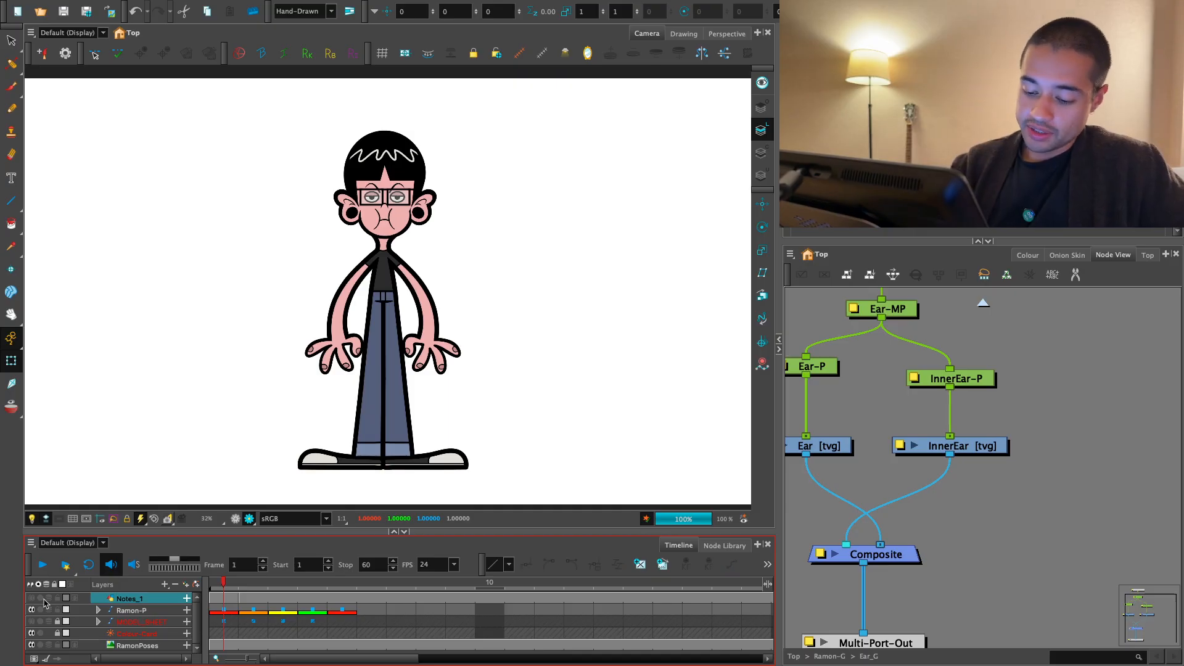
- Activate the Brush tool with a soft brush preset and make a test stroke on the drawing area, undoing it
key("alt+s")
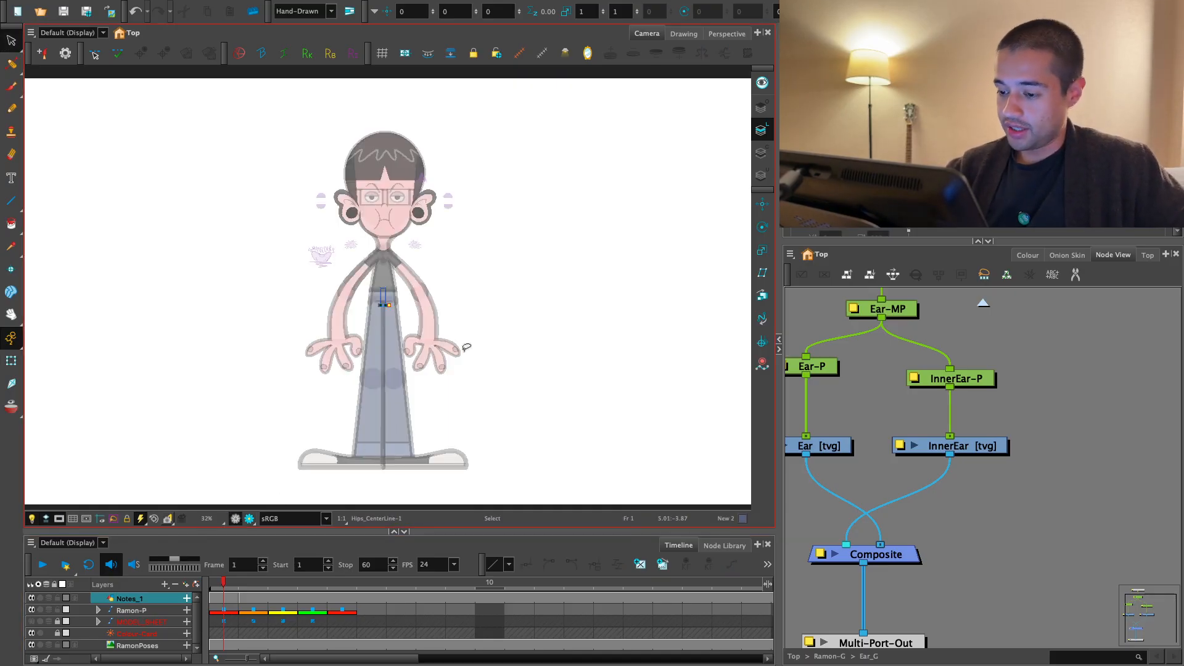
key("alt+b")
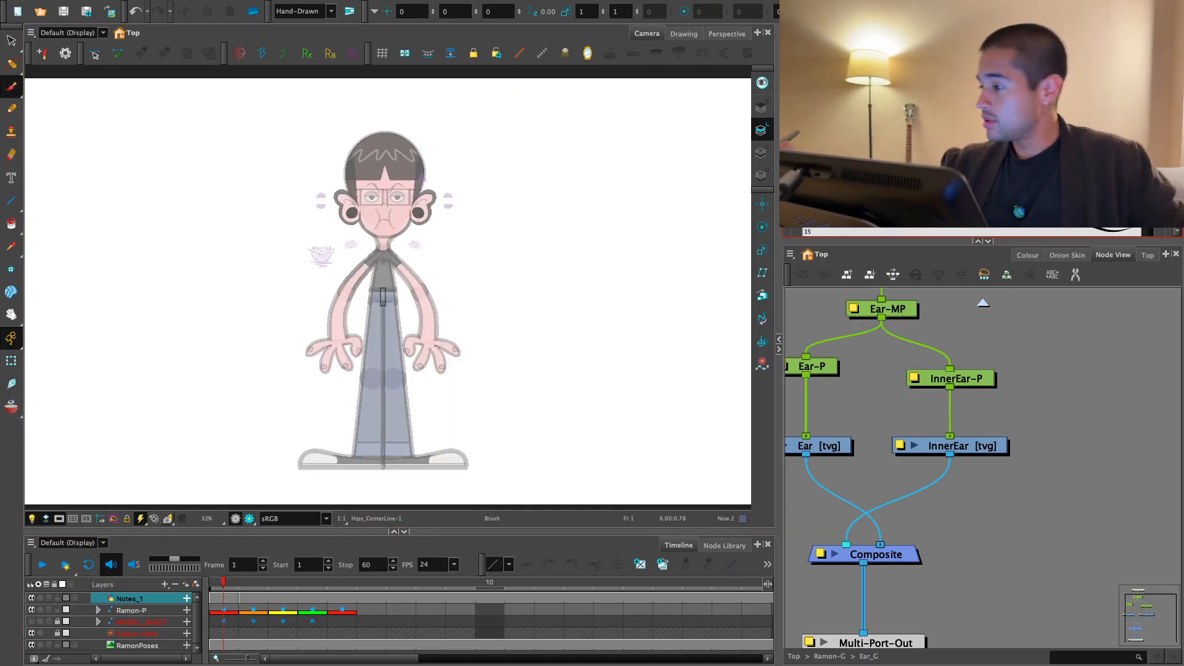
scroll(1061, 204, "down", 5)
left_click_drag(1106, 239, 1107, 294)
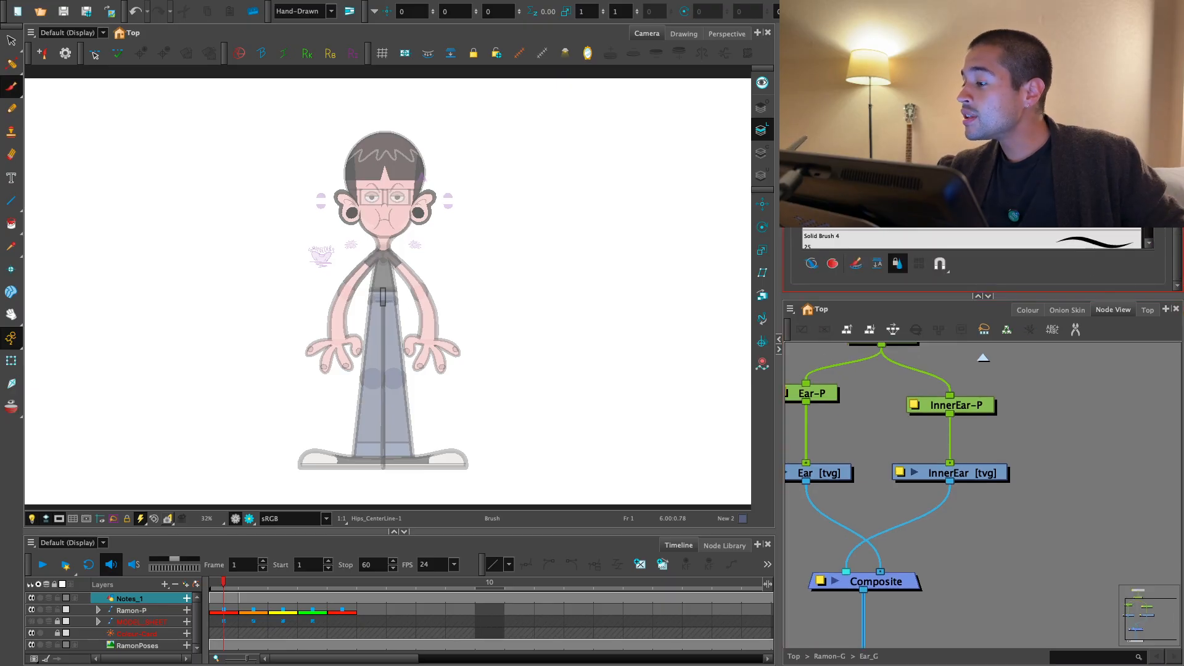
scroll(1060, 203, "up", 3)
scroll(972, 238, "up", 5)
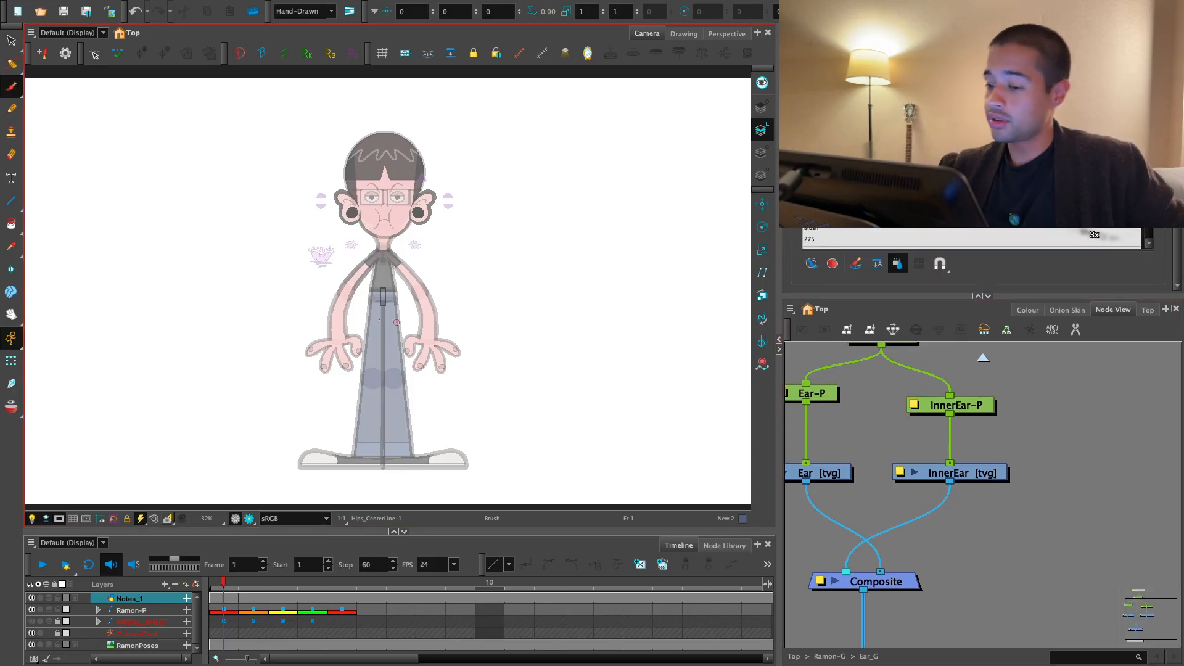
left_click_drag(386, 168, 522, 285)
key("ctrl+z")
- Choose the Blue swatch from the Ramon_Rig palette as the brush colour
left_click(1025, 310)
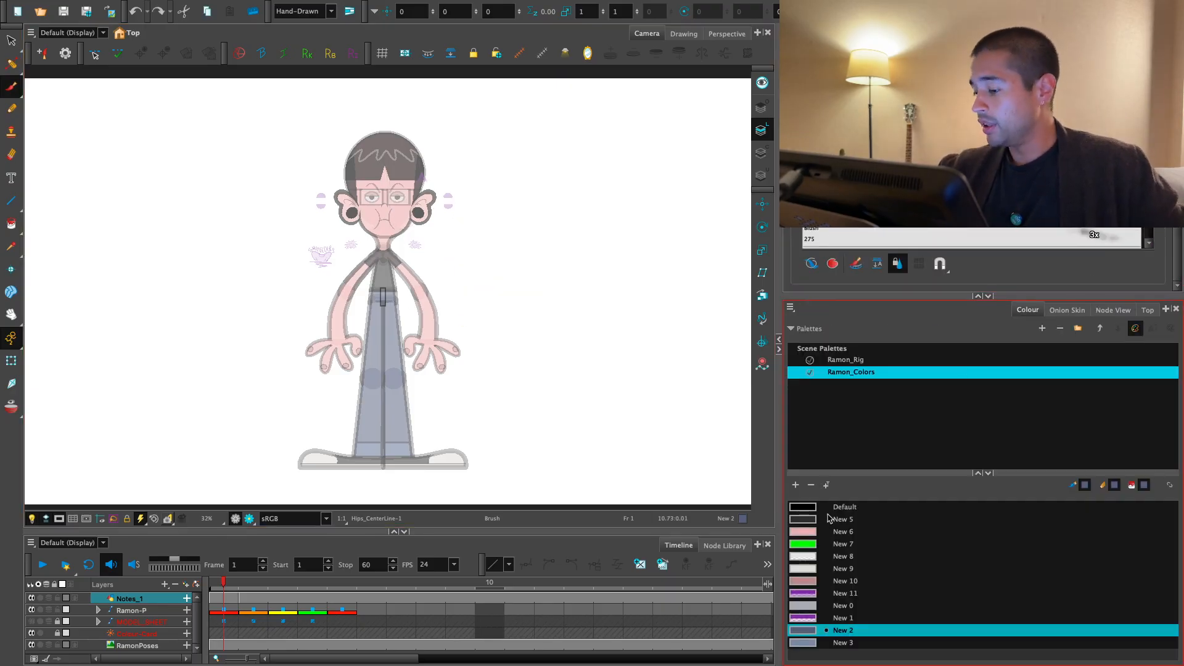
left_click(857, 360)
left_click(820, 555)
key("2")
left_click_drag(630, 351, 621, 431)
key("2")
key("2")
key("2")
key("2")
key("2")
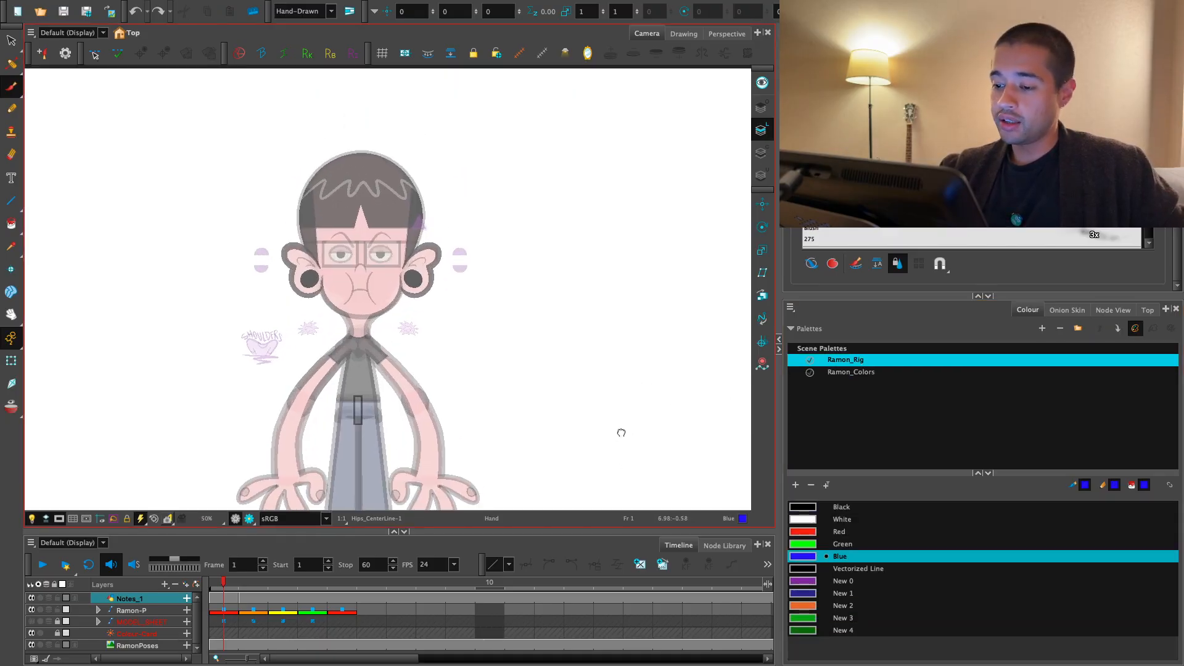
left_click_drag(600, 377, 595, 442)
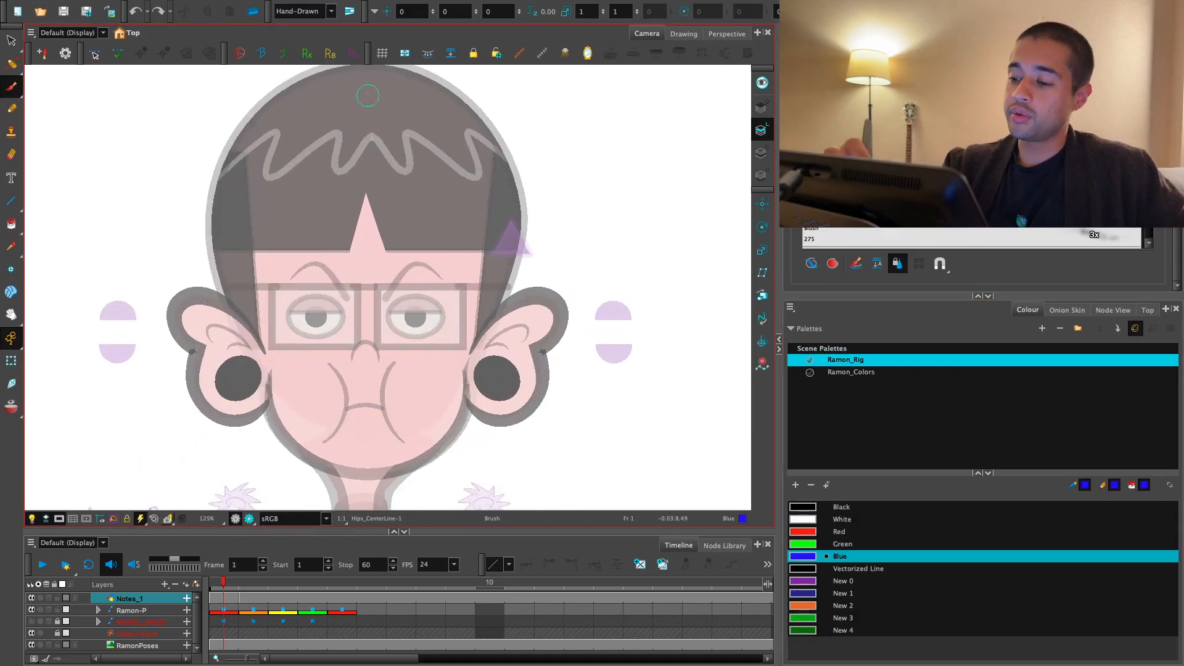
left_click_drag(365, 85, 392, 451)
key("ctrl+z")
mouse_move(606, 135)
left_mouse_down()
mouse_move(349, 398)
mouse_move(367, 433)
left_mouse_up()
key("ctrl+z")
left_click_drag(326, 400, 708, 172)
key("ctrl+z")
mouse_move(586, 161)
left_mouse_down()
mouse_move(425, 435)
mouse_move(374, 451)
mouse_move(447, 464)
left_mouse_up()
mouse_move(481, 164)
left_mouse_down()
mouse_move(353, 426)
mouse_move(400, 440)
left_mouse_up()
left_click_drag(472, 211, 396, 439)
key("ctrl+z")
key("ctrl+z")
key("ctrl+z")
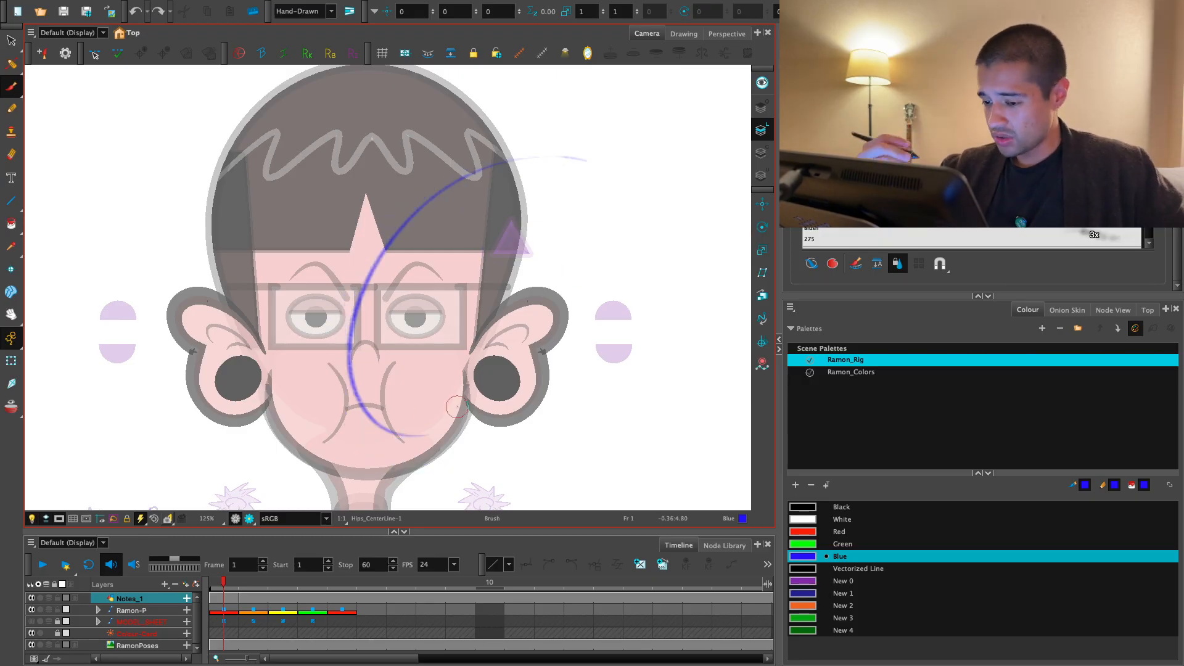
key("1")
key("ctrl+z")
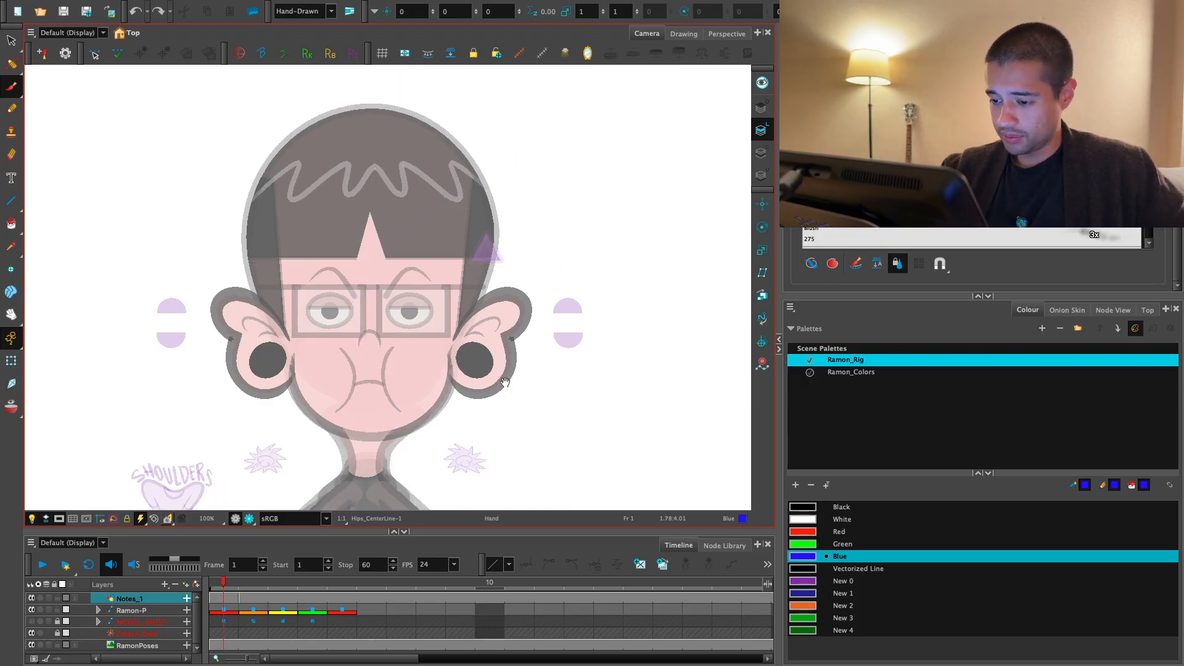
- Compare the character's head poses on frames 1 to 3, looking closely at the face and ears
scroll(465, 306, "up", 4)
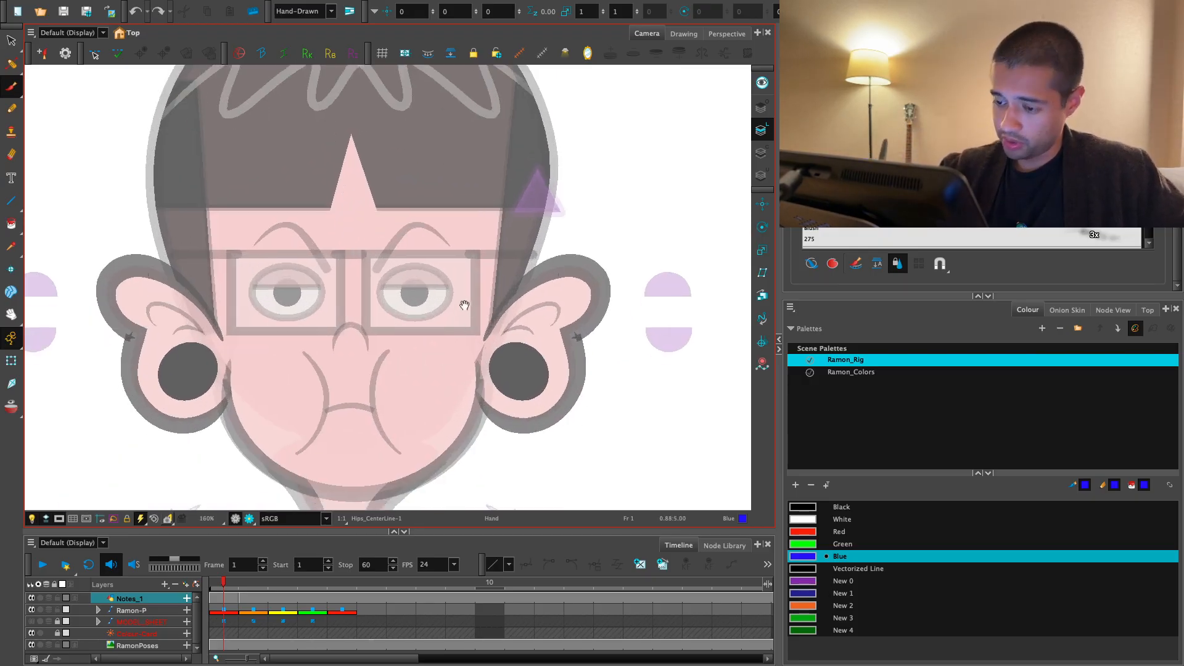
scroll(419, 297, "down", 1)
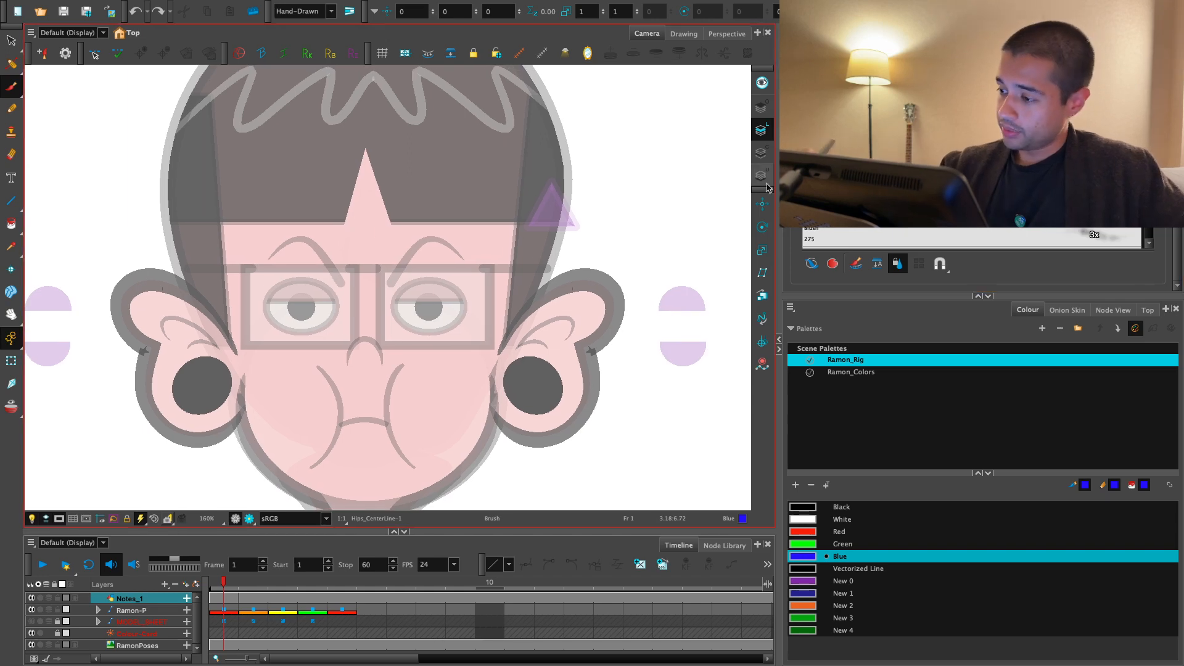
left_click_drag(203, 375, 493, 327)
key("2")
key("period")
left_click(276, 586)
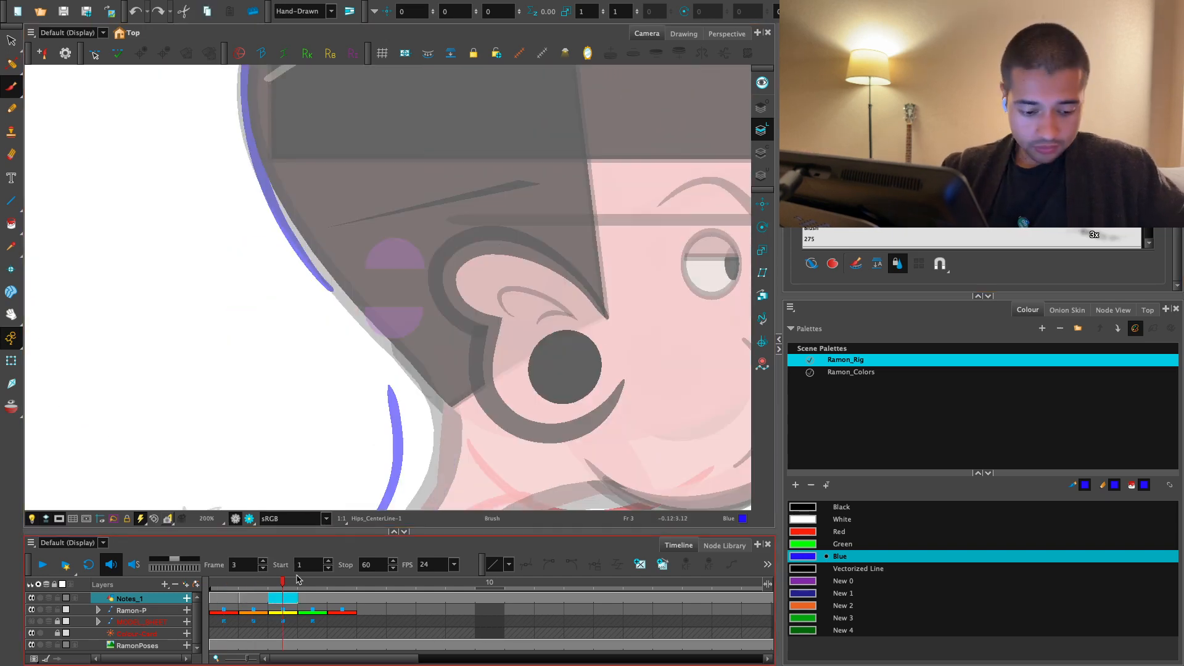
mouse_move(297, 579)
left_mouse_down()
mouse_move(346, 584)
mouse_move(229, 585)
left_mouse_up()
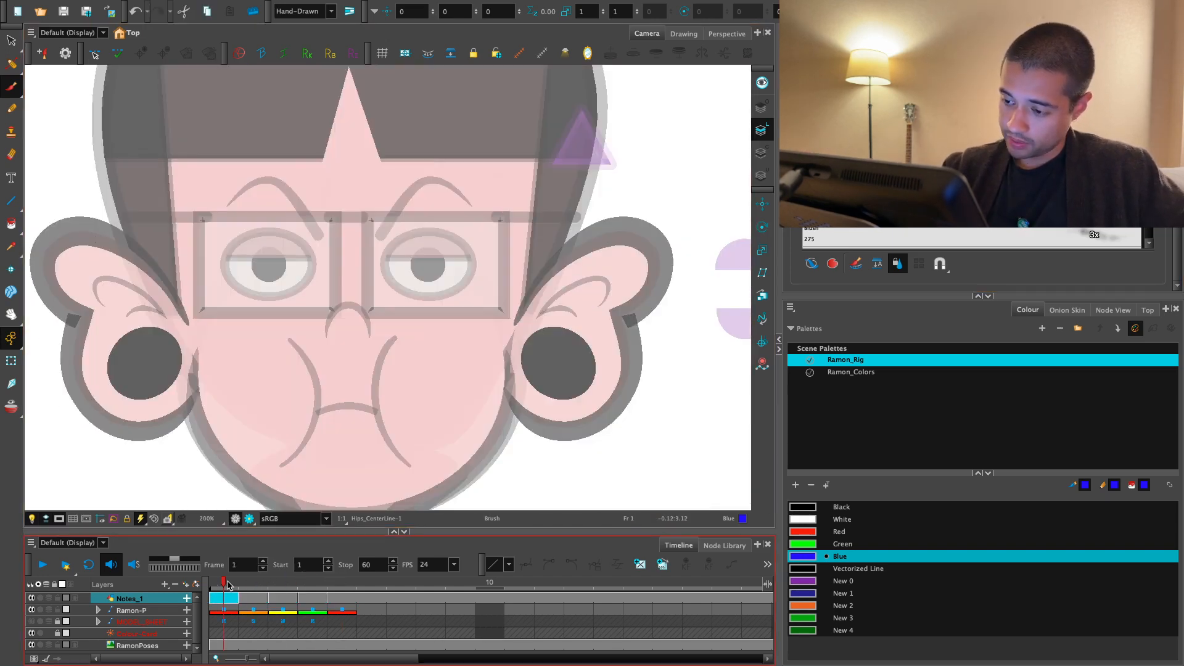
key("1")
left_click_drag(547, 386, 527, 375)
key("period")
key("comma")
left_click_drag(687, 349, 581, 318)
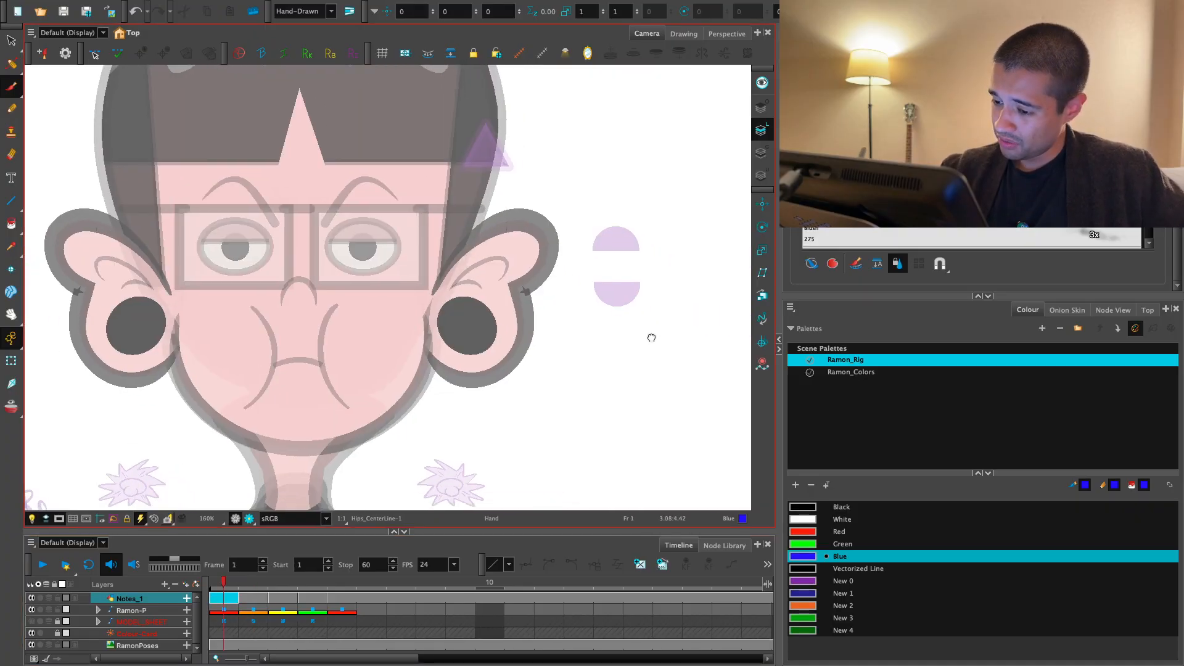
- Try to trace the nose on frame 2 in blue, from the bridge beside the glasses around the nose tip
key("period")
key("2")
key("2")
key("2")
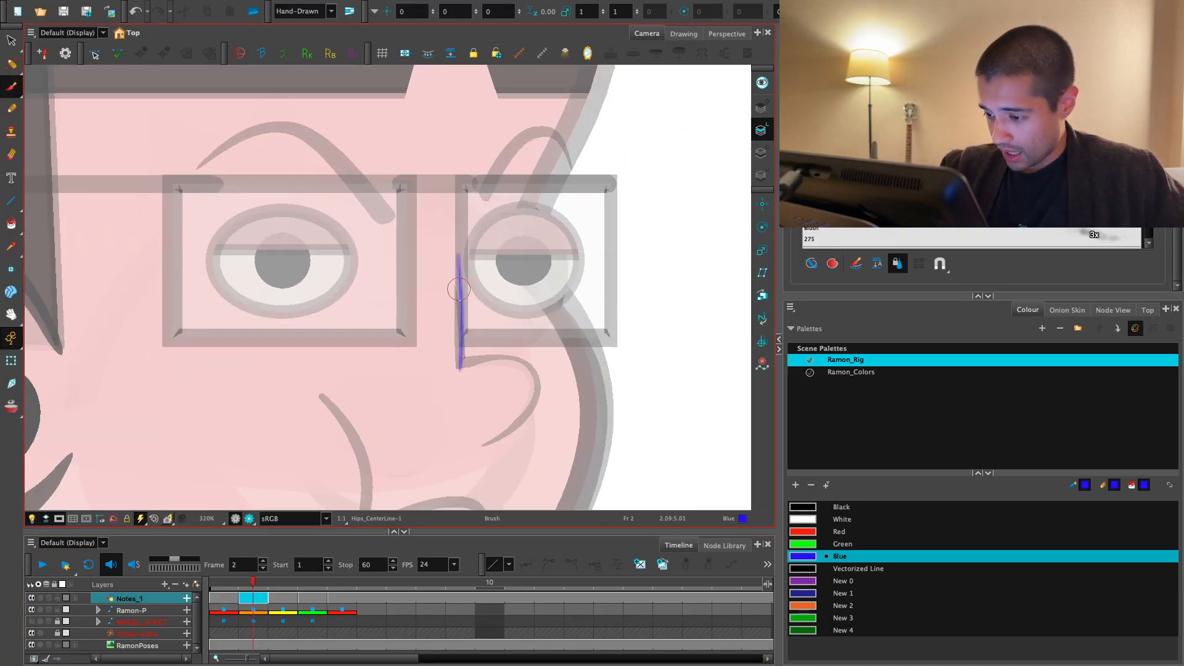
key("2")
key("2")
left_click_drag(418, 238, 416, 331)
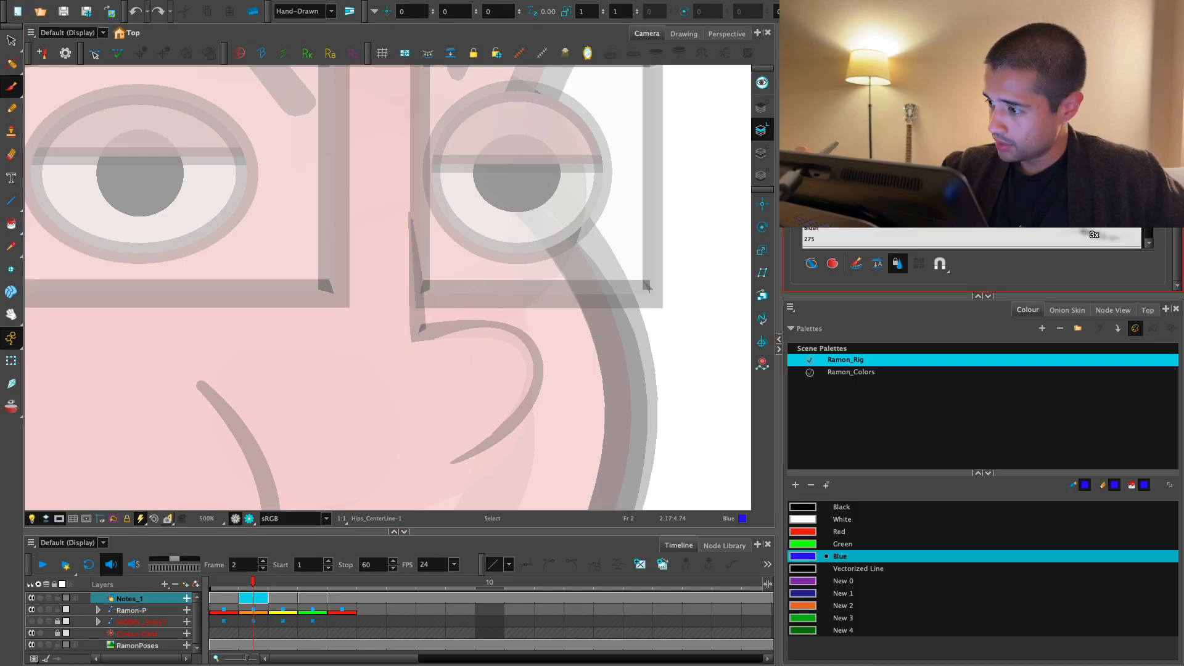
mouse_move(411, 226)
left_mouse_down()
mouse_move(422, 333)
mouse_move(463, 453)
mouse_move(483, 445)
mouse_move(423, 331)
mouse_move(548, 374)
left_mouse_up()
key("ctrl+z")
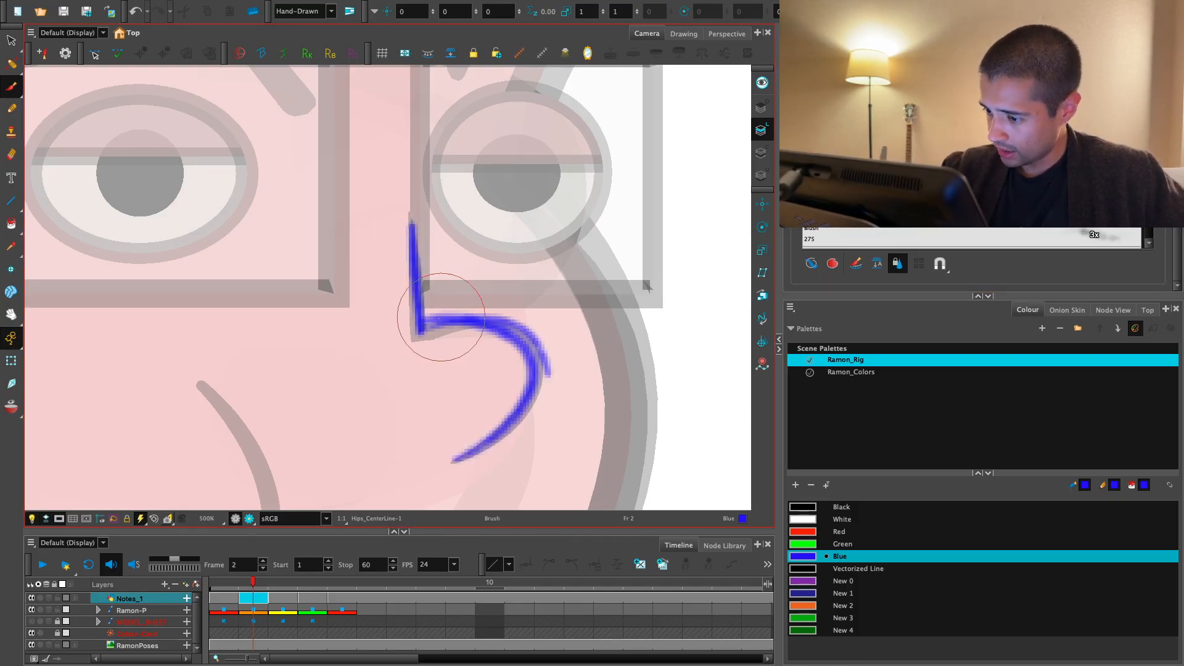
key("ctrl+s")
left_click_drag(421, 331, 504, 449)
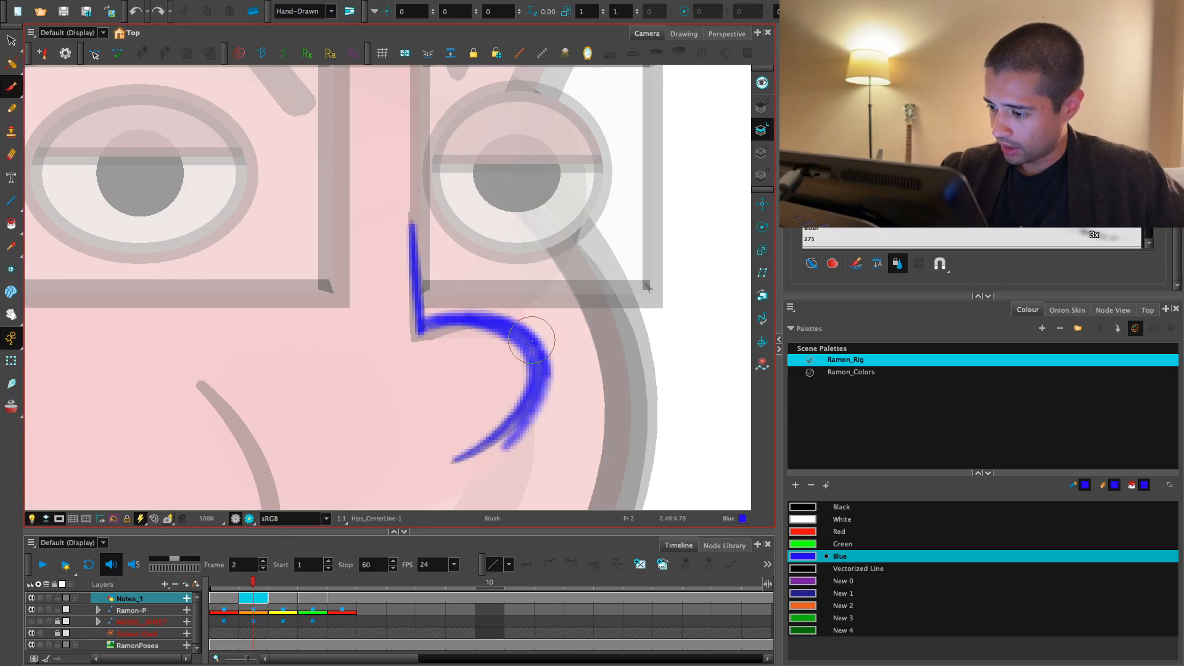
left_click_drag(533, 342, 441, 470)
- Compare the blue nose sketch with the head poses on frames 1 and 2
key("1")
key("1")
left_click_drag(589, 356, 645, 374)
key("1")
key("comma")
key("comma")
key("period")
key("period")
key("1")
left_click_drag(469, 427, 547, 405)
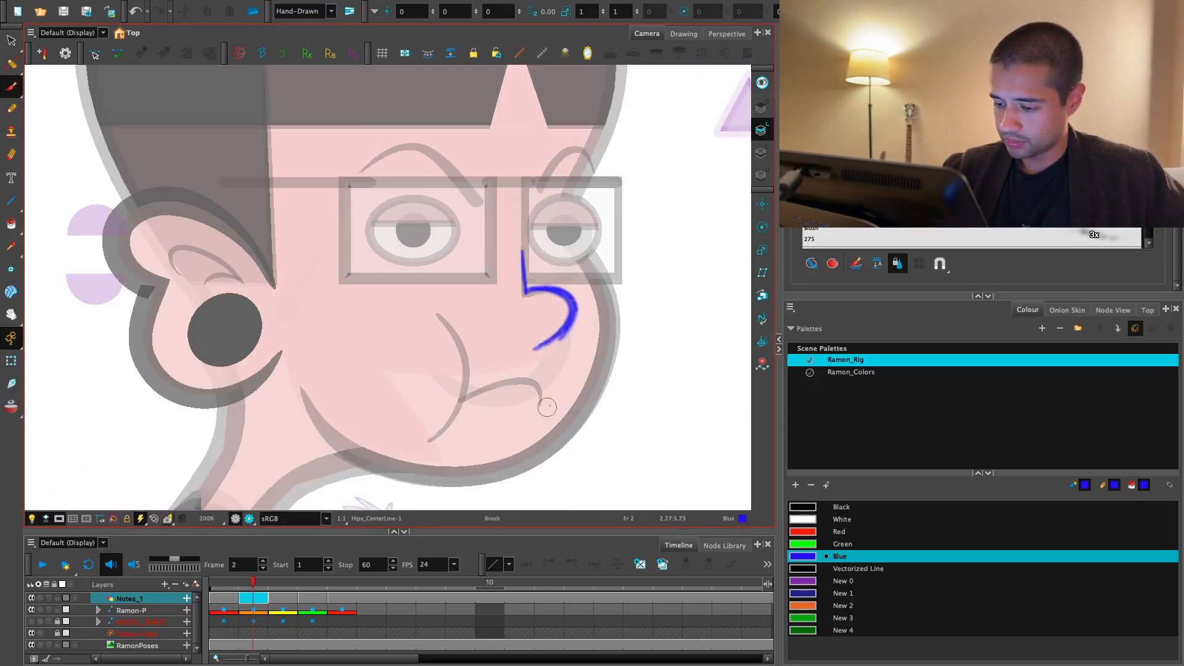
key("comma")
key("comma")
key("period")
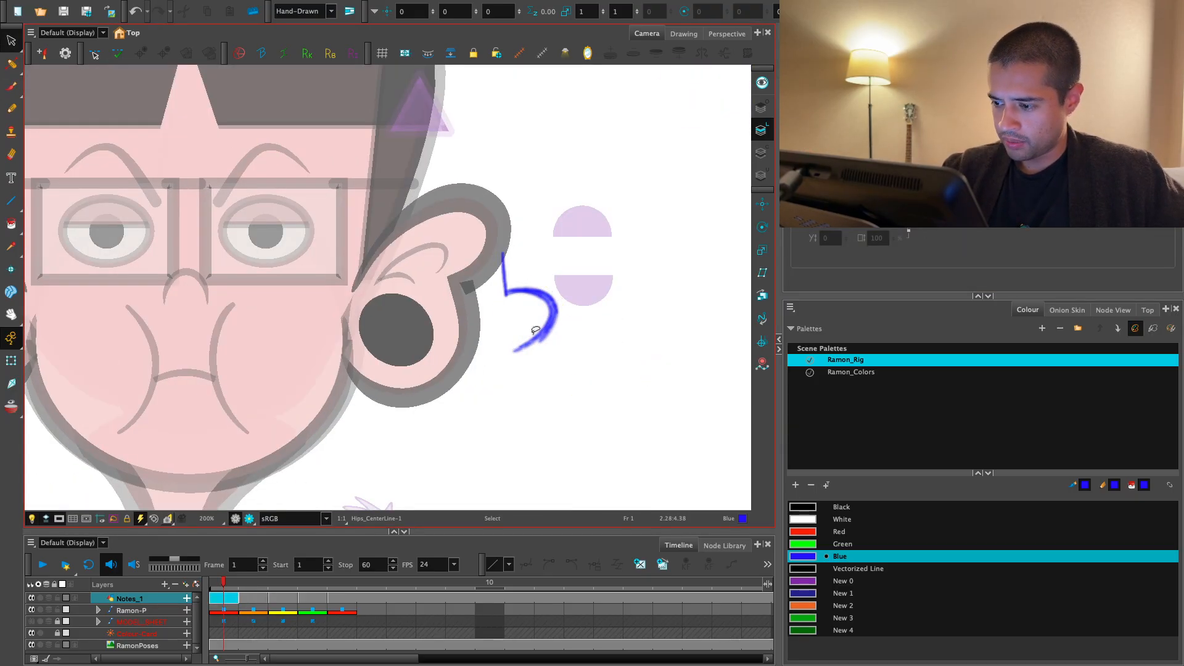
key("period")
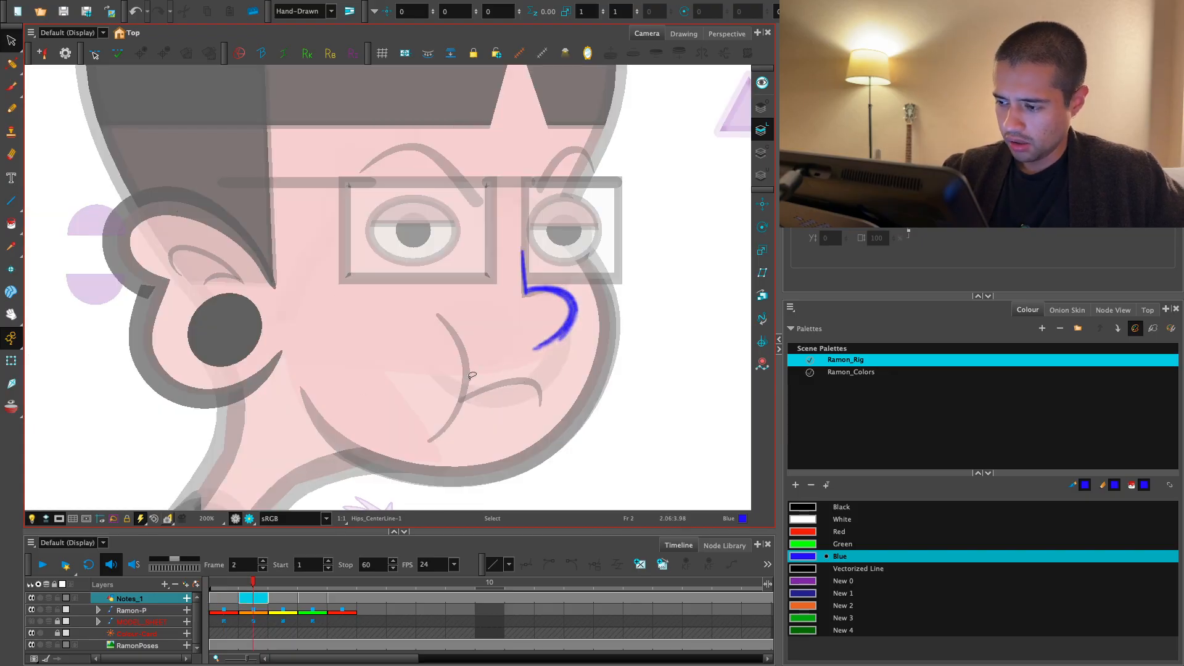
- Discard the blue nose sketch, return to the Brush tool and undo a trial stroke near the mouth
key("shift+t")
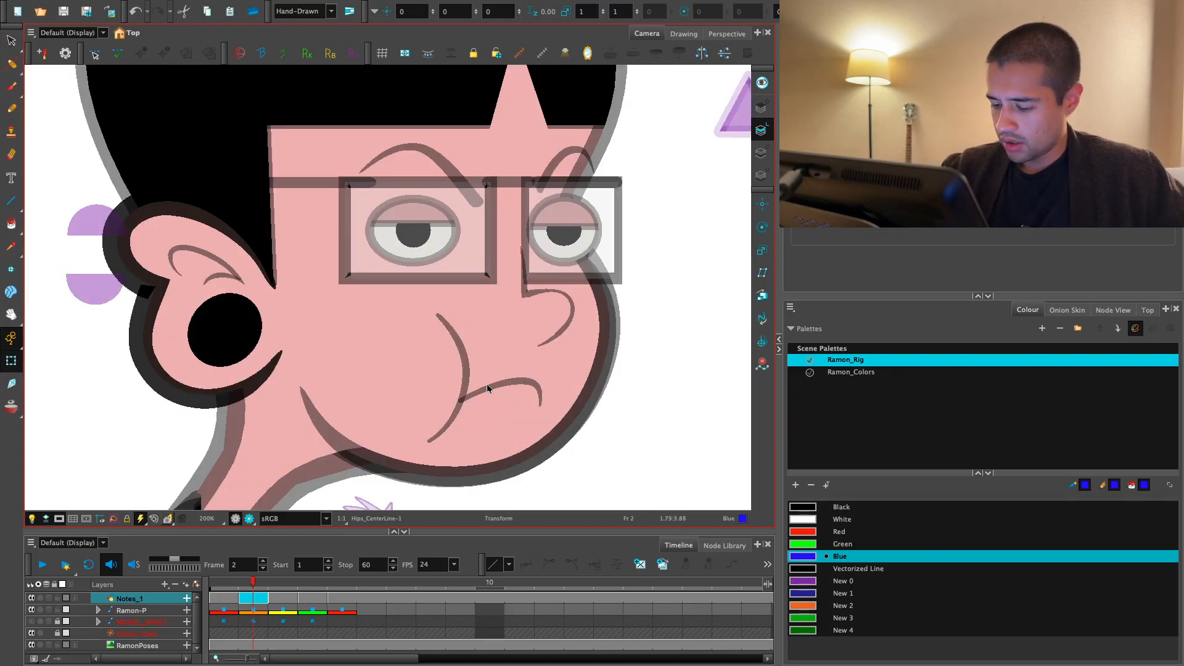
key("alt+s")
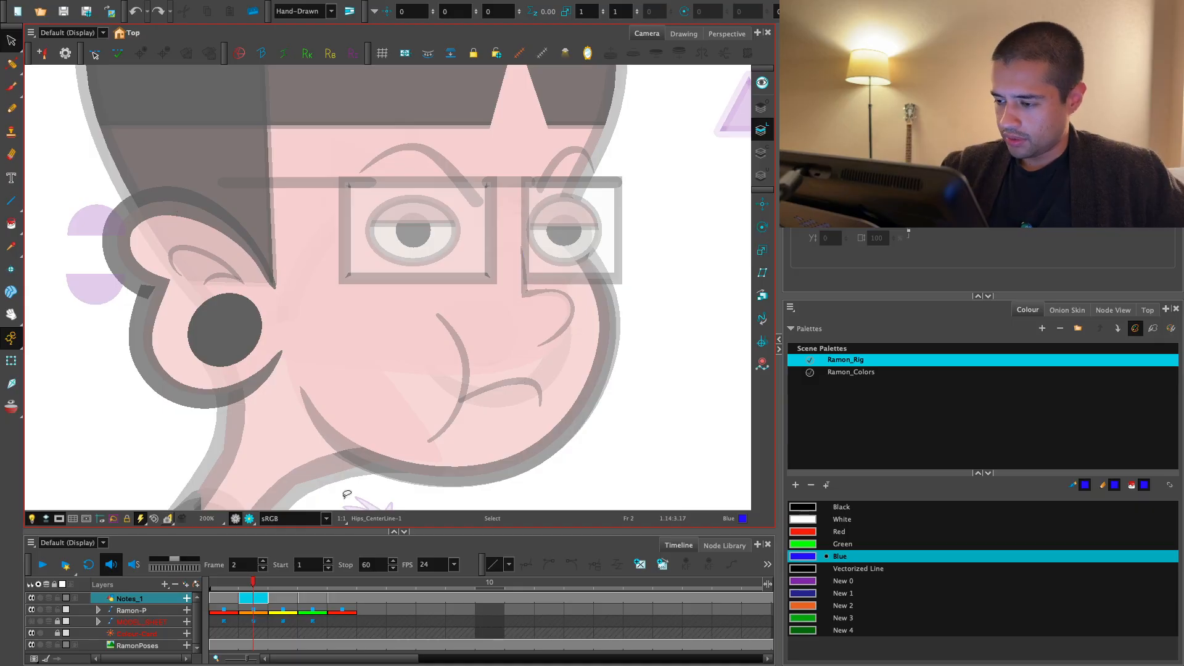
key("alt+b")
mouse_move(494, 367)
left_mouse_down()
mouse_move(546, 344)
mouse_move(598, 386)
left_mouse_up()
key("ctrl+z")
- Draw the nose on frame 2 of the Notes_1 layer in blue, following the bridge and the rounded tip
key("comma")
key("period")
scroll(477, 320, "up", 3)
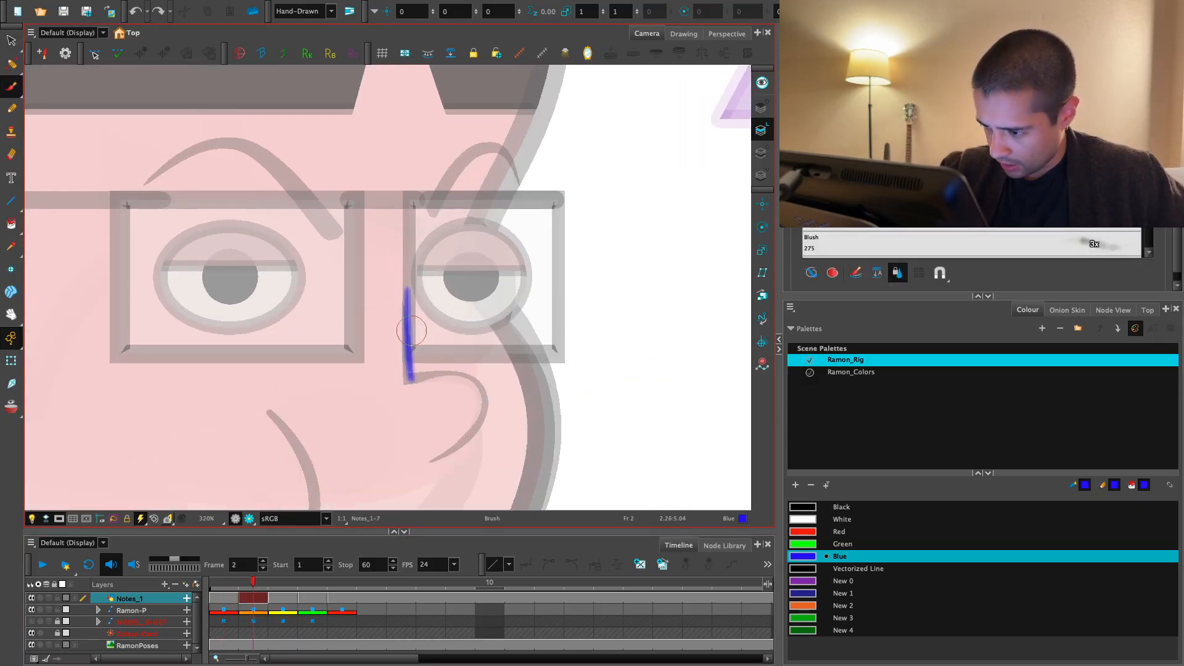
key("ctrl+z")
left_click_drag(426, 375, 473, 437)
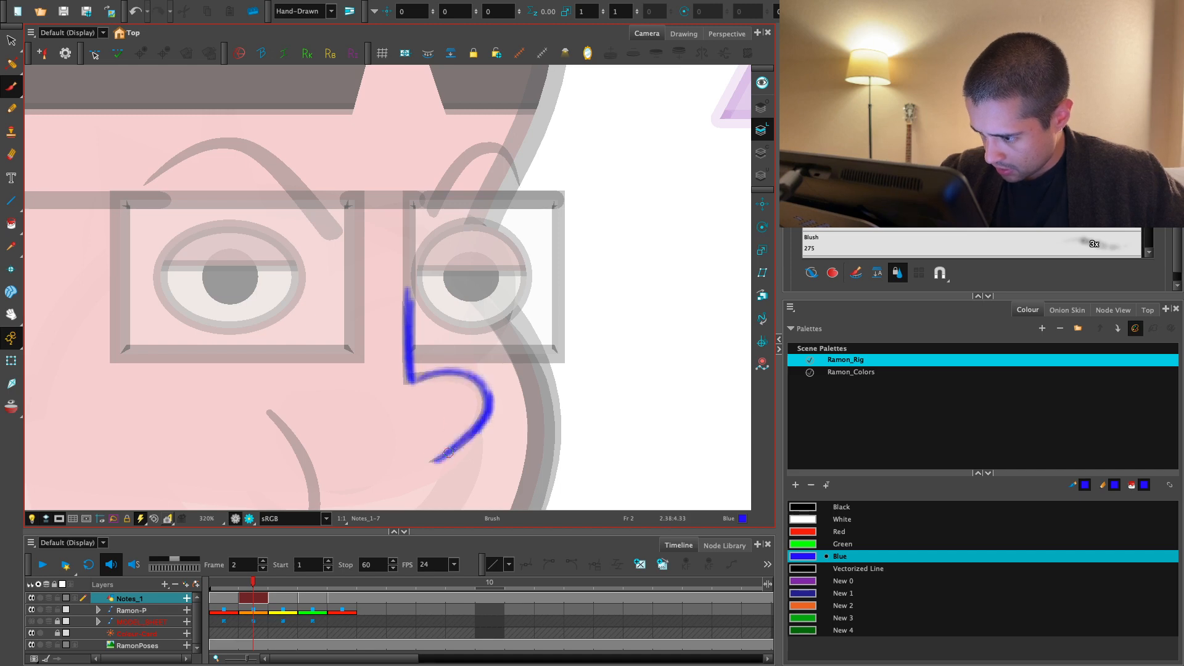
- Check the new frame 2 nose drawing by flipping between it and the neighbouring head poses
key("1")
key("1")
mouse_move(417, 378)
left_mouse_down()
mouse_move(490, 350)
mouse_move(638, 364)
mouse_move(610, 379)
mouse_move(637, 416)
left_mouse_up()
key("comma")
key("period")
key("comma")
key("period")
key("comma")
key("period")
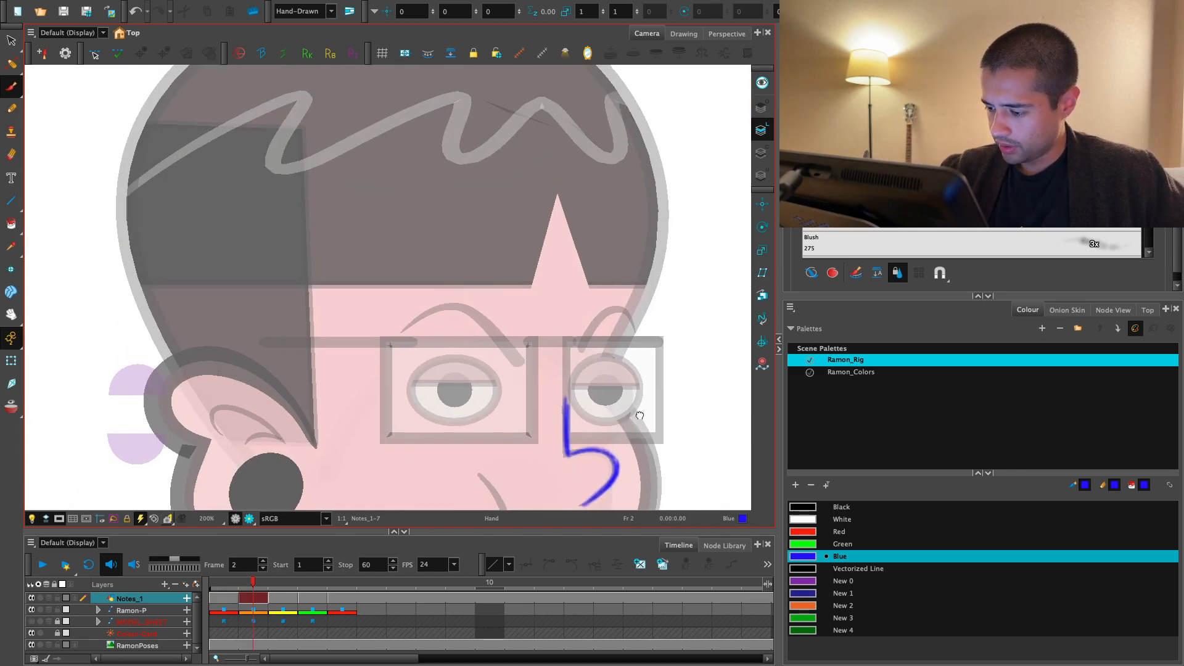
key("period")
key("comma")
key("comma")
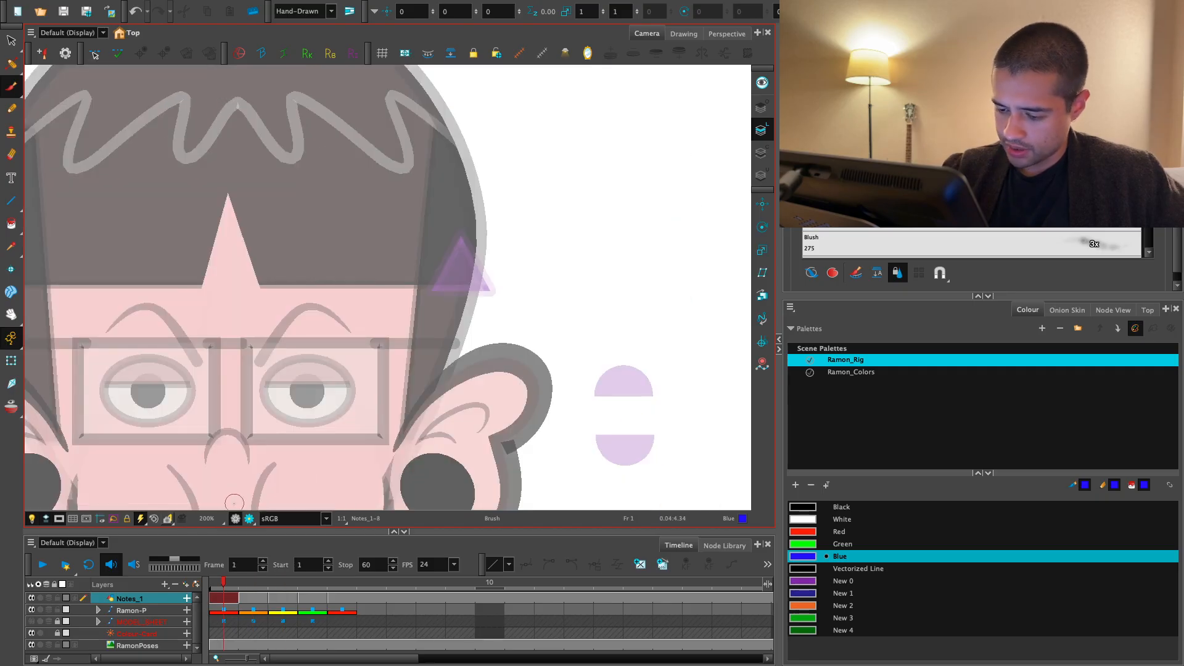
key("period")
key("comma")
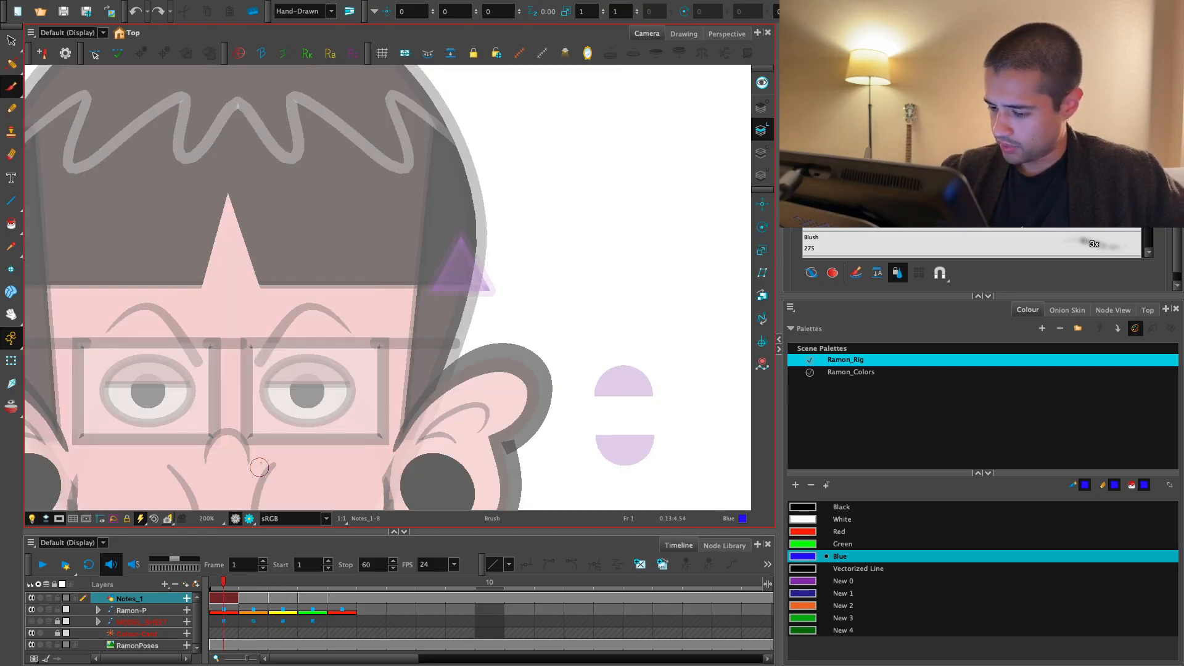
key("period")
left_click_drag(647, 379, 637, 435)
- Draw a thick blue arch over the front-view nose on frame 1 of the Notes_1 layer
key("comma")
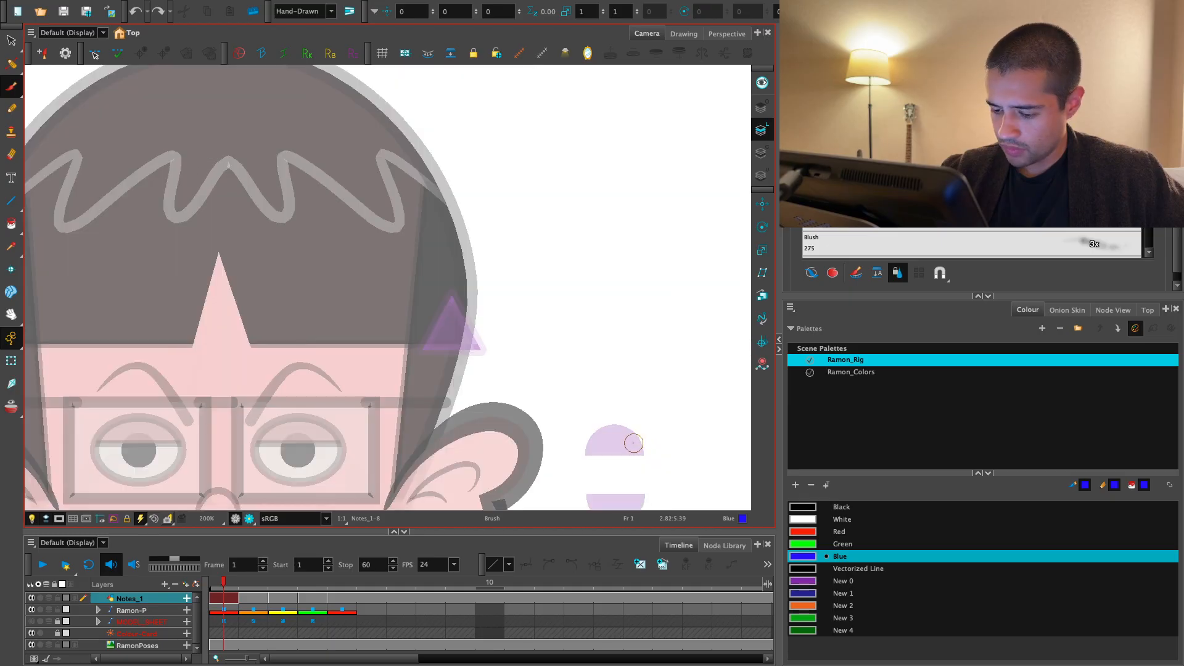
key("2")
key("2")
mouse_move(283, 478)
left_mouse_down()
mouse_move(497, 306)
mouse_move(491, 298)
left_mouse_up()
key("ctrl+z")
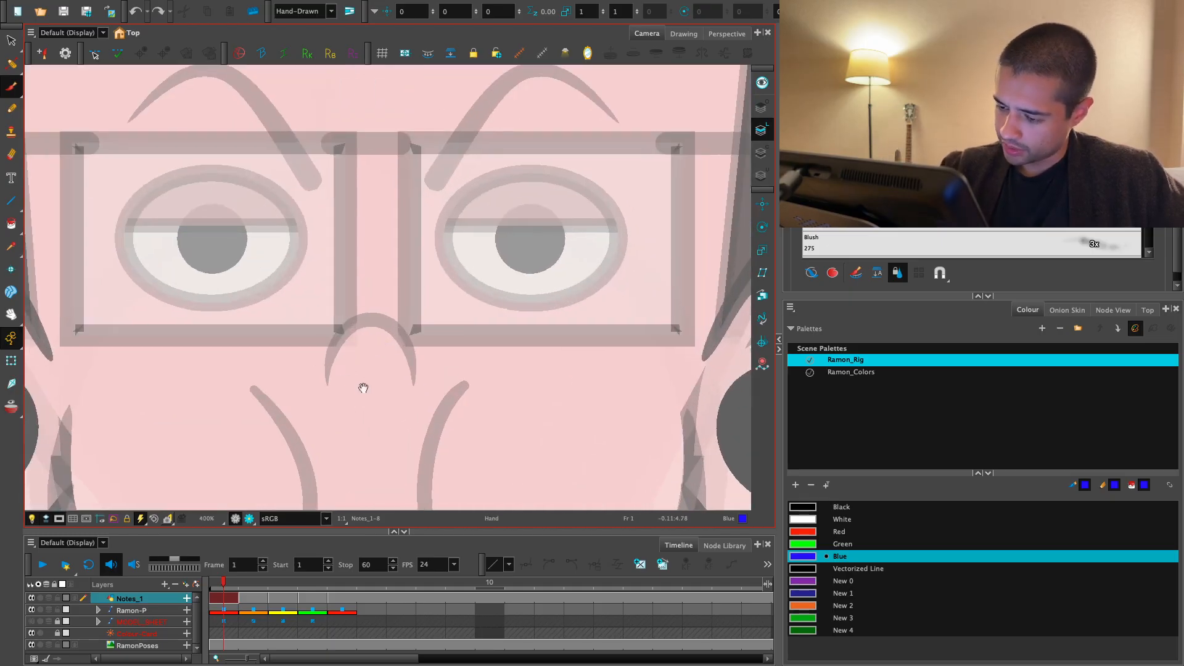
key("2")
key("ctrl+z")
key("2")
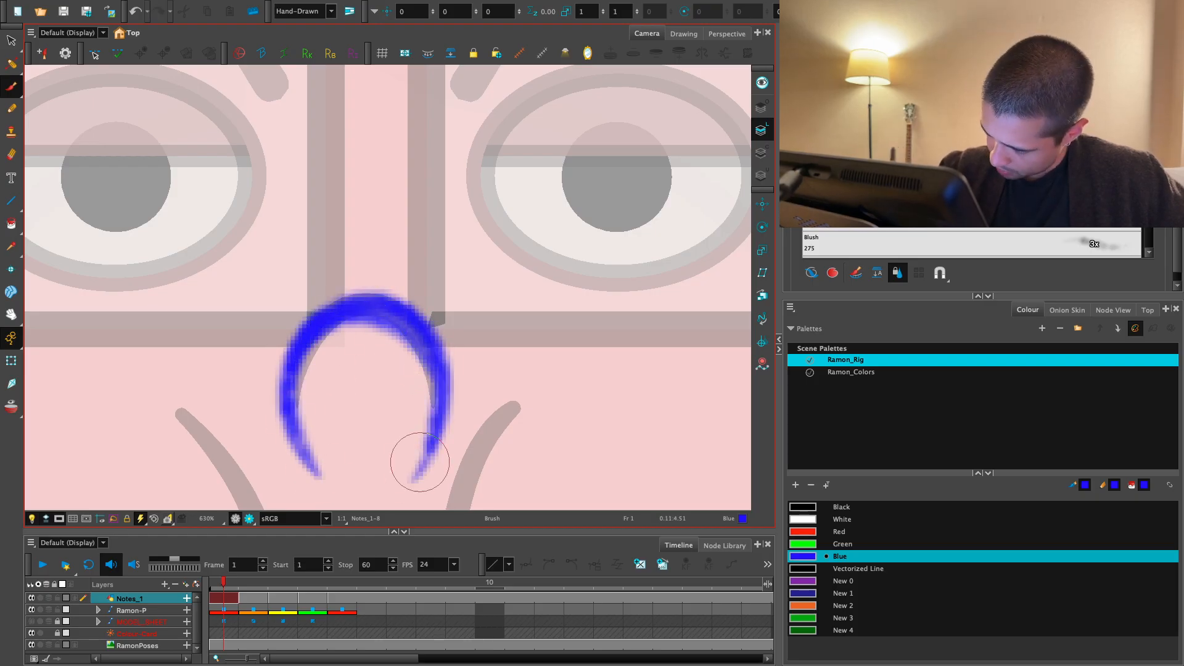
- Compare the blue nose drawings on frames 1 and 2, both close up and with the whole head in view
key("1")
key("1")
key("1")
key("1")
key("1")
key("1")
key("1")
left_click_drag(622, 383, 564, 403)
key("2")
key("2")
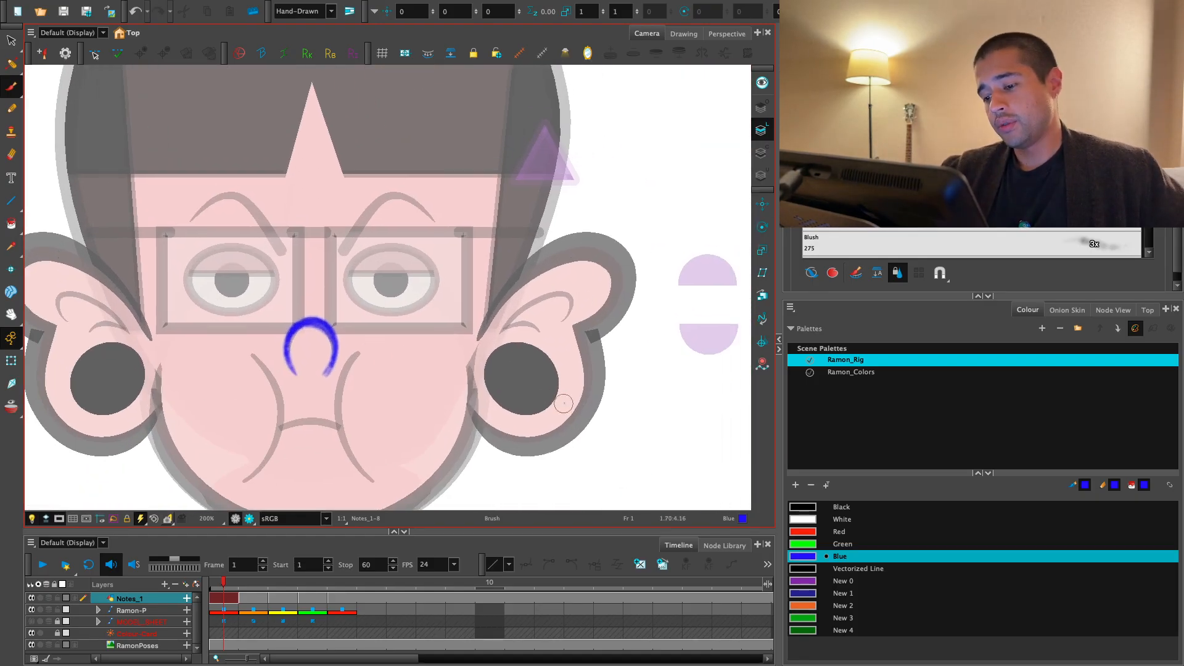
key("period")
key("comma")
key("period")
left_click_drag(484, 418, 532, 406)
key("2")
key("2")
key("2")
key("comma")
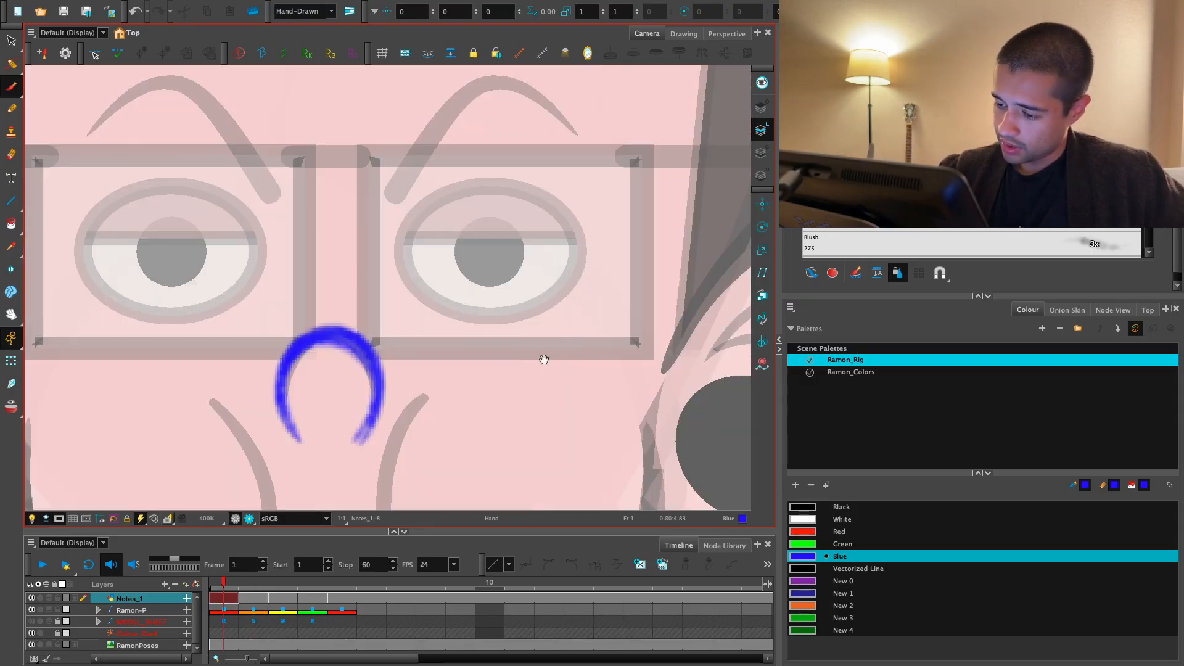
left_click_drag(544, 360, 586, 330)
key("1")
key("1")
key("1")
key("1")
key("1")
left_click_drag(609, 368, 555, 396)
key("period")
key("comma")
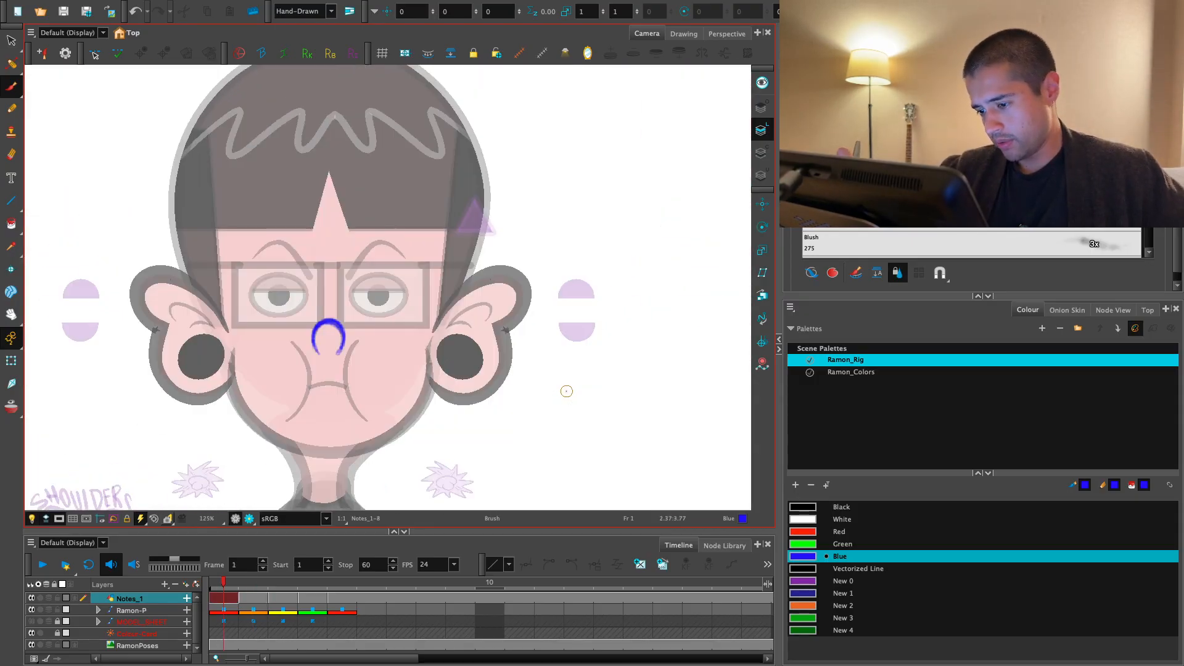
- Compare the head poses and noses on frames 2 and 3
key("period")
key("period")
left_click_drag(734, 347, 606, 335)
key("2")
key("2")
key("comma")
key("period")
key("comma")
left_click_drag(659, 296, 489, 321)
key("period")
key("comma")
key("period")
key("2")
key("1")
key("1")
key("1")
- Show the camera view full screen and frame the profile head on frame 3
left_click_drag(448, 242, 465, 298)
key("super+f")
key("2")
key("2")
left_click_drag(728, 382, 683, 411)
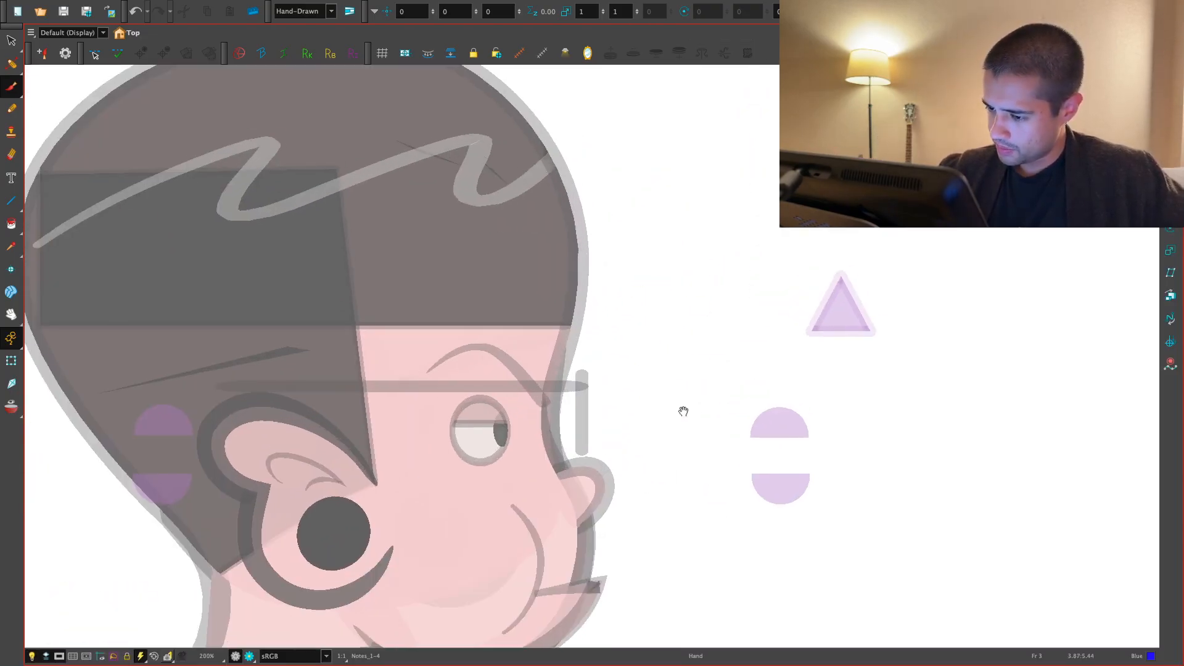
key("1")
left_click_drag(536, 317, 549, 359)
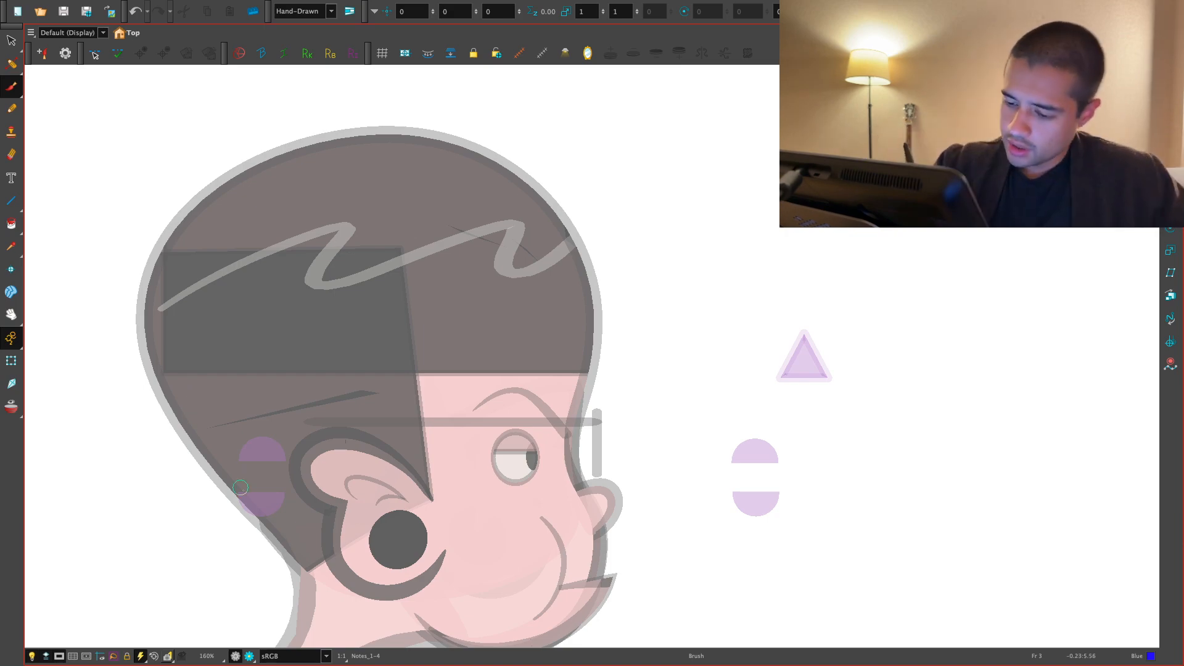
- Trace the back and crown of the profile head on frame 3 in blue, keeping the camera view full screen
left_click_drag(263, 521, 351, 164)
left_click_drag(182, 232, 475, 172)
key("super+f")
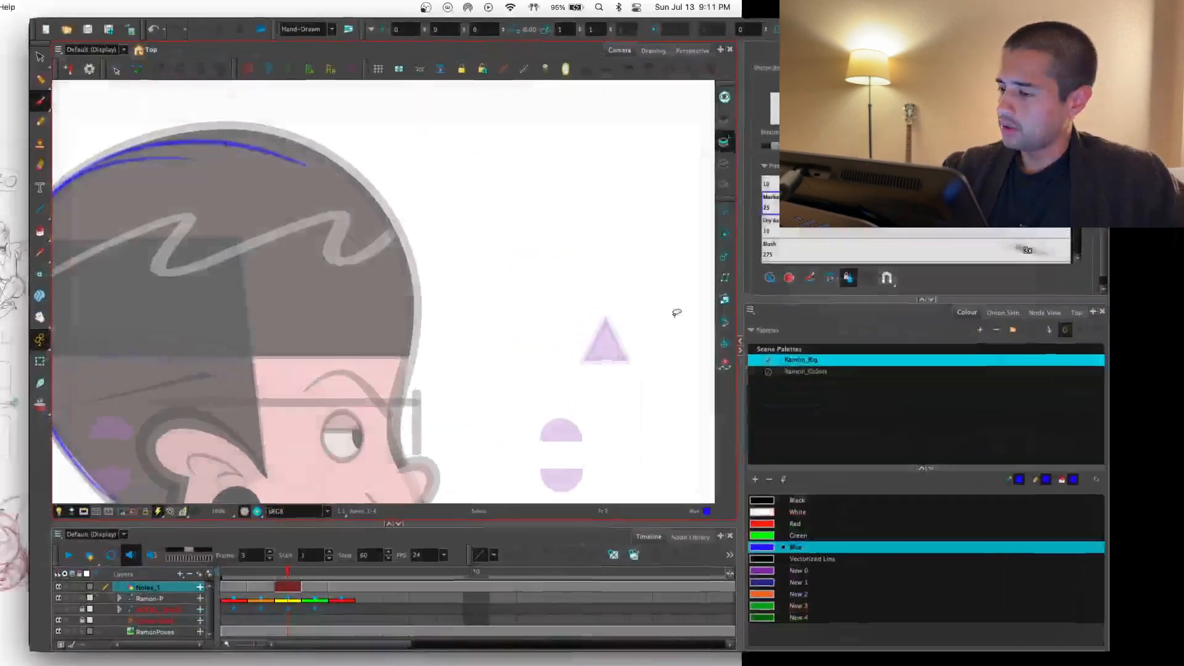
key("super+f")
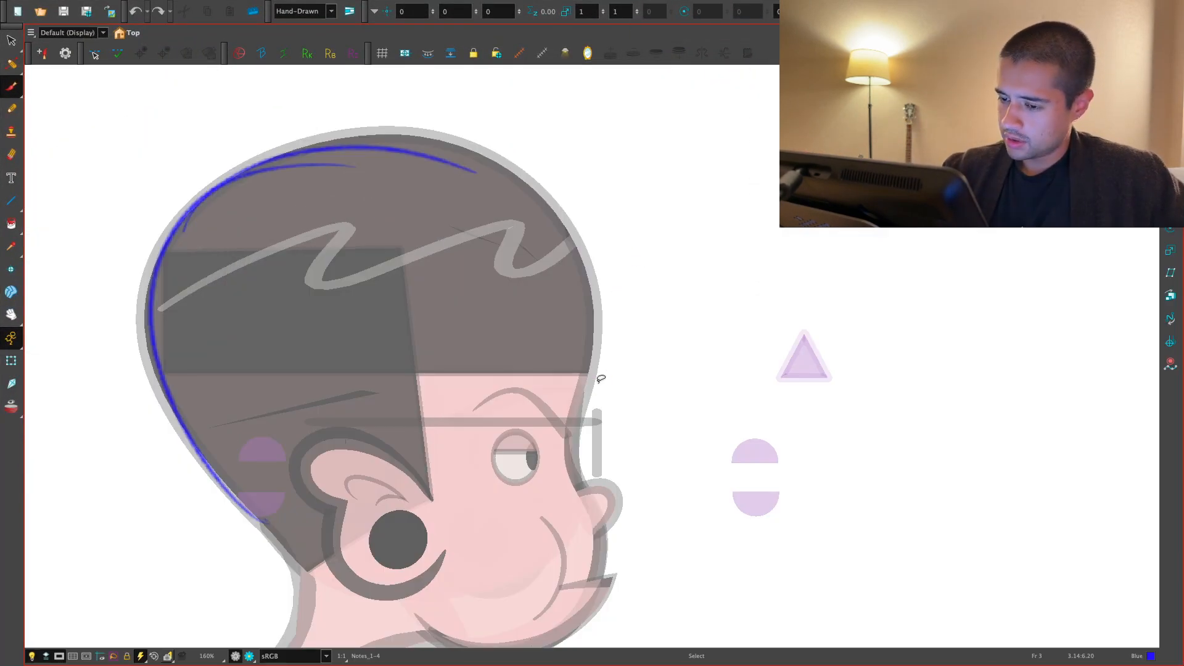
- Complete the blue cranium outline over the profile head on frame 3 as a full oval running down behind the eye
left_click_drag(494, 361, 505, 361)
mouse_move(266, 514)
left_mouse_down()
mouse_move(173, 231)
mouse_move(449, 145)
left_mouse_up()
mouse_move(260, 192)
left_mouse_down()
mouse_move(400, 129)
mouse_move(582, 254)
left_mouse_up()
mouse_move(459, 144)
left_mouse_down()
mouse_move(574, 221)
mouse_move(550, 493)
left_mouse_up()
mouse_move(588, 299)
left_mouse_down()
mouse_move(215, 452)
mouse_move(528, 489)
left_mouse_up()
left_click_drag(233, 474, 604, 352)
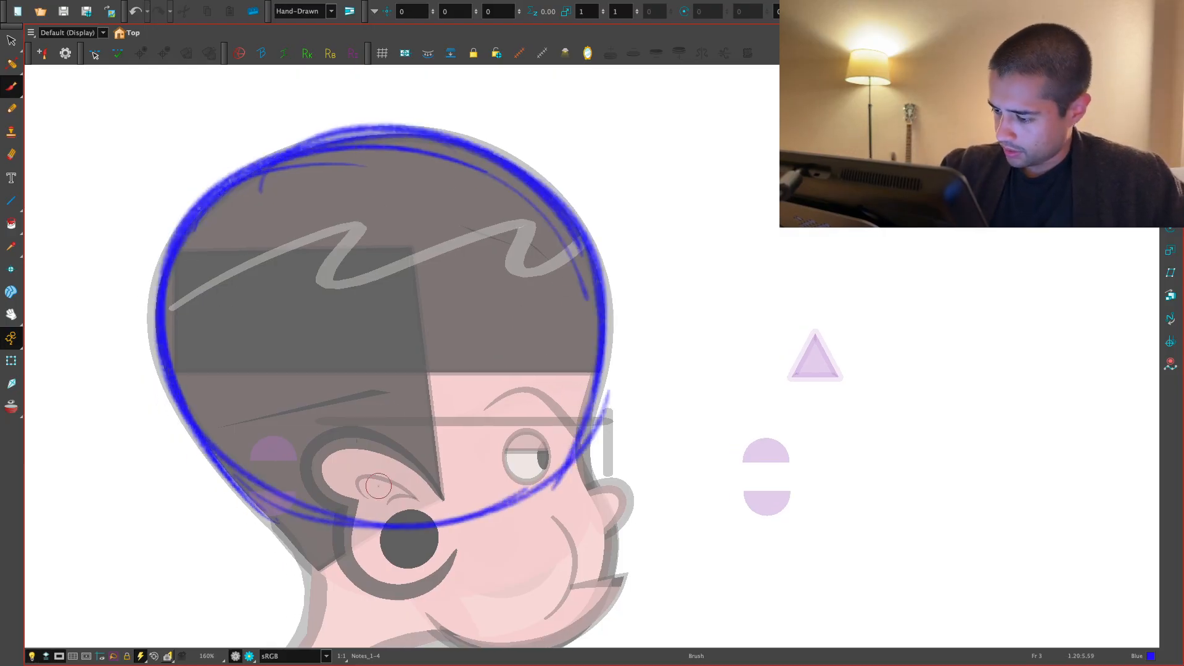
left_click_drag(444, 524, 555, 225)
left_click_drag(592, 290, 503, 517)
- Draw a slightly slanted guide line in blue from the crown down past the ear on frame 3
mouse_move(420, 539)
left_mouse_down()
mouse_move(373, 481)
mouse_move(360, 416)
left_mouse_up()
key("1")
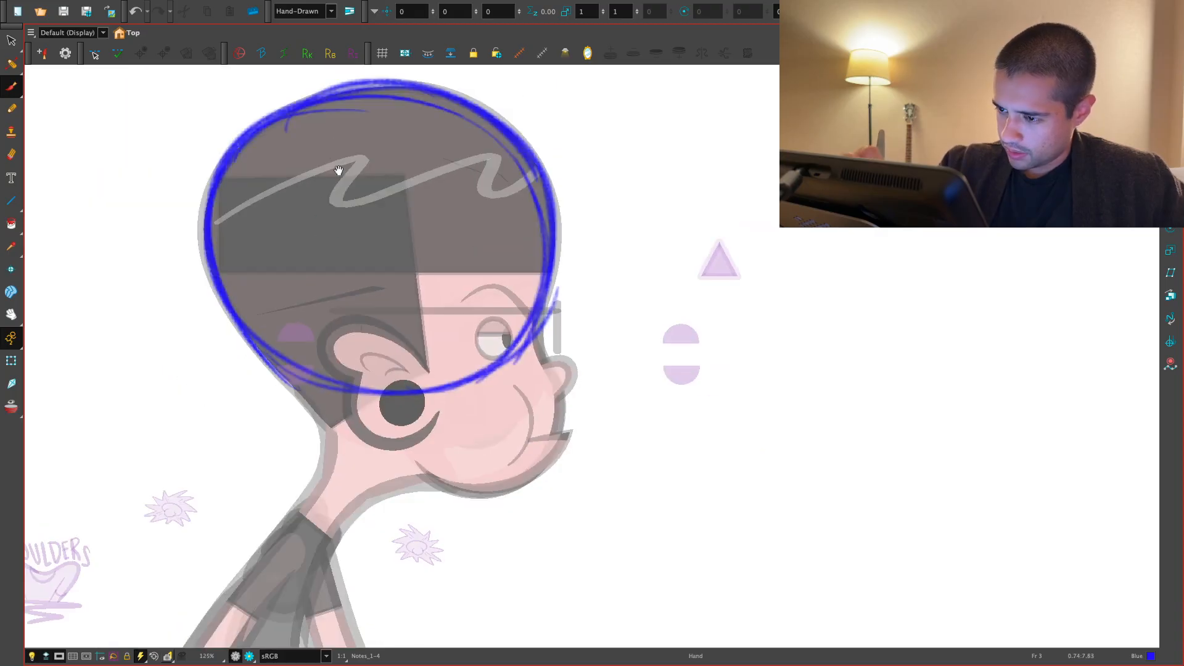
left_click_drag(356, 111, 413, 507)
mouse_move(359, 131)
left_mouse_down()
mouse_move(411, 478)
mouse_move(274, 445)
left_mouse_up()
- Sketch the jaw, chin and front contour of the face in blue on frame 3, joining them to the cranium oval
key("2")
key("2")
left_click_drag(167, 374, 295, 529)
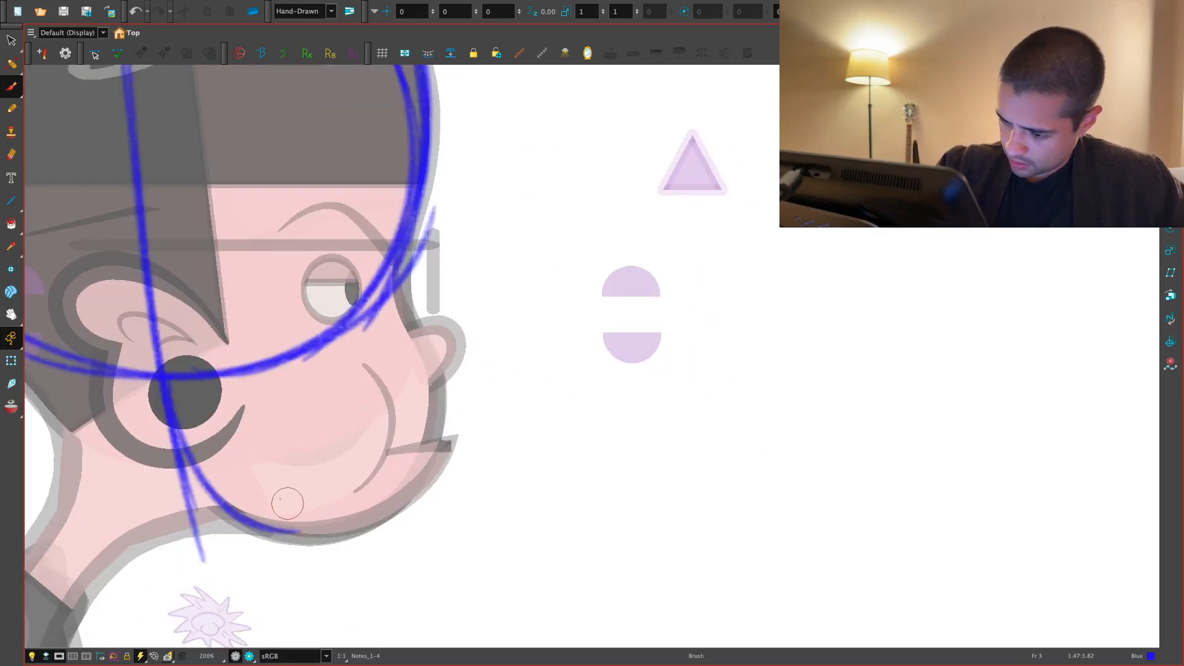
left_click_drag(179, 455, 387, 507)
left_click_drag(393, 272, 440, 328)
mouse_move(464, 236)
left_mouse_down()
mouse_move(490, 521)
mouse_move(410, 582)
mouse_move(388, 585)
left_mouse_up()
left_click_drag(454, 383, 449, 561)
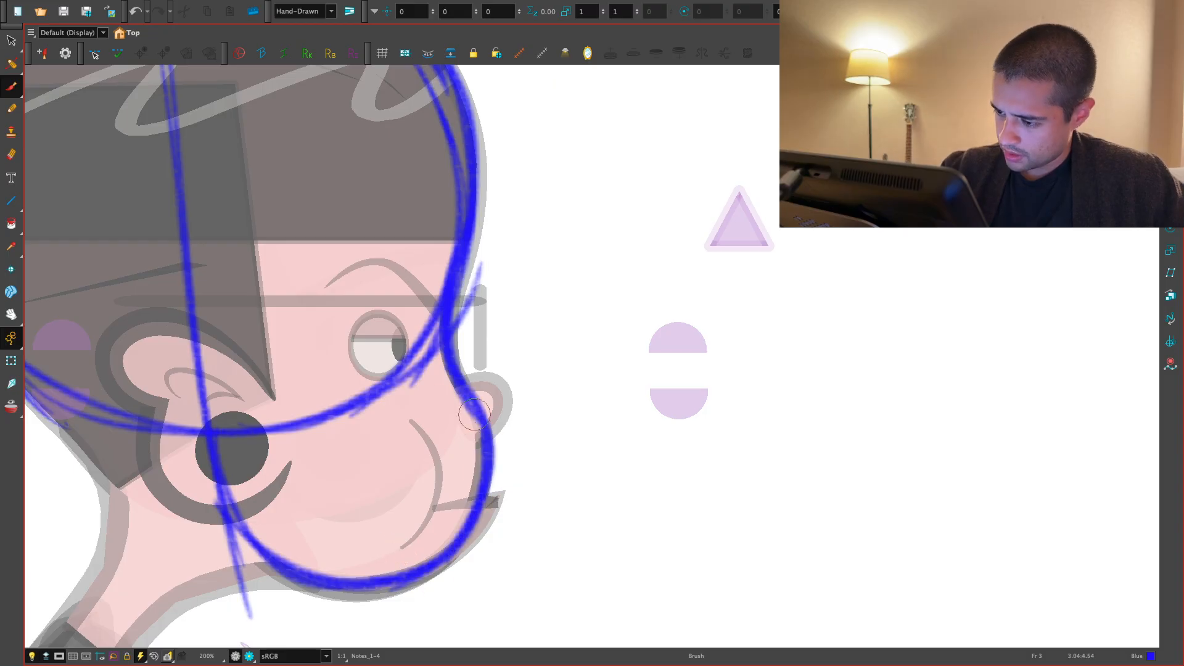
left_click_drag(477, 446, 430, 535)
key("1")
left_click_drag(432, 494, 419, 541)
- Sketch the nose bridge and rounded nose in blue on frame 3, undoing and redrawing strokes until the shape fits
key("2")
key("2")
left_click_drag(423, 318, 441, 450)
key("ctrl+z")
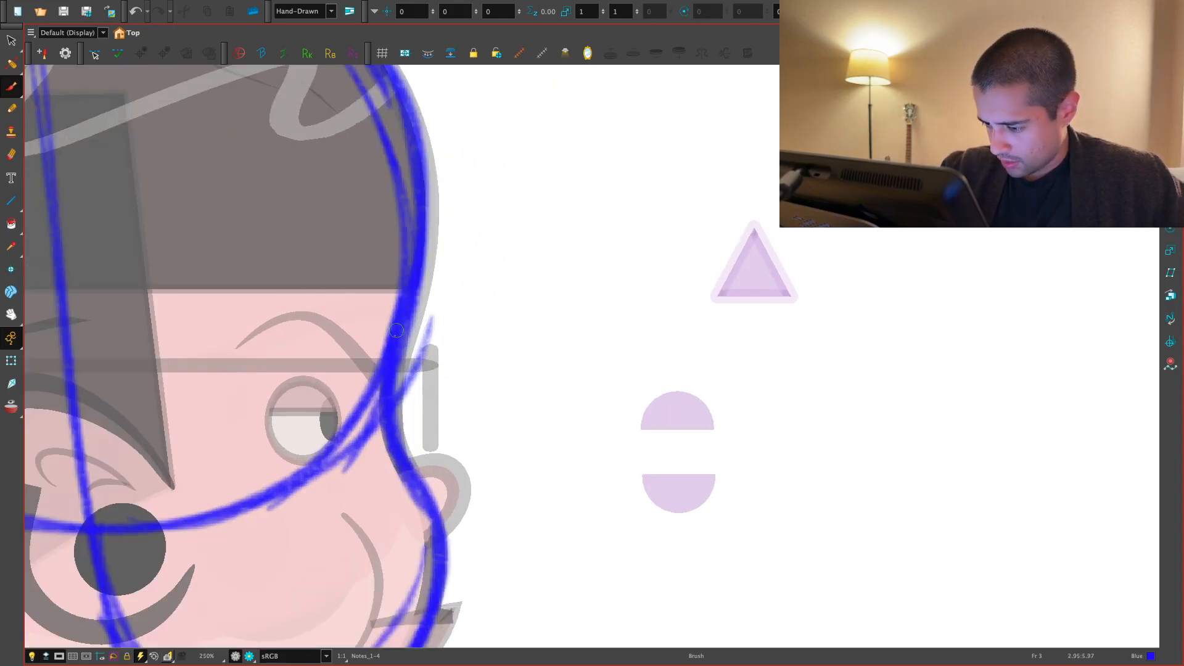
key("ctrl+z")
left_click_drag(405, 327, 439, 454)
key("ctrl+z")
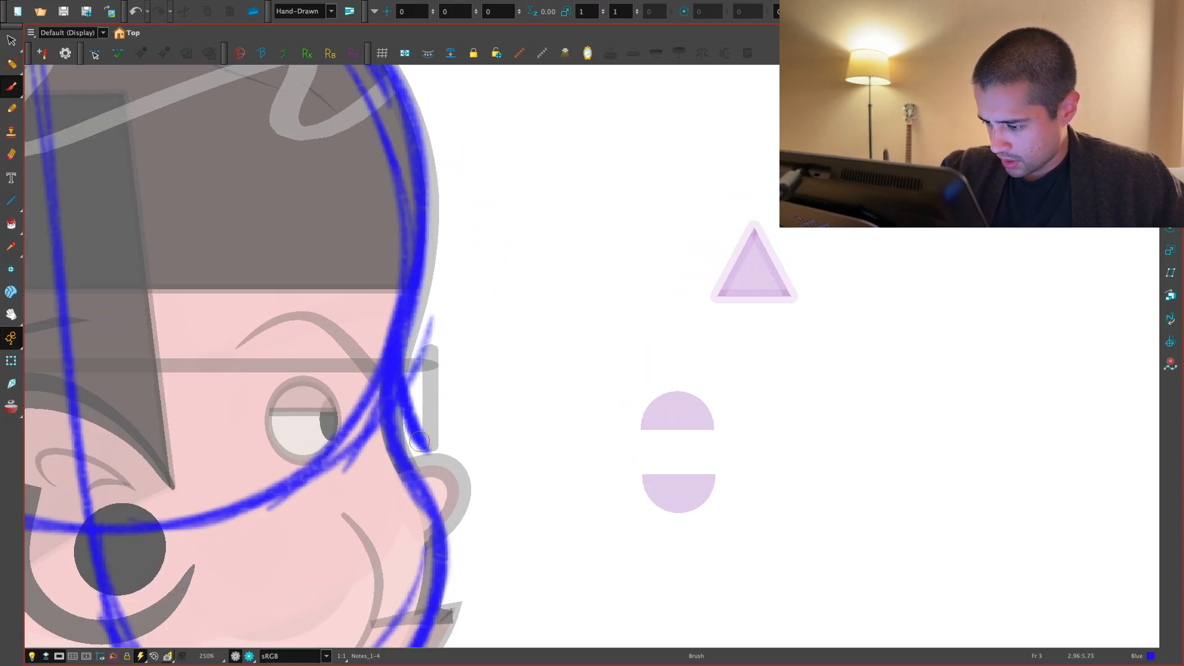
left_click_drag(496, 459, 447, 535)
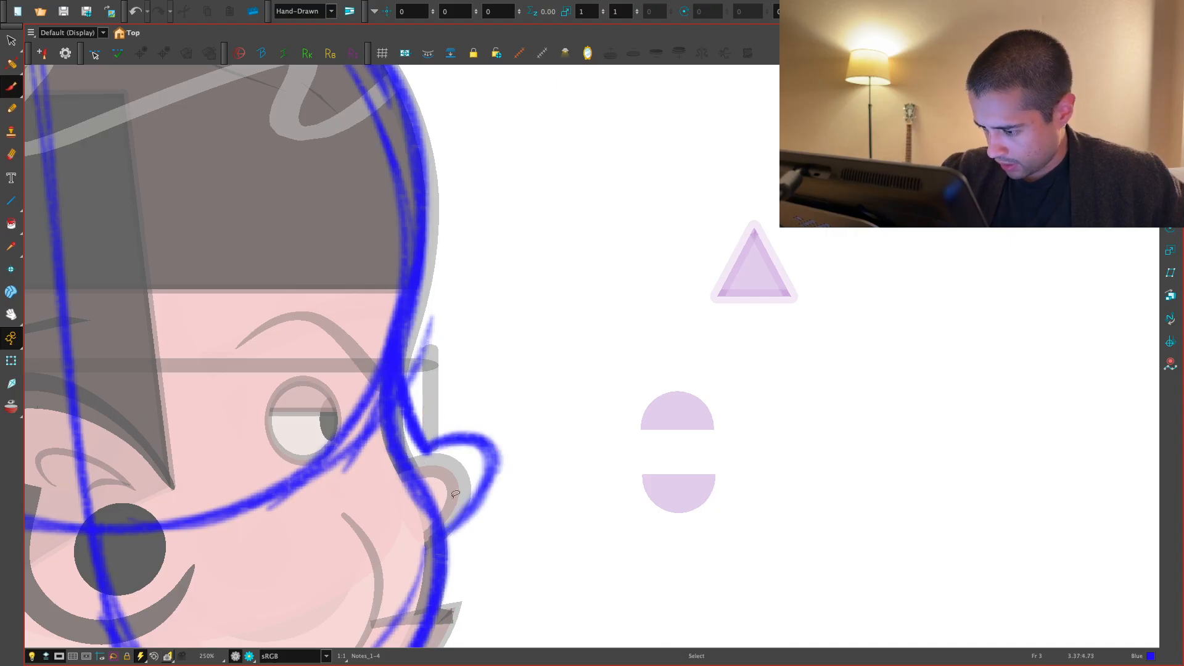
key("ctrl+z")
key("ctrl+z")
left_click_drag(431, 455, 443, 541)
key(".")
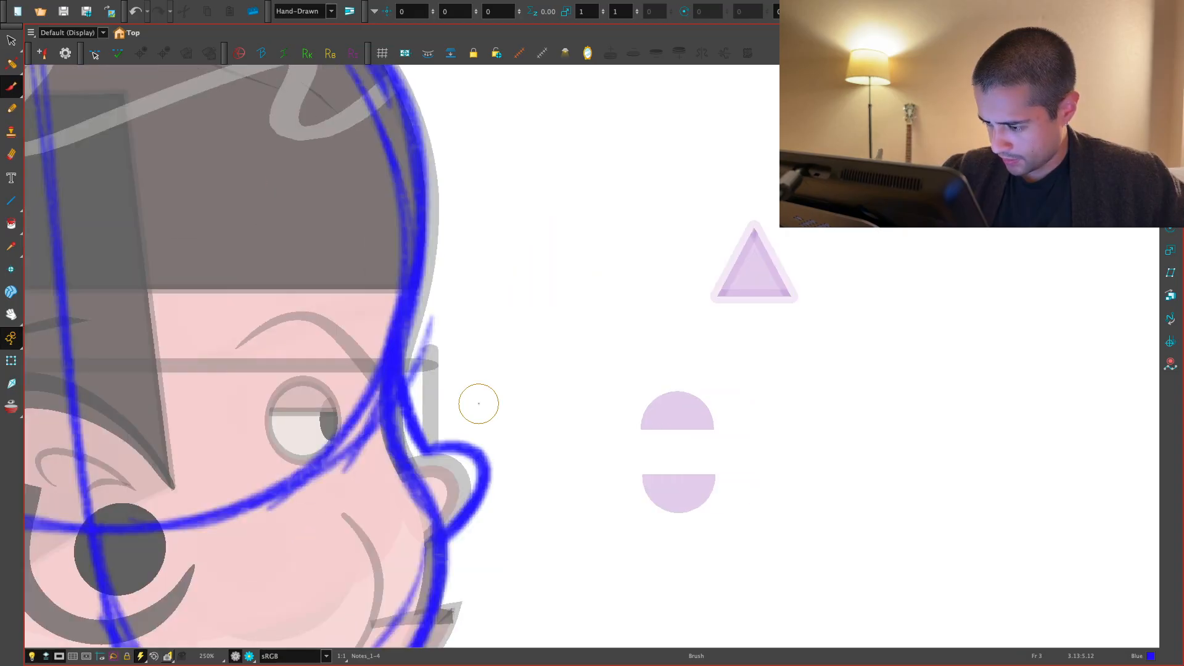
- Trace the curved cheek crease behind the mouth in blue on frame 3
left_click_drag(548, 455, 616, 390)
left_click_drag(615, 505, 632, 394)
key(".")
scroll(633, 394, "up", 1)
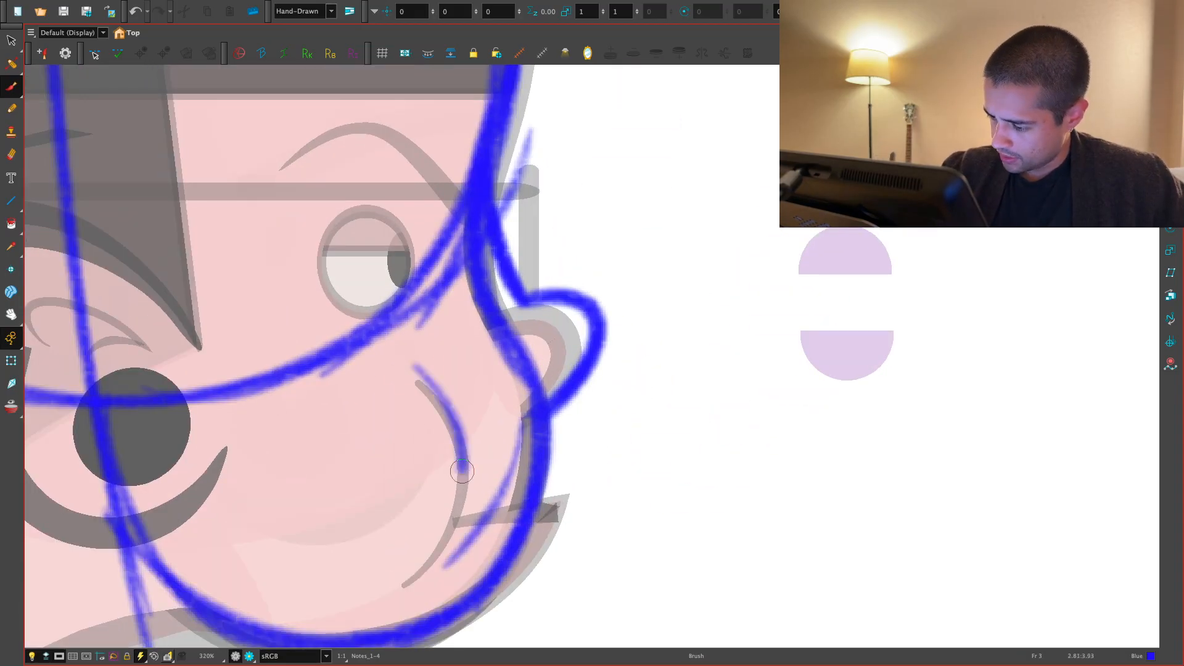
left_click_drag(462, 472, 425, 576)
- Try an angular, wedge-shaped outline for the eye in blue on frame 3
scroll(588, 358, "up", 2)
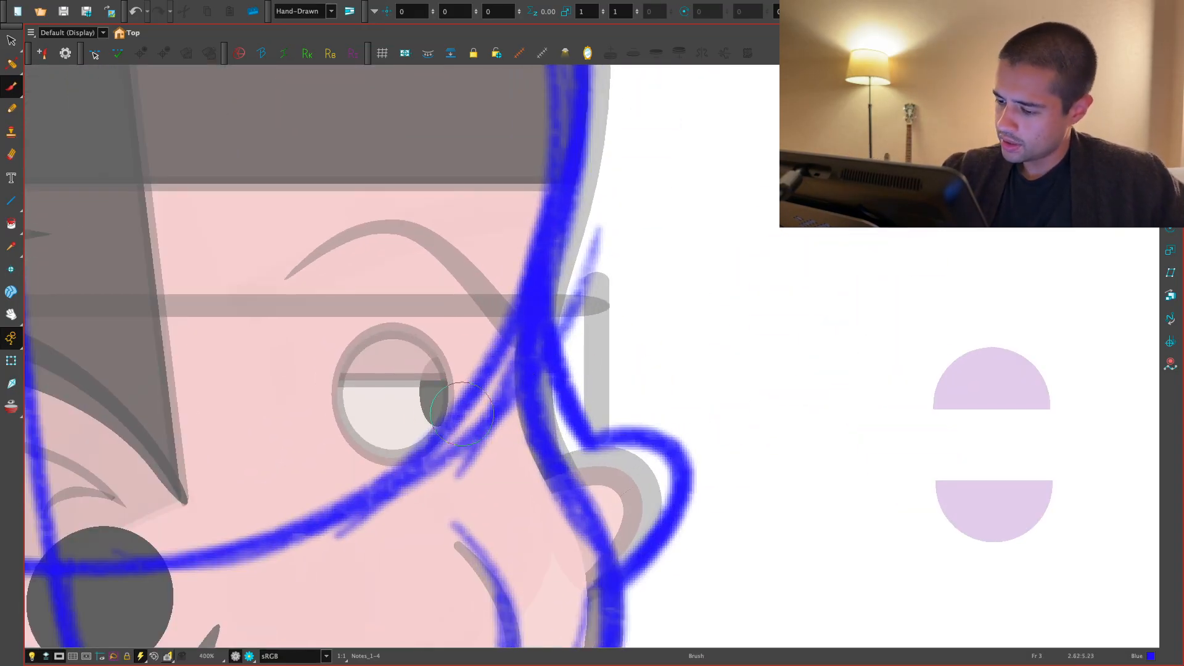
mouse_move(456, 336)
left_mouse_down()
mouse_move(395, 459)
mouse_move(349, 373)
mouse_move(342, 401)
left_mouse_up()
key("ctrl+z")
mouse_move(416, 328)
left_mouse_down()
mouse_move(351, 357)
mouse_move(346, 394)
mouse_move(476, 370)
mouse_move(404, 459)
mouse_move(398, 445)
mouse_move(417, 448)
left_mouse_up()
key("ctrl+z")
key("ctrl+z")
mouse_move(406, 329)
left_mouse_down()
mouse_move(407, 452)
mouse_move(436, 370)
mouse_move(426, 358)
mouse_move(365, 401)
mouse_move(449, 452)
left_mouse_up()
key("ctrl+z")
key("ctrl+z")
- Examine the blue profile sketch on frame 3 as a whole head and the eye area close up
key("1")
key("1")
key("1")
key("1")
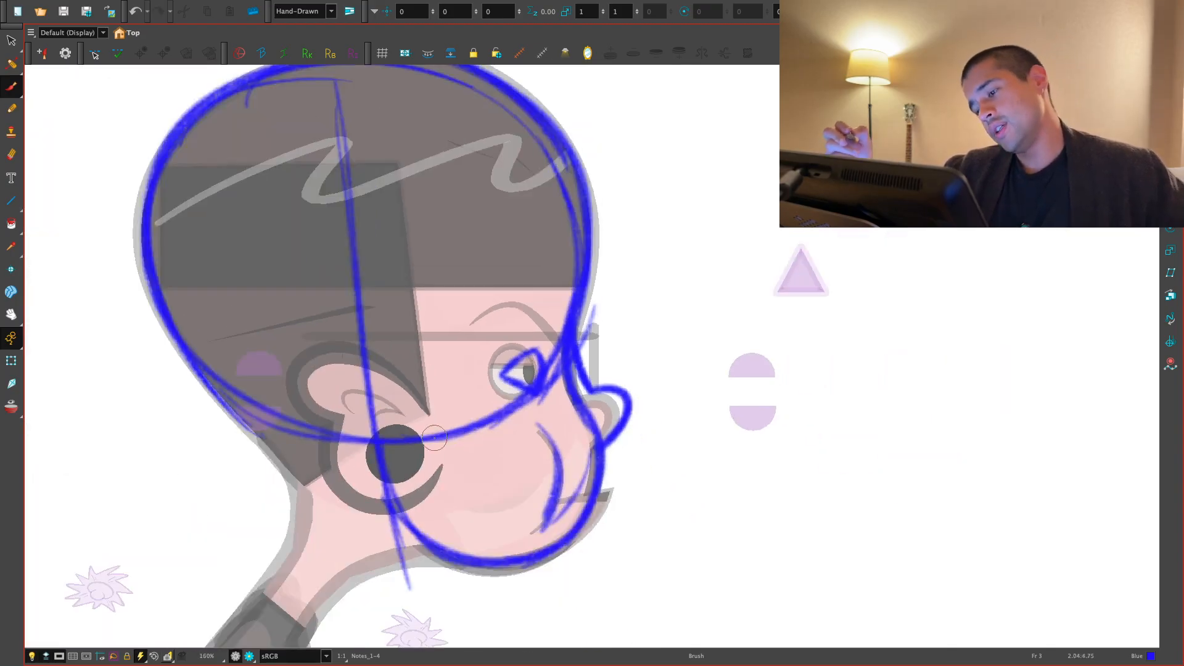
key("1")
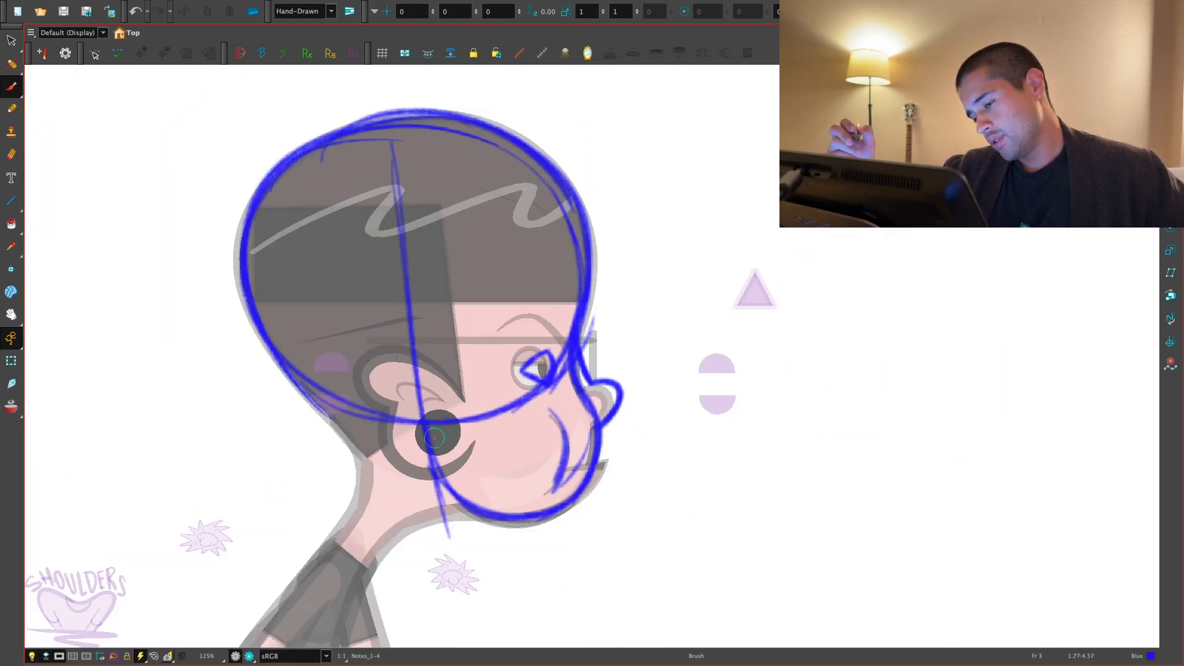
key("2")
key("2")
key("2")
key("2")
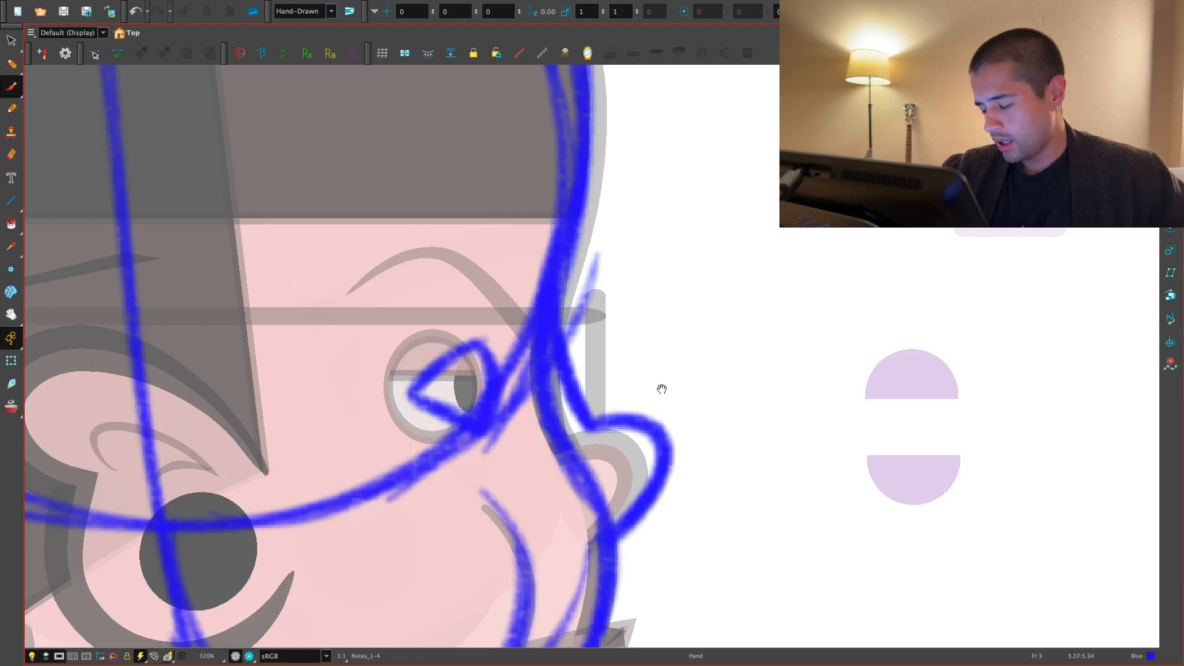
left_click_drag(662, 389, 672, 406)
key("2")
key("1")
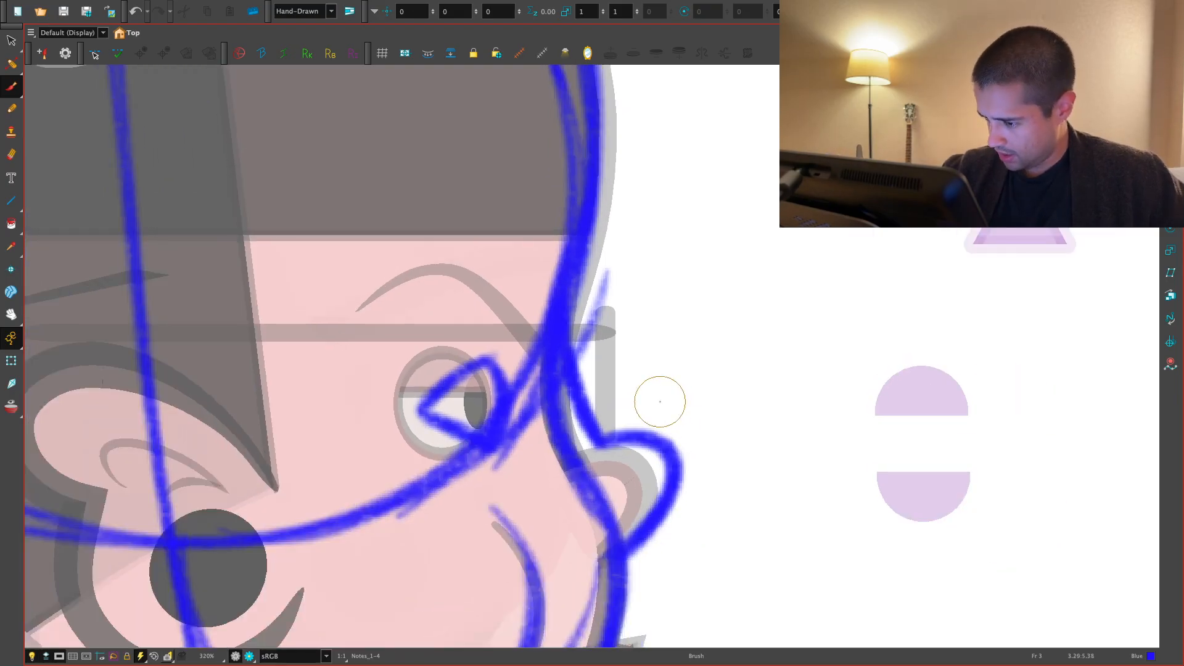
- Try rounder strokes around the wedge-shaped eye on frame 3, and undo the eye strokes back to the upper lid line
key("2")
left_click_drag(459, 364, 383, 396)
left_click_drag(433, 349, 369, 428)
left_click_drag(465, 359, 450, 480)
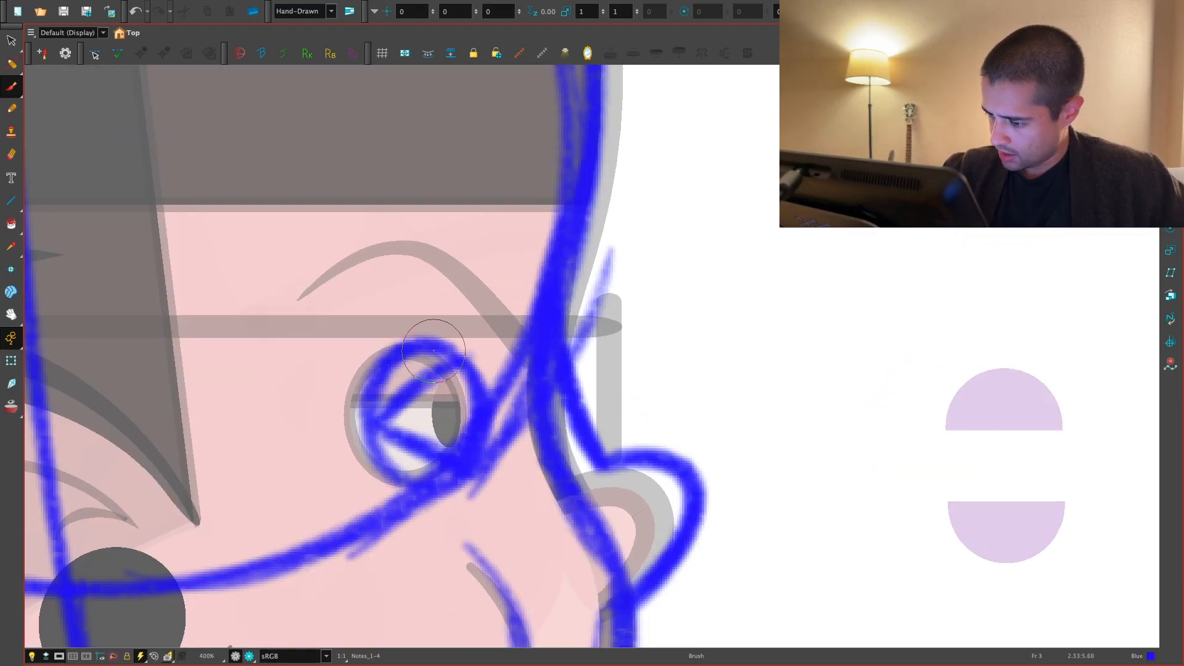
key("1")
key("ctrl+z")
key("ctrl+z")
key("ctrl+z")
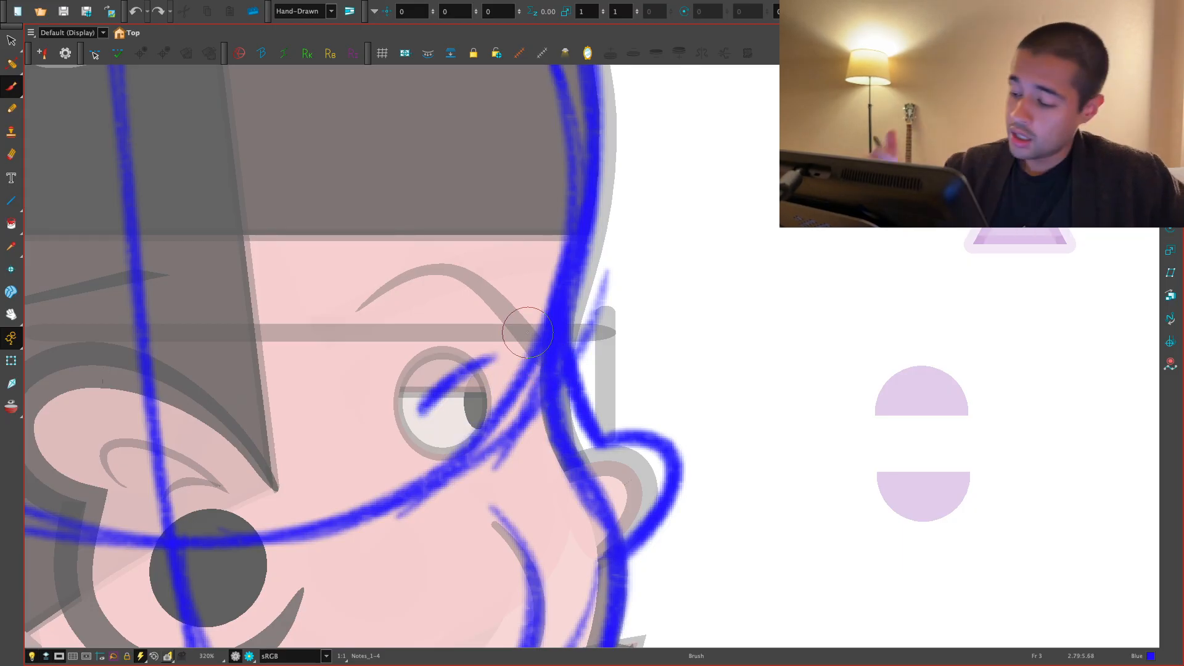
- Draw the eye on frame 3 as a round blue outline close to the face contour and fill in the pupil
key("2")
mouse_move(506, 361)
left_mouse_down()
mouse_move(380, 425)
mouse_move(409, 435)
left_mouse_up()
key("1")
key("1")
key("1")
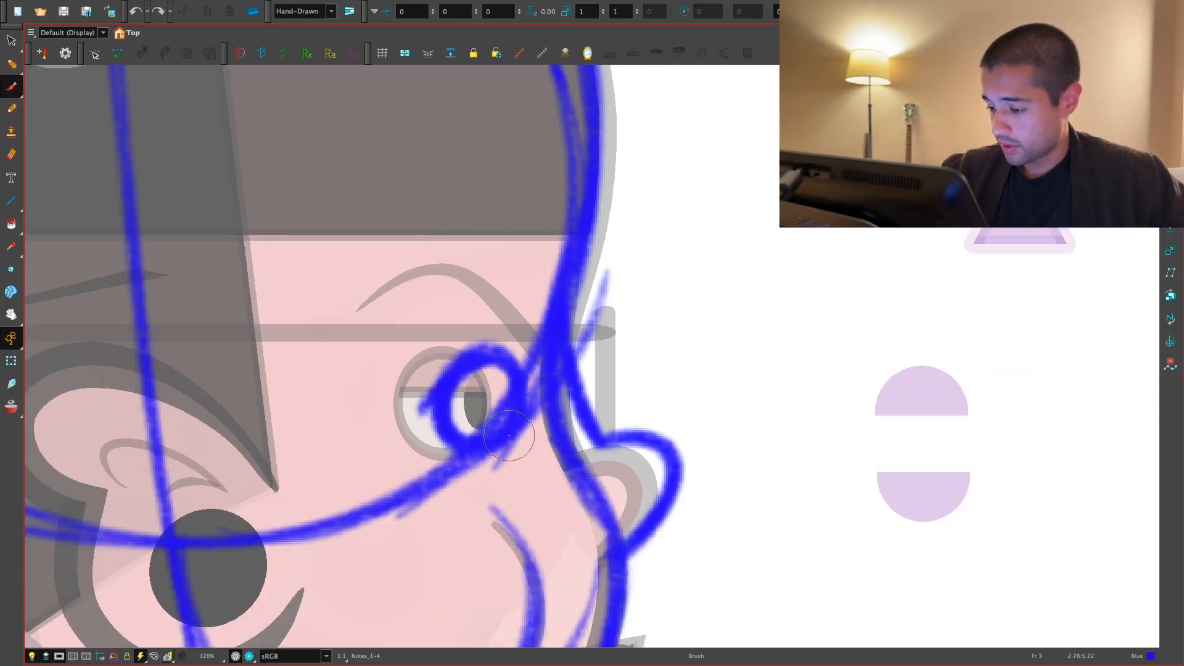
key("2")
key("2")
left_click_drag(613, 368, 620, 389)
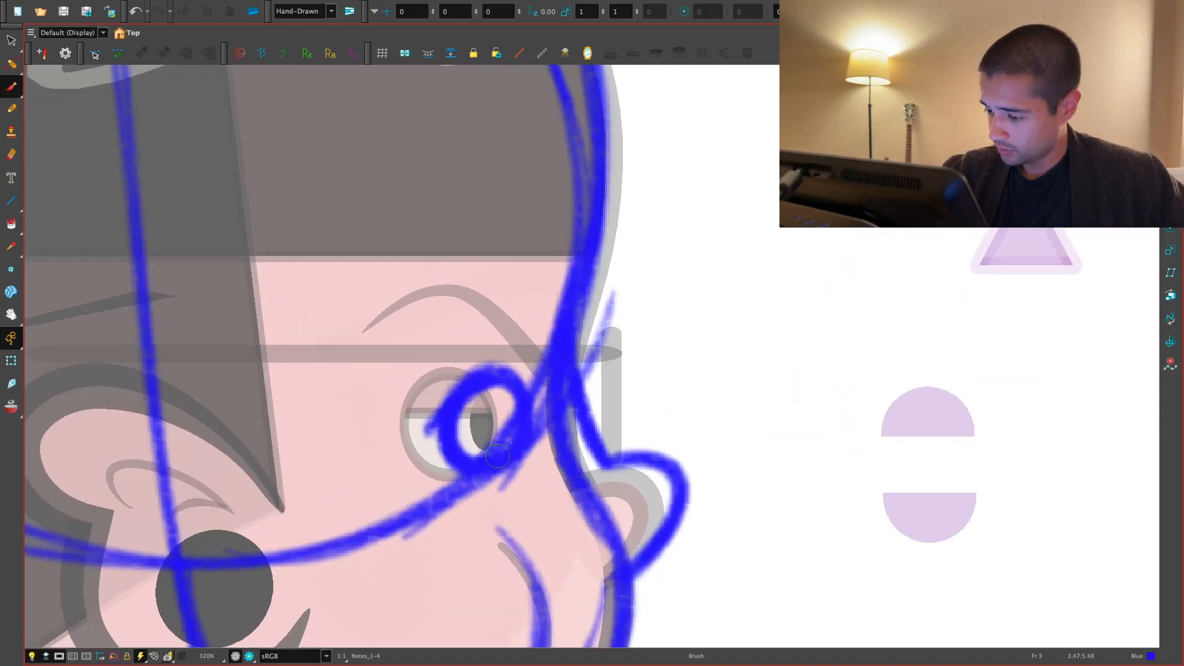
left_click_drag(521, 410, 501, 455)
- Sketch the arched eyebrow above the eye in blue on frame 3
key("1")
key("1")
left_click_drag(535, 345, 528, 359)
key("2")
key("2")
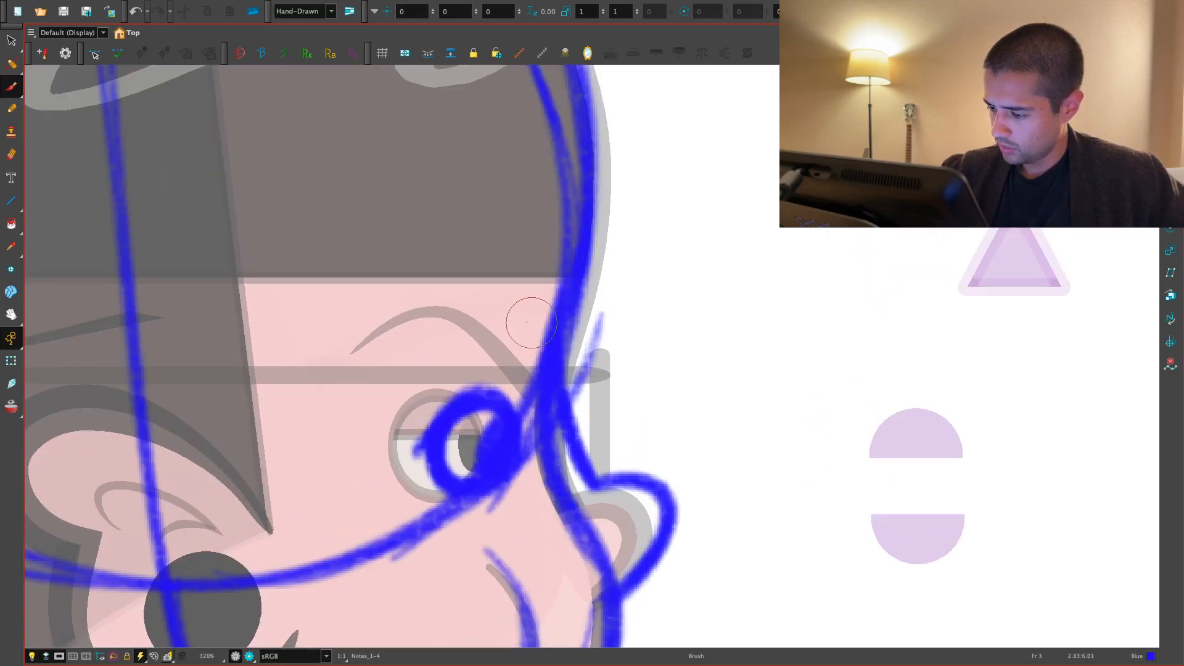
left_click_drag(365, 354, 523, 408)
- Draw a slanted blue line for the sideburn edge in front of the ear on frame 3
key("1")
key("1")
left_click_drag(438, 369, 456, 381)
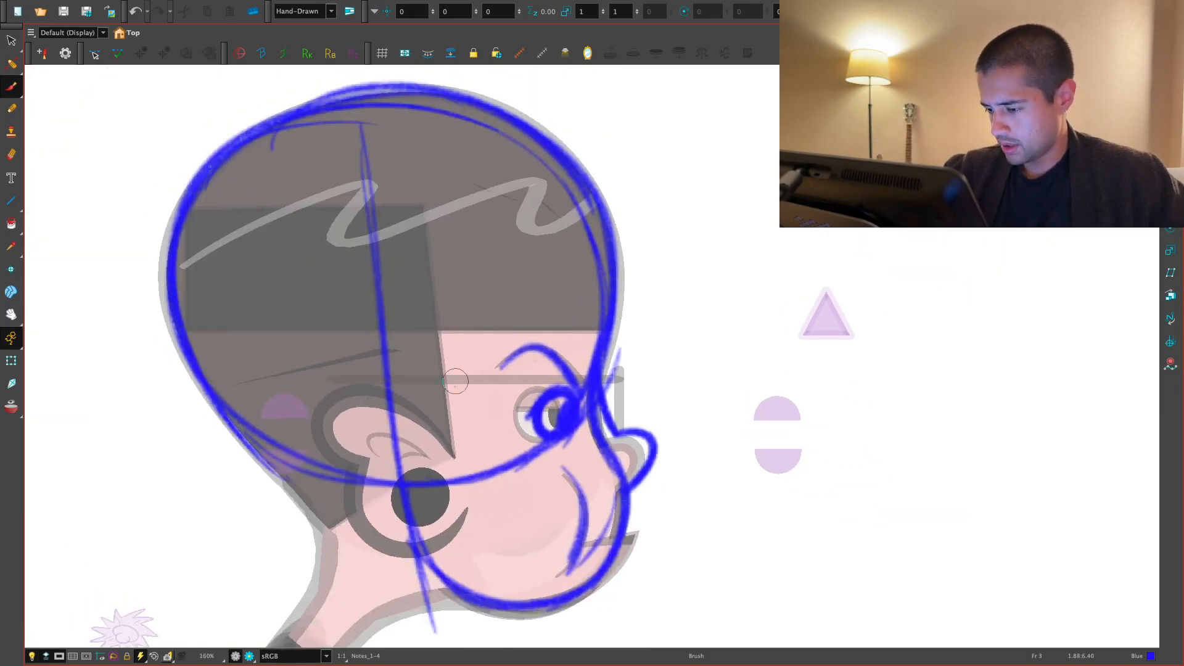
left_click_drag(469, 327, 447, 453)
- Compare the sideburn position across the neighbouring frames and mark the slanted sideburn edge in blue on frame 2
key("comma")
key("period")
key("period")
key("comma")
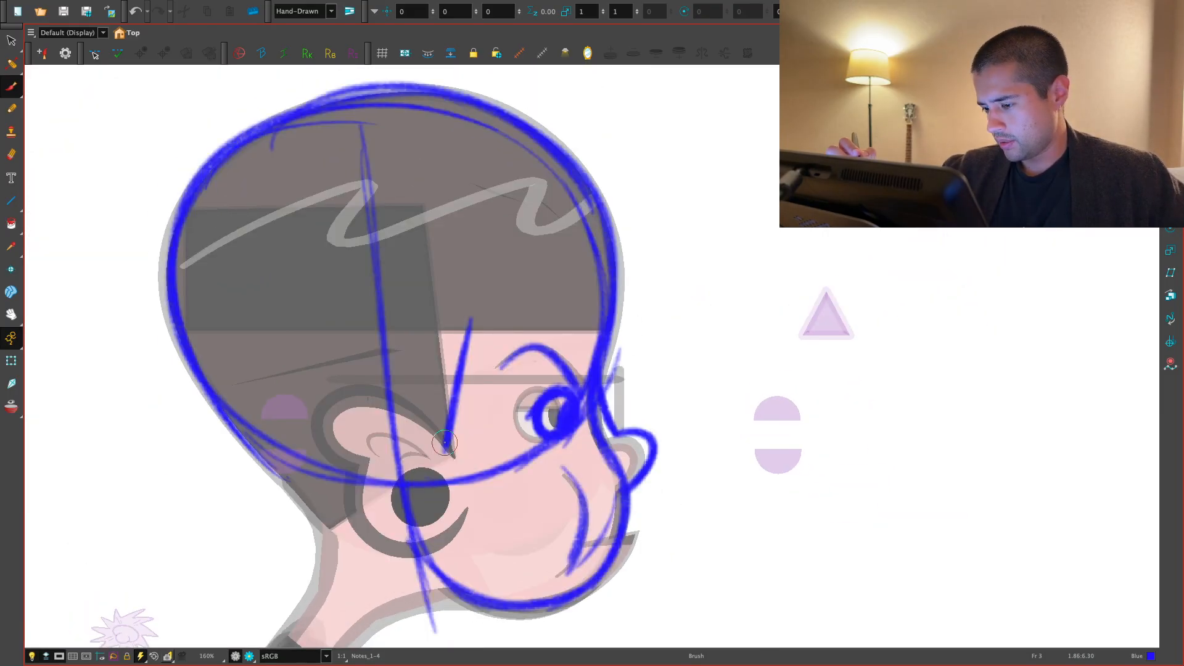
key("comma")
key("comma")
key("period")
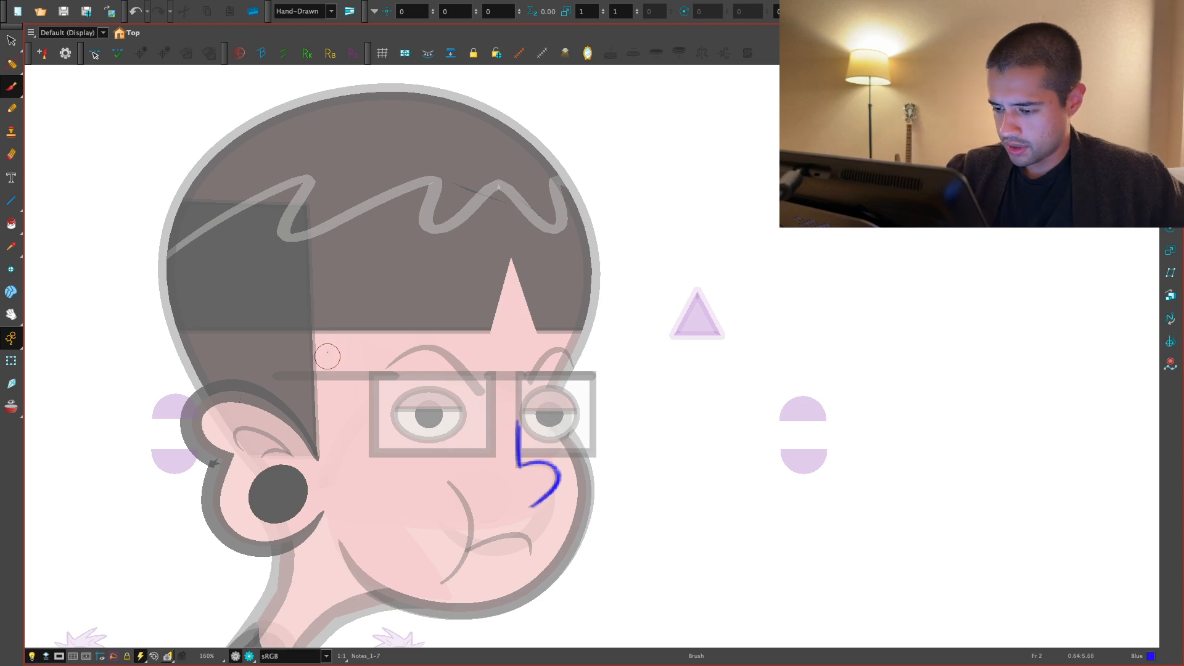
key("1")
key("comma")
key("period")
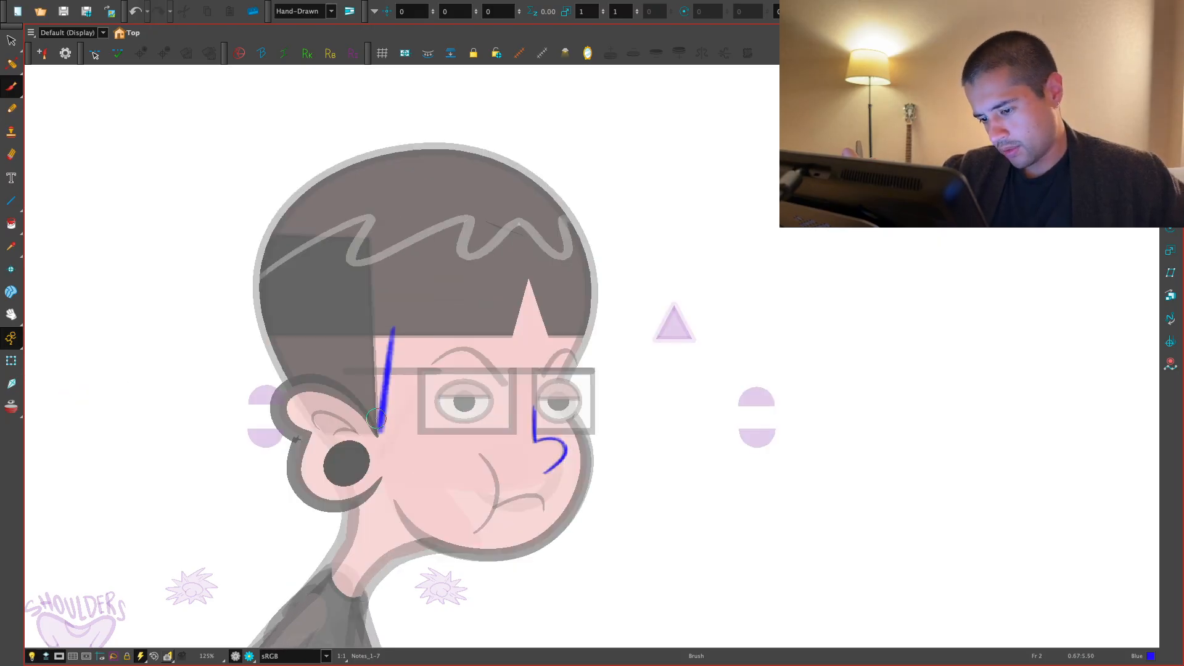
- Sketch the curved edge above the ear on frame 3 and undo the stroke closing it into a triangle
key("period")
key("comma")
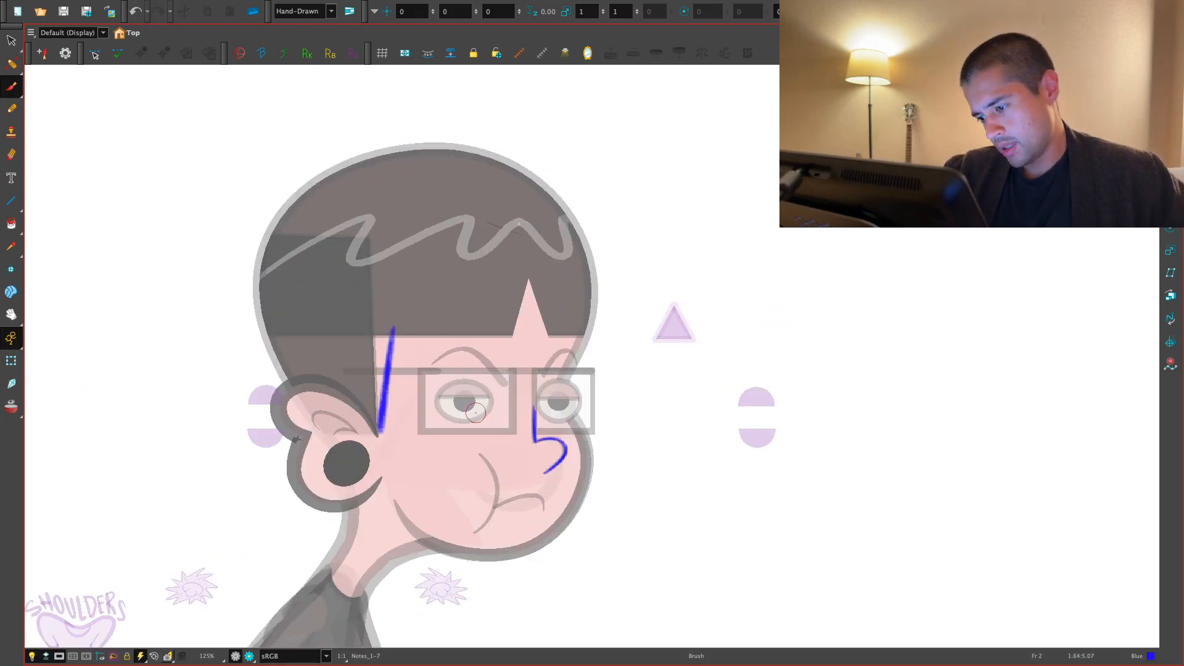
key("period")
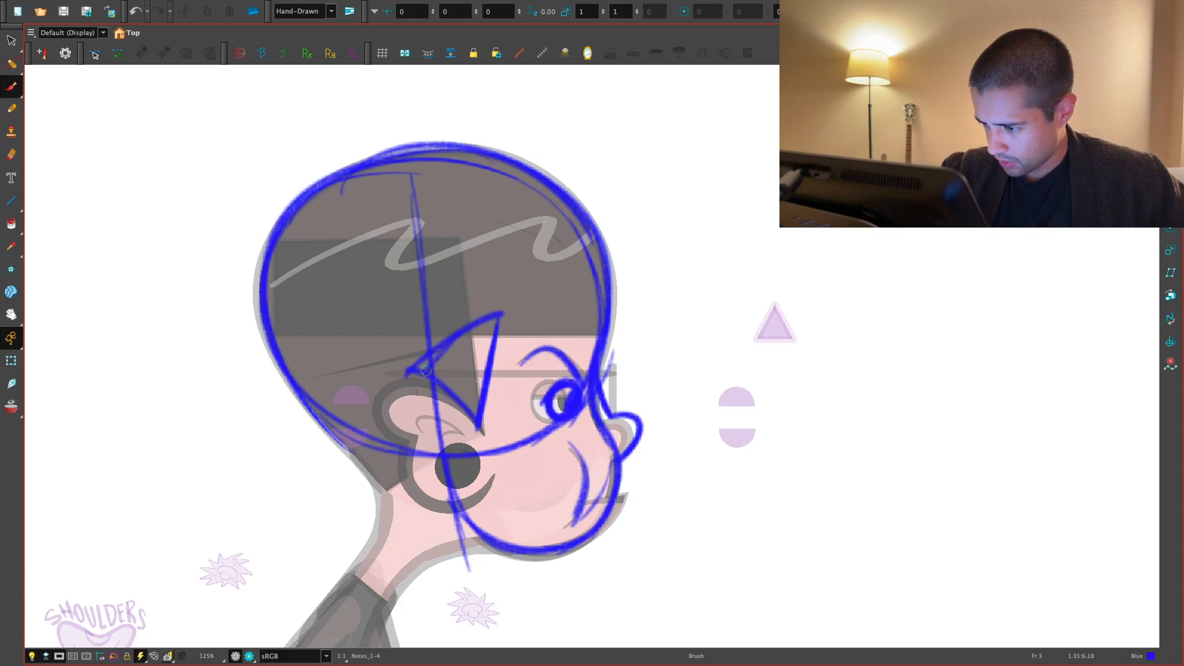
key("ctrl+z")
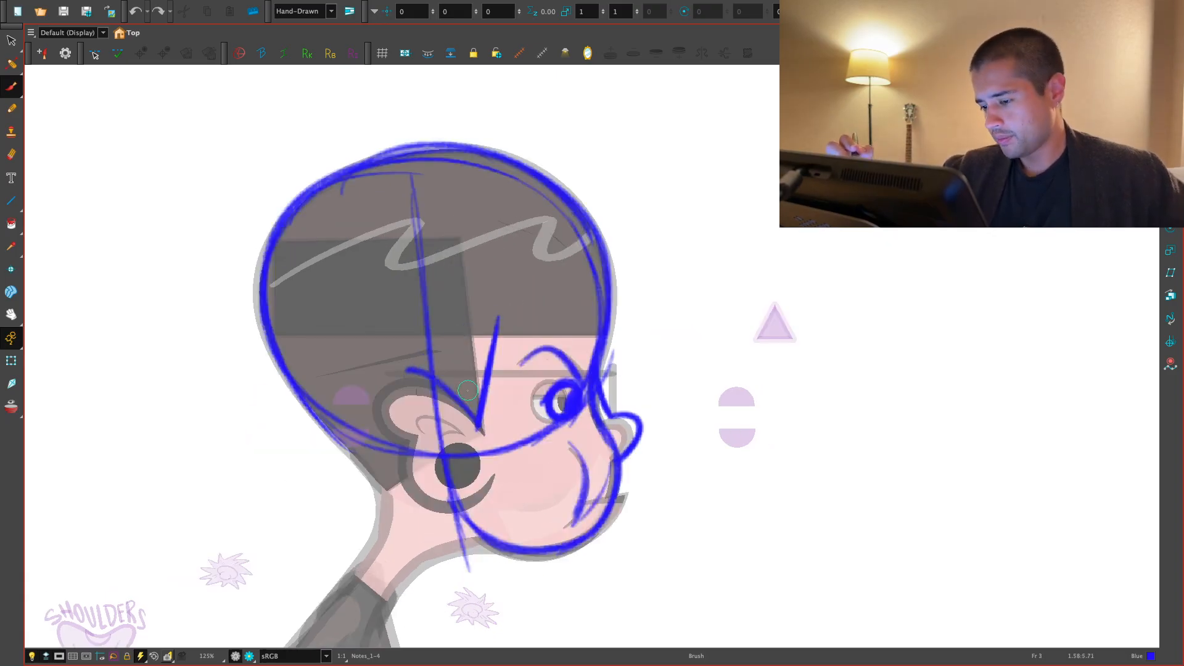
- Mark the slanted sideburn edge in blue above the ear on frame 4
key("period")
key("2")
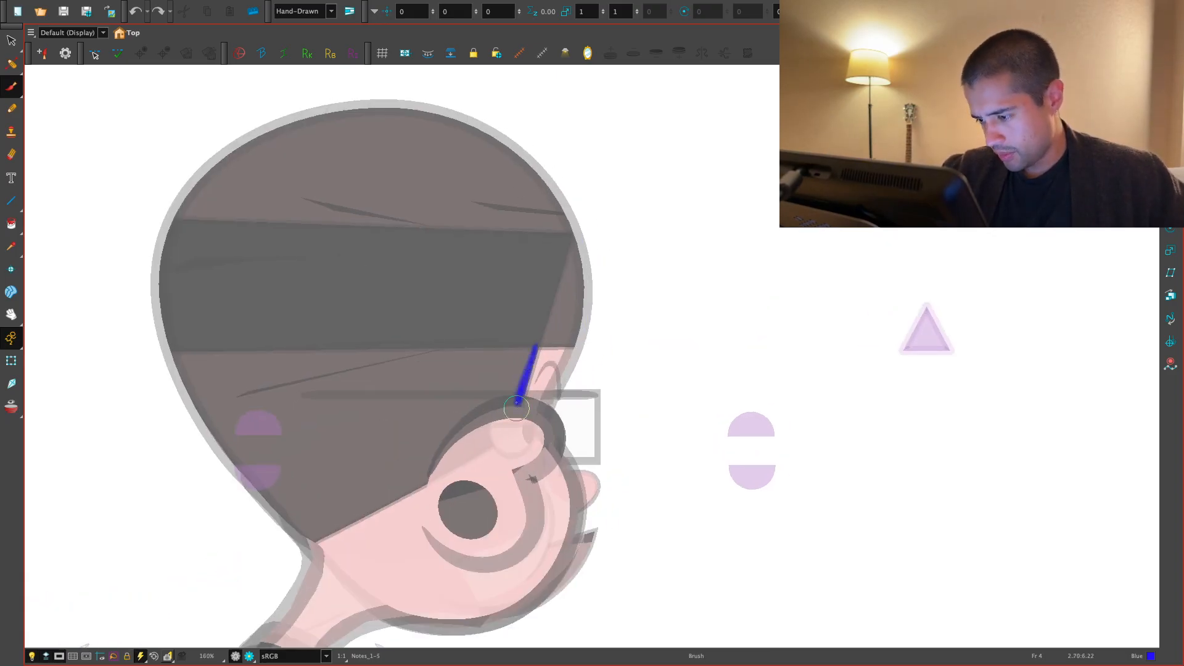
left_click_drag(517, 408, 516, 412)
- Compare the sideburn lines and head poses on frames 2, 3 and 4
key("comma")
key("comma")
key("period")
key("period")
key("comma")
key("comma")
key("period")
left_click_drag(653, 401, 668, 325)
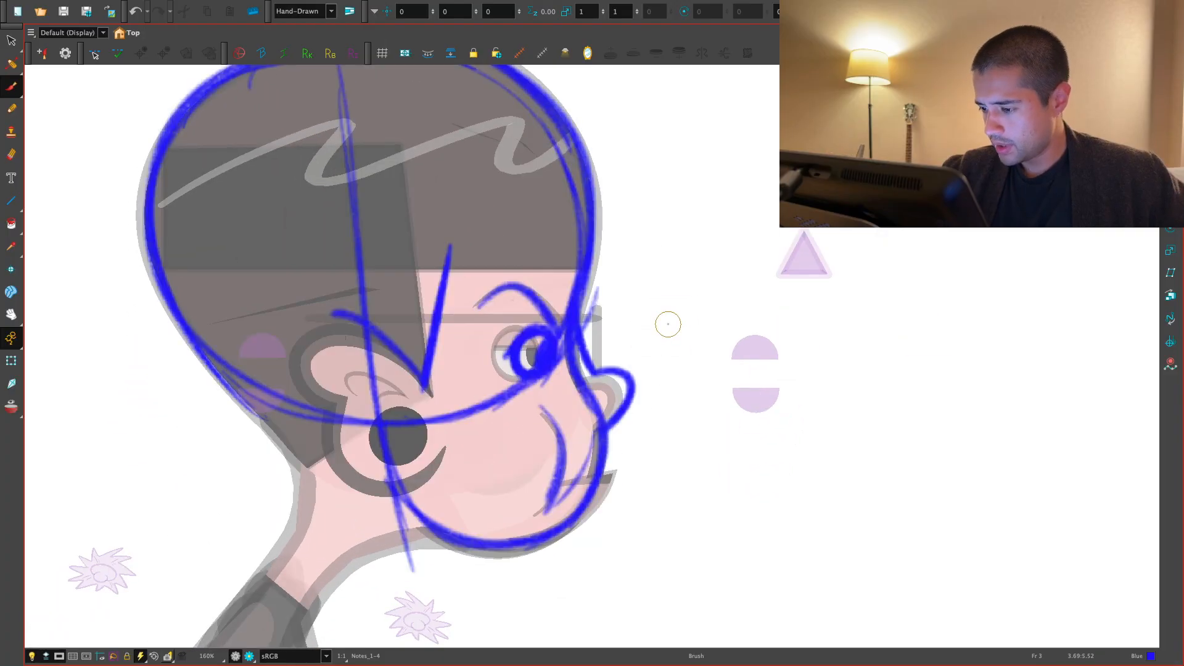
key("1")
key("period")
key("comma")
key("1")
left_click_drag(694, 417, 676, 397)
left_click_drag(635, 317, 622, 346)
- Examine the nose and face sketch on frame 3 up close and with the shoulders in view
key("2")
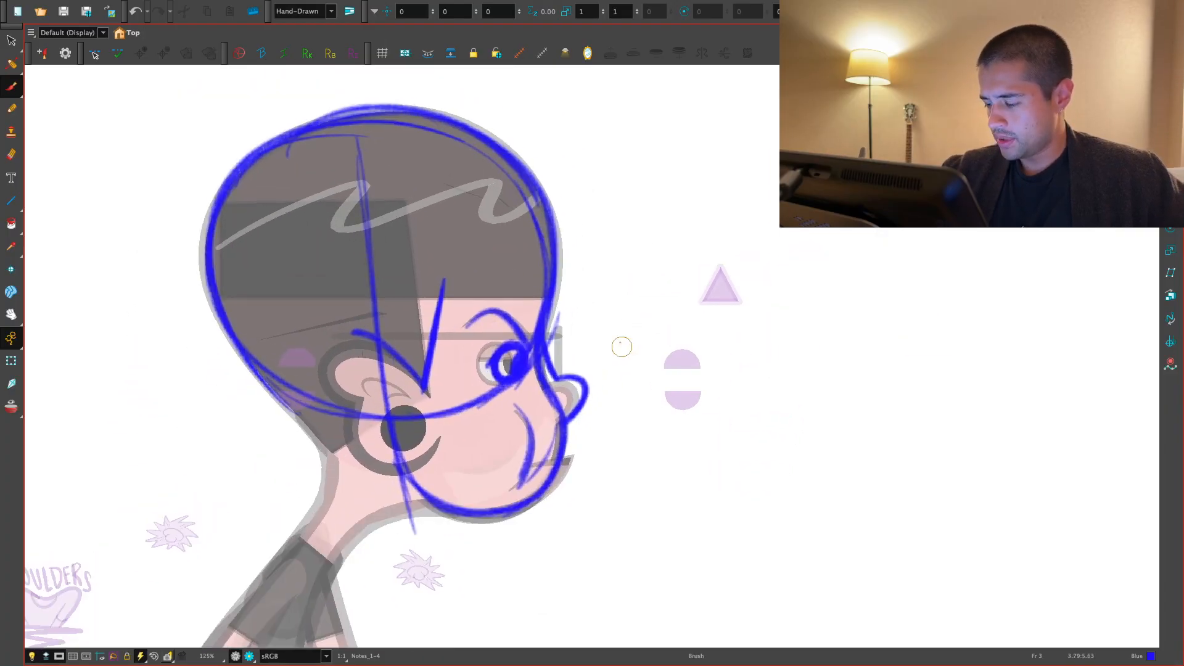
key("2")
left_click_drag(562, 274, 490, 316)
key("2")
key("ctrl+z")
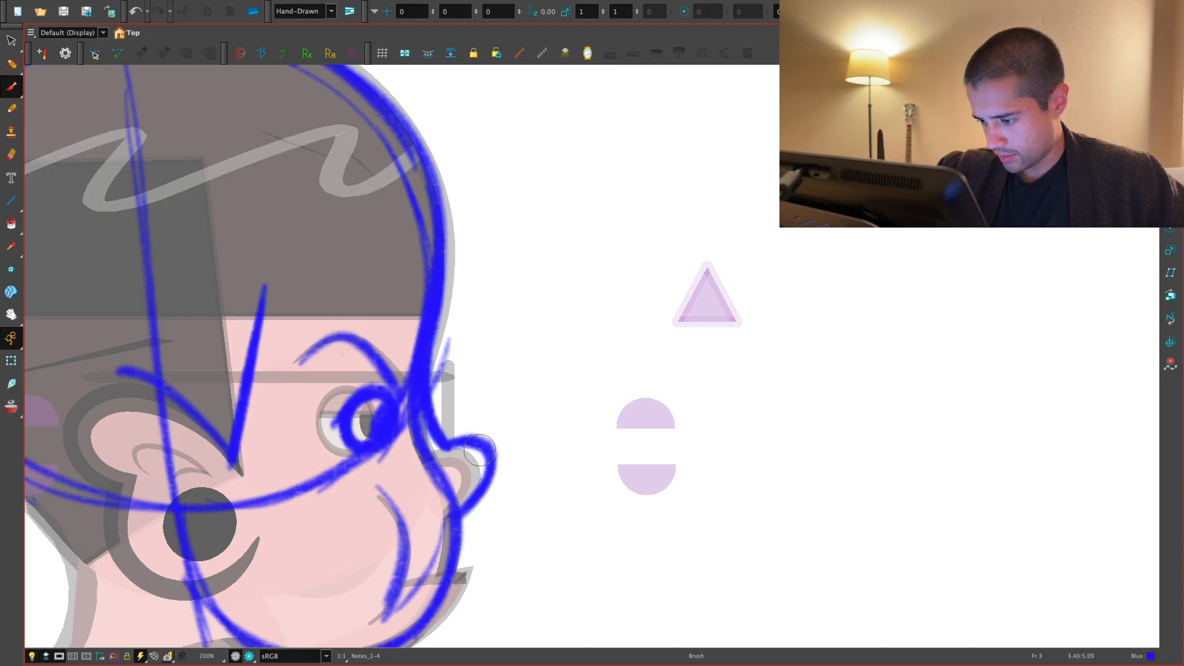
key("1")
key("1")
key("1")
key("1")
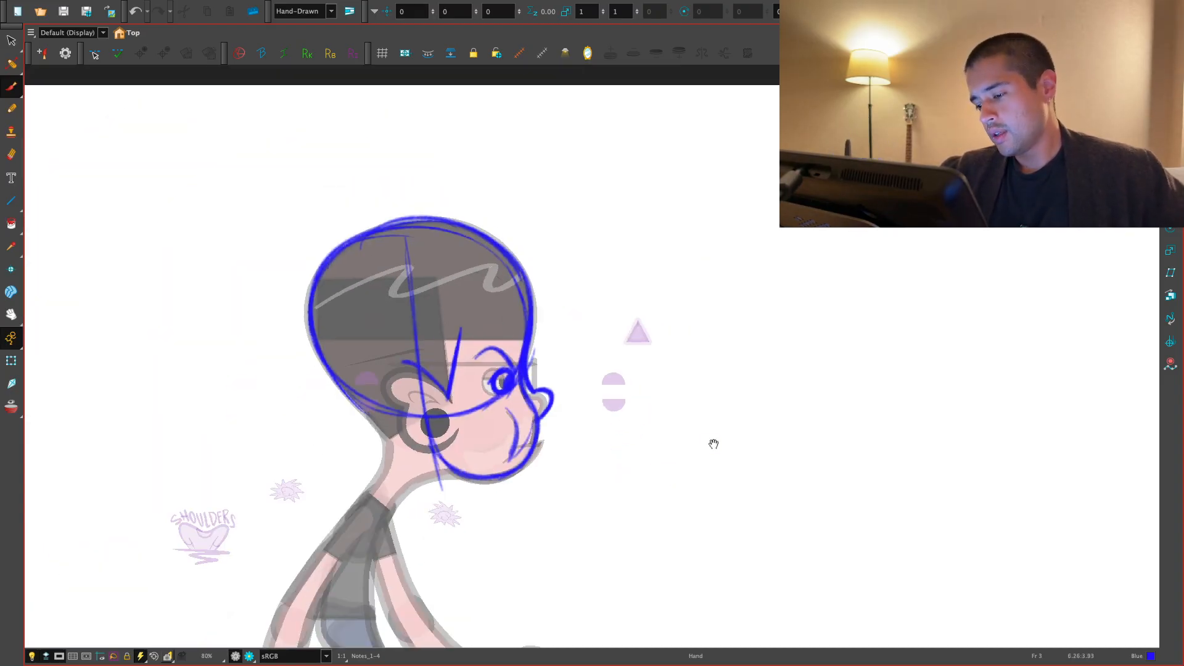
key("2")
key("2")
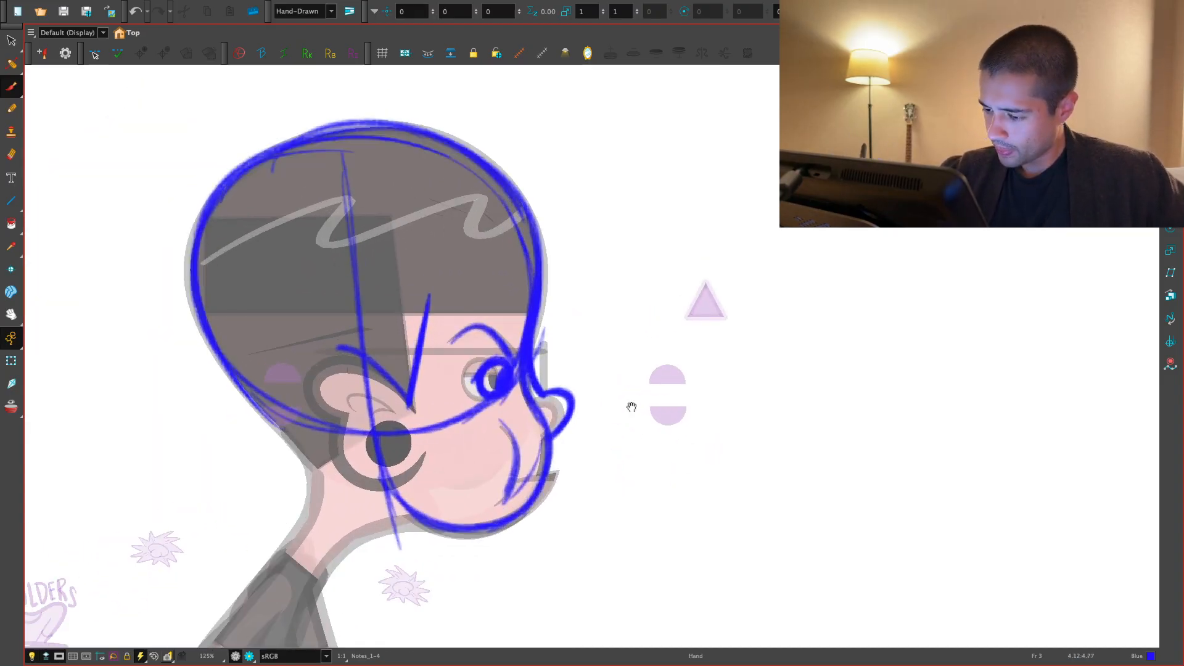
key("1")
- Compare the head turn and blue notes by flipping through frames 2, 3 and 4
key("1")
key("comma")
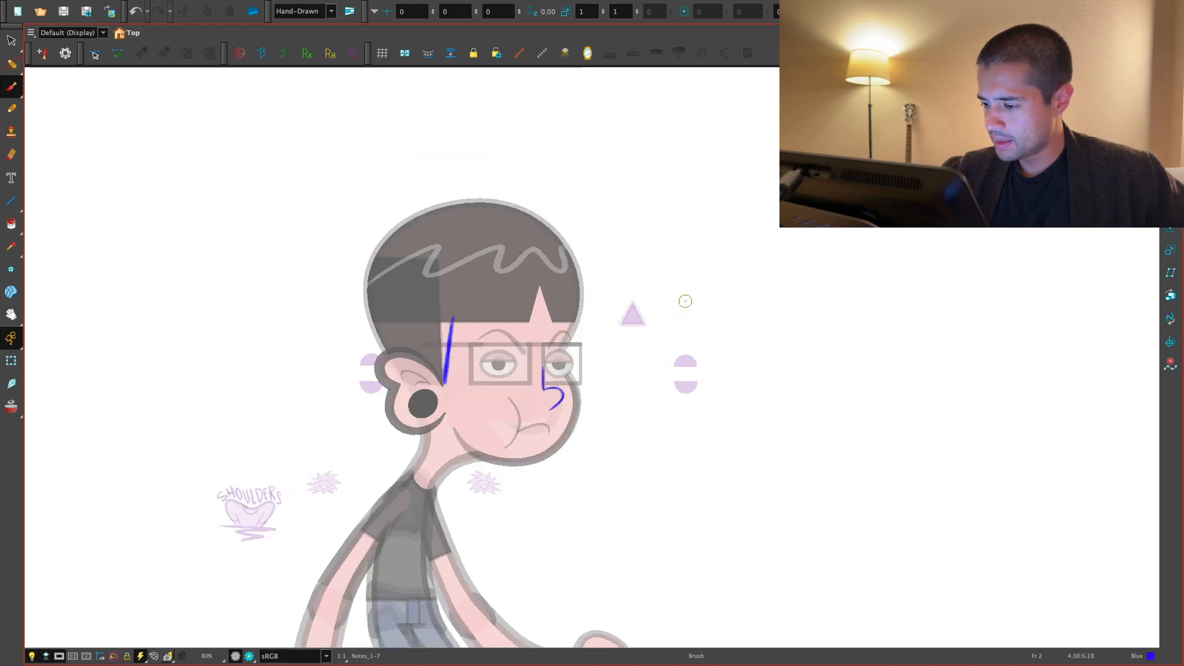
key("period")
key("period")
key("comma")
key("comma")
key("period")
key("period")
key("2")
key("2")
left_click_drag(701, 338, 631, 330)
key("1")
key("comma")
key("period")
key("comma")
key("period")
key("comma")
key("period")
- Draw the rounded nose in blue at the face edge on frame 4 and check it against frame 3
key("2")
key("2")
key("comma")
key("period")
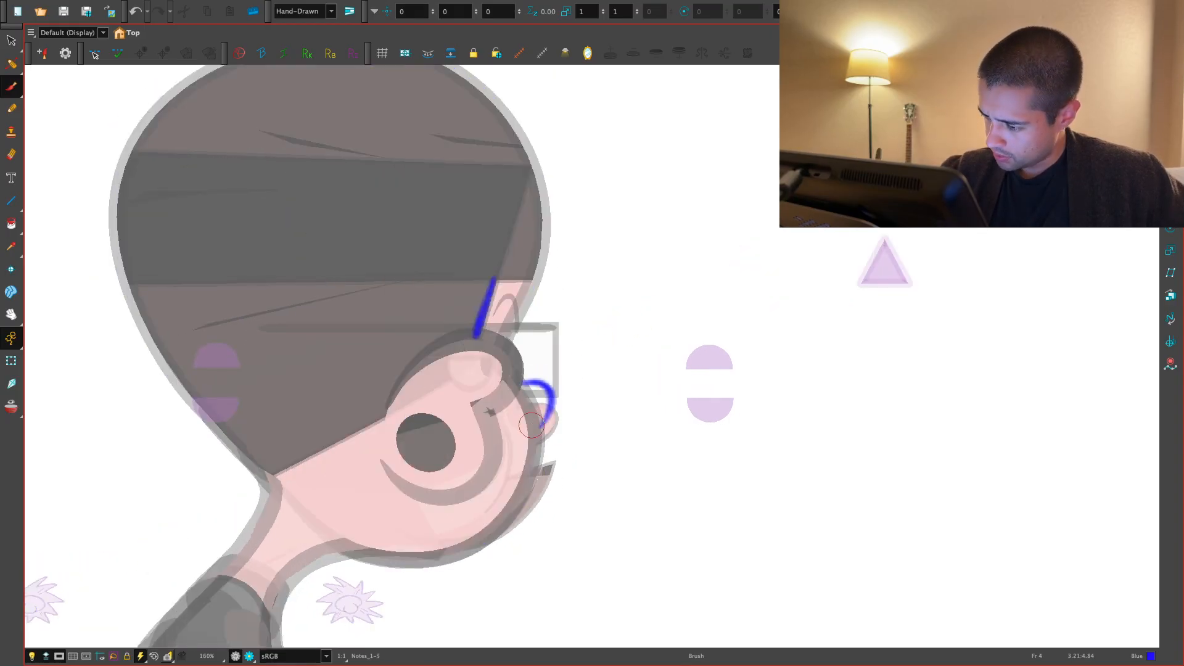
key("comma")
key("period")
key("comma")
key("period")
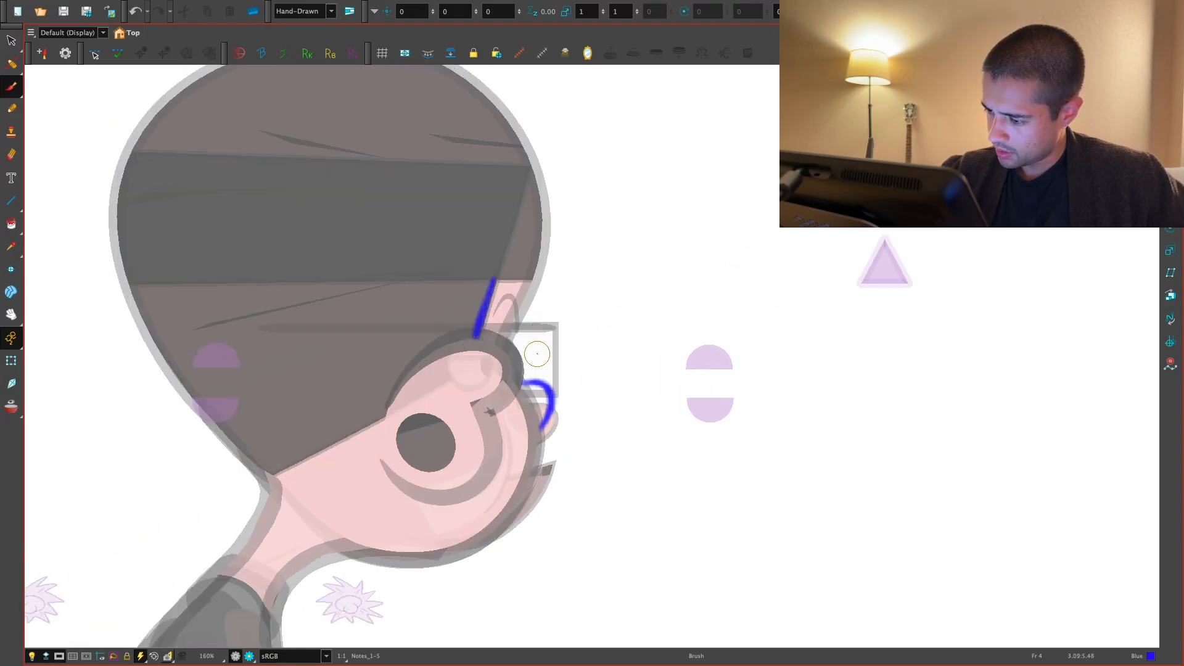
- Draw the vertical edge of the glasses lens in blue above the nose on frame 4, checking it against frame 3
key("comma")
left_click_drag(534, 314, 537, 370)
key("period")
key("comma")
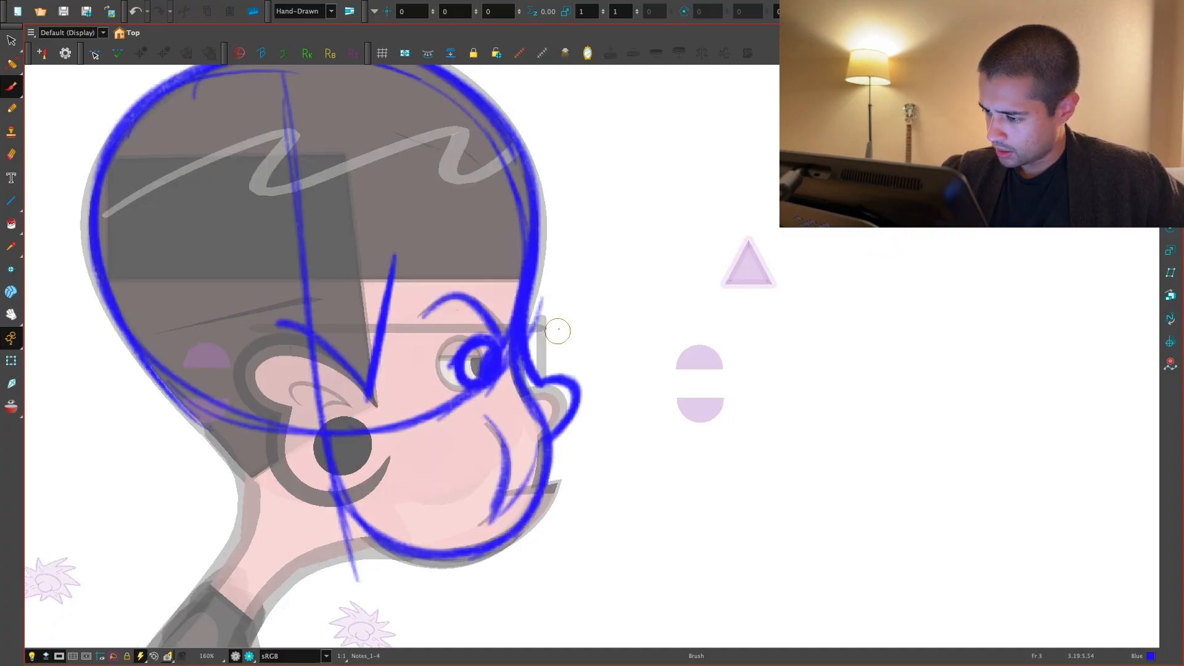
key("period")
key("comma")
key("period")
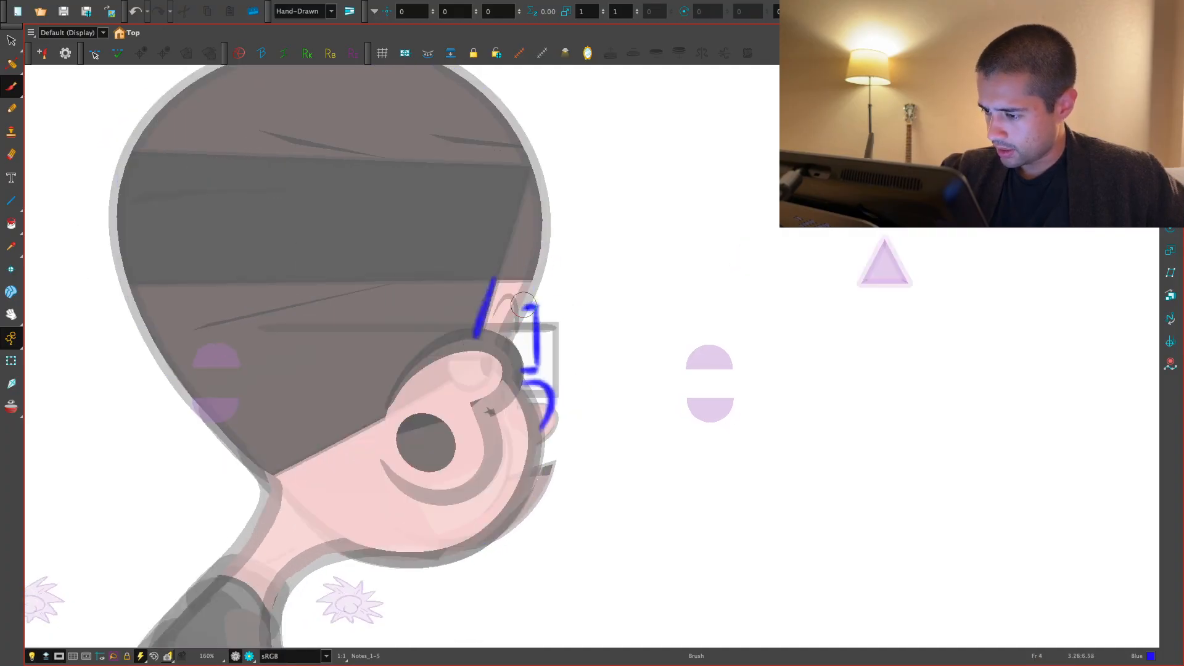
- Sketch the eyebrow arc and the slanted forehead contour in blue beside the sideburn on frame 4, comparing with frame 3
left_click_drag(501, 300, 517, 328)
key("comma")
key("period")
left_click_drag(541, 269, 509, 338)
key("comma")
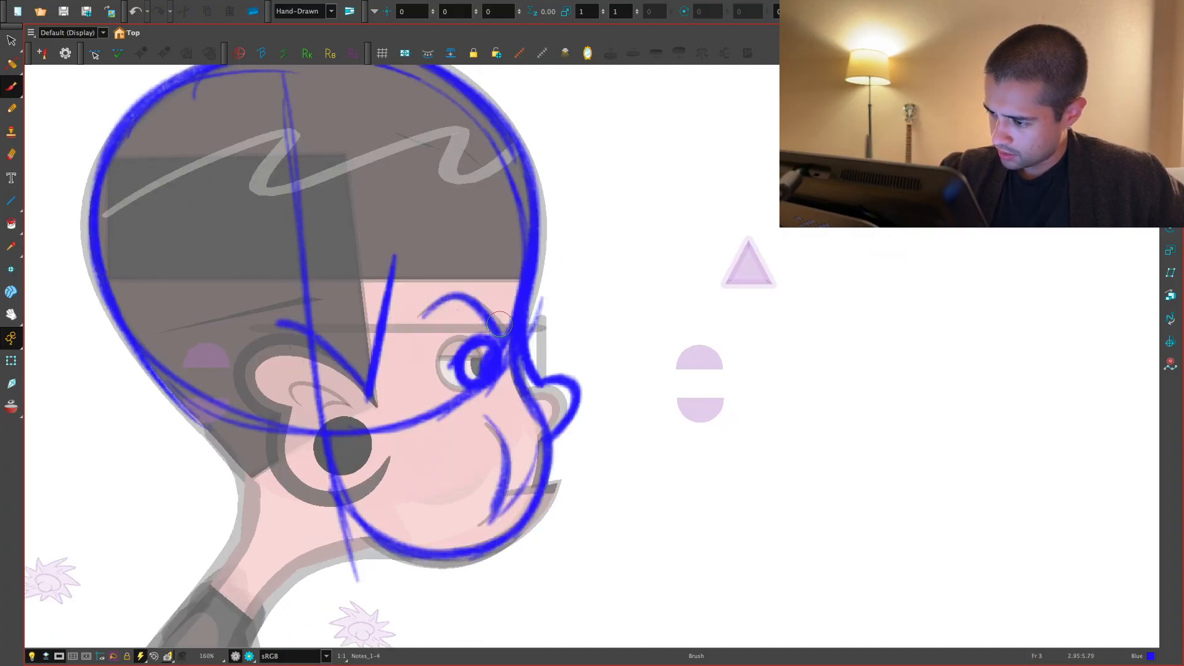
key("period")
key("2")
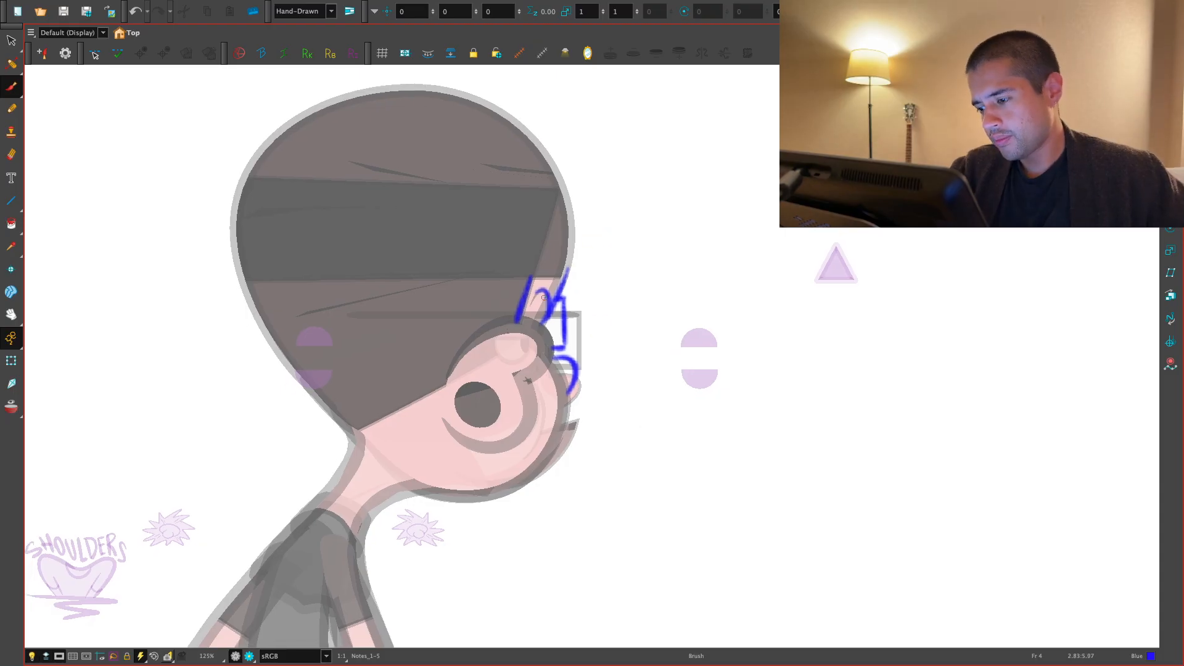
- Copy the horizontal blue glasses line from frame 3 onto frame 4 and redraw the lens edge at its front end
key("comma")
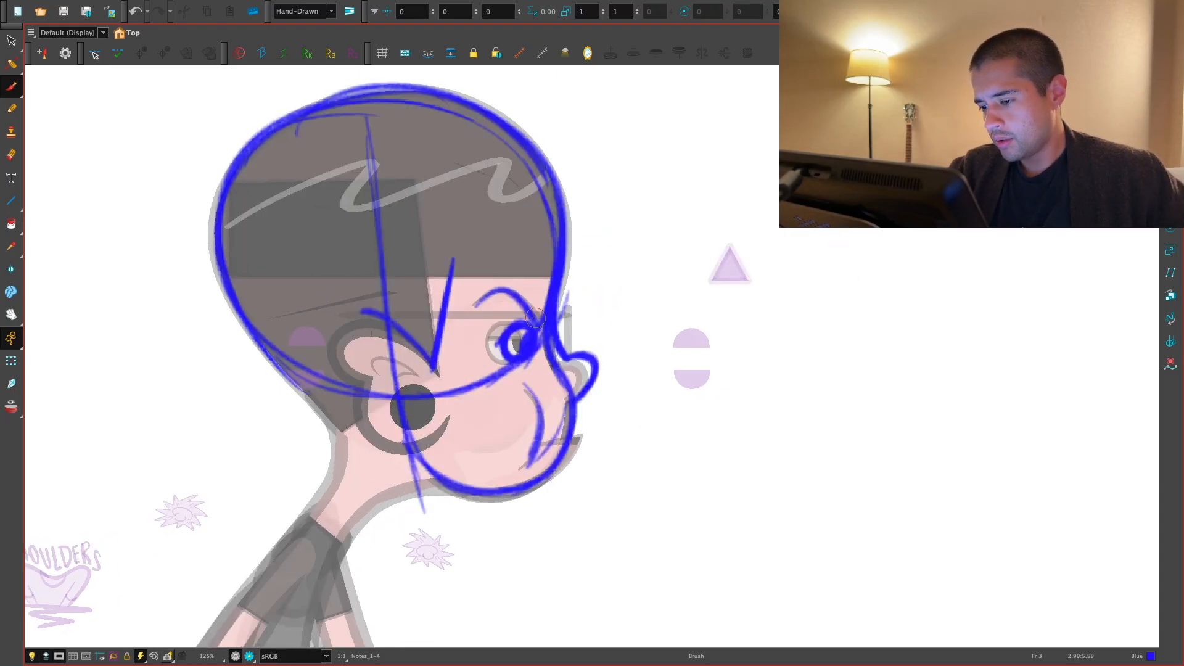
key("period")
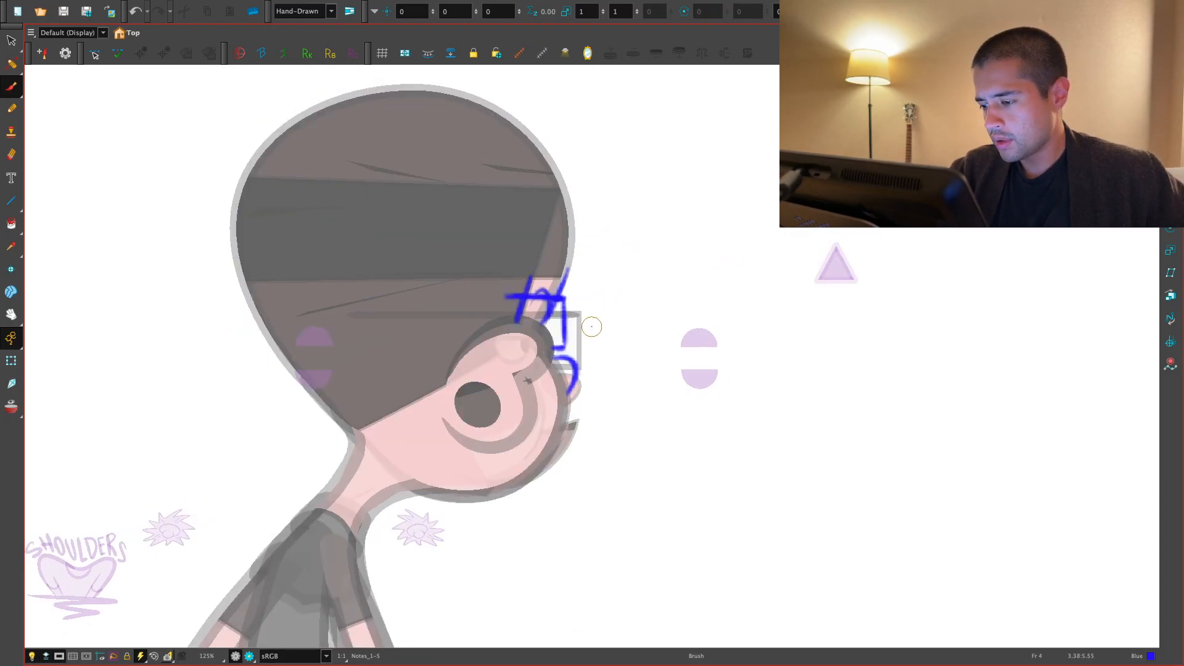
scroll(595, 310, "up", 2)
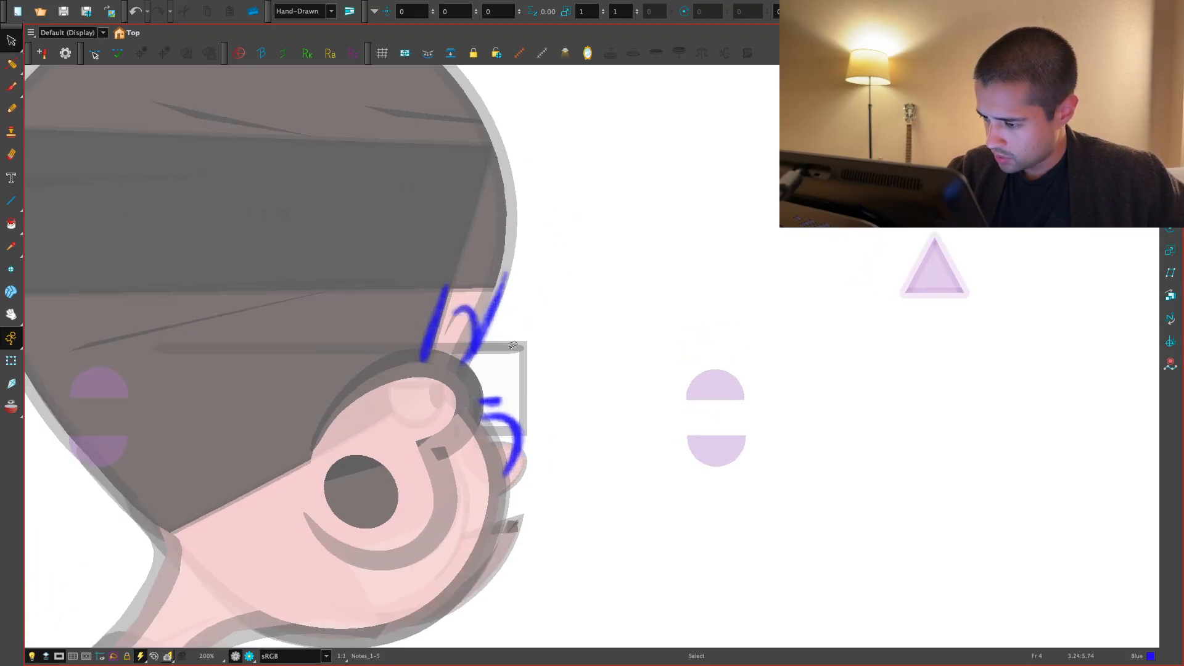
key("comma")
left_click(509, 345)
key("ctrl+c")
key("period")
key("ctrl+v")
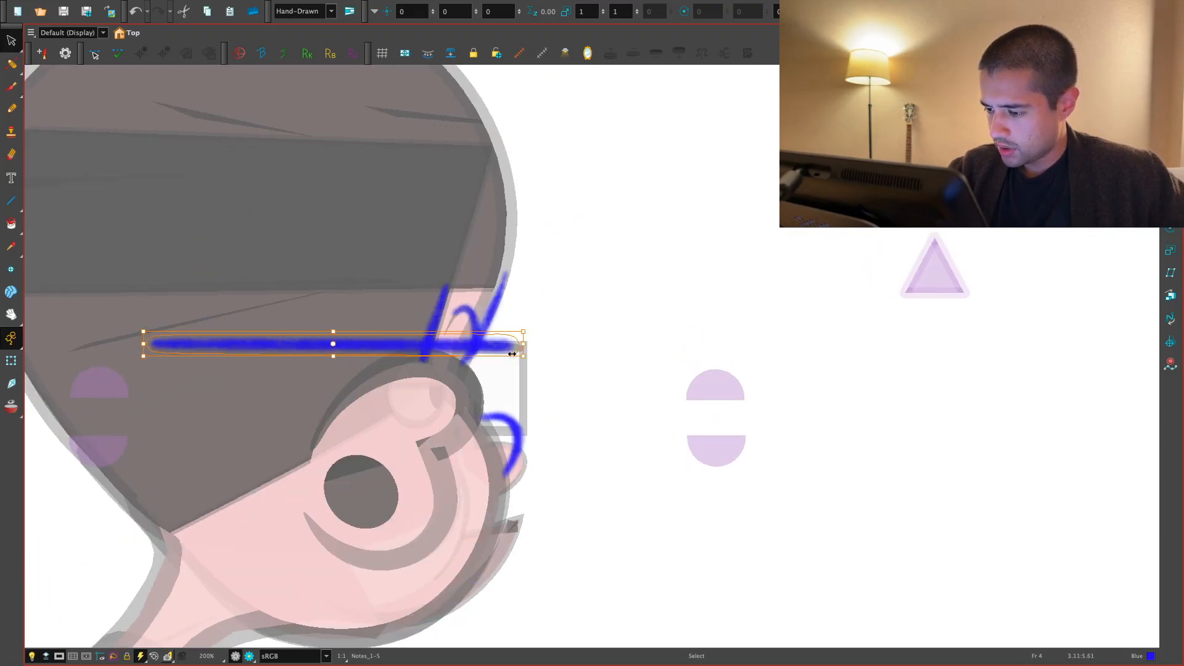
key("comma")
key("period")
key("Escape")
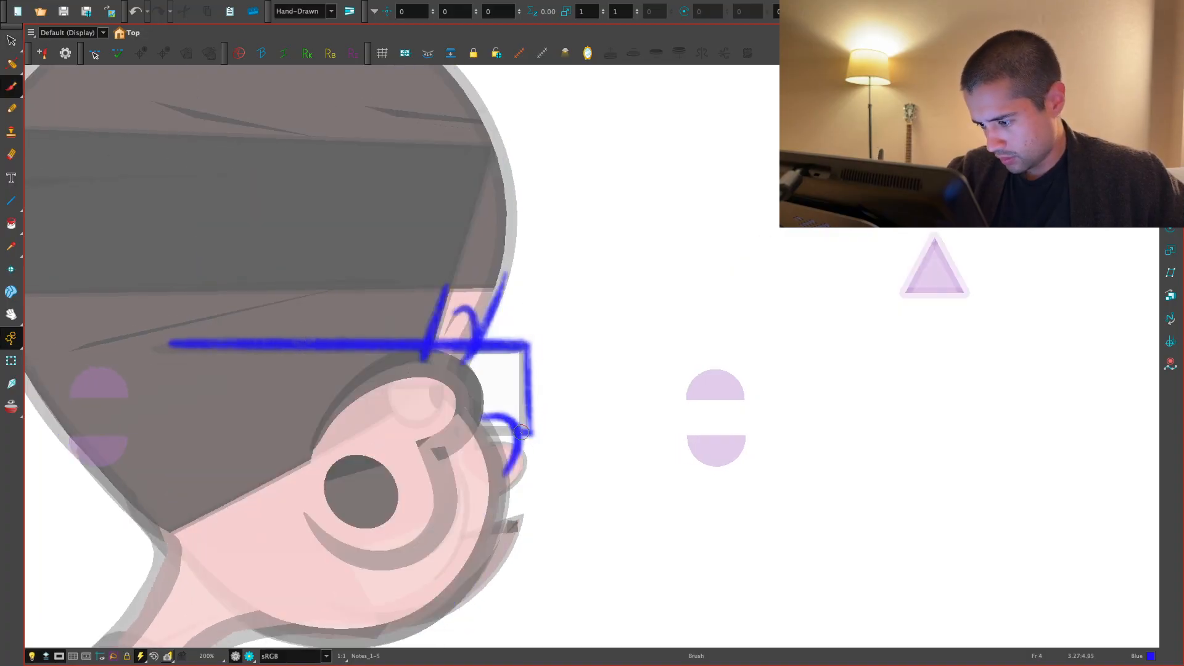
- Compare the glasses line and the head poses by flipping back and forth through frames 1 to 4
scroll(601, 414, "down", 3)
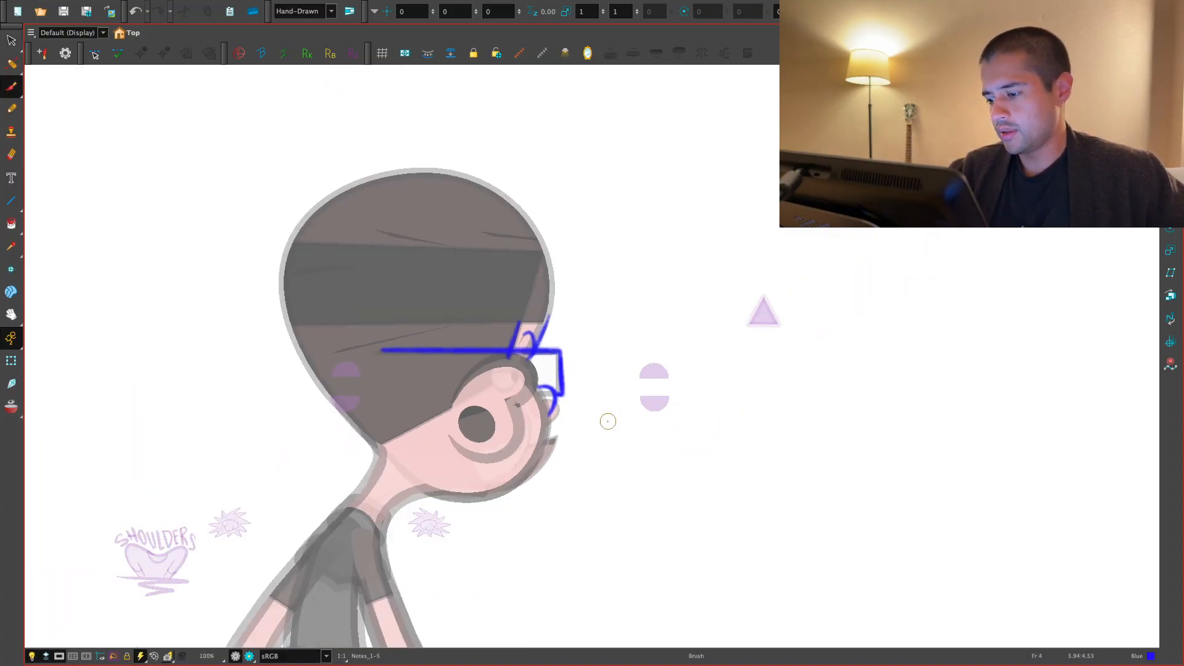
key("comma")
key("comma")
key("period")
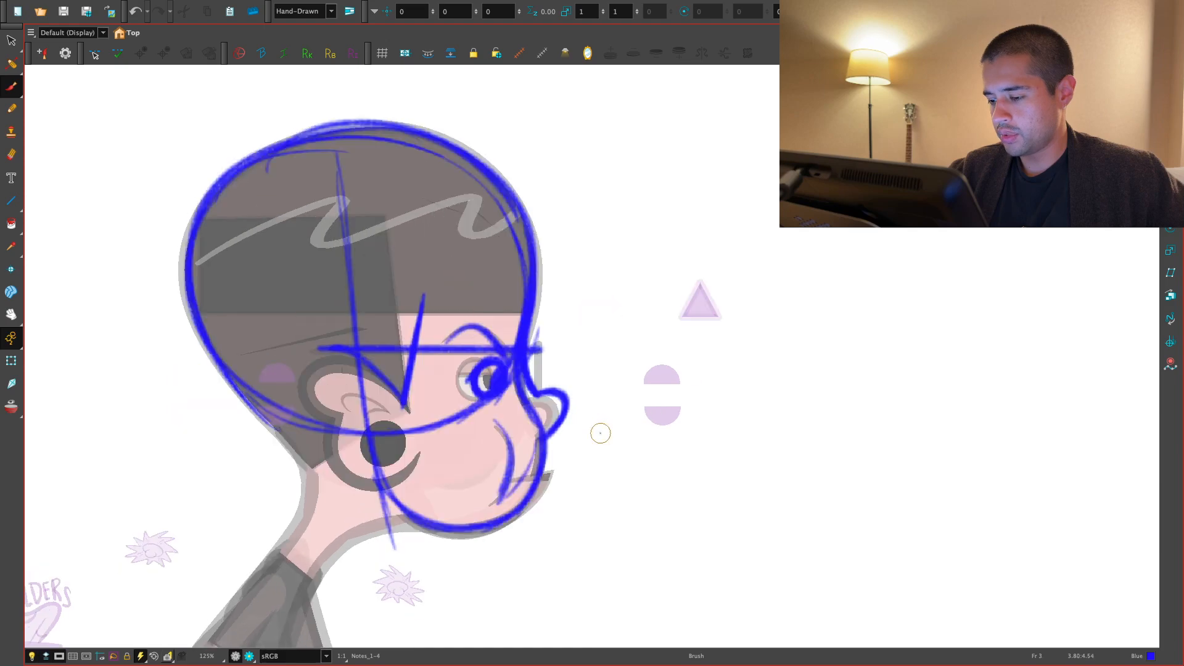
key("period")
key("comma")
key("period")
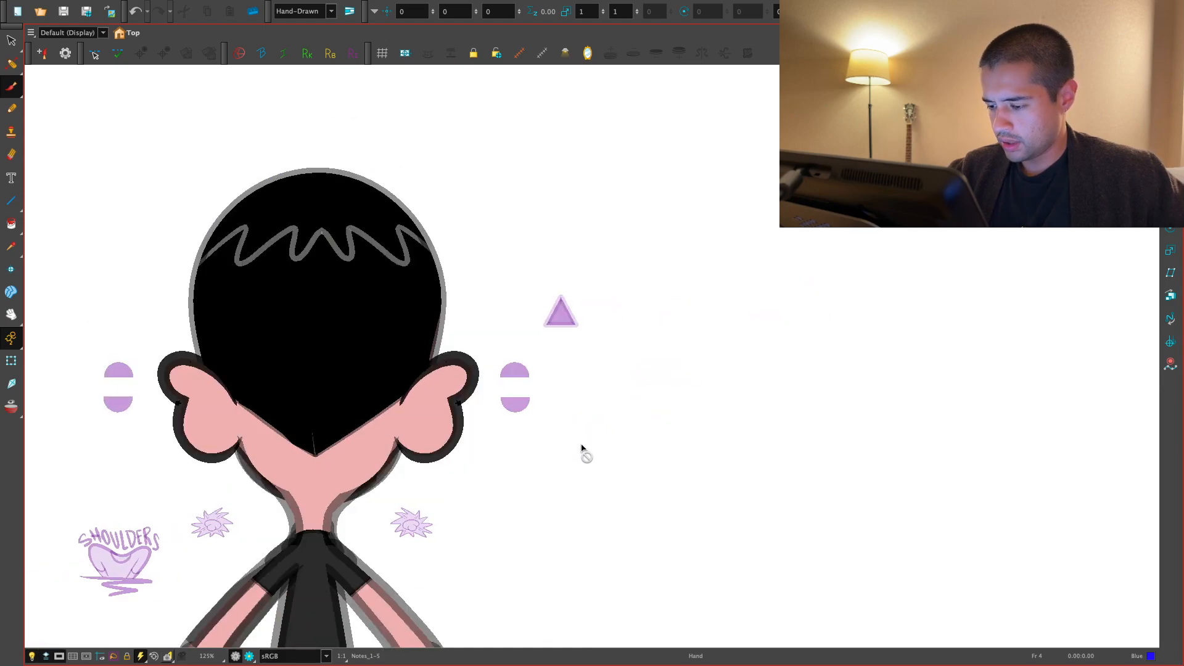
key("comma")
key("comma")
key("comma")
scroll(362, 430, "up", 2)
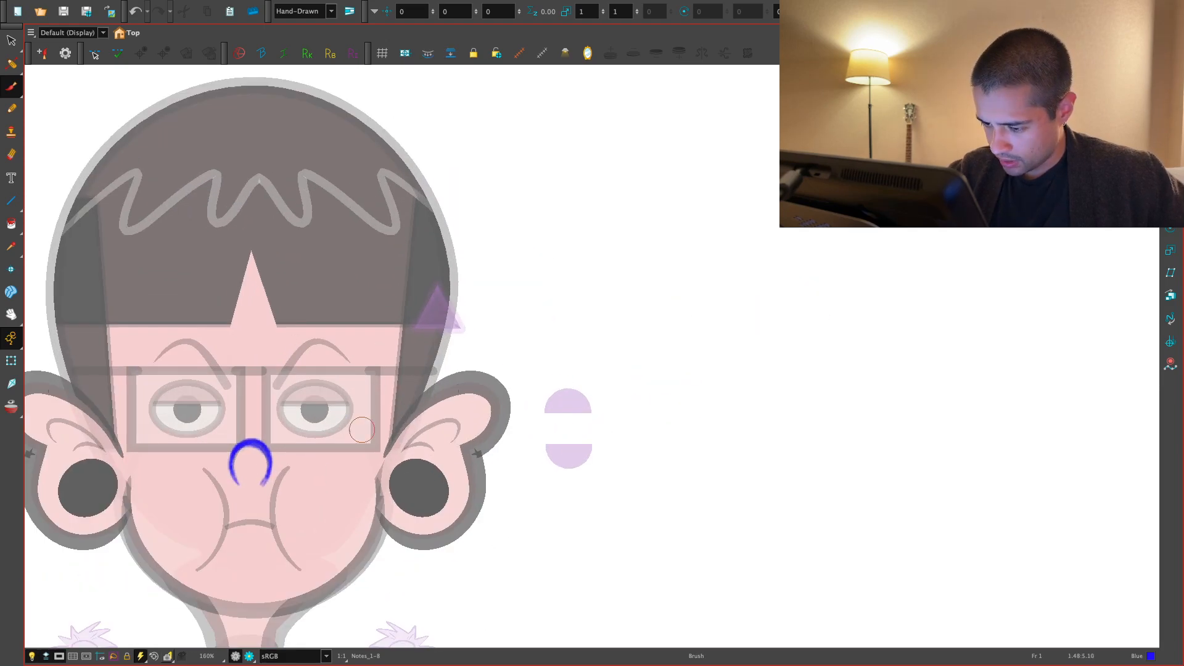
key("period")
key("period")
key("period")
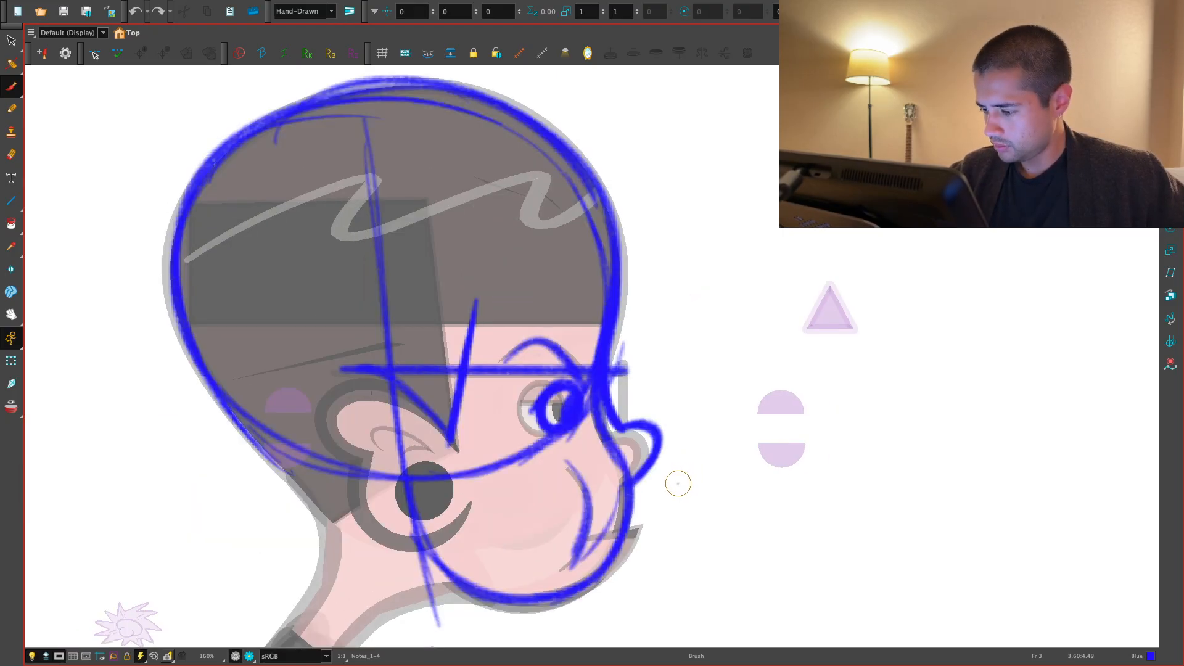
- Draw the mouth corner in blue at the lower face edge on frame 4 and view it with the body
scroll(672, 481, "down", 1)
key("alt+s")
key("2")
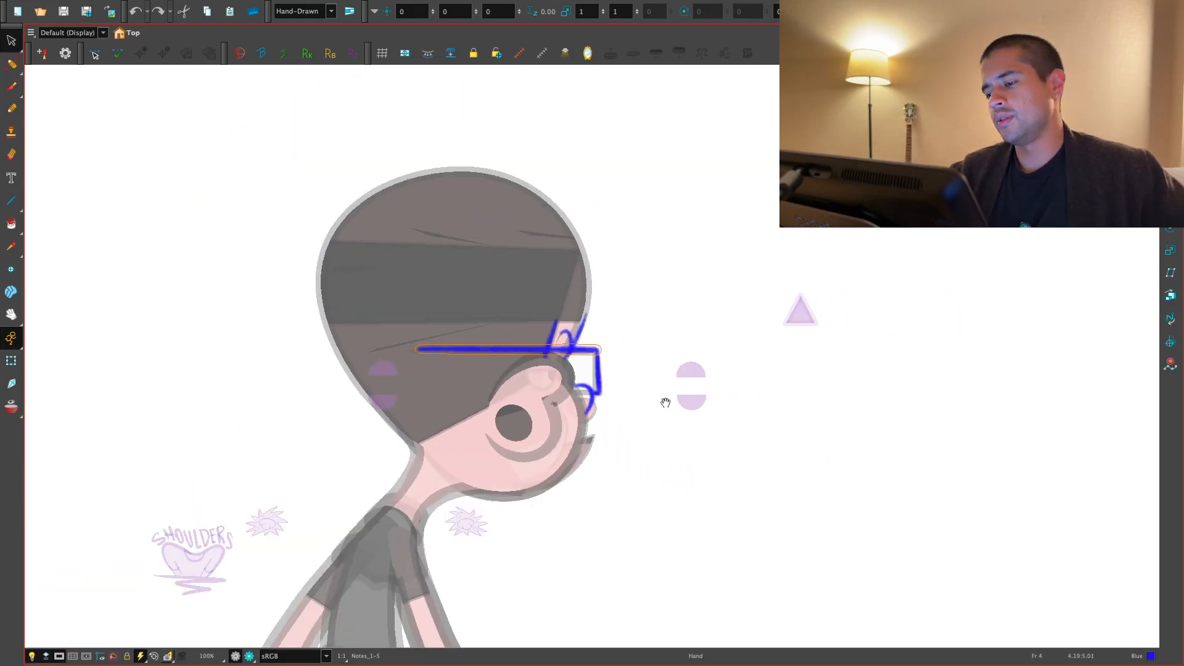
left_click_drag(666, 402, 631, 390)
key("2")
key("1")
left_click_drag(623, 464, 608, 435)
key("2")
key("2")
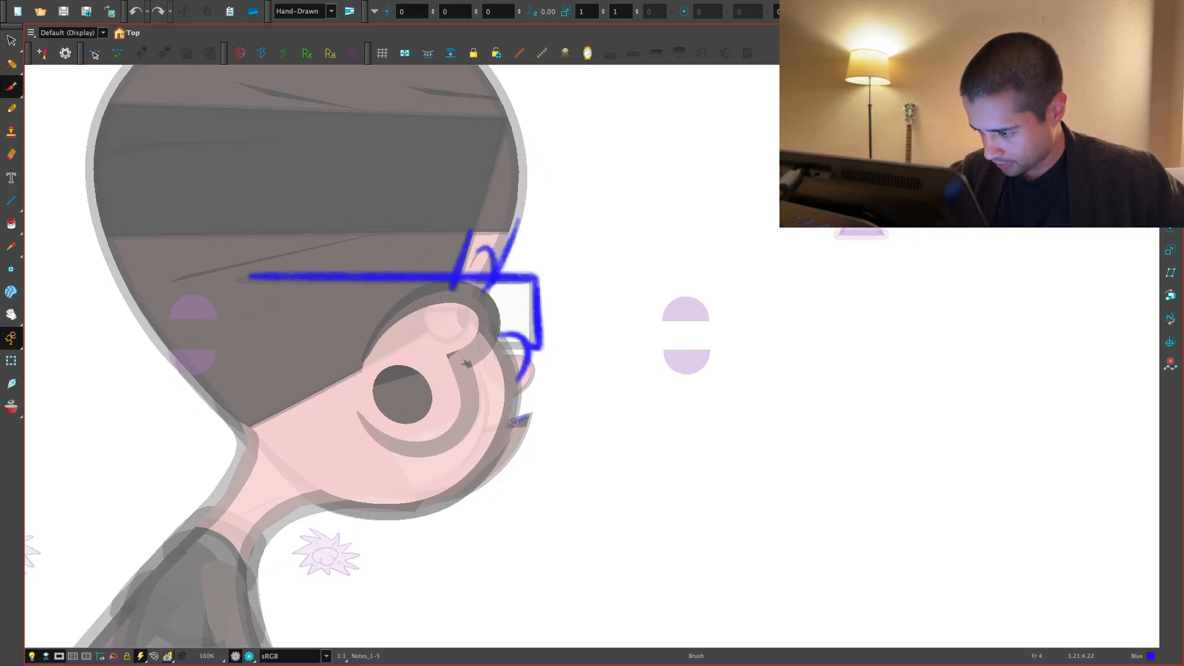
key("1")
key("1")
key("1")
key("1")
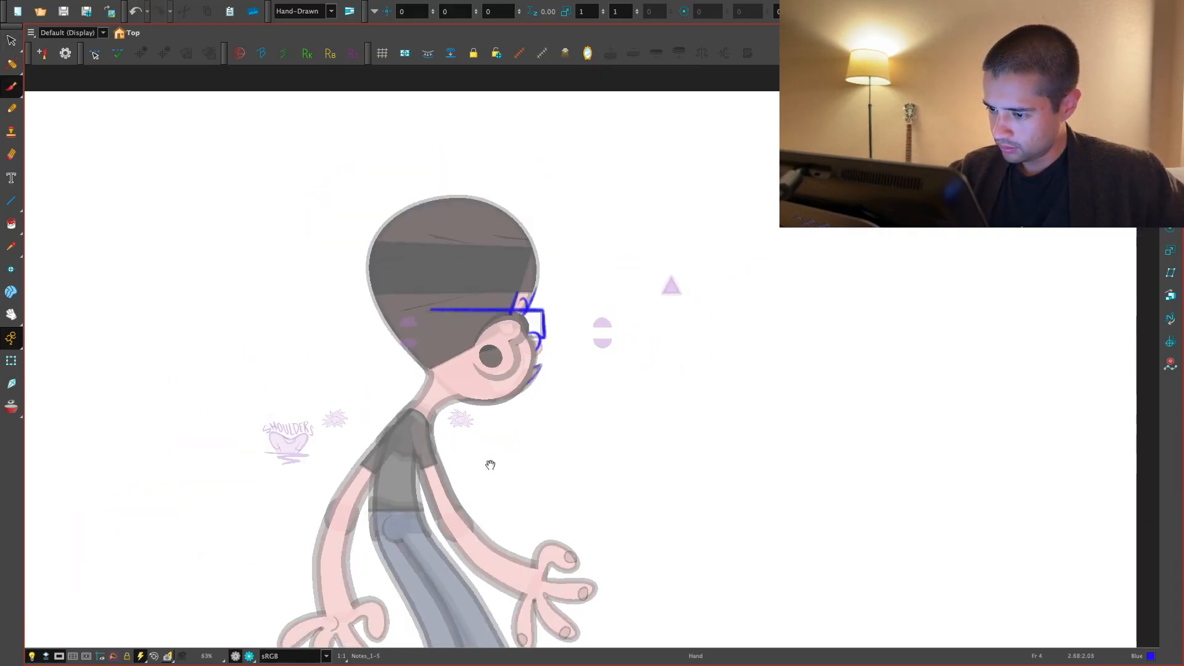
- Draw a blue curve from the crown down the back of the head and neck on frame 4, plus the hairline toward the ear
key("2")
key("2")
key("2")
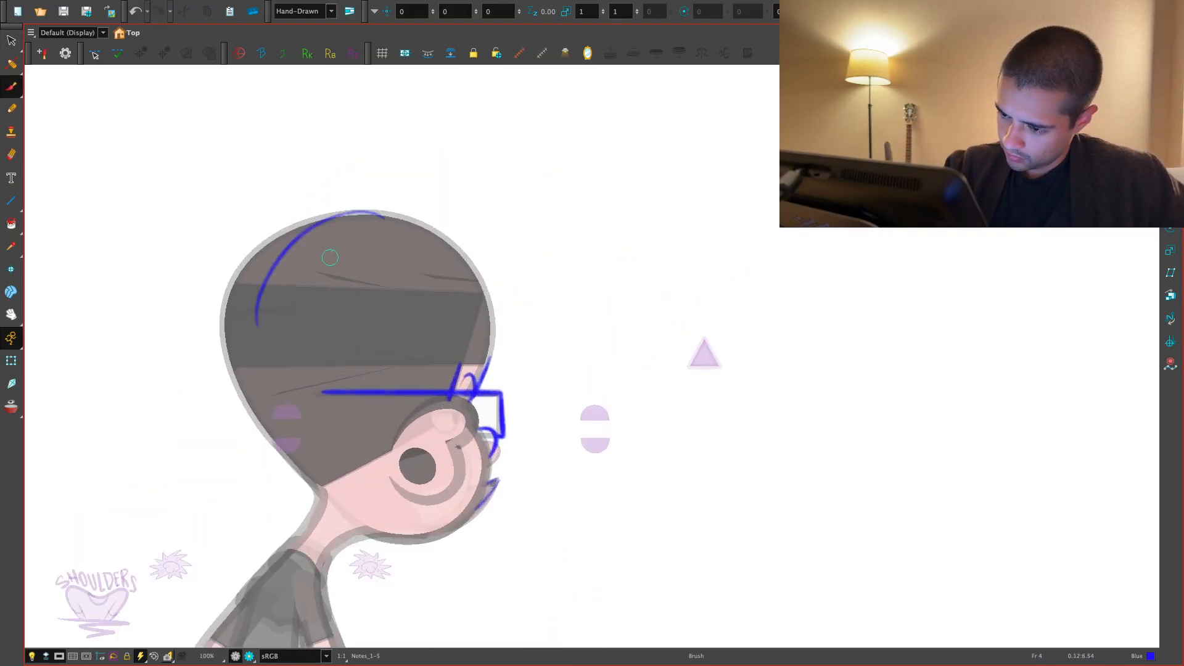
left_click_drag(291, 433, 322, 369)
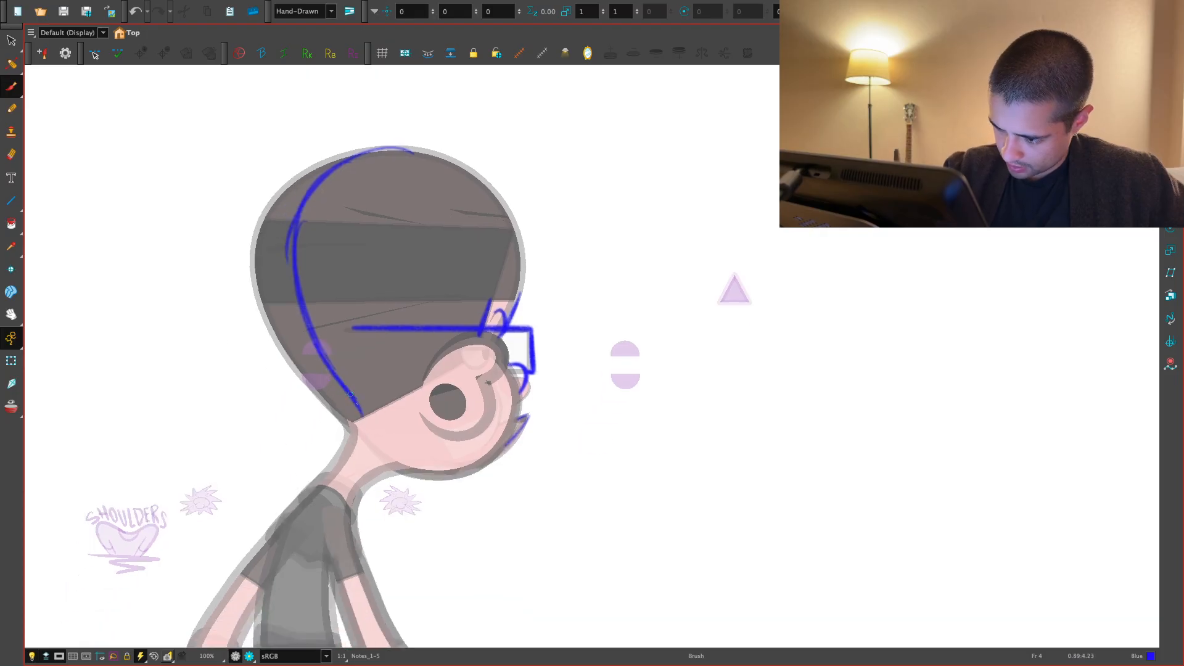
key("2")
key("2")
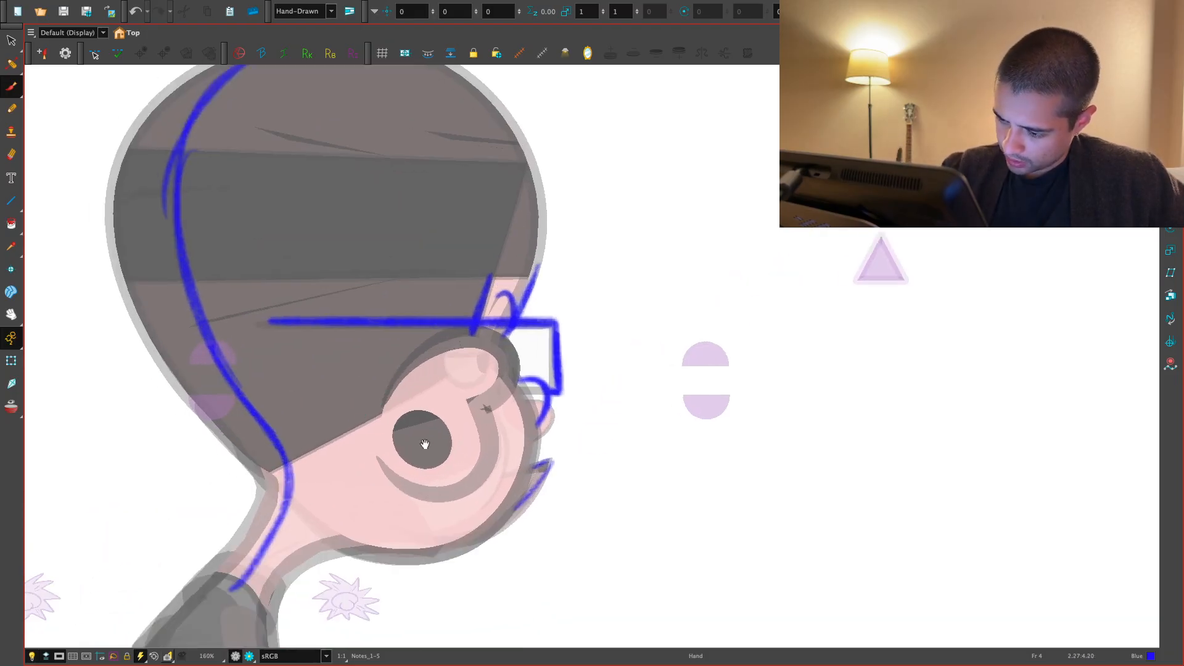
left_click_drag(282, 485, 396, 389)
- Draw the lower back hairline in blue from the back of the head to the nape on frame 3
key(".")
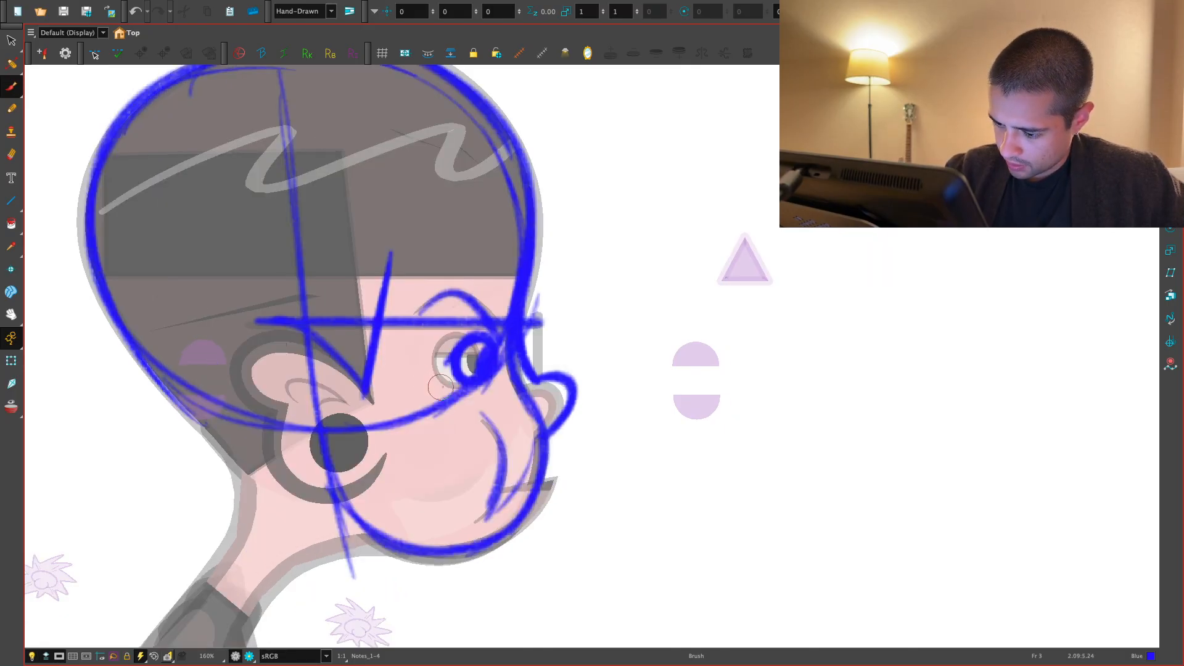
key(".")
key("1")
mouse_move(449, 464)
left_mouse_down()
mouse_move(505, 428)
mouse_move(565, 423)
left_mouse_up()
key("2")
mouse_move(357, 450)
left_mouse_down()
mouse_move(392, 420)
mouse_move(382, 432)
left_mouse_up()
key(".")
key("1")
key("1")
key("1")
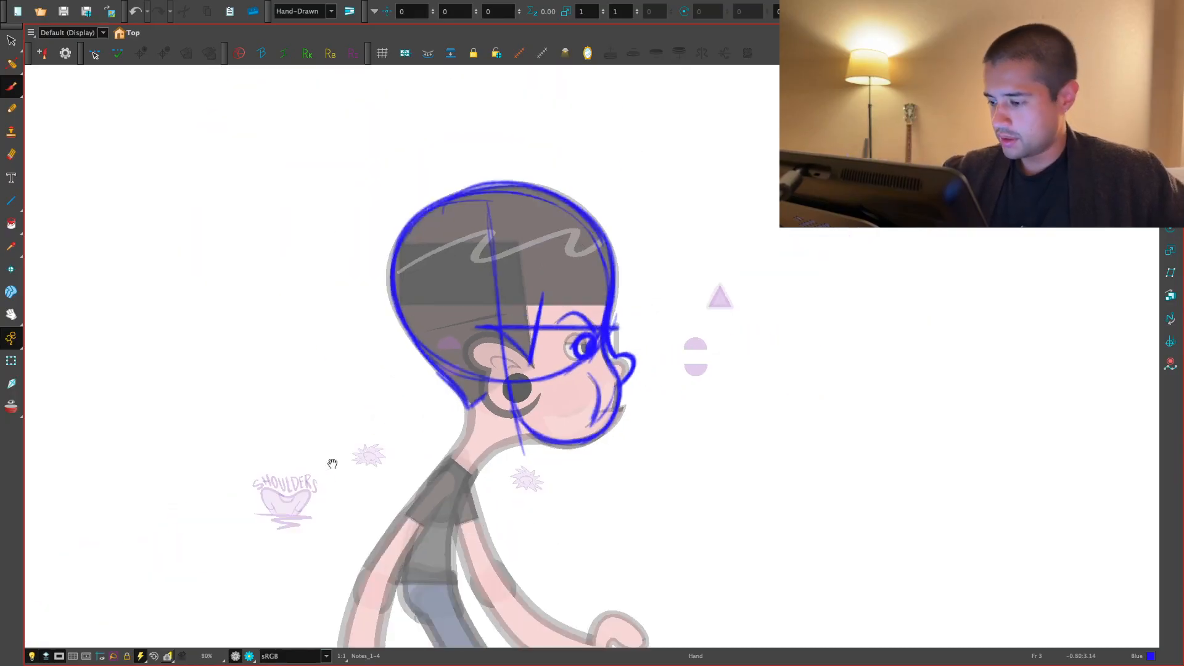
key("1")
- Draw the blue centre line of the head on frame 2 from the crown past the nose to the chin, checking against frame 1
key(".")
key("2")
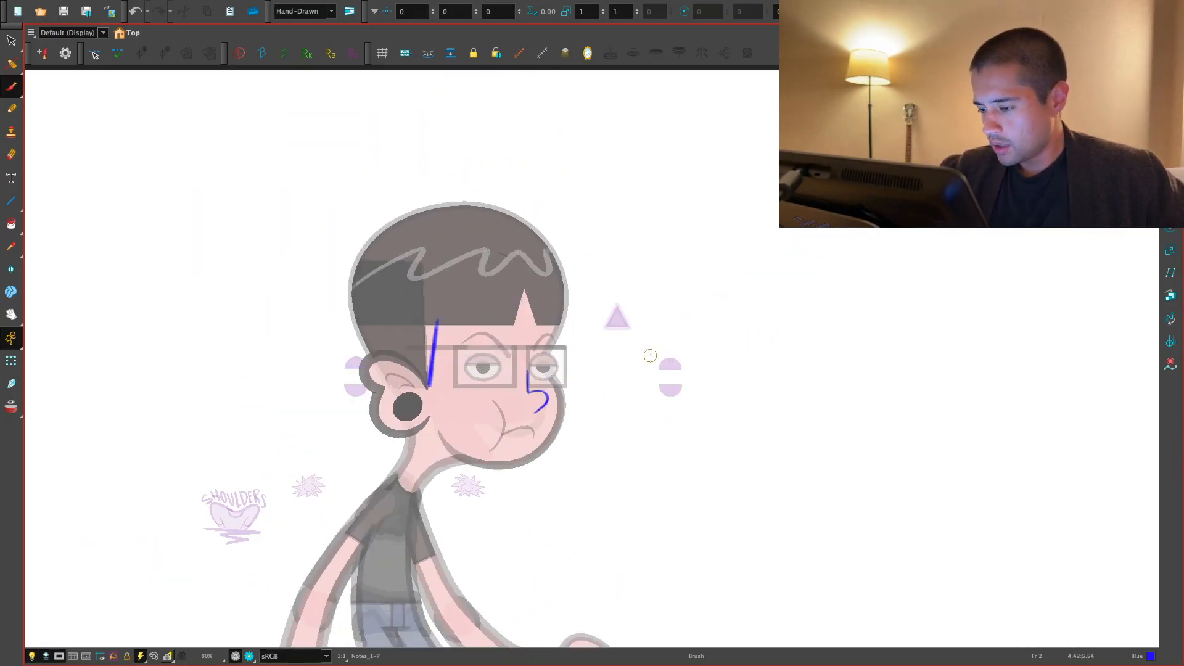
key("2")
key("2")
left_click_drag(342, 116, 517, 262)
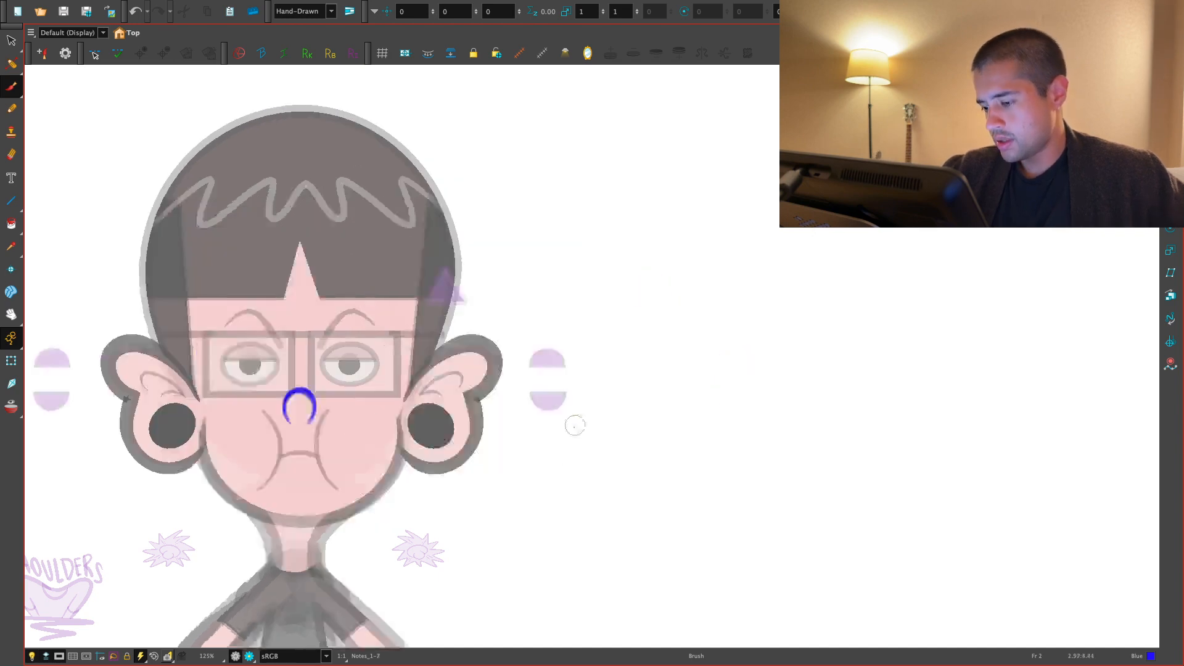
key(".")
key("2")
key("2")
left_click_drag(520, 488, 550, 438)
key("1")
left_click_drag(616, 376, 610, 420)
key("2")
key("1")
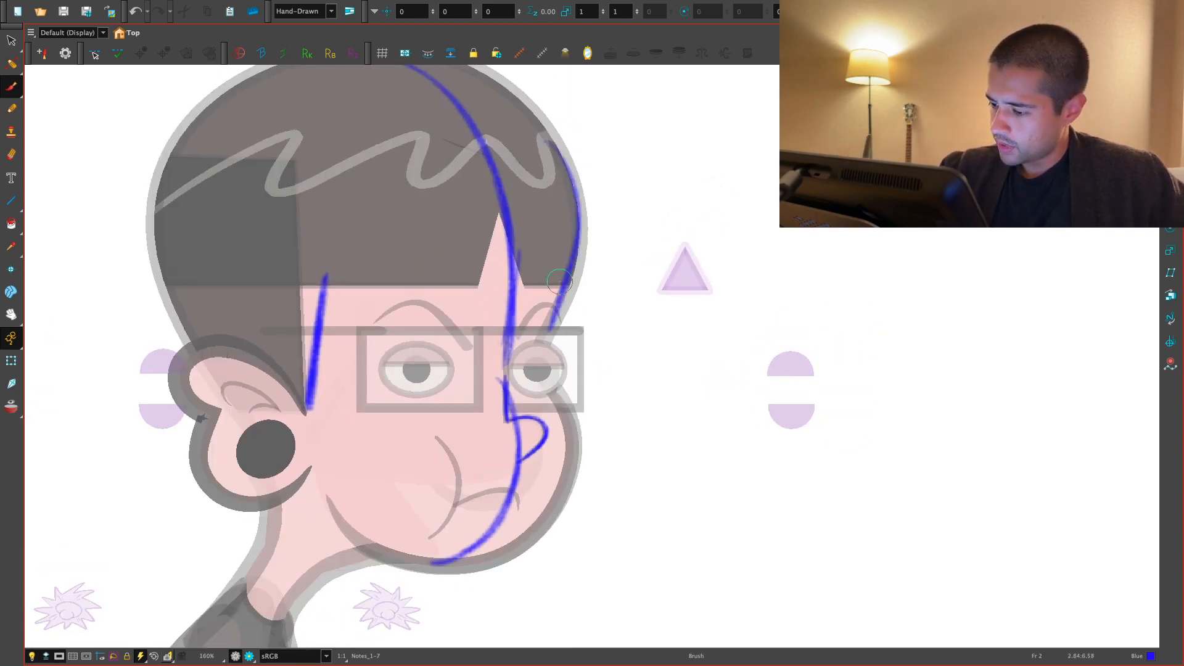
- Examine the glasses and the far eye on frame 2 up close and with the whole head in view
key("2")
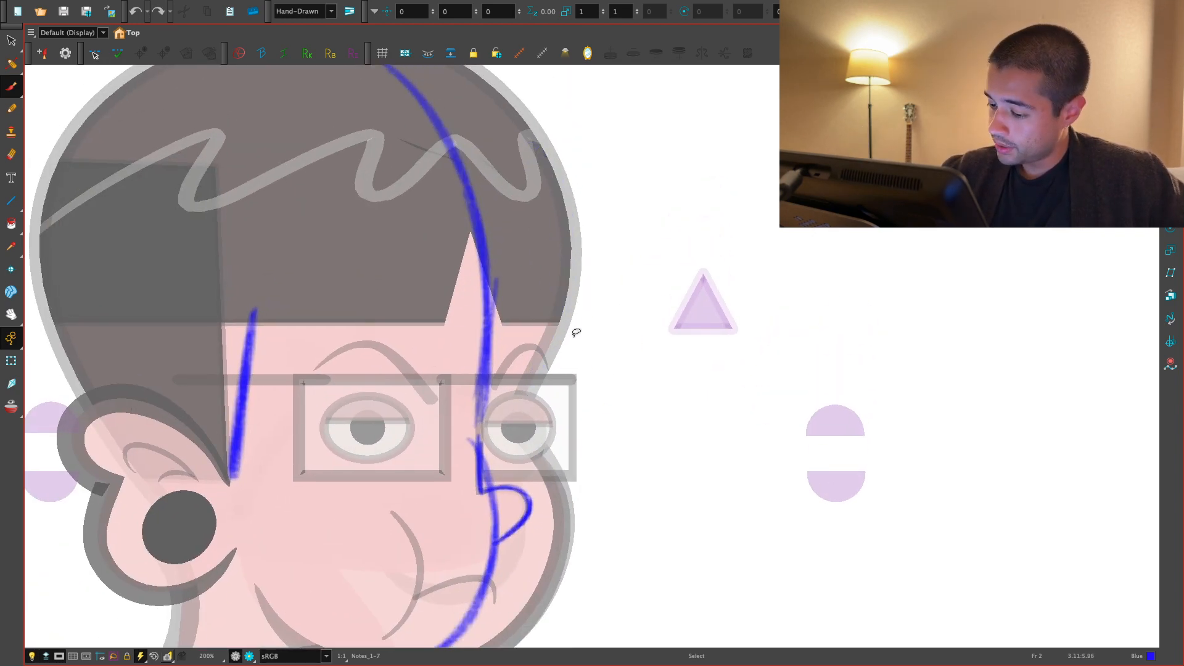
key("2")
key("2")
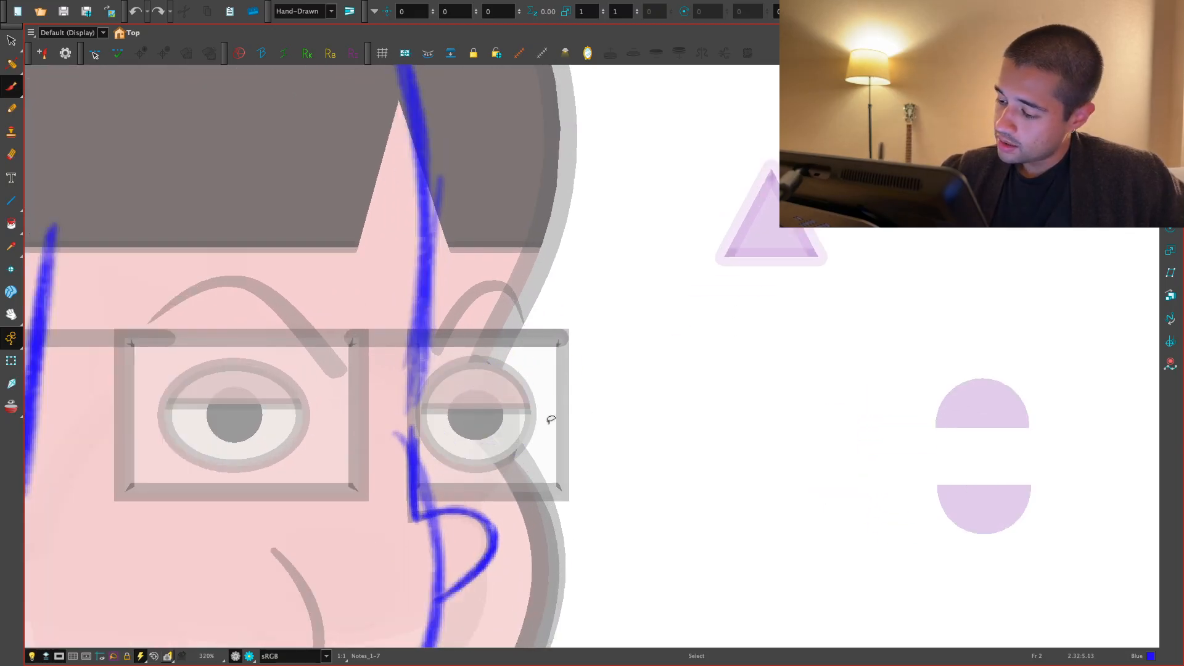
key("1")
- Compare the full-body poses with the blue notes by flipping through the frames
key("1")
key("1")
key("1")
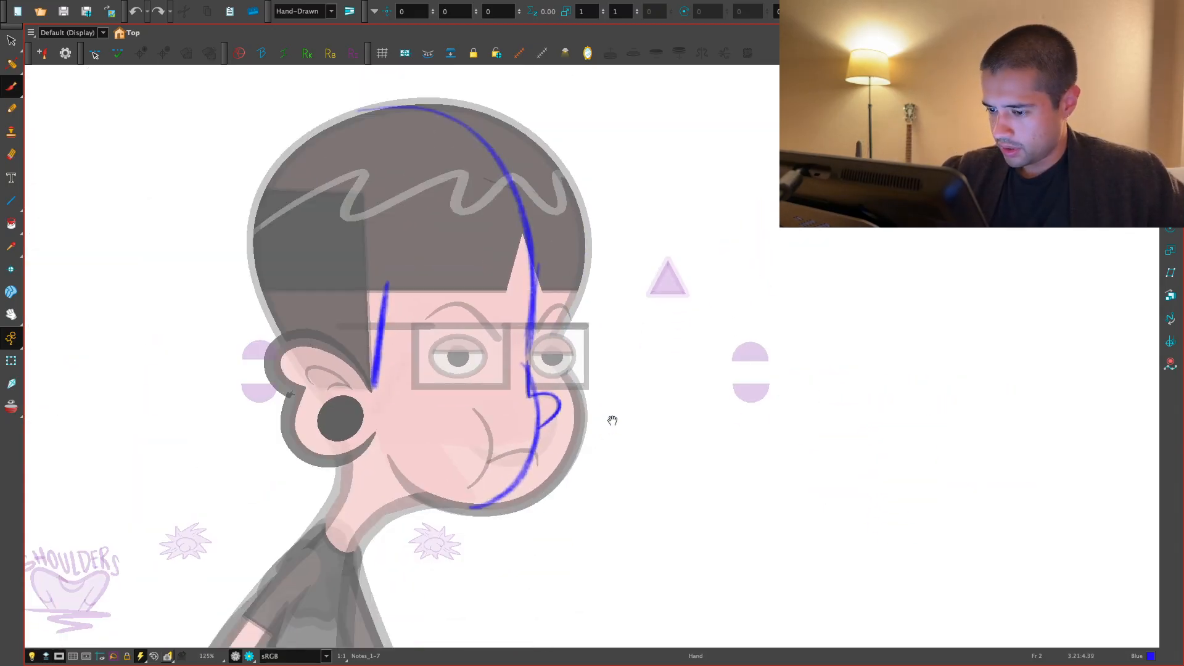
key("1")
left_click_drag(591, 491, 581, 376)
key(".")
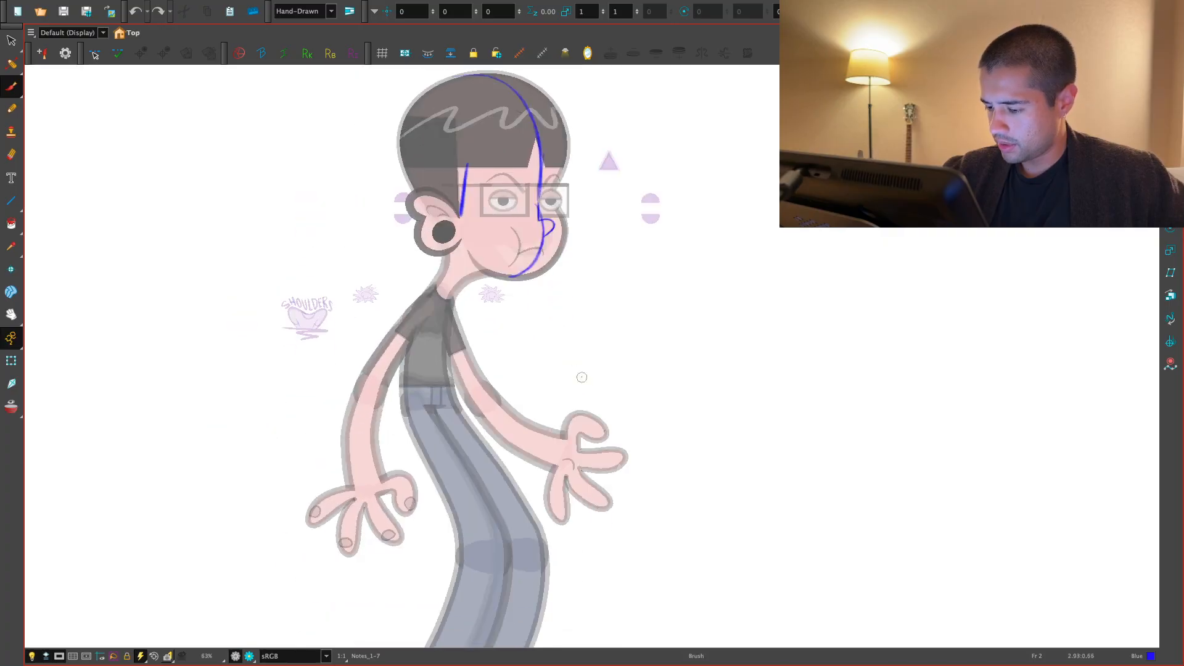
key(".")
key("1")
left_click_drag(597, 476, 586, 440)
key(".")
key(".")
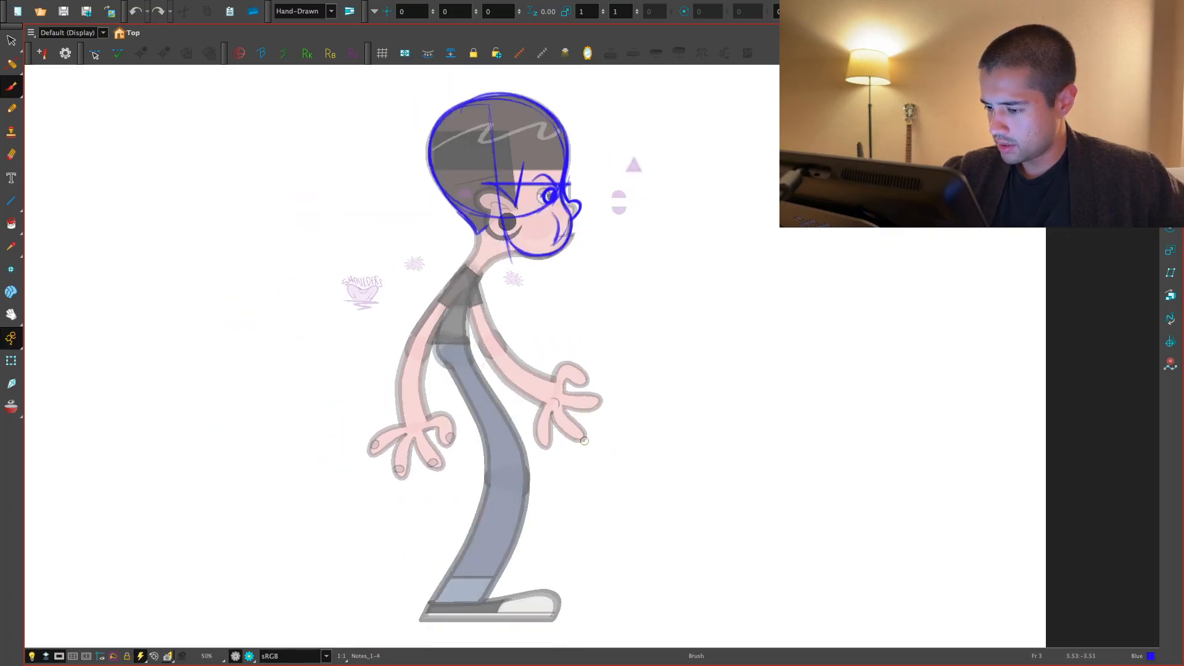
key(".")
key(".")
key(".")
- Examine the legs and shoes of the character on frame 4
key("2")
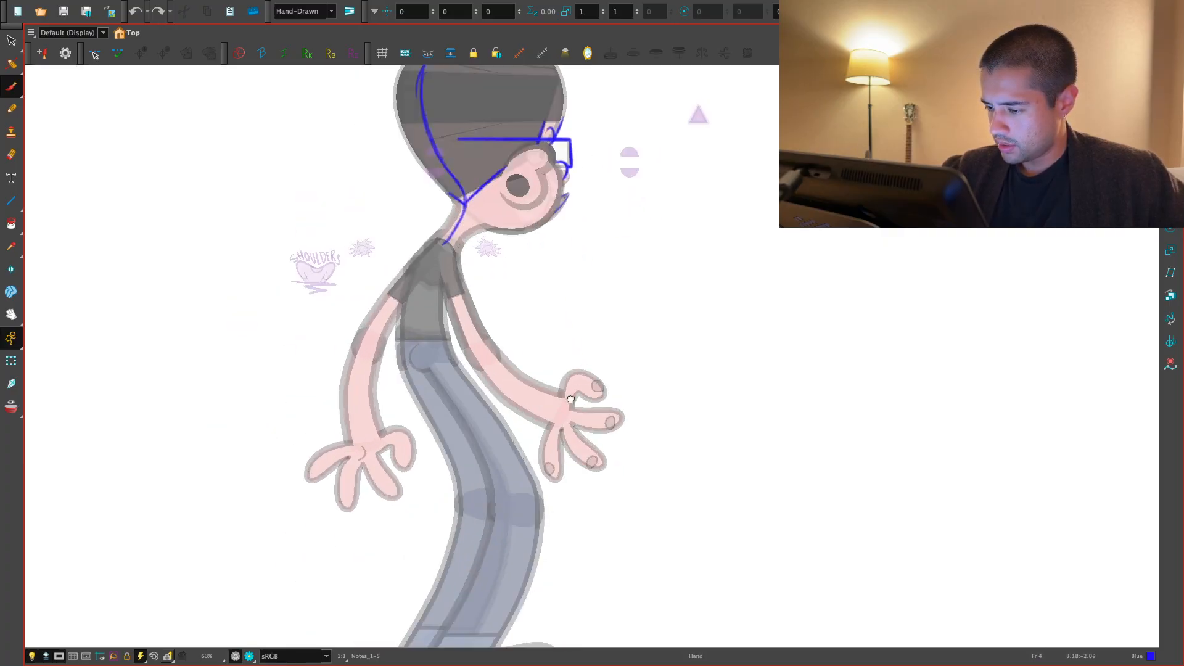
key("2")
left_click_drag(577, 402, 551, 293)
key("2")
key("1")
key("1")
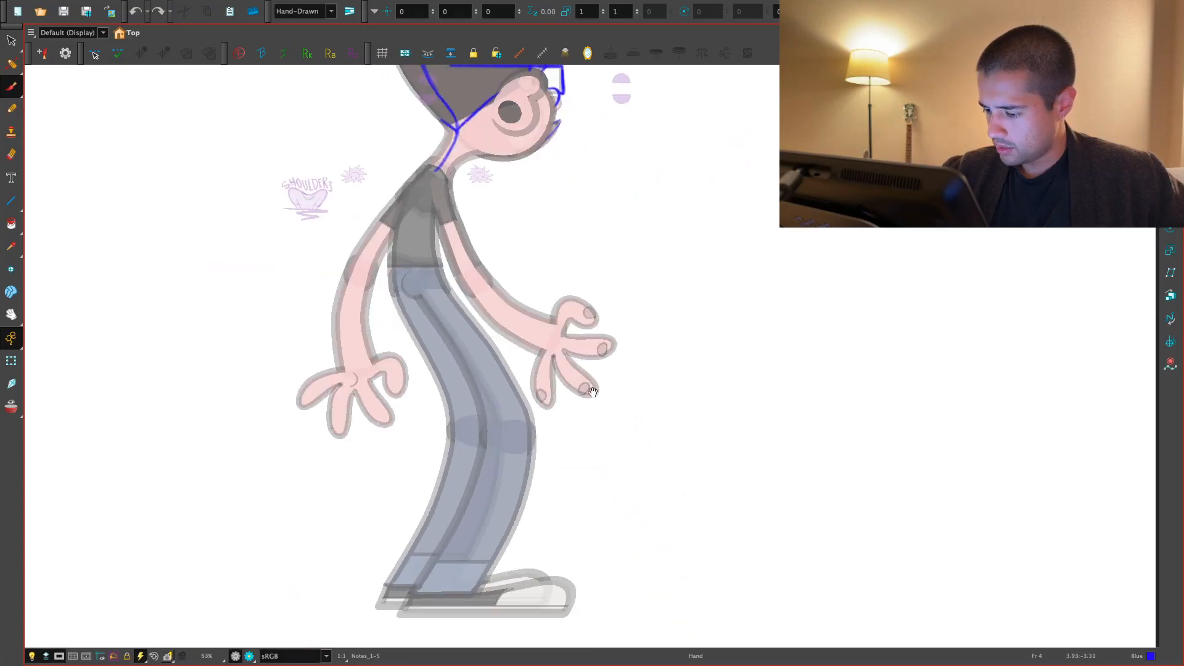
key(".")
key(".")
key("1")
left_click_drag(561, 424, 590, 351)
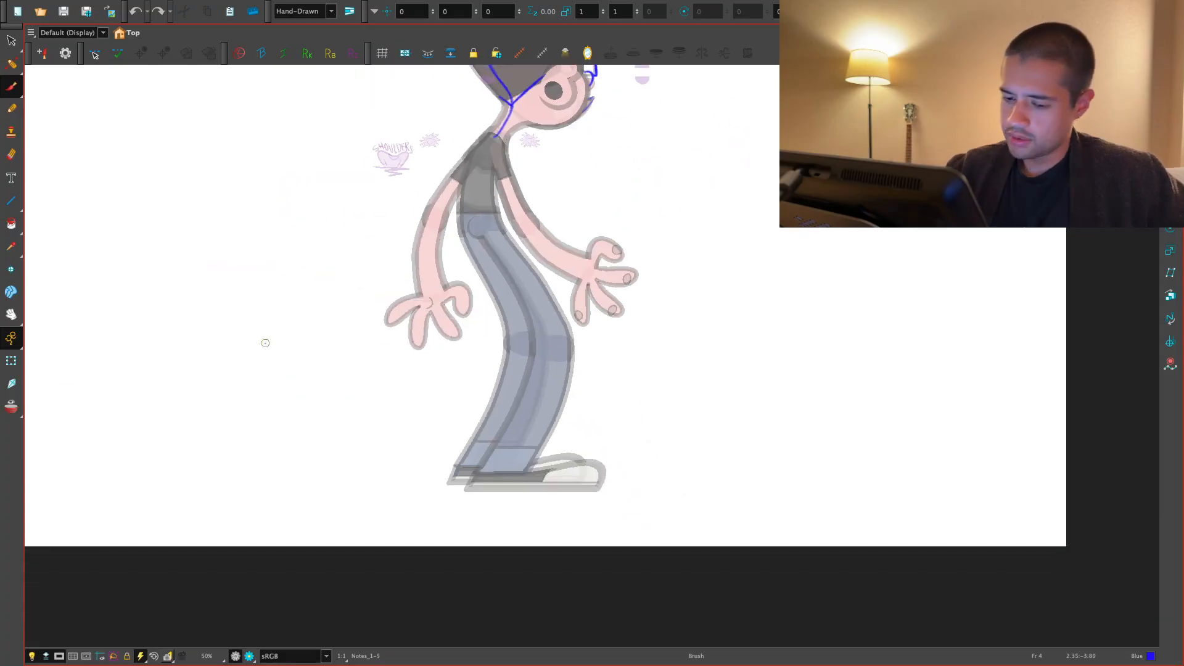
- Stretch the rear shoe vertically and skew it on frame 4 with the Transform tool
left_click(11, 361)
key("2")
left_click_drag(240, 465, 317, 434)
key("2")
key("2")
left_click(442, 525)
left_click(539, 579)
left_click(579, 563)
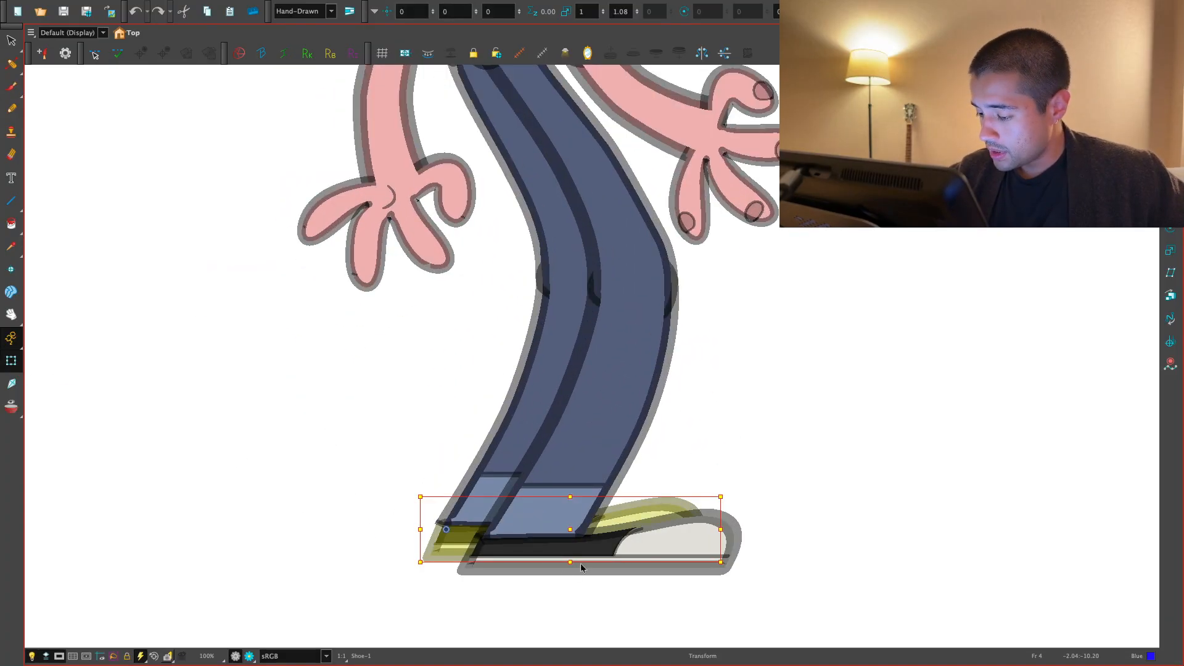
left_click_drag(636, 512, 628, 513)
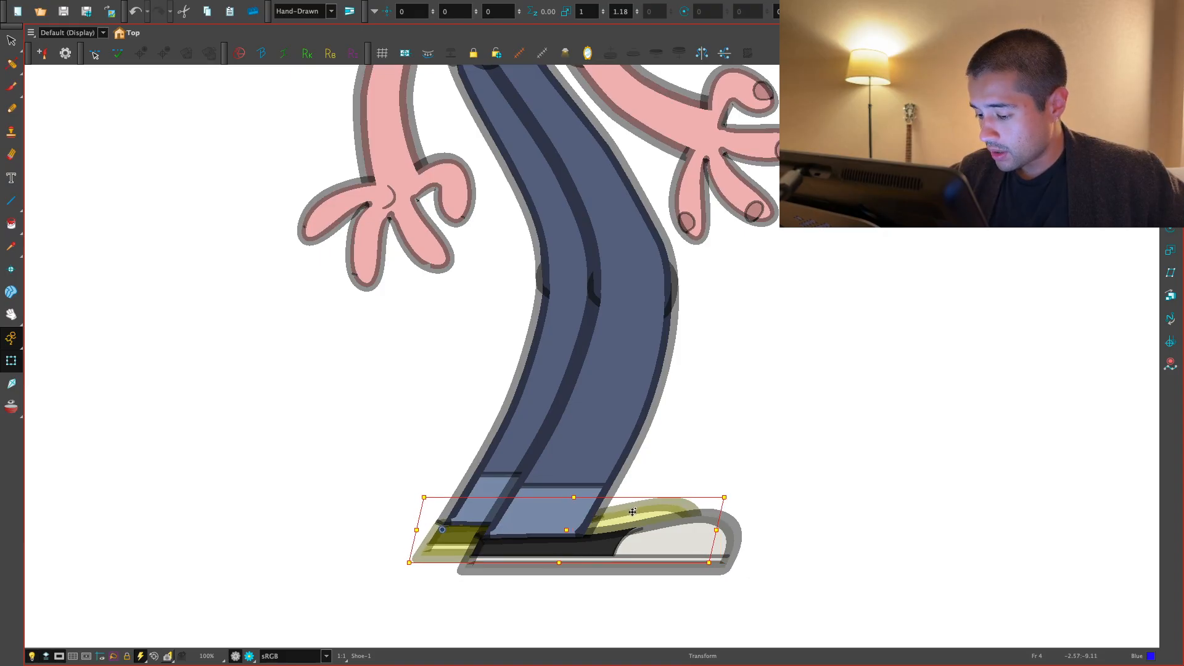
- Adjust the front shoe's height on frame 4 with the Transform tool
left_click(583, 568)
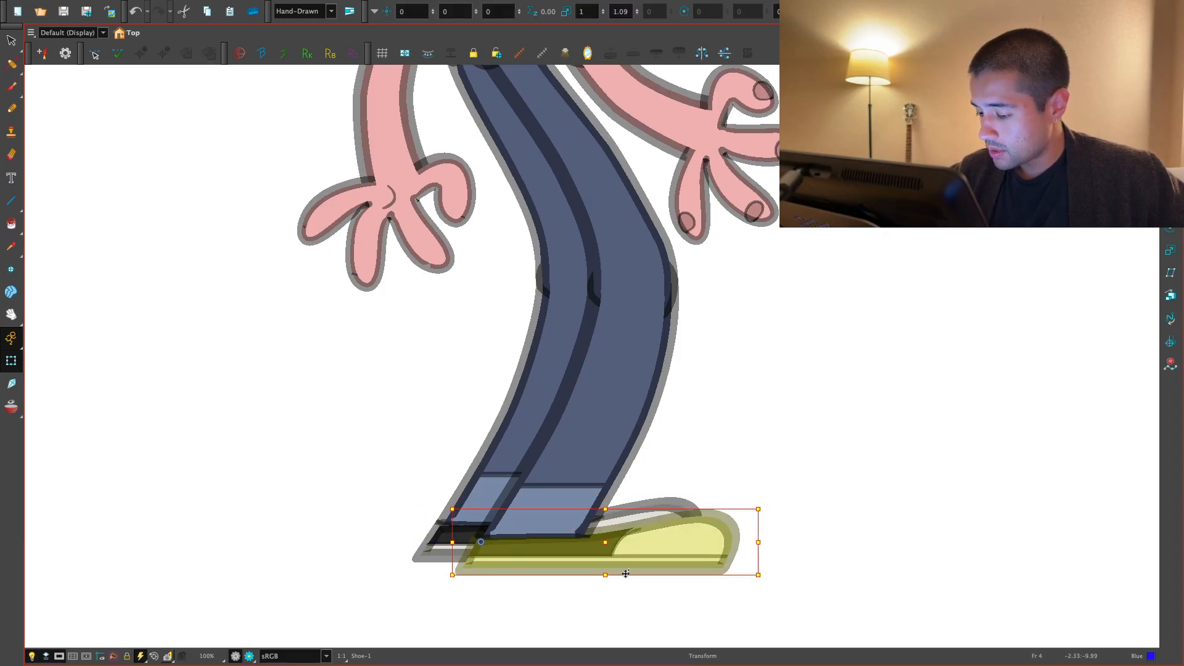
key("ctrl+z")
left_click_drag(628, 564, 626, 564)
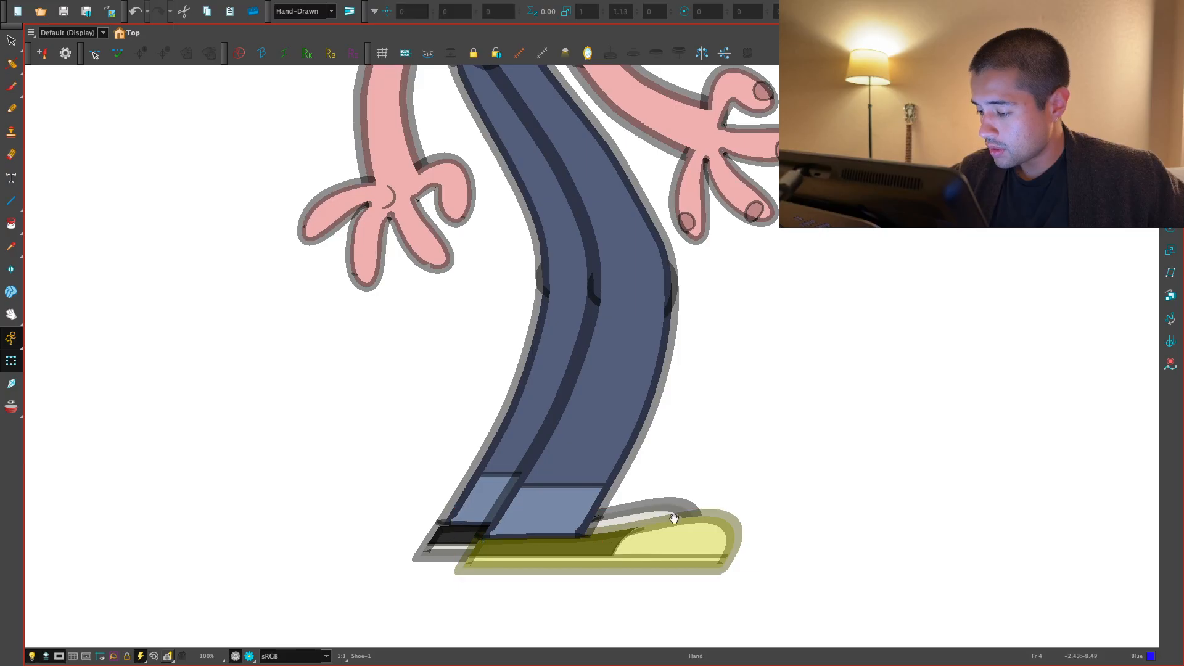
- Bring the Notes_1 layer forward in depth so the blue notes lie in front of the character's hair
scroll(625, 563, "down", 5)
left_click(611, 505)
scroll(625, 342, "up", 4)
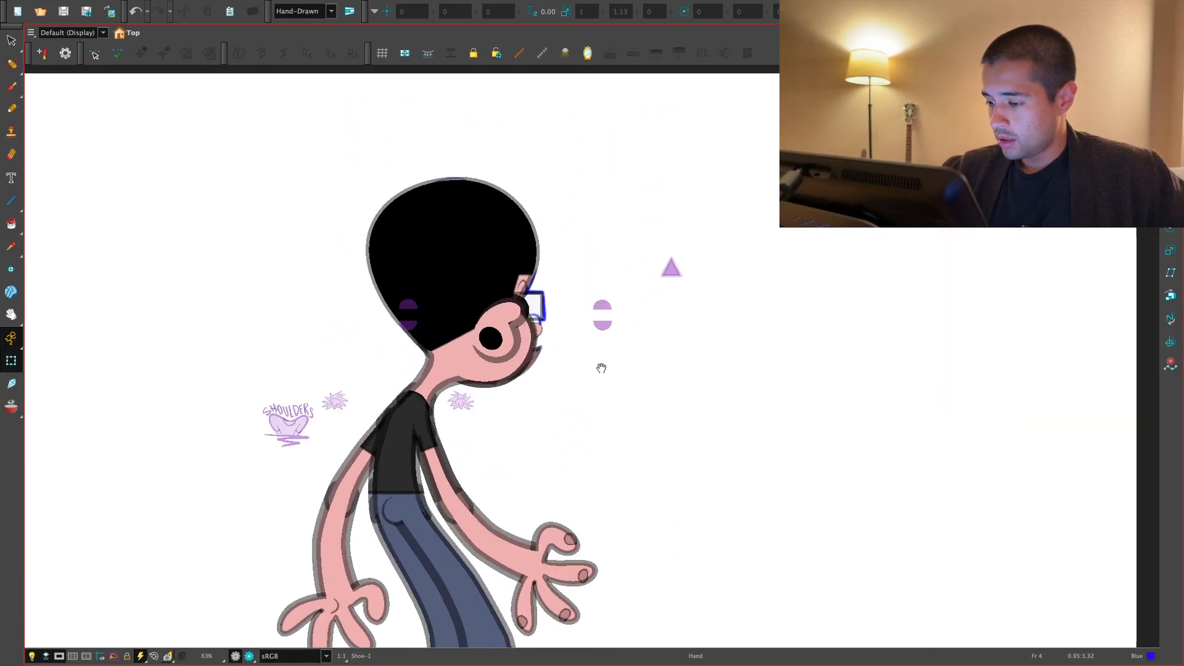
key("ctrl+super+f")
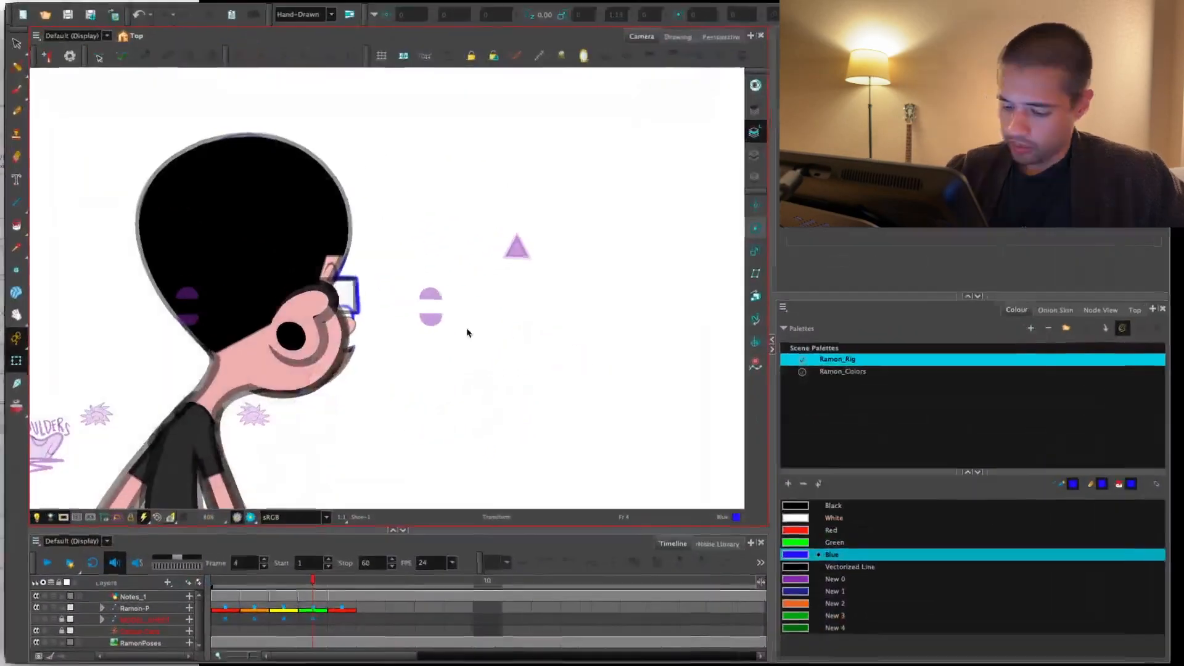
left_click(131, 598)
left_click(11, 338)
left_click(62, 362)
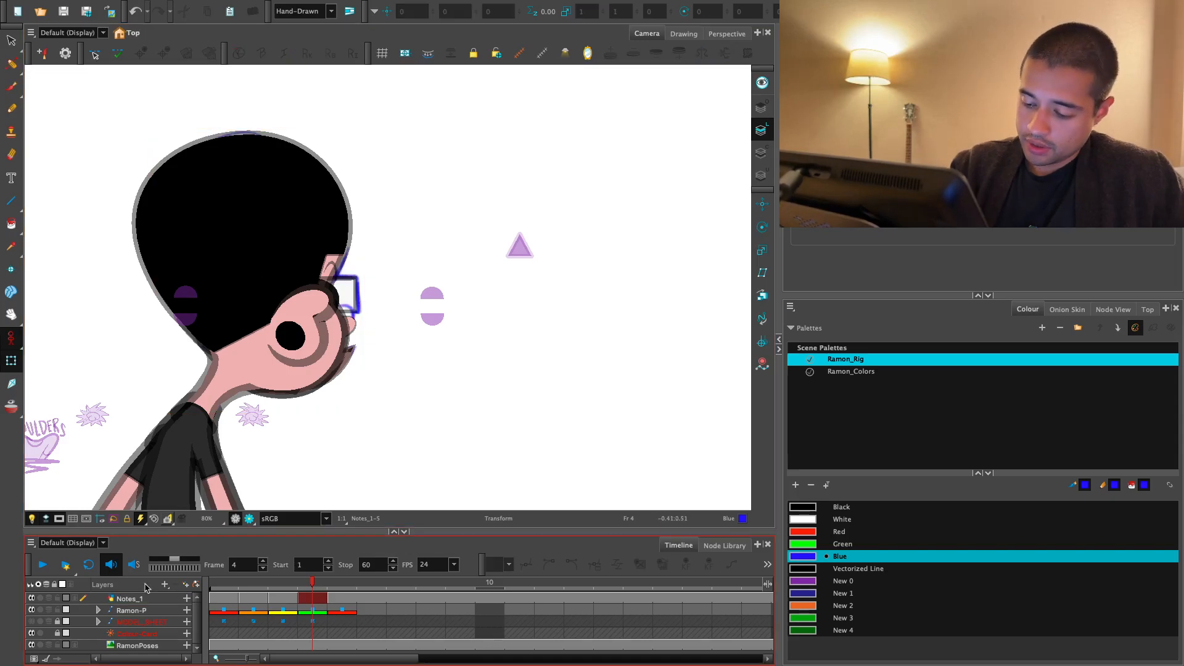
left_click_drag(264, 278, 264, 278)
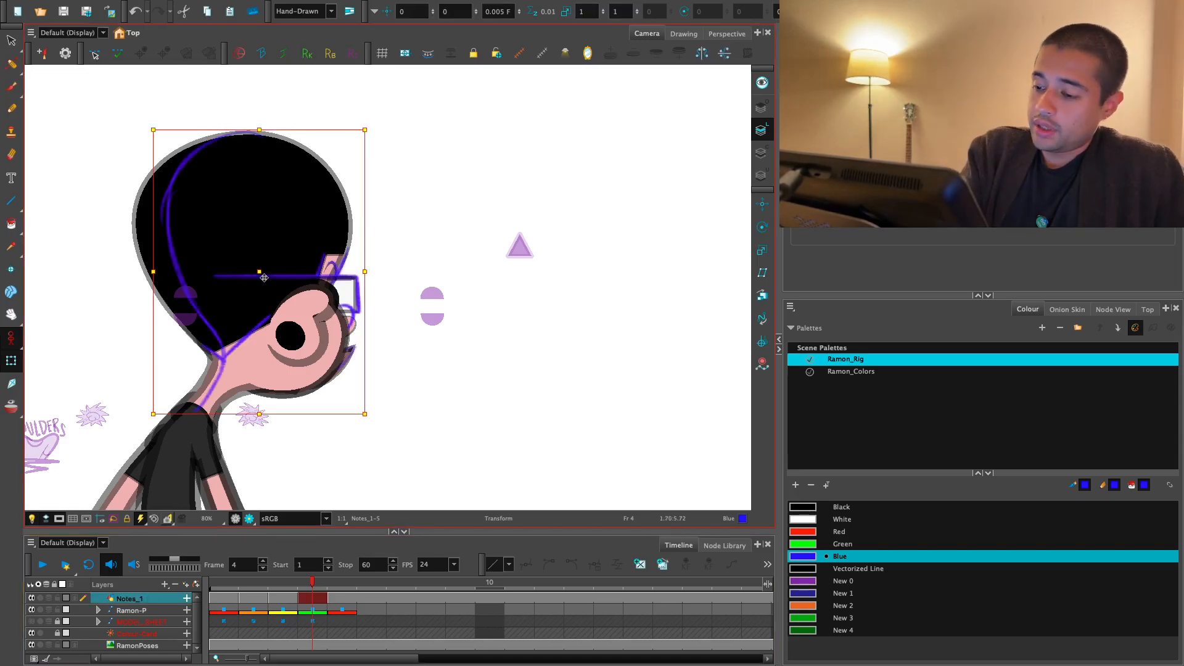
left_click(11, 338)
left_click(61, 336)
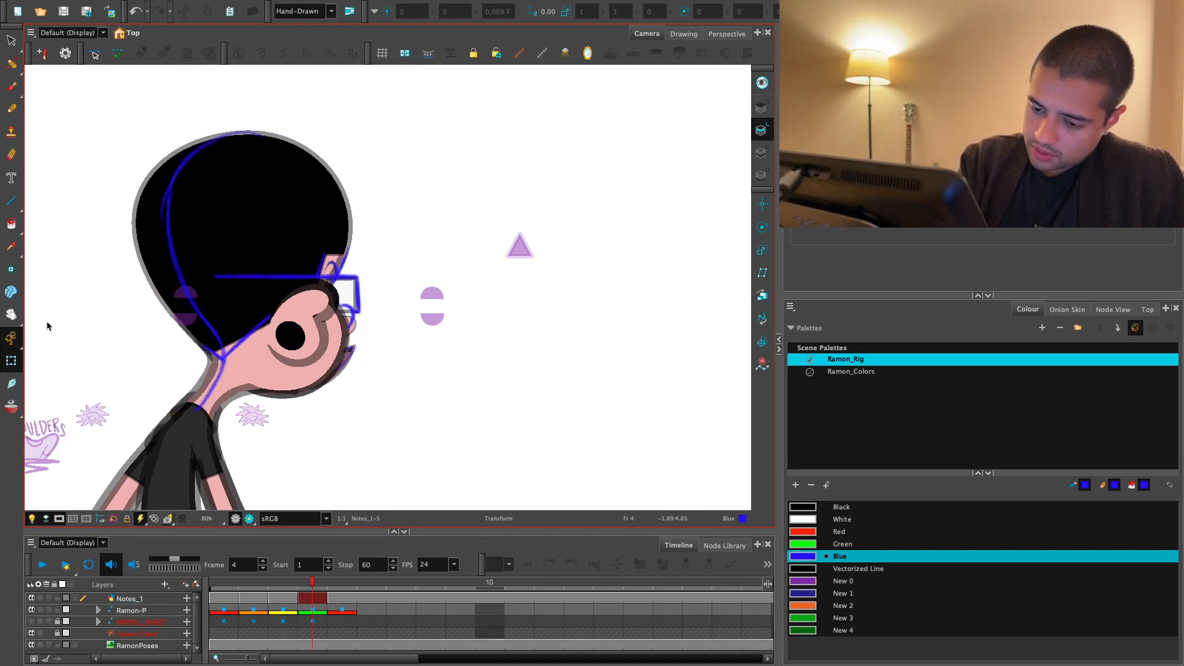
- Check the layer properties of Notes_1 and lock the layer
double_click(161, 600)
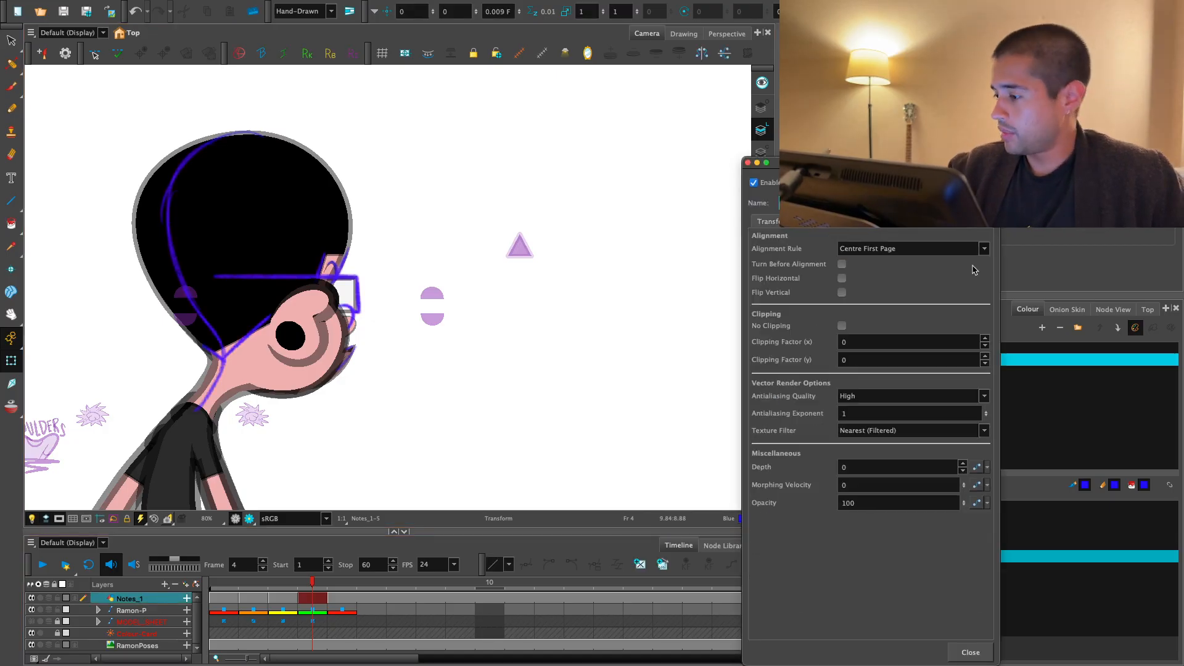
left_click(970, 652)
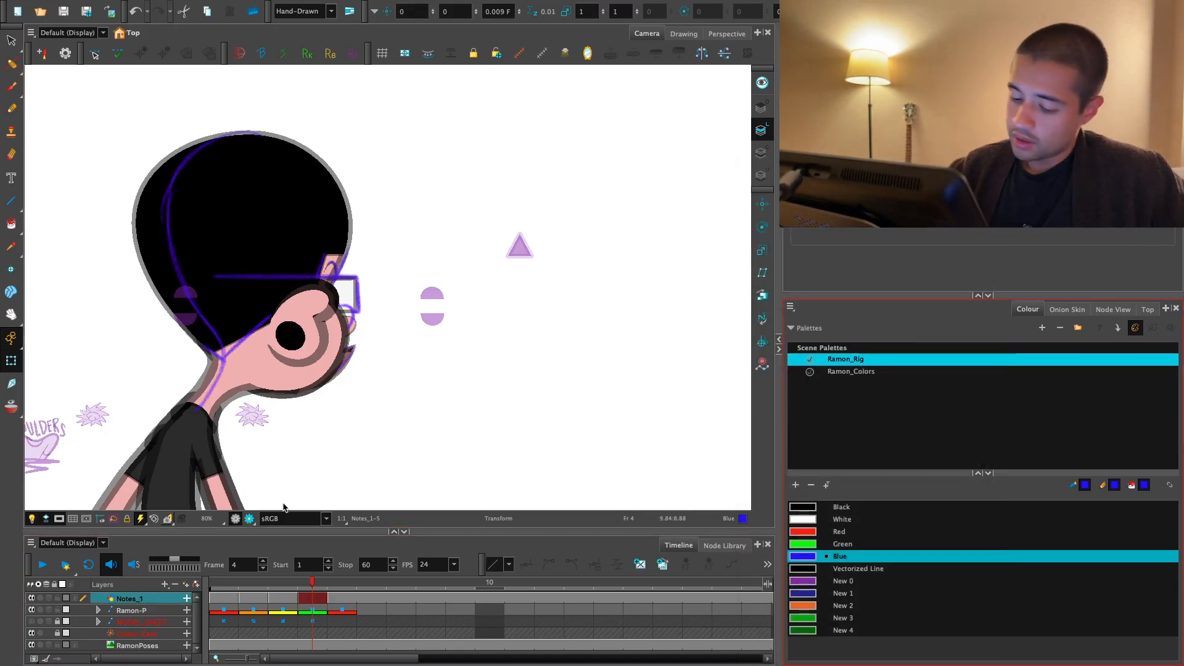
scroll(484, 362, "up", 8)
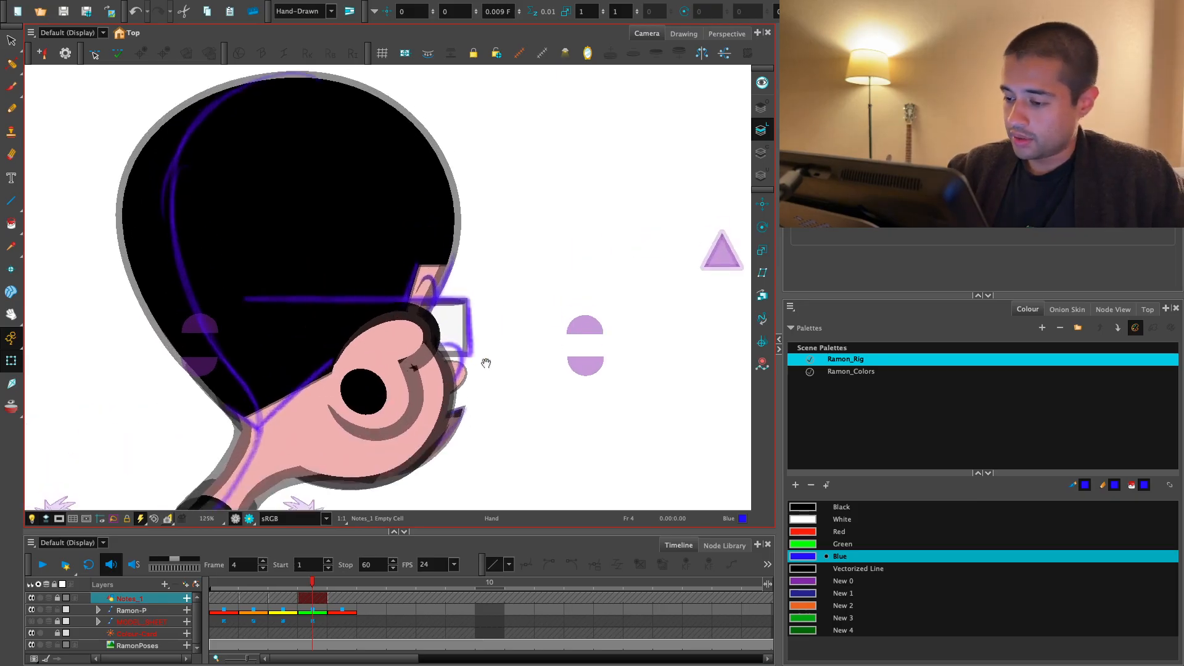
- Move the nose on frame 4 onto the blue nose note below the glasses
left_click(432, 344)
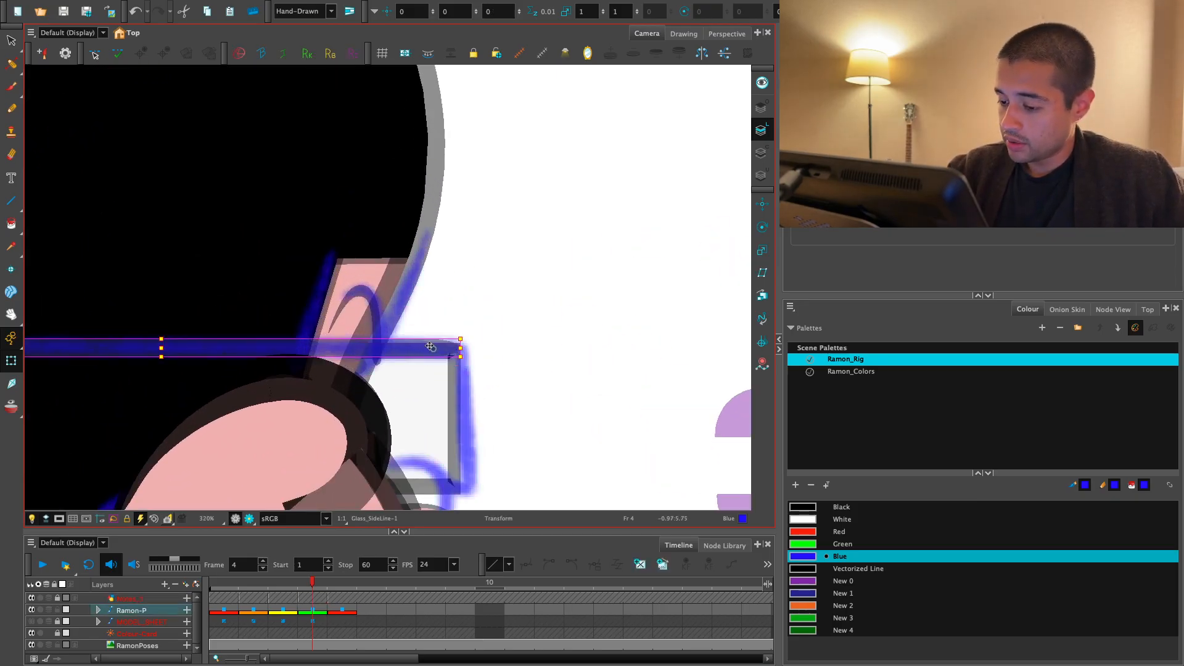
scroll(472, 332, "up", 2)
left_click(449, 376)
key("1")
left_click_drag(449, 376, 480, 326)
key("2")
left_click_drag(449, 460, 440, 411)
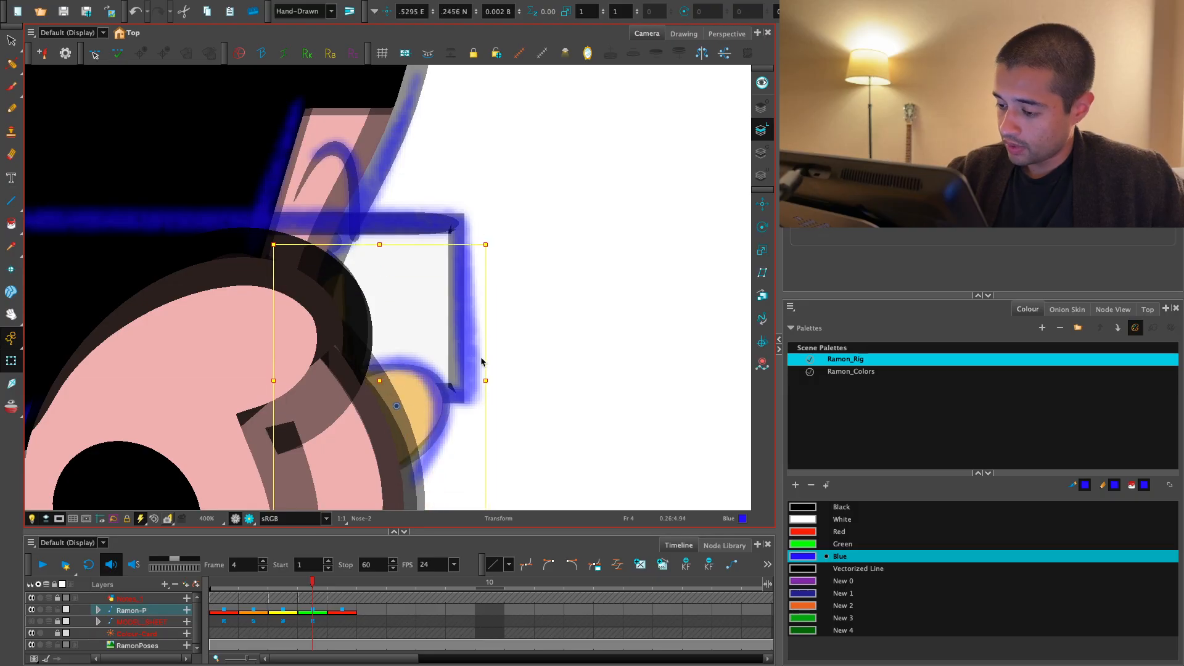
- Try alternative nose drawings from the library on frame 4 and fit the nose to the blue note
key("shift+b")
left_click(1098, 34)
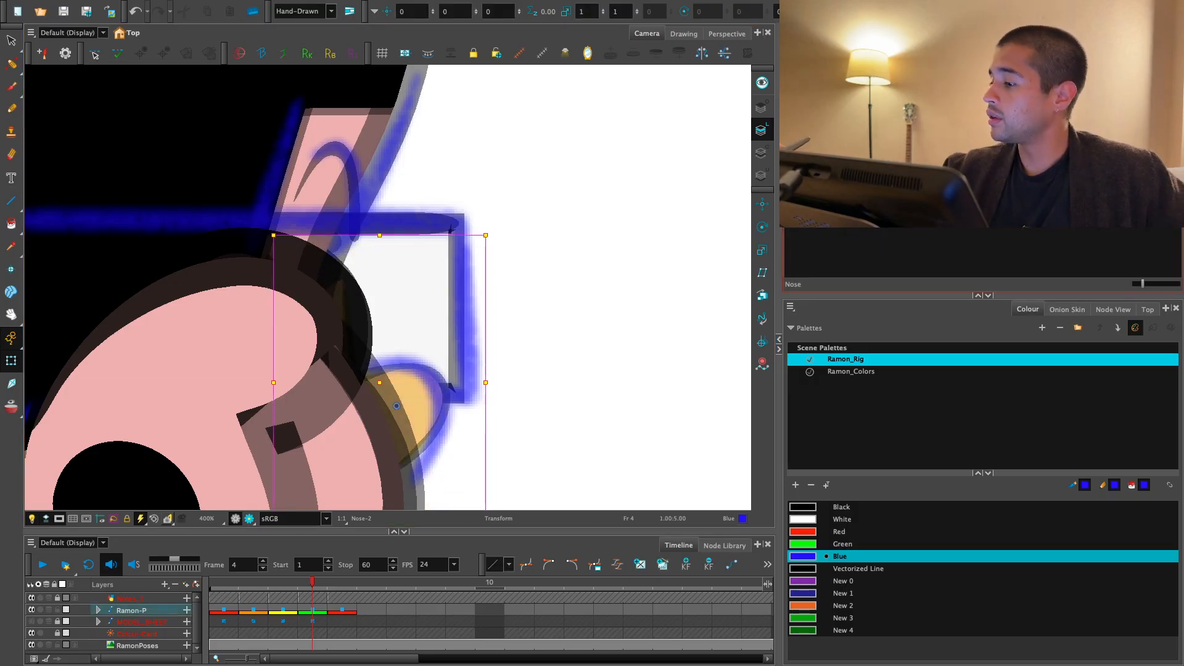
double_click(987, 155)
left_click_drag(629, 353, 645, 328)
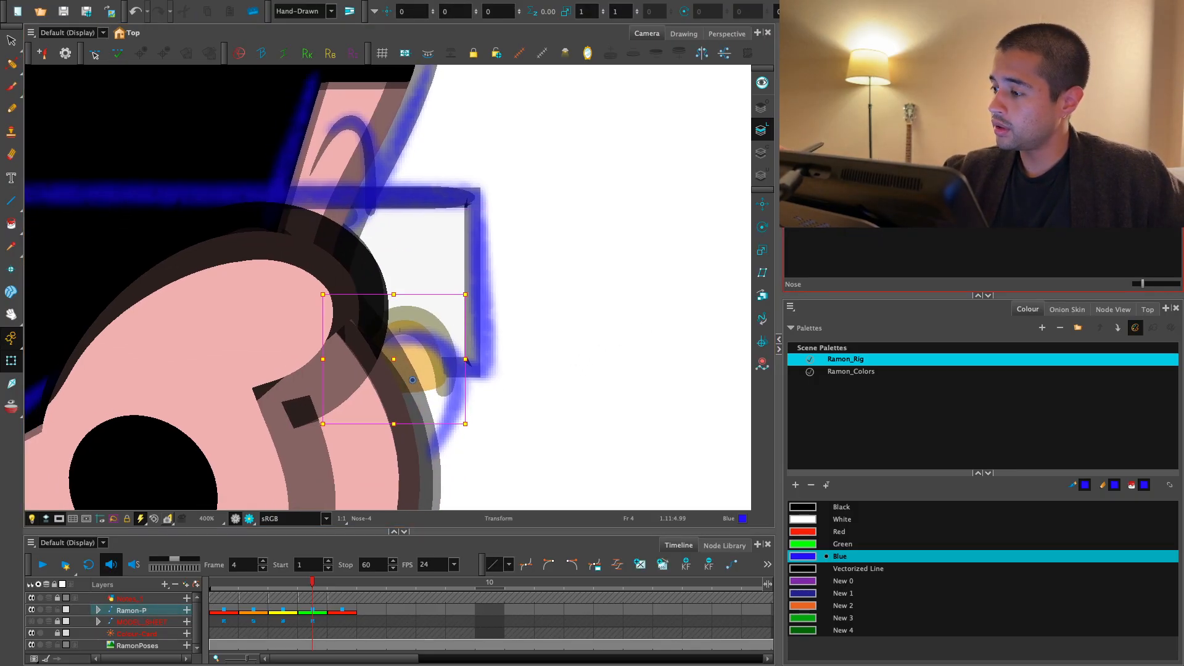
double_click(987, 154)
key("2")
mouse_move(491, 382)
left_mouse_down()
mouse_move(497, 359)
mouse_move(486, 387)
mouse_move(527, 383)
mouse_move(538, 310)
mouse_move(509, 348)
left_mouse_up()
key("1")
key("1")
left_click(438, 426)
key("1")
key("1")
left_click(489, 335)
key("1")
key("1")
key("1")
key("1")
key("2")
- Reshape the side hair on frame 4 by moving its nape and front corner deformation points to the blue hairline
left_click(296, 382)
key("2")
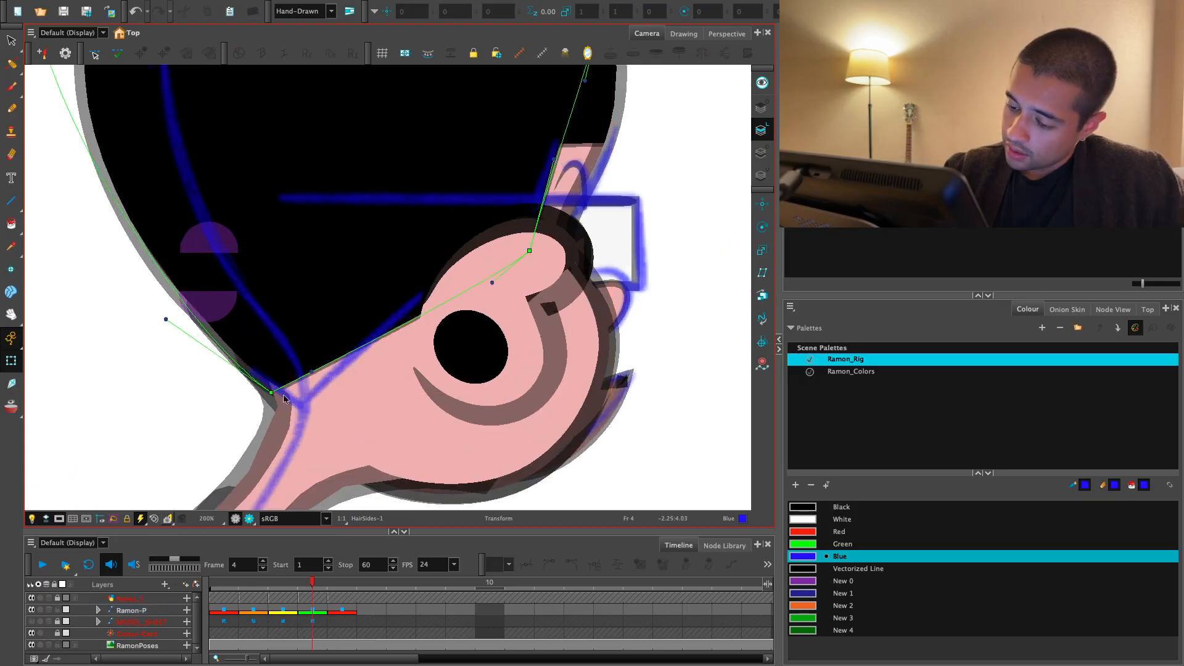
left_click_drag(303, 397, 297, 404)
left_click_drag(526, 251, 536, 221)
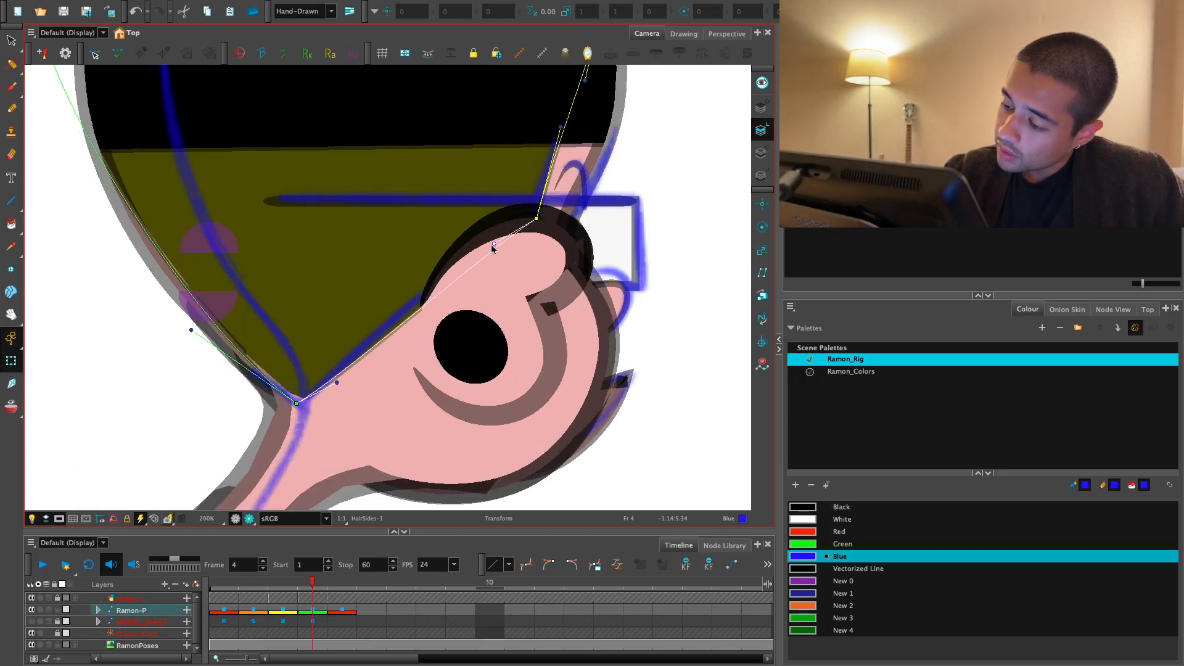
left_click_drag(535, 219, 533, 212)
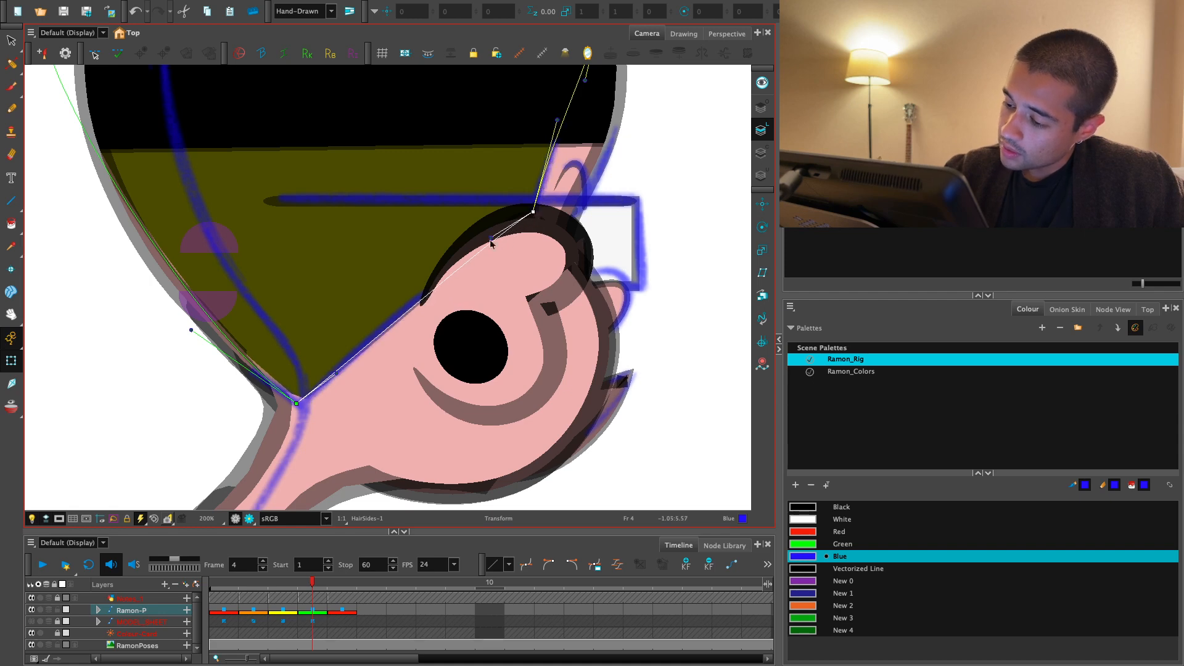
- Refine the side hair's nape corner and its rear curve handle on frame 4, and hide the deformation controls
left_click_drag(296, 404, 295, 402)
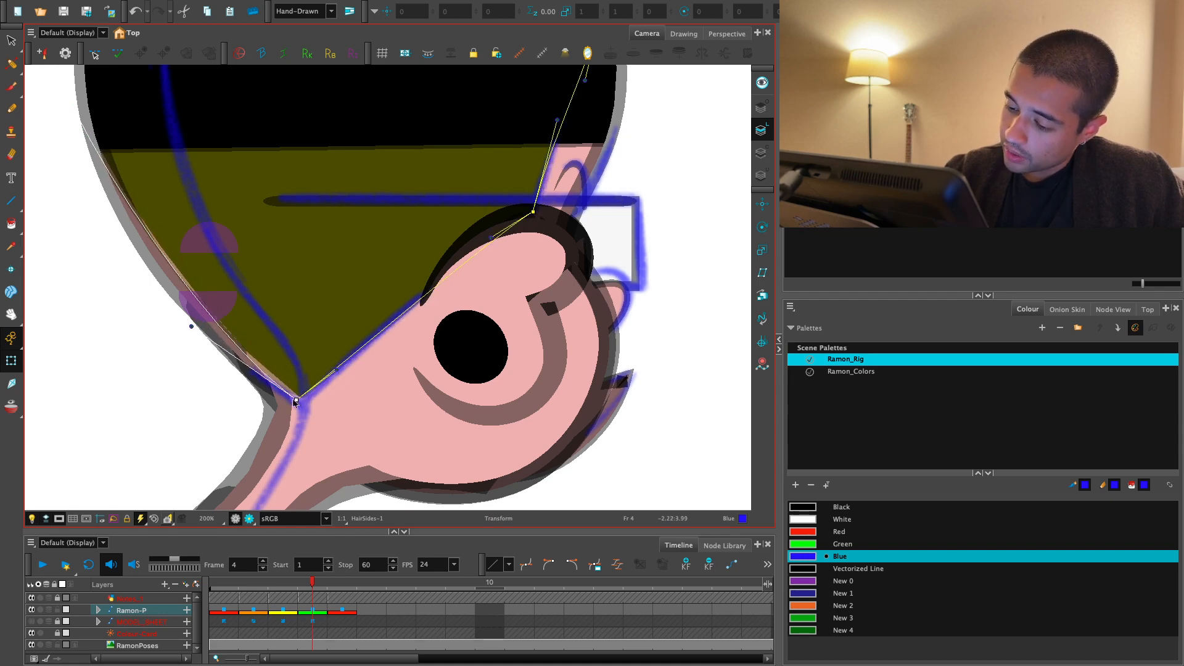
left_click(194, 328)
left_click_drag(193, 327, 172, 339)
left_click(173, 338)
key("shift+c")
- Compare the head and hairline on frames 4, 3 and 2 with the blue notes
key("1")
key("space")
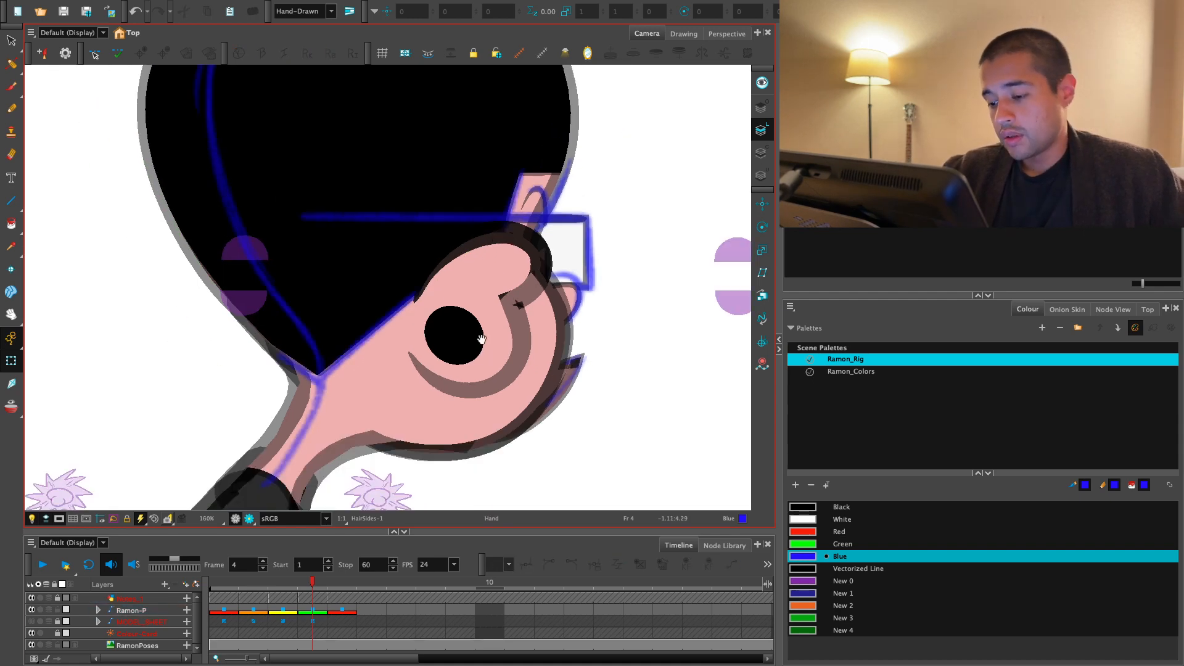
key("1")
key("1")
left_click(316, 608)
key("comma")
key("2")
key("space")
left_click_drag(520, 361, 523, 393)
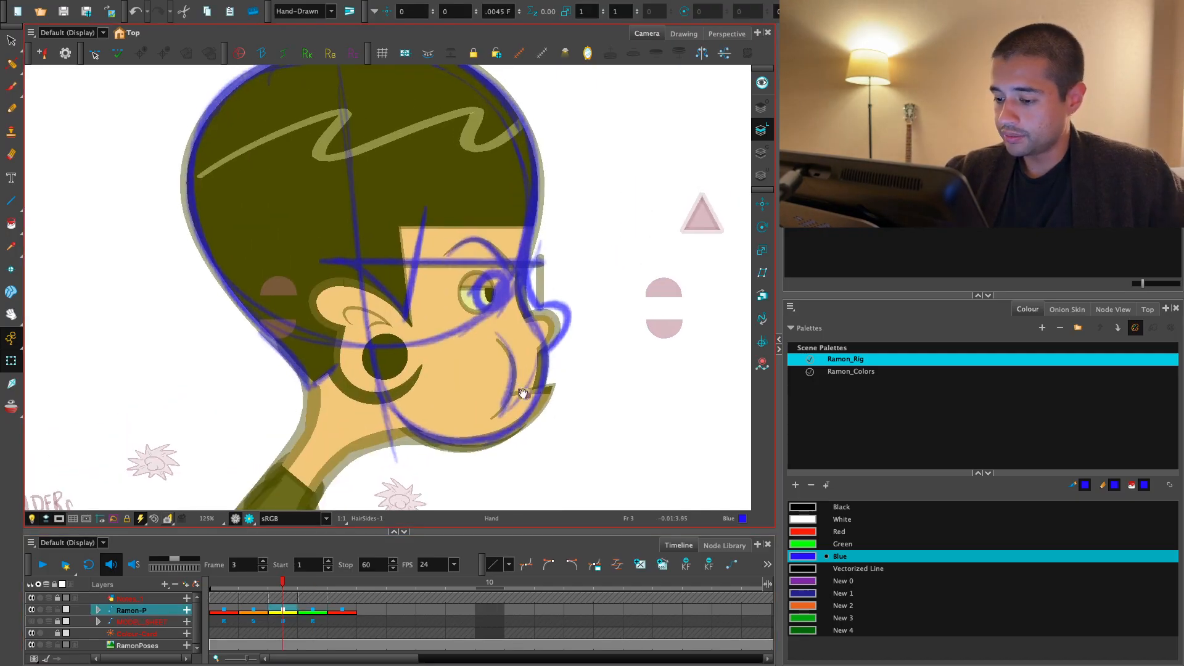
key("2")
key("2")
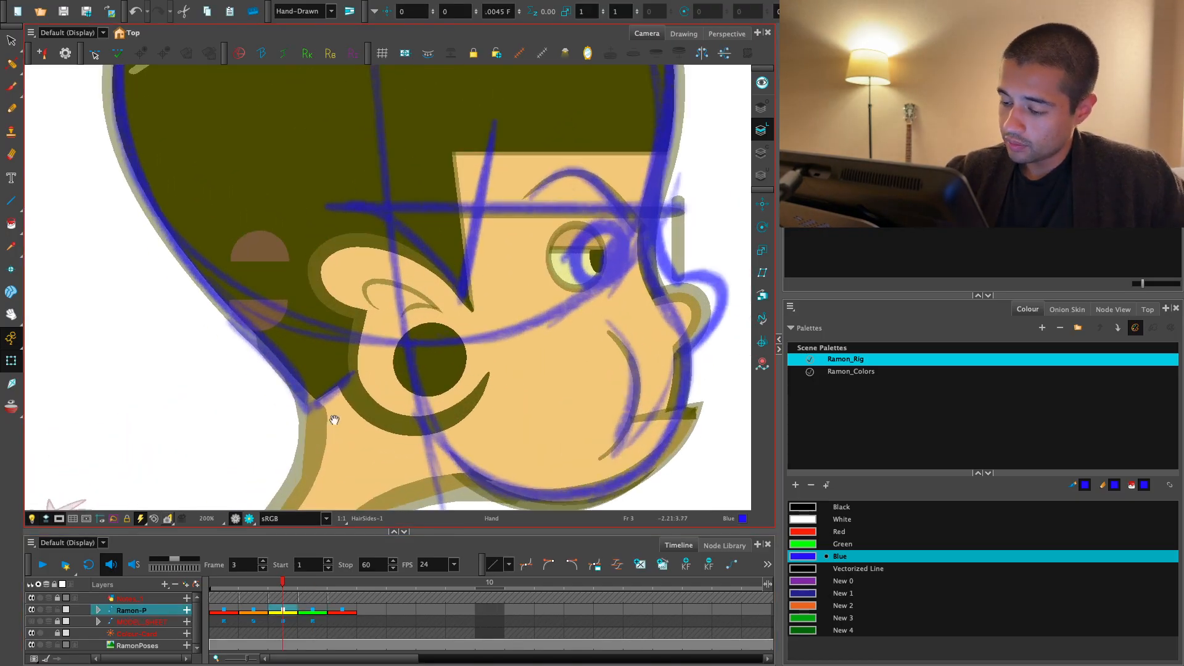
key("1")
key("1")
key("1")
key("comma")
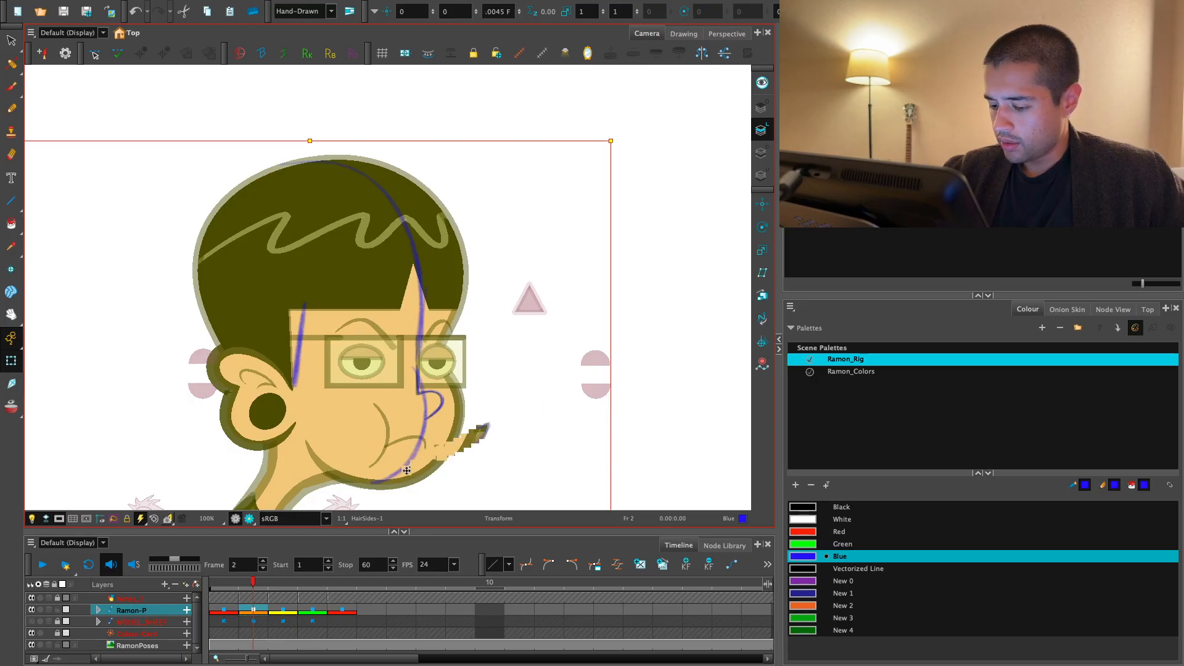
- Show the side hair's deformation controls on frame 3 and move its upper front corner toward the slanted blue hairline
key("period")
key("2")
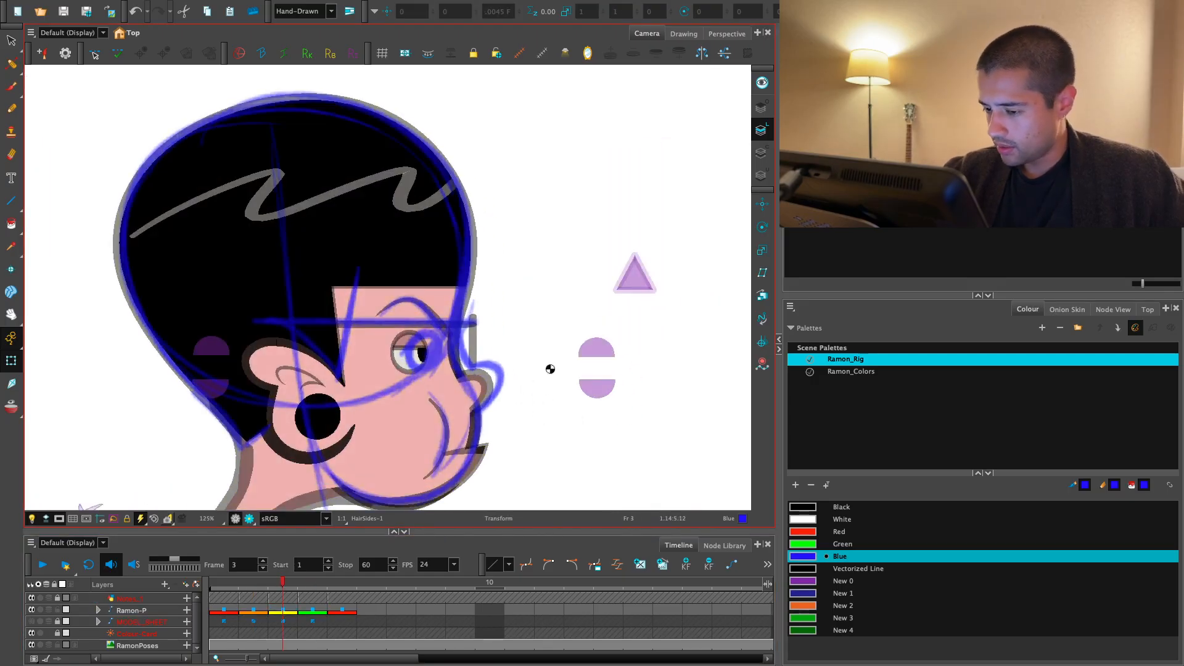
key("2")
key("2")
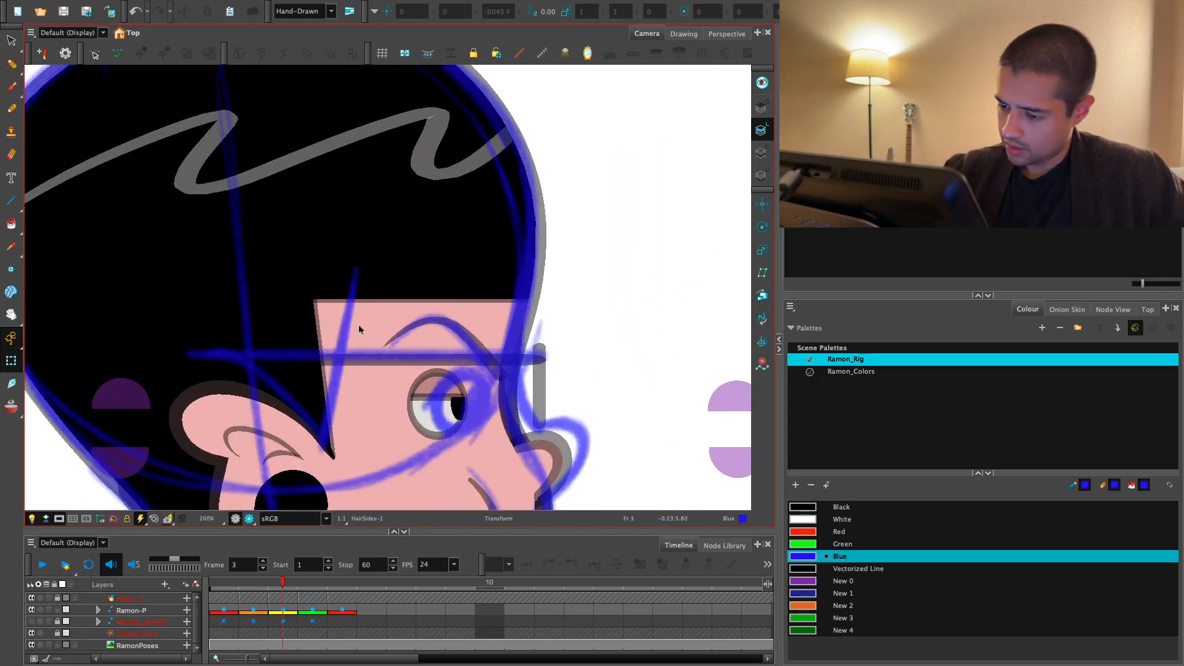
left_click(309, 333)
key("1")
key("1")
key("super+F11")
left_click_drag(331, 200, 337, 197)
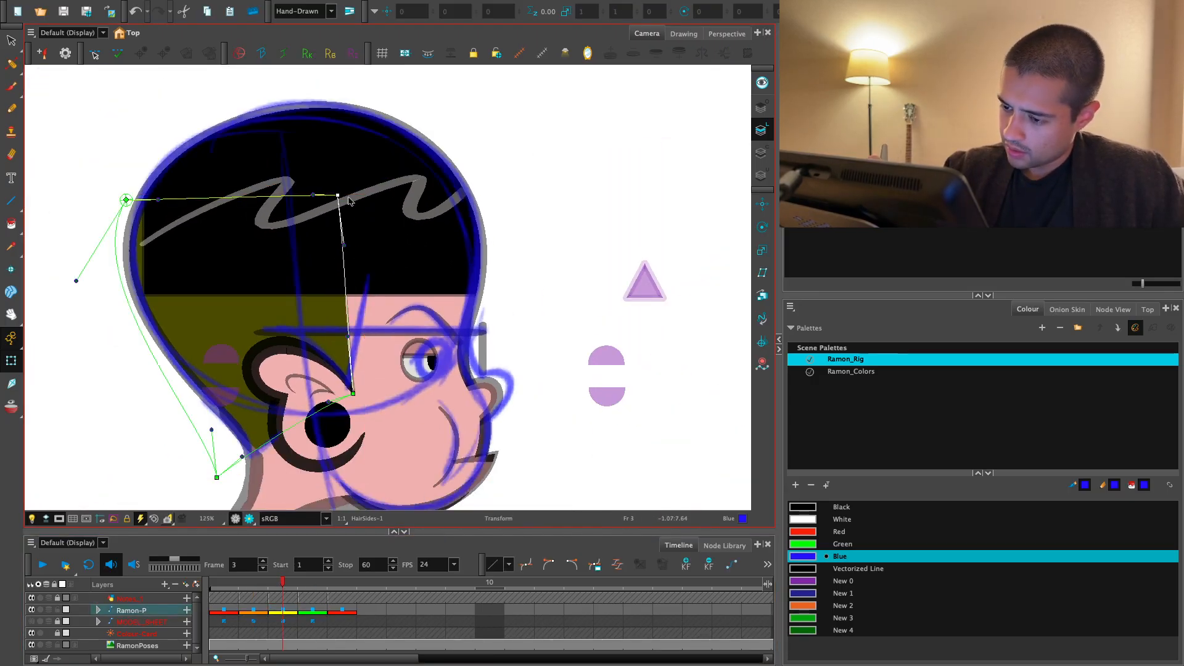
- Fine-tune the upper front corner and its curve handle so the sideburn edge on frame 3 follows the blue line
key("2")
key("2")
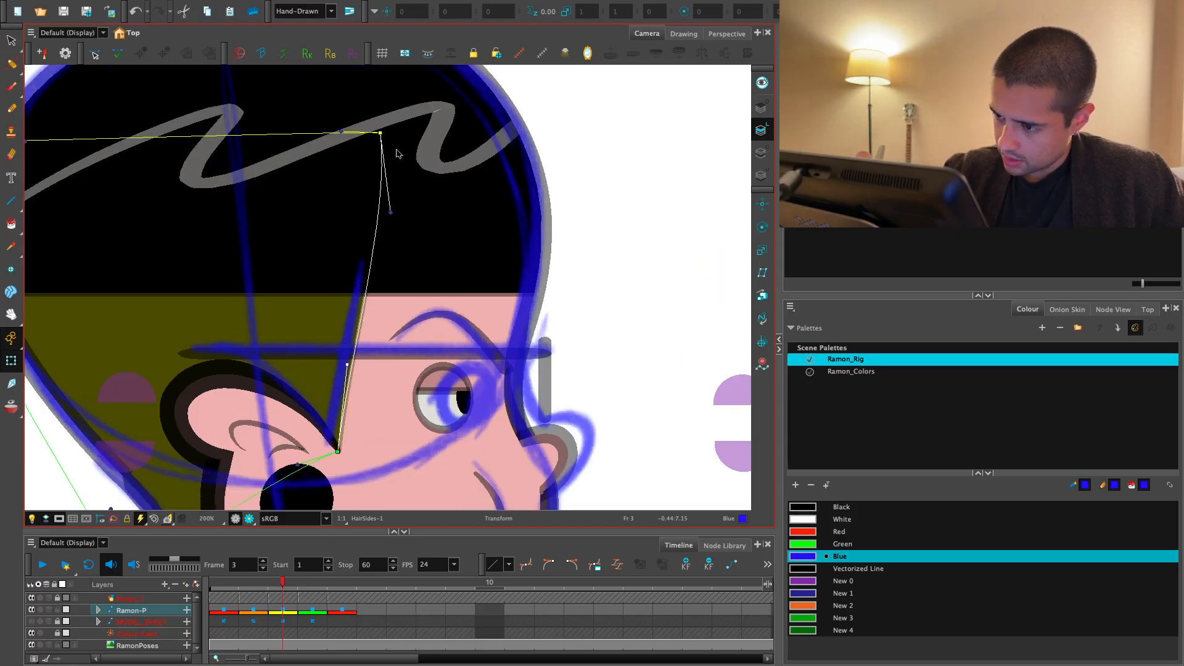
left_click_drag(380, 142, 394, 147)
left_click_drag(398, 215, 380, 223)
key("1")
key("1")
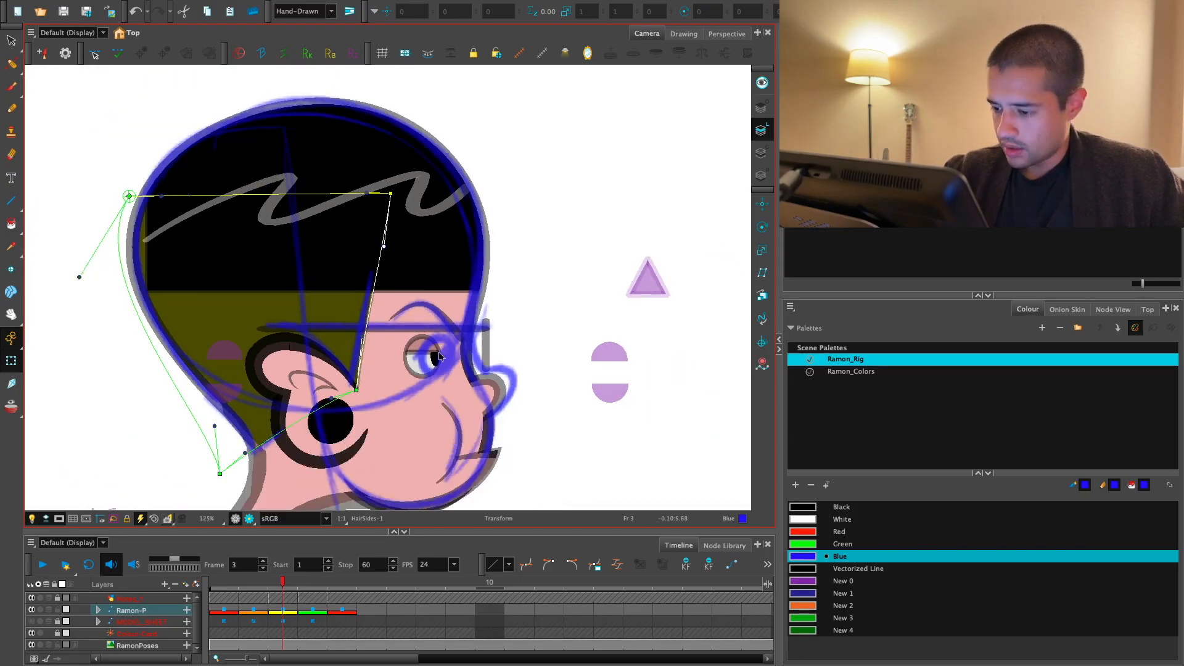
- Flip between frames 2, 3 and 4 to examine the hairline through the head turn
key("comma")
key("period")
key("comma")
key("period")
key("comma")
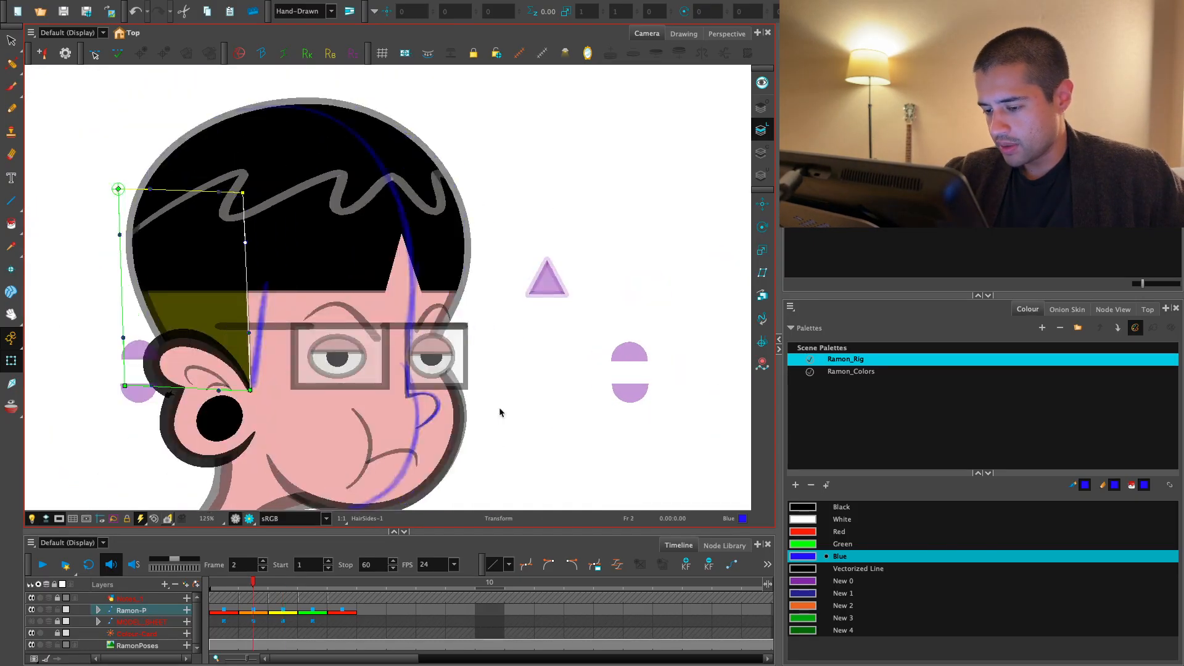
key("period")
key("comma")
left_click(289, 608)
key("period")
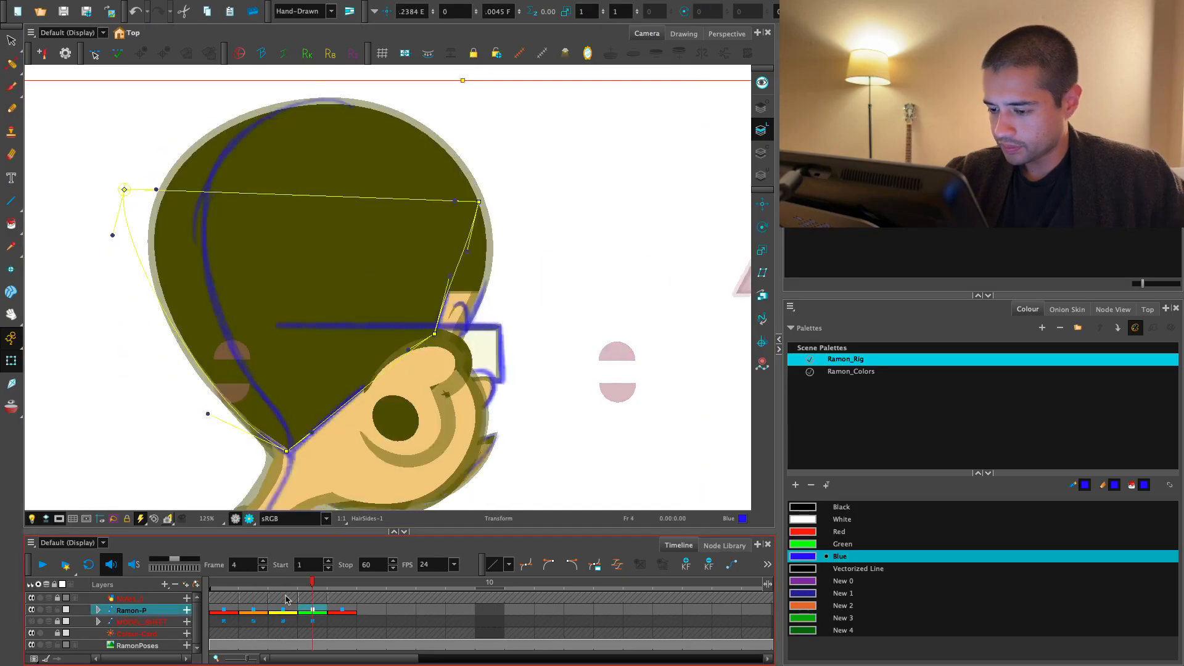
key("comma")
key("comma")
key("period")
key("comma")
key("period")
- Move the eye together with its eyebrow forward onto the blue eye note on frame 3
left_click(573, 351)
key("2")
key("2")
key("2")
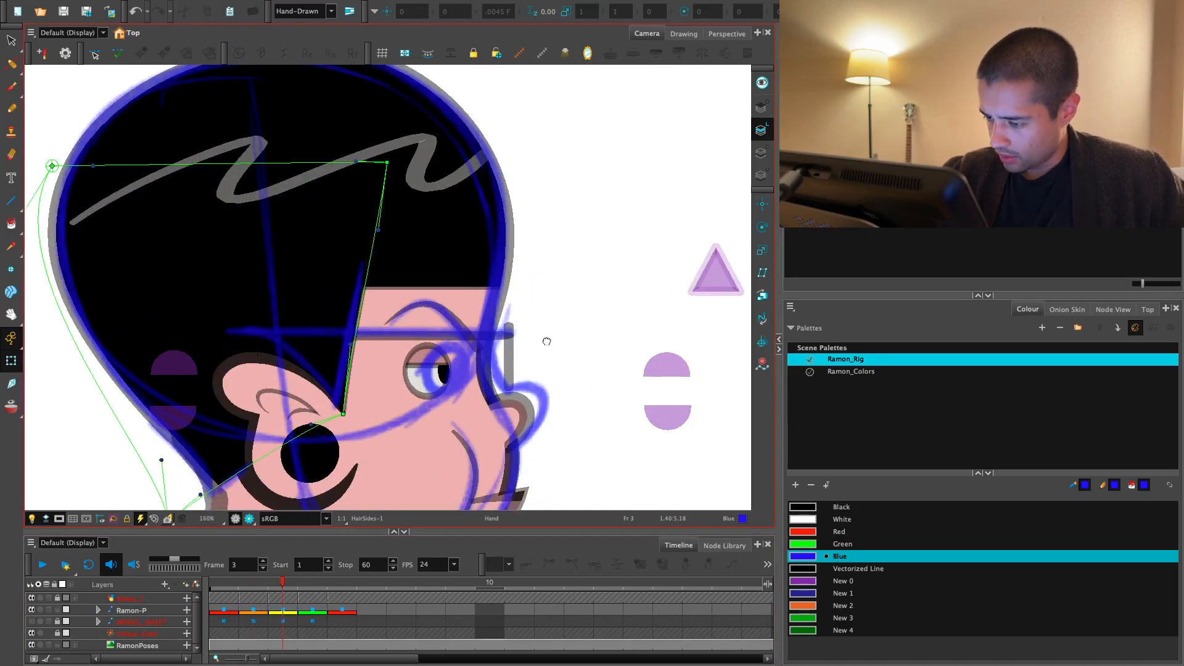
left_click_drag(547, 338, 496, 278)
left_click(390, 382)
key("b")
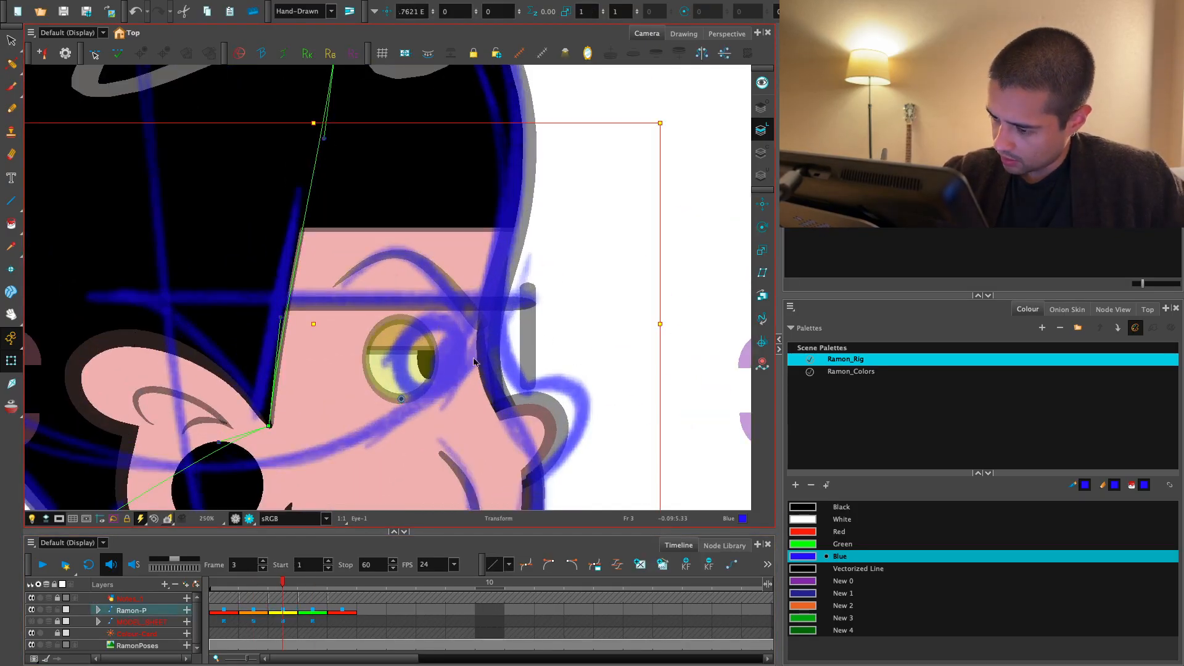
key("2")
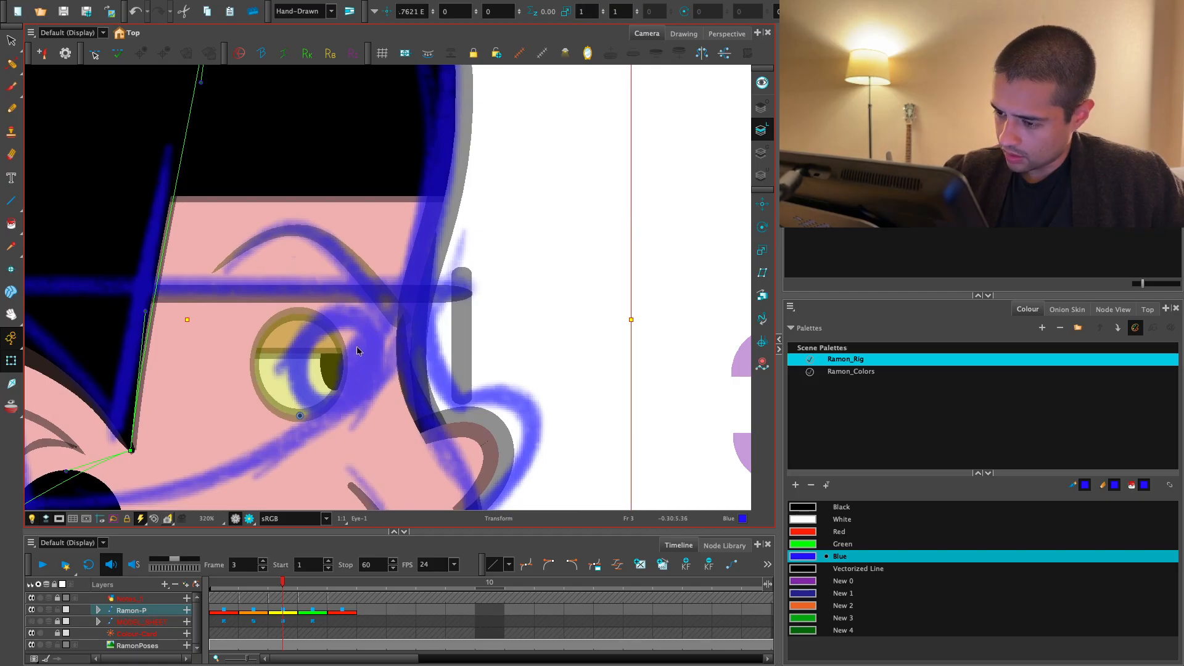
left_click_drag(329, 358, 366, 355)
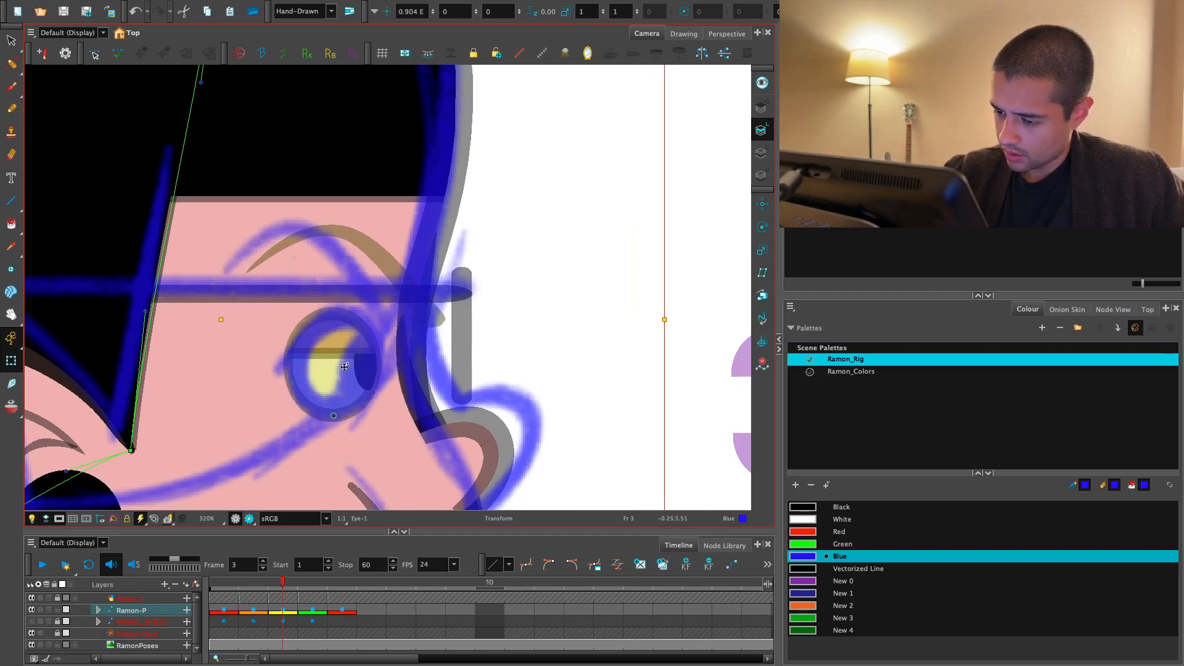
- Locate the selected eye in the node network and add a parent peg above Eye-P
left_click(332, 363)
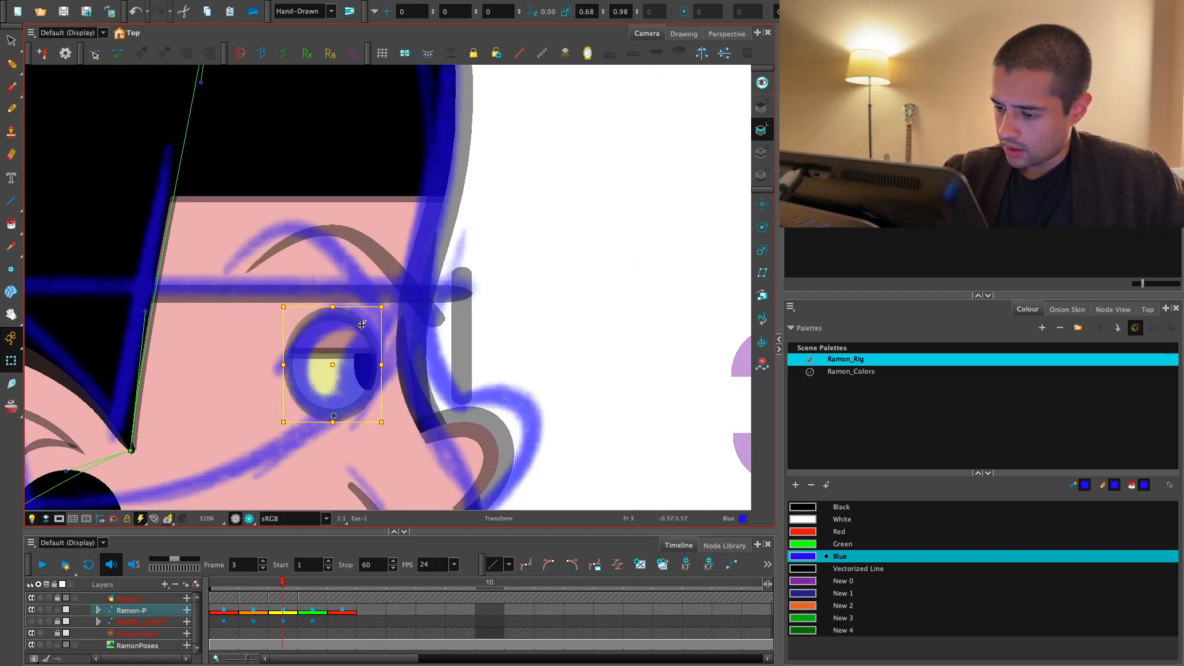
left_click(1113, 310)
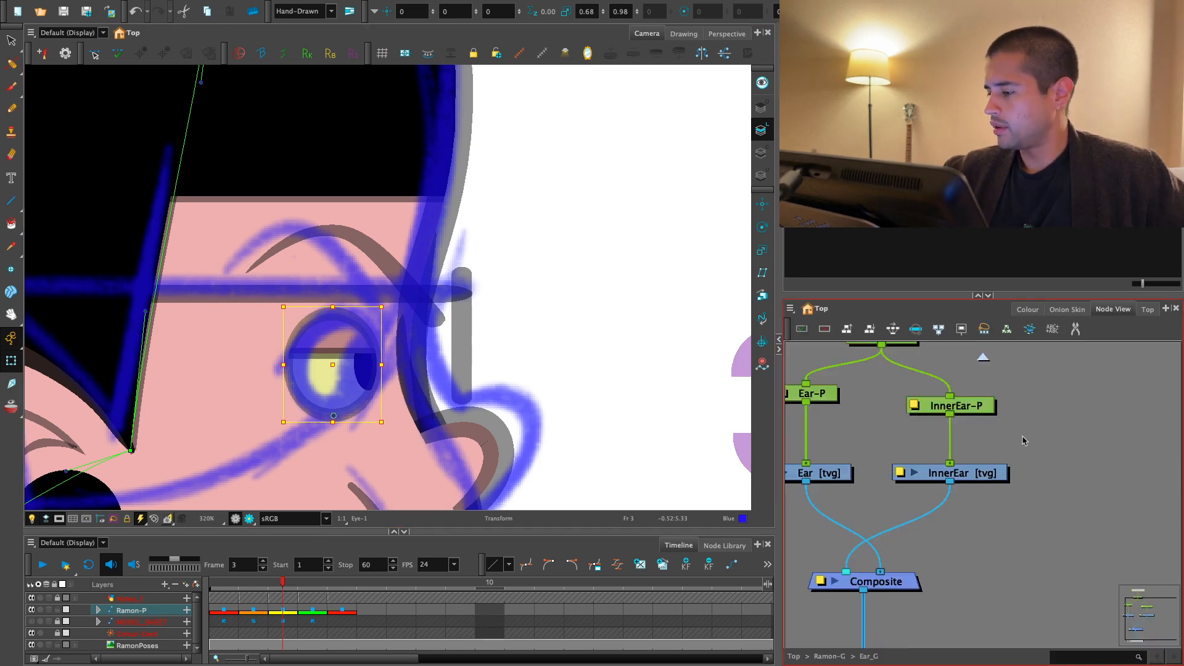
key("o")
scroll(1012, 419, "down", 3)
scroll(1005, 406, "up", 2)
left_click_drag(1003, 449, 903, 509)
scroll(993, 492, "down", 1)
left_click_drag(1003, 482, 905, 475)
scroll(960, 488, "up", 1)
key("ctrl+p")
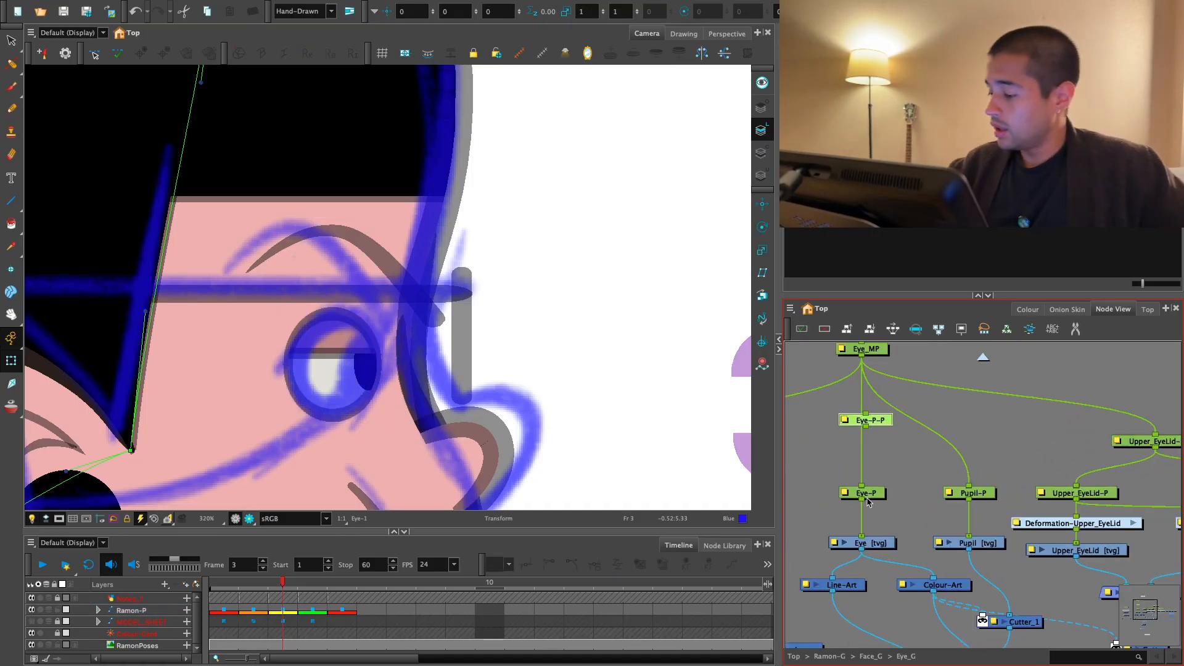
- Connect Pupil-P and Upper_EyeLid-MP under the eye's new parent peg and arrange the pegs in the node network
left_click_drag(874, 420, 968, 425)
left_click_drag(969, 486, 959, 432)
left_click_drag(958, 432, 1155, 434)
left_click_drag(1078, 441, 1069, 474)
key("1")
left_click_drag(976, 464, 980, 452)
key("1")
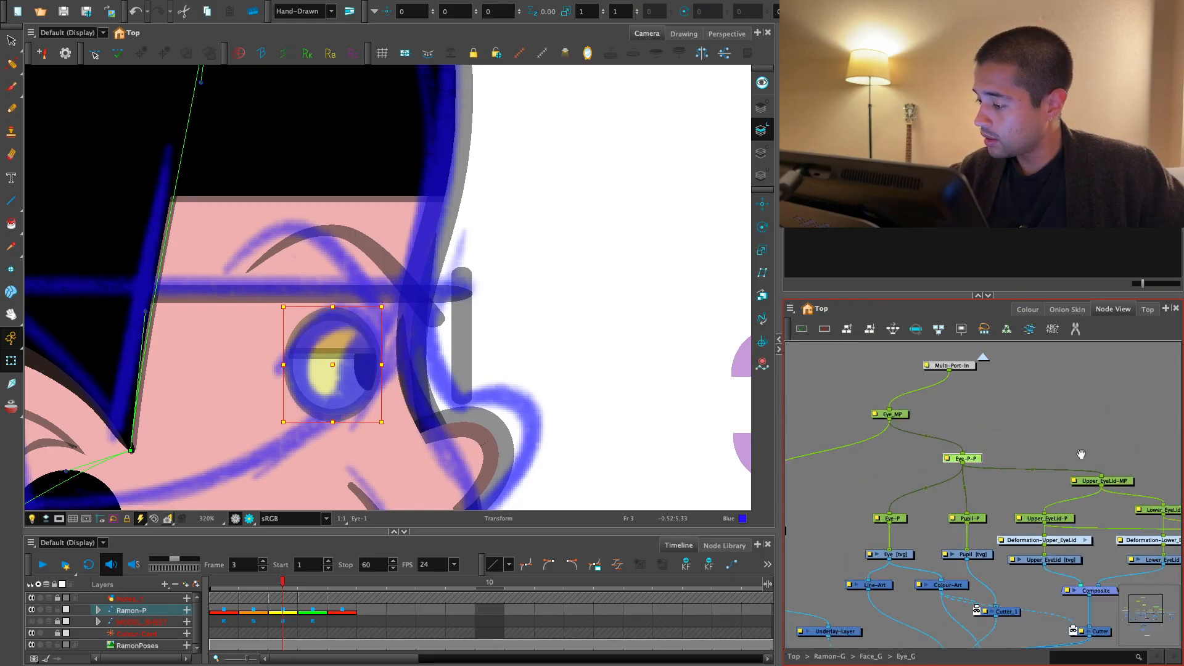
left_click_drag(1079, 454, 1016, 454)
left_click(975, 452)
left_click(917, 459)
scroll(550, 394, "down", 4)
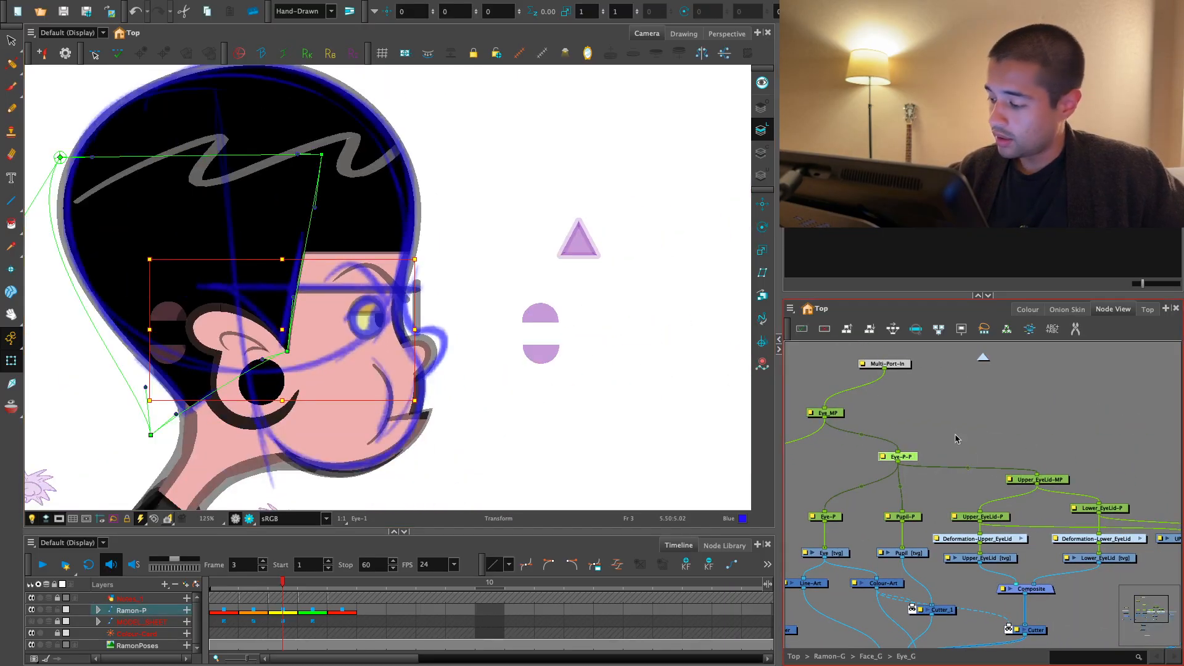
- Return to frame 1 and open the layer properties of Eye-P and its parent peg Eye-P-P side by side
left_click_drag(252, 589, 223, 589)
key("2")
key("2")
left_click_drag(323, 460, 648, 448)
left_click(829, 482)
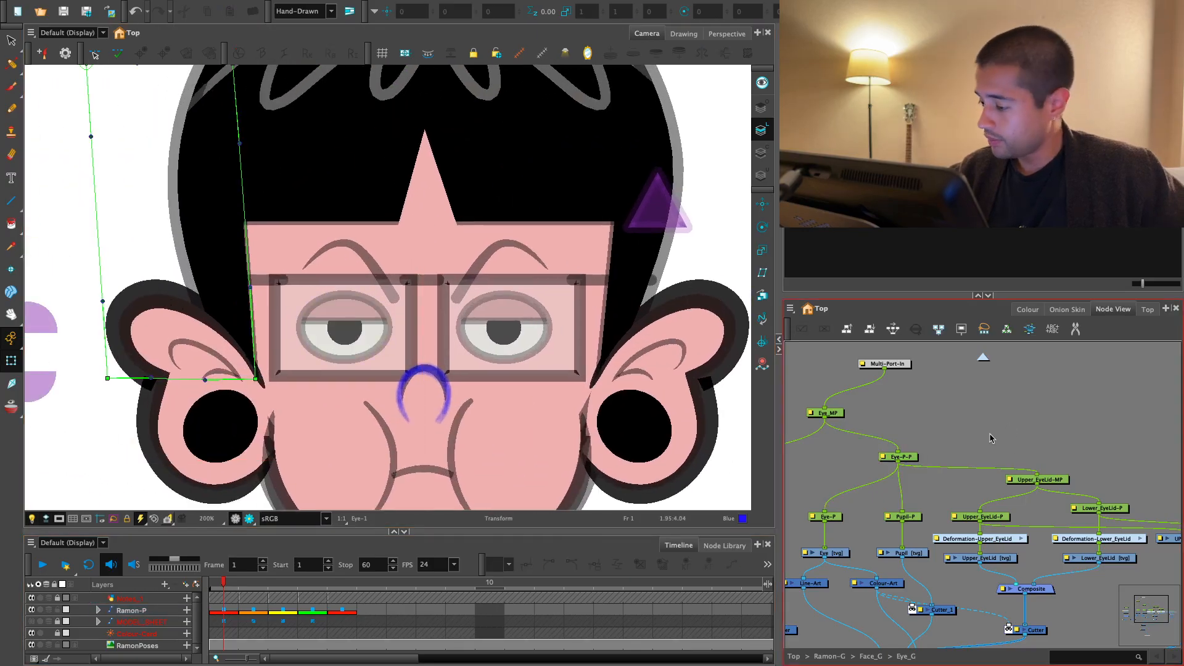
key("2")
left_click_drag(844, 514, 895, 522)
double_click(895, 521)
double_click(974, 442)
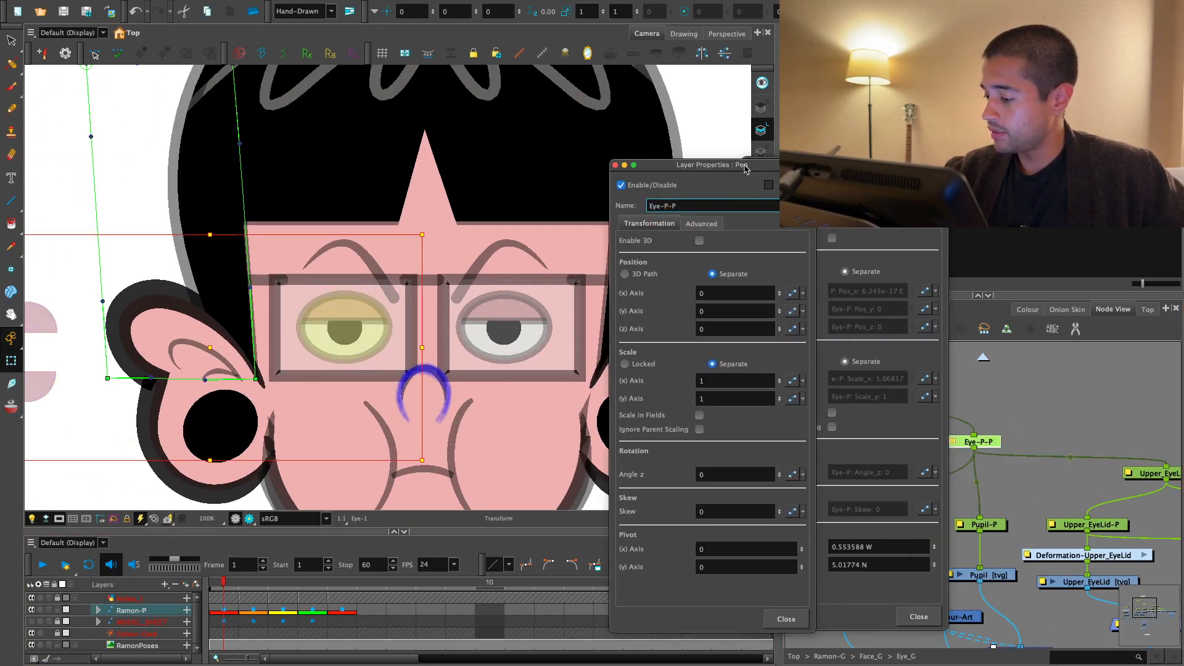
- Copy Eye-P's pivot values, 0.553588 W and 5.01774 N, into the parent peg Eye-P-P and close both property windows
left_click(878, 545)
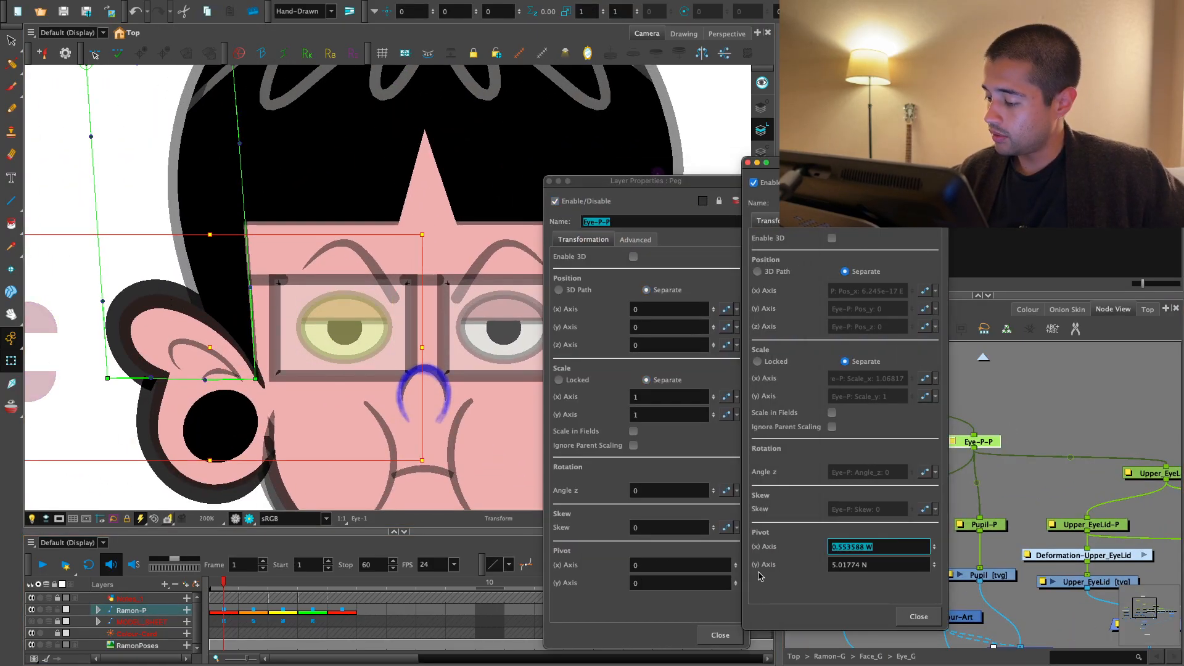
left_click(687, 565)
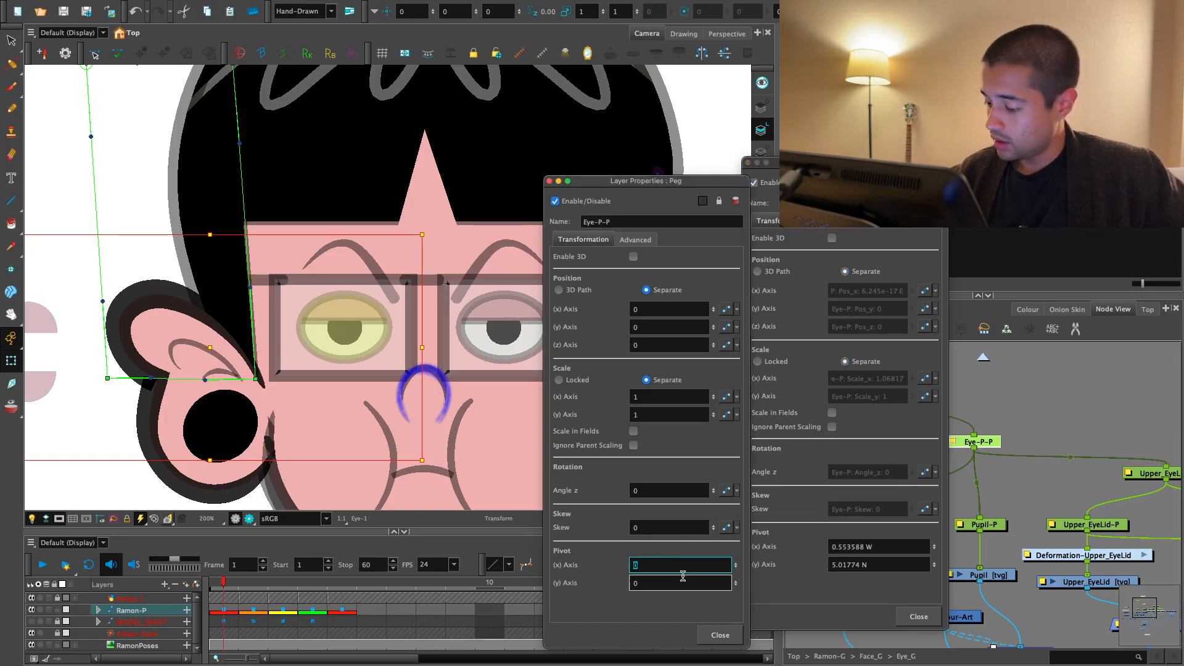
left_click(887, 564)
key("super+c")
left_click(721, 581)
key("super+v")
left_click(720, 635)
left_click(917, 617)
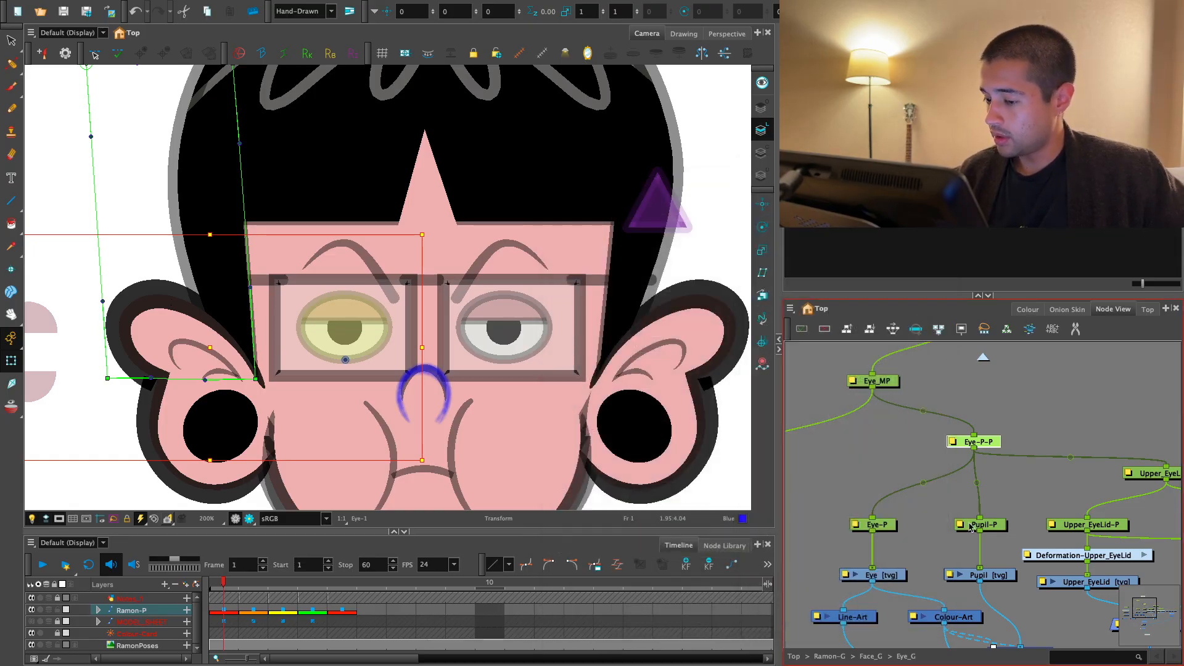
- Flip through frames 1 to 3 to examine both eyes during the head turn
left_click(224, 609)
left_click(257, 581)
key("1")
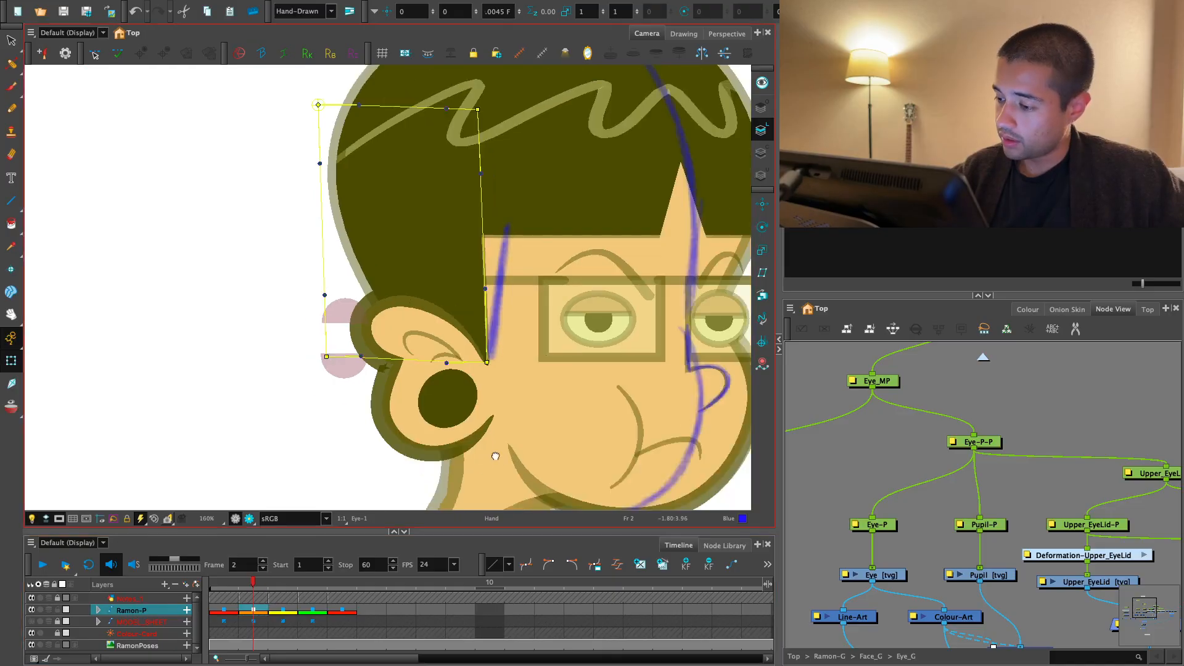
left_click_drag(494, 455, 395, 468)
left_click(291, 579)
mouse_move(292, 580)
left_mouse_down()
mouse_move(345, 580)
mouse_move(287, 580)
left_mouse_up()
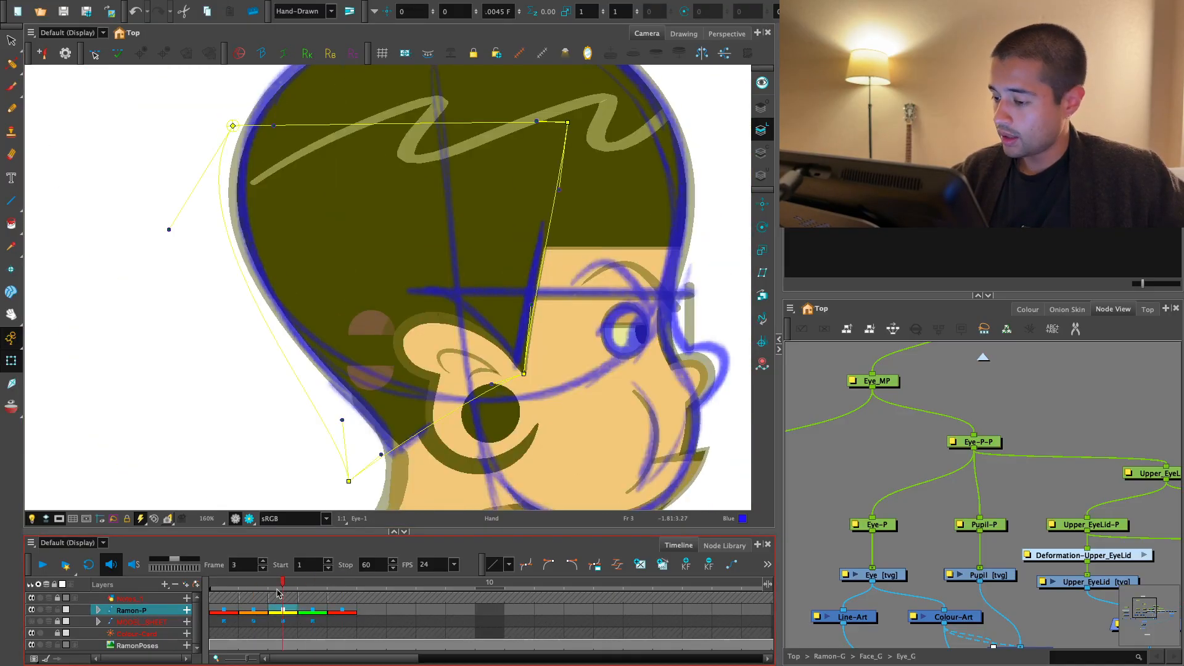
left_click(1019, 482)
left_click(223, 581)
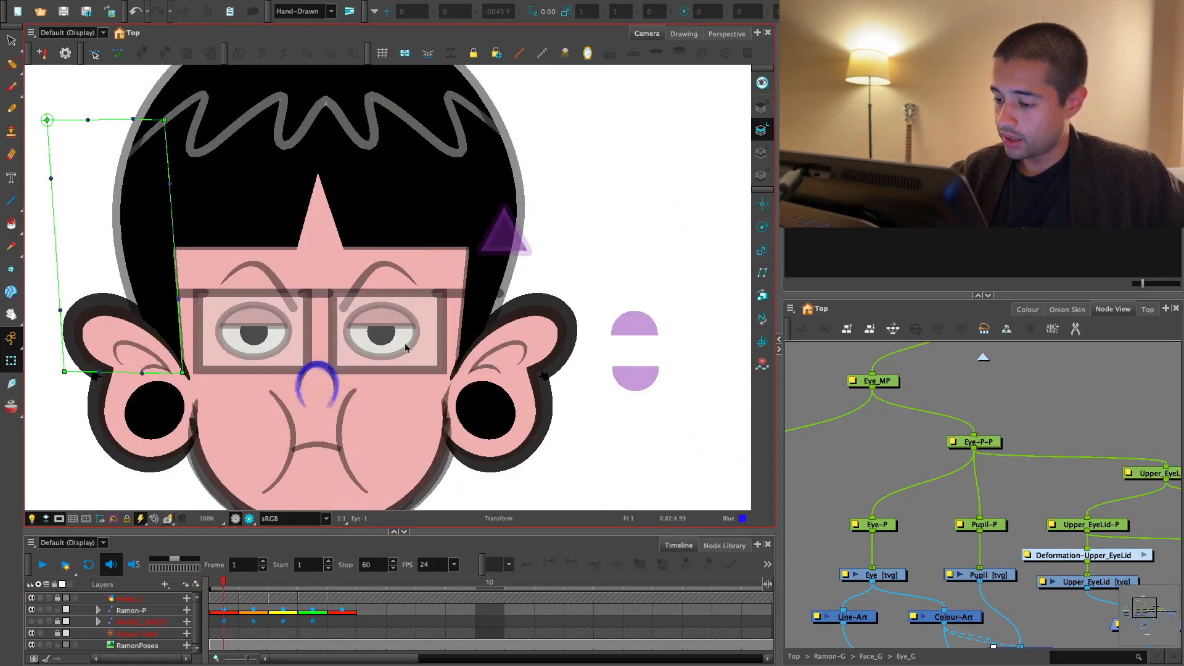
- Locate the other eye inside Eye_G_1 in the node network and add a parent peg above its Eye-P
left_click(437, 358)
left_click_drag(437, 357, 350, 463)
key("ctrl+z")
left_click(407, 339)
key("o")
left_click_drag(995, 443, 898, 491)
left_click(898, 491)
left_click(888, 508)
key("ctrl+p")
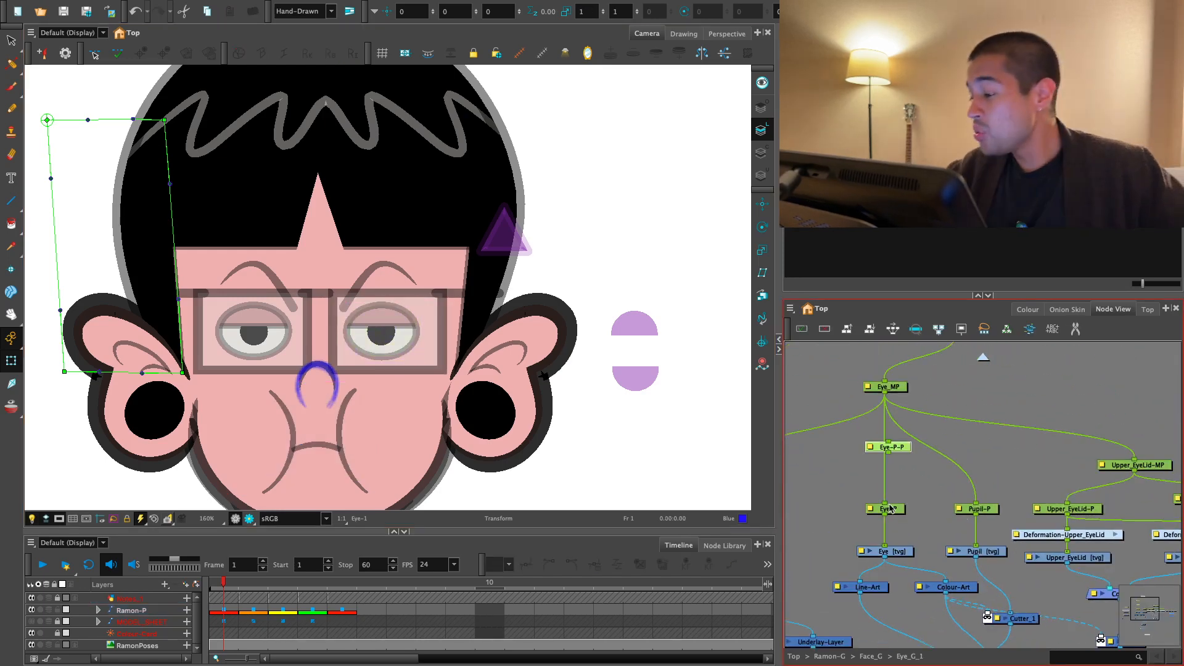
- Rename the other eye's new parent peg Eye-MP_ and compare frames 1 and 2
double_click(892, 442)
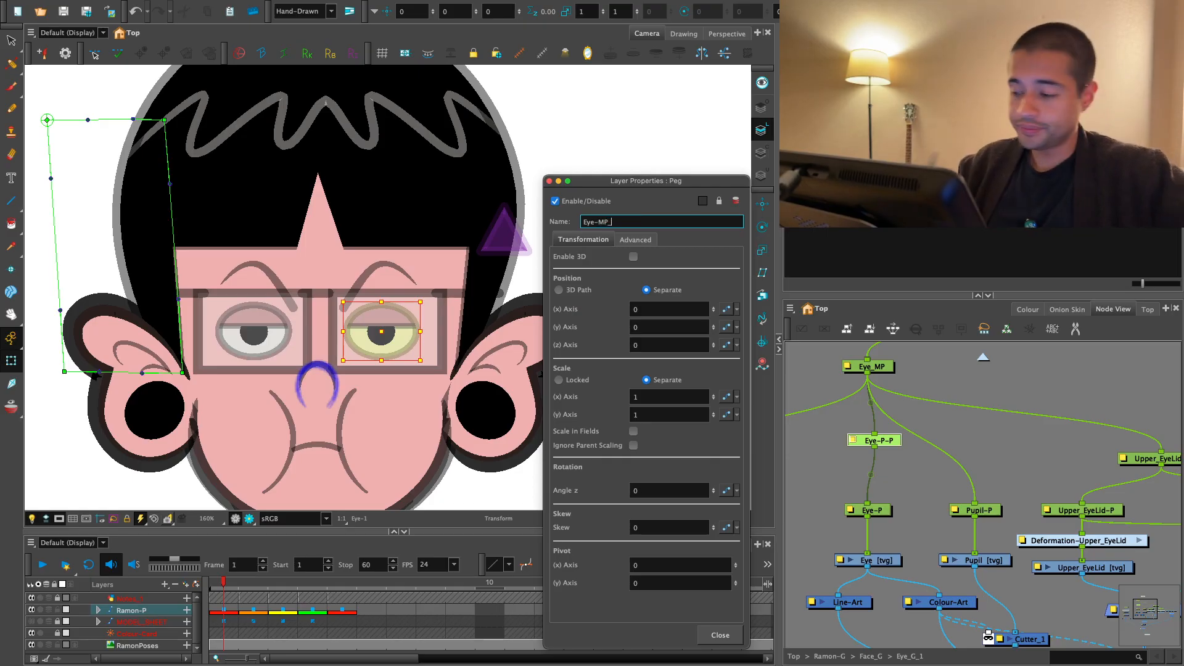
left_click(720, 634)
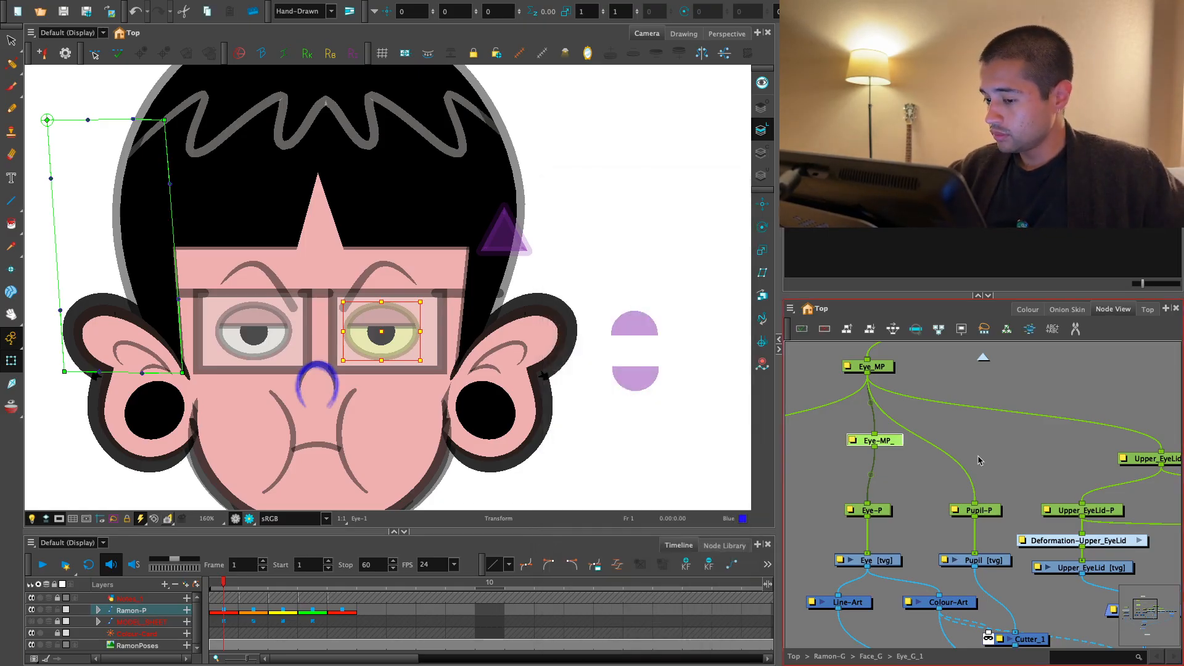
left_click(257, 588)
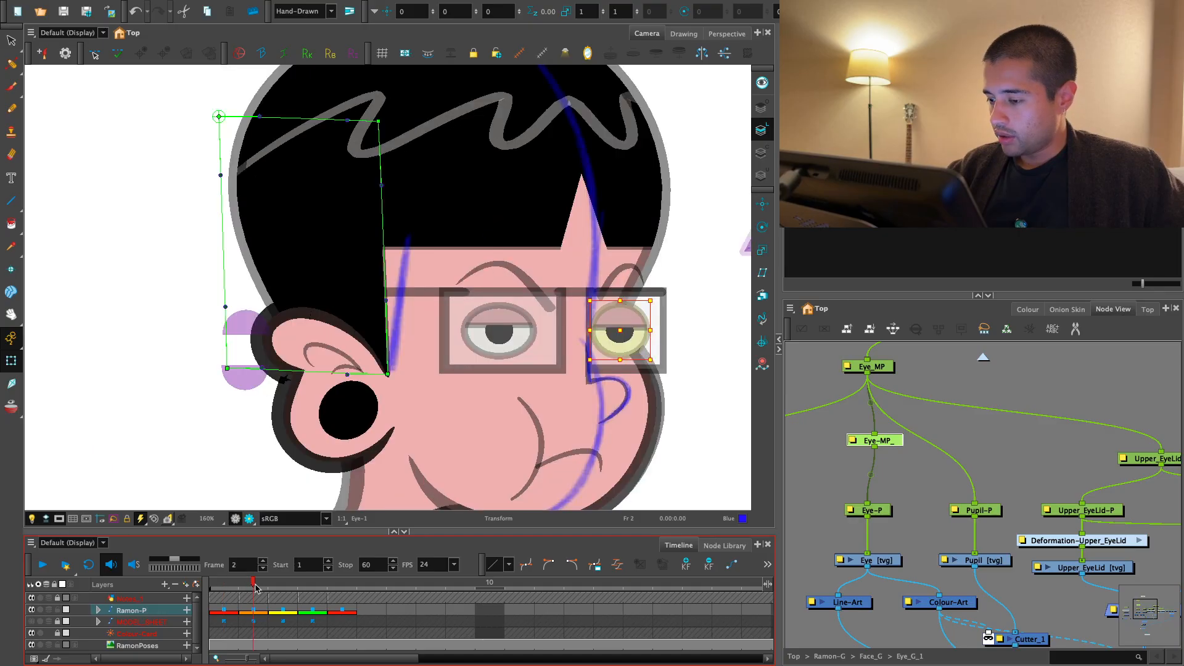
left_click_drag(257, 588, 230, 605)
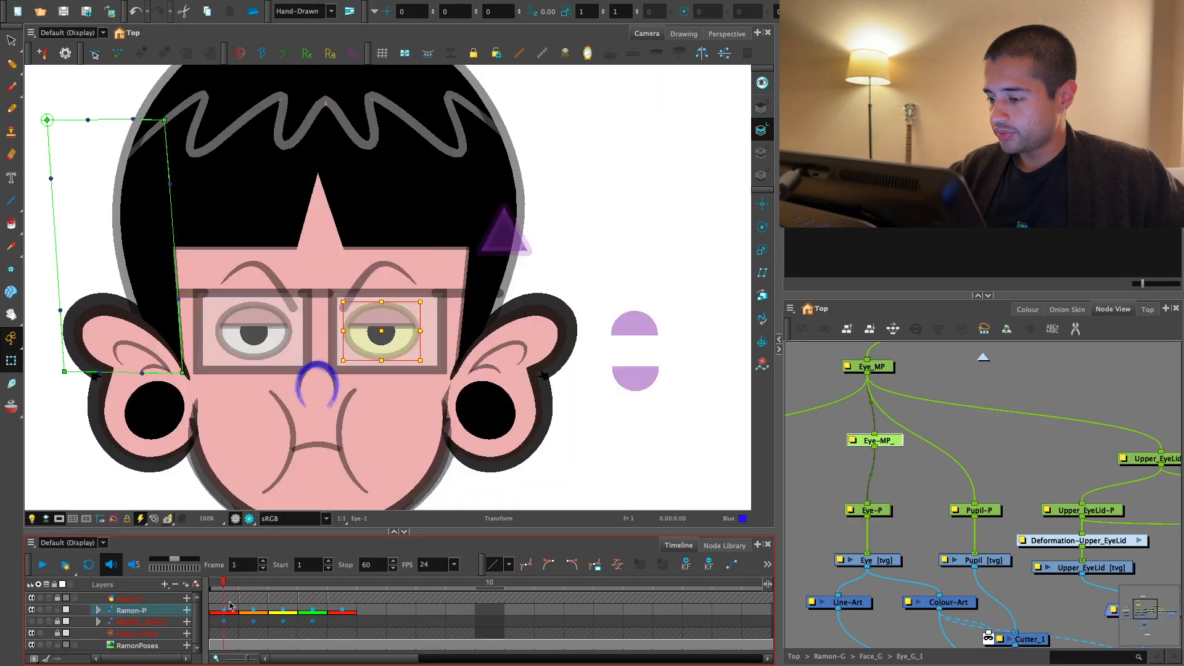
- Replace the Eye_G_1 group in Face_G with a drawings-only clone of Eye_G, connected to Static-Transformation and the Composite
left_click(983, 358)
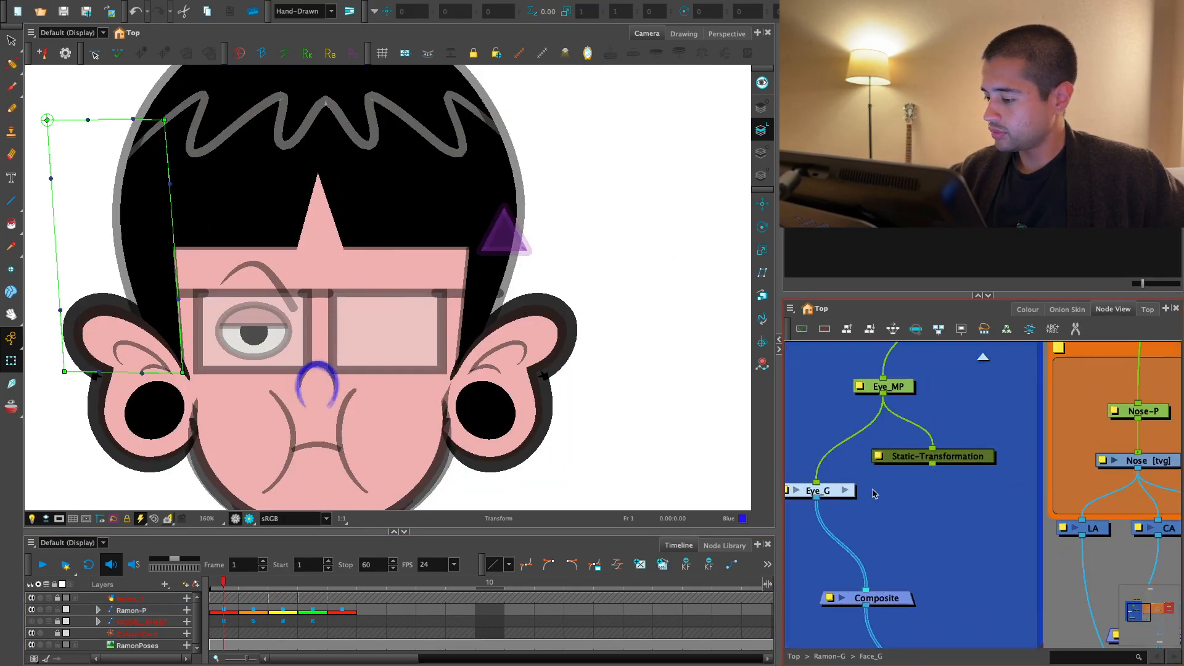
left_click(790, 308)
mouse_move(808, 354)
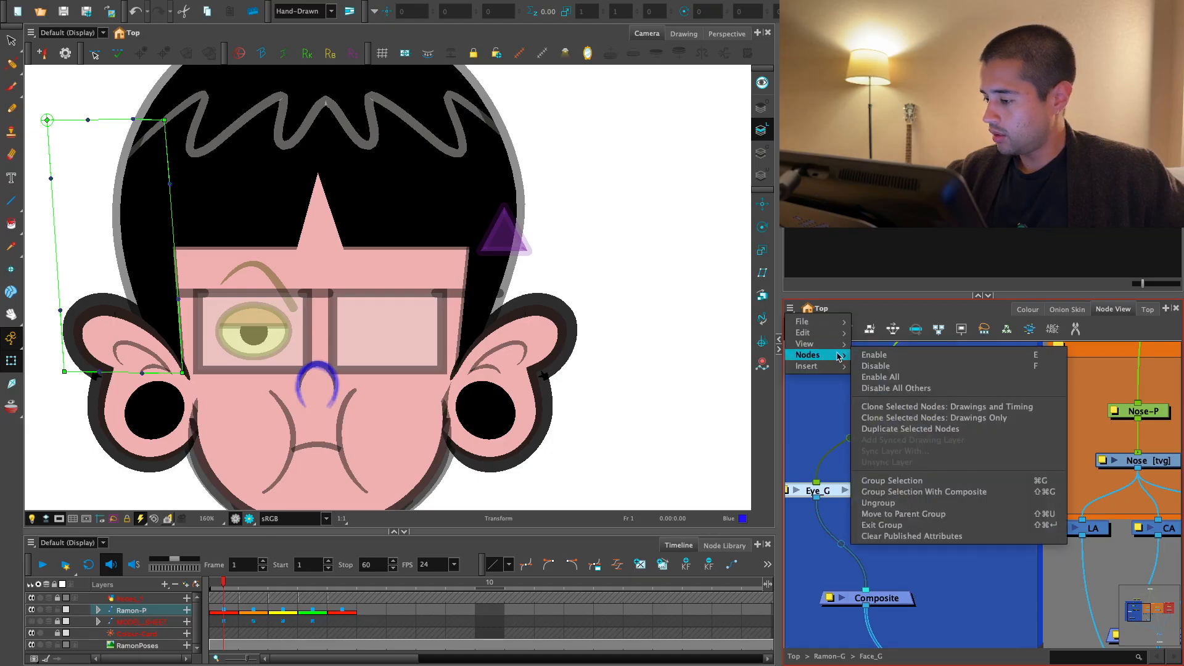
left_click(924, 419)
left_click_drag(976, 436, 880, 590)
- Flip through the head-turn frames to examine the cloned eye, then inspect it closely on frame 1
left_click(252, 580)
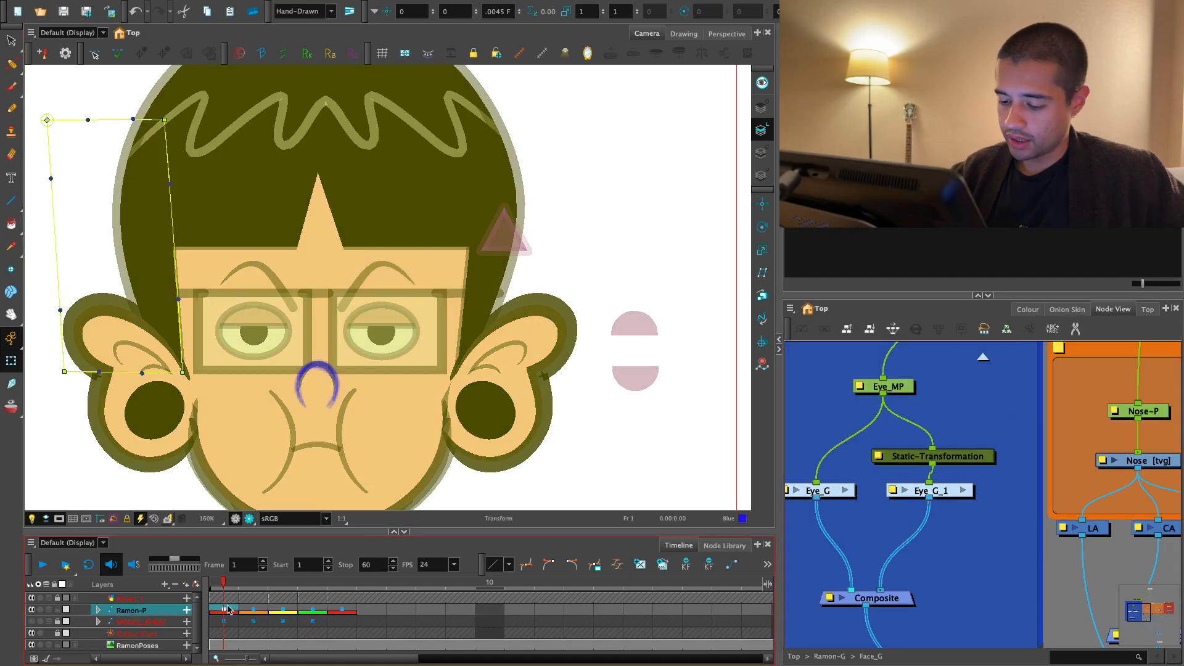
left_click(296, 580)
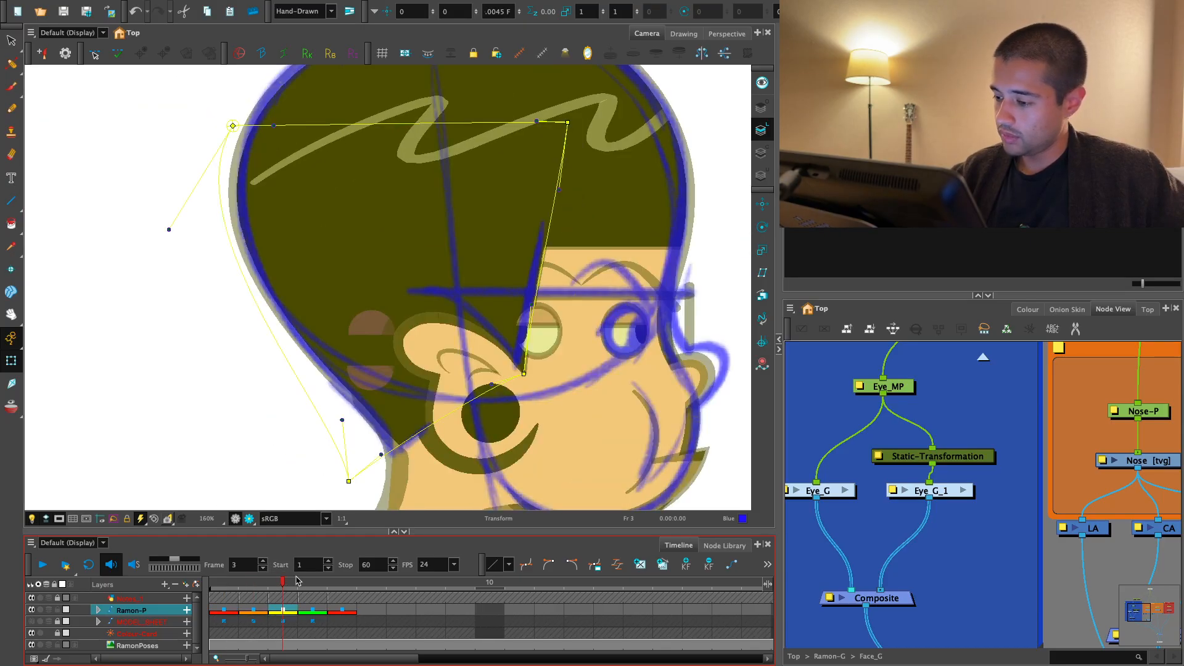
left_click(333, 580)
left_click(223, 581)
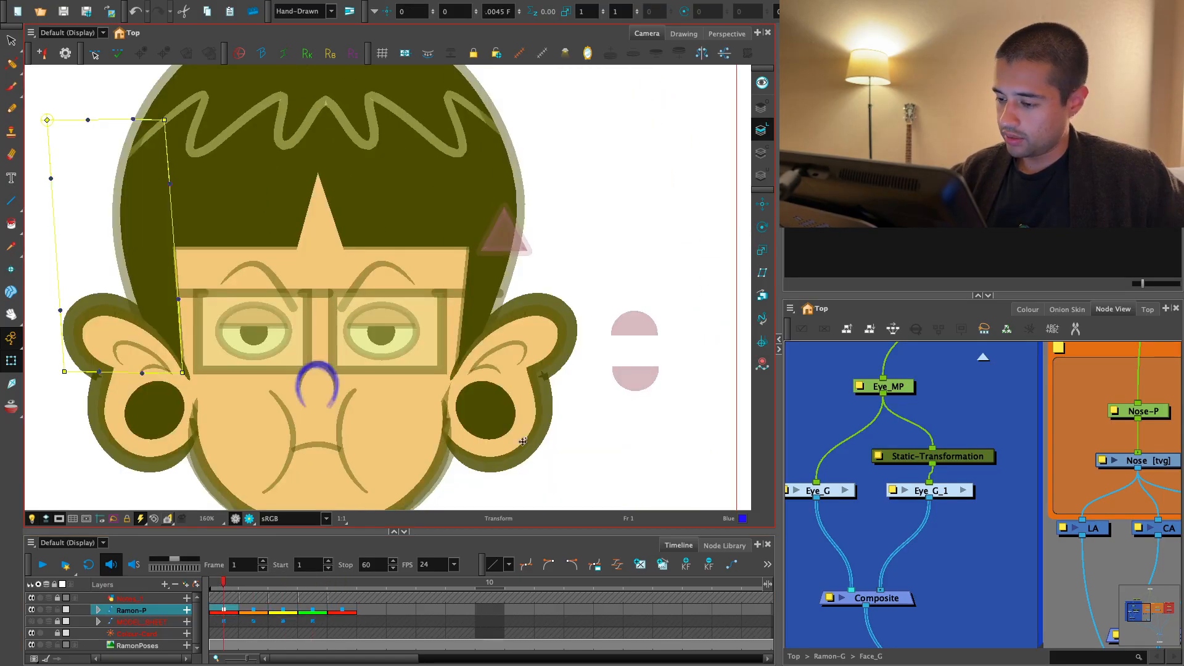
key("2")
key("2")
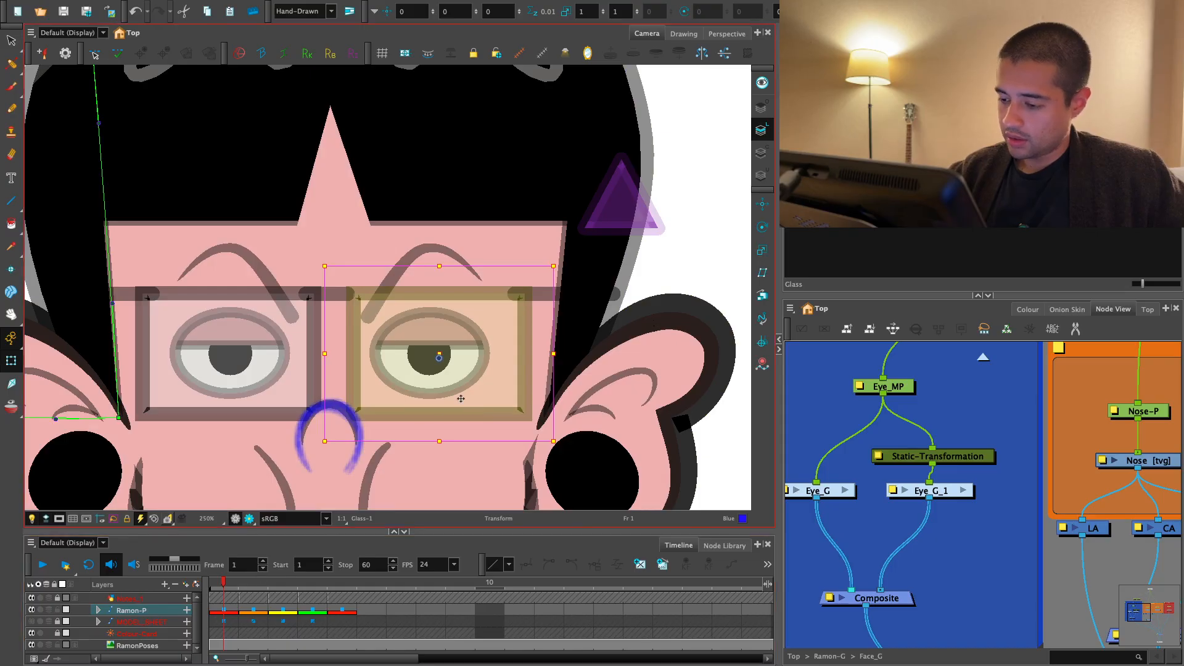
left_click_drag(460, 399, 449, 536)
key("super+z")
- Select the far eye's parent peg and narrow the eye horizontally to a scale of about 0.87 on frame 2
left_click(472, 365)
key("b")
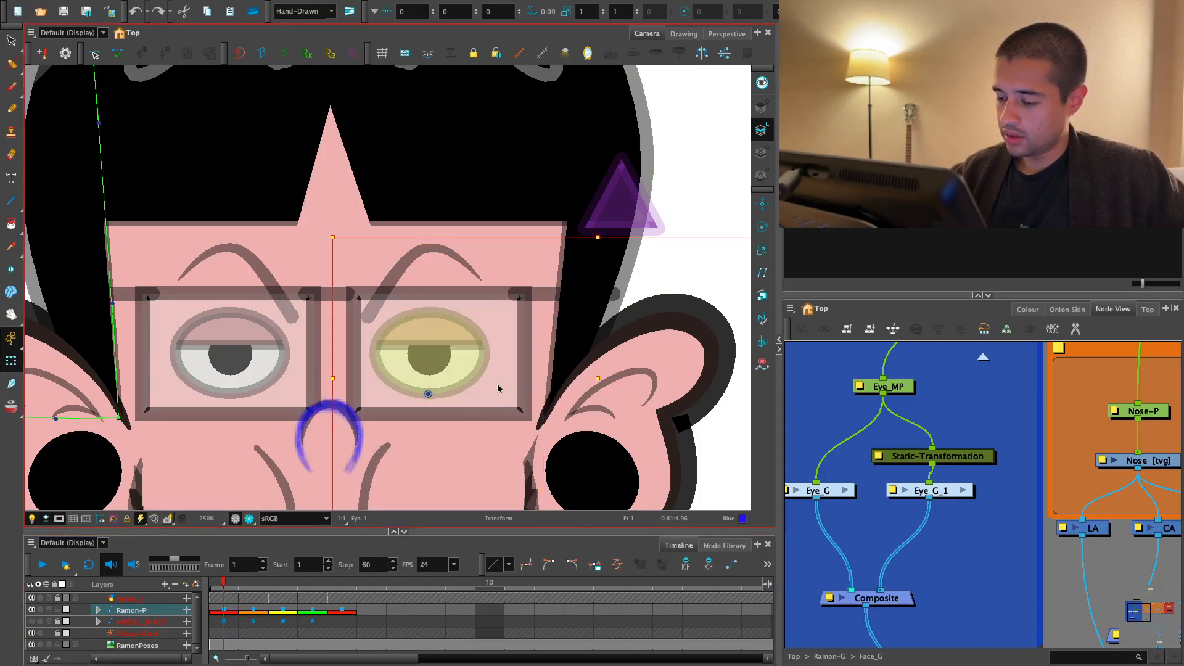
key("period")
left_click_drag(555, 417, 481, 417)
key("1")
key("1")
key("2")
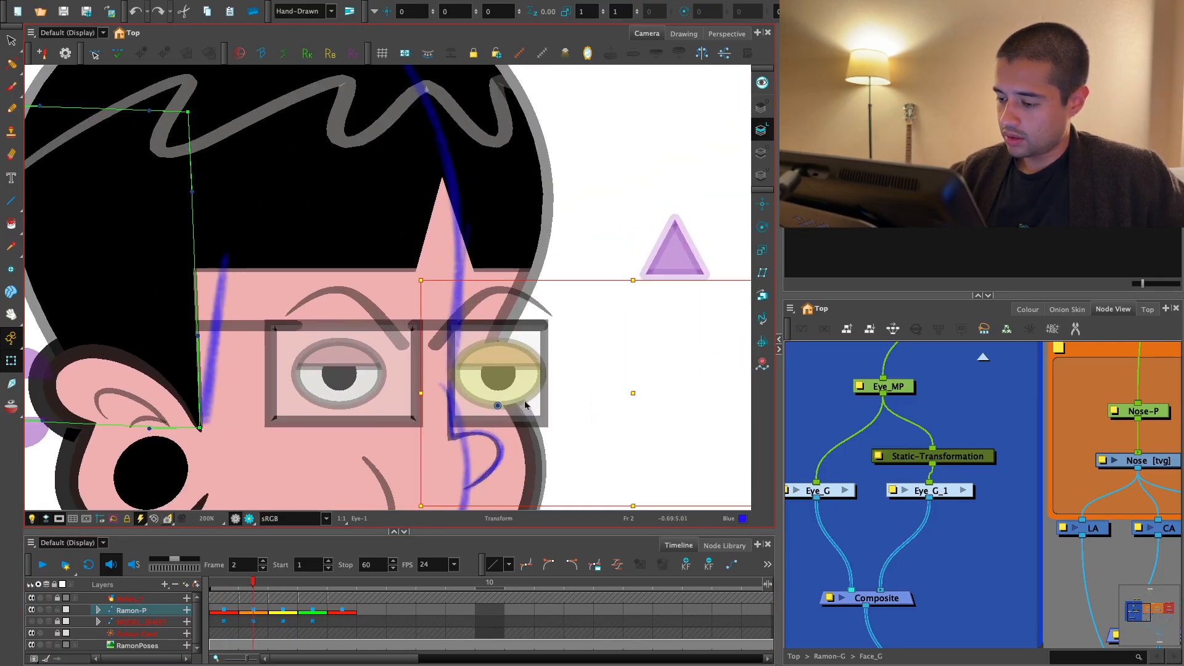
key("1")
key("1")
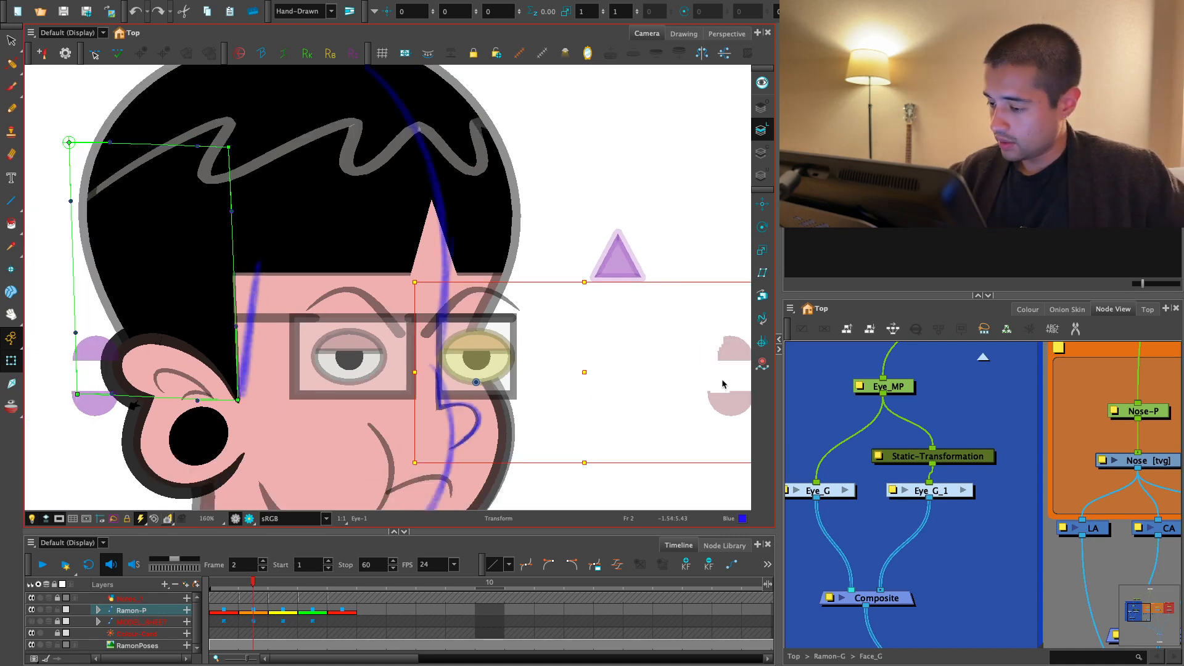
left_click_drag(661, 392, 617, 416)
key("2")
mouse_move(701, 401)
left_mouse_down()
mouse_move(619, 401)
mouse_move(642, 399)
left_mouse_up()
key("2")
key("2")
- Widen the far eye's pupil slightly on frame 2
left_click(486, 436)
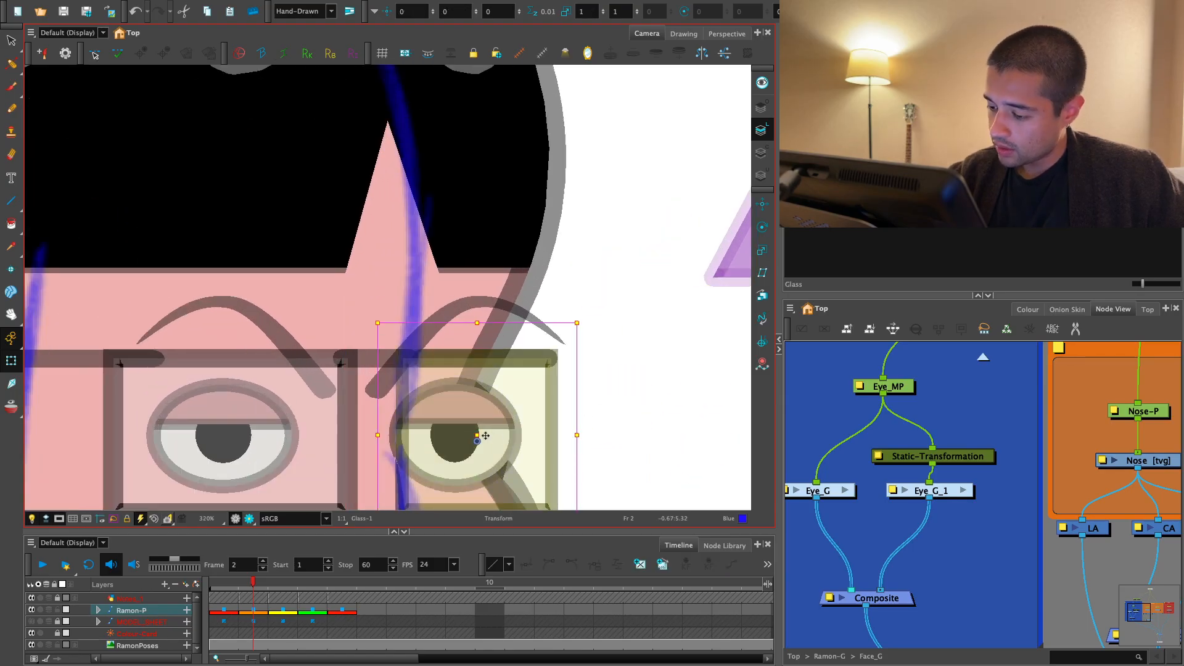
left_click_drag(452, 450, 433, 456)
key("ctrl+z")
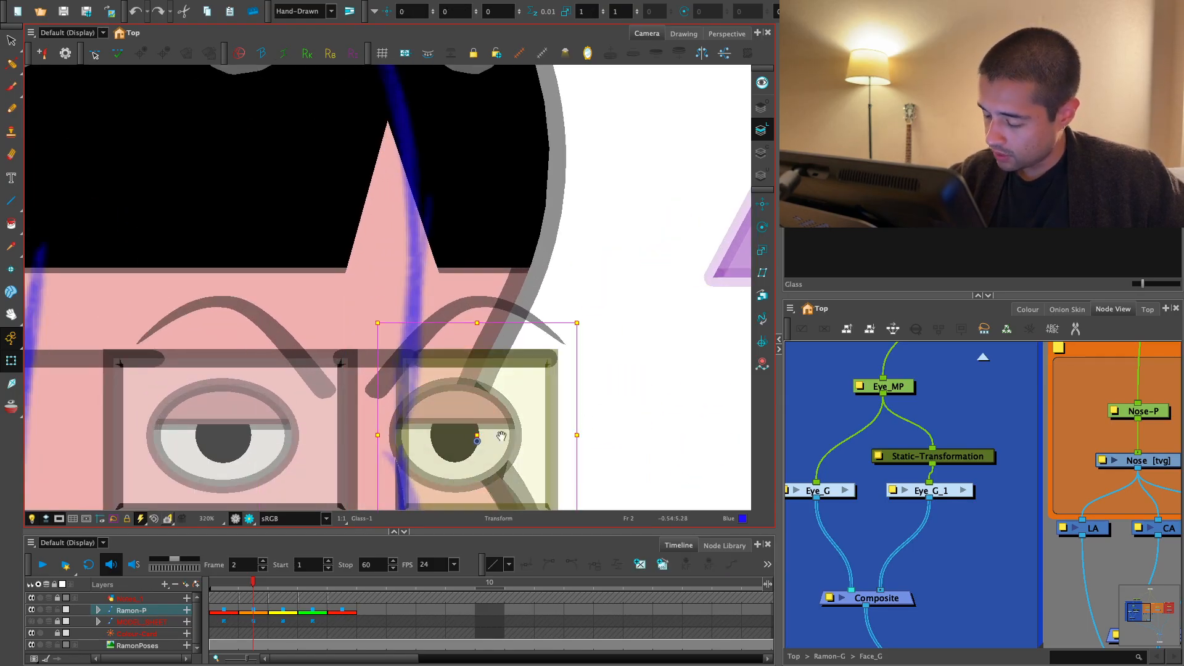
left_click_drag(499, 433, 506, 335)
left_click_drag(505, 336, 429, 444)
left_click(464, 349)
key("ctrl+z")
left_click_drag(486, 337, 504, 337)
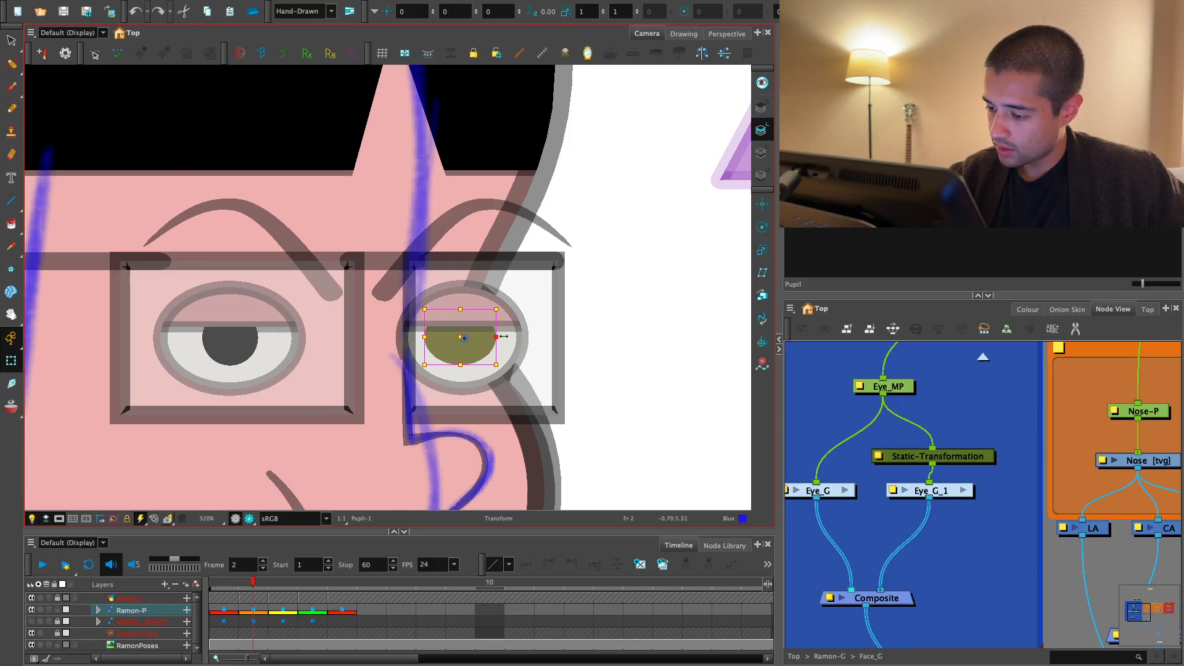
left_click(575, 307)
- Narrow the far eyebrow on frame 2 so it fits within the edge of the face
key("1")
key("2")
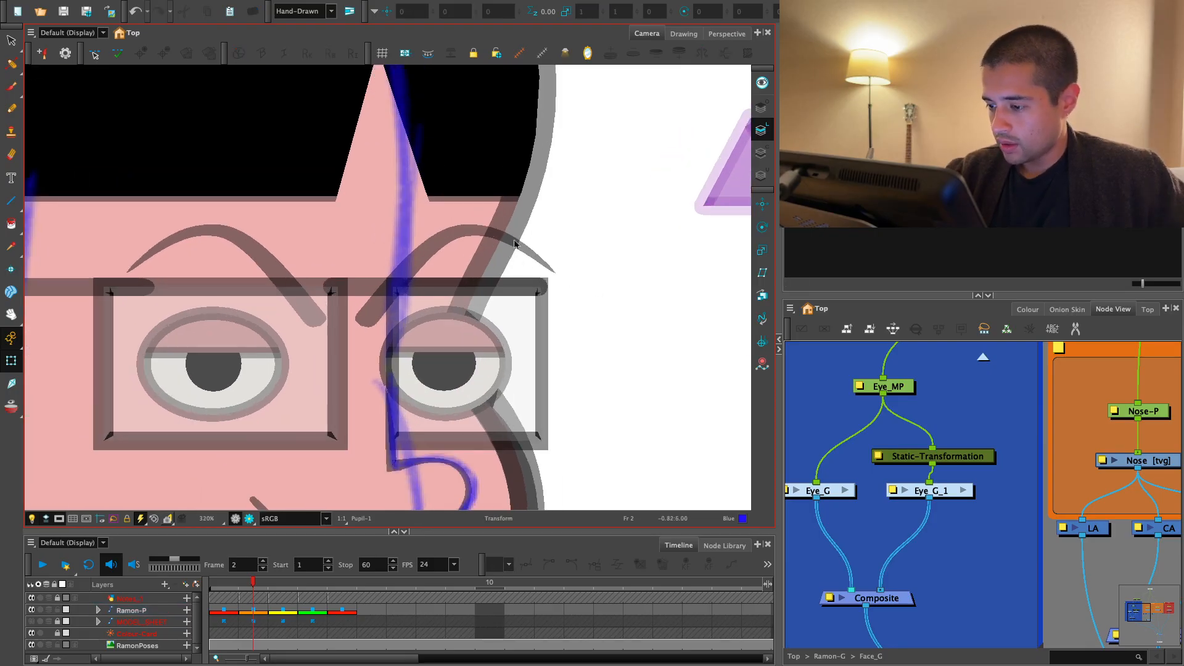
left_click(524, 212)
key("1")
key("1")
left_click_drag(631, 245, 561, 250)
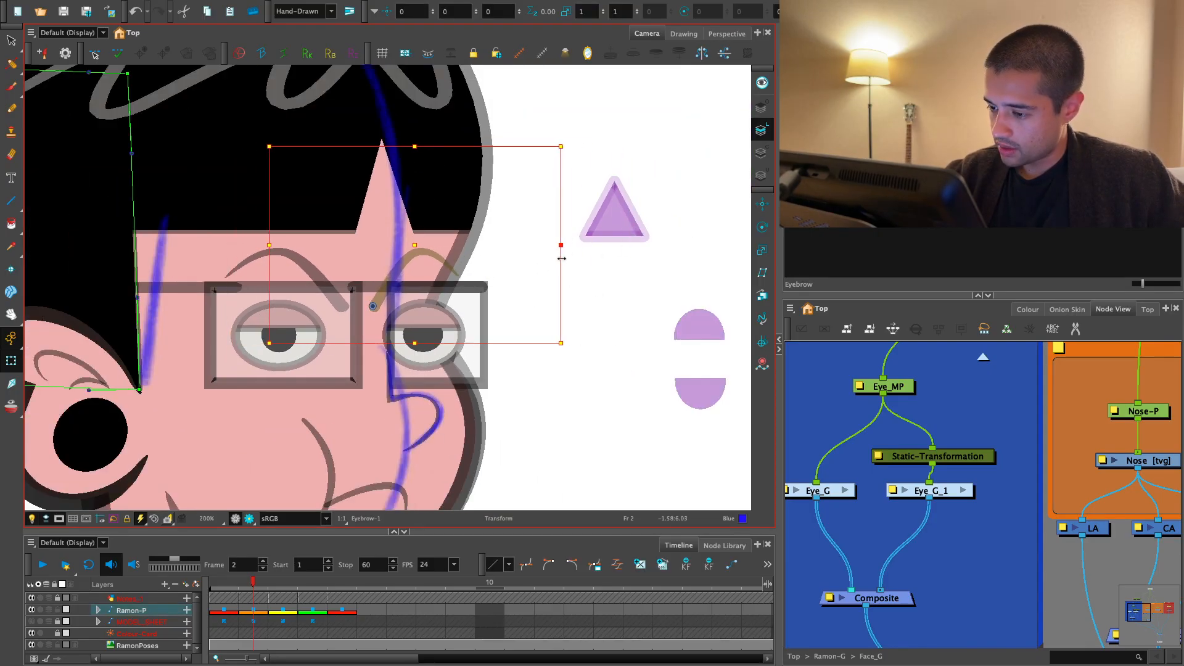
key("2")
mouse_move(453, 246)
left_mouse_down()
mouse_move(469, 245)
mouse_move(470, 269)
mouse_move(476, 246)
left_mouse_up()
- Show the far eyebrow's deformation controls and bend its outer end downward on frame 2
key("shift+F11")
left_click(507, 258)
left_click(468, 246)
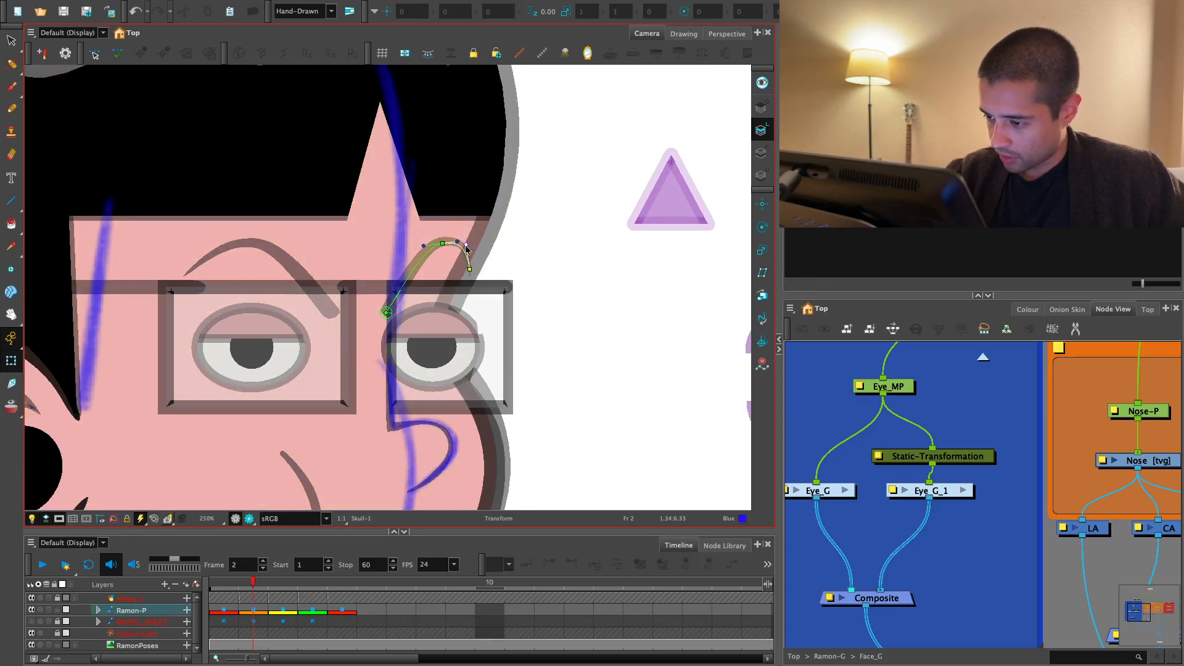
left_click(527, 204)
key("1")
key("1")
key("1")
- Flip through frames 1 to 3 to examine the far eye and eyebrow, undoing the trial move on frame 2
key("space")
left_click_drag(444, 443, 454, 438)
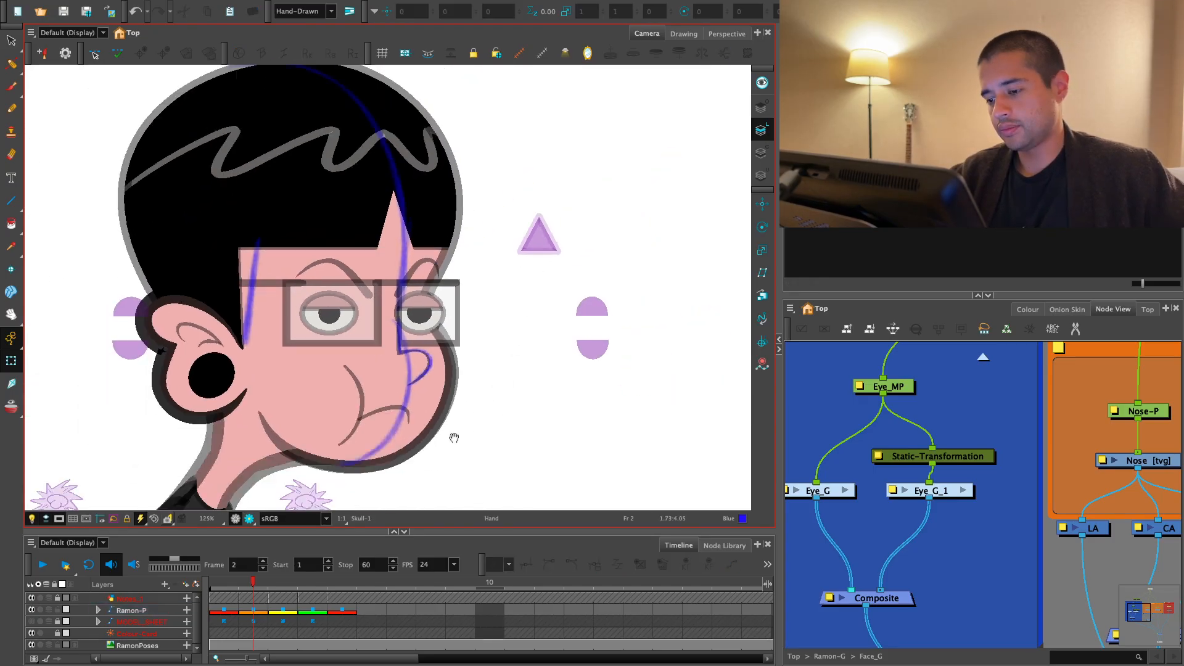
left_click(276, 607)
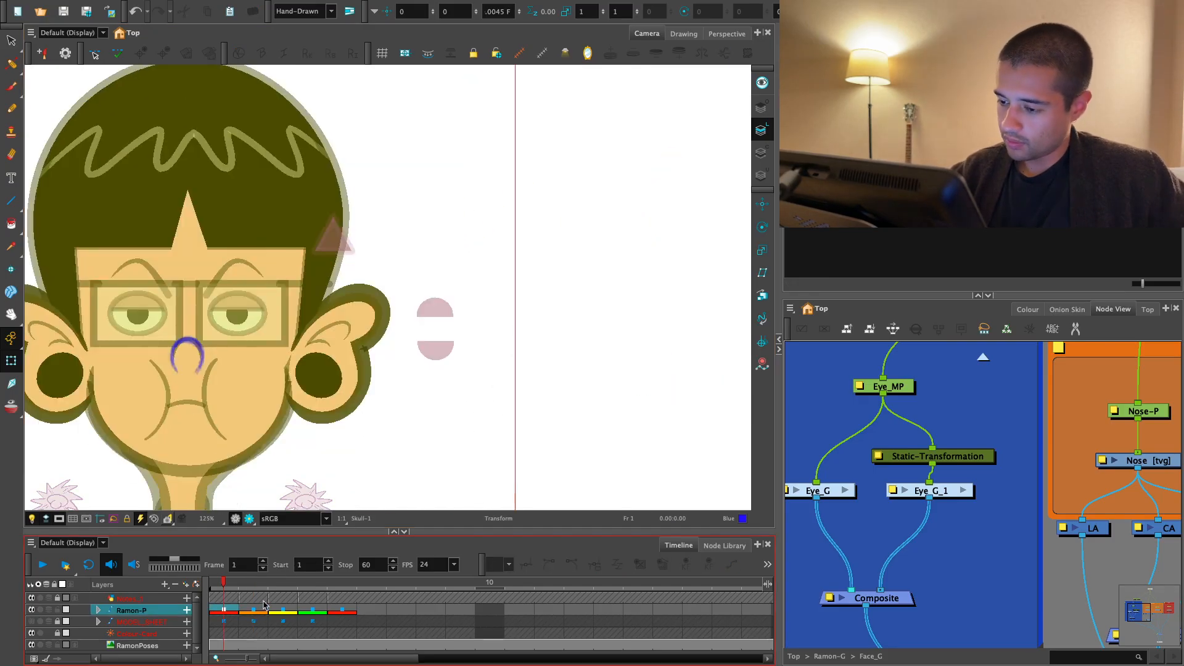
left_click(531, 370)
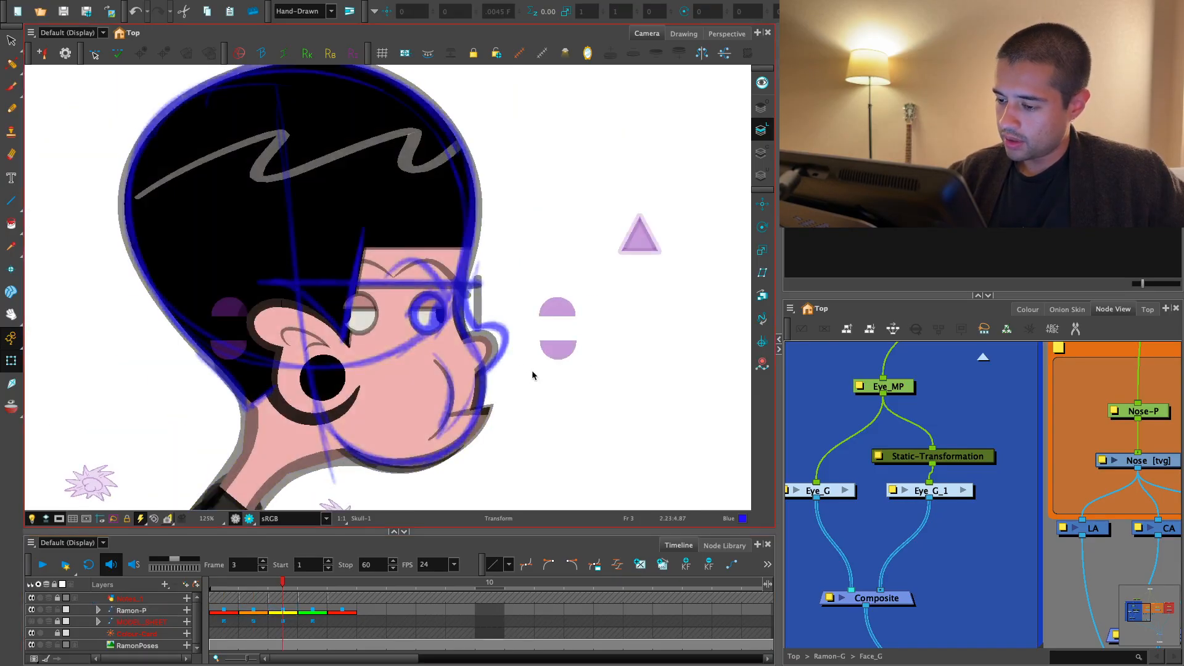
key("2")
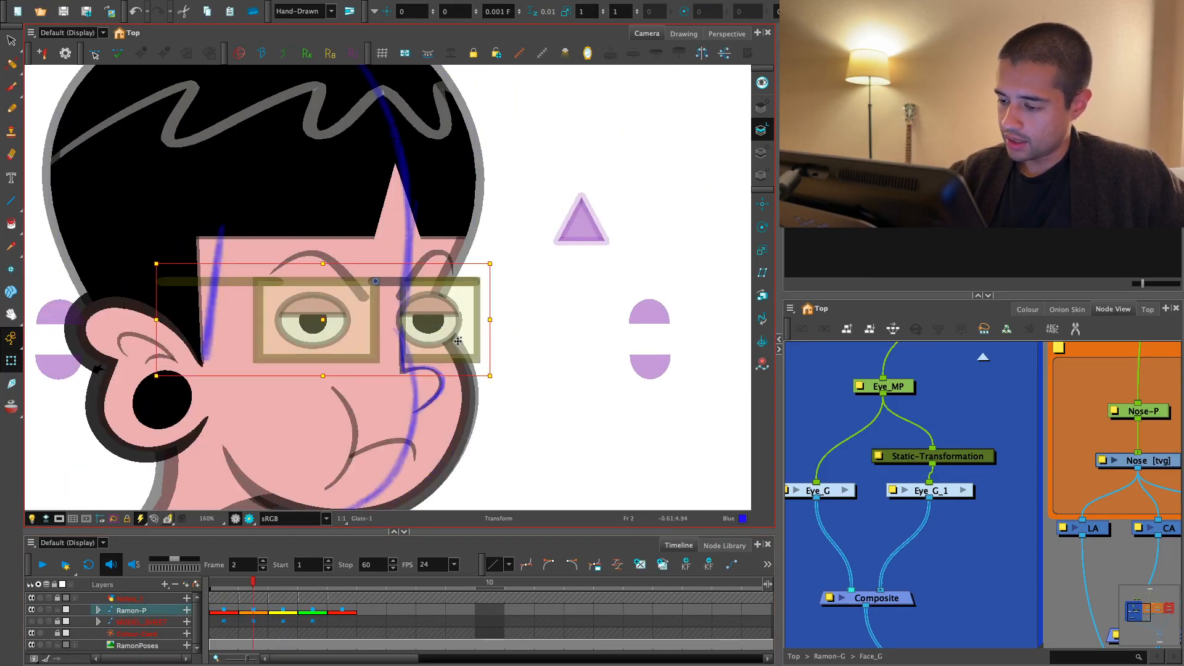
left_click_drag(461, 354, 425, 414)
key("ctrl+z")
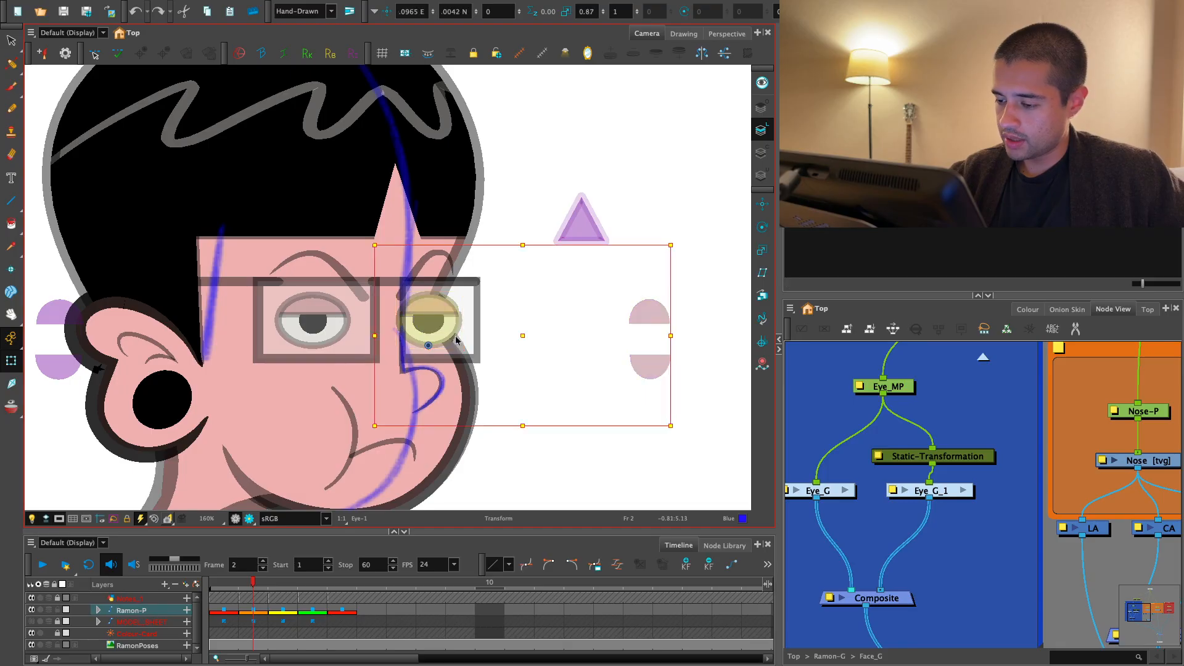
- Push the far eye with its eyebrow back to 0.003 B on frame 3 so it sits behind the head
key(".")
key("2")
left_click(364, 338)
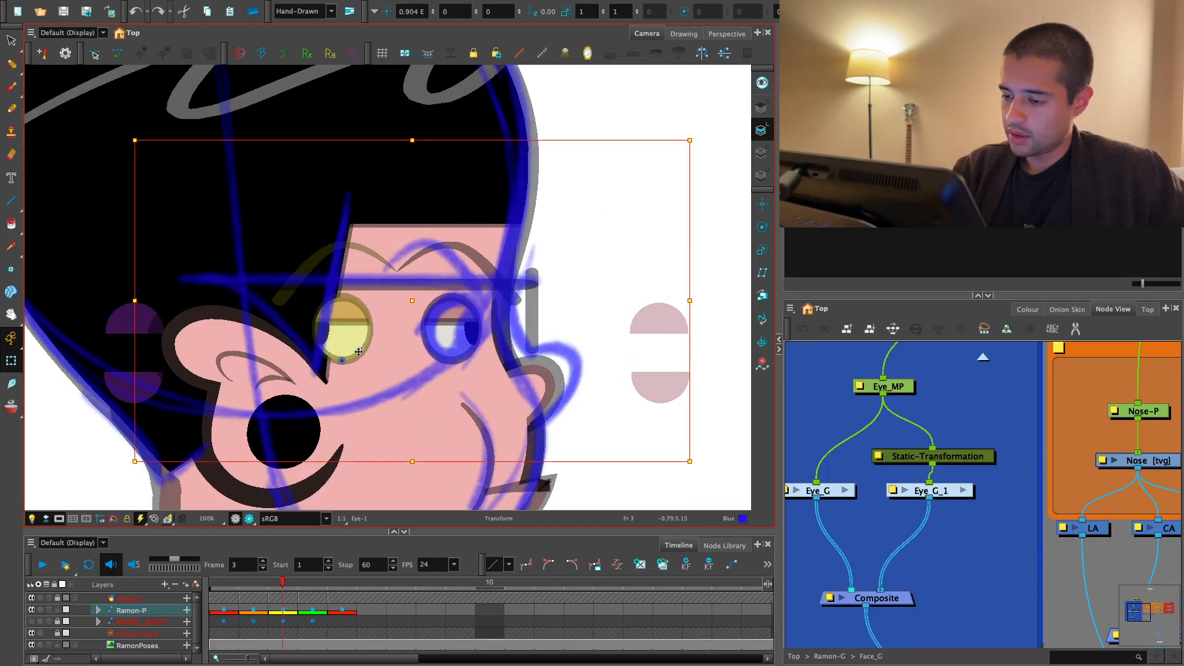
left_click_drag(359, 350, 359, 355)
key("2")
key("2")
left_click_drag(598, 361, 508, 352)
key("1")
key("1")
left_click(542, 220)
- Swap the nose on frame 3 to the Nose-3 side-profile drawing
key("1")
key("1")
key("2")
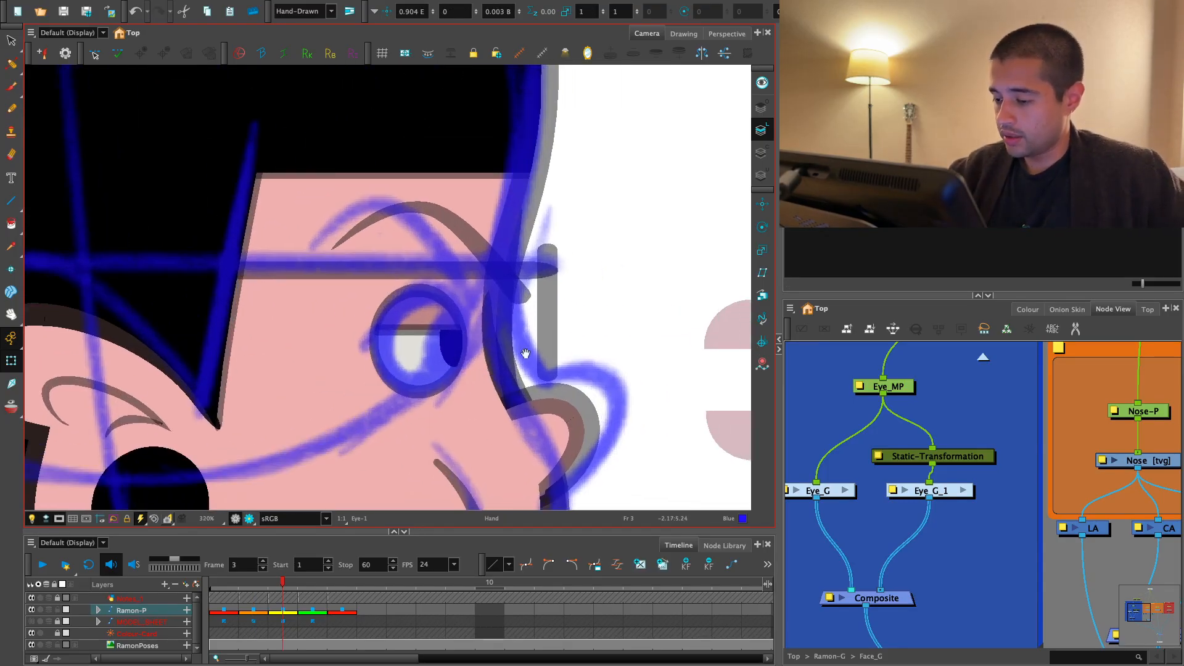
key("2")
key("2")
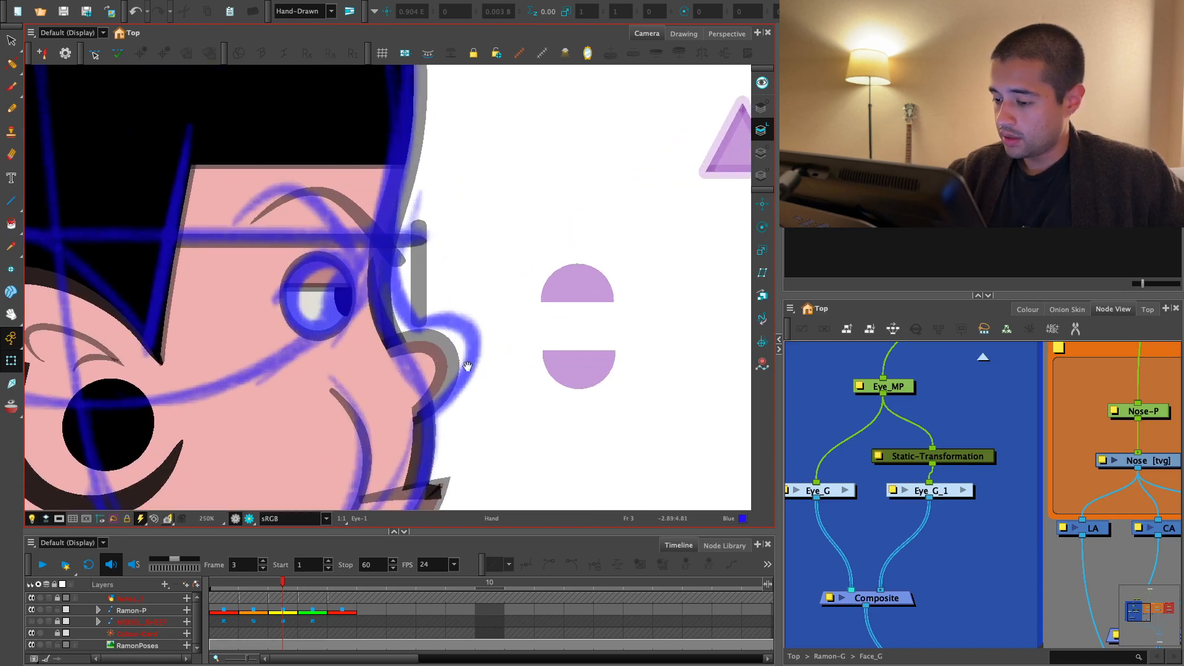
left_click(402, 393)
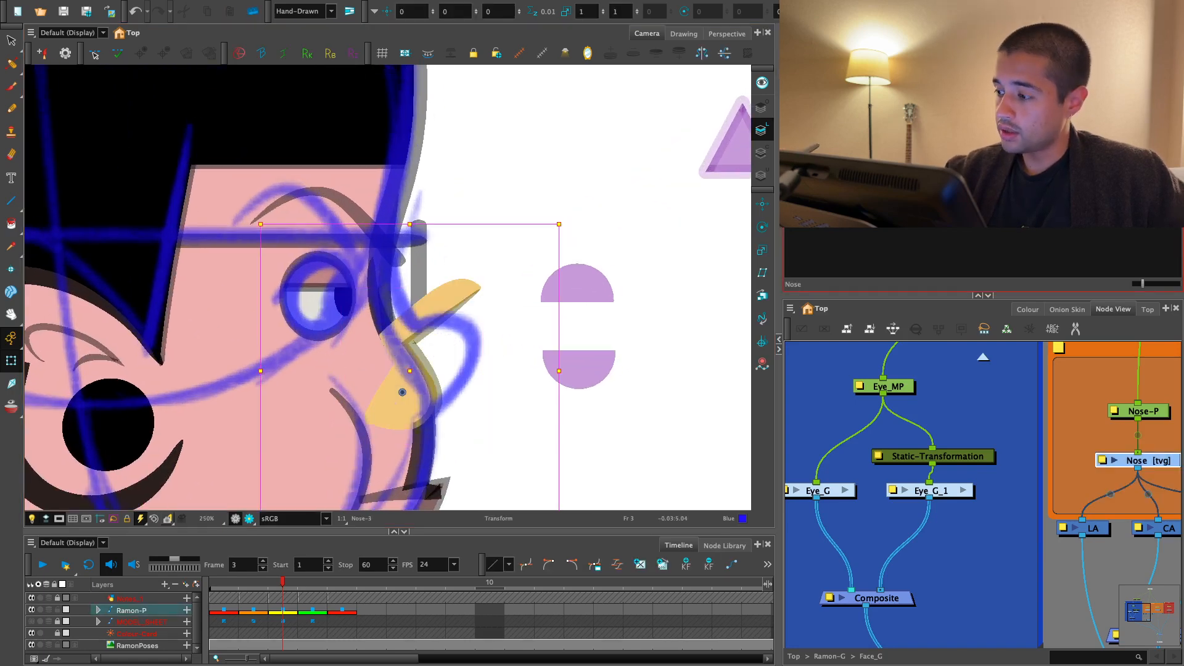
key("]")
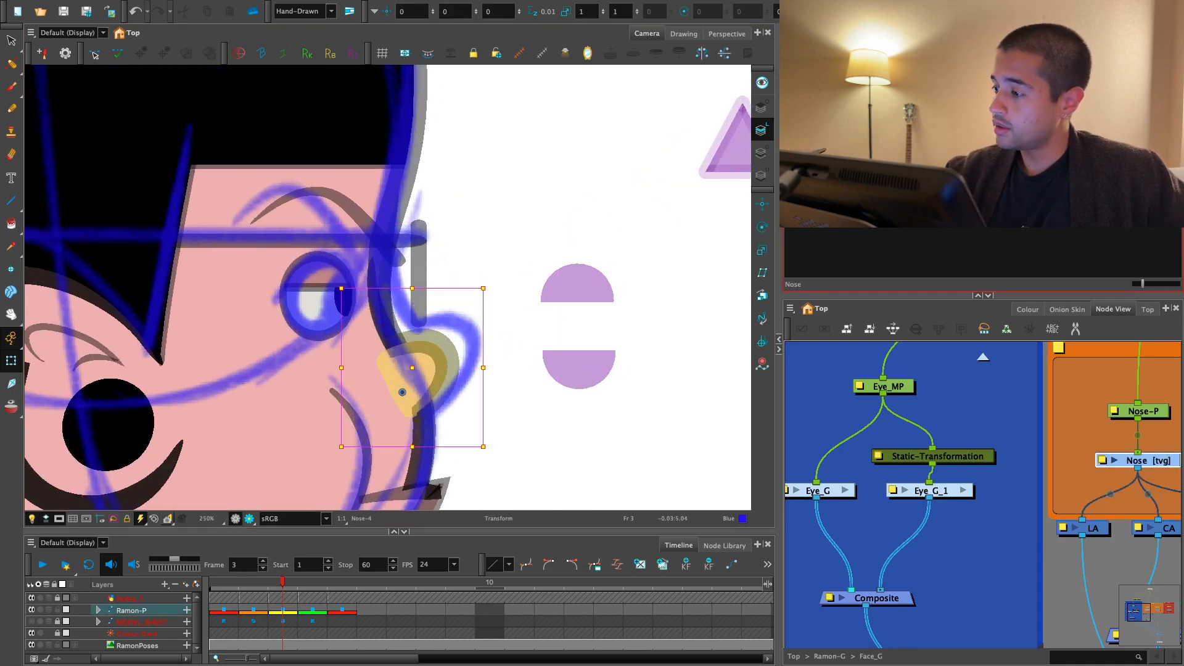
key("[")
key("[")
key("]")
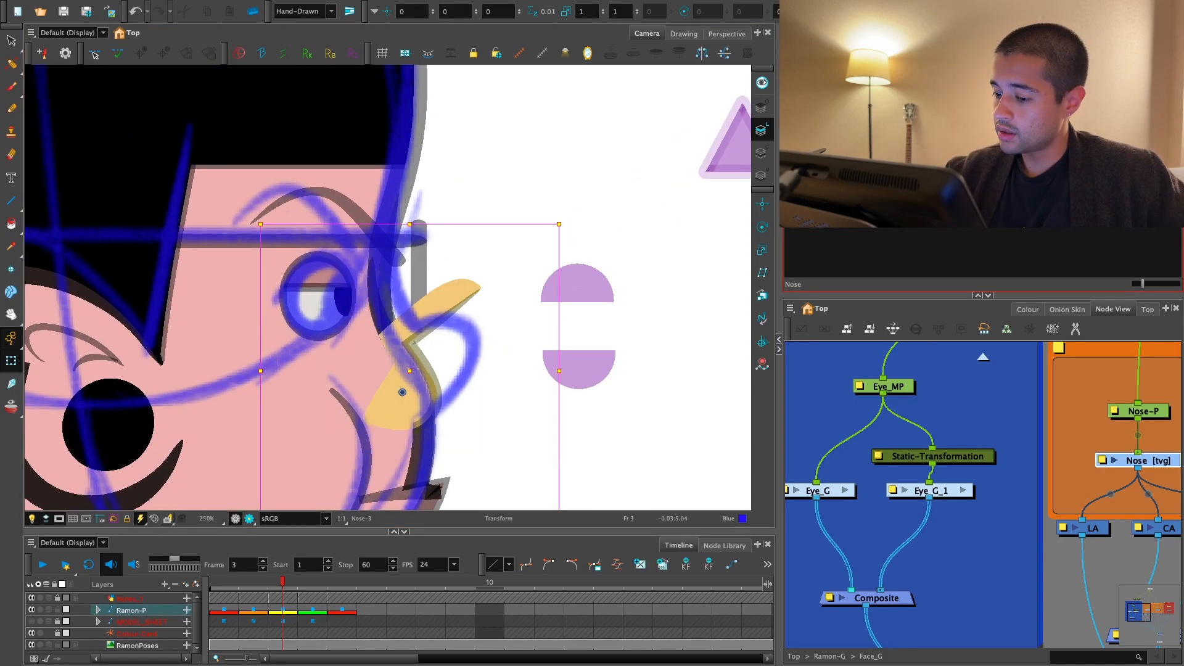
- Rotate the frame 3 nose and move it onto the blue nose sketch, comparing it with frame 2
mouse_move(564, 221)
left_mouse_down()
mouse_move(383, 159)
mouse_move(304, 179)
left_mouse_up()
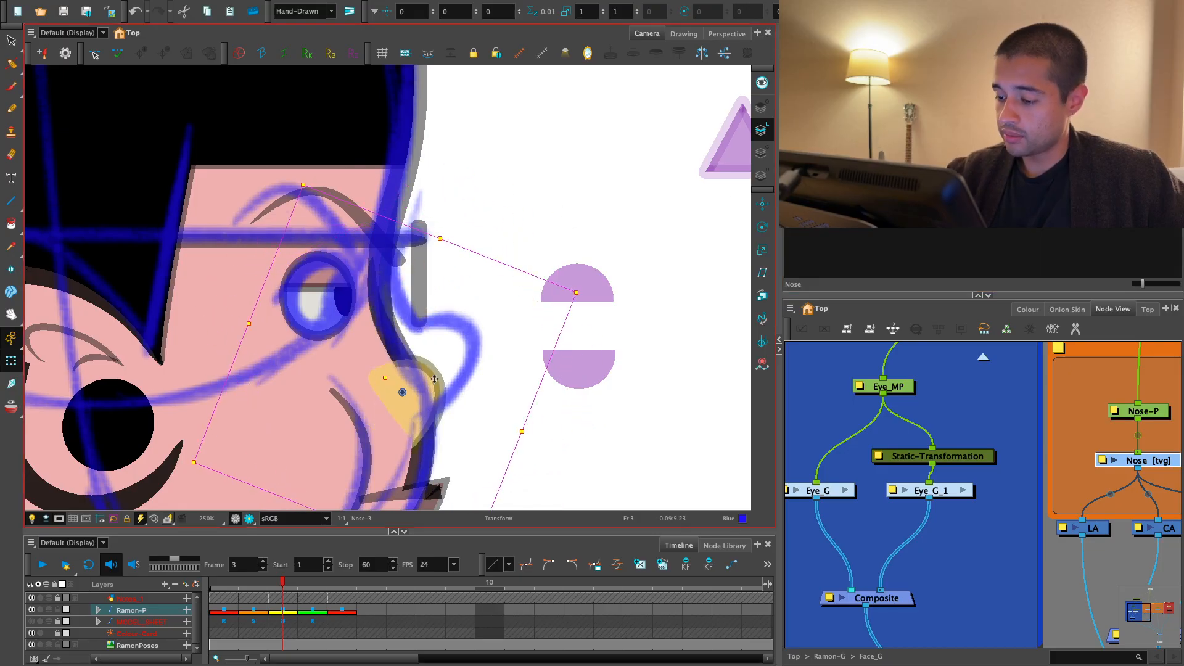
left_click_drag(432, 377, 465, 335)
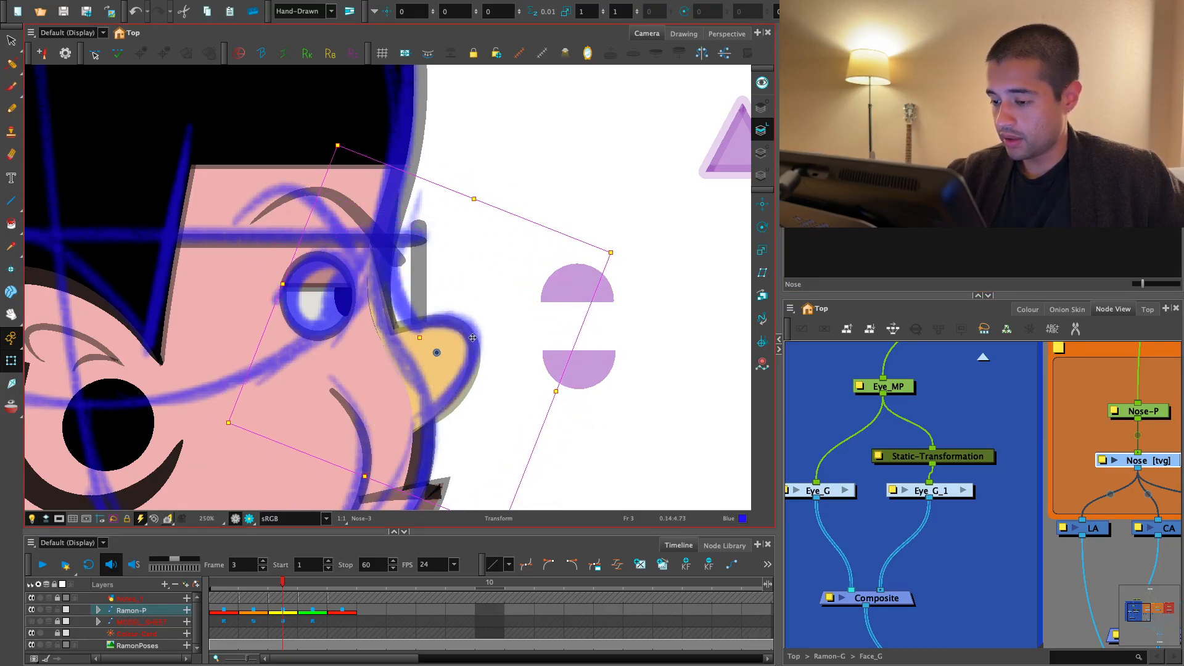
key("comma")
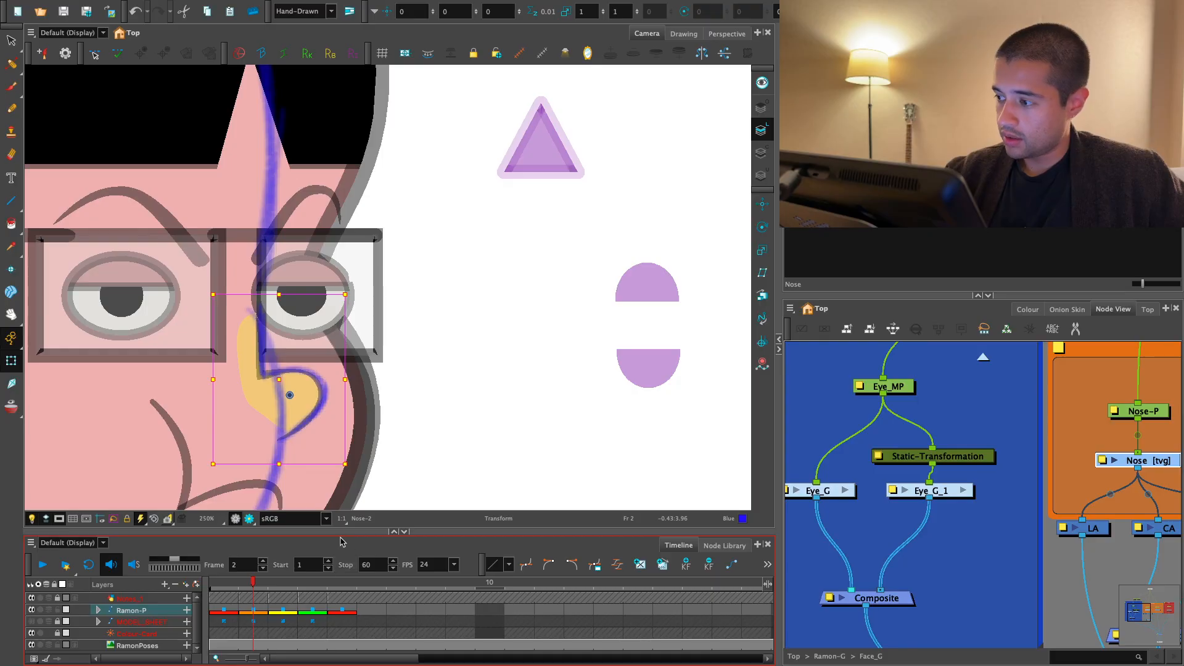
key("period")
left_click(449, 416)
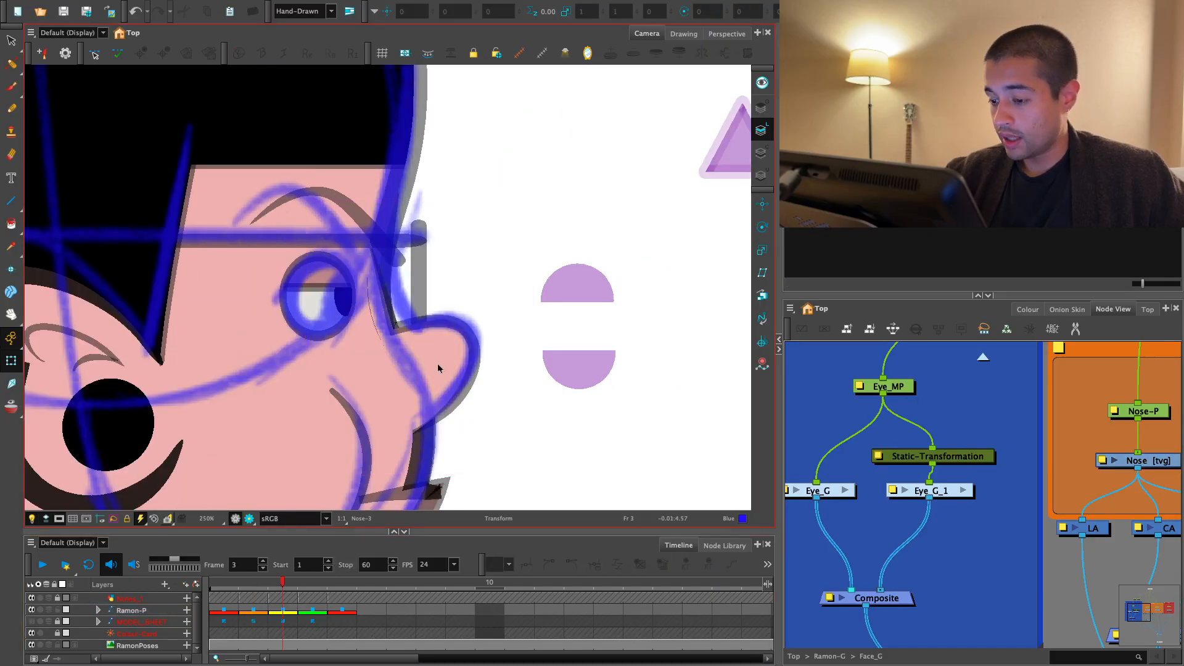
- Try to nudge the nose slightly on frame 3
left_click(439, 369)
key("2")
left_click_drag(447, 382, 457, 385)
key("ctrl+z")
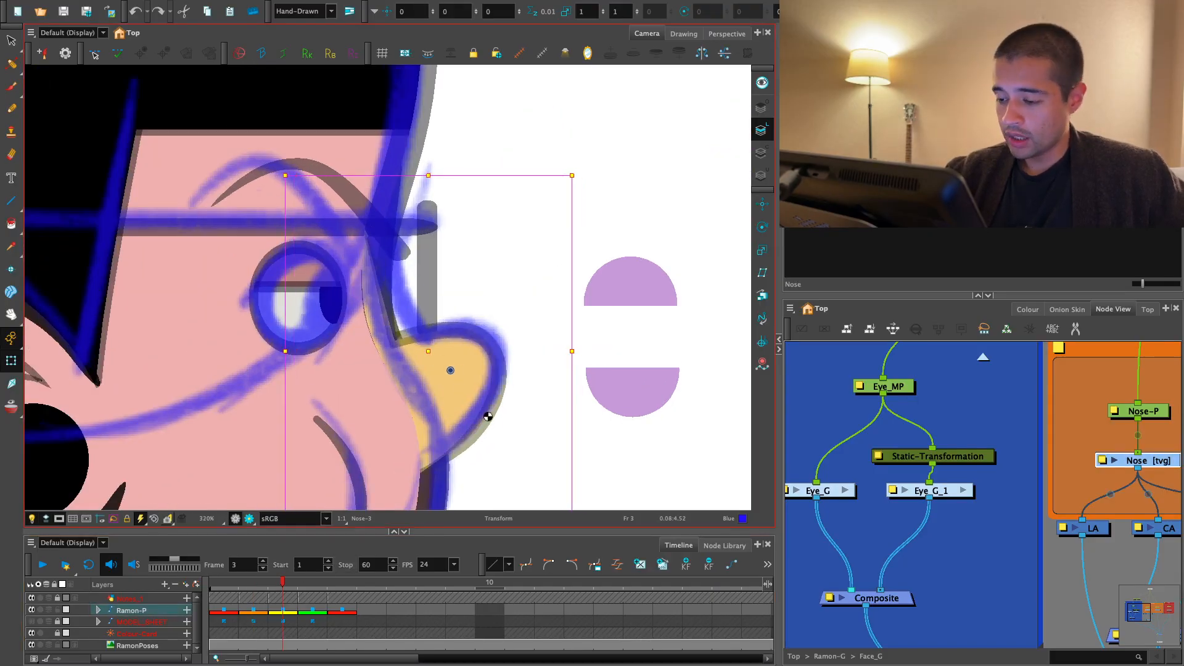
- Apply the Tapered Thickness Stencil preset to the nose's outline on frame 3 and check it in render view
key("1")
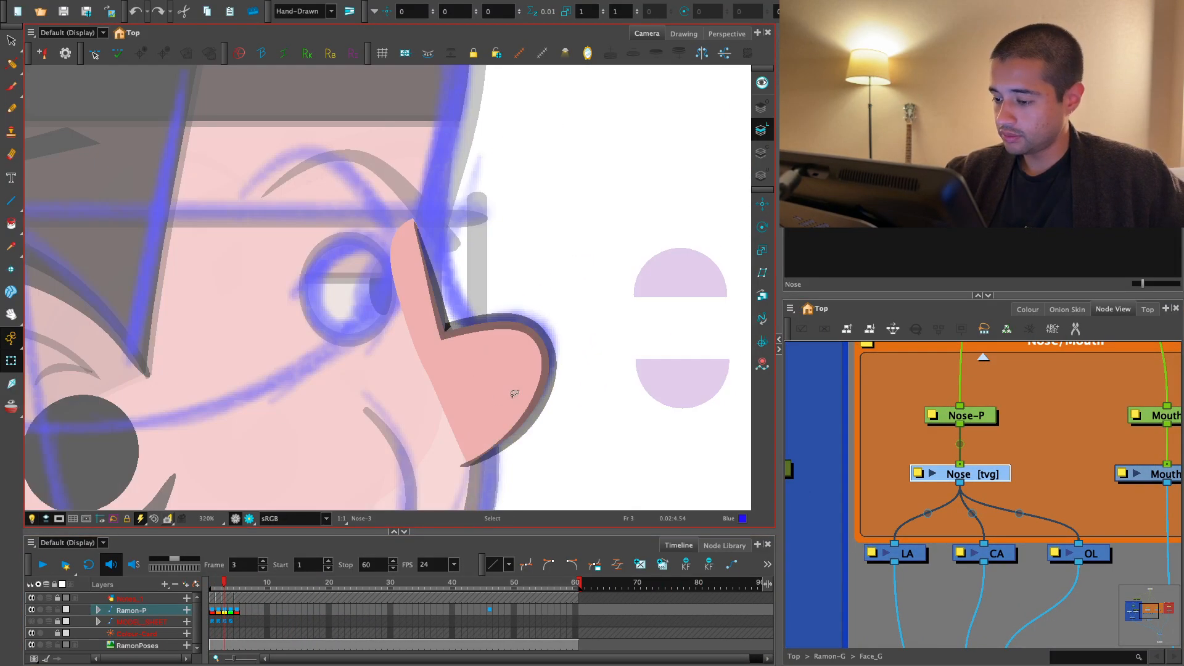
key("alt+s")
key("2")
left_click_drag(513, 325, 413, 351)
key("2")
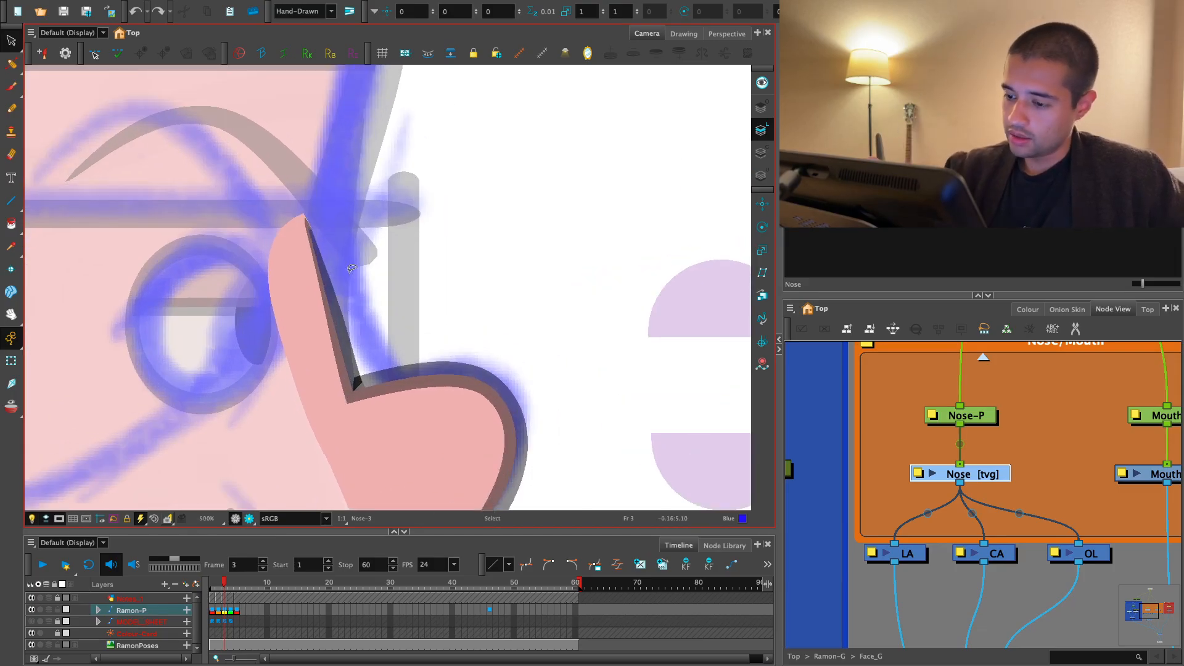
left_click(334, 286)
key("1")
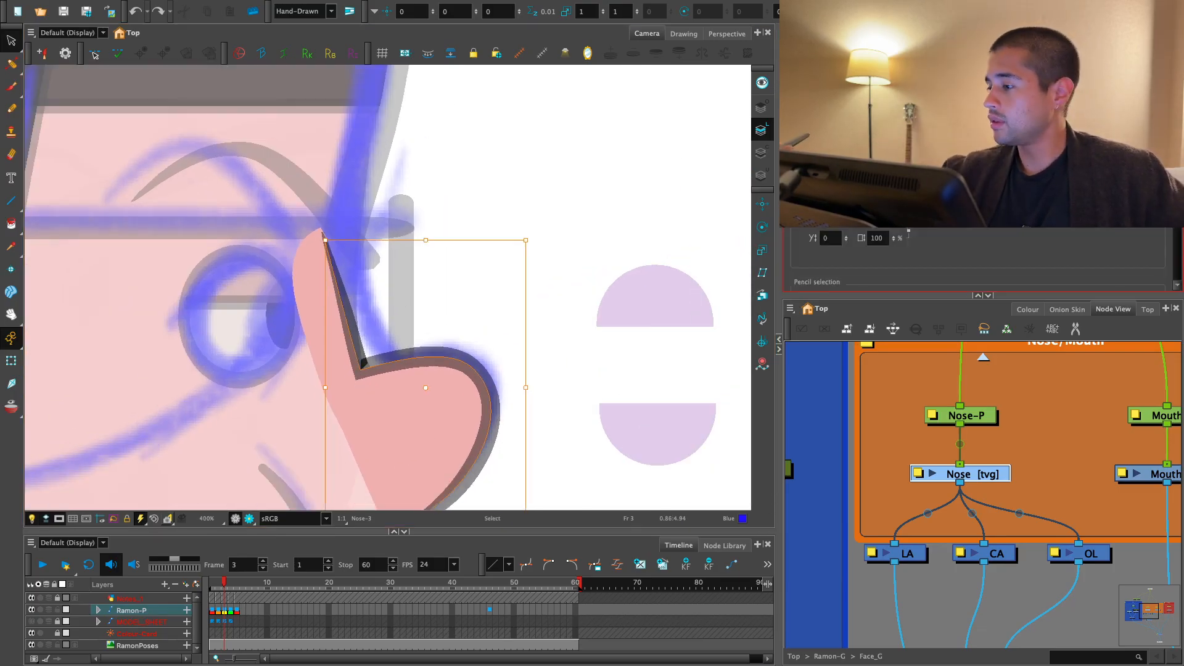
scroll(982, 265, "down", 5)
left_click(982, 270)
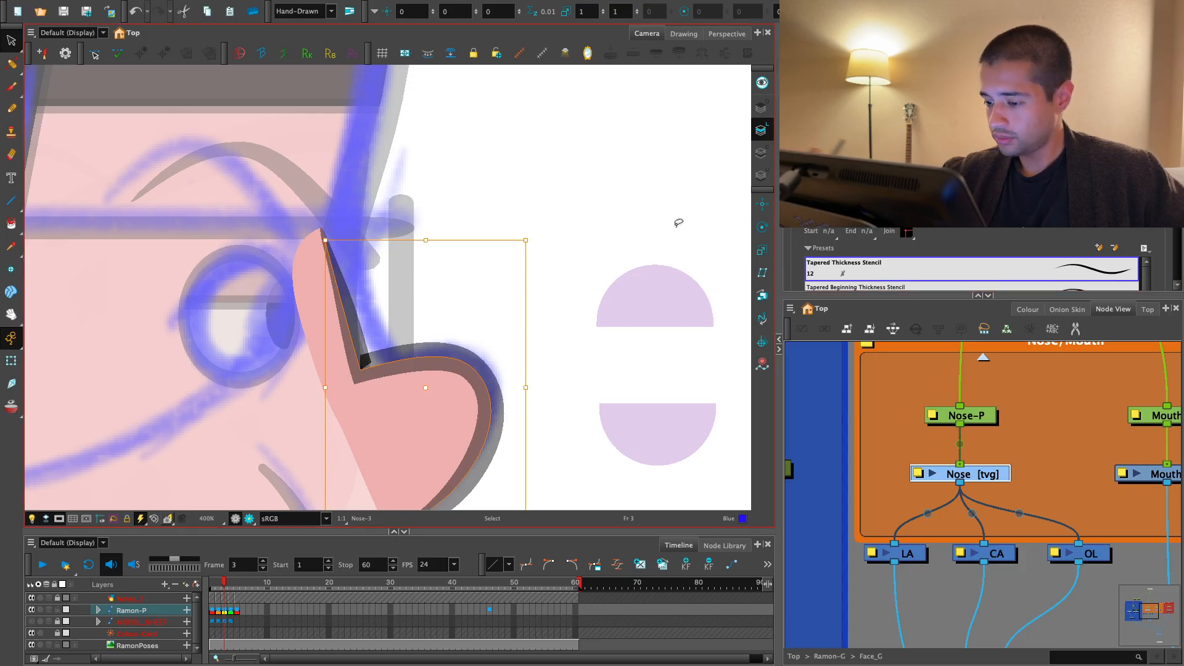
left_click(679, 223)
key("1")
key("1")
left_click(250, 519)
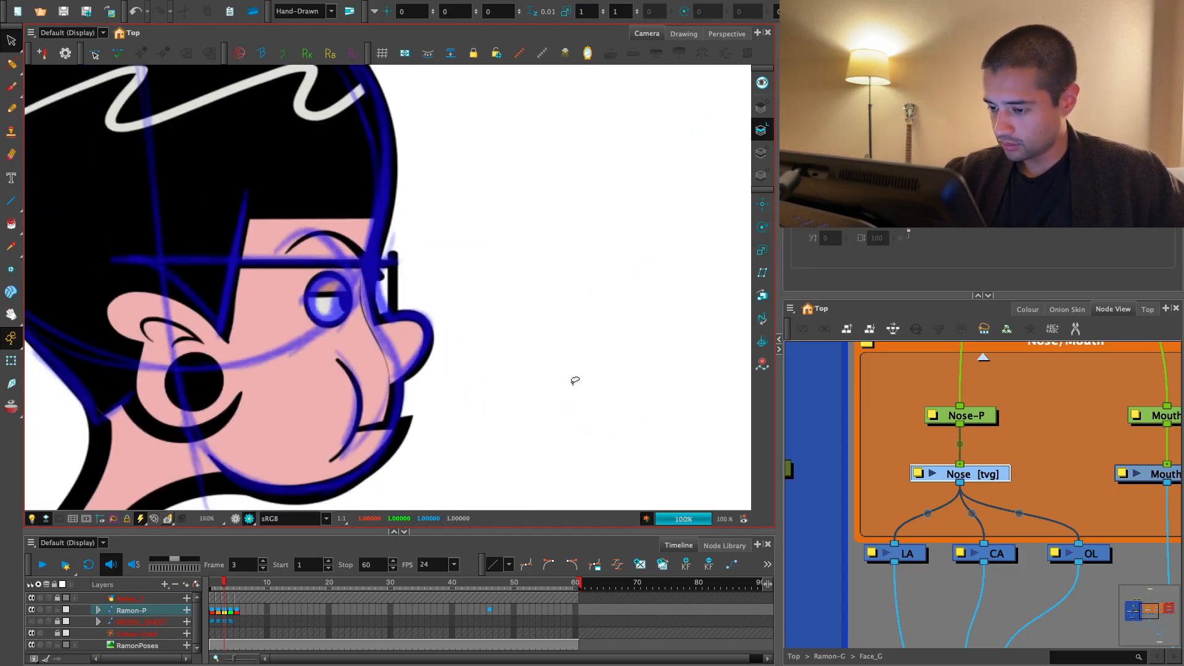
left_click(235, 519)
- Connect a new display node to the Nose drawing and show the nose alone through Display_2
key("2")
key("2")
key("2")
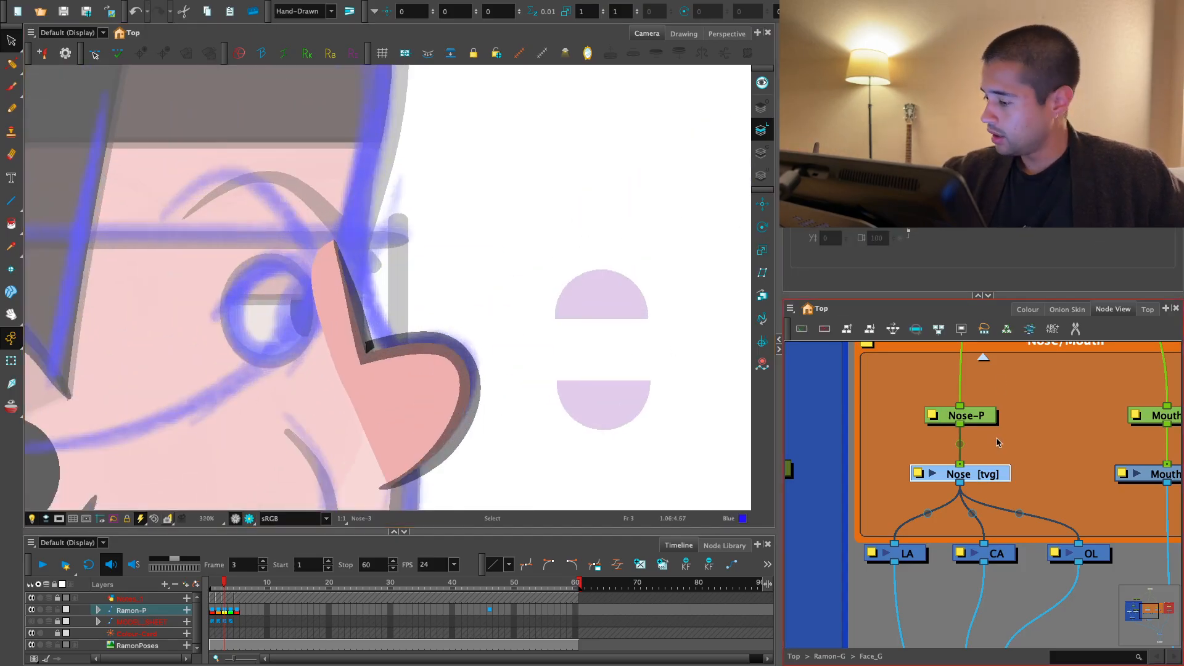
left_click(1049, 468)
key("super+i")
left_click_drag(1096, 442, 1020, 509)
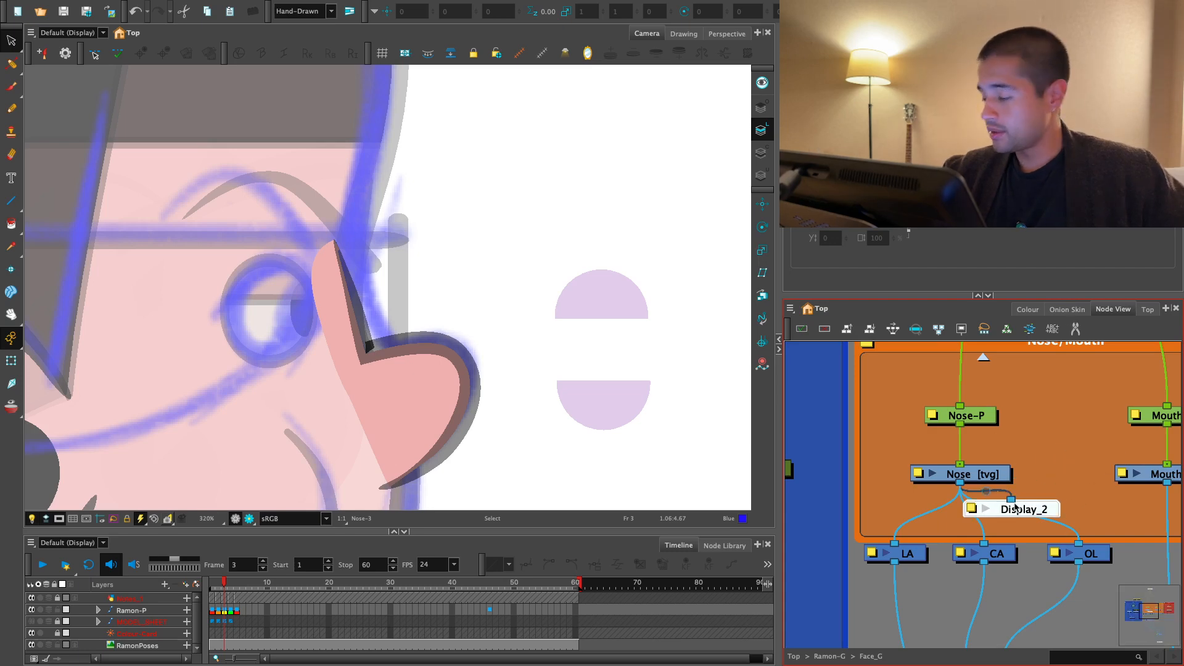
left_click(102, 32)
left_click(94, 74)
scroll(502, 378, "up", 1)
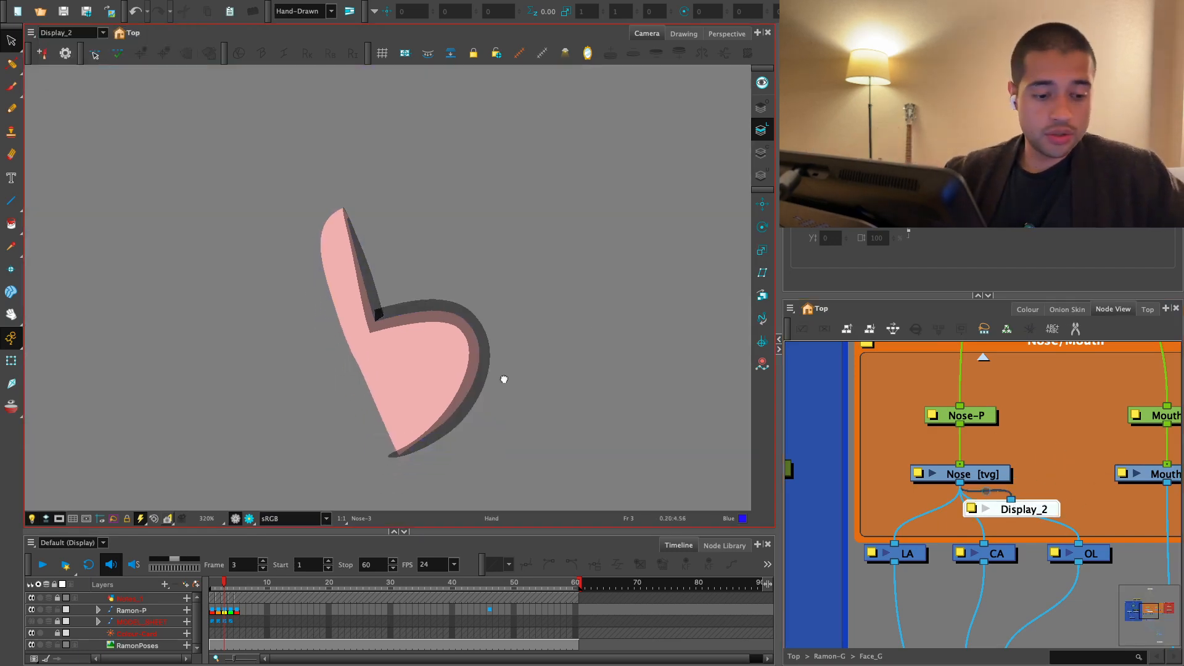
- Make room below the Nose-P peg and insert a Deformation-Nose group above the Nose drawing
left_click(984, 473)
left_click_drag(983, 412, 983, 383)
left_click(986, 473)
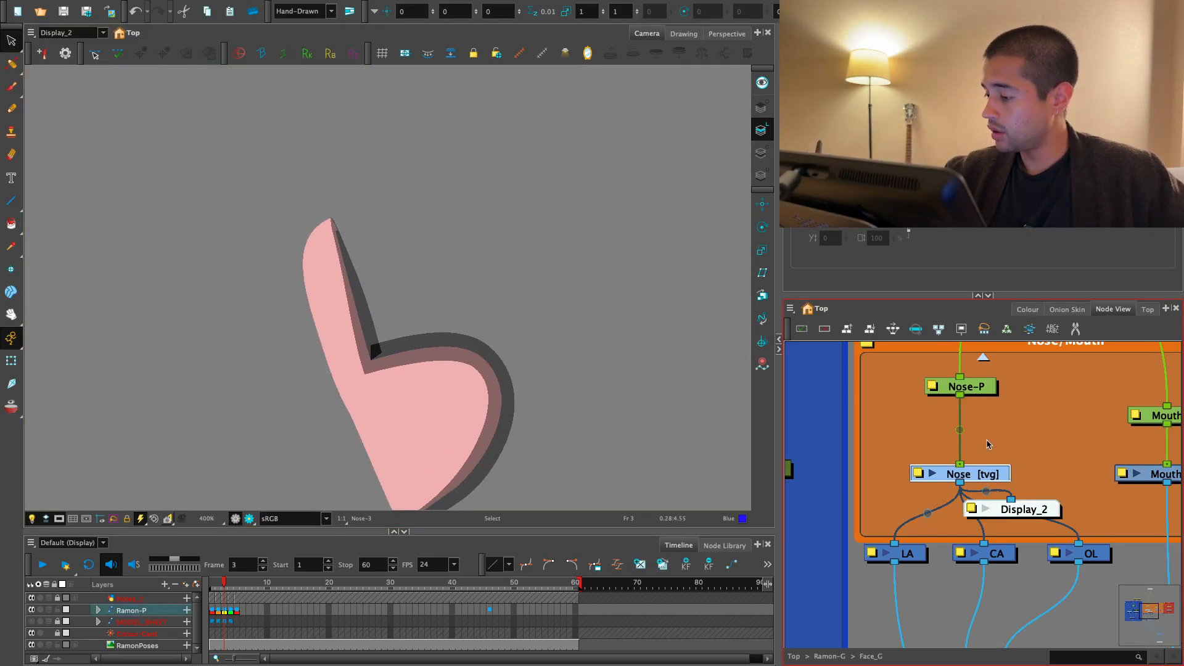
left_click(827, 93)
left_click_drag(1012, 425, 992, 430)
left_click(986, 476)
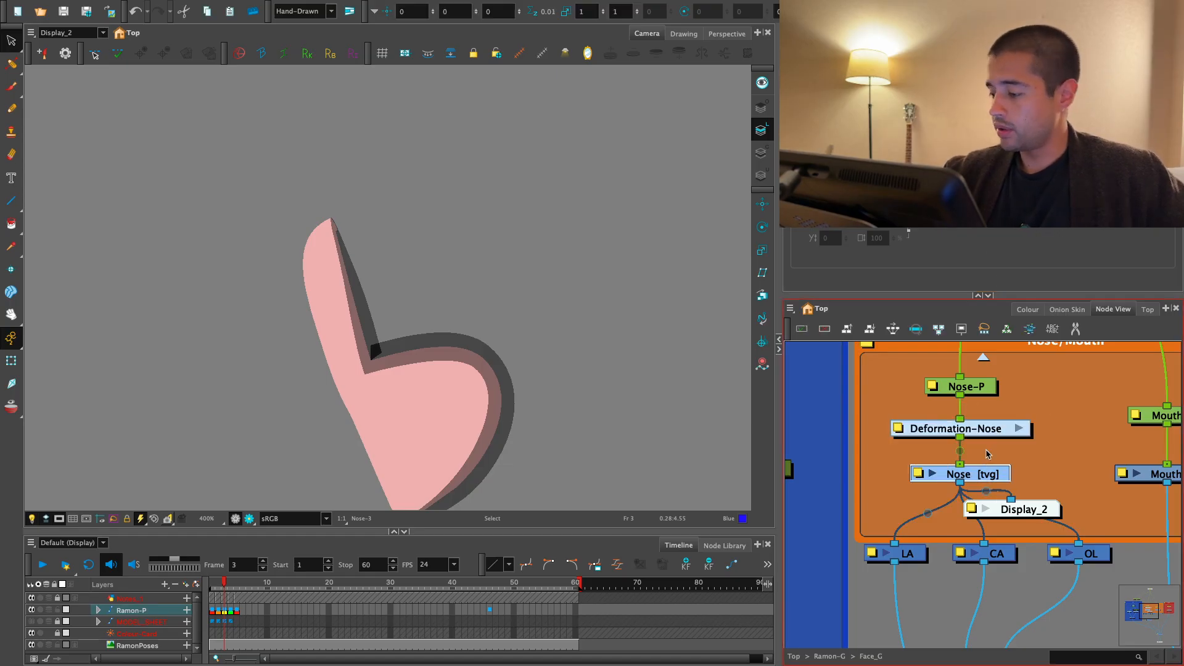
- Build an envelope deformer from the back of the nose down to its base and around the tip to the bridge corner
left_click_drag(519, 327, 519, 255)
key("2")
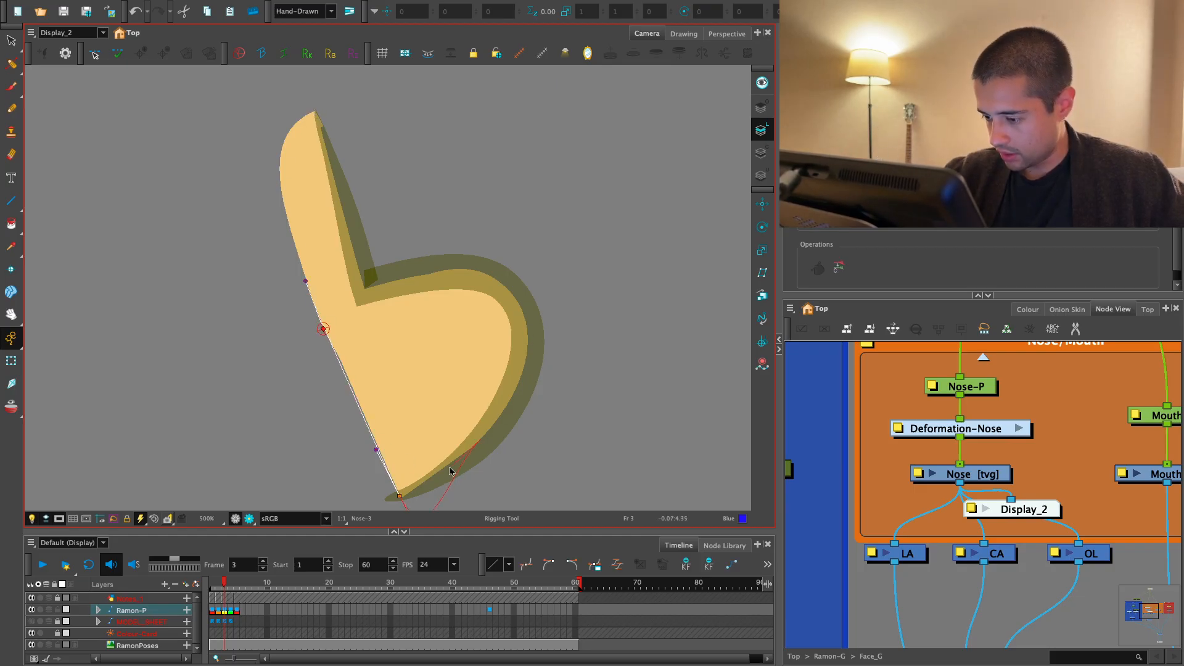
left_click_drag(450, 468, 452, 467)
left_click_drag(434, 498, 442, 459)
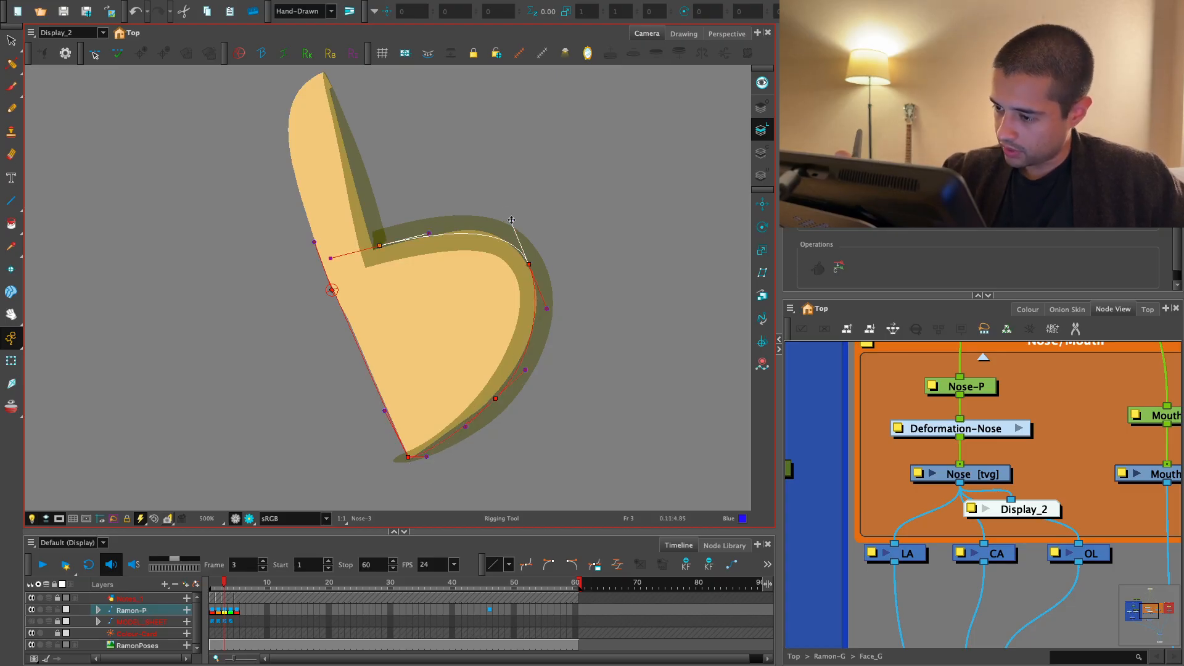
left_click_drag(511, 220, 510, 222)
left_click_drag(463, 203, 493, 267)
key("2")
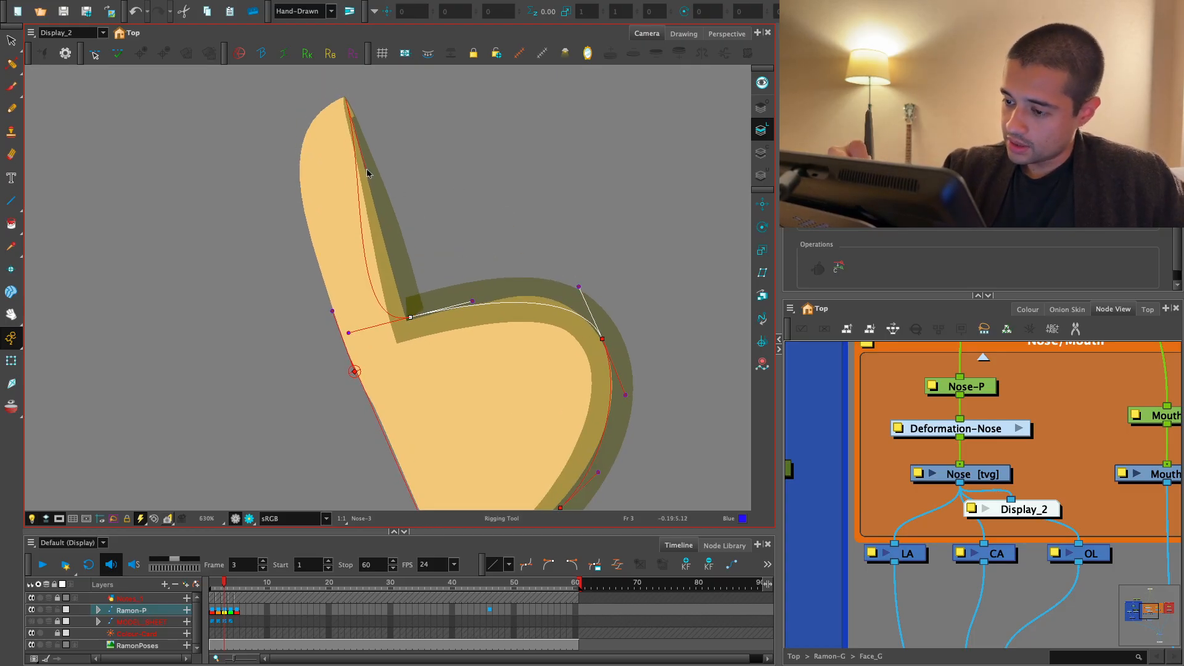
- Continue the envelope up the nose bridge, close it around the back of the nose and switch to the Transform tool
left_click(367, 174)
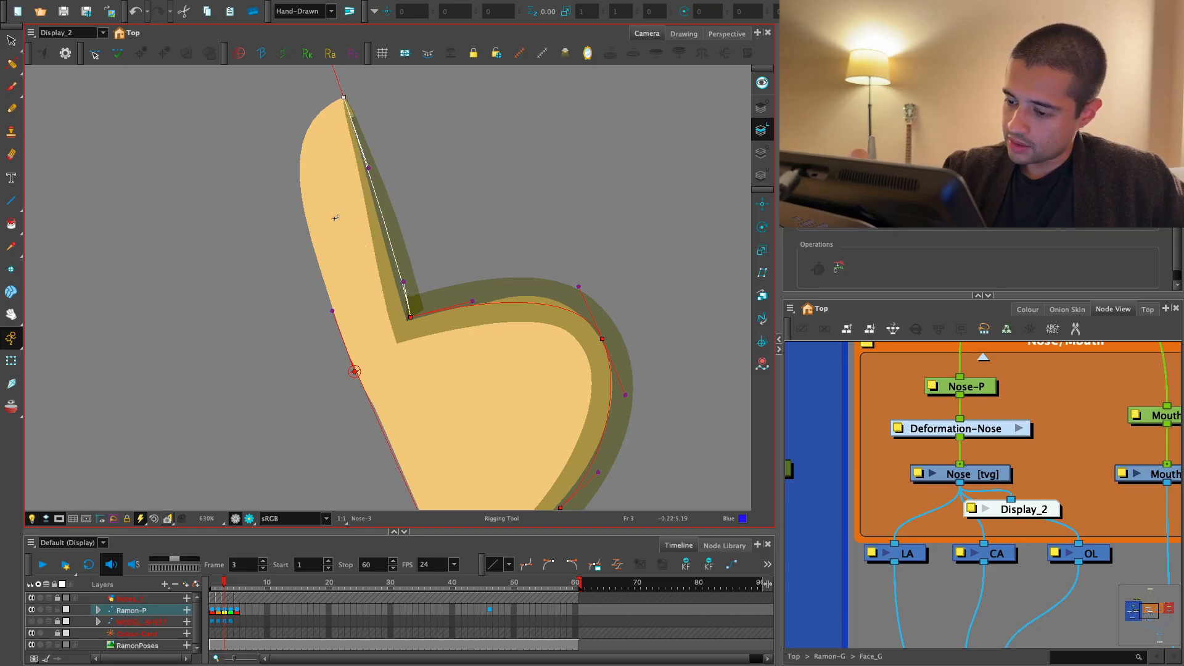
key("1")
key("1")
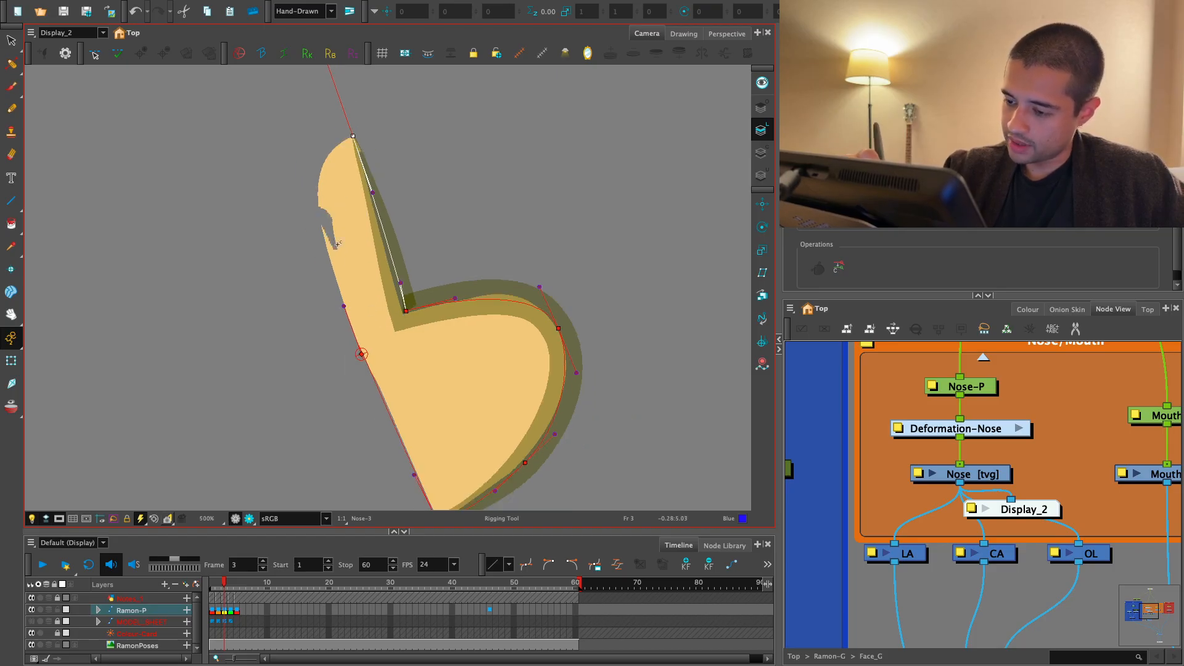
left_click_drag(339, 107, 322, 160)
left_click(11, 339)
left_click(14, 363)
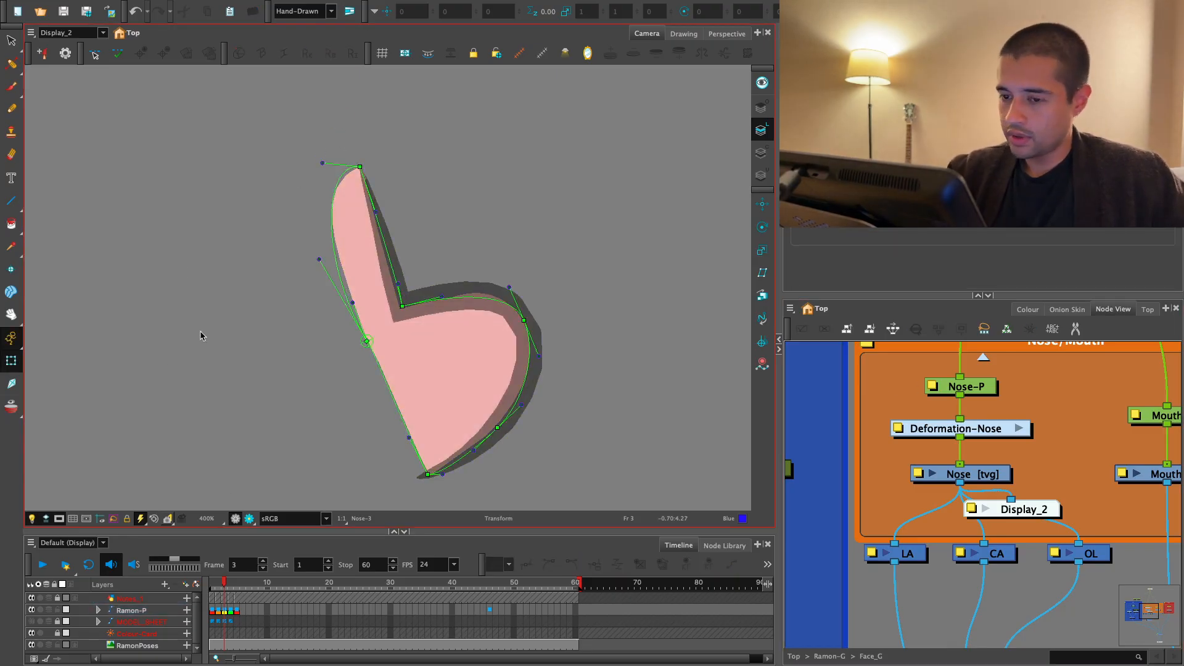
- Return the camera view to the main Display and delete the temporary Display_2 node
left_click(102, 32)
left_click(91, 68)
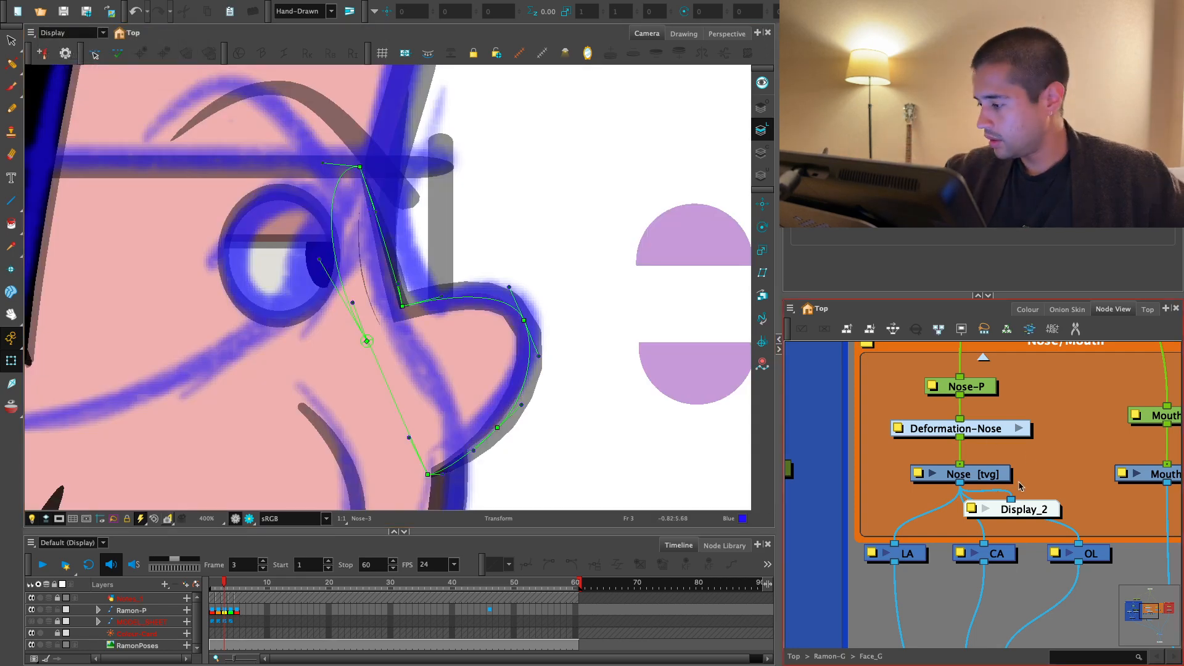
left_click(1021, 510)
key("Delete")
- Examine how the frame 3 nose blends into the face in render view
key("2")
key("space")
left_click_drag(623, 389, 606, 386)
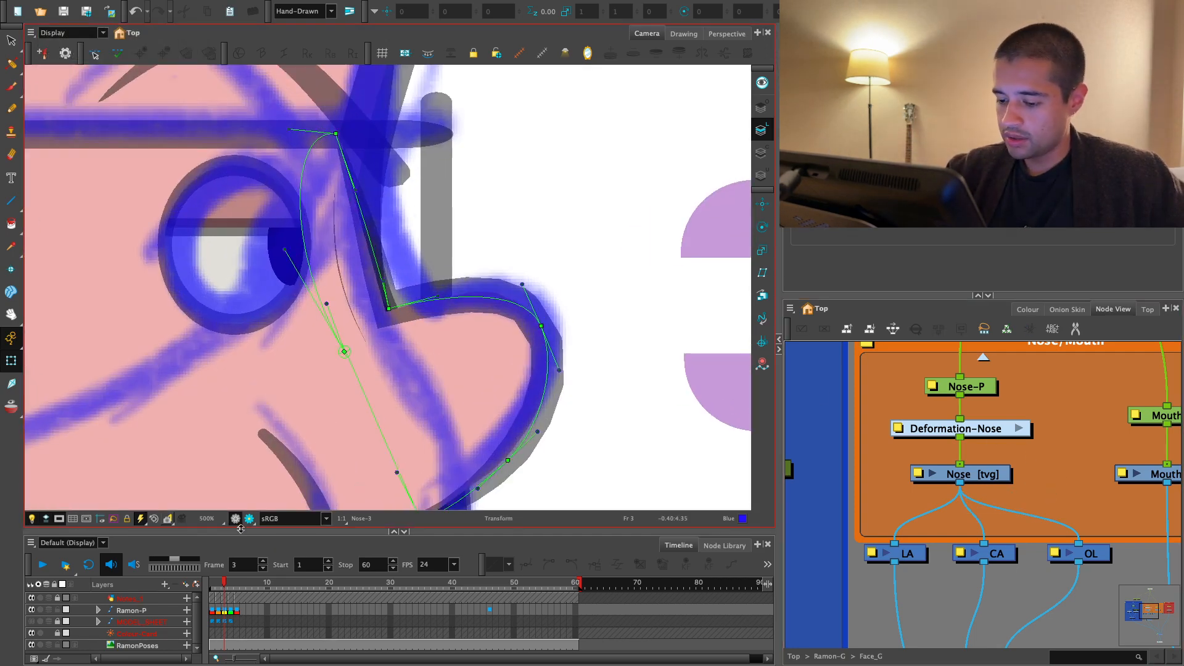
key("1")
key("1")
key("1")
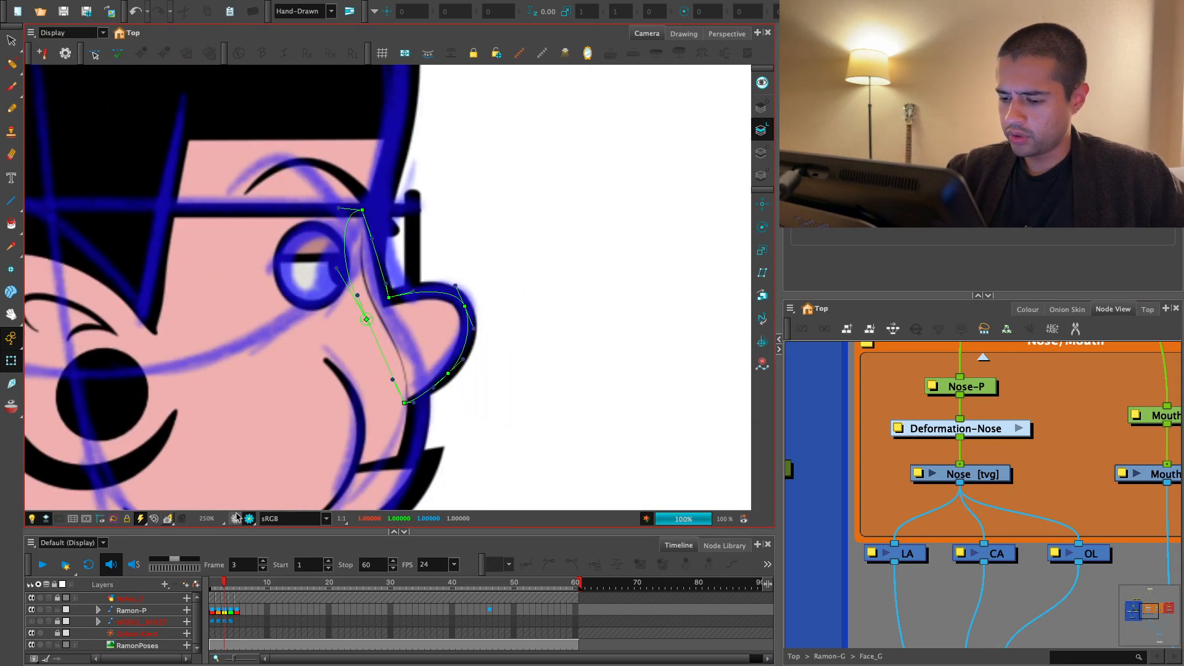
left_click(238, 517)
- Reshape the frame 3 nose by moving its base and back points into the face and its uppermost point toward the brow
key("2")
key("2")
left_click_drag(414, 472, 402, 475)
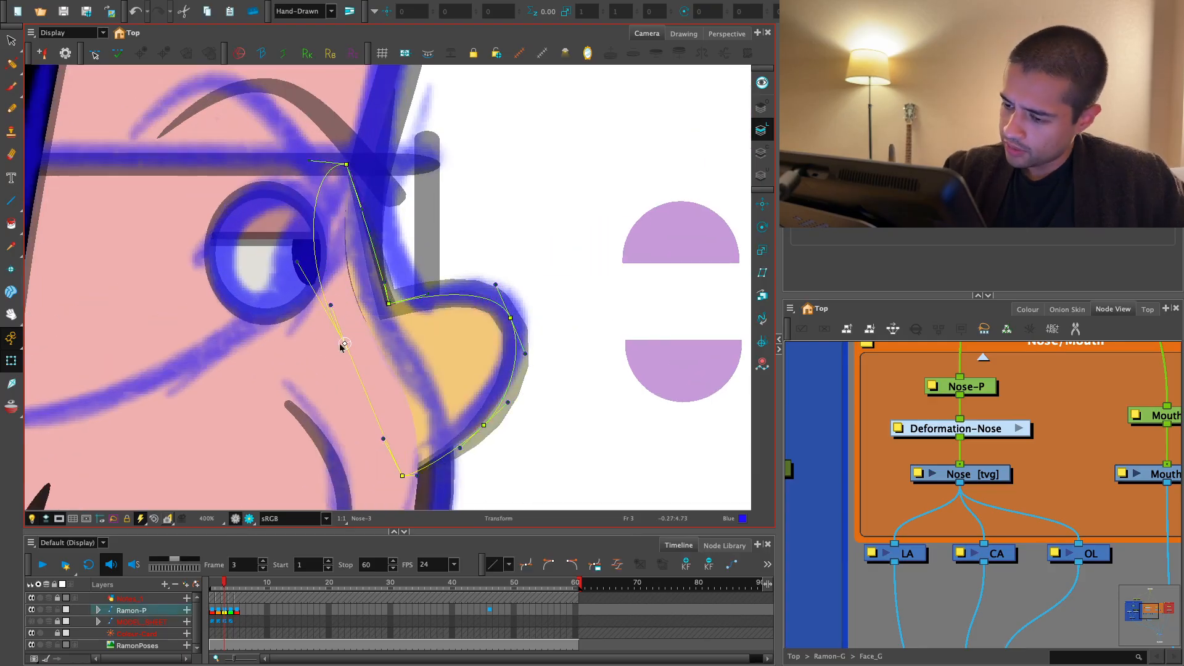
left_click_drag(341, 345, 322, 350)
left_click_drag(347, 165, 364, 162)
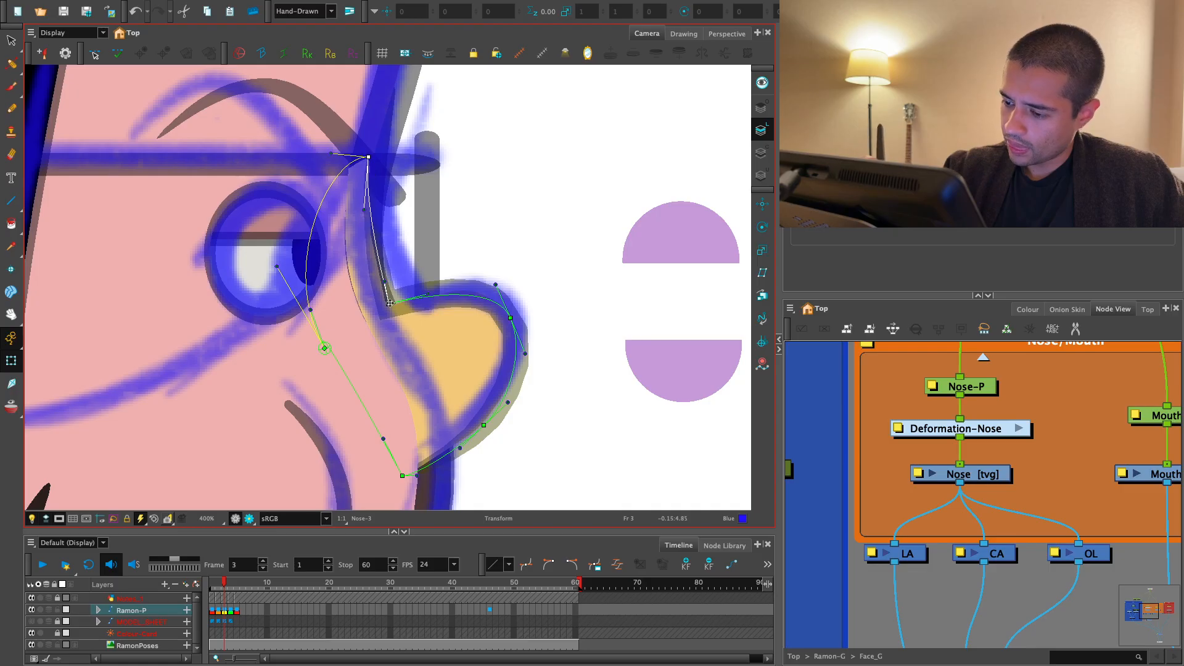
left_click_drag(389, 303, 386, 304)
- Inspect the reshaped nose in render view and flip between frames 2 and 3 to compare the poses
key("2")
key("2")
key("2")
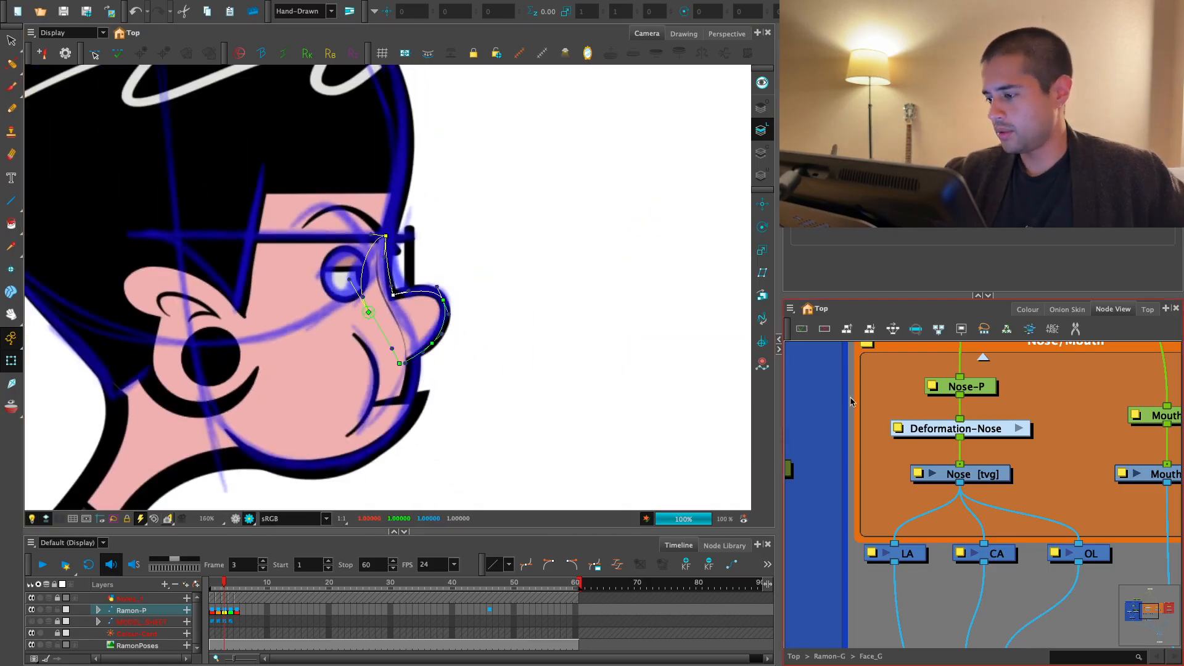
left_click(851, 401)
key("2")
key("2")
left_click_drag(519, 400, 522, 407)
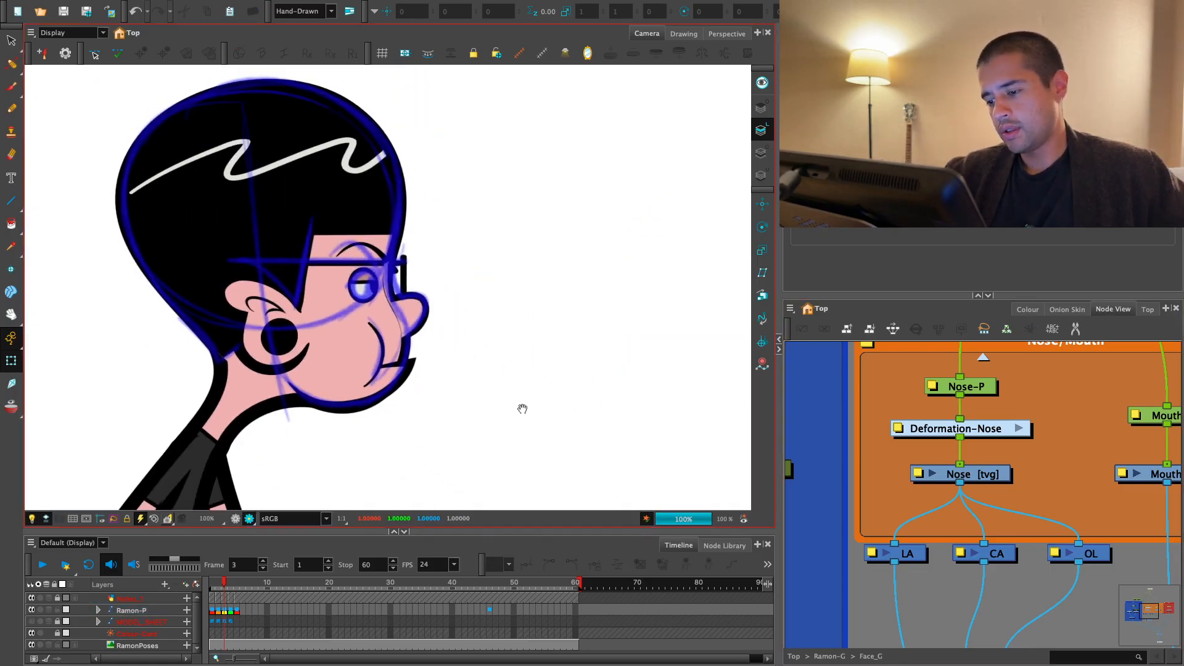
key("1")
left_click(225, 611)
left_click(234, 613)
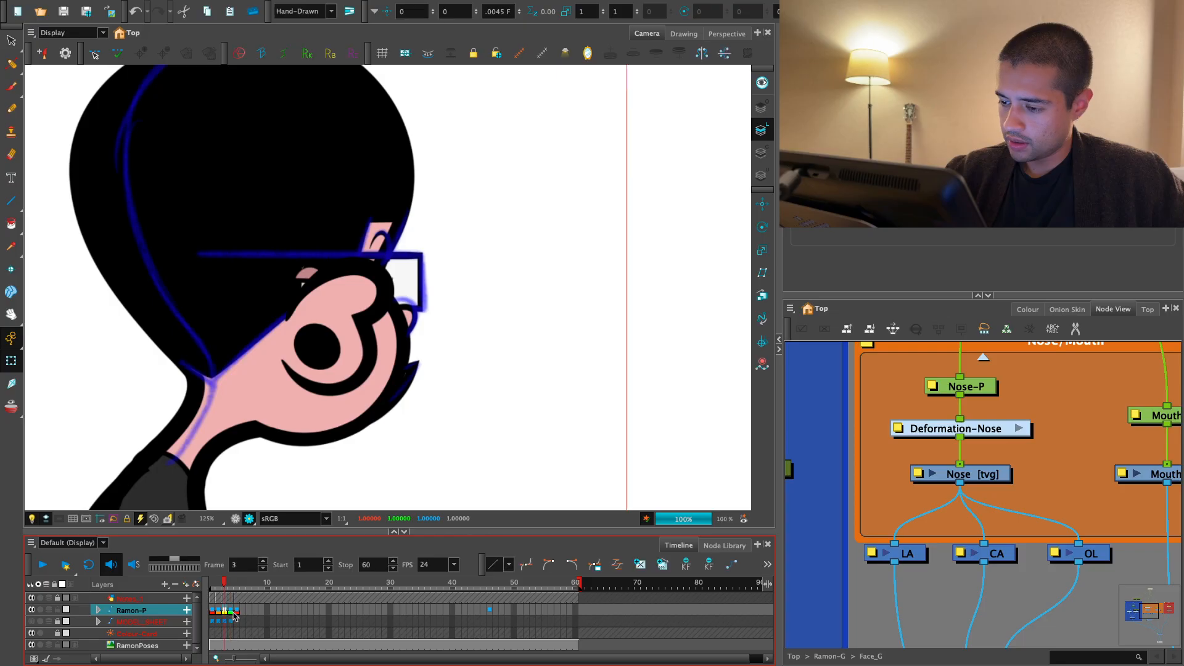
key("comma")
key("period")
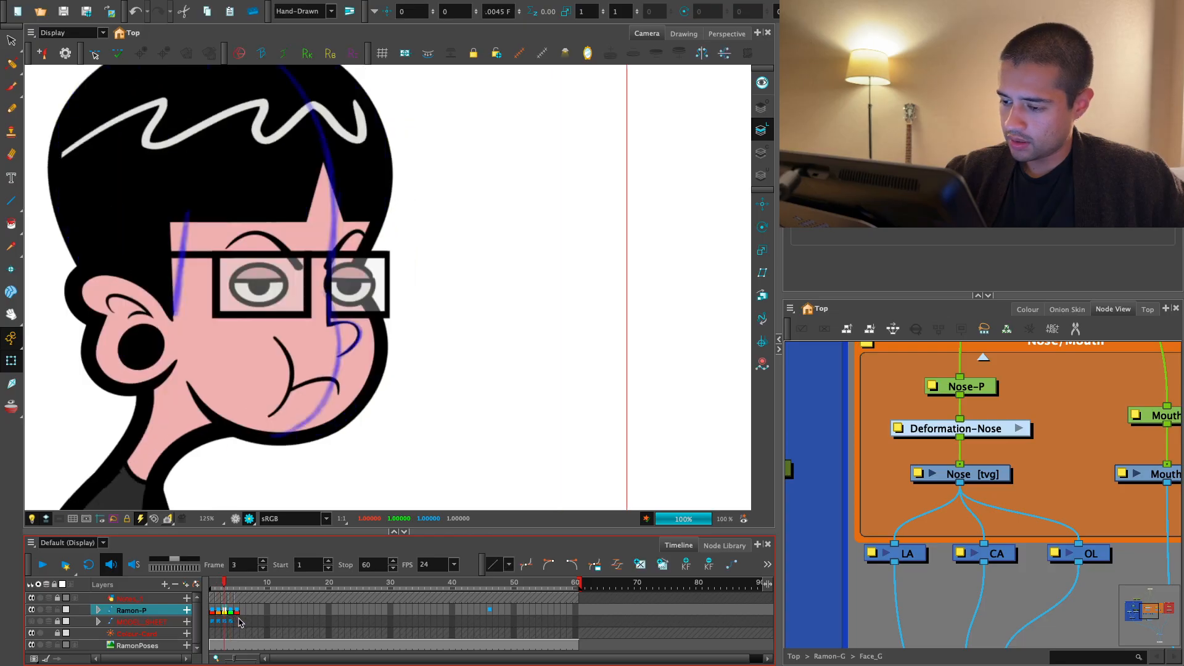
key("comma")
key("period")
left_click(235, 520)
- Adjust the nose's bridge corner on frame 3 and pull the upper tip point inward and down to slim the nose
key("2")
key("2")
key("2")
key("2")
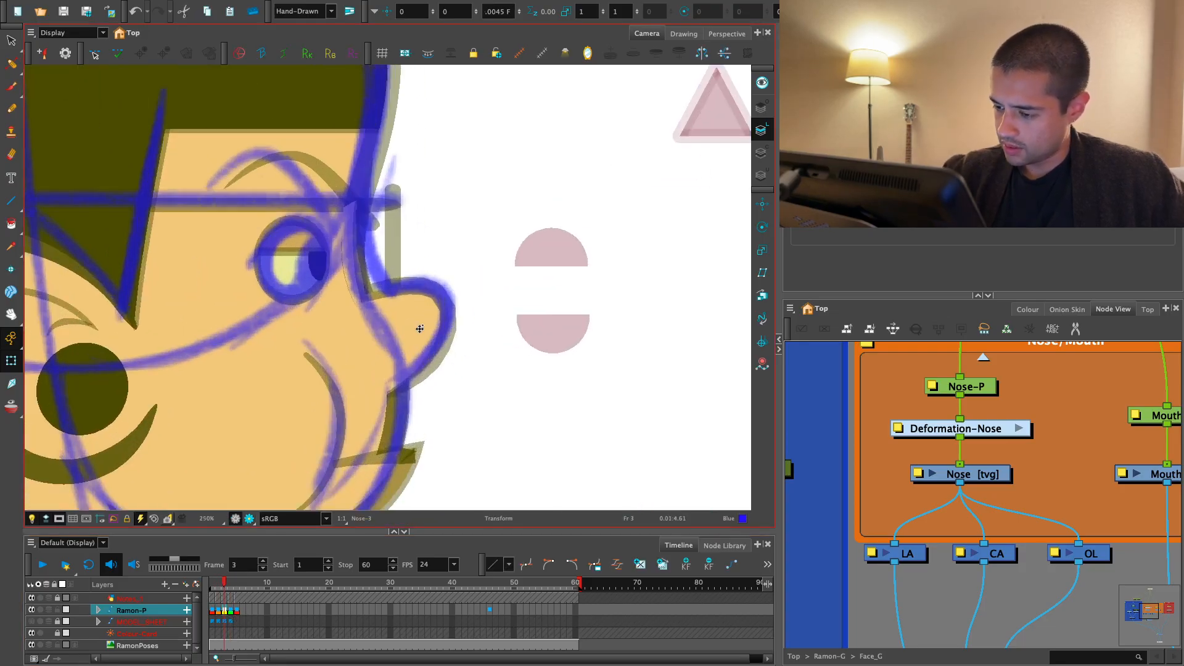
left_click(445, 285)
left_click_drag(389, 291, 364, 300)
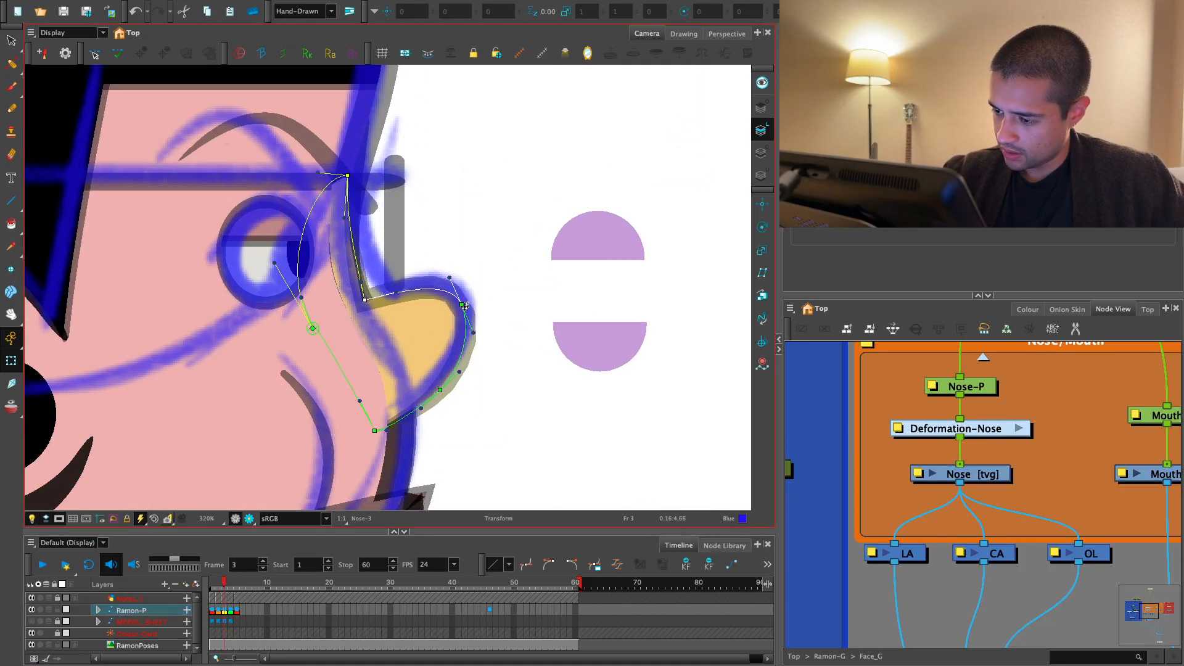
left_click_drag(465, 305, 454, 315)
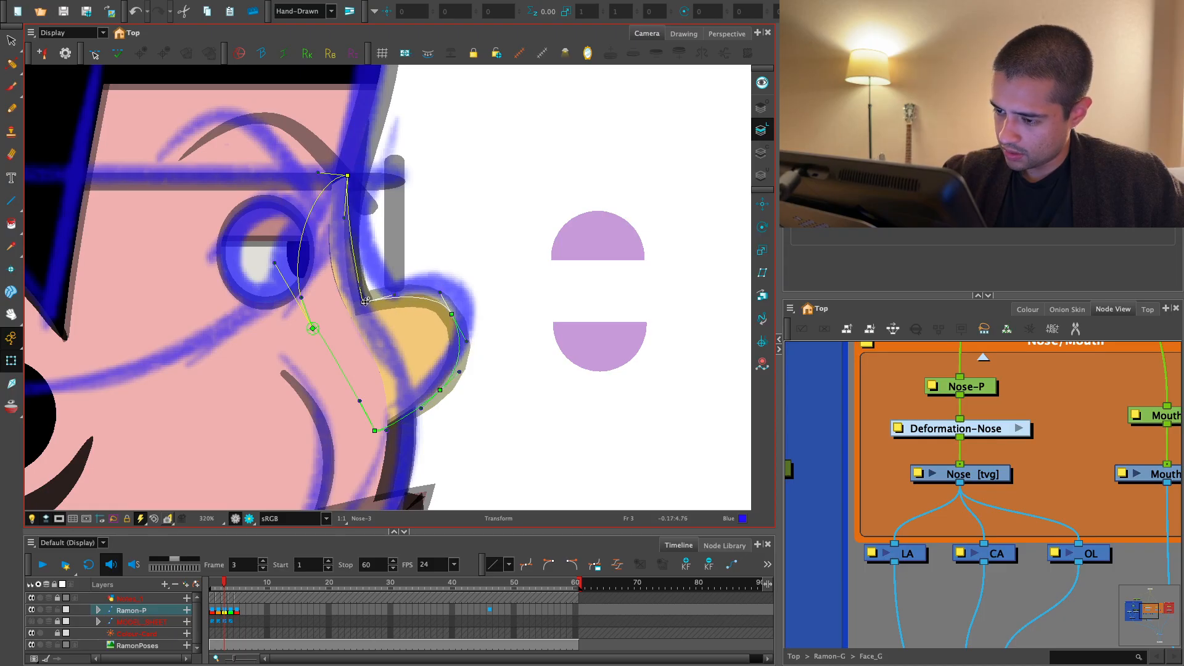
- Flip between frames 2 and 3 to compare the nose poses
left_click(236, 606)
key("comma")
key("comma")
key("period")
key("comma")
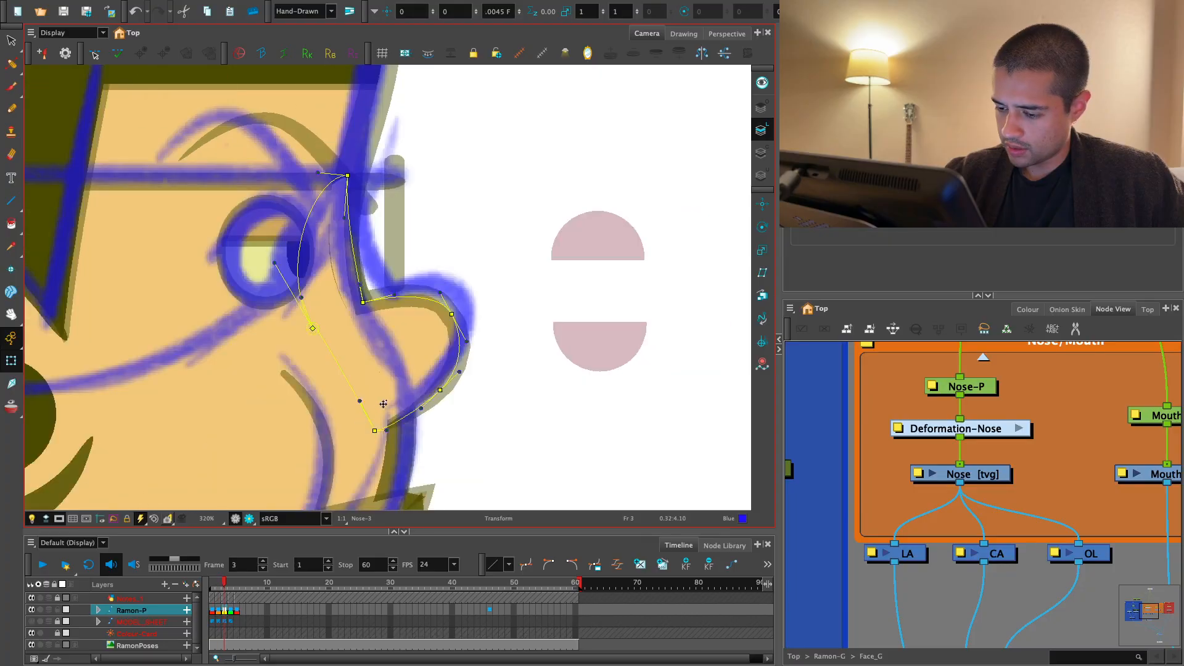
key("comma")
key("1")
- Examine the frame 2 nose drawing across its art layers, selecting its outline to inspect the shape
left_click_drag(368, 401, 451, 413)
left_click(389, 379)
key("alt+s")
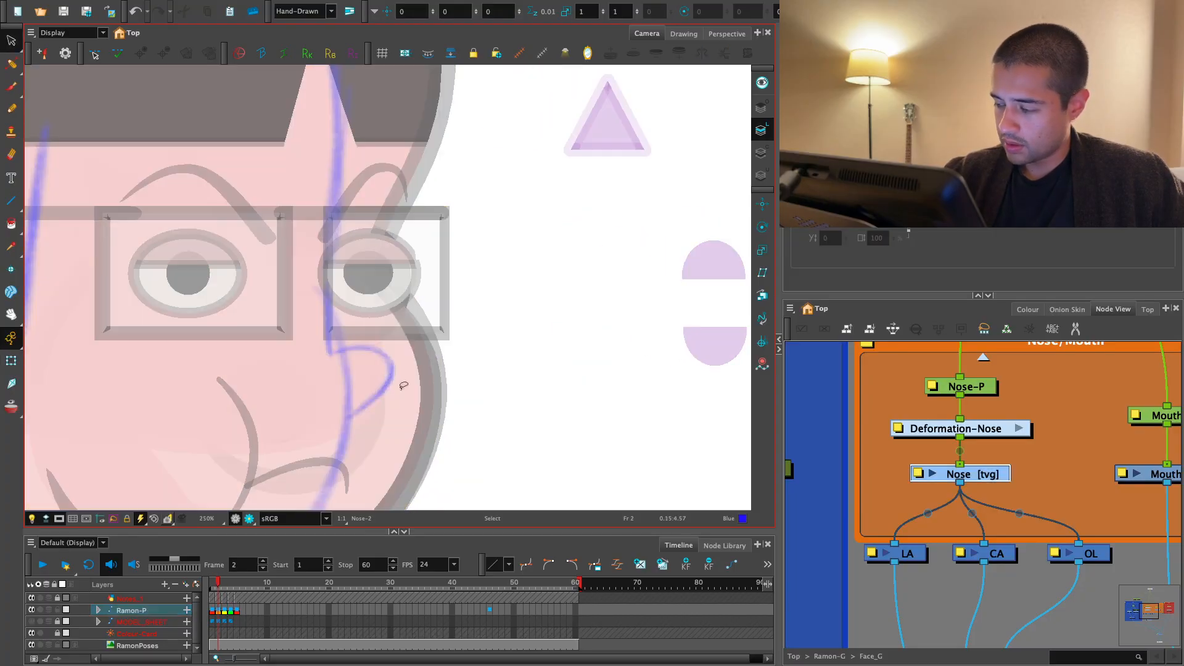
left_click(762, 152)
left_click(762, 130)
left_click(763, 113)
left_click(764, 122)
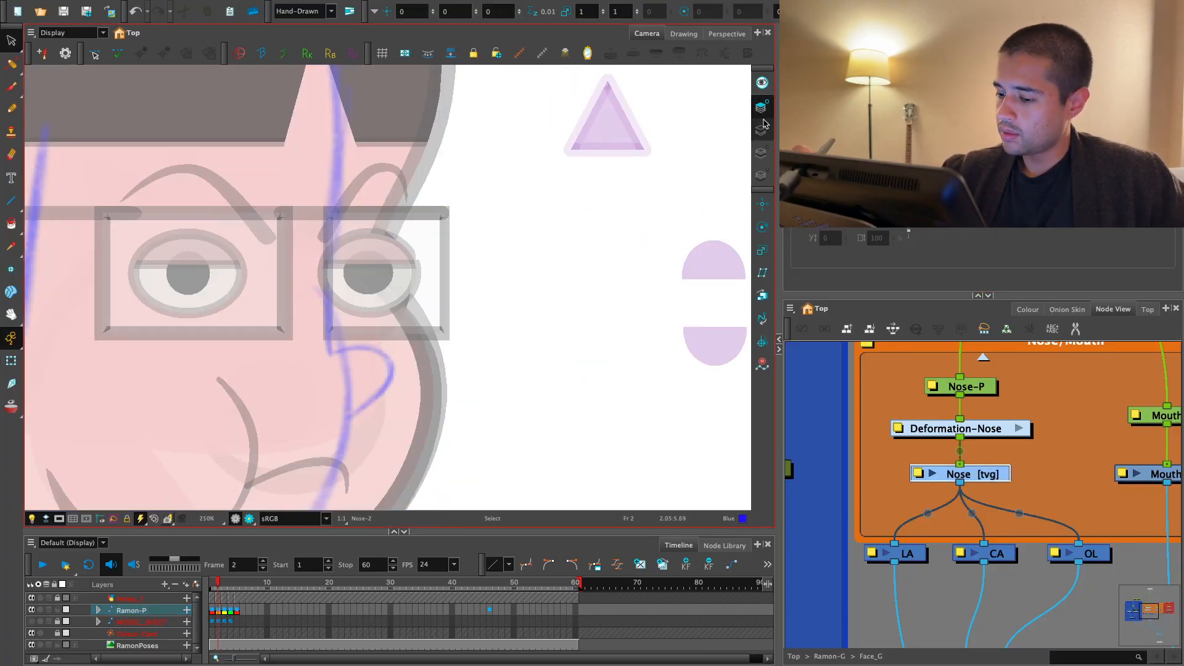
left_click(763, 113)
key("2")
left_click(375, 373)
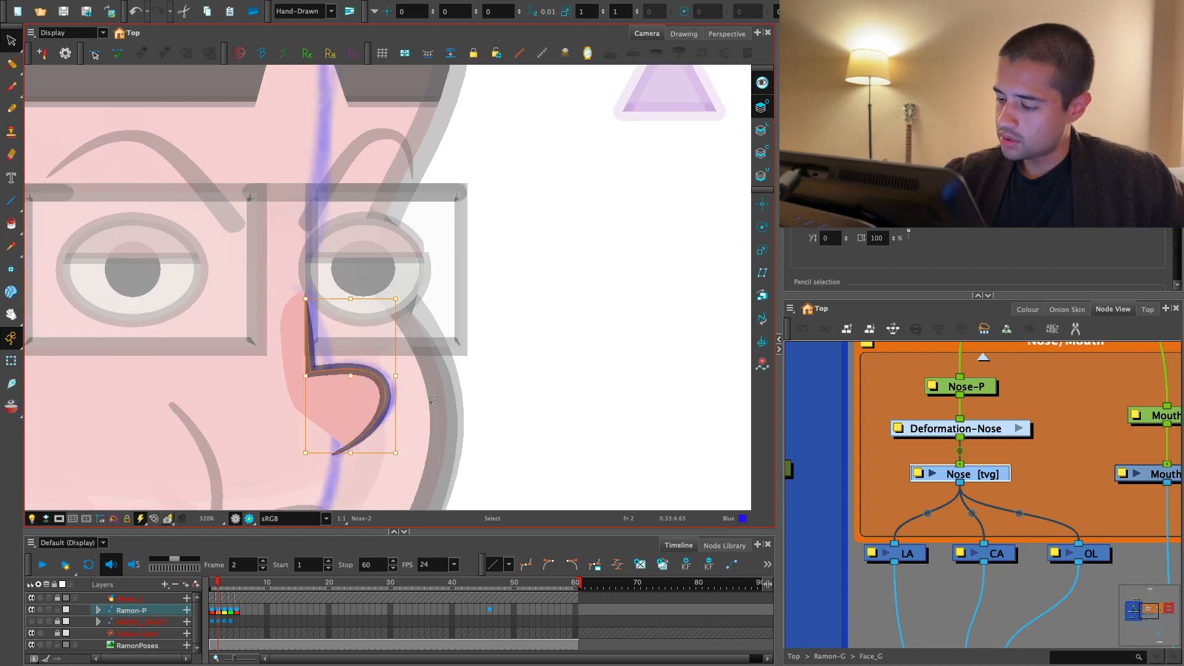
left_click_drag(433, 400, 382, 478)
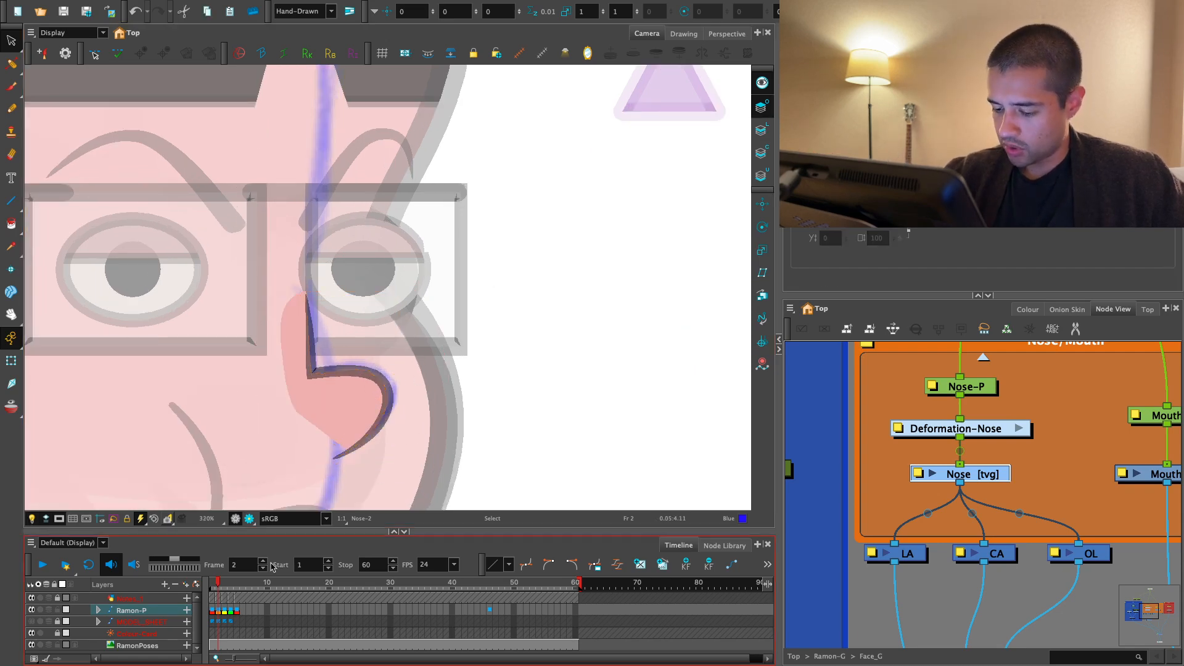
- Return to frame 3 and inspect the nose against the blue notes in render view
left_click(227, 617)
key("shift+2")
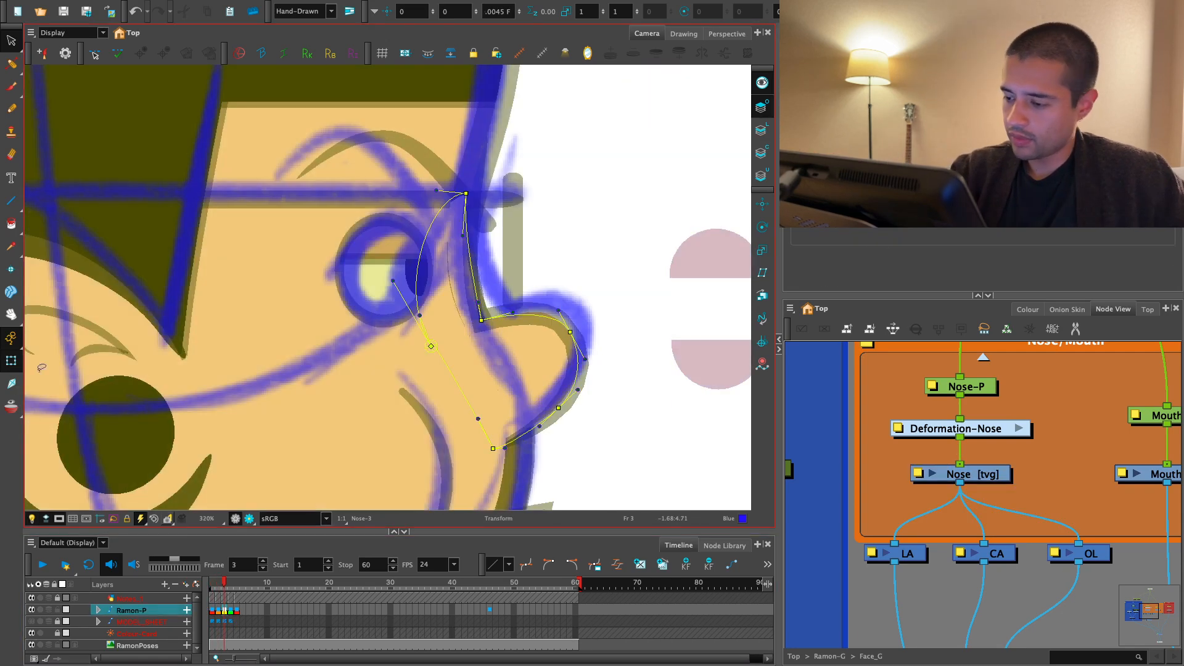
key("2")
left_click_drag(624, 343, 513, 318)
left_click(249, 519)
key("1")
key("1")
key("1")
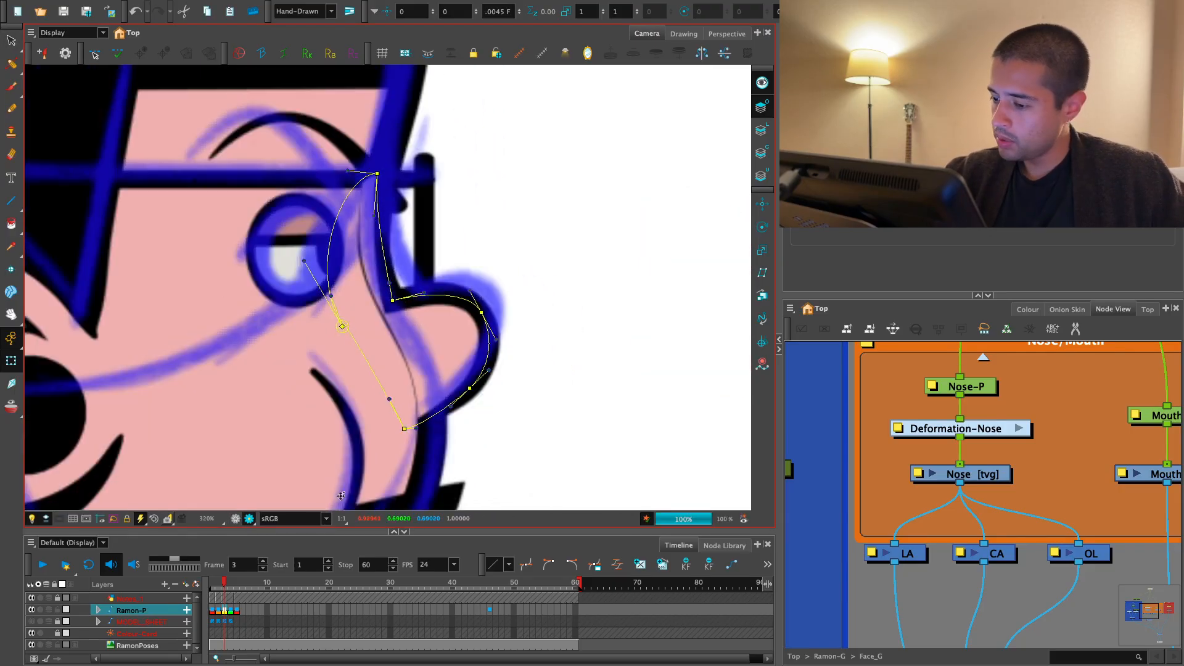
key(".")
key(".")
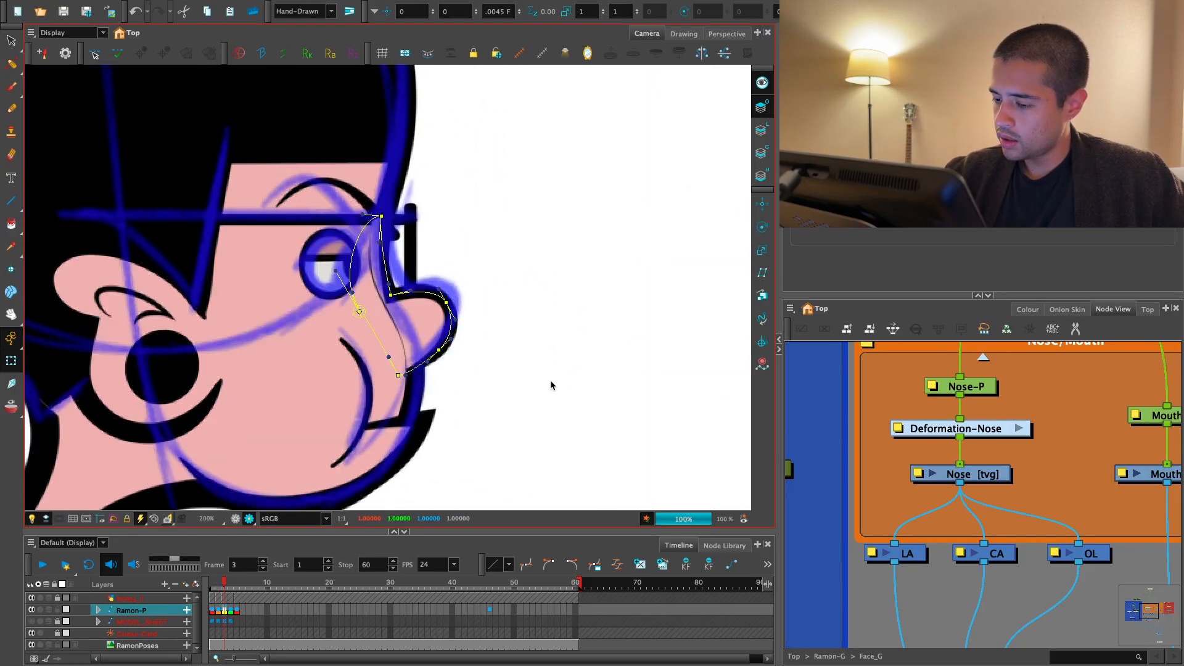
key("2")
key("2")
left_click(249, 519)
left_click(481, 402)
key("2")
left_click(235, 520)
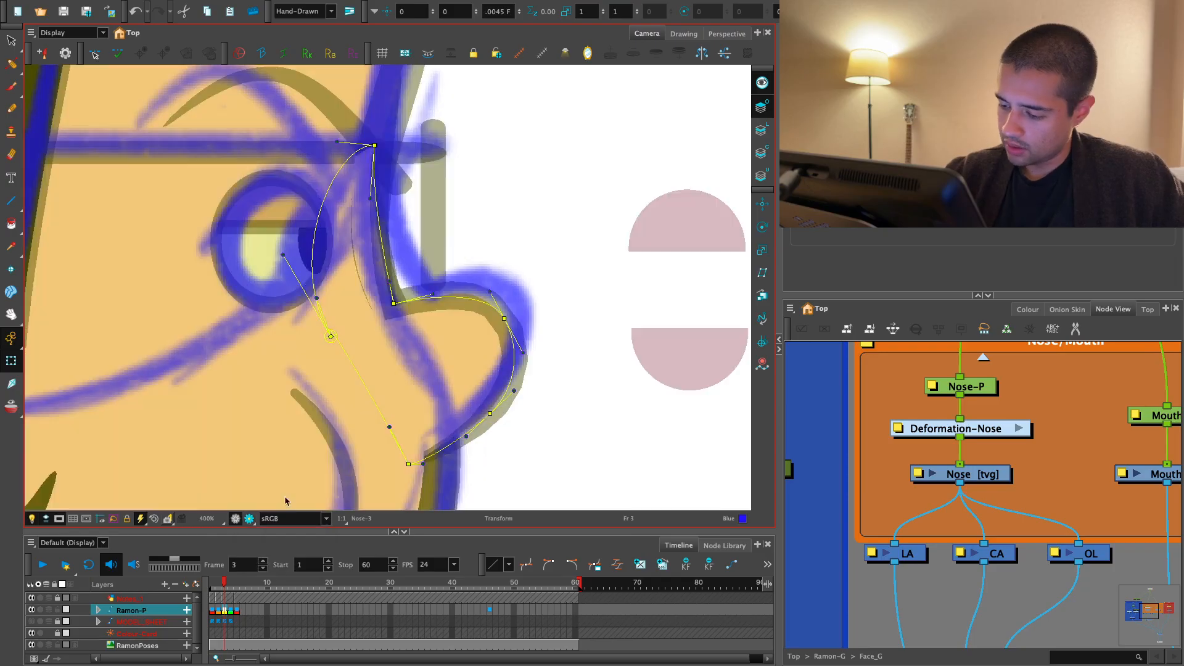
- Slim the frame 3 nose by pulling its base, lower and tip points inward and lowering the bridge corner
left_click(408, 464)
left_click_drag(491, 416, 485, 400)
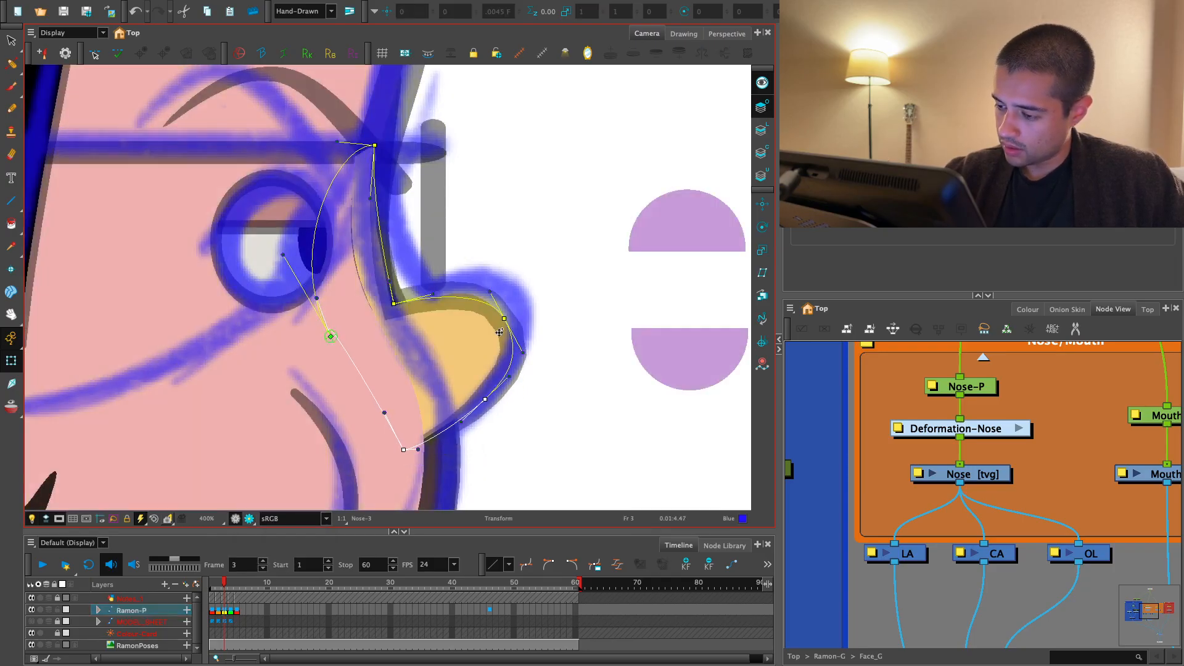
left_click_drag(504, 319, 501, 317)
left_click_drag(394, 306, 399, 316)
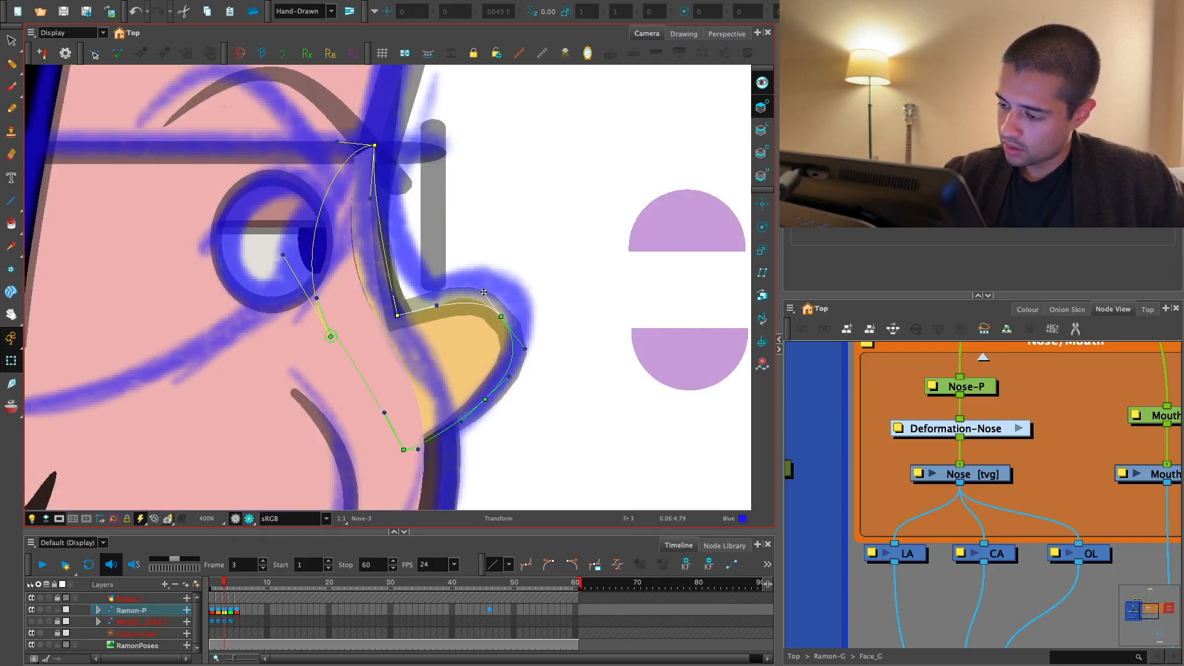
left_click_drag(504, 319, 492, 302)
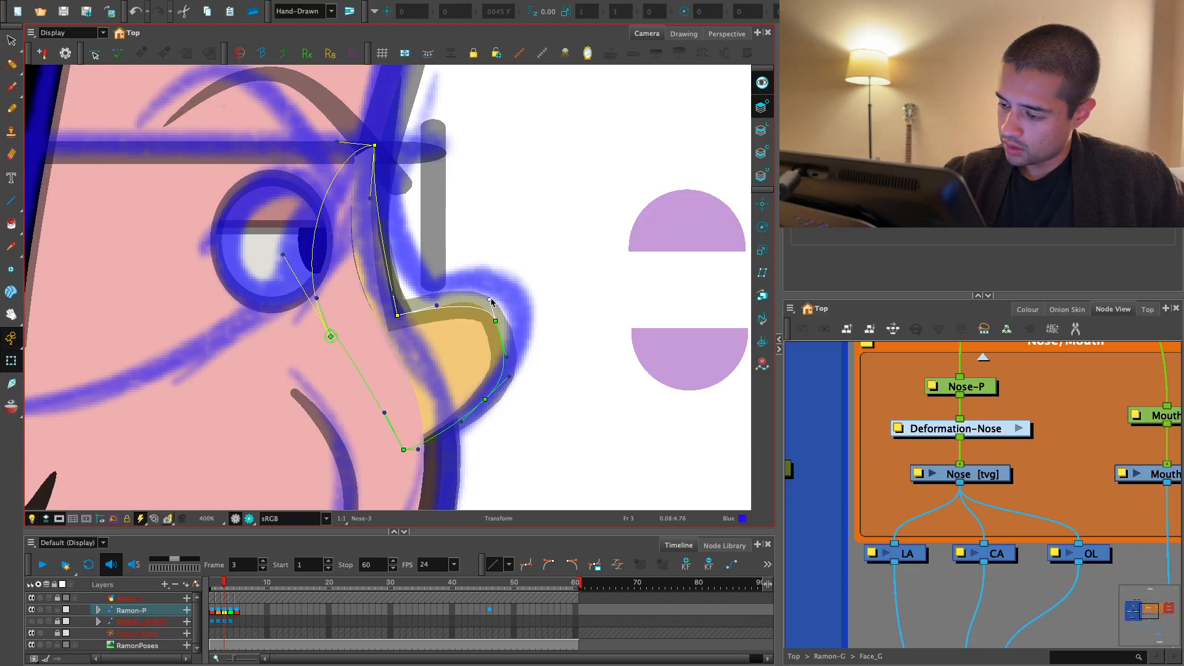
left_click_drag(497, 393, 477, 404)
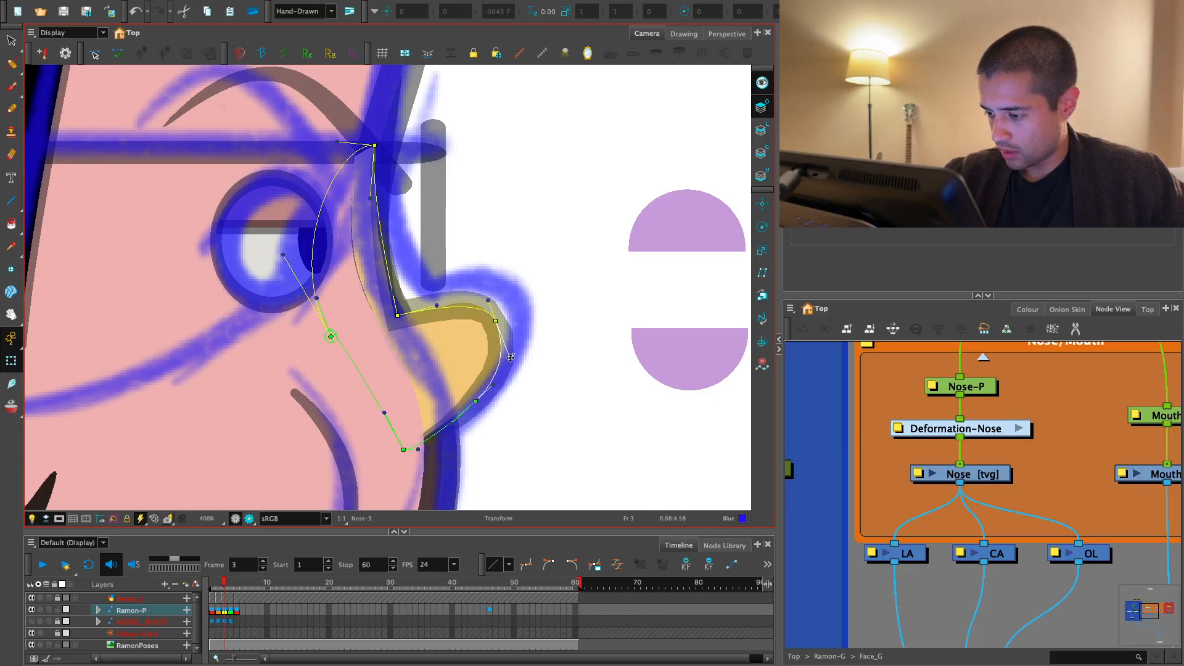
left_click_drag(498, 324, 497, 326)
left_click(719, 353)
- Check the slimmed frame 3 nose in render view
key("1")
key("1")
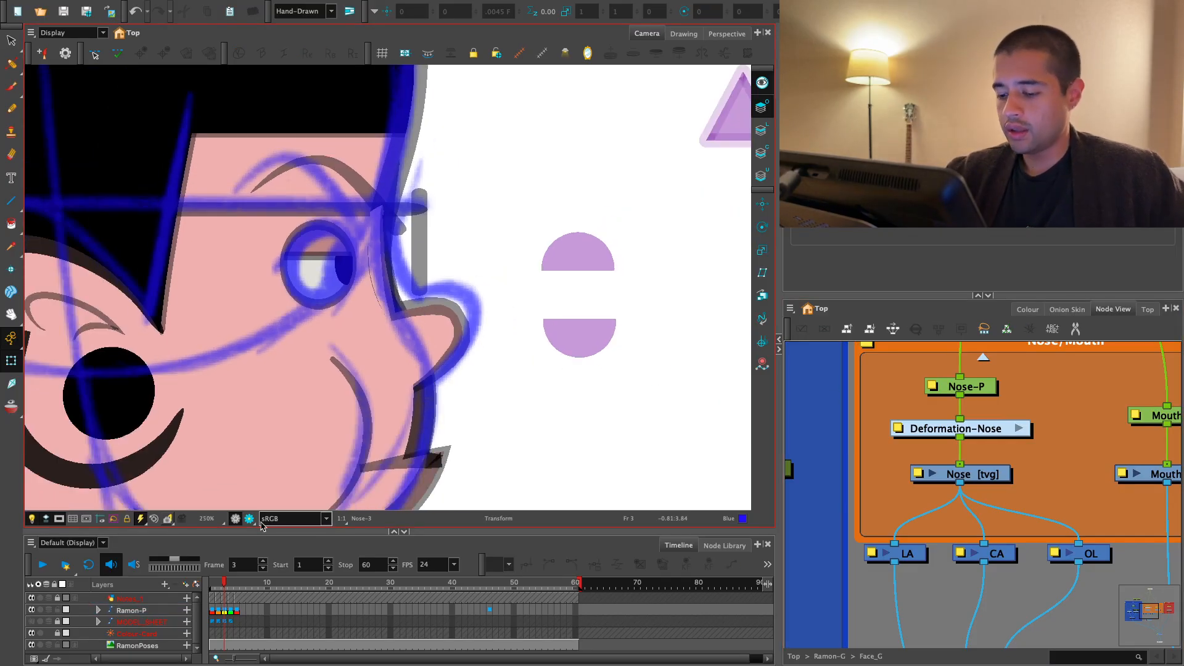
left_click(250, 519)
key("2")
key("2")
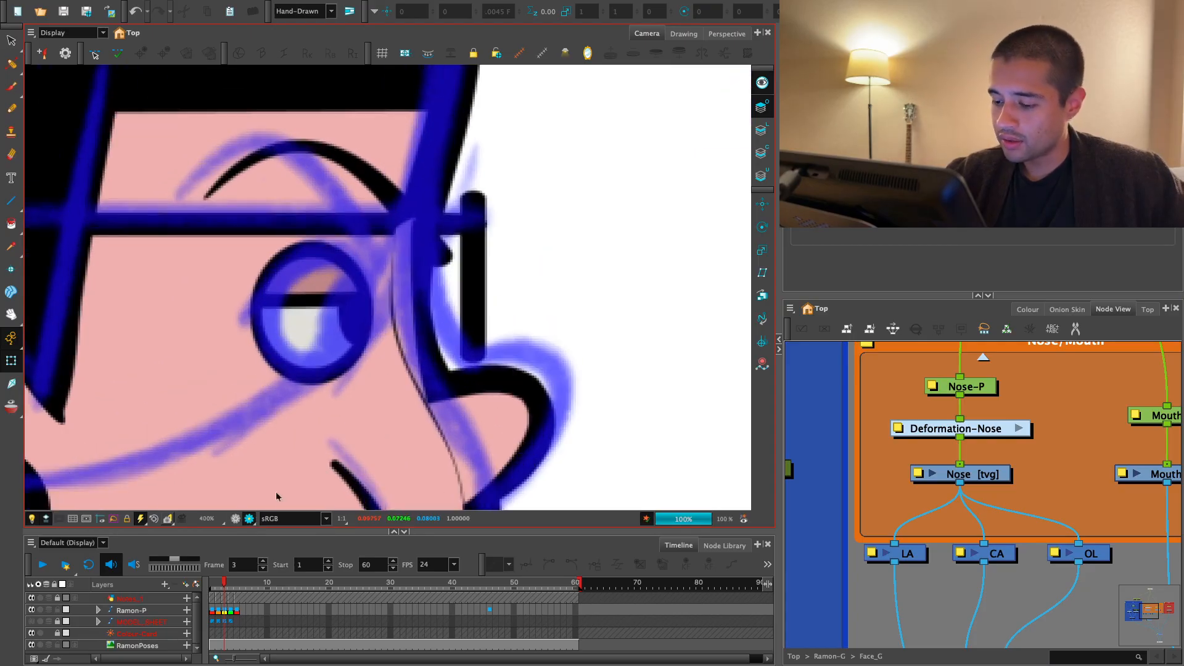
key("1")
key("1")
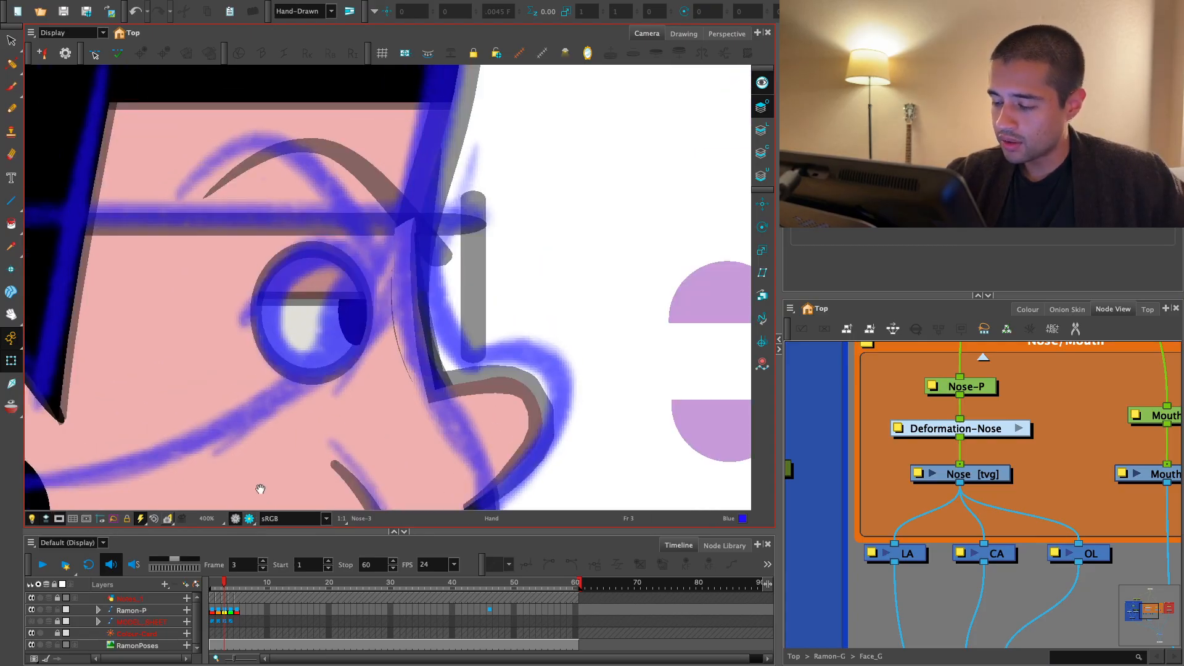
- Inspect the frame 3 nose drawing on its line and colour art layers, and view the whole profile in render view
left_click(443, 408)
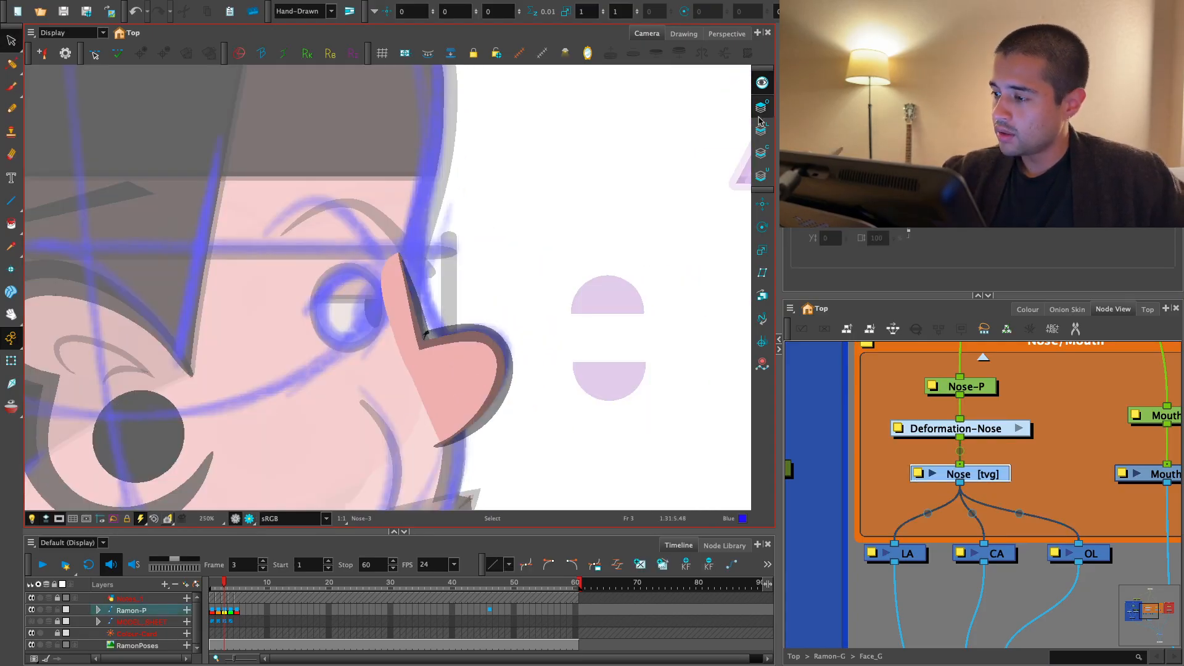
left_click(761, 130)
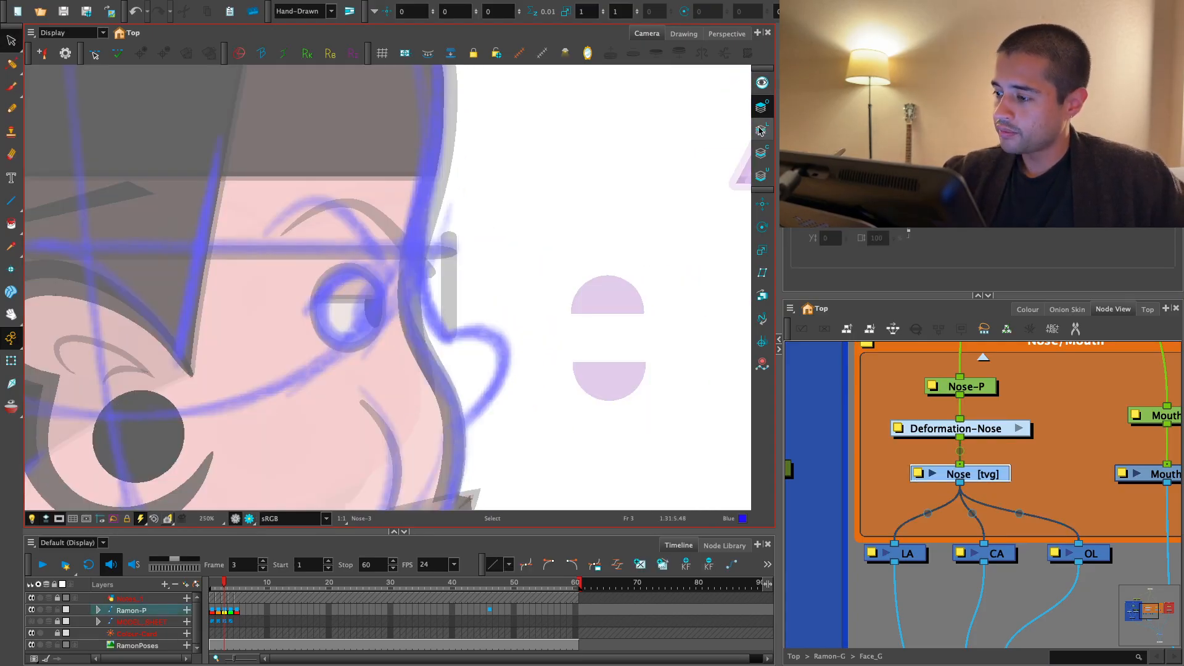
left_click(760, 131)
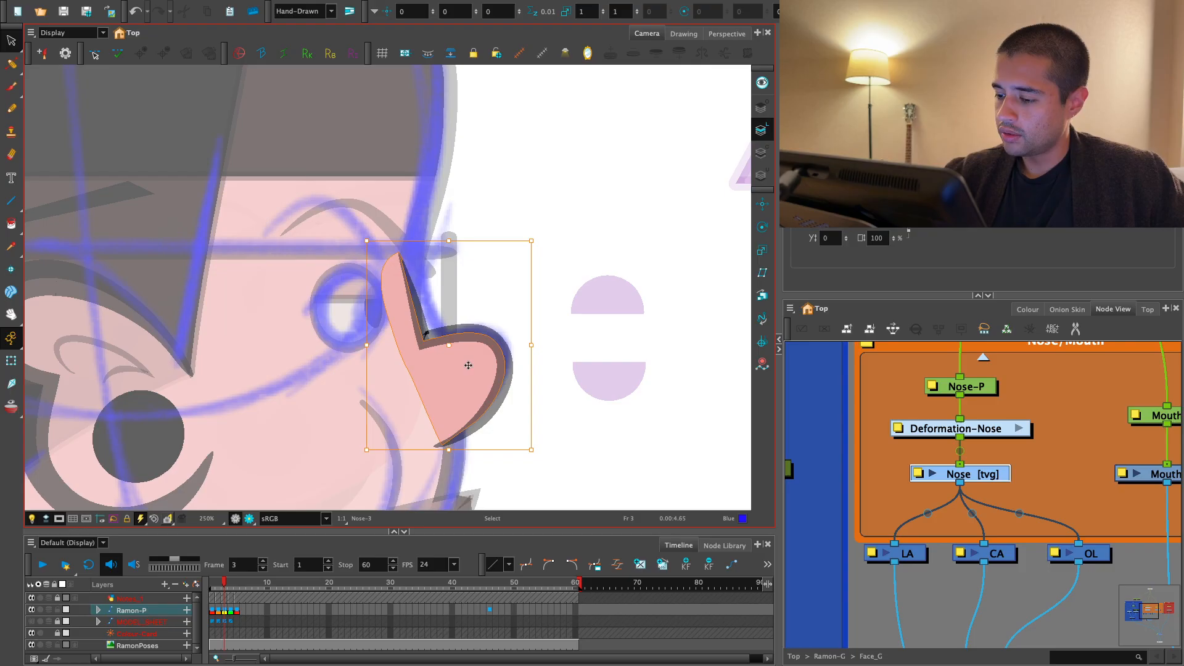
left_click(761, 153)
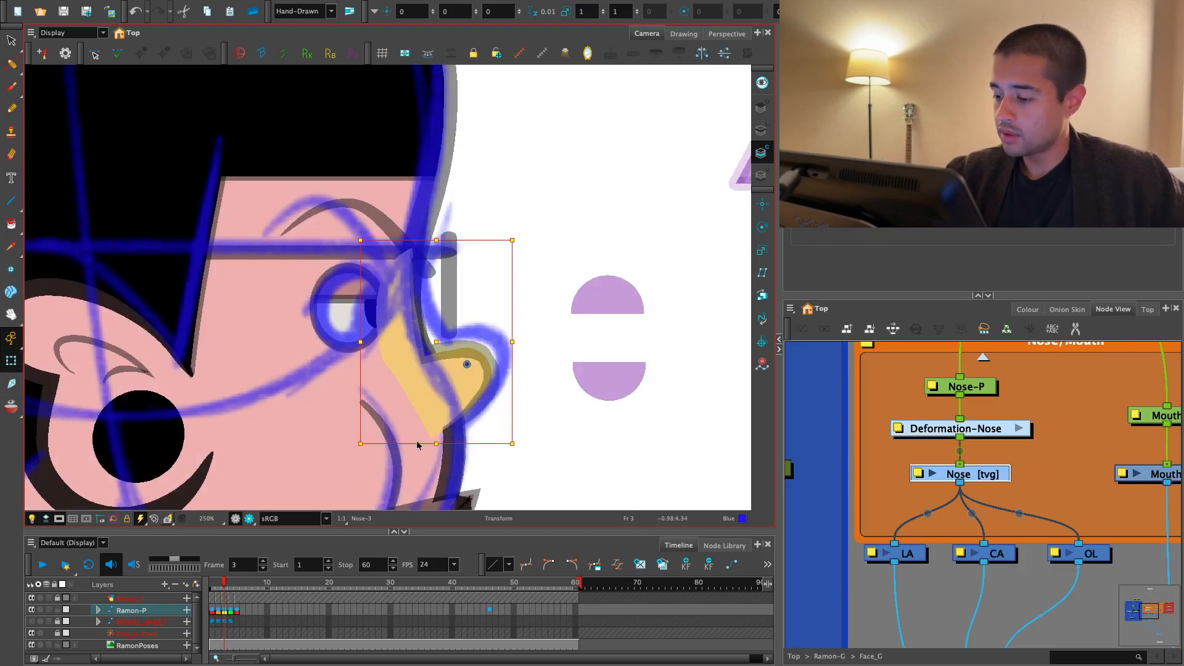
key("1")
left_click(250, 519)
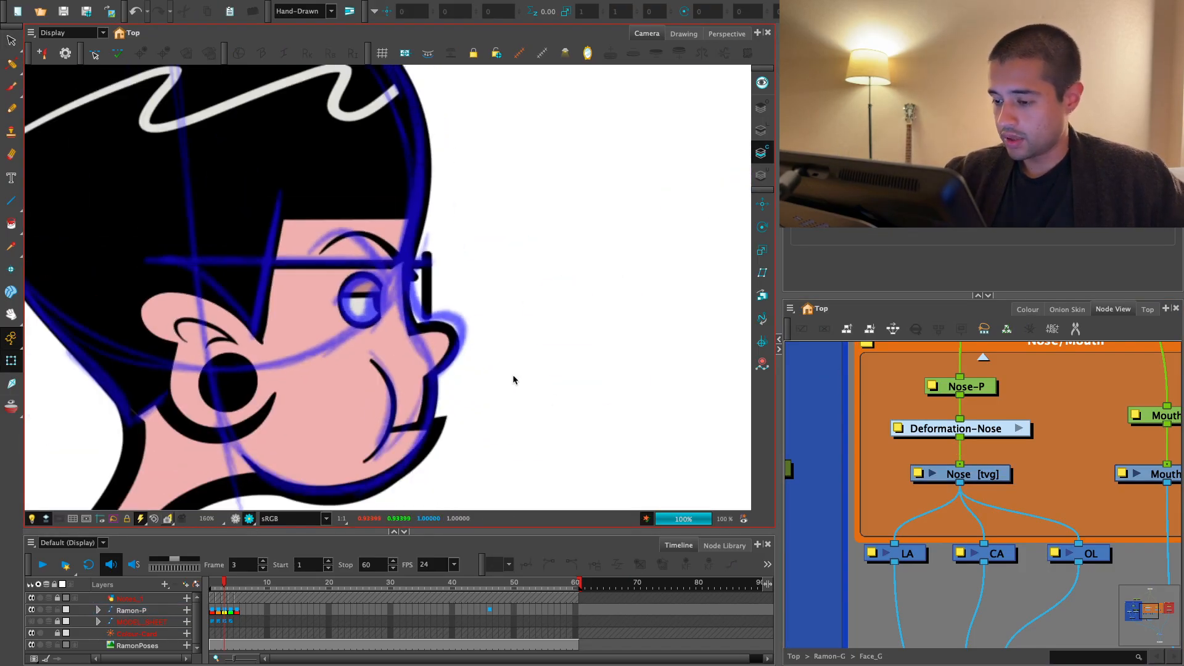
left_click_drag(470, 395, 452, 403)
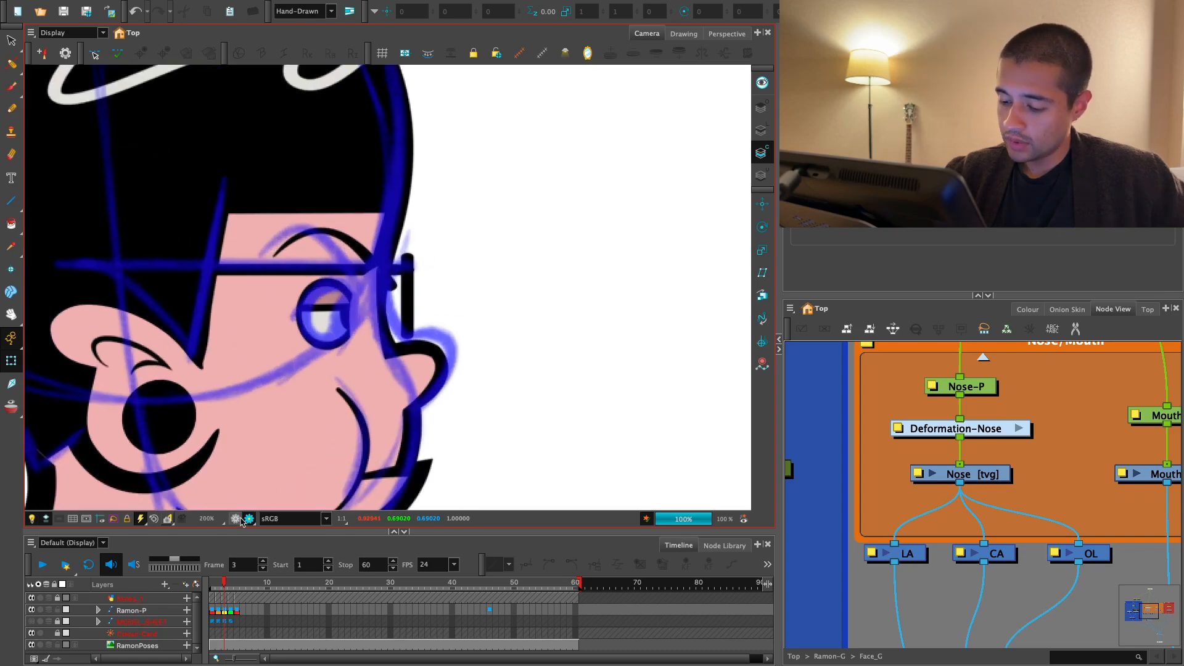
left_click(236, 518)
- Rotate the whole frame 3 nose slightly counter-clockwise and move it onto the blue sketched nose
key("2")
key("2")
left_click(462, 400)
key("1")
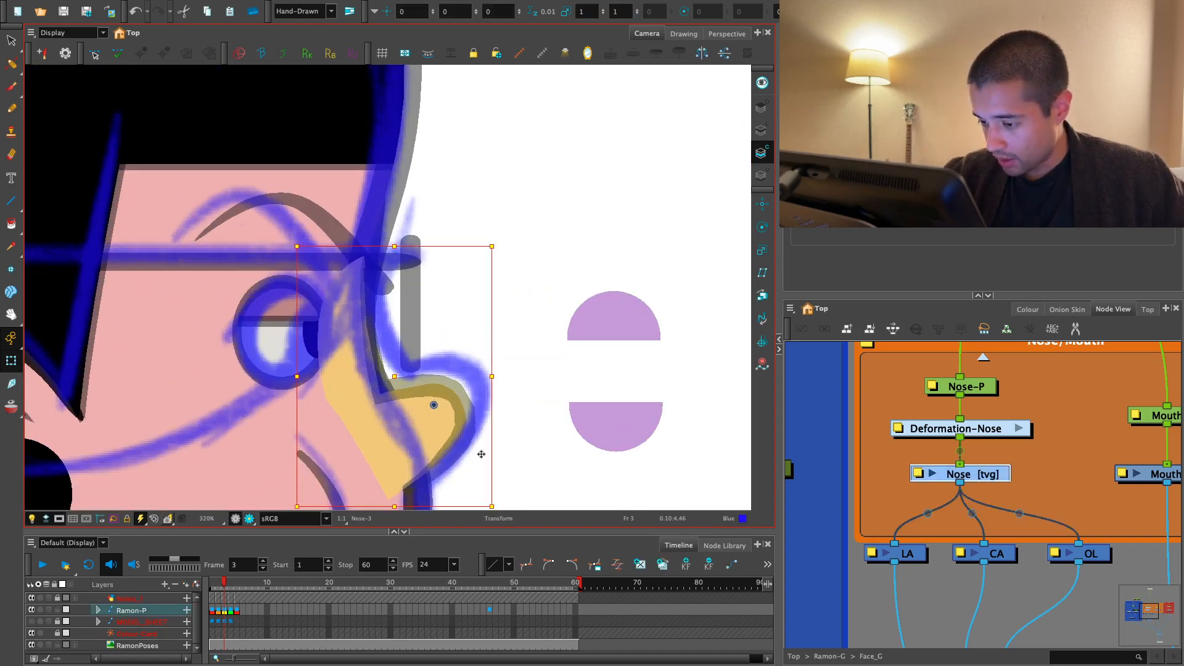
left_click_drag(475, 457, 452, 391)
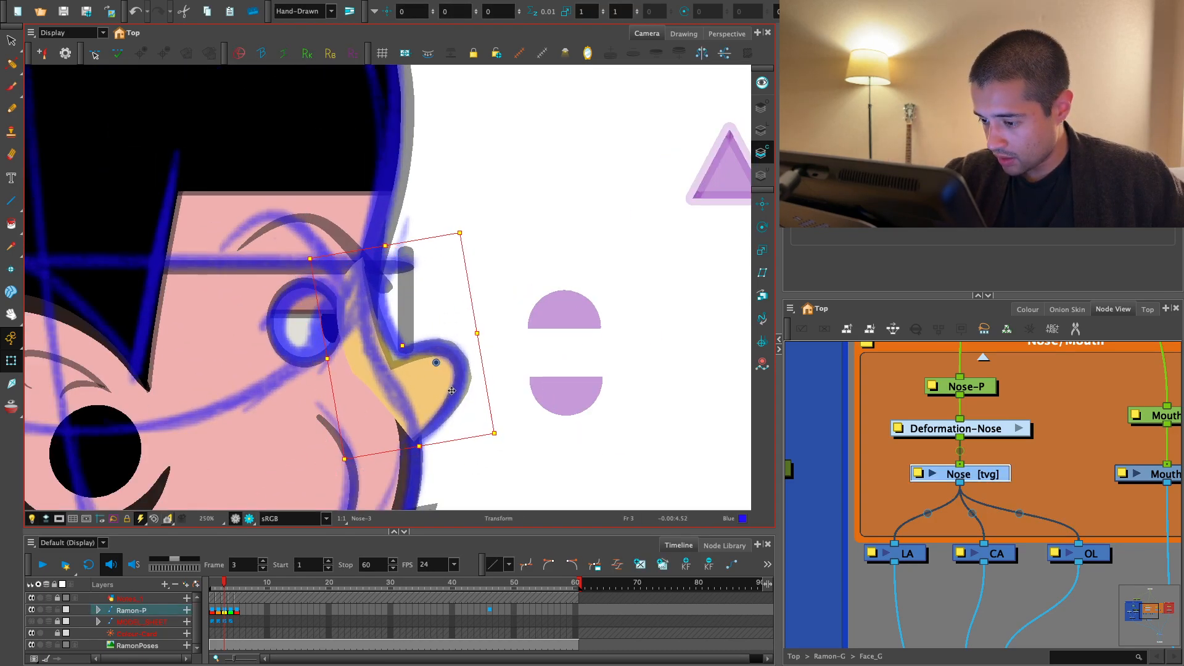
left_click_drag(458, 460, 456, 390)
- Fit the frame 3 nose deformer to the blue sketch by shifting its base point and its uppermost point near the brow
key("2")
left_click(423, 417)
mouse_move(403, 352)
left_mouse_down()
mouse_move(417, 355)
mouse_move(417, 333)
left_mouse_up()
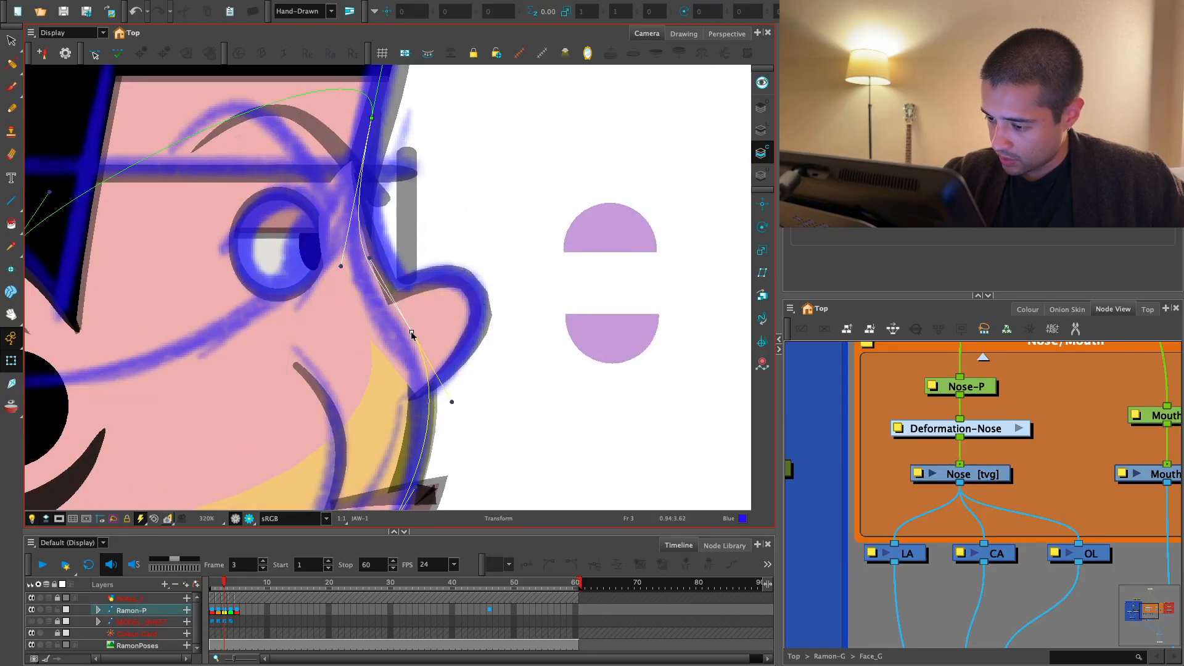
left_click(445, 348)
left_click(460, 396)
left_click_drag(416, 396, 405, 398)
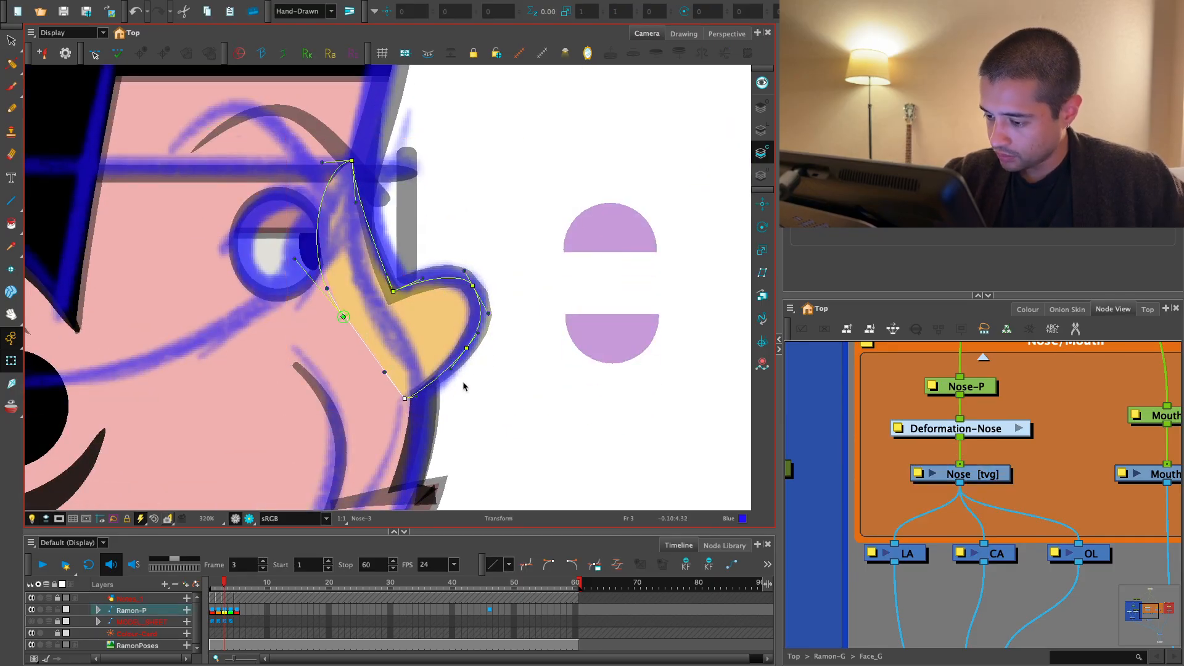
left_click(465, 386)
left_click_drag(466, 338, 464, 403)
left_click_drag(355, 227, 370, 237)
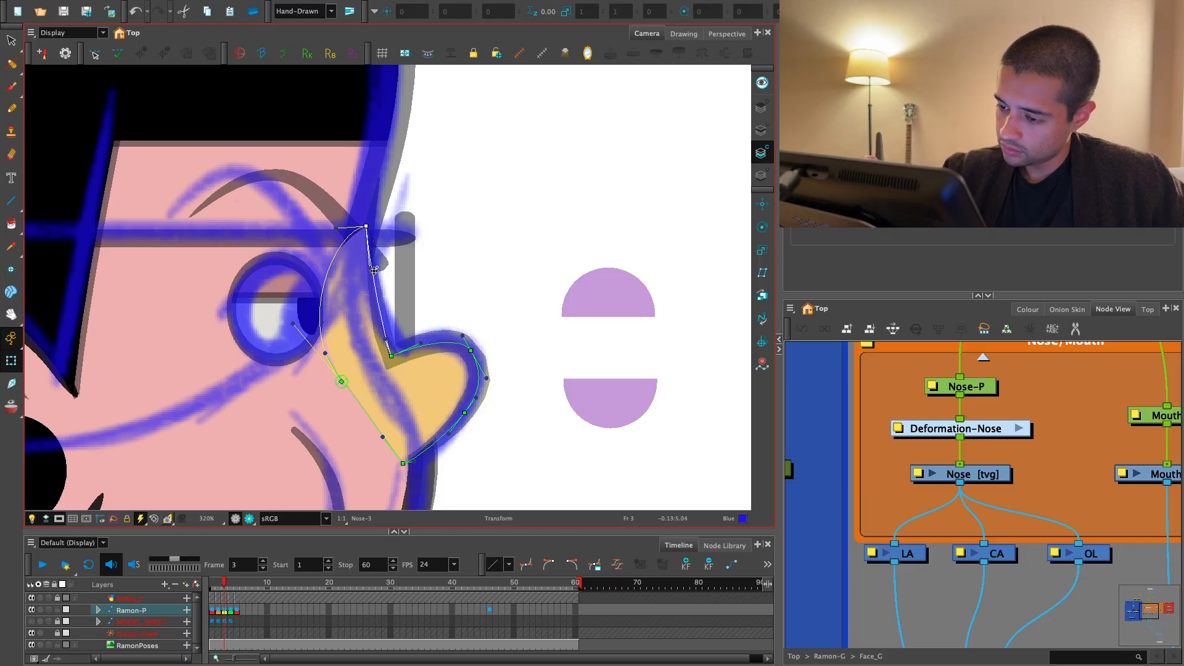
scroll(381, 263, "up", 1)
scroll(372, 295, "up", 1)
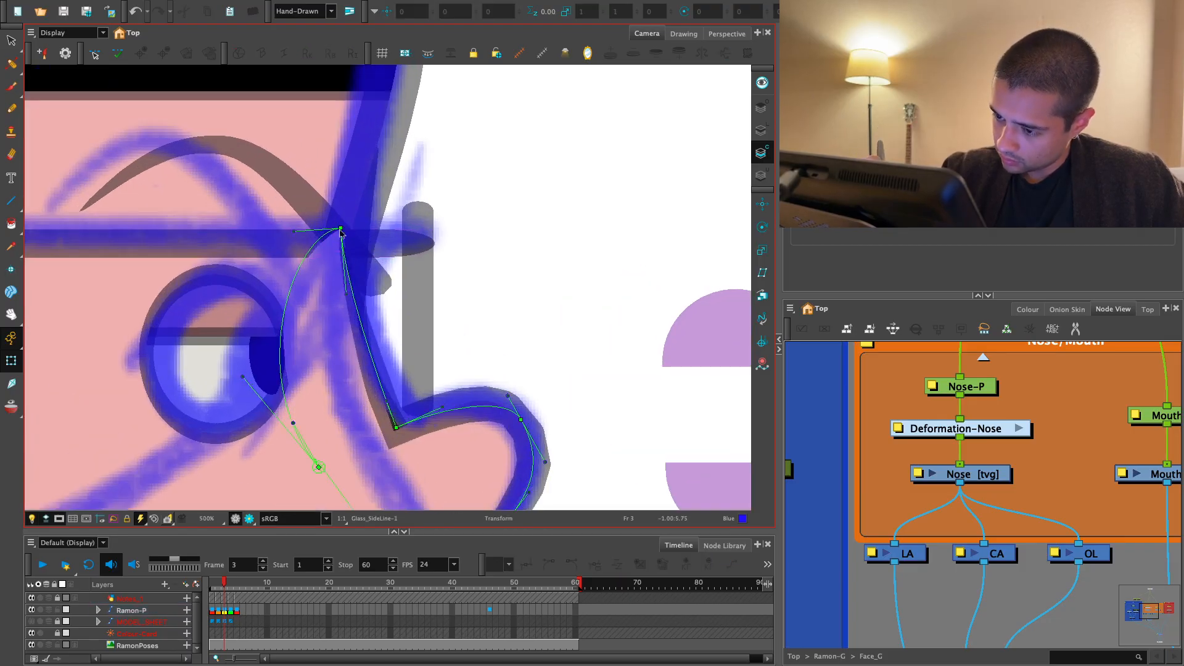
left_click_drag(365, 295, 361, 310)
- Select the skull on frame 3, undo the last change and adjust the skull's curve handle beside the nose bridge
left_click(394, 187)
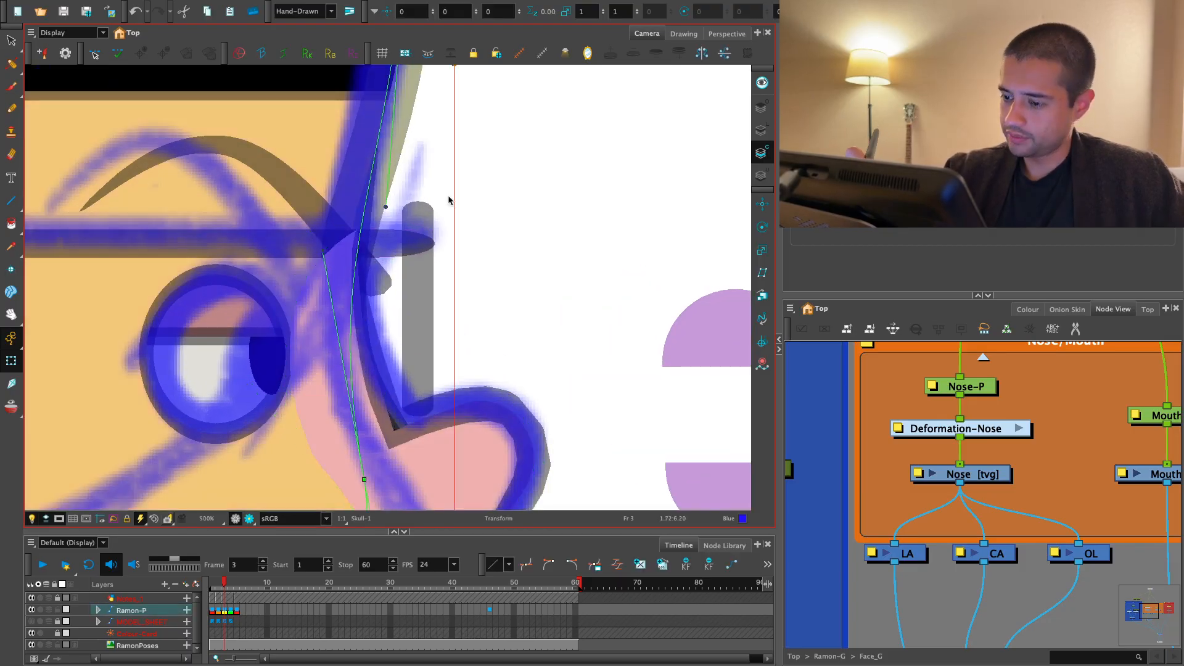
key("1")
key("ctrl+z")
key("1")
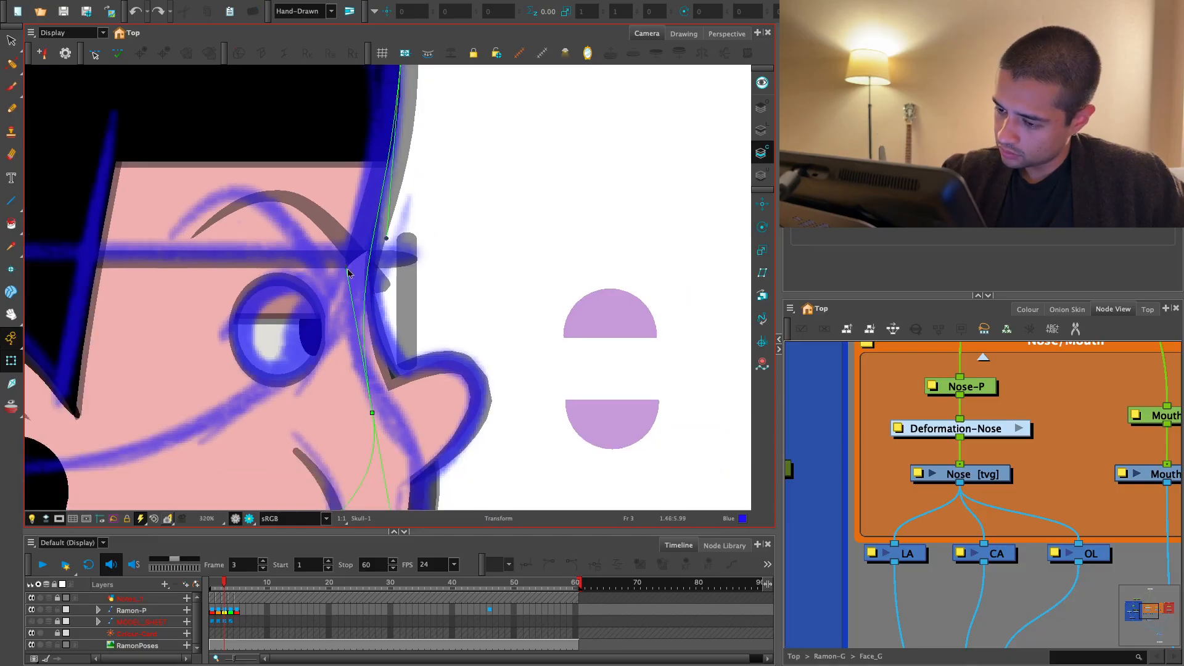
mouse_move(347, 269)
left_mouse_down()
mouse_move(396, 262)
mouse_move(347, 266)
left_mouse_up()
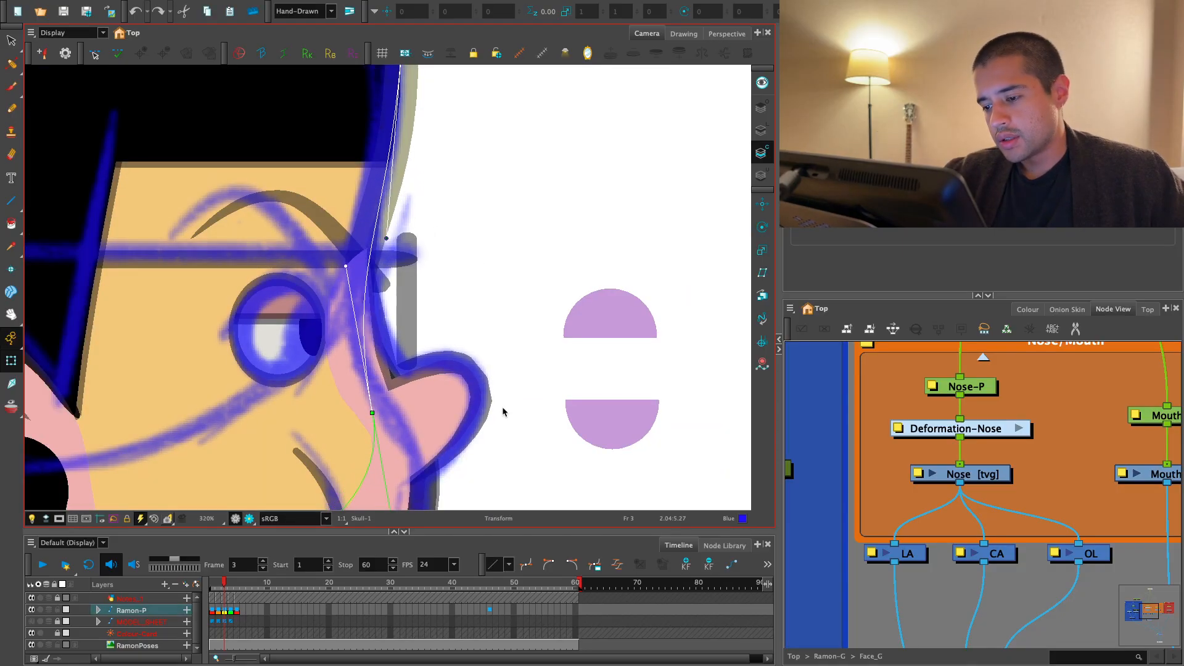
- Shift the frame 3 nose's uppermost point into the face and bend its handle to curve the bridge inward
key("2")
left_click(410, 311)
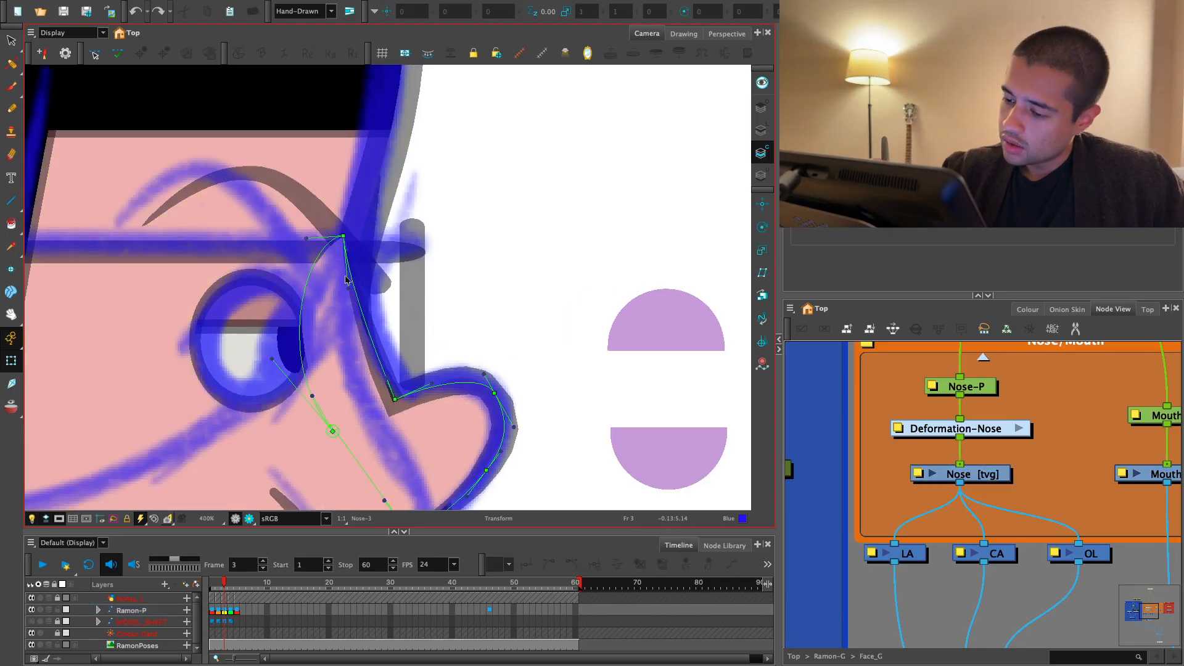
left_click(327, 297)
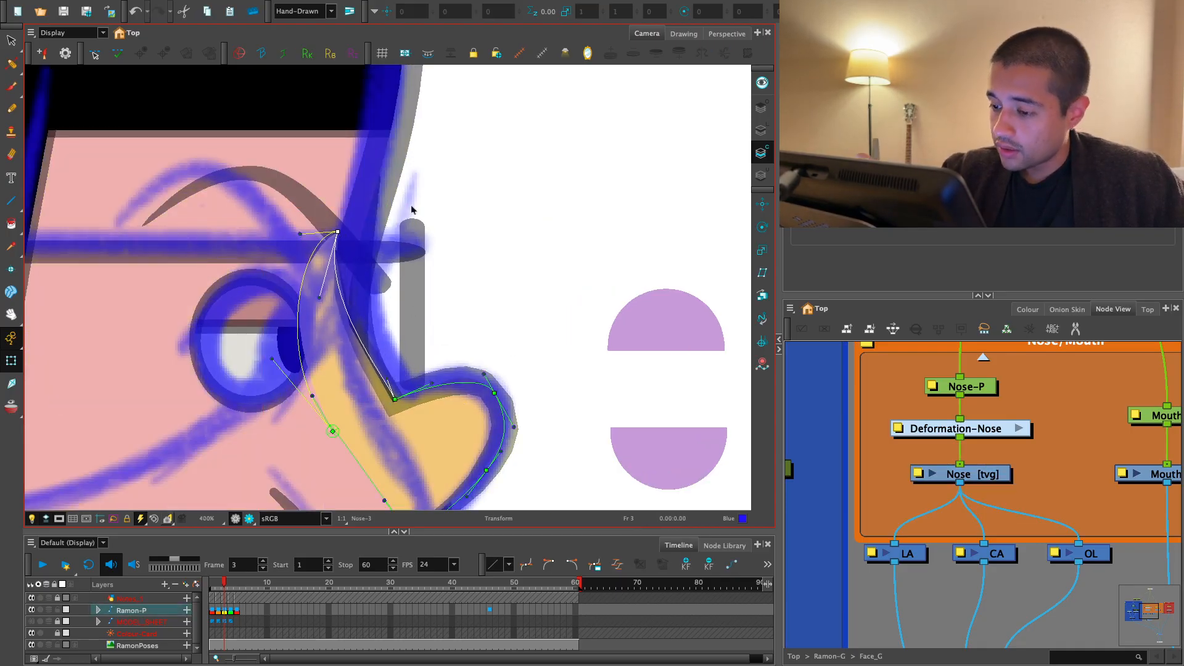
key("Escape")
- Inspect the full head on frame 3 in render view to judge the reshaped nose
key("1")
key("1")
key("1")
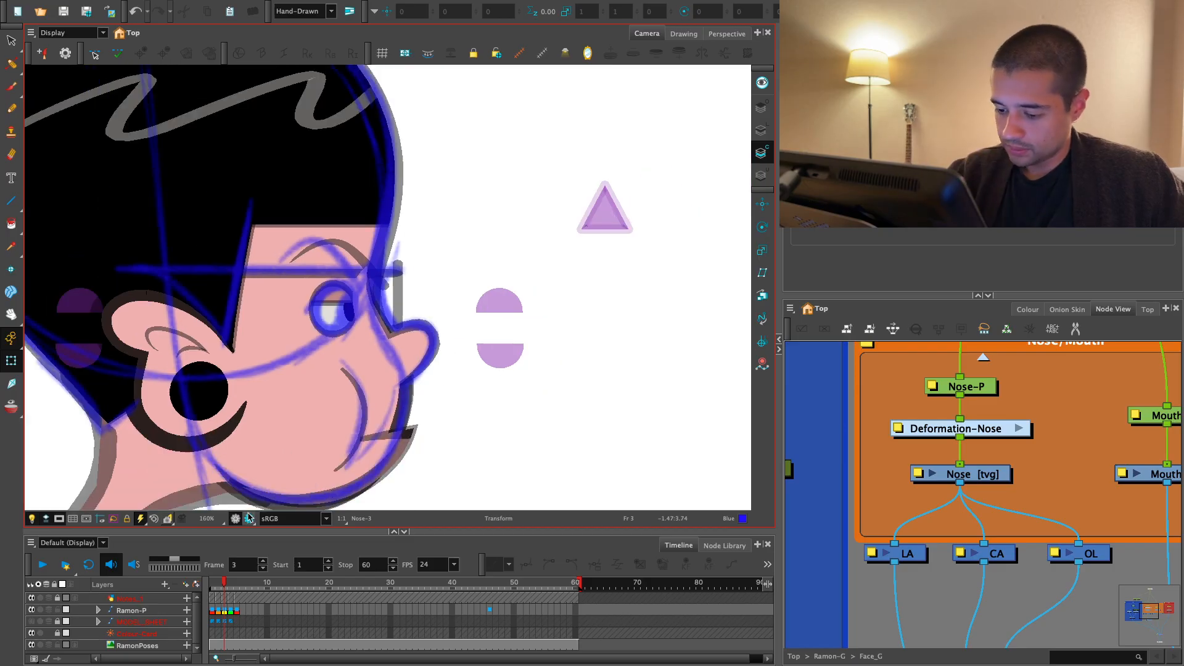
left_click(249, 519)
key("1")
key("1")
key("2")
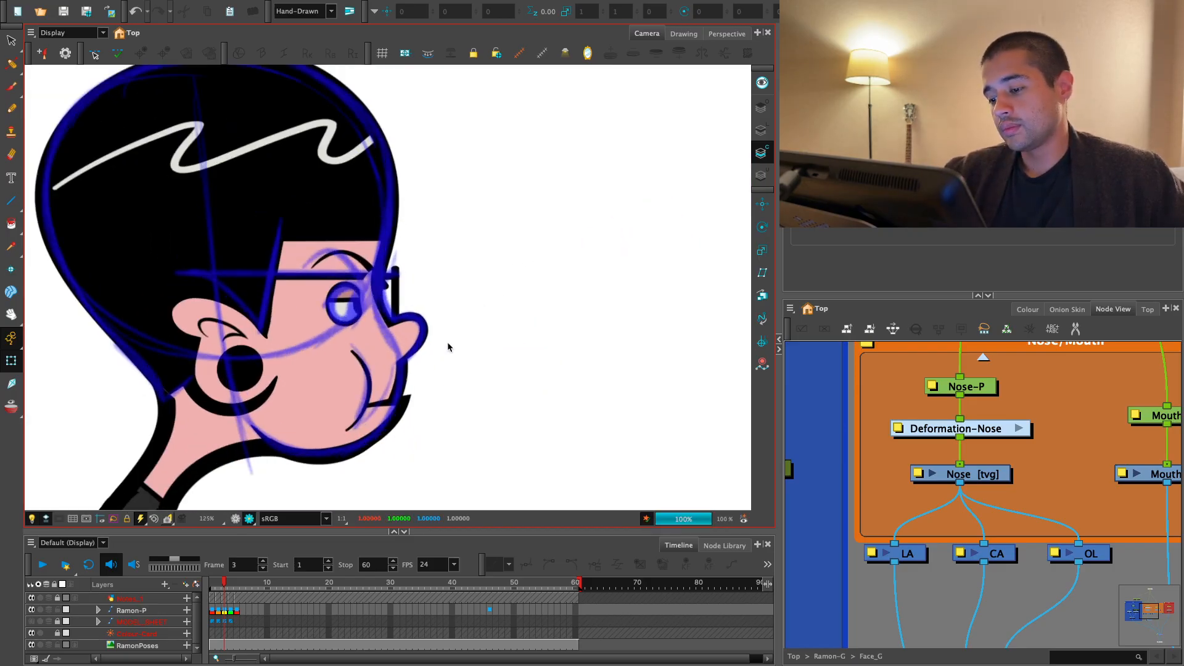
- Select the frame 3 eye's parent peg and nudge it forward in depth to 0.004 F
left_click(235, 519)
key("2")
key("2")
left_click(354, 361)
key("b")
key("b")
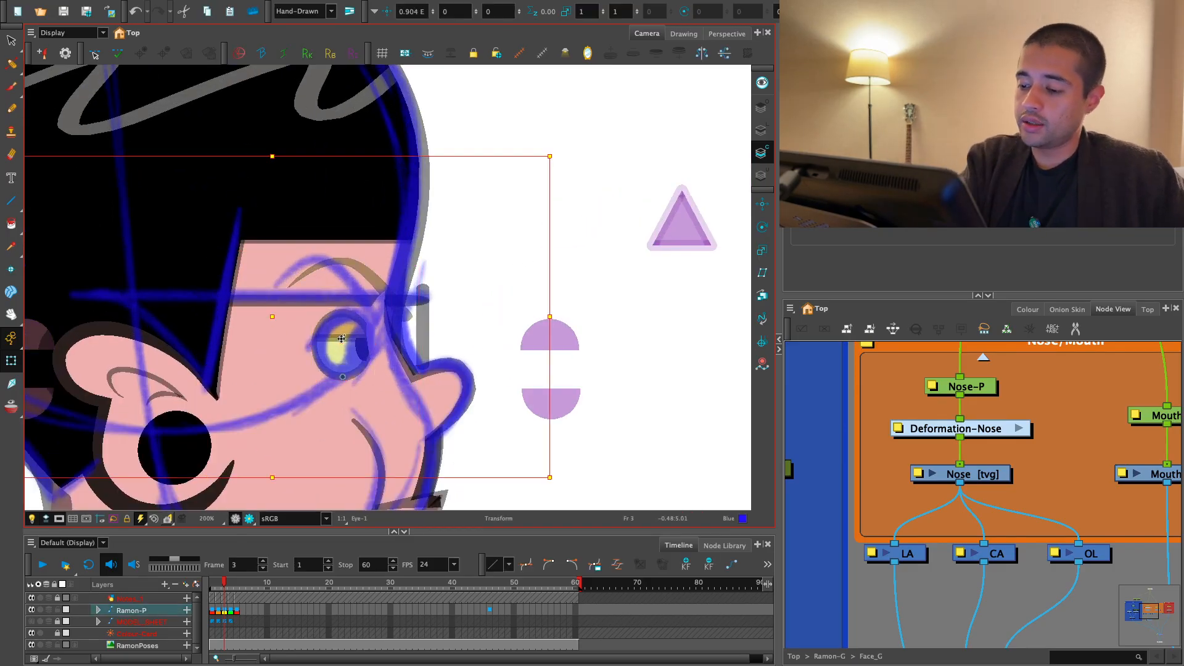
key("alt+Down")
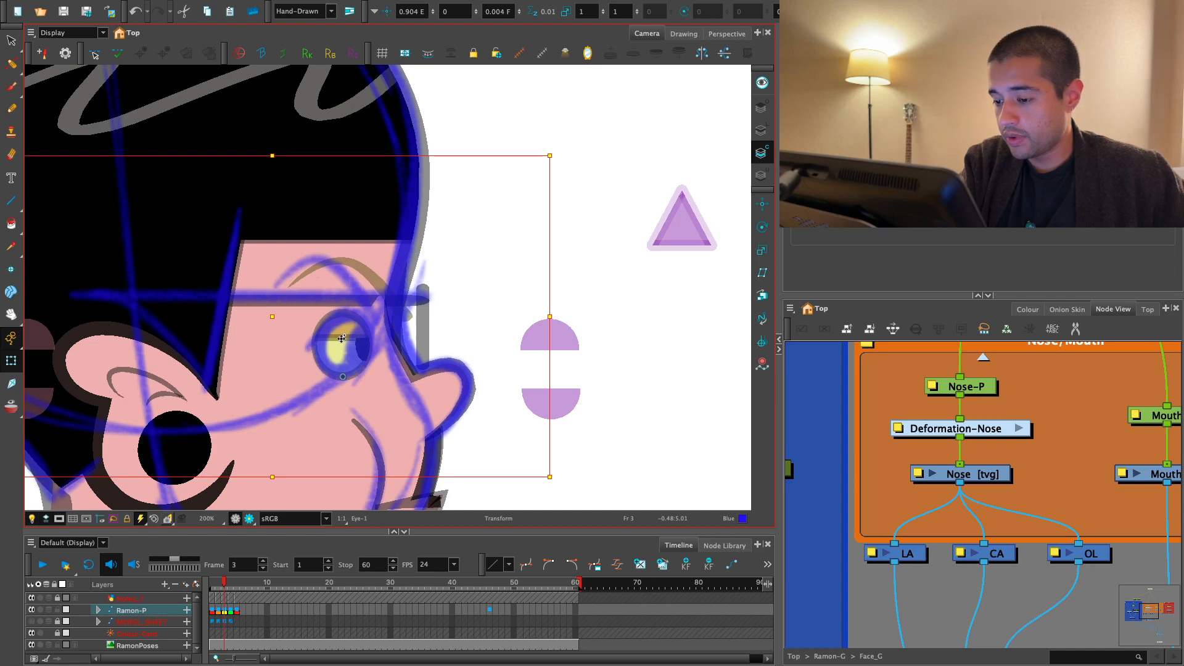
- Select the glasses' horizontal side line on frame 3
key("2")
key("2")
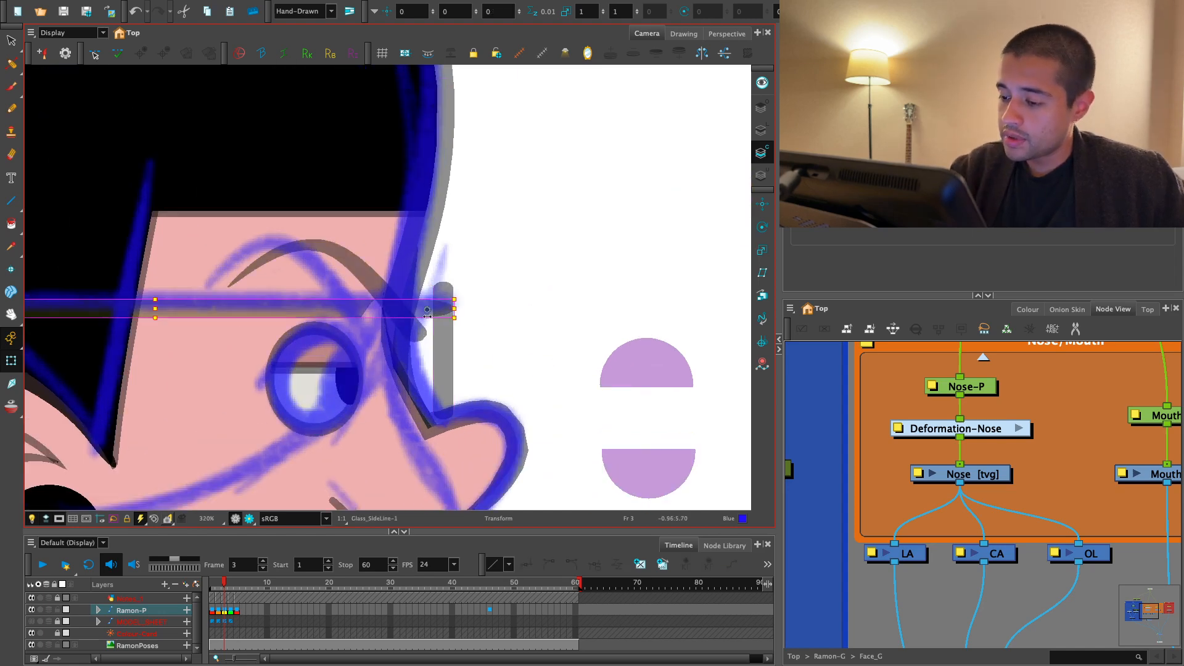
left_click(420, 315)
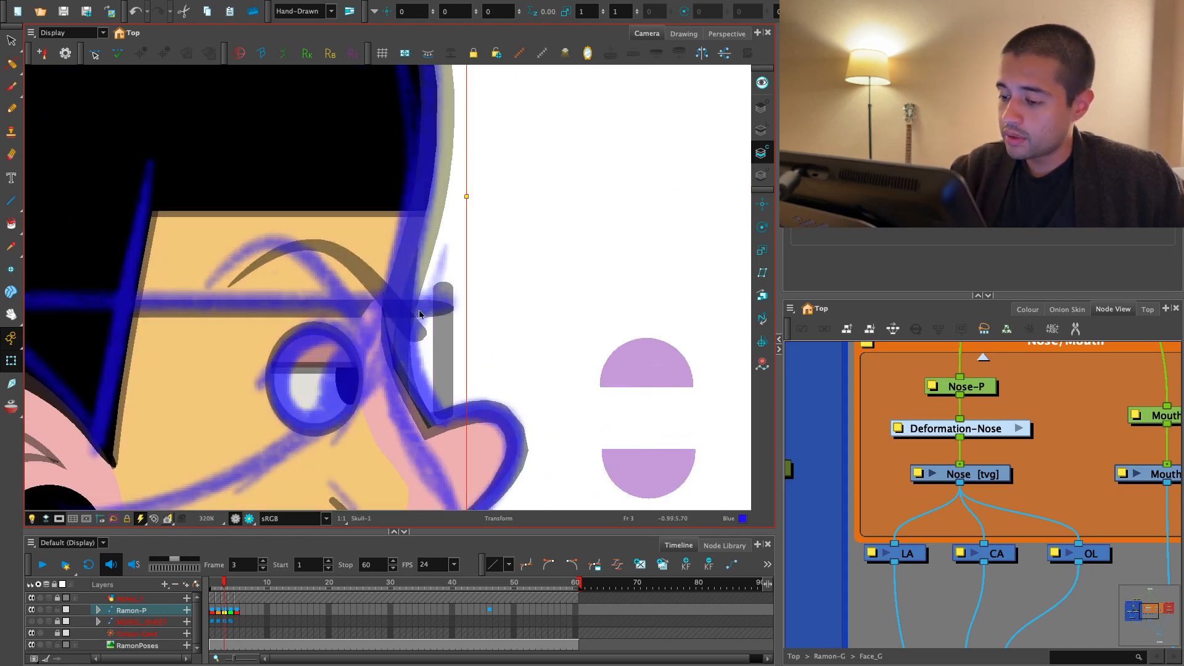
left_click(336, 310)
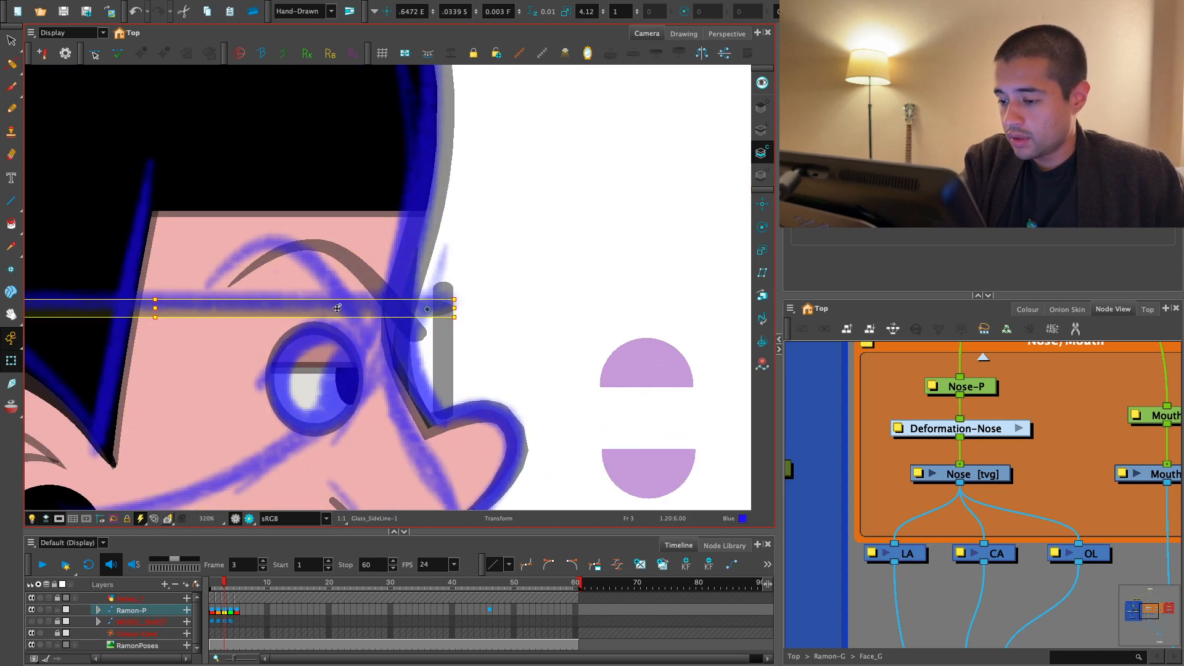
key("2")
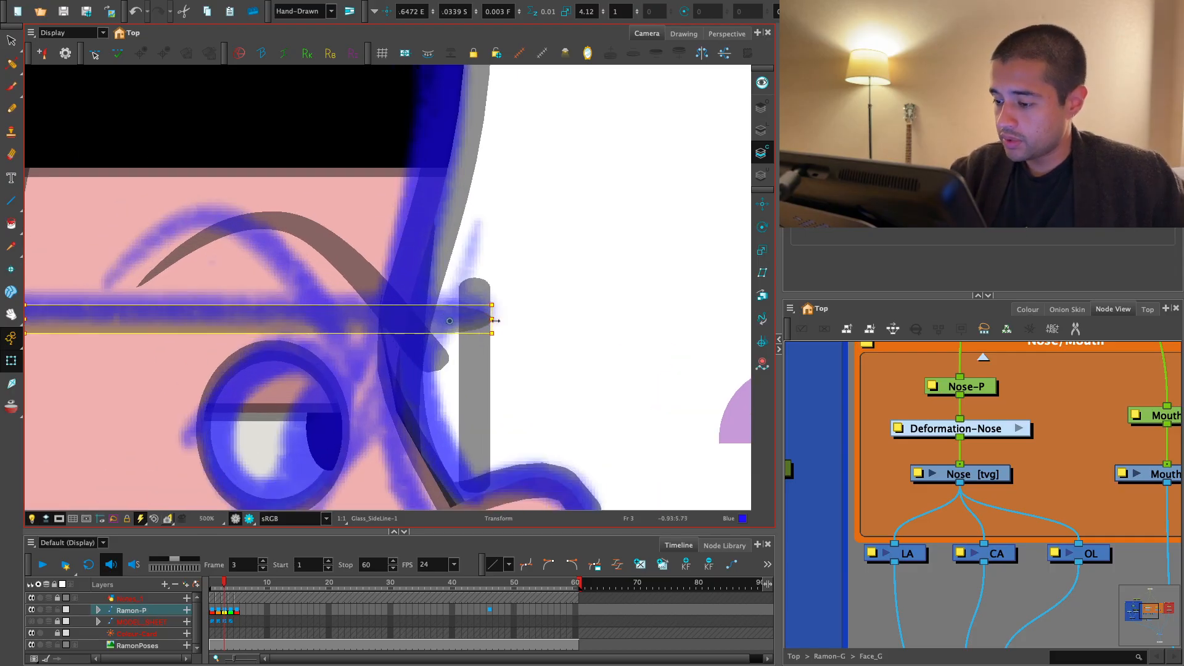
left_click_drag(495, 321, 448, 322)
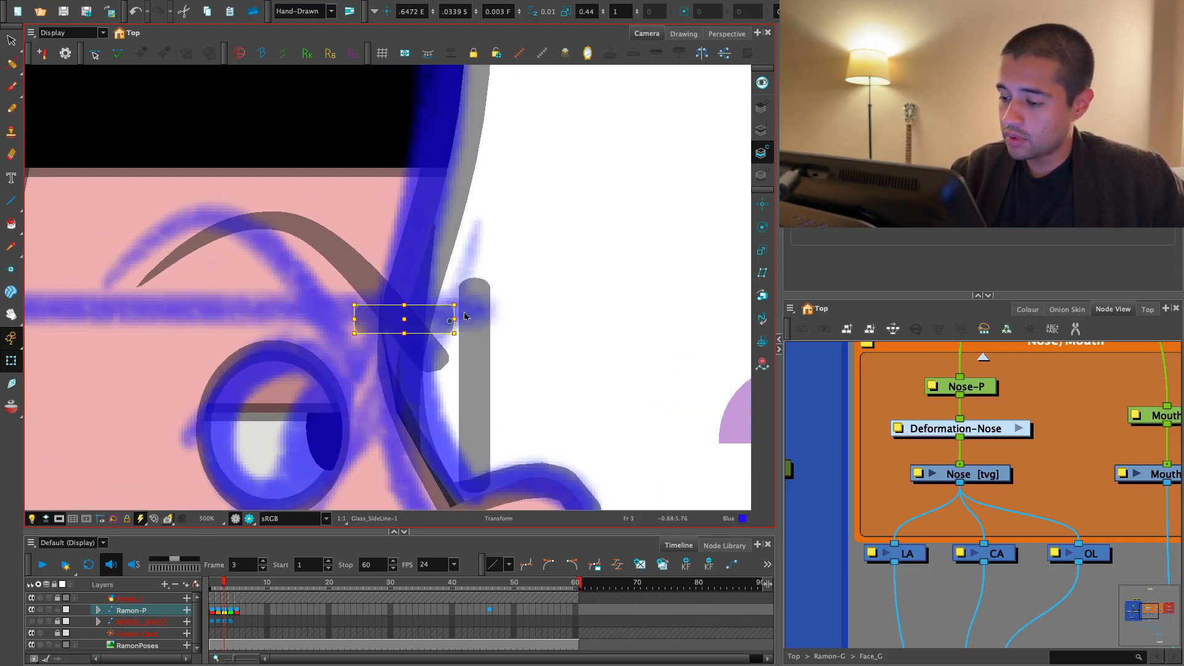
key("ctrl+z")
- Shorten the glasses' side line on frame 3 from its back end to a horizontal scale of 3.44
key("1")
key("1")
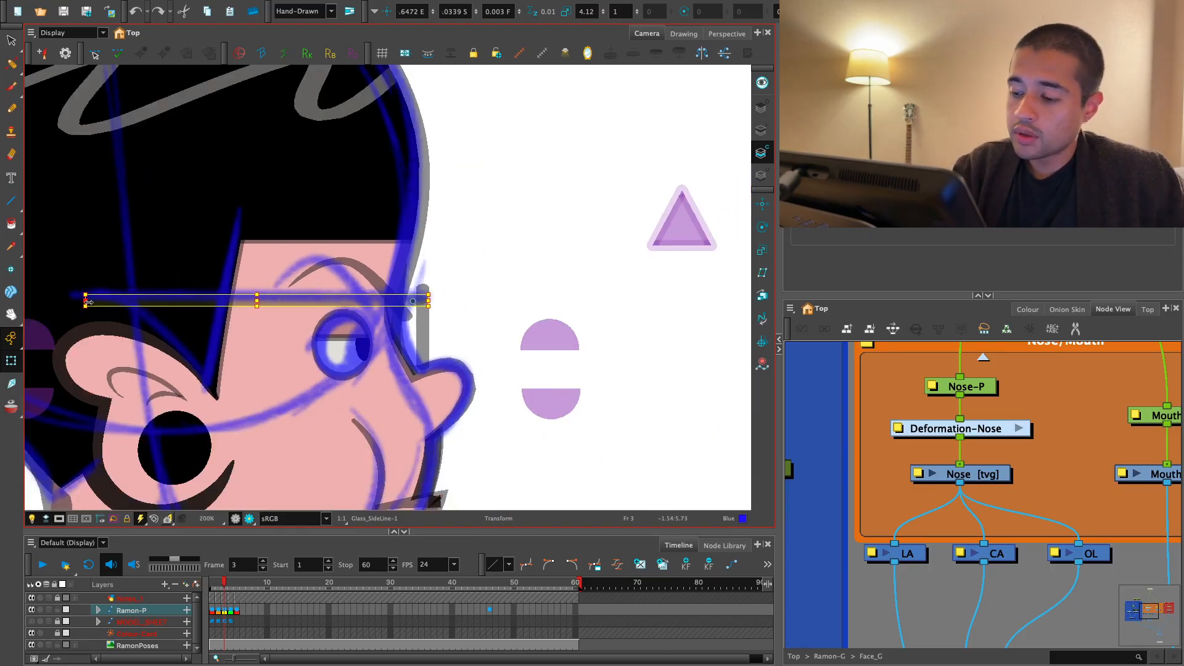
left_click_drag(89, 302, 142, 303)
key("space")
key("2")
key("2")
key("2")
key("2")
left_click_drag(441, 326, 553, 387)
key("1")
key("1")
key("space")
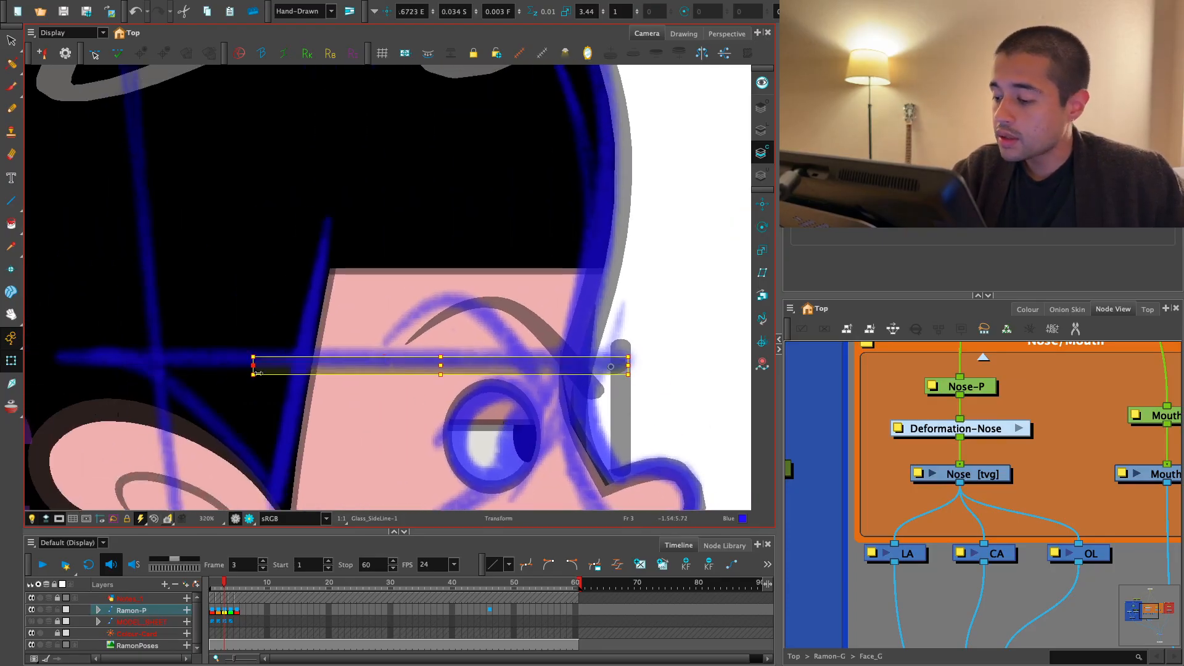
- Bring the side line's back end further toward the face, to a horizontal scale of 2.5, and check it against frame 2
left_click_drag(258, 373, 269, 373)
key("2")
key("space")
left_click_drag(604, 386, 507, 371)
key("1")
key("space")
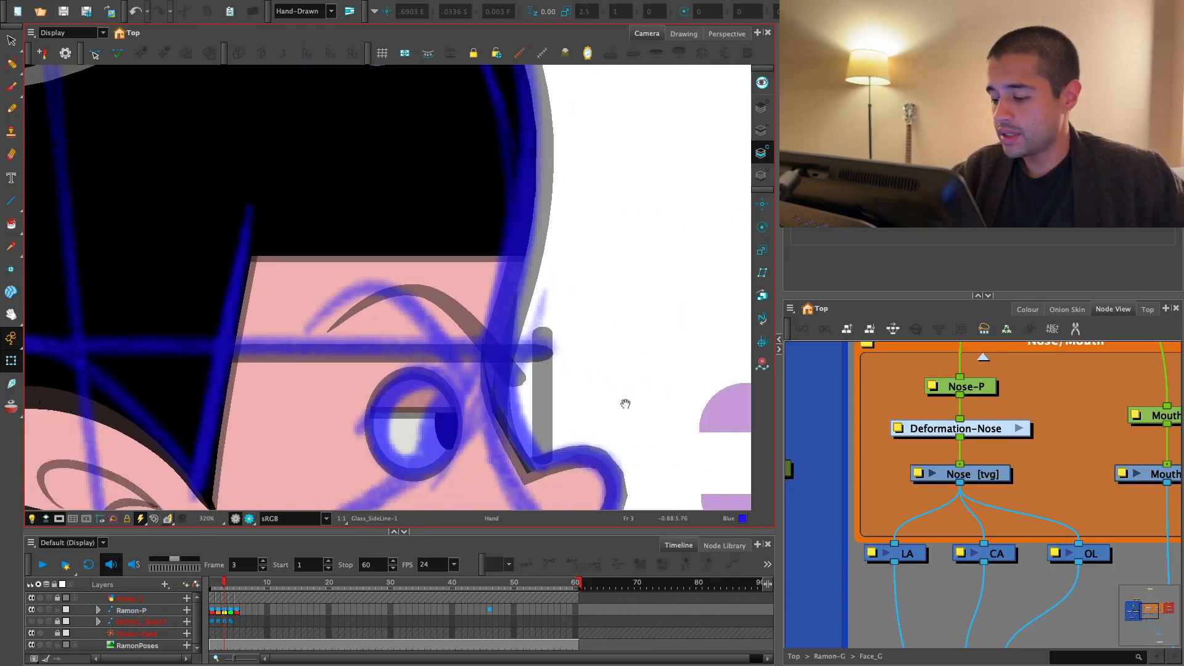
left_click_drag(627, 405, 619, 391)
key("1")
left_click(219, 610)
left_click(225, 610)
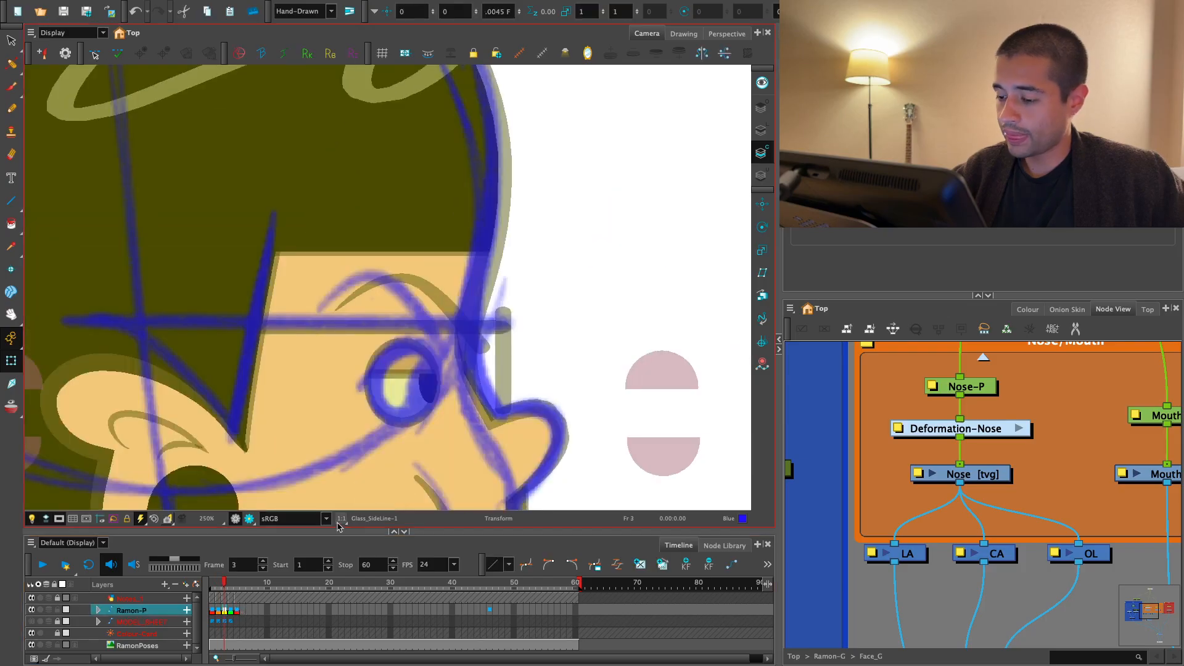
- Select the frame 3 eyebrow and stretch its rear side backward to follow the blue note
key("1")
key("space")
left_click_drag(550, 318, 538, 310)
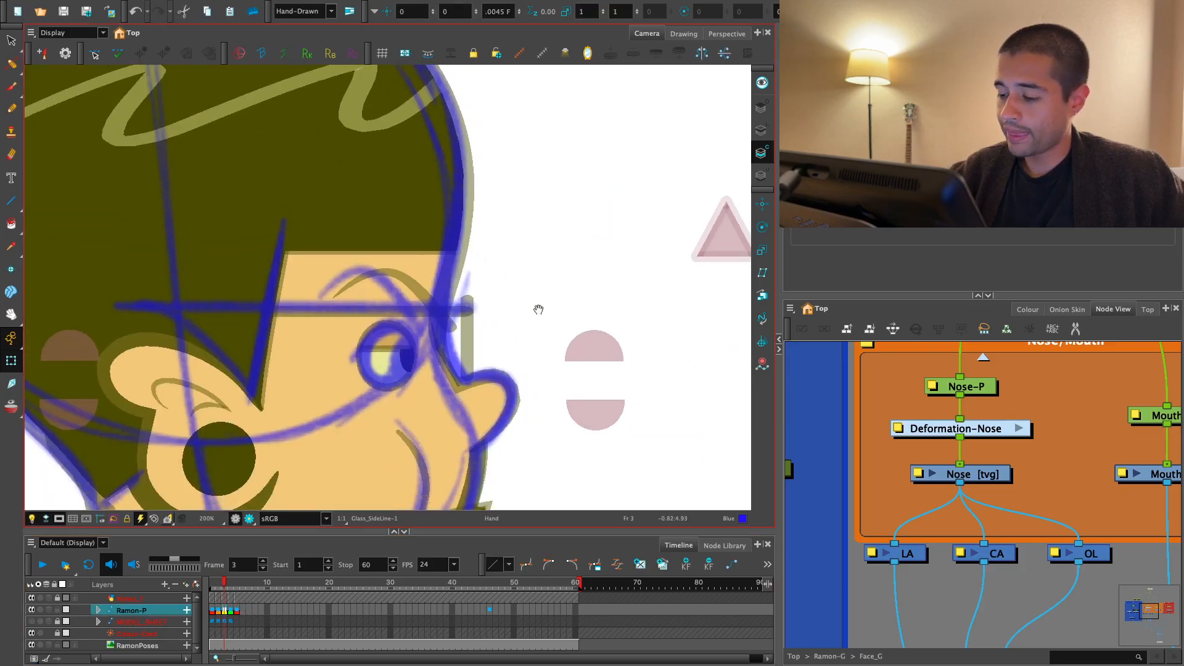
key("2")
key("2")
left_click_drag(437, 314, 414, 314)
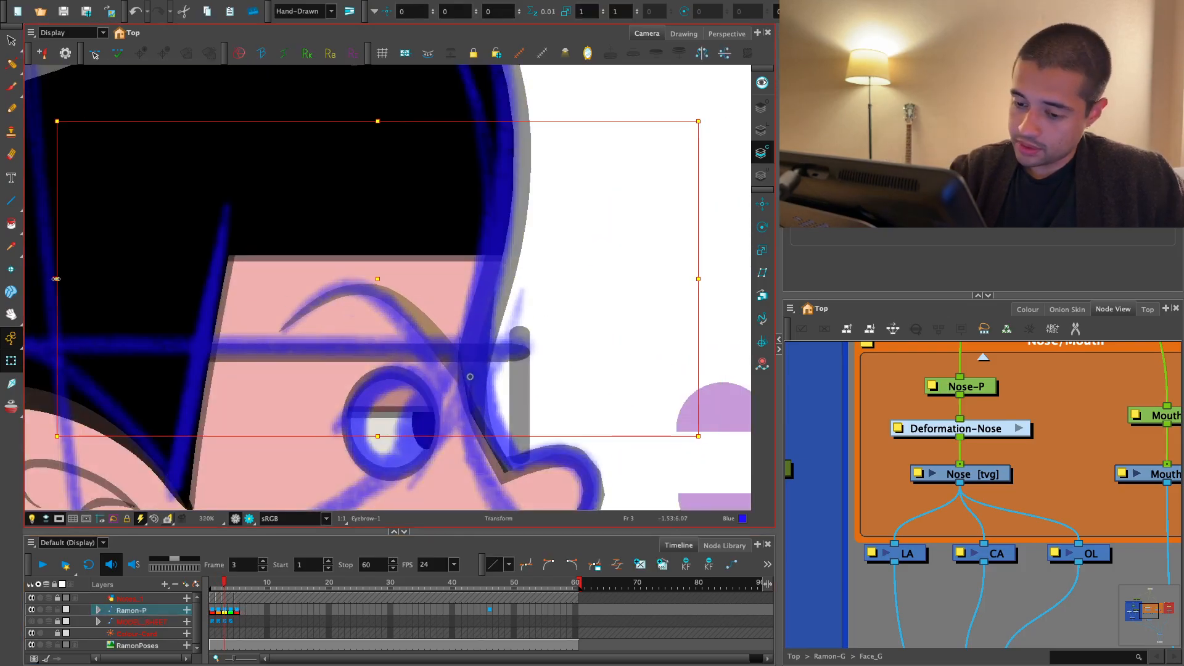
key("1")
key("1")
key("space")
left_click_drag(56, 279, 77, 264)
key("1")
key("1")
- Shift the side hair's upper deformation points on frame 2 so its front edge slants along the blue note
left_click(547, 269)
left_click(224, 610)
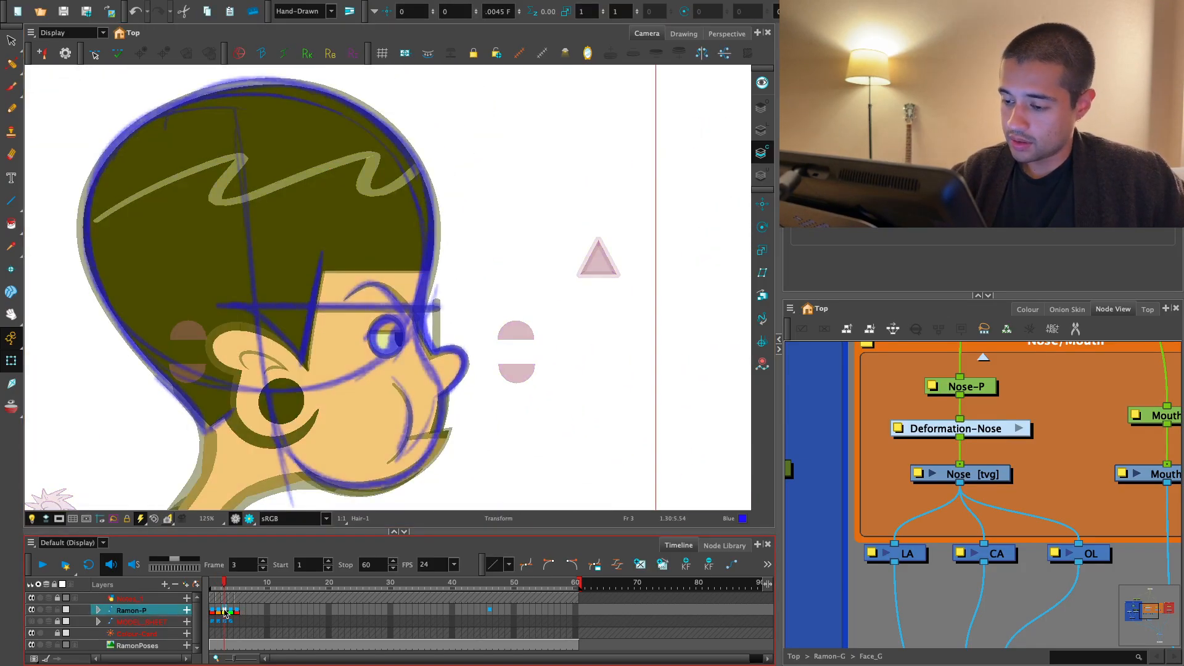
key("comma")
key("period")
key("comma")
left_click(197, 292)
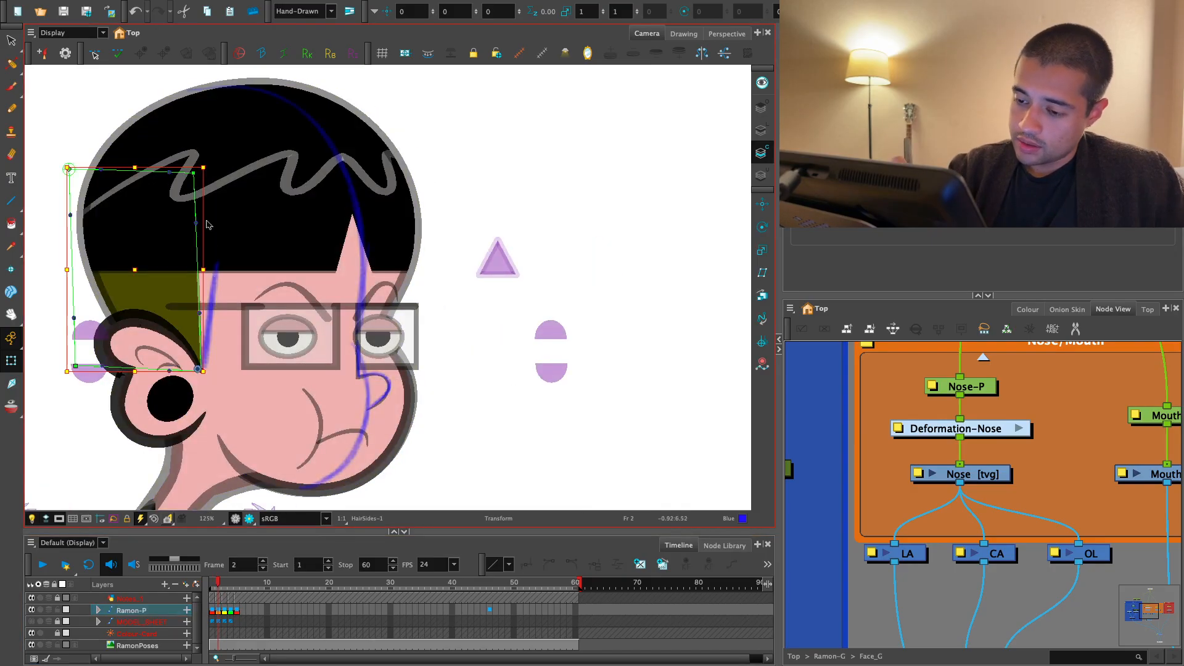
left_click_drag(193, 174, 229, 175)
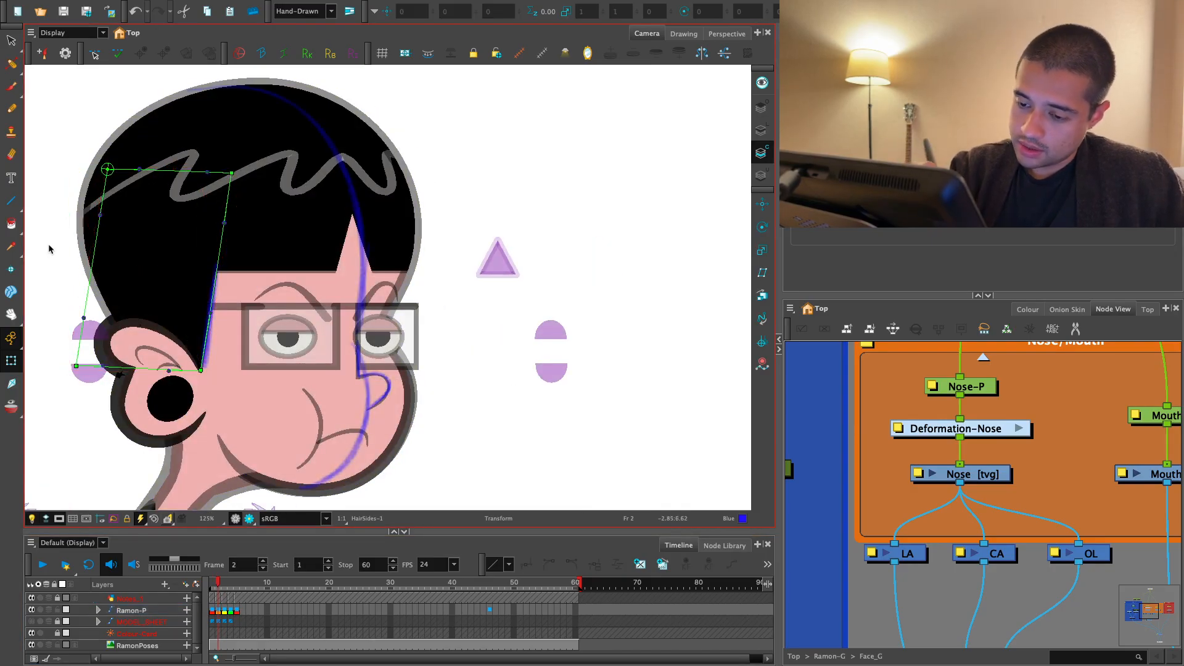
left_click_drag(99, 166, 79, 165)
key("shift+c")
key("1")
key("1")
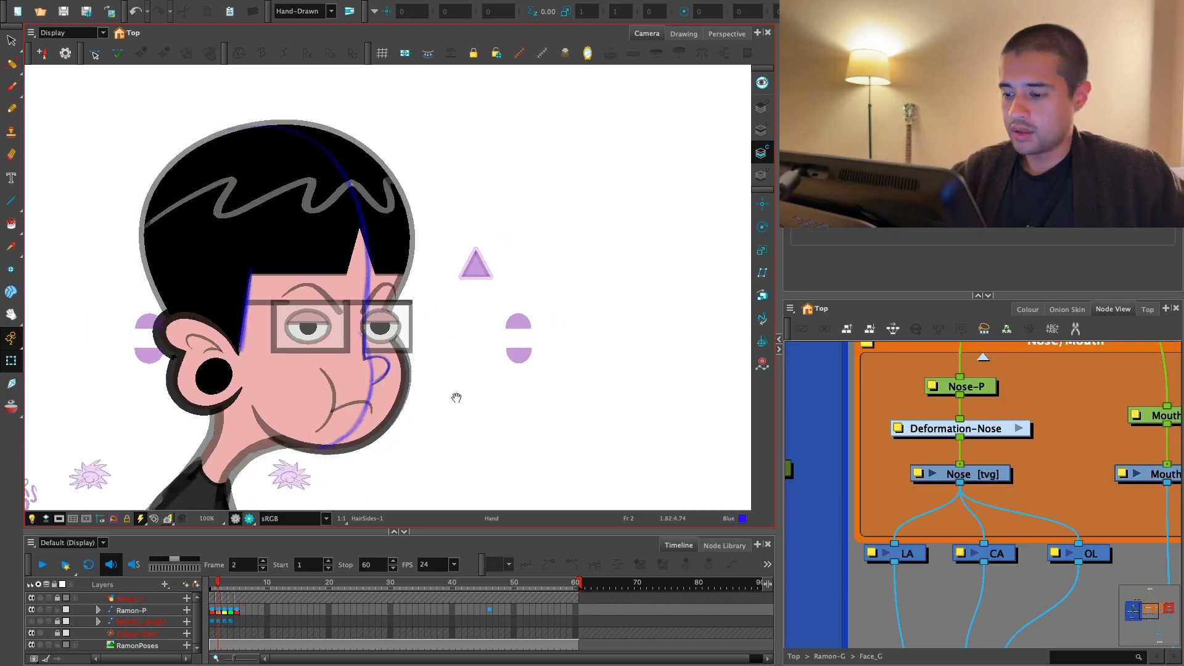
- Flip through frames 1 to 3 and examine the head from front view to profile
left_click(212, 610)
key("period")
key("comma")
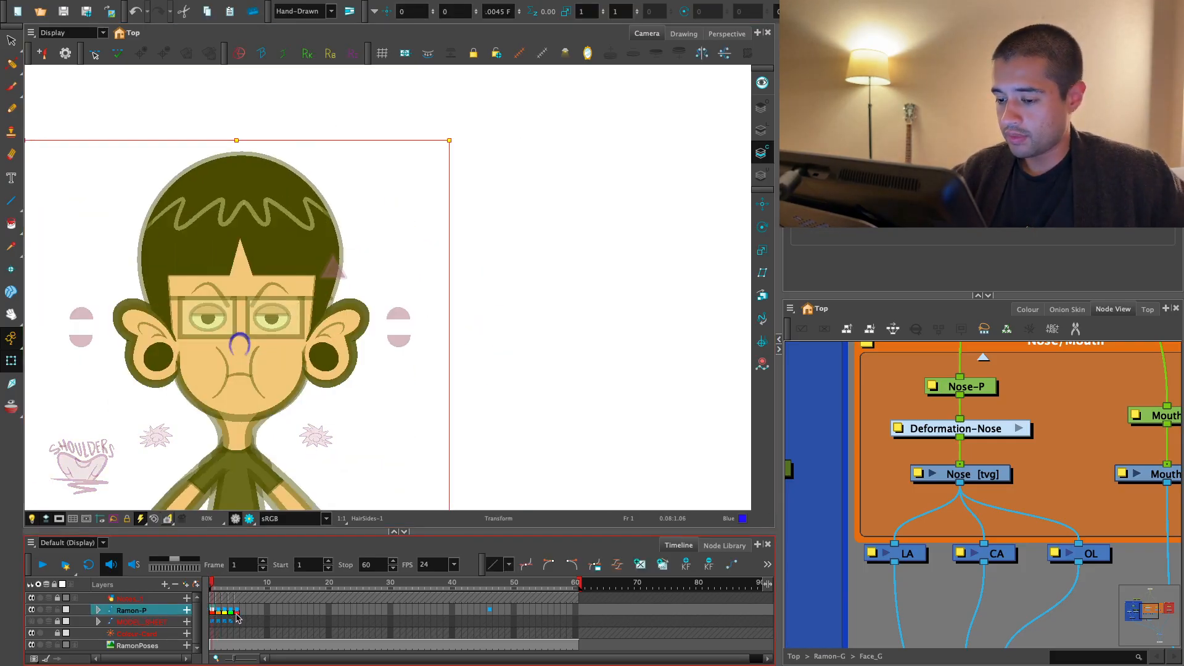
key("period")
key("period")
left_click_drag(473, 412, 475, 394)
key("2")
key("2")
key("Escape")
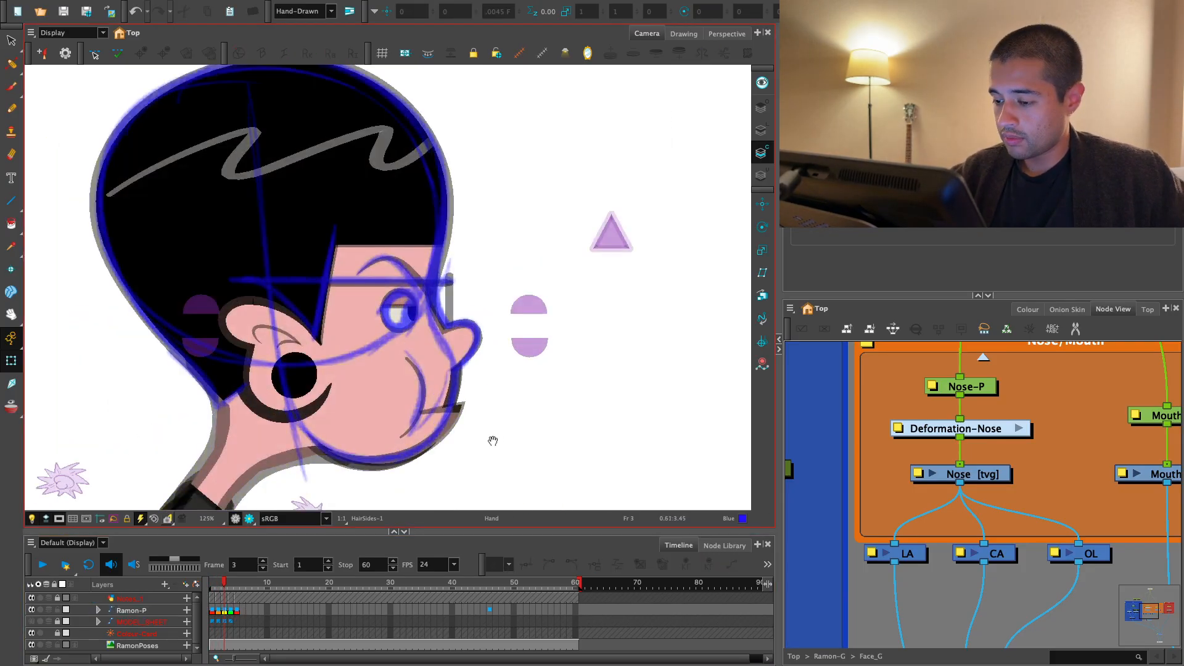
key("2")
mouse_move(491, 438)
left_mouse_down()
mouse_move(484, 411)
mouse_move(478, 436)
left_mouse_up()
scroll(461, 460, "down", 3)
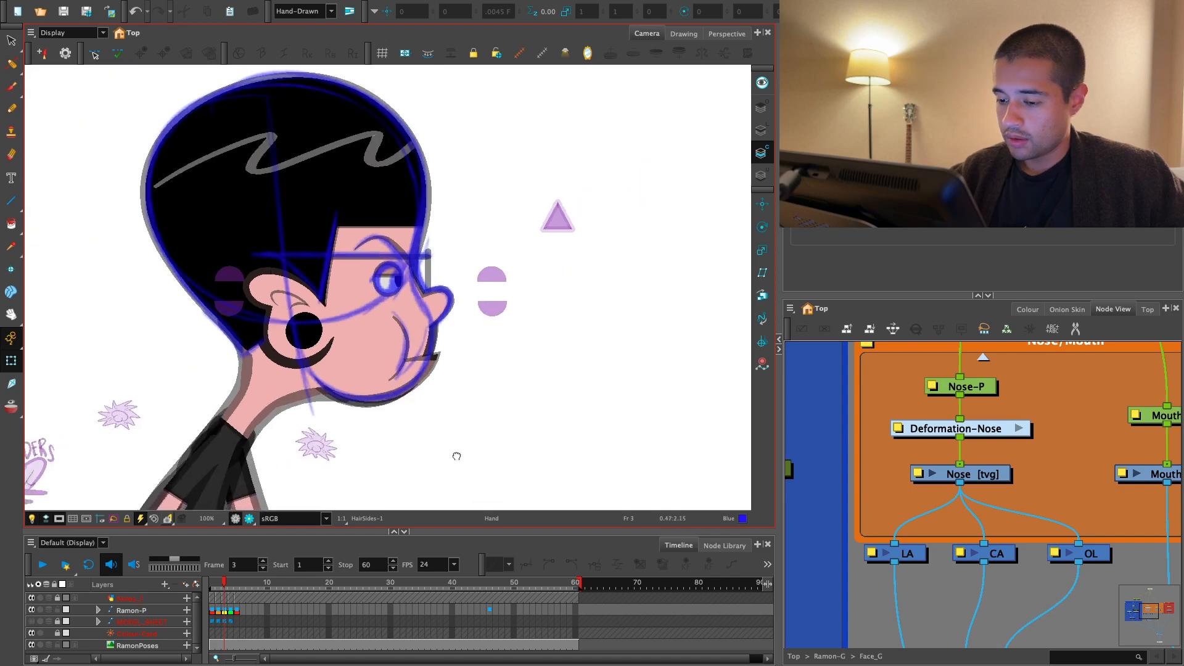
scroll(407, 358, "up", 3)
scroll(381, 331, "down", 3)
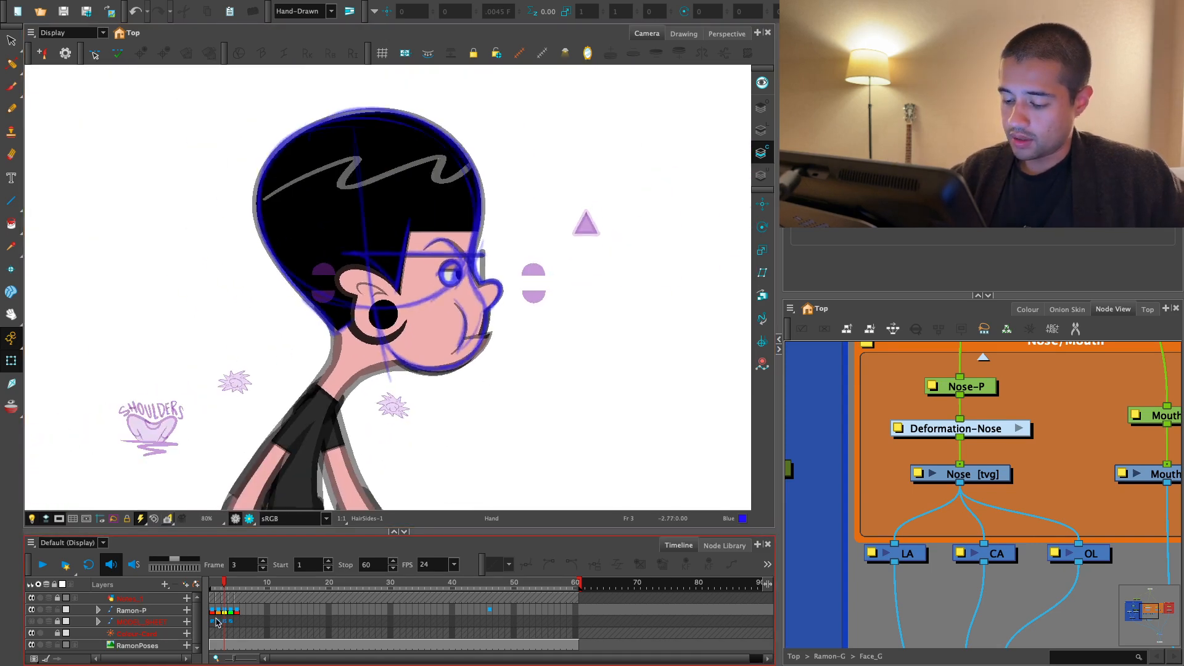
- Examine the back-view pose on frame 5, including the hair and ears in render view
left_click(237, 609)
key("comma")
key("period")
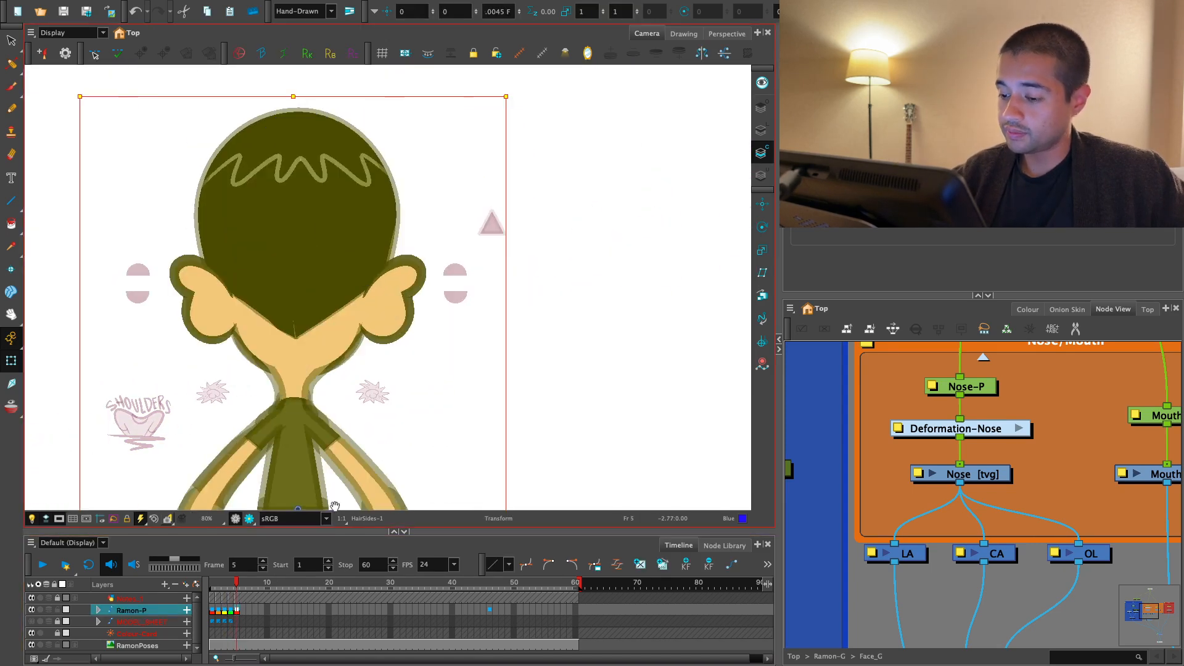
key("1")
key("1")
left_click_drag(435, 449, 434, 368)
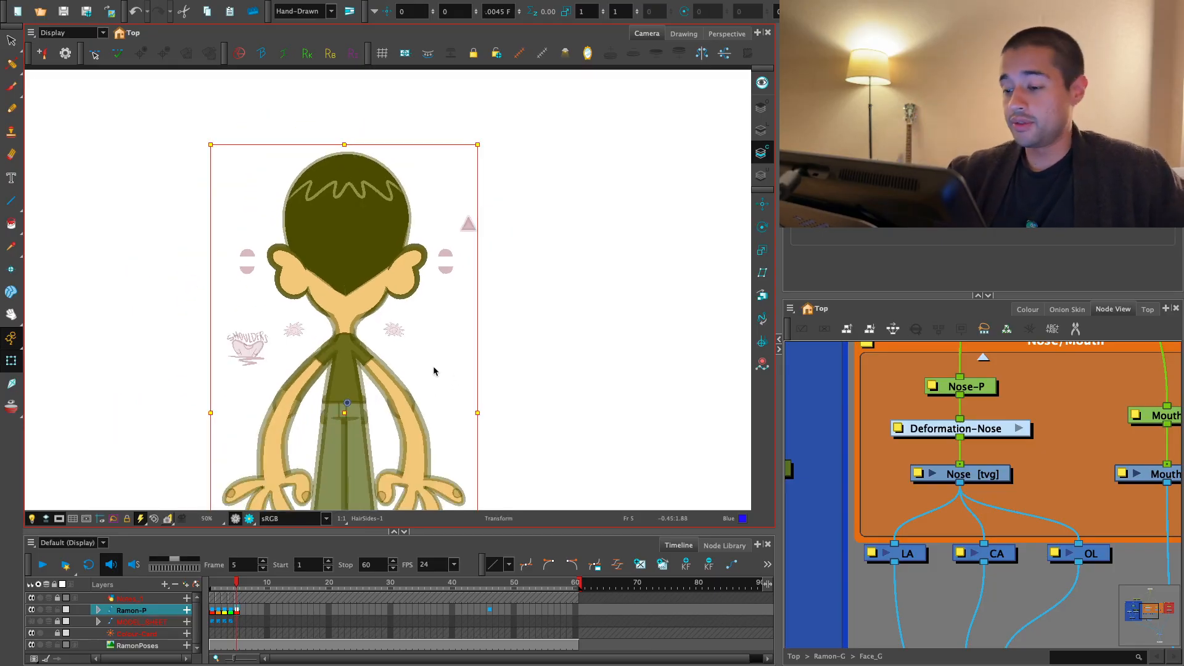
scroll(497, 339, "up", 2)
scroll(370, 404, "down", 1)
key("Escape")
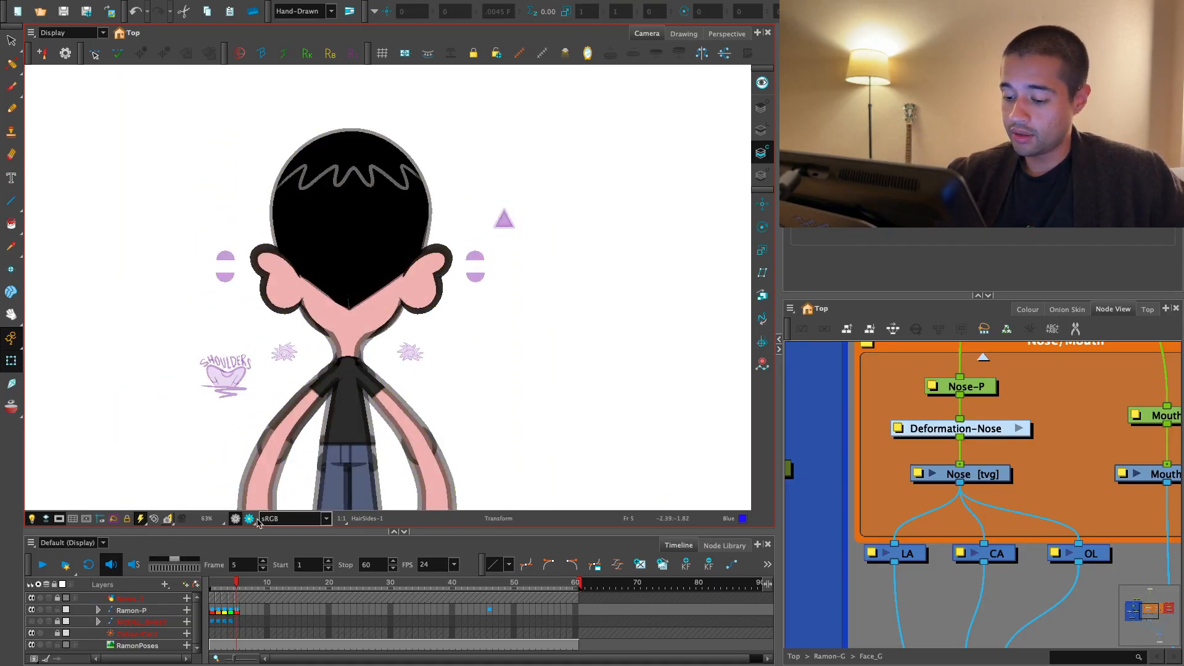
left_click(249, 518)
key("2")
key("2")
left_click_drag(357, 389, 375, 431)
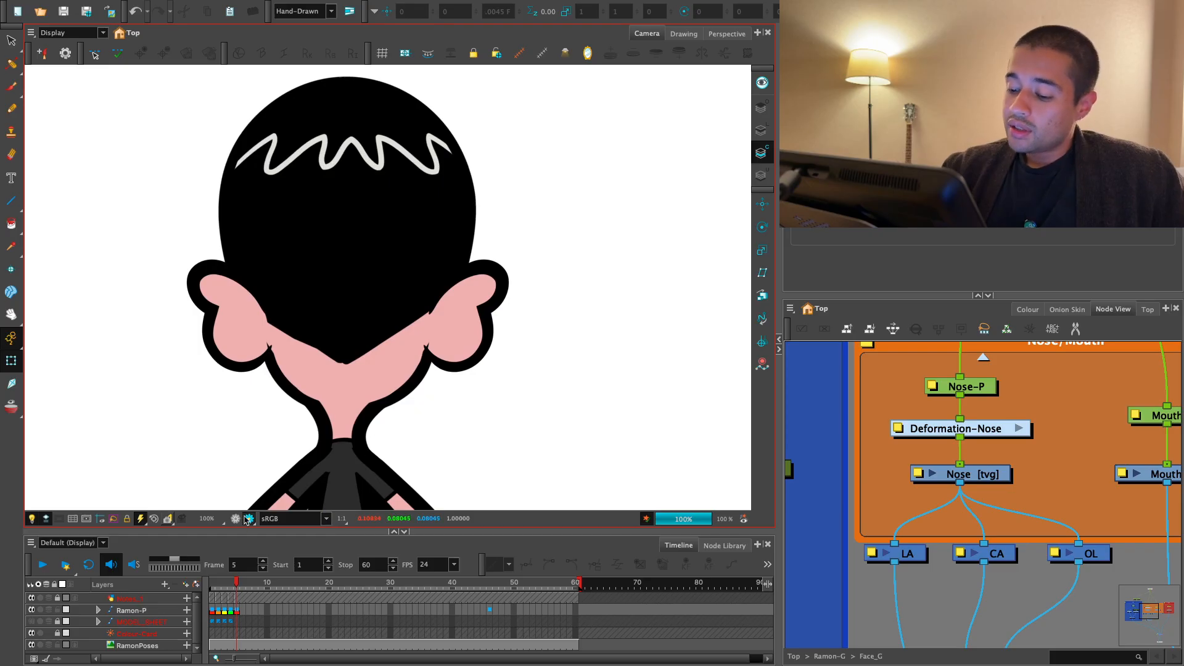
left_click(248, 519)
- Duplicate the side hair's drawing on frame 5 and open its line art layer in the Contour Editor
left_click(372, 426)
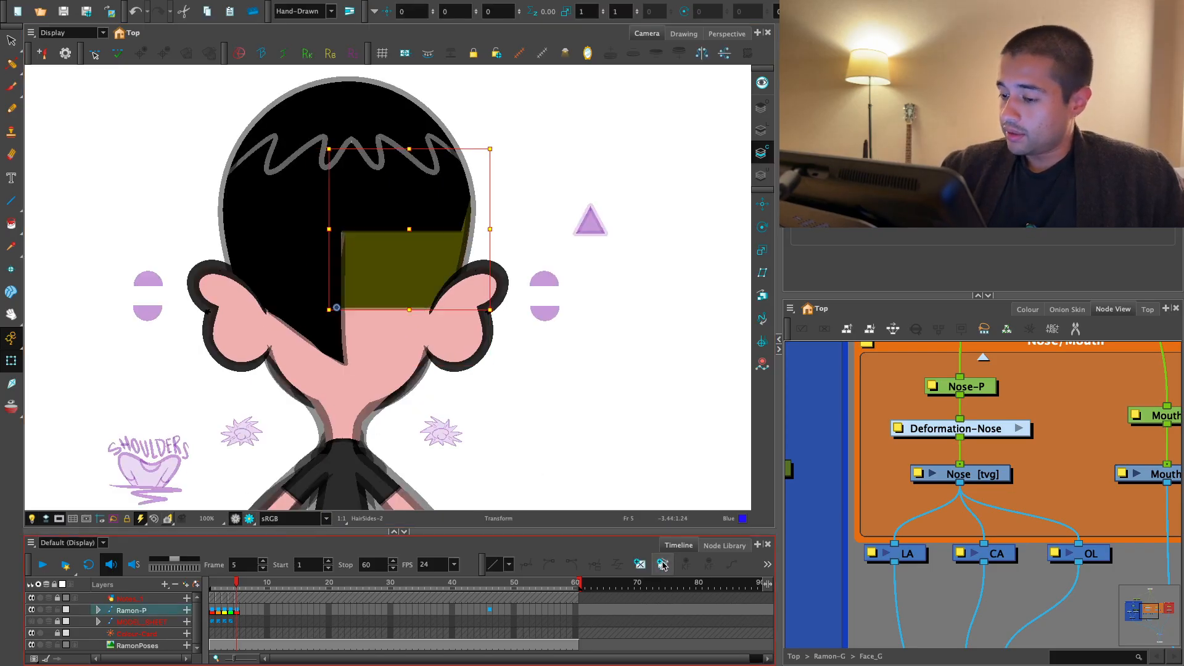
key("alt+s")
left_click(11, 361)
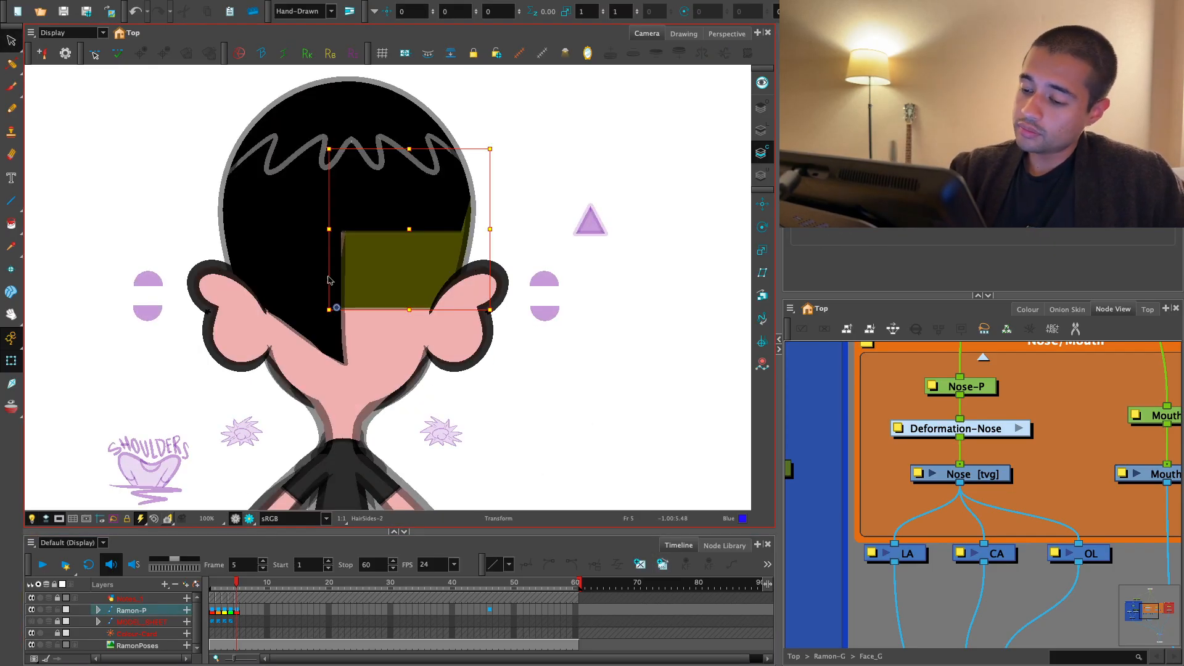
left_click_drag(298, 279, 111, 276)
mouse_move(423, 280)
left_mouse_down()
mouse_move(357, 277)
mouse_move(377, 277)
left_mouse_up()
left_click_drag(11, 64, 45, 64)
left_click(45, 64)
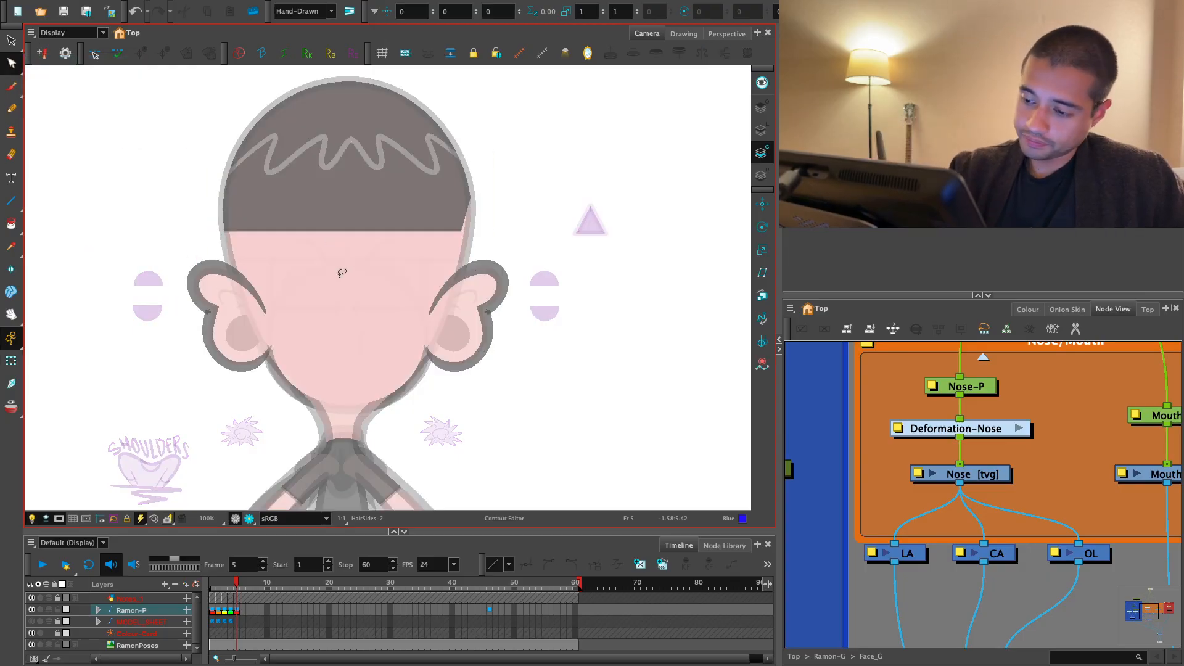
left_click(761, 131)
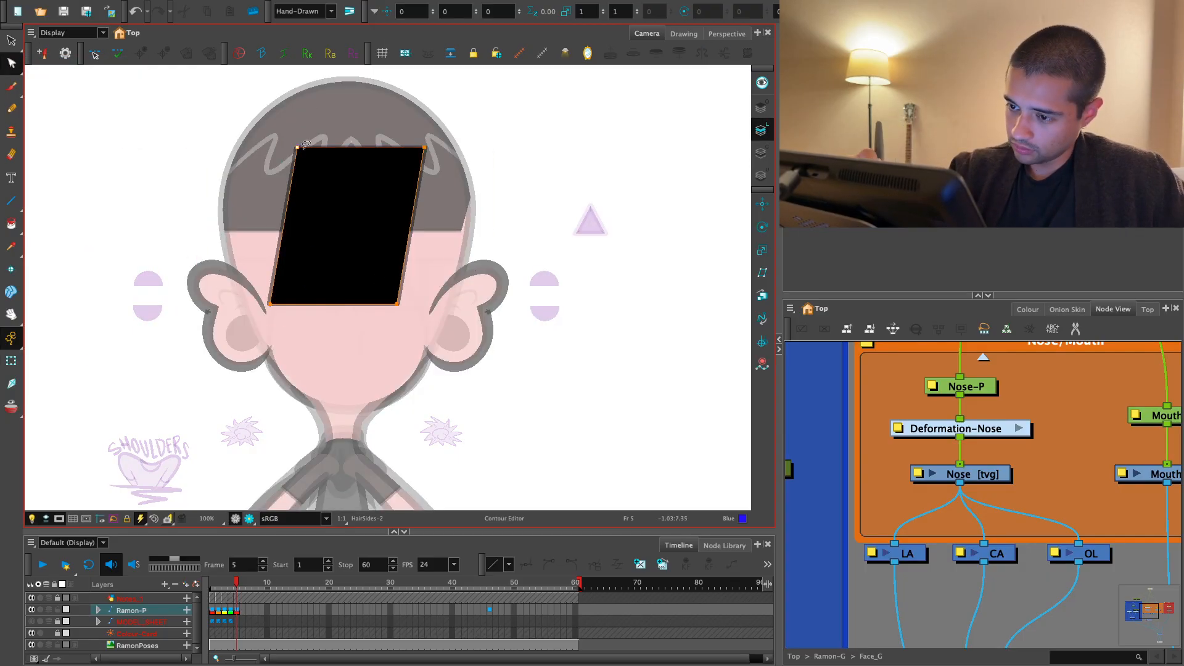
- Reshape the black hair block into a wide downward-pointing triangle by deleting its lower front point and spreading the remaining three
left_click_drag(300, 146, 236, 130)
key("Delete")
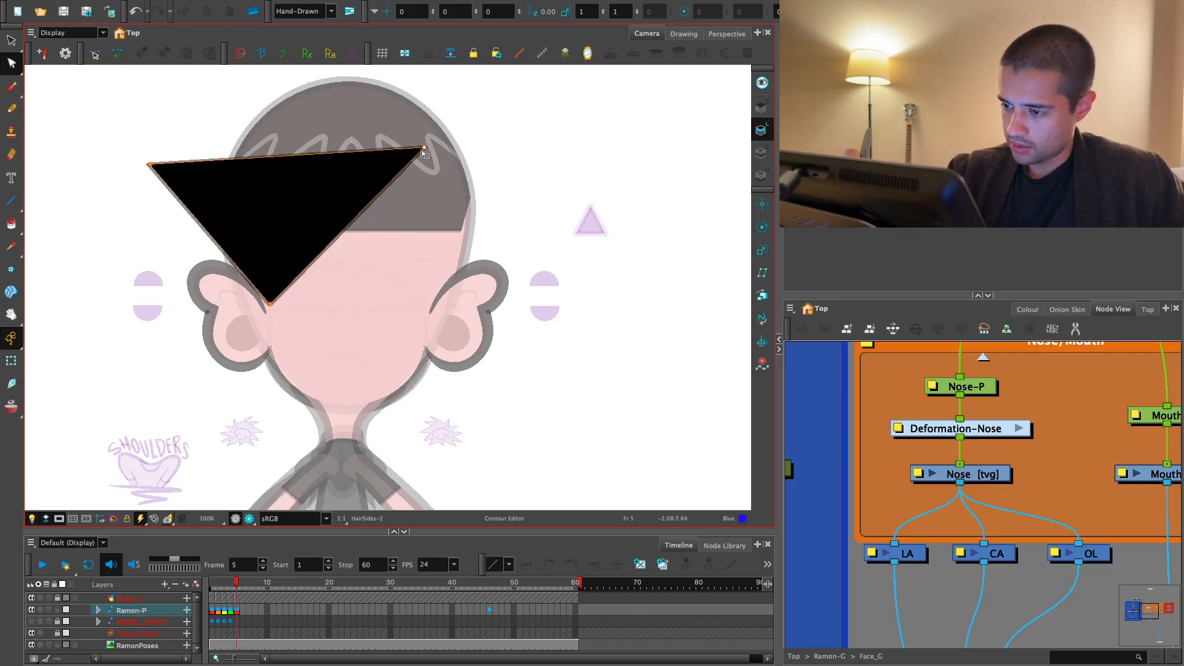
left_click_drag(424, 148, 528, 151)
left_click_drag(272, 308, 344, 395)
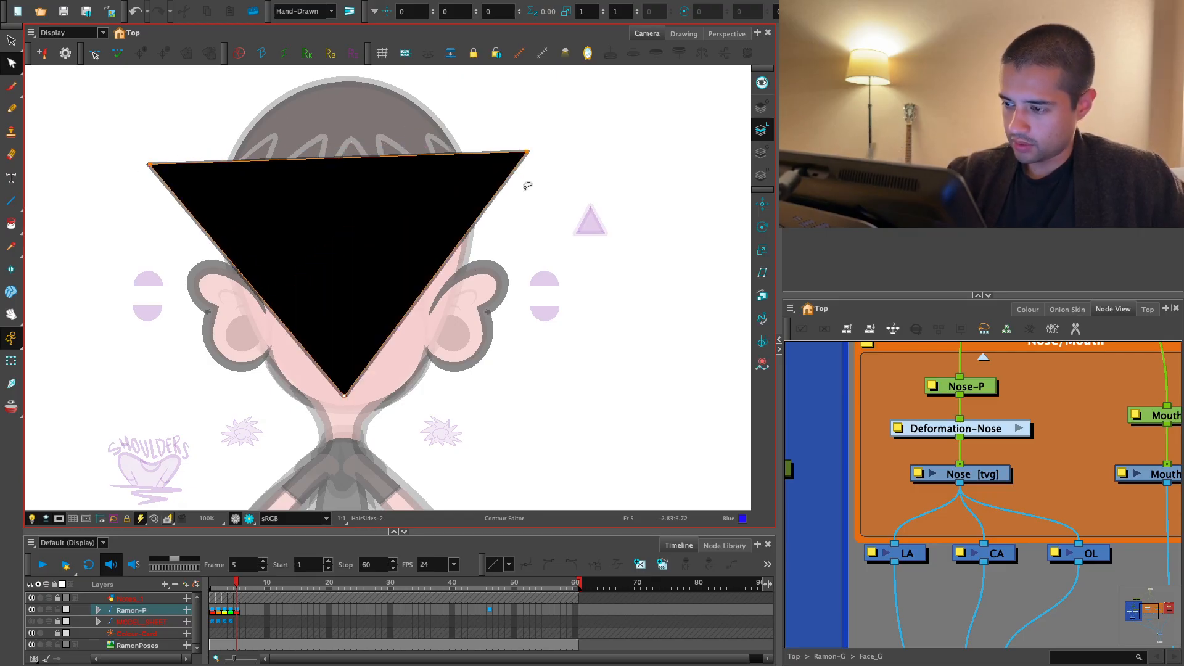
left_click_drag(527, 153, 542, 163)
- Select the whole hair triangle and nudge it sideways to centre its tip over the neck
key("alt+s")
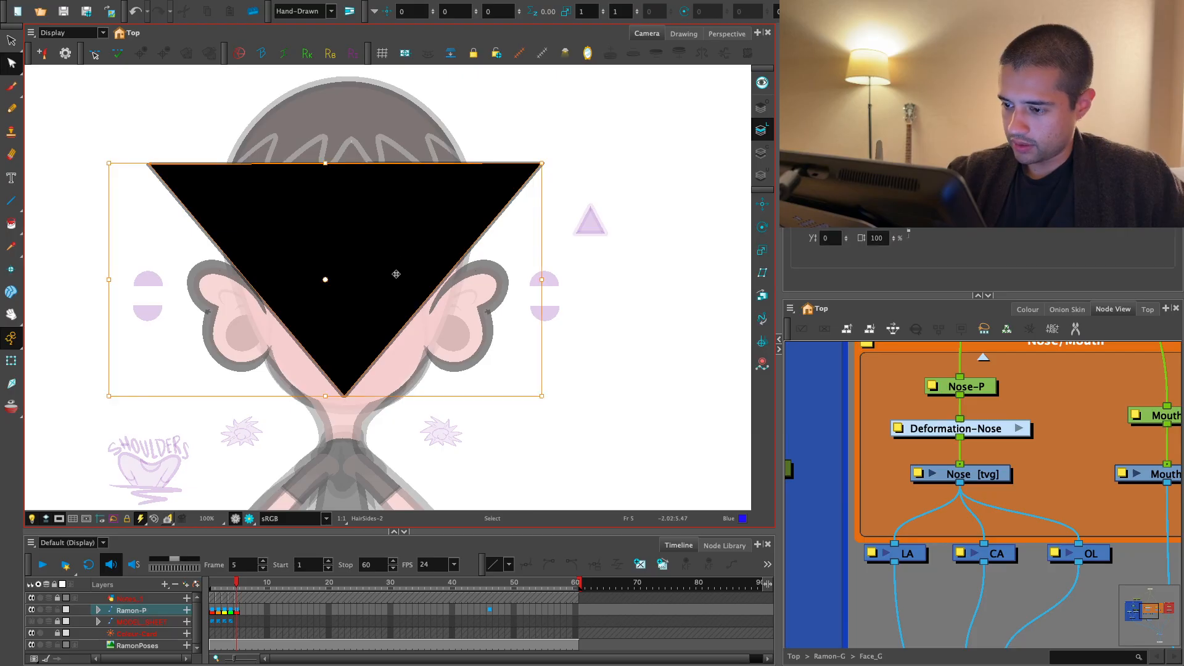
left_click_drag(396, 275, 419, 274)
key("alt+q")
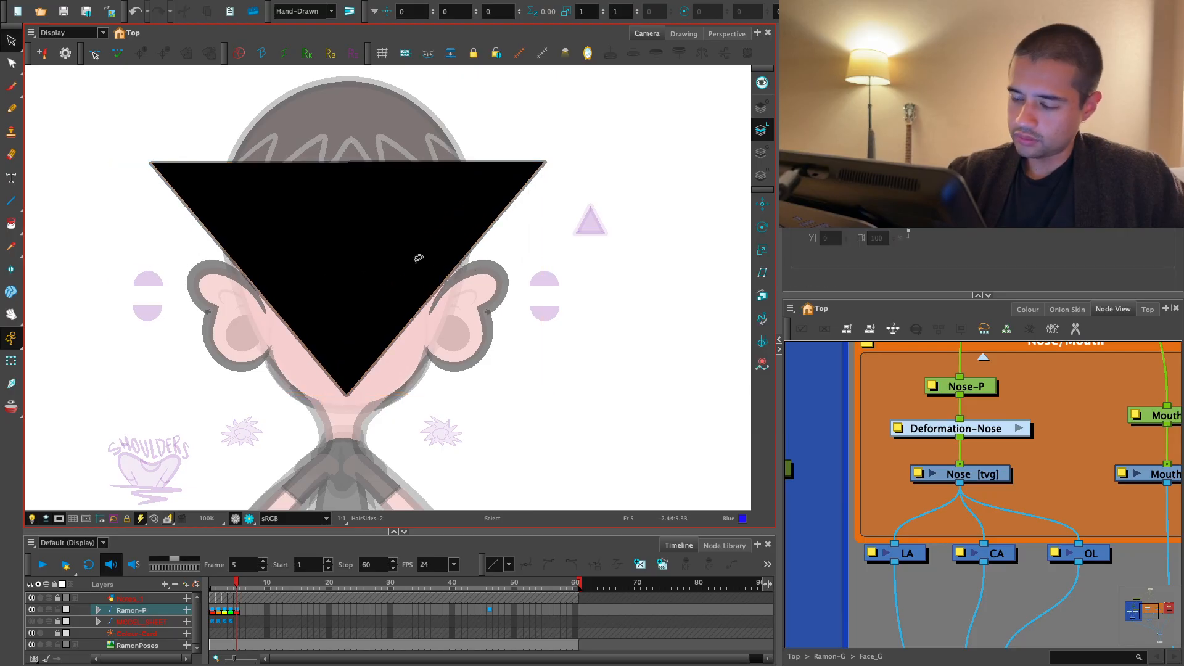
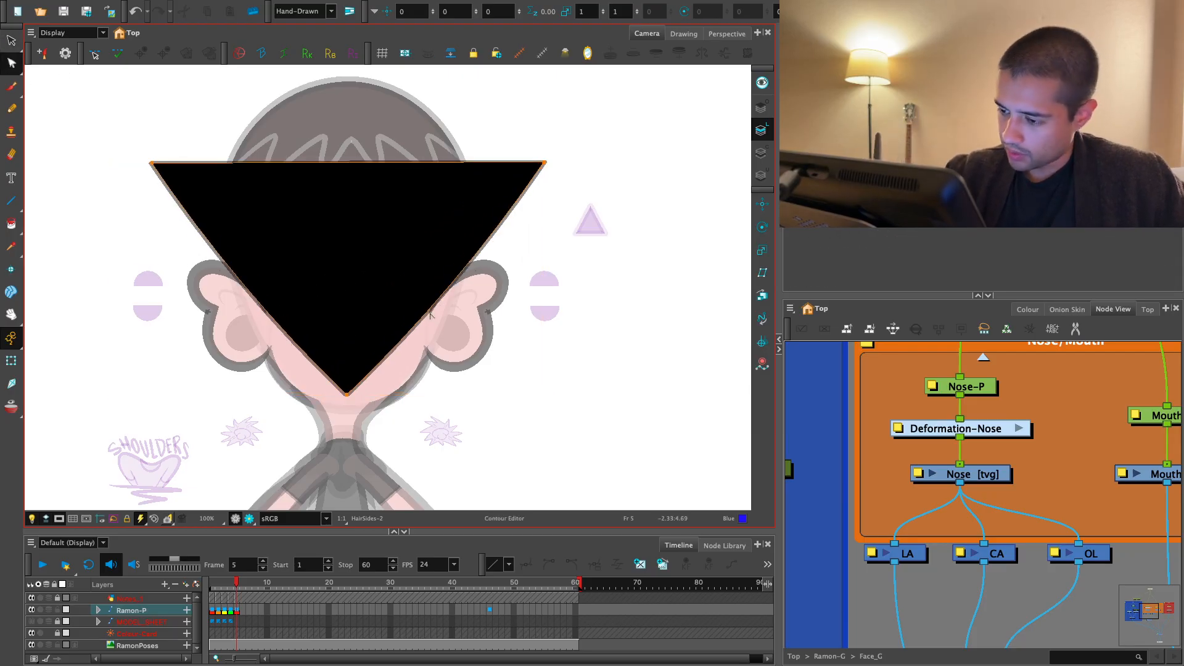
- Examine the reshaped back-view hair triangle on frame 5 in render view and against the head outline
key("1")
left_click(249, 518)
key("1")
key("1")
key("1")
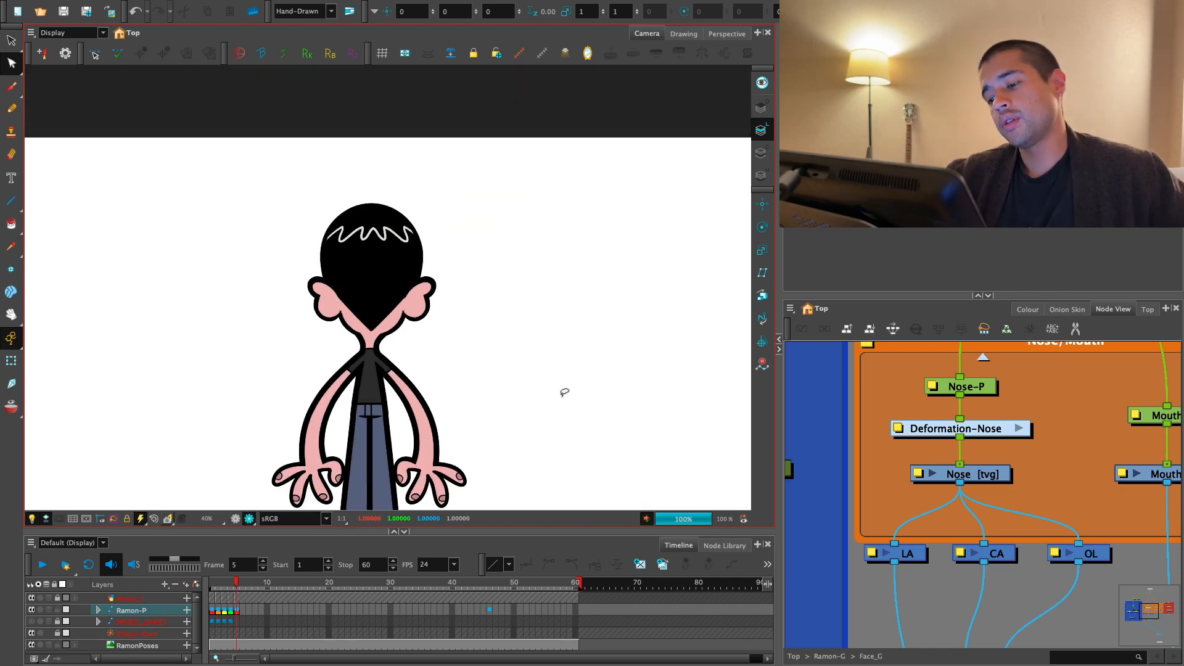
key("2")
key("2")
left_click(235, 518)
key("2")
key("2")
key("super+a")
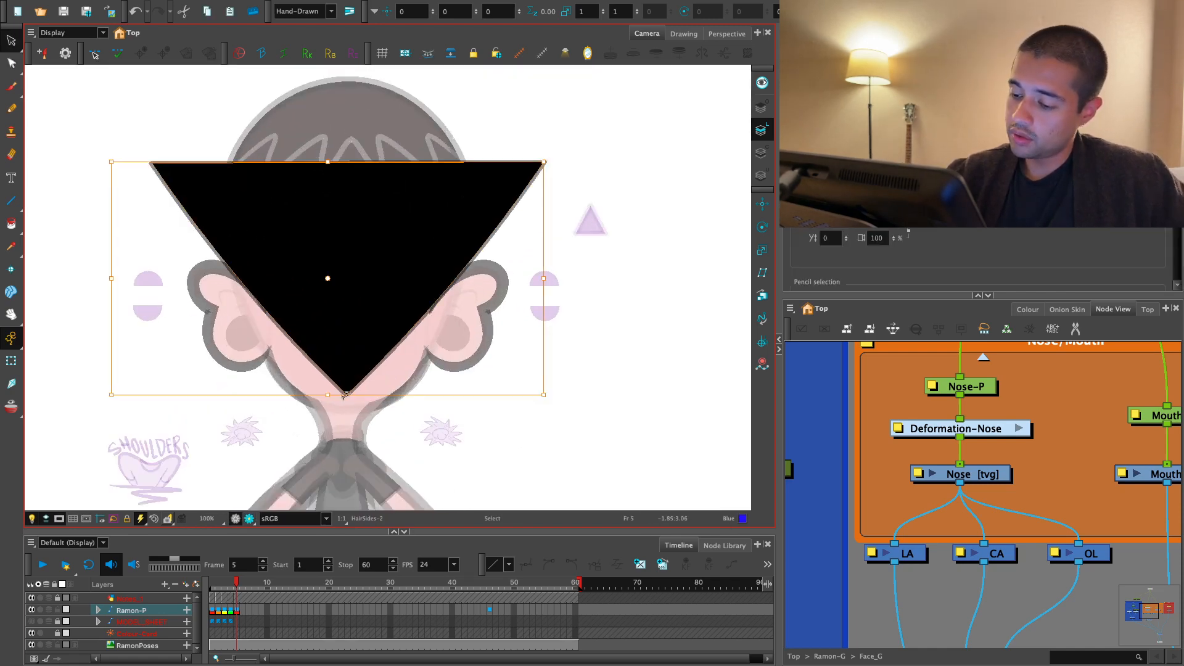
key("alt+shift+s")
key("alt+shift+s")
left_click(226, 419)
key("1")
key("1")
key("1")
left_click(11, 361)
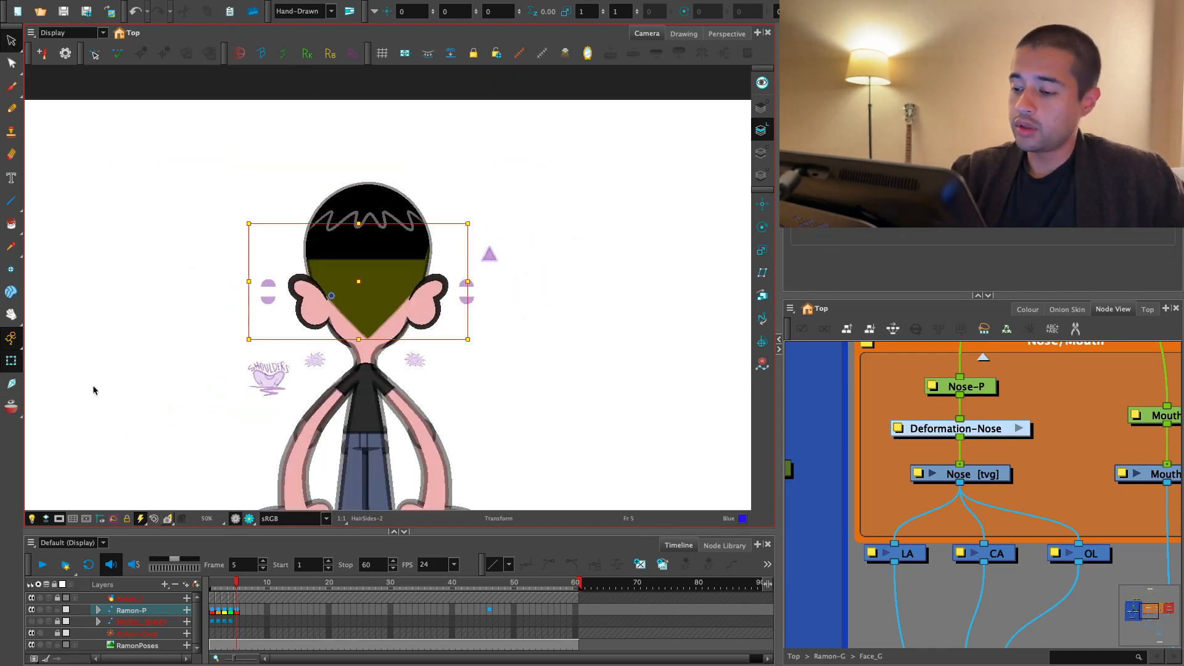
left_click(822, 378)
key("1")
key("2")
key("2")
- Step through frames 2 to 5 to compare the hair across the head-turn poses
left_click(240, 613)
key("comma")
key("comma")
key("comma")
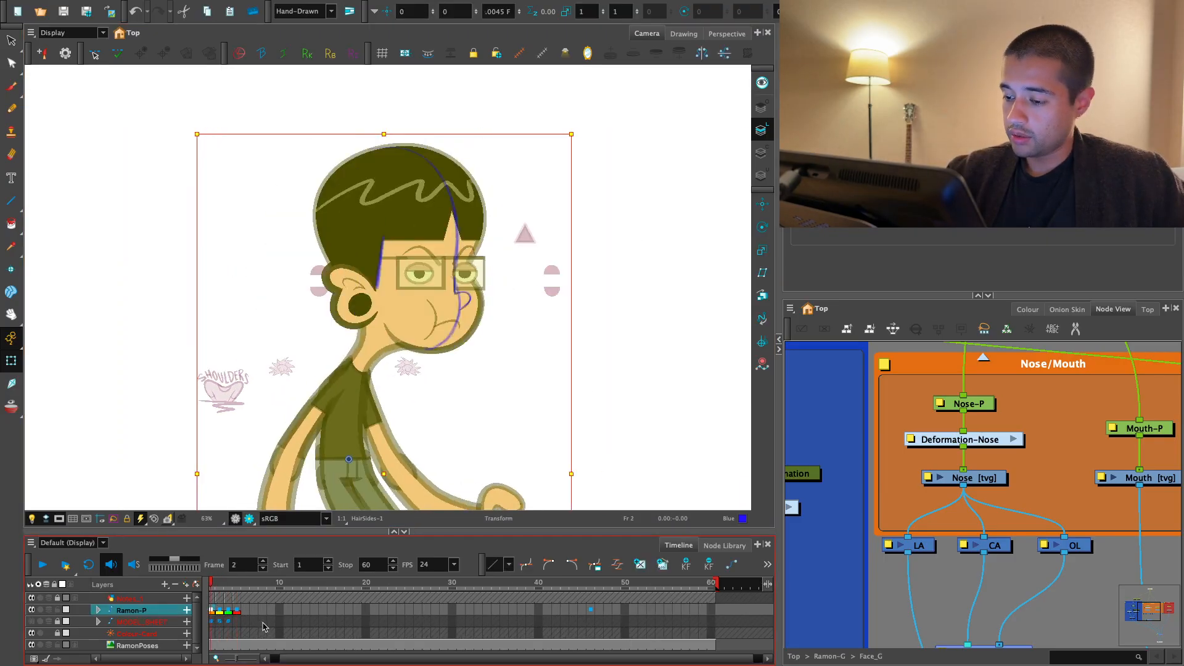
key("period")
key("period")
key("period")
key("comma")
key("period")
- Squash the frame 5 hair triangle vertically so its tip sits higher above the neck
key("alt+s")
key("2")
key("2")
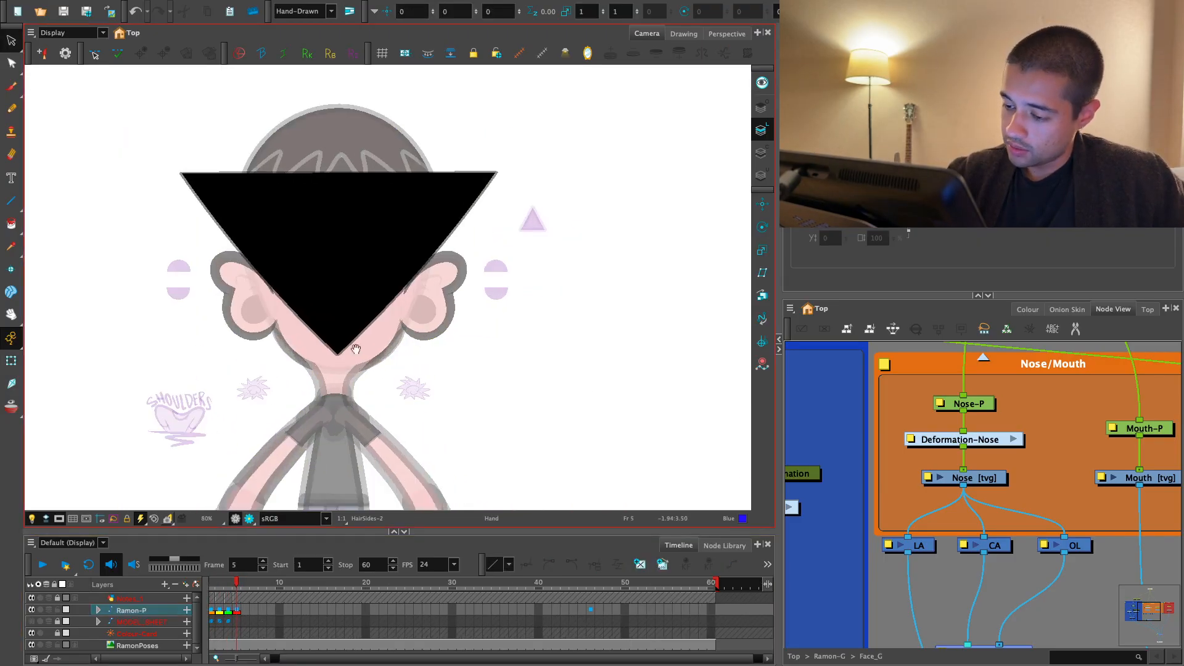
mouse_move(426, 111)
left_mouse_down()
mouse_move(454, 296)
mouse_move(347, 372)
mouse_move(336, 357)
left_mouse_up()
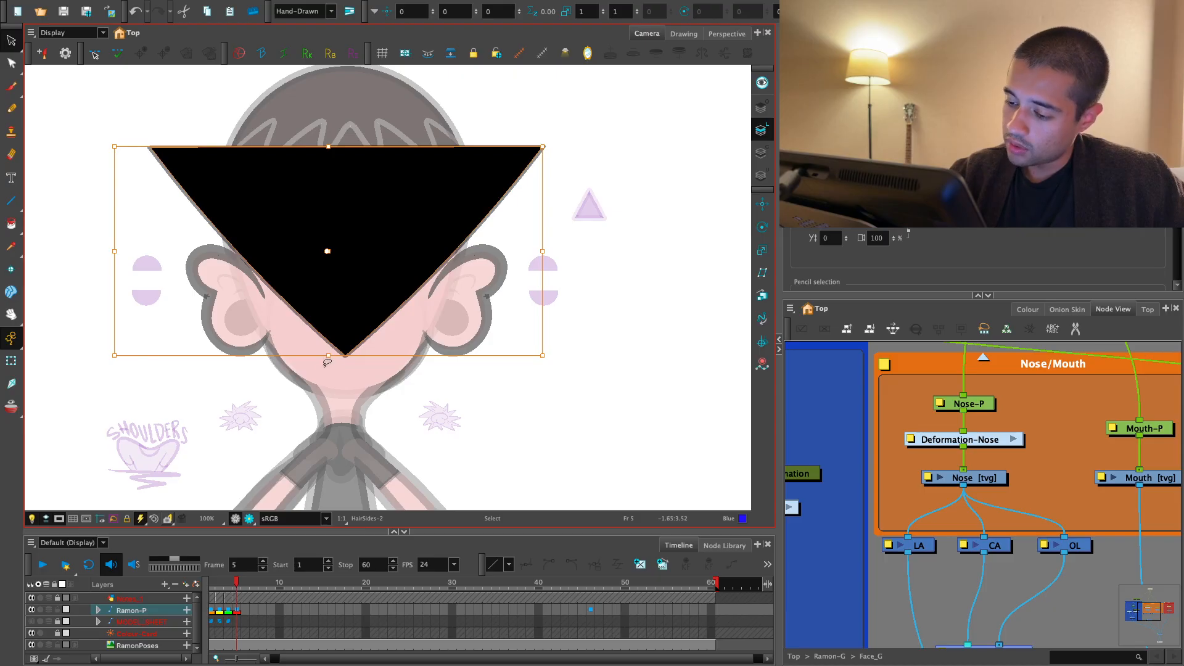
- Raise the hair triangle's tip slightly more on frame 5, using the side pose on frame 4 as reference
left_click(238, 611)
key("comma")
key("period")
key("2")
left_click_drag(457, 247, 463, 380)
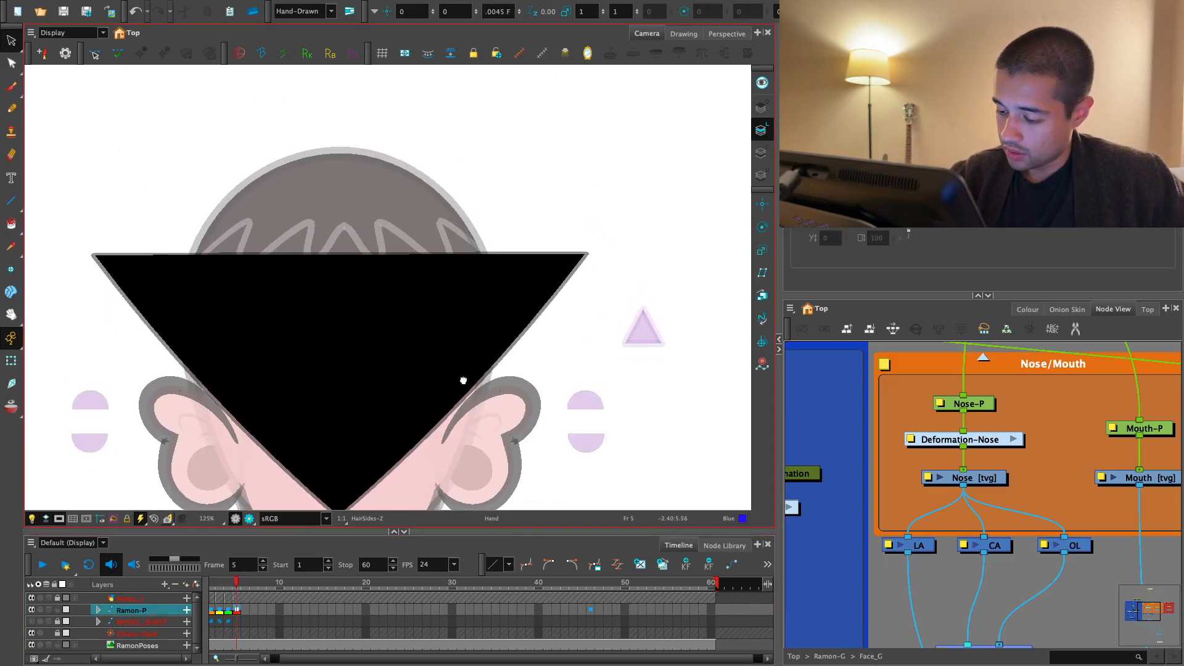
key("comma")
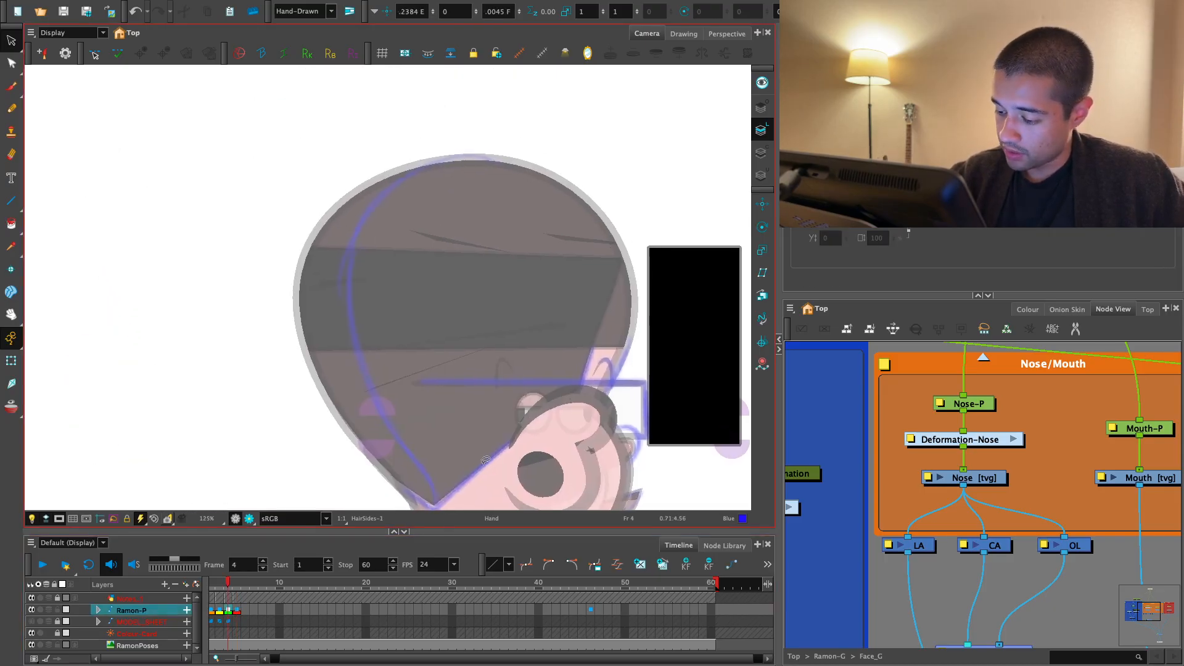
key("period")
left_click_drag(409, 462, 407, 403)
left_click(364, 426)
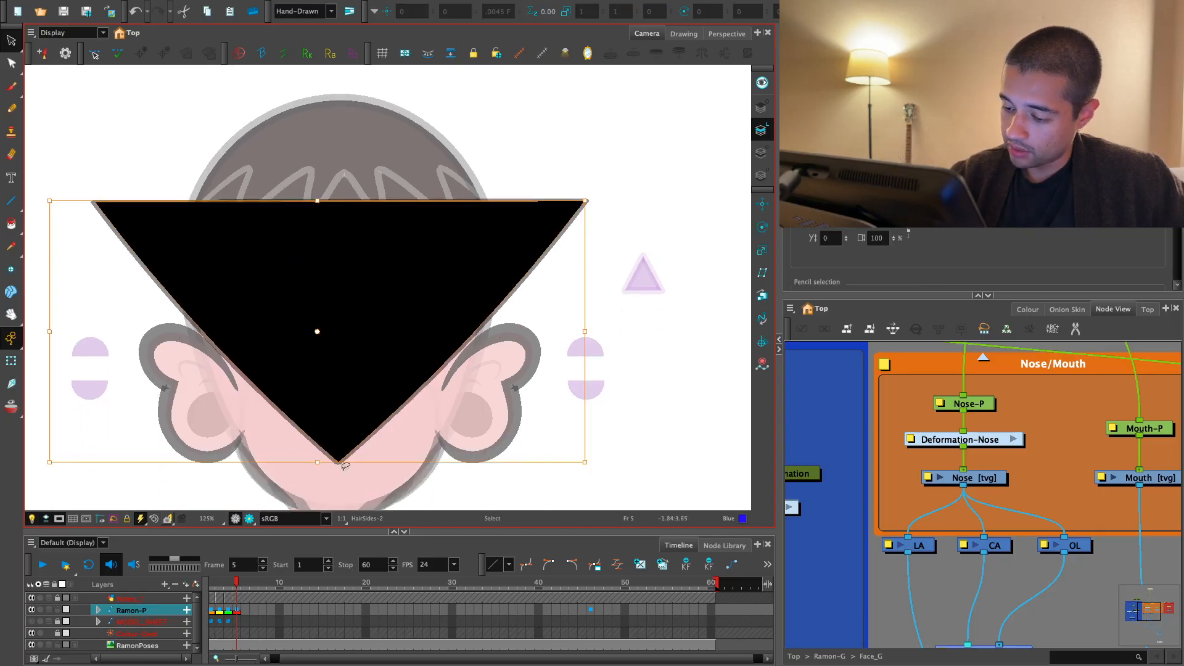
left_click_drag(319, 463, 319, 452)
- Compare the height of the hair tip between frames 4 and 5
key("g")
key("f")
key("f")
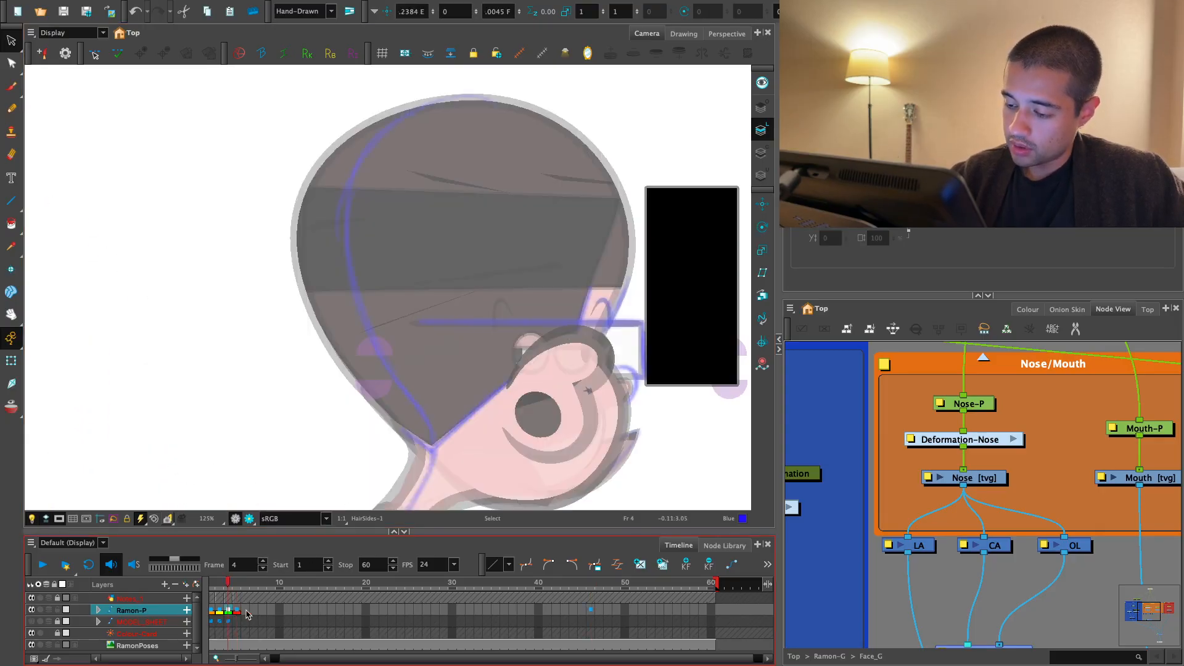
key("g")
key("f")
key("g")
key("shift+t")
key("space")
left_click_drag(221, 454, 271, 449)
key("1")
key("1")
left_click(862, 401)
key("1")
key("1")
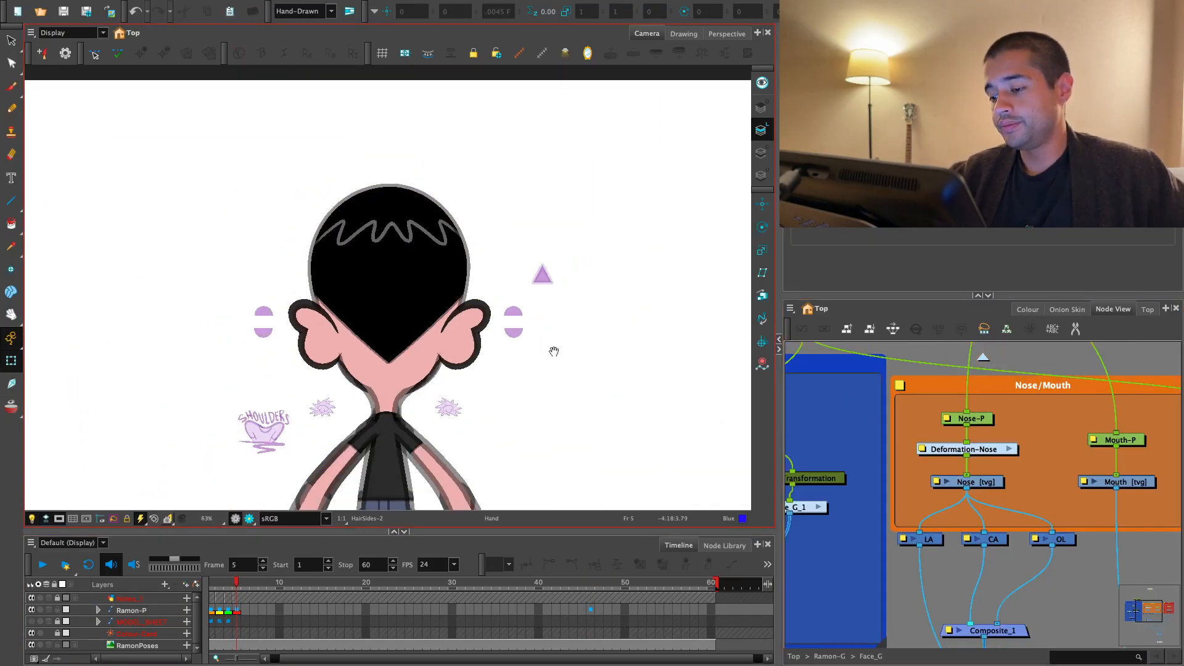
- Lower the top edge of the frame 5 hair triangle, keeping its tip in place
key("2")
key("2")
left_click(457, 314)
key("alt+s")
left_click(395, 208)
left_click_drag(387, 206, 386, 243)
- Review the finished back view in render view and compare it with the other poses of the turnaround
left_click(249, 519)
key("1")
key("1")
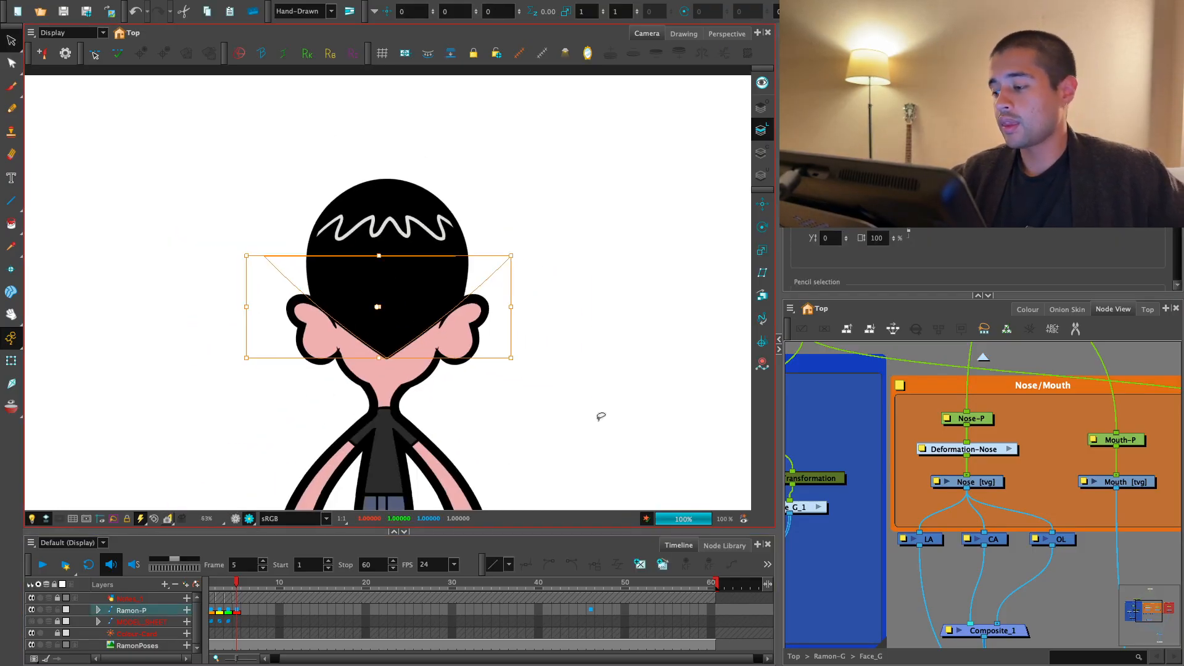
left_click(858, 420)
key("1")
left_click_drag(655, 426, 654, 407)
key("1")
key("1")
left_click_drag(458, 449, 456, 443)
left_click(229, 610)
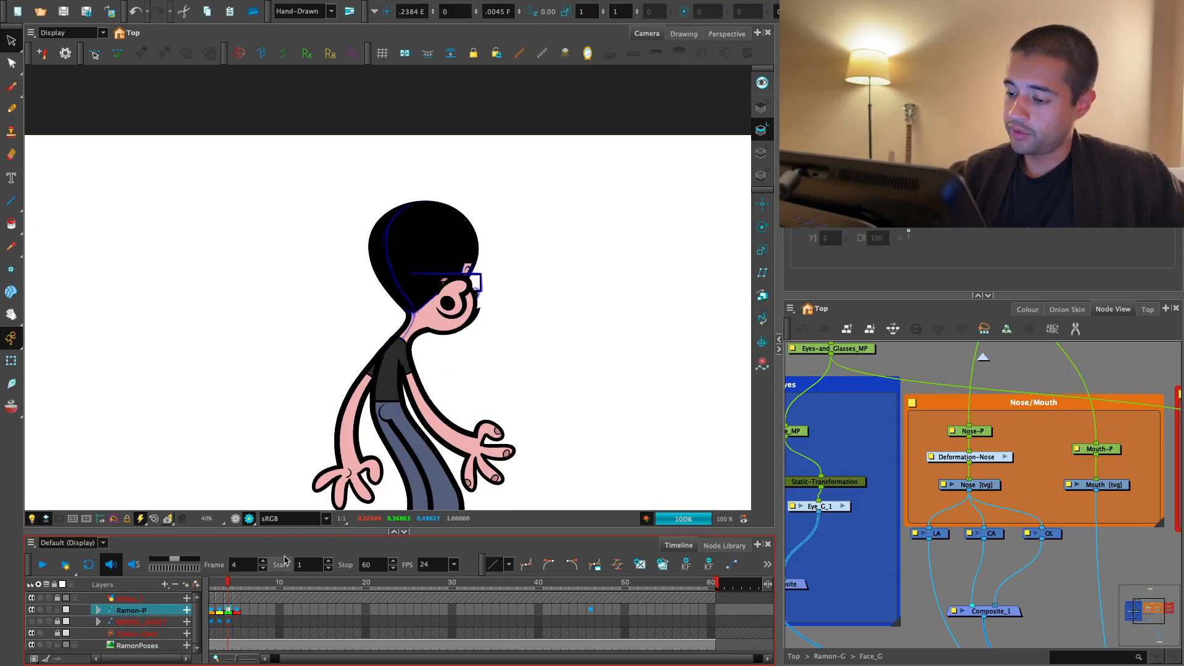
key("2")
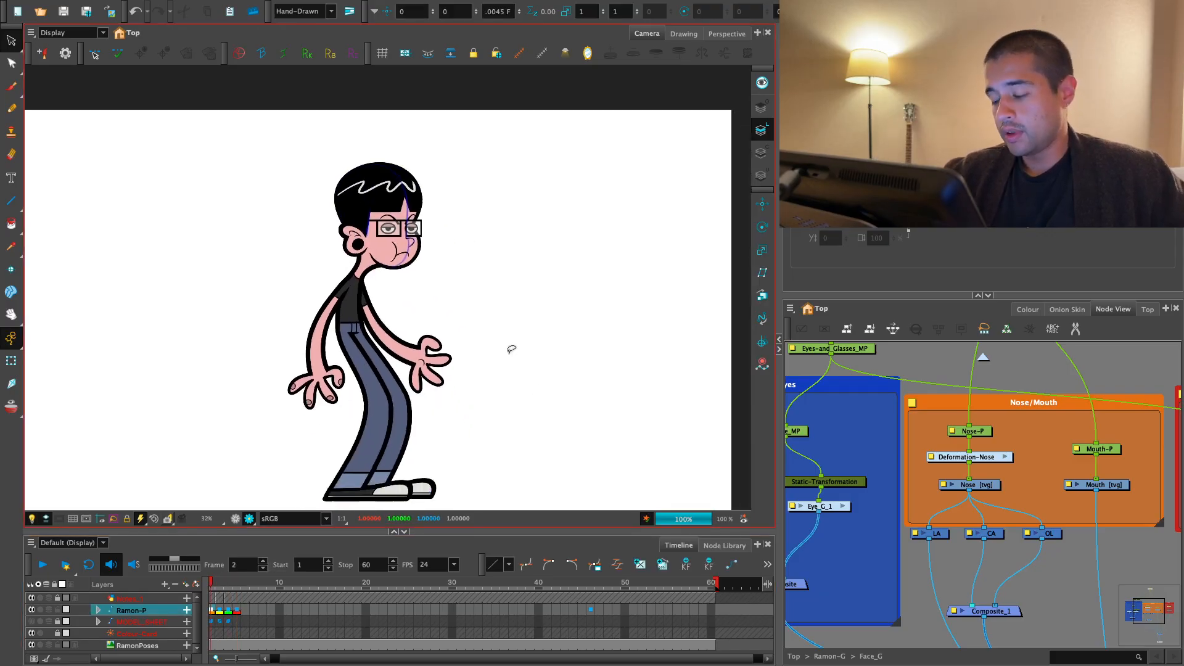
key("period")
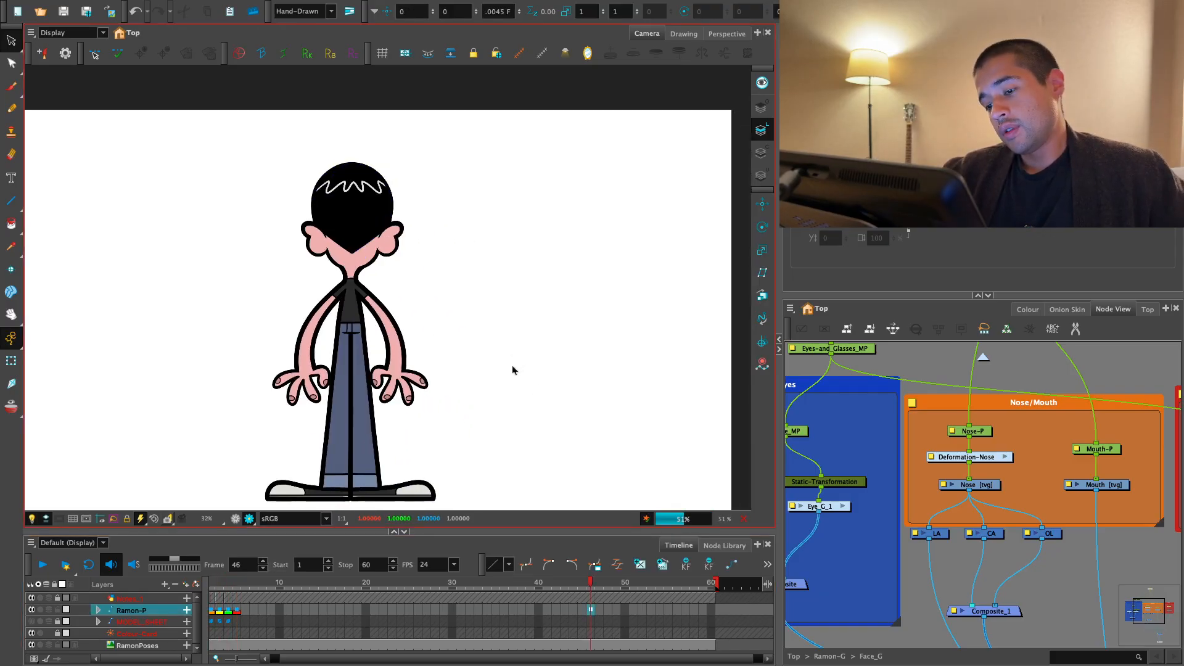
key("comma")
key("comma")
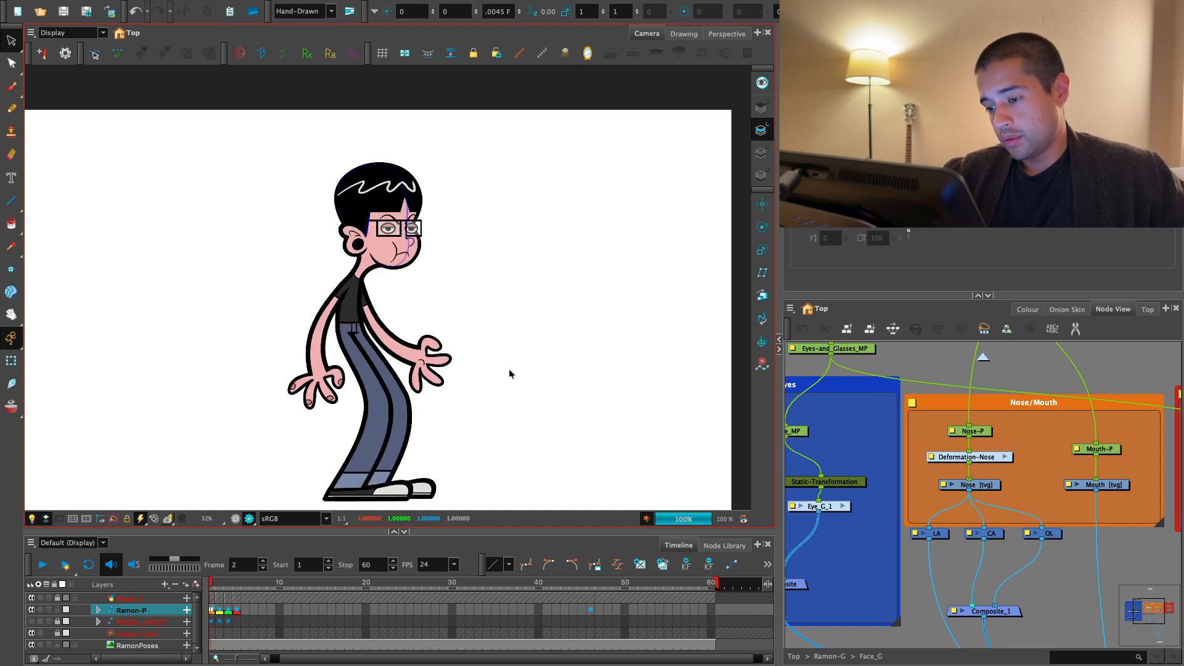
- Hide the blue notes layer and bring up the face of the profile pose on frame 3
left_click(32, 599)
key("2")
key("2")
key("2")
key("2")
key("2")
key("2")
key("2")
key("2")
left_click_drag(557, 305, 510, 373)
left_click_drag(426, 296, 451, 373)
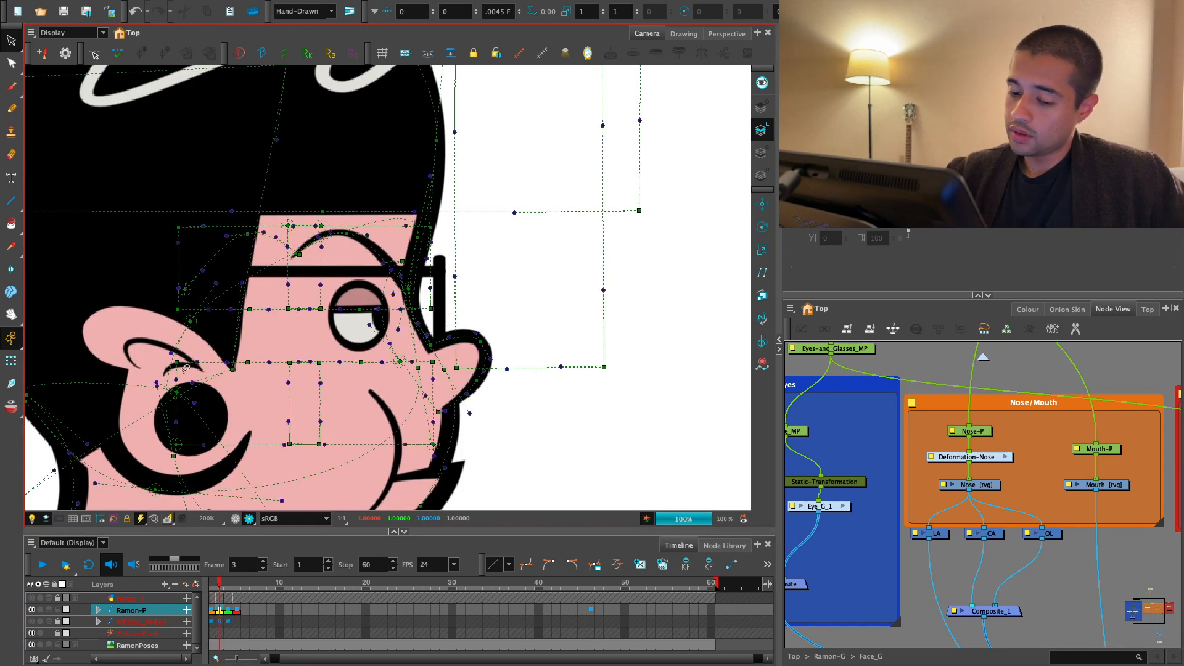
- Shorten the profile eyebrow on frame 3 by pulling its front end back from the face outline and its rear section forward
left_click(12, 361)
left_click(528, 426)
key("1")
left_click_drag(528, 427, 528, 414)
scroll(528, 414, "down", 3)
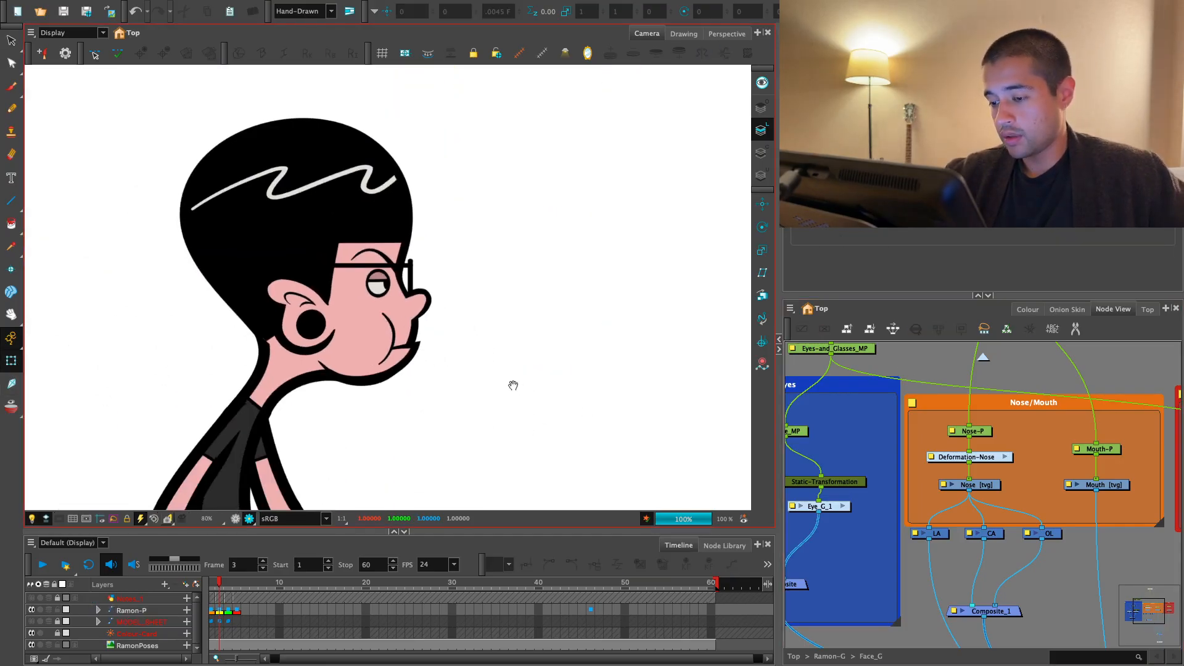
scroll(510, 386, "up", 5)
left_click(375, 294)
left_click(425, 256)
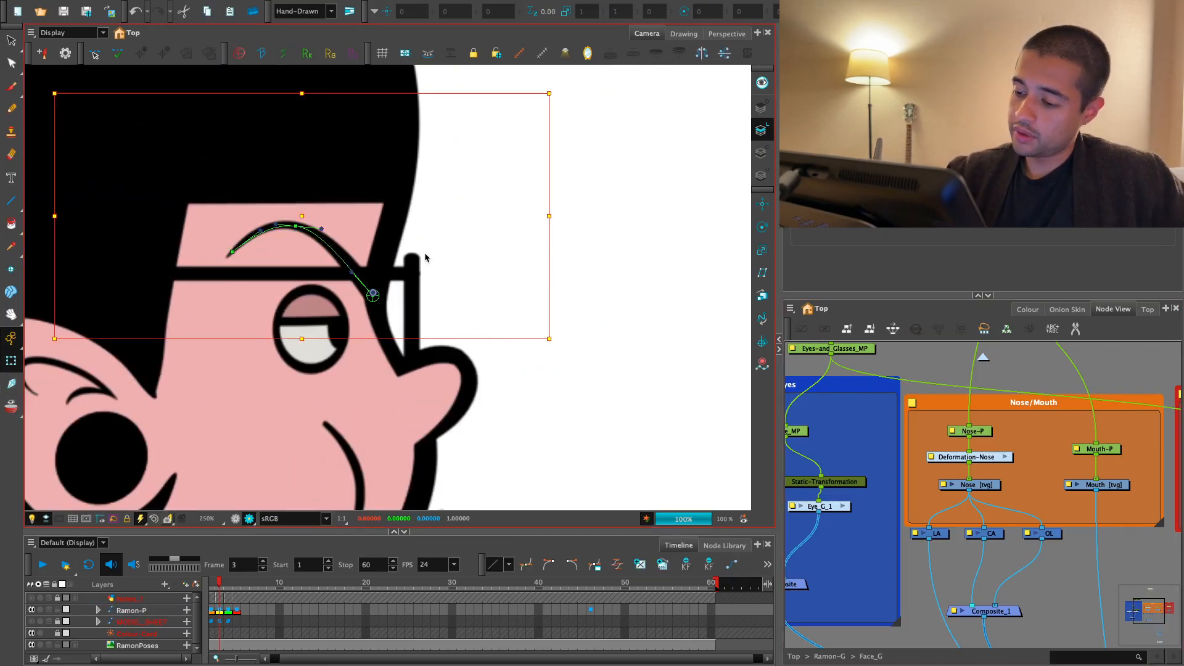
left_click_drag(373, 295, 358, 291)
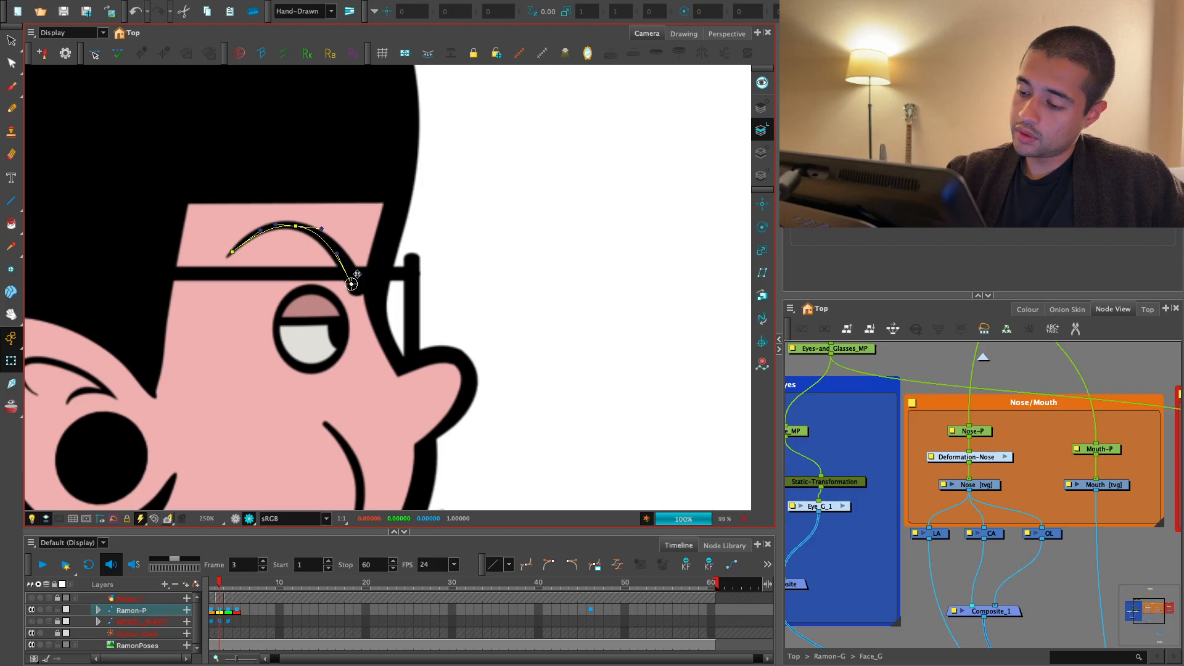
left_click_drag(274, 233, 292, 229)
left_click(471, 220)
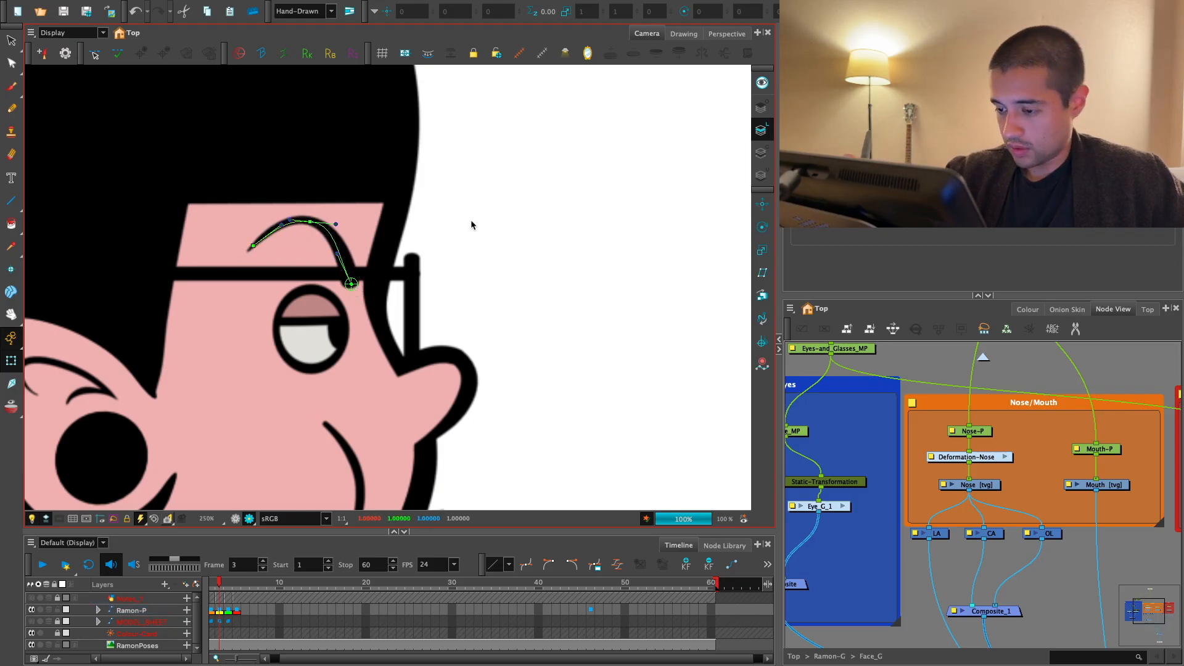
- Pull the tip and lower points of the profile nose on frame 3 inward to make the nose shorter
scroll(555, 370, "down", 4)
left_click(221, 608)
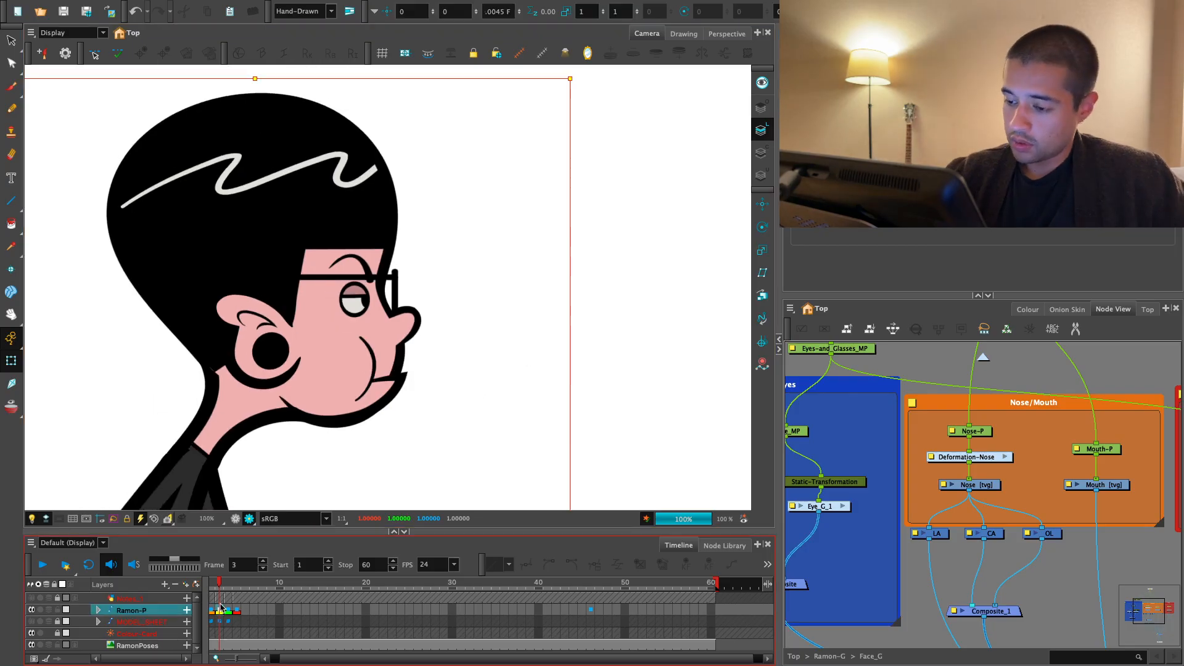
key("comma")
key("period")
key("comma")
key("period")
left_click(465, 397)
key("2")
key("2")
key("2")
key("2")
key("2")
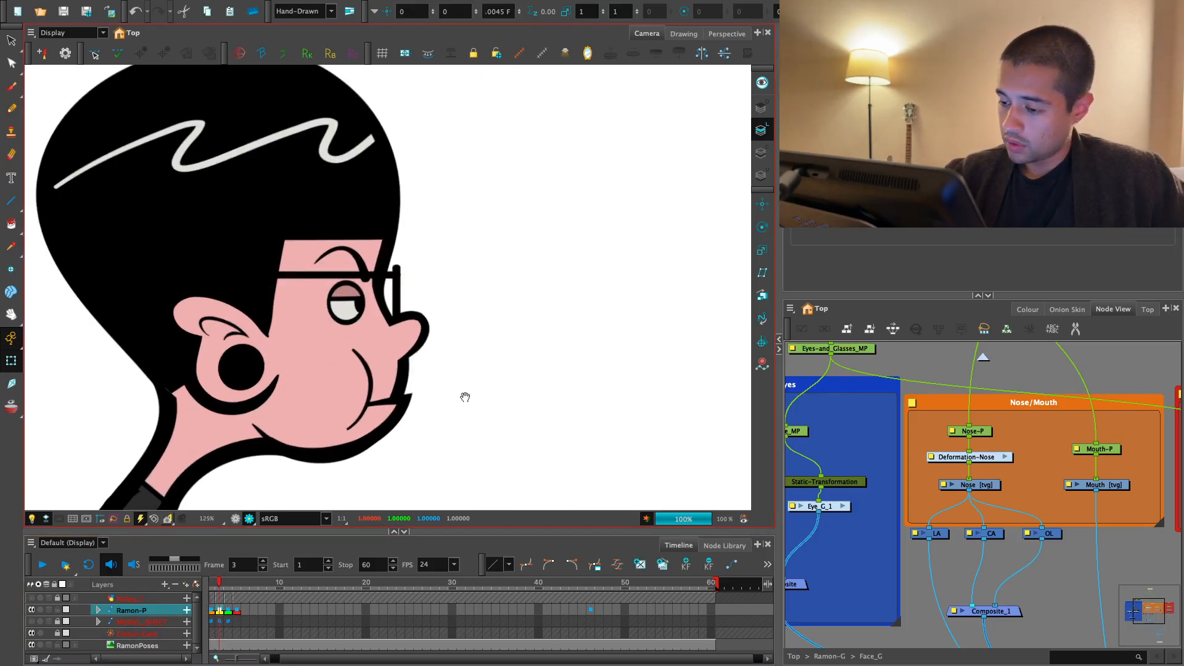
left_click(423, 341)
left_click(449, 328)
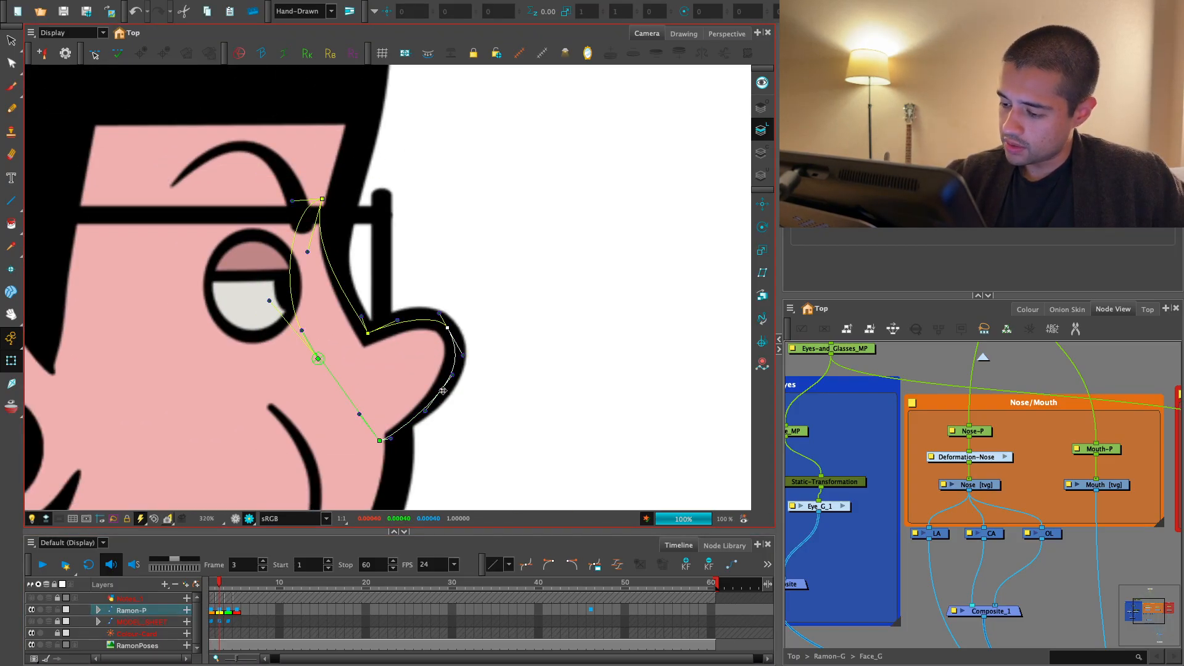
left_click_drag(435, 399, 428, 402)
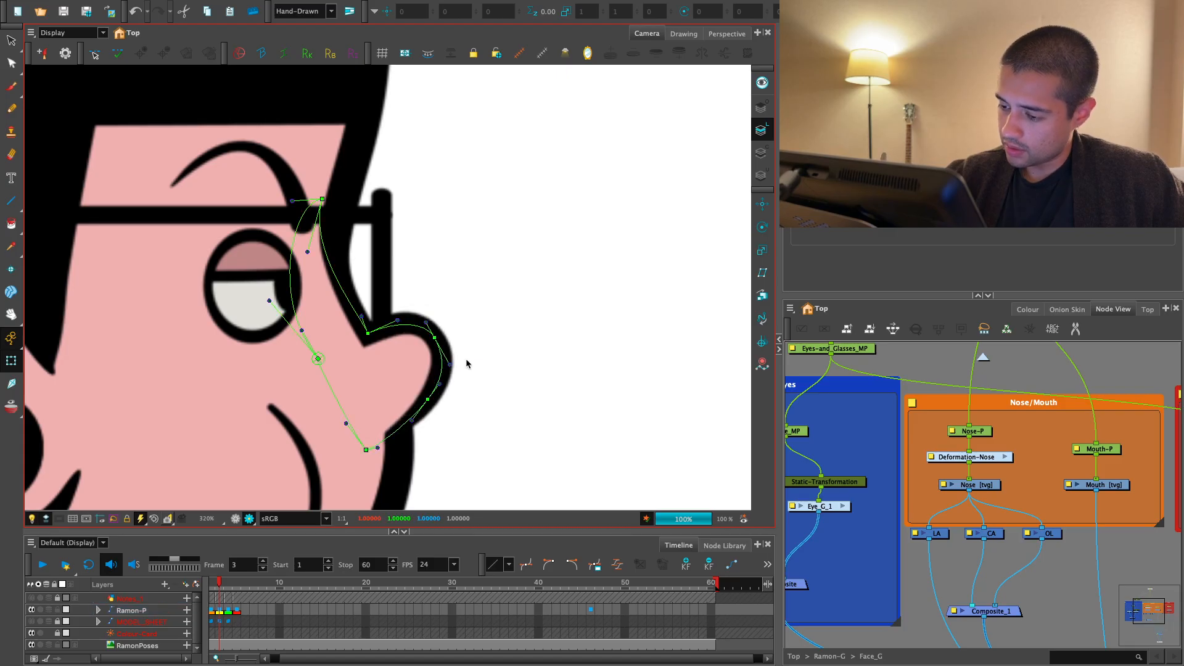
- Shorten the profile glasses' vertical lens bar from its lower end so that it clears the nose
left_click(384, 269)
left_click_drag(379, 208, 381, 189)
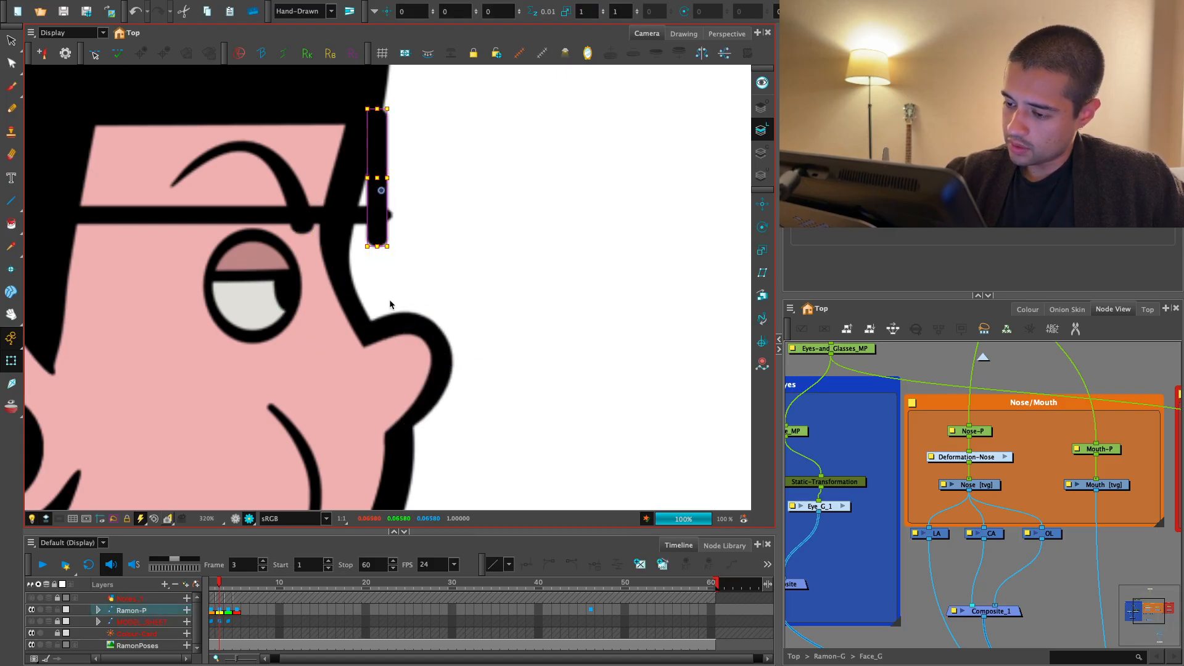
key("ctrl+z")
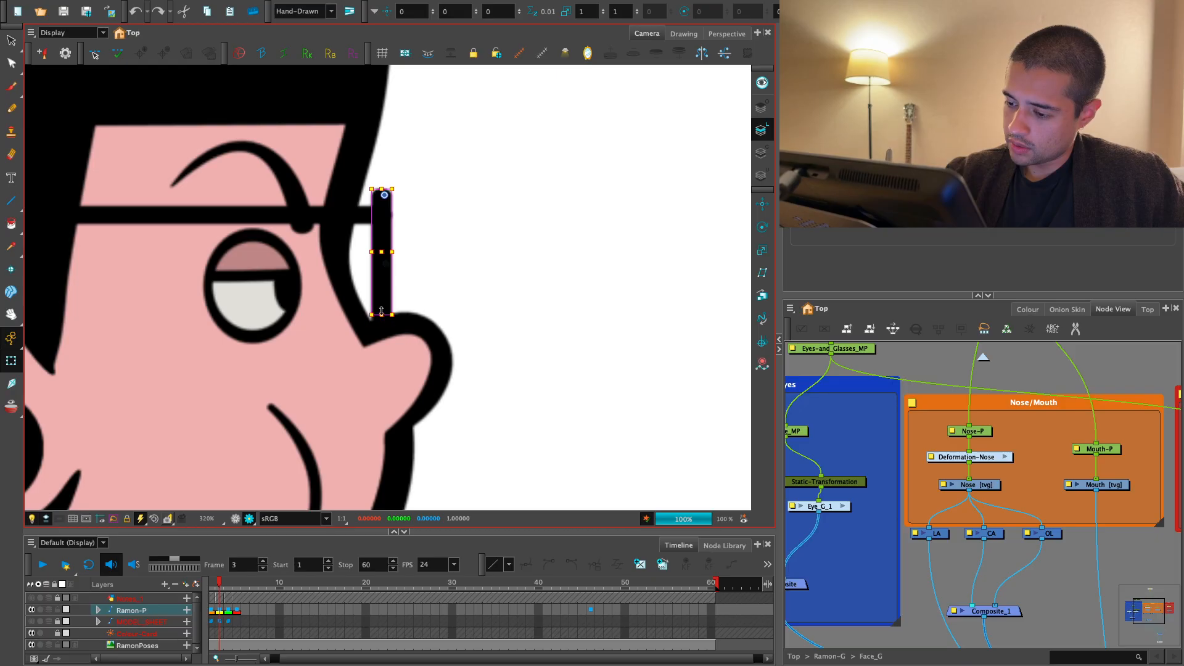
left_click(407, 279)
key("1")
key("1")
- Lower the upper end of the profile lens bar on frame 3 to line up with the glasses' arm
left_click(211, 610)
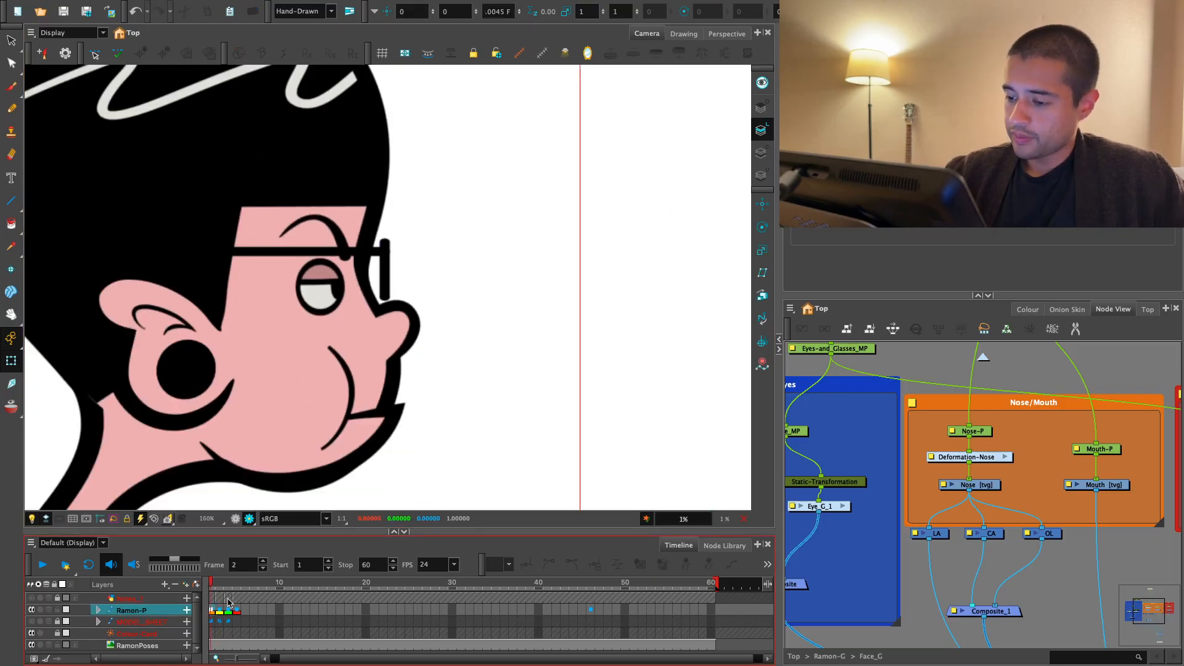
key("2")
key("2")
left_click(400, 288)
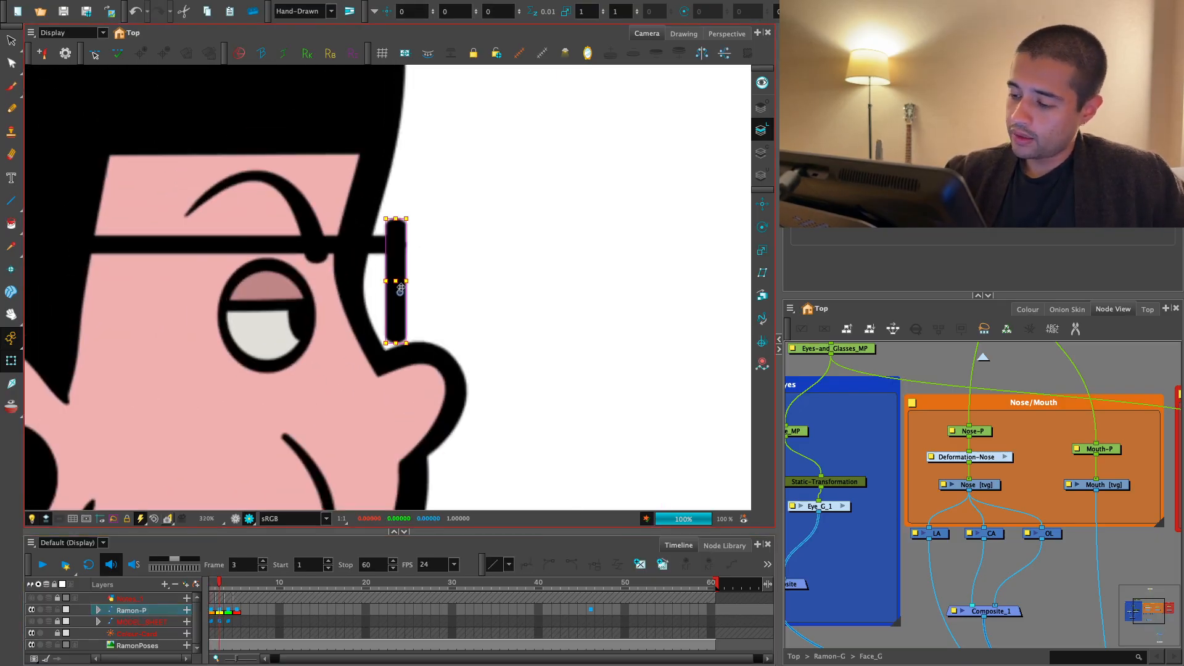
key("2")
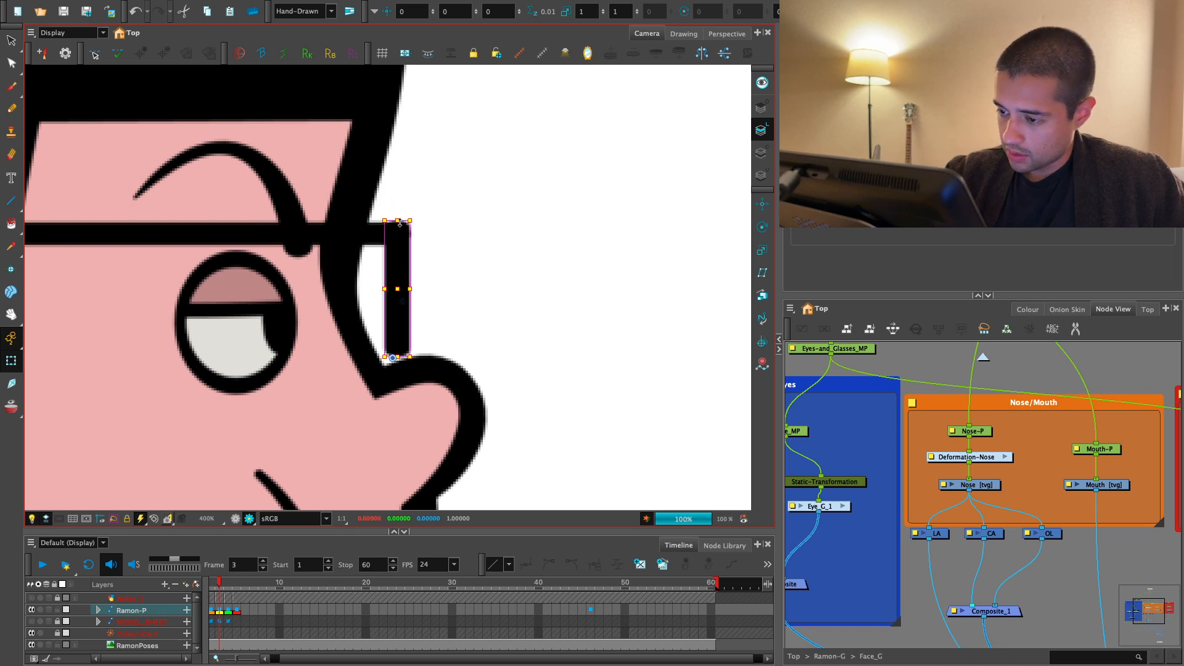
left_click(412, 206)
key("1")
key("1")
key("1")
key("1")
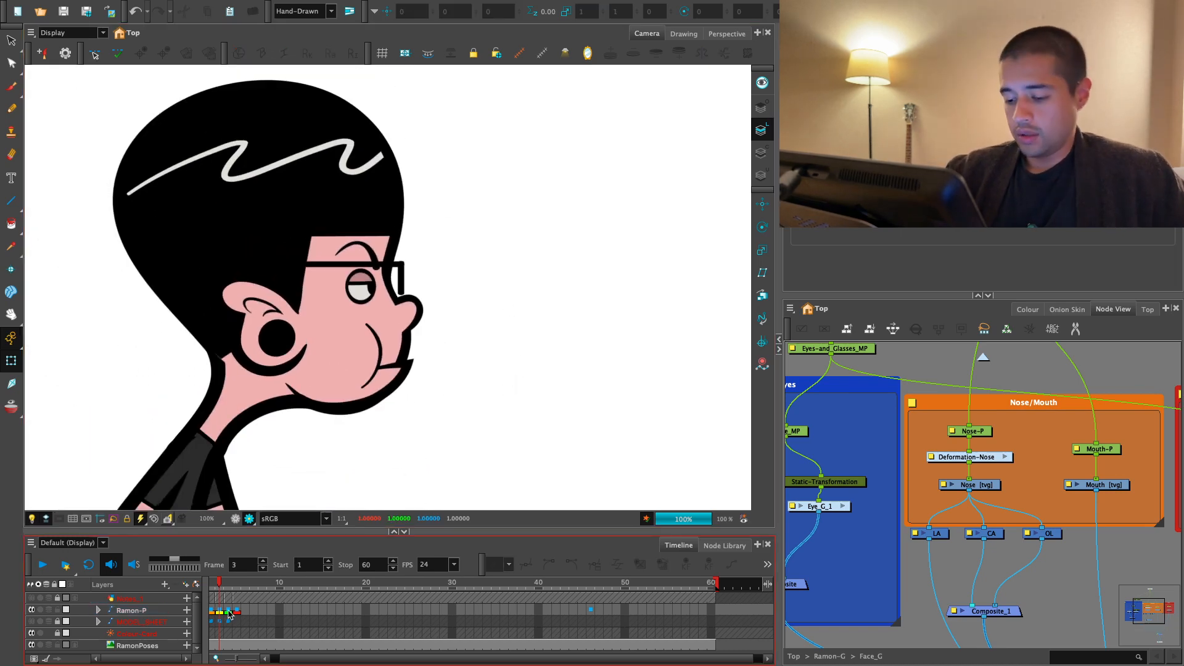
- Examine how the nose artwork on frame 2 is split between the line, colour and overlay art layers
left_click(221, 611)
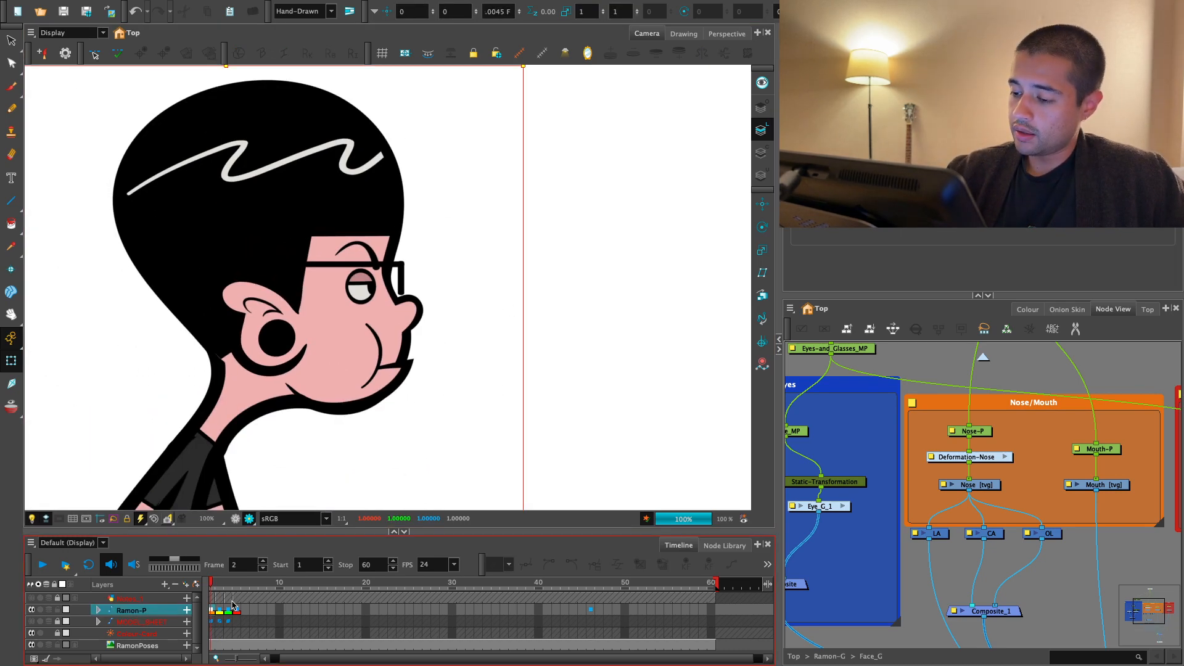
left_click(229, 610)
left_click(220, 610)
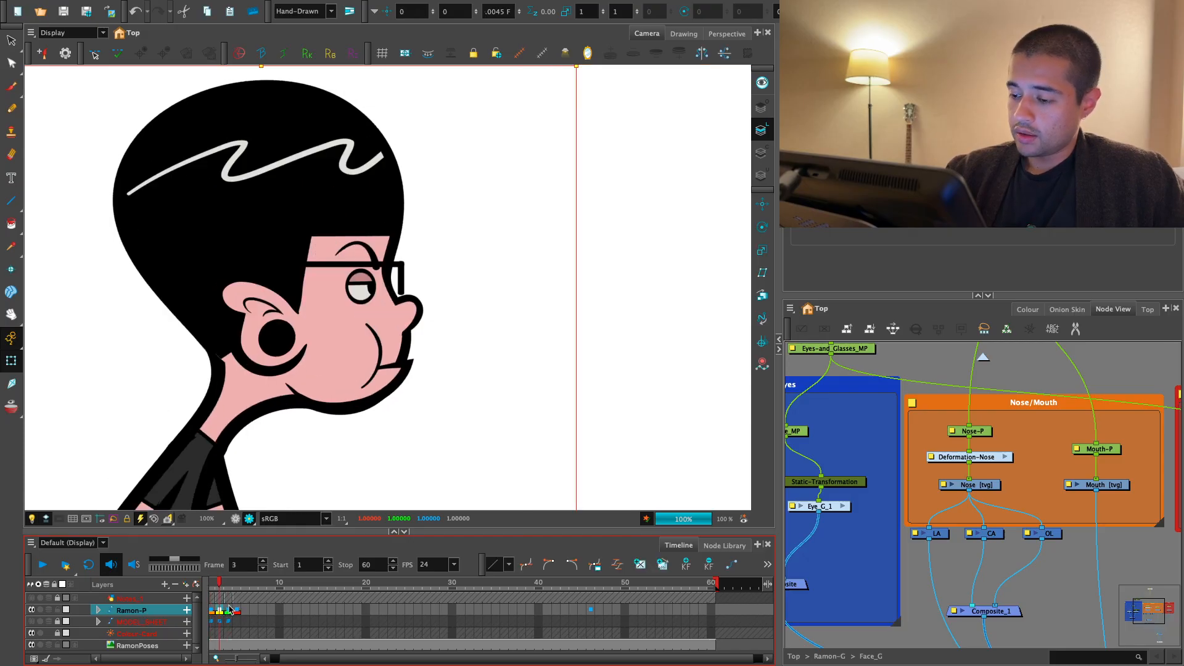
key("comma")
key("2")
key("2")
key("2")
key("2")
key("2")
mouse_move(370, 381)
left_mouse_down()
mouse_move(391, 375)
mouse_move(377, 361)
left_mouse_up()
key("alt+s")
left_click(354, 408)
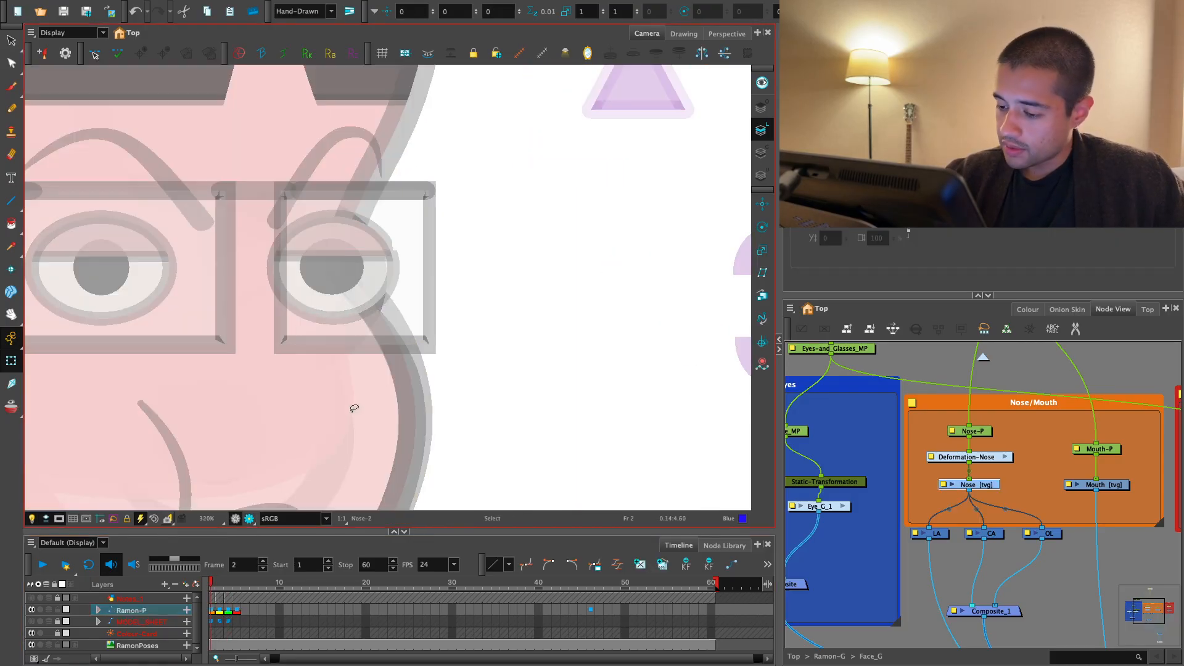
key("2")
left_click(763, 117)
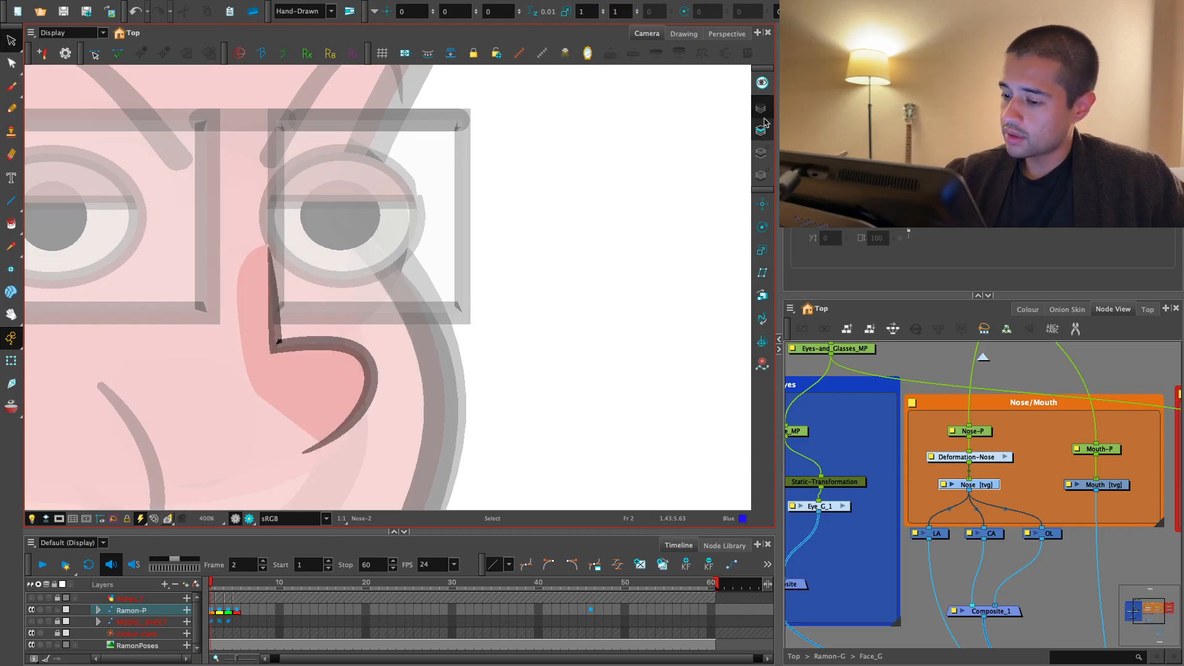
key("2")
left_click(762, 154)
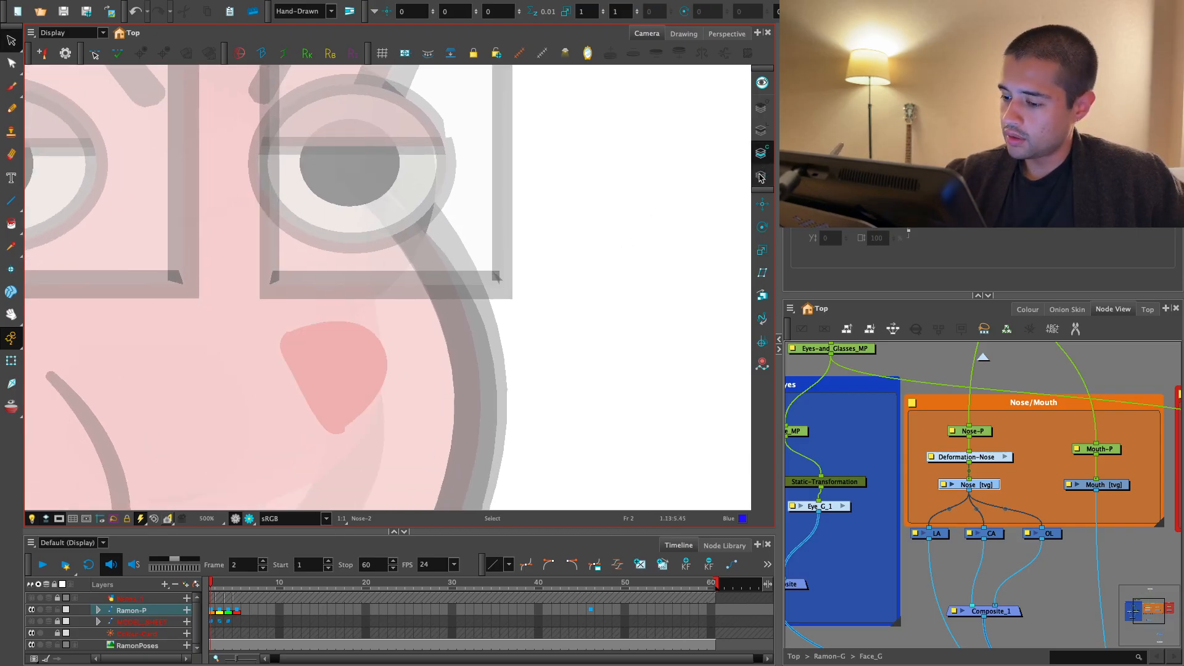
left_click(762, 177)
left_click(764, 130)
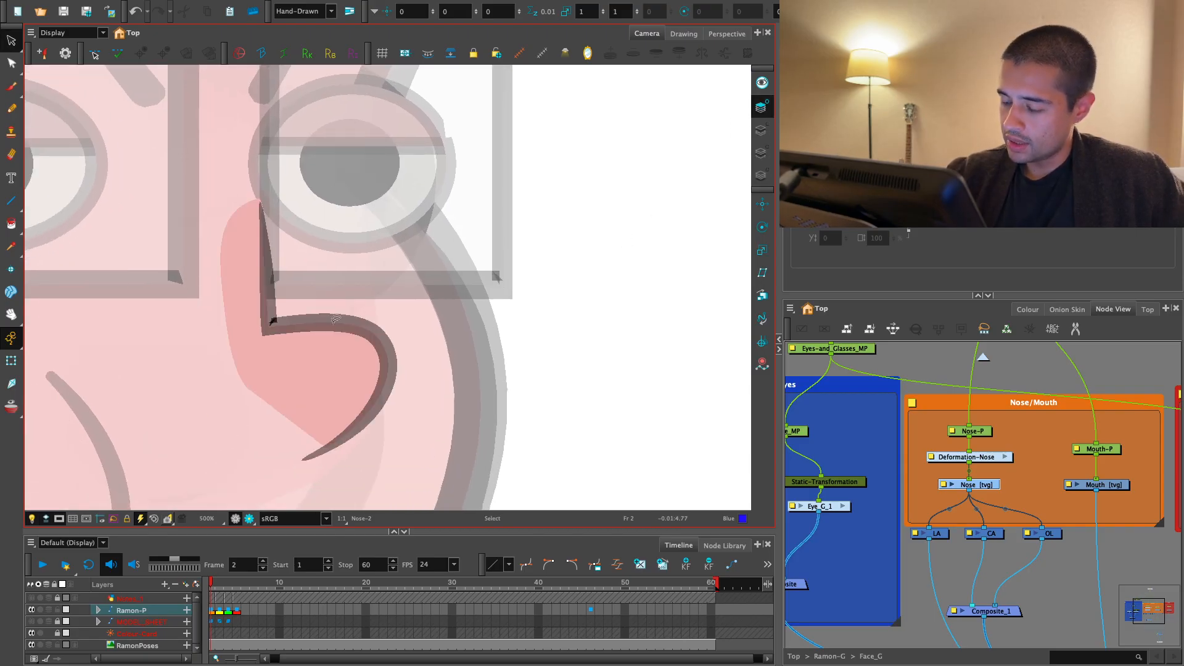
left_click(250, 518)
key("1")
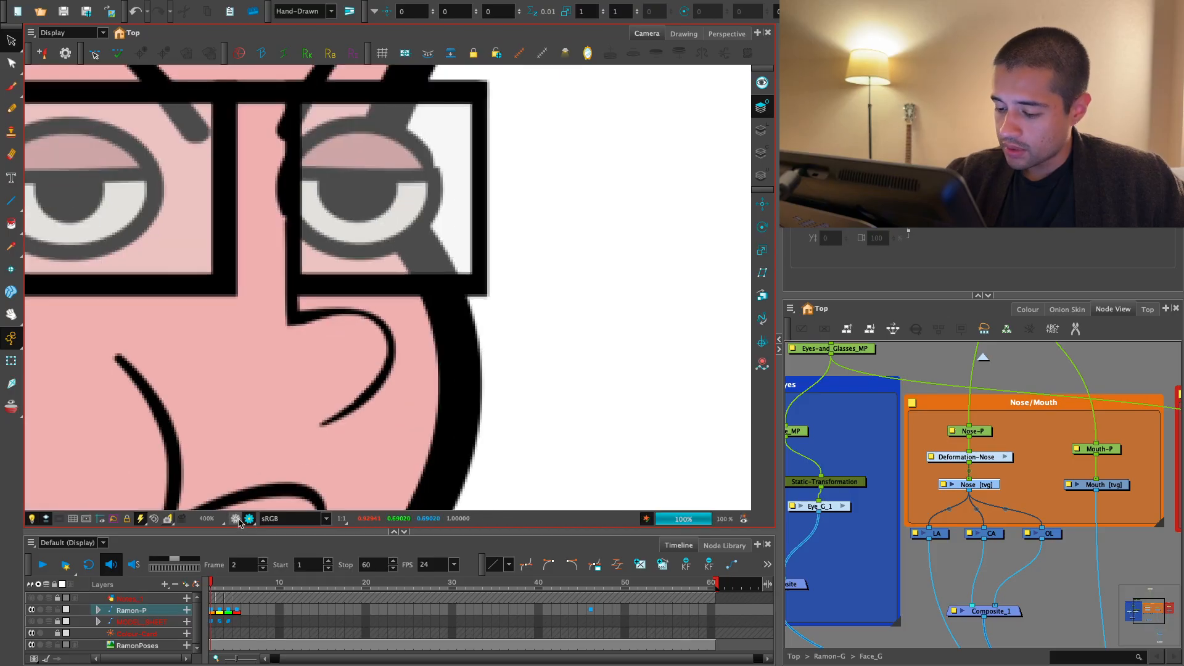
- Try to delete the nose's colour fill on frame 2 while leaving its outline
left_click(236, 519)
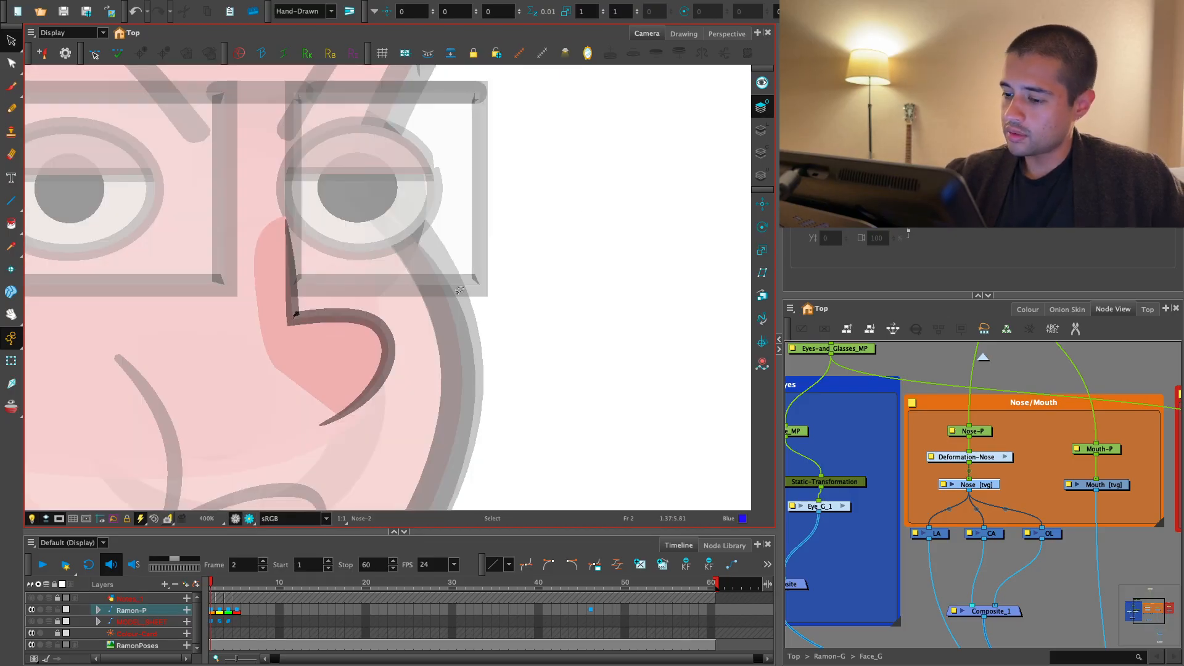
key("ctrl+a")
key("Delete")
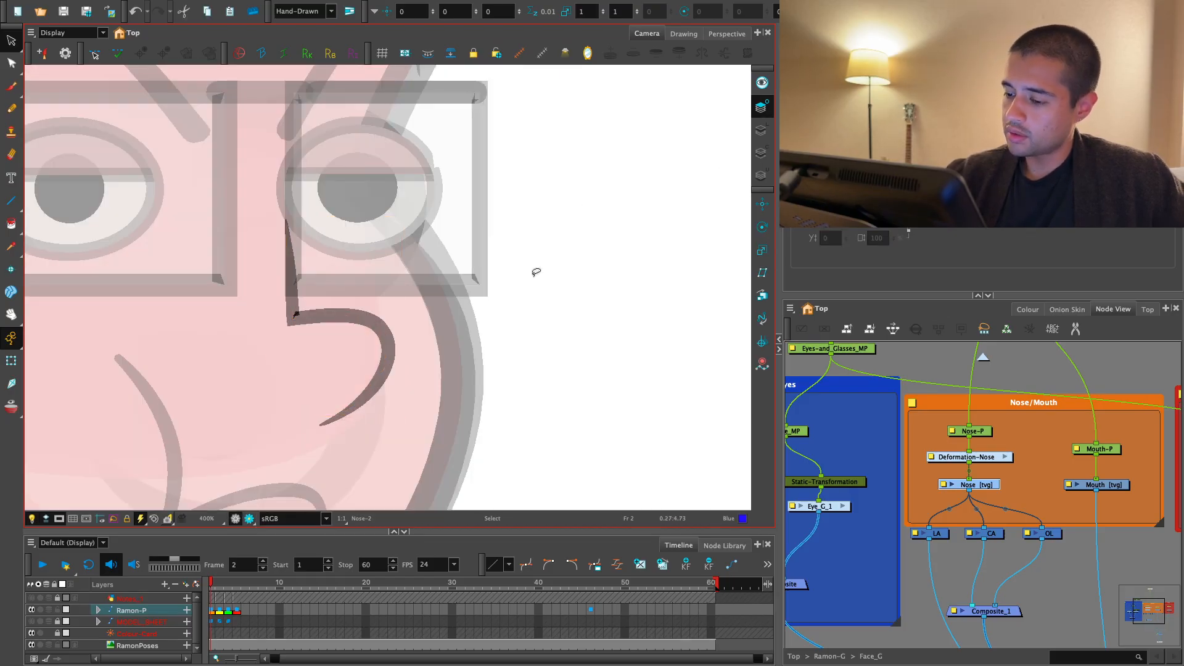
left_click(762, 154)
left_click(616, 266)
left_click(762, 131)
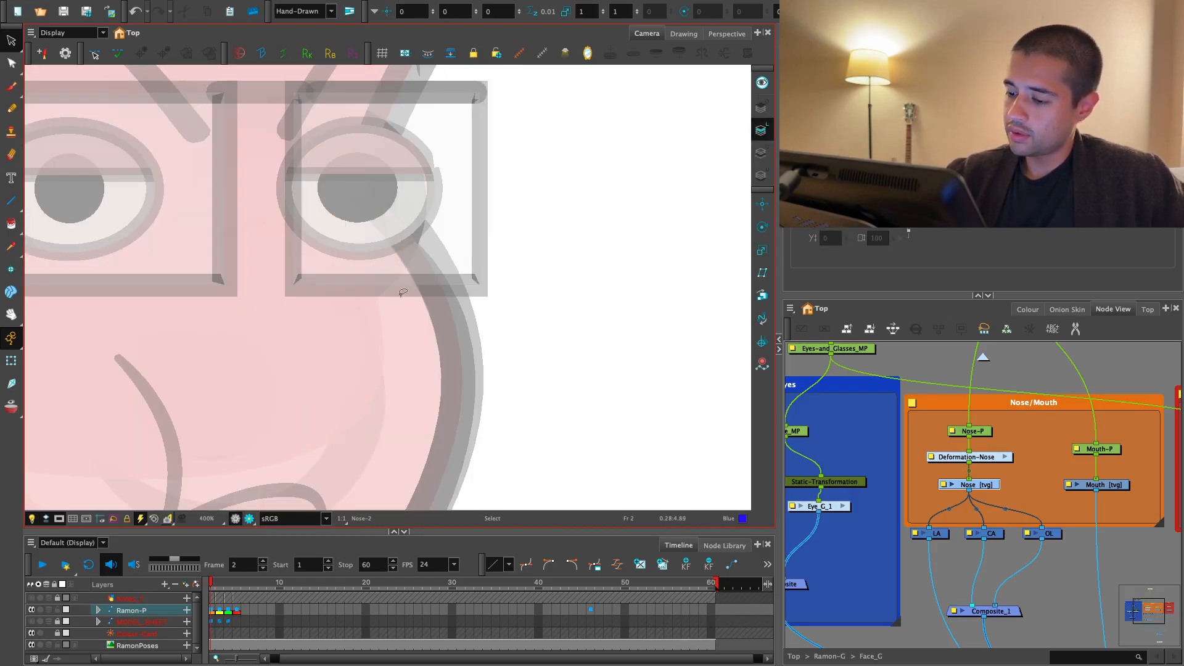
- Try to move the frame 2 nose outline from the overlay art layer to the line art layer
left_click(761, 110)
left_click_drag(497, 244, 473, 328)
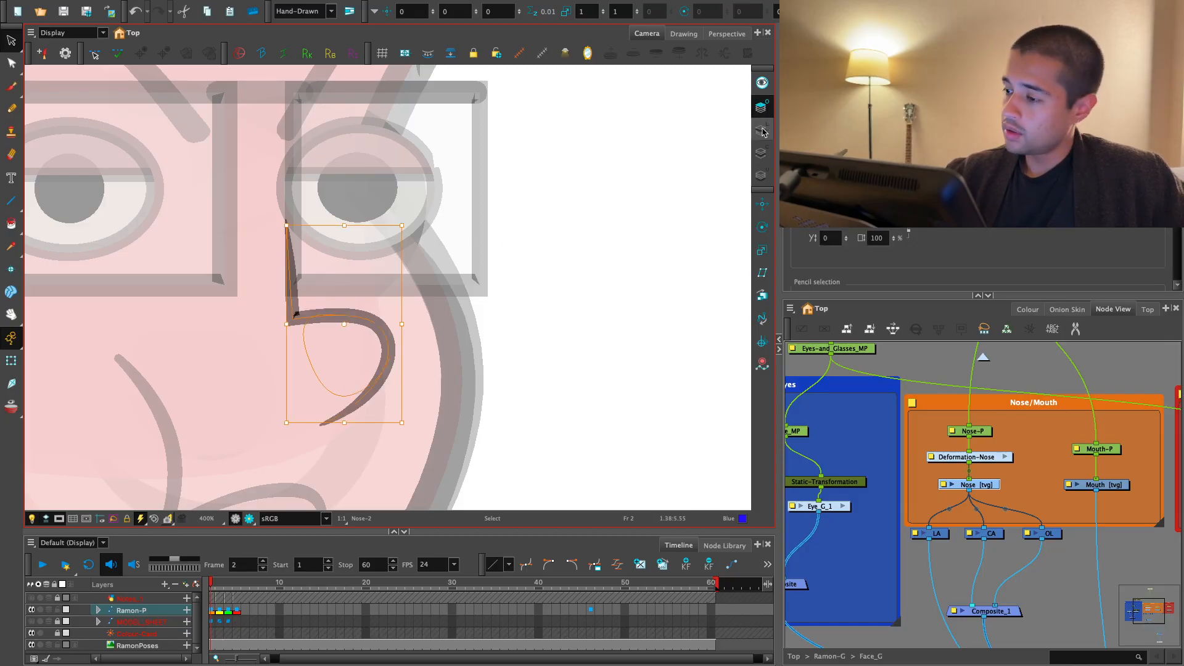
key("ctrl+x")
left_click(763, 131)
key("ctrl+v")
left_click(556, 301)
left_click(250, 519)
key("1")
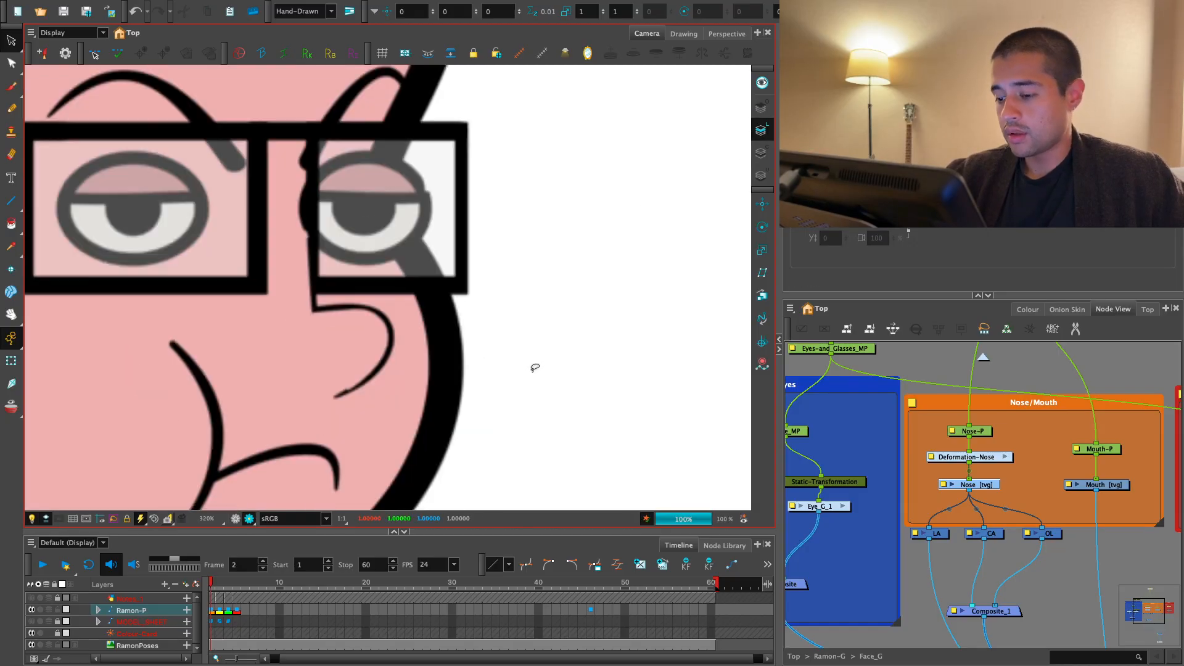
key("1")
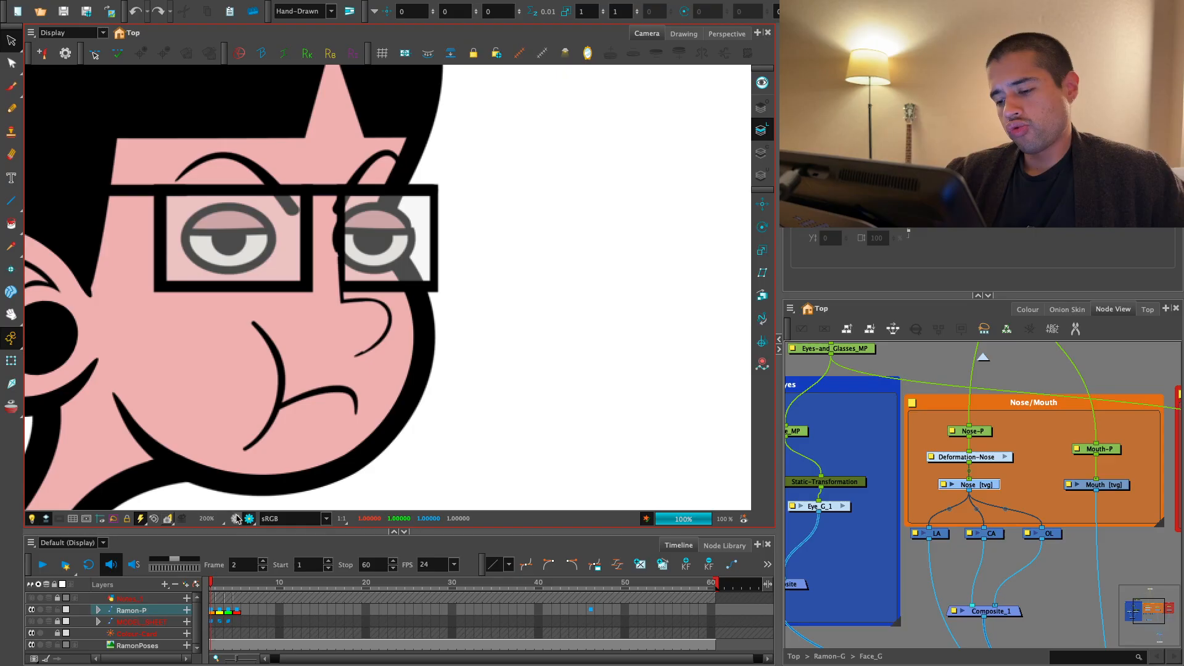
left_click(236, 519)
key("2")
key("2")
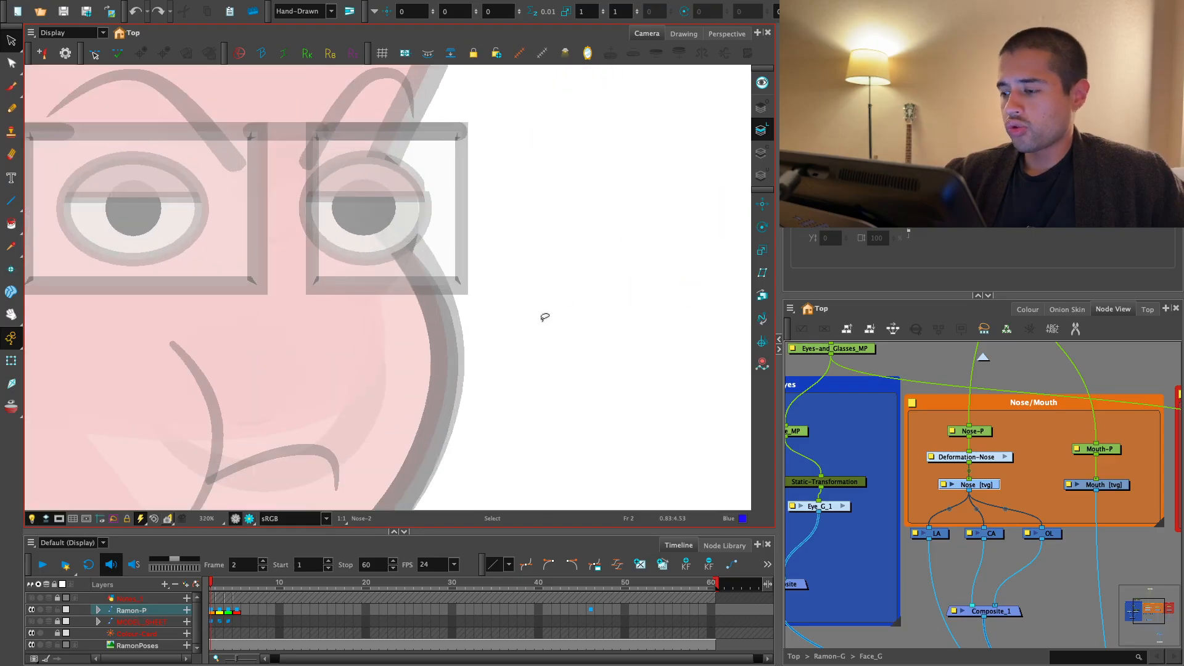
left_click(762, 108)
- Examine how the nose overlaps the glasses on frame 2 in both the drawing preview and the render view
left_click_drag(219, 584, 225, 586)
key("1")
key("space")
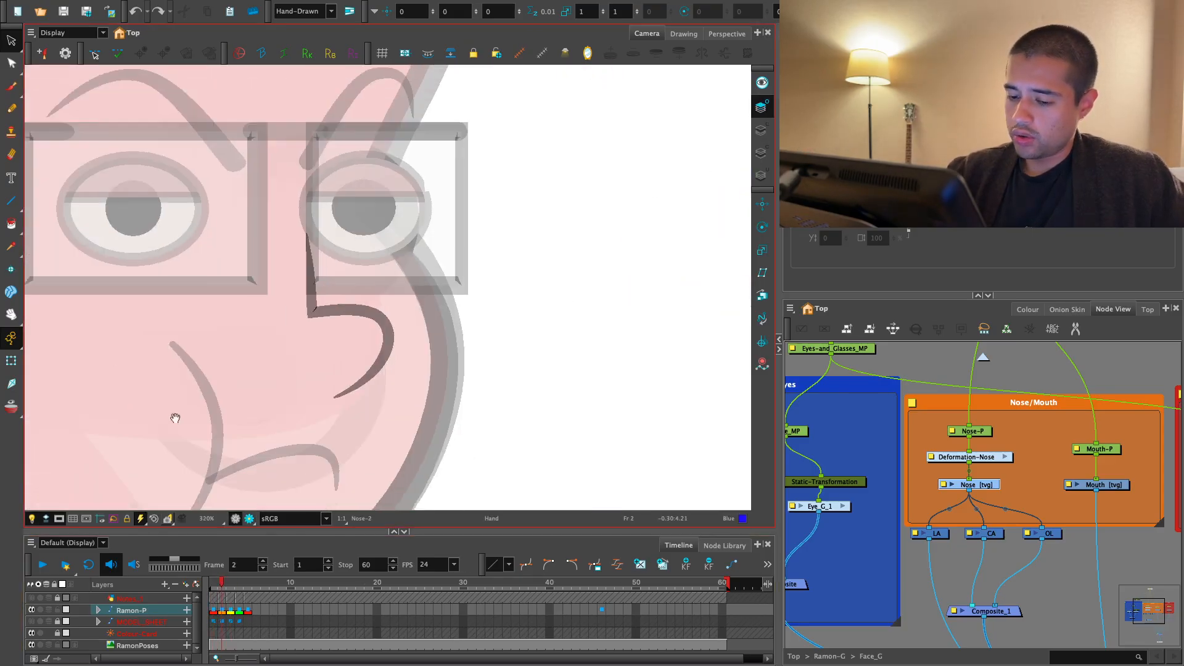
key("1")
key("1")
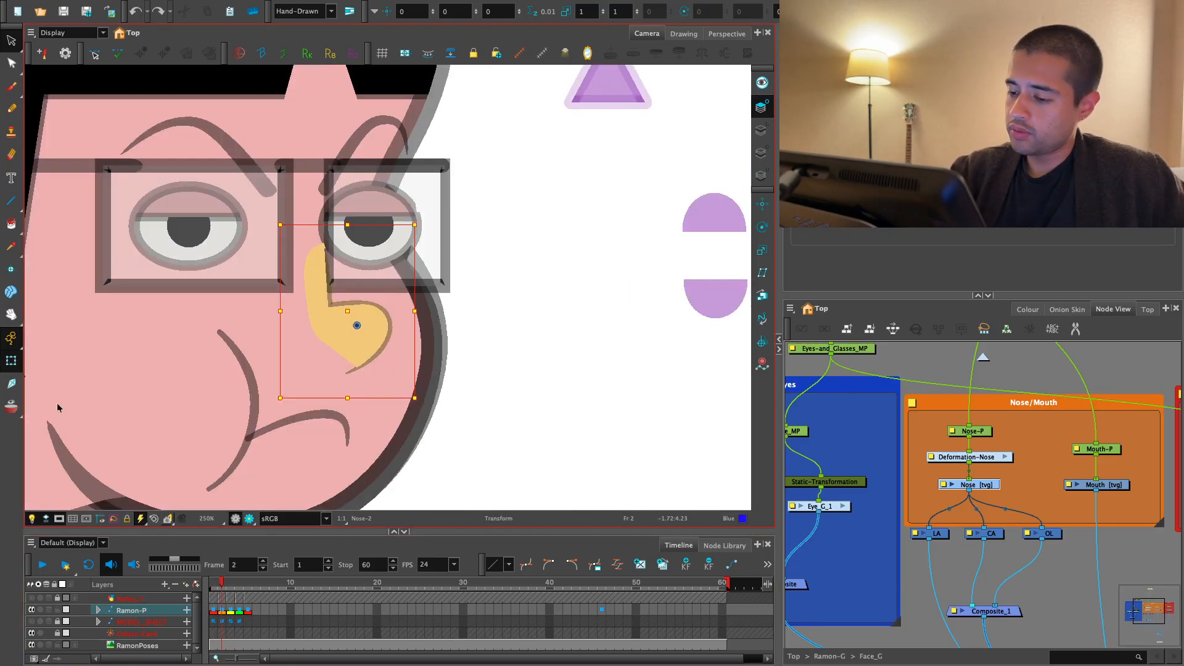
key("space")
left_click_drag(58, 407, 80, 411)
left_click(249, 519)
key("2")
key("2")
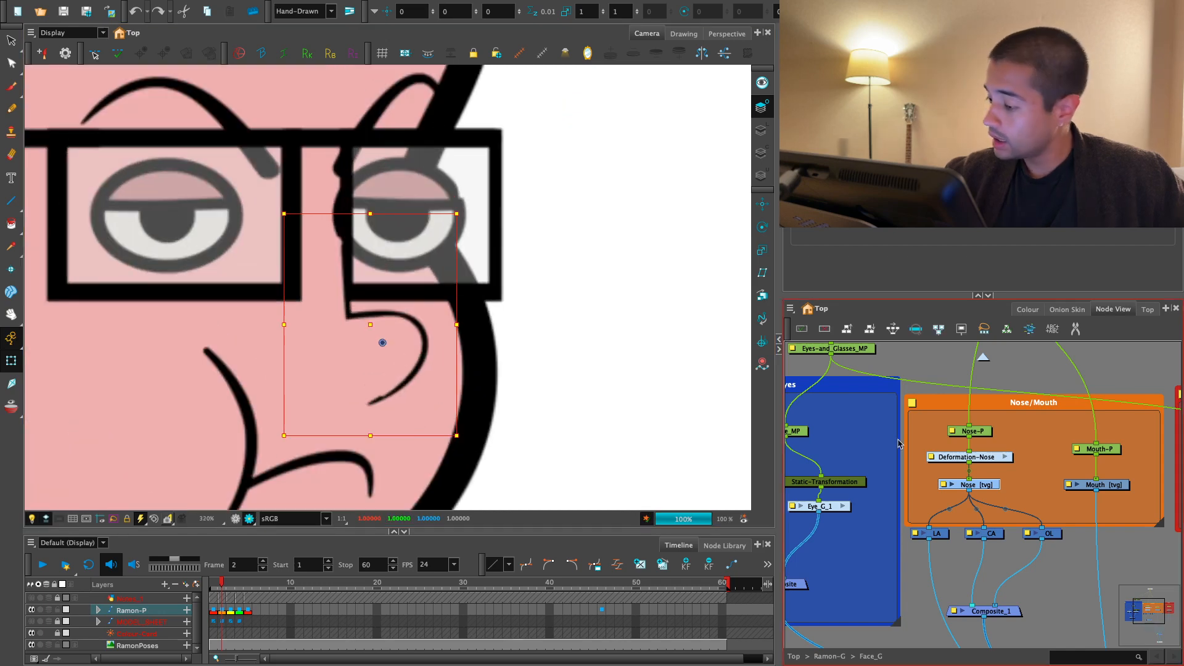
- Reconnect the nose's overlay cable from the face group's Multi-Port-Out to the composite above it
key("space")
left_click_drag(1073, 602, 1006, 443)
key("2")
key("2")
key("1")
key("1")
key("1")
key("space")
left_click_drag(922, 425, 963, 446)
key("space")
key("1")
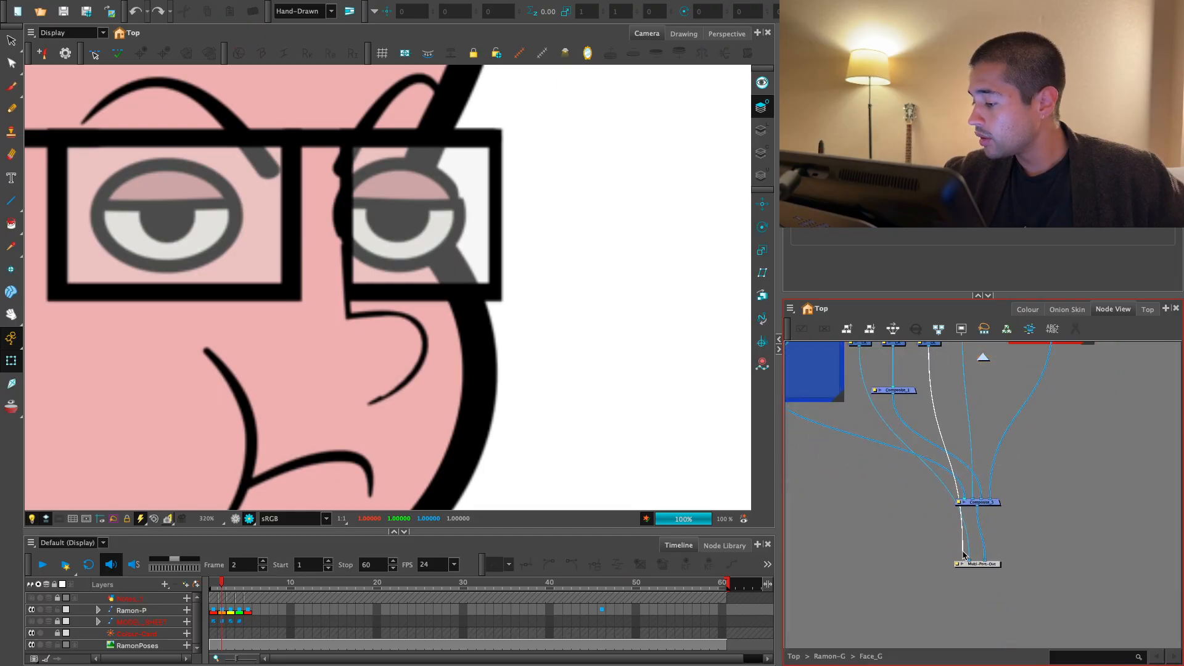
left_click_drag(964, 500, 964, 501)
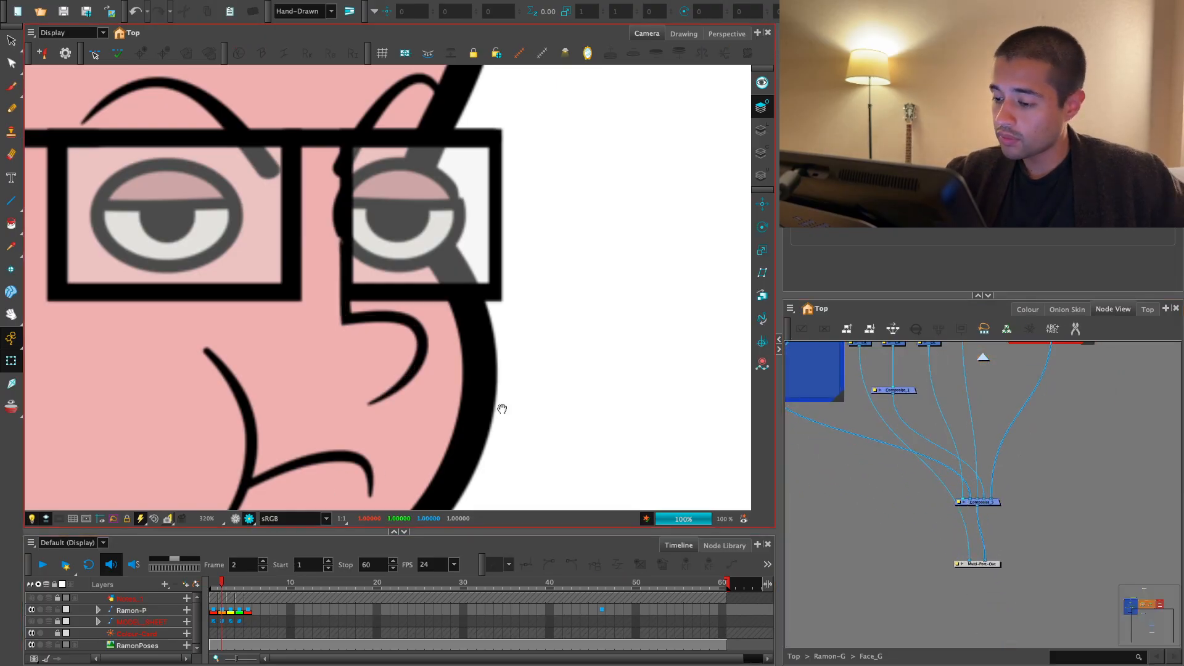
- Check the reconnected nose against the glasses on the front and three-quarter head poses
scroll(411, 476, "down", 2)
scroll(236, 583, "up", 1)
mouse_move(216, 584)
left_mouse_down()
mouse_move(226, 585)
mouse_move(213, 585)
left_mouse_up()
key("1")
key("1")
key("space")
left_click_drag(301, 454, 323, 472)
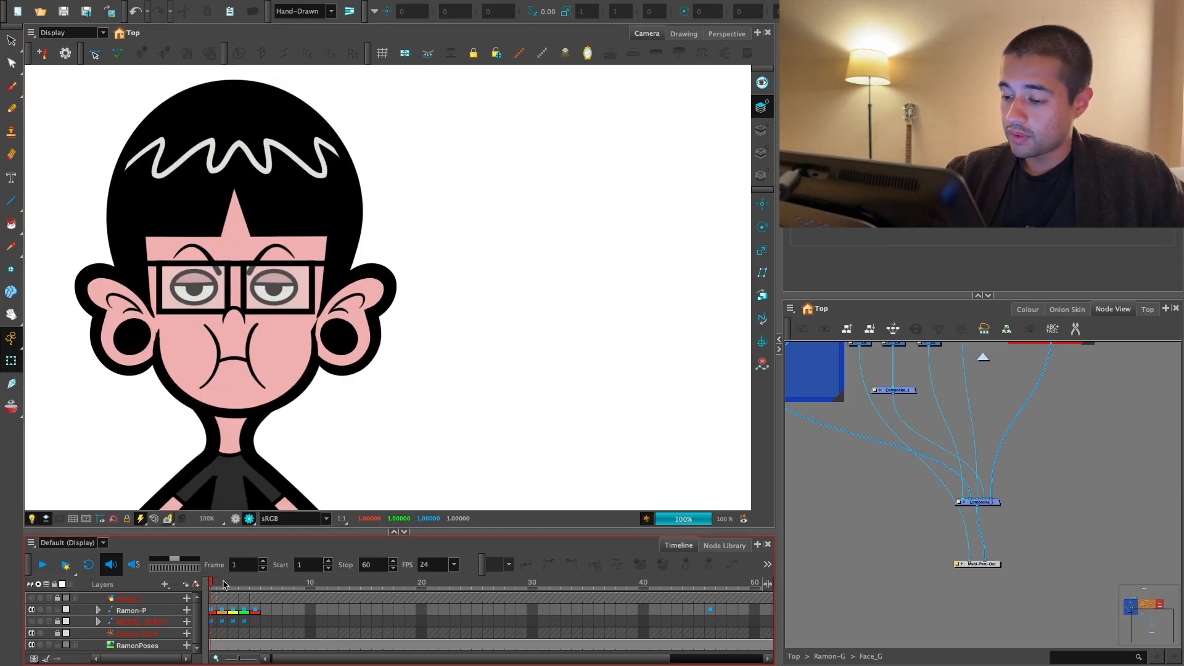
- Examine the profile nose's contour points along the bridge on frame 3
left_click(229, 585)
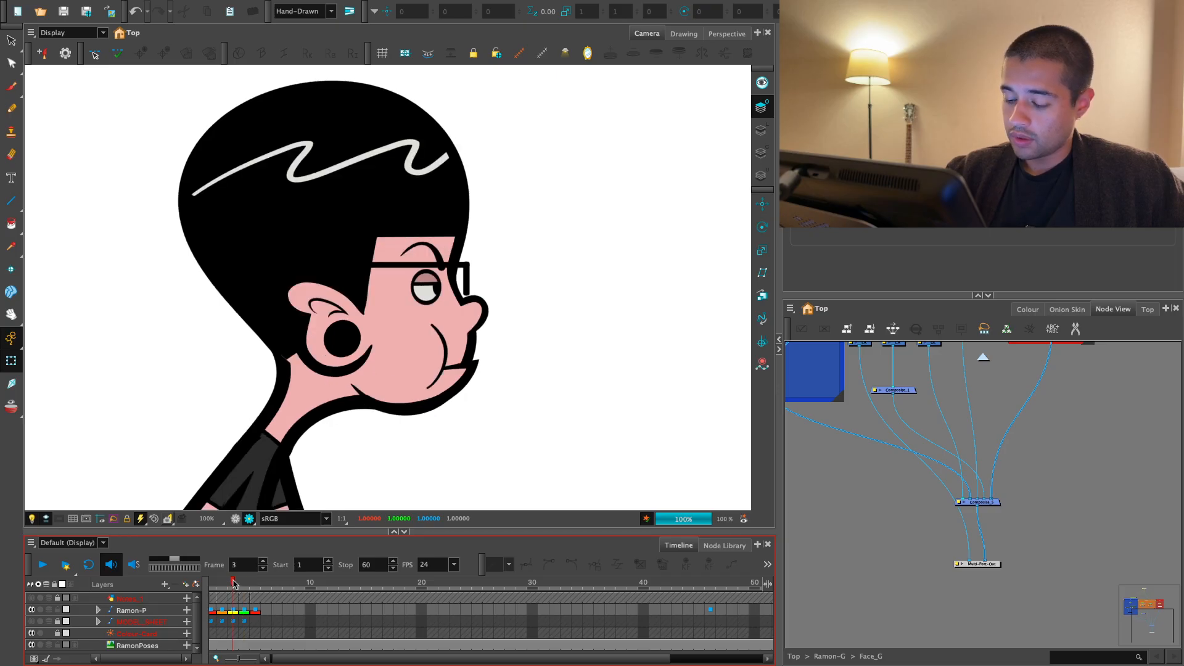
scroll(537, 315, "up", 5)
left_click(415, 359)
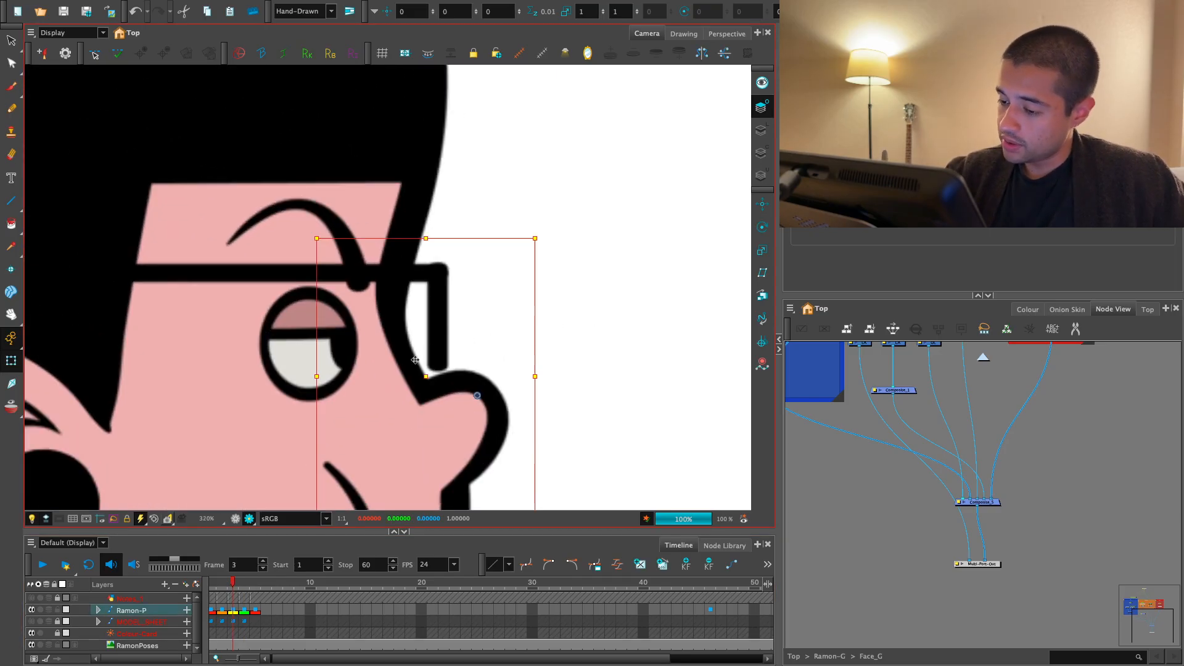
key("shift+F11")
left_click(467, 324)
left_click(401, 378)
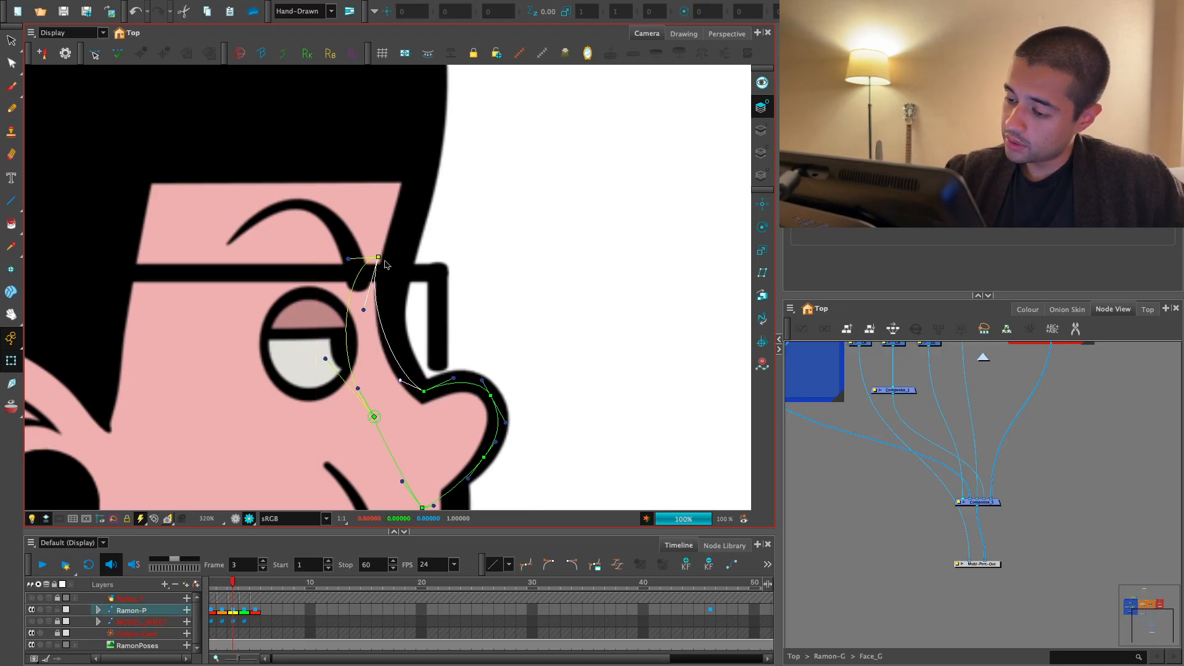
left_click(498, 275)
scroll(546, 378, "down", 5)
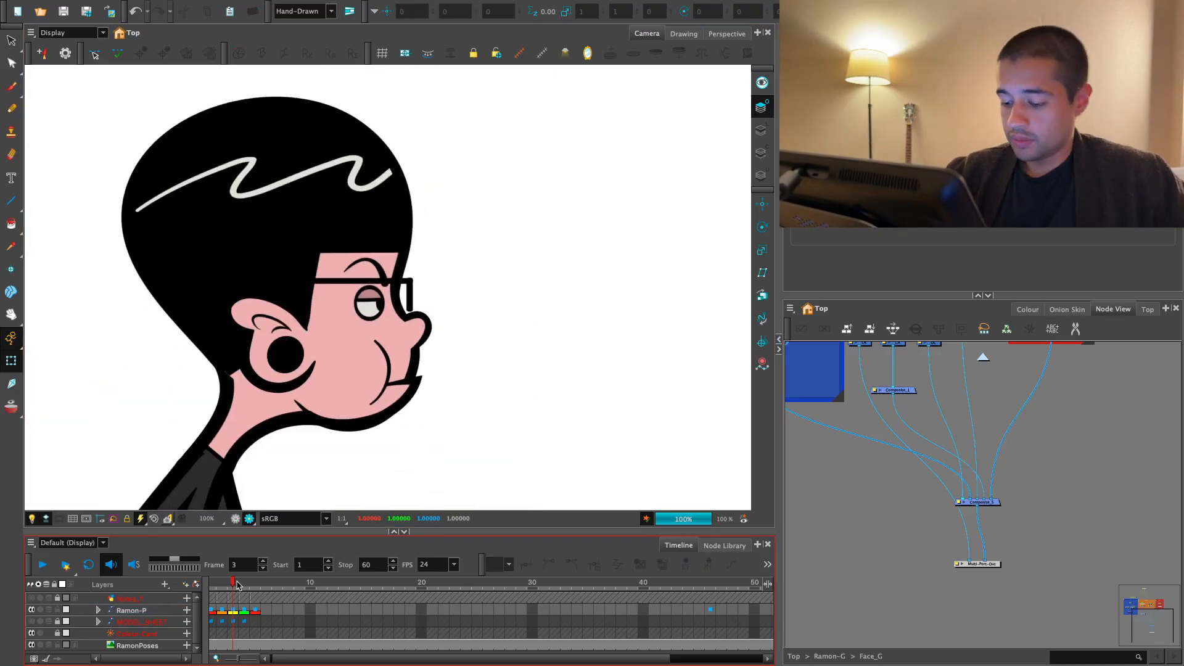
- Narrow the far eye horizontally on frame 2 so that it fits inside the lens outline
scroll(391, 415, "up", 5)
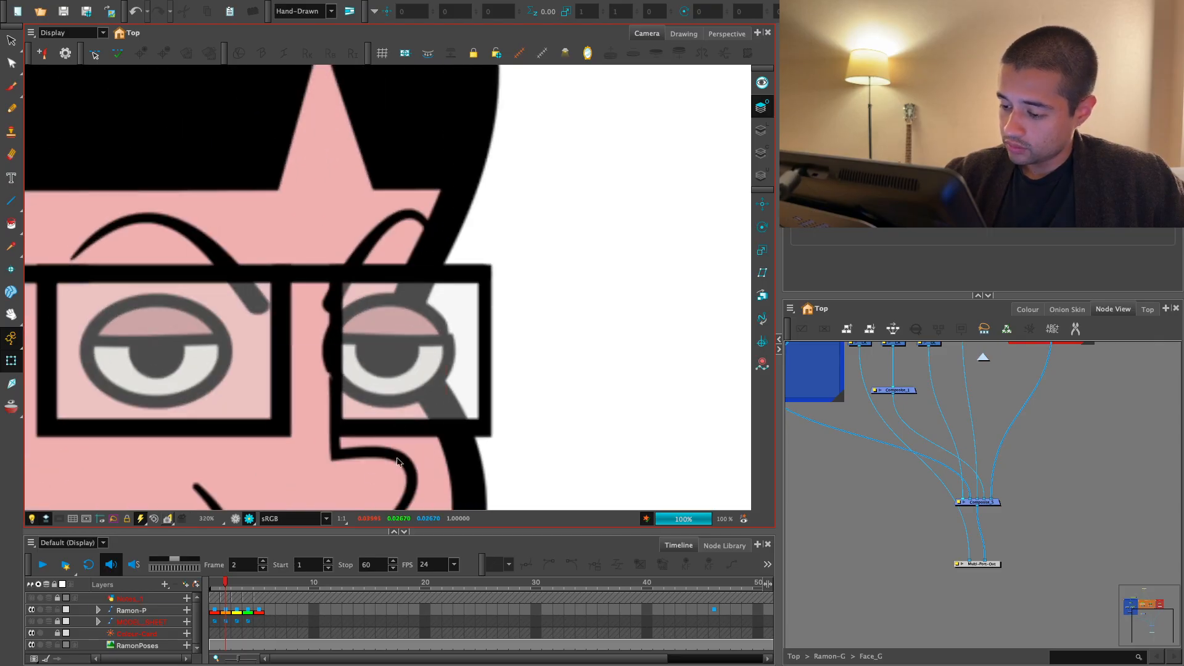
left_click(397, 461)
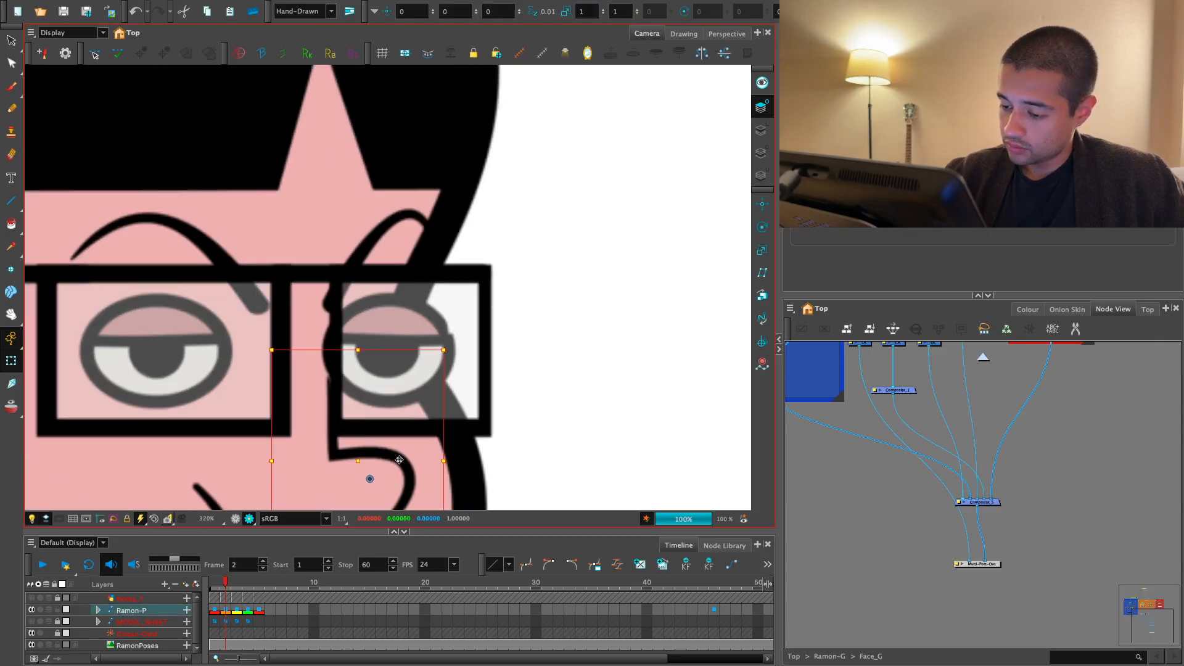
left_click(547, 362)
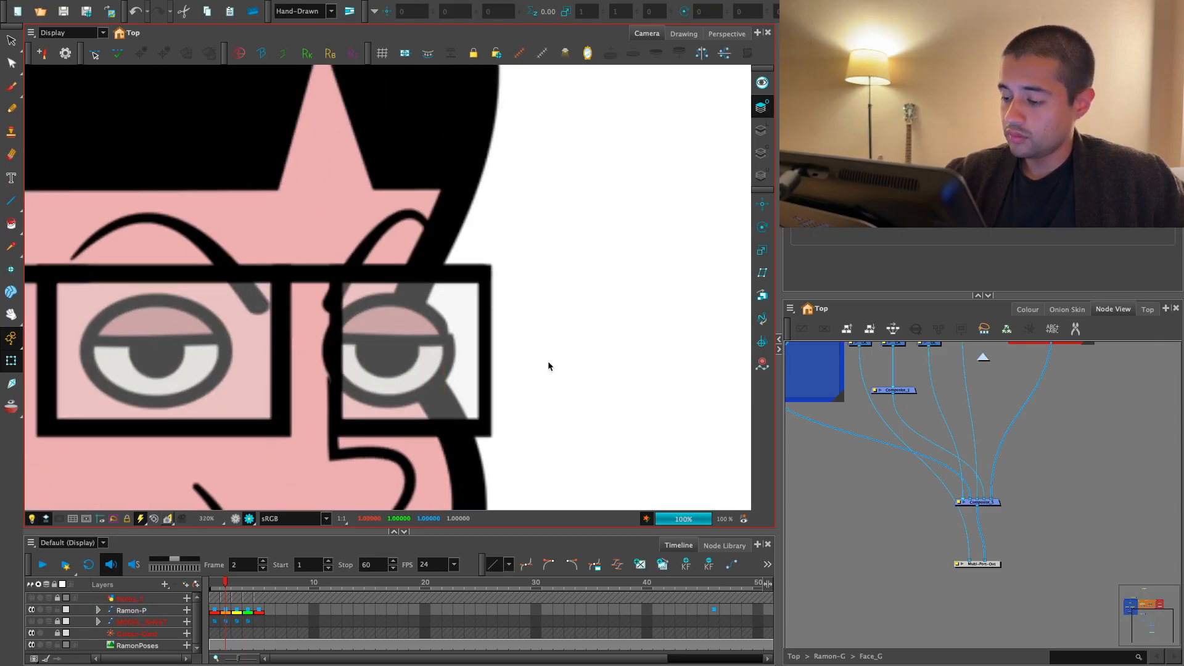
scroll(389, 413, "down", 2)
left_click(235, 519)
key("2")
key("2")
left_click_drag(452, 399, 562, 323)
key("ctrl+z")
left_click(414, 390)
left_click_drag(433, 364, 423, 364)
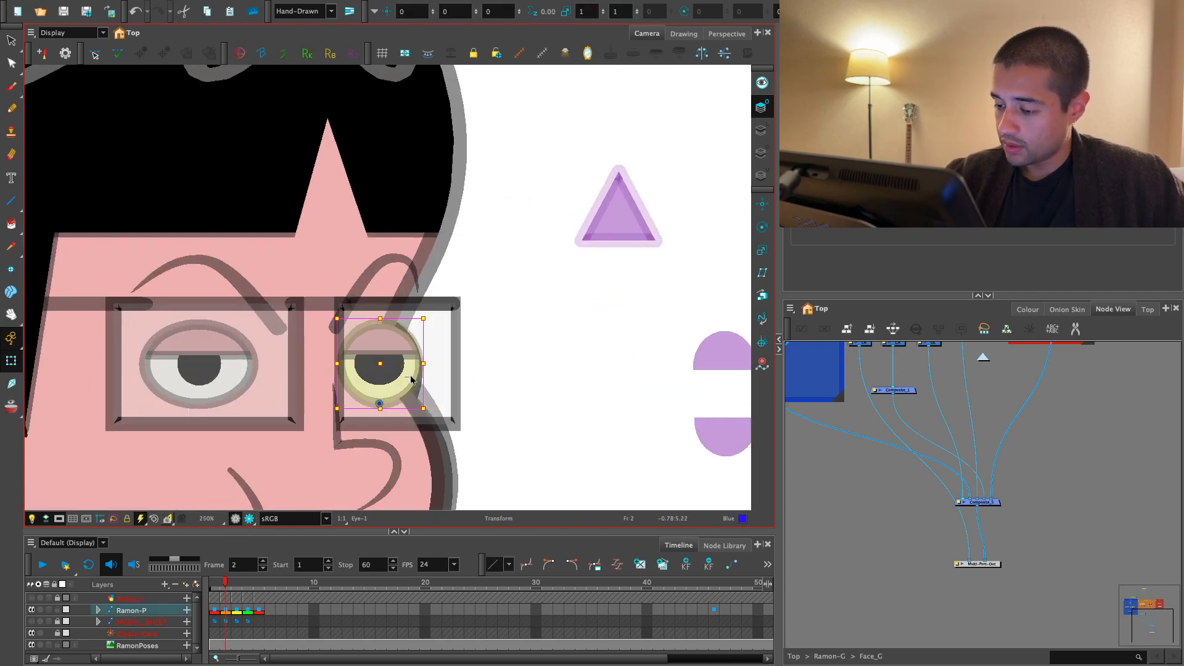
left_click(486, 333)
- Move the far lens aside on frame 2 to check the narrowed eye beneath it, and undo the move
scroll(486, 333, "down", 3)
scroll(394, 361, "up", 3)
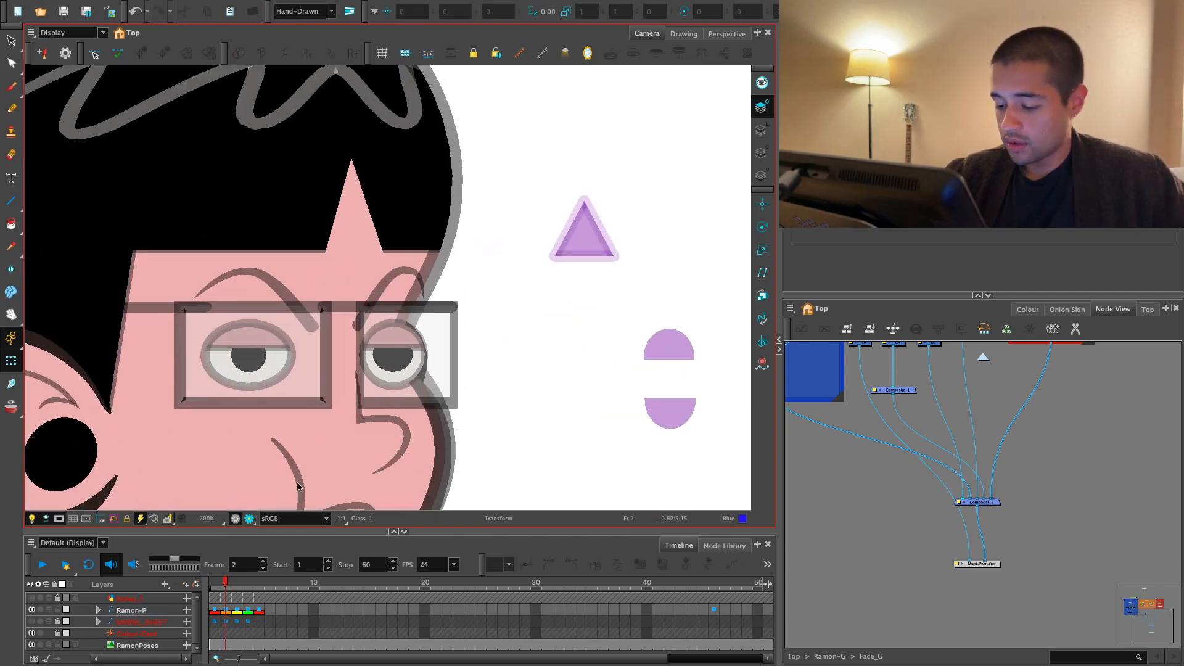
key("2")
key("2")
left_click_drag(468, 383, 619, 360)
left_click(431, 407)
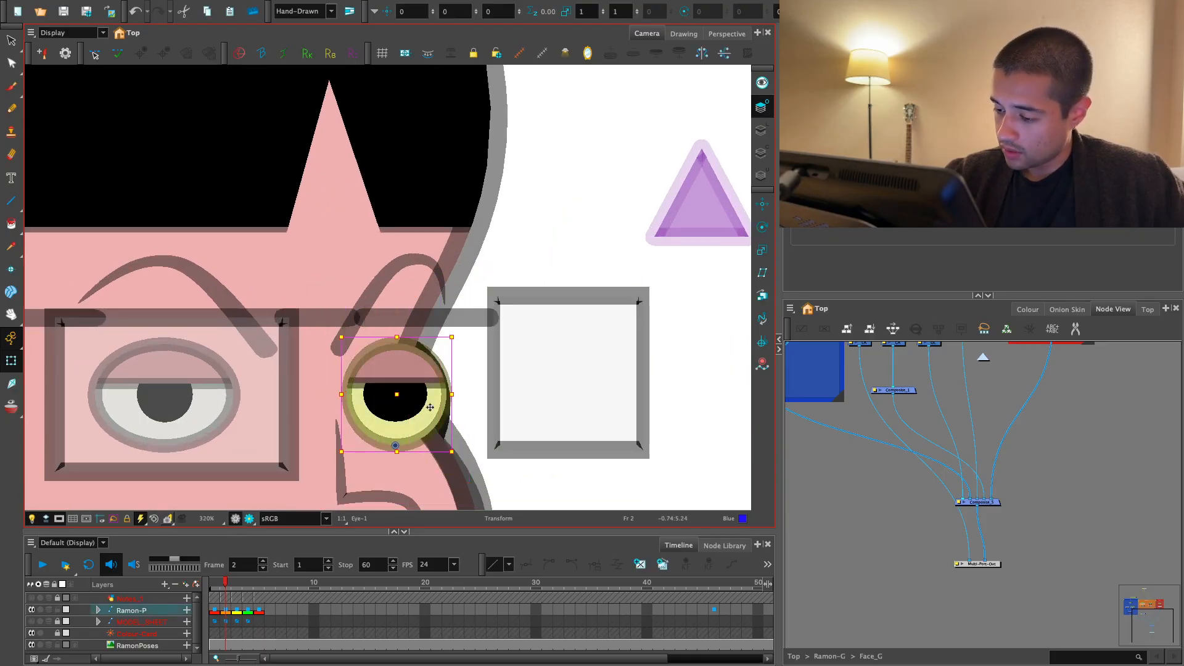
key("ctrl+z")
left_click(516, 356)
- Check the three-quarter head pose on frame 2 from close up and as a whole
key("1")
key("1")
key("1")
key("1")
key("1")
key("1")
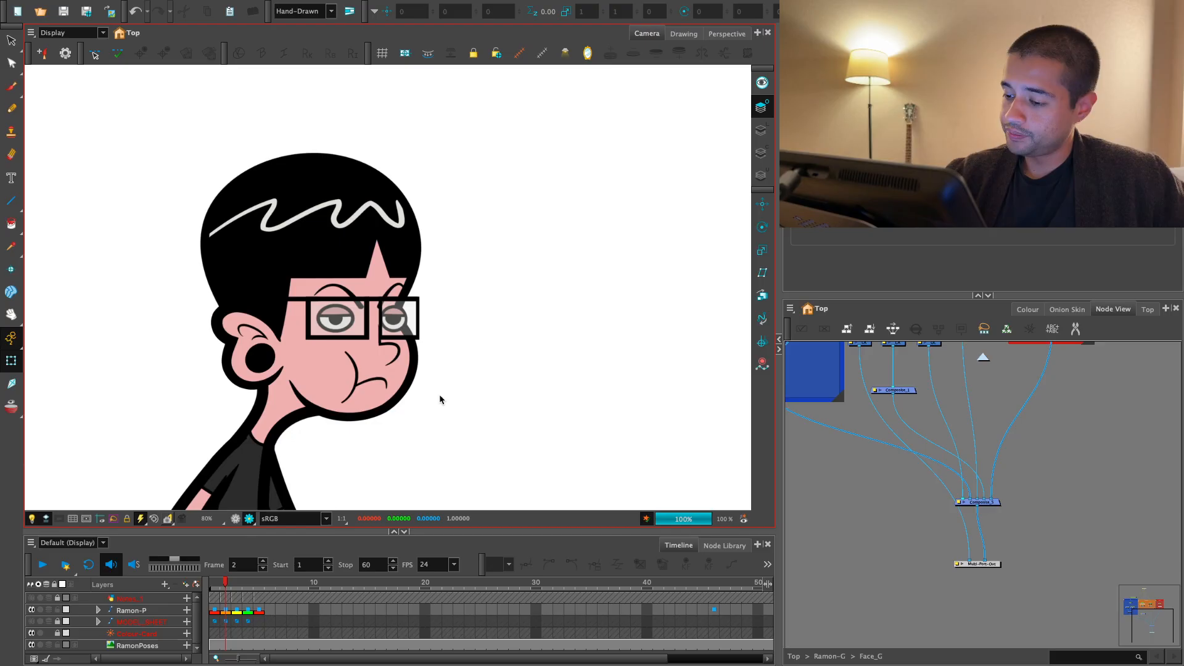
key("1")
left_click_drag(425, 412, 426, 426)
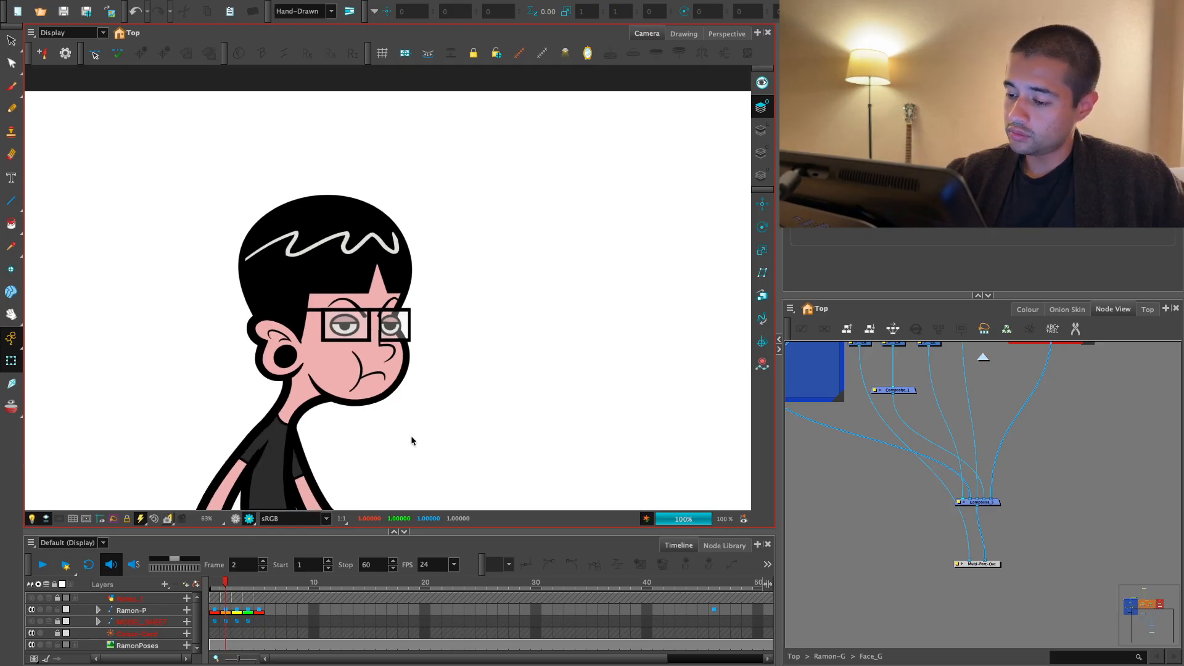
key("2")
key("2")
key("2")
key("2")
left_click(618, 380)
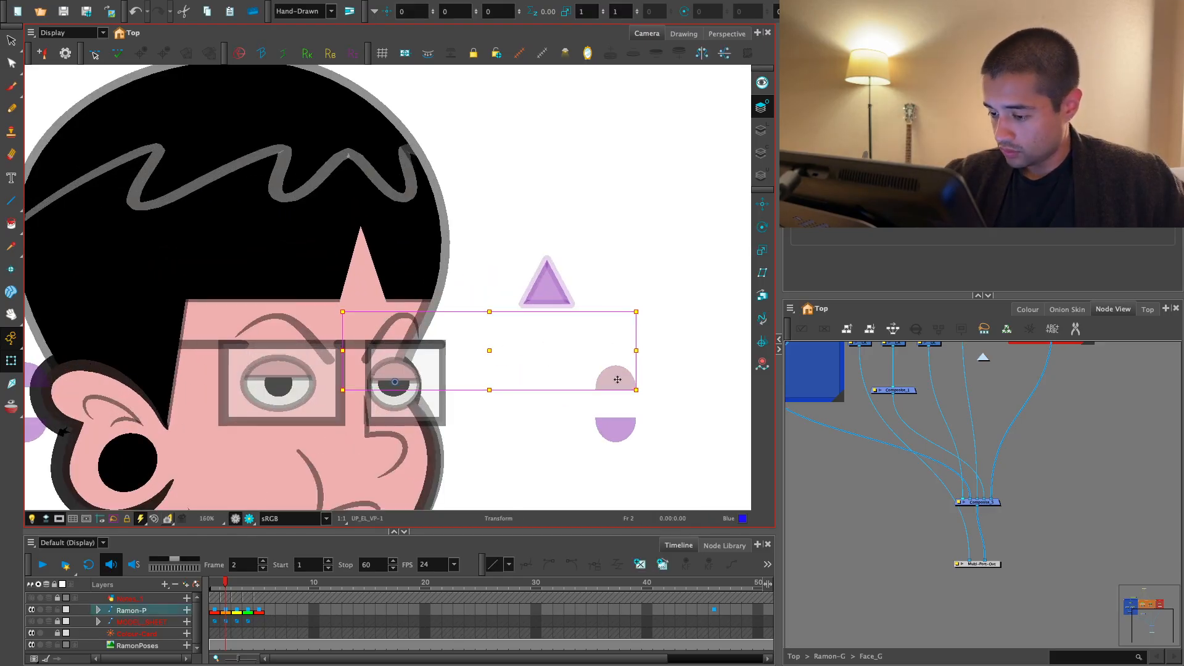
left_click(708, 308)
key("1")
key("1")
key("1")
left_click(250, 519)
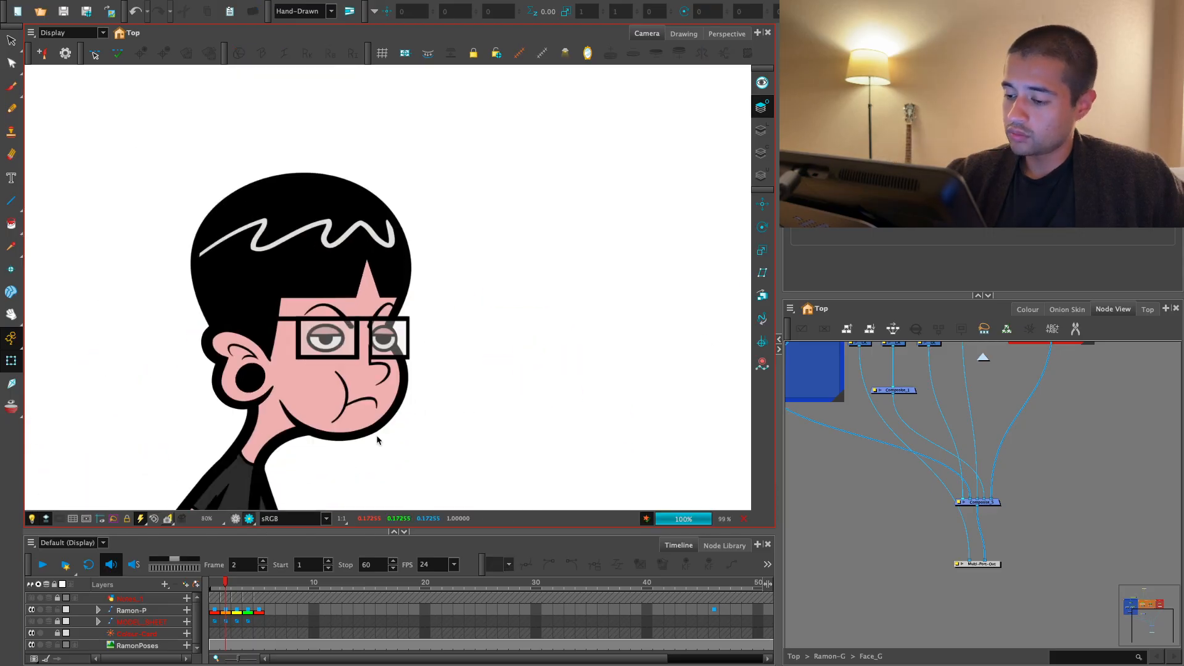
key("1")
key("1")
key("2")
- Examine the skull's contour points around the lower cheek on frame 1
left_click(216, 610)
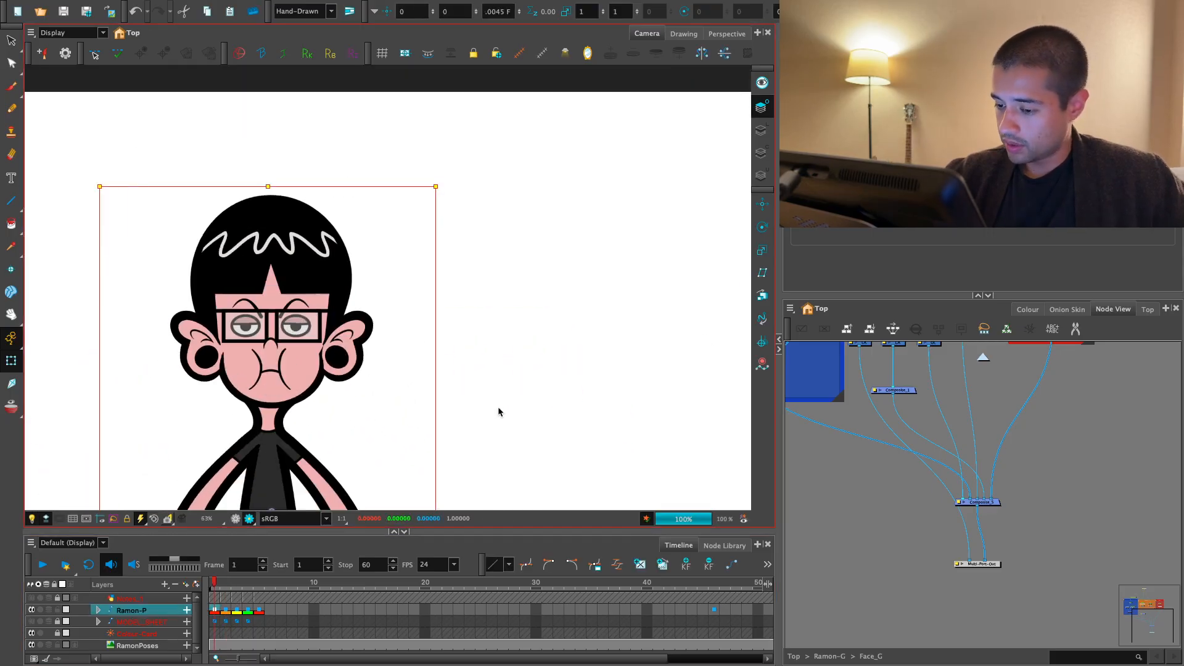
left_click_drag(381, 415, 433, 390)
key("2")
left_click(235, 518)
key("2")
key("2")
key("2")
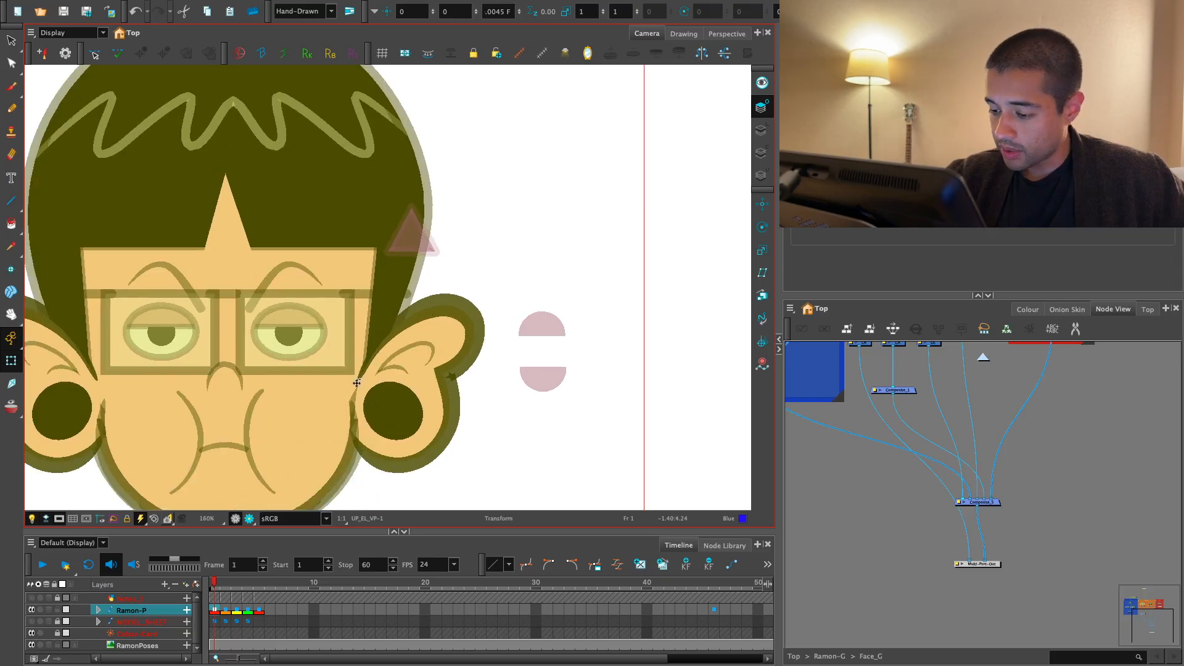
left_click(356, 383)
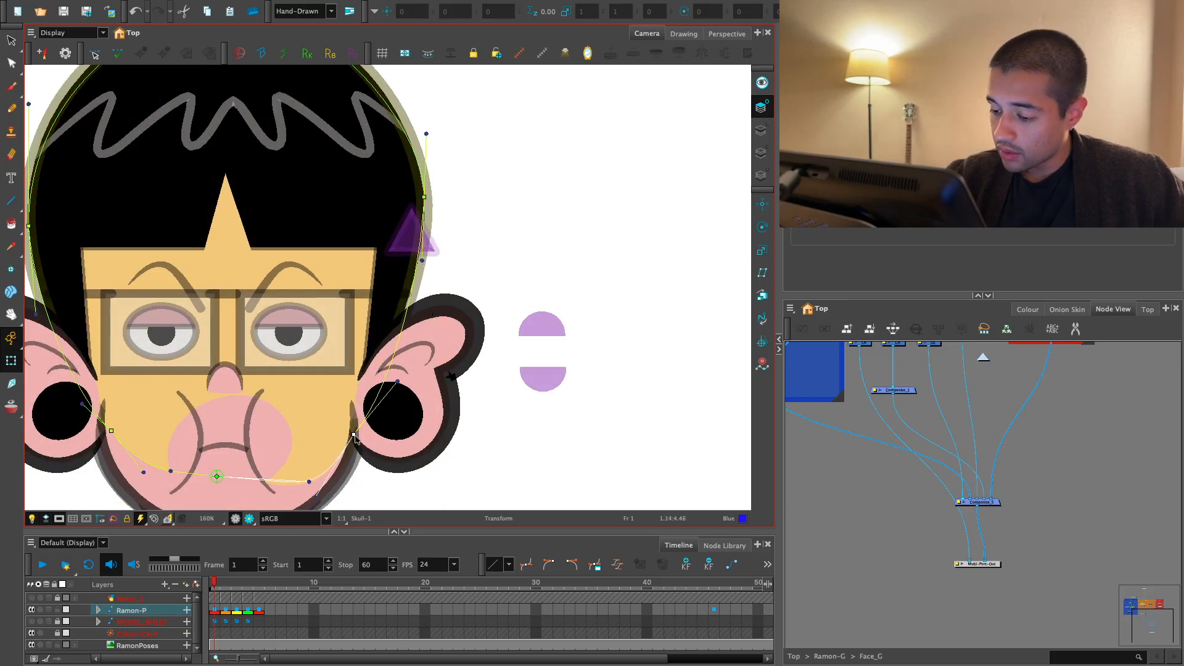
left_click_drag(355, 438, 392, 393)
key("Escape")
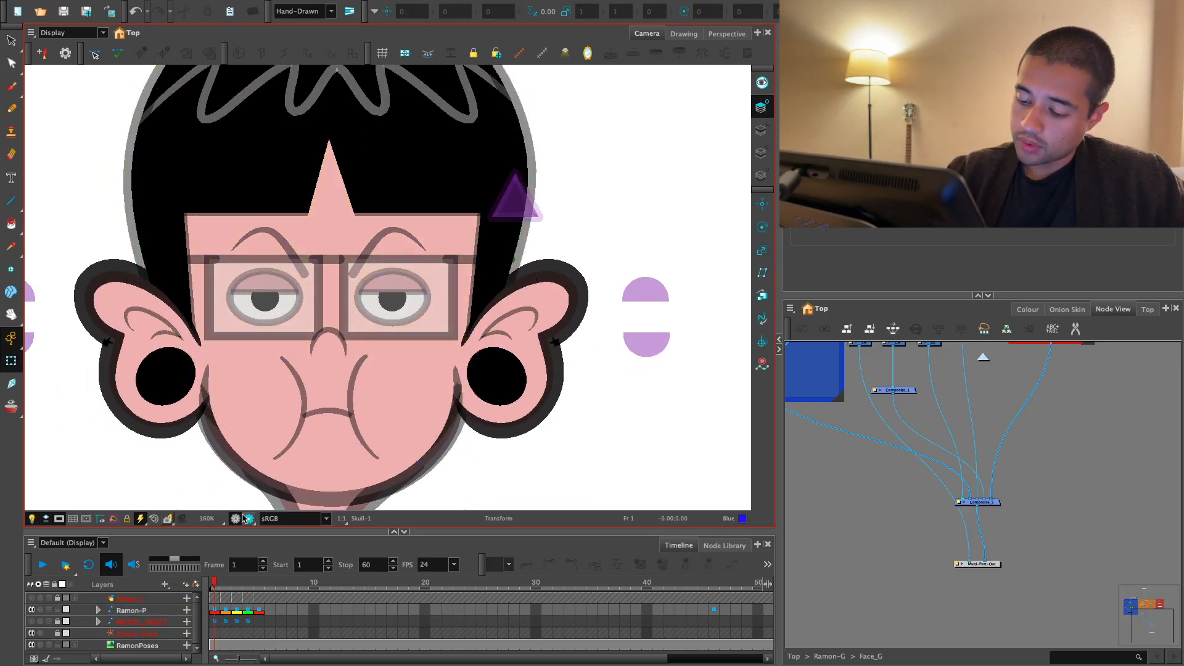
- Check the full front-view character on frame 1 in render view
left_click(249, 518)
key("1")
key("1")
key("1")
key("1")
key("1")
key("1")
left_click_drag(515, 433, 506, 408)
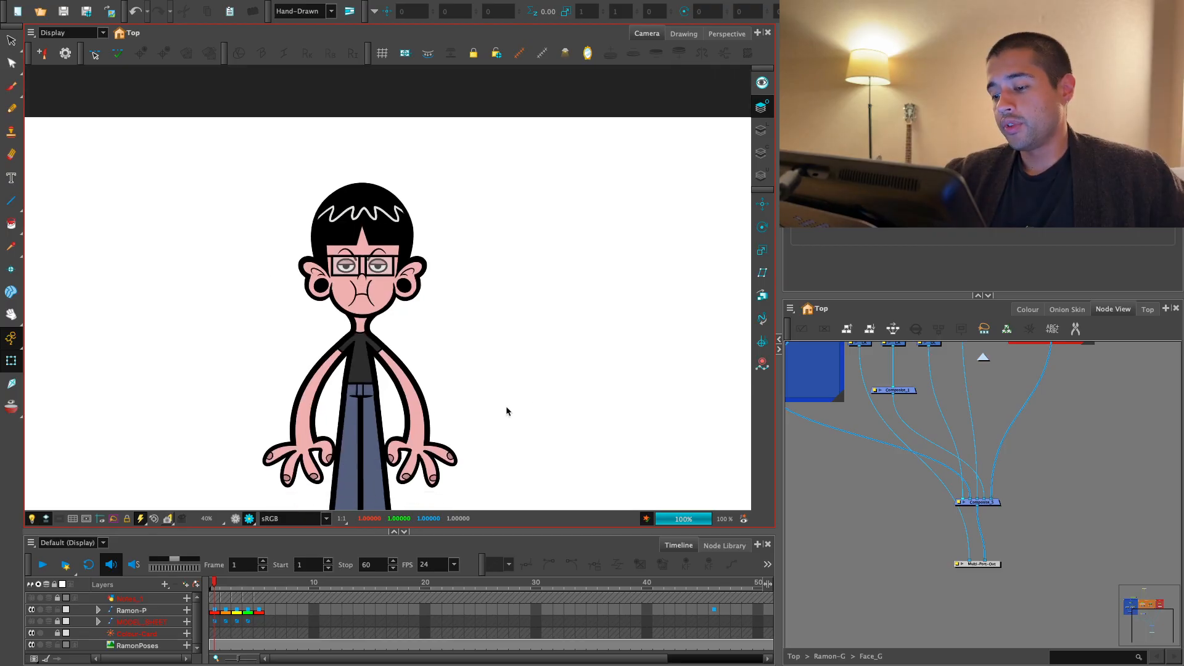
- Step through the character's poses on frames 1 to 5 in render view
left_click(216, 612)
key("period")
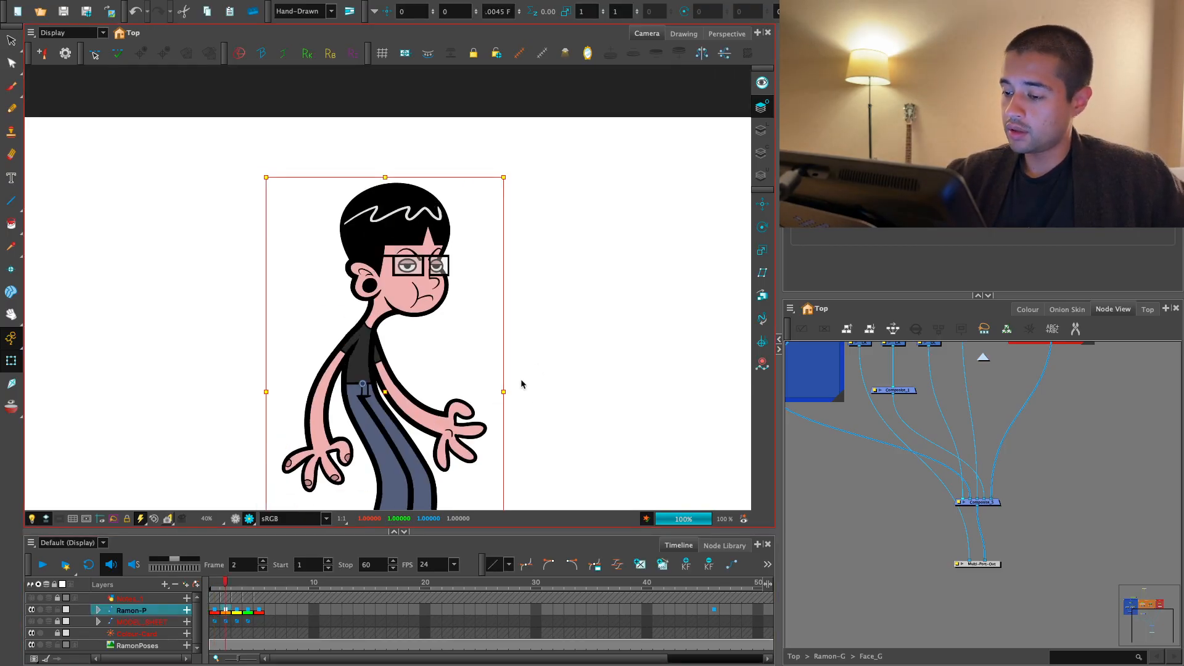
key("comma")
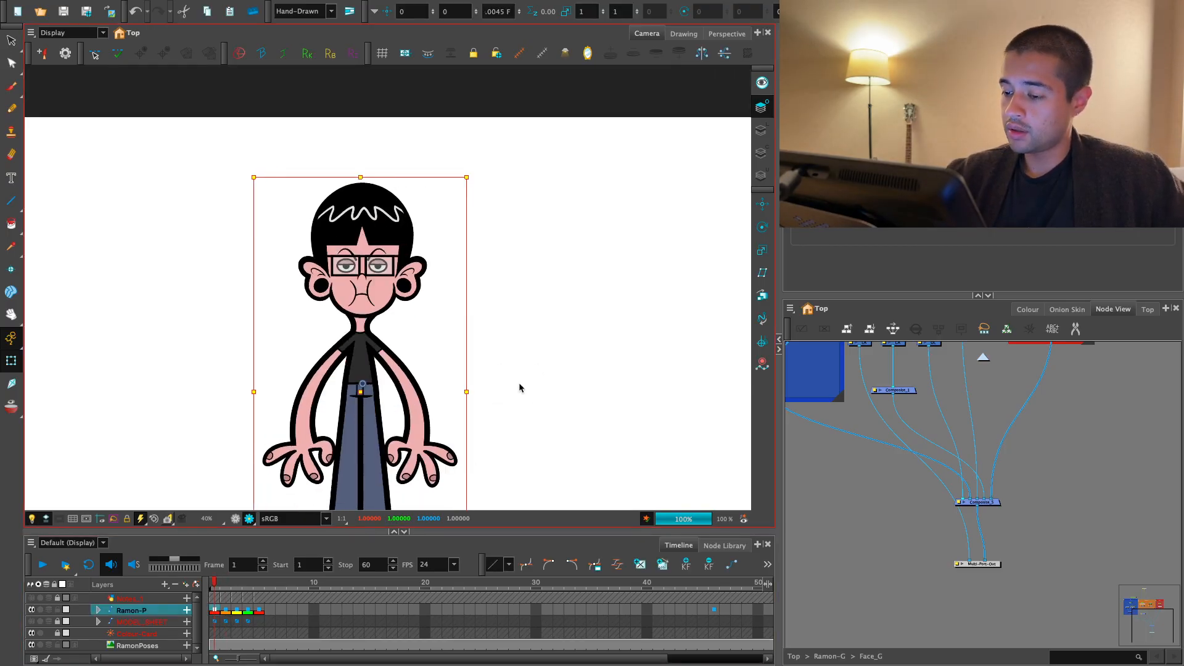
key("period")
key("period")
key("period")
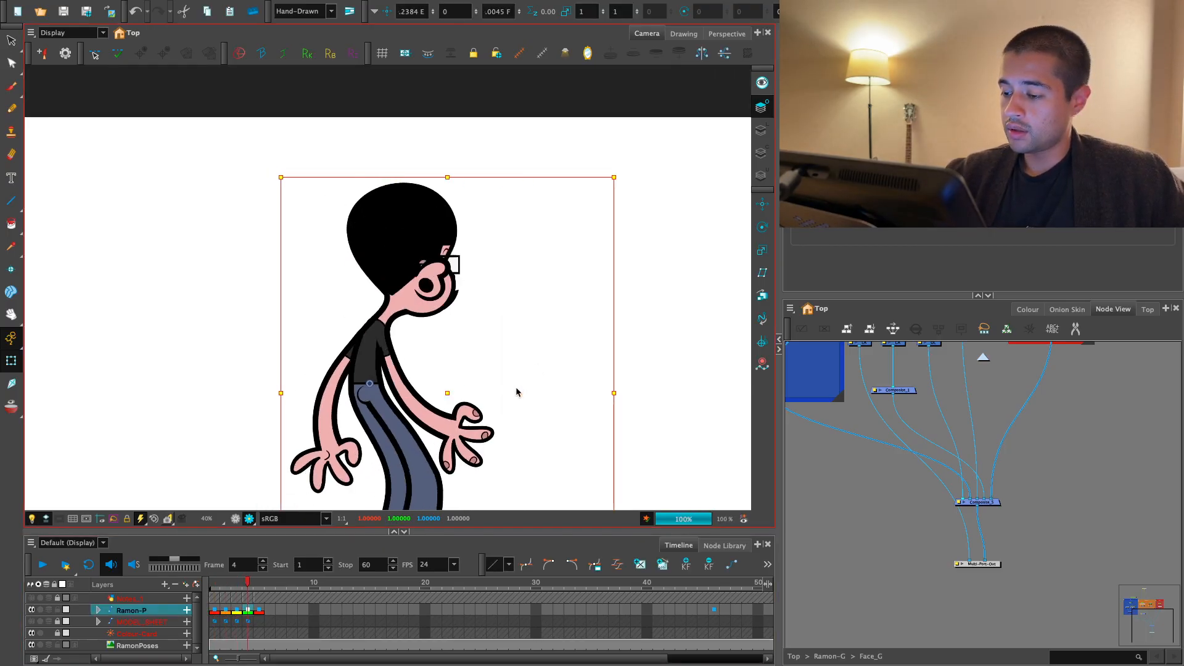
key("period")
key("comma")
key("period")
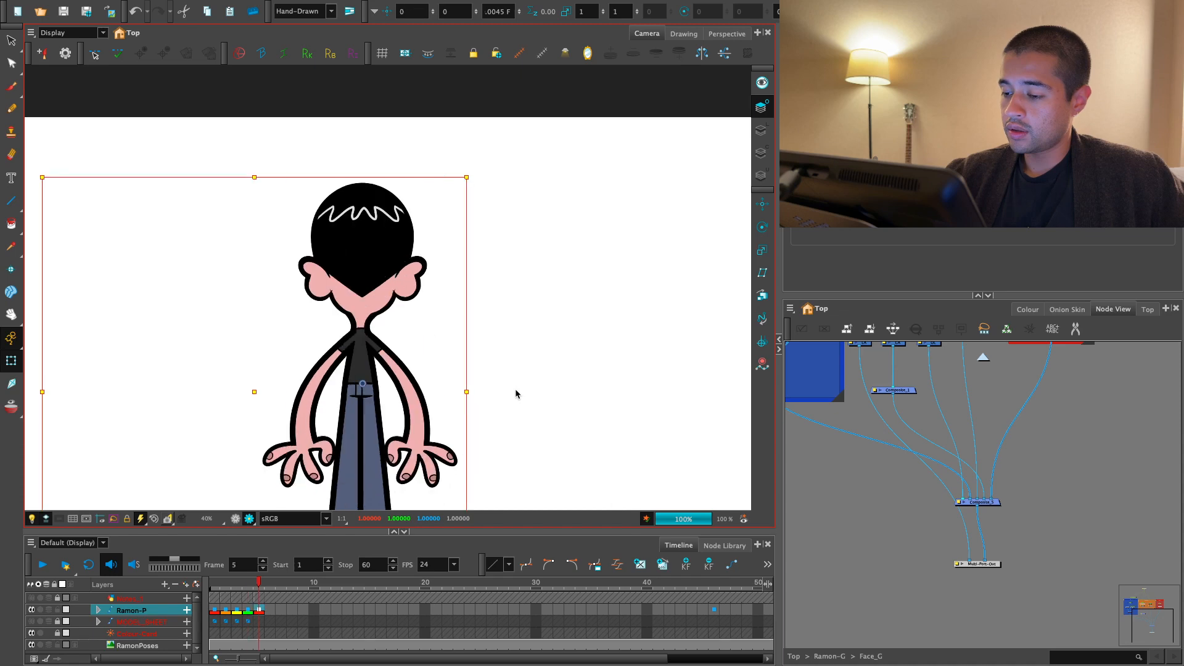
- Adjust the skull and jaw contour points beside one ear of the back-view head on frame 5, previewing the outline in render view
left_click(236, 519)
key("2")
key("2")
key("2")
key("2")
key("2")
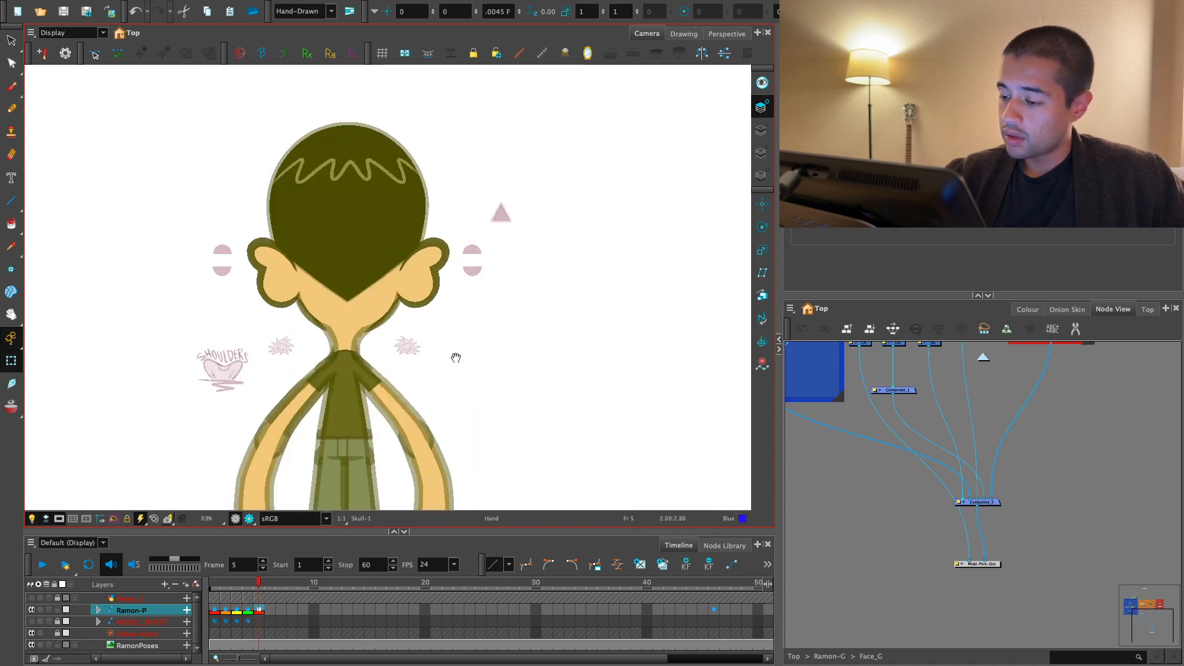
left_click_drag(422, 357, 424, 388)
key("2")
key("shift+t")
left_click(428, 370)
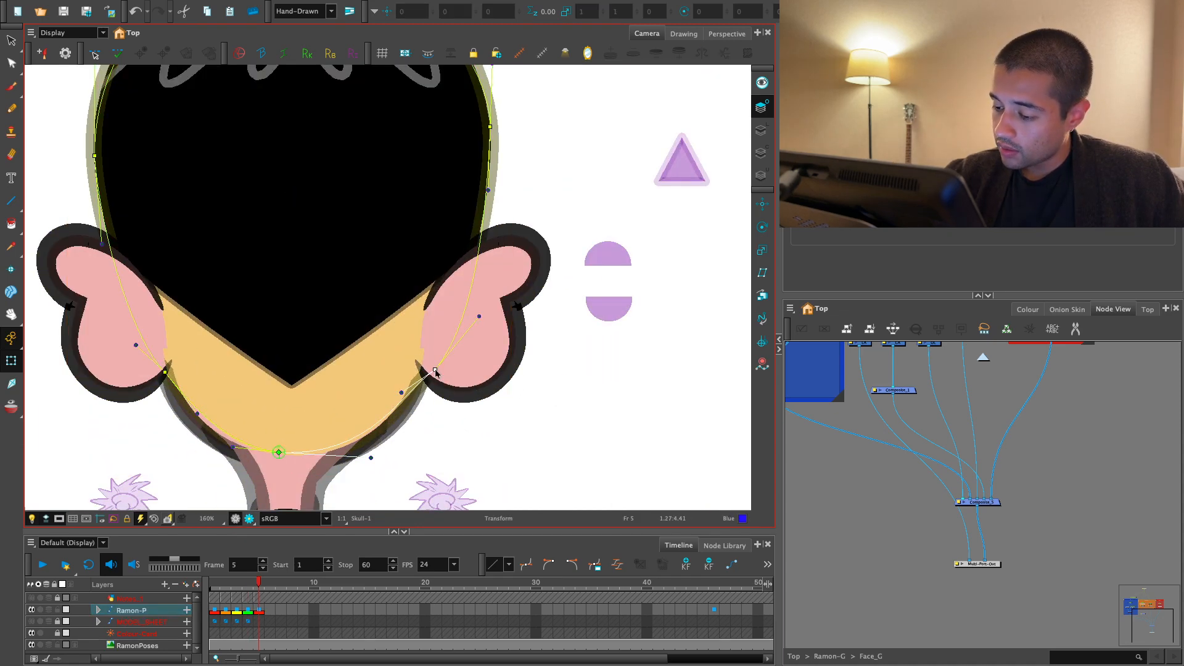
left_click(423, 376)
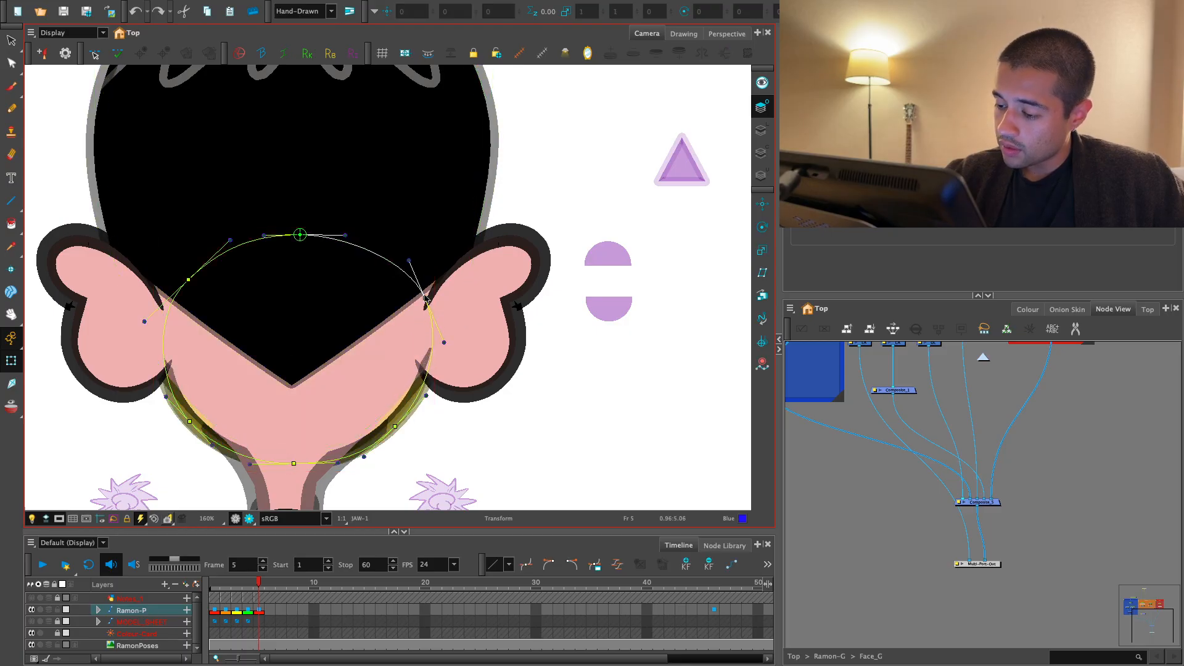
left_click(249, 519)
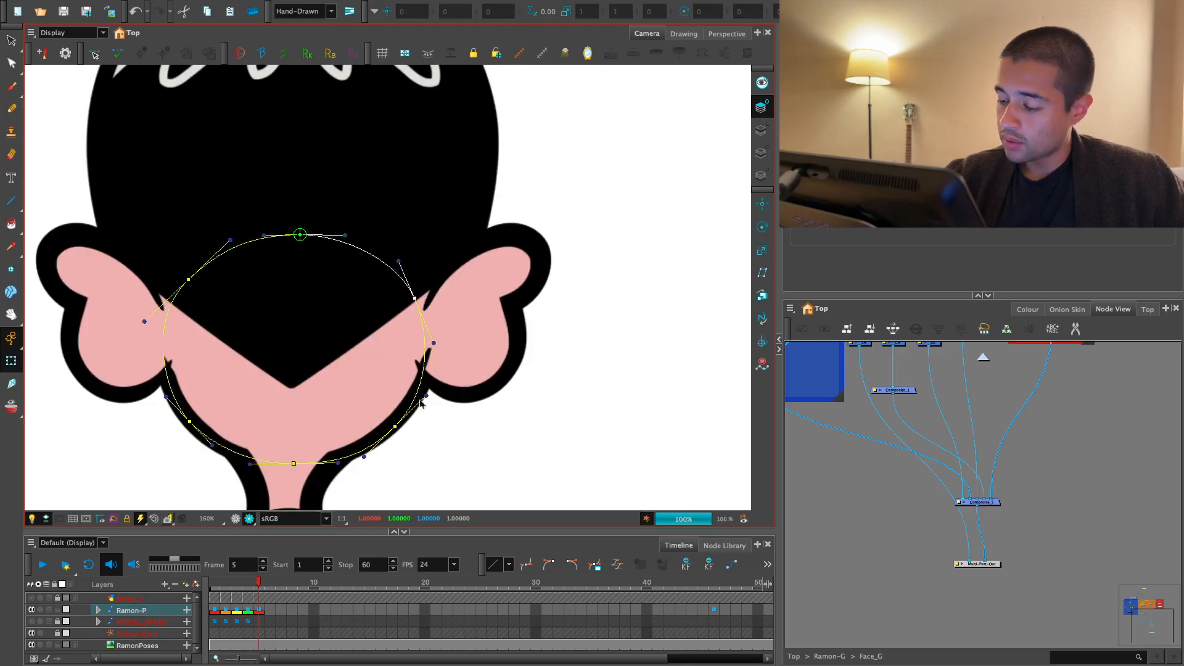
- Nudge the skull's lower contour points beside both ears outward on frame 5, and check the back-view head in render view
left_click(433, 350)
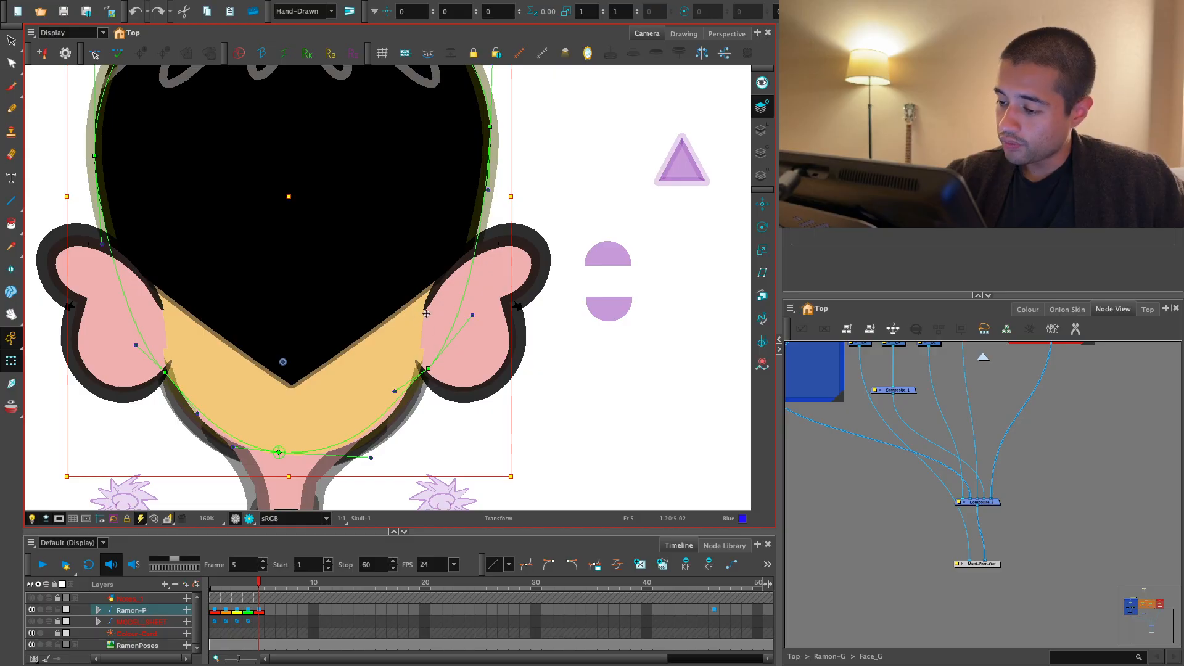
left_click_drag(430, 374, 434, 377)
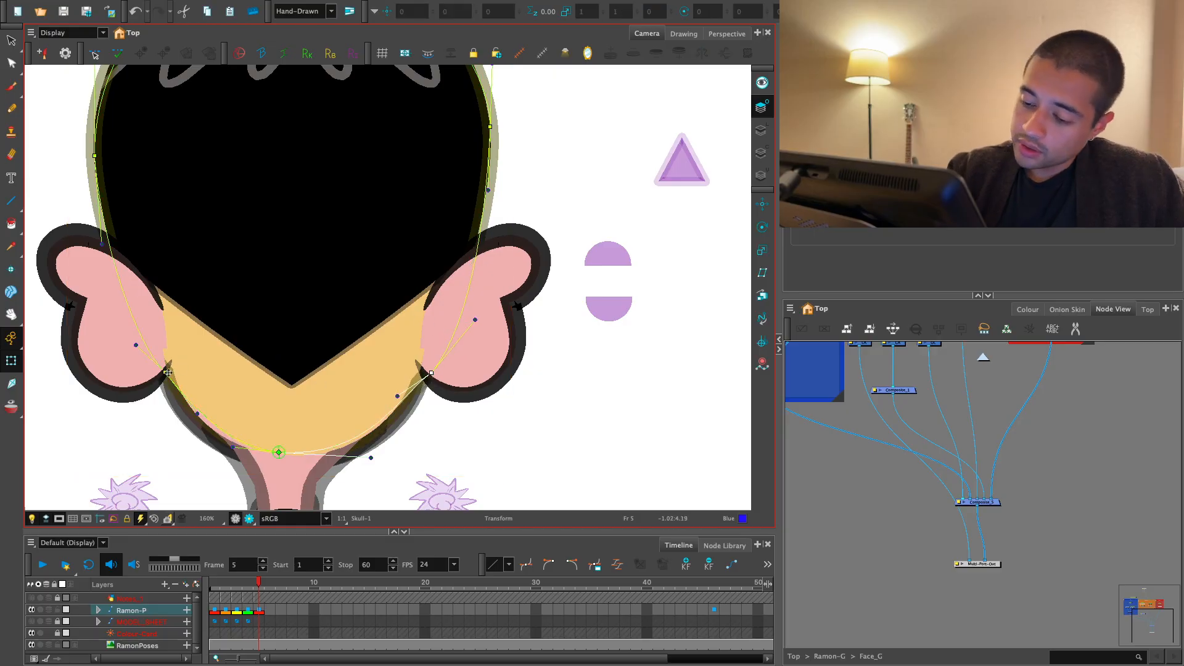
left_click_drag(167, 372, 164, 376)
left_click(215, 466)
left_click(249, 520)
key("2")
key("2")
key("2")
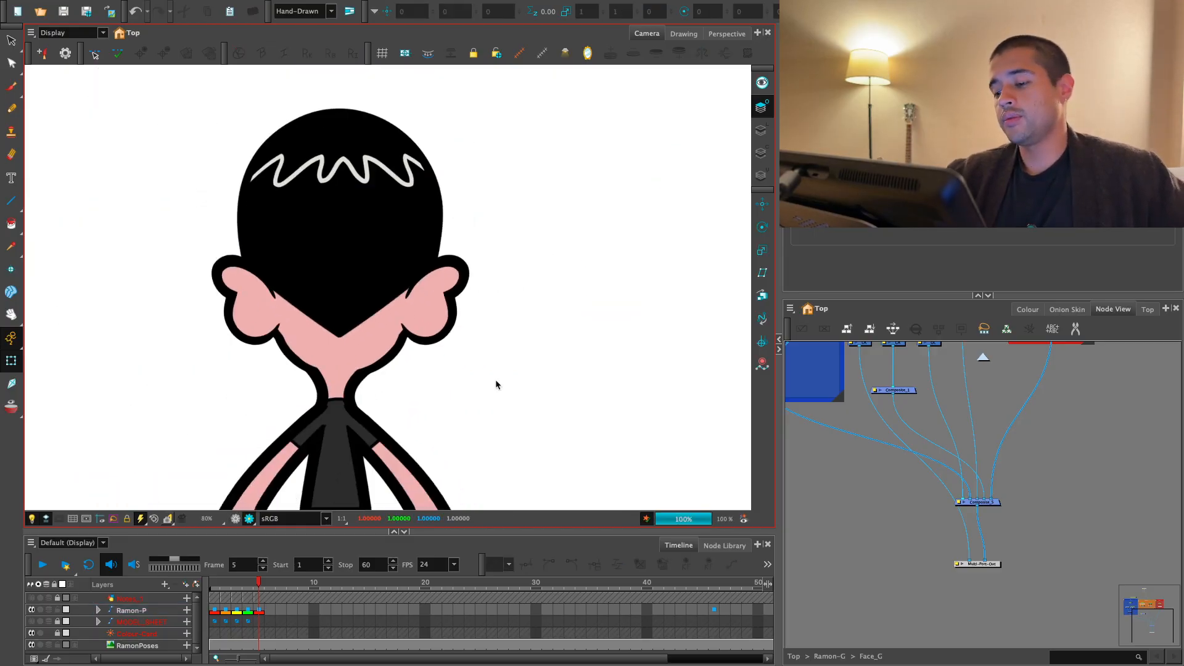
- Try shifting the mouth slightly outward on the back three-quarter head on frame 4
key("2")
key("2")
key("2")
left_click(260, 608)
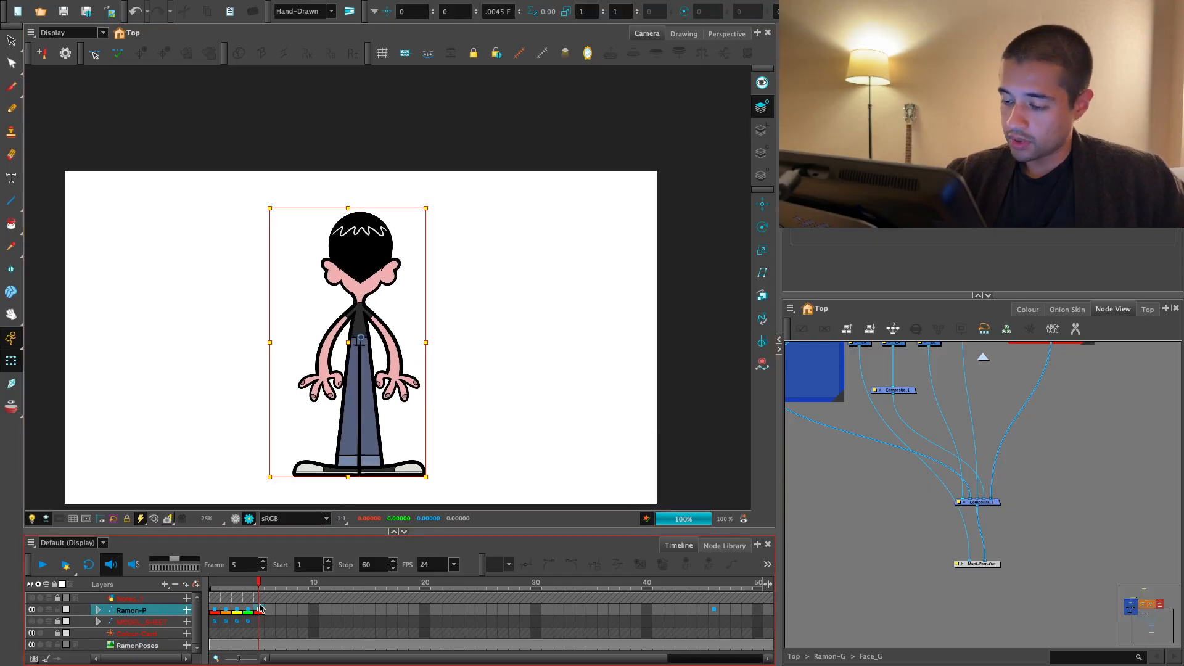
key("comma")
left_click_drag(398, 410, 378, 435)
left_click(235, 519)
key("1")
key("1")
key("1")
key("1")
key("1")
key("1")
key("1")
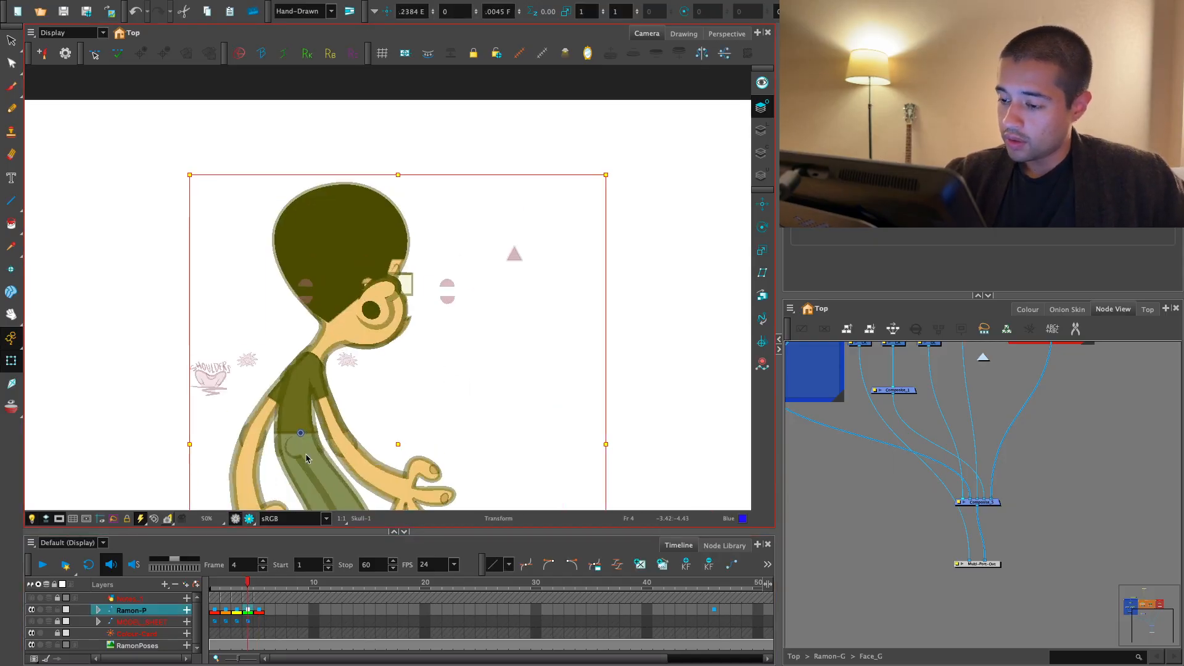
left_click(442, 384)
left_click_drag(442, 384, 449, 383)
left_click(459, 391)
key("1")
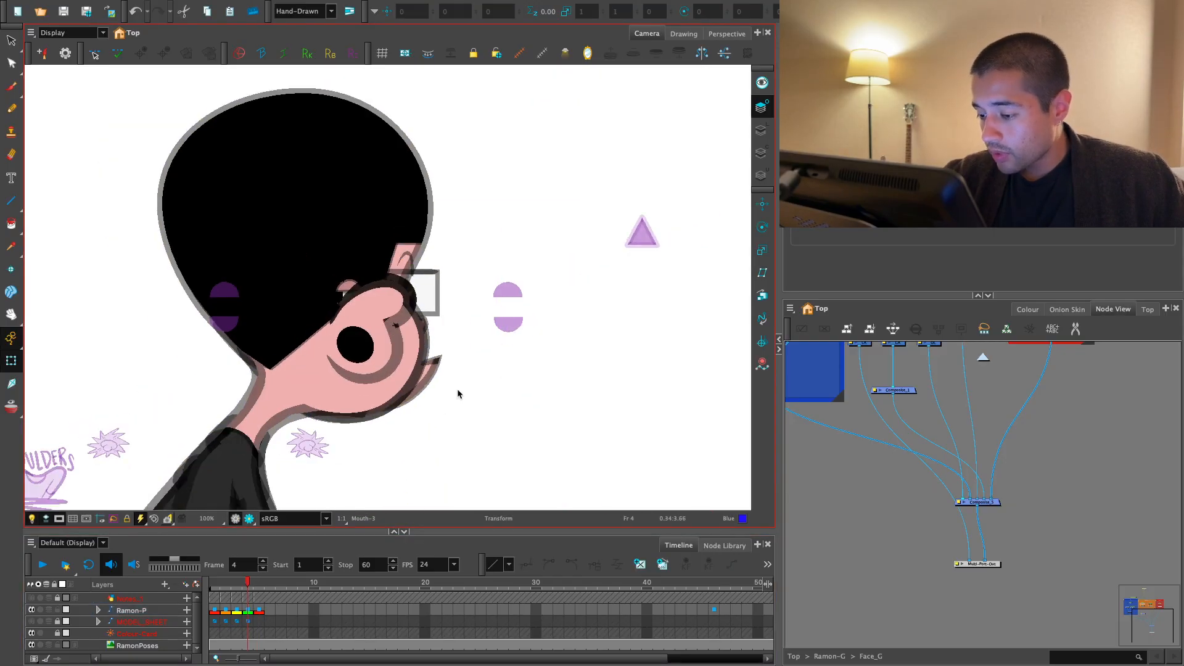
- Check the back three-quarter head on frame 4 from close up in render view
left_click(249, 518)
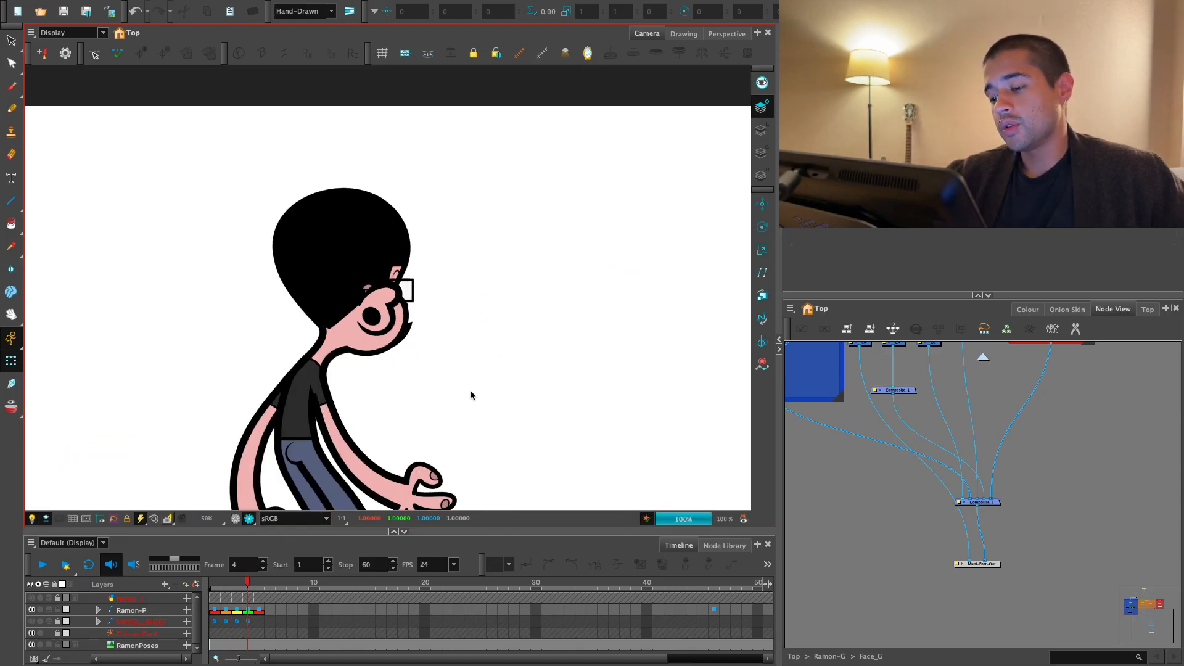
left_click_drag(434, 412, 439, 428)
key("2")
key("2")
key("2")
key("2")
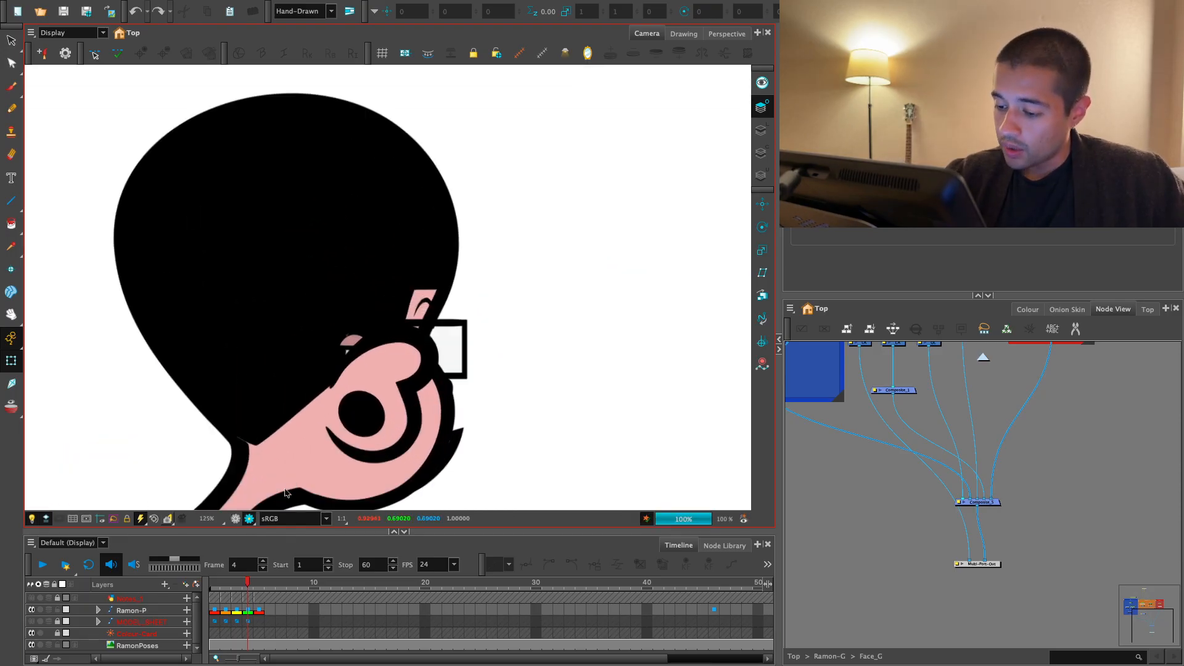
- Inspect the profile's eye and glasses from close up on frame 3, and undo the trial move
left_click(250, 518)
left_click(250, 518)
key("2")
key("2")
left_click(236, 518)
left_click_drag(344, 370, 467, 261)
key("ctrl+z")
key("ctrl+z")
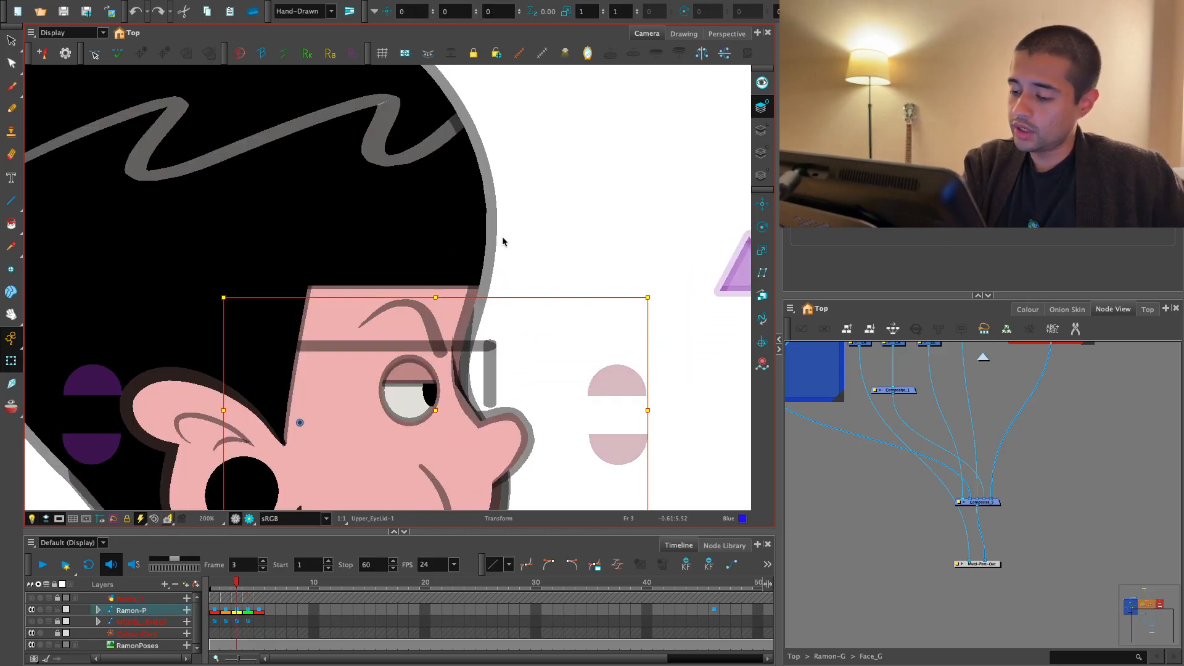
- Flip back and forth through the character's full-body poses on frames 1 to 5
key(".")
left_click_drag(476, 390, 452, 327)
key("1")
key("1")
left_click(248, 611)
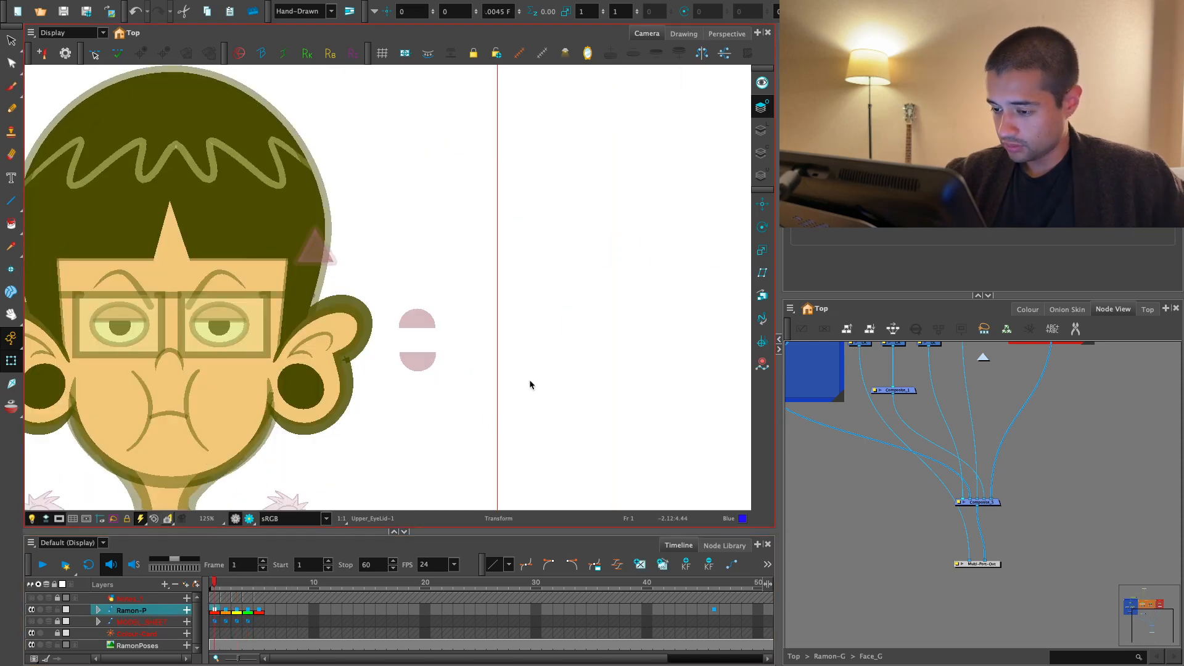
key("1")
key("1")
key("1")
key("1")
key("1")
left_click_drag(503, 453, 483, 328)
key("1")
key("1")
key(".")
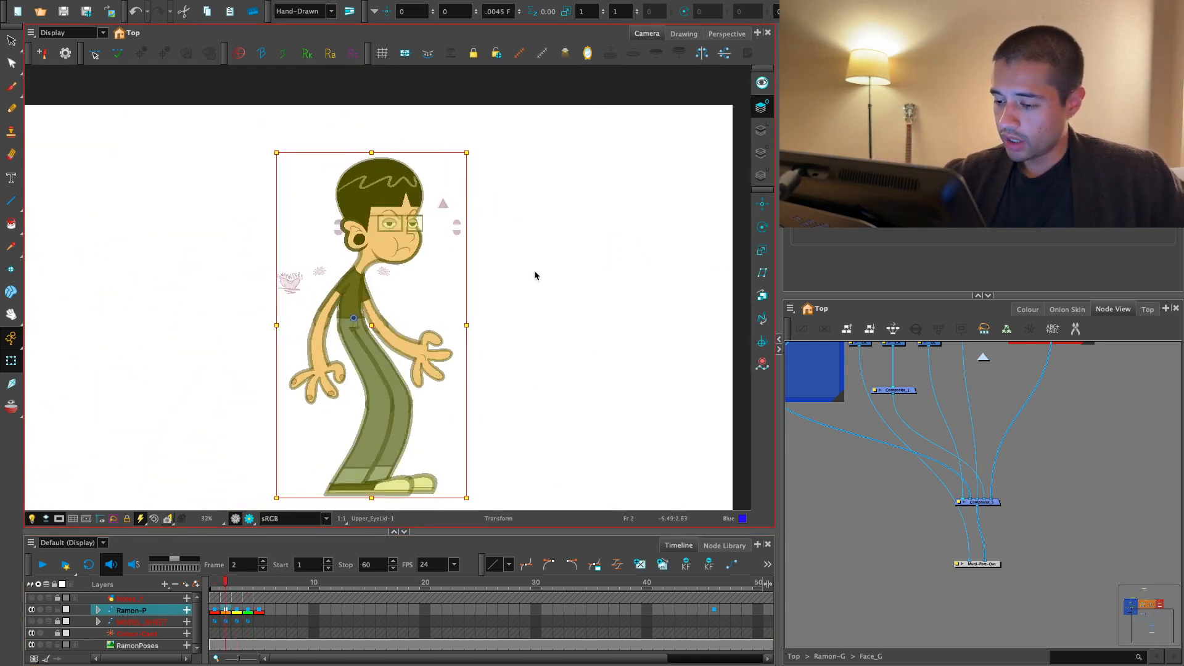
key(".")
key(".")
key(".")
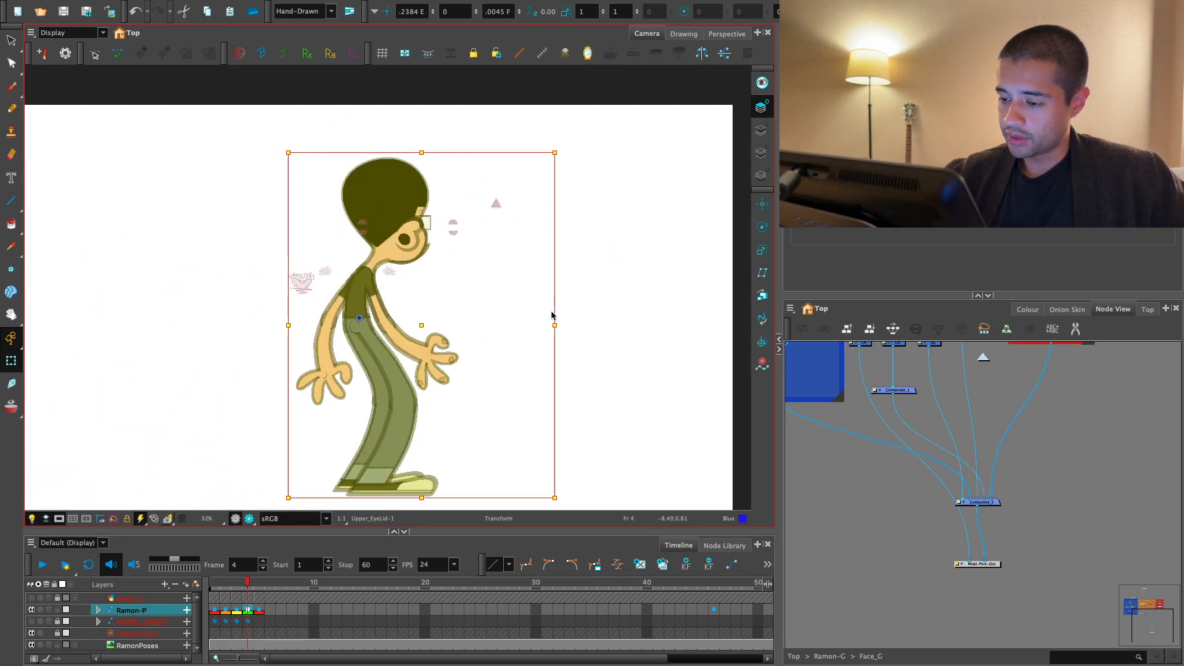
key(".")
key(".")
key(".")
key(".")
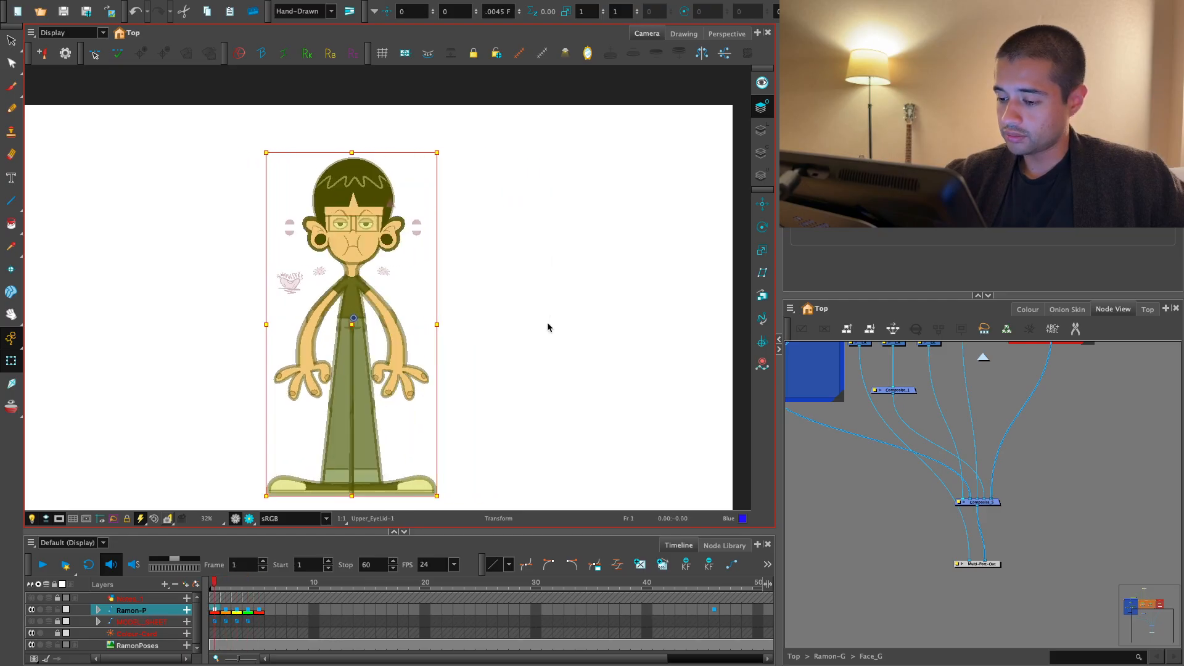
key(".")
key(".")
key(".")
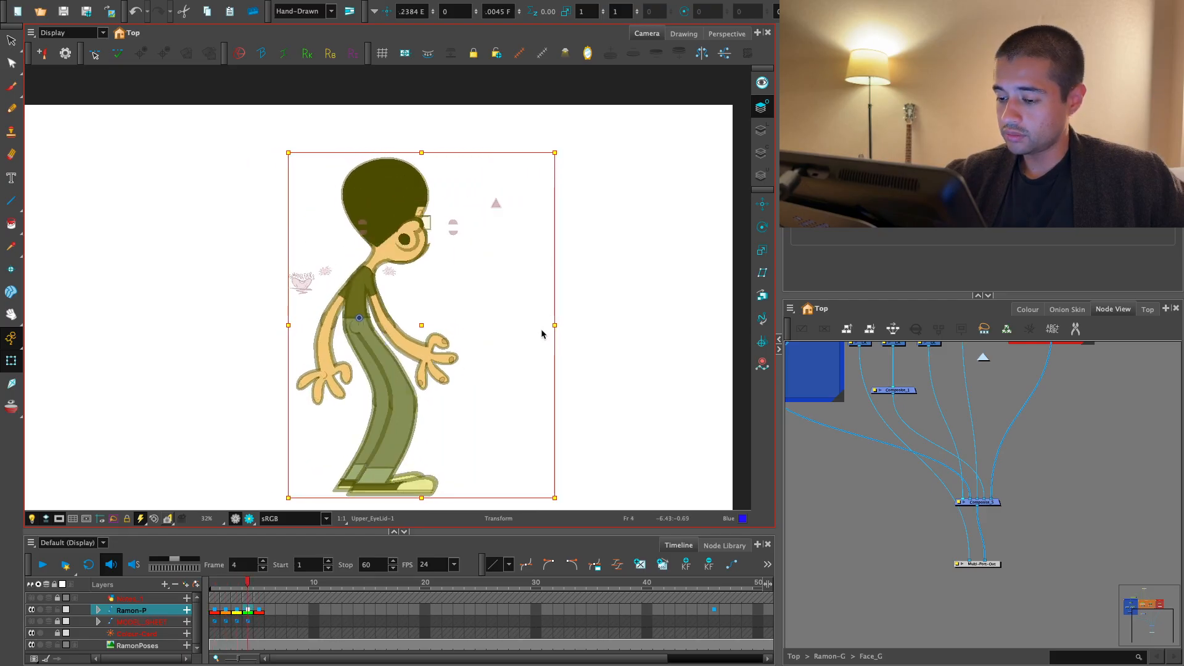
key("comma")
key("comma")
key("comma")
key("period")
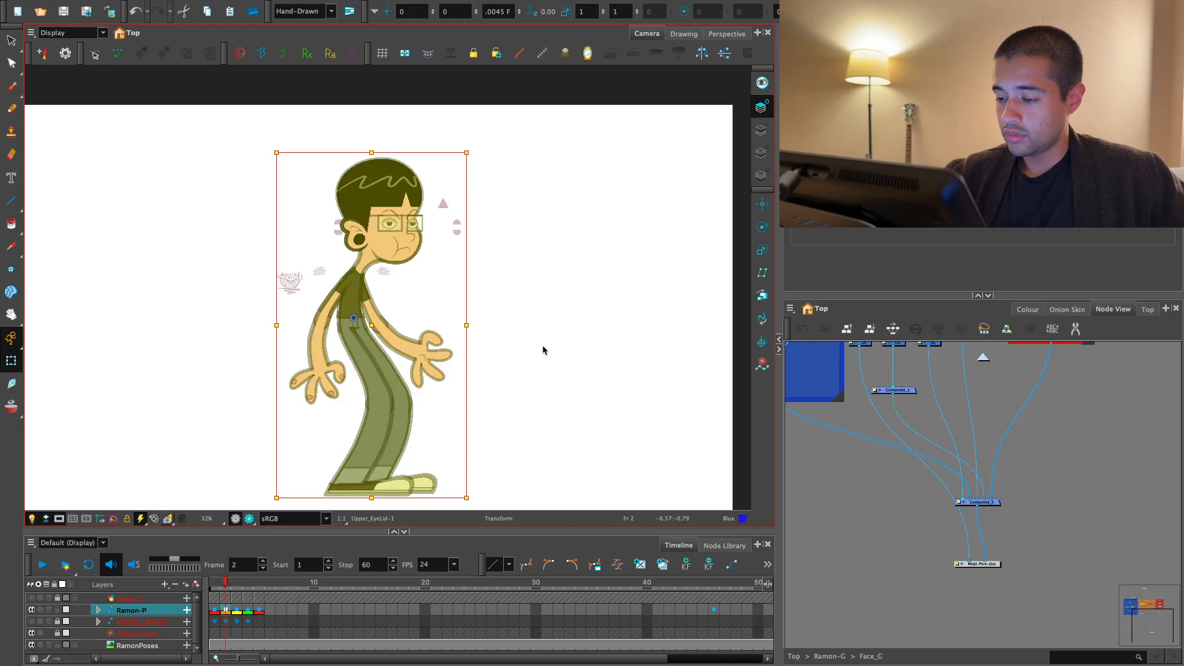
key("comma")
- Run through the Ramon-P poses once more from frame 1 to frame 5 in render view
left_click(215, 611)
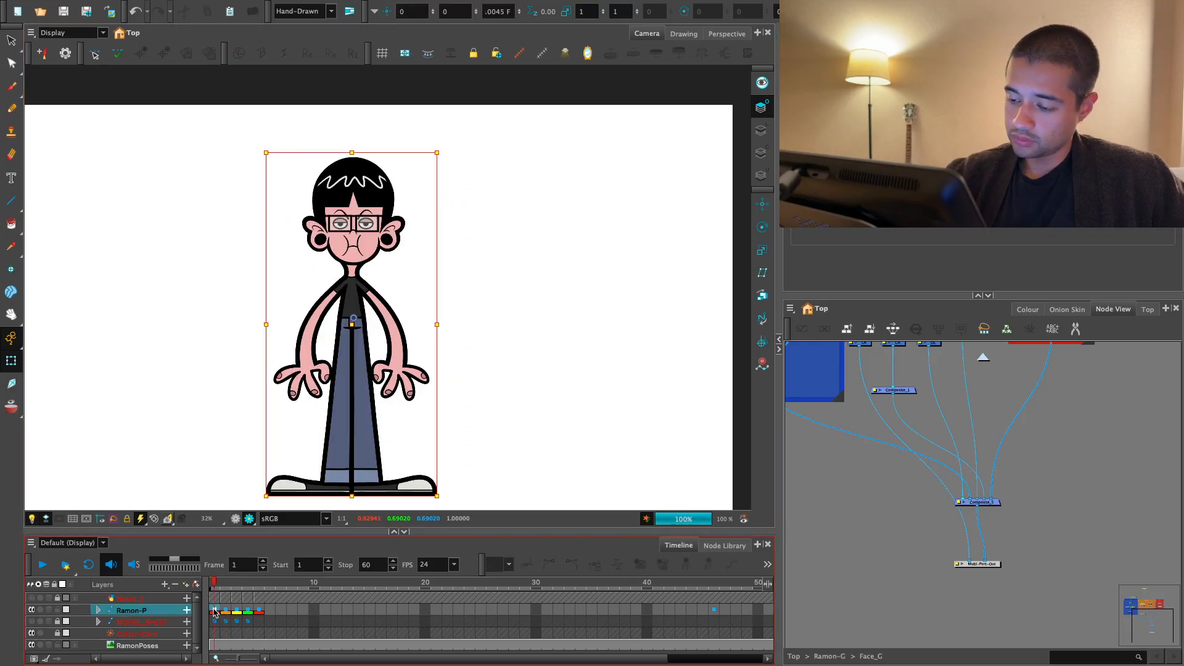
key("period")
key("period")
key("period")
key("period")
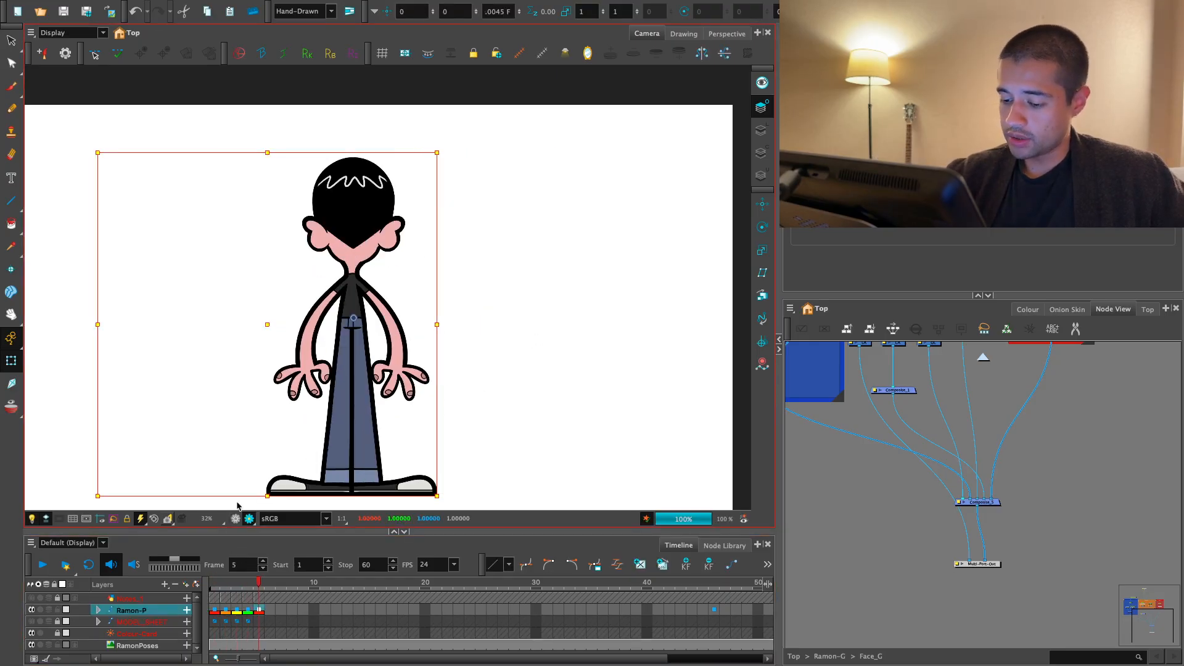
- Turn off the camera mask and select the RamonPoses reference sheet outside the camera frame
left_click(236, 518)
key("2")
left_click_drag(344, 409, 400, 401)
key("2")
left_click(59, 519)
key("1")
left_click_drag(268, 364, 617, 387)
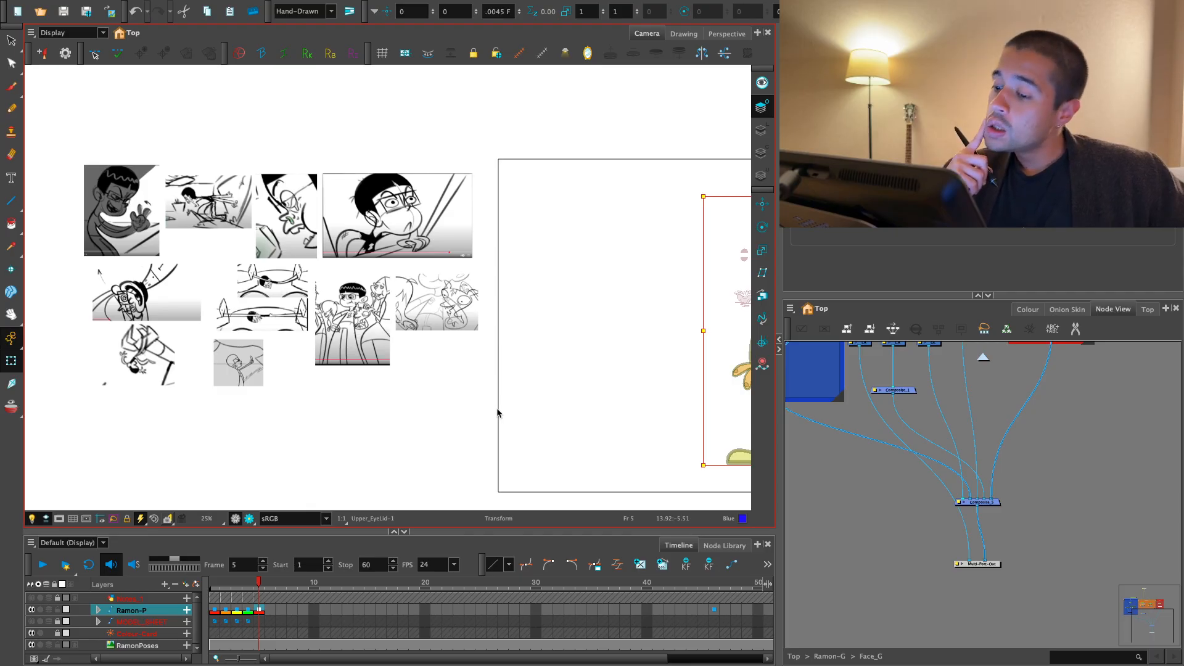
left_click(367, 338)
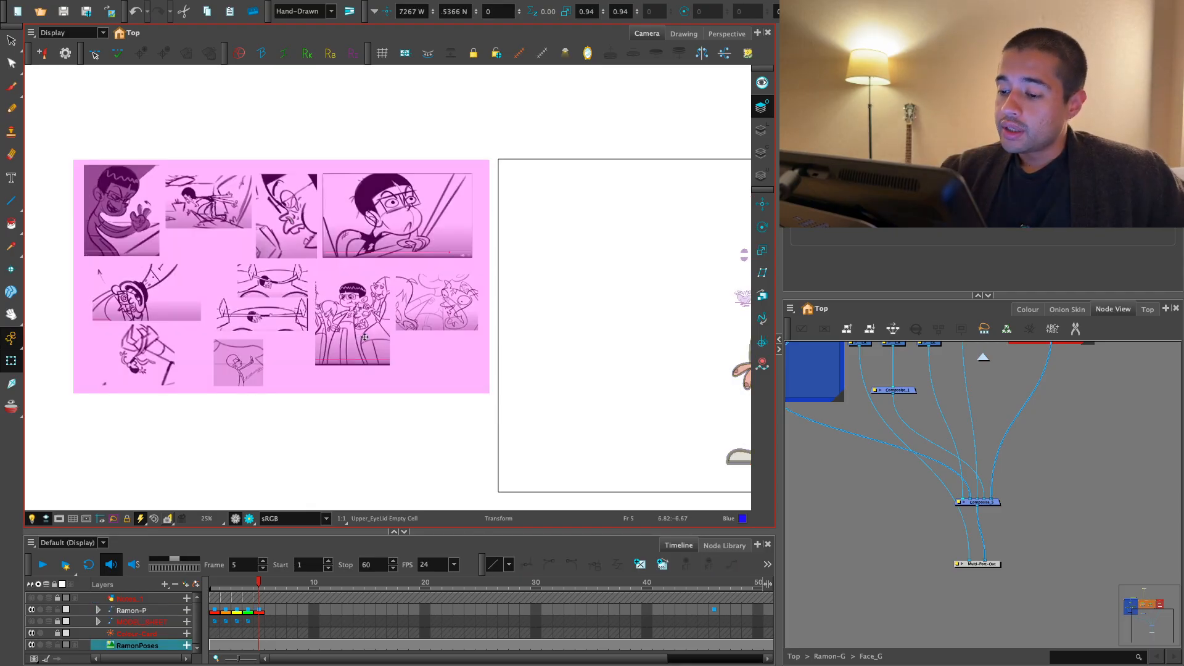
key("1")
key("1")
- Set animating to Animate Off, then move the RamonPoses sheet onto the camera frame and enlarge it to a scale of about 1.31
left_click_drag(451, 362, 375, 391)
left_click(17, 340)
left_click(47, 360)
left_click(74, 386)
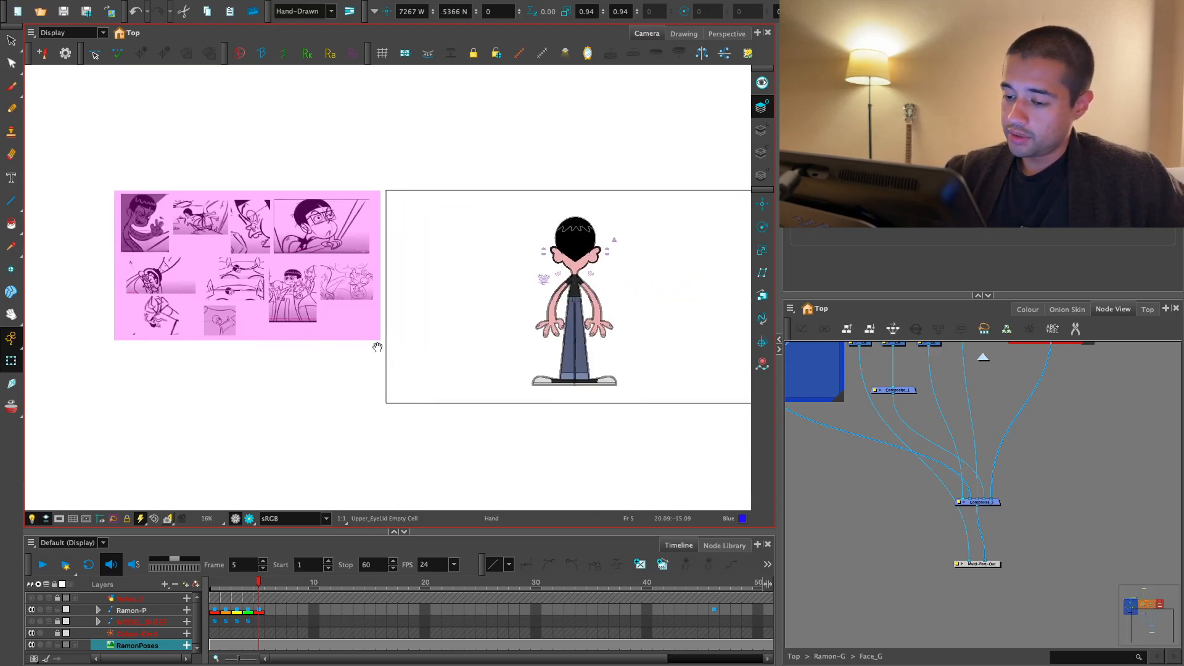
left_click(254, 310)
left_click_drag(343, 313, 400, 348)
key("2")
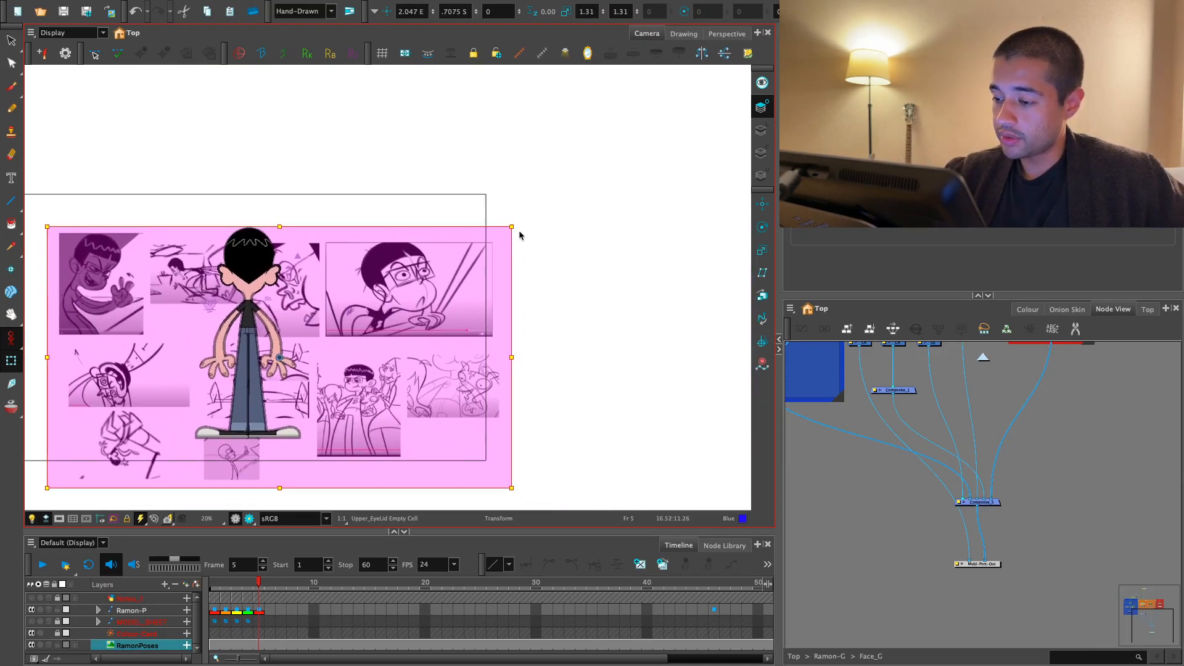
- Enlarge the RamonPoses sheet to a scale of about 1.39 and reposition it over the camera frame beside the character
left_click_drag(512, 227, 527, 218)
left_click_drag(467, 319, 617, 316)
key("2")
key("2")
key("1")
left_click_drag(468, 336, 471, 303)
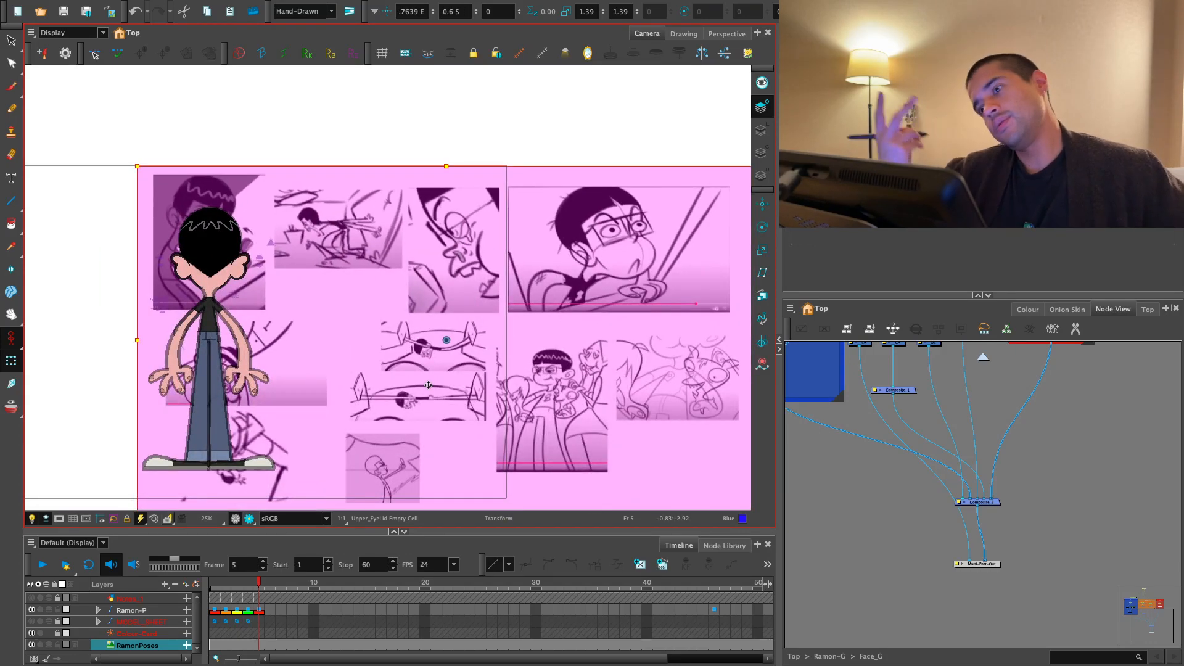
- Re-enable Animate Current Frame and add a keyframe for Ramon-P on frame 11
left_click_drag(11, 338, 70, 330)
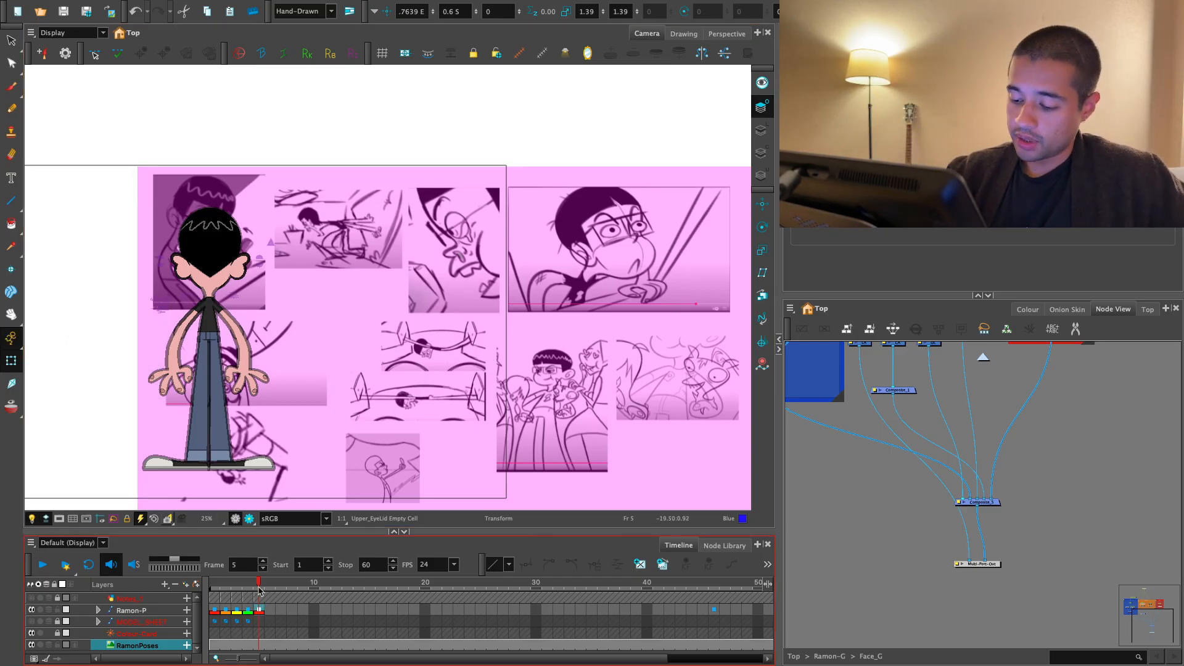
left_click(258, 609)
key("comma")
key("comma")
key("comma")
key("period")
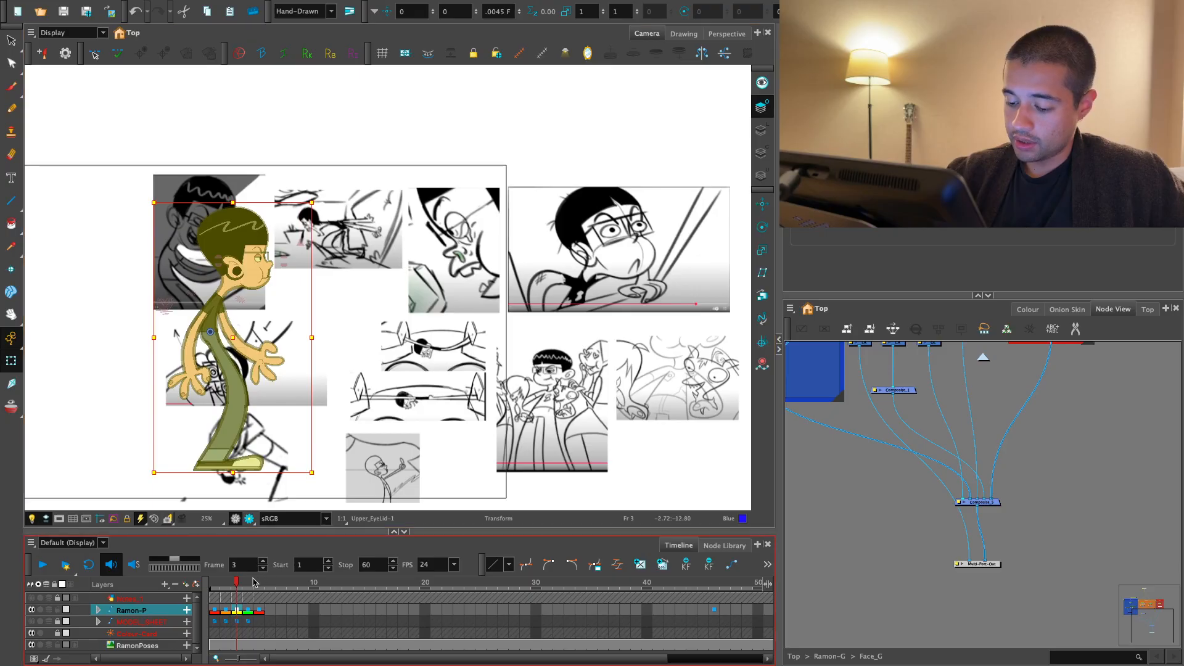
left_click(329, 582)
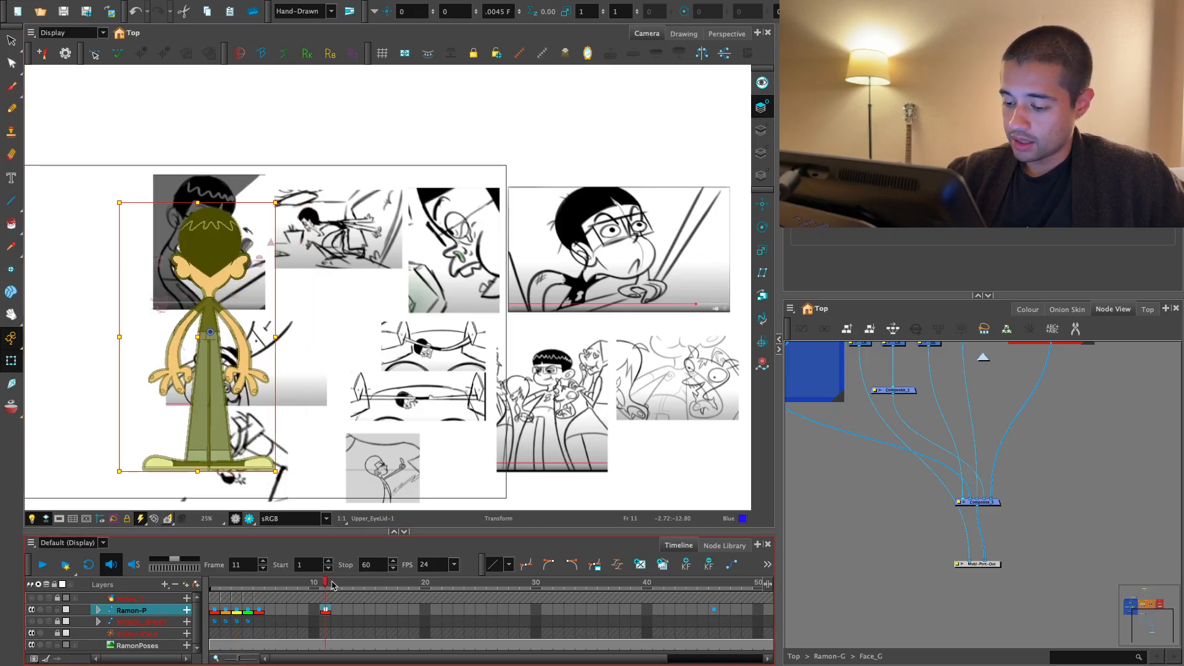
- Copy the character's profile pose from frame 3 onto frame 11
left_click(247, 582)
left_click(240, 584)
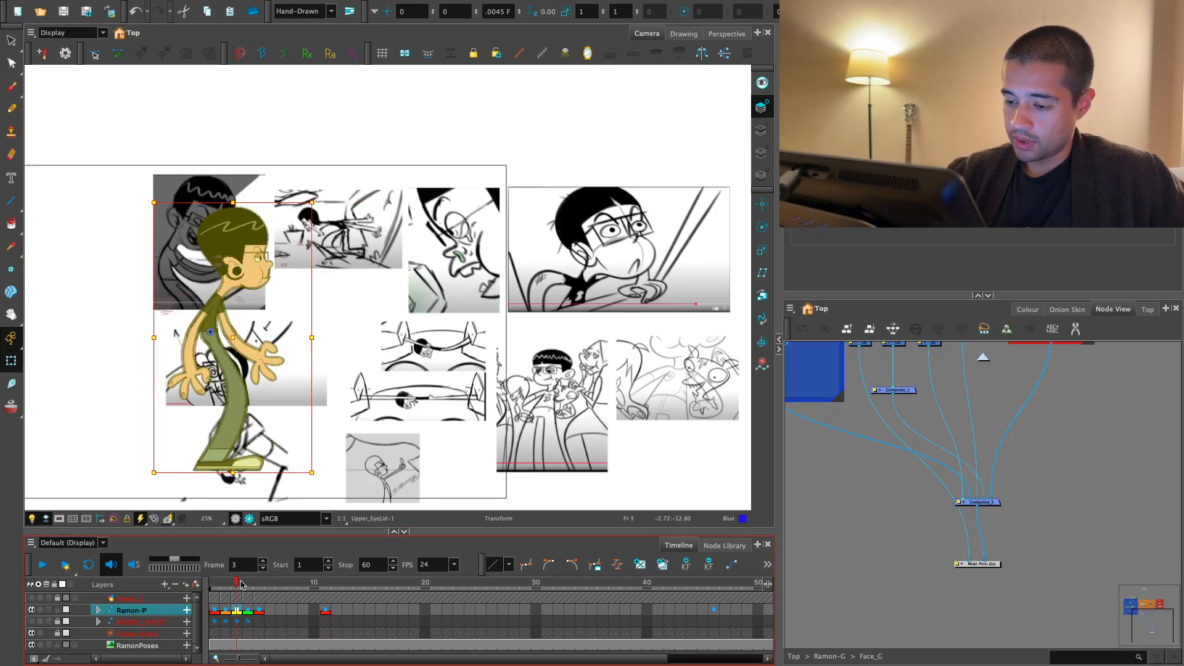
left_click(326, 581)
key("bracketright")
key("bracketright")
key("bracketright")
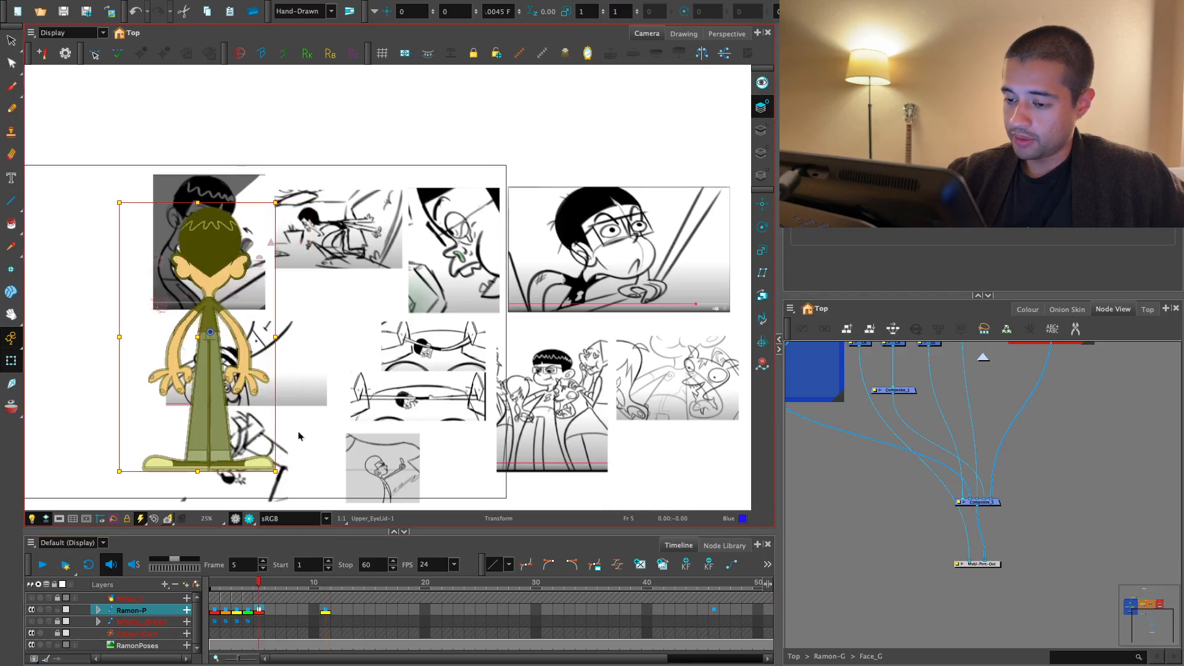
- Flip the profile pose on frame 11 horizontally and move the character across the reference sheet
key("4")
left_click_drag(208, 343, 401, 347)
key("1")
- Set animating to Animate Off again and shift the RamonPoses sheet behind the flipped character
left_click(11, 338)
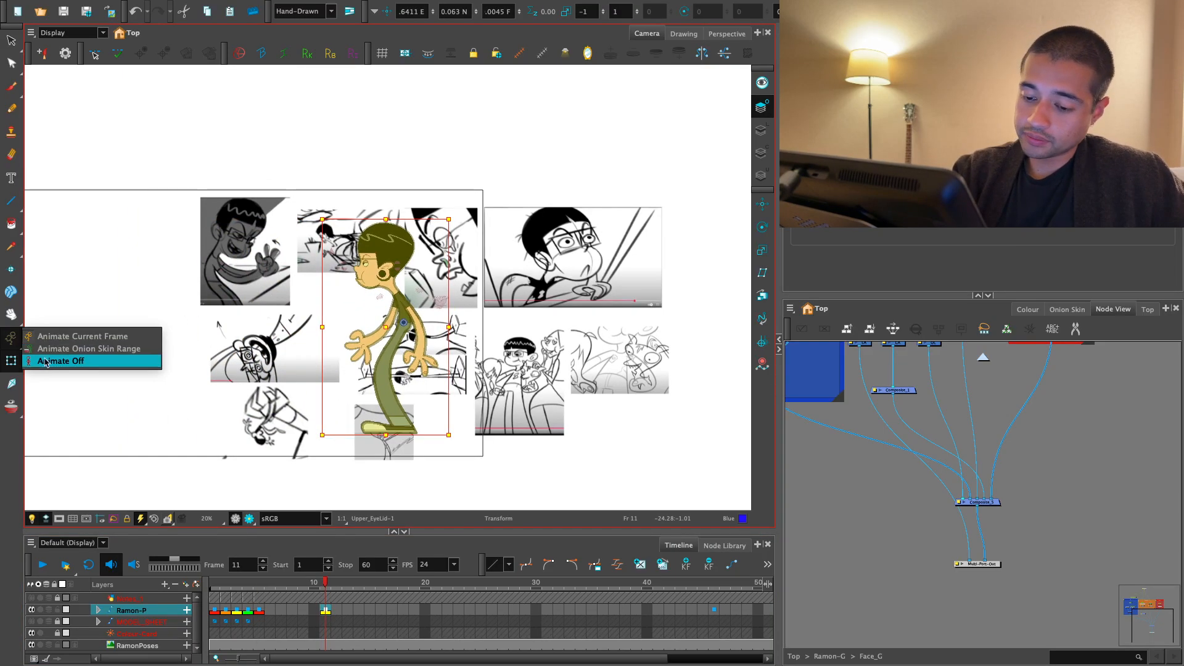
left_click(49, 361)
left_click_drag(565, 359, 378, 351)
left_click_drag(378, 351, 484, 372)
key("2")
left_click_drag(399, 409, 450, 408)
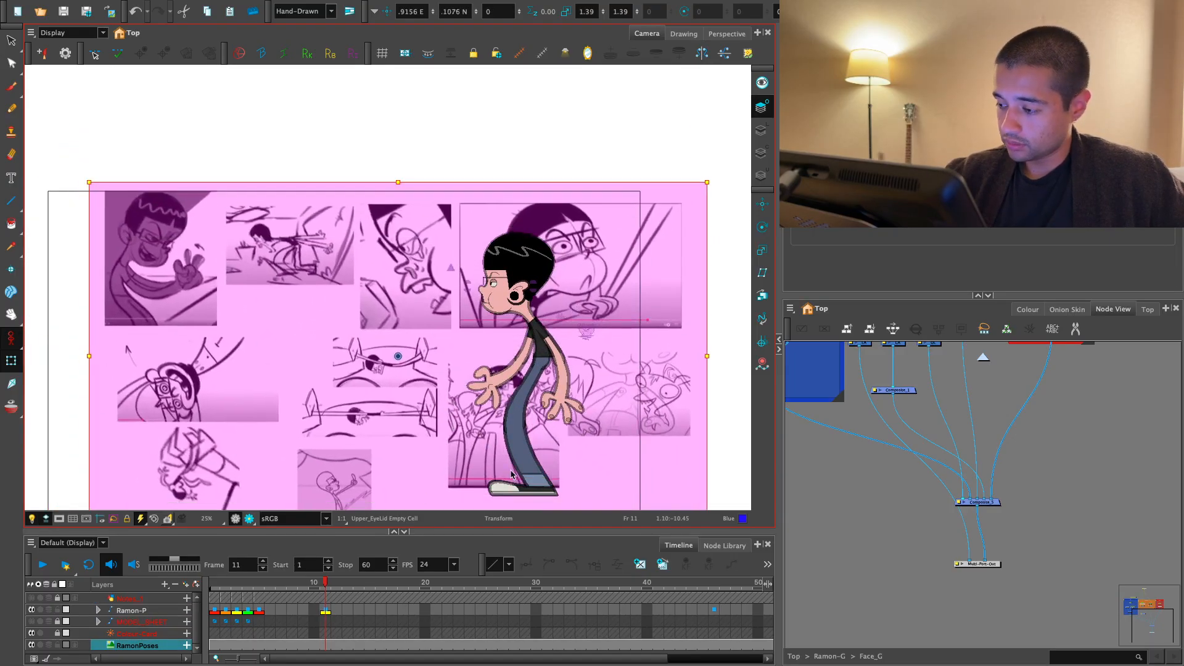
- Lock the RamonPoses reference layer and set animating to Animate Current Frame for Ramon-P on frame 11
double_click(172, 645)
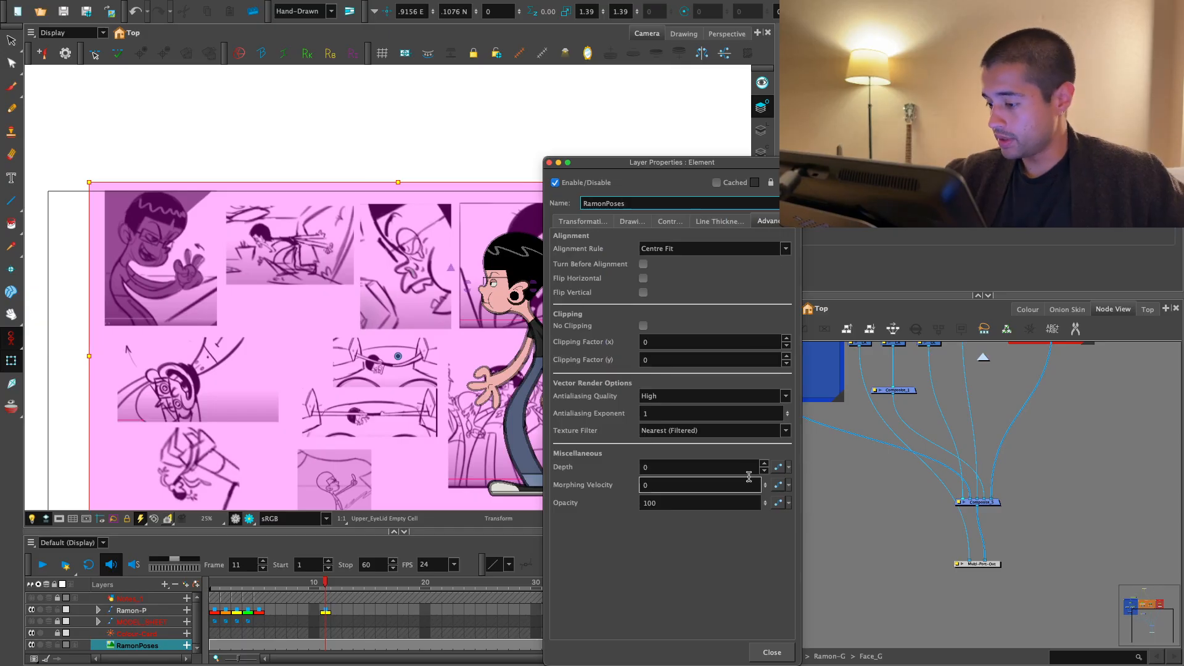
left_click(771, 652)
left_click(330, 611)
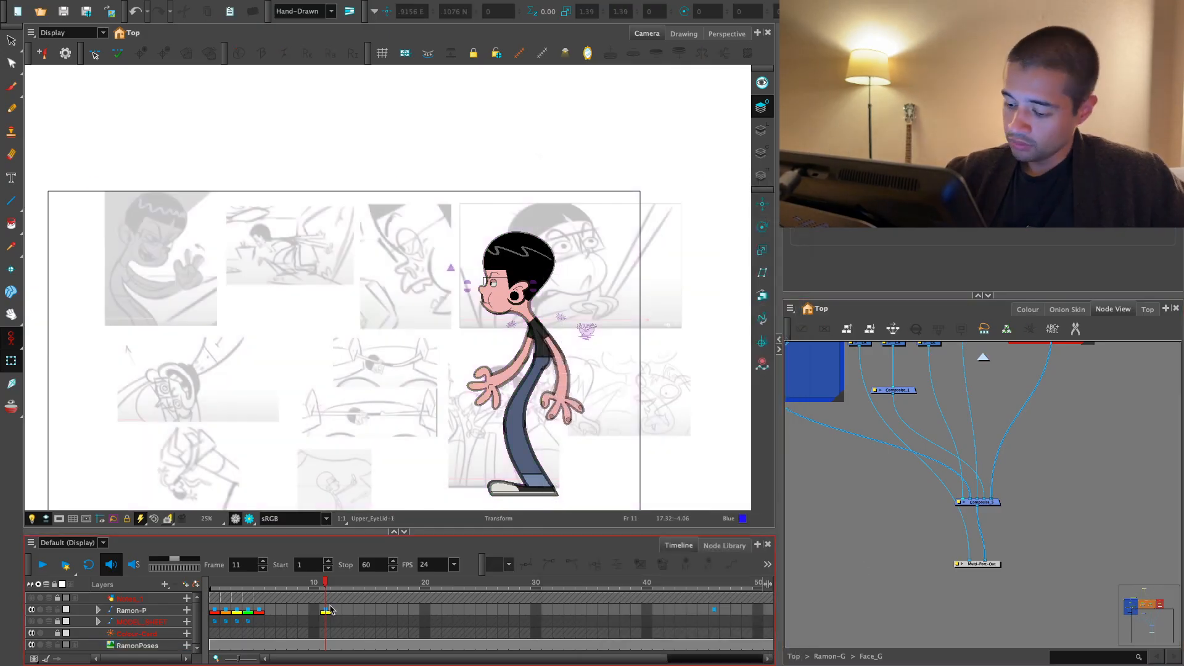
left_click(58, 645)
left_click(11, 338)
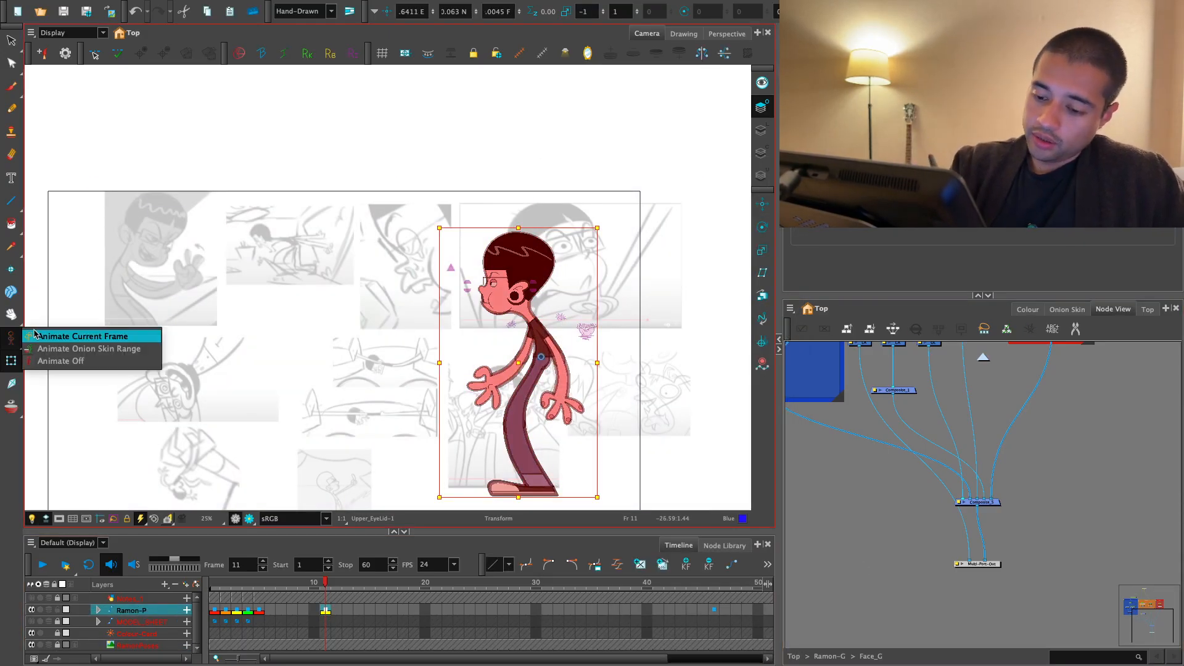
left_click(50, 336)
- Rotate both of the character's arms backwards so they trail behind the torso on frame 11
left_click_drag(642, 344, 608, 312)
scroll(601, 316, "up", 2)
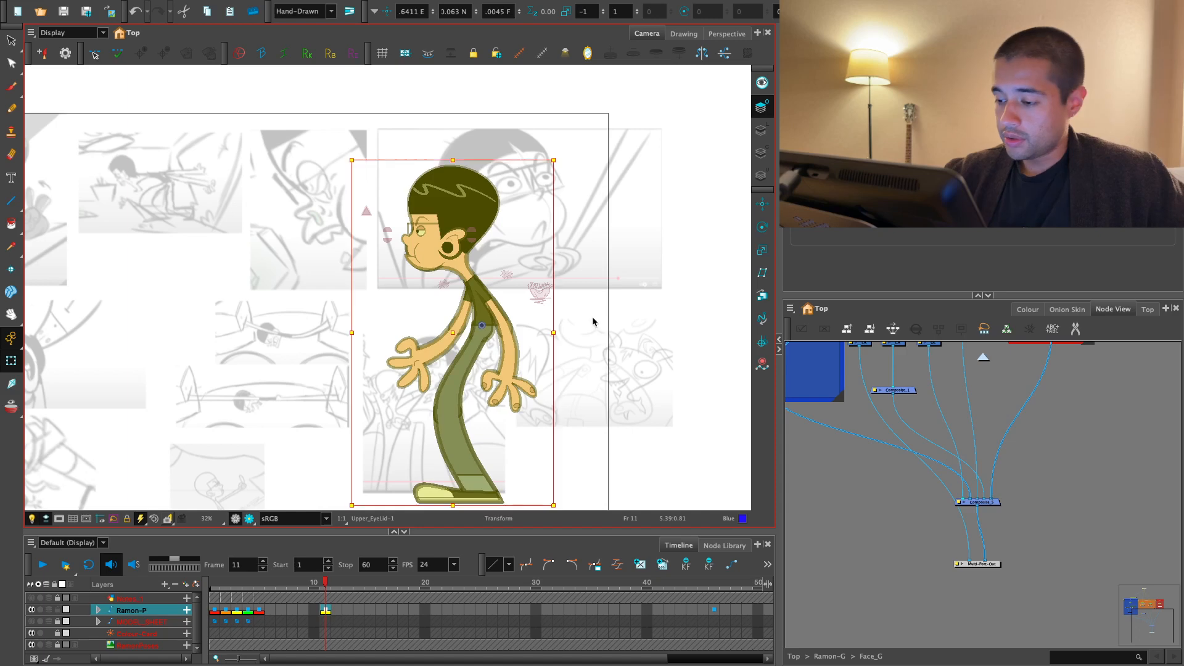
left_click(593, 321)
scroll(485, 374, "up", 1)
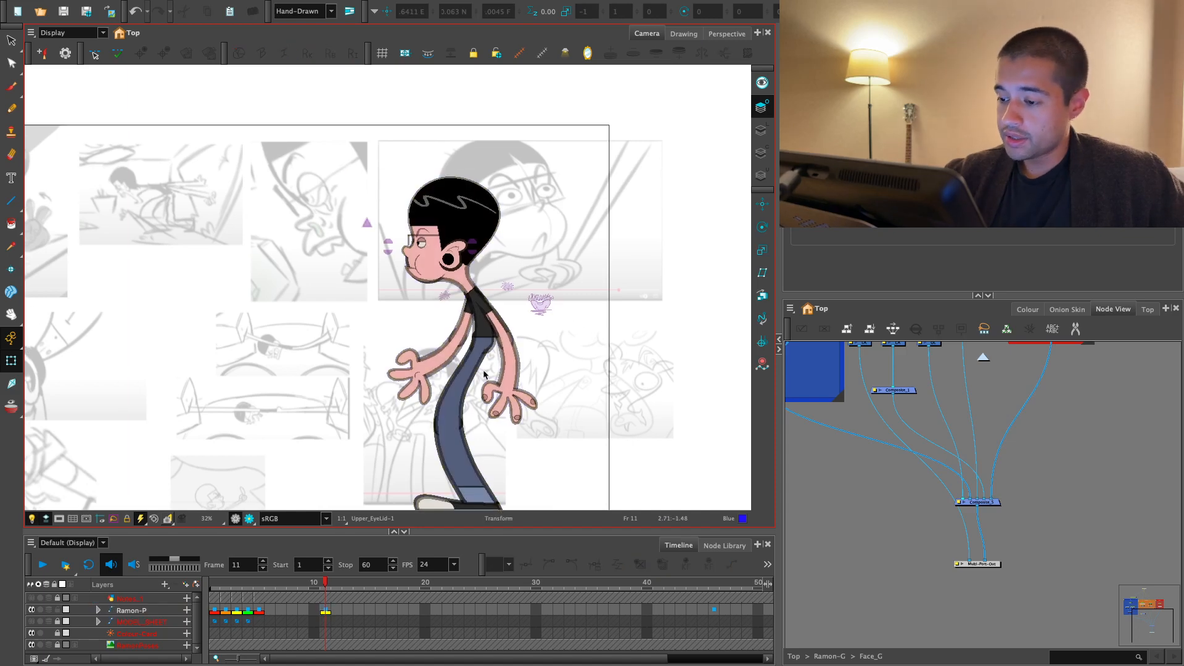
left_click(451, 364)
left_click_drag(510, 419, 592, 291)
left_click(520, 408)
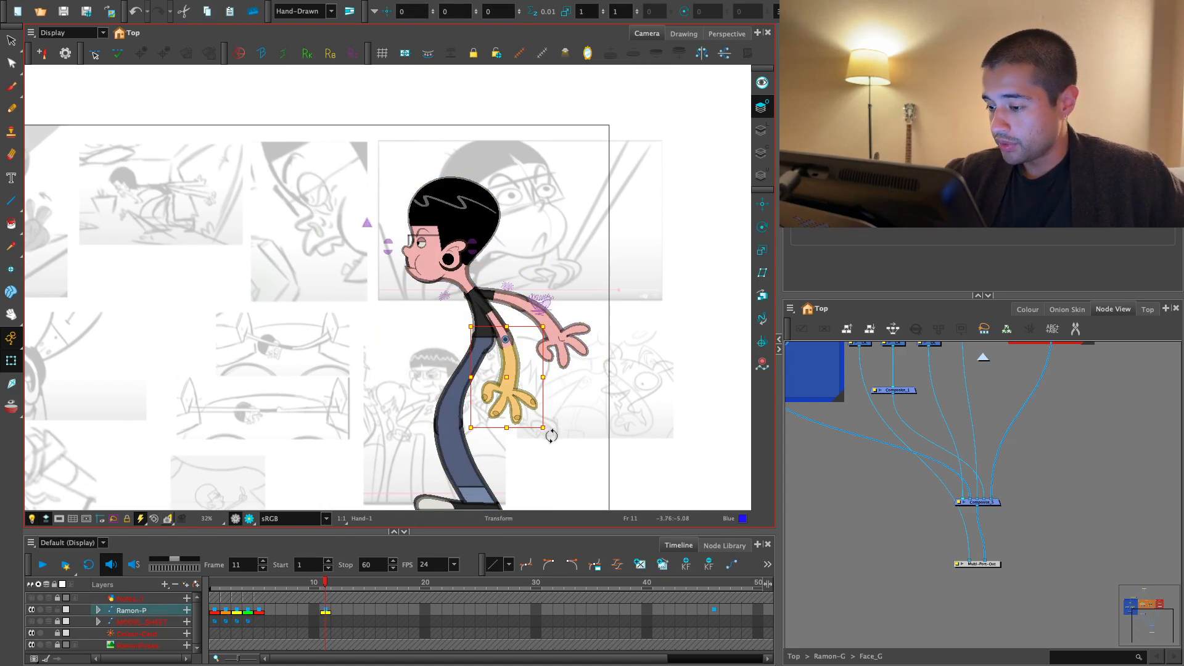
left_click_drag(552, 436, 600, 317)
left_click(600, 317)
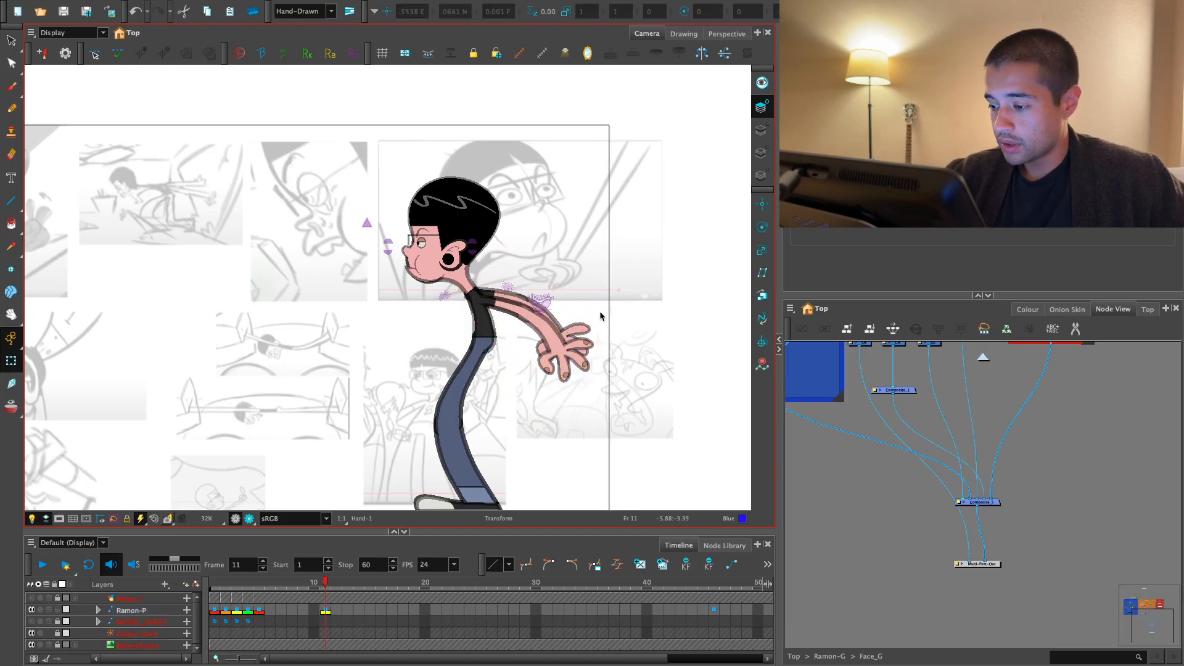
- Raise both trailing arms further, lifting one nearly horizontal and the other slightly below it
left_click(591, 353)
left_click_drag(614, 393, 623, 337)
left_click(582, 356)
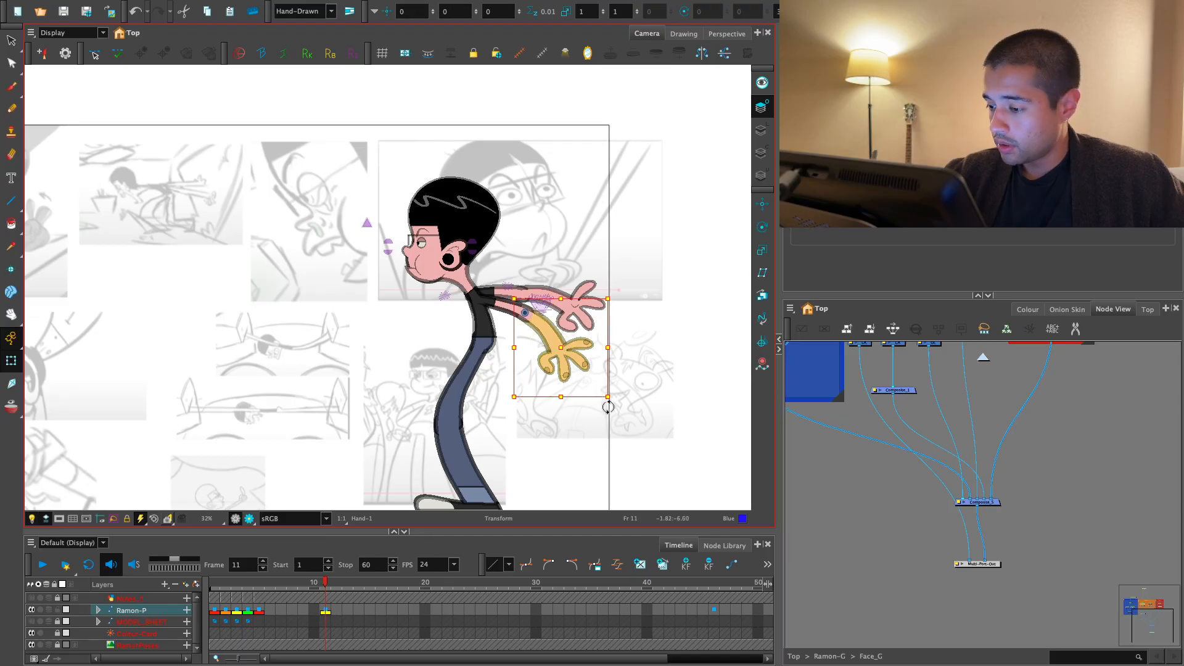
left_click_drag(608, 407, 629, 387)
left_click_drag(514, 445, 518, 412)
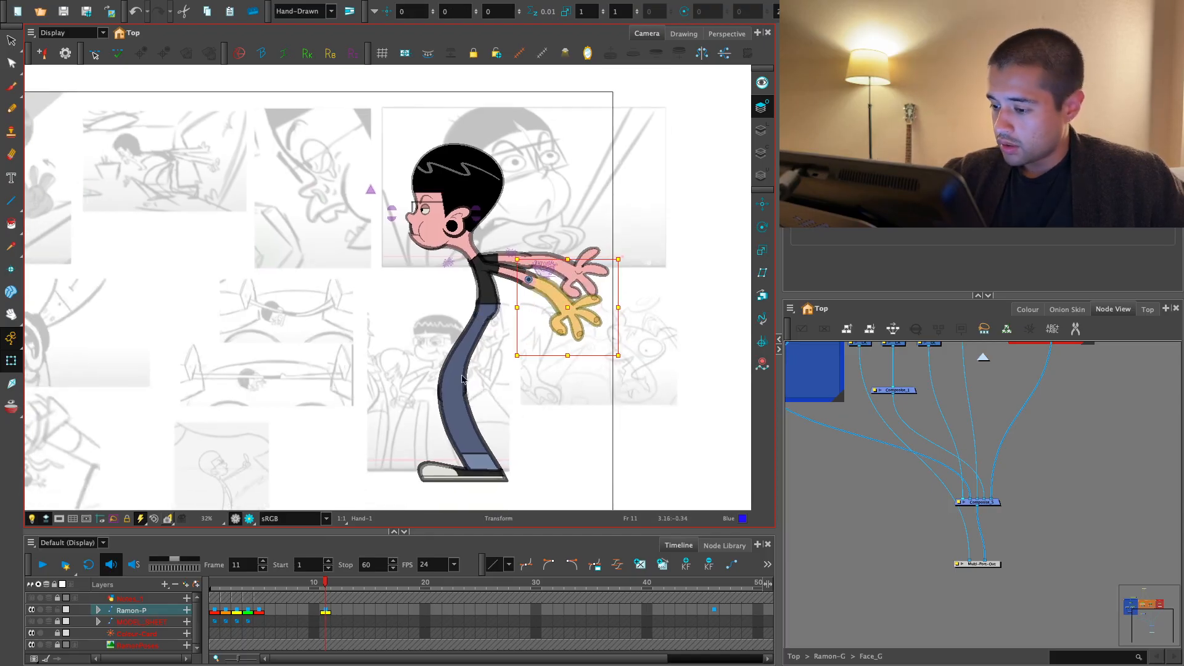
key("Escape")
- Try to swing one leg forward from the hip
left_click(461, 372)
left_click_drag(522, 489, 459, 486)
key("Escape")
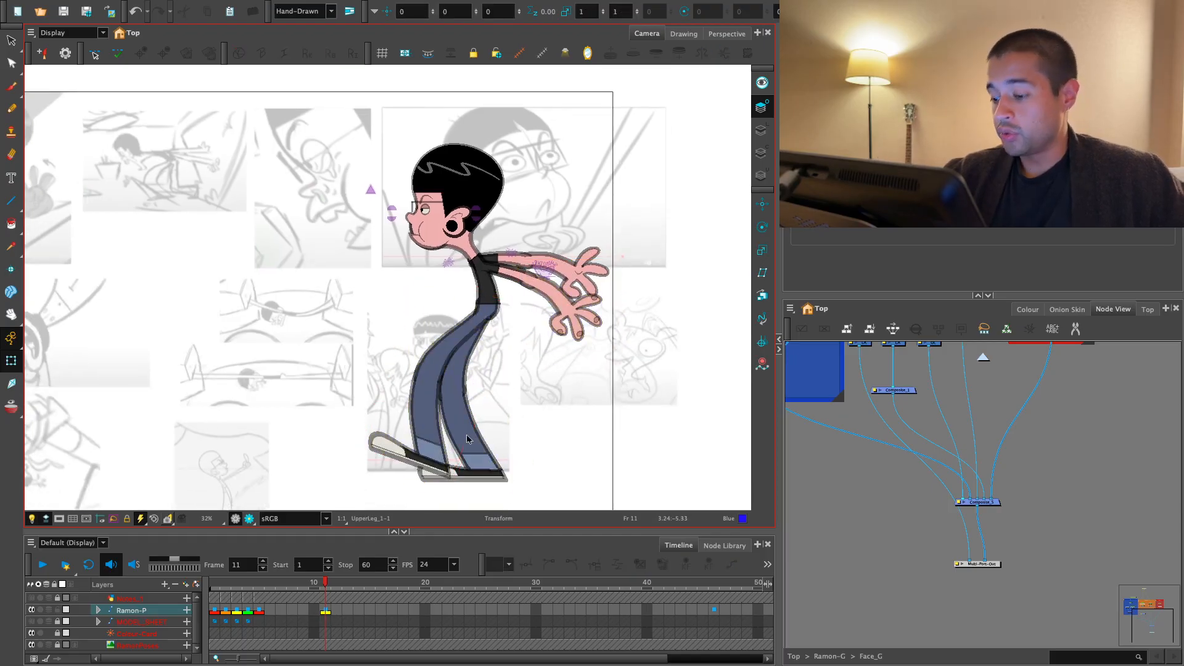
- Rotate one leg backwards from the hip so its foot kicks up behind the character
left_click(467, 438)
left_click_drag(520, 401, 551, 338)
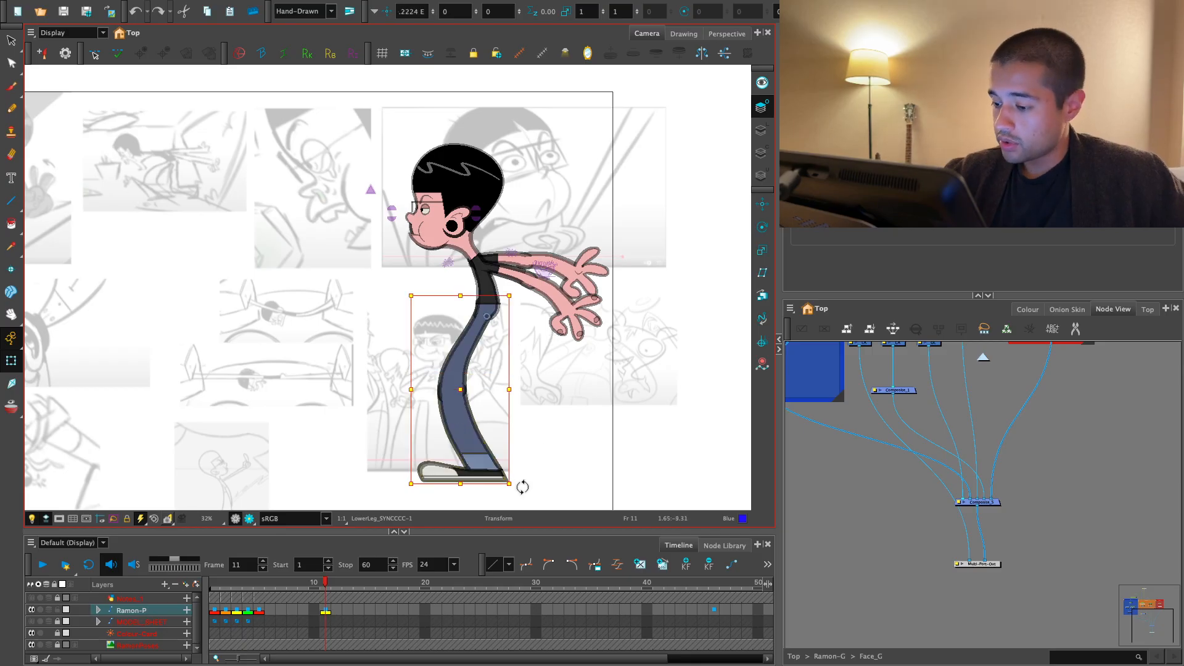
left_click_drag(523, 487, 614, 397)
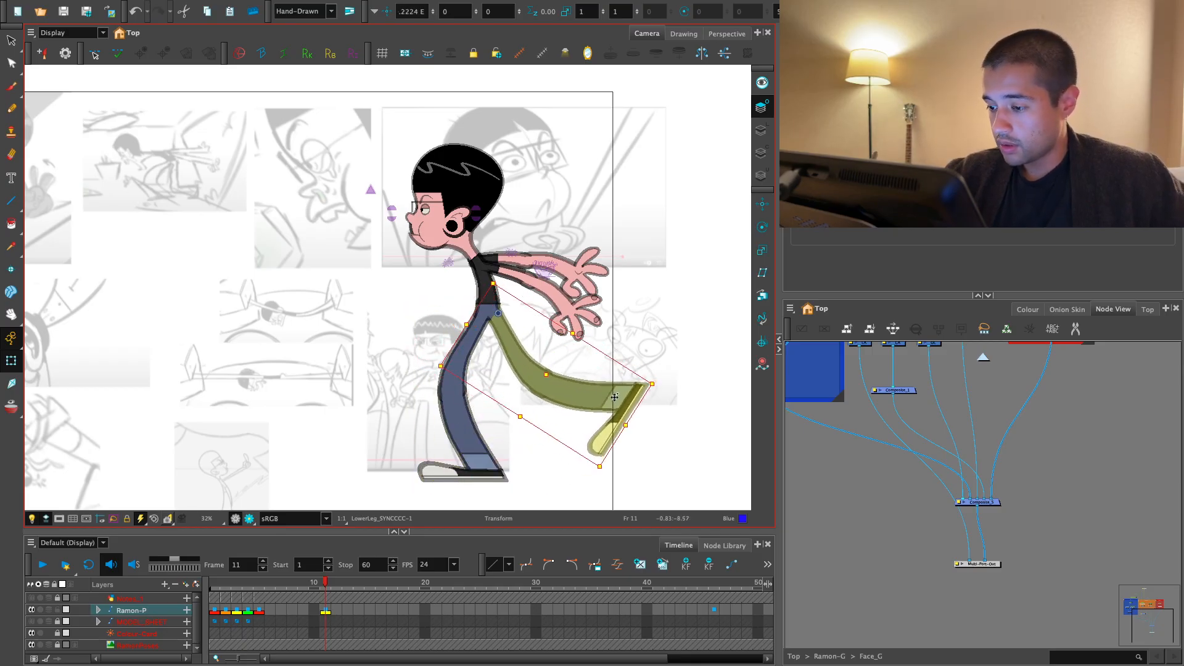
key("Escape")
- Try to select the peg controlling the upper body by climbing the hierarchy from the arm and torso
left_click_drag(552, 277, 577, 303)
left_click(560, 315)
key("b")
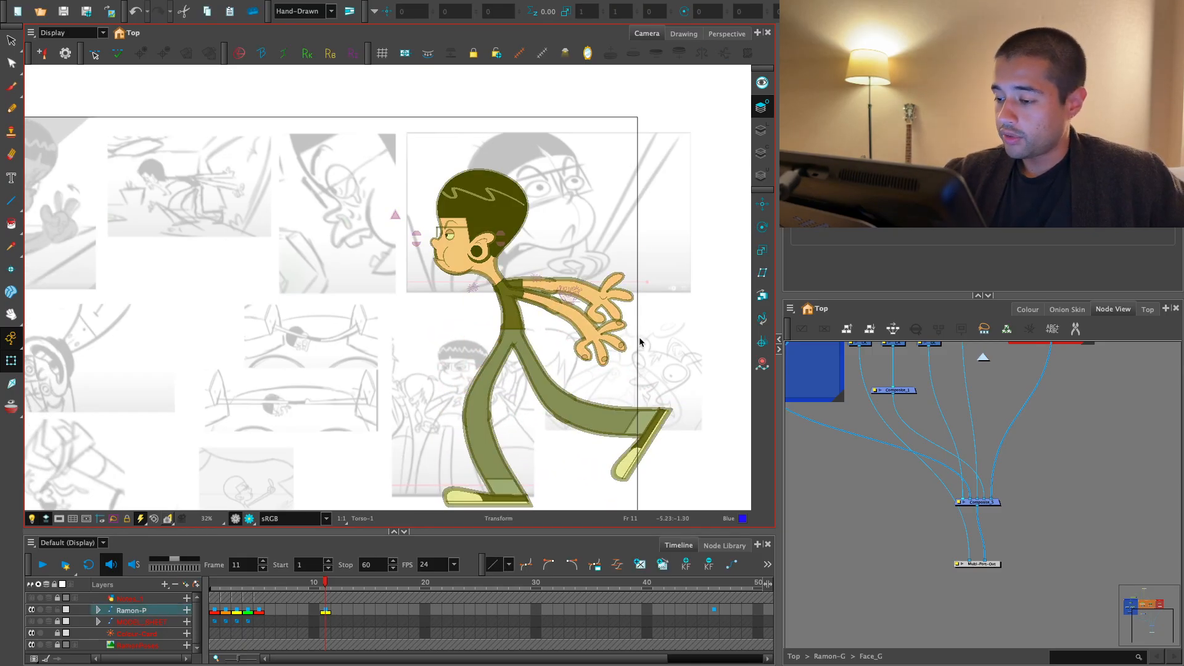
key("Escape")
left_click(515, 316)
key("b")
key("b")
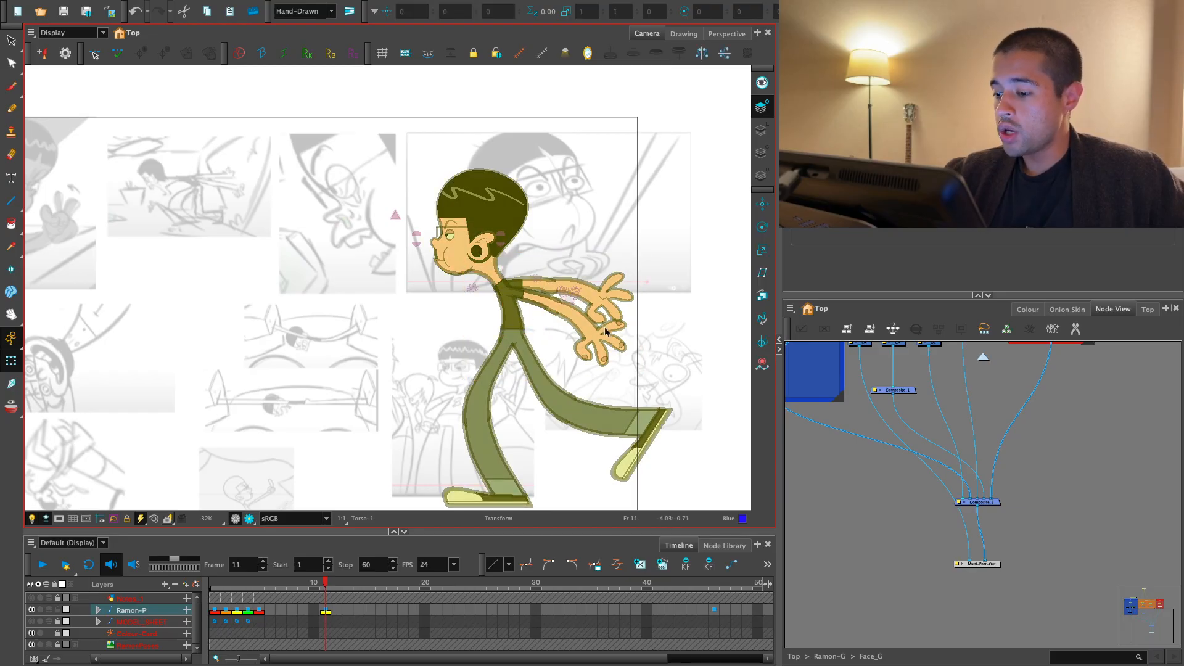
- Locate the UpperBody group in the Ramon-G node network and select the UpperBody_MP peg above it
key("o")
key("1")
left_click_drag(1025, 466, 932, 443)
left_click(917, 480)
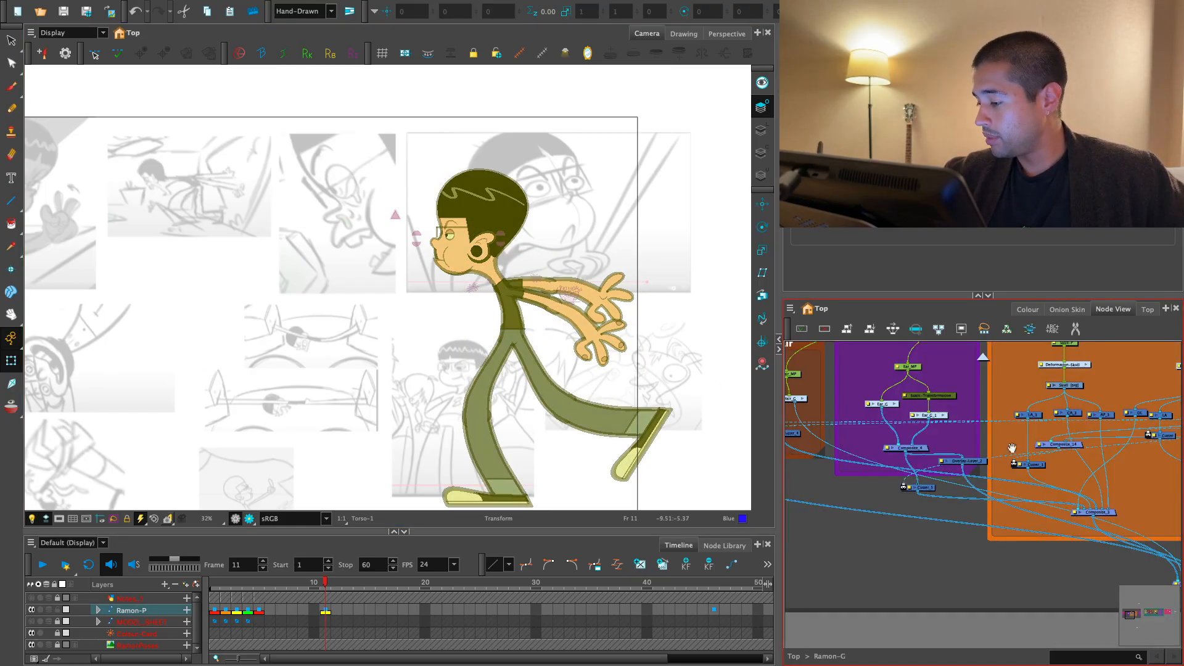
key("1")
key("1")
left_click_drag(1141, 426, 892, 474)
key("1")
left_click_drag(1043, 462, 866, 497)
key("2")
left_click_drag(1063, 502, 989, 509)
key("2")
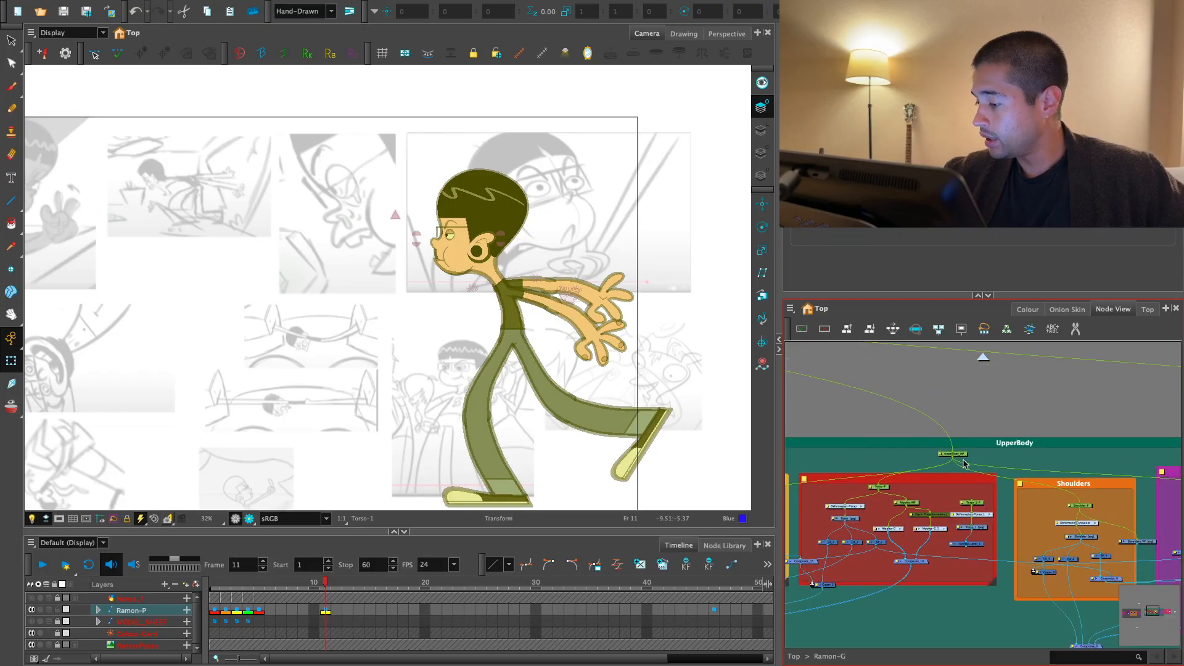
left_click(964, 457)
- Widen the node network's workspace and frame the torso and shoulder nodes of the UpperBody group
key("1")
left_click_drag(975, 460, 980, 411)
key("1")
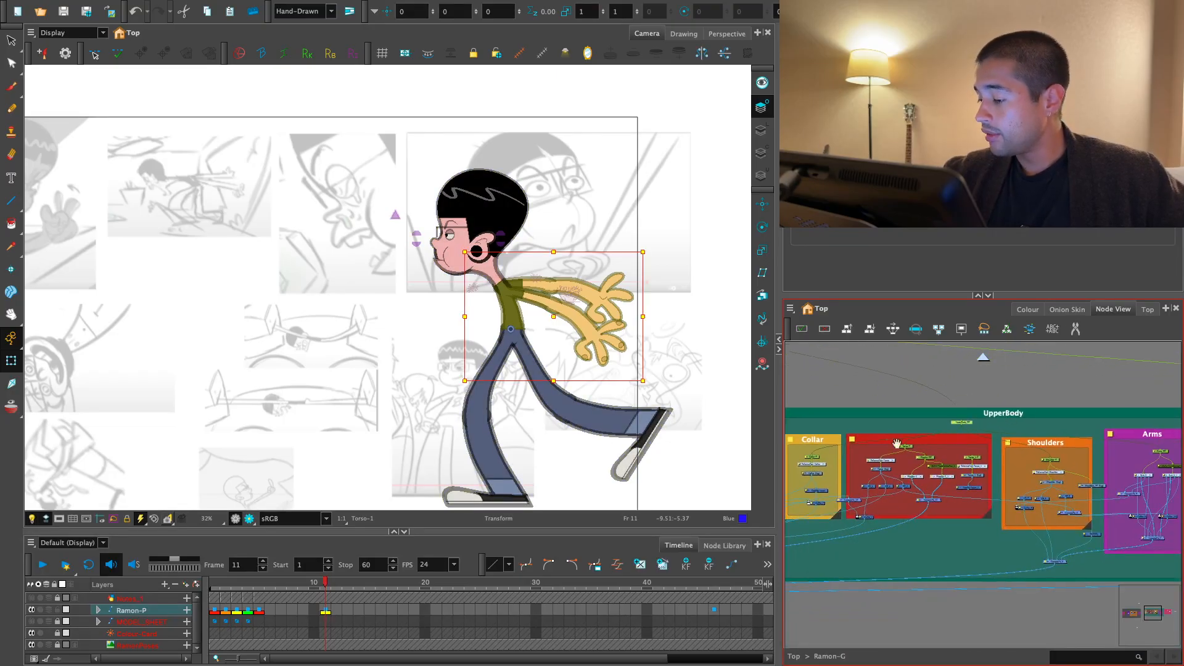
left_click_drag(779, 415, 600, 417)
key("1")
left_click_drag(959, 414, 880, 419)
key("2")
key("2")
key("2")
key("2")
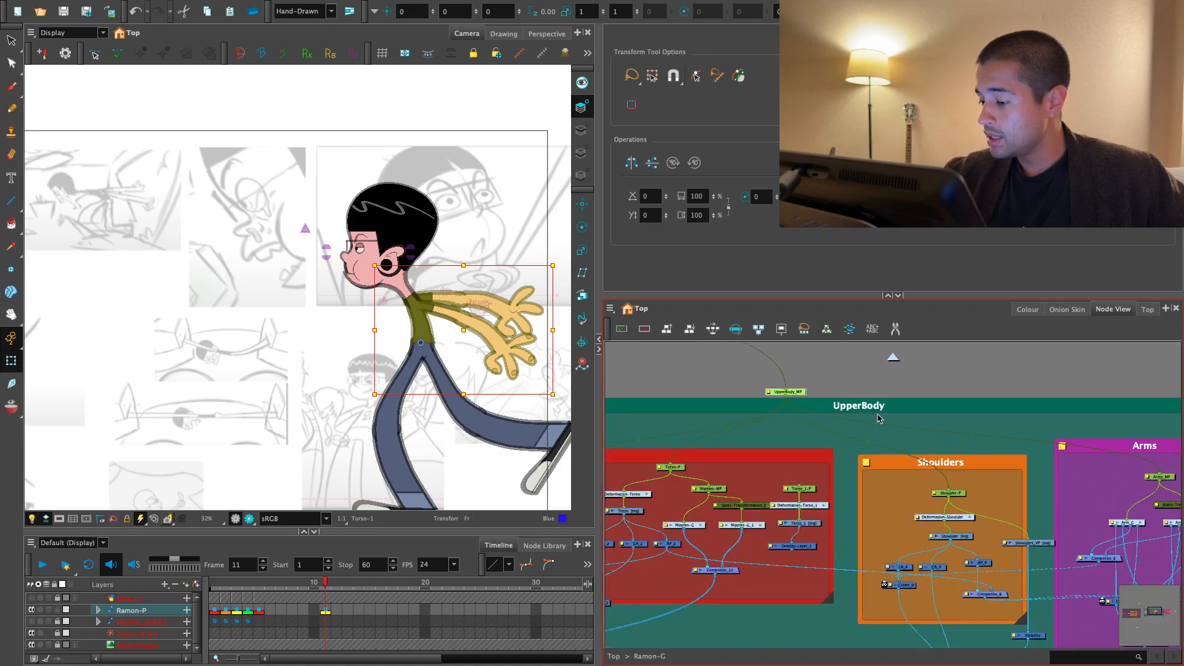
- Rename the UpperBody_MP peg above the UpperBody group as Torso_MP
left_click(696, 465)
left_click(679, 467)
left_click(766, 411)
left_click_drag(800, 392, 796, 391)
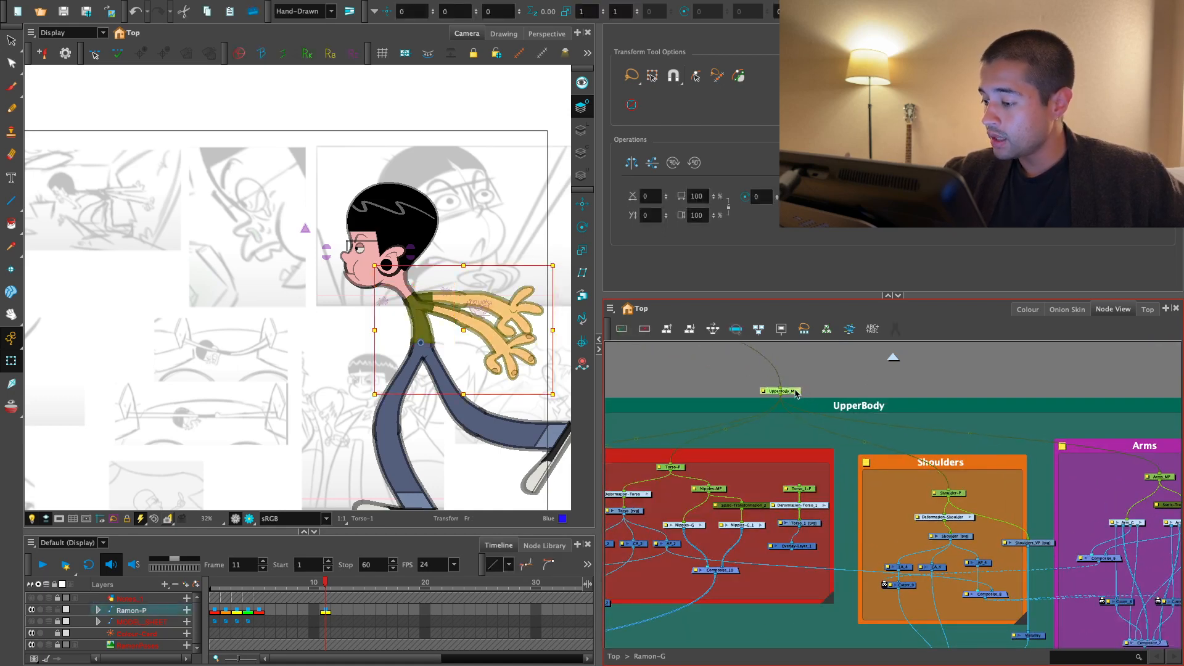
double_click(796, 392)
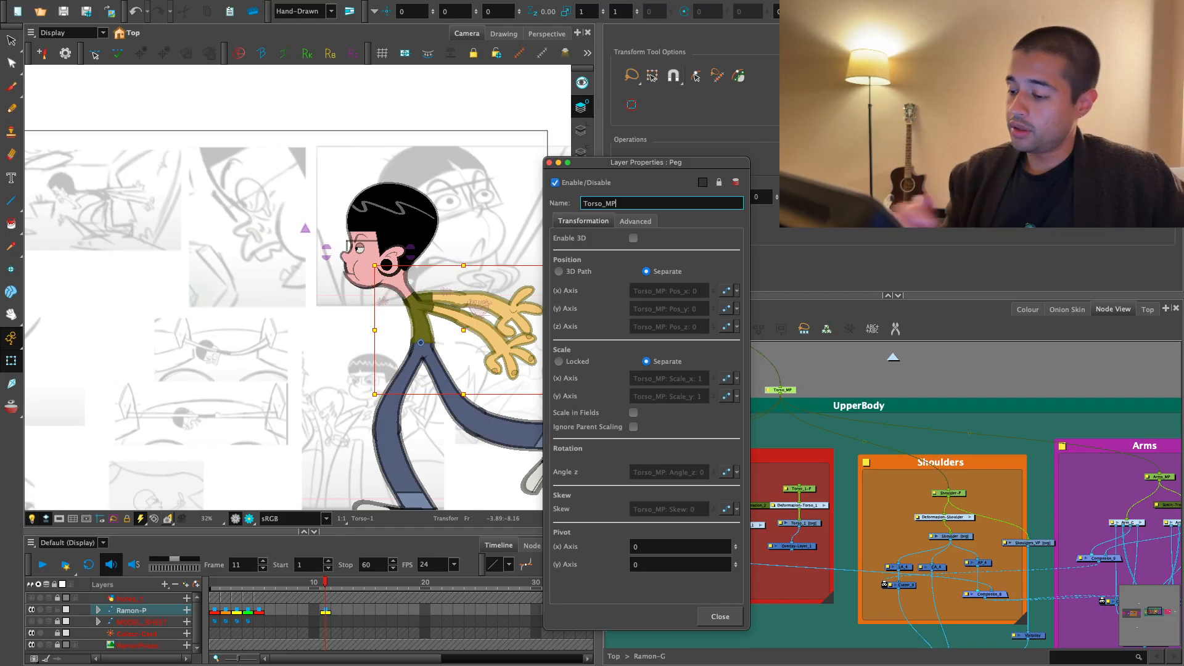
left_click(721, 617)
- Insert a parent peg above the Torso_MP peg in the node network
left_click_drag(819, 379, 1016, 575)
key("1")
key("2")
left_click(985, 488)
left_click(988, 504)
key("ctrl+p")
- Connect the new parent peg to the Neck_Head_MP-P peg so it also drives the head and neck
key("1")
key("1")
key("1")
key("2")
key("2")
key("2")
key("2")
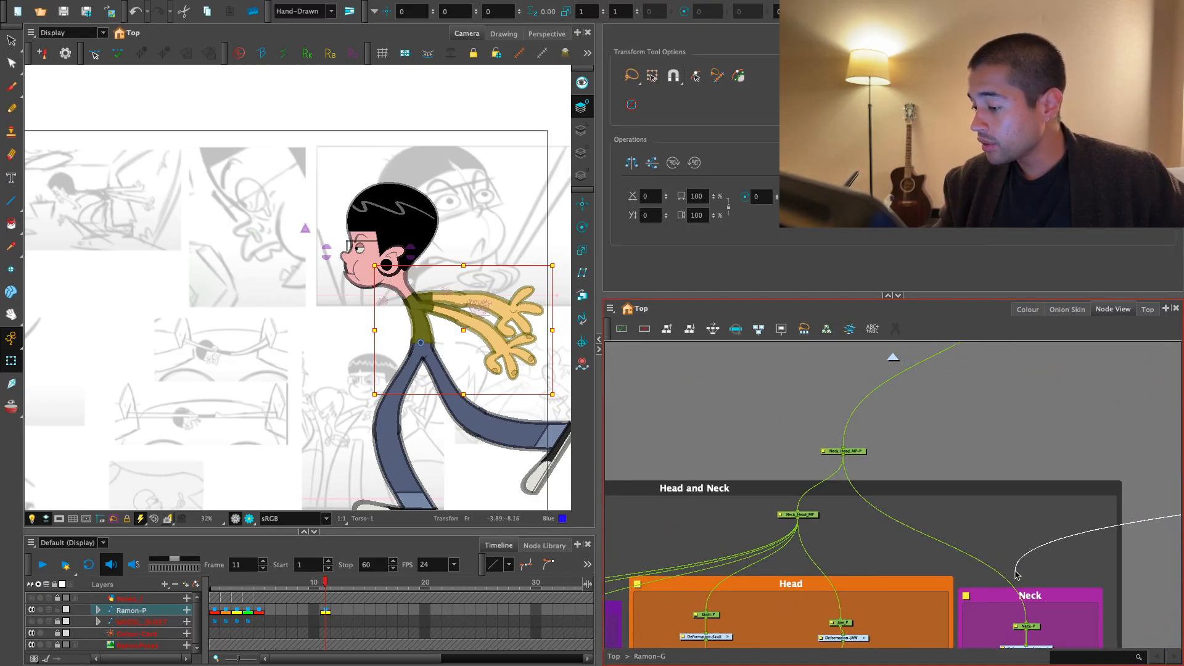
left_click_drag(934, 422, 843, 449)
- Select the new peg shared by the head, neck and torso, and rename it UpperBody_MP
left_click_drag(1054, 494, 681, 554)
left_click(999, 515)
left_click(984, 517)
key("1")
left_click_drag(977, 518, 759, 457)
key("2")
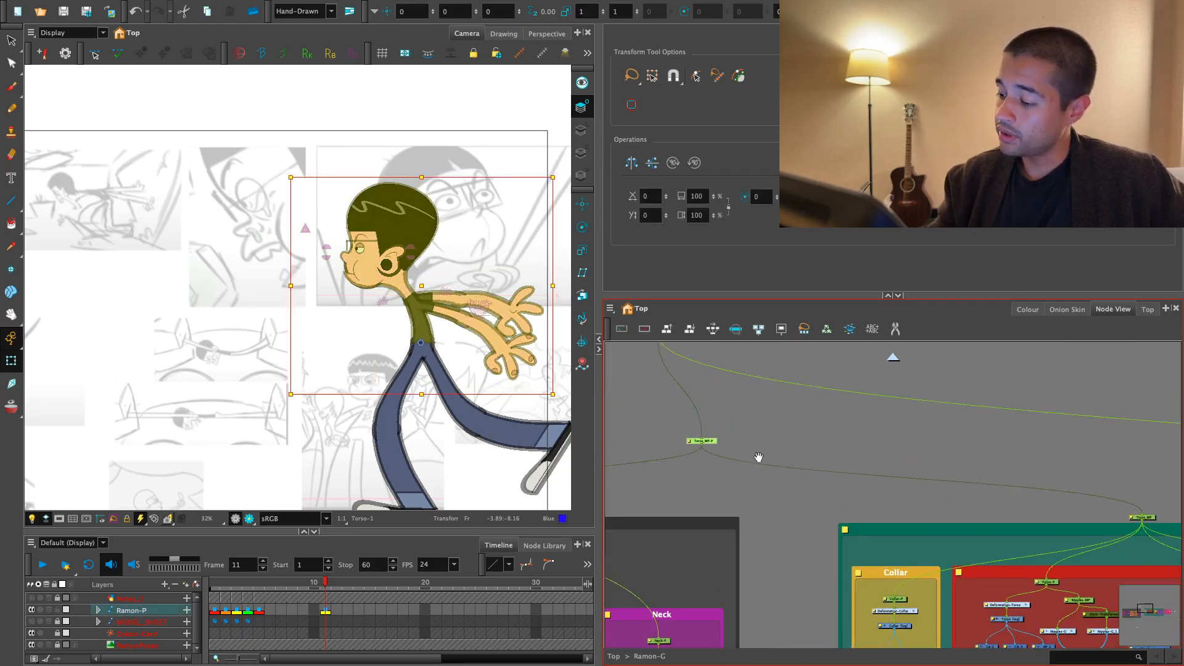
key("2")
left_click_drag(687, 431, 802, 427)
double_click(798, 427)
left_click(720, 617)
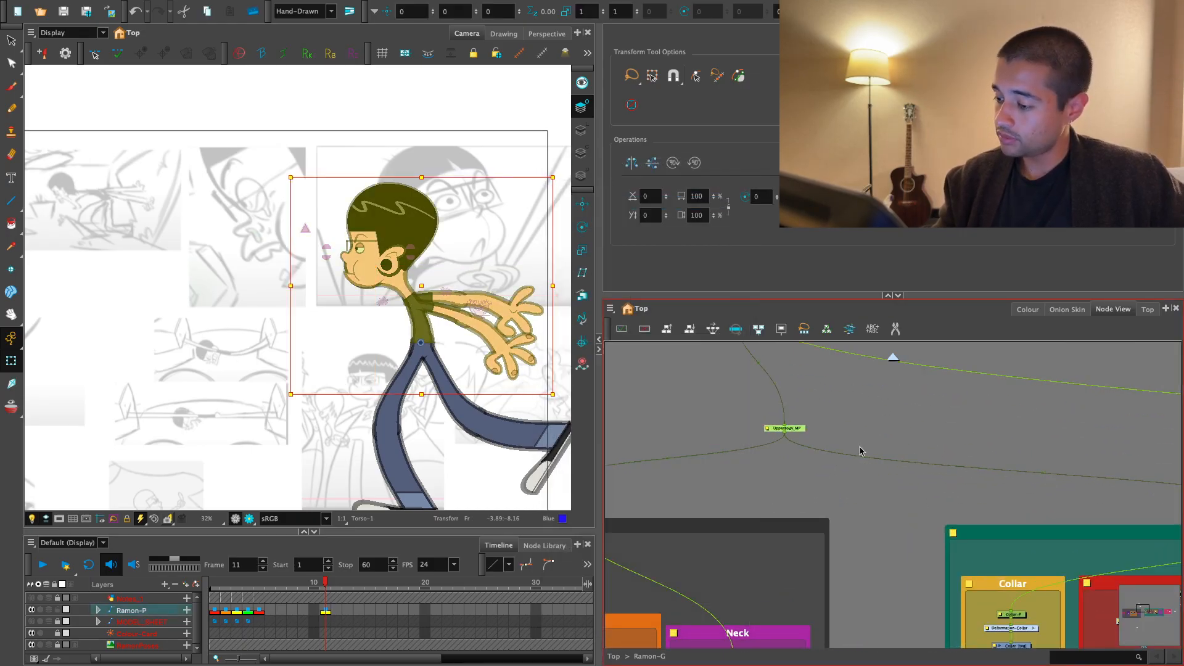
- Check the character's turnaround poses from frame 1 with the new peg in place, and return to frame 11
left_click(859, 449)
left_click(774, 430)
left_click_drag(325, 583, 202, 590)
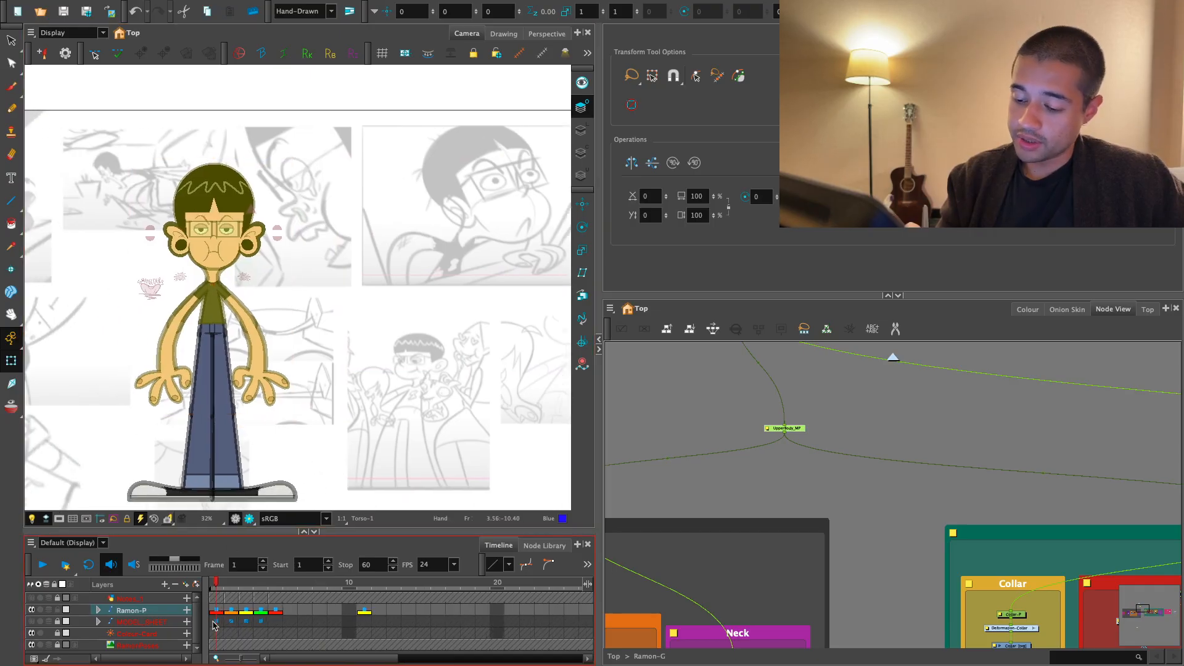
left_click(216, 608)
left_click_drag(221, 582, 275, 586)
left_click(364, 608)
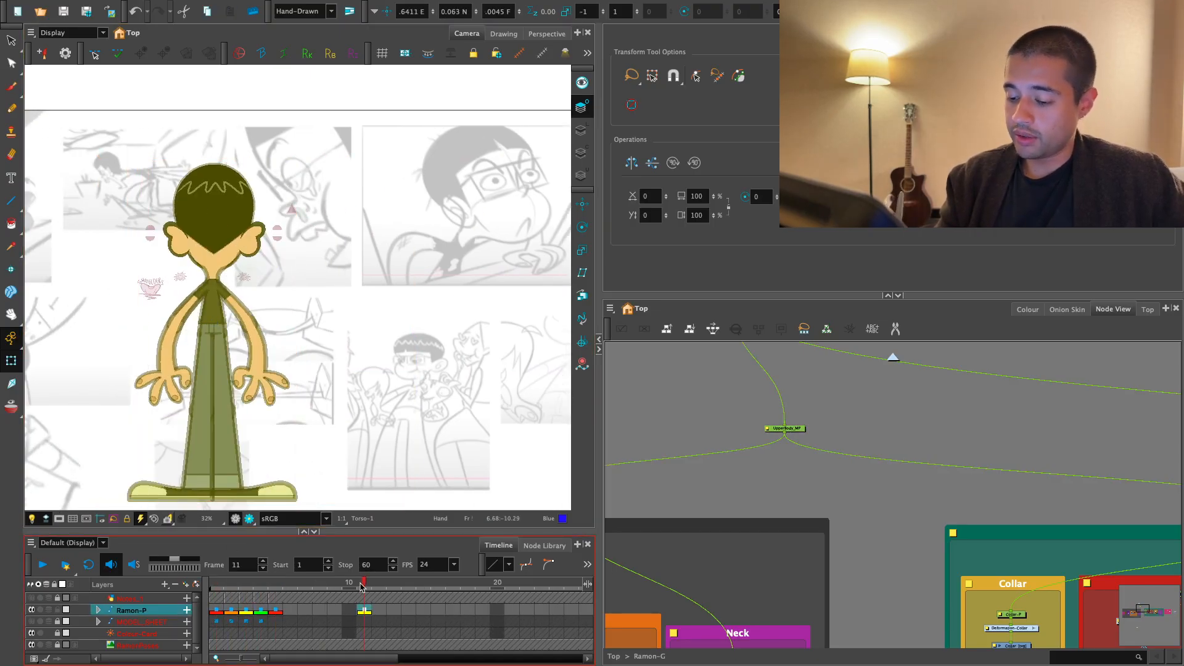
- Test-rotate the upper body on frame 11 and undo the rotation
scroll(419, 466, "down", 2)
left_click_drag(858, 410, 767, 442)
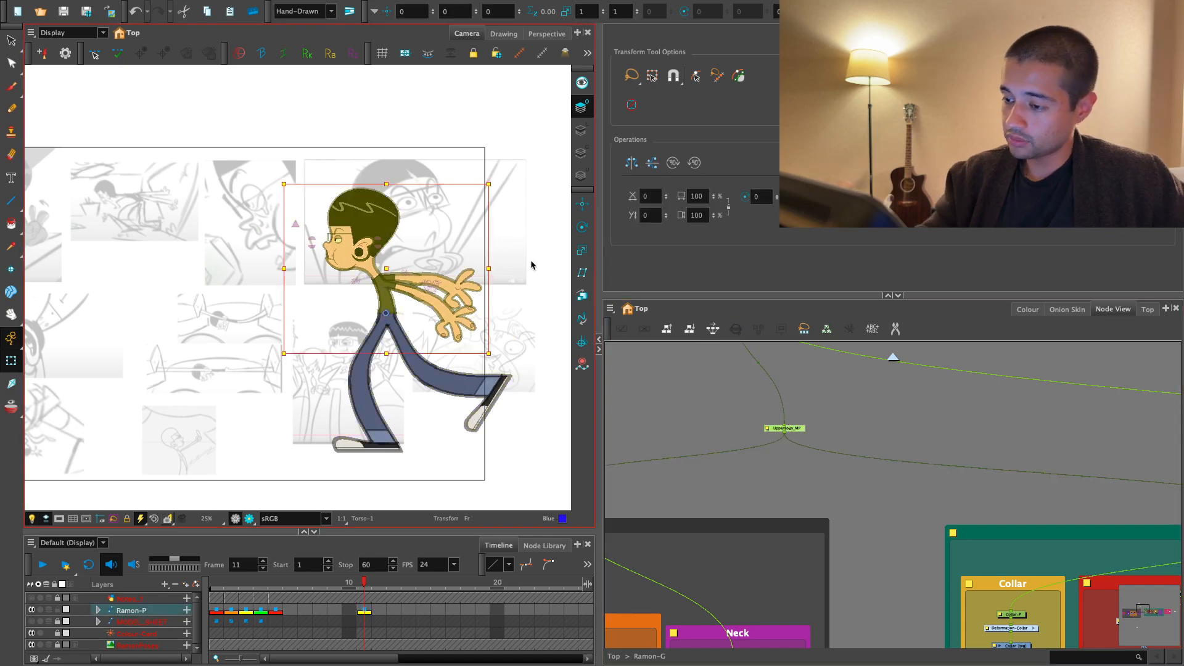
left_click_drag(495, 364, 444, 452)
key("ctrl+z")
- Find the loose leg nodes beside the HIPS backdrop and insert a backdrop around them
left_click(899, 484)
scroll(899, 485, "down", 3)
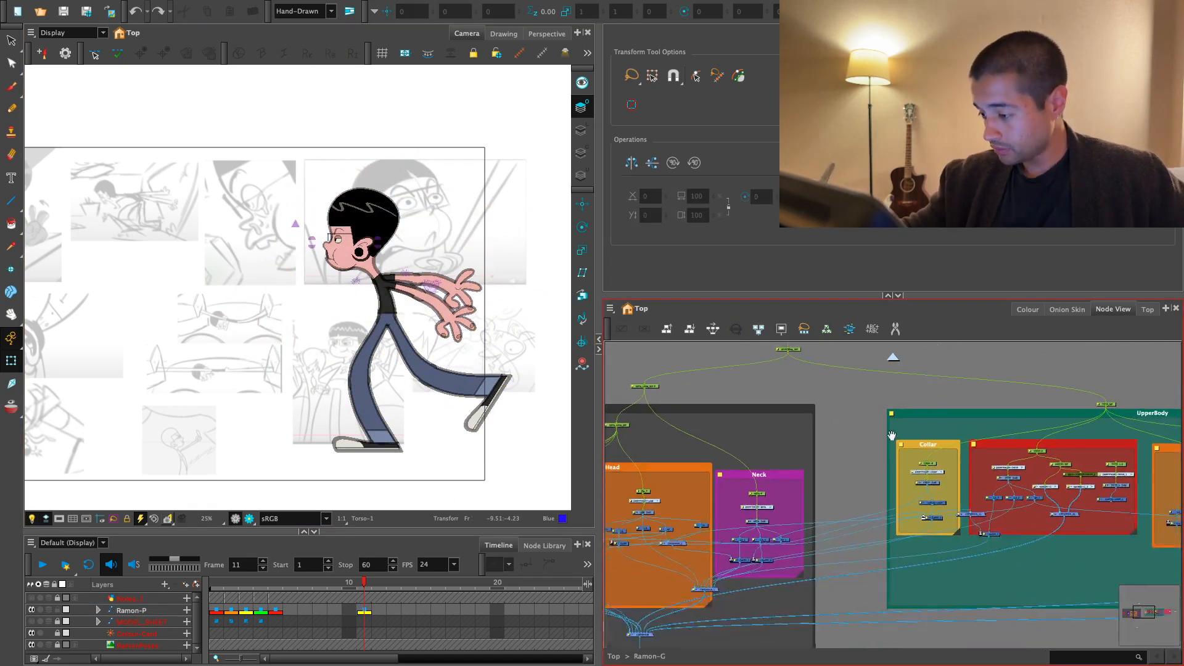
left_click_drag(1042, 473, 900, 445)
scroll(900, 445, "down", 1)
scroll(953, 419, "down", 1)
left_click_drag(1031, 423, 933, 418)
left_click(970, 405)
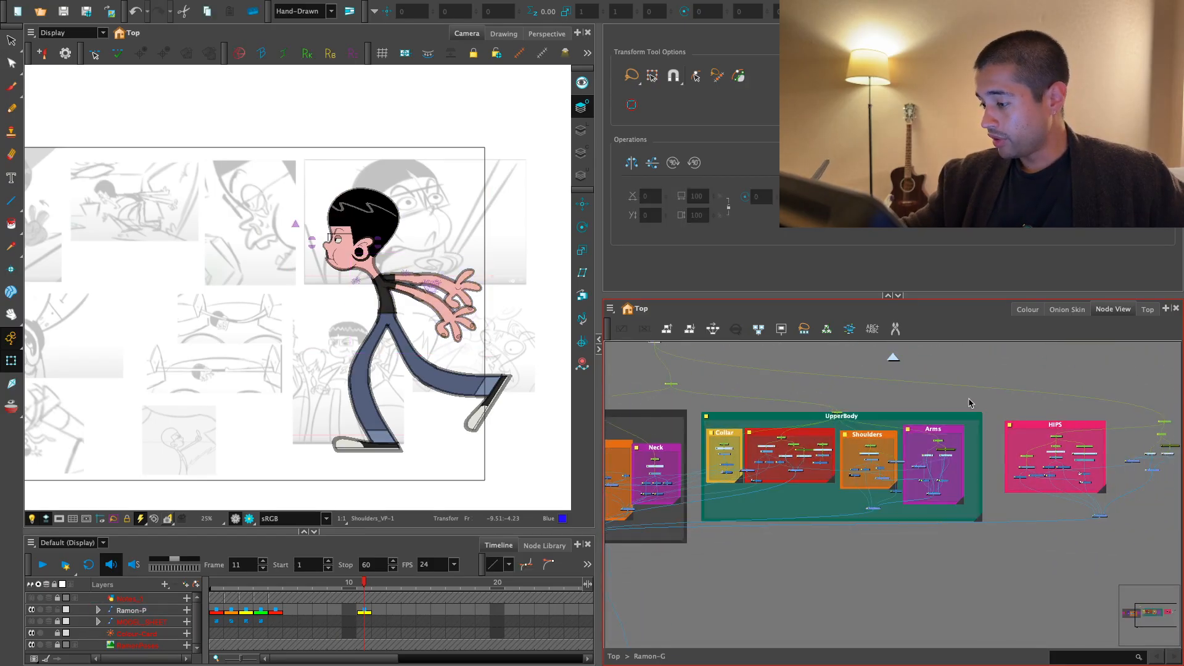
scroll(1032, 431, "up", 1)
left_click_drag(1071, 428, 945, 436)
scroll(947, 437, "up", 1)
scroll(1098, 455, "down", 1)
left_click_drag(1098, 455, 986, 441)
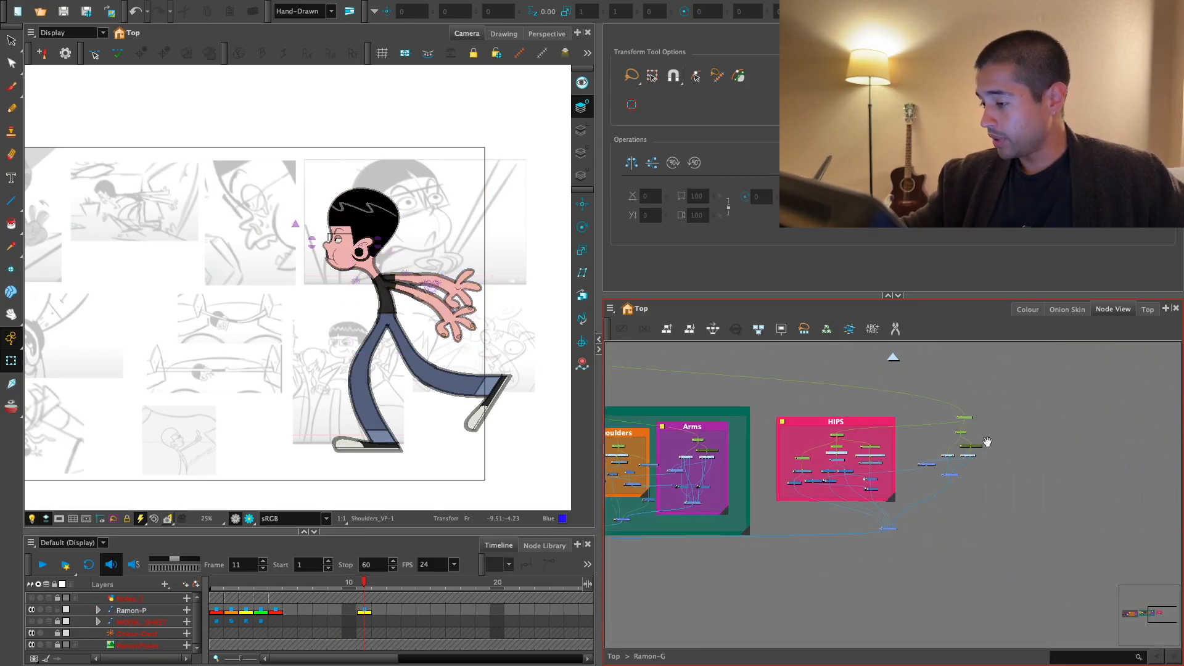
left_click_drag(1011, 386, 788, 564)
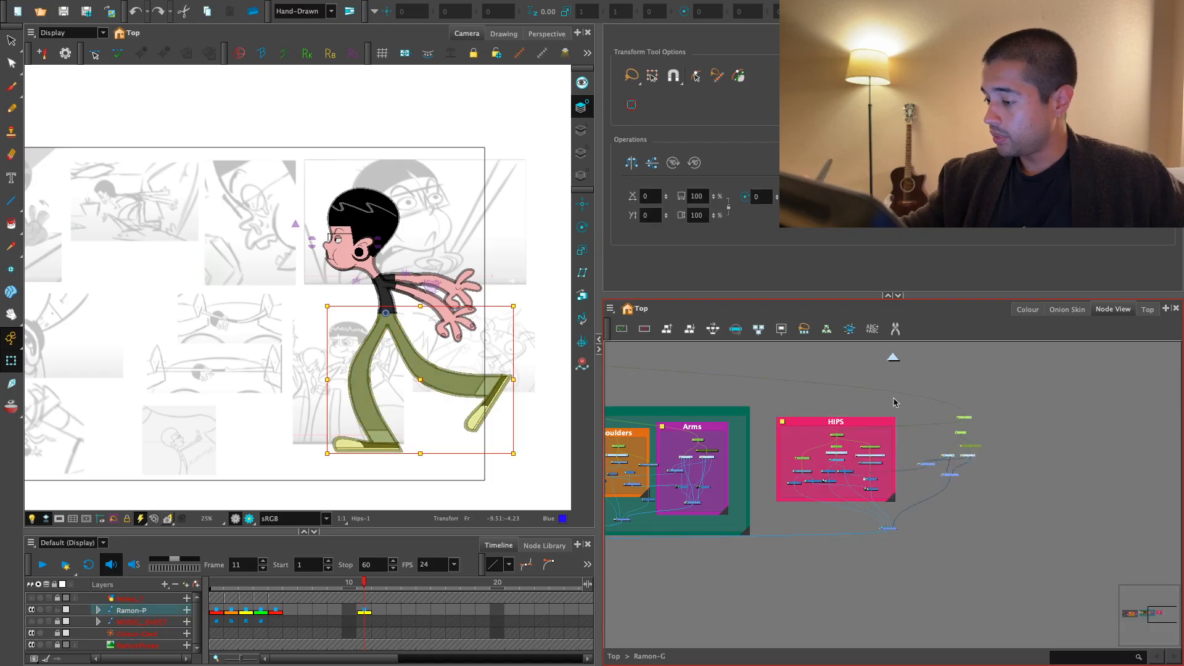
left_click(610, 308)
mouse_move(627, 355)
left_click(715, 455)
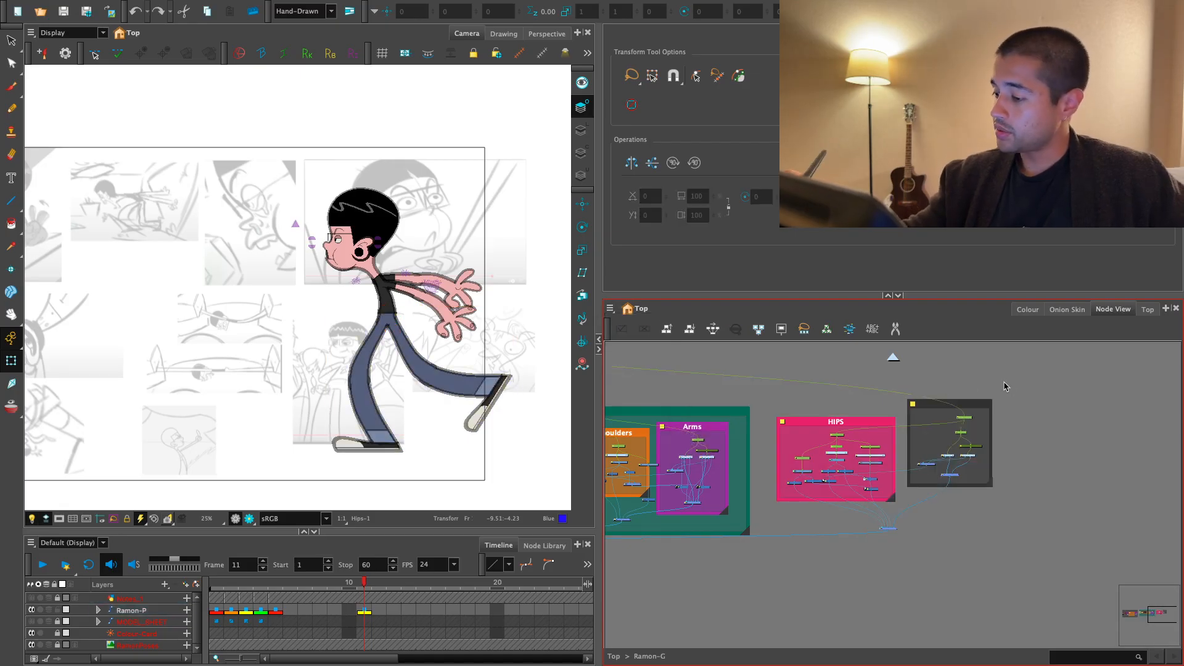
- Name the new backdrop Legs and colour it golden yellow
left_click(812, 357)
left_click(912, 404)
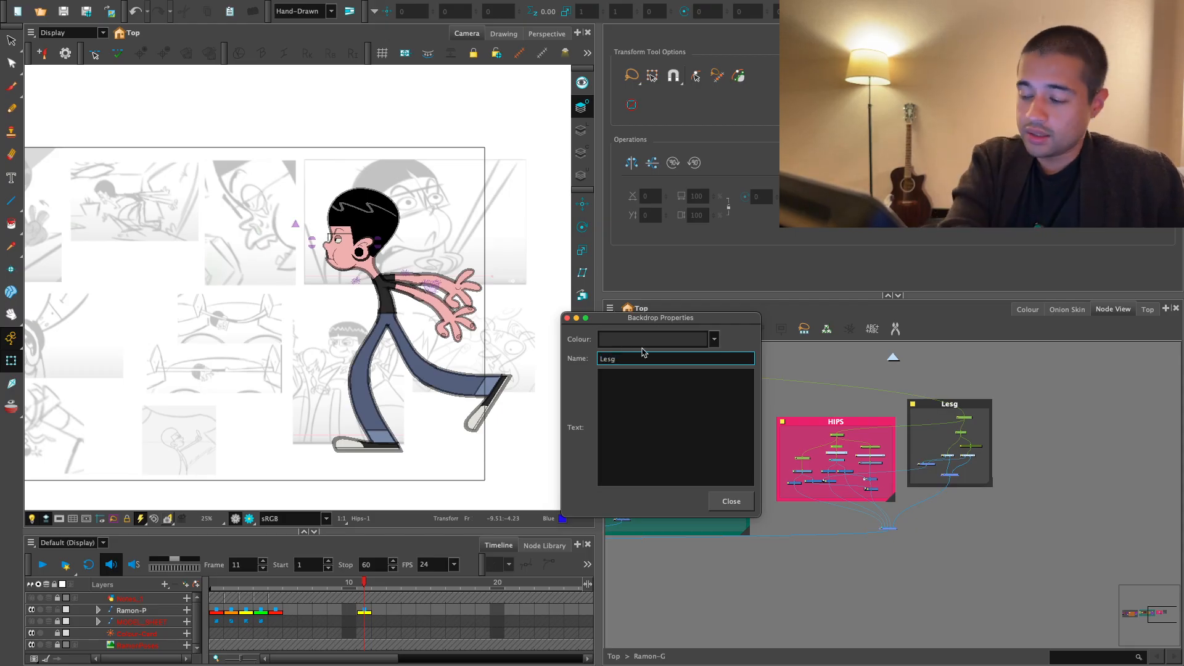
left_click(691, 338)
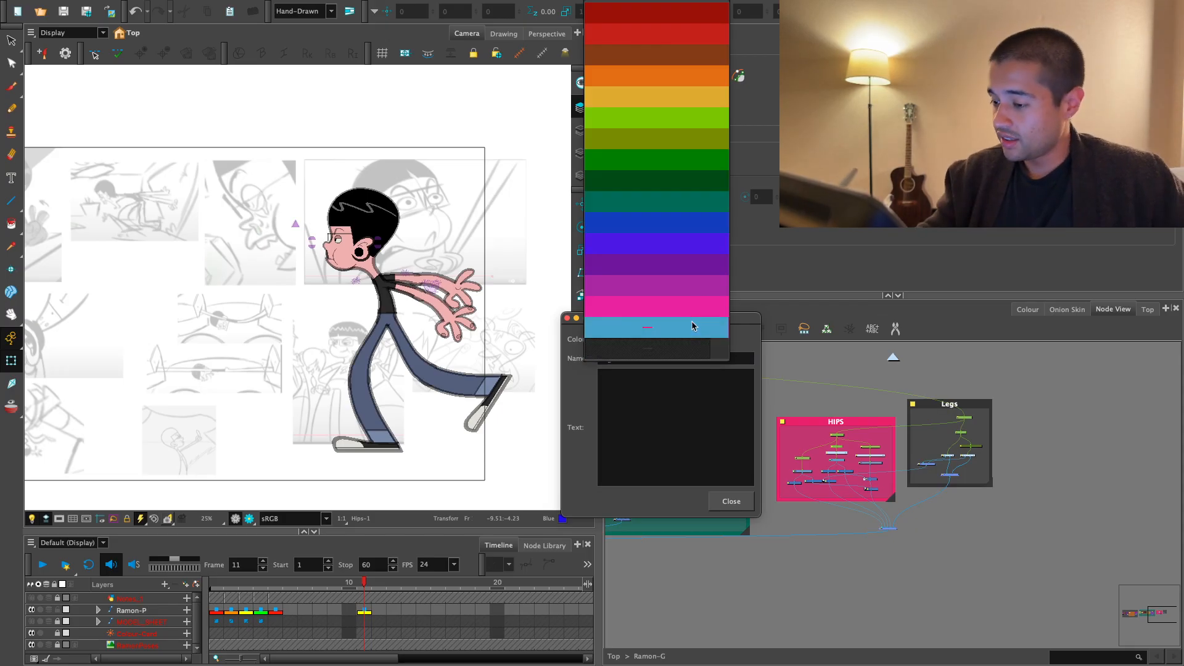
left_click(679, 111)
left_click(732, 501)
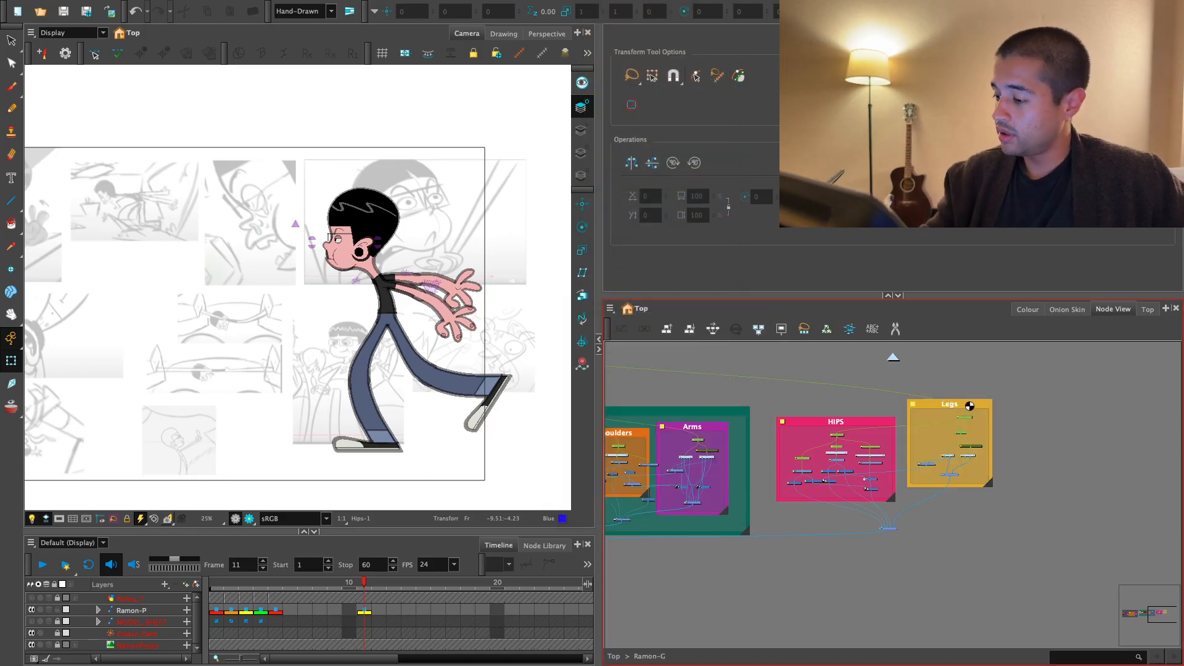
- Insert a larger backdrop enclosing the HIPS and Legs backdrops and their composite
left_click_drag(1045, 400, 773, 546)
left_click(609, 308)
mouse_move(646, 371)
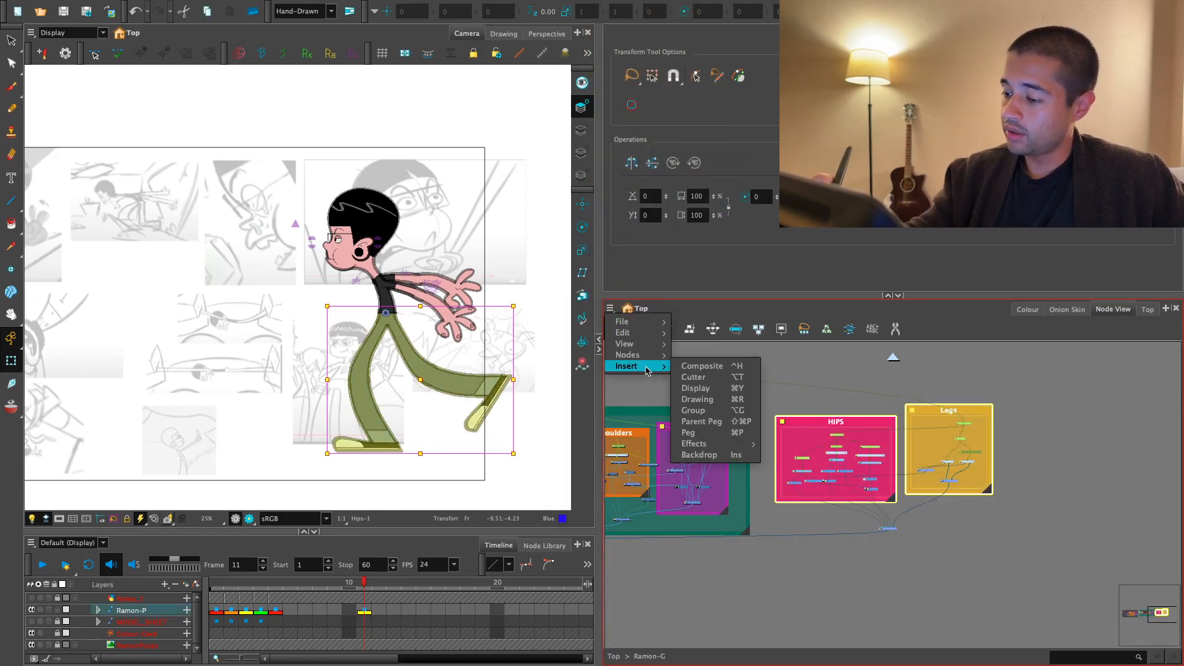
left_click(700, 454)
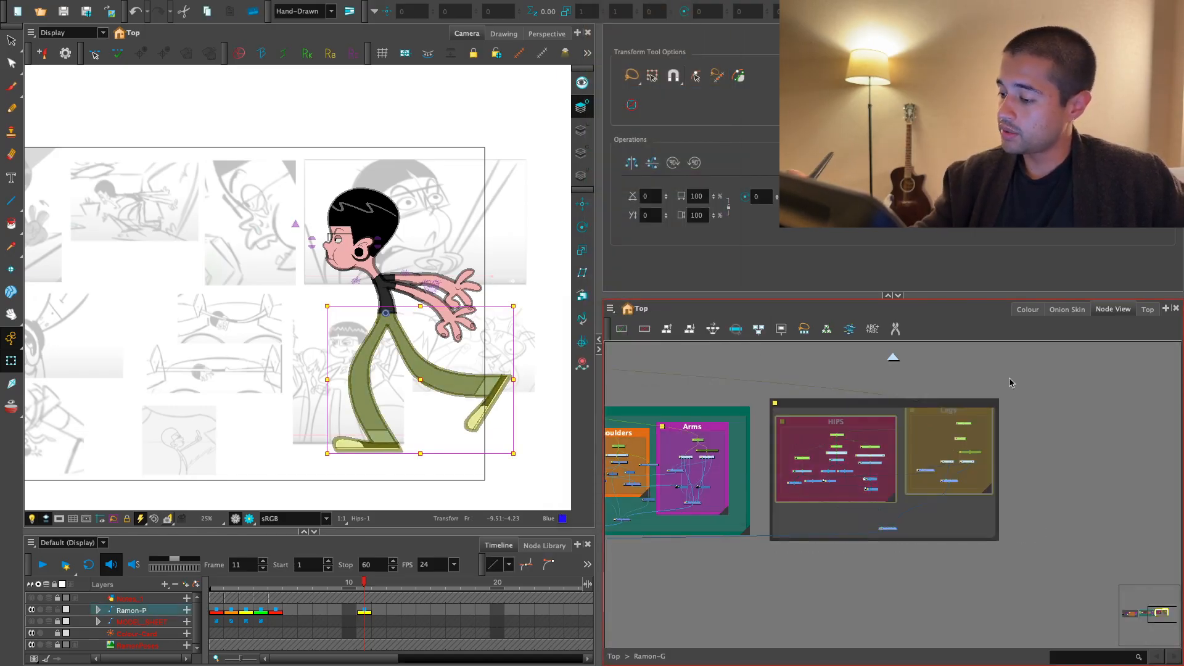
- Settle the HIPS and Legs backdrops inside the large dark backdrop and name the enclosing one LowerBody
left_click(834, 393)
left_click_drag(848, 420, 847, 426)
left_click_drag(961, 412, 961, 418)
left_click(842, 412)
left_click(778, 404)
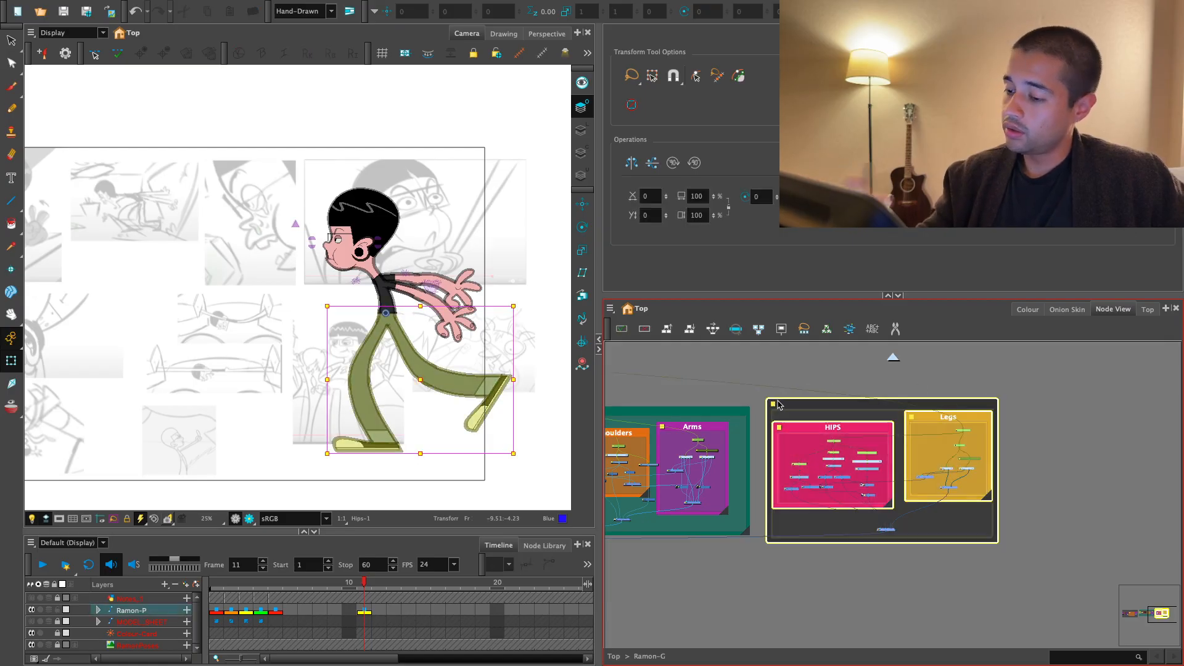
double_click(774, 406)
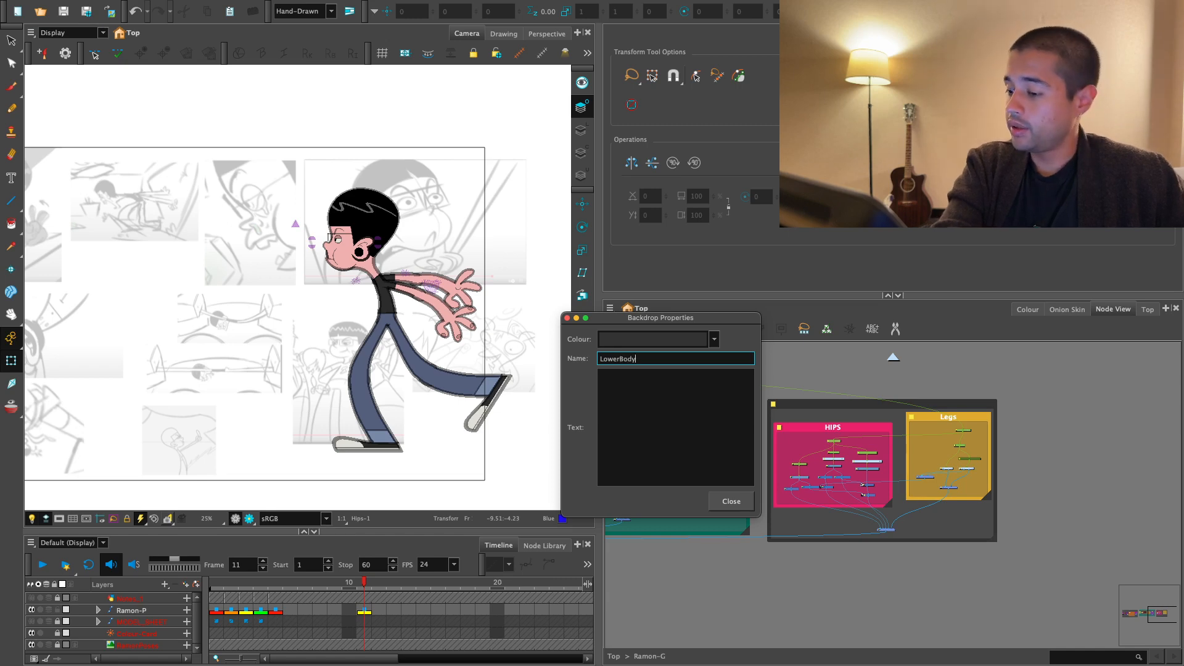
left_click(742, 508)
- Inspect the layer properties of the peg sitting at the top of the UpperBody backdrop
left_click_drag(792, 481, 1057, 510)
scroll(1057, 510, "down", 2)
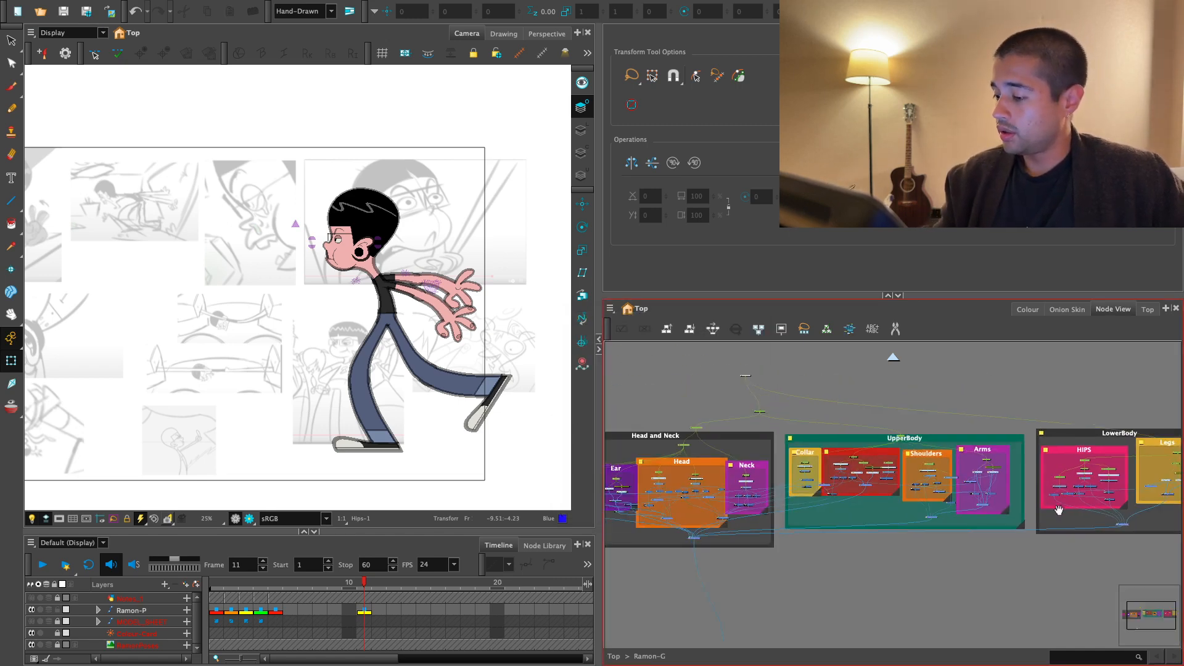
scroll(1057, 510, "up", 2)
left_click_drag(951, 483, 1015, 504)
scroll(991, 521, "down", 2)
scroll(912, 480, "up", 2)
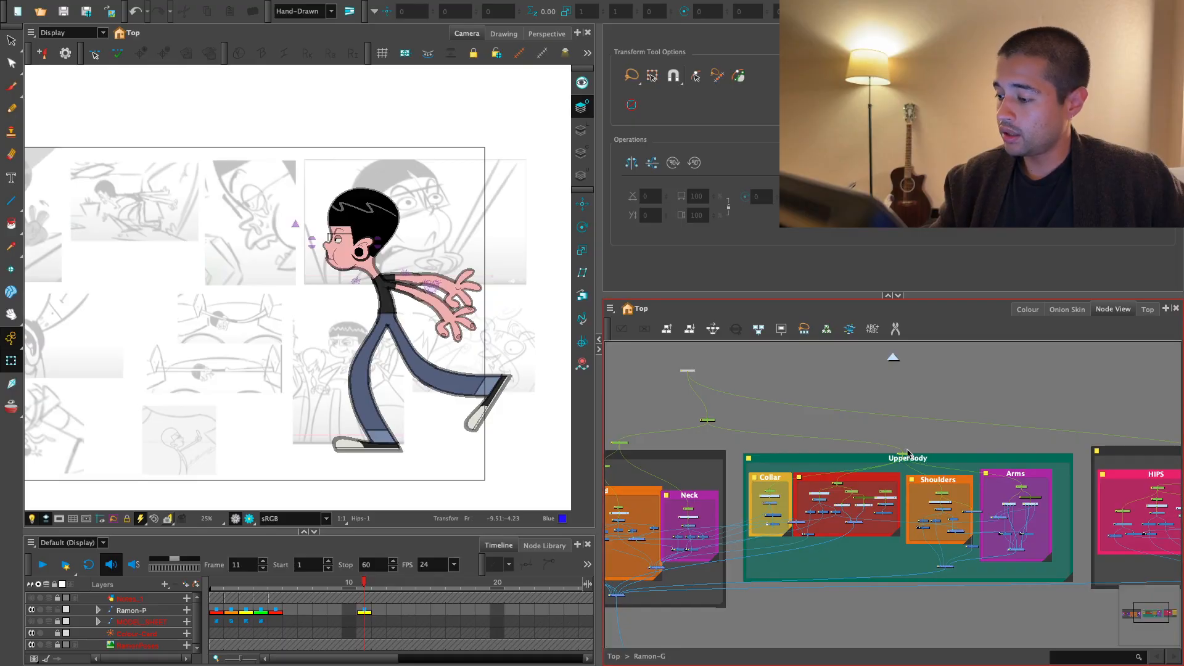
double_click(905, 457)
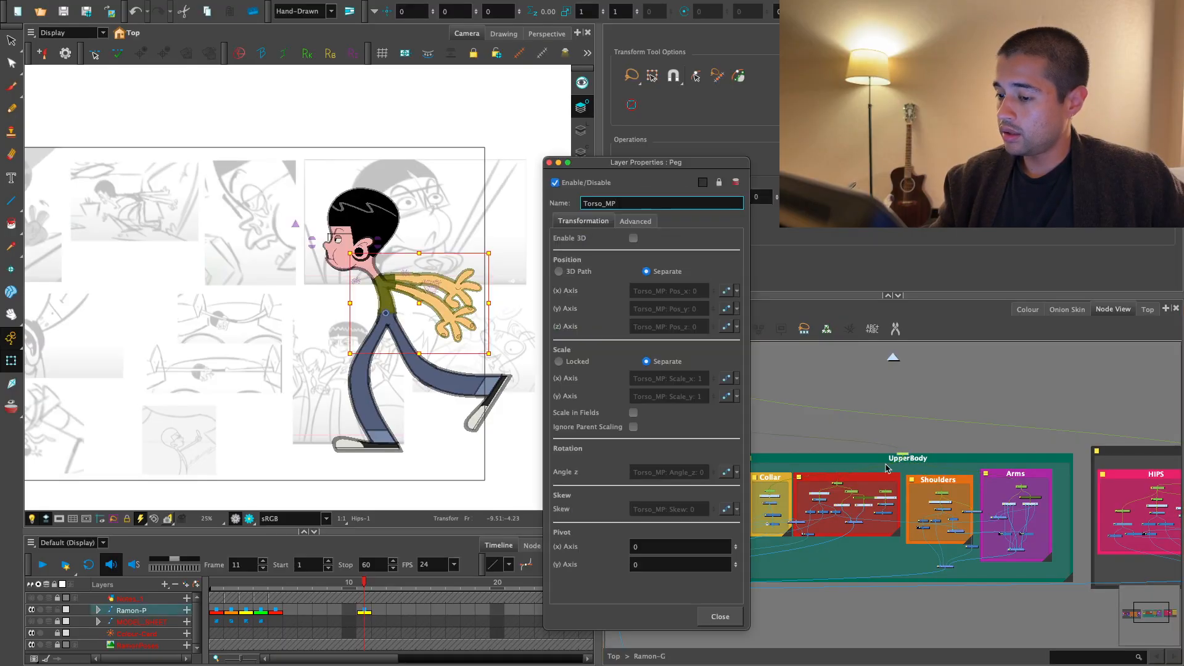
key("Escape")
- Nudge the peg above the UpperBody backdrop and the top peg inside the red torso backdrop into cleaner positions
scroll(883, 467, "up", 4)
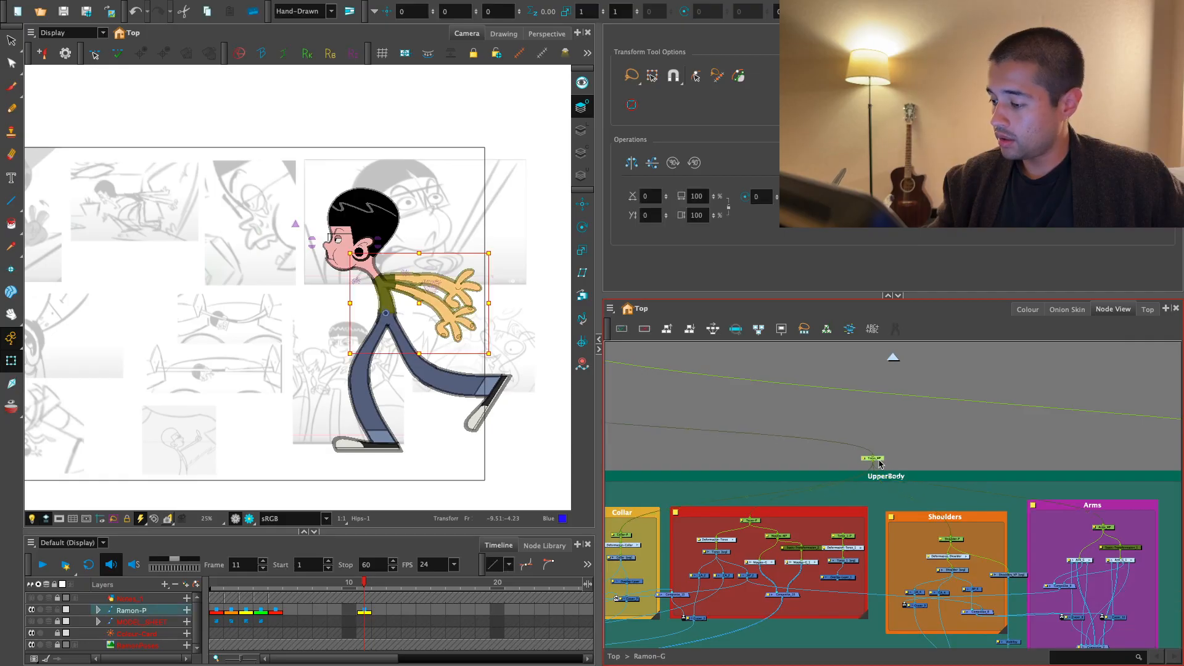
left_click_drag(875, 460, 870, 459)
left_click_drag(753, 519, 756, 523)
left_click_drag(874, 460, 873, 458)
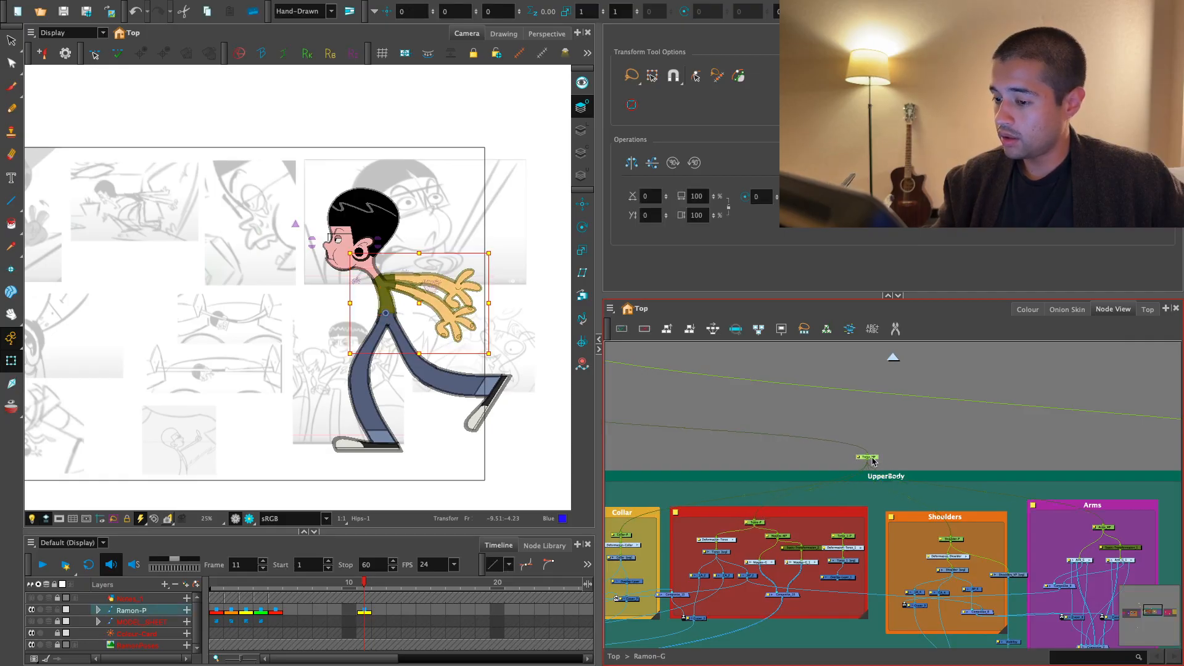
- Select the master pegs above the Head and Neck and UpperBody backdrops to check which body parts they control
scroll(872, 459, "down", 3)
left_click(751, 415)
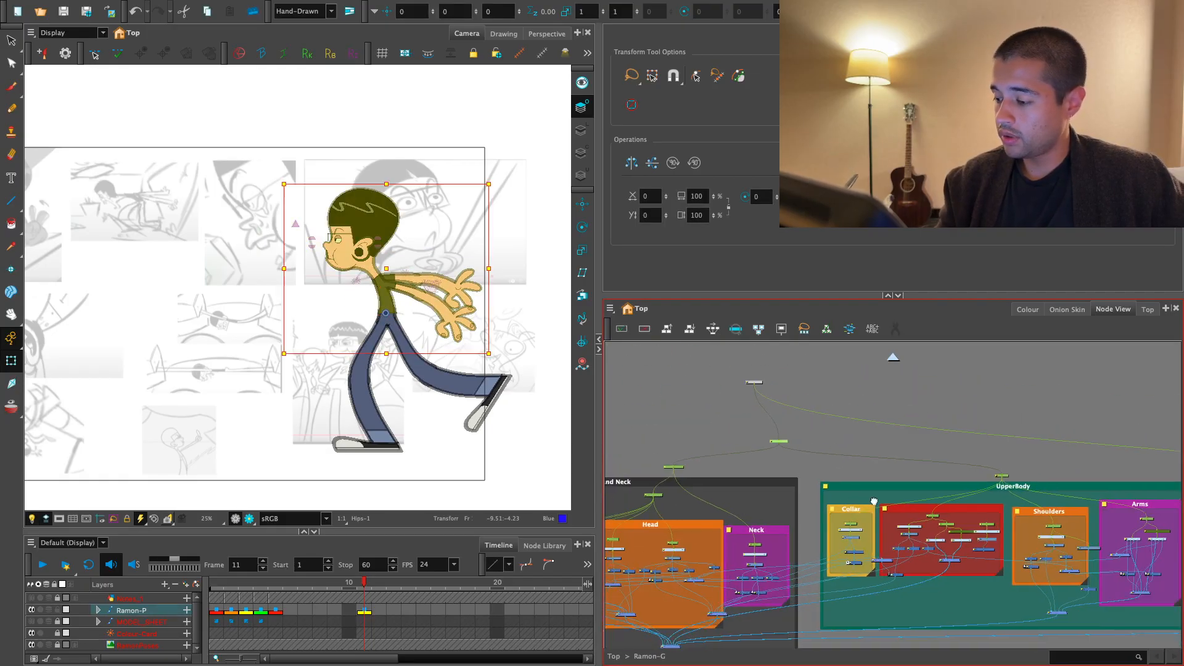
left_click_drag(874, 500, 912, 486)
key("ctrl+z")
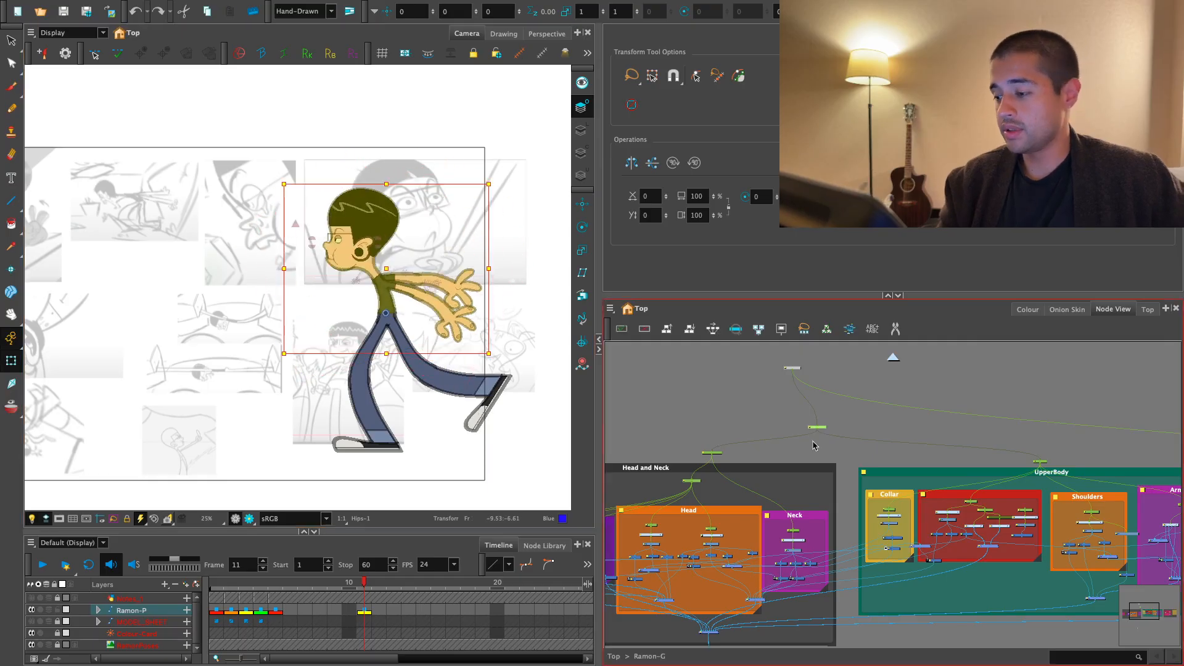
left_click_drag(813, 445, 624, 426)
left_click(772, 477)
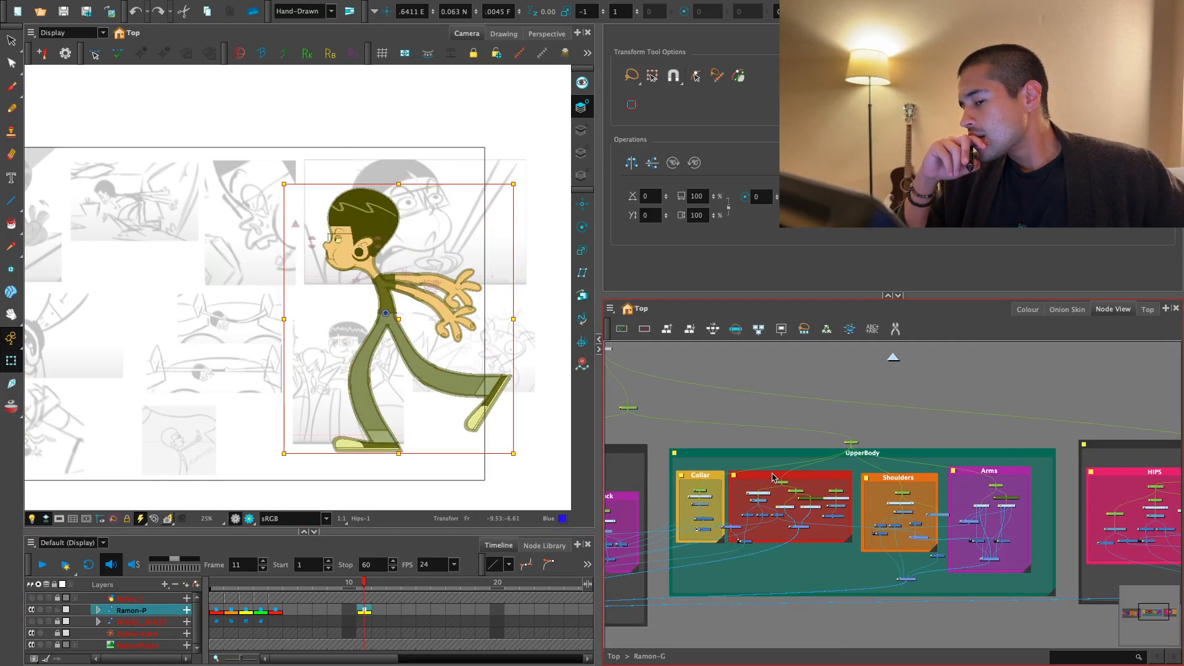
- Widen the UpperBody backdrop slightly beyond the Arms backdrop
left_click_drag(979, 461, 814, 395)
scroll(907, 449, "up", 3)
left_click_drag(905, 424, 919, 450)
scroll(917, 451, "down", 1)
left_click(931, 484)
left_click_drag(918, 586, 942, 583)
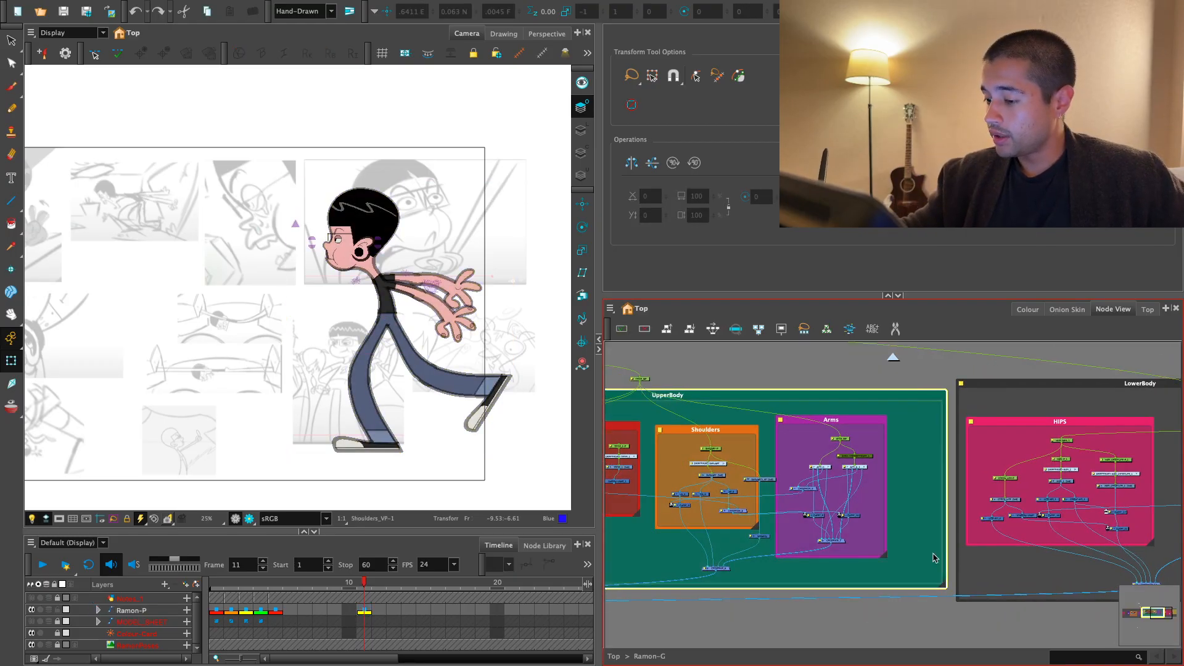
left_click(925, 537)
- Add a vector drawing layer named UB_VP with its exposure extended for the scene duration
left_click_drag(901, 475, 1028, 541)
scroll(1028, 540, "down", 2)
left_click(619, 439)
left_click_drag(658, 441, 779, 426)
scroll(795, 430, "up", 1)
left_click(801, 431)
key("super+r")
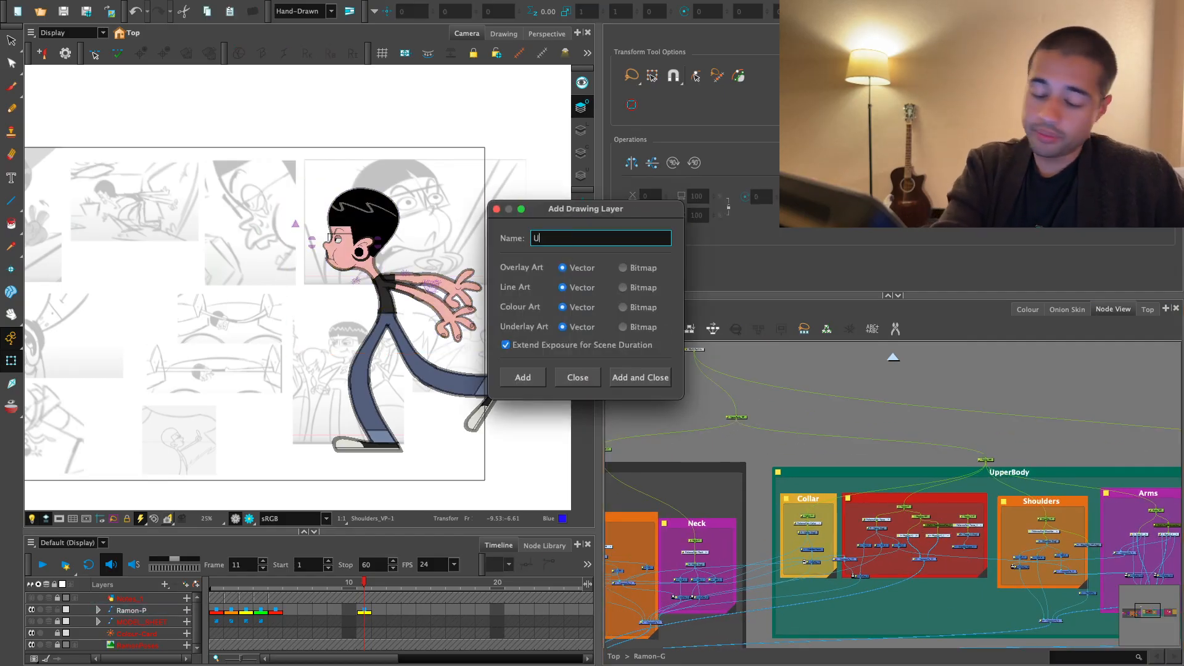
type("UB_VP")
key("Return")
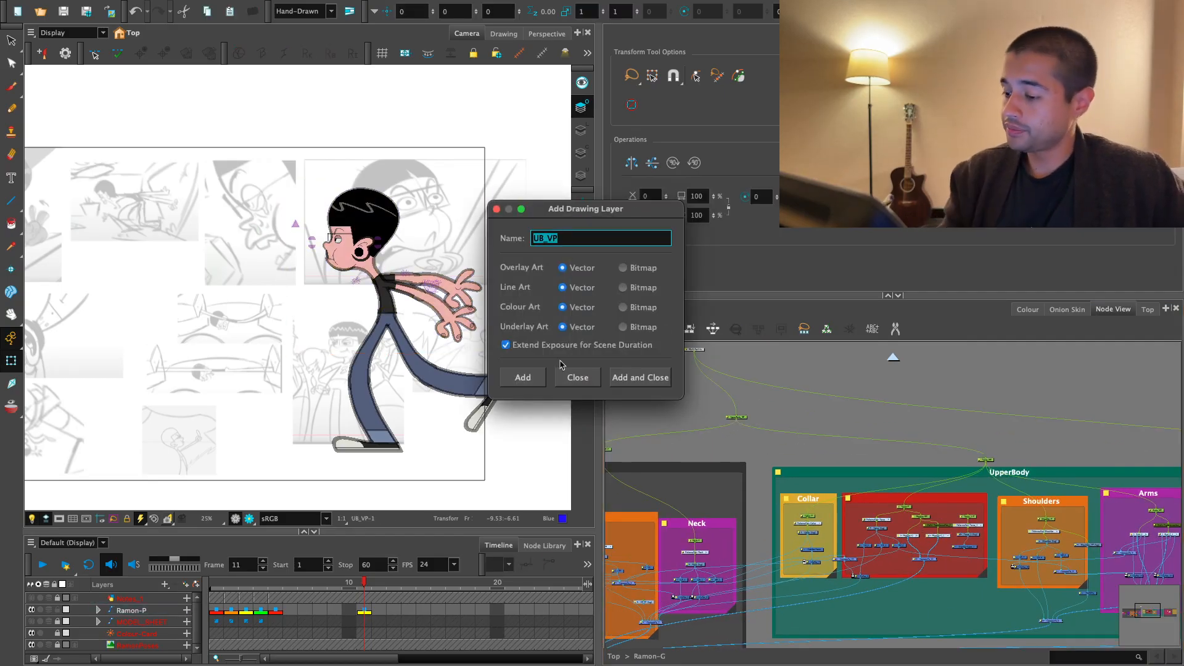
left_click(571, 375)
- Find the UB_VP drawing node and place it in the gap between the Head and Neck and UpperBody backdrops
left_click_drag(780, 599, 1023, 501)
left_click_drag(764, 576, 801, 539)
scroll(802, 539, "up", 1)
left_click_drag(918, 461, 786, 551)
scroll(786, 551, "up", 1)
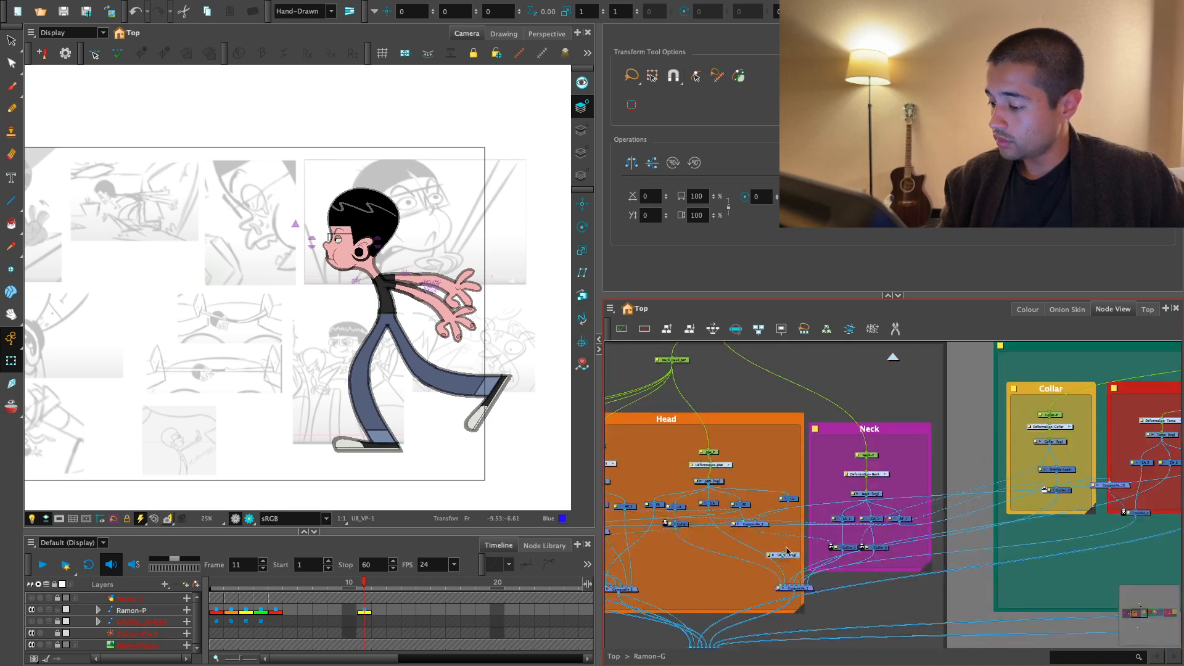
scroll(787, 551, "down", 3)
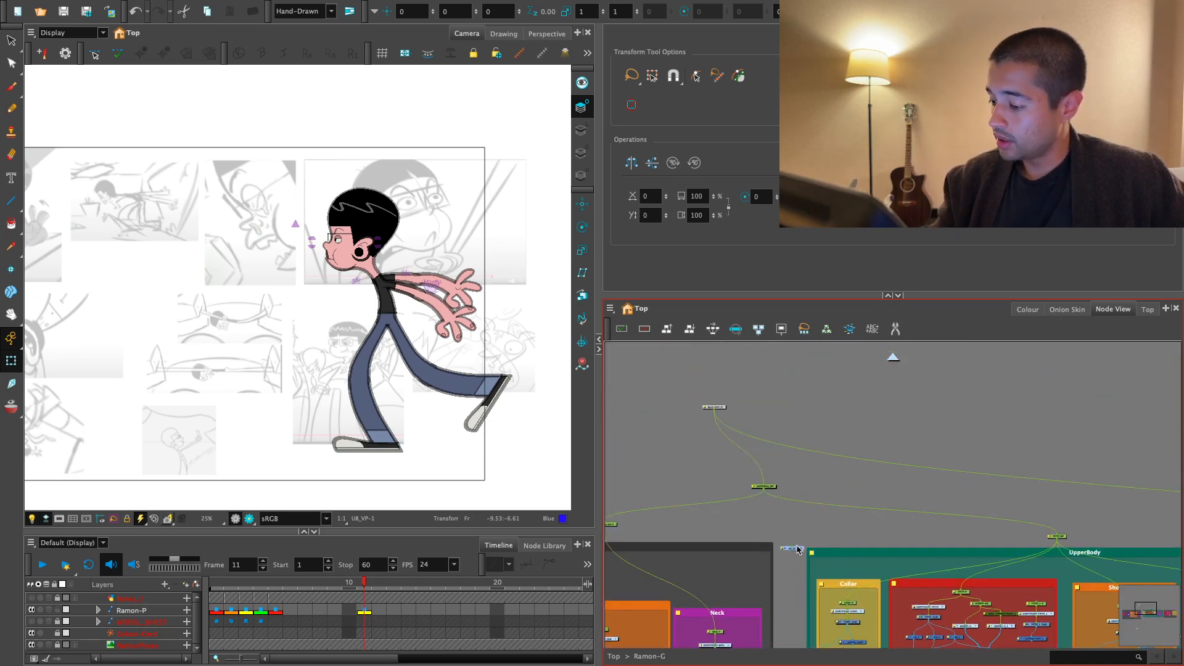
left_click_drag(794, 547, 844, 570)
- Insert a composite on the rig's output line, feed a second composite into it, and wire UB_VP between the upper-body peg and that second composite
scroll(824, 456, "down", 3)
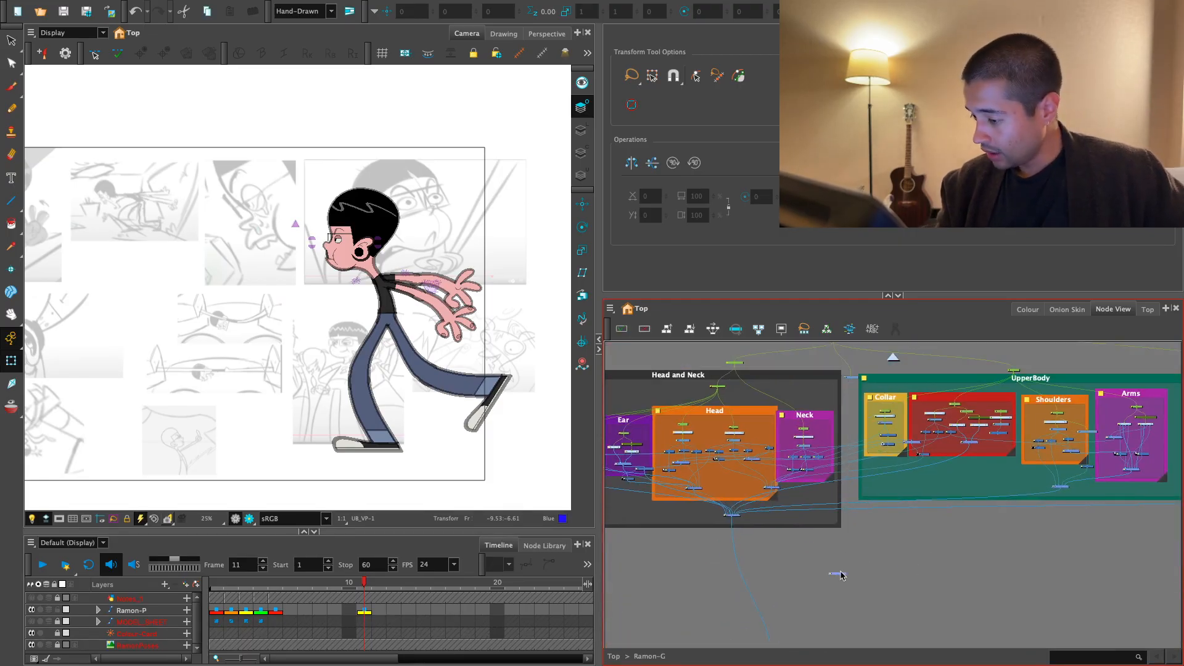
left_click_drag(798, 532, 811, 529)
scroll(812, 532, "up", 2)
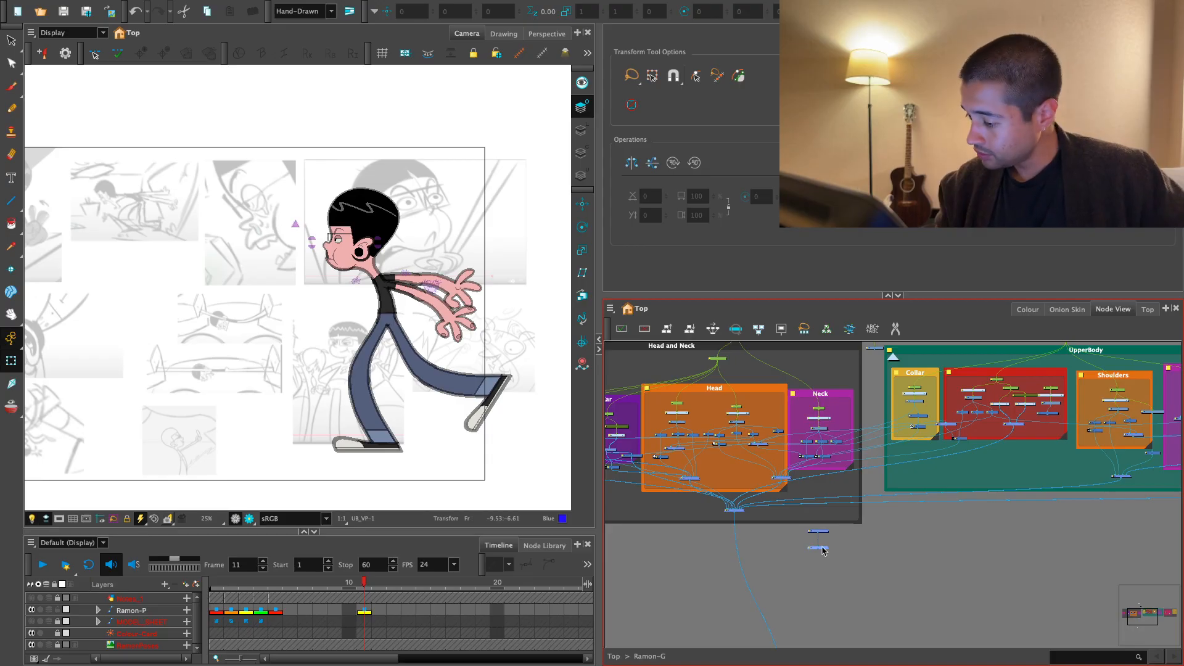
left_click(746, 582)
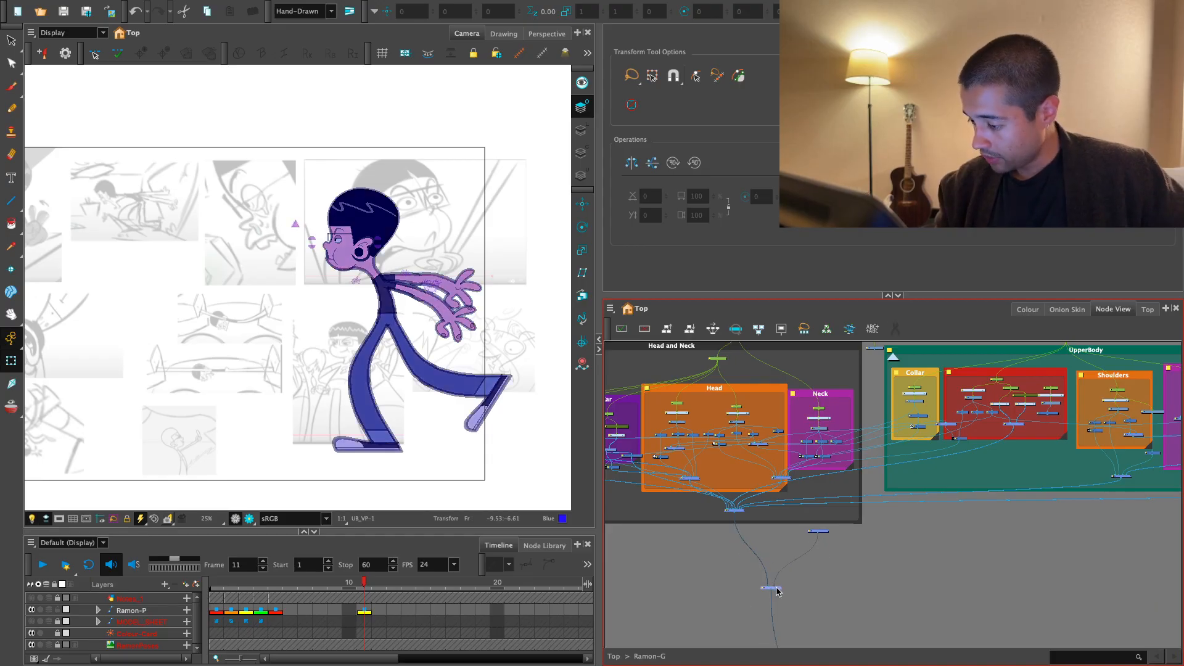
scroll(820, 534, "up", 1)
left_click_drag(819, 535, 802, 594)
scroll(822, 571, "down", 1)
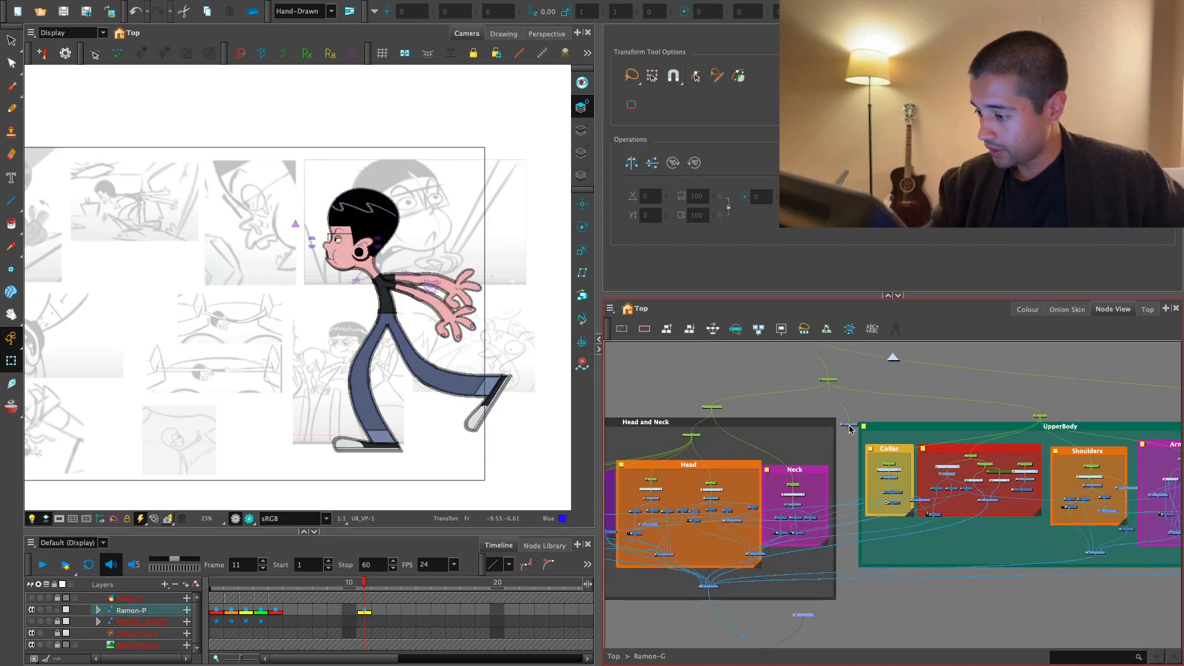
scroll(812, 616, "up", 3)
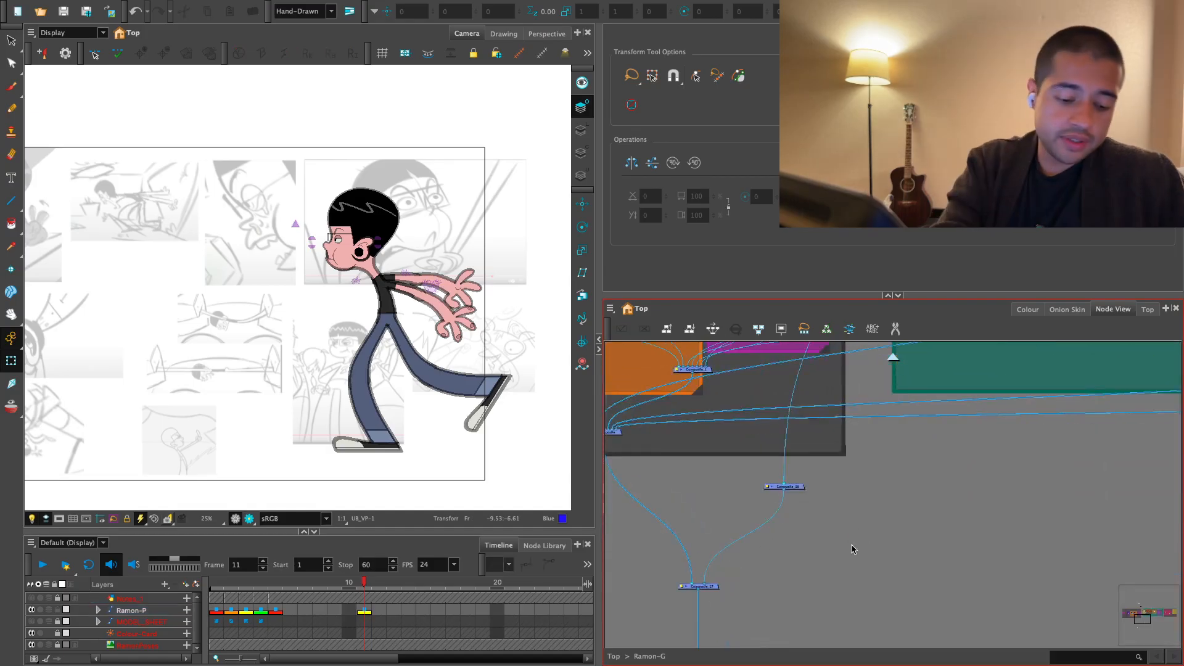
- Insert a Visibility node between the two new composites, with Display in OpenGL View on and Soft Render off
key("Tab")
type("visi")
key("Return")
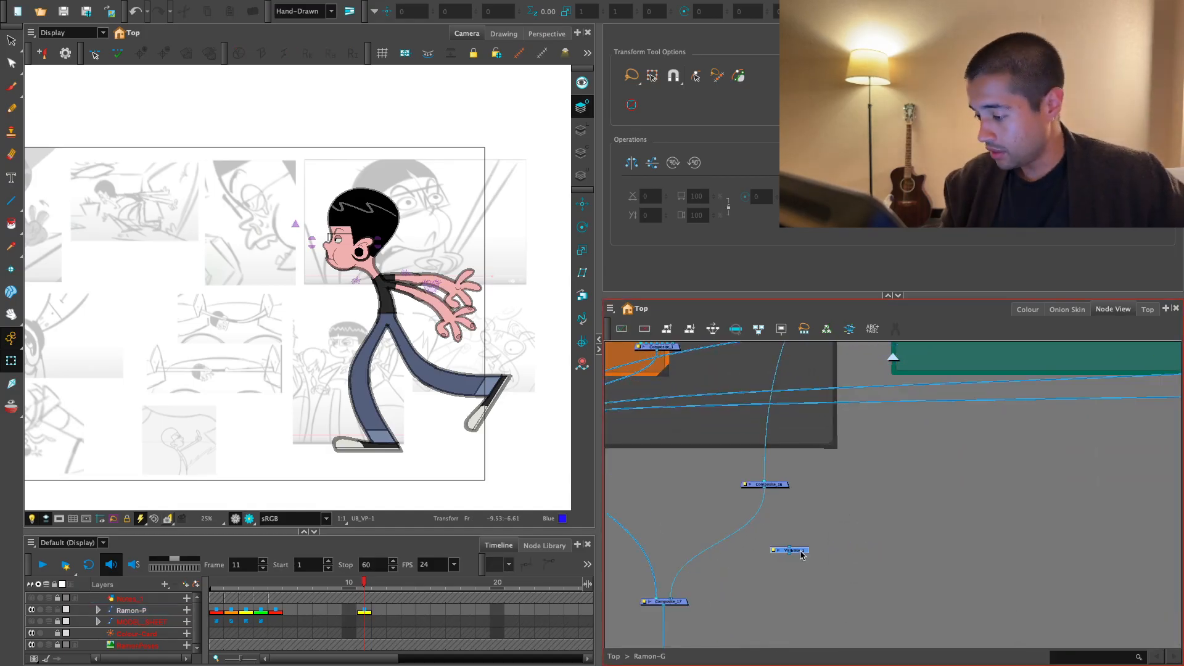
left_click_drag(801, 555, 769, 521)
double_click(769, 520)
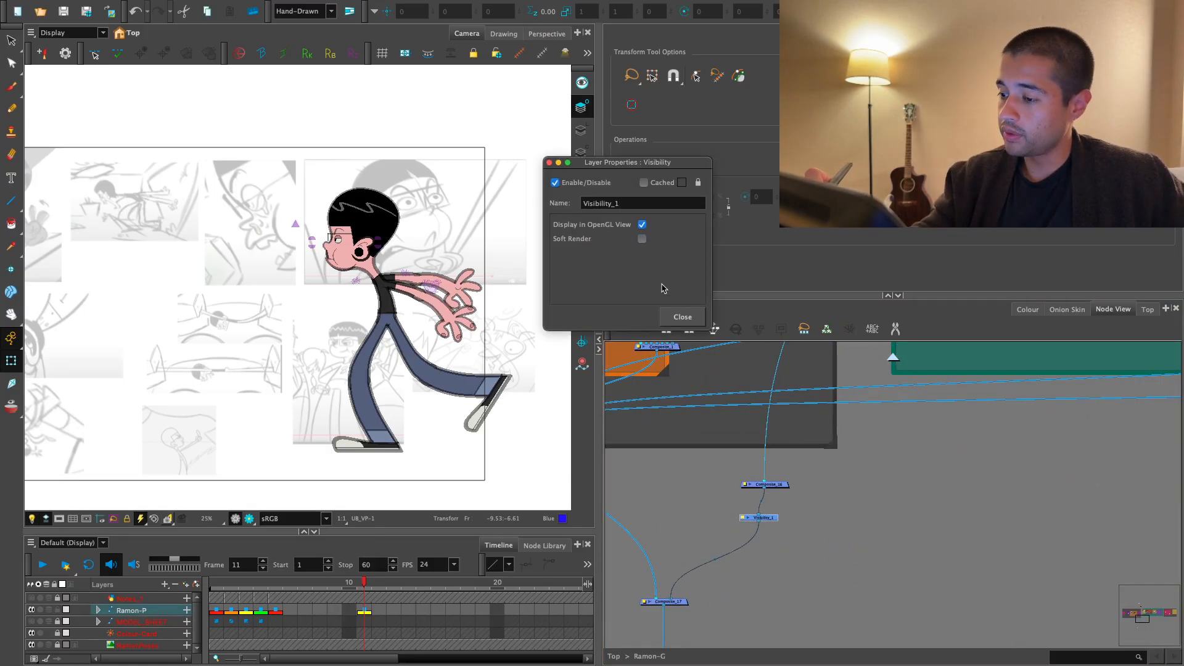
left_click(683, 317)
left_click(827, 484)
left_click_drag(771, 519, 779, 518)
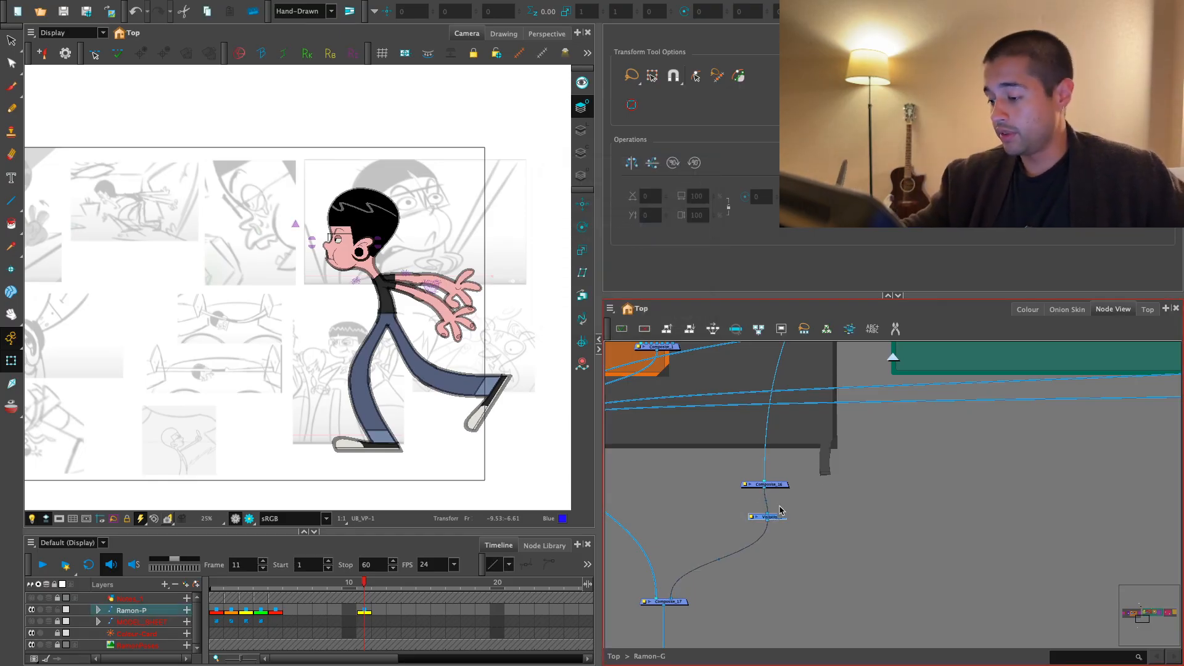
- Select the UB_VP drawing for the Brush tool and choose the purple colour New 11 from the Ramon_Colors palette
scroll(805, 508, "up", 2)
key("1")
left_click_drag(799, 384, 787, 431)
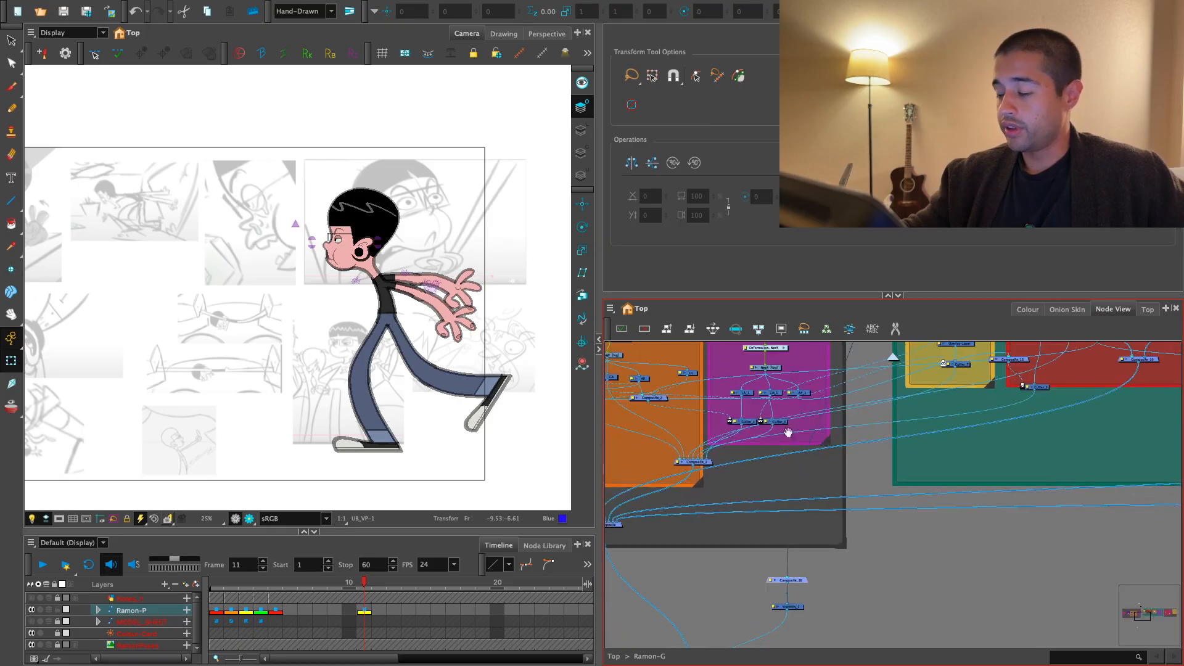
key("2")
left_click_drag(842, 370, 797, 557)
key("2")
left_click(829, 445)
key("alt+b")
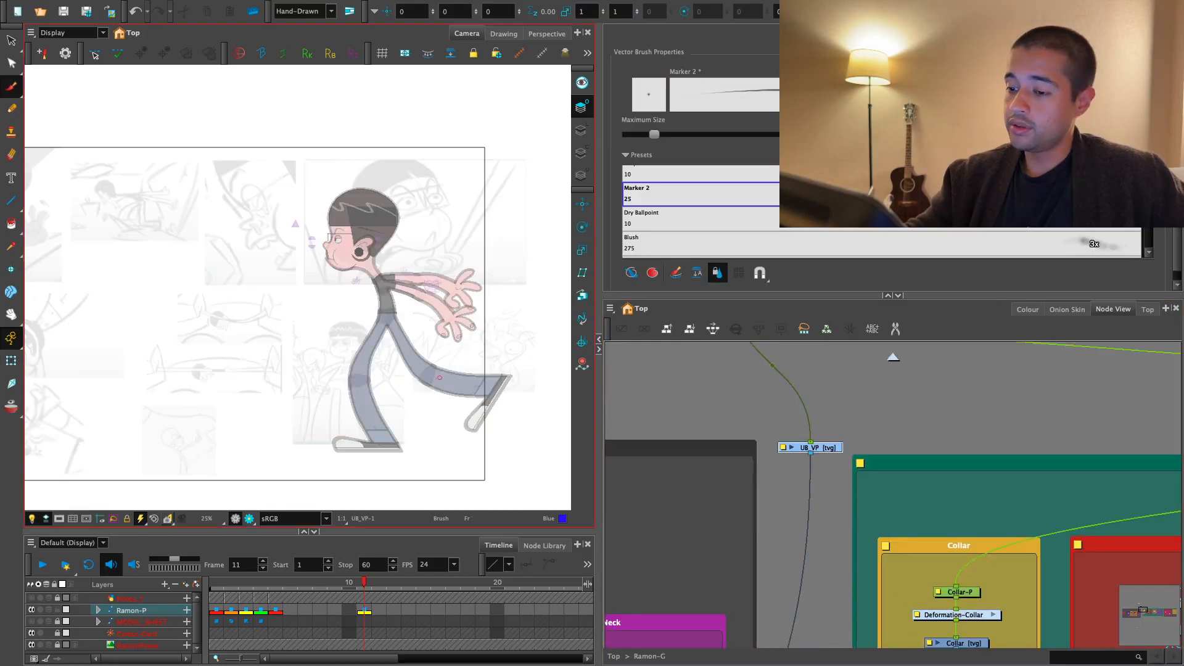
left_click(1028, 309)
left_click(641, 581)
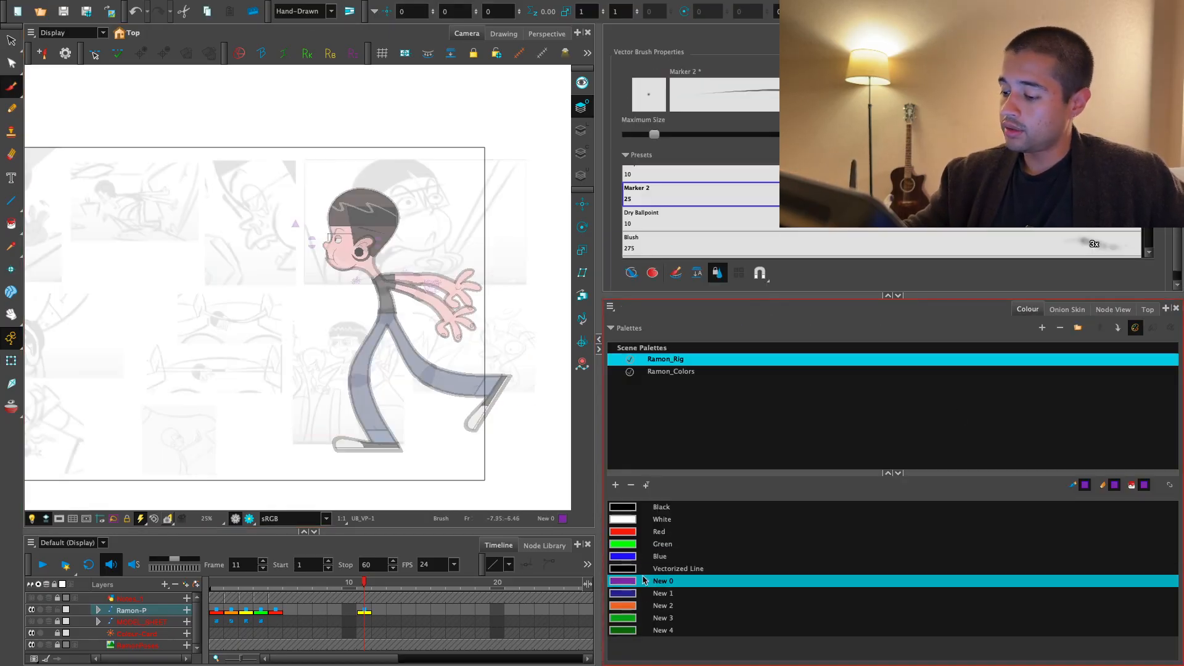
left_click(647, 371)
left_click(635, 593)
- Widen the camera view to make room for drawing beside the character's front leg
key("2")
left_click_drag(206, 182, 197, 242)
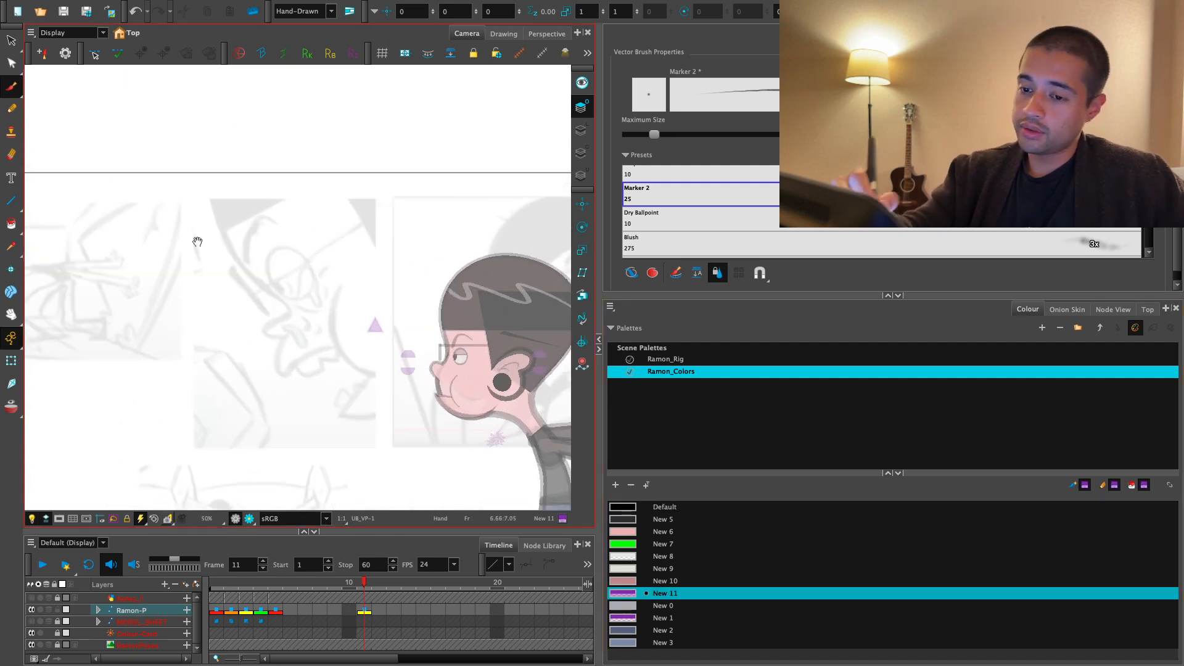
left_click_drag(521, 418, 477, 290)
left_click_drag(481, 394, 425, 320)
key("1")
key("1")
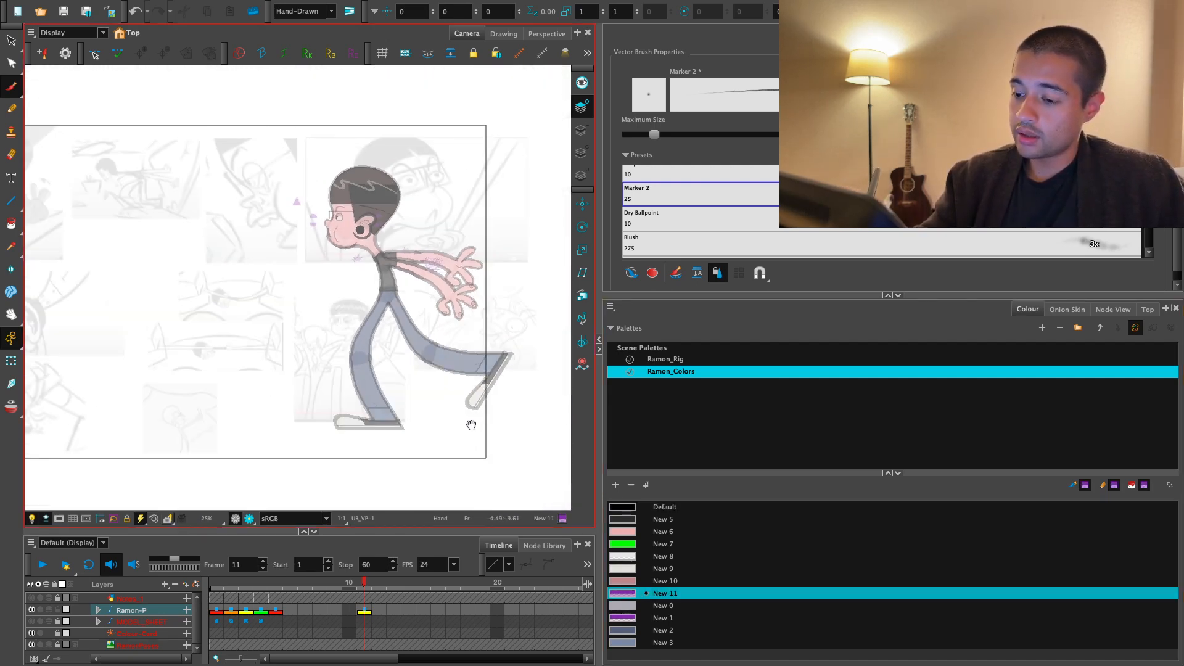
mouse_move(471, 425)
left_mouse_down()
mouse_move(464, 445)
mouse_move(542, 398)
mouse_move(373, 402)
mouse_move(394, 418)
left_mouse_up()
key("2")
key("2")
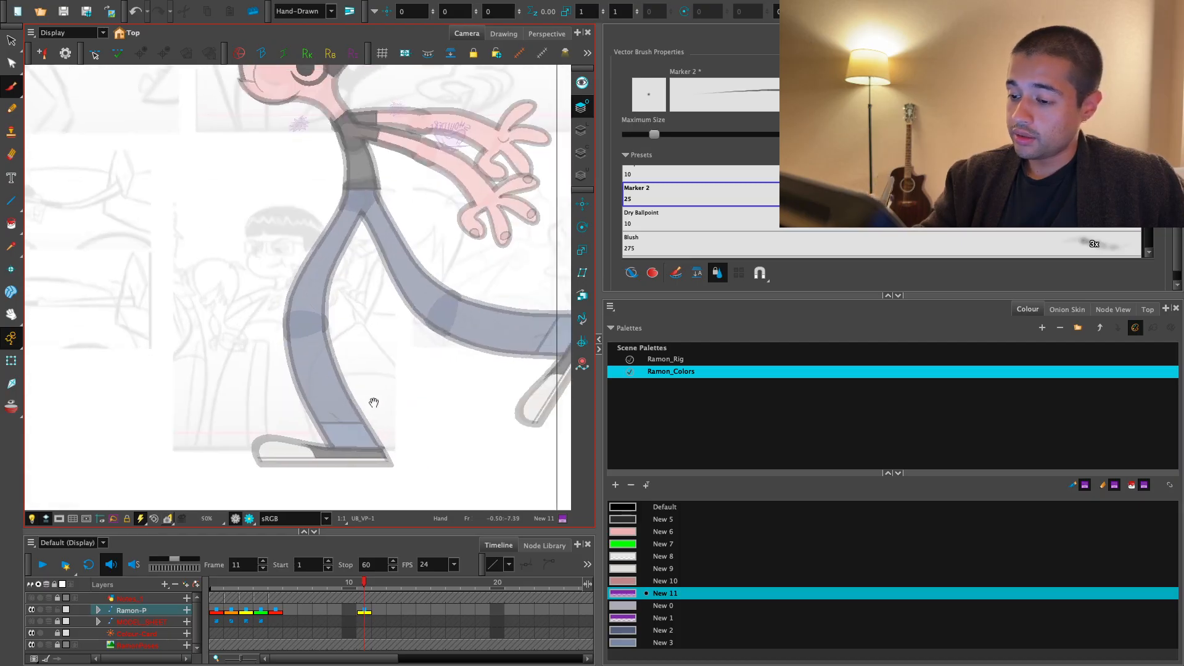
key("2")
key("2")
key("2")
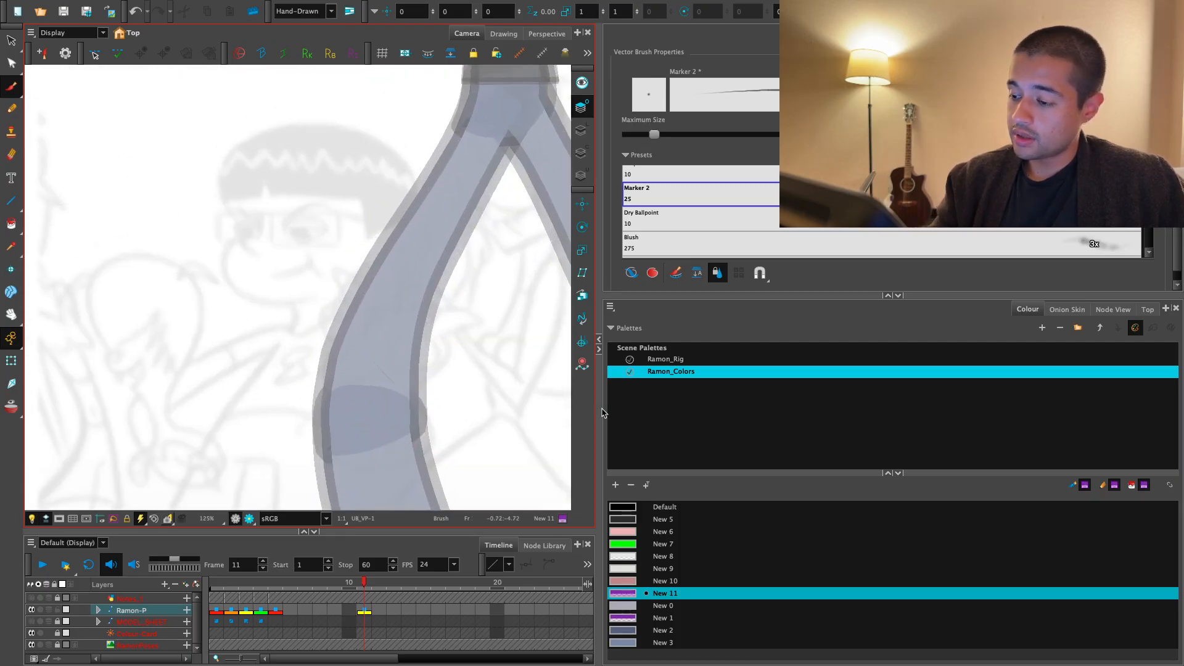
left_click_drag(600, 416, 683, 408)
left_click_drag(574, 461, 621, 376)
- Make a test stroke with Marker 2, undo it, and switch to the Solid Brush 2 preset at size 10
key("2")
mouse_move(414, 426)
left_mouse_down()
mouse_move(436, 376)
mouse_move(487, 362)
left_mouse_up()
left_click_drag(628, 345, 621, 352)
key("ctrl+z")
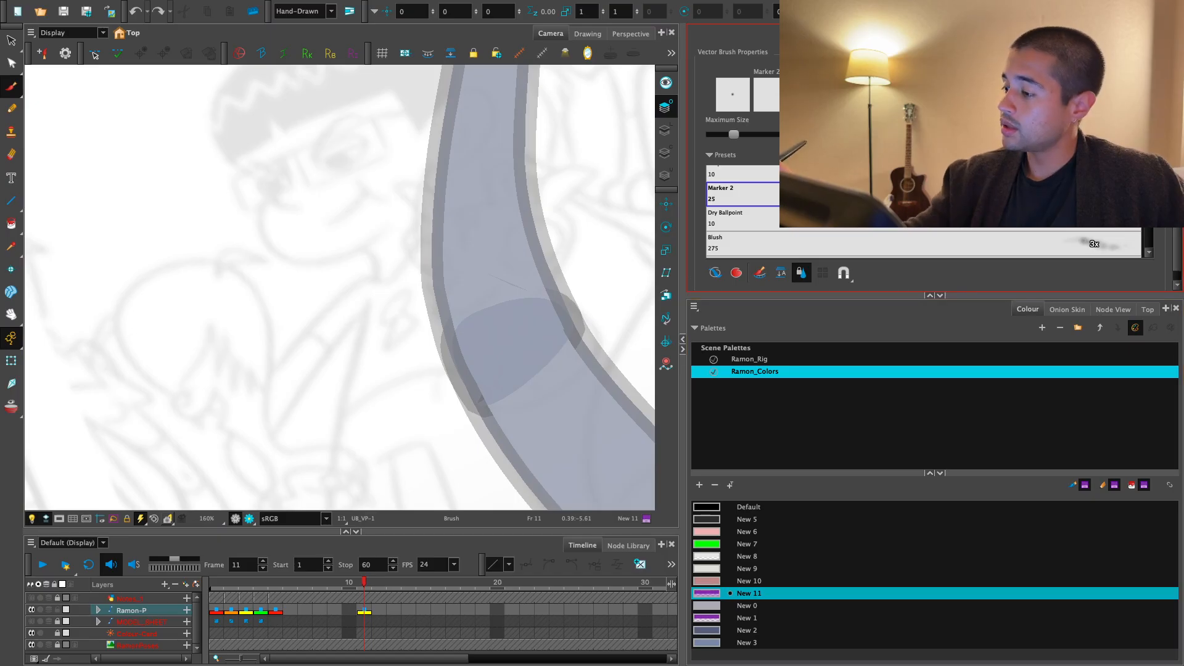
scroll(925, 213, "up", 5)
left_click(728, 176)
- Brush a curved base line beside the front knee, try an angular outline above it, and undo that outline
key("2")
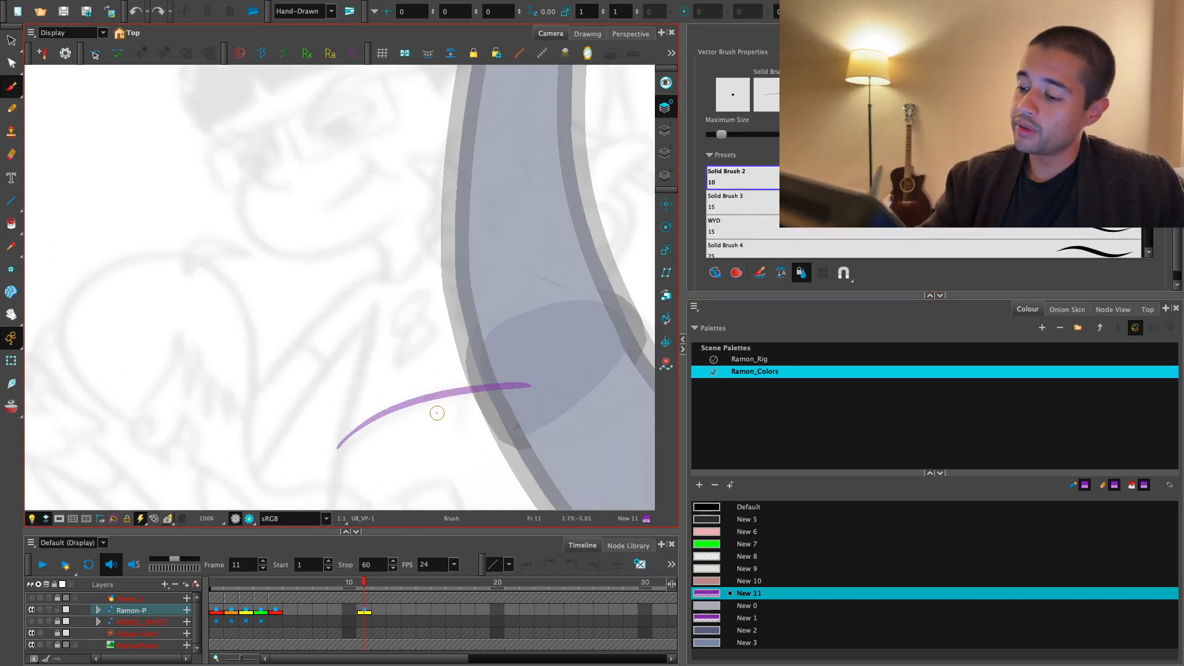
left_click_drag(437, 412, 430, 449)
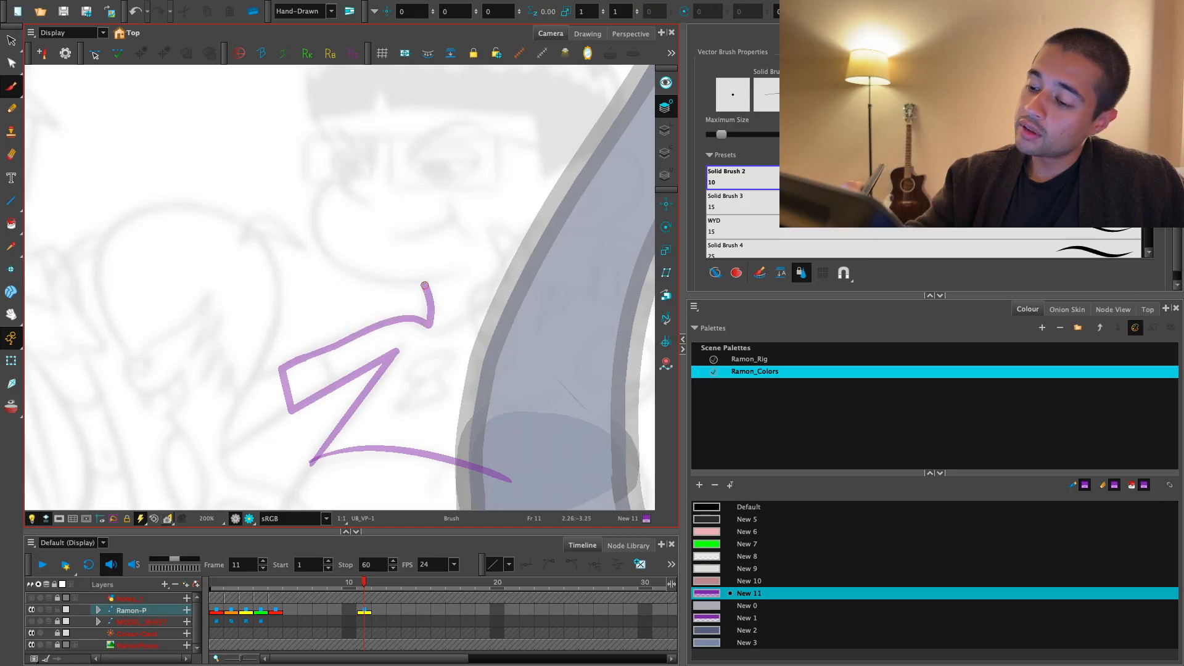
left_click_drag(490, 323, 494, 312)
key("1")
key("ctrl+z")
key("2")
- Brush a bust profile with a rounded hair lobe and face lobe, continuing the back line down to the base line
left_click_drag(486, 247, 457, 412)
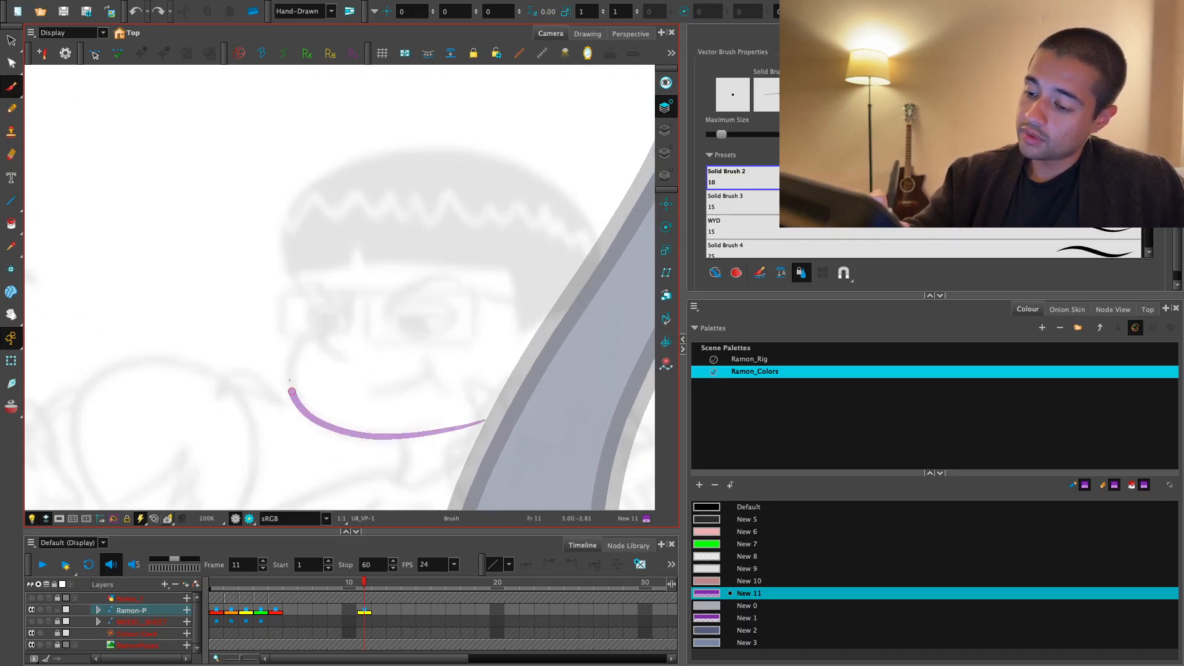
mouse_move(331, 316)
left_mouse_down()
mouse_move(604, 283)
mouse_move(537, 409)
left_mouse_up()
key("1")
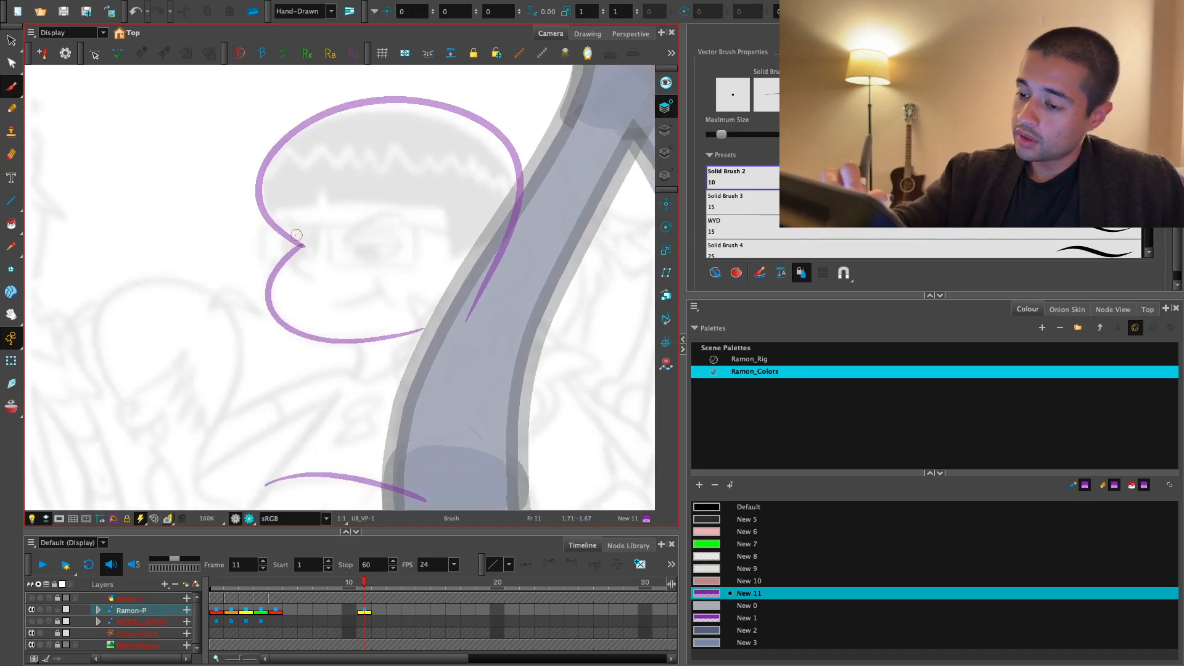
mouse_move(452, 233)
left_mouse_down()
mouse_move(428, 199)
mouse_move(413, 222)
mouse_move(441, 269)
left_mouse_up()
key("ctrl+z")
left_click_drag(429, 124, 428, 515)
left_click_drag(500, 362, 517, 272)
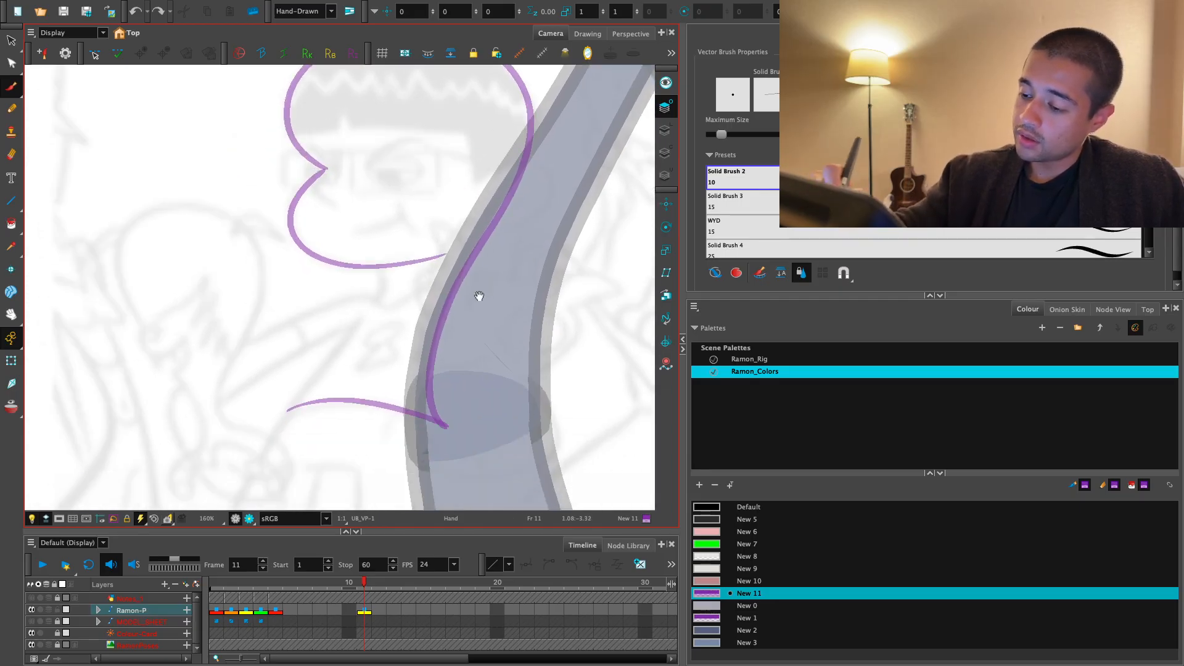
- Brush the bust's front neck line from the chin to the base line and cut off its excess above the chin
key("2")
key("ctrl+z")
mouse_move(333, 389)
left_mouse_down()
mouse_move(403, 288)
mouse_move(249, 484)
left_mouse_up()
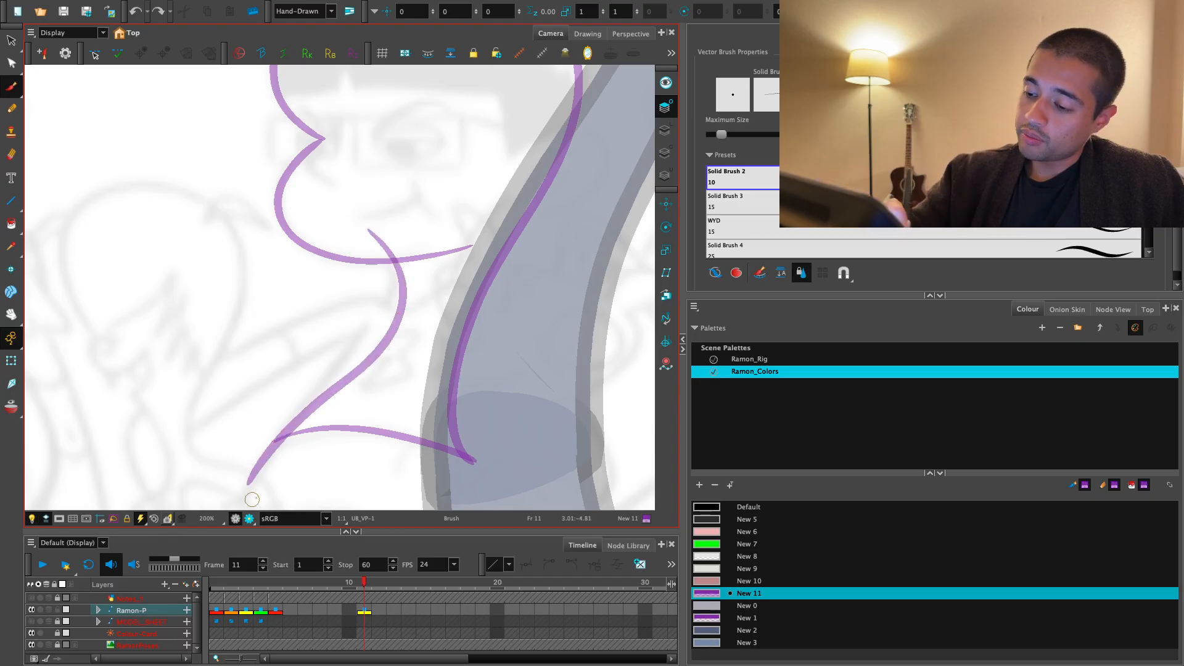
key("ctrl+z")
mouse_move(370, 226)
left_mouse_down()
mouse_move(397, 304)
mouse_move(267, 466)
left_mouse_up()
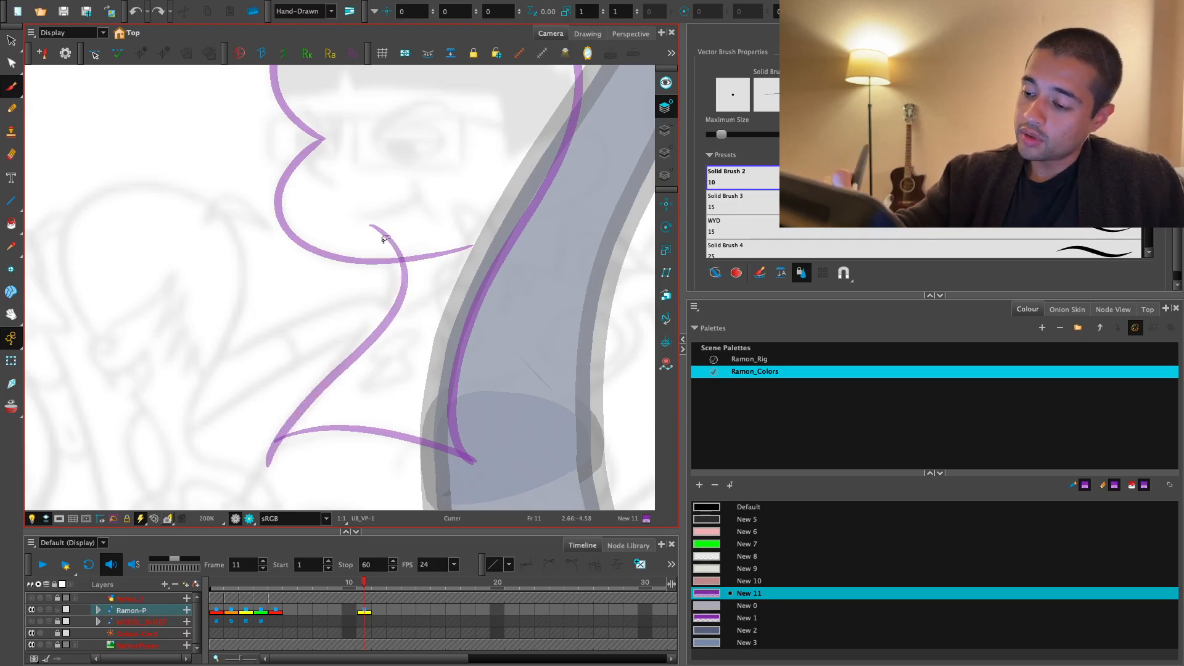
left_click(269, 452)
key("ctrl+z")
- Restroke the base line through the bust's front corner and trim the overshooting line ends with the Cutter
mouse_move(447, 432)
left_mouse_down()
mouse_move(637, 325)
mouse_move(637, 295)
left_mouse_up()
left_click_drag(499, 370, 435, 305)
key("2")
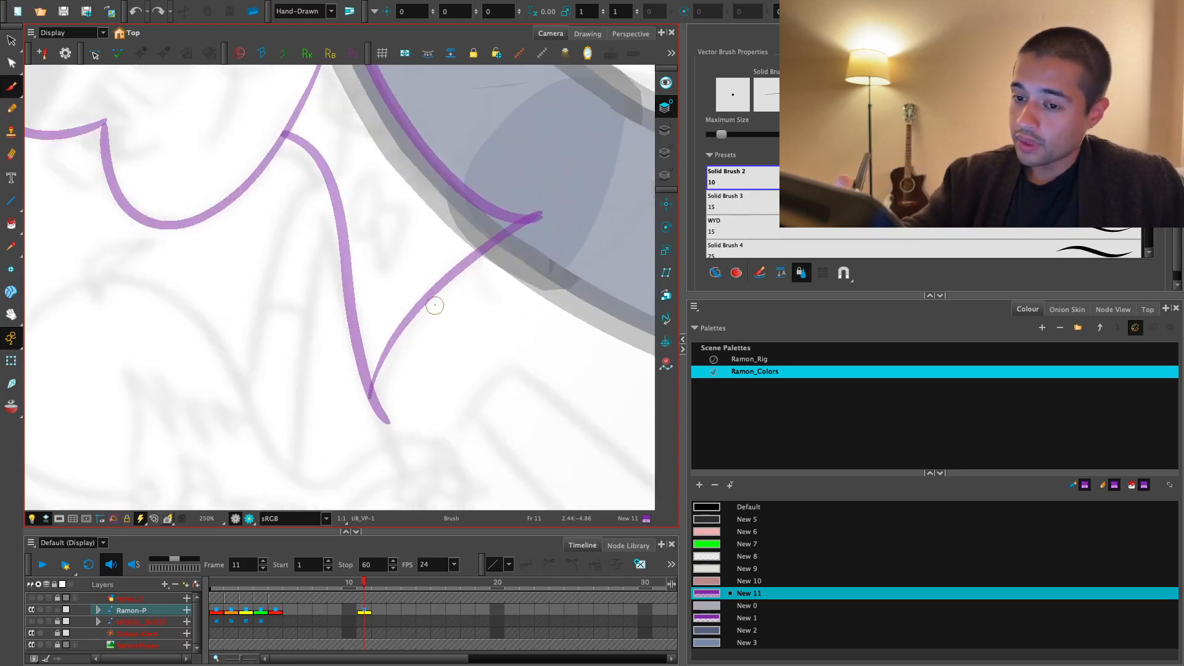
key("ctrl+z")
left_click_drag(360, 460, 360, 435)
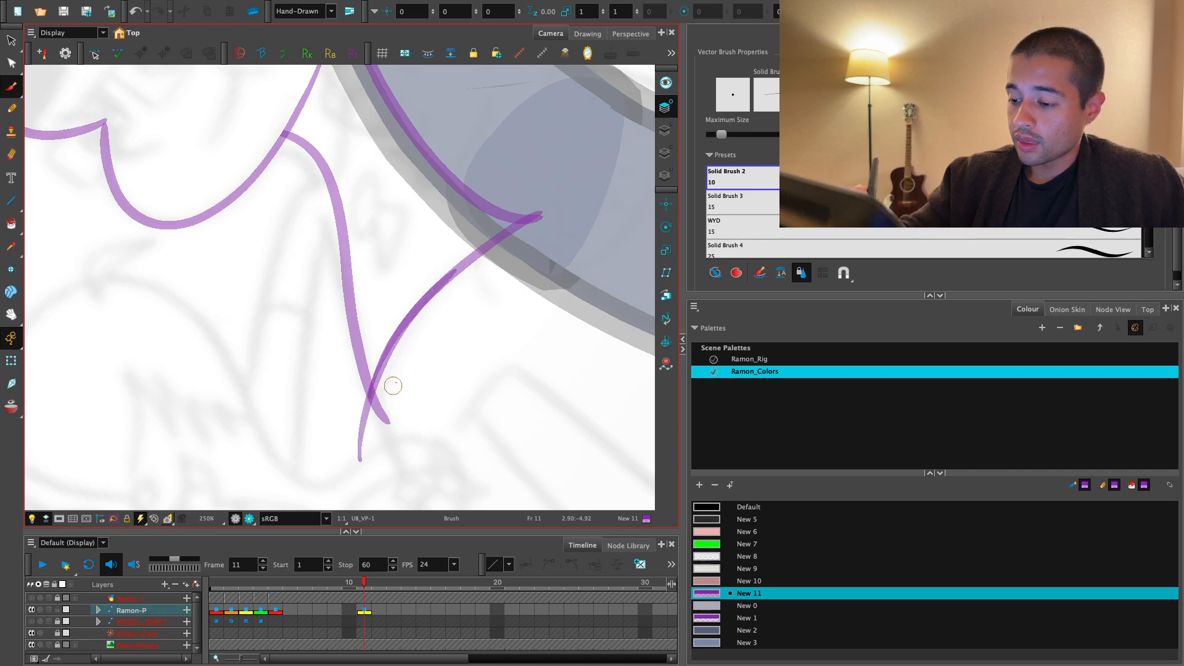
key("shift+x")
left_click_drag(590, 367, 485, 339)
key("2")
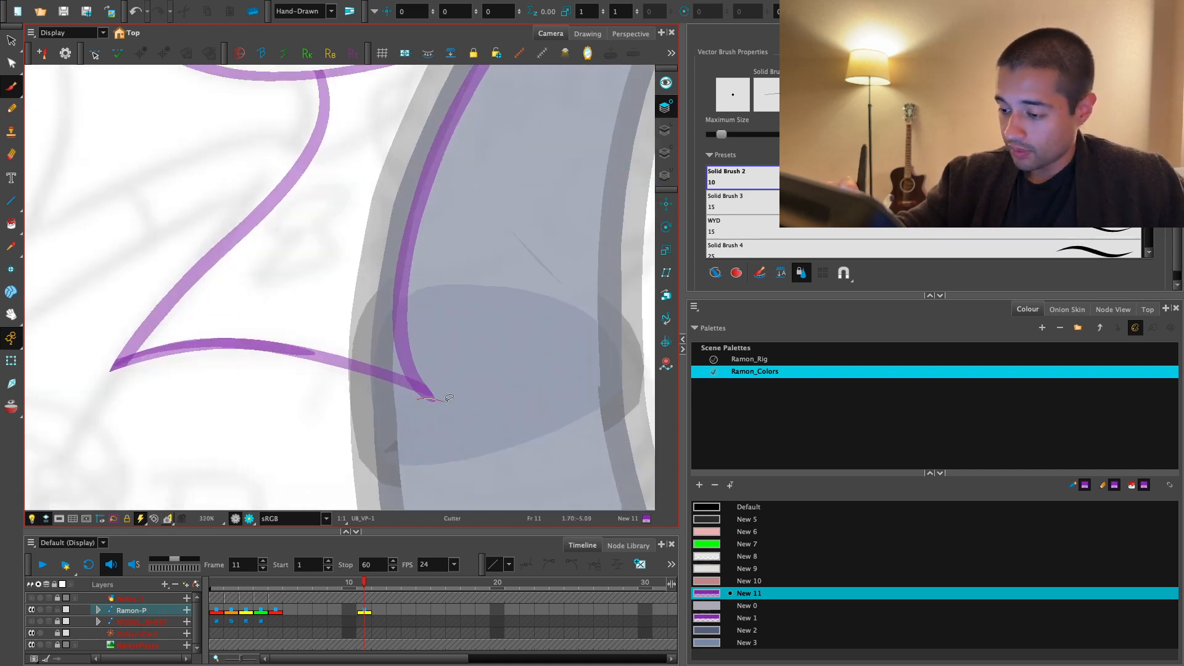
left_click_drag(445, 401, 448, 402)
- Brush thin inner contour curves inside the bust's hair and face shapes
key("1")
key("1")
key("1")
key("1")
left_click_drag(449, 299, 465, 405)
key("1")
left_click_drag(472, 344, 482, 396)
key("2")
key("2")
key("2")
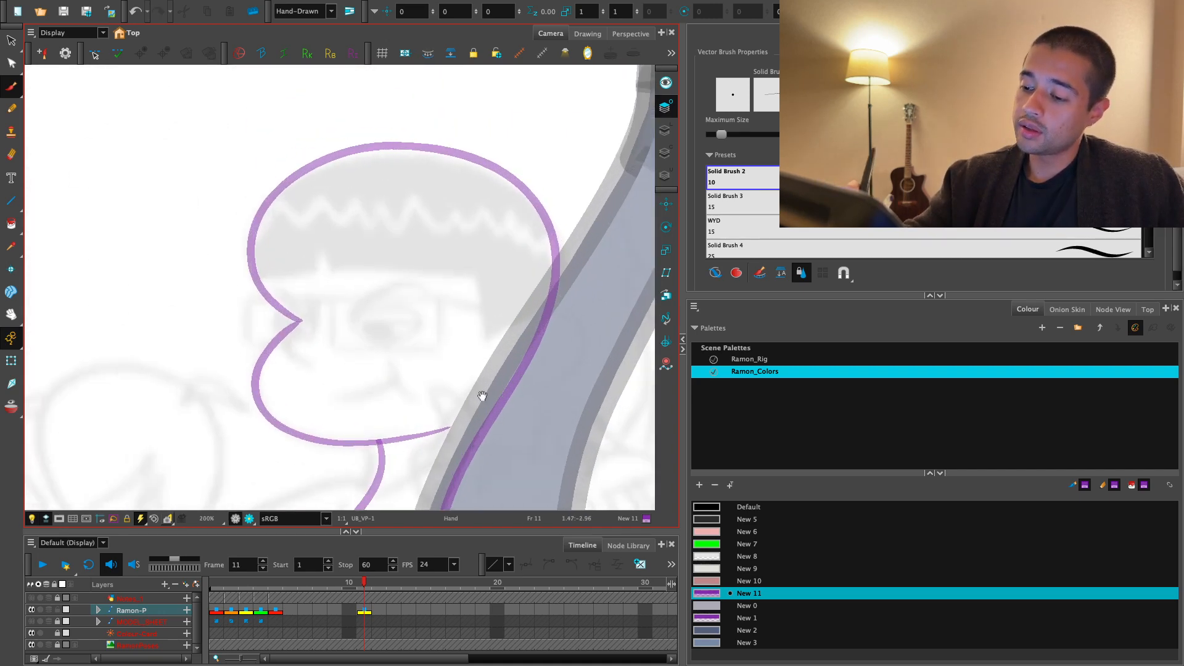
key("1")
key("1")
key("1")
left_click_drag(451, 353, 411, 331)
key("2")
key("2")
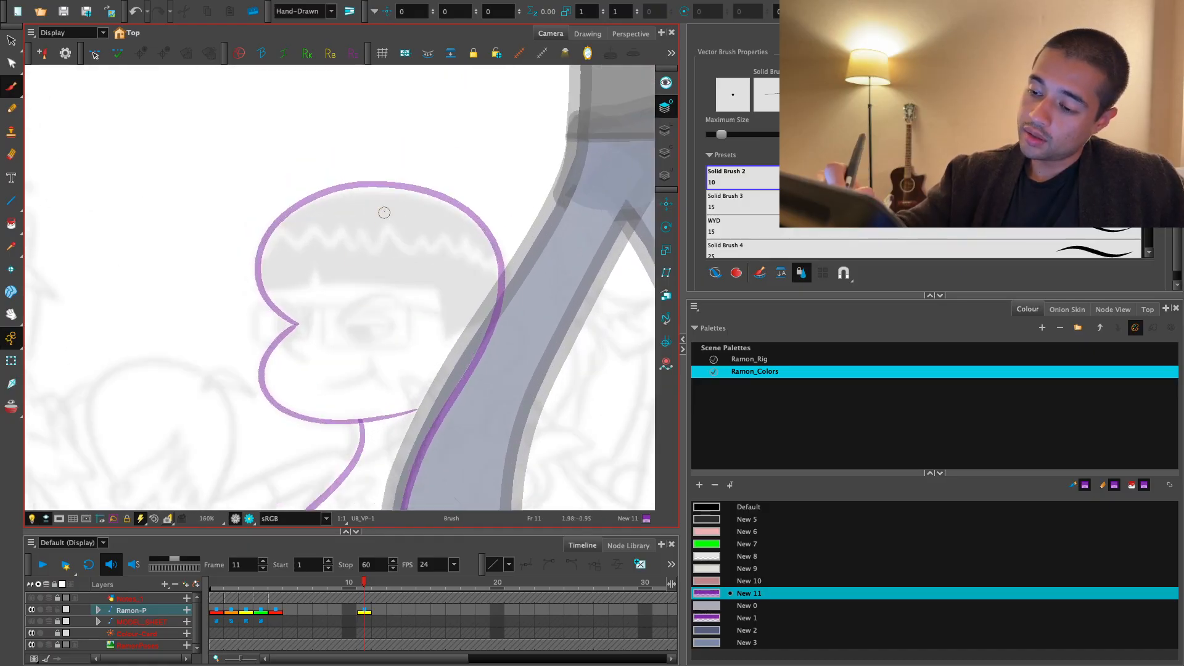
left_click_drag(295, 326, 429, 328)
key("1")
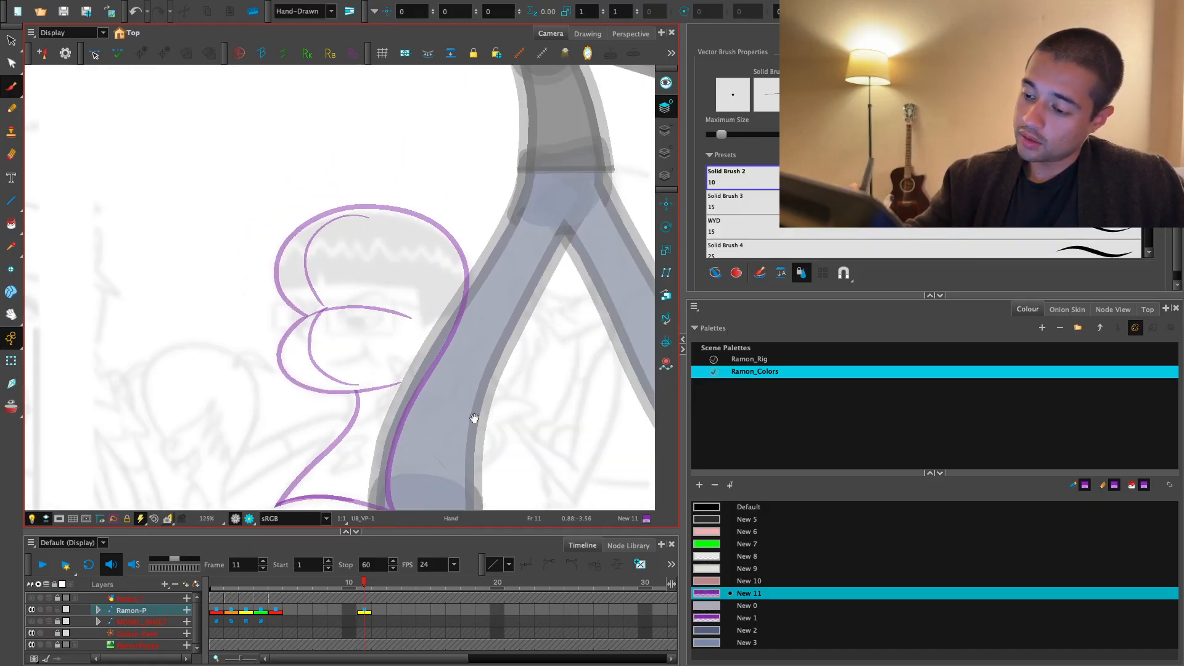
- Try a small zigzag detail stroke inside the bust's neck and undo it
left_click_drag(475, 418, 496, 345)
key("2")
key("1")
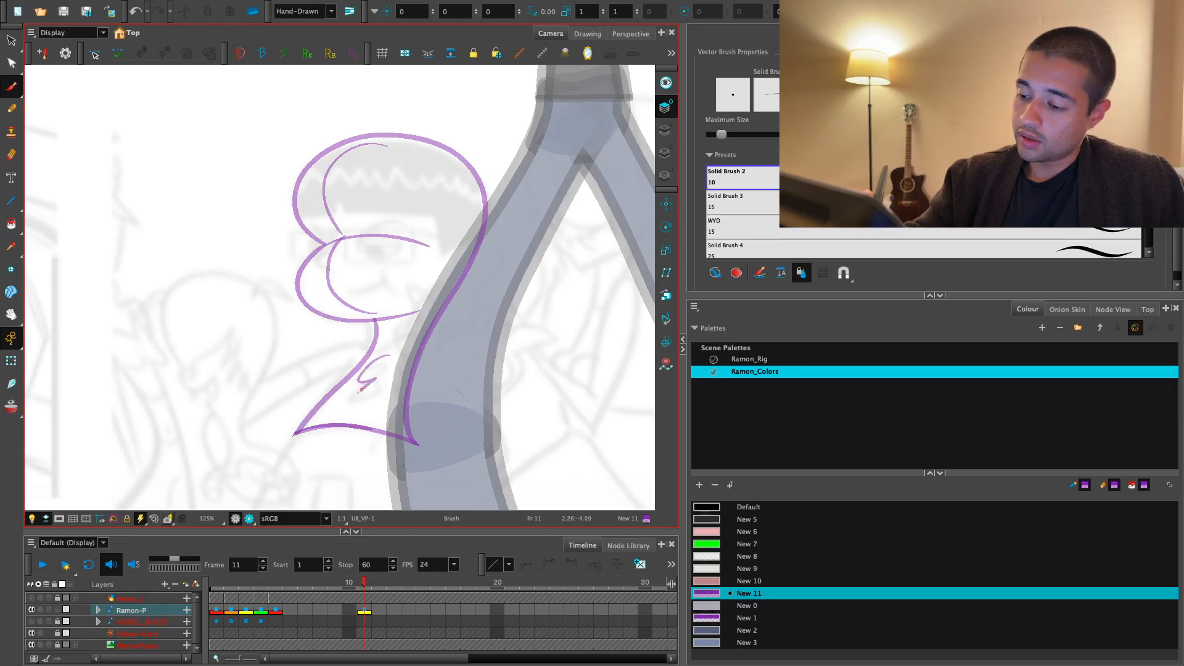
key("super+z")
- Fill the bust's enclosed areas with the New 1 colour using the Paint tool
key("1")
key("1")
key("1")
left_click_drag(494, 378, 484, 406)
key("2")
key("2")
left_click(724, 617)
key("alt+i")
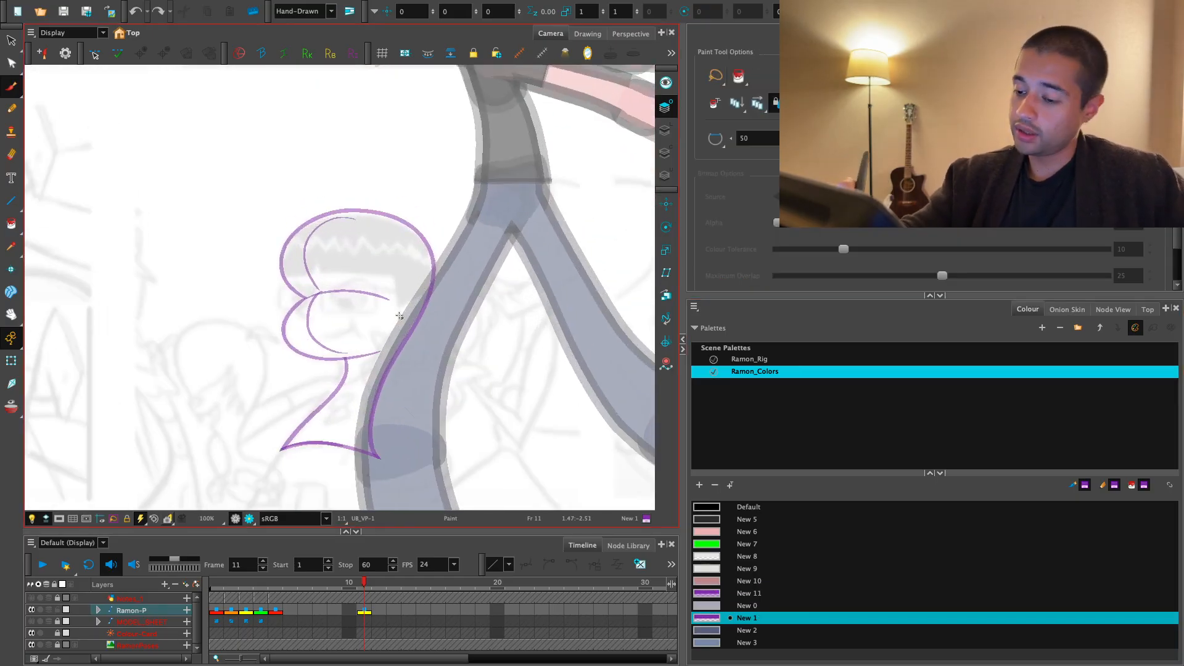
left_click(401, 317)
key("1")
key("1")
- Draw a circle outline around the bust in the New 11 colour and centre it on the bust
left_click(750, 593)
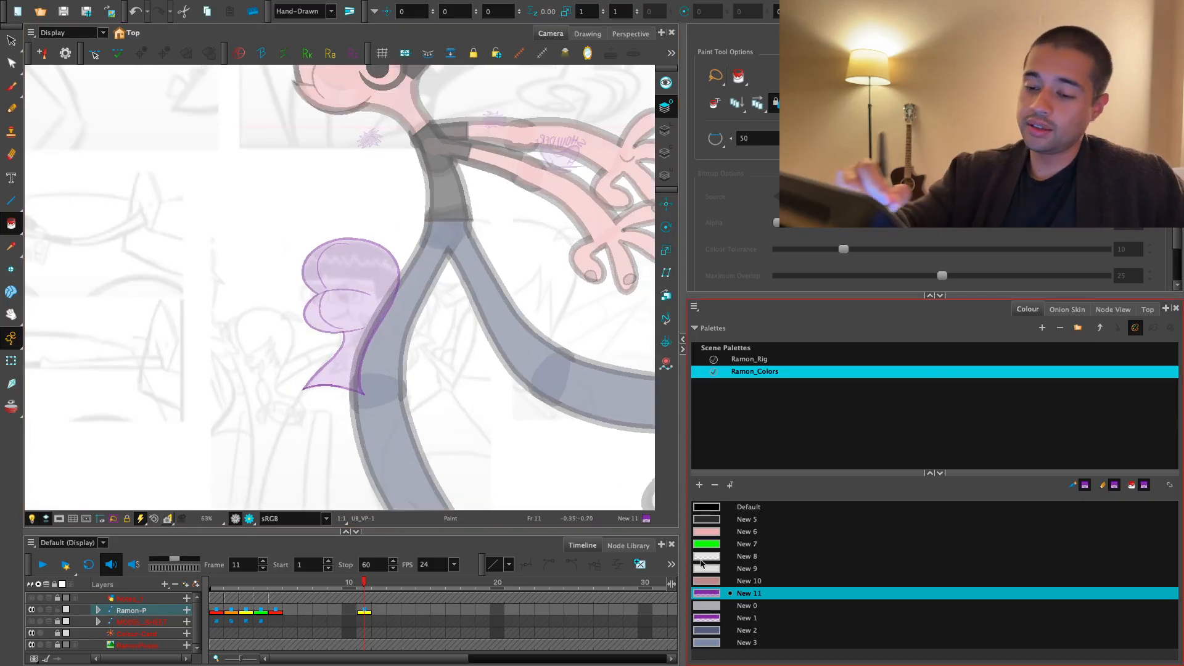
left_click(14, 202)
left_click(51, 210)
left_click_drag(347, 323, 412, 216)
key("alt+s")
left_click_drag(357, 327, 361, 319)
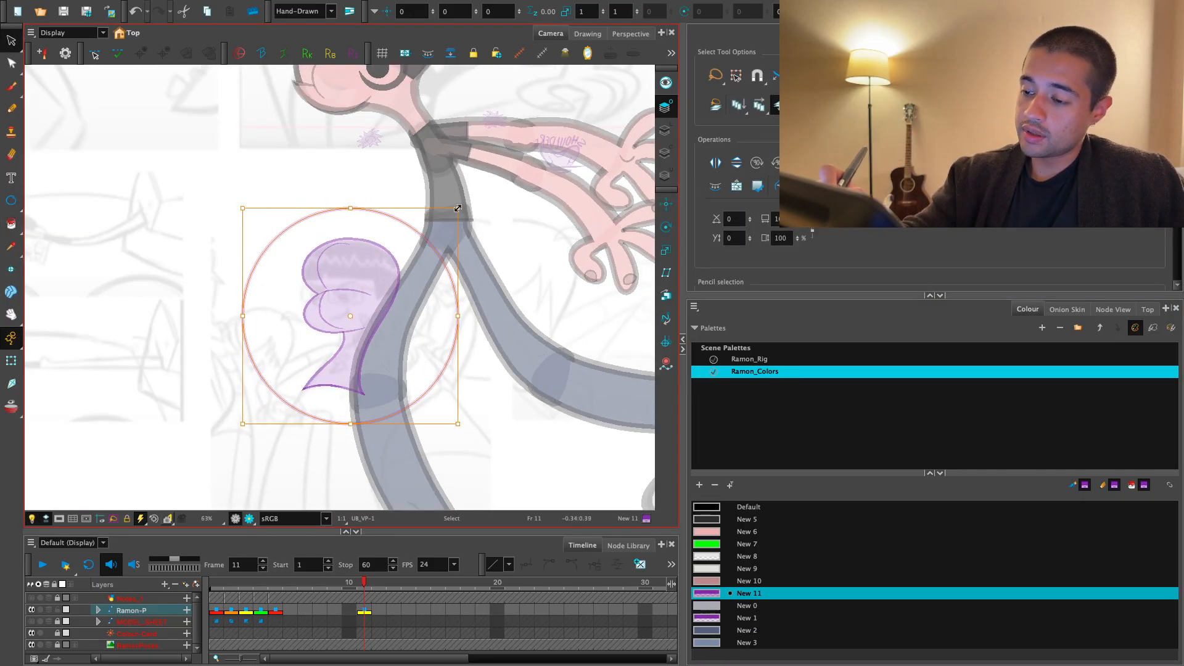
- Fill the area between the circle and the bust with the New 11 colour
key("alt+i")
left_click(437, 308)
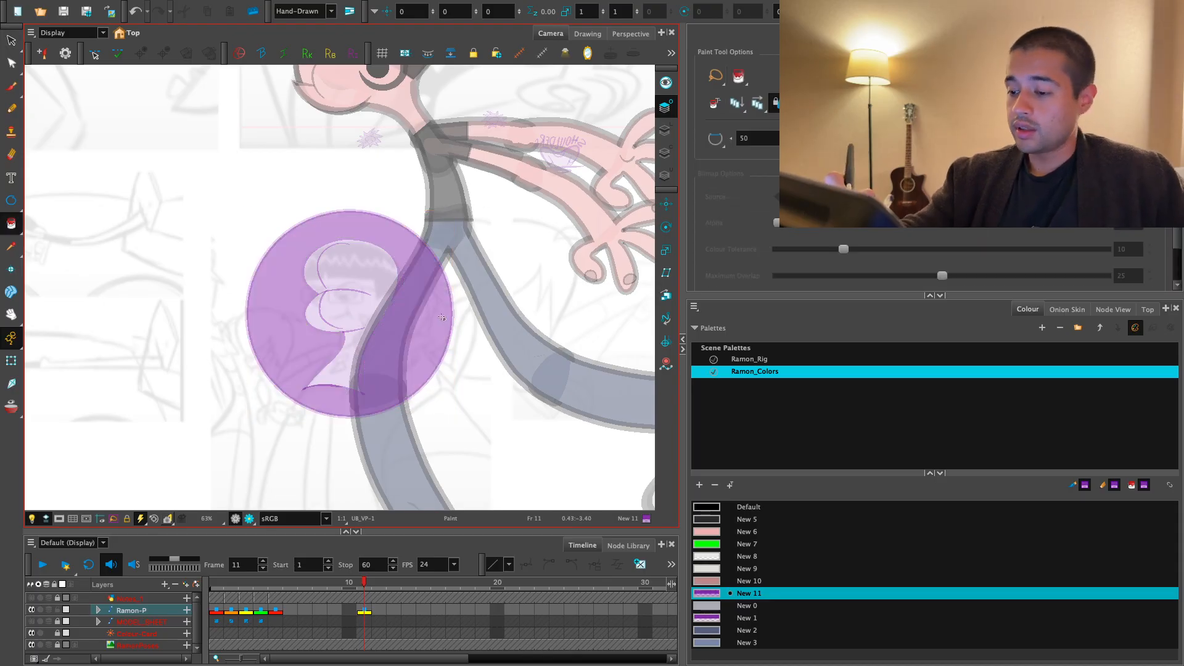
key("1")
key("1")
left_click_drag(420, 328, 402, 368)
- Select the whole bust icon, scale it down to a small badge, and place it in front of the torso
key("alt+s")
mouse_move(380, 259)
left_mouse_down()
mouse_move(265, 428)
mouse_move(418, 299)
left_mouse_up()
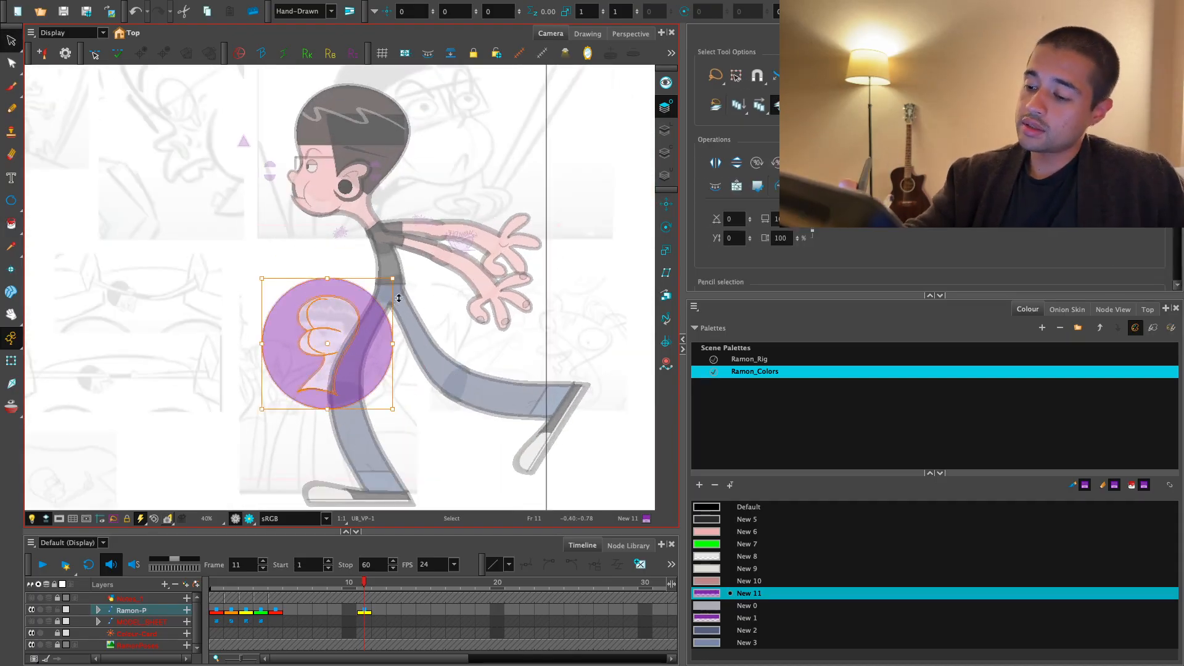
left_click_drag(352, 328, 549, 237)
key("2")
key("2")
left_click_drag(593, 192, 431, 363)
left_click_drag(409, 399, 106, 465)
left_click_drag(205, 440, 525, 332)
key("2")
key("2")
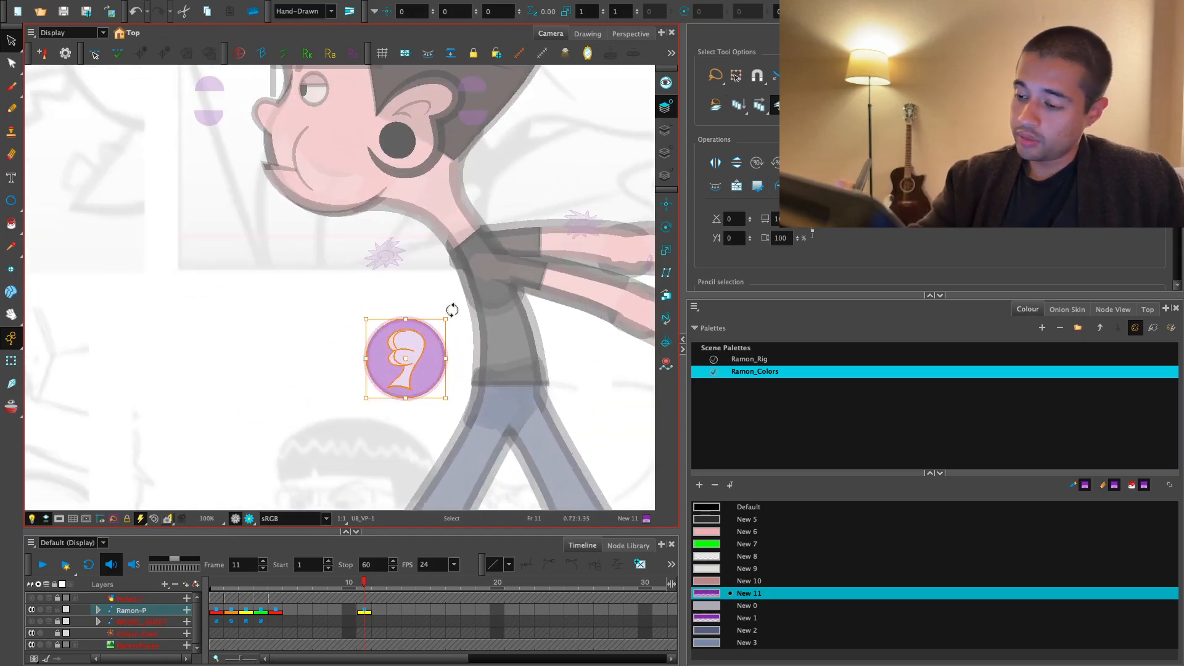
left_click_drag(444, 325, 422, 338)
- Select the badge's circle outline and reduce its maximum pencil thickness
left_click(436, 315)
key("2")
key("2")
mouse_move(458, 384)
left_mouse_down()
mouse_move(404, 358)
mouse_move(425, 386)
left_mouse_up()
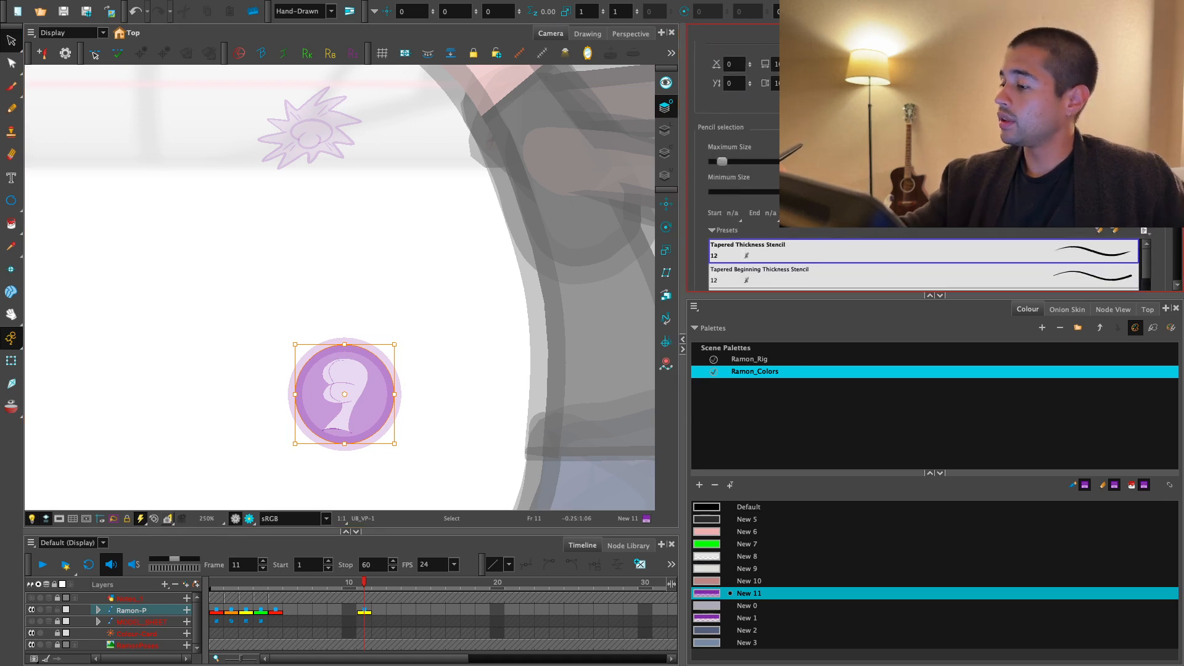
left_click_drag(723, 161, 717, 162)
left_click(97, 367)
key("1")
key("1")
key("1")
key("1")
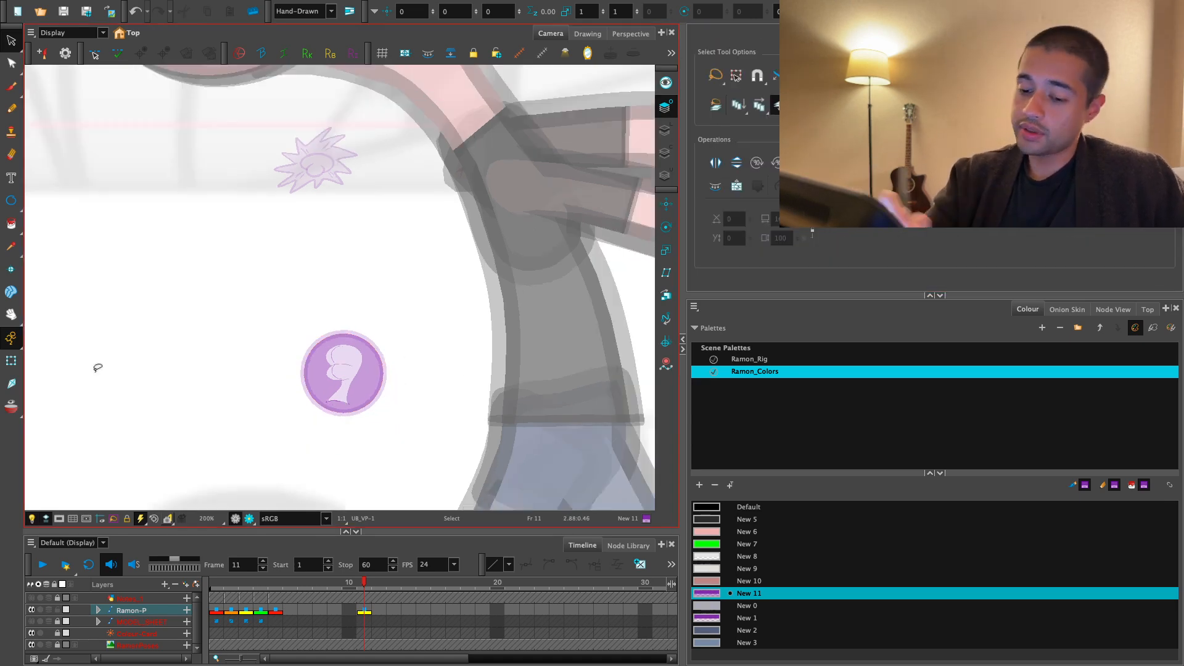
- Select the badge's parent peg with the Transform tool to check which body parts it controls, and display the Node View
key("shift+t")
left_click_drag(373, 423, 400, 447)
key("b")
key("1")
key("1")
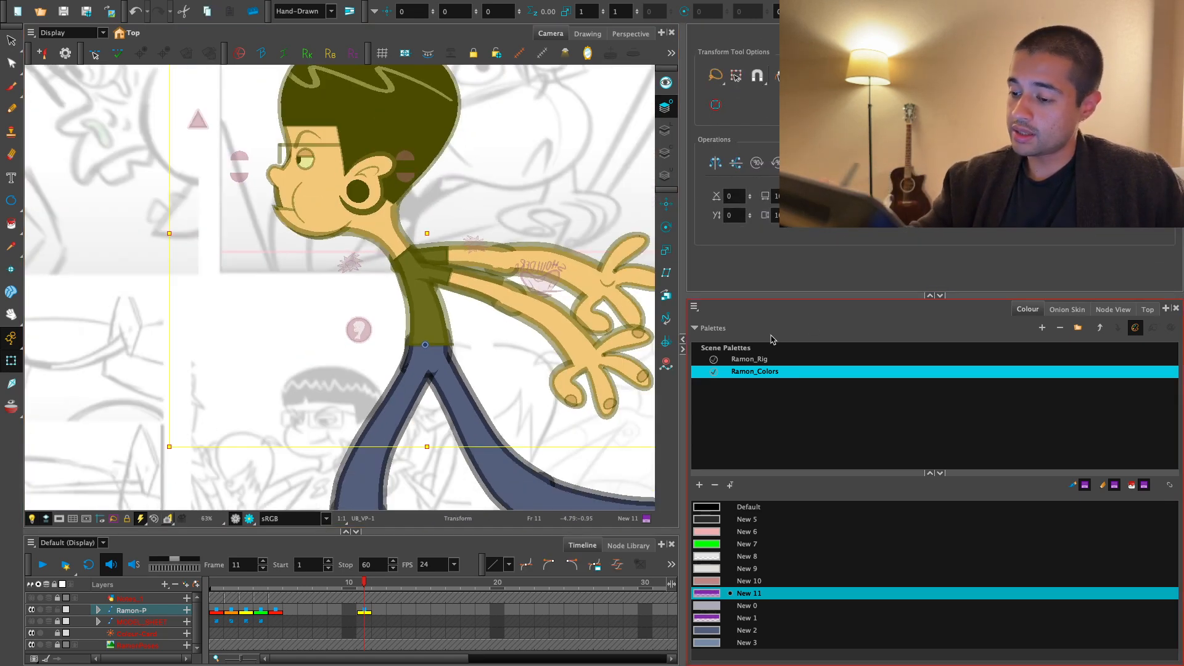
left_click(1113, 310)
left_click(985, 455)
- Preview the whole character in Render view and return to the OpenGL view
key("1")
key("1")
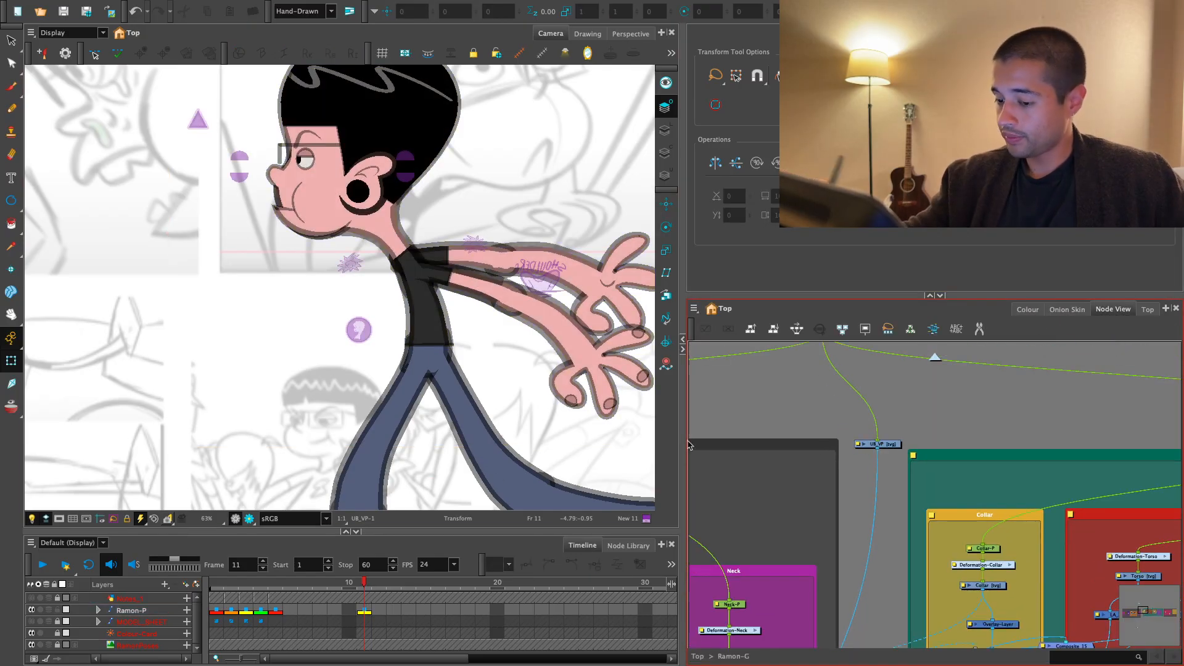
left_click_drag(648, 459, 251, 521)
key("1")
key("1")
key("1")
key("1")
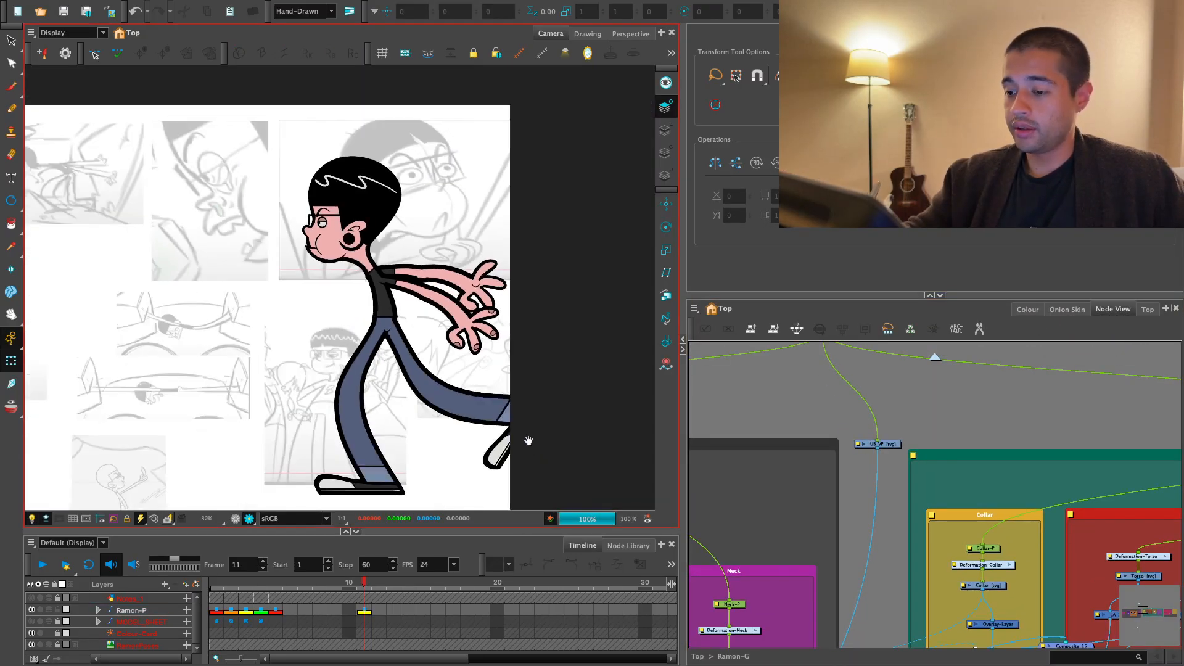
left_click(237, 518)
- Select the Ramon-P layer at frame 11 to check the full character's transform box
left_click(366, 611)
key("2")
left_click_drag(434, 411, 423, 367)
left_click_drag(538, 405, 534, 392)
left_click(631, 444)
left_click(366, 610)
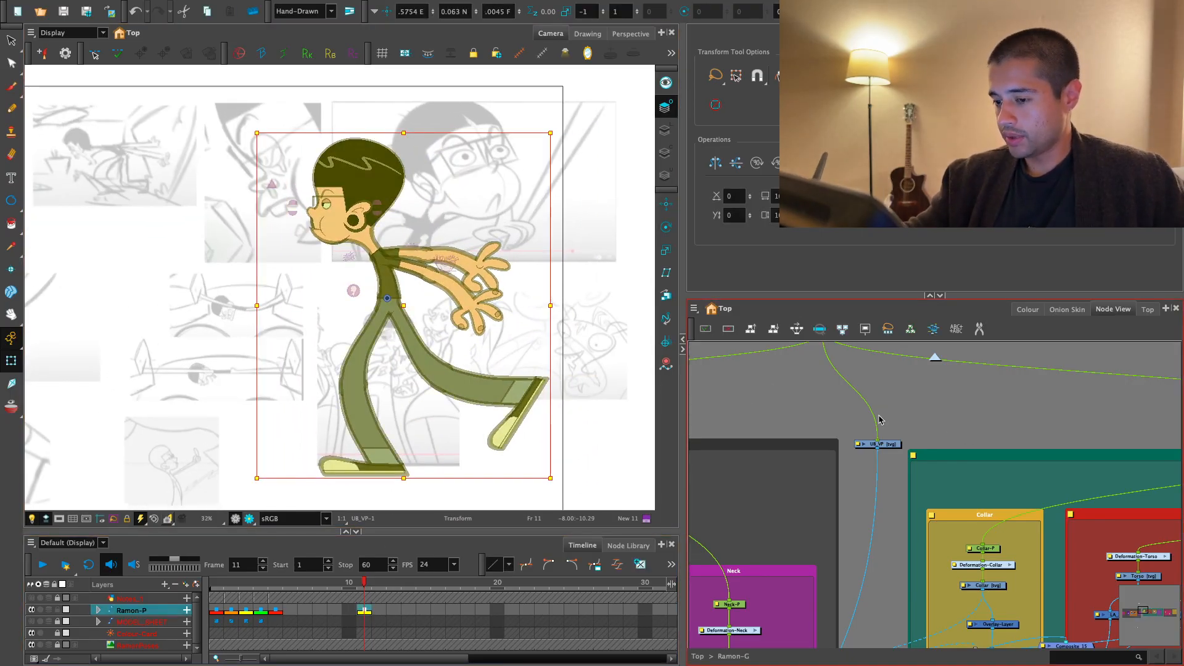
- Find the LowerBody group in the node network and select the top peg in its Legs group
left_click_drag(1078, 491, 795, 444)
key("1")
left_click_drag(1097, 434, 901, 439)
left_click_drag(825, 406, 827, 394)
left_click(865, 401)
key("1")
left_click_drag(986, 434, 777, 414)
left_click_drag(1028, 394, 827, 417)
key("2")
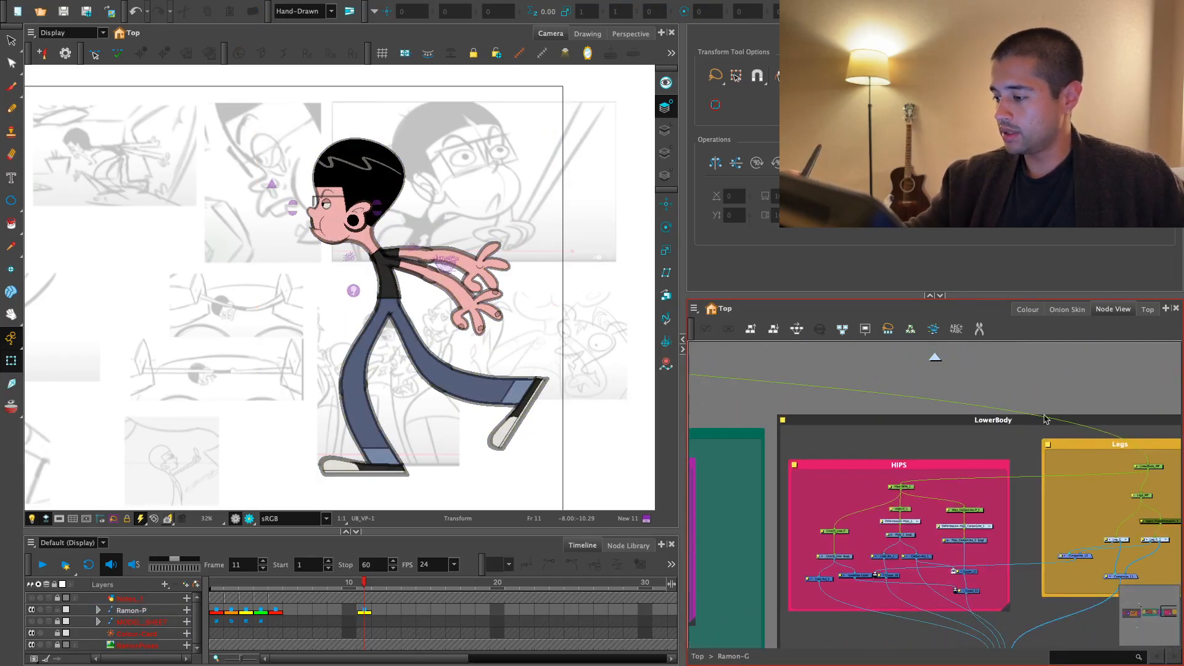
key("1")
left_click_drag(1137, 454, 952, 447)
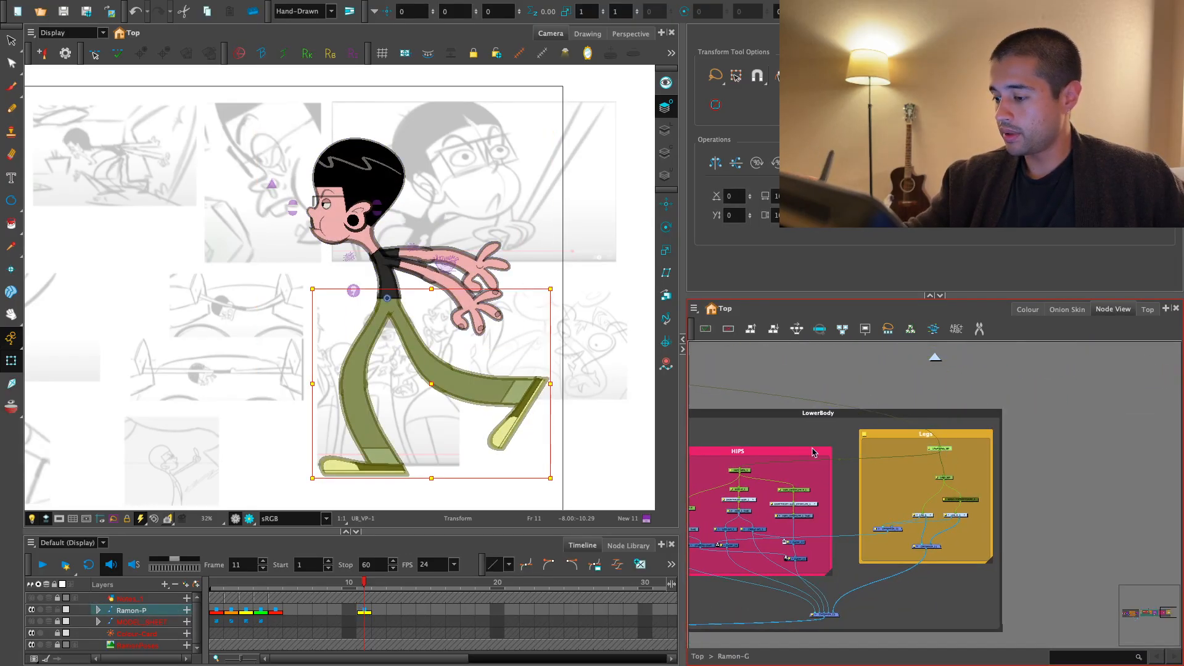
- Select the hips and their parent peg, test moving the lower body, and undo the move
left_click(743, 469)
left_click(731, 394)
key("space")
key("2")
left_click(431, 321)
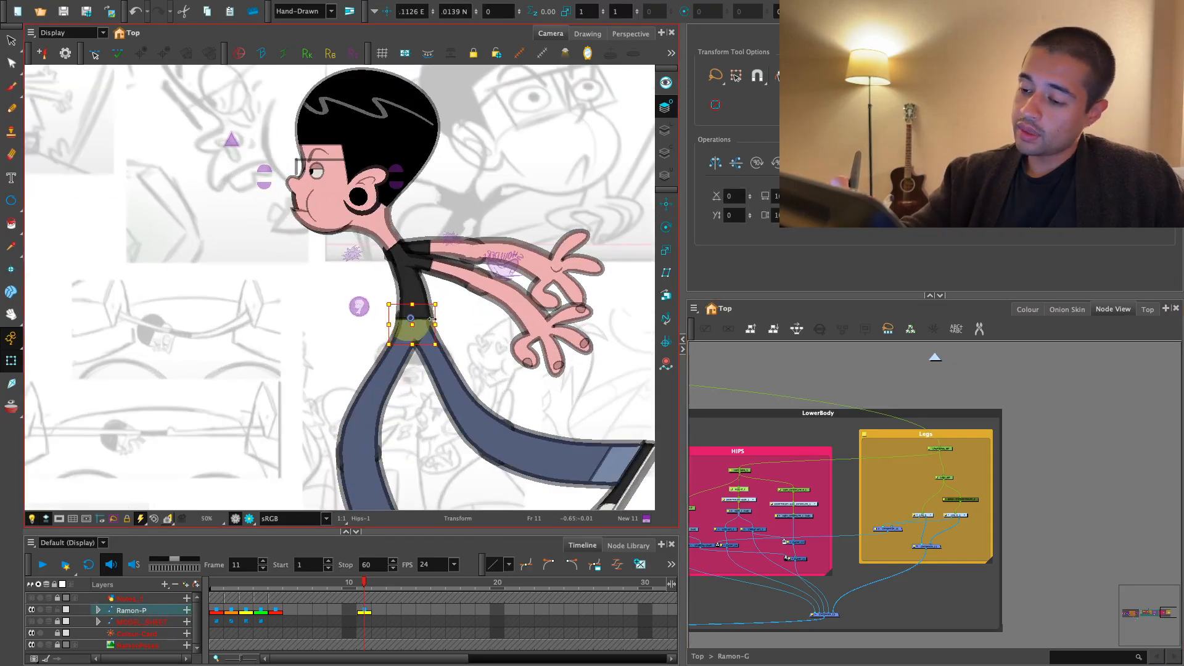
key("ctrl+z")
key("b")
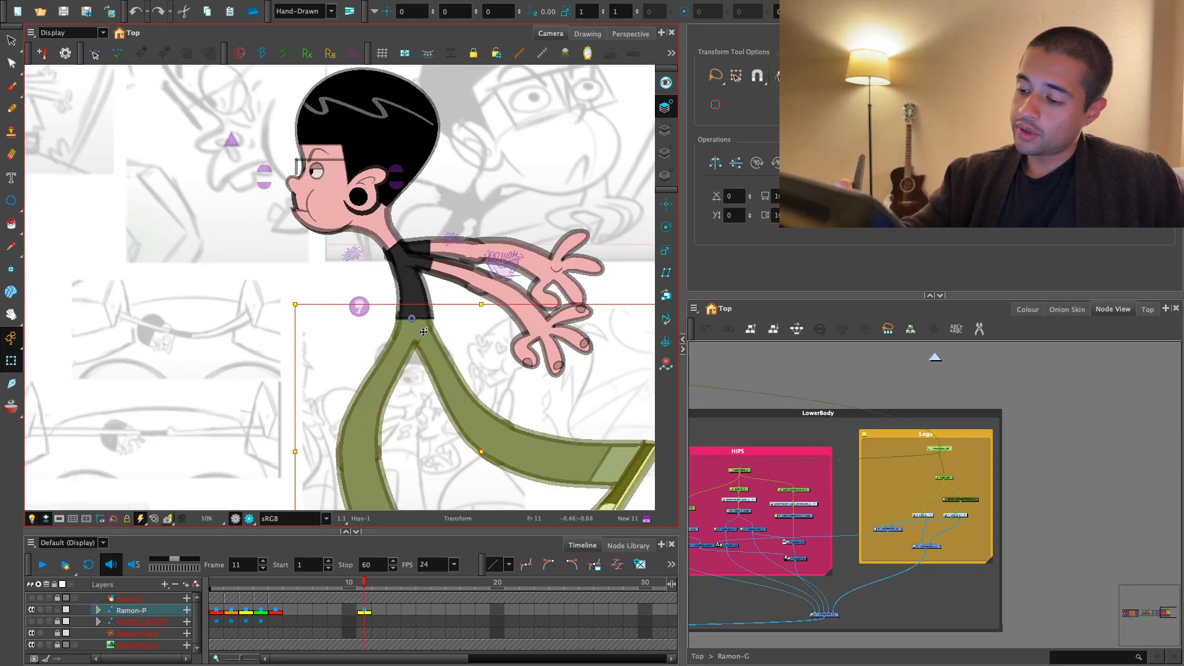
left_click_drag(426, 332, 437, 322)
key("ctrl+z")
- Select the UB_VP node beside the UpperBody group and make a copy of it through the node commands
key("1")
mouse_move(977, 439)
left_mouse_down()
mouse_move(1066, 432)
mouse_move(1153, 444)
left_mouse_up()
mouse_move(941, 422)
left_mouse_down()
mouse_move(1066, 407)
mouse_move(997, 432)
mouse_move(1149, 466)
left_mouse_up()
key("1")
left_click_drag(930, 468, 1020, 450)
key("2")
key("2")
left_click_drag(793, 420, 759, 435)
left_click(694, 308)
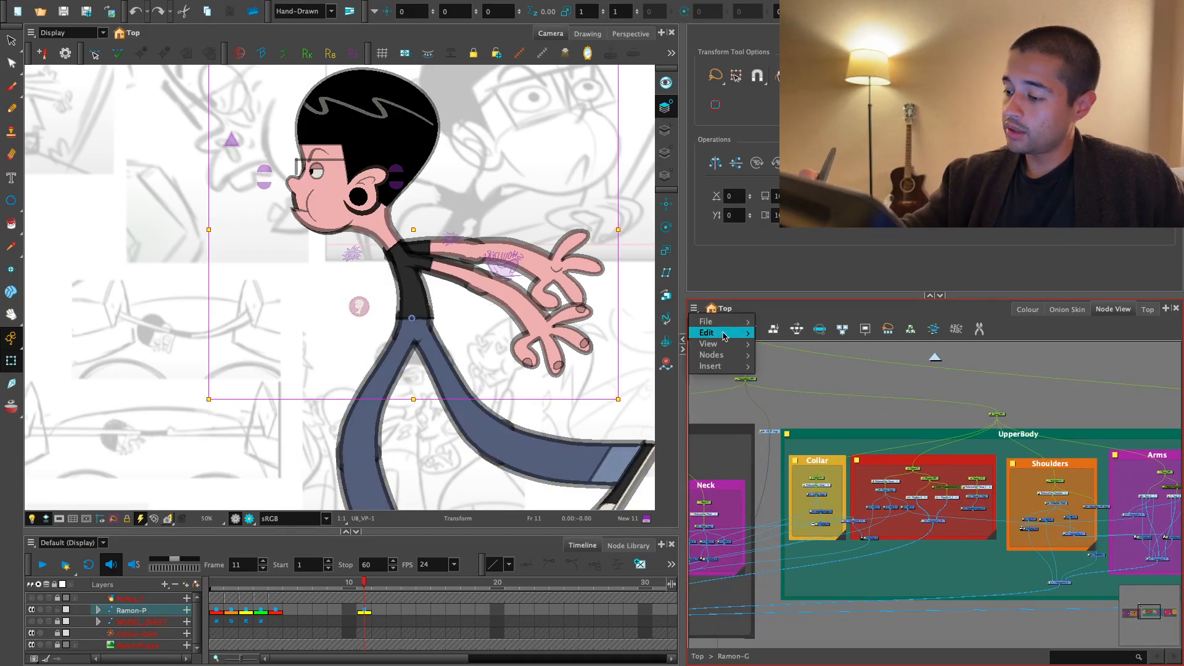
mouse_move(732, 355)
left_click(814, 429)
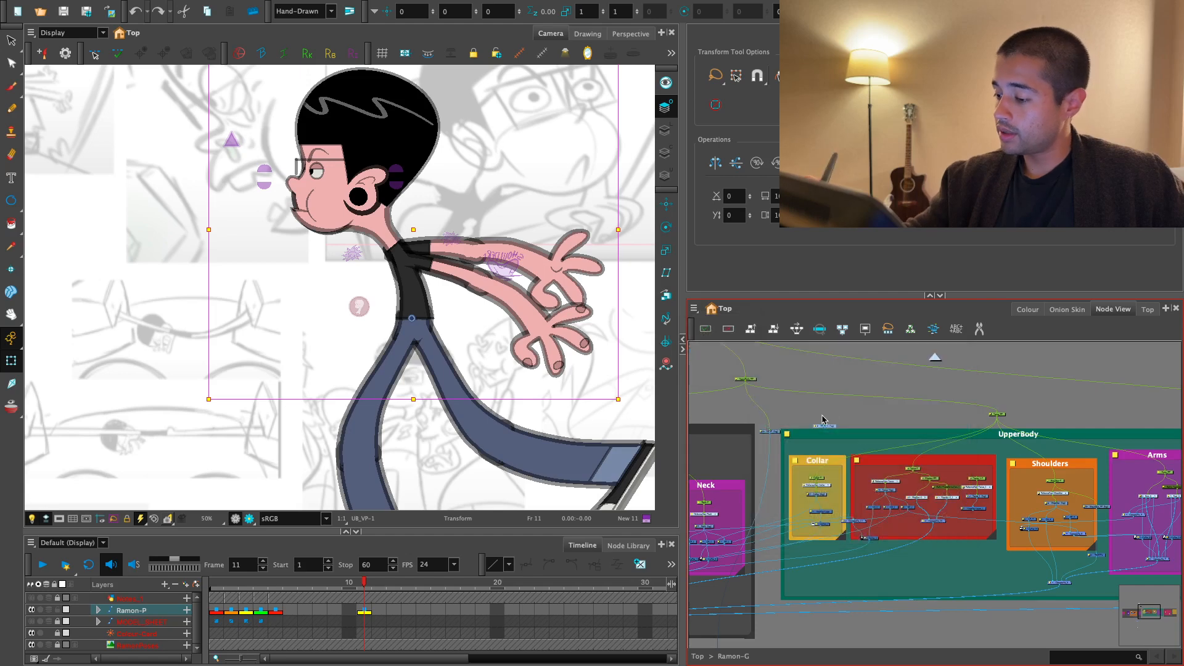
- Cut the copied UB_VP node and paste it beside the LowerBody group
key("ctrl+x")
key("1")
left_click_drag(900, 439, 812, 372)
left_click_drag(1033, 434, 780, 497)
left_click_drag(1076, 499, 823, 474)
key("2")
key("ctrl+v")
- Review the network between the UpperBody and LowerBody groups and select the top peg in the Legs group
key("1")
left_click_drag(901, 472, 1084, 466)
mouse_move(954, 453)
left_mouse_down()
mouse_move(1102, 459)
mouse_move(1140, 478)
left_mouse_up()
mouse_move(924, 440)
left_mouse_down()
mouse_move(1038, 453)
mouse_move(941, 468)
left_mouse_up()
key("2")
key("2")
key("1")
left_click_drag(1097, 472, 912, 471)
left_click_drag(1126, 469, 1020, 450)
key("2")
left_click(968, 473)
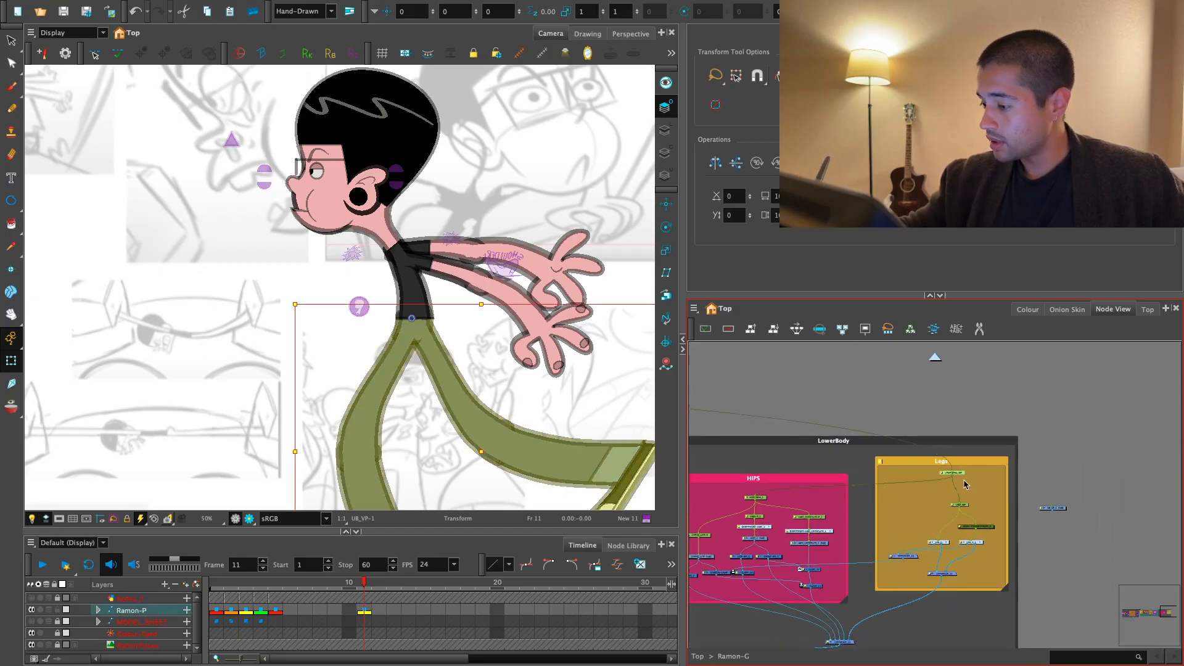
- Connect the copied UB_VP node under the top Legs peg and route its output to a composite
left_click_drag(1051, 511, 869, 524)
key("1")
key("2")
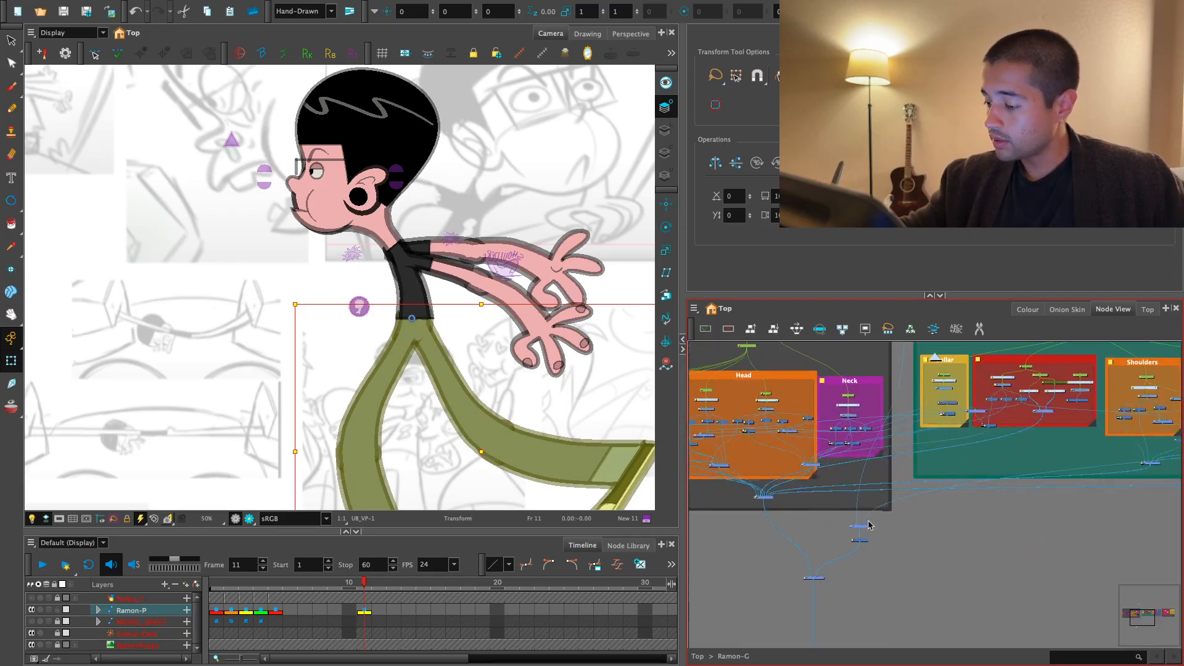
left_click_drag(967, 521, 798, 447)
key("1")
mouse_move(1104, 401)
left_mouse_down()
mouse_move(962, 504)
mouse_move(740, 502)
left_mouse_up()
key("2")
key("2")
key("2")
left_click(941, 479)
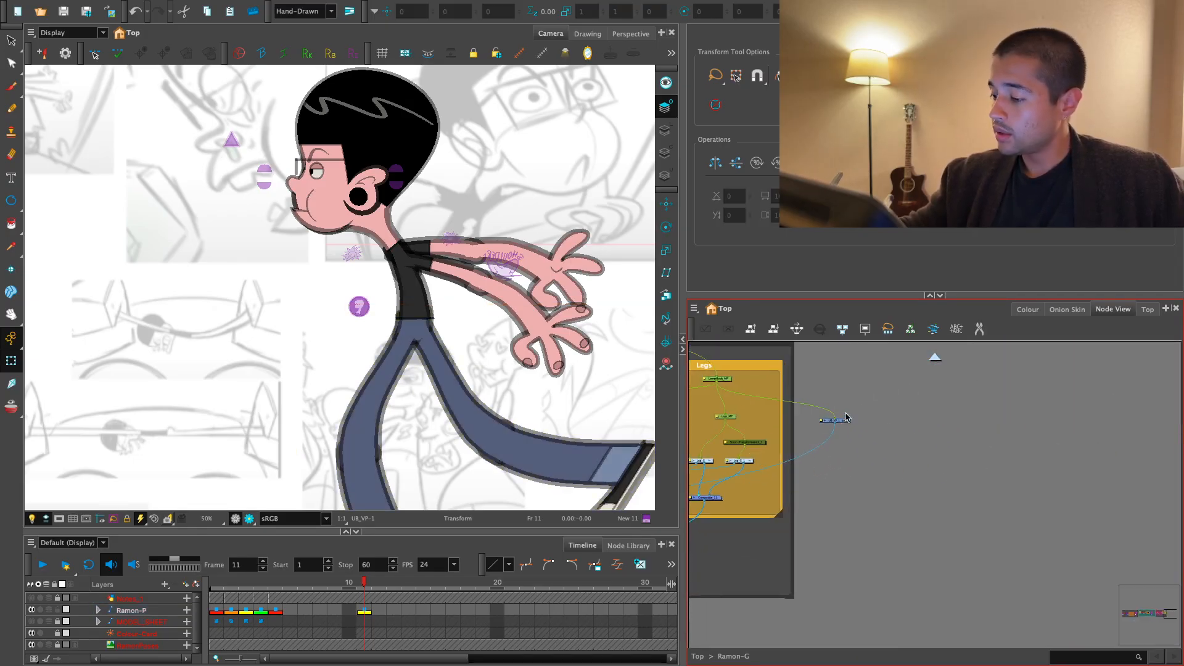
- Select the copied badge's artwork and move it to the free space behind the character's hips
left_click(845, 420)
key("alt+s")
key("2")
key("2")
mouse_move(436, 281)
left_mouse_down()
mouse_move(345, 309)
mouse_move(378, 335)
left_mouse_up()
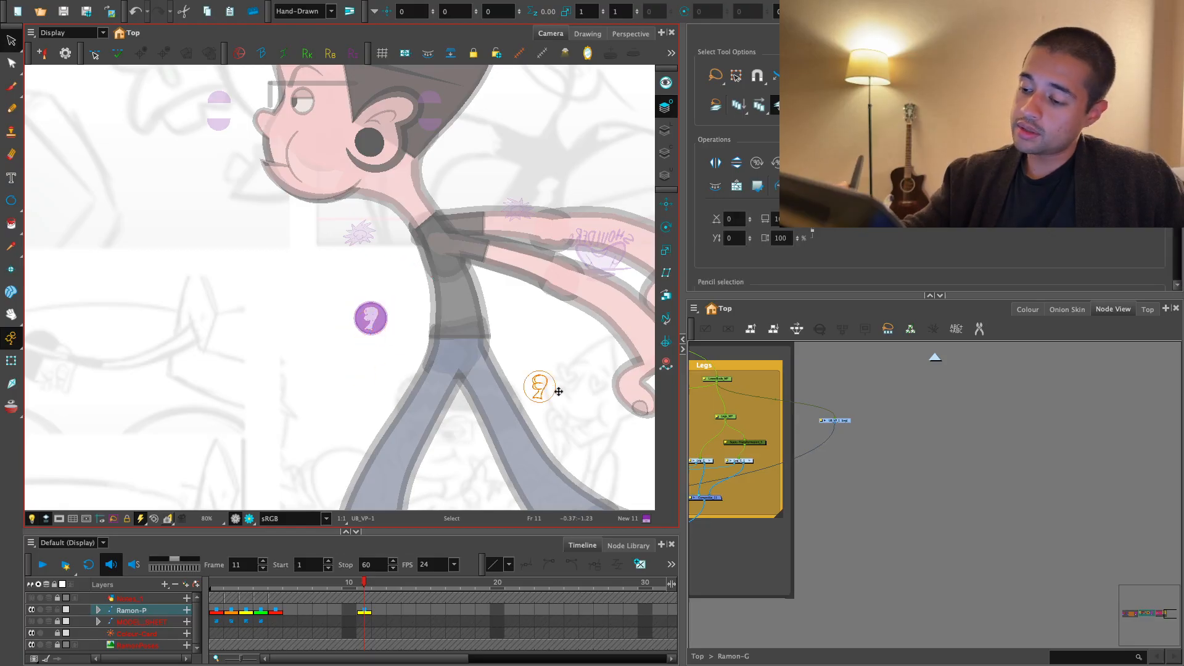
left_click_drag(558, 392, 557, 361)
left_click_drag(608, 405, 412, 378)
key("2")
key("2")
key("2")
key("2")
key("2")
left_click(453, 426)
left_click_drag(455, 425, 422, 327)
key("1")
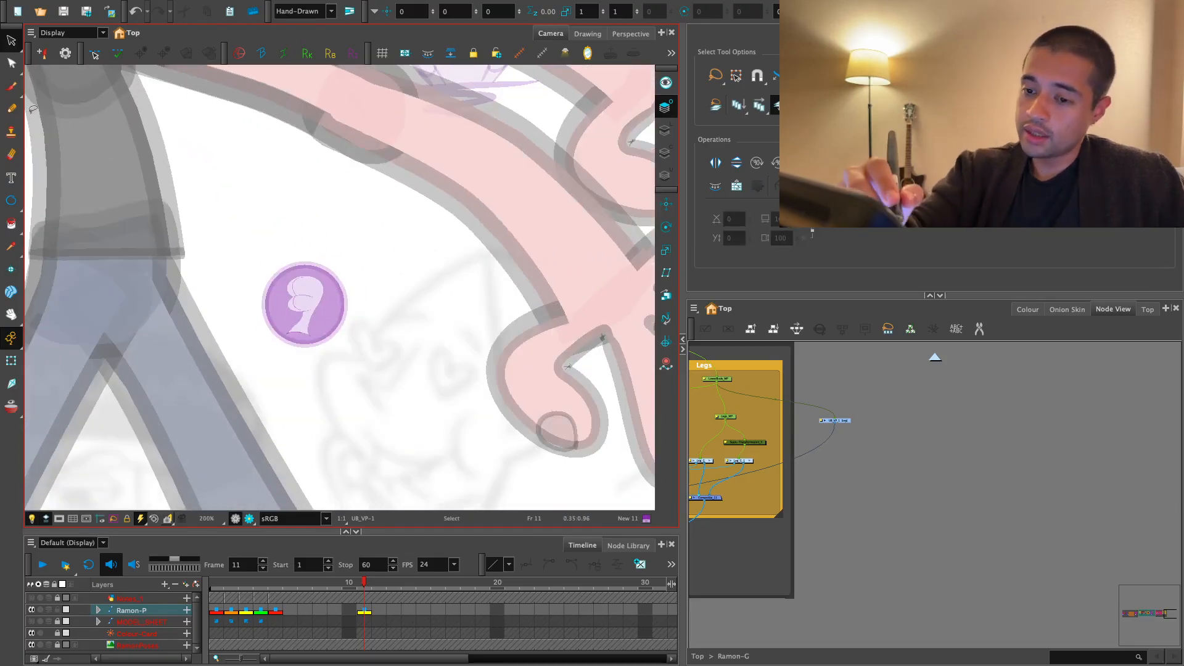
- Try a curved leg-shaped brush stroke in the empty space between the character's feet
key("alt+b")
key("1")
key("1")
key("1")
key("1")
key("1")
left_click_drag(395, 435, 432, 396)
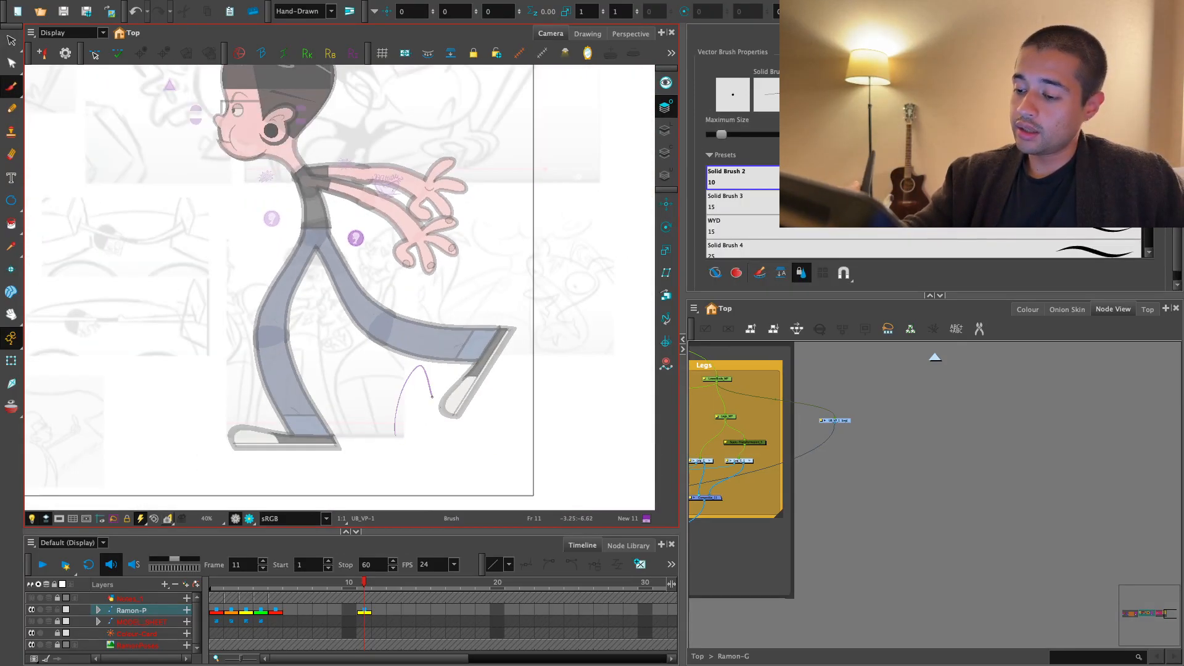
- Draw outlines of two bent running legs beside the copied badge with the Brush in colour New 11
left_click(1027, 309)
left_click_drag(279, 396, 501, 362)
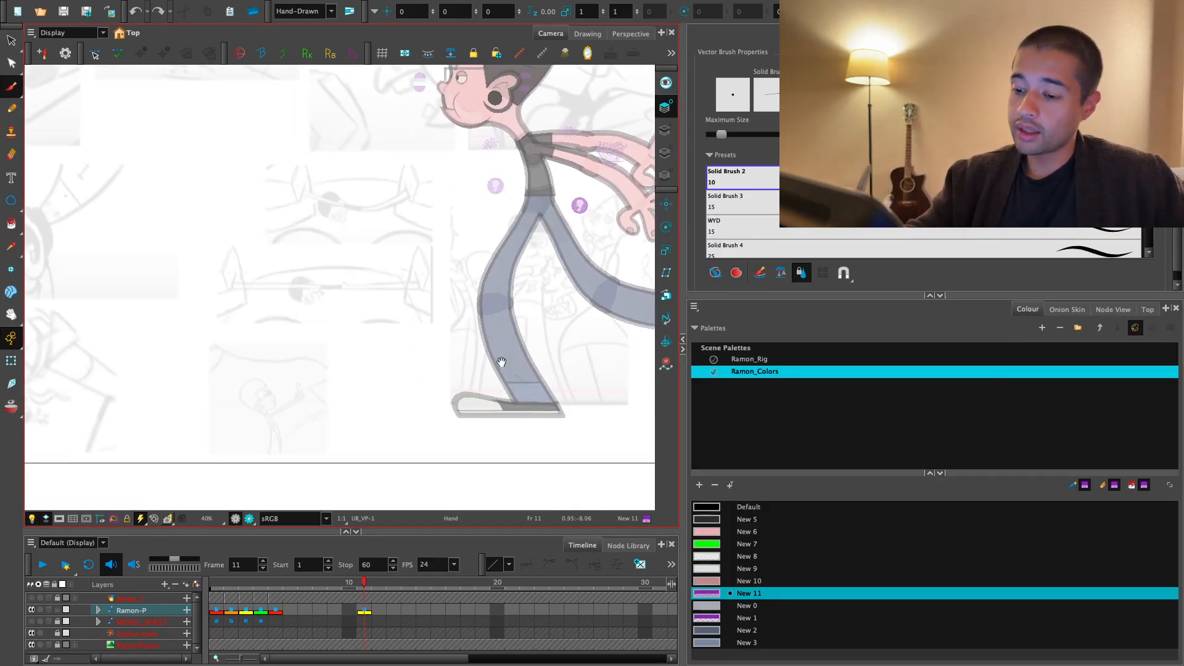
scroll(501, 362, "down", 3)
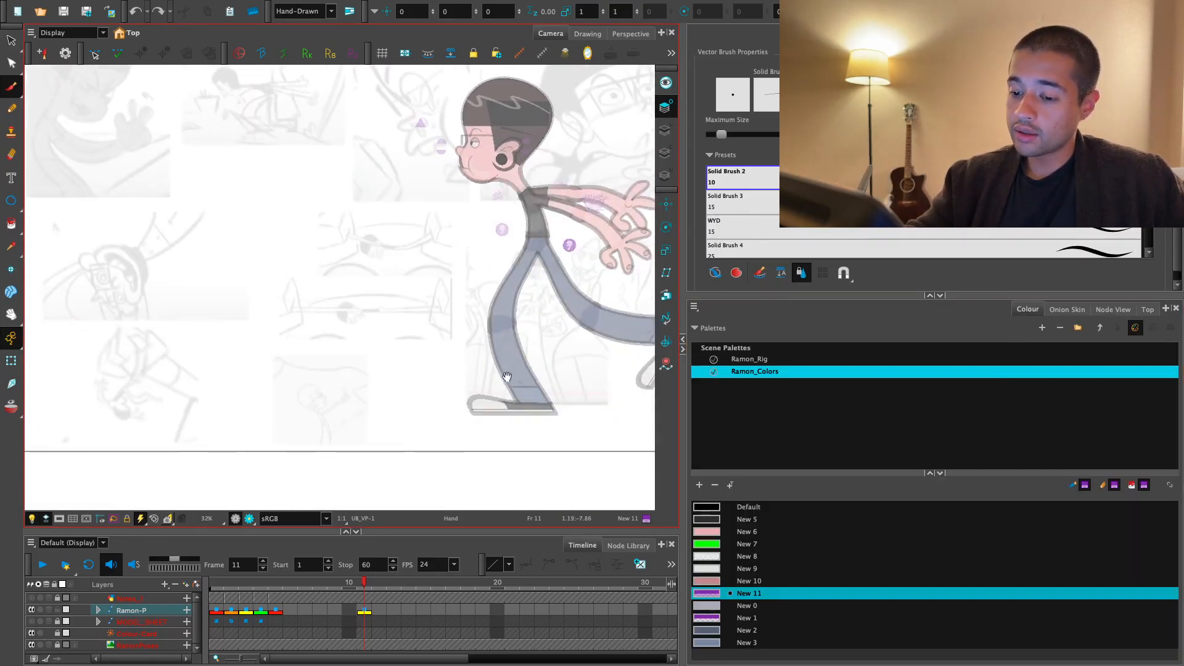
left_click_drag(545, 409, 422, 437)
mouse_move(525, 442)
left_mouse_down()
mouse_move(505, 378)
mouse_move(515, 391)
mouse_move(531, 363)
left_mouse_up()
key("2")
key("2")
key("2")
key("2")
key("2")
key("2")
key("2")
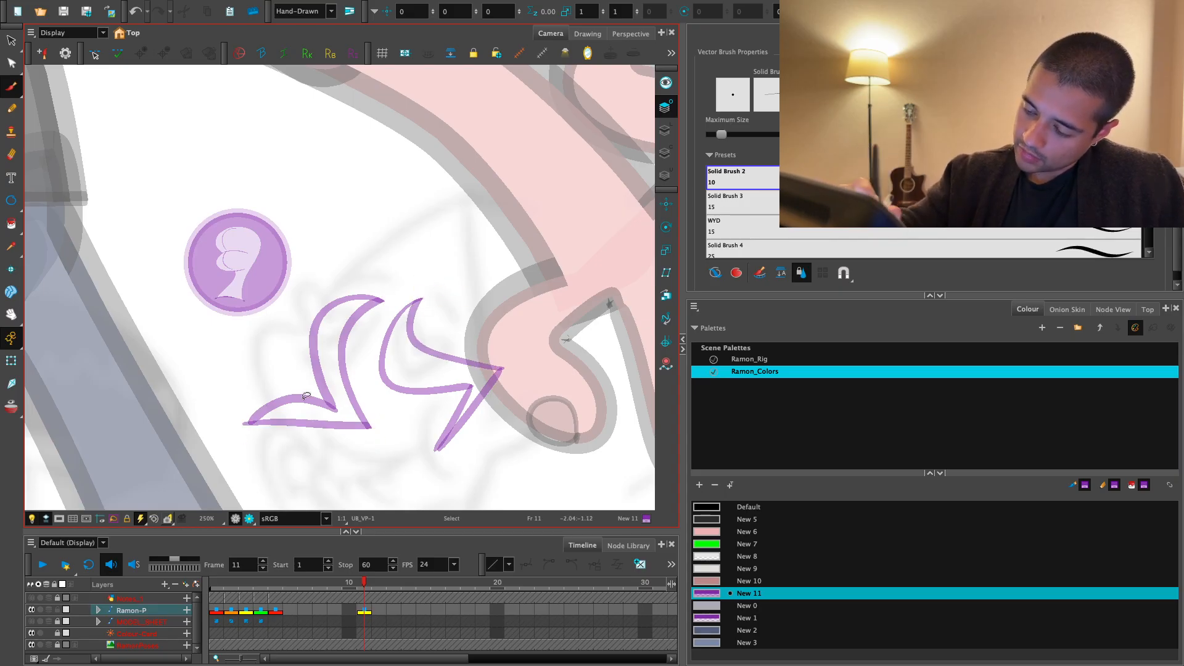
- Close the pointed toe tips of both leg outlines with the Brush
key("ctrl+z")
key("2")
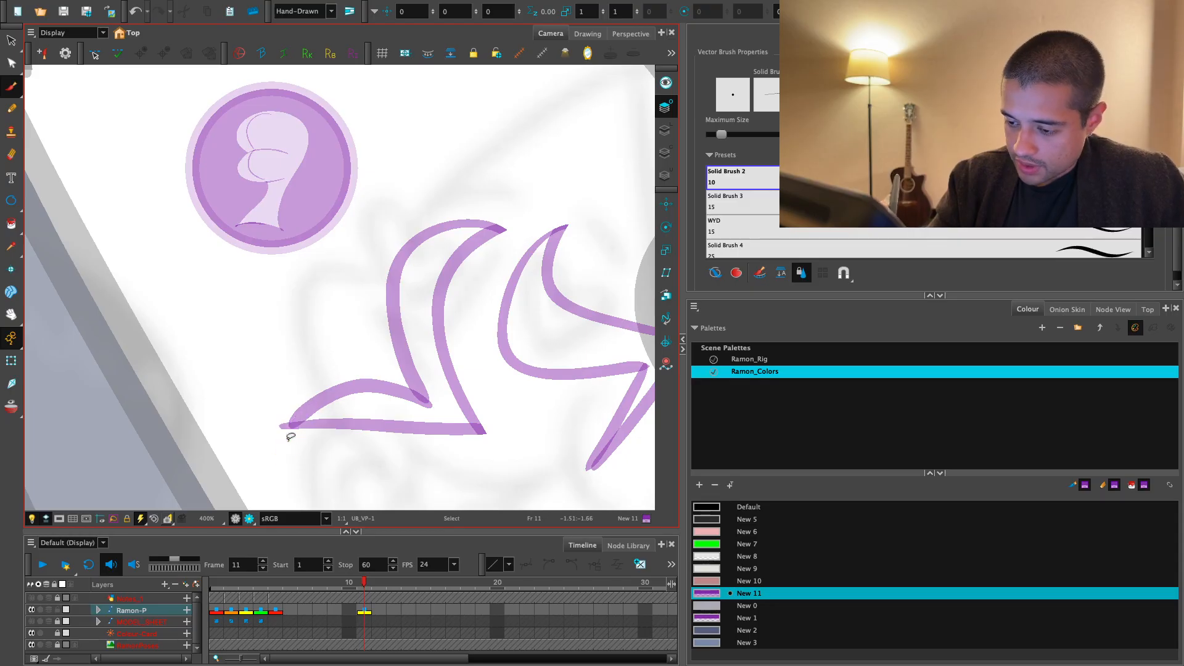
key("1")
mouse_move(543, 440)
left_mouse_down()
mouse_move(417, 427)
mouse_move(357, 439)
left_mouse_up()
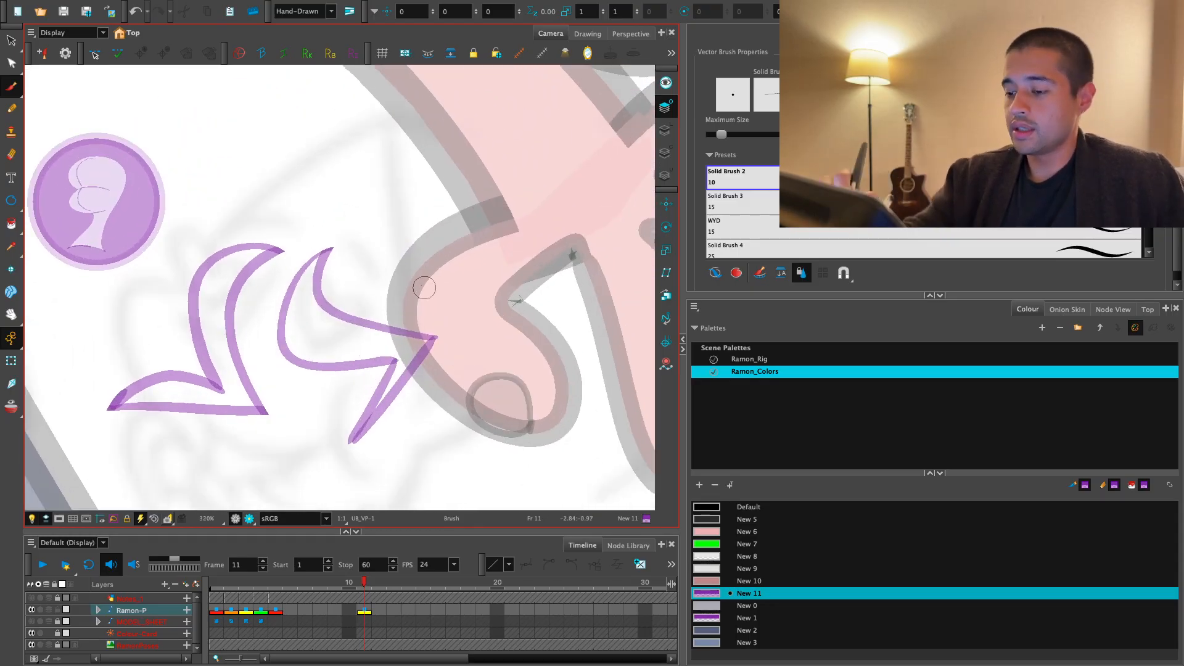
key("1")
key("2")
mouse_move(431, 378)
left_mouse_down()
mouse_move(484, 376)
mouse_move(475, 354)
left_mouse_up()
key("s")
left_click(460, 395)
key("ctrl+z")
key("ctrl+z")
- Fill both outlined leg shapes with the light purple New 1 colour
key("2")
mouse_move(549, 361)
left_mouse_down()
mouse_move(490, 348)
mouse_move(428, 357)
mouse_move(495, 335)
mouse_move(532, 345)
left_mouse_up()
key("alt+e")
key("1")
key("1")
key("2")
left_click(737, 617)
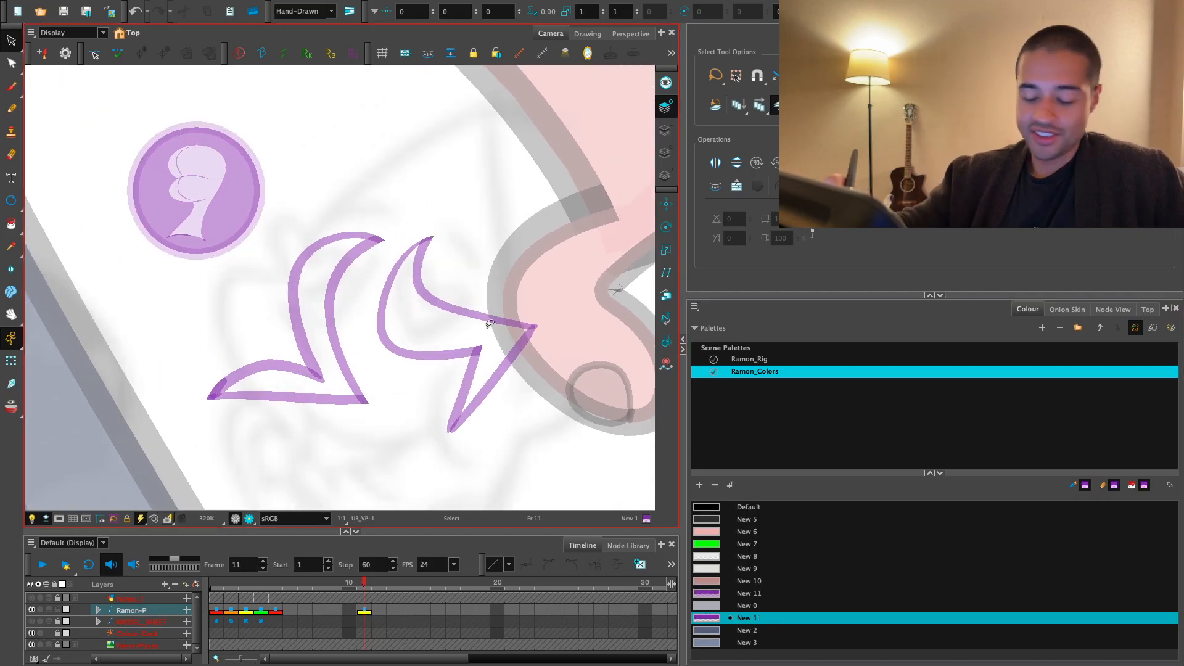
key("alt+i")
left_click(437, 334)
left_click(311, 303)
key("1")
- Delete the bust figure and the purple disk from the copied badge, keeping only its outer ring
key("alt+s")
left_click_drag(457, 446, 492, 442)
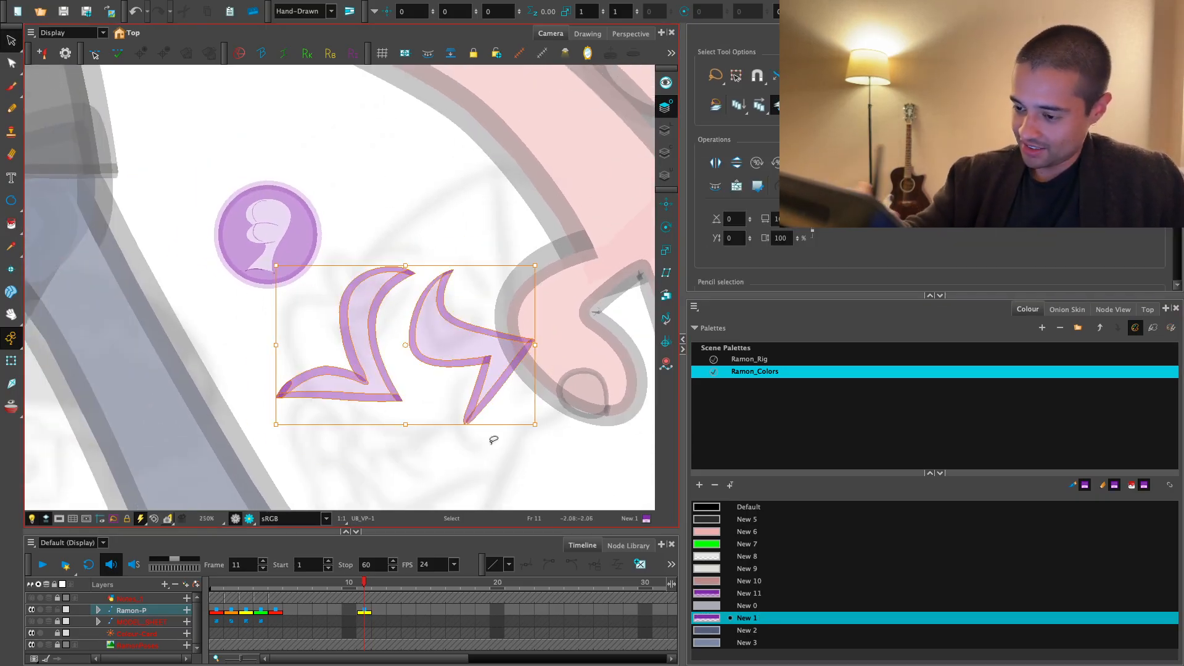
key("Escape")
key("2")
key("2")
left_click(321, 294)
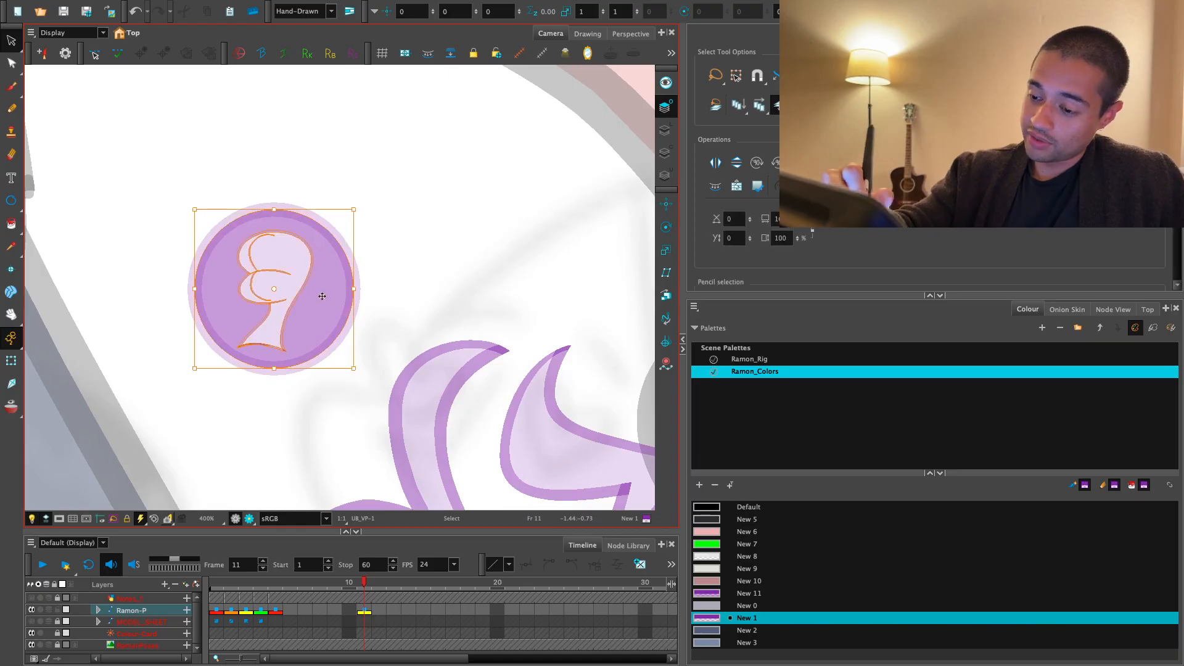
key("Escape")
left_click(333, 288)
key("Delete")
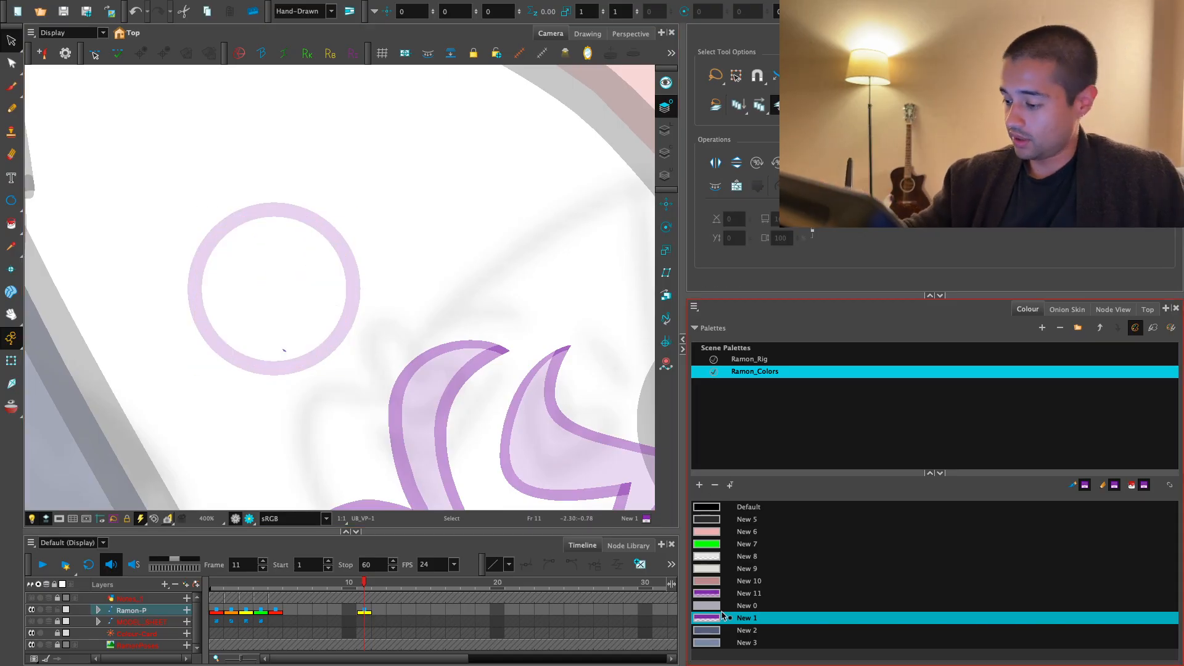
- Try filling the empty inside of the badge ring with New 1
key("alt+i")
left_click(344, 272)
key("1")
key("ctrl+z")
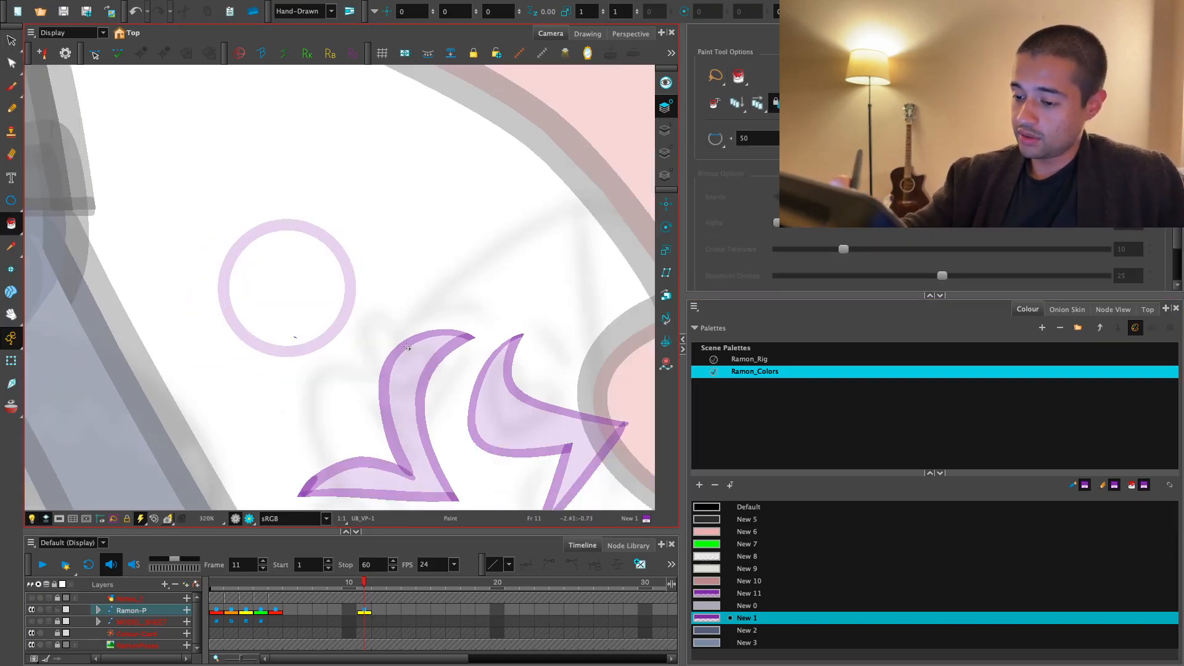
- Scale down both leg shapes, place them inside the badge ring, and narrow them slightly
key("alt+s")
key("1")
key("1")
left_click_drag(542, 444, 451, 446)
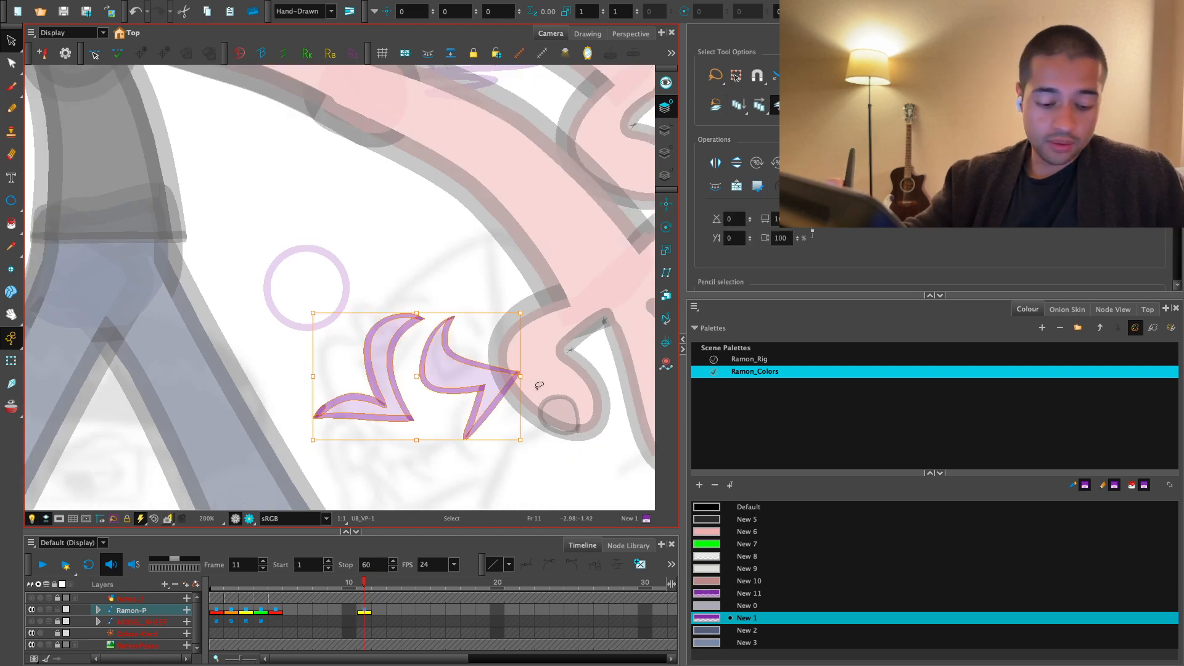
left_click_drag(518, 314, 485, 334)
key("2")
left_click_drag(471, 383, 411, 370)
key("2")
key("2")
left_click_drag(440, 323, 429, 333)
left_click_drag(431, 370, 418, 370)
key("2")
key("2")
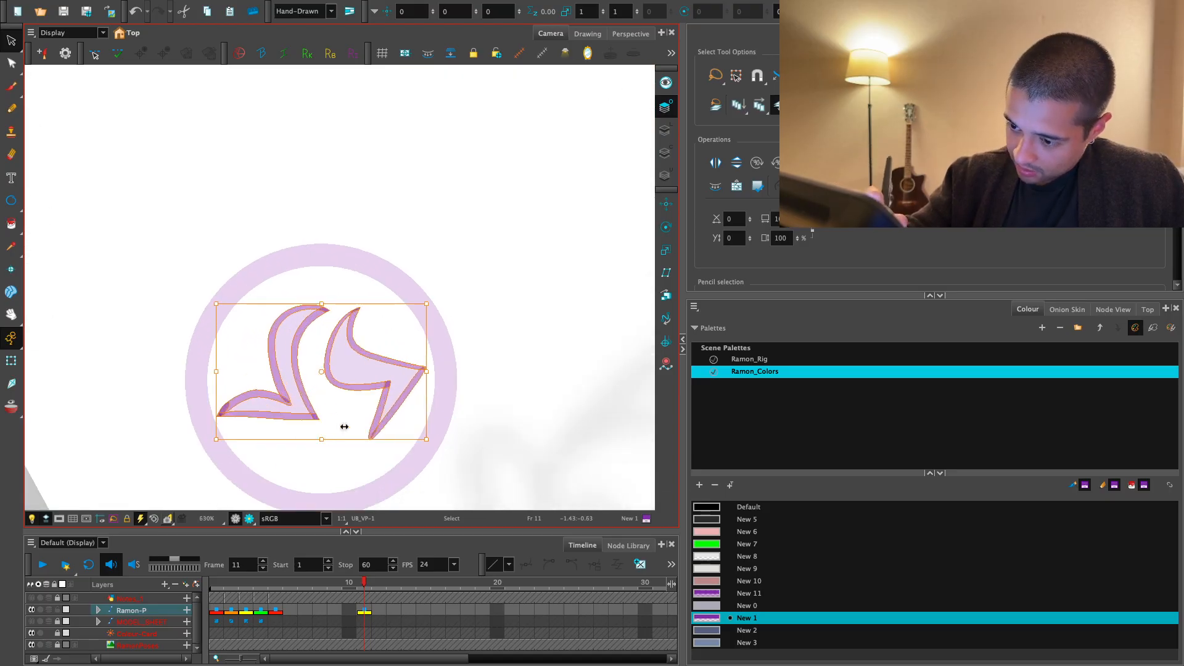
left_click_drag(427, 371, 394, 381)
left_click(483, 313)
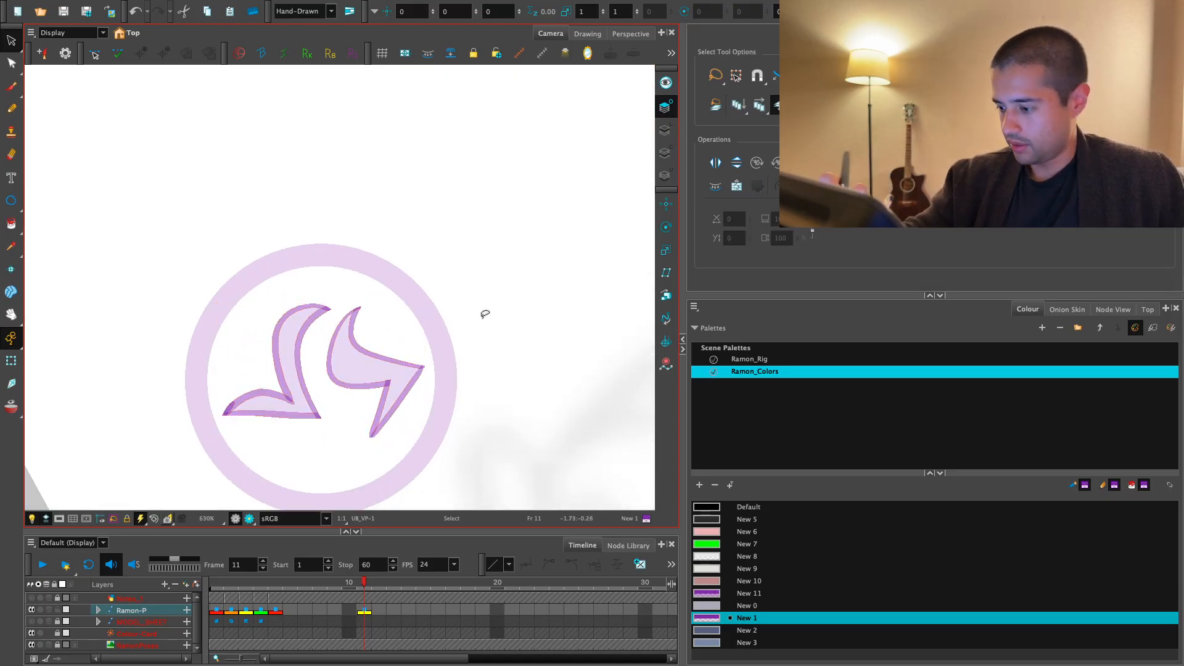
- Fill the badge background around the leg shapes with the purple New 11 colour
left_click(730, 583)
left_click(731, 590)
key("alt+i")
key("1")
key("1")
key("1")
key("1")
key("1")
key("1")
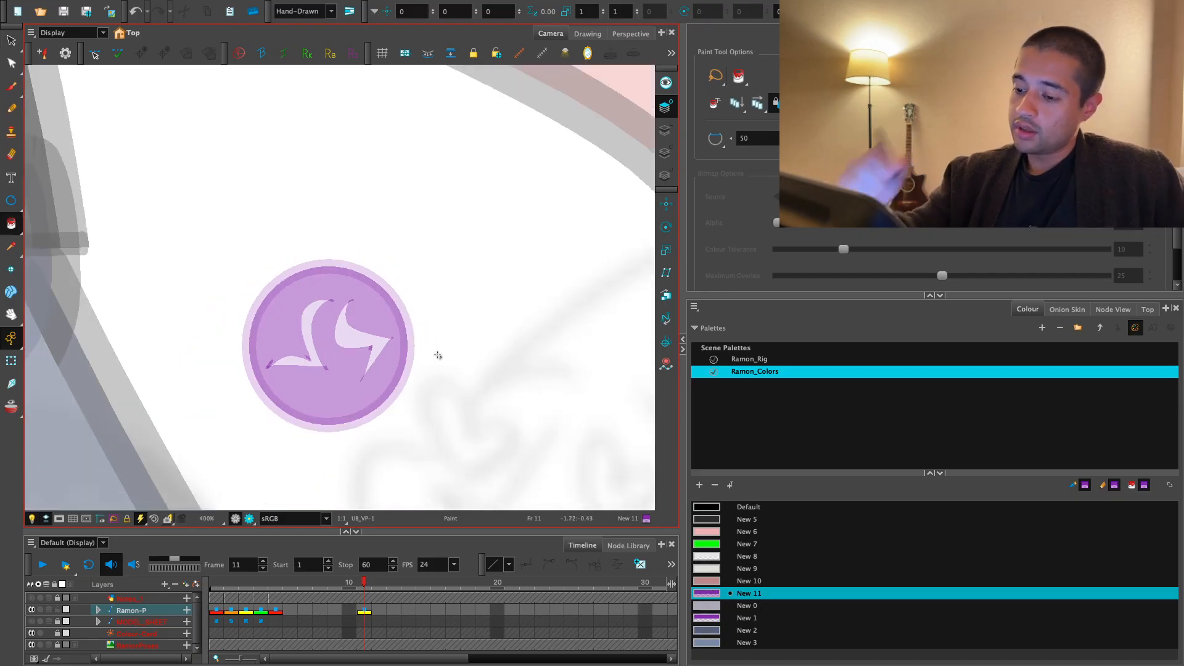
- Preview the character in render view to check the control badges, and return to the working view
left_click(247, 518)
key("1")
key("1")
key("1")
key("1")
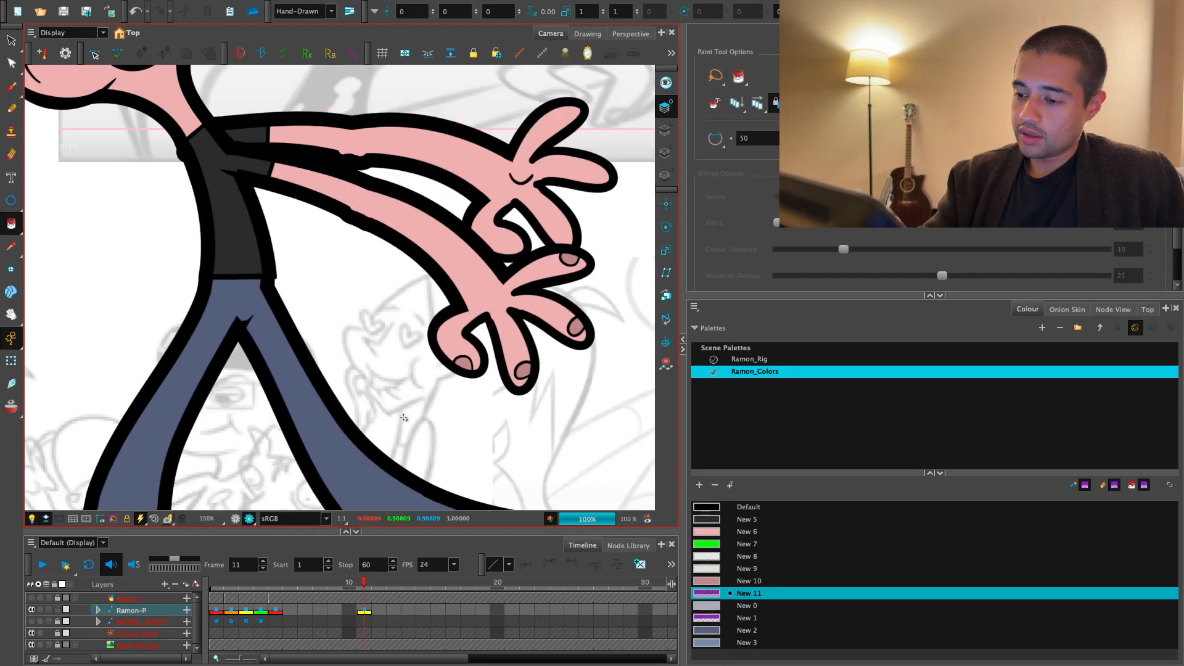
key("1")
left_click_drag(409, 415, 441, 455)
key("2")
left_click(246, 519)
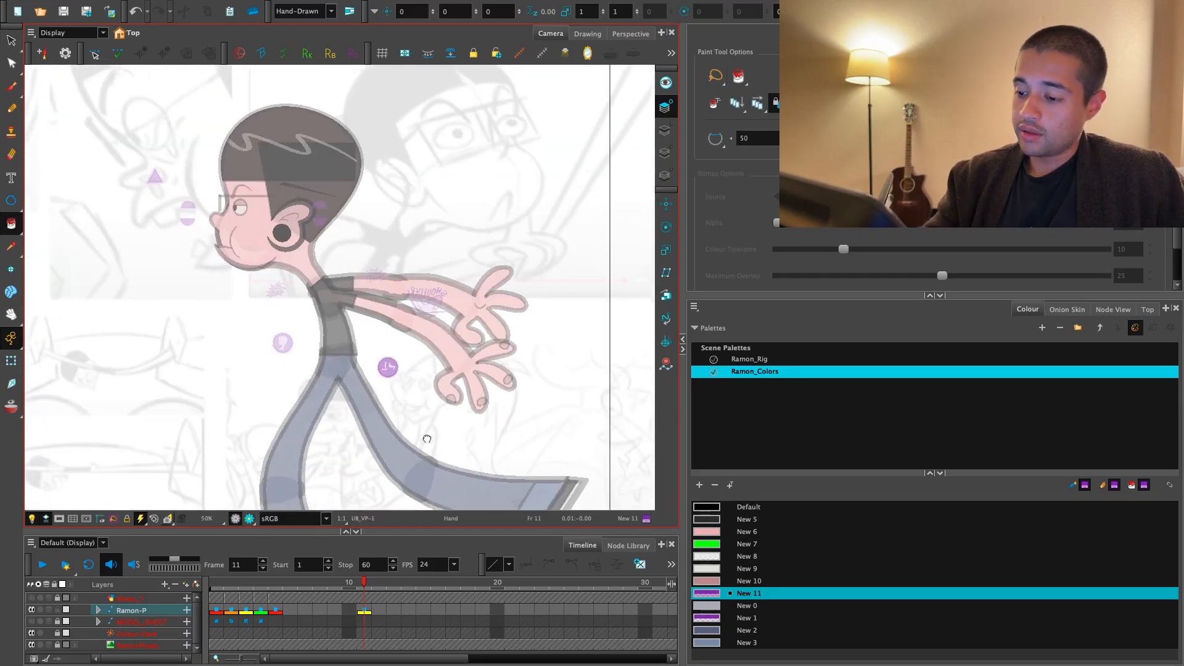
- Select the lower-body control through its new badge with the Transform tool and clear the selection
key("2")
left_click(11, 357)
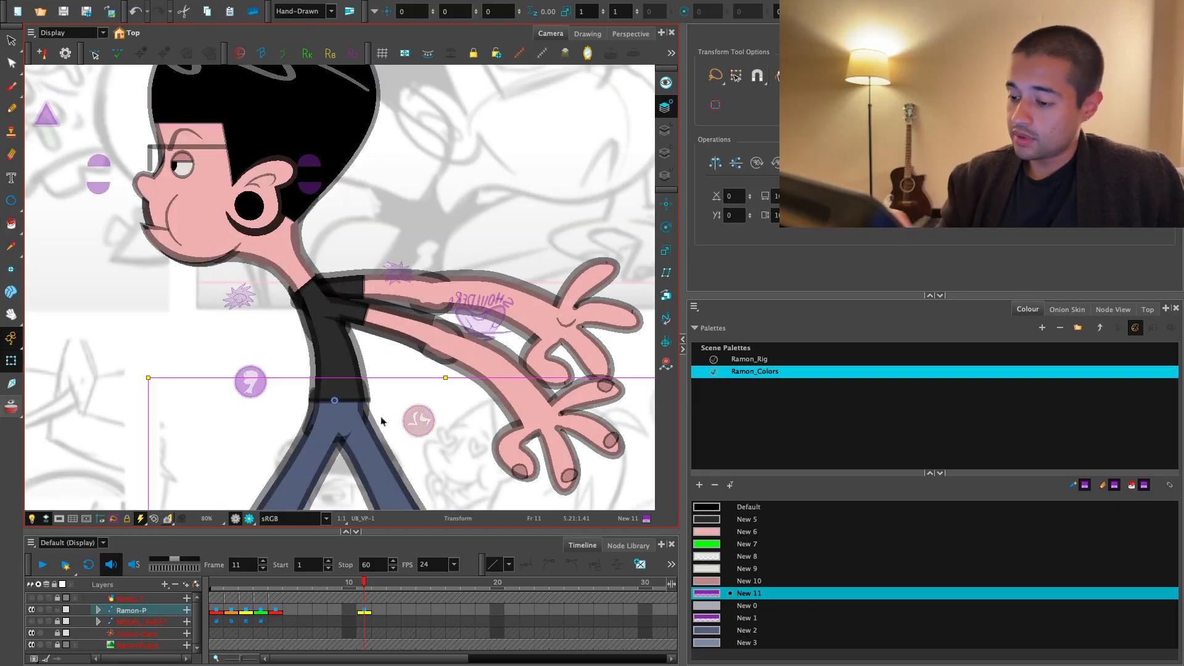
left_click(379, 425)
key("1")
key("1")
left_click(501, 163)
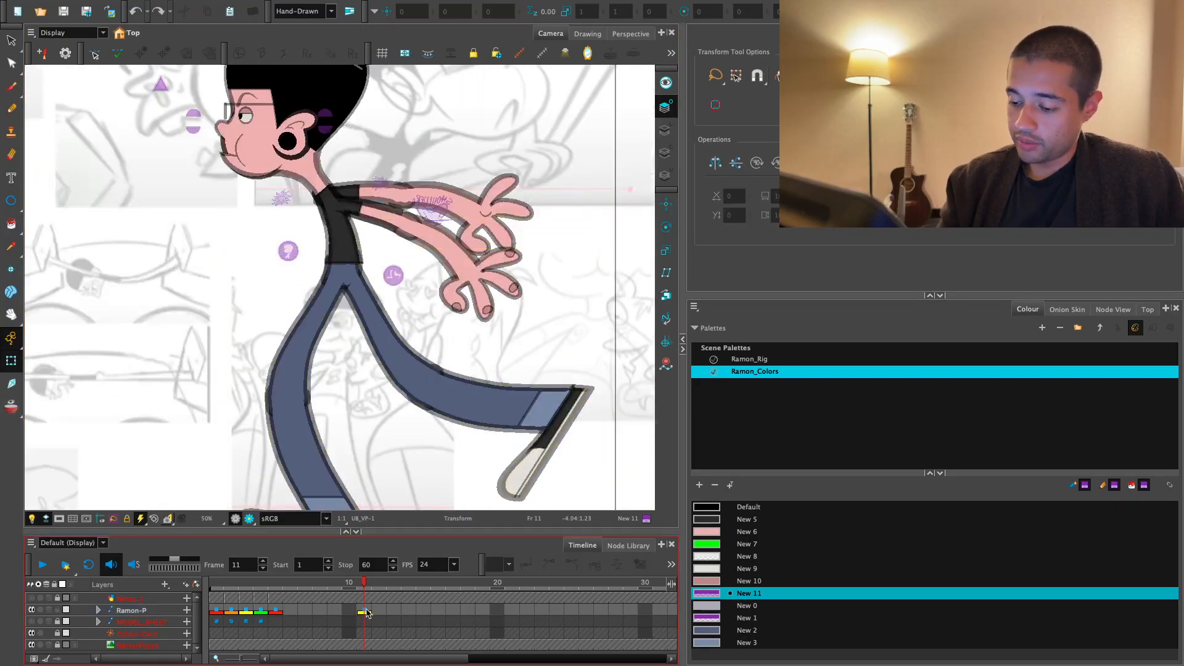
- Go to frame 1 and move the lower-body badge's artwork from beside the hip down to beside the character's foot
left_click(364, 611)
left_click(216, 584)
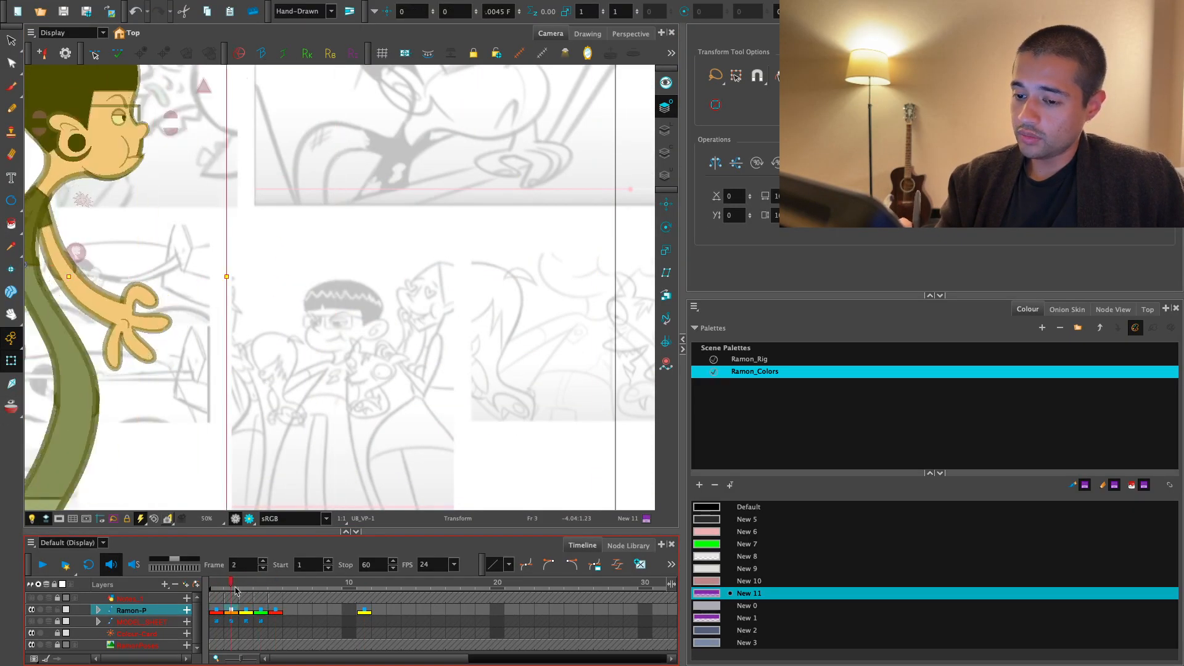
left_click_drag(220, 583, 154, 575)
key("alt+s")
key("2")
left_click_drag(355, 240, 406, 281)
key("2")
mouse_move(245, 307)
left_mouse_down()
mouse_move(252, 316)
mouse_move(315, 212)
left_mouse_up()
key("1")
key("1")
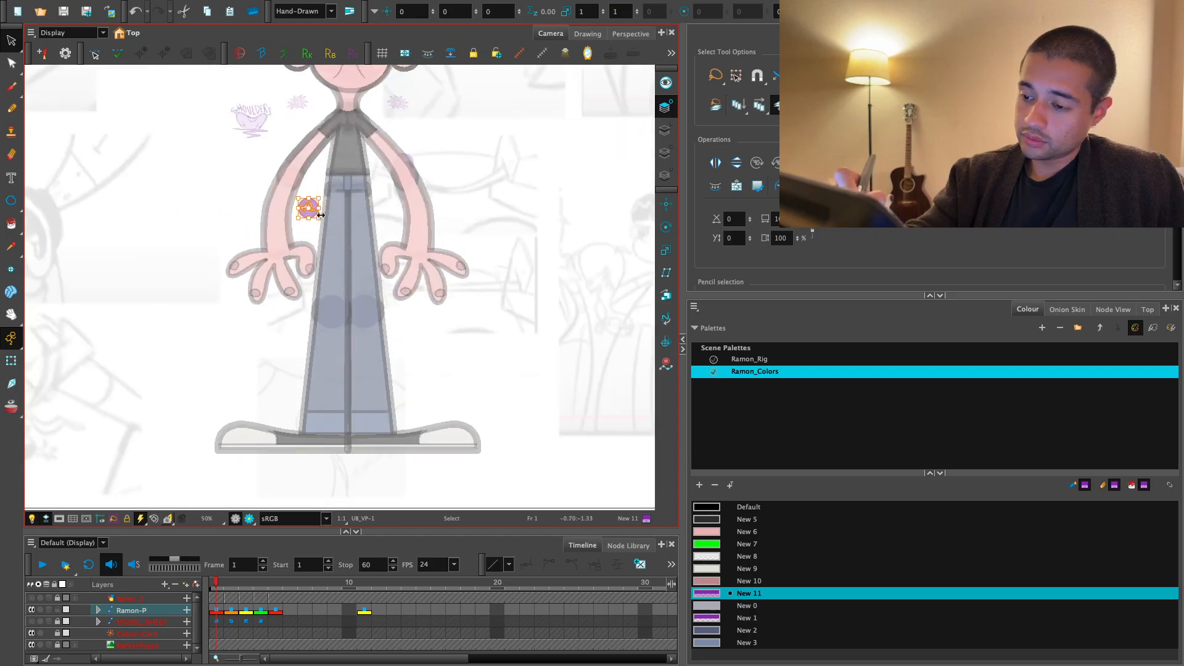
key("2")
key("2")
left_click_drag(495, 352, 464, 420)
key("1")
left_click(478, 384)
key("2")
key("2")
left_click_drag(474, 309, 437, 442)
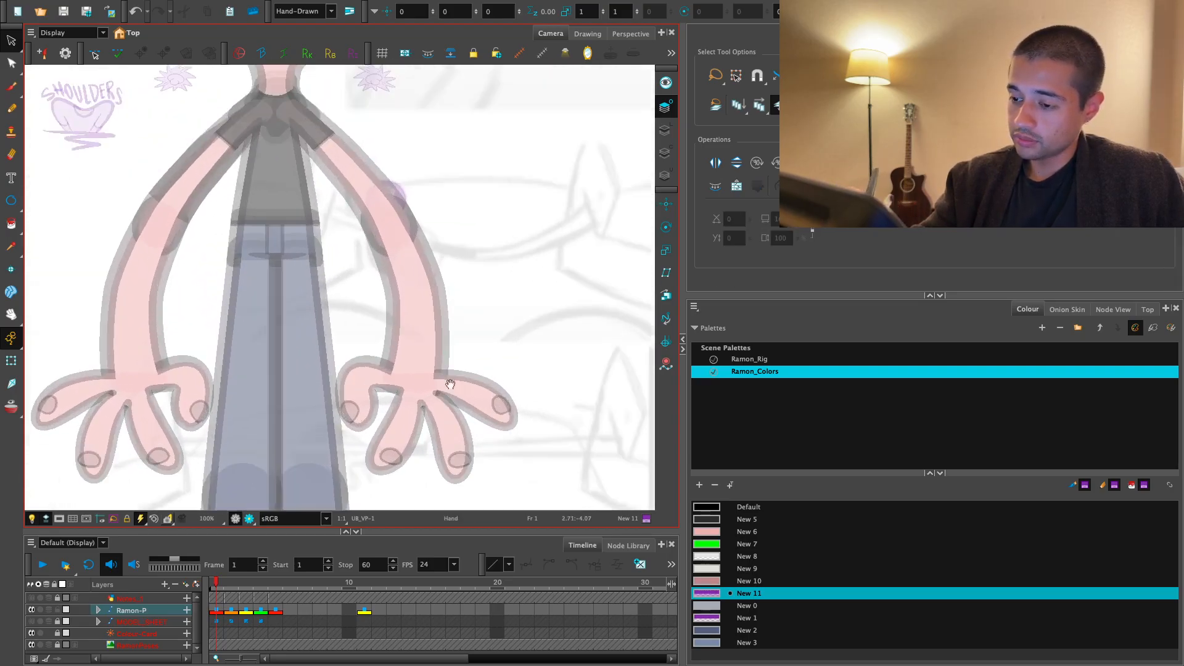
key("1")
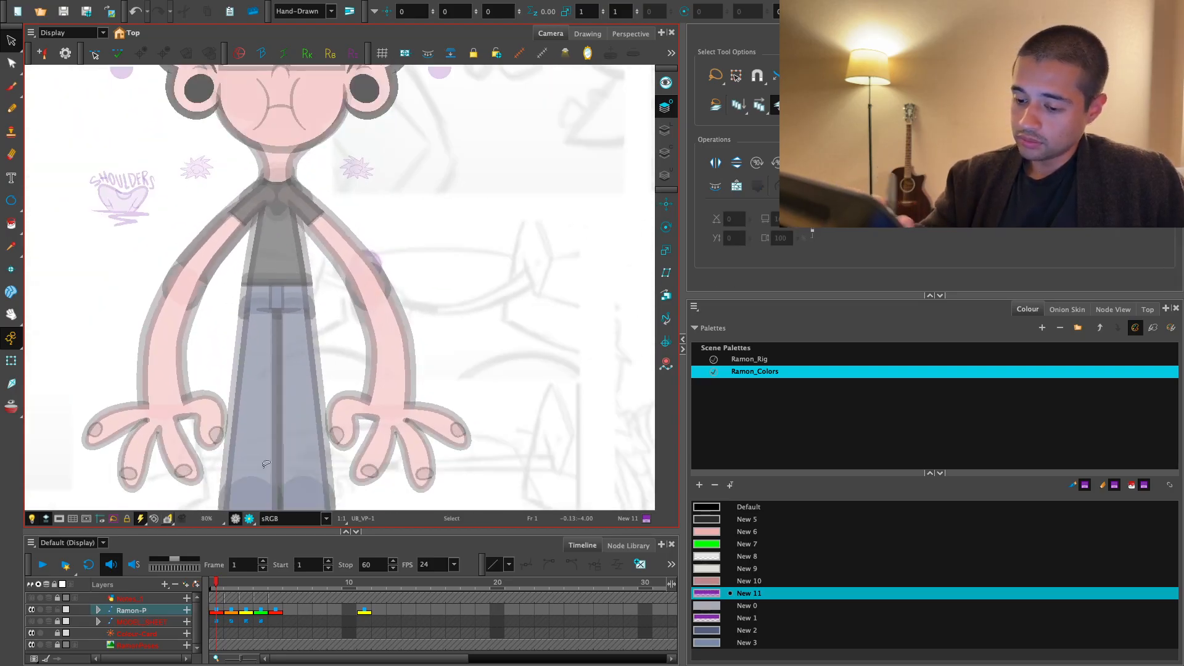
- Select the upper-body badge's artwork on frame 1 and move it outward, clear of the arm
mouse_move(217, 583)
left_mouse_down()
mouse_move(261, 584)
mouse_move(216, 582)
left_mouse_up()
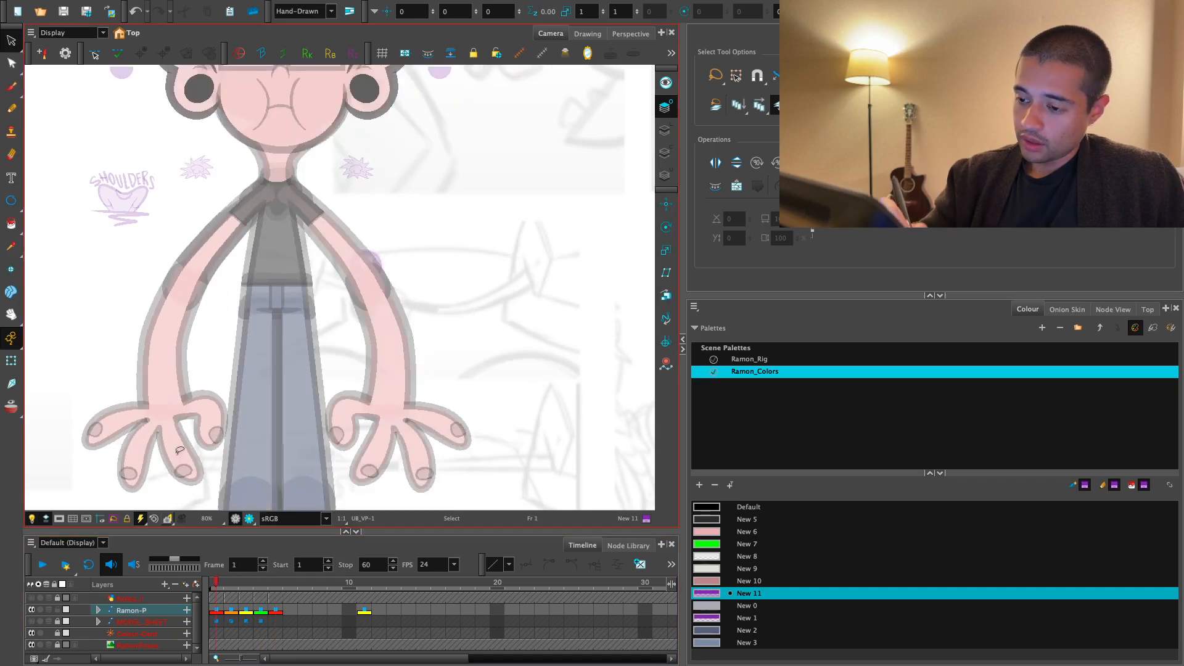
left_click(11, 361)
key("2")
key("2")
left_click(398, 241)
key("alt+s")
key("ctrl+a")
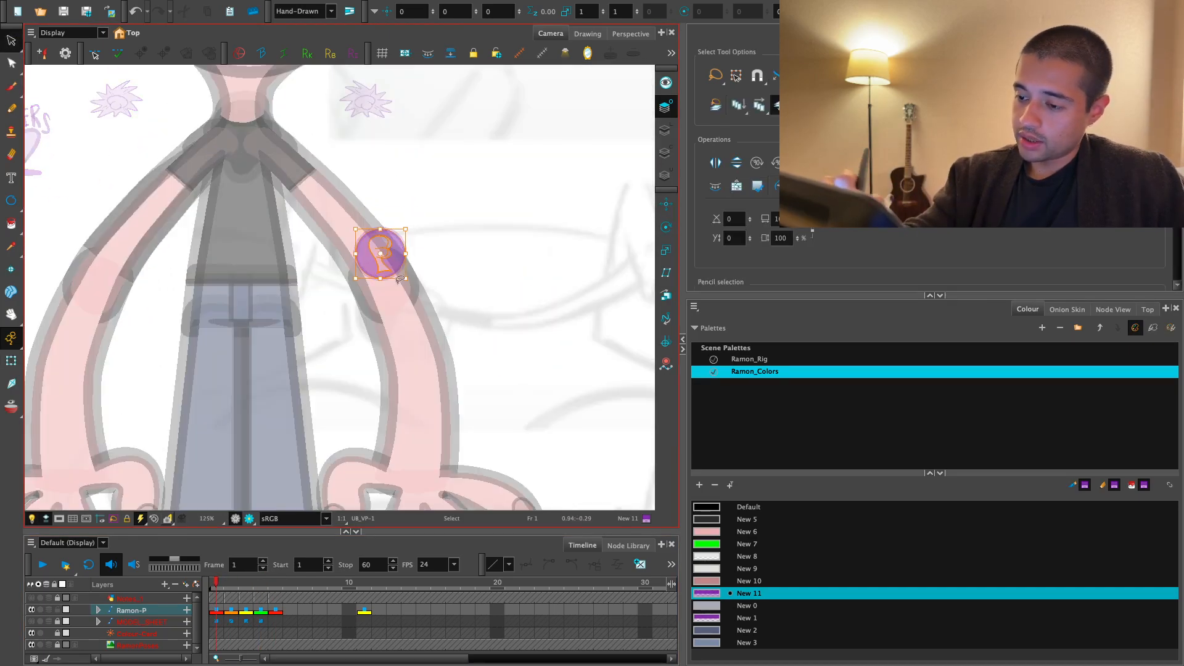
left_click_drag(476, 208, 487, 206)
- Try moving the character through the upper-body badge with the Transform tool and undo the move
key("shift+t")
key("1")
key("1")
key("1")
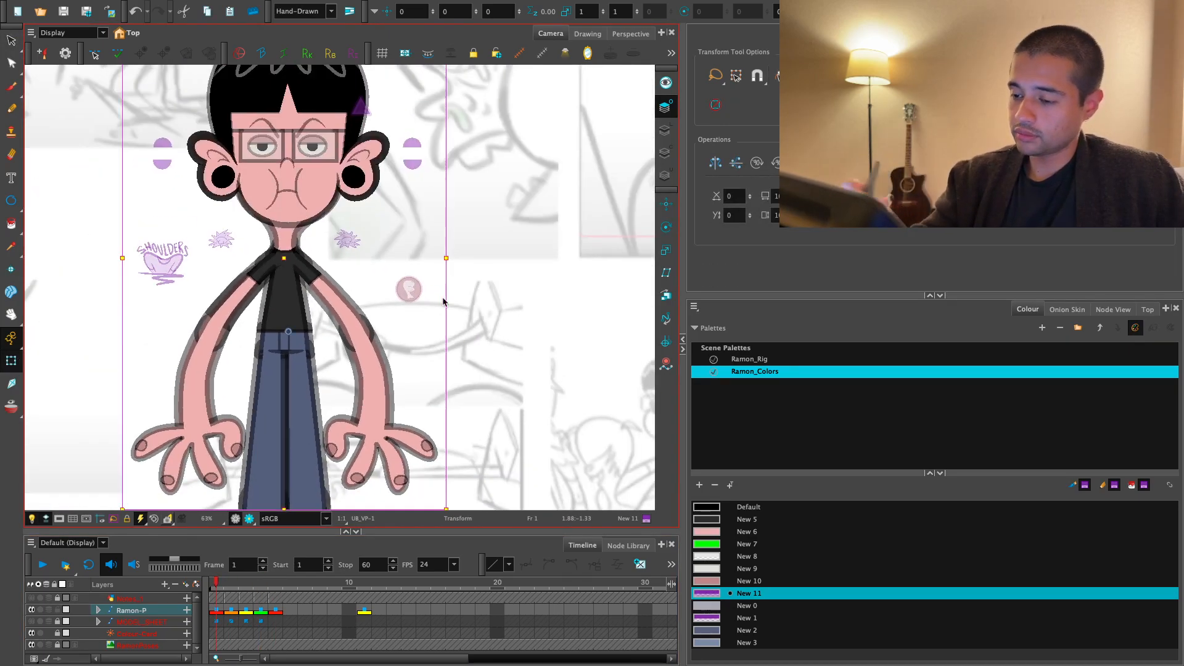
left_click_drag(414, 287, 412, 257)
key("ctrl+z")
- Return to the flipped side pose on frame 11 and bring both body badges into view
left_click(363, 582)
key("1")
key("1")
left_click_drag(650, 444, 519, 430)
left_click(484, 444)
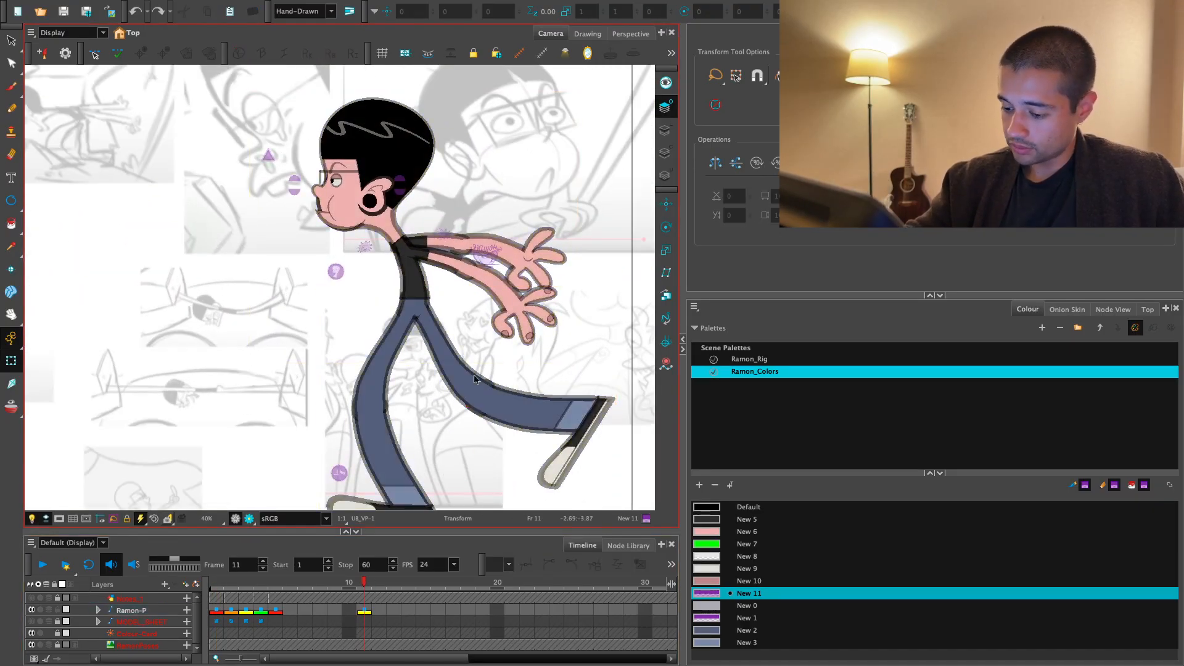
- Select the character's keyframe on frame 11, enlarge the Camera view to full screen, and clear the selection
left_click(367, 611)
key("1")
left_click_drag(600, 409, 613, 420)
key("ctrl+f")
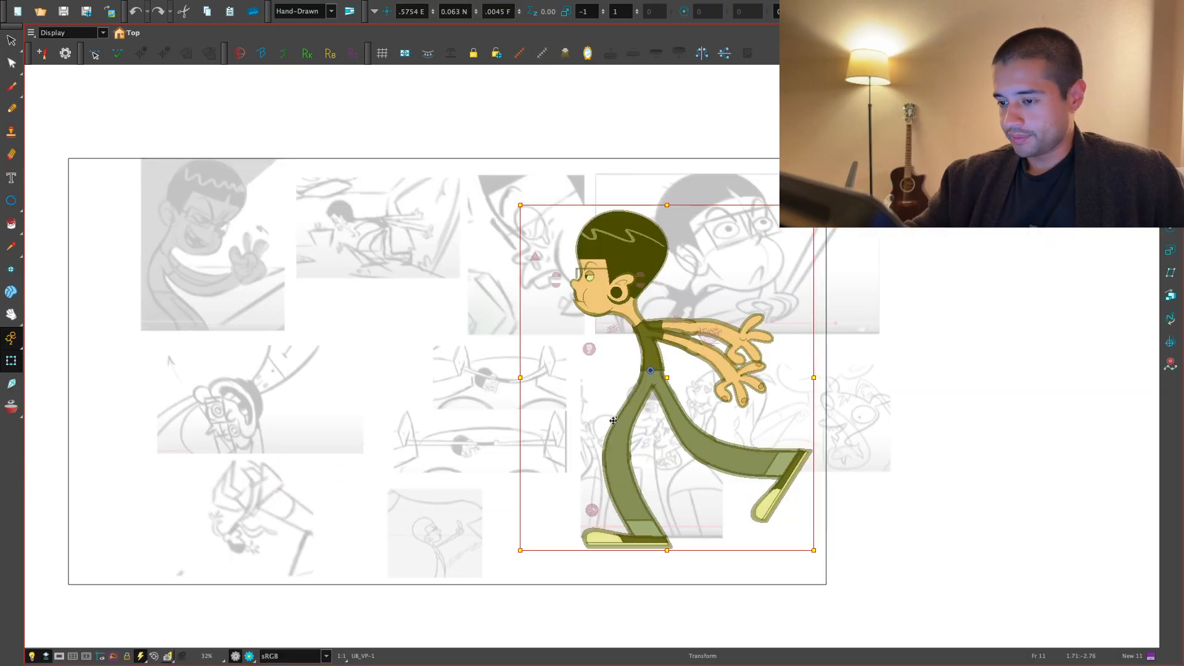
key("2")
left_click_drag(765, 390, 740, 402)
left_click(719, 458)
left_click_drag(709, 473, 709, 453)
left_click_drag(603, 438, 612, 456)
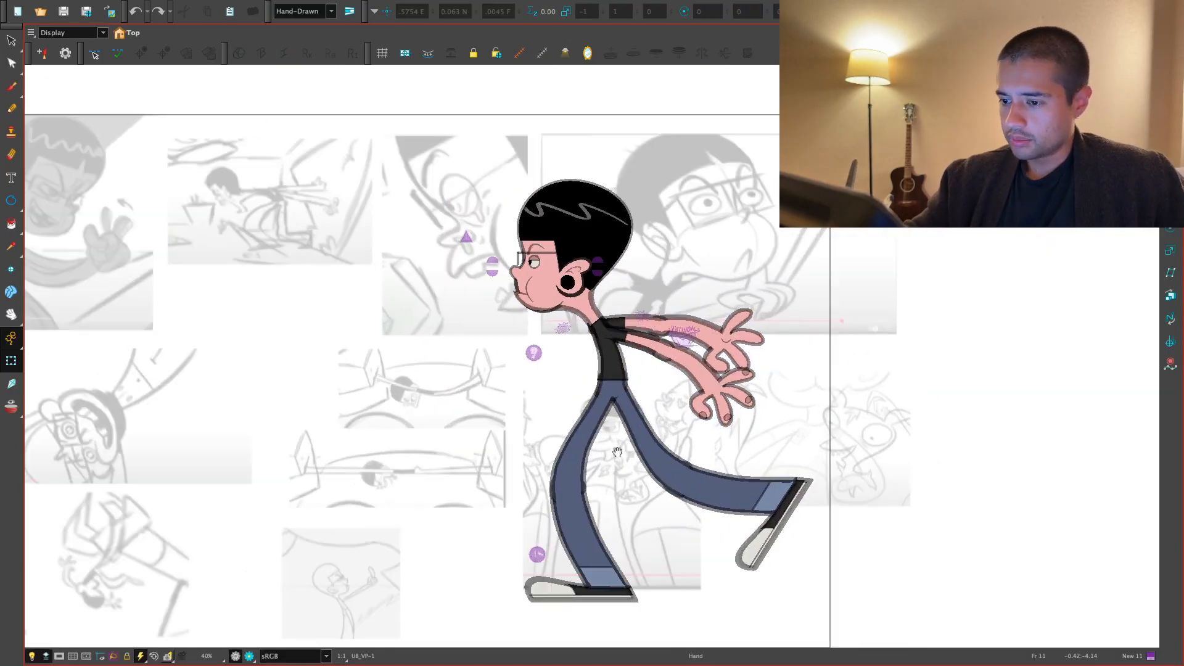
- Select the planted leg's parent peg and rotate the whole leg up and forward from the hip
left_click(580, 441)
key("b")
left_click_drag(650, 373, 657, 405)
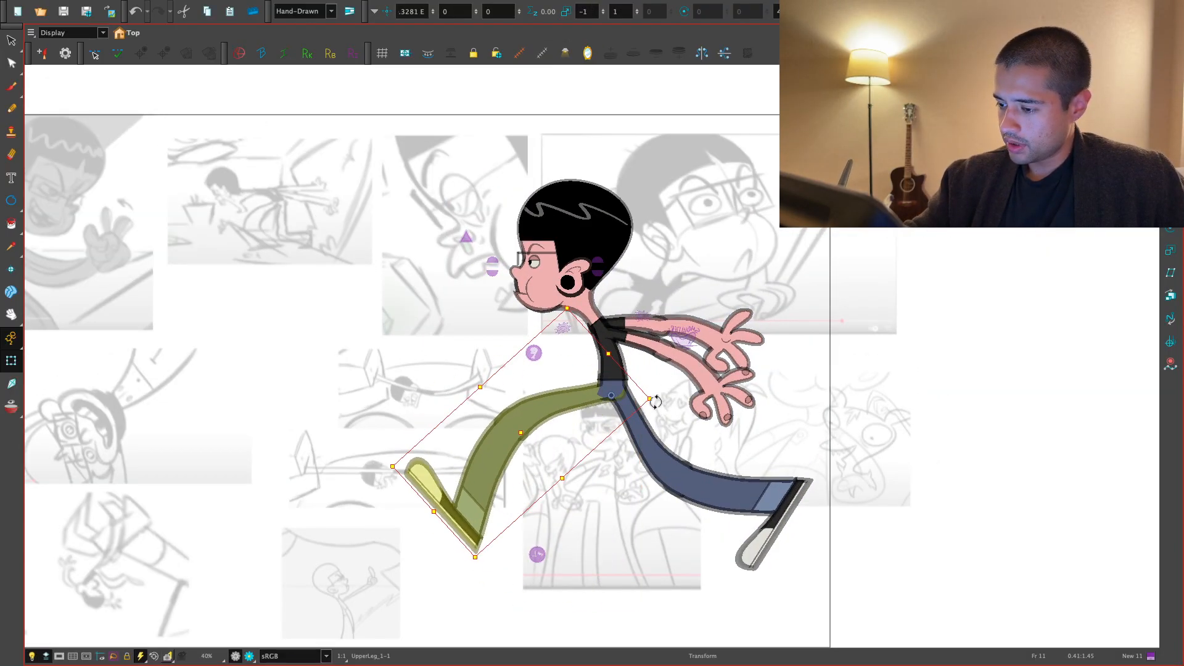
- Select the parent peg of the front leg's lower section and rotate the lower leg from the knee
left_click(498, 471)
key("b")
left_click_drag(545, 553, 560, 457)
- Go back to the rear-view pose on frame 5, try rotating the selected lower leg, and undo the change
key("comma")
key("comma")
key("comma")
key("comma")
key("comma")
key("comma")
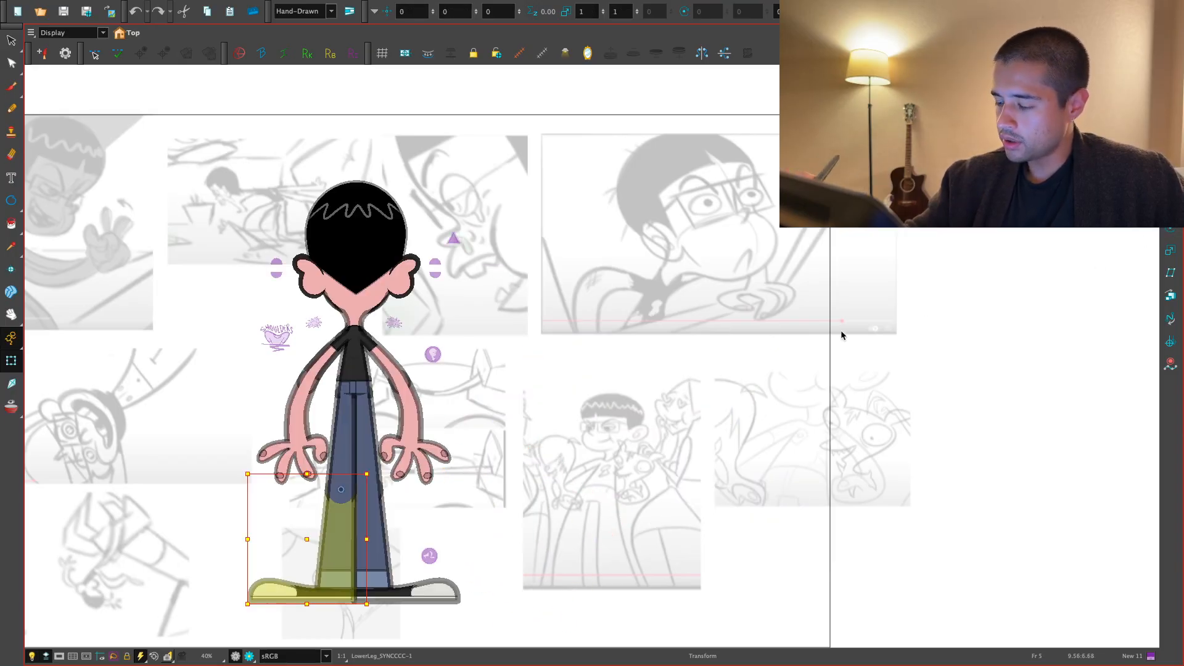
left_click_drag(384, 595, 412, 576)
key("ctrl+z")
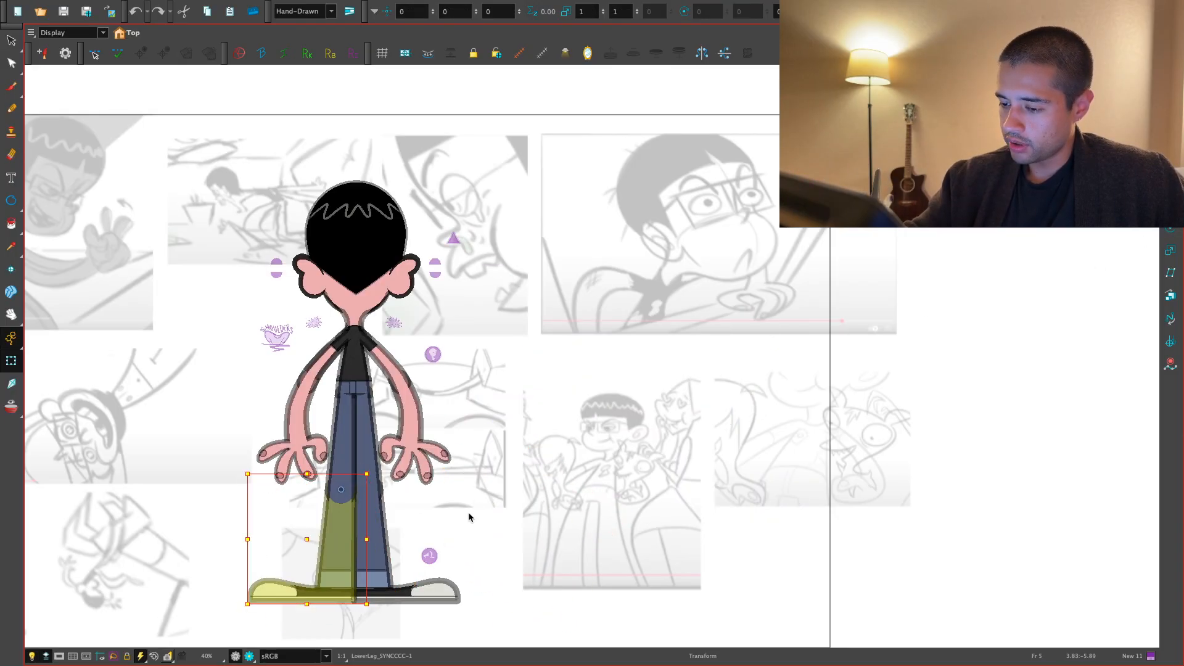
- Go back through the poses to frame 1, try rotating the lower leg in the three-quarter pose on frame 2, and undo it
key("comma")
key("comma")
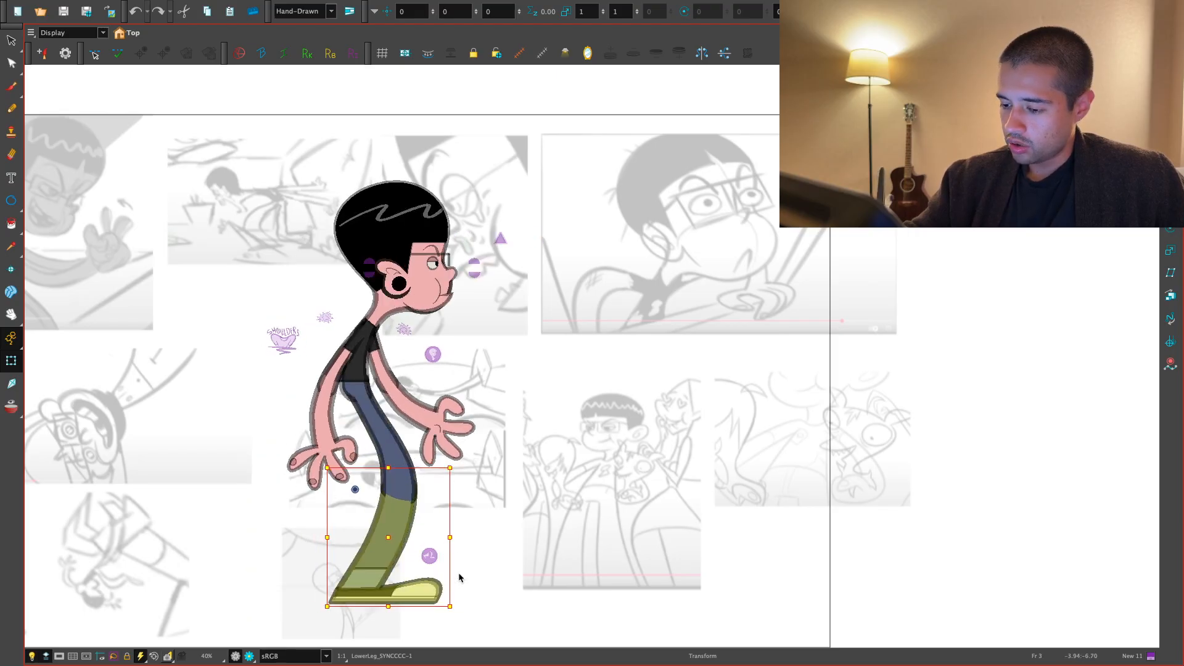
- Compare the front pose on frame 1 with the three-quarter pose on frame 2, finishing on frame 2
key("comma")
key("comma")
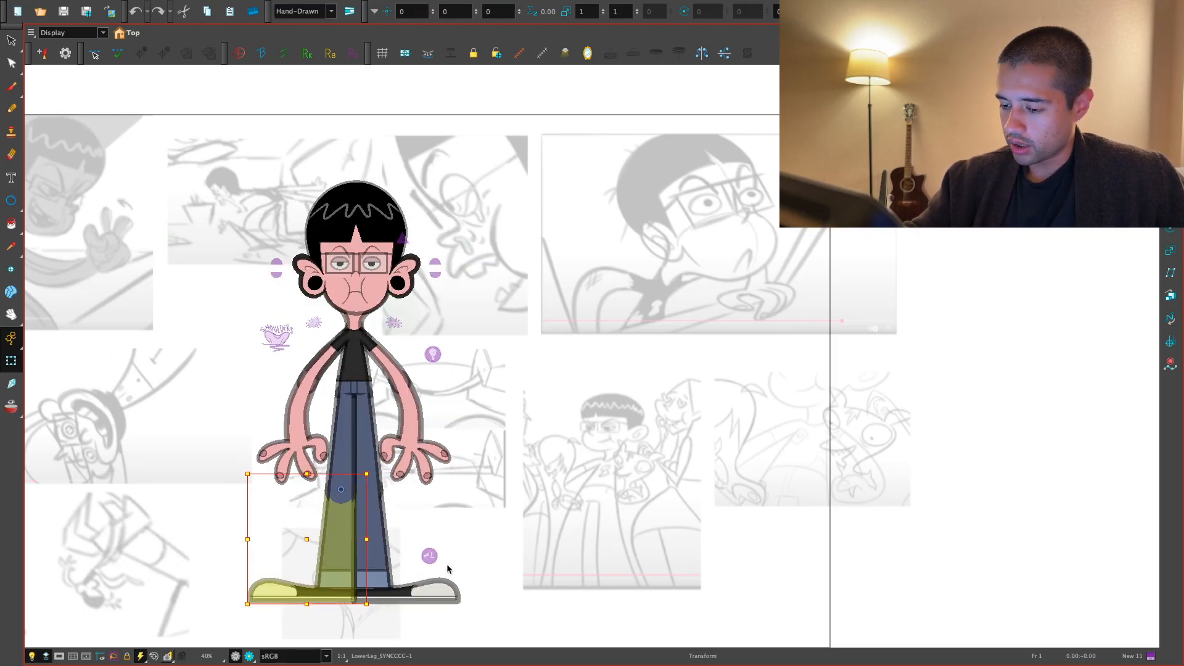
key("period")
left_click_drag(448, 606, 410, 604)
key("ctrl+z")
key("comma")
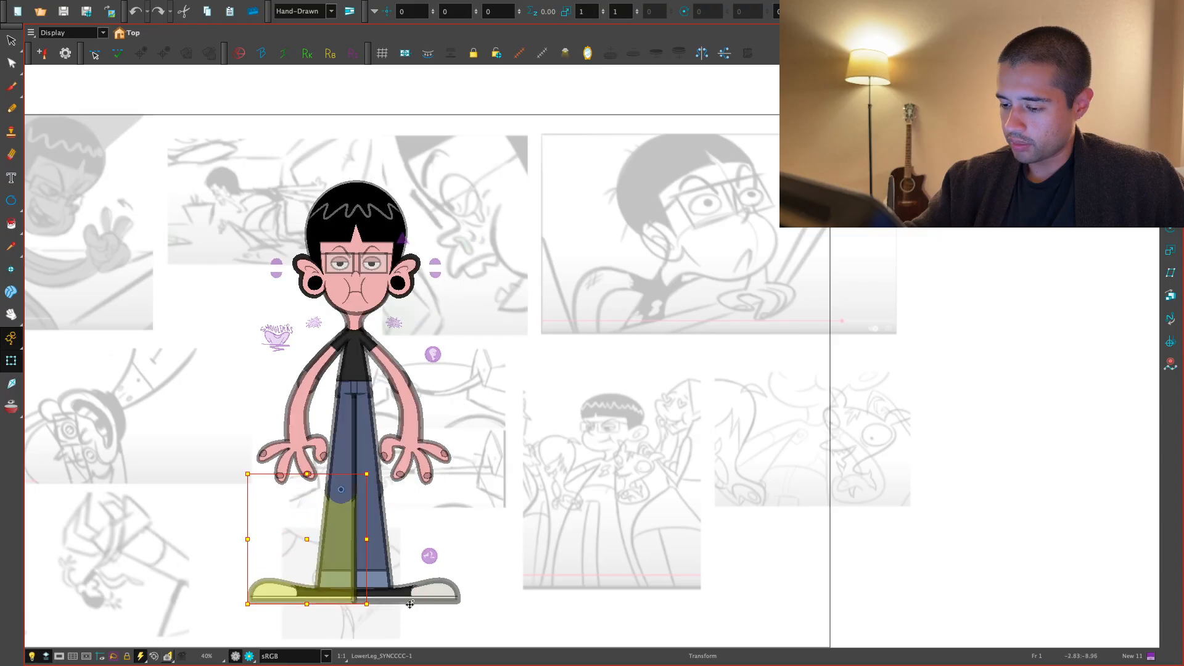
key("period")
key("comma")
key("period")
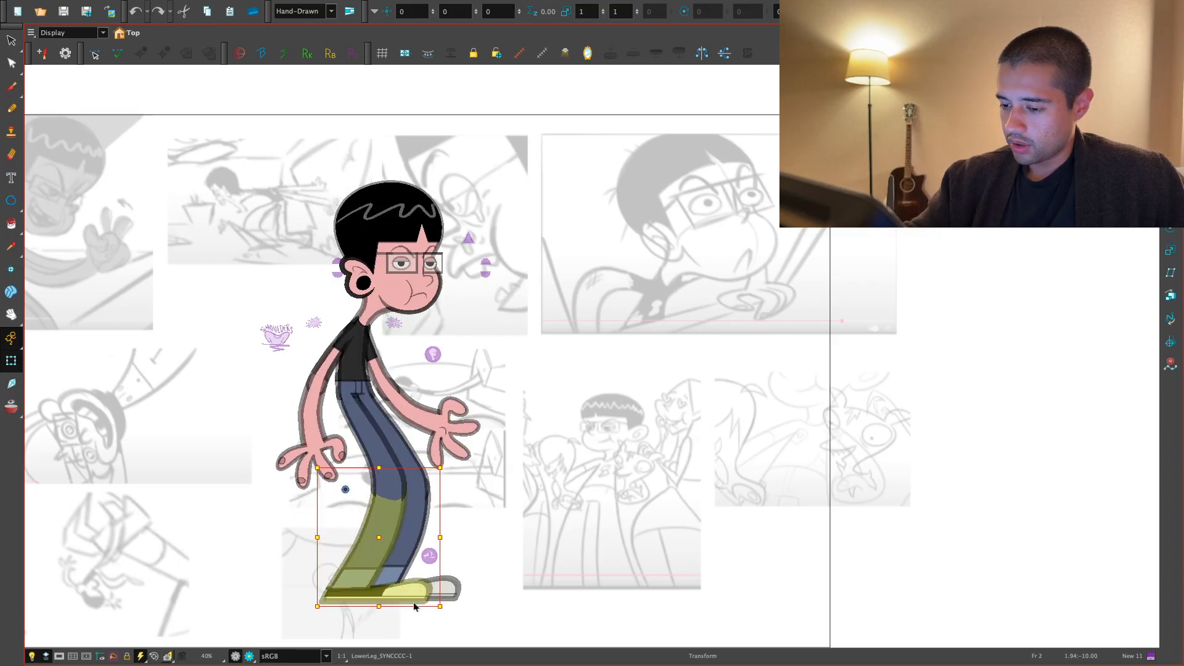
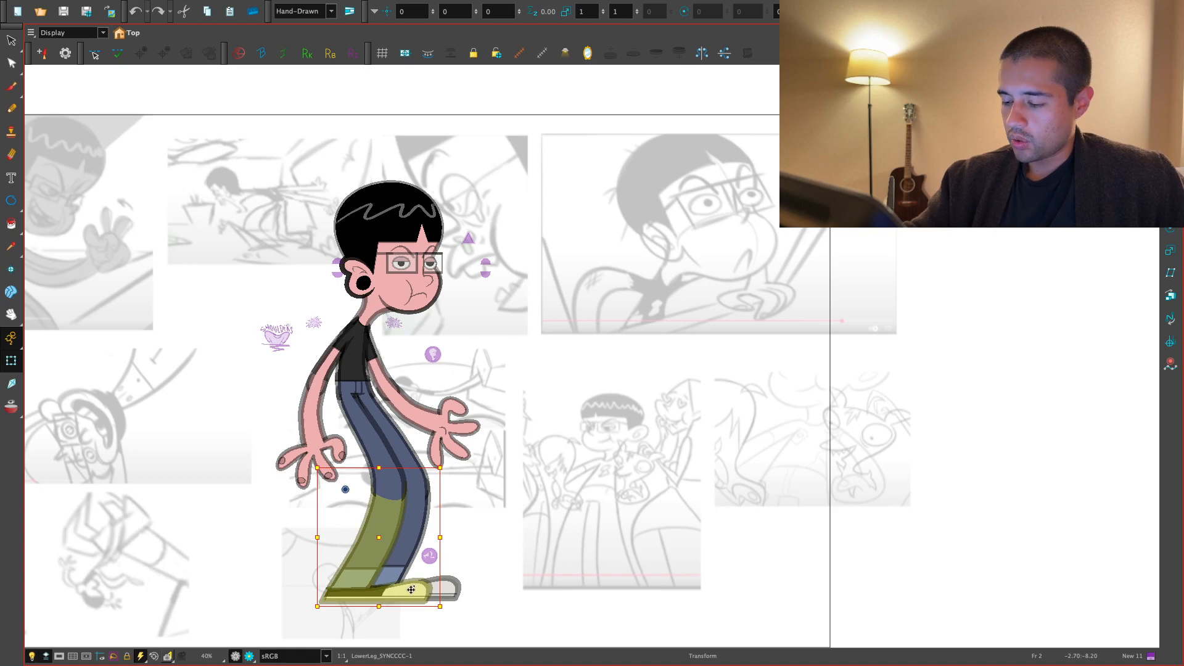
- Copy the whole front leg's pose from the front view on frame 1 and paste it into the three-quarter pose on frame 2
key("comma")
key("period")
key("b")
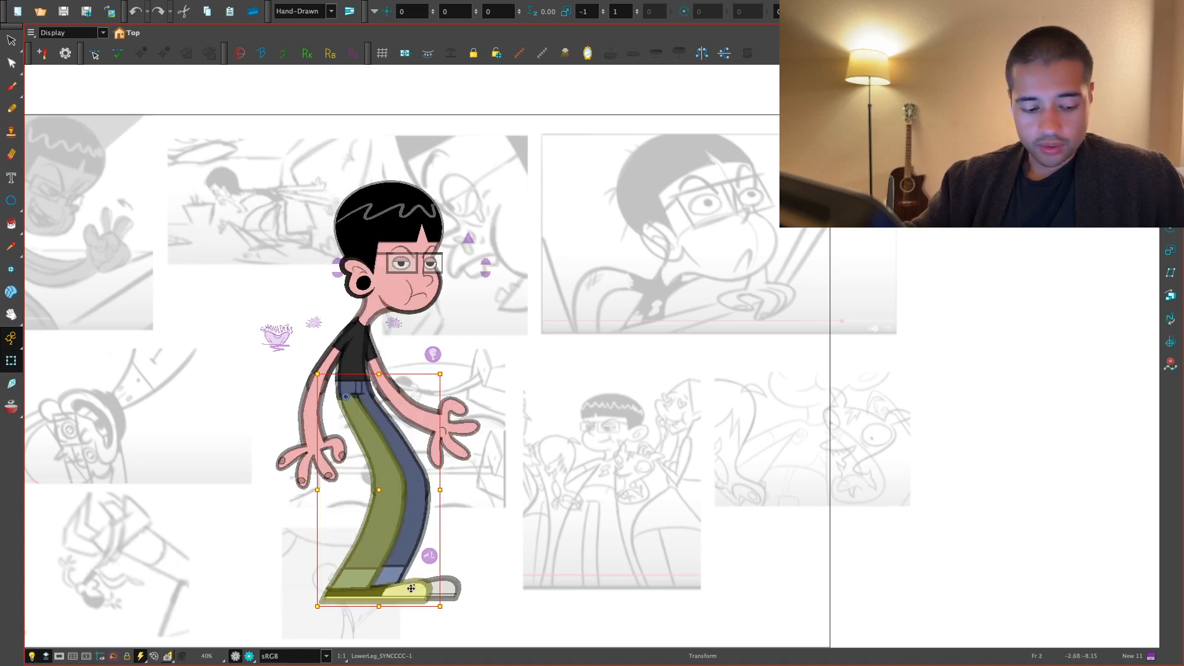
key("super+f")
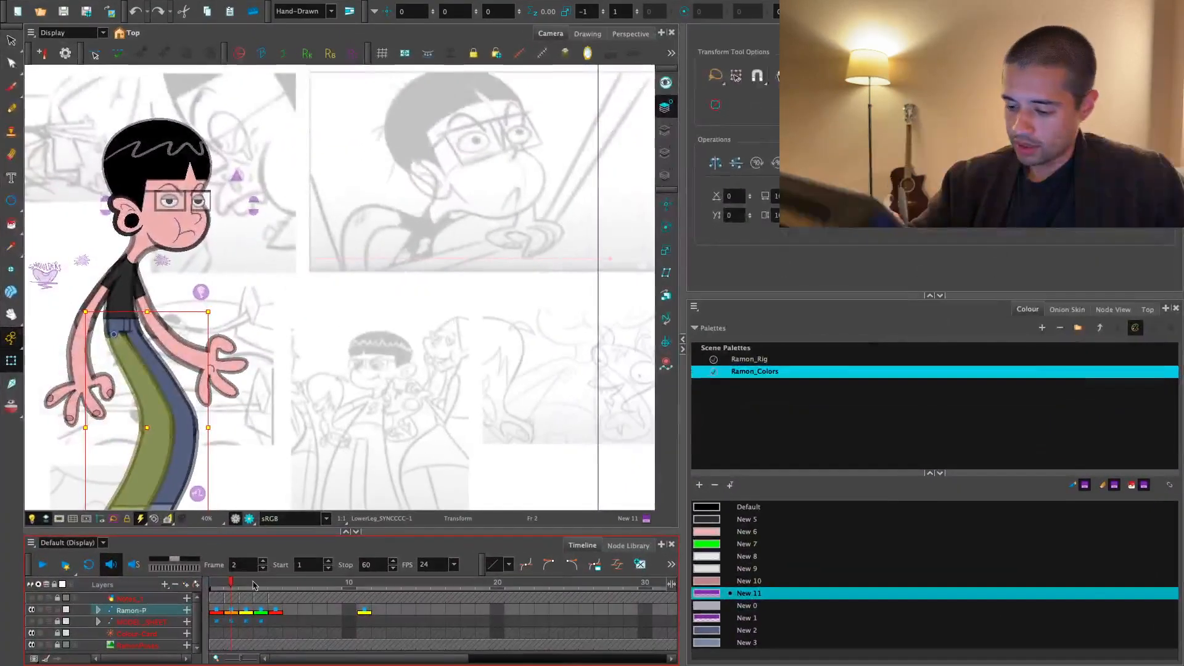
left_click(216, 584)
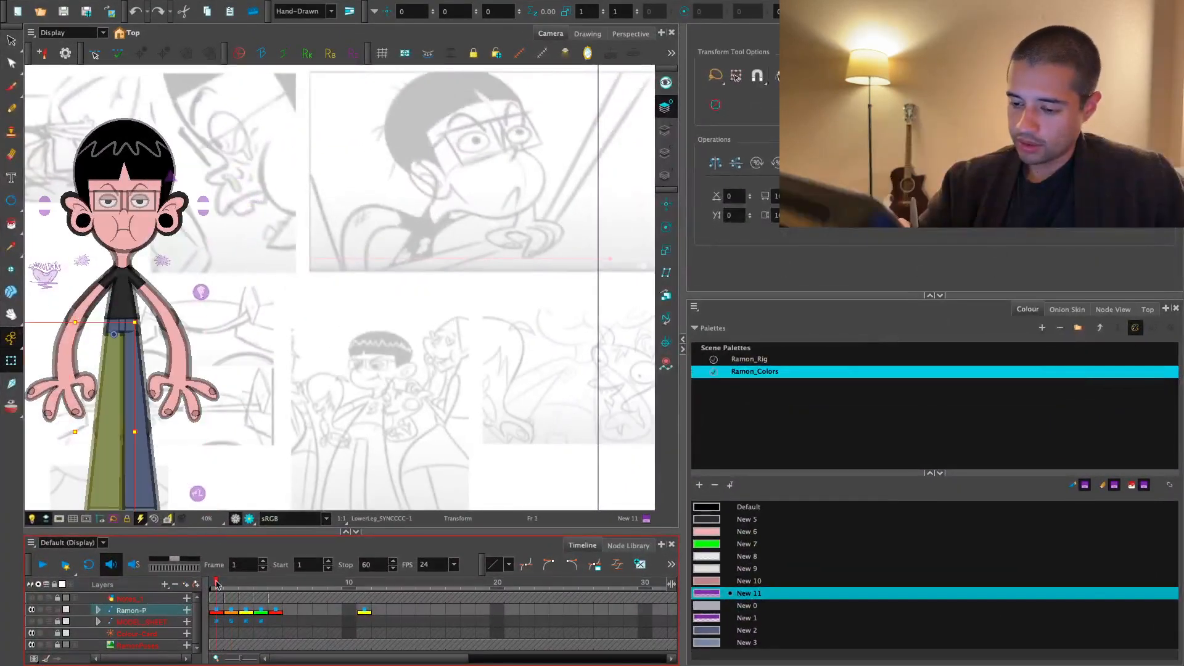
left_click_drag(216, 426, 338, 355)
key("o")
key("2")
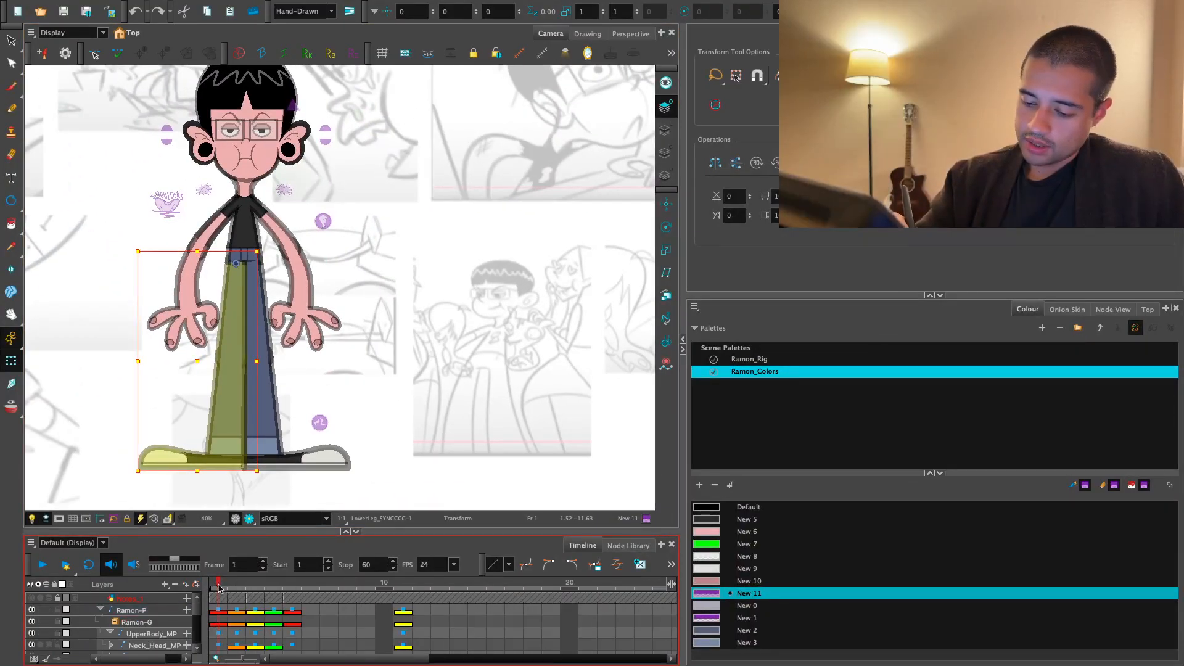
left_click(243, 584)
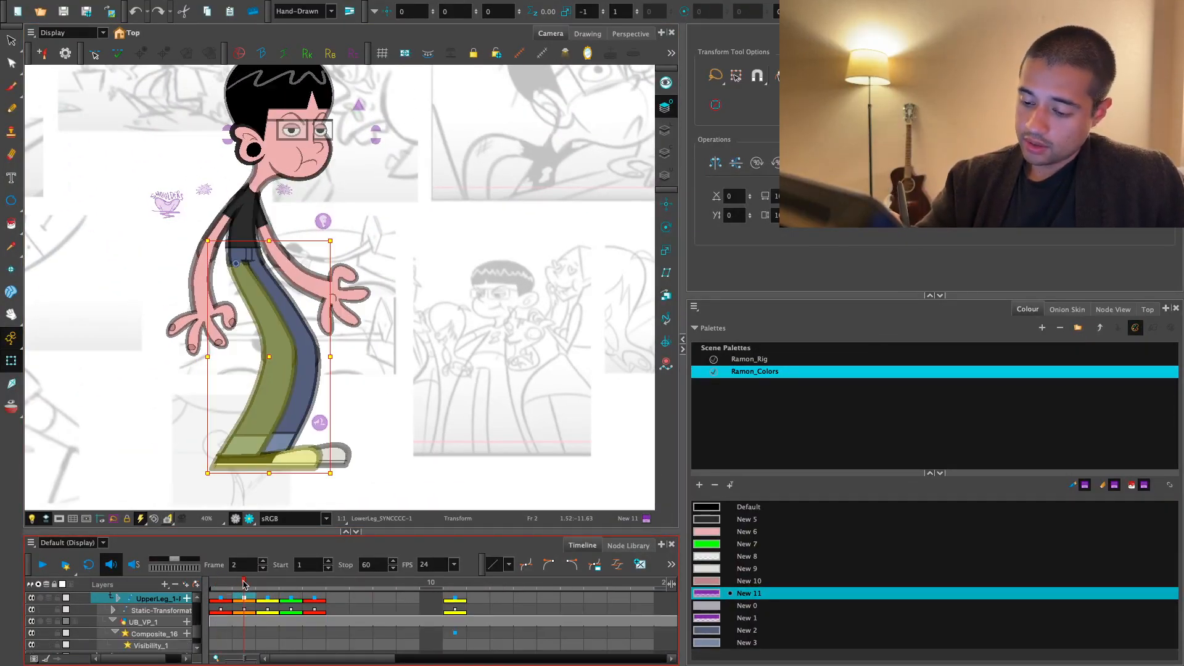
key("super+v")
key(".")
key("4")
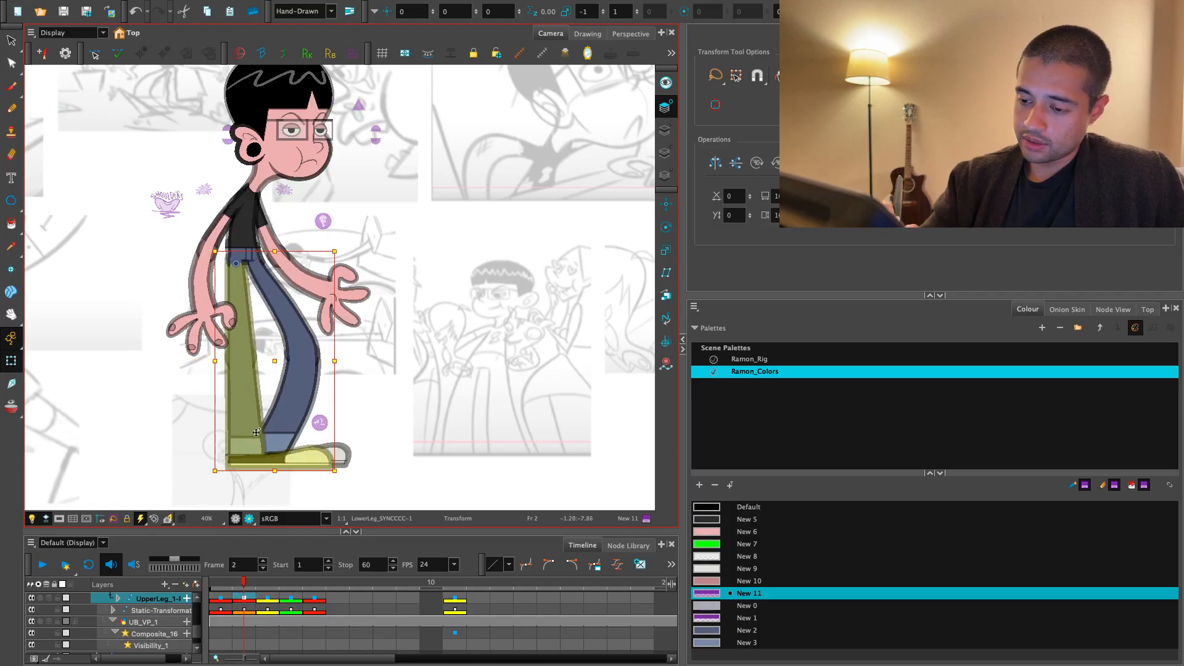
- Rotate the front leg's upper section forward from the hip in the three-quarter pose
key(".")
key(".")
left_click_drag(298, 446, 300, 445)
left_click_drag(299, 445, 370, 391)
key("2")
key("2")
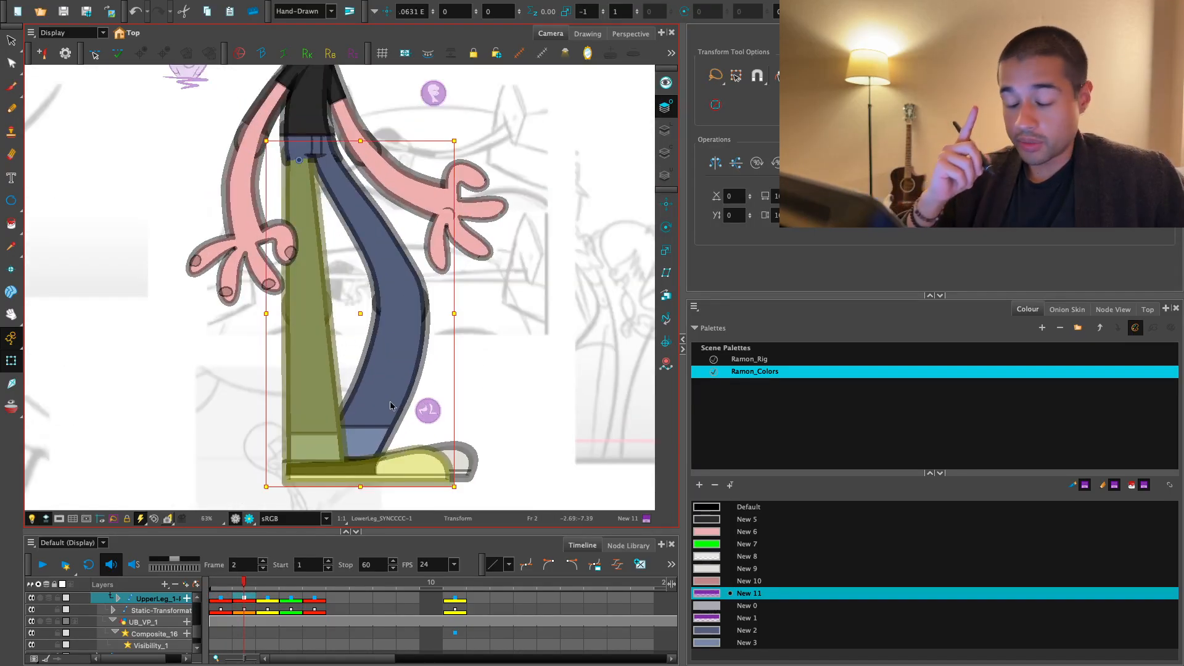
key("2")
key("1")
left_click_drag(323, 298, 326, 307)
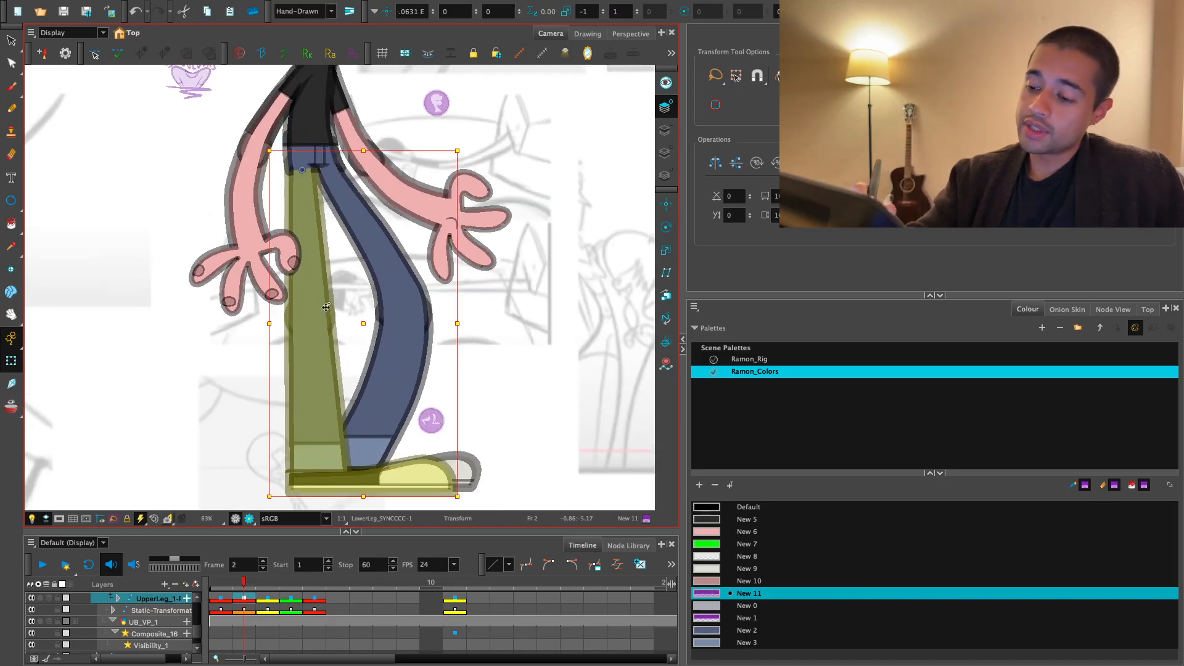
left_click(326, 307)
left_click(349, 325)
left_click(323, 309)
left_click_drag(344, 349, 377, 337)
left_click(314, 369)
left_click(339, 372)
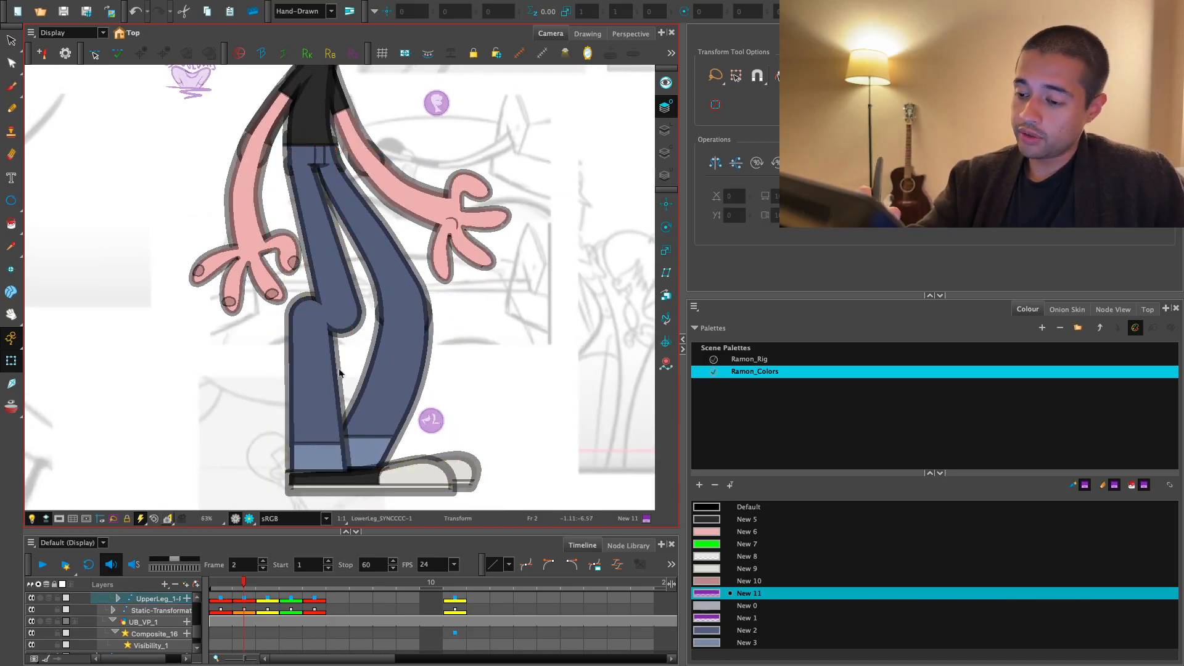
- Move the front lower leg onto the knee and rotate it backward
left_click(338, 368)
left_click(366, 469, "shift")
left_click_drag(468, 293, 469, 340)
left_click_drag(360, 487, 396, 485)
key("comma")
key("period")
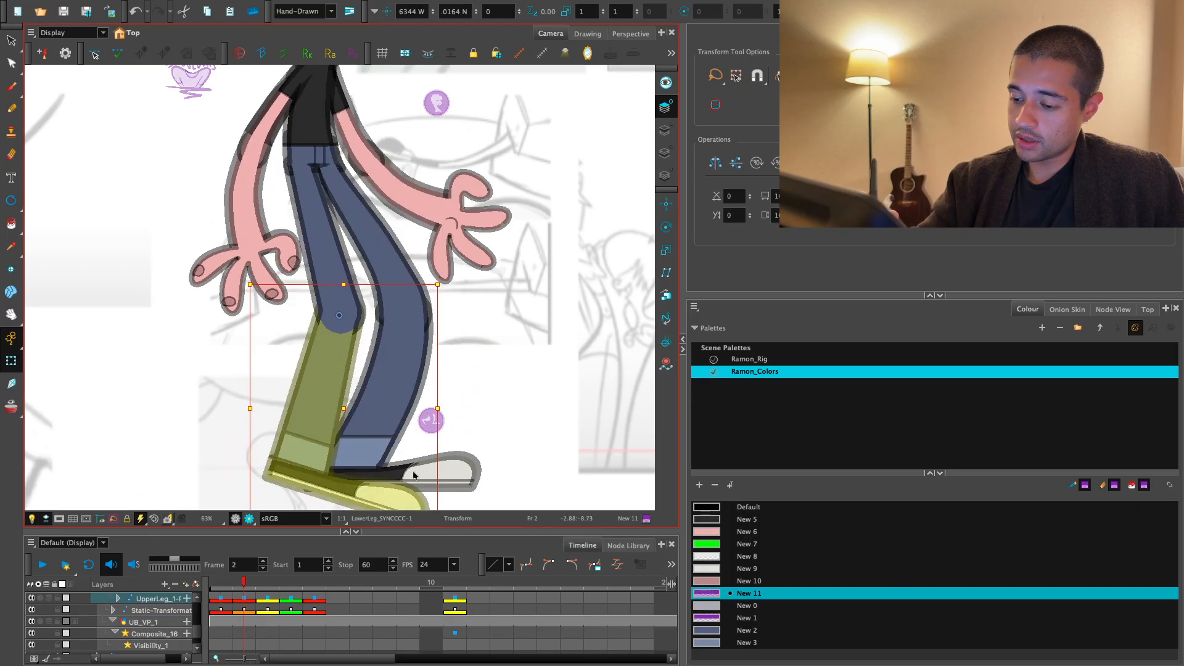
- Rotate the front shoe flat to the ground and compare the pose with frame 1
left_click(417, 475)
left_click_drag(427, 395, 412, 373)
key("comma")
key("period")
key("comma")
key("period")
- Move the contour points at the hem of the front lower leg so the hem sits level along the shoe
key("2")
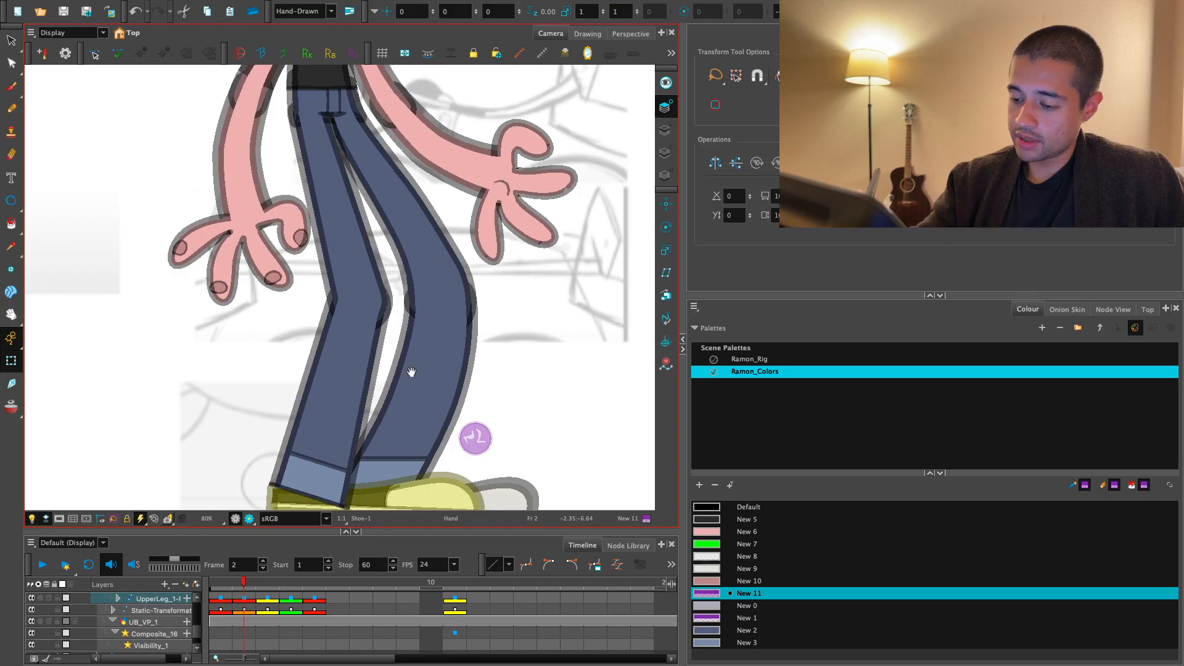
left_click(352, 383)
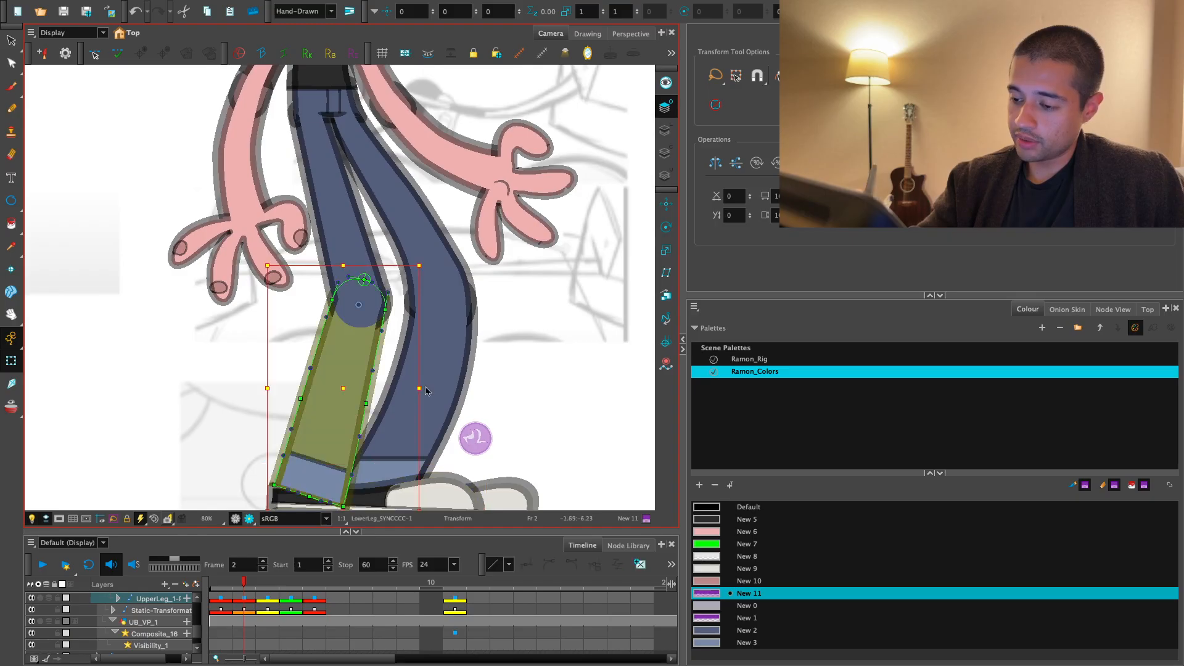
left_click_drag(438, 450, 428, 375)
key("2")
key("1")
key("2")
key("2")
left_click_drag(363, 409, 386, 379)
key("Escape")
key("1")
left_click(369, 321)
key("2")
key("Escape")
left_click(361, 459)
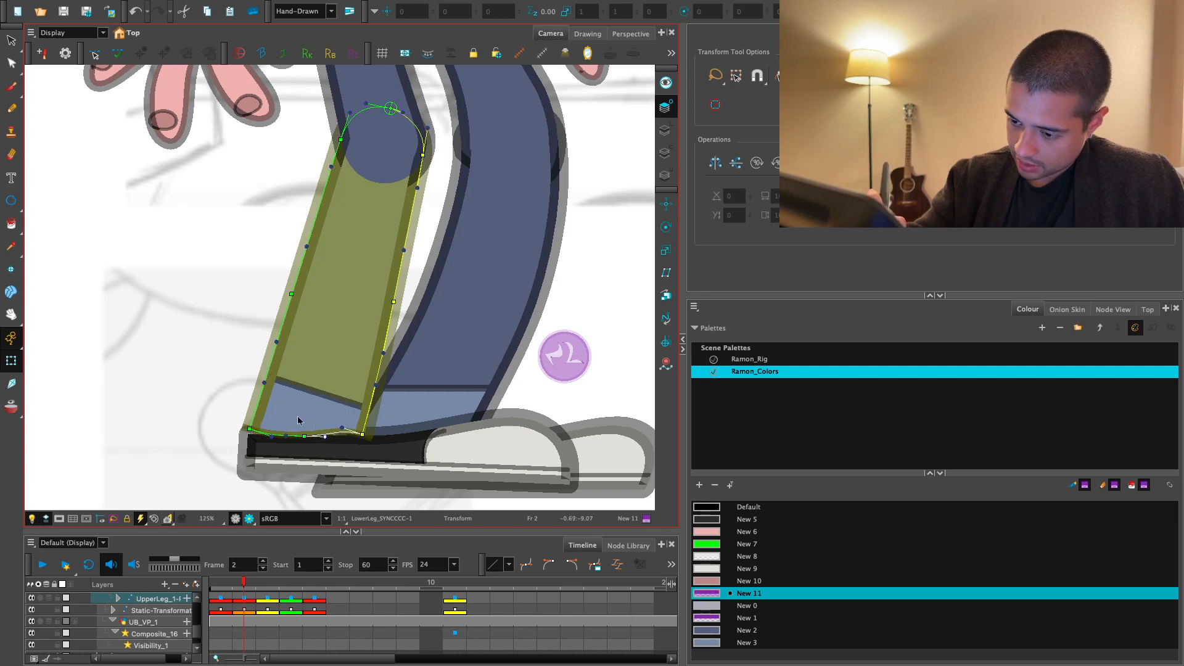
- Adjust the curve handles along the front lower leg's hem to flatten its bottom edge
key("2")
scroll(277, 438, "down", 2)
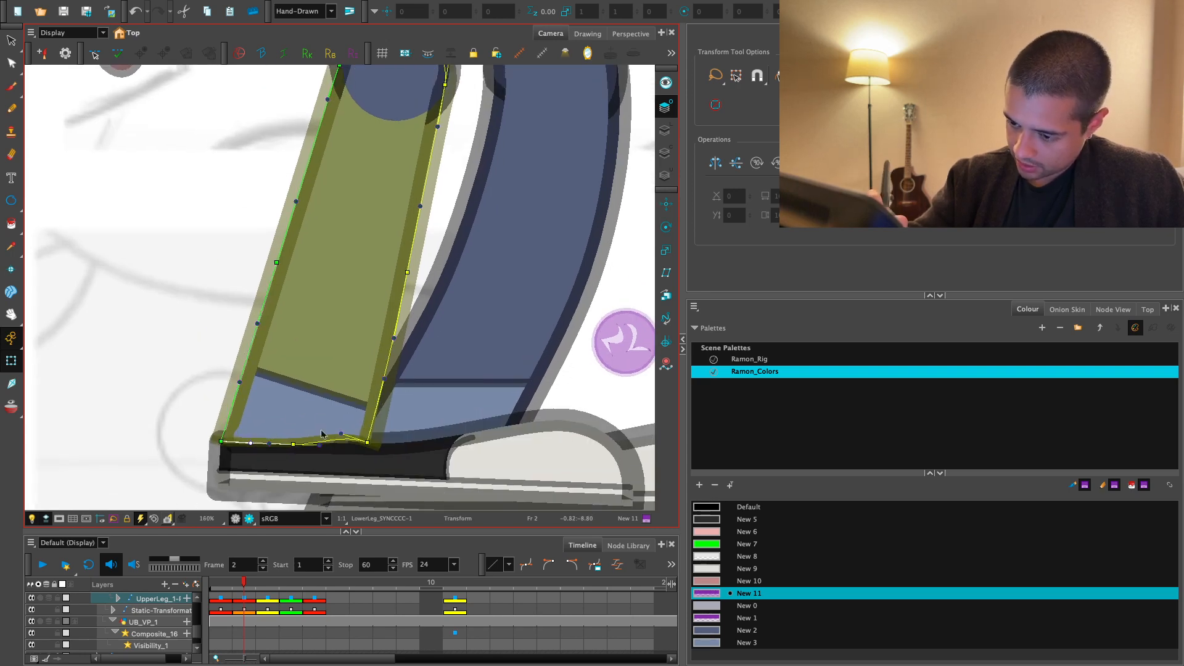
left_click(345, 440)
key("Escape")
left_click(356, 428)
key("1")
left_click_drag(341, 434, 346, 467)
- Curve the shin-side edge of the front lower leg by adjusting its contour points and handles
left_click_drag(363, 357, 375, 361)
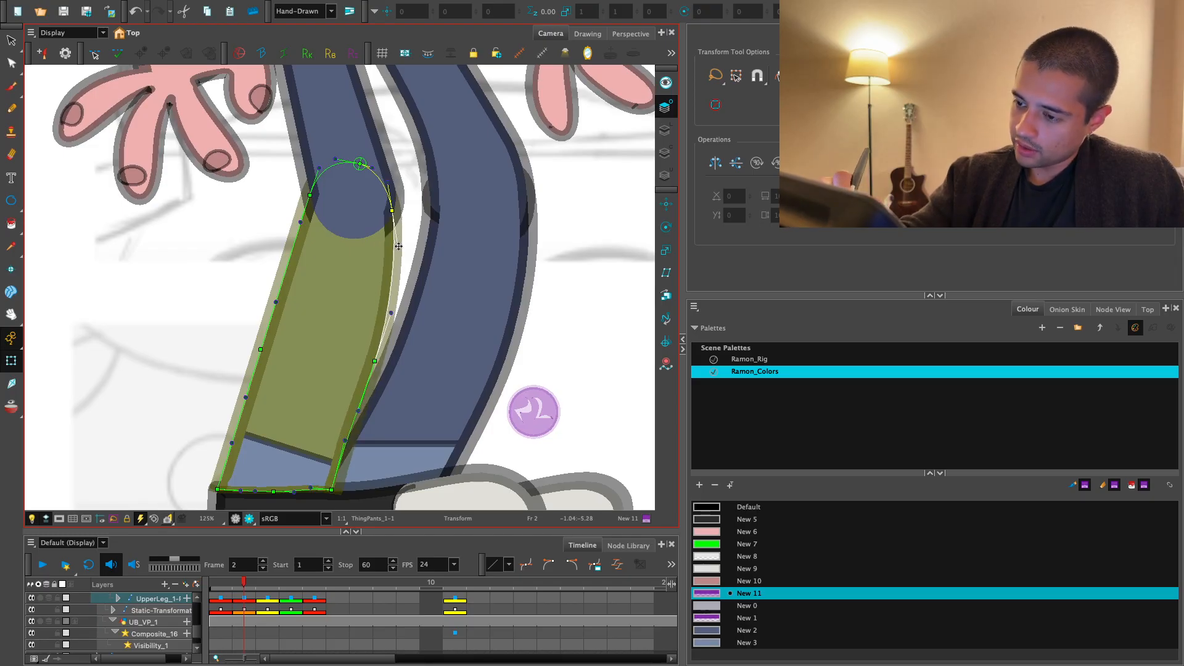
left_click_drag(398, 247, 402, 238)
scroll(379, 368, "down", 2)
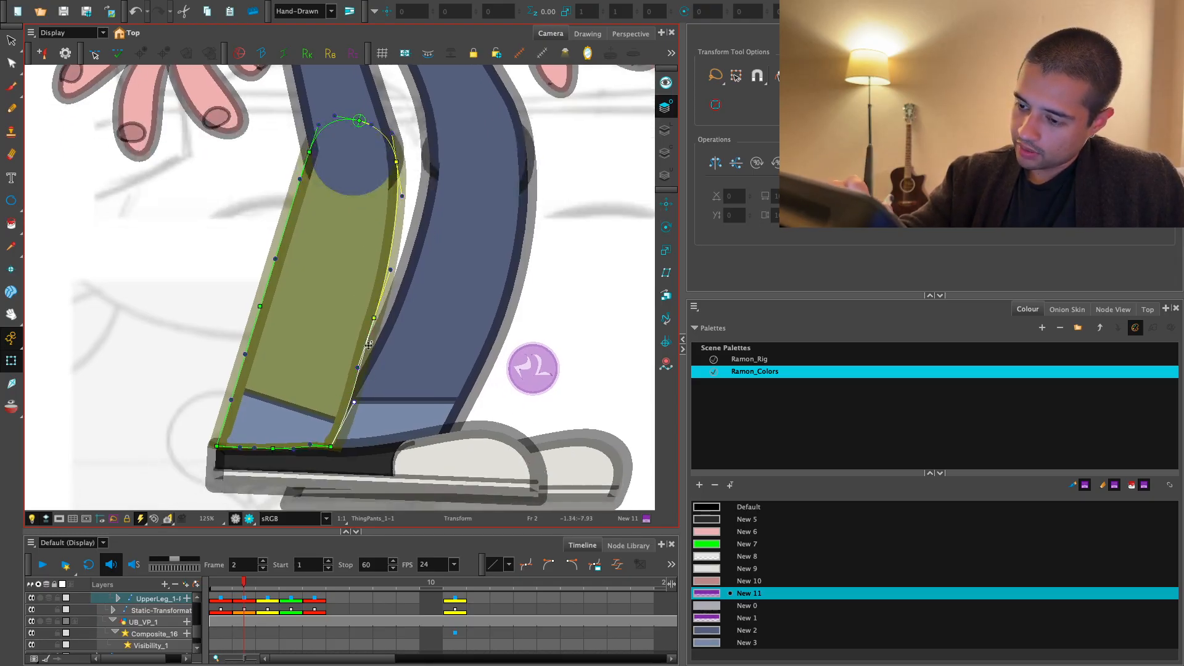
left_click_drag(374, 318, 379, 317)
left_click_drag(335, 245, 380, 264)
- Show the MODEL_SHEET layer and hide the reference poses layer behind the character
key("1")
key("1")
key("1")
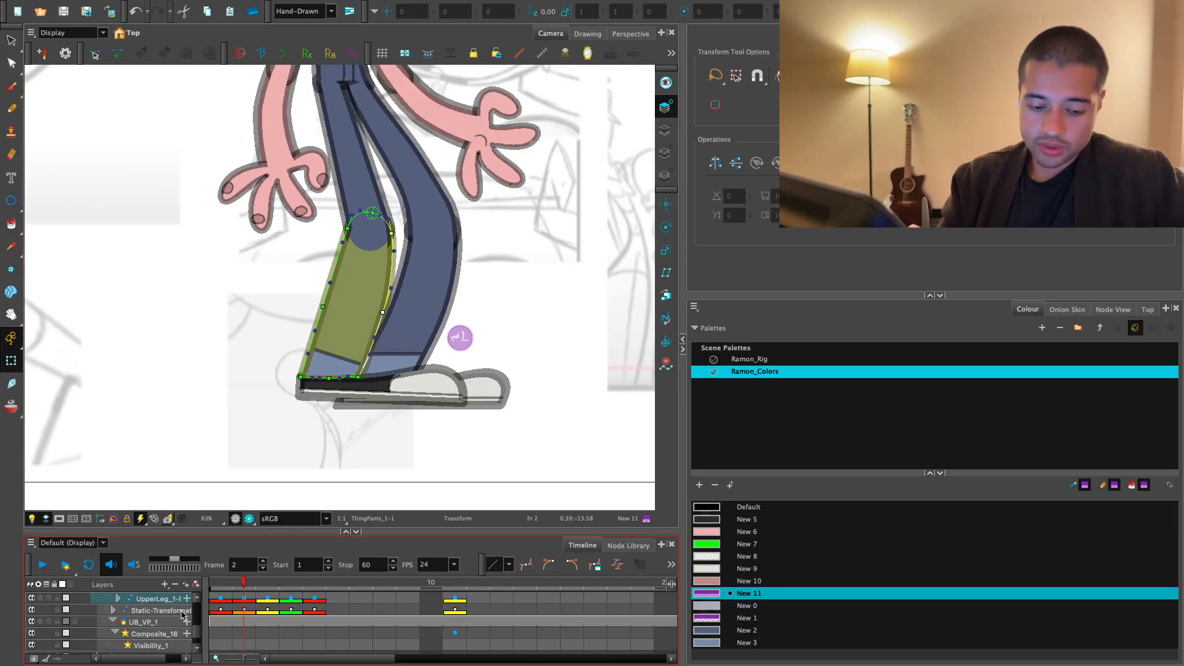
scroll(183, 613, "up", 5)
left_click(48, 620)
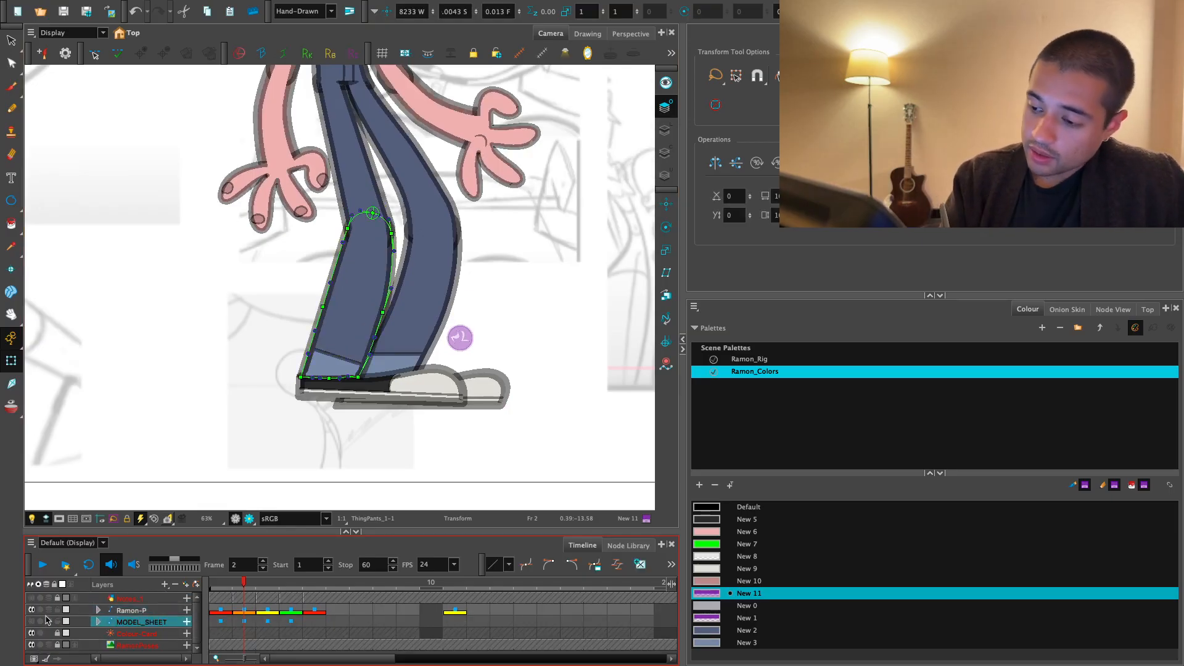
left_click(31, 622)
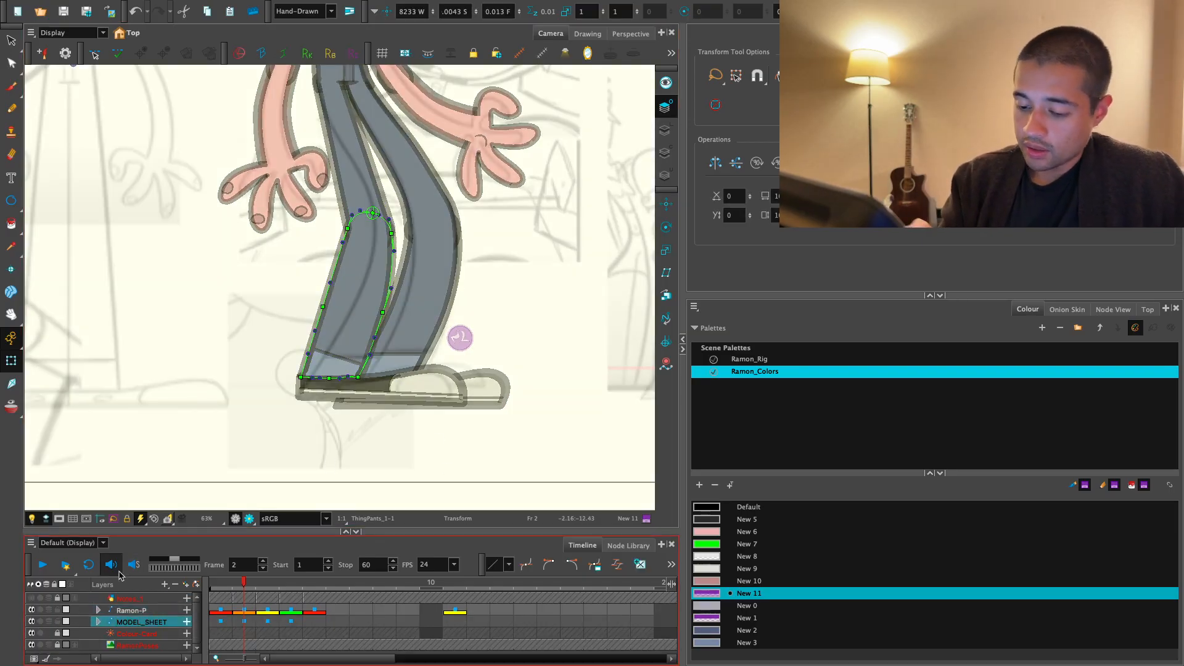
left_click(151, 633)
left_click(33, 645)
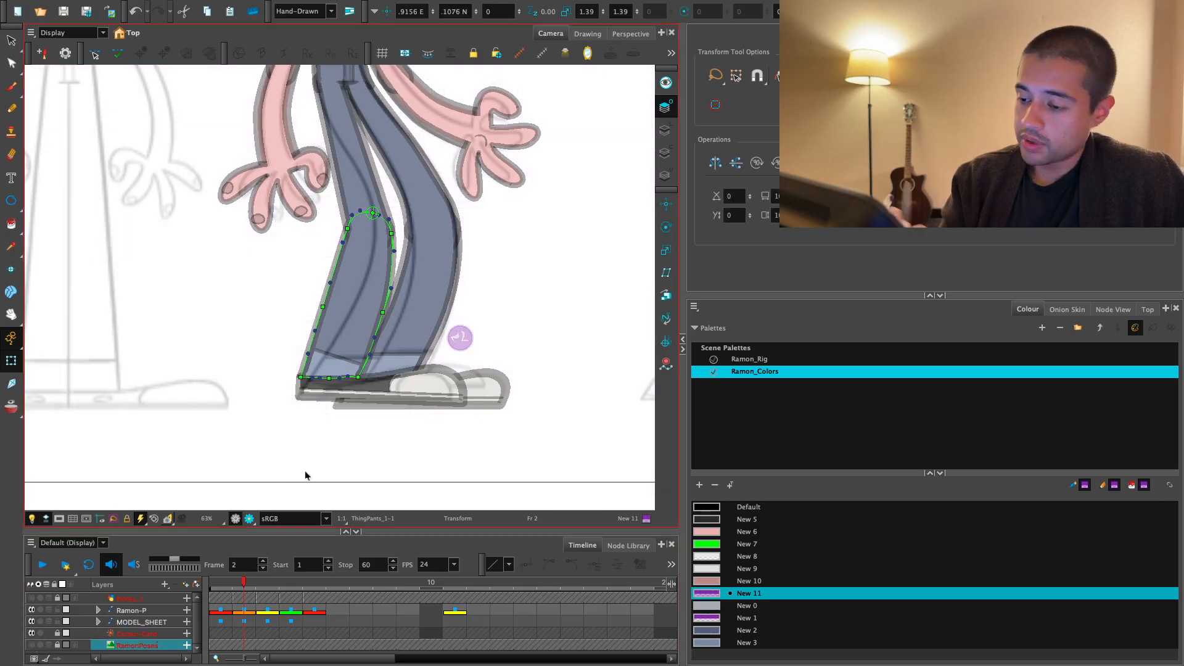
- Lock the MODEL_SHEET layer against selection and clear the current selection
key("1")
key("1")
left_click(351, 470)
key("2")
key("2")
left_click_drag(425, 342, 399, 365)
key("1")
key("1")
key("1")
key("1")
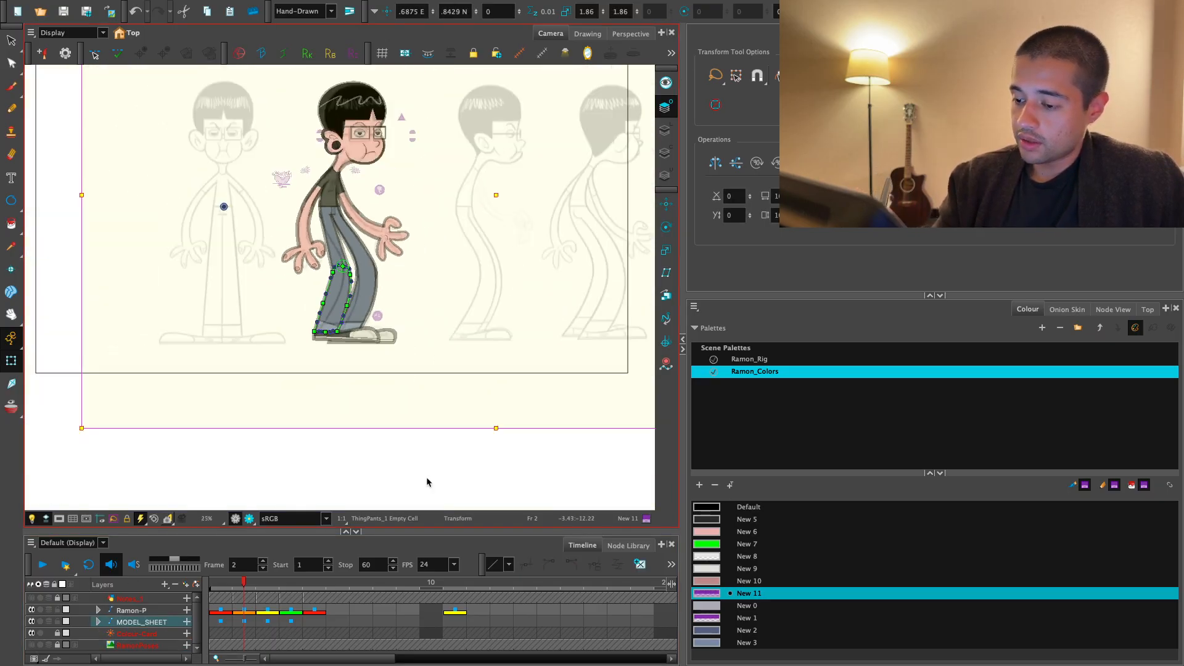
left_click(429, 482)
left_click(149, 622)
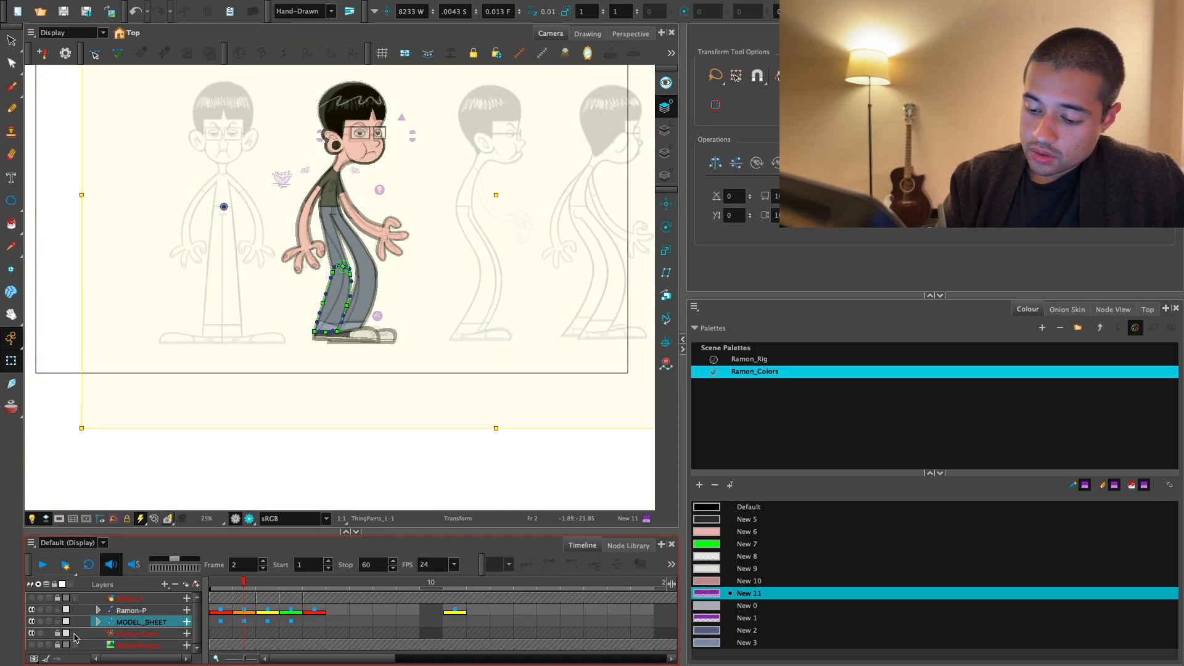
left_click(57, 621)
left_click(394, 463)
- Rotate the front upper leg further forward and reposition the lower leg at the knee to match the model sheet
key("2")
key("2")
key("2")
key("2")
left_click_drag(428, 342, 404, 356)
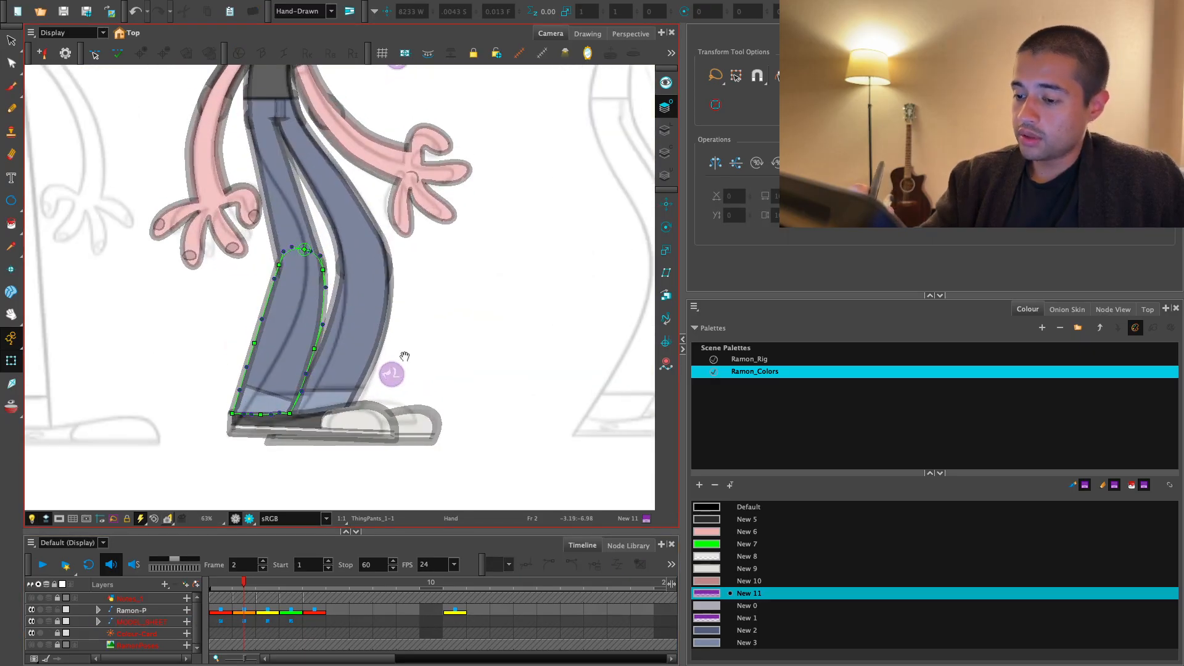
left_click(372, 423)
key("2")
left_click_drag(364, 302, 368, 398)
left_click(326, 333)
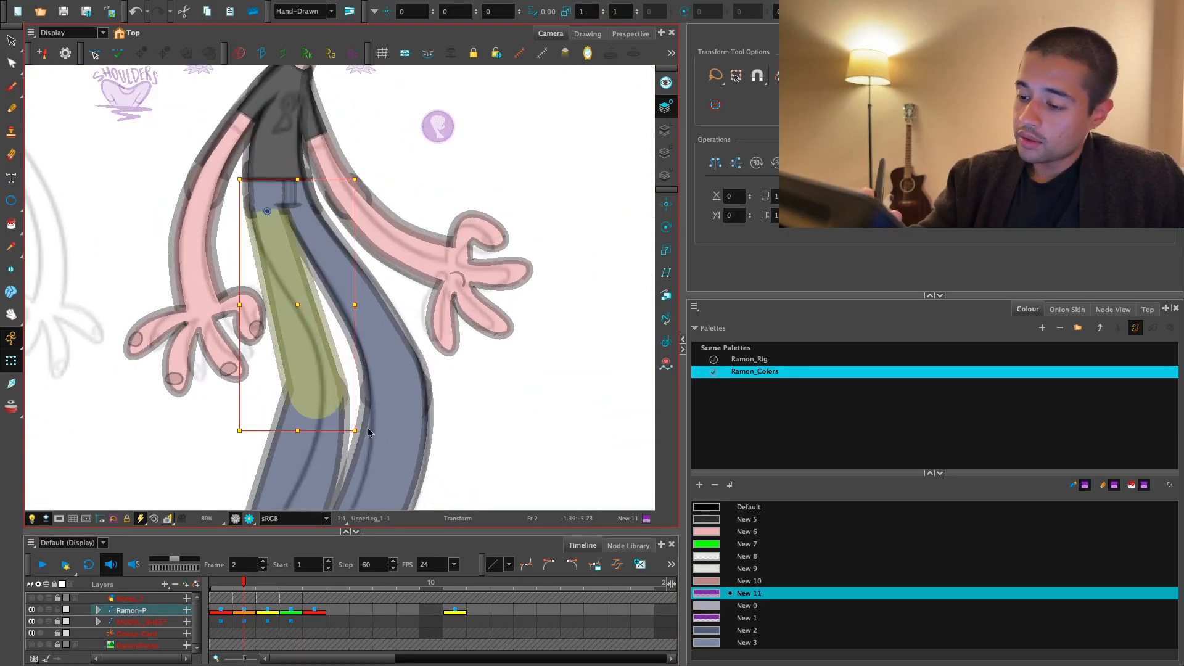
key("1")
left_click(345, 384)
key("b")
key("b")
key("b")
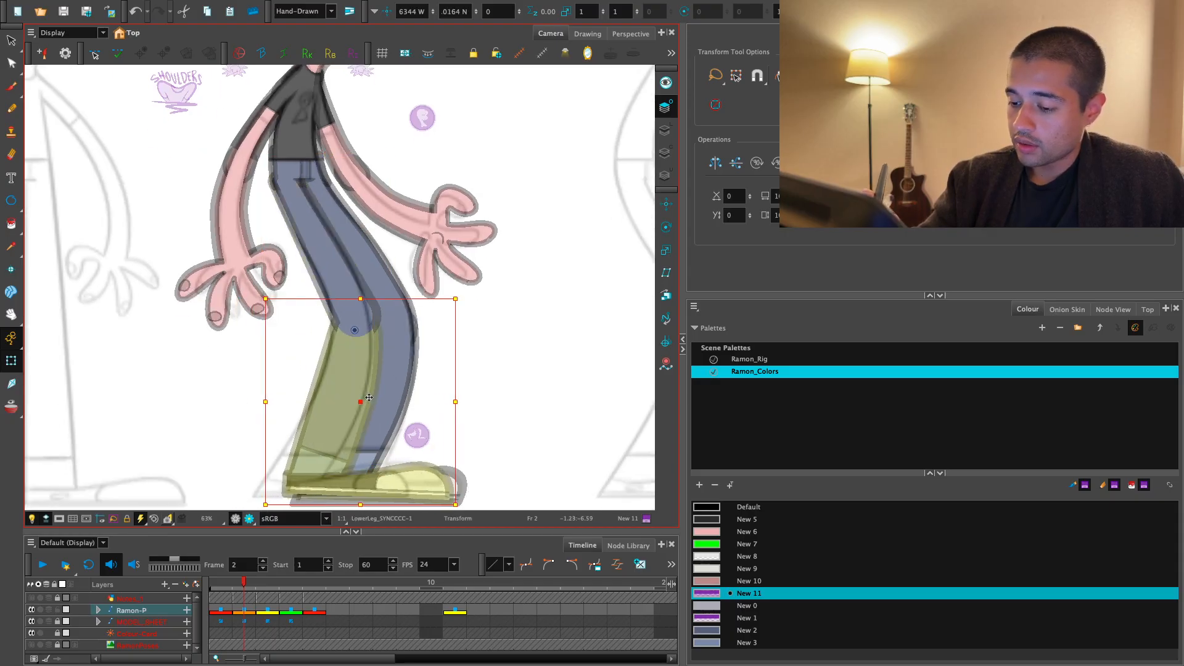
- Move the front shoe backward to line up with the foot on the model sheet
left_click_drag(386, 460, 386, 399)
key("2")
left_click(404, 458)
left_click(427, 468)
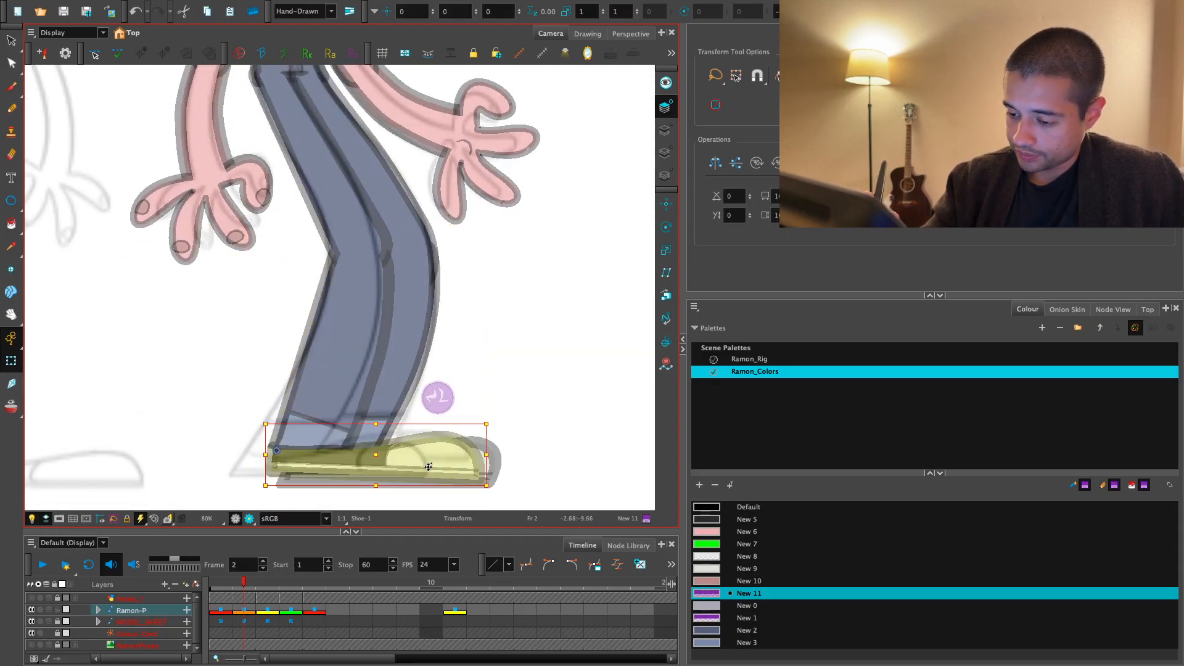
- Rotate the front leg's pant cuff level and move it back over the ankle
left_click(333, 435)
key("2")
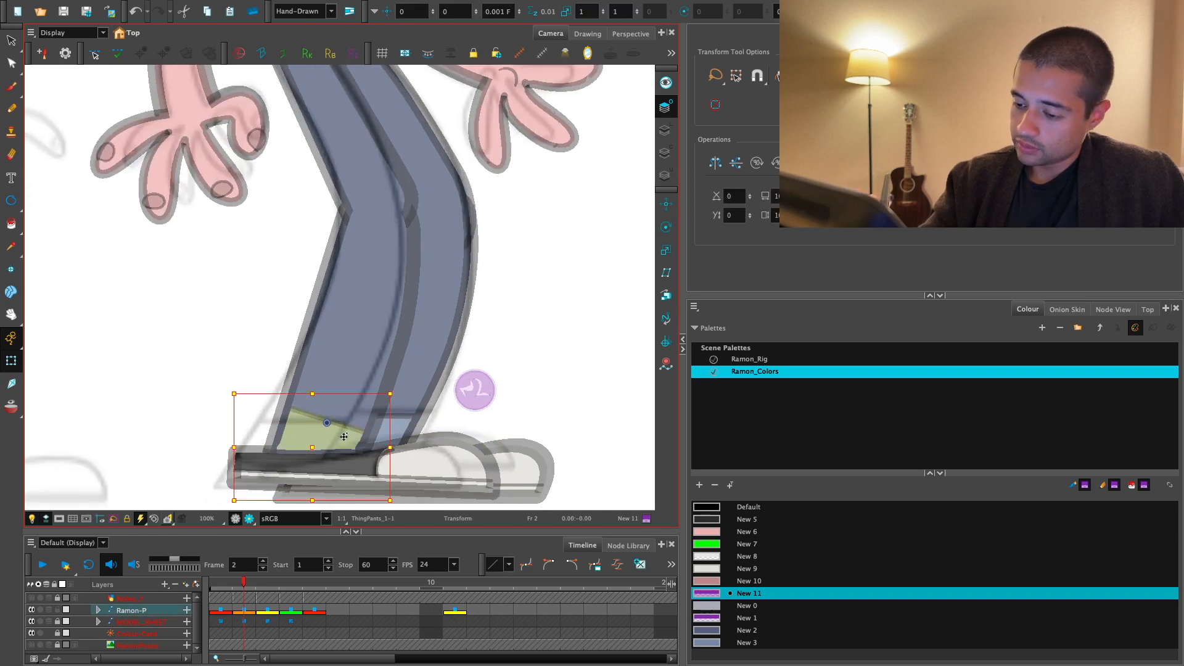
left_click_drag(387, 393, 373, 364)
left_click_drag(354, 430, 336, 424)
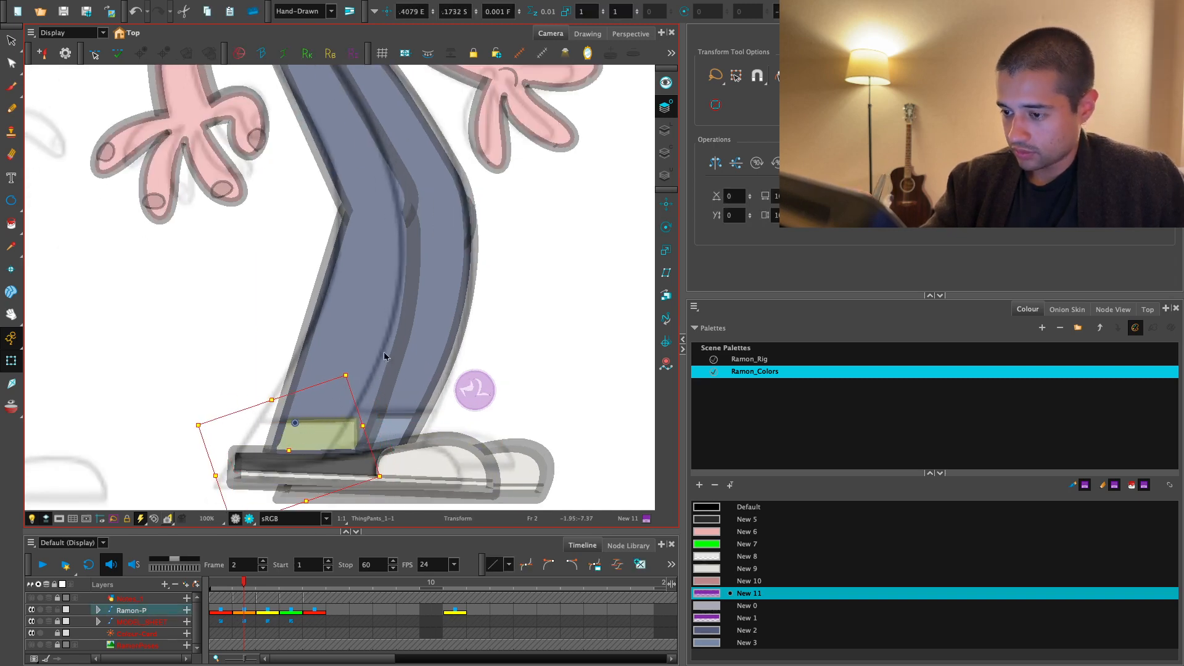
- Shift the front lower leg's hem points backward over the heel of the shoe and refine the front corner
left_click(385, 355)
key("F11")
left_click(493, 301)
left_click(268, 451)
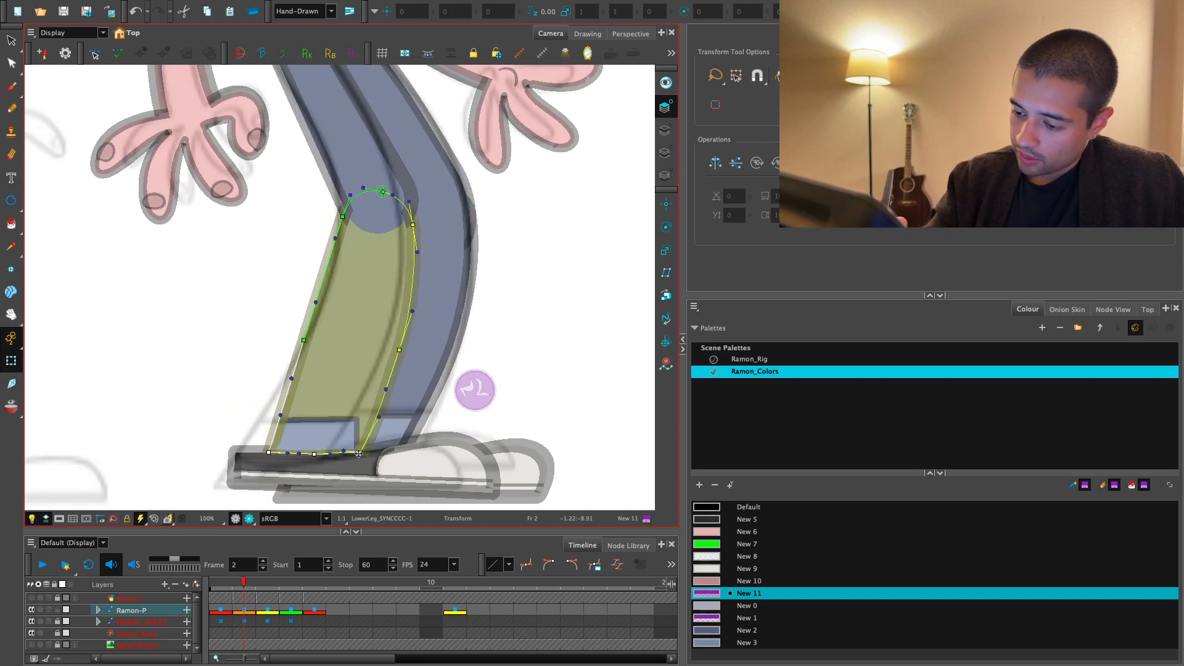
scroll(359, 454, "up", 5)
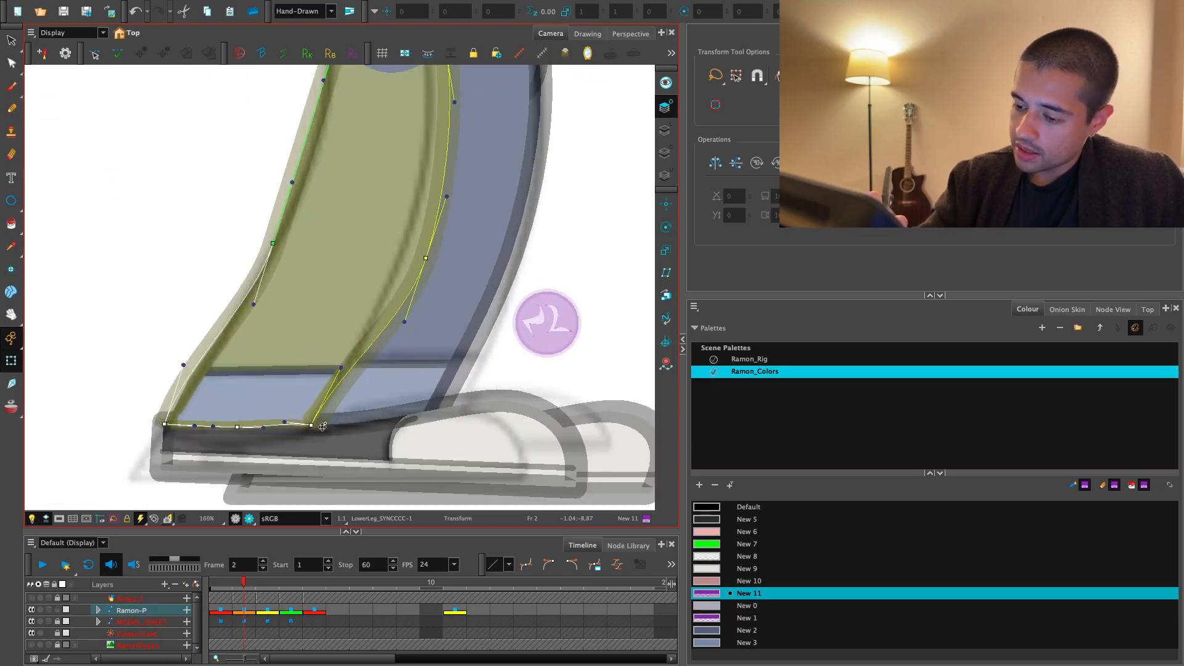
key("Escape")
left_click_drag(312, 425, 317, 425)
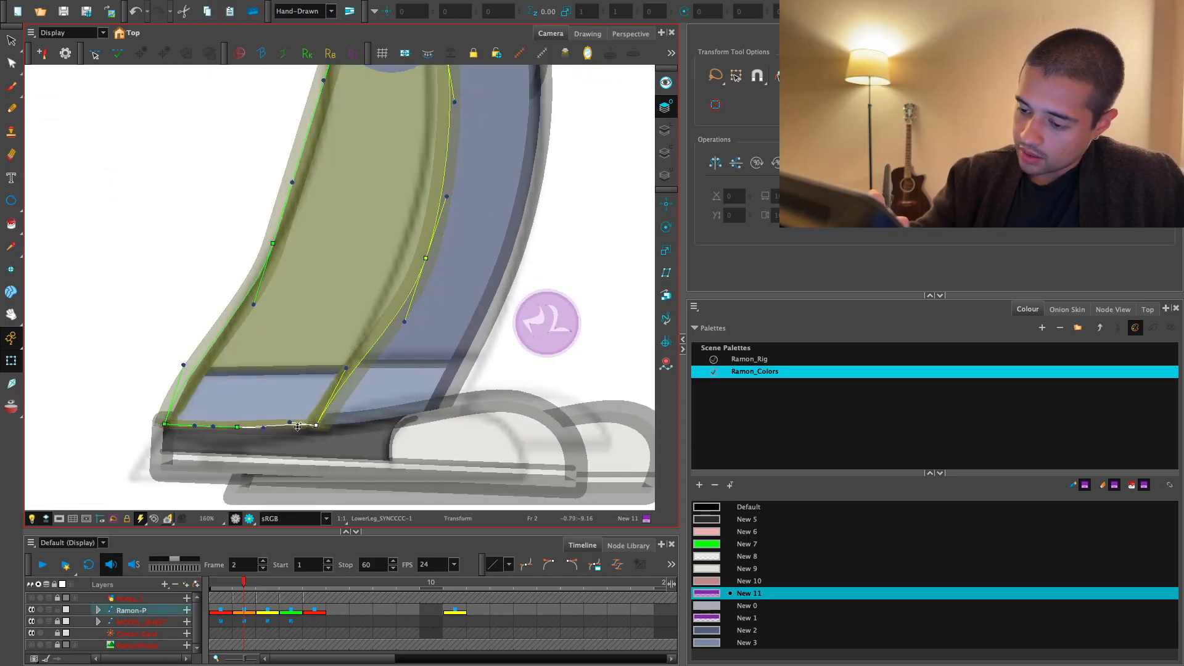
scroll(346, 386, "down", 2)
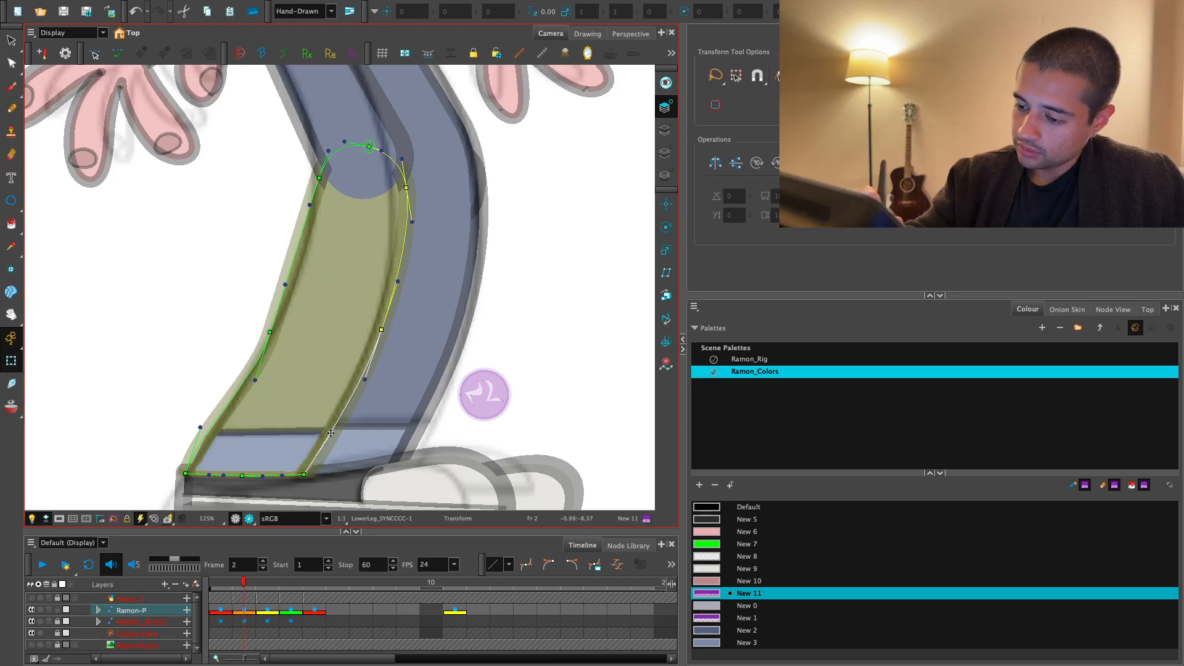
- Bend the shin and calf edges of the front lower leg to follow the model sheet's curve
left_click_drag(402, 305, 360, 413)
key("2")
left_click_drag(370, 300, 333, 303)
key("1")
left_click_drag(319, 348, 341, 297)
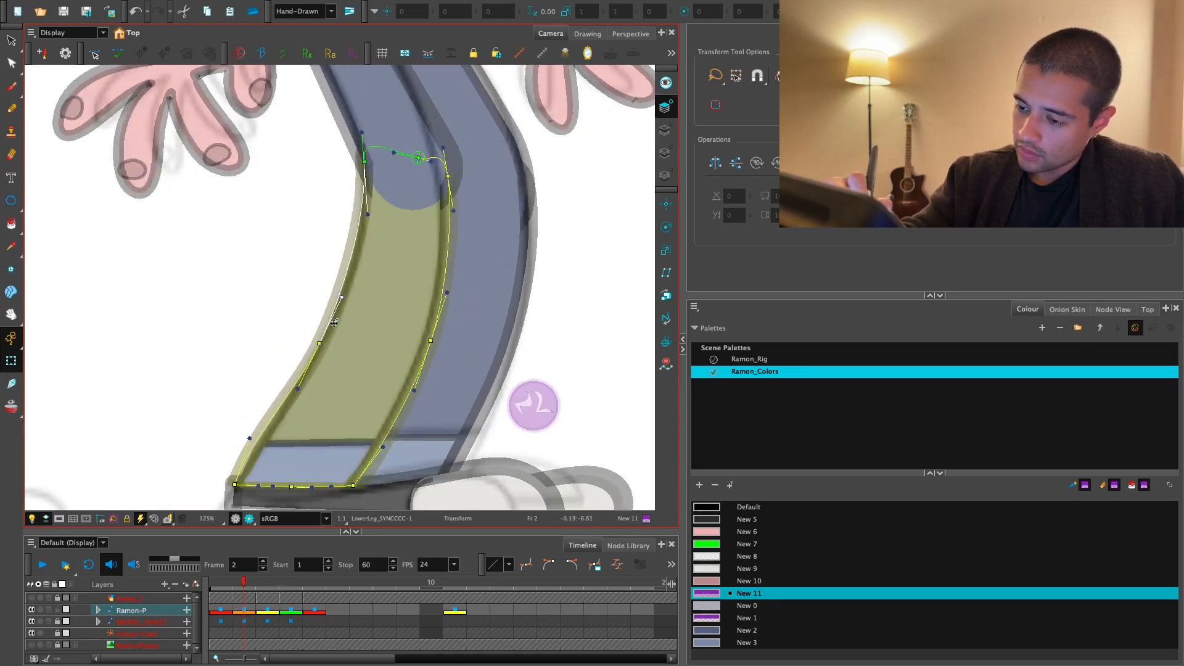
left_click_drag(249, 439, 259, 448)
- Reshape the knee end of the front upper leg so its edges flow smoothly into the lower leg
left_click(277, 358)
left_click_drag(370, 136, 284, 446)
left_click(307, 331)
left_click(225, 386)
key("2")
left_click_drag(391, 400, 383, 375)
left_click_drag(372, 335, 361, 291)
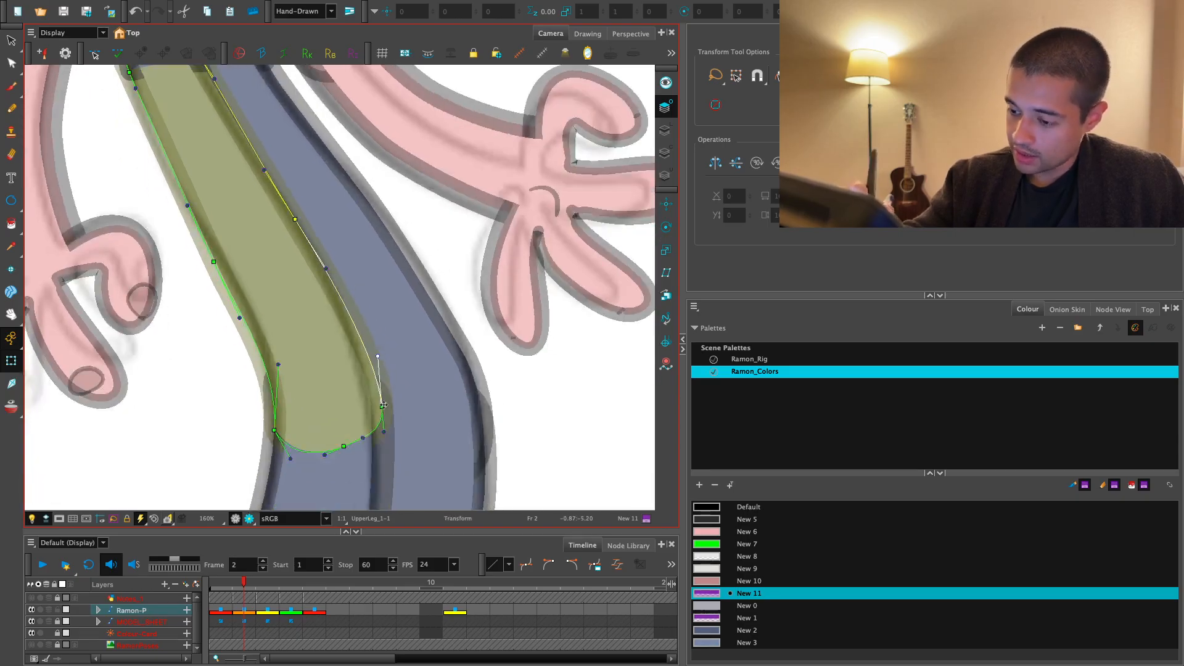
left_click_drag(384, 406, 385, 415)
left_click_drag(366, 331, 423, 409)
left_click_drag(298, 392, 296, 395)
left_click_drag(272, 337, 330, 462)
- Adjust the contour points at the hip end of the front upper leg to fit under the waist
key("2")
key("2")
left_click_drag(243, 315, 238, 286)
key("2")
key("2")
left_click(237, 365)
key("ctrl+z")
key("1")
left_click_drag(386, 232, 349, 225)
key("2")
left_click_drag(191, 275, 190, 282)
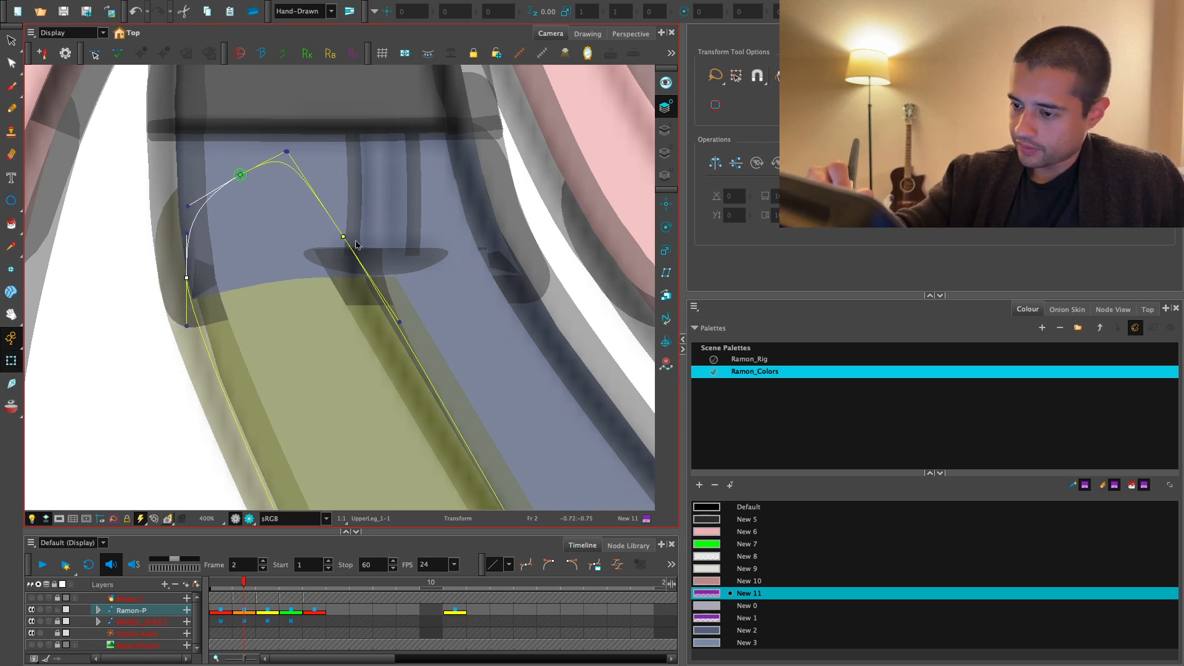
left_click_drag(344, 237, 339, 232)
- Refine the upper leg's front curve above the knee and clear the selection
key("1")
left_click_drag(412, 291, 399, 264)
key("1")
left_click_drag(481, 430, 444, 318)
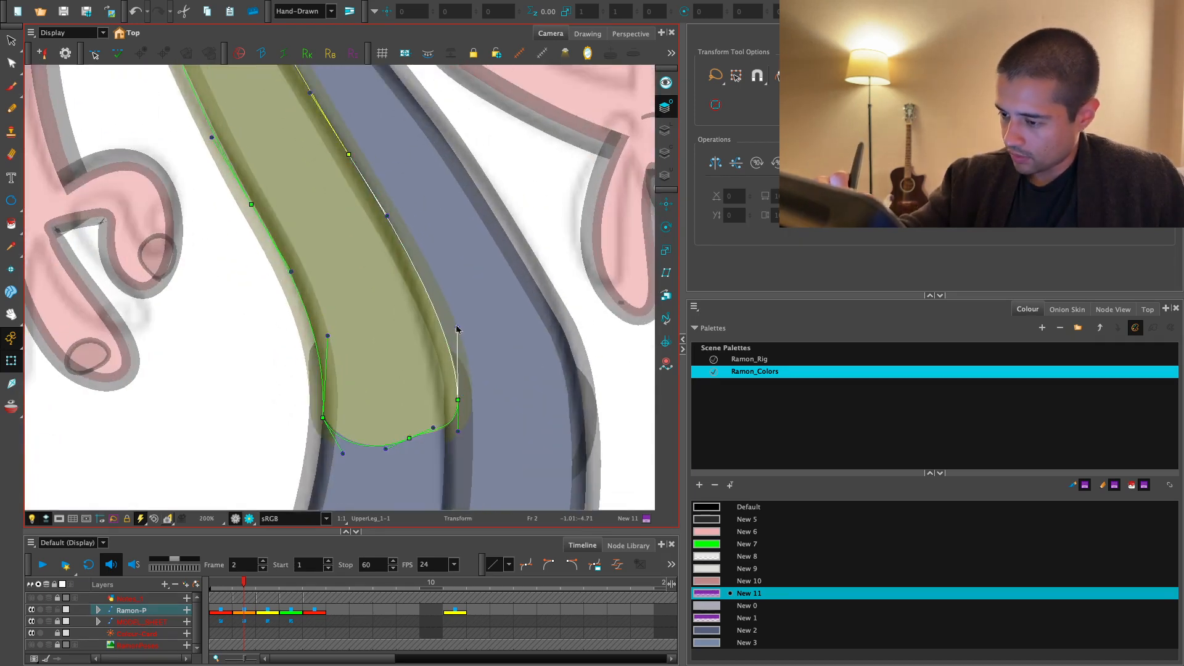
key("1")
left_click(290, 362)
- Skew and shift the front shoe so its heel and sole line up with the model sheet
key("1")
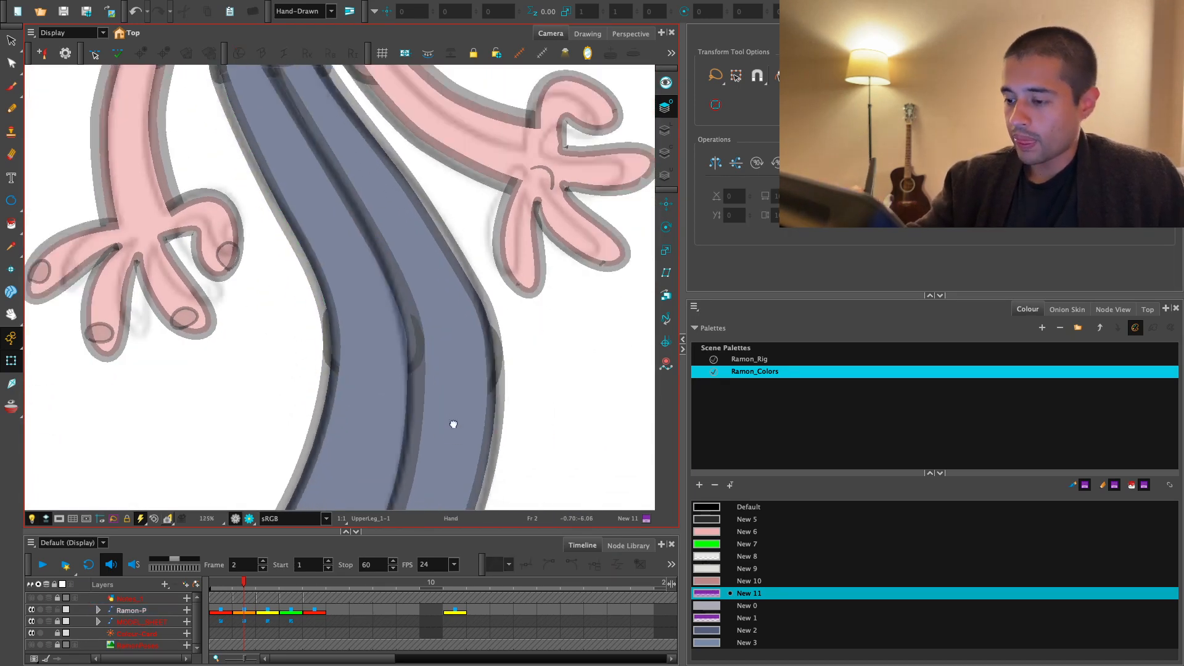
key("1")
mouse_move(452, 423)
left_mouse_down()
mouse_move(438, 389)
mouse_move(381, 359)
mouse_move(414, 307)
left_mouse_up()
key("2")
key("2")
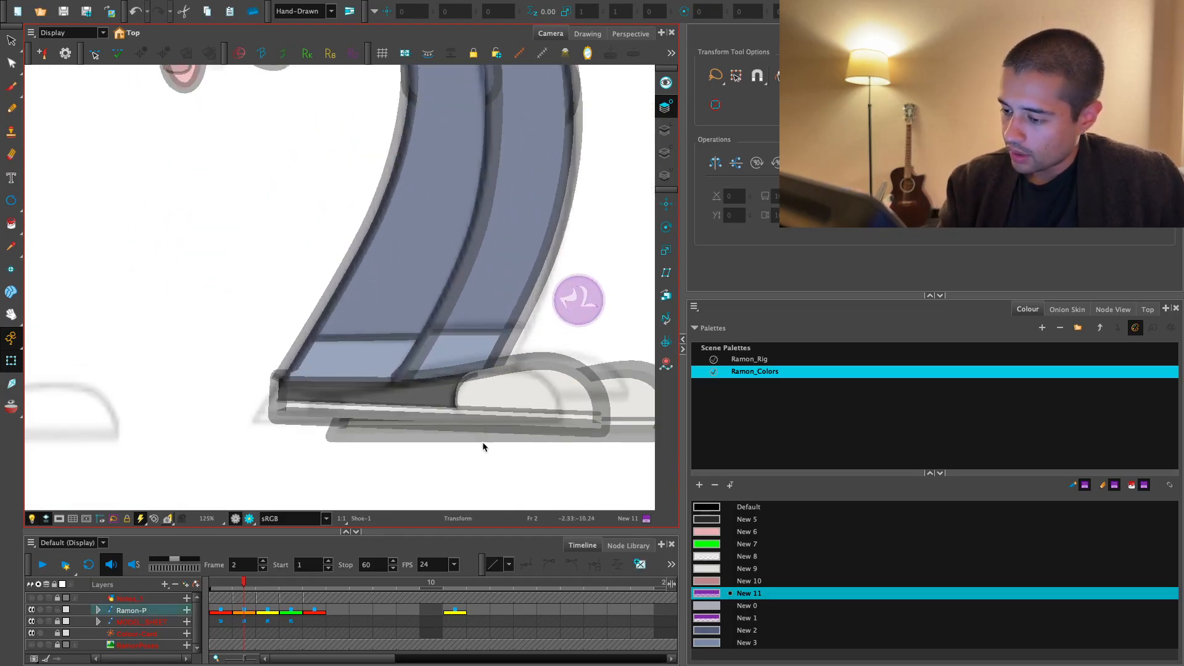
left_click(483, 437)
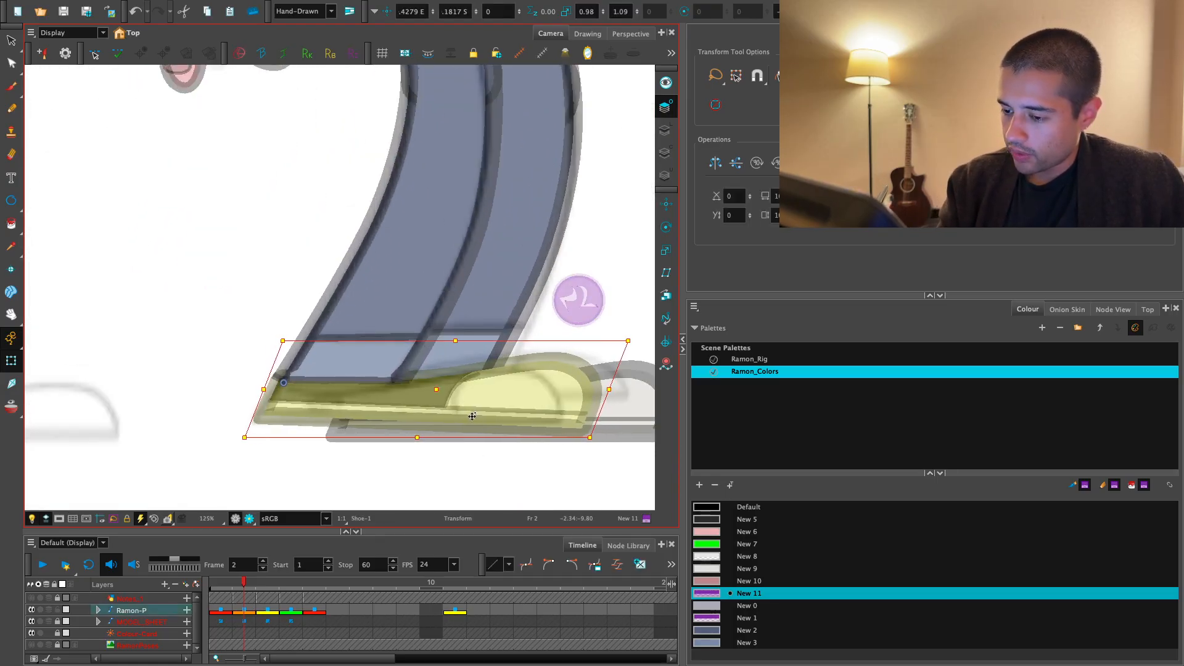
left_click(441, 467)
key("1")
key("1")
left_click_drag(519, 449, 426, 539)
key("1")
left_click_drag(437, 425, 436, 461)
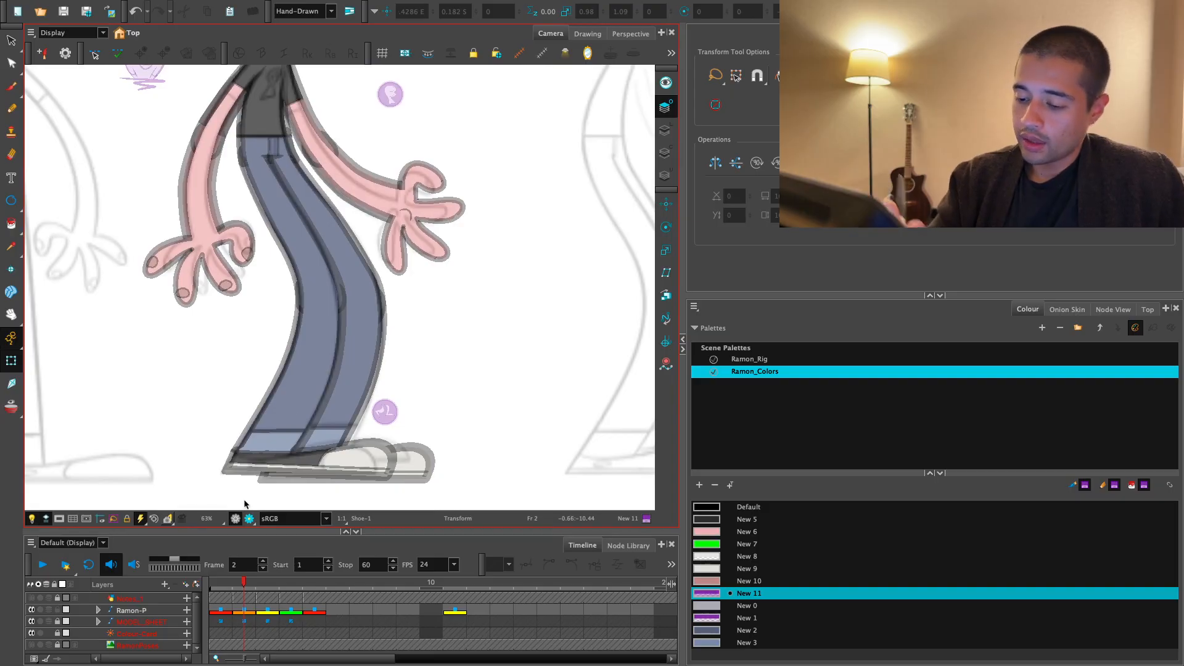
- Check the legs in render view and adjust the front lower leg's contour point at the front of the knee
left_click(249, 519)
left_click(237, 519)
key("2")
key("2")
key("2")
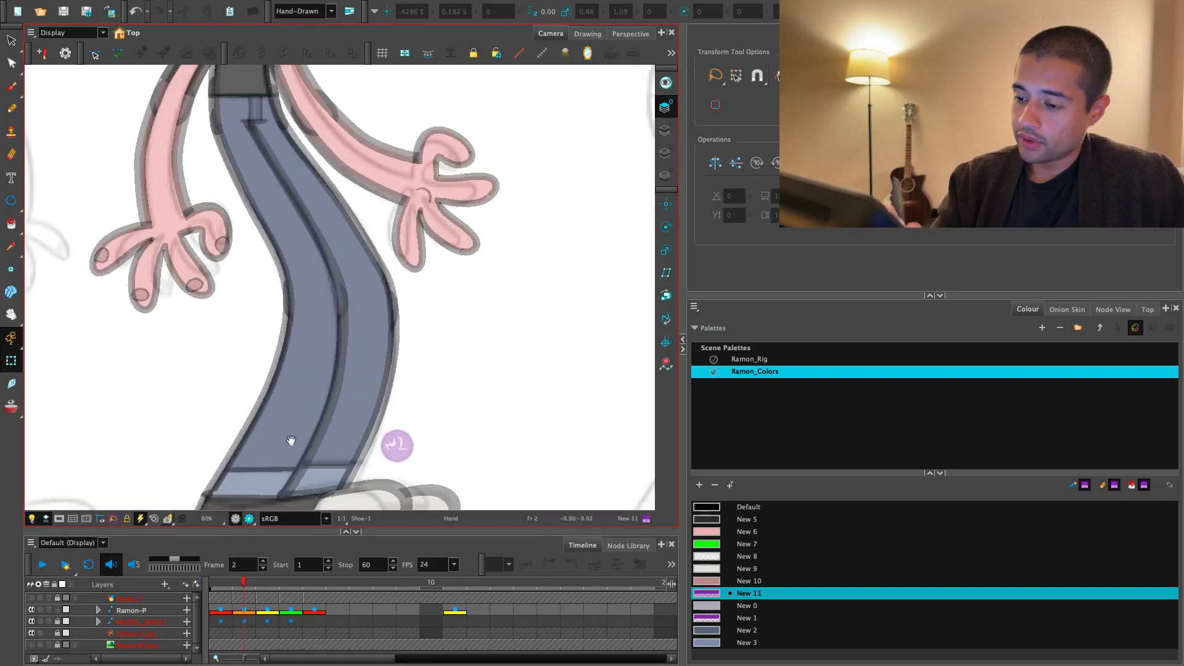
left_click_drag(326, 360, 328, 396)
left_click(328, 396)
key("F11")
left_click(249, 519)
key("2")
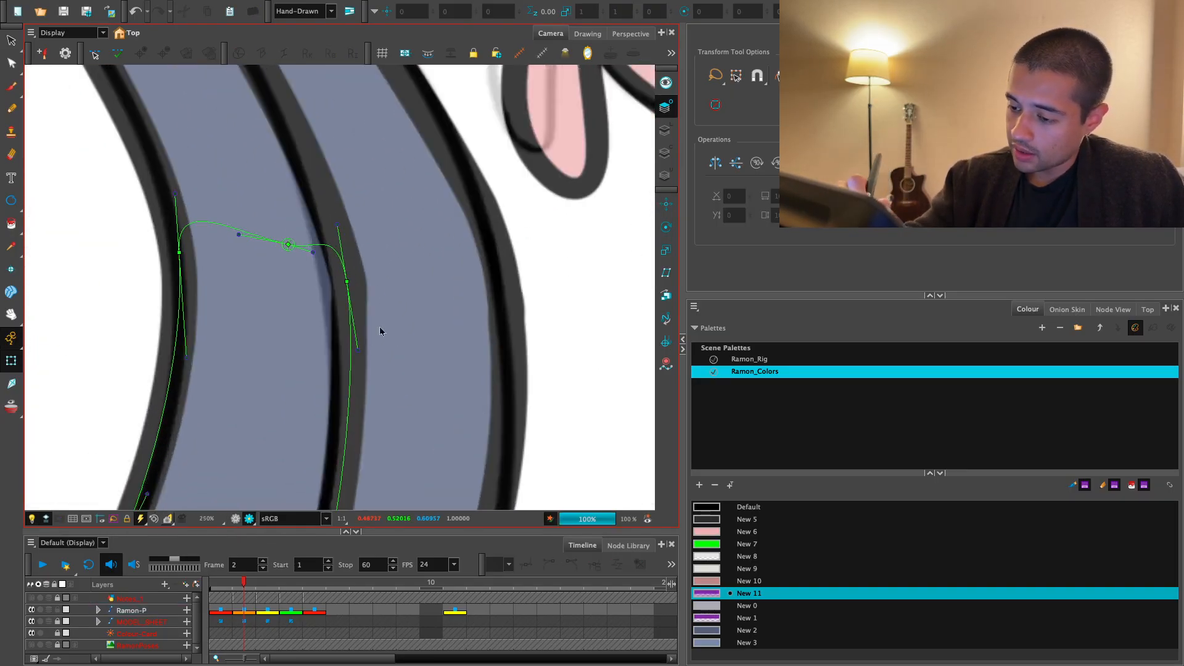
left_click(348, 283)
key("1")
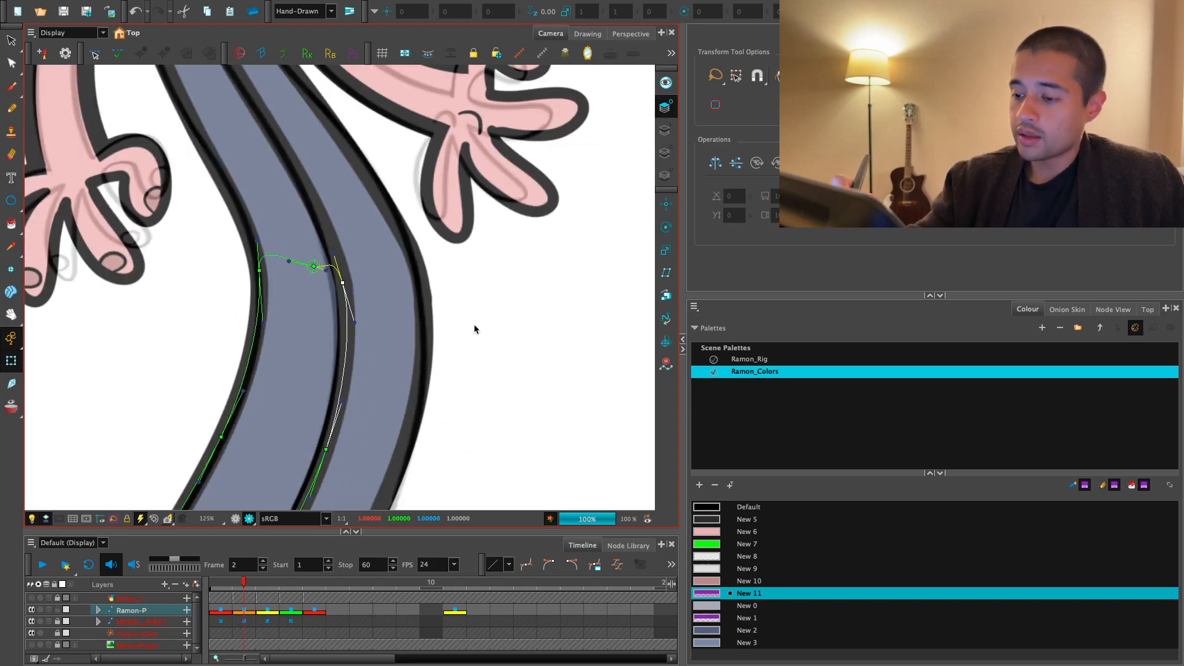
left_click(495, 313)
- Adjust the curve handle on the front upper leg's front edge to smooth the outline above the knee
key("1")
key("1")
key("1")
key("2")
key("2")
key("2")
key("2")
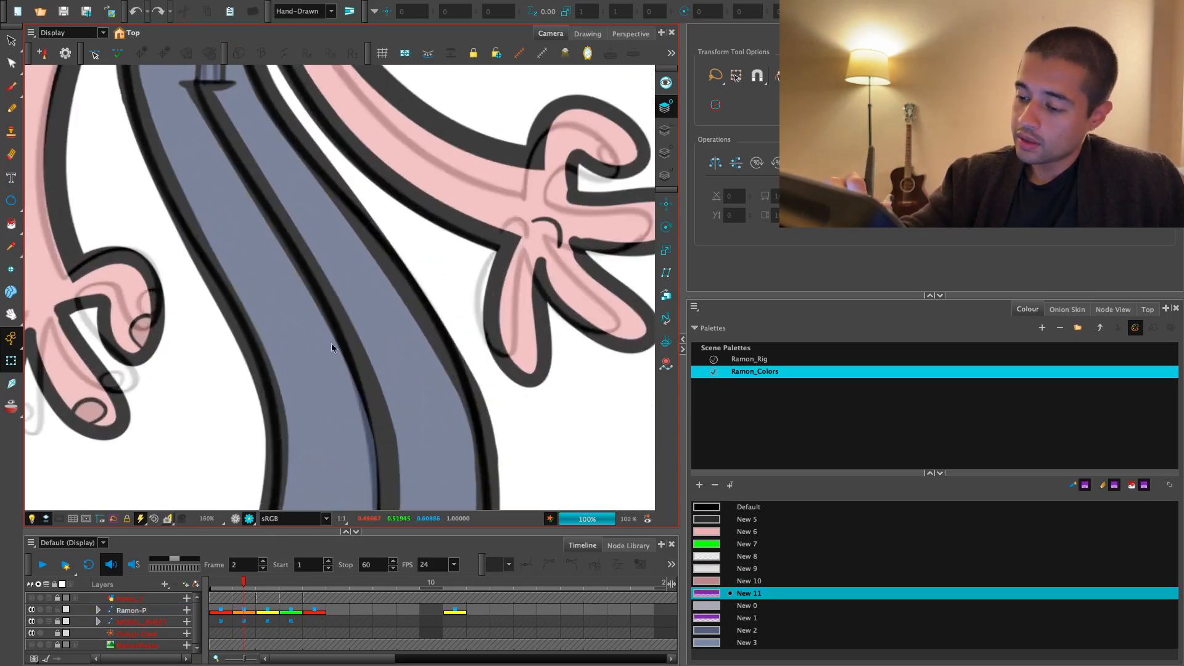
left_click(331, 347)
left_click(383, 389)
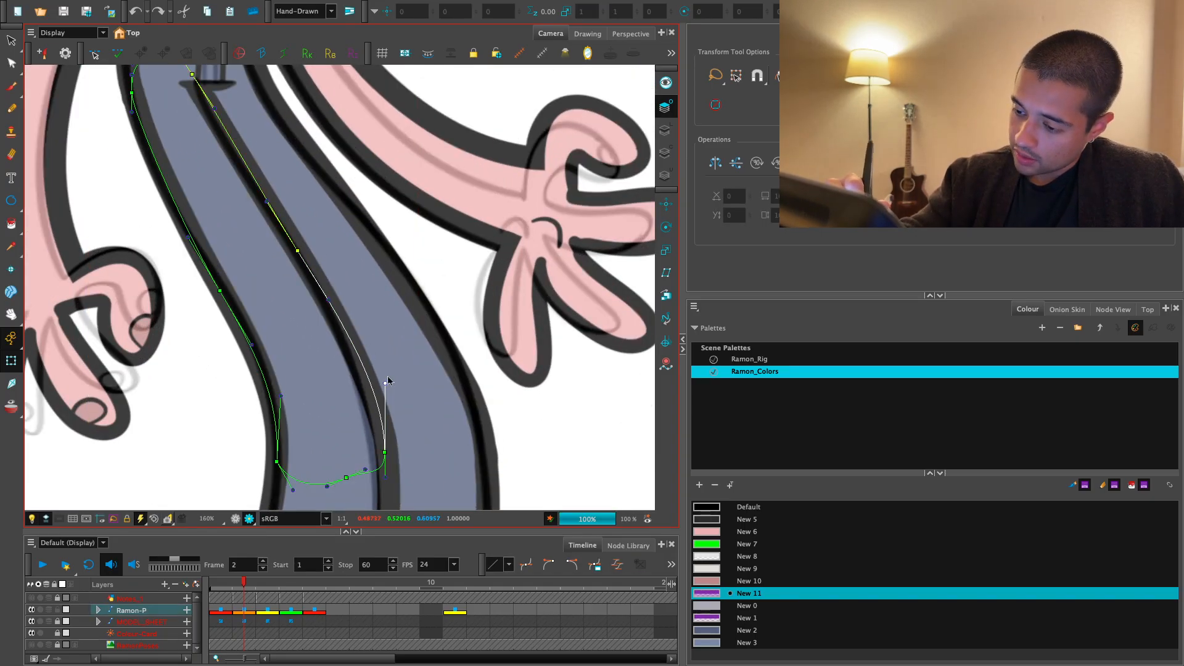
key("1")
key("1")
key("1")
key("1")
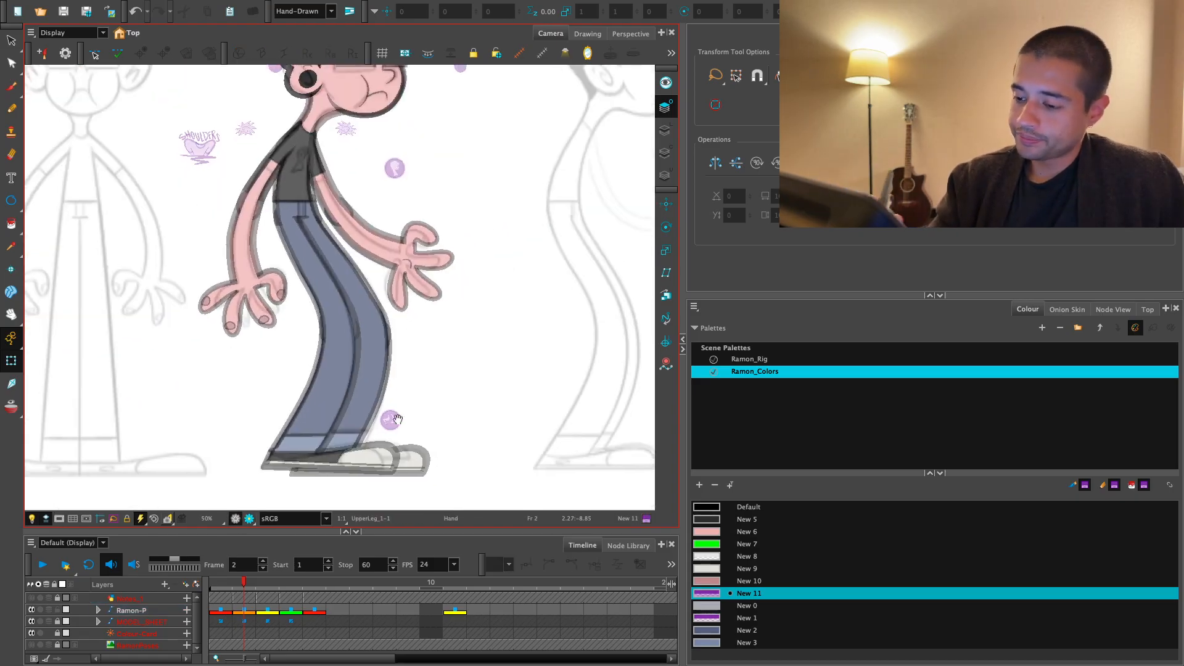
key("1")
left_click_drag(398, 419, 391, 368)
- Select the whole front leg and copy its pose on frame 2
left_click(371, 391)
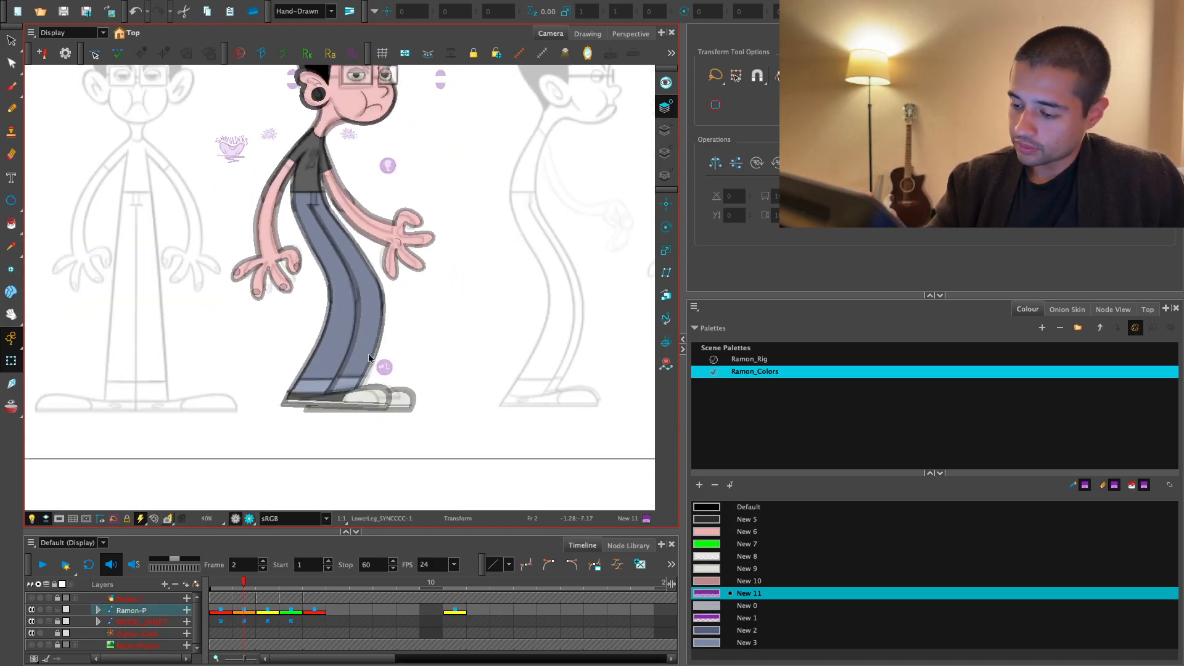
key("b")
key("o")
key("2")
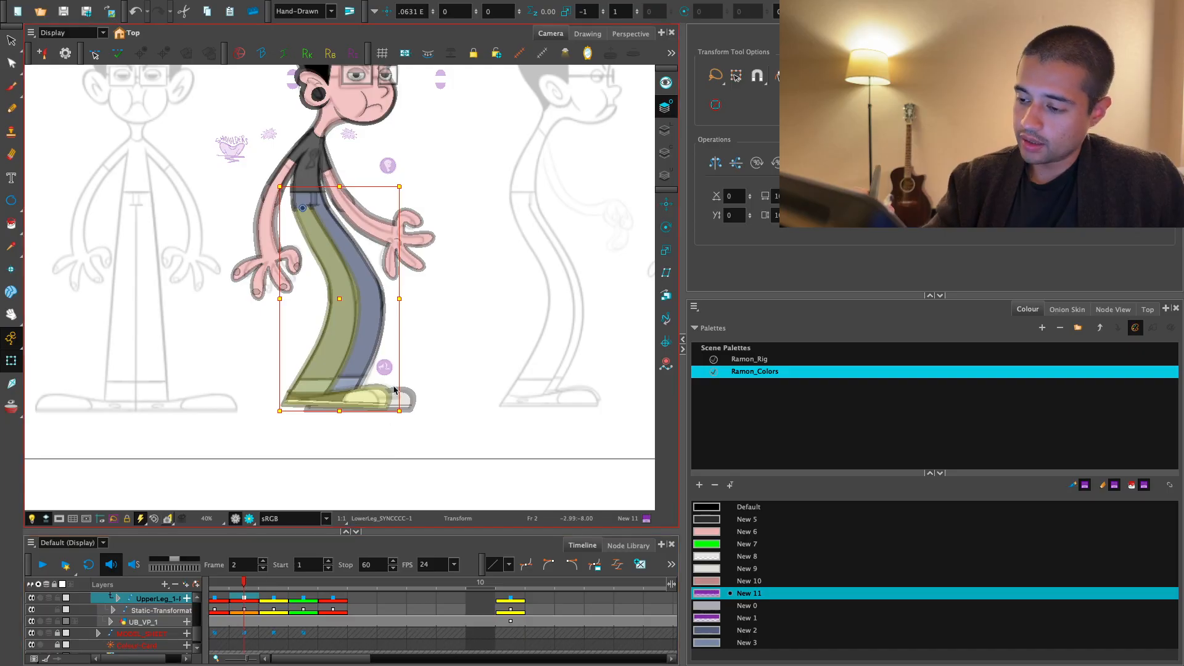
- Apply the front leg's copied pose to the whole back leg and flip it horizontally
left_click(444, 393)
left_click(408, 402)
key("b")
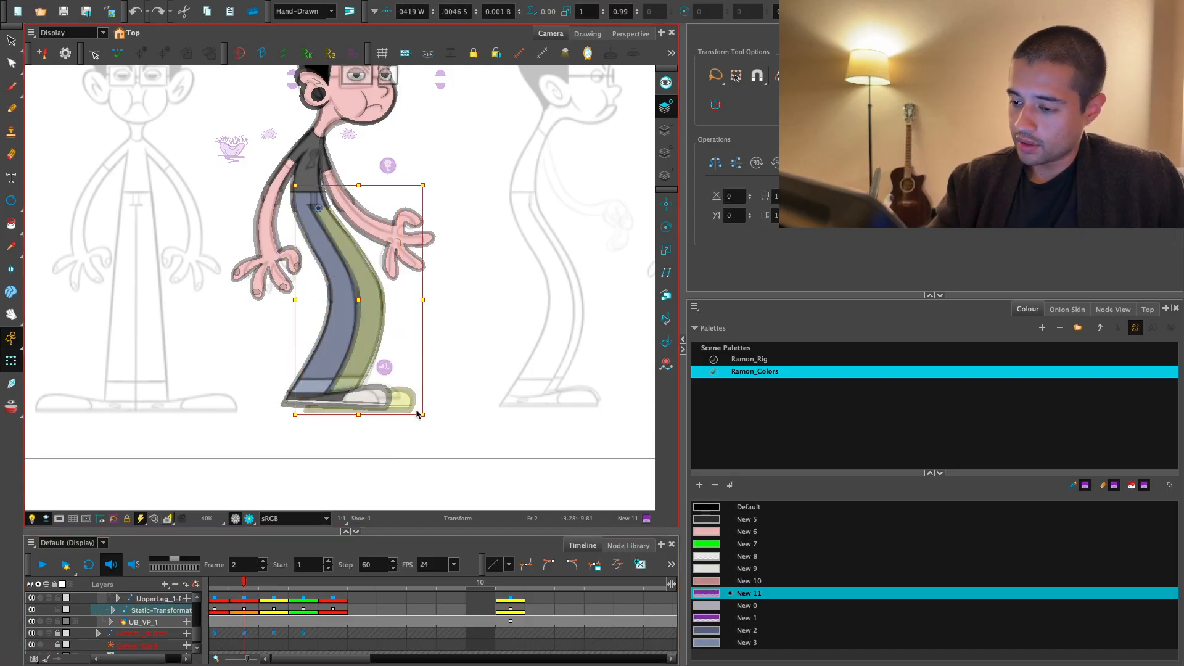
key("o")
key("4")
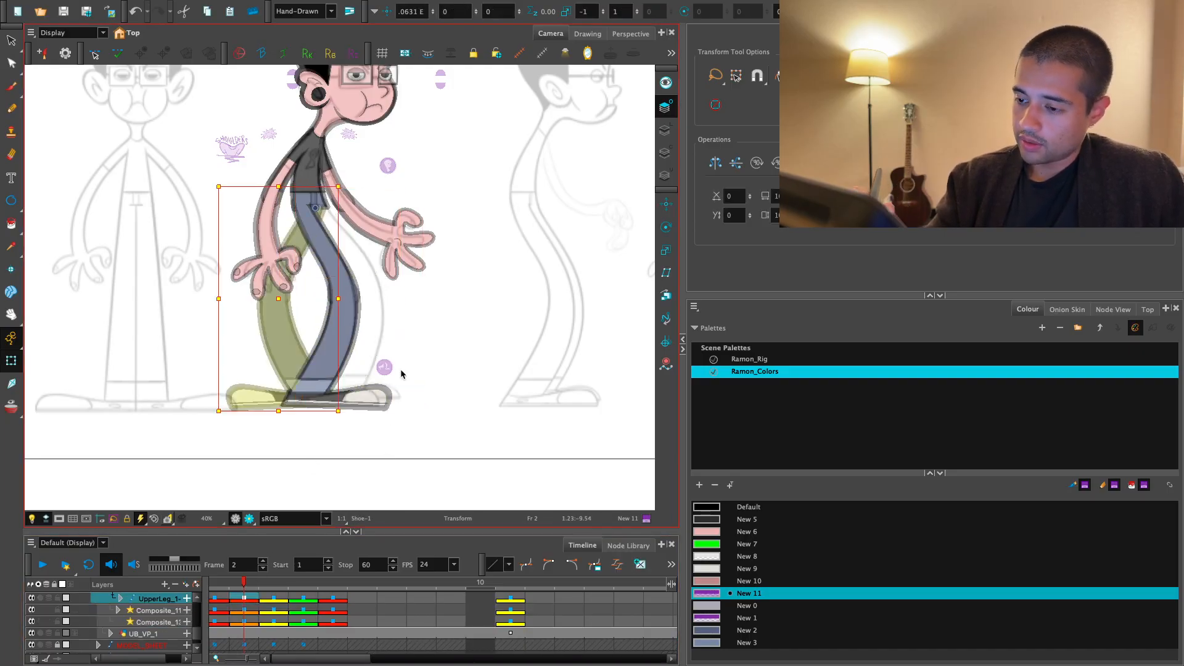
key("4")
- Move the back leg onto the model sheet's far leg and scale its height to about 0.99
key("2")
key("2")
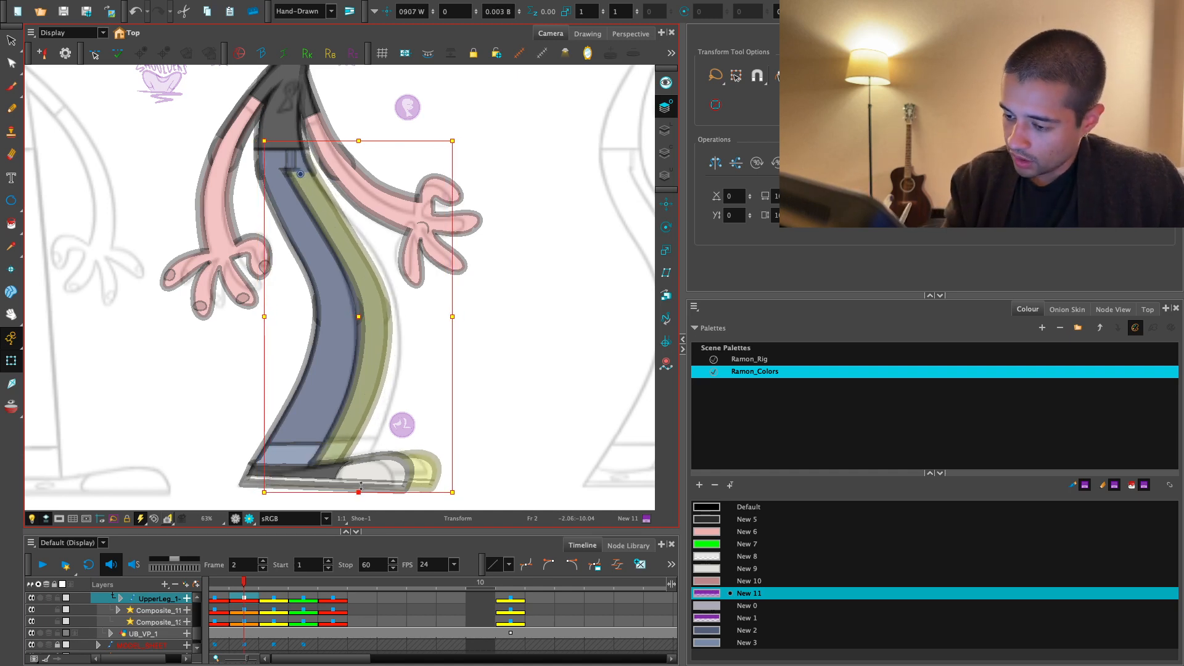
left_click_drag(391, 487, 411, 487)
left_click(506, 405)
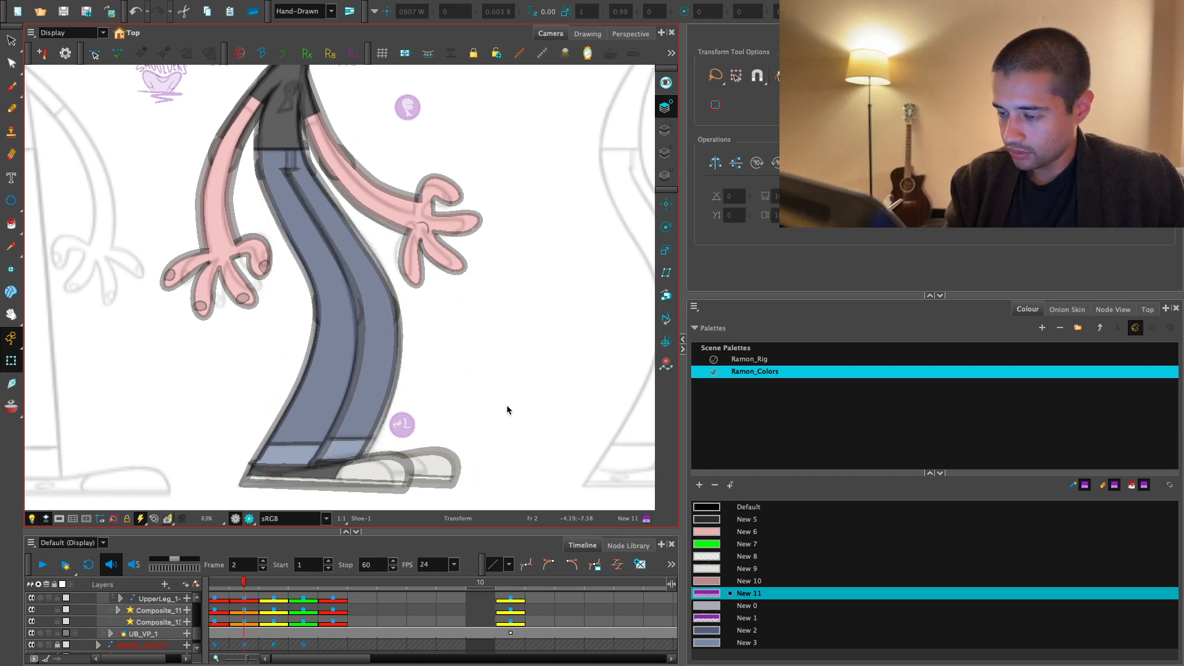
- Refine the back upper leg's front curve at the hip so it fits under the waist, and return to the normal view
key("2")
key("2")
left_click_drag(316, 352, 315, 494)
key("2")
key("2")
key("2")
key("2")
left_click(345, 327)
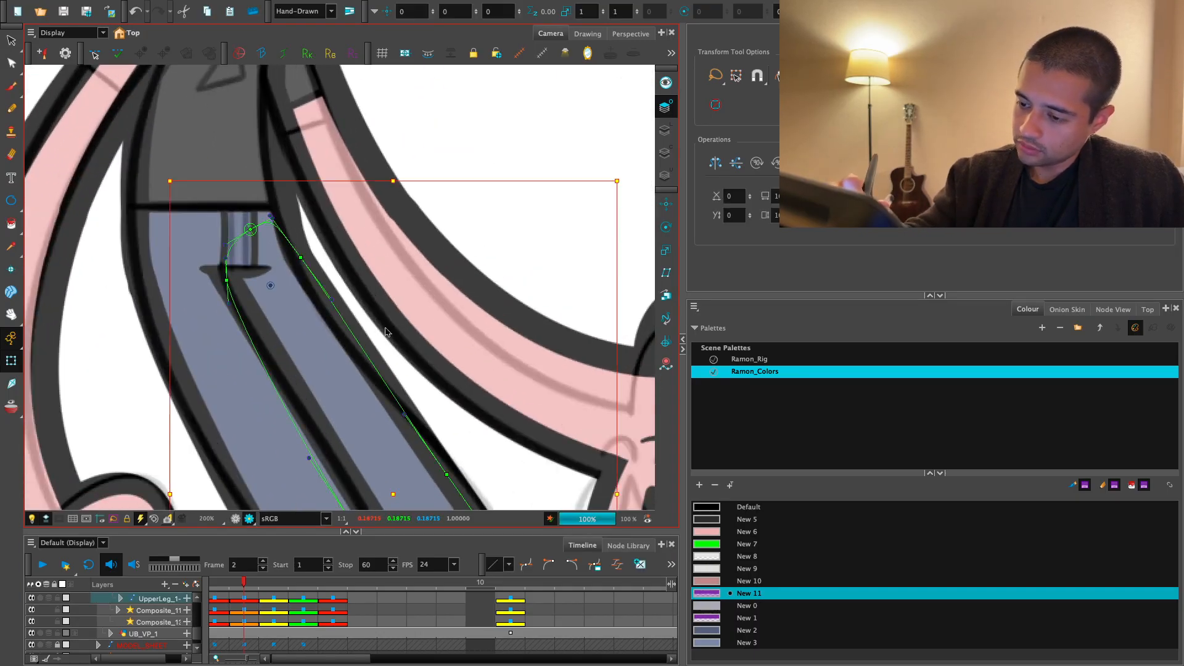
left_click(300, 254)
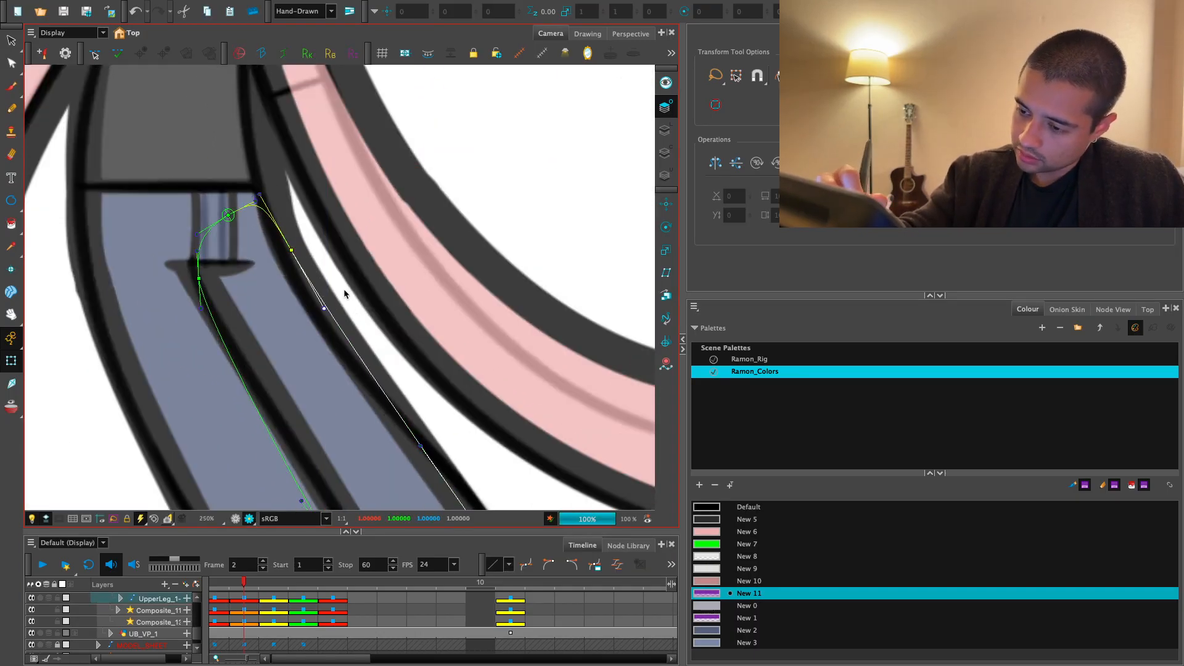
key("1")
key("1")
key("1")
key("1")
key("1")
key("1")
key("1")
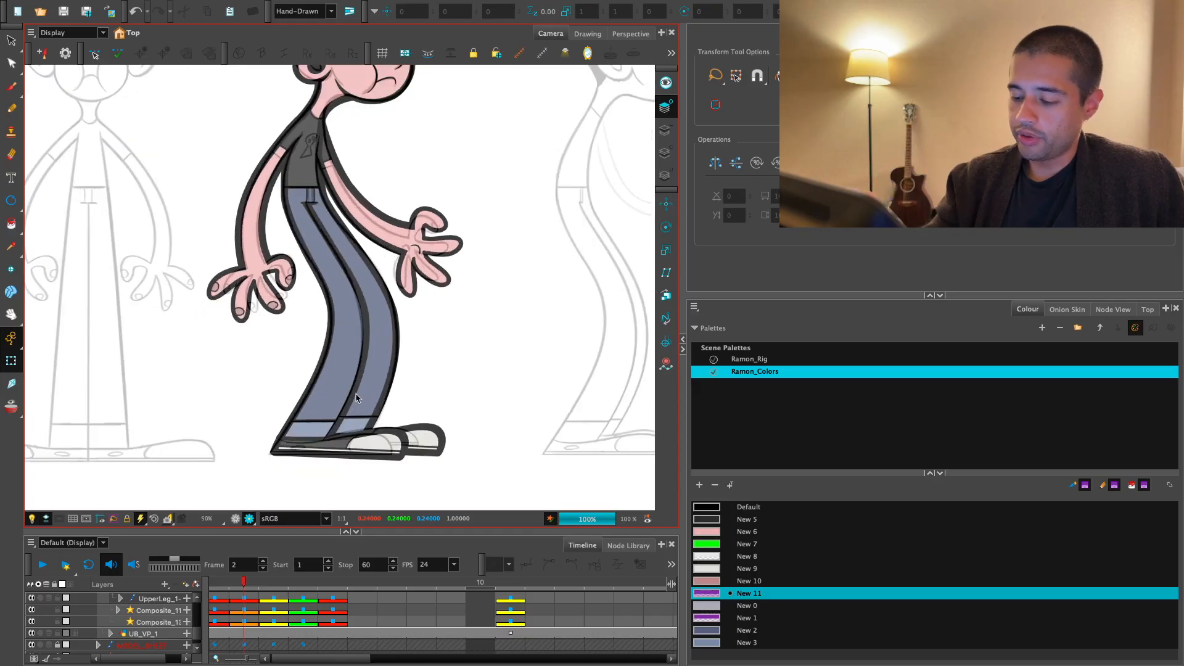
left_click(237, 519)
- Try bending the front lower leg at the knee, and undo the rotation
left_click(351, 359)
key("b")
left_click_drag(428, 286, 381, 438)
key("ctrl+z")
- Raise and round the top contour of the front lower leg where it overlaps the knee
key("2")
key("2")
key("2")
key("2")
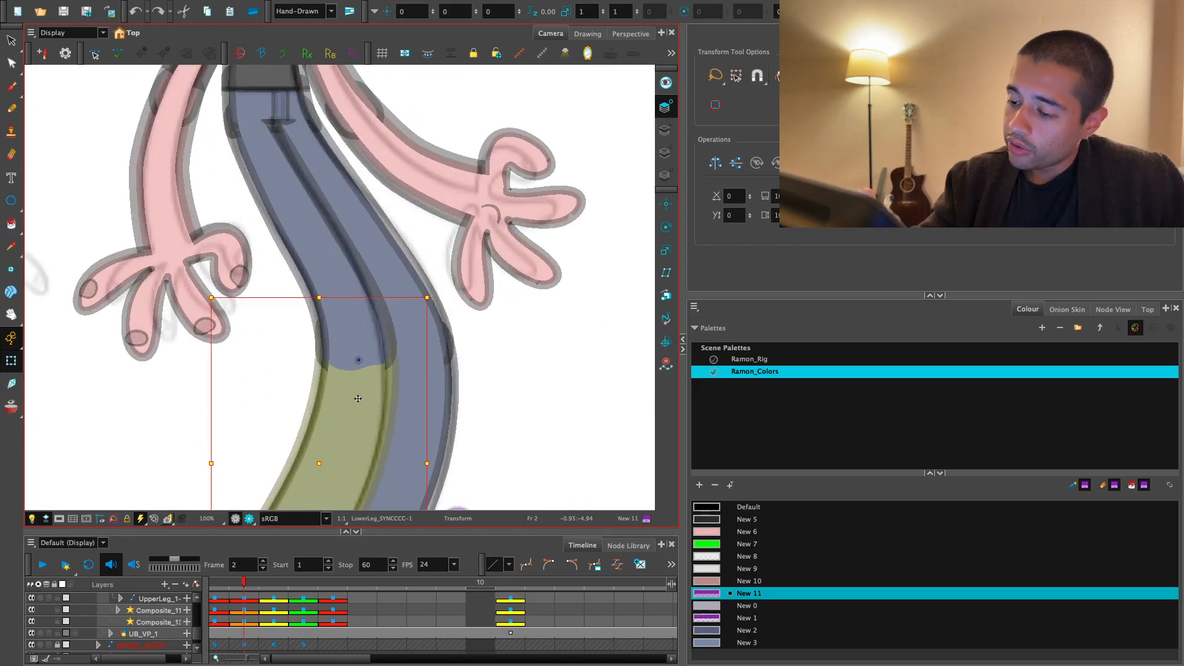
left_click(310, 381)
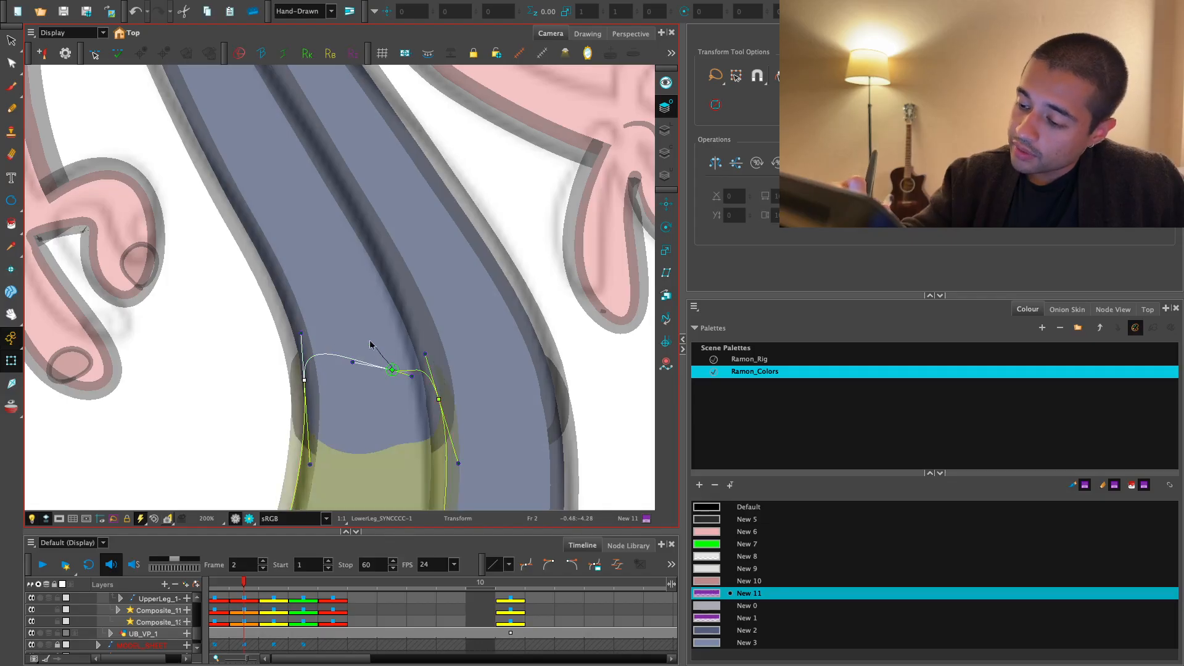
left_click(393, 370)
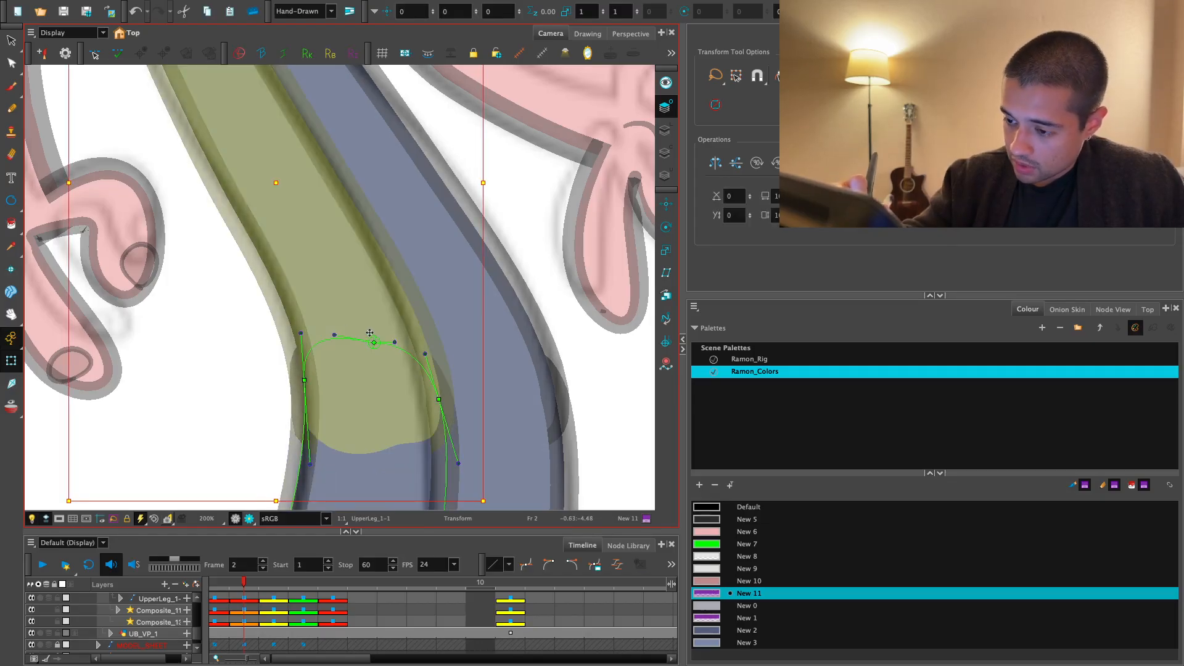
left_click(338, 334)
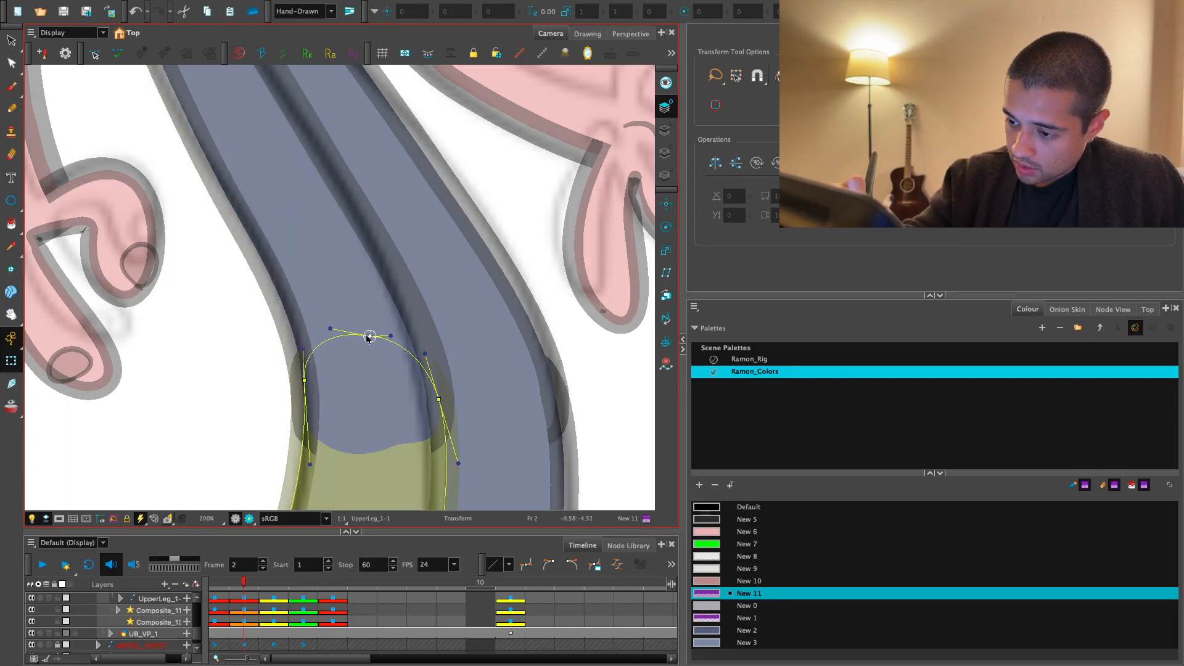
key("1")
key("1")
key("1")
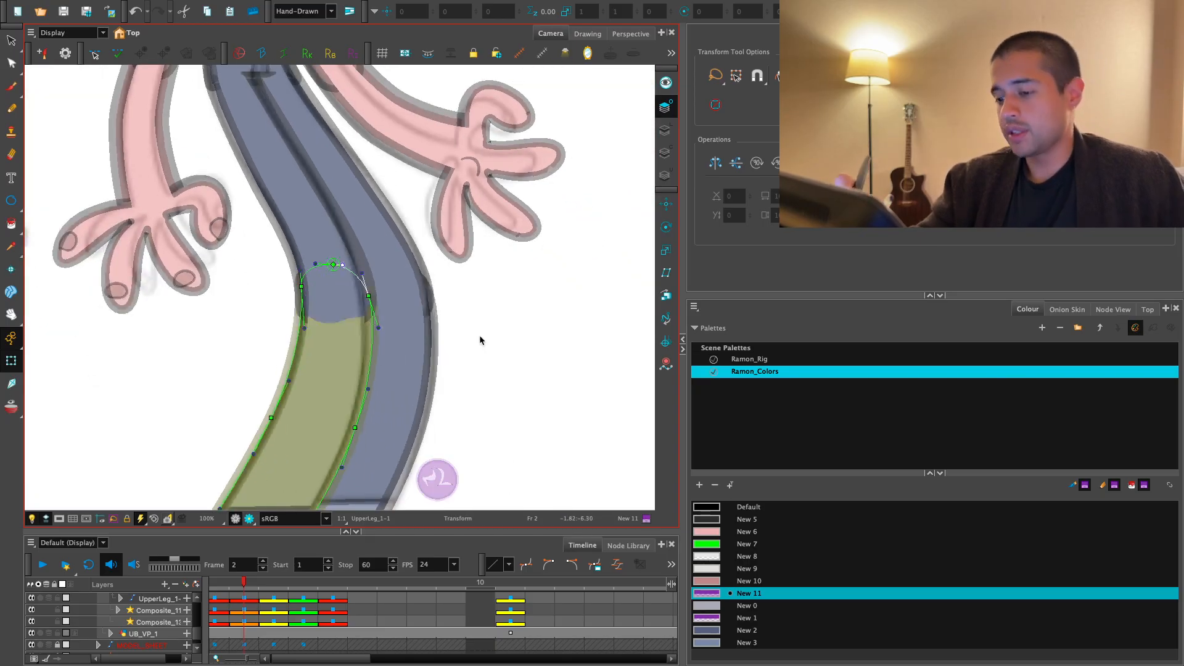
left_click(480, 337)
- Test the reshaped knee by rotating the front lower leg and shoe, and undo the test rotation
key("1")
key("1")
left_click(337, 336)
key("b")
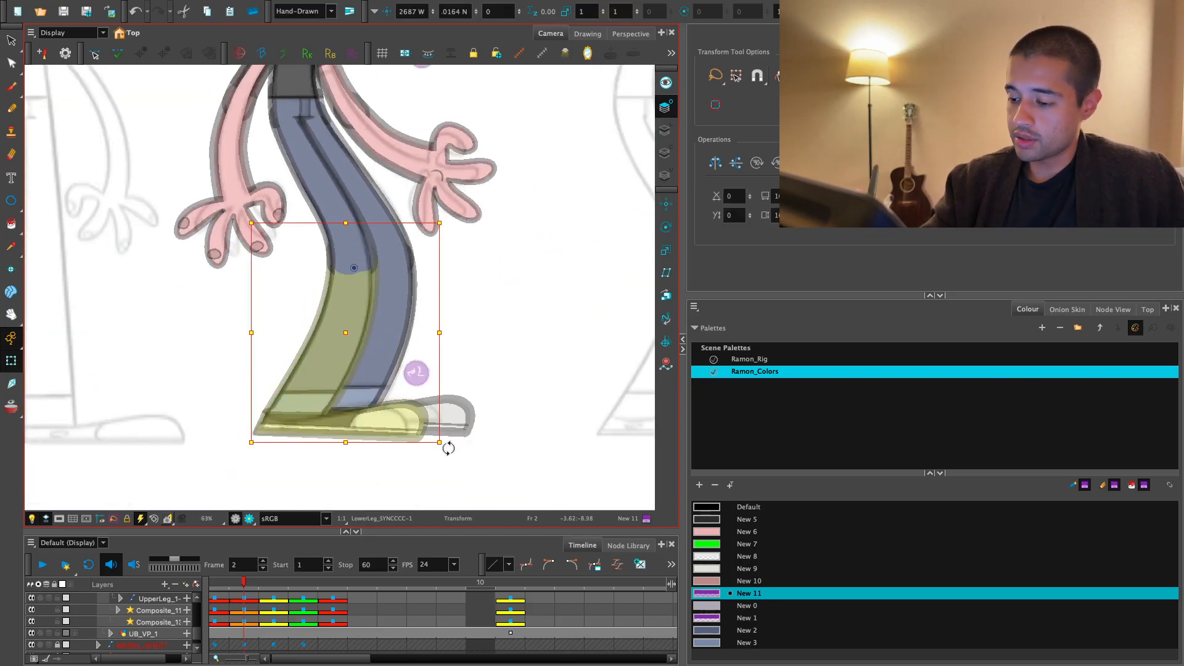
left_click_drag(448, 449, 232, 430)
key("ctrl+z")
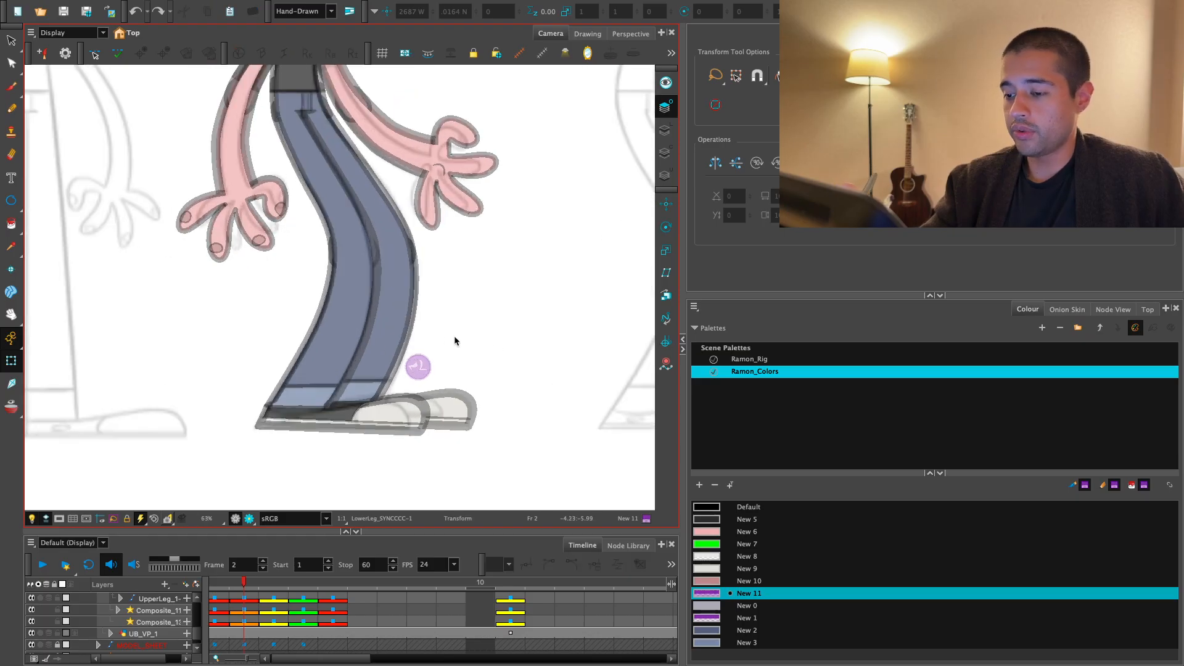
key("ctrl+z")
key("ctrl+z")
- Raise and round the top contour of the back lower leg inside the knee
left_click_drag(446, 234, 451, 335)
key("2")
key("2")
key("2")
key("2")
key("2")
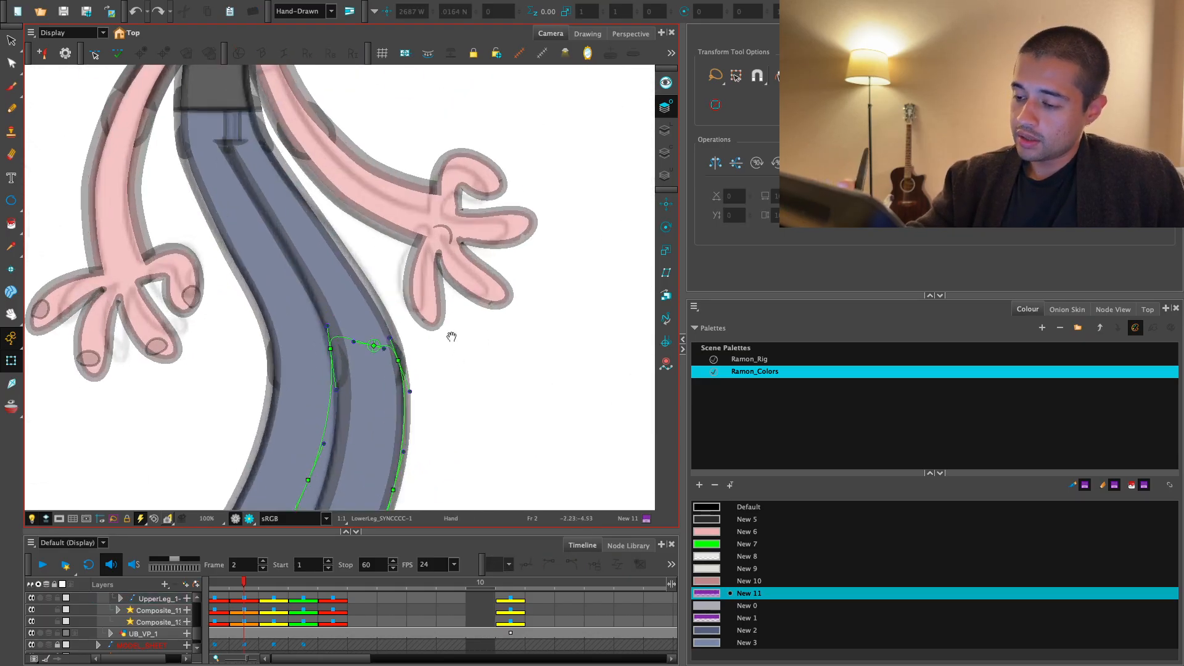
left_click(324, 368)
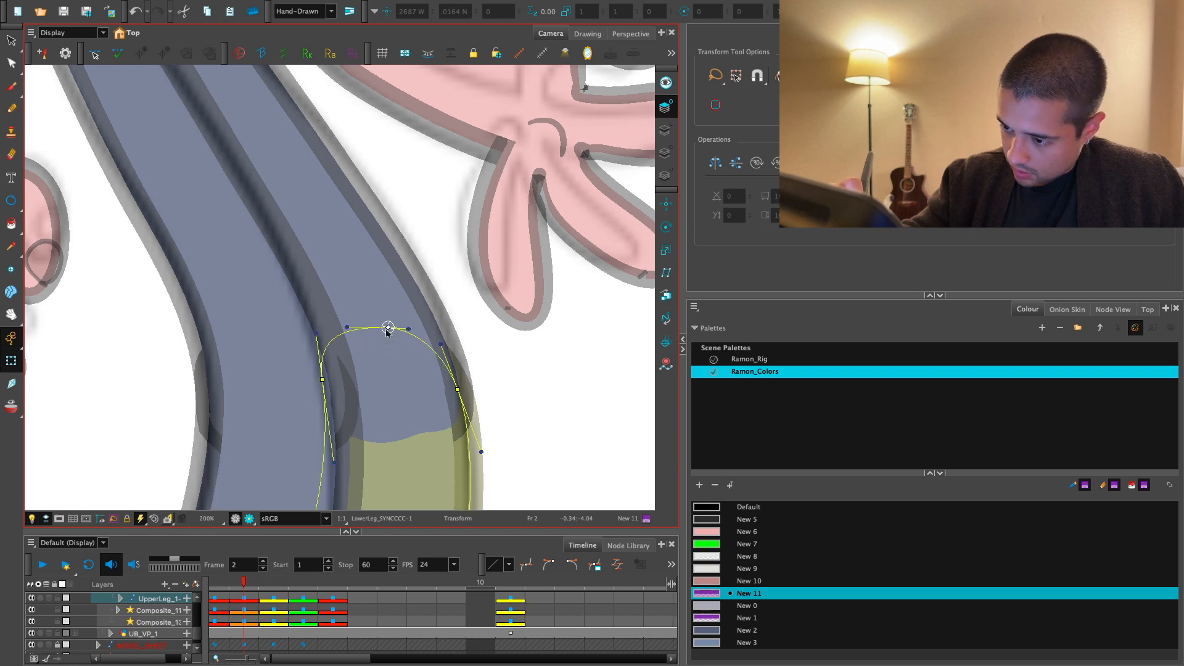
left_click(451, 255)
key("1")
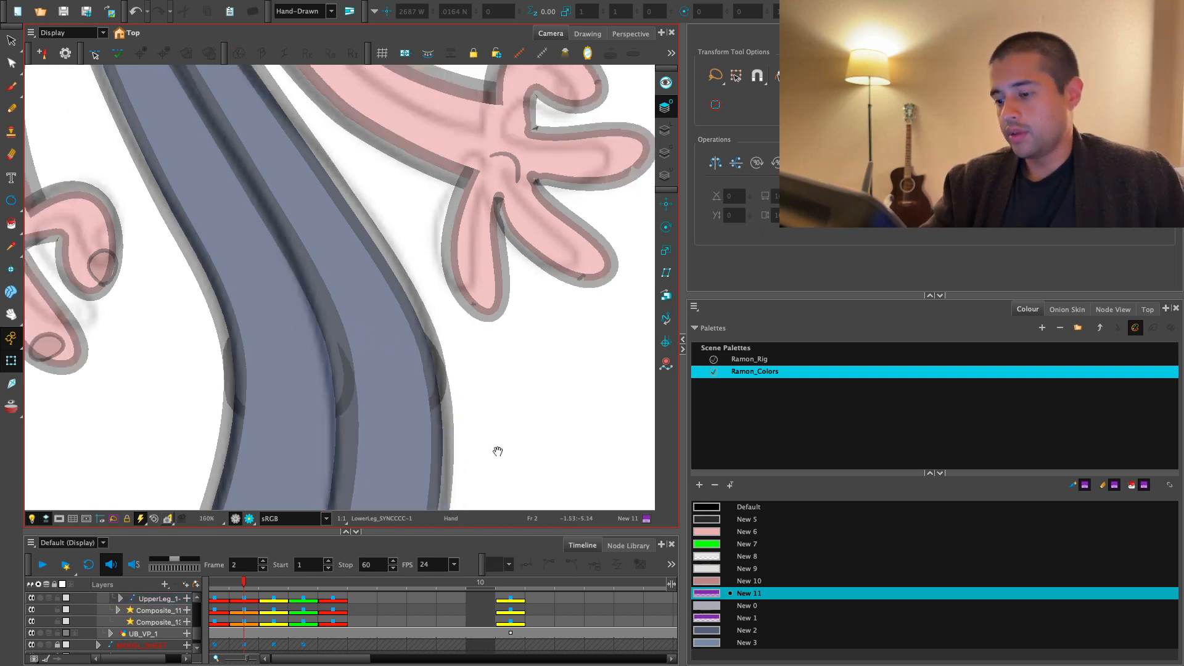
left_click_drag(497, 450, 460, 383)
key("1")
key("1")
key("1")
key("1")
key("1")
key("1")
- Copy the whole front leg's pose from frame 2 and paste it onto frame 3
key("2")
left_click_drag(245, 587, 273, 588)
left_click(364, 432)
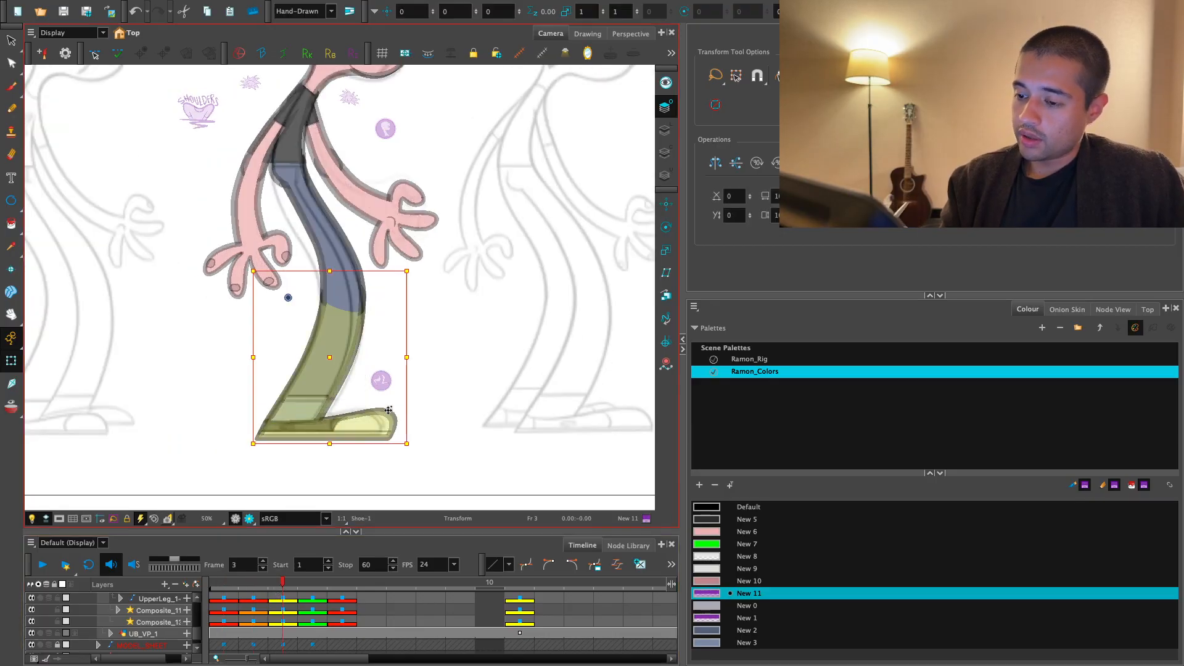
key("b")
key("o")
left_click_drag(281, 587, 259, 584)
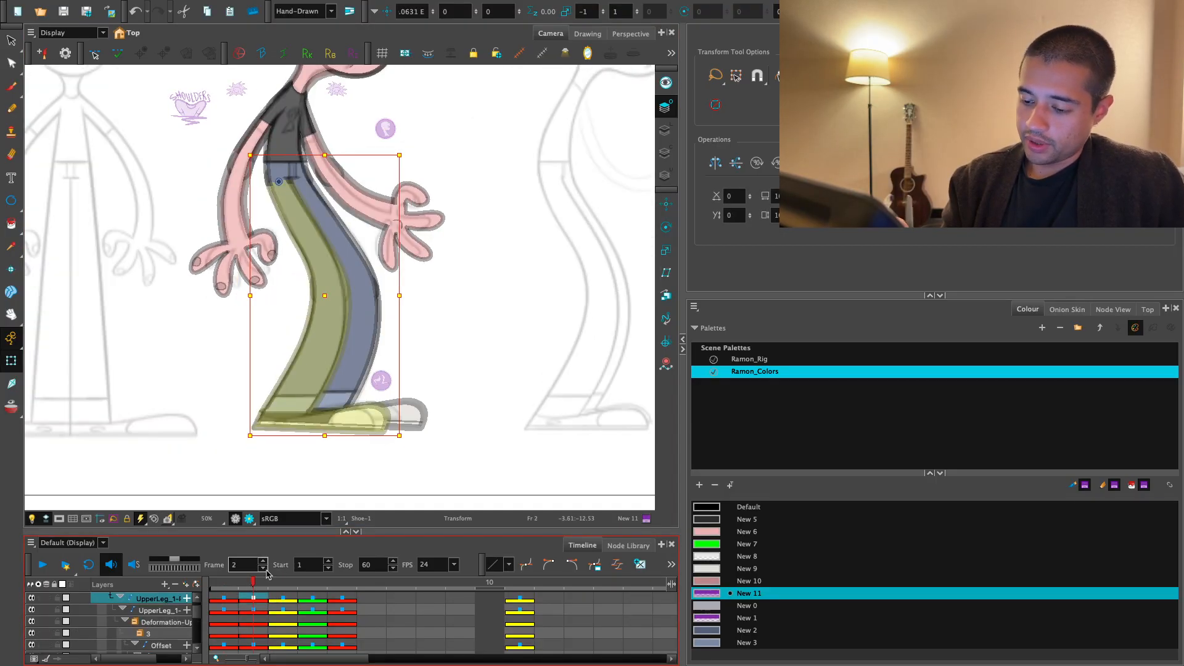
left_click(289, 585)
key("super+v")
- Nudge the front leg into place on frame 3, comparing it with frame 2
key("comma")
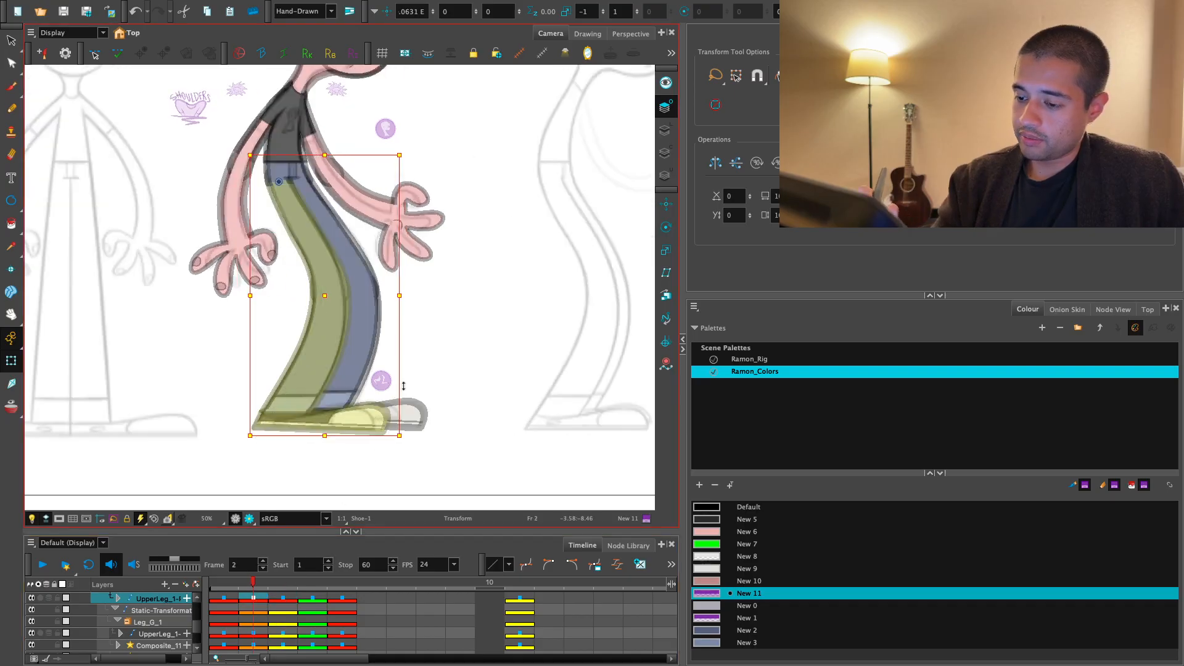
key("period")
left_click_drag(375, 425, 381, 431)
key("comma")
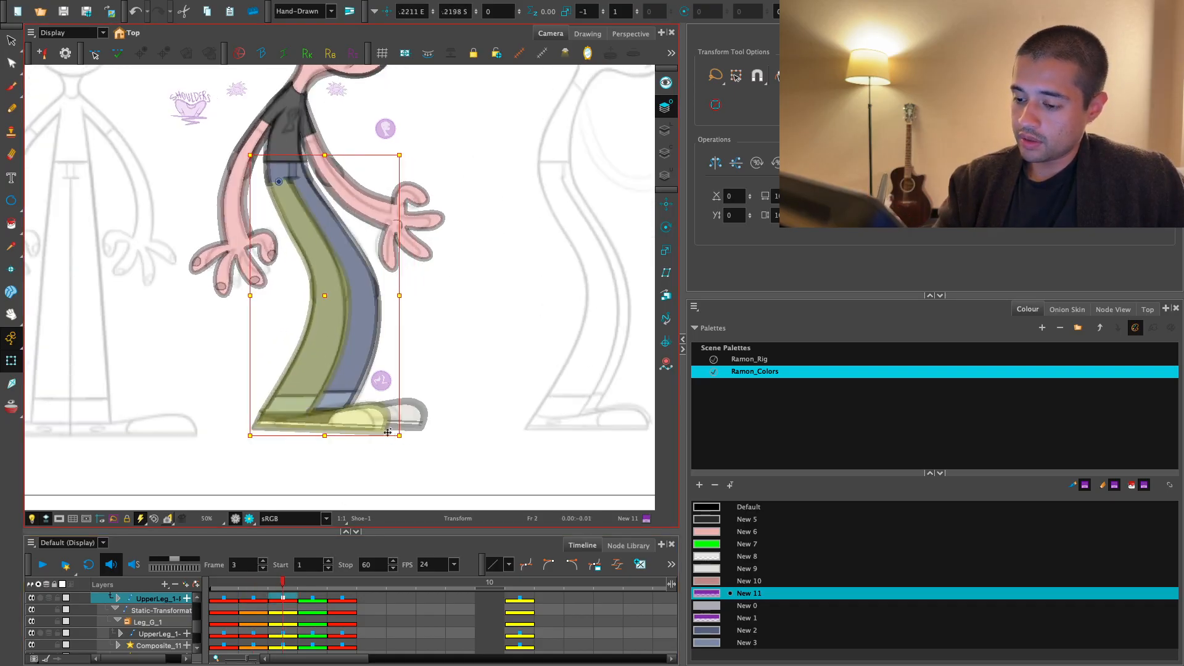
key("period")
- Select the whole front leg on frame 3 and move it clear of the character in front of the body
left_click(361, 285)
key("b")
key("b")
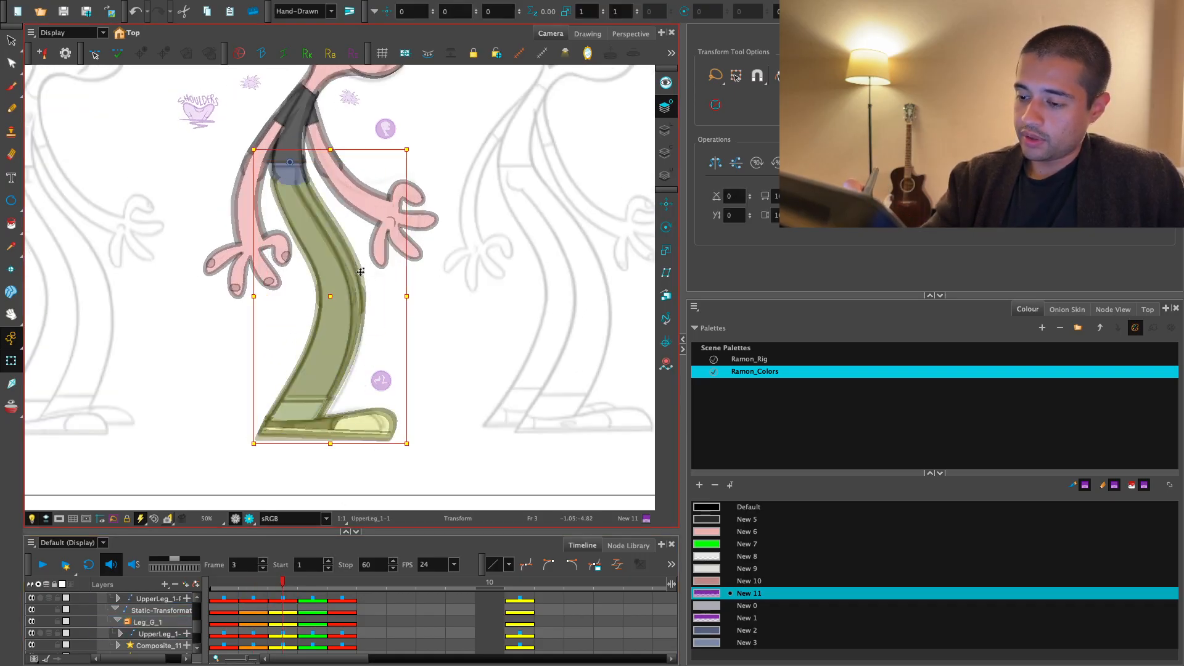
left_click(360, 272)
key("b")
key("b")
left_click_drag(361, 272, 592, 272)
left_click_drag(434, 238, 478, 352)
key("2")
left_click(285, 330)
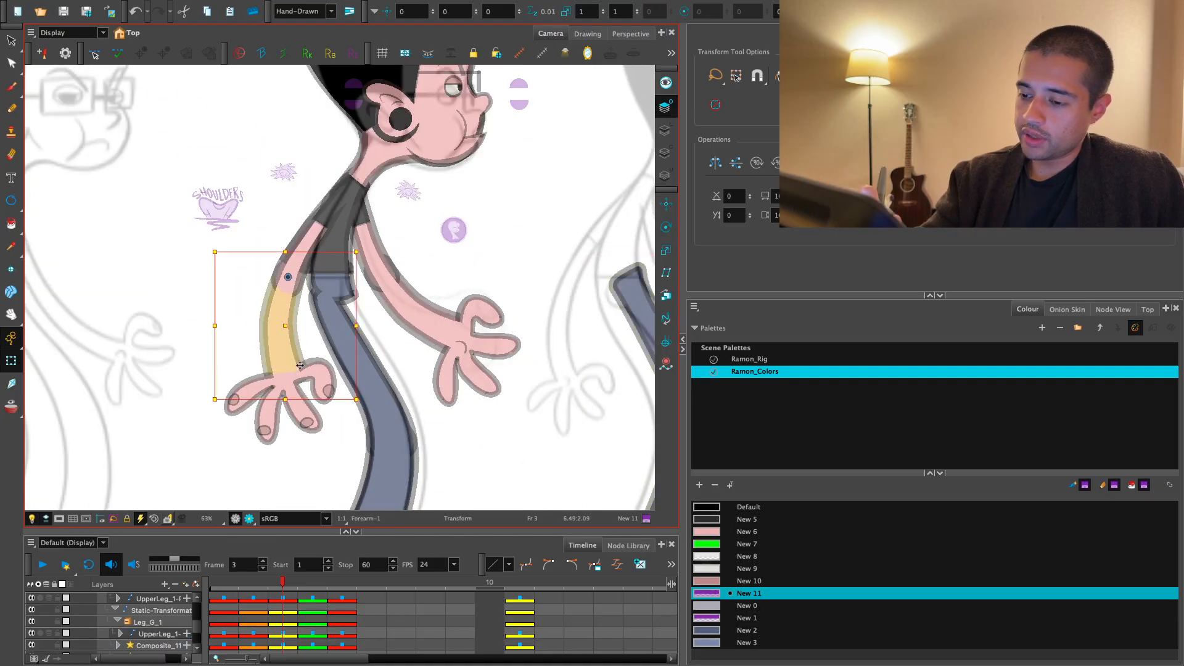
key("b")
left_click_drag(363, 457, 431, 213)
key("ctrl+z")
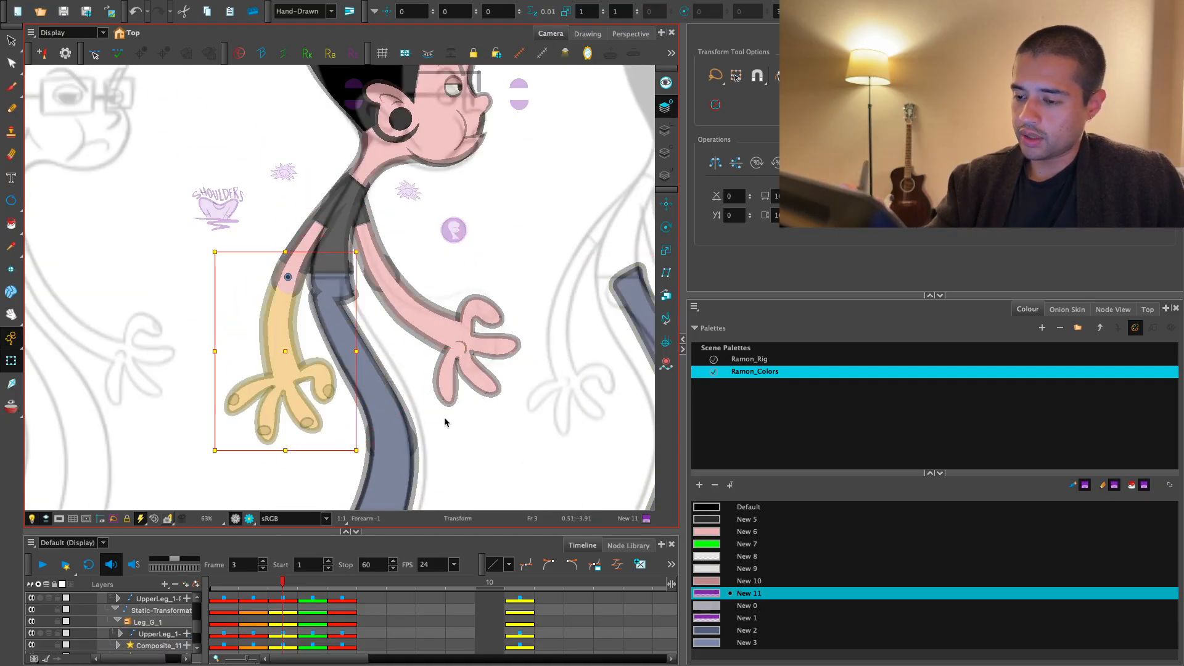
key("1")
left_click_drag(447, 471, 444, 363)
left_click(444, 365)
key("minus")
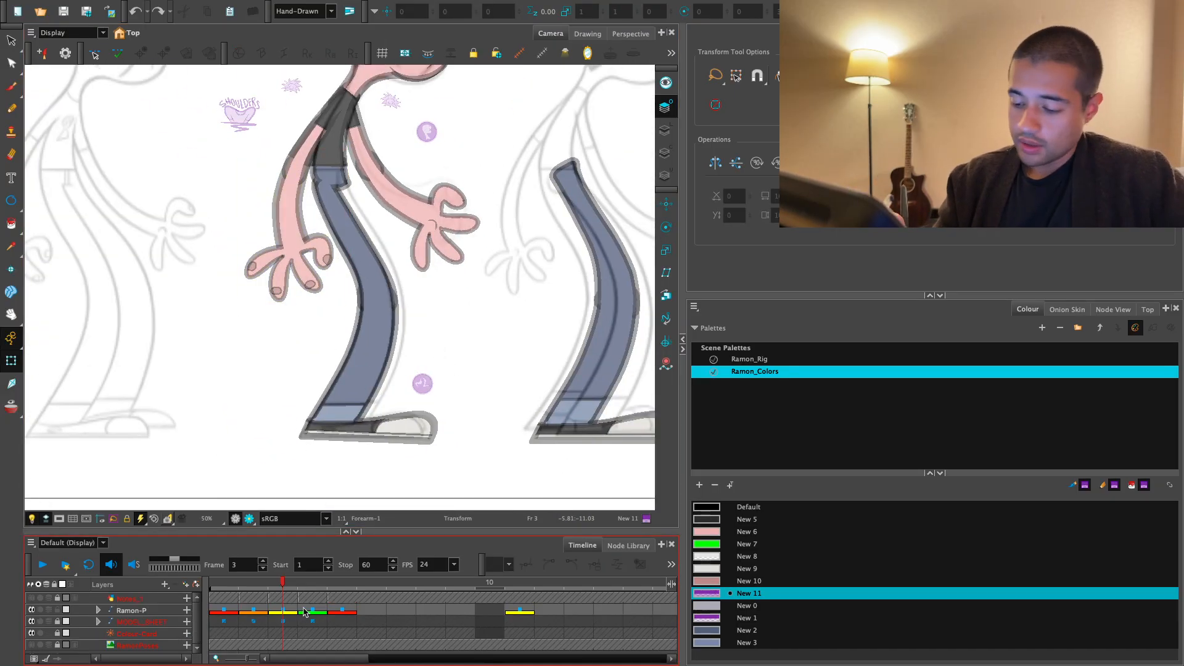
- Compare frame 3 with frame 2 and shift the whole leg still on the body slightly forward on frame 3
left_click(254, 610)
key("comma")
key("period")
key("period")
left_click(455, 331)
key("2")
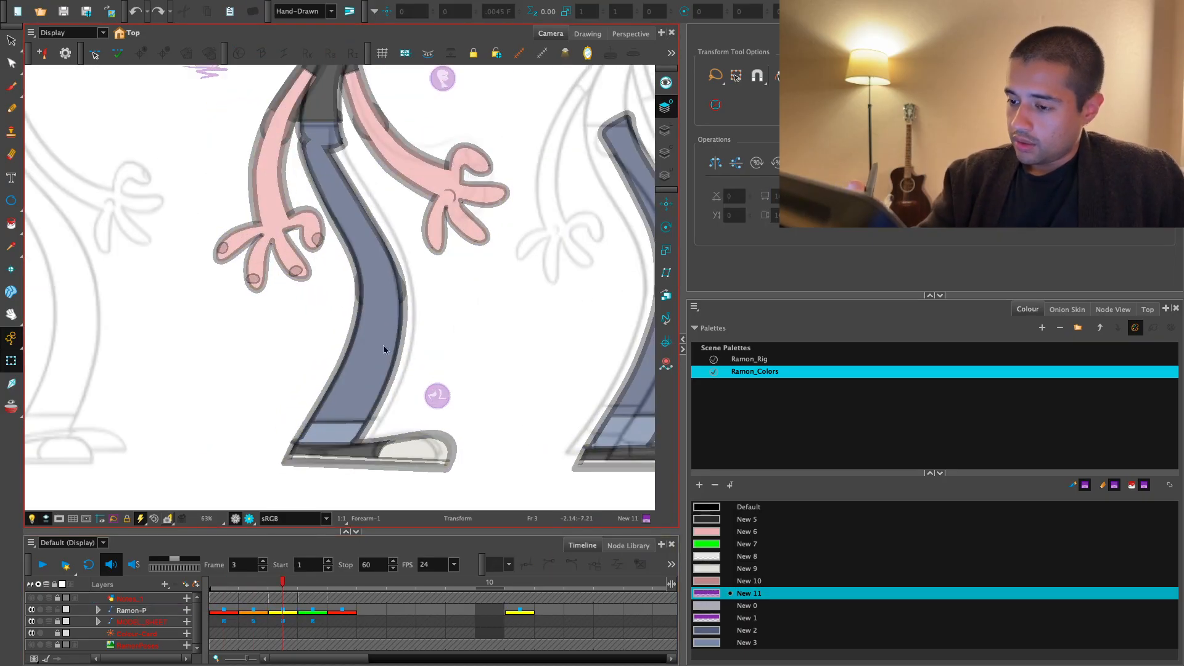
left_click(386, 348)
key("b")
key("b")
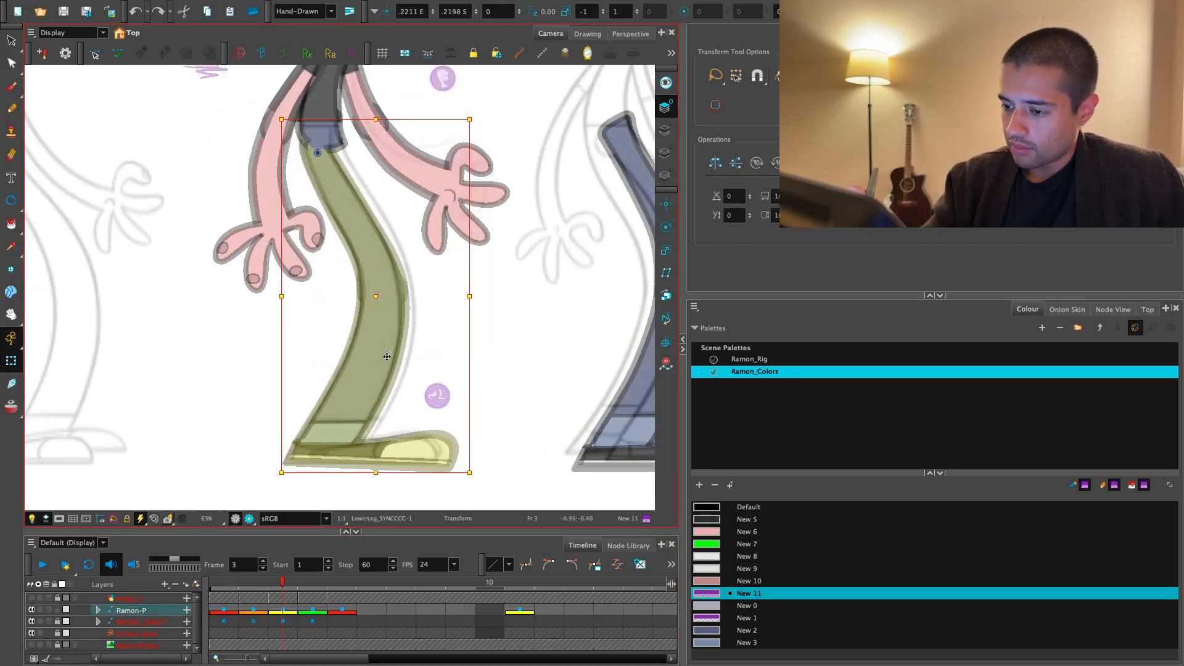
left_click(423, 321)
- Move the whole leg on the body further forward on frame 3, checking it against frame 2
left_click_drag(420, 315, 433, 436)
key("2")
key("2")
key("2")
key("1")
key("1")
key("1")
key("1")
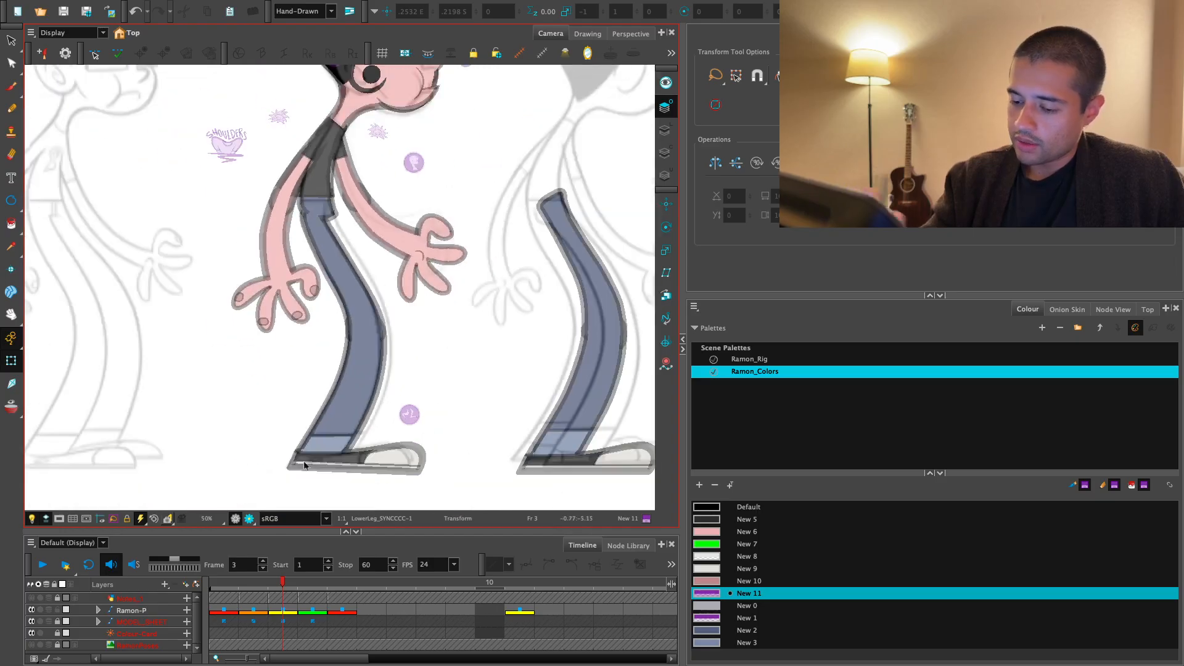
left_click(253, 609)
key("period")
left_click(374, 358)
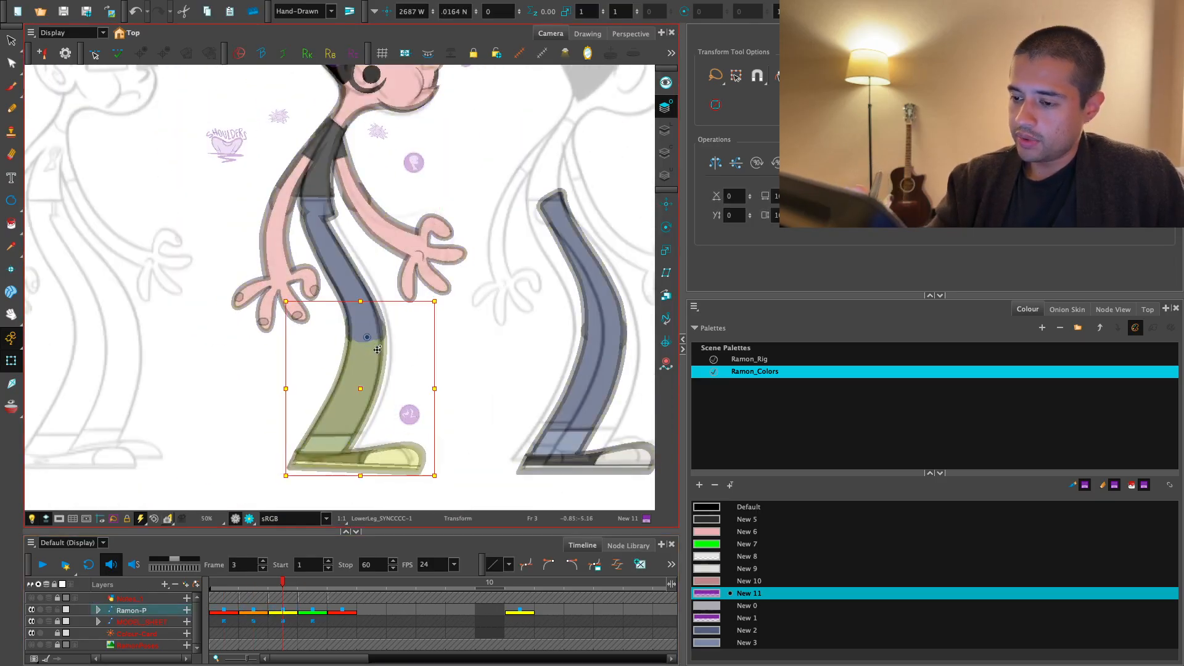
key("b")
left_click_drag(373, 358, 385, 359)
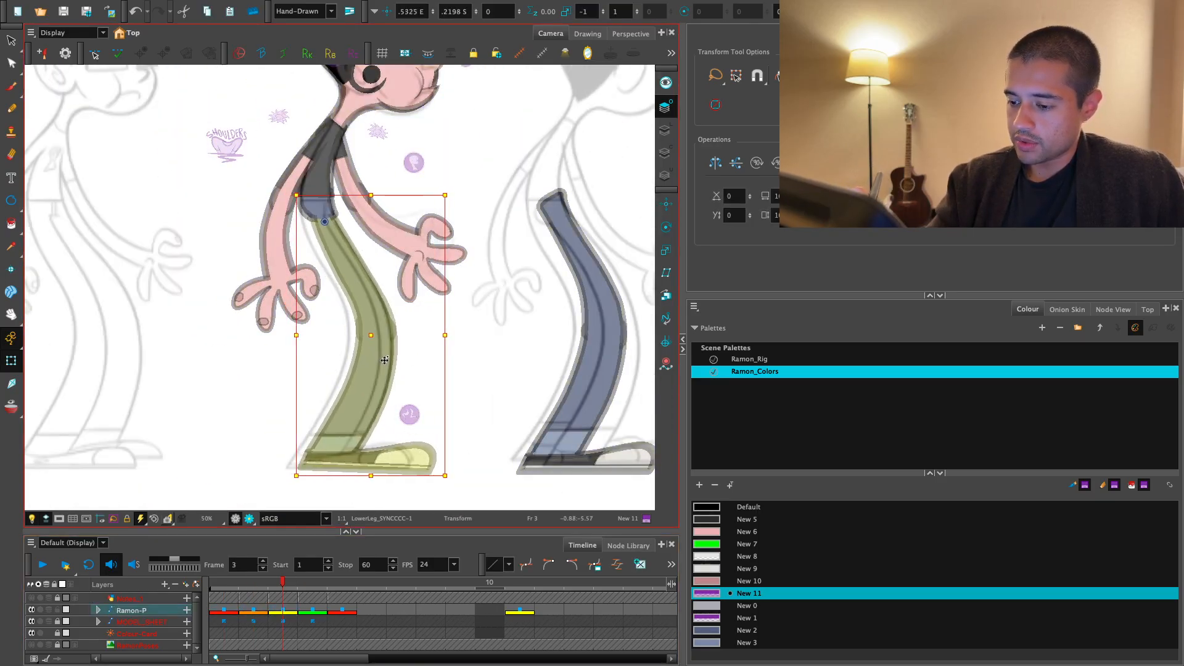
key("comma")
key("period")
- Reshape the front contour of the upper leg just below the hip to follow the model sheet
key("2")
key("2")
key("2")
key("2")
left_click_drag(377, 197, 407, 312)
key("2")
key("2")
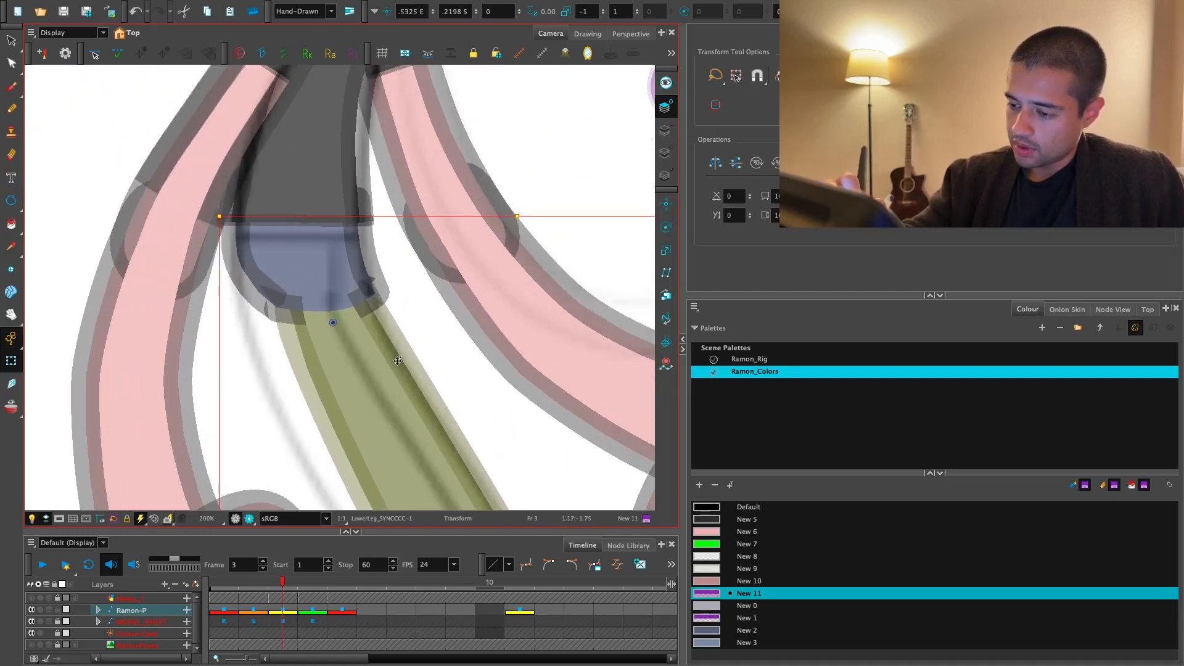
key("2")
left_click_drag(398, 361, 411, 318)
left_click(418, 339)
key("2")
key("2")
left_click(425, 369)
left_click(432, 334)
left_click(428, 365)
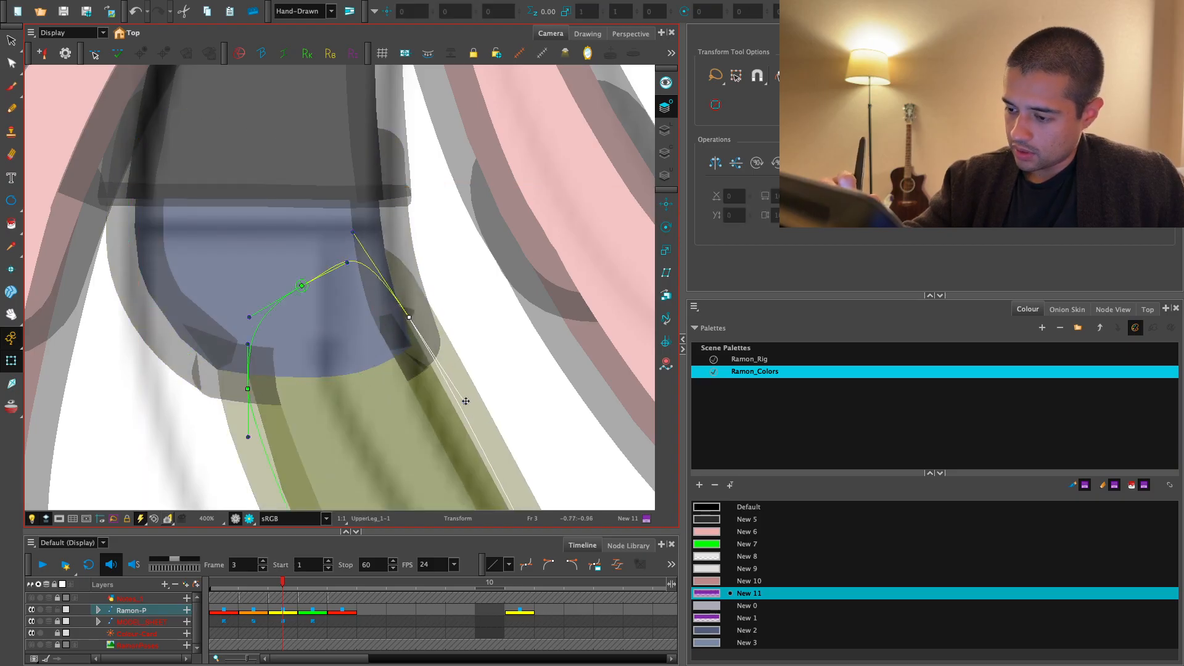
left_click_drag(466, 402, 459, 393)
left_click_drag(410, 317, 404, 308)
left_click_drag(454, 383, 438, 394)
key("2")
key("2")
key("2")
key("2")
key("2")
left_click_drag(434, 345, 411, 248)
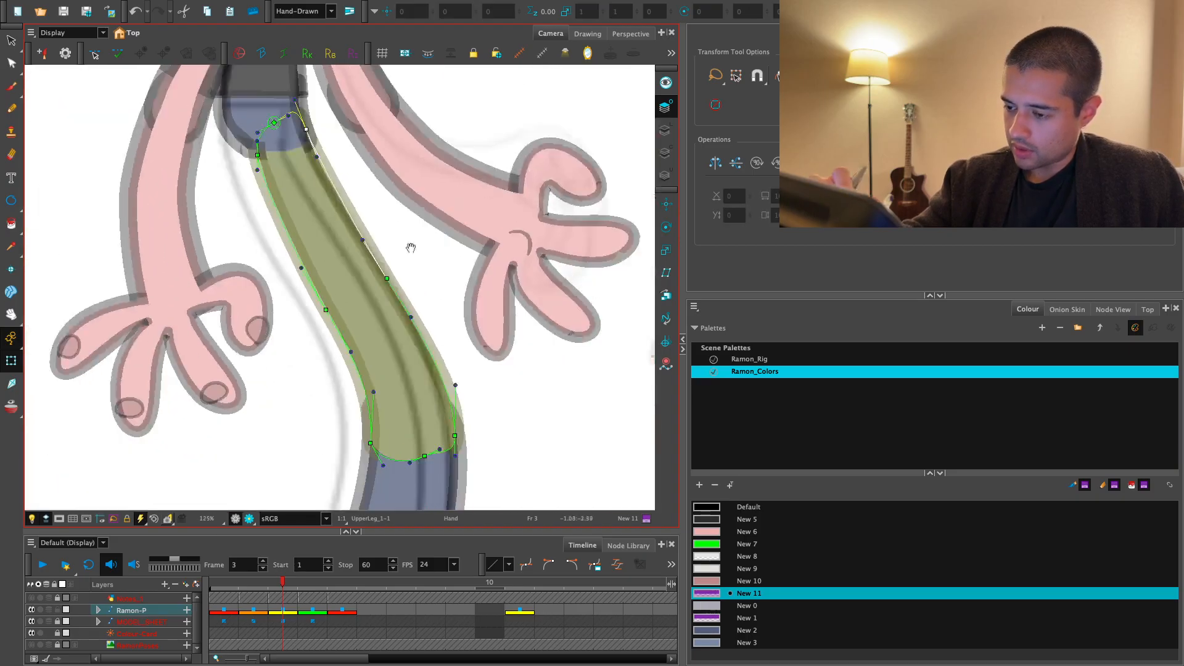
- Show the upper leg's deformation controls in the rendered view and adjust its rear contour where it meets the hip
key("2")
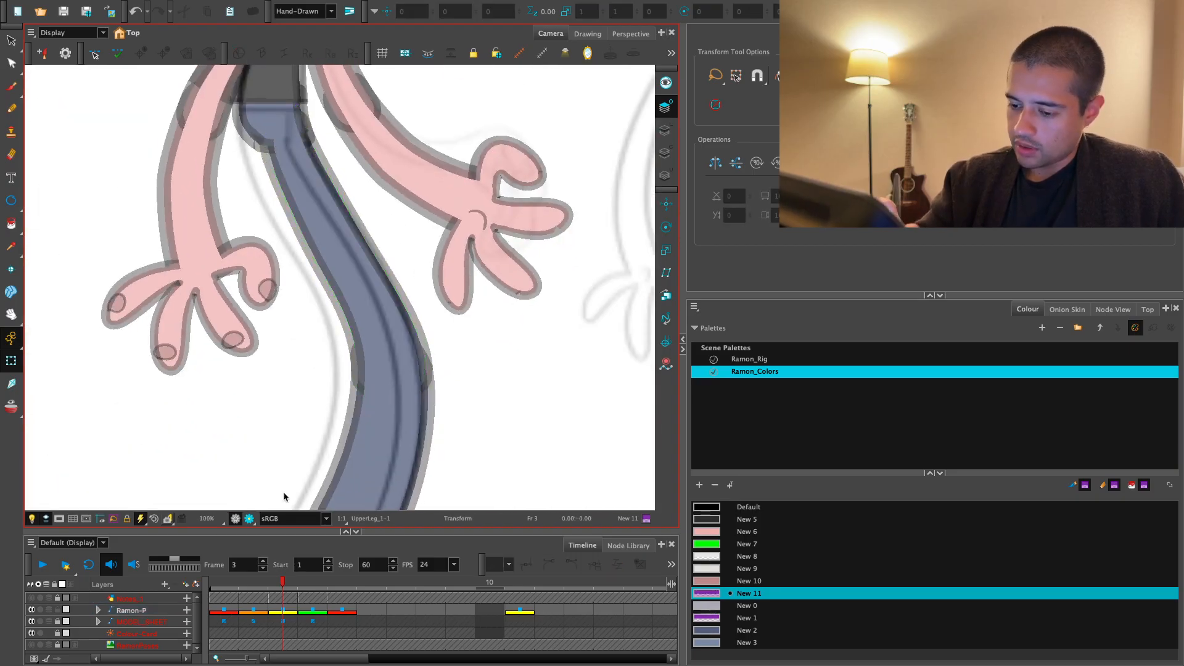
key("2")
key("2")
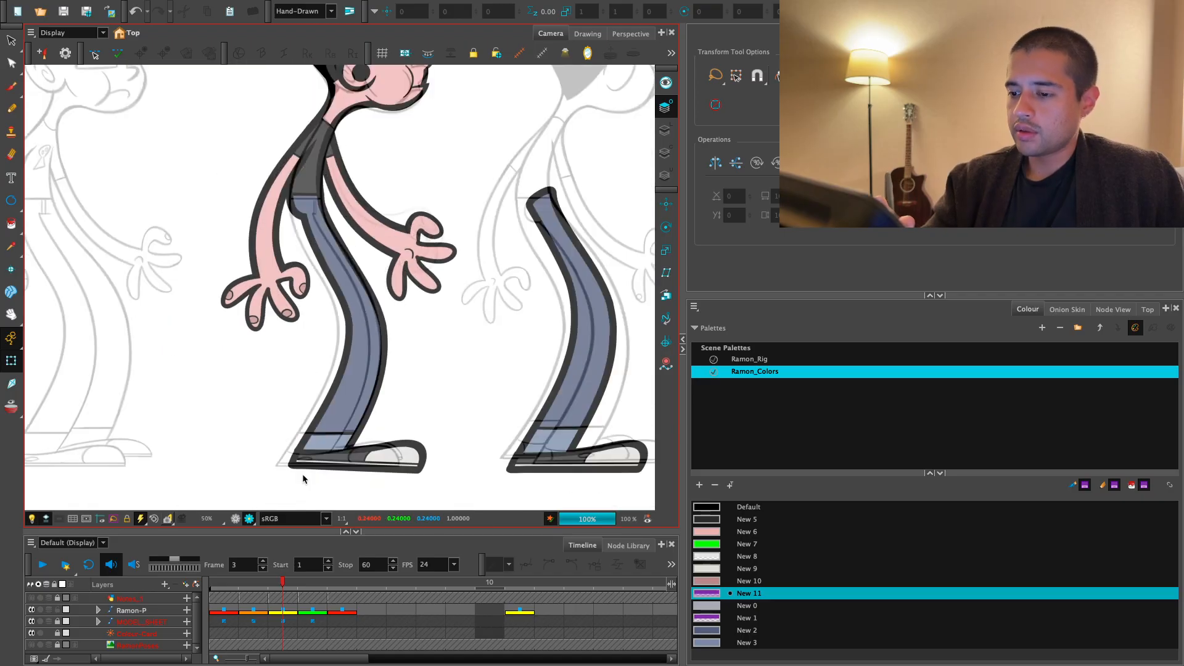
key("1")
key("1")
key("1")
key("1")
key("1")
key("1")
left_click(394, 336)
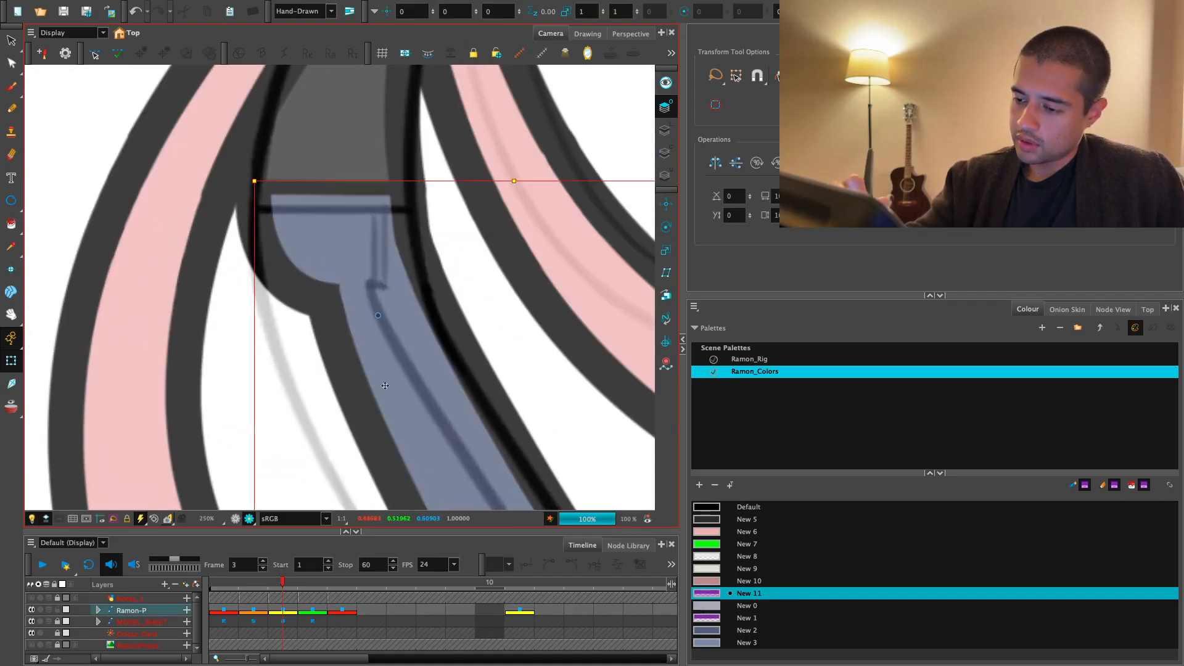
key("shift+F11")
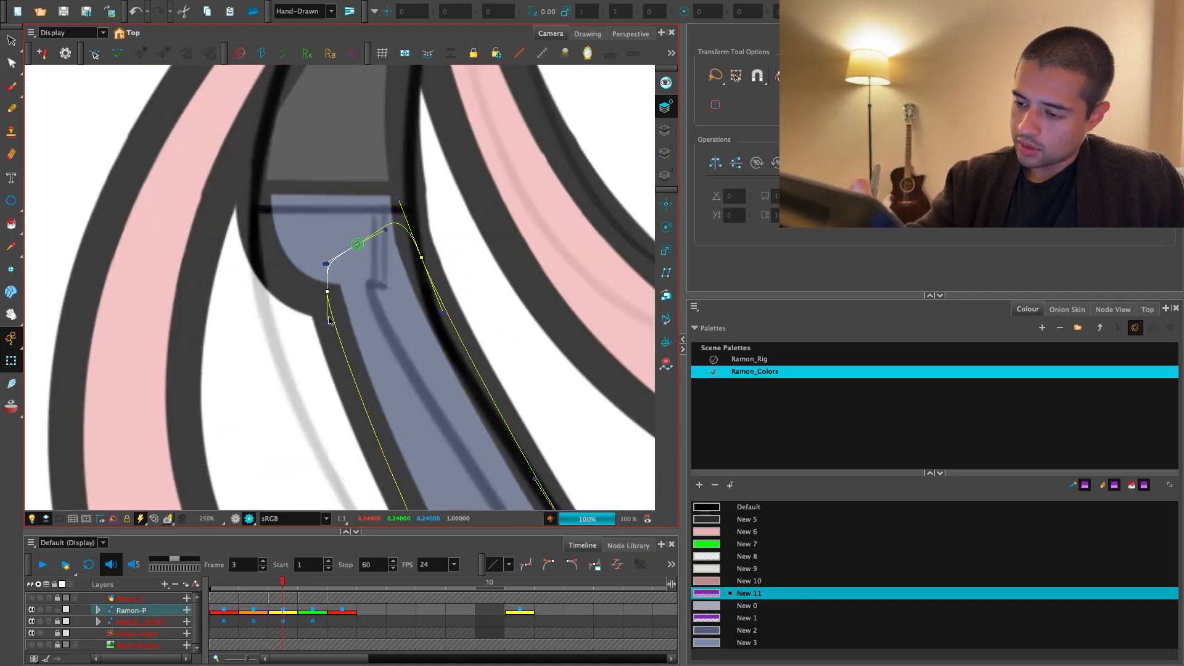
key("2")
key("2")
key("2")
key("2")
key("2")
left_click_drag(387, 376, 444, 290)
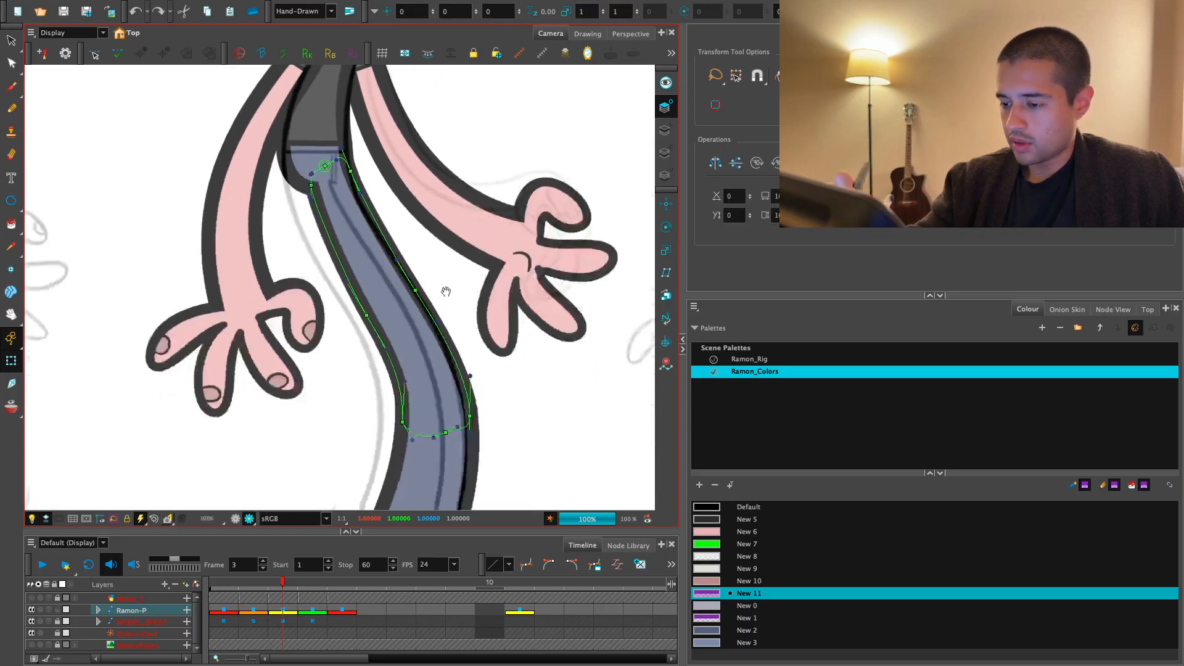
left_click(465, 354)
key("2")
left_click(472, 393)
key("1")
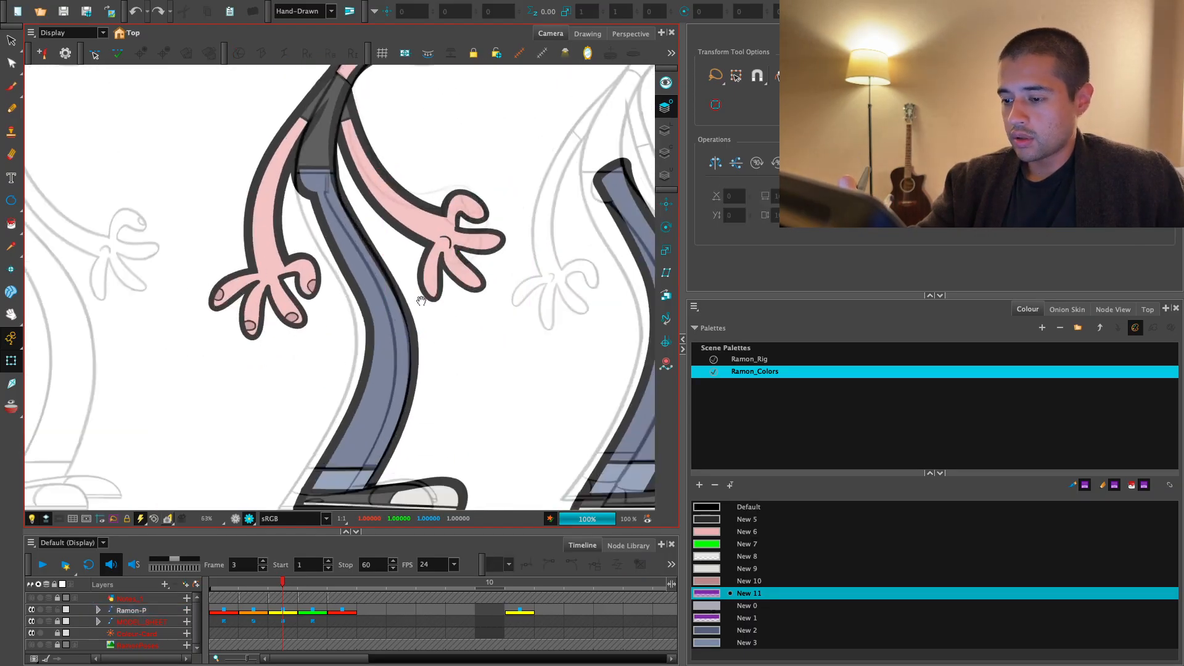
- Angle the curve handle on the upper leg's rear contour below the hip so the line runs smoothly down the thigh
left_click_drag(340, 228, 365, 301)
key("1")
key("1")
left_click(365, 301)
key("shift+F11")
key("1")
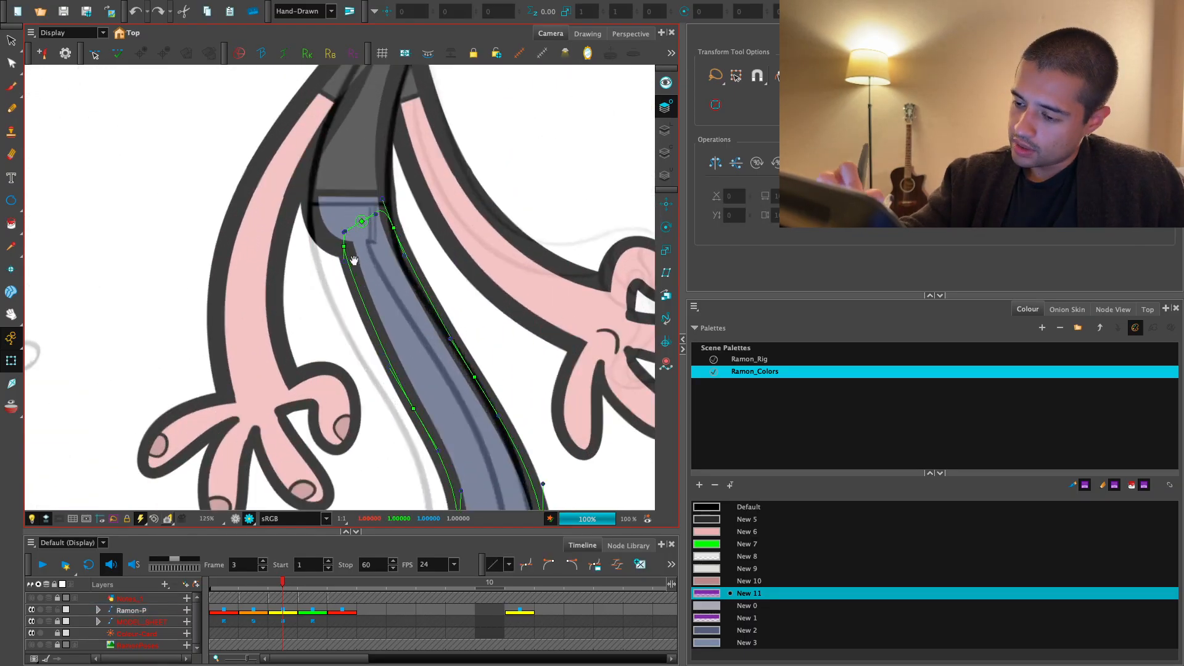
key("1")
key("1")
key("1")
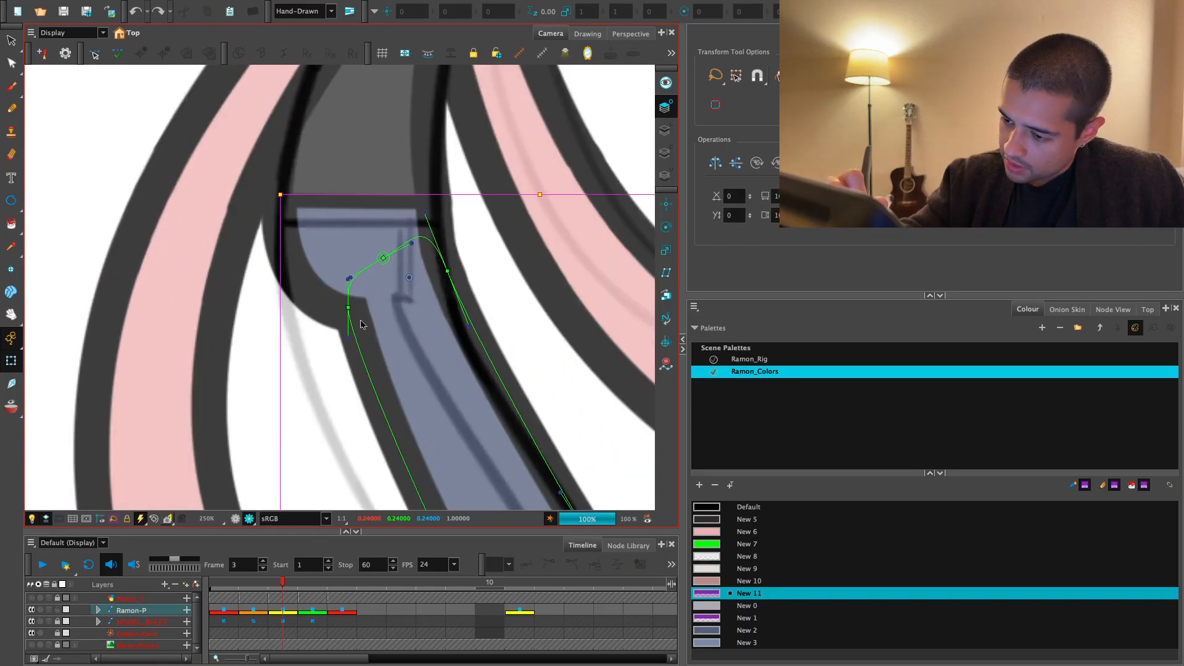
left_click(352, 334)
key("Escape")
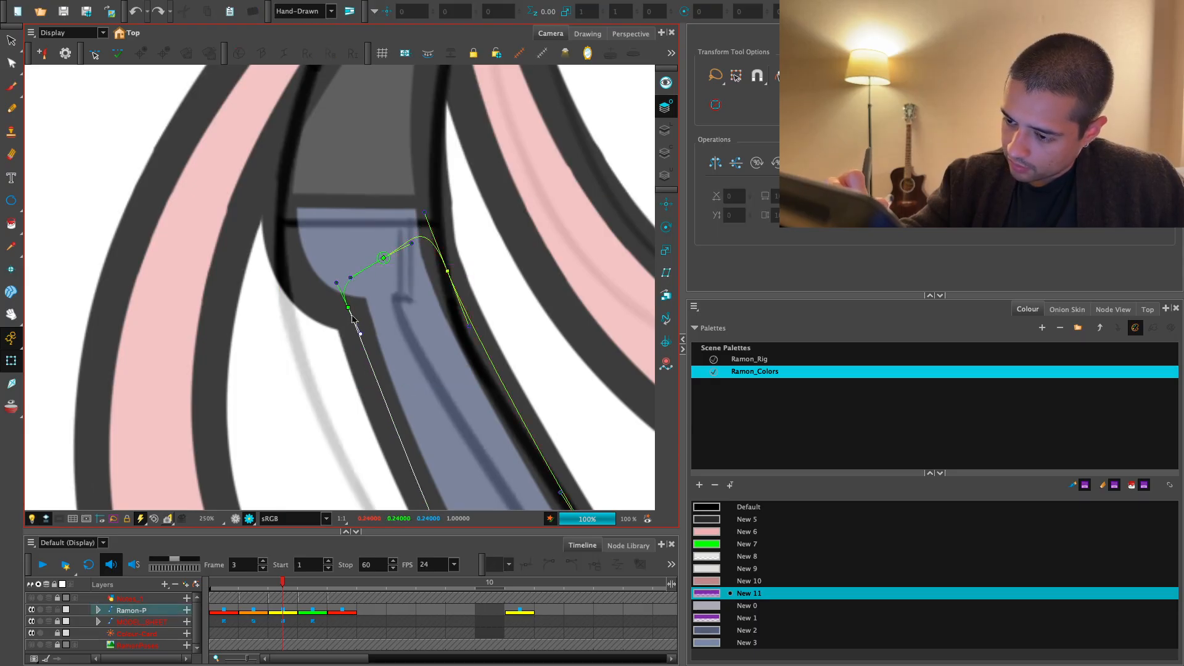
left_click(352, 319)
- Refine the middle of the upper leg's rear contour between the hip and the knee
key("2")
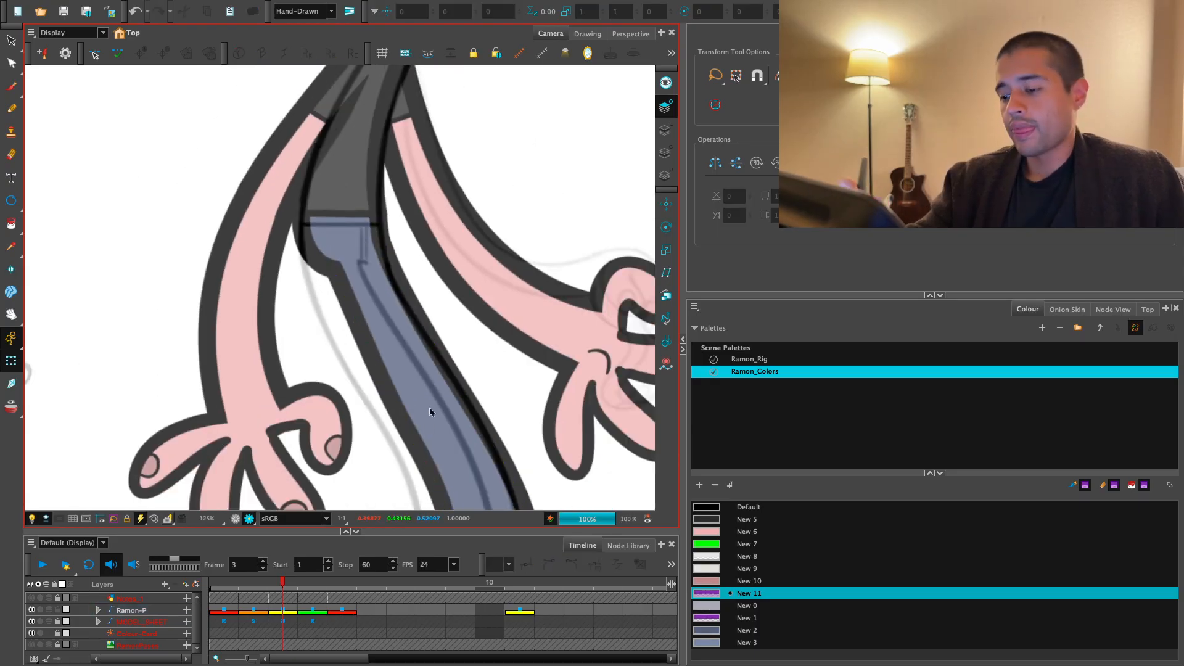
scroll(429, 407, "up", 2)
left_click(413, 368)
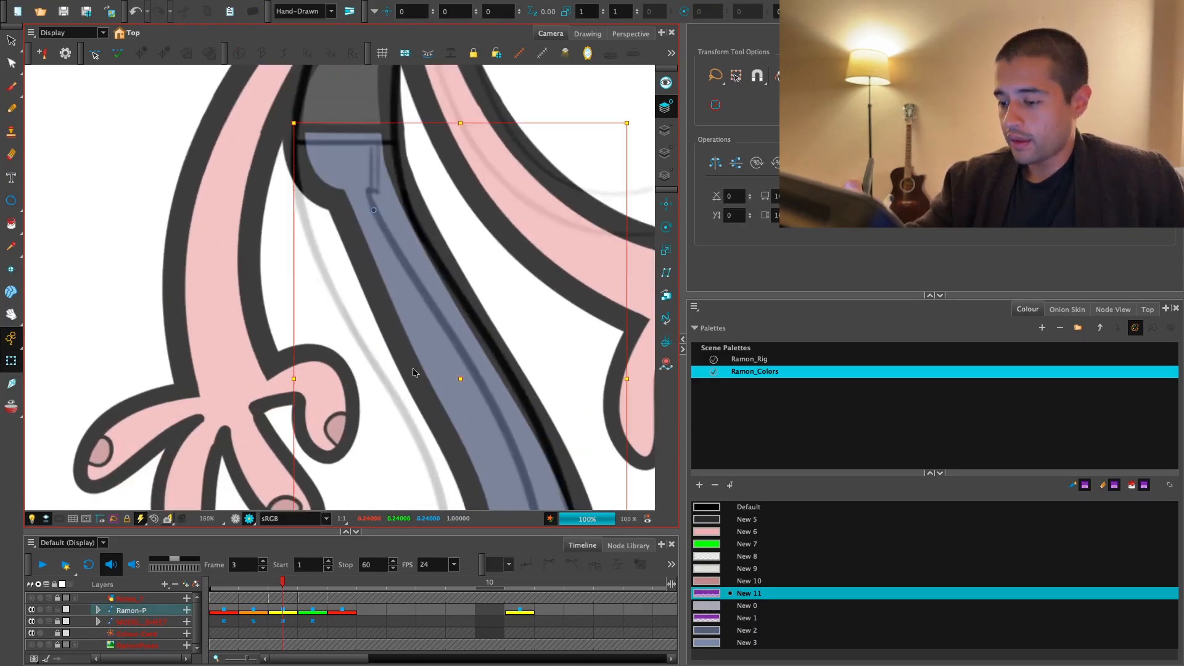
key("shift+F11")
left_click_drag(426, 394, 435, 397)
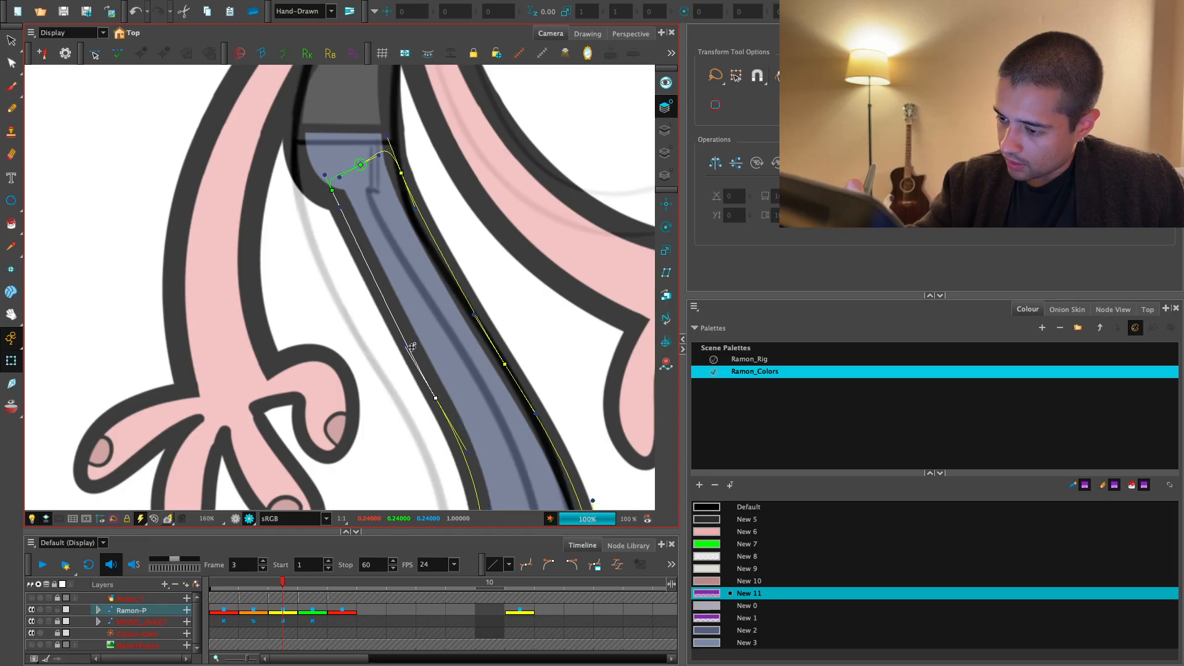
key("ctrl+z")
scroll(406, 347, "down", 5)
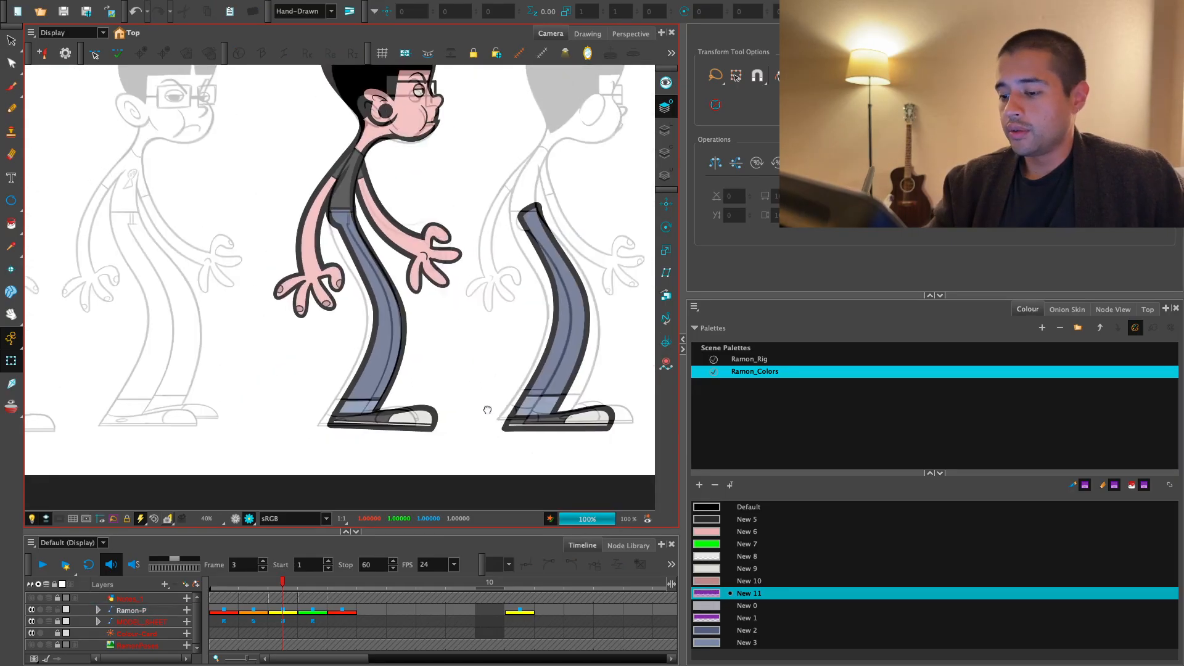
key("2")
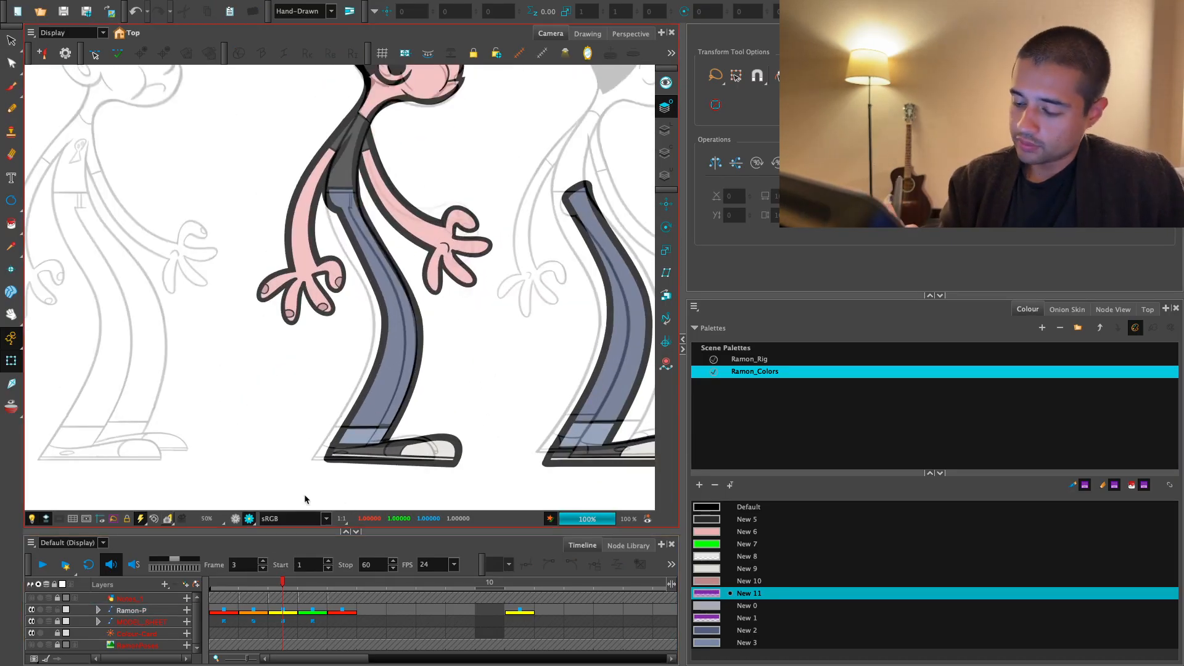
- Select the whole leg set aside from the character and bring it back onto the body behind the other leg on frame 3
left_click(236, 518)
left_click(435, 456)
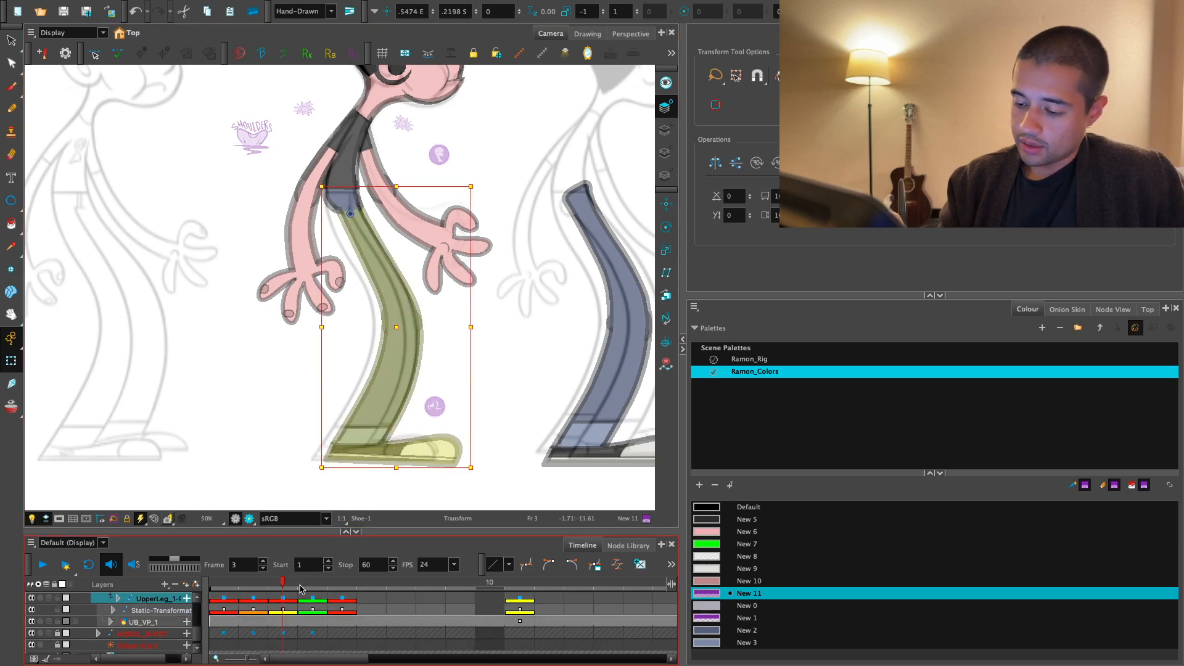
key("1")
left_click(515, 424)
key("b")
key("b")
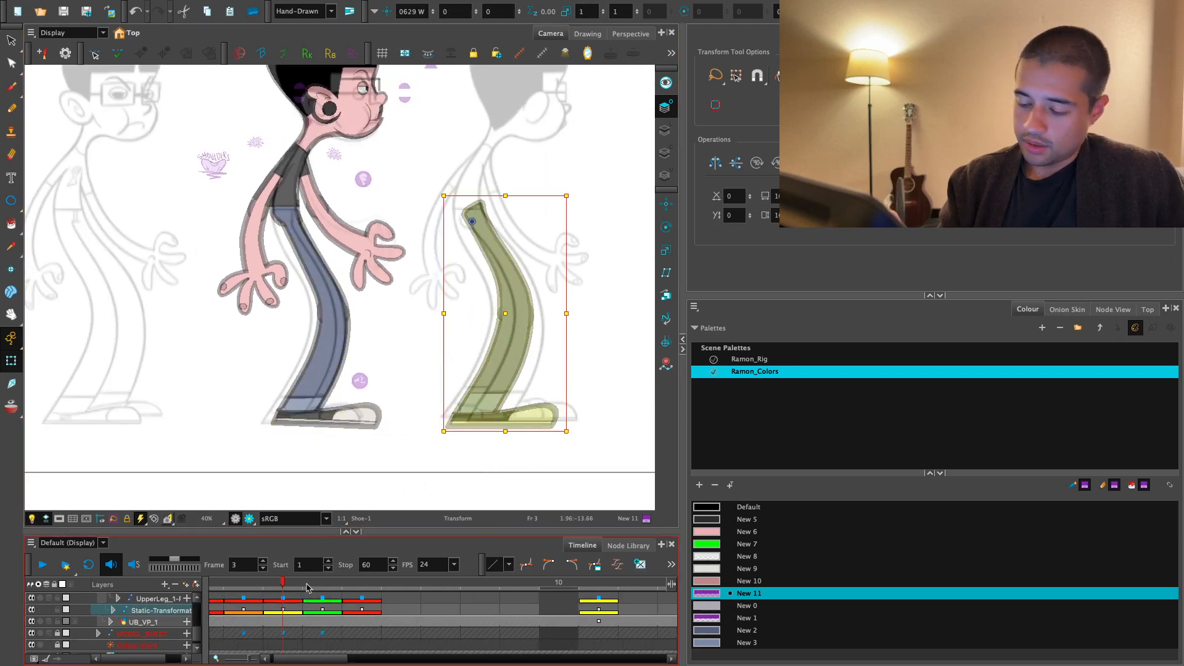
key("o")
key("r")
key("comma")
key("period")
left_click_drag(265, 401, 340, 363)
key("2")
key("2")
key("alt+Up")
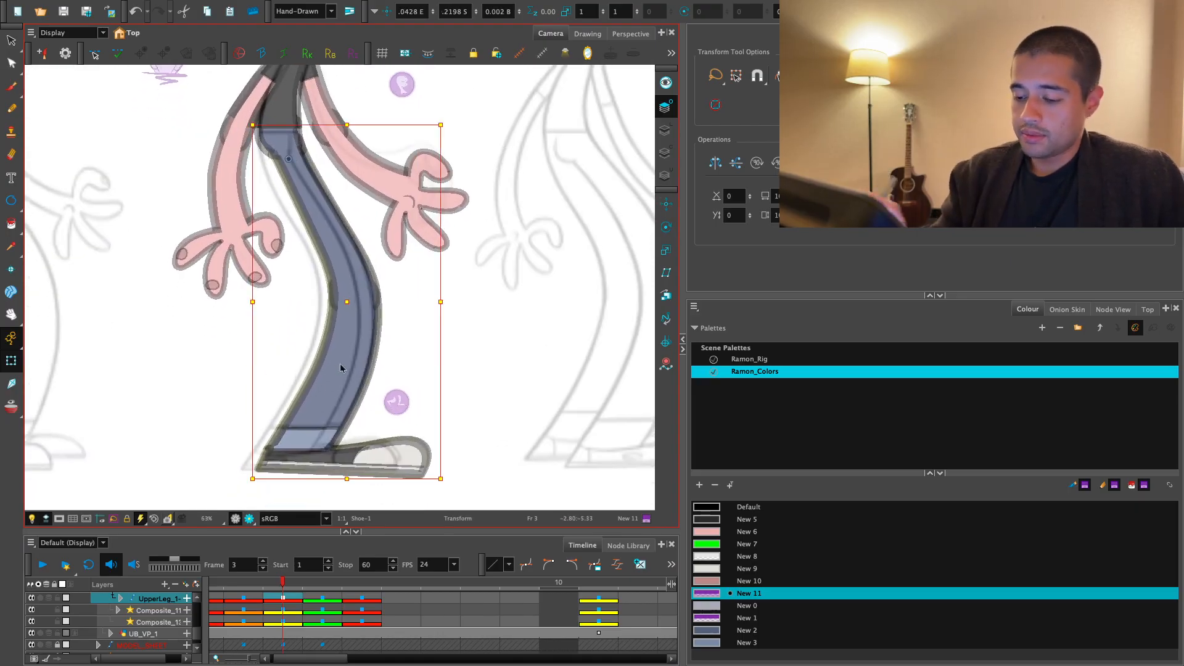
- Nudge the rear leg horizontally in the rendered view until it lines up with the leg in front
left_click(249, 519)
key("2")
key("Left")
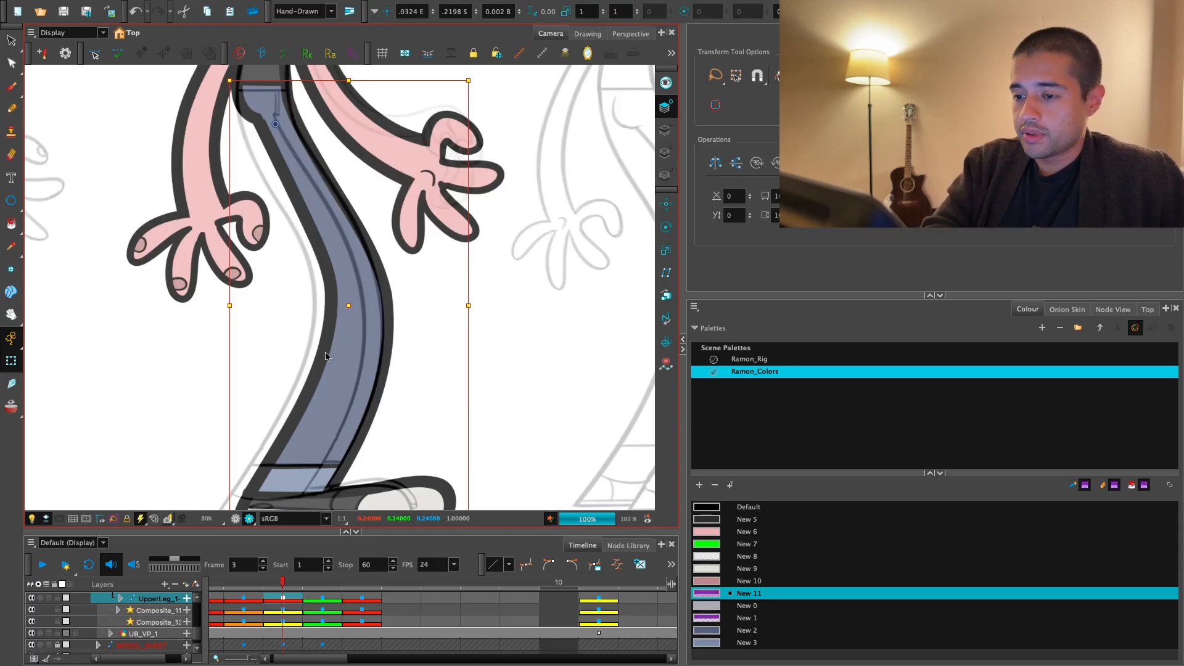
key("Left")
key("Left")
key("Left")
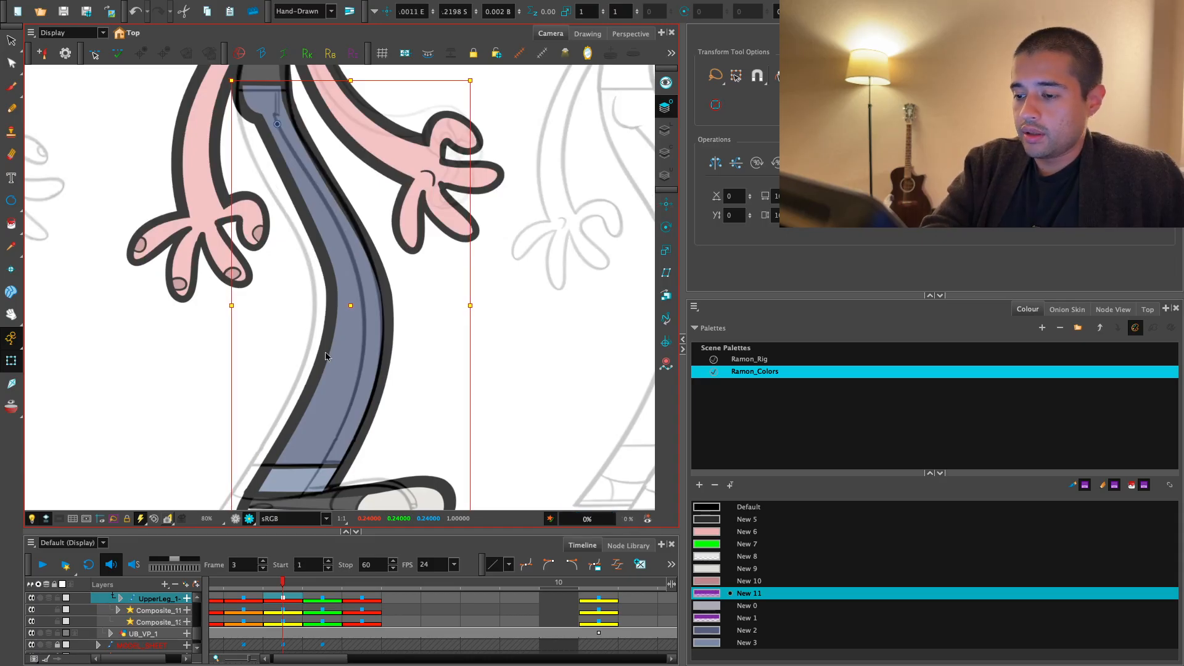
- Examine the whole character on frame 3 and compare it with the views on frames 1 and 4
key("1")
key("1")
key("1")
left_click(497, 352)
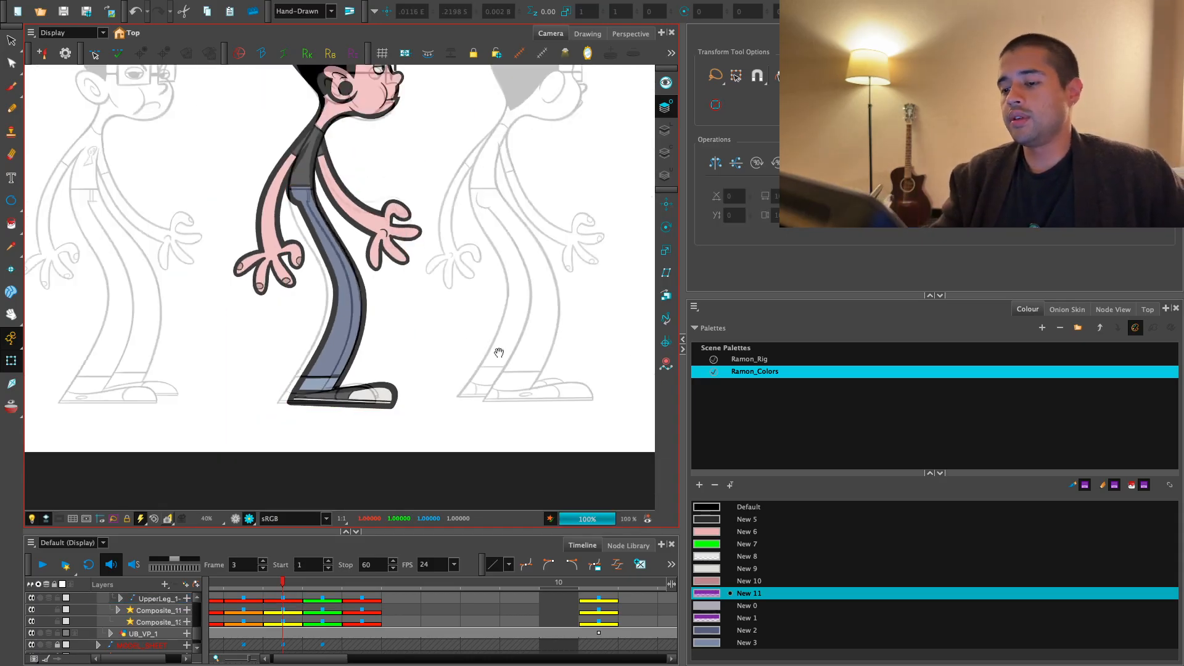
left_click_drag(497, 352, 454, 420)
key("1")
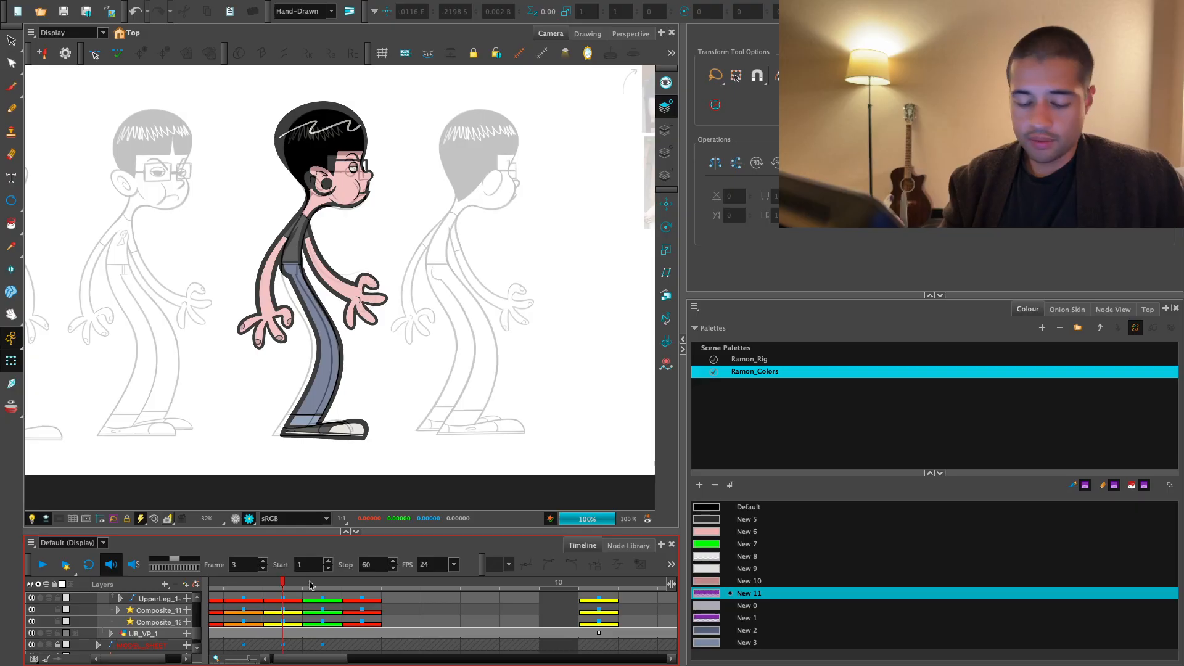
key("shift+minus")
left_click(294, 607)
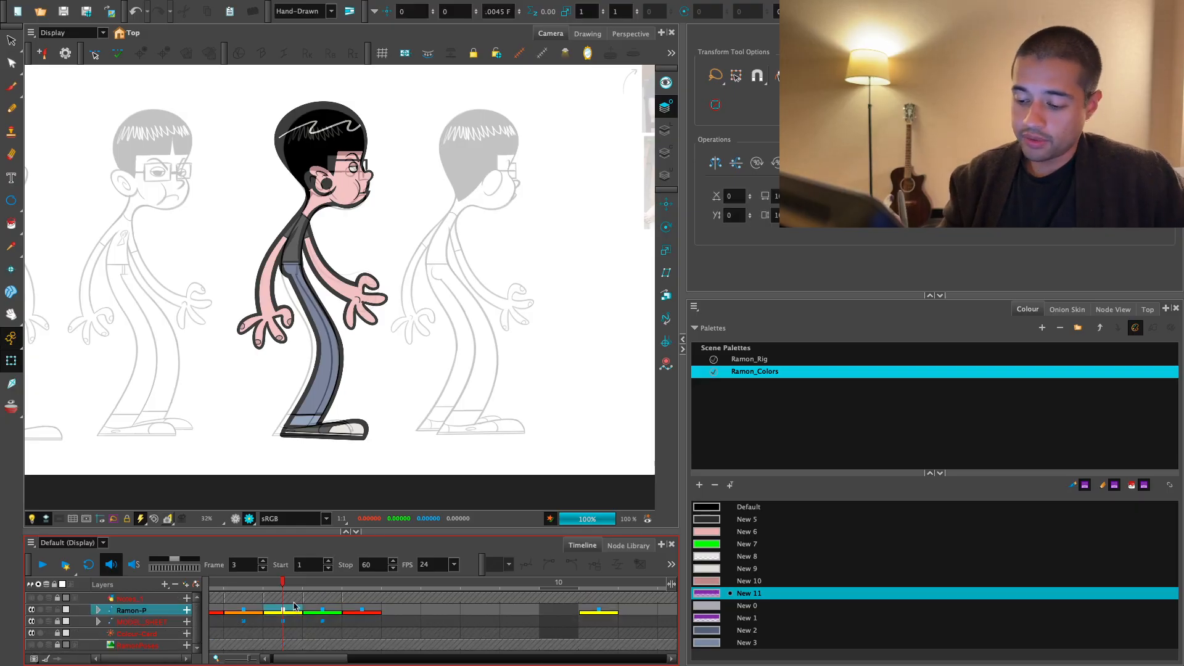
key(".")
key(".")
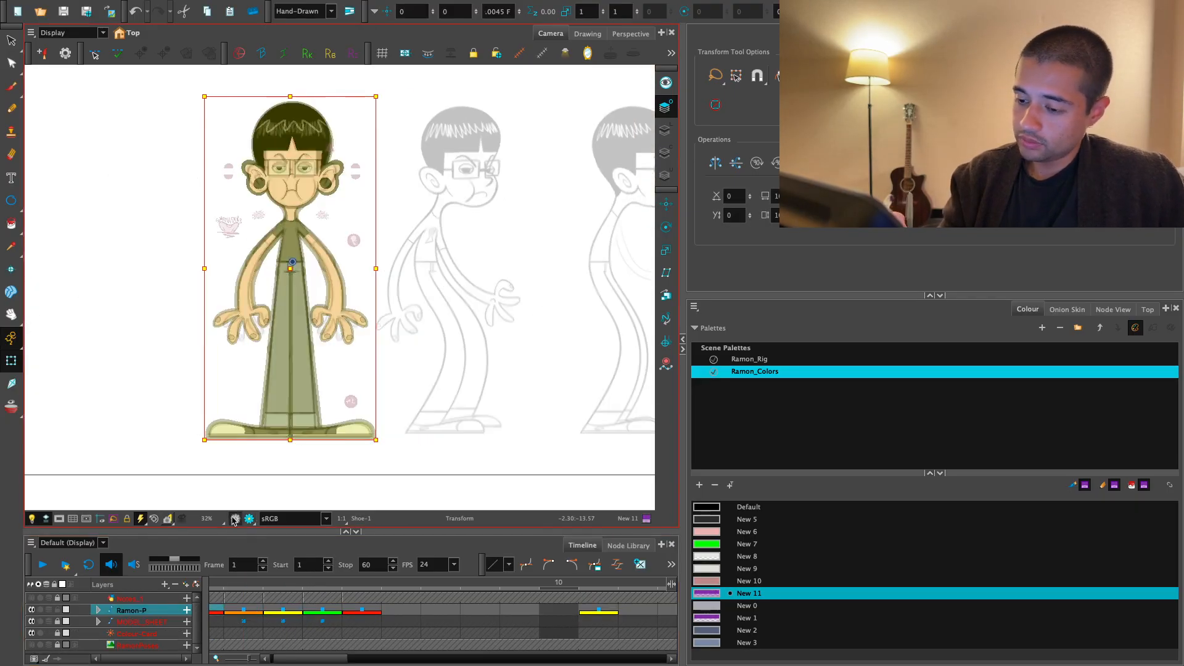
left_click(404, 453)
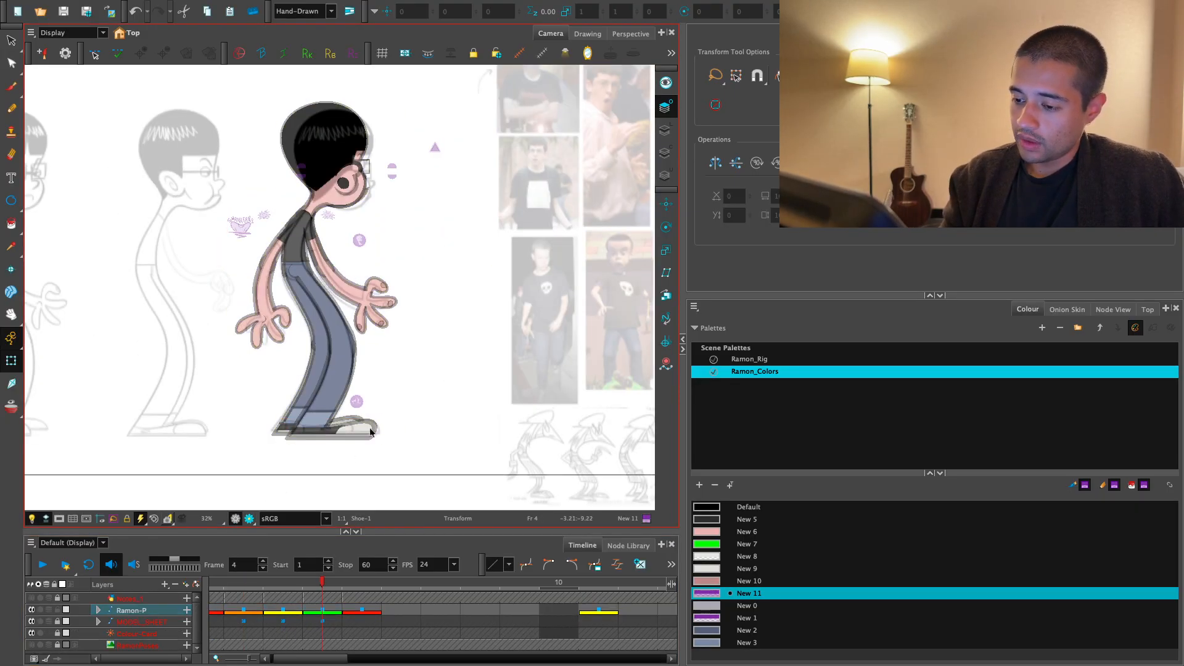
- Select both legs on frame 4 through their Legs_MP peg and inspect their pose up close
left_click(376, 432)
key("b")
key("b")
key("b")
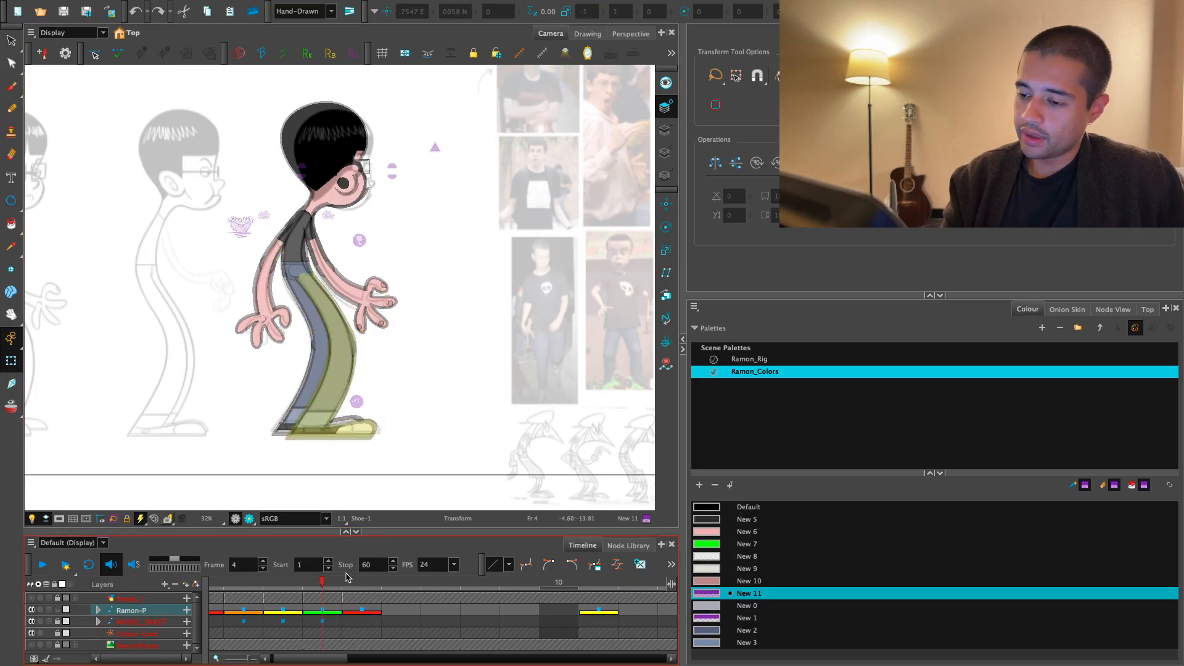
key("o")
mouse_move(322, 581)
left_mouse_down()
mouse_move(280, 583)
mouse_move(334, 581)
left_mouse_up()
key("2")
left_click_drag(388, 474, 411, 413)
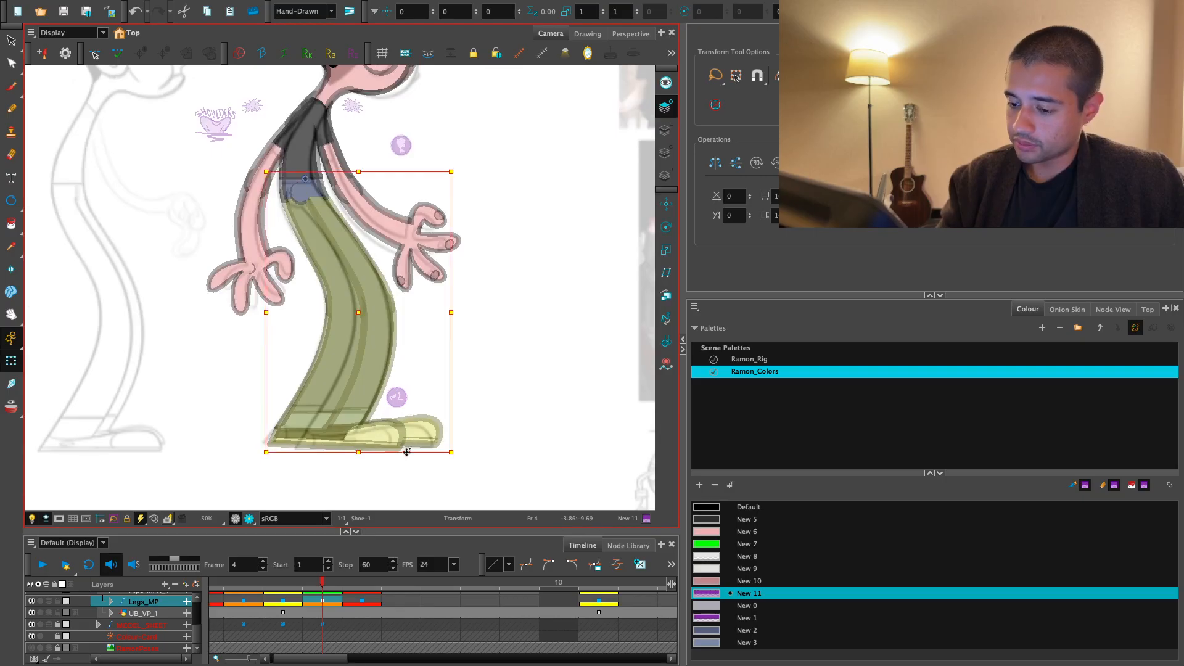
- Return to frame 3 and check the whole leg's pose against the model sheet
left_click(285, 582)
key("Escape")
left_click(397, 446)
key("b")
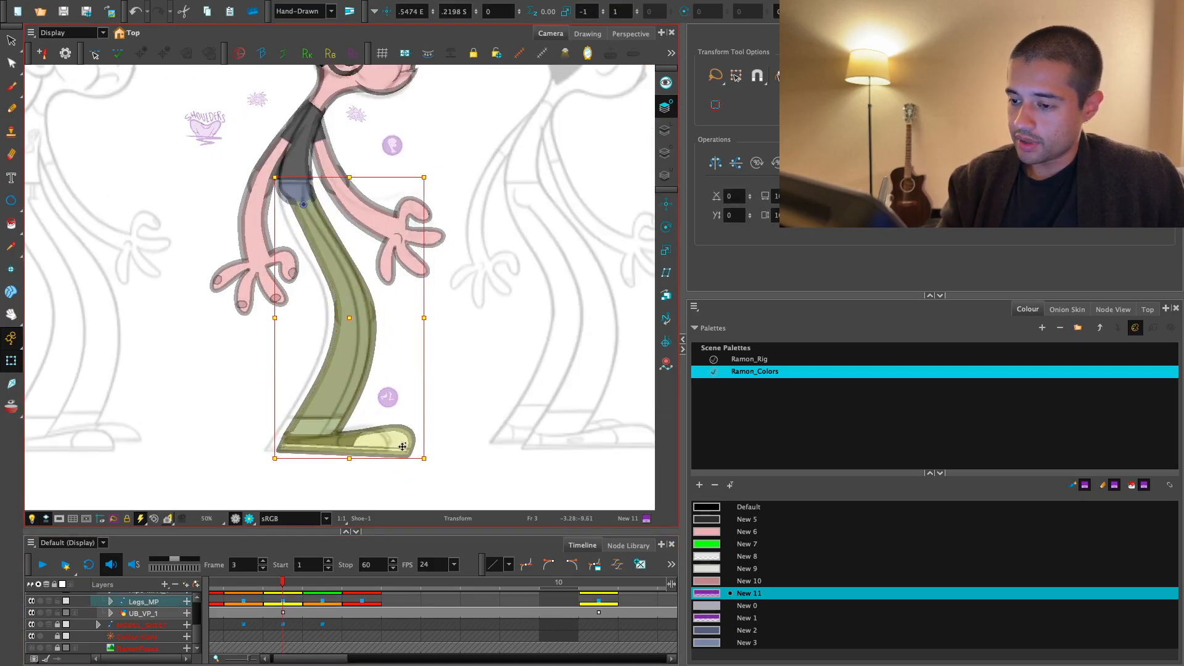
mouse_move(444, 414)
left_mouse_down()
mouse_move(451, 470)
mouse_move(445, 423)
left_mouse_up()
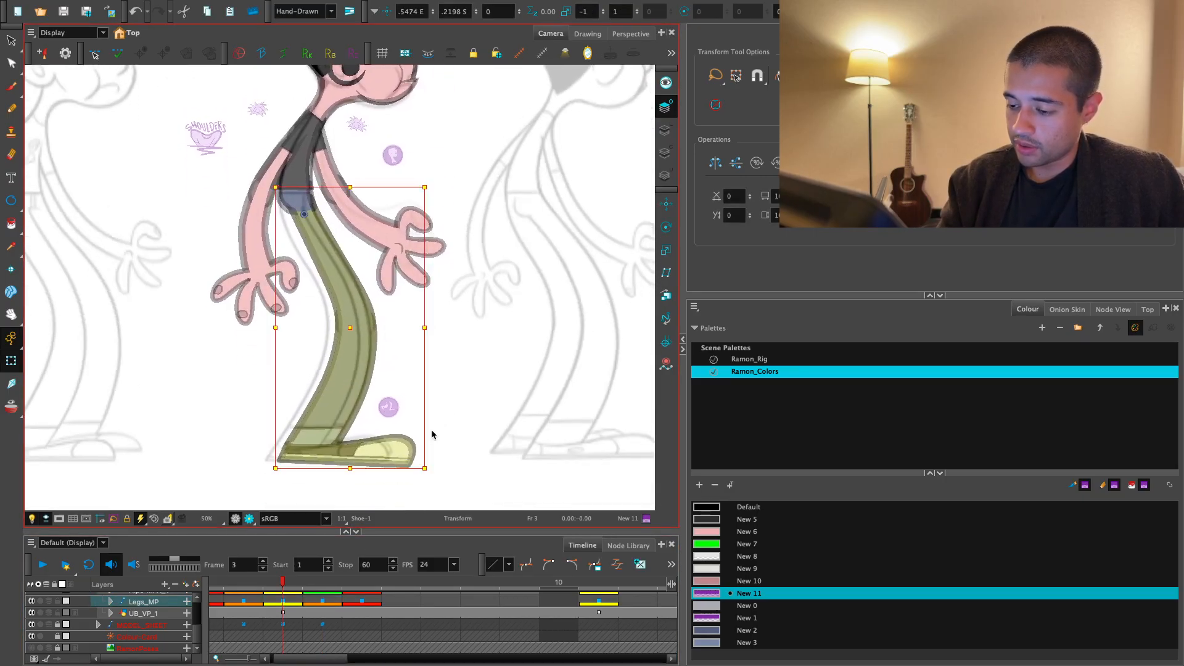
key("Escape")
- Inspect the front shoe and the lower leg's deformation on frame 3 up close against the model sheet
left_click(409, 451)
key("2")
key("Escape")
left_click_drag(426, 470, 463, 415)
left_click(447, 418)
key("b")
key("shift+b")
key("2")
left_click_drag(454, 424, 470, 397)
key("2")
left_click_drag(449, 453, 457, 398)
key("2")
left_click_drag(383, 373, 394, 393)
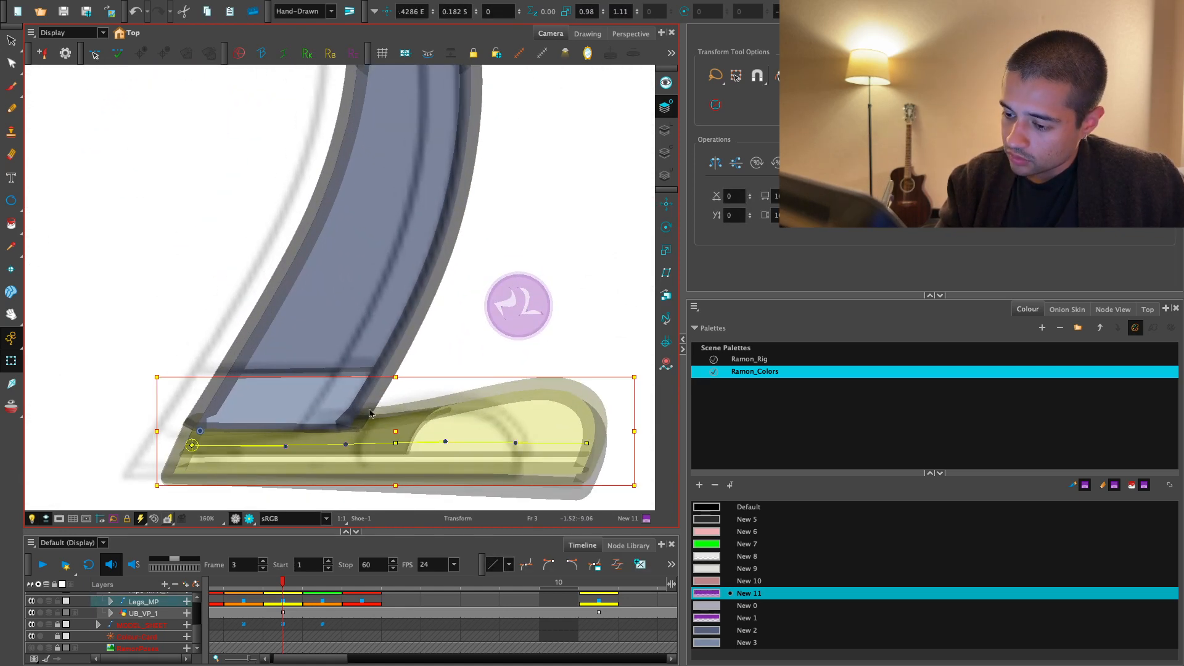
left_click(371, 410)
left_click(345, 427)
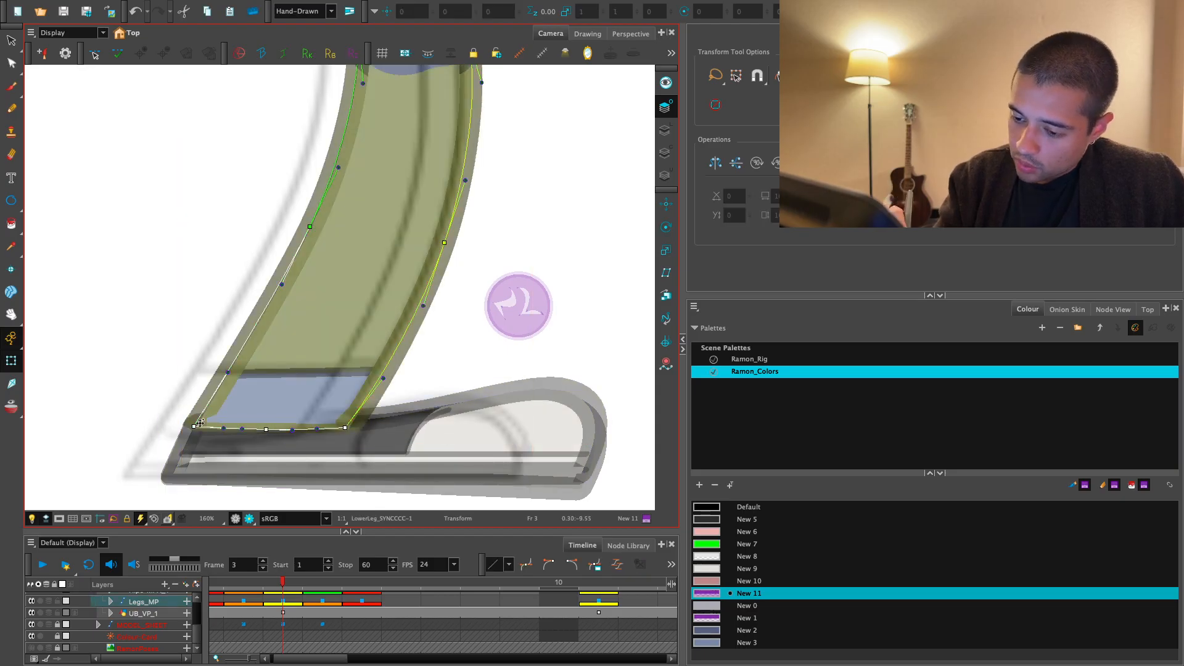
key("1")
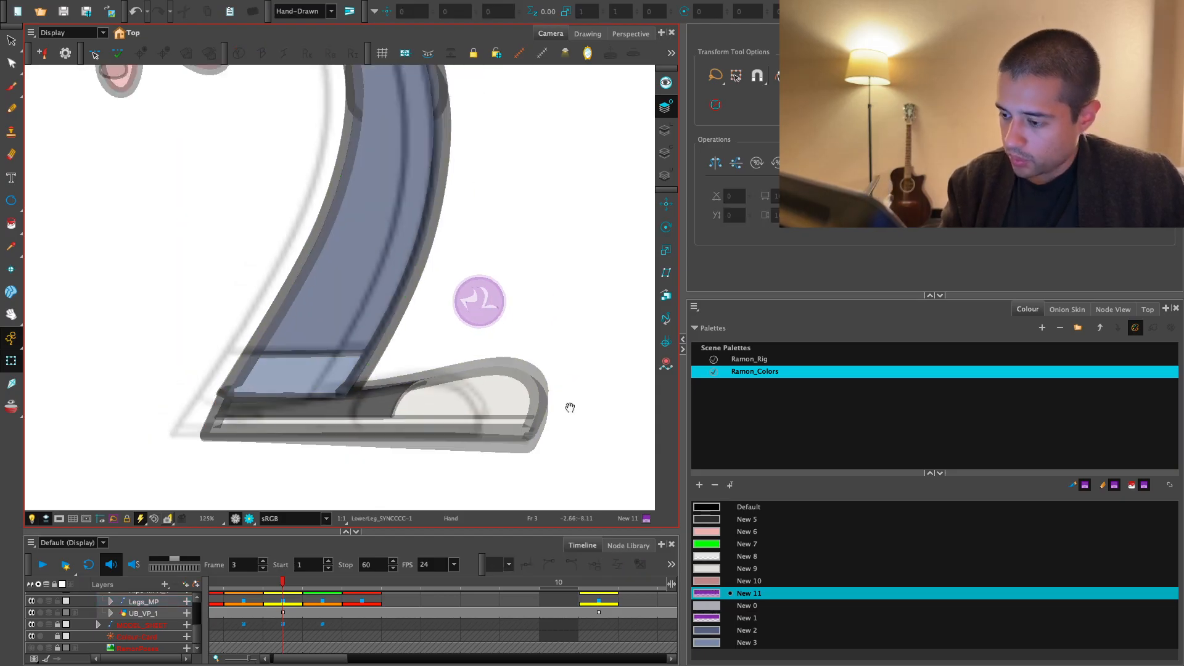
- Align the two overlapping shoes on frame 3 so that their outlines coincide
left_click(495, 436)
left_click_drag(568, 407, 542, 436)
key("b")
key("b")
key("shift+b")
key("shift+b")
key("shift+b")
key("space")
key("1")
key("1")
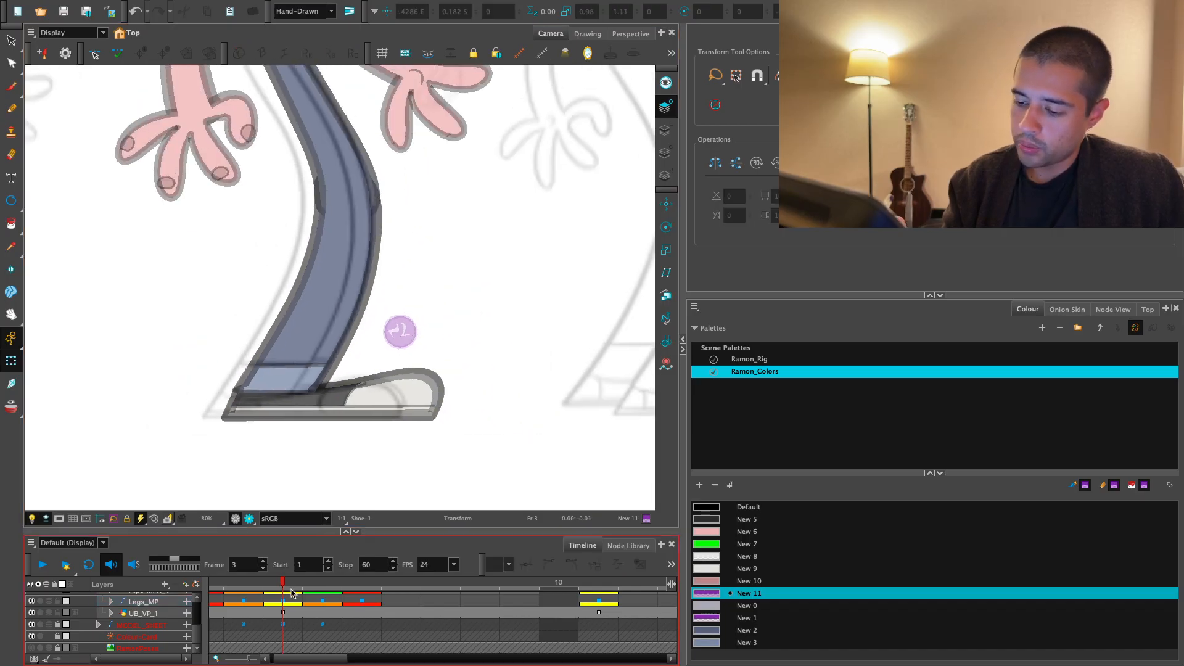
- Select the front shoe on frame 2 and examine how it fits the lower leg and the rear shoe
left_click(291, 600)
key("comma")
key("period")
key("comma")
left_click_drag(453, 389, 459, 476)
left_click(403, 463)
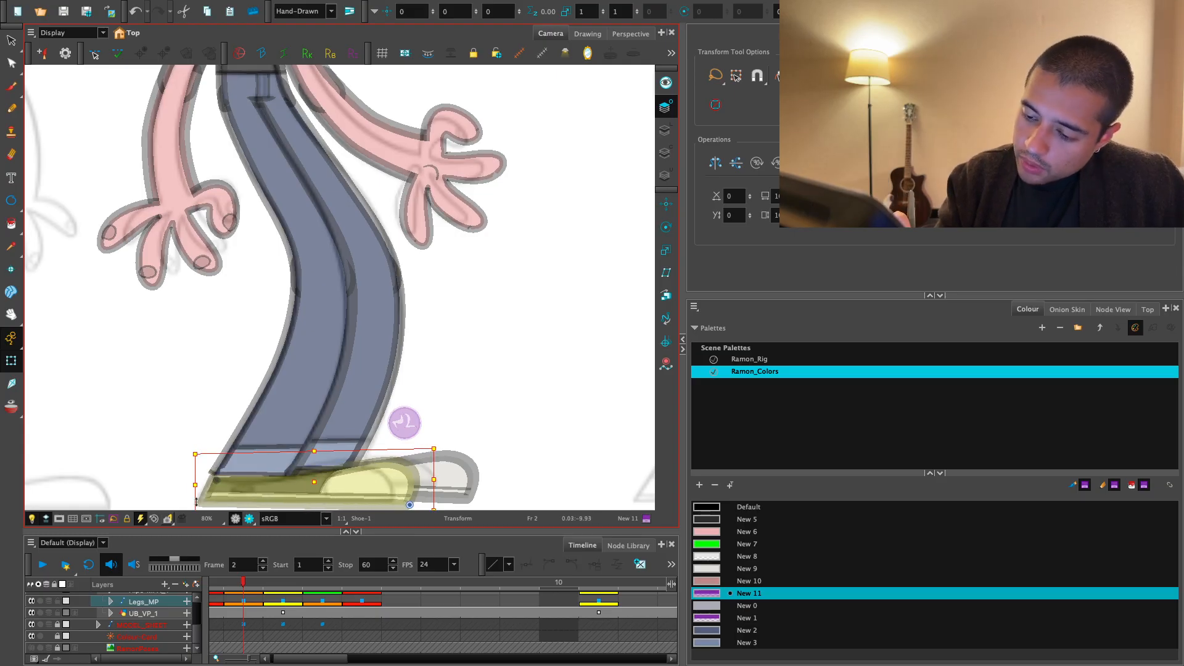
left_click_drag(419, 493, 432, 470)
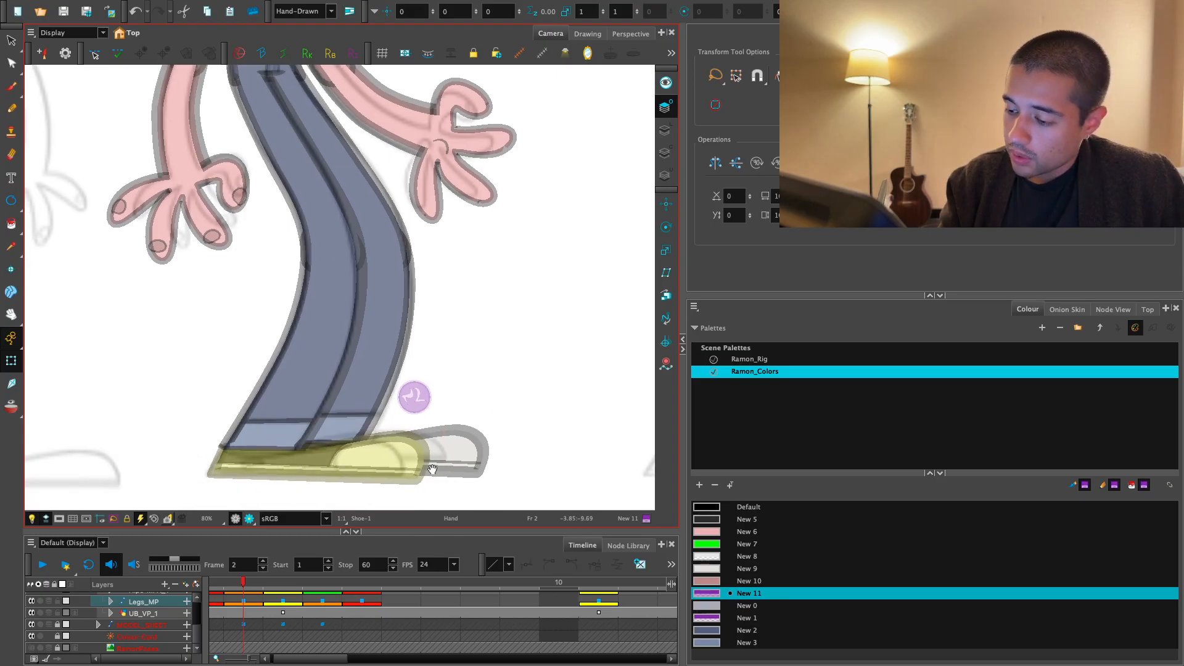
left_click_drag(241, 469, 214, 478)
key("2")
left_click_drag(513, 431, 454, 332)
key("2")
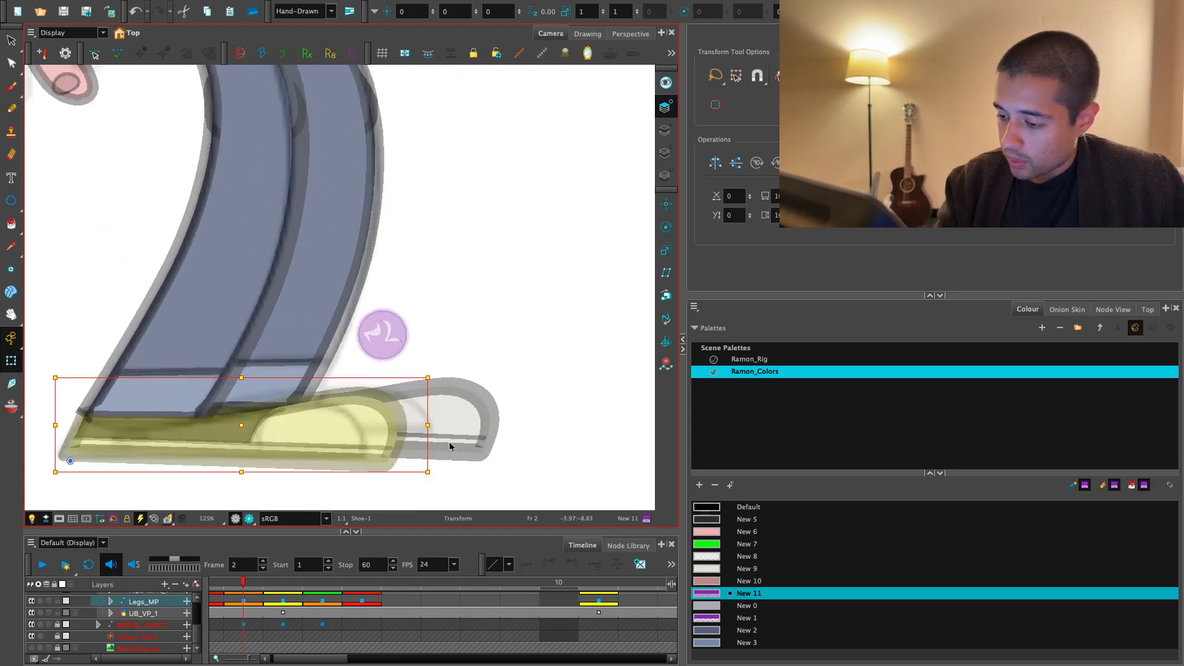
left_click_drag(384, 430, 438, 389)
key("2")
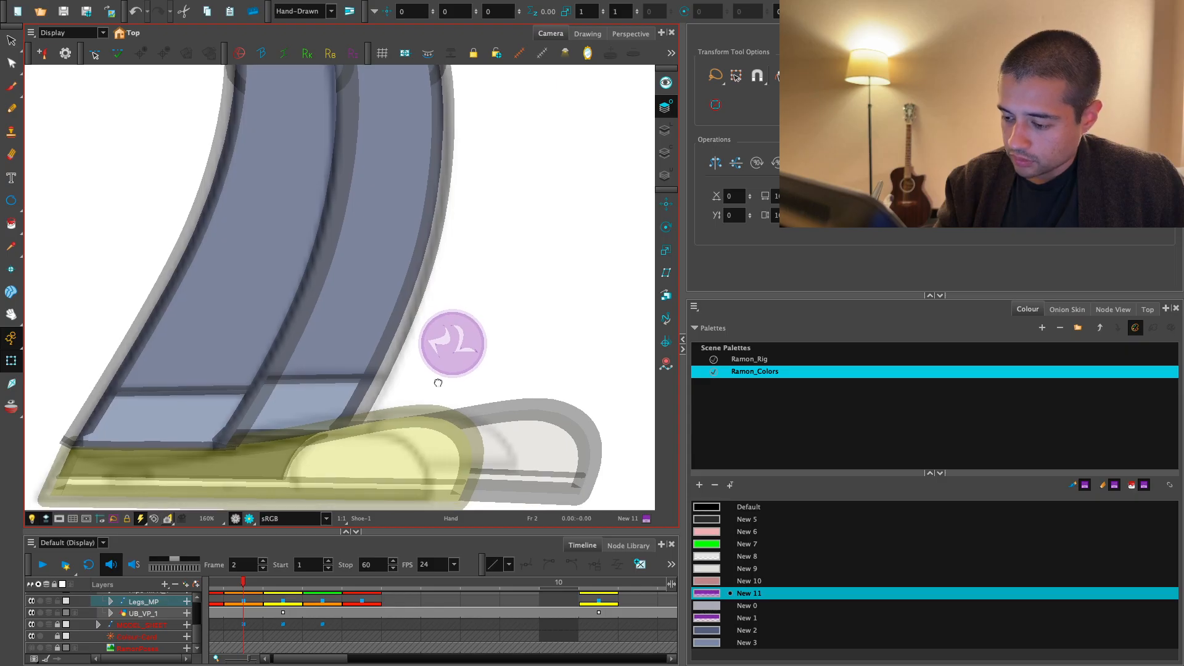
key("1")
key("1")
left_click(523, 412)
mouse_move(553, 437)
left_mouse_down()
mouse_move(515, 444)
mouse_move(535, 450)
left_mouse_up()
- Stretch both legs on frame 2 downward through the Legs_MP peg to a vertical scale of 1.04, matching frame 1's foot level
key("1")
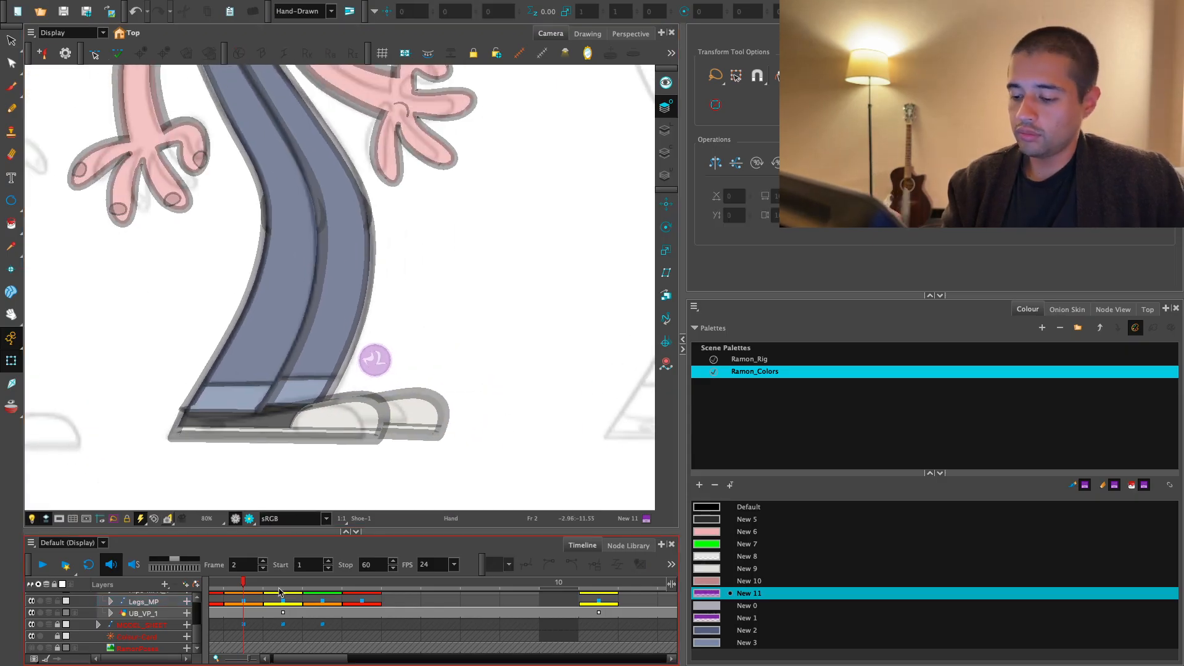
left_click(217, 600)
key("1")
left_click_drag(430, 403, 455, 465)
key(".")
key(".")
key(".")
key("1")
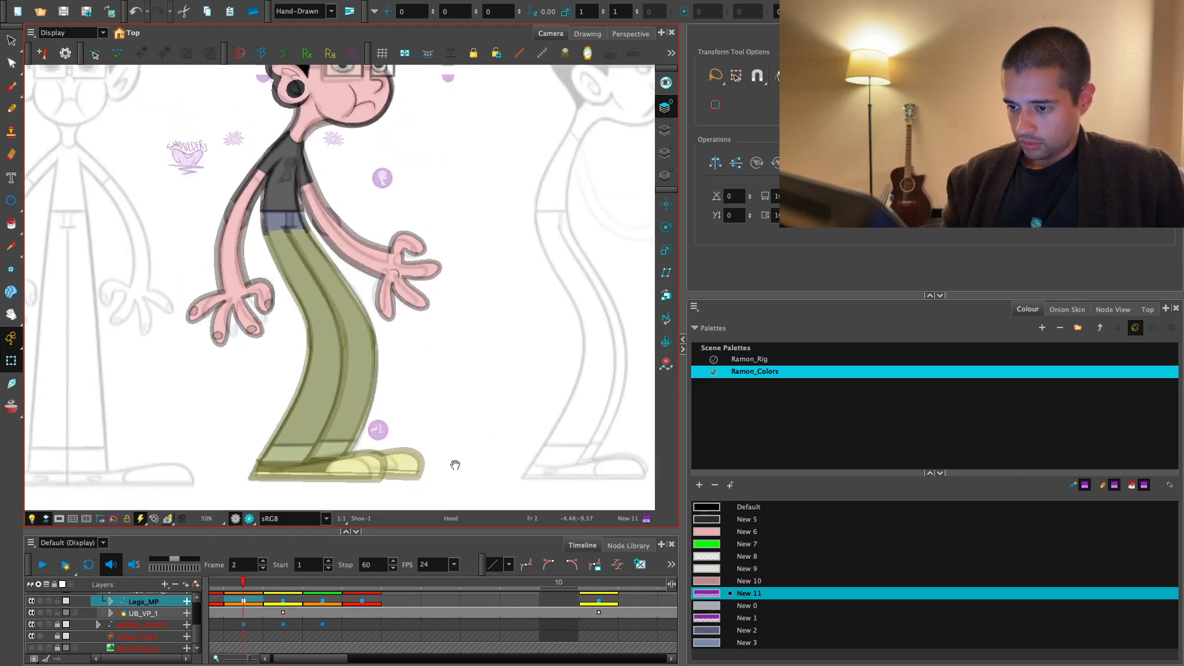
left_click_drag(340, 483, 342, 492)
key("comma")
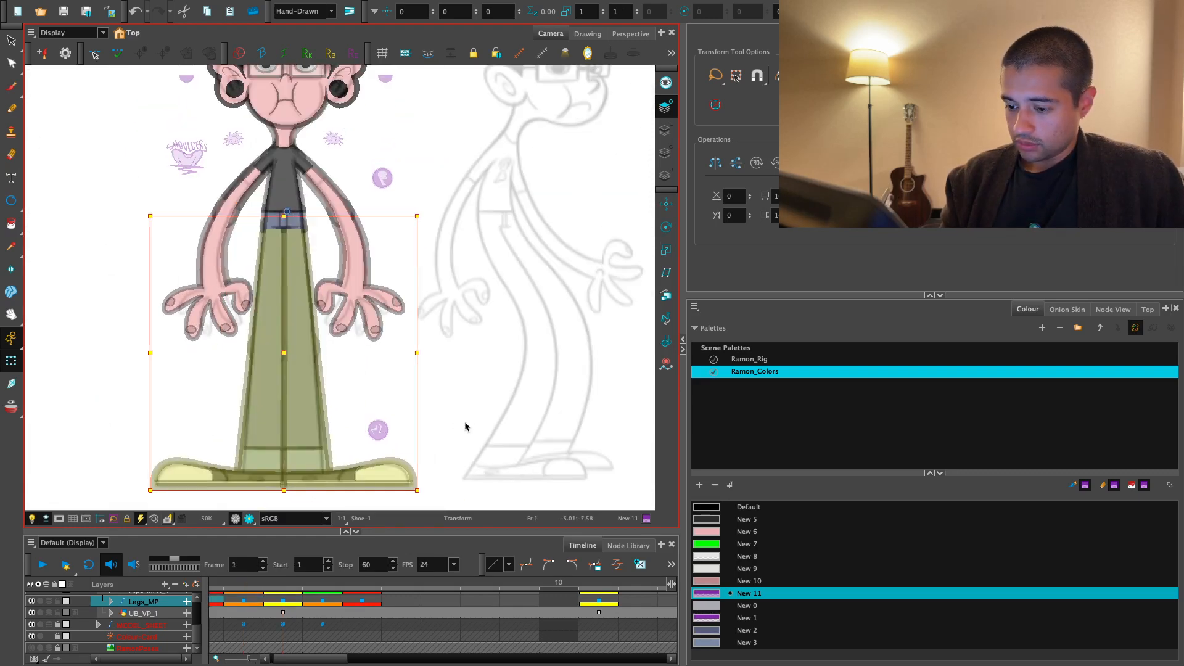
key("period")
- Show the rendered view and stretch both legs on frame 3 to a vertical scale of 1.01, comparing with the neighbouring frames
left_click(250, 519)
key("2")
key("1")
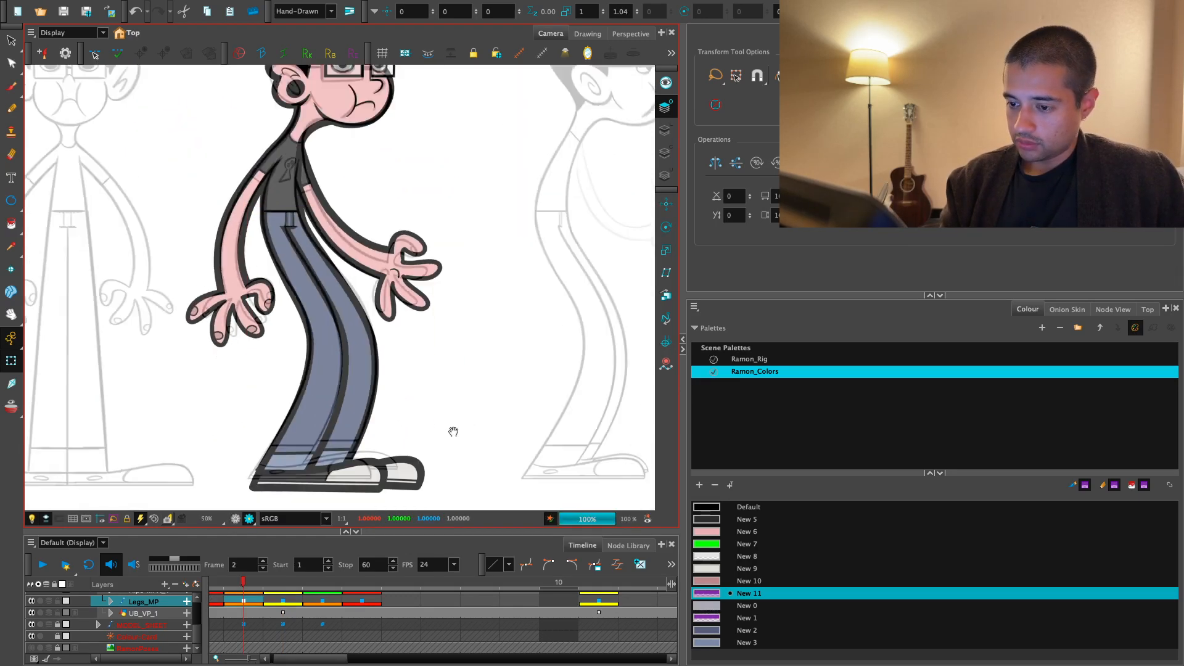
key("1")
left_click_drag(454, 419, 451, 442)
key("period")
key("comma")
key("period")
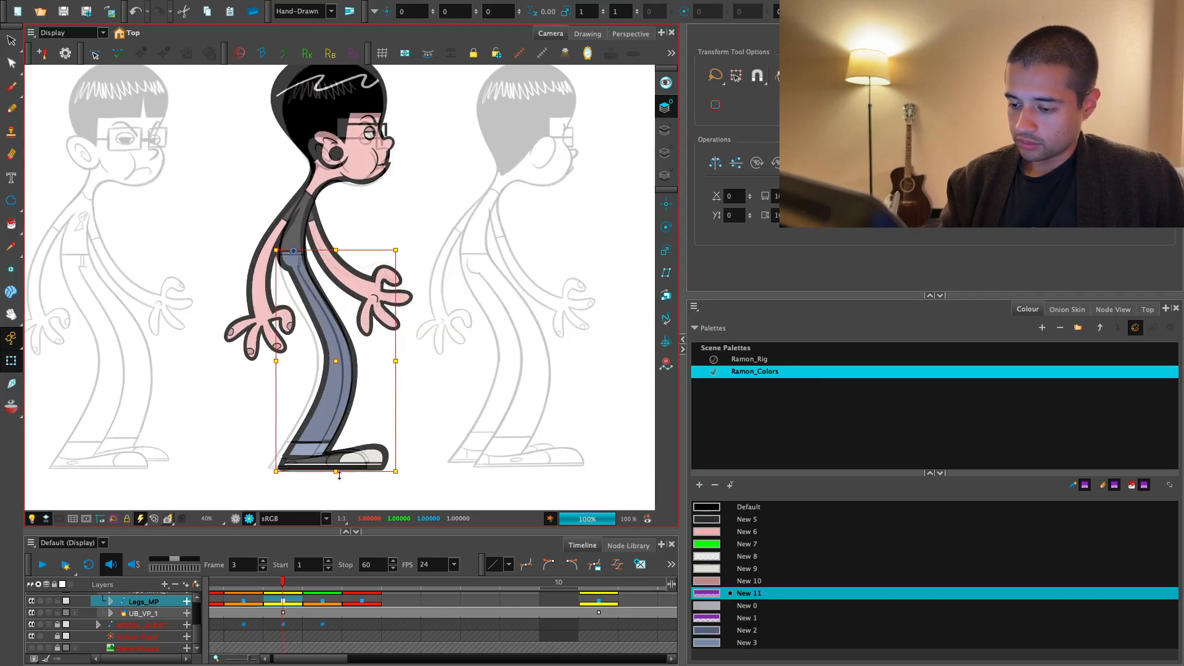
key("comma")
key("period")
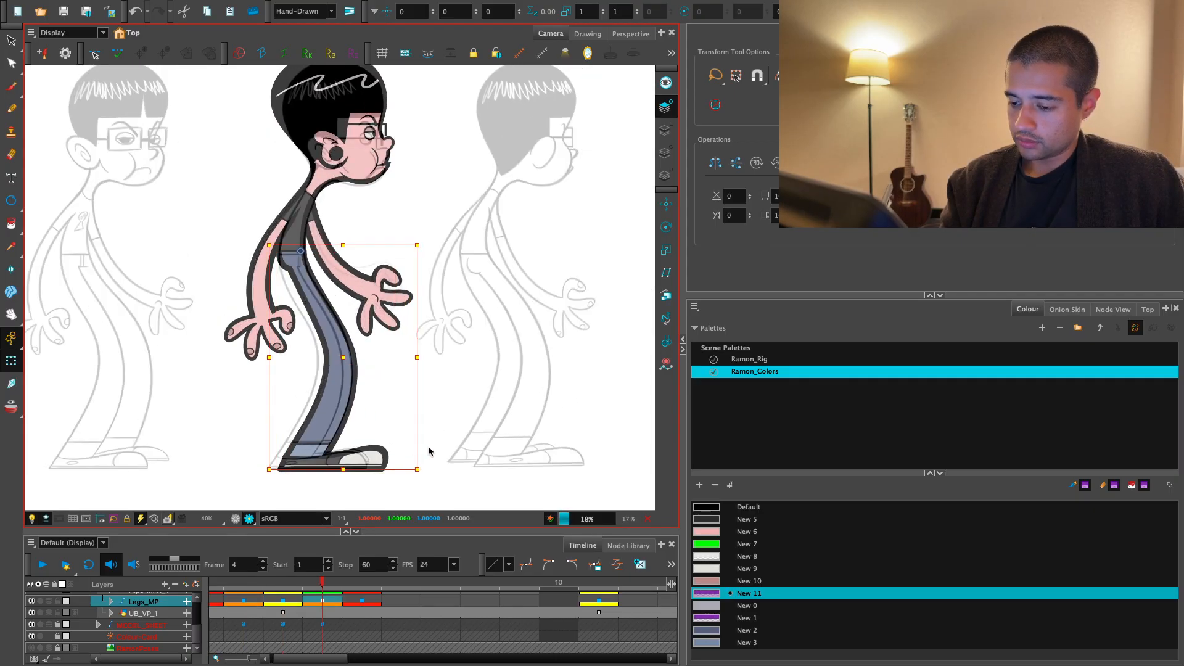
key("period")
left_click_drag(455, 428, 442, 467)
key("comma")
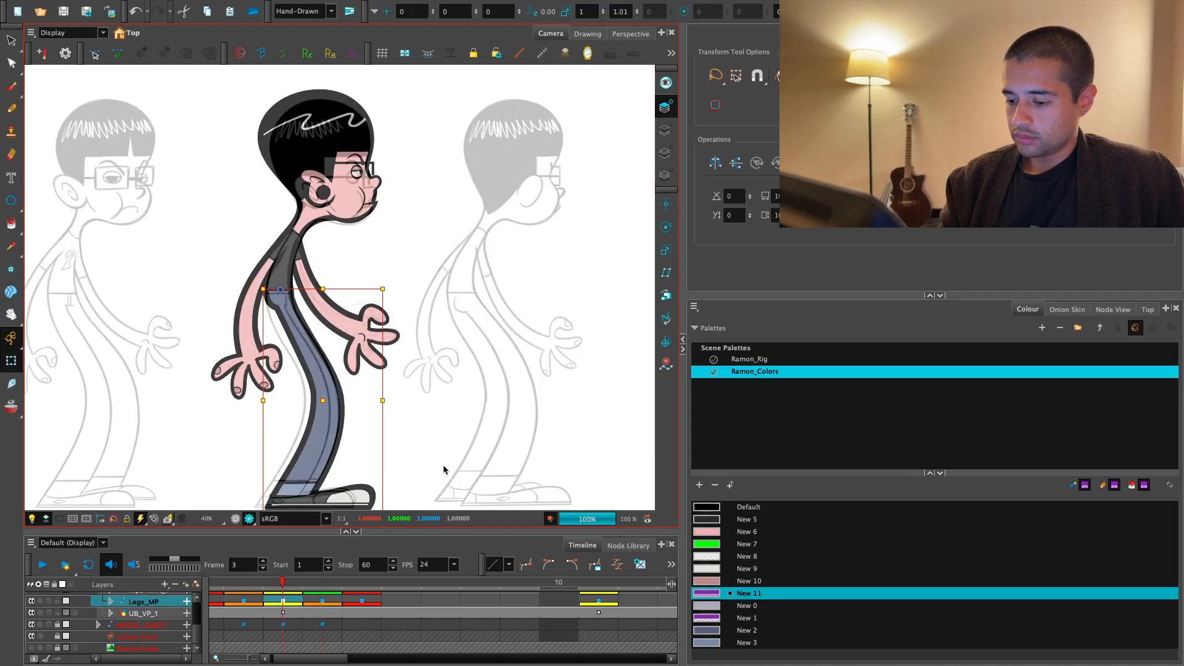
- Stretch both legs on frame 4 slightly downward through Legs_MP to line the feet up with the other views
key("period")
key("period")
key("comma")
key("space")
left_click_drag(419, 466, 449, 387)
key("2")
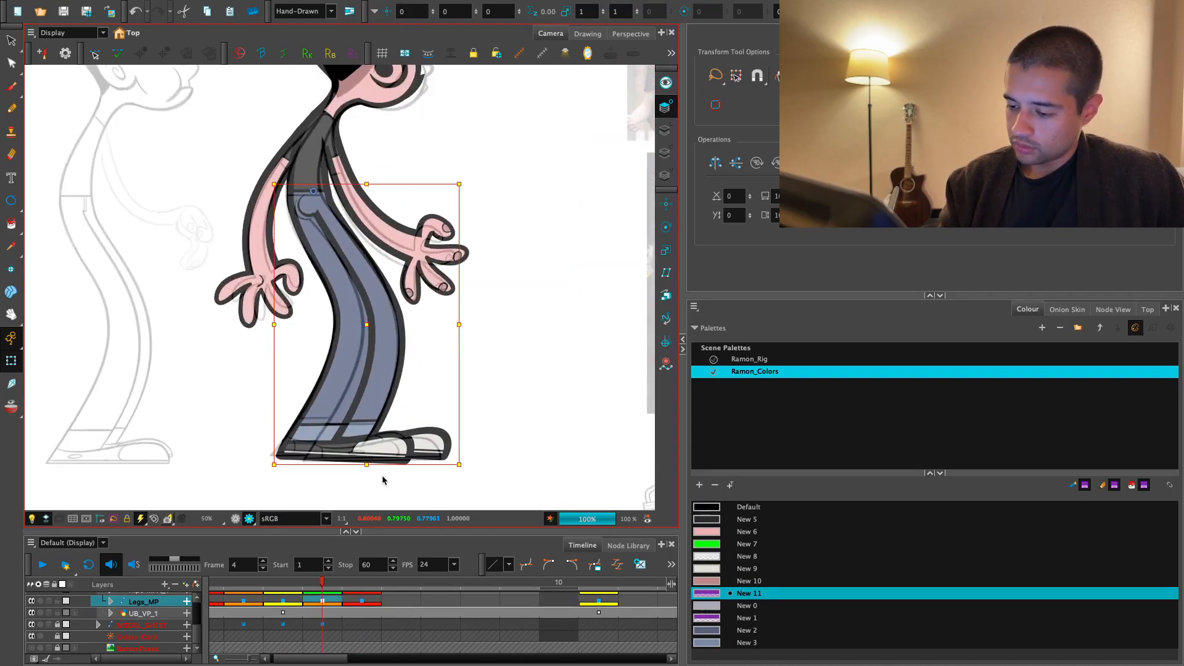
left_click_drag(365, 467, 374, 469)
- Return to the unrendered view, shift the front leg on frame 4 toward the rear leg and undo the last two changes
left_click(236, 519)
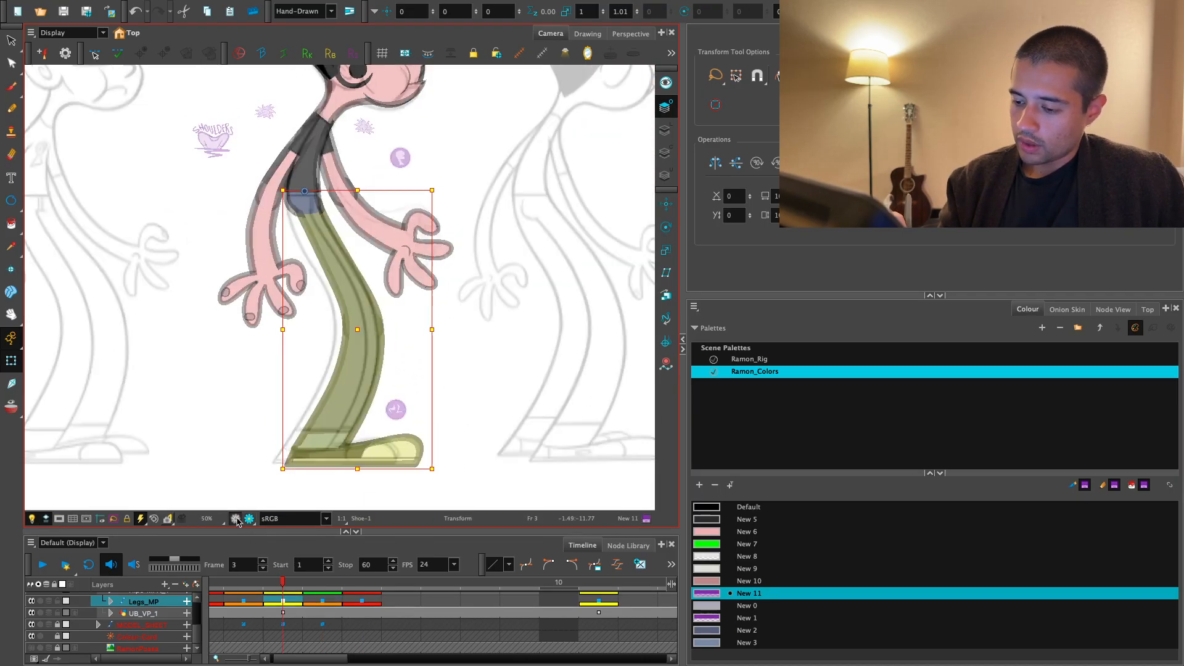
left_click_drag(471, 422, 460, 415)
key("2")
left_click(460, 415)
left_click(411, 477)
key("b")
key("period")
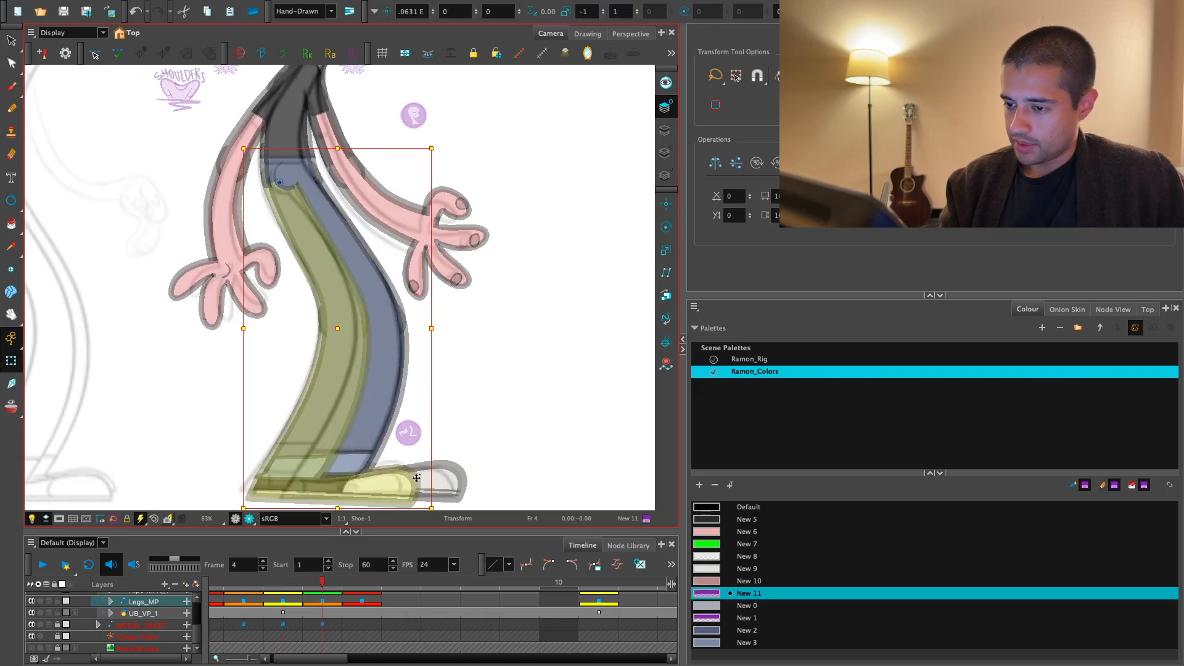
mouse_move(395, 483)
left_mouse_down()
mouse_move(423, 484)
mouse_move(431, 462)
mouse_move(398, 518)
left_mouse_up()
left_click(394, 408)
key("ctrl+z")
key("ctrl+z")
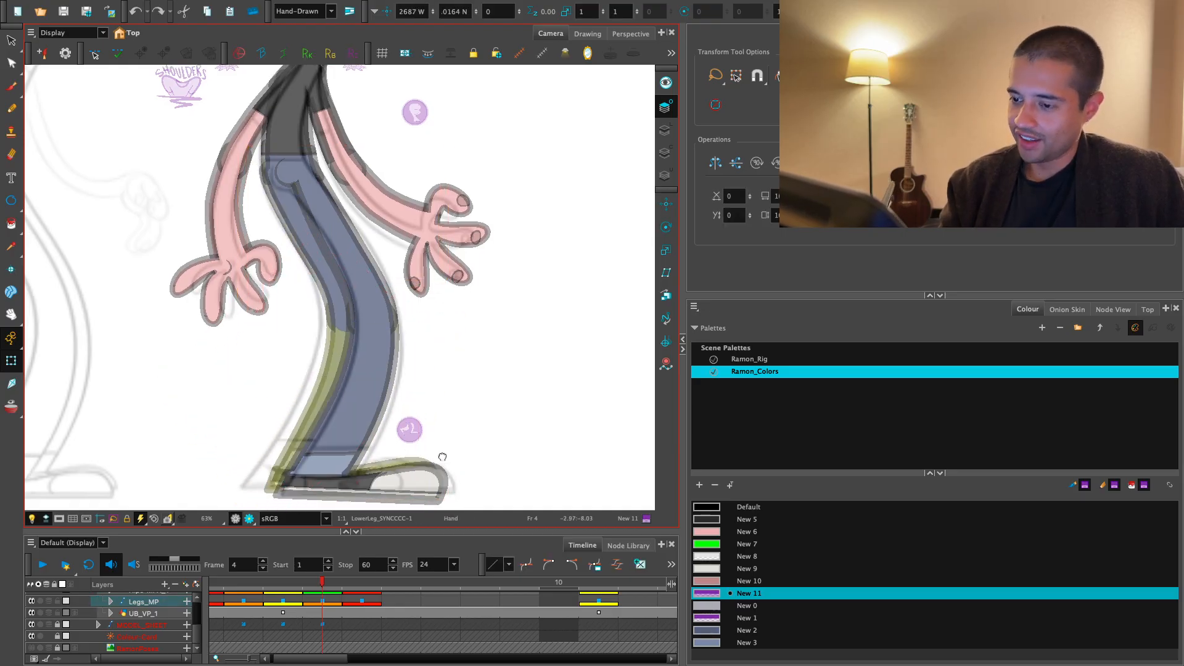
- Skew the rear leg on frame 4 so that its heel shifts back behind the front leg, then deselect it
left_click_drag(380, 475, 364, 475)
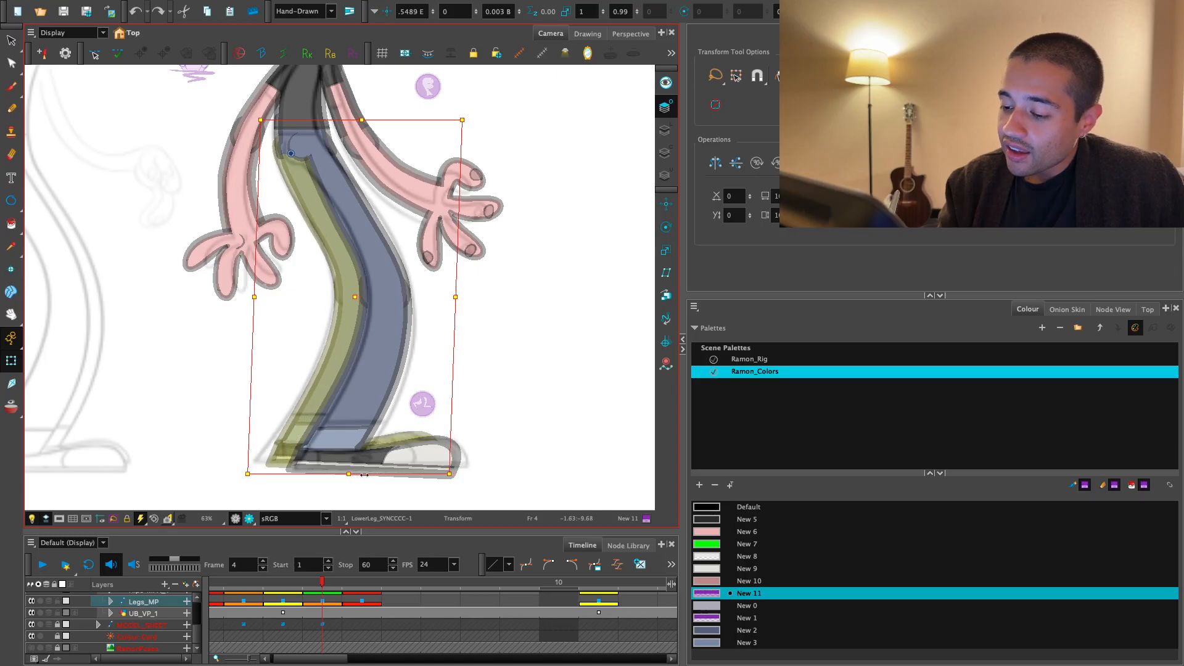
left_click(452, 415)
left_click_drag(452, 415, 445, 402)
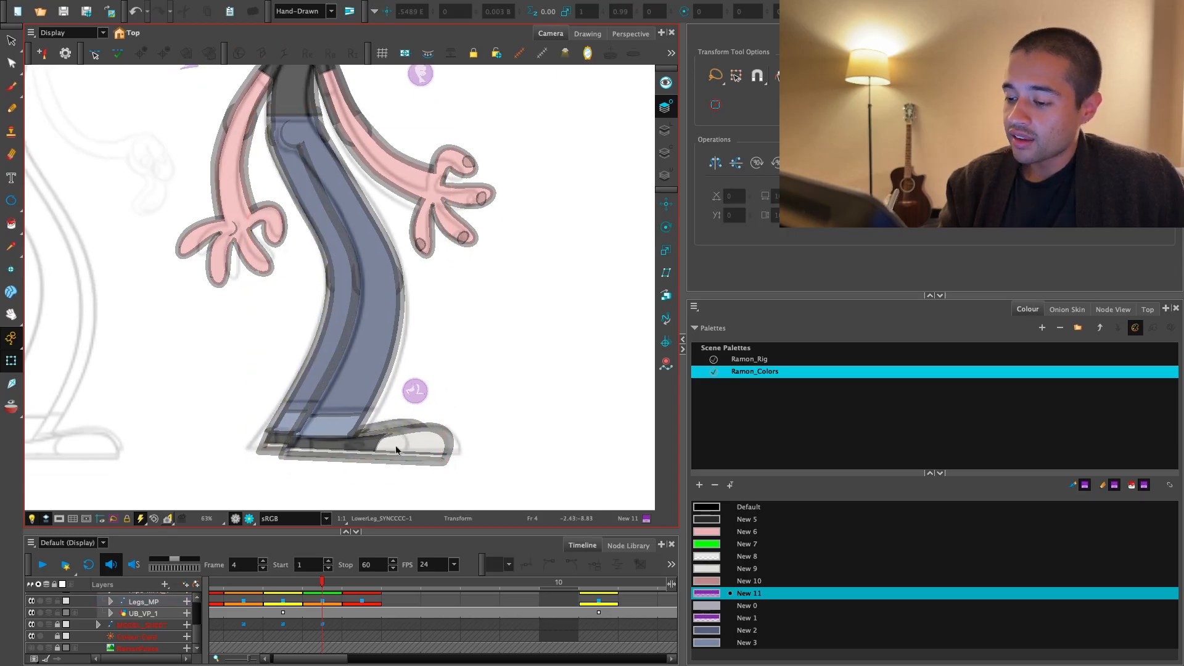
- Check the overlap of the two legs and shoes on frame 4 in the rendered view
key("2")
left_click_drag(365, 499, 366, 484)
left_click(249, 518)
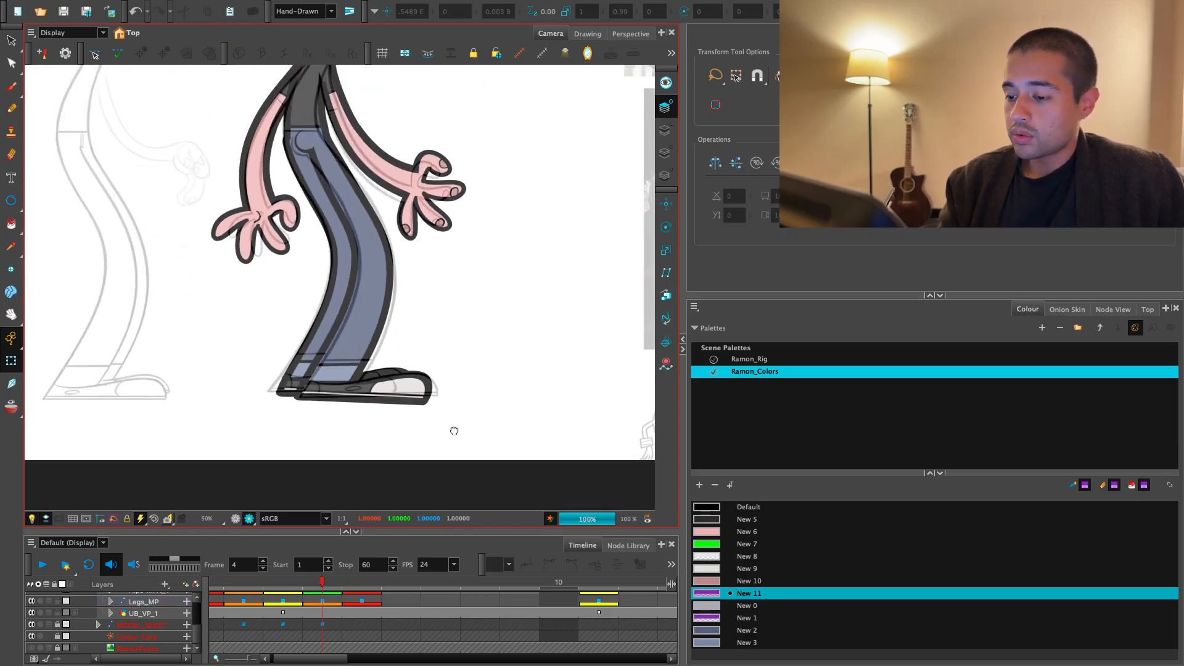
key("1")
key("1")
key("1")
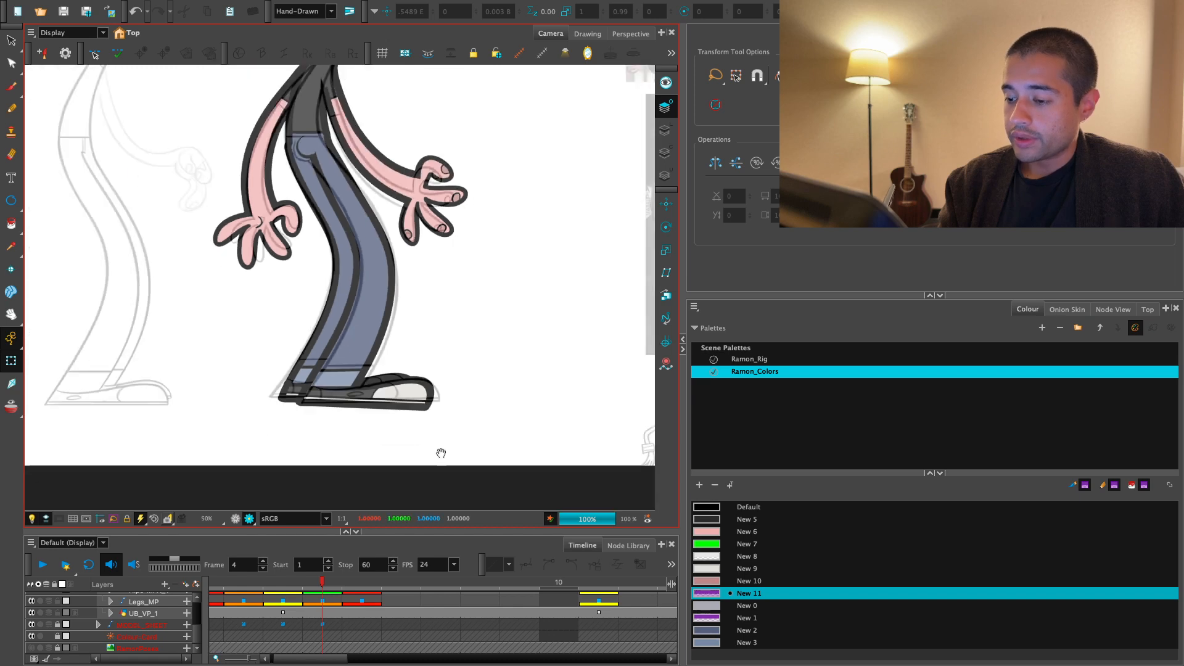
left_click_drag(442, 454, 427, 487)
key("2")
- Inspect the shoes and trouser cuffs on frame 4 up close in the unrendered view
key("2")
left_click_drag(467, 414, 453, 306)
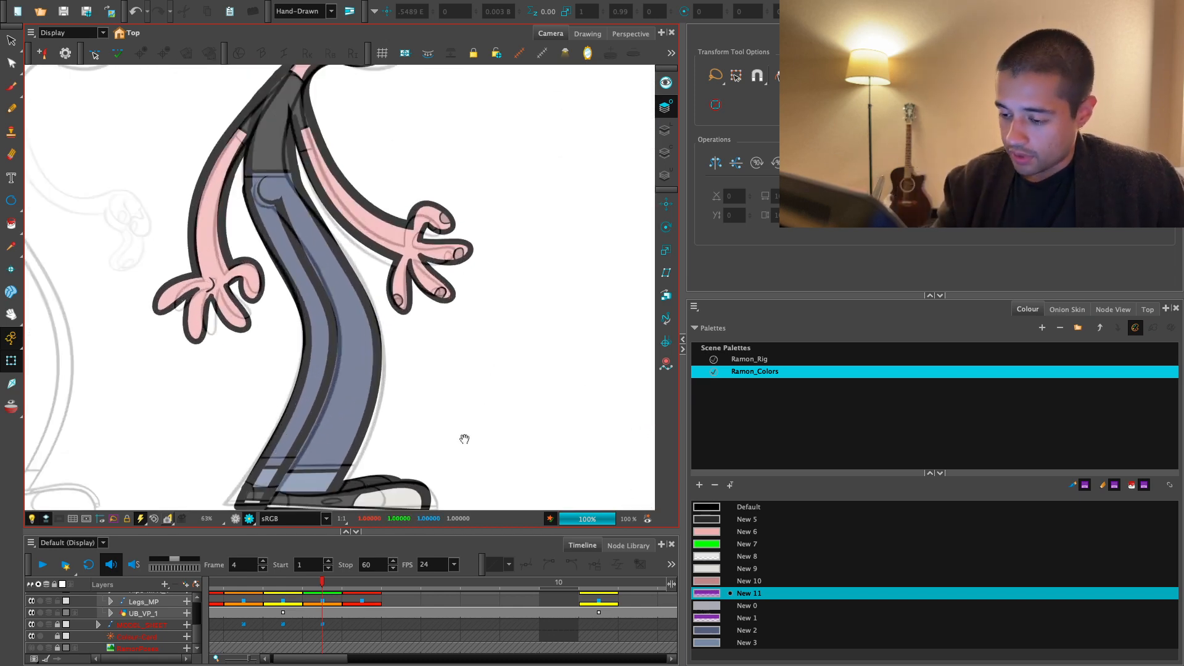
left_click(417, 491)
key("b")
left_click(235, 519)
key("2")
key("2")
left_click(435, 457)
mouse_move(474, 439)
left_mouse_down()
mouse_move(473, 426)
mouse_move(439, 457)
mouse_move(439, 420)
left_mouse_up()
left_click(482, 413)
left_click(389, 420)
left_click(484, 399)
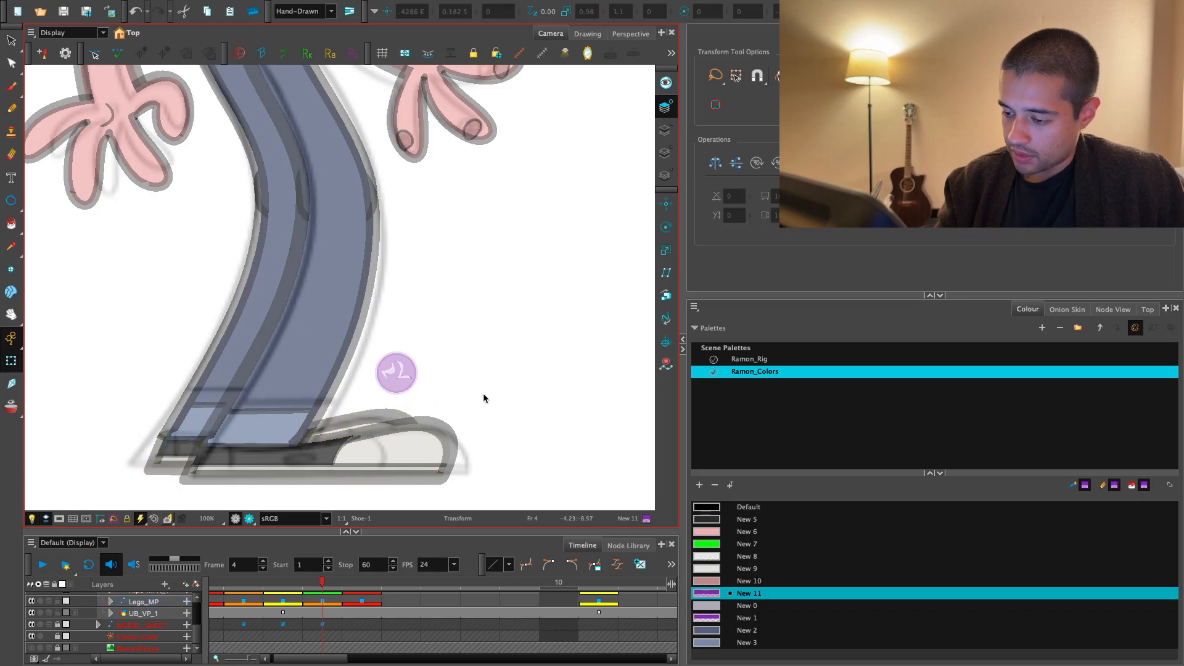
key("1")
key("1")
key("1")
left_click_drag(357, 501, 347, 538)
- Select both legs through Legs_MP and compare their pose and foot level on frames 4 and 5
left_click(322, 600)
key("period")
key("1")
left_click_drag(399, 445, 423, 475)
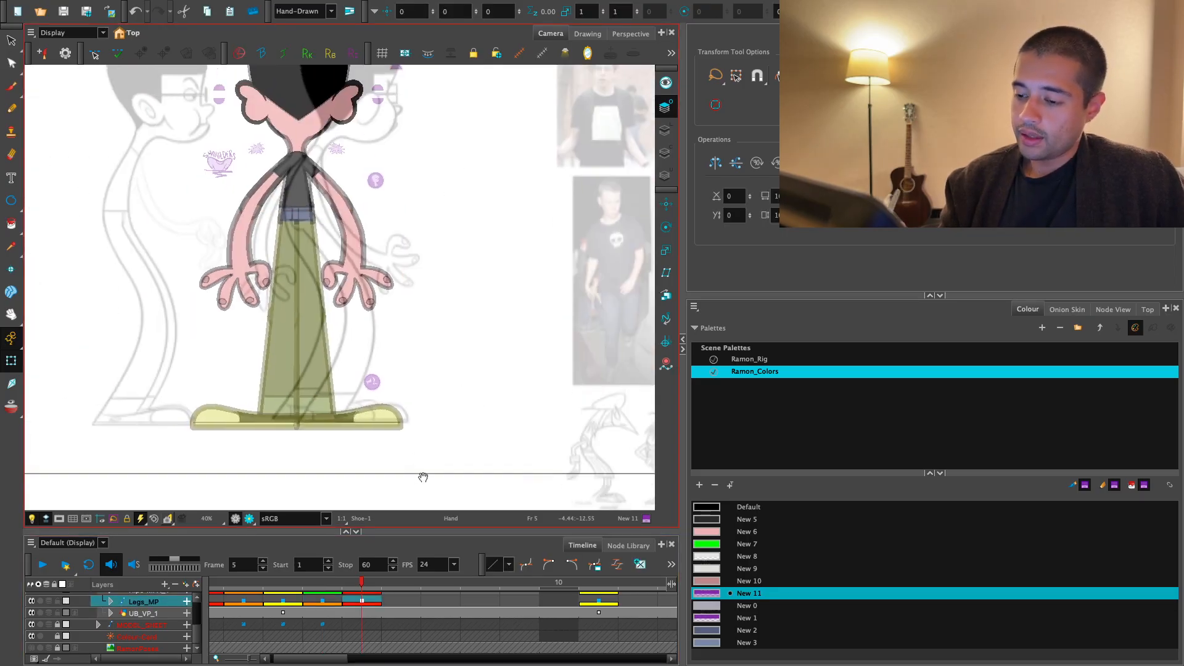
left_click(384, 426)
key("comma")
key("period")
key("comma")
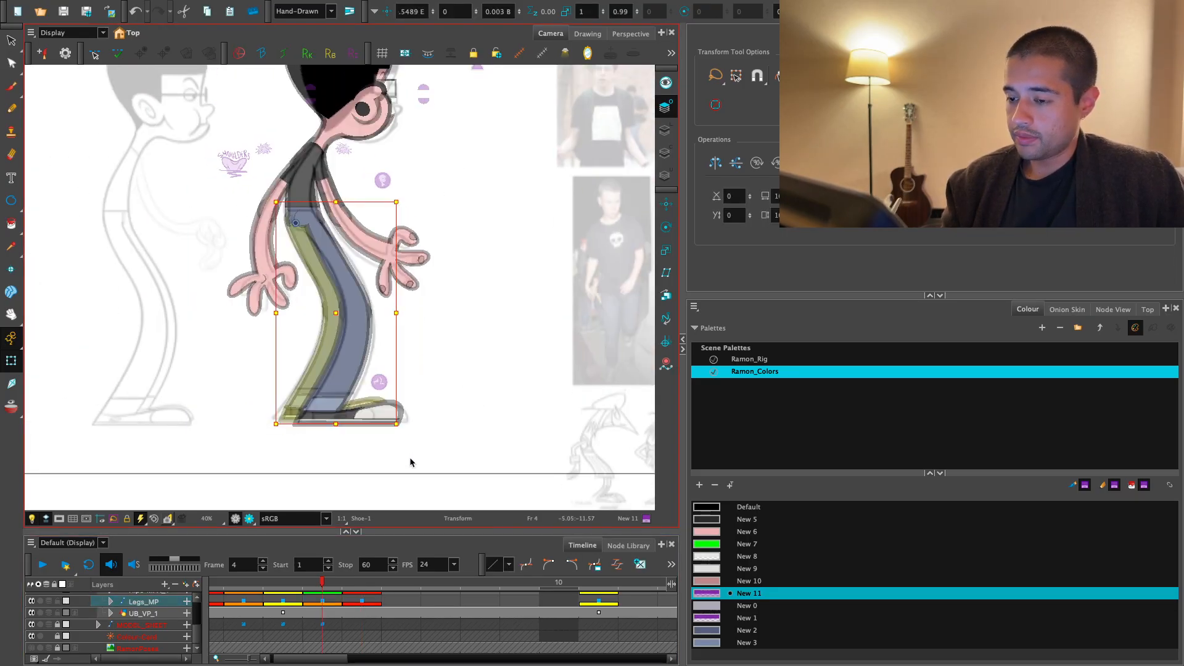
key("period")
key("comma")
key("period")
- Swap the two legs on frame 5 by flipping each horizontally and moving it to the opposite side
key("4")
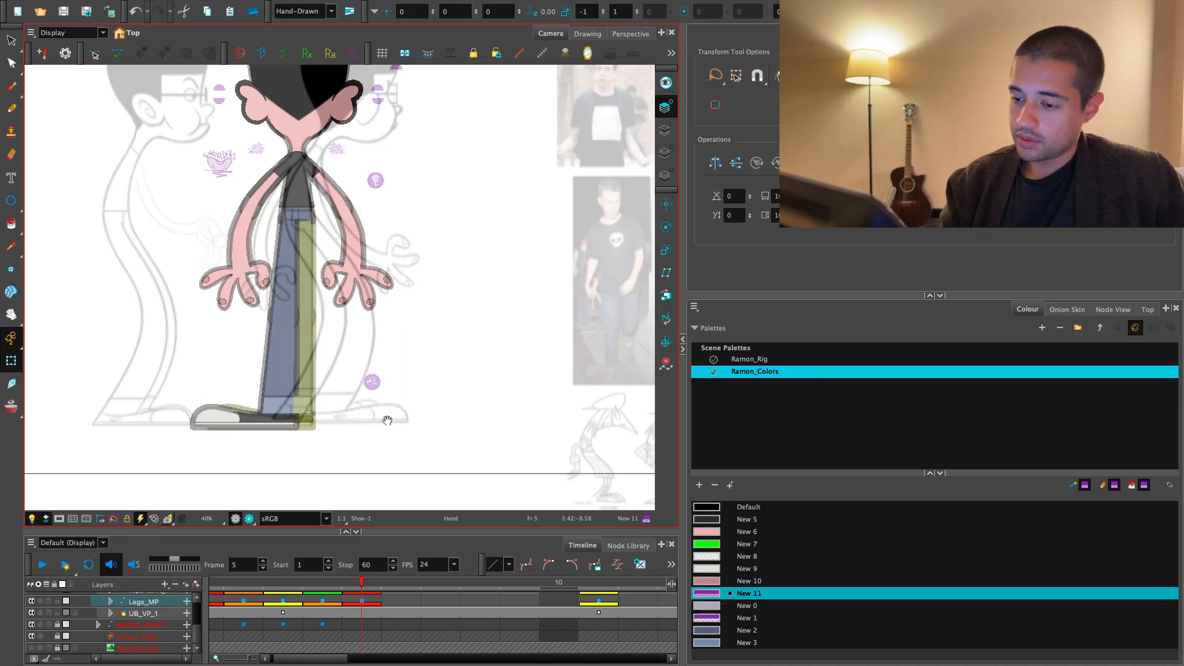
key("2")
key("shift+b")
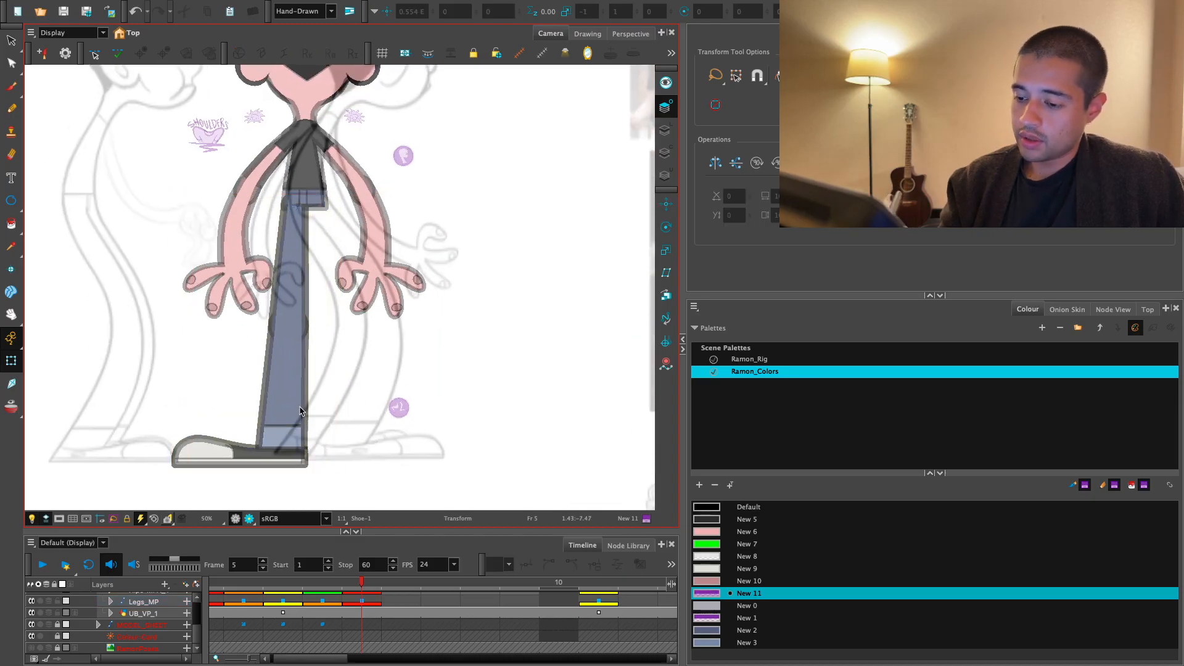
key("4")
left_click_drag(364, 447, 380, 451)
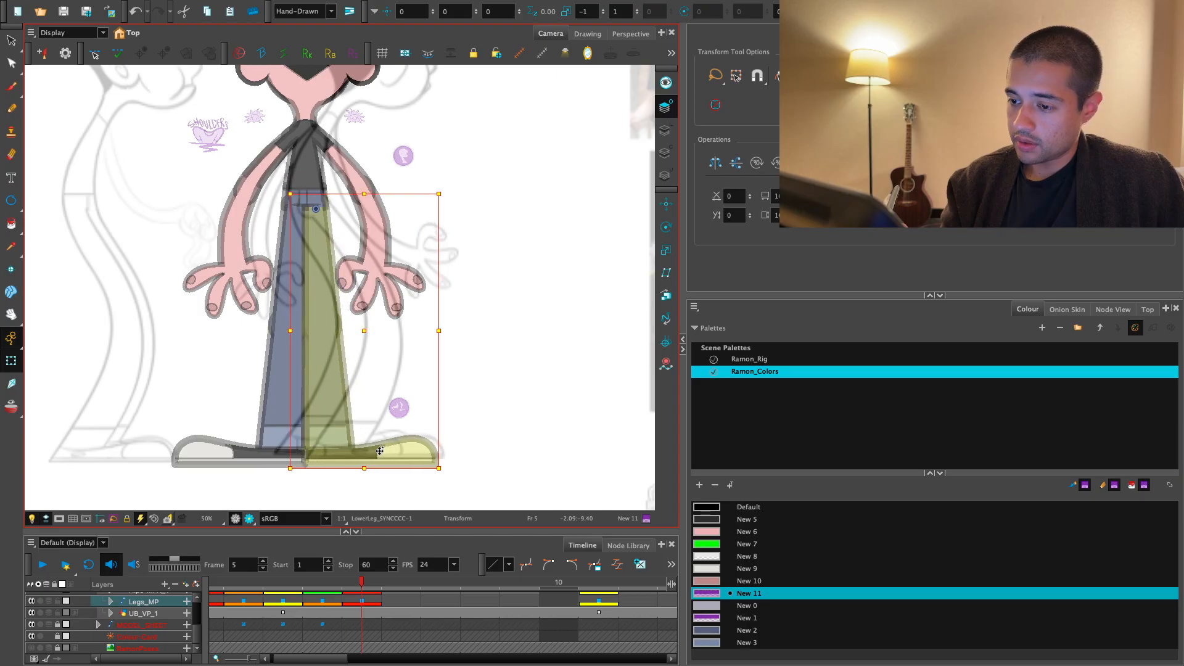
- Hide the model sheet layer and check the whole character on frame 5 in the rendered view
left_click(31, 625)
key("2")
left_click_drag(352, 297, 351, 339)
left_click(249, 519)
key("2")
key("2")
left_click_drag(386, 389, 445, 469)
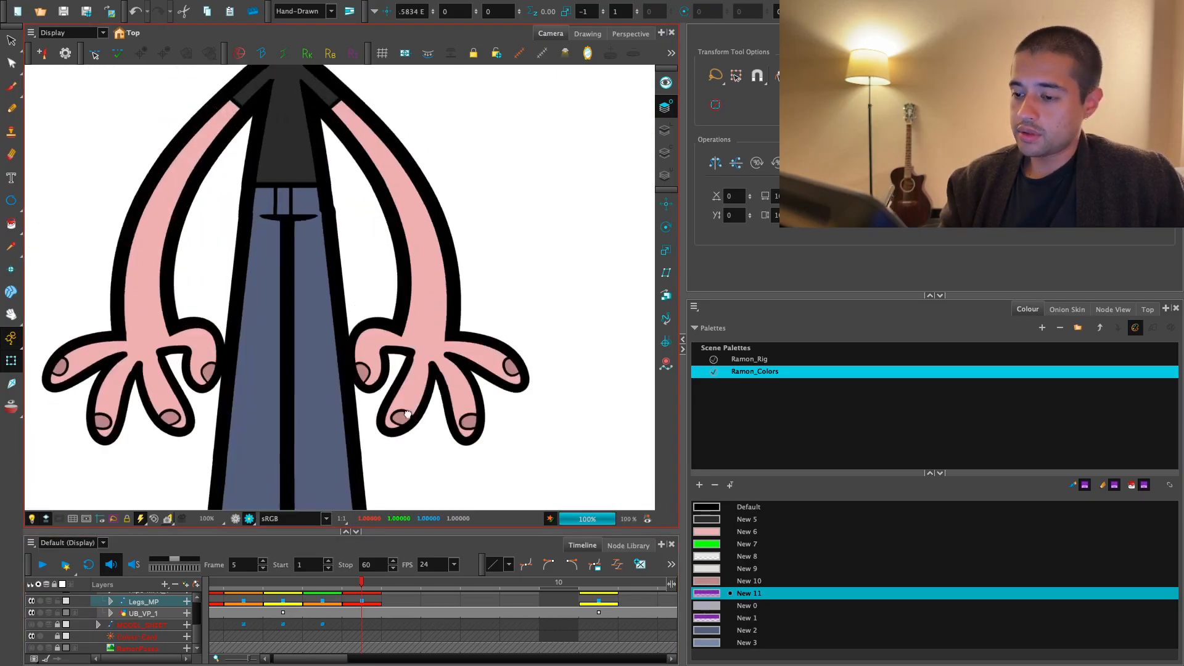
key("2")
key("2")
key("1")
key("1")
key("1")
key("1")
key("1")
key("1")
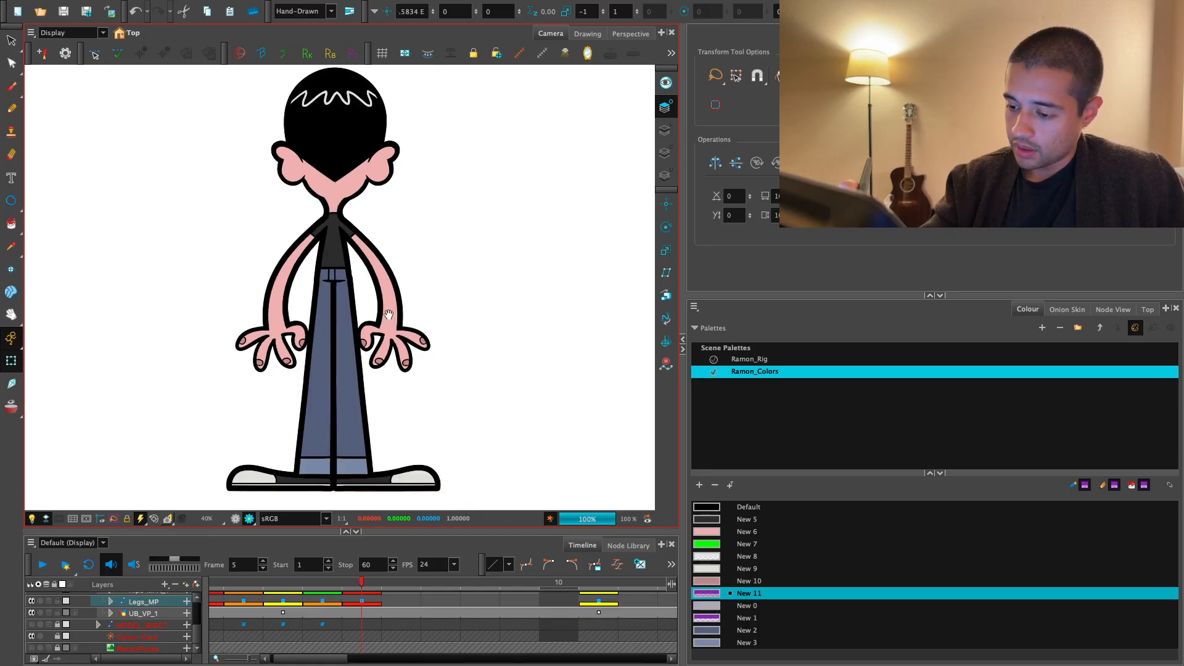
- Nudge the selected leg on frame 5 horizontally to 0.5521 E, centring the seam between the legs, and review the result
key("2")
key("2")
key("2")
key("2")
key("2")
key("2")
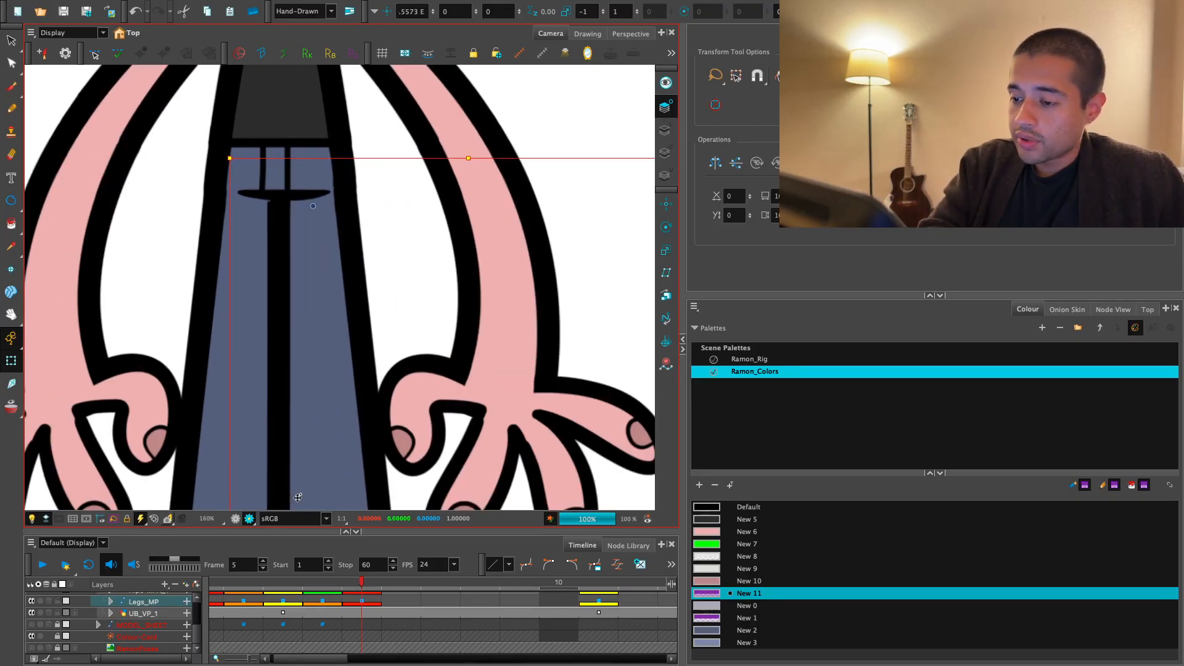
key("1")
key("1")
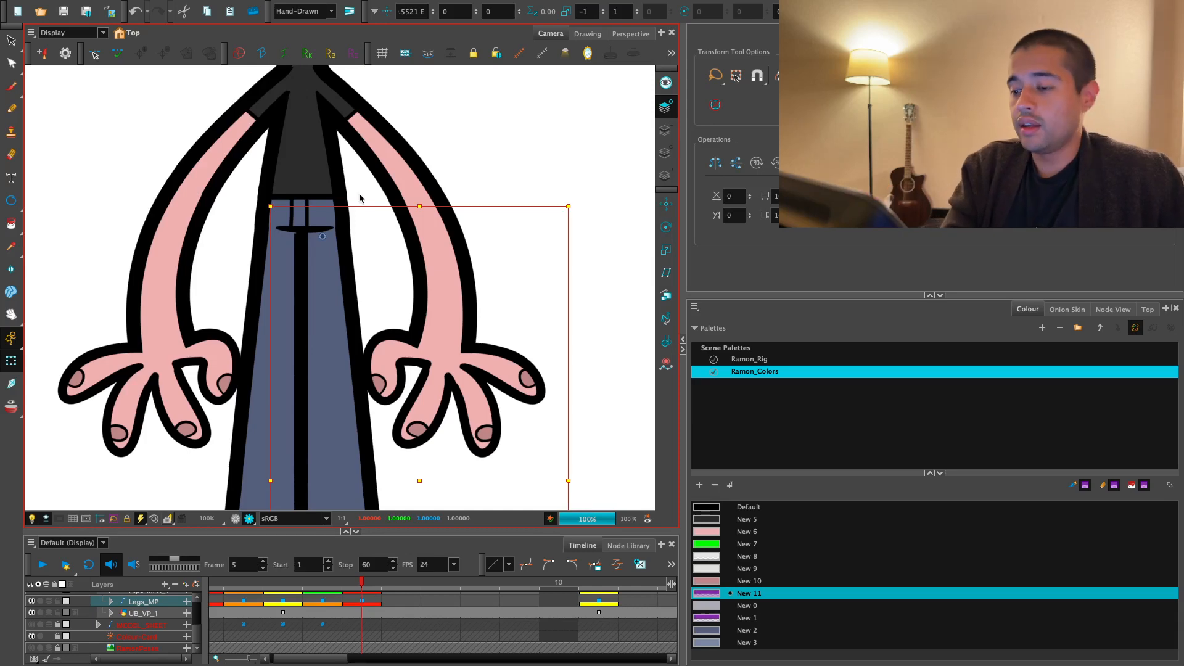
key("1")
left_click(433, 183)
key("1")
key("1")
left_click(449, 178)
key("2")
left_click_drag(476, 217, 470, 277)
key("2")
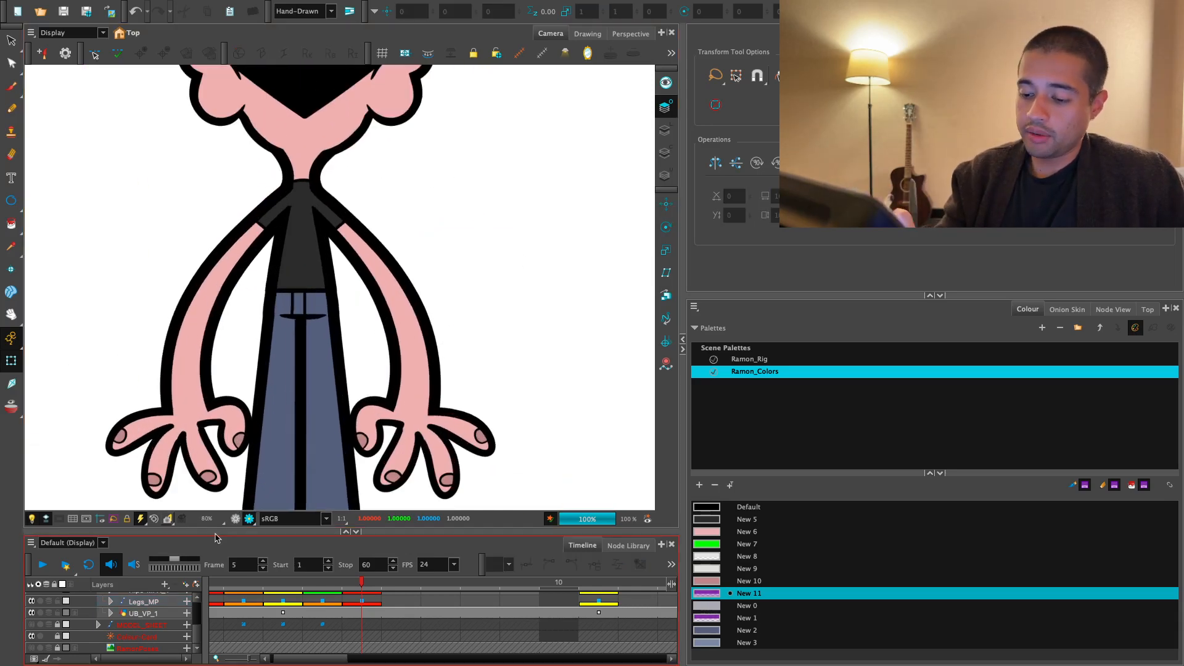
- Compare the hips and trouser seam of the character on frames 4 and 5
left_click(235, 518)
key("2")
left_click_drag(354, 331, 366, 377)
key("2")
key("2")
left_click(288, 397)
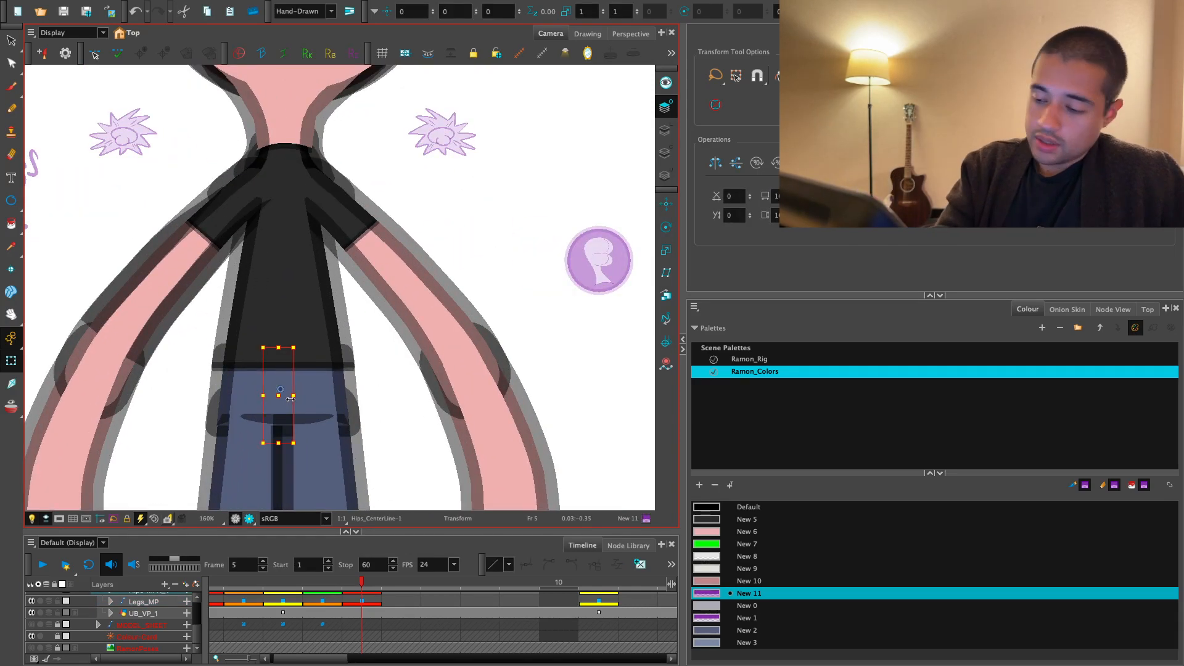
key("1")
key("1")
key("1")
left_click_drag(481, 384, 483, 302)
left_click(484, 302)
left_click(362, 601)
key("comma")
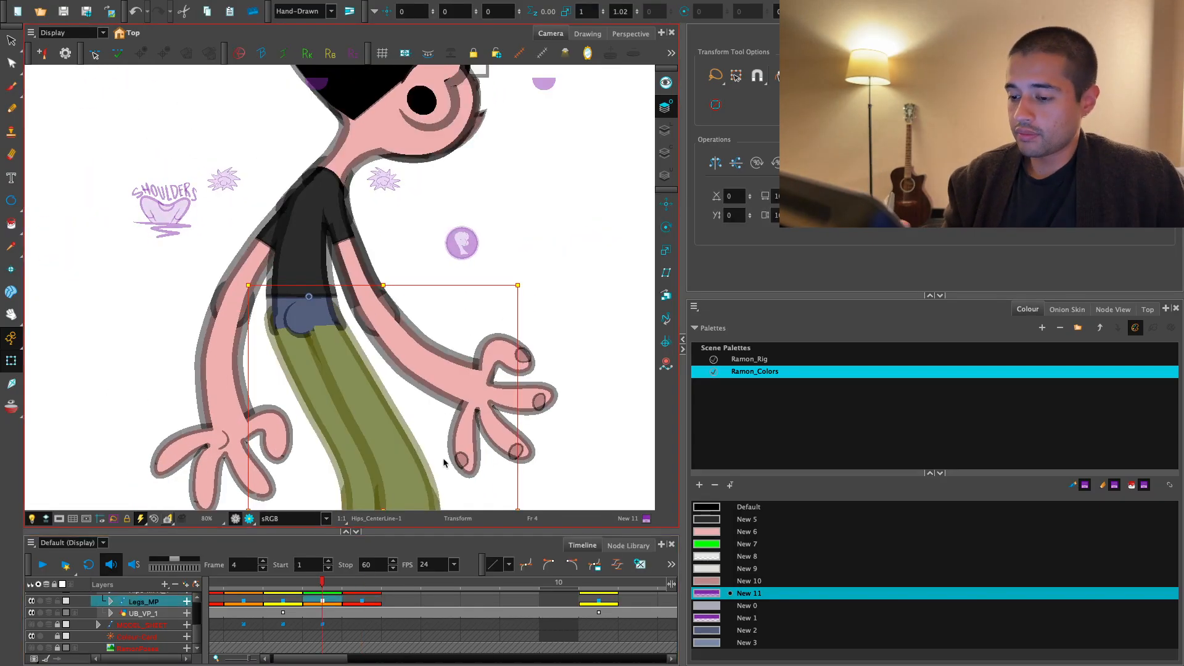
key("comma")
key("period")
key("period")
key("comma")
- Examine the seat curve and the upper leg and hips deformation controls on frame 4 at close range
key("2")
left_click_drag(305, 328, 319, 336)
key("2")
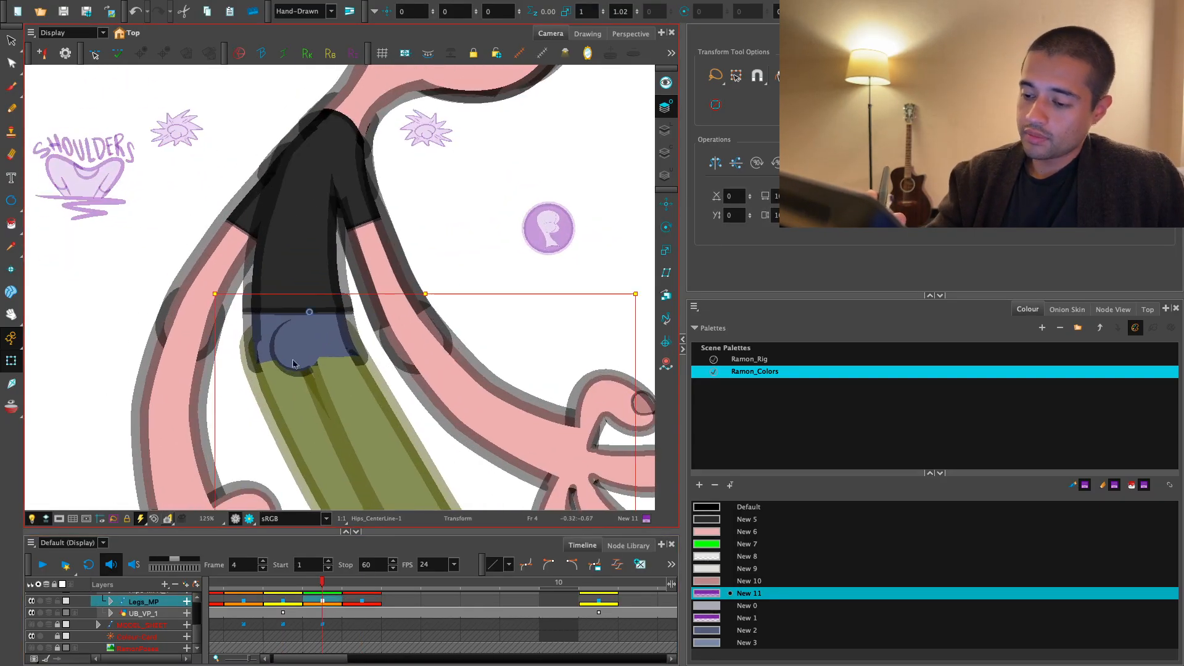
key("2")
left_click(266, 428)
left_click(249, 519)
key("2")
key("2")
left_click_drag(243, 451, 285, 381)
left_click(235, 519)
key("2")
key("shift+F11")
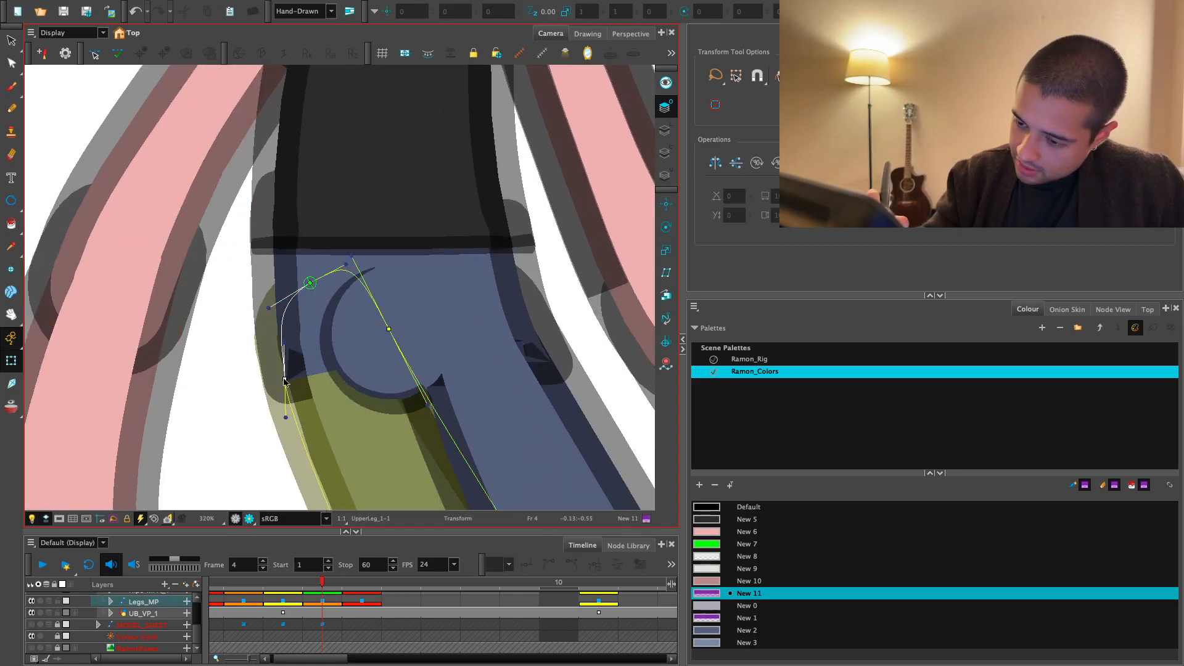
left_click_drag(321, 275, 324, 275)
left_click(401, 252)
key("shift+F11")
key("1")
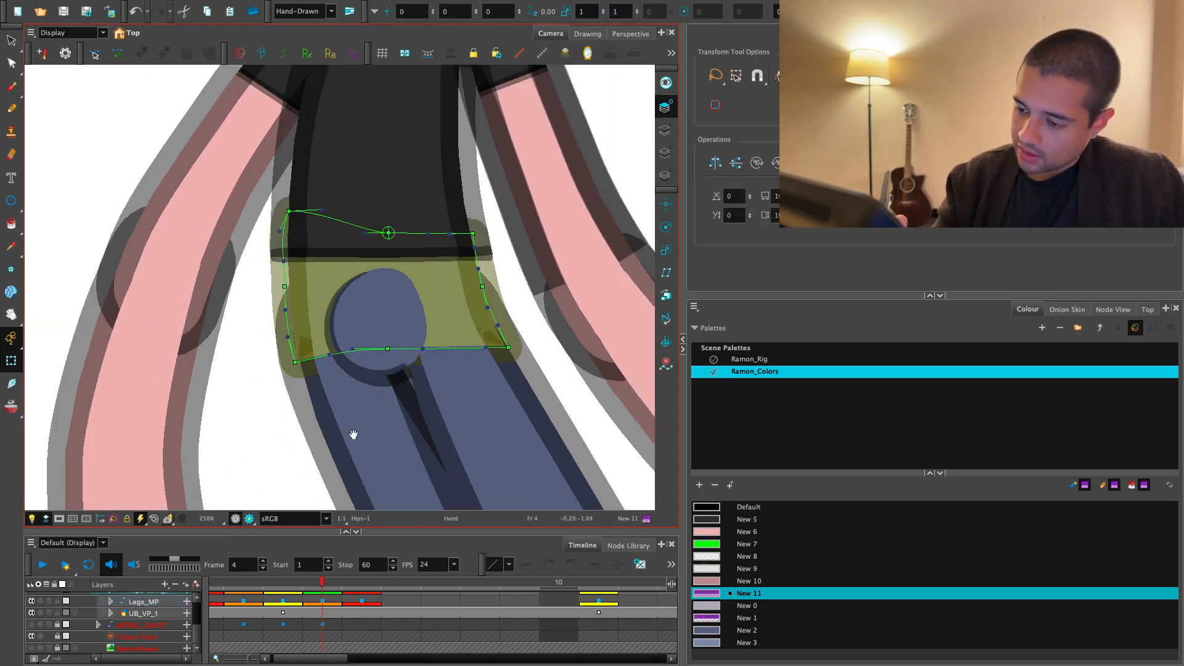
- Copy the rounded seat artwork of the crotch line from frame 4 into a new crotch line drawing on frame 5
left_click_drag(351, 435, 347, 430)
left_click(393, 330)
key("alt+s")
left_click(665, 105)
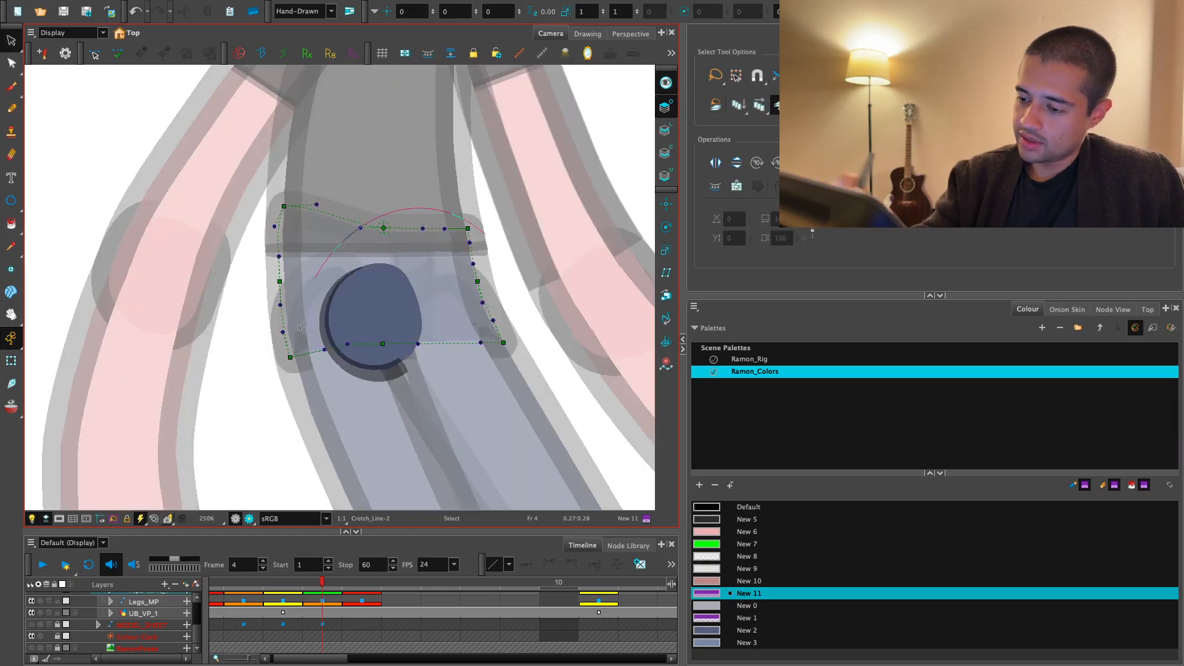
left_click(365, 582)
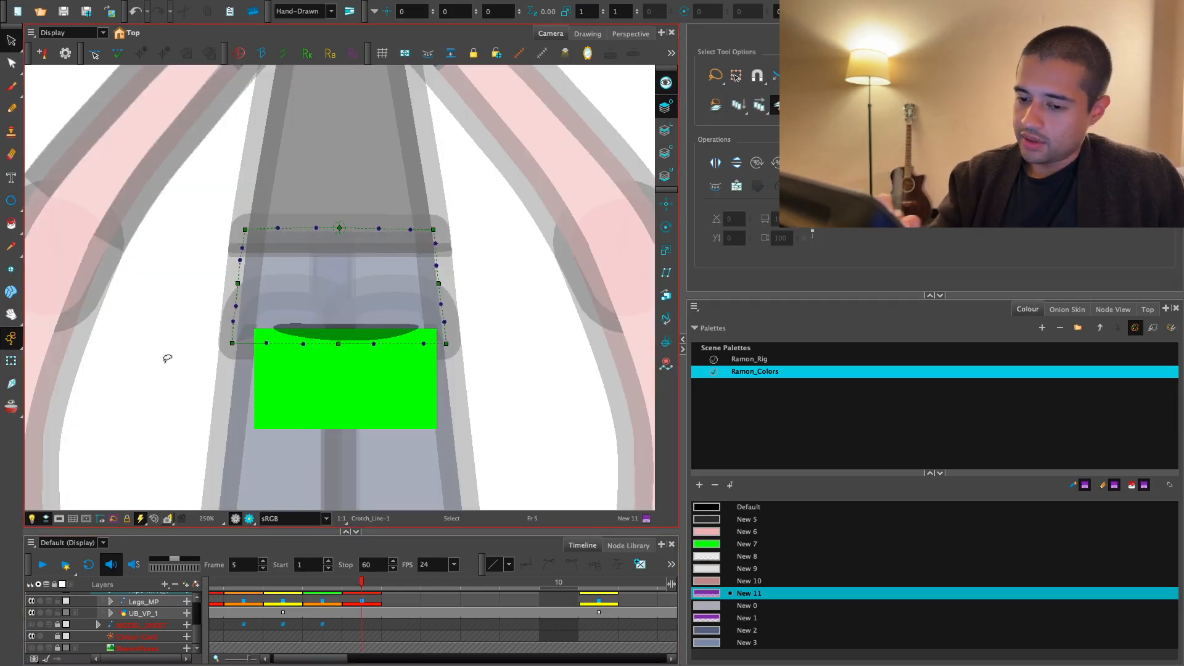
left_click(11, 360)
key("Escape")
left_click(404, 333)
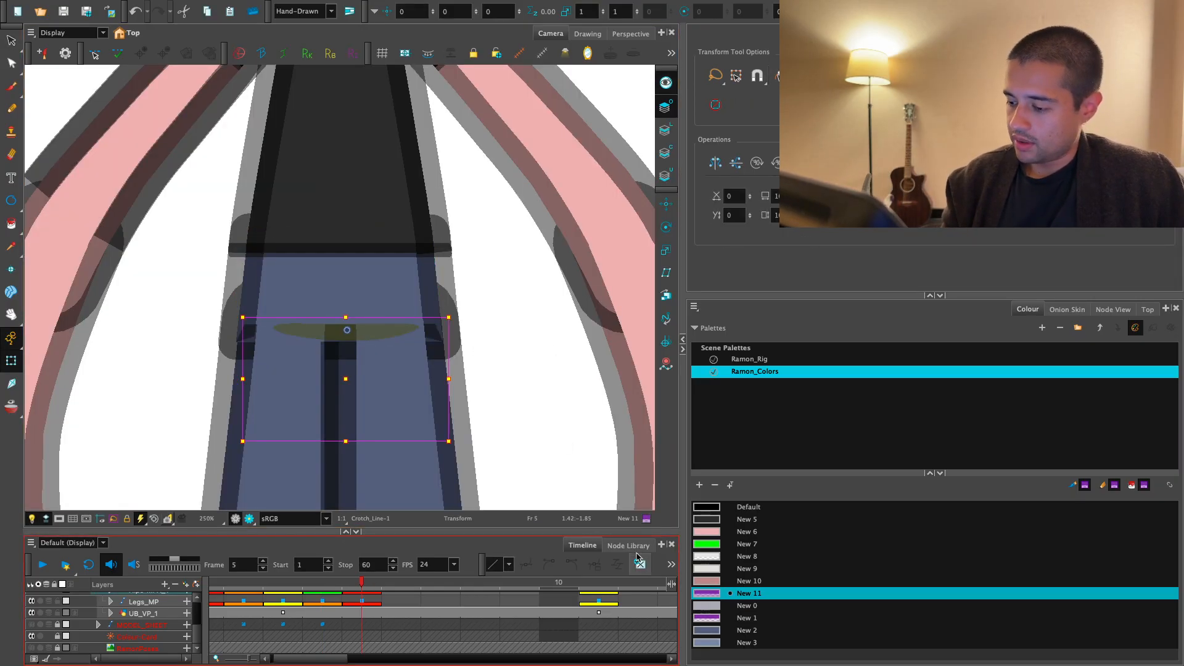
key("alt+s")
left_click(419, 326)
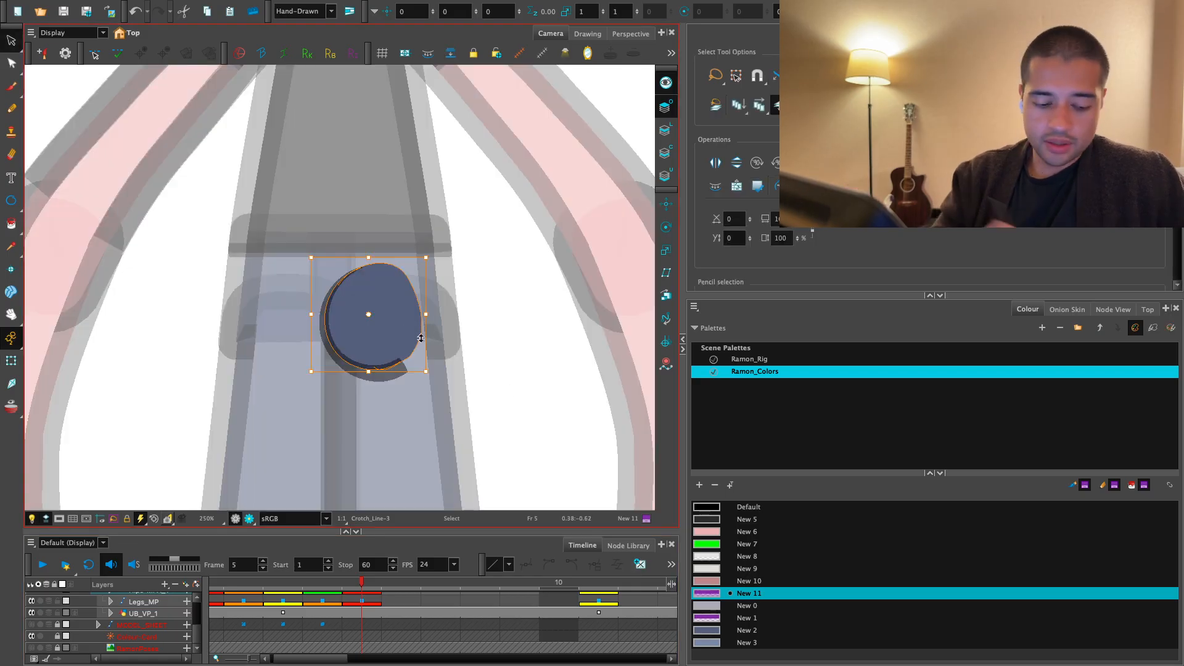
- Add a horizontally flipped copy of the seat shape beside the original on frame 5 and send it to the back
left_click_drag(421, 338, 330, 356)
key("4")
key("2")
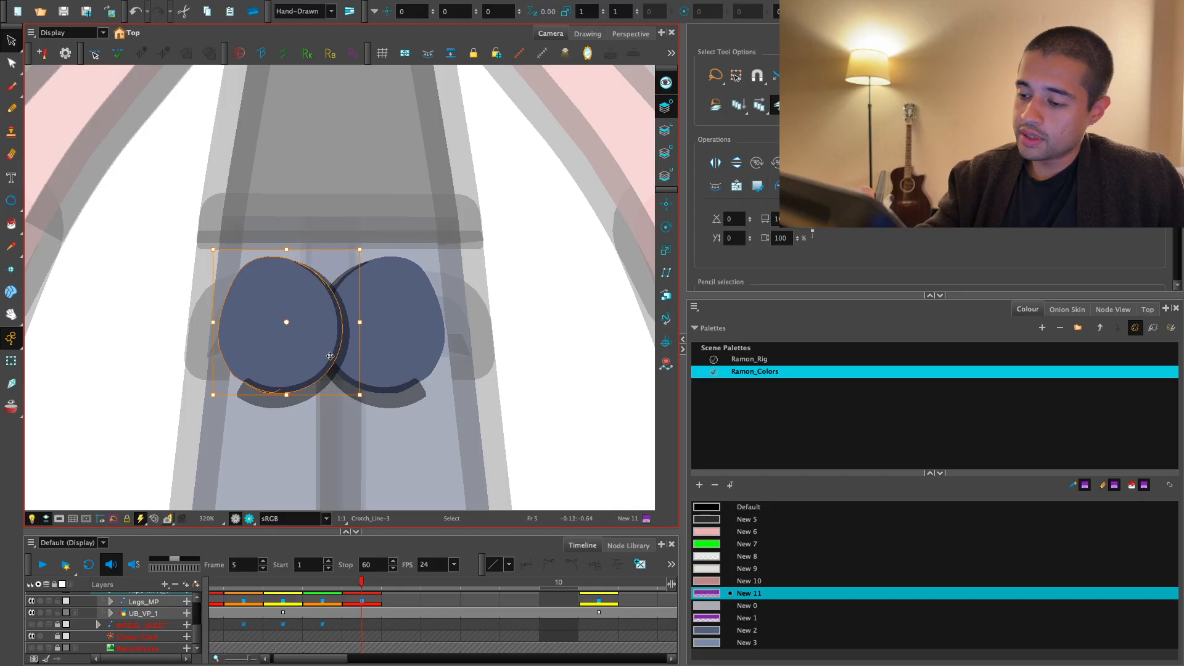
right_click(329, 356)
mouse_move(547, 271)
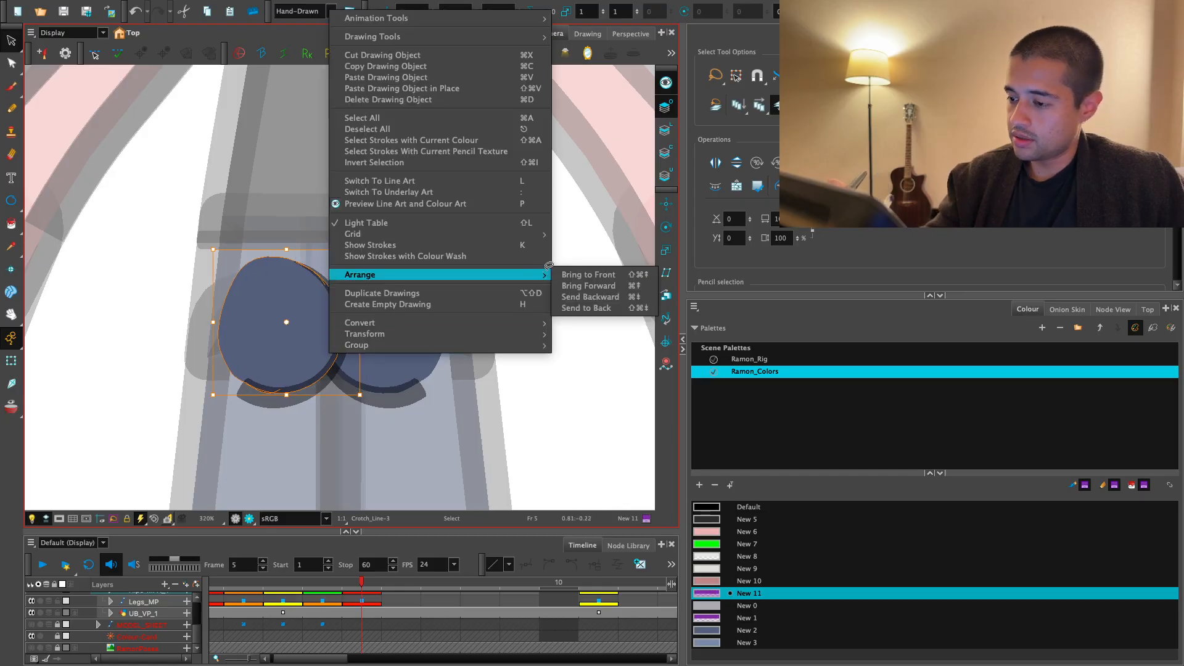
left_click(586, 308)
- Move the two seat shapes slightly apart so they overlap only along the centre of the hips
left_click_drag(366, 360, 311, 365)
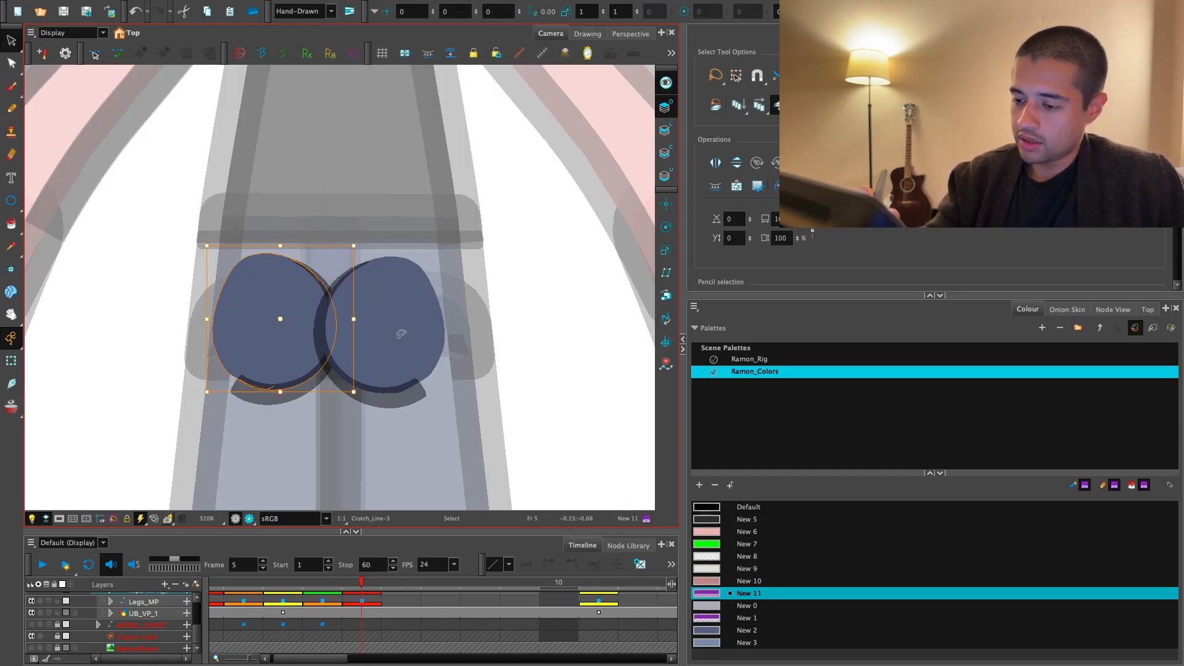
left_click_drag(403, 371, 418, 366)
key("ctrl+z")
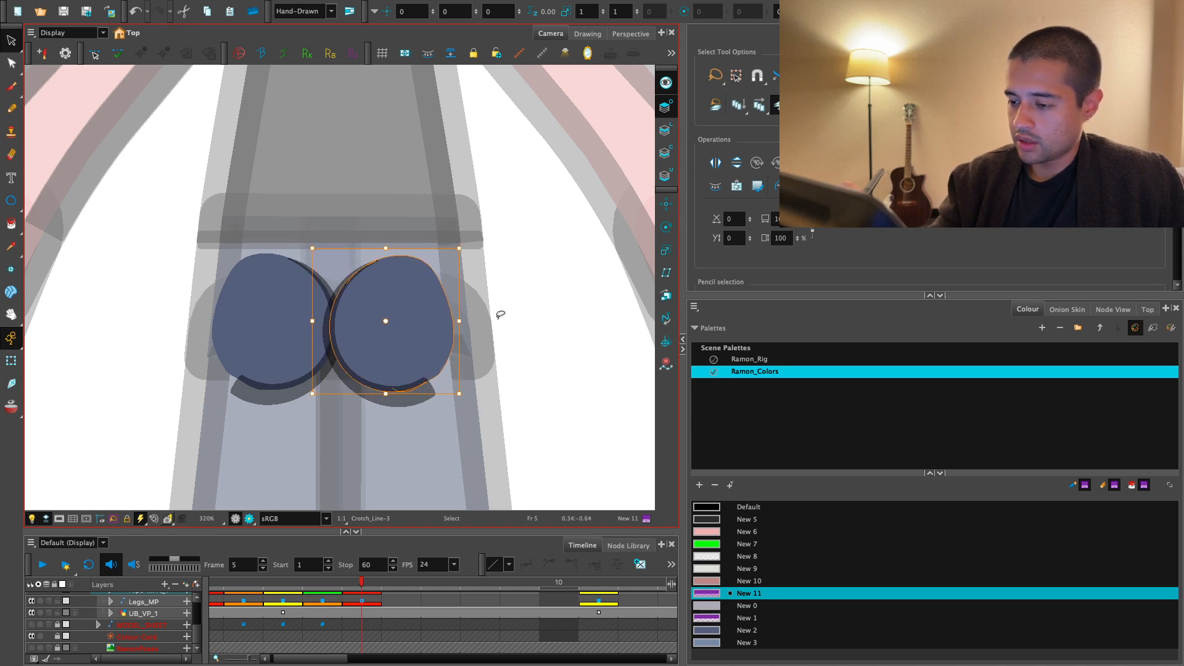
left_click(499, 315)
key("ctrl+z")
- Delete the outer contour points of both seat shapes with the Contour Editor, leaving only the inner and lower curves
key("alt+q")
key("2")
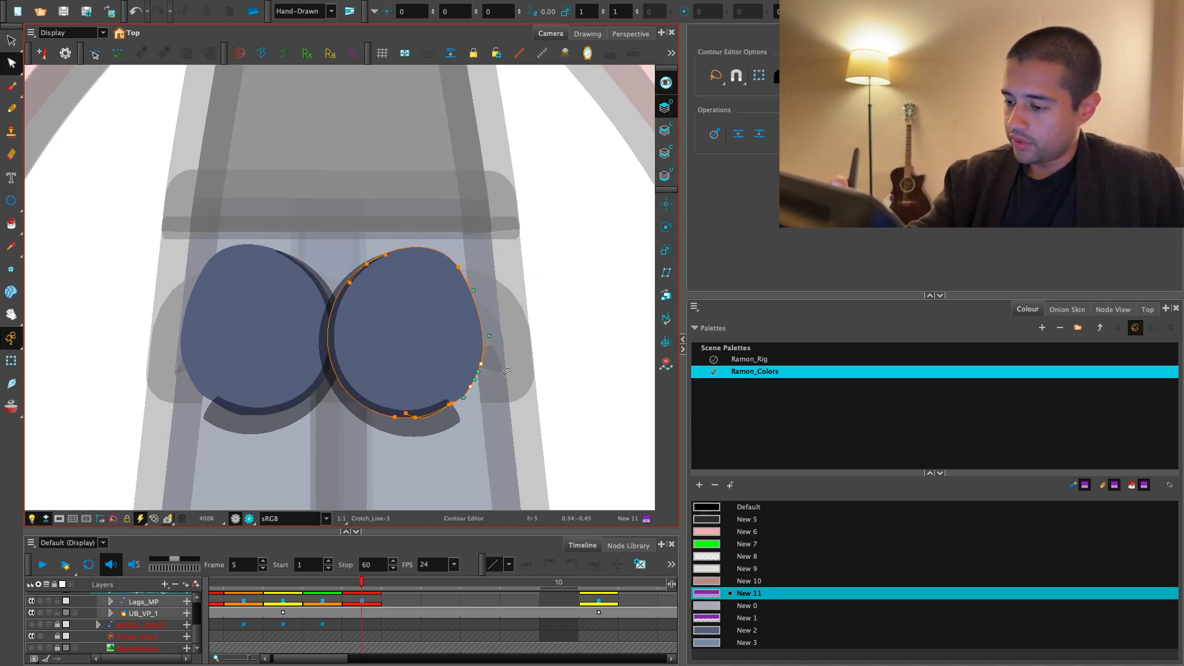
left_click_drag(450, 257, 469, 274)
key("Delete")
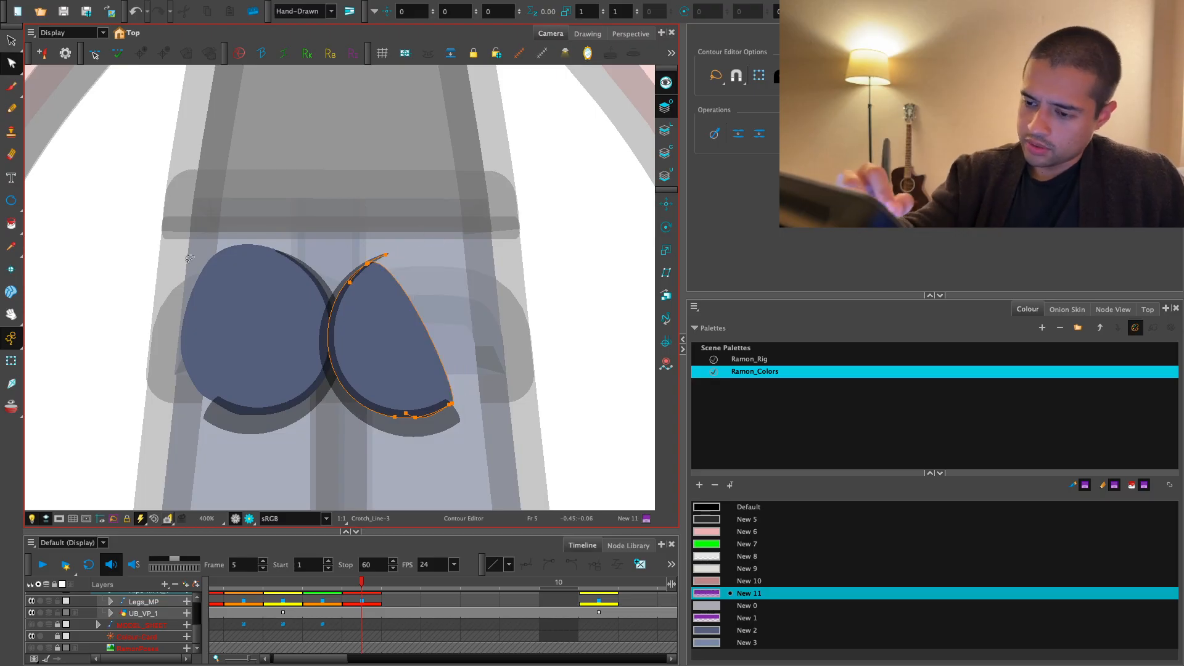
left_click_drag(213, 285, 228, 244)
key("Delete")
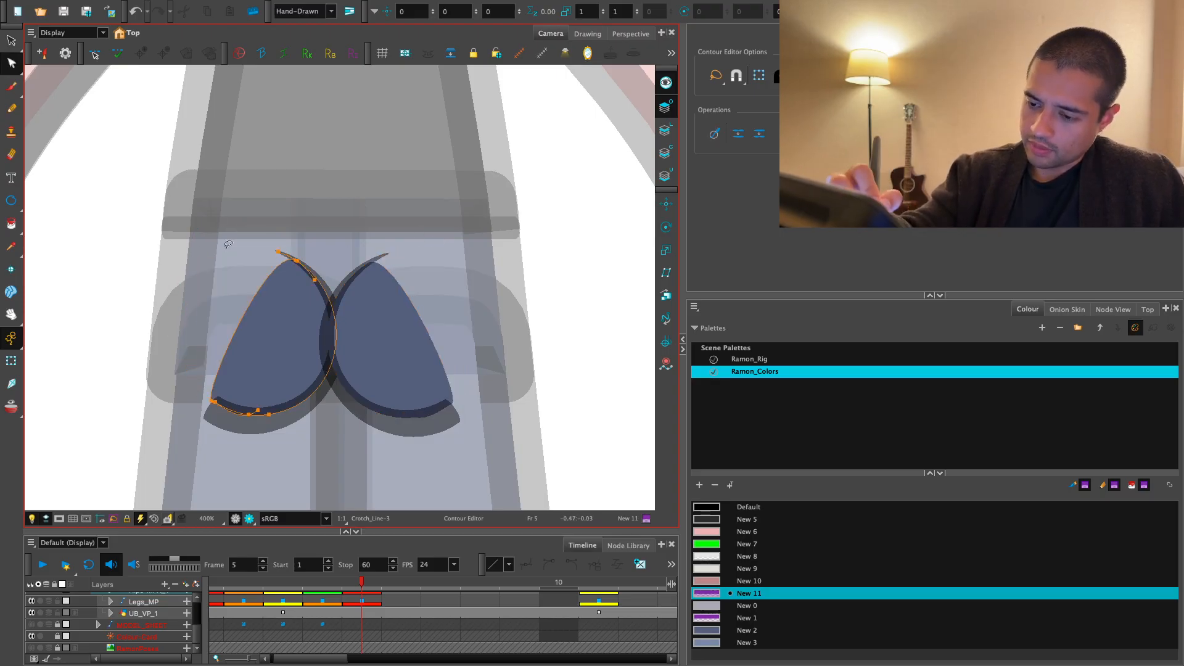
- Check the new seat lines on frame 5 against the whole back view in the rendered view
left_click(13, 358)
key("1")
key("1")
left_click(571, 269)
key("Escape")
key("1")
key("1")
key("1")
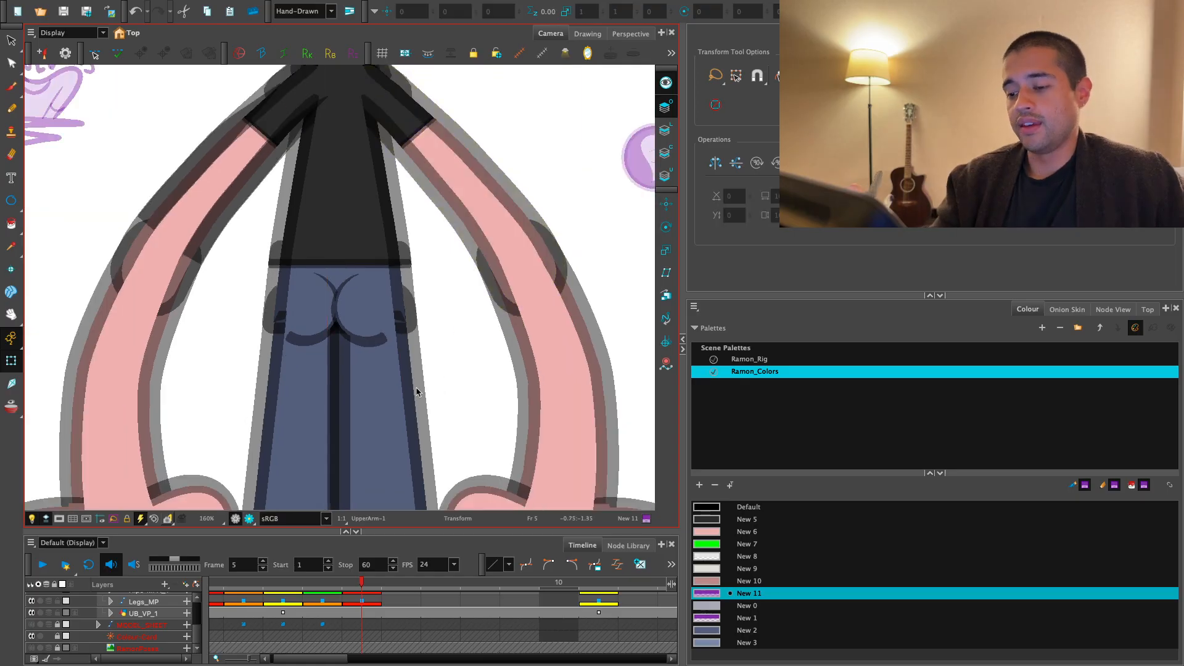
left_click(250, 519)
key("1")
key("1")
key("1")
key("1")
key("1")
key("2")
key("2")
key("2")
left_click_drag(280, 454, 272, 471)
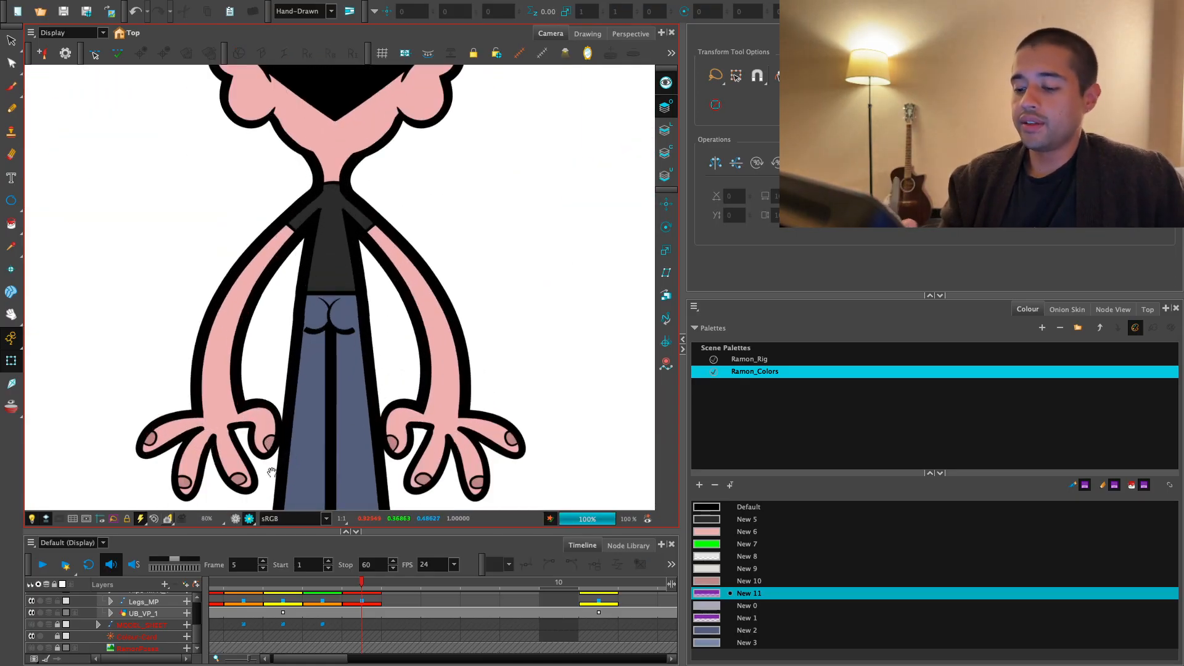
- Taper the outer lower end of the left seat line with the Pencil Editor
left_click(235, 519)
key("2")
key("2")
key("2")
key("2")
key("2")
key("2")
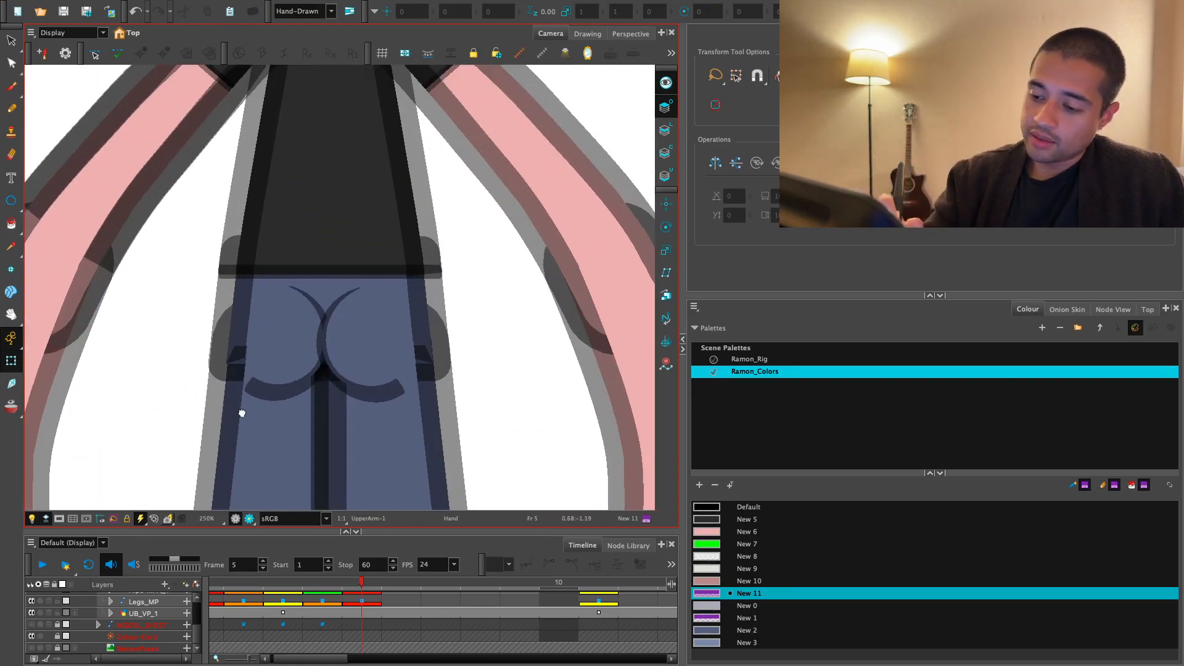
left_click(335, 355)
key("alt+s")
key("2")
key("2")
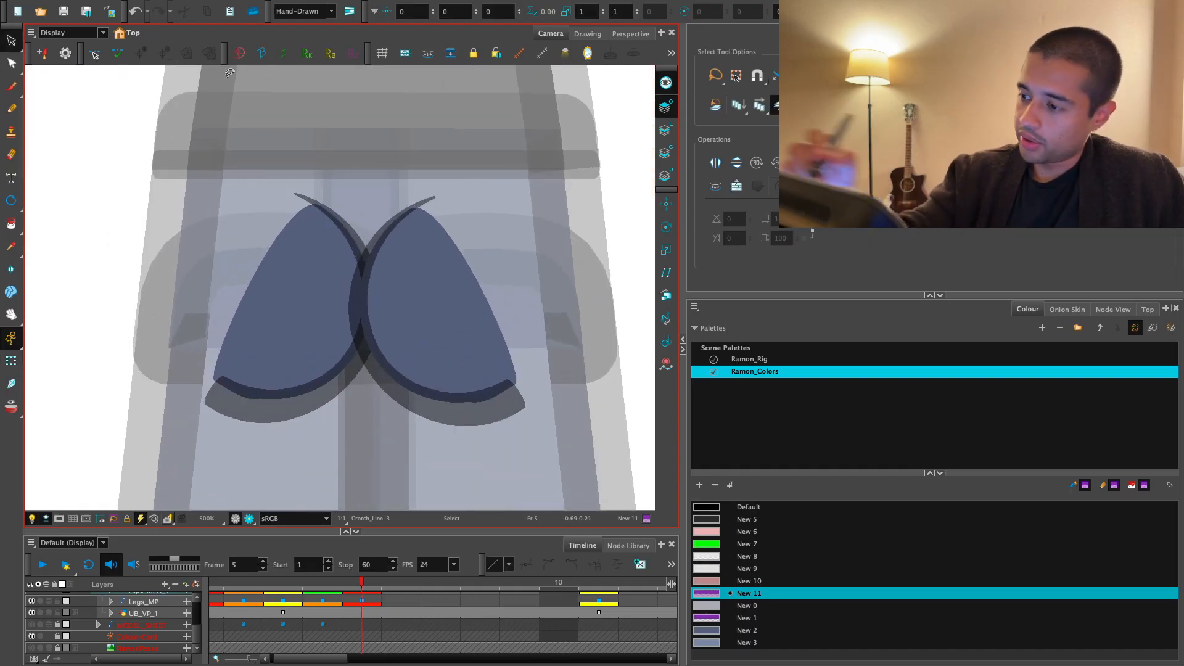
key("2")
key("2")
left_click_drag(13, 63, 61, 87)
key("2")
left_click(378, 405)
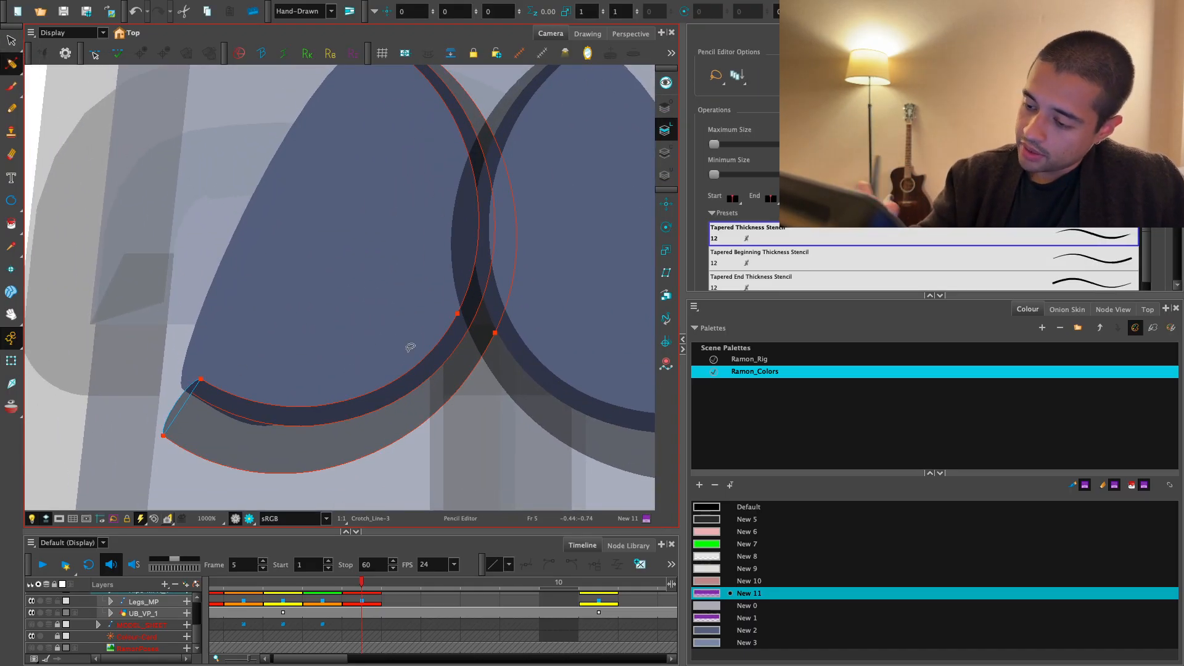
left_click_drag(186, 407, 191, 391)
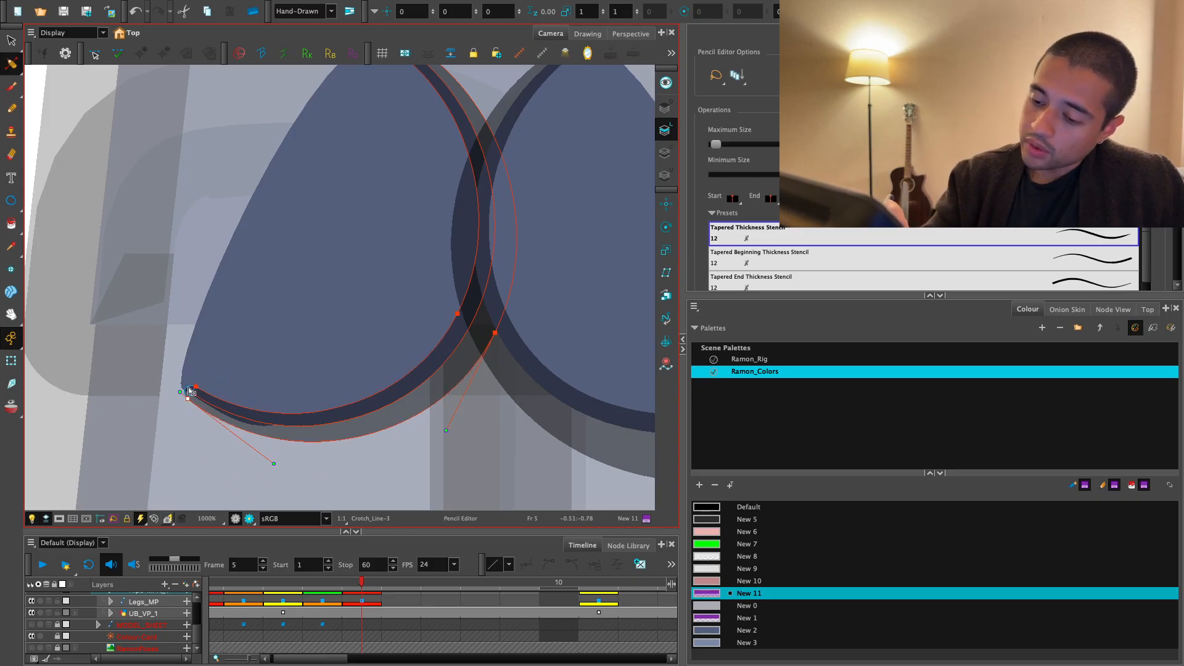
key("1")
- Taper the outer lower end of the right seat line to match the left one
left_click(548, 397)
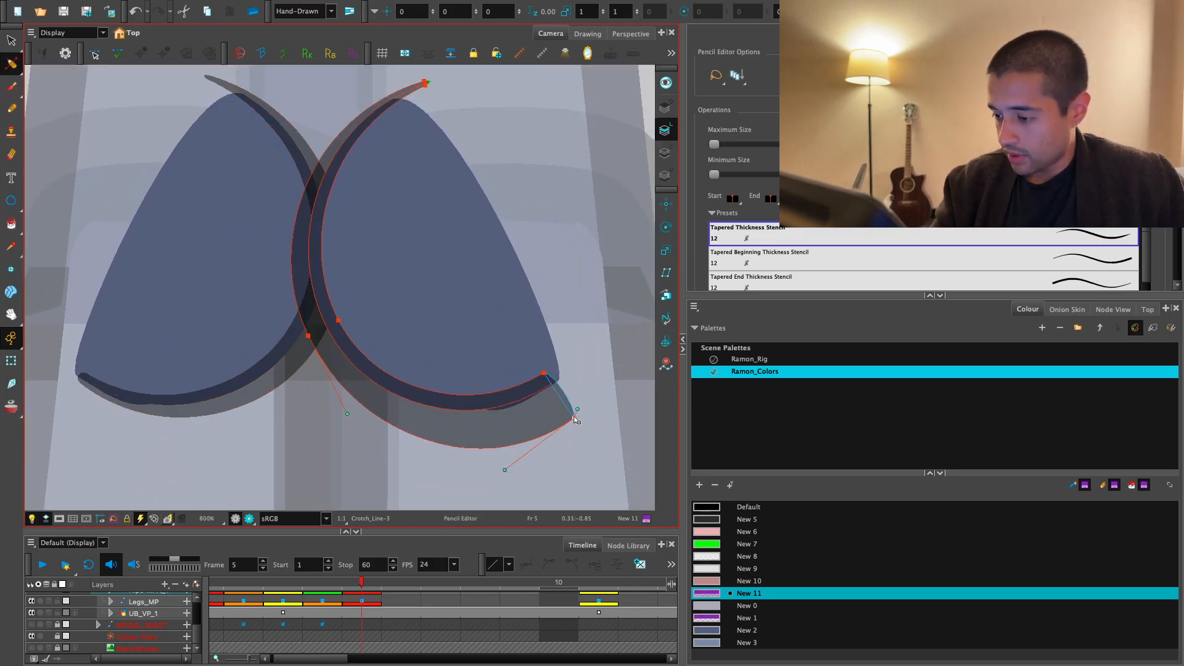
left_click_drag(558, 389, 558, 387)
left_click(587, 391)
left_click_drag(425, 394, 579, 362)
- Refine the thickness point at the outer tip of the left seat line
key("2")
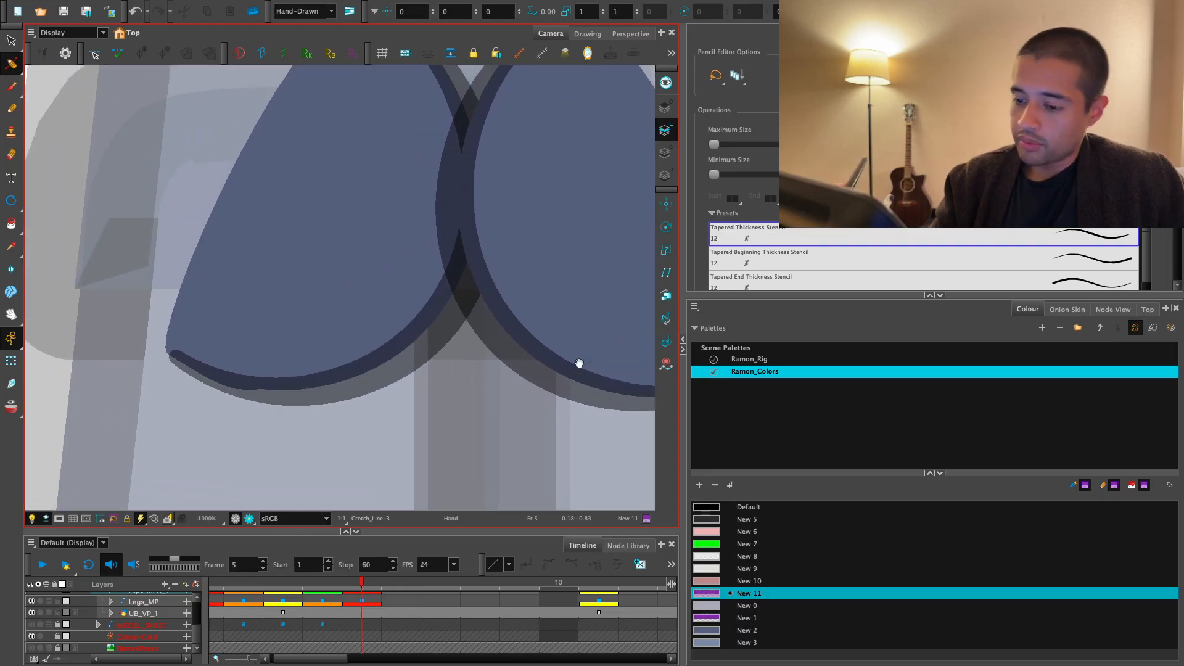
key("2")
left_click(187, 402)
key("2")
key("2")
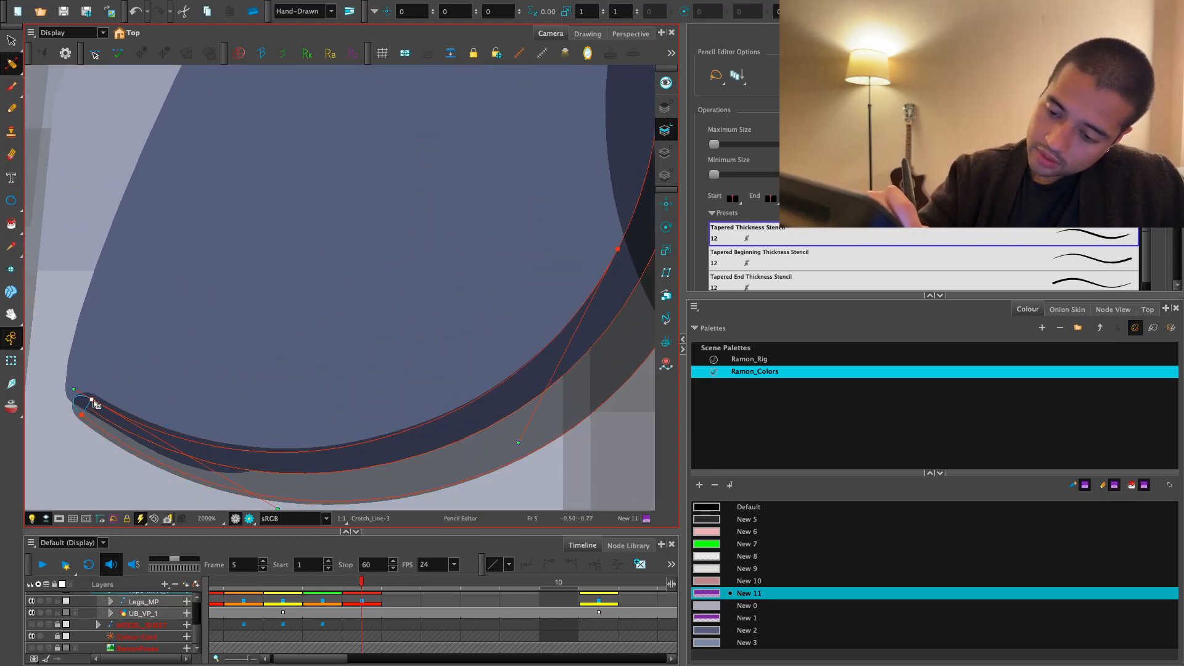
left_click_drag(92, 401, 93, 401)
left_click(95, 303)
- Review the tapered seat lines and the full back view on frame 5 in the rendered view
key("1")
key("1")
key("1")
left_click(249, 520)
key("1")
key("1")
key("1")
key("1")
key("1")
key("1")
key("1")
key("1")
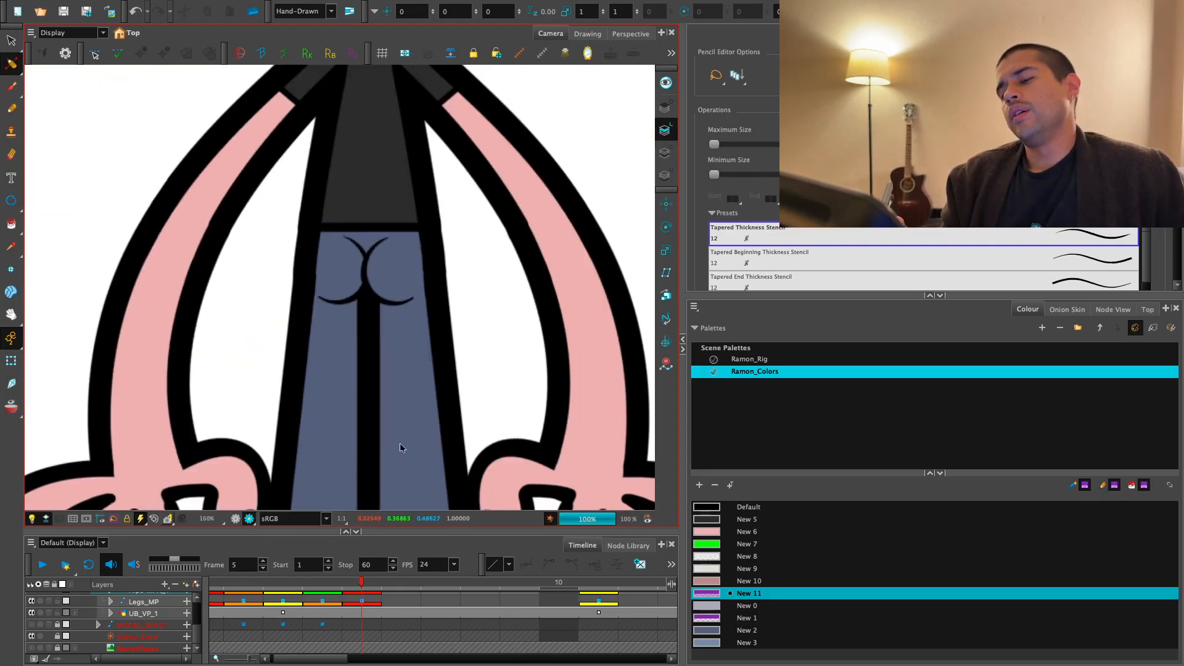
key("1")
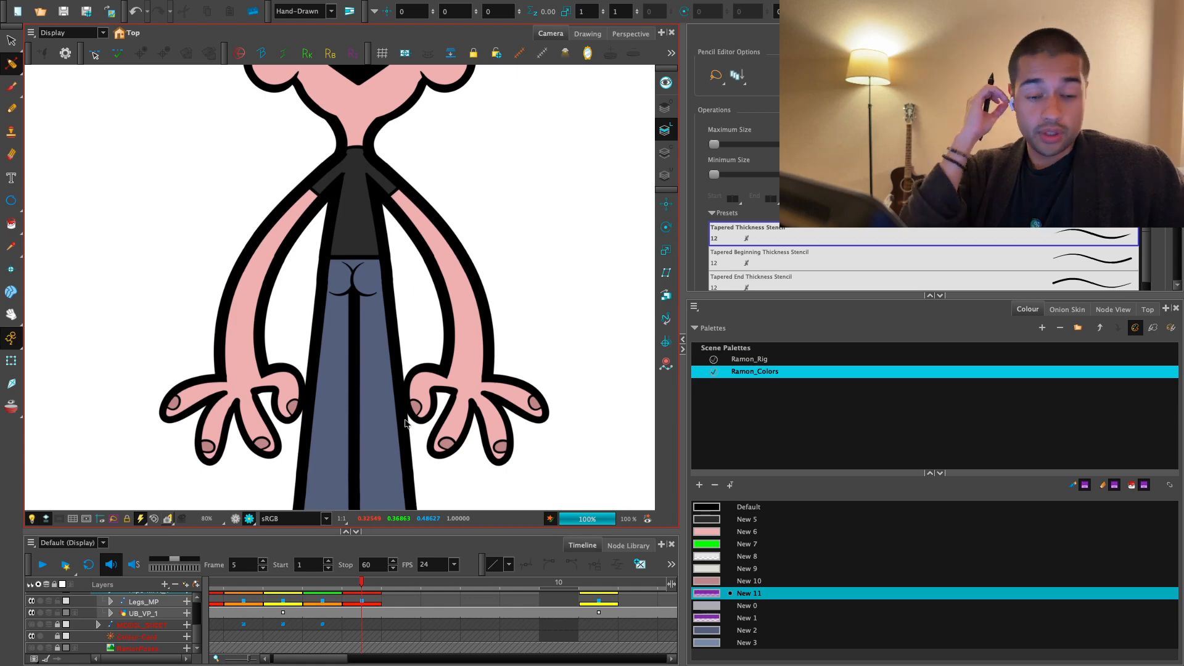
- Select the Legs_MP pose on frame 5 and compare the legs and feet with frames 3 and 4
key("1")
key("1")
key("1")
key("1")
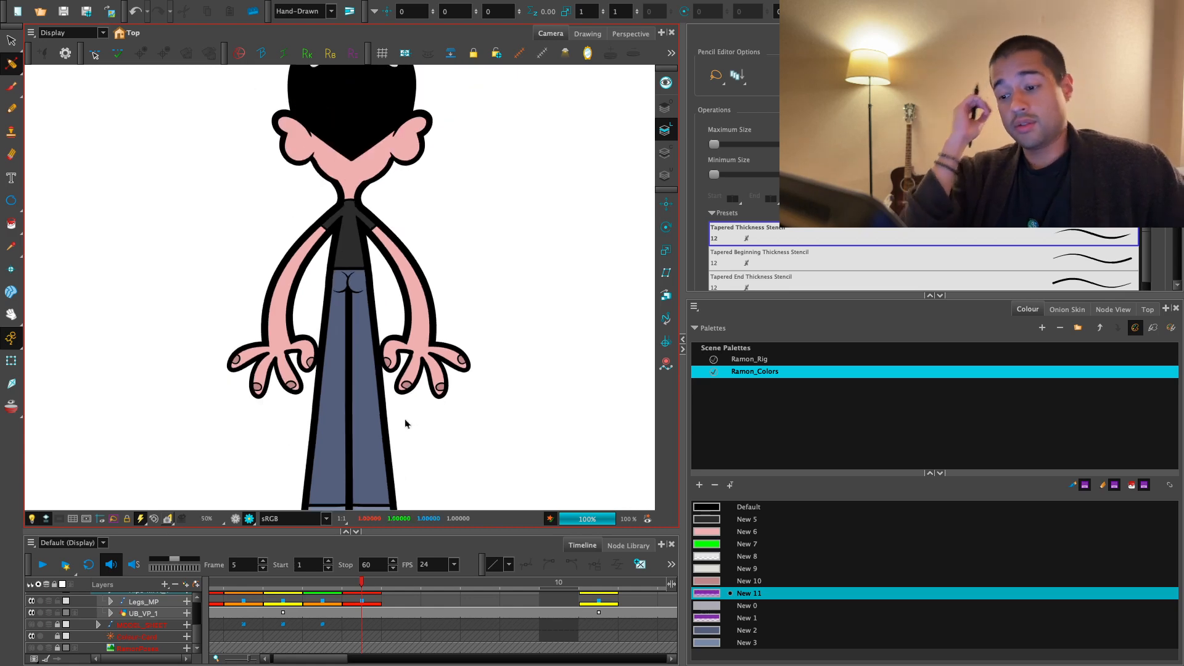
key("2")
left_click(235, 519)
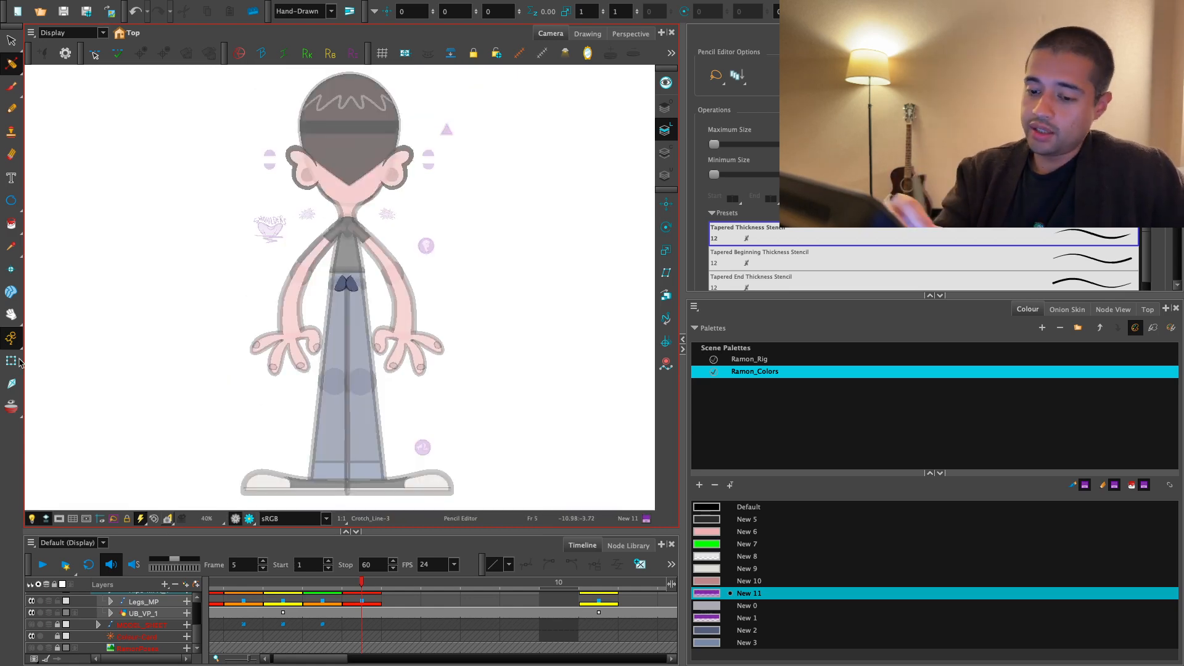
left_click(13, 361)
key("2")
left_click_drag(489, 341, 470, 398)
key("2")
left_click(364, 601)
key("comma")
key("comma")
key("period")
key("period")
- Replace the LowerBody_MP pose on frame 11 with the one copied from frame 3
key("1")
key("1")
key("1")
left_click_drag(550, 424, 545, 378)
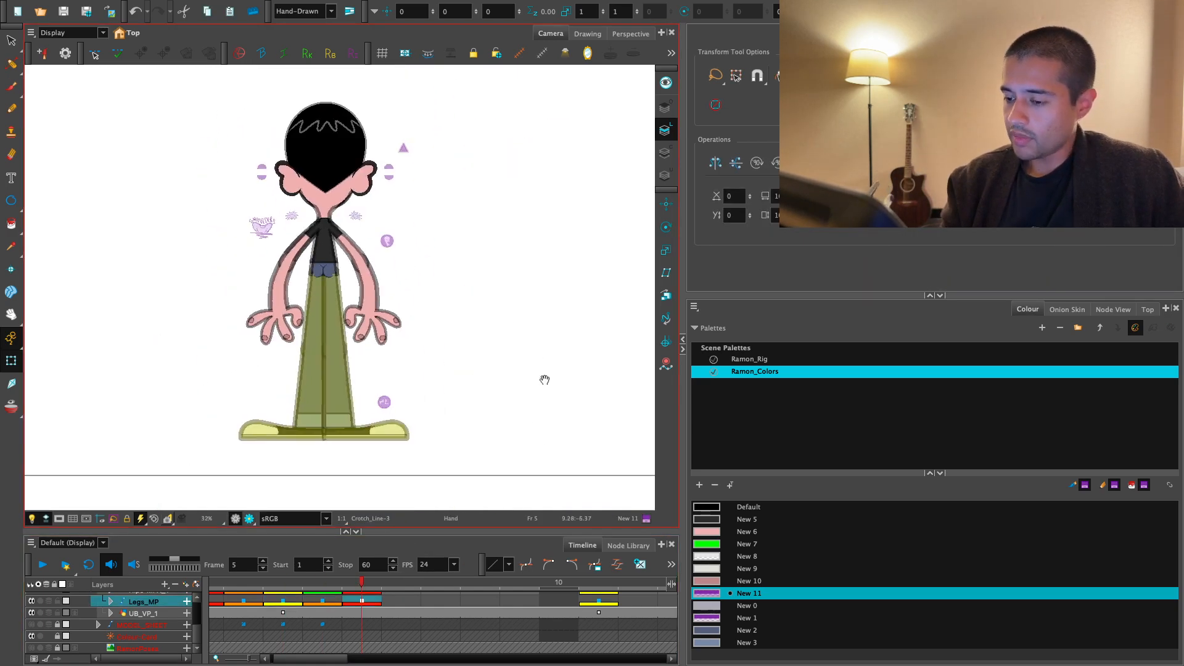
left_click(599, 601)
key("1")
left_click_drag(559, 431, 500, 457)
key("2")
key("2")
left_click(368, 390)
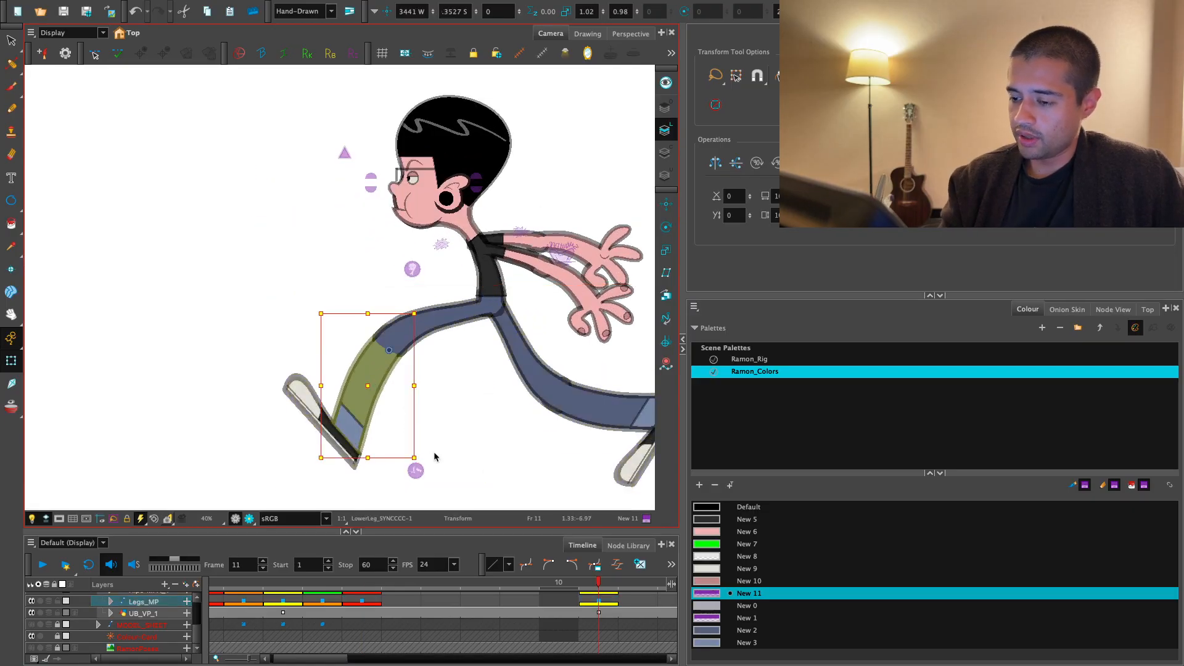
key("1")
key("b")
key("b")
key("b")
key("b")
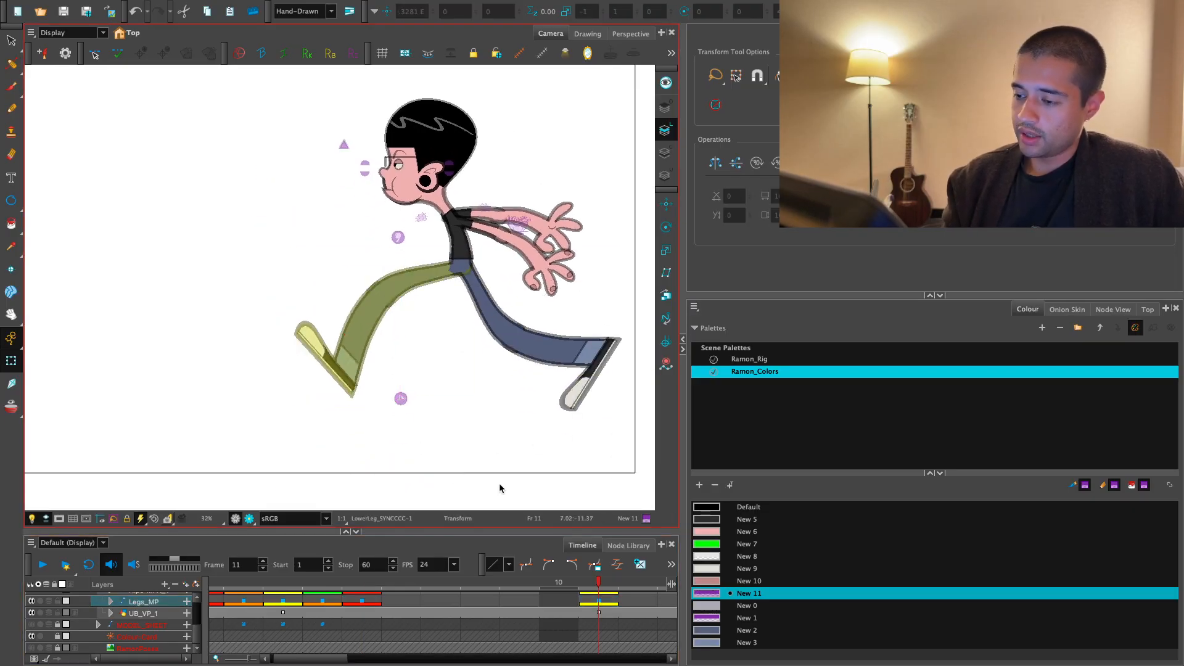
key("o")
left_click_drag(324, 586, 299, 586)
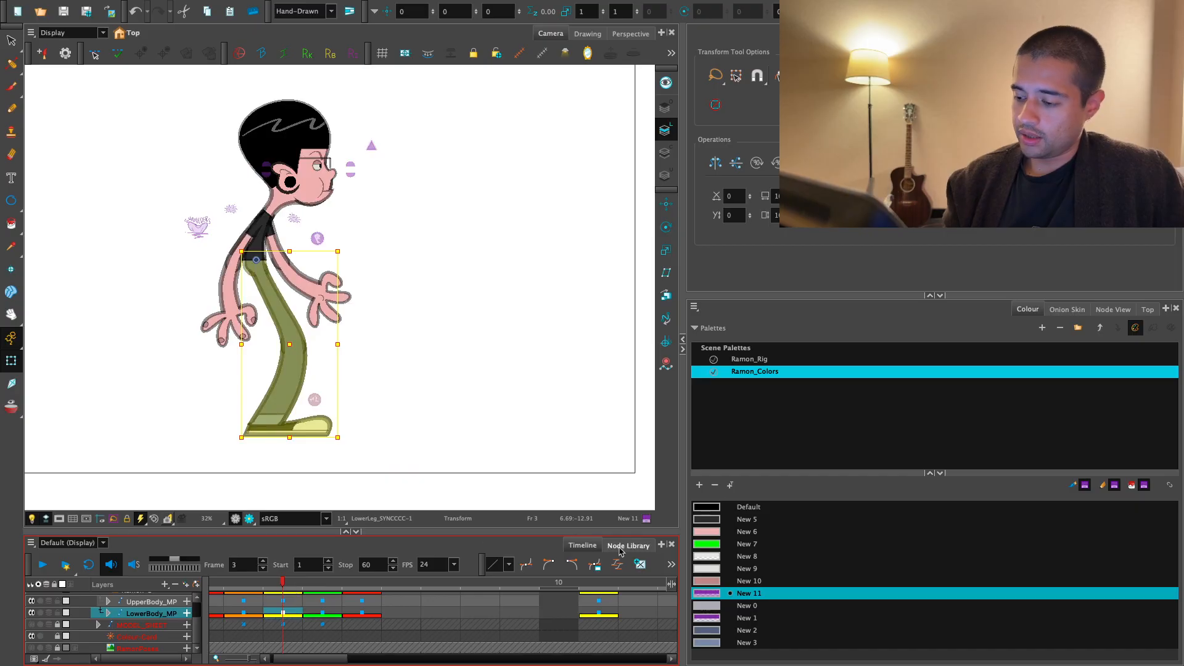
left_click(609, 580)
key("ctrl+v")
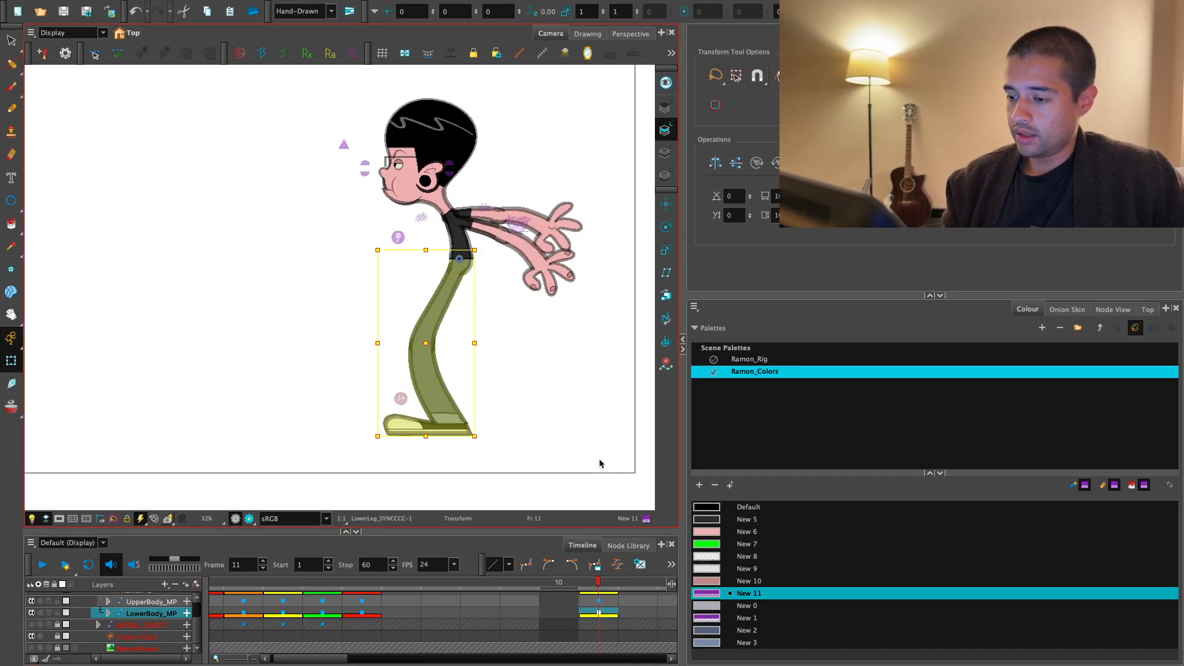
- Rotate one whole leg on frame 11 forward from the hip so its toe lifts off the ground
key("2")
left_click(471, 410)
left_click(423, 416)
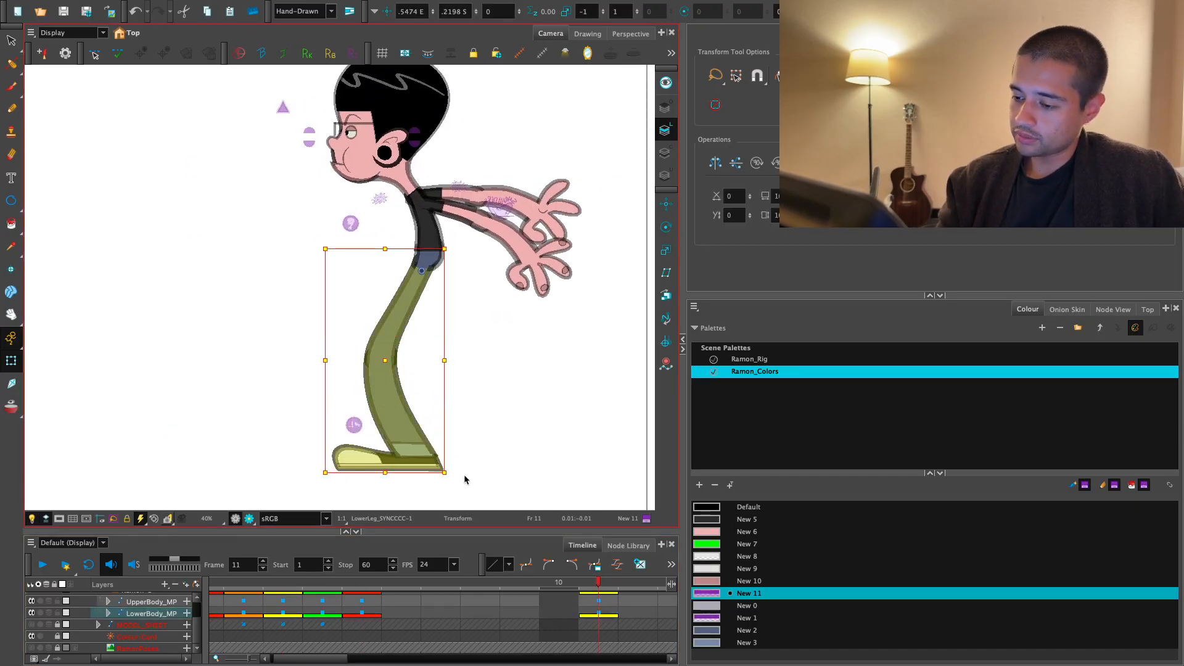
left_click_drag(451, 478, 375, 476)
- Rotate the other leg on frame 11 backward from the hip and bend its lower leg up at the knee
left_click(447, 441)
left_click(414, 426)
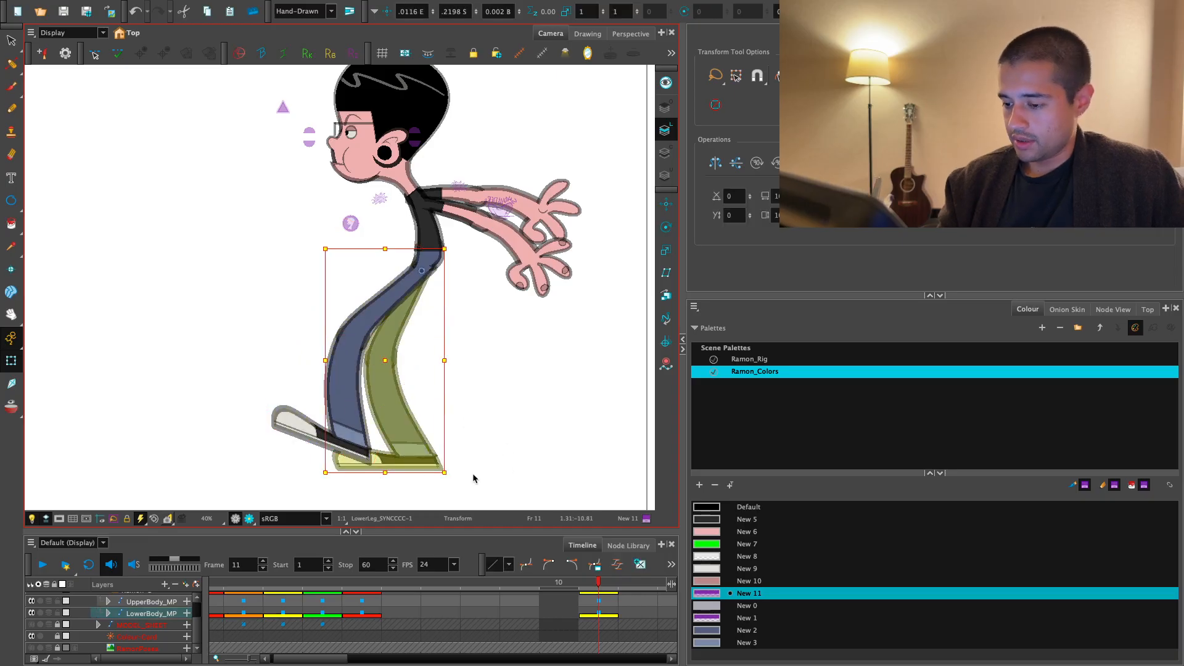
left_click_drag(457, 482, 592, 364)
left_click(557, 391)
key("b")
key("b")
left_click_drag(602, 323, 565, 243)
left_click(353, 439)
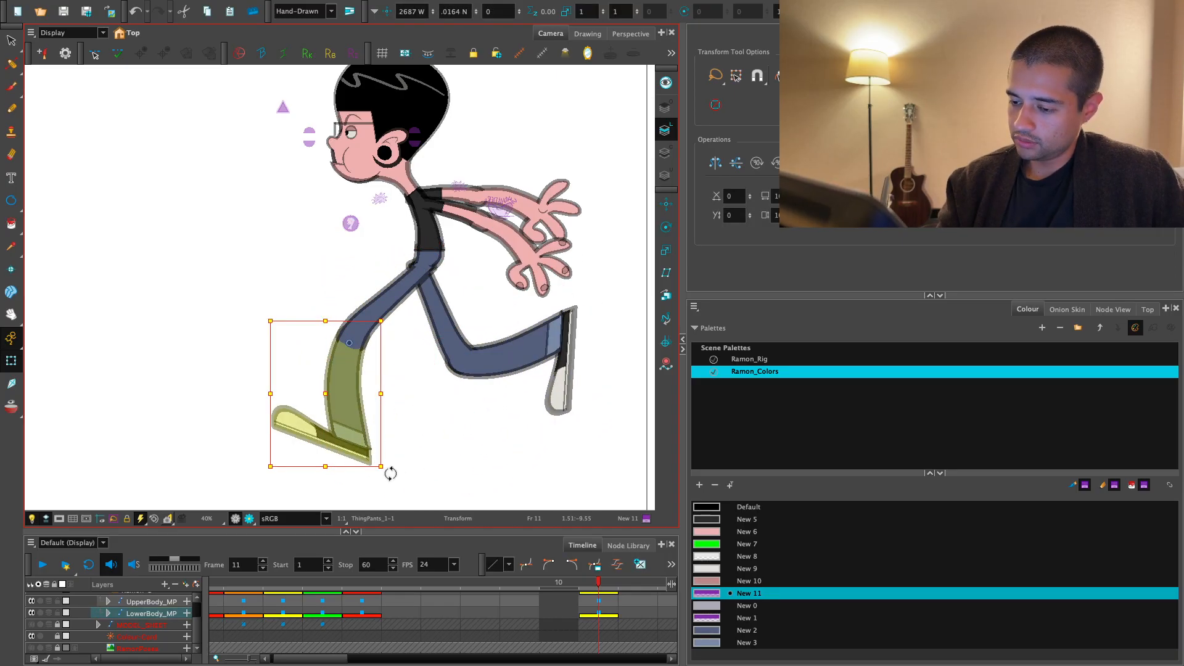
- Bend the front lower leg back at the knee on frame 11 and rotate the whole leg forward until its foot lies flat
left_click_drag(390, 473, 435, 394)
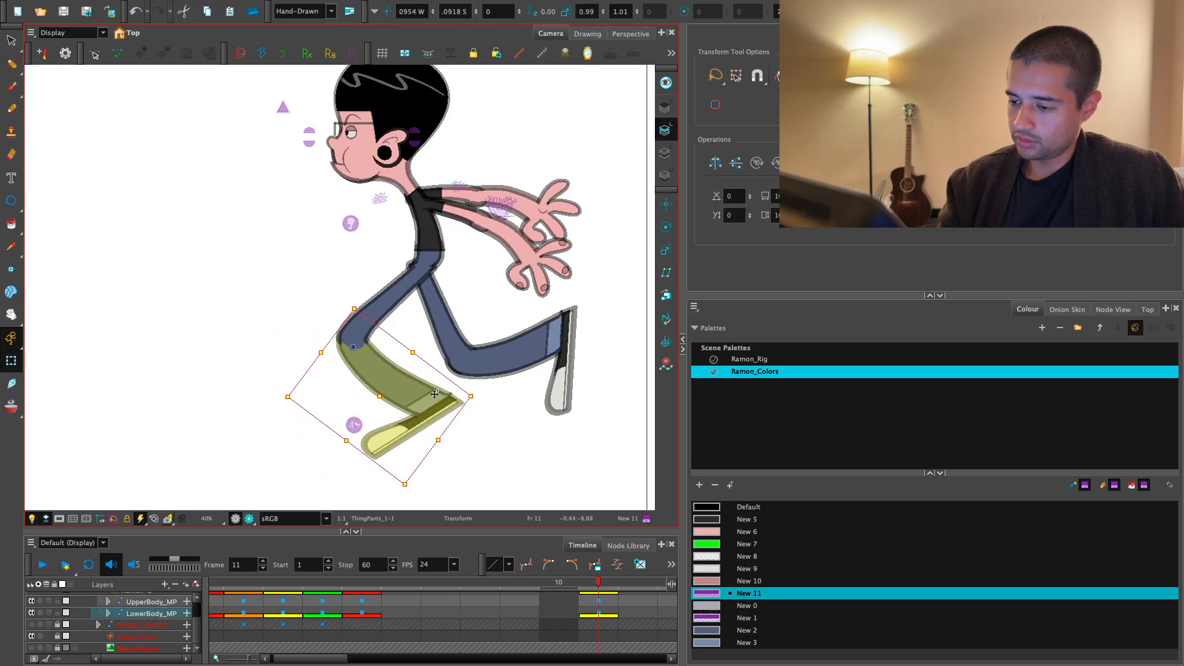
key("b")
left_click_drag(476, 464, 363, 460)
left_click_drag(433, 416, 502, 440)
key("1")
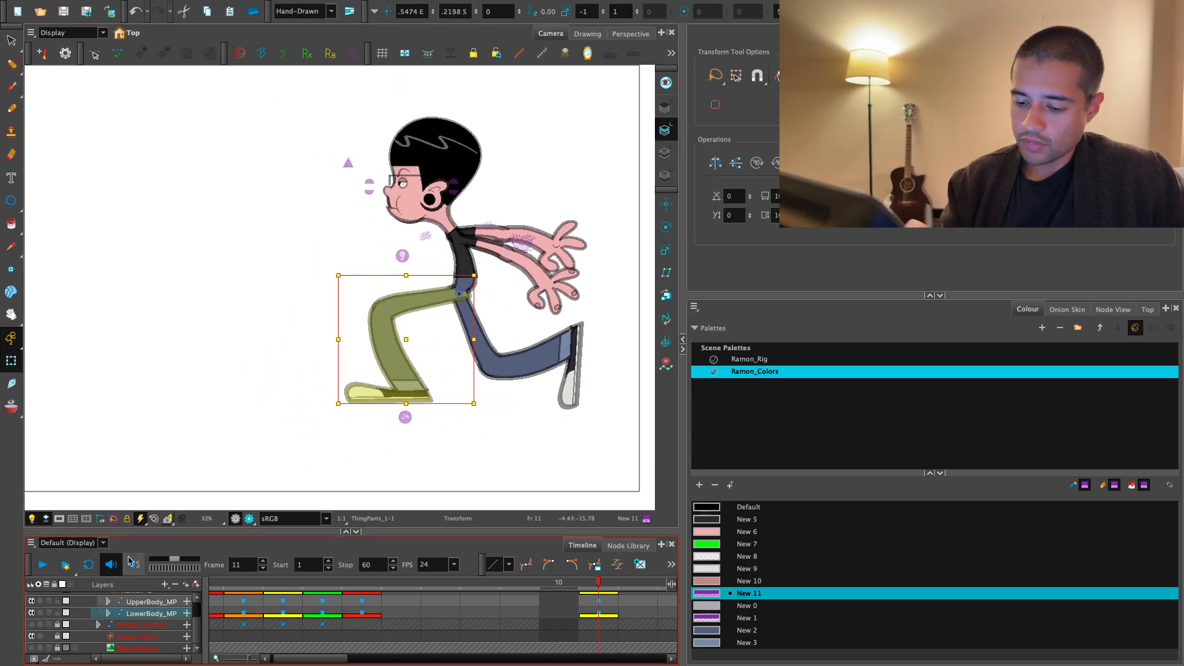
- Show the sketch reference layer and rotate the upper body on frame 11 forward from the waist into a running lean
left_click(32, 648)
key("2")
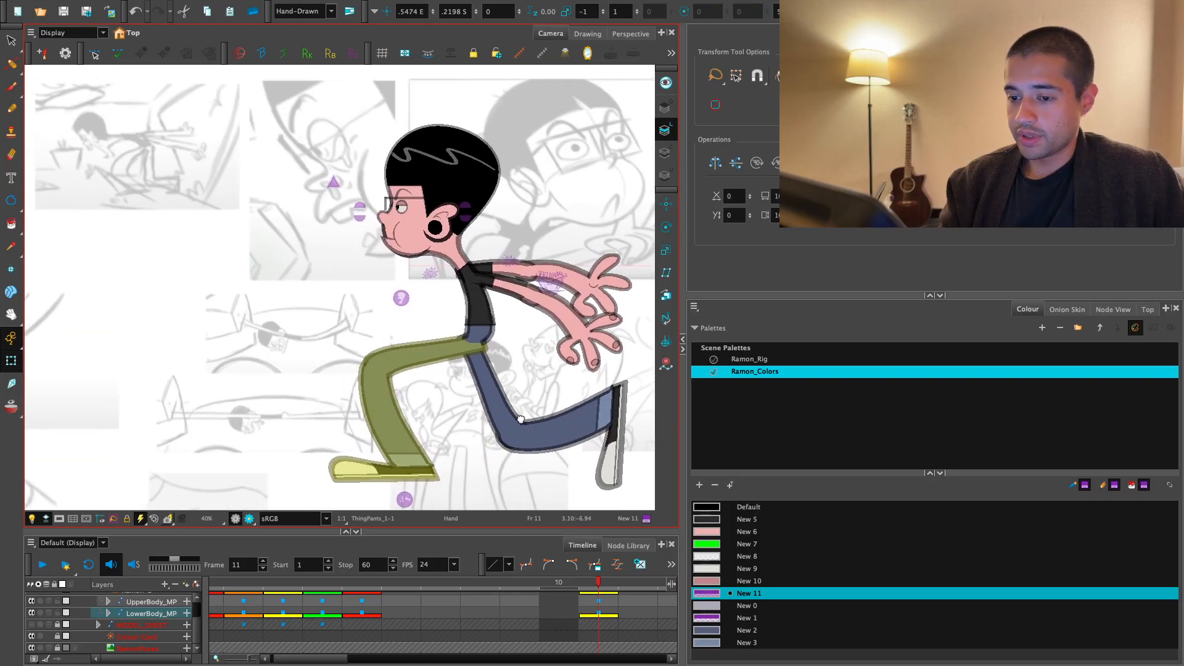
left_click(497, 335)
key("1")
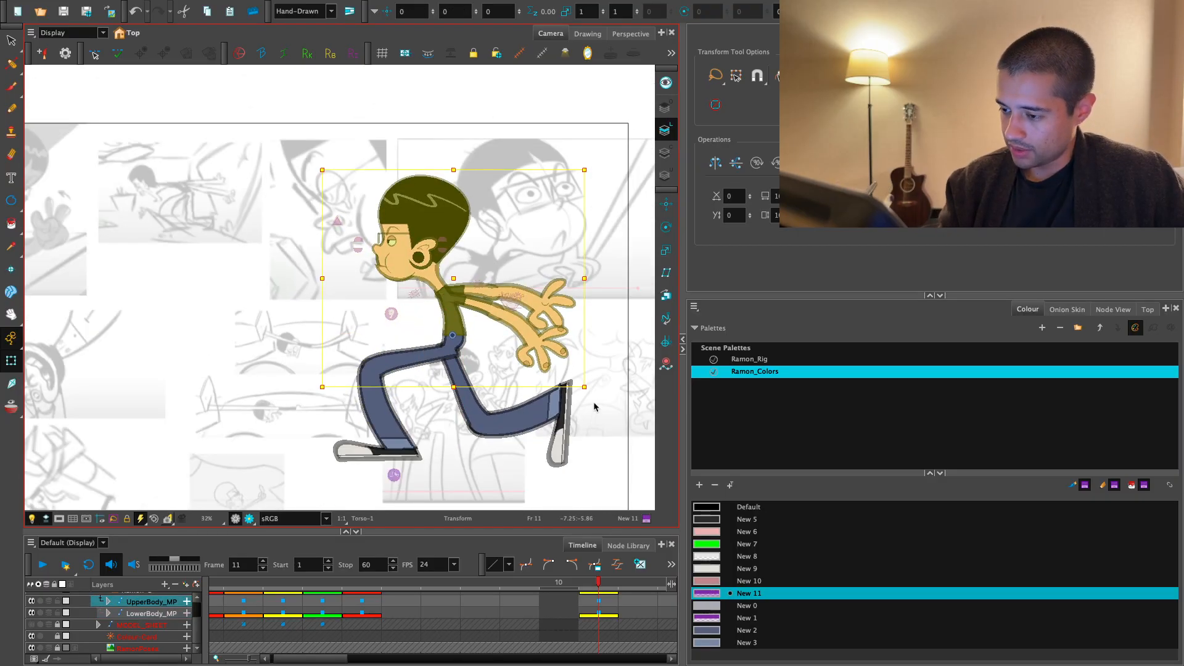
left_click_drag(595, 407, 611, 274)
left_click_drag(395, 345, 429, 374)
key("2")
key("2")
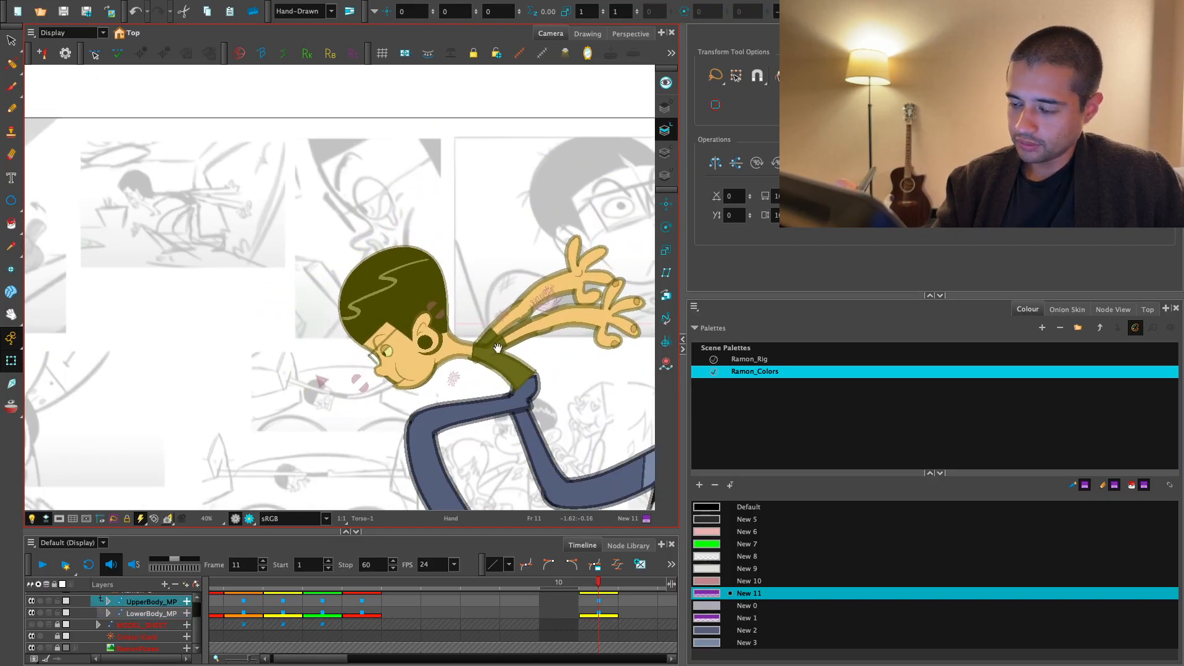
- Select the whole head on frame 11 through the jaw and check where its rotation pivot sits
key("Escape")
left_click(436, 393)
left_click_drag(533, 457, 510, 336)
key("Escape")
left_click_drag(584, 377, 528, 366)
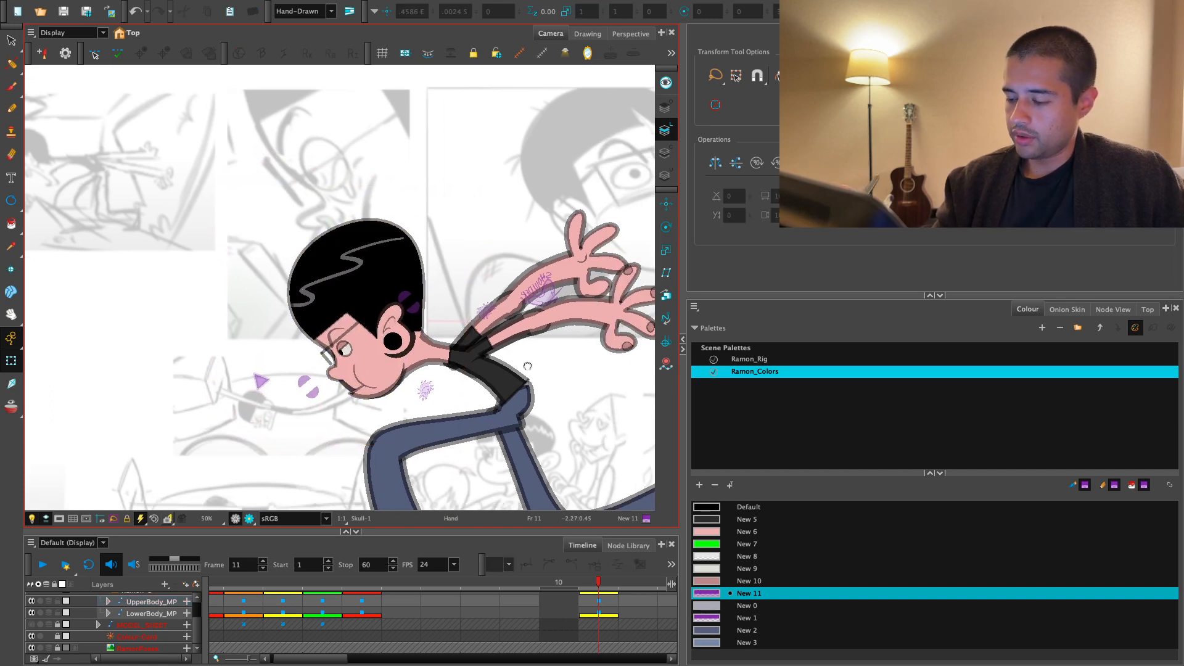
left_click(398, 379)
key("b")
key("Escape")
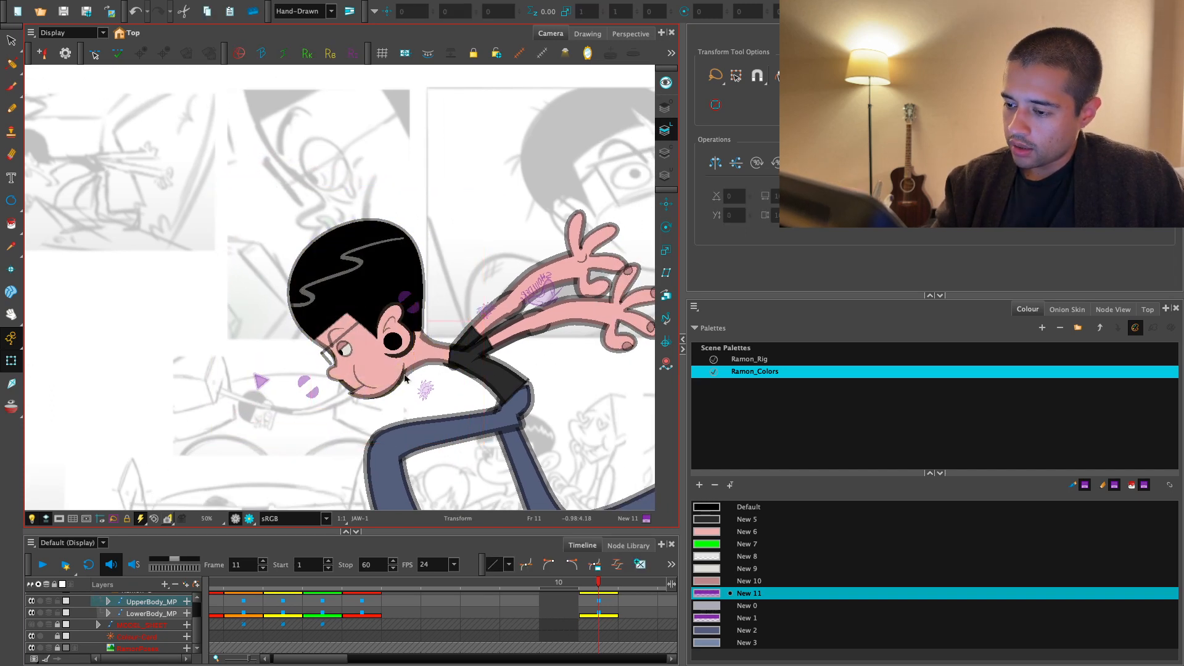
left_click(398, 381)
key("b")
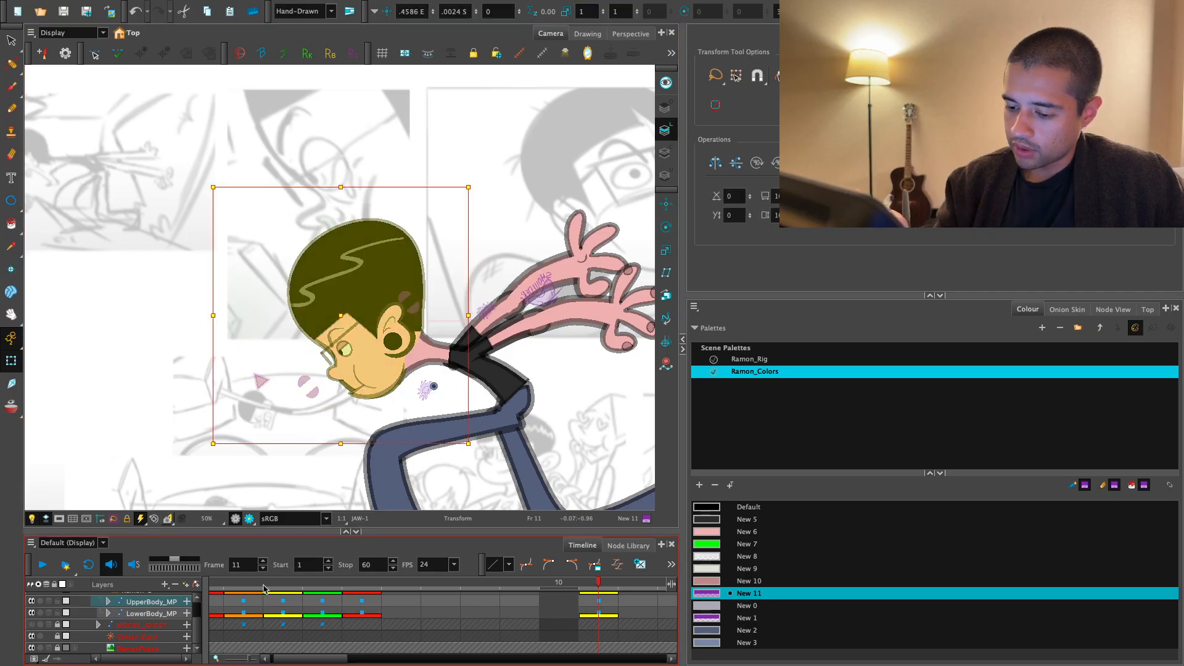
- Move the whole head's rotation pivot up to the chin, working from the front view on frame 1
left_click_drag(264, 584, 196, 614)
left_click_drag(279, 422, 394, 436)
key("2")
key("2")
key("2")
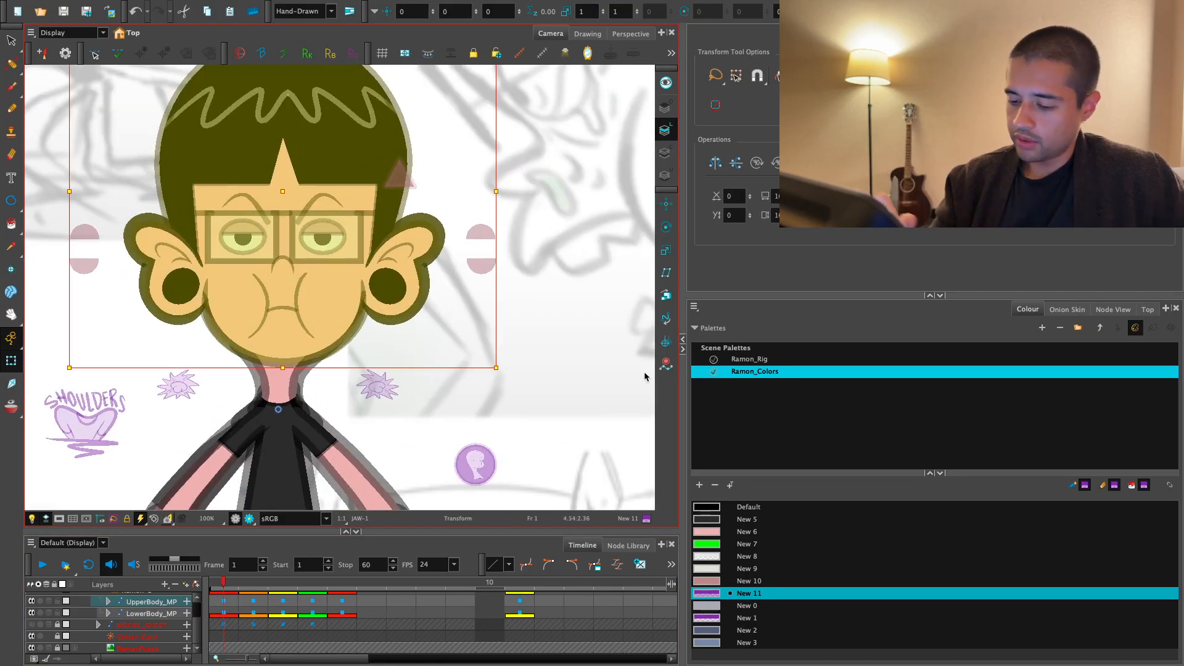
key("Escape")
left_click(352, 341)
key("b")
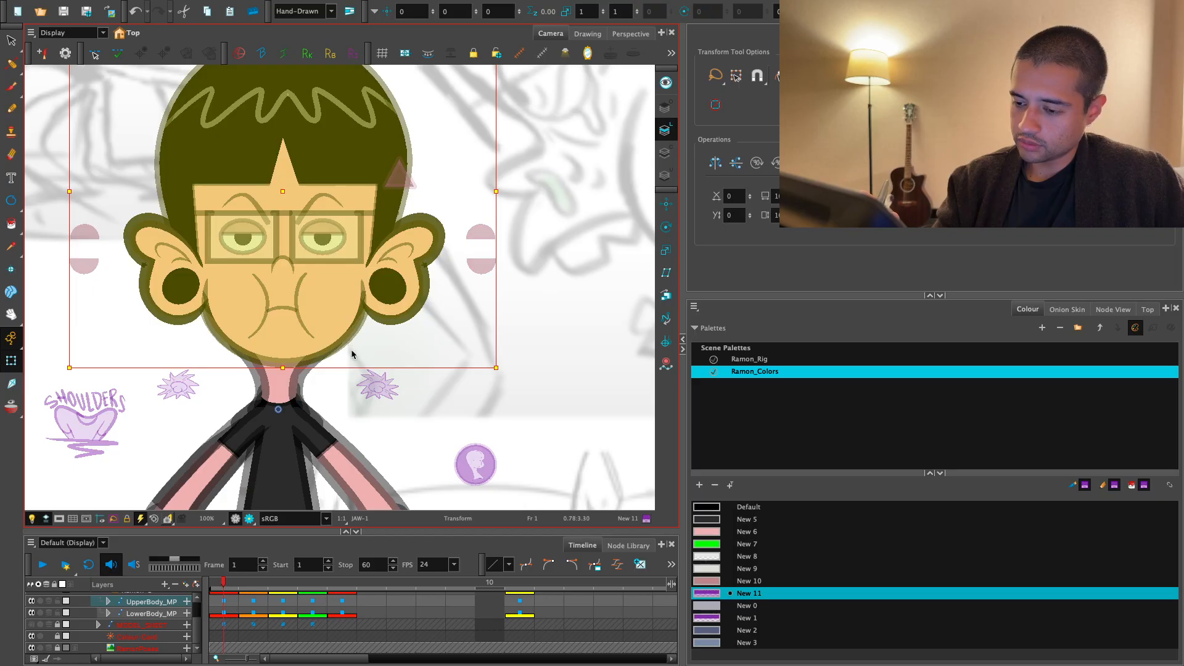
left_click(671, 228)
left_click_drag(278, 359, 283, 359)
key("period")
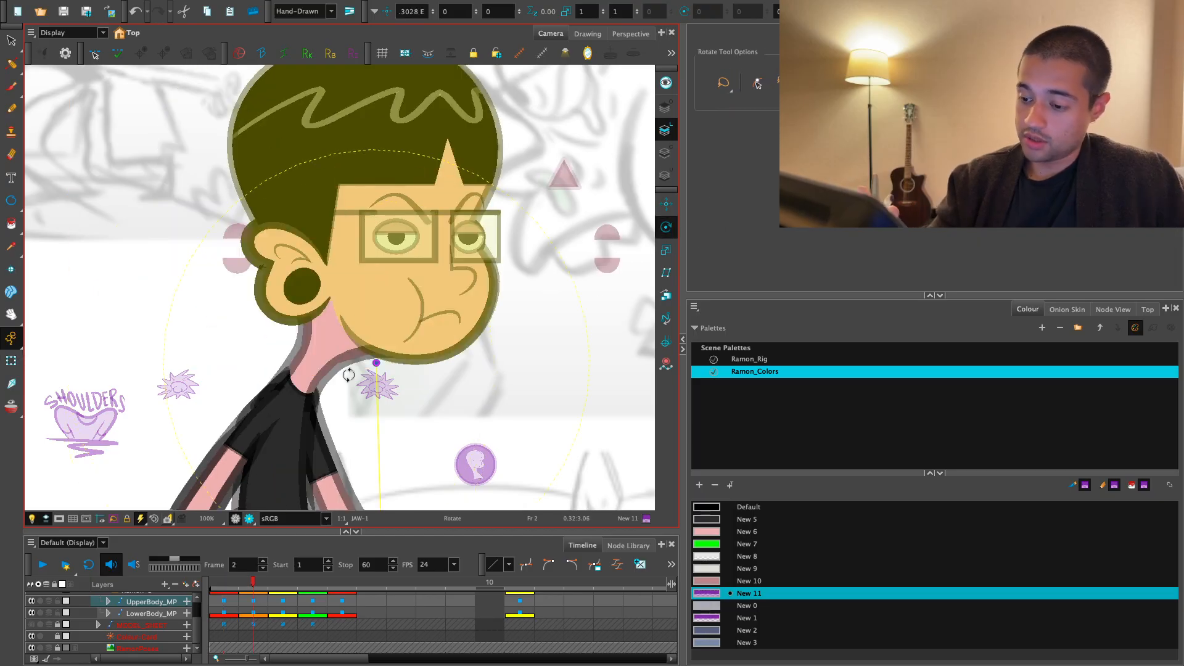
- Raise the head's rotation pivot to just below the mouth, centred on the face, comparing its placement on frames 1 to 5
key("comma")
key("period")
key("period")
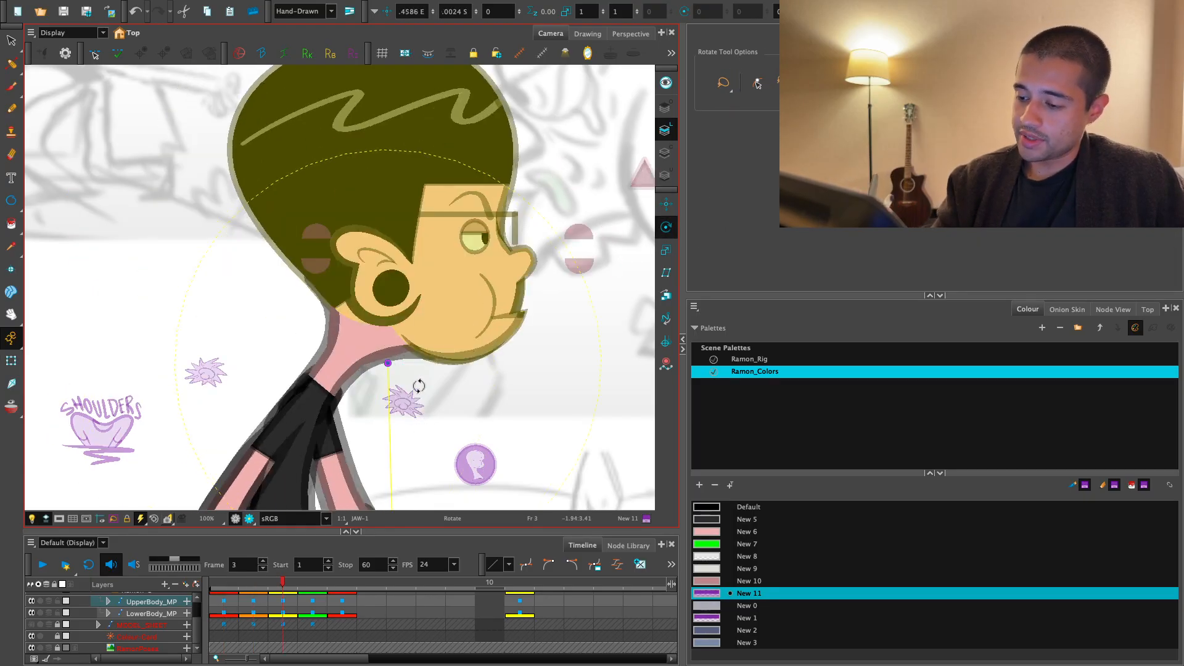
key("comma")
key("comma")
key("period")
key("period")
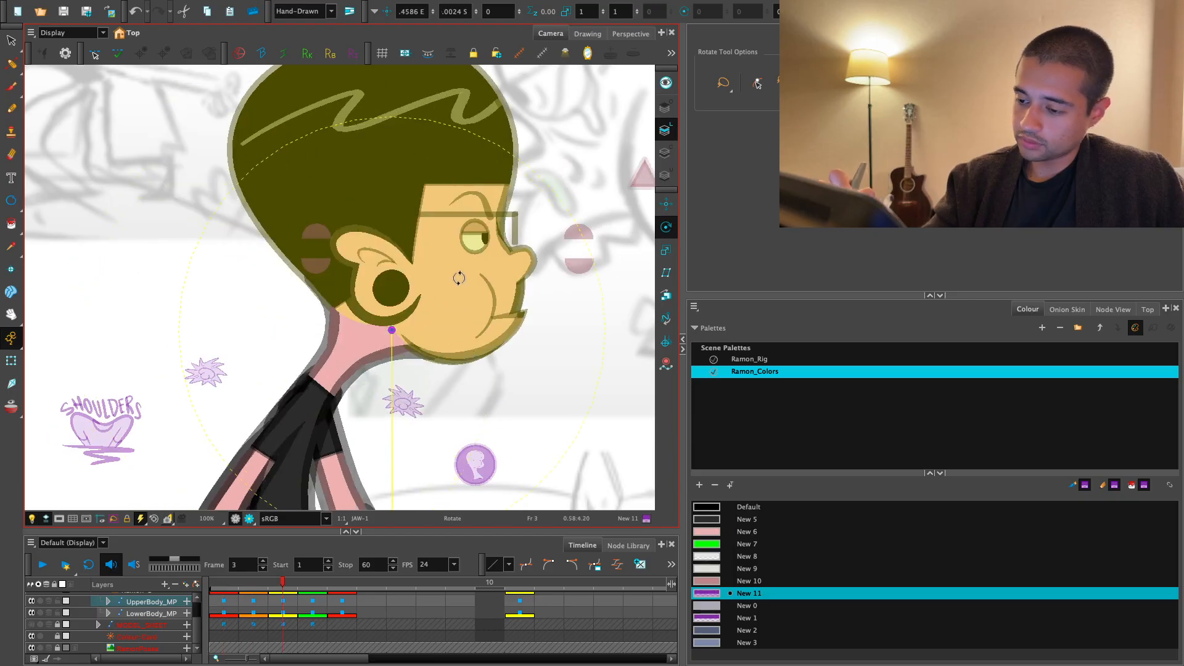
key("comma")
key("comma")
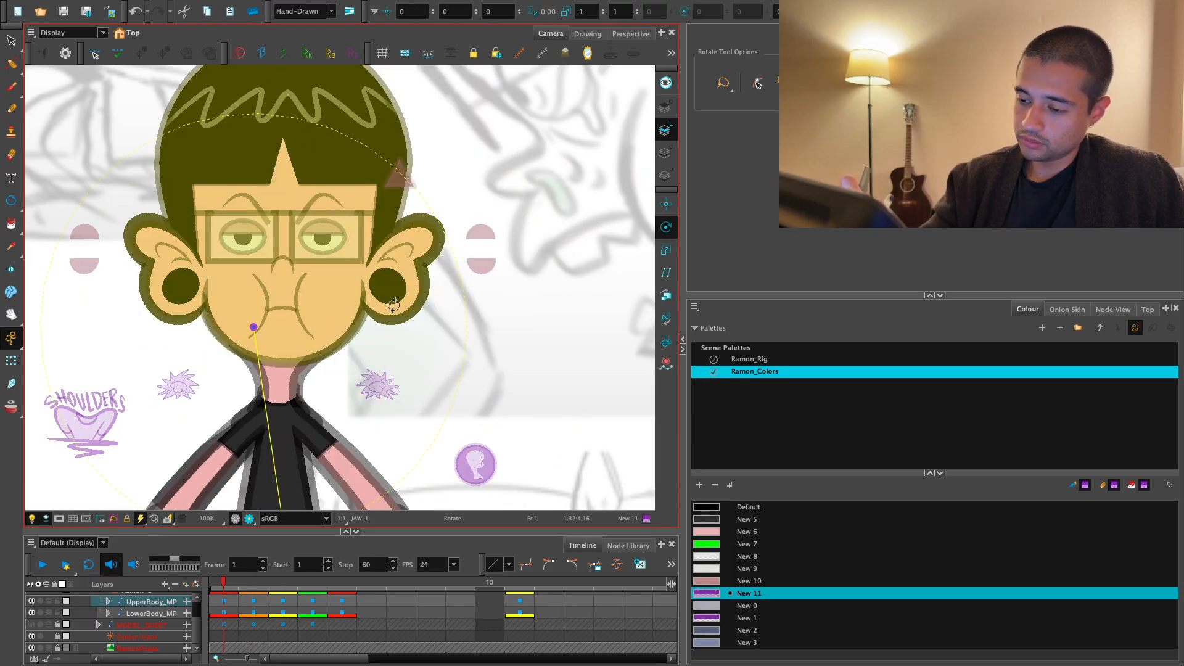
key("period")
key("period")
key("period")
key("period")
key("period")
key("period")
key("period")
key("period")
key("period")
key("period")
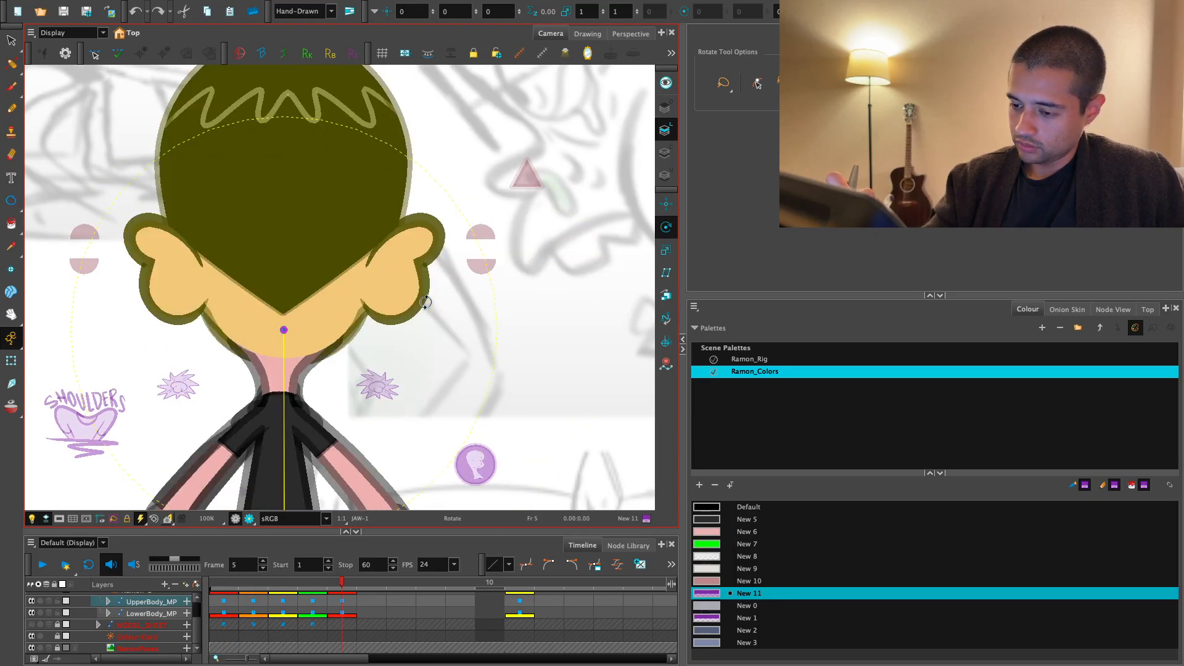
- Check the adjusted head pivot on the leaning pose in frame 11 and return to frame 1
key("1")
key("1")
left_click_drag(633, 489, 526, 428)
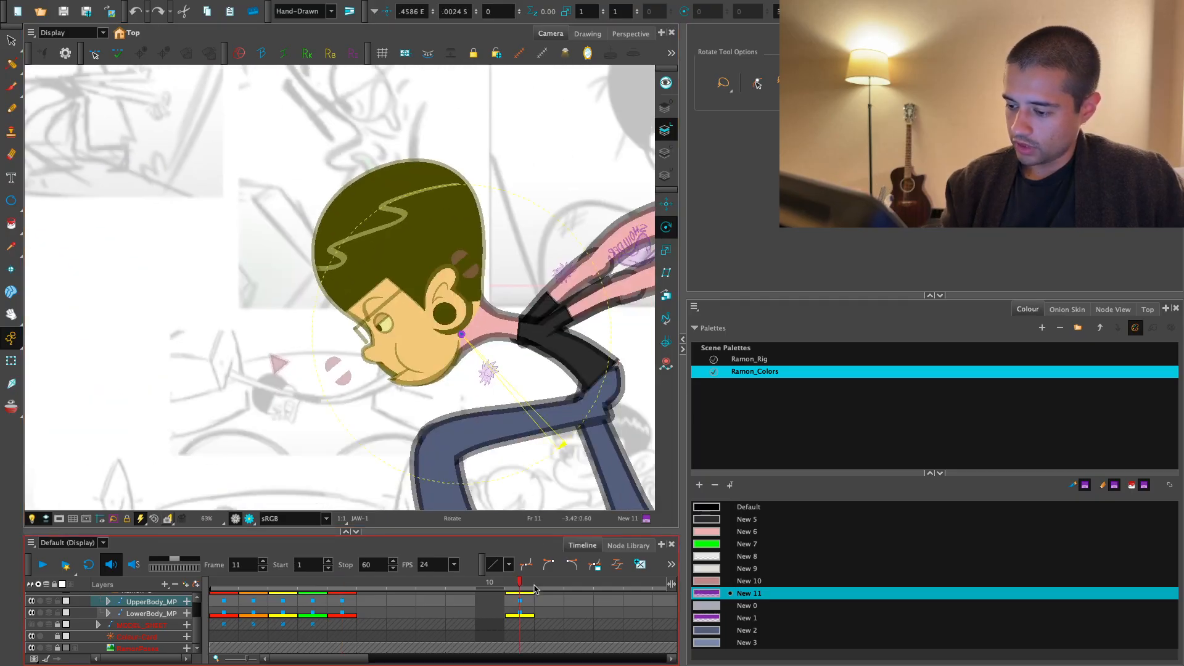
key("b")
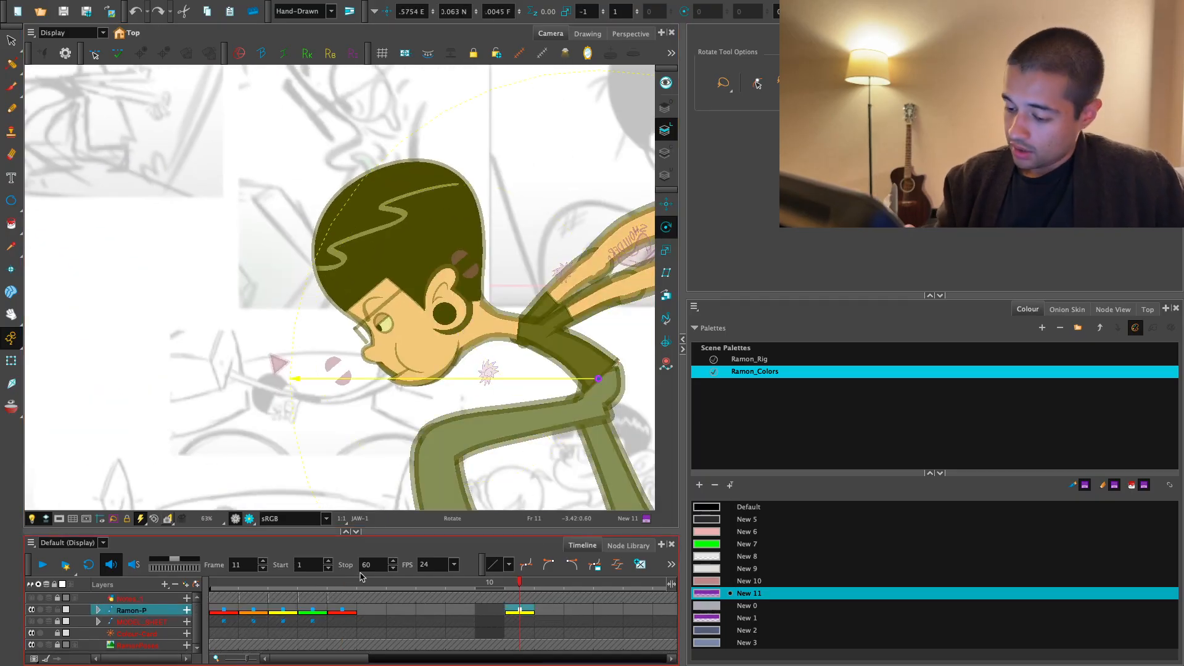
key("comma")
key("comma")
key("comma")
key("comma")
key("comma")
key("comma")
key("comma")
key("comma")
key("comma")
key("comma")
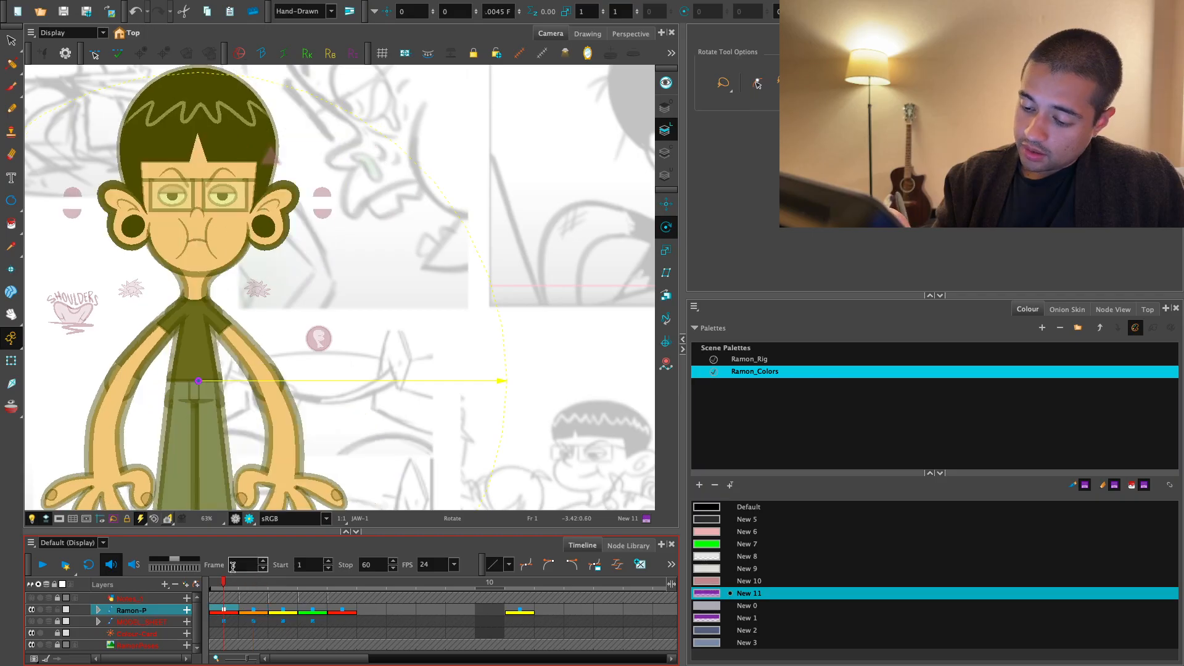
- Select the combined head and neck on frame 1 with the Rotate tool
left_click_drag(307, 339, 376, 395)
key("shift+t")
left_click(362, 339)
left_click(304, 300)
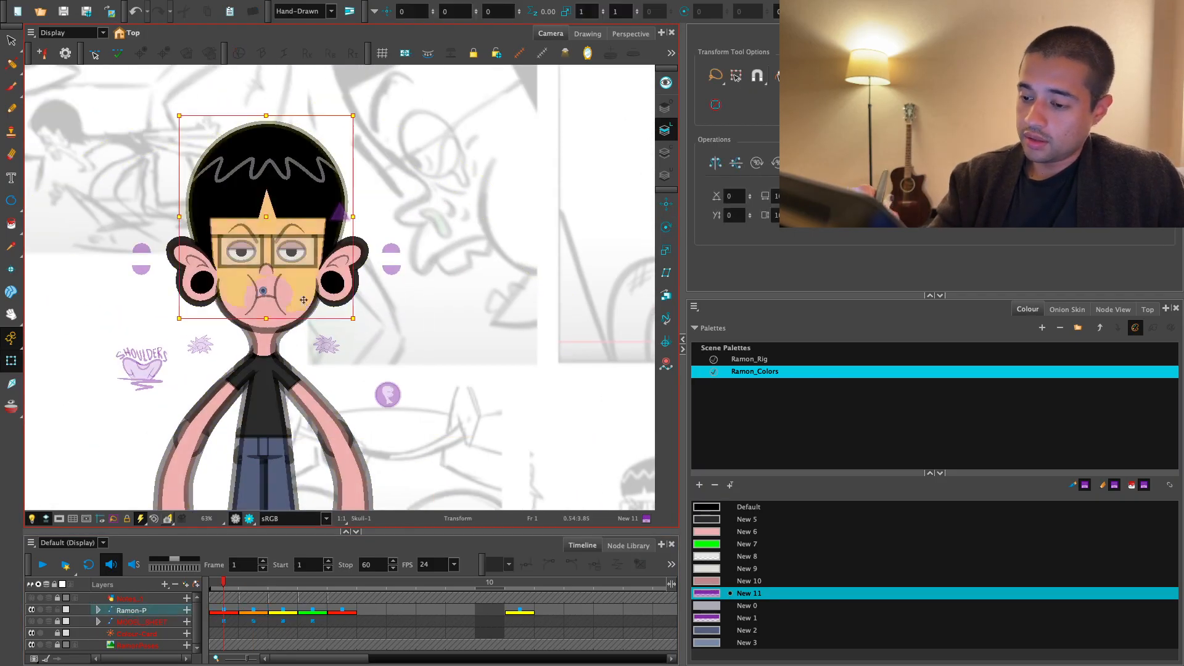
key("b")
left_click(311, 319)
key("b")
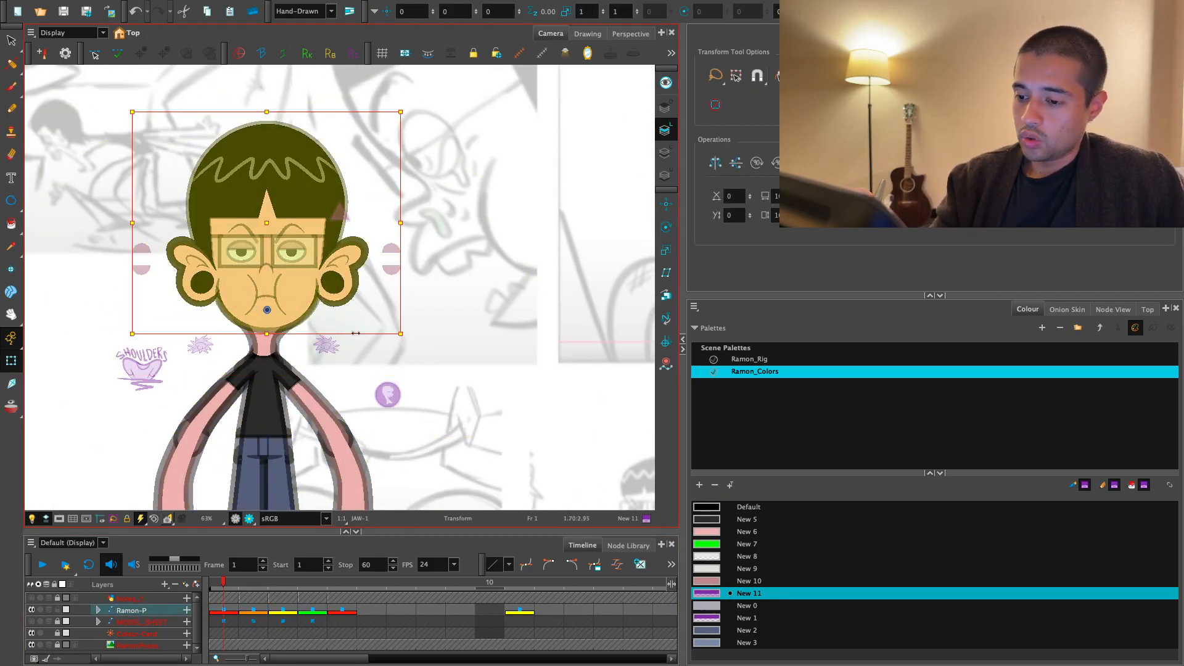
left_click(666, 227)
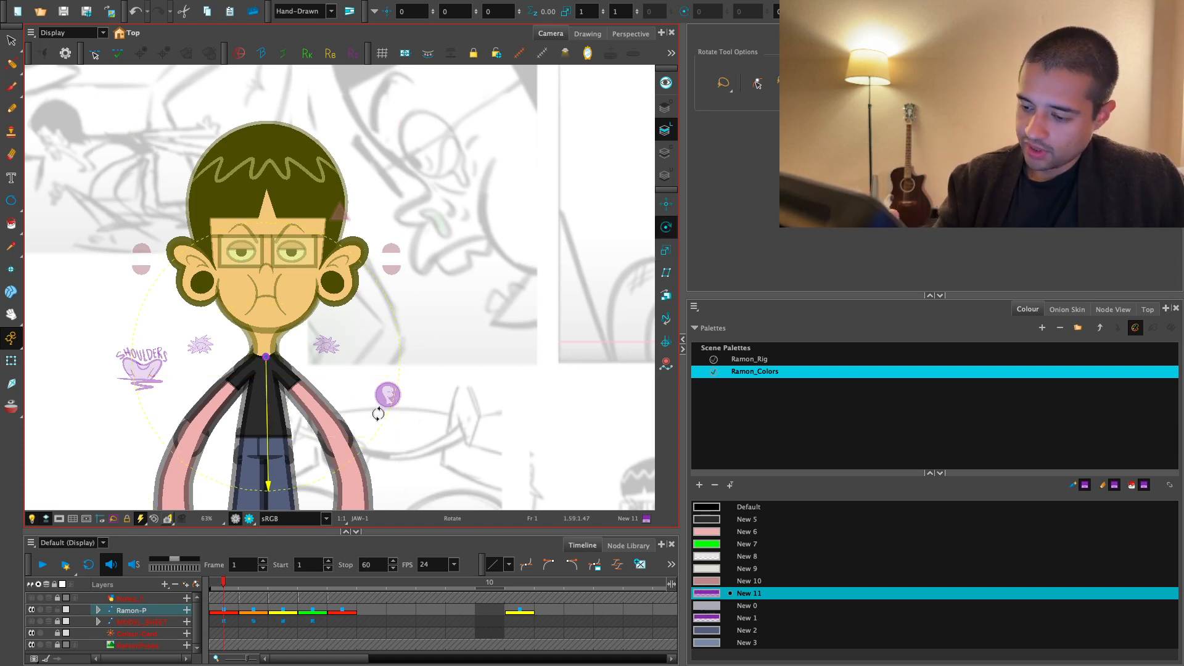
- Compare the position of the head-and-neck pivot at the collar across frames 1 to 5
key("period")
key("period")
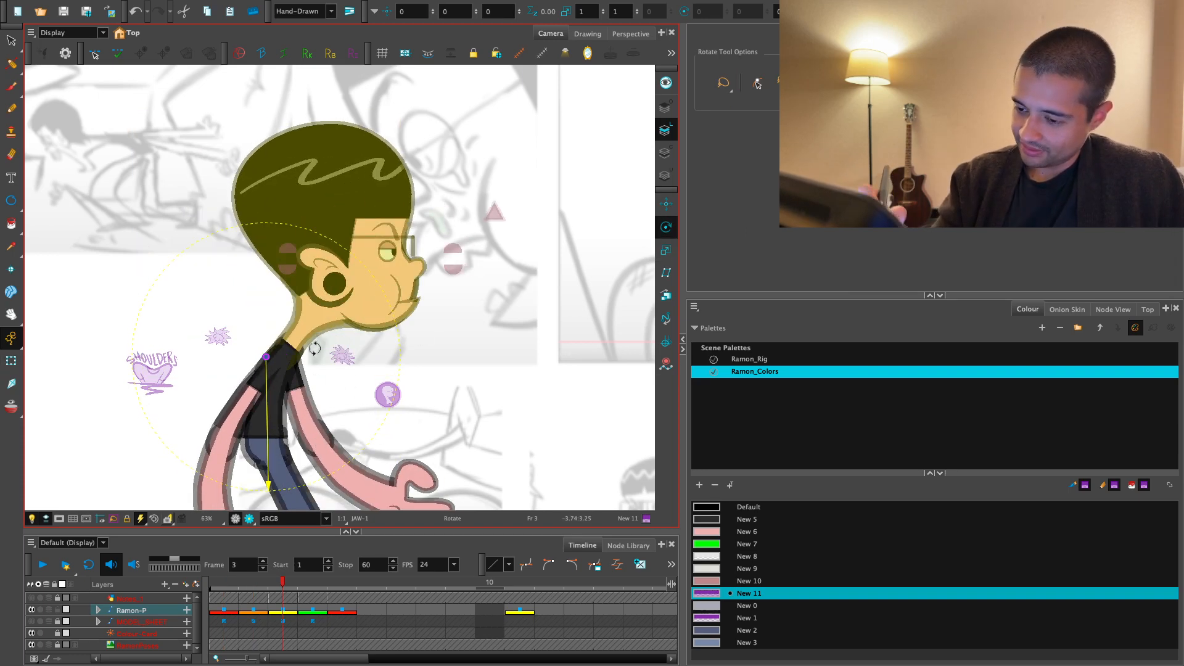
key("period")
key("period")
key("comma")
key("comma")
key("comma")
key("comma")
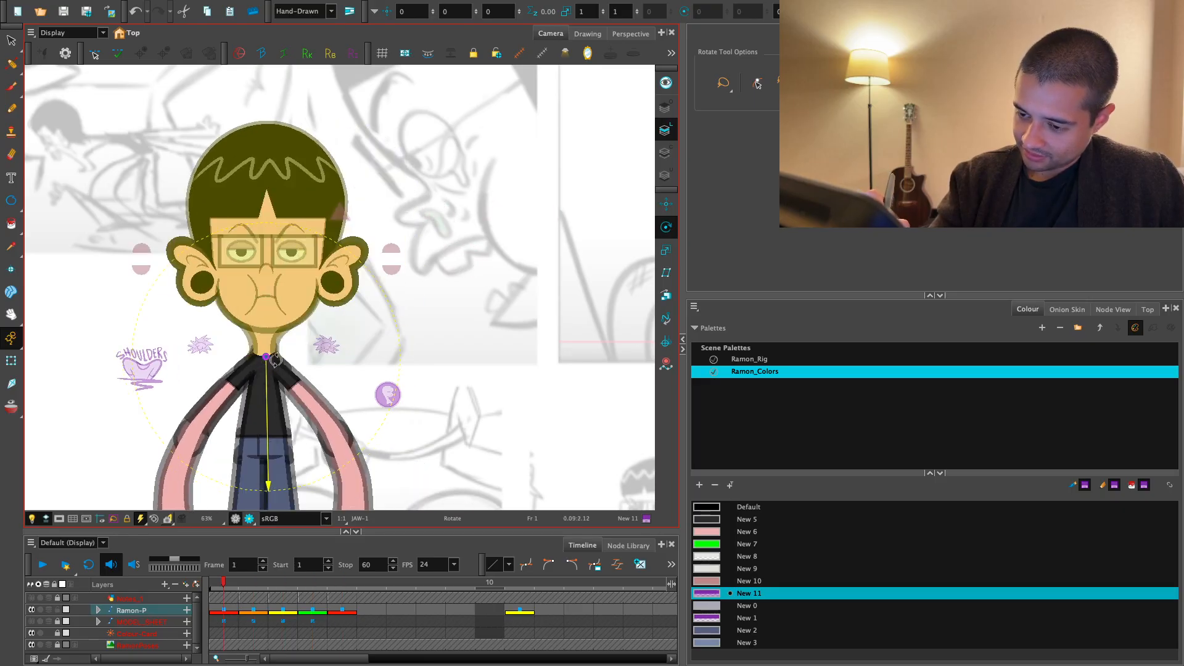
key("period")
key("period")
key("comma")
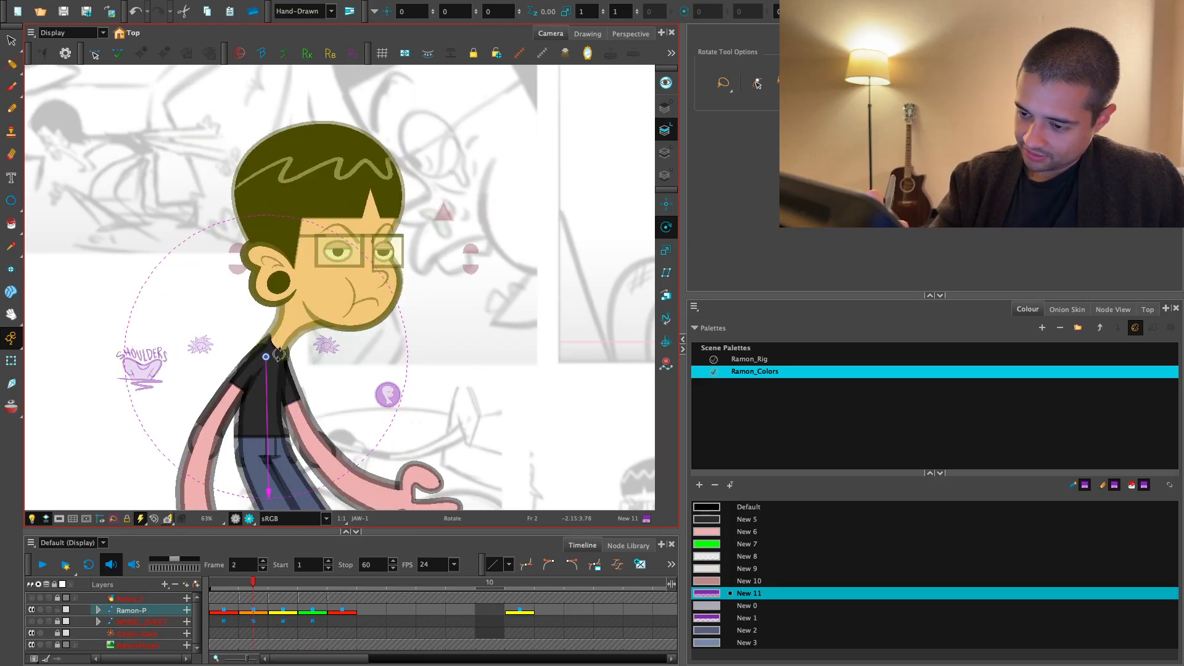
- Try rotating the head and neck on frame 2 about a pivot near the collar, undoing each rotation
left_click_drag(407, 295, 416, 391)
key("ctrl+z")
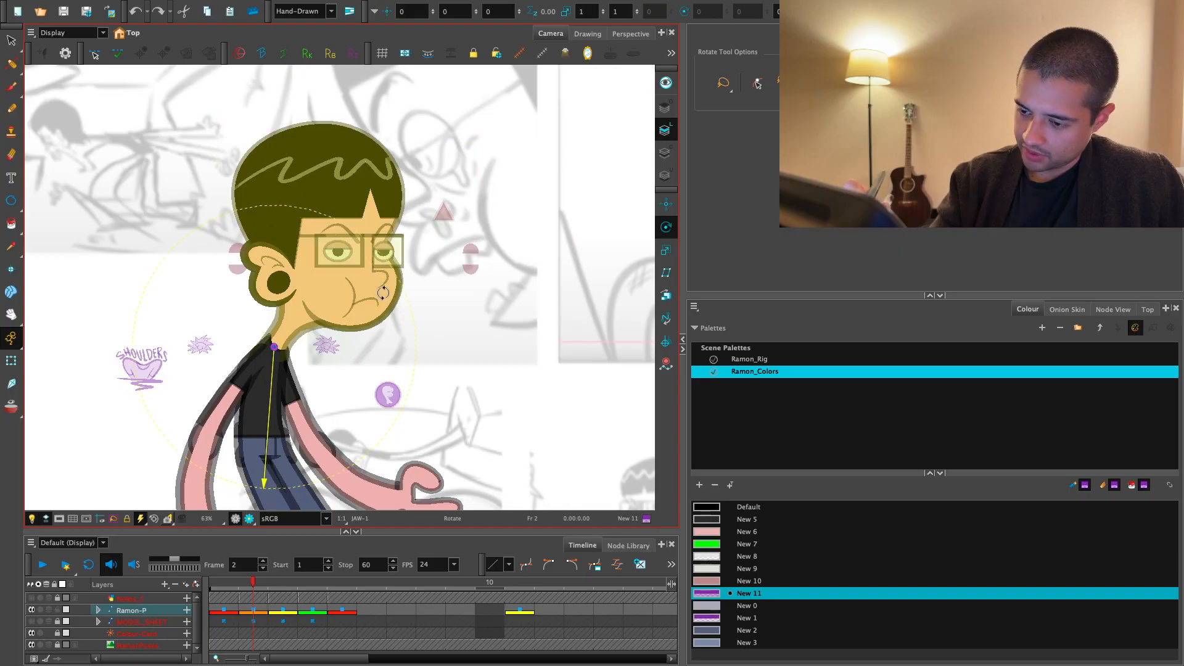
mouse_move(383, 293)
left_mouse_down()
mouse_move(395, 348)
mouse_move(387, 278)
left_mouse_up()
key("ctrl+z")
key("comma")
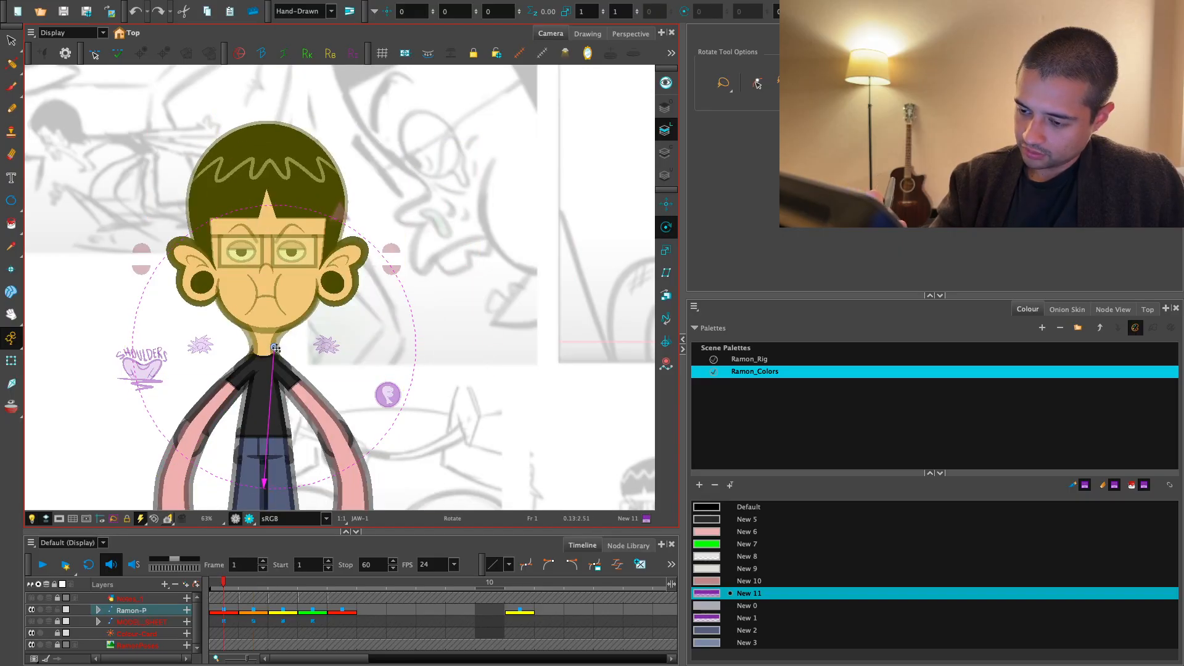
- Try other head-and-neck pivot positions with test rotations on frames 3 and 1, undoing each rotation
key("period")
key("period")
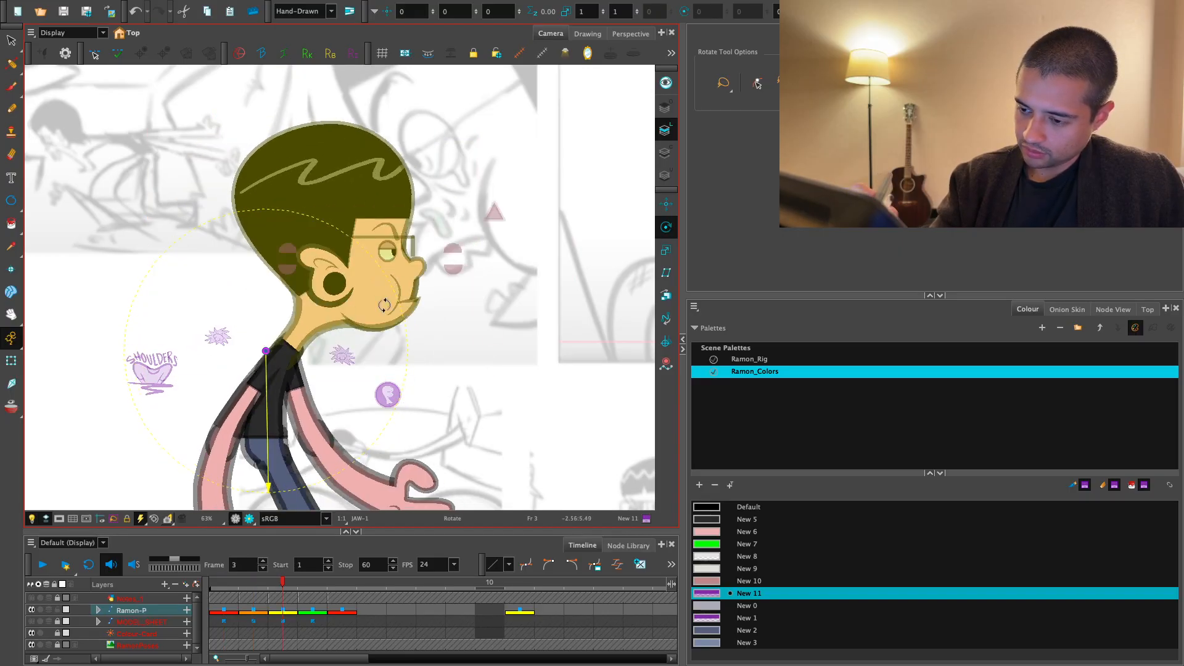
left_click_drag(384, 305, 390, 334)
key("ctrl+z")
key("period")
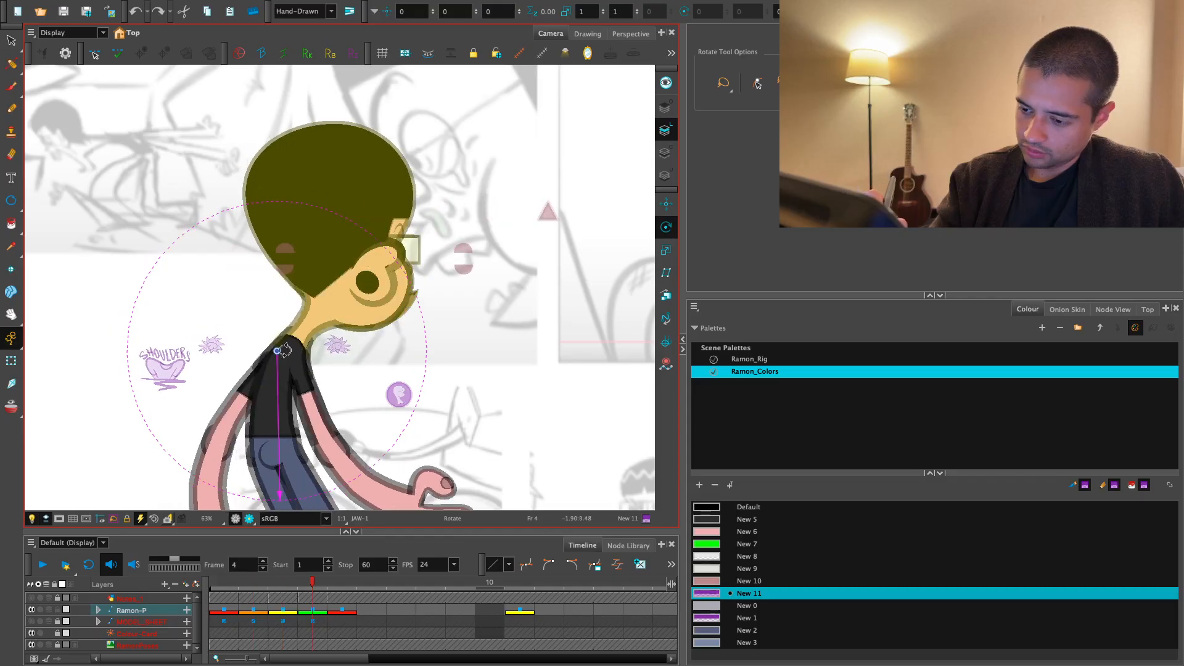
key("comma")
key("comma")
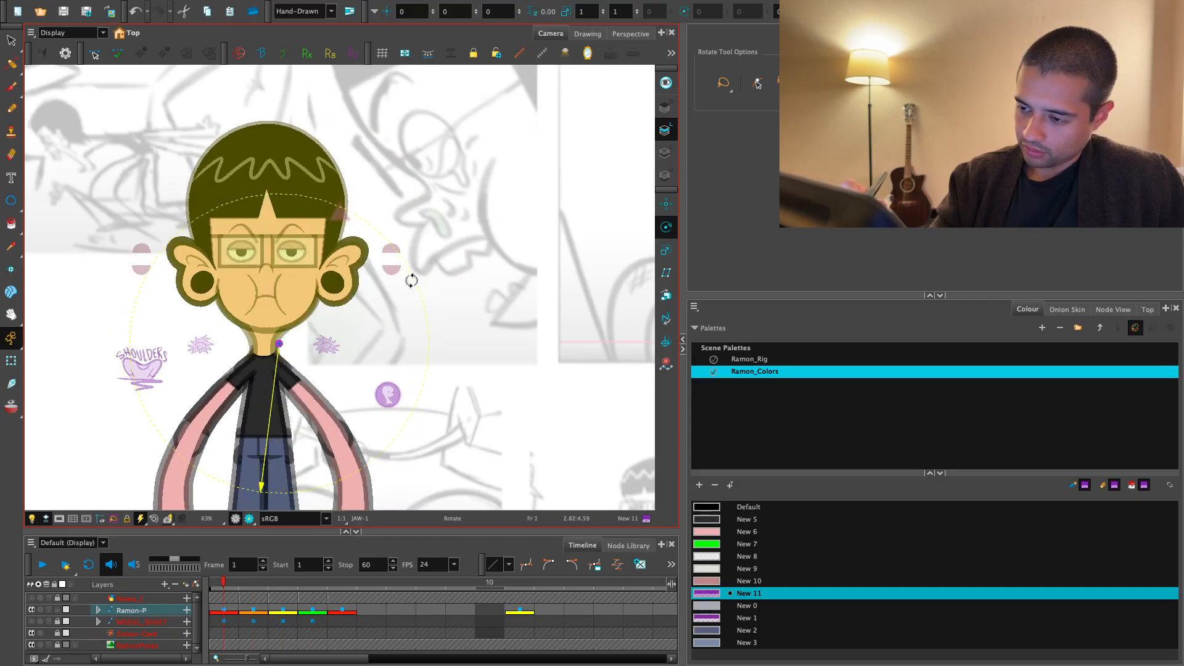
left_click_drag(412, 281, 403, 332)
key("ctrl+z")
- Place the head-and-neck rotation pivot at the centre of the neck's base on frame 1 and compare it through frame 5
left_click_drag(277, 345, 275, 347)
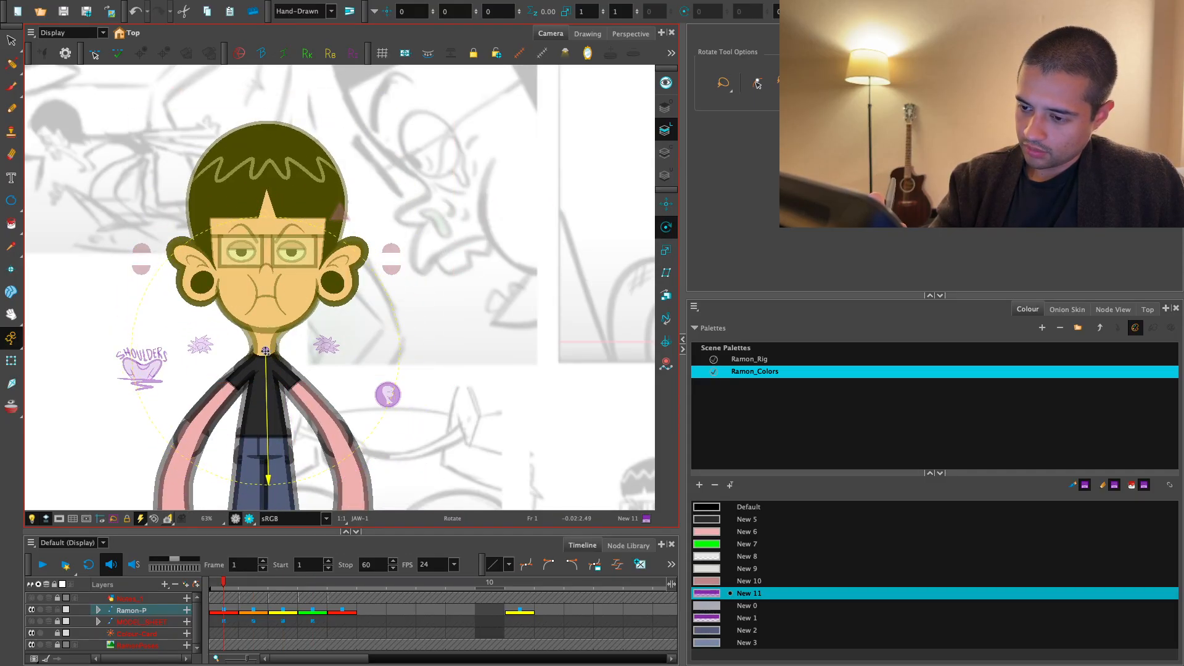
key("period")
key("period")
key("period")
key("period")
key("period")
key("period")
key("period")
key("period")
key("period")
key("period")
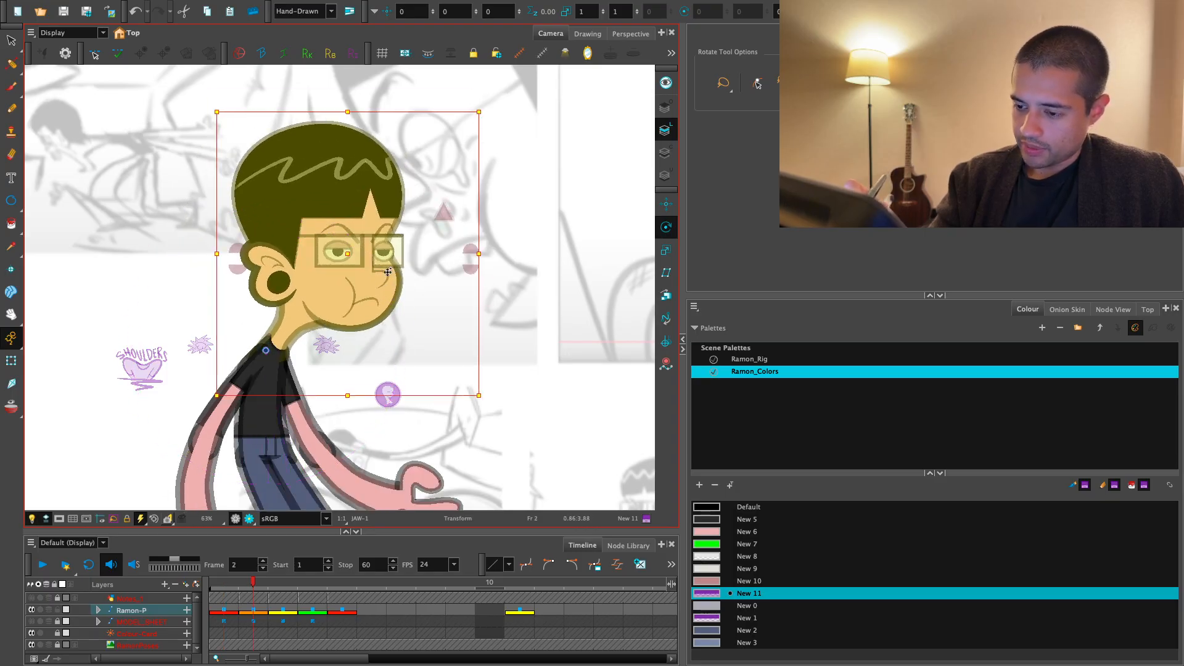
key("comma")
key("comma")
key("comma")
key("comma")
key("comma")
key("comma")
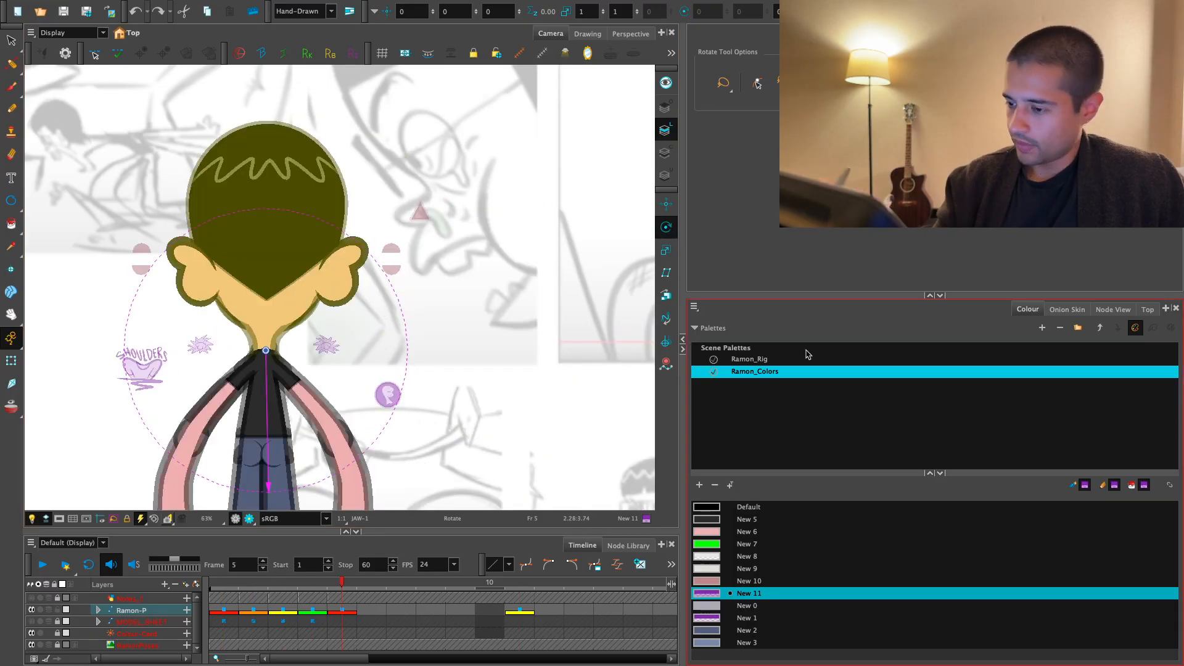
- Select the Neck_Head_MP, Neck_Head_MP-P and UpperBody_MP pegs in the node network to check which parts and pivot each controls
left_click(1106, 310)
left_click(838, 480)
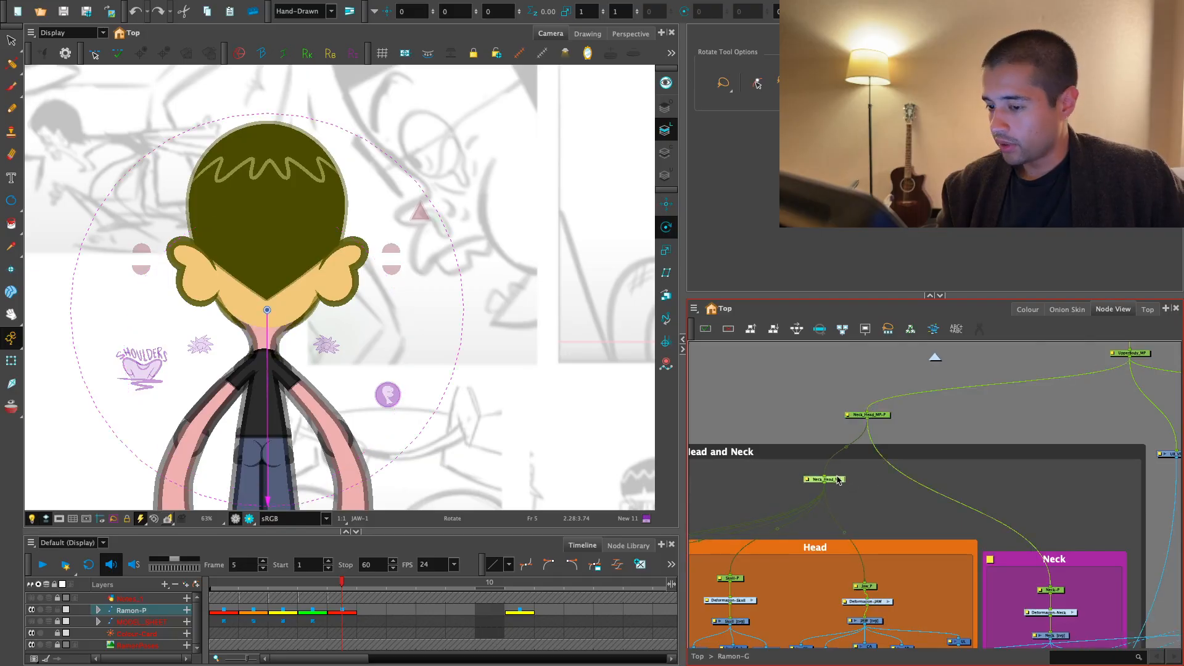
left_click_drag(845, 478, 843, 481)
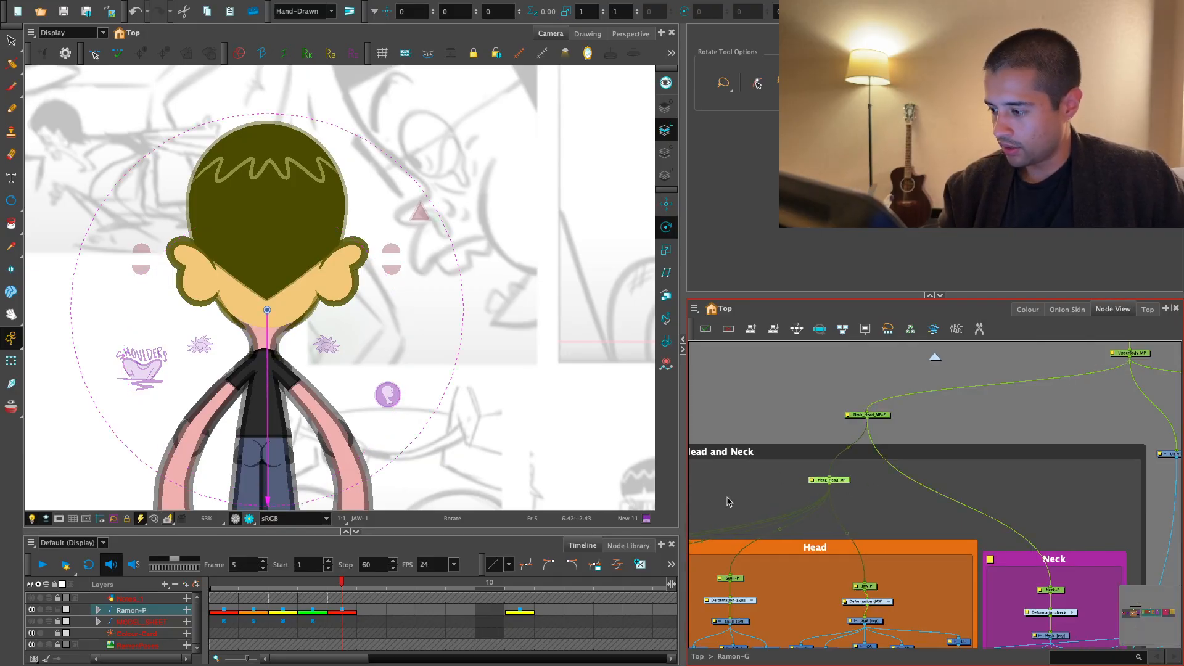
left_click_drag(885, 416, 889, 423)
left_click_drag(1115, 383, 991, 415)
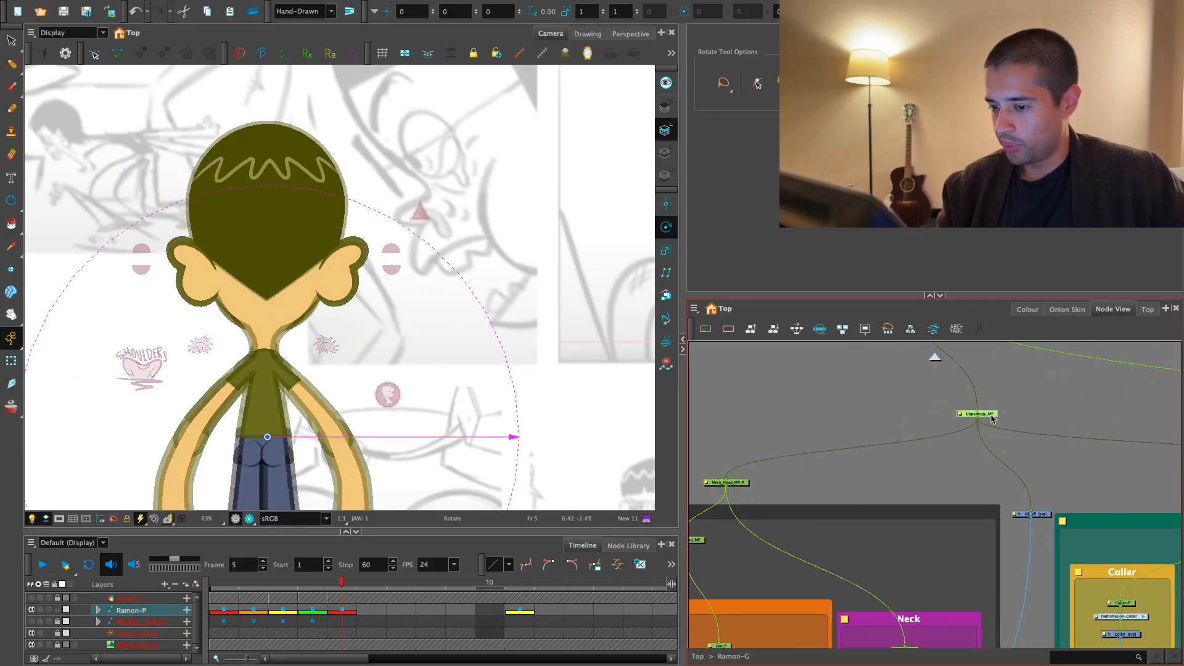
- Nudge the jaw peg level with the neighbouring head peg, and select the neck peg to check its pivot
left_click(811, 461)
left_click_drag(740, 500, 854, 454)
scroll(854, 455, "down", 1)
left_click(880, 549)
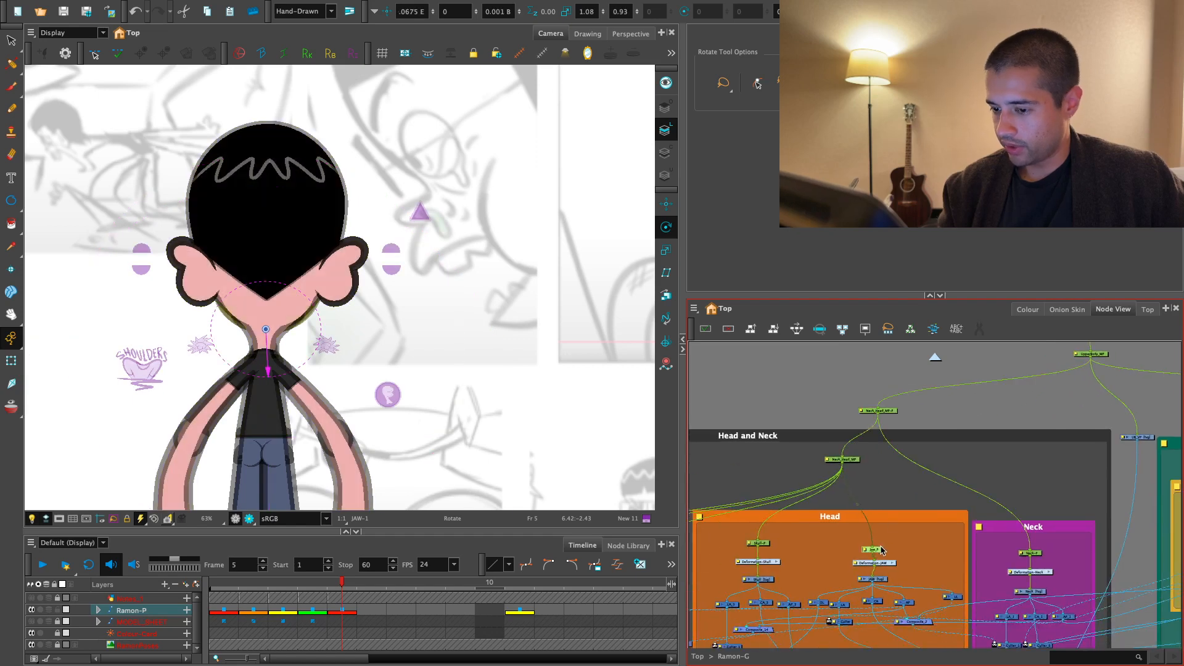
left_click_drag(882, 550, 883, 545)
left_click_drag(766, 543, 769, 543)
left_click(882, 547)
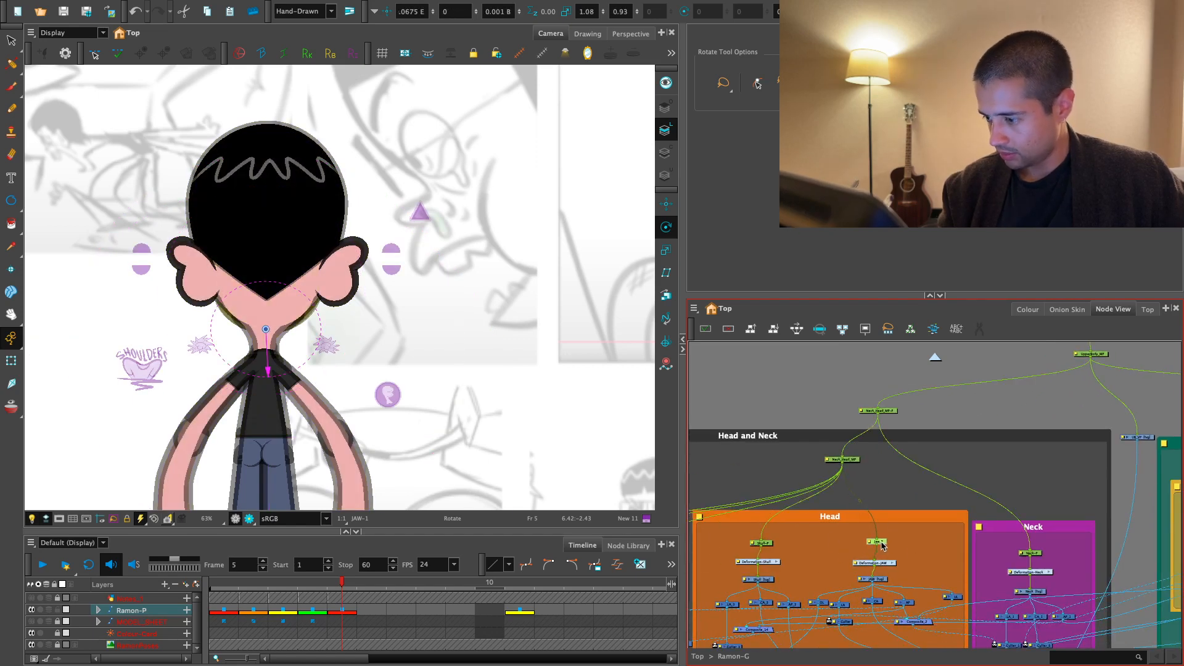
left_click_drag(1028, 565, 965, 567)
left_click(970, 554)
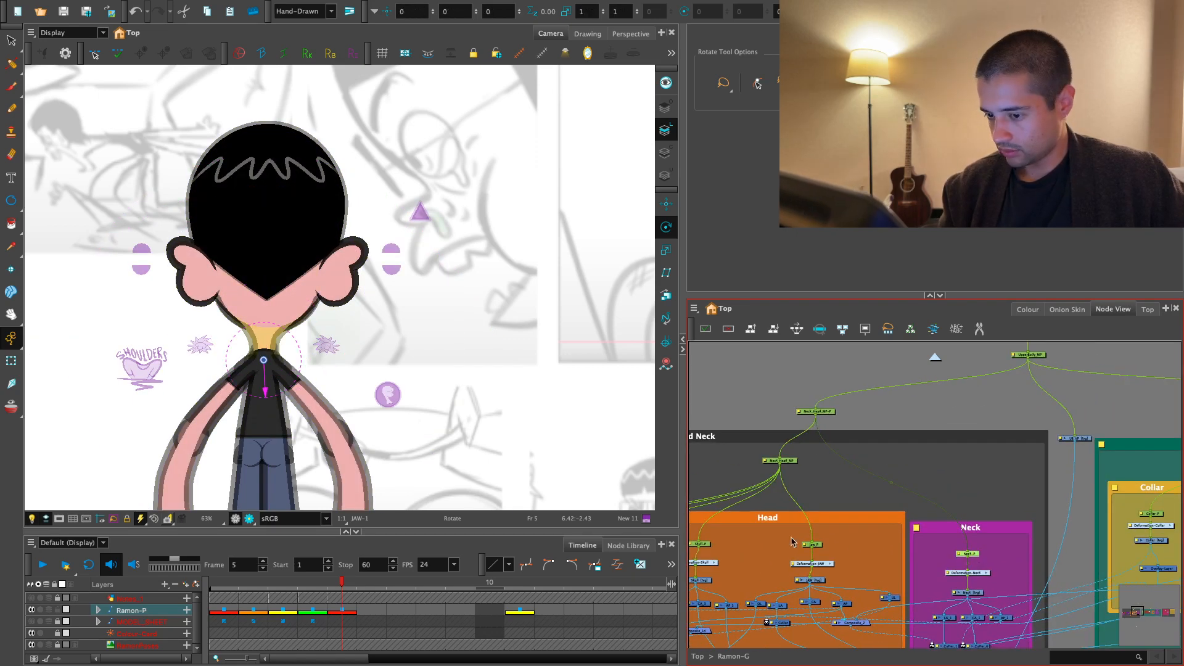
- Compare the neck on frames 1 to 5 with the running pose on frame 11
key("comma")
key("comma")
key("comma")
key("comma")
left_click(518, 584)
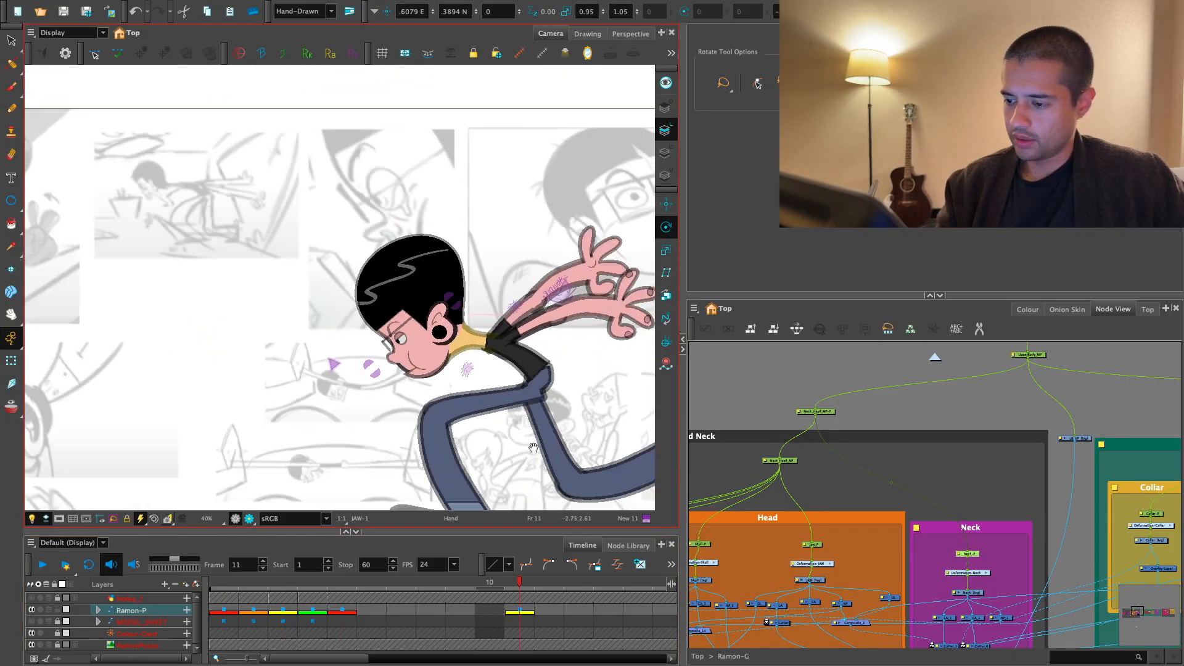
left_click_drag(345, 581, 226, 583)
left_click(519, 583)
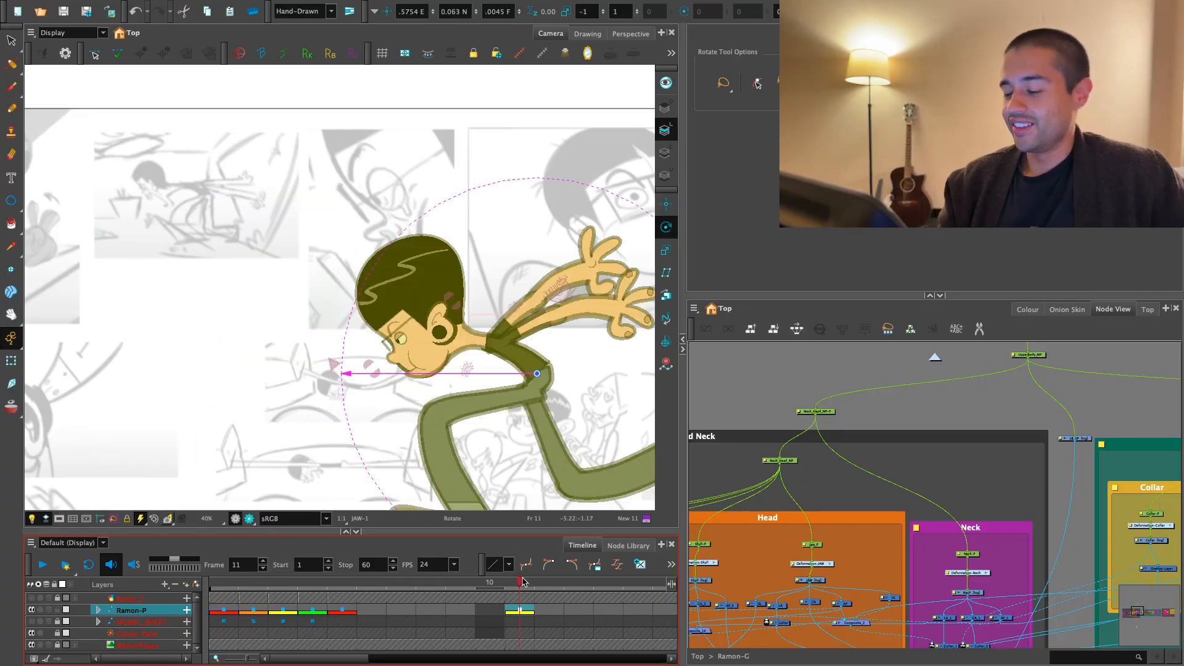
- Swap the near upper arm on frame 11 for the straight full-length arm drawing
key("1")
left_click_drag(557, 408, 516, 409)
key("2")
left_click(11, 360)
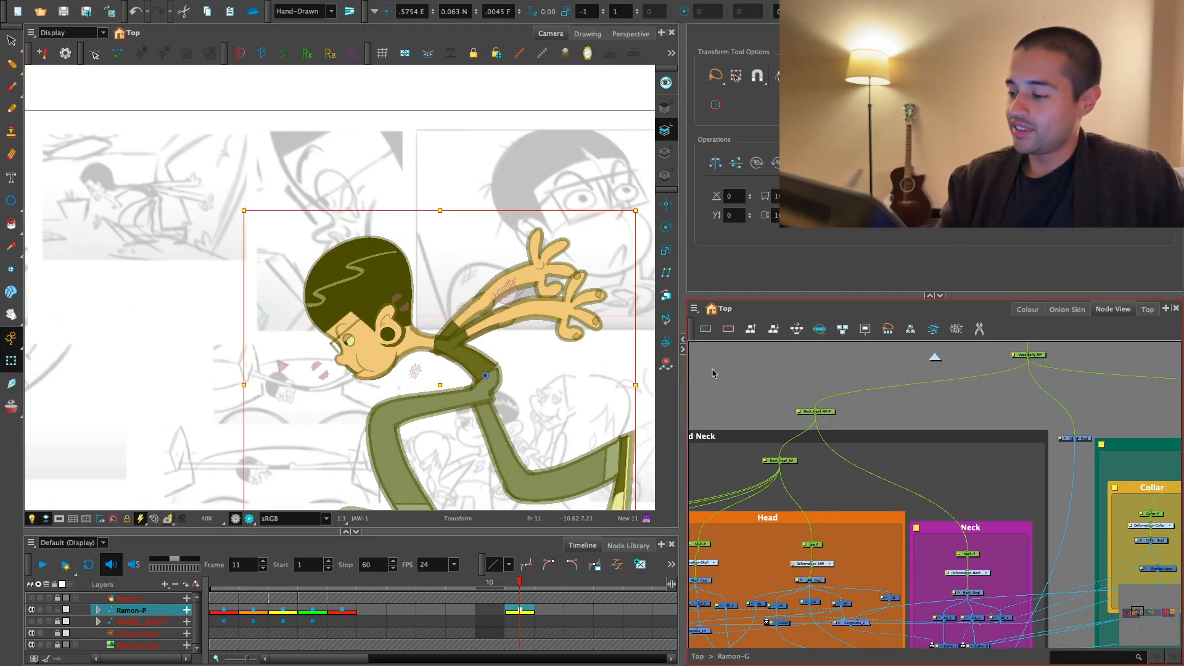
left_click(713, 373)
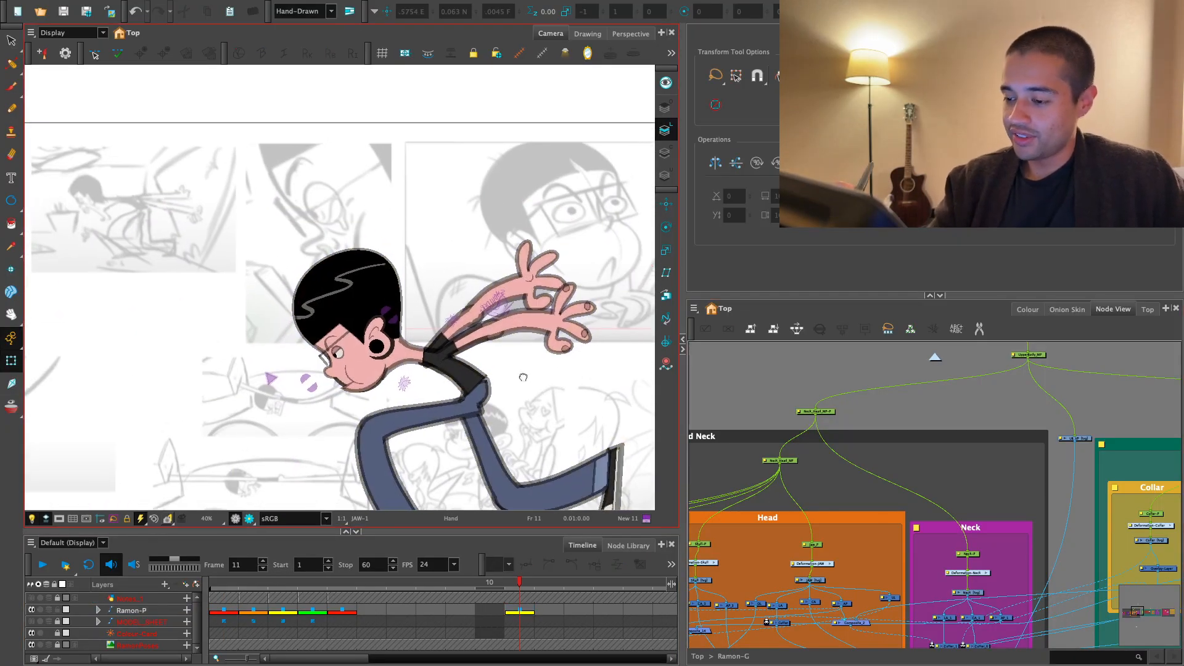
scroll(500, 357, "down", 2)
scroll(500, 357, "up", 3)
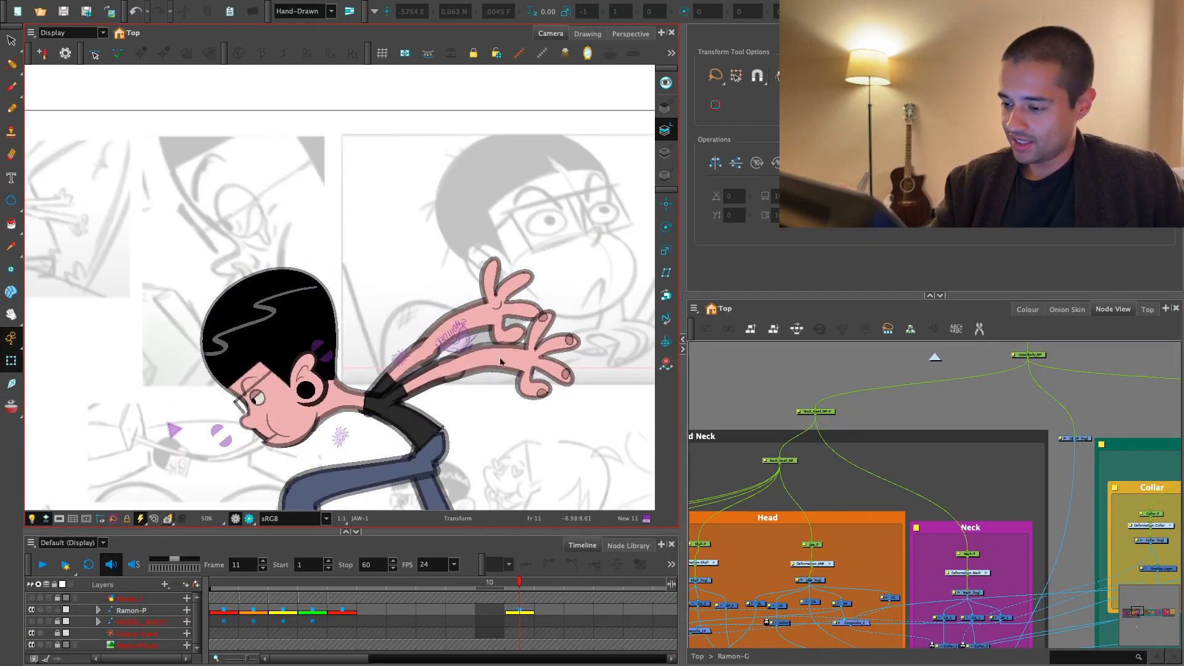
left_click(430, 383)
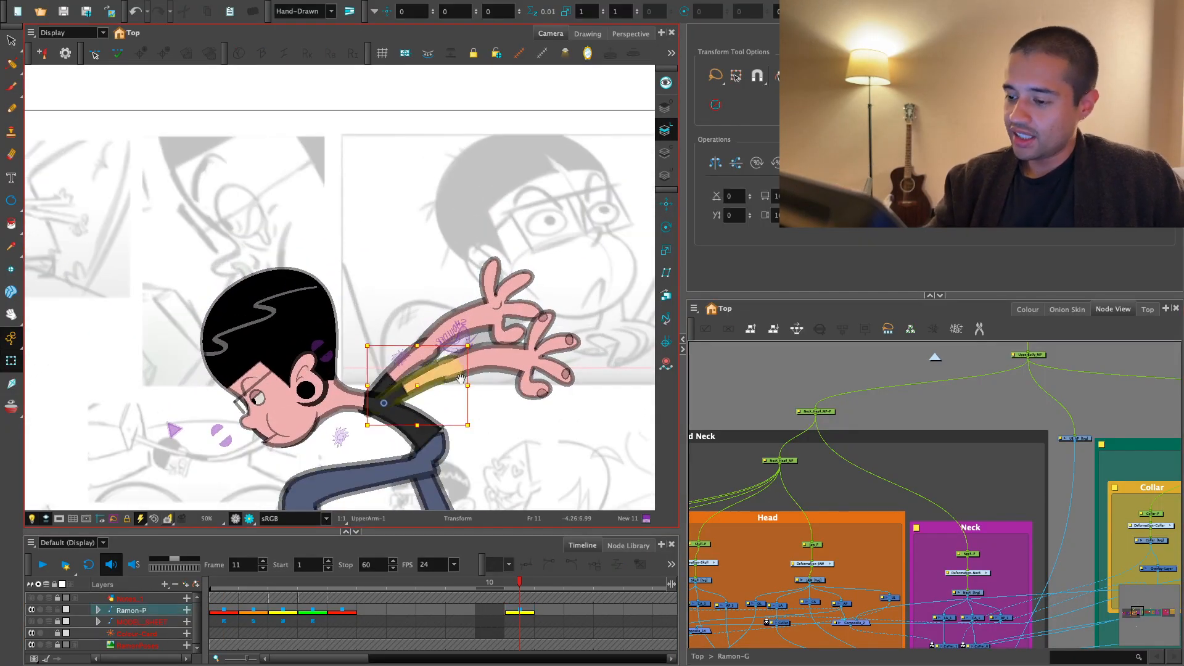
scroll(430, 383, "down", 1)
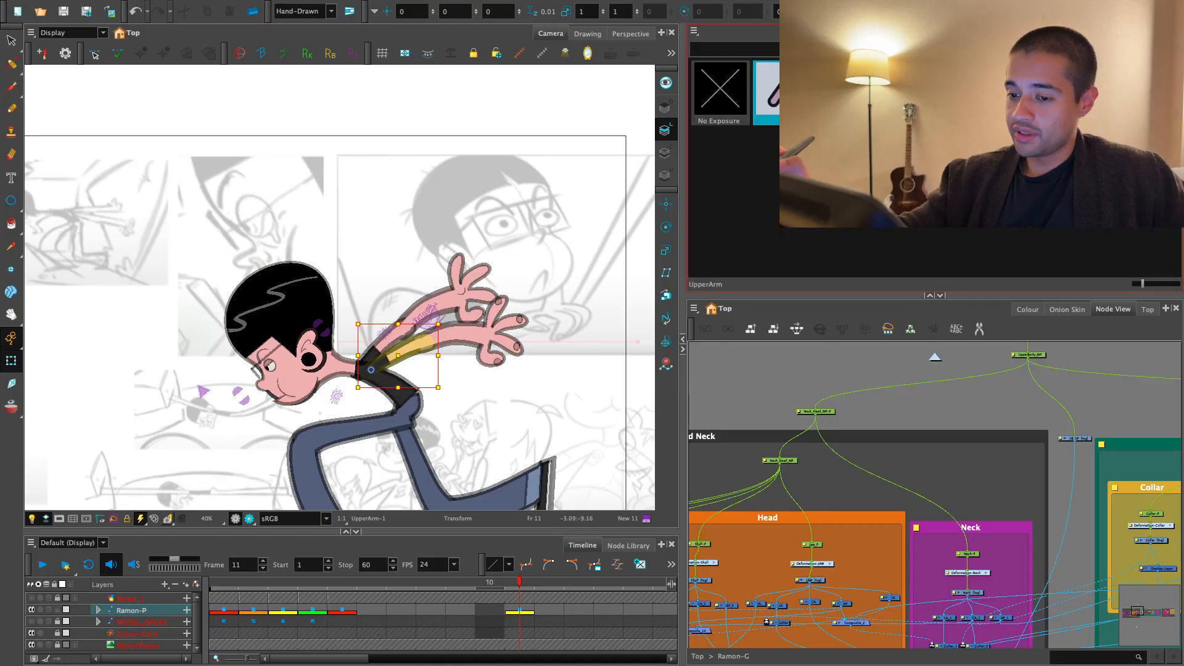
left_click(844, 92)
- Rotate the near arm down so it stretches straight behind the body, with its hand aligned to the wrist
left_click_drag(511, 290, 509, 391)
scroll(533, 305, "up", 2)
left_click(510, 364)
key("b")
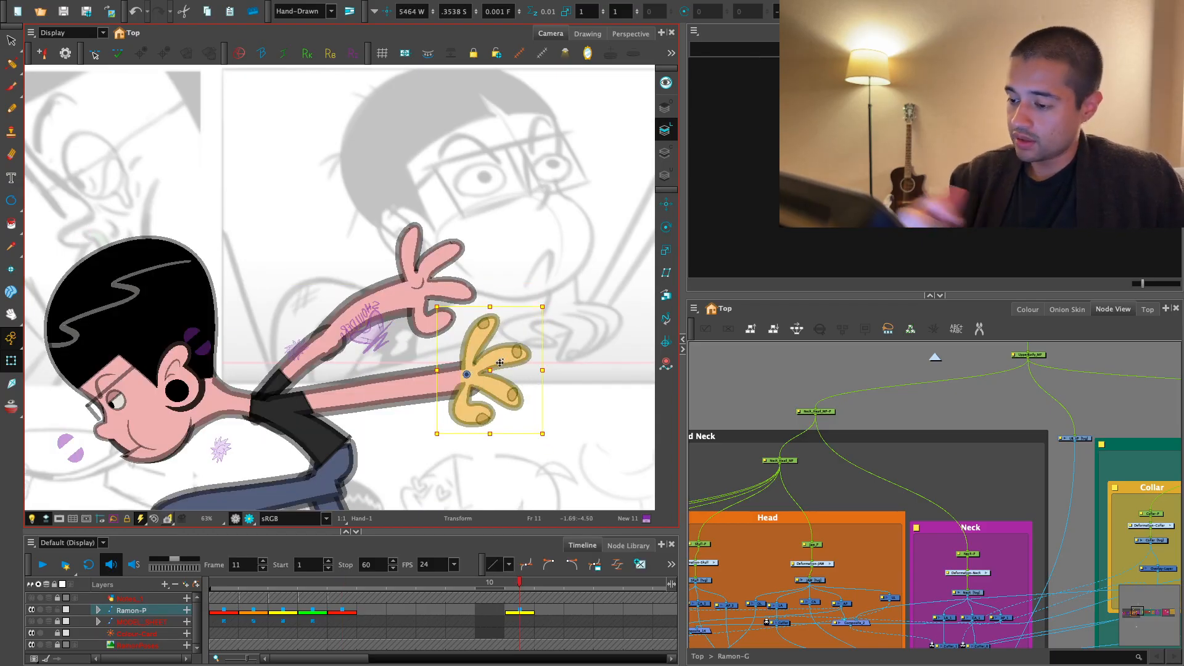
key("2")
left_click_drag(540, 420, 551, 380)
key("Escape")
- Swap the far upper arm for the straight UpperArm-2 drawing on frame 11
key("1")
key("1")
key("1")
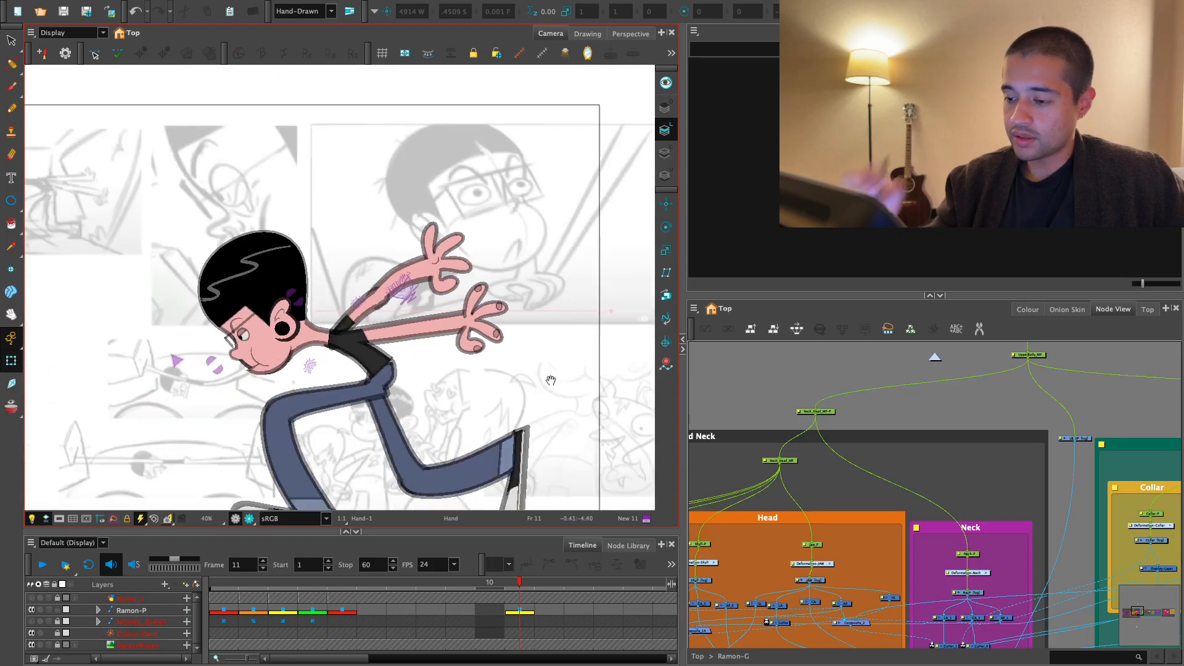
key("2")
key("2")
key("2")
key("2")
key("2")
key("2")
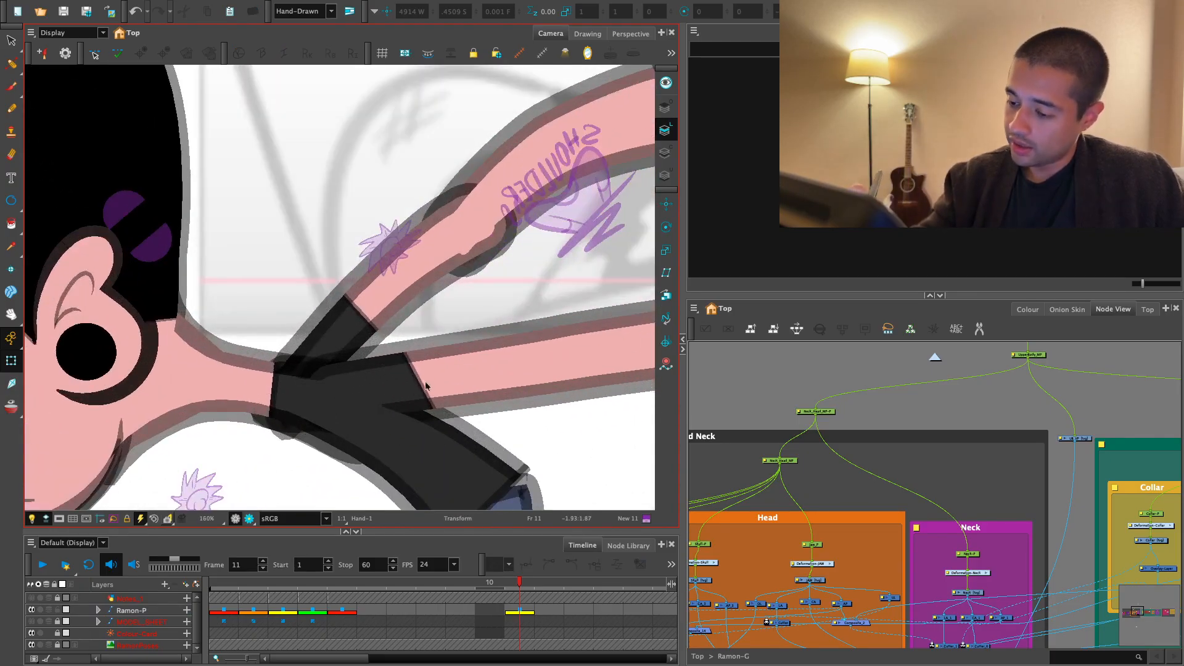
left_click(417, 385)
key("1")
key("1")
left_click(396, 302)
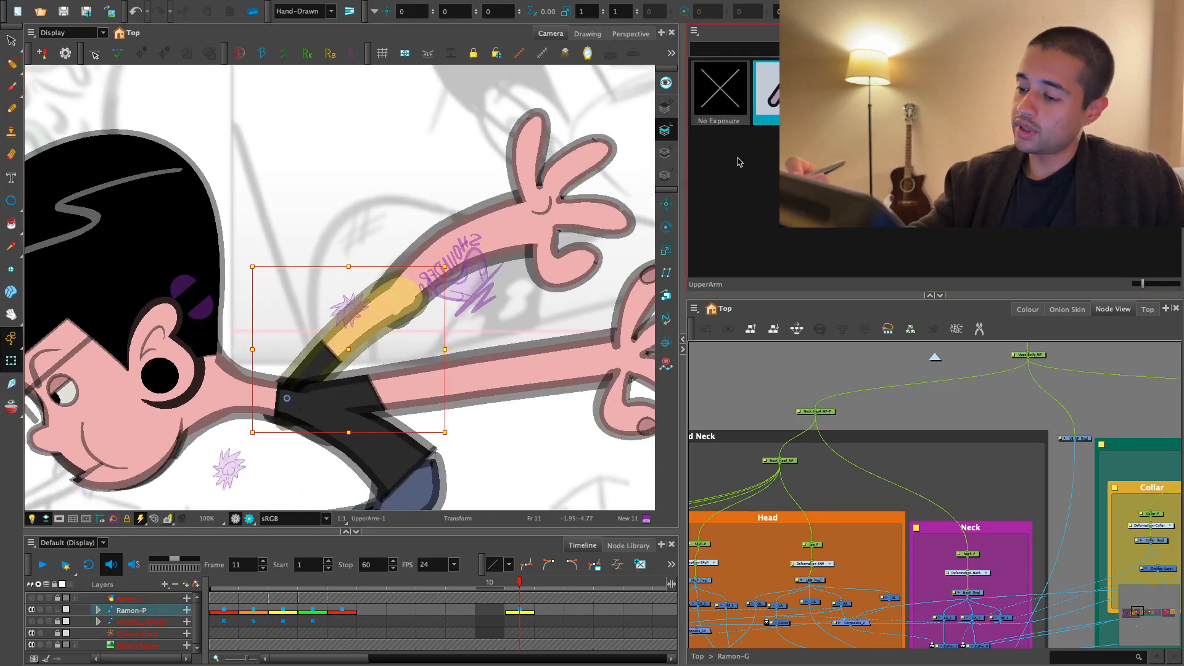
left_click(843, 93)
- Rotate the whole far arm down, closer to the near arm
key("1")
left_click_drag(556, 172, 536, 187)
key("b")
key("b")
key("b")
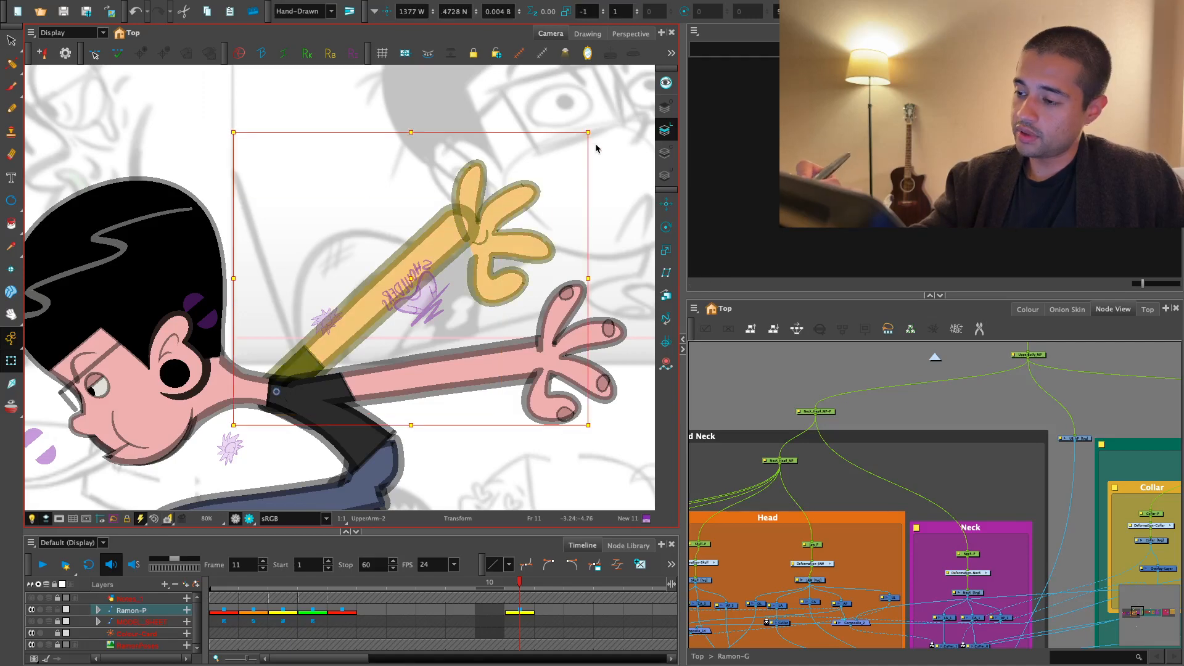
left_click_drag(596, 146, 532, 291)
- Rotate the far hand and reposition it at the wrist of the straight far arm
key("1")
key("1")
key("1")
key("2")
key("2")
key("2")
key("2")
left_click(527, 302)
left_click_drag(601, 221, 541, 178)
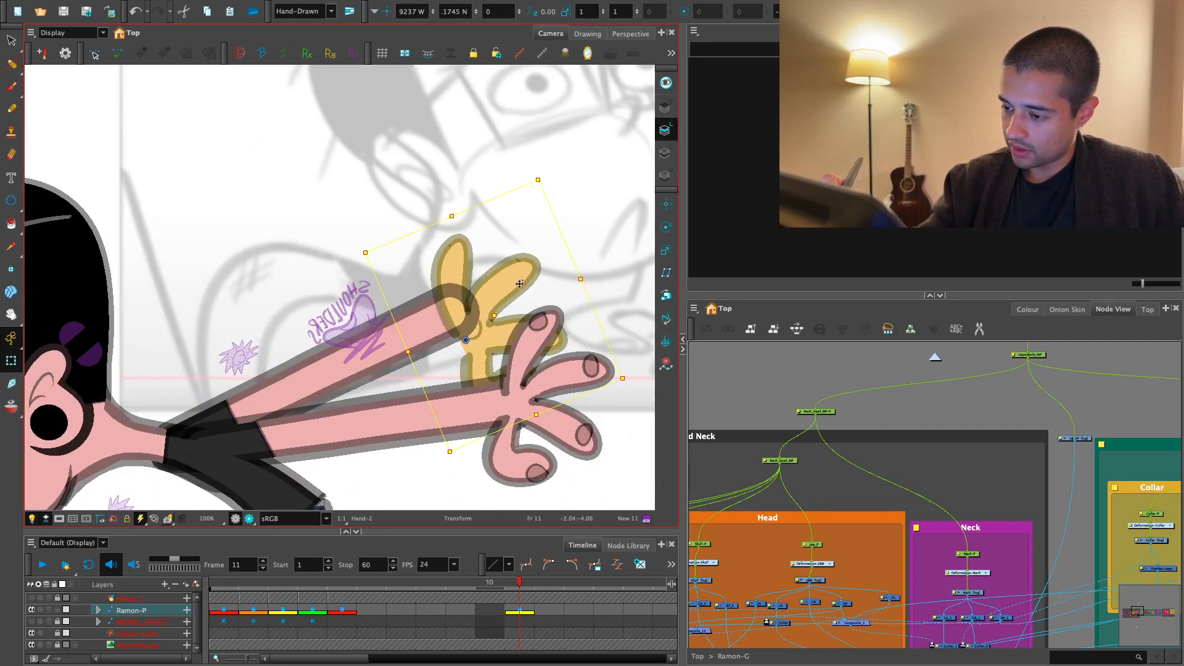
left_click_drag(520, 283, 505, 248)
left_click(502, 248)
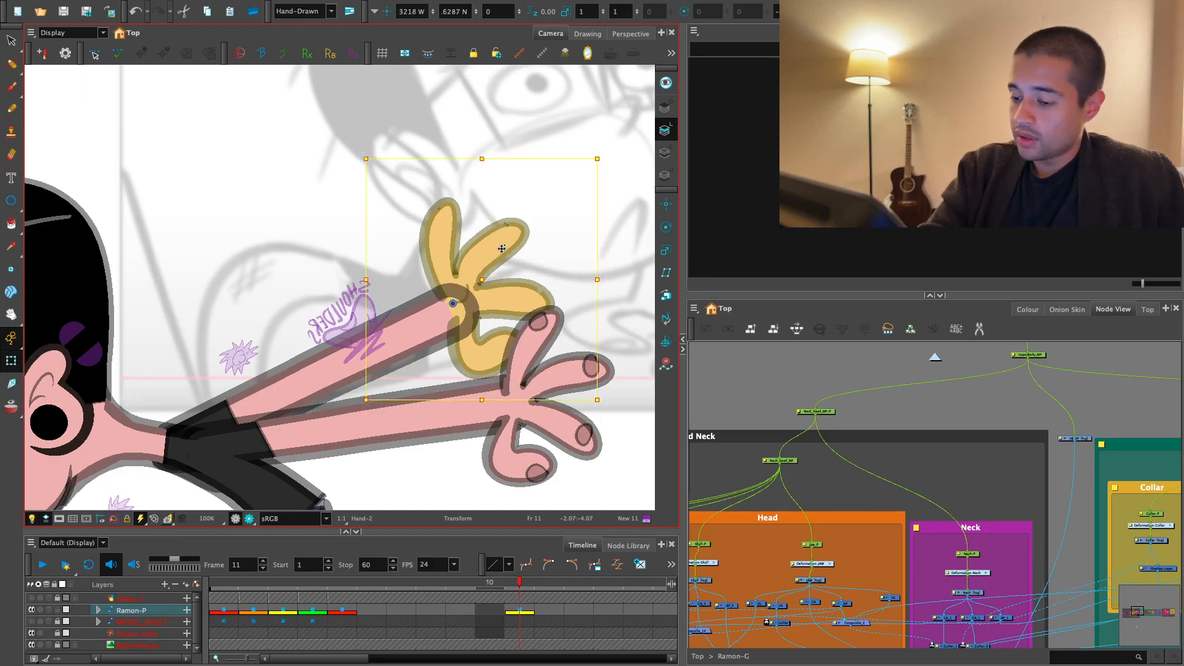
key("1")
key("1")
left_click(560, 235)
- Reshape the near sleeve with its deformation points so it fits around the straight arm
left_click_drag(344, 336, 390, 288)
key("2")
key("2")
key("2")
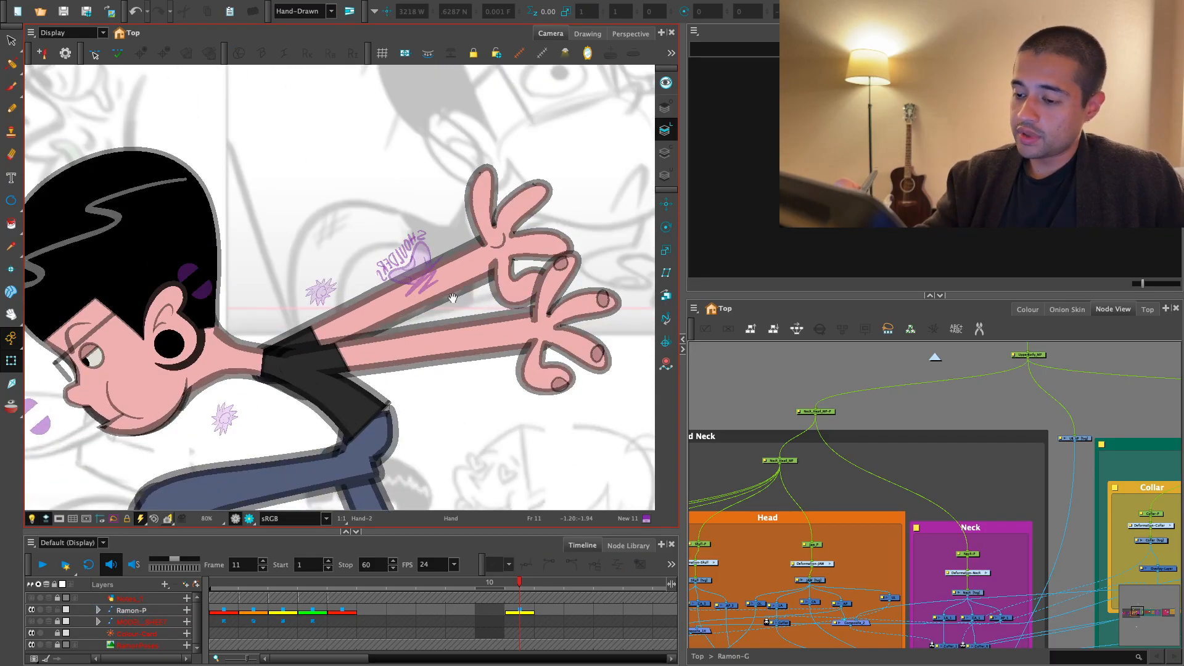
left_click(302, 362)
key("b")
key("b")
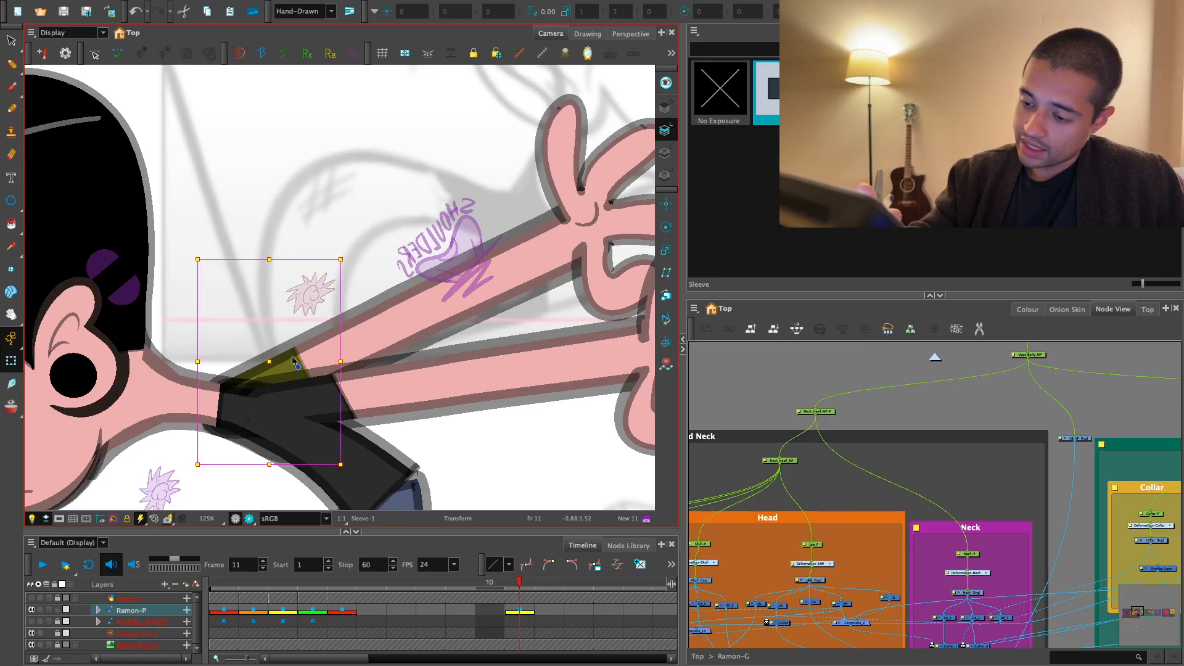
key("ctrl+z")
key("ctrl+z")
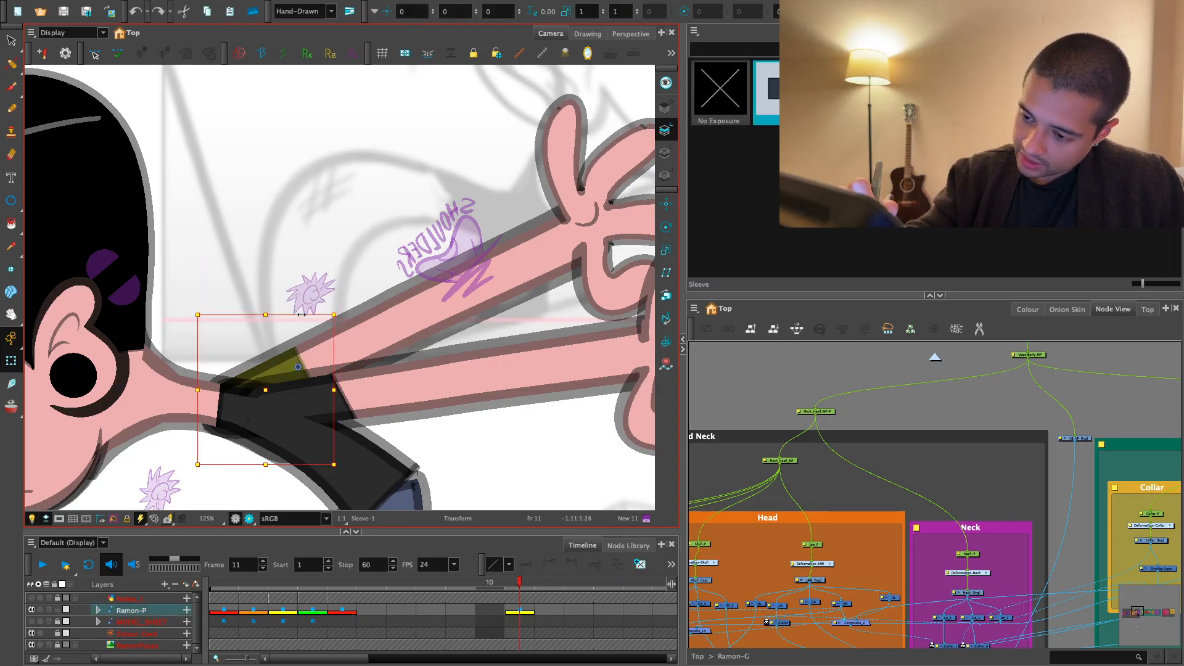
left_click(325, 401)
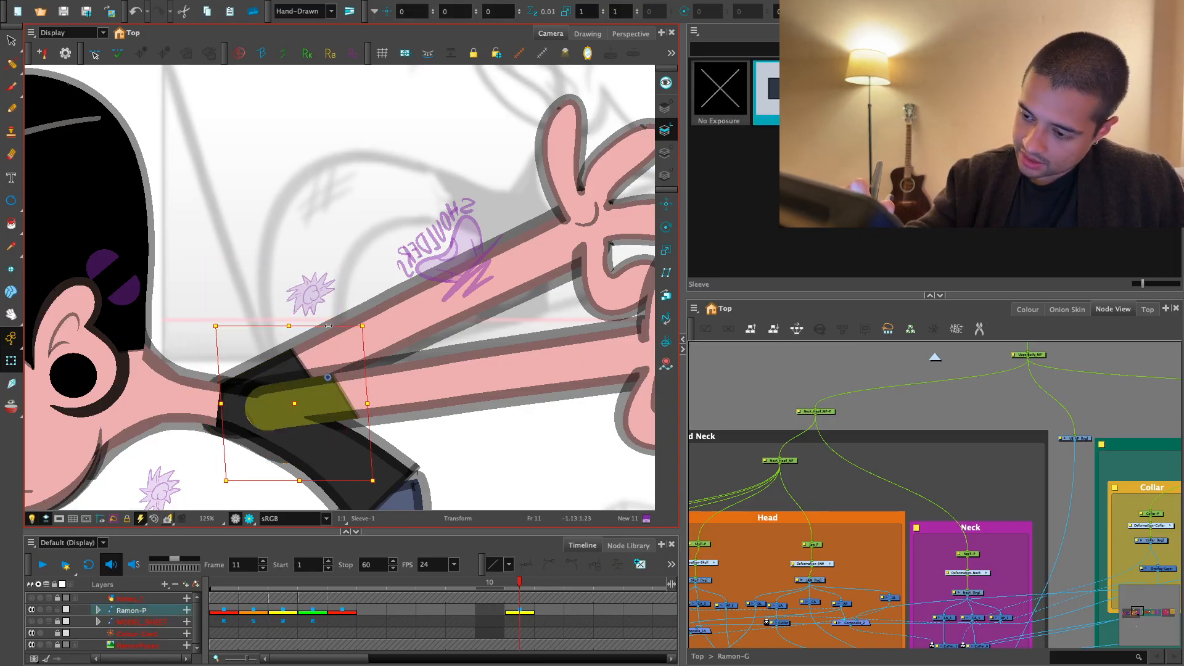
left_click(302, 473)
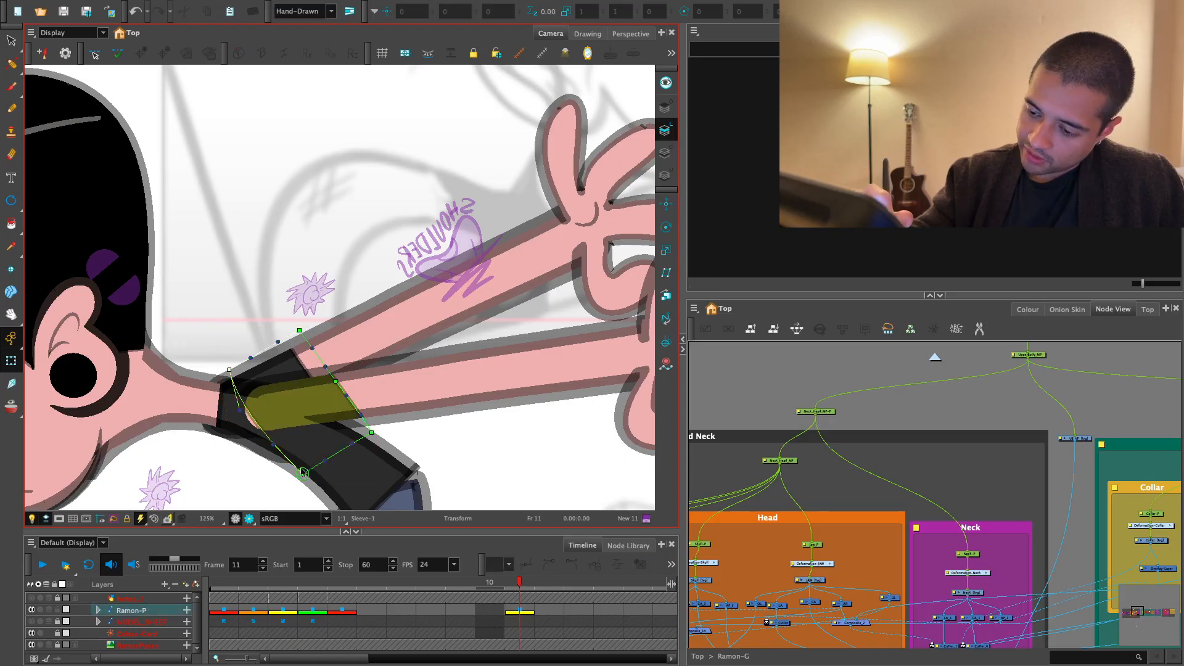
key("Escape")
- Examine the head, arms and torso of the running pose on frame 11, close up and from a distance
key("1")
key("1")
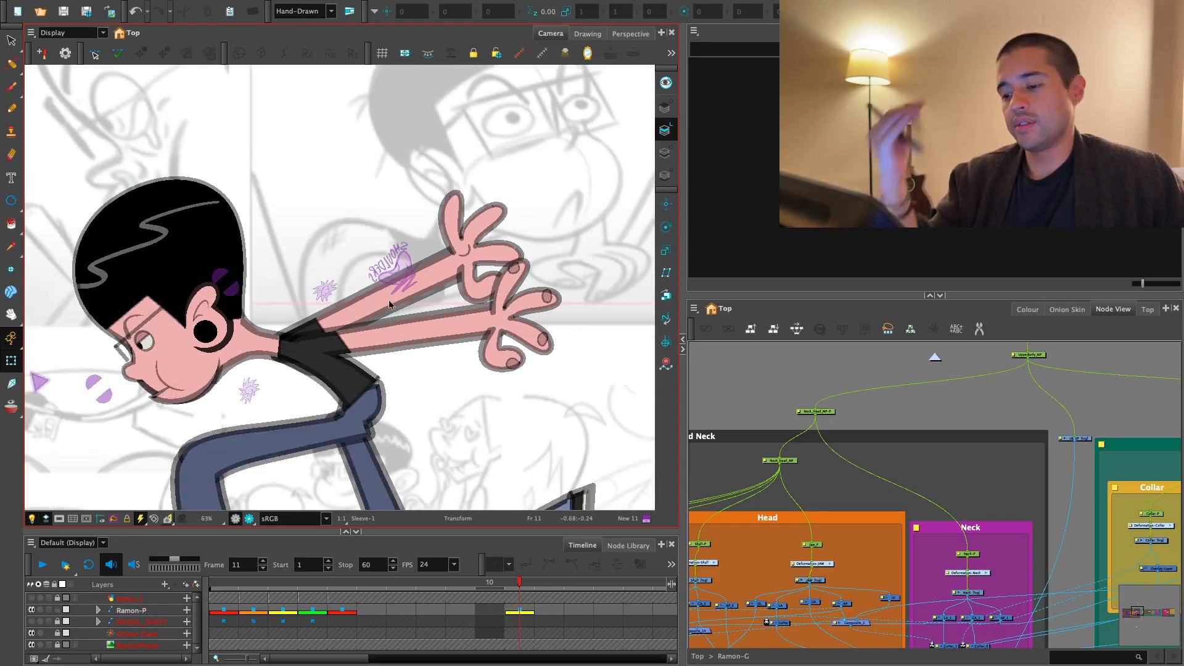
key("space")
key("1")
left_click_drag(403, 390, 539, 352)
key("2")
key("2")
key("2")
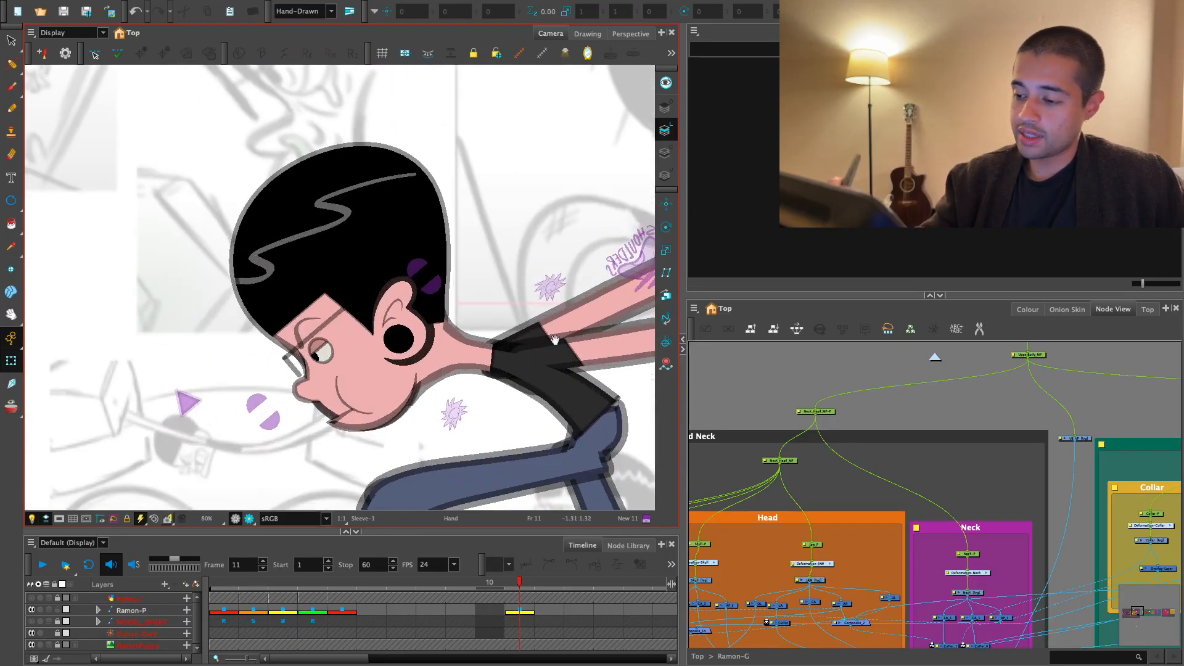
left_click_drag(495, 316, 458, 425)
key("1")
key("2")
key("1")
key("1")
key("1")
key("1")
key("2")
key("2")
key("2")
key("1")
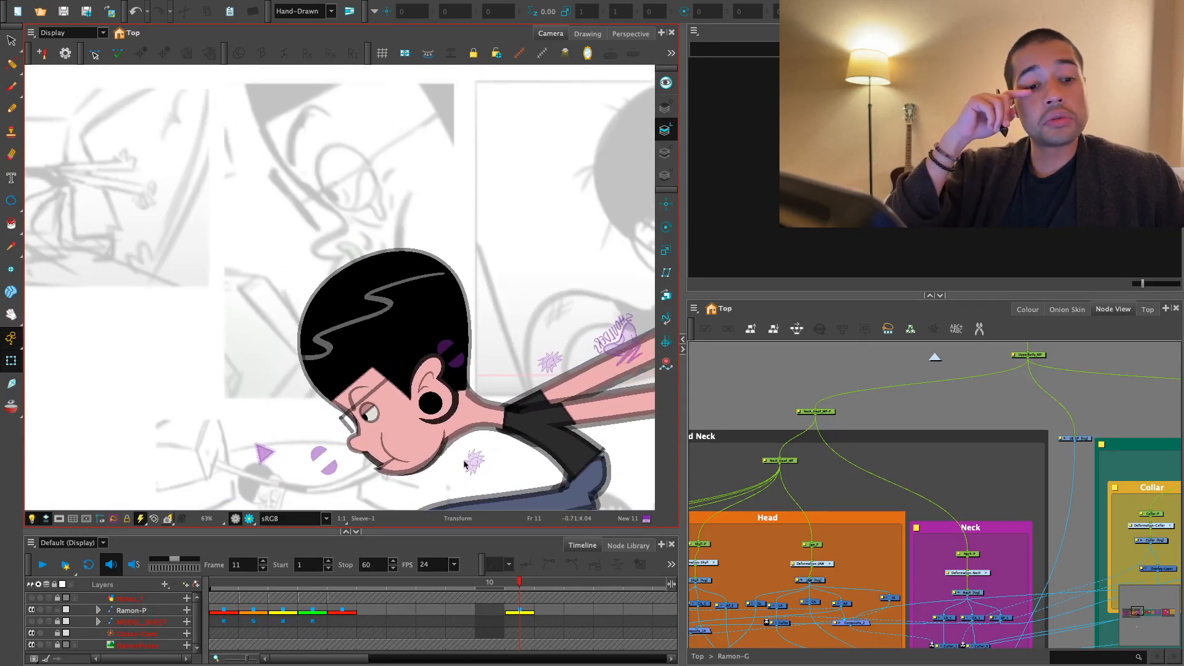
key("2")
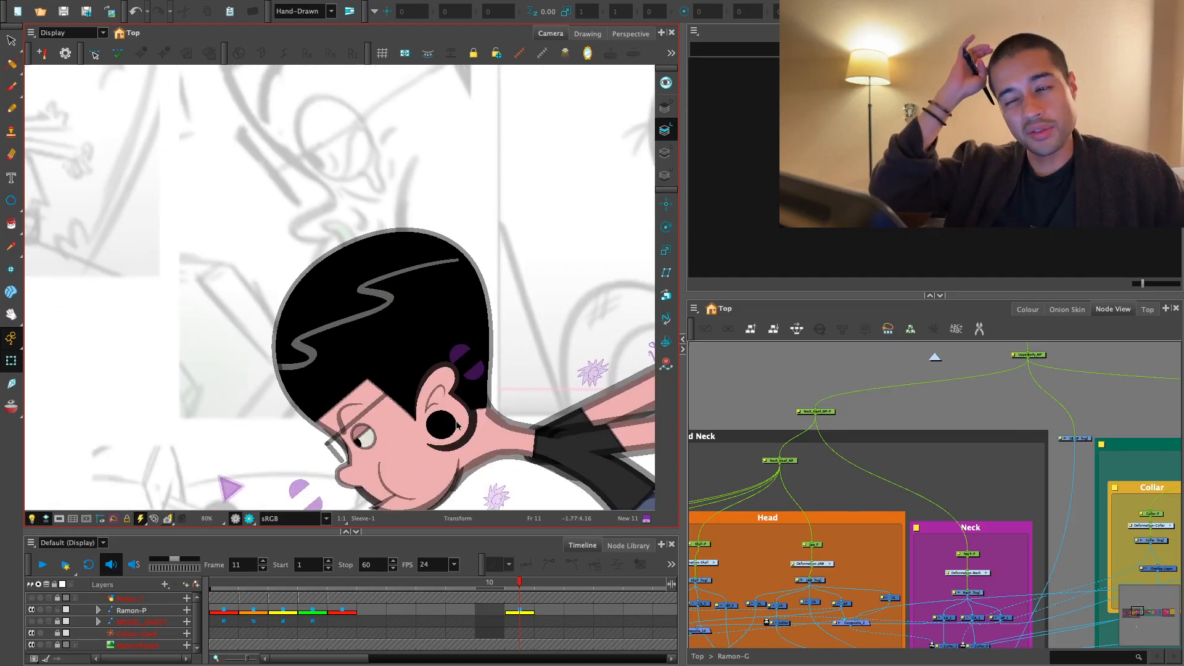
- Move the upper eyelid controller outward to open the eye, and raise the lower eyelid controller
key("2")
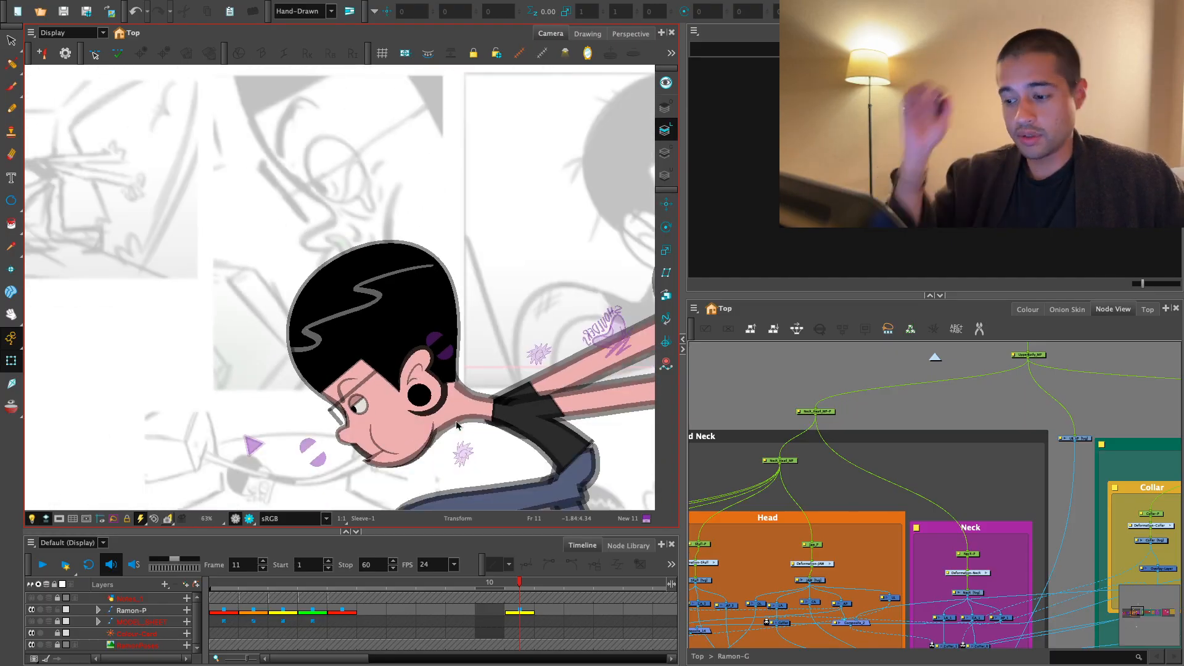
key("2")
- Reshape the lower eyelid's deformation points into a curve that follows the eye
key("2")
left_click_drag(478, 278, 445, 232)
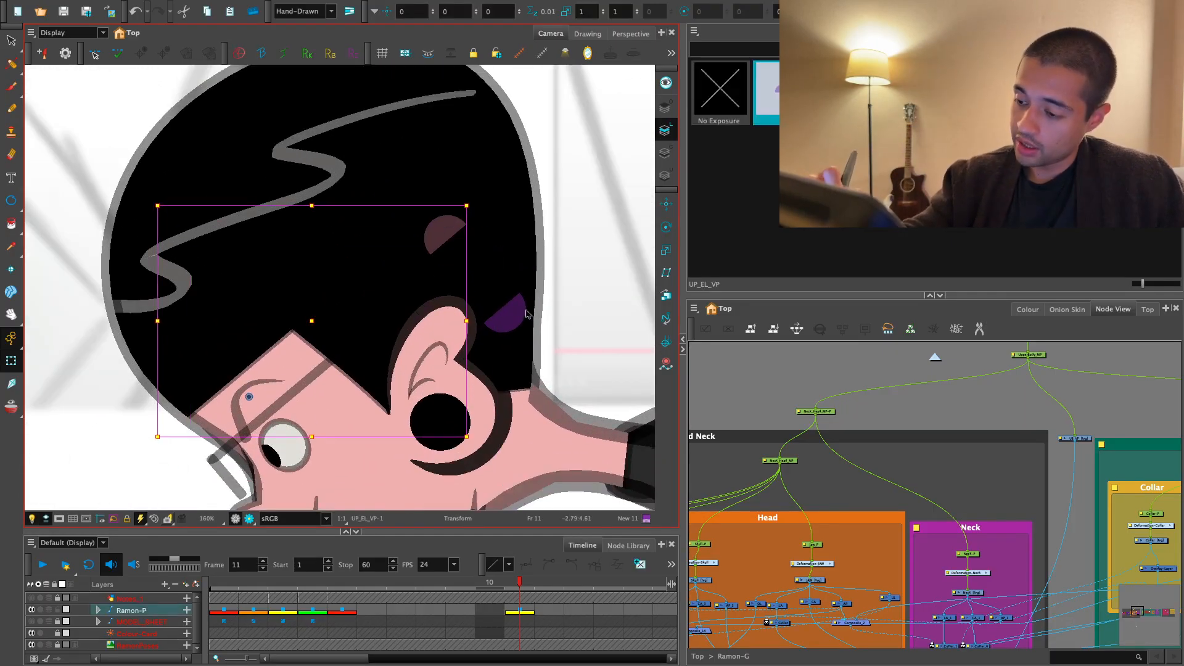
left_click_drag(507, 316, 487, 297)
key("2")
key("2")
key("2")
left_click_drag(288, 499, 378, 349)
left_click(398, 373)
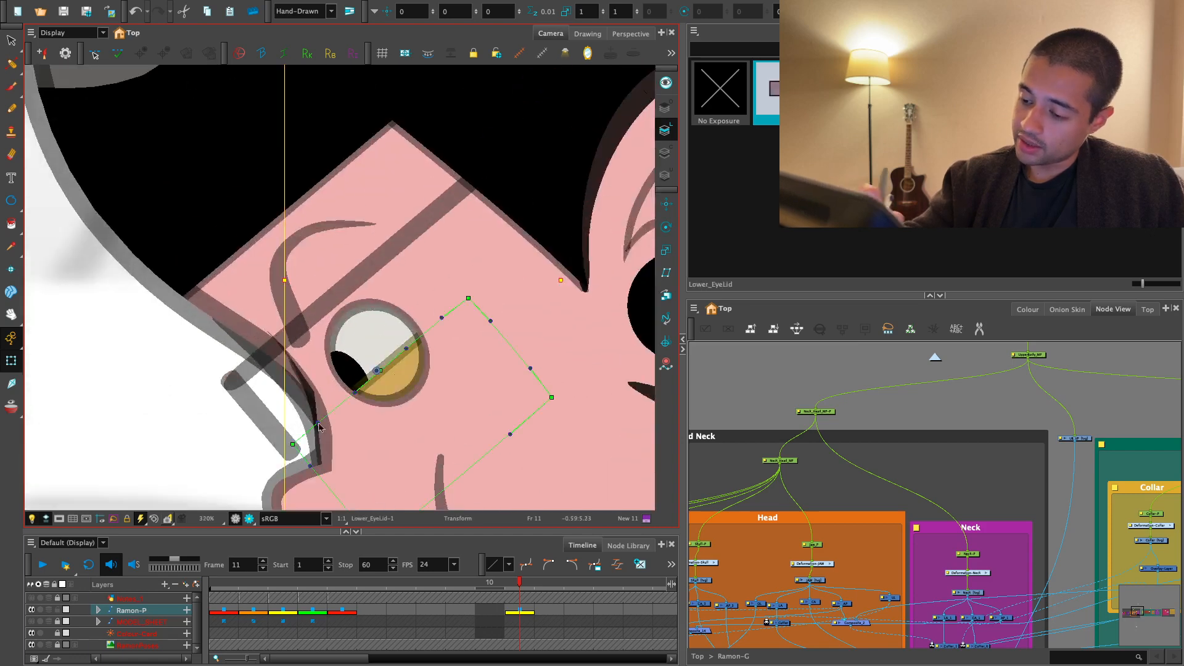
key("2")
left_click_drag(288, 481, 342, 487)
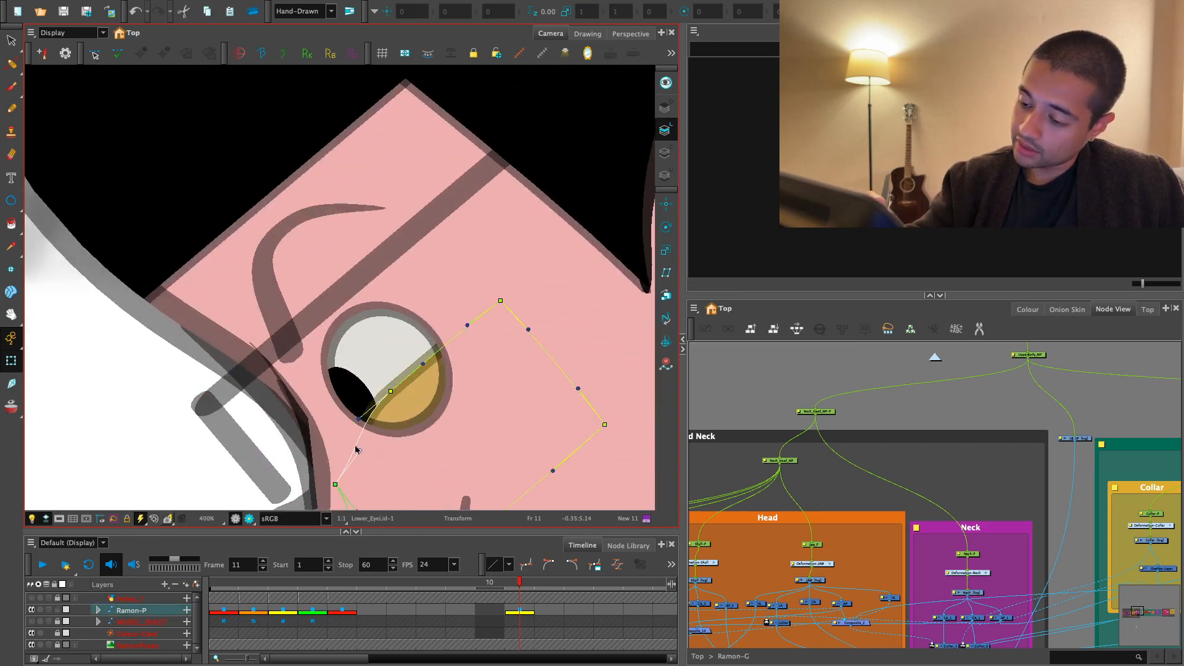
left_click_drag(493, 316, 495, 357)
key("1")
key("1")
key("1")
key("1")
key("1")
key("1")
key("1")
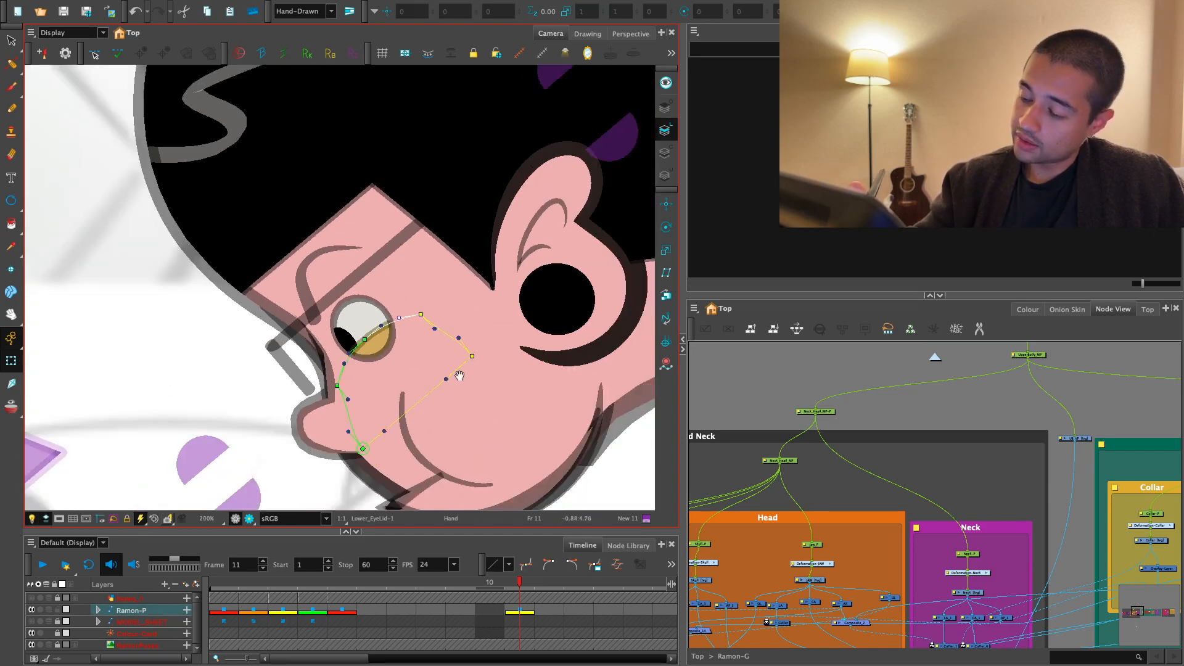
left_click_drag(363, 401, 356, 471)
key("Escape")
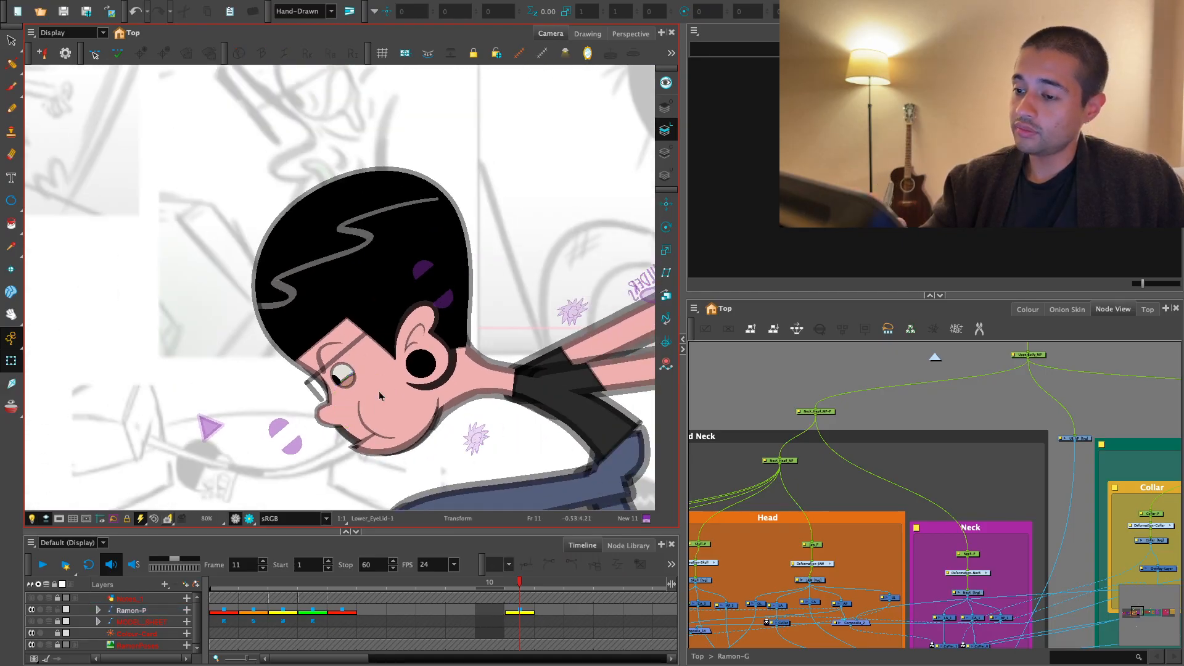
- Raise the eyebrow above the glasses and bend it into an arch with its deformation points
key("1")
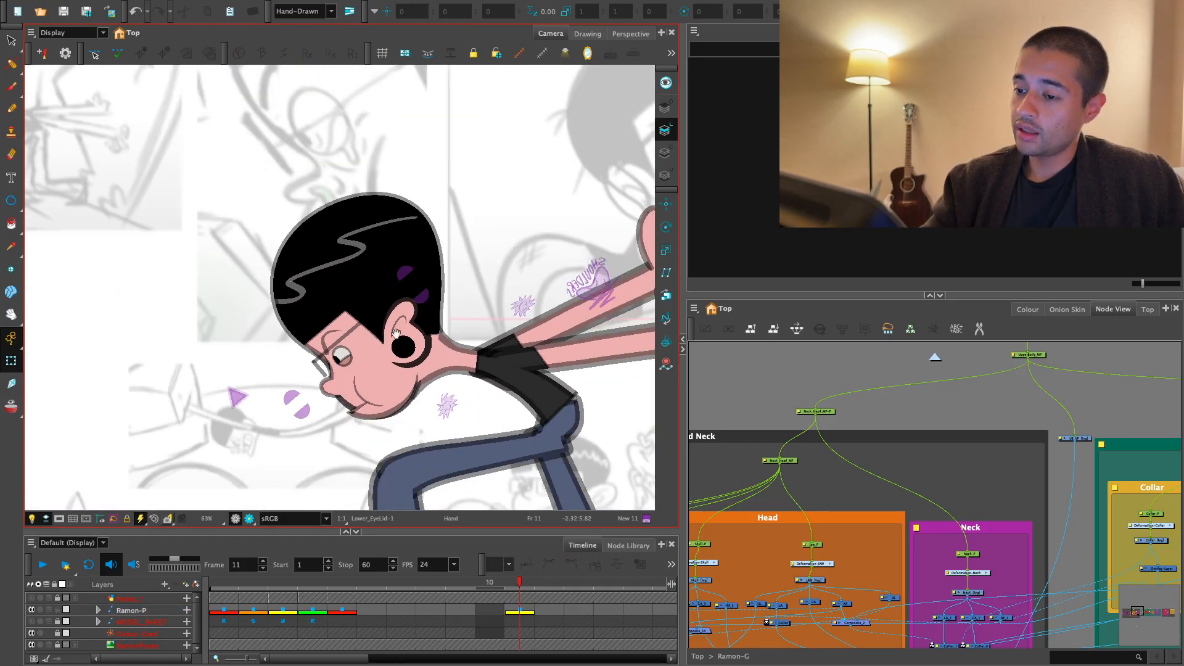
left_click_drag(405, 389, 402, 434)
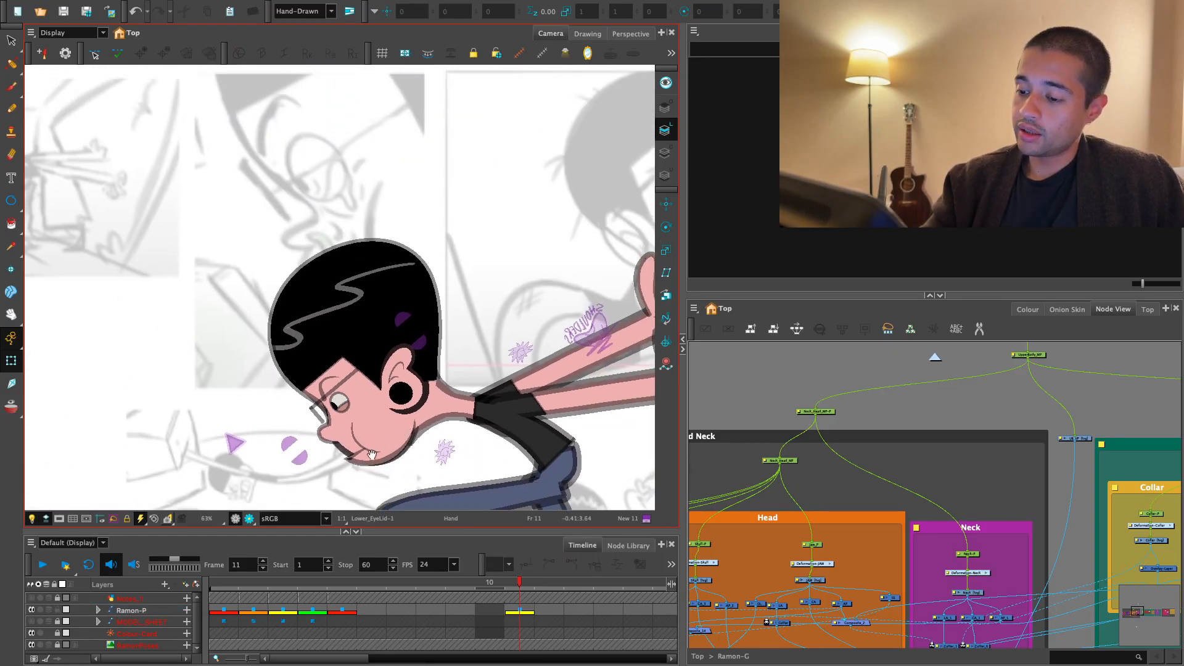
left_click_drag(373, 454, 420, 323)
key("2")
key("2")
key("2")
key("2")
key("2")
key("2")
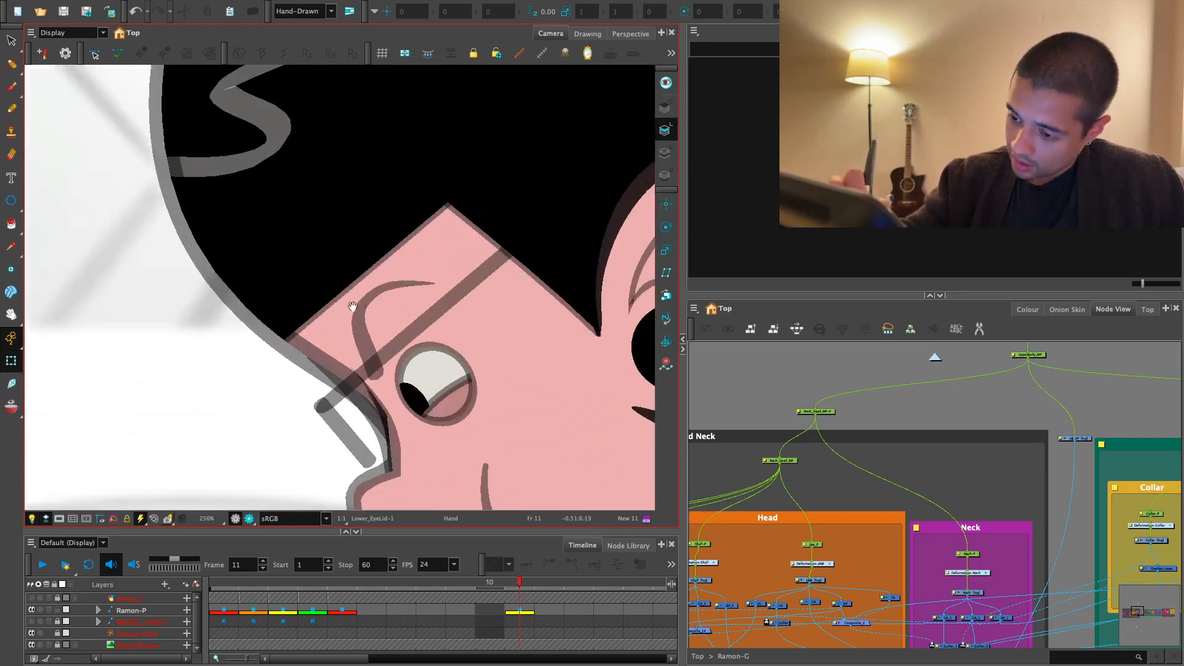
left_click(351, 307)
left_click(357, 336)
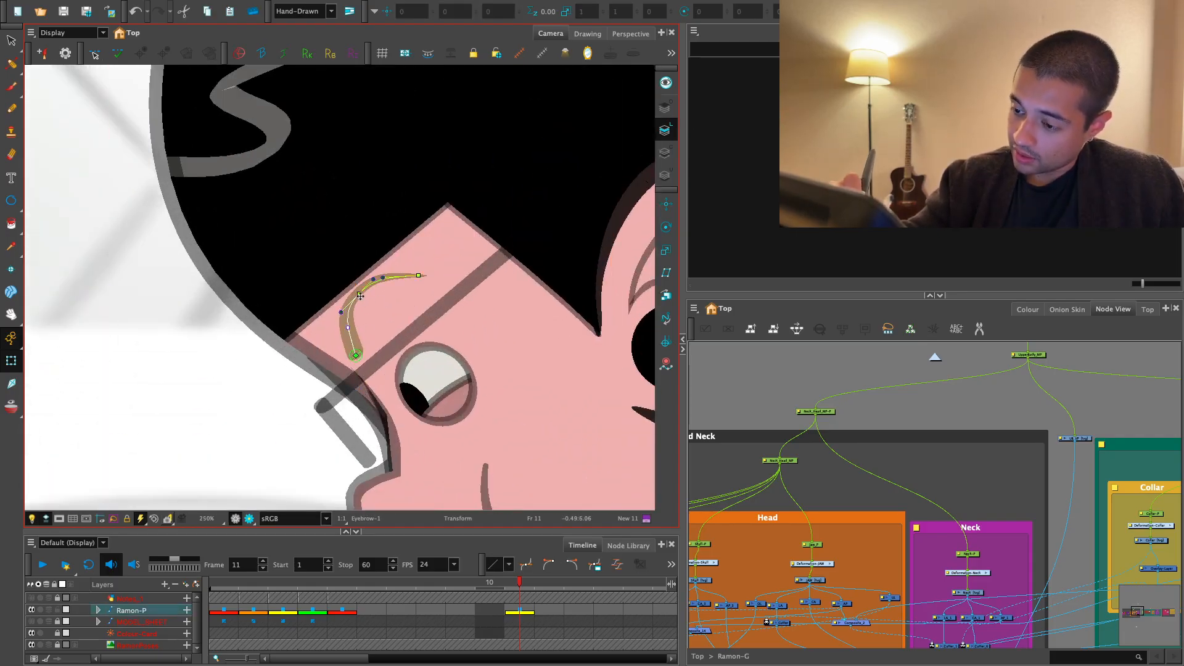
key("1")
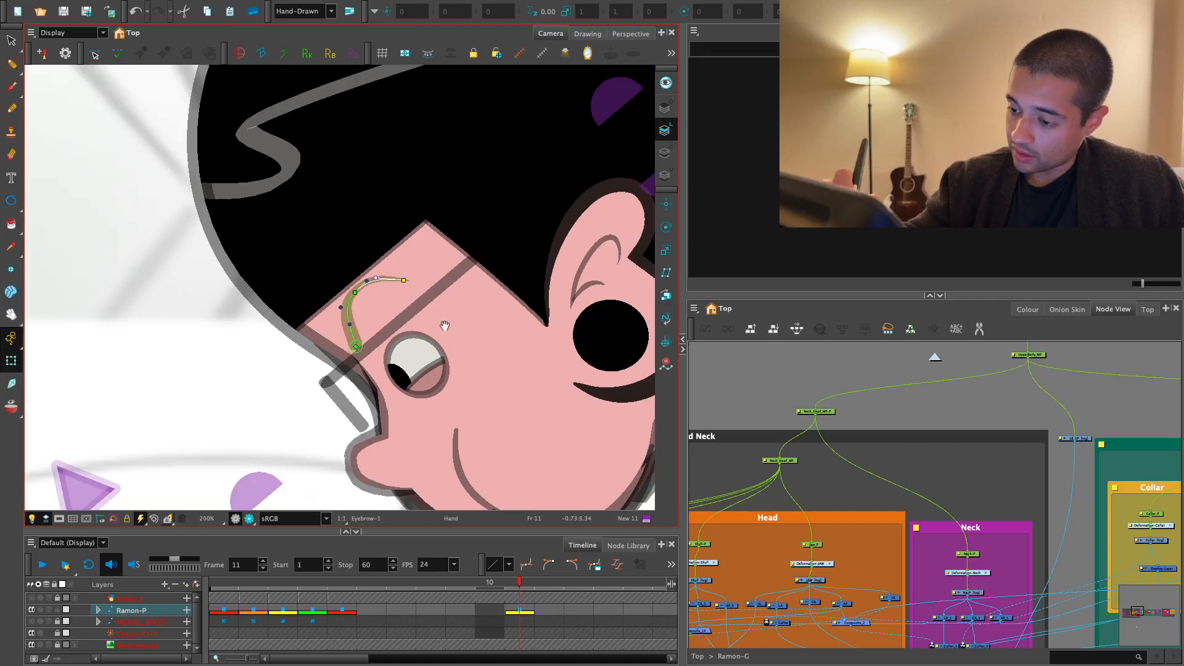
left_click(404, 342)
key("v")
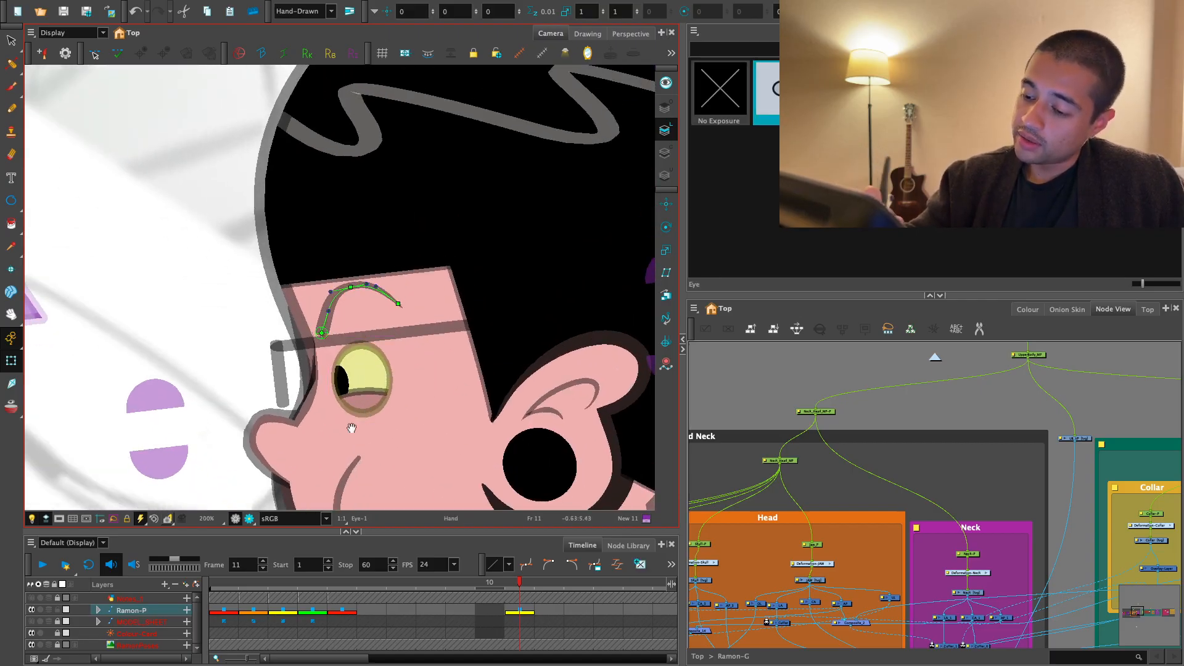
- Unlock the RamonPoses layer and shift the pose sheet sideways with animate off, then switch back to Animate Current Frame
key("1")
key("1")
key("1")
key("1")
key("1")
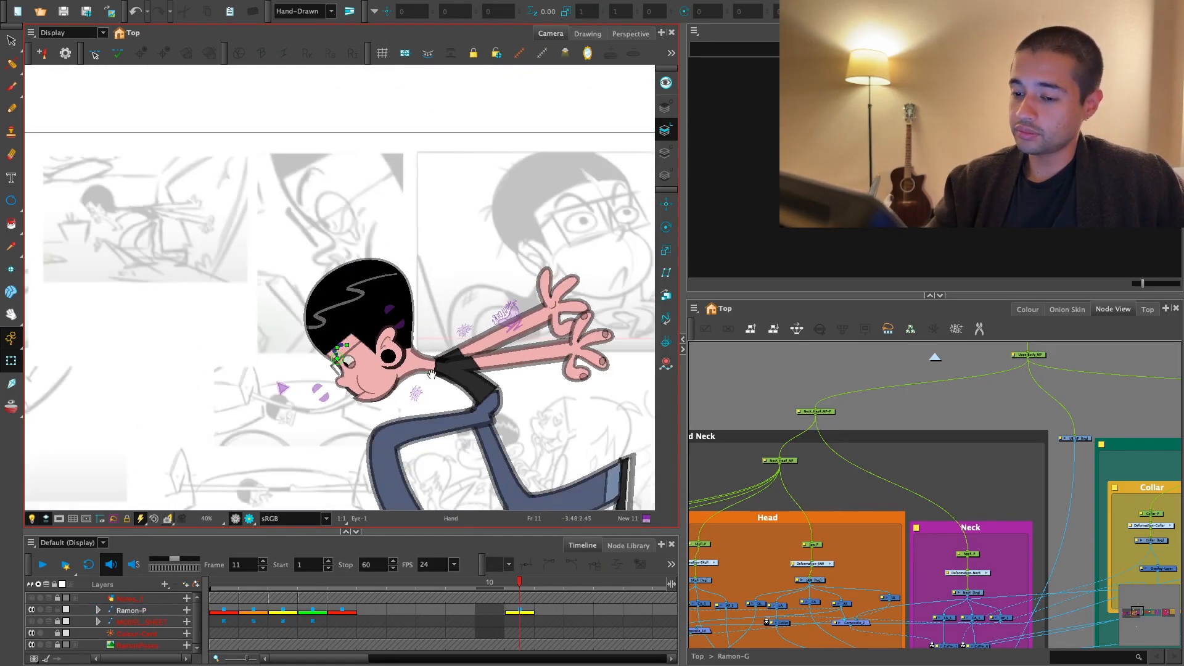
left_click_drag(432, 373, 468, 400)
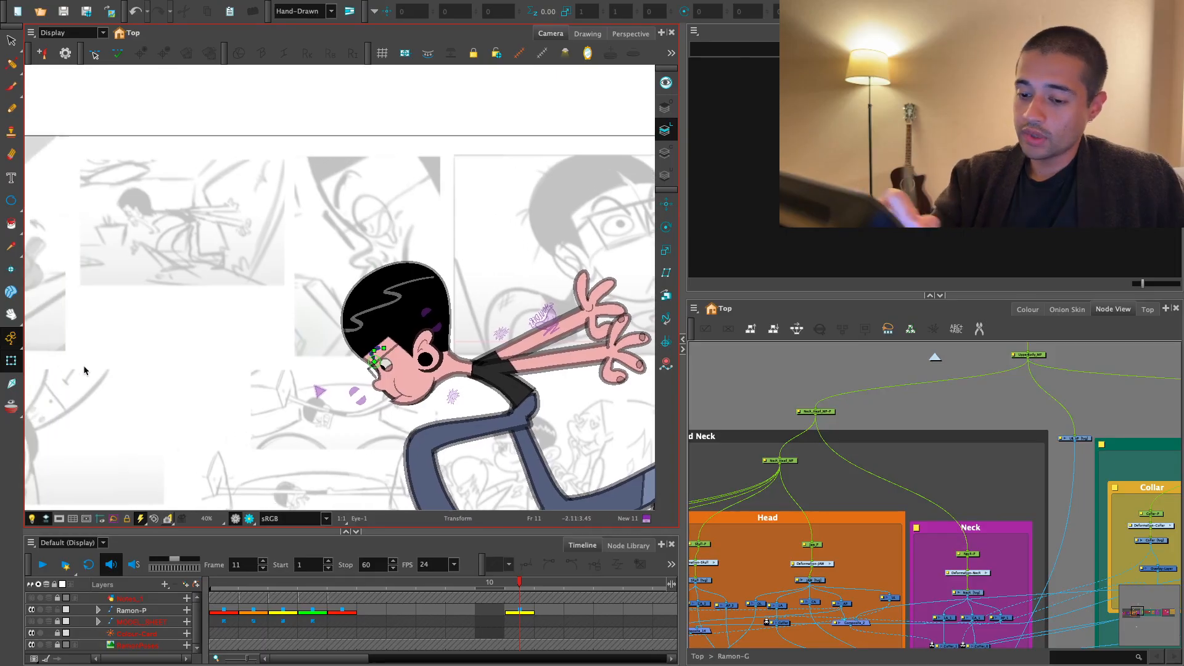
left_click(11, 339)
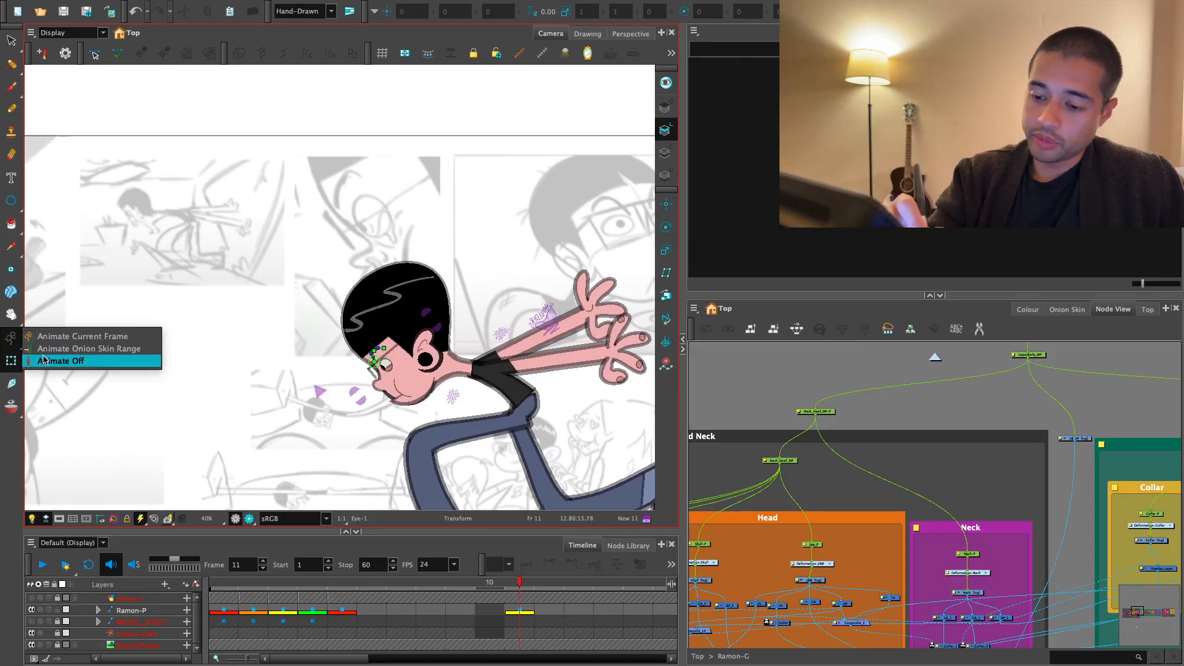
left_click(69, 361)
left_click(137, 645)
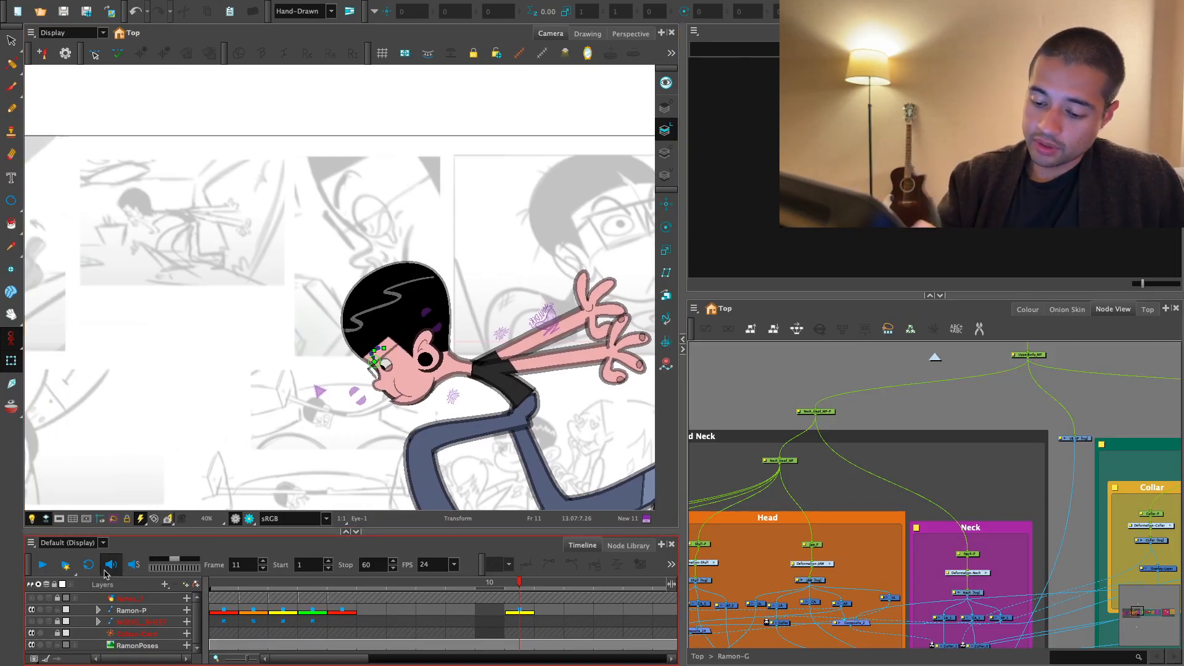
left_click_drag(348, 244, 235, 244)
left_click(761, 375)
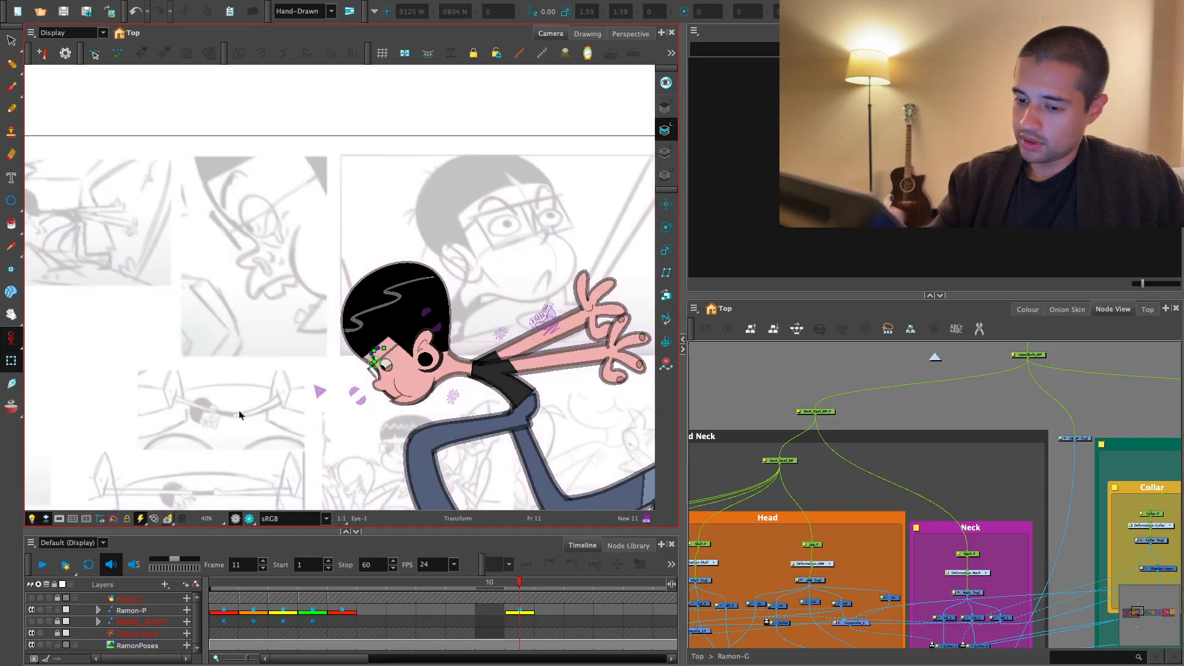
left_click(11, 338)
left_click(62, 337)
- Adjust the nose's deformation points at the bridge and just above the tip to reshape its profile
key("2")
mouse_move(567, 426)
left_mouse_down()
mouse_move(548, 392)
mouse_move(555, 413)
mouse_move(497, 372)
mouse_move(482, 337)
left_mouse_up()
key("2")
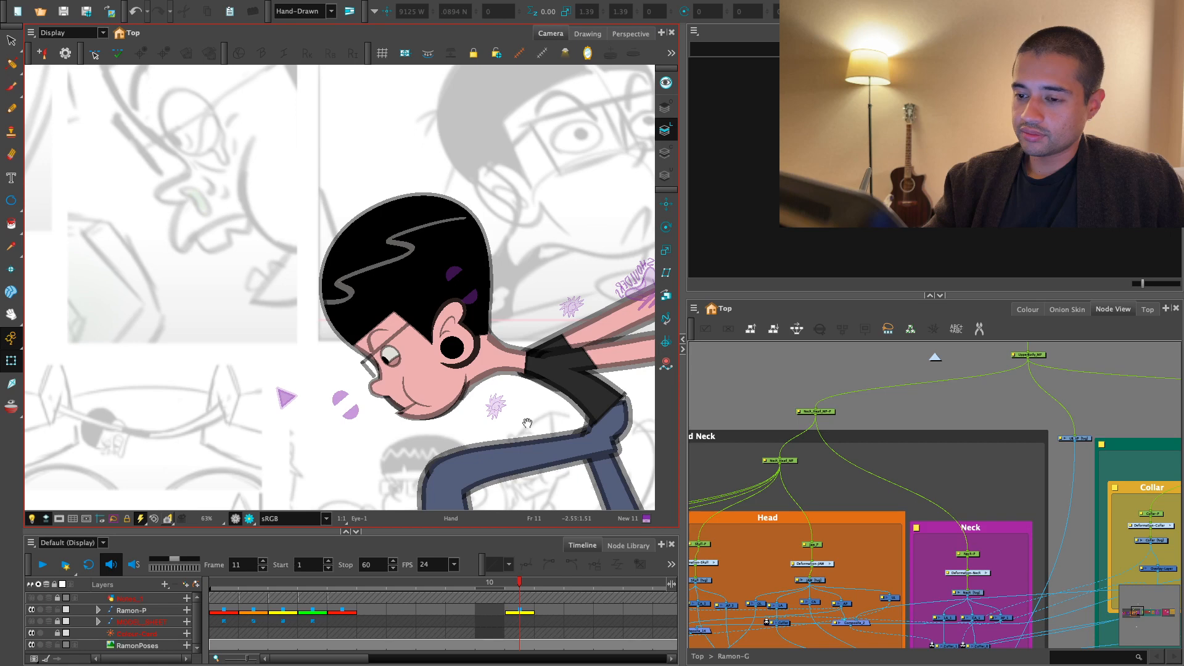
key("2")
key("2")
key("2")
key("2")
key("2")
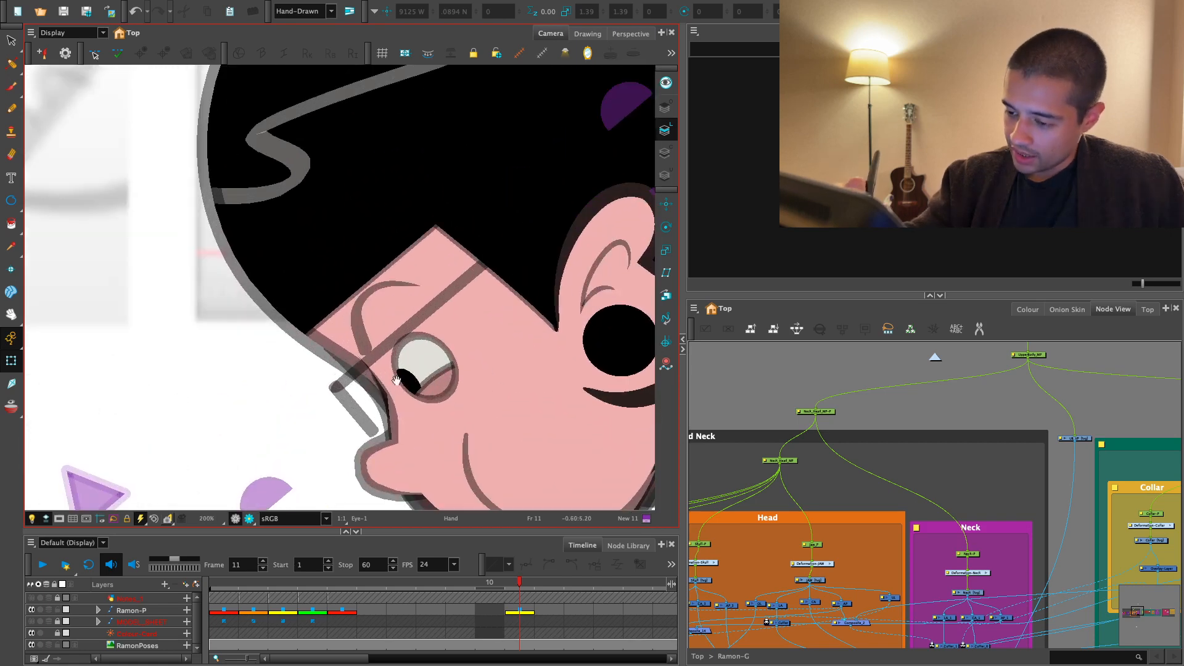
left_click(398, 470)
key("1")
key("1")
key("1")
left_click_drag(163, 104, 193, 134)
key("2")
key("2")
key("2")
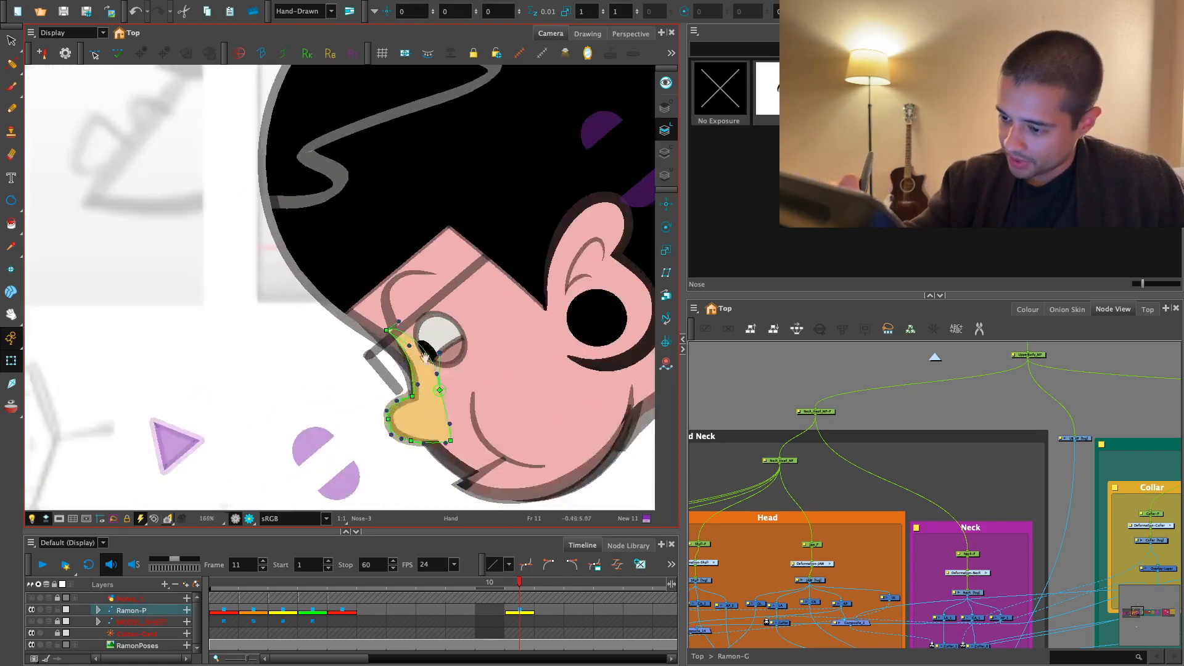
left_click(423, 407)
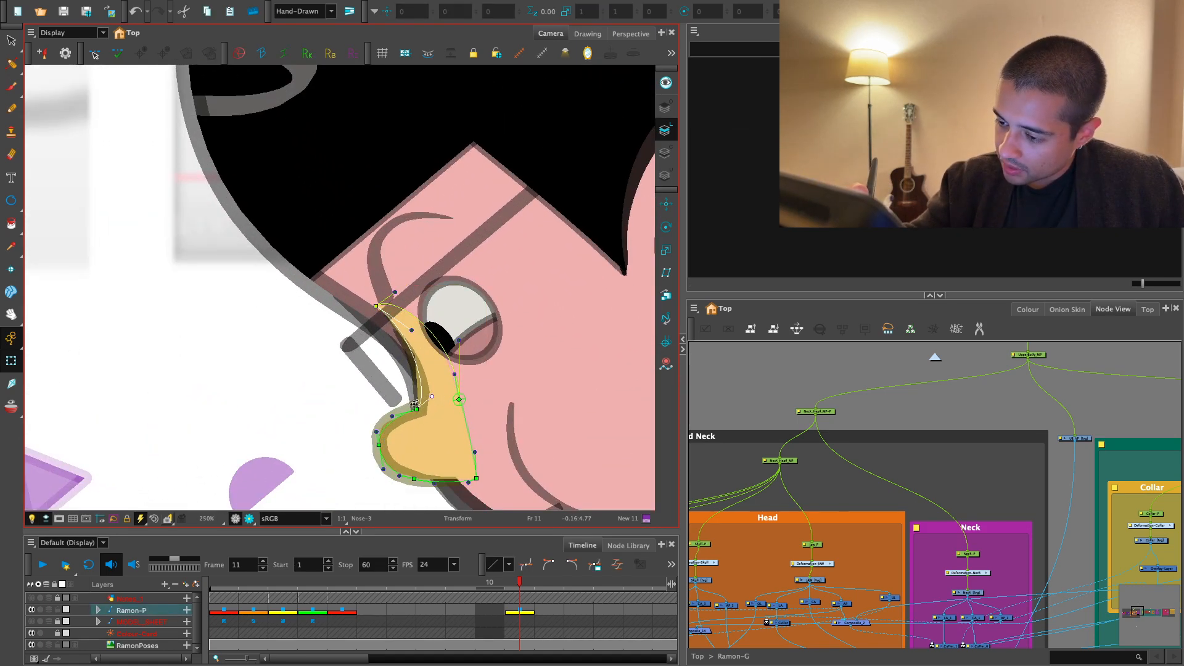
left_click_drag(415, 410, 406, 406)
mouse_move(376, 306)
left_mouse_down()
mouse_move(368, 316)
mouse_move(379, 312)
left_mouse_up()
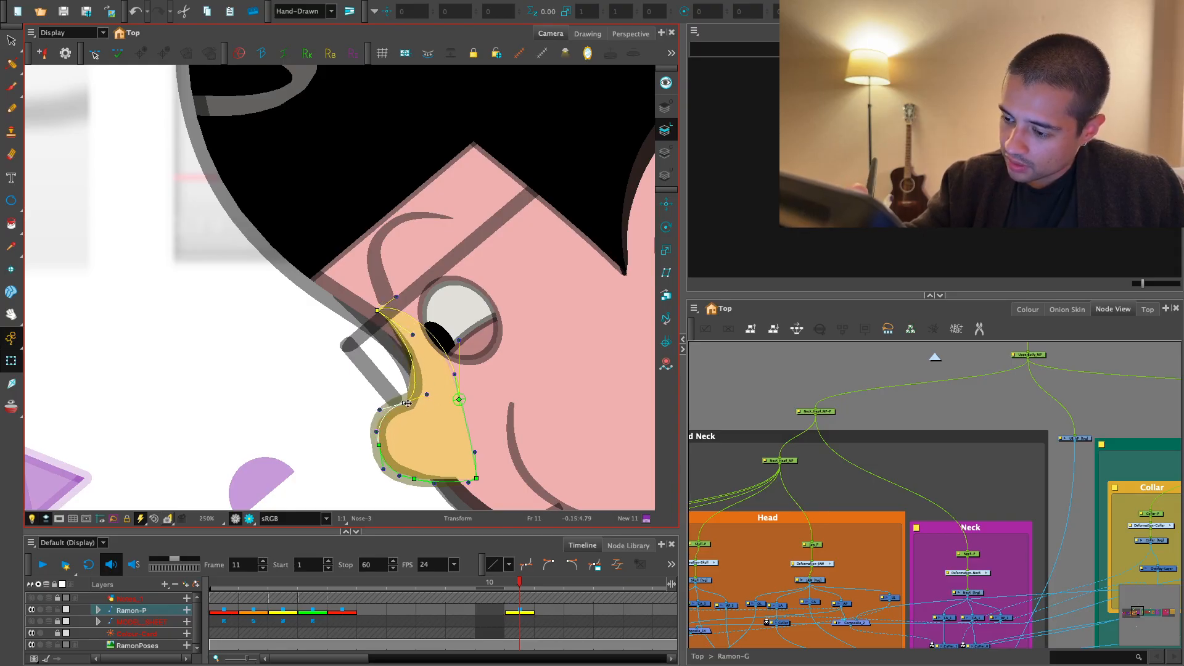
left_click(324, 420)
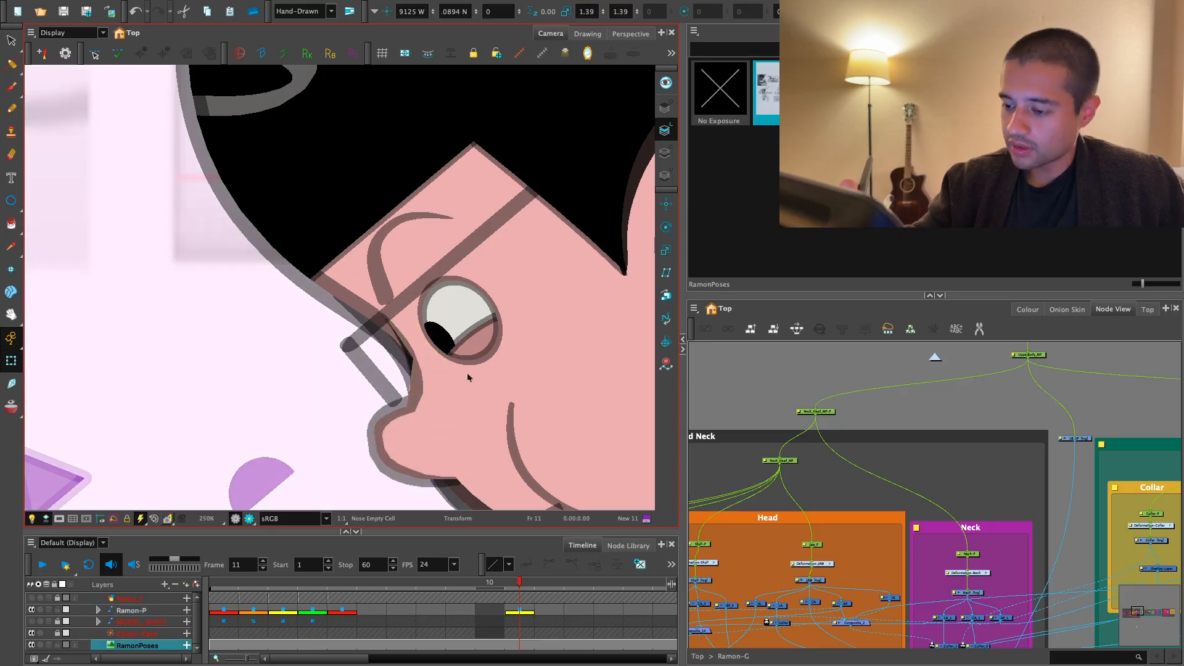
- Lock the RamonPoses reference layer again
key("1")
key("1")
key("1")
left_click(731, 389)
left_click(362, 423)
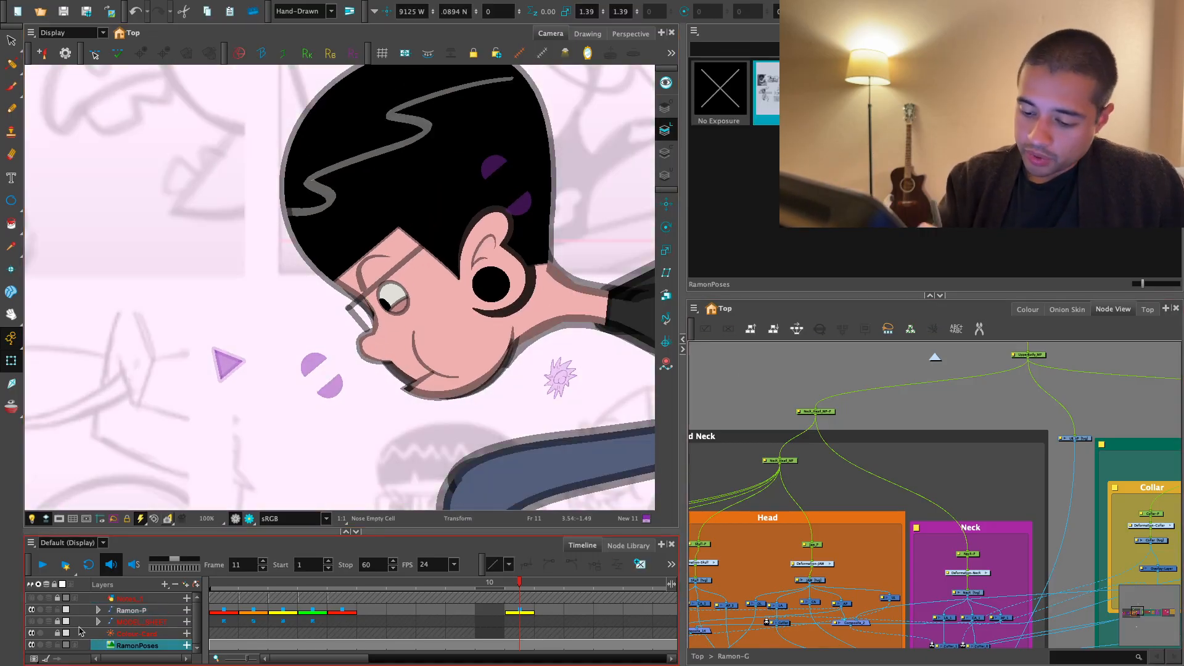
left_click(58, 645)
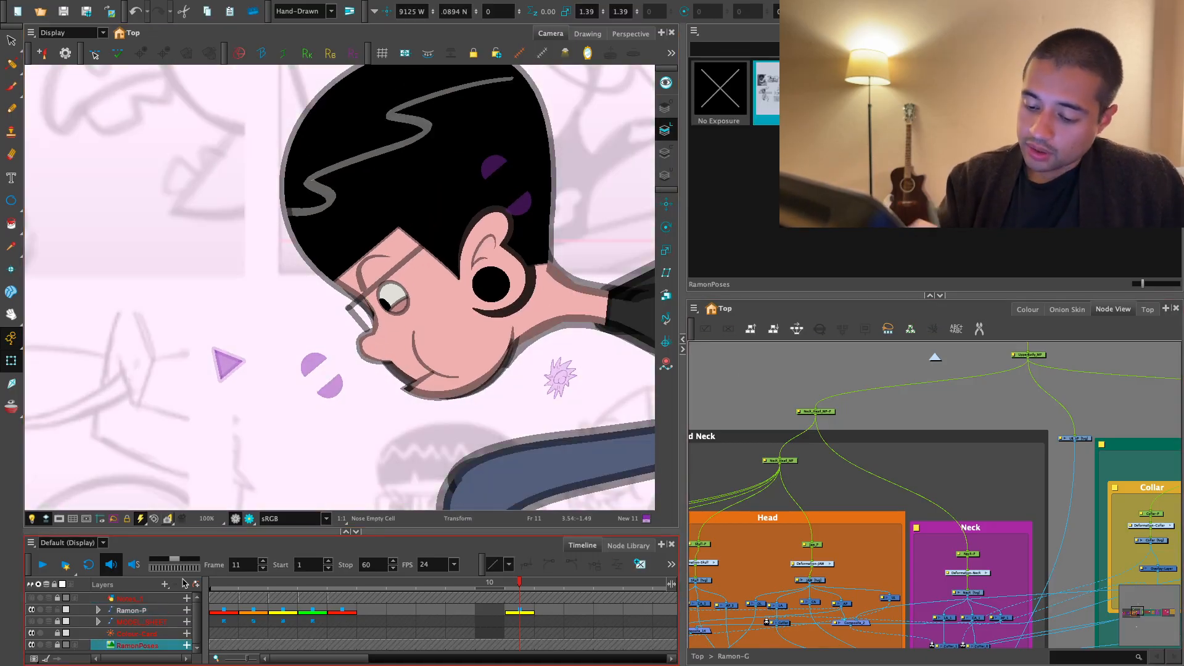
- Select the mouth on the running pose and create a new empty mouth drawing on frame 11
key("1")
key("1")
left_click_drag(455, 382, 458, 446)
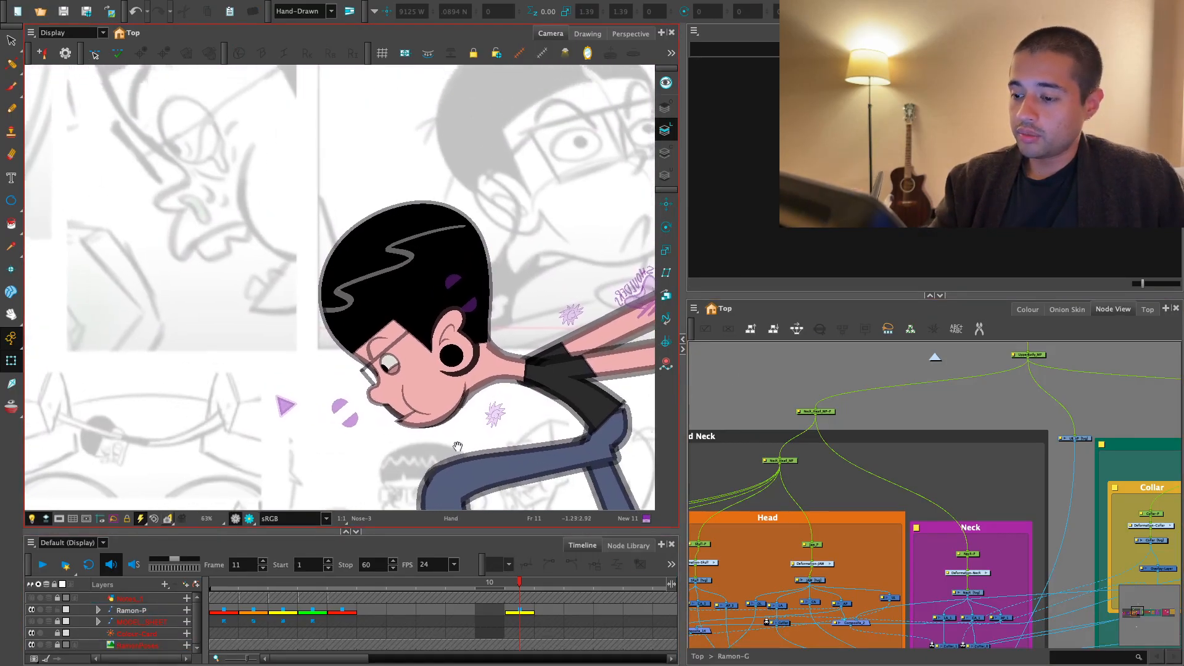
key("2")
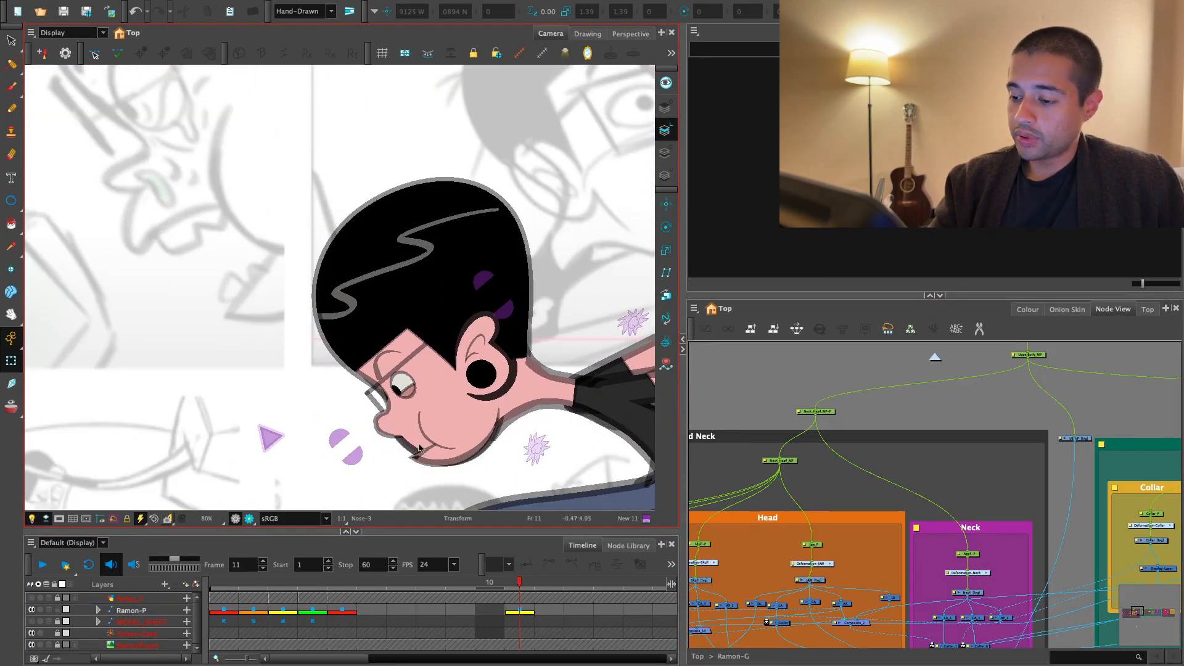
left_click(450, 461)
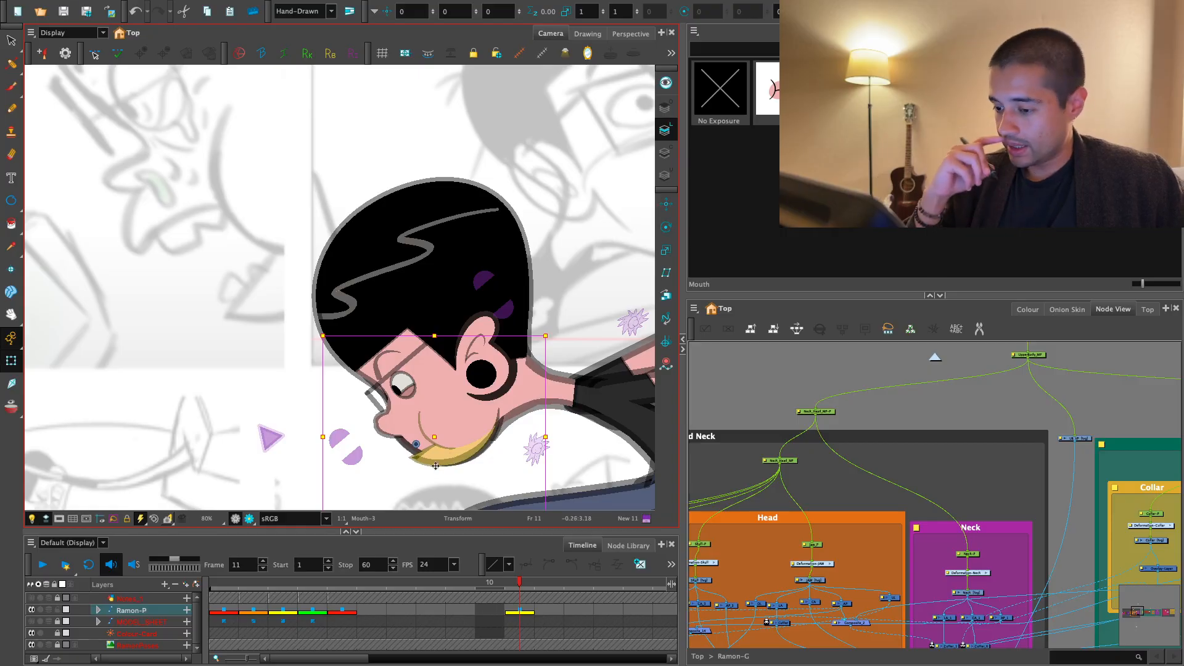
left_click(640, 564)
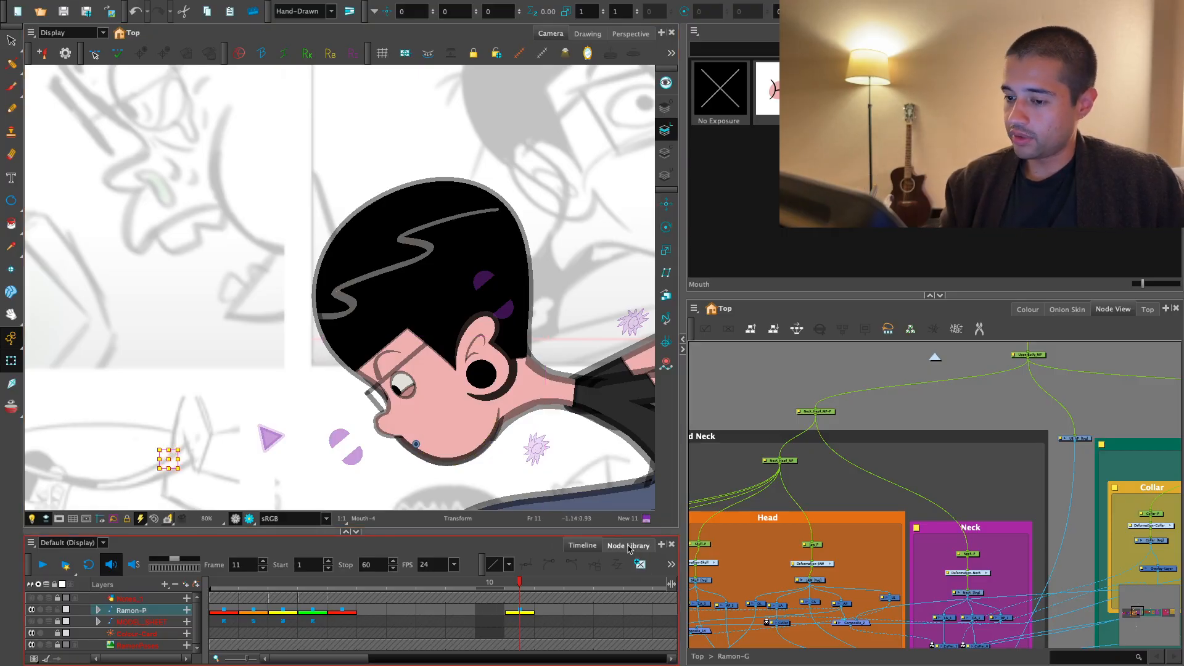
- Trace the reference mouth with the Brush, sketching the front lip curve, upper mouth line, cheek curve and lower mouth line
key("alt+b")
key("2")
key("2")
left_click_drag(309, 329, 536, 383)
key("2")
key("2")
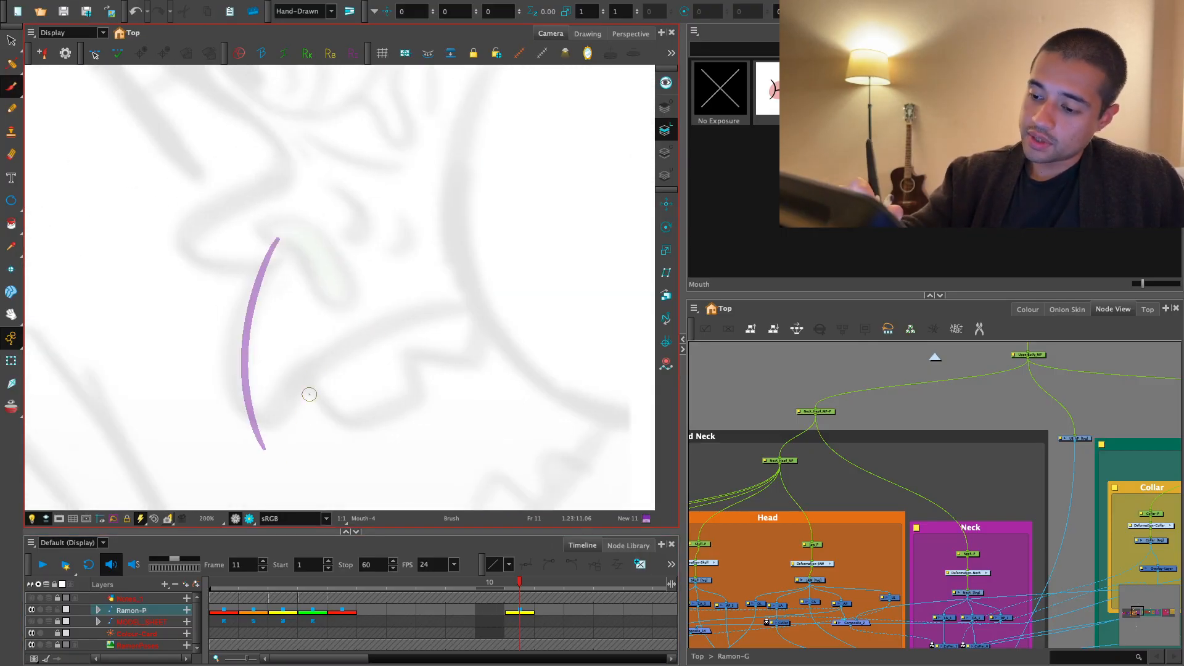
left_click_drag(217, 475, 508, 289)
key("1")
key("1")
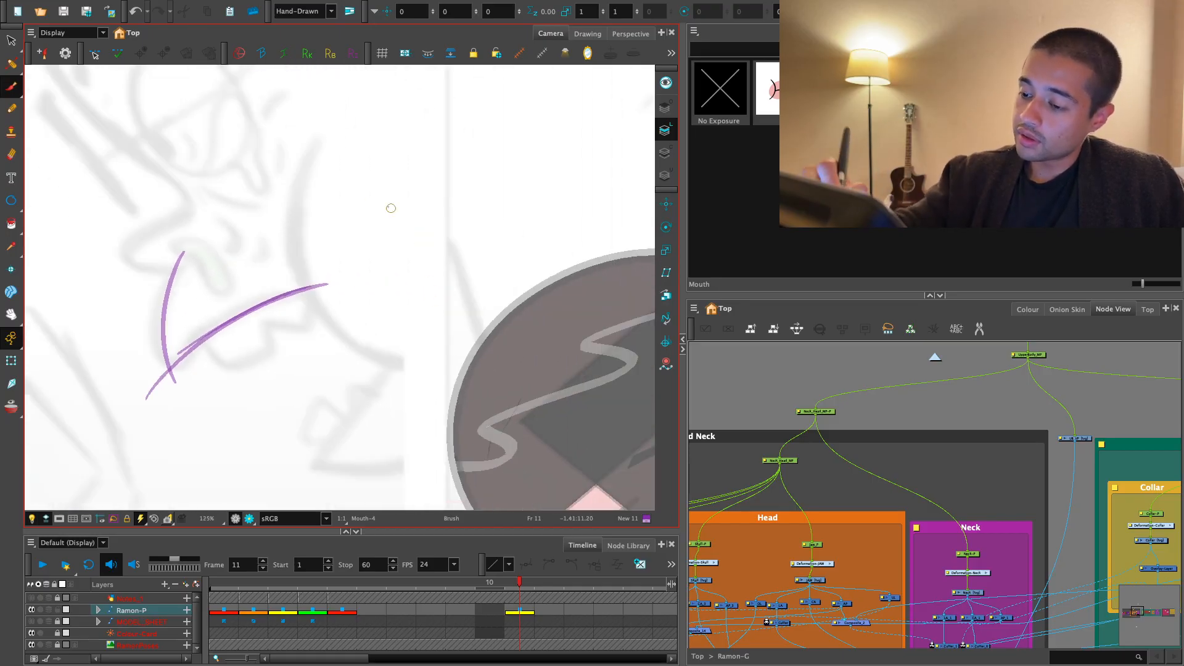
left_click_drag(284, 220, 443, 371)
left_click_drag(461, 392, 475, 323)
left_click_drag(423, 273, 352, 381)
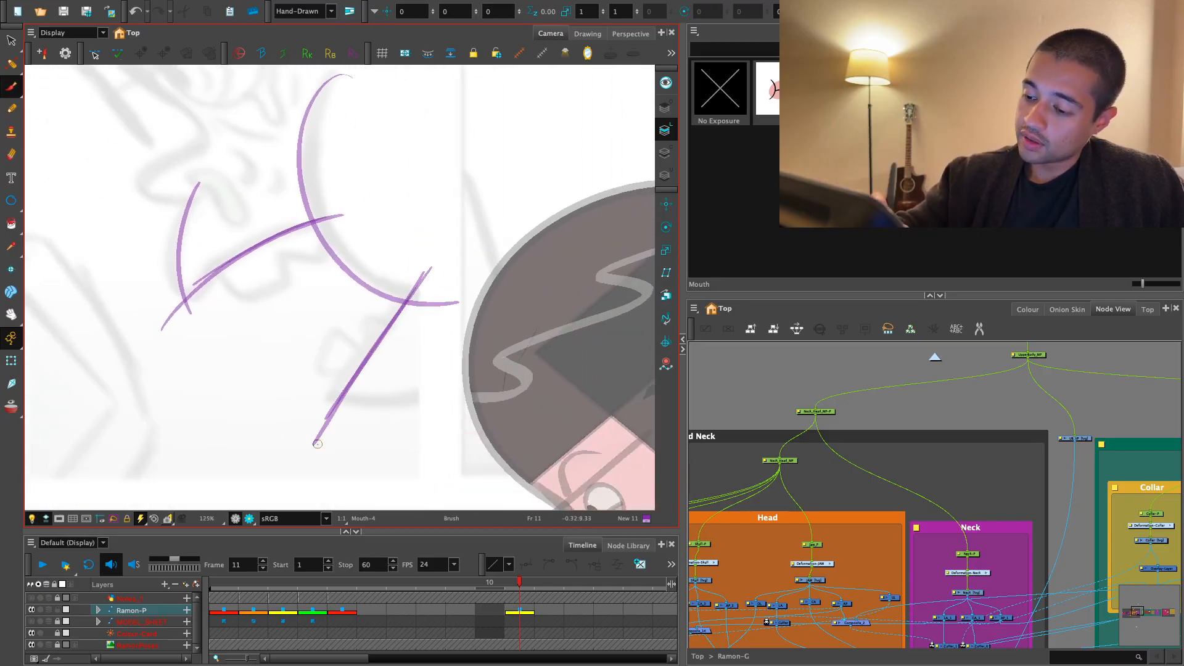
- Redo the last stroke and sketch the lower lip curve beneath the lower mouth line
key("2")
key("2")
key("ctrl+z")
mouse_move(283, 412)
left_mouse_down()
mouse_move(435, 428)
mouse_move(566, 353)
left_mouse_up()
left_click_drag(394, 376, 329, 393)
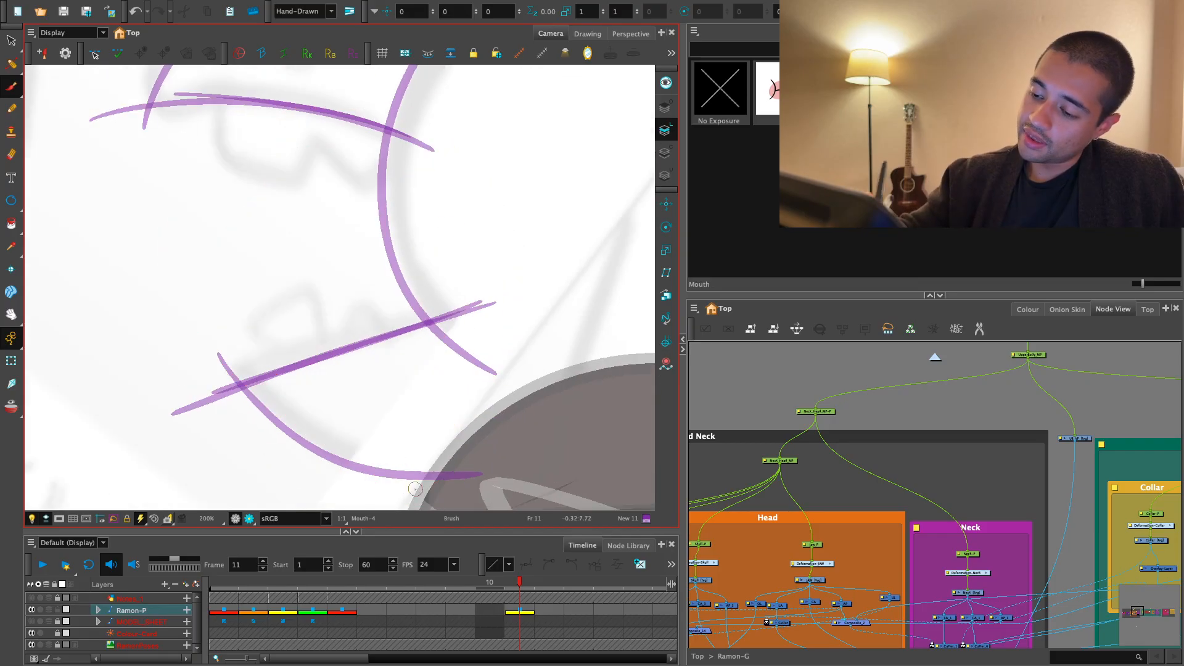
- Sketch two pointed lower teeth along the lower mouth line
key("2")
right_click(375, 443)
key("t")
mouse_move(332, 268)
left_mouse_down()
mouse_move(375, 442)
mouse_move(370, 269)
left_mouse_up()
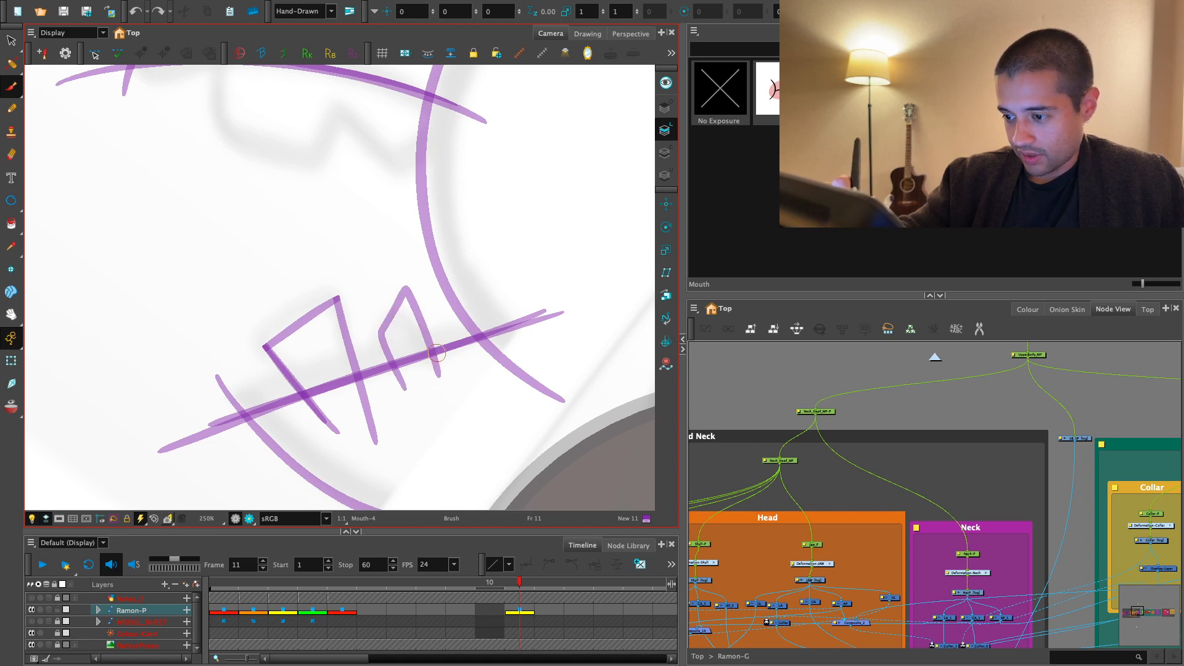
key("ctrl+z")
left_click_drag(393, 358, 414, 397)
- Sketch the upper teeth with a side line, a bottom edge and a notch under the upper mouth line
key("1")
key("1")
key("1")
left_click_drag(487, 351, 505, 323)
key("1")
key("2")
key("2")
key("2")
left_click_drag(247, 167, 379, 299)
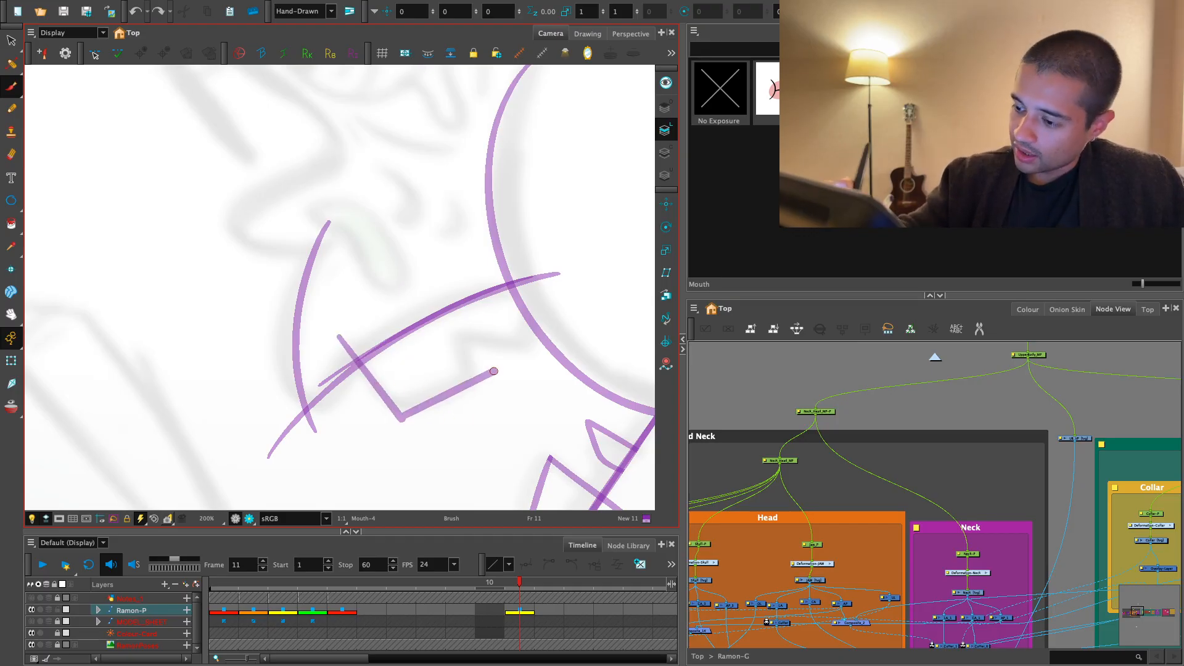
key("ctrl+z")
key("alt+s")
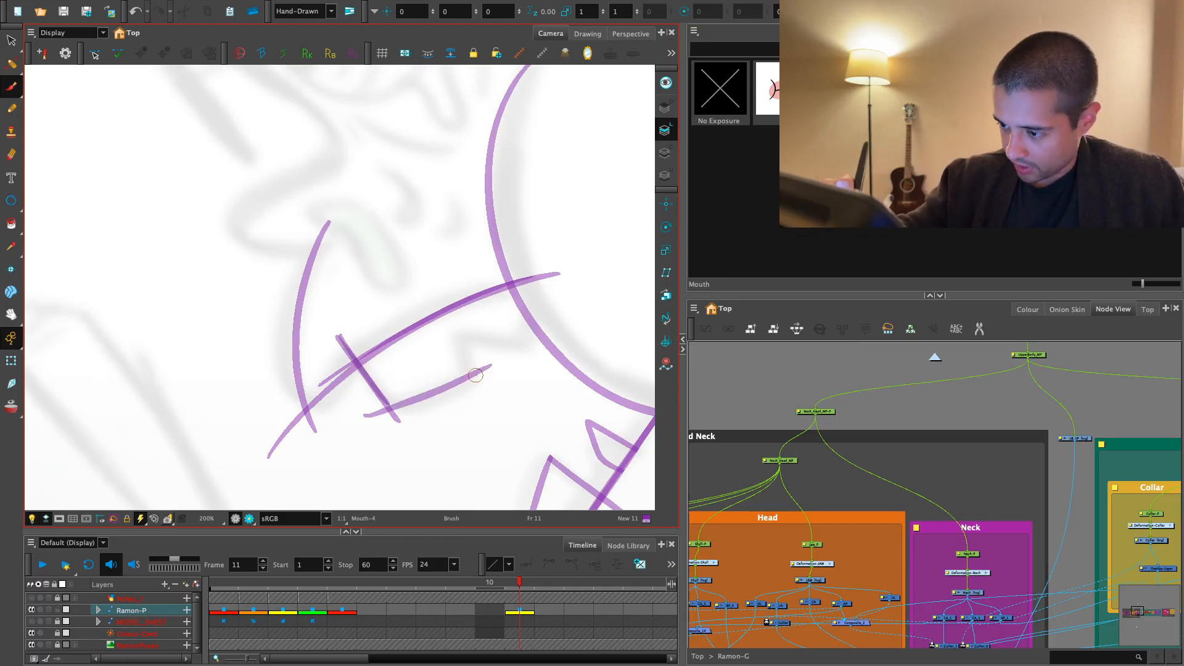
key("ctrl+z")
mouse_move(333, 435)
left_mouse_down()
mouse_move(617, 291)
mouse_move(534, 345)
left_mouse_up()
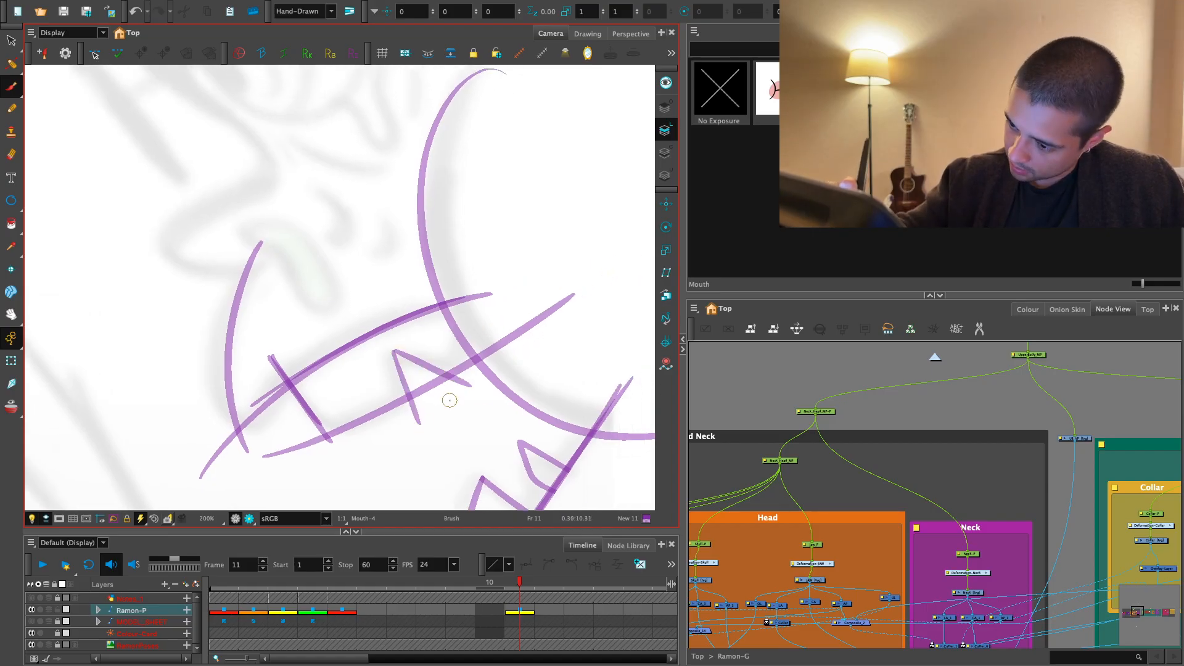
- Trim the piece of the upper teeth's bottom edge inside the notch with the Cutter
key("alt+t")
left_click_drag(405, 413, 493, 378)
key("ctrl+z")
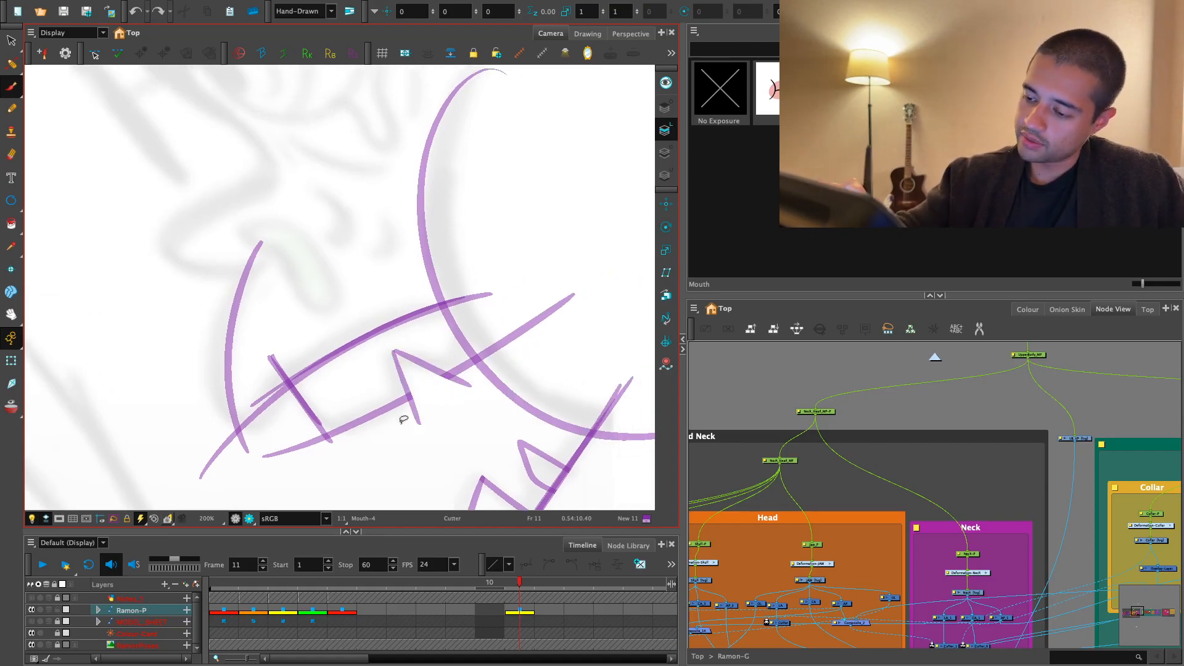
- Select the whole mouth sketch, scale it down and place it over the character's lower face
key("1")
key("1")
key("1")
key("1")
key("1")
key("alt+s")
mouse_move(377, 409)
left_mouse_down()
mouse_move(312, 182)
mouse_move(354, 408)
left_mouse_up()
left_click_drag(521, 391, 384, 374)
key("alt+t")
key("alt+s")
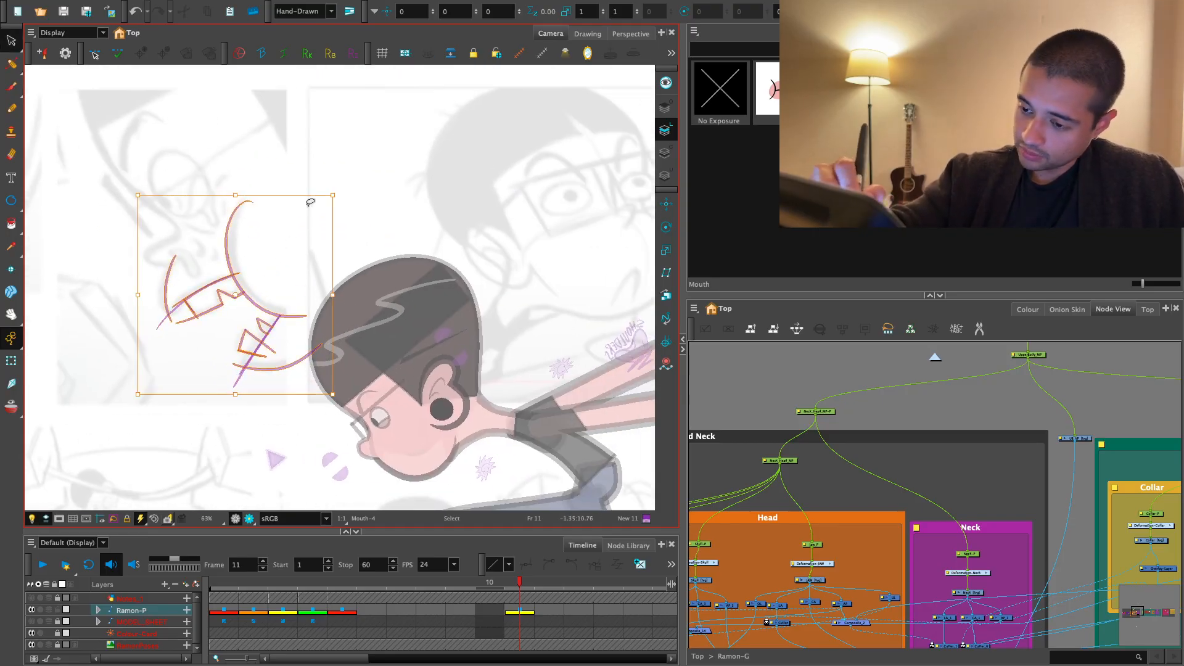
left_click_drag(334, 195, 303, 226)
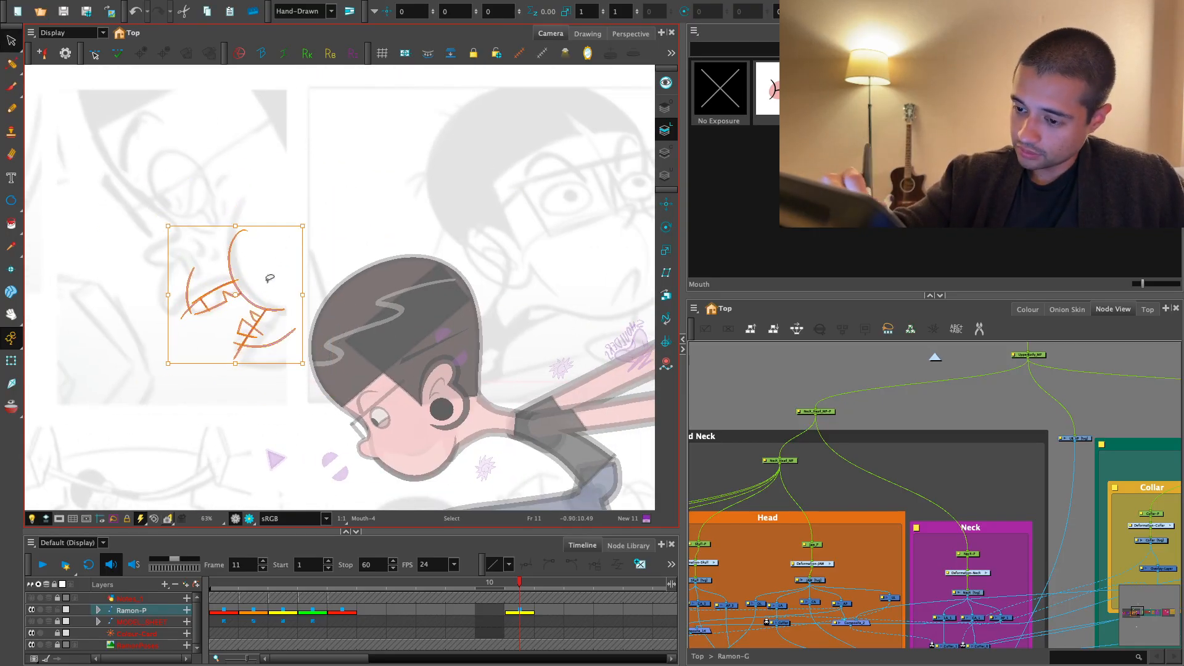
left_click_drag(262, 306, 399, 451)
key("2")
key("2")
mouse_move(486, 432)
left_mouse_down()
mouse_move(392, 241)
mouse_move(359, 274)
left_mouse_up()
key("1")
mouse_move(322, 337)
left_mouse_down()
mouse_move(356, 367)
mouse_move(365, 337)
left_mouse_up()
key("1")
mouse_move(402, 276)
left_mouse_down()
mouse_move(396, 265)
mouse_move(402, 276)
left_mouse_up()
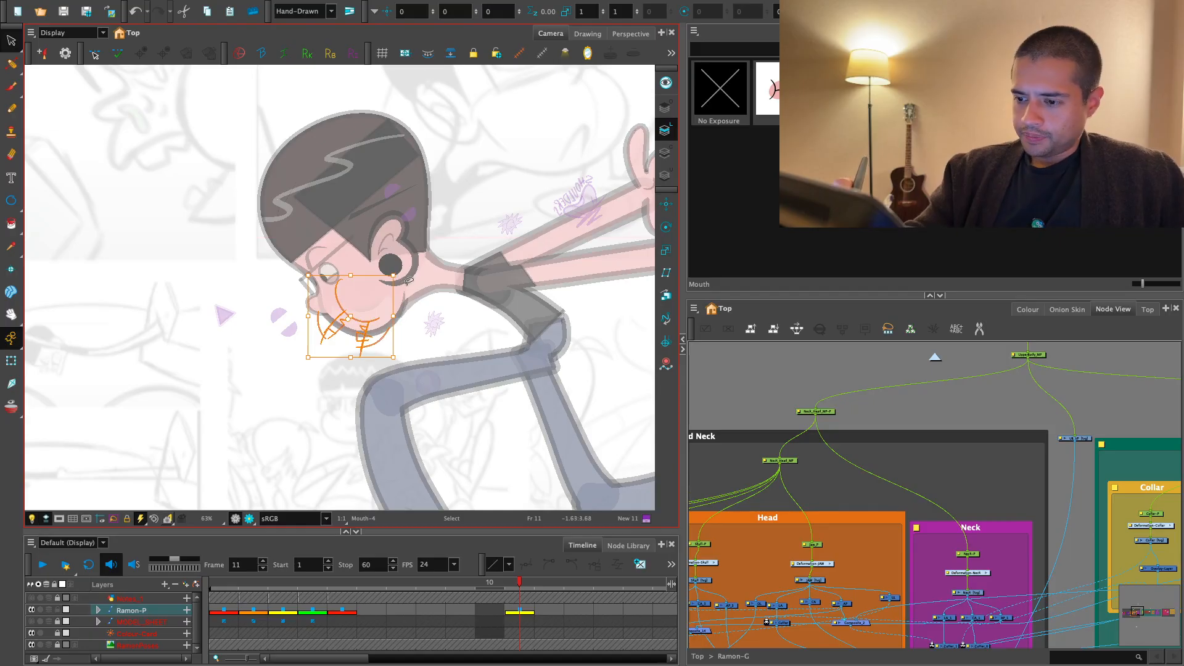
key("ctrl+z")
key("2")
mouse_move(405, 384)
left_mouse_down()
mouse_move(395, 372)
mouse_move(417, 383)
mouse_move(395, 408)
mouse_move(429, 375)
mouse_move(423, 360)
left_mouse_up()
key("2")
left_click(475, 351)
- Check the mouth sketch's size and placement on the face, close up and from a distance
key("1")
key("1")
key("2")
key("2")
key("2")
key("1")
key("1")
key("2")
key("2")
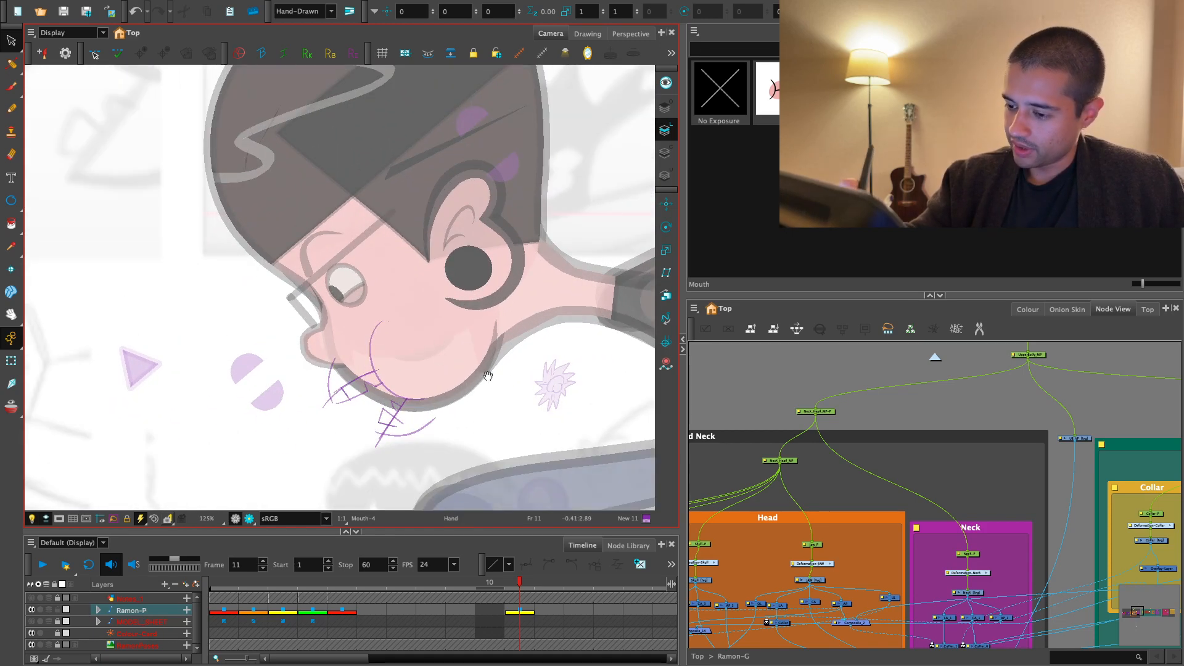
key("2")
key("2")
- Pick the Default black colour from the Ramon_Colors palette and activate the Pencil tool with its properties shown
key("ctrl+a")
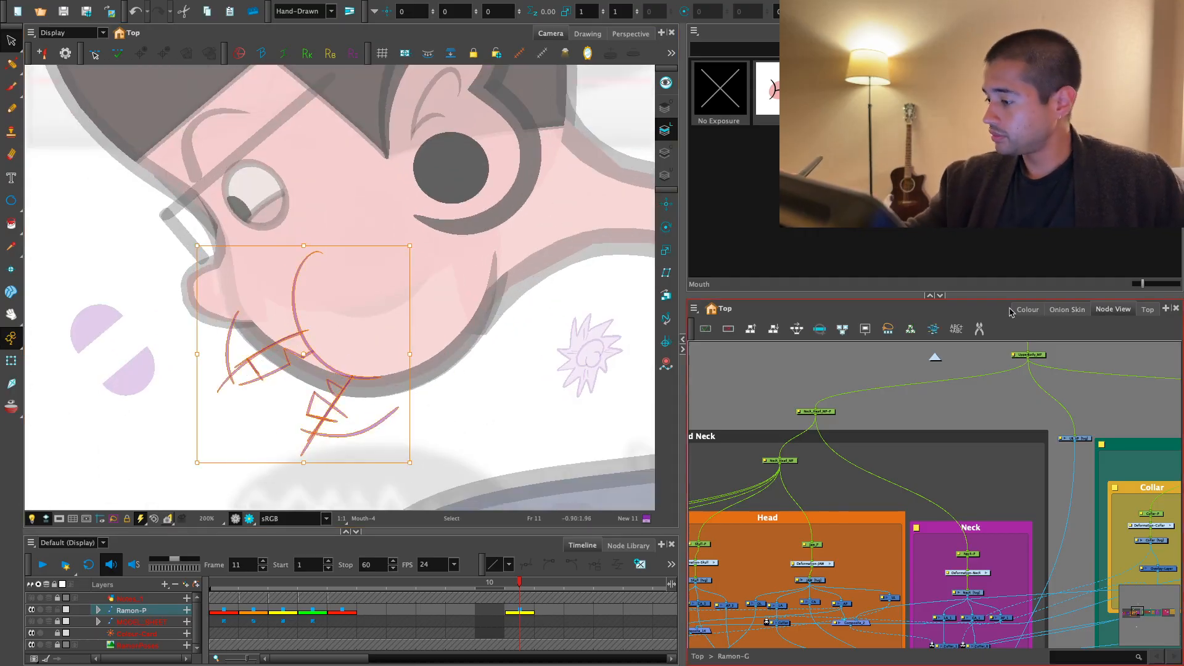
left_click(1025, 310)
key("Escape")
left_click(746, 507)
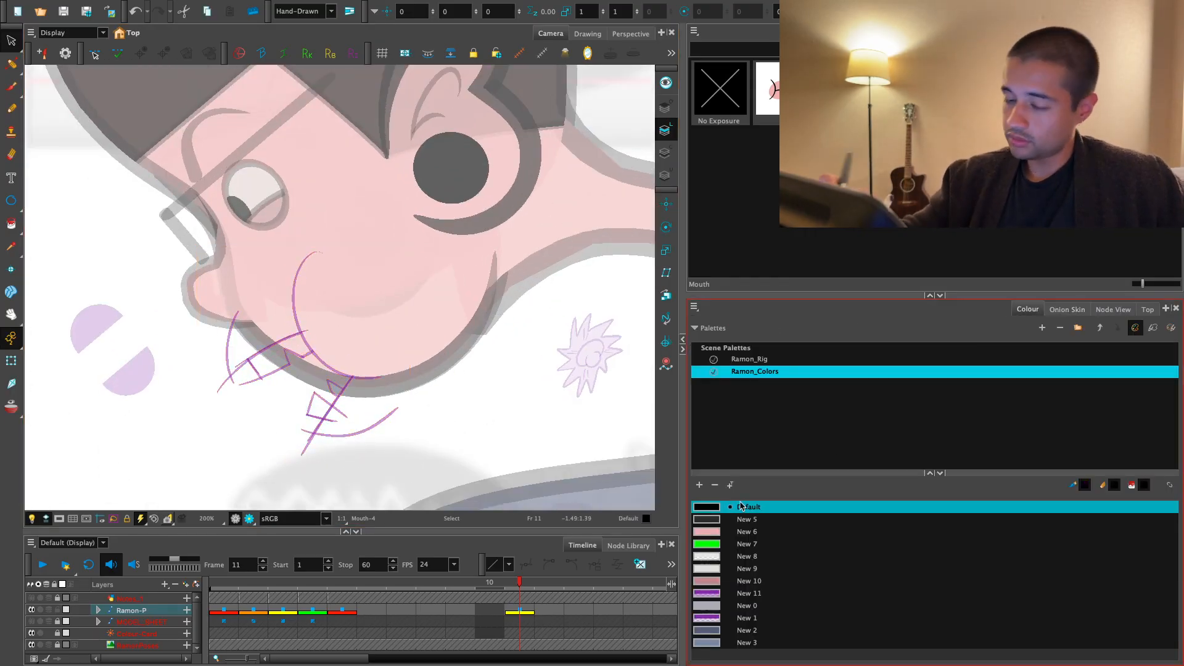
left_click(14, 70)
left_click(13, 108)
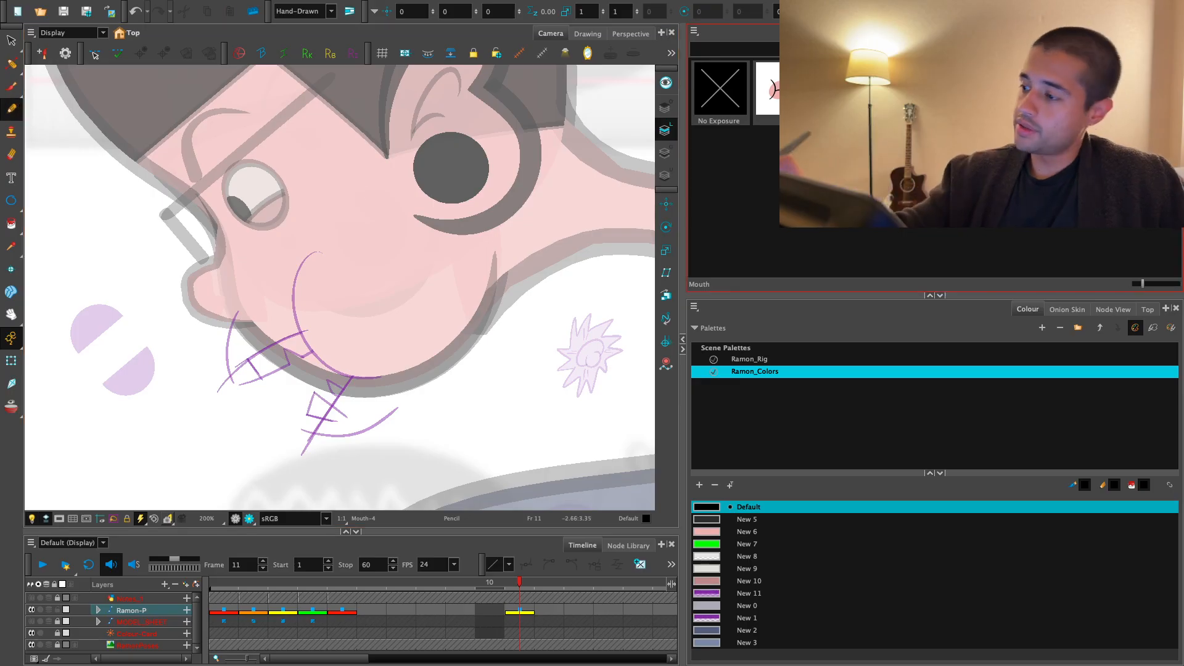
left_click(1048, 34)
- Draw the front lip curve and the upper mouth line in black pencil over the rough sketch
mouse_move(357, 369)
left_mouse_down()
mouse_move(331, 456)
mouse_move(509, 346)
left_mouse_up()
key("ctrl+z")
key("2")
left_click_drag(507, 420, 583, 371)
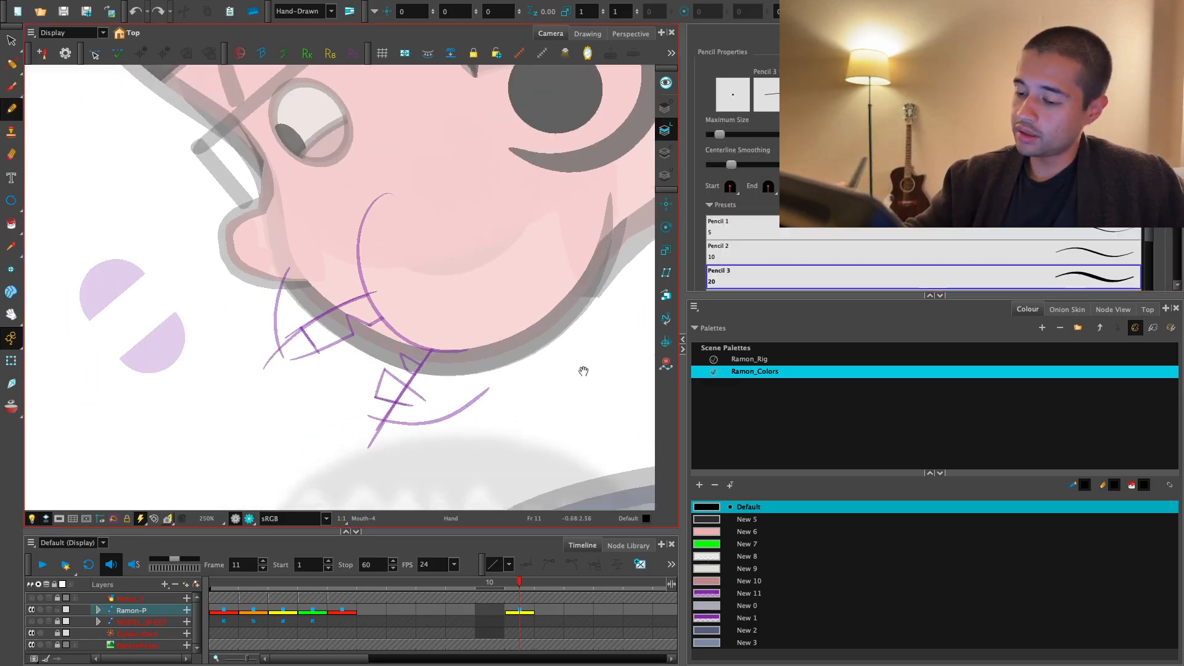
key("2")
mouse_move(267, 227)
left_mouse_down()
mouse_move(238, 397)
mouse_move(292, 486)
left_mouse_up()
key("ctrl+z")
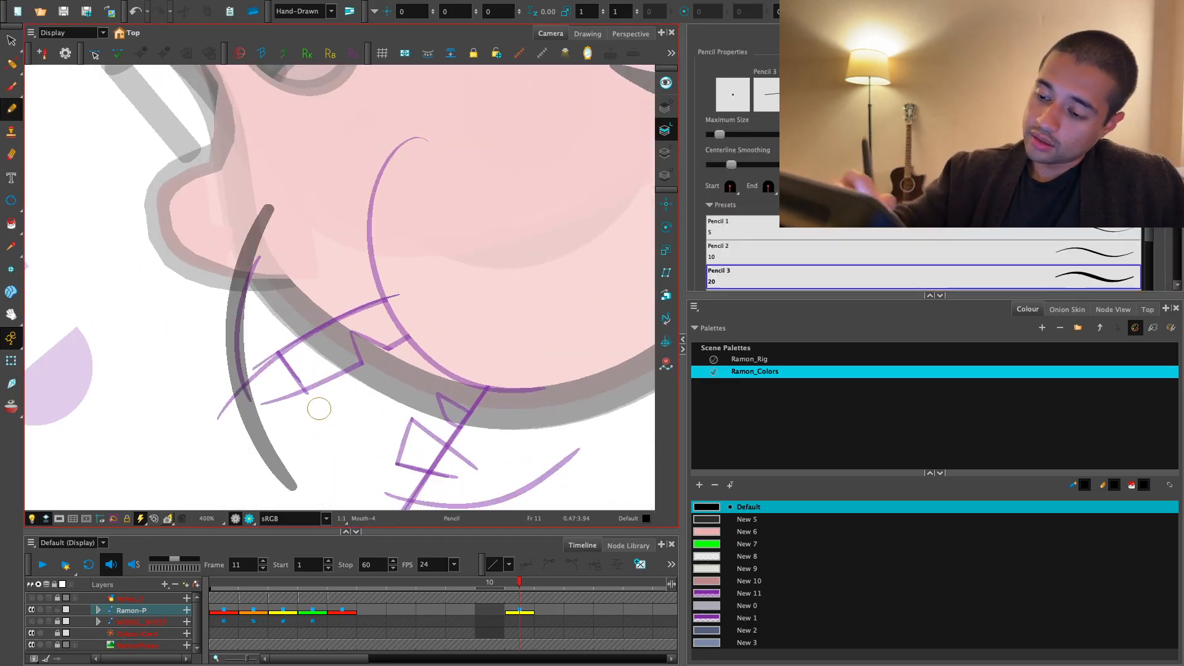
left_click_drag(319, 408, 365, 410)
left_click_drag(213, 492, 438, 298)
- Draw the curved cheek line at the back of the mouth in black pencil, crossing the upper mouth line
key("1")
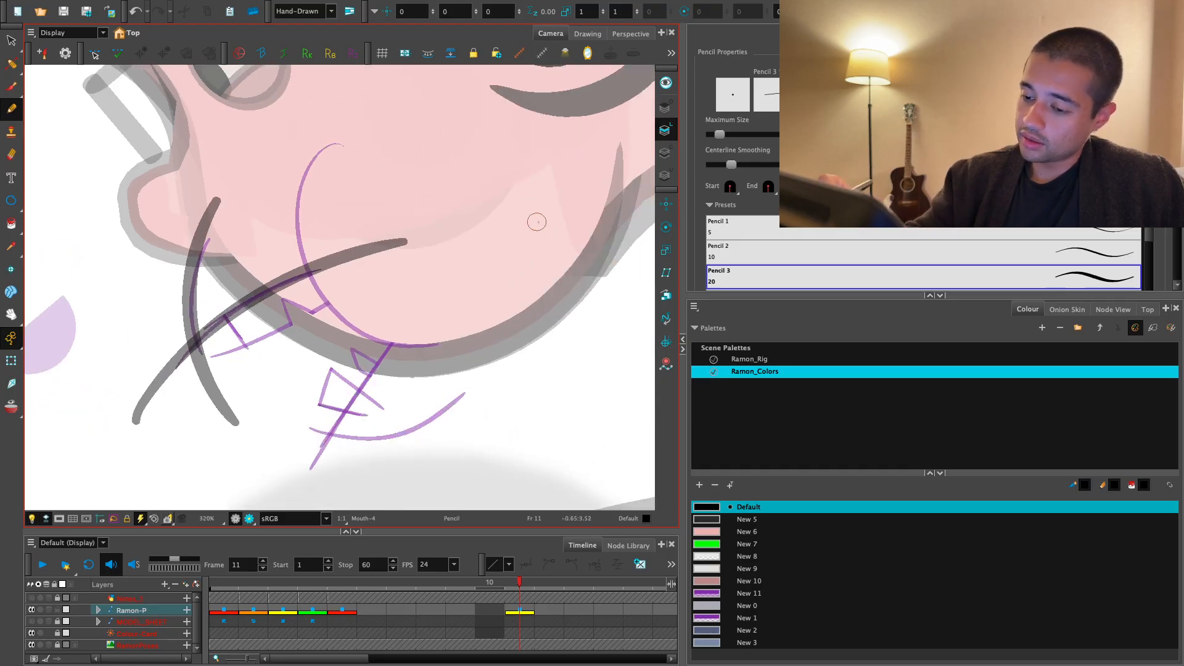
left_click_drag(536, 222, 516, 444)
left_click_drag(457, 227, 416, 235)
key("2")
mouse_move(387, 101)
left_mouse_down()
mouse_move(481, 426)
mouse_move(368, 97)
mouse_move(470, 404)
left_mouse_up()
key("ctrl+z")
key("ctrl+z")
mouse_move(383, 102)
left_mouse_down()
mouse_move(275, 211)
mouse_move(421, 409)
mouse_move(505, 415)
mouse_move(518, 395)
left_mouse_up()
left_click_drag(518, 394, 533, 325)
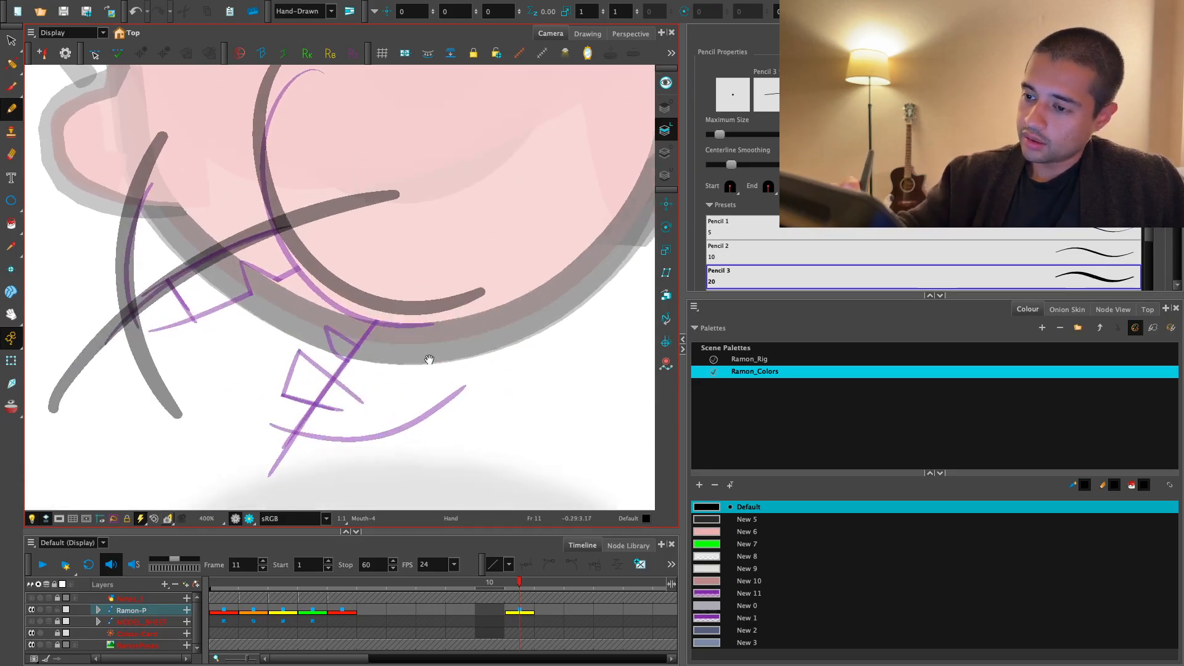
- Draw the straight lower mouth line in black pencil from below the jaw up past the cheek curve, redoing rejected strokes
key("1")
left_click_drag(429, 360, 425, 391)
key("2")
left_click_drag(268, 485, 445, 220)
key("ctrl+z")
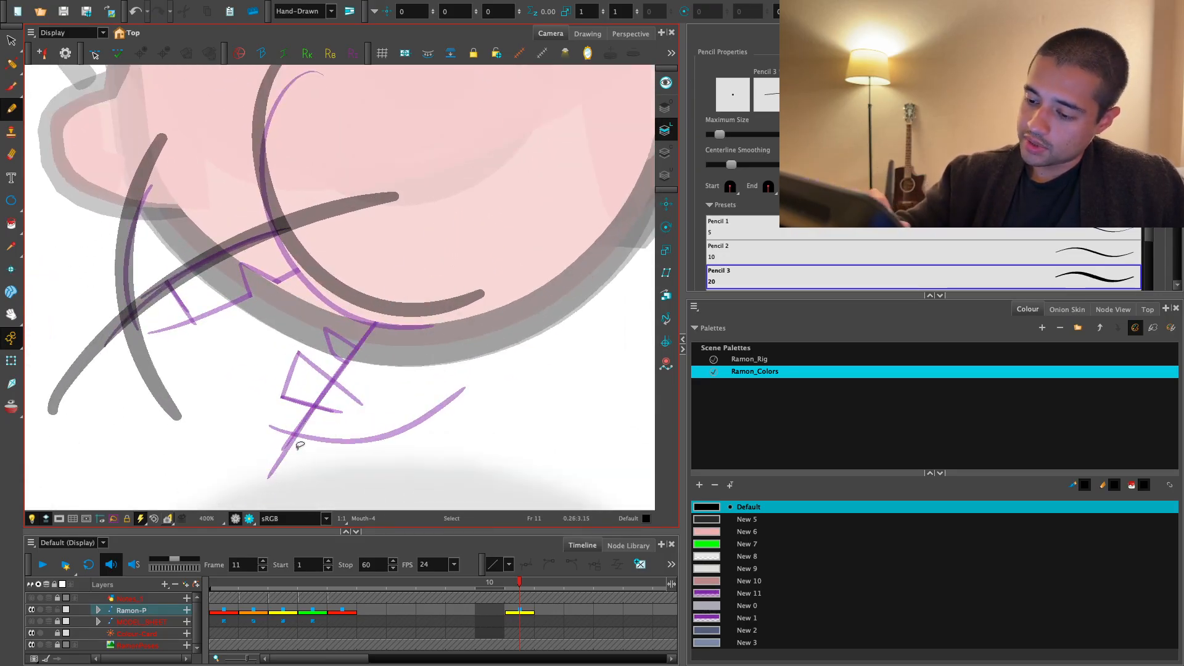
left_click_drag(259, 488, 449, 206)
key("ctrl+z")
key("ctrl+z")
left_click_drag(283, 482, 407, 247)
left_click_drag(415, 404, 438, 367)
key("ctrl+z")
left_click_drag(301, 478, 451, 179)
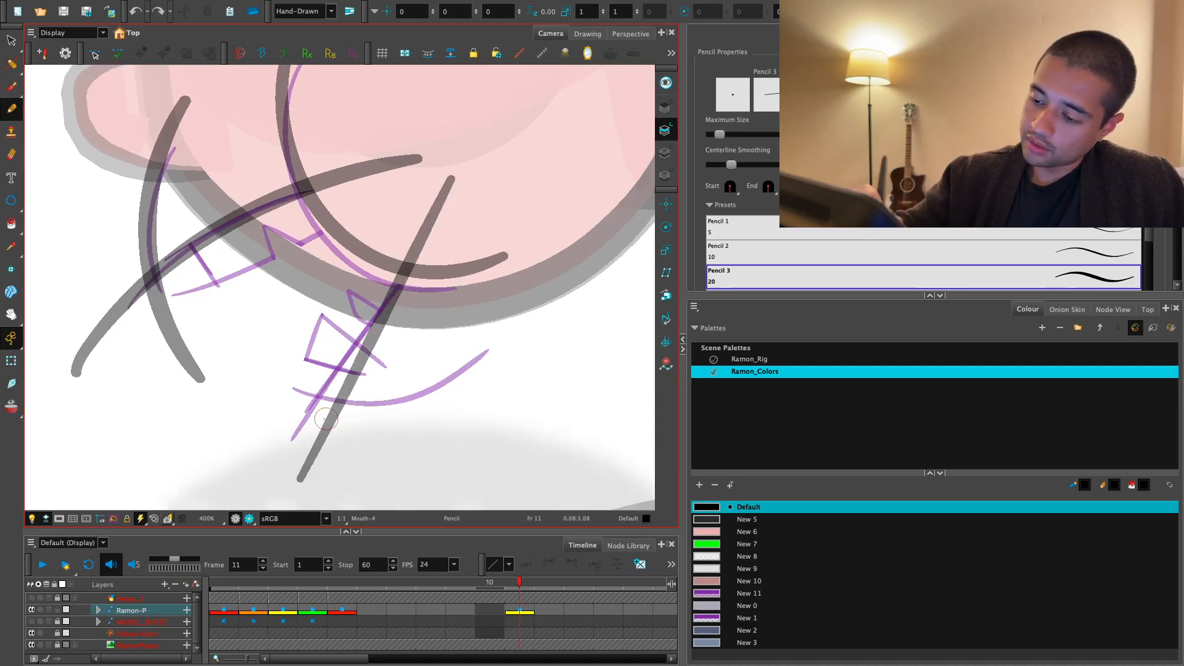
- Draw the long curved chin line in black pencil from below the lower teeth up along the jaw, redoing rejected strokes
left_click_drag(280, 411, 521, 311)
key("ctrl+z")
left_click_drag(275, 395, 635, 187)
key("2")
left_click_drag(556, 363, 506, 423)
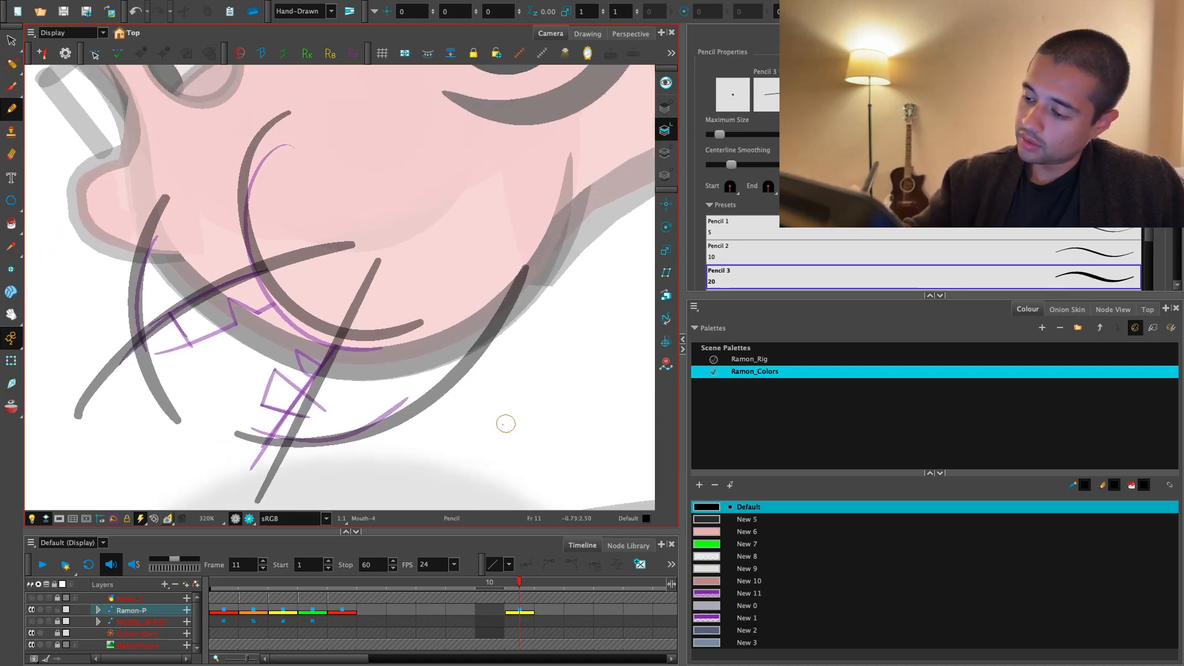
key("ctrl+z")
left_click_drag(253, 429, 562, 218)
key("ctrl+z")
mouse_move(252, 425)
left_mouse_down()
mouse_move(521, 313)
mouse_move(563, 219)
mouse_move(423, 391)
mouse_move(560, 222)
left_mouse_up()
key("ctrl+z")
key("1")
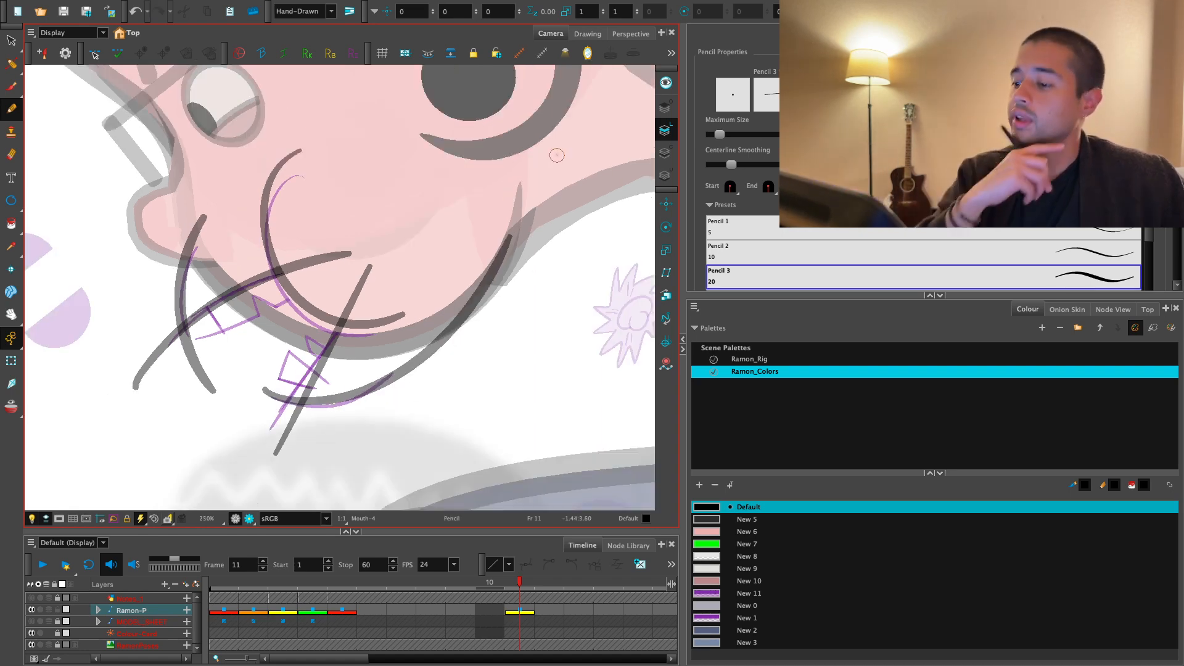
- Draw the two lower teeth in black pencil over the rough sketch
key("2")
key("2")
left_click_drag(379, 419, 425, 354)
key("1")
key("2")
key("2")
key("2")
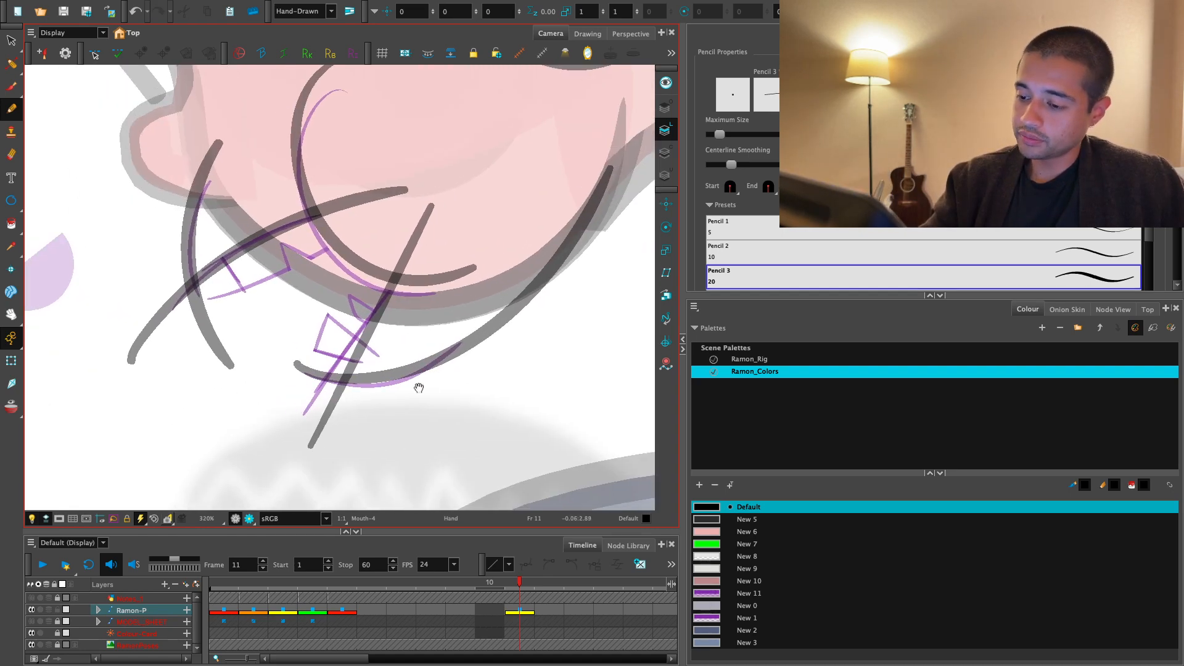
mouse_move(381, 444)
left_mouse_down()
mouse_move(265, 250)
mouse_move(318, 341)
mouse_move(379, 297)
mouse_move(401, 439)
mouse_move(414, 338)
mouse_move(436, 296)
mouse_move(452, 398)
left_mouse_up()
- Select the lower teeth's pencil lines and try giving their corners sharp, pointed joins
key("alt+s")
key("ctrl+a")
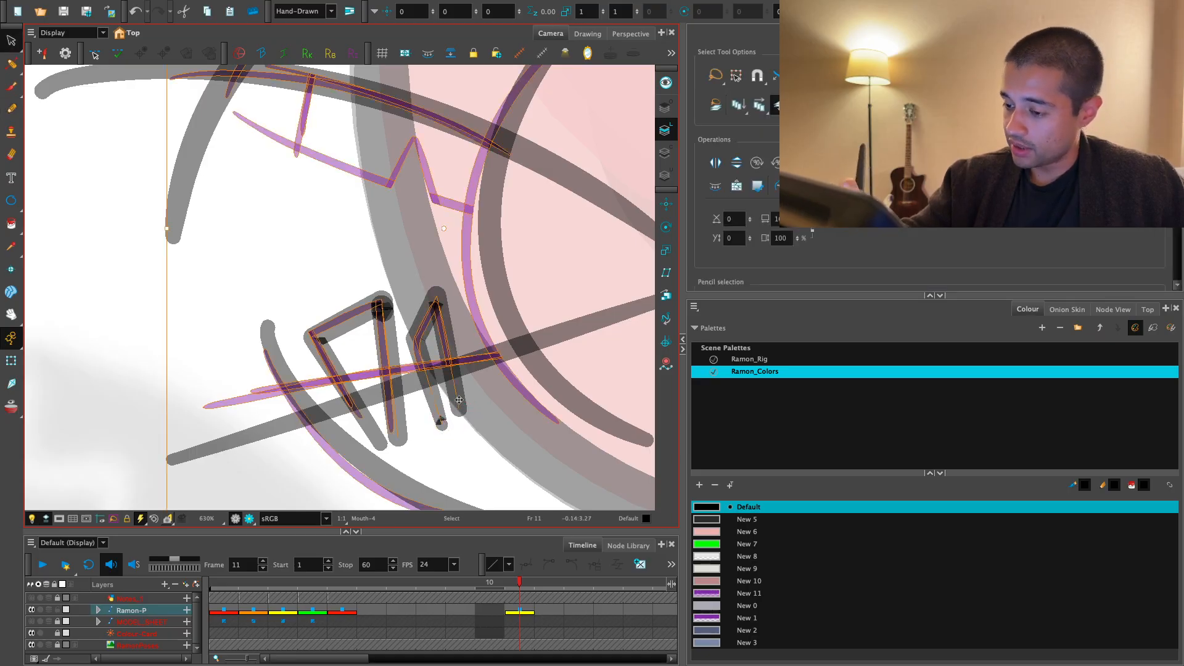
left_click(459, 400)
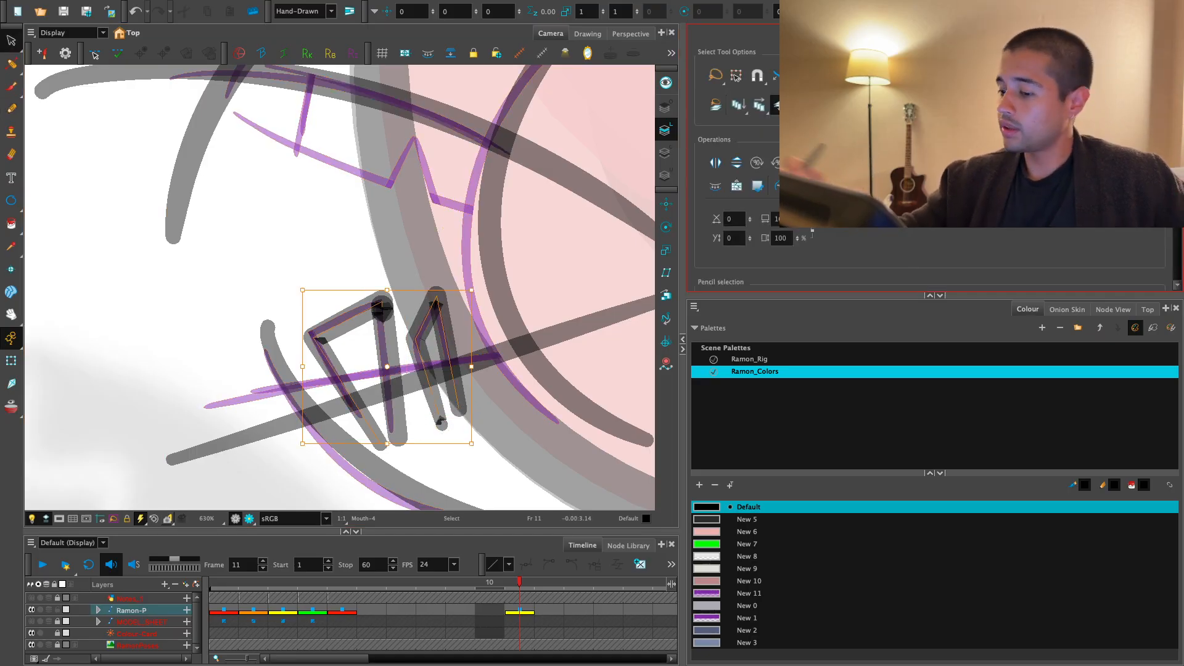
scroll(925, 185, "down", 3)
scroll(925, 185, "down", 3)
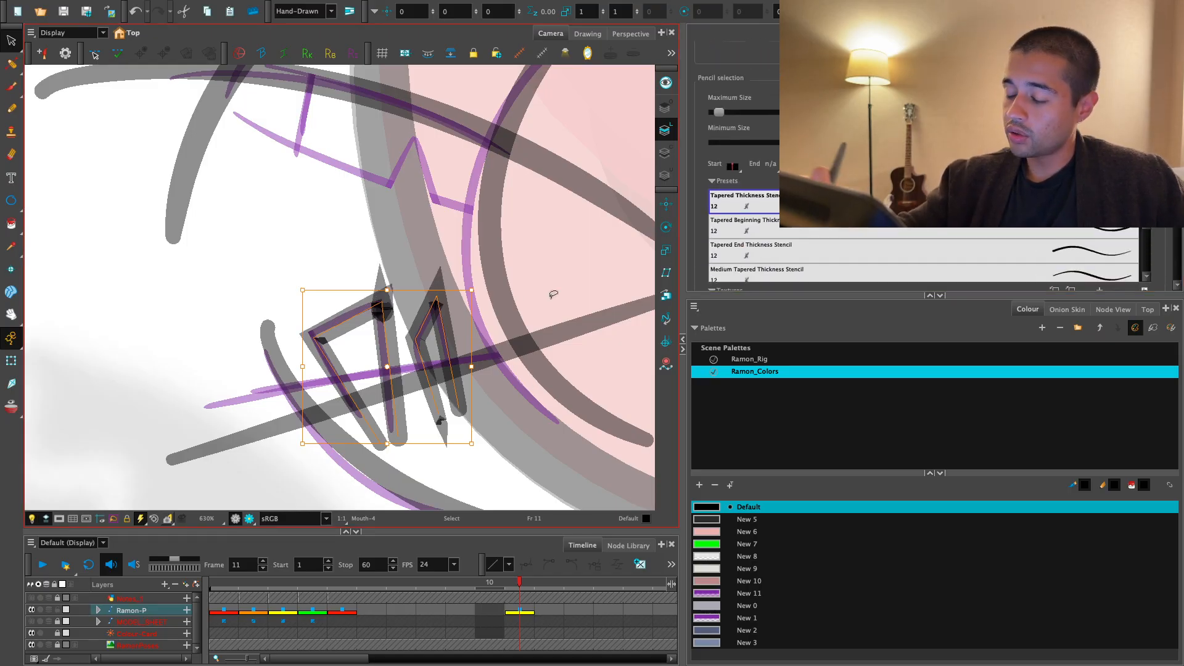
left_click(357, 248)
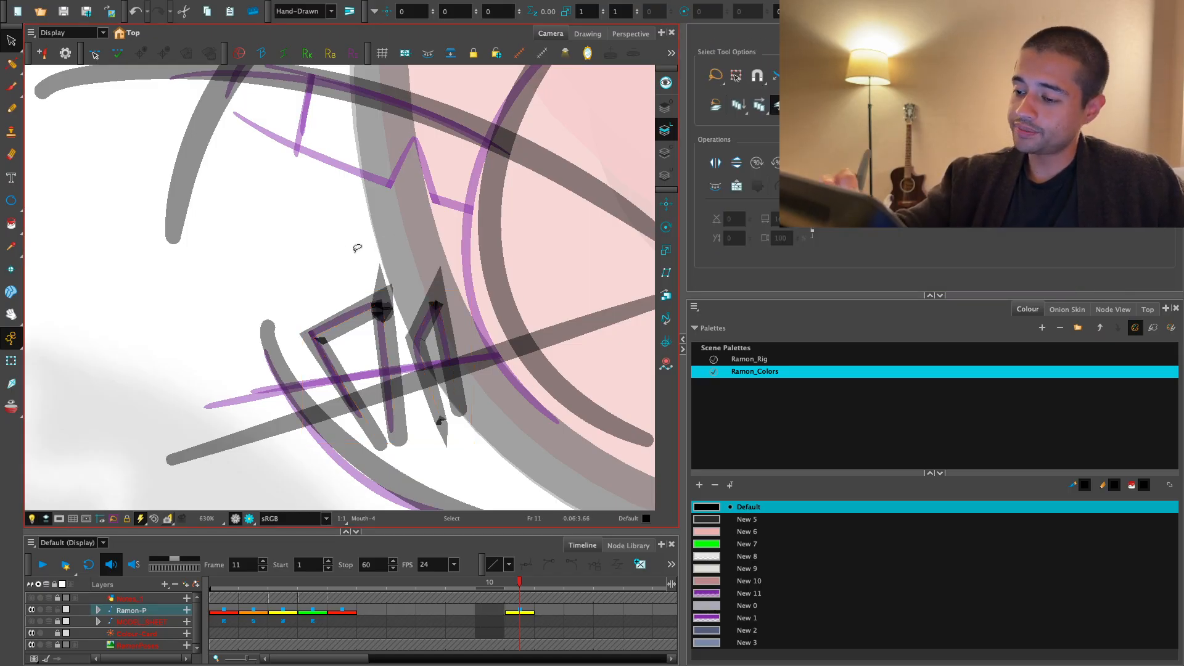
- Try adjusting the back lower tooth's tip with the Contour Editor, and undo this along with the pointed joins
left_click(16, 67)
left_click(65, 61)
key("2")
key("2")
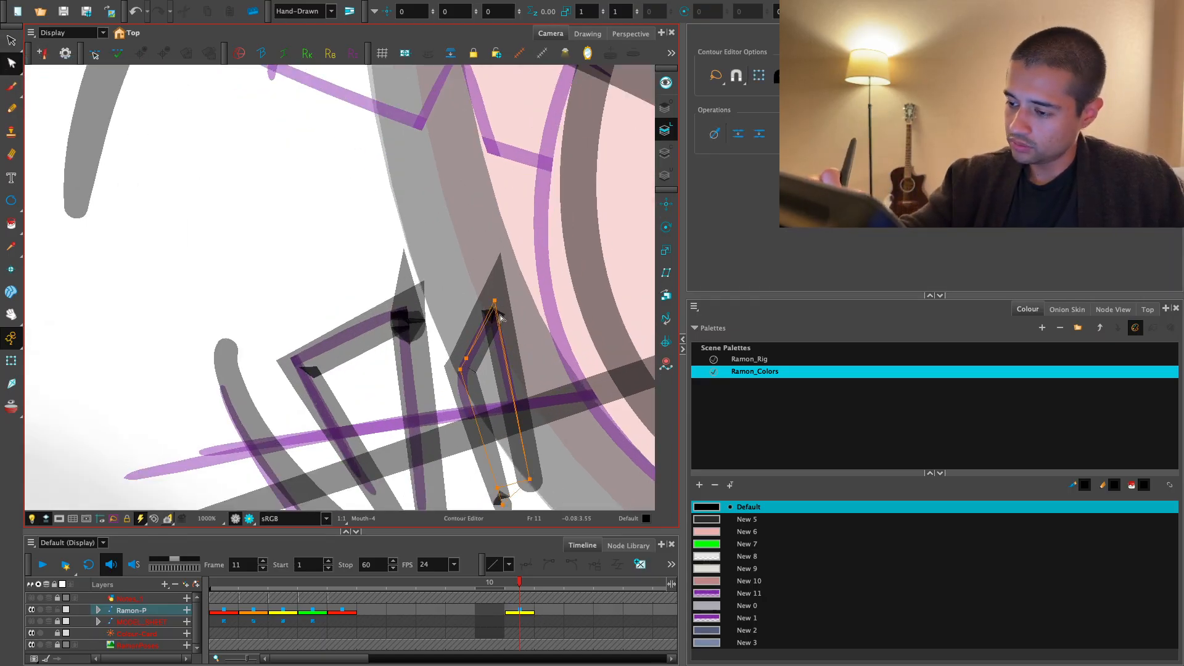
left_click_drag(500, 315, 501, 322)
key("ctrl+z")
key("ctrl+z")
key("1")
key("1")
key("1")
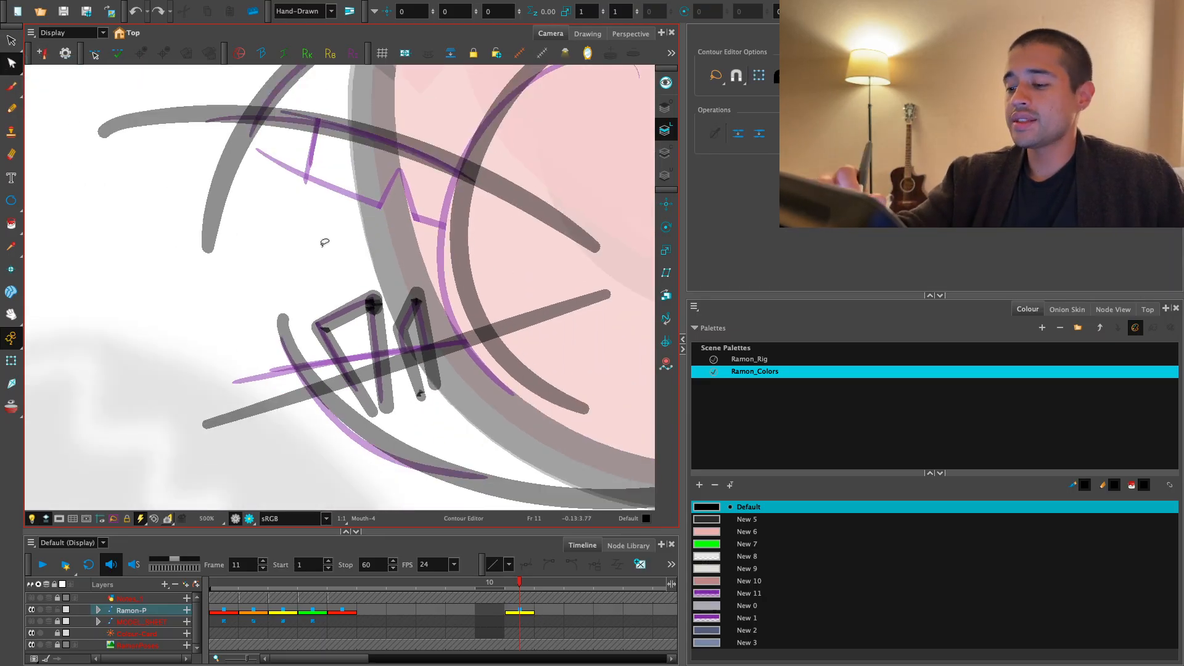
- Draw the upper teeth as crossing black strokes with the Solid Brush 2 preset, following the rough sketch and redoing rejected strokes
left_click_drag(325, 243, 326, 380)
key("2")
key("2")
key("alt+b")
left_click_drag(317, 183, 260, 411)
key("ctrl+z")
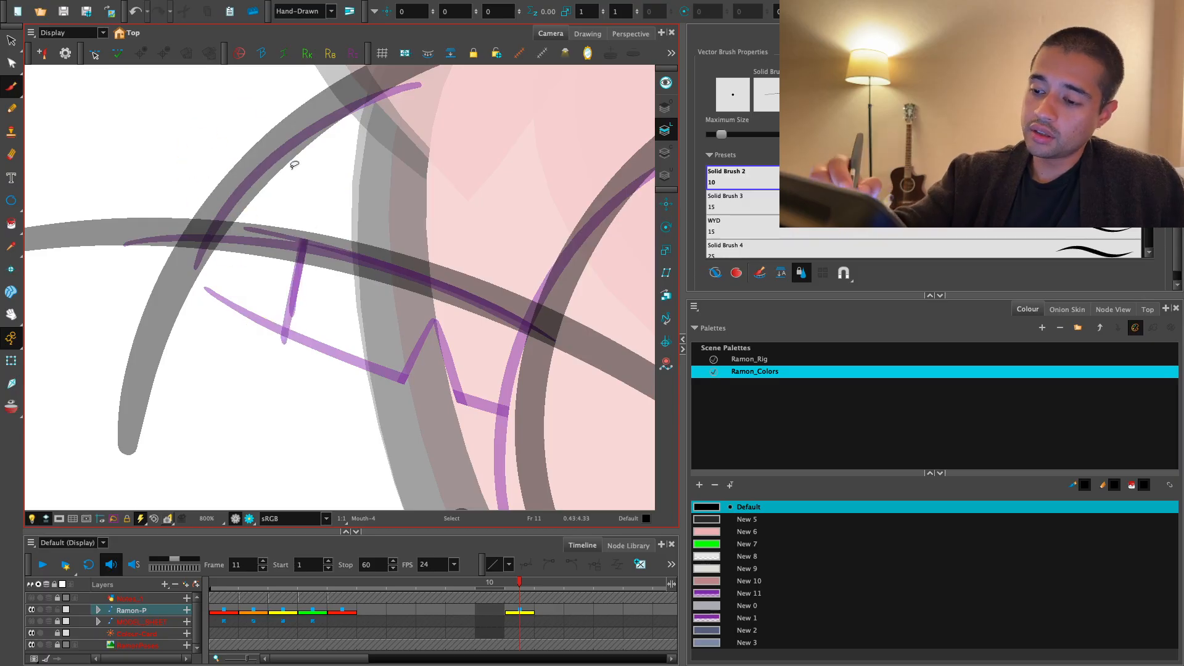
key("1")
mouse_move(327, 177)
left_mouse_down()
mouse_move(271, 427)
mouse_move(344, 165)
left_mouse_up()
key("ctrl+z")
mouse_move(243, 288)
left_mouse_down()
mouse_move(595, 461)
mouse_move(270, 308)
mouse_move(556, 420)
left_mouse_up()
key("ctrl+z")
key("ctrl+z")
key("1")
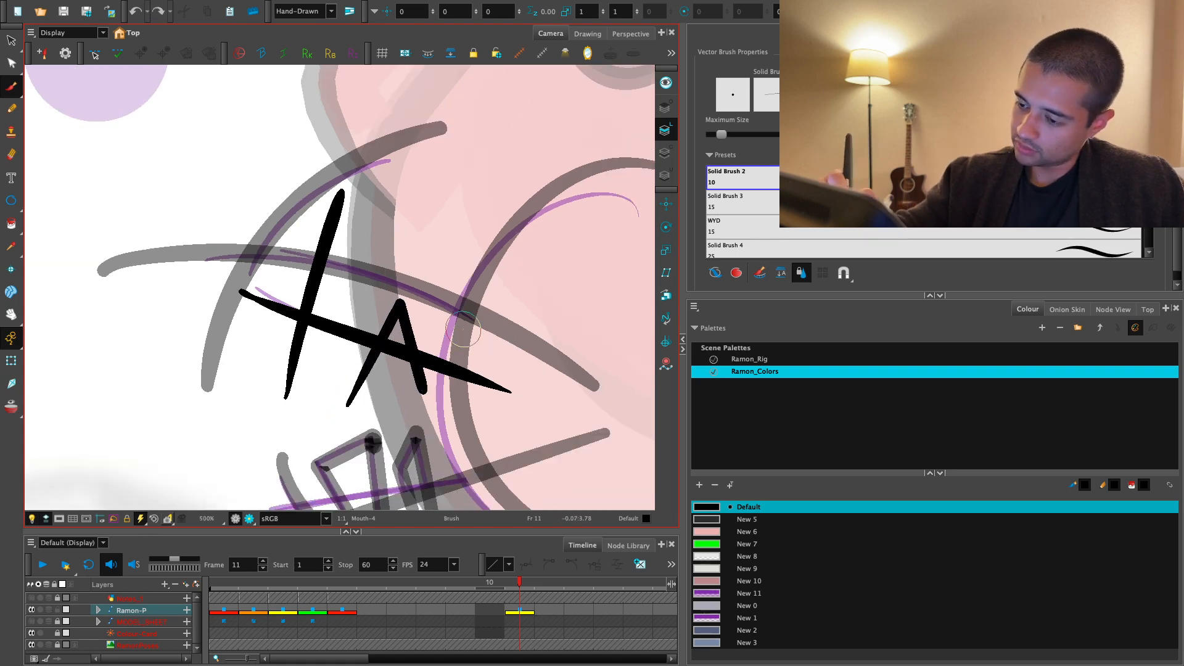
- Delete all the black pencil lines of the two lower teeth, keeping the purple rough sketch
key("1")
left_click_drag(463, 329, 455, 227)
left_click_drag(463, 350, 457, 337)
key("alt+s")
left_click(472, 364)
key("Delete")
left_click(465, 331)
key("Delete")
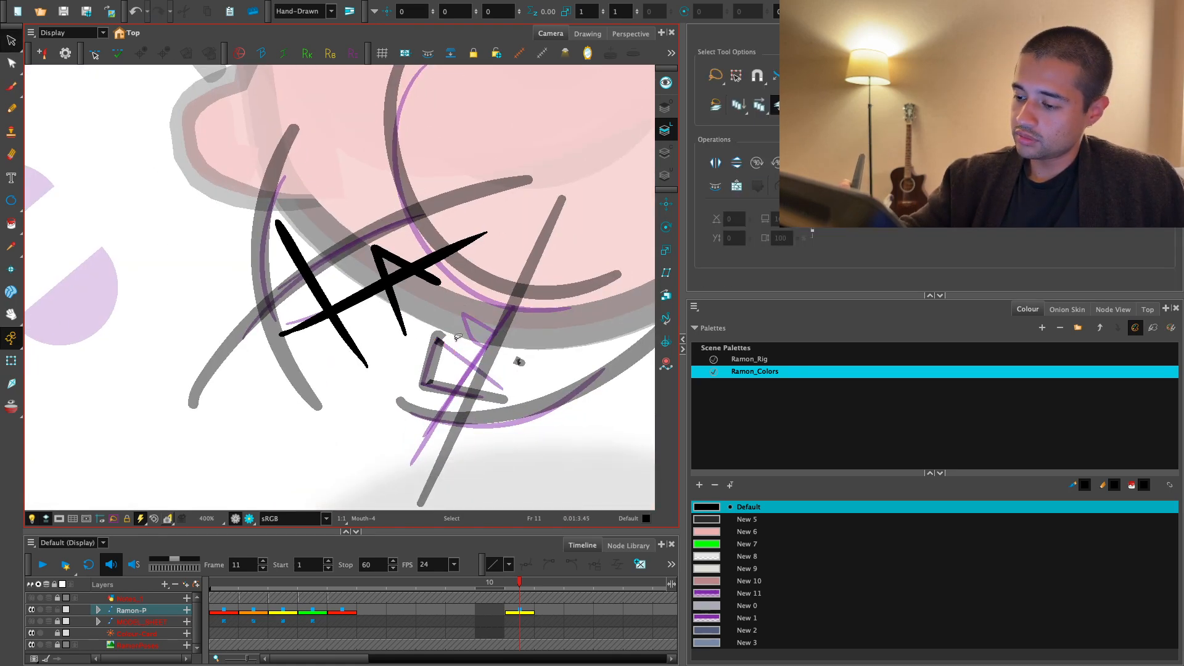
left_click(451, 353)
key("Delete")
mouse_move(563, 352)
left_mouse_down()
mouse_move(418, 475)
mouse_move(422, 395)
left_mouse_up()
left_click(373, 397)
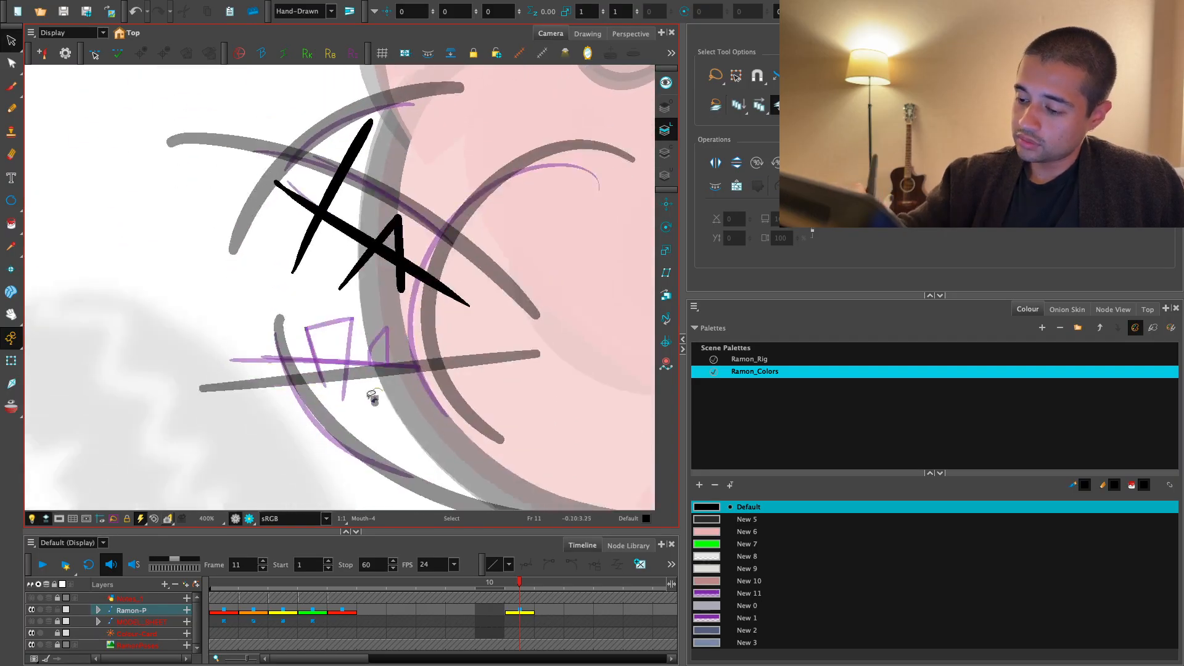
key("Delete")
- Draw the two lower teeth with overlapping straight strokes in black brush over the rough sketch
key("2")
key("alt+b")
left_click_drag(333, 442, 291, 324)
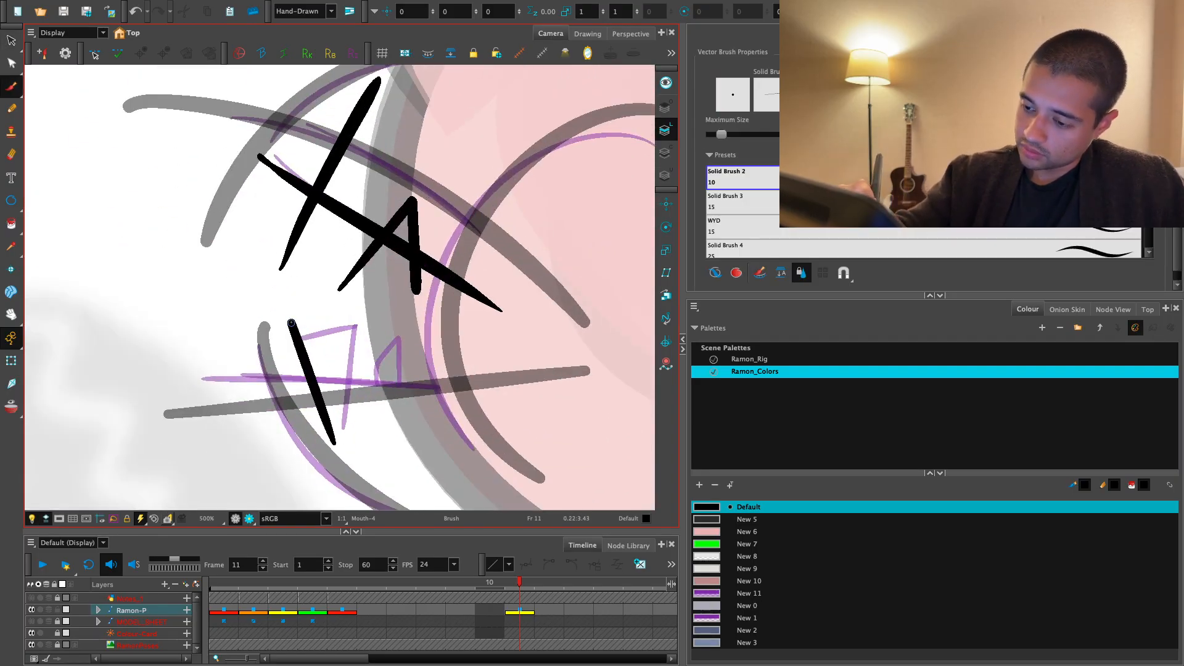
left_click_drag(361, 301, 341, 444)
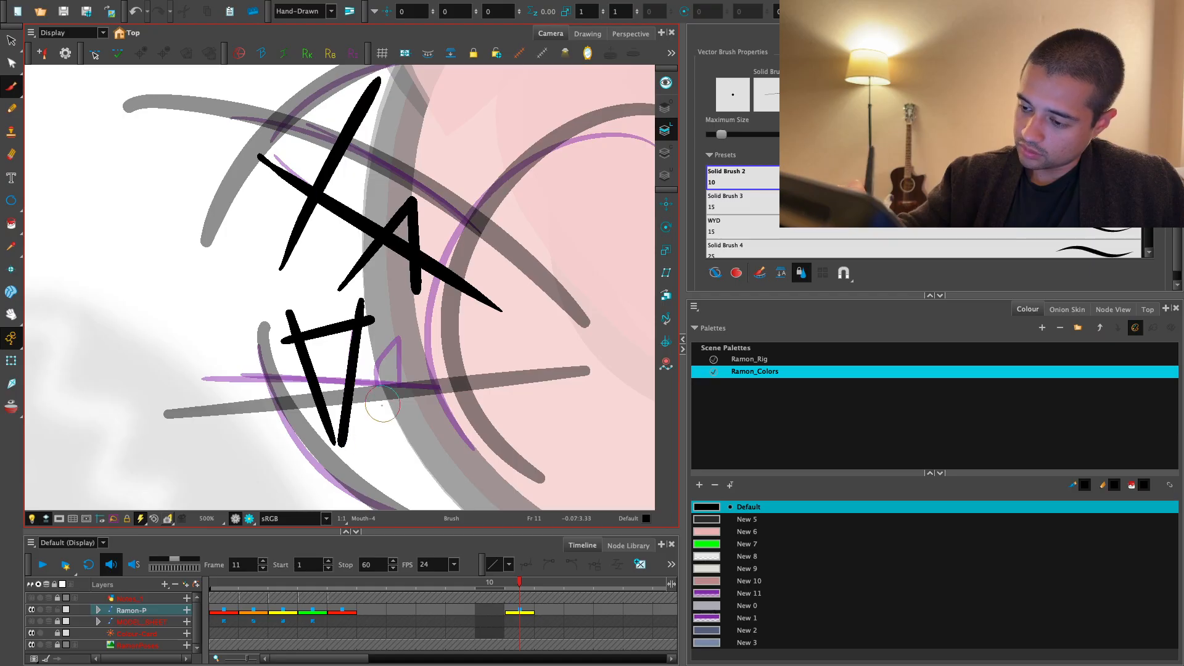
left_click_drag(400, 303, 401, 437)
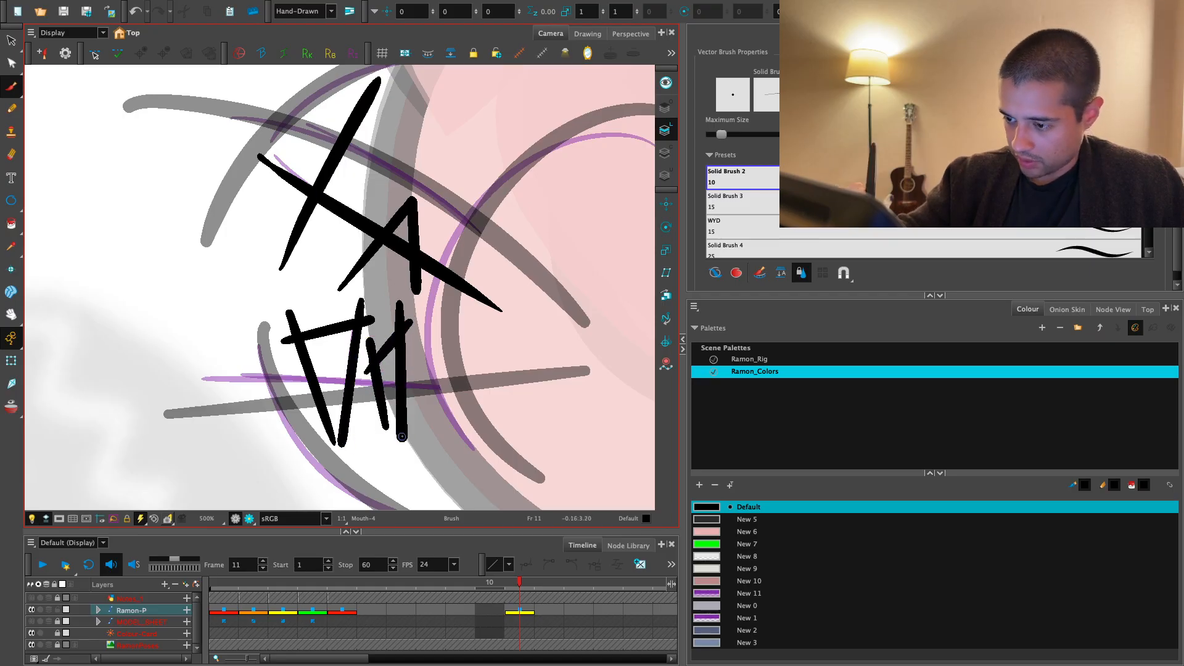
- Delete the purple rough sketch of the mouth, leaving only the clean black lines
scroll(469, 376, "up", 2)
key("alt+s")
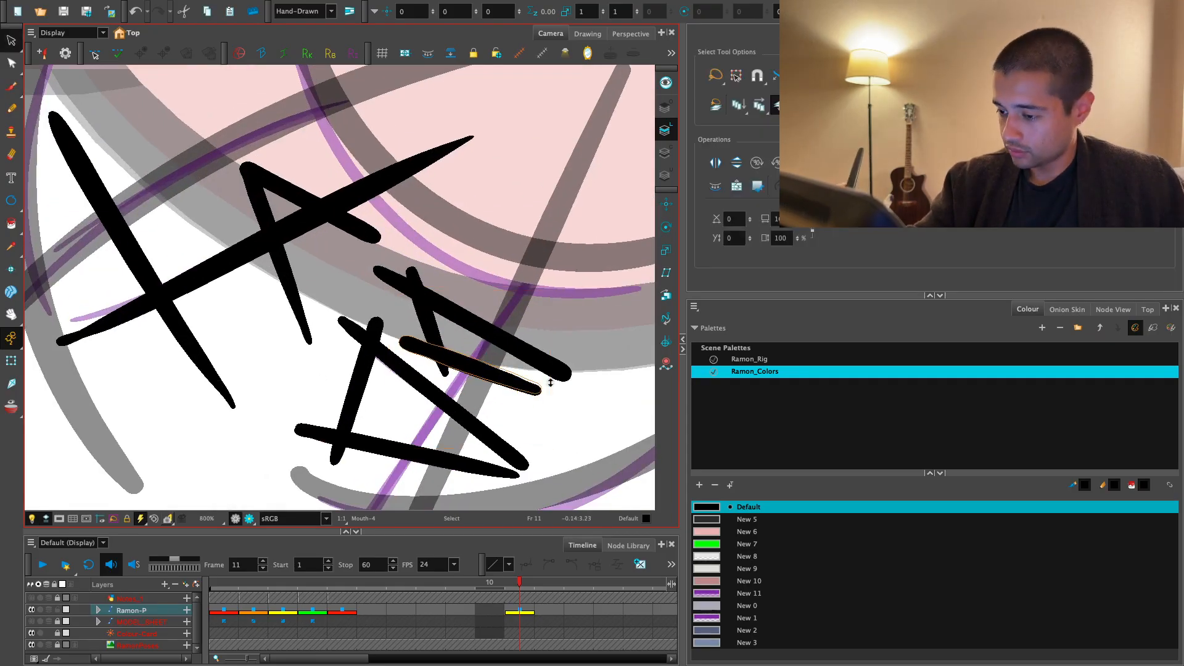
key("2")
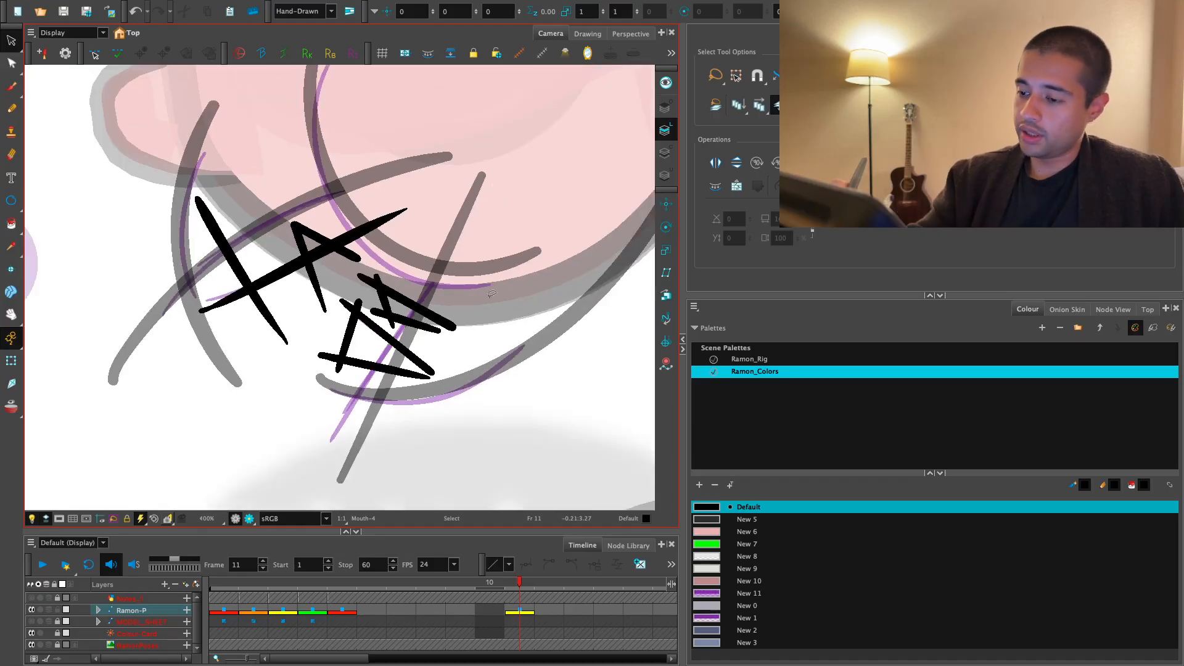
key("ctrl+a")
key("Delete")
- Trim the overshooting ends of the front upper tooth strokes with the Cutter tool
key("alt+t")
key("1")
left_click_drag(499, 358, 526, 404)
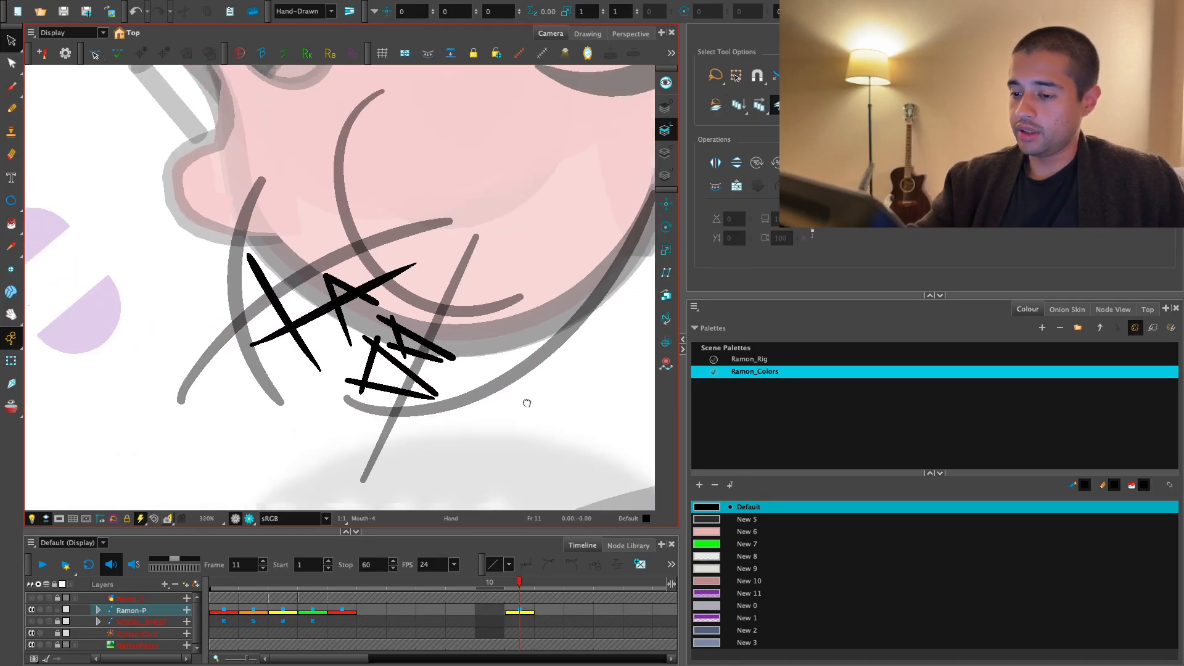
key("2")
left_click_drag(226, 290, 271, 260)
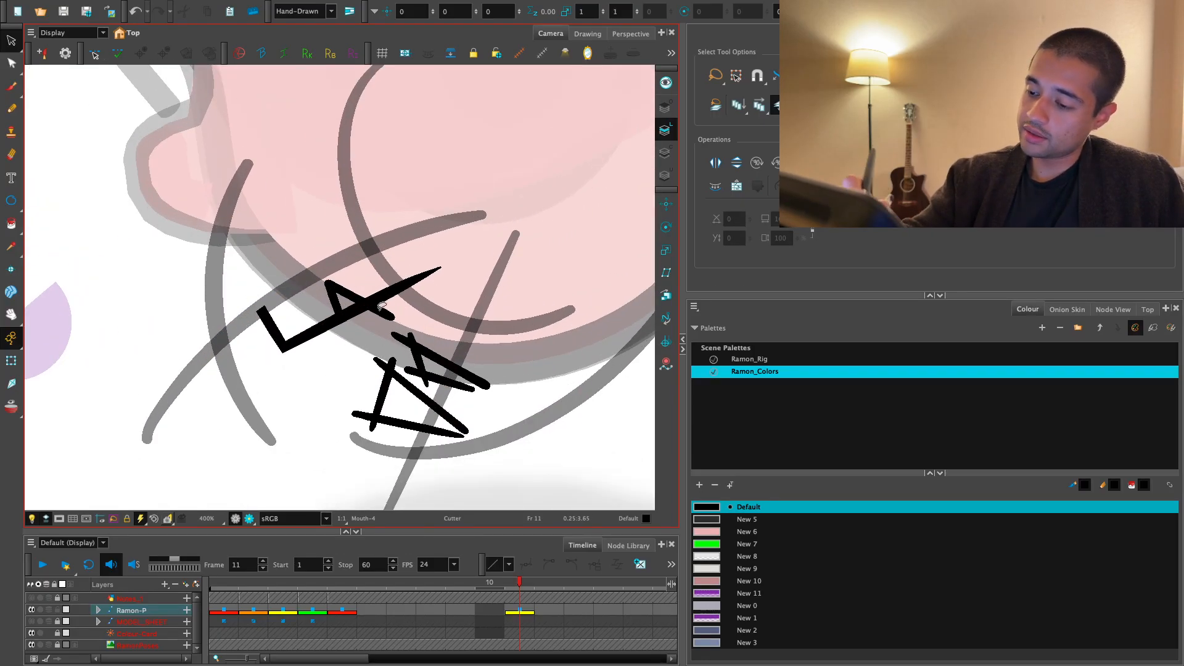
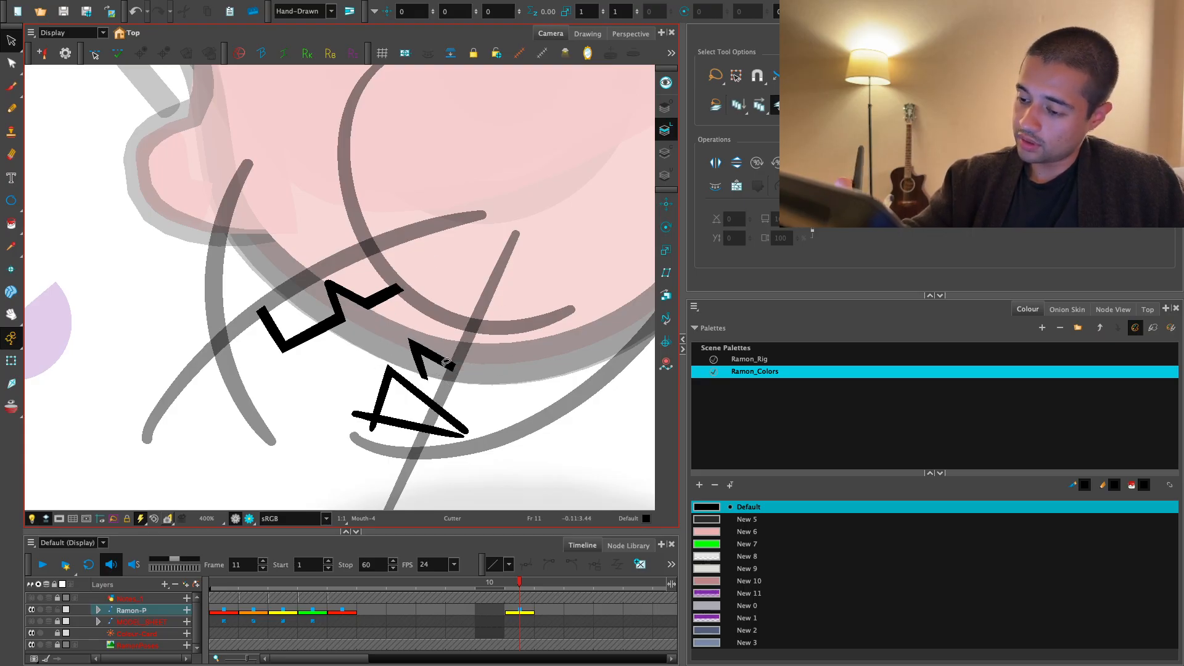
- Try to erase the overhanging stroke end at the lower corner of the small lower tooth
key("2")
key("2")
key("2")
key("alt+e")
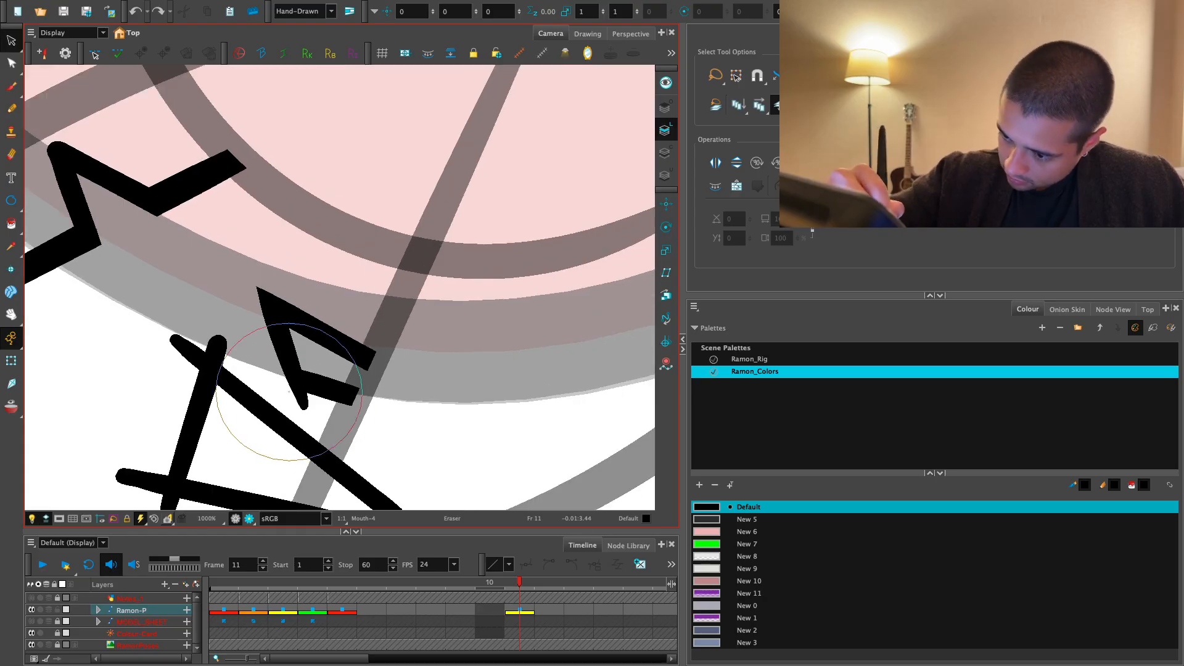
key("alt+b")
key("1")
key("1")
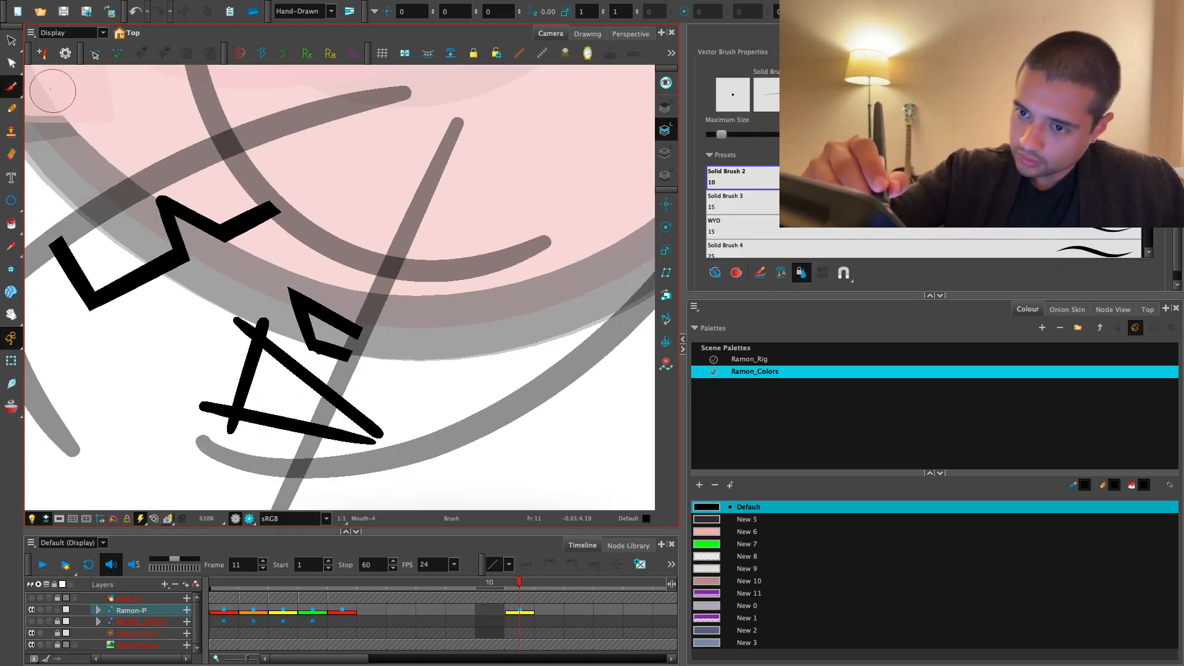
- Try to clean up the small tooth's erased corner by editing its contour points, and undo the edits
key("alt+q")
key("2")
key("2")
key("space")
left_click_drag(336, 349, 365, 271)
key("2")
key("2")
key("2")
left_click(336, 337)
key("2")
key("2")
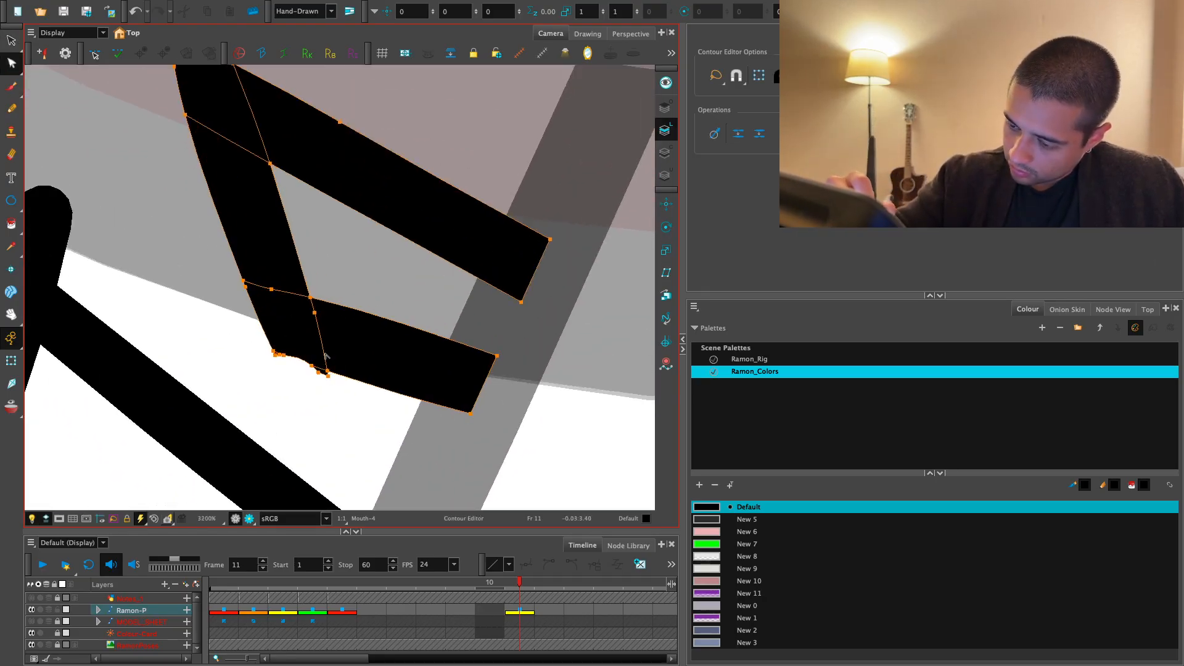
key("ctrl+z")
key("ctrl+z")
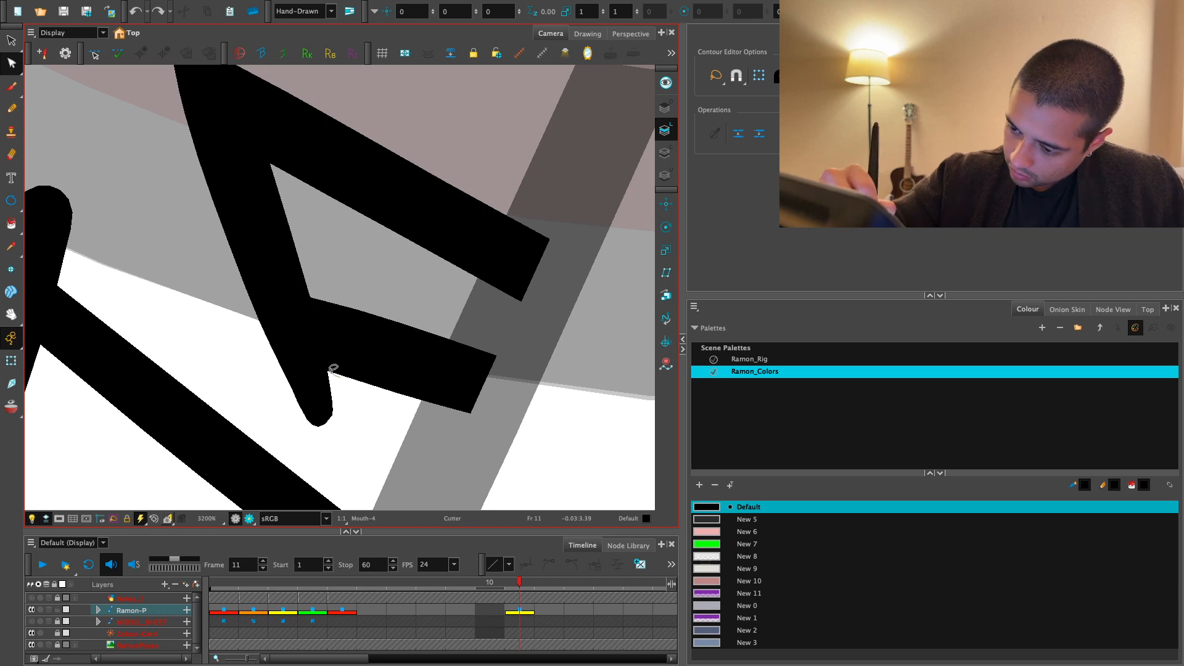
- Cut off and delete the overhanging stroke end at the lower corner of the small lower tooth
left_click_drag(265, 401, 341, 378)
left_click_drag(323, 392, 334, 423)
key("alt+s")
key("Delete")
key("1")
key("1")
key("1")
key("1")
key("1")
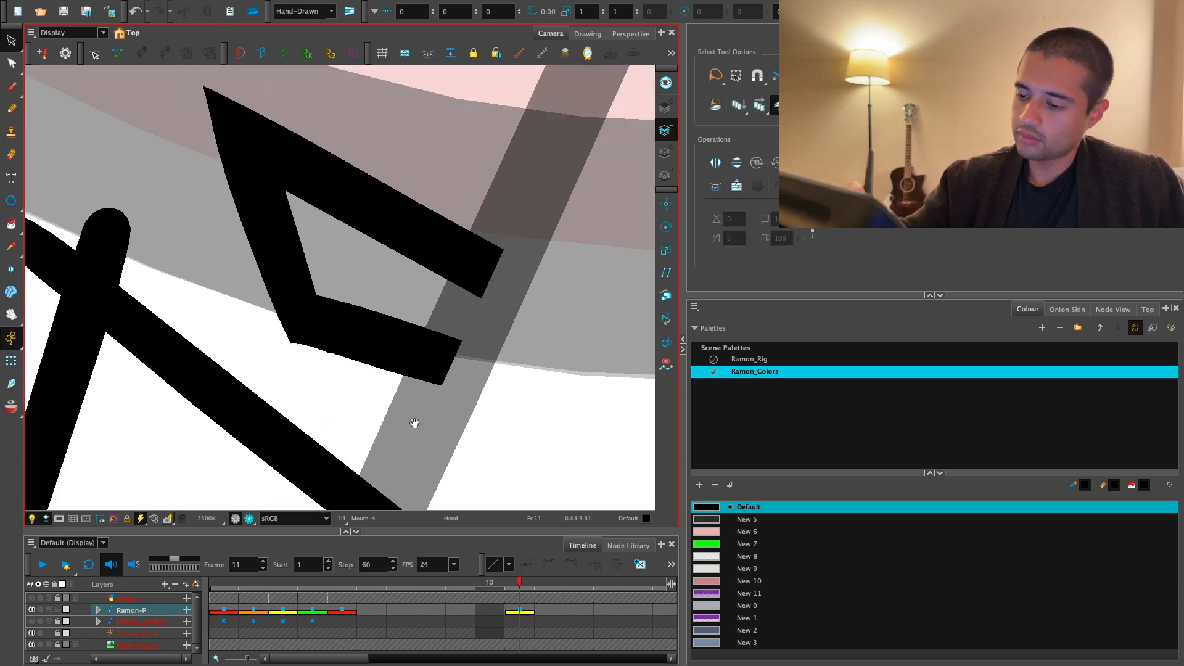
- Cut away the overhanging line ends at the upper and lower-left corners of the larger lower tooth
key("space")
left_click_drag(342, 308, 377, 293)
key("Delete")
key("1")
key("space")
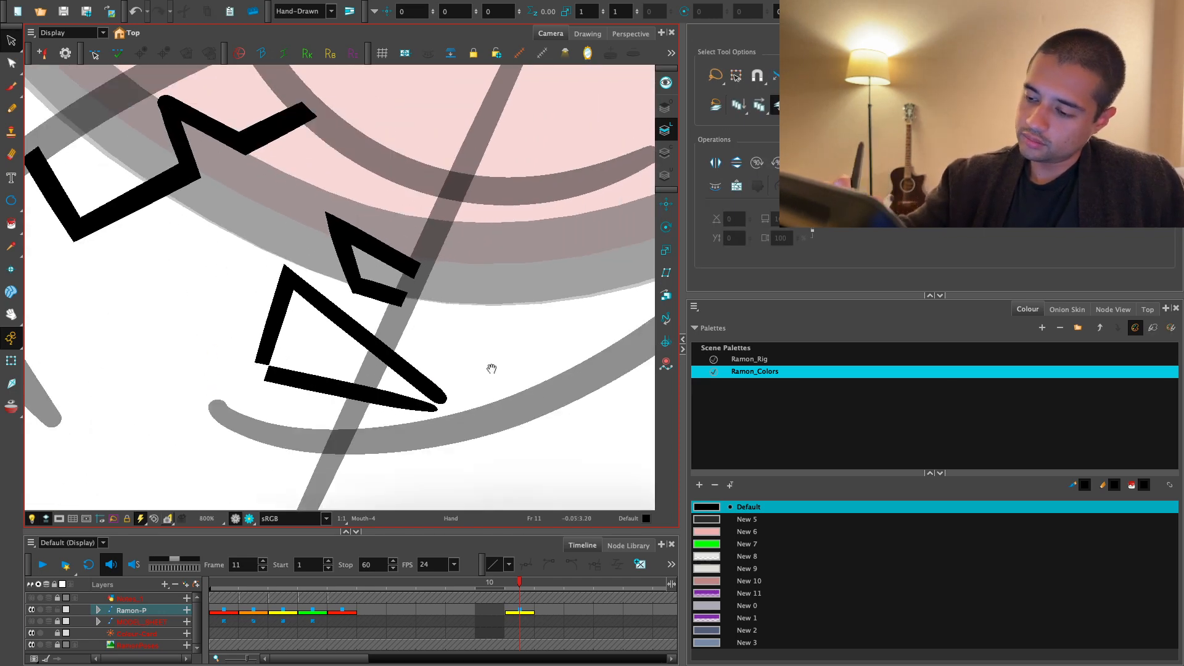
left_click_drag(492, 368, 483, 373)
- Undo the last cut and trim the larger tooth's lower-left corner again so its two lines still meet
key("ctrl+z")
key("2")
key("2")
key("space")
mouse_move(199, 407)
left_mouse_down()
mouse_move(242, 381)
mouse_move(265, 456)
left_mouse_up()
key("alt+s")
key("1")
key("1")
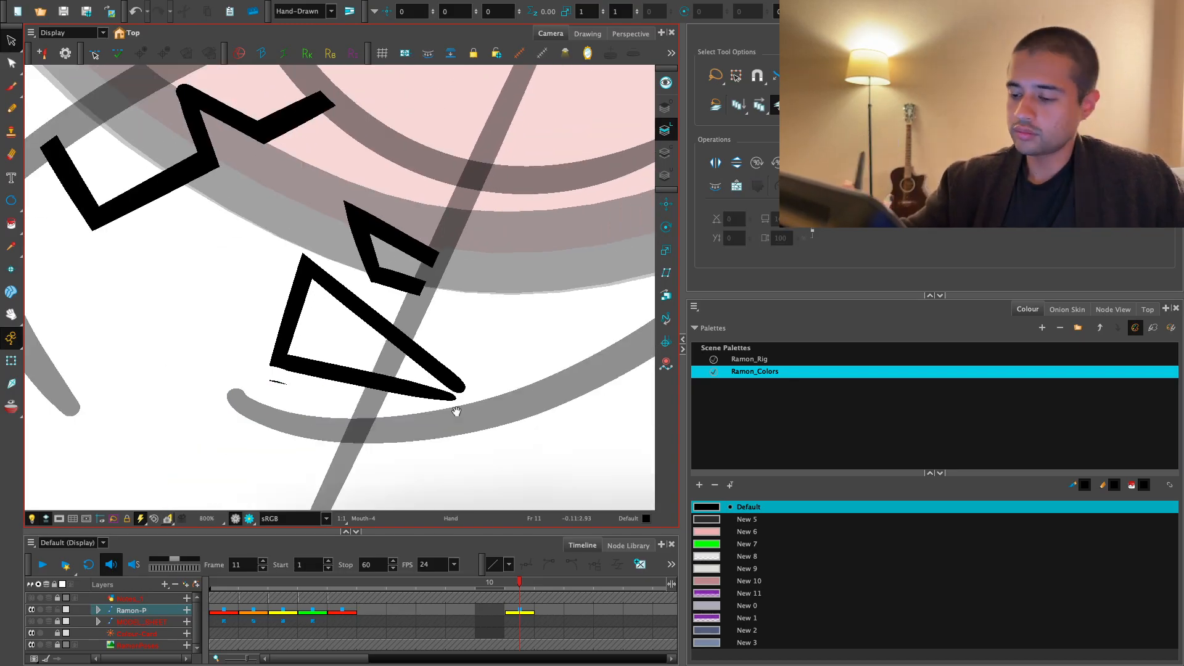
- Cut off the pointed part of the larger tooth's outline that extends past the diagonal lip line
key("1")
key("1")
key("2")
key("2")
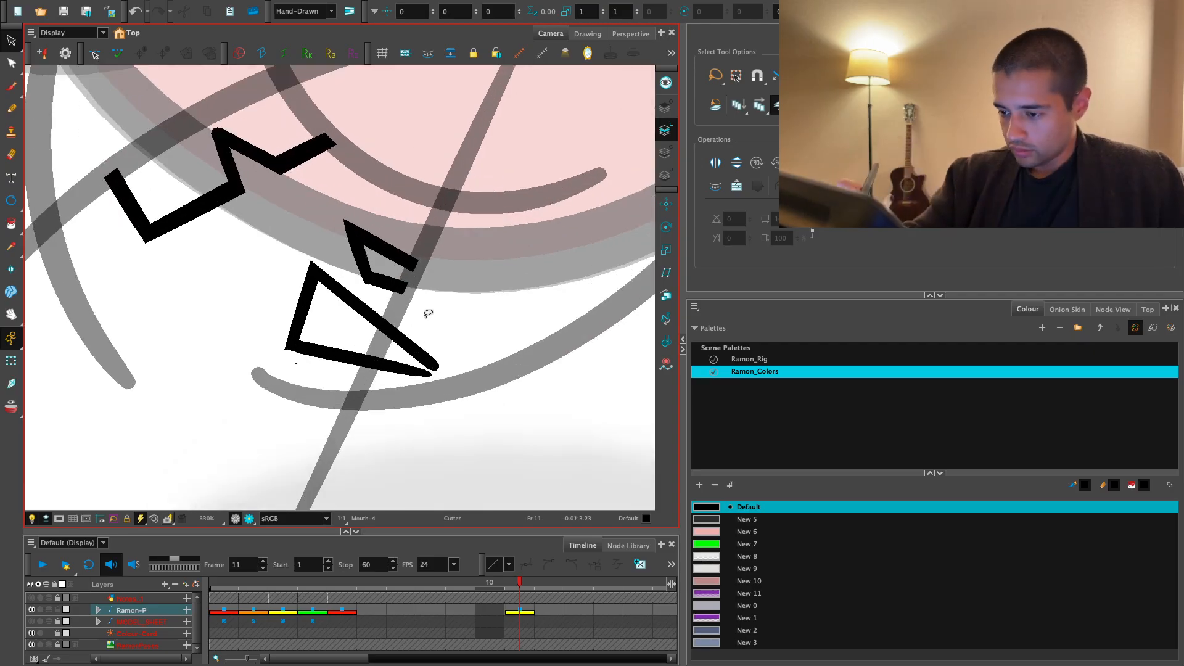
left_click_drag(428, 313, 409, 319)
key("Delete")
- Trim the overhanging ends where the diagonal lip line meets the jaw curve, and delete the stray speck below the tooth
left_click_drag(305, 416, 313, 377)
key("Delete")
left_click_drag(364, 432, 312, 435)
key("Delete")
mouse_move(299, 368)
left_mouse_down()
mouse_move(290, 375)
mouse_move(307, 378)
left_mouse_up()
key("Delete")
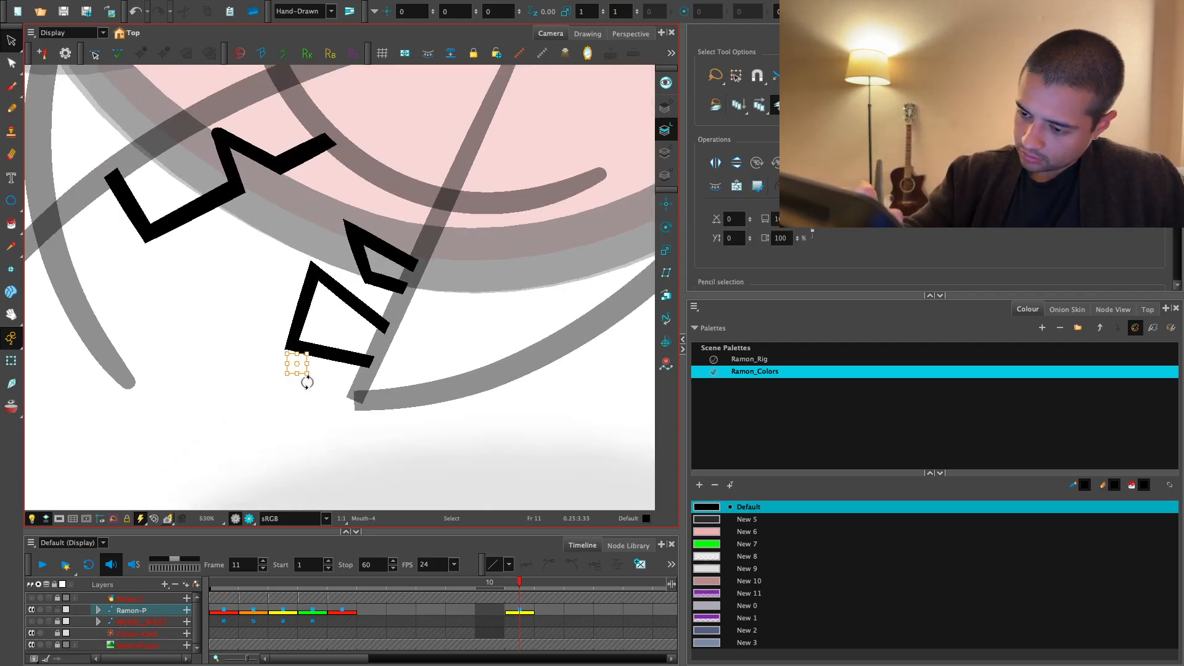
key("Delete")
- Trim the overhanging line ends at the tip of the upper lip
key("1")
left_click_drag(190, 293, 290, 325)
left_click_drag(246, 309, 225, 327)
left_click_drag(174, 283, 189, 308)
key("1")
key("1")
key("1")
left_click_drag(456, 343, 439, 400)
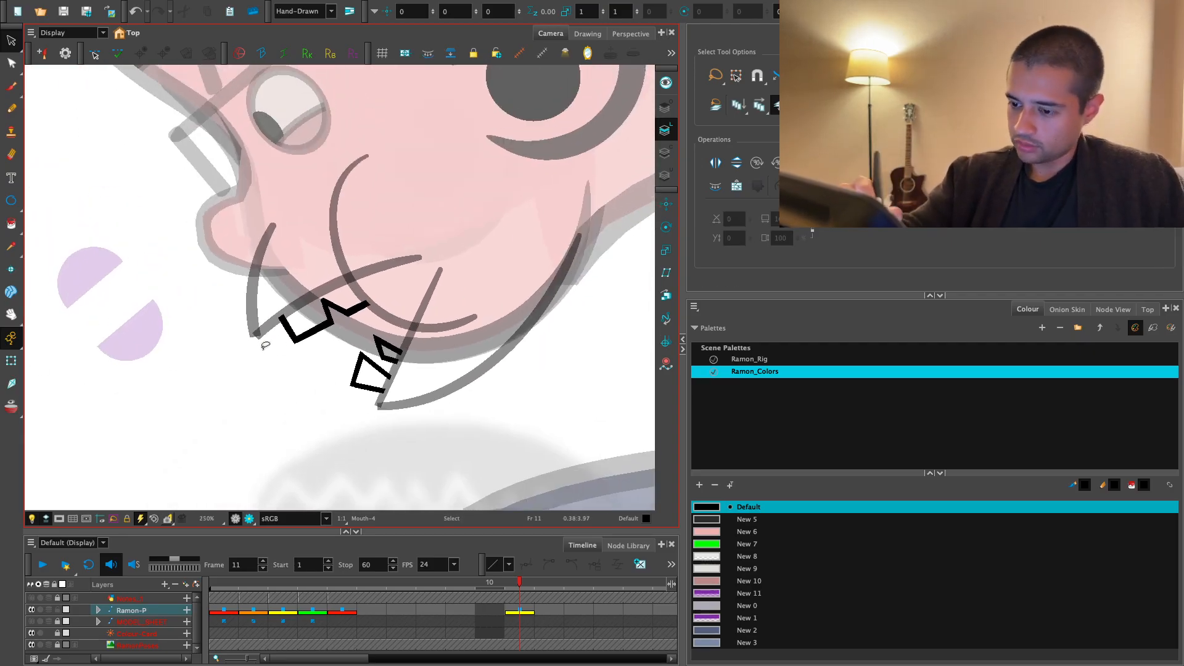
- Select the two upper-lip lines and give their shared corner a sharp pencil join
left_click_drag(265, 344, 246, 325)
scroll(736, 76, "down", 4)
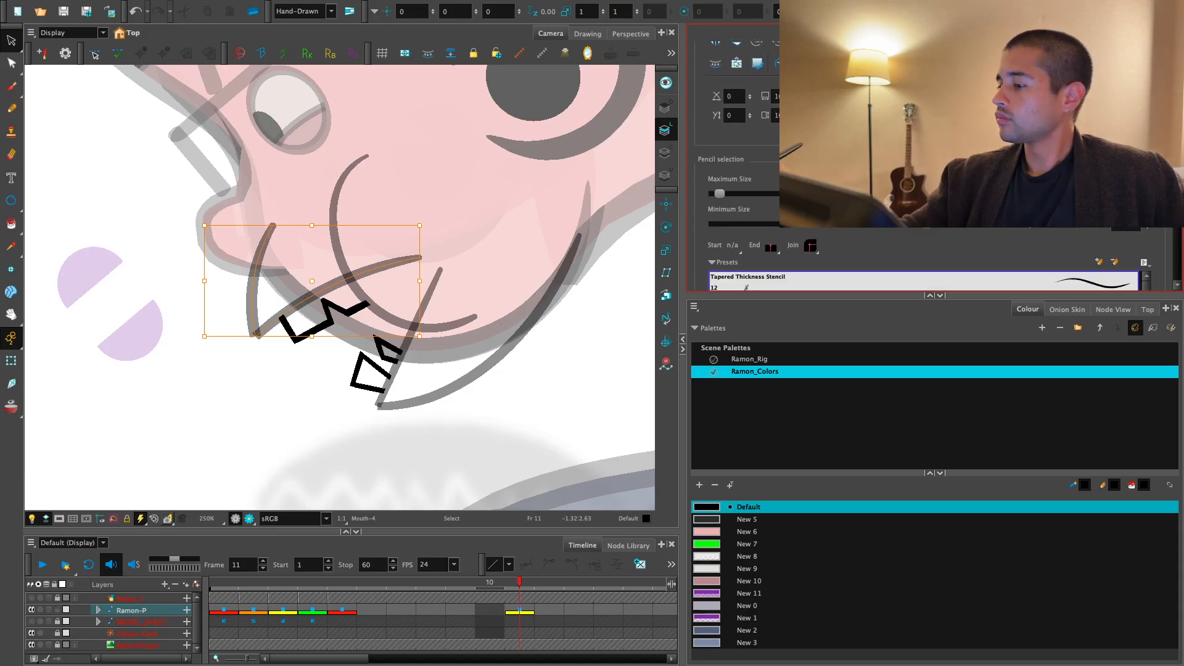
left_click(810, 248)
left_click(826, 277)
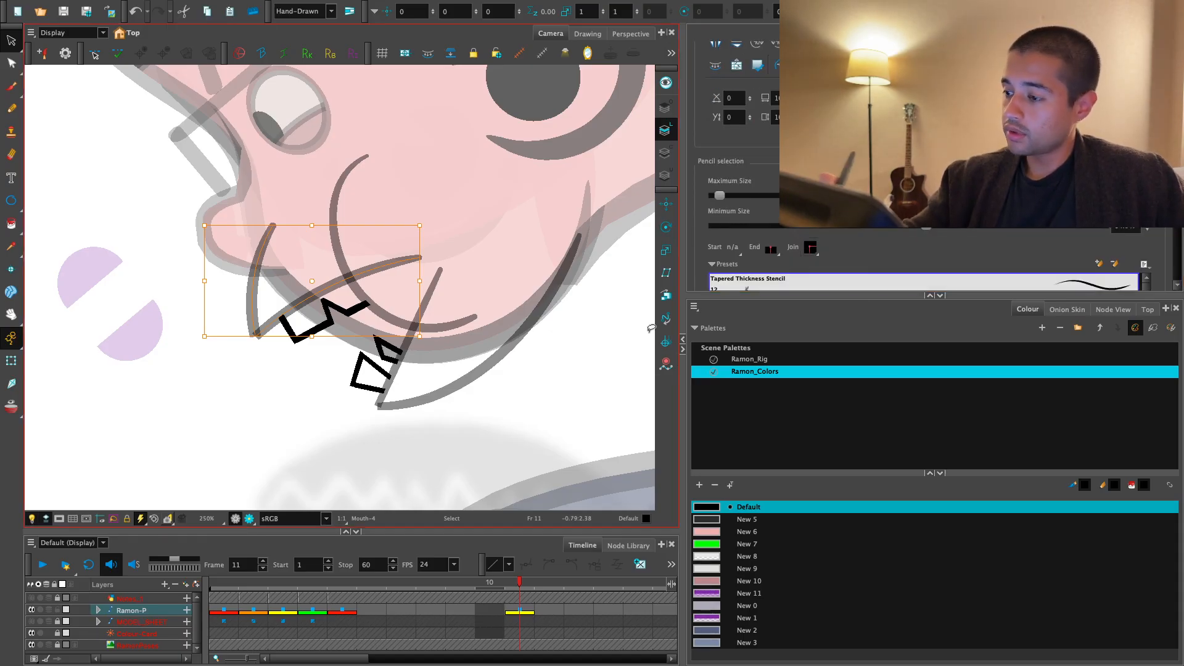
- Select the diagonal lower-lip line and jaw curve and give their shared corner a sharp pencil join
left_click_drag(431, 427, 369, 392)
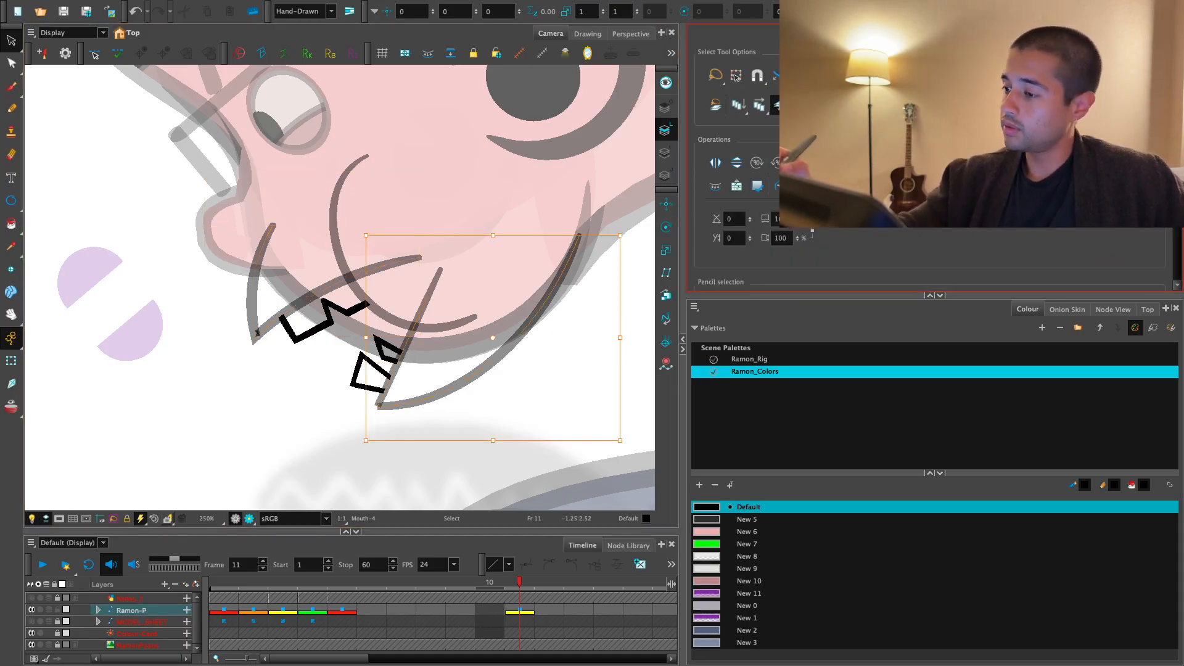
left_click(800, 186)
scroll(939, 232, "down", 2)
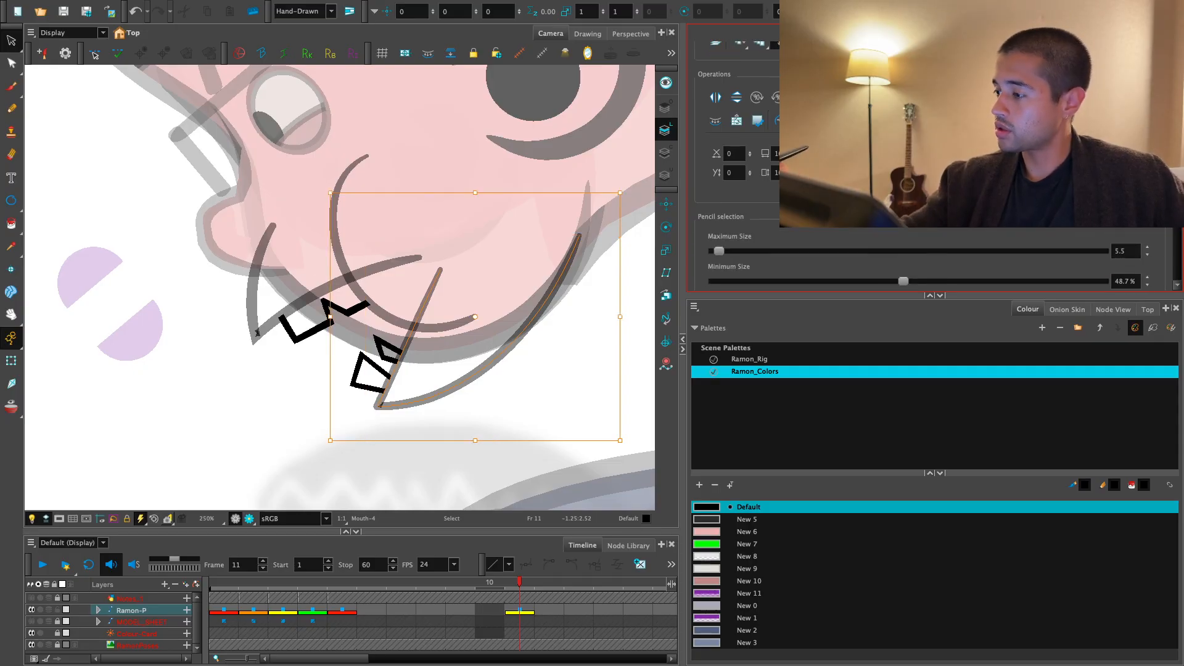
scroll(935, 185, "down", 4)
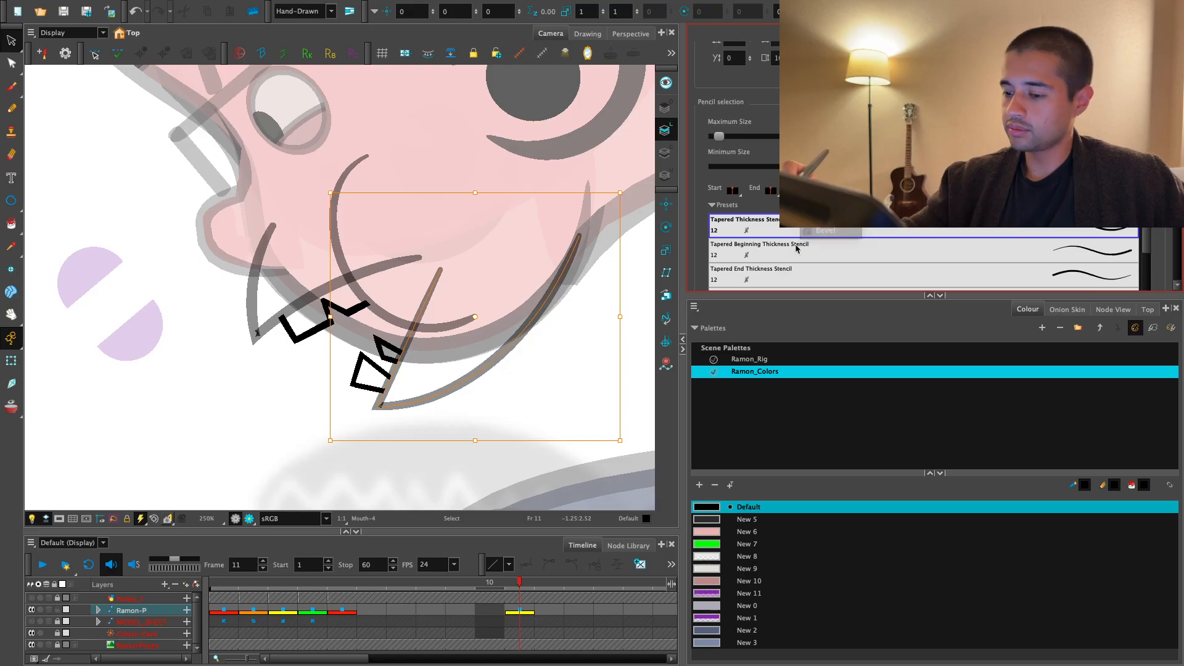
left_click(494, 436)
- Cut away the parts of the upper and lower lip lines that run past the cheek curve
key("1")
mouse_move(484, 372)
left_mouse_down()
mouse_move(489, 402)
mouse_move(475, 413)
left_mouse_up()
key("2")
left_click_drag(365, 272, 442, 351)
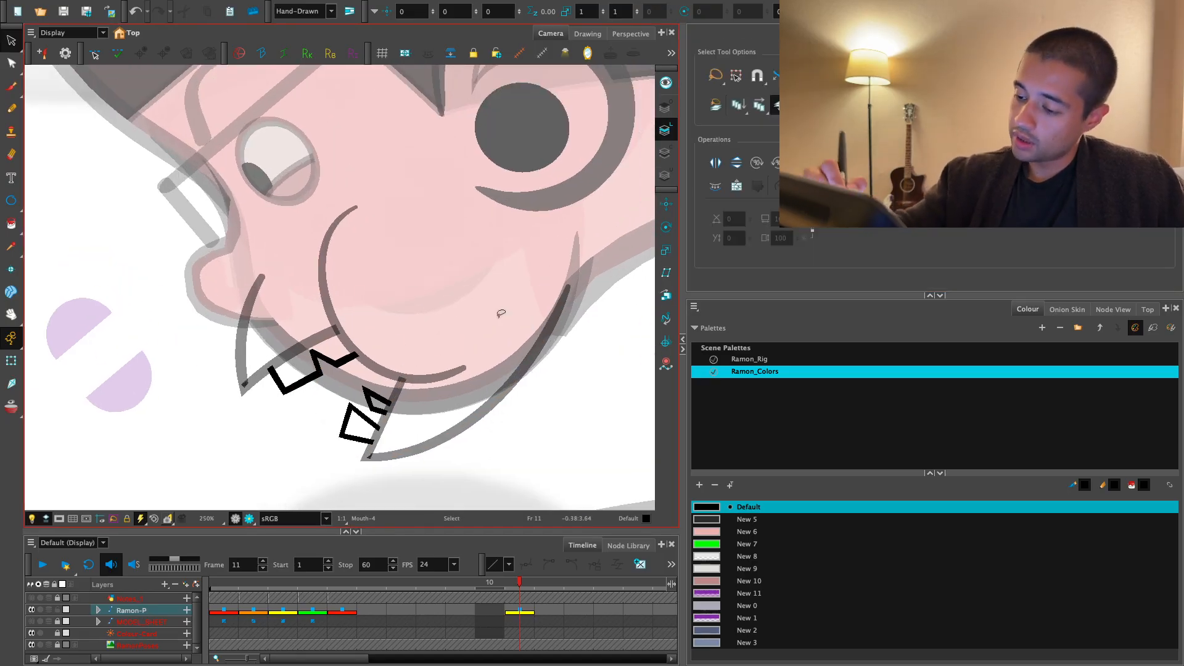
key("1")
key("2")
left_click_drag(566, 426, 489, 418)
key("1")
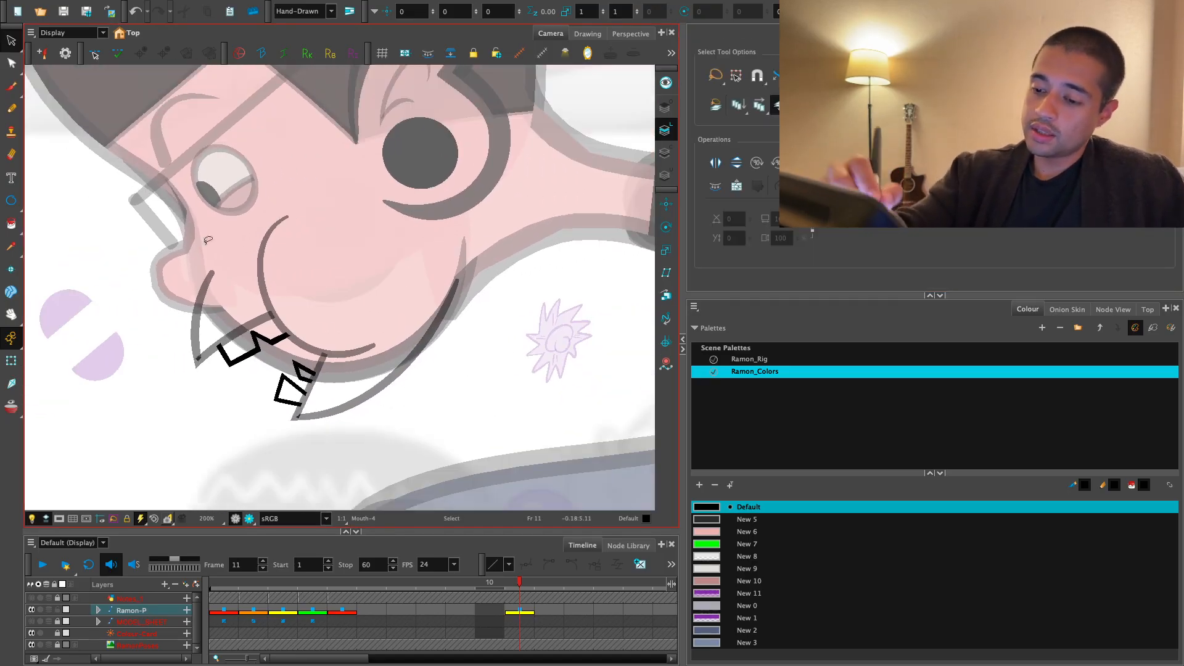
key("2")
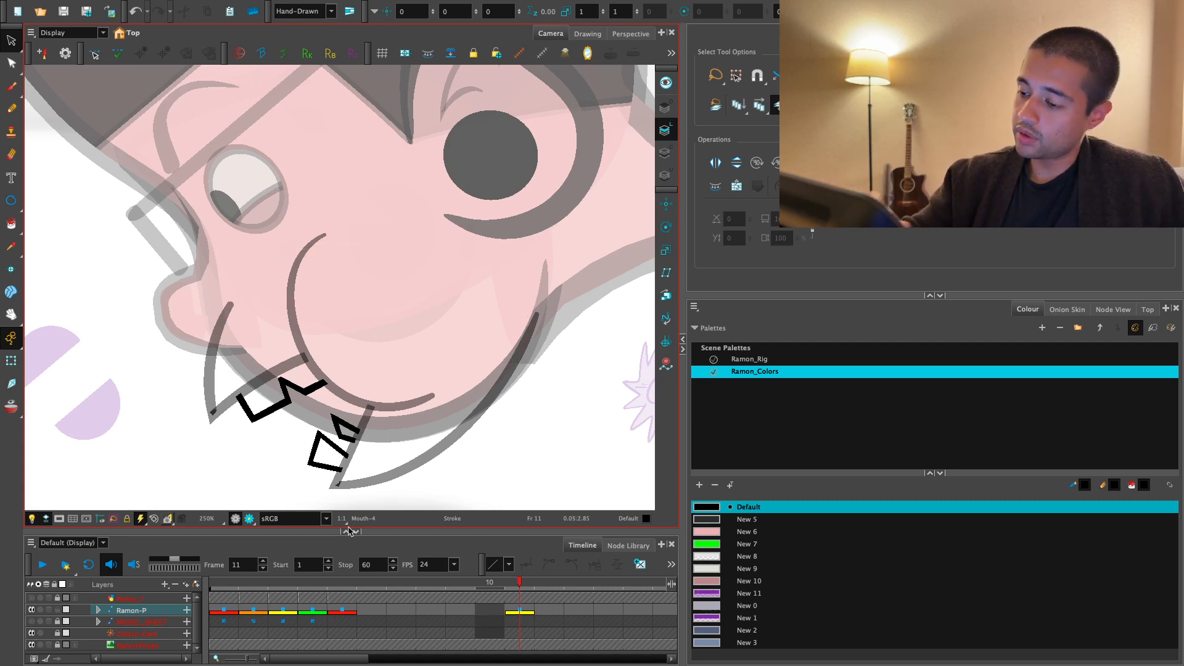
- On the Colour Art layer, fill the cheek with lower jaw and the upper lip with the New 6 colour
left_click(666, 151)
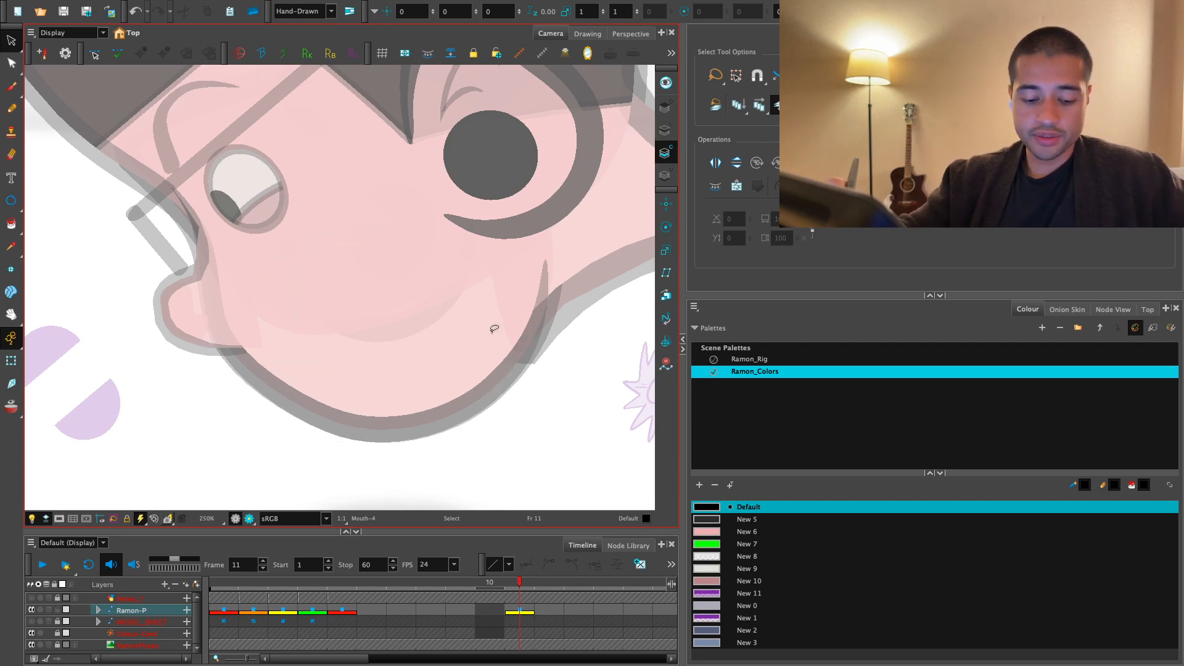
key("alt+i")
left_click(726, 532)
left_click(414, 361)
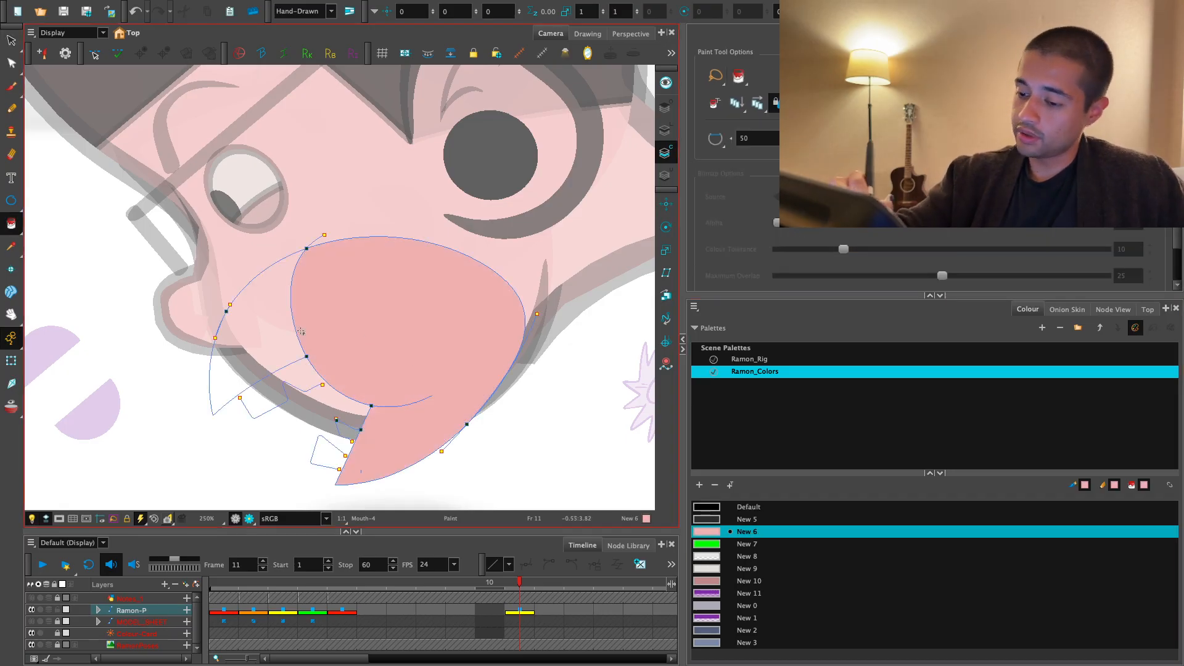
left_click(276, 357)
- Add a colour based on New 9 to the Ramon_Colors palette and name it tEETH
left_click(727, 569)
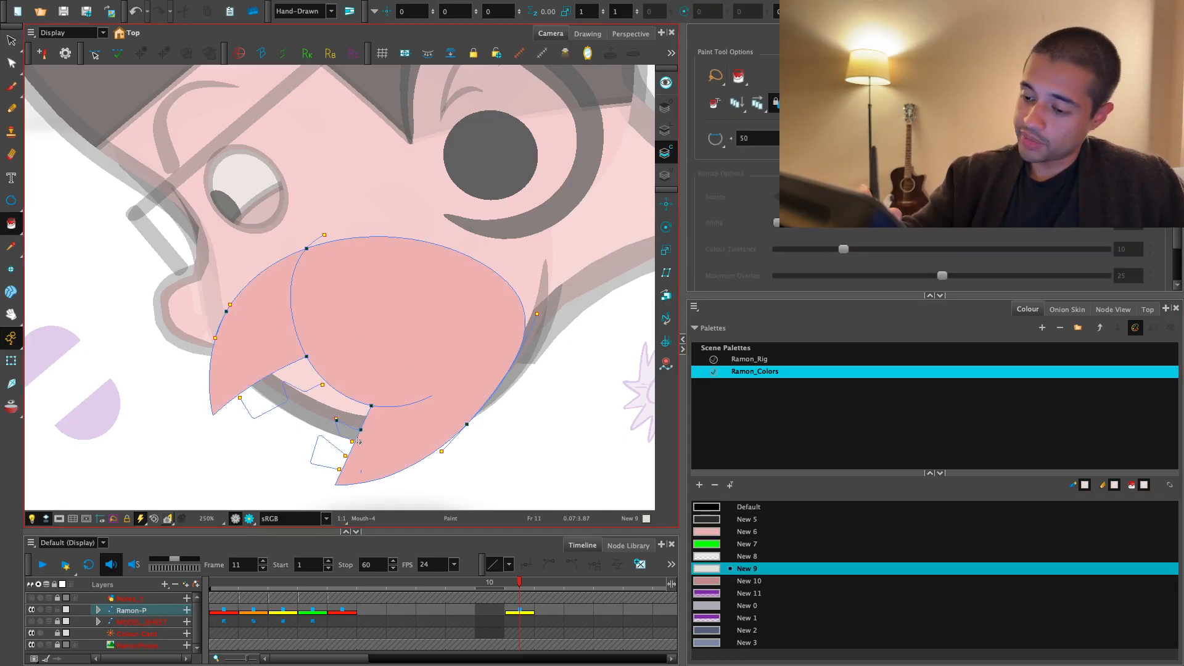
scroll(294, 393, "up", 2)
key("ctrl+z")
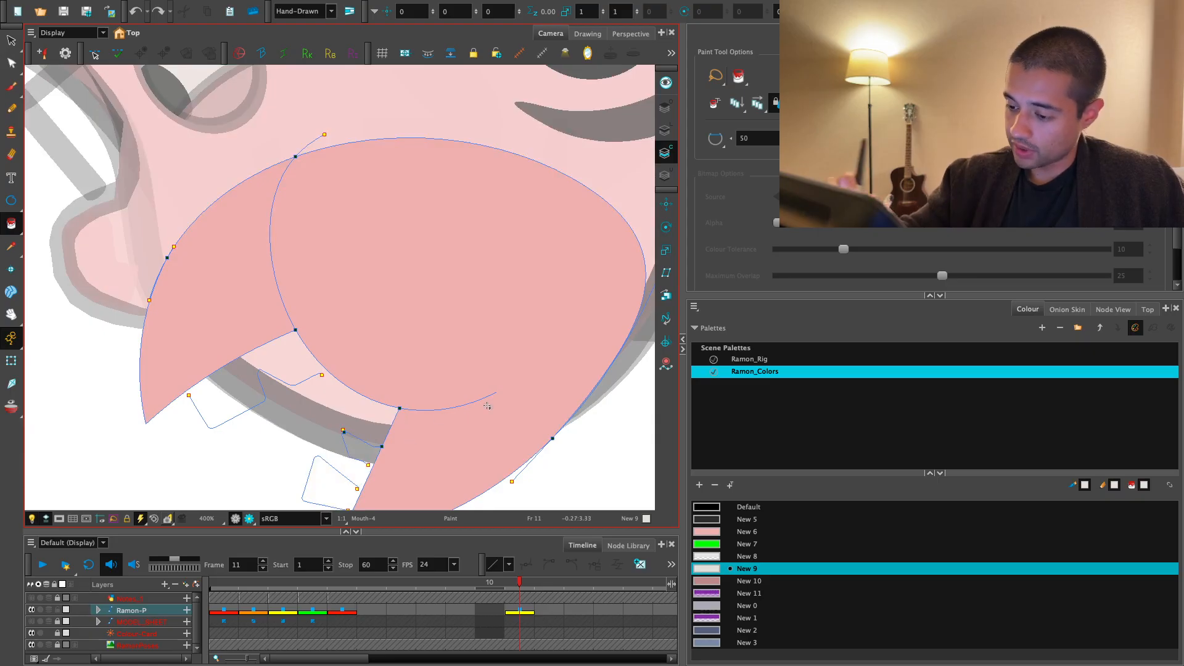
left_click(699, 485)
double_click(753, 653)
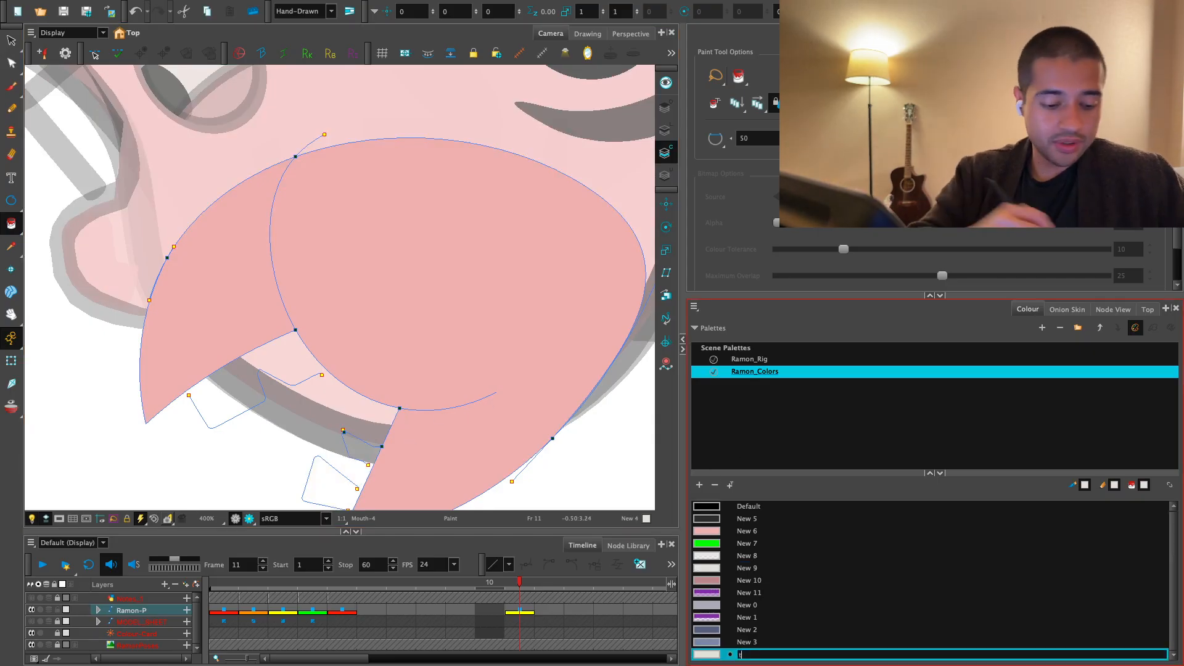
type("tEETH")
key("Tab")
key("Return")
- Make tEETH the current paint colour for the mouth drawing
left_click_drag(449, 386, 487, 287)
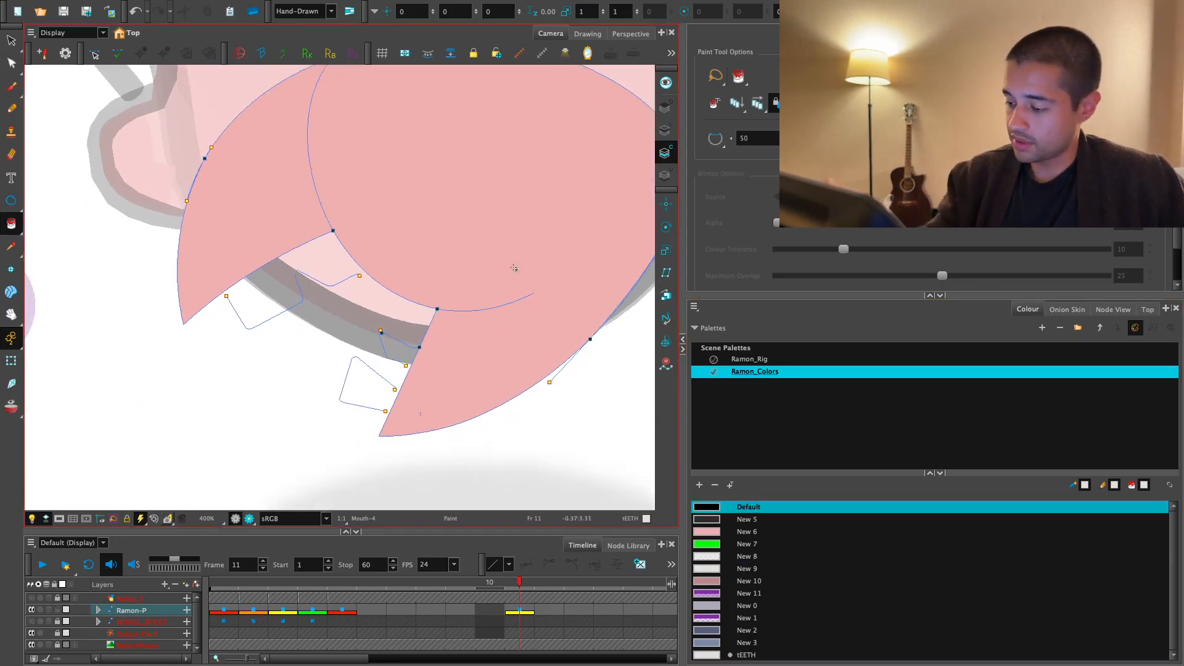
left_click(710, 640)
left_click(709, 654)
scroll(457, 406, "up", 2)
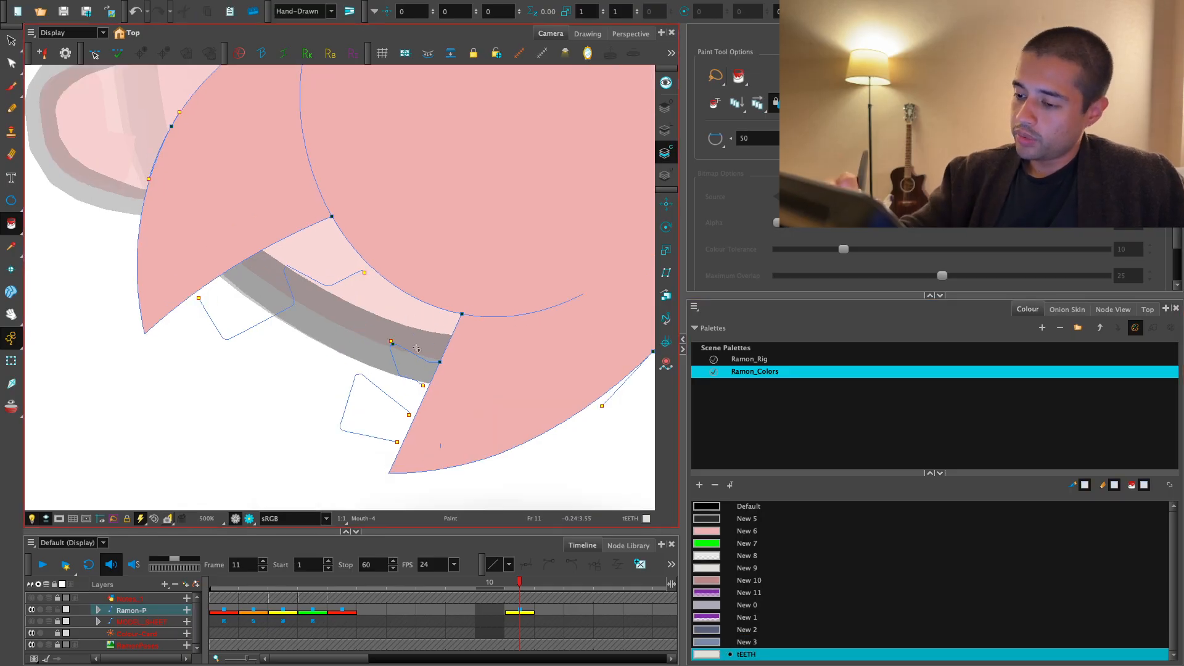
left_click_drag(456, 405, 452, 344)
scroll(452, 344, "up", 2)
scroll(337, 288, "down", 1)
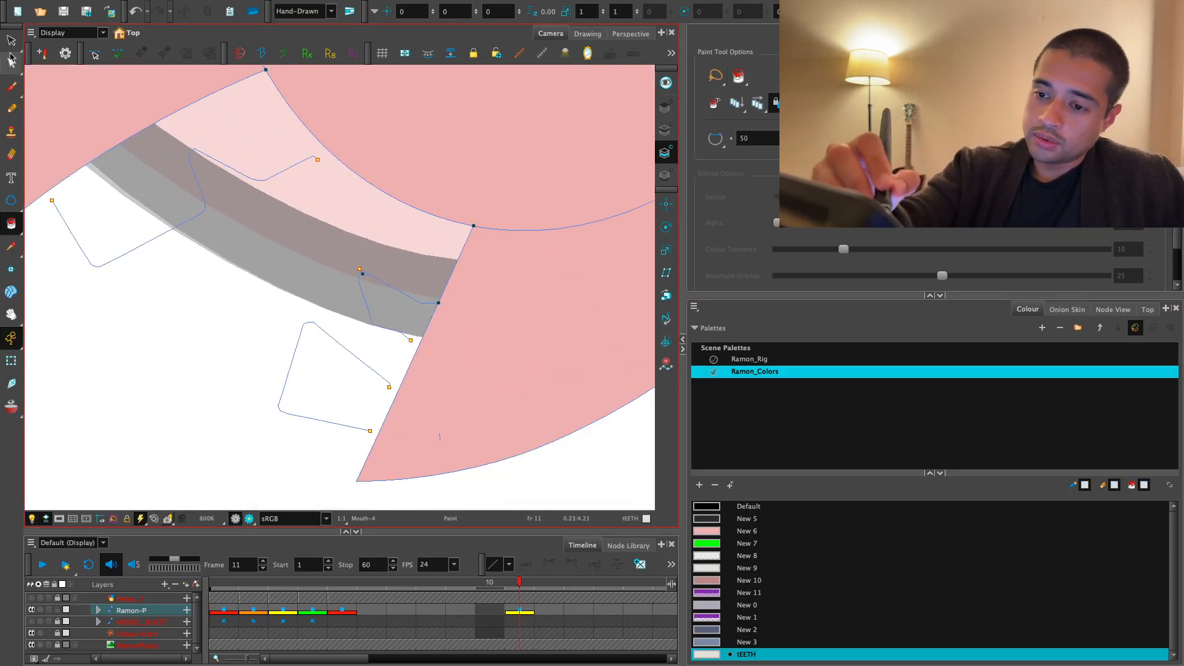
- Extend the lip end of the upper teeth outline with the Contour Editor so it crosses the upper-lip line
left_click(11, 60)
scroll(275, 392, "up", 2)
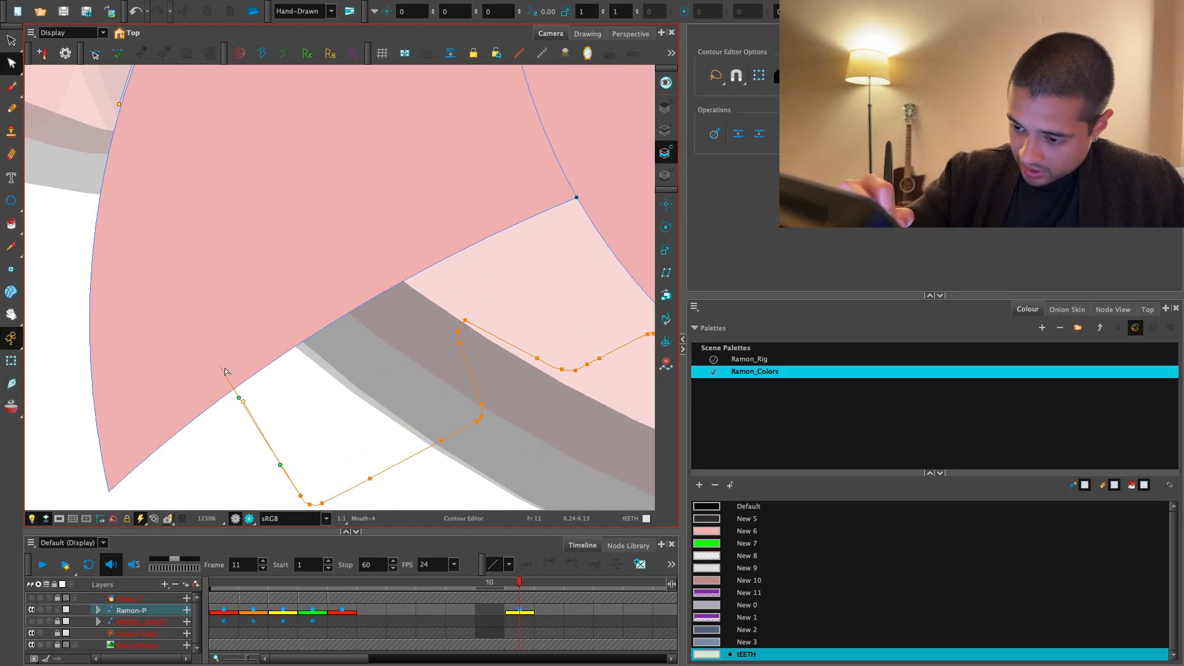
left_click_drag(640, 239, 420, 204)
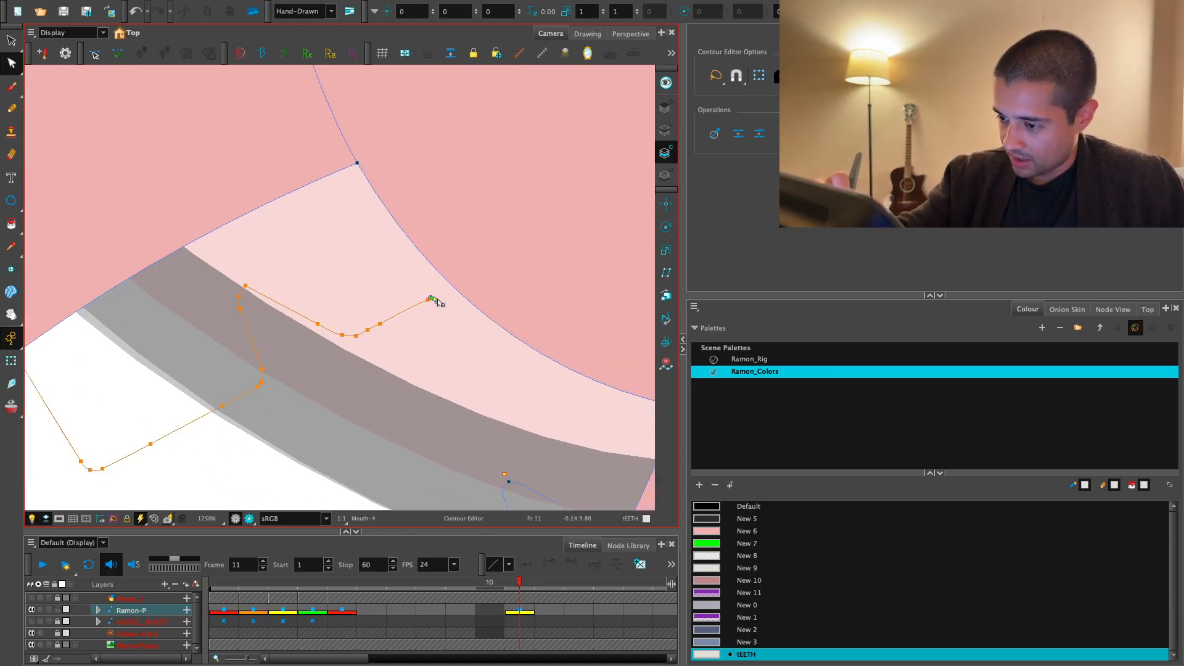
- Pull the open ends of the lower teeth outlines onto the diagonal lip line
left_click_drag(633, 486, 444, 249)
scroll(444, 248, "down", 2)
scroll(398, 298, "up", 2)
left_click_drag(398, 298, 428, 297)
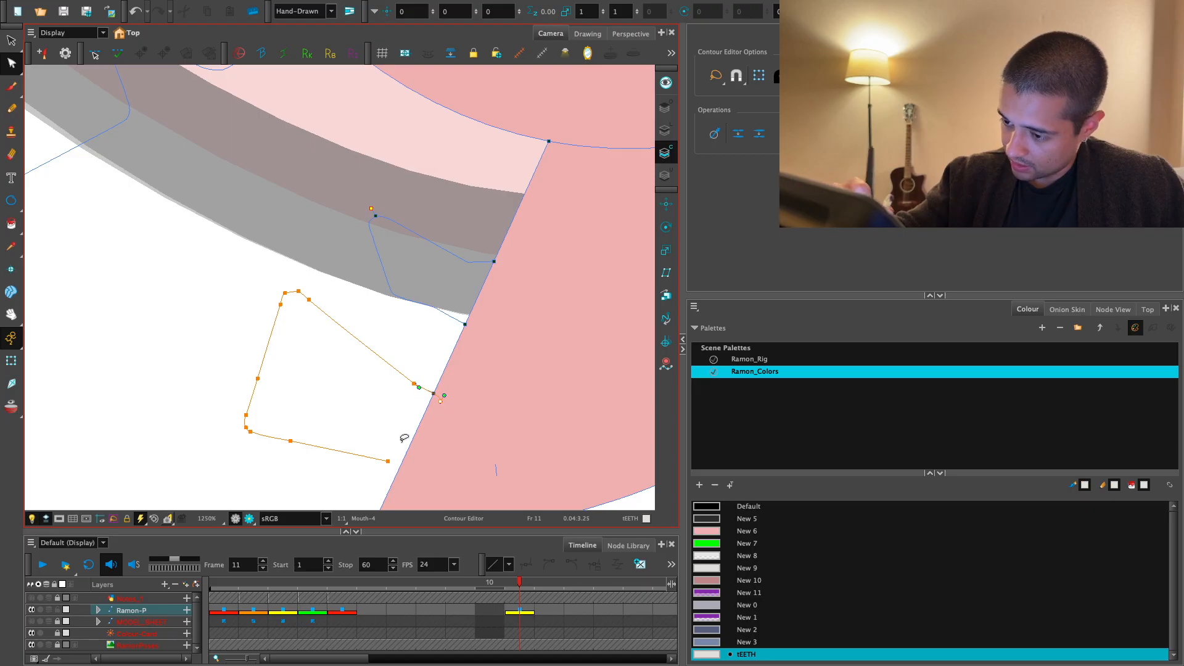
- Fill the teeth with the tEETH colour
key("alt+i")
left_click(397, 427)
scroll(396, 426, "down", 4)
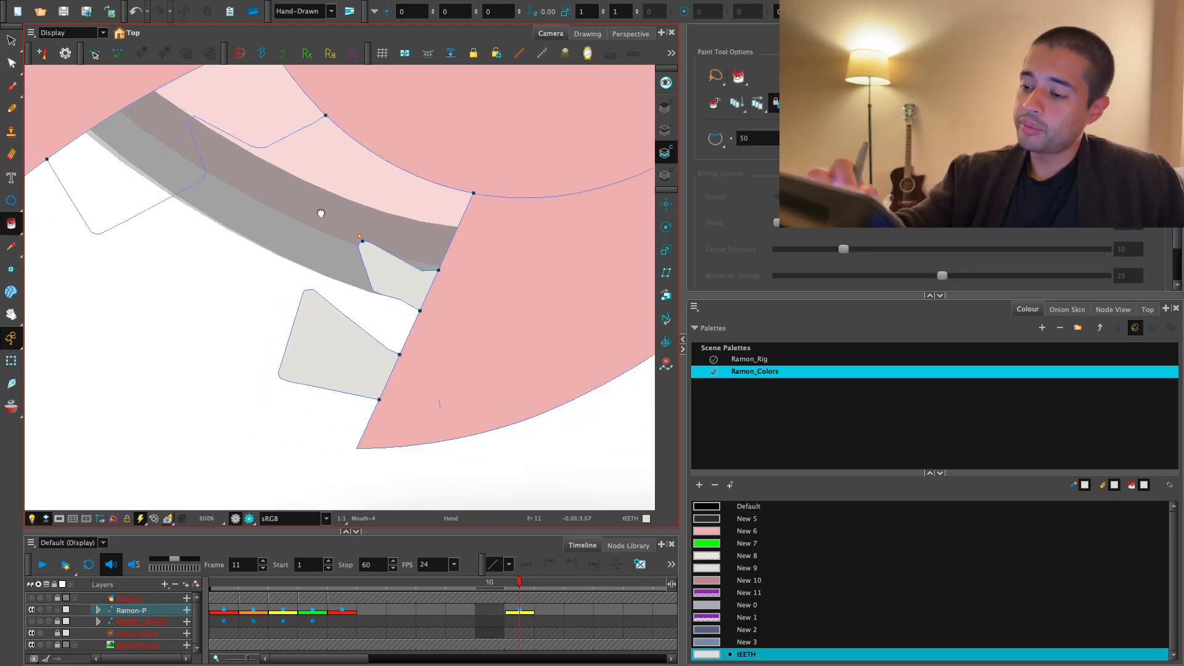
- Switch to the rendered view and examine the coloured mouth in relation to the whole head
left_click(249, 519)
key("1")
key("1")
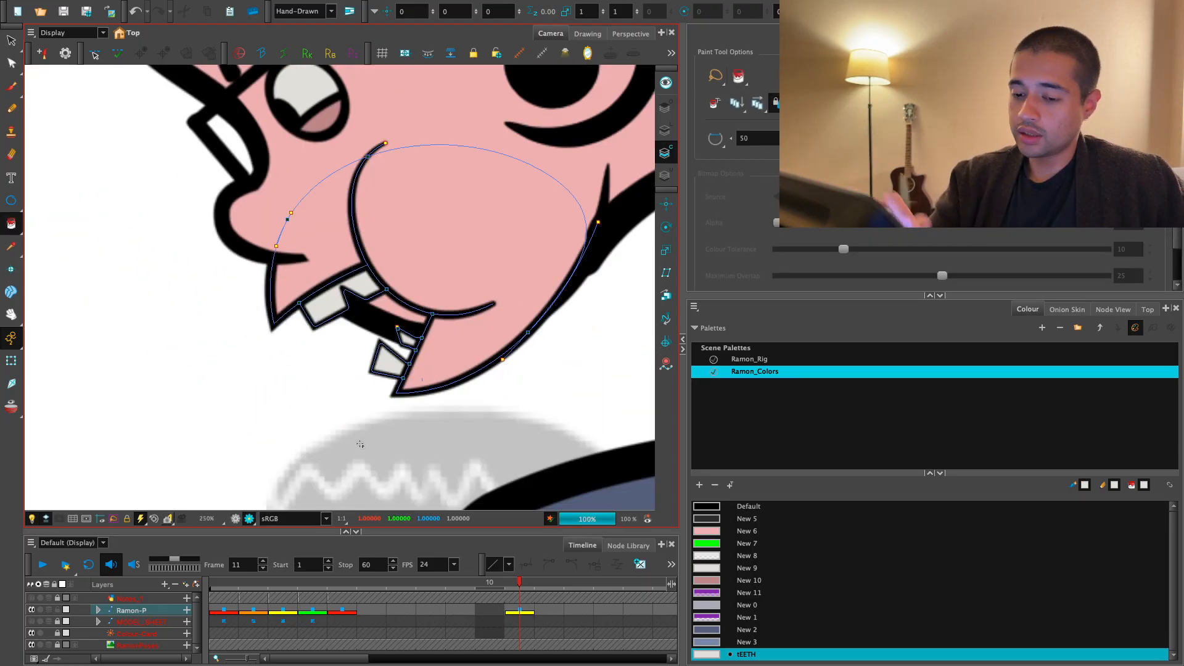
left_click(11, 361)
key("1")
key("1")
key("1")
key("1")
key("1")
key("2")
key("2")
key("2")
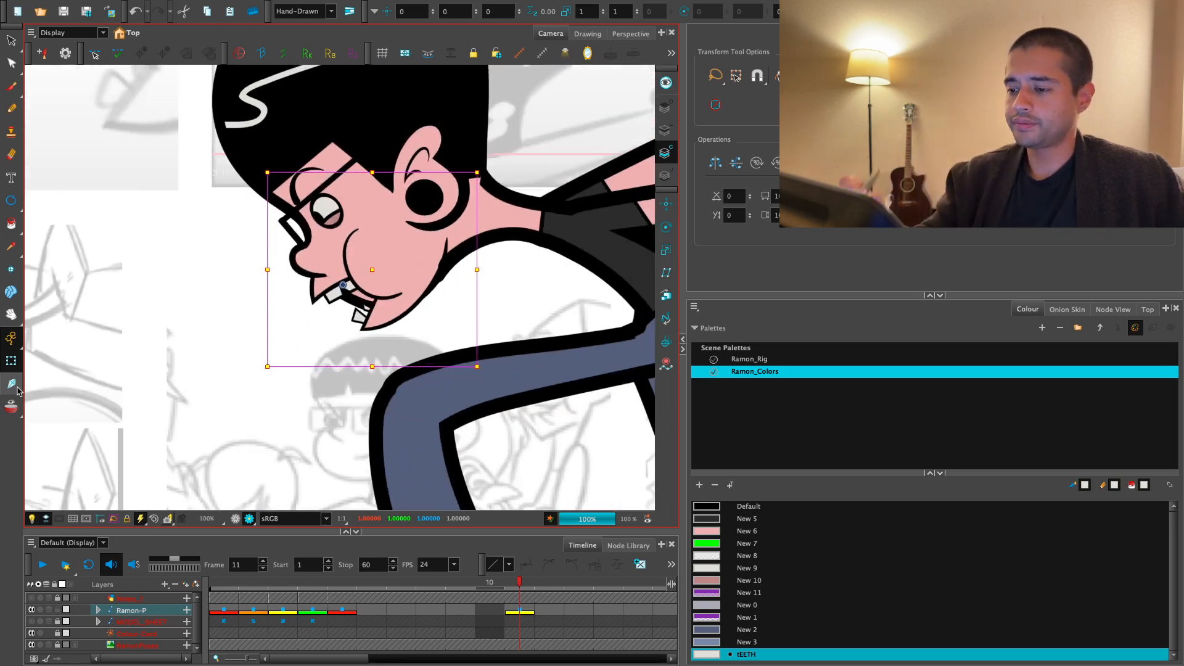
left_click_drag(508, 330, 487, 384)
key("1")
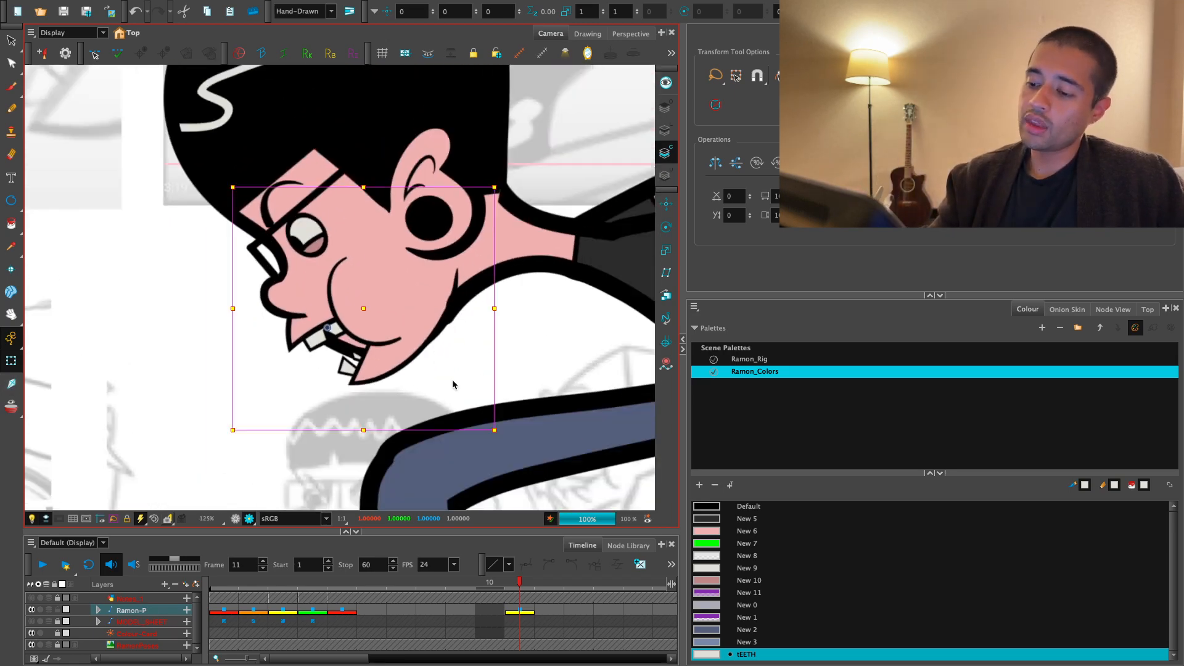
key("1")
- Close the mouth opening with a curved invisible stroke running from the upper-lip tip to the chin
left_click(235, 520)
key("2")
key("2")
key("2")
key("alt+s")
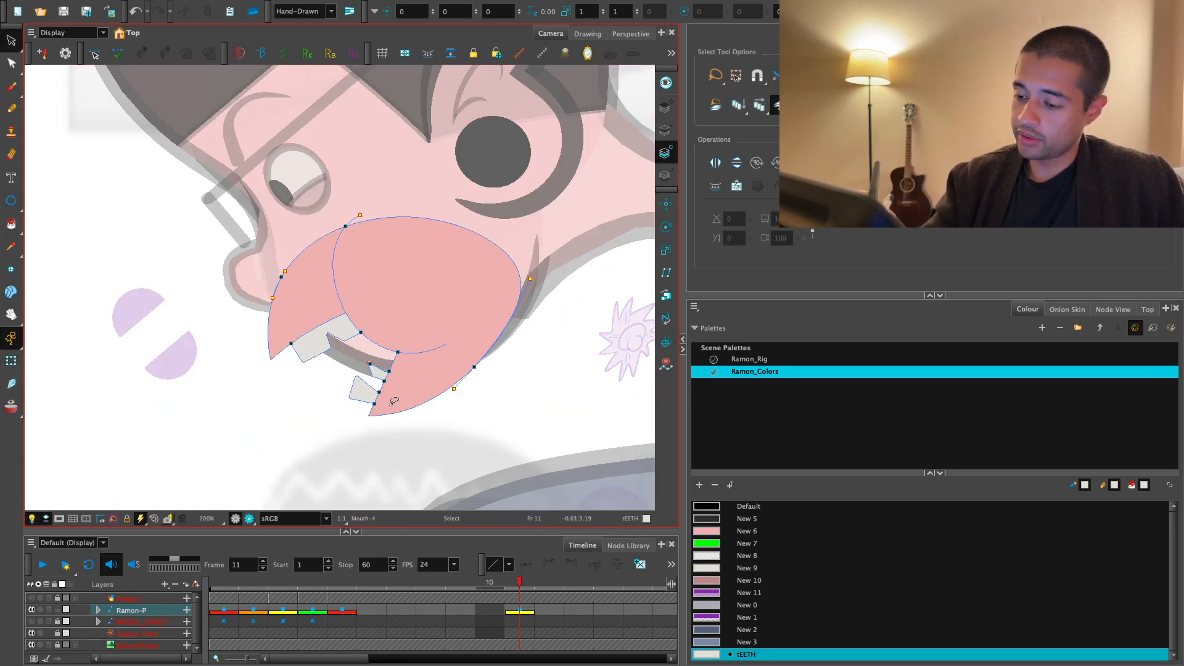
key("2")
key("2")
key("2")
left_click_drag(295, 330, 278, 271)
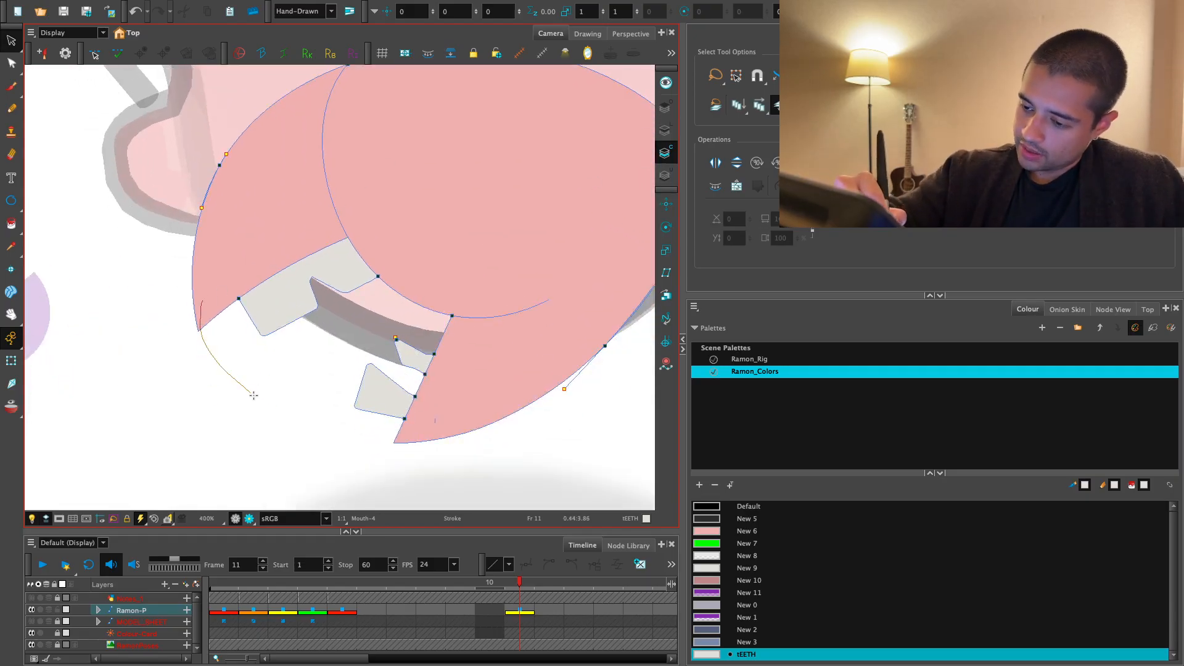
- Fill the closed mouth opening with the New 7 colour and move that fill to the underlay art layer
left_click(746, 544)
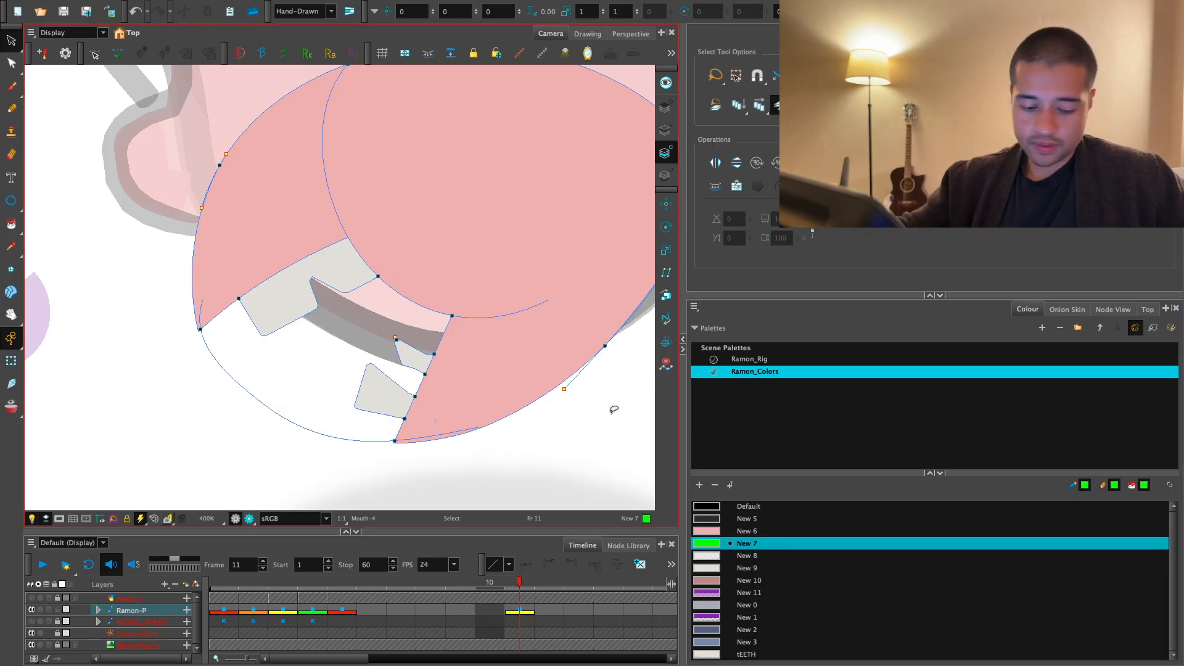
key("alt+i")
left_click(365, 327)
left_click(364, 327)
key("ctrl+x")
left_click(664, 175)
key("ctrl+v")
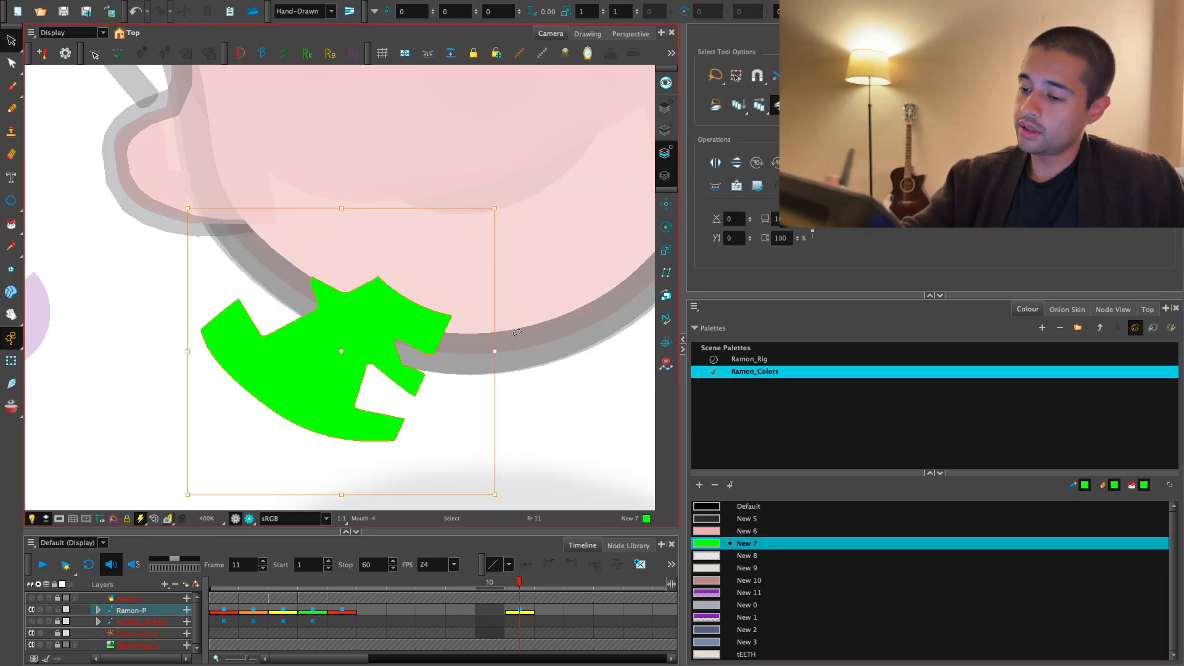
key("1")
left_click(11, 361)
key("1")
scroll(362, 418, "down", 2)
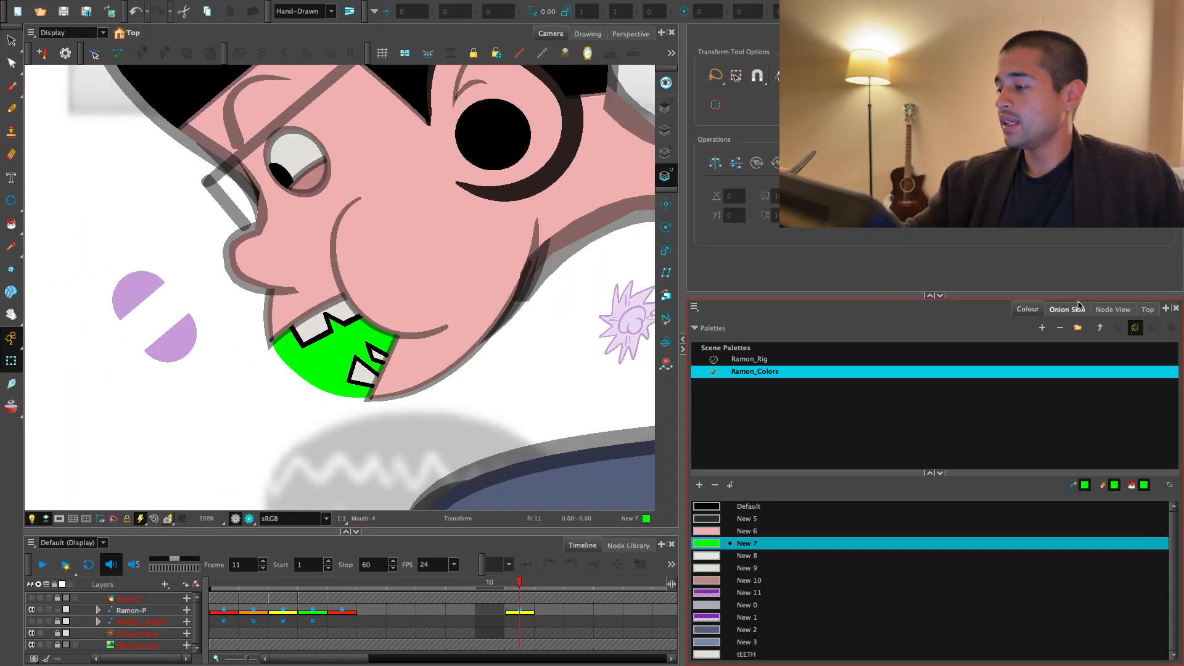
- Locate the Mouth drawing's node in the Node View, inside the Face_G group
left_click(1112, 309)
left_click_drag(1017, 510, 991, 425)
left_click(401, 364)
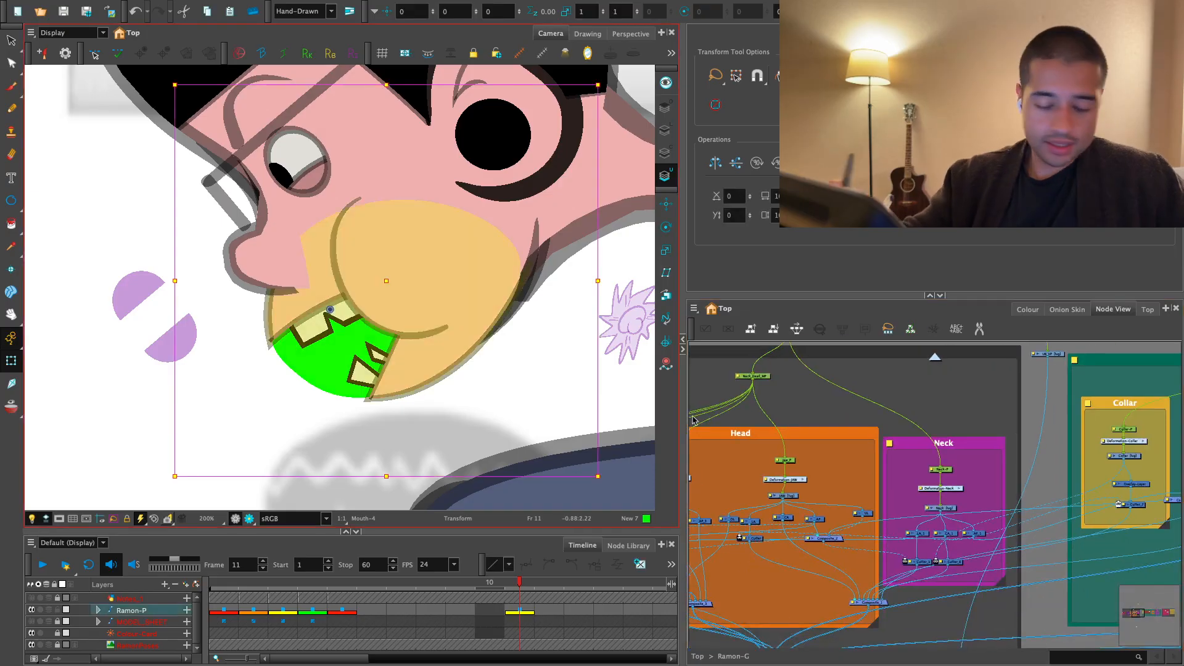
key("o")
key("2")
key("2")
mouse_move(1000, 509)
left_mouse_down()
mouse_move(992, 524)
mouse_move(992, 484)
left_mouse_up()
key("2")
key("1")
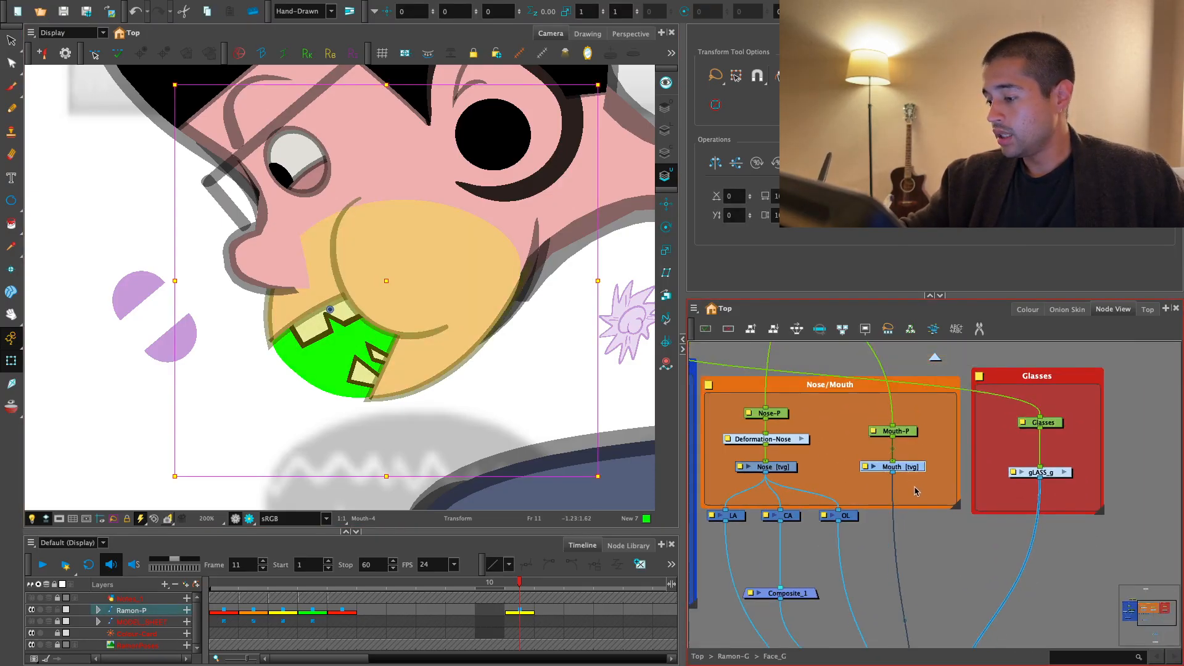
left_click(913, 486)
left_click(912, 469)
left_click(917, 413)
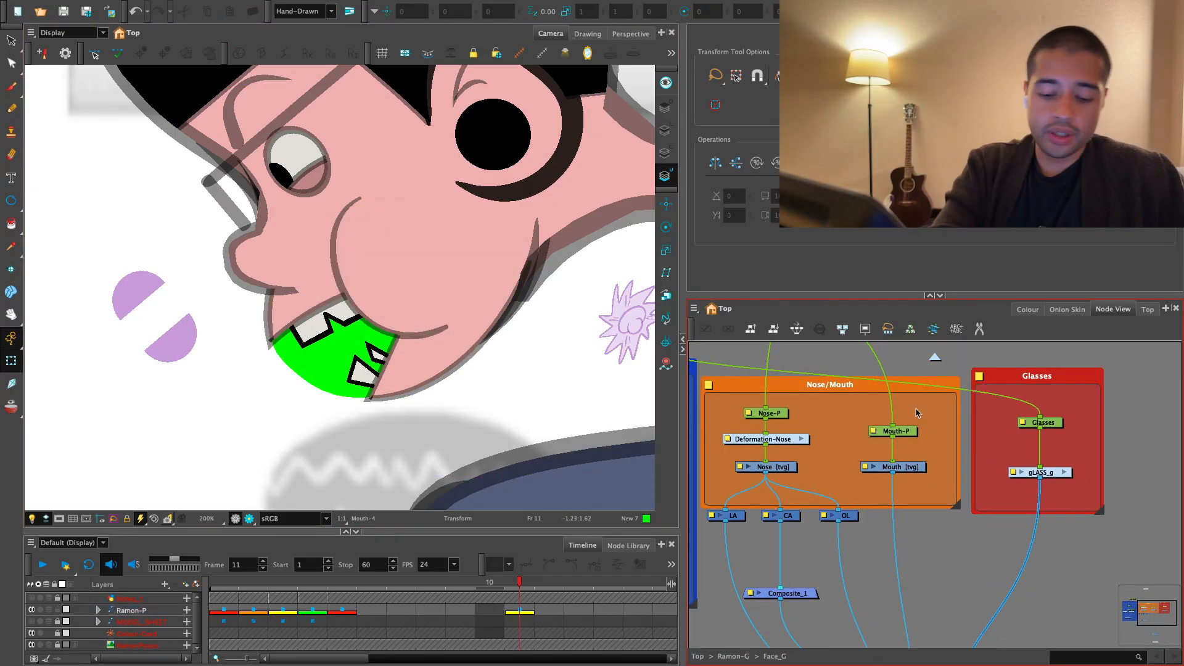
- Add a Line-Art node beside the Mouth drawing's node
key("Tab")
type("LIBE")
key("BackSpace")
key("BackSpace")
key("BackSpace")
key("BackSpace")
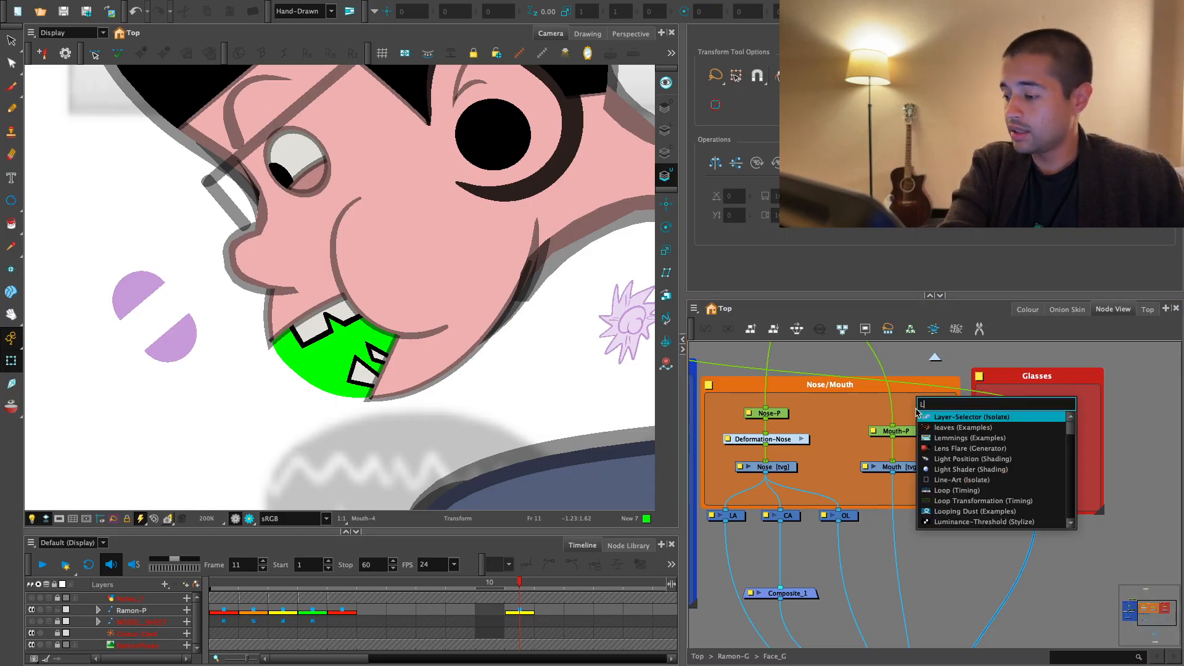
type("UND")
key("BackSpace")
key("BackSpace")
key("BackSpace")
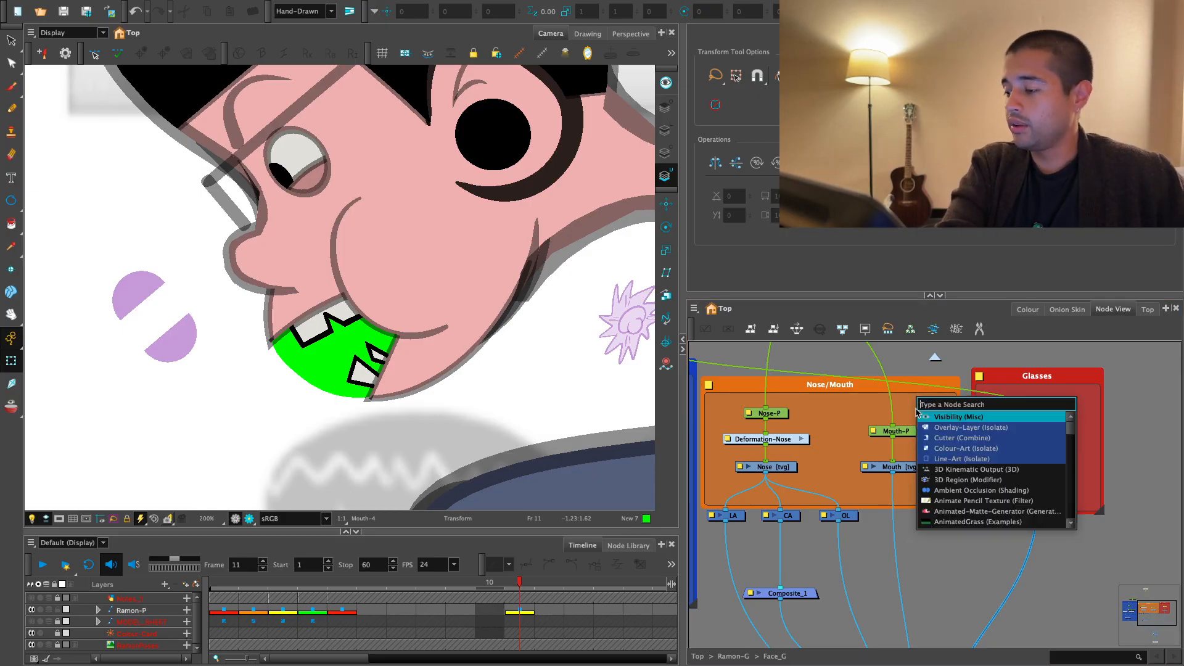
type("LINE A")
key("Return")
- Add a Colour-Art node and an Underlay-Layer node next to the Line-Art node
key("Tab")
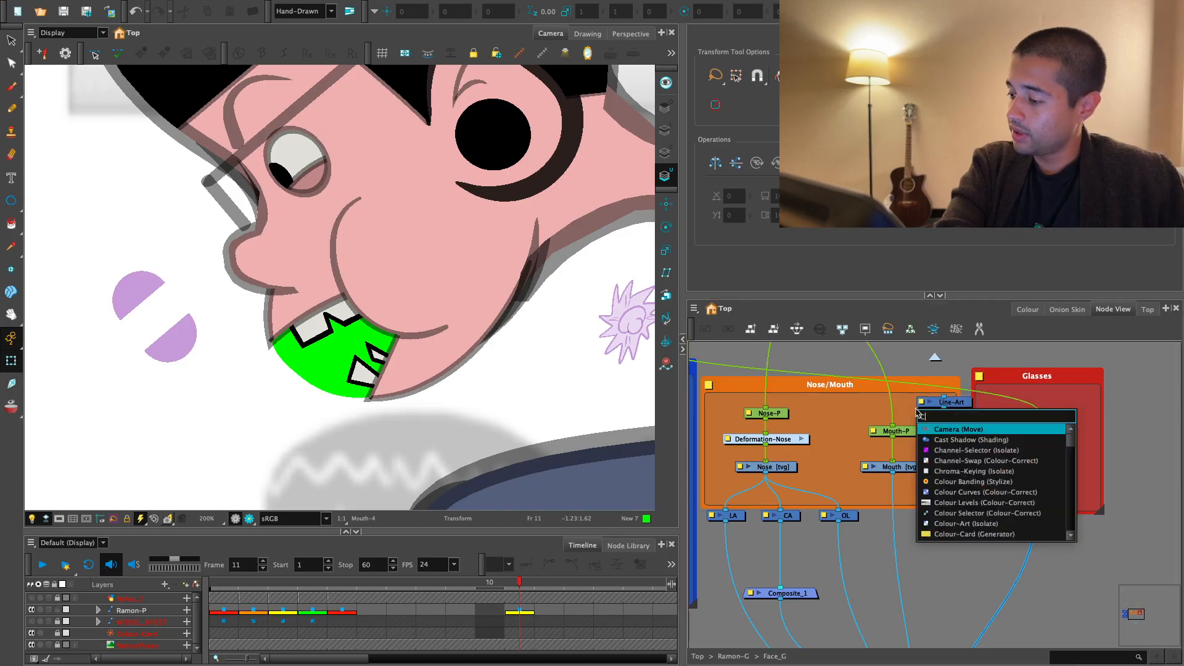
type("COLOUR")
type("-A")
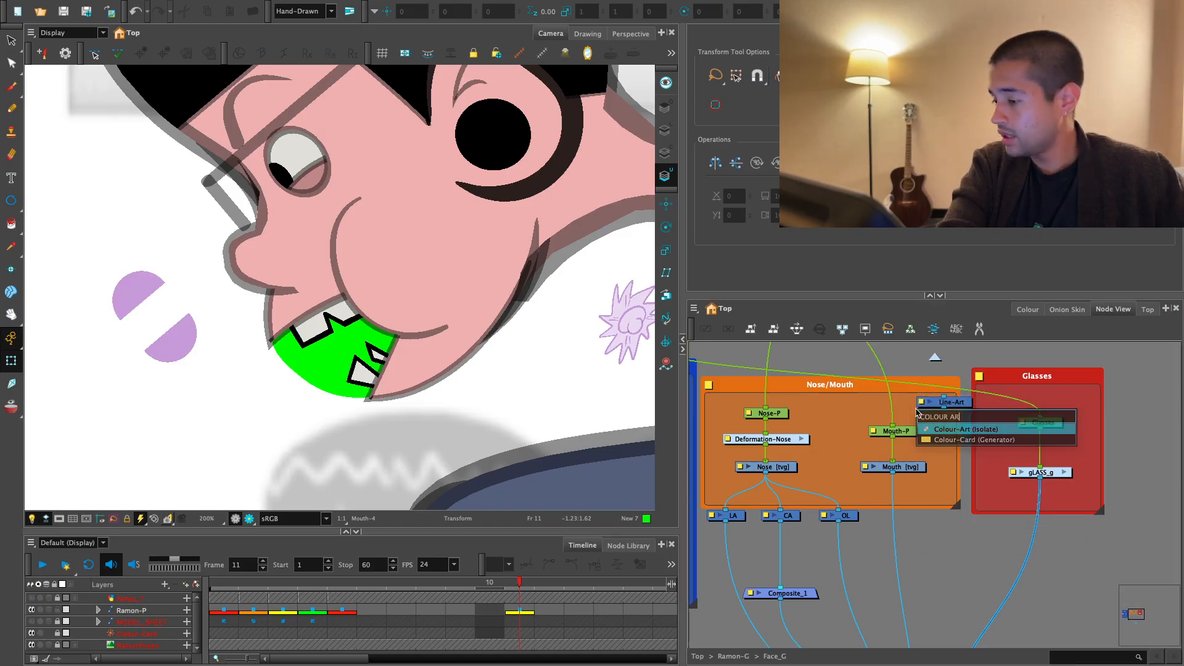
key("Return")
key("Tab")
type("UNDERL")
key("Return")
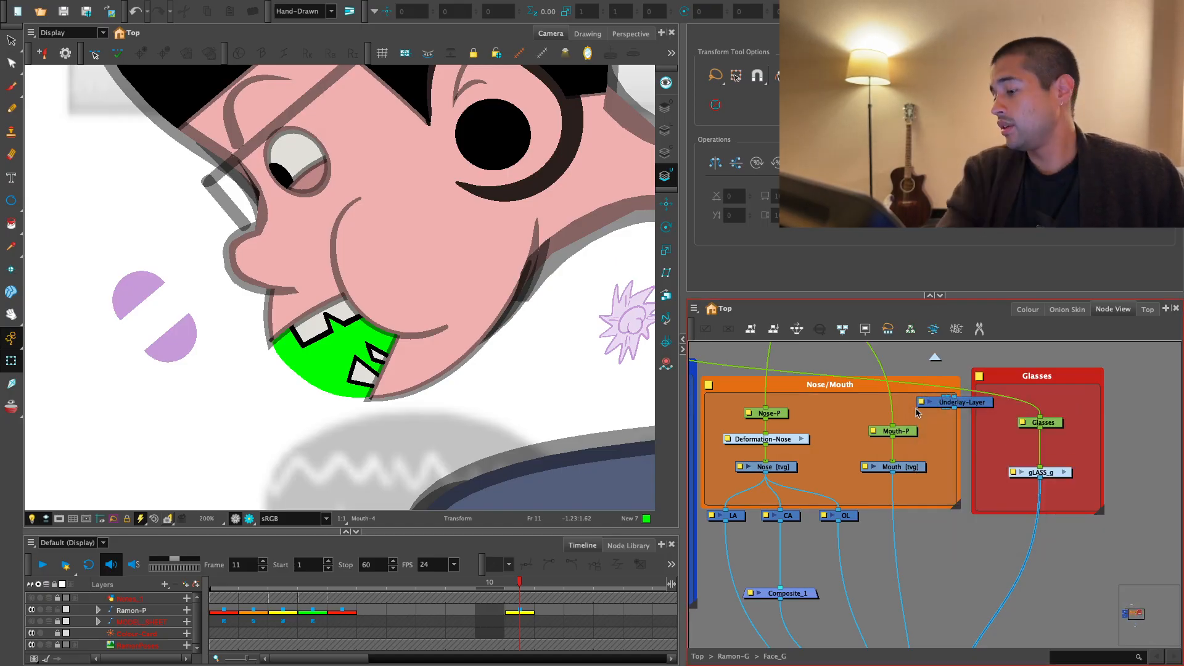
- Place the Underlay-Layer node beside and just below the Mouth node and rename it UL
scroll(919, 419, "up", 3)
left_click_drag(838, 388, 854, 524)
scroll(888, 503, "down", 1)
double_click(901, 488)
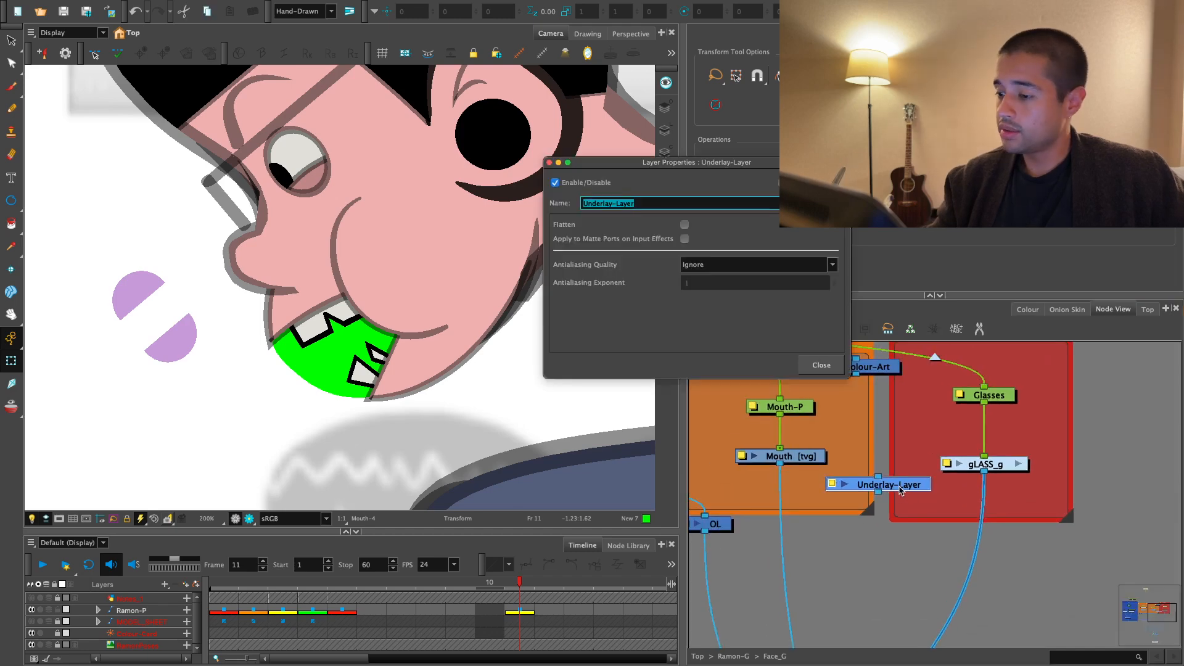
type("U")
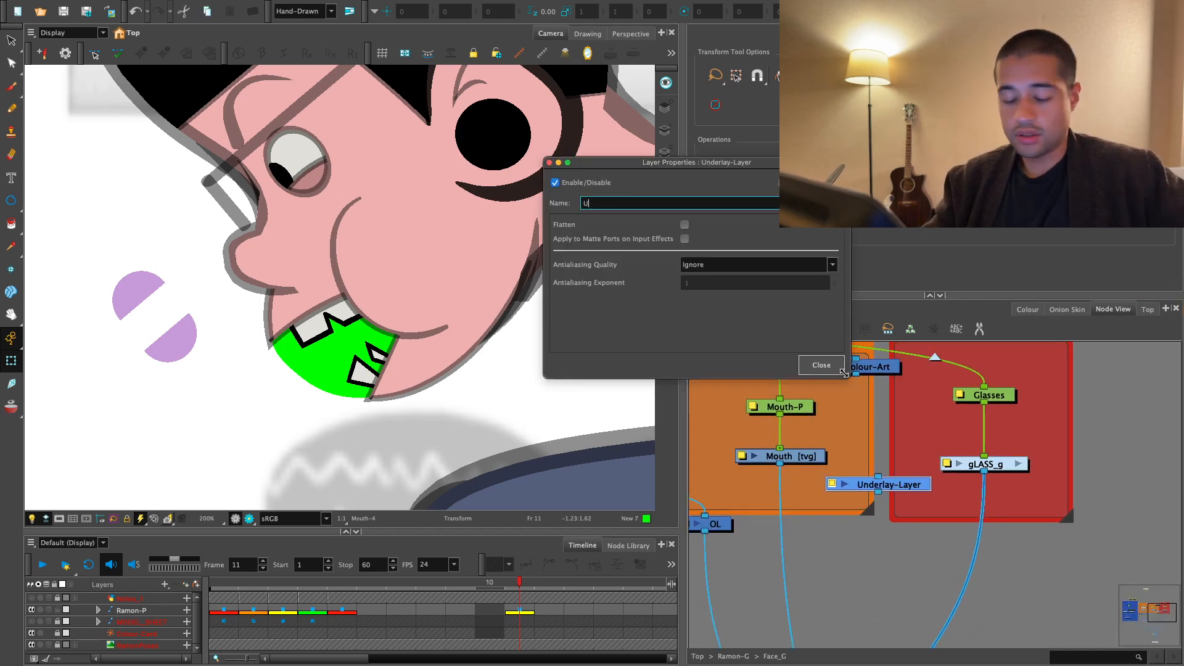
type("L")
left_click(839, 369)
- Rename the new Line-Art node LA_ and the new Colour-Art node CA_
left_click_drag(879, 367, 891, 431)
double_click(892, 430)
type("CA")
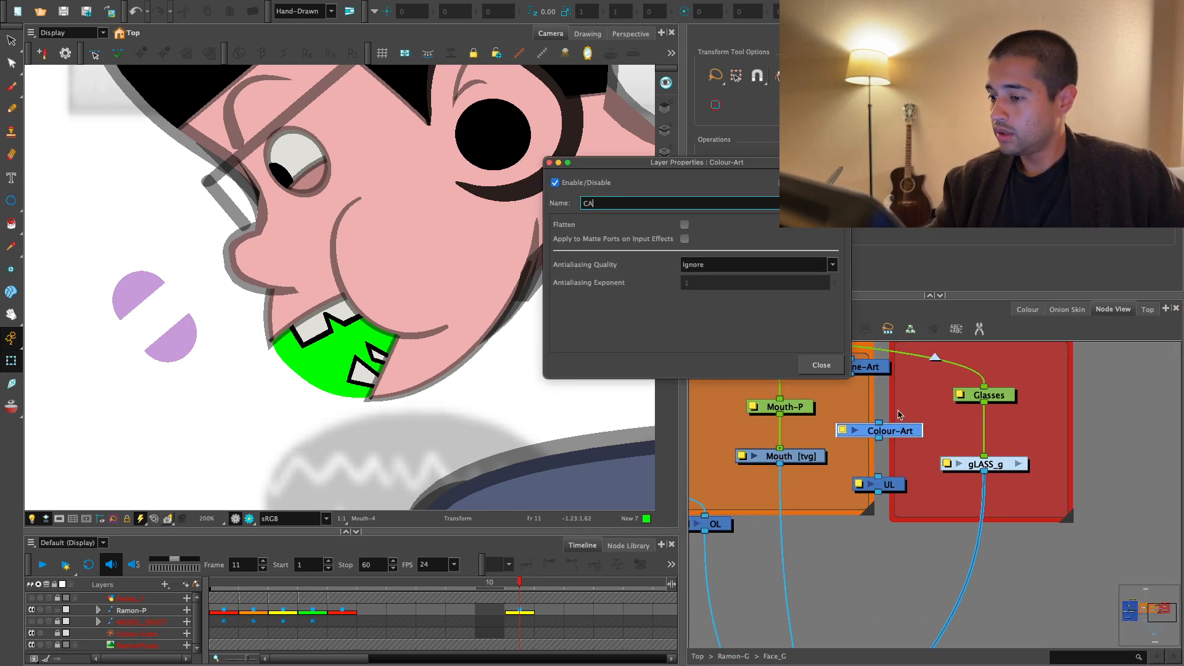
left_click(822, 366)
key("Return")
double_click(883, 370)
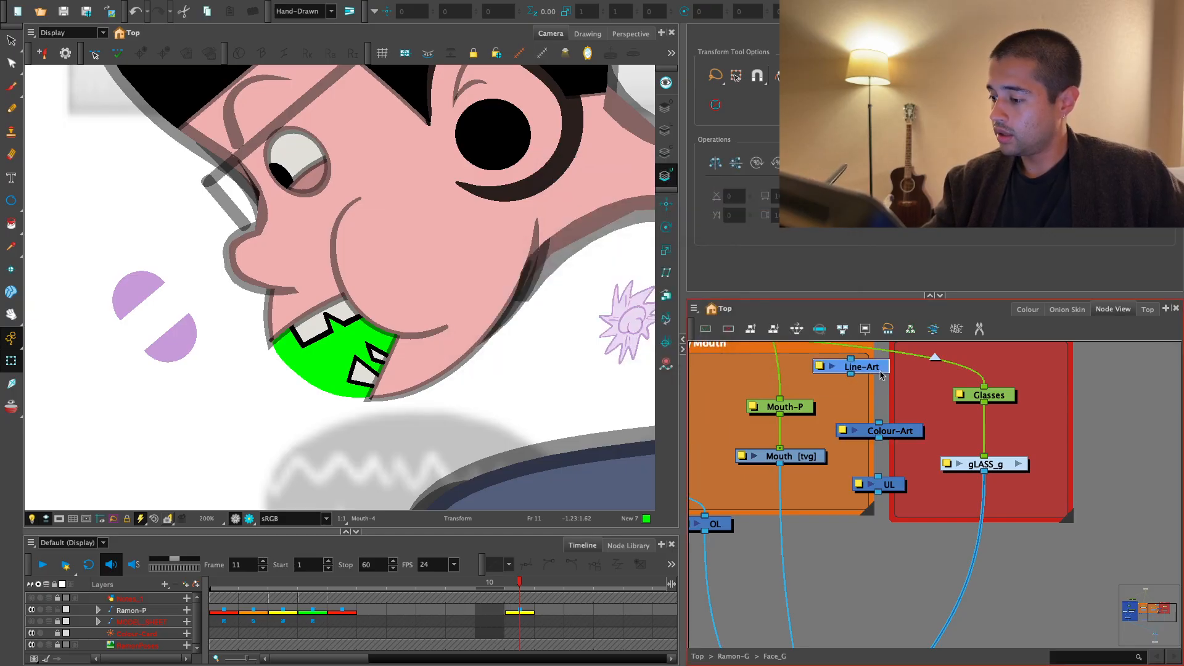
type("LA_")
left_click(821, 366)
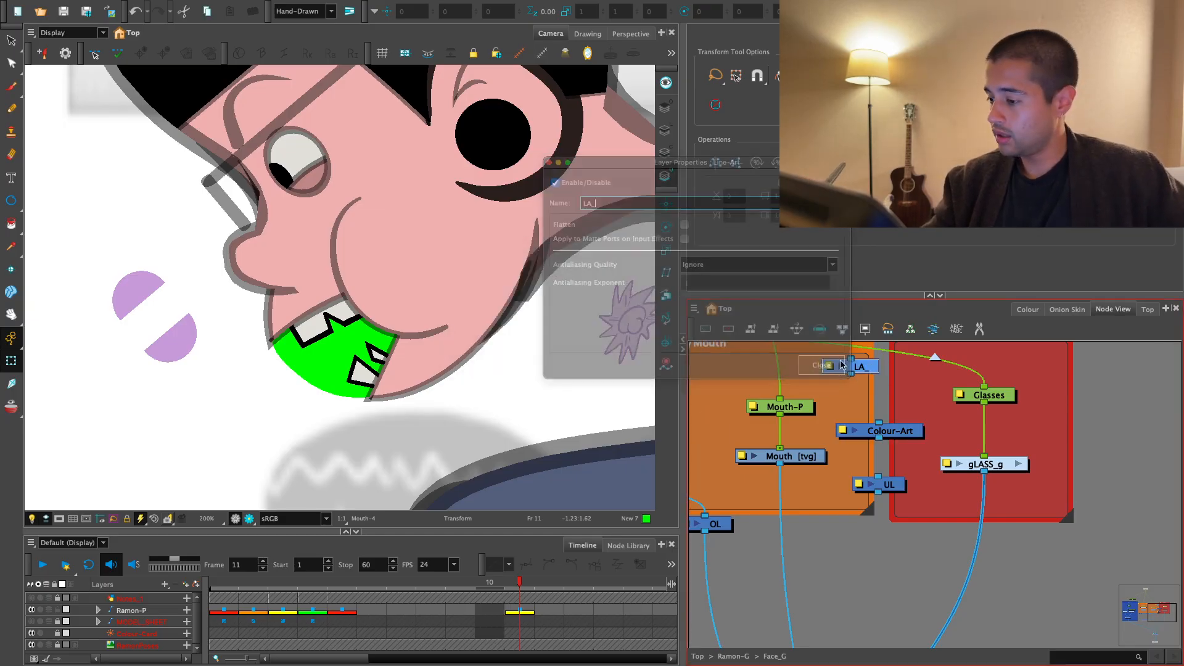
double_click(906, 431)
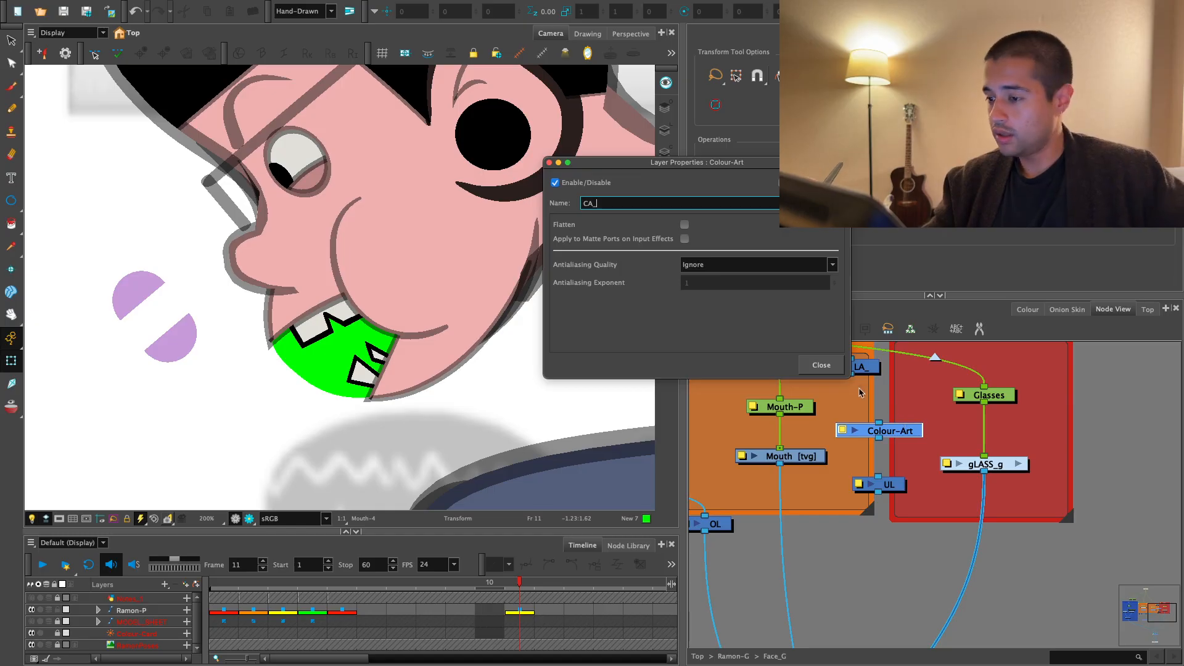
left_click(832, 370)
- Connect LA_, CA_ and UL beneath the Mouth drawing and merge LA_ and CA_ in a composite below them
left_click_drag(863, 367, 762, 491)
left_click_drag(890, 430, 805, 489)
key("2")
left_click_drag(751, 457, 872, 496)
key("1")
key("1")
left_click(894, 478)
key("1")
key("super+7")
left_click_drag(850, 433, 866, 496)
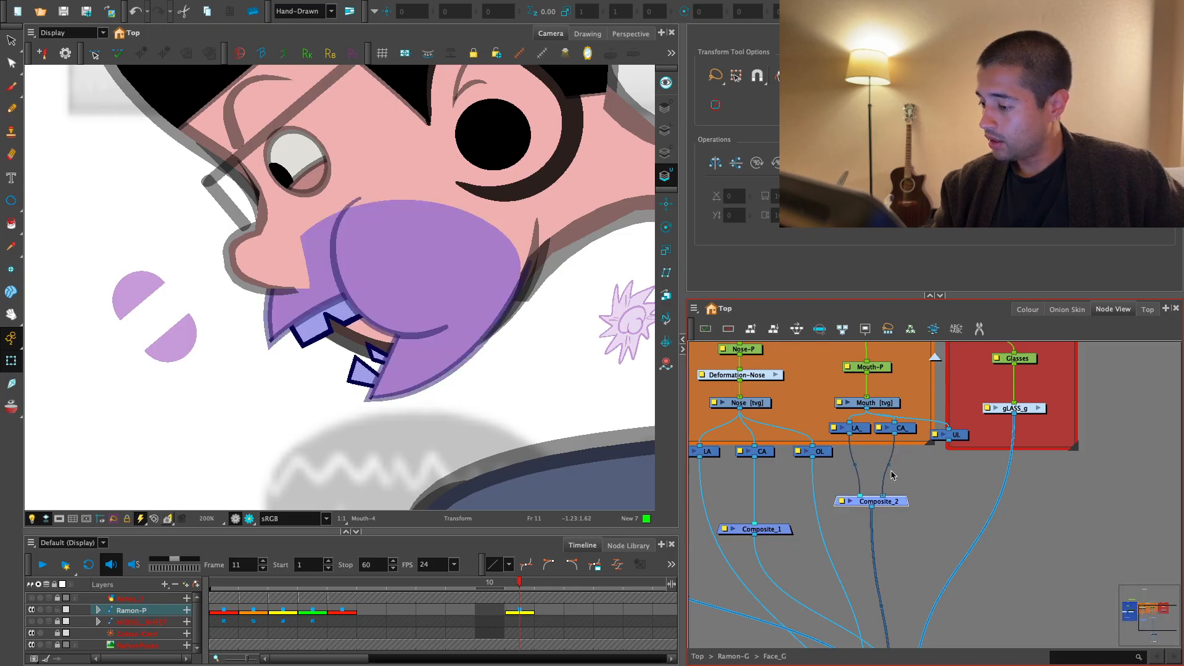
- Route the UL node to its own output of the Face_G group and go up to the Ramon-G network
left_click_drag(956, 435, 1004, 397)
key("1")
key("1")
key("1")
key("1")
left_click_drag(966, 383, 945, 544)
key("2")
left_click(938, 358)
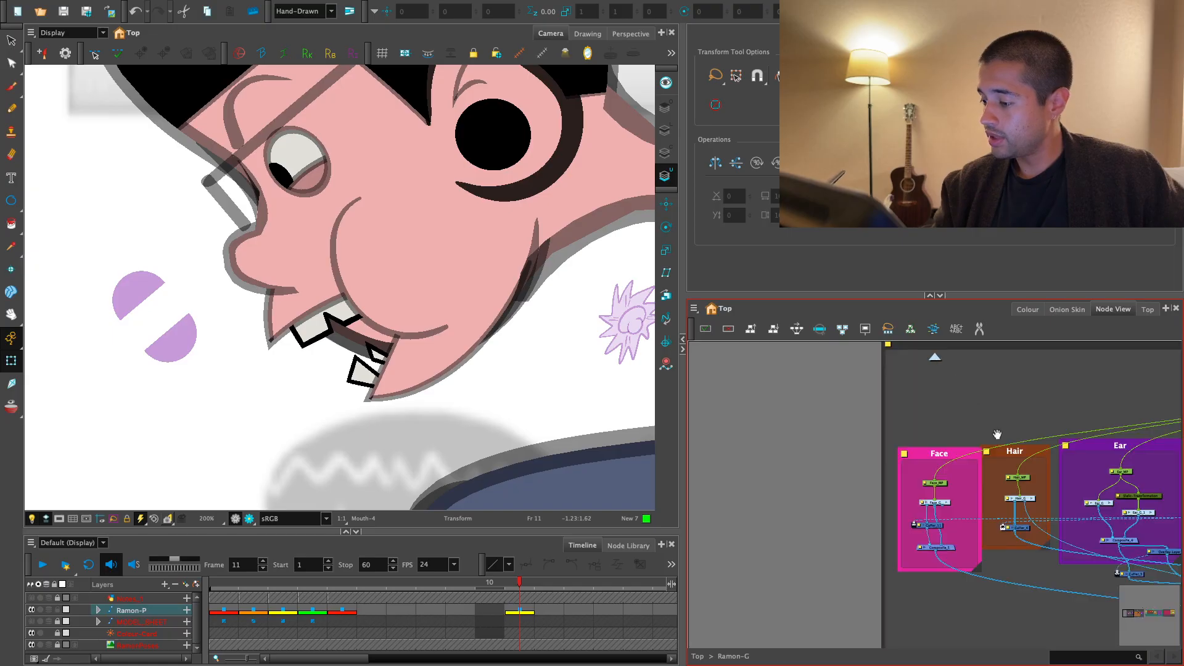
left_click_drag(998, 434, 913, 390)
key("2")
key("2")
key("2")
key("2")
key("1")
left_click_drag(854, 468, 806, 615)
key("1")
key("2")
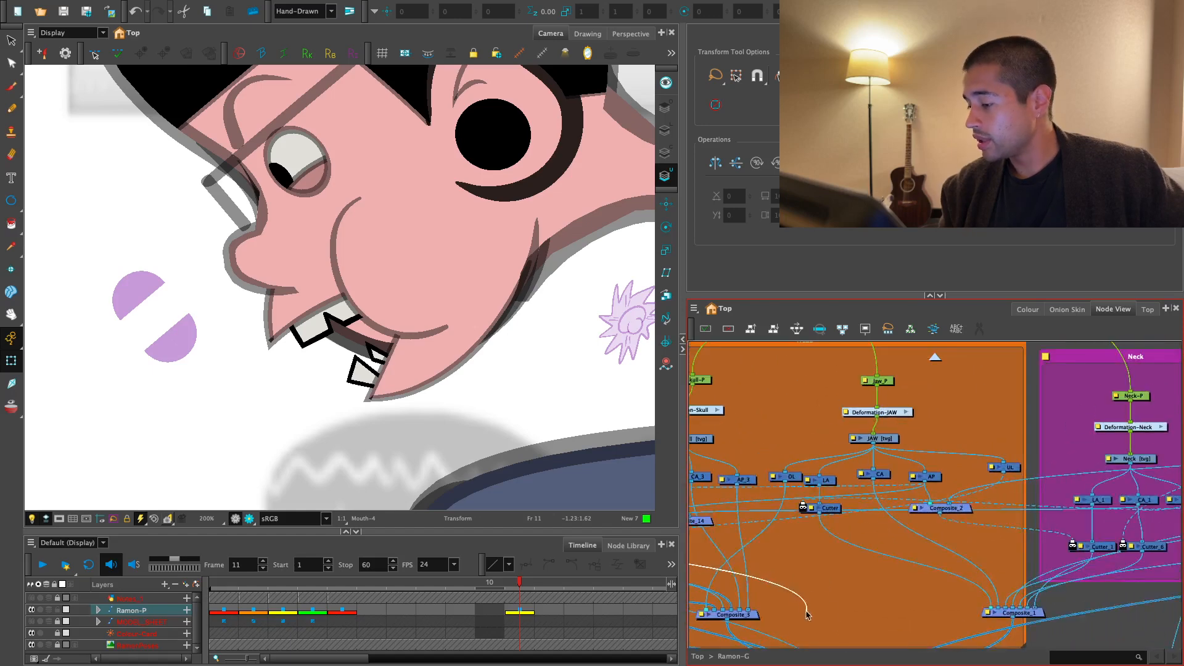
- Merge the jaw's Cutter and CA outputs in a new composite that feeds Composite_1
left_click_drag(885, 627, 876, 627)
key("2")
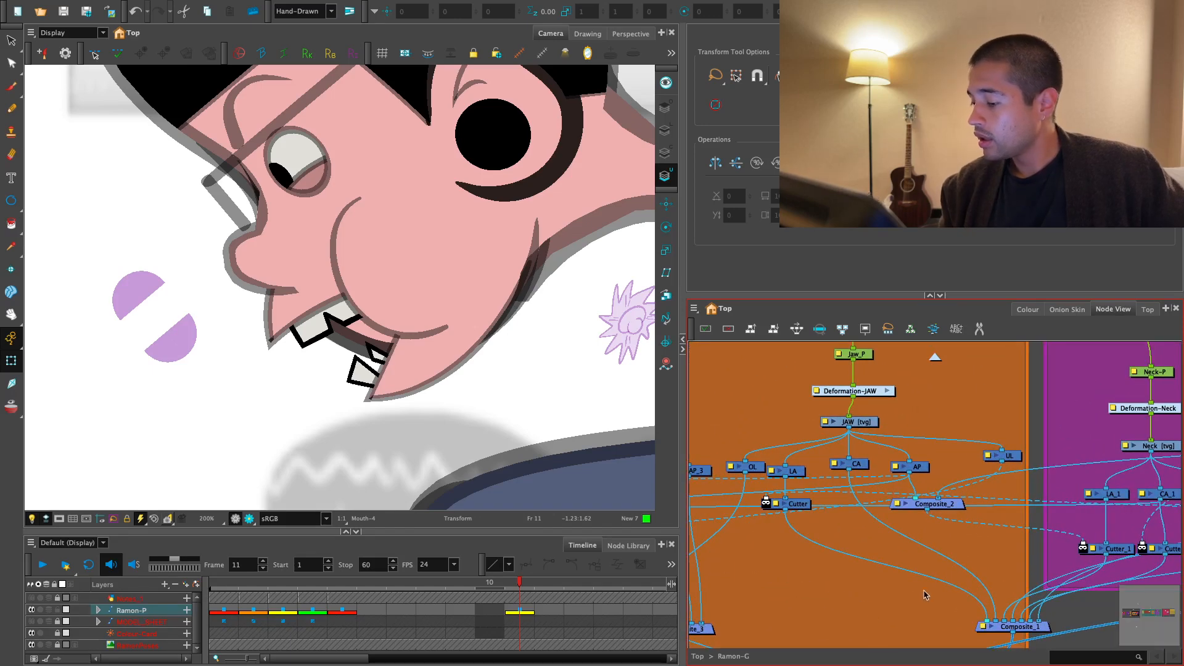
left_click_drag(1054, 551, 896, 578)
scroll(896, 577, "down", 1)
left_click_drag(896, 578, 929, 535)
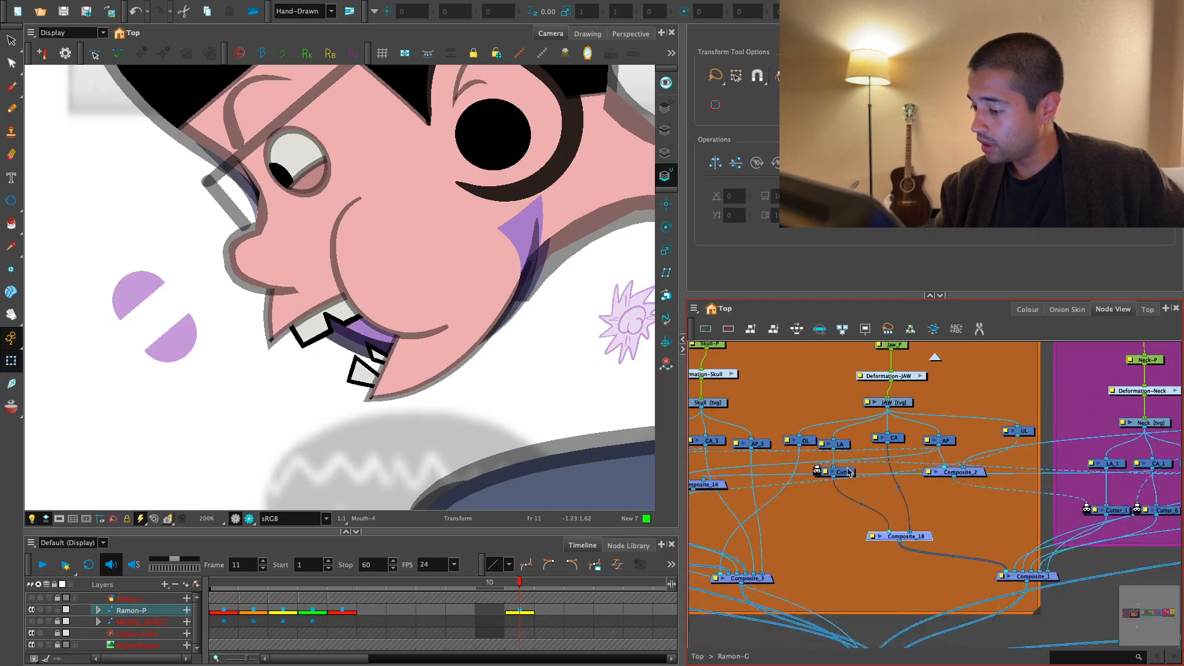
- Duplicate the jaw's Cutter node and insert the copy between Composite_18 and Composite_1
left_click(849, 472)
key("super+c")
key("super+v")
left_click_drag(1040, 550, 944, 558)
scroll(925, 552, "down", 3)
- Connect the Face_G group's underlay output to the matte port of the Cutter below Composite_18
mouse_move(870, 571)
left_mouse_down()
mouse_move(991, 520)
mouse_move(1050, 543)
left_mouse_up()
scroll(827, 492, "up", 2)
mouse_move(864, 475)
left_mouse_down()
mouse_move(907, 498)
mouse_move(1055, 449)
left_mouse_up()
scroll(892, 481, "down", 1)
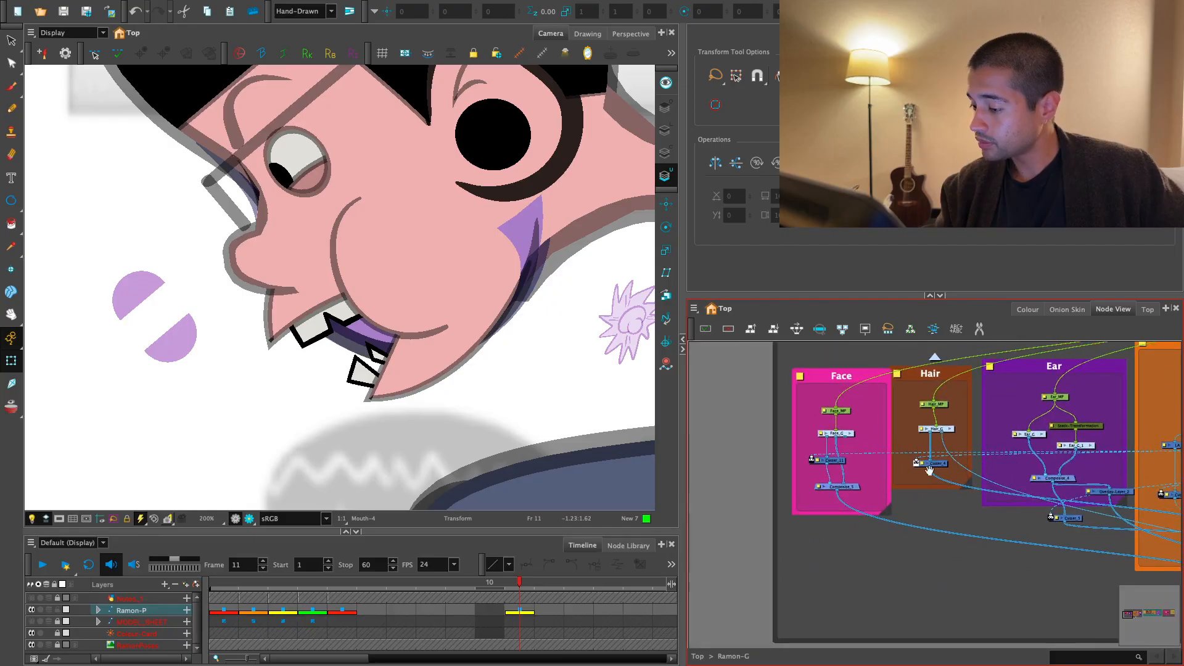
scroll(827, 464, "up", 1)
scroll(790, 467, "down", 1)
mouse_move(786, 481)
left_mouse_down()
mouse_move(742, 442)
mouse_move(691, 439)
mouse_move(735, 586)
mouse_move(994, 586)
mouse_move(1037, 567)
left_mouse_up()
scroll(771, 580, "up", 1)
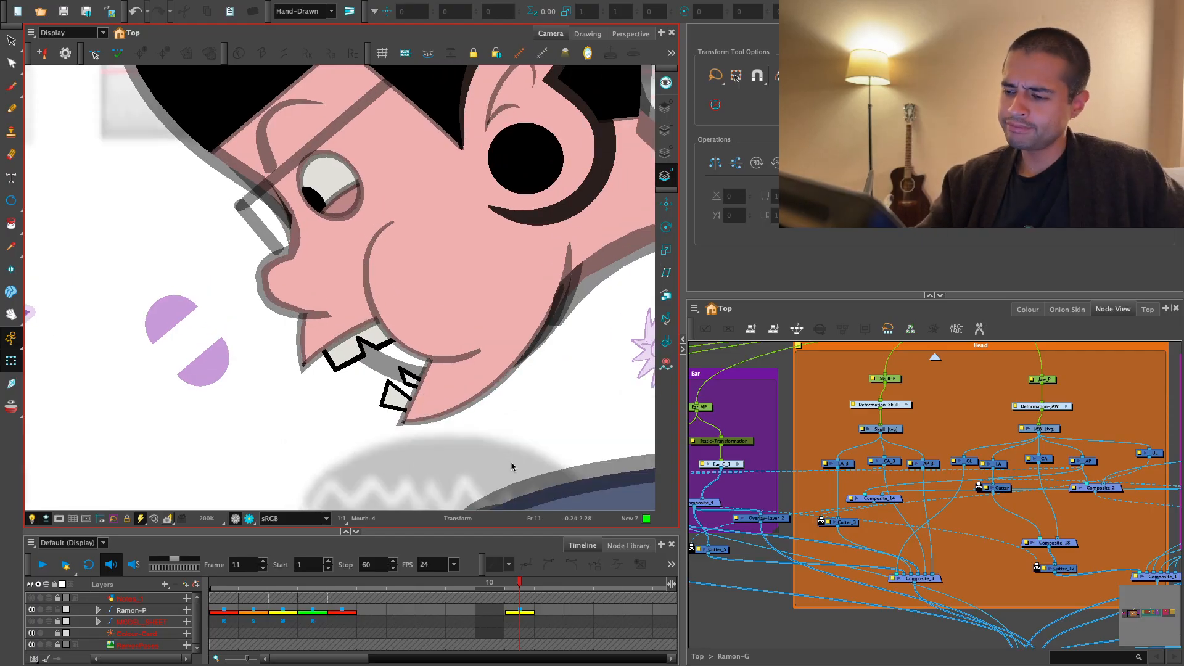
- Tidy the jaw network by nudging the LA node and Composite_18 slightly sideways
scroll(954, 510, "up", 3)
left_click_drag(1110, 511, 944, 481)
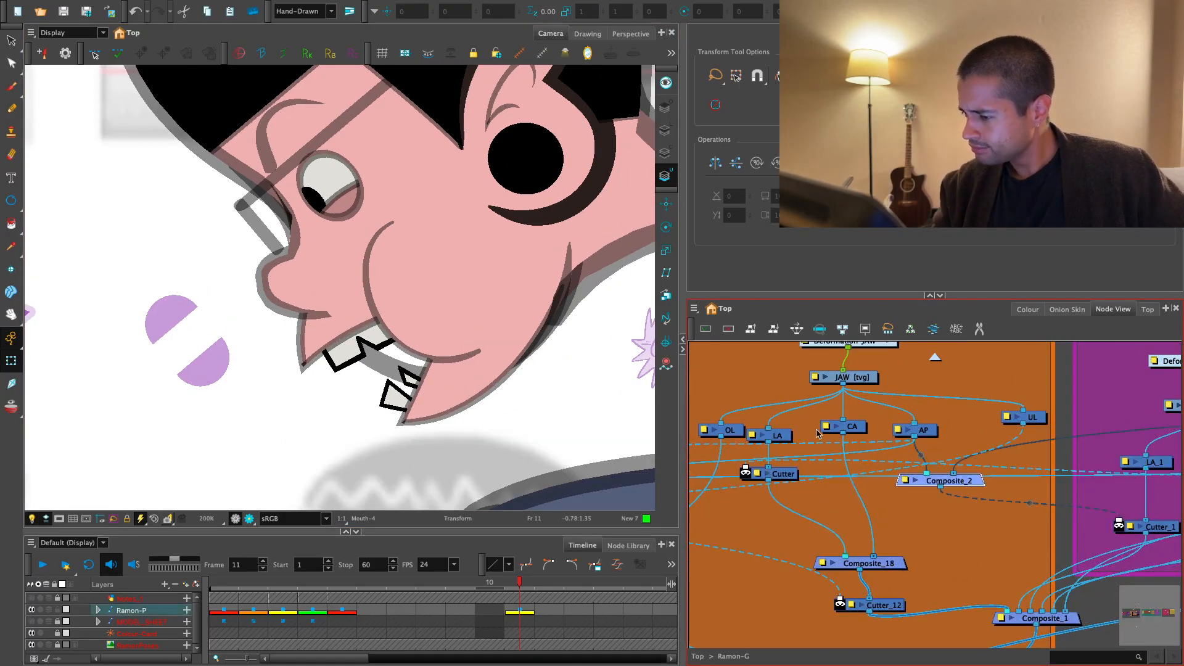
left_click_drag(785, 434, 809, 427)
left_click_drag(886, 558, 895, 558)
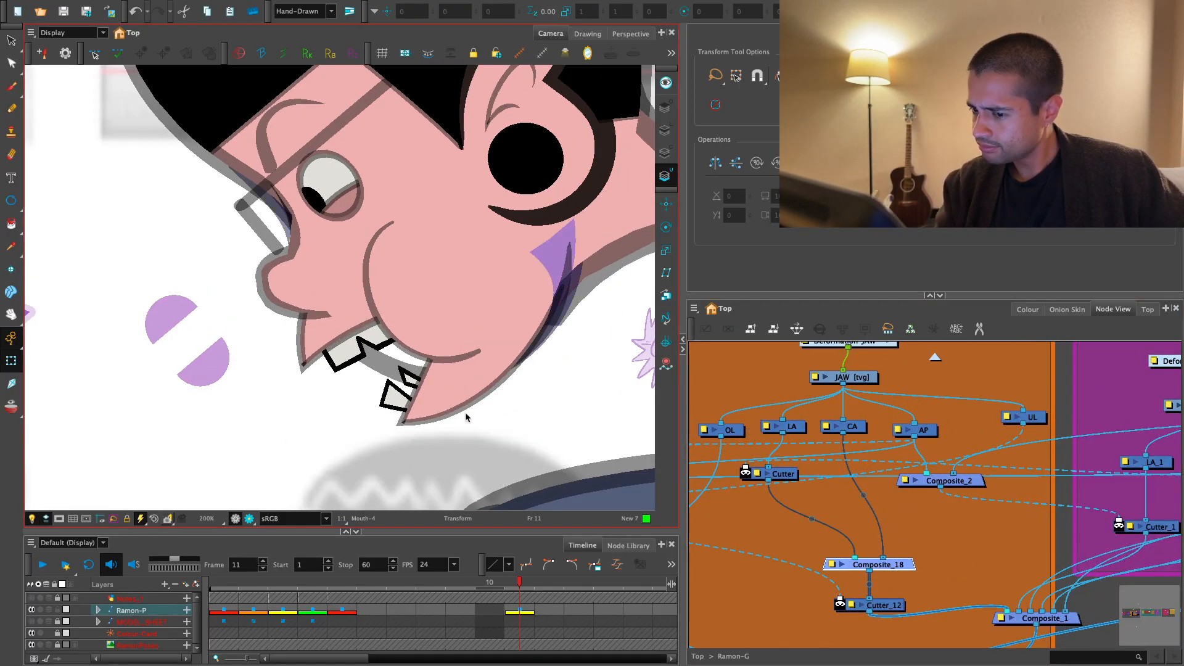
- Try to move the jaw drawing down and away from the face in the Camera view
left_click(298, 363)
left_click_drag(298, 364, 179, 506)
key("ctrl+z")
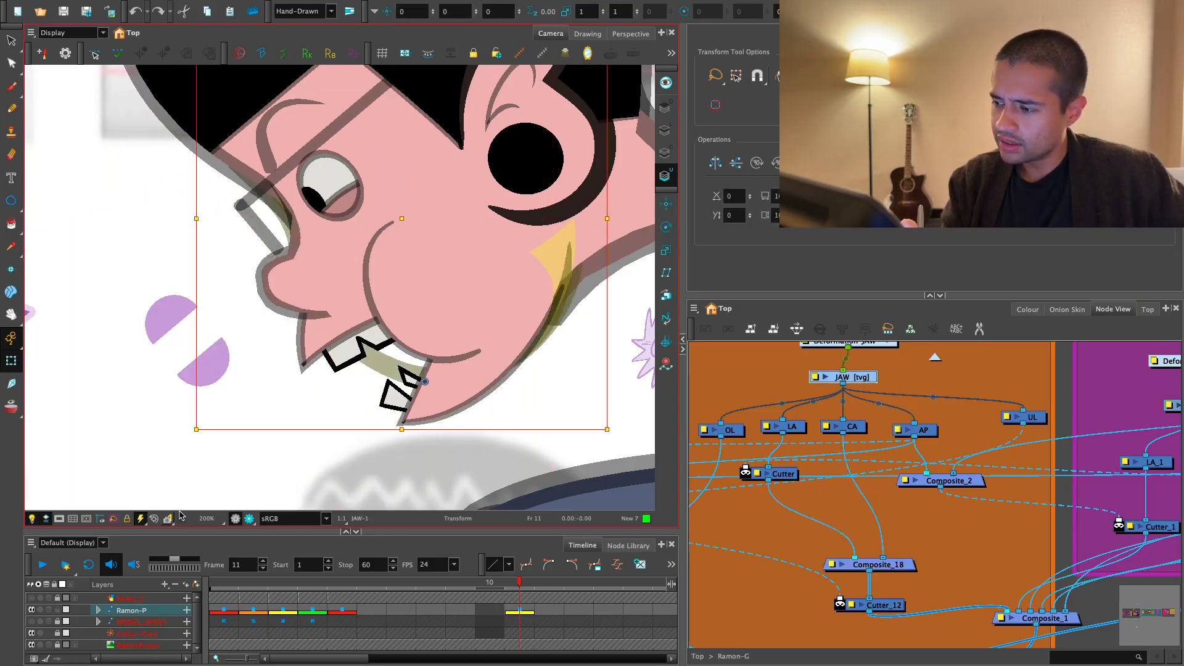
- Insert a copy of Cutter_12 on the connection between the jaw's OL node and Composite_3
left_click_drag(837, 491, 841, 512)
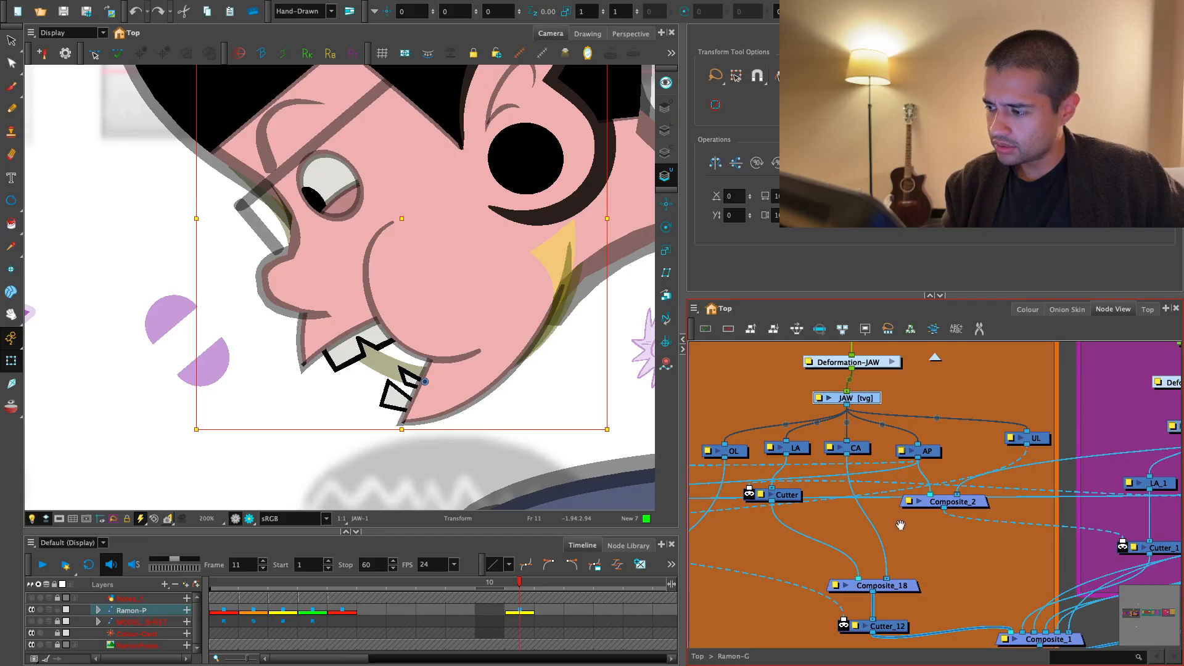
scroll(901, 525, "down", 2)
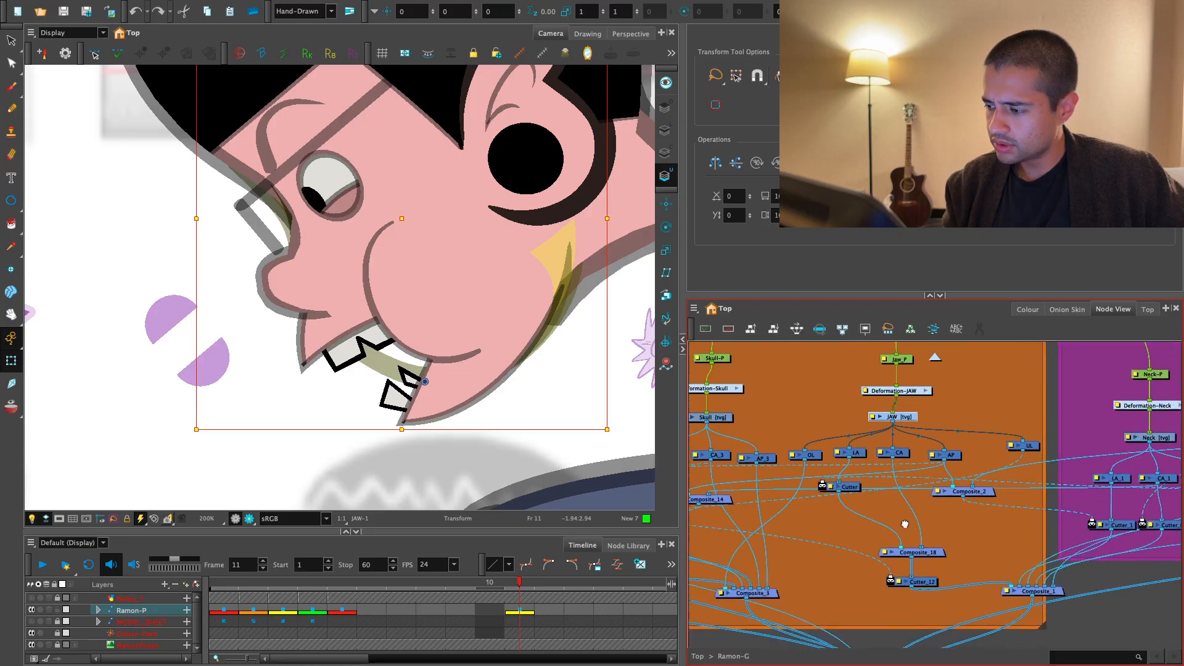
double_click(817, 455)
left_click(822, 363)
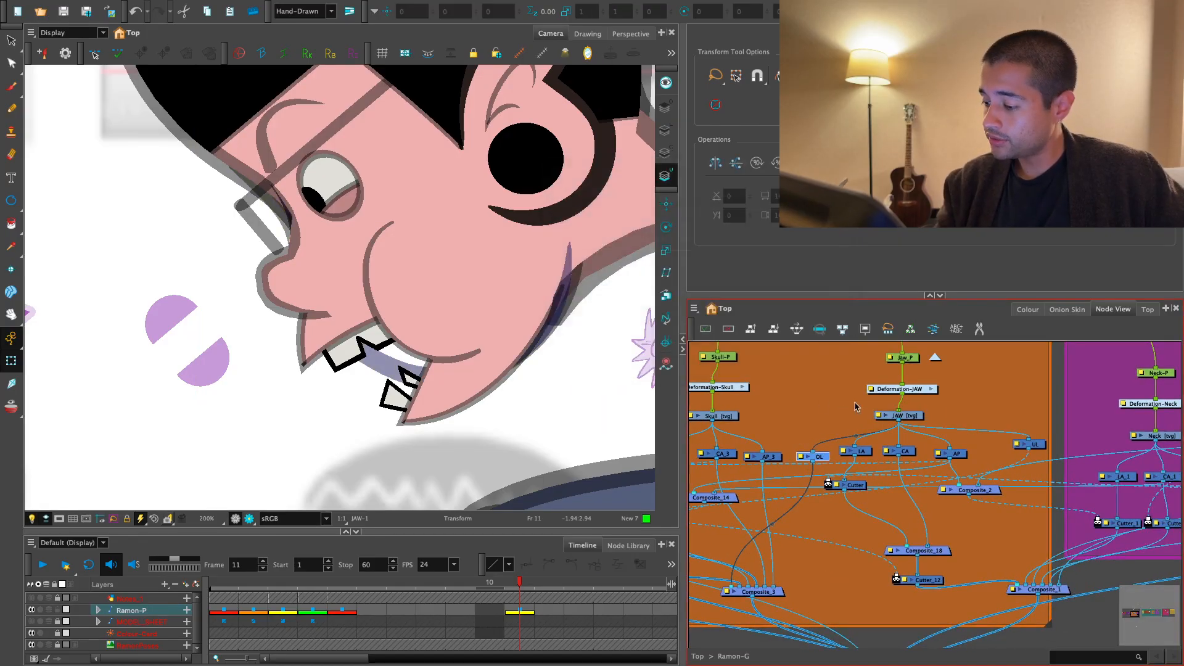
left_click_drag(913, 576, 945, 505)
scroll(945, 504, "down", 1)
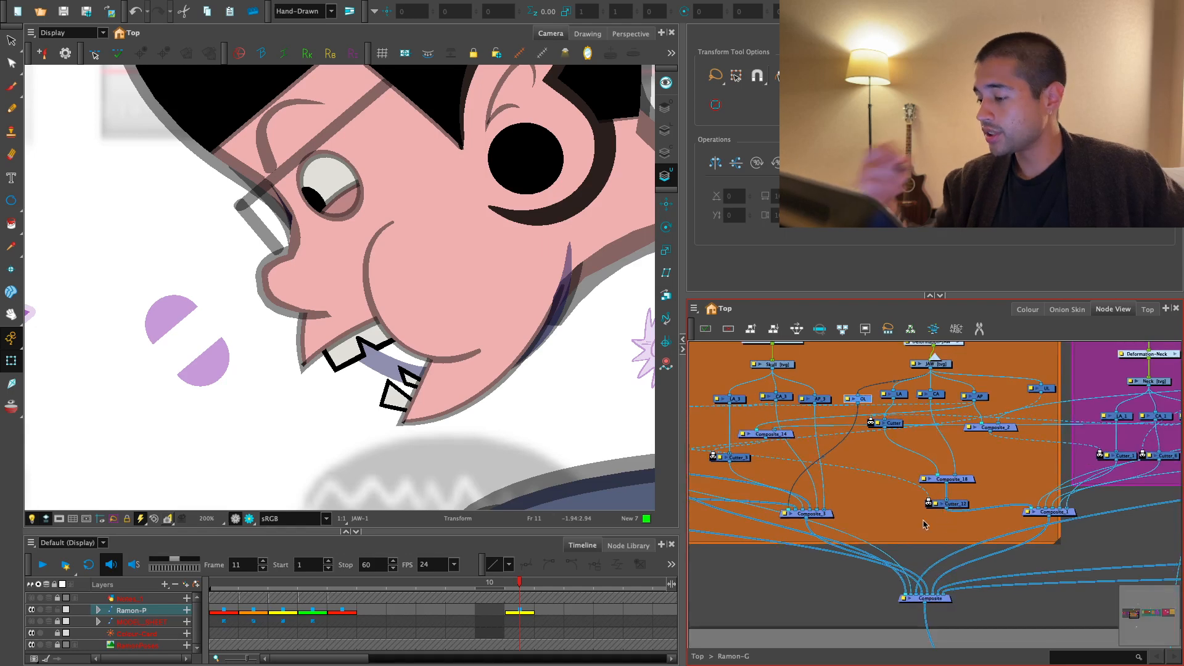
scroll(923, 525, "up", 2)
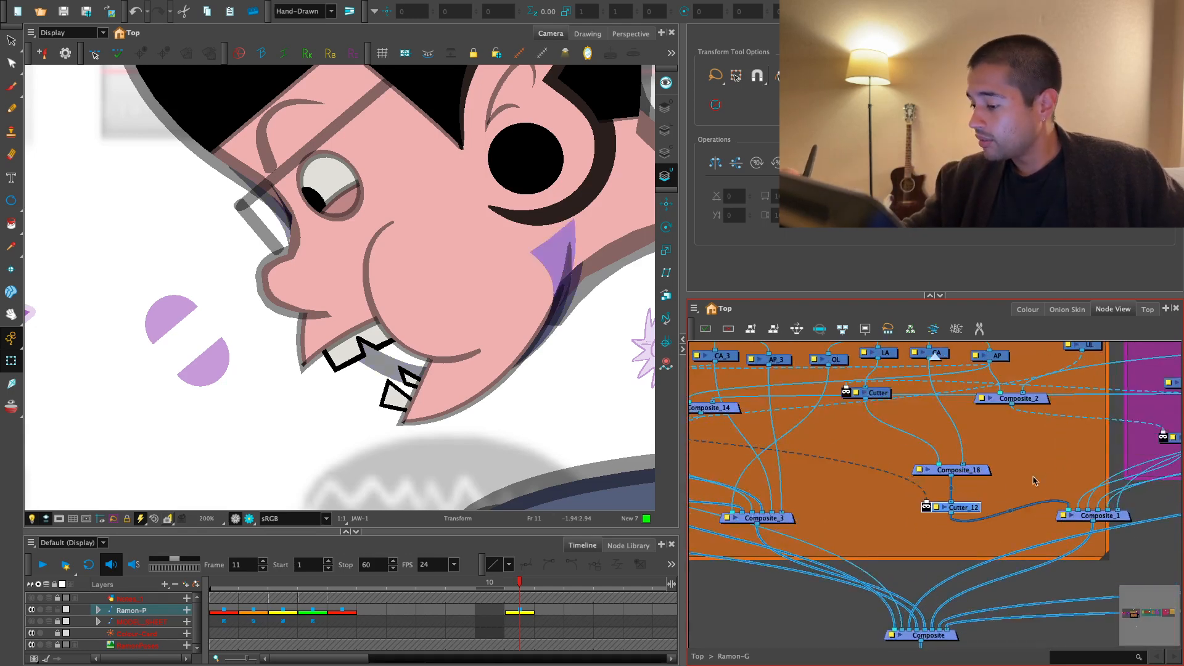
key("ctrl+v")
left_click_drag(870, 427, 843, 439)
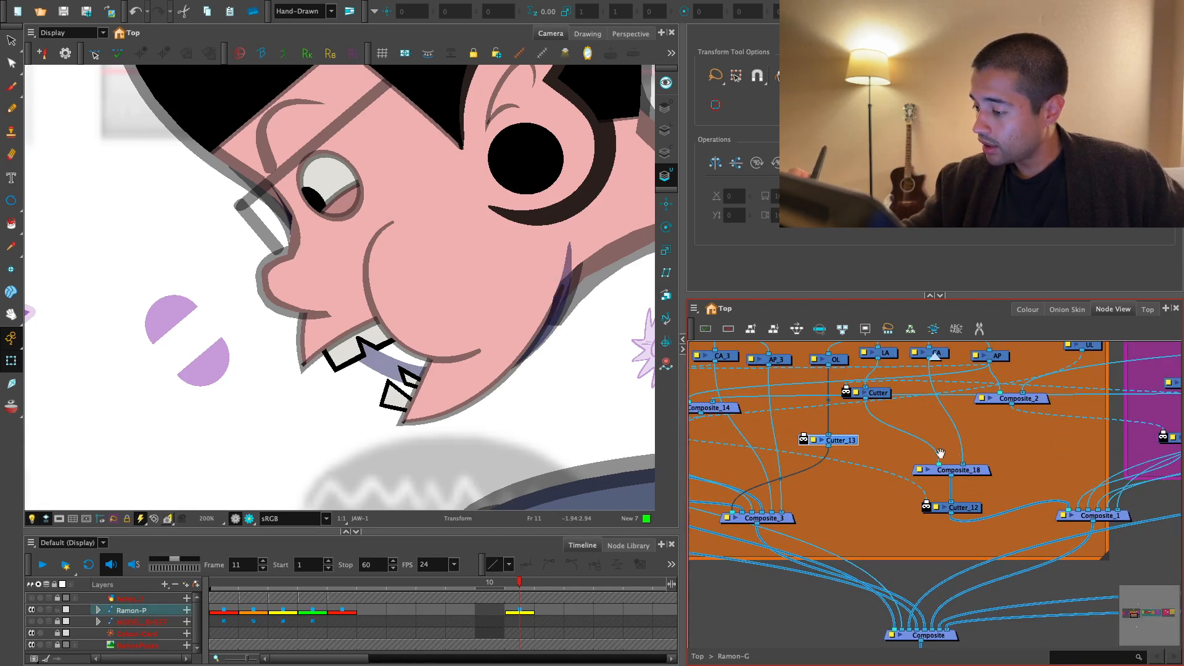
- Connect the Face_G group's underlay output to the matte port of the Cutter on the jaw's OL connection
left_click_drag(938, 455, 1005, 471)
scroll(938, 463, "down", 2)
left_click_drag(865, 439, 984, 437)
scroll(1033, 445, "down", 1)
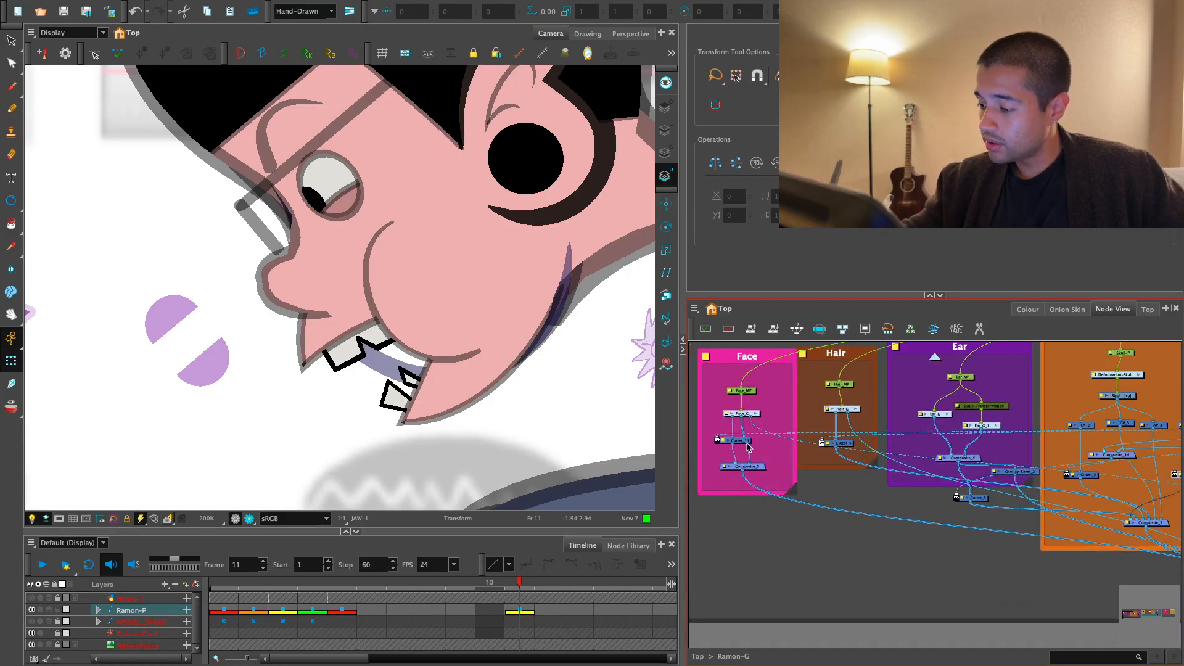
left_click_drag(750, 420, 985, 483)
left_click(1028, 481)
- Check the jaw cut in the rendered Camera view, and return to the OpenGL view
key("1")
key("1")
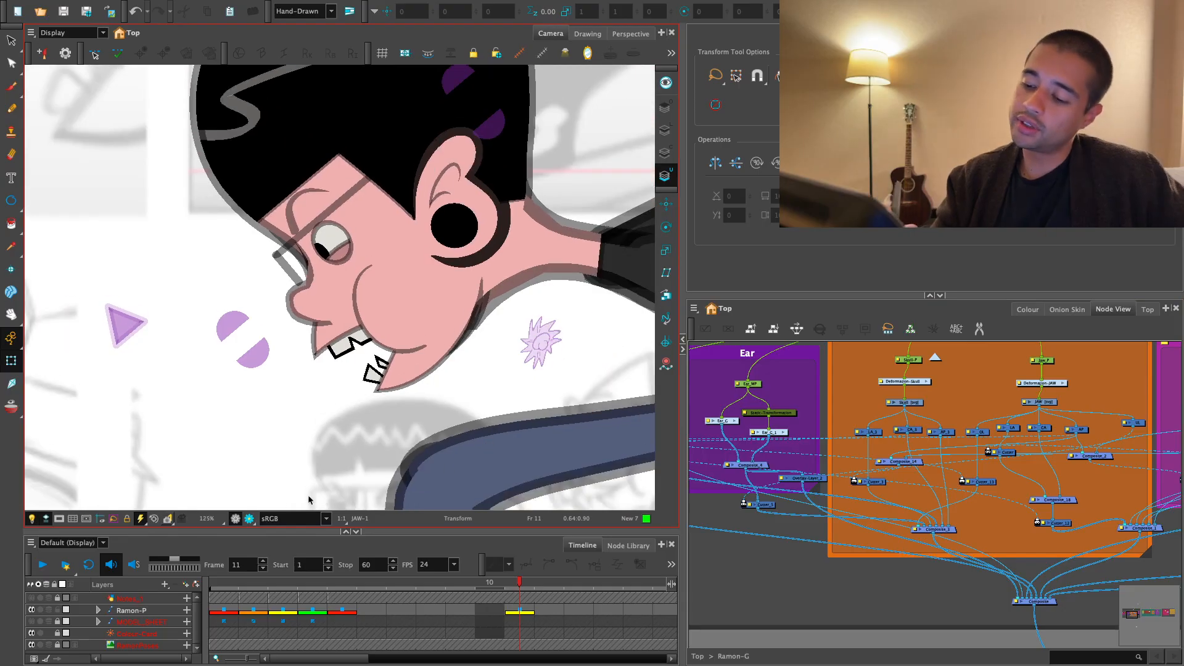
left_click(249, 519)
key("1")
key("1")
key("1")
key("1")
key("1")
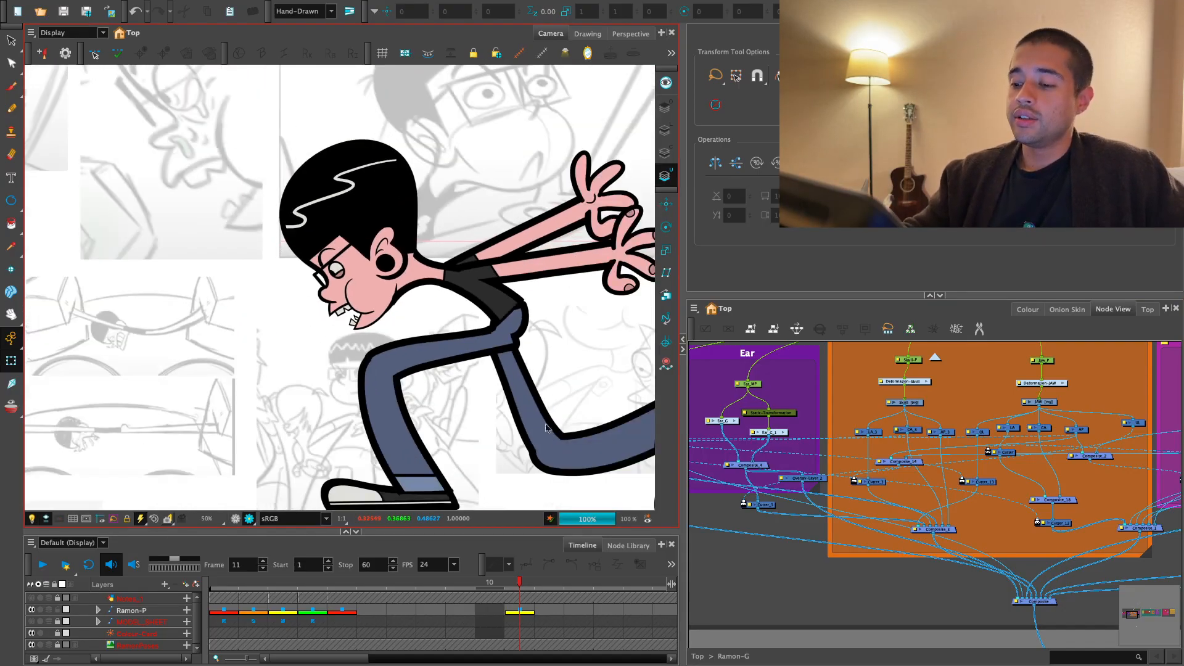
key("2")
key("2")
key("2")
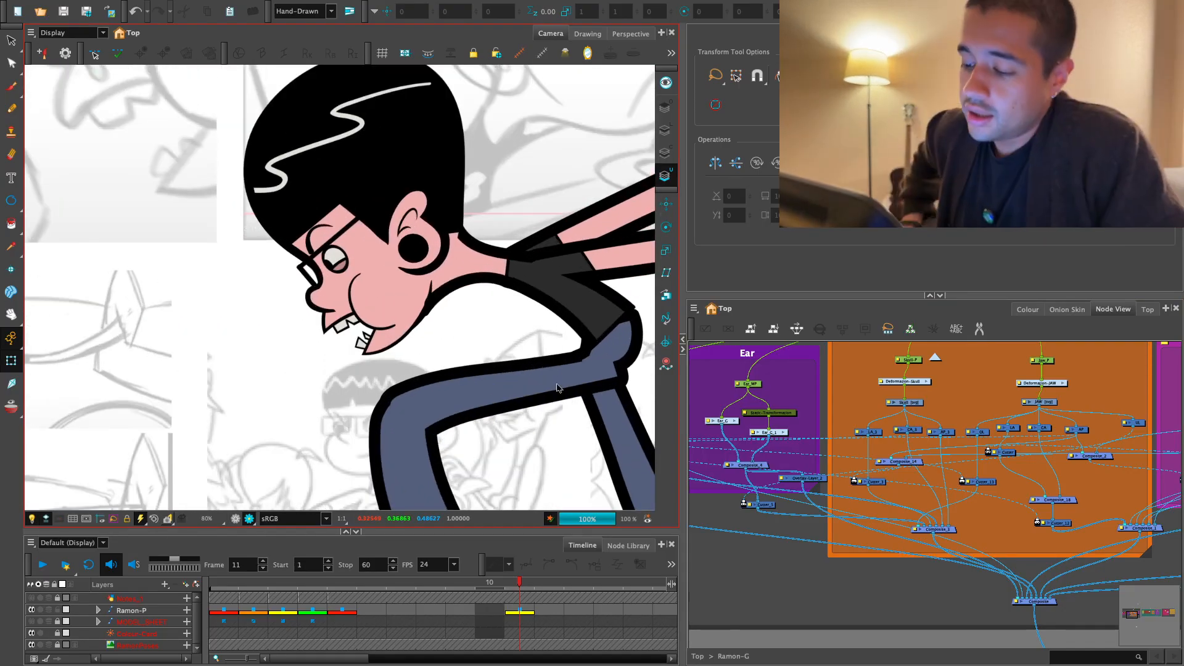
left_click(236, 519)
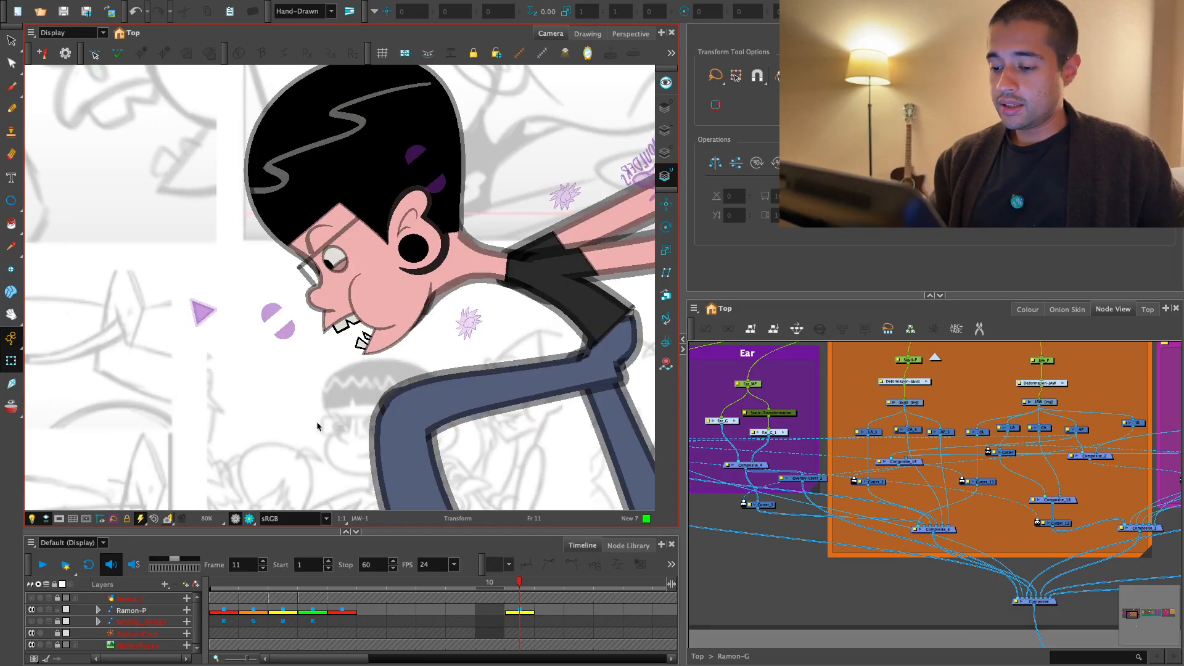
key("2")
key("2")
key("2")
key("2")
- Select the nose drawing in the Camera view and open the Face_G group in the Node View
left_click(347, 330)
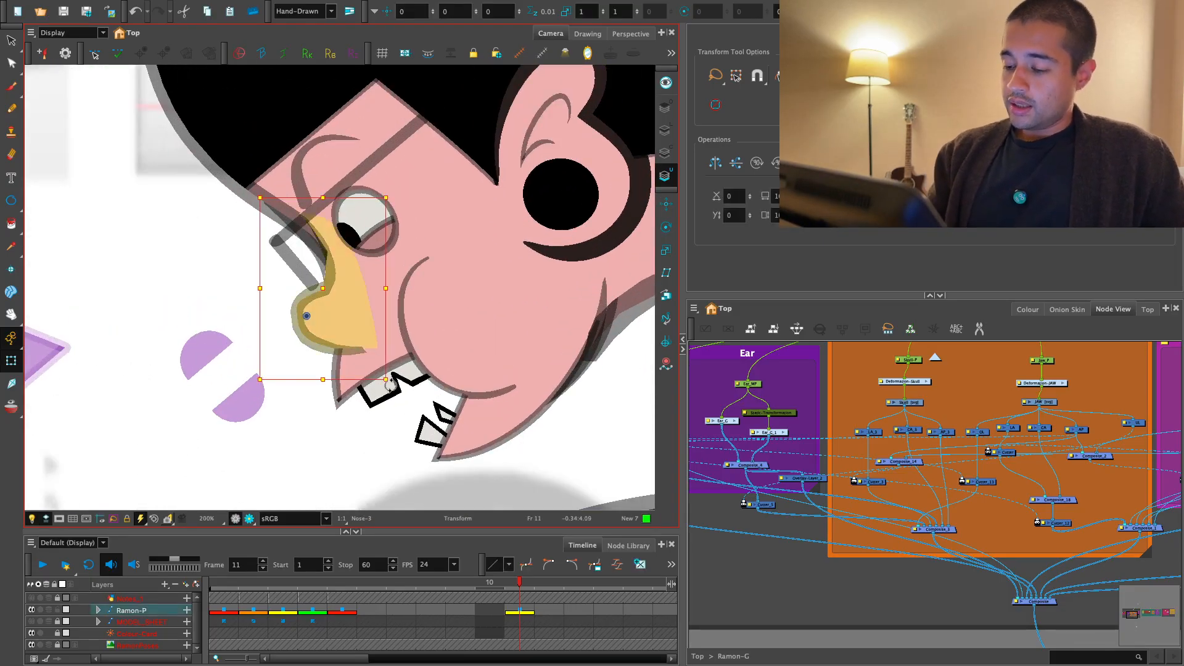
left_click_drag(752, 508, 867, 546)
key("2")
key("2")
key("1")
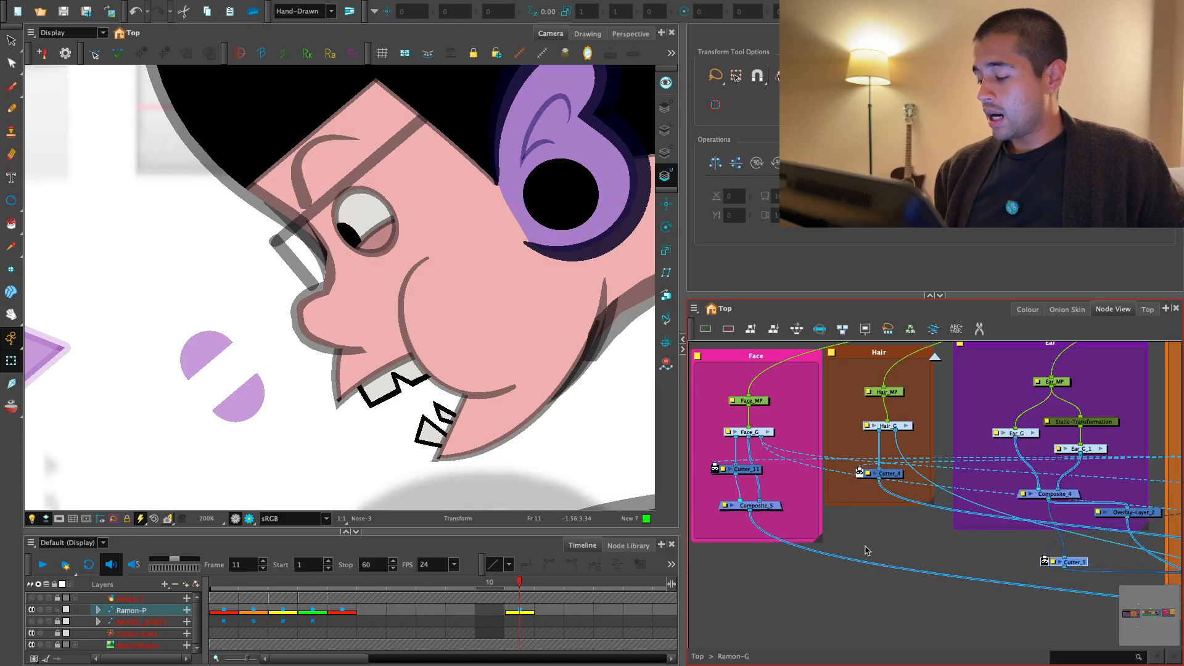
left_click_drag(940, 532, 864, 571)
key("1")
left_click_drag(800, 553, 943, 533)
key("2")
key("2")
left_click_drag(861, 434, 839, 483)
key("2")
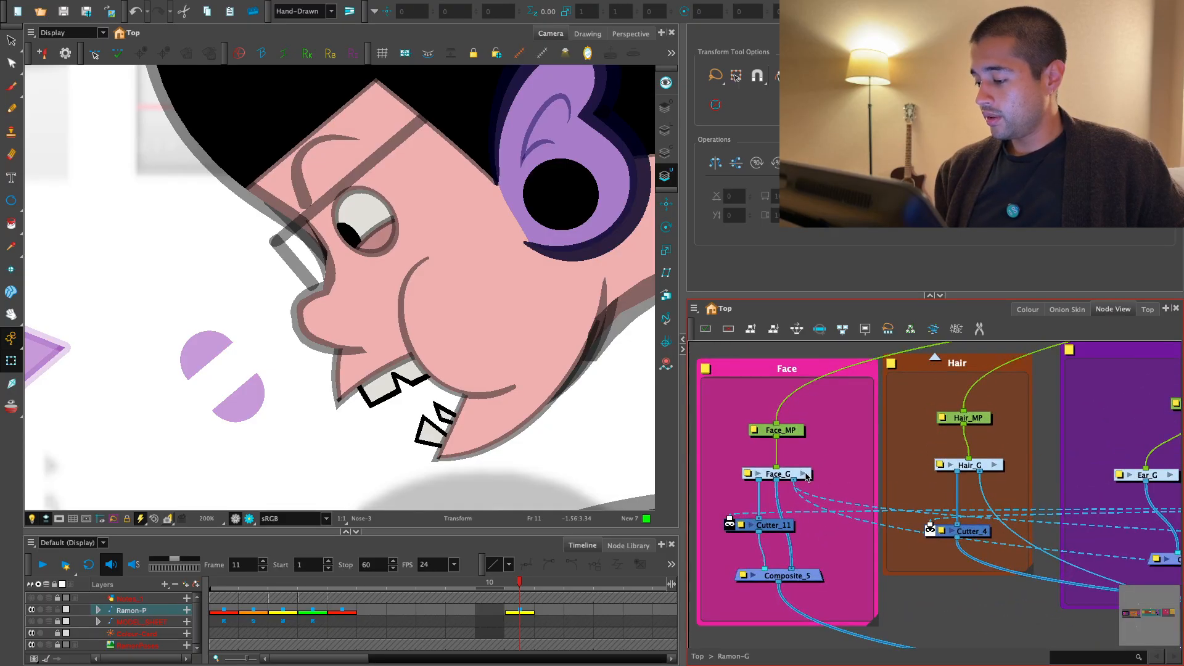
left_click(805, 474)
left_click_drag(926, 462, 894, 564)
key("2")
key("2")
key("2")
key("2")
left_click_drag(864, 445, 931, 437)
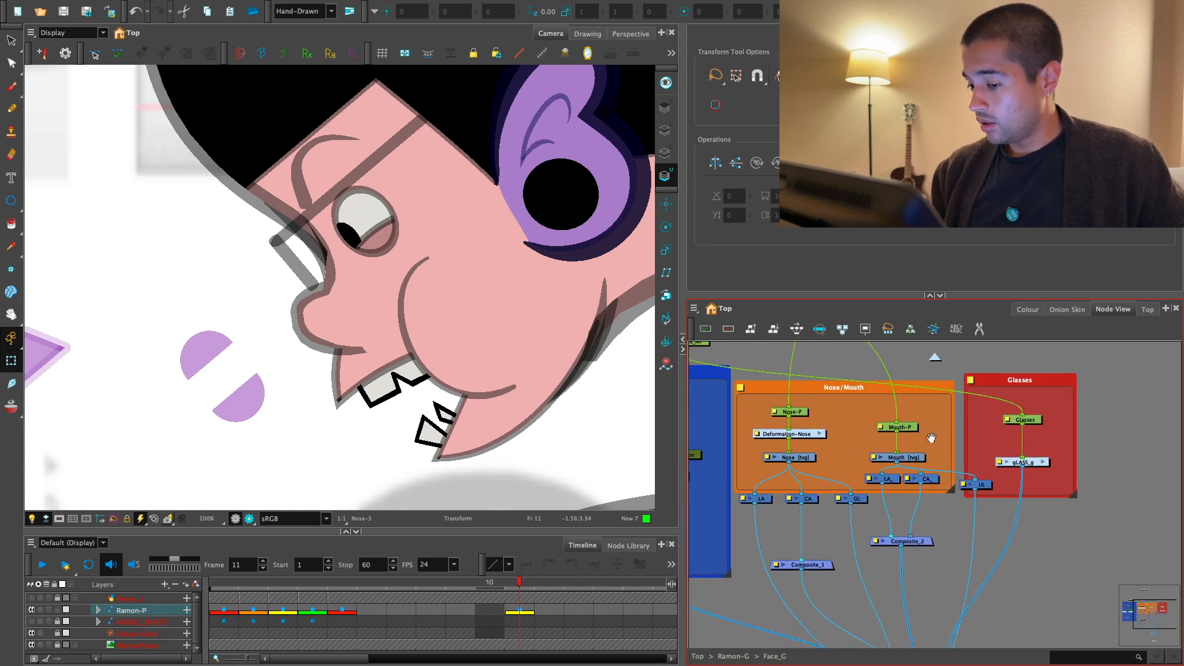
- Examine which nodes carry the nose's line and colour art and the mouth drawing inside the Face_G group
left_click_drag(805, 412, 800, 415)
scroll(855, 451, "up", 1)
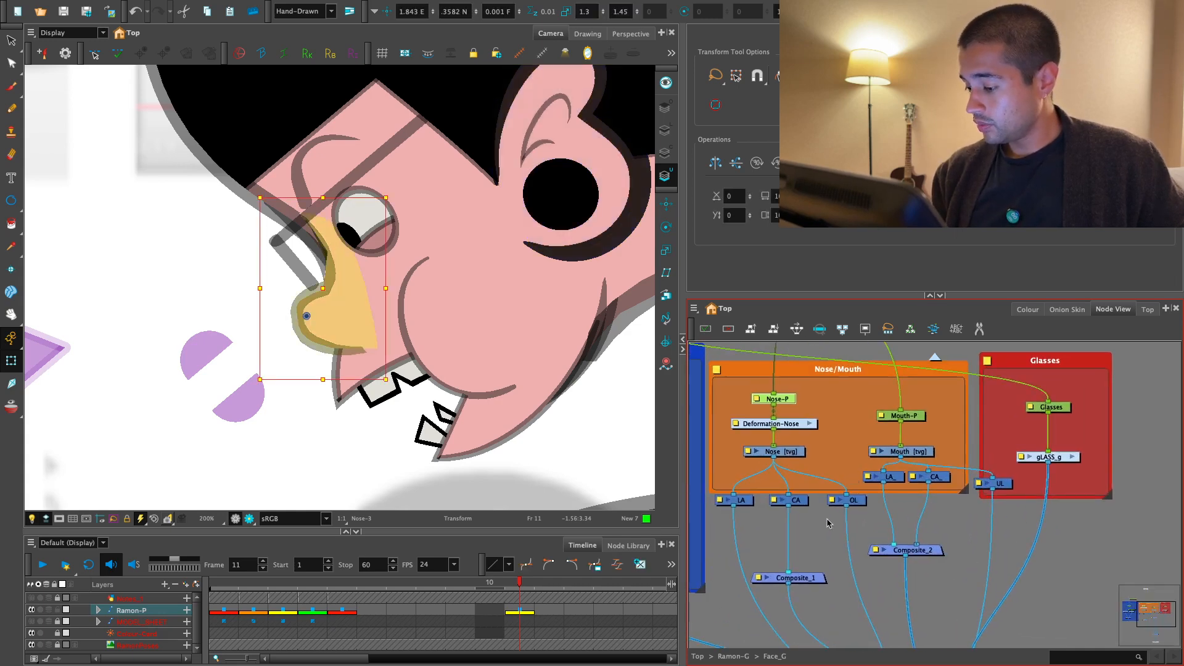
left_click(745, 500)
left_click_drag(798, 505, 790, 505)
scroll(888, 531, "down", 1)
left_click_drag(879, 568, 957, 522)
scroll(937, 505, "down", 1)
scroll(888, 498, "up", 1)
left_click_drag(884, 492, 870, 536)
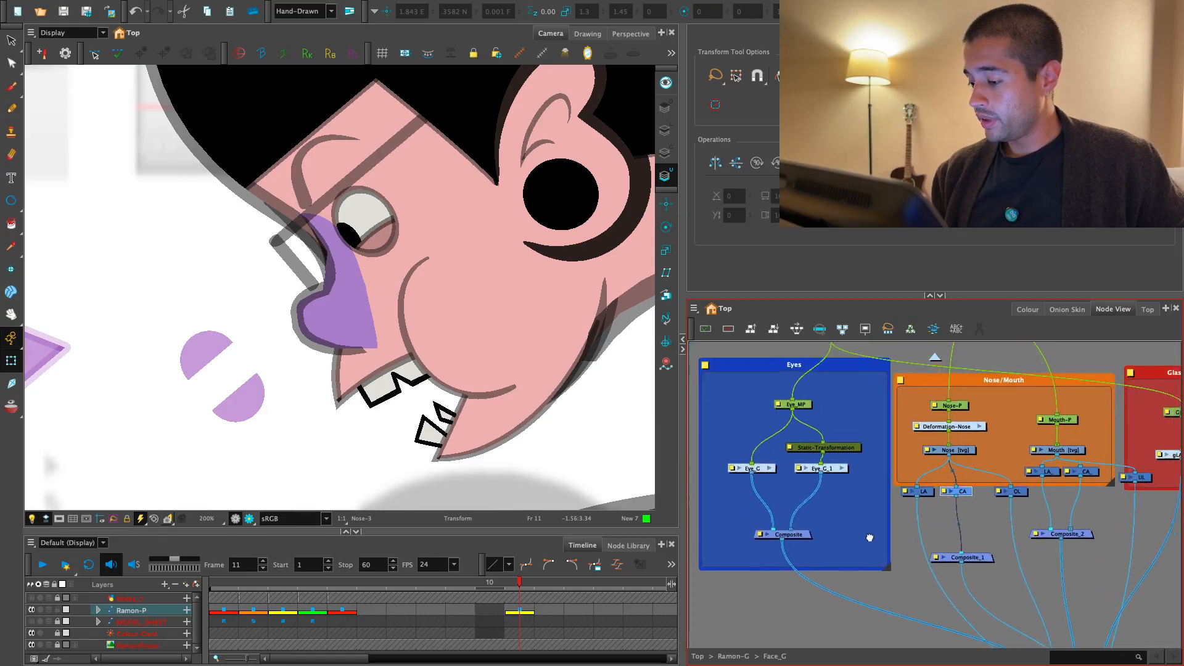
left_click_drag(1042, 492, 956, 533)
scroll(949, 501, "up", 1)
left_click_drag(930, 487, 939, 481)
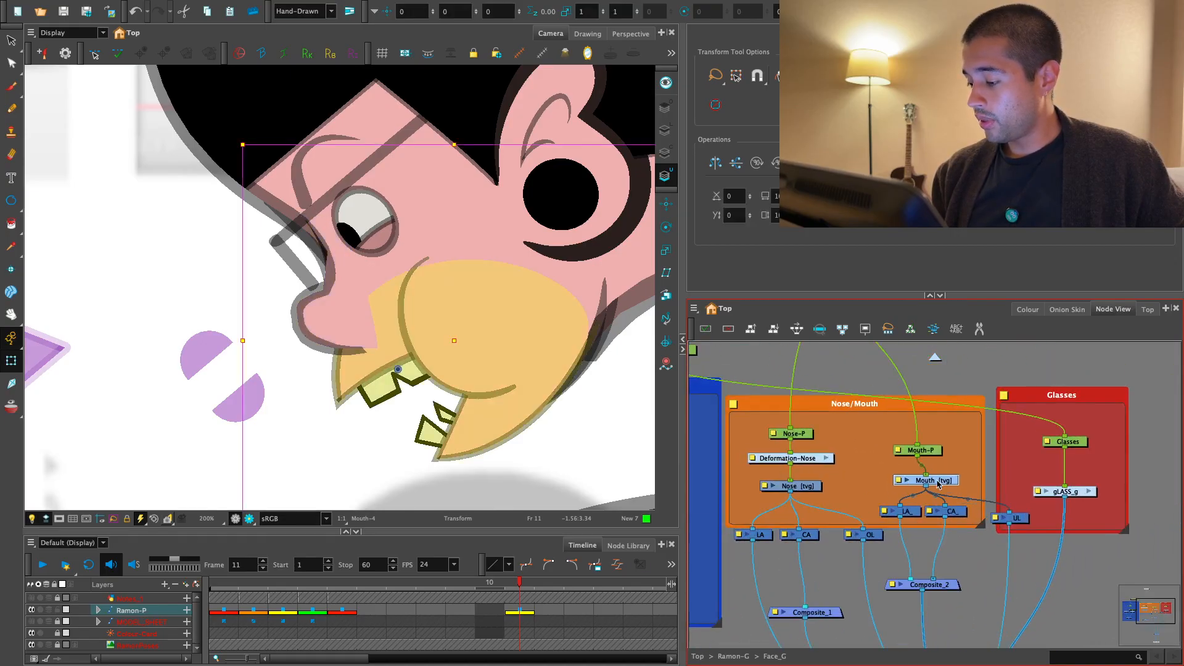
left_click_drag(840, 624, 878, 513)
left_click(881, 524)
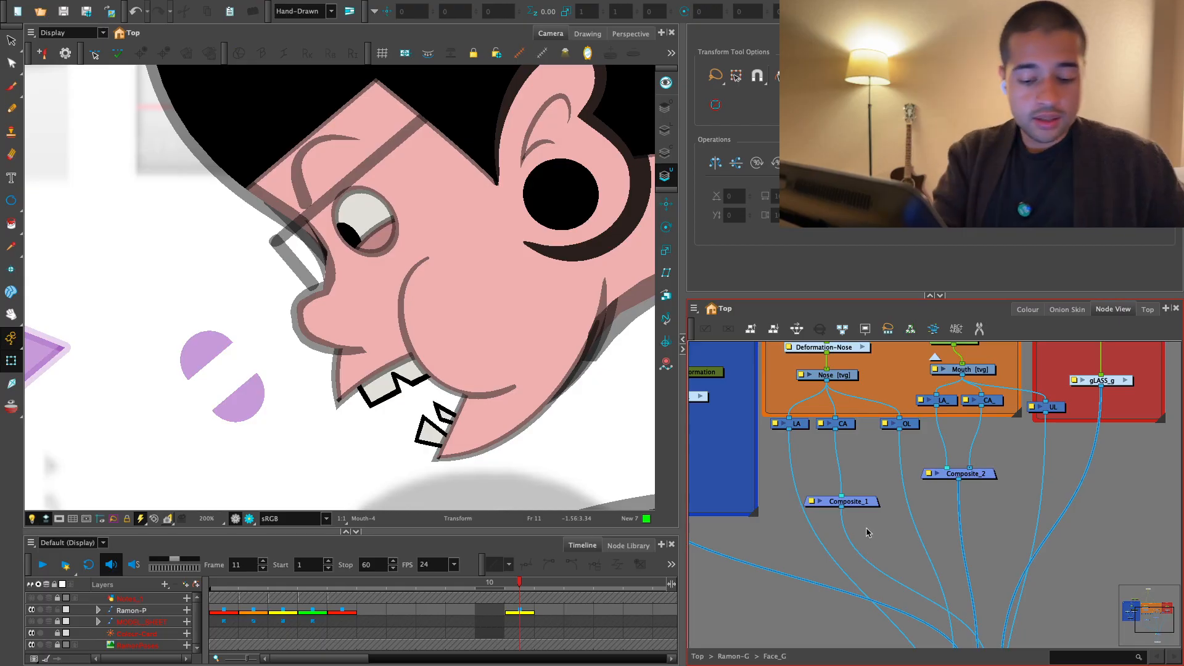
- Try a new Cutter below the nose's Composite_1, taking its matte from the mouth's CA_ node
key("Tab")
type("cutter")
key("Return")
left_click_drag(909, 525, 832, 534)
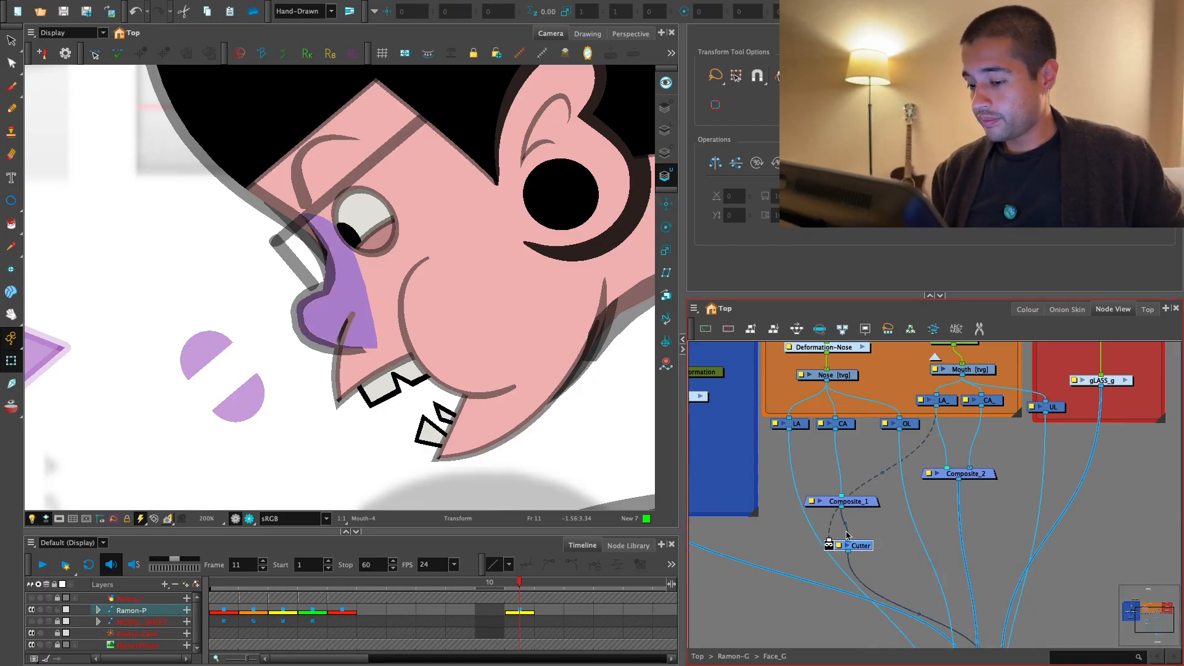
left_click_drag(981, 408, 851, 540)
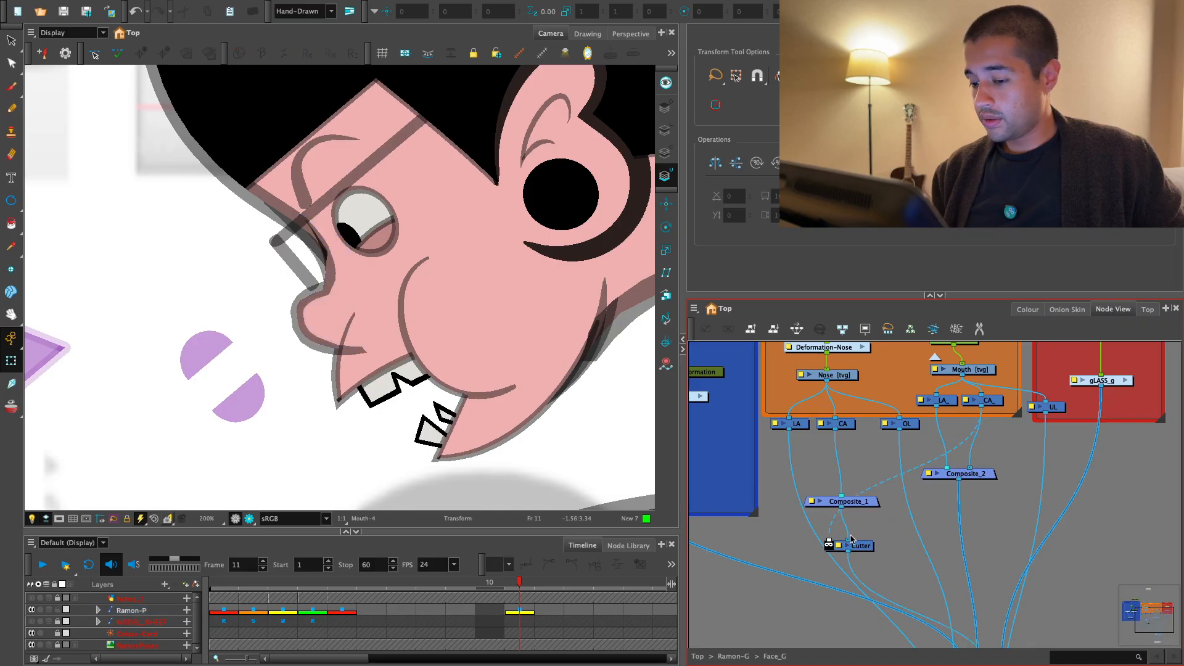
- Try a copy of the Cutter on the nose's LA connection and check its effect around the mouth
left_click(863, 546)
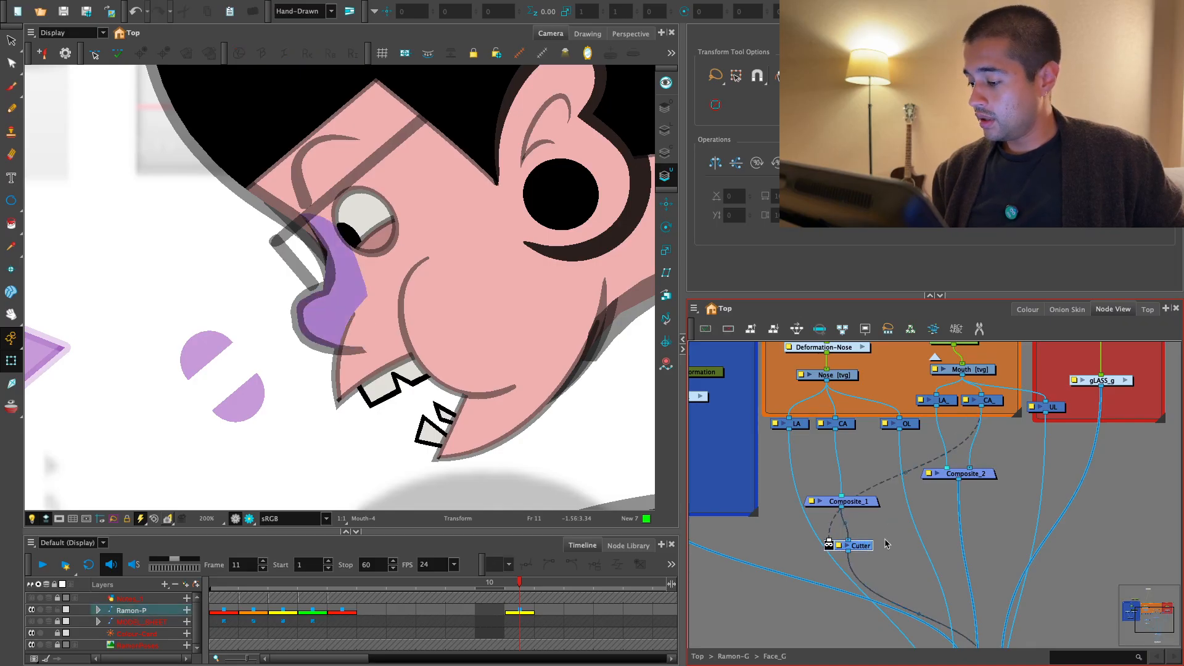
key("ctrl+d")
left_click_drag(981, 557, 778, 541)
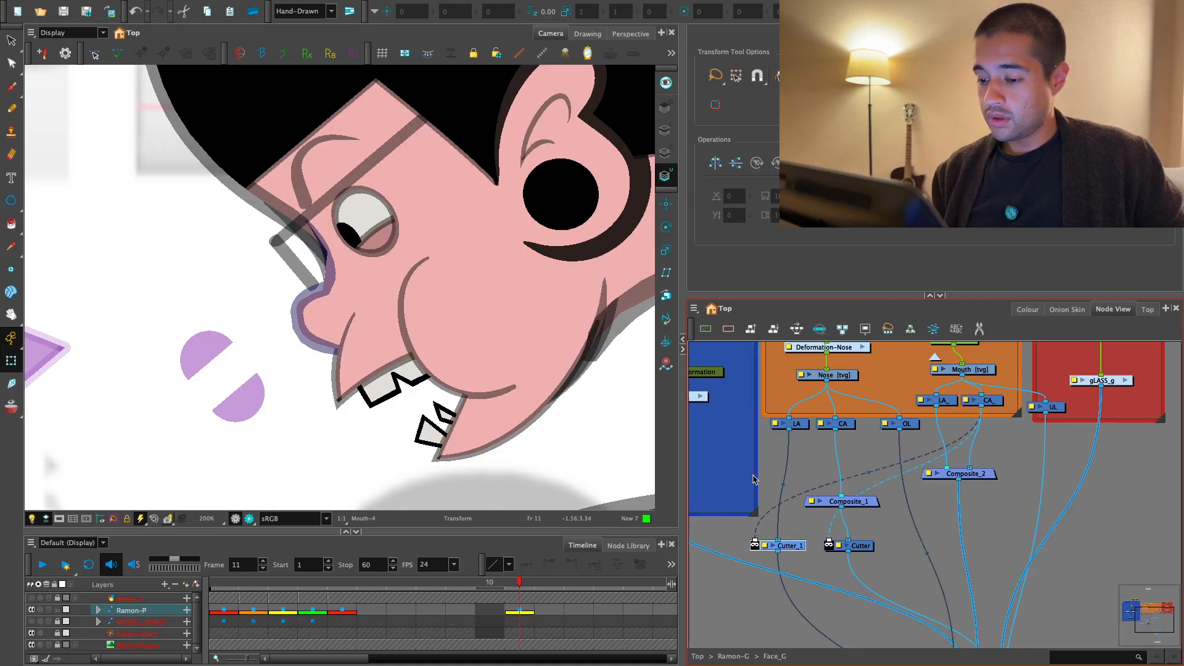
scroll(502, 444, "down", 3)
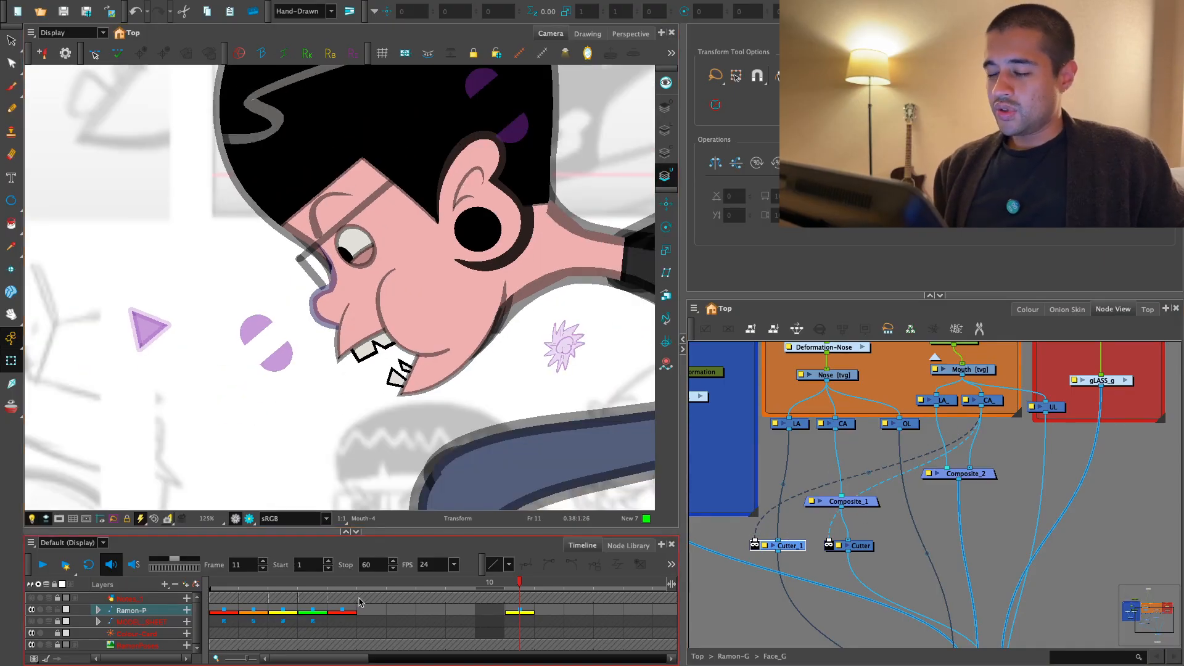
scroll(311, 628, "down", 2)
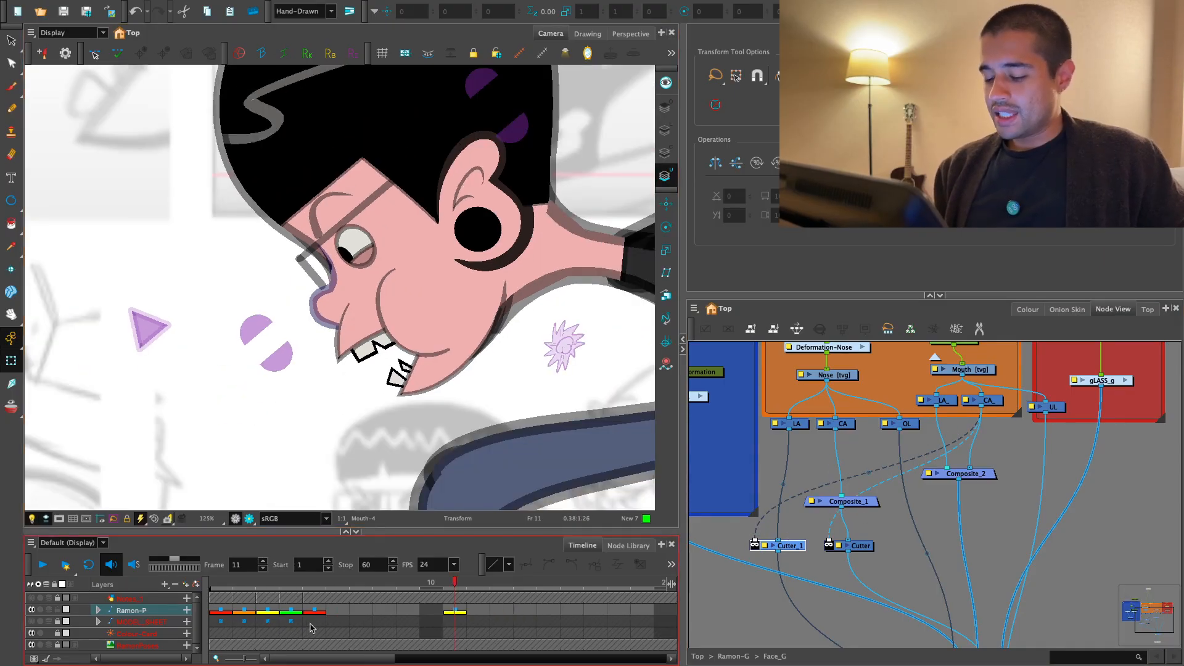
left_click_drag(405, 583, 407, 628)
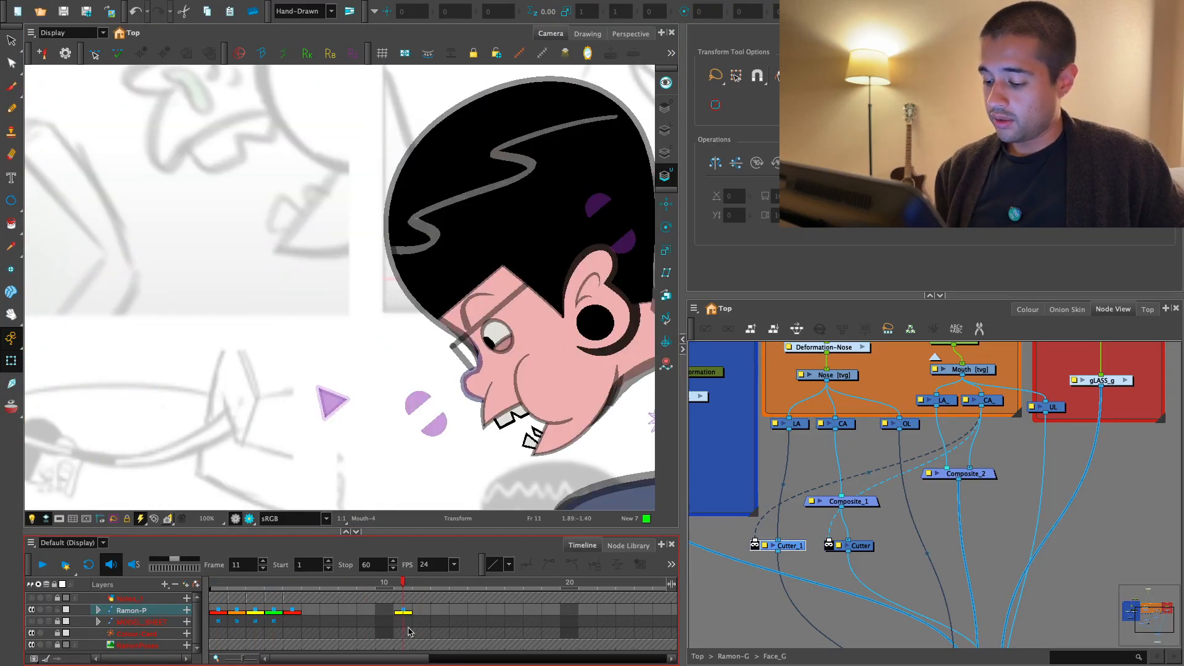
scroll(529, 415, "up", 2)
left_click_drag(529, 415, 521, 395)
scroll(521, 394, "up", 3)
left_click(432, 429)
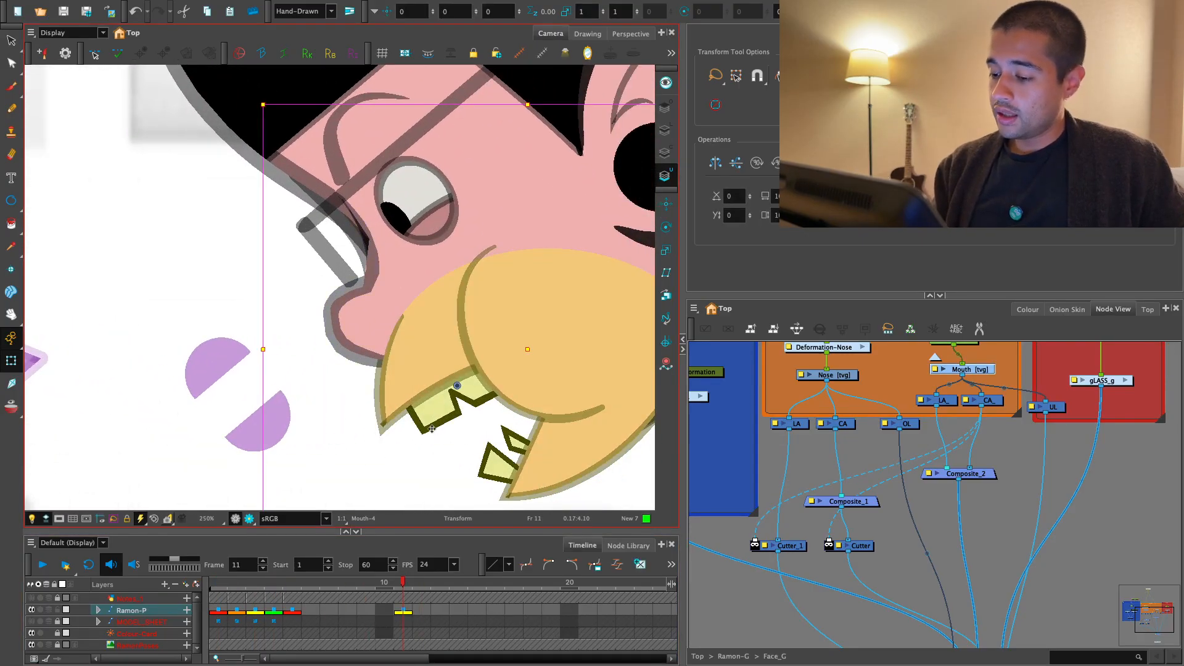
scroll(443, 444, "down", 5)
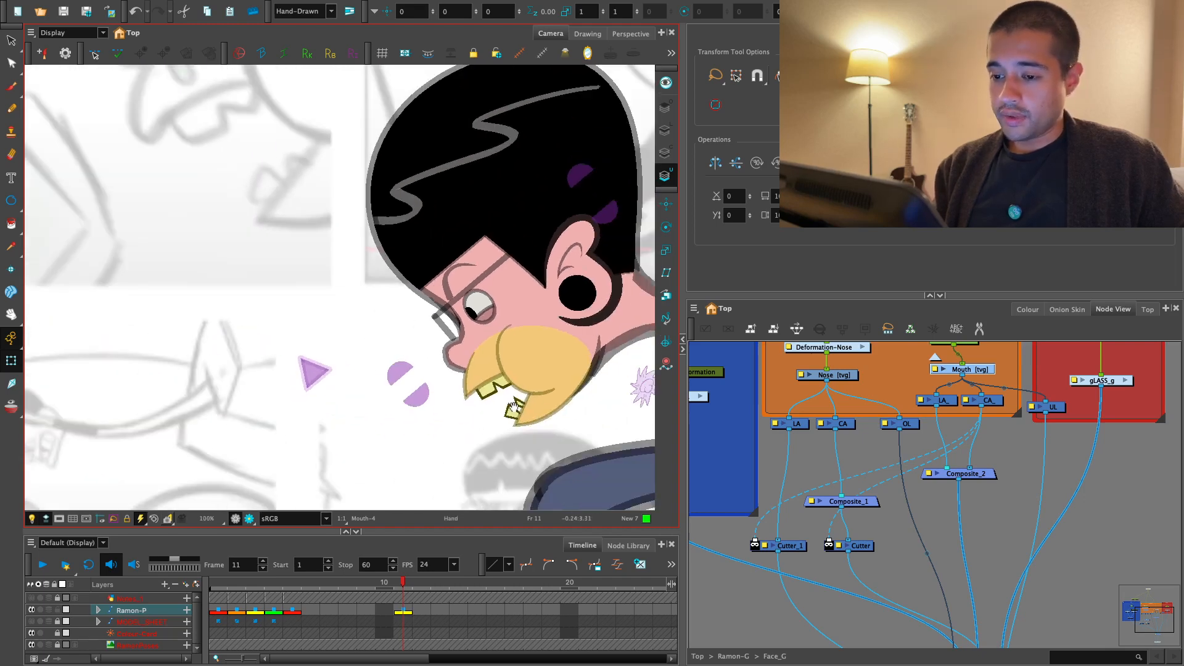
scroll(486, 465, "down", 1)
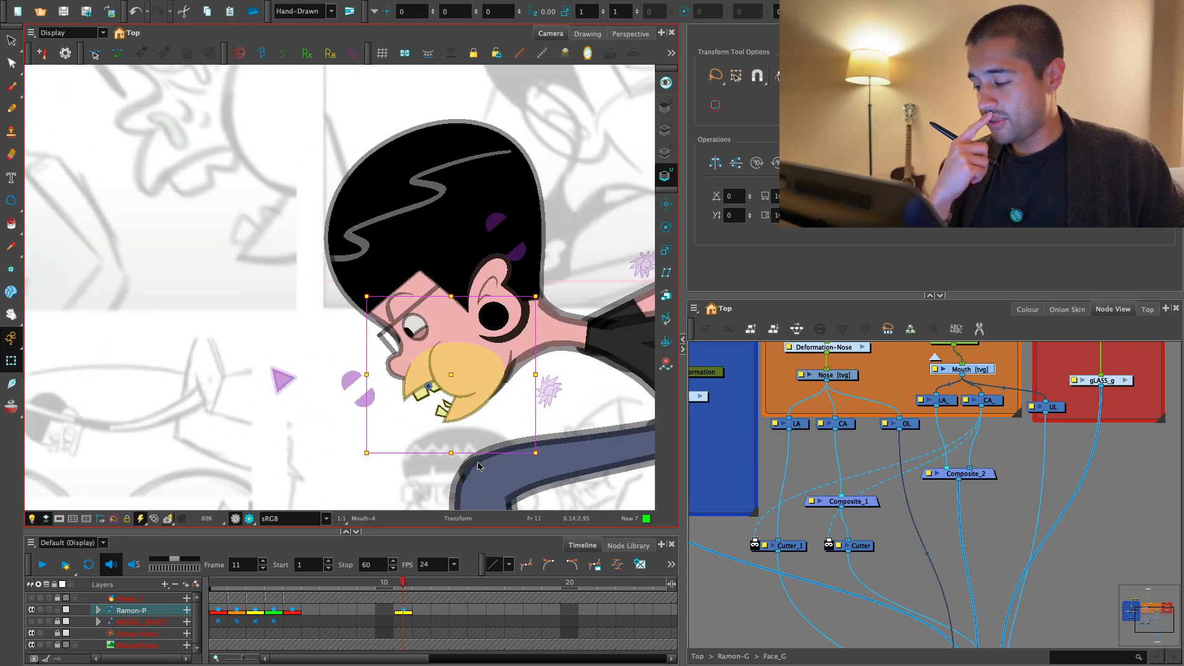
- Undo the Cutter nodes added to the nose's connections
key("ctrl+z")
key("ctrl+z")
key("ctrl+z")
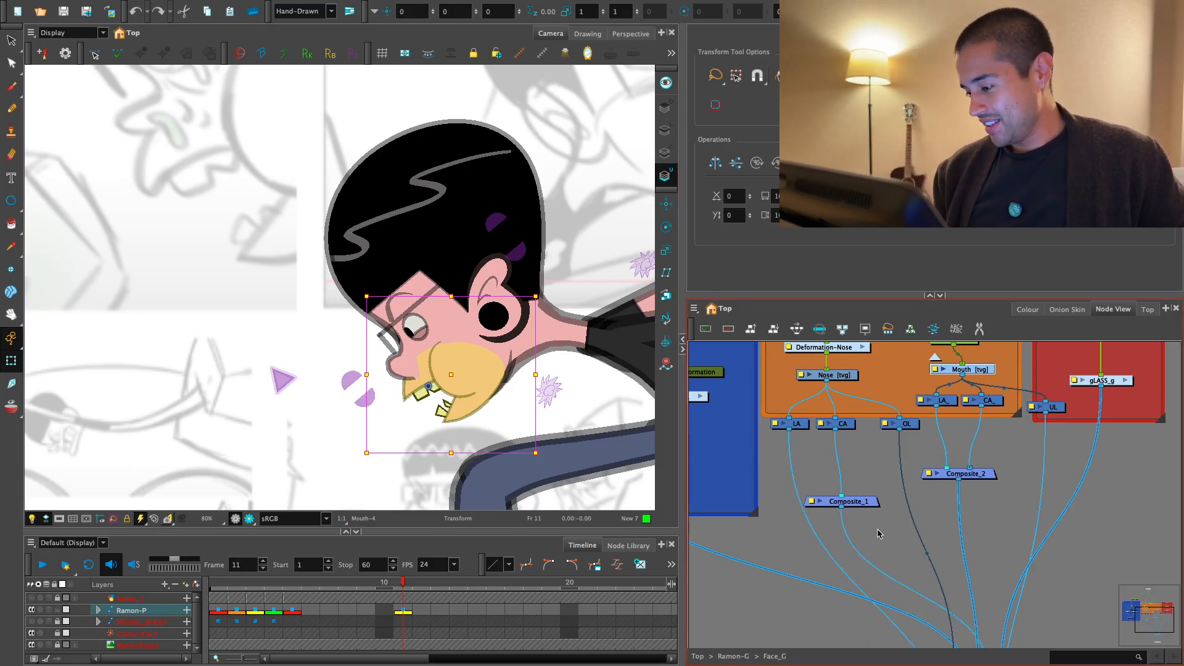
- Insert a Cutter node on the output connection of the nose's LA node
left_click(907, 536)
scroll(907, 535, "up", 1)
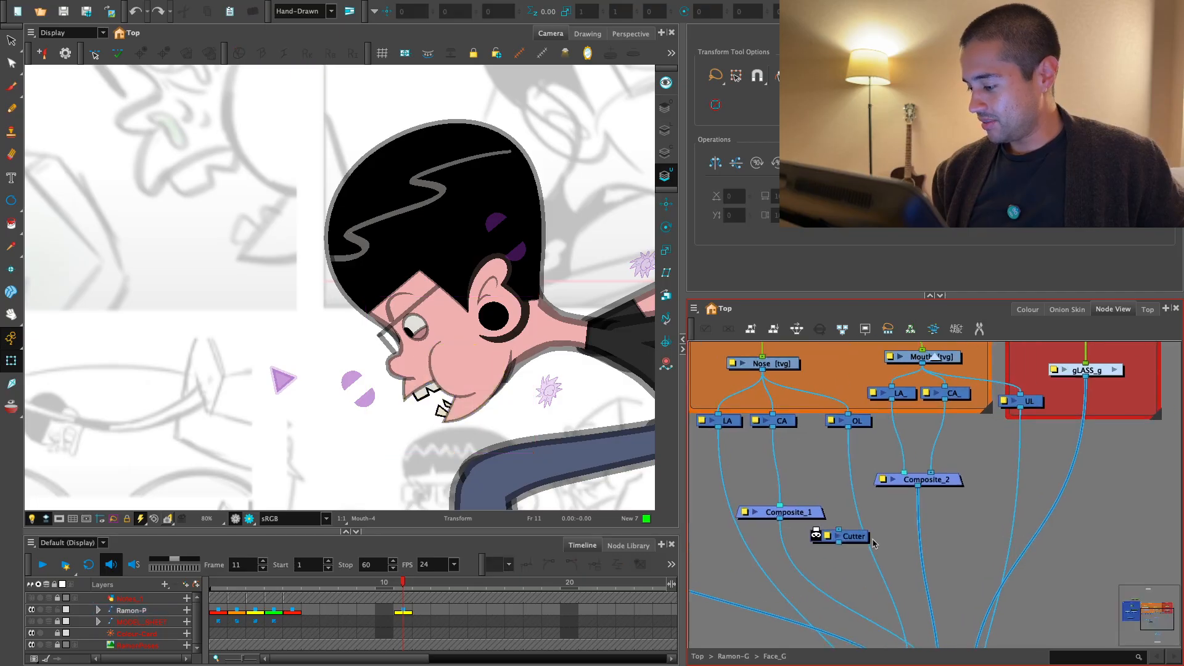
left_click_drag(845, 536, 732, 552)
left_click(826, 521)
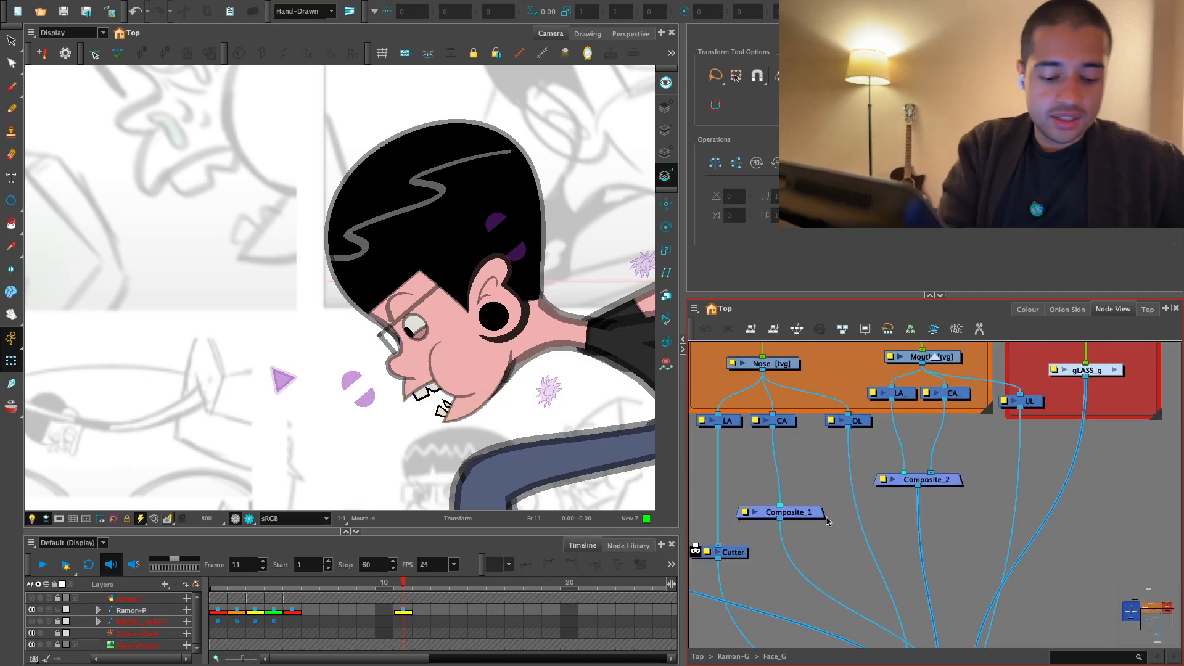
- Add an Auto-Patch node and name it ap_
key("Tab")
type("AUT")
key("Down")
key("Down")
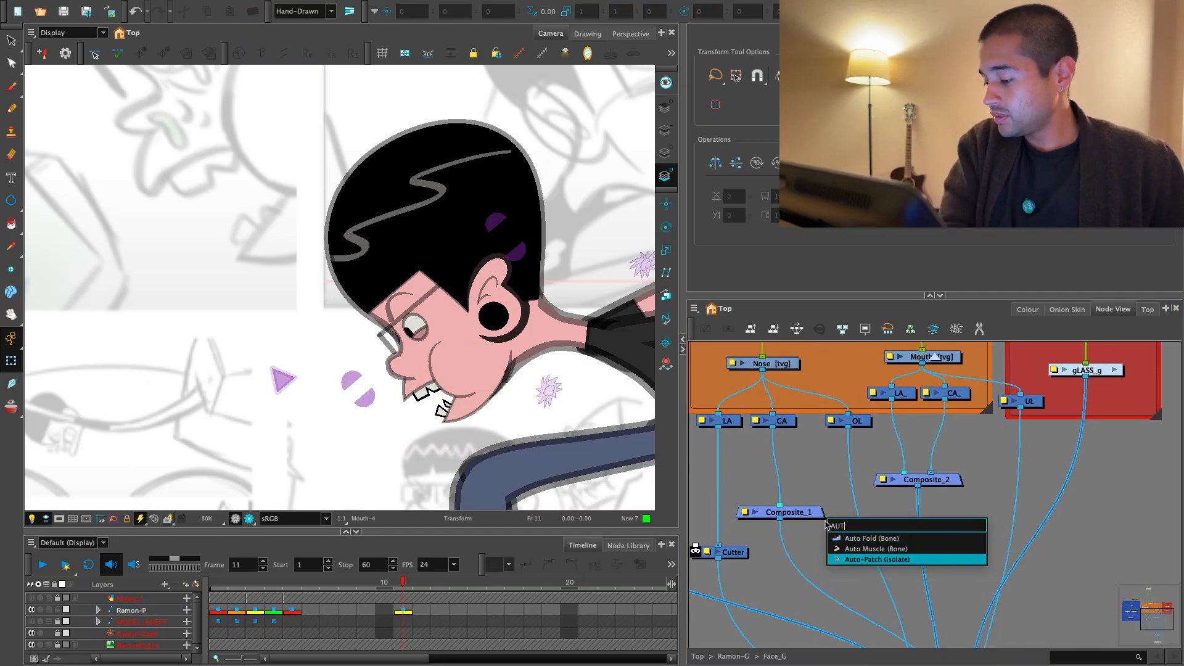
key("Return")
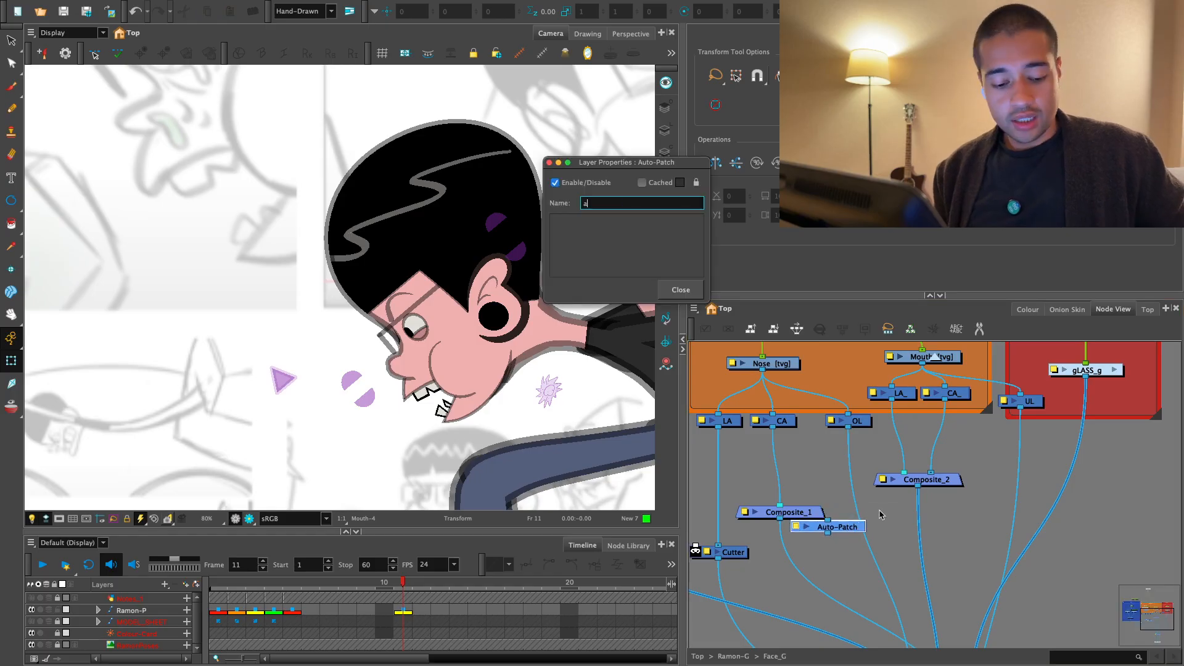
type("ap")
key("Return")
- Place the ap_ node beside the mouth nodes, feed it from the Mouth drawing, and connect it to the nose Cutter's matte port
left_click_drag(846, 528, 956, 499)
left_click_drag(865, 438, 827, 420)
scroll(934, 463, "down", 1)
left_click_drag(979, 479, 888, 523)
left_click_drag(814, 534, 815, 532)
scroll(464, 368, "up", 4)
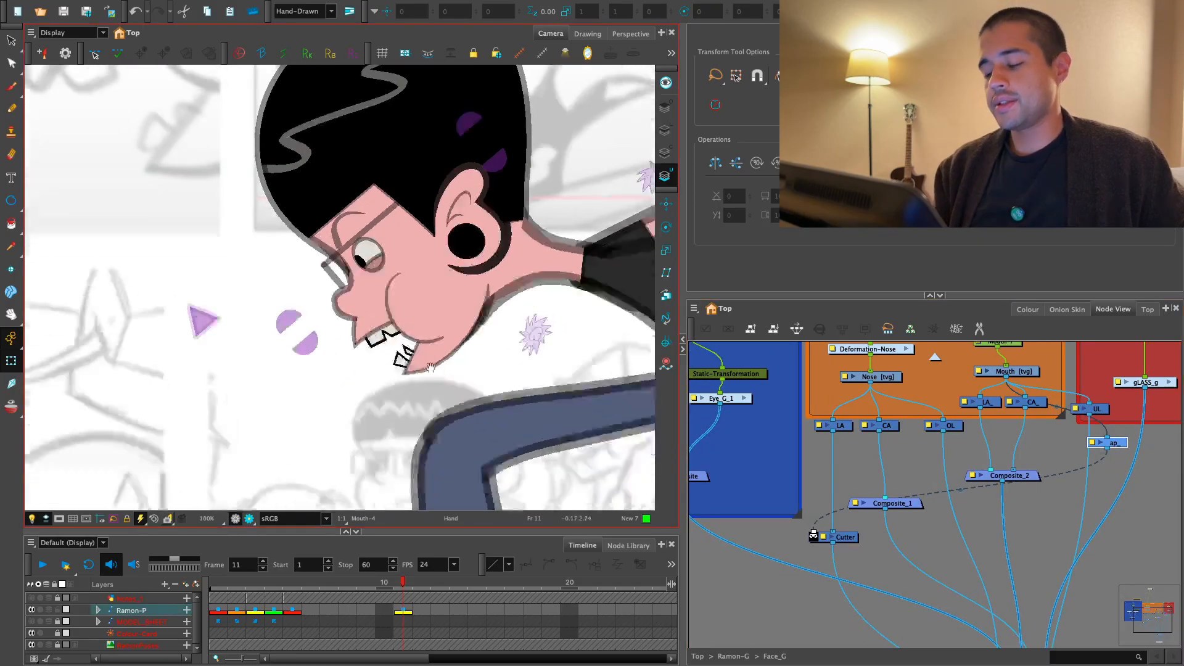
- Show the nose's deformation controls and shift the curve point at the nose tip slightly outward
key("2")
key("2")
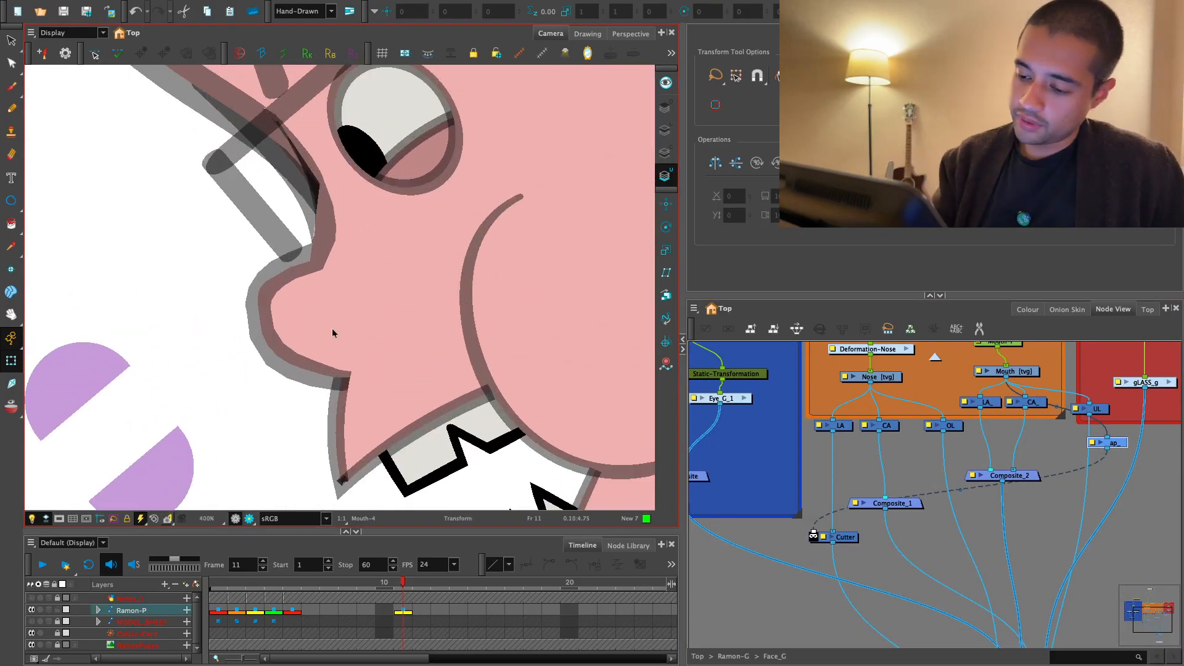
left_click(332, 328)
key("shift+F11")
left_click(266, 384)
key("2")
left_click_drag(239, 333, 232, 333)
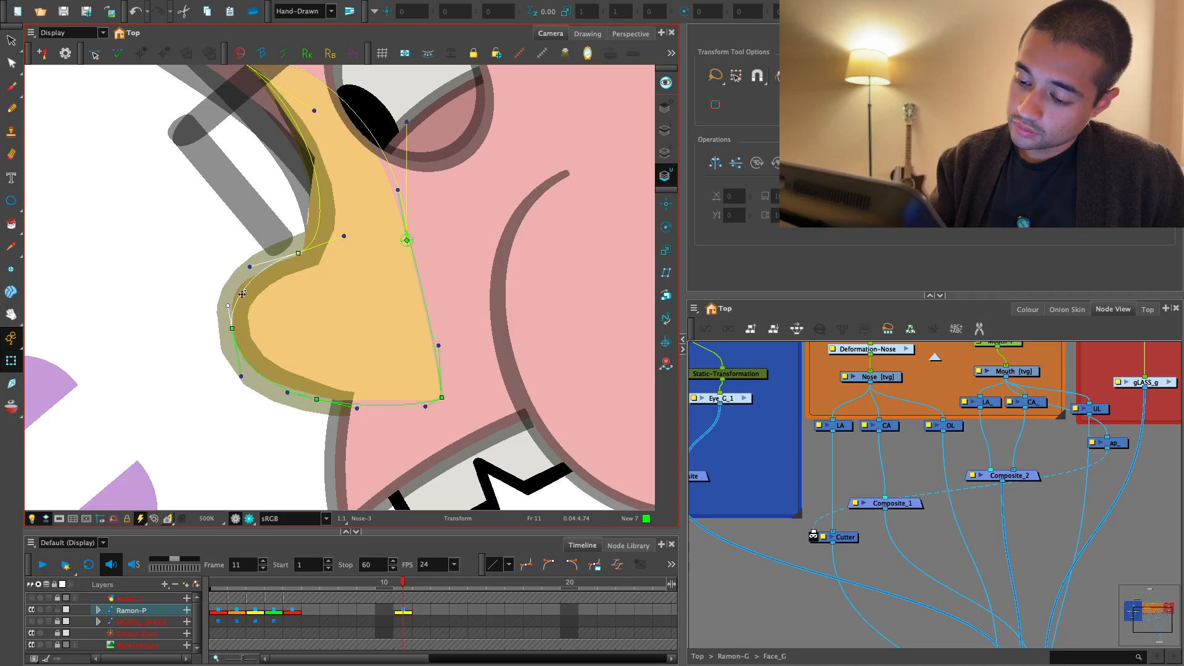
left_click(247, 466)
- Check the nose and mouth lines in the rendered Camera view at different zooms, and return to the OpenGL view
left_click(249, 519)
key("1")
key("1")
key("1")
key("1")
key("1")
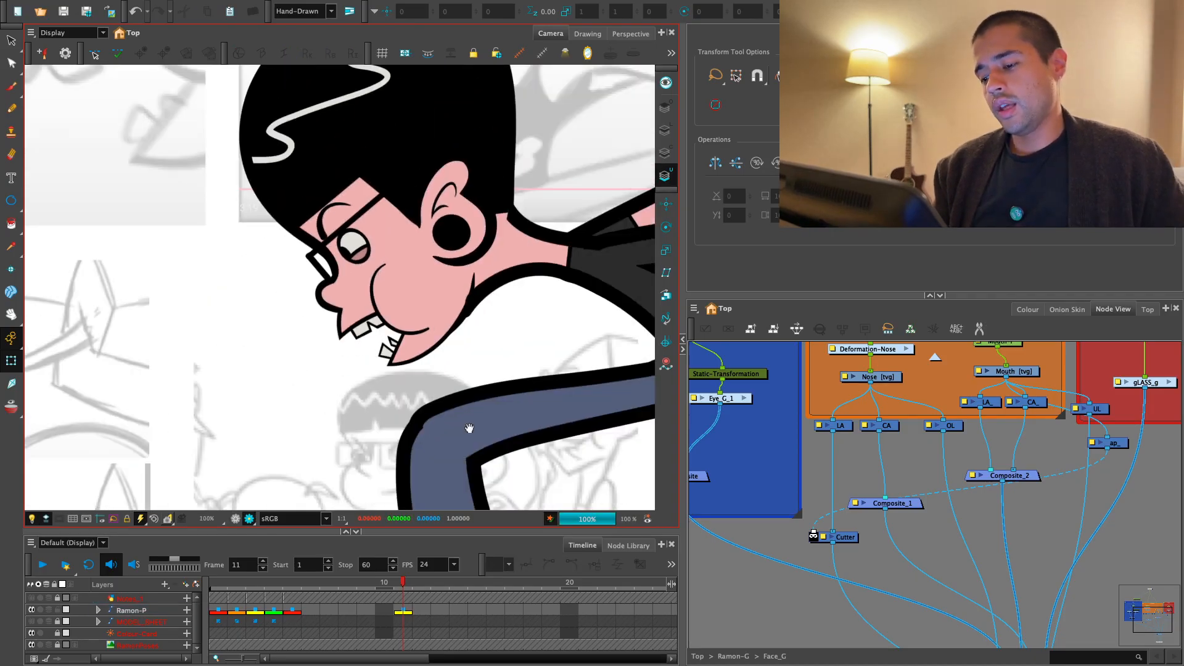
left_click_drag(470, 428, 471, 461)
key("1")
key("1")
key("1")
key("2")
key("2")
key("2")
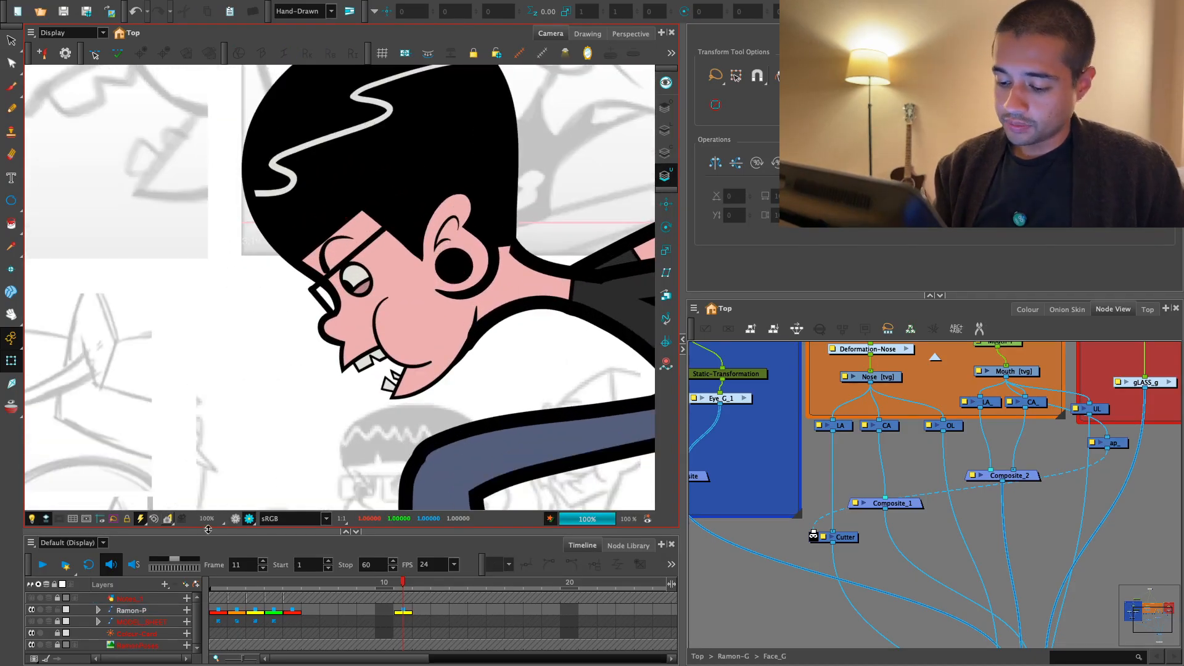
left_click(236, 519)
- Select the mouth drawing with the Select tool and switch to its Line Art layer
key("2")
key("2")
left_click(402, 389)
key("alt+s")
key("2")
key("2")
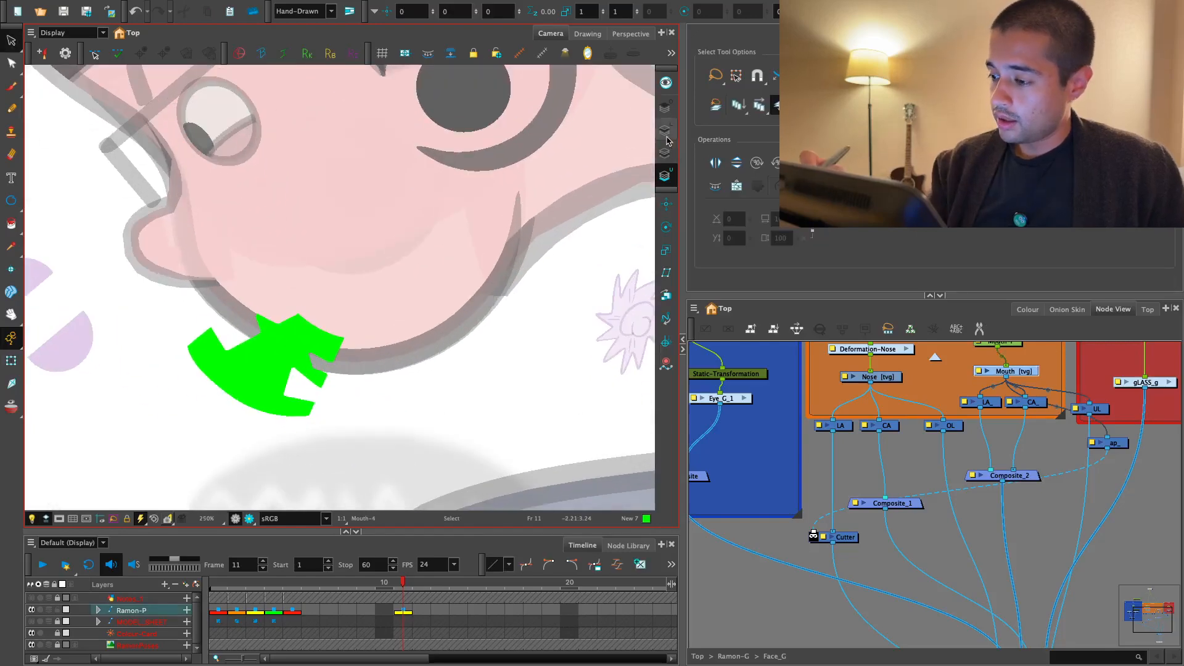
left_click(666, 131)
key("2")
key("2")
- Thicken the outer edge of the mouth drawing's jaw line near its upper end with the Pencil Editor
left_click(12, 63)
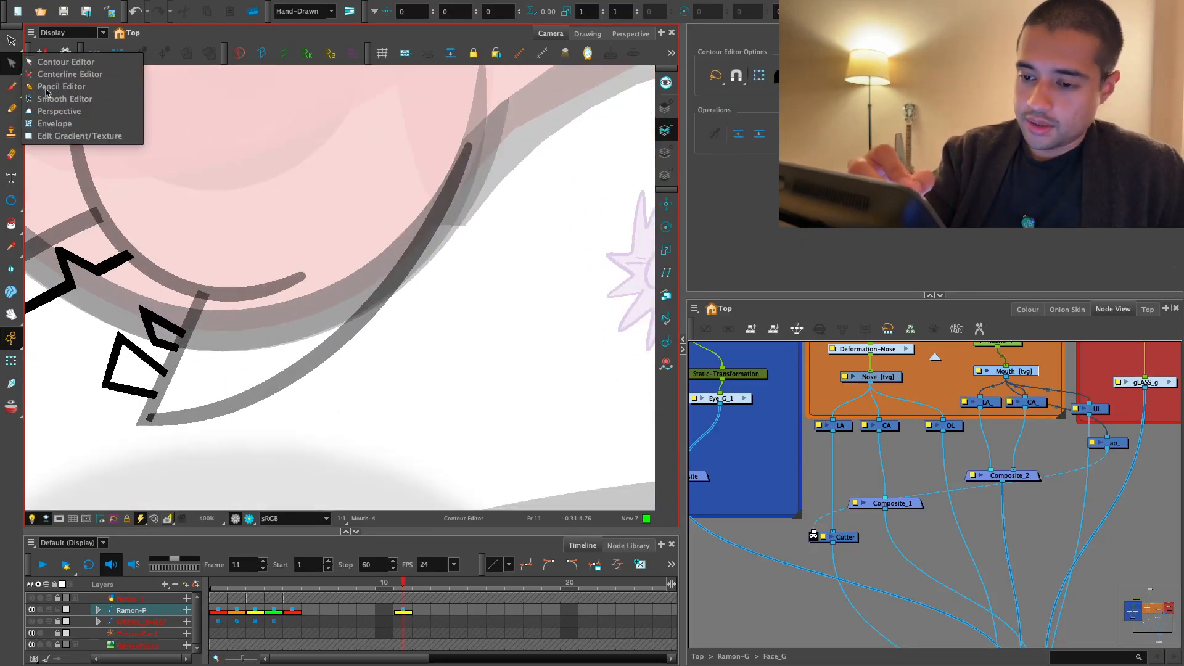
left_click(47, 87)
key("2")
left_click(456, 227)
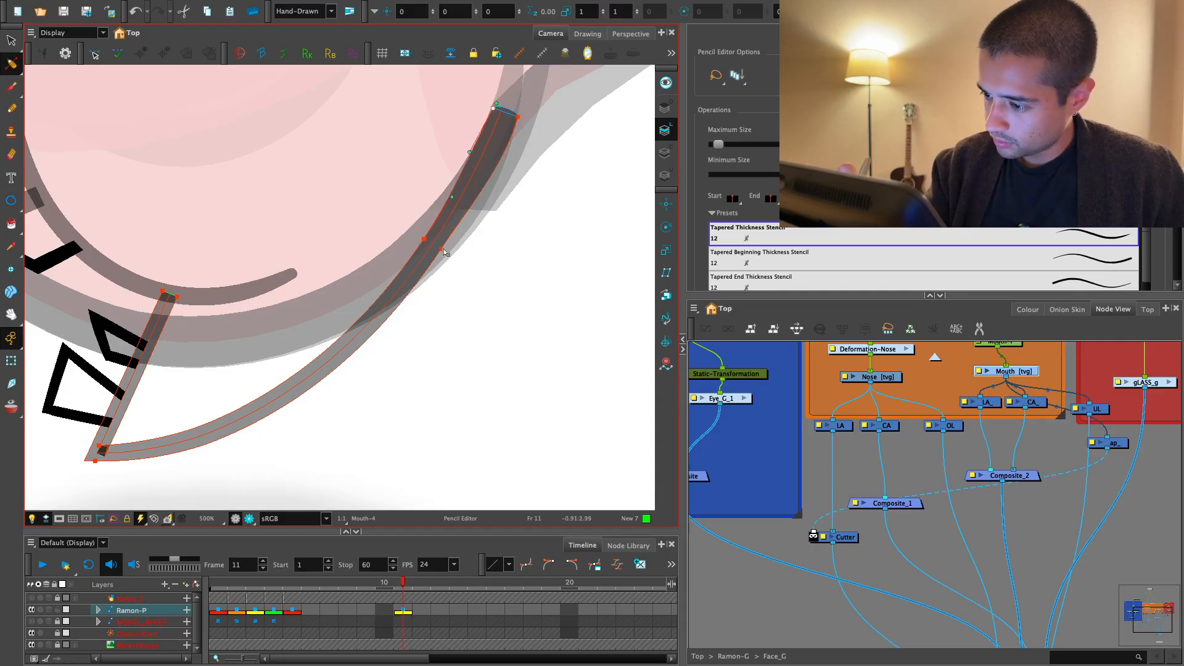
left_click_drag(445, 252, 460, 264)
left_click(521, 173)
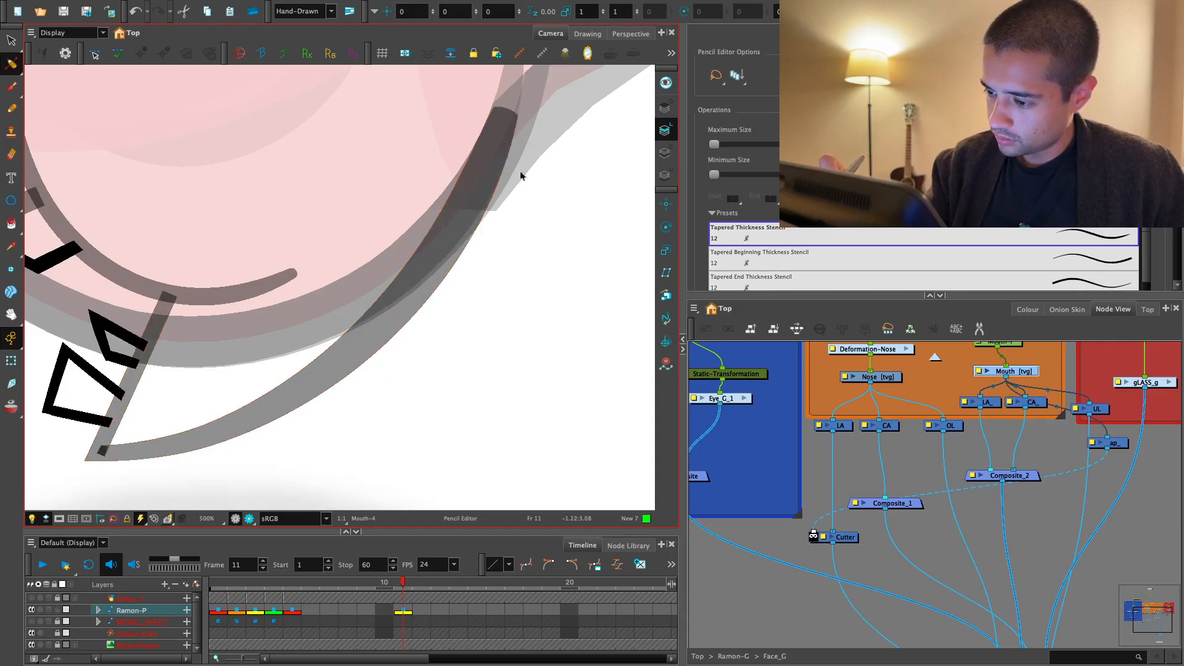
- Check where the thickened jaw line meets the neck, comparing the rendered and OpenGL views at different zooms
key("1")
key("1")
key("1")
left_click(245, 517)
key("1")
key("1")
key("1")
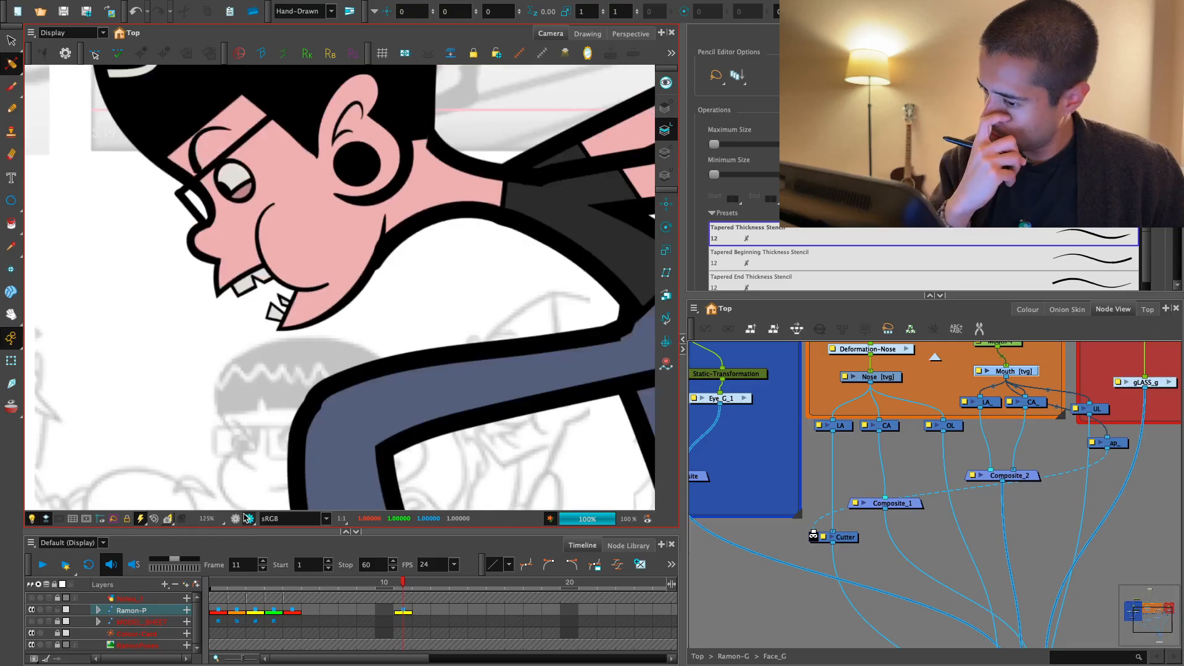
key("1")
key("1")
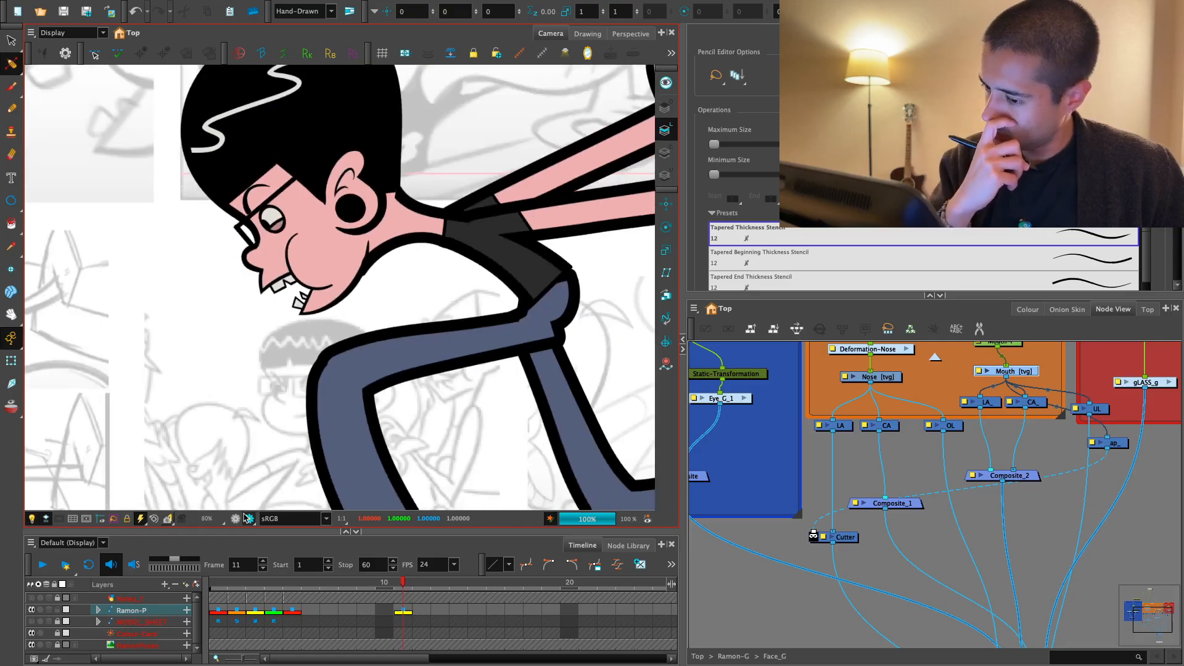
key("2")
key("2")
key("2")
left_click(235, 520)
key("2")
key("2")
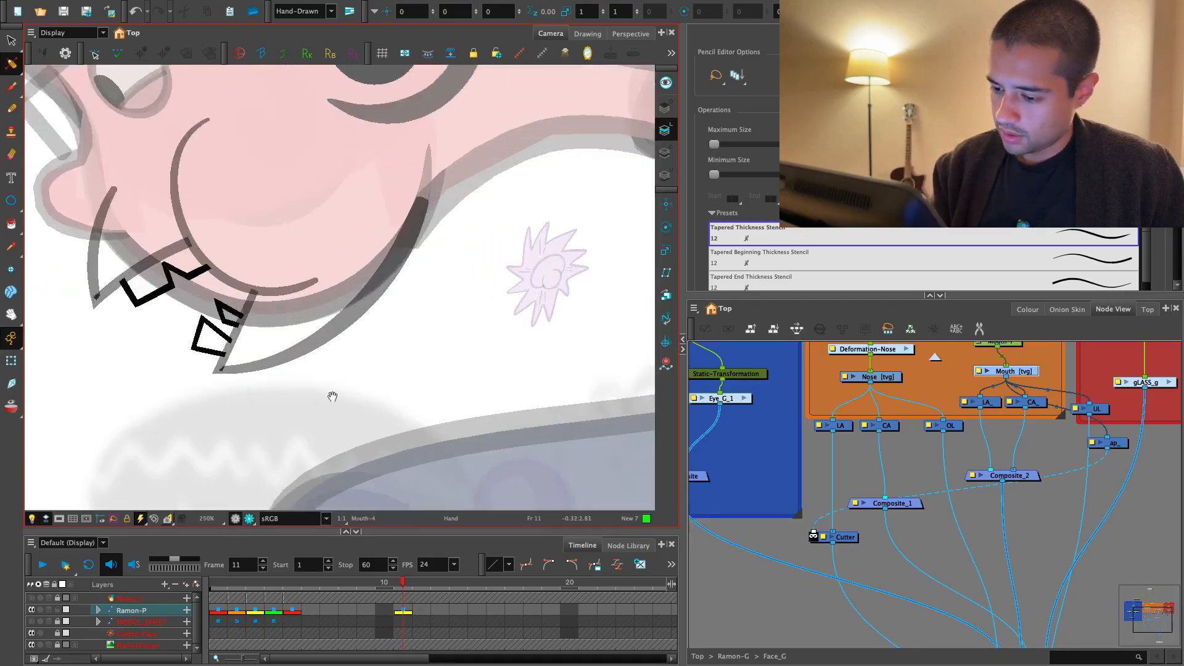
key("2")
key("2")
left_click_drag(376, 315, 357, 379)
key("1")
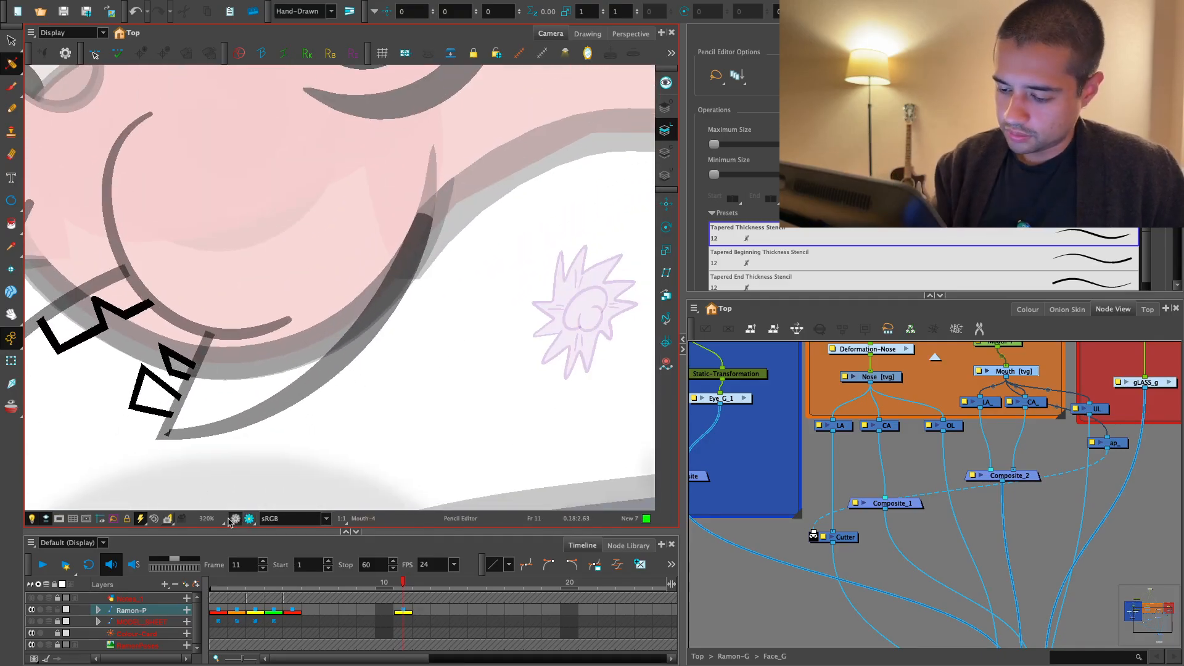
left_click(233, 519)
key("1")
key("1")
key("1")
key("1")
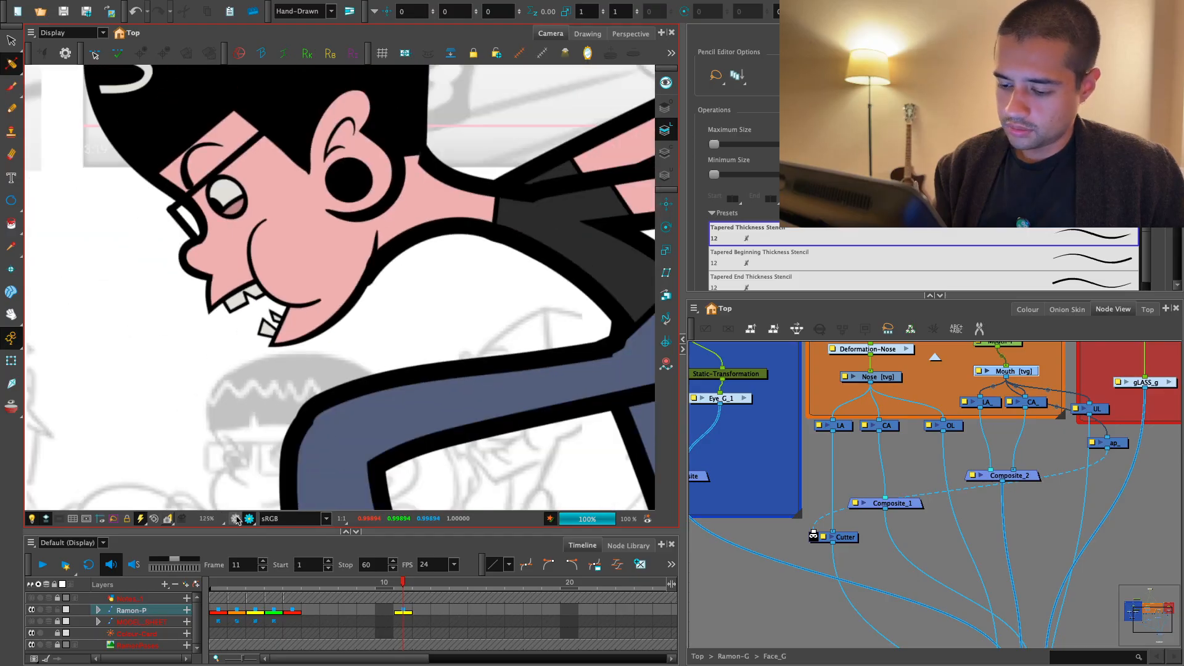
left_click(235, 520)
- Adjust the jaw line's outer curve point again with the Pencil Editor and check the result in the rendered view
key("2")
key("2")
key("2")
key("2")
key("2")
key("2")
left_click(408, 301)
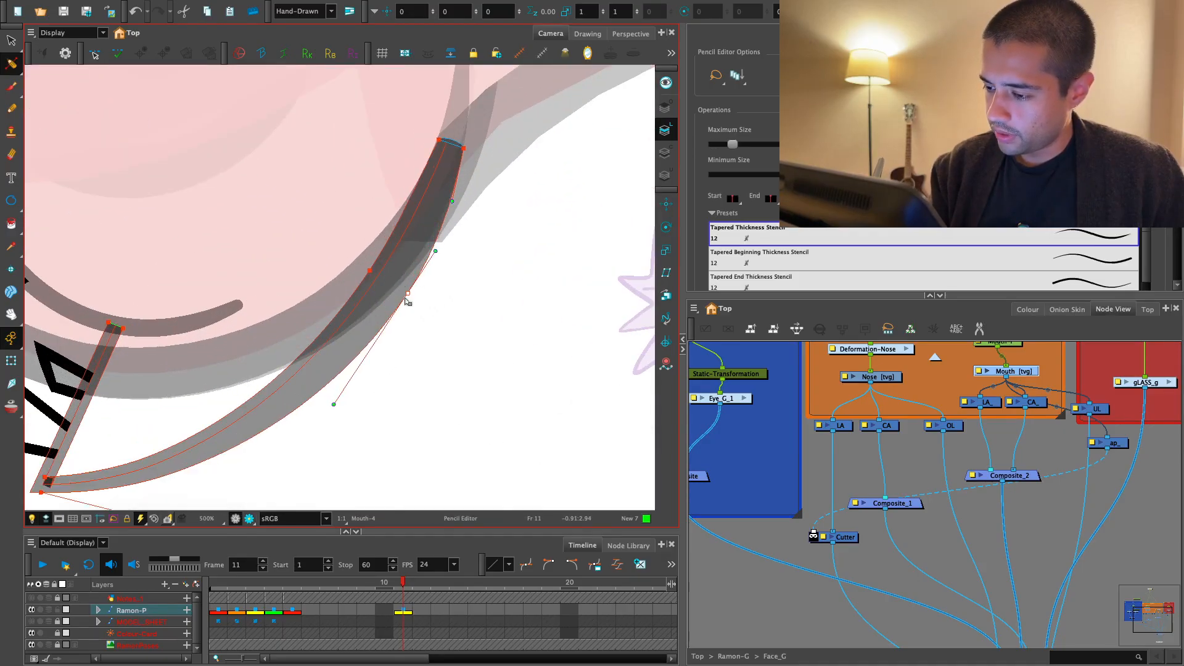
key("1")
key("1")
key("1")
key("1")
key("1")
left_click(236, 519)
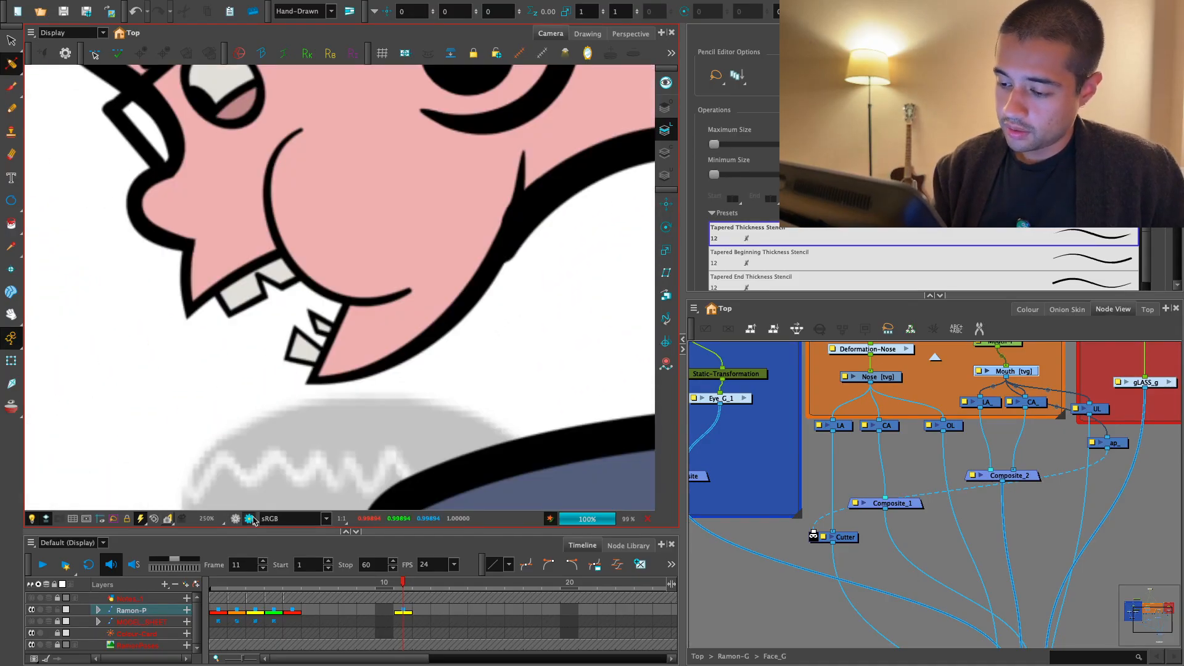
key("1")
key("1")
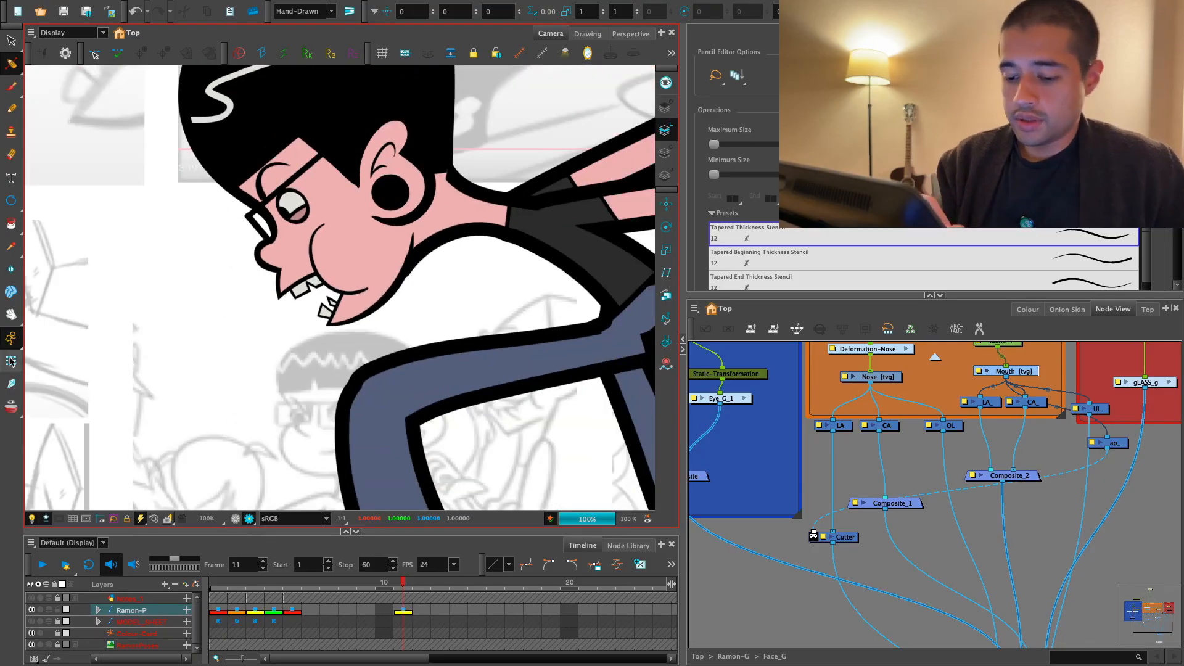
- Select the neck with the Transform tool and inspect its deformation curve where it meets the jaw
left_click(12, 361)
key("2")
key("2")
key("2")
key("2")
key("2")
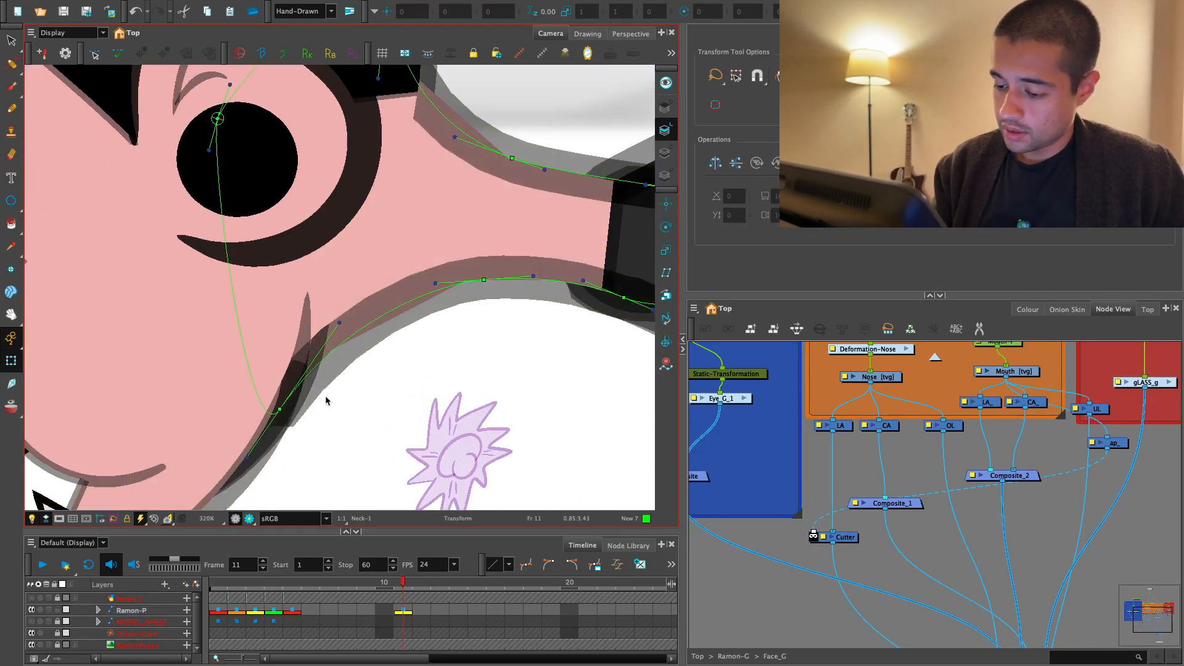
left_click(325, 396)
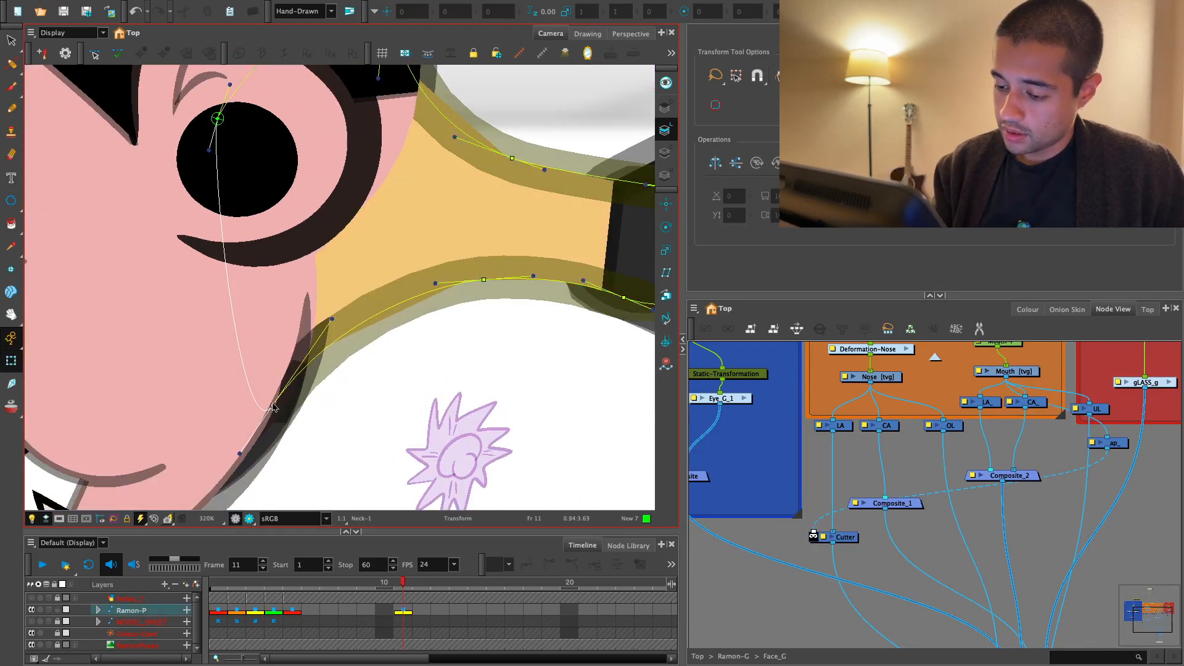
key("b")
left_click(362, 383)
key("1")
key("1")
key("1")
left_click_drag(335, 410, 362, 371)
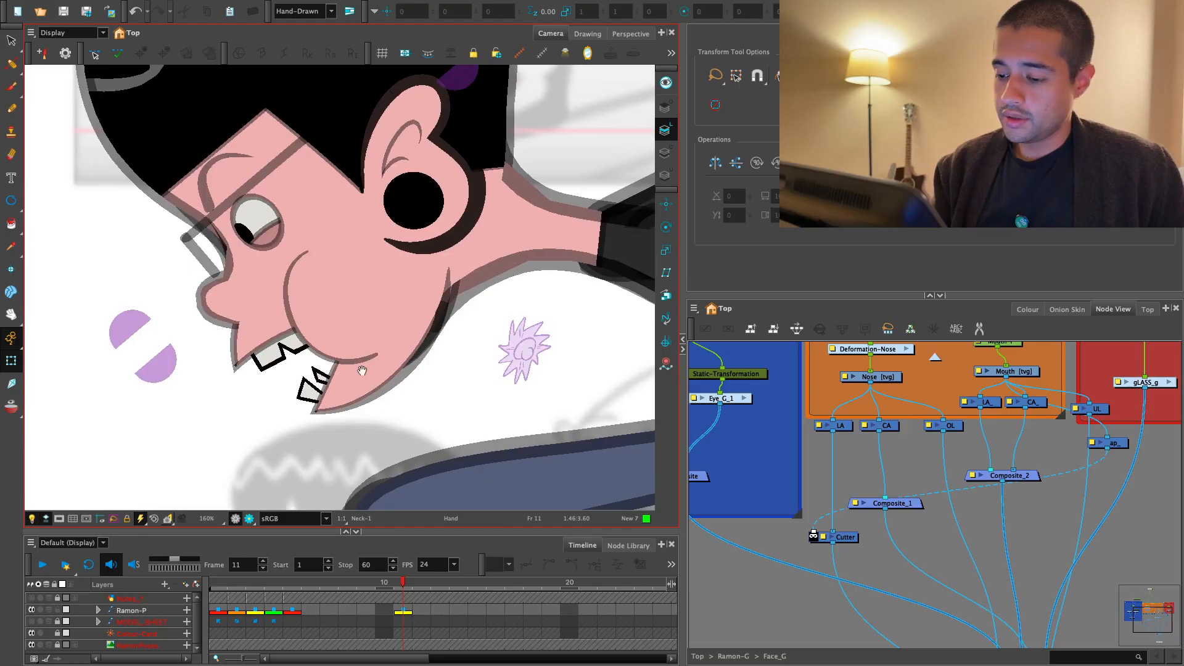
- Select the mouth drawing and shorten the curled upper end of its cheek line with the Contour Editor
left_click(362, 371)
key("2")
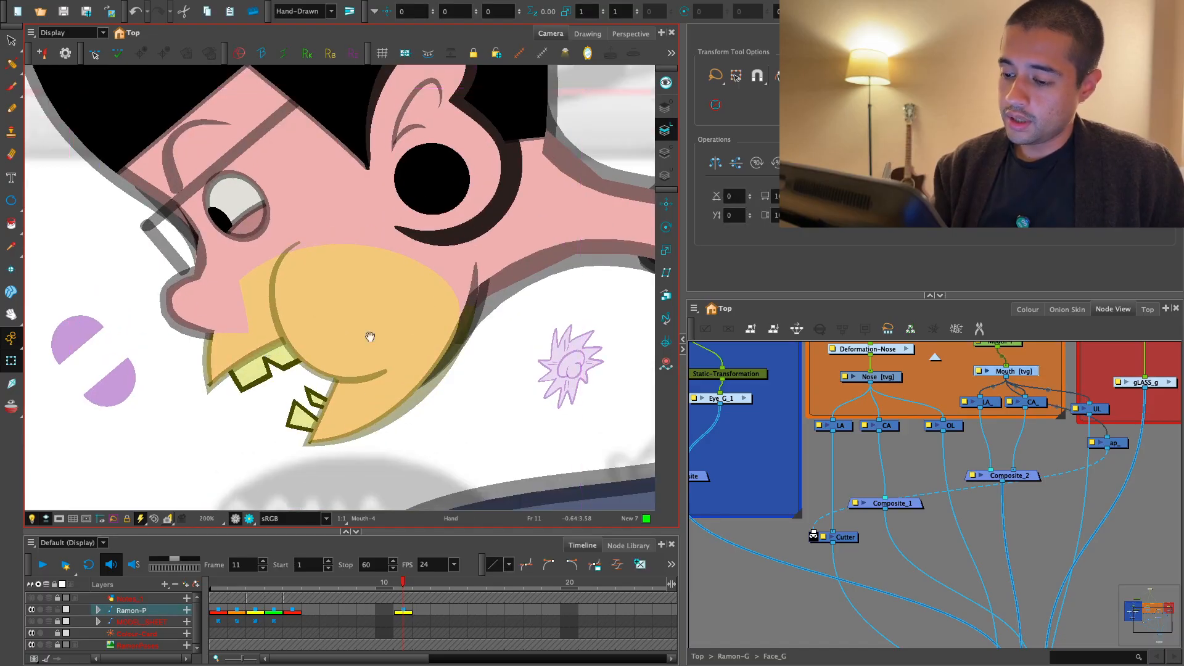
key("alt+s")
key("2")
key("2")
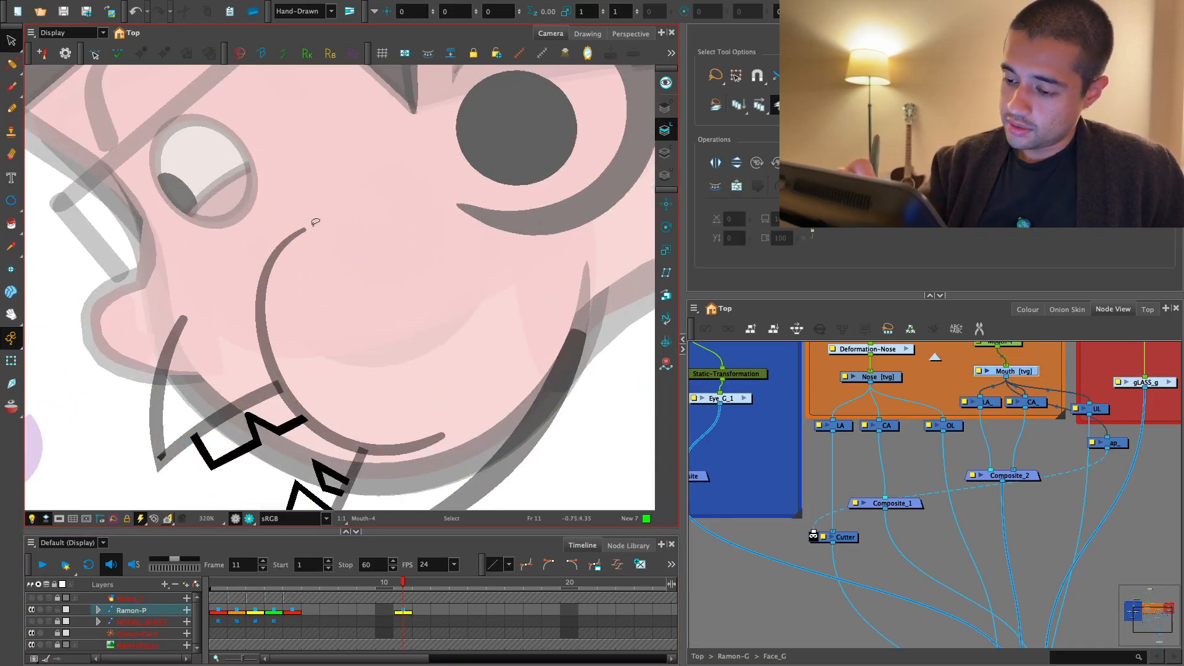
left_click(19, 60)
left_click(36, 61)
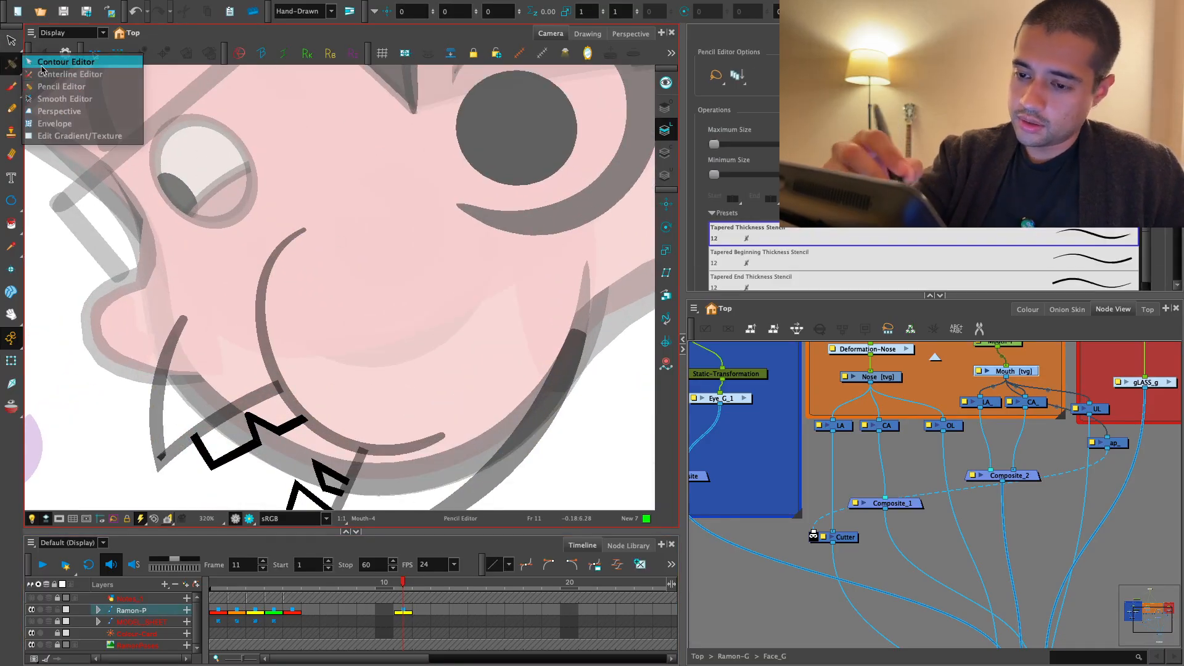
key("2")
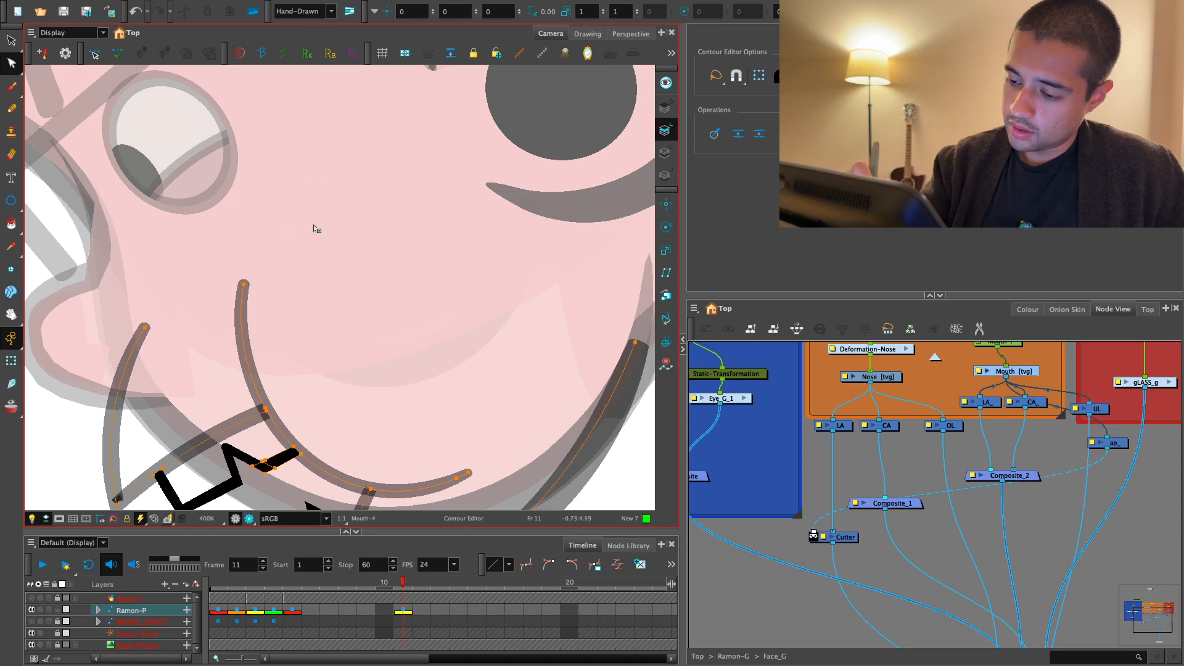
key("2")
left_click_drag(268, 267, 321, 239)
- Taper the upper end of the cheek line to a thin tip with the Pencil Editor
left_click(18, 64)
left_click(59, 87)
key("2")
left_click_drag(244, 342, 270, 312)
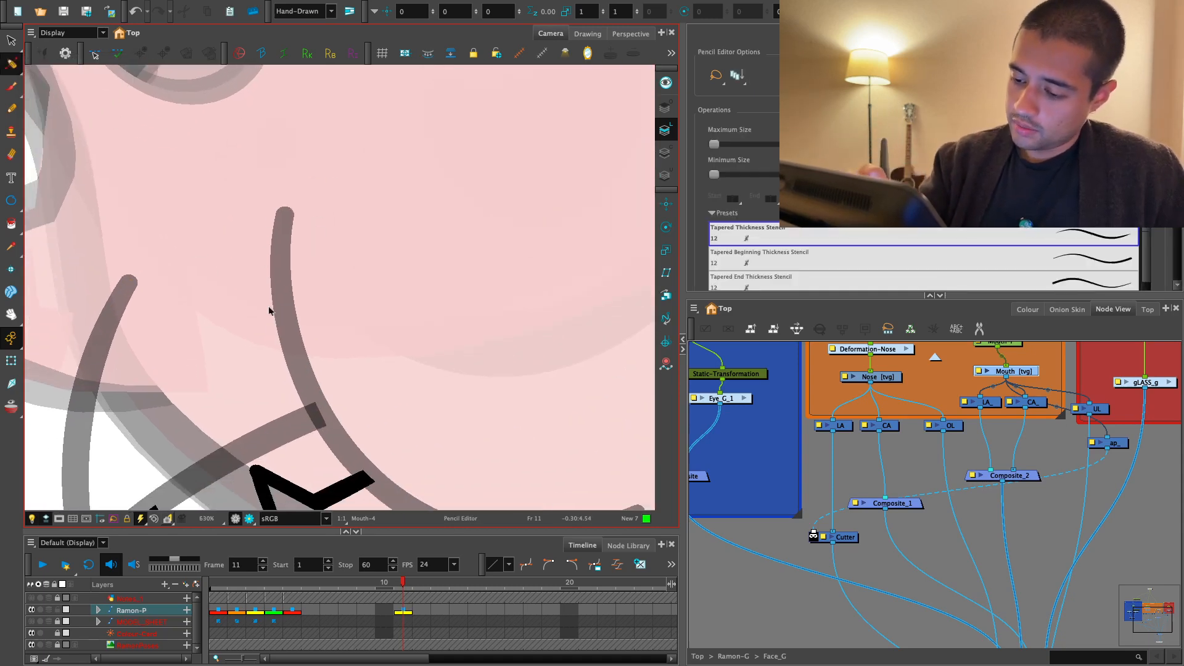
left_click(308, 370)
key("2")
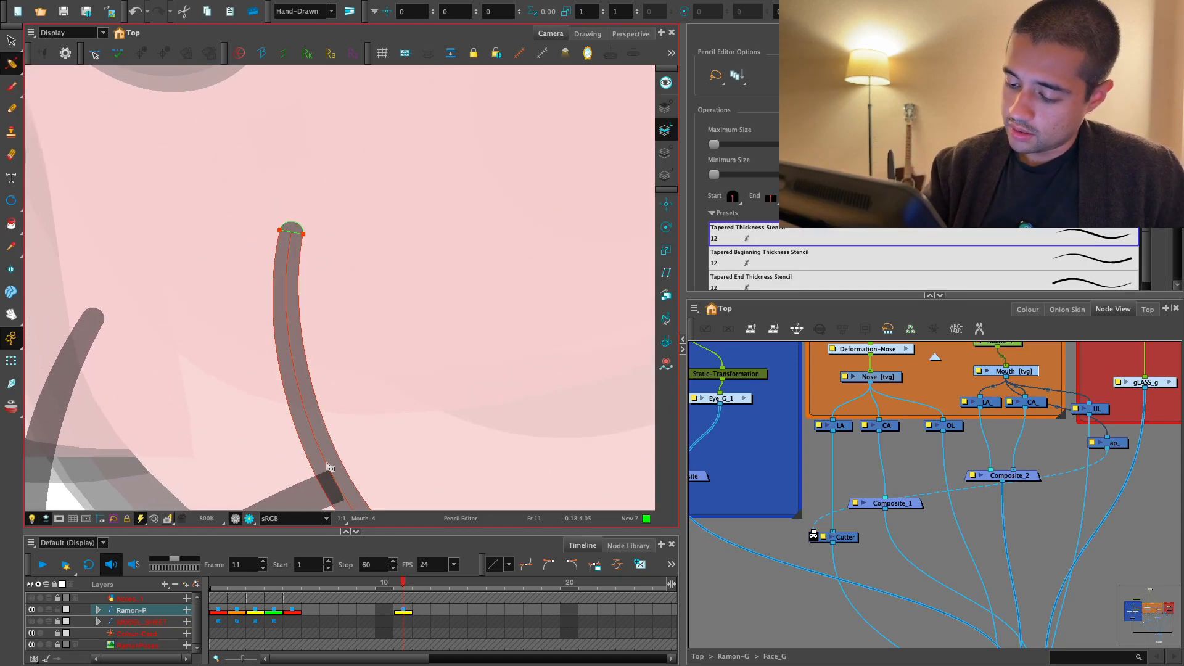
key("2")
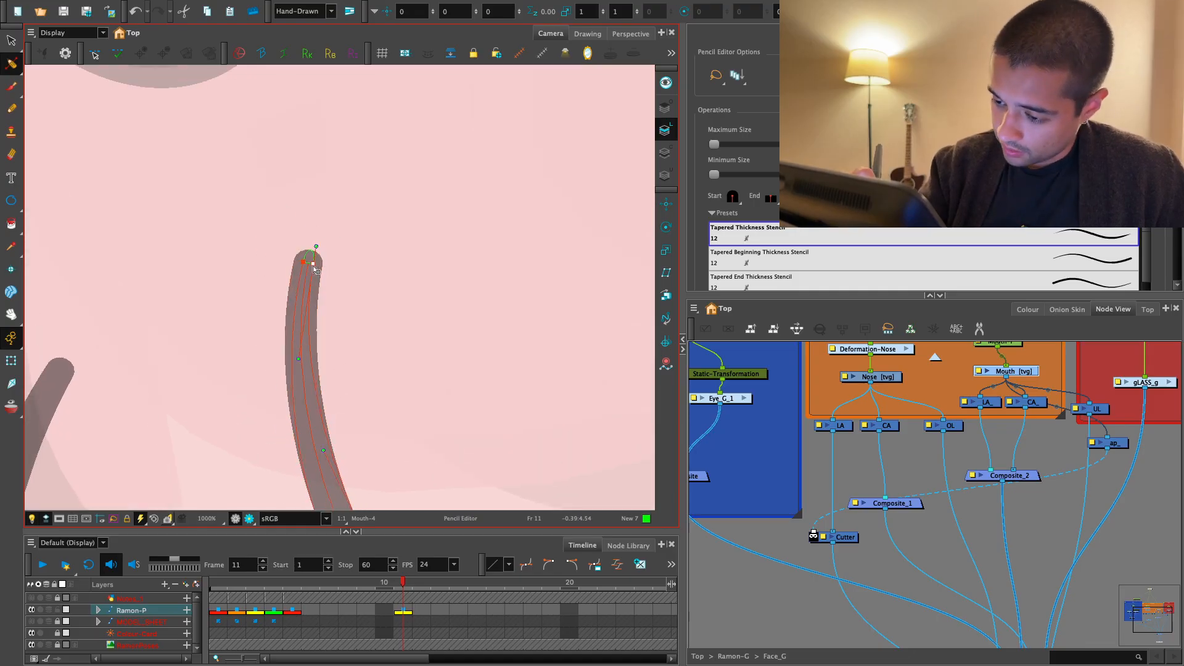
left_click_drag(315, 268, 305, 319)
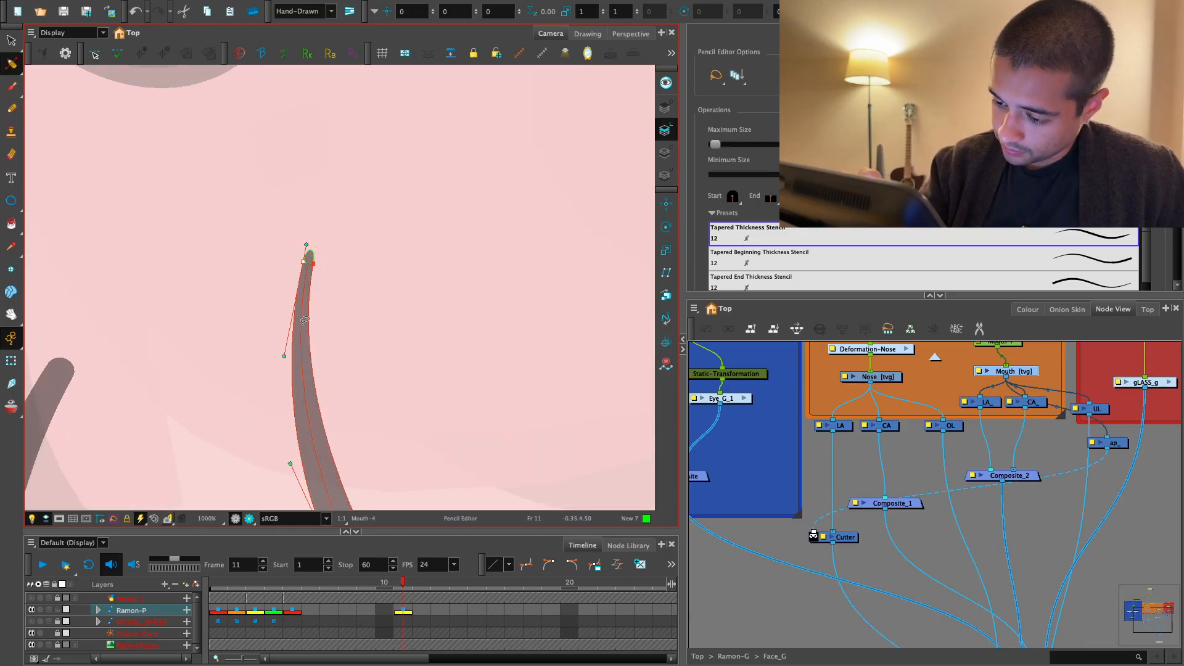
- Taper the lower end of the cheek line, beside the mouth corner, to a thin tip
key("1")
key("1")
key("1")
key("1")
key("1")
key("1")
left_click_drag(515, 439, 442, 346)
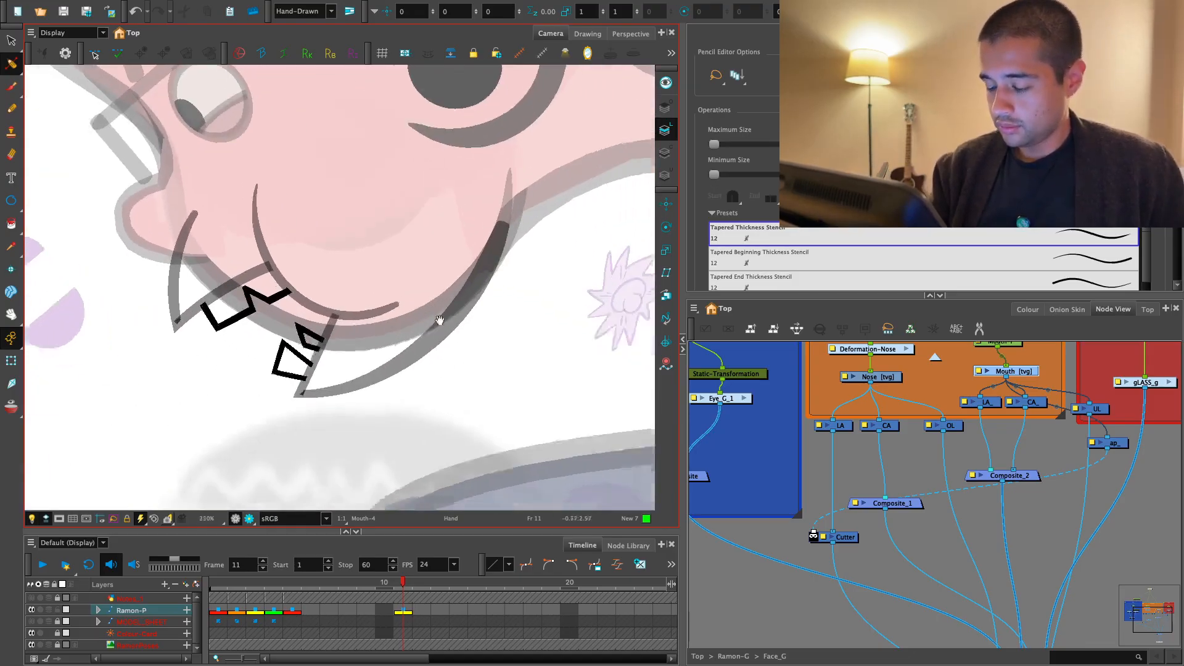
key("2")
key("2")
scroll(391, 336, "up", 3)
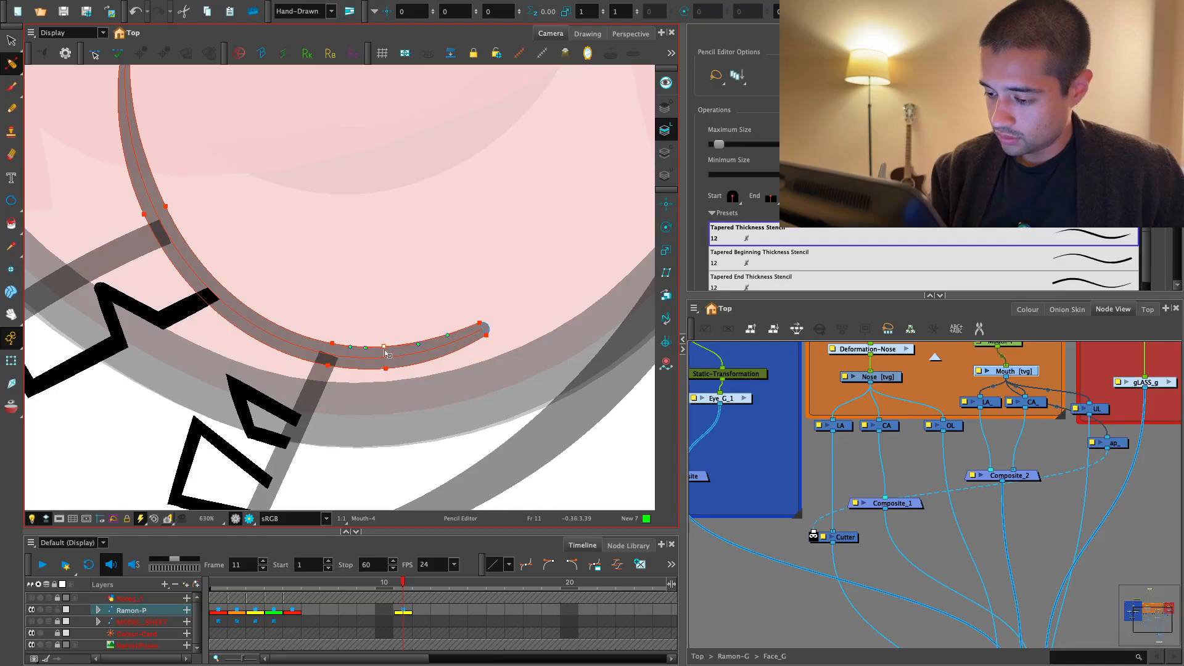
scroll(424, 324, "up", 2)
left_click(420, 389)
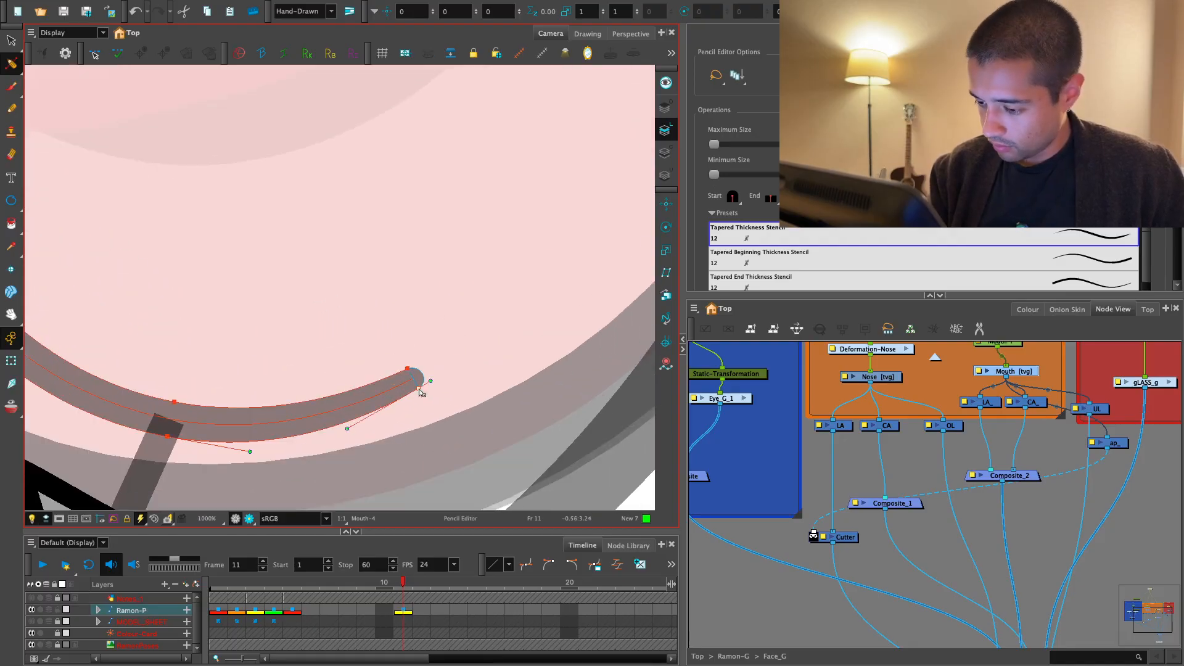
- Check the tapered cheek line and the whole character pose in the rendered view
scroll(348, 399, "down", 8)
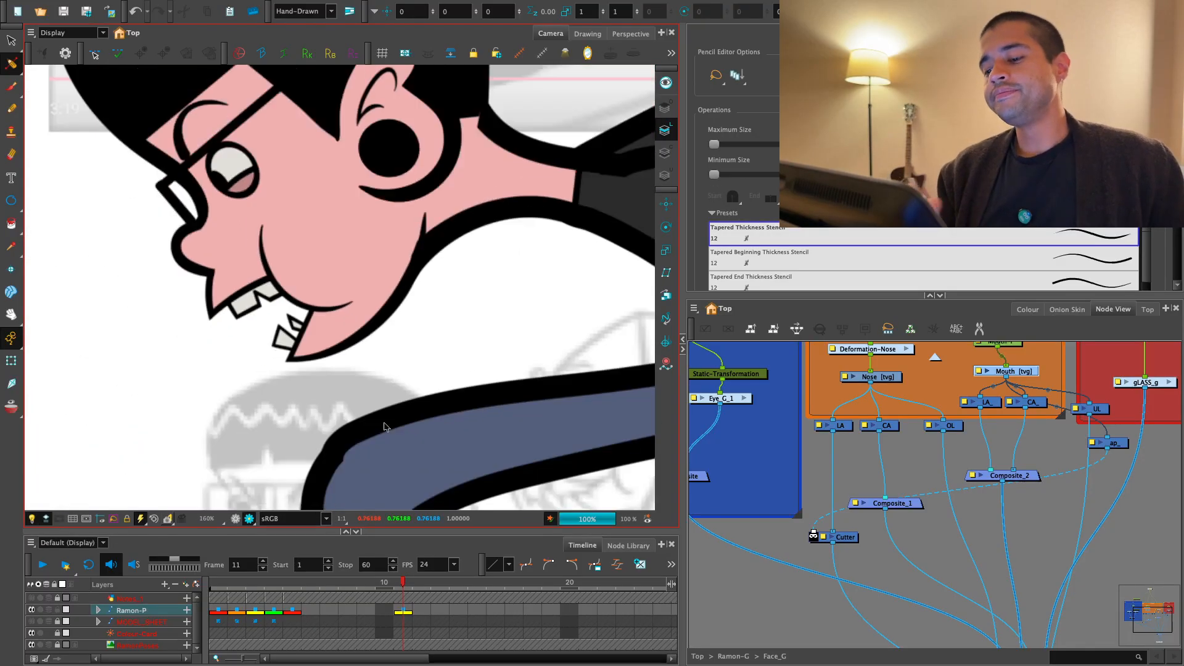
scroll(384, 427, "down", 5)
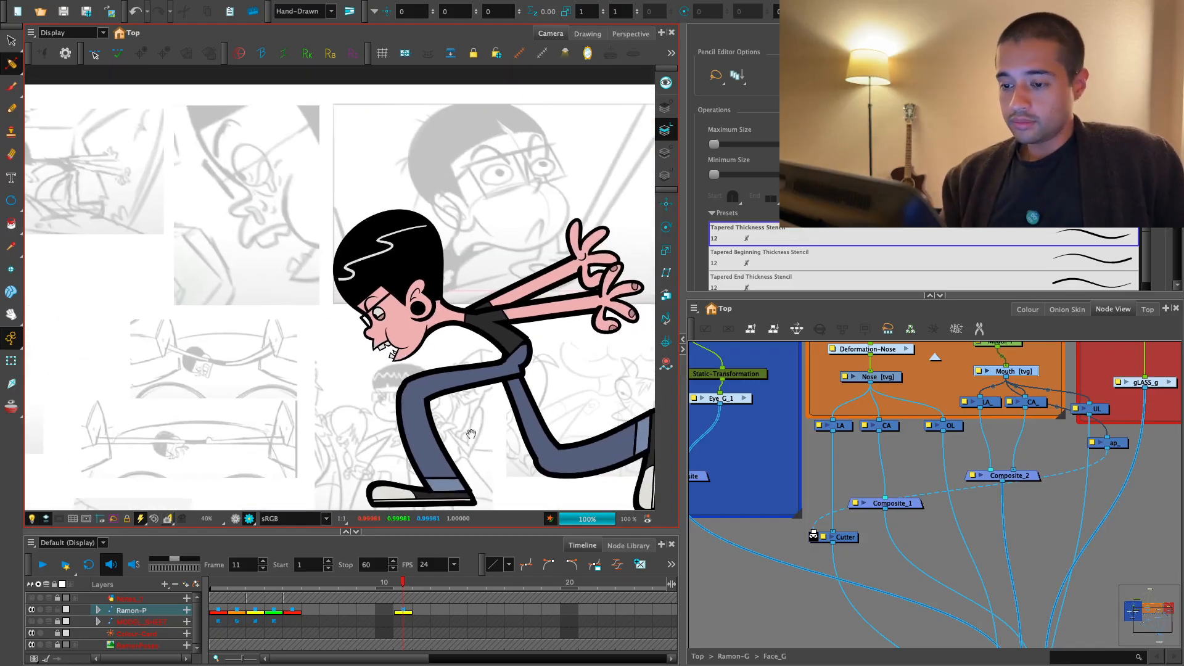
scroll(452, 469, "up", 2)
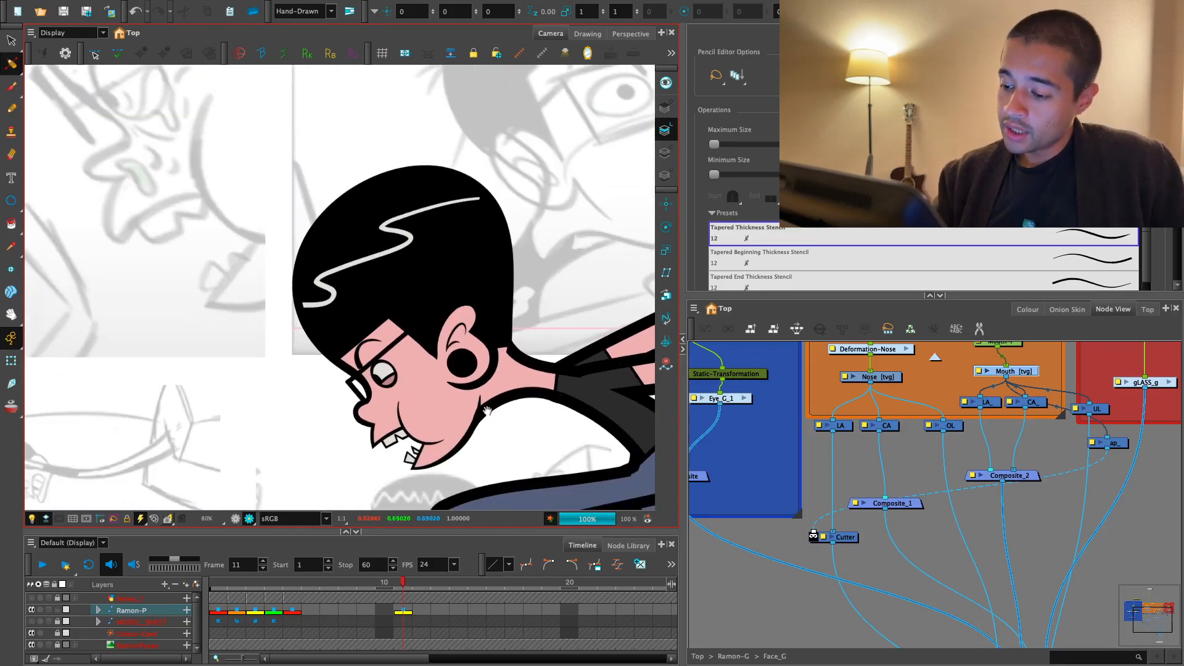
scroll(471, 456, "down", 3)
scroll(493, 446, "up", 1)
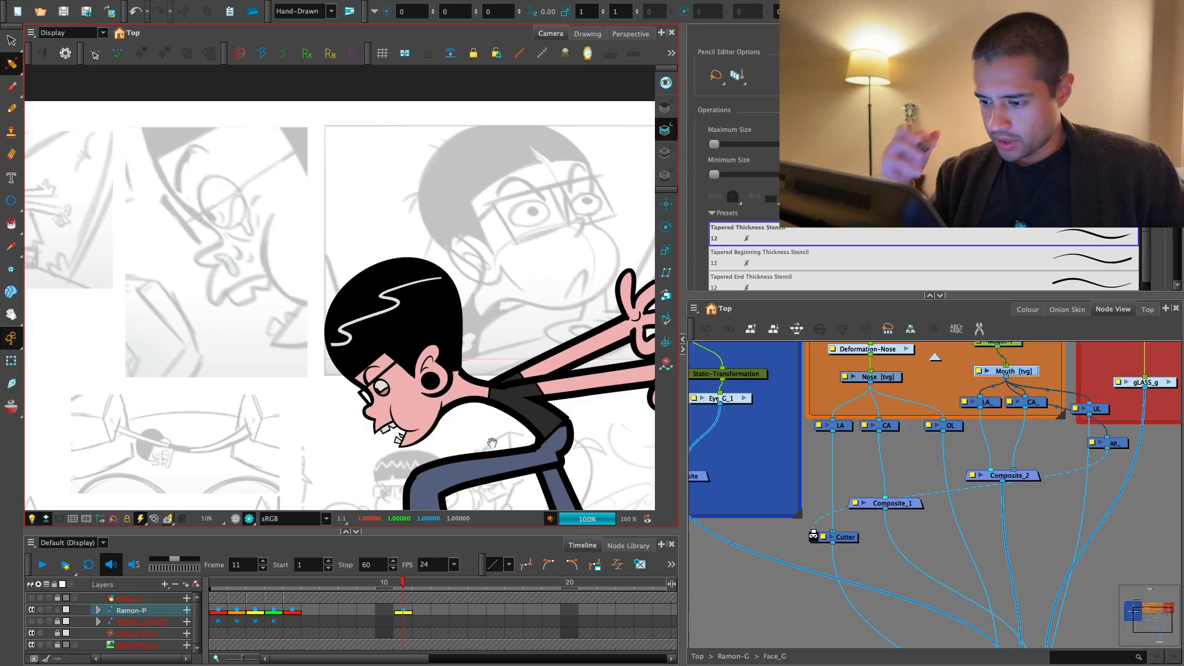
- Enlarge the eye to a scale of about 0.87 by 1.33 with the Transform tool, and make its pupil smaller
scroll(409, 416, "up", 6)
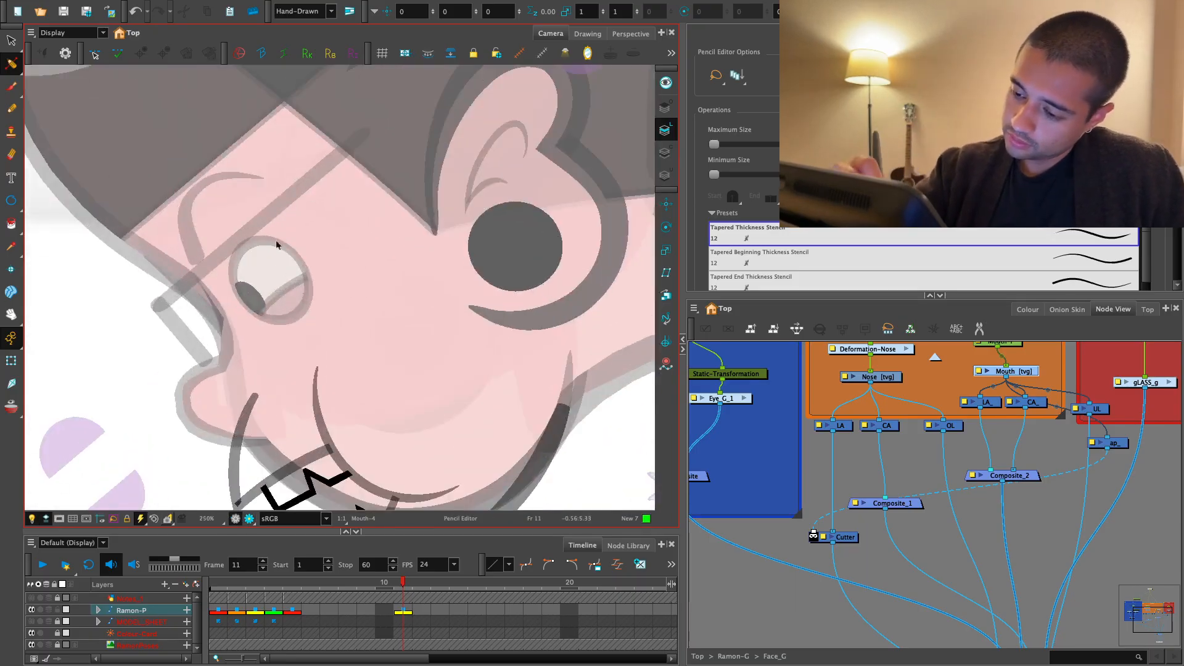
left_click(11, 361)
scroll(292, 300, "up", 1)
left_click(292, 300)
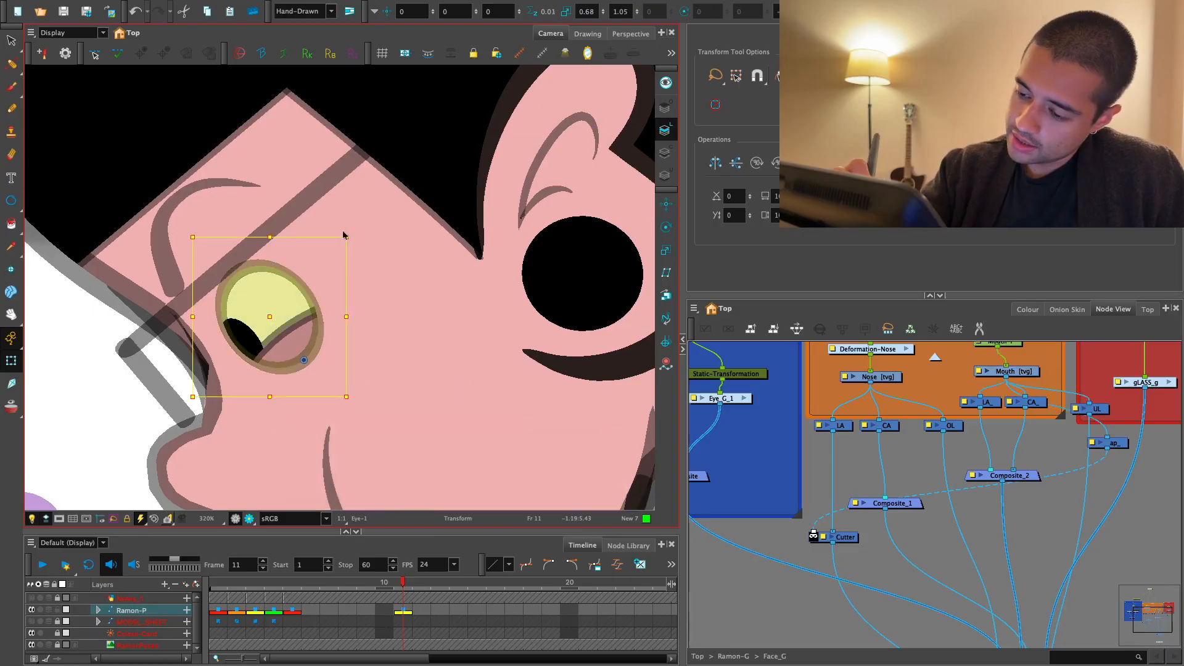
left_click_drag(345, 237, 362, 206)
left_click_drag(293, 277, 299, 268)
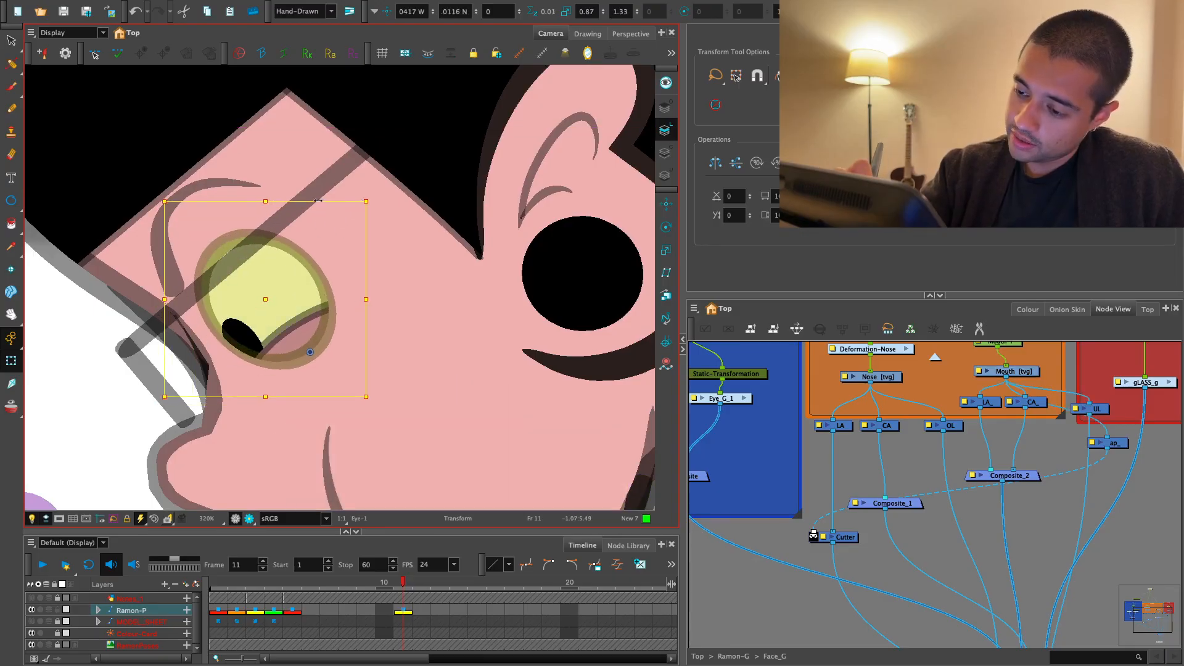
left_click(242, 333)
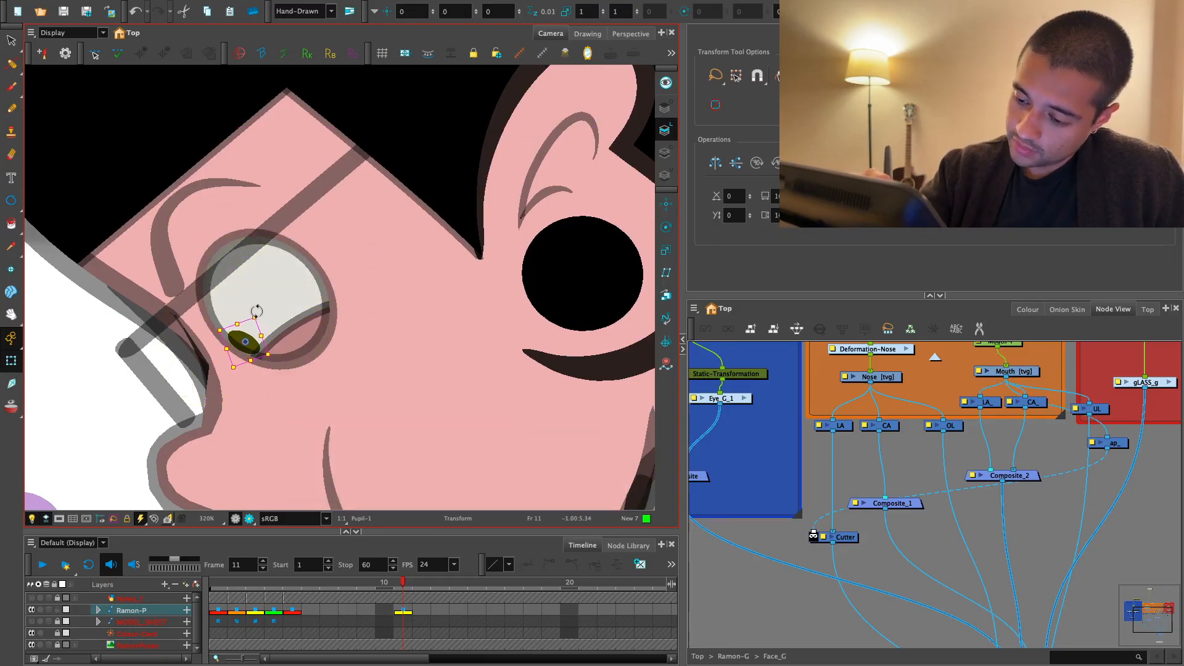
- Review the head with its enlarged eye and open mouth against the background sketches at different zooms
scroll(331, 469, "down", 7)
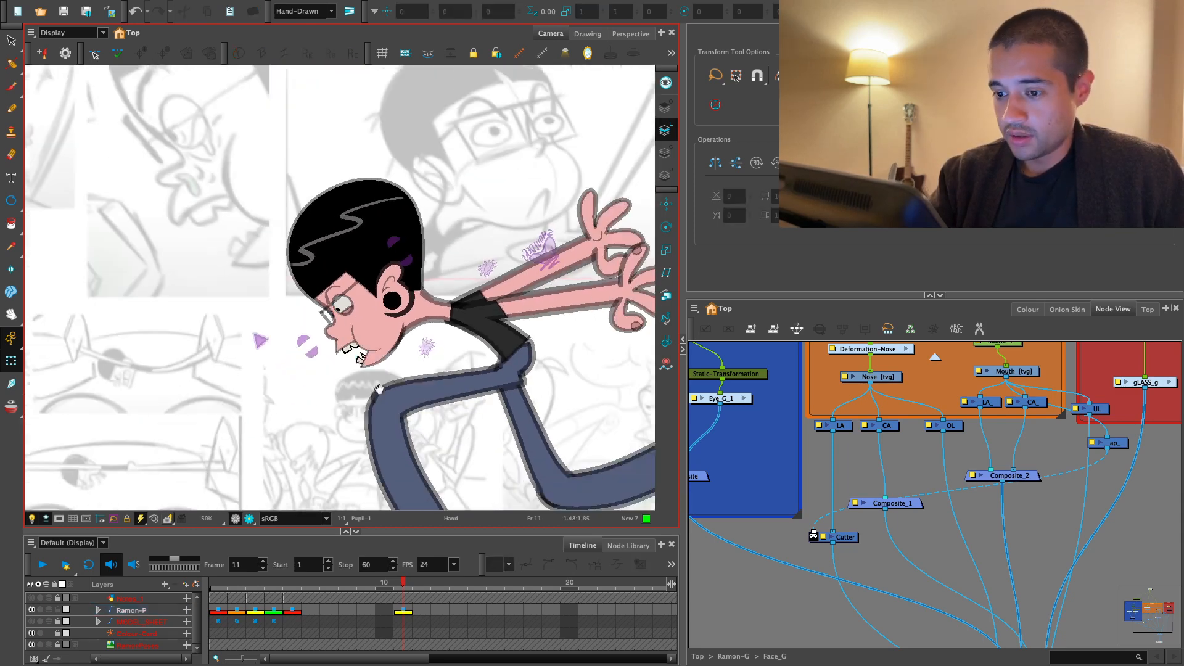
left_click_drag(379, 389, 380, 423)
key("2")
key("2")
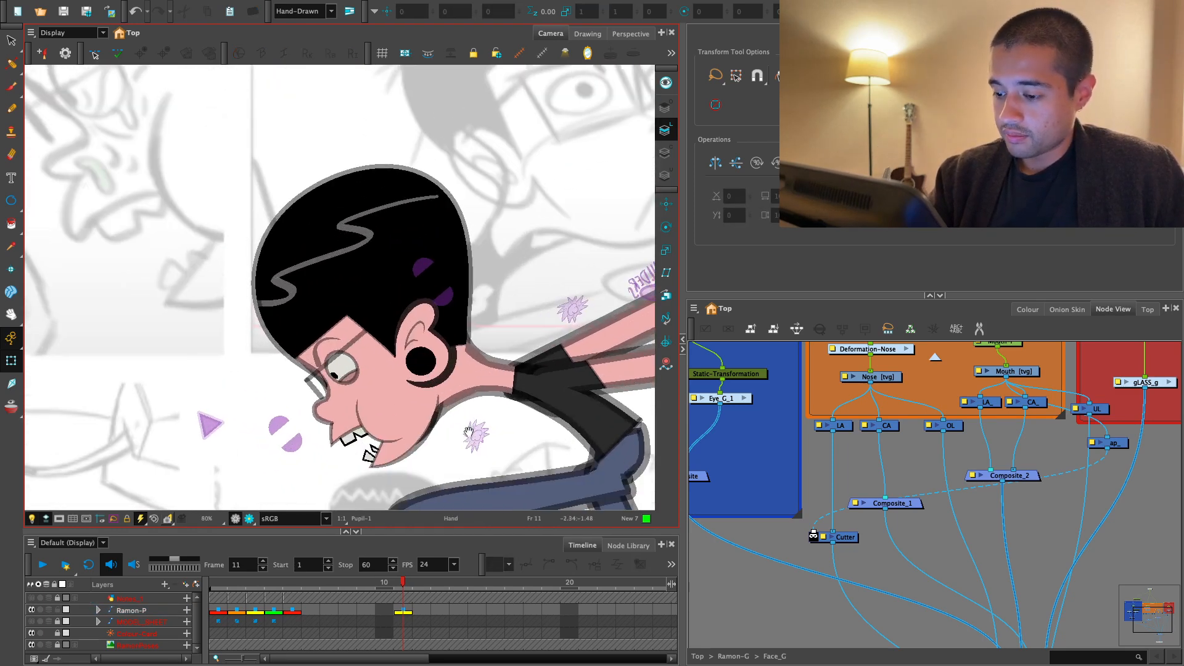
key("1")
left_click_drag(446, 445, 444, 445)
key("2")
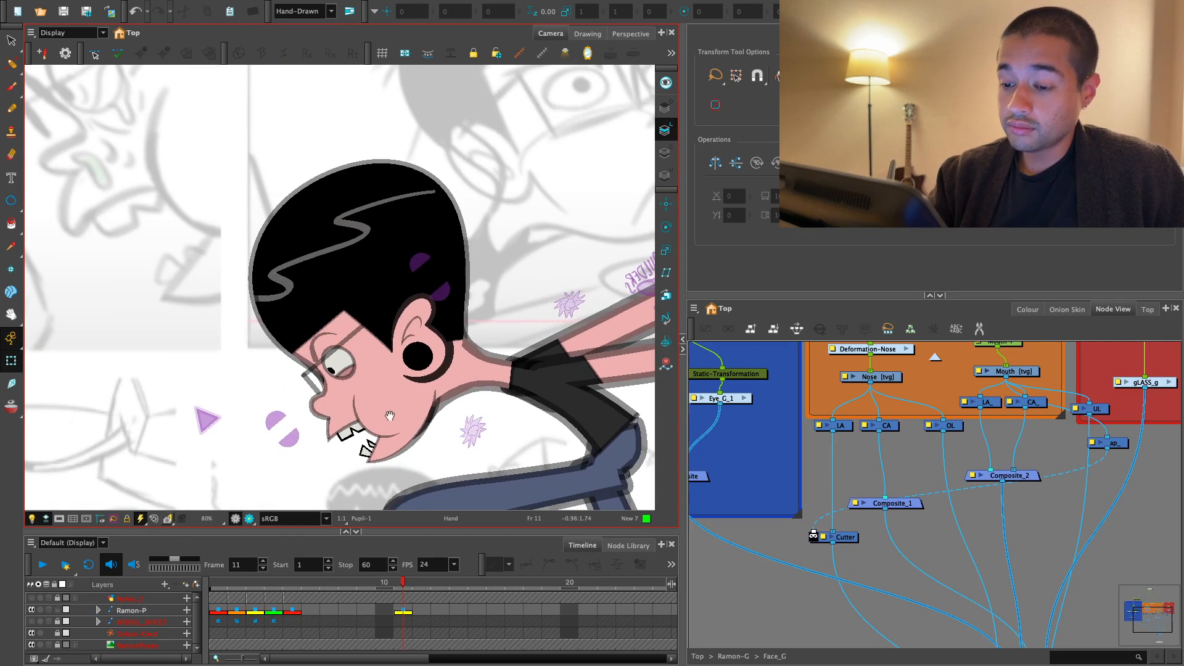
left_click_drag(407, 404, 426, 378)
key("1")
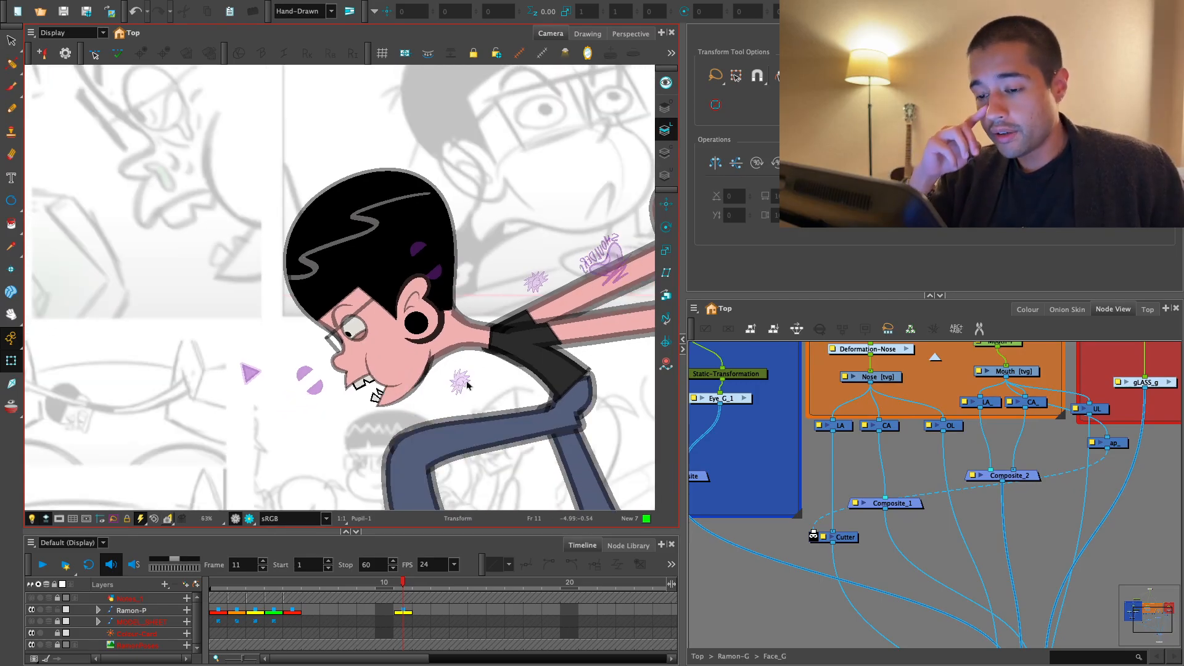
left_click_drag(426, 394, 474, 418)
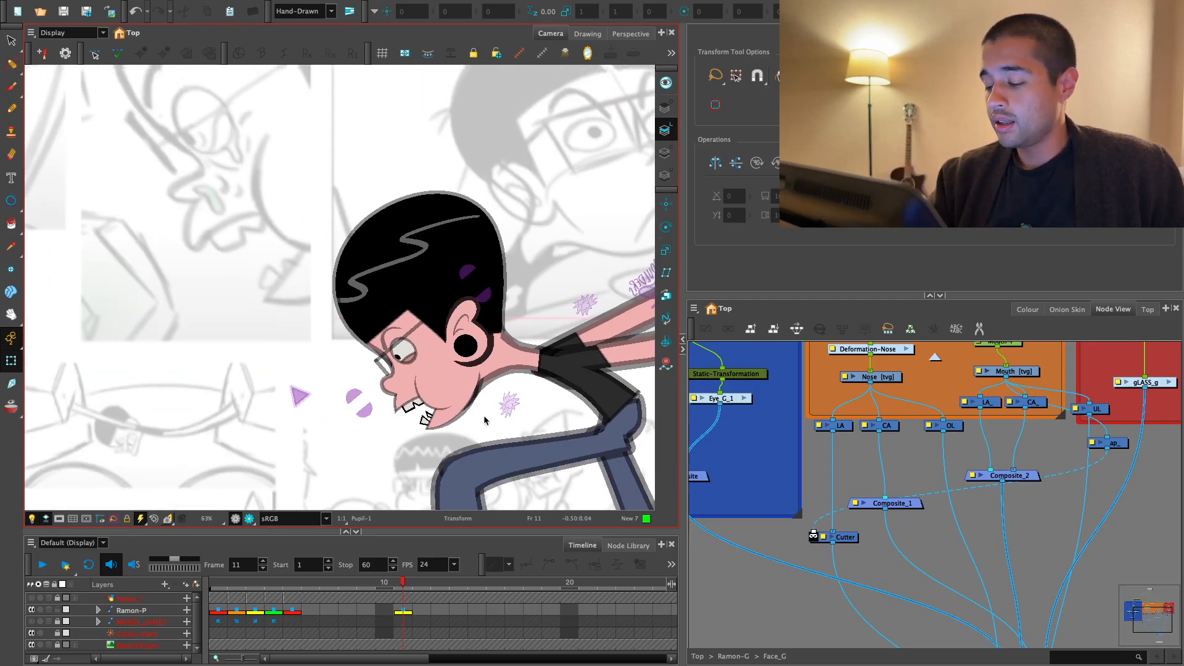
key("2")
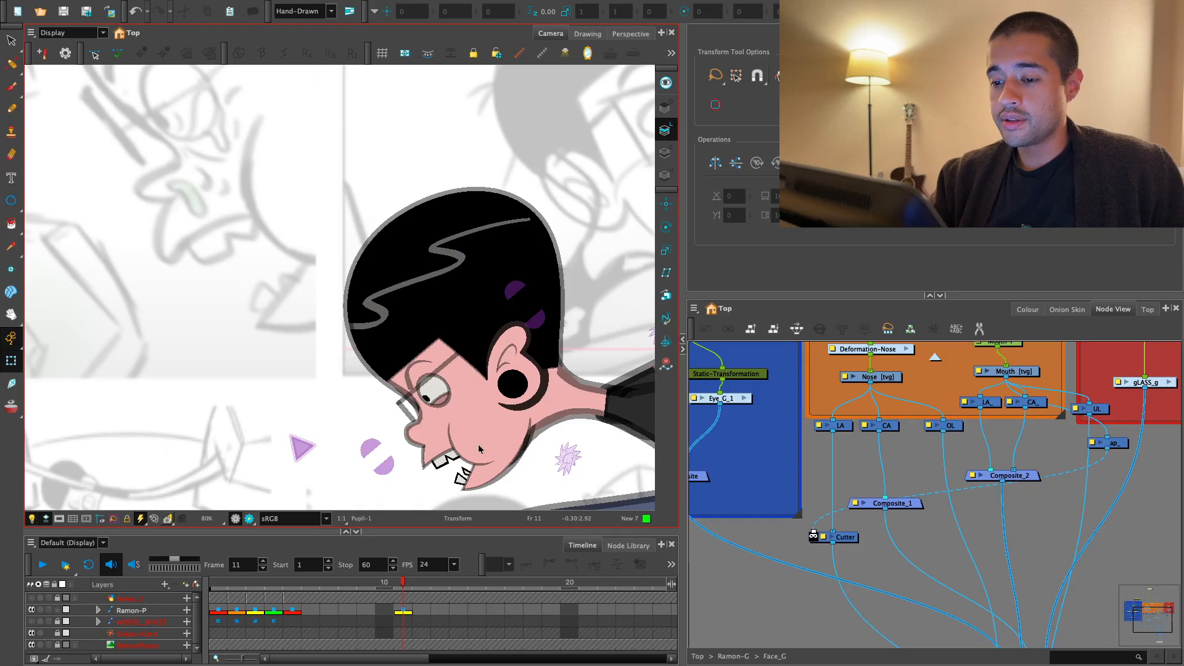
key("1")
left_click_drag(482, 452, 476, 453)
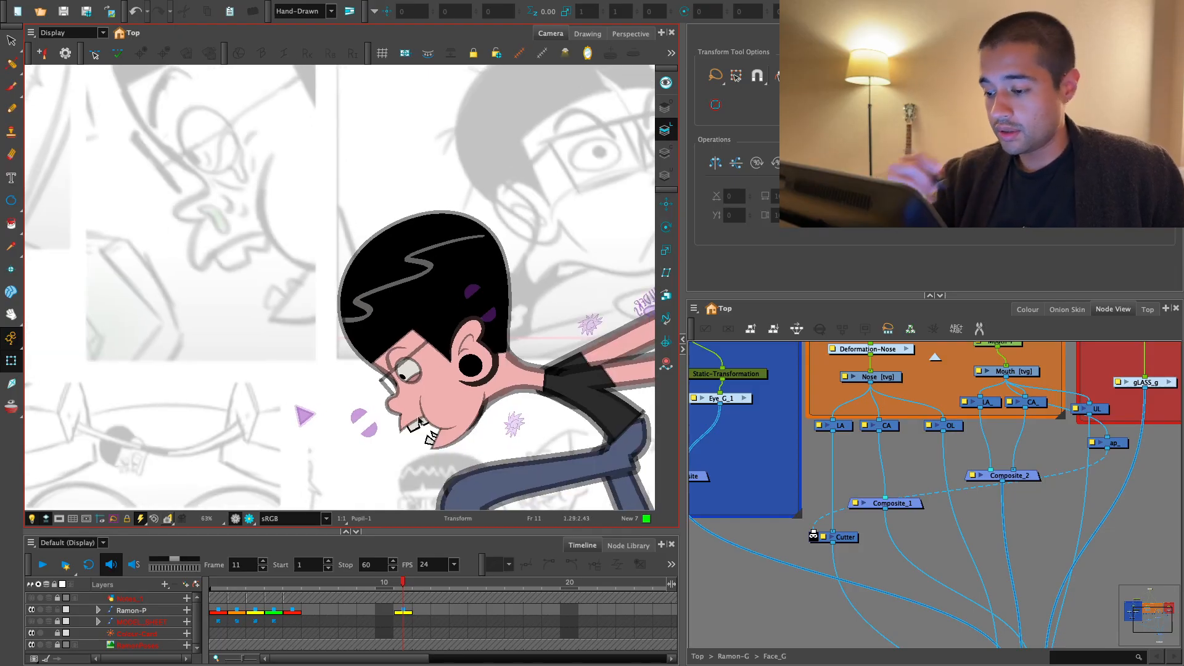
- Look over the face's node network around the Nose/Mouth and Glasses groups in the Node View
left_click_drag(1077, 350, 960, 431)
key("2")
key("2")
left_click_drag(792, 444, 816, 452)
key("1")
key("1")
left_click_drag(1024, 404, 898, 396)
key("1")
left_click_drag(1019, 406, 914, 403)
key("1")
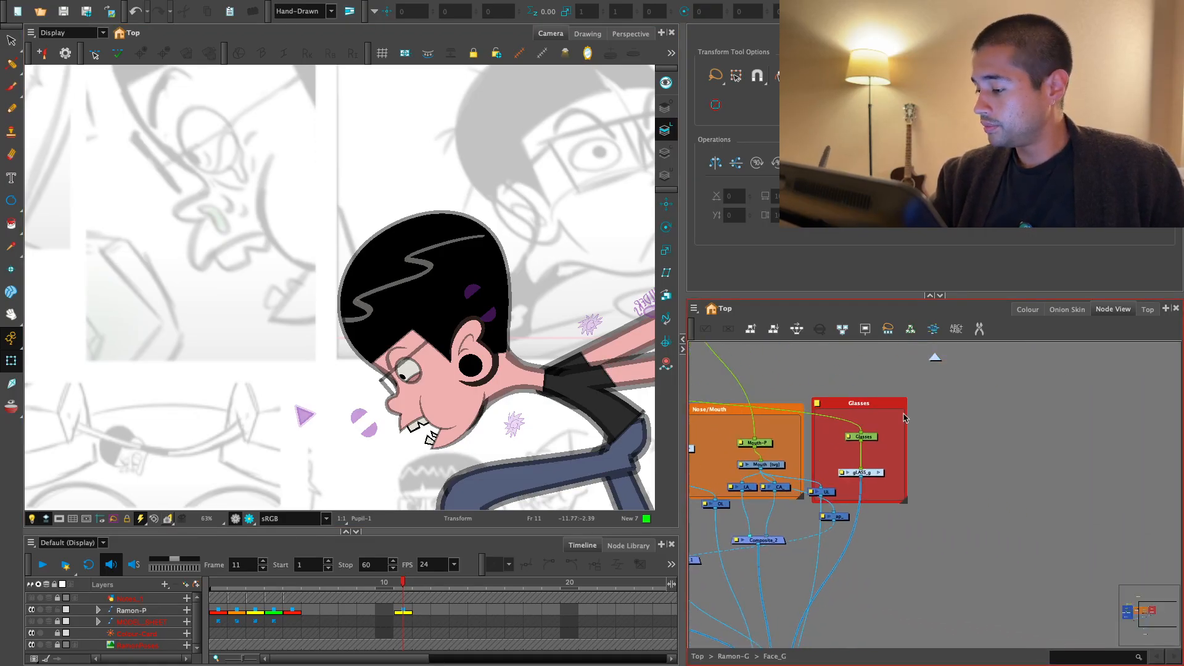
- Move the Glasses group aside and widen the Nose/Mouth backdrop so it encloses all of the mouth nodes
left_click_drag(832, 419, 984, 420)
key("2")
left_click_drag(803, 446, 905, 437)
left_click_drag(792, 412, 1018, 511)
left_click_drag(881, 487, 1057, 562)
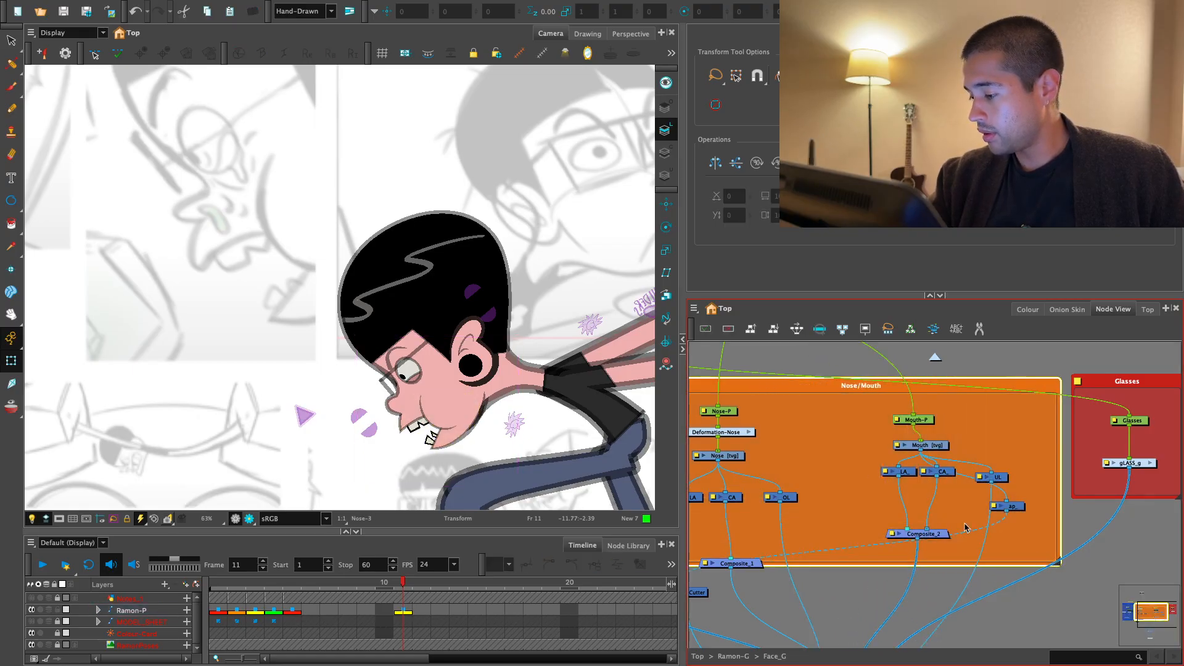
- Add a vector drawing layer named NoseTrils inside the Nose/Mouth group
key("2")
left_click_drag(783, 448, 888, 450)
left_click(888, 450)
key("ctrl+r")
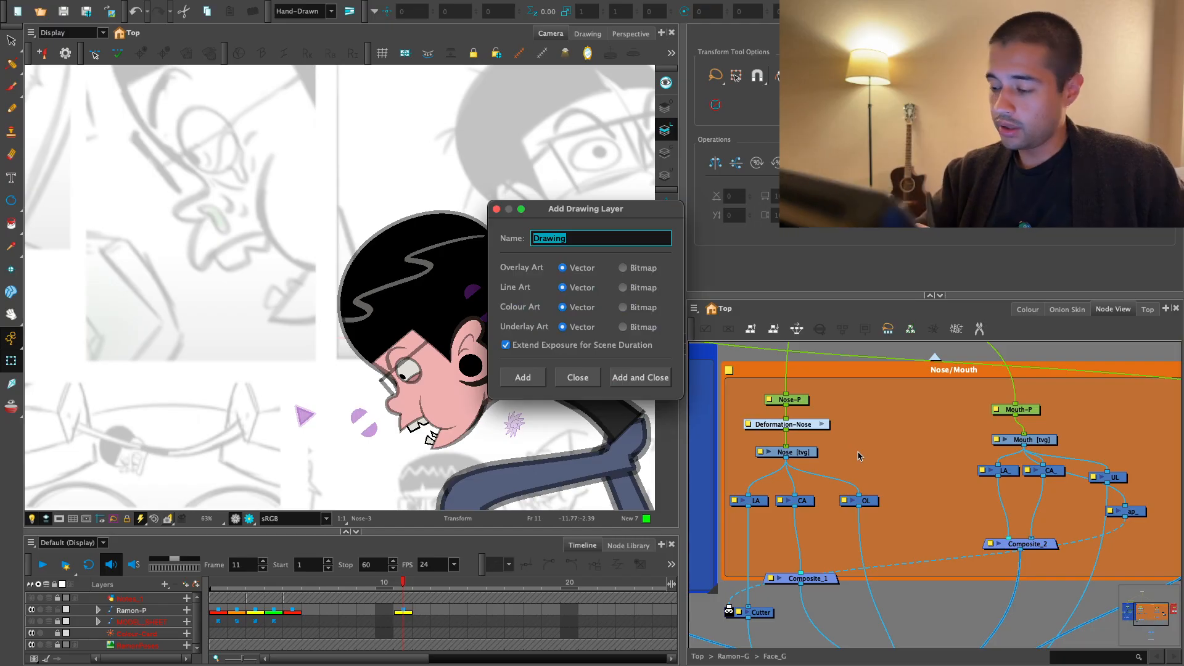
type("NoseTrils")
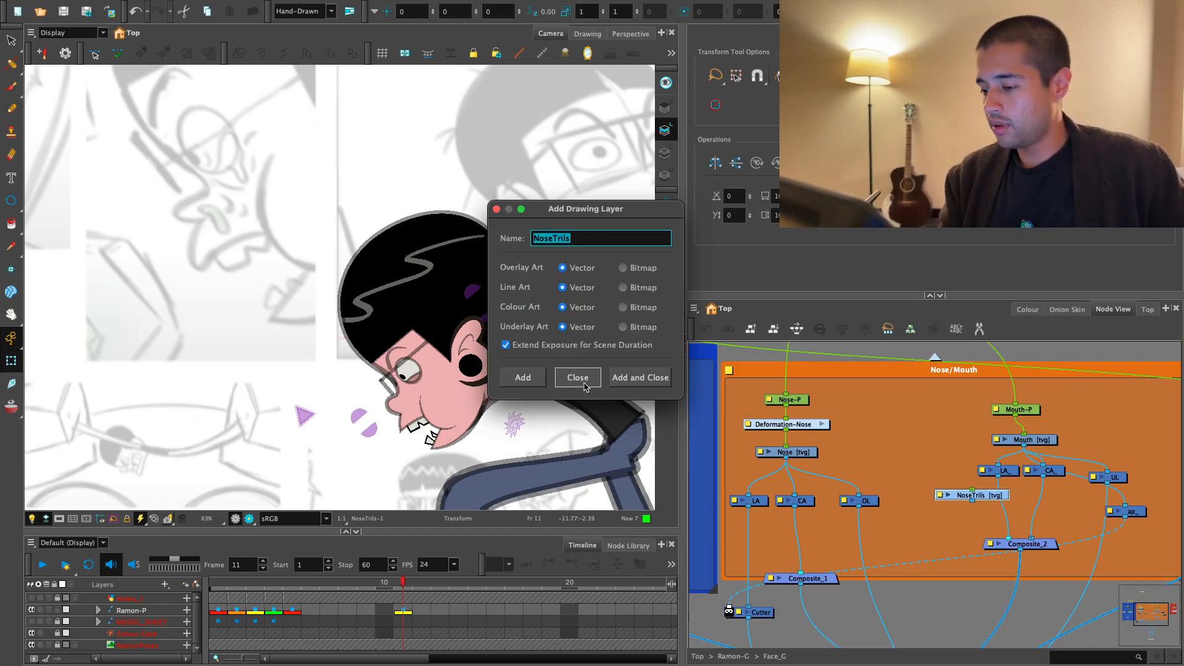
key("Return")
- Place the NoseTrils node between the Nose and Mouth nodes and connect its output to the face group's final composite
key("1")
left_click_drag(942, 500, 913, 364)
key("1")
key("1")
left_click_drag(918, 370, 936, 482)
key("1")
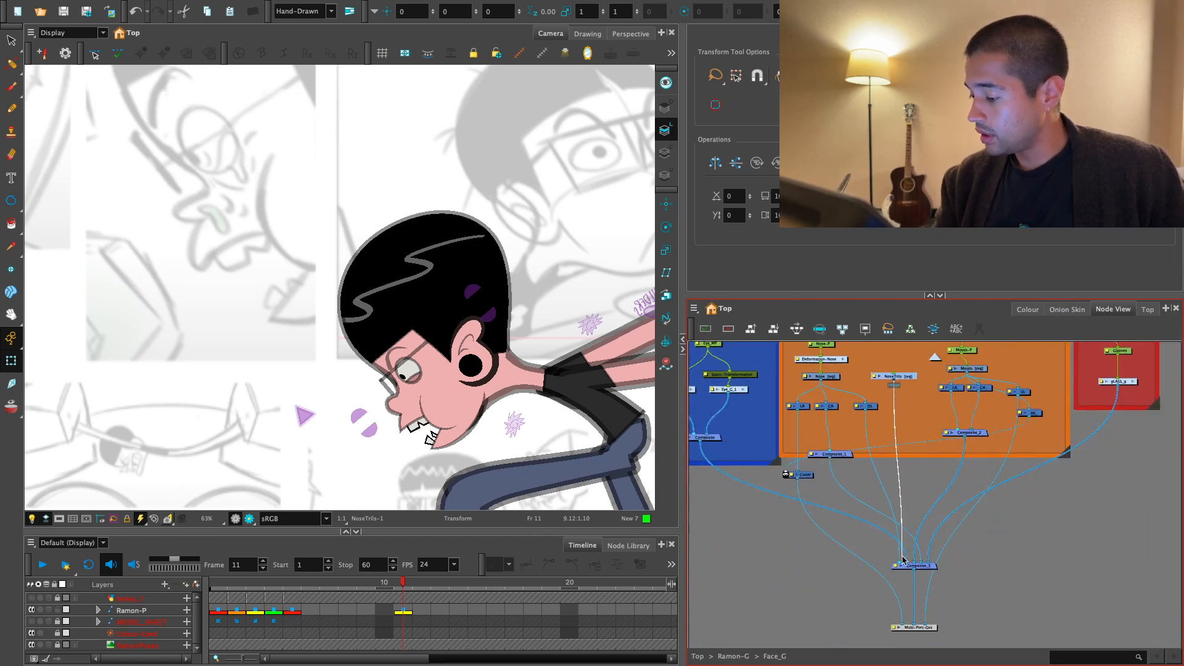
left_click_drag(902, 560, 902, 562)
- Add a parent peg to the NoseTrils drawing and connect it to the group's Multi-Port-In
key("2")
key("2")
key("ctrl+p")
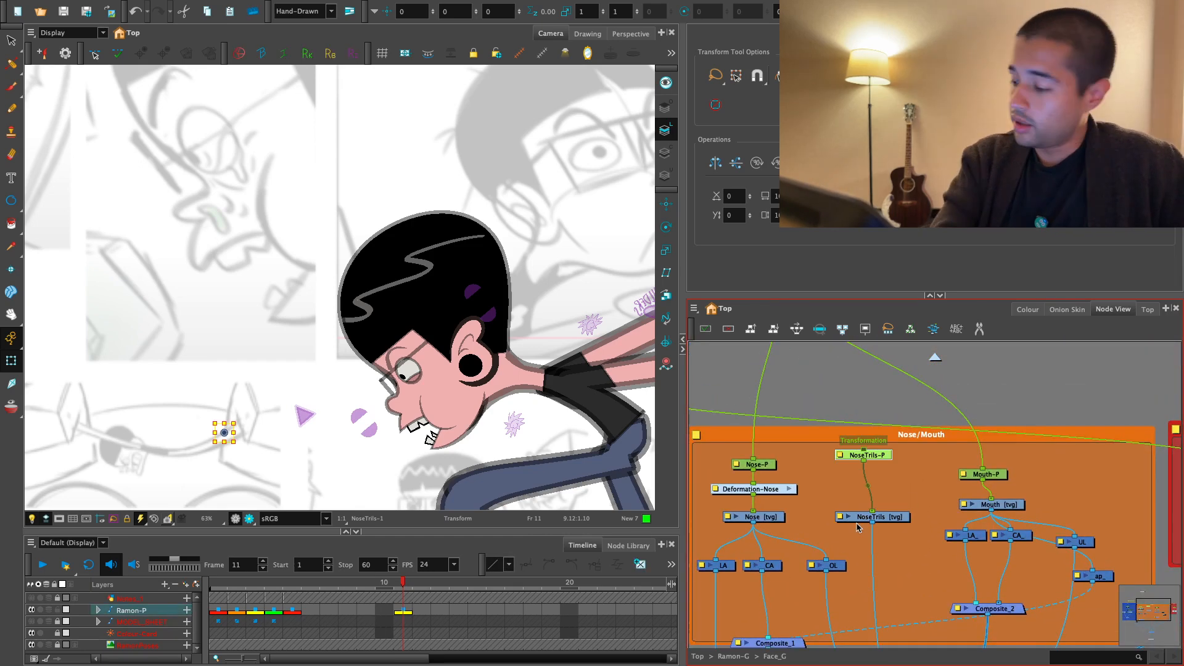
key("1")
key("1")
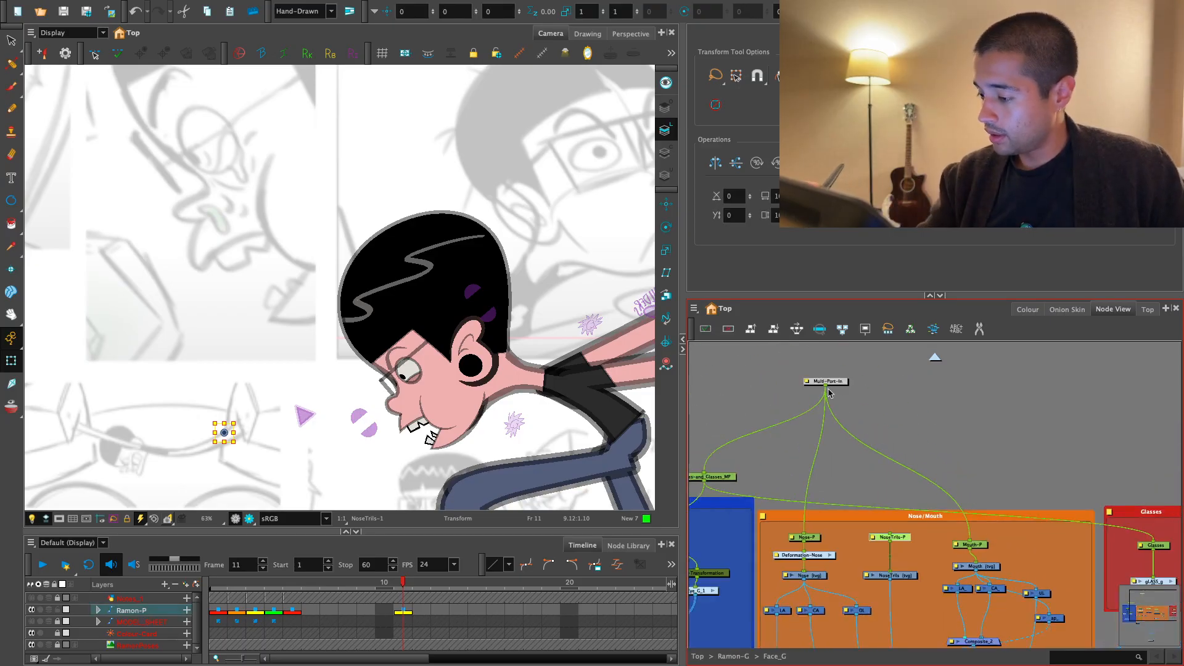
left_click_drag(825, 386, 891, 541)
left_click(892, 575)
- Activate the Brush tool on the NoseTrils drawing with the black Default colour of the Ramon_Colors palette
key("2")
key("2")
left_click_drag(514, 438, 483, 358)
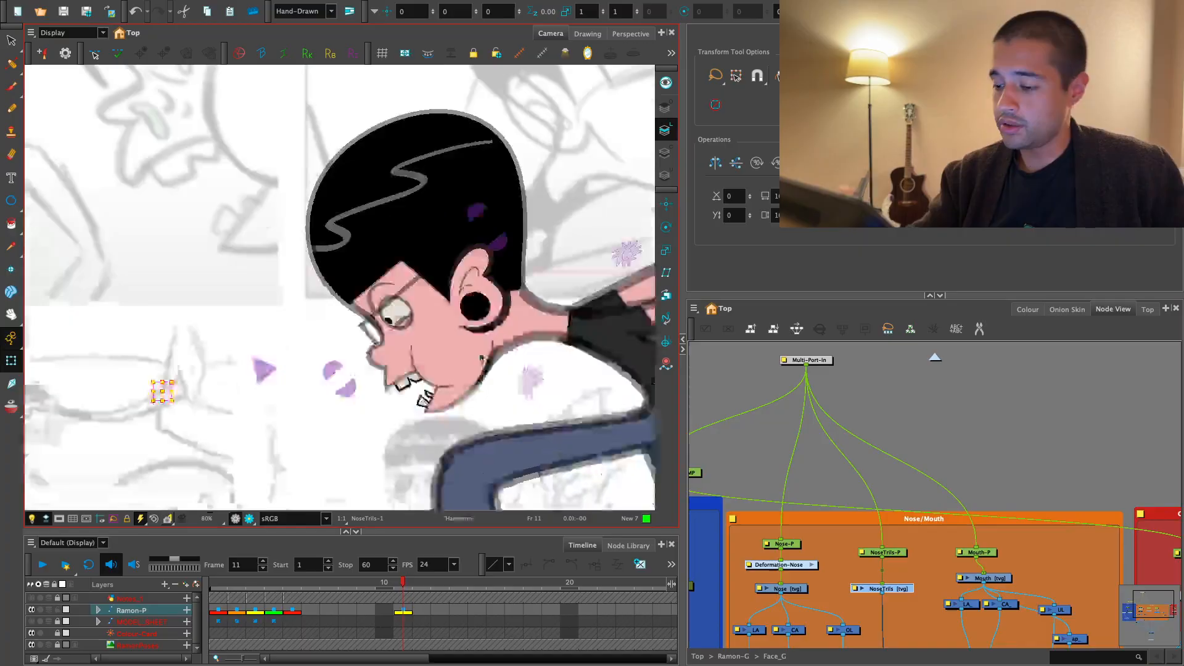
key("2")
key("alt+b")
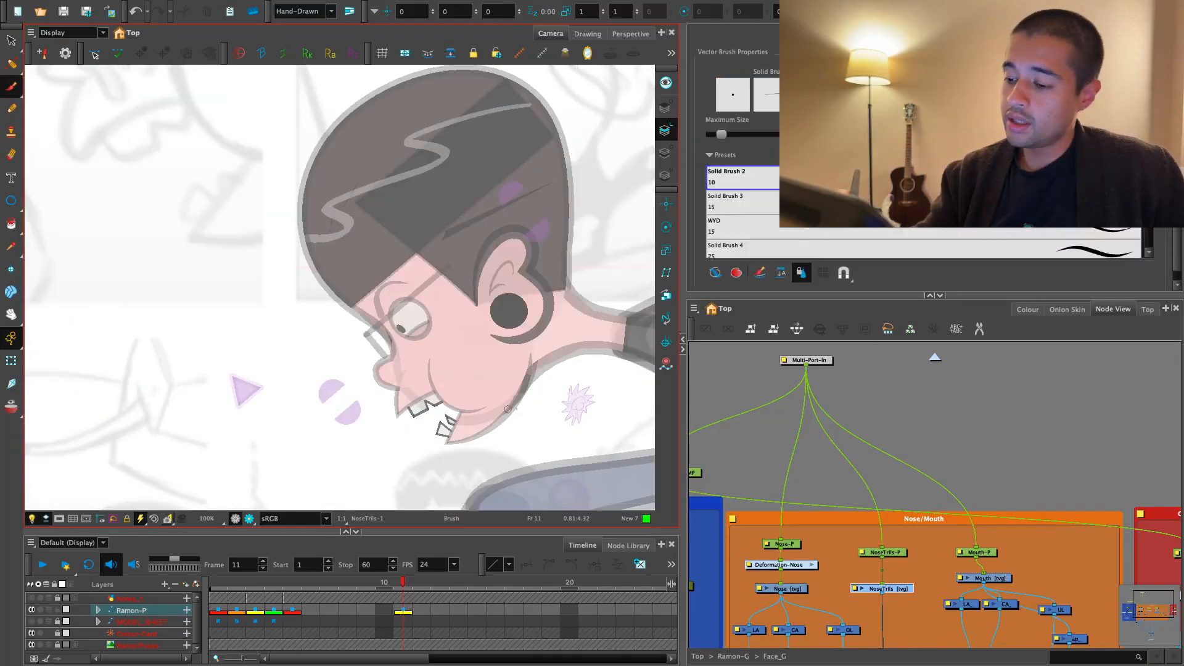
left_click(1027, 310)
left_click(759, 507)
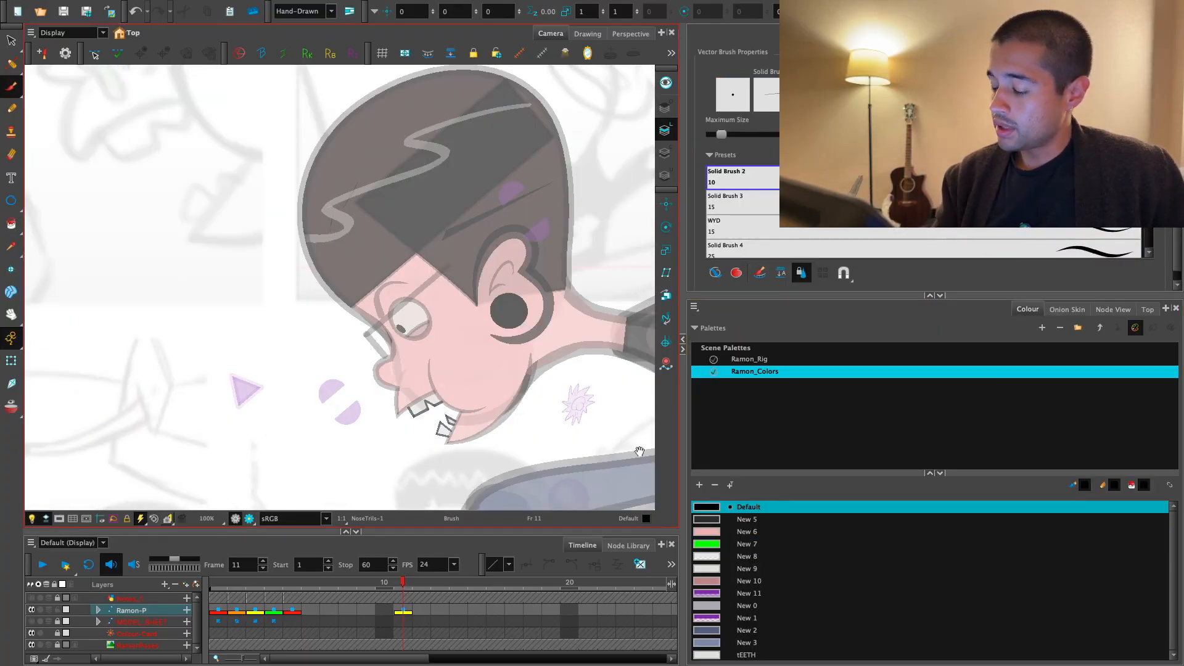
- Try to draw a filled black nostril with a curved nose-wing line beside it, and undo it
key("2")
key("2")
key("2")
left_click_drag(528, 449, 451, 379)
key("1")
key("1")
key("1")
key("1")
key("2")
key("2")
key("2")
key("2")
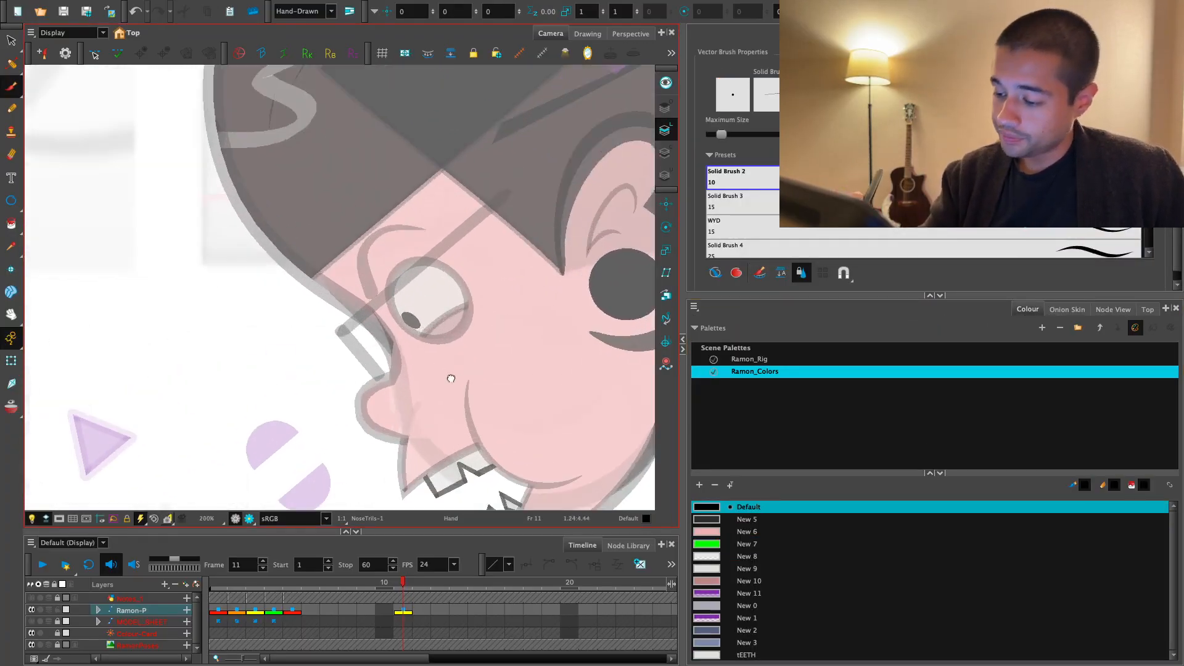
key("2")
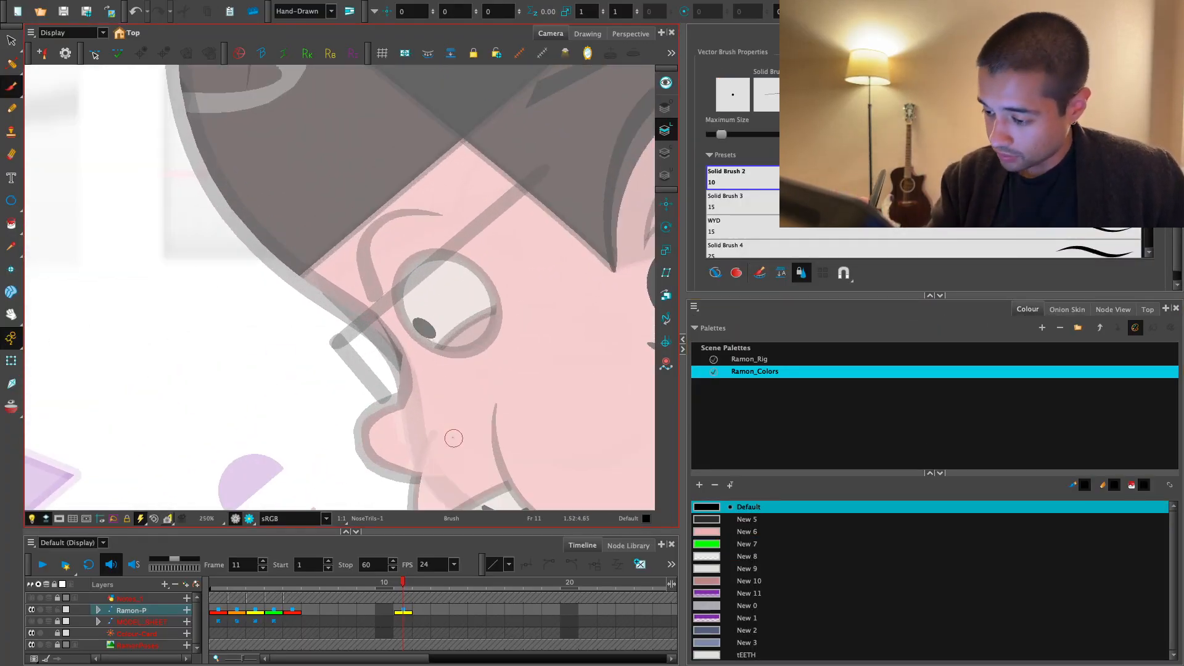
left_click_drag(535, 425, 453, 351)
key("2")
key("2")
mouse_move(344, 360)
left_mouse_down()
mouse_move(421, 407)
mouse_move(402, 435)
left_mouse_up()
key("1")
key("1")
key("1")
key("1")
key("1")
key("1")
key("1")
key("1")
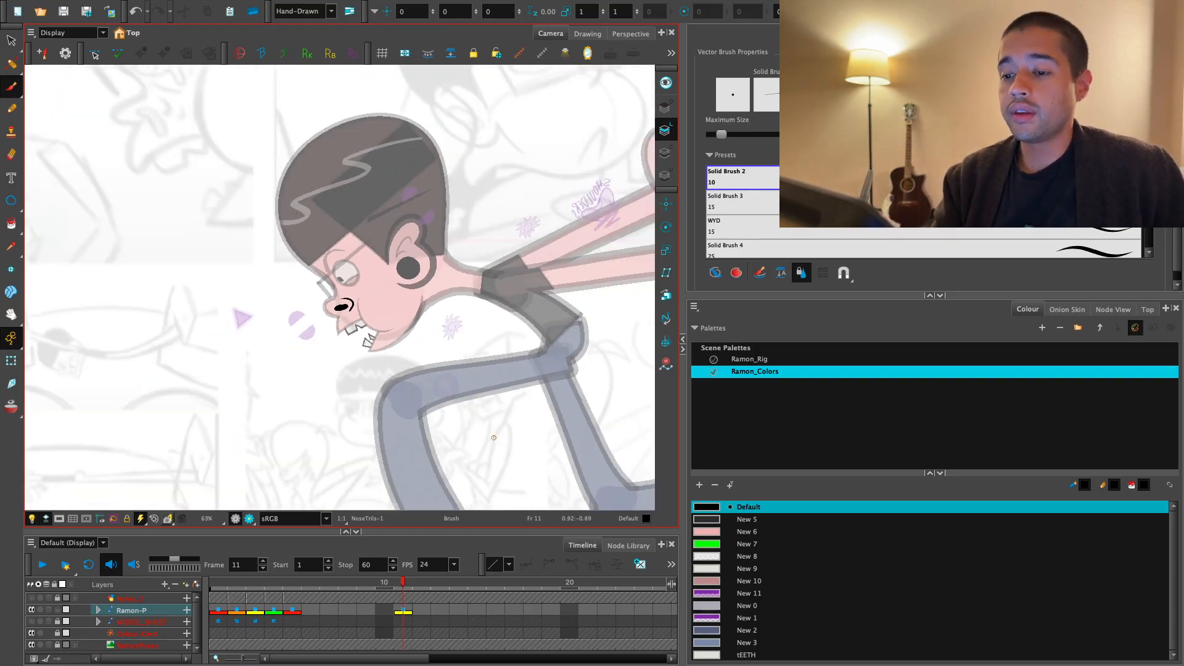
key("2")
key("2")
key("2")
key("2")
key("ctrl+z")
key("2")
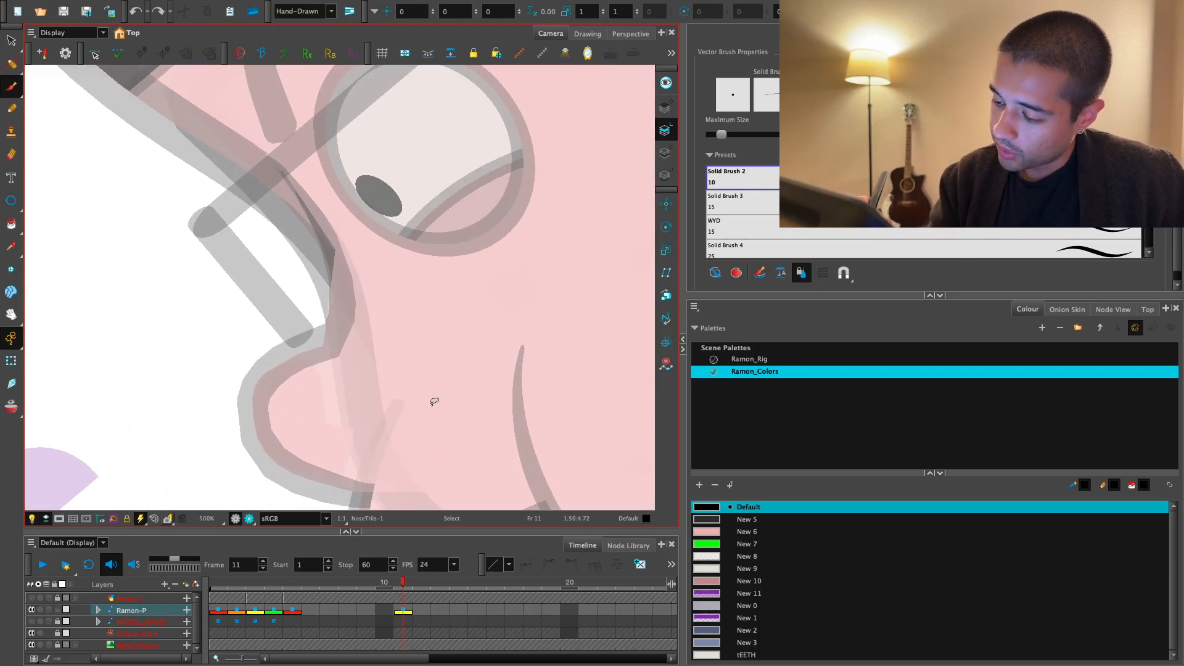
- Try to draw the nostril as a slanted, filled leaf shape on the nose, undoing each attempt
left_click_drag(434, 401, 357, 407)
key("ctrl+z")
mouse_move(450, 407)
left_mouse_down()
mouse_move(333, 440)
mouse_move(387, 422)
left_mouse_up()
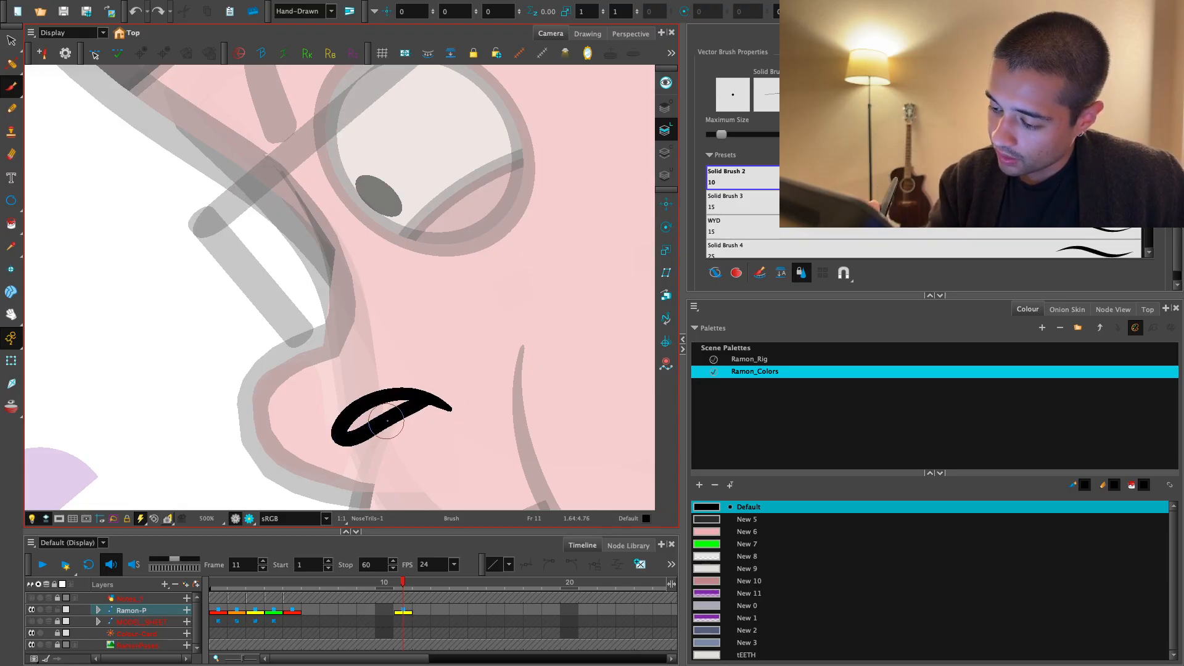
key("ctrl+z")
key("c")
key("ctrl+z")
mouse_move(495, 340)
left_mouse_down()
mouse_move(480, 338)
mouse_move(494, 341)
mouse_move(430, 405)
left_mouse_up()
key("1")
key("1")
key("1")
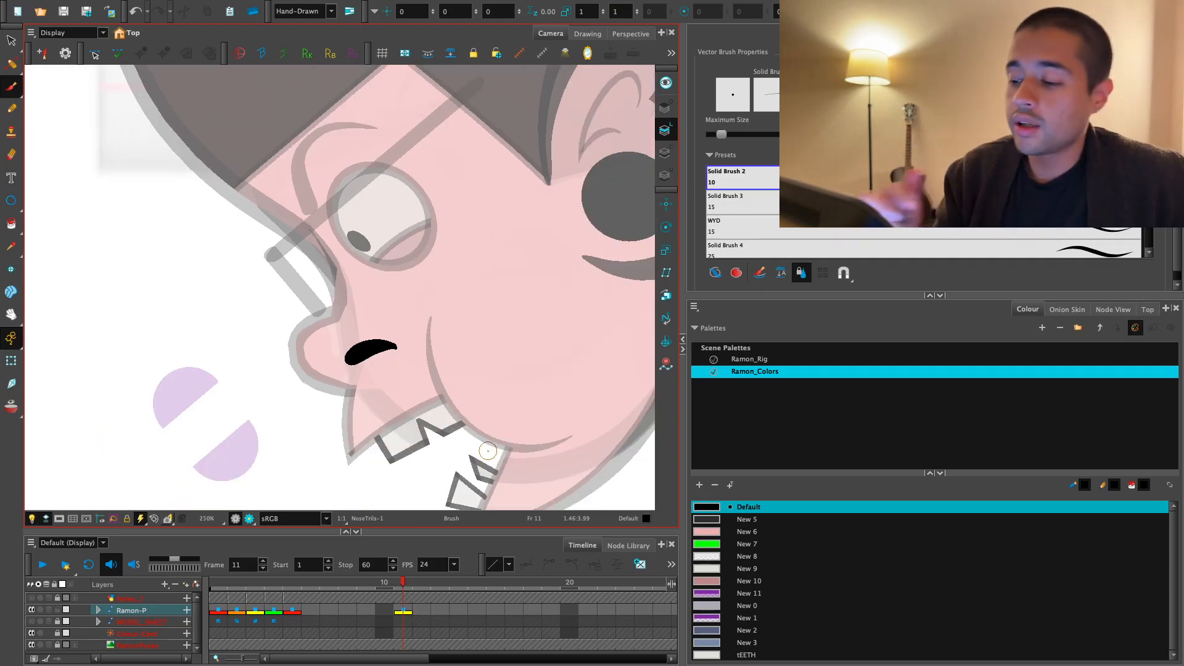
key("2")
key("ctrl+z")
- Try a nostril shape that tapers towards the nose tip, compare it at different zooms, and undo it
mouse_move(450, 420)
left_mouse_down()
mouse_move(367, 418)
mouse_move(406, 430)
mouse_move(446, 418)
mouse_move(382, 425)
left_mouse_up()
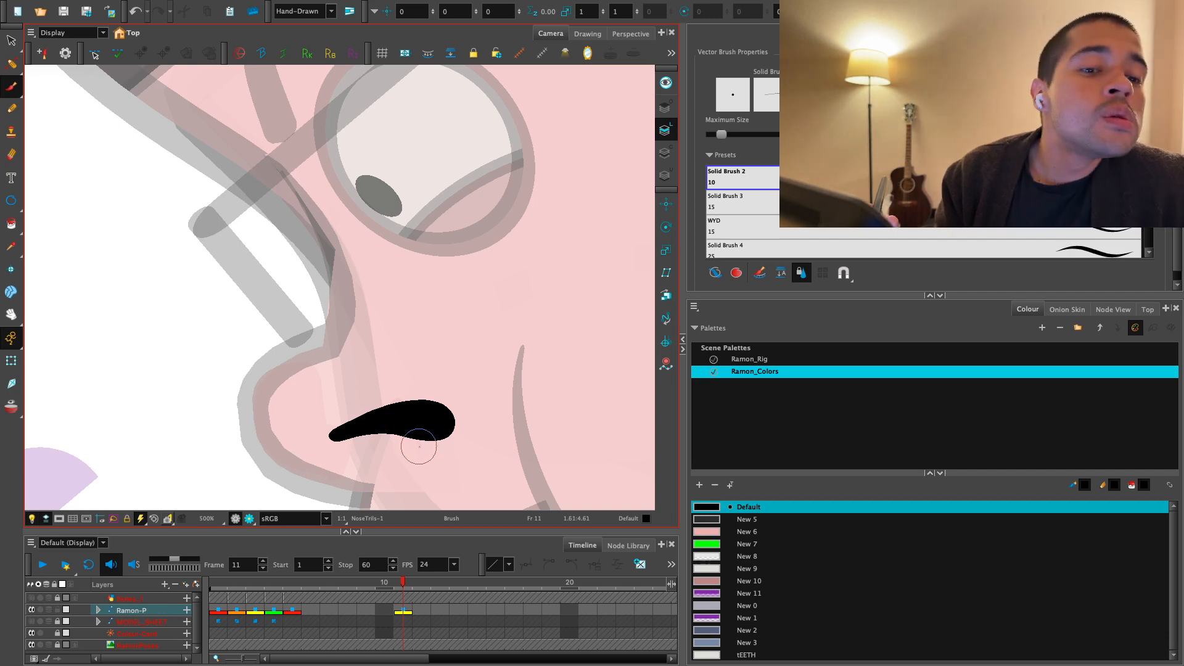
key("1")
key("1")
key("1")
key("2")
key("2")
key("2")
left_click_drag(425, 464, 547, 319)
key("2")
key("ctrl+z")
- Try a curved teardrop nostril outlined with the Brush and filled with the Paint tool, and delete all of its artwork
left_click_drag(429, 316, 336, 415)
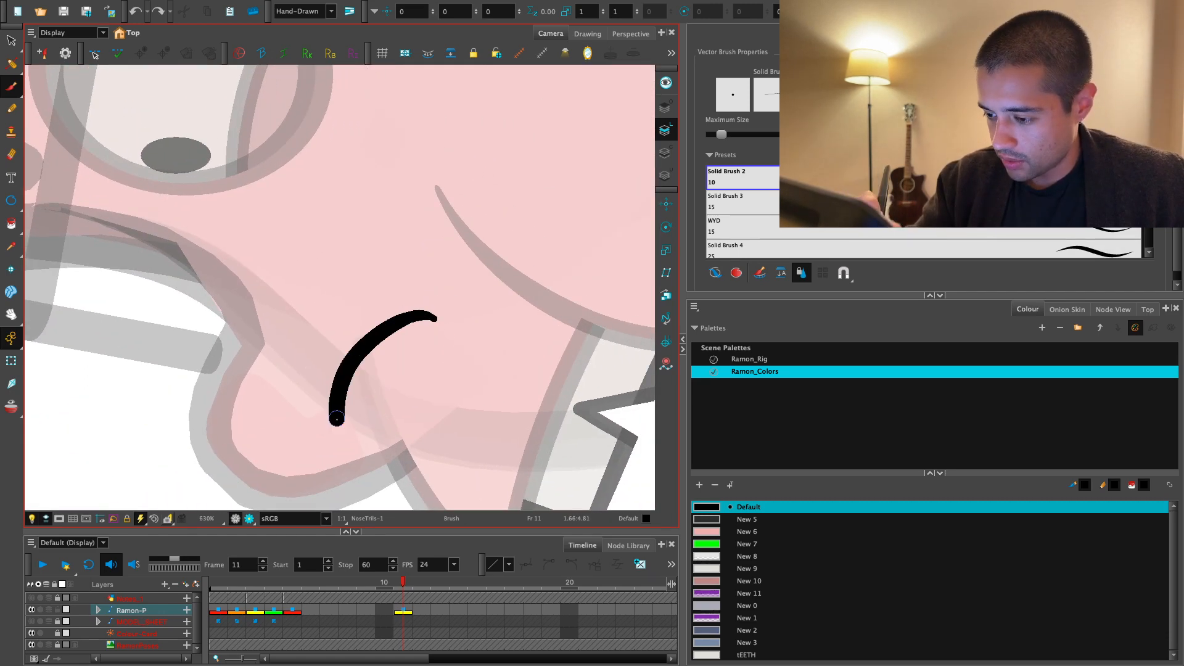
key("ctrl+z")
left_click_drag(434, 315, 346, 389)
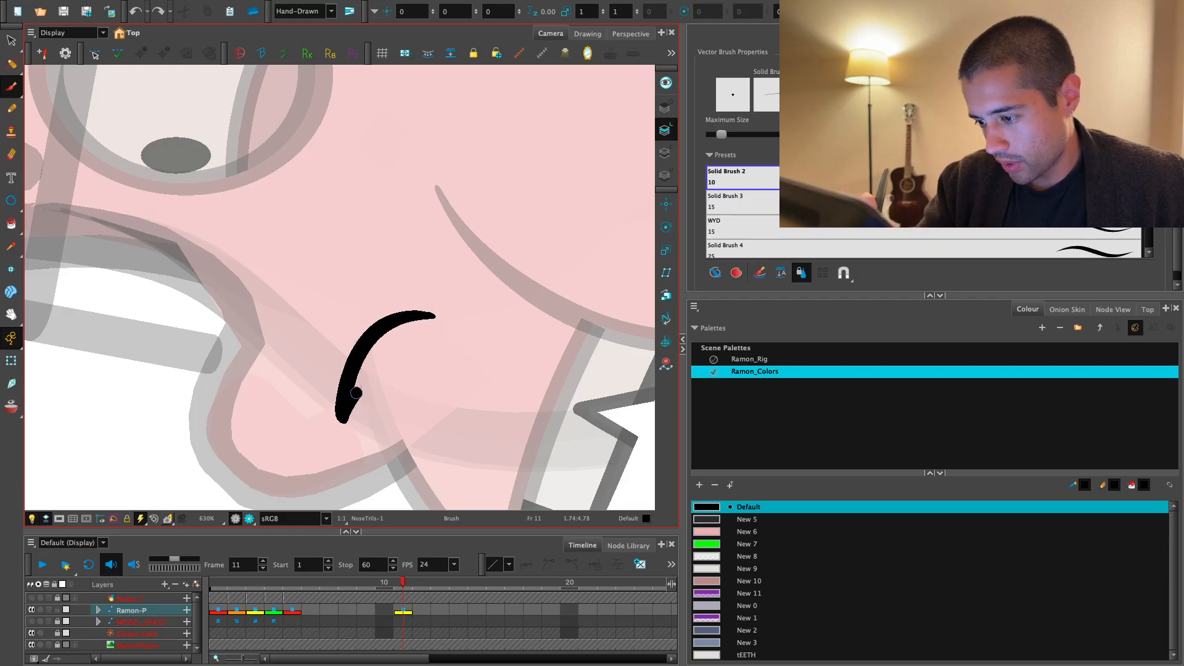
key("alt+i")
left_click(412, 332)
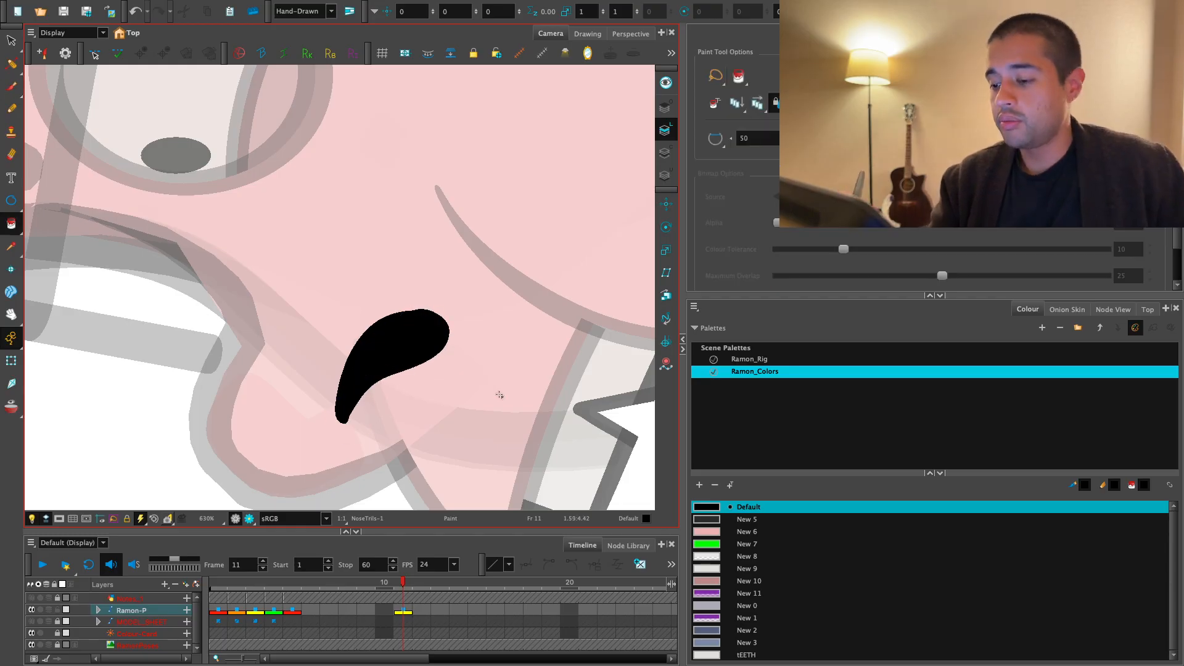
key("shift+x")
key("1")
key("1")
key("1")
key("1")
key("1")
key("2")
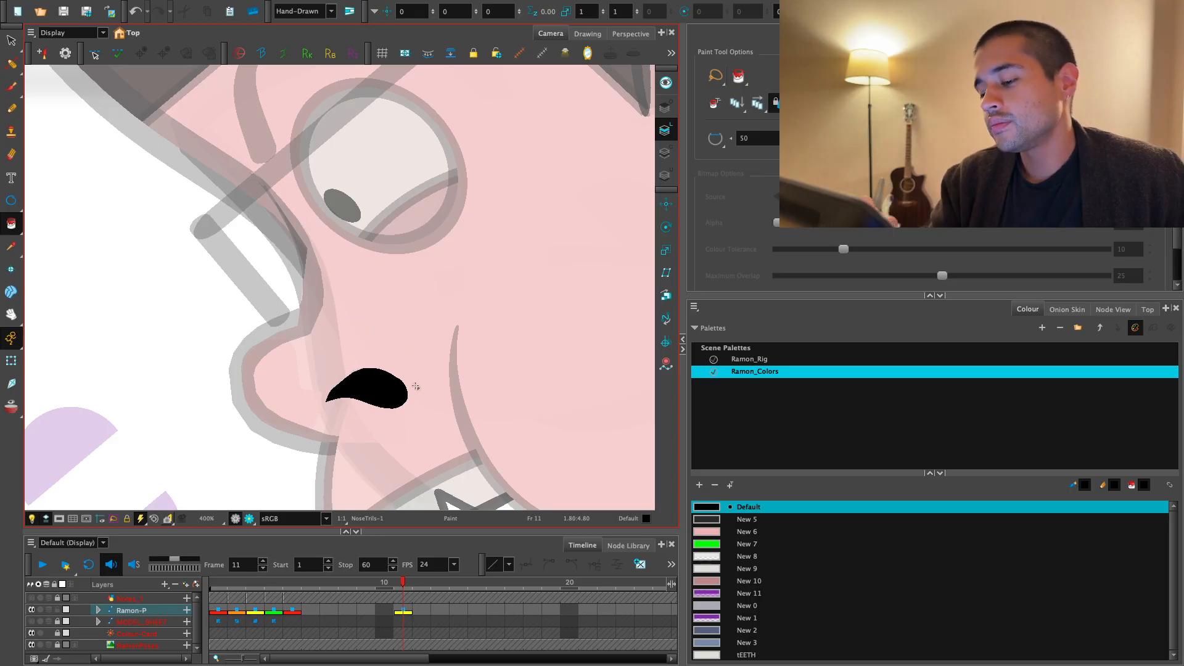
mouse_move(416, 387)
left_mouse_down()
mouse_move(461, 282)
mouse_move(431, 284)
left_mouse_up()
key("2")
key("alt+s")
key("ctrl+a")
key("Delete")
- Brush a filled black oval nostril on the nose and a tapered curved nose-wing line behind it
left_click(11, 86)
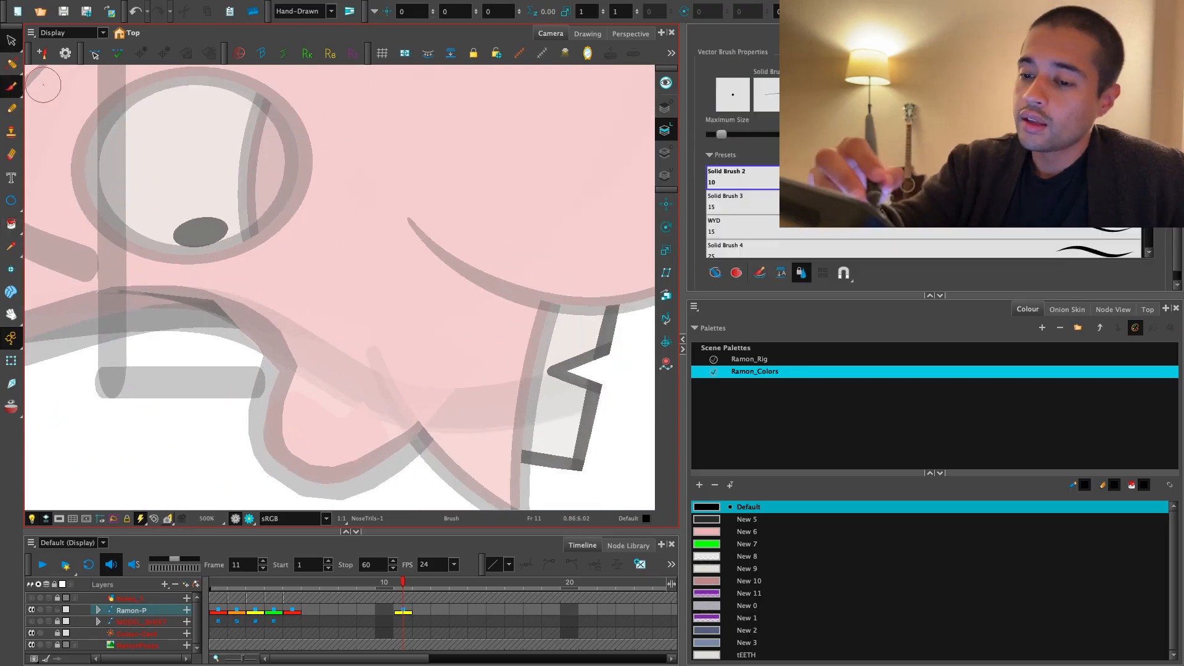
key("2")
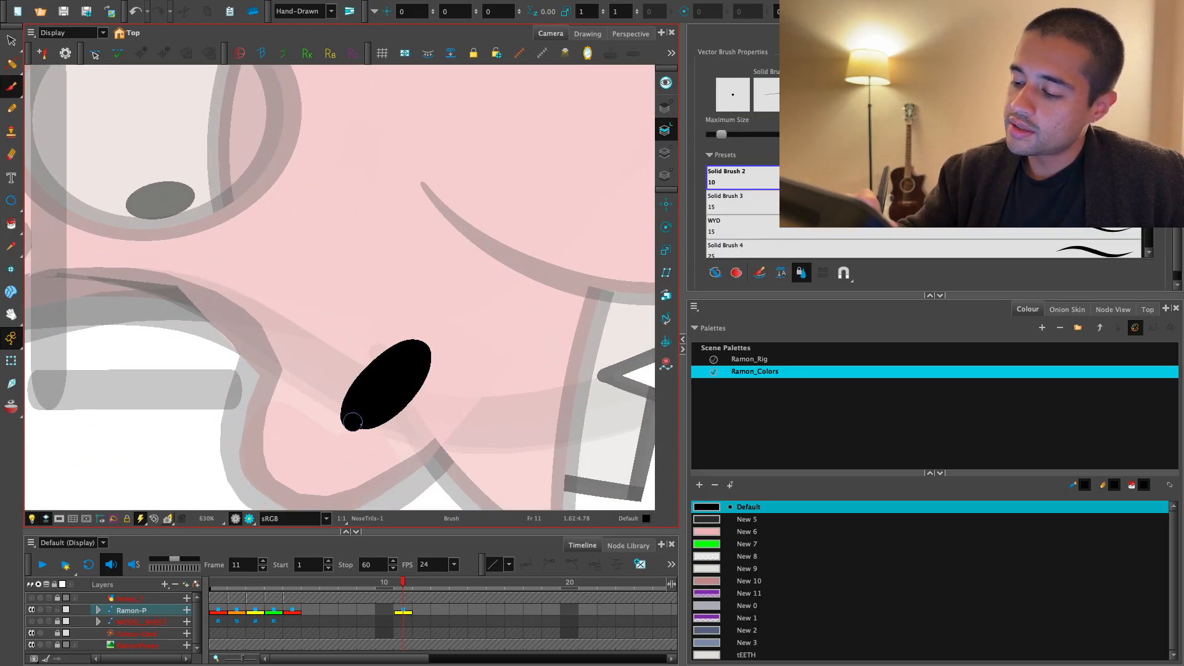
key("shift+x")
left_click_drag(476, 382, 526, 383)
key("2")
mouse_move(373, 320)
left_mouse_down()
mouse_move(457, 338)
mouse_move(459, 470)
mouse_move(464, 461)
left_mouse_up()
key("ctrl+z")
key("1")
key("1")
key("1")
key("1")
left_click_drag(465, 370, 571, 374)
key("1")
key("1")
key("1")
key("1")
key("1")
key("1")
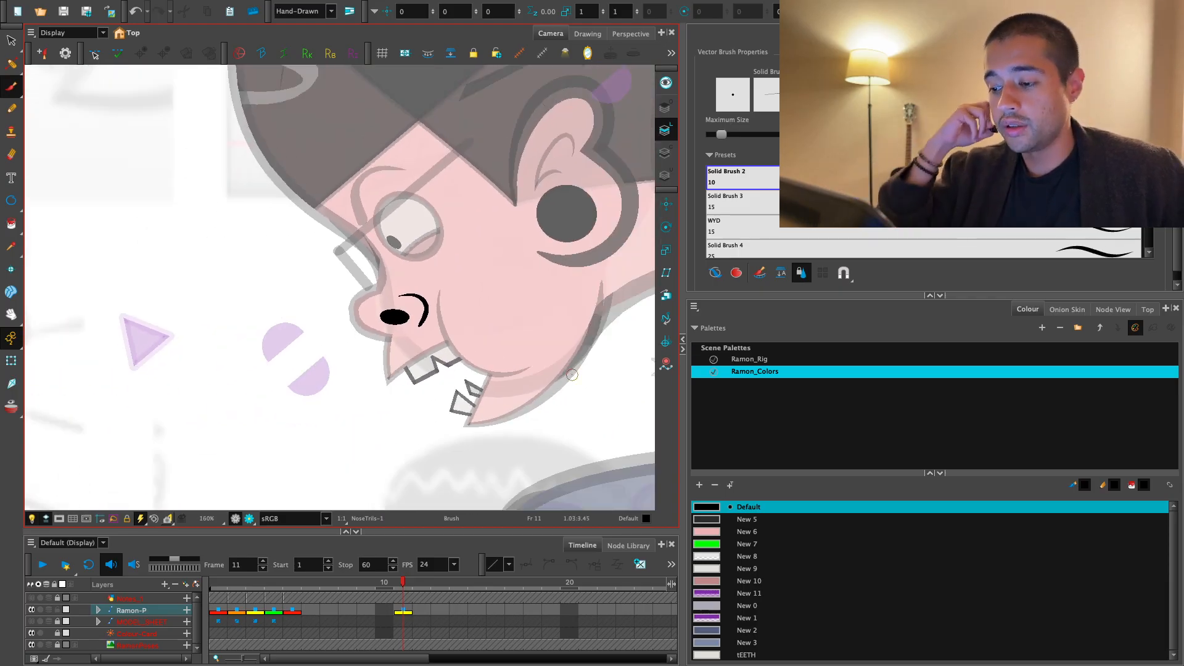
- Draw a short curved crease line just below the eye
key("2")
key("2")
key("2")
key("2")
key("2")
key("2")
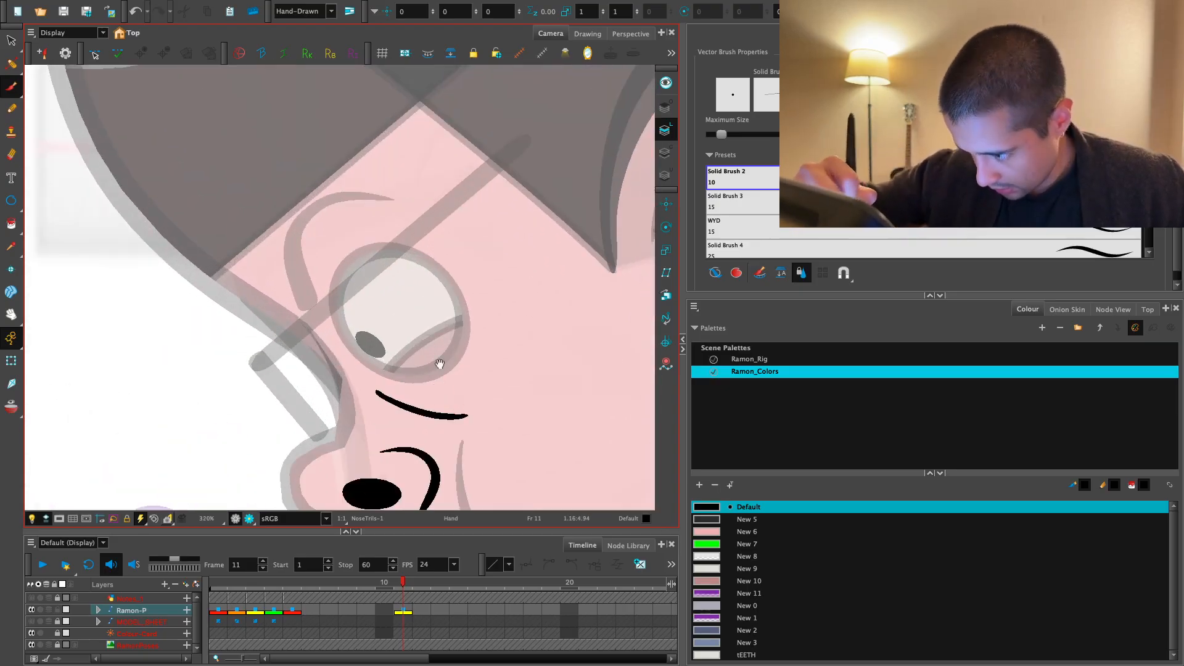
left_click_drag(440, 364, 333, 329)
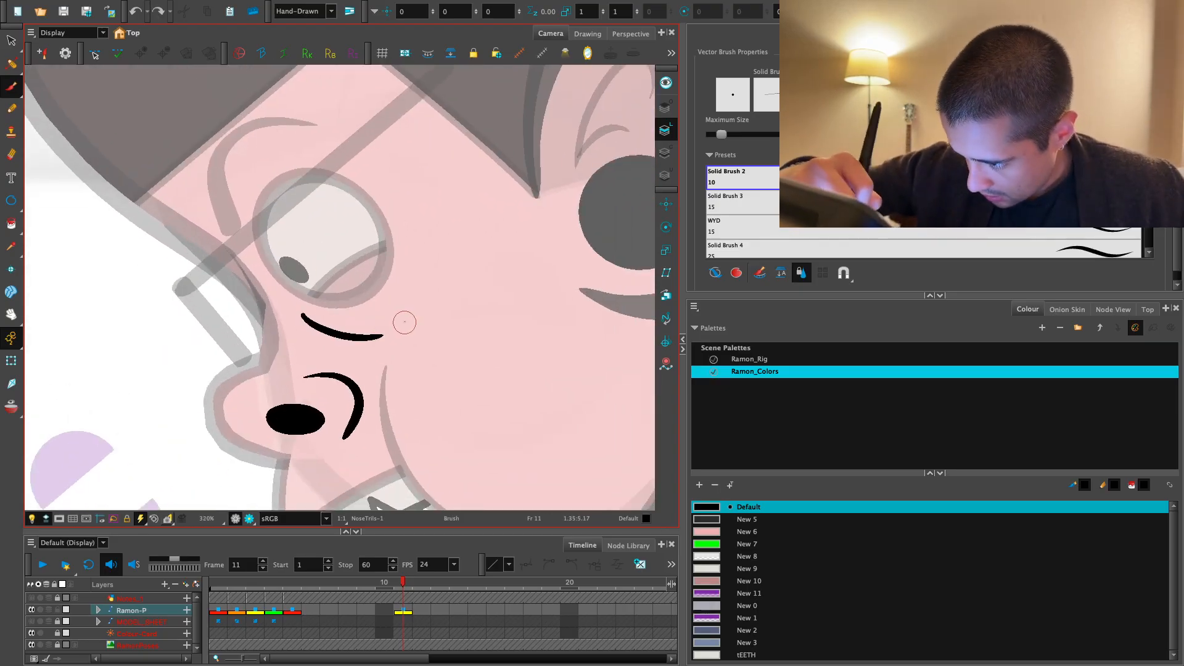
- Review the nostril, nose-wing line and eye crease on the face and in the whole character pose
key("1")
key("1")
key("1")
key("1")
key("1")
key("1")
key("1")
key("1")
key("1")
key("1")
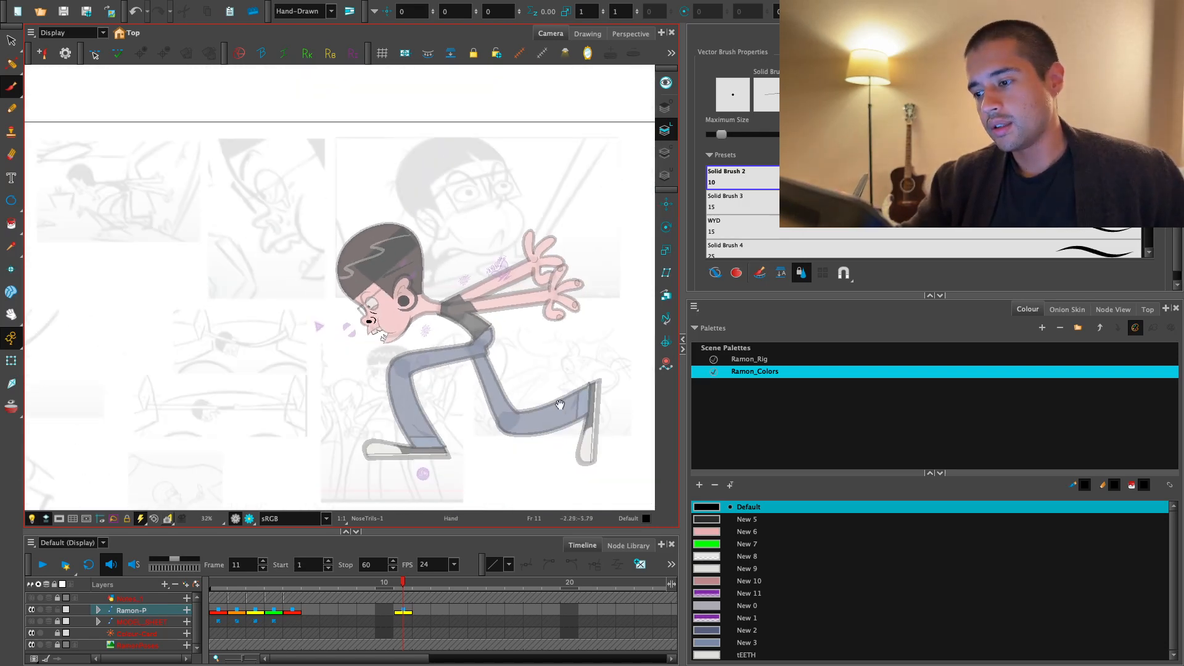
left_click_drag(560, 405, 614, 338)
key("1")
left_click_drag(552, 373, 607, 399)
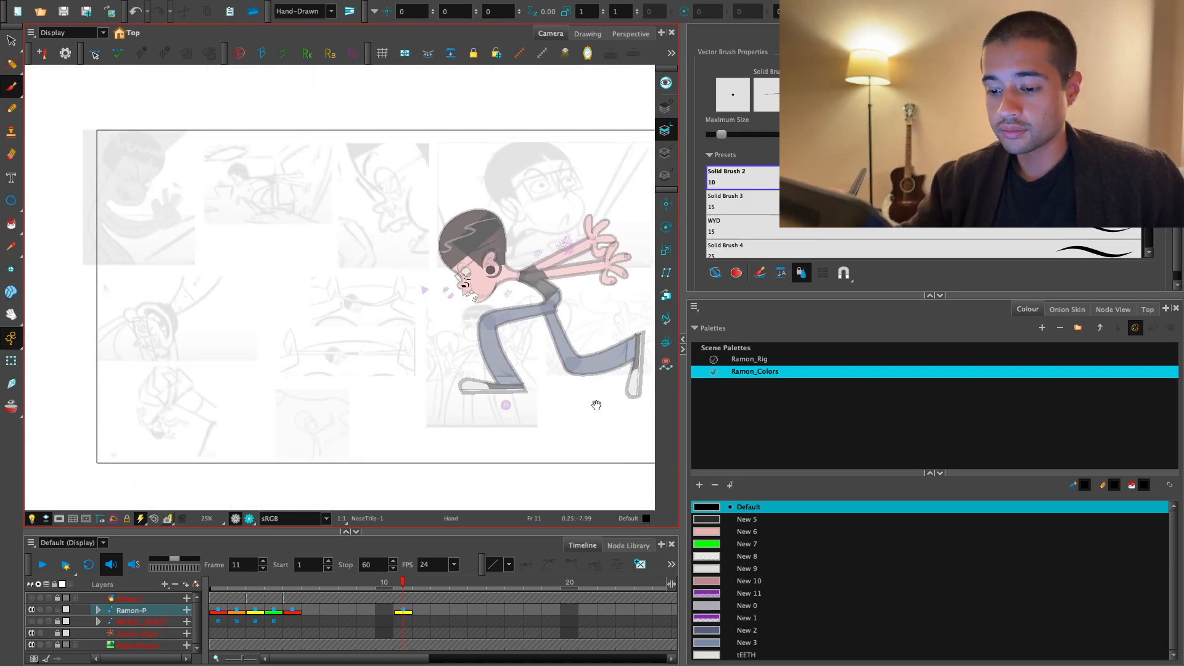
key("2")
key("2")
key("2")
key("2")
key("2")
key("2")
key("2")
key("2")
key("2")
key("2")
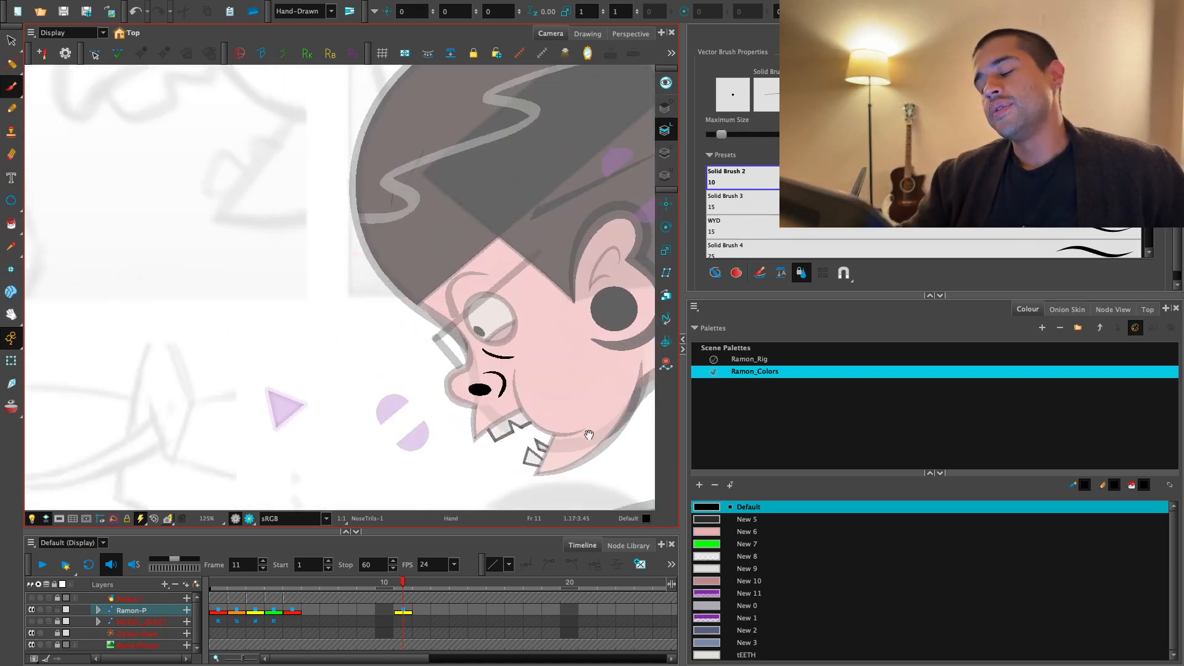
key("2")
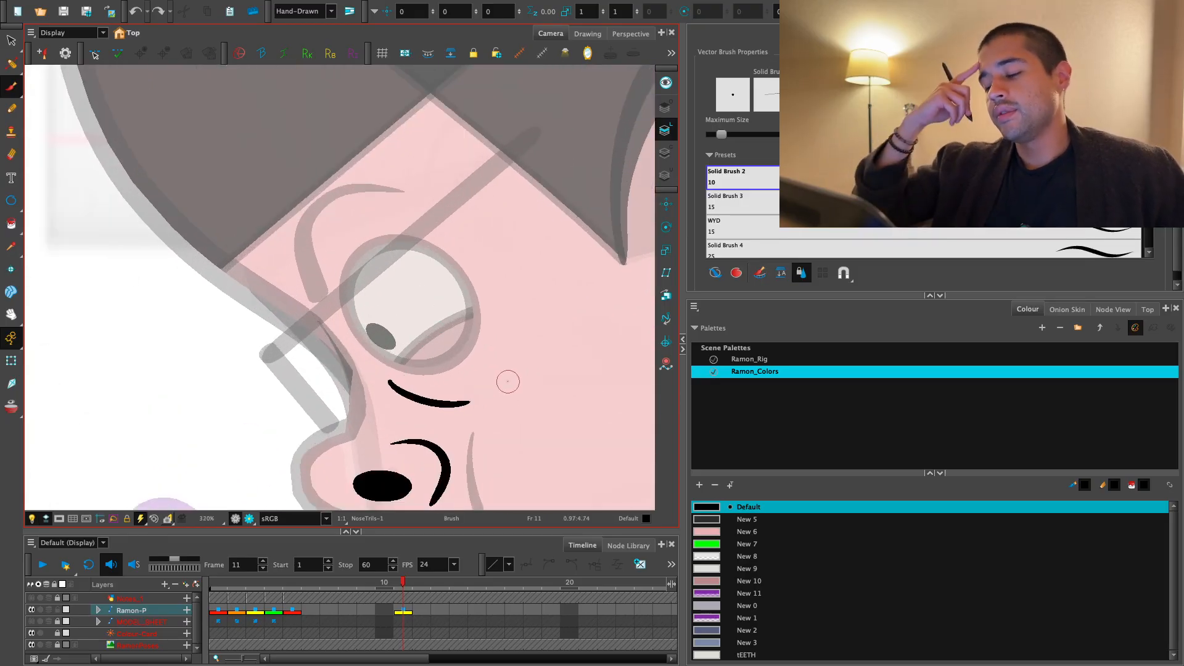
- Undo the crease line below the eye
key("1")
key("1")
key("1")
key("1")
key("1")
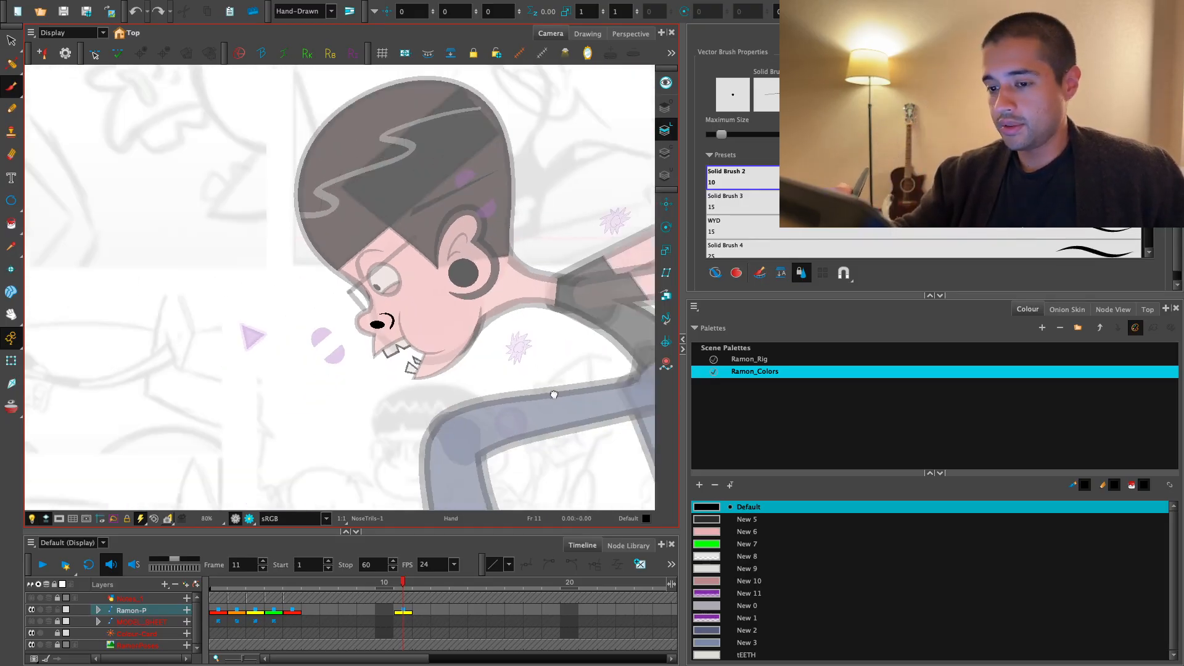
left_click_drag(555, 391, 576, 409)
- Draw the black outline of a drip hanging from the nostril towards the upper lip, redoing it in a slimmer shape
key("2")
key("2")
key("2")
key("2")
key("2")
key("2")
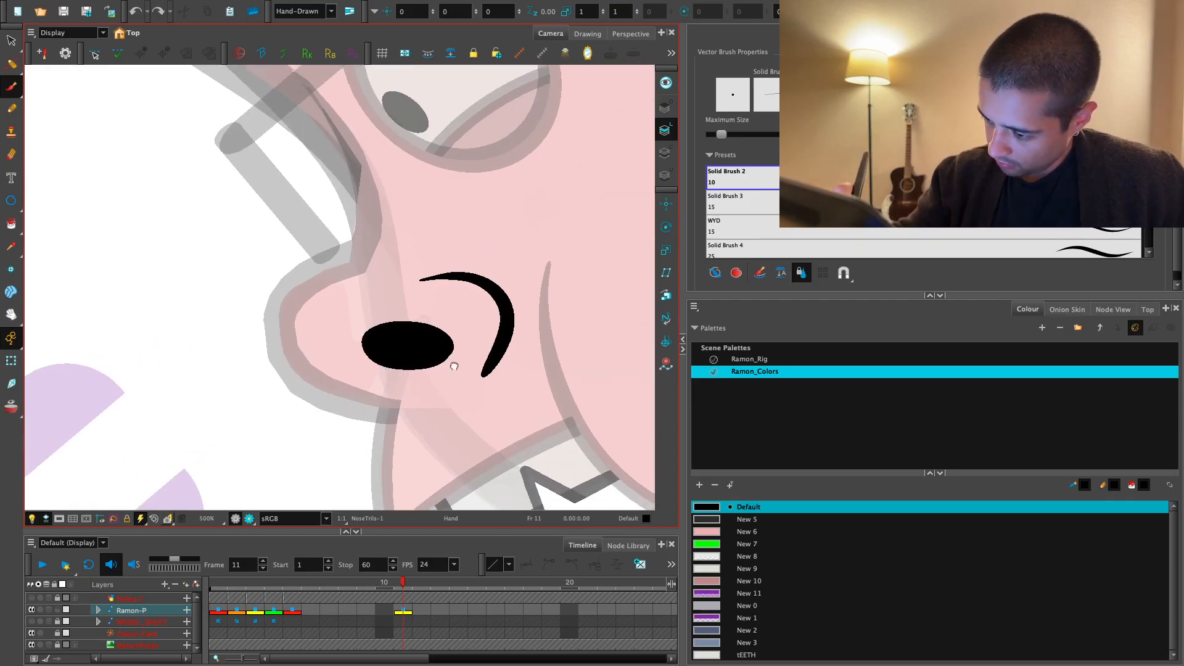
key("2")
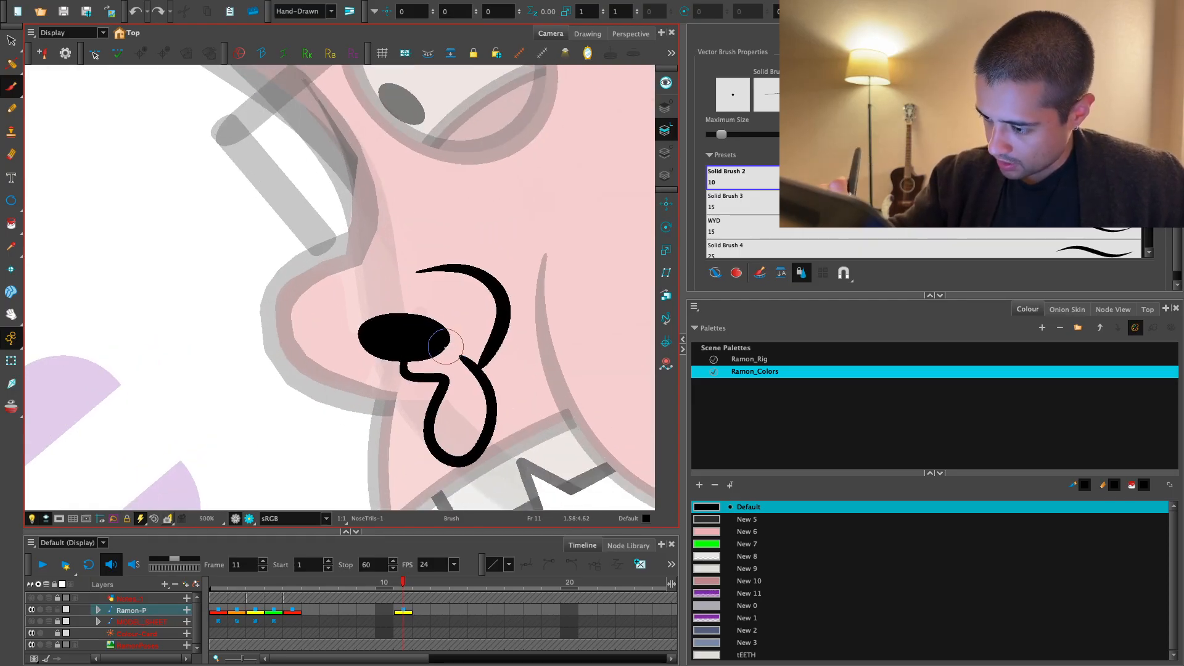
mouse_move(412, 384)
left_mouse_down()
mouse_move(484, 416)
mouse_move(440, 391)
mouse_move(445, 460)
mouse_move(452, 365)
left_mouse_up()
key("ctrl+z")
key("1")
key("1")
key("1")
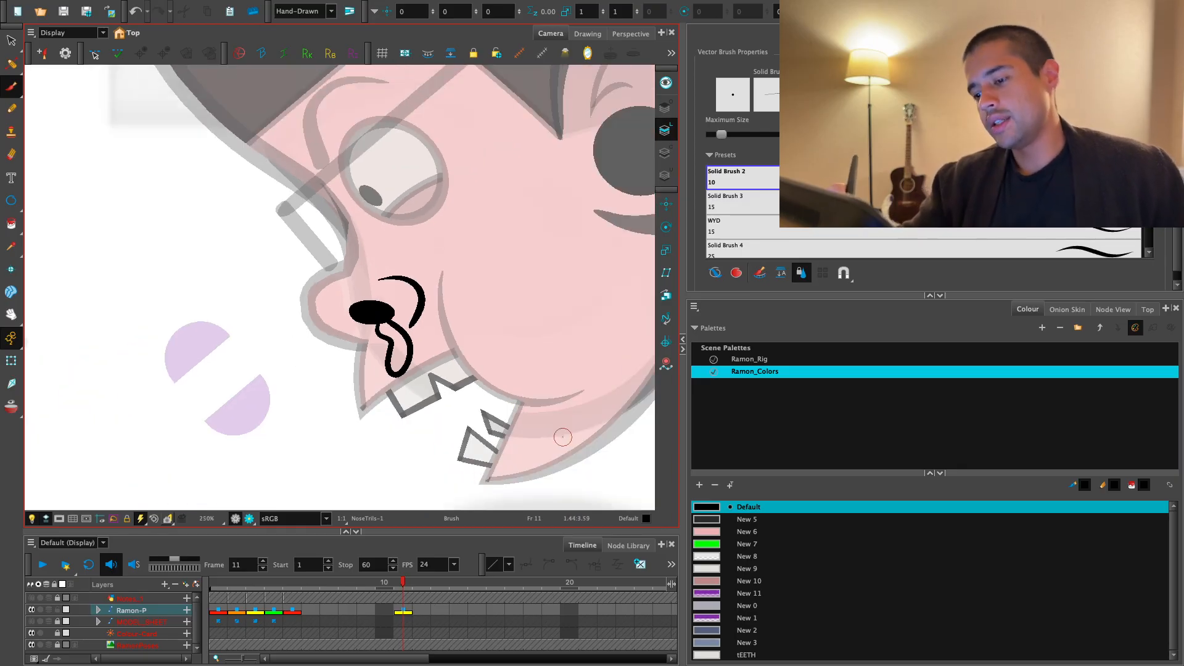
- Reshape and clean up the junction where the drip outline meets the black nostril oval
key("2")
key("2")
left_click_drag(585, 417, 561, 399)
key("2")
key("2")
key("2")
key("2")
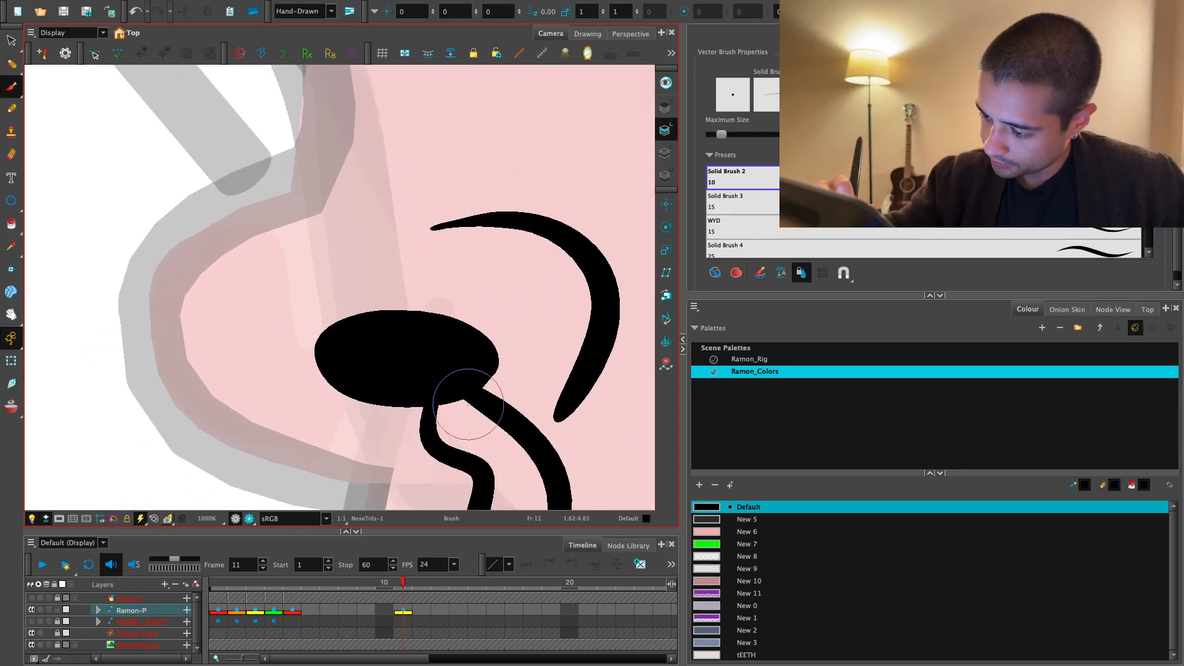
left_click_drag(451, 393, 450, 422)
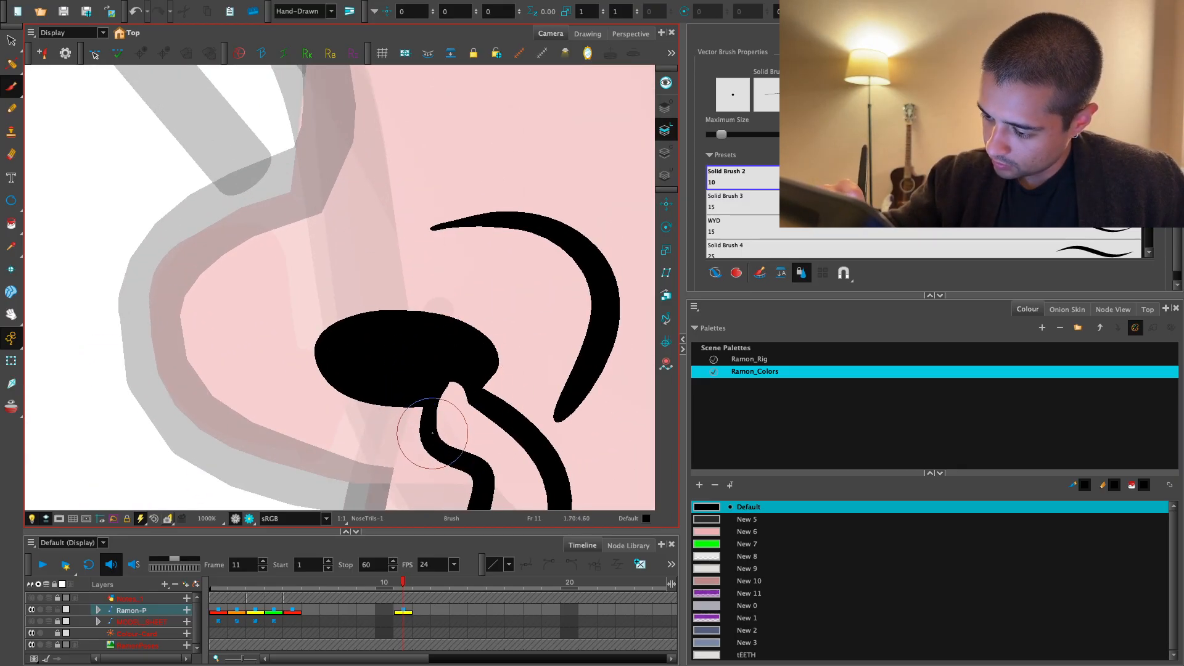
key("1")
key("1")
key("1")
left_click_drag(500, 370, 463, 350)
key("2")
key("2")
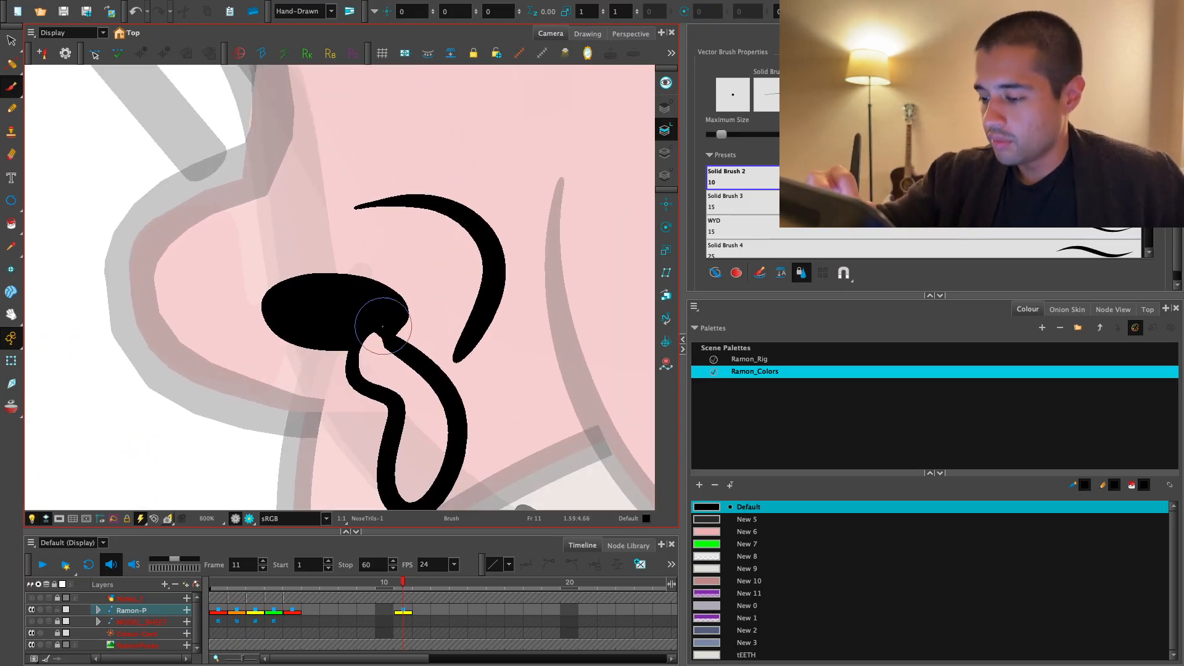
key("1")
key("1")
key("1")
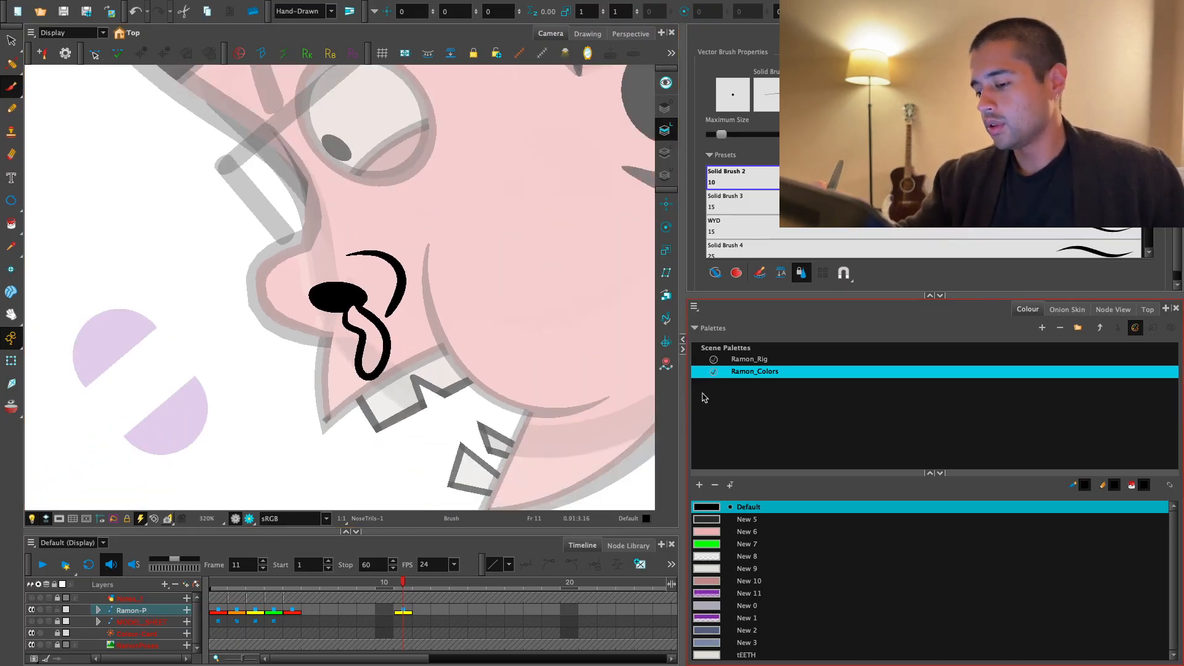
- Add a new swatch to the Ramon_Colors palette and set it to a dark green of R 68, G 120, B 72
left_click(709, 532)
left_click(699, 485)
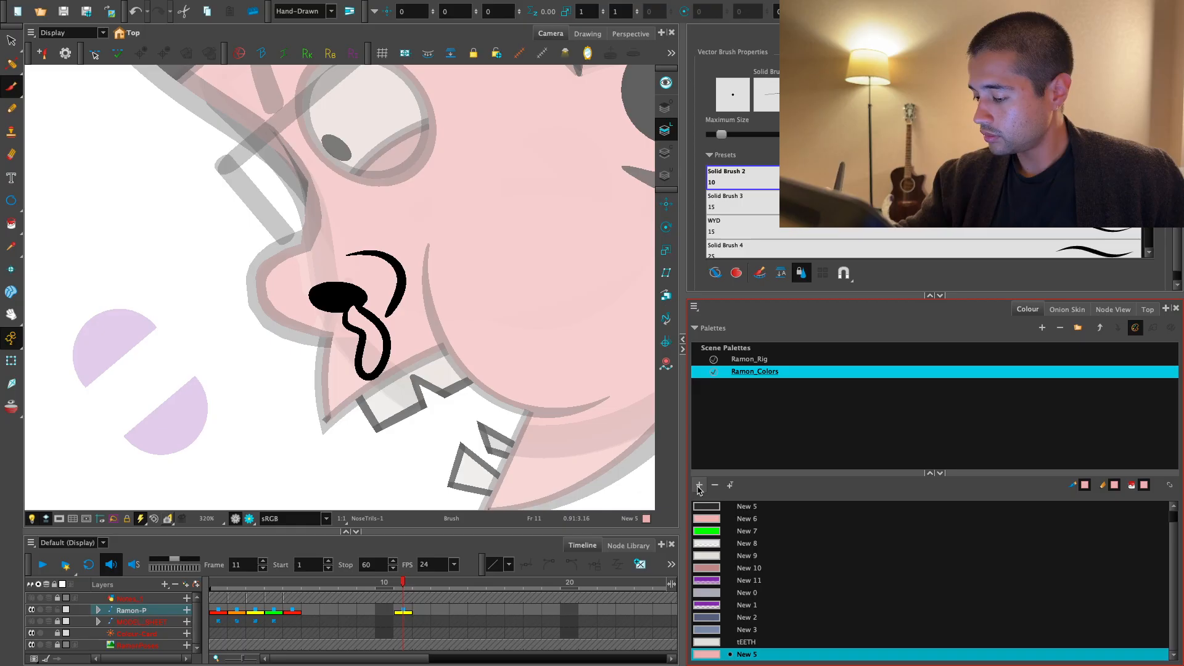
double_click(716, 654)
left_click(678, 299)
left_click_drag(679, 338, 686, 354)
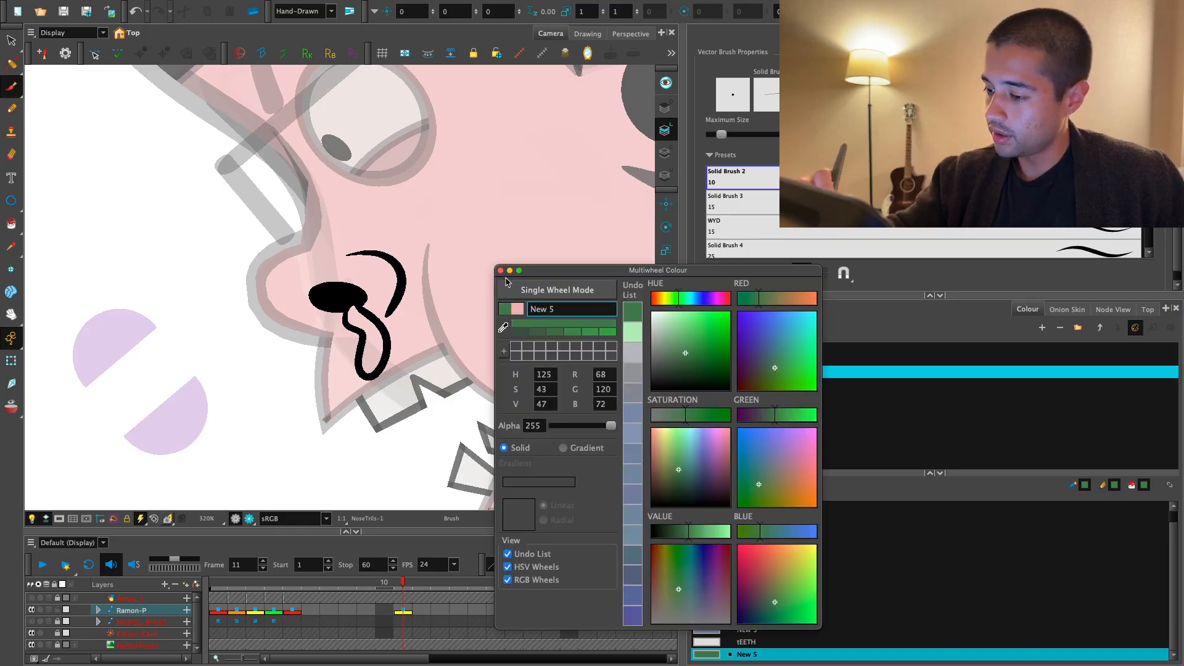
left_click(501, 270)
- Fill the inside of the drip below the nostril with the new dark green
key("alt+i")
left_click(372, 351)
key("alt+s")
mouse_move(411, 345)
left_mouse_down()
mouse_move(368, 323)
mouse_move(378, 397)
mouse_move(360, 391)
mouse_move(380, 423)
left_mouse_up()
- Examine the green drip and nostril on the face with the artwork deselected
key("1")
key("1")
key("1")
key("1")
key("1")
key("1")
left_click(12, 361)
key("1")
key("2")
key("2")
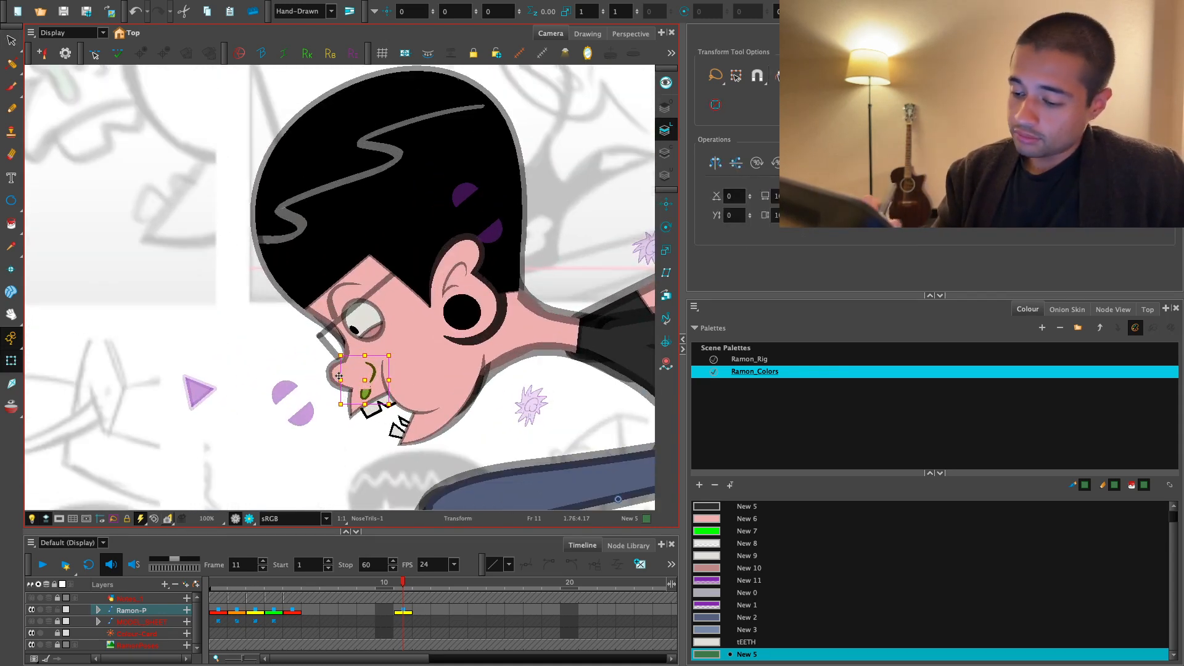
left_click(355, 473)
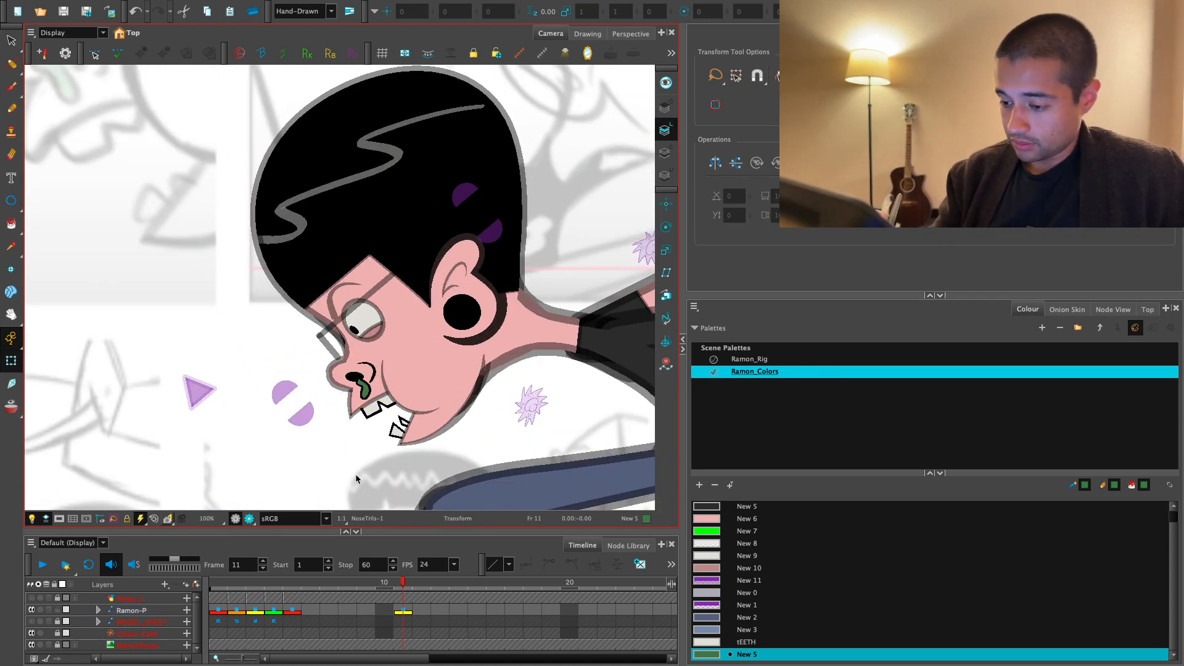
key("1")
key("1")
key("1")
left_click_drag(445, 412, 432, 401)
key("2")
key("2")
key("2")
key("2")
key("2")
key("2")
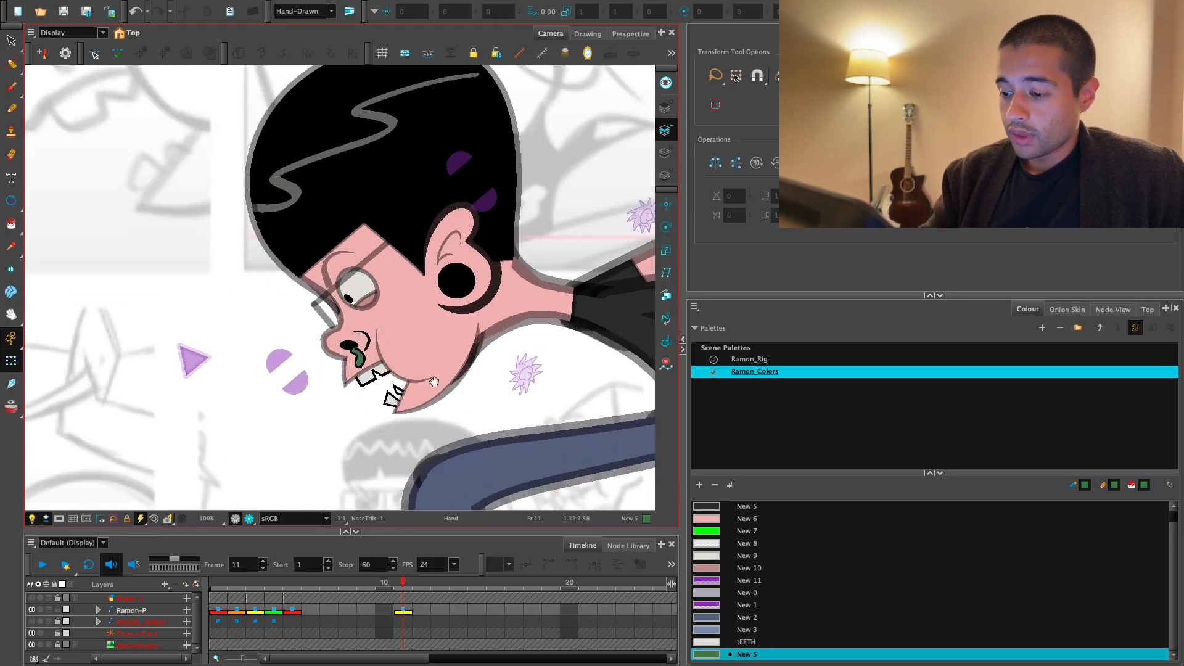
- Brush a short crease just above the nose-wing line in the black Default colour, redoing the stroke
key("alt+b")
key("2")
left_click(757, 511)
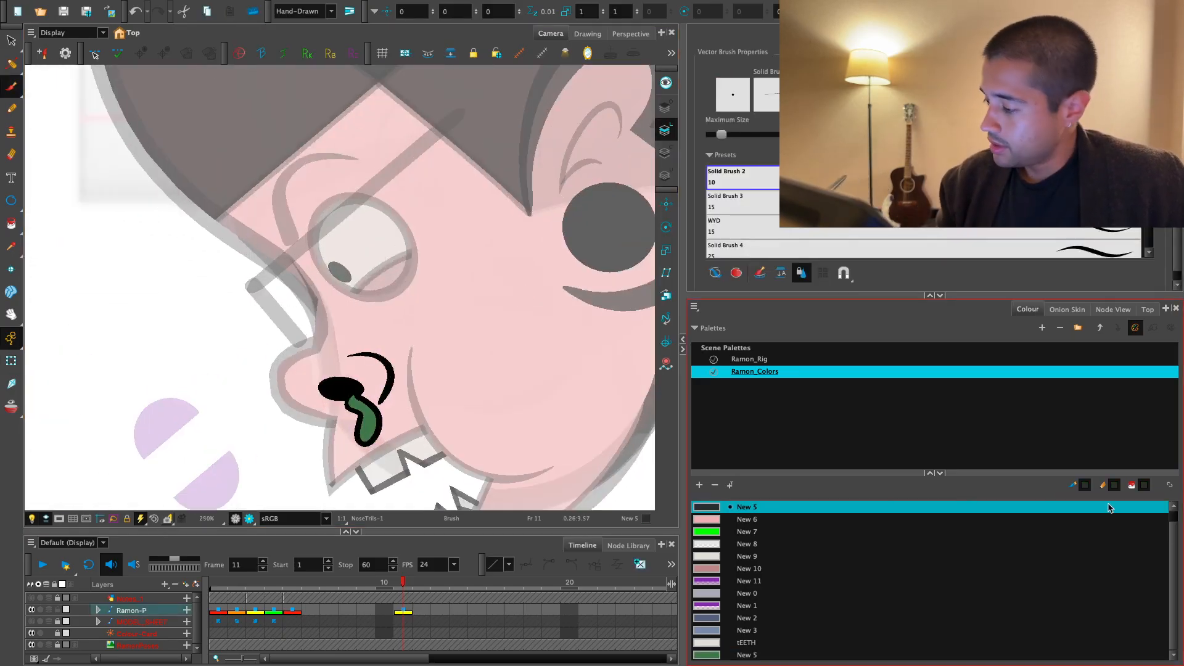
left_click_drag(1174, 529, 1174, 498)
left_click(762, 502)
key("space")
left_click_drag(569, 399, 557, 369)
key("2")
key("2")
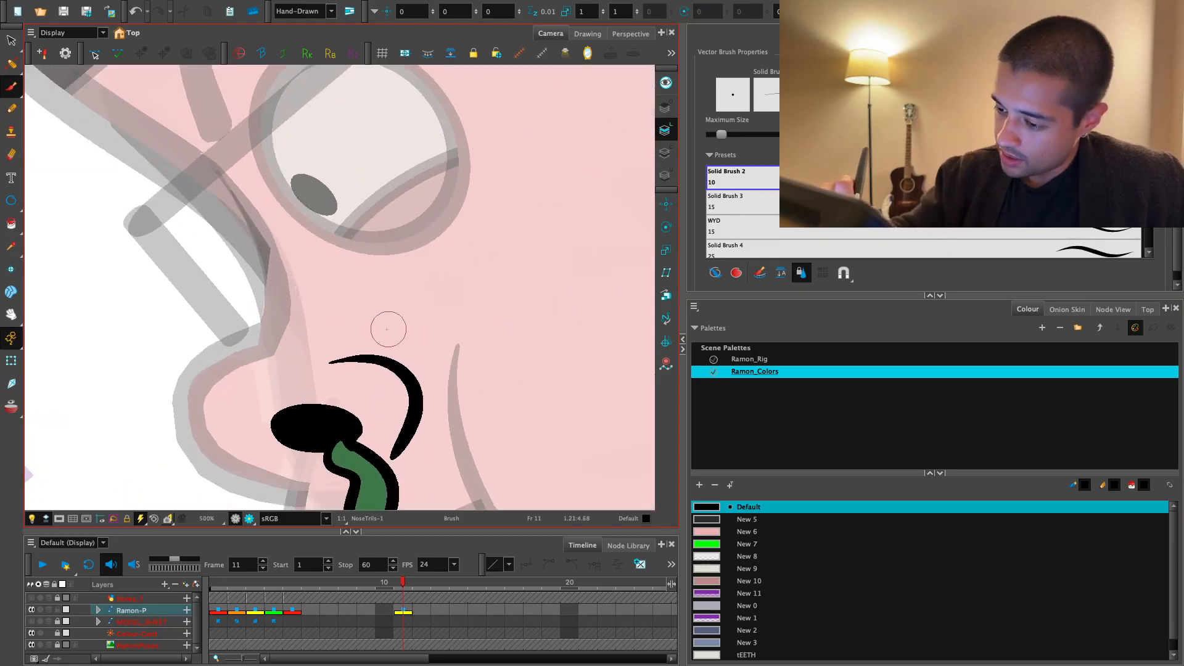
key("ctrl+z")
left_click_drag(355, 347, 419, 357)
key("ctrl+z")
key("1")
key("1")
key("1")
key("2")
key("2")
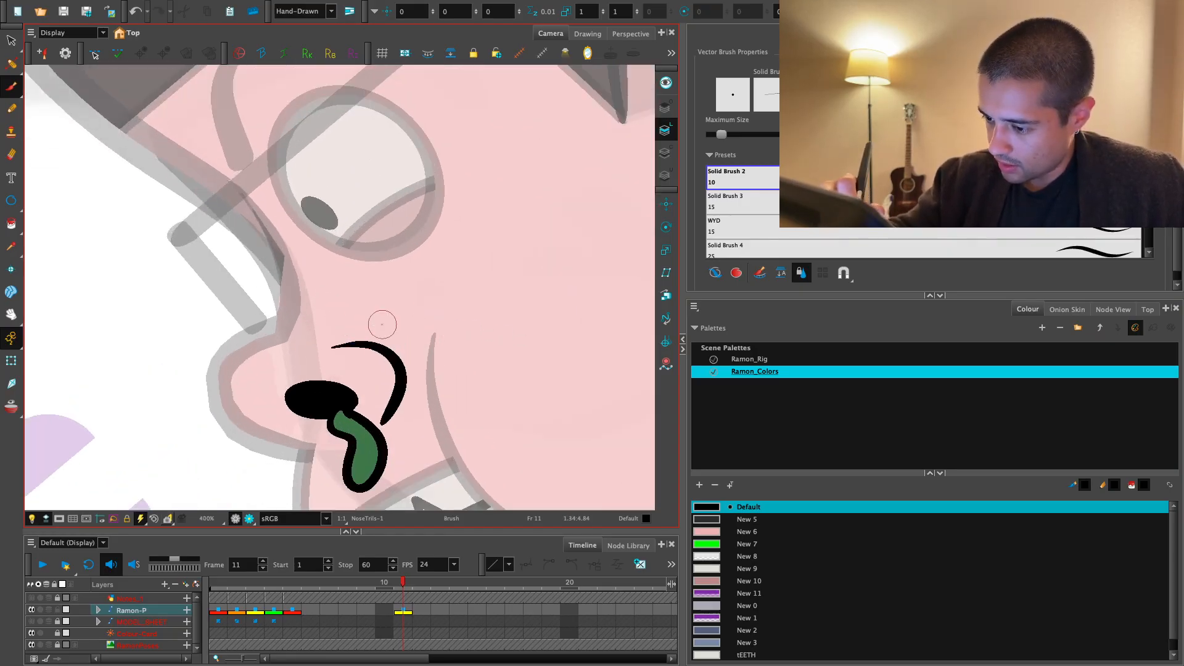
key("ctrl+z")
key("1")
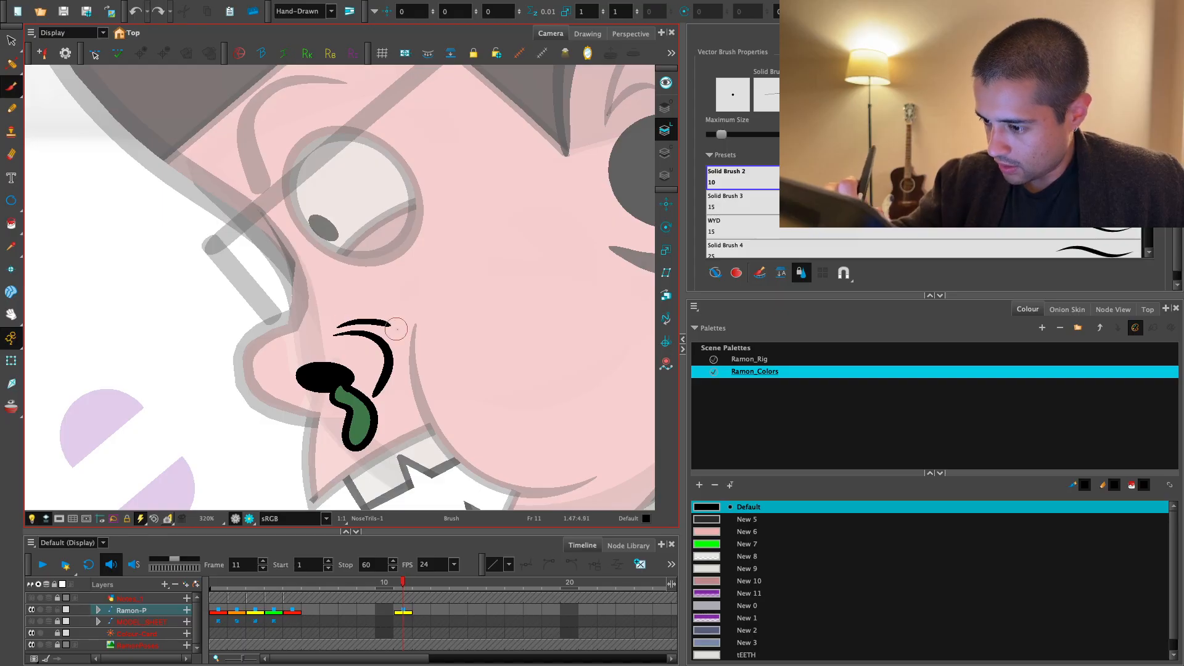
- Review the nose details on the whole character in normal and render view against the reference sketches
key("1")
key("1")
key("1")
key("1")
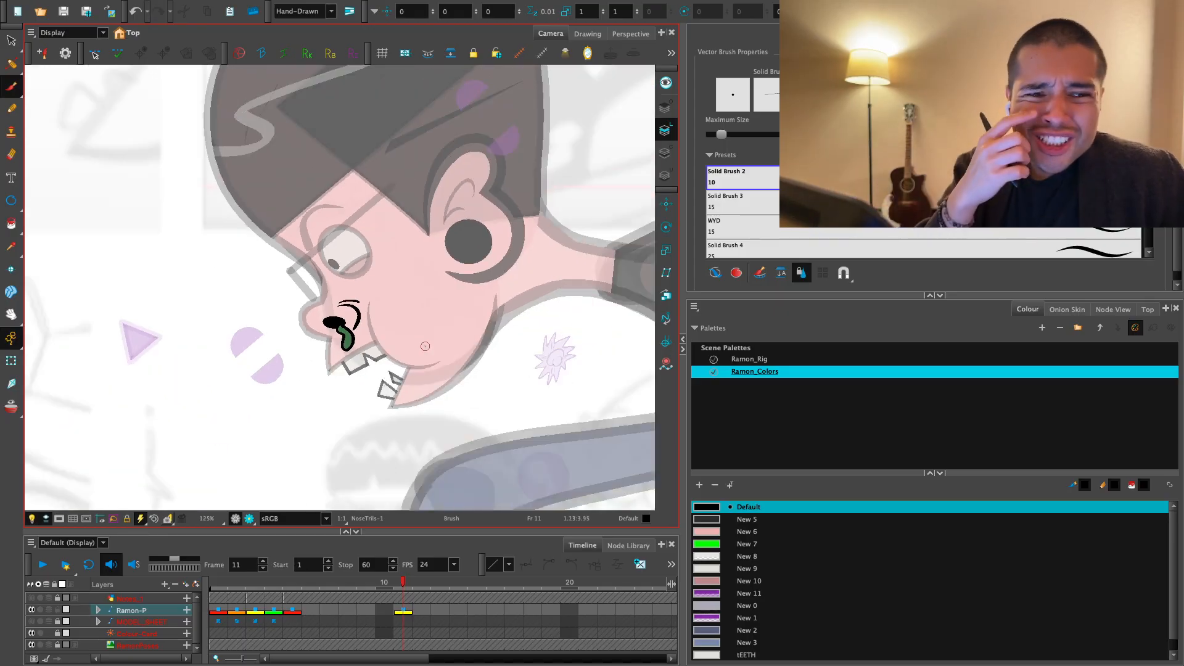
key("1")
key("1")
key("1")
key("space")
left_click_drag(410, 377, 420, 416)
key("1")
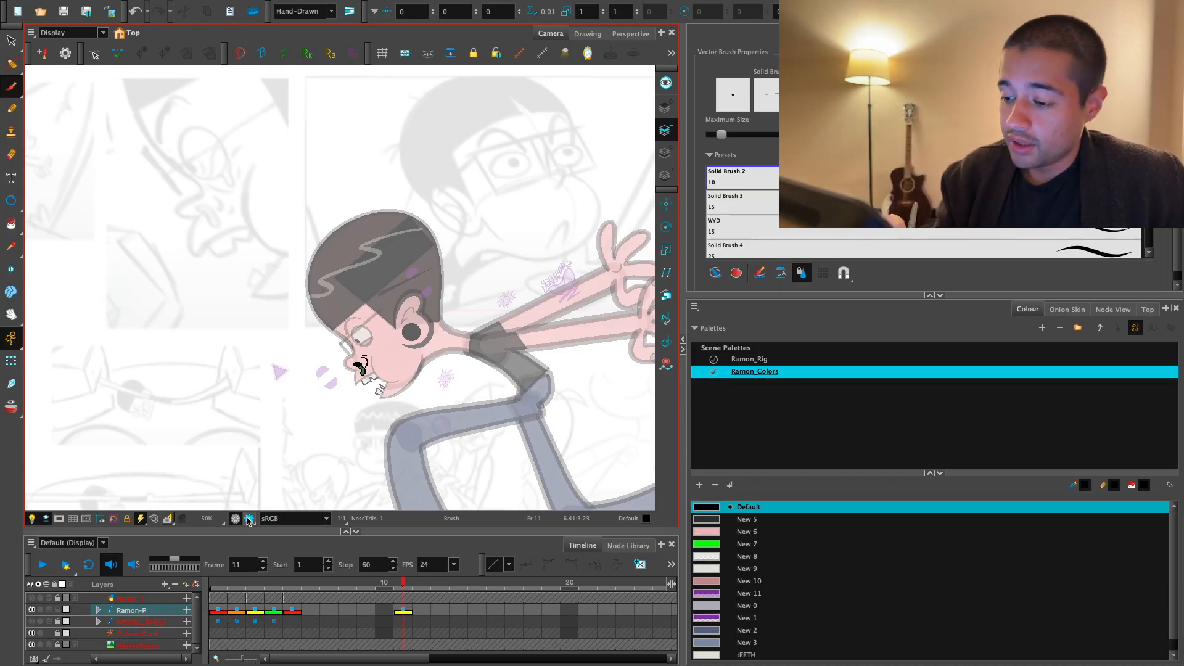
left_click(249, 520)
key("2")
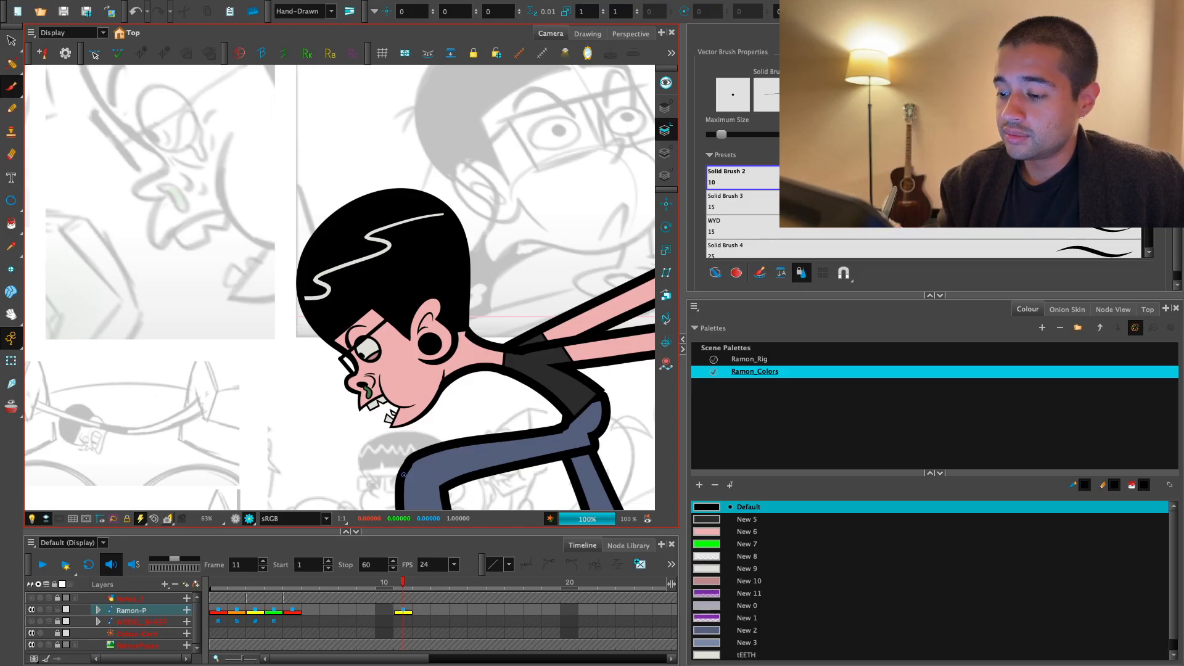
key("1")
key("2")
key("2")
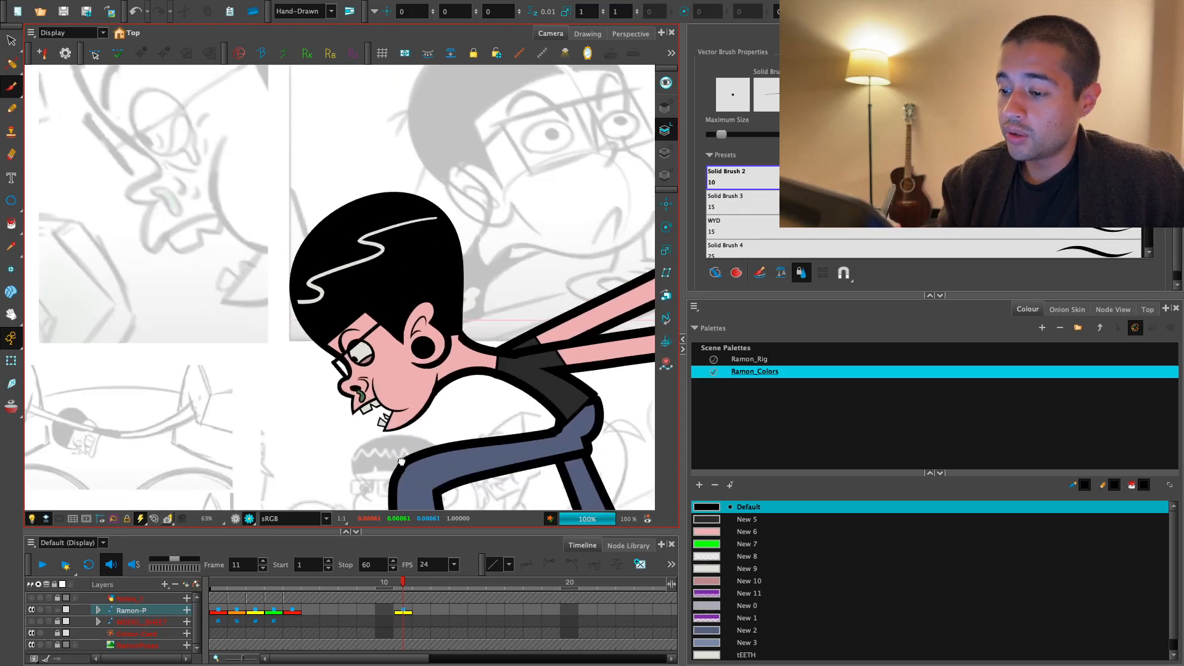
key("2")
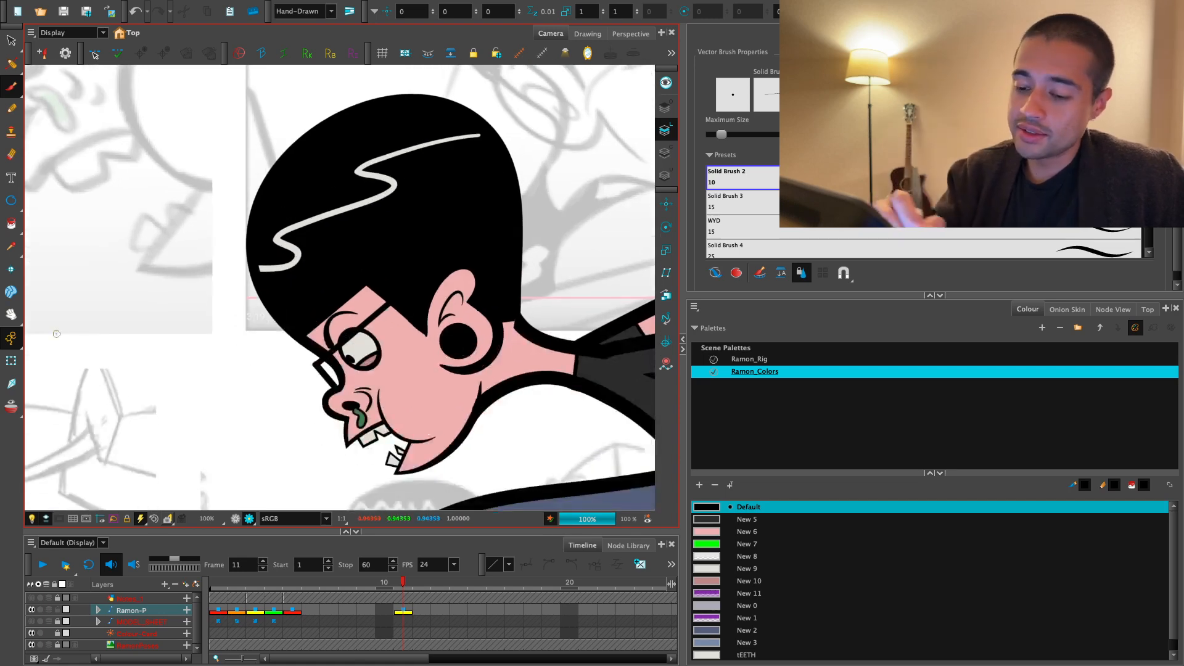
- Create a new empty drawing on the NoseTrils layer at frame 11 and switch to its underlay art
left_click(12, 360)
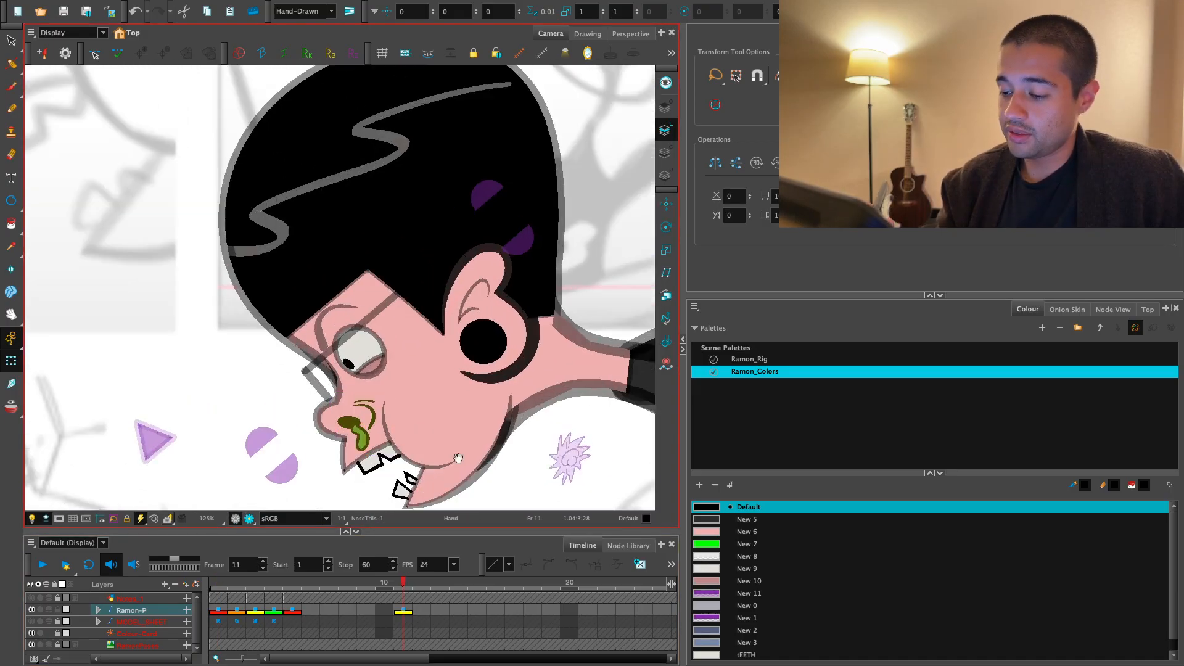
left_click(430, 601)
key("2")
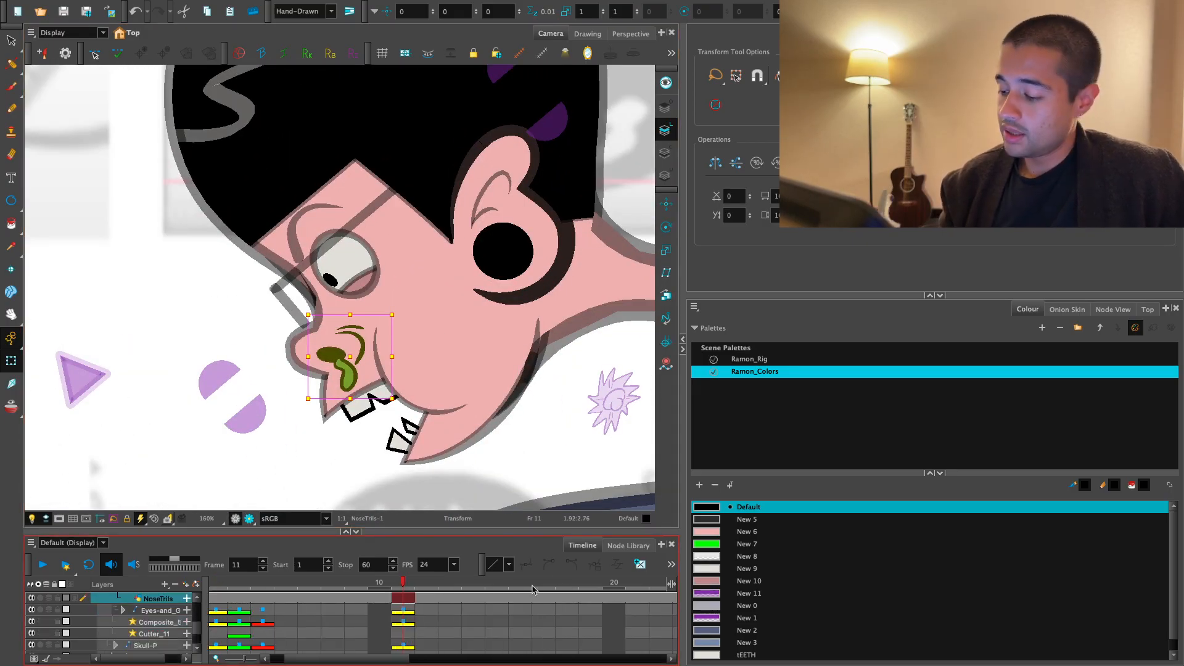
left_click(1140, 34)
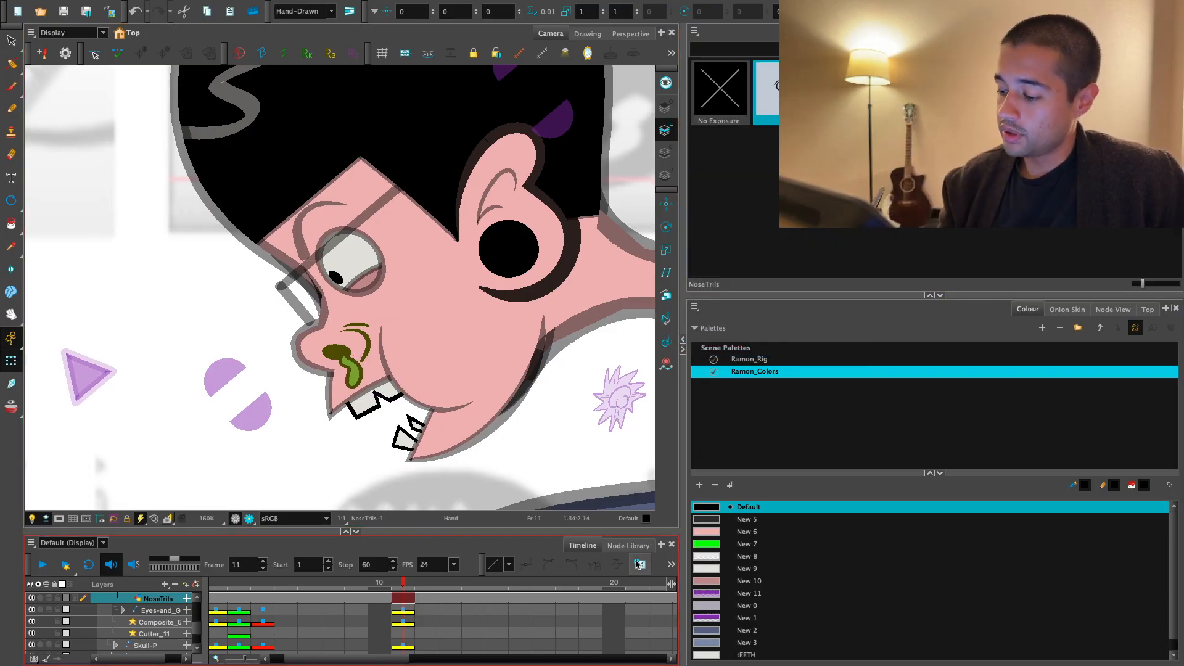
left_click(639, 564)
key("alt+s")
left_click(666, 175)
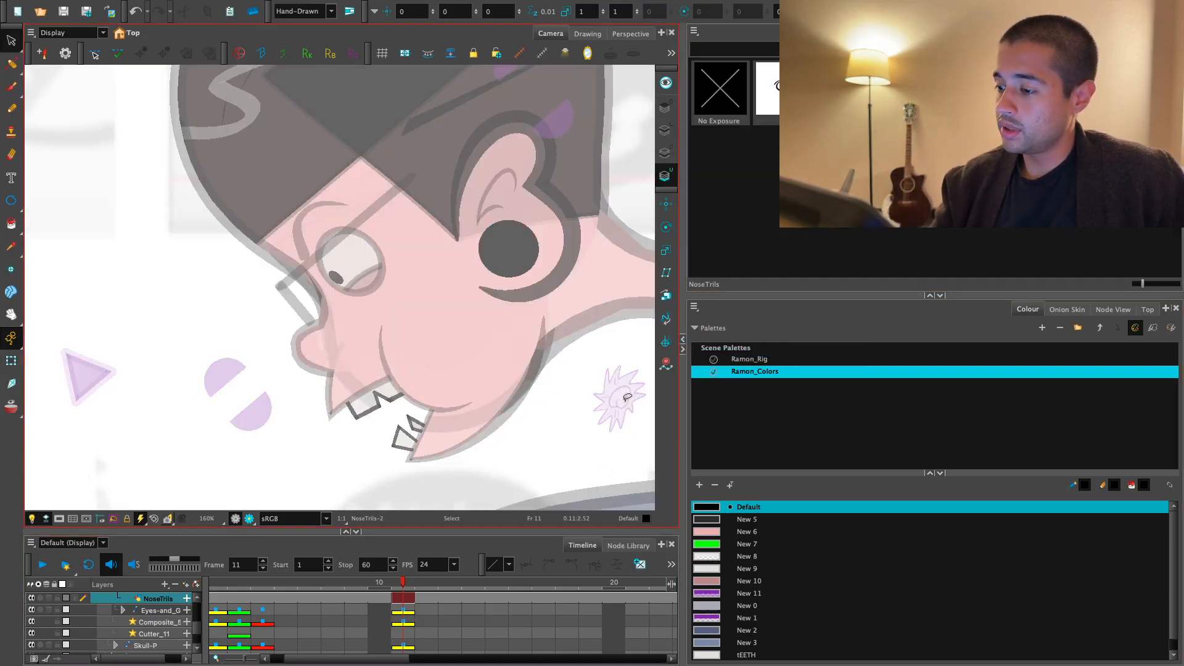
- Pick the purple New 11 swatch for the brush and try out a slanted oval in the blank area below the face
left_click(737, 597)
left_click_drag(449, 472, 531, 421)
key("alt+b")
key("2")
left_click_drag(460, 417, 486, 366)
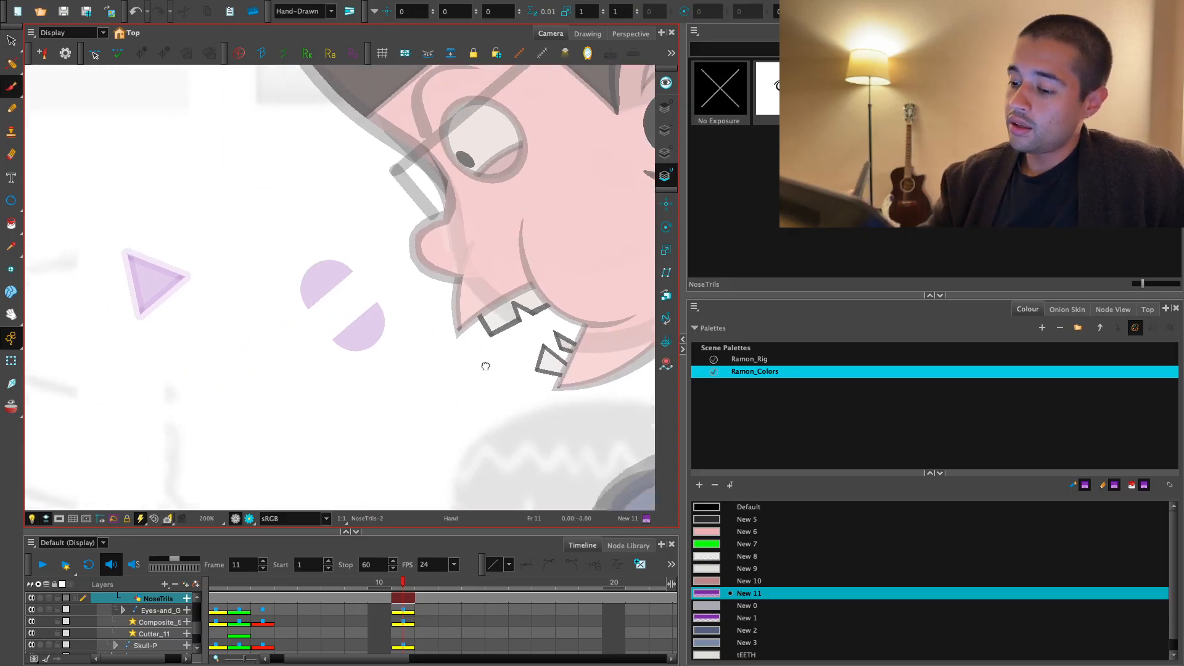
key("2")
mouse_move(399, 432)
left_mouse_down()
mouse_move(448, 412)
mouse_move(413, 425)
left_mouse_up()
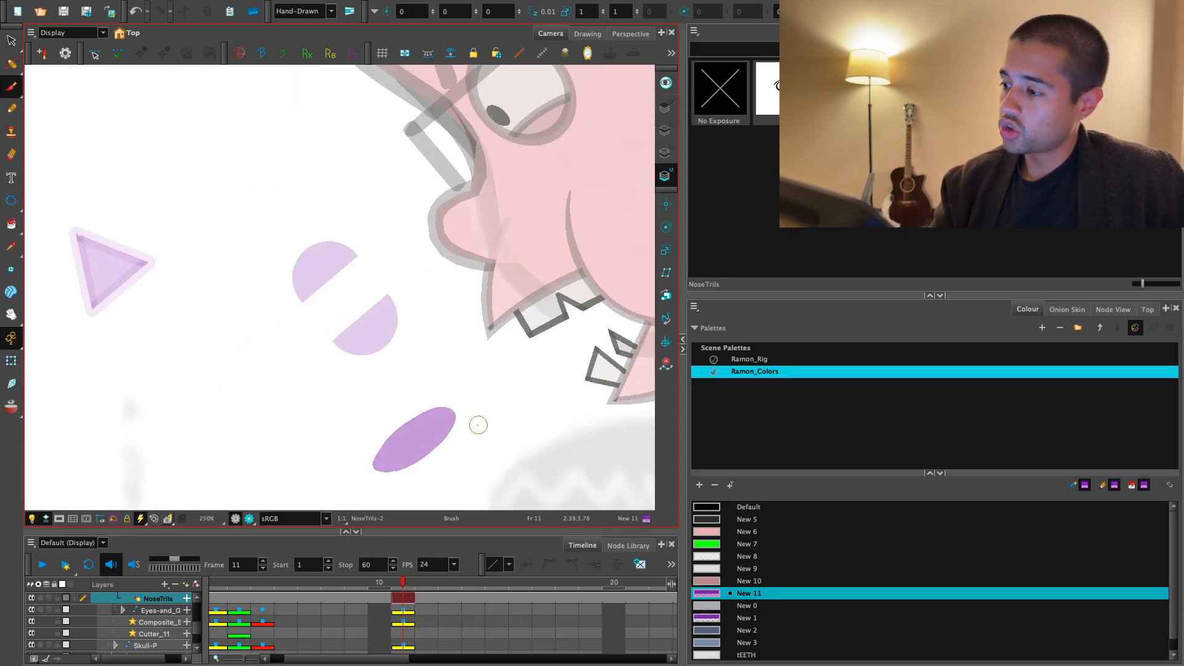
key("super+z")
mouse_move(359, 471)
left_mouse_down()
mouse_move(439, 401)
mouse_move(370, 464)
left_mouse_up()
key("super+z")
- Draw a slanted purple oval outline for a nostril in the blank area below the mouth, redoing it once
left_click_drag(457, 433, 432, 344)
key("2")
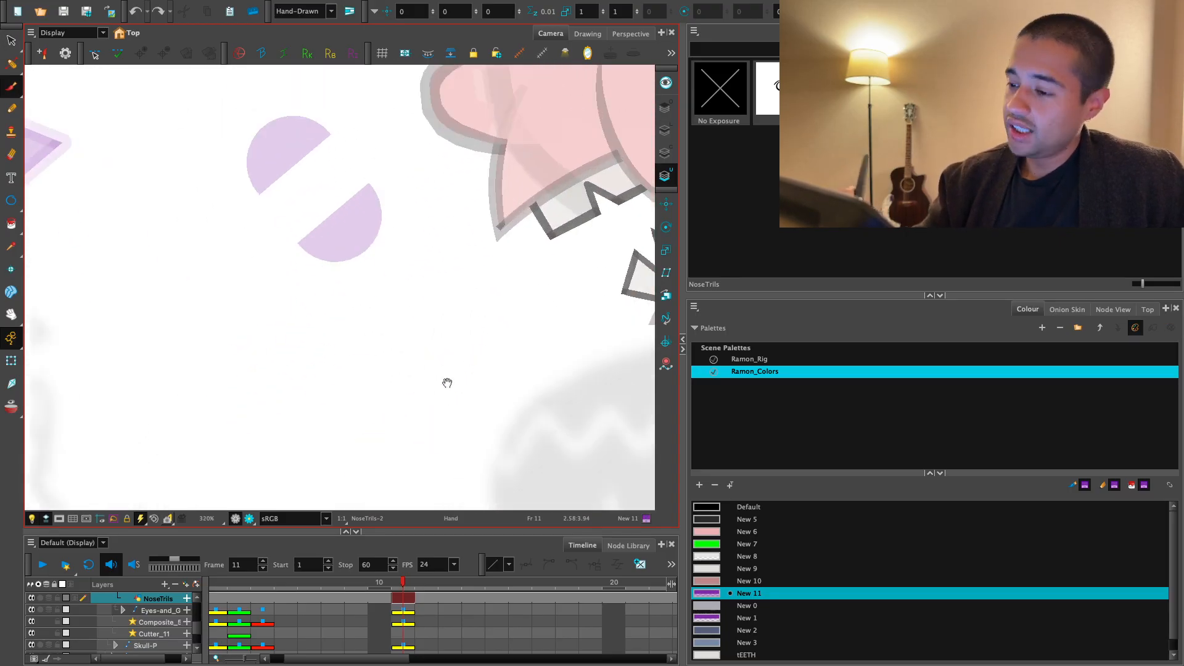
key("2")
mouse_move(446, 383)
left_mouse_down()
mouse_move(436, 420)
mouse_move(433, 392)
left_mouse_up()
key("1")
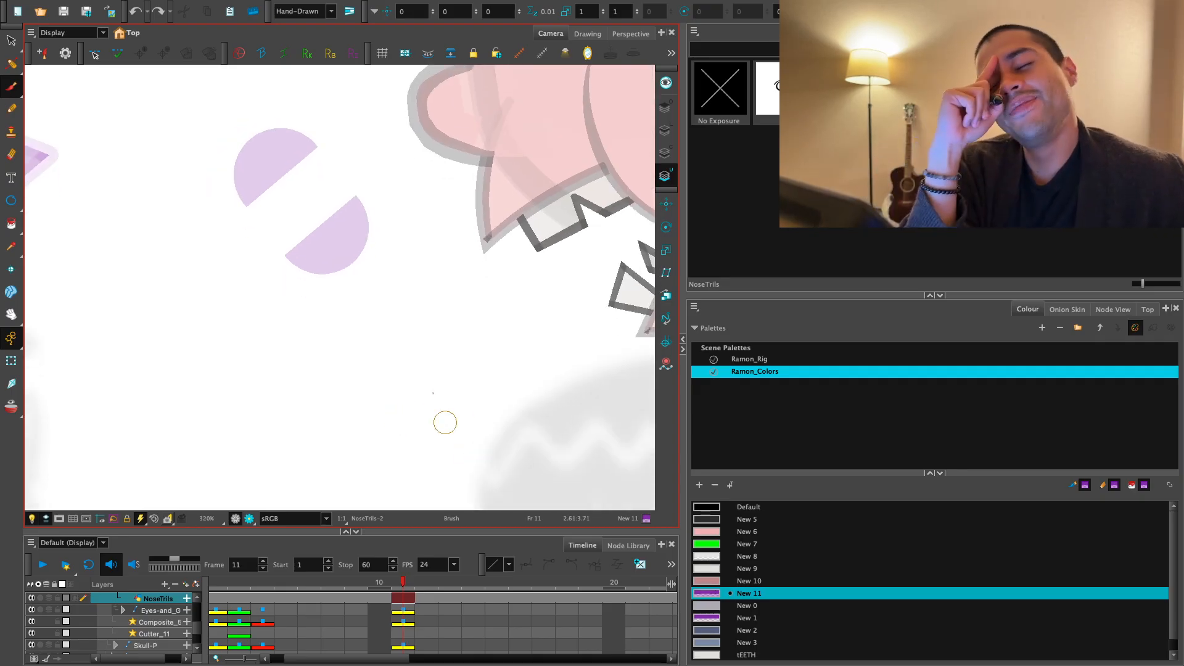
key("2")
left_click_drag(484, 383, 487, 380)
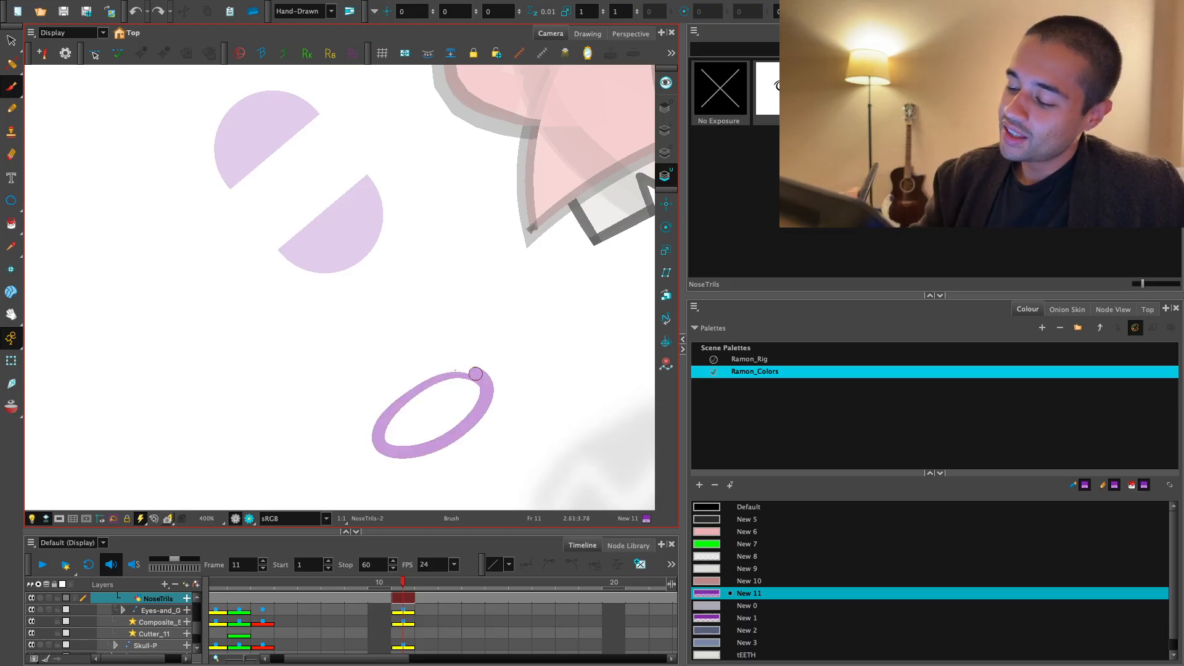
left_click_drag(435, 302, 313, 397)
key("super+z")
key("super+z")
left_click_drag(489, 406, 389, 409)
- Draw a purple curve wrapping around the outer side of the nostril oval, redoing it until it reads as the nose contour
left_click_drag(418, 318, 284, 493)
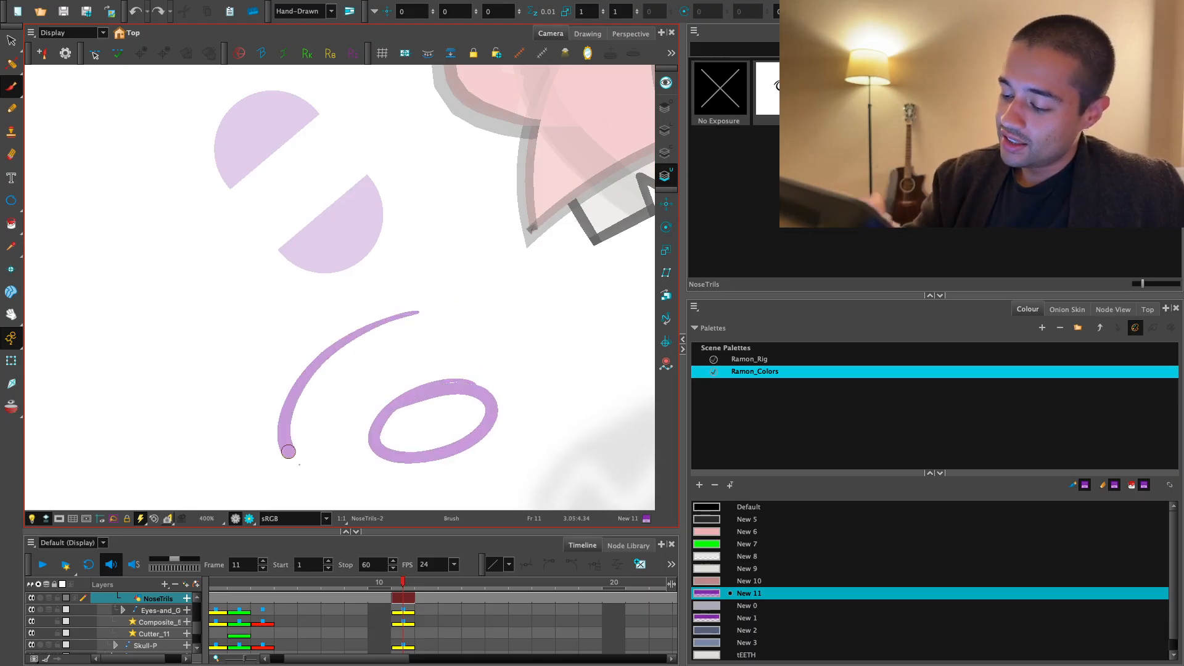
key("super+z")
left_click_drag(461, 341, 376, 498)
key("super+z")
mouse_move(434, 328)
left_mouse_down()
mouse_move(285, 423)
mouse_move(375, 456)
left_mouse_up()
left_click_drag(519, 417, 518, 358)
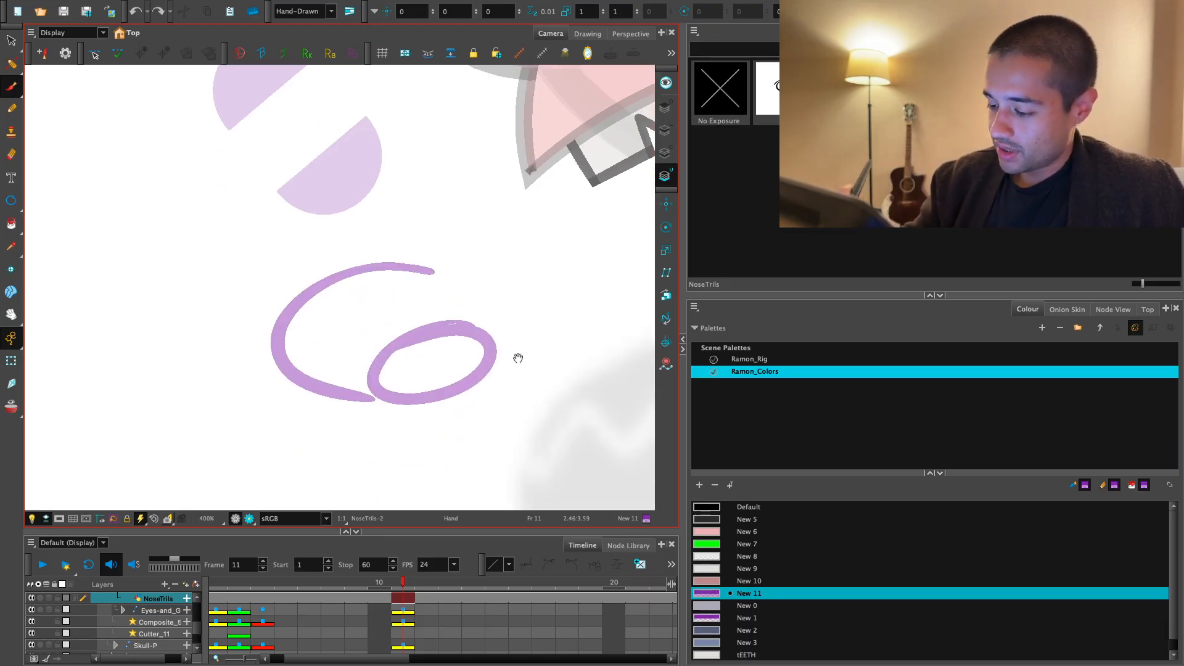
key("super+z")
mouse_move(478, 288)
left_mouse_down()
mouse_move(415, 278)
mouse_move(376, 424)
left_mouse_up()
- Draw a bent drip outline hanging from the nostril oval and fill the oval with the New 11 purple
mouse_move(445, 360)
left_mouse_down()
mouse_move(432, 490)
mouse_move(457, 432)
mouse_move(456, 365)
left_mouse_up()
key("super+z")
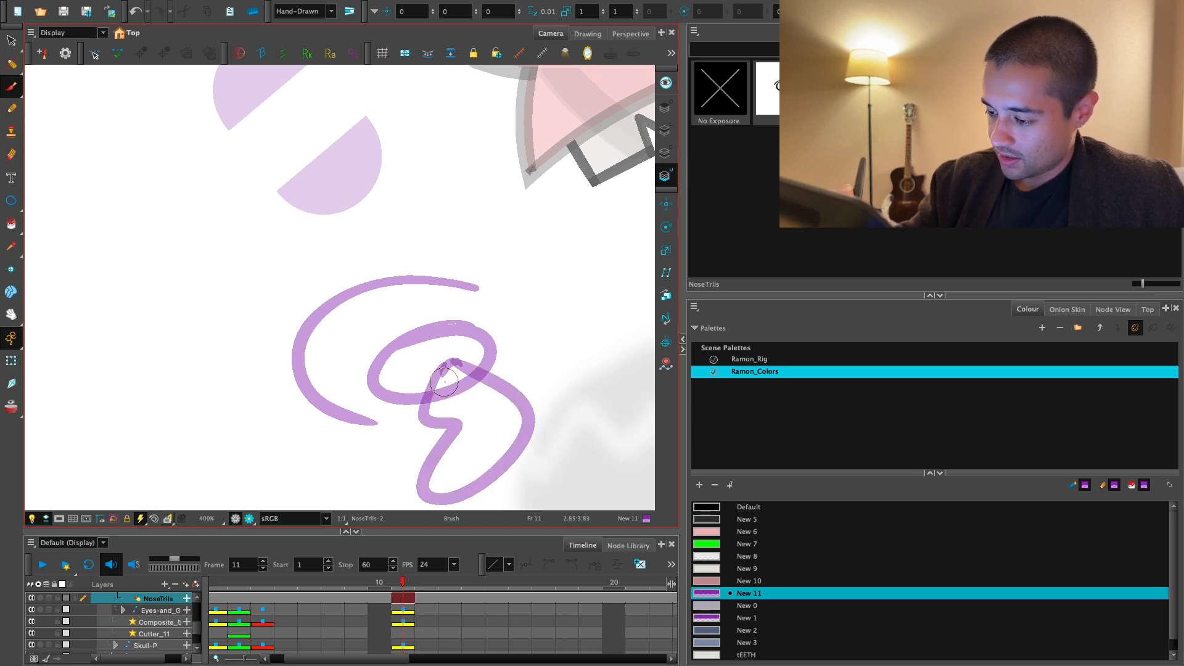
key("alt+t")
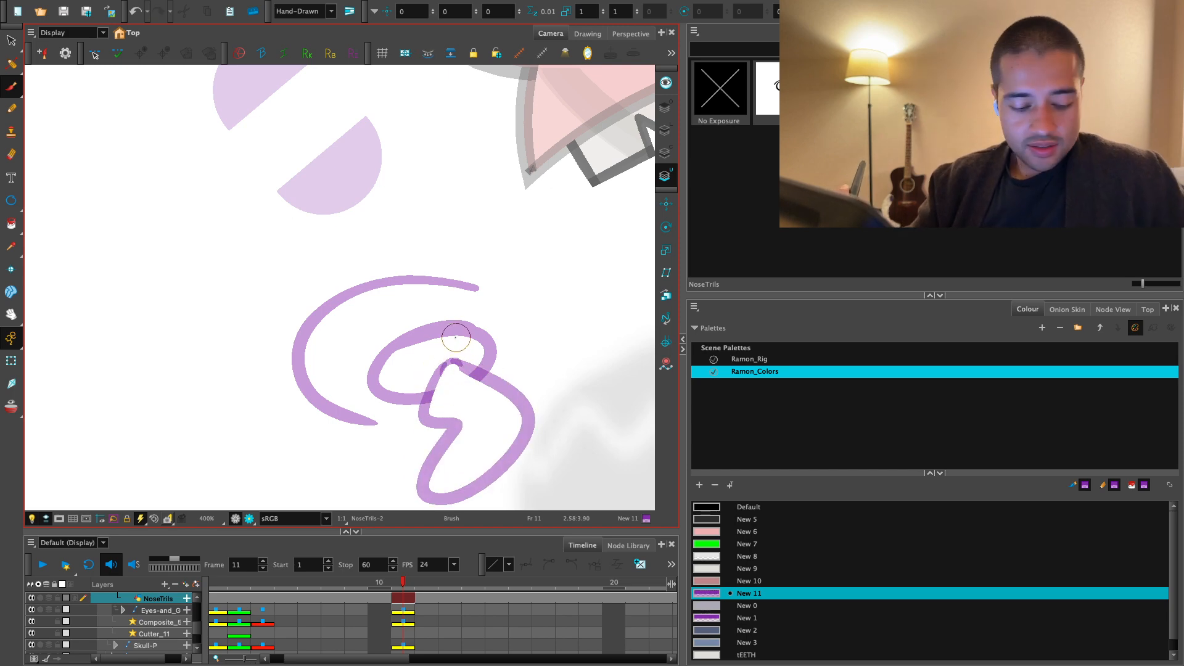
key("alt+i")
left_click(443, 354)
key("1")
key("1")
key("1")
key("2")
key("2")
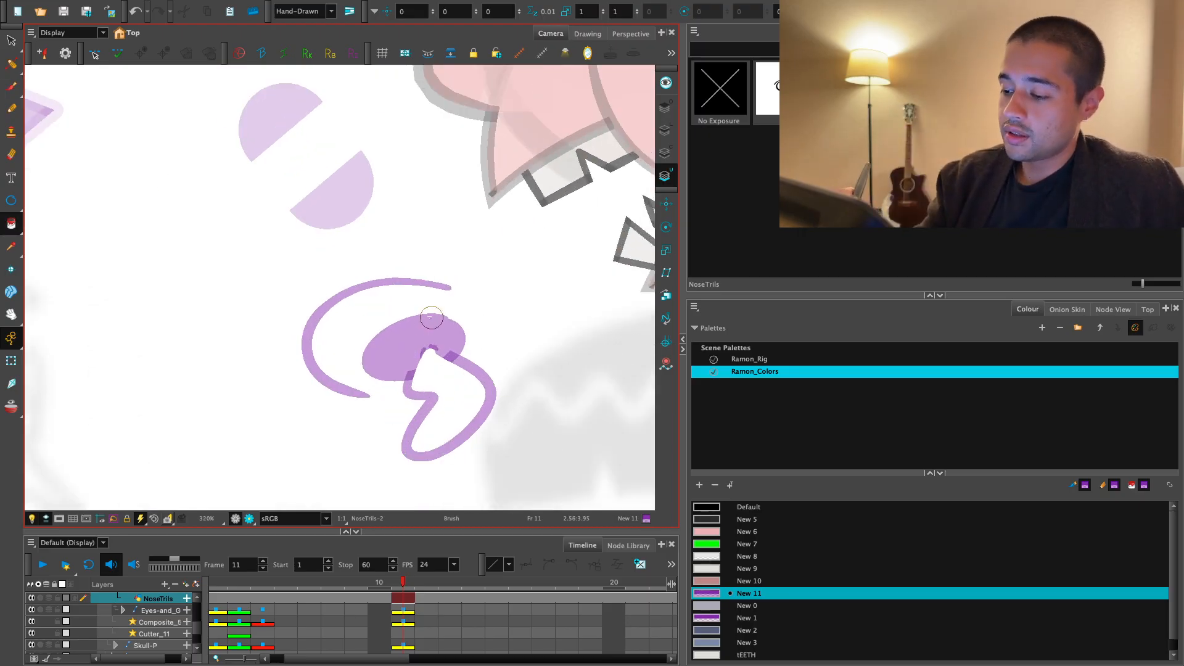
- Brush over the gap in the upper edge of the filled purple nostril
key("alt+b")
left_click_drag(431, 318, 445, 317)
key("1")
key("1")
key("2")
key("2")
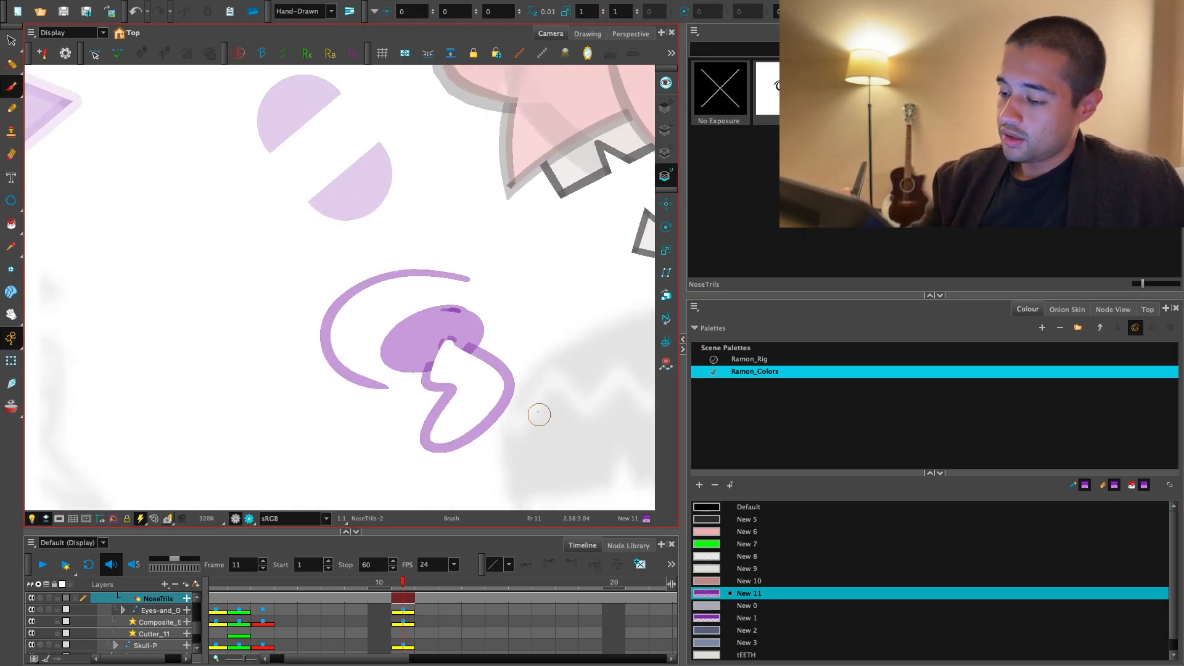
key("1")
key("2")
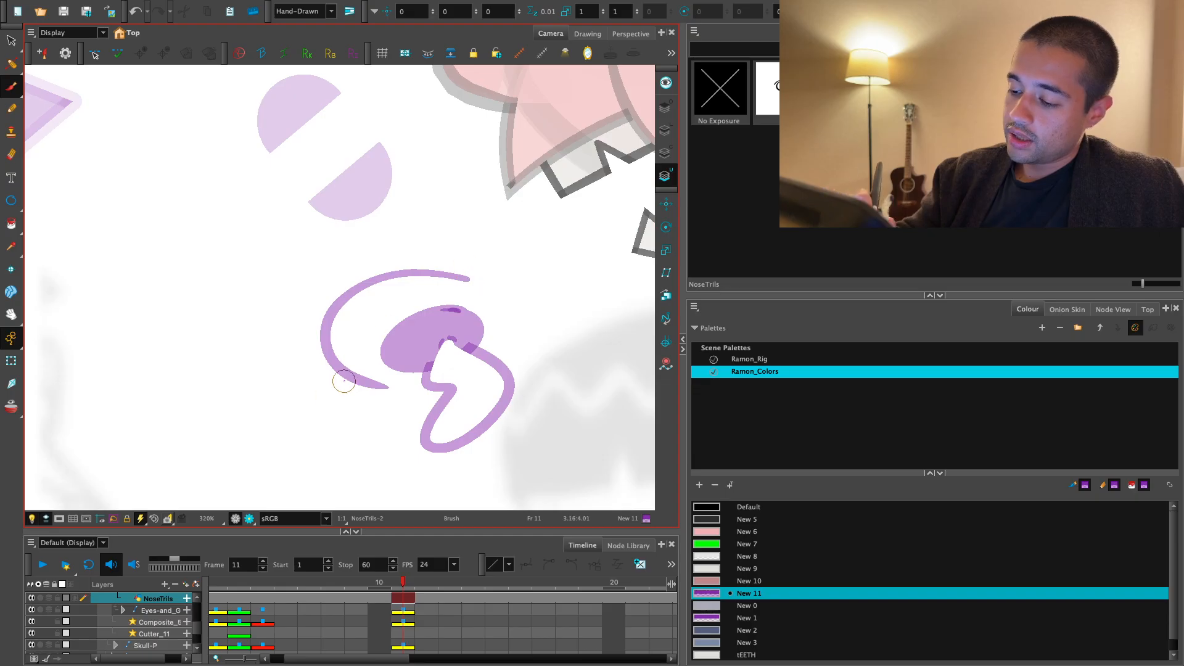
mouse_move(344, 381)
left_mouse_down()
mouse_move(504, 444)
mouse_move(441, 278)
mouse_move(354, 388)
mouse_move(551, 386)
left_mouse_up()
key("ctrl+z")
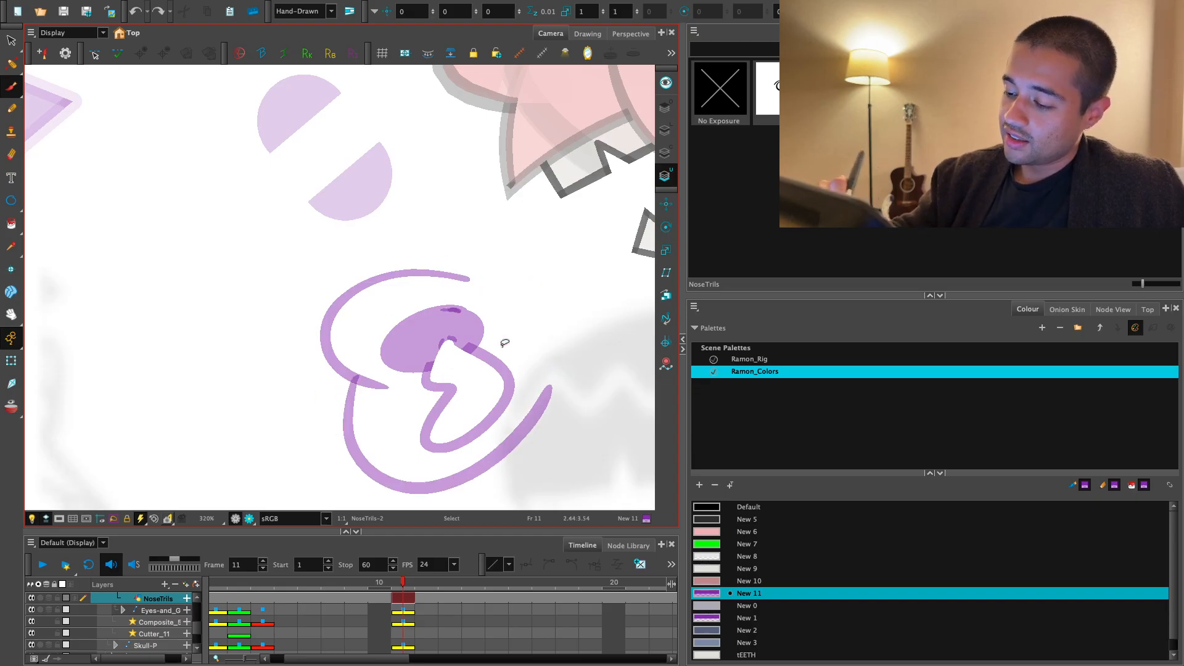
key("ctrl+z")
- Remove the large curve below the nostril and draw a tall pointed spike from the upper nose contour down towards the drip
key("1")
key("1")
key("2")
key("1")
left_click_drag(421, 398, 394, 465)
key("2")
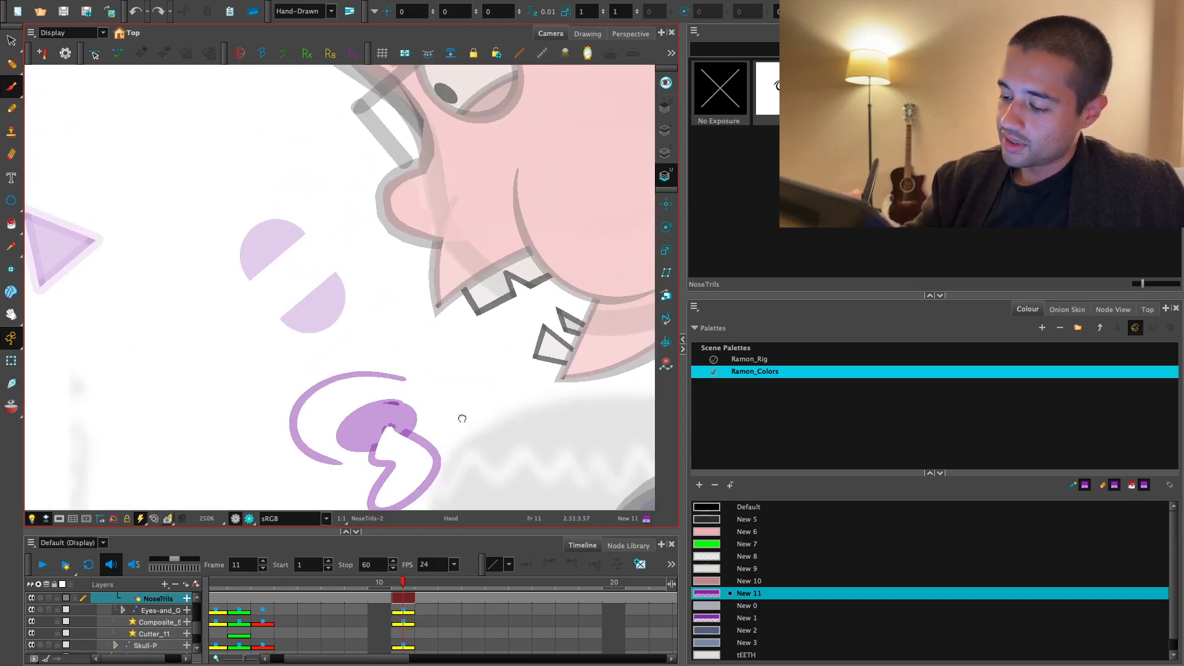
left_click_drag(462, 419, 454, 386)
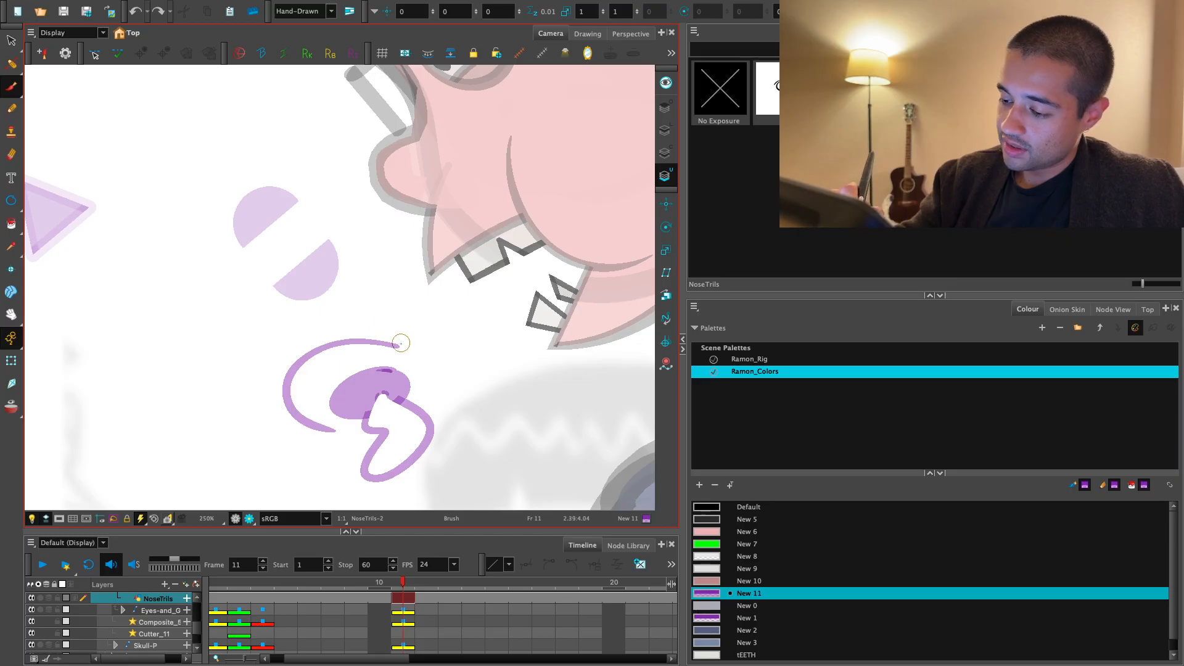
left_click_drag(394, 286, 450, 401)
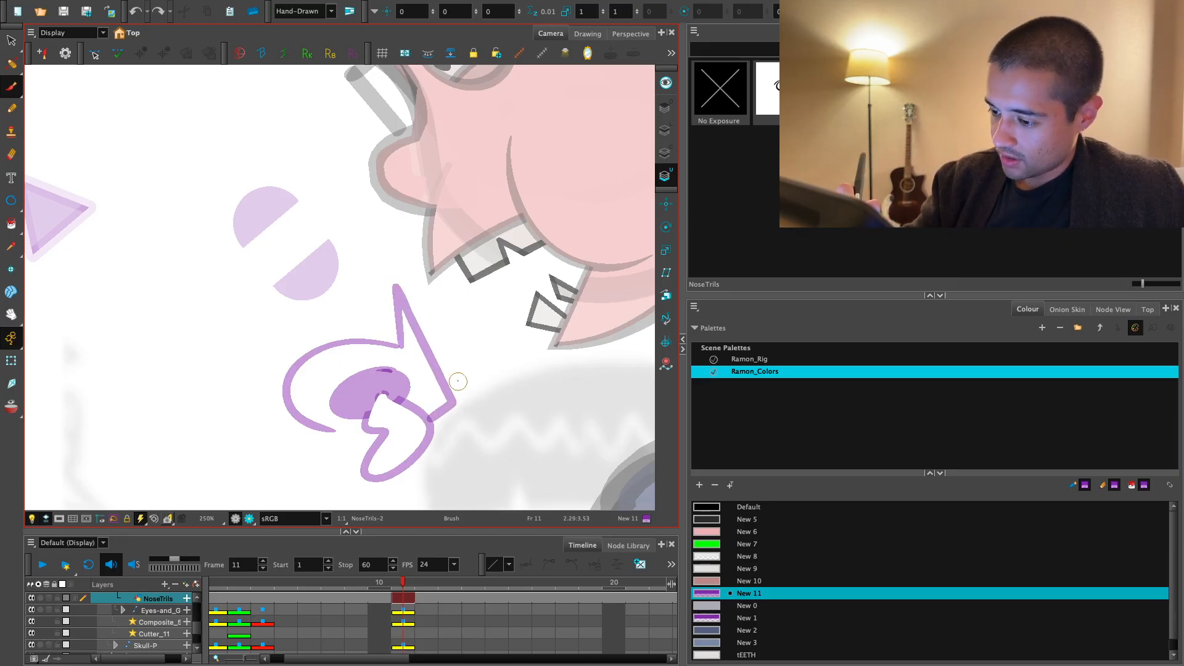
- Undo the short stroke linking the spike's lower end to the drip and retry the join
key("ctrl+z")
left_click_drag(438, 394, 440, 404)
key("2")
key("2")
left_click_drag(380, 440, 408, 405)
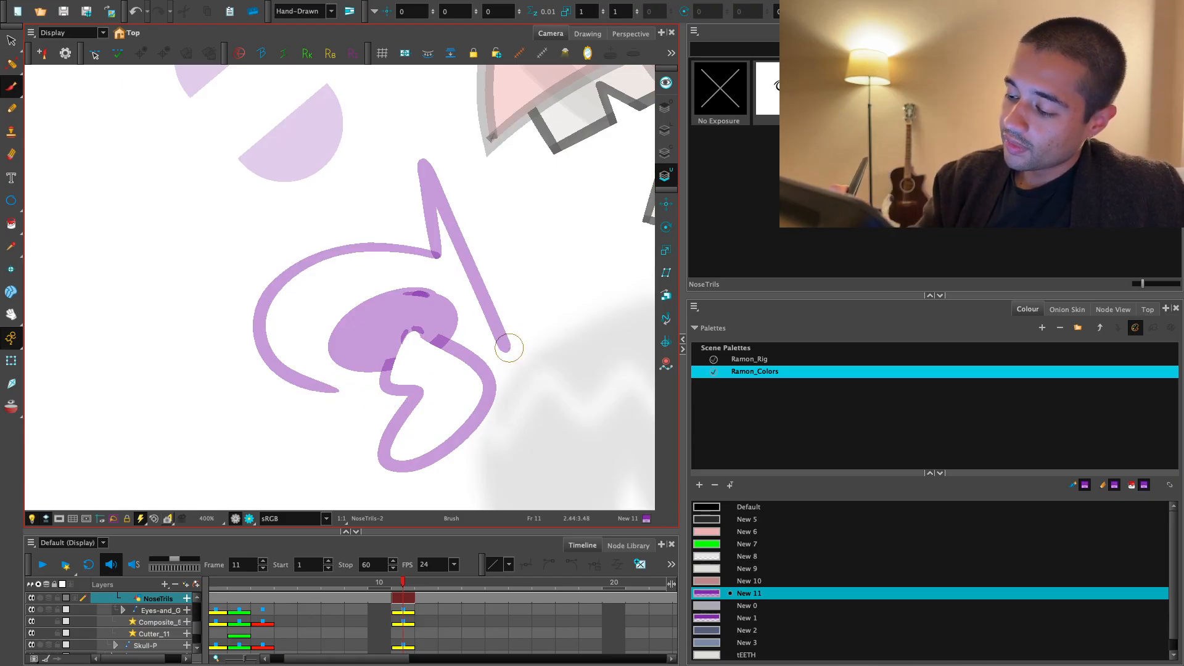
mouse_move(509, 348)
left_mouse_down()
mouse_move(448, 380)
mouse_move(269, 326)
mouse_move(294, 369)
mouse_move(507, 349)
left_mouse_up()
key("ctrl+z")
key("ctrl+z")
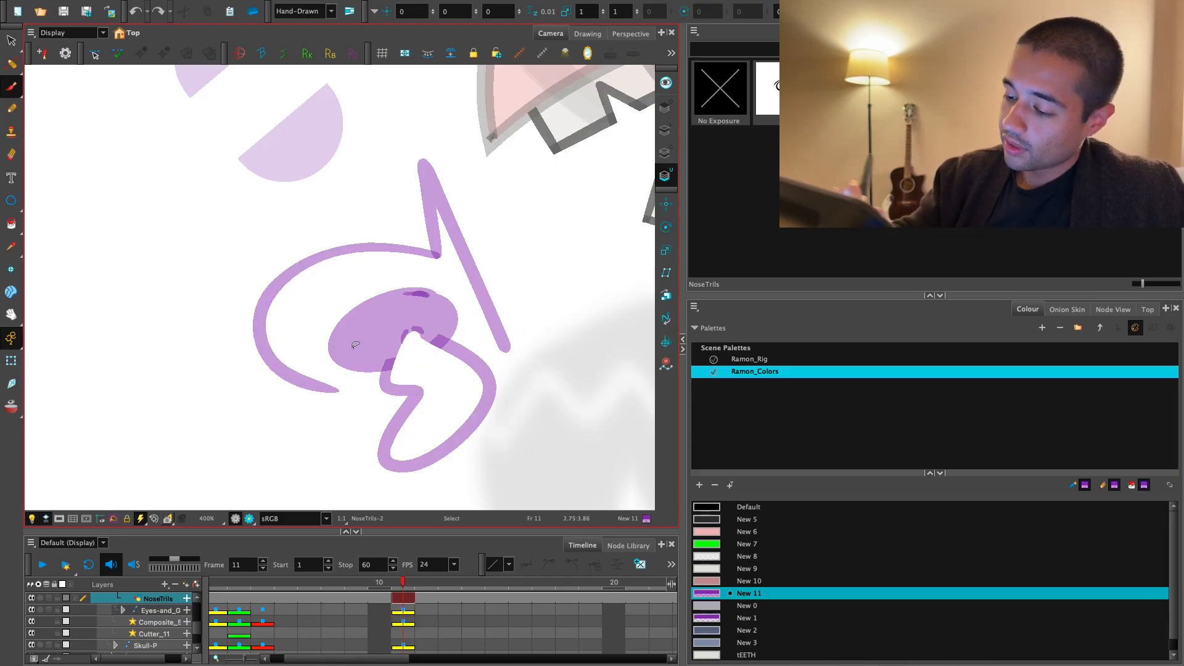
- Draw the lower nose contour beneath the nostril to the spike's lower end, closing the outline
mouse_move(268, 343)
left_mouse_down()
mouse_move(403, 391)
mouse_move(531, 362)
left_mouse_up()
key("e")
left_click_drag(510, 314, 537, 370)
key("1")
key("1")
- Fill the closed nose outline and the drip with the New 1 purple
left_click(732, 619)
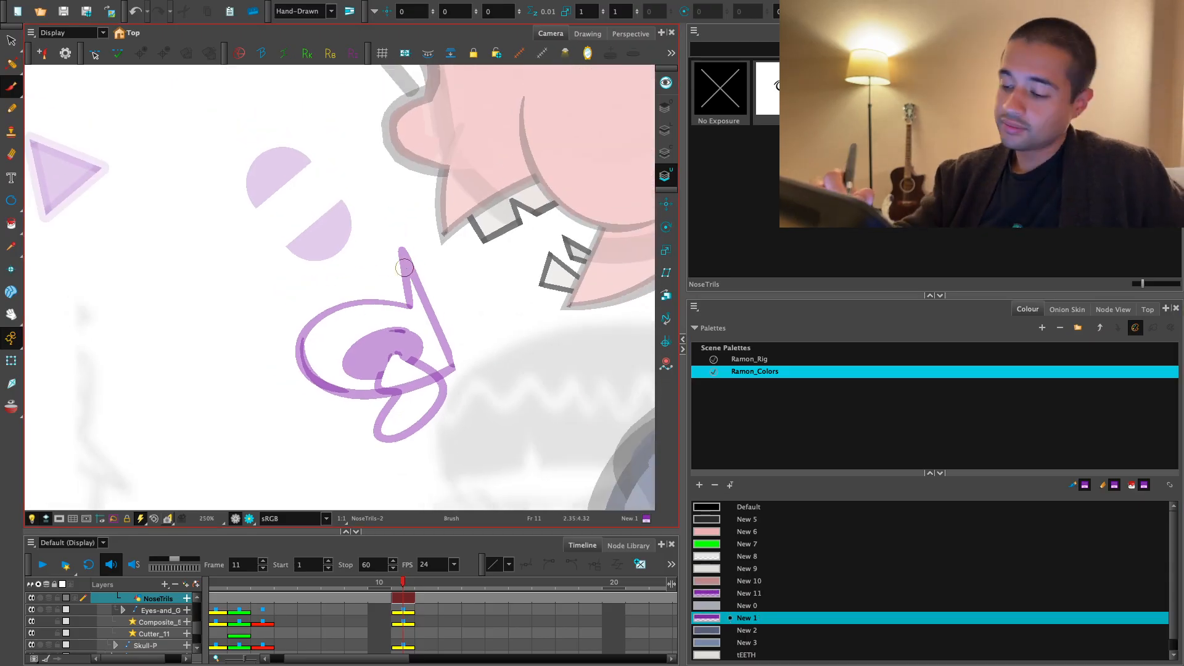
key("alt+i")
left_click(443, 348)
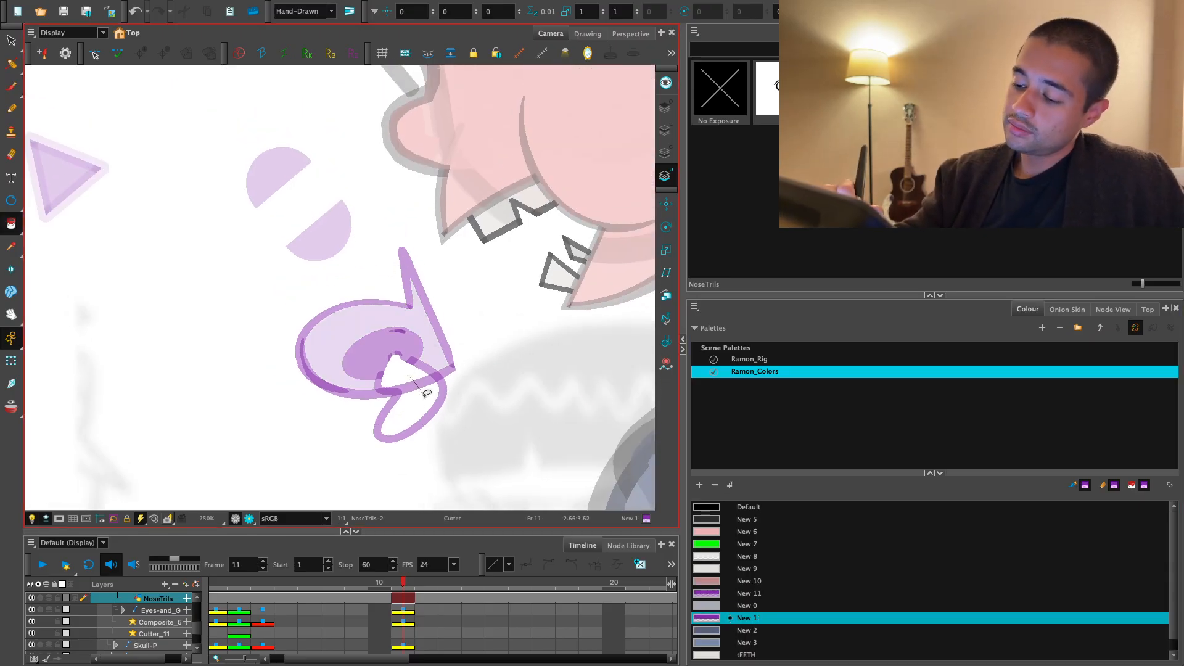
key("1")
key("1")
key("1")
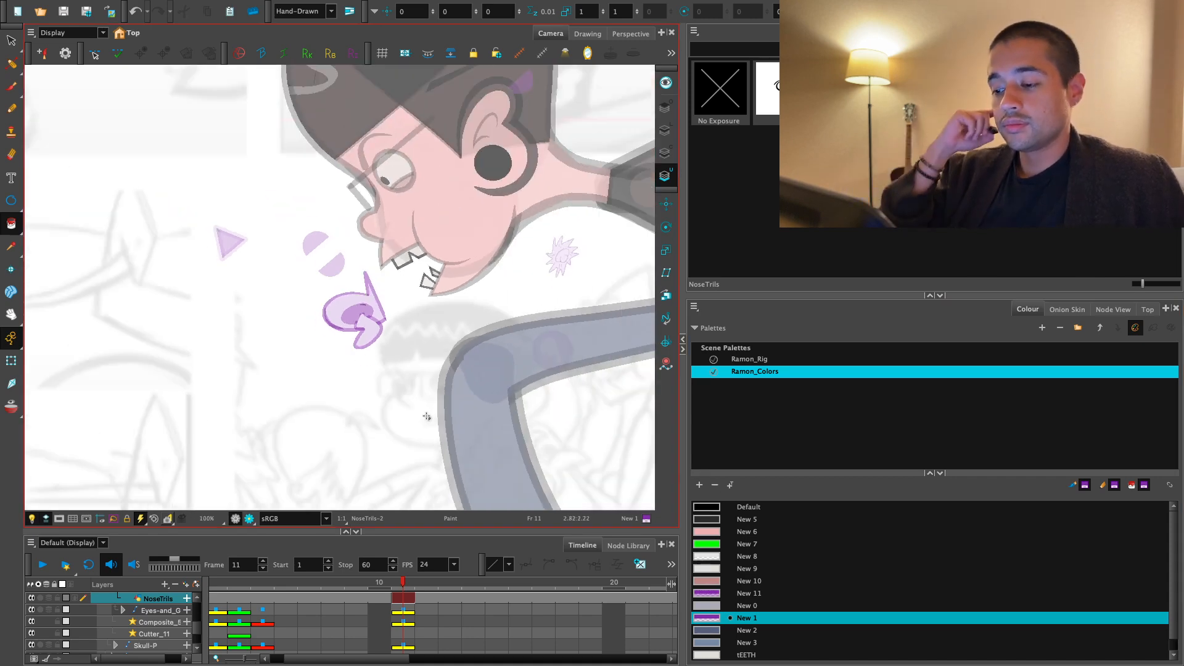
- Select the purple nose artwork and scale it down in the blank area below the two half circles
key("shift+t")
left_click_drag(419, 396, 436, 452)
left_click(435, 451)
left_click(385, 381)
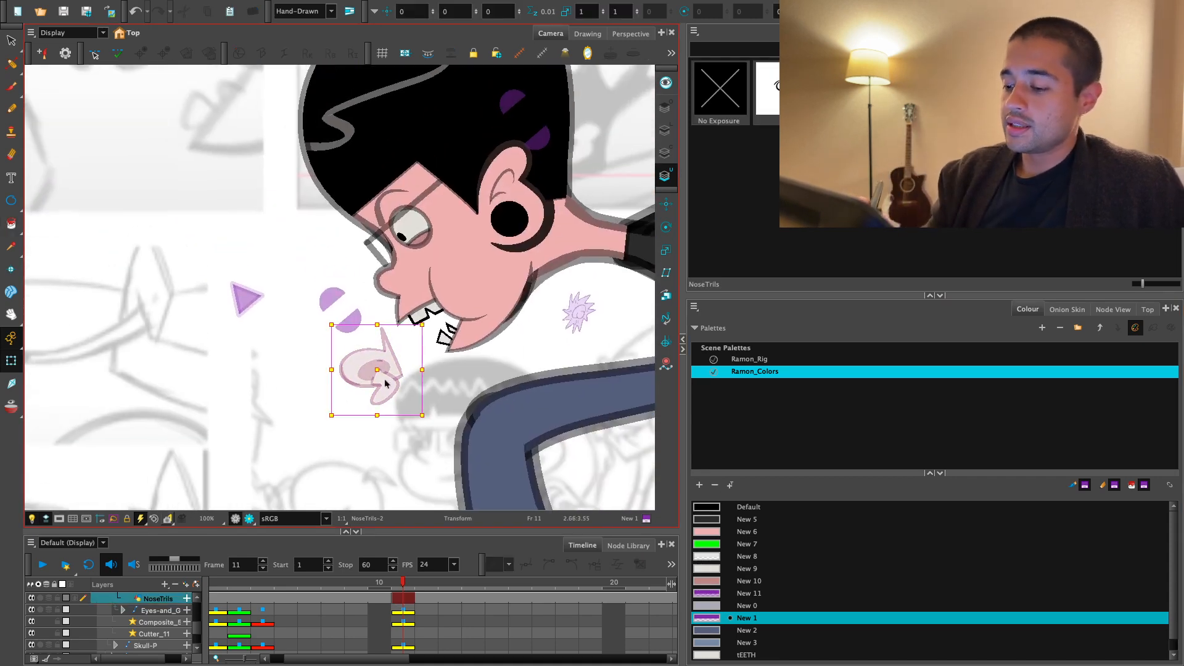
key("alt+s")
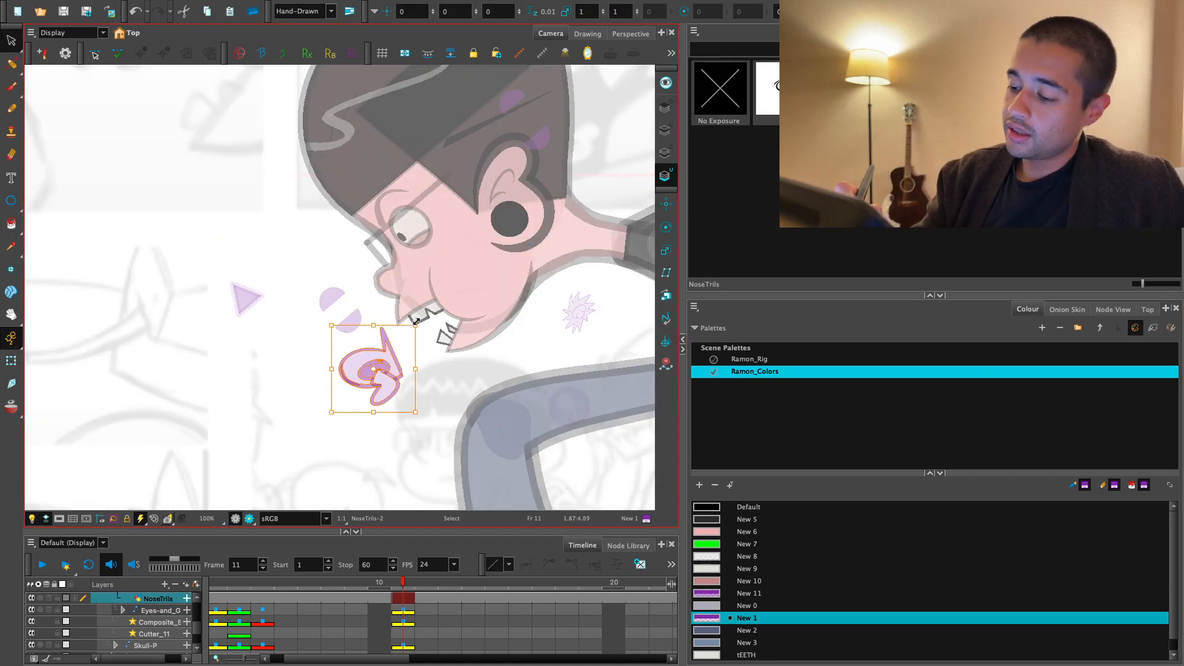
left_click(369, 377)
scroll(457, 415, "up", 3)
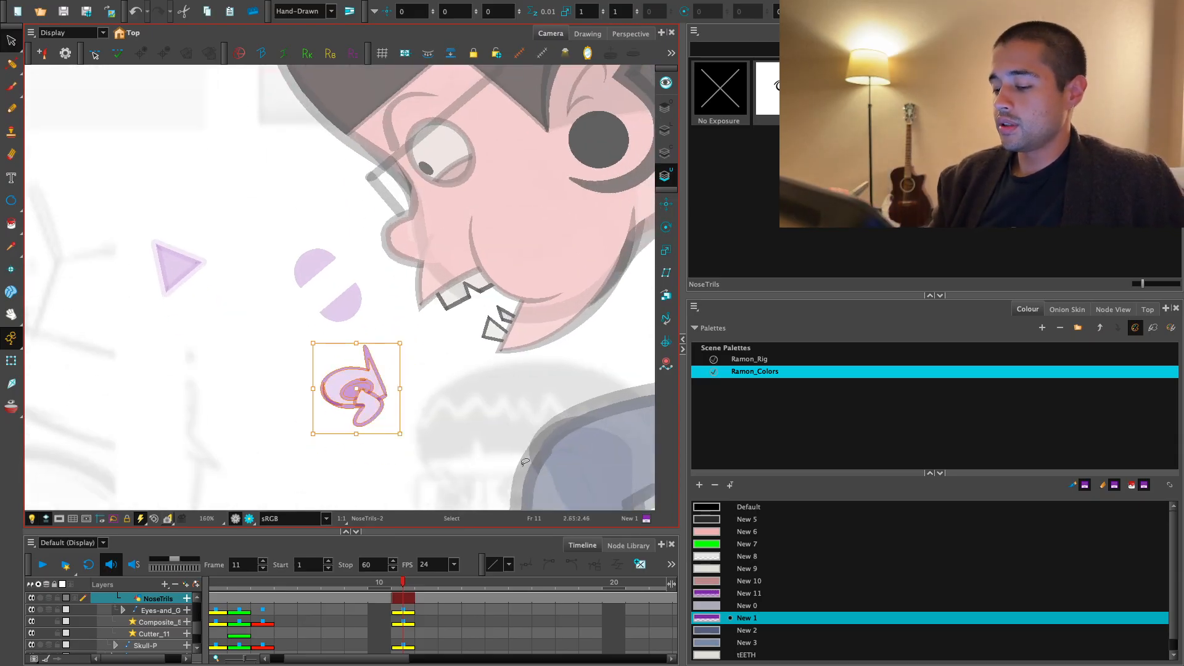
left_click(533, 400)
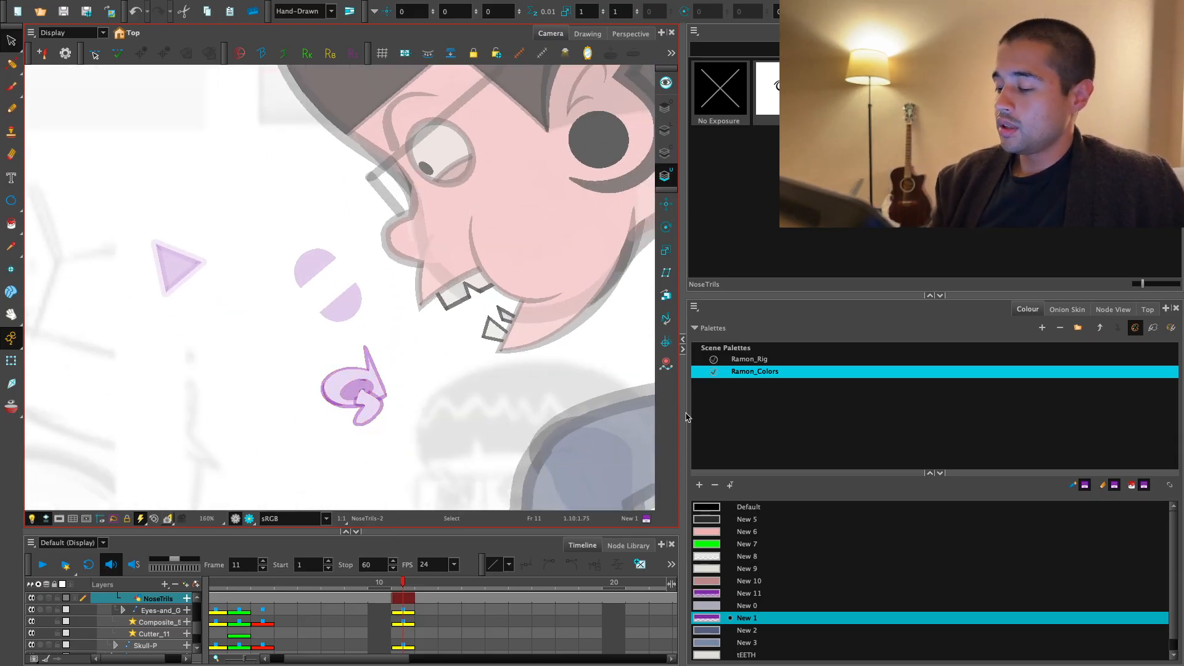
- Brush the slanted word NOSE in New 11 purple beside the upper edge of the nose drawing
left_click(715, 593)
key("2")
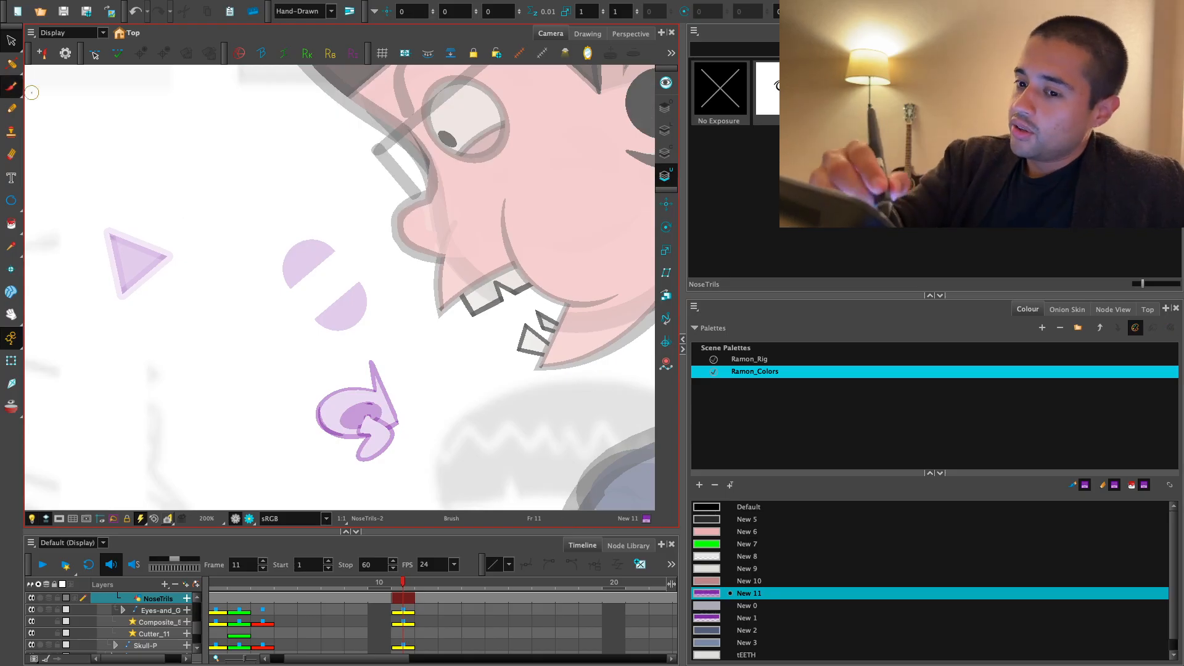
scroll(330, 398, "up", 4)
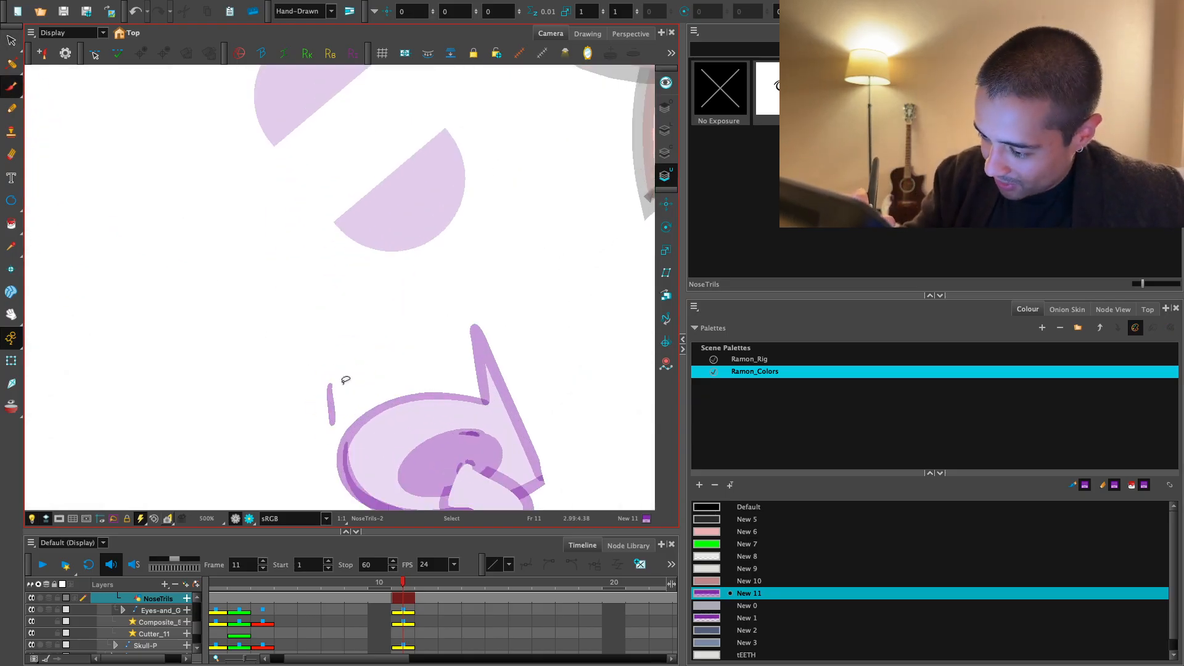
scroll(233, 351, "down", 1)
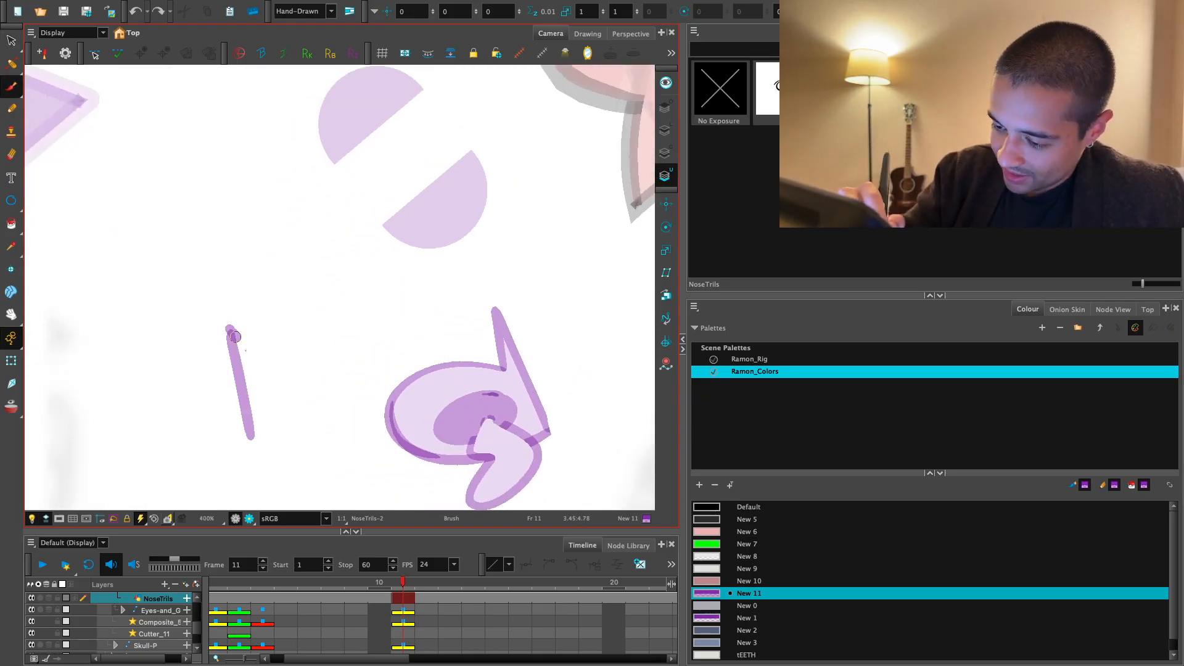
left_click_drag(234, 336, 247, 286)
left_click_drag(299, 315, 285, 338)
left_click_drag(328, 279, 364, 358)
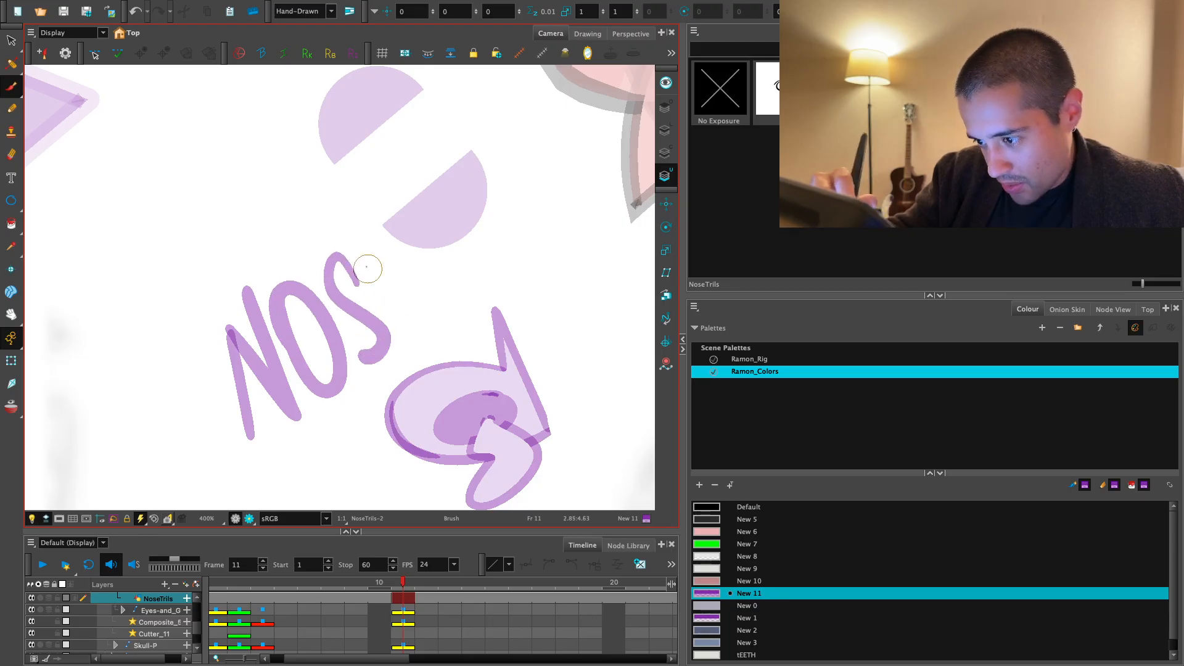
mouse_move(370, 265)
left_mouse_down()
mouse_move(412, 344)
mouse_move(259, 425)
mouse_move(432, 364)
left_mouse_up()
- Scale the NOSE lettering down and place it directly above the nose contour, next to the spike
key("alt+s")
left_click_drag(387, 254, 389, 256)
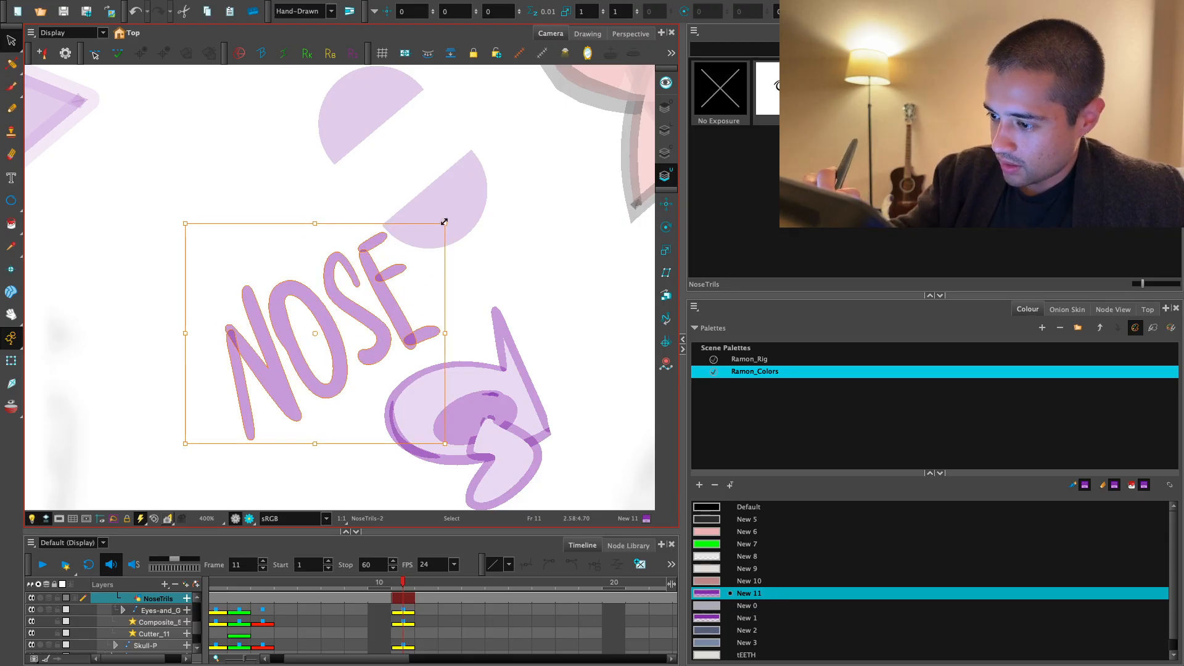
left_click_drag(444, 222, 374, 283)
left_click_drag(349, 336, 449, 340)
- Adjust the placement of the individual NOSE letters so the word follows the upper curve of the nose
mouse_move(484, 287)
left_mouse_down()
mouse_move(494, 297)
mouse_move(435, 237)
mouse_move(434, 371)
mouse_move(452, 376)
mouse_move(466, 300)
left_mouse_up()
key("2")
key("2")
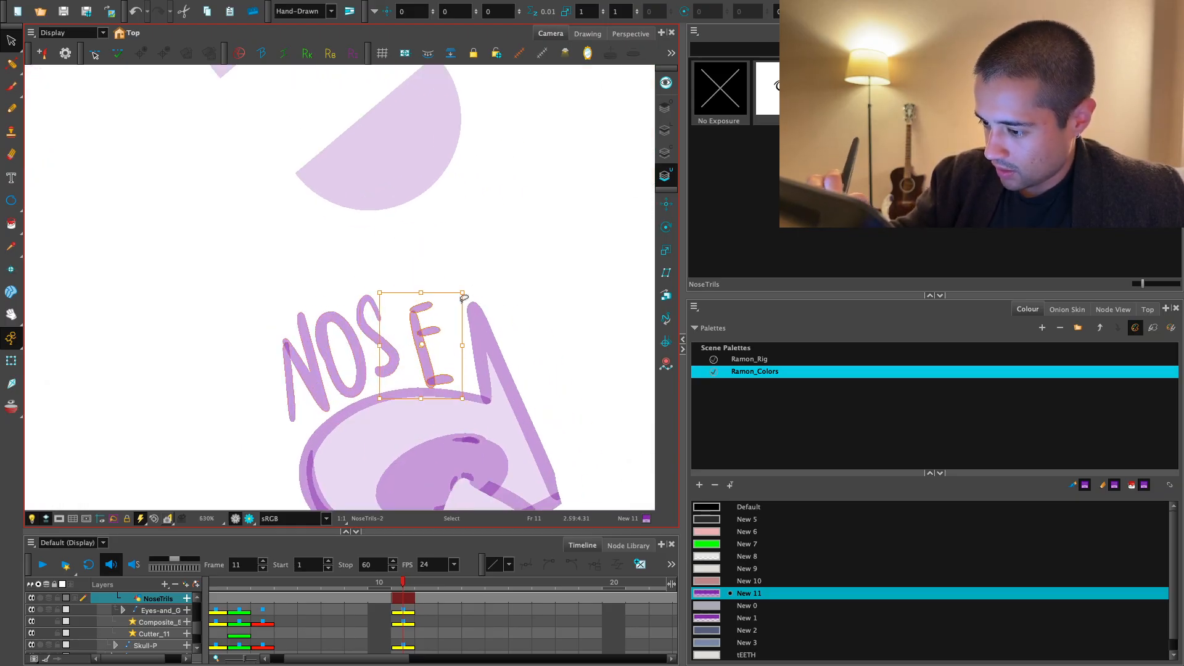
left_click_drag(366, 258, 381, 352)
left_click_drag(395, 353, 404, 361)
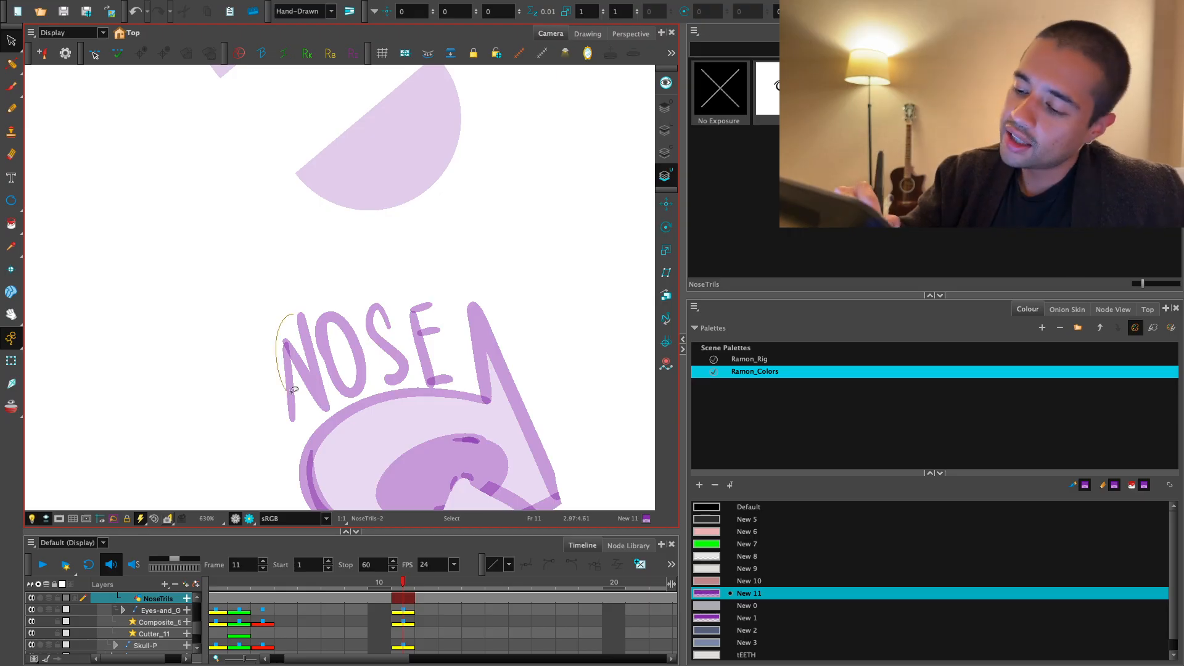
left_click_drag(293, 391, 314, 374)
left_click_drag(370, 297, 360, 291)
left_click_drag(312, 370, 312, 376)
left_click(361, 262)
key("1")
key("1")
key("1")
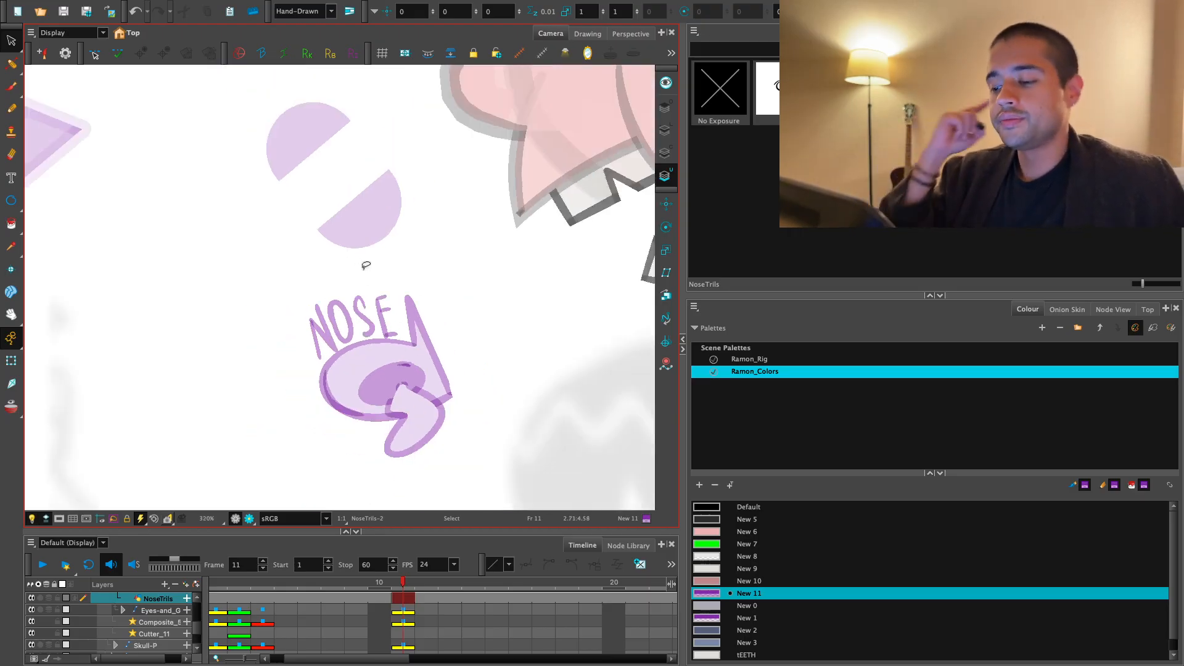
- Select the whole purple nose drawing together with its NOSE lettering
key("1")
key("1")
key("1")
key("1")
left_click_drag(436, 383, 469, 439)
key("2")
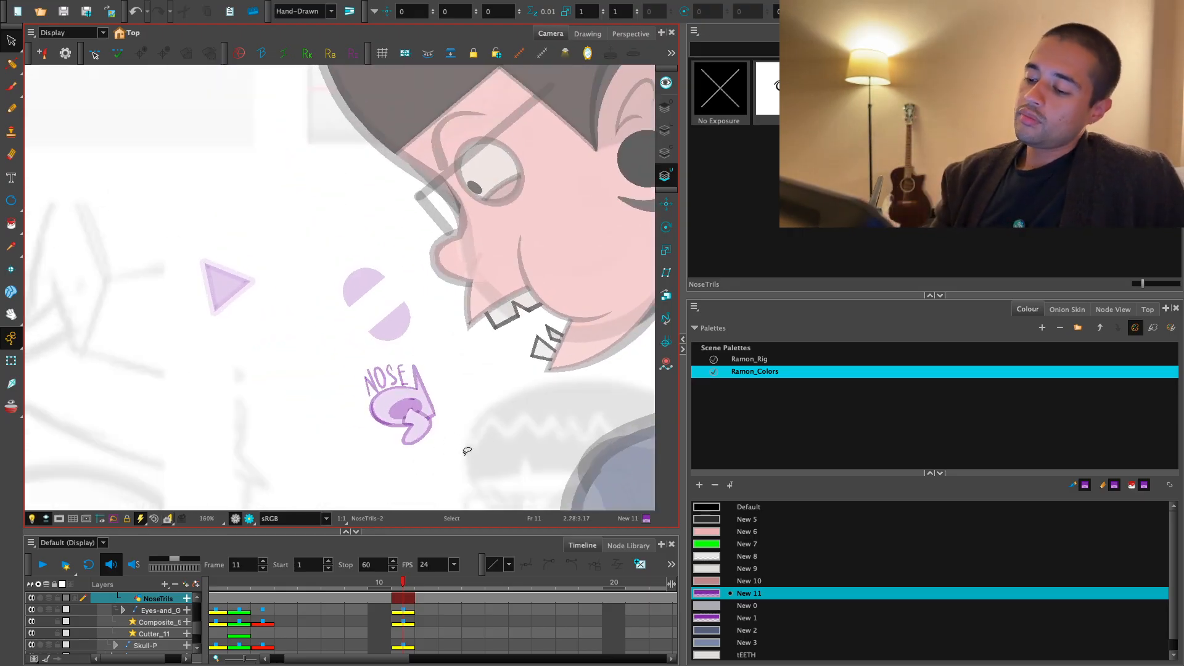
left_click_drag(325, 477, 474, 437)
- Show the NoseTrils node and its connections inside the Nose/Mouth group of the node network
left_click(1113, 309)
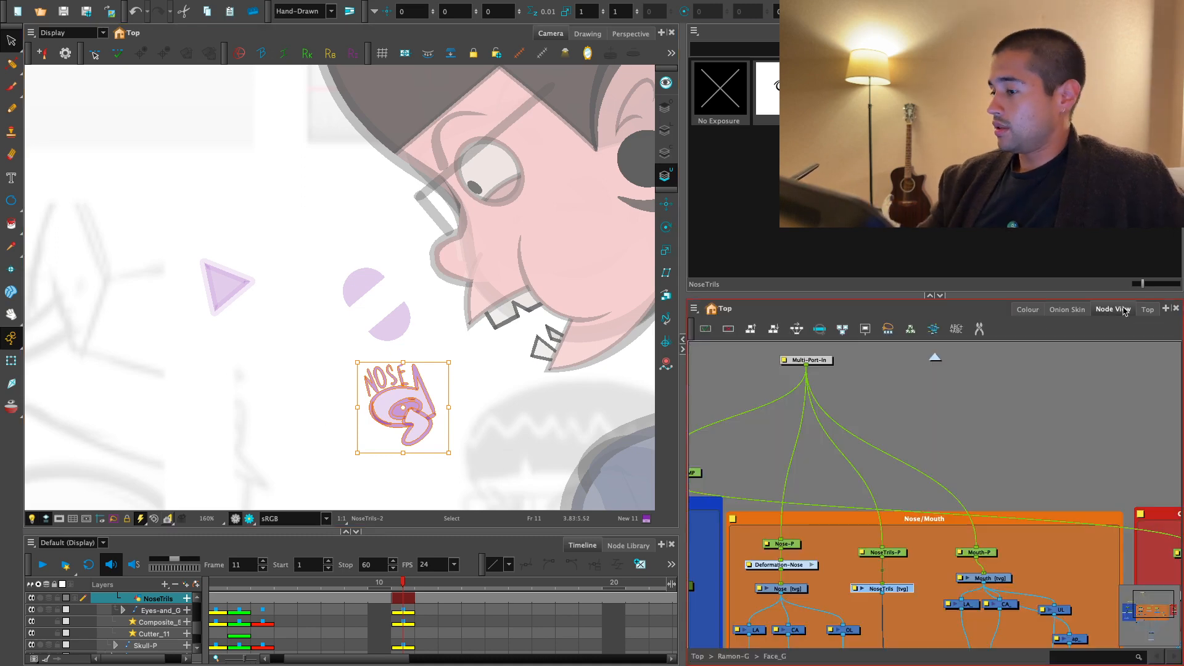
key("1")
key("1")
left_click_drag(967, 519, 964, 486)
key("2")
key("2")
key("2")
left_click_drag(931, 577, 942, 494)
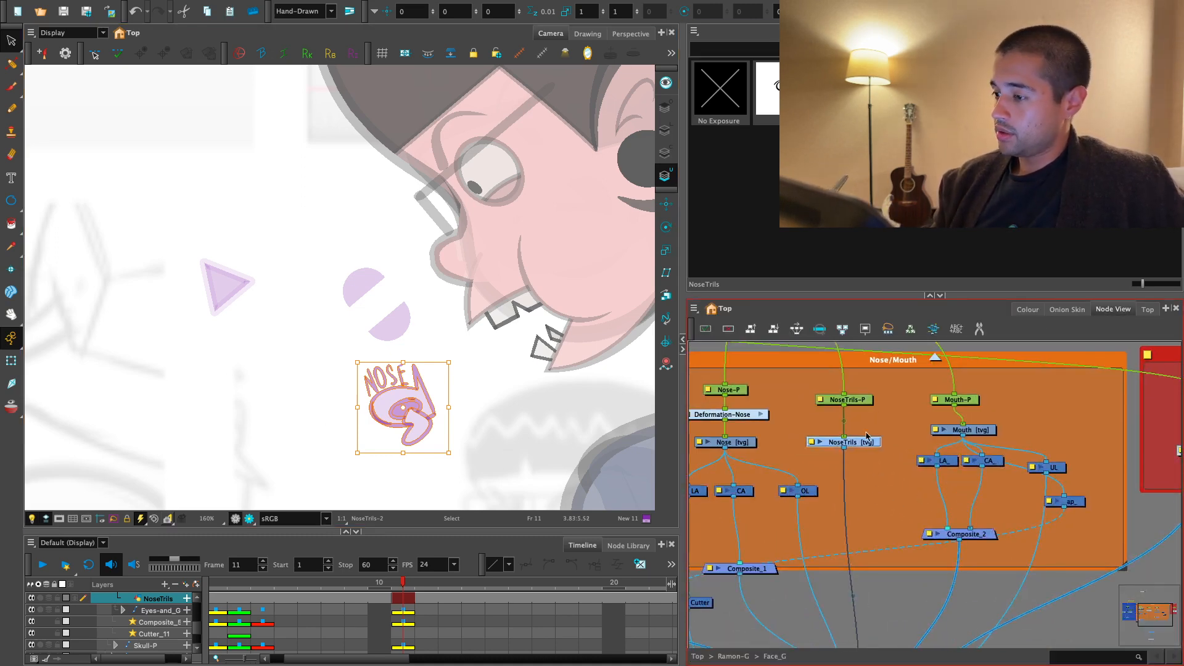
- Switch to the line art and show the existing NoseTrils-1 drawing at frame 11
left_click(665, 152)
left_click(665, 130)
left_click(780, 92)
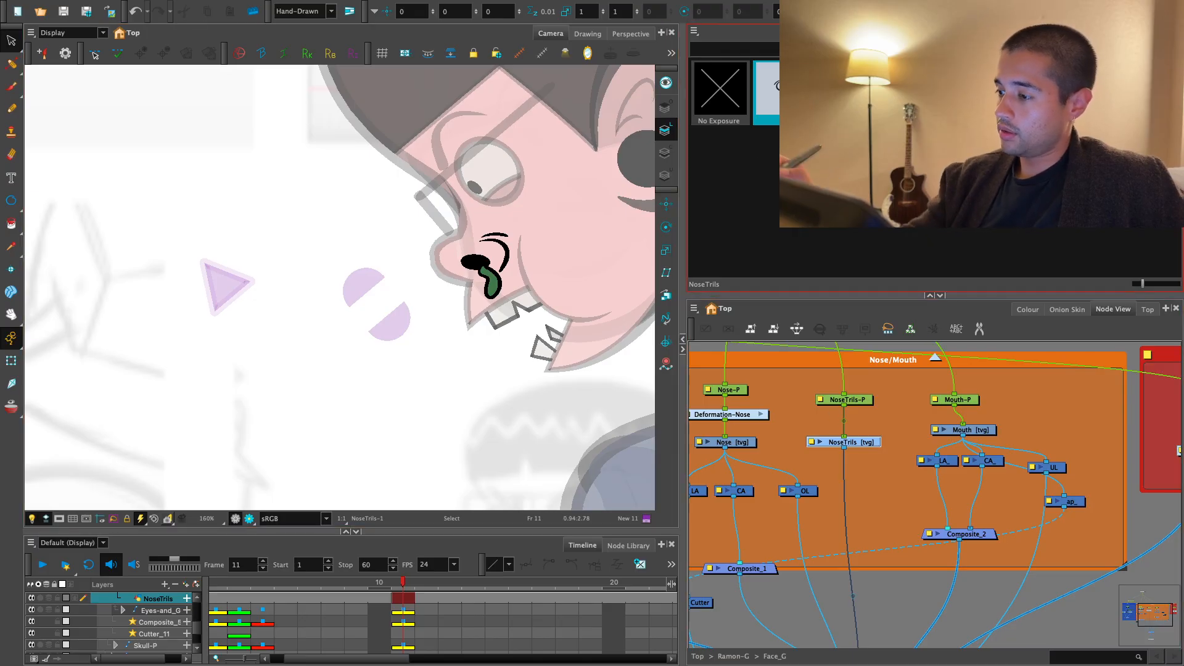
left_click(875, 442)
key("Return")
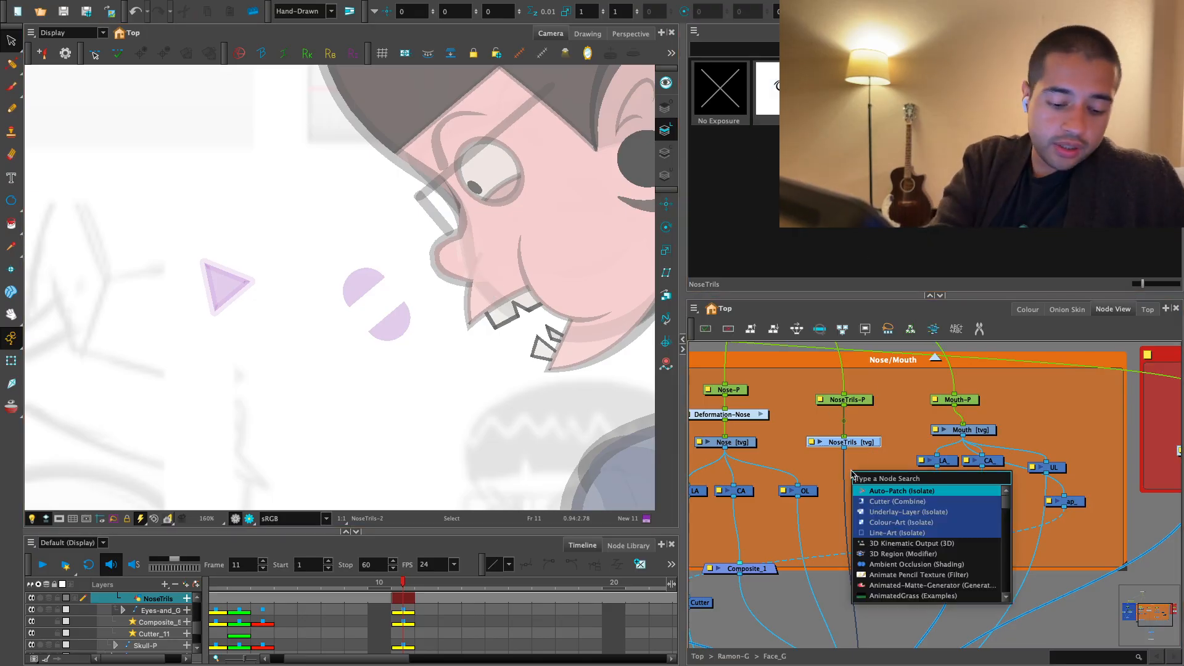
type("l")
key("Escape")
- Duplicate the nose's LA node and insert the copy into the connection below the NoseTrils node
left_click_drag(757, 512, 819, 512)
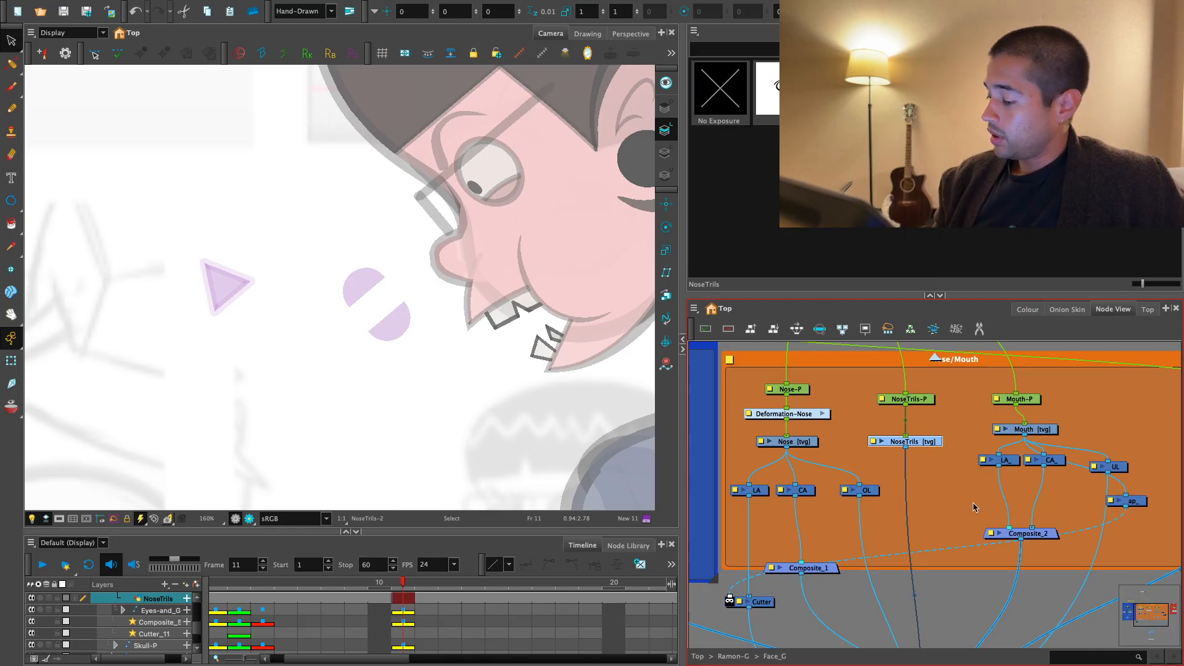
left_click(759, 492)
key("ctrl+c")
key("ctrl+v")
left_click_drag(1011, 508, 916, 497)
left_click(910, 481)
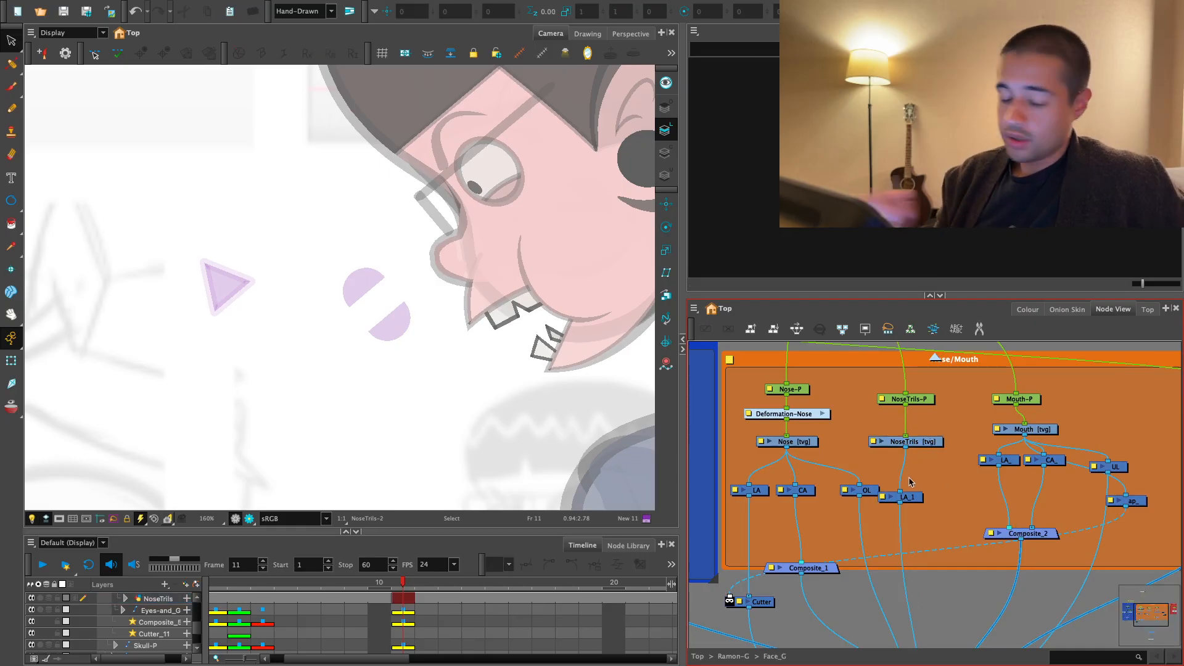
- Add an Underlay-Layer node near the NoseTrils drawing's line art node
key("Return")
type("liner")
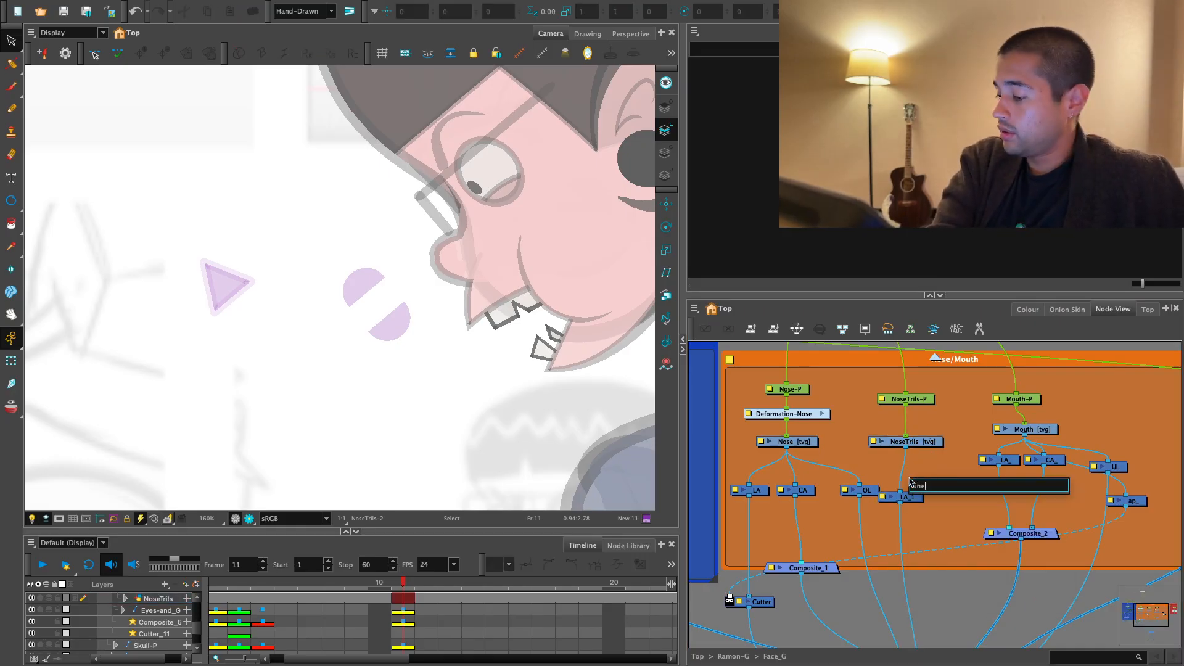
key("BackSpace")
key("BackSpace")
key("Return")
- Place the Underlay-Layer node beside LA_1 and connect it to the NoseTrils drawing's output
key("2")
key("2")
key("2")
left_click_drag(926, 495, 856, 513)
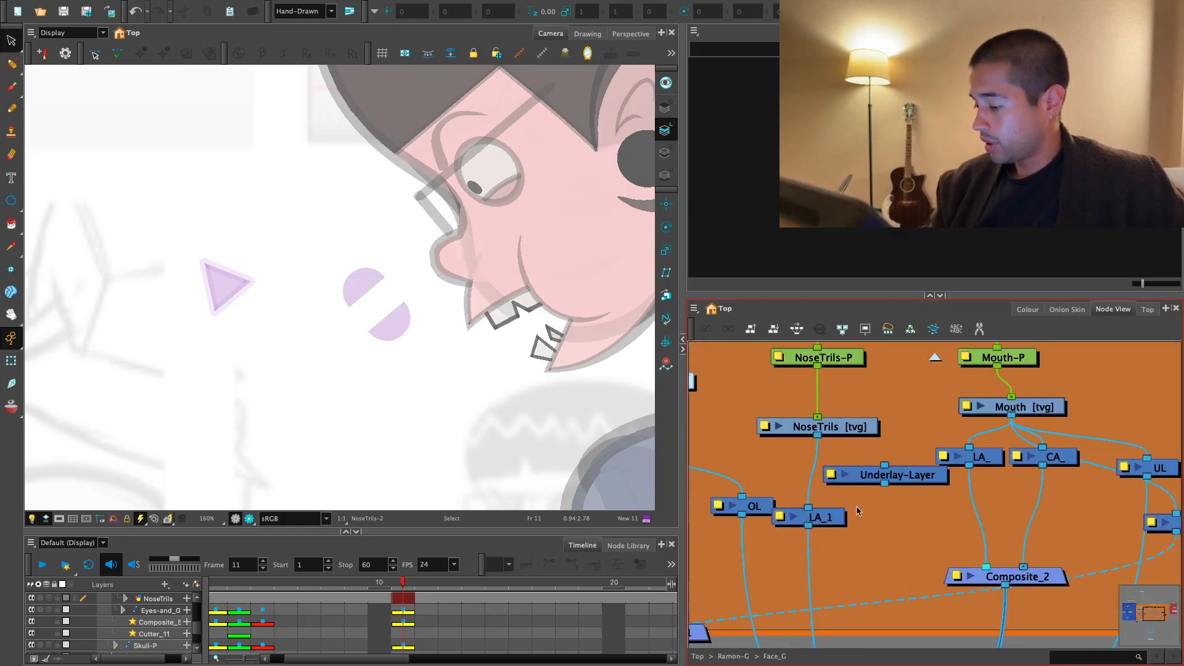
left_click(924, 484)
left_click_drag(924, 484, 923, 502)
scroll(923, 502, "down", 2)
- Try to rename the Underlay-Layer node to UL
double_click(923, 503)
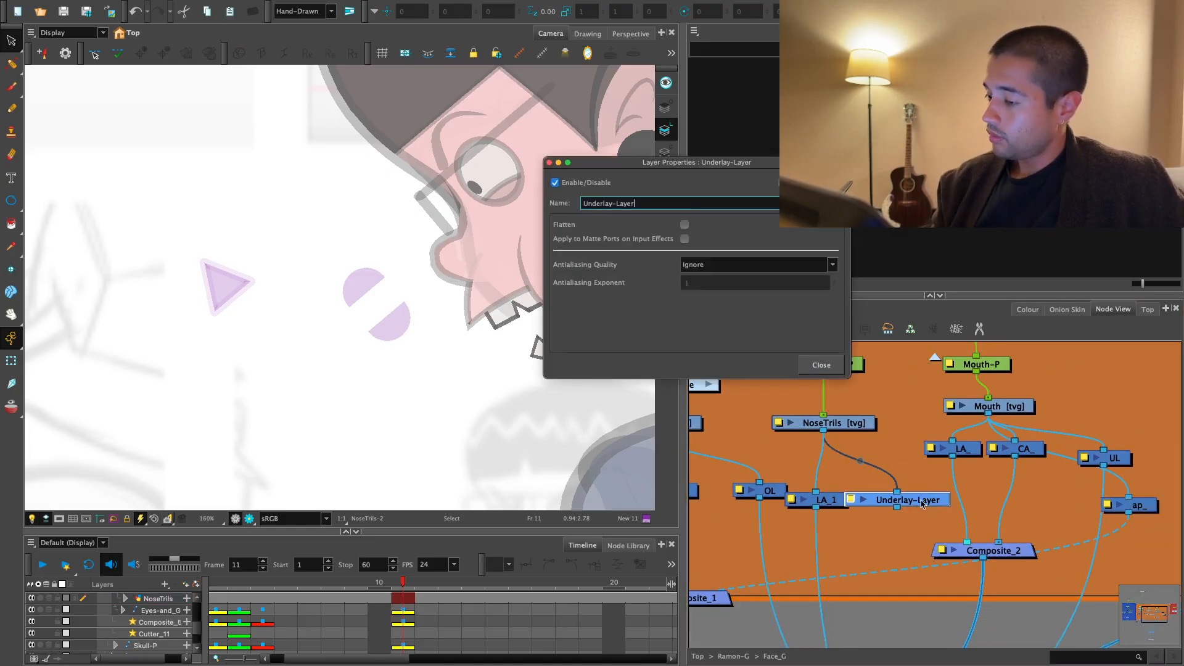
key("Return")
left_click(780, 265)
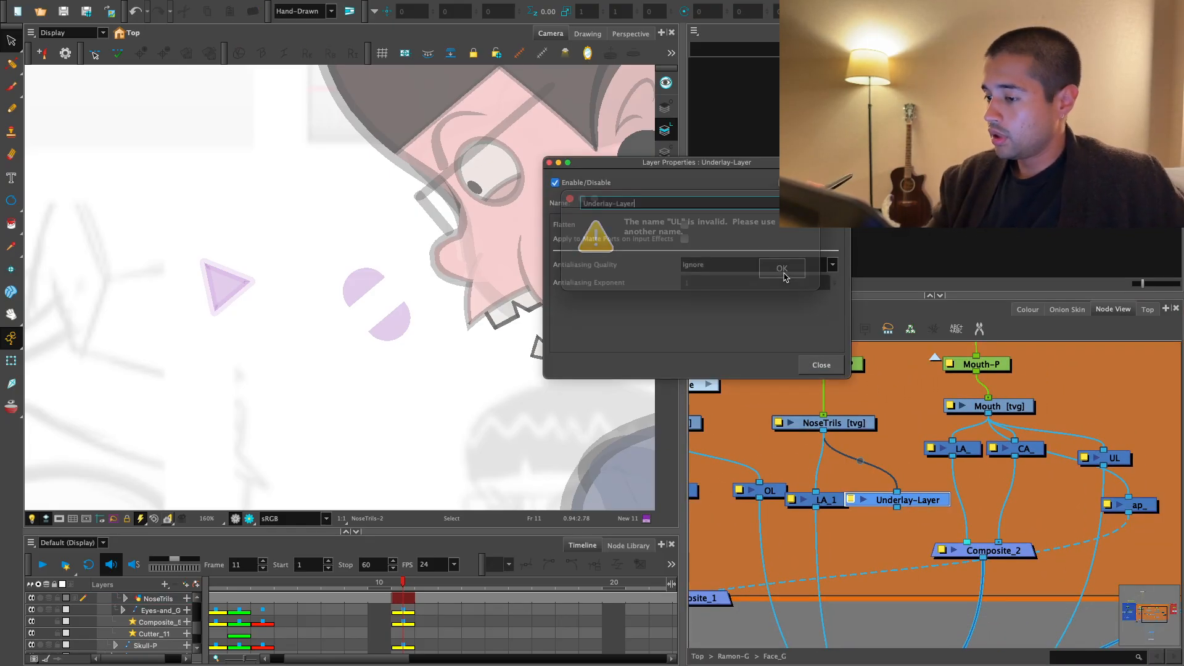
left_click(822, 364)
- Connect the underlay node's output to the composite above Multi-Port-Out and rename the node to UL_
scroll(938, 503, "down", 8)
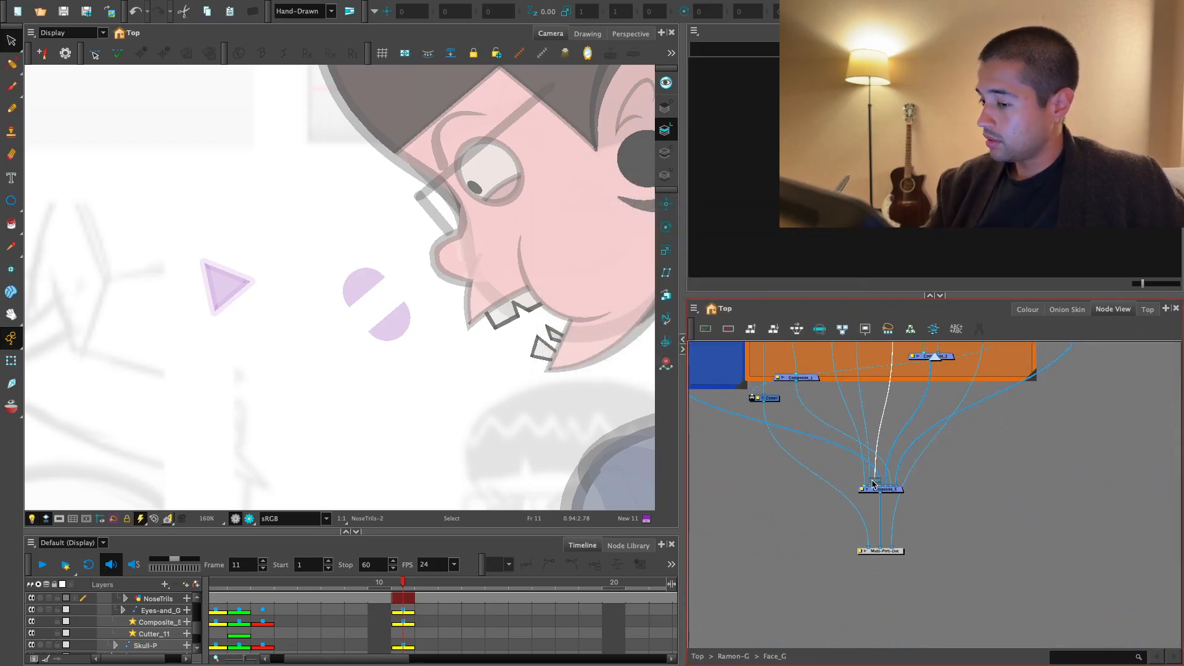
scroll(857, 537, "up", 5)
double_click(876, 502)
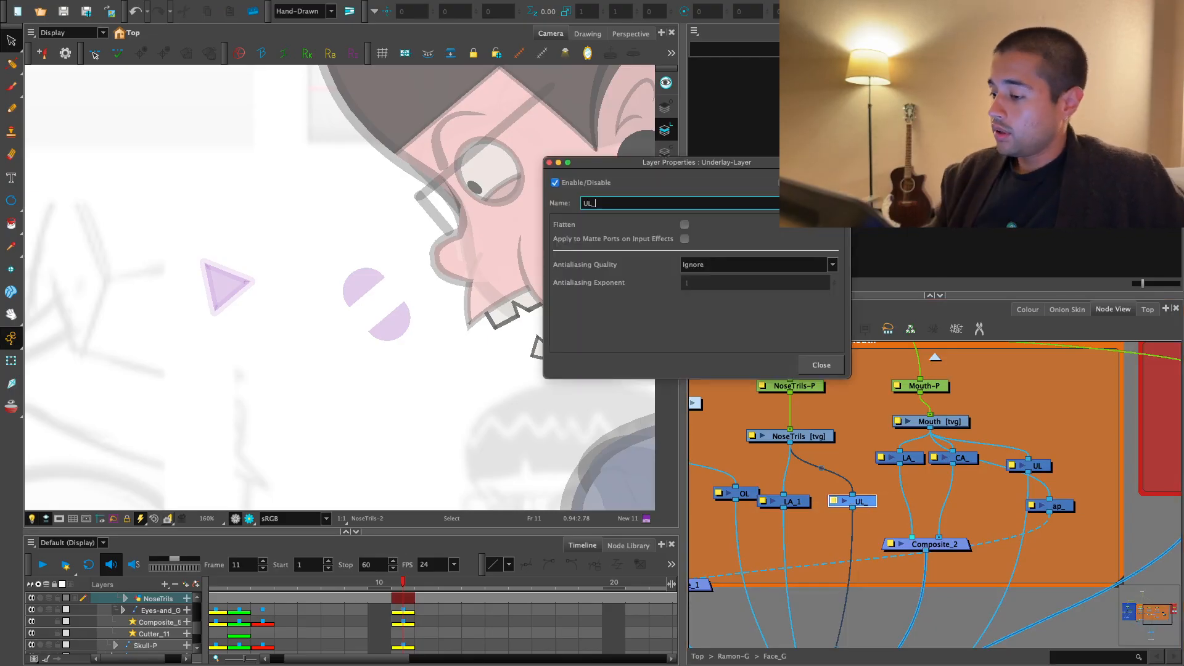
left_click(822, 365)
- Add a Visibility node and insert it into the connection directly below the UL_ node
left_click(894, 552)
key("Tab")
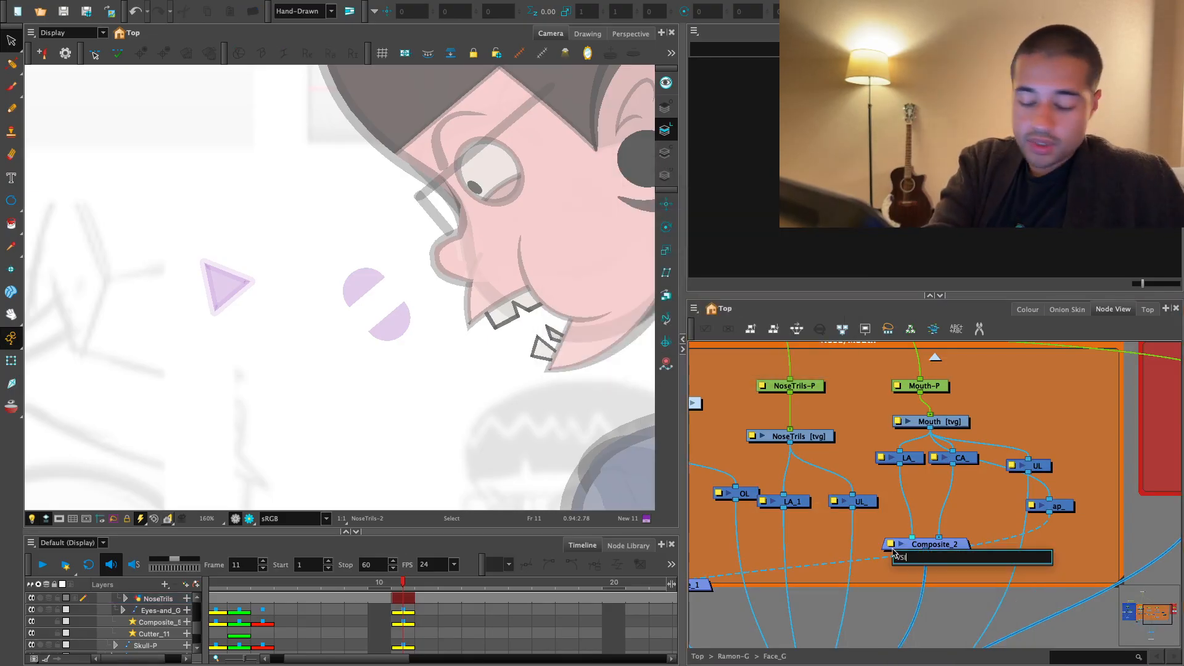
type("visi")
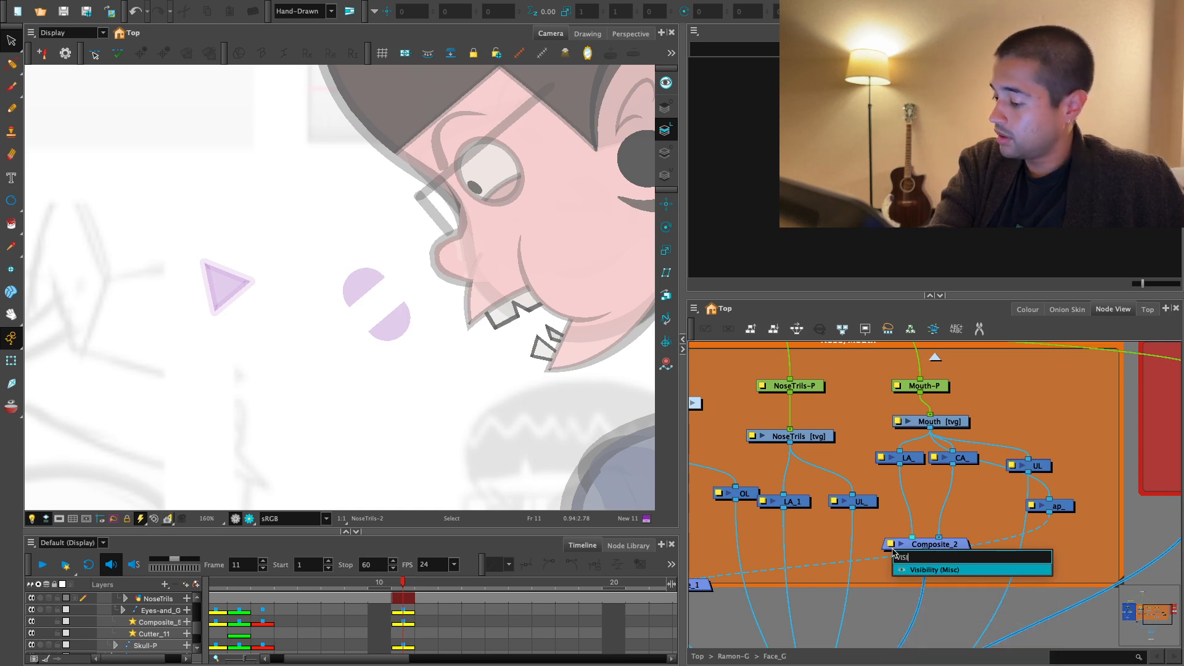
key("Return")
left_click_drag(936, 545, 865, 523)
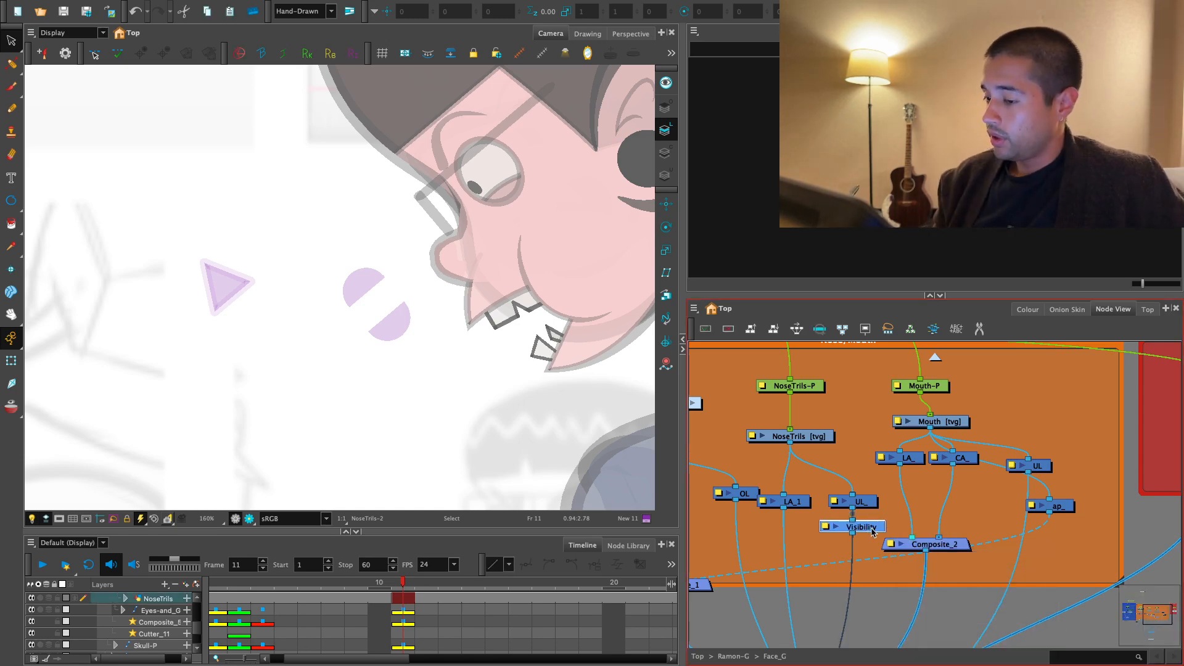
double_click(863, 526)
left_click(683, 317)
- Connect the Visibility node's output to Multi-Port-Out and go up to the Ramon-G group
left_click_drag(836, 464, 862, 481)
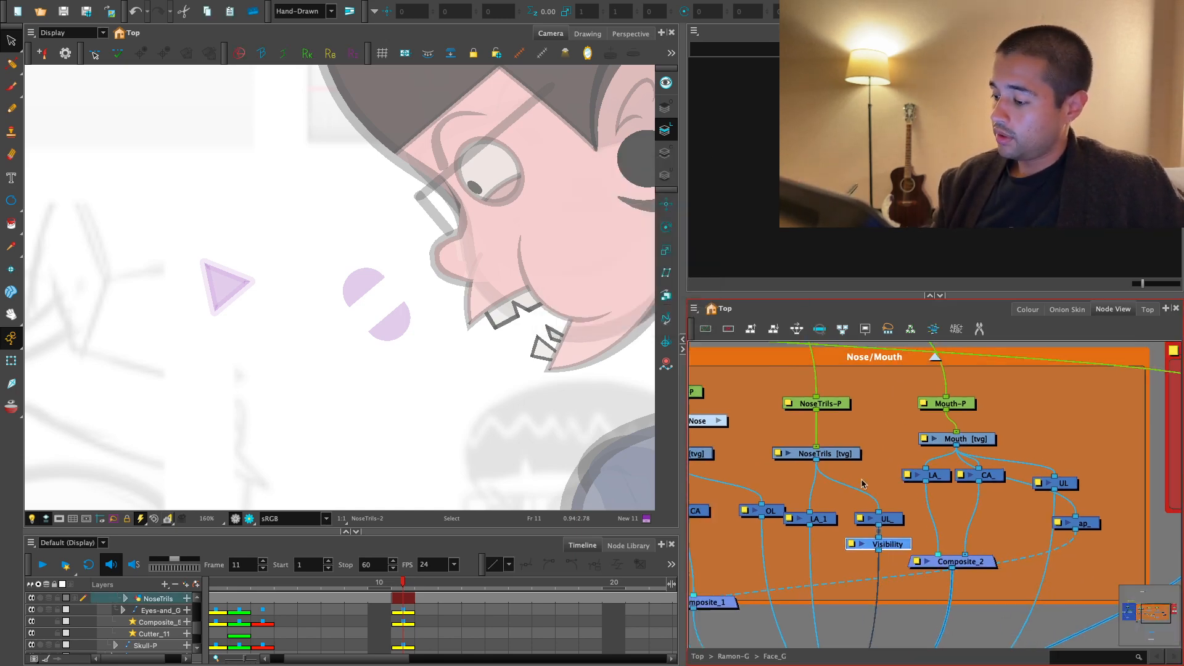
left_click(825, 454)
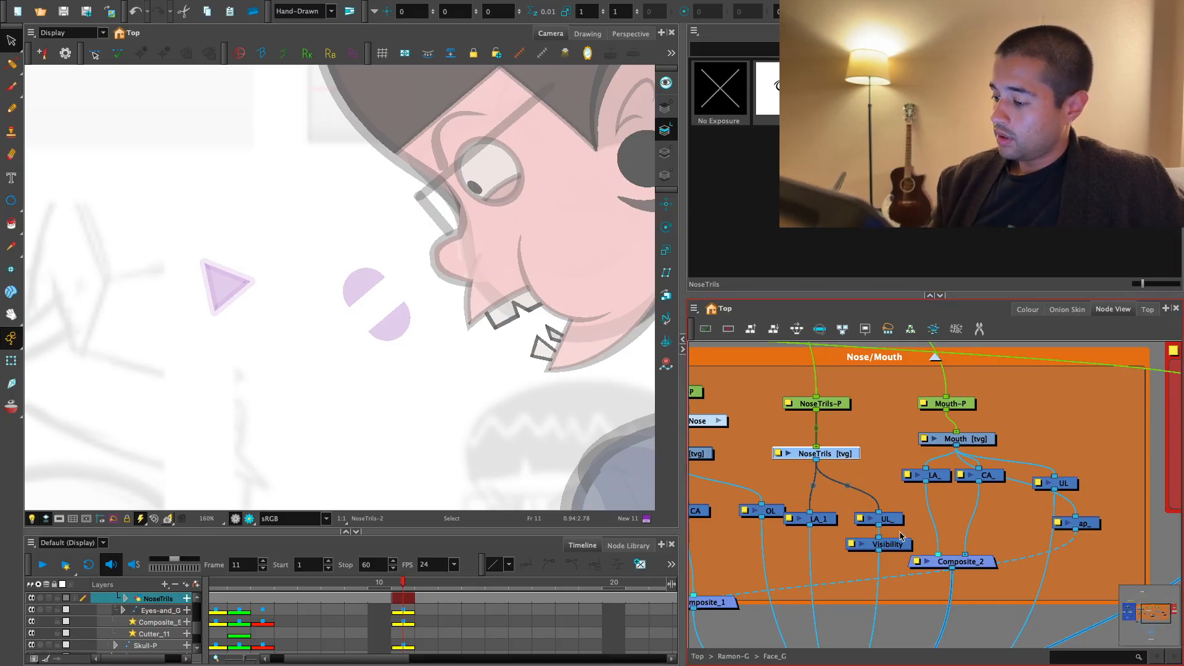
scroll(900, 537, "down", 5)
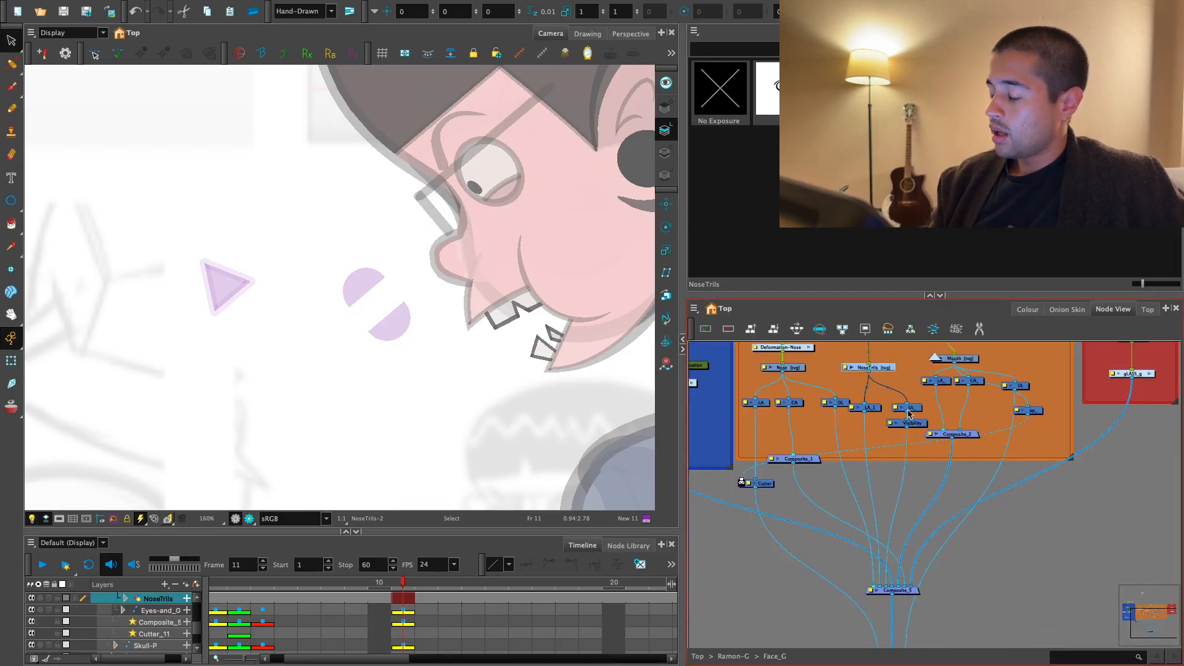
scroll(903, 480, "down", 4)
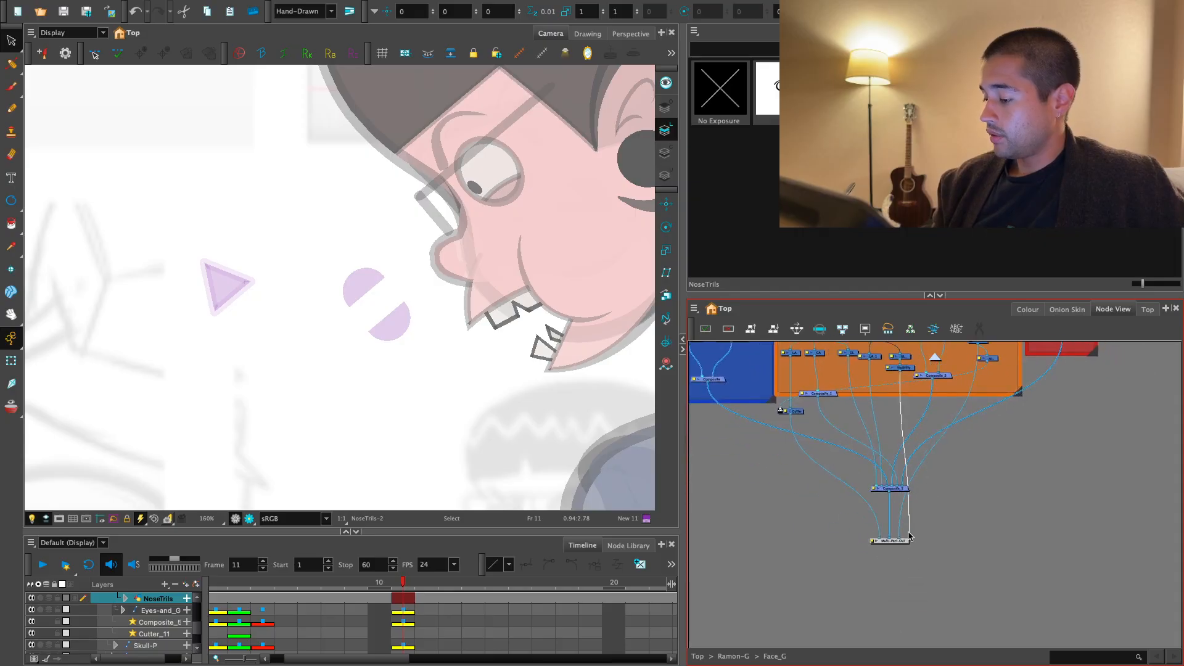
left_click(935, 357)
- Connect Face_G's new output port to the separate composite beneath the character's backdrops
left_click_drag(989, 527, 913, 494)
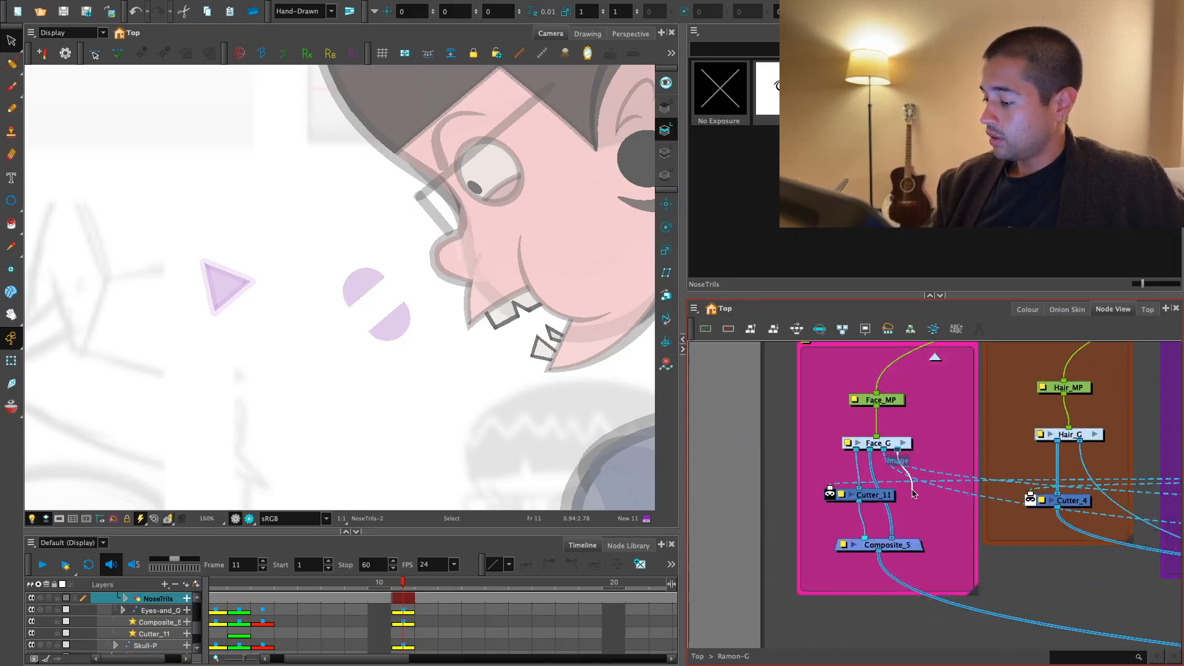
left_click_drag(913, 540, 771, 481)
scroll(978, 539, "down", 3)
scroll(539, 452, "down", 3)
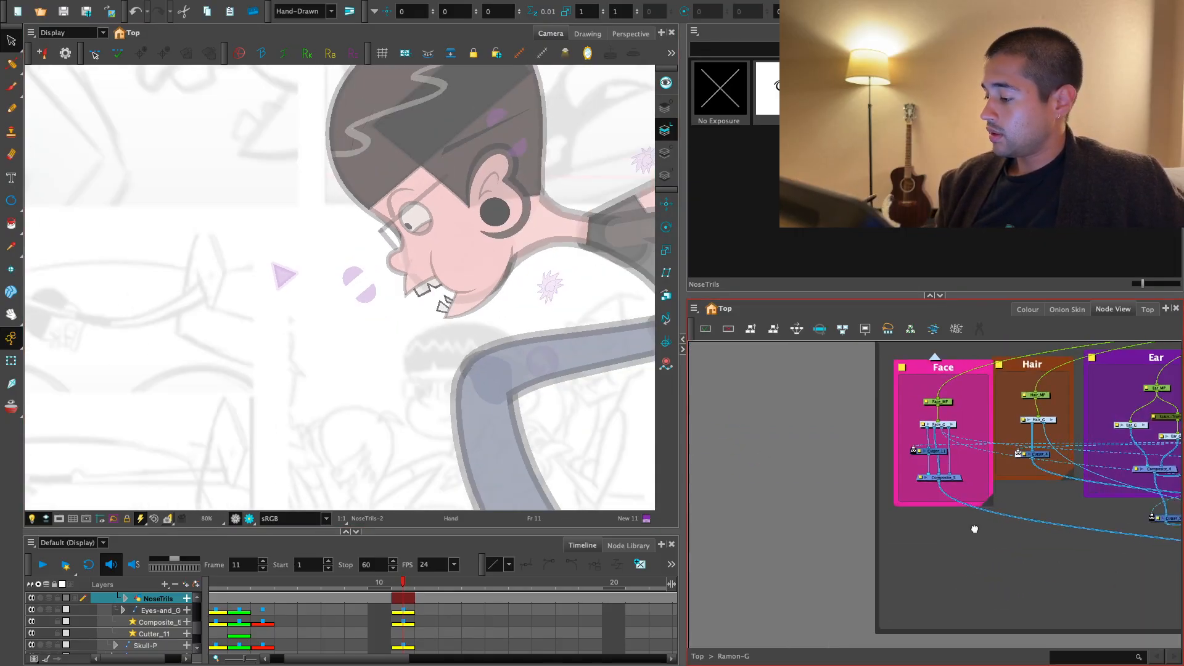
scroll(771, 481, "down", 3)
left_click_drag(856, 534, 775, 499)
scroll(775, 499, "down", 1)
left_click_drag(904, 558, 890, 507)
scroll(891, 507, "down", 1)
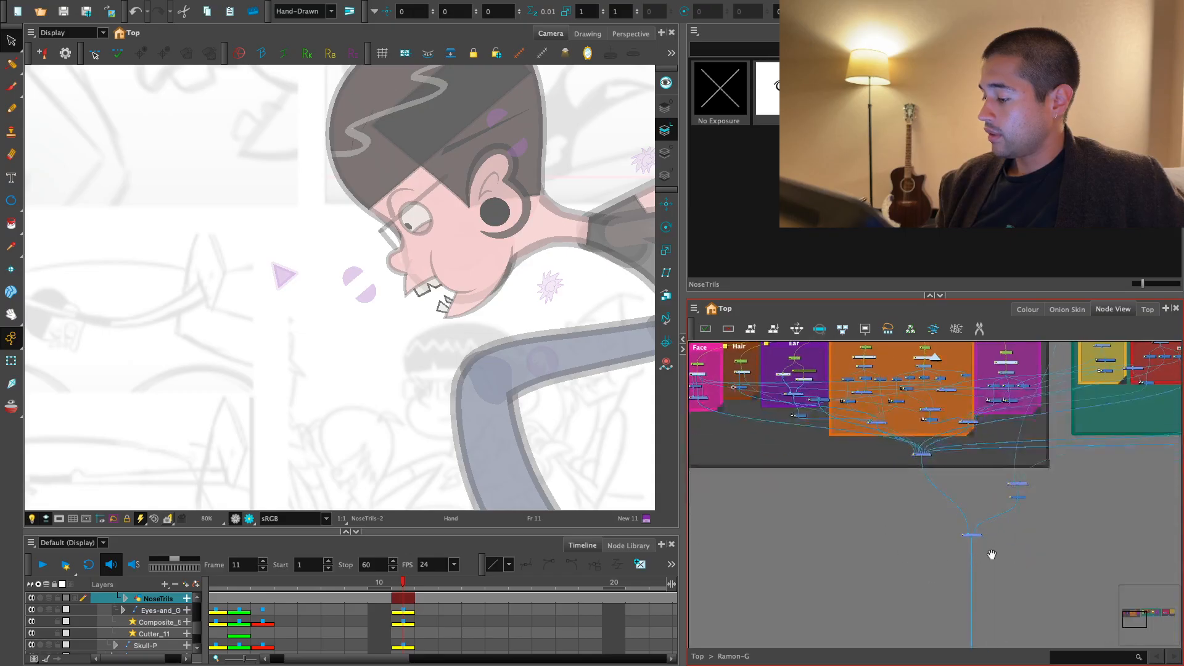
left_click_drag(737, 425, 786, 492)
scroll(786, 492, "up", 2)
scroll(786, 493, "up", 2)
left_click_drag(724, 451, 837, 592)
scroll(782, 441, "down", 2)
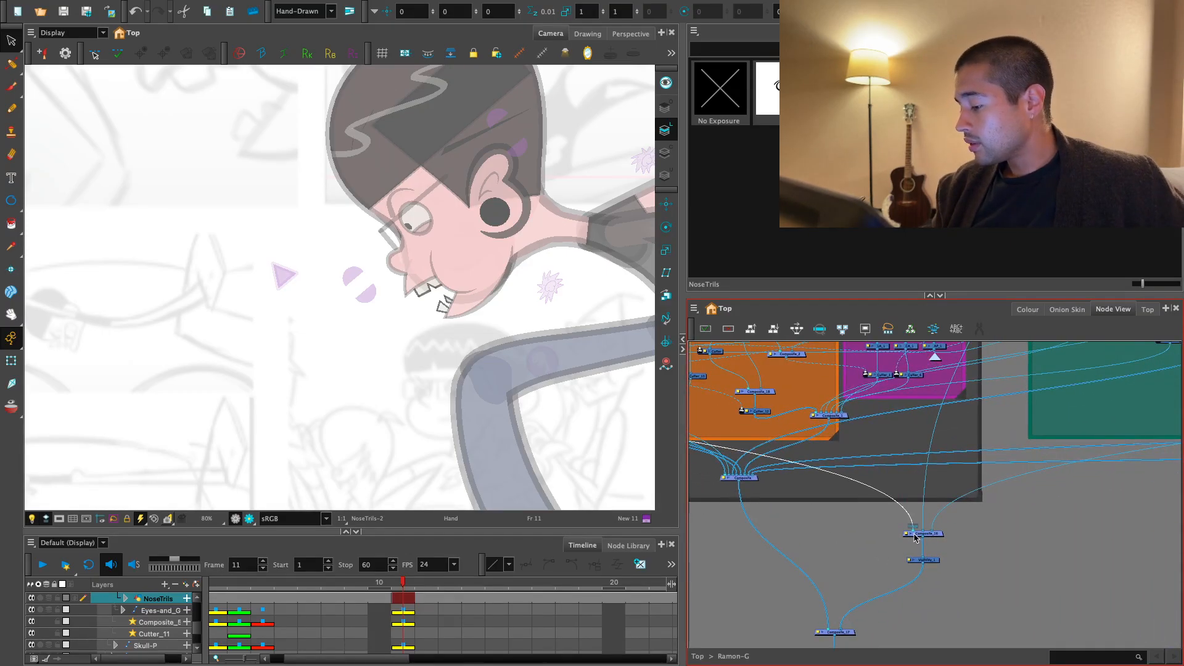
left_click_drag(916, 538, 916, 536)
- Return to the Face backdrop and open the Face_G group
left_click(977, 521)
key("1")
key("1")
key("1")
left_click_drag(563, 428, 547, 453)
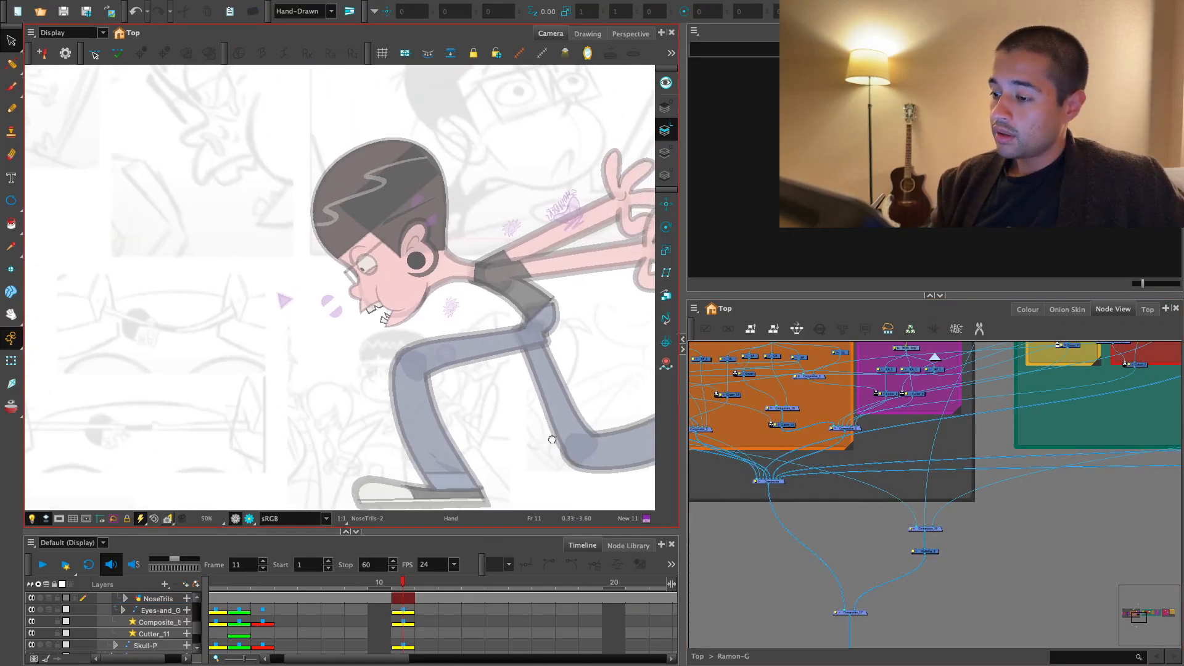
key("2")
left_click_drag(890, 518, 1141, 574)
key("2")
key("2")
key("2")
left_click_drag(987, 487, 1016, 500)
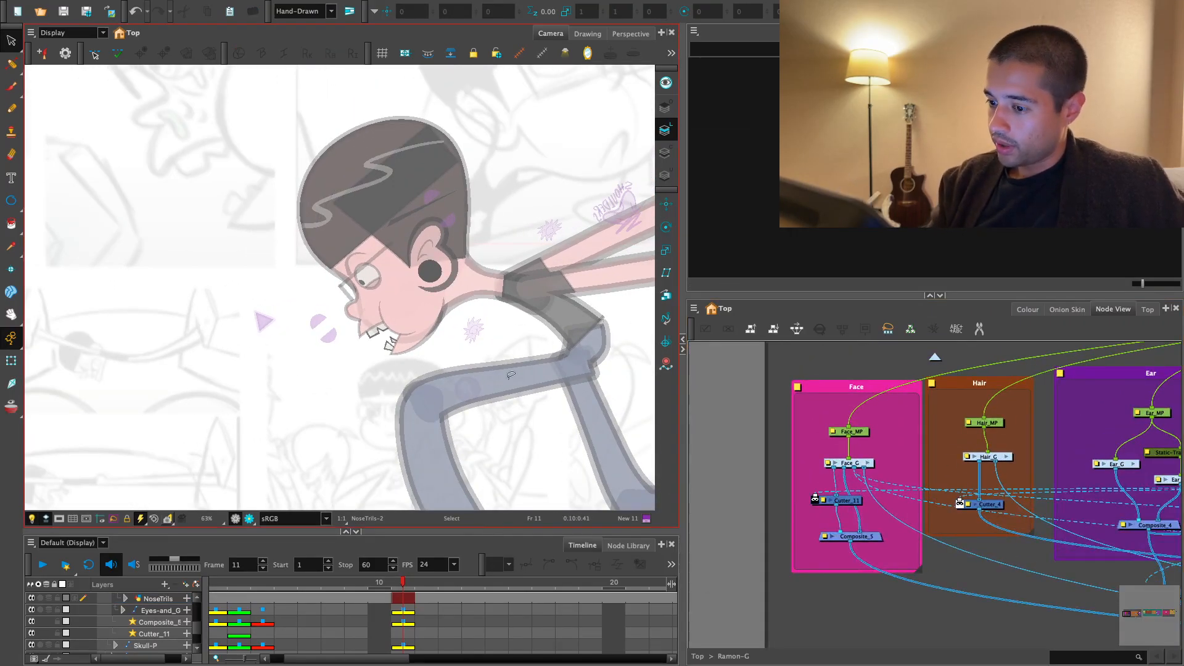
key("2")
left_click_drag(838, 446, 881, 444)
key("2")
key("2")
left_click(883, 441)
- Examine how the mouth's UL node is routed to Multi-Port-Out
key("2")
left_click_drag(1059, 501, 945, 571)
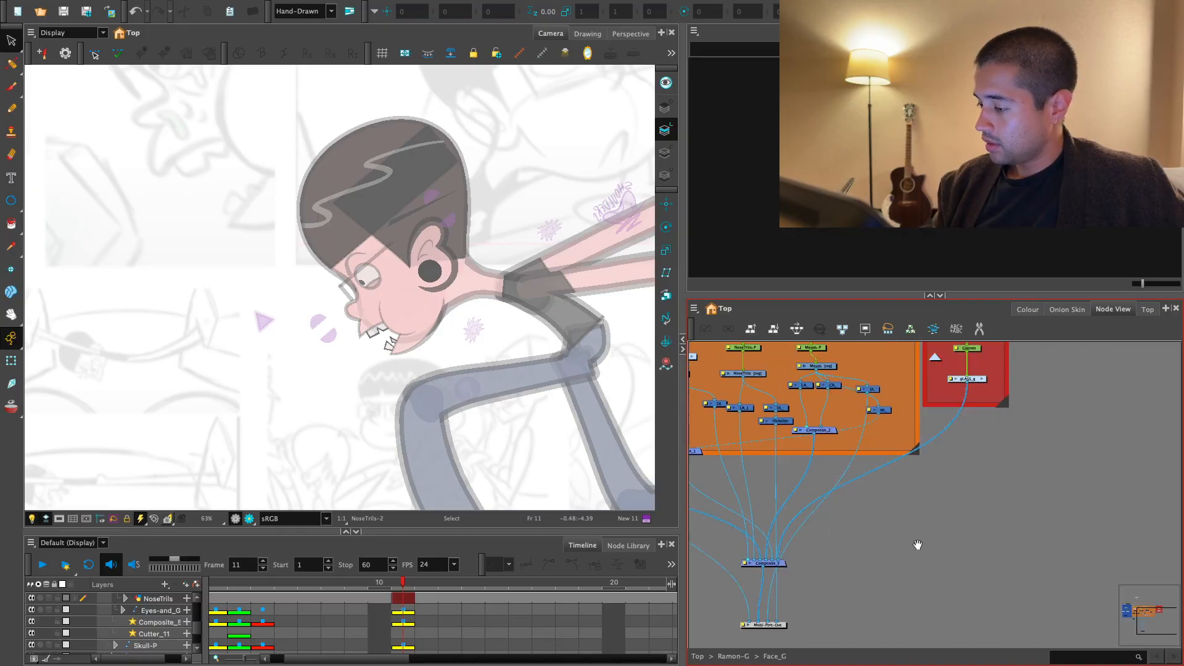
left_click_drag(896, 524, 915, 547)
key("2")
key("2")
left_click_drag(870, 453, 883, 507)
key("2")
key("2")
left_click(882, 457)
left_click_drag(847, 406, 1064, 454)
key("1")
key("1")
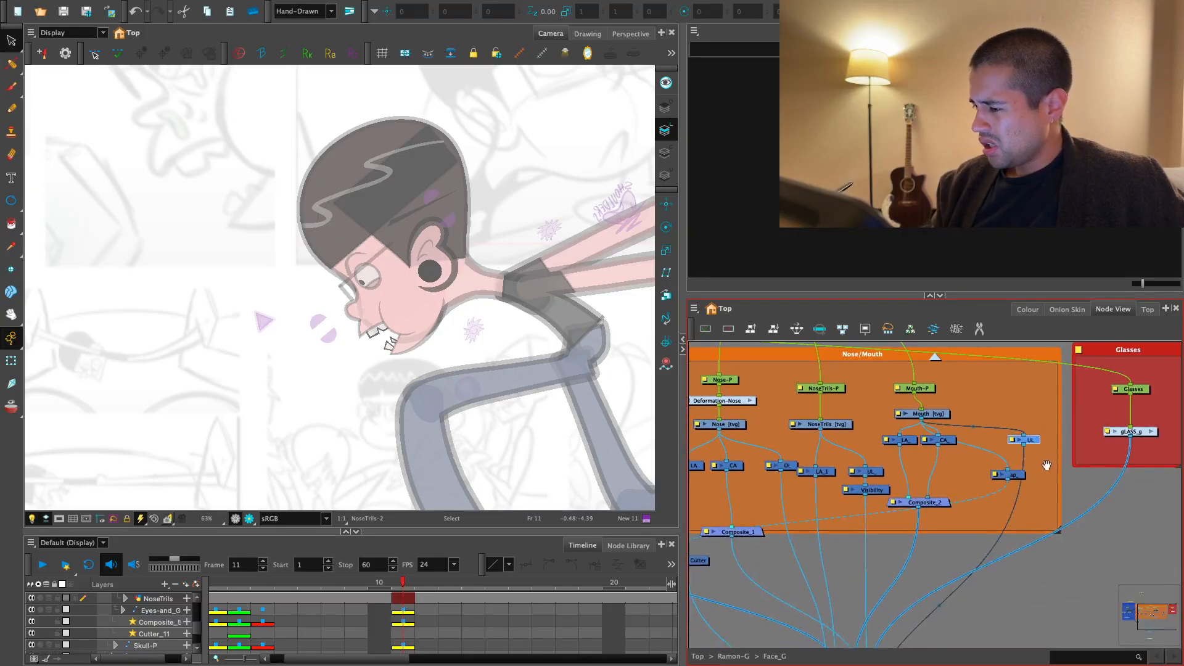
left_click_drag(1000, 477, 1011, 379)
key("1")
- Delete the Visibility node below UL_
key("1")
key("2")
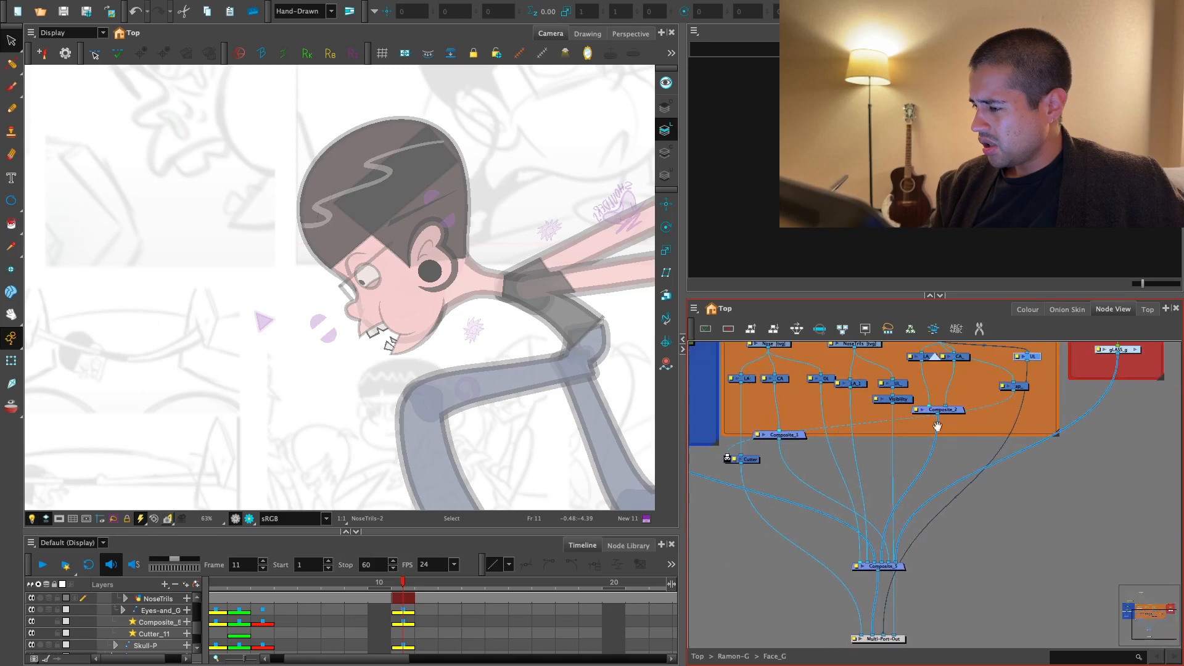
key("2")
left_click_drag(896, 395, 894, 447)
left_click(898, 425)
key("Delete")
left_click(893, 406)
key("1")
- Paste the purple NOSE symbol into the underlay art of the NoseTrils drawing
left_click(864, 406)
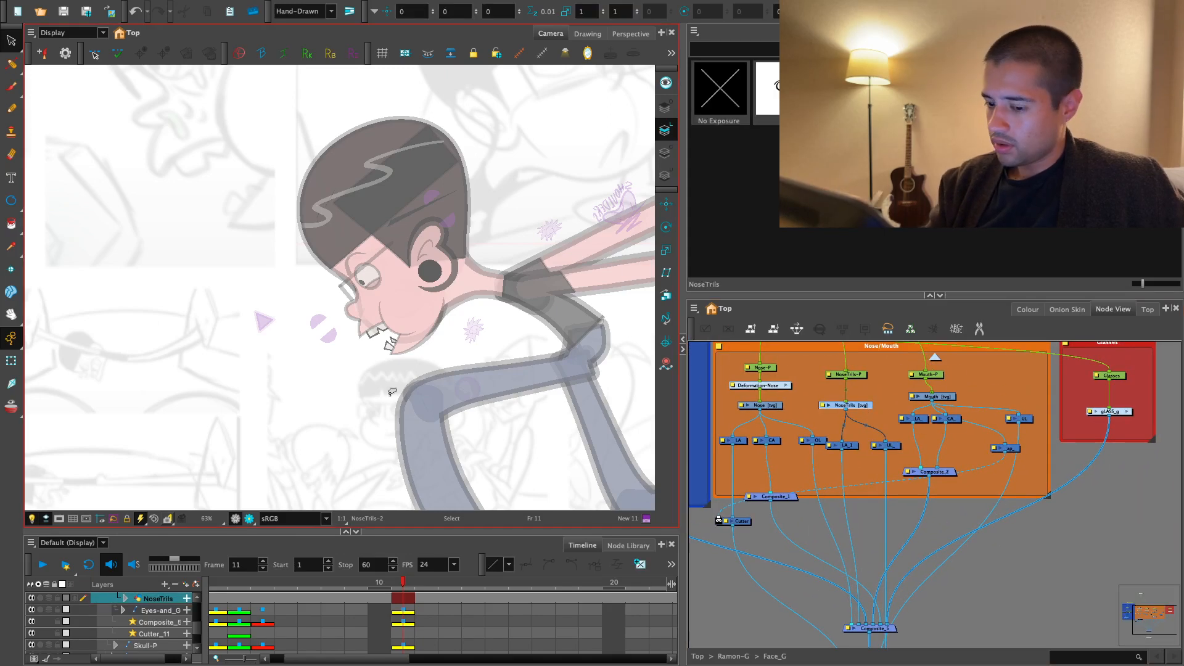
key("1")
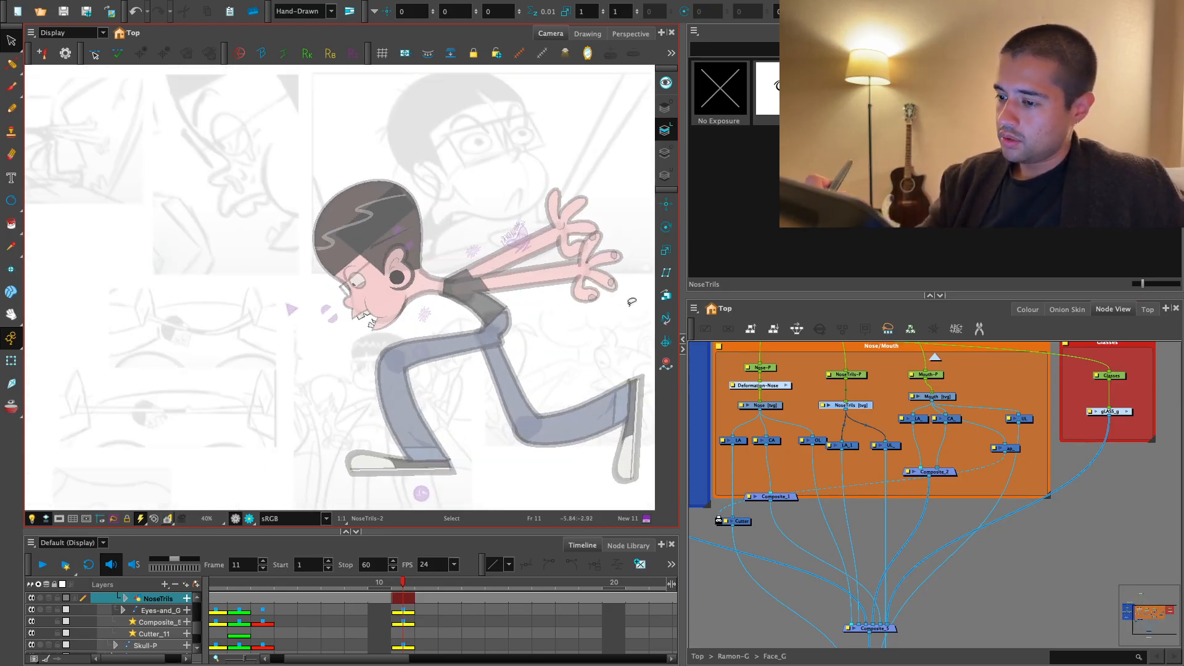
left_click(666, 176)
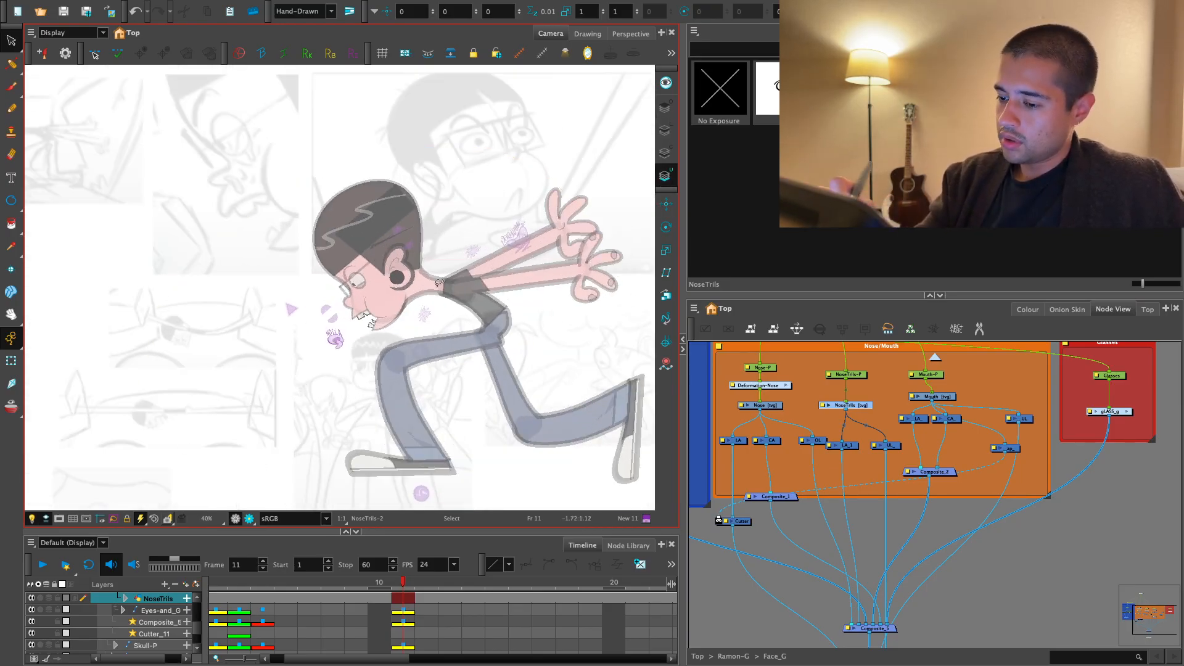
key("super+v")
left_click(11, 360)
key("2")
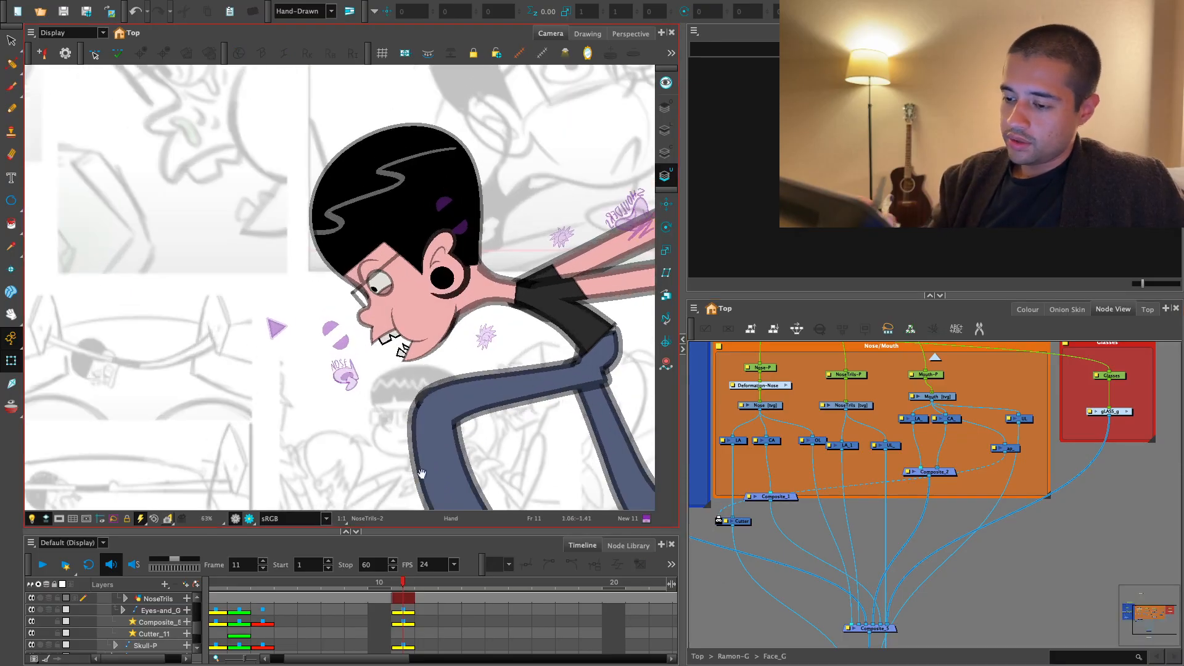
- Move the NOSE symbol onto Ramon's nose and preview the rendered view
left_click(248, 519)
left_click(236, 519)
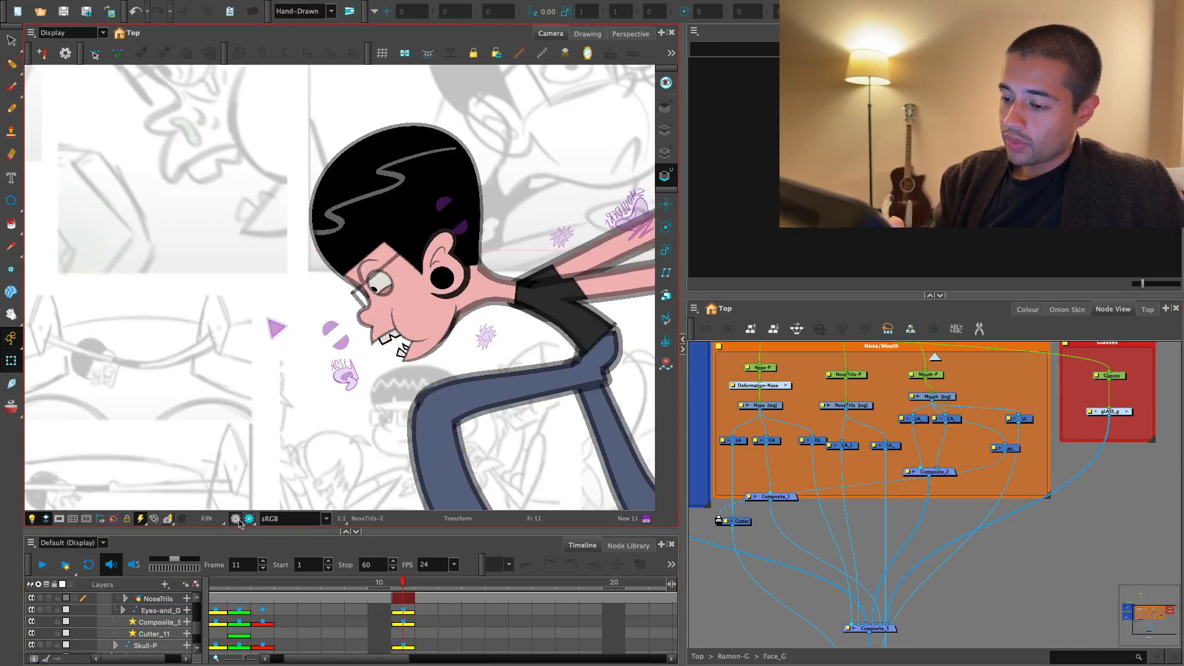
left_click(345, 376)
left_click_drag(345, 376, 382, 321)
left_click(249, 519)
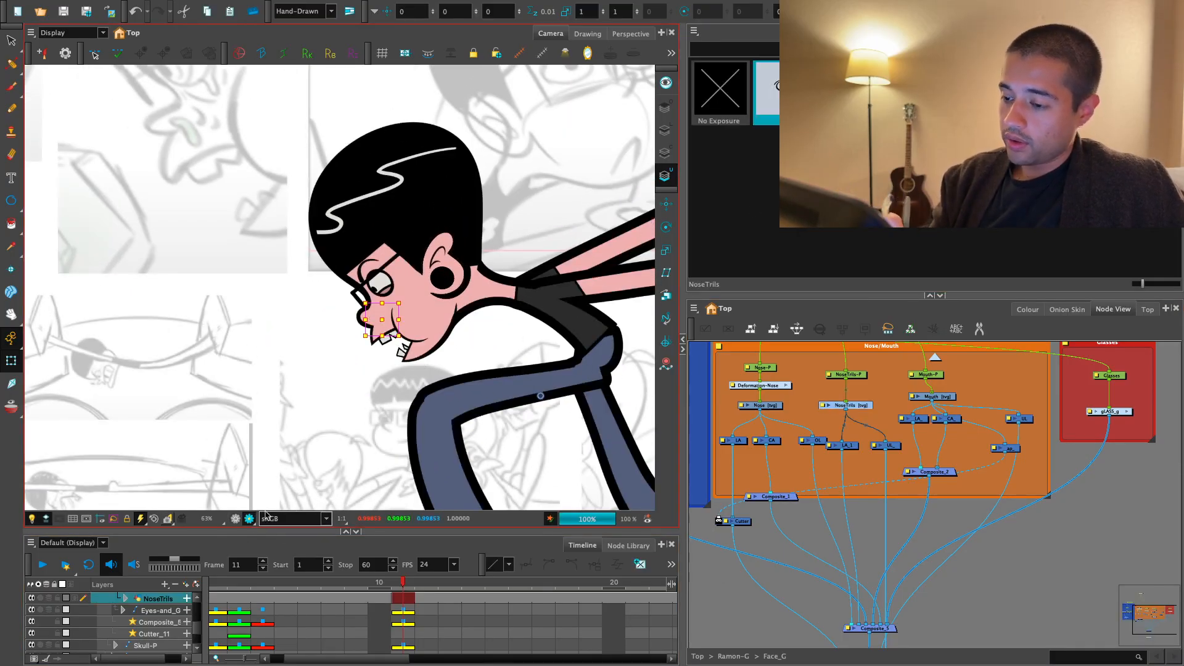
- Examine the full character in the rendered view and return to the OpenGL view
left_click(1002, 536)
key("1")
key("1")
key("1")
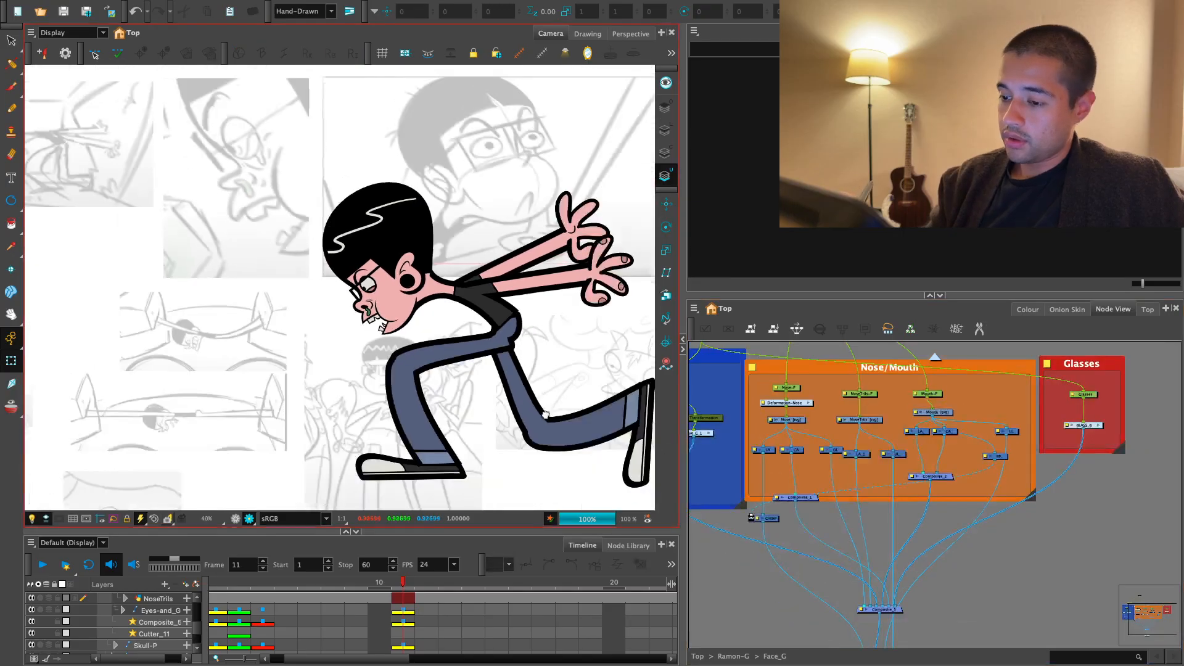
key("1")
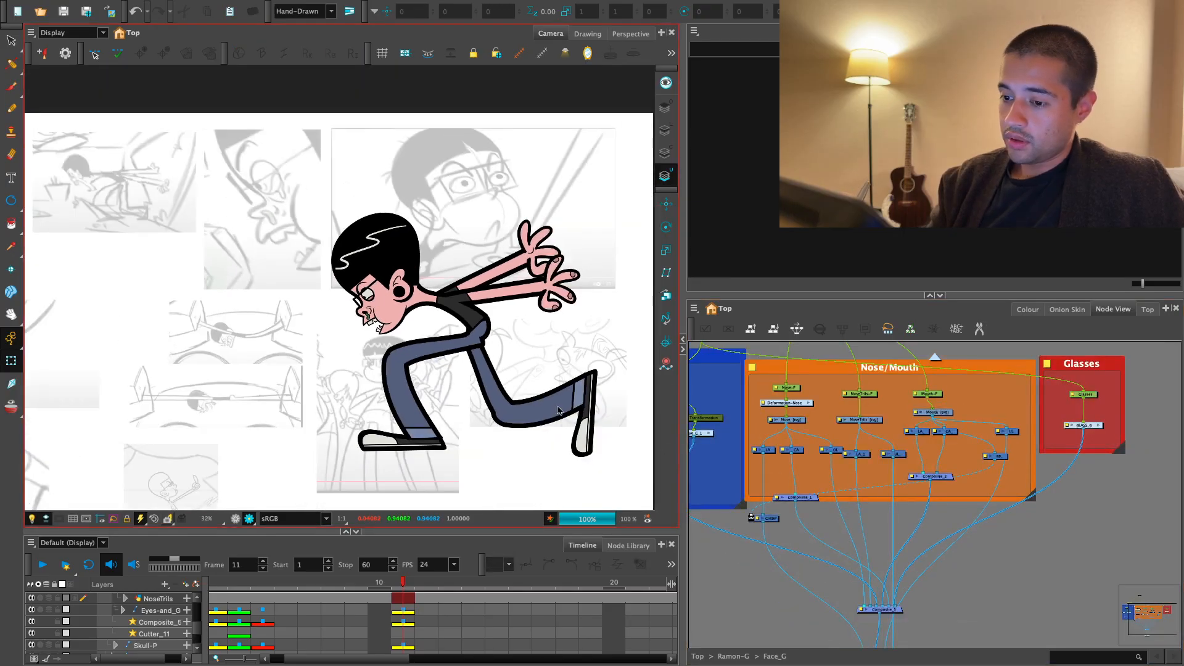
key("2")
key("2")
left_click(235, 518)
- Select the Lower_EyeLid and shift the deformation points along its upper edge to reshape the eyelid
key("2")
key("2")
key("2")
key("2")
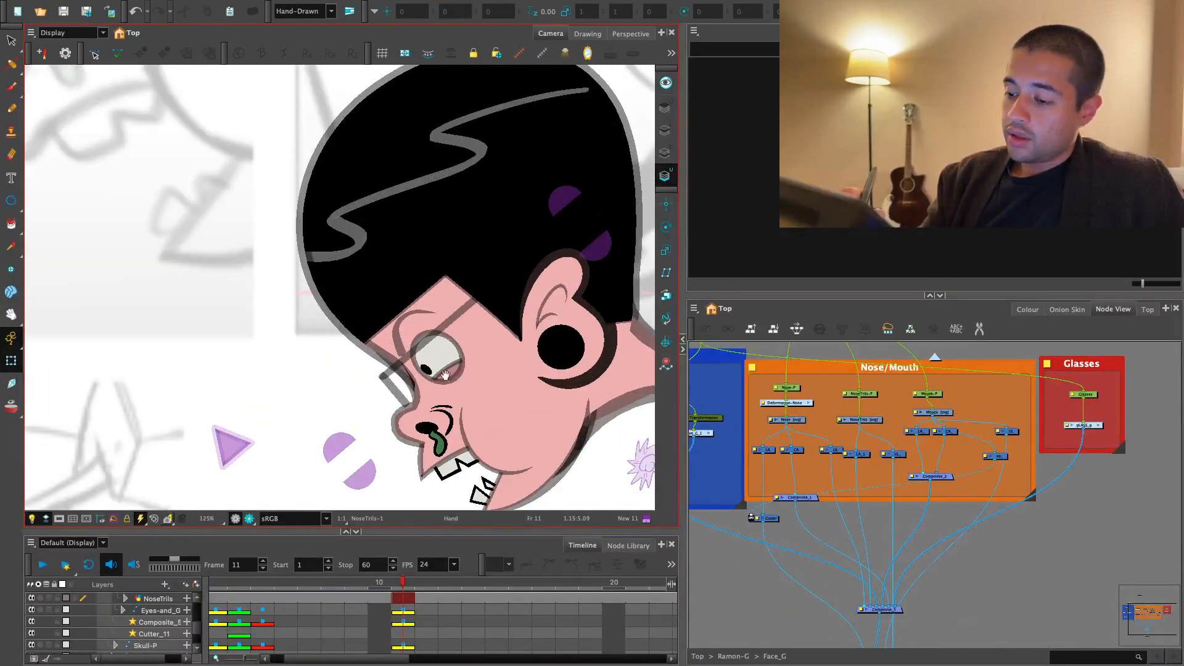
left_click(448, 374)
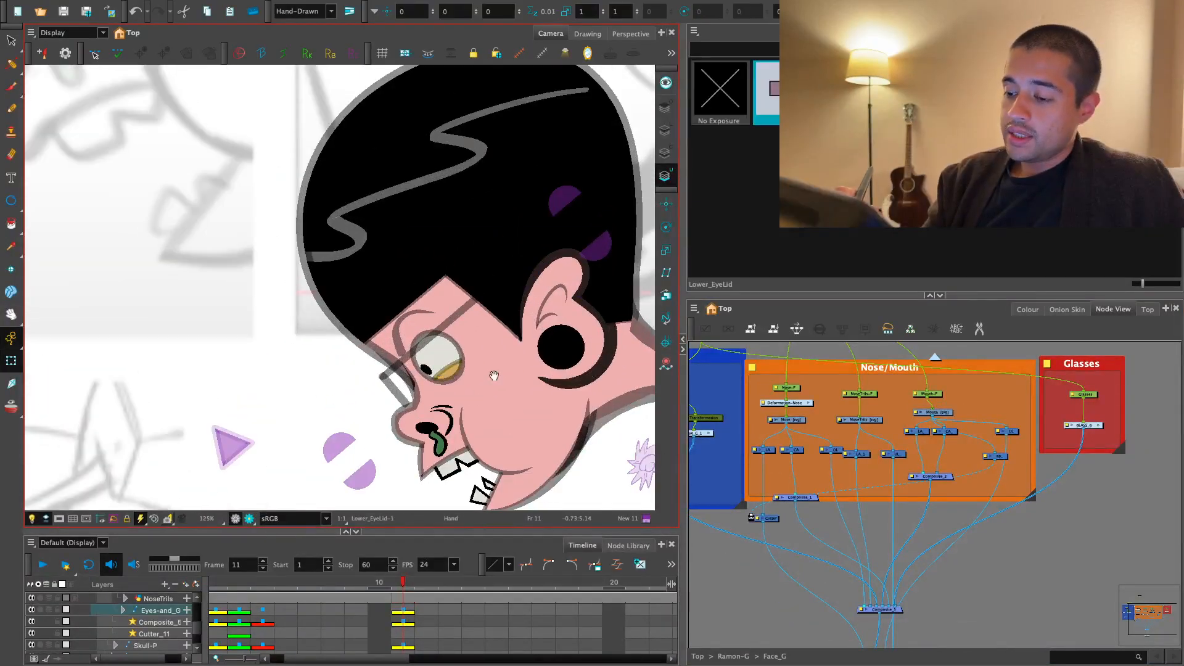
key("1")
mouse_move(491, 383)
left_mouse_down()
mouse_move(497, 420)
mouse_move(529, 463)
mouse_move(448, 341)
left_mouse_up()
key("1")
key("2")
key("2")
key("2")
key("2")
key("2")
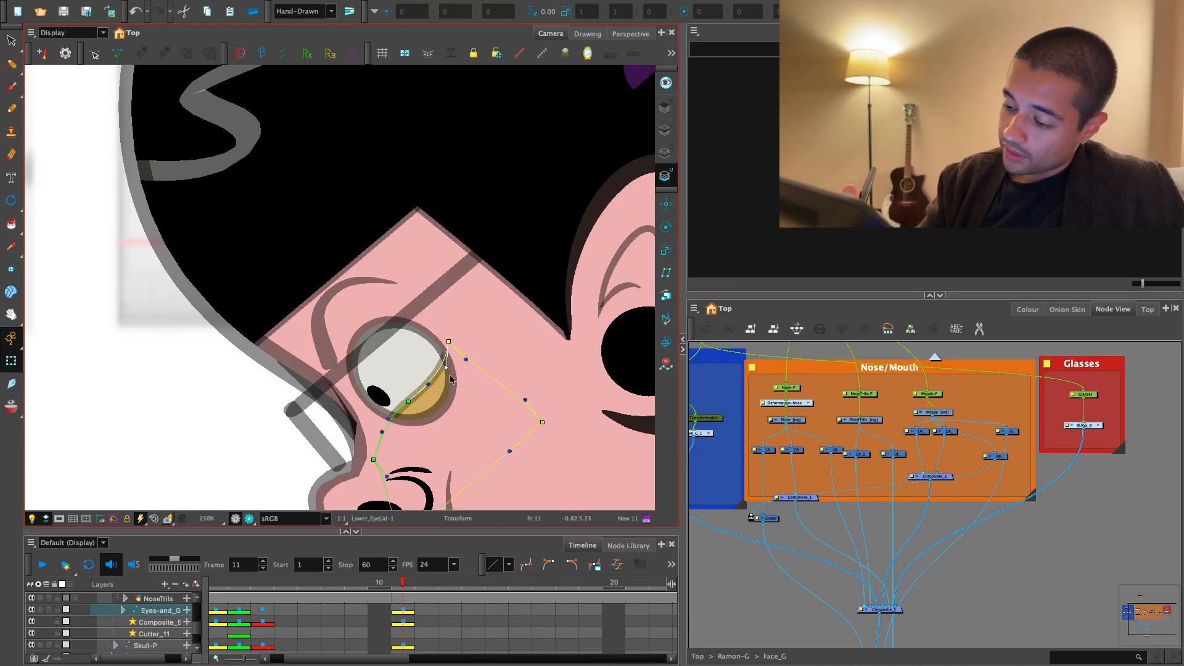
left_click_drag(416, 403, 411, 414)
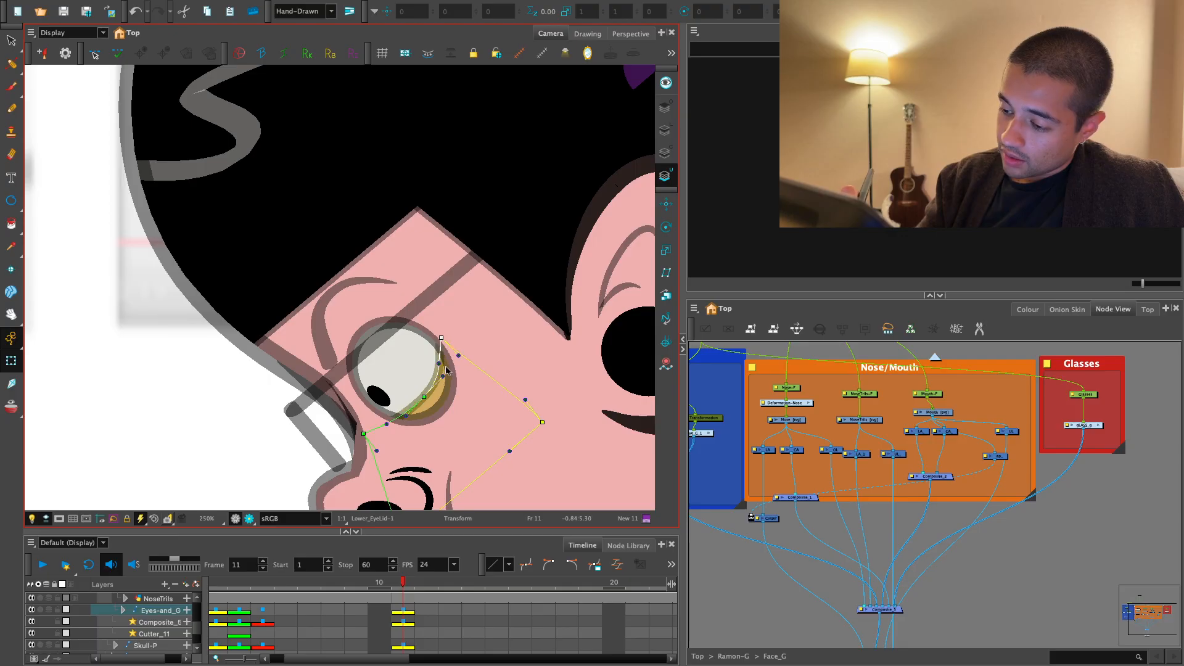
left_click(434, 391)
left_click(718, 561)
- Refine the Lower_EyeLid's curve by moving its lower corner point and adjusting the middle point's handles
left_click_drag(418, 362, 448, 364)
key("2")
key("2")
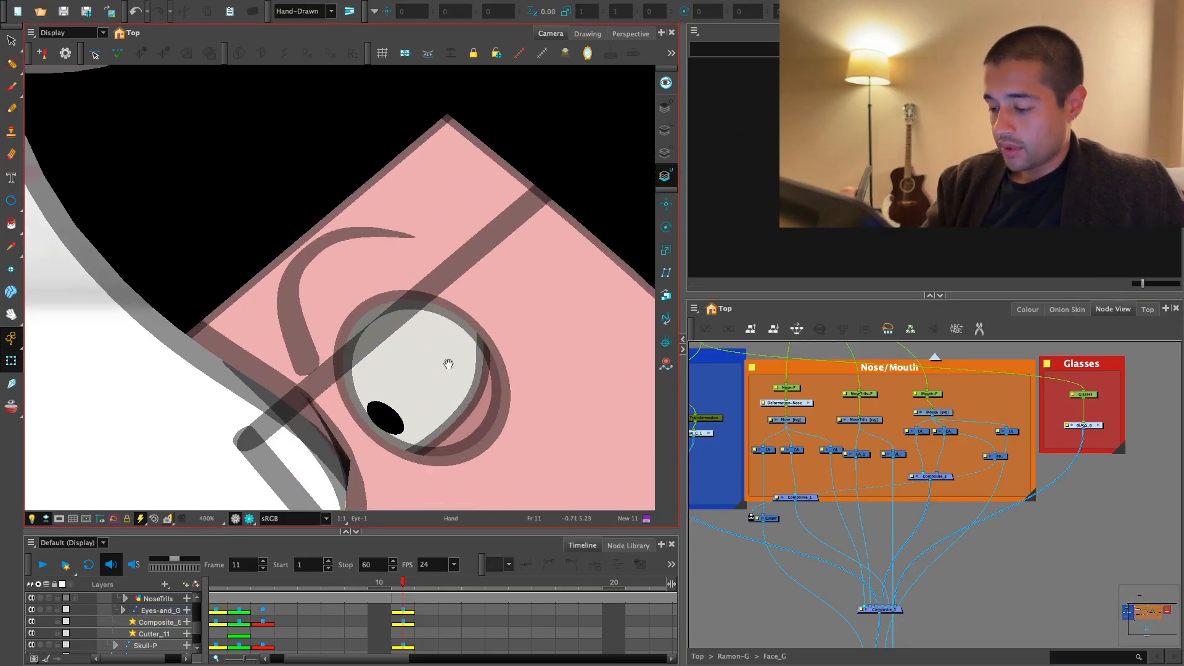
left_click(457, 435)
left_click_drag(362, 479, 379, 457)
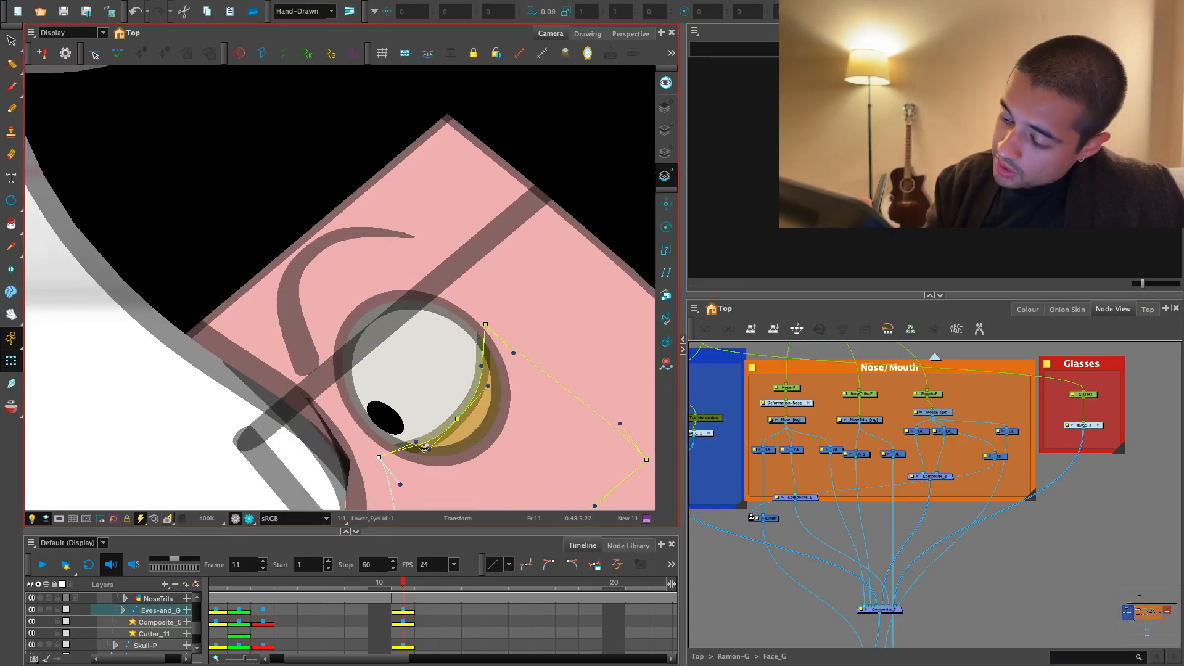
left_click_drag(455, 428, 448, 436)
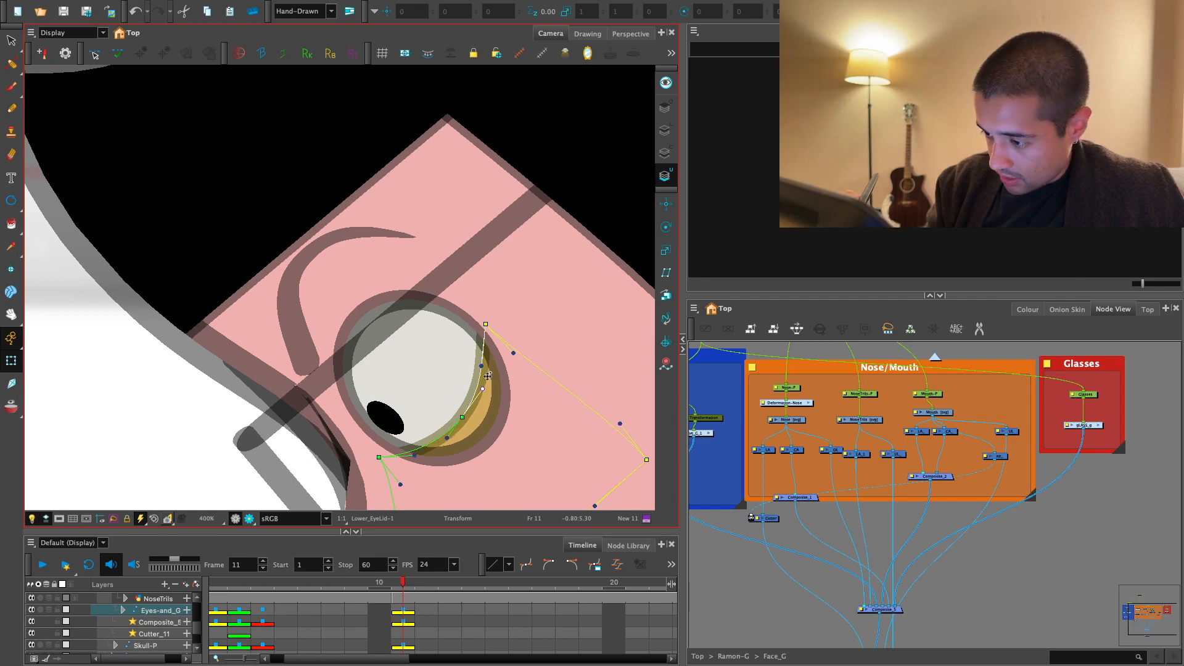
key("1")
key("1")
key("Escape")
key("shift+c")
key("1")
key("1")
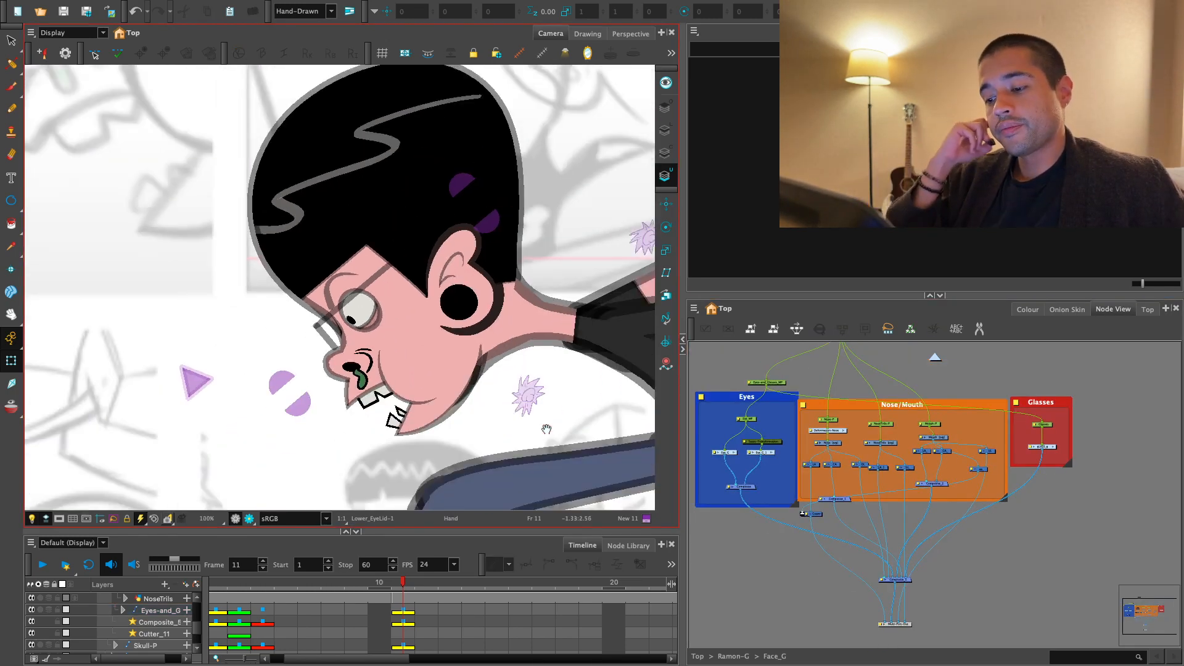
- Select the Pupil drawing and widen the camera view for brushing on it
key("1")
key("1")
mouse_move(489, 396)
left_mouse_down()
mouse_move(516, 411)
mouse_move(470, 400)
left_mouse_up()
key("2")
key("2")
left_click_drag(404, 369, 408, 328)
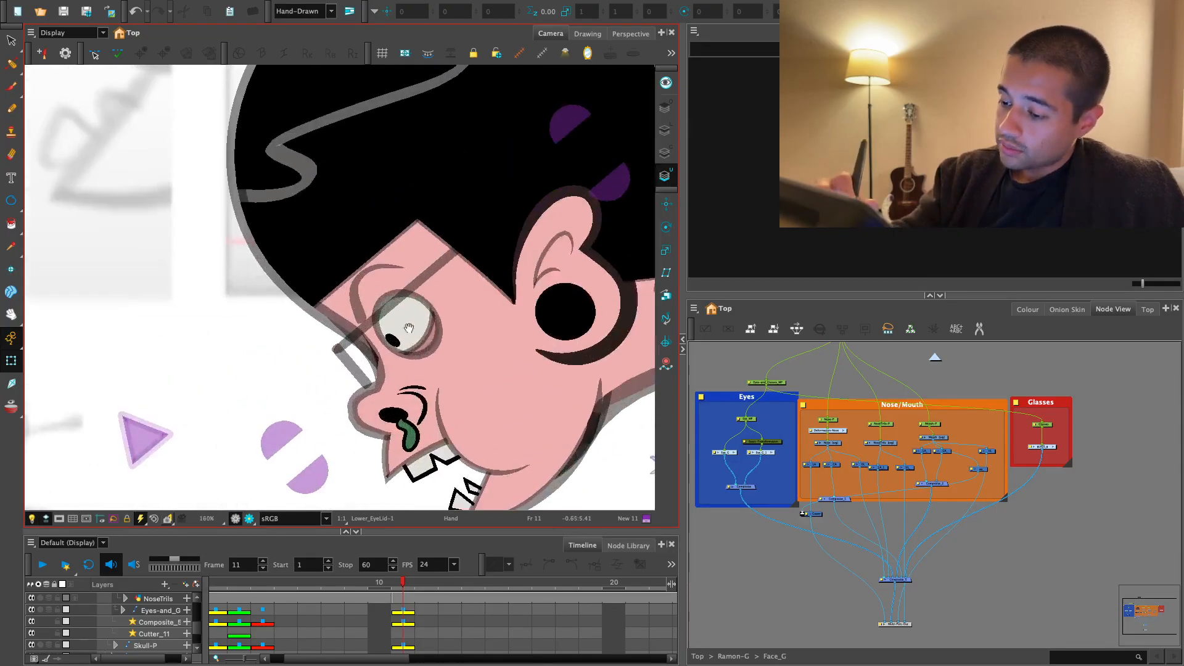
key("2")
left_click_drag(466, 391, 371, 357)
key("2")
left_click(368, 360)
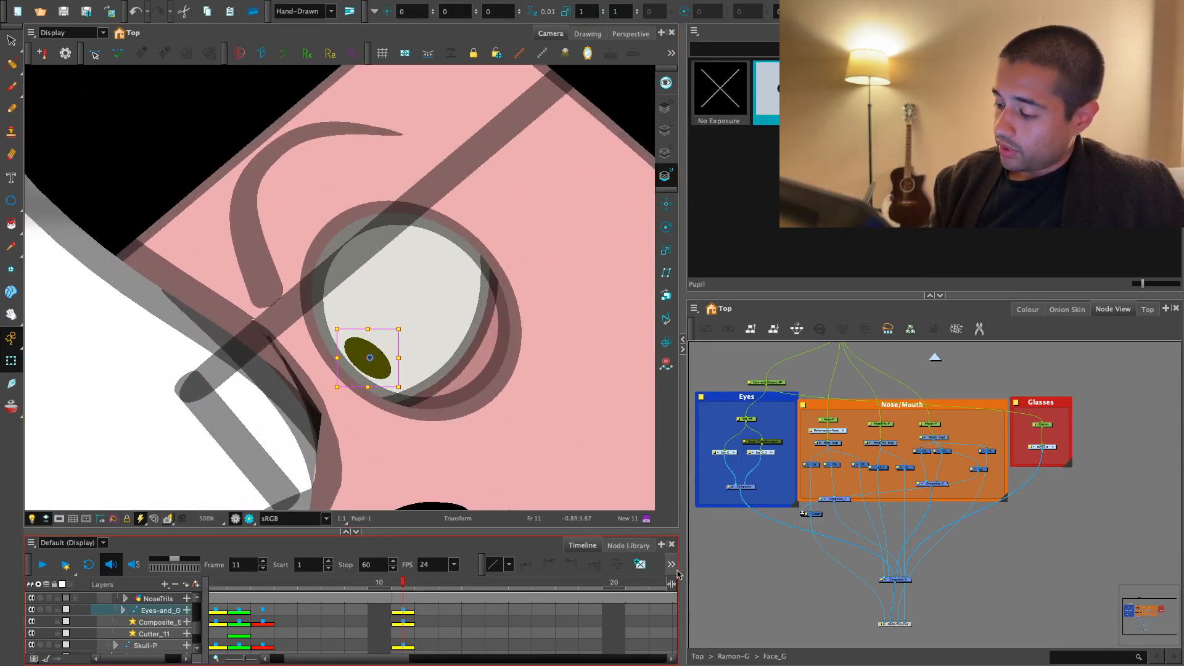
left_click_drag(683, 568, 790, 568)
key("alt+b")
key("2")
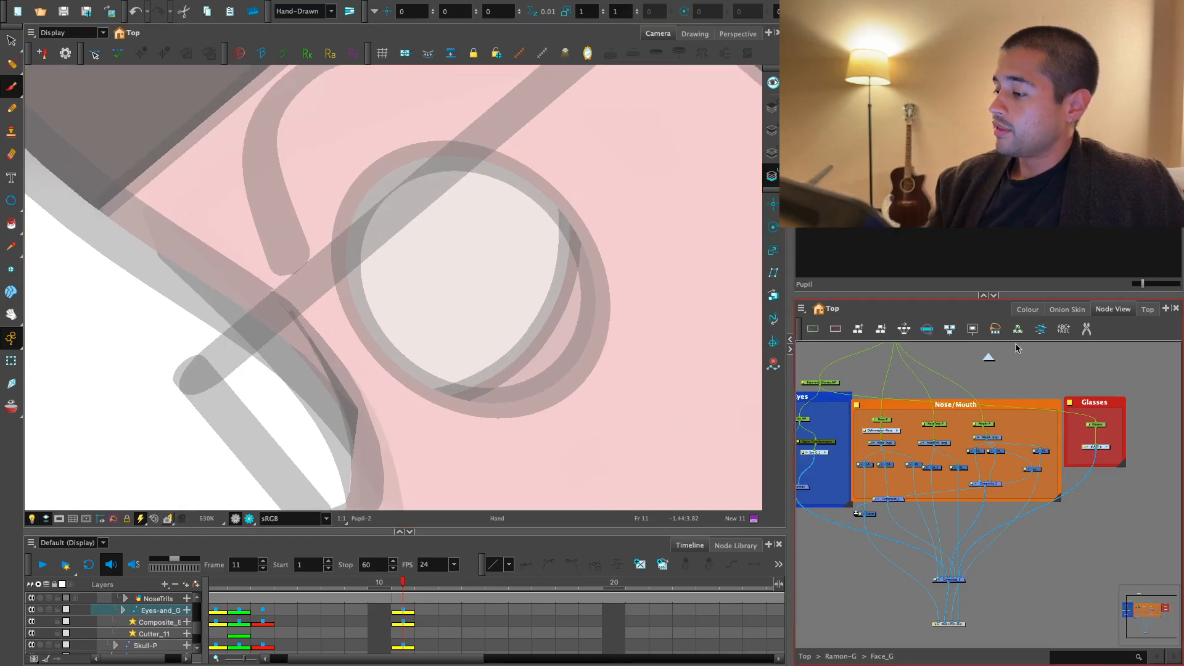
- Brush two curved strokes around the pupil on its colour art, using the Default black swatch from Ramon_Colors
left_click(1027, 309)
left_click(851, 508)
left_click(416, 338)
key("2")
key("2")
key("2")
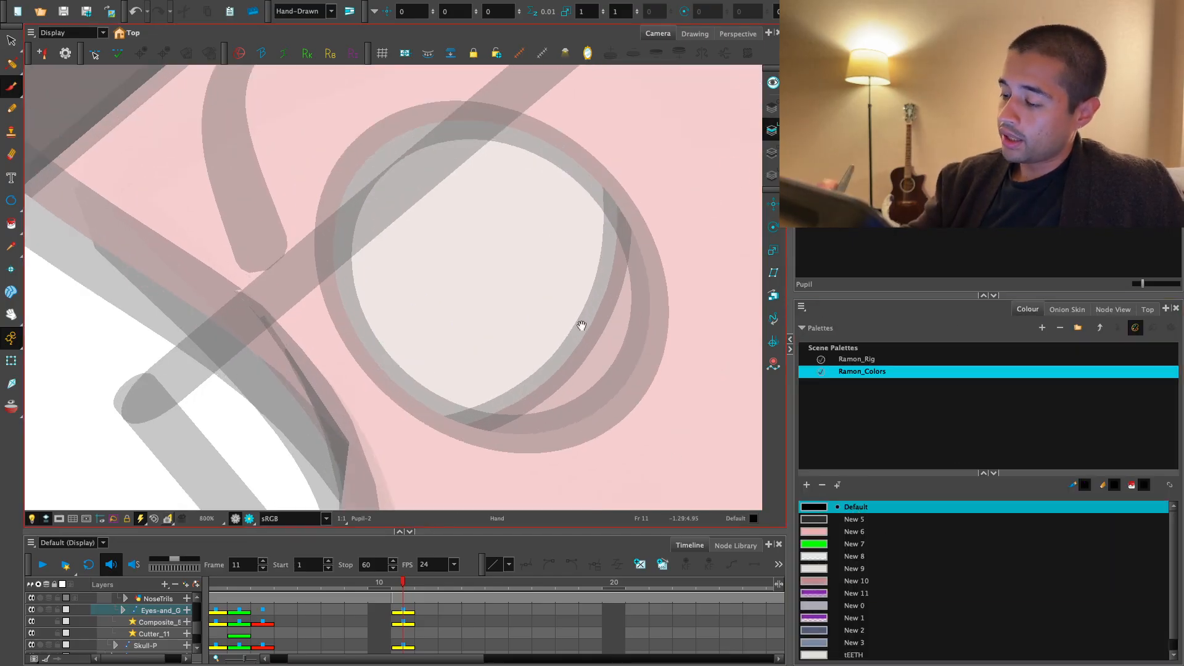
key("alt+s")
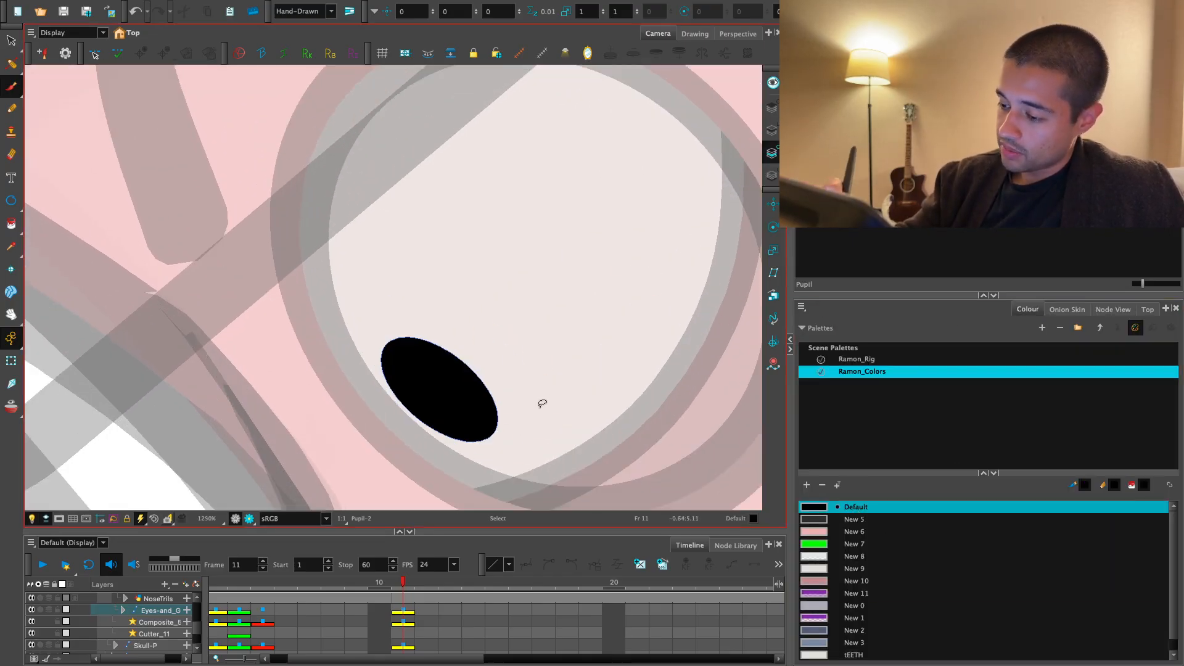
left_click_drag(497, 450, 505, 373)
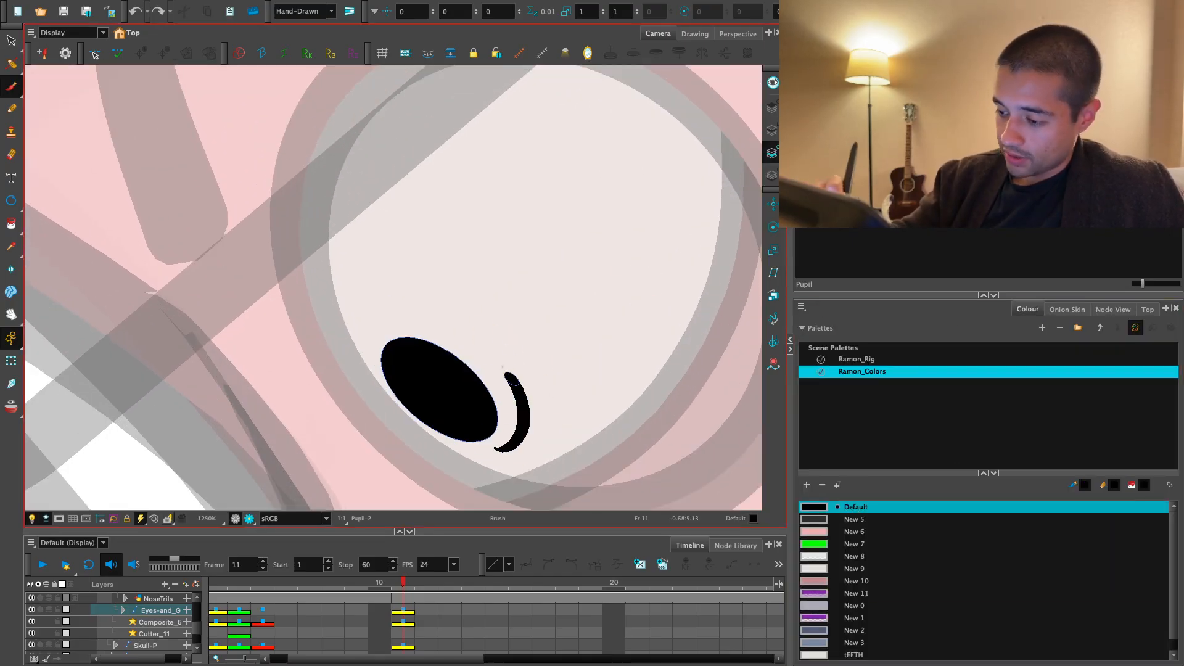
key("ctrl+z")
left_click_drag(502, 454, 503, 370)
left_click_drag(377, 321, 456, 331)
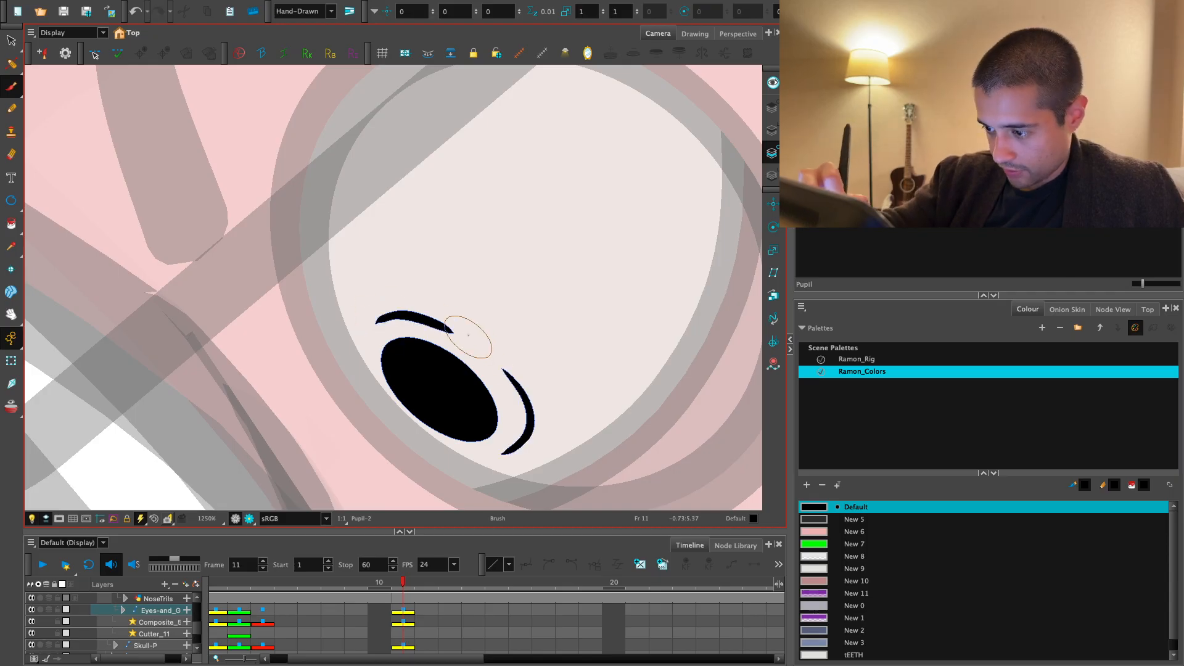
- Examine the redrawn pupil against the whole head with the Transform tool active
key("1")
key("1")
key("1")
key("1")
key("1")
key("1")
key("1")
key("1")
key("shift+t")
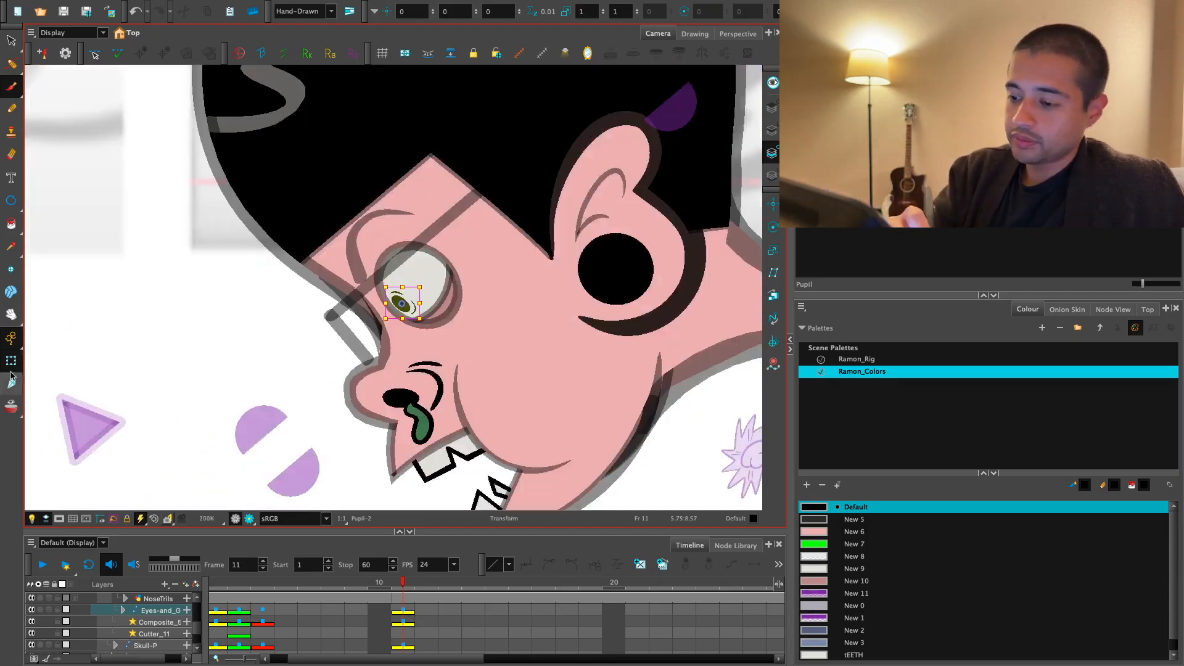
key("1")
key("1")
key("1")
left_click_drag(437, 430, 454, 449)
left_click(455, 457)
key("2")
key("2")
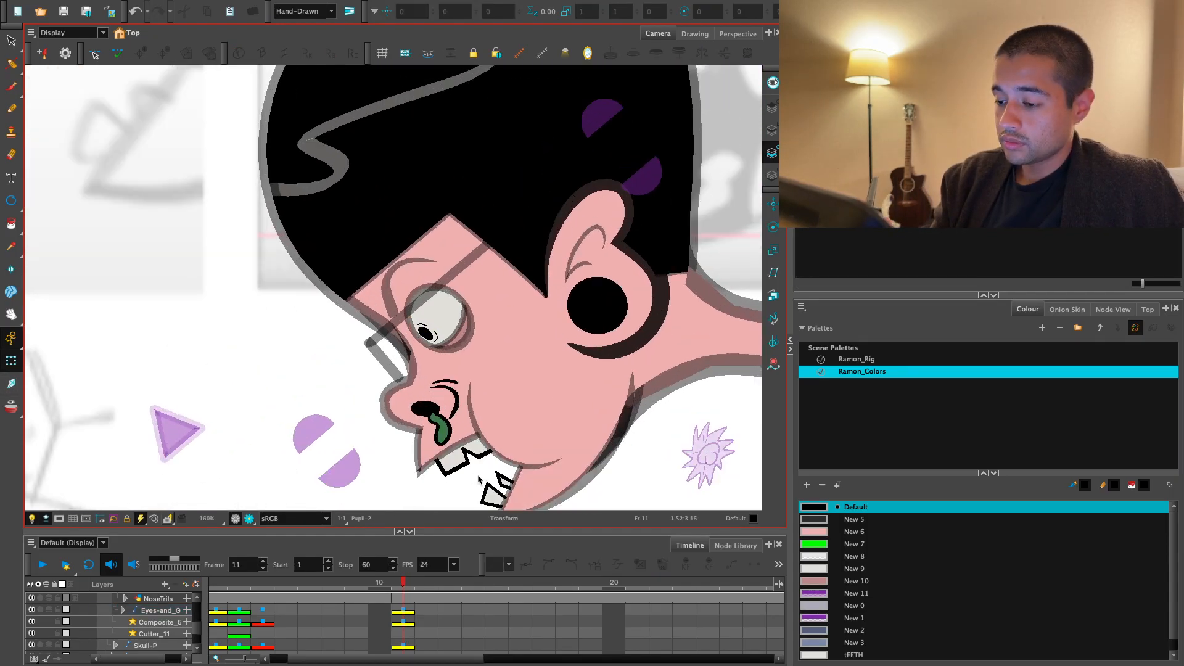
- Examine the whole posed figure on frame 11 around the redrawn face
key("1")
key("1")
key("1")
key("1")
key("1")
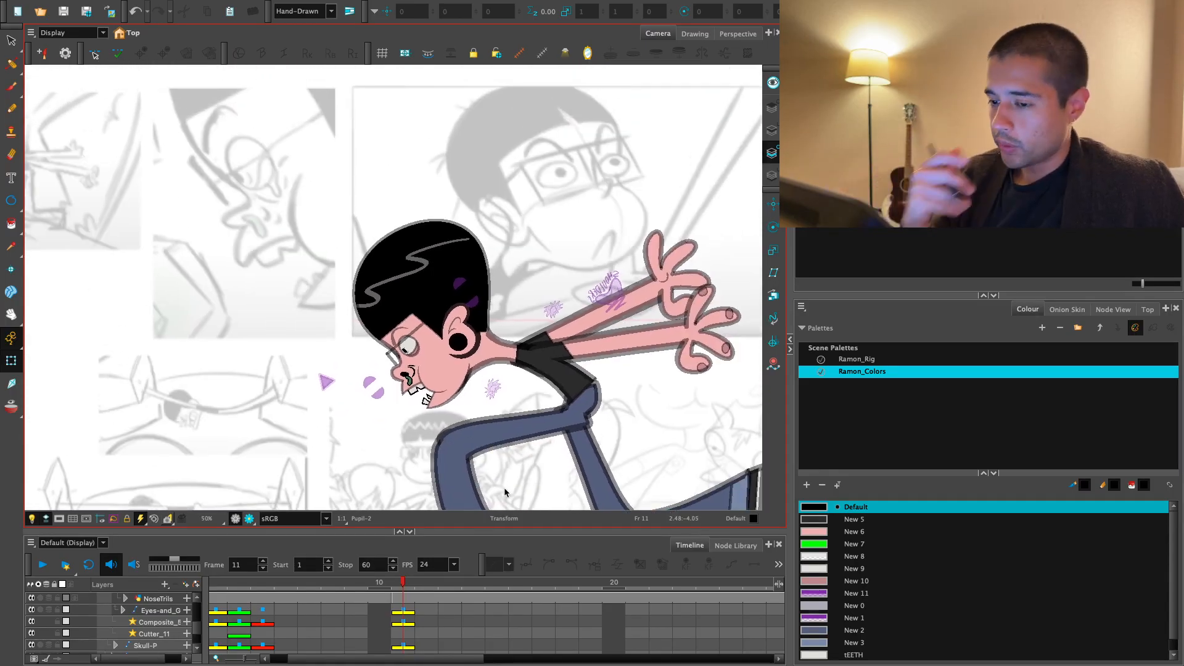
key("2")
key("2")
left_click(410, 605)
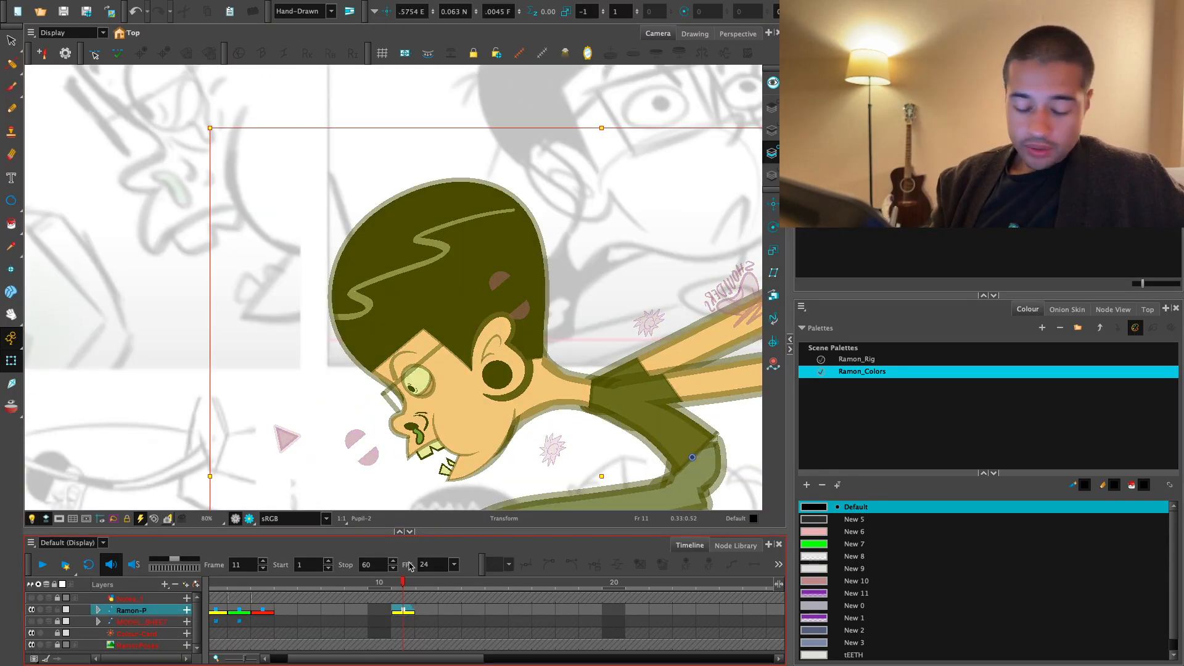
key("1")
- On frame 1, select the NoseTrils element beside the front-facing head and swap it to its next drawing, NoseTrils-2
left_click(216, 584)
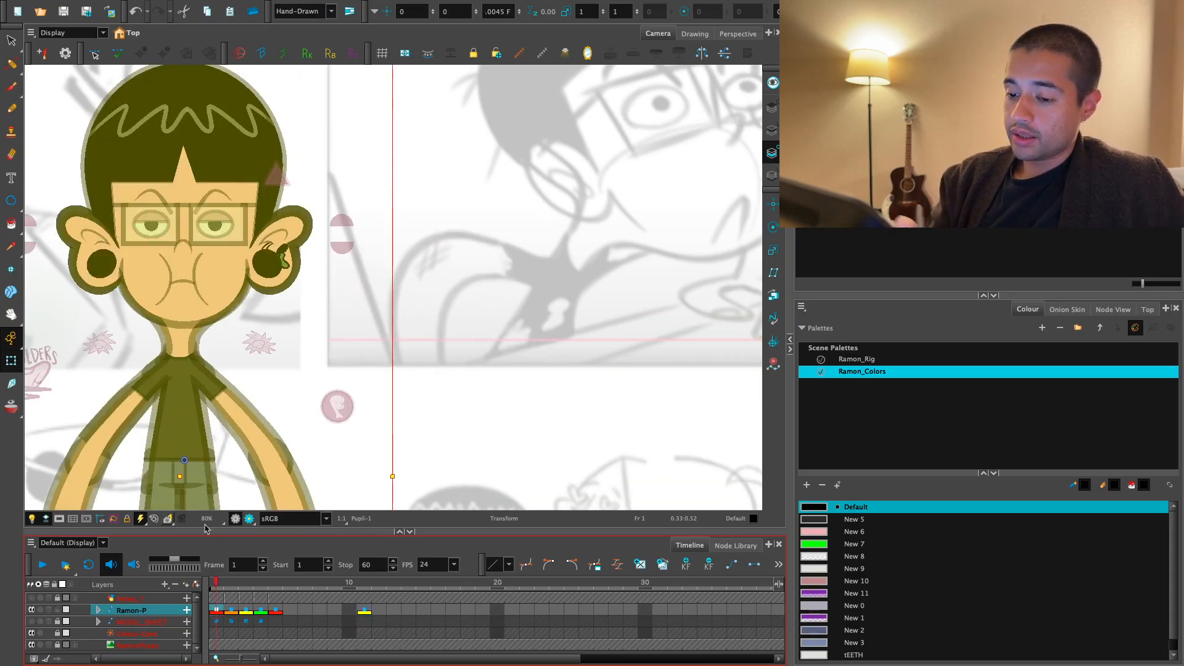
key("1")
mouse_move(427, 398)
left_mouse_down()
mouse_move(573, 391)
mouse_move(553, 442)
mouse_move(483, 435)
left_mouse_up()
left_click(574, 390)
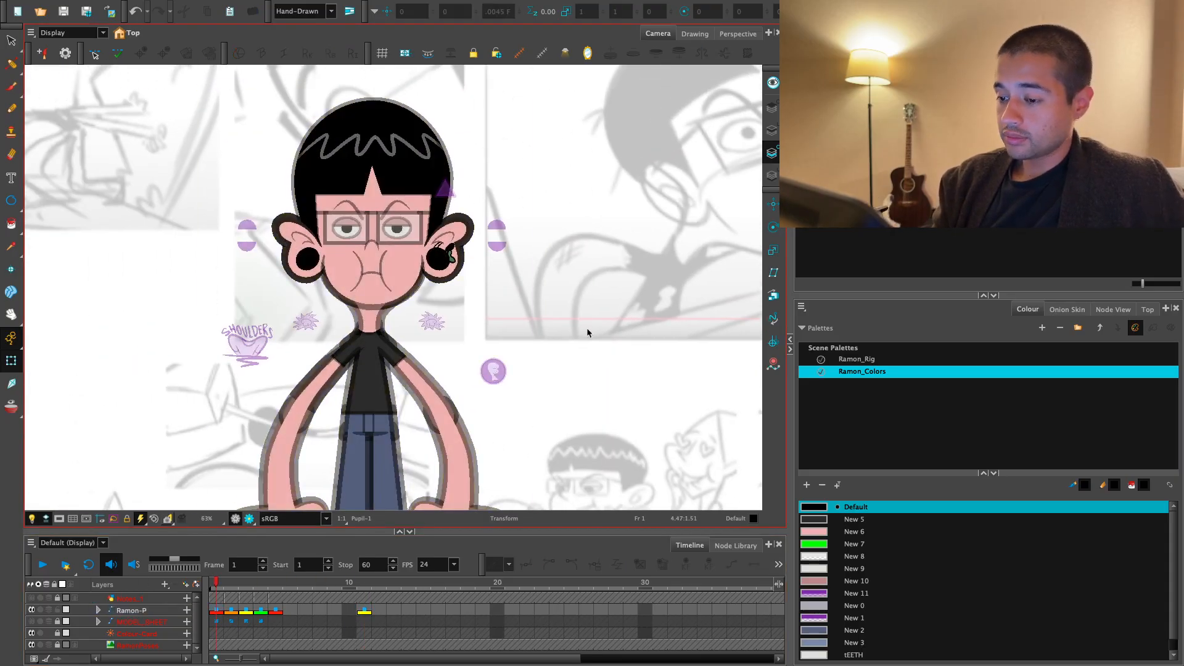
key("1")
key("2")
key("2")
key("2")
key("2")
key("2")
key("2")
left_click(459, 412)
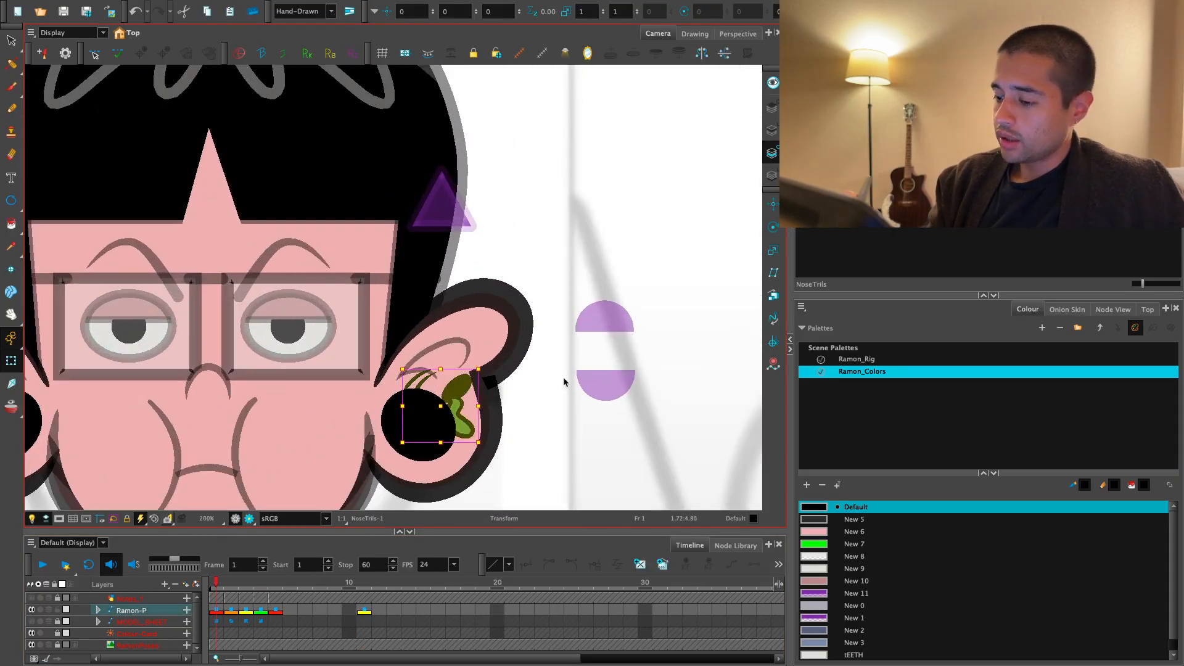
key("bracketright")
left_click(566, 382)
- Review the full Ramon-P figure by scrubbing from frame 1 through its turnaround poses to frame 12, and return to frame 1
key("1")
key("1")
key("1")
key("1")
key("1")
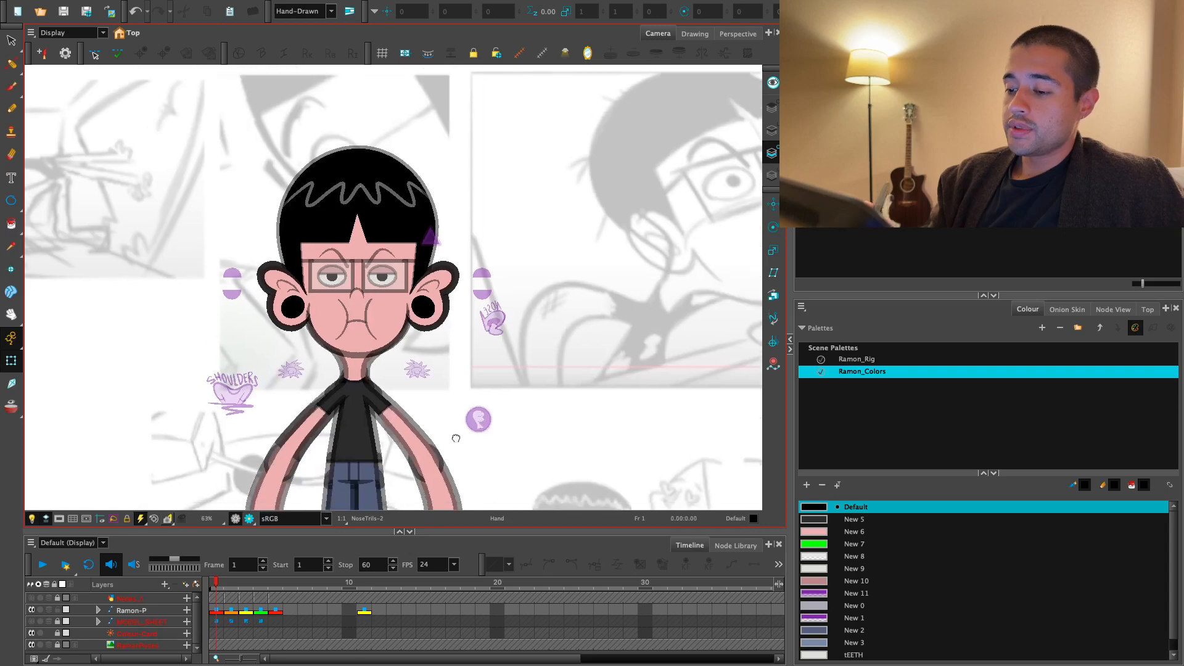
key("1")
key("1")
left_click_drag(463, 469, 505, 434)
left_click(215, 610)
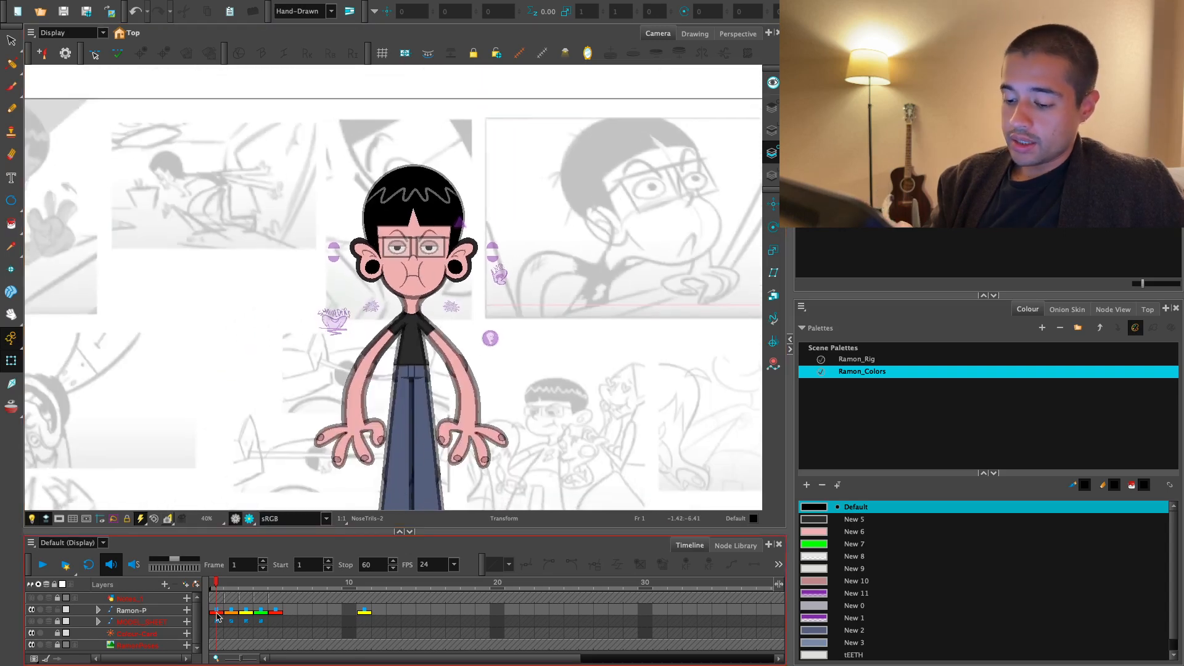
left_click_drag(217, 580, 275, 587)
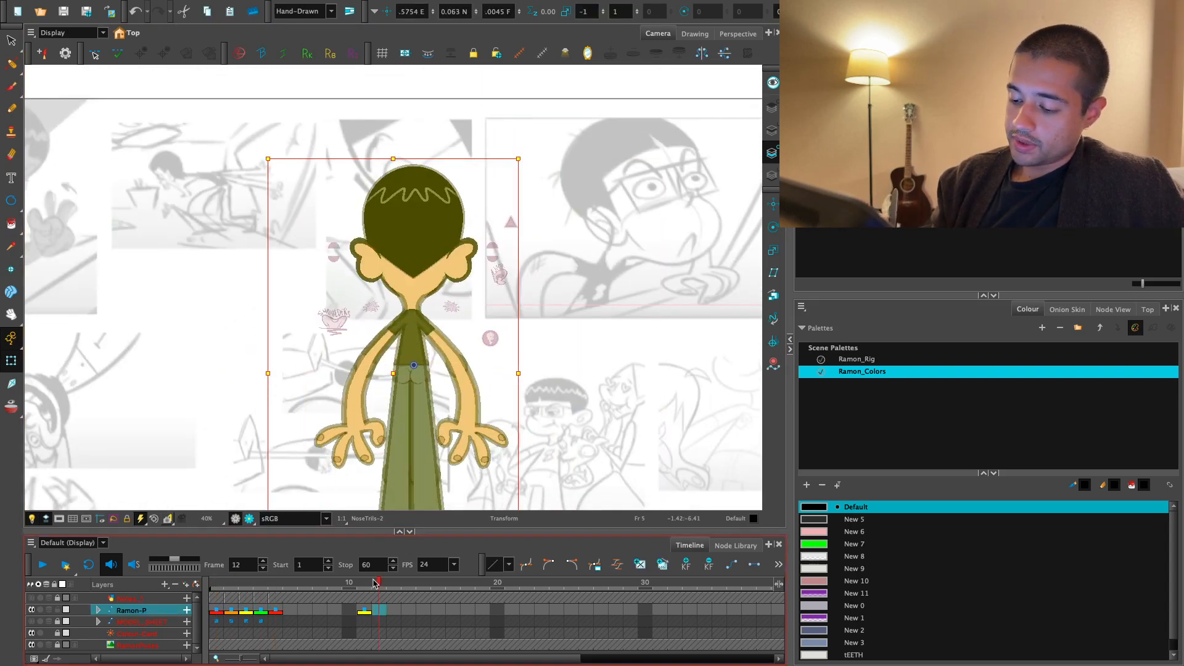
left_click_drag(375, 583, 372, 583)
key("shift+comma")
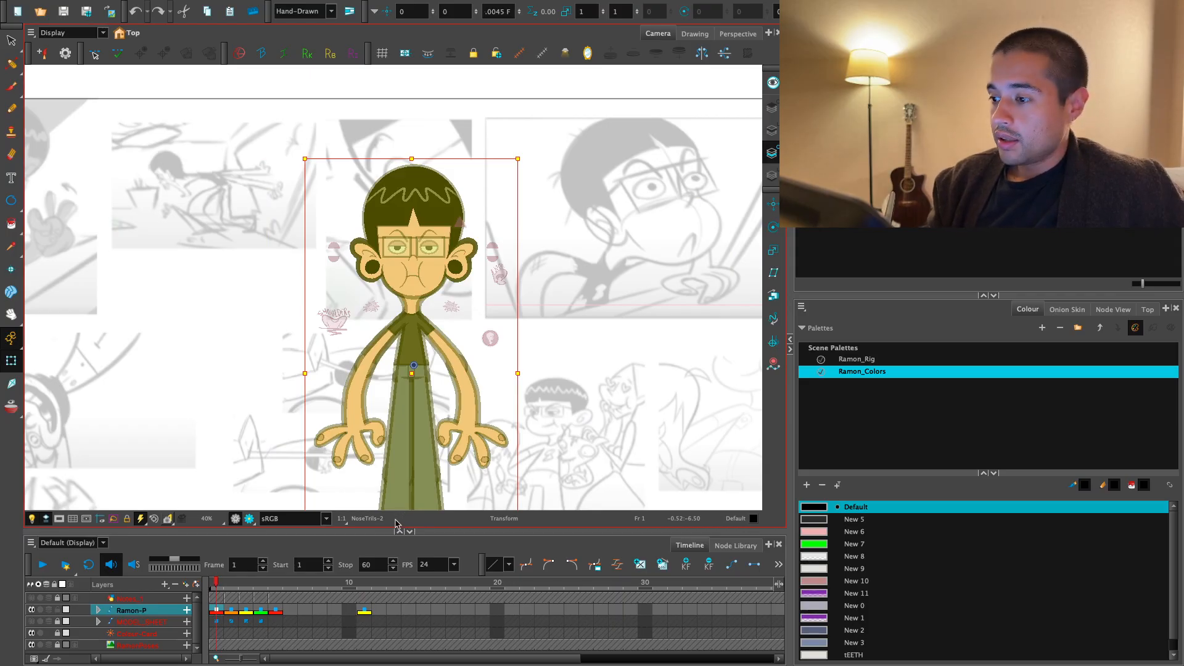
- Examine the front-facing Ramon-P figure alongside the rough pose sketches in the background
left_click_drag(581, 136, 516, 199)
key("2")
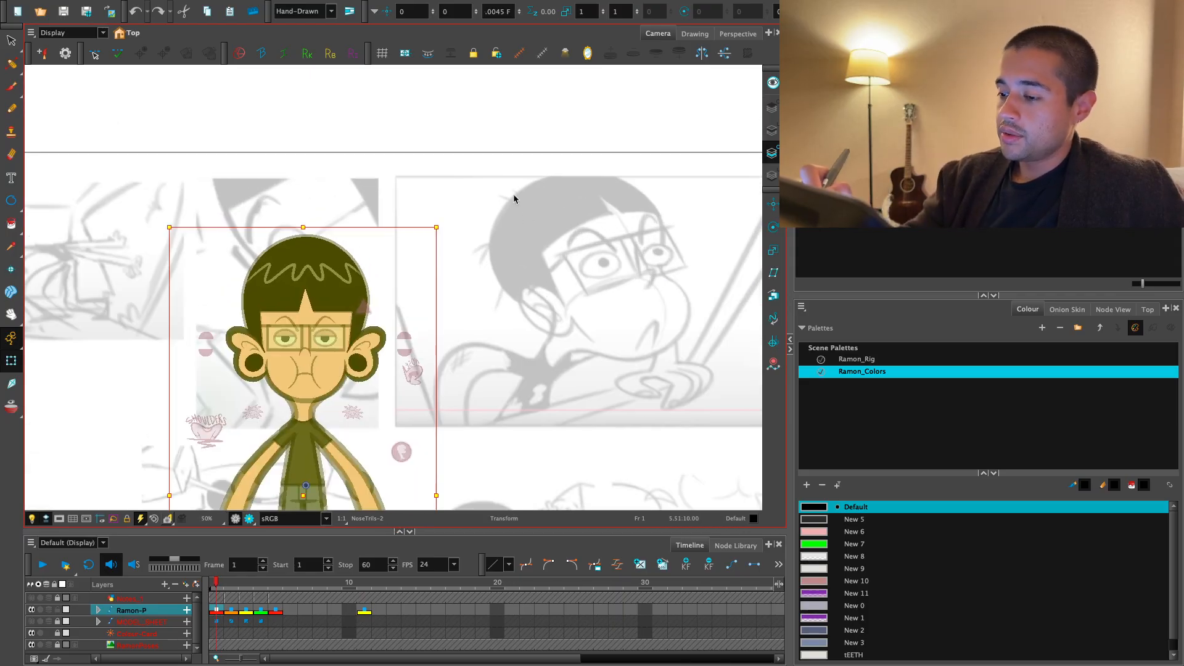
key("1")
left_click_drag(548, 389, 576, 295)
key("2")
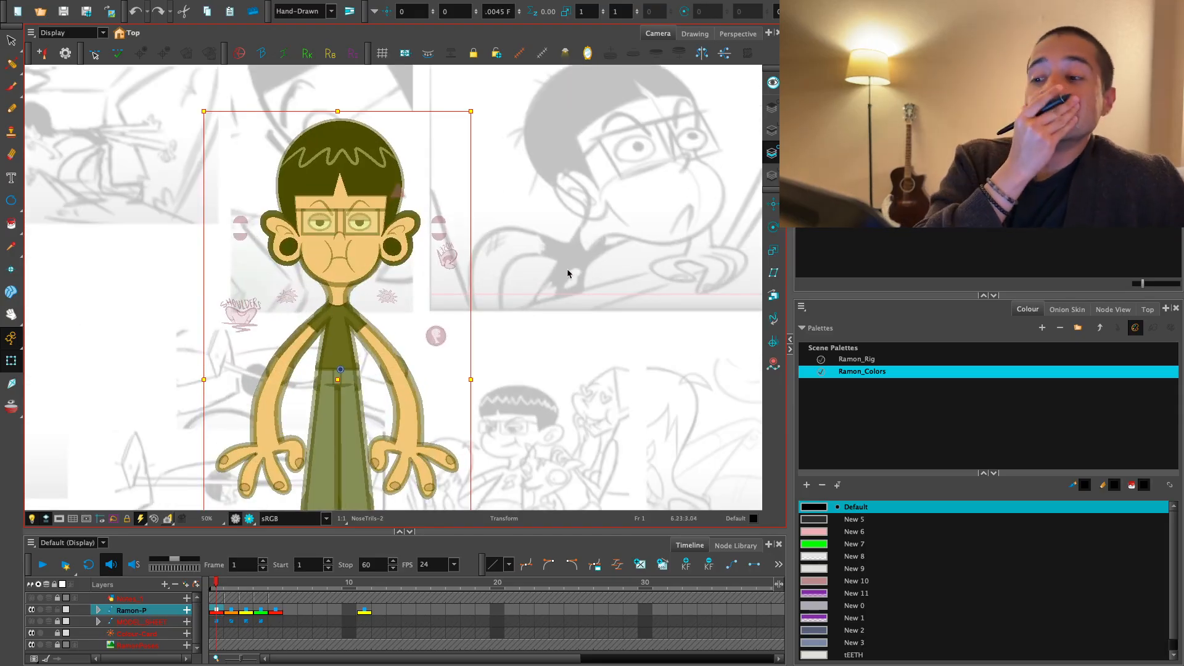
key("1")
left_click_drag(532, 347, 573, 431)
key("1")
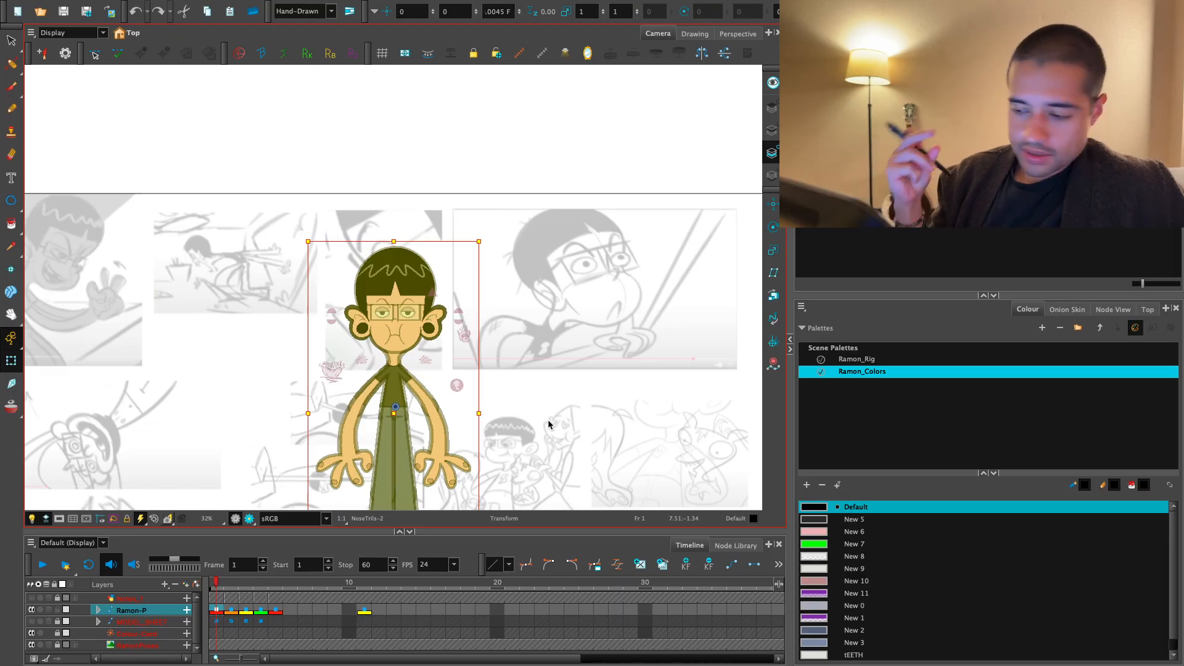
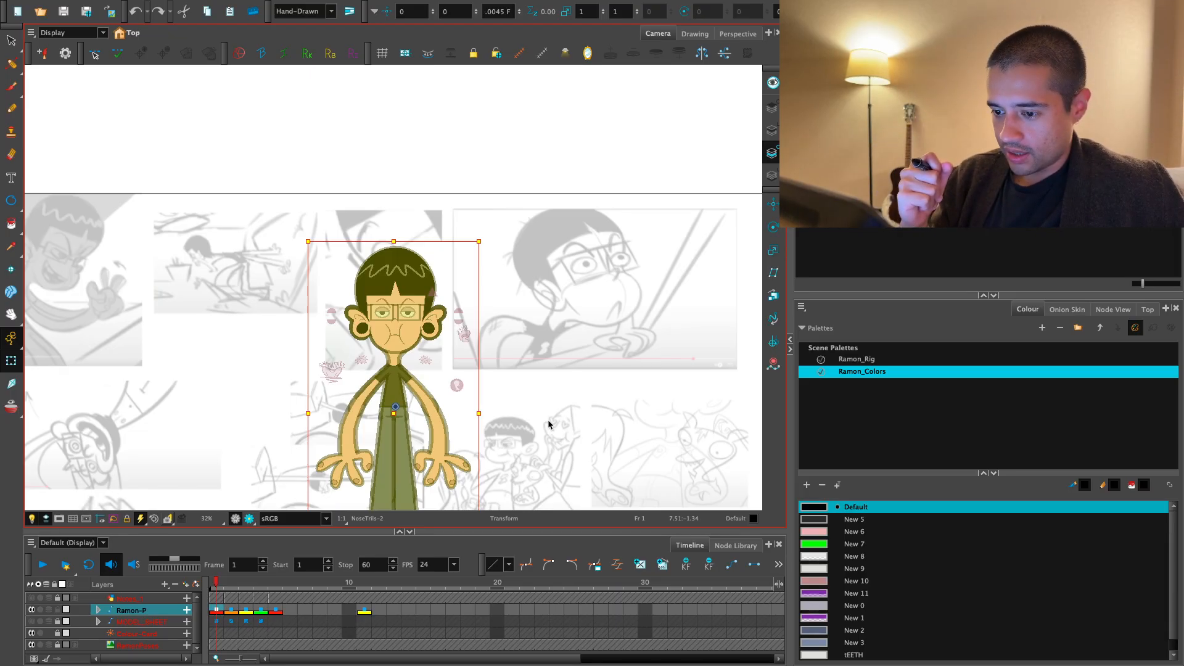
- Review the Ramon-P figure's turnaround poses from frame 1 through frame 11 and return to frame 1
key("1")
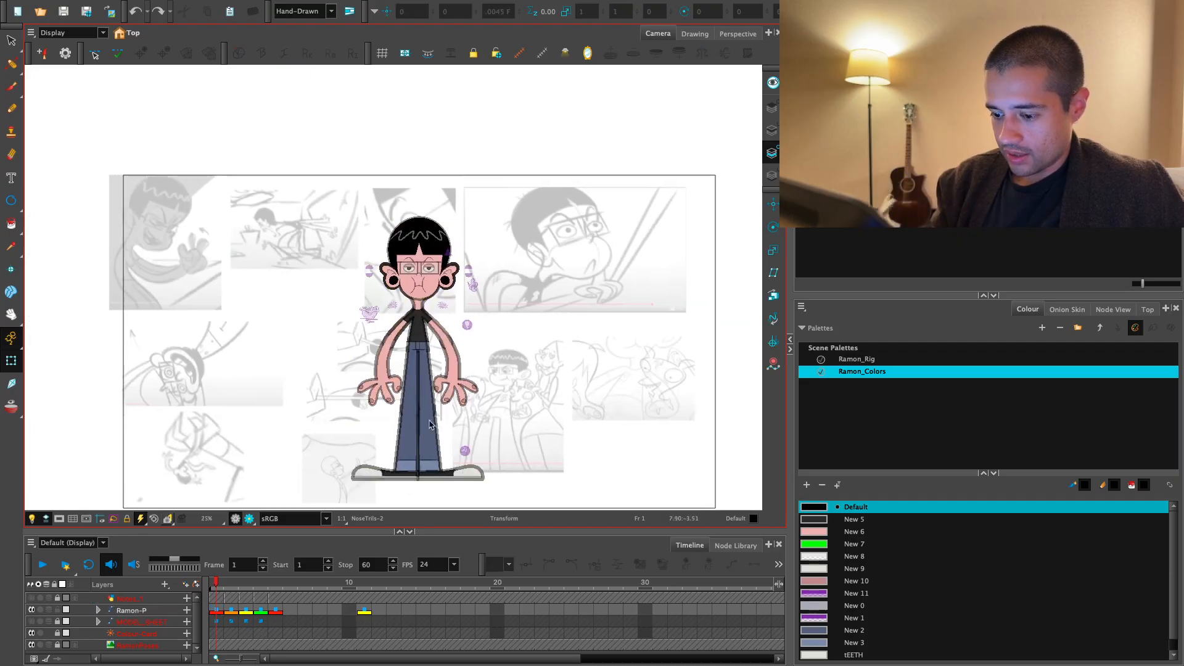
left_click(237, 587)
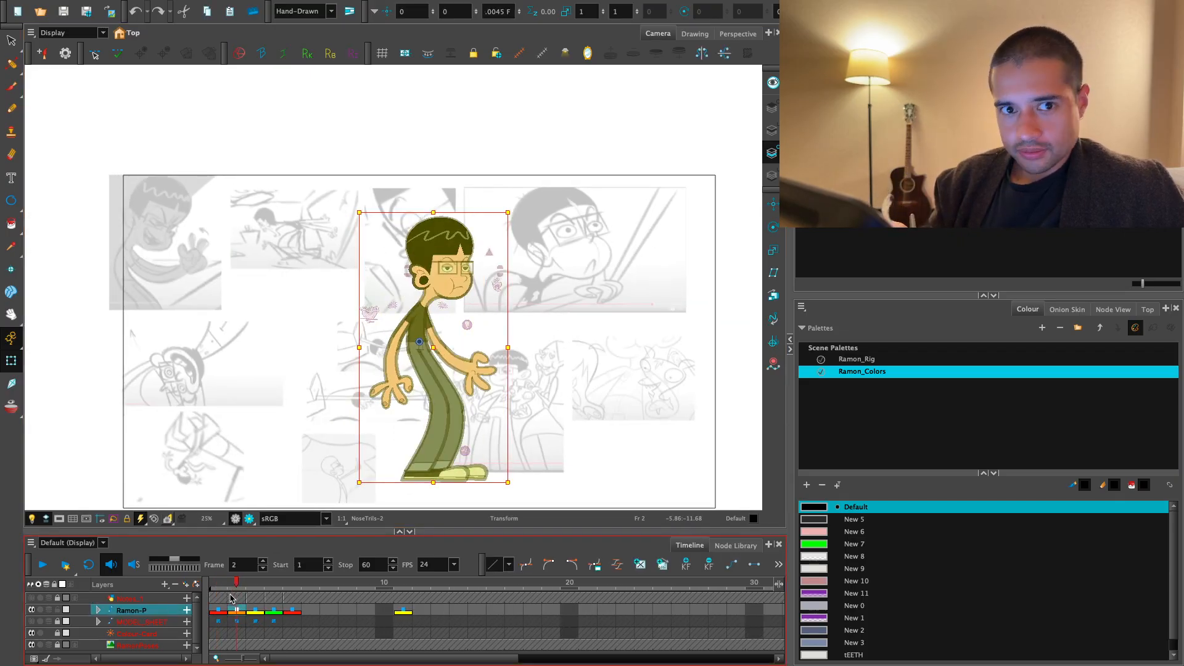
key("period")
key("period")
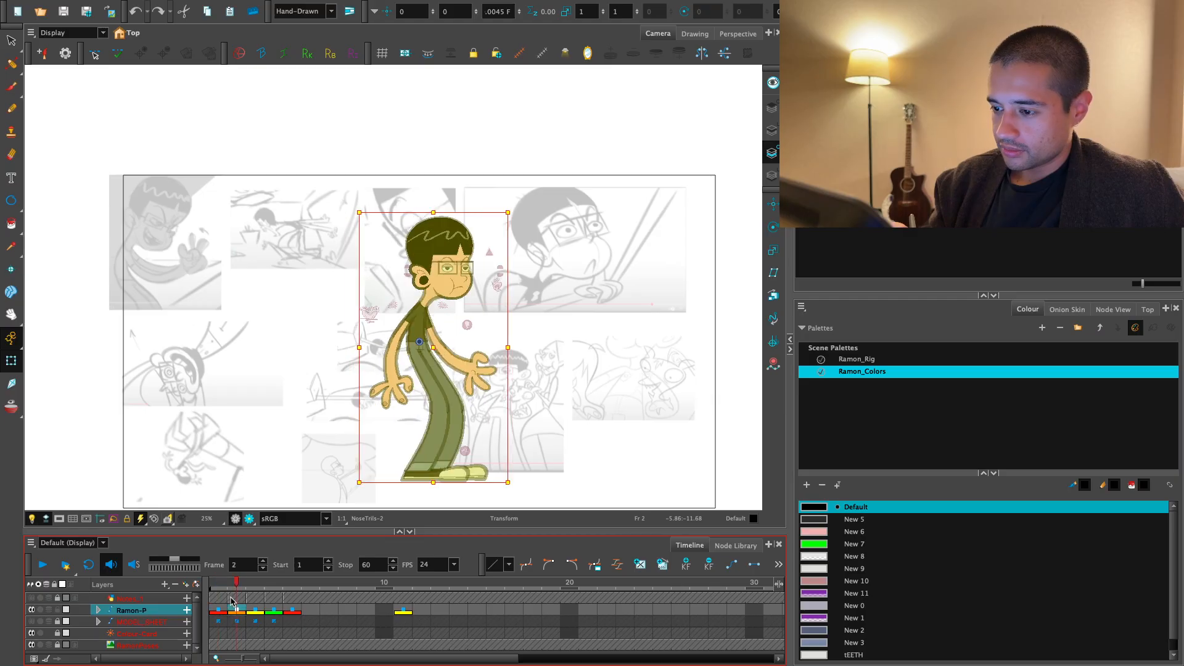
key("period")
key("period")
key("period")
key("period")
key("period")
key("period")
key("period")
key("period")
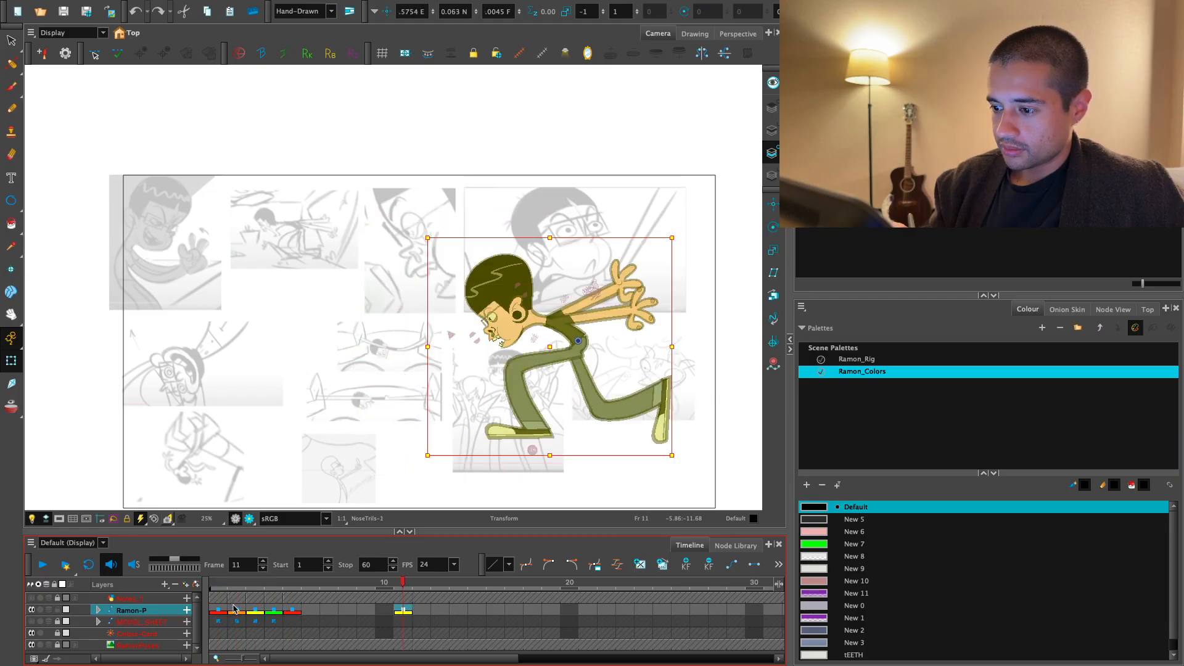
key("comma")
key("comma")
key("comma")
key("comma")
key("comma")
key("comma")
key("comma")
key("comma")
key("comma")
key("comma")
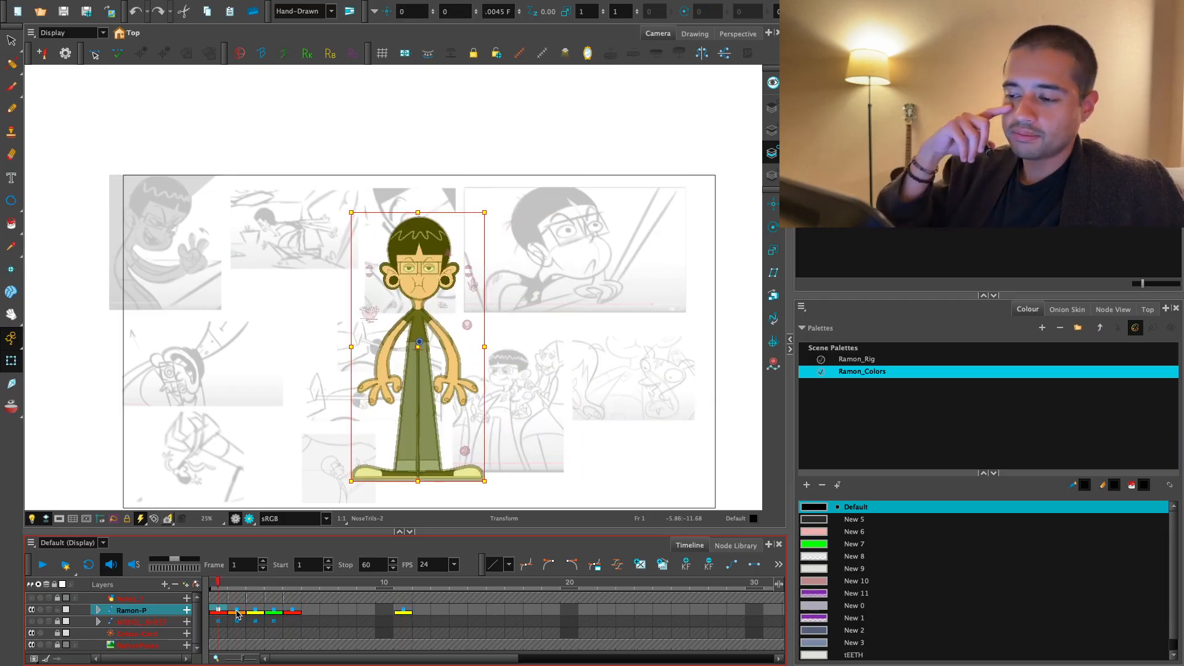
- Select the eye drawing on the front-facing head and locate its node inside the Eye_G group
scroll(407, 338, "up", 10)
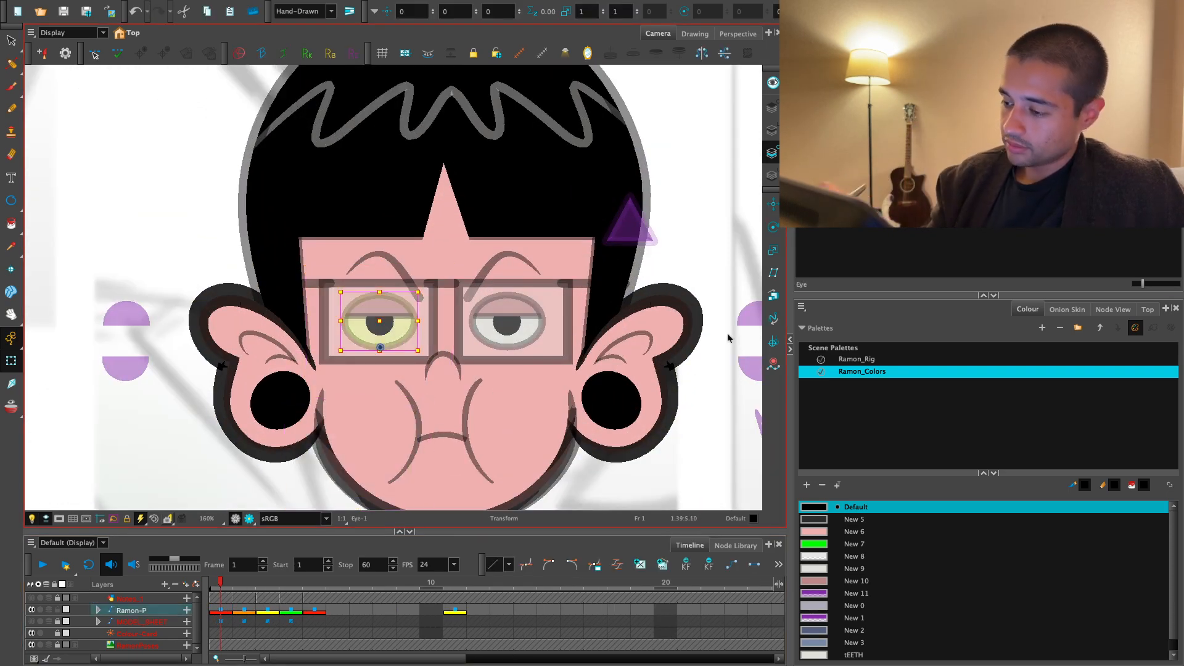
left_click(379, 323)
left_click(1114, 309)
key("o")
left_click_drag(950, 539, 936, 508)
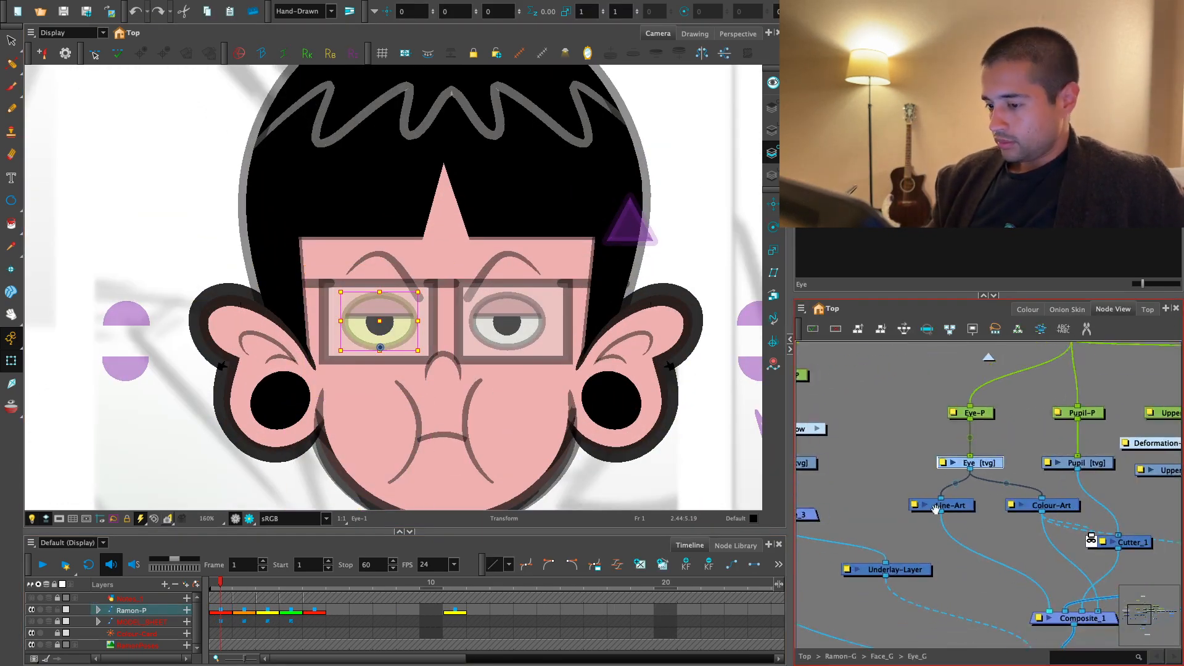
scroll(972, 523, "down", 4)
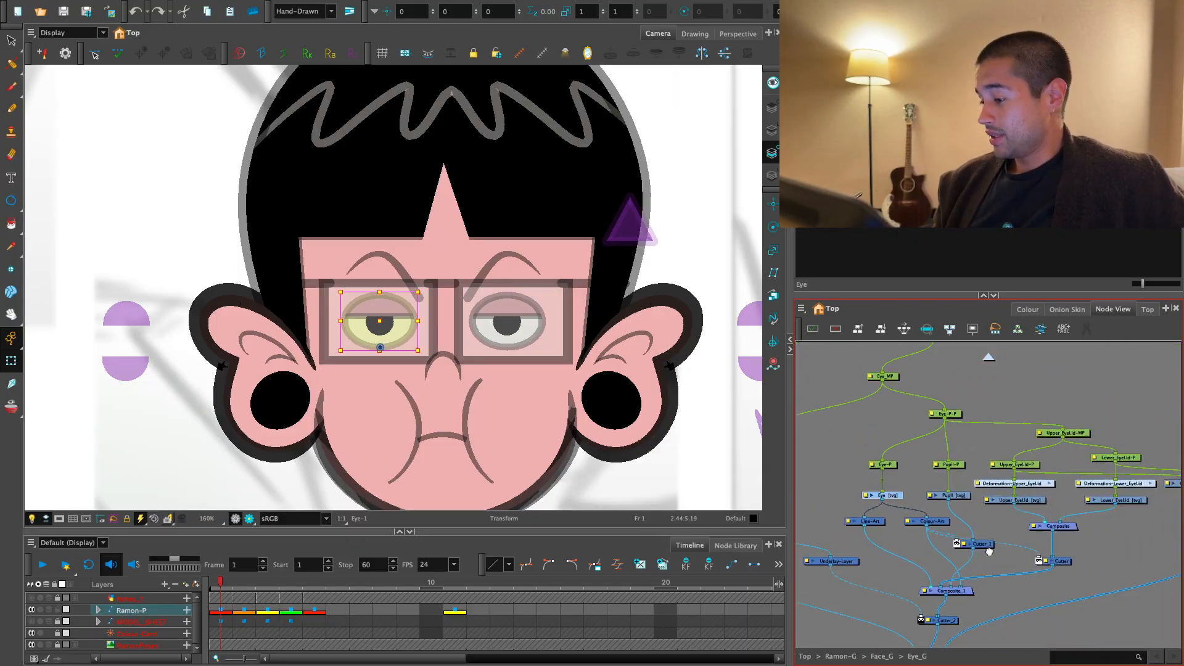
left_click_drag(988, 549, 973, 568)
- Examine the Eye_G network from the Eye-P-P peg across to the UP_EL_VP and LW_EL_VP drawing nodes
left_click(938, 435)
scroll(938, 434, "up", 2)
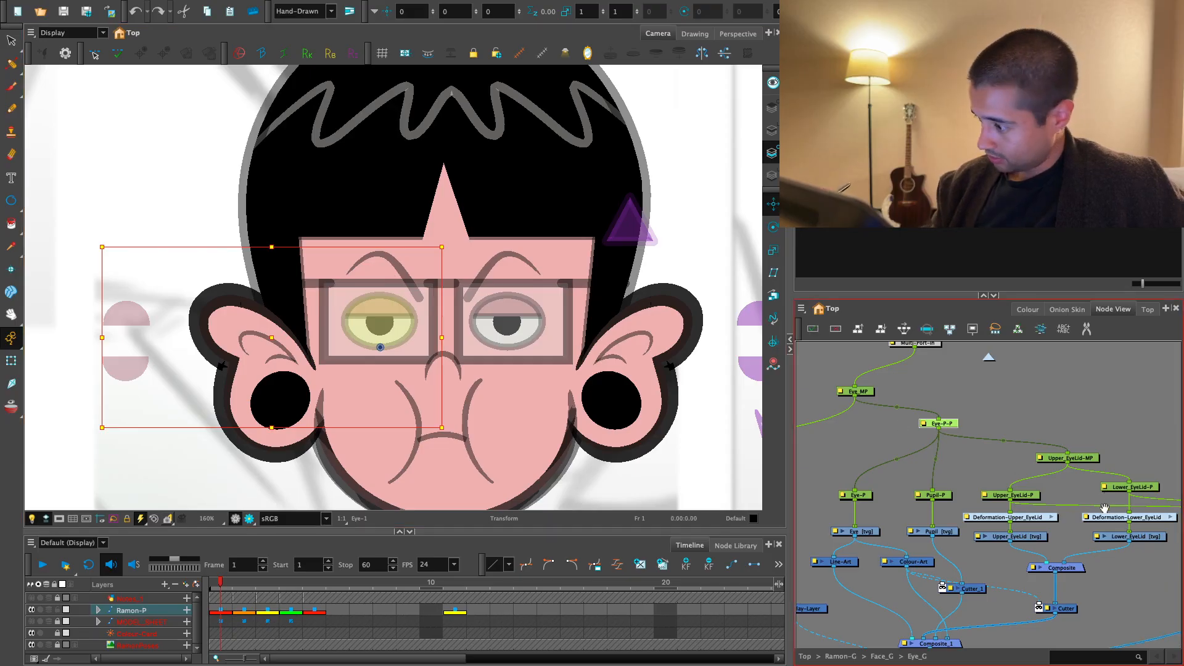
left_click_drag(1031, 512, 986, 498)
scroll(1036, 580, "down", 1)
left_click_drag(1034, 581, 1004, 552)
left_click_drag(790, 555, 712, 555)
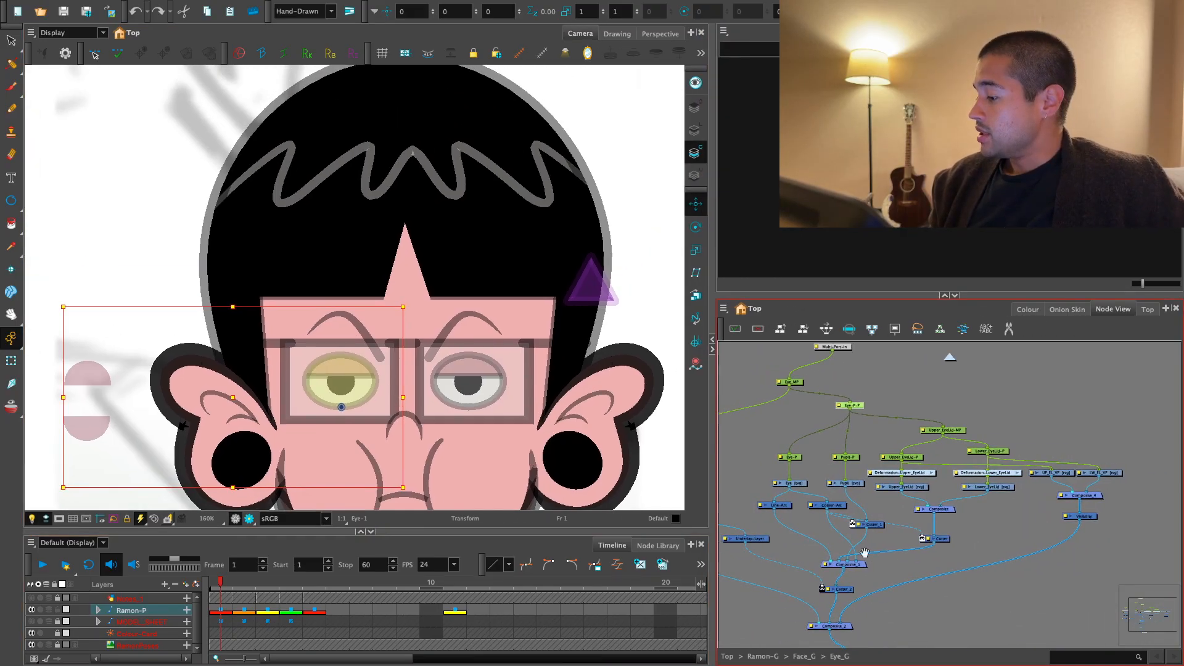
left_click_drag(1122, 544, 977, 555)
key("2")
key("2")
left_click_drag(1080, 476, 1026, 565)
- Add a new vector drawing layer named Eyes_VP inside the Eye_G group with nothing else selected
left_click(1097, 536)
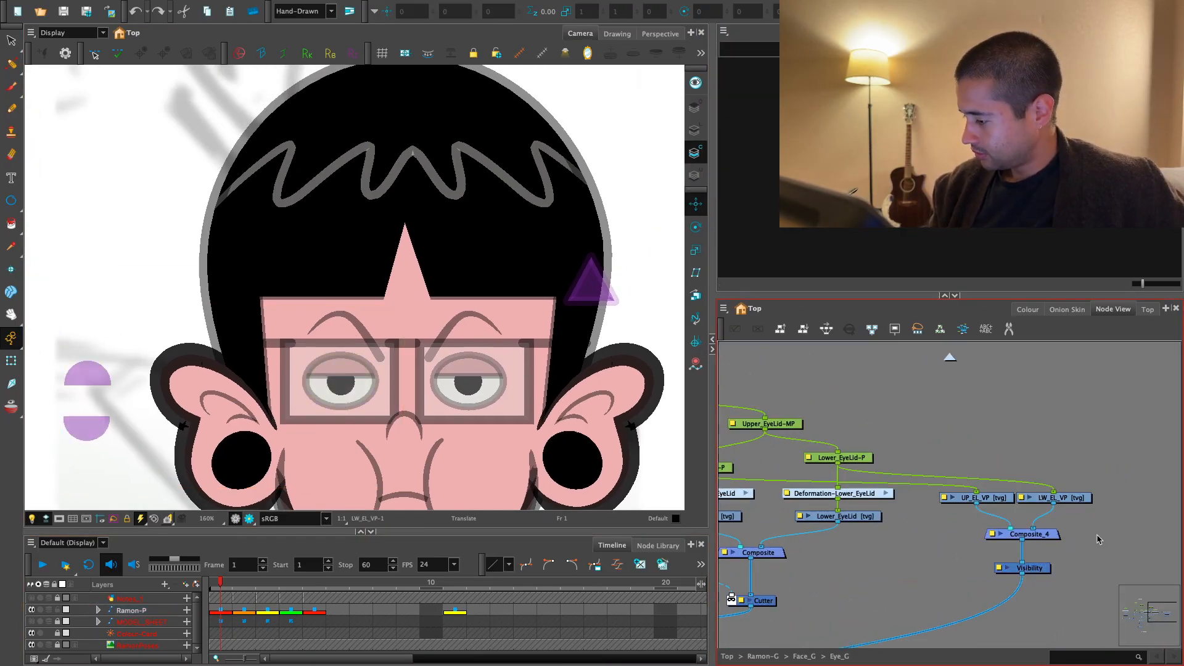
key("1")
key("1")
key("super+r")
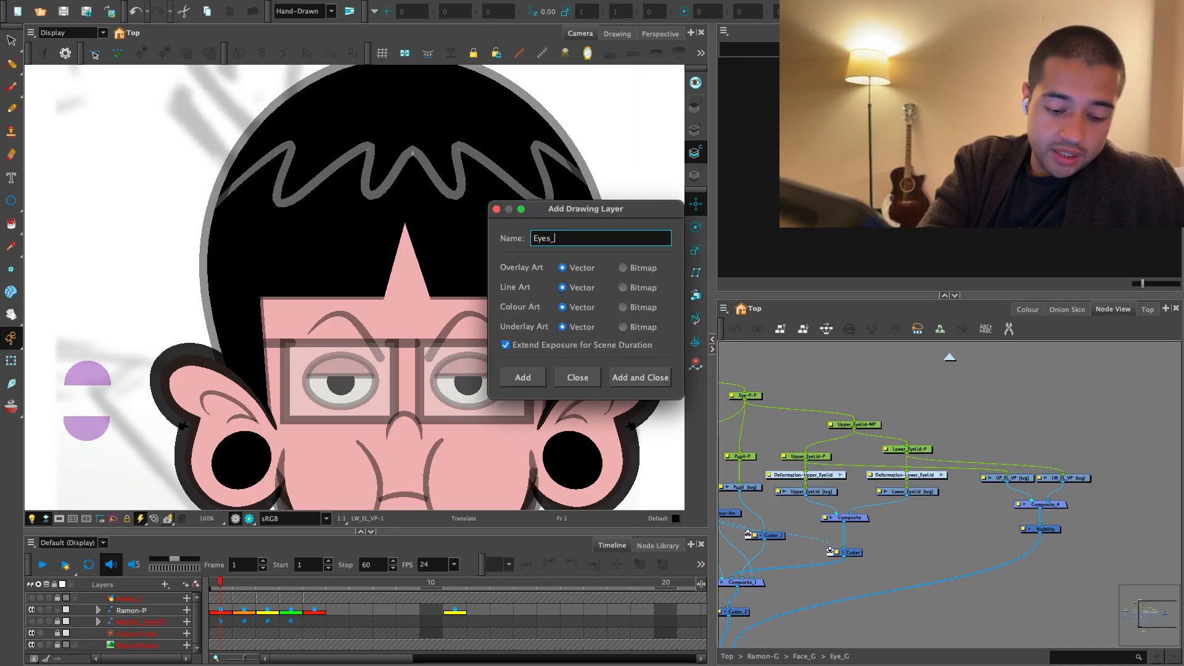
type("Eyes_VP")
key("Return")
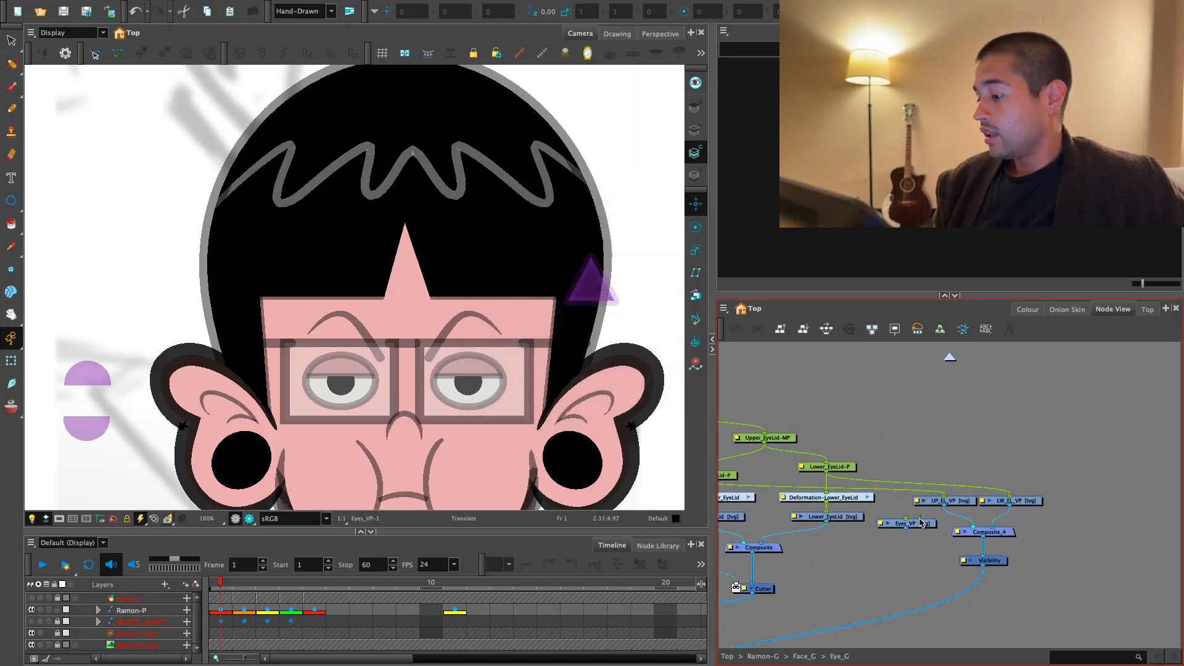
- Place the Eyes_VP node beside LW_EL_VP and connect it to the Eye-P-P peg and to Composite_4
left_click_drag(918, 524, 1004, 536)
scroll(1004, 536, "down", 3)
left_click_drag(1134, 484, 907, 452)
left_click(916, 434)
left_click_drag(1083, 512, 917, 476)
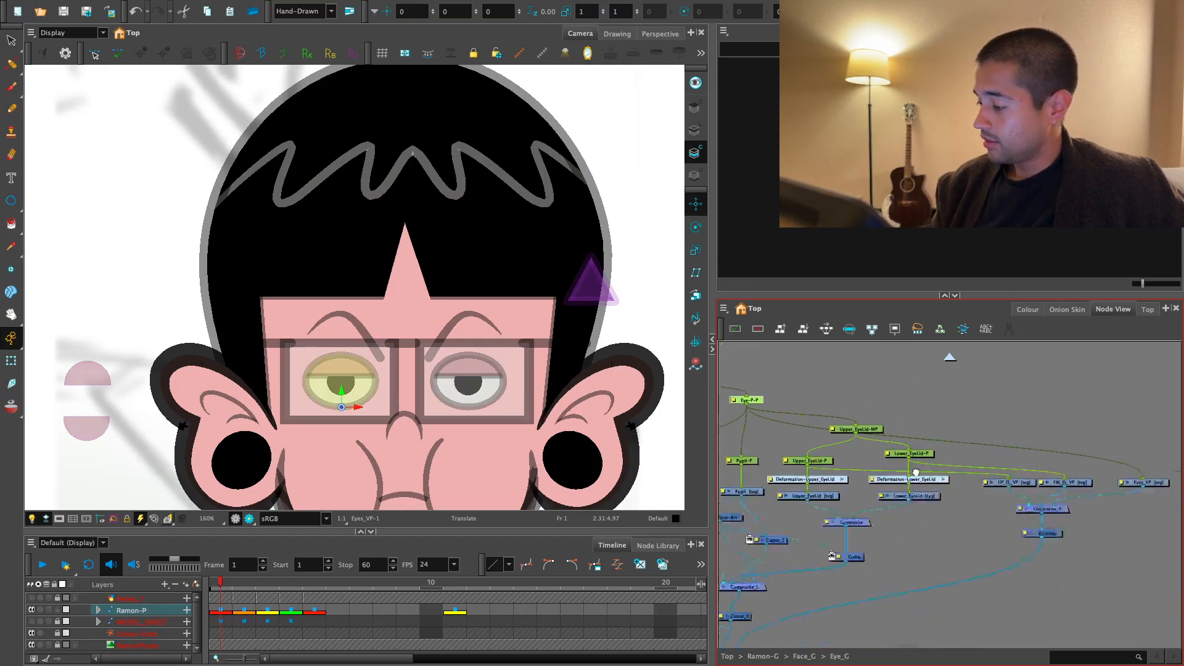
left_click_drag(1141, 481, 854, 520)
left_click(920, 528)
scroll(238, 338, "down", 1)
left_click_drag(238, 339, 347, 277)
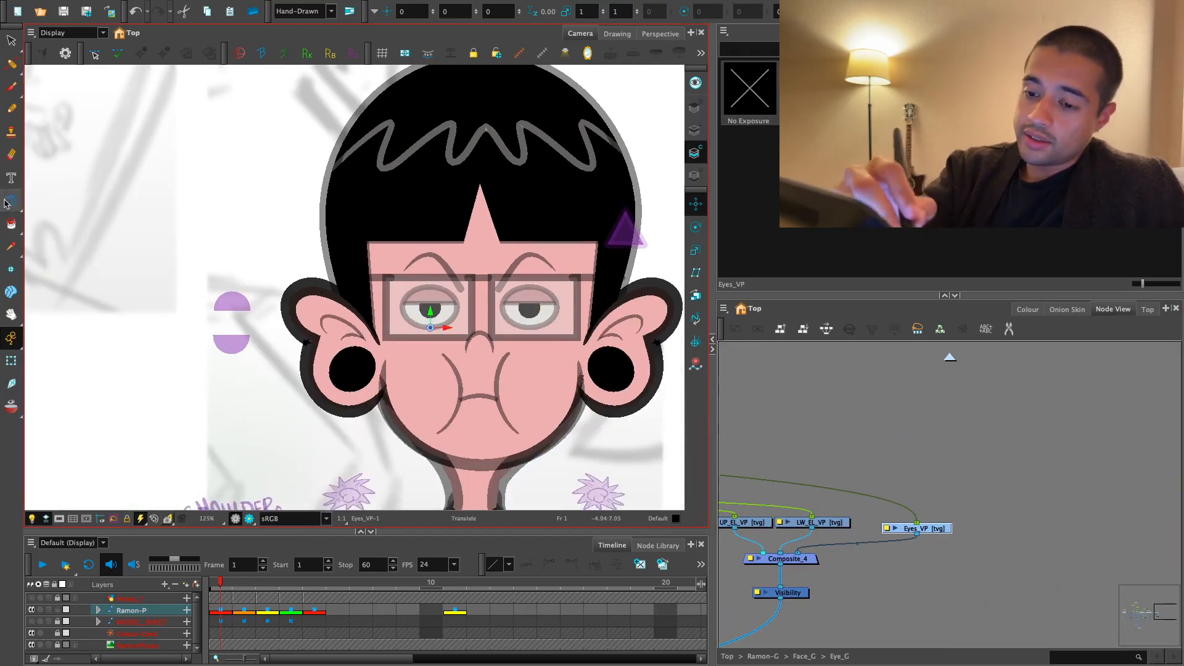
key("alt+b")
scroll(291, 198, "up", 4)
left_click_drag(290, 198, 467, 366)
left_click_drag(436, 328, 288, 376)
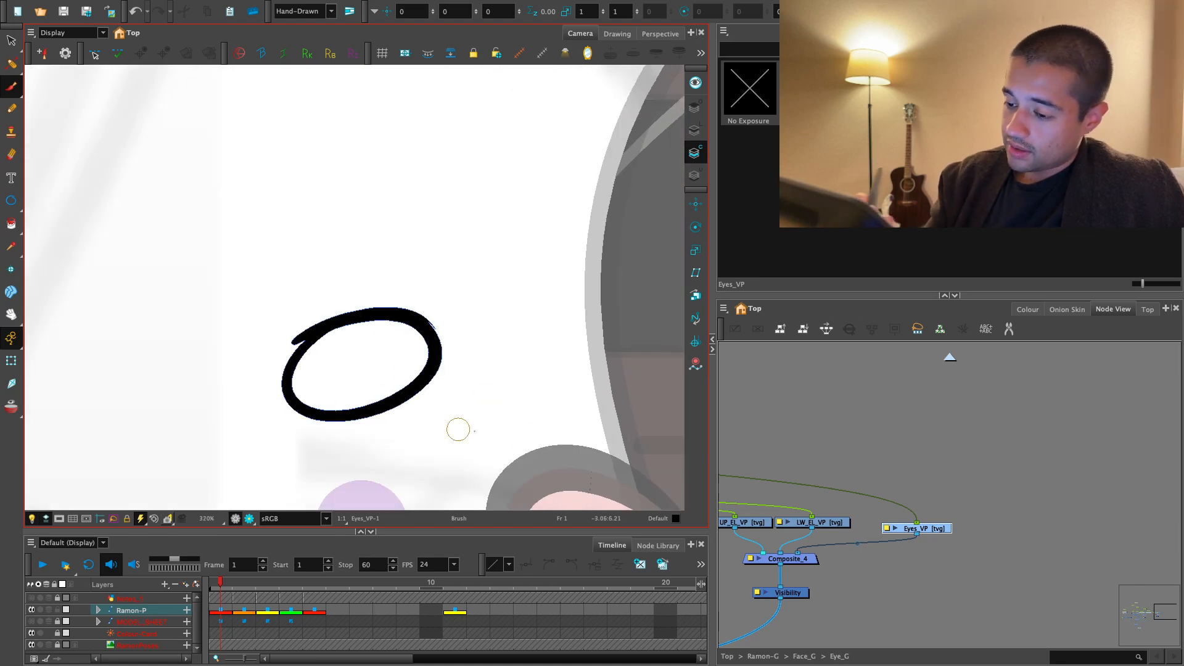
key("ctrl+z")
- Brush an oval eye outline with a round pupil beside the head on Eyes_VP, using the New 11 colour
left_click(1027, 309)
left_click(771, 590)
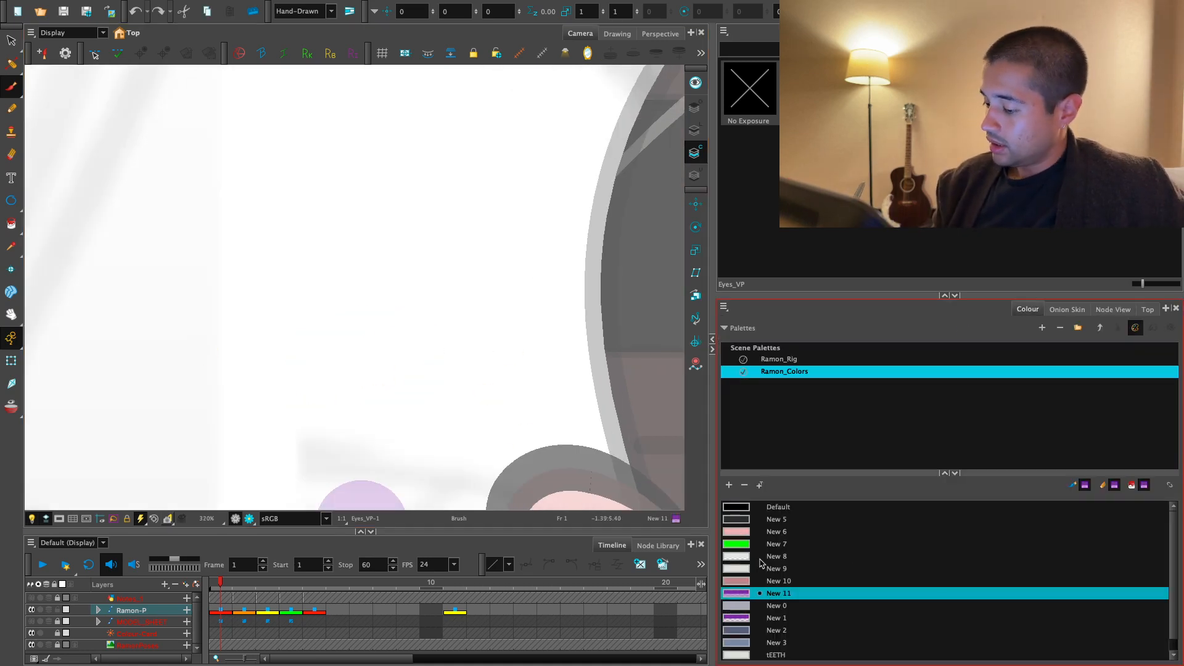
left_click_drag(418, 332, 316, 367)
key("2")
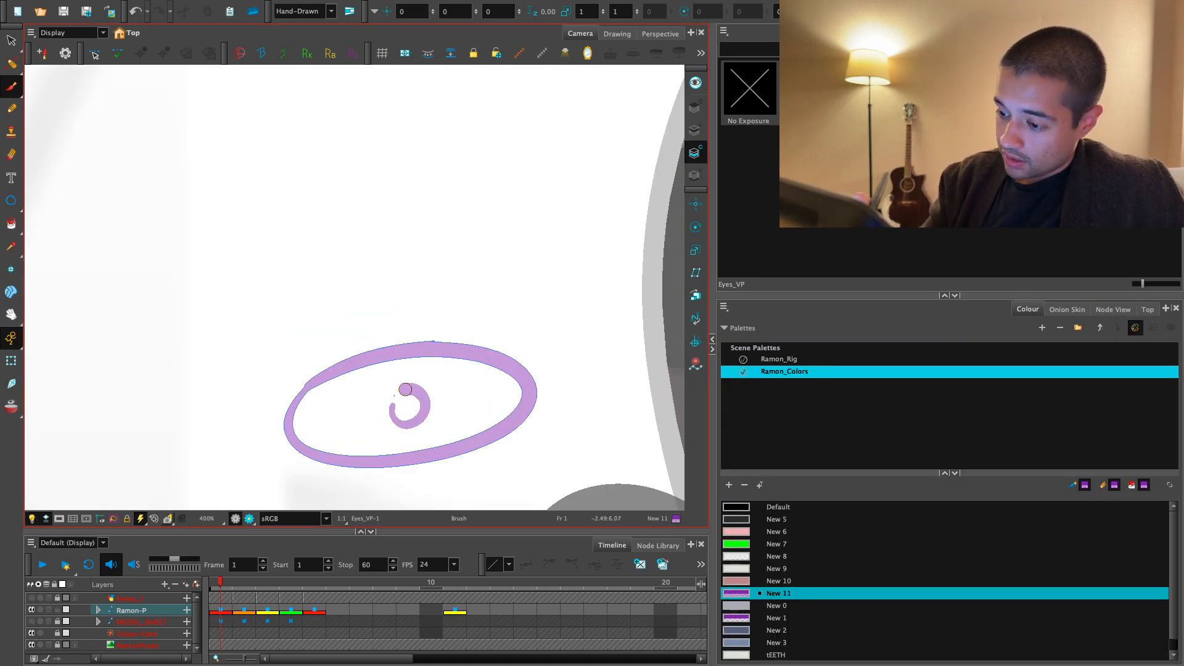
key("ctrl+z")
left_click_drag(413, 386, 388, 414)
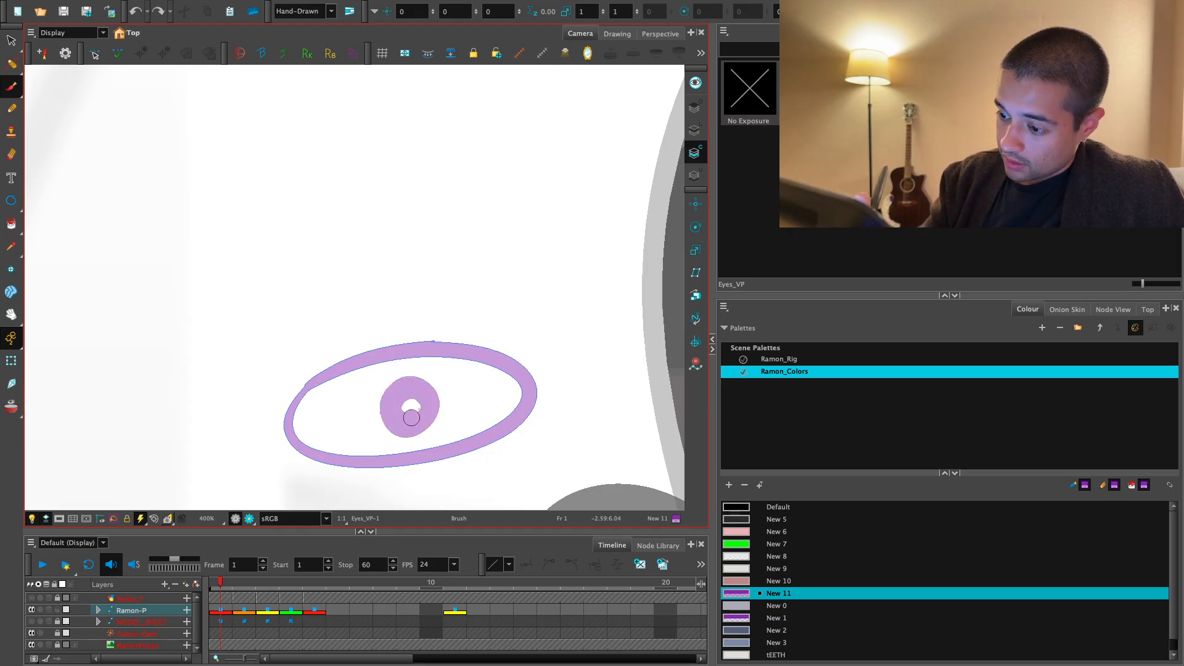
- Fill in the eye symbol's pupil and thicken the upper-left edge of its outline
mouse_move(515, 407)
left_mouse_down()
mouse_move(657, 353)
mouse_move(524, 312)
left_mouse_up()
key("2")
mouse_move(399, 314)
left_mouse_down()
mouse_move(366, 342)
mouse_move(373, 438)
left_mouse_up()
key("v")
left_click_drag(616, 439, 617, 419)
key("1")
key("1")
- Paint the area between the eye symbol's outline and pupil with the New 1 colour
left_click(769, 605)
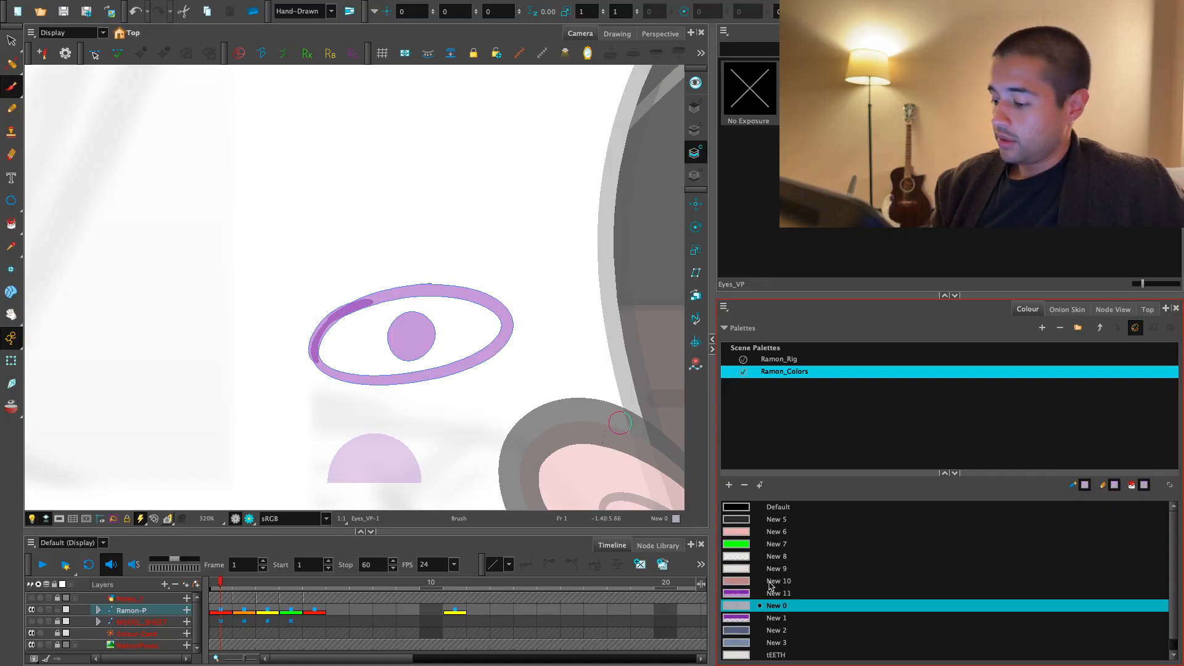
left_click(769, 618)
key("alt+i")
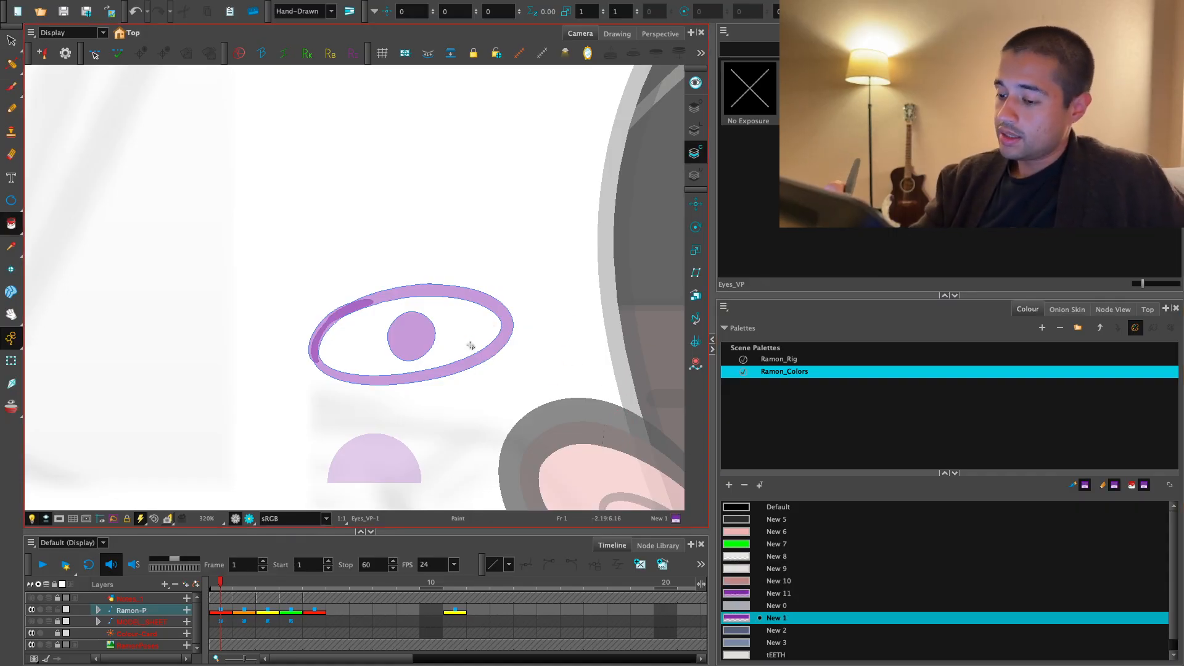
left_click(472, 344)
- Check the eye symbol's extra edge stroke against the head, and undo the fill and brush strokes of the symbol
left_click(11, 360)
key("1")
key("1")
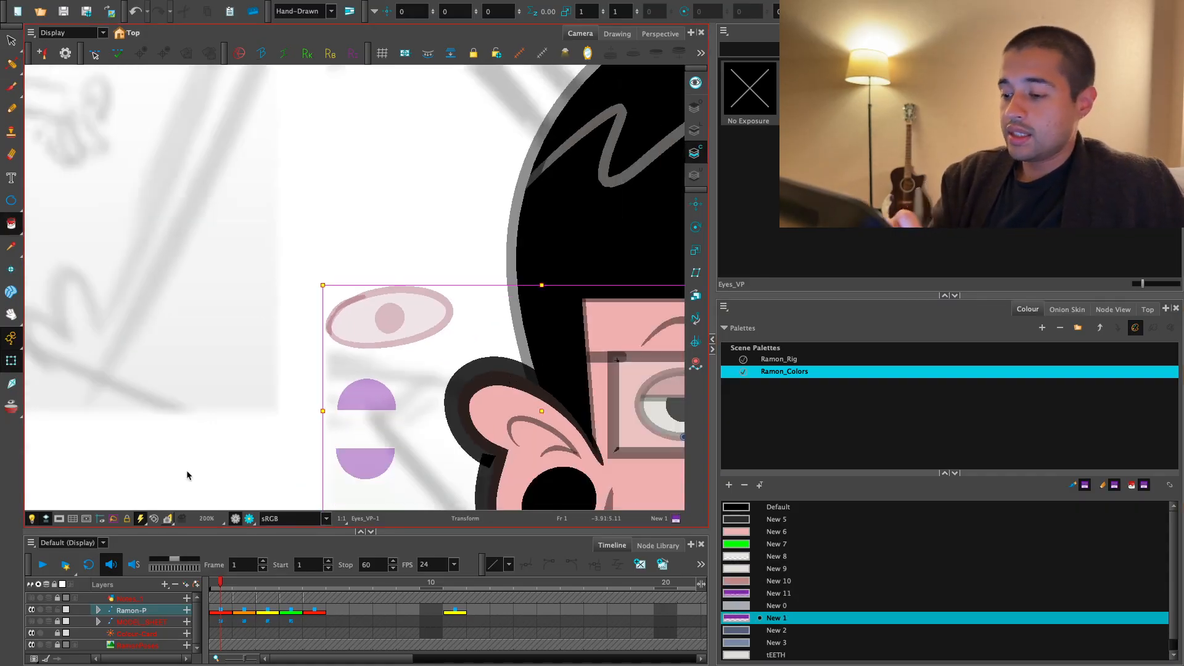
key("1")
key("1")
key("1")
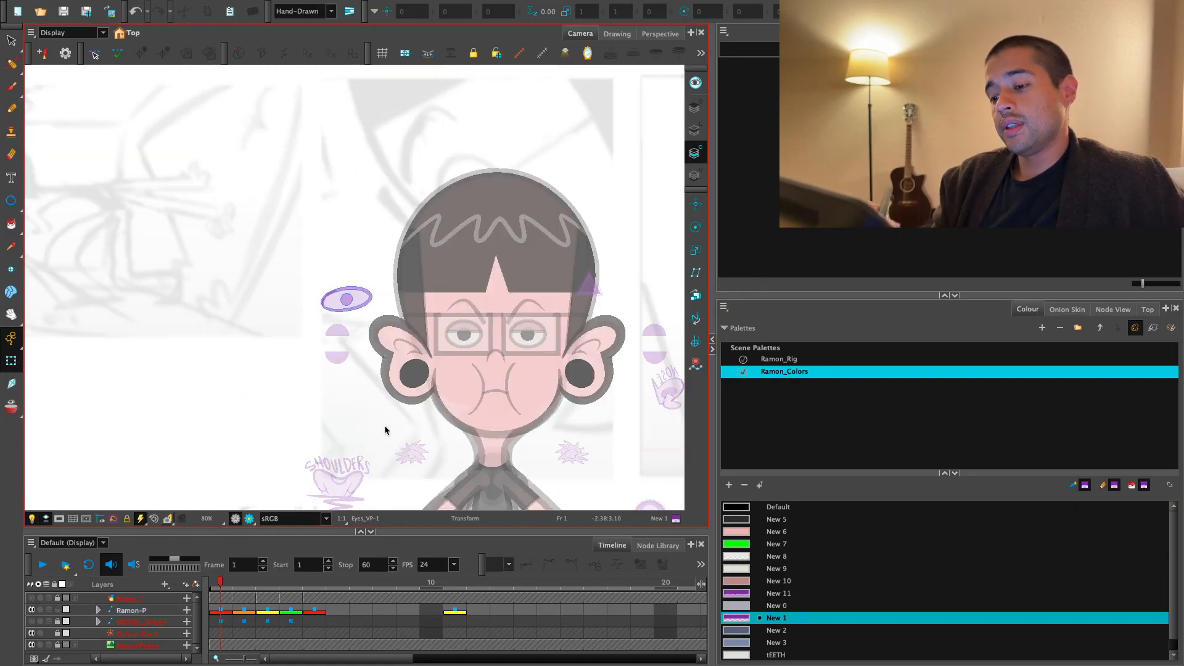
key("2")
key("2")
key("2")
key("2")
key("2")
left_click_drag(309, 298, 318, 305)
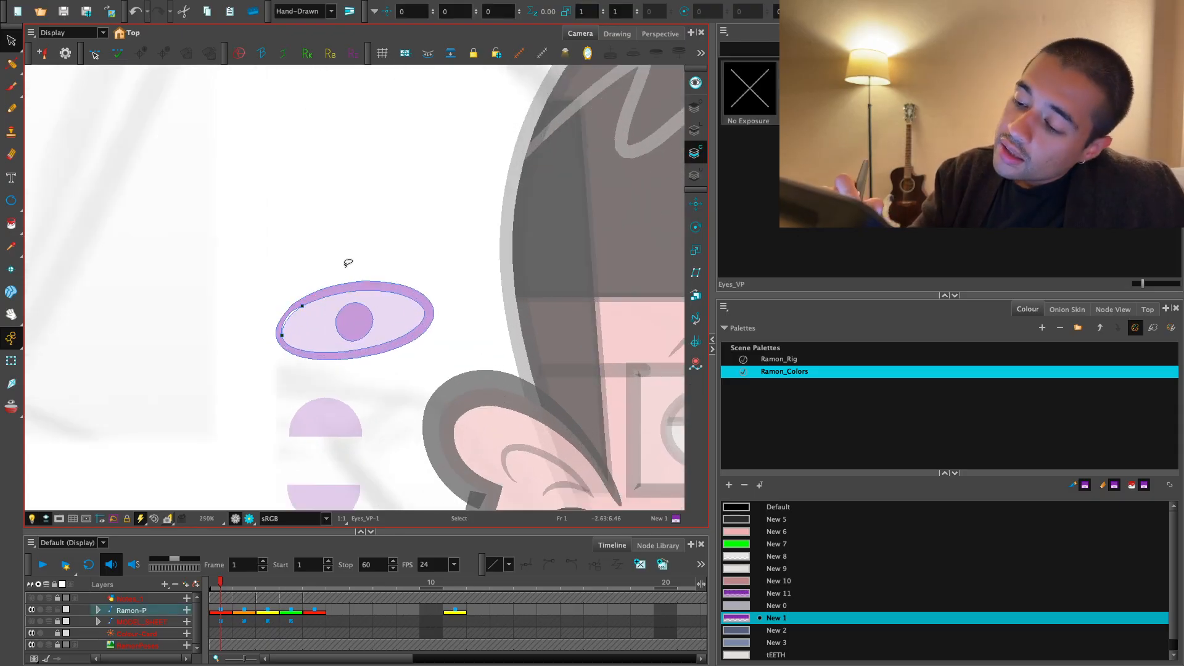
key("1")
key("space")
key("2")
key("2")
key("ctrl+z")
key("ctrl+z")
key("ctrl+z")
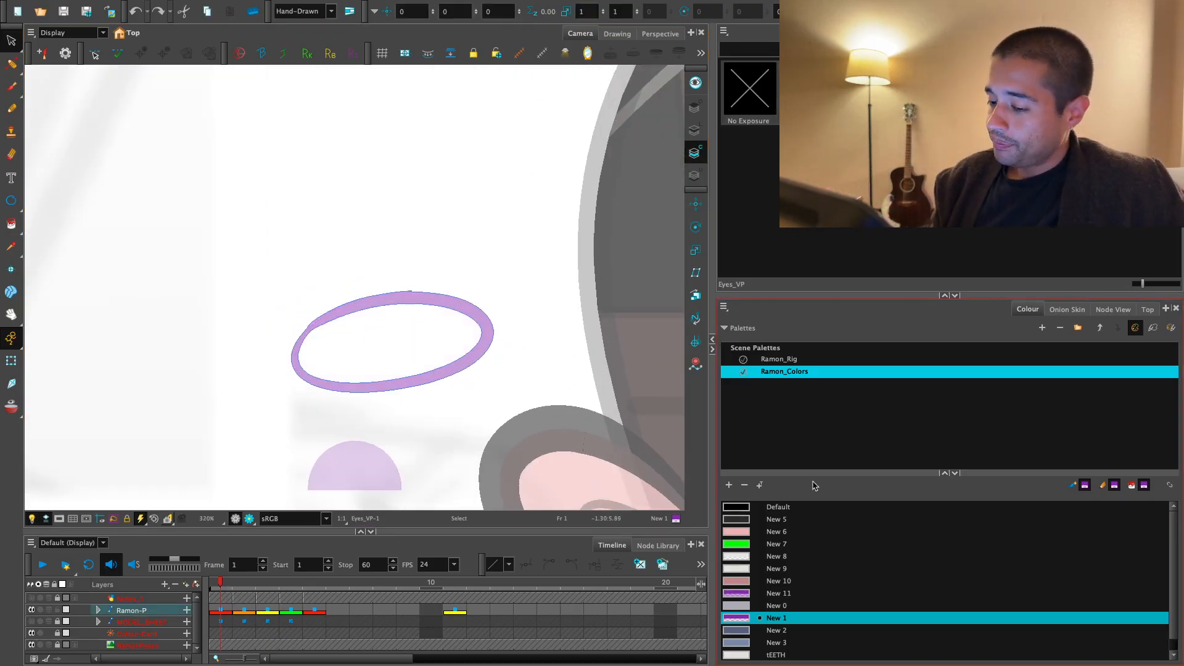
- Brush a tilted oval eye outline in New 11 beside the head, with a solid pupil containing two erased highlights
left_click(765, 597)
key("alt+b")
key("2")
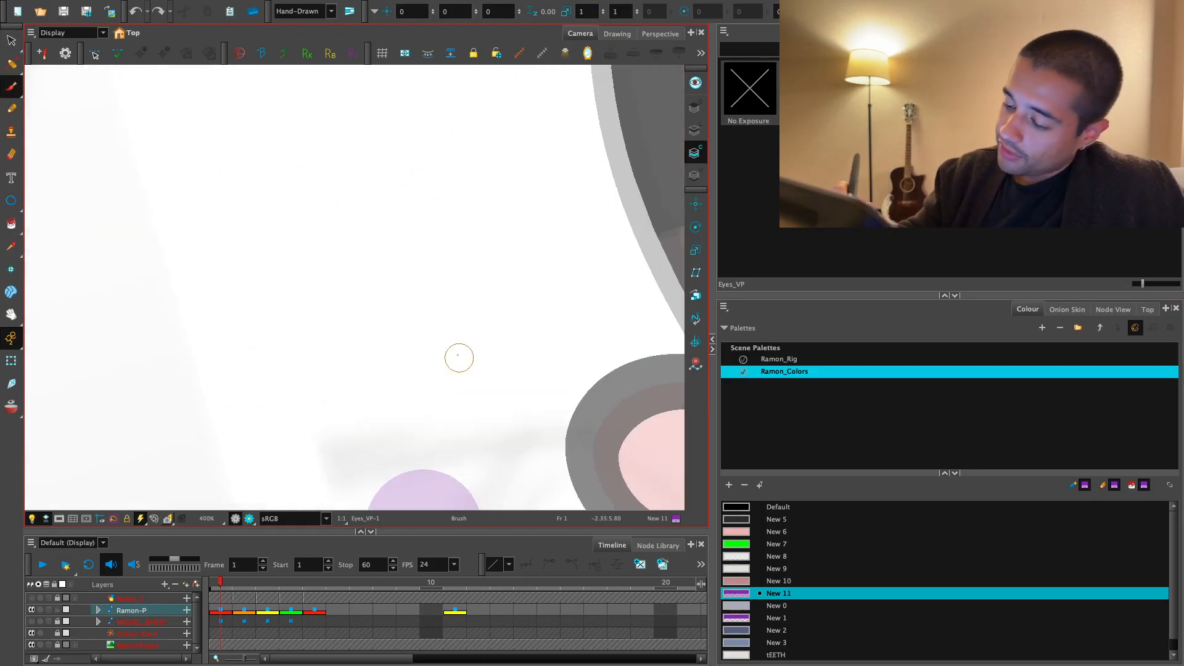
left_click_drag(269, 302, 265, 295)
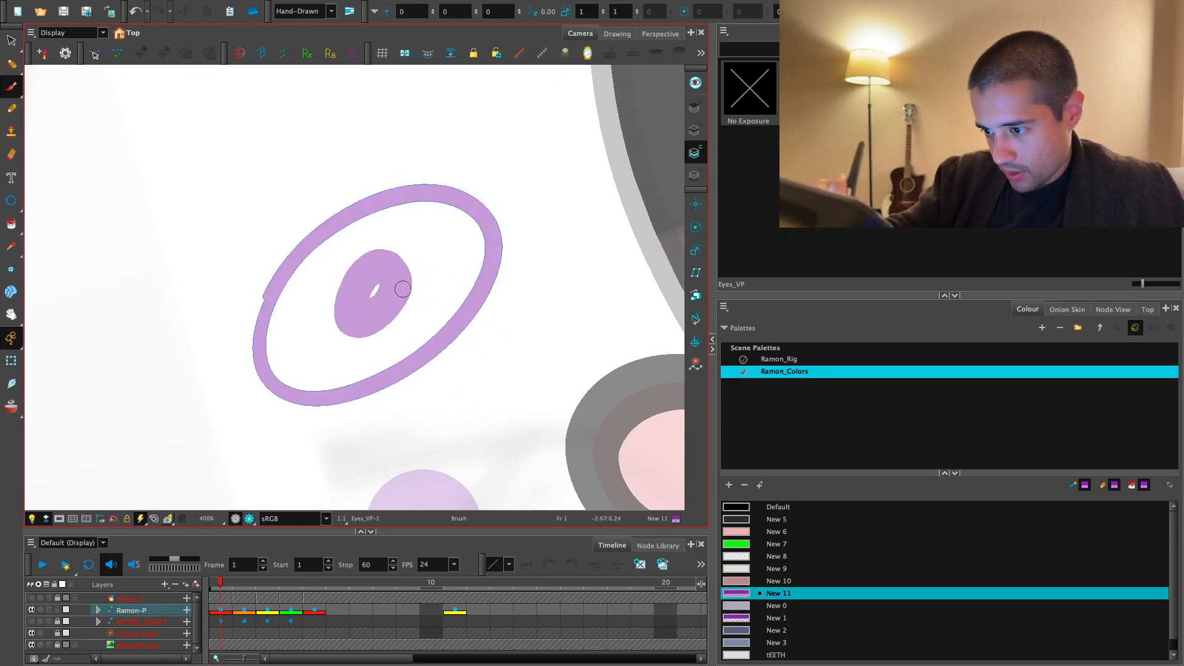
key("ctrl+z")
mouse_move(419, 257)
left_mouse_down()
mouse_move(392, 336)
mouse_move(371, 335)
left_mouse_up()
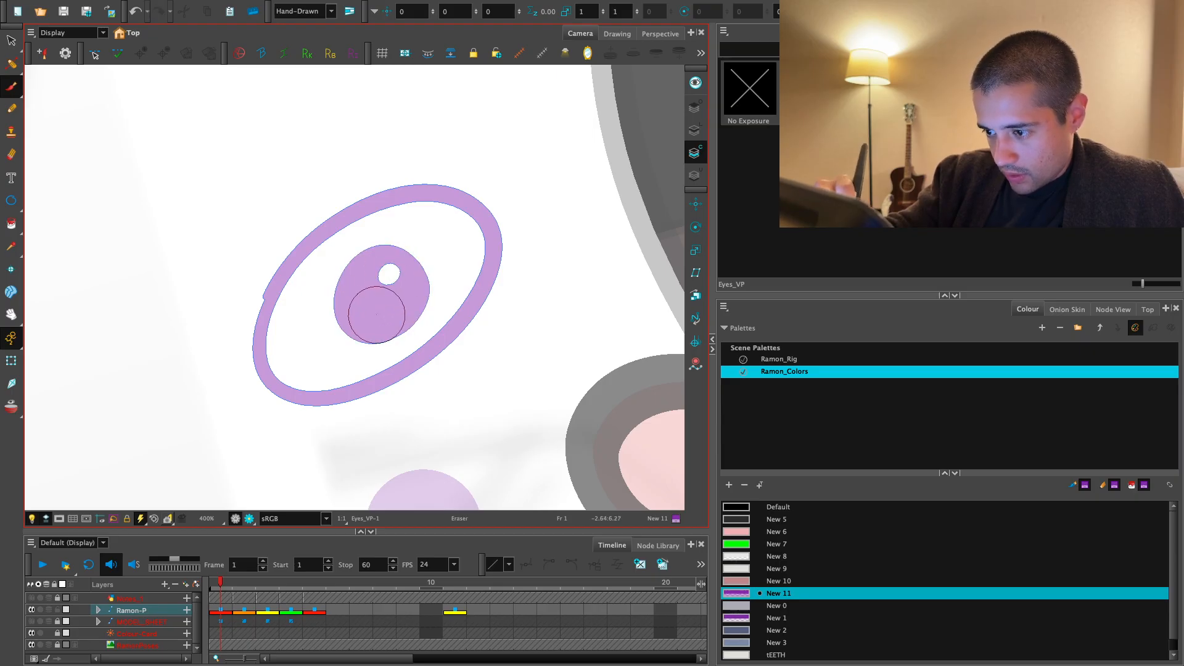
left_click_drag(379, 306, 369, 310)
- Paint the inside of the tilted eye symbol around its pupil with the New 1 colour
key("1")
key("1")
left_click_drag(572, 417, 579, 436)
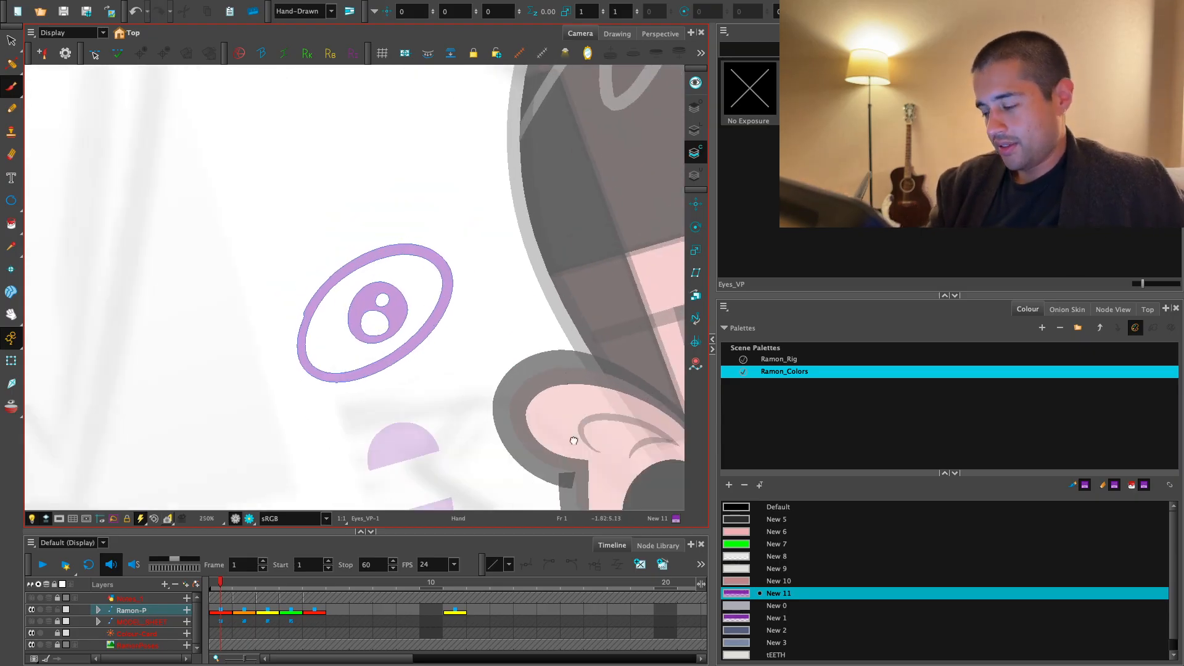
left_click(770, 619)
key("alt+i")
left_click(411, 312)
key("1")
key("1")
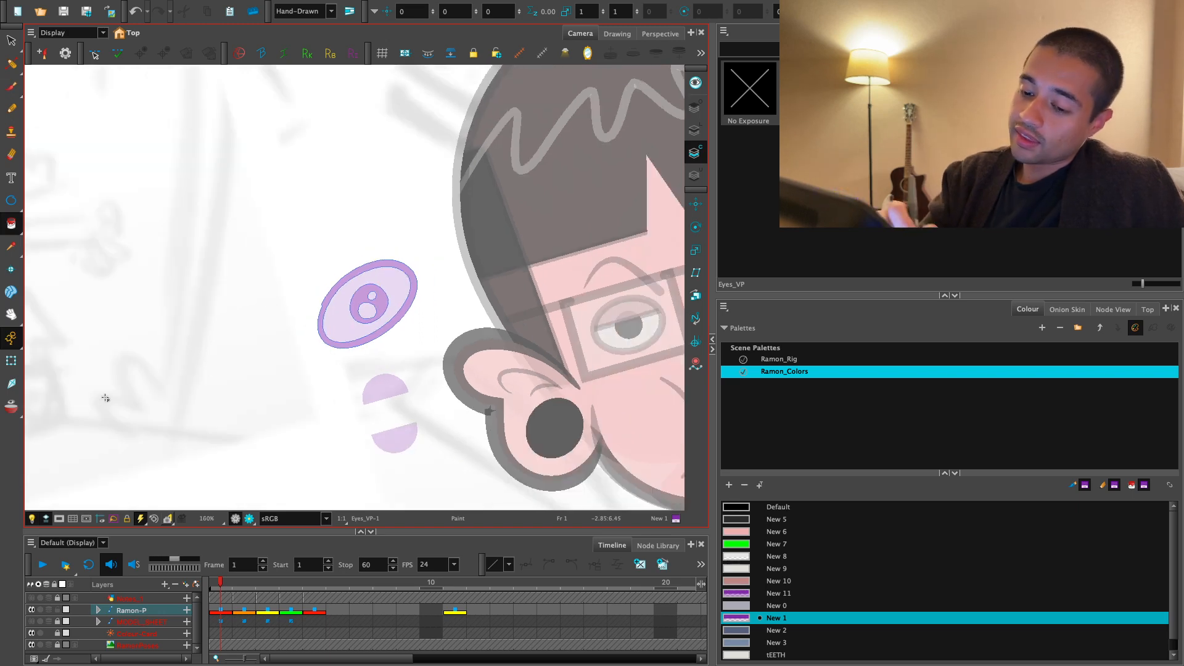
- Select the whole eye symbol on Eyes_VP and flip it horizontally
key("ctrl+z")
key("1")
key("1")
key("1")
key("1")
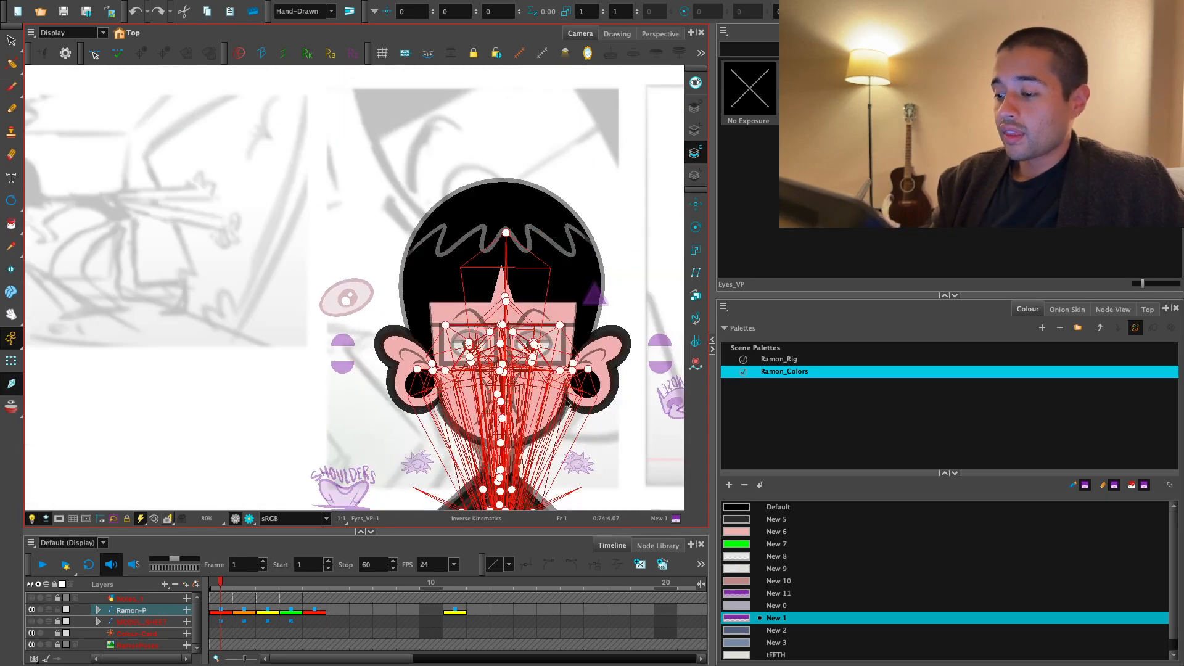
key("alt+s")
key("2")
key("2")
key("2")
mouse_move(356, 251)
left_mouse_down()
mouse_move(304, 336)
mouse_move(382, 308)
left_mouse_up()
left_click(1048, 34)
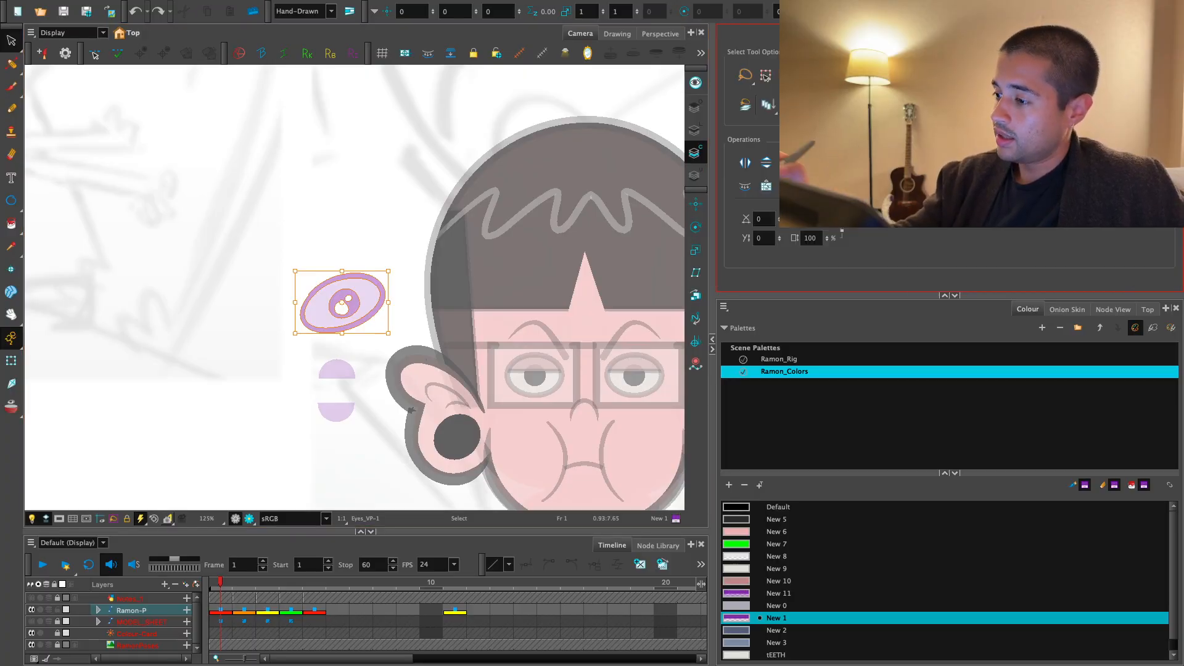
left_click(745, 163)
- Select the pupil of the flipped eye symbol and turn it so the small highlight sits at its upper right
key("shift+t")
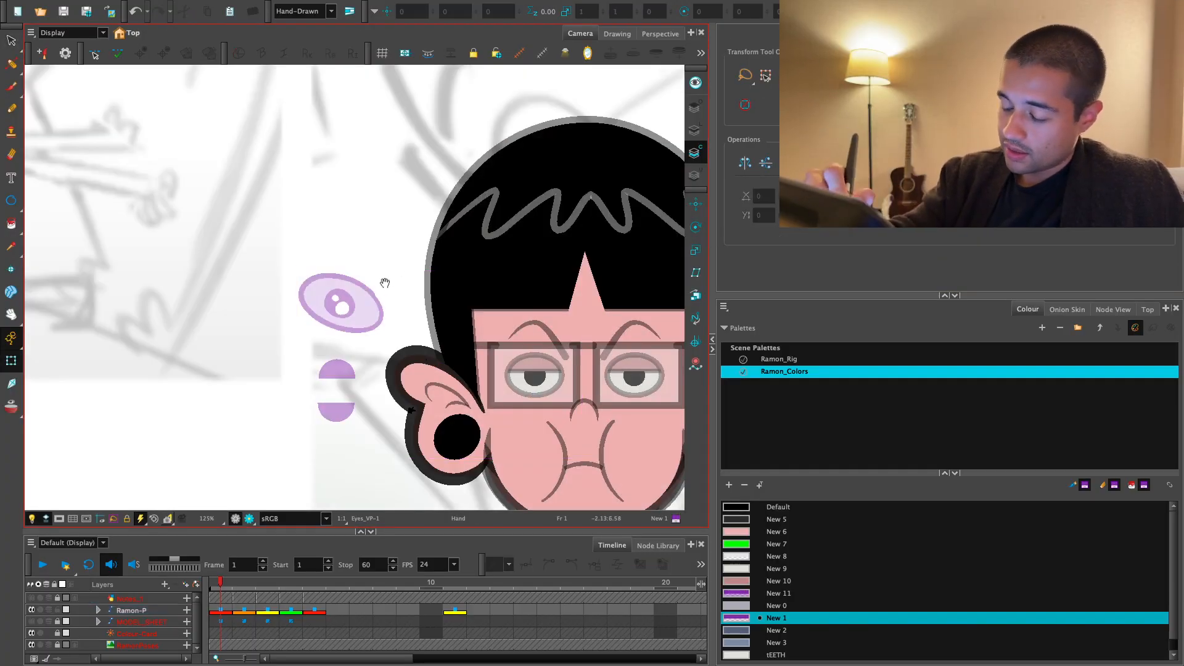
key("2")
key("2")
key("2")
key("2")
key("alt+s")
left_click_drag(376, 290, 383, 331)
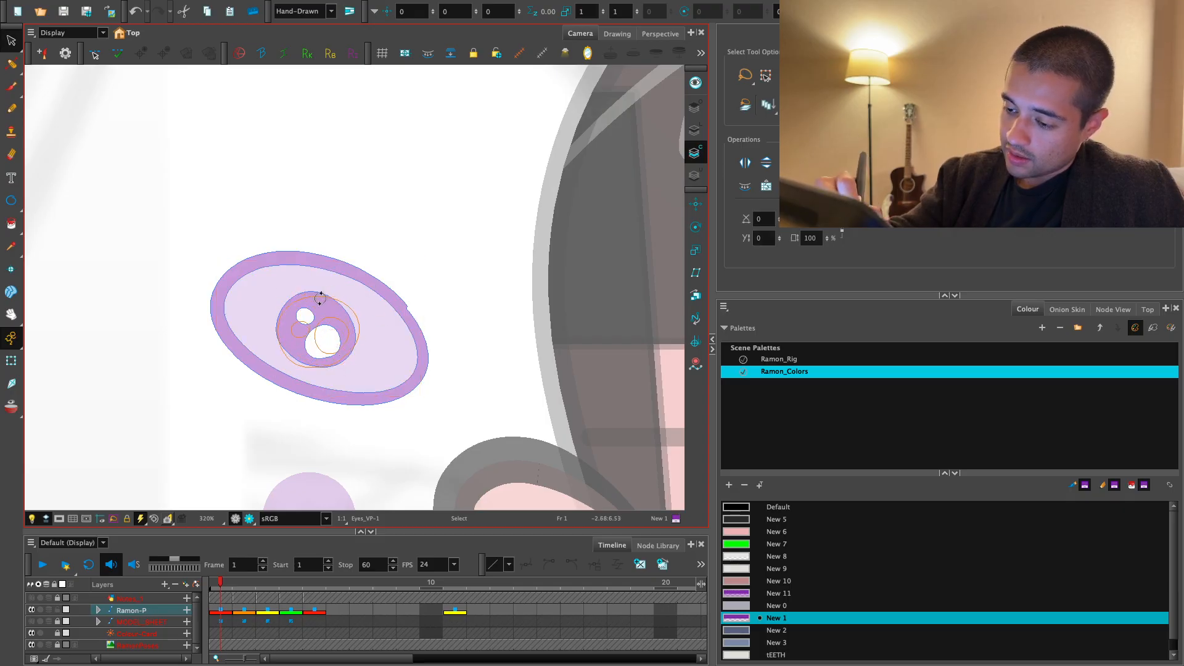
left_click_drag(320, 299, 321, 296)
key("2")
key("2")
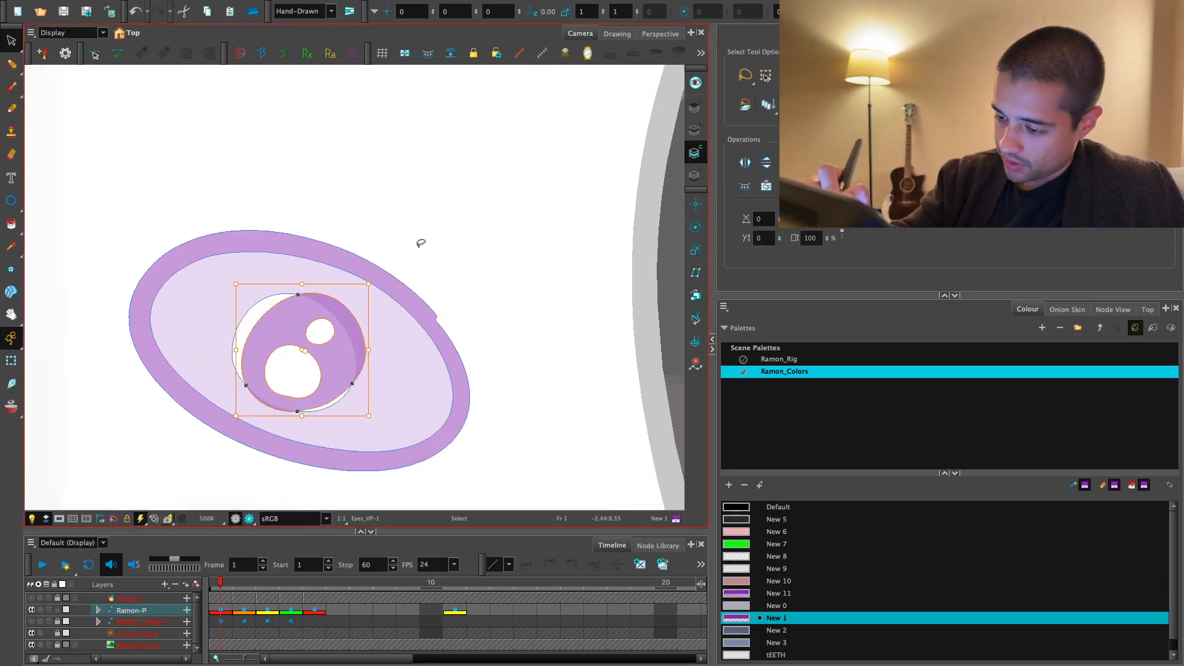
- Delete the eye symbol's old light fill and repaint the area around the turned pupil with New 1
left_click(393, 317)
key("Delete")
key("alt+i")
left_click(418, 412)
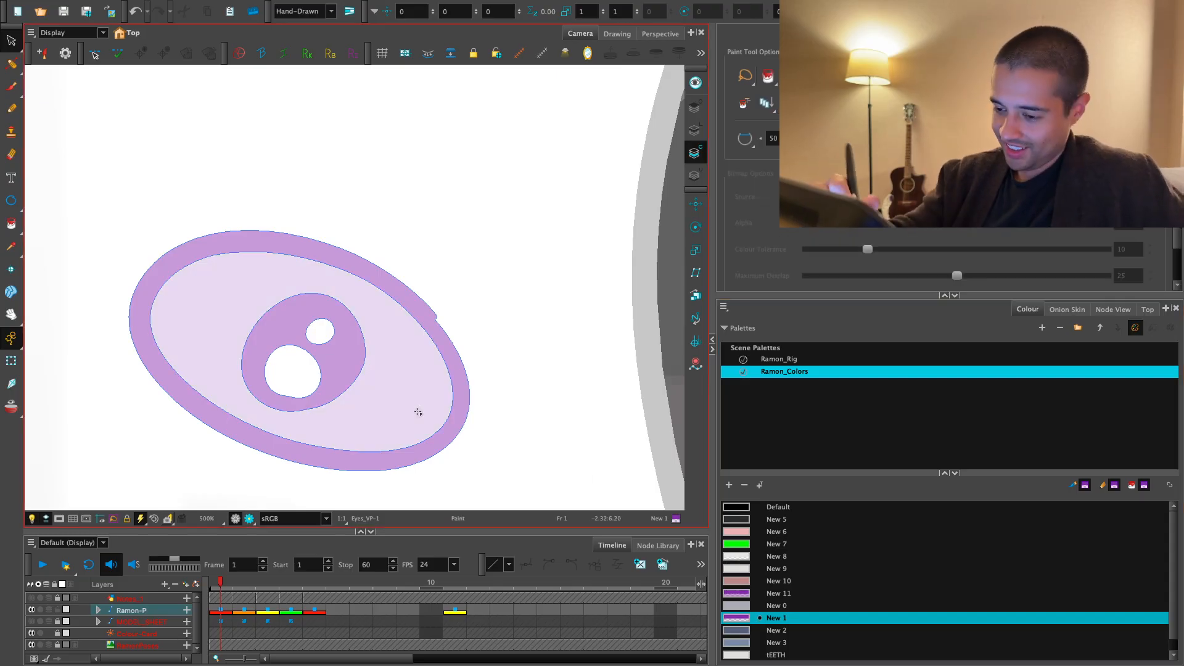
- Delete the light fill around the pupil of the tilted eye symbol on Eyes_VP
key("1")
key("1")
key("1")
key("1")
key("2")
key("2")
key("alt+s")
left_click(364, 316)
key("Delete")
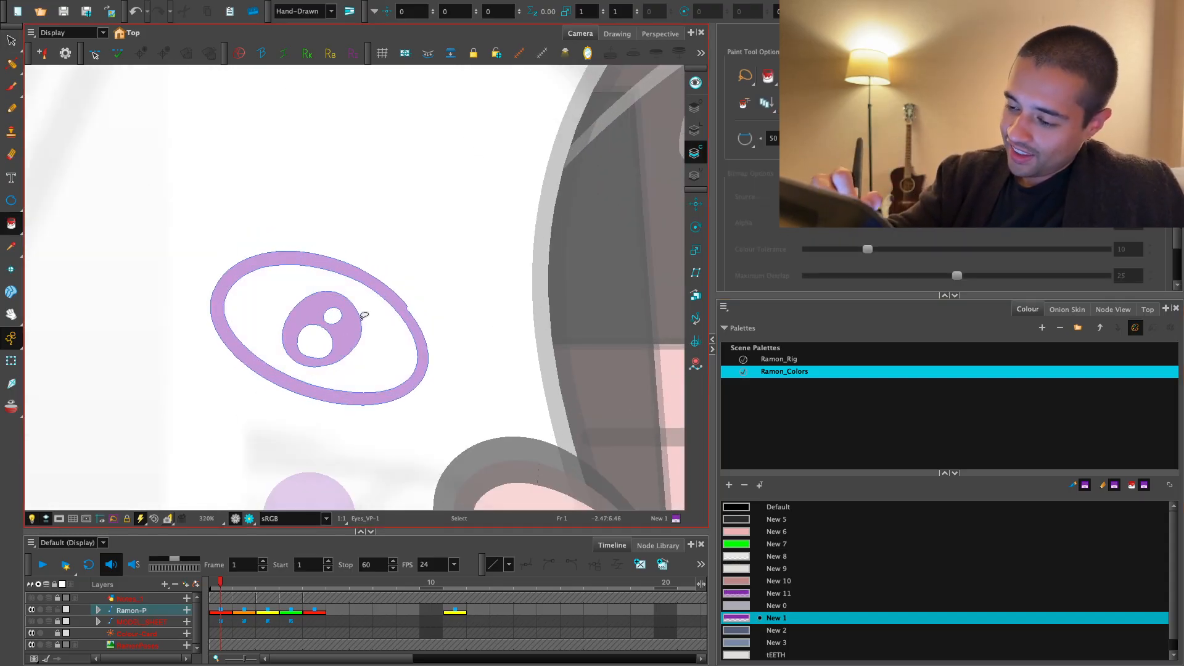
- Select the eye symbol's pupil with its highlights, turn it slightly and enlarge it inside the outline
left_click(362, 318)
key("Escape")
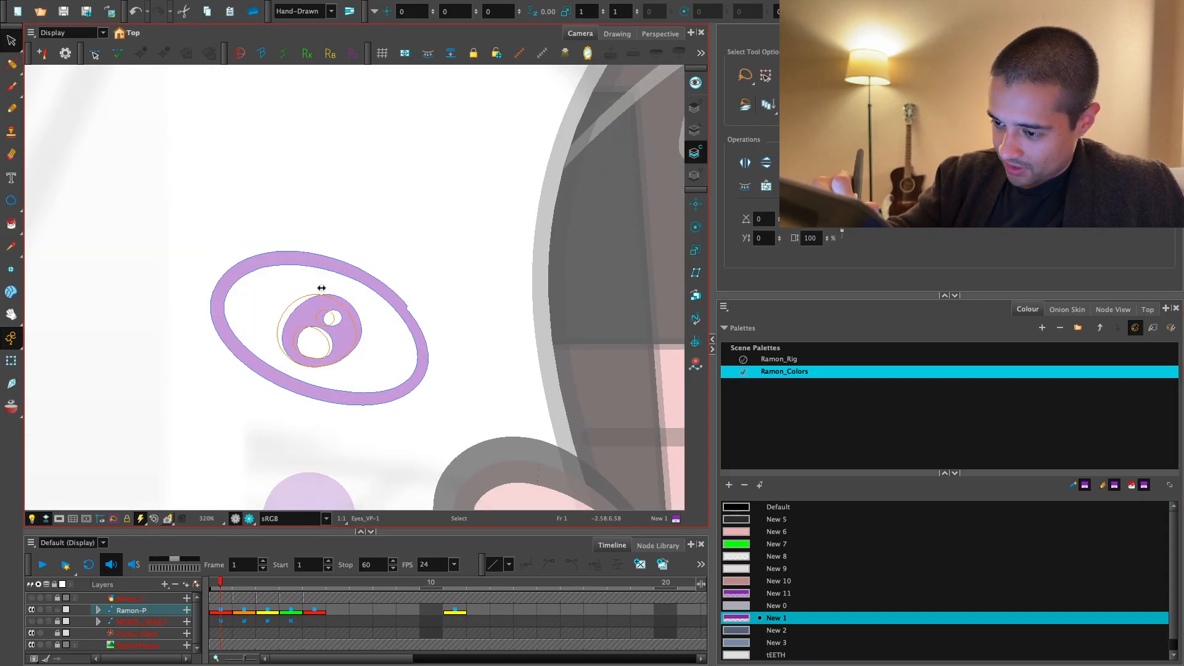
left_click(396, 266)
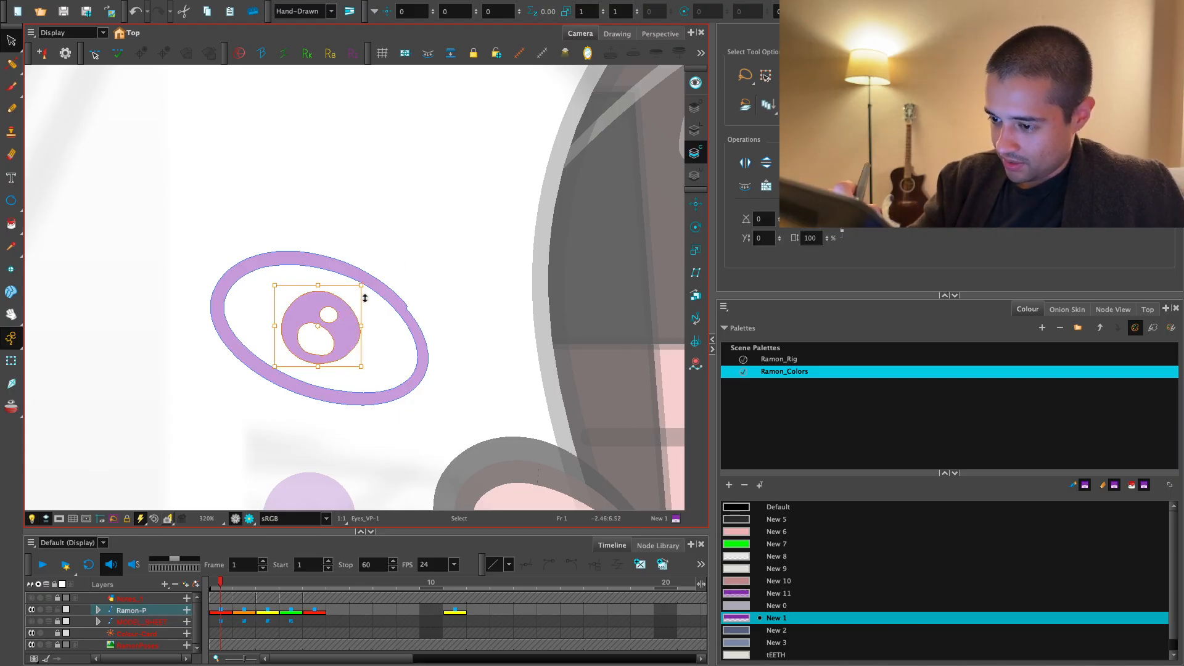
left_click_drag(364, 298, 374, 276)
left_click(439, 264)
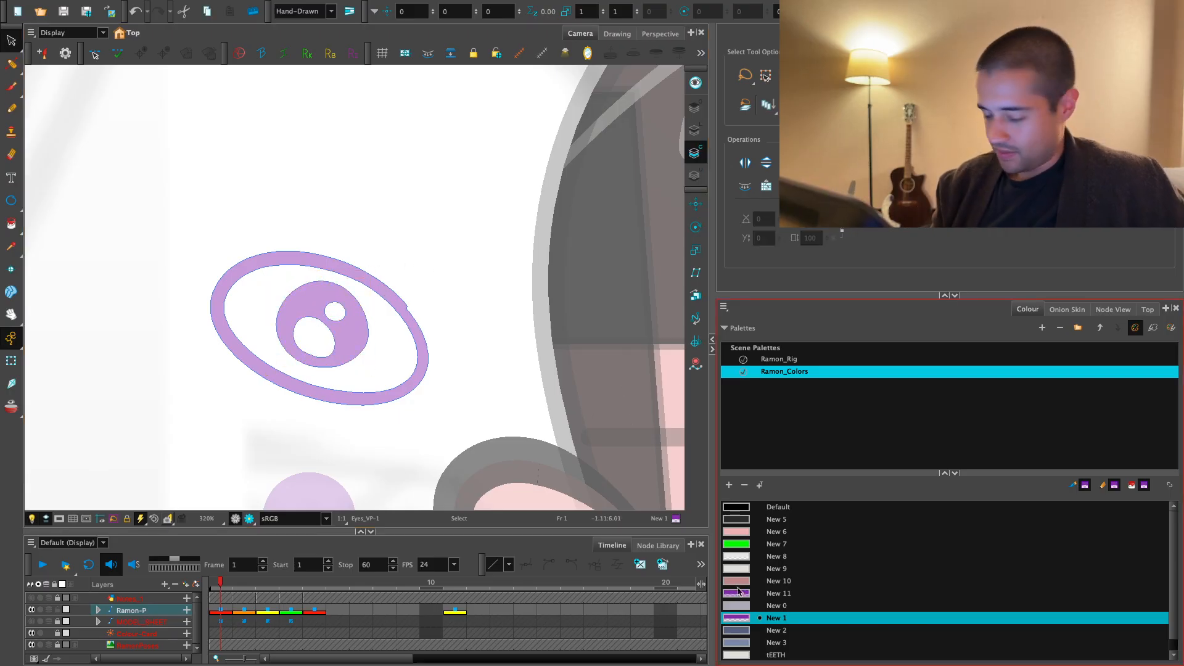
- Repaint the area around the enlarged pupil with New 1 and select the finished eye symbol's layer
key("alt+i")
left_click(381, 359)
key("2")
key("2")
key("2")
key("2")
key("shift+t")
key("2")
key("space")
left_click_drag(463, 356, 443, 350)
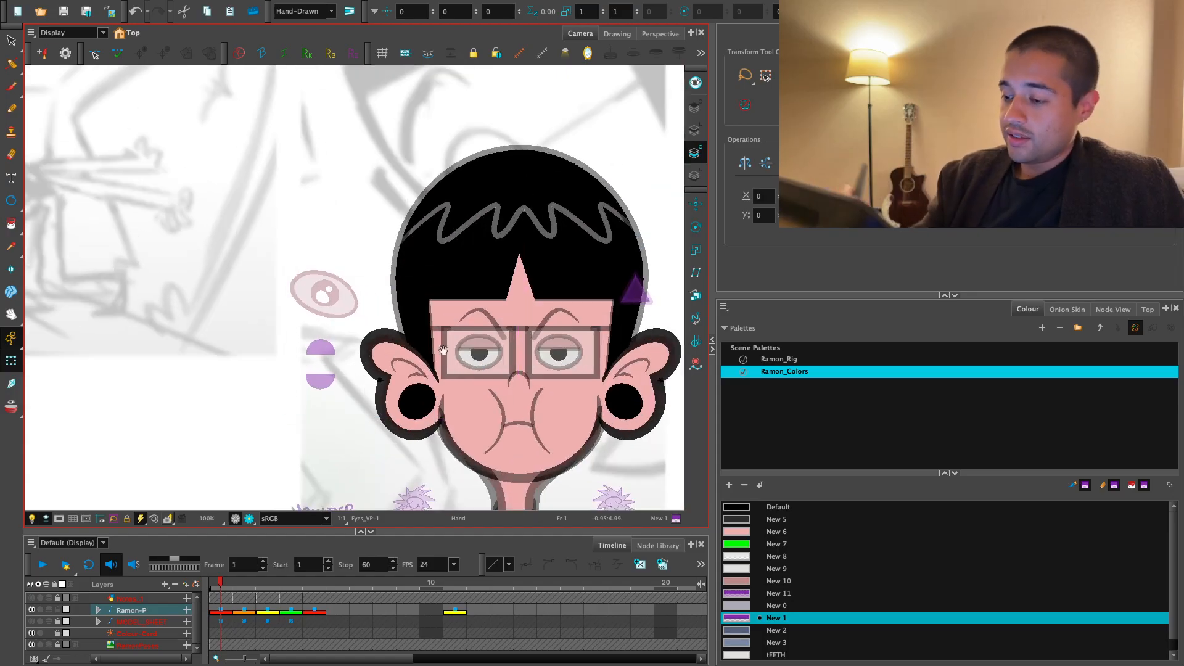
left_click(444, 351)
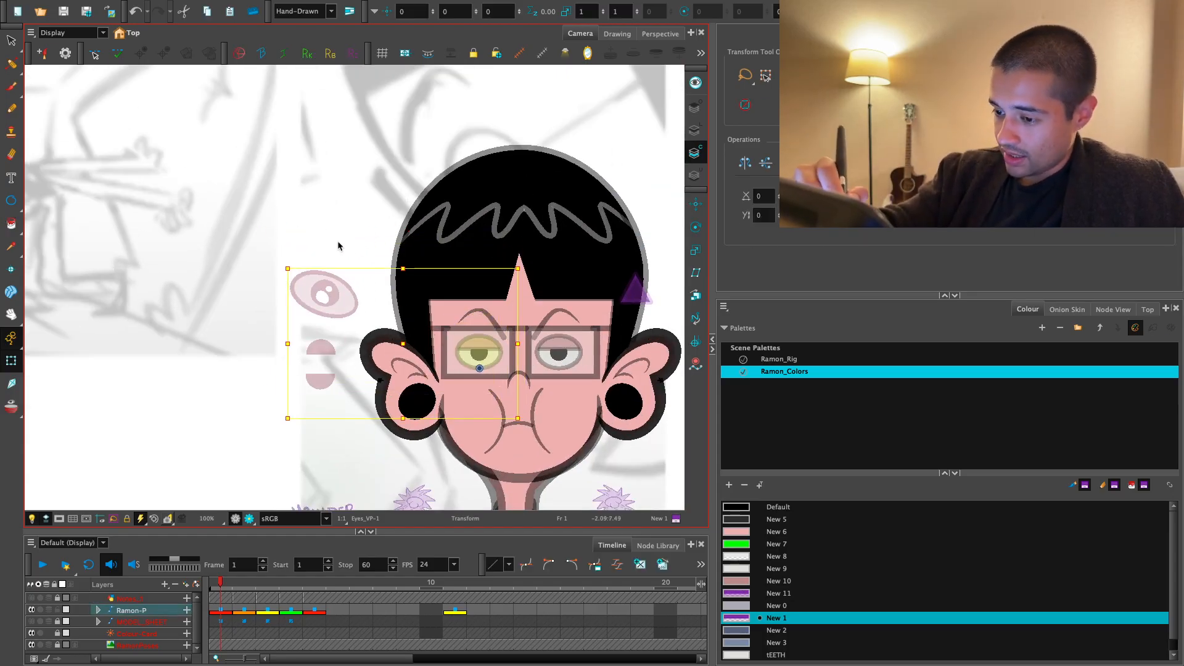
key("alt+s")
key("2")
key("2")
mouse_move(338, 246)
left_mouse_down()
mouse_move(370, 285)
mouse_move(355, 266)
left_mouse_up()
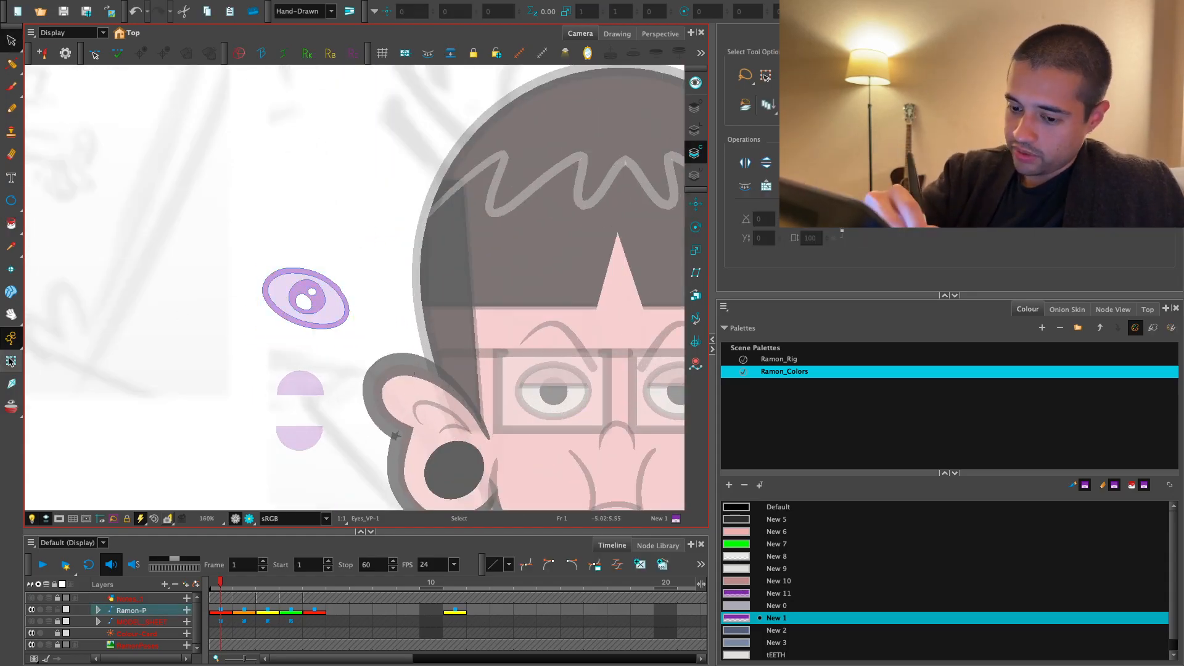
key("1")
key("1")
key("shift+t")
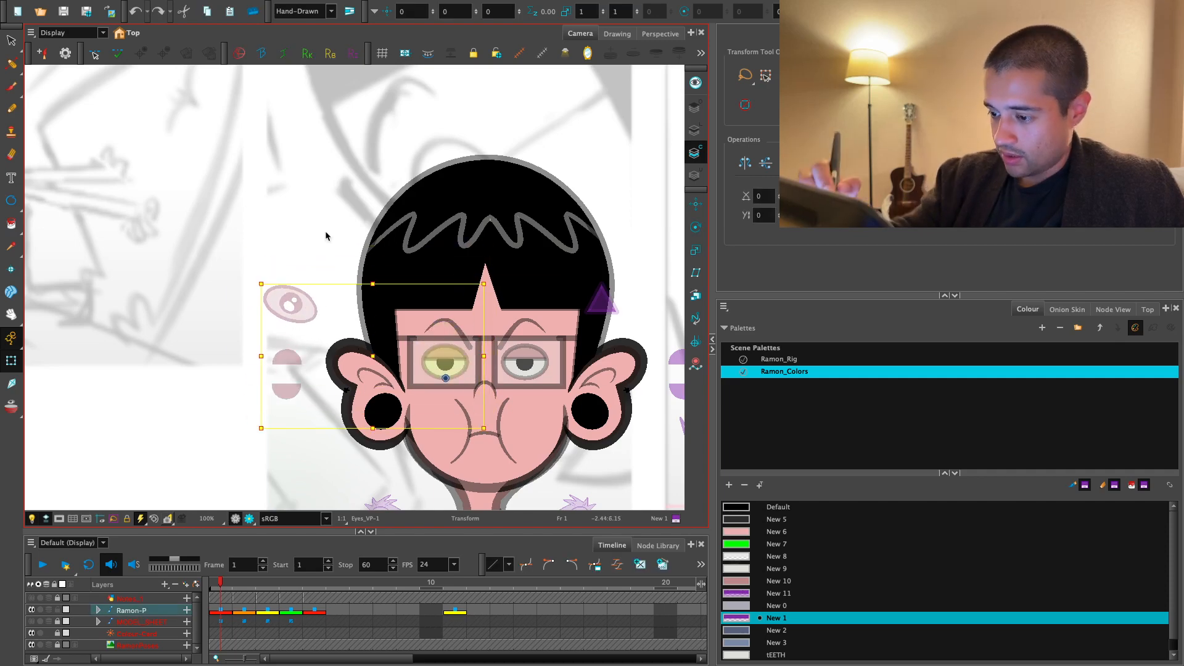
- Examine the Eye_G node network from Eyes_VP across the eyelid, pupil and eye nodes to Eyebrow-P
left_click(1113, 309)
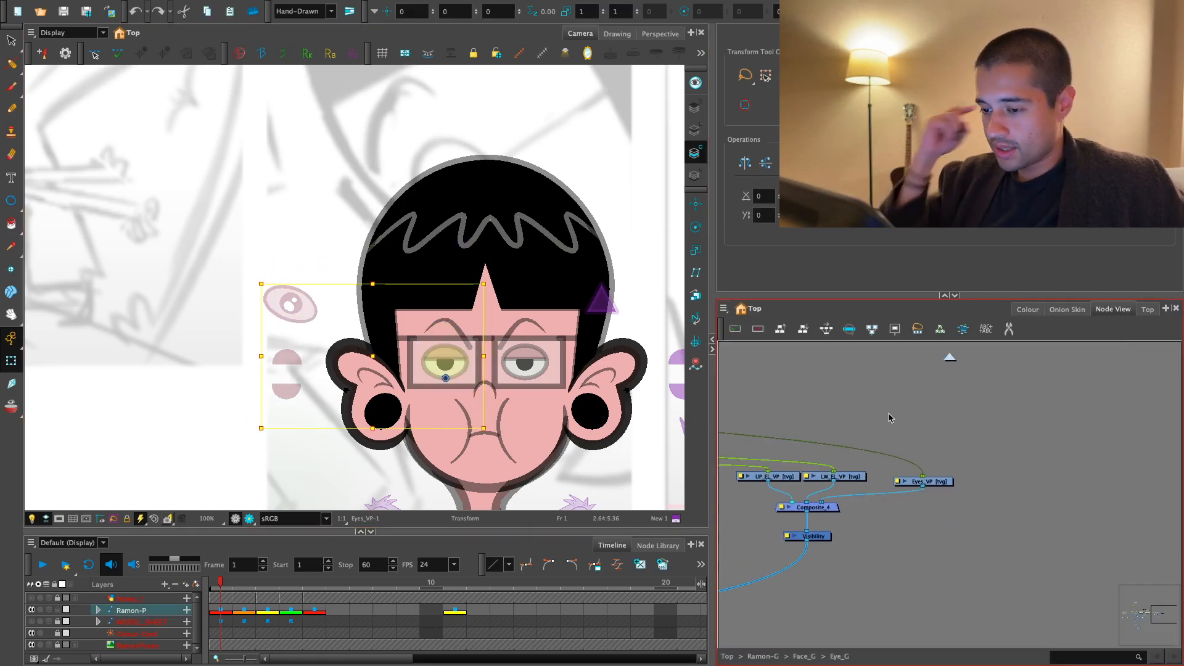
left_click_drag(938, 466, 991, 479)
left_click(923, 457)
left_click_drag(468, 345, 486, 303)
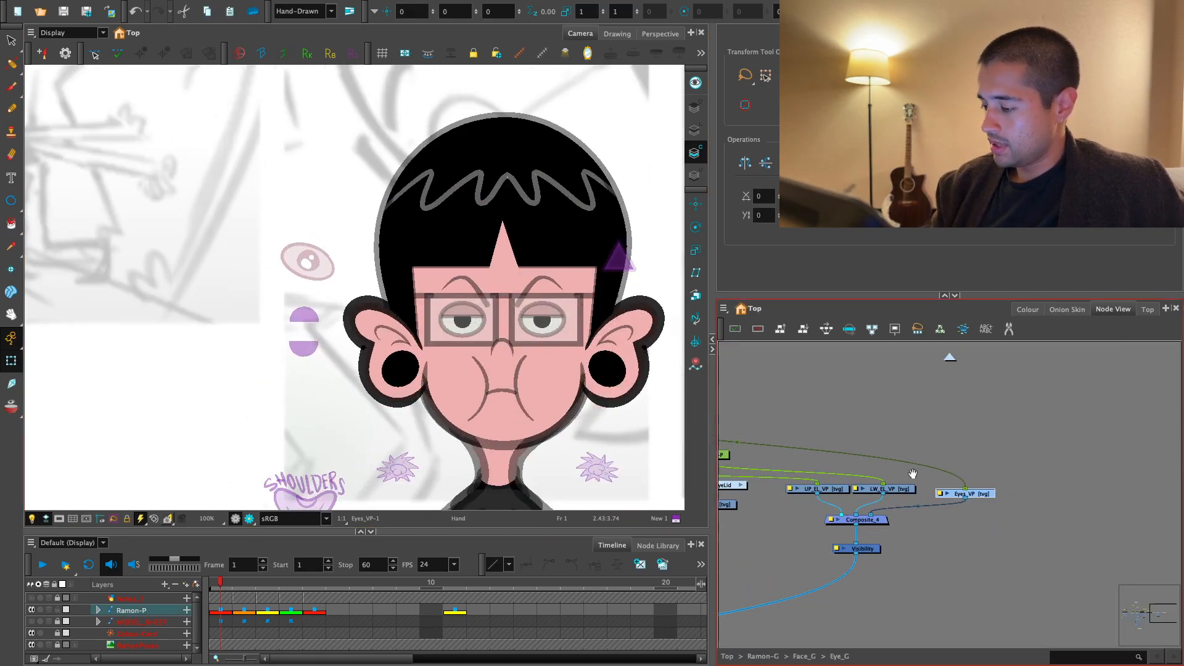
key("1")
left_click_drag(770, 490, 1061, 496)
key("2")
key("2")
key("2")
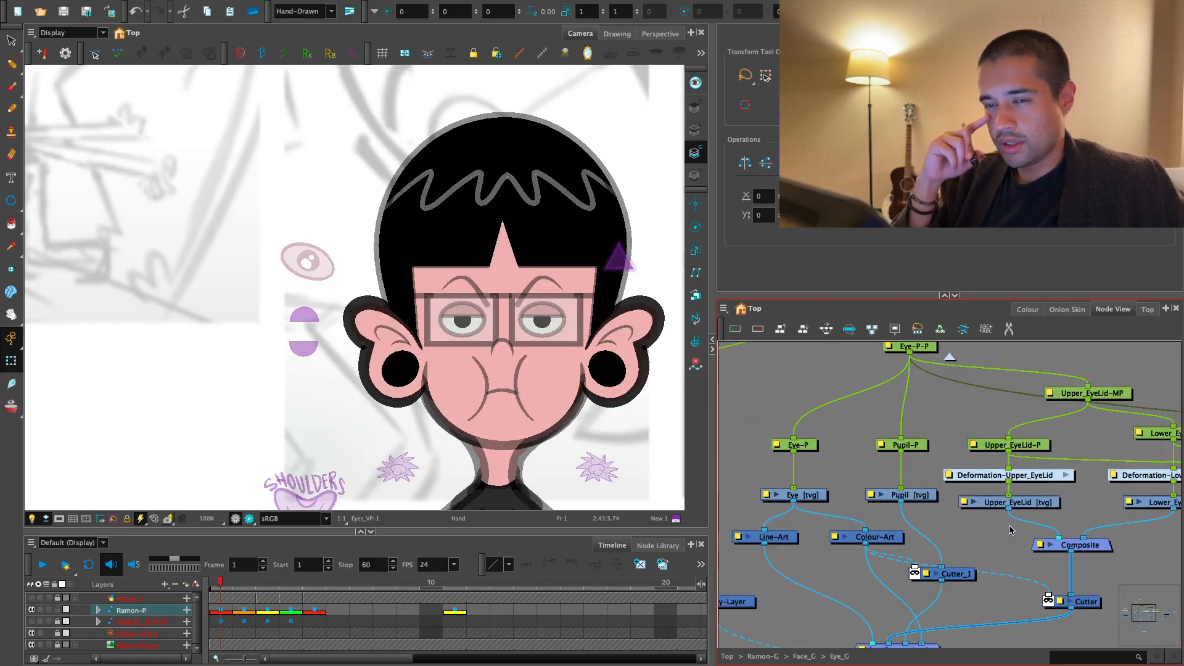
key("1")
key("1")
left_click_drag(926, 529, 1066, 537)
key("2")
key("2")
key("2")
left_click(791, 408)
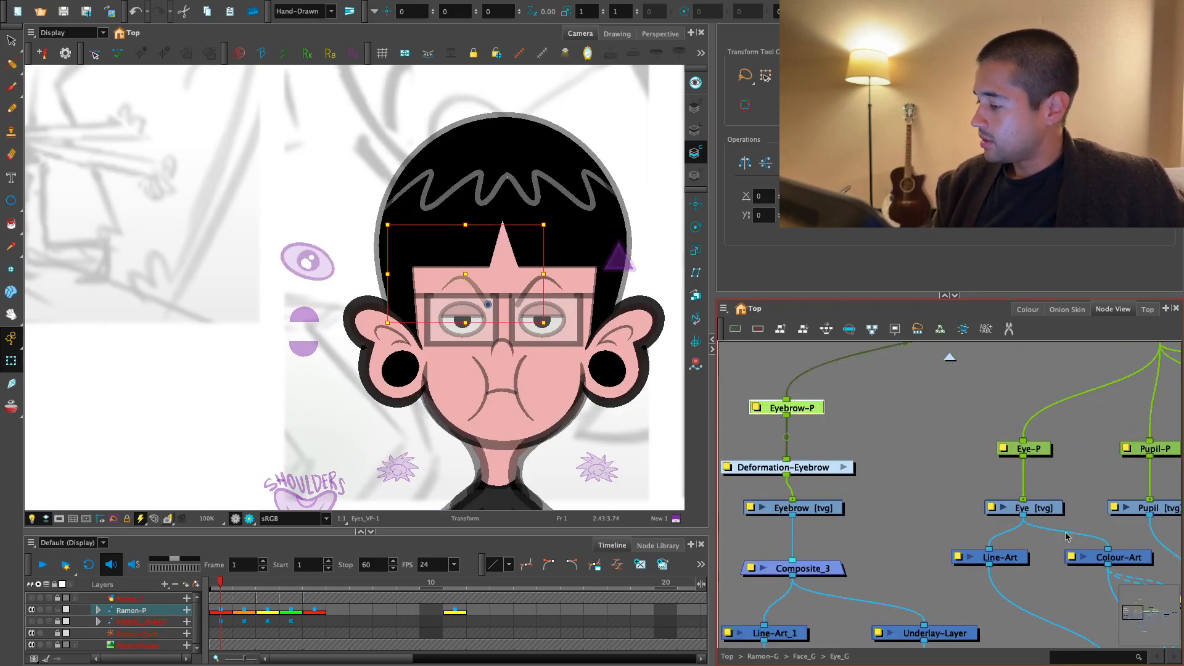
key("1")
key("1")
mouse_move(1174, 536)
left_mouse_down()
mouse_move(1013, 508)
mouse_move(1064, 527)
left_mouse_up()
- Add a vector drawing layer named UnderEye_Line, place it beside the Eye drawing node and connect it to Eye-P-P
key("super+r")
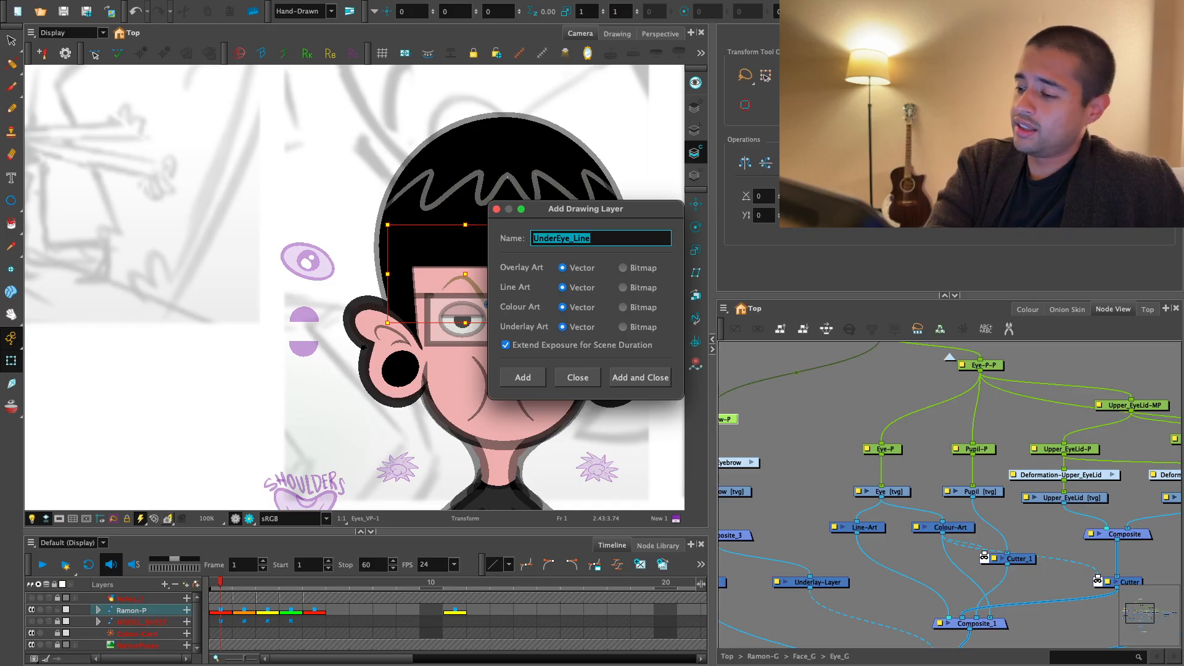
key("Return")
left_click_drag(1017, 495, 820, 485)
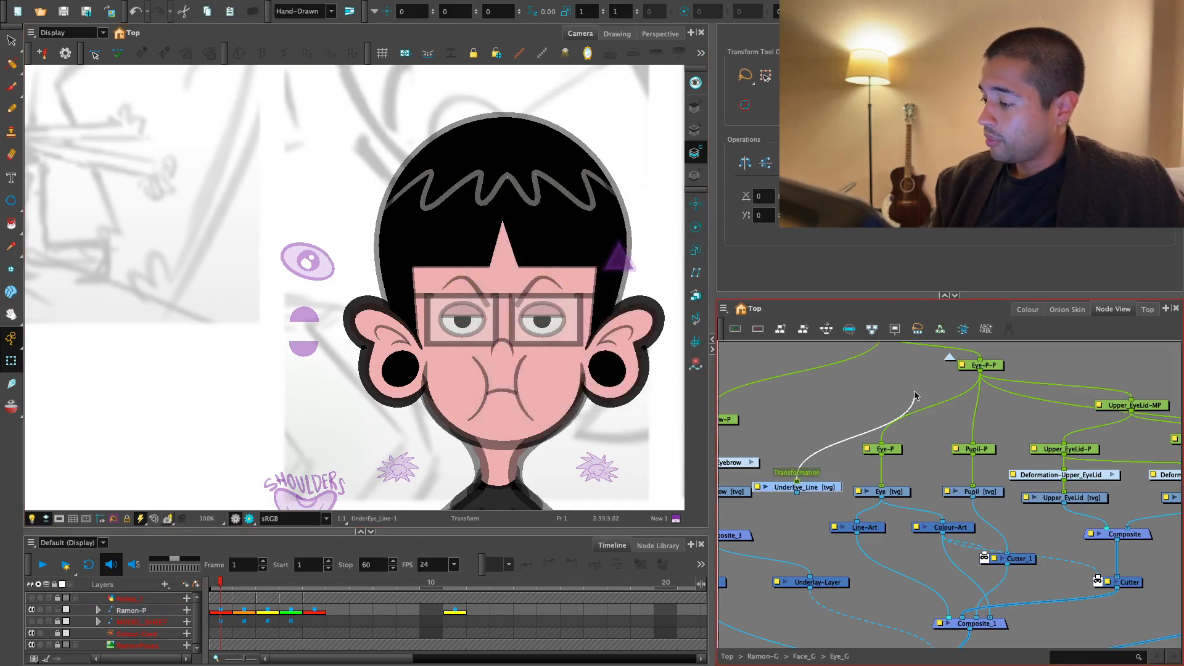
left_click_drag(915, 392, 980, 372)
- Add a parent peg for UnderEye_Line and insert it between Eye-P-P and the drawing
key("1")
left_click_drag(830, 494, 848, 499)
key("super+p")
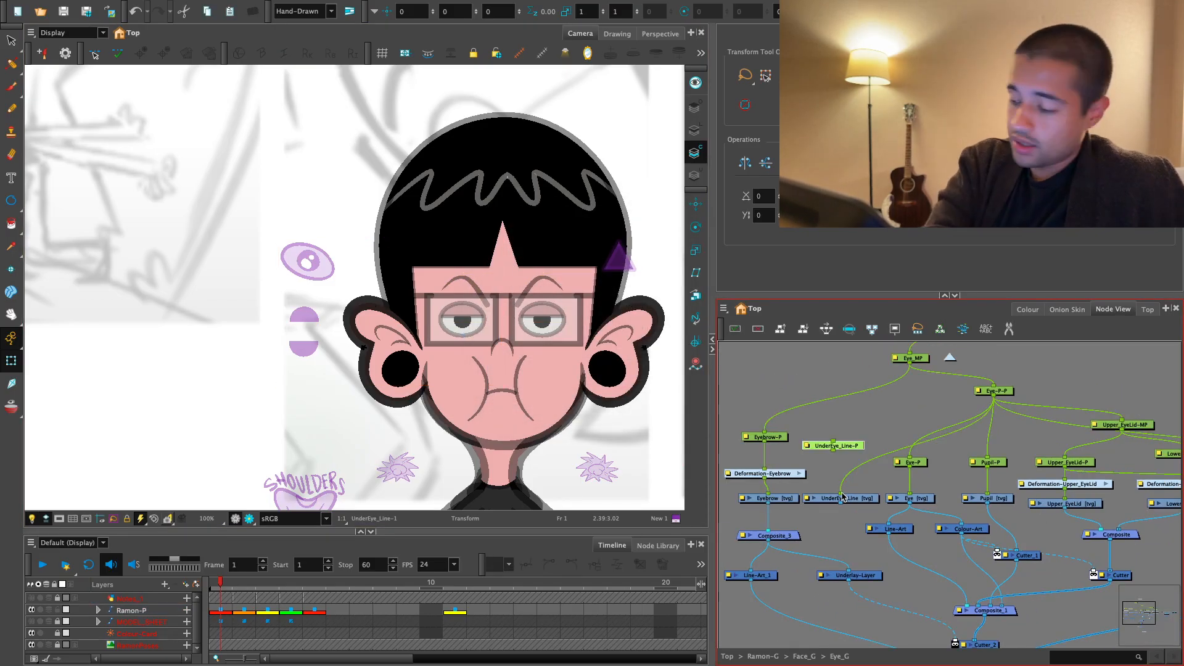
key("2")
left_click_drag(816, 437, 839, 455)
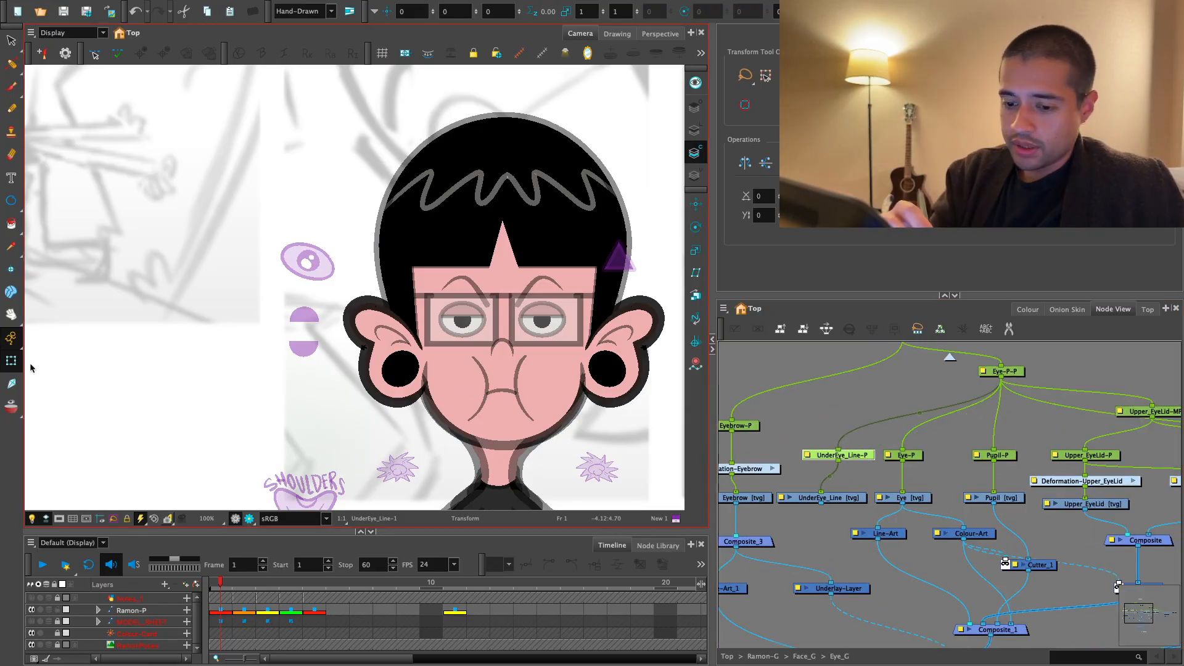
- Locate the nose symbol's NoseTrils node inside Face_G and select its NoseTrils-P peg
scroll(579, 333, "right", 5)
left_click(568, 400)
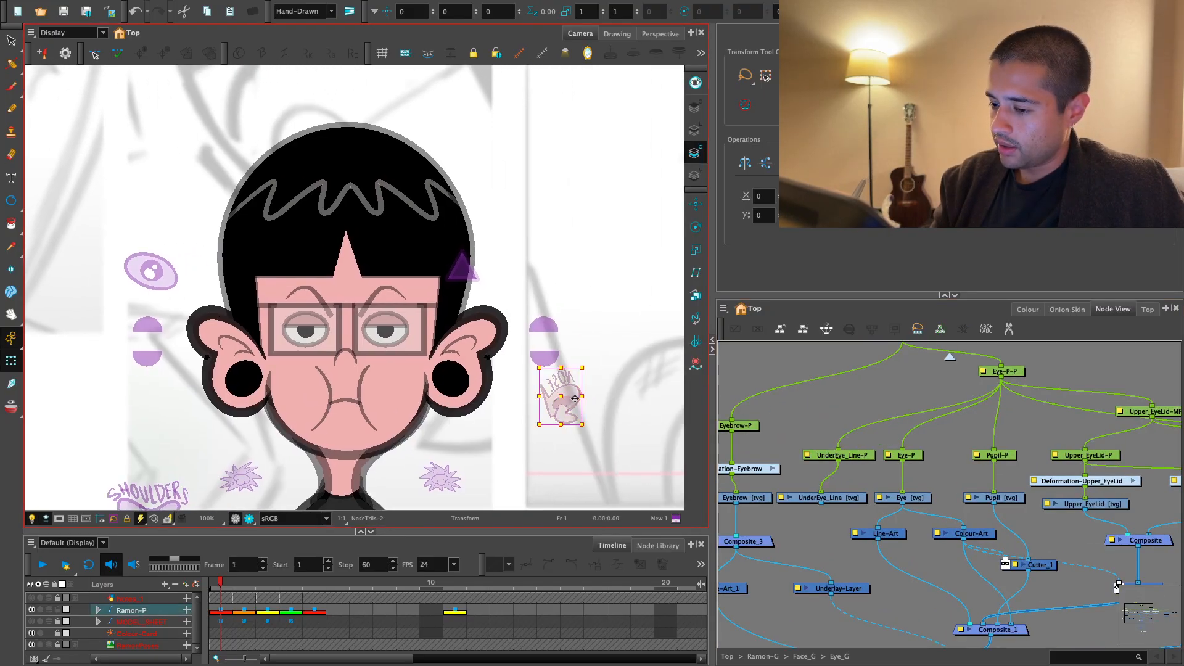
key("o")
key("2")
left_click_drag(1075, 523, 1049, 499)
key("2")
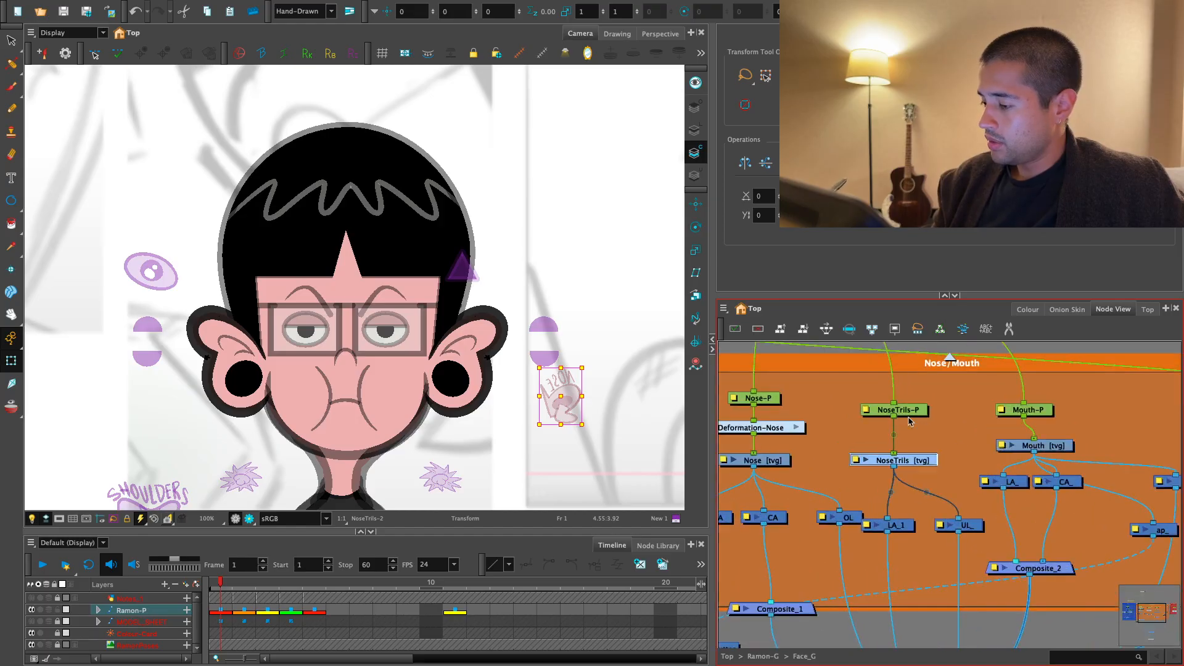
left_click(913, 412)
- Go to frame 11 and examine how the NoseTrils artwork sits on the side-facing head, using the Rotate tool
left_click(454, 582)
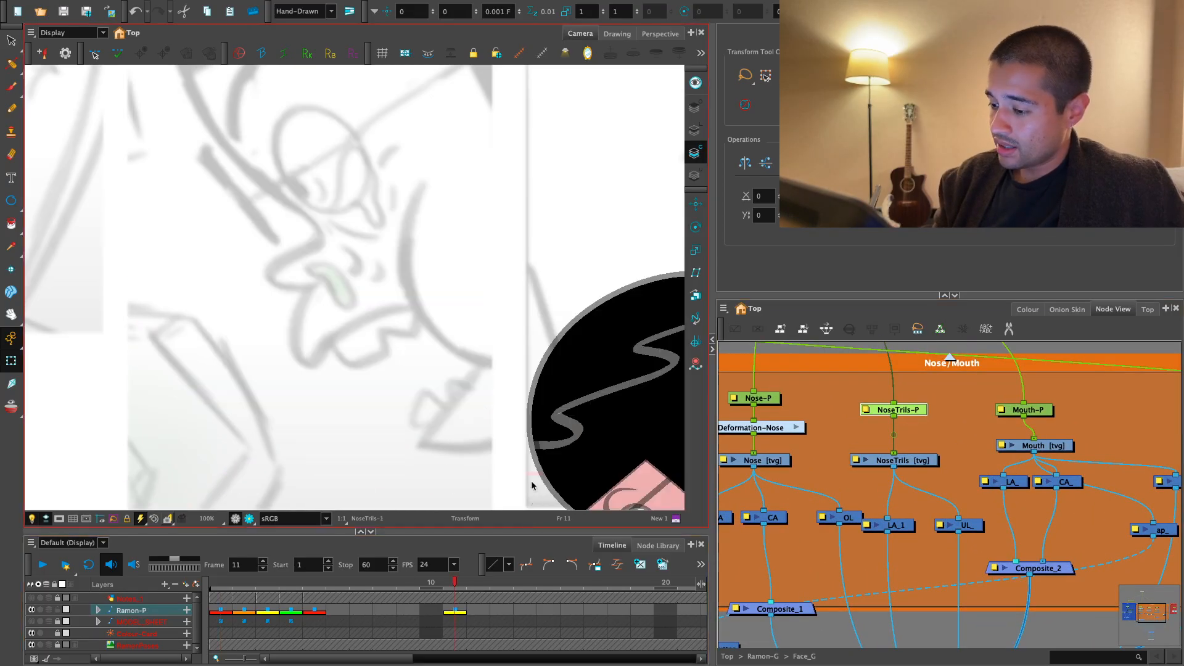
key("1")
key("1")
left_click_drag(531, 480, 447, 392)
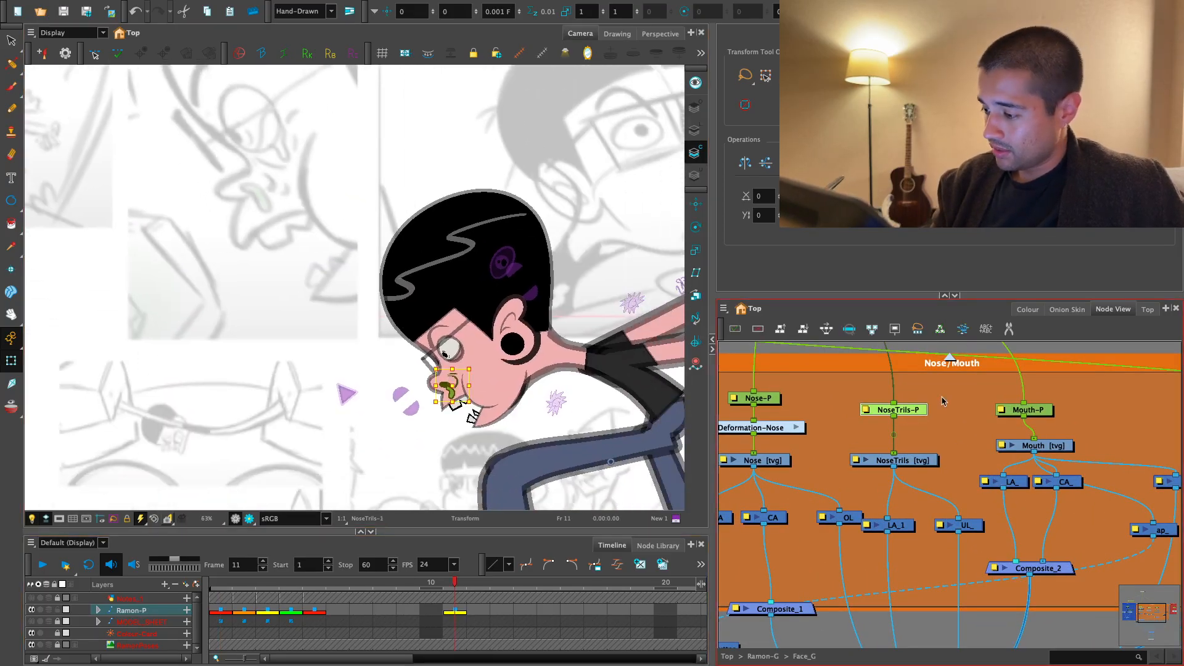
left_click_drag(942, 401, 881, 466)
key("alt+3")
key("1")
key("1")
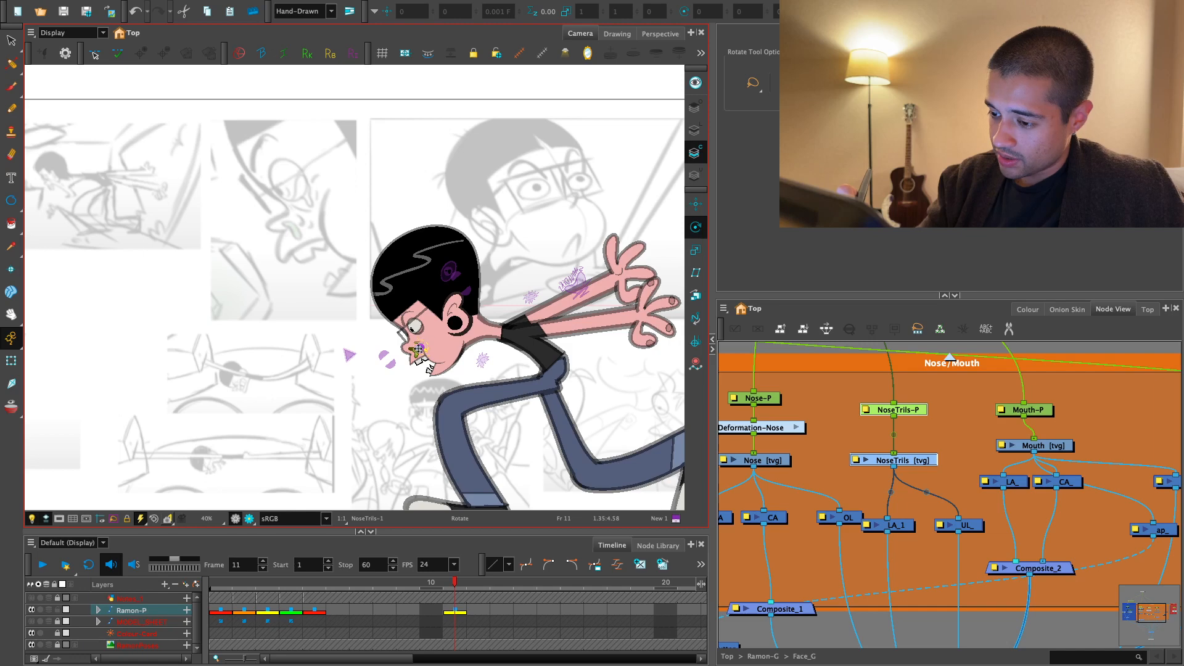
key("2")
key("2")
key("2")
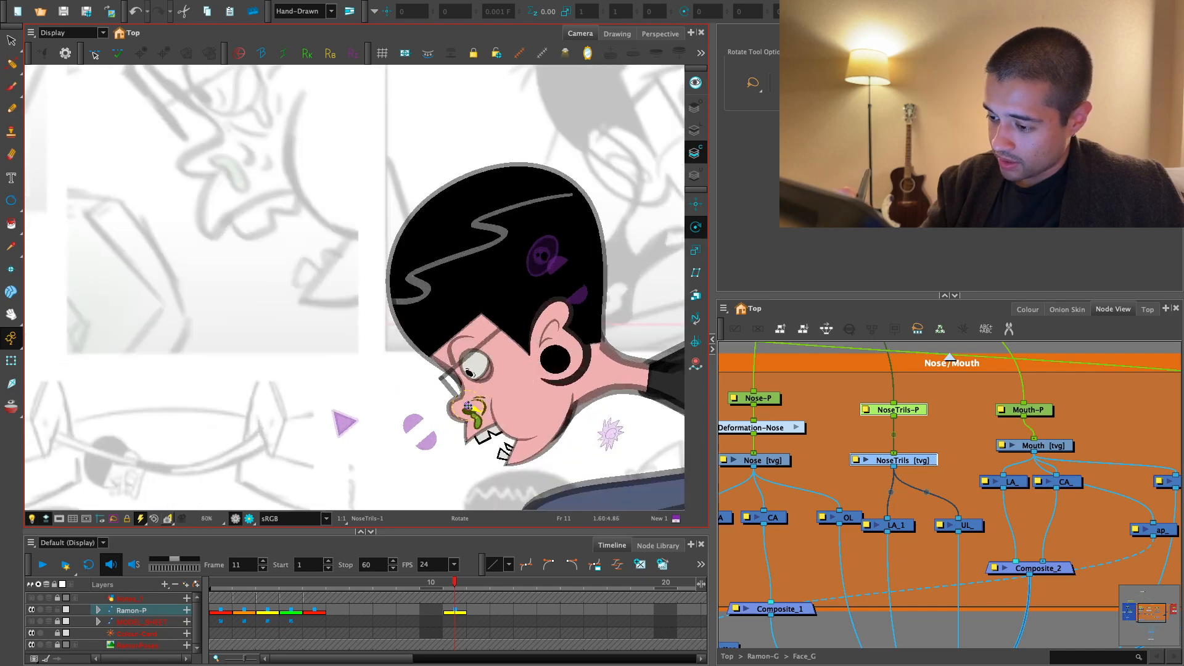
left_click_drag(954, 462, 908, 467)
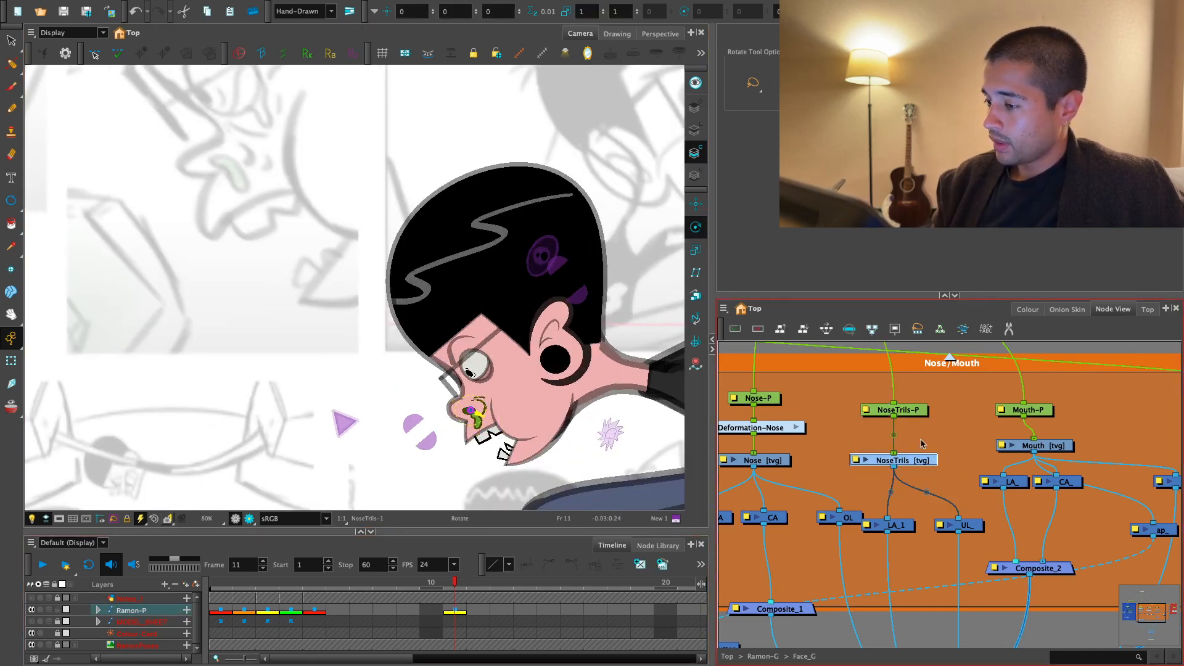
- Swap the NoseTrils drawing on frame 11 to the nose symbol, NoseTrils-2
left_click(1091, 34)
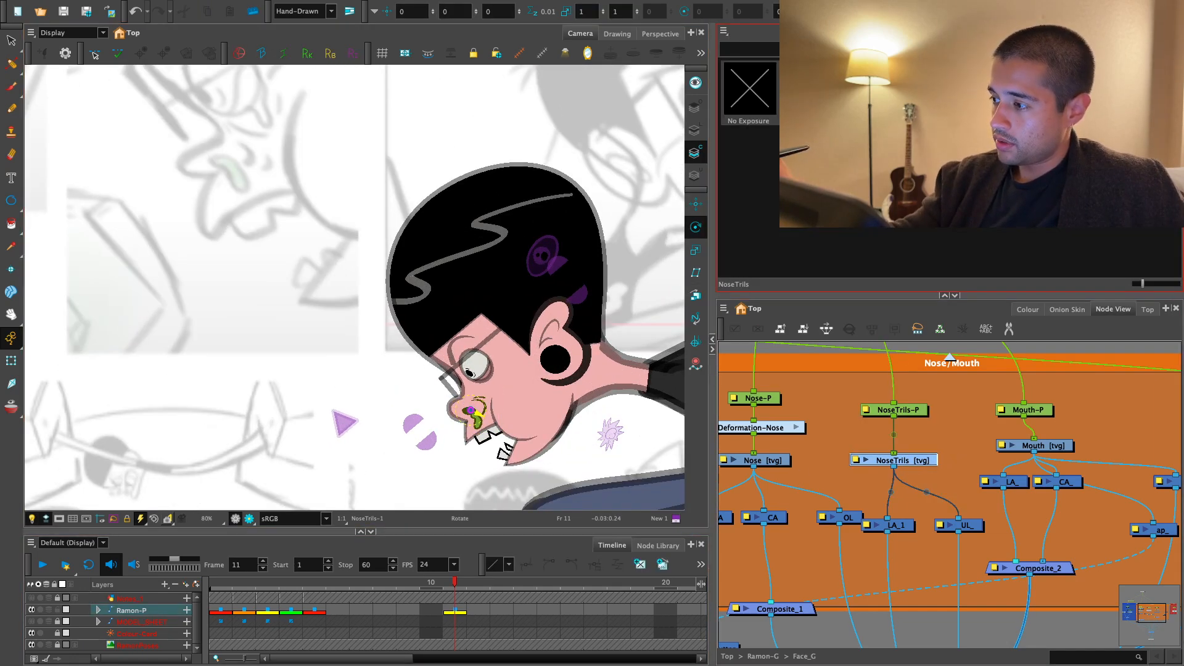
double_click(867, 88)
key("1")
left_click_drag(479, 465, 481, 428)
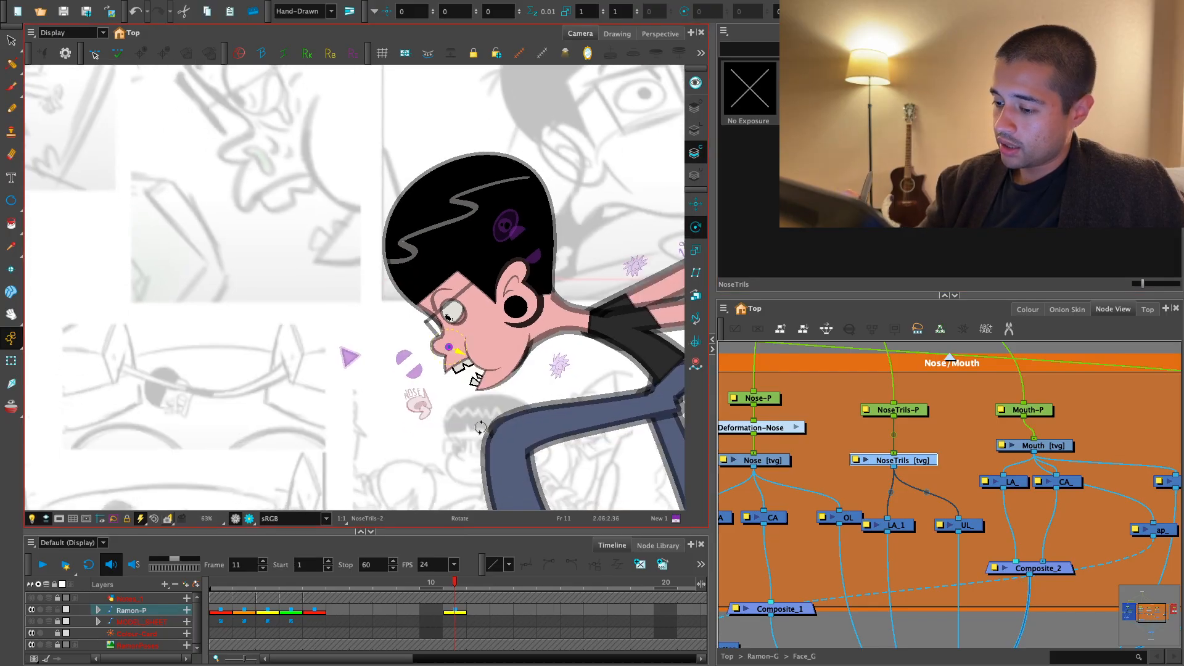
key("2")
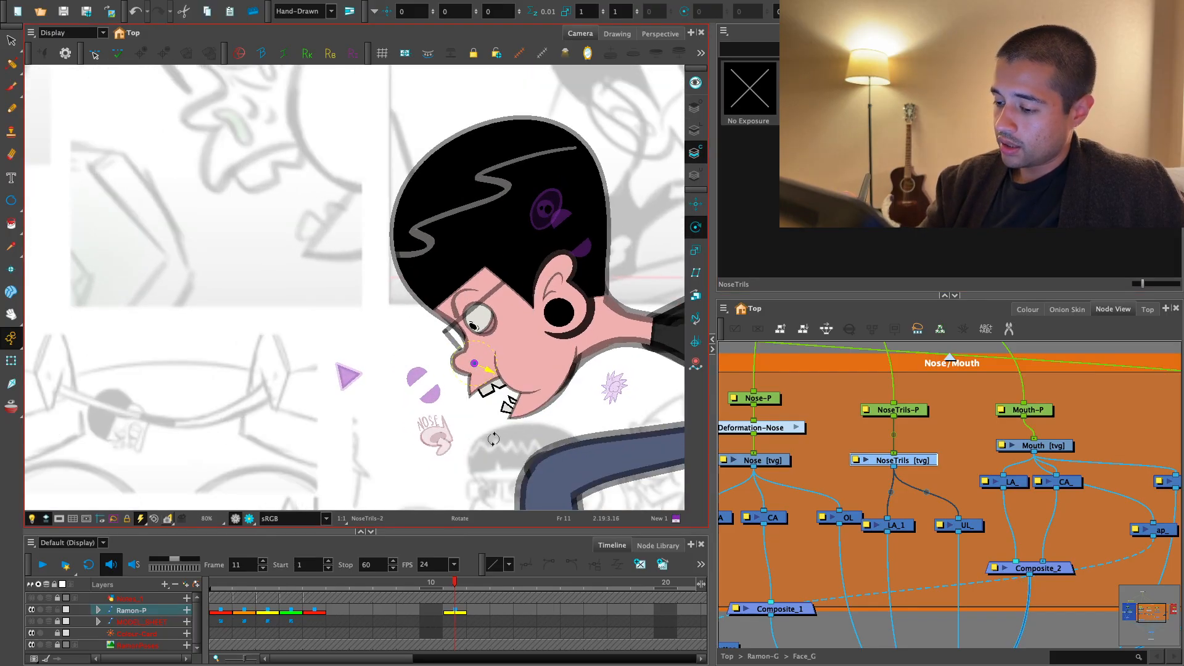
left_click(786, 458)
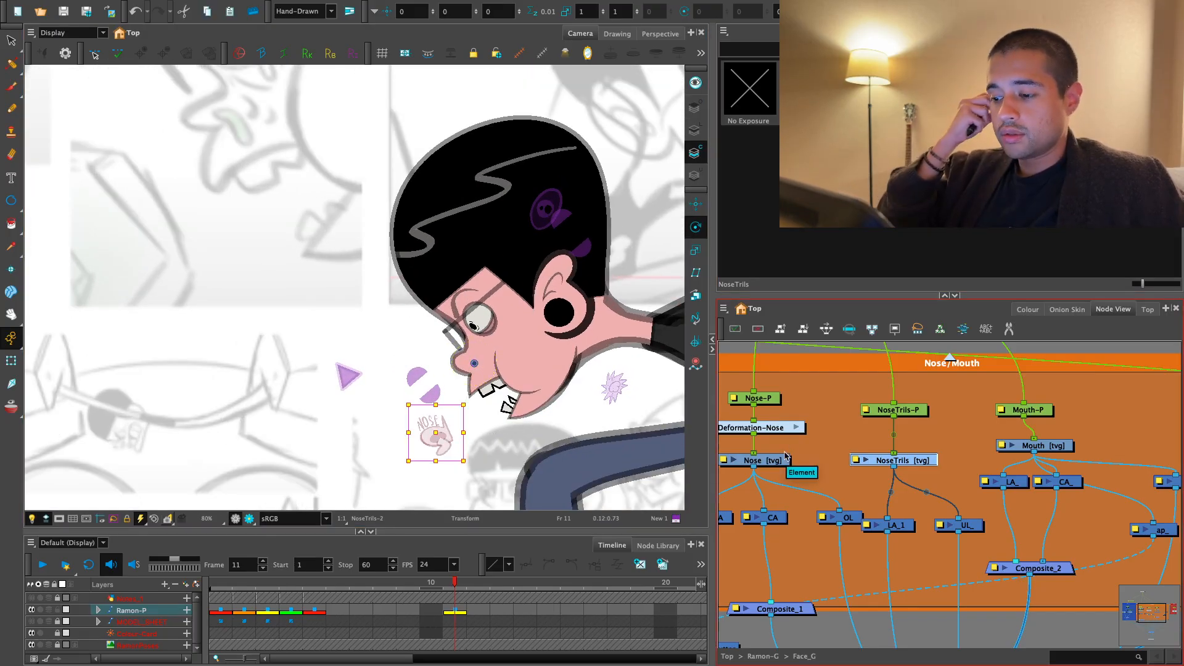
- Move the NoseTrils-1 artwork off the face to the nose symbol's position and compare it with NoseTrils-2
key("alt+s")
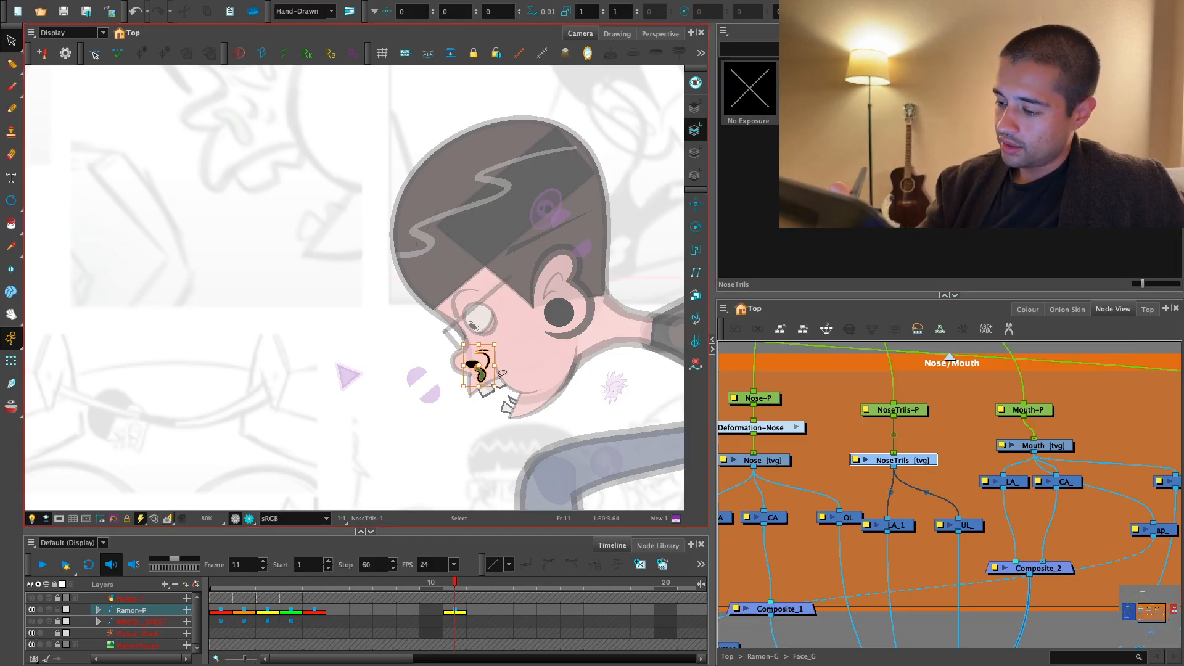
left_click(10, 381)
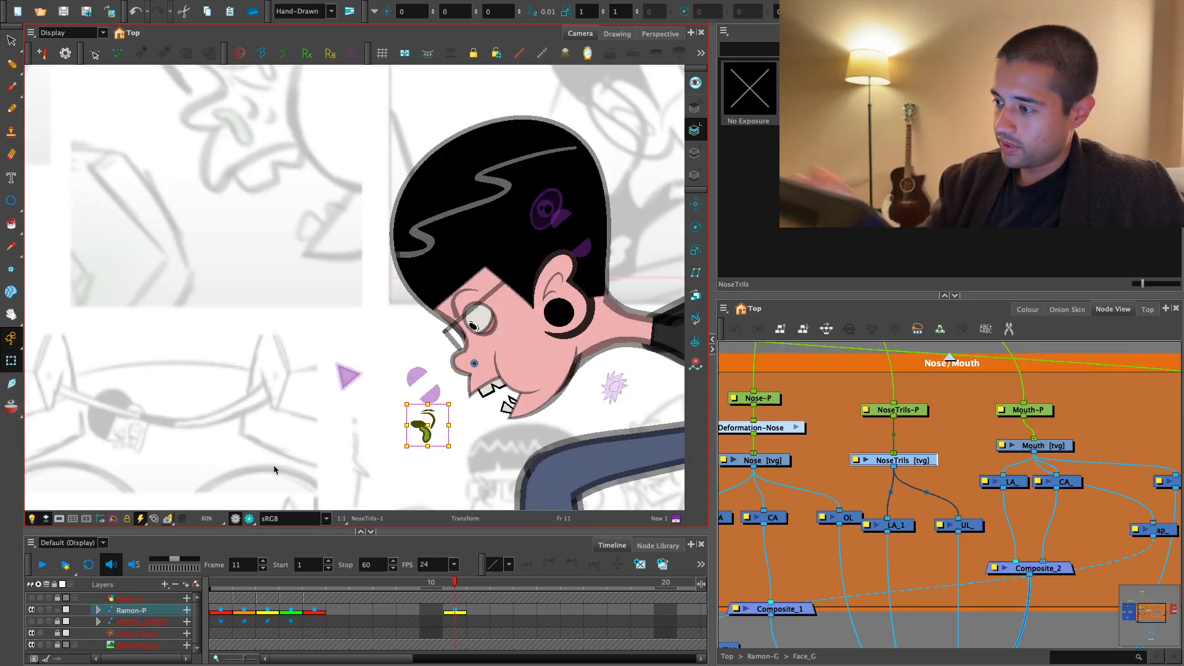
left_click(867, 89)
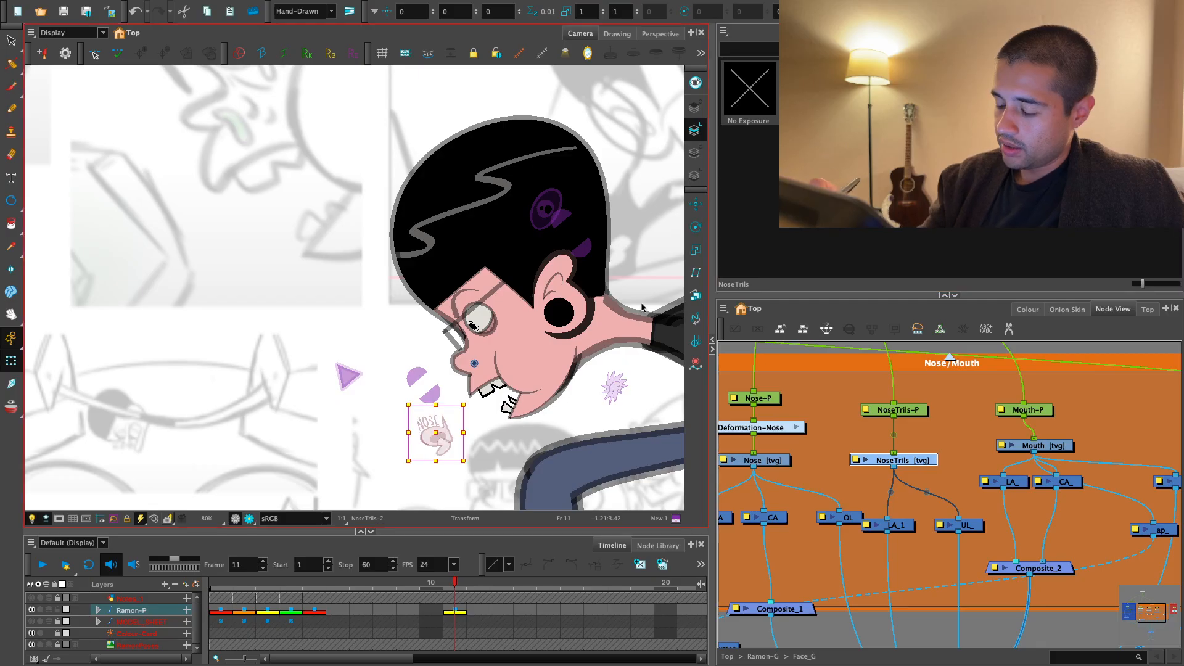
- Select NoseTrils-P and move it on frame 11 so the NoseTrils-1 artwork sits on the nose
key("alt+s")
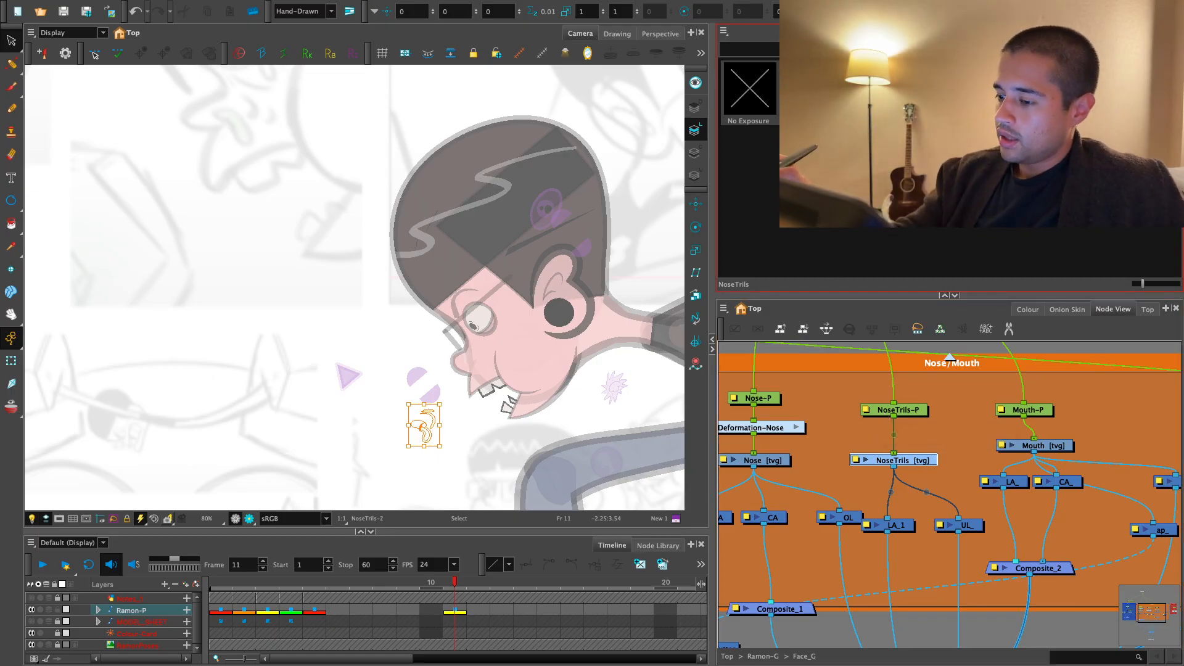
key("shift+t")
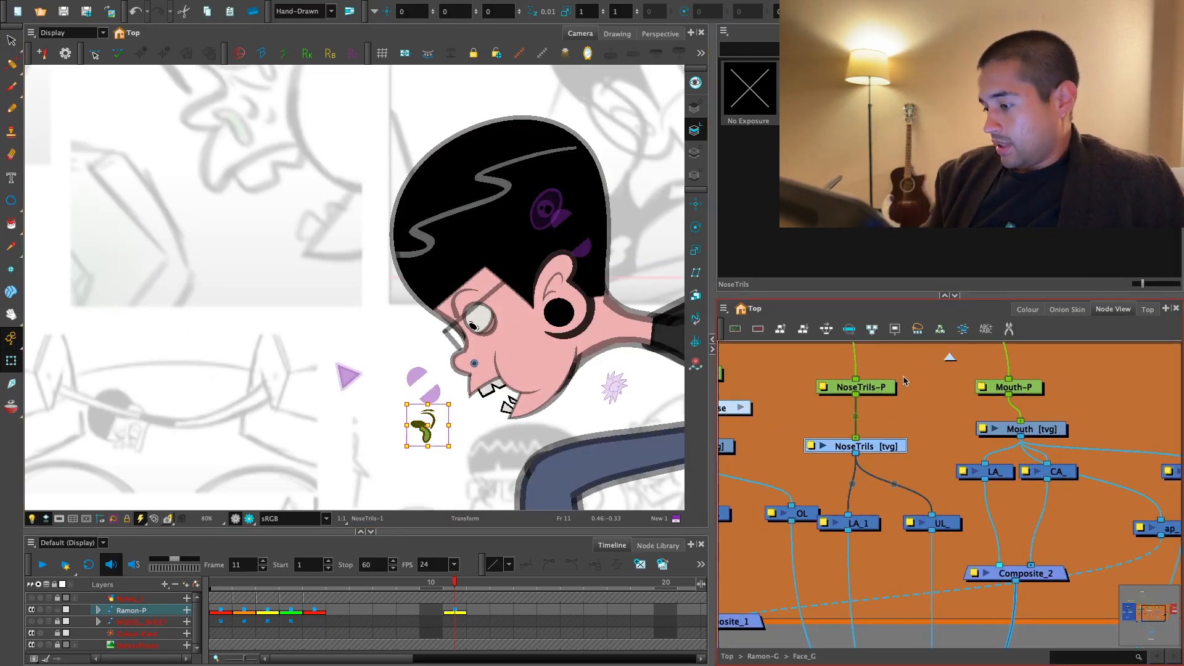
key("alt+3")
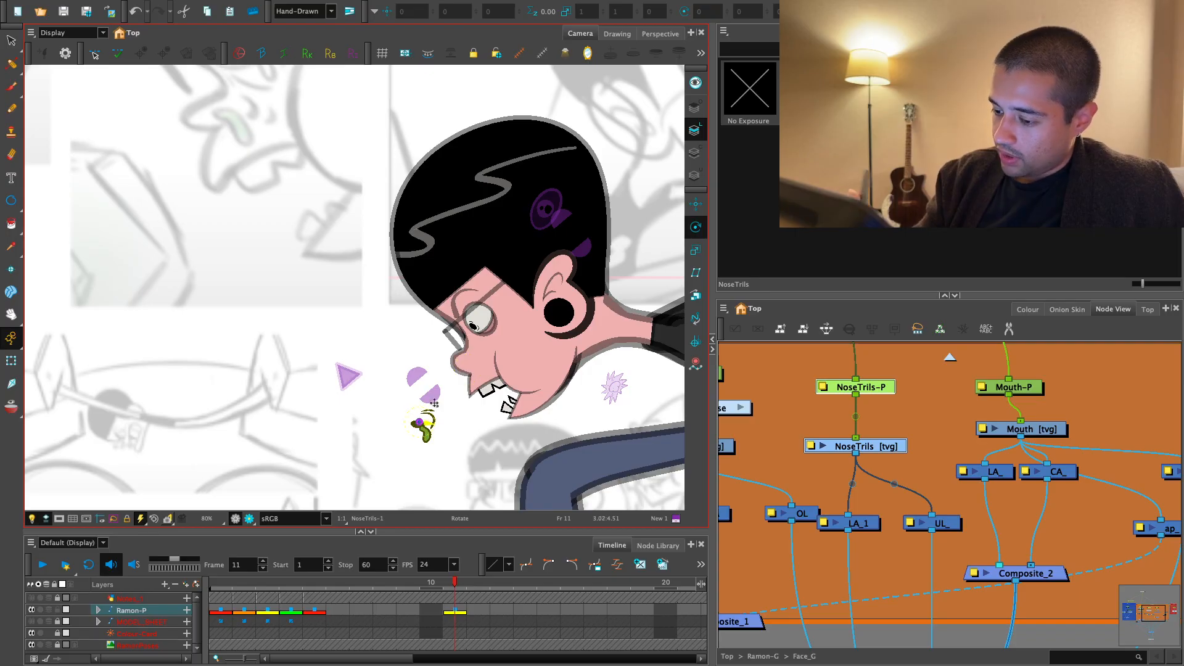
scroll(432, 404, "up", 2)
left_click_drag(426, 447, 518, 361)
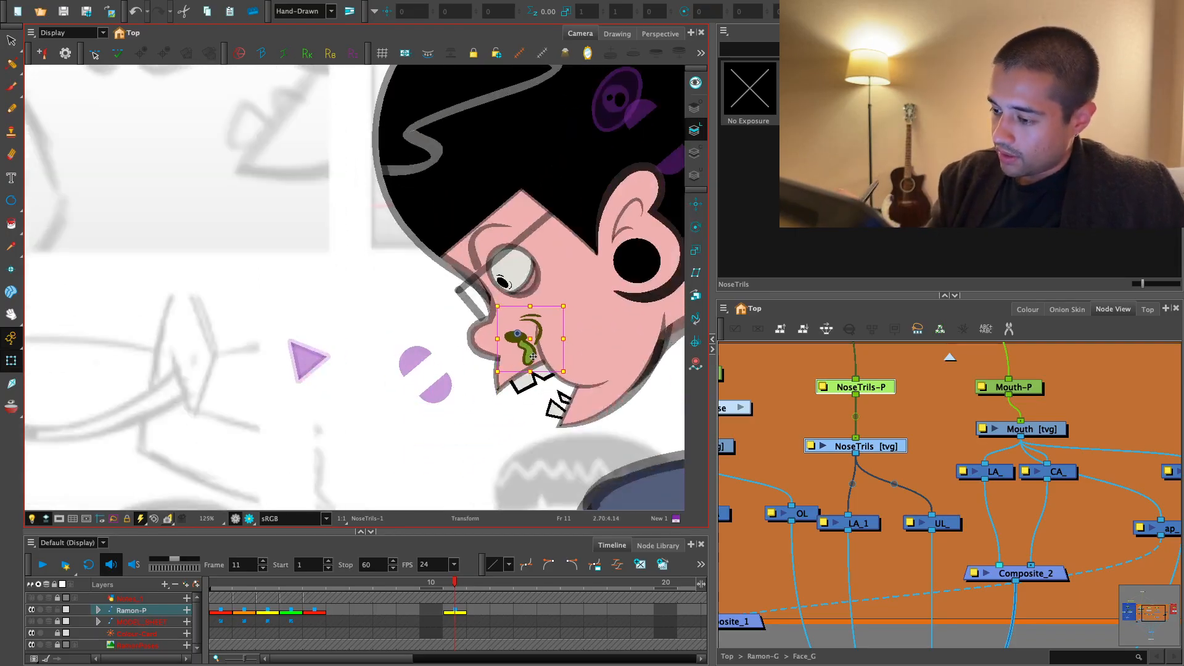
left_click(809, 368)
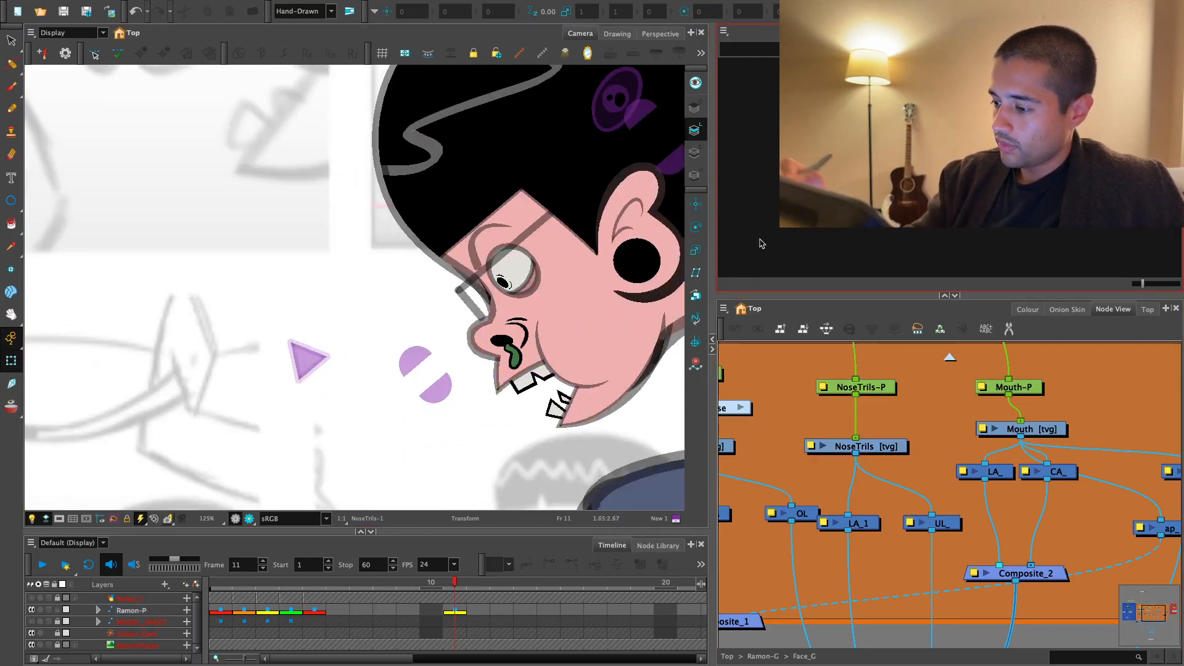
- Select the NoseTrils node and switch its frame 11 drawing to NoseTrils-2
left_click(856, 446)
left_click(871, 90)
left_click(520, 451)
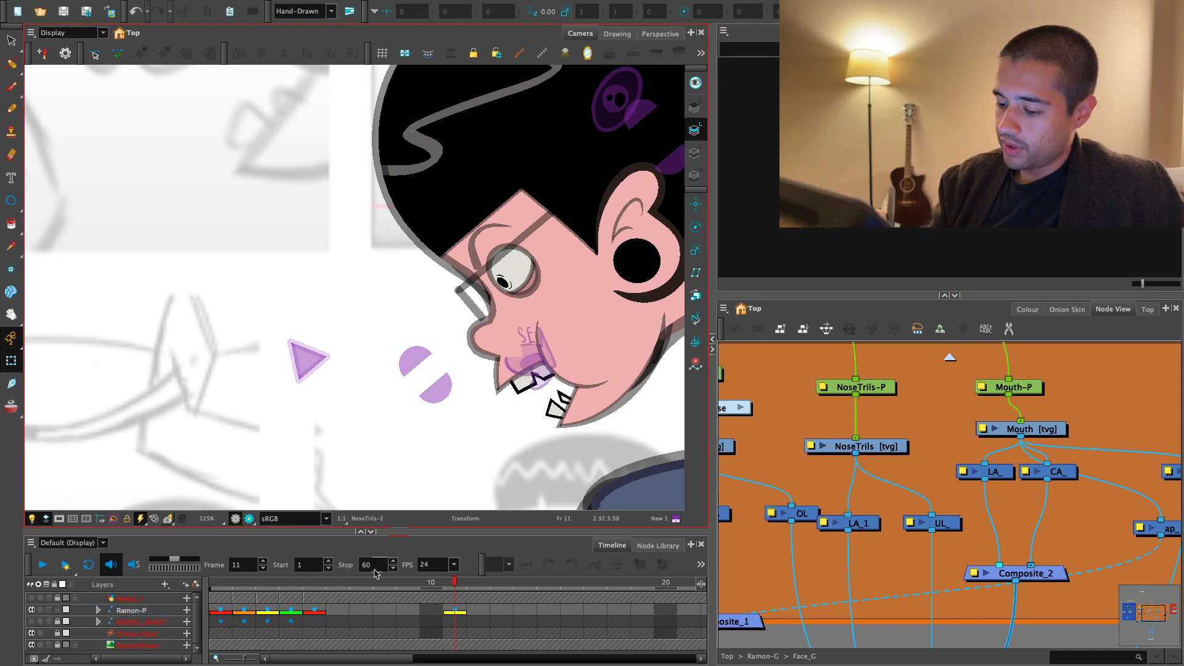
- Return to frame 1 and check the nose symbol's placement beside the front-facing head
left_click(217, 583)
key("1")
left_click_drag(336, 431, 420, 446)
key("1")
key("1")
left_click_drag(428, 330, 435, 358)
left_click(463, 216)
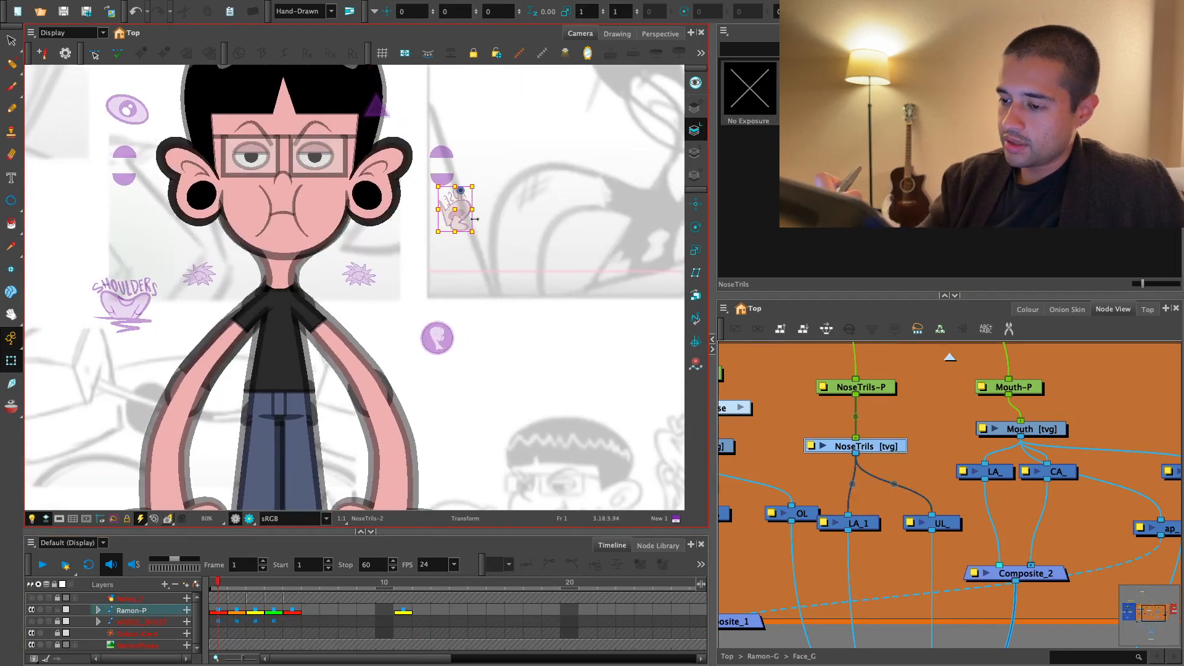
left_click(931, 440)
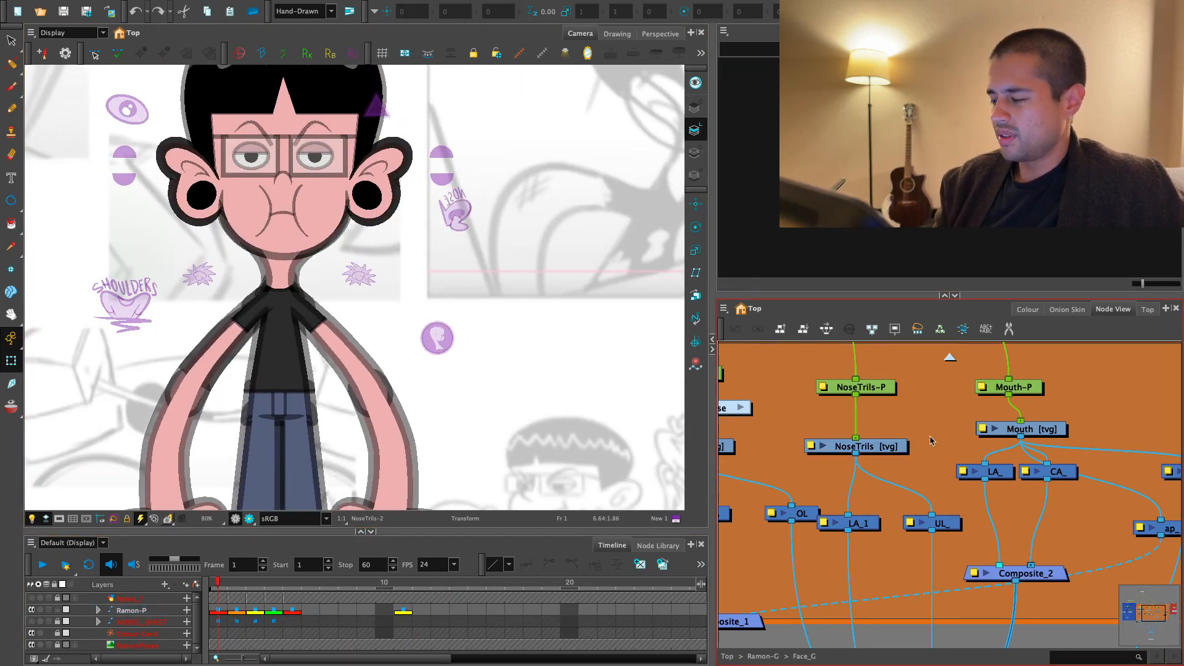
key("1")
key("1")
key("1")
left_click_drag(496, 397, 543, 480)
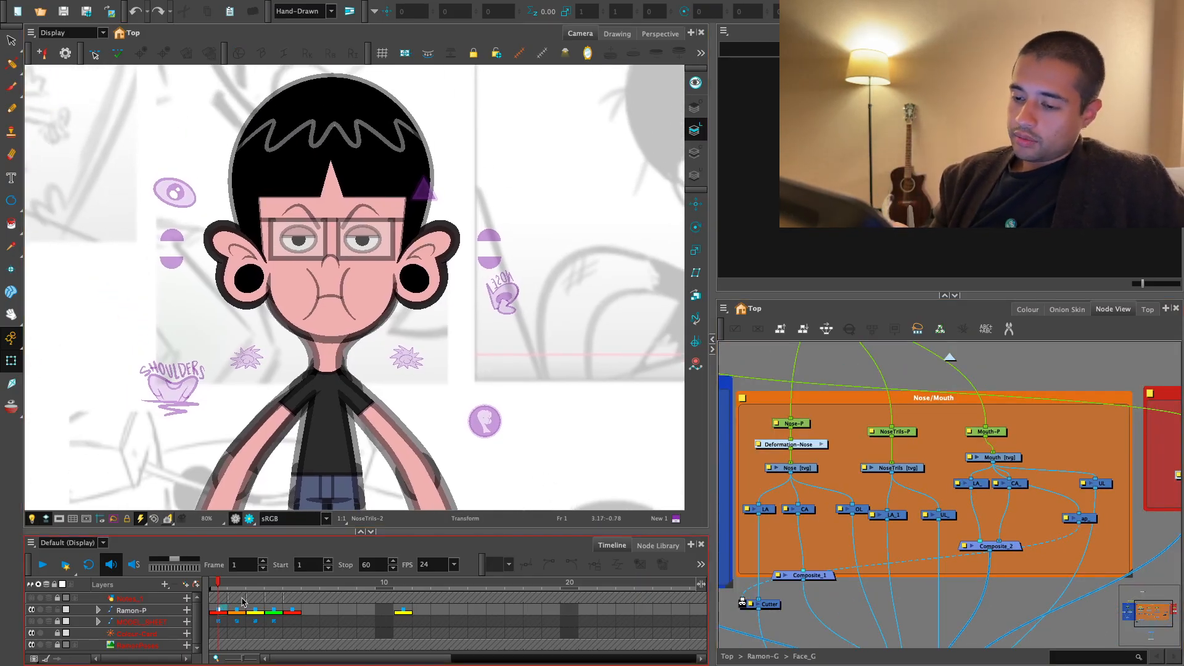
left_click_drag(321, 309, 434, 394)
key("ctrl+a")
key("1")
left_click(832, 460)
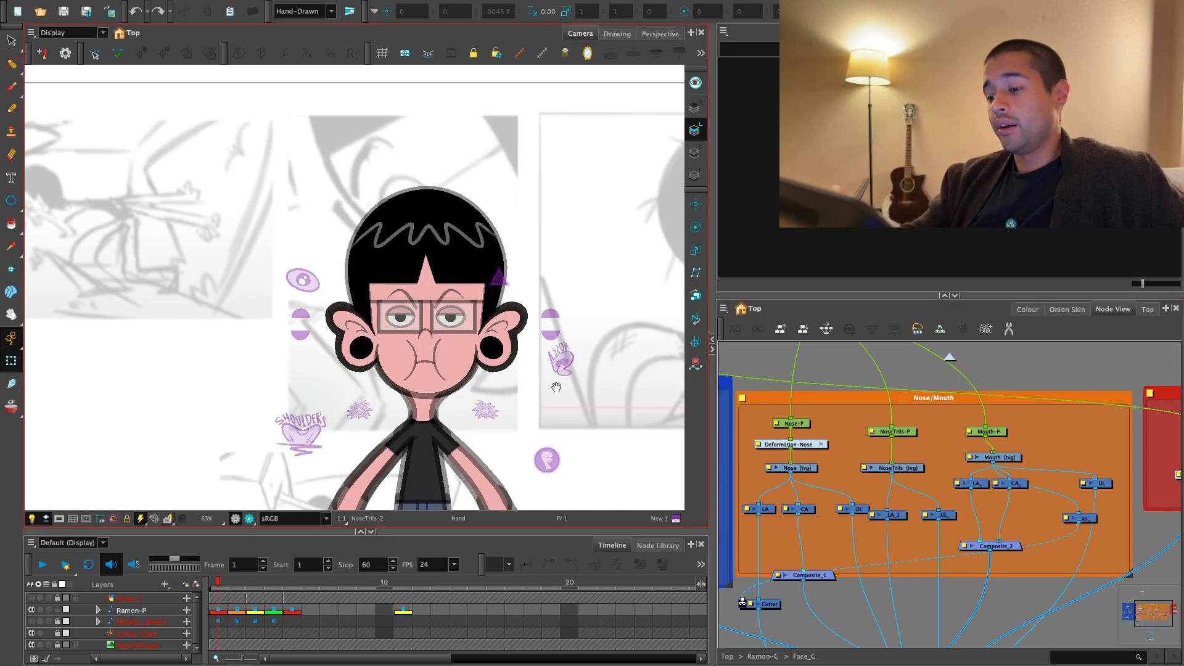
key("1")
left_click_drag(591, 425, 560, 448)
key("2")
key("2")
key("2")
left_click_drag(546, 349, 583, 382)
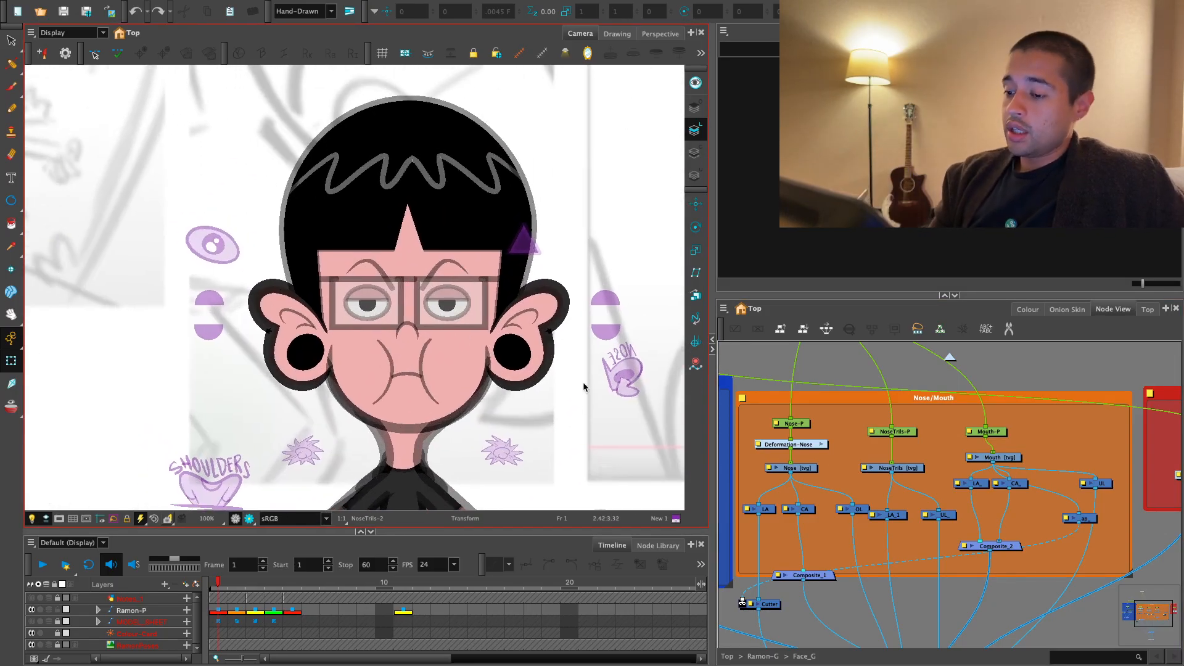
- Locate the UnderEye_Line drawing node inside the Eye_G group and select it
left_click_drag(919, 466, 988, 503)
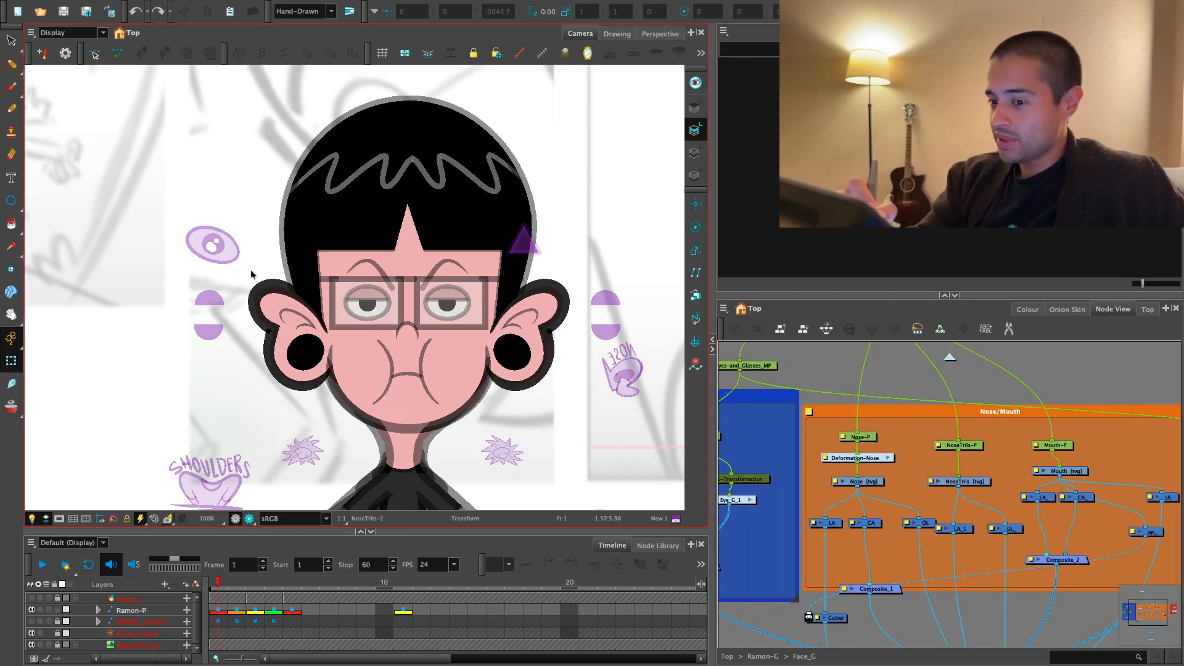
left_click(226, 251)
key("o")
left_click_drag(1051, 538, 928, 521)
key("2")
key("1")
key("1")
left_click_drag(846, 506, 966, 469)
key("1")
left_click_drag(980, 579, 979, 580)
left_click_drag(962, 476, 991, 608)
key("2")
key("2")
key("2")
left_click(876, 532)
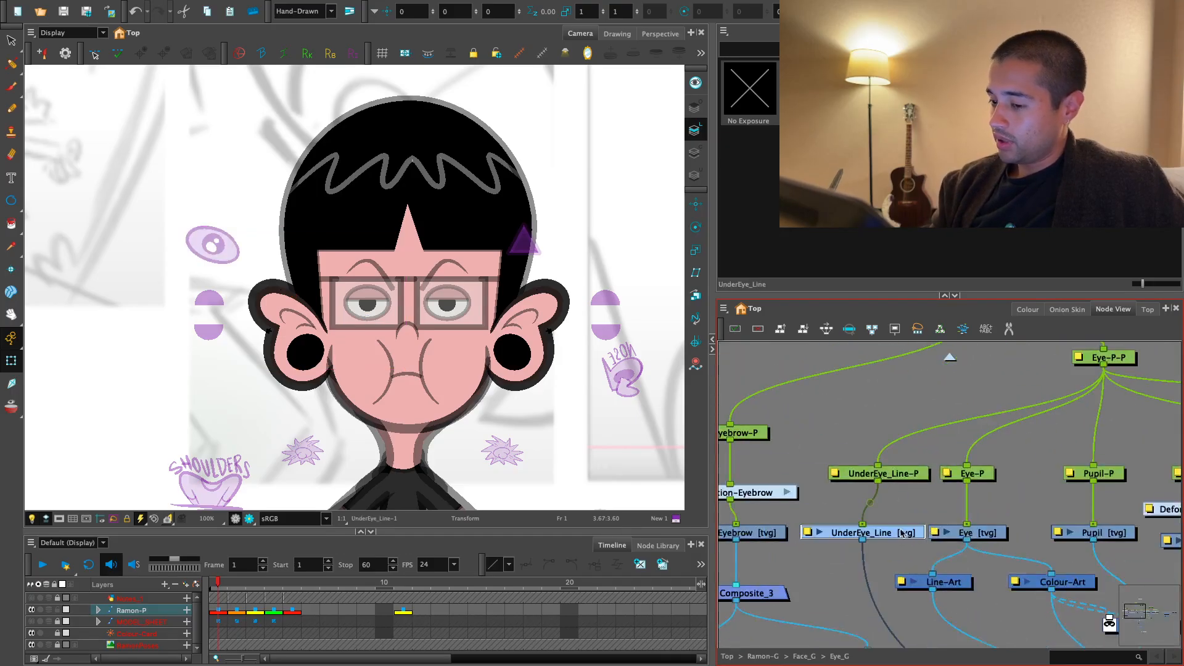
- Activate the Brush with the Default swatch of the Ramon_Colors palette
key("alt+b")
left_click(1019, 311)
left_click(770, 505)
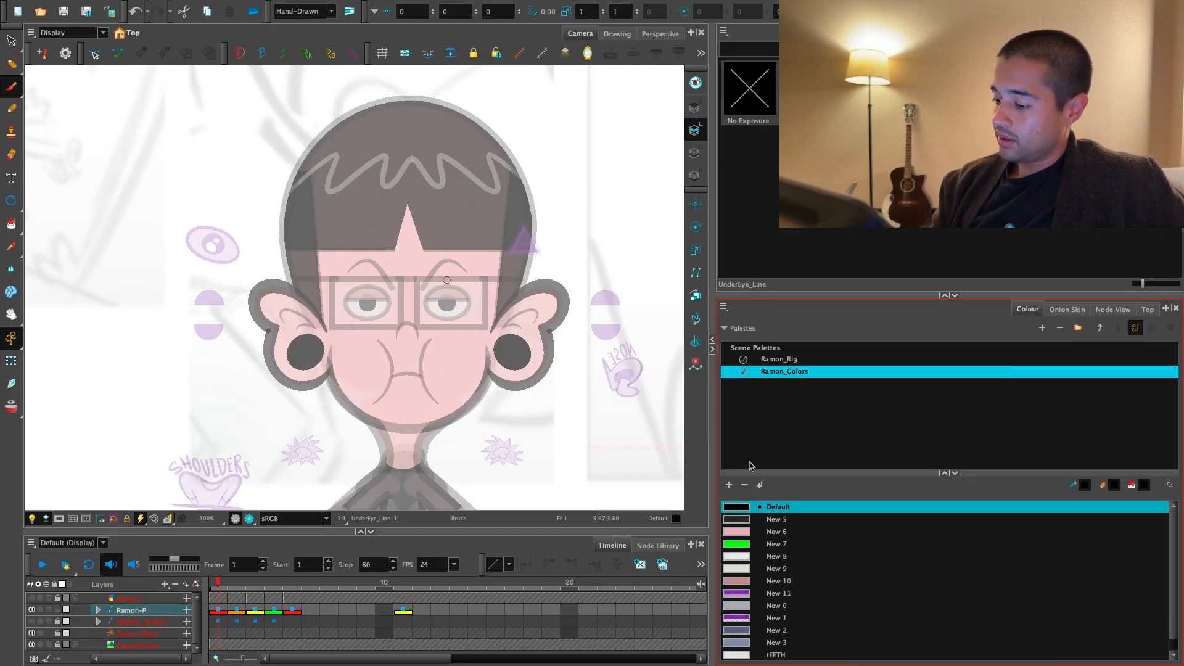
- Try brushing a curved line beneath the character's right eye, undoing the unwanted strokes
key("2")
left_click_drag(536, 409, 547, 433)
key("2")
left_click_drag(439, 474, 428, 428)
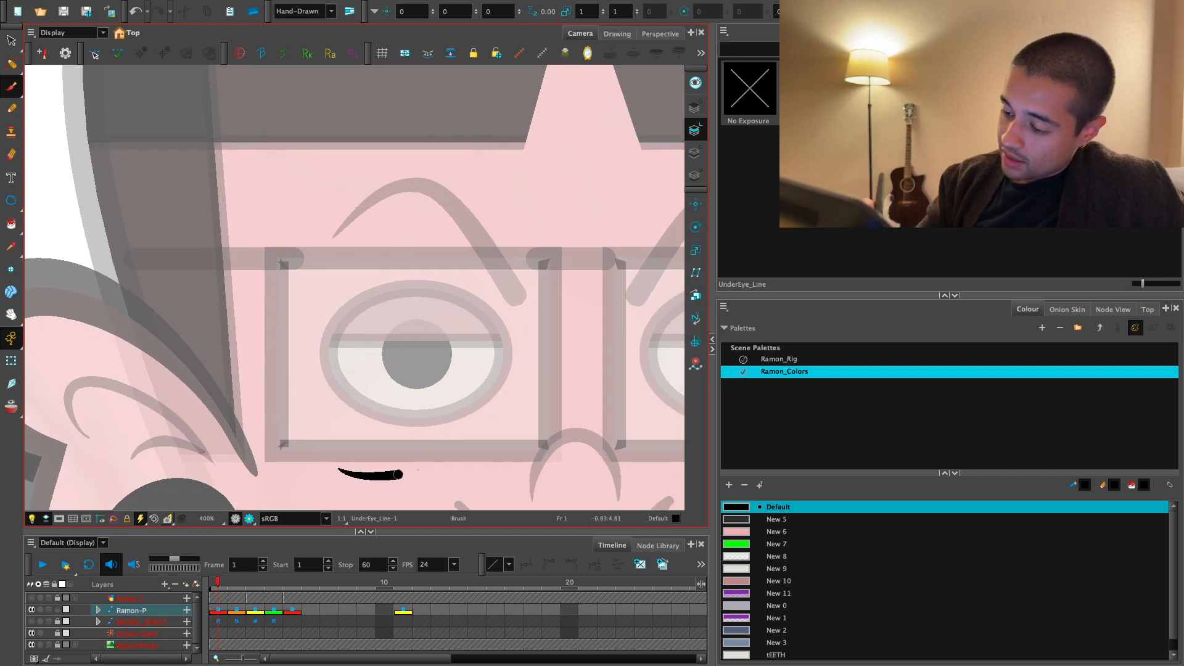
key("ctrl+z")
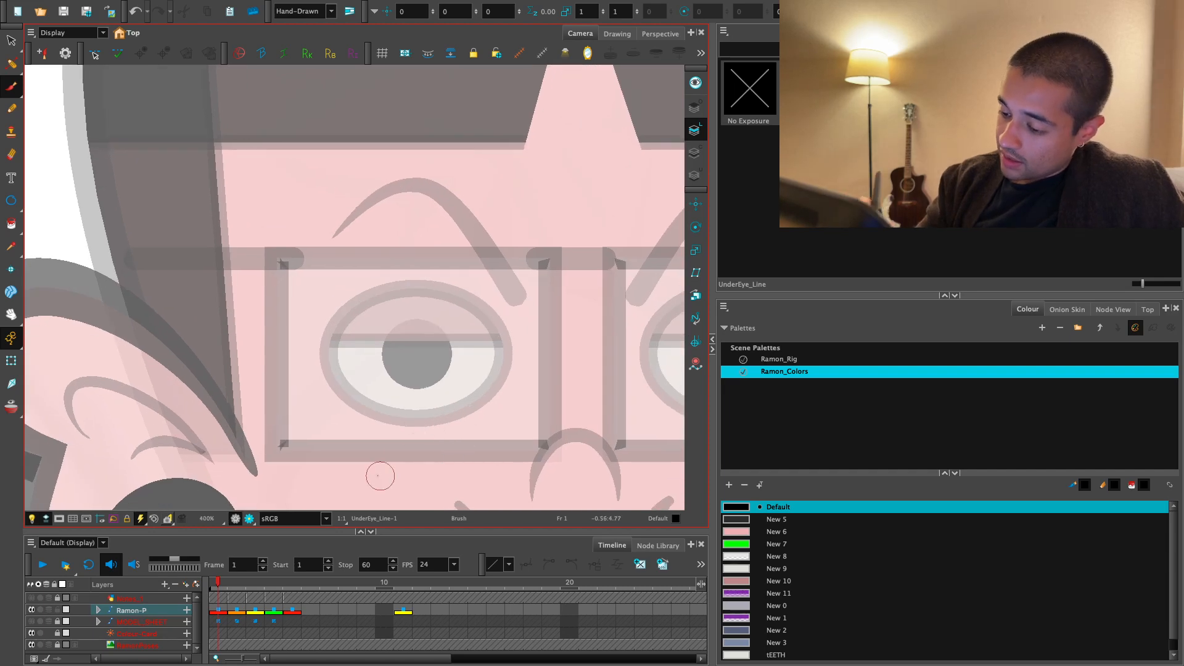
left_click_drag(342, 478, 503, 427)
key("ctrl+z")
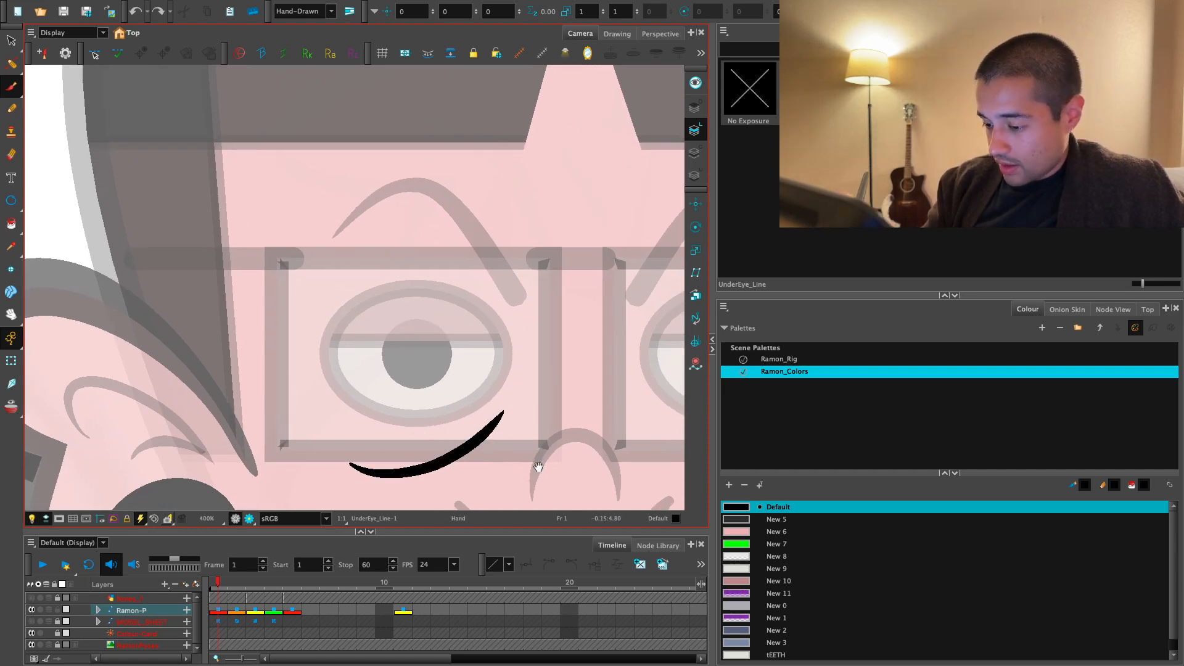
key("1")
key("ctrl+shift+z")
left_click_drag(538, 467, 527, 346)
- Try drawing the curved under-eye line with the Pencil tool and undo the stroke
left_click(13, 116)
key("2")
key("2")
key("2")
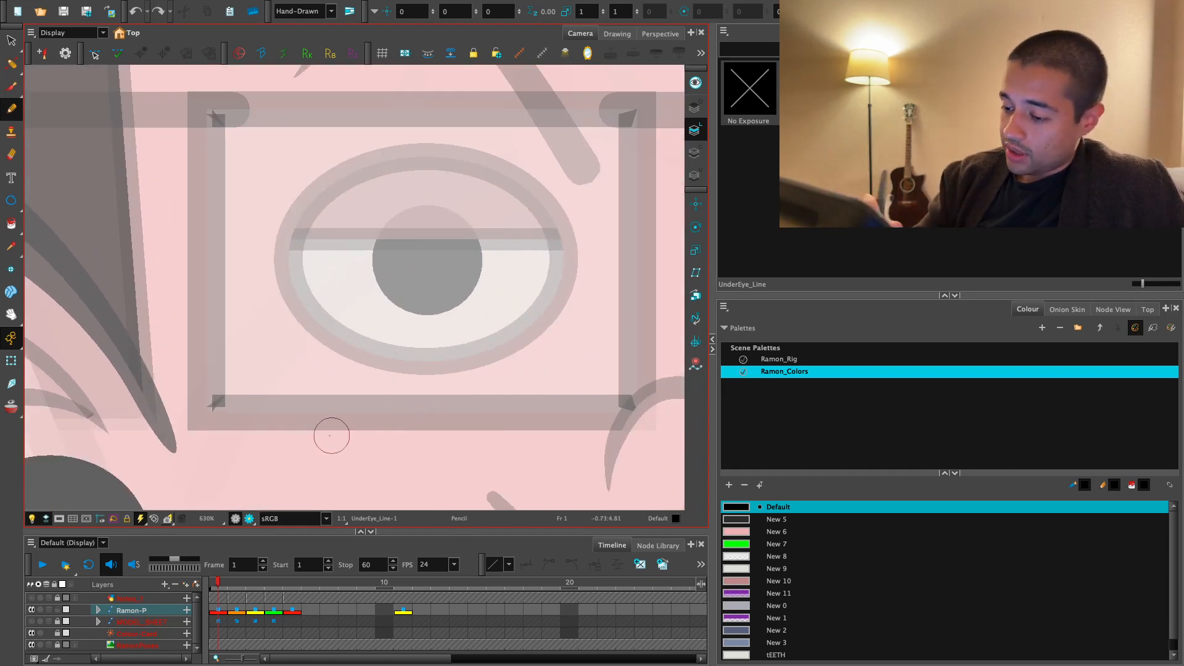
left_click_drag(327, 437, 546, 378)
key("ctrl+z")
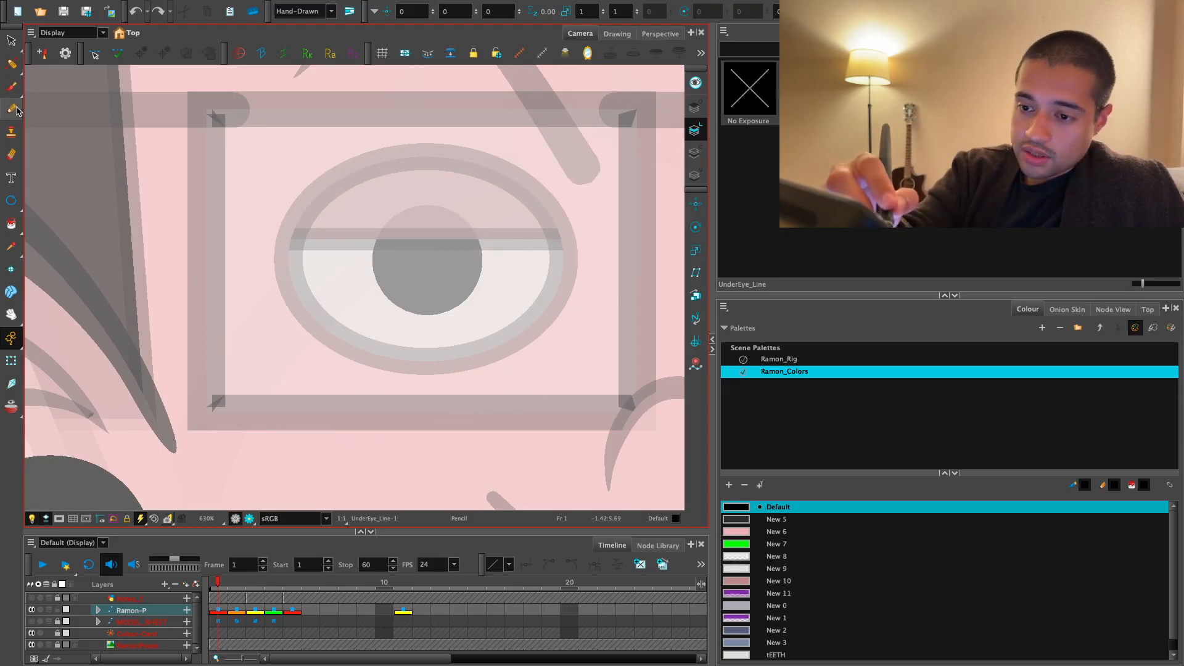
- Draw a straight horizontal line just beneath the character's right eye with the Line tool
left_click(13, 66)
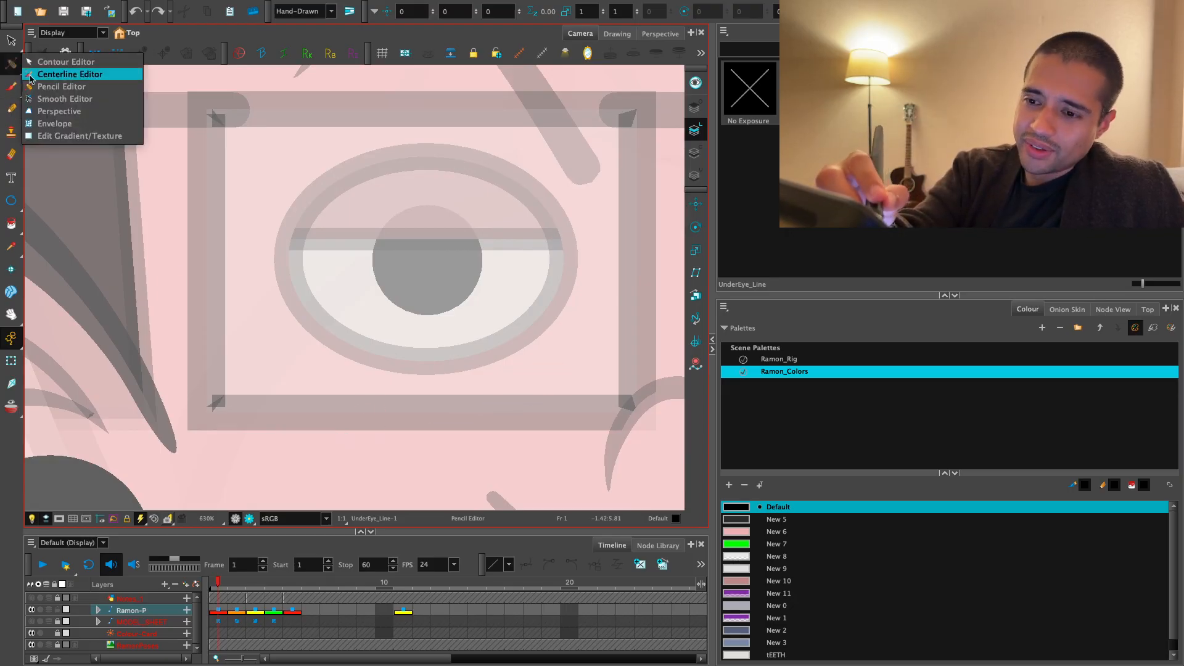
left_click(12, 202)
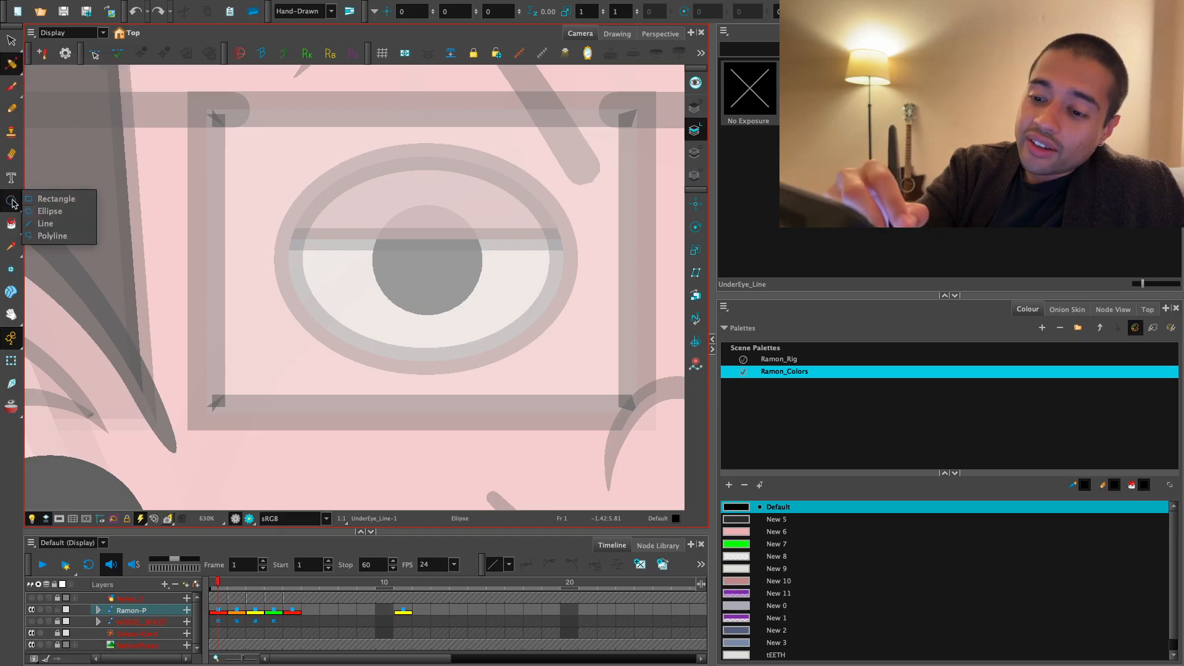
left_click(41, 224)
left_click_drag(283, 398, 584, 399)
key("alt+s")
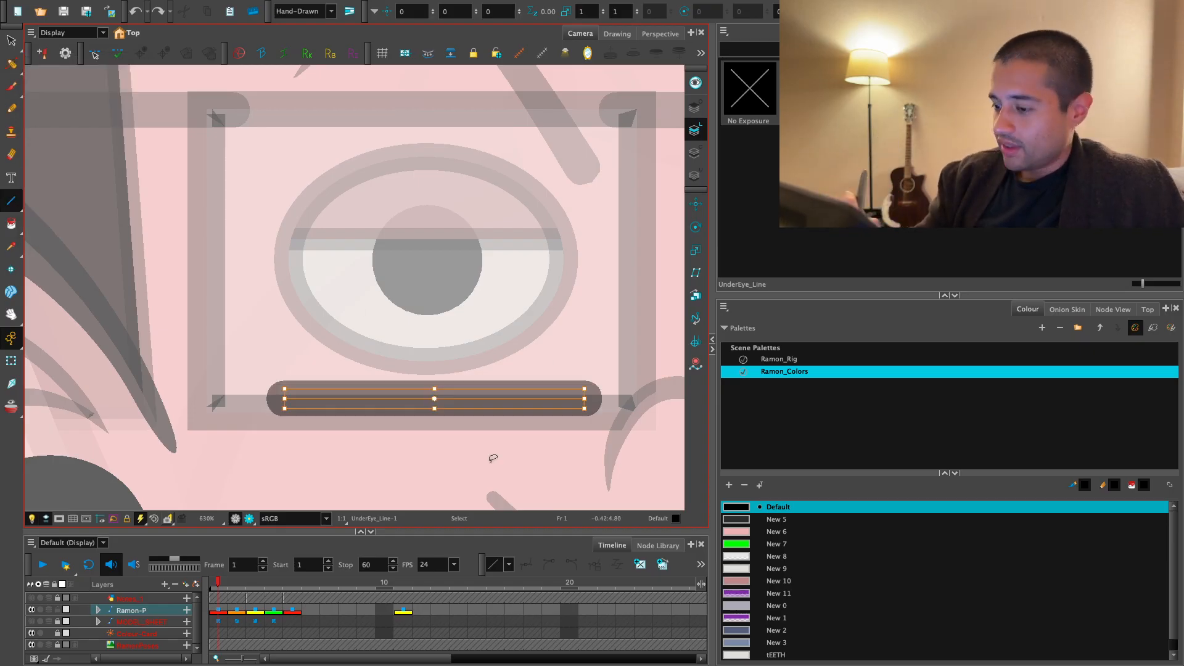
- Make the under-eye line thinner and move it just below the glasses frame
left_click(1061, 33)
scroll(949, 185, "down", 4)
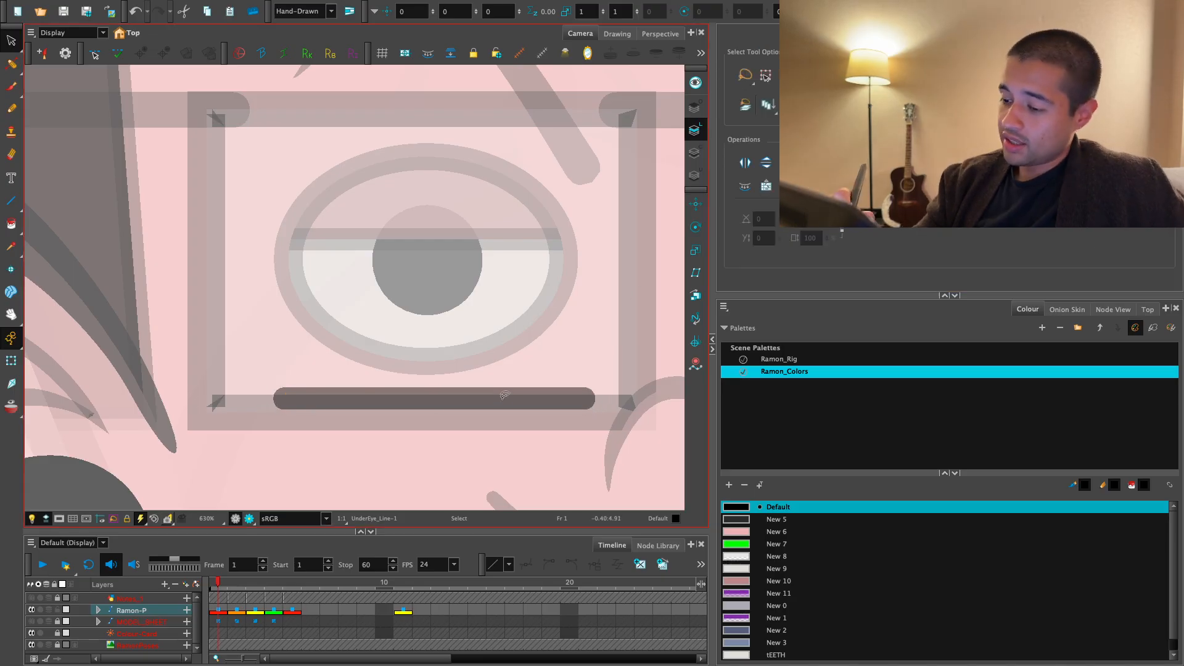
left_click_drag(505, 396, 501, 406)
left_click(492, 323)
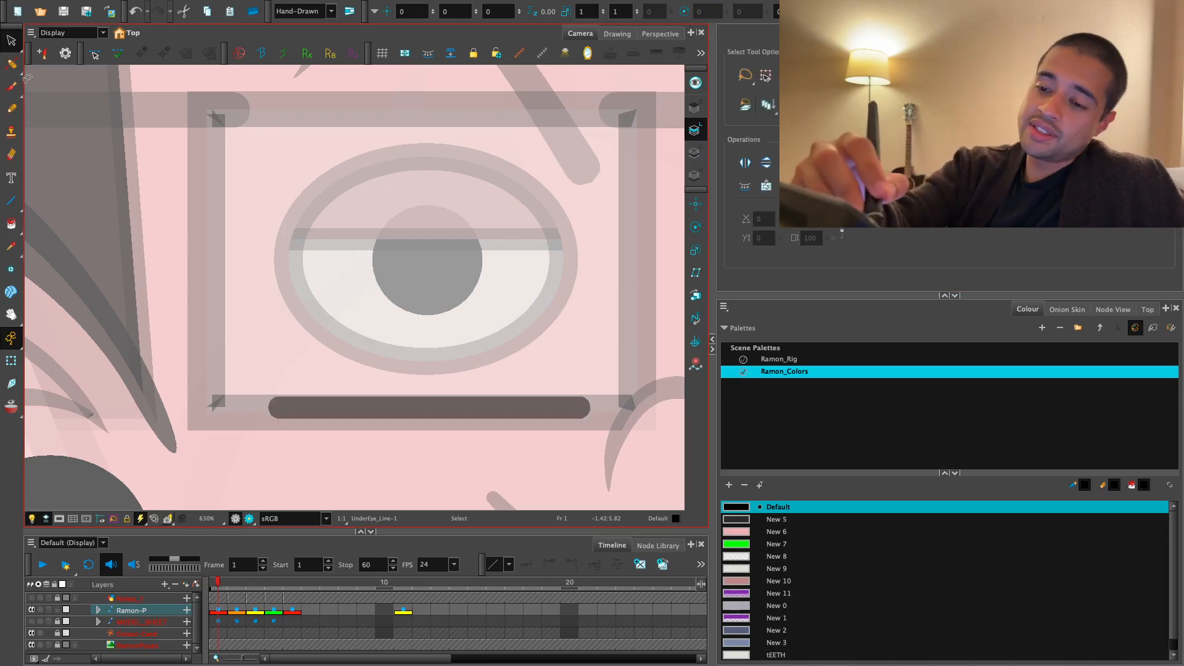
mouse_move(441, 443)
left_mouse_down()
mouse_move(454, 409)
mouse_move(455, 459)
left_mouse_up()
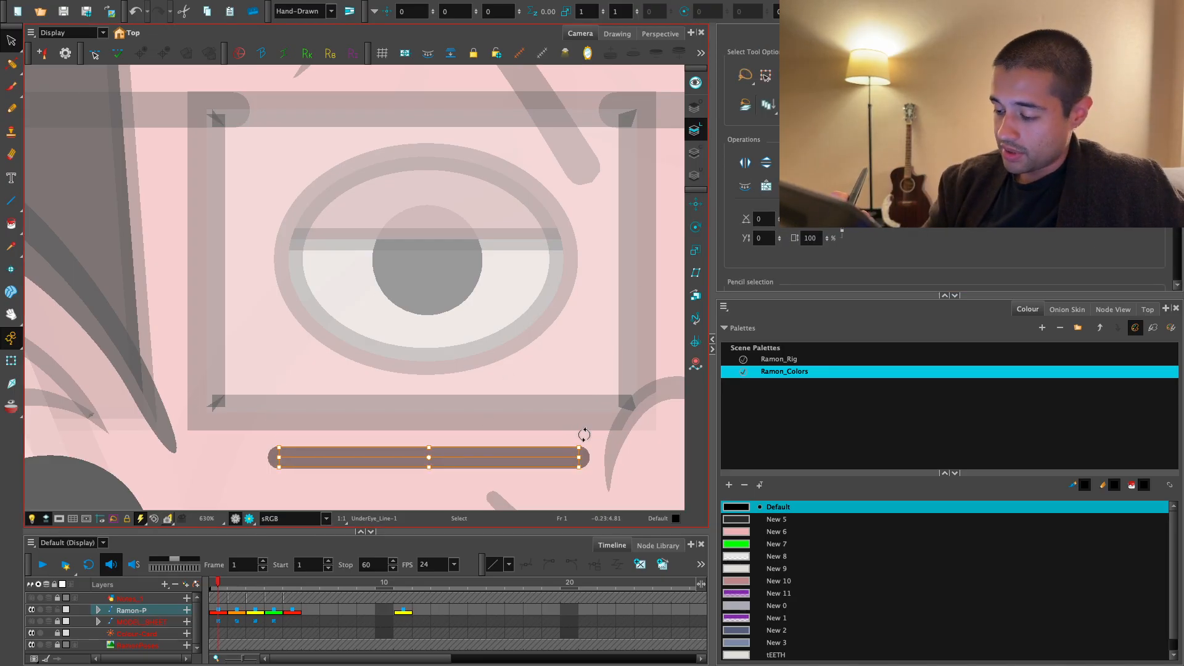
scroll(584, 435, "down", 3)
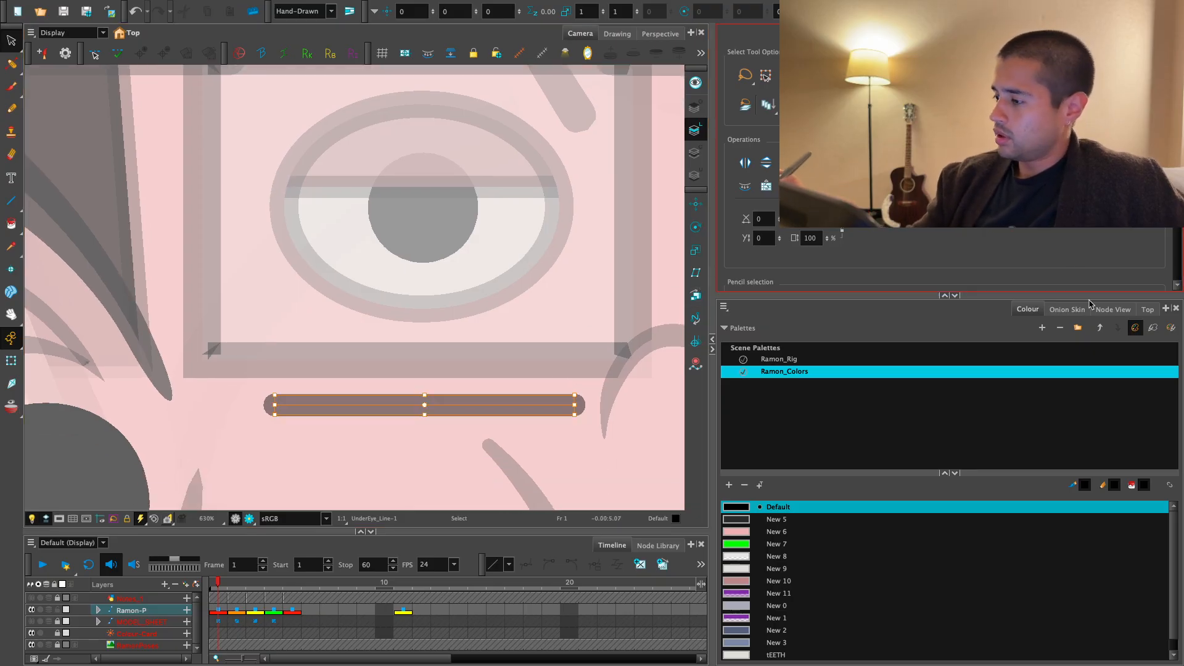
- Group the UnderEye_Line drawing node as UnderEye_Line-G and open the group
left_click(1104, 309)
left_click(893, 532)
left_click_drag(901, 477, 881, 451)
left_click(896, 530)
key("ctrl+g")
left_click(909, 530)
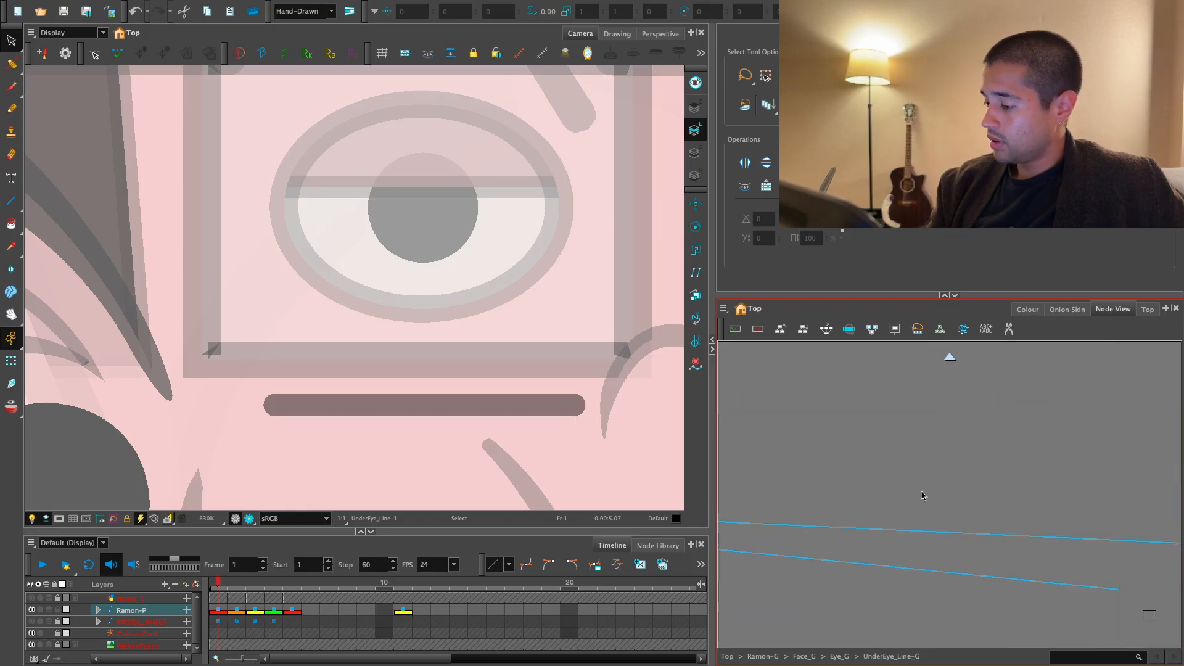
- Arrange the nodes inside UnderEye_Line-G in a vertical chain between Multi-Port-In and Multi-Port-Out
left_click_drag(998, 512, 842, 518)
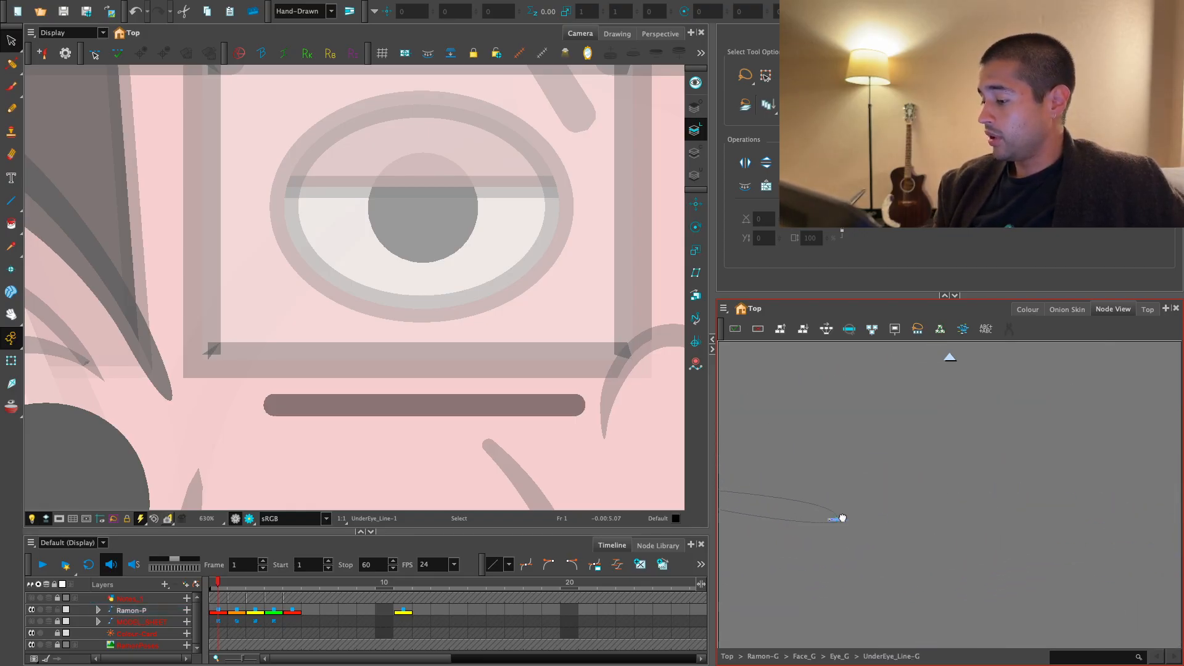
left_click_drag(922, 512, 827, 532)
scroll(827, 533, "up", 5)
left_click_drag(827, 530, 885, 543)
scroll(900, 515, "up", 5)
mouse_move(855, 553)
left_mouse_down()
mouse_move(865, 607)
mouse_move(861, 541)
left_mouse_up()
left_click_drag(854, 409, 868, 397)
left_click_drag(870, 474, 857, 452)
- Rig the UnderEye_Line drawing with a single curve deformation running from one end of the line to the other
left_click(907, 11)
key("2")
left_click(858, 492)
left_click(906, 11)
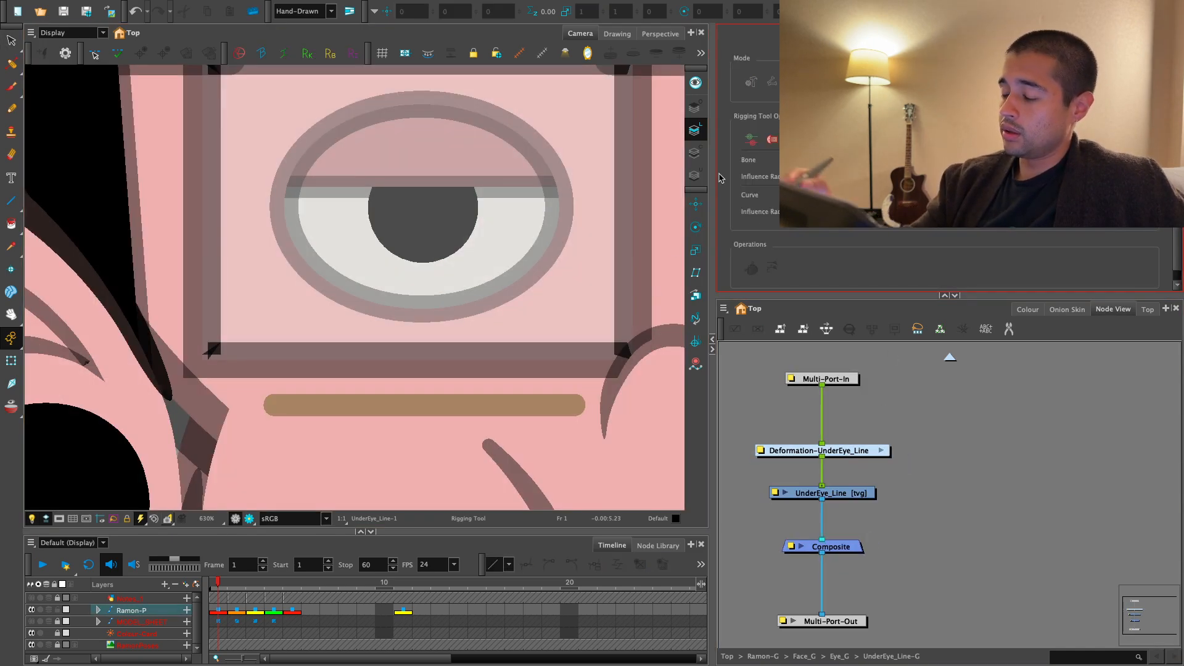
scroll(434, 410, "up", 2)
left_click_drag(435, 411, 409, 395)
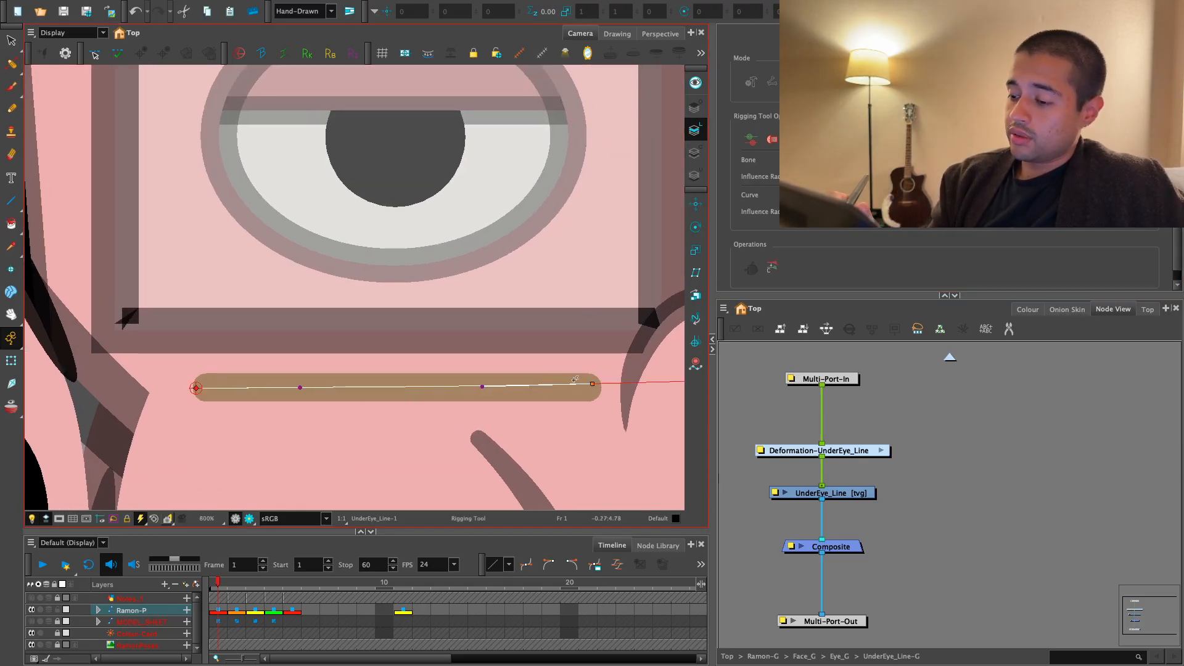
- Bend the under-eye line into a downward-sagging arc by lowering both deformation curve handles
key("shift+t")
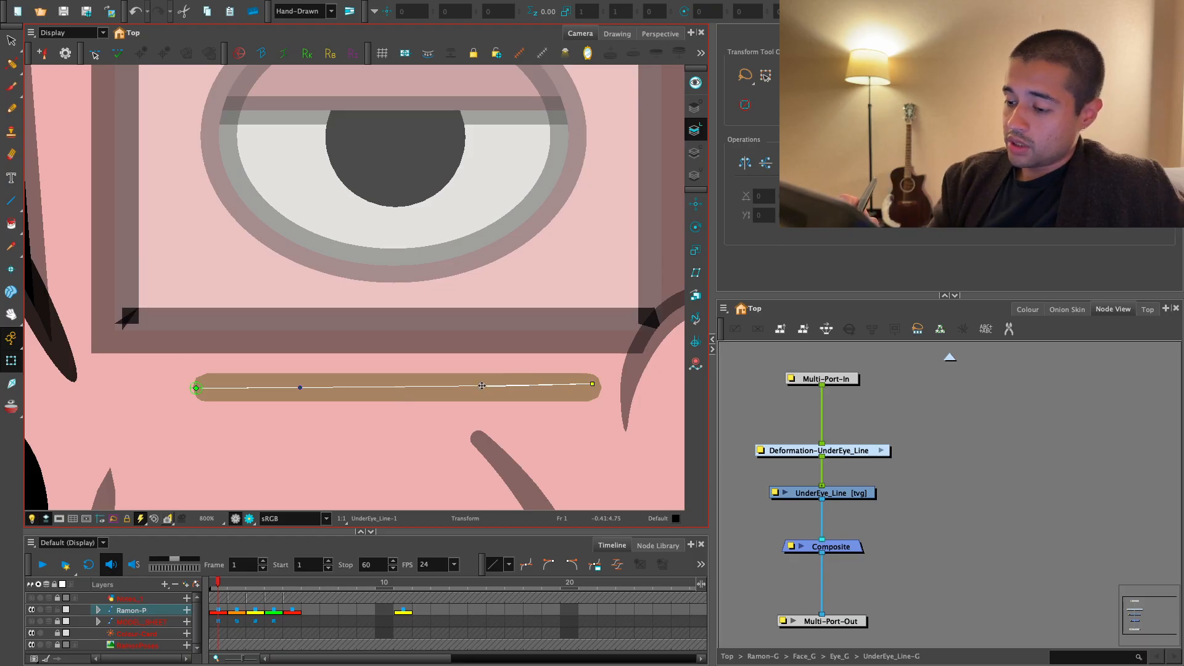
left_click_drag(481, 386, 480, 437)
left_click_drag(300, 387, 281, 447)
key("2")
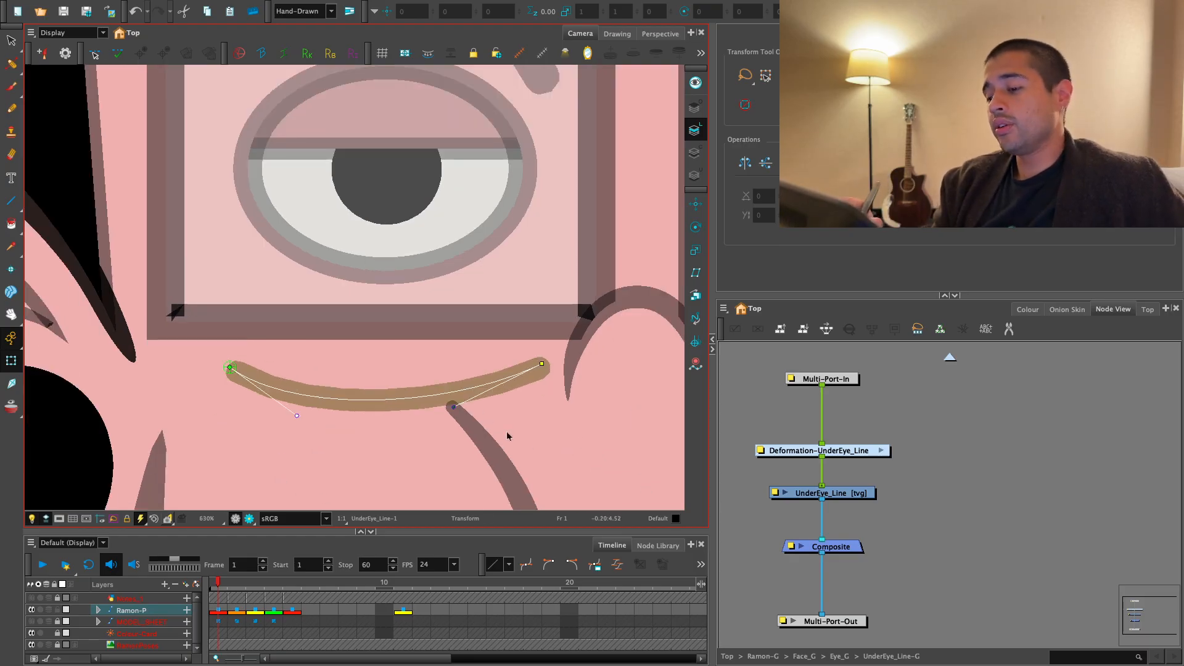
key("alt+s")
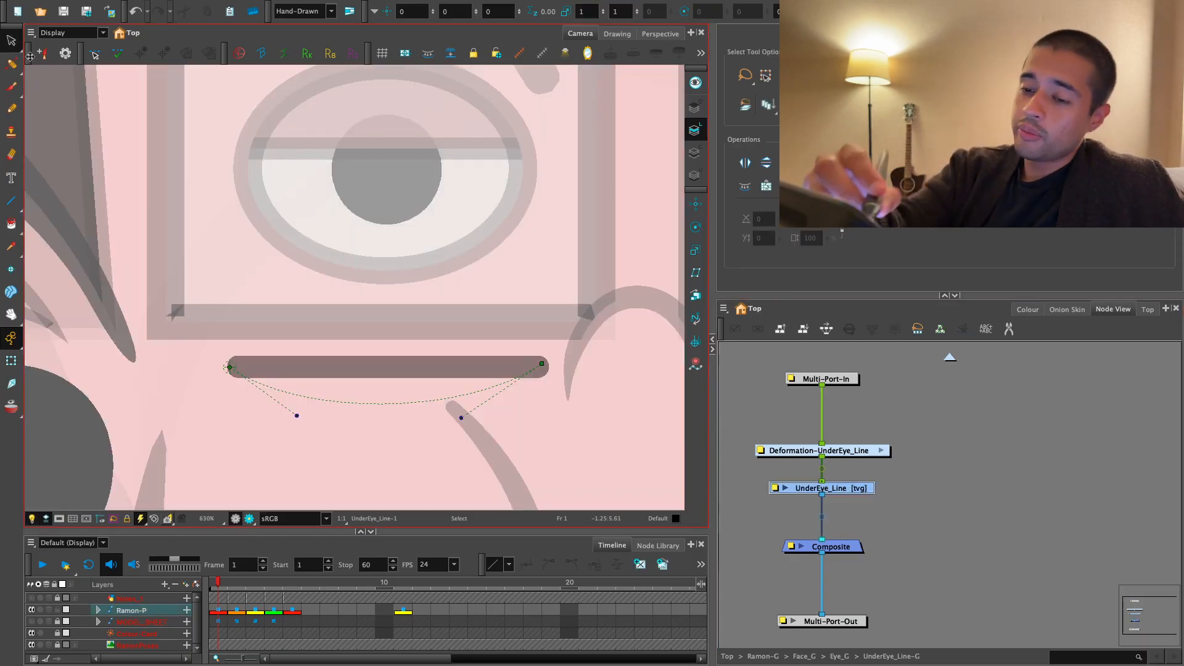
left_click(12, 45)
left_click(12, 65)
left_click(37, 64)
key("1")
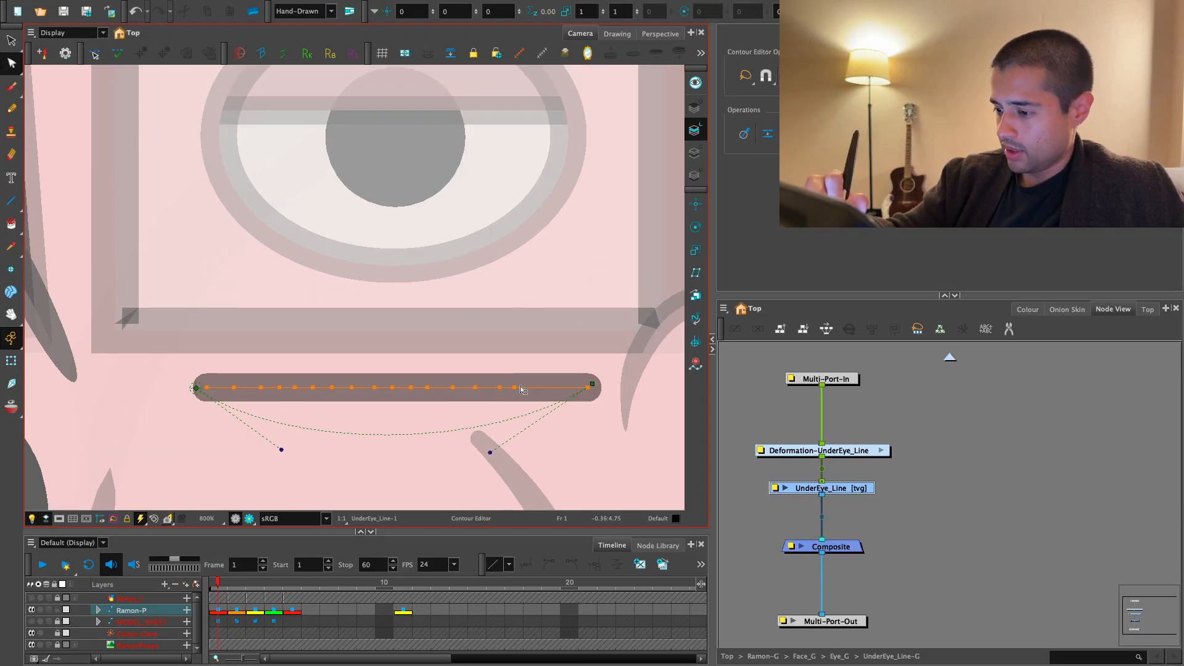
left_click(12, 361)
key("2")
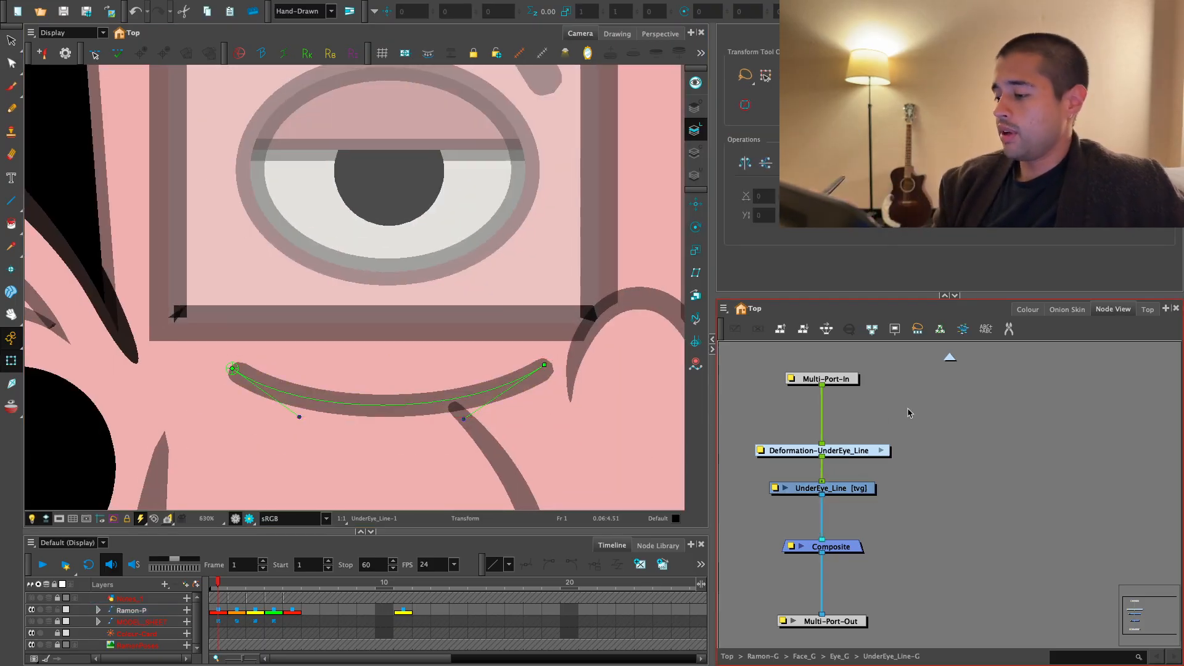
- Select the UnderEye_Line-P peg in Eye_G and place its pivot at the middle of the under-eye line
left_click(950, 360)
left_click(895, 479)
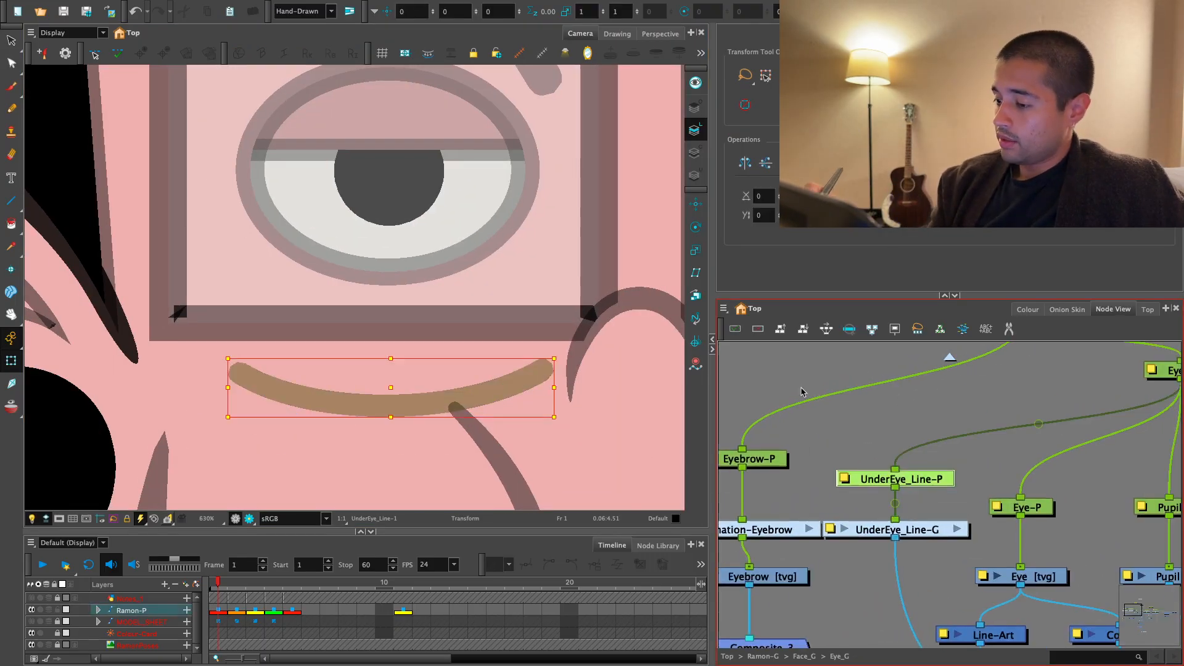
left_click(695, 228)
key("1")
key("1")
key("1")
key("1")
key("1")
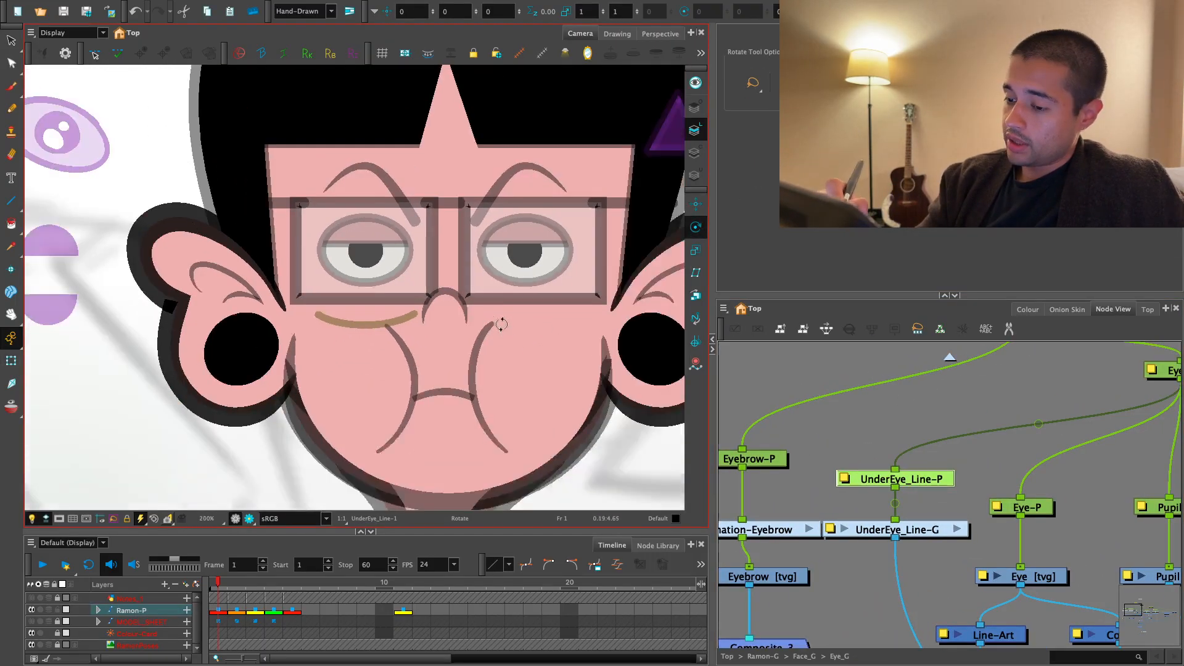
key("1")
key("1")
key("1")
key("1")
key("1")
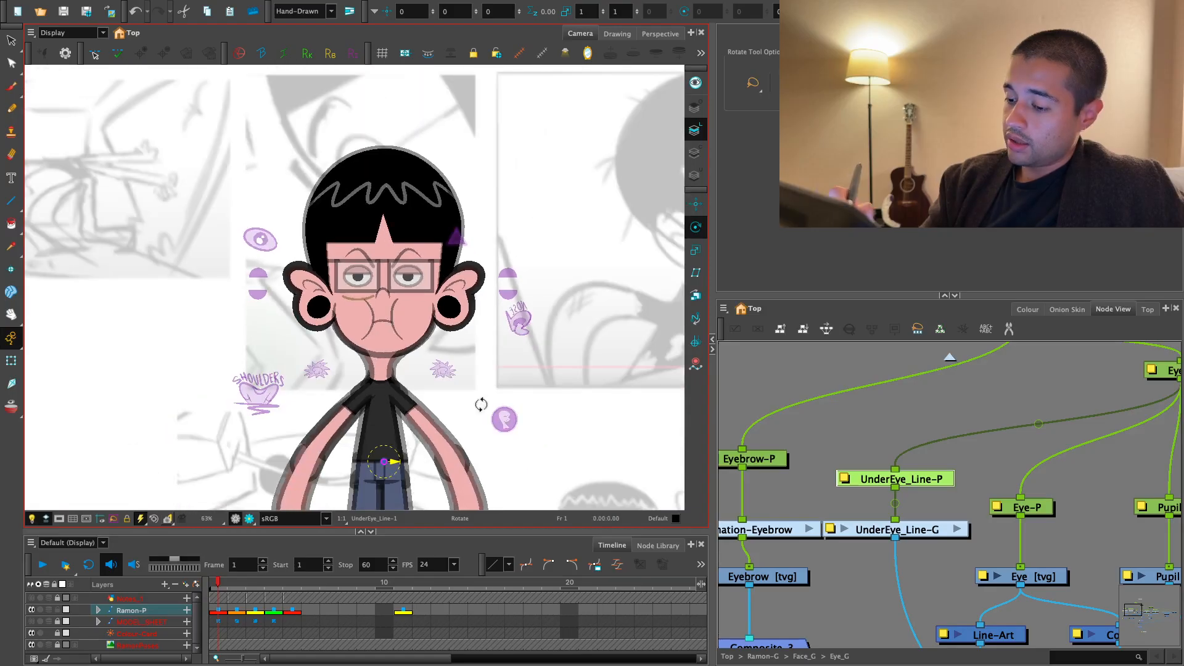
key("1")
key("1")
key("1")
key("1")
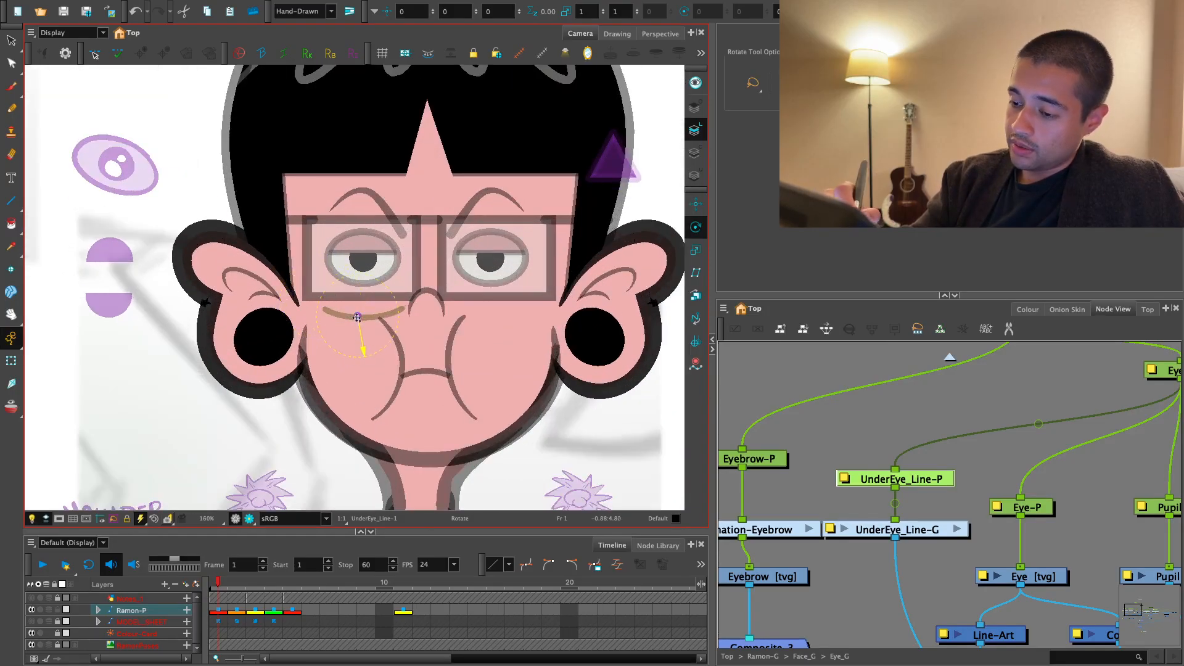
- Rotate the under-eye line so its nose-side end tilts up, and refine the bend of its deformation curve
key("shift+t")
key("2")
key("2")
key("2")
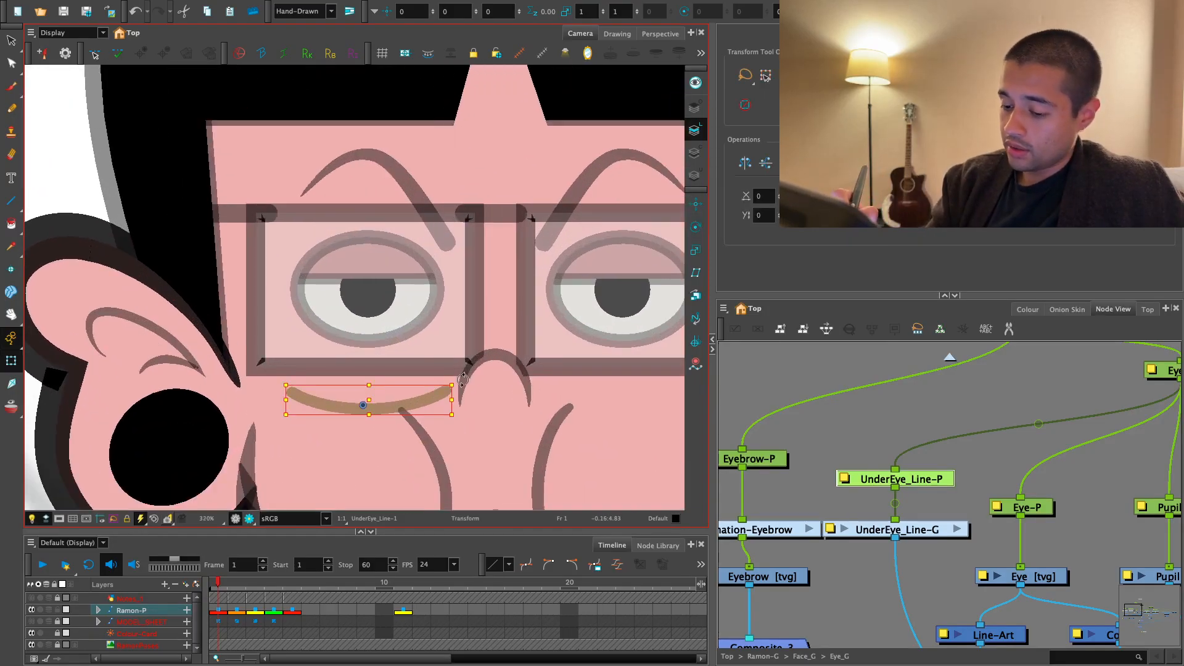
left_click_drag(463, 380, 448, 349)
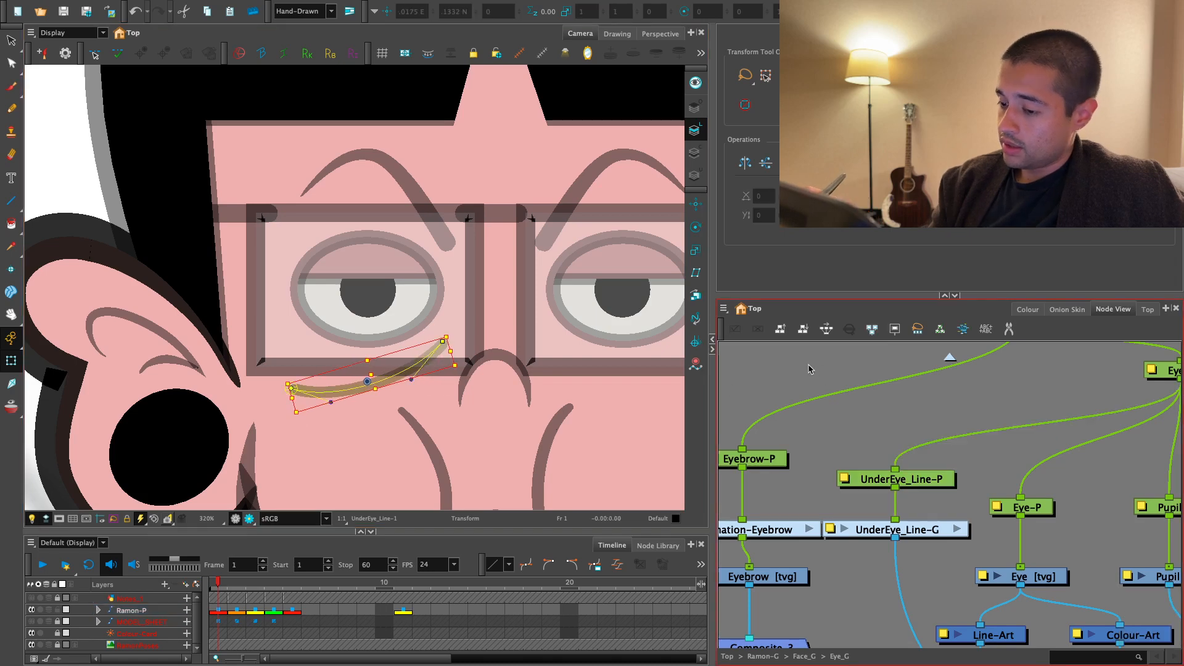
key("2")
key("2")
key("2")
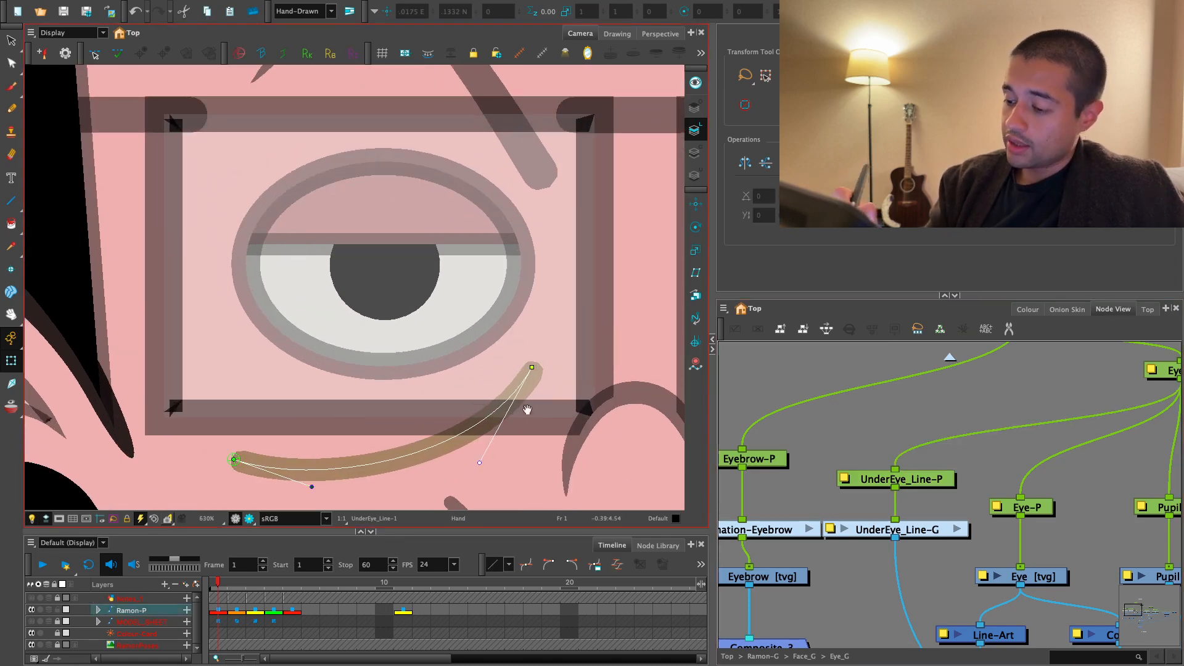
key("1")
key("1")
- Taper the nose-side end of the under-eye line to a fine tip by reshaping its contour with the Pencil Editor
left_click(859, 394)
left_click(372, 378)
key("alt+s")
key("2")
key("2")
left_click_drag(497, 471, 550, 427)
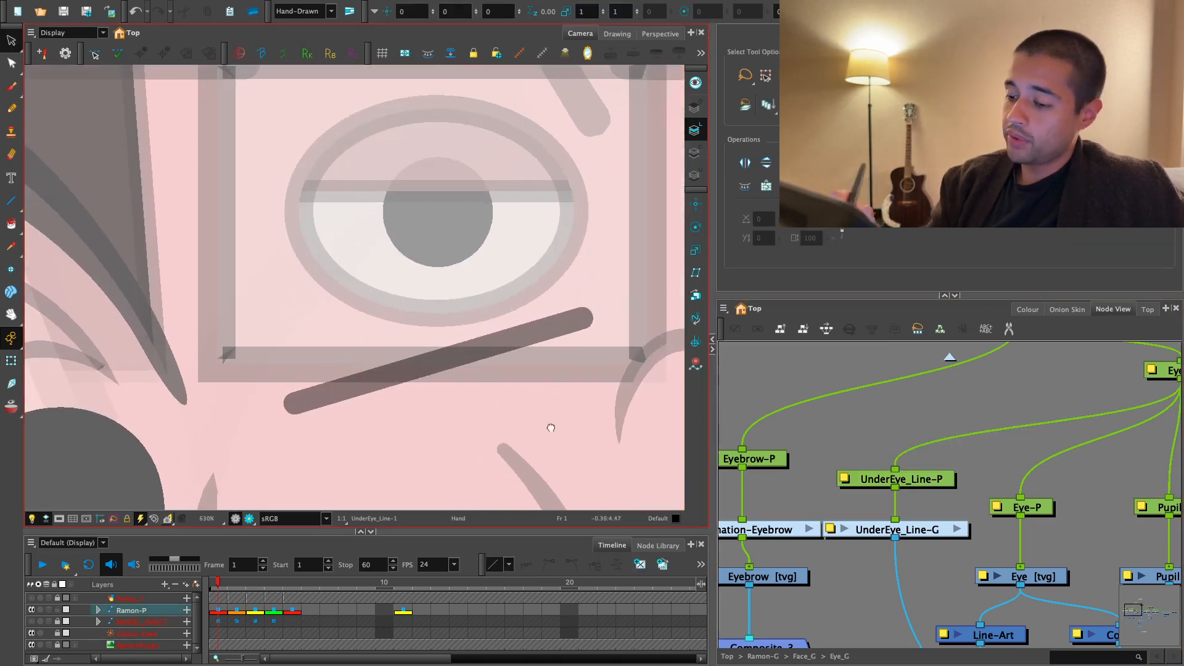
key("2")
left_click(11, 64)
left_click(62, 88)
key("2")
left_click_drag(470, 406, 454, 399)
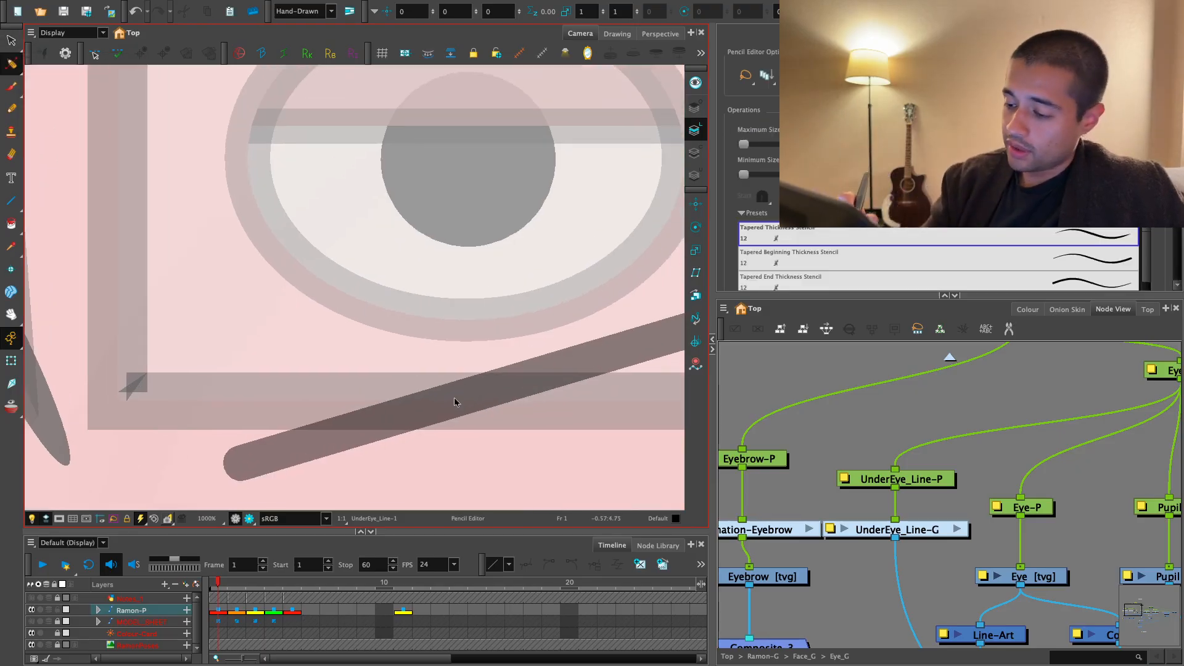
left_click(487, 393)
left_click_drag(532, 393, 437, 379)
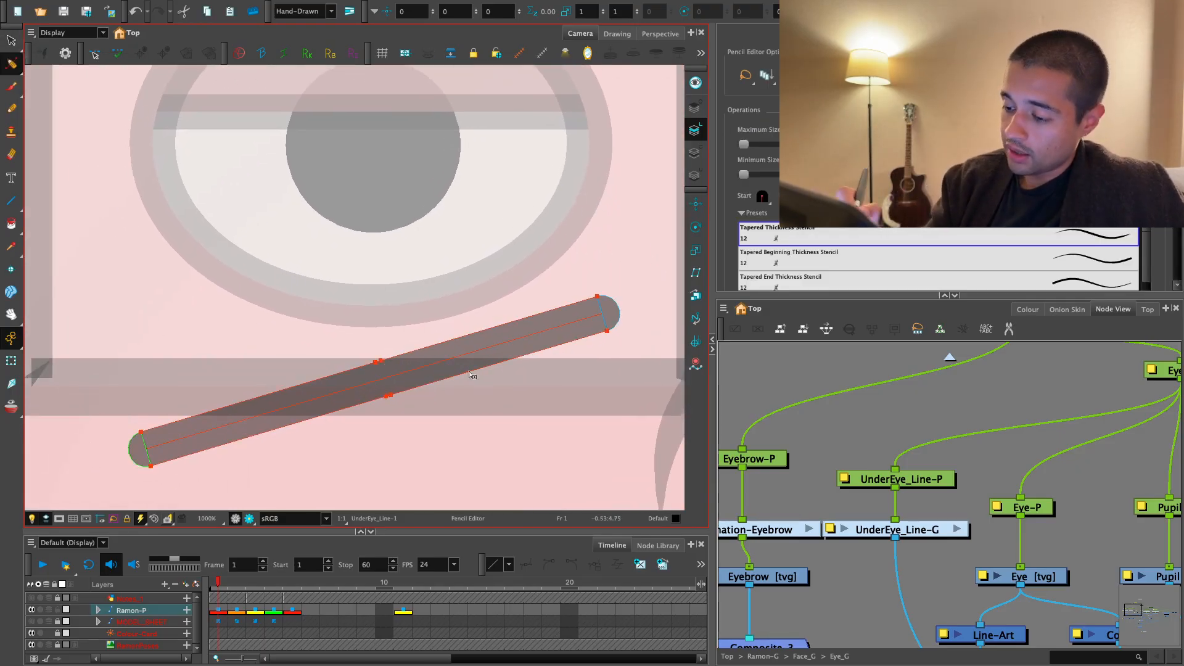
key("2")
left_click_drag(608, 290, 510, 416)
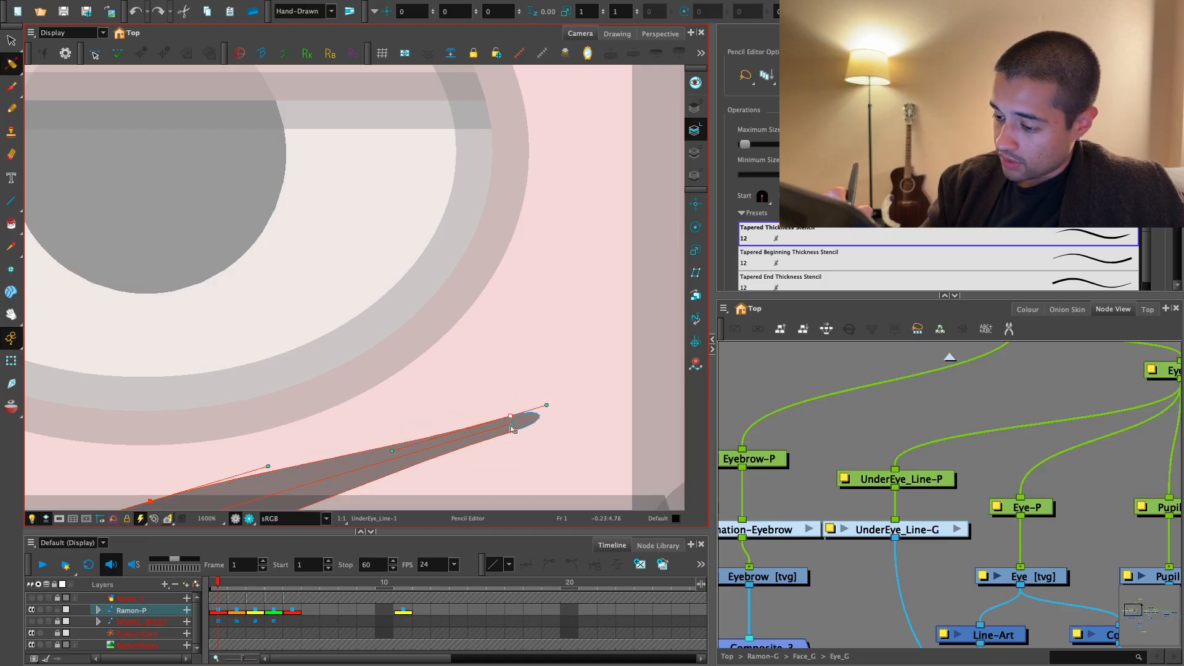
left_click_drag(442, 449, 539, 357)
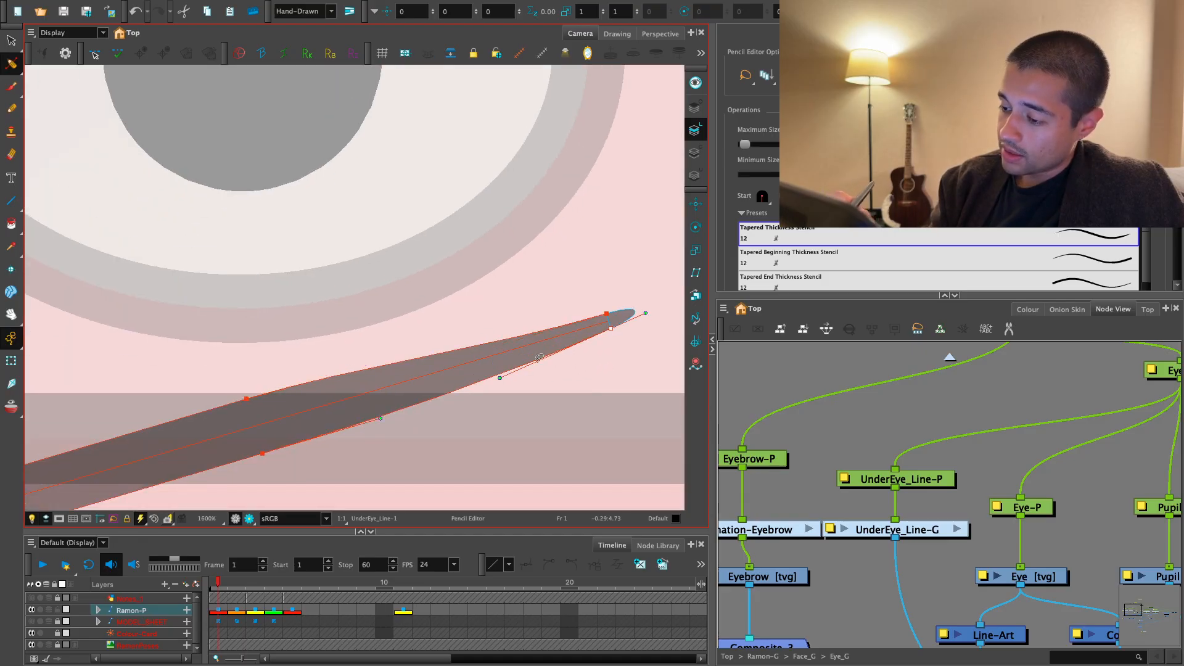
- Narrow the outer end of the under-eye line's thickness contour to a matching fine tip
key("1")
left_click_drag(466, 412, 518, 386)
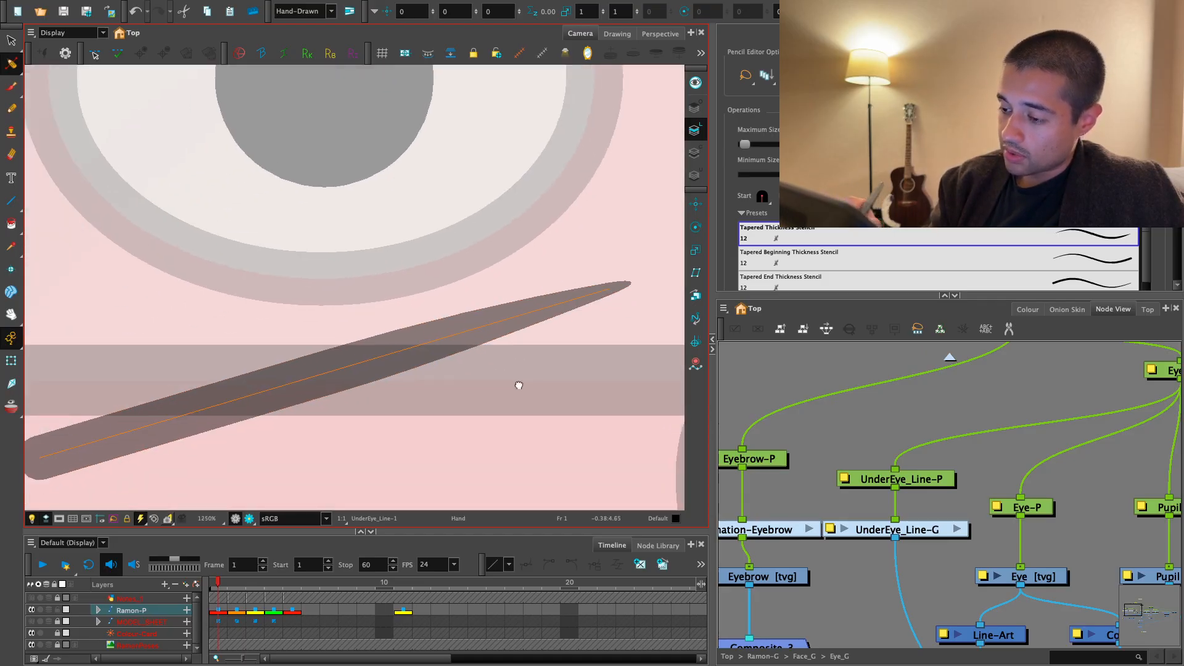
left_click_drag(407, 415, 553, 378)
key("2")
mouse_move(216, 431)
left_mouse_down()
mouse_move(313, 390)
mouse_move(271, 409)
left_mouse_up()
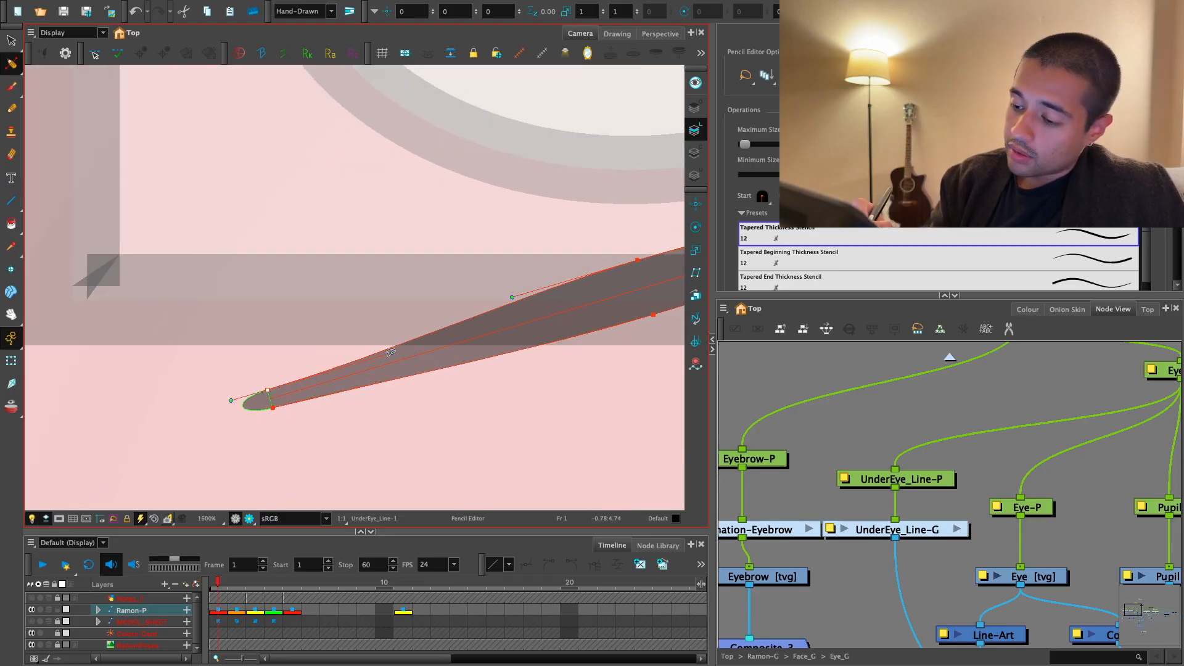
- Slim the middle of the under-eye line and smooth its upper contour toward both tapered ends
key("1")
key("1")
left_click_drag(578, 328, 423, 419)
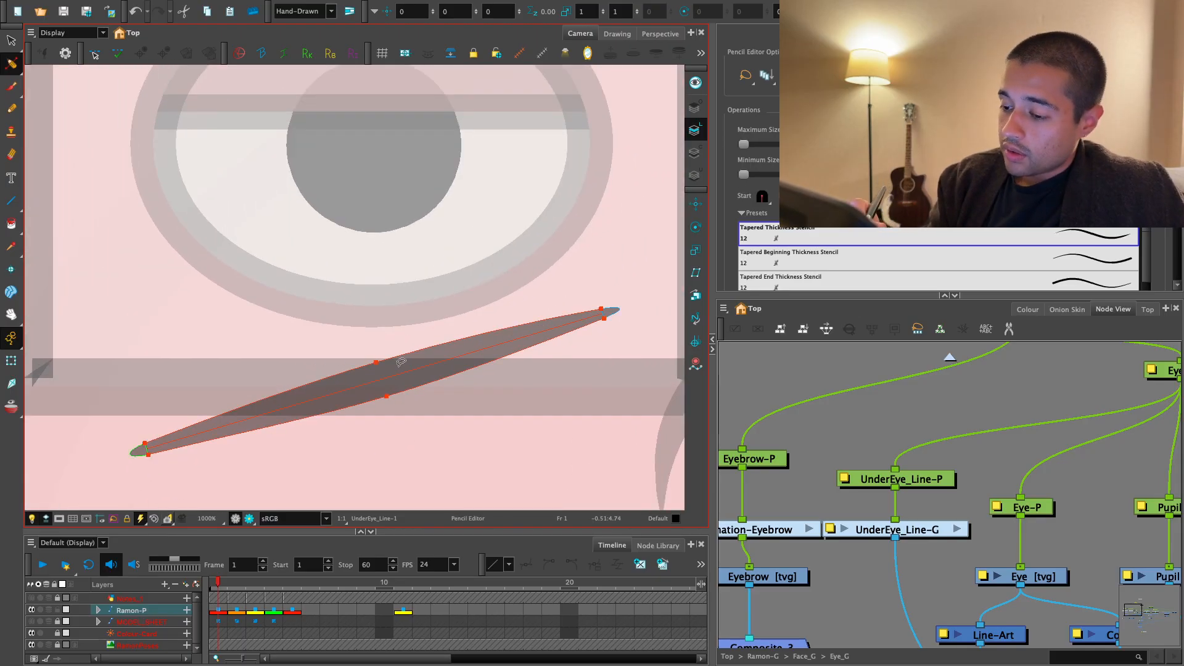
left_click(379, 371)
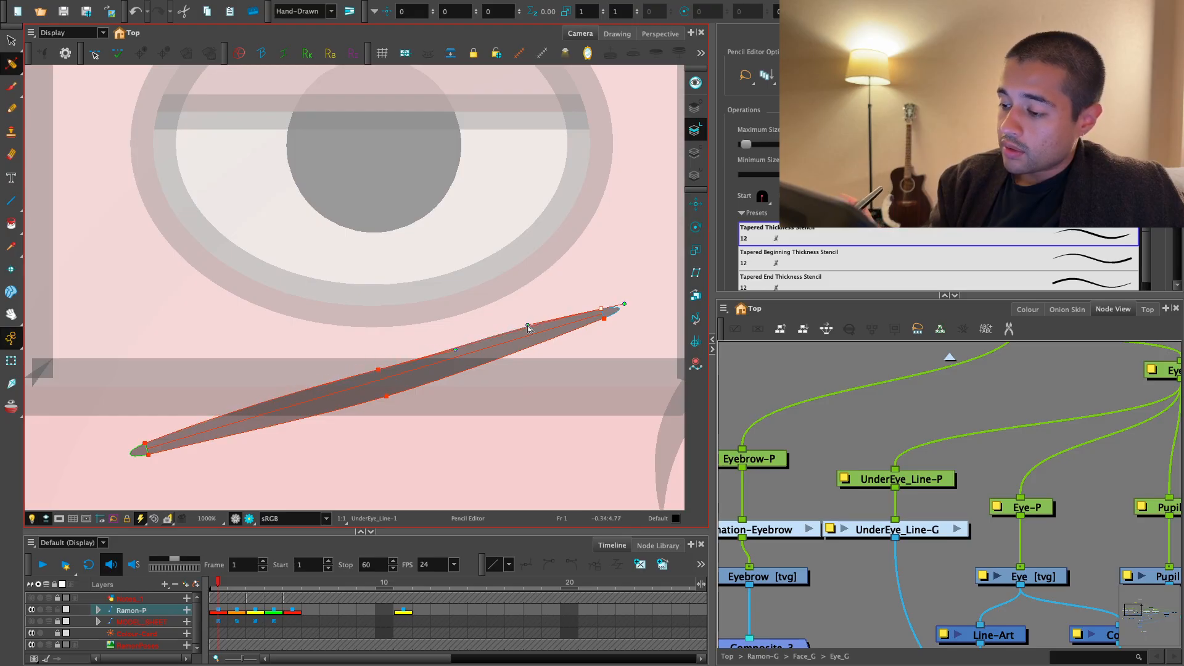
left_click_drag(382, 375, 513, 345)
key("2")
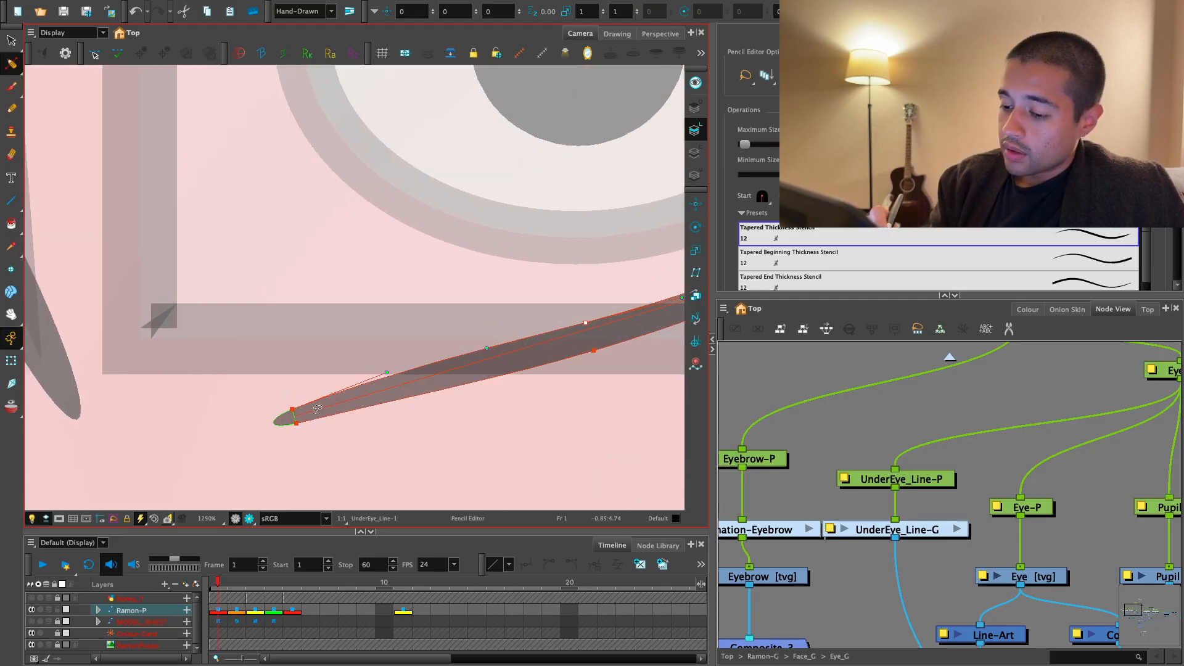
left_click_drag(391, 375, 410, 372)
left_click(400, 358)
key("1")
key("1")
key("1")
key("1")
key("1")
left_click_drag(546, 389, 515, 437)
key("2")
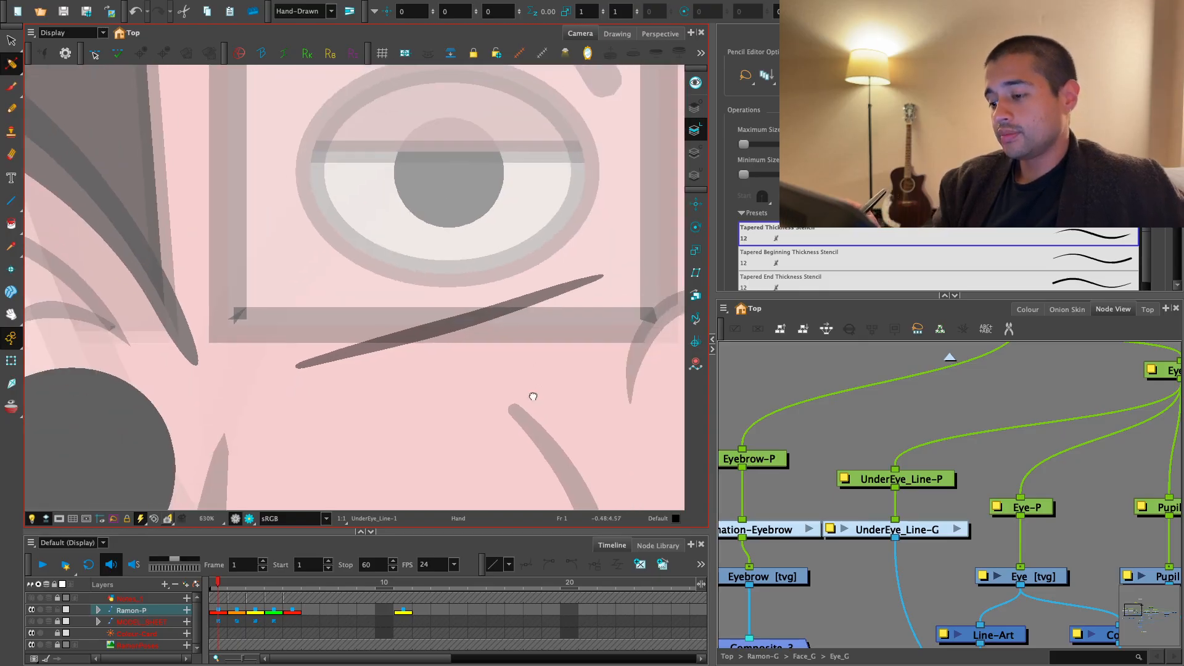
- Examine the tapered under-eye line on the face with its curve deformation applied
left_click(11, 361)
key("1")
key("1")
left_click_drag(586, 421, 584, 428)
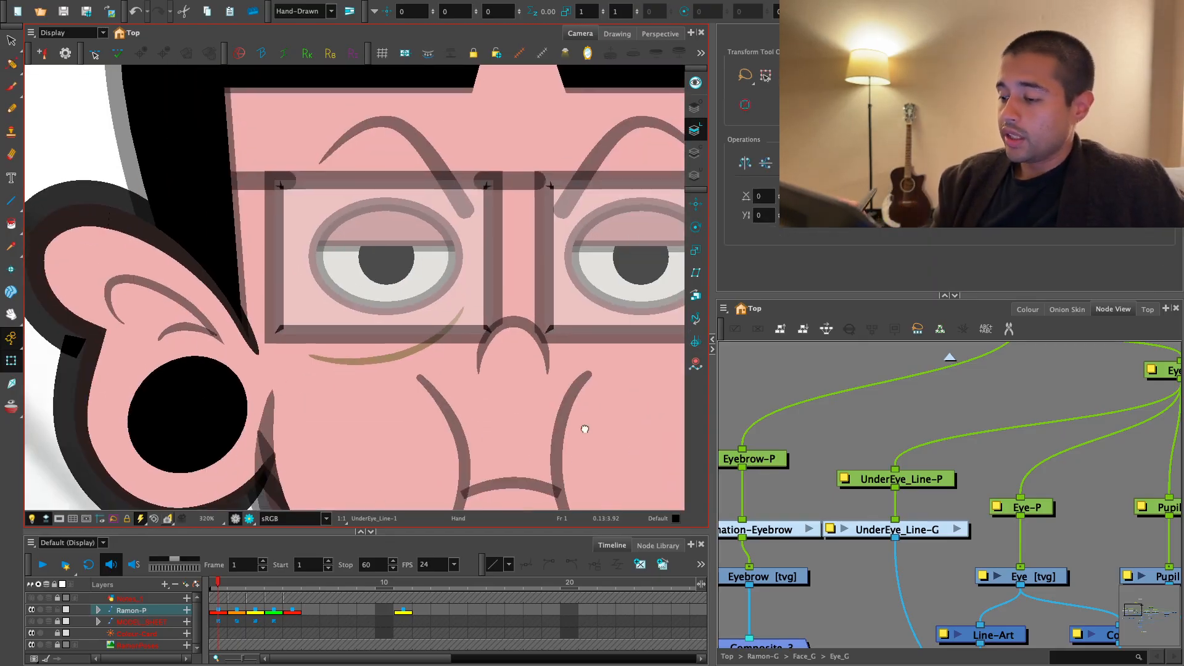
key("Escape")
key("2")
key("2")
left_click_drag(428, 378, 434, 407)
left_click(468, 417)
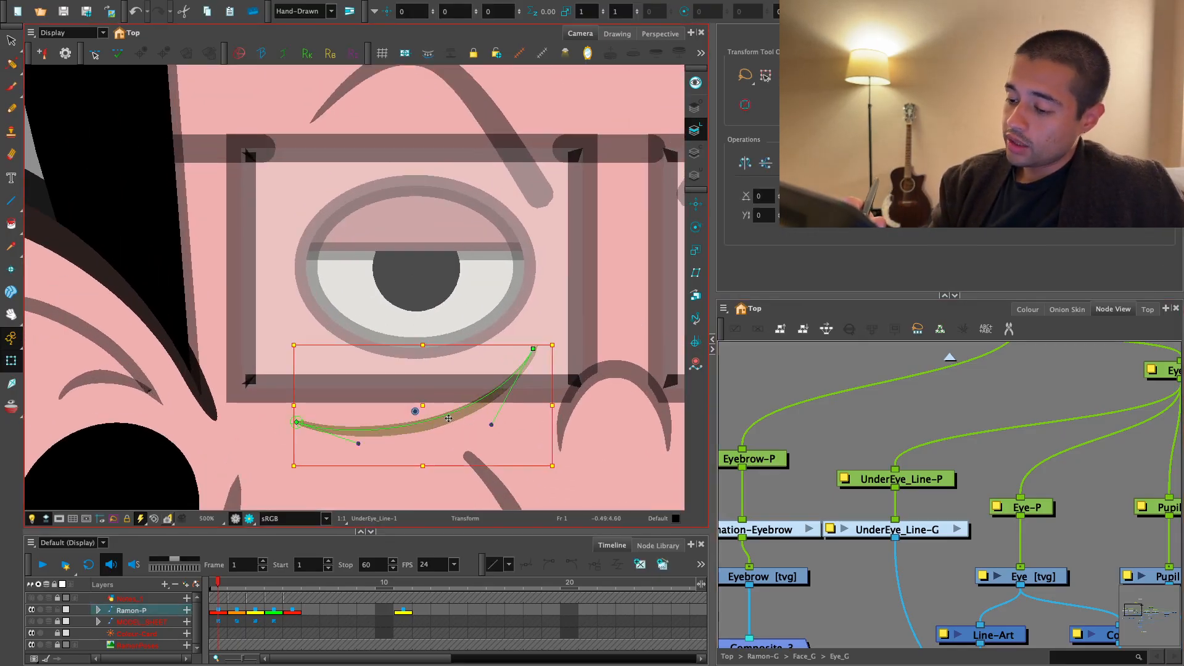
key("Escape")
key("1")
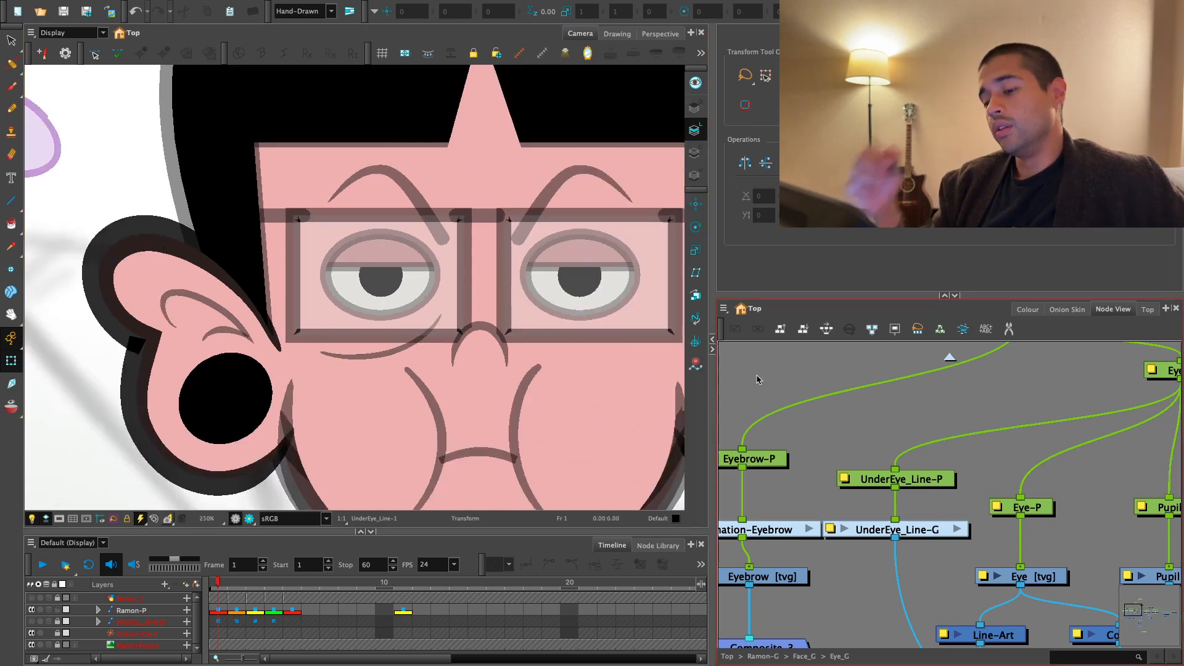
scroll(758, 380, "down", 3)
scroll(375, 438, "down", 2)
scroll(375, 438, "up", 2)
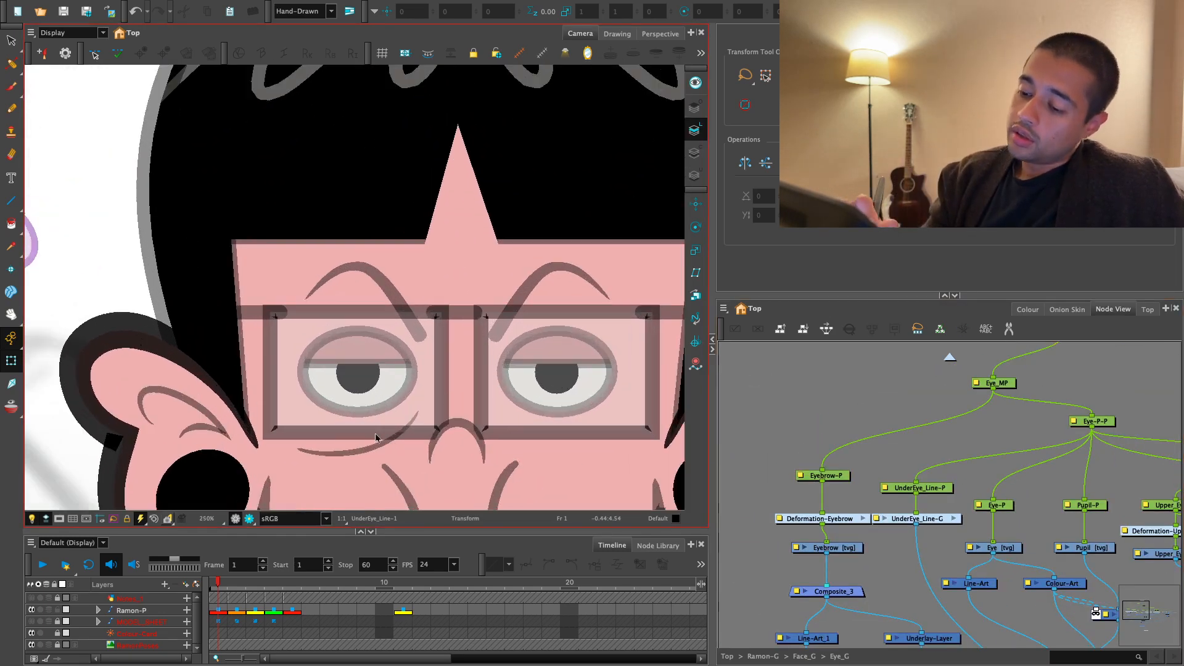
- Scale the under-eye line through UnderEye_Line-P to about 0.87 wide and 0.99 high, moving it up to about 0.1567 N
left_click(376, 439)
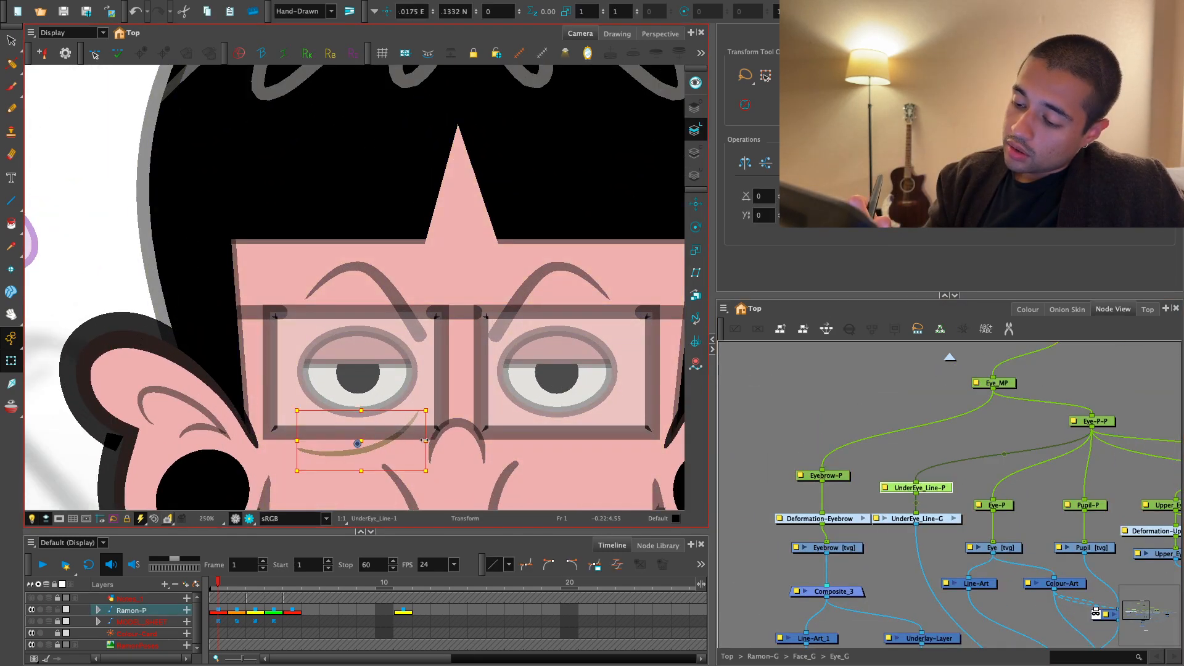
left_click_drag(372, 448, 373, 445)
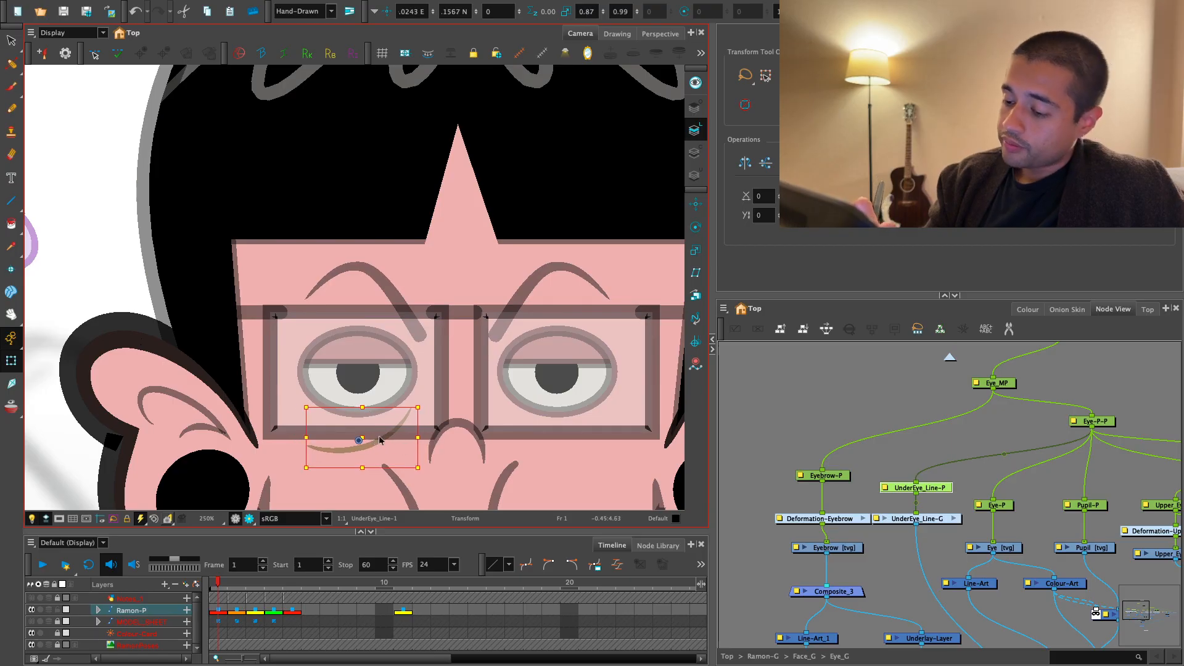
scroll(950, 507, "up", 2)
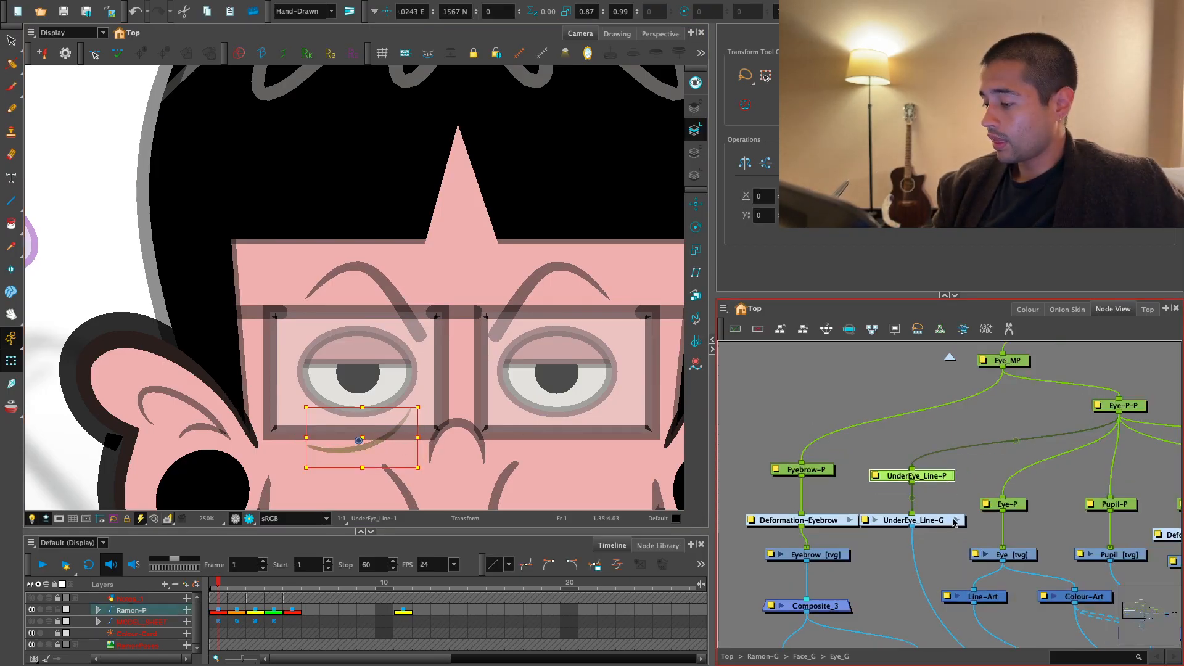
left_click(951, 491)
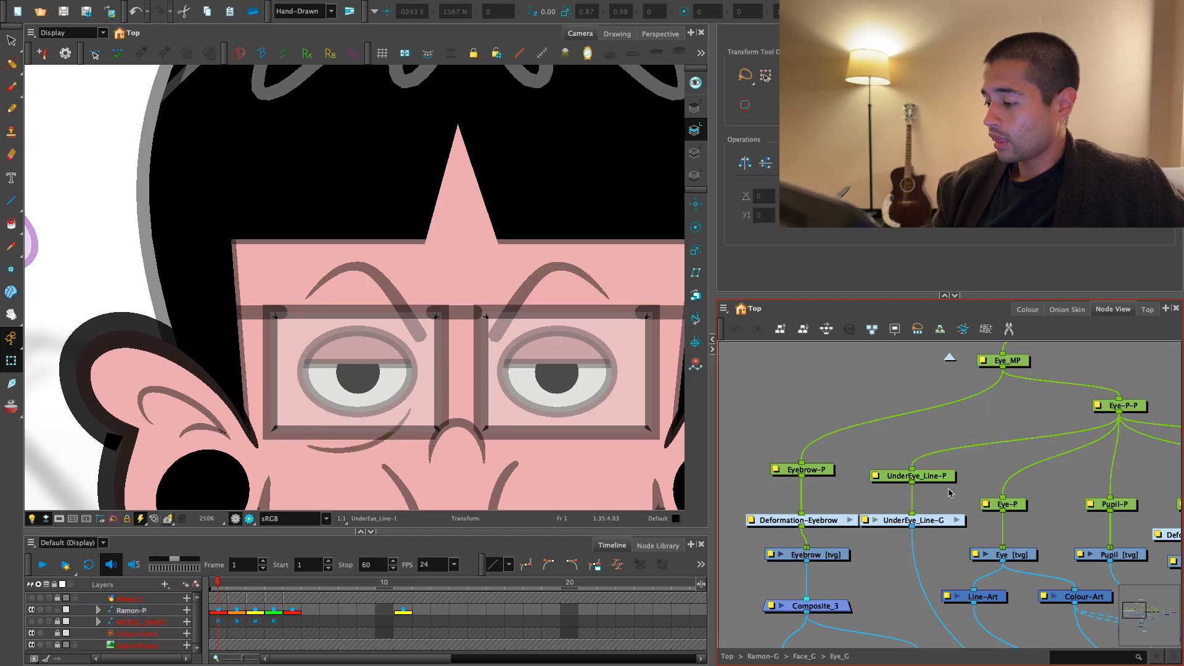
left_click(378, 448)
left_click(380, 456)
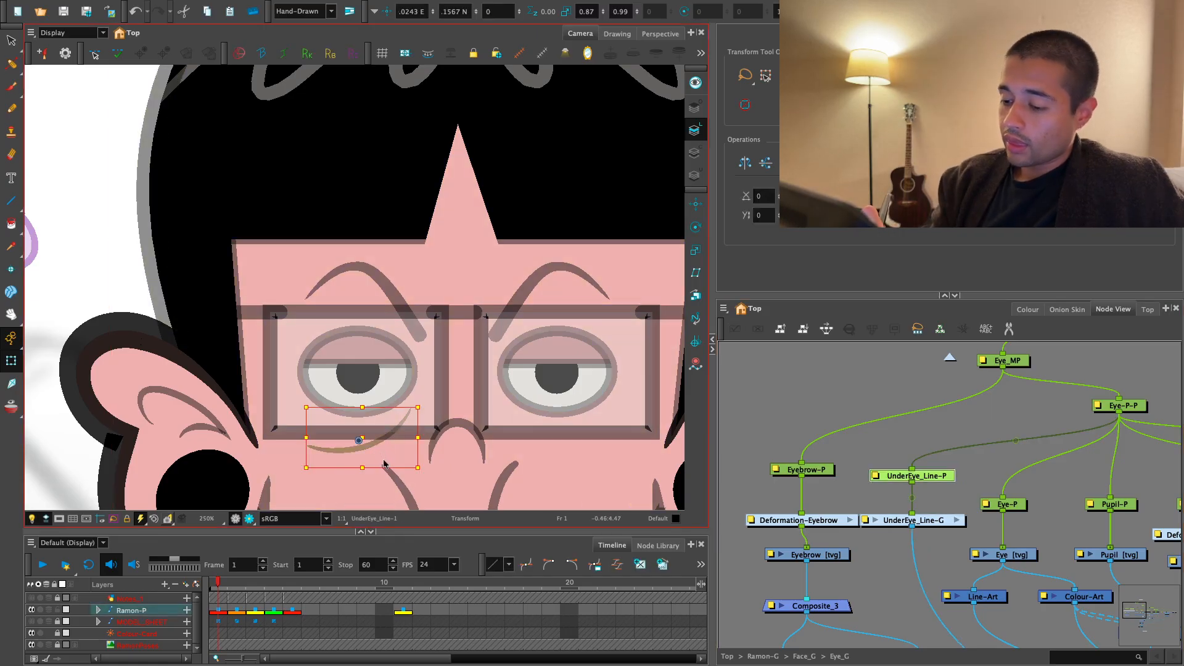
- Move the deformation, drawing and composite nodes out of UnderEye_Line-G into Eye_G and delete the emptied group
left_click(956, 522)
left_click_drag(941, 534, 944, 541)
left_click_drag(909, 423, 795, 567)
key("super+x")
left_click(950, 359)
left_click_drag(1011, 444, 957, 470)
left_click(955, 470)
key("Delete")
key("super+v")
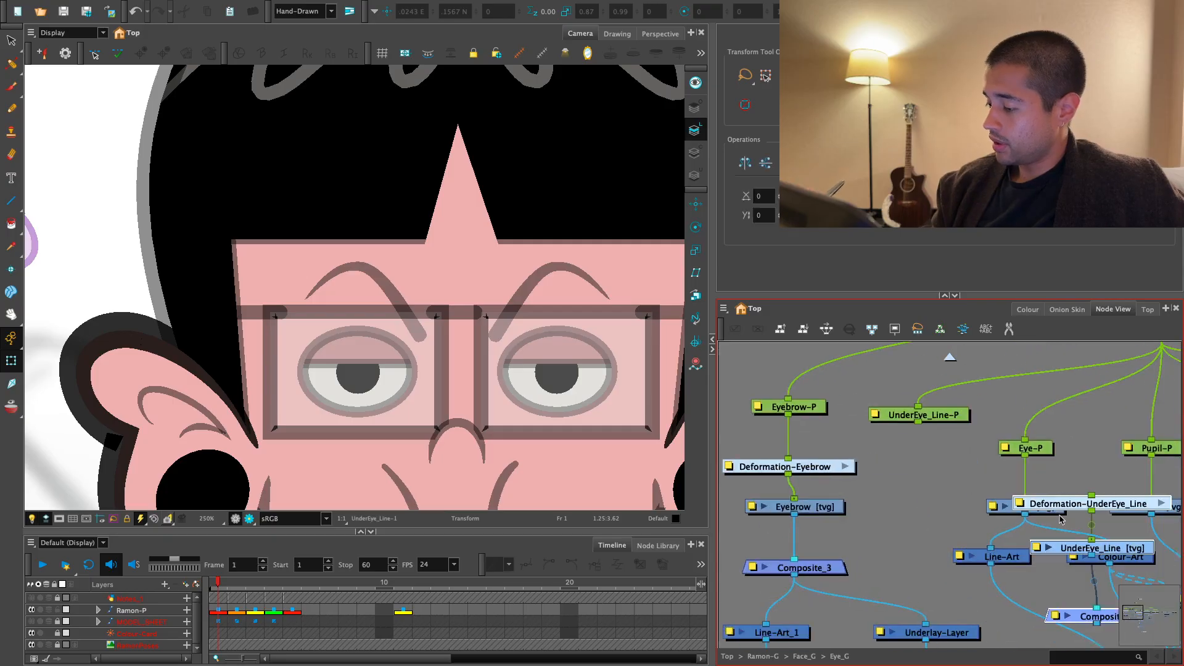
- Place the pasted UnderEye_Line nodes below UnderEye_Line-P and connect them to that peg and the eye group's composite
left_click_drag(1109, 504, 919, 452)
left_click_drag(902, 439, 919, 423)
scroll(917, 432, "down", 5)
mouse_move(905, 513)
left_mouse_down()
mouse_move(855, 445)
mouse_move(999, 476)
mouse_move(936, 578)
mouse_move(894, 530)
left_mouse_up()
- Arrange the eyebrow and under-eye line nodes into tidy vertical columns beside the eye nodes
left_click_drag(896, 435, 969, 590)
left_click_drag(765, 454, 848, 461)
left_click_drag(881, 425, 834, 583)
left_click_drag(854, 543, 806, 539)
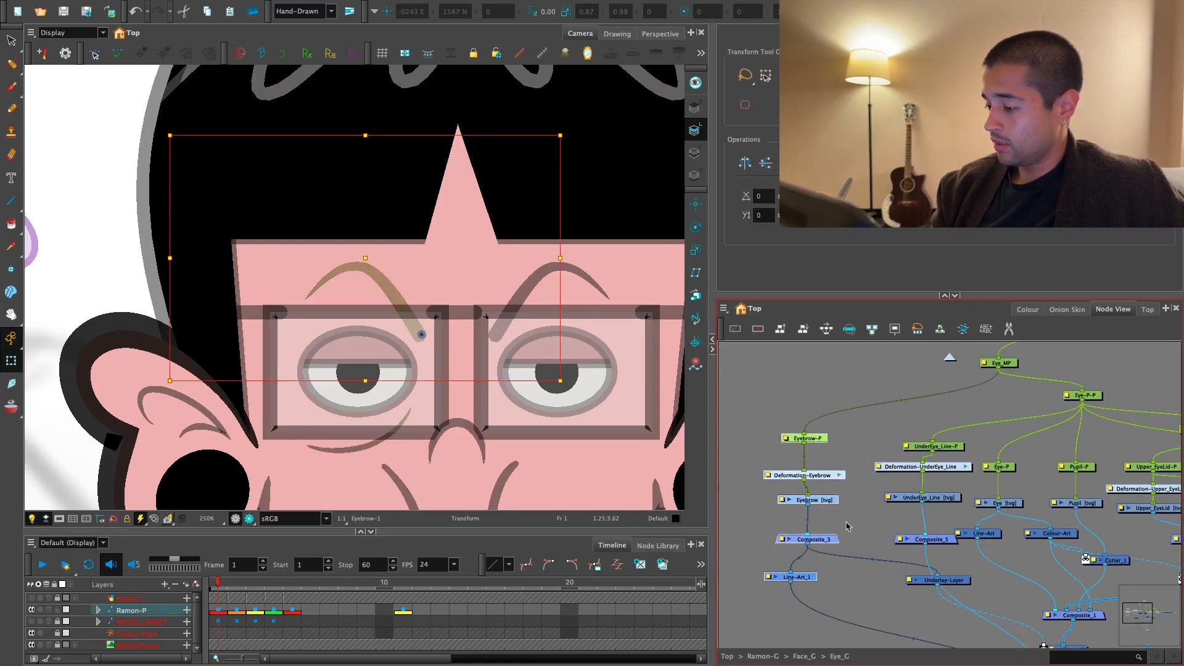
left_click(871, 519)
key("2")
left_click_drag(930, 435, 919, 432)
left_click_drag(961, 425, 899, 507)
left_click_drag(925, 498, 906, 498)
left_click(953, 519)
left_click_drag(939, 547, 918, 547)
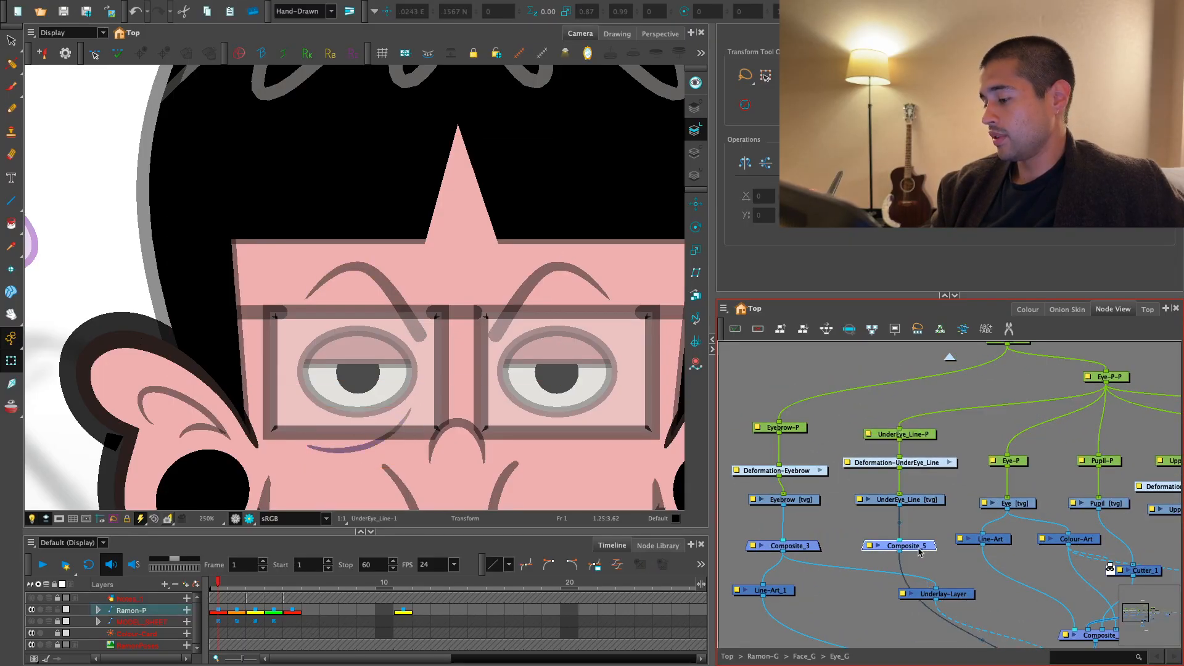
- Delete the redundant Composite_5 node below the UnderEye_Line drawing
left_click(951, 512)
key("1")
left_click(914, 517)
key("Delete")
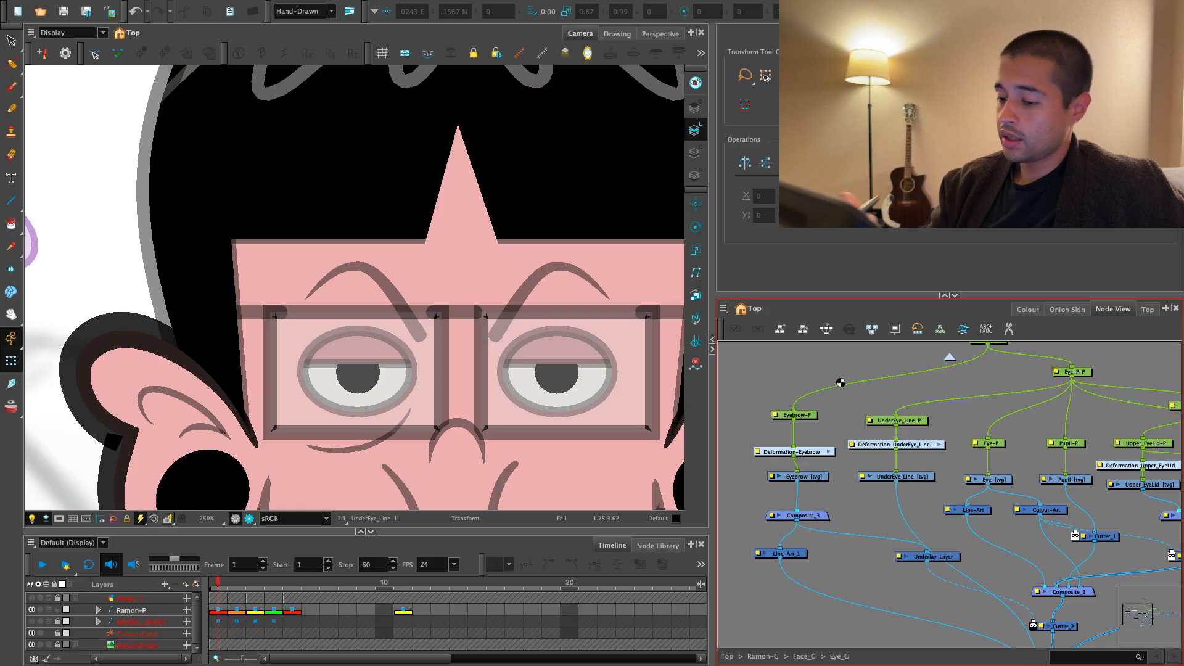
- Try moving the under-eye line slightly upward and undo the move
left_click(365, 438)
left_click_drag(368, 438, 369, 422)
key("ctrl+z")
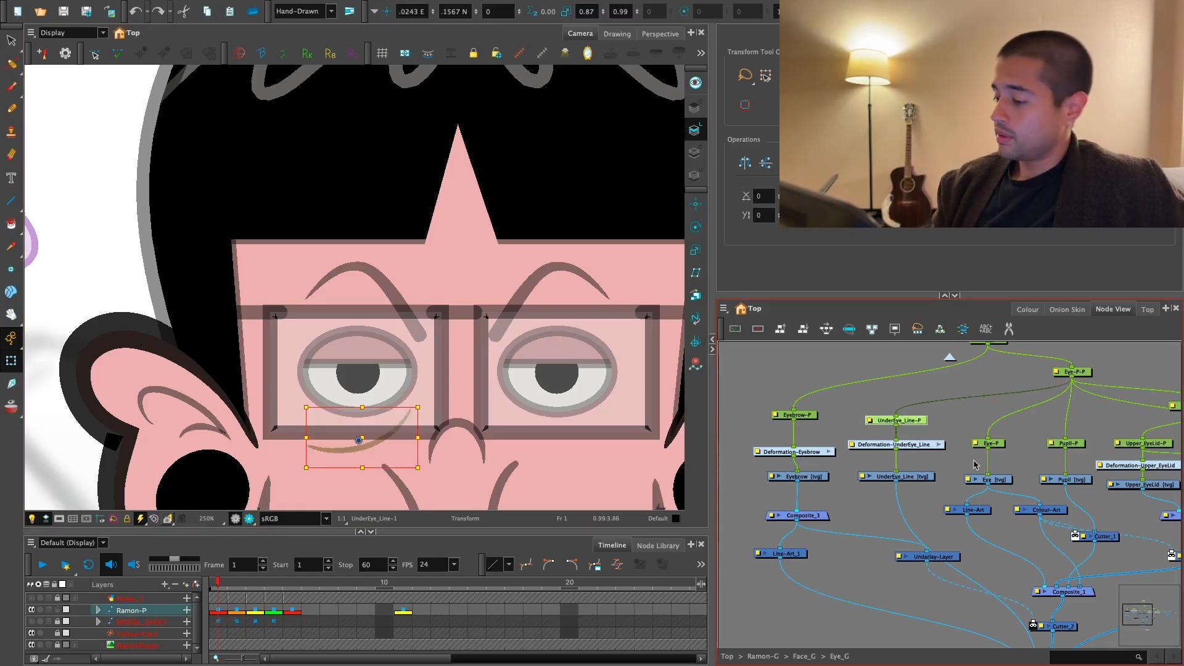
- Go up to the Face_G network and delete the outdated second eye group, Eye_G_1
left_click(864, 451)
key("1")
left_click_drag(962, 478, 923, 492)
key("1")
key("1")
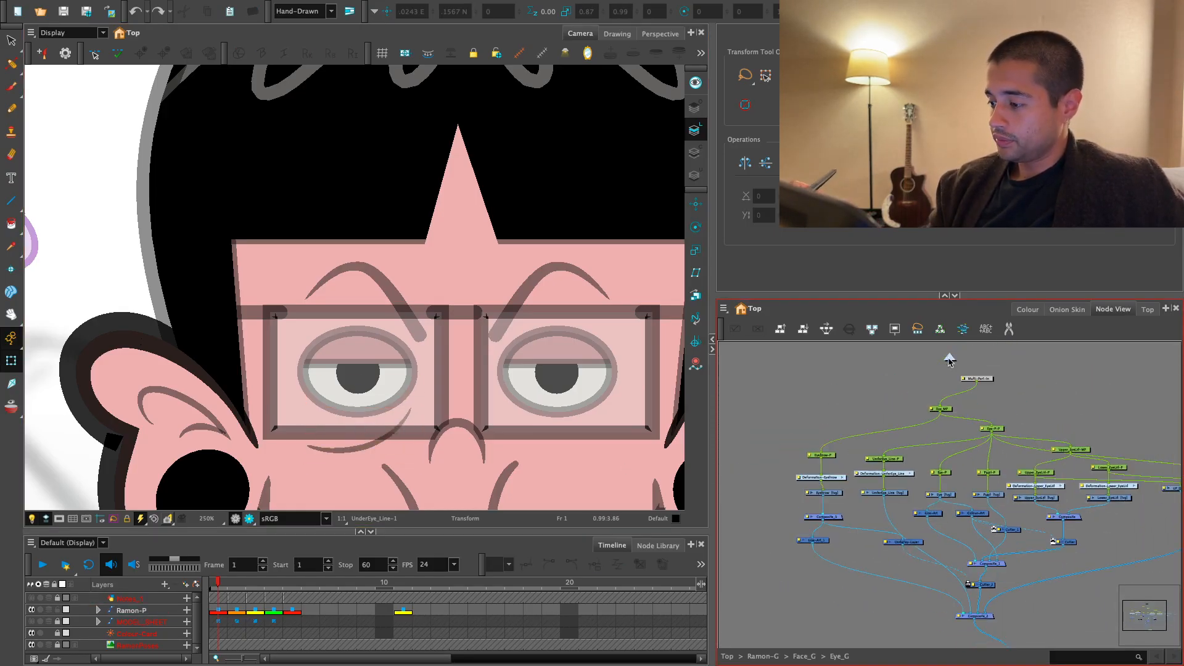
left_click(953, 359)
left_click_drag(1054, 474, 979, 474)
key("2")
key("2")
key("2")
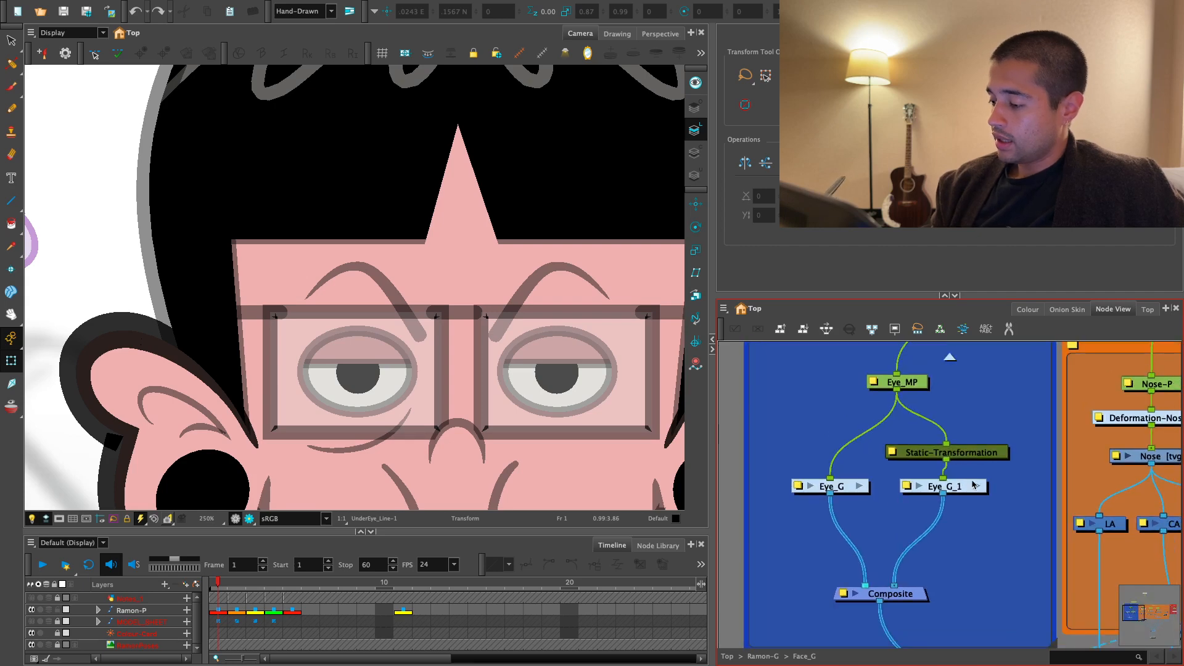
left_click(950, 490)
key("Delete")
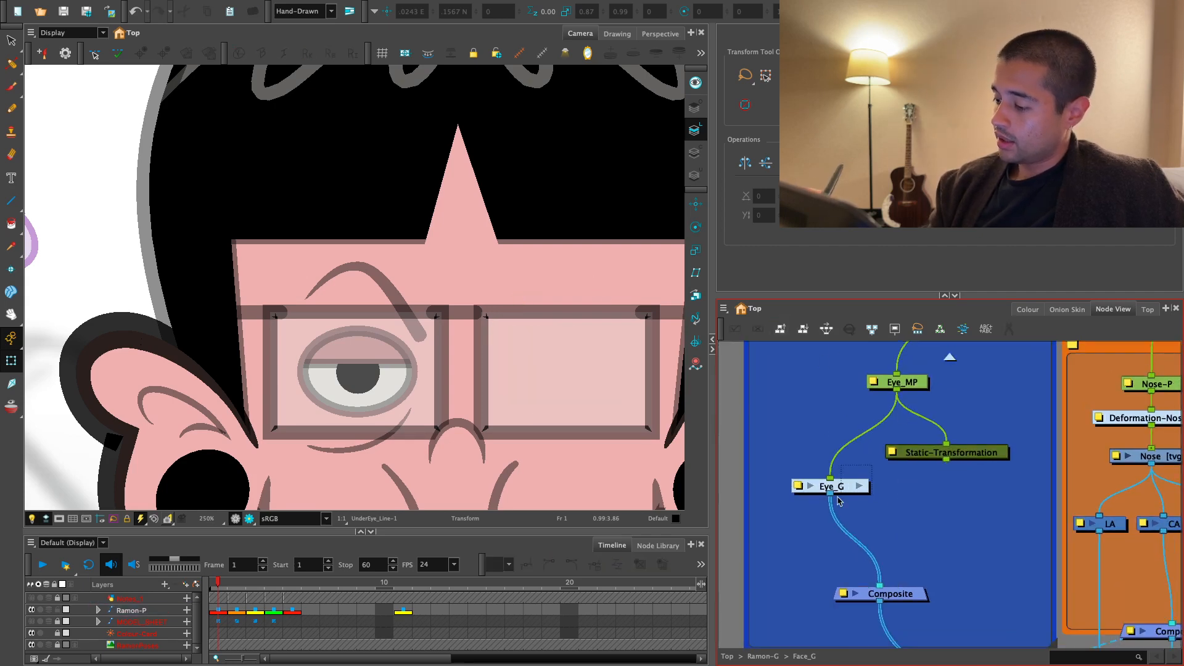
left_click(831, 486)
left_click(820, 448)
left_click(831, 487)
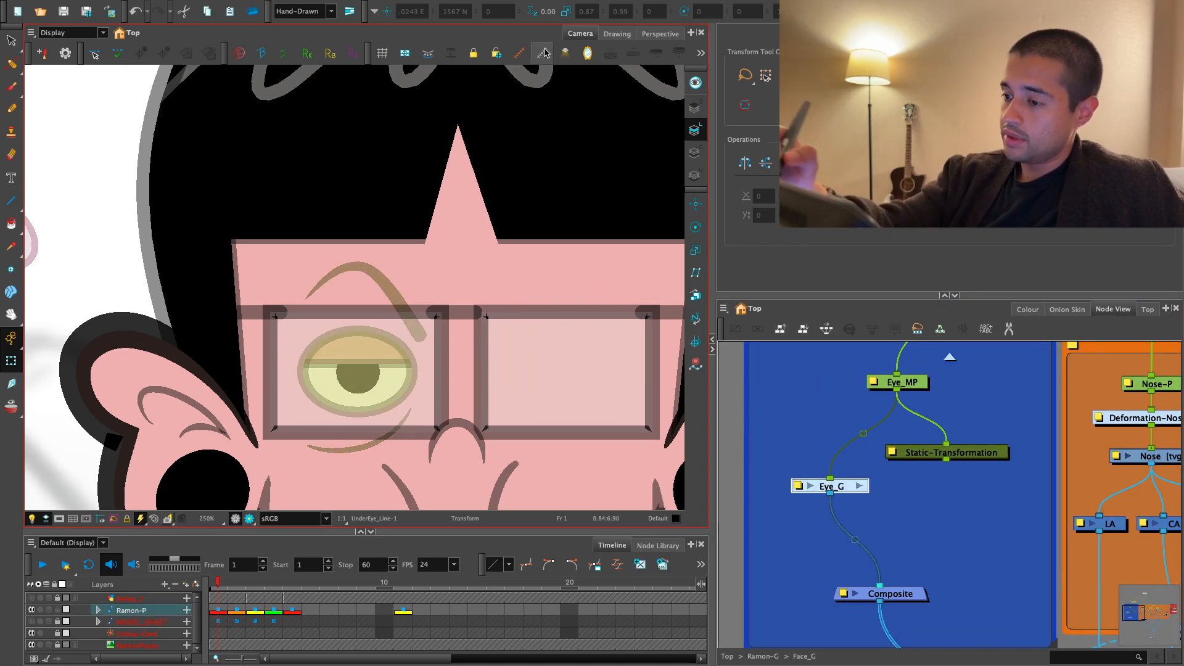
left_click(820, 460)
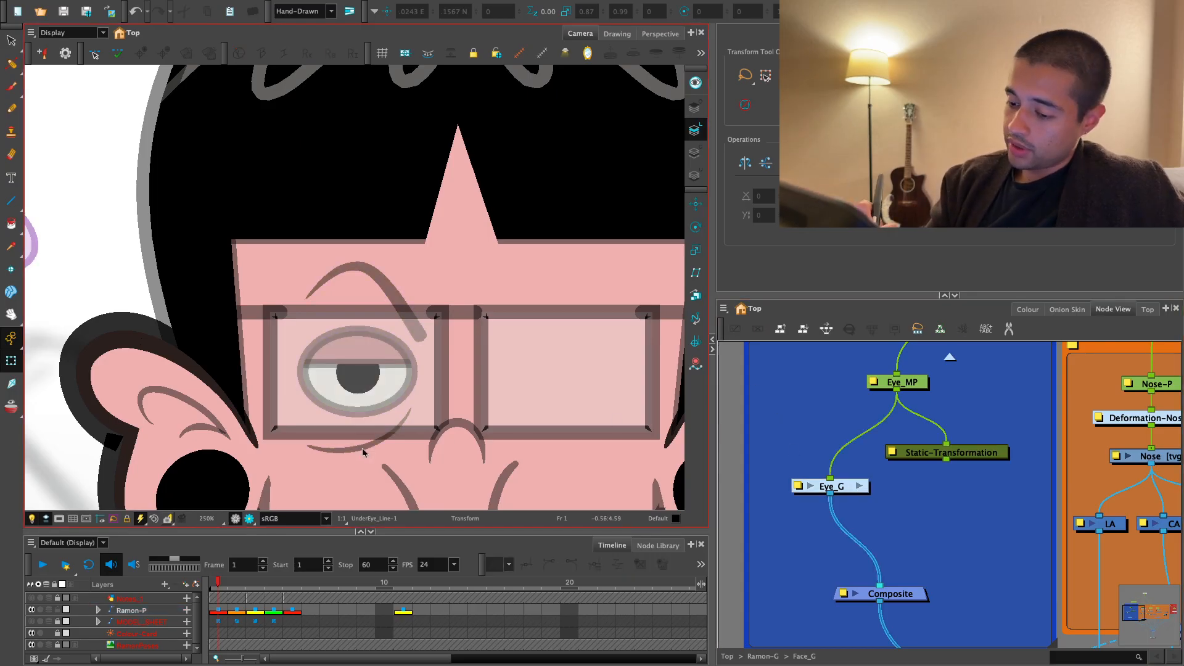
- Start a blank UnderEye_Line-2 drawing on the overlay art layer, ready for the Brush with the purple New 11 colour
left_click(364, 451)
key("alt+s")
left_click_drag(504, 452, 571, 411)
key("2")
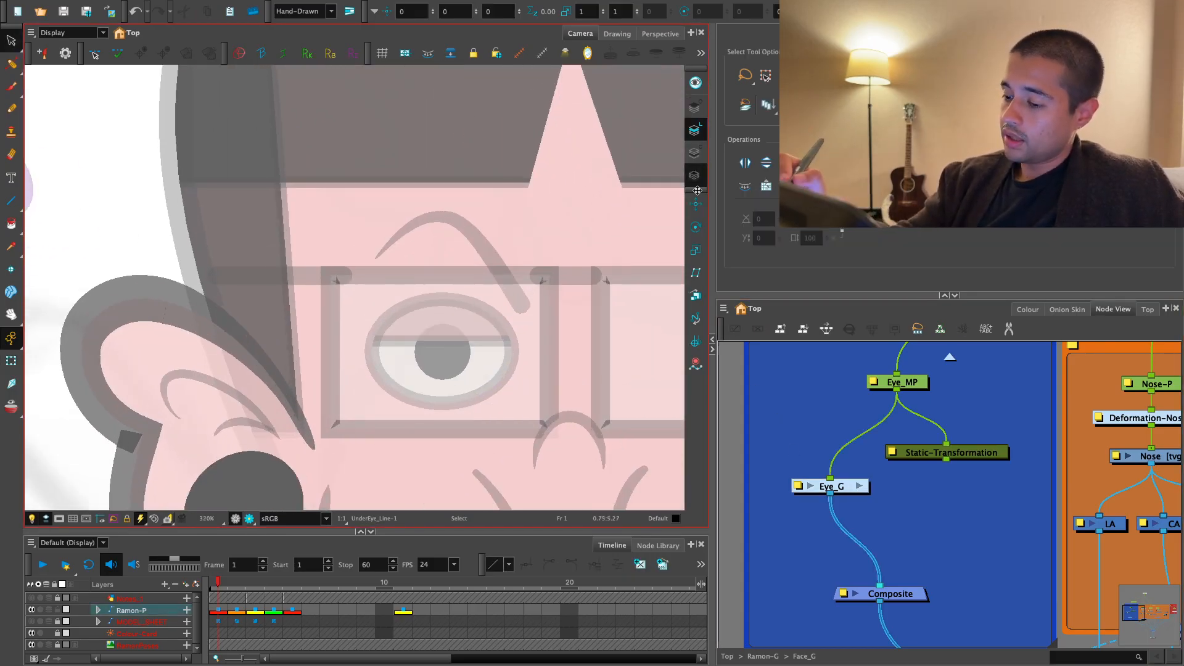
key("alt+b")
scroll(964, 391, "down", 2)
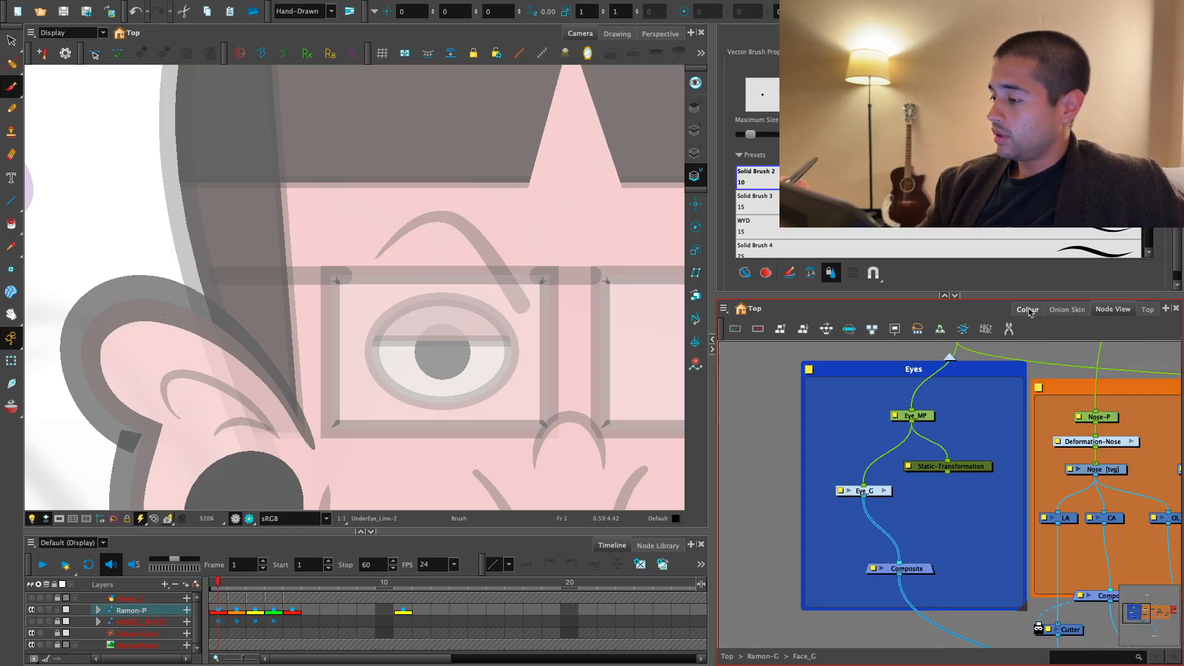
left_click(1027, 309)
left_click(754, 597)
- Try painting a curved purple under-eye stroke below the shiny purple eye beside the head, undoing each attempt
key("1")
key("1")
left_click_drag(102, 201, 330, 291)
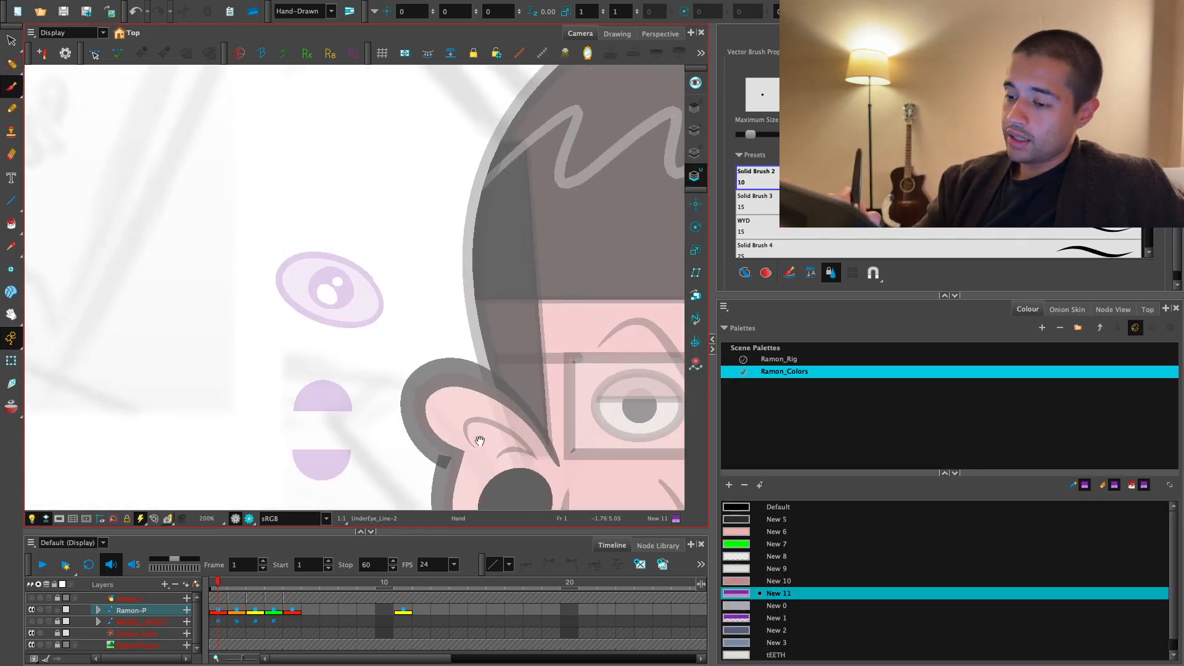
key("2")
key("2")
key("2")
left_click_drag(188, 371, 420, 373)
key("ctrl+z")
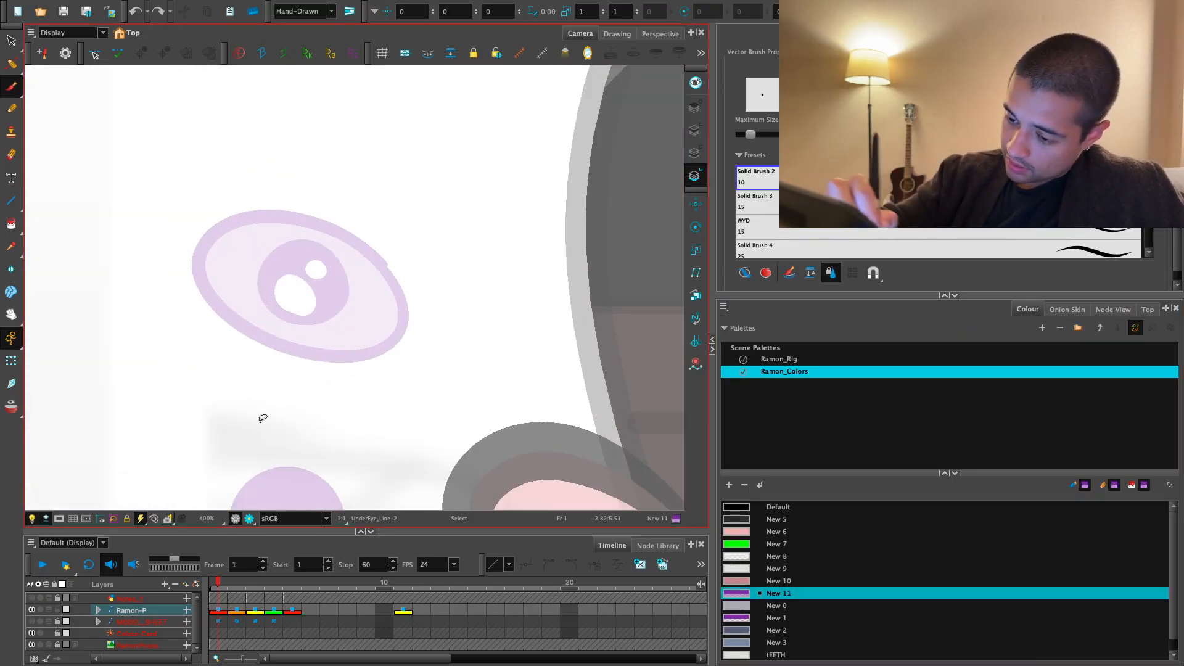
left_click_drag(180, 389, 420, 349)
key("ctrl+z")
- Paint a single tapered, curved purple stroke that follows the underside of the shiny purple eye
left_click_drag(196, 396, 397, 366)
mouse_move(370, 427)
left_mouse_down()
mouse_move(515, 434)
mouse_move(497, 389)
left_mouse_up()
key("2")
left_click_drag(464, 353, 464, 321)
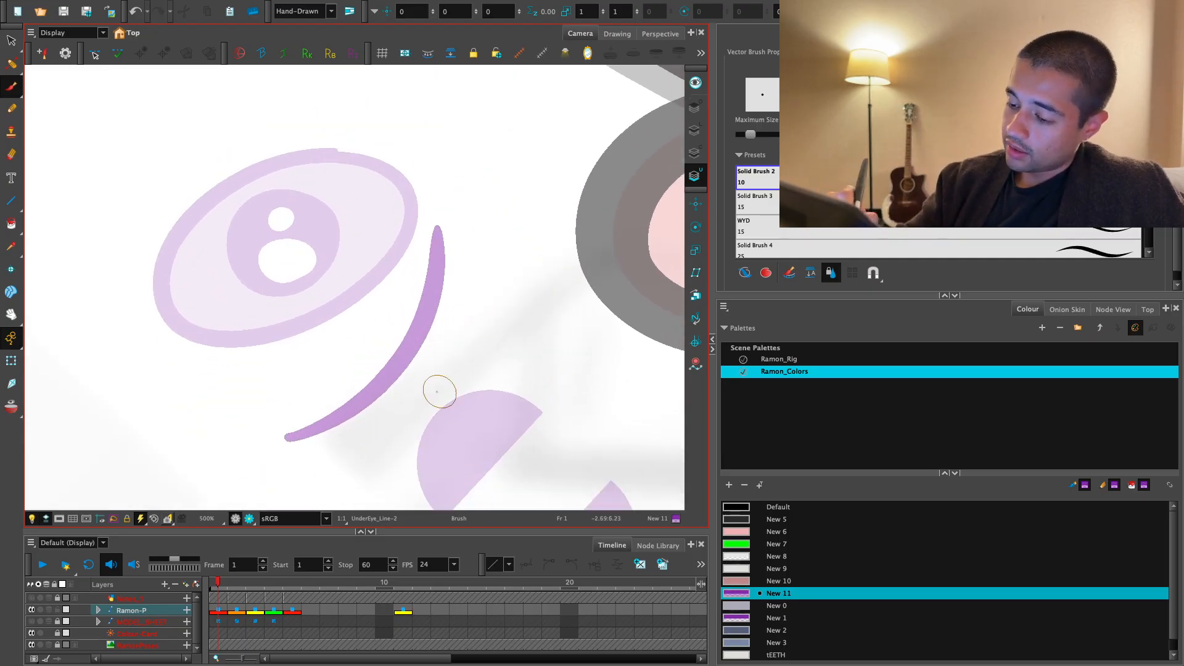
key("1")
key("1")
key("2")
key("2")
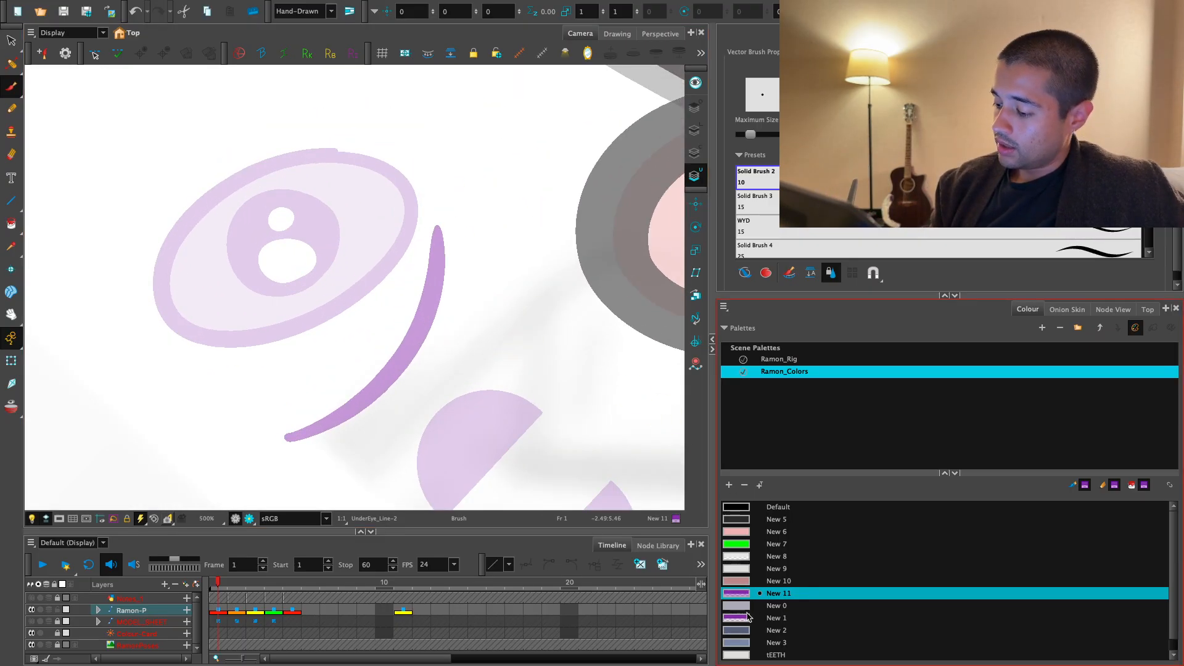
- Paint a closed purple outline loop that runs all the way around the tapered under-eye stroke
key("2")
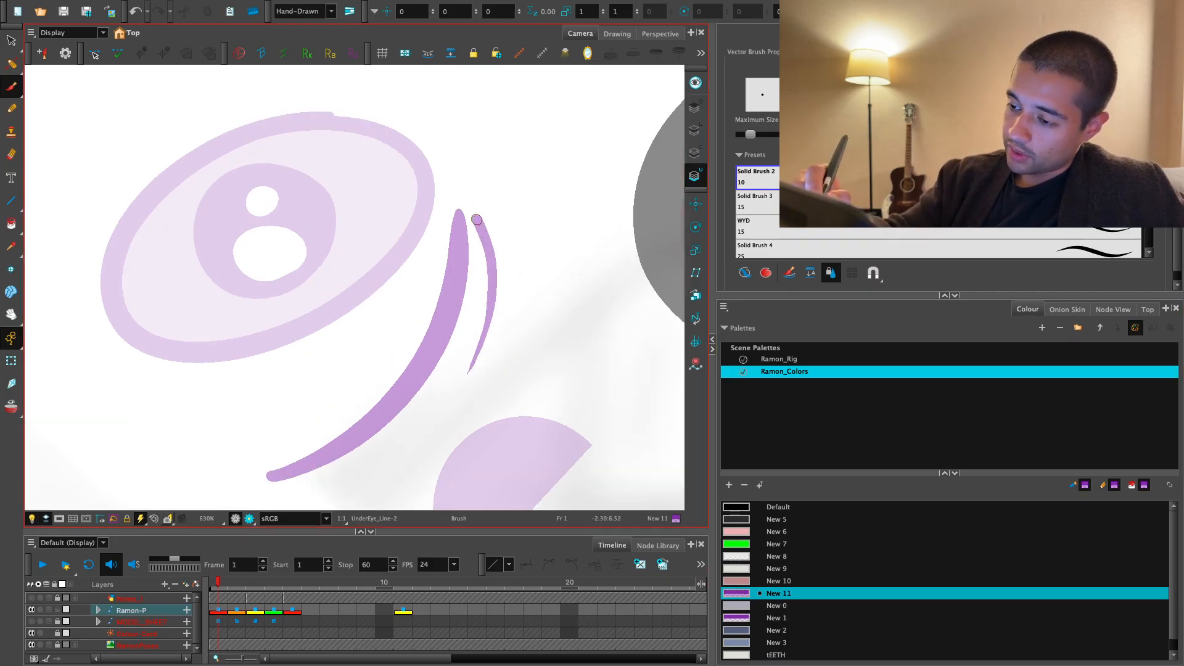
left_click_drag(402, 309, 331, 389)
key("ctrl+z")
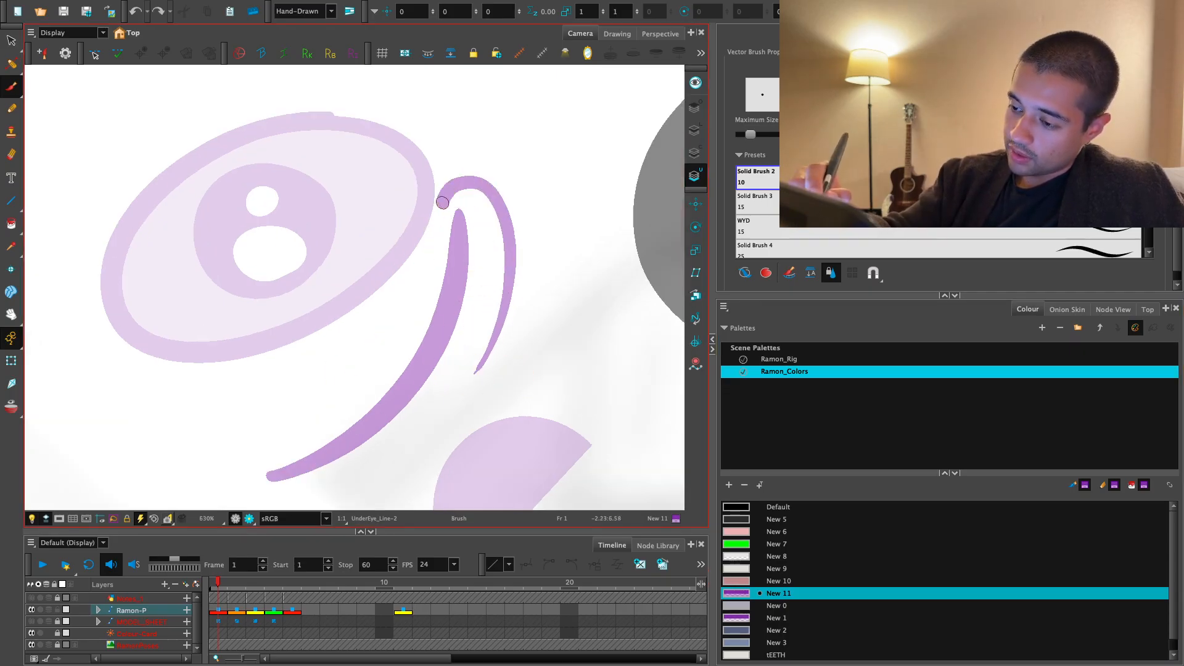
mouse_move(442, 203)
left_mouse_down()
mouse_move(290, 426)
mouse_move(410, 475)
mouse_move(496, 250)
left_mouse_up()
key("v")
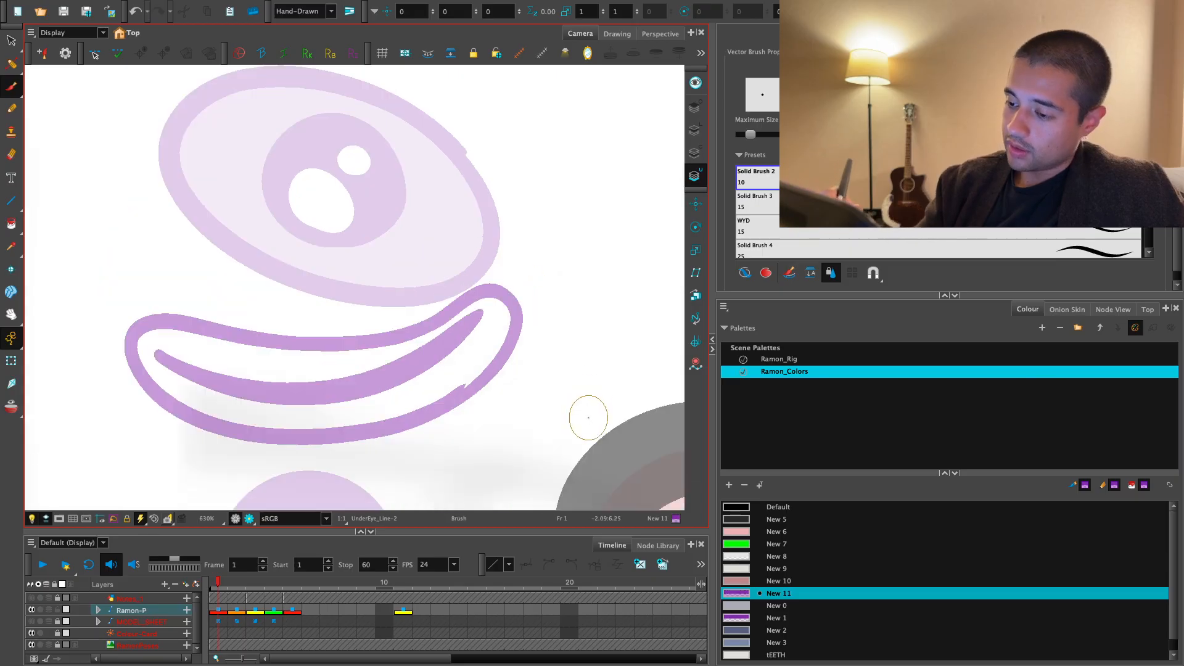
- Fill the outline loop and the area inside it, around the dark stroke, with the lighter New 1 colour
key("1")
key("1")
left_click(772, 618)
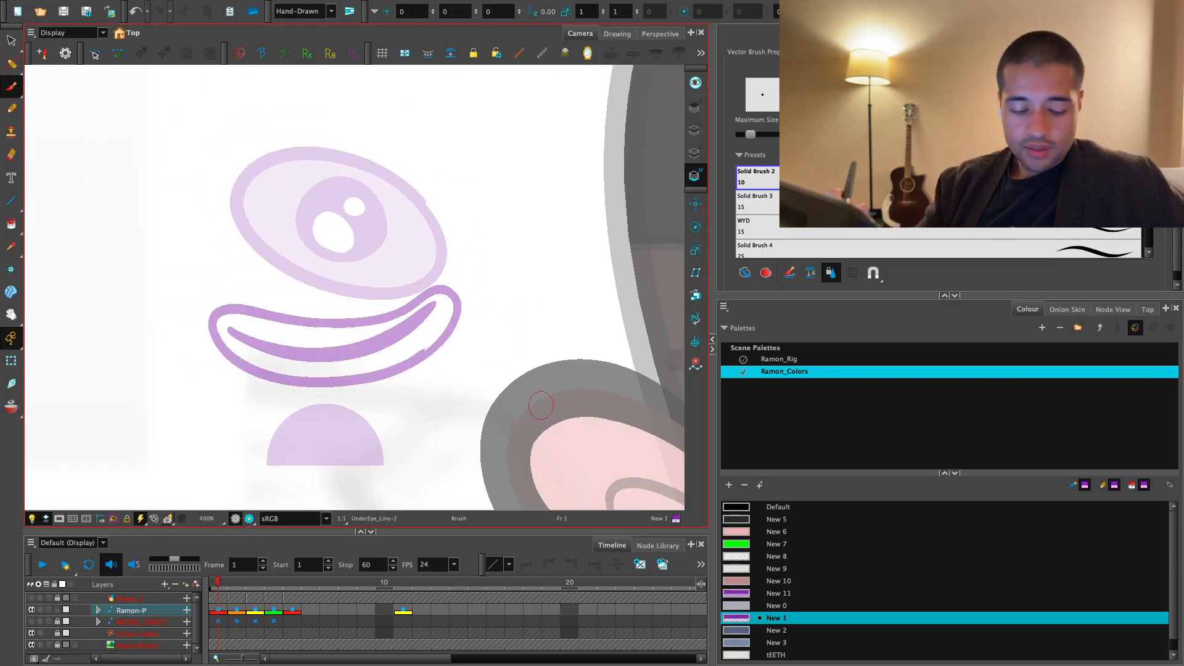
key("alt+i")
left_click(439, 325)
left_click(458, 308)
key("2")
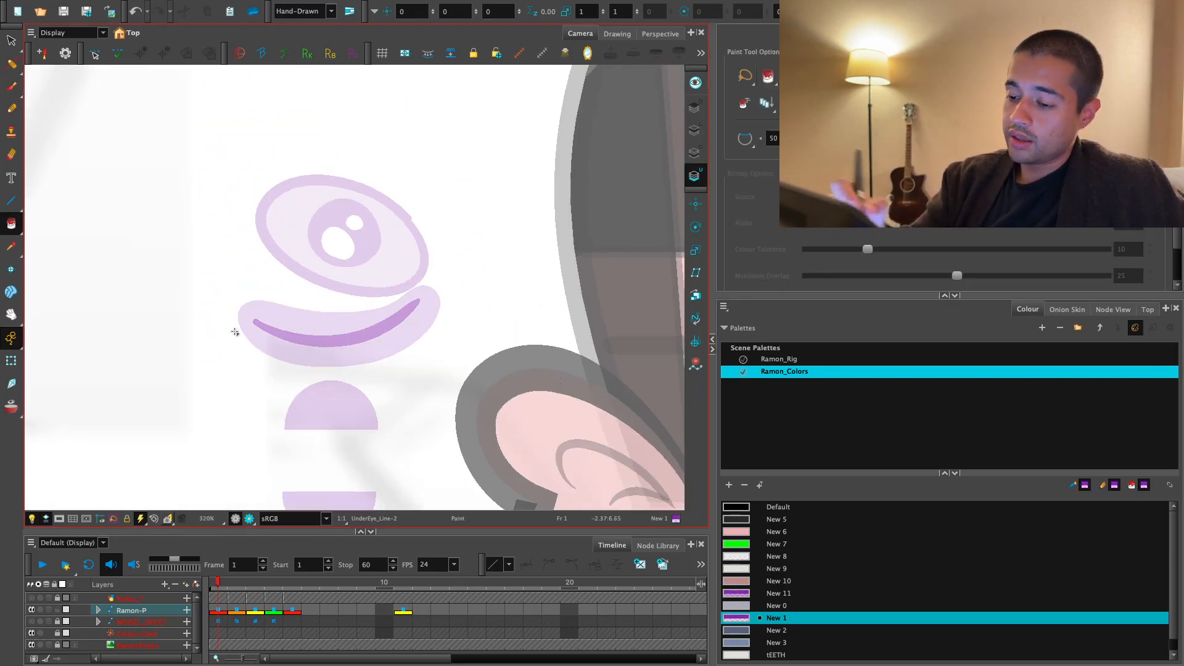
- Select the completed purple under-eye line drawing below the shiny purple eye with the Transform tool
key("2")
left_click(11, 360)
key("2")
left_click_drag(439, 293, 428, 339)
key("2")
key("2")
key("2")
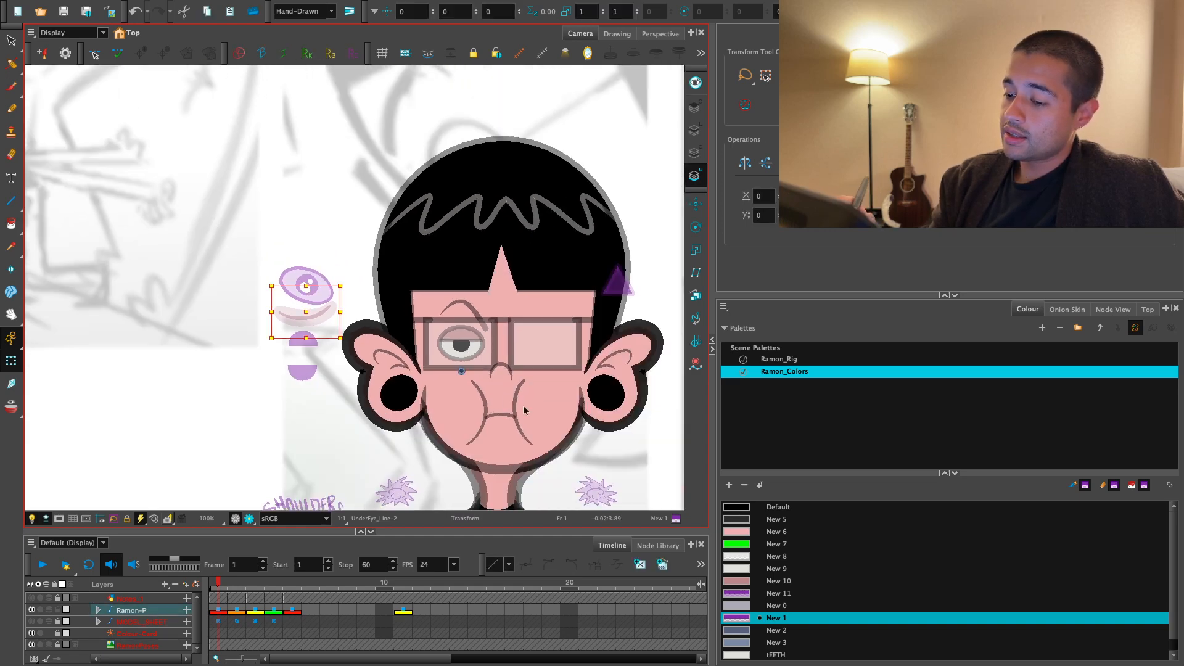
- Swap the under-eye line between its UnderEye_Line-1 and UnderEye_Line-2 drawings, leaving UnderEye_Line-2 exposed
left_click(1141, 33)
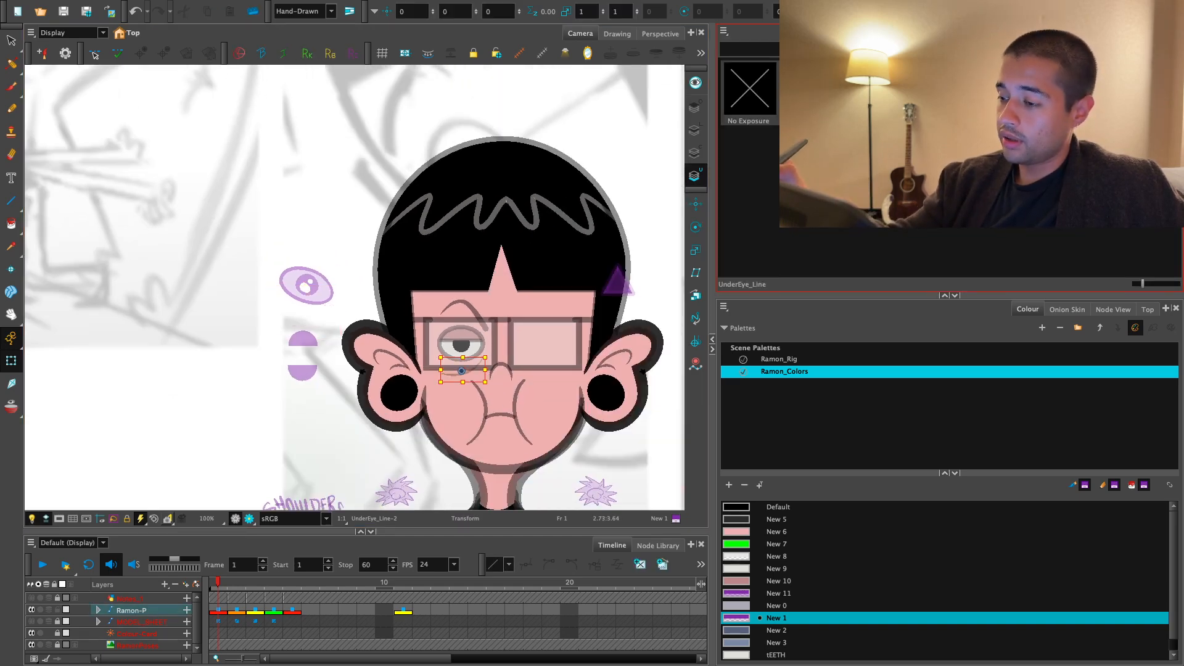
left_click(350, 313)
key("2")
scroll(340, 316, "up", 3)
left_click(323, 329)
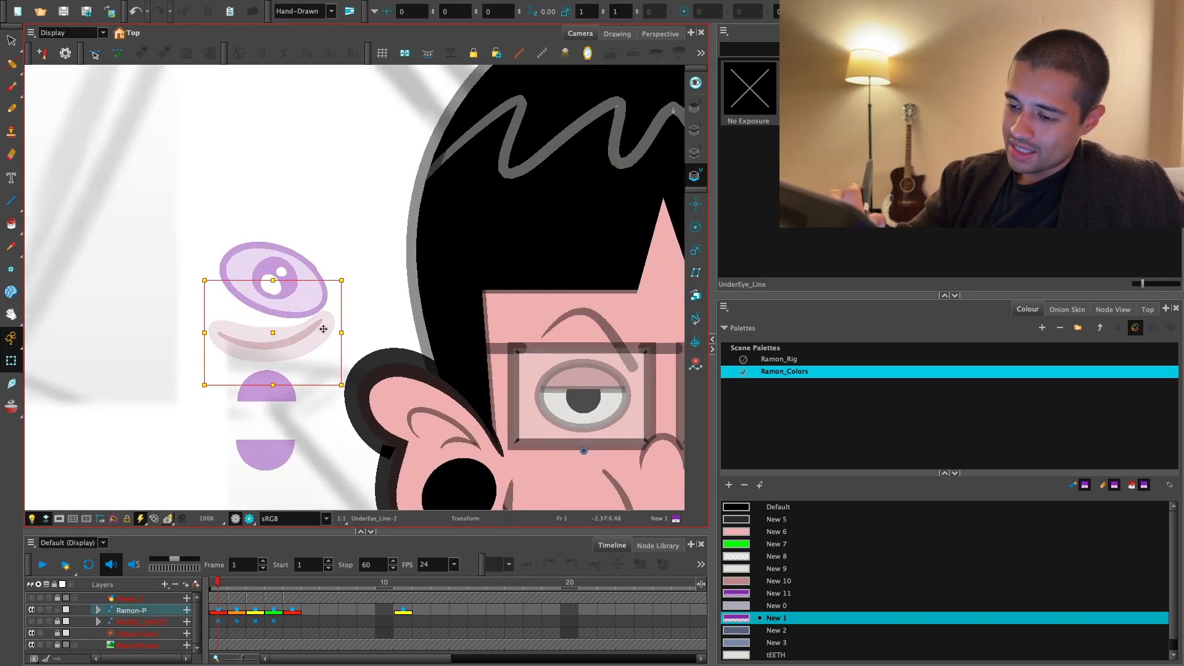
left_click(808, 90)
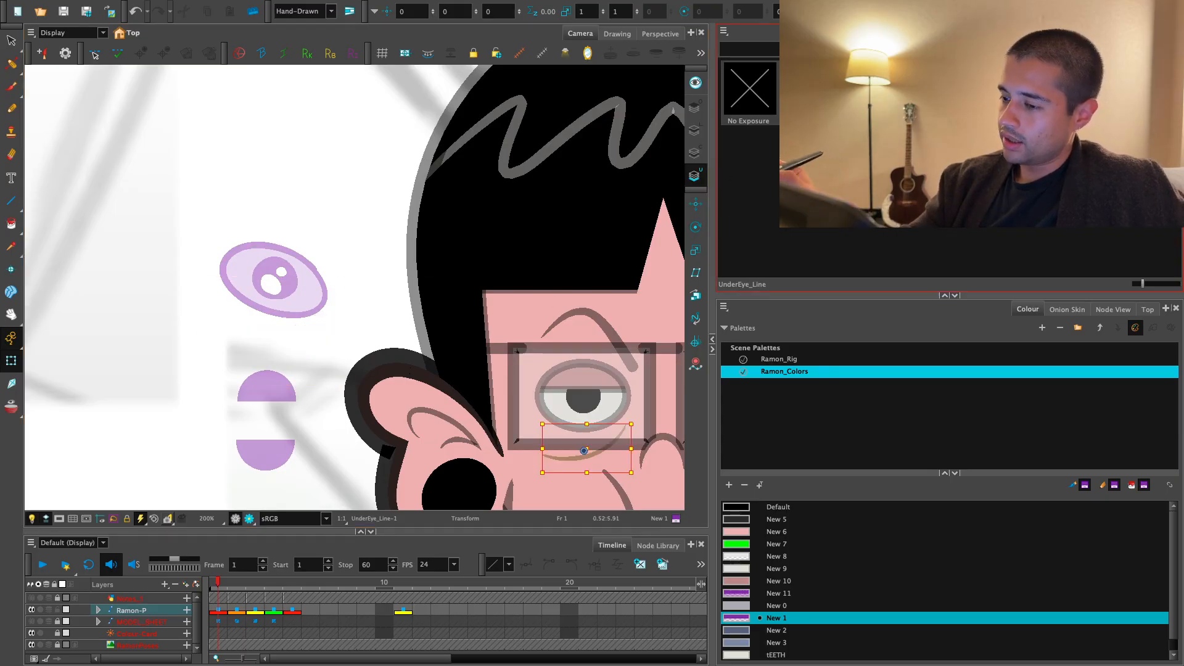
left_click(866, 89)
- Check the under-eye handle beside the head on frames 1 and 2, returning to frame 1
key("1")
key("1")
left_click_drag(364, 242, 329, 238)
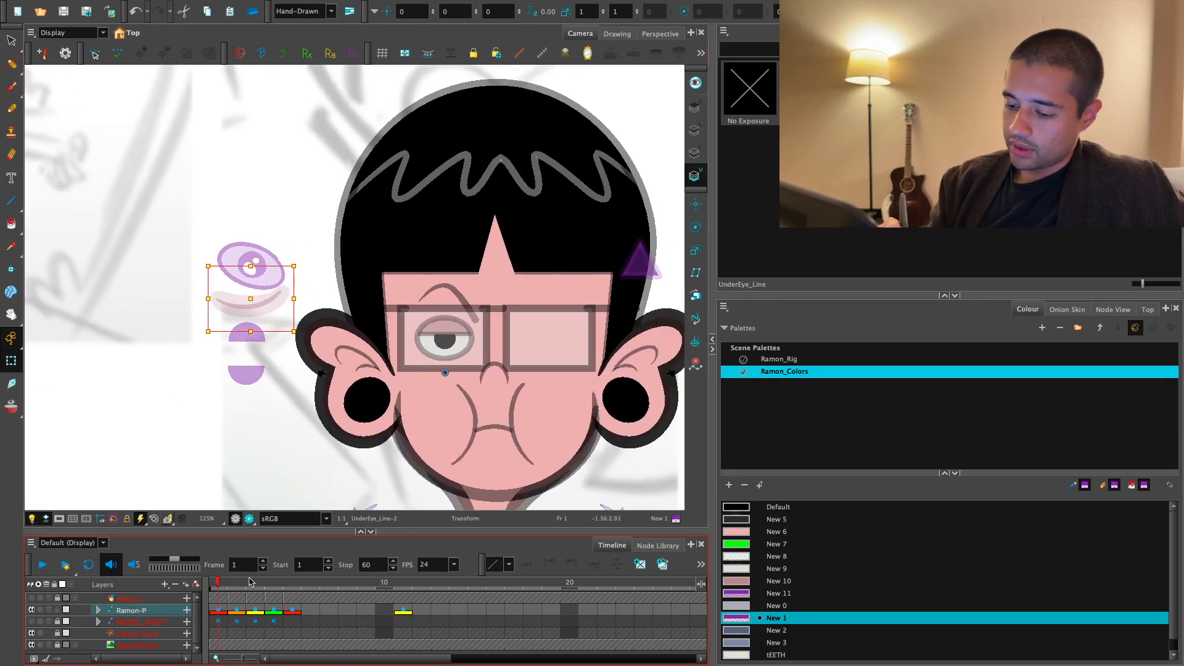
left_click(241, 582)
key("1")
left_click_drag(394, 345, 325, 355)
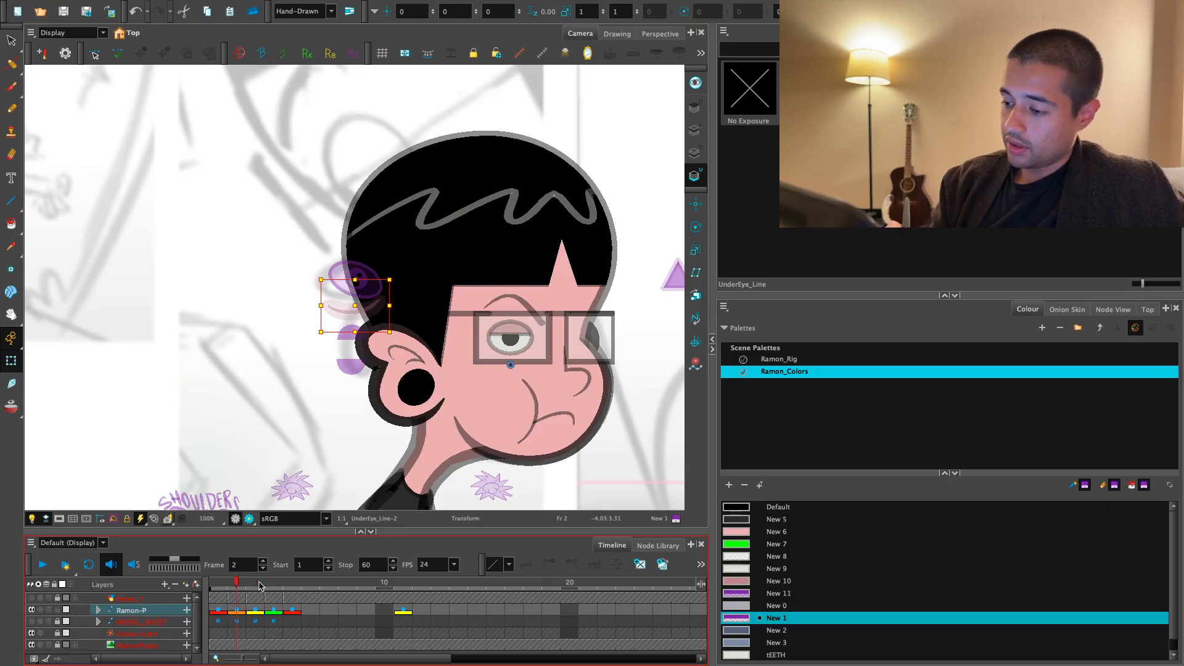
left_click(218, 582)
- Clone Eye_G with drawings only and wire the clone between Static-Transformation and Composite
left_click(1113, 309)
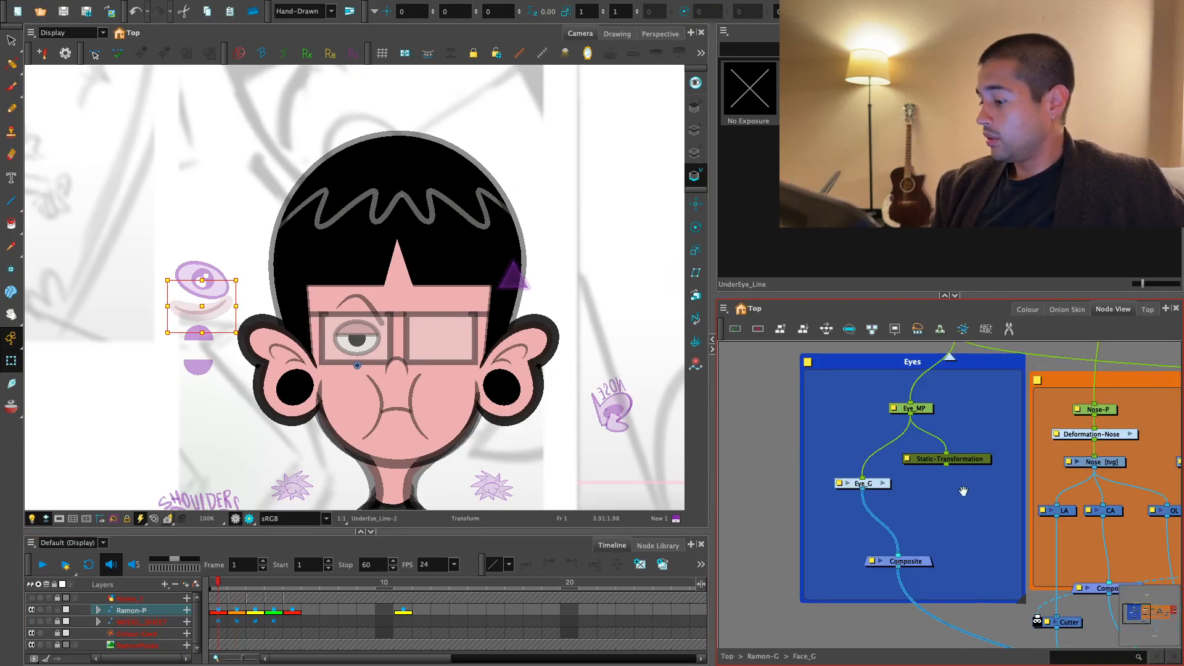
left_click(850, 491)
left_click(724, 308)
mouse_move(744, 355)
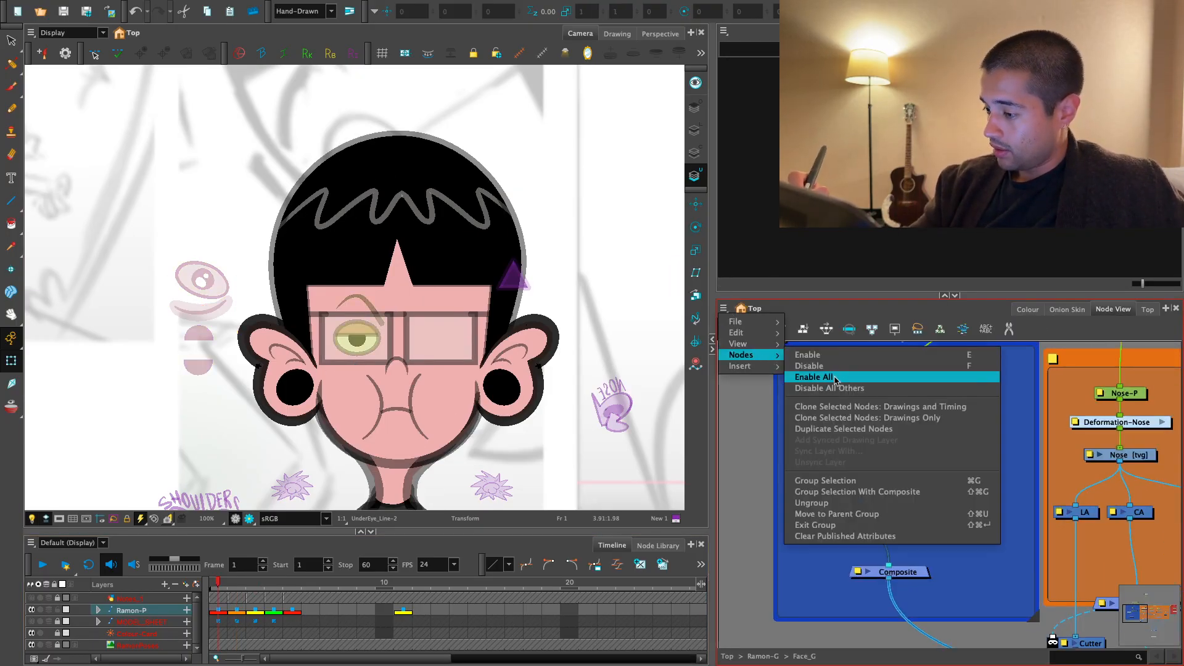
left_click(897, 419)
mouse_move(932, 425)
left_mouse_down()
mouse_move(927, 475)
mouse_move(940, 483)
mouse_move(901, 566)
left_mouse_up()
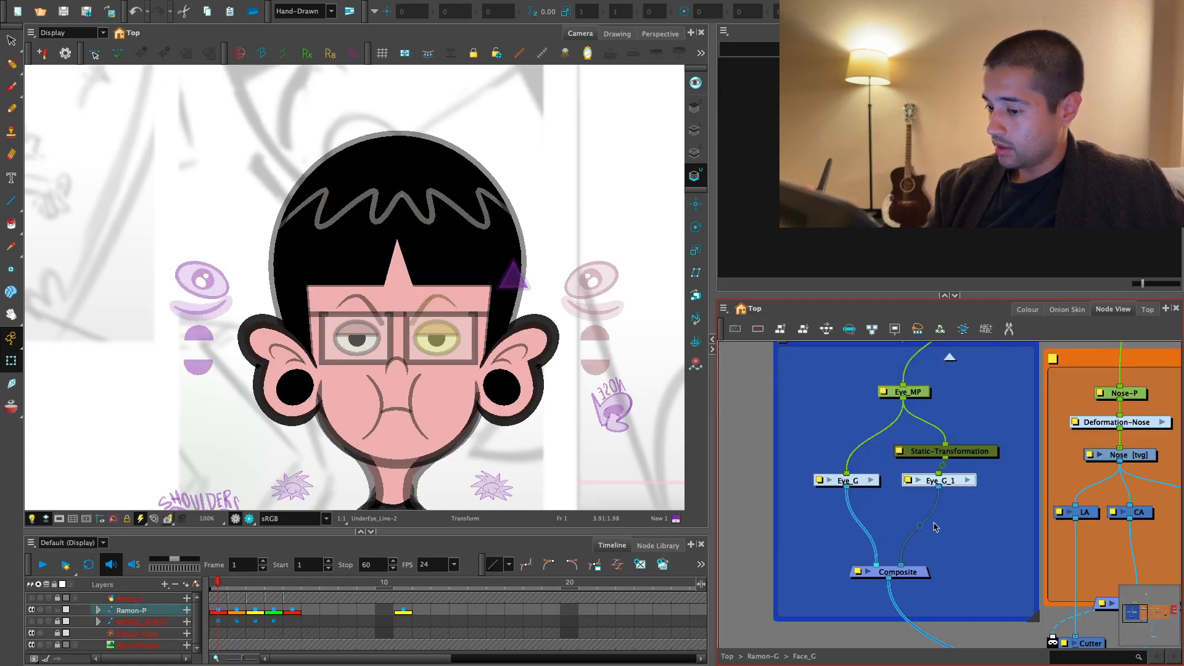
left_click(936, 526)
left_click_drag(949, 484, 955, 483)
- On frame 2, select the cloned eye's whole control group and scale its width to 0.92
left_click(237, 584)
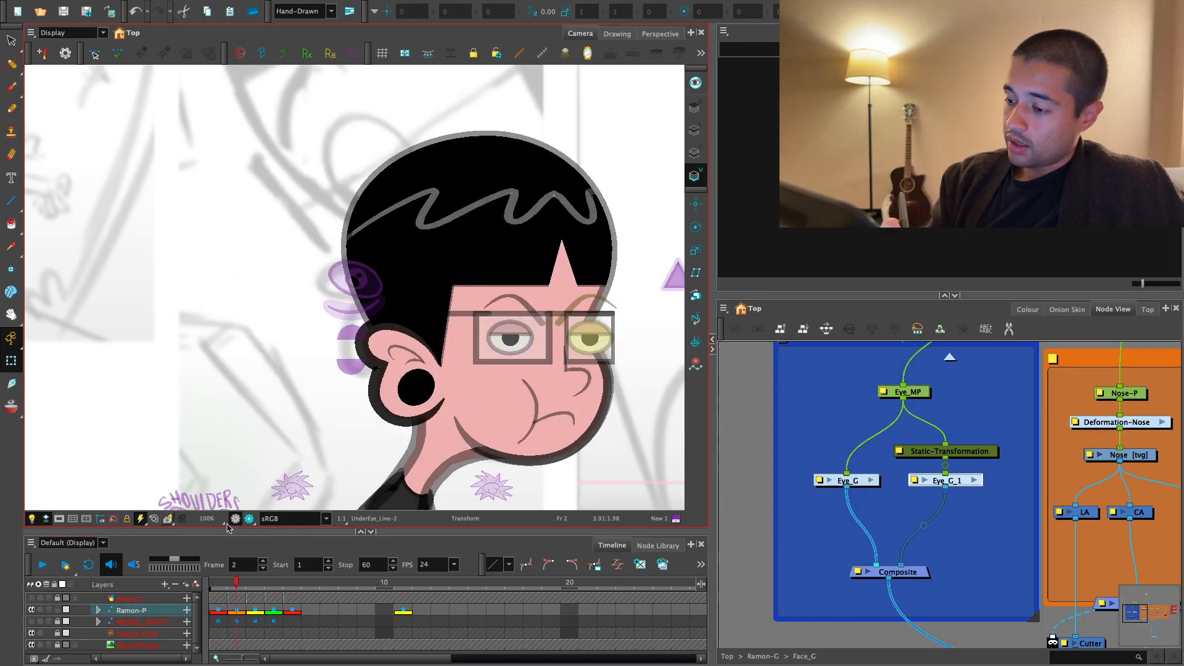
key("space")
left_click_drag(647, 482, 471, 465)
key("1")
key("2")
left_click(606, 313)
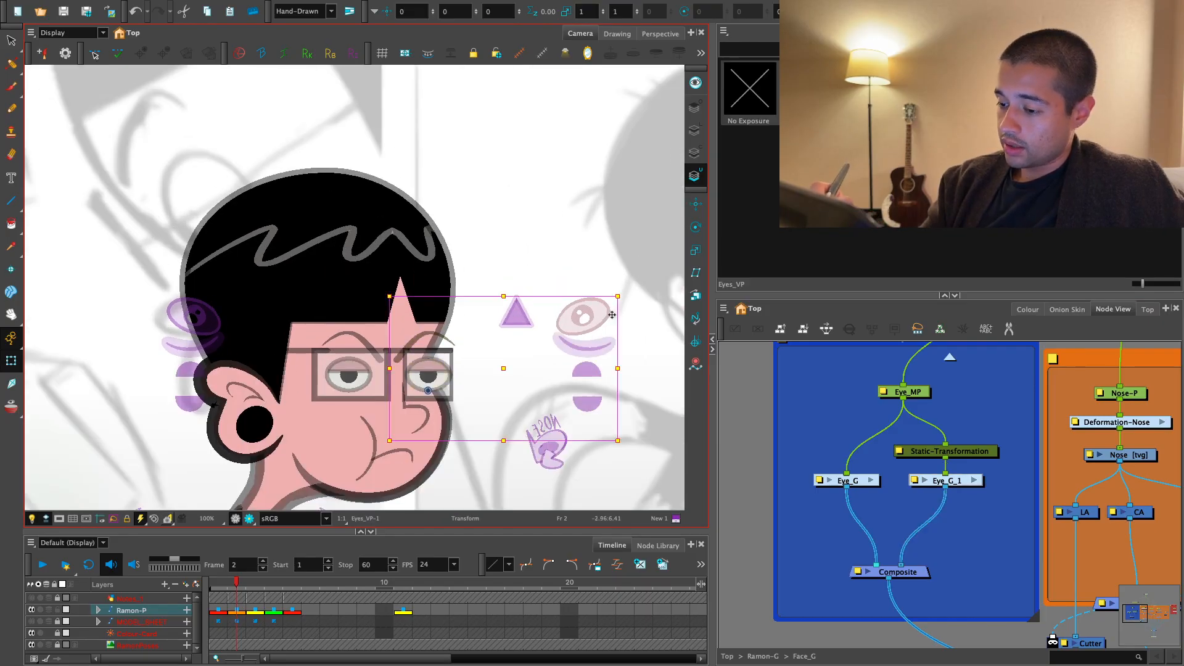
key("b")
key("space")
left_click_drag(602, 396, 543, 368)
key("2")
key("2")
key("space")
key("1")
left_click_drag(651, 351, 546, 359)
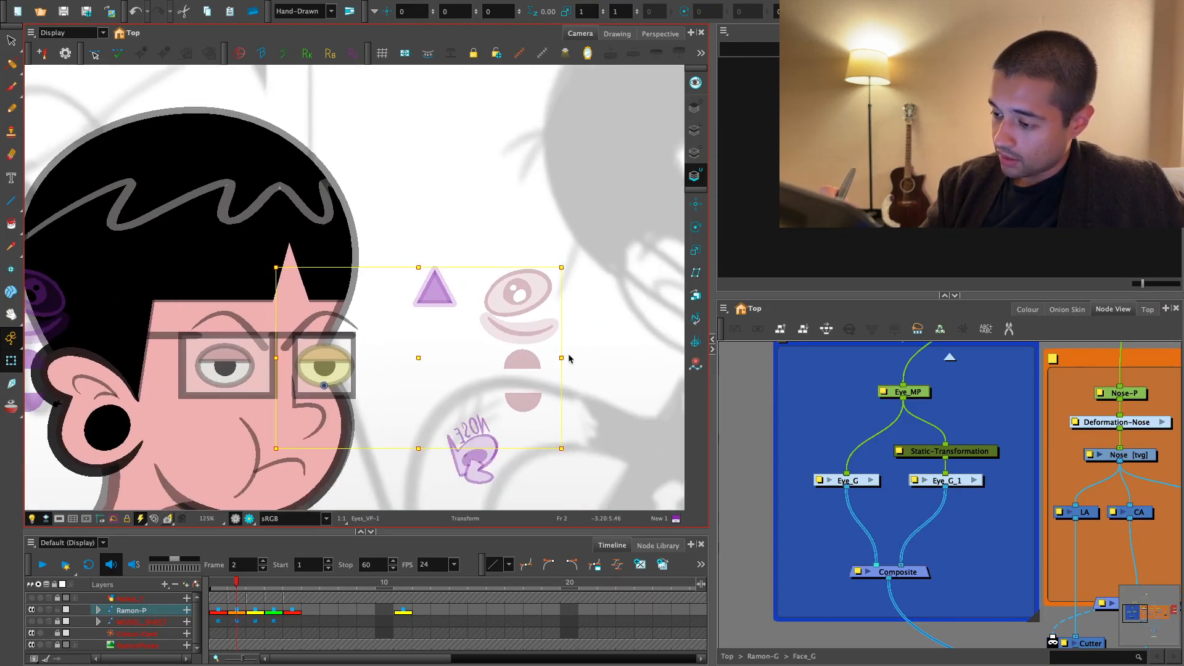
key("2")
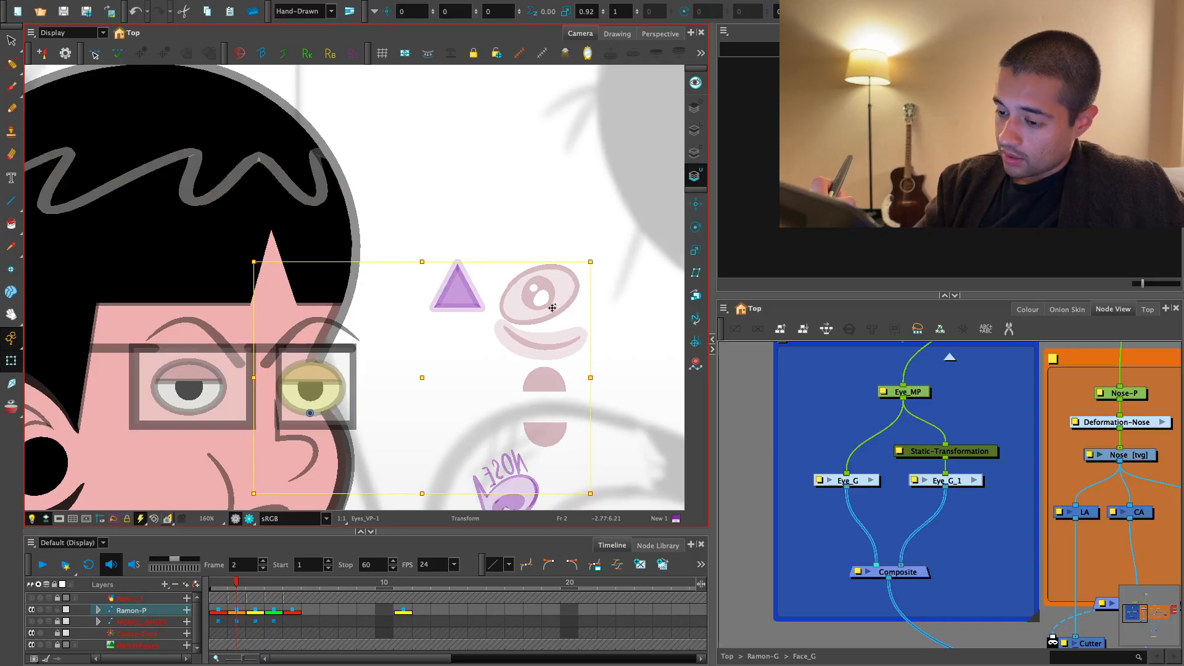
- Narrow the cloned eye shape slightly from its outer side so it sits within the far glasses lens on frame 2
key("2")
key("2")
left_click(392, 439)
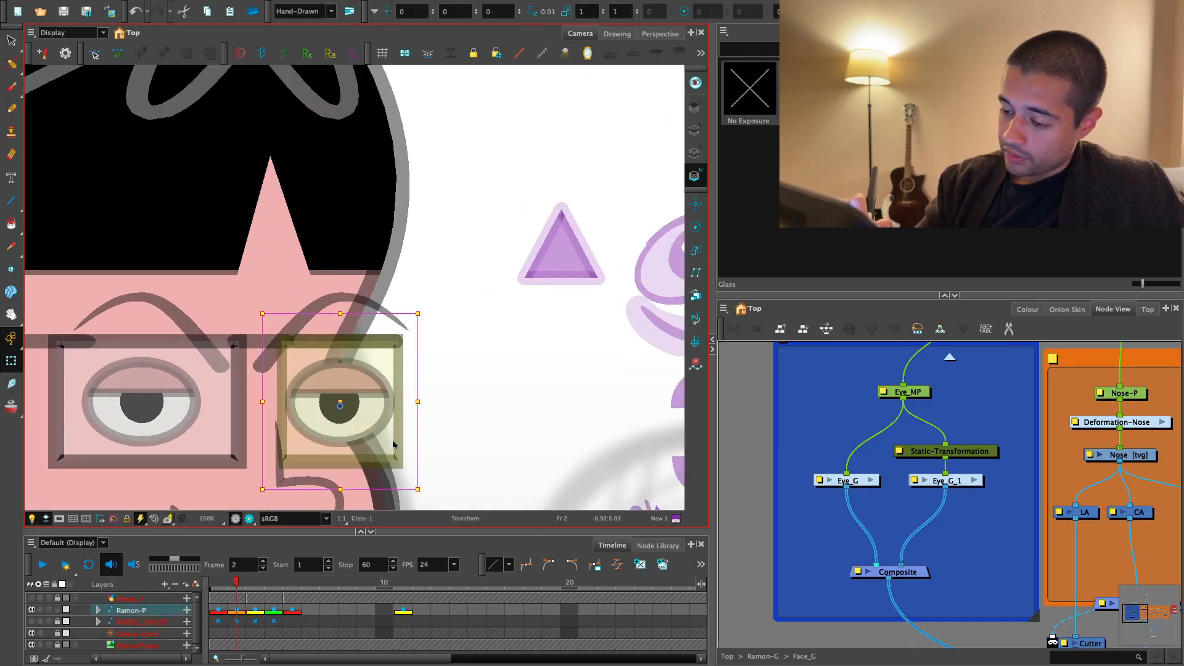
left_click_drag(393, 441, 326, 507)
key("ctrl+z")
key("ctrl+z")
left_click_drag(394, 403, 384, 405)
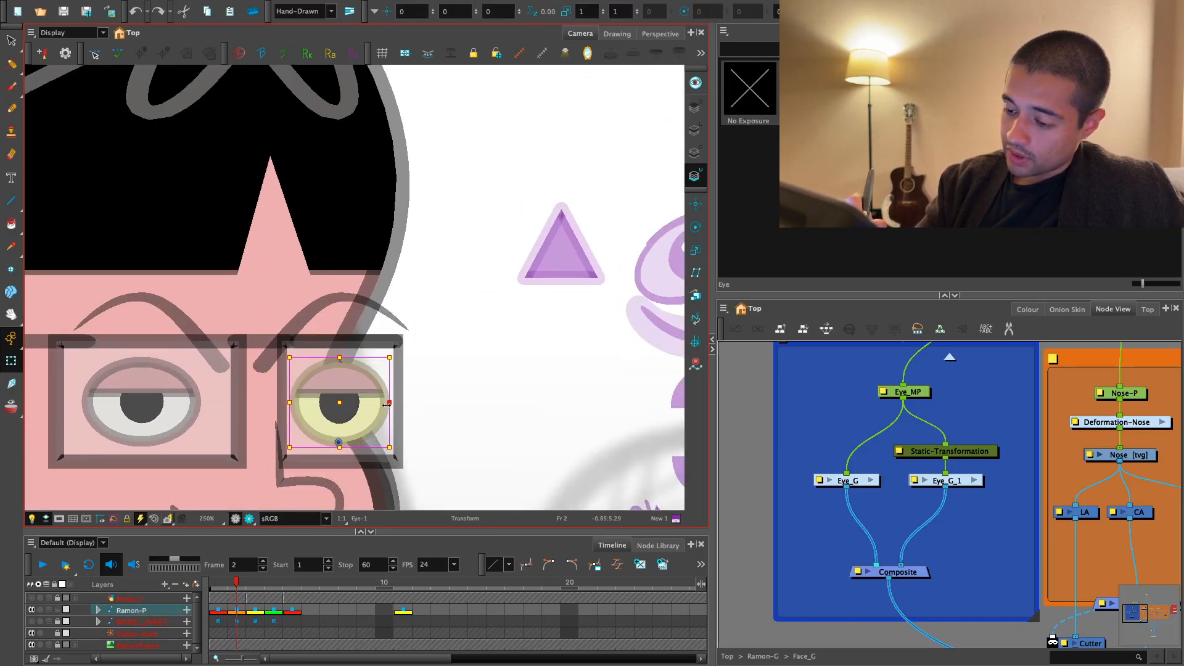
left_click(441, 376)
left_click_drag(442, 376, 548, 379)
key("1")
key("2")
- Narrow the cloned eye's eyebrow on frame 2 and bend its outer end into a tighter arch over the far lens
left_click(484, 308)
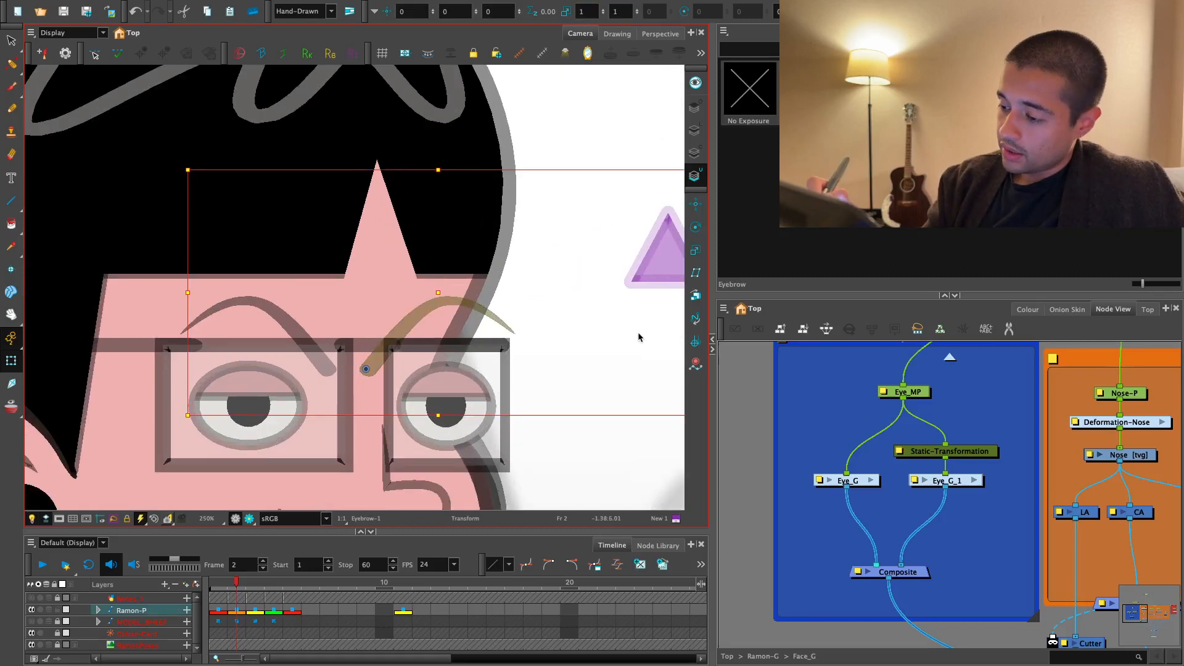
key("1")
left_click_drag(622, 293, 541, 295)
left_click_drag(420, 300, 438, 297)
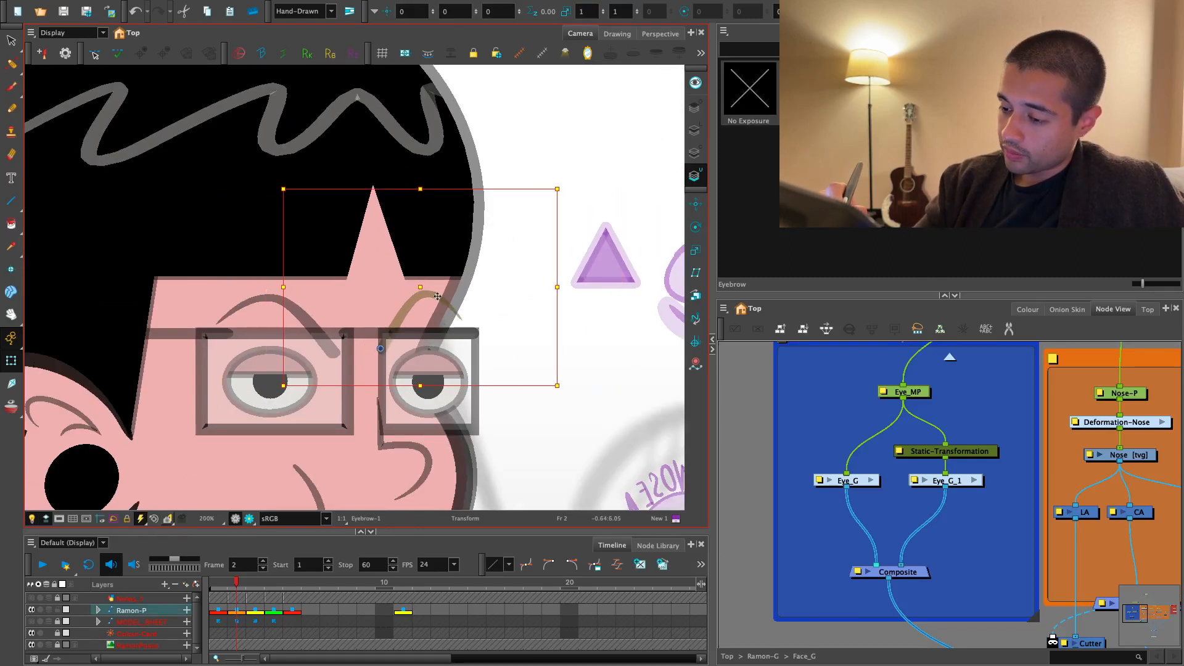
left_click(486, 319)
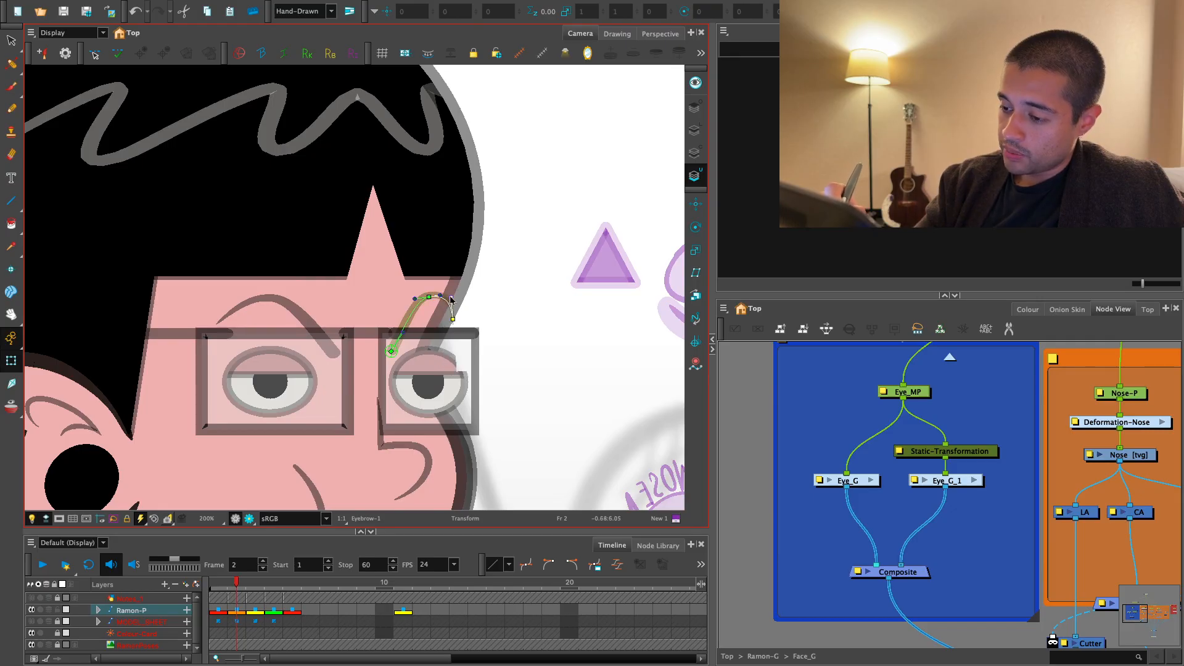
left_click_drag(445, 303, 446, 304)
left_click(498, 281)
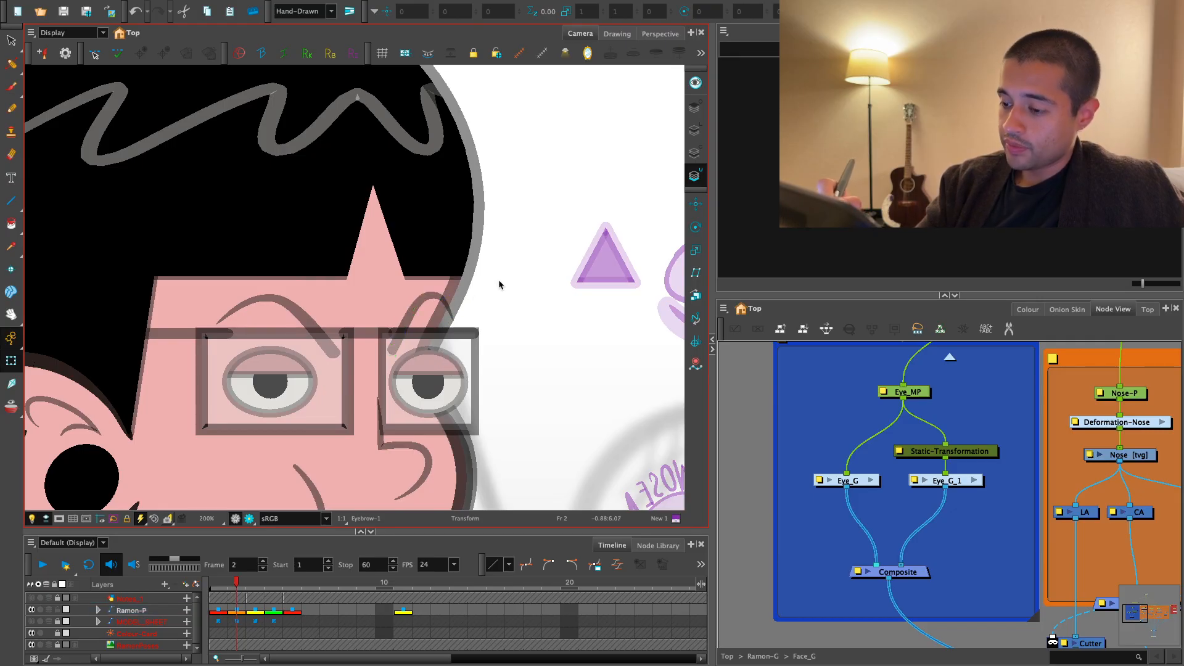
- On frame 3, push the cloned eye nearest the ear back in depth so the head hides it
key("1")
key("1")
left_click_drag(495, 356, 510, 357)
key("2")
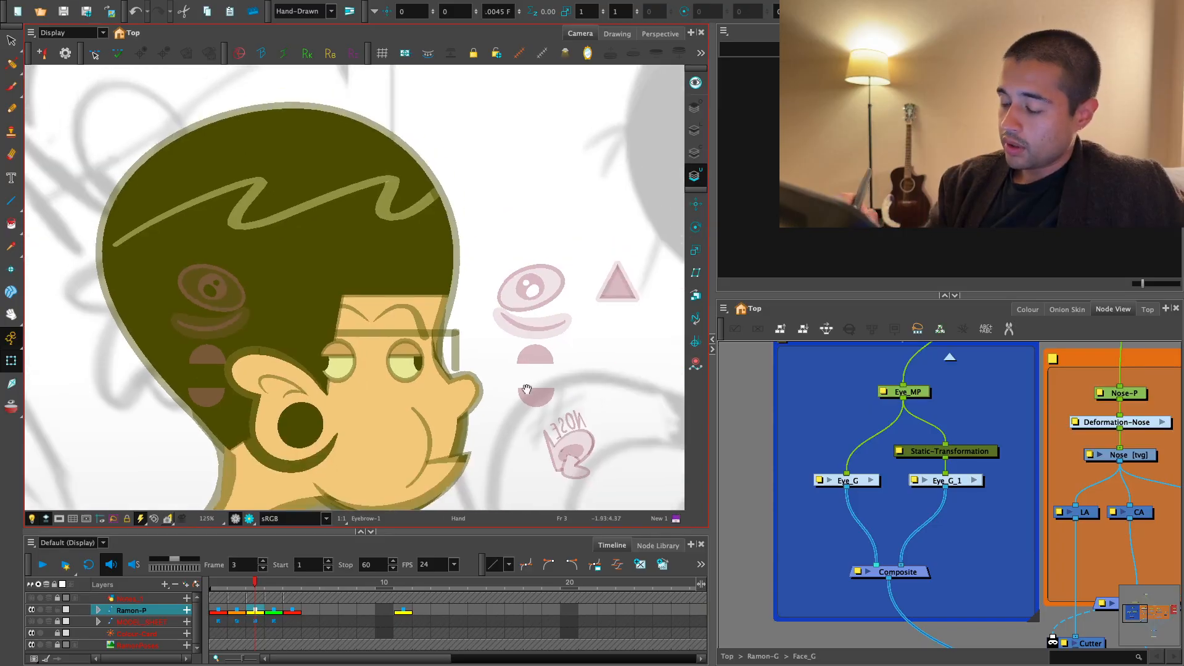
left_click(335, 393)
key("alt+Up")
key("alt+Up")
key("alt+Up")
key("alt+Up")
key("alt+Up")
key("alt+Up")
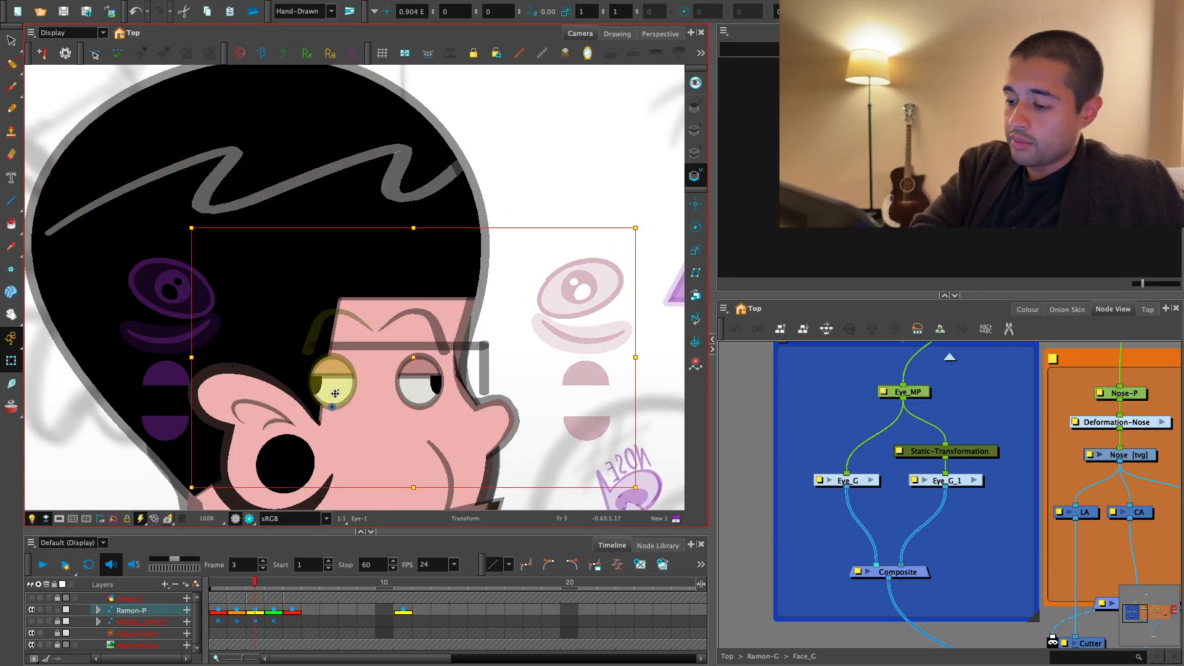
key("Escape")
key("1")
left_click_drag(511, 368, 487, 371)
left_click(255, 610)
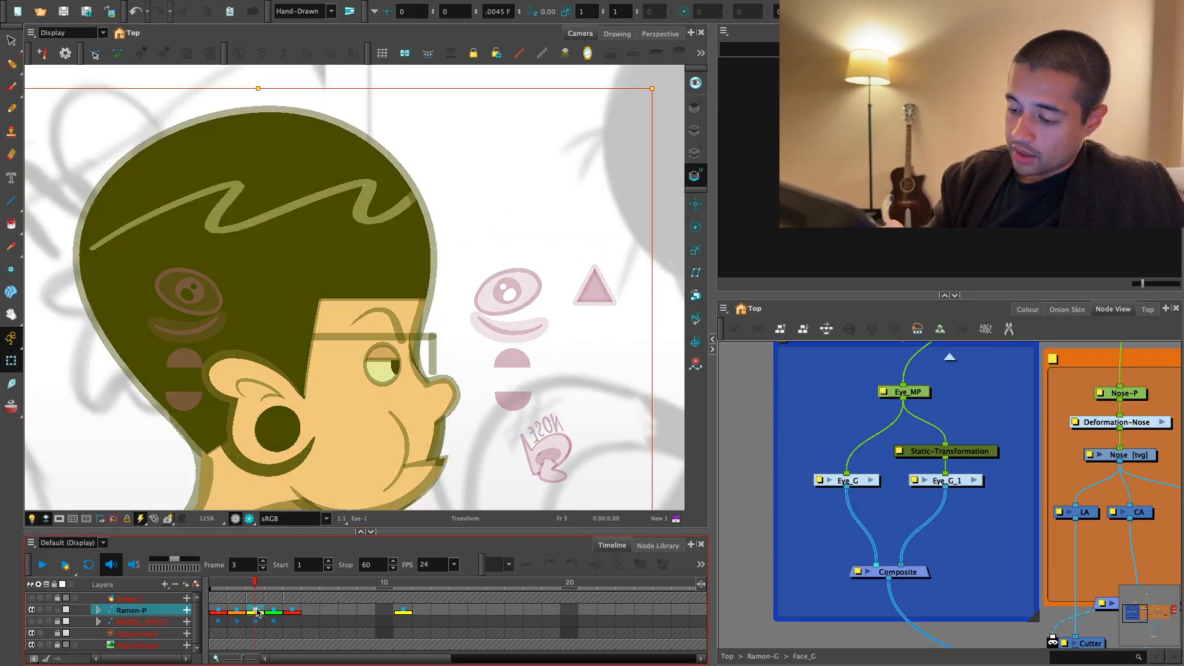
- On frame 4, select the cloned eye showing above the ear and hide its whole control group behind the head
left_click(273, 610)
key("1")
key("1")
key("2")
key("2")
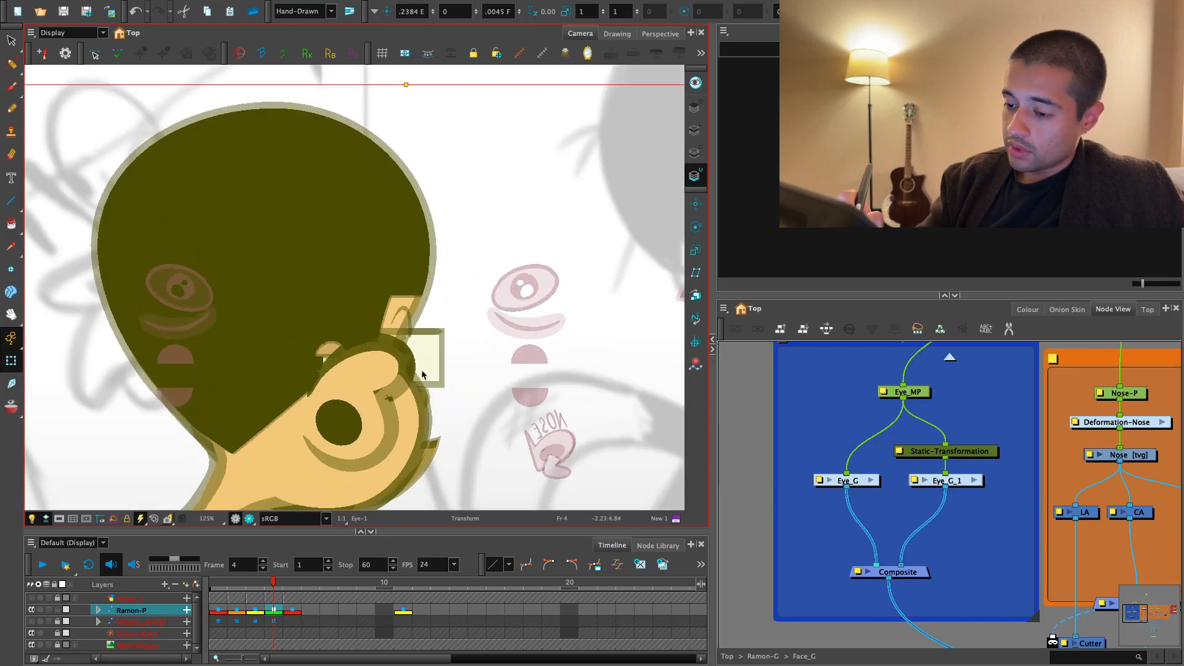
left_click(422, 373)
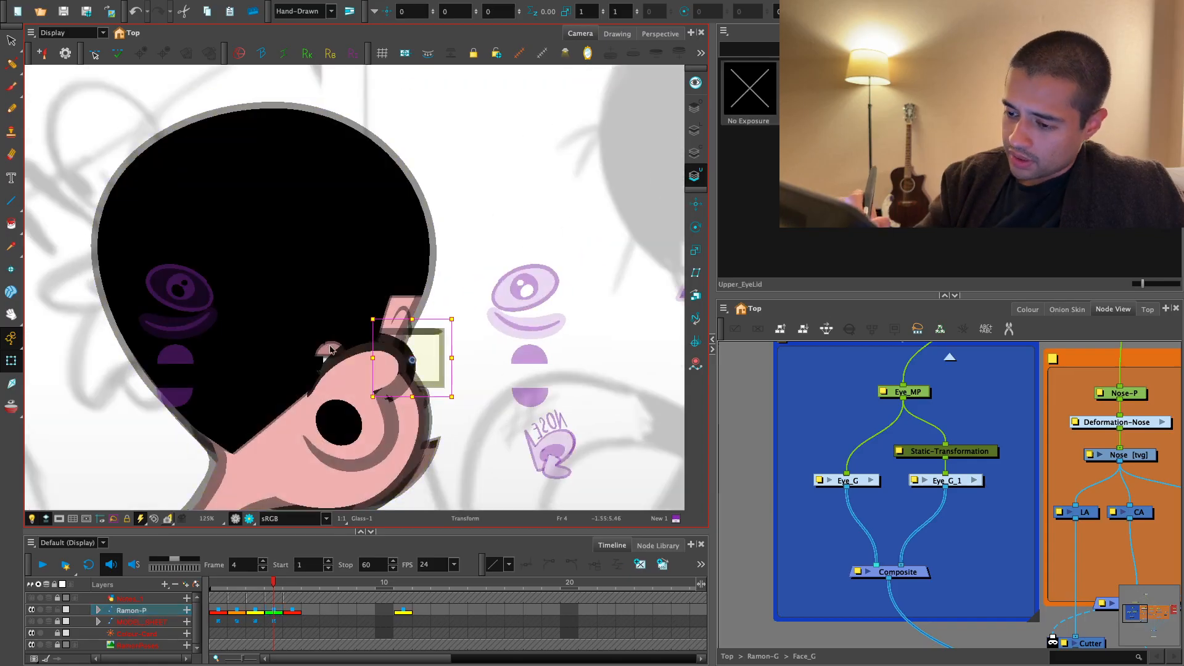
left_click(331, 344)
left_click(593, 258)
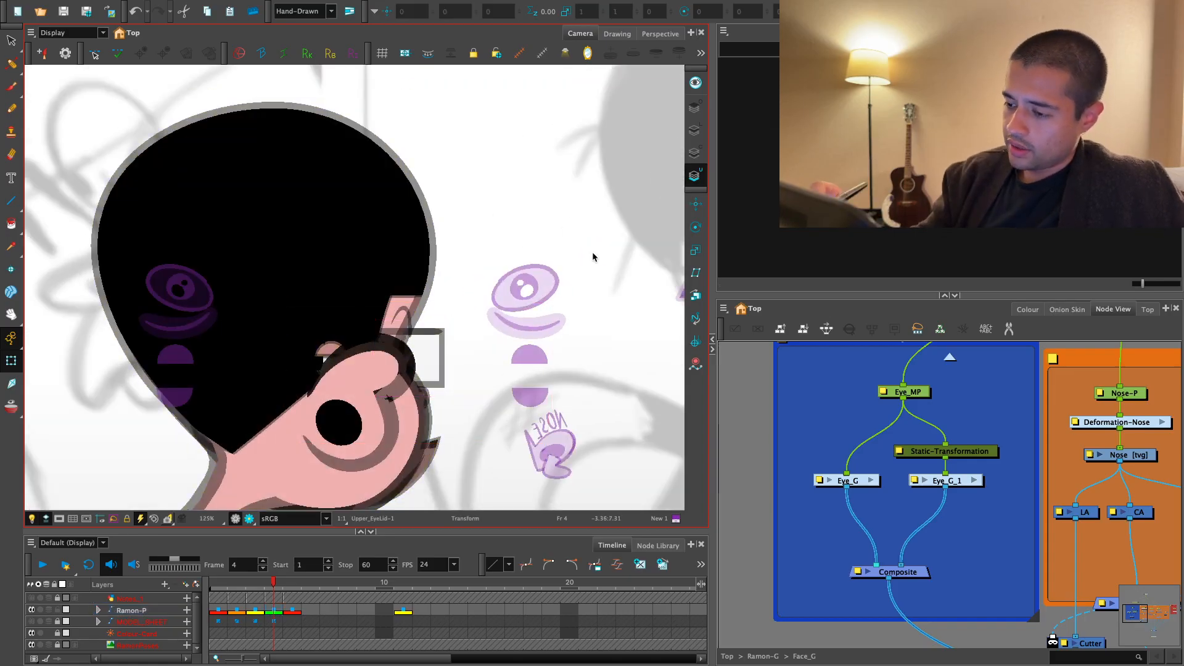
left_click(514, 289)
left_click_drag(513, 290, 524, 297)
key("ctrl+z")
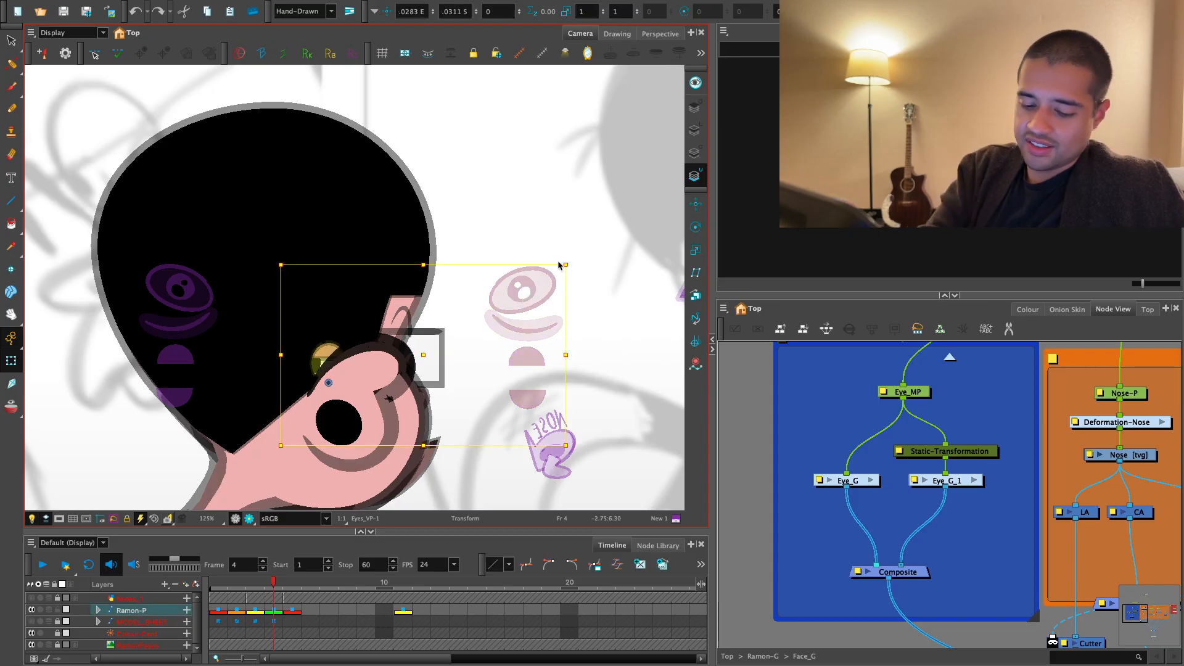
left_click(580, 260)
key("1")
left_click(274, 611)
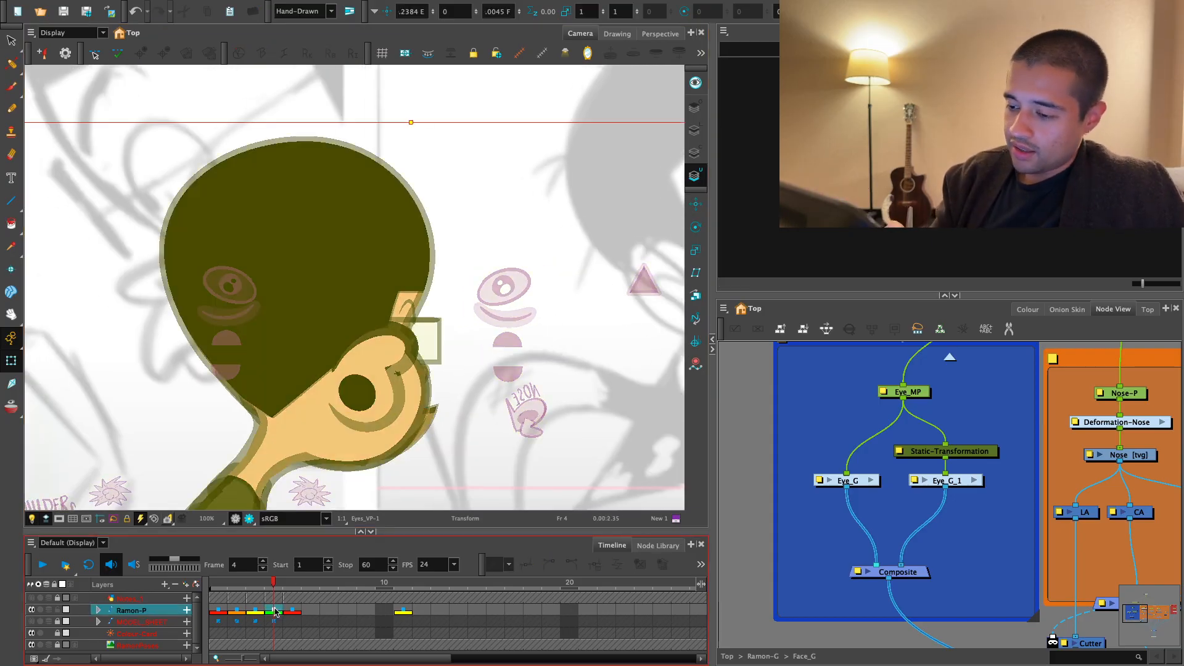
- Check the back view of the head and both sets of eye handles on frame 5, toggling the render preview
key(".")
key("1")
left_click_drag(526, 336, 583, 332)
left_click(583, 332)
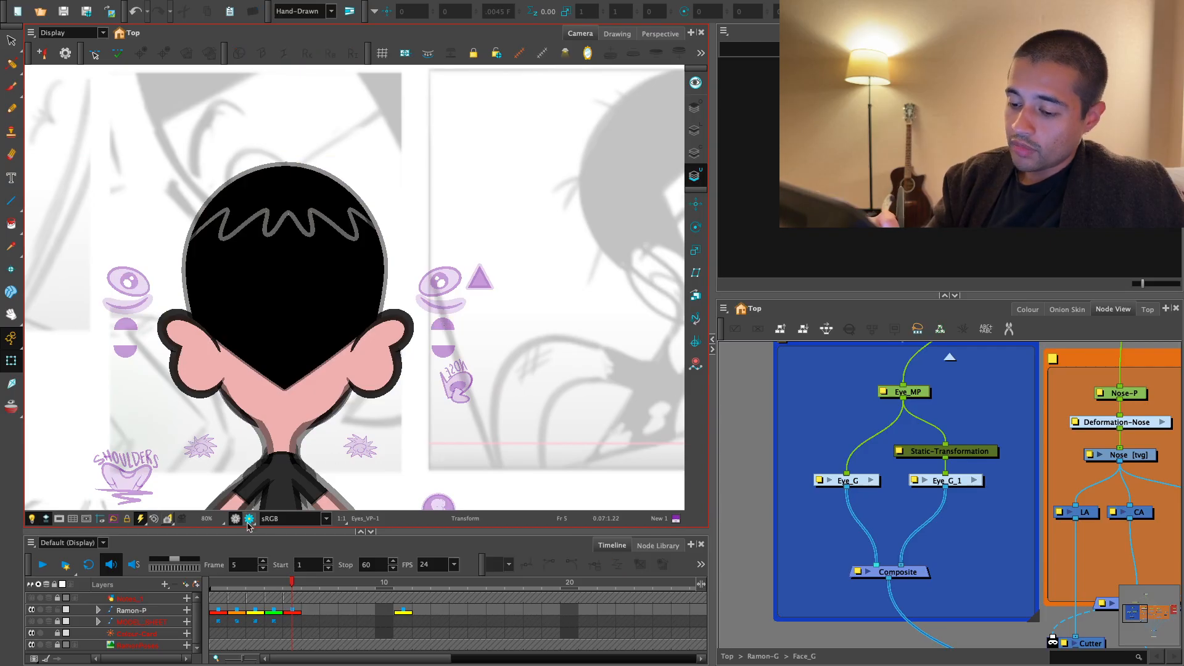
left_click(249, 519)
left_click(249, 519)
- Inside Eye_G, reroute the under-eye line handle's cable from the final composite to the Multi-Port-Out
key("2")
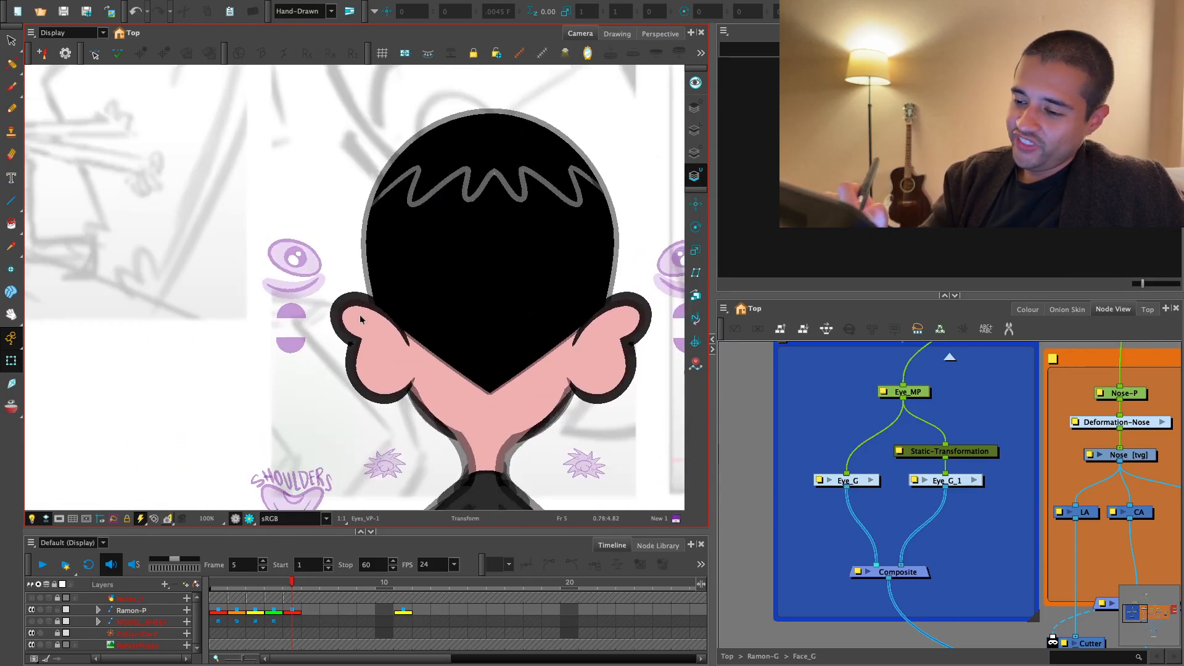
left_click(294, 285)
key("2")
left_click_drag(1093, 551, 977, 373)
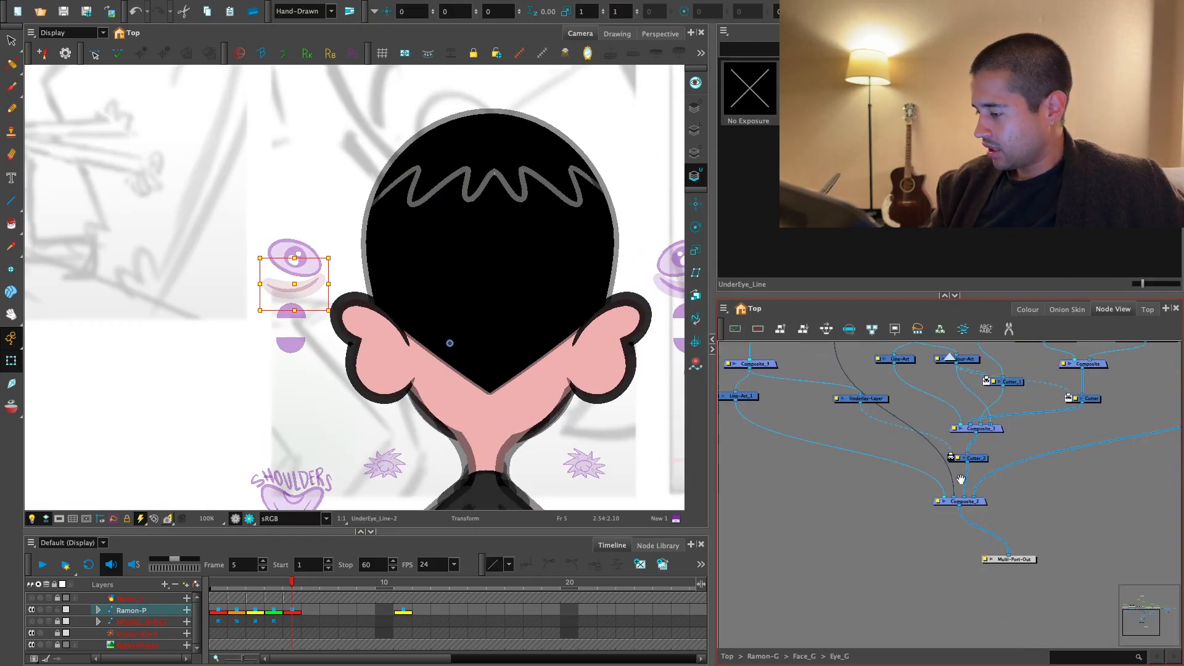
left_click_drag(955, 495, 1023, 559)
- Return to Face_G, route the Eyes composite to the Multi-Port-Out, and connect Eye_G's second output to the Eyes composite
key("ctrl+shift+Return")
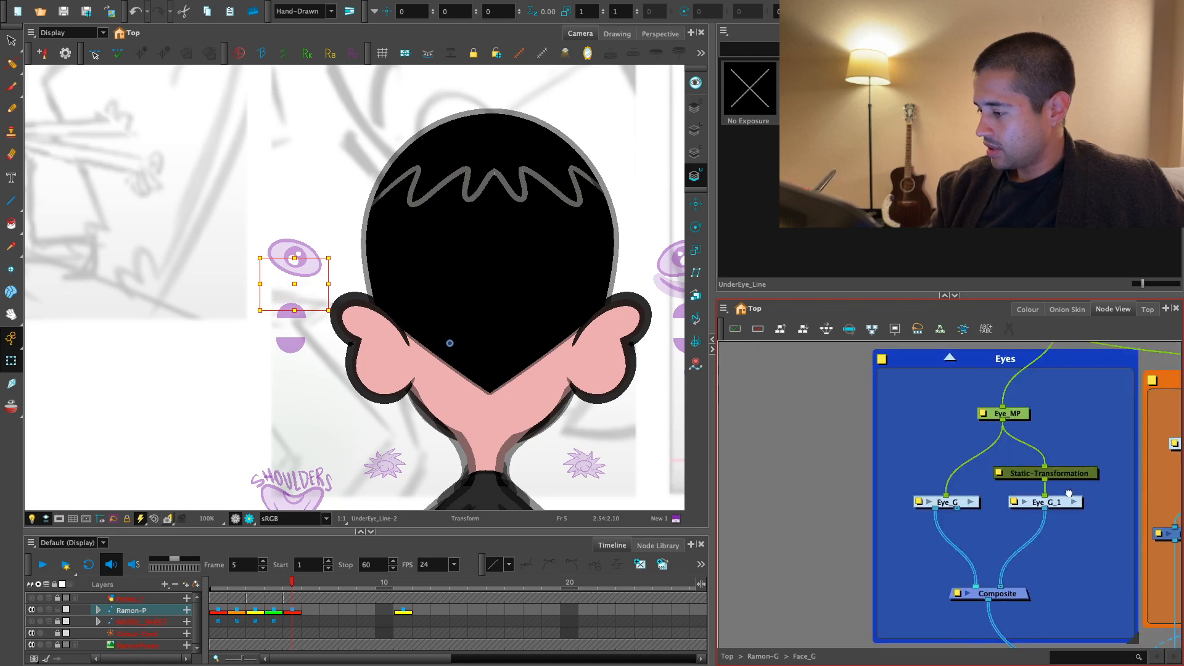
scroll(962, 445, "up", 2)
left_click_drag(924, 399, 823, 603)
scroll(938, 515, "down", 4)
scroll(831, 605, "up", 1)
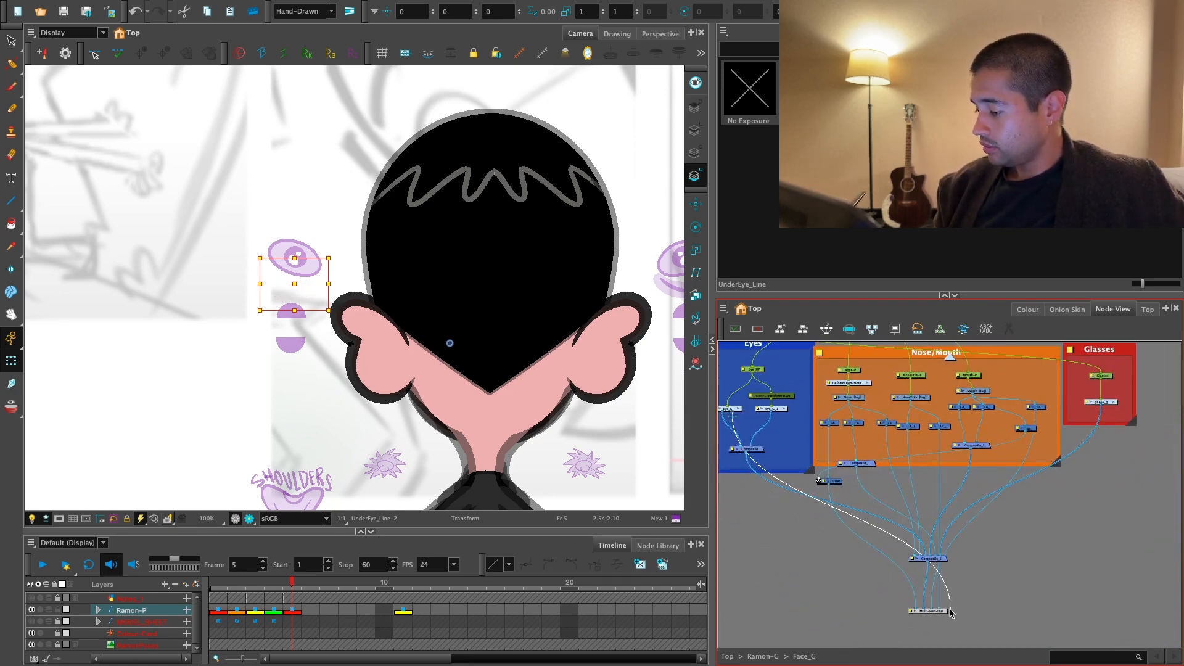
left_click_drag(944, 609, 944, 610)
scroll(944, 610, "up", 2)
left_click_drag(851, 527, 1015, 550)
scroll(1015, 550, "up", 1)
left_click_drag(909, 526, 957, 576)
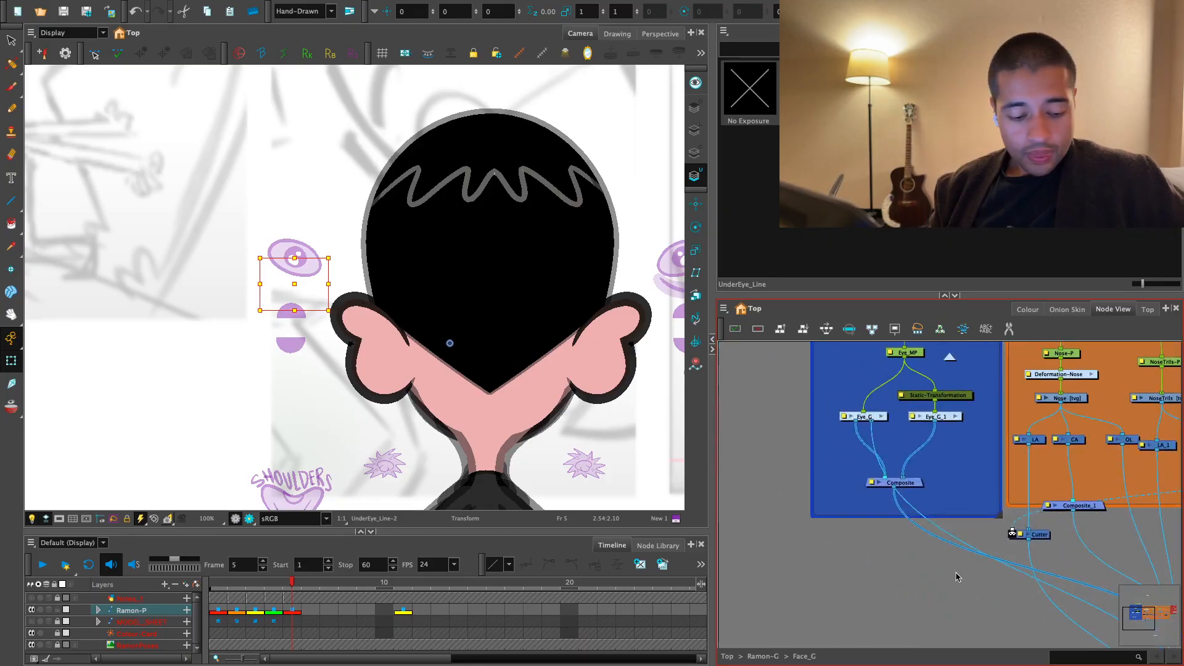
- Add a separate composite node to Face_G and place it just below the Eyes backdrop
left_click(1010, 571)
scroll(1010, 571, "down", 1)
left_click_drag(1082, 570, 962, 487)
scroll(1014, 493, "down", 1)
left_click_drag(862, 489, 952, 502)
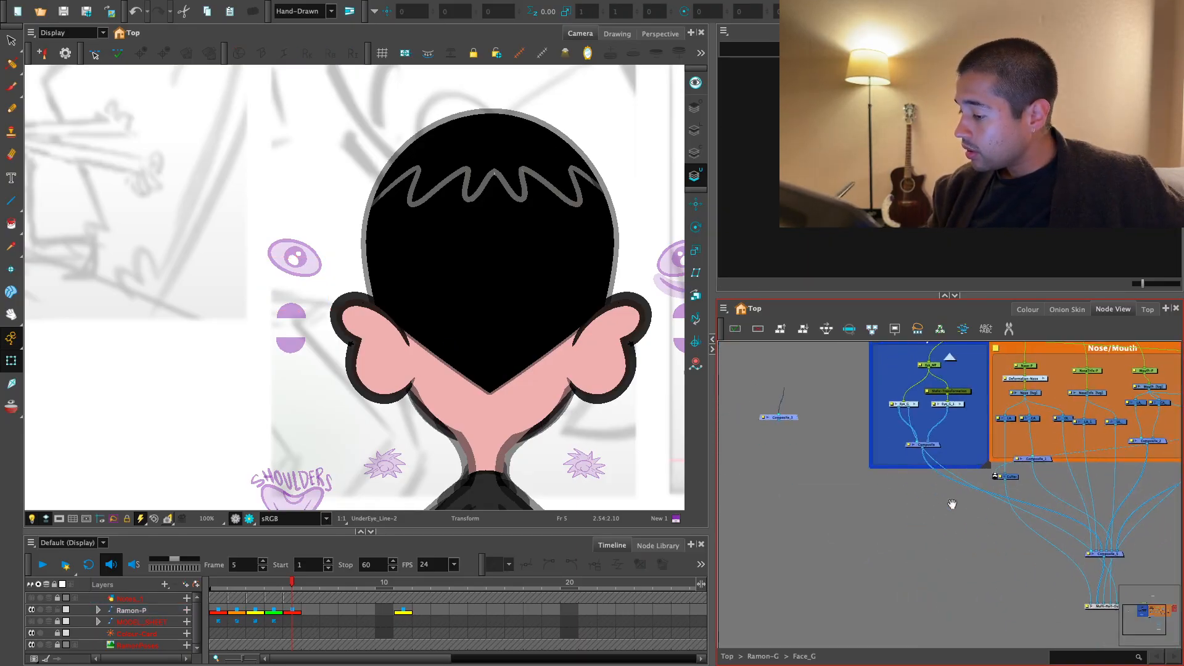
scroll(952, 502, "up", 1)
left_click_drag(860, 460, 860, 505)
left_click_drag(743, 446, 841, 493)
scroll(842, 493, "up", 1)
left_click_drag(890, 494, 862, 524)
left_click_drag(816, 523, 888, 542)
left_click_drag(742, 447, 864, 491)
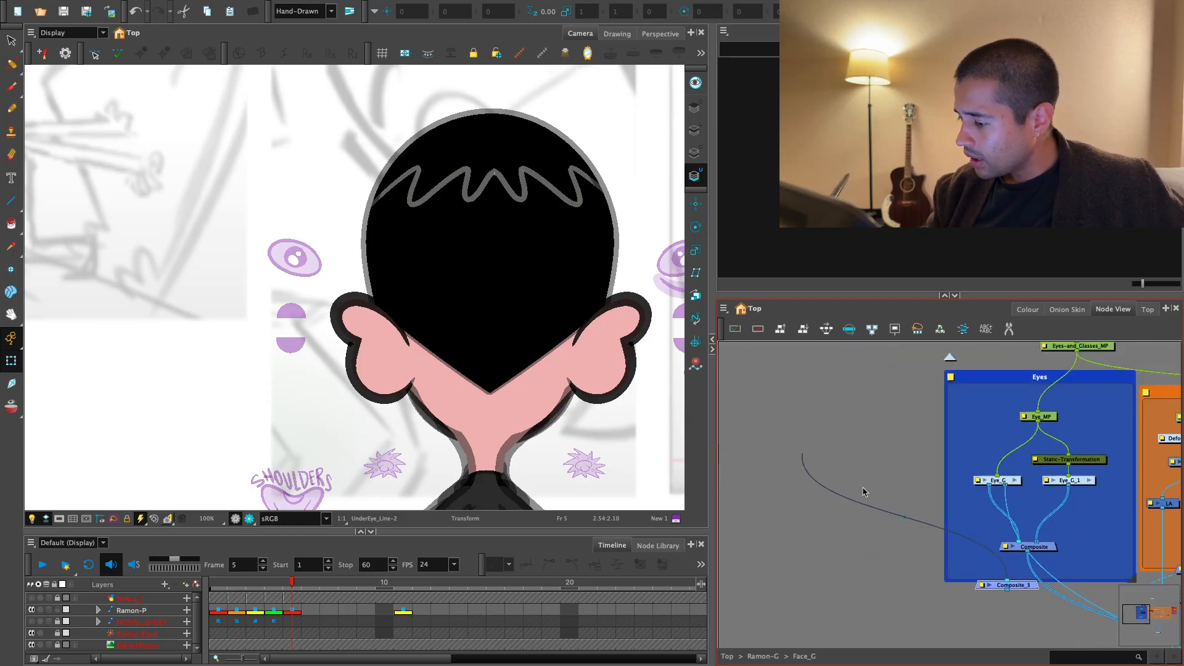
- Reroute Eye_G's second output into the new Composite_3 and remove the unneeded node or cable
left_click(766, 490)
left_click_drag(976, 517, 935, 542)
scroll(937, 541, "up", 1)
left_click_drag(1023, 583, 927, 539)
key("Delete")
left_click_drag(927, 539, 979, 479)
- Inspect the Eyes_VP and UnderEye_Line handle routing inside Eye_G_1, comparing the rendered view with the working view
left_click(944, 385)
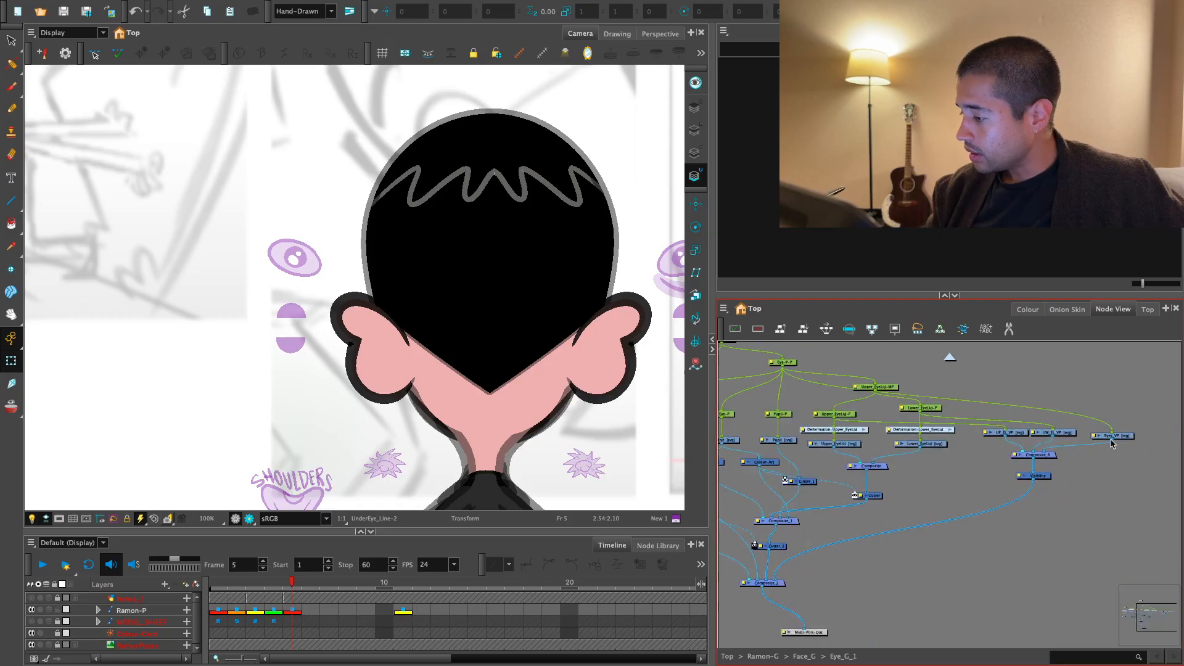
left_click(1122, 434)
left_click(250, 518)
key("2")
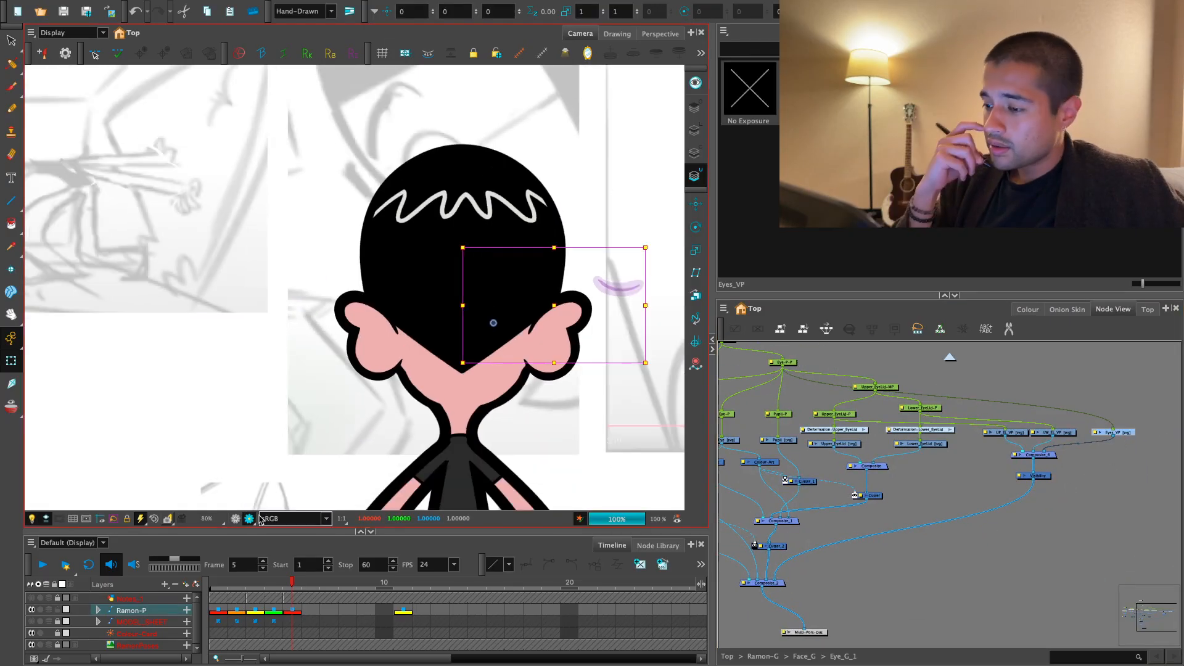
left_click_drag(852, 508, 734, 510)
left_click(236, 519)
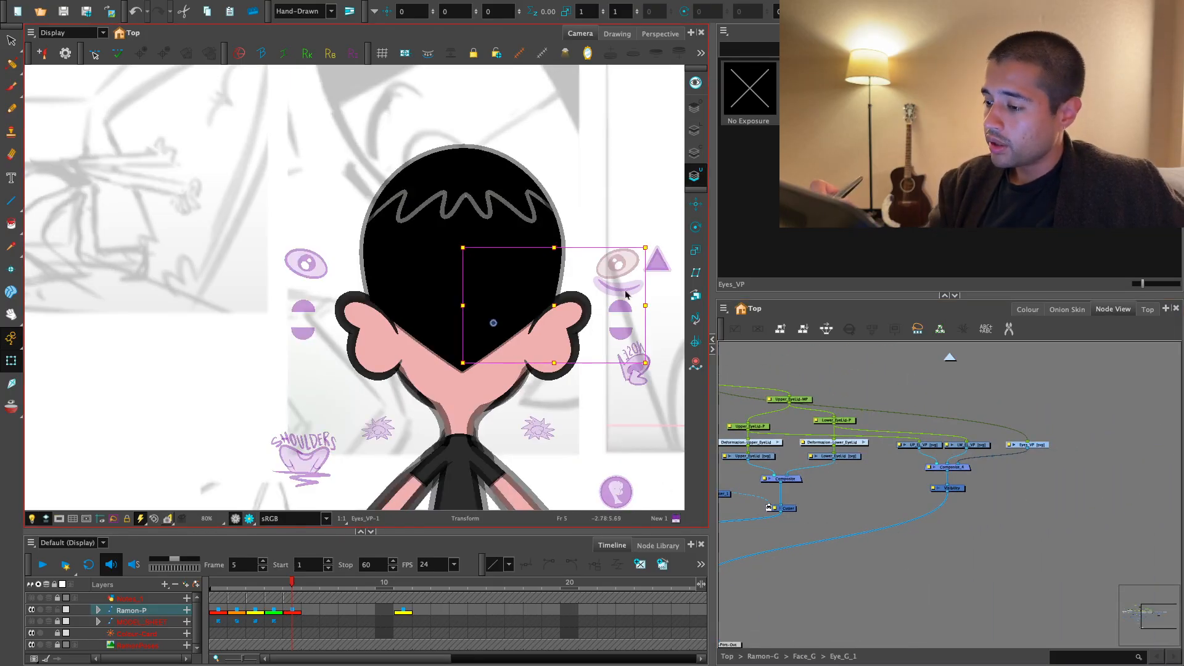
left_click(618, 286)
key("o")
scroll(1047, 496, "up", 4)
left_click_drag(916, 492, 917, 495)
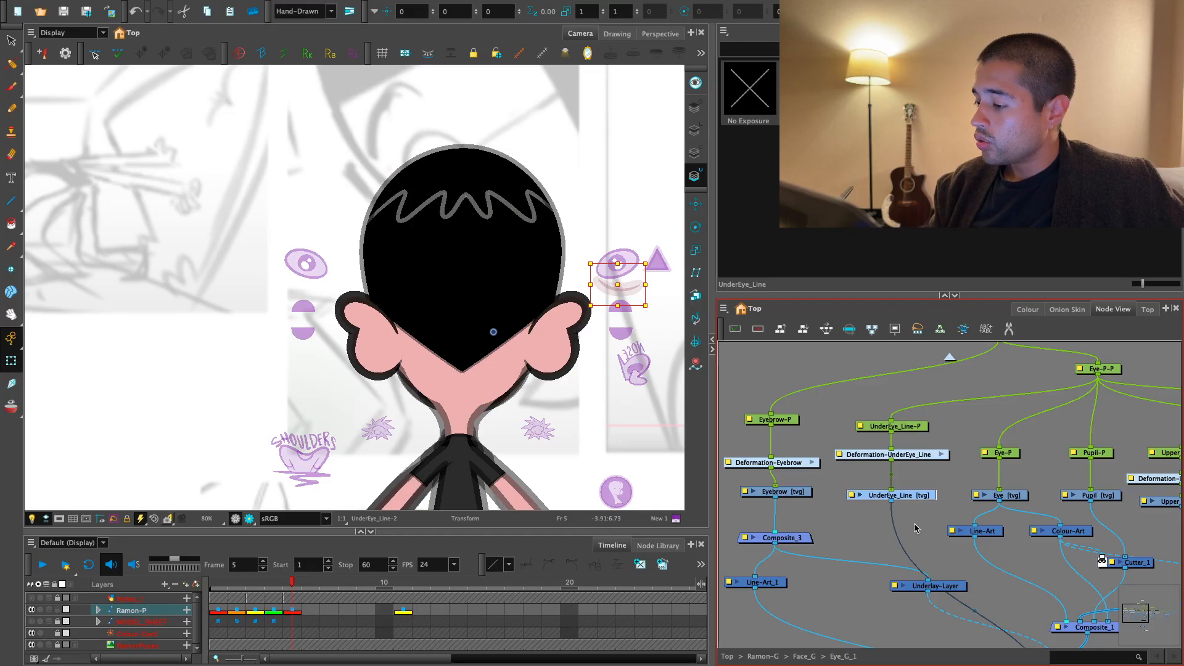
left_click_drag(918, 531, 916, 534)
scroll(958, 502, "up", 1)
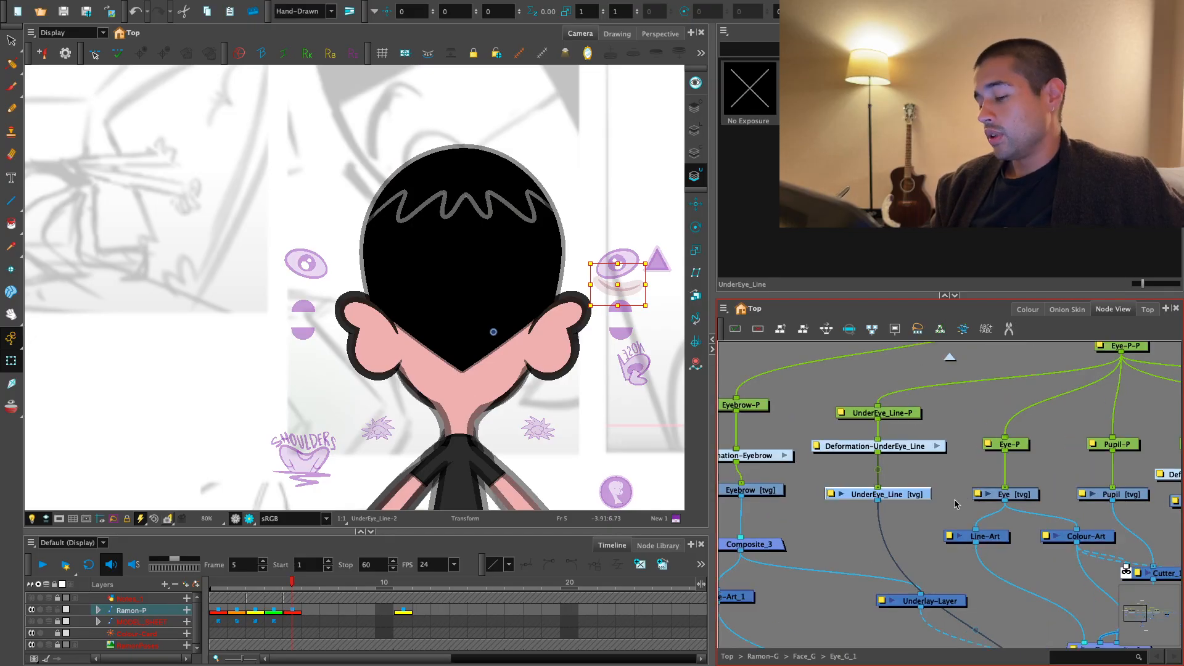
- On frame 1, return to Face_G and undo the extra composite routing and the cloned eye's connections
left_click(218, 583)
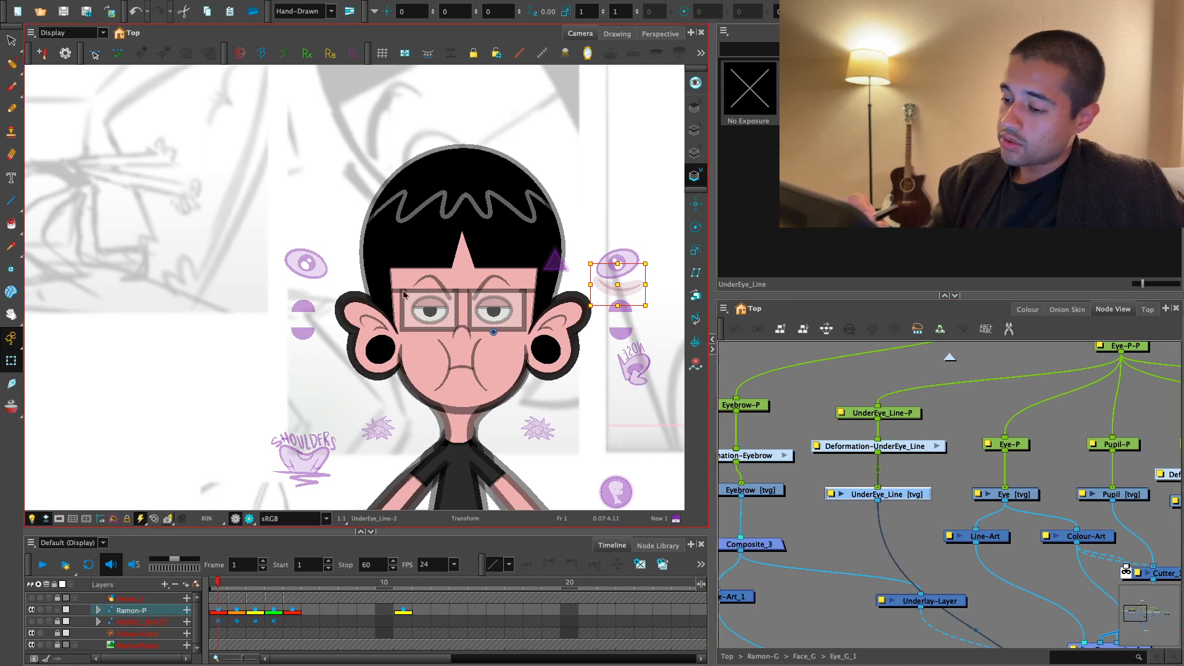
left_click(610, 424)
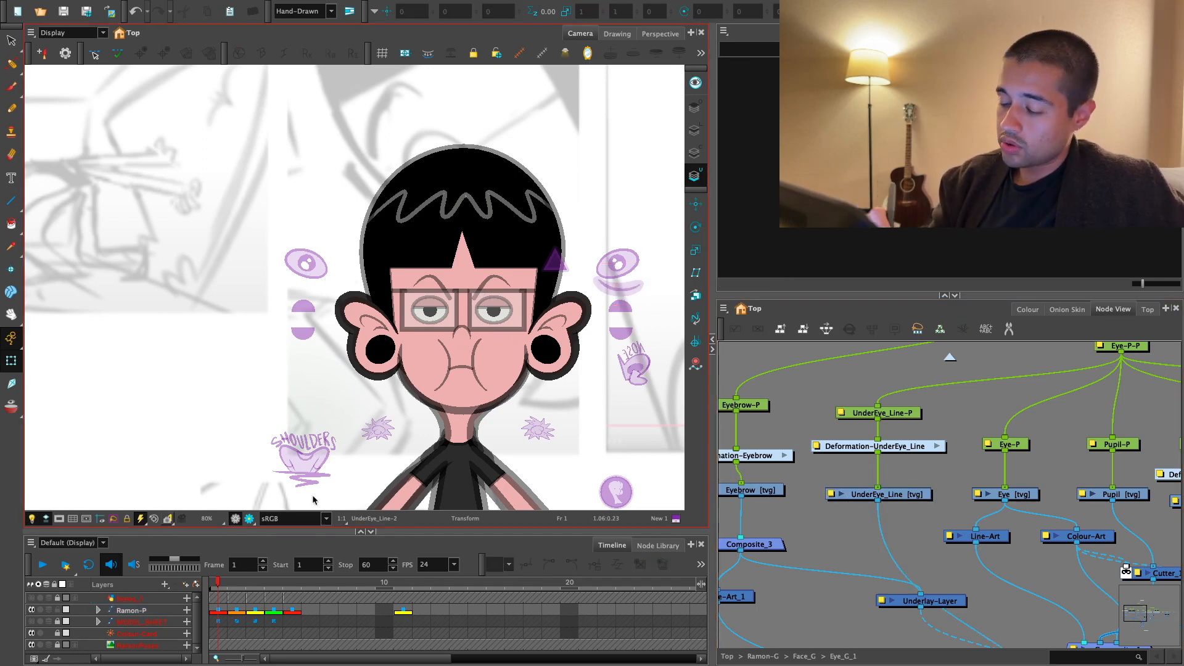
key("1")
left_click_drag(1016, 507, 952, 487)
left_click(951, 358)
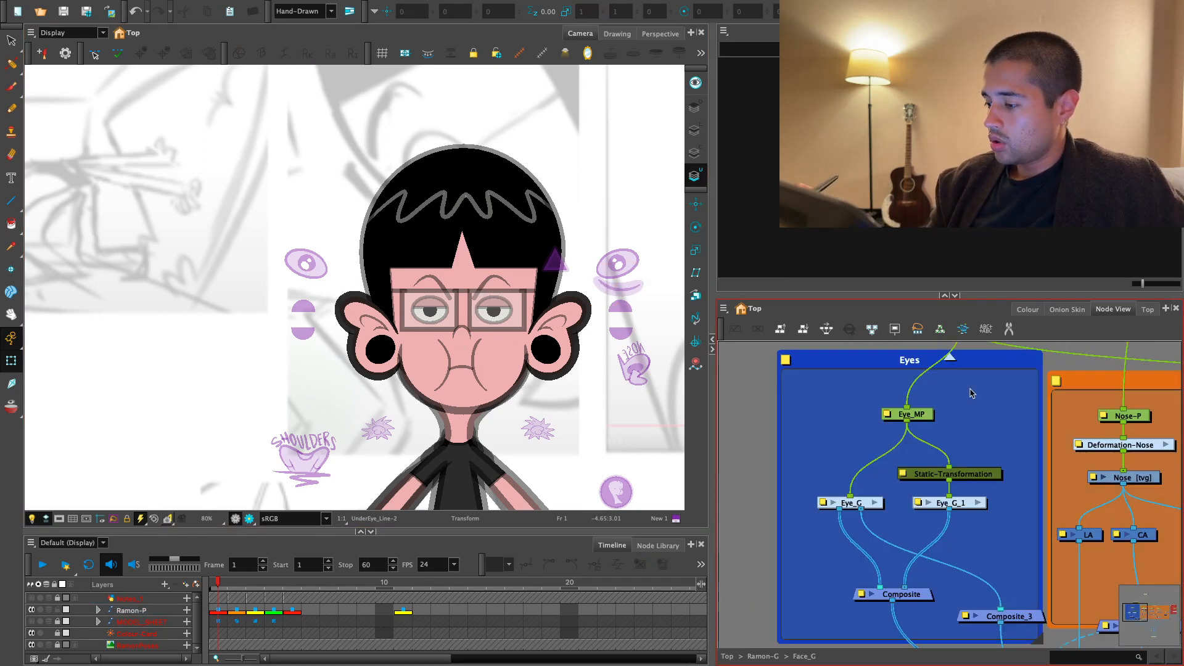
key("ctrl+z")
key("ctrl+z")
key("ctrl+z")
key("ctrl+z")
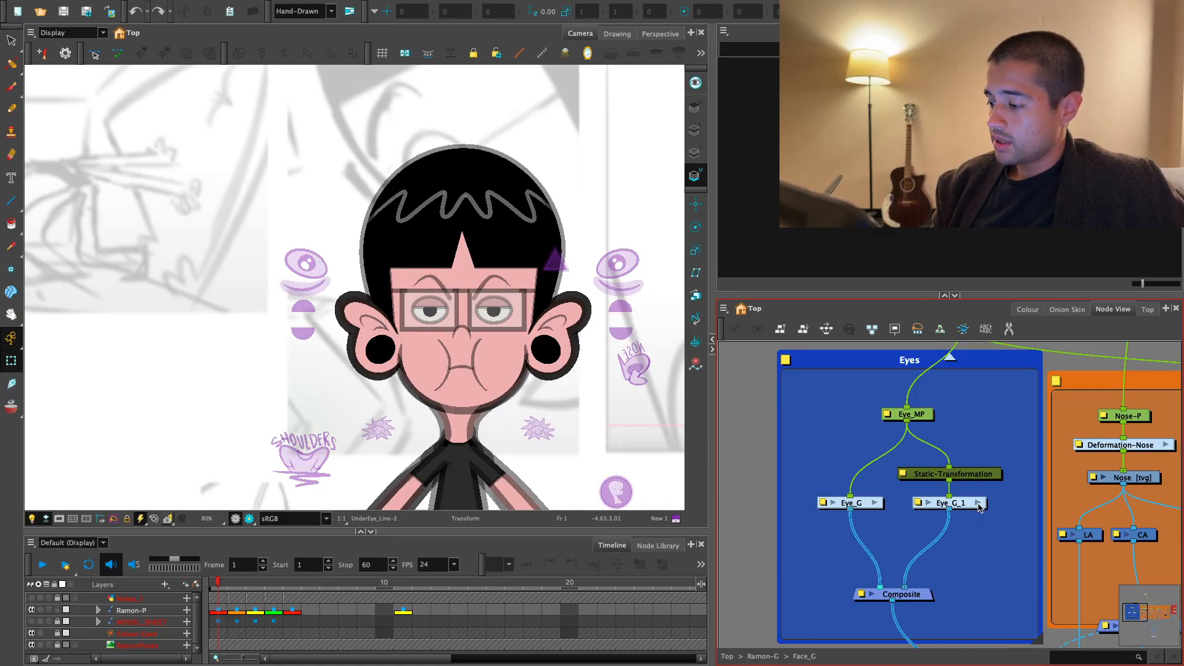
key("ctrl+z")
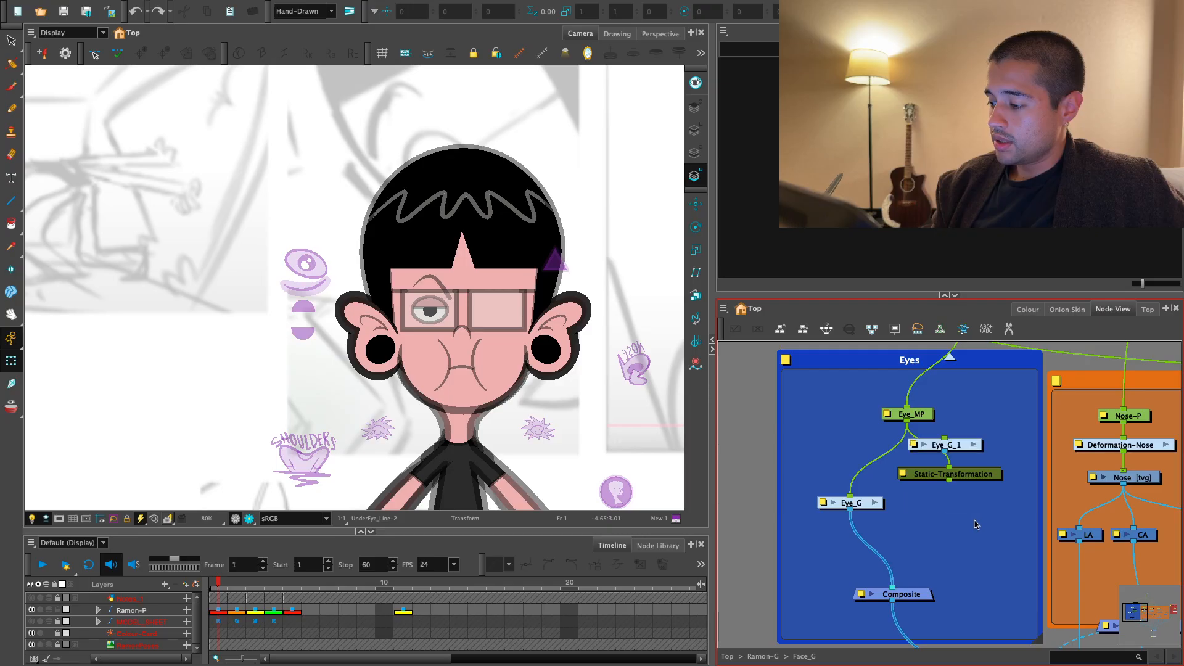
- Locate UnderEye_Line inside Eye_G, make the line art layer active, and expose its line drawing on frame 1
left_click(314, 288)
key("o")
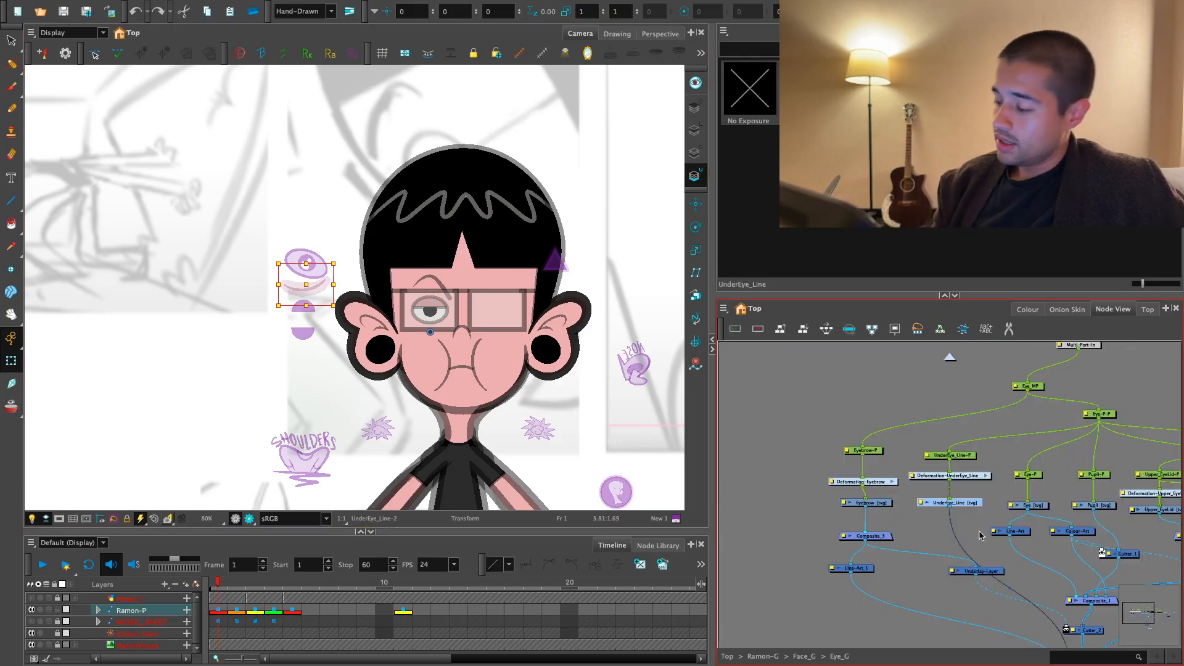
key("2")
key("2")
left_click_drag(942, 496, 942, 500)
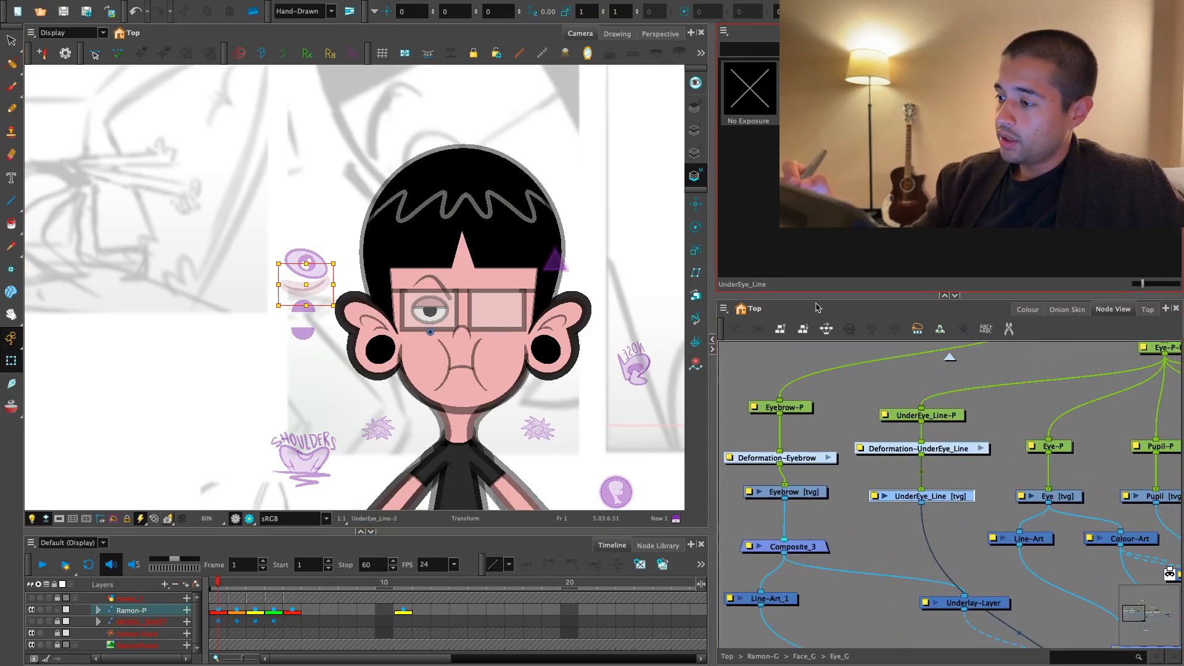
left_click(695, 130)
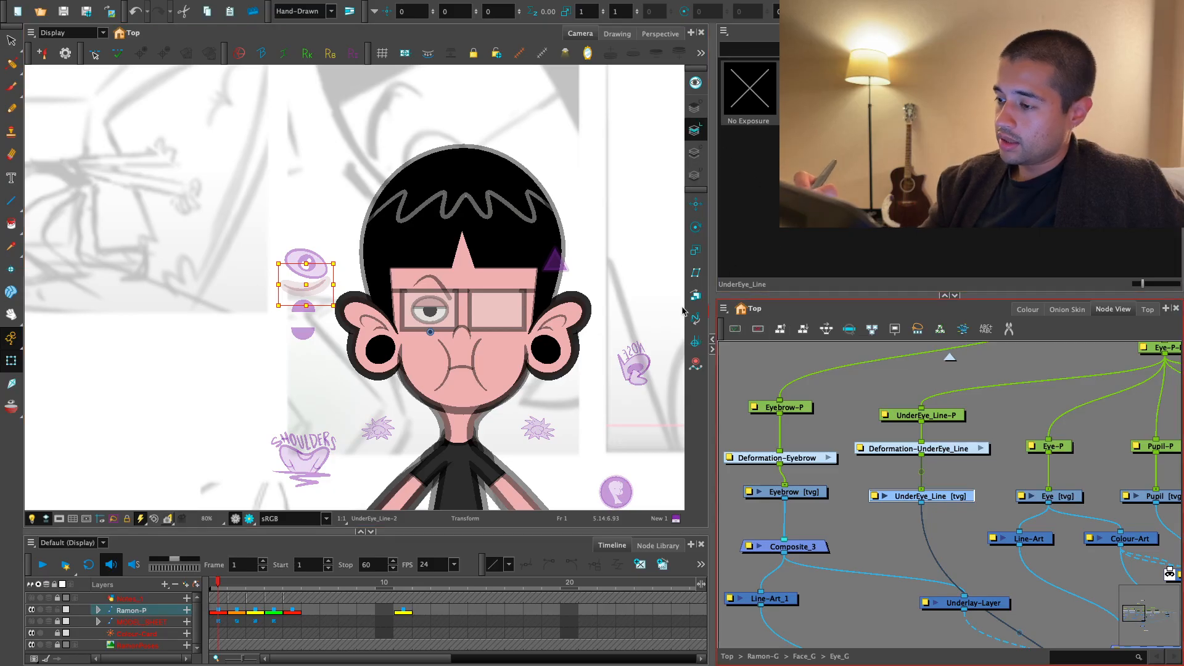
key("alt+s")
left_click(809, 90)
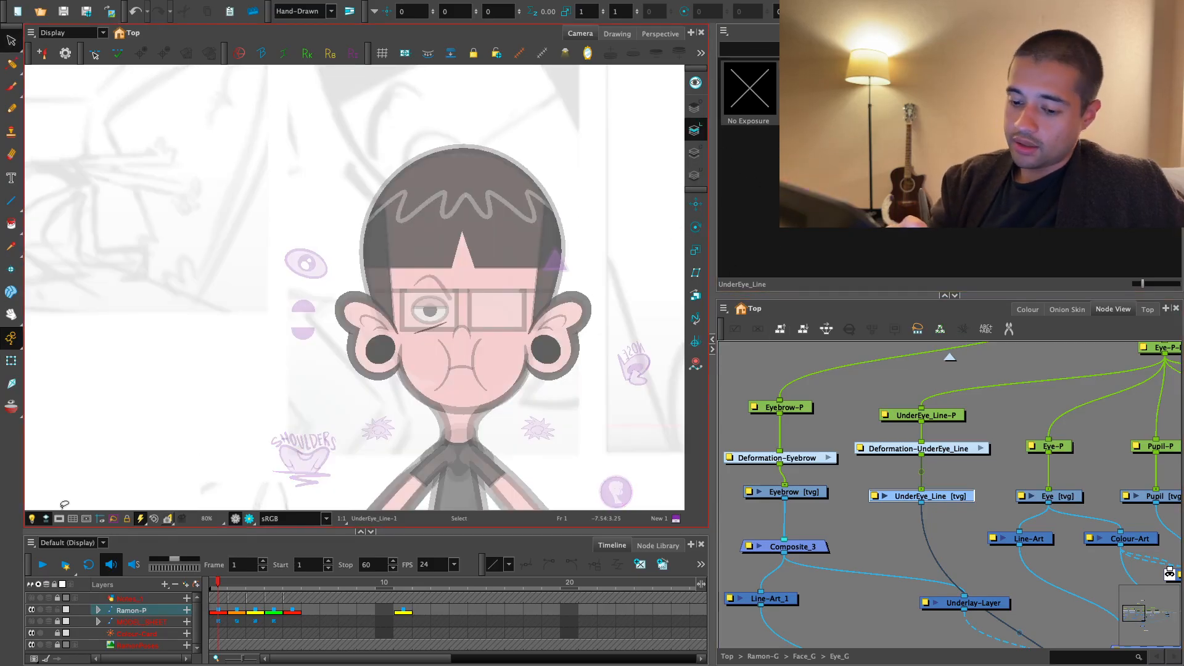
left_click(17, 369)
key("2")
key("2")
left_click(896, 527)
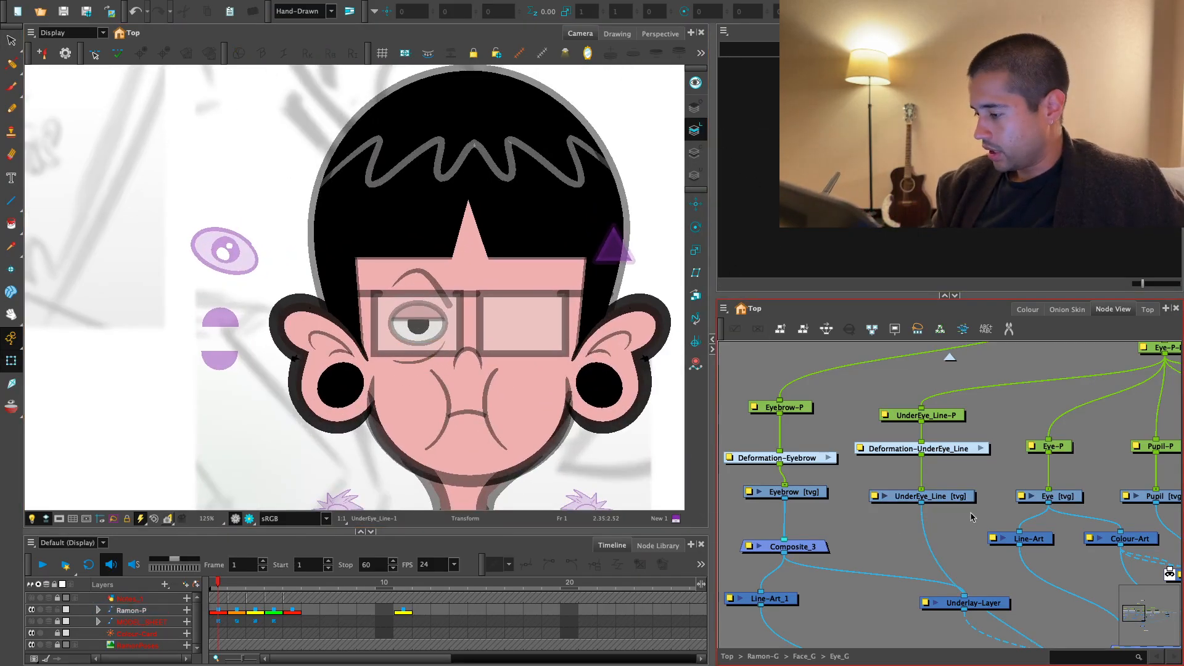
- Add a Line-Art node beneath UnderEye_Line in the line's cable
mouse_move(897, 526)
left_mouse_down()
mouse_move(865, 498)
mouse_move(909, 508)
left_mouse_up()
key("Return")
type("line")
key("Return")
- Add an Underlay-Layer node next to the new Line-Art node and rename it UL___
left_click(903, 513)
left_click(903, 496)
key("Return")
type("unerl")
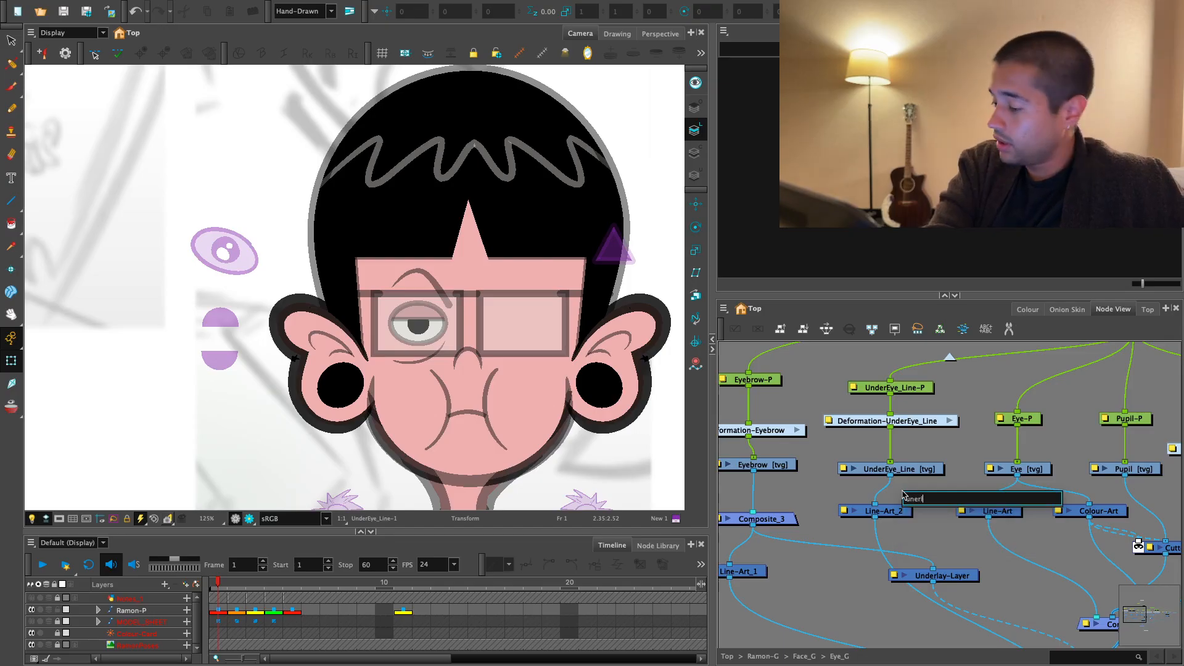
key("BackSpace")
key("BackSpace")
key("BackSpace")
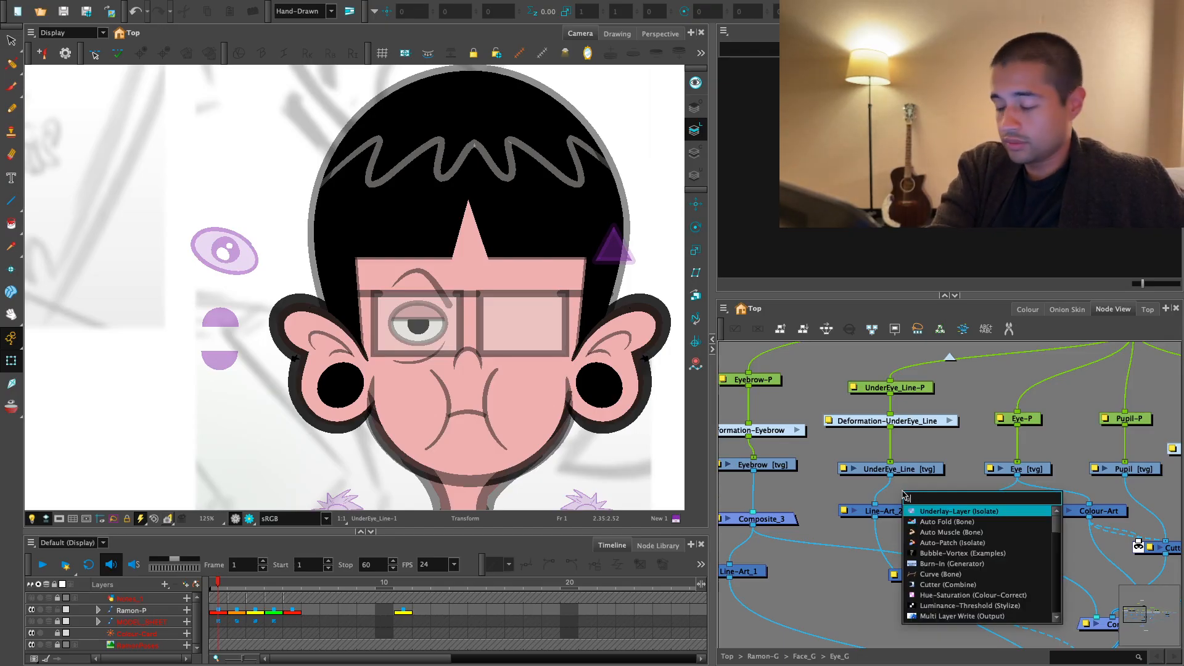
key("Return")
double_click(977, 486)
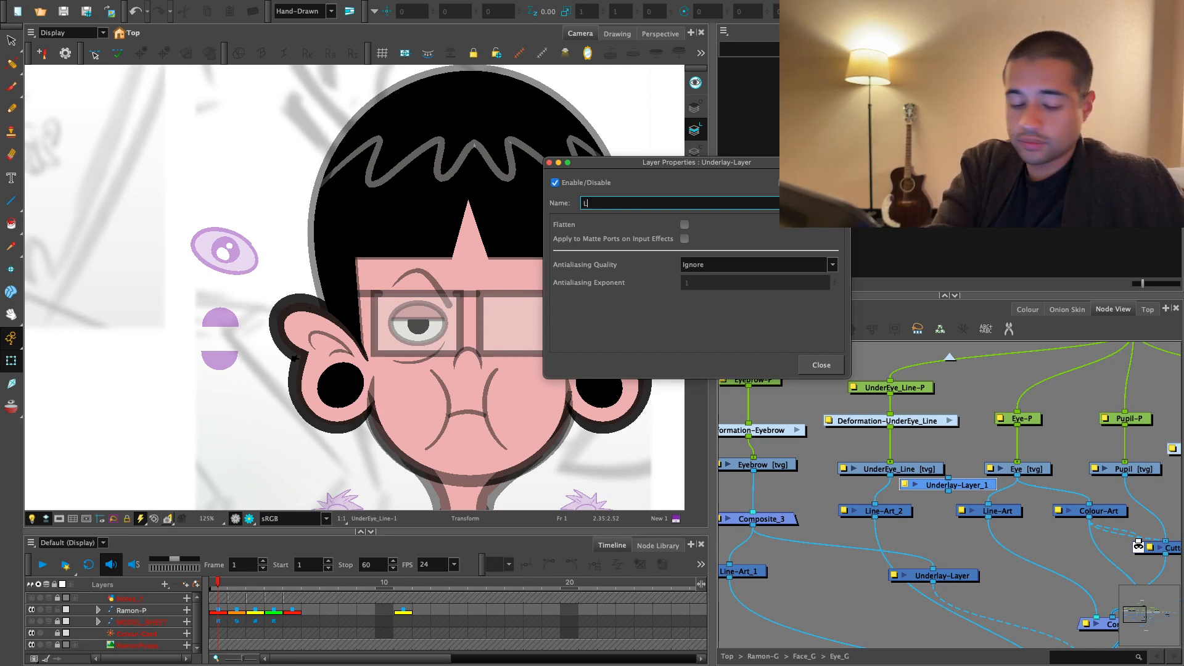
left_click(832, 365)
- Connect UnderEye_Line's underlay through the UL___ node to the handles' composite above the Visibility node
left_click_drag(948, 492, 887, 568)
scroll(947, 503, "down", 3)
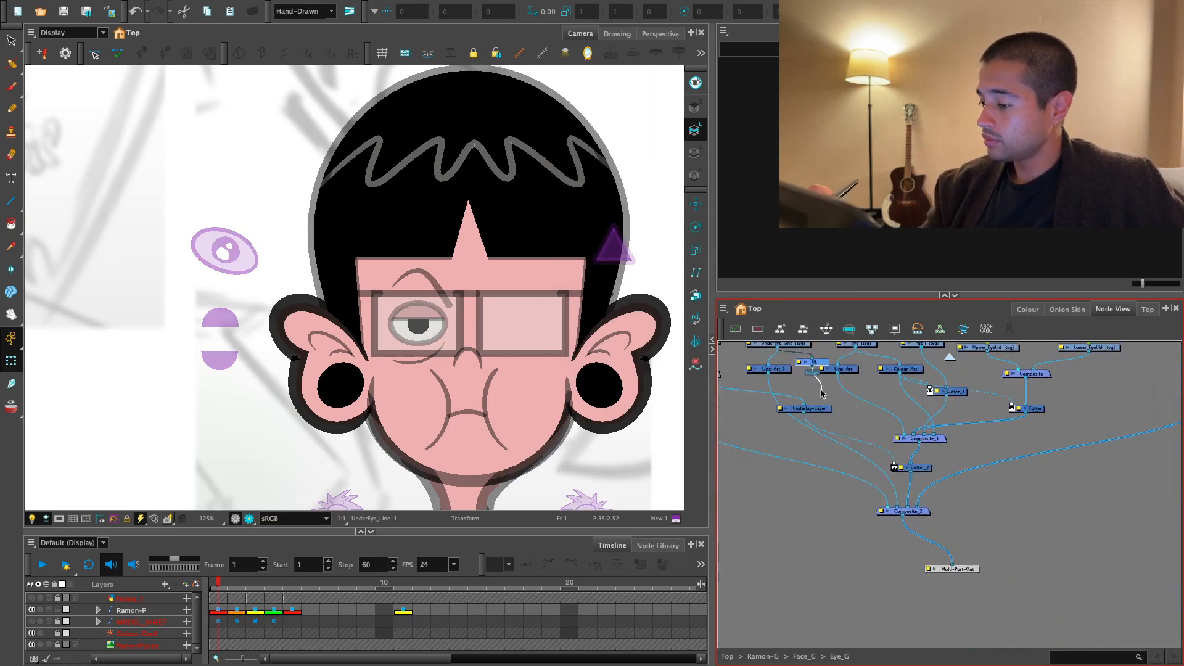
left_click_drag(993, 481, 917, 487)
left_click_drag(945, 444, 948, 443)
left_click(938, 520)
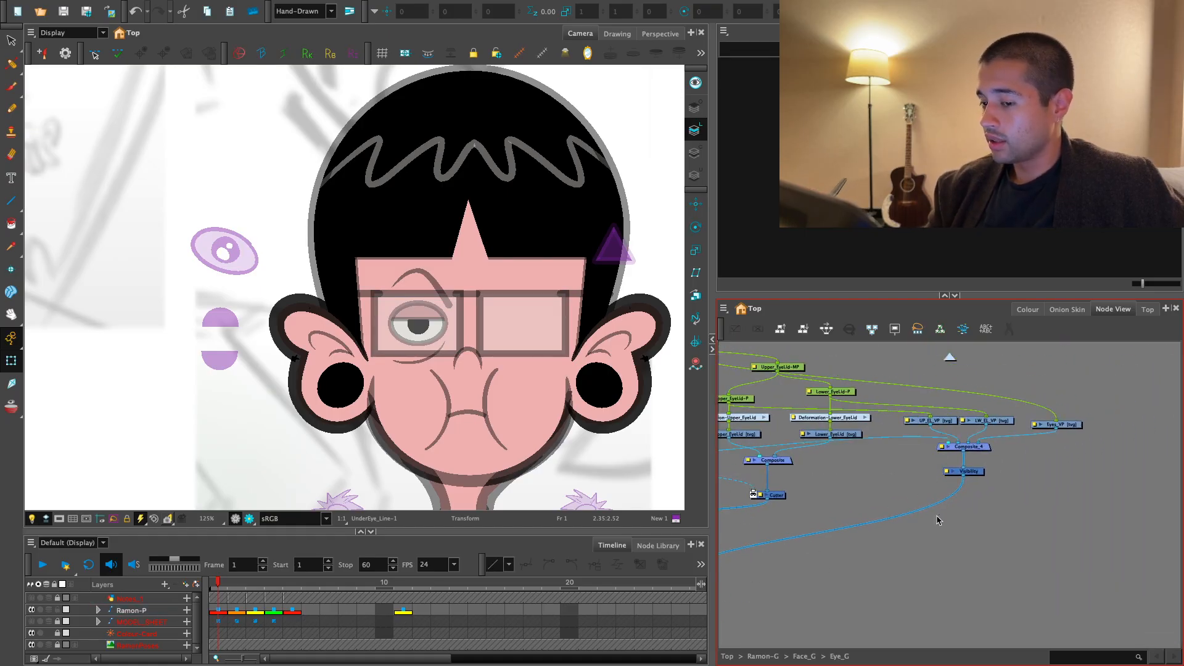
- Space out the Line-Art and Line-Art_2 nodes around UL___ so their cables read clearly
key("1")
key("1")
left_click_drag(481, 468, 641, 502)
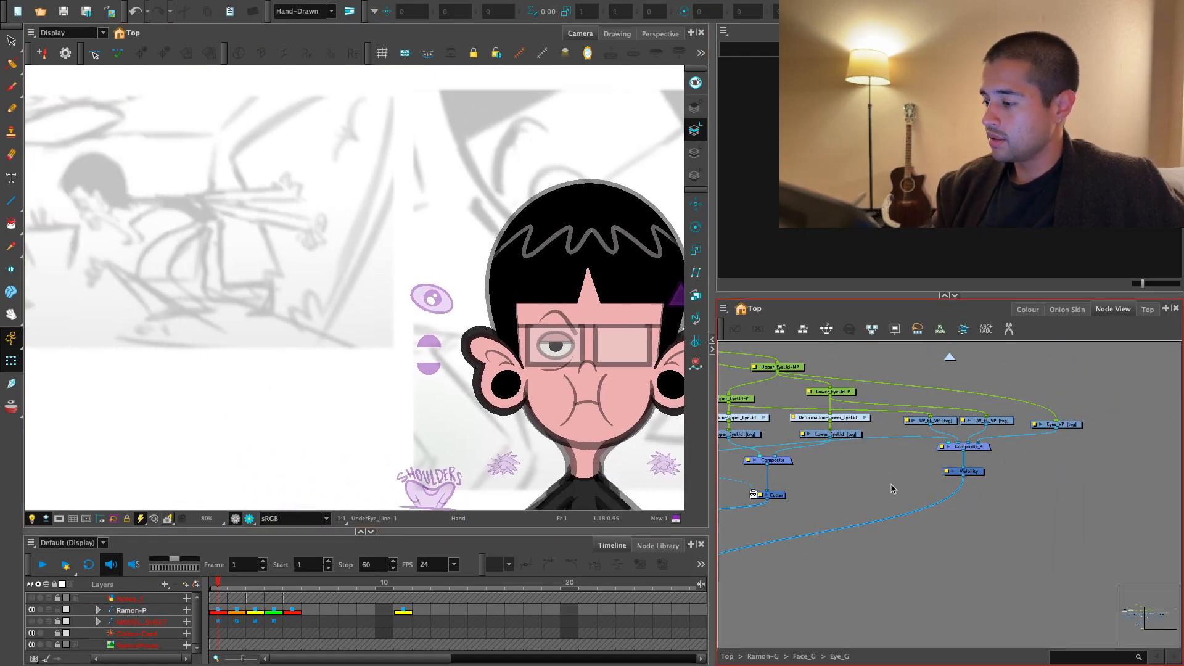
left_click_drag(728, 474, 1023, 521)
key("2")
key("2")
key("2")
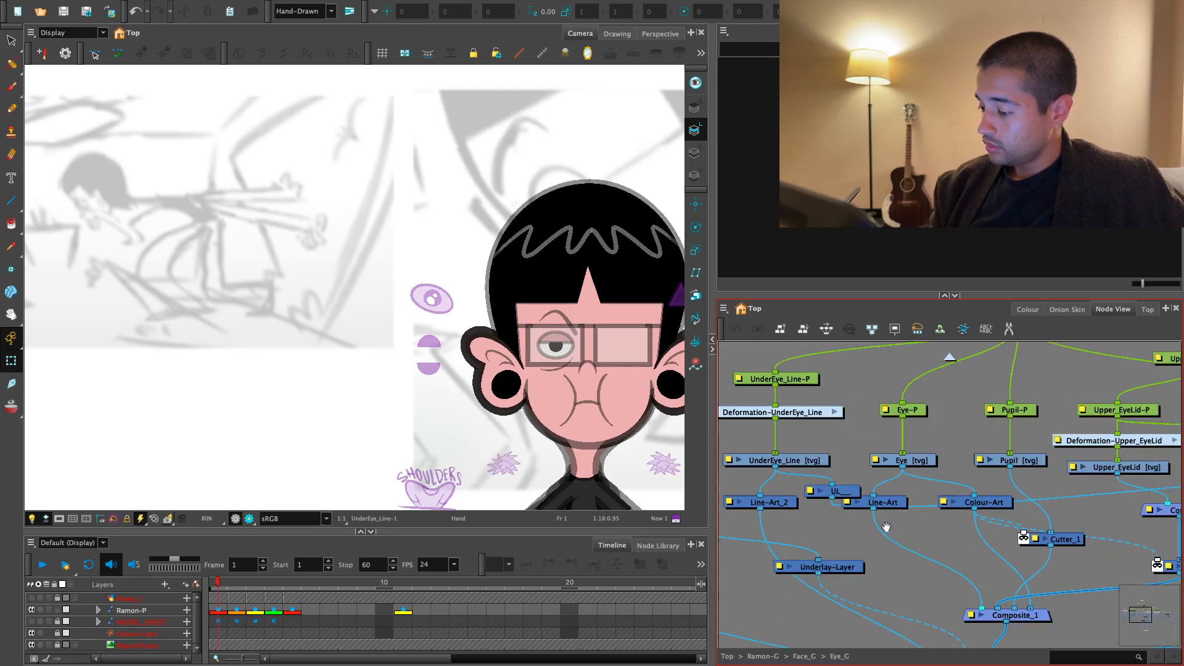
left_click_drag(882, 503, 856, 493)
left_click_drag(772, 502, 760, 498)
left_click(652, 437)
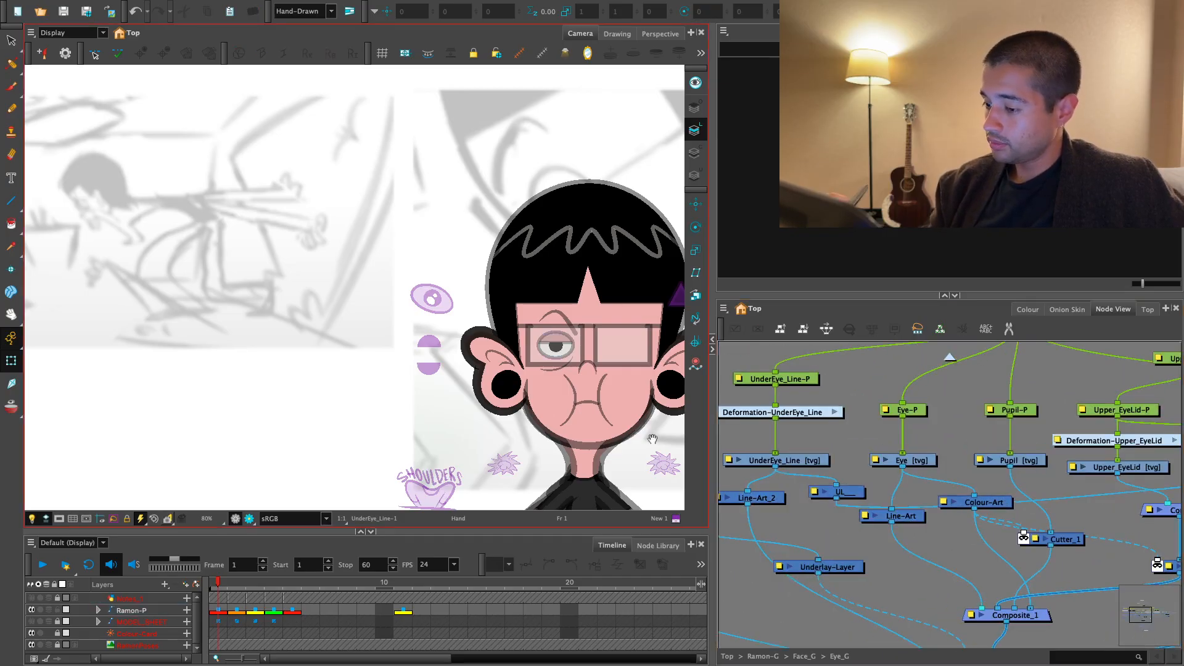
- Select the under-eye line, switch it back to its handle drawing, and check it in the render preview
left_click_drag(412, 311, 317, 309)
key("2")
key("2")
key("2")
left_click(517, 431)
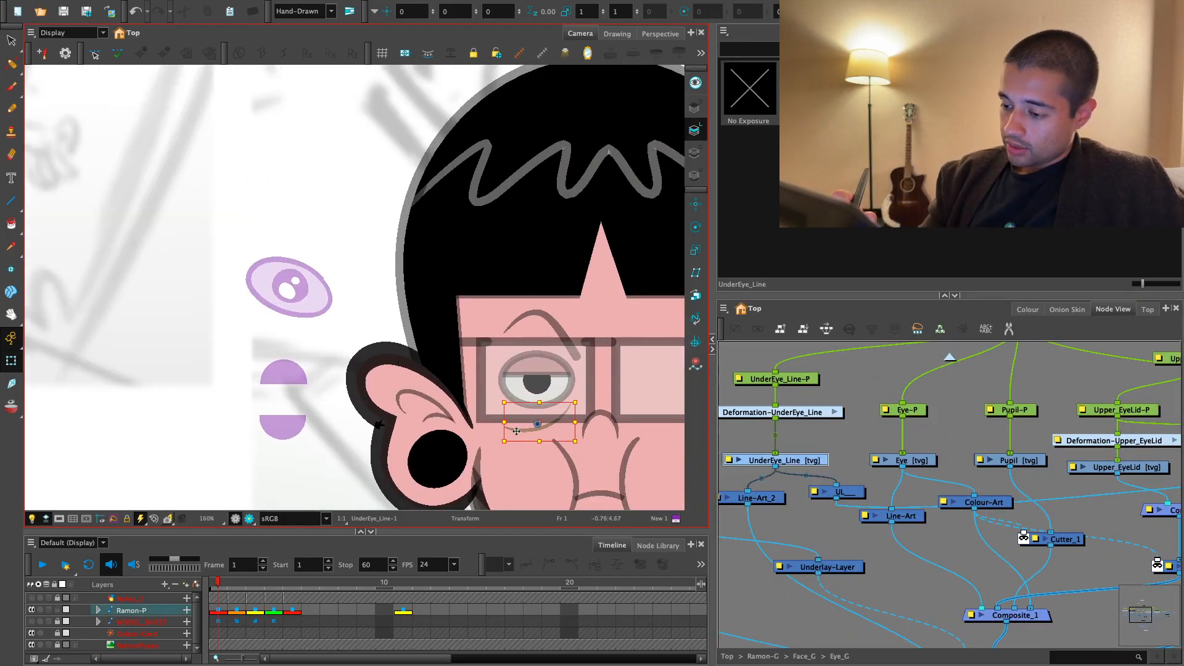
key("r")
left_click(249, 519)
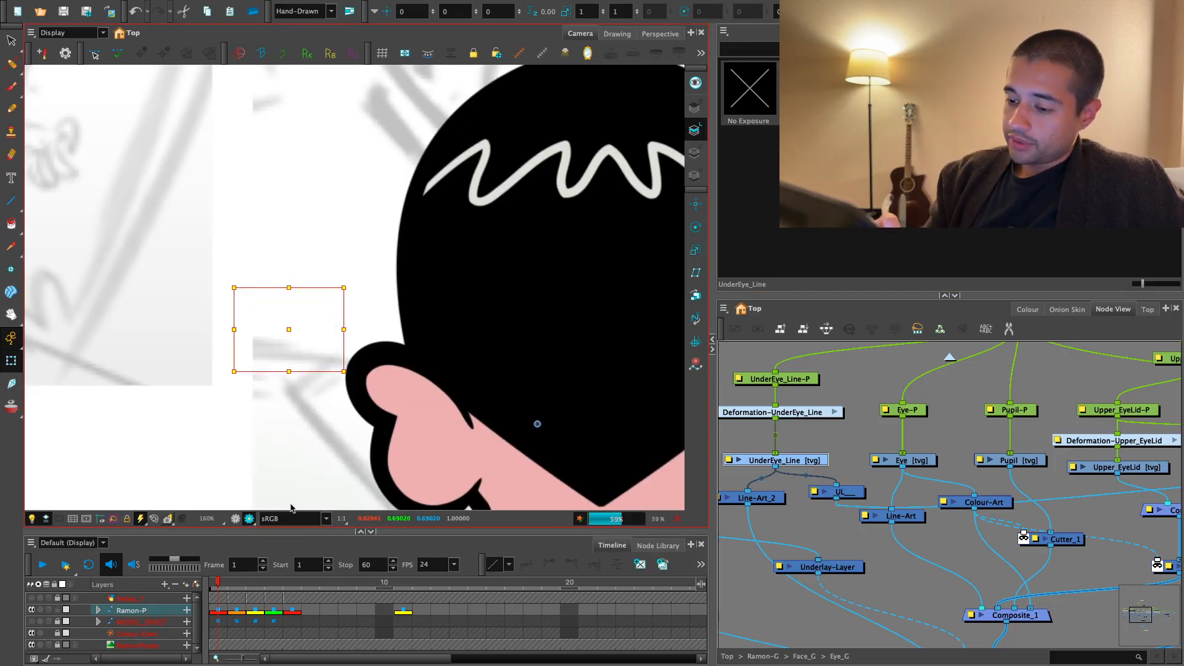
key("1")
key("1")
key("1")
left_click_drag(544, 448, 523, 427)
- Return to Face_G and clone the Eye_G group with the drawings-only option
left_click(952, 365)
left_click(950, 358)
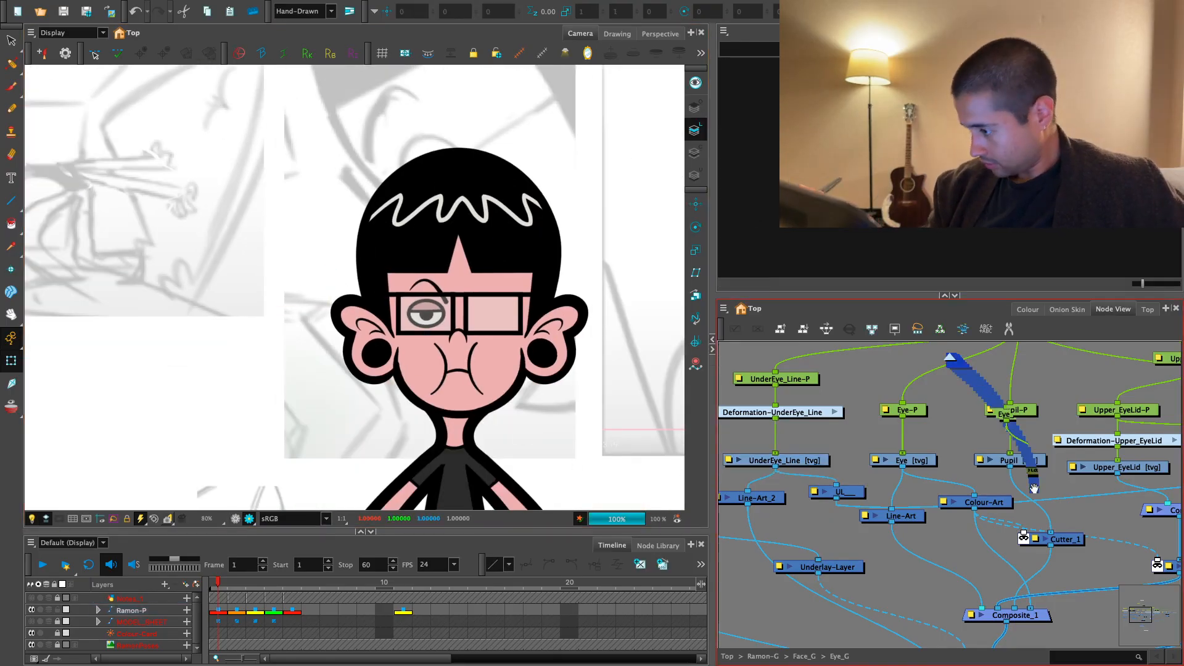
key("1")
left_click_drag(959, 512, 892, 489)
key("2")
key("2")
left_click(908, 436)
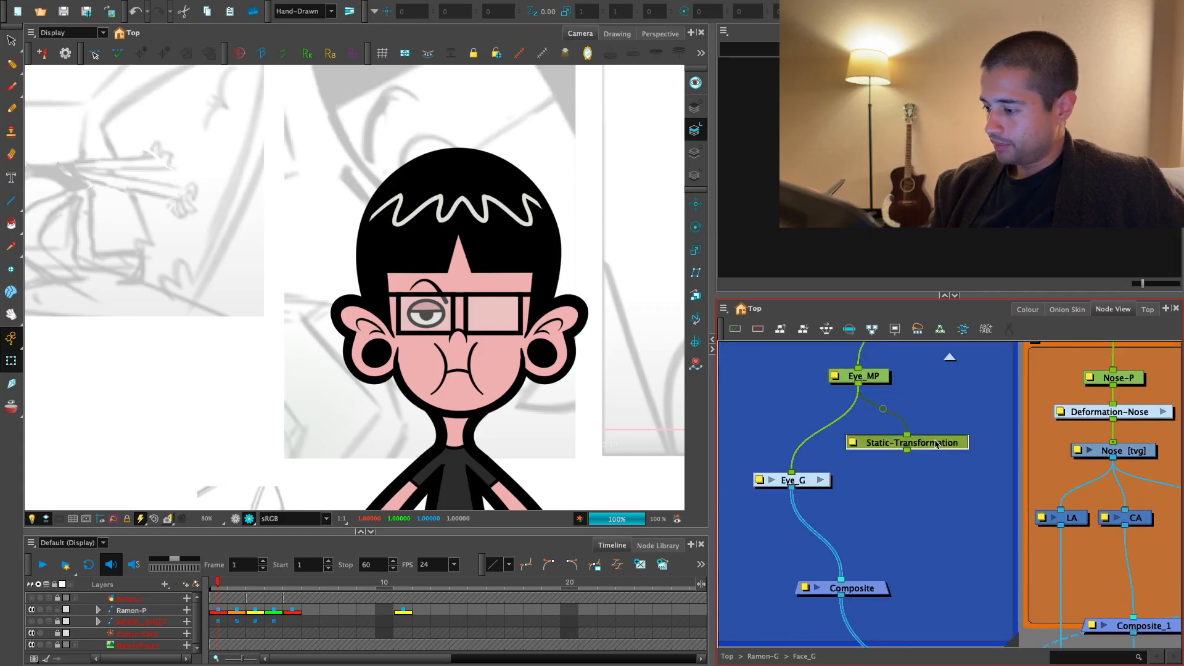
left_click(723, 307)
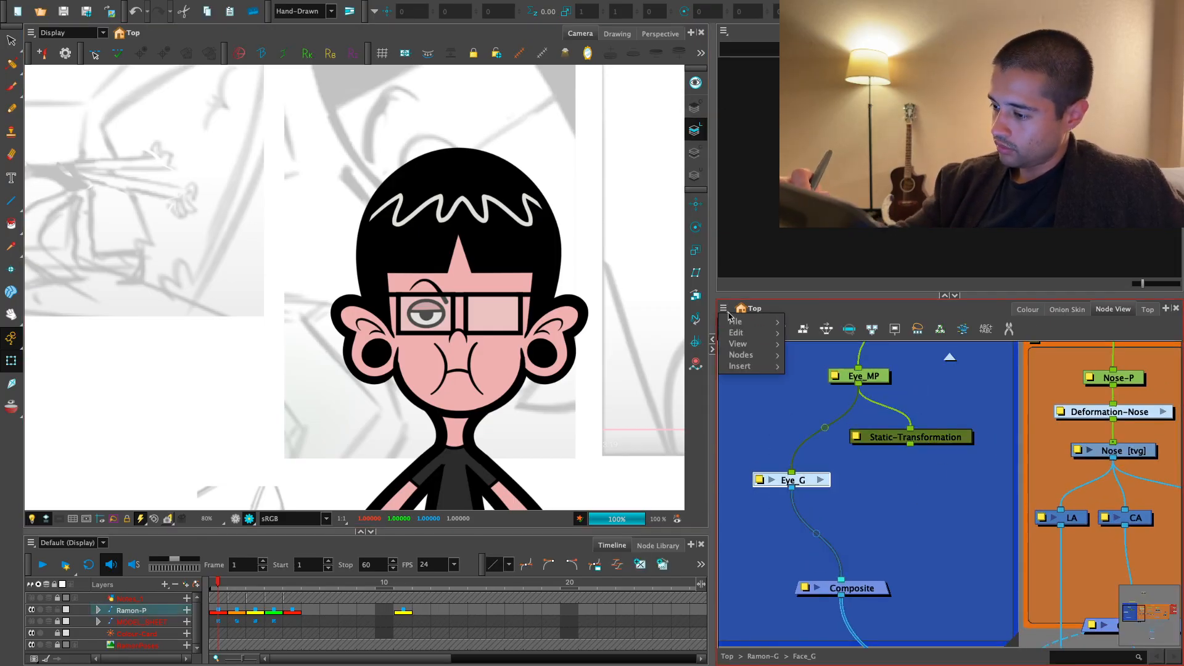
mouse_move(760, 358)
left_click(888, 406)
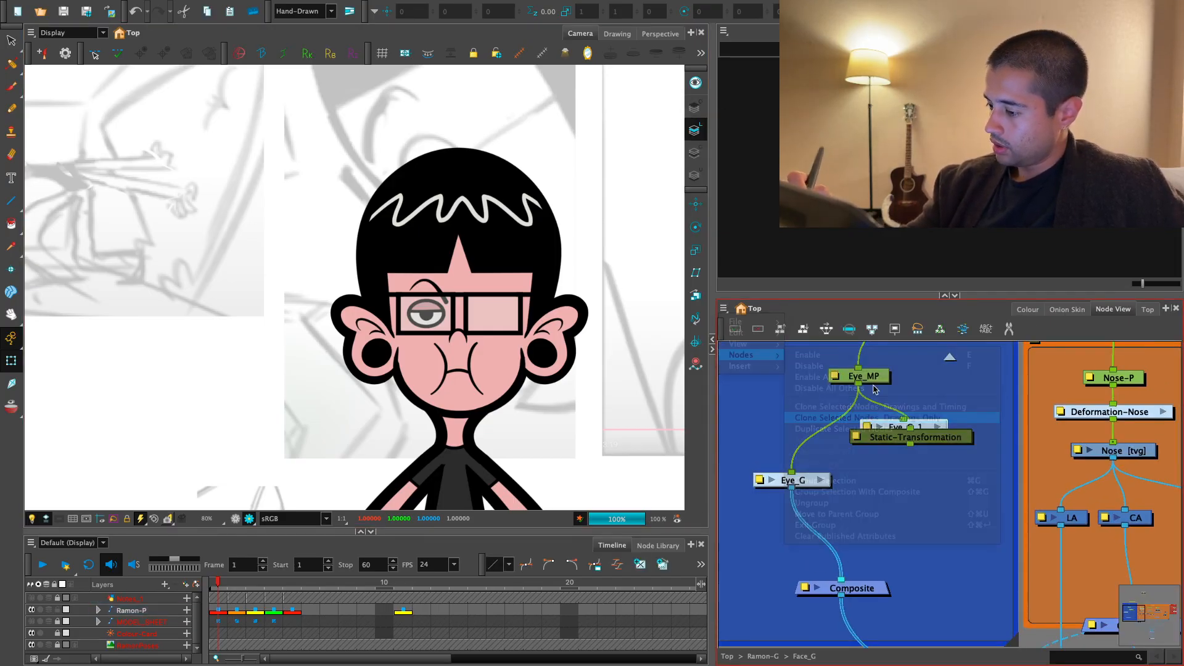
- Connect the cloned Eye_G_1 beneath Static-Transformation and into the Eyes composite
mouse_move(929, 428)
left_mouse_down()
mouse_move(903, 486)
mouse_move(908, 530)
left_mouse_up()
left_click(923, 508)
key("2")
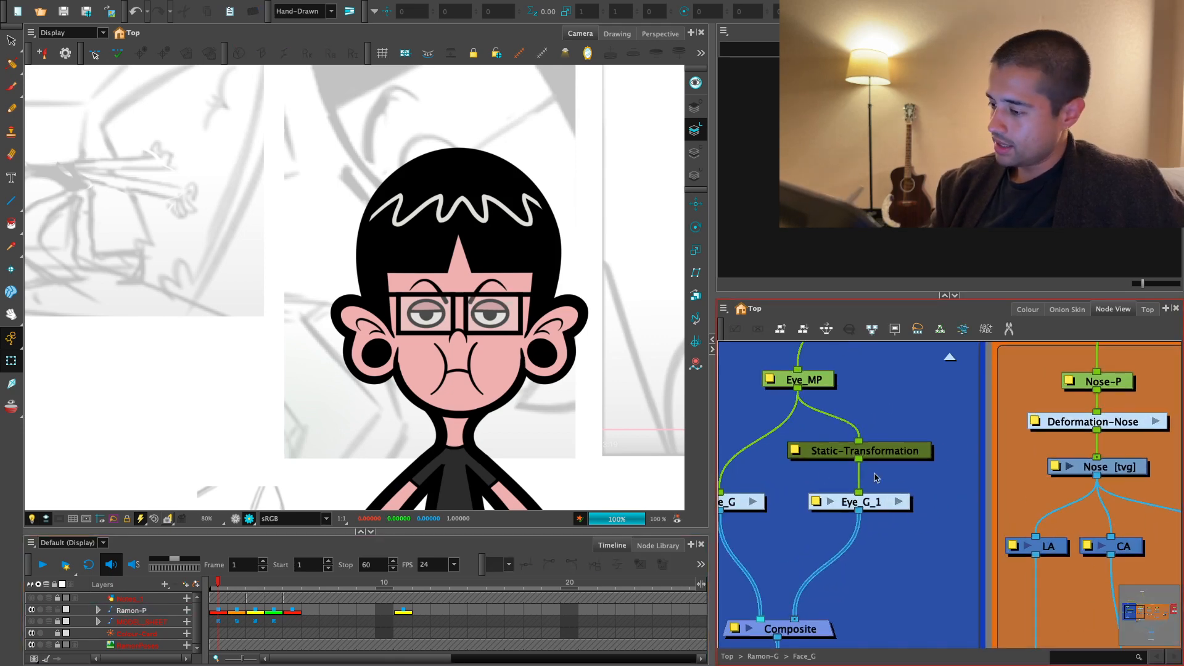
- Leave the render preview and select the second eye and its parent through the eye handle on frame 1
left_click(236, 519)
key("2")
left_click_drag(573, 340, 511, 395)
left_click(580, 303)
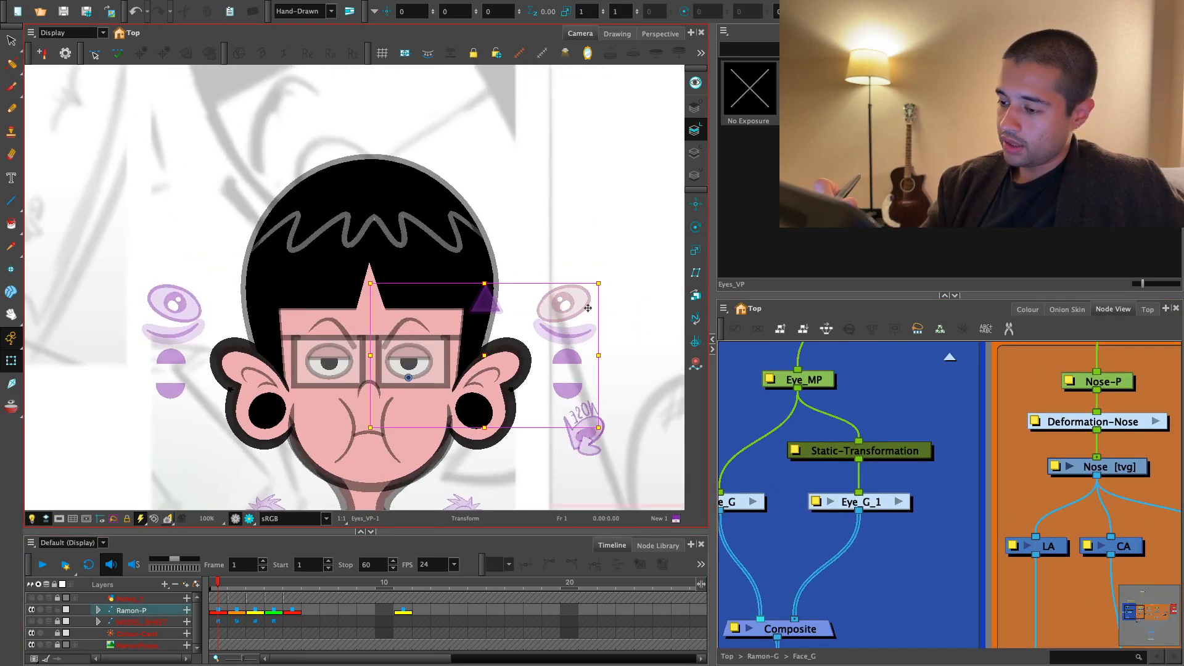
key("b")
- Go to frame 2 and check how the second eye sits on the head
left_click(237, 583)
key("2")
key("2")
left_click_drag(565, 367, 407, 435)
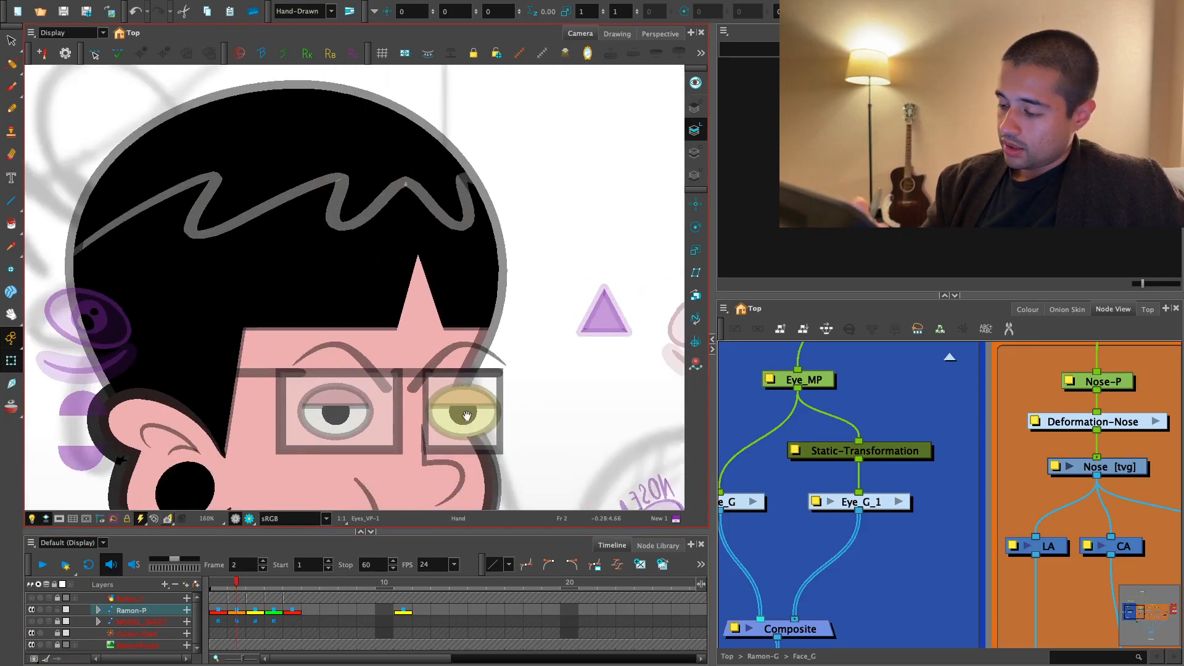
key("2")
left_click(518, 428)
key("ctrl+z")
left_click(470, 432)
left_click_drag(492, 423, 541, 410)
left_click(515, 427)
key("1")
key("1")
- On frame 3, select the second eye's parent through its handle and nudge it back in depth behind the head
left_click(256, 583)
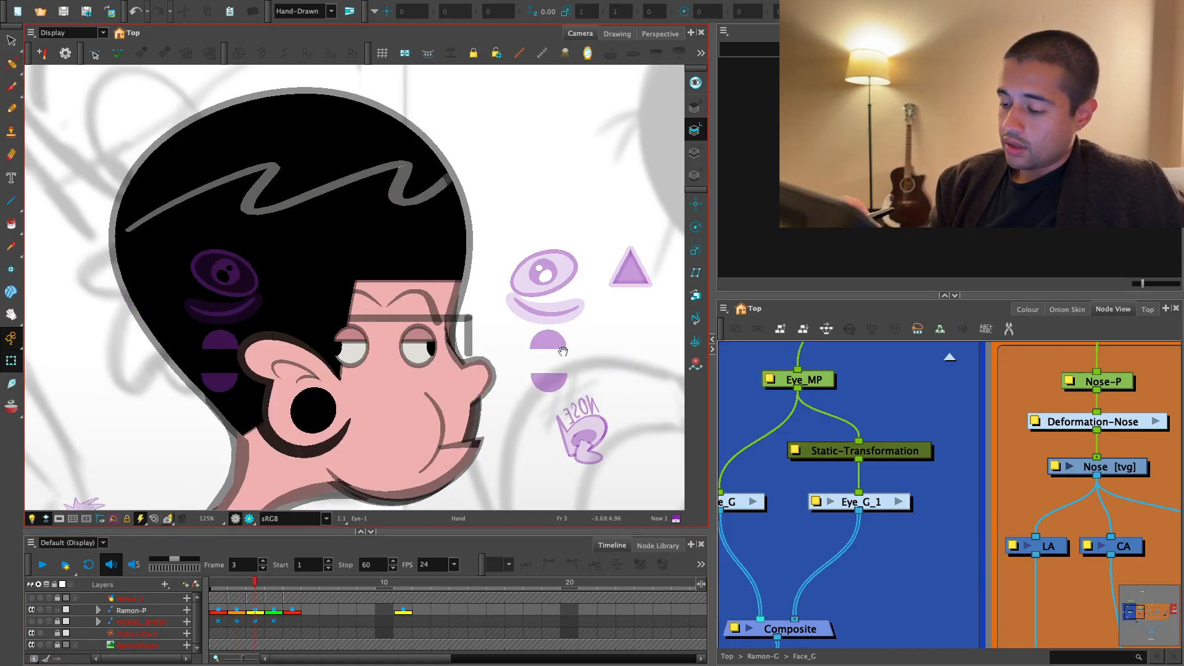
key("2")
left_click(375, 380)
key("b")
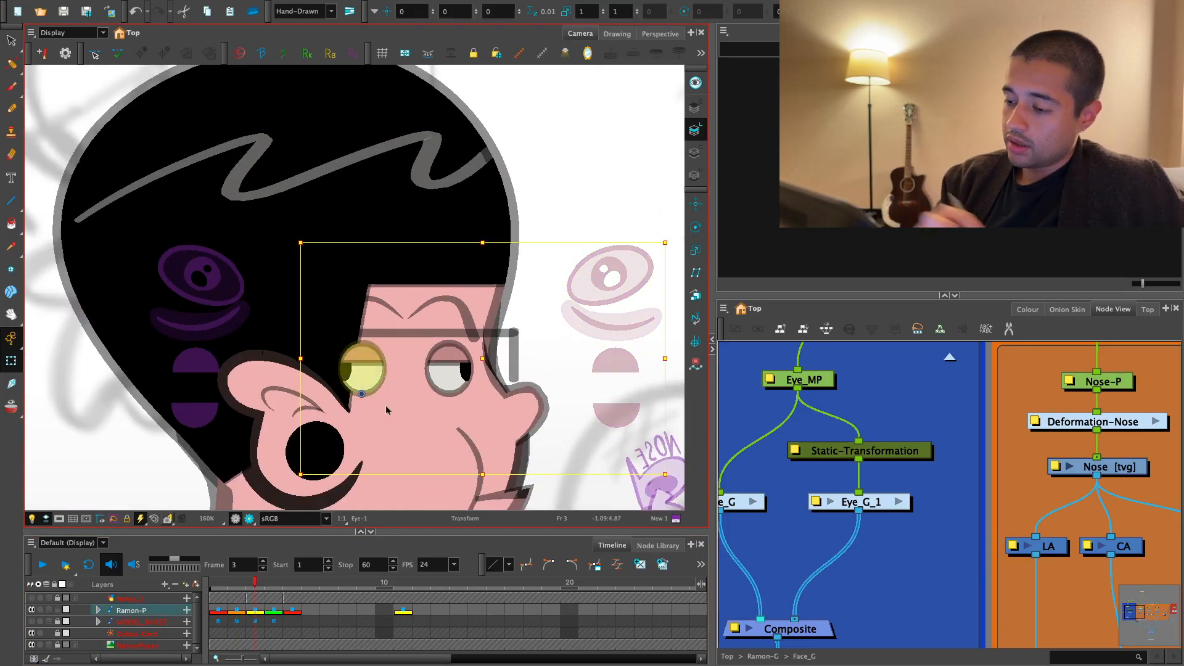
left_click(631, 247)
left_click(607, 272)
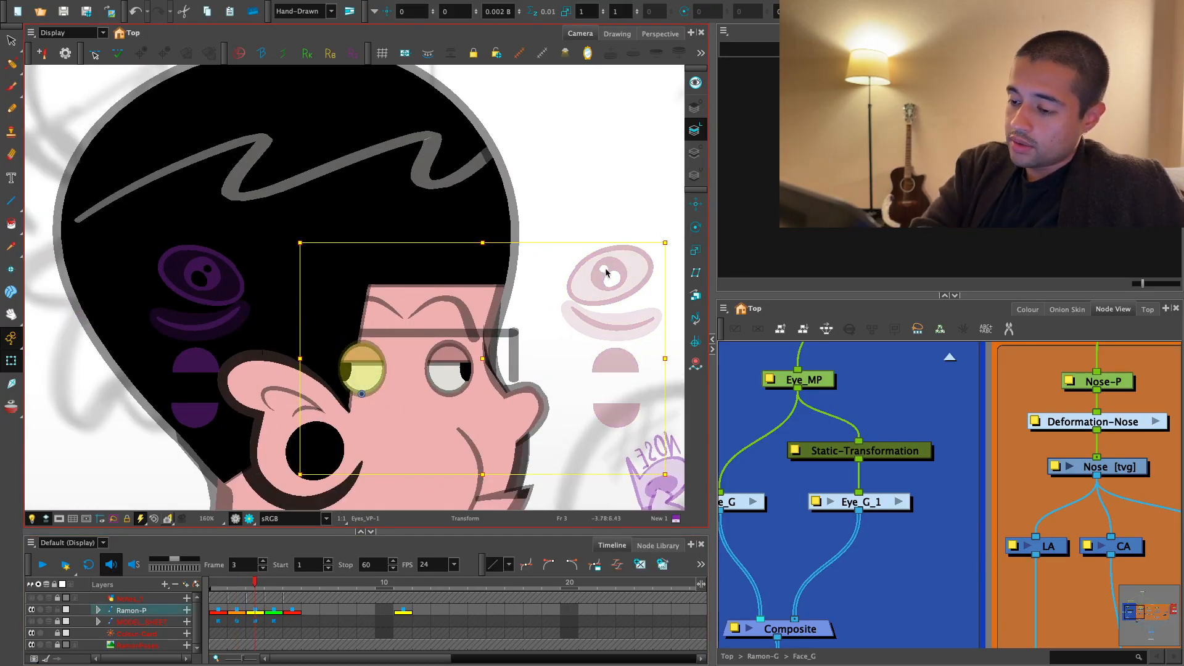
key("alt+Up")
key("1")
key("b")
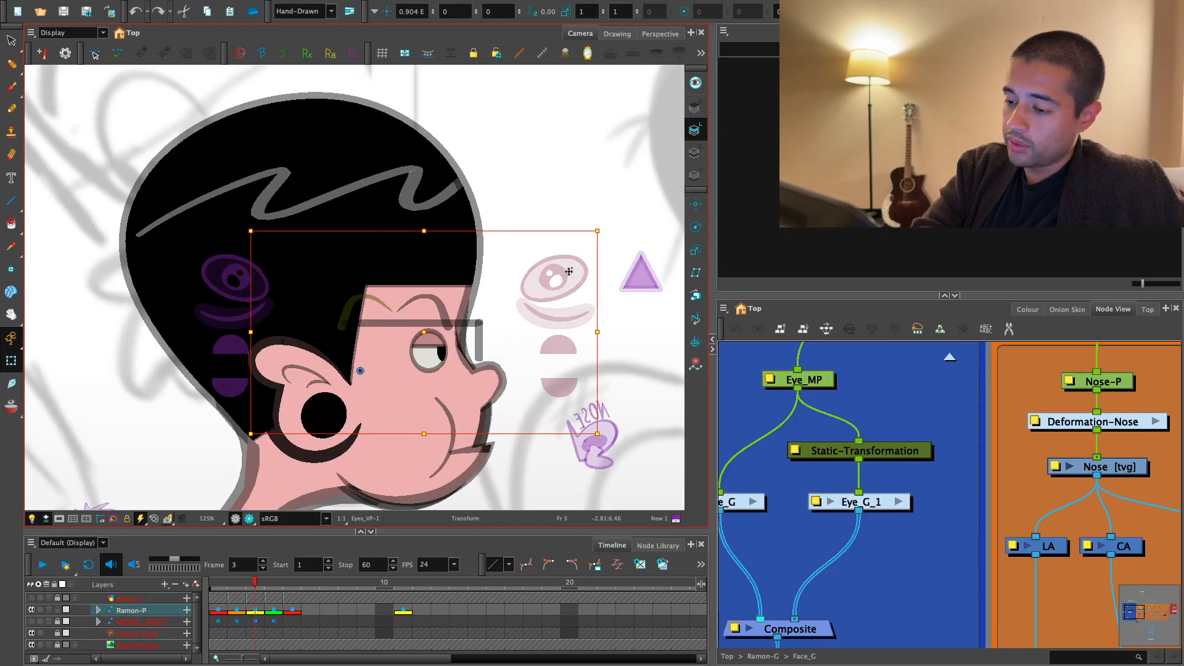
- Check the second eye's placement on the head in frames 4, 5 and 11
key("comma")
key("period")
key("period")
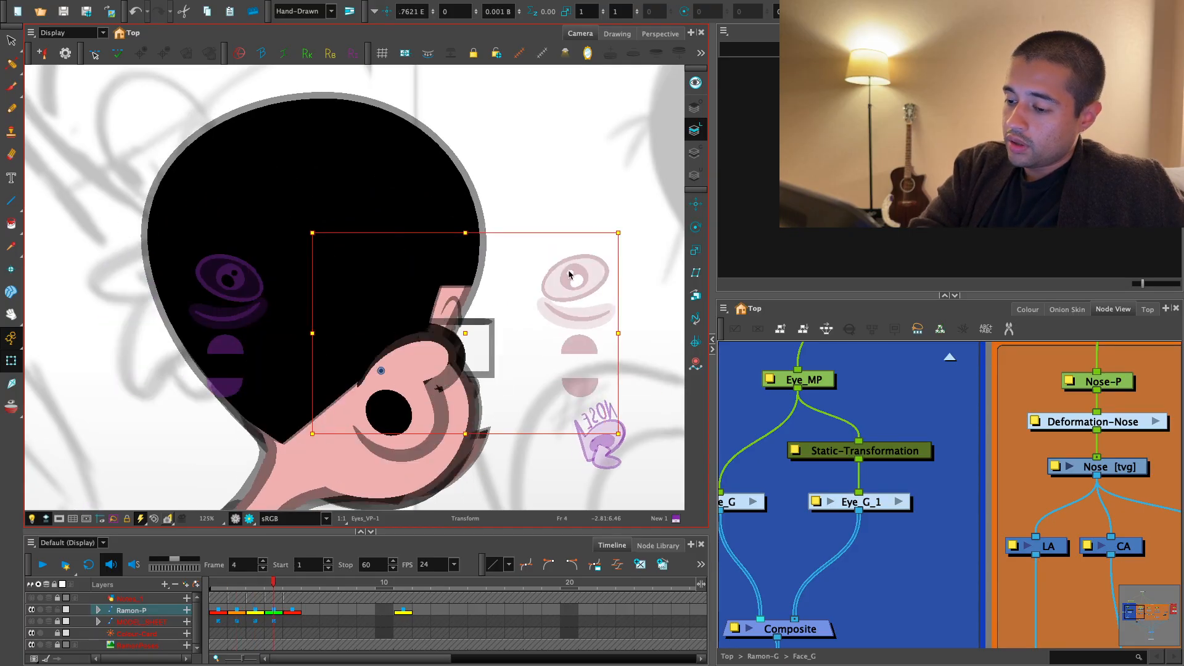
key("1")
key("1")
key("1")
left_click_drag(386, 386, 420, 410)
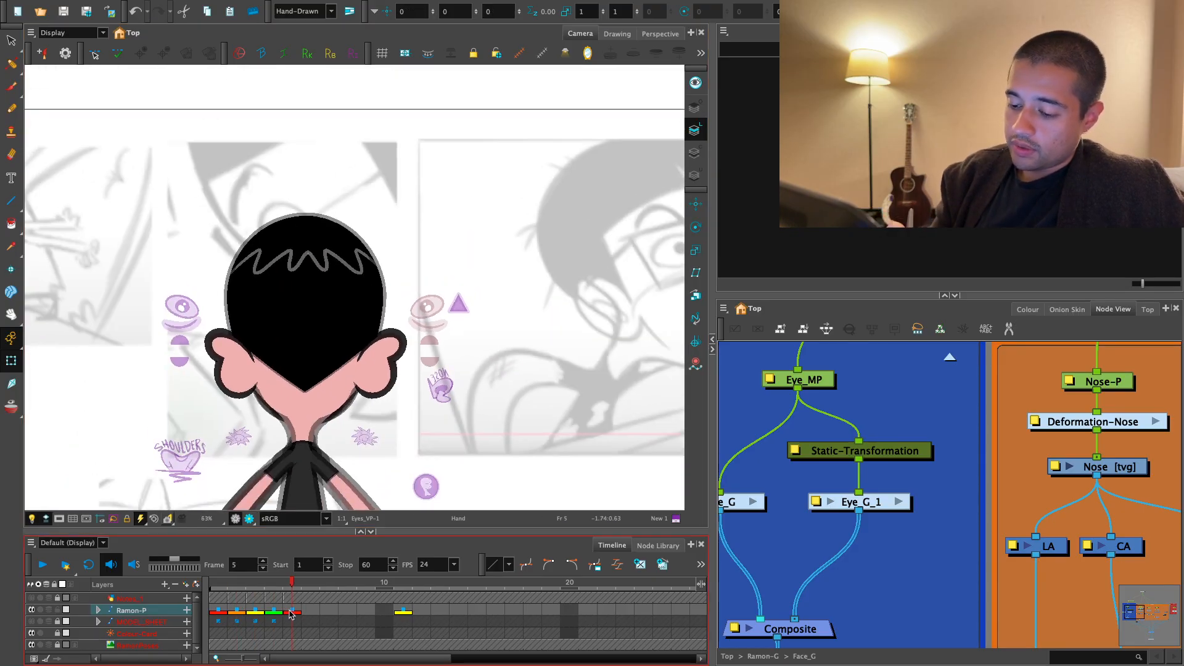
left_click_drag(293, 582, 270, 590)
left_click(403, 583)
key("1")
key("1")
left_click_drag(546, 428, 526, 366)
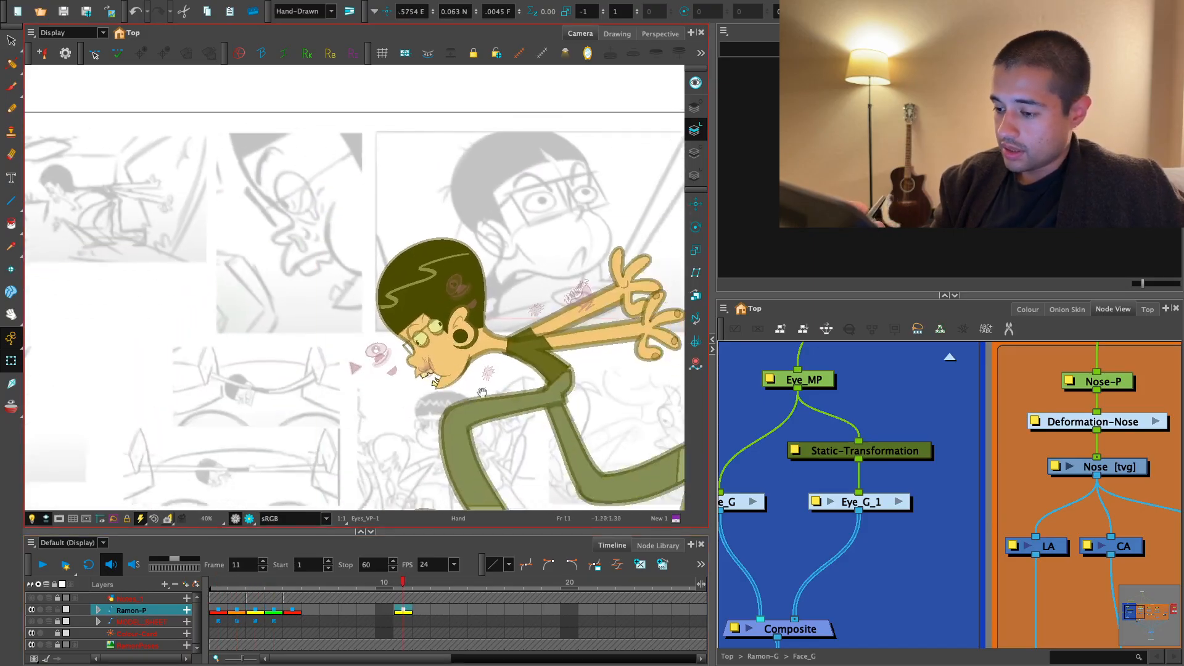
- On frame 11, select the second eye's parent through its handle and nudge it back in depth behind the head
key("2")
key("2")
key("2")
left_click(404, 386)
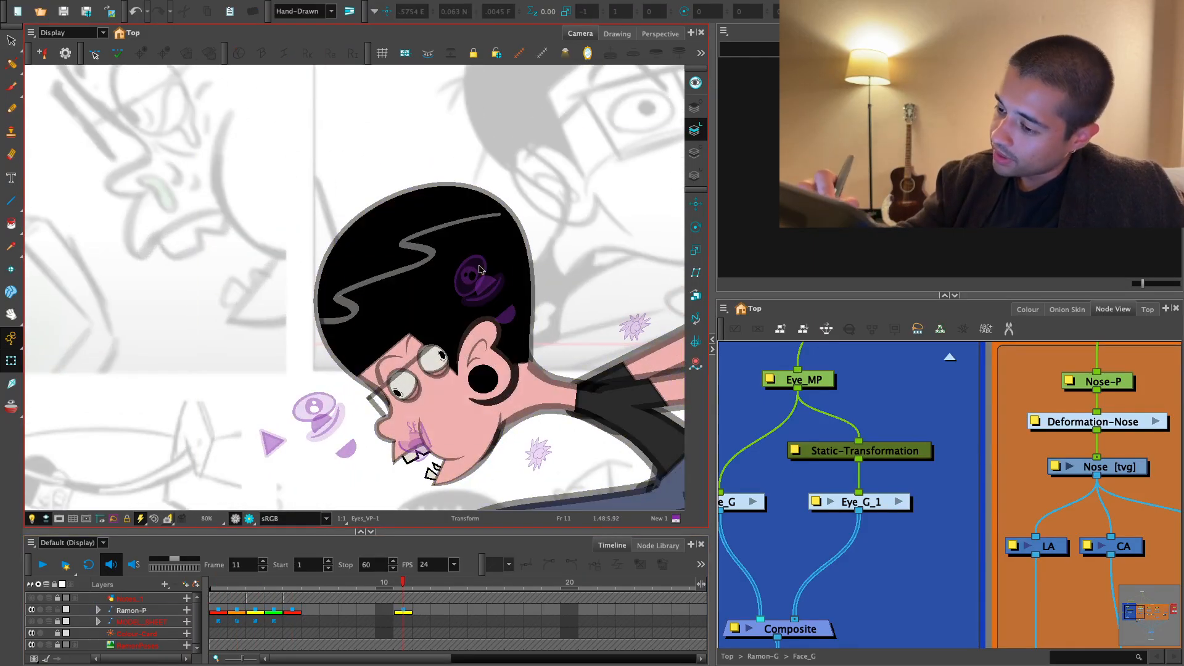
left_click(315, 403)
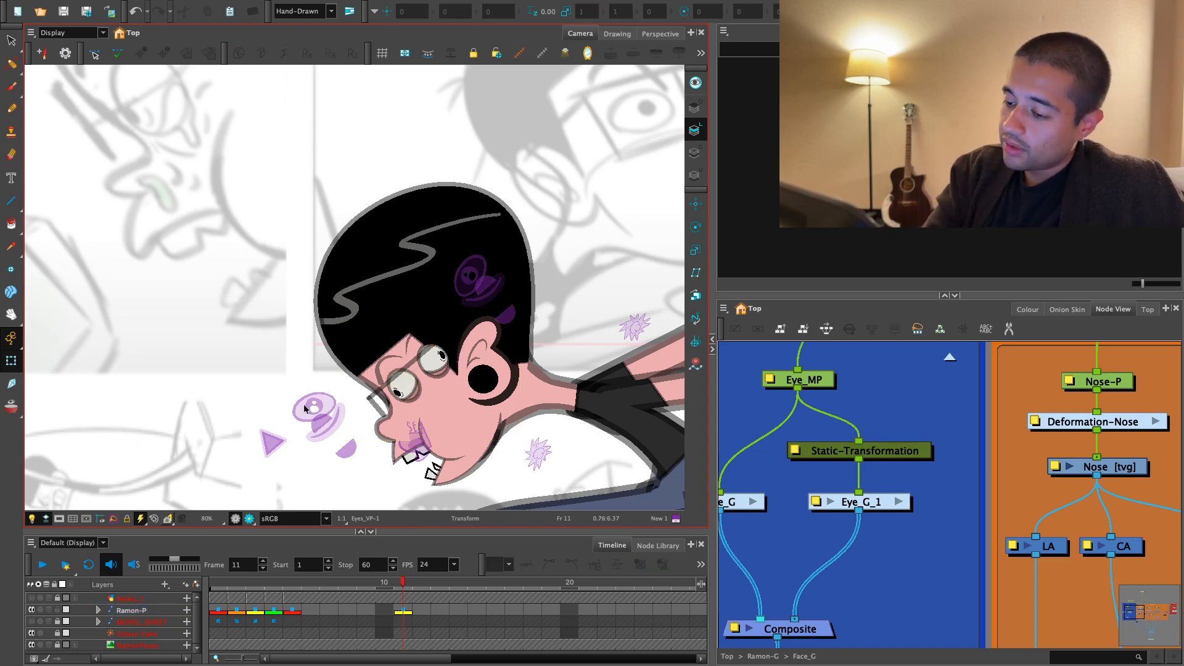
left_click(300, 411)
key("b")
key("b")
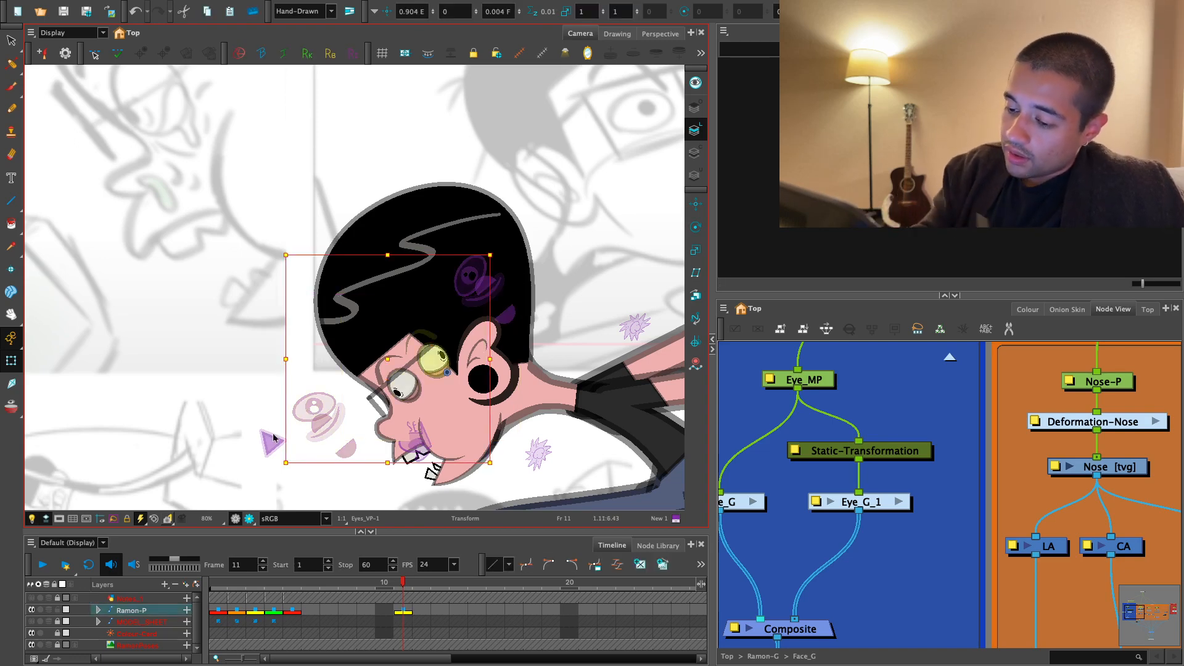
left_click(273, 434)
left_click(307, 407)
key("b")
key("b")
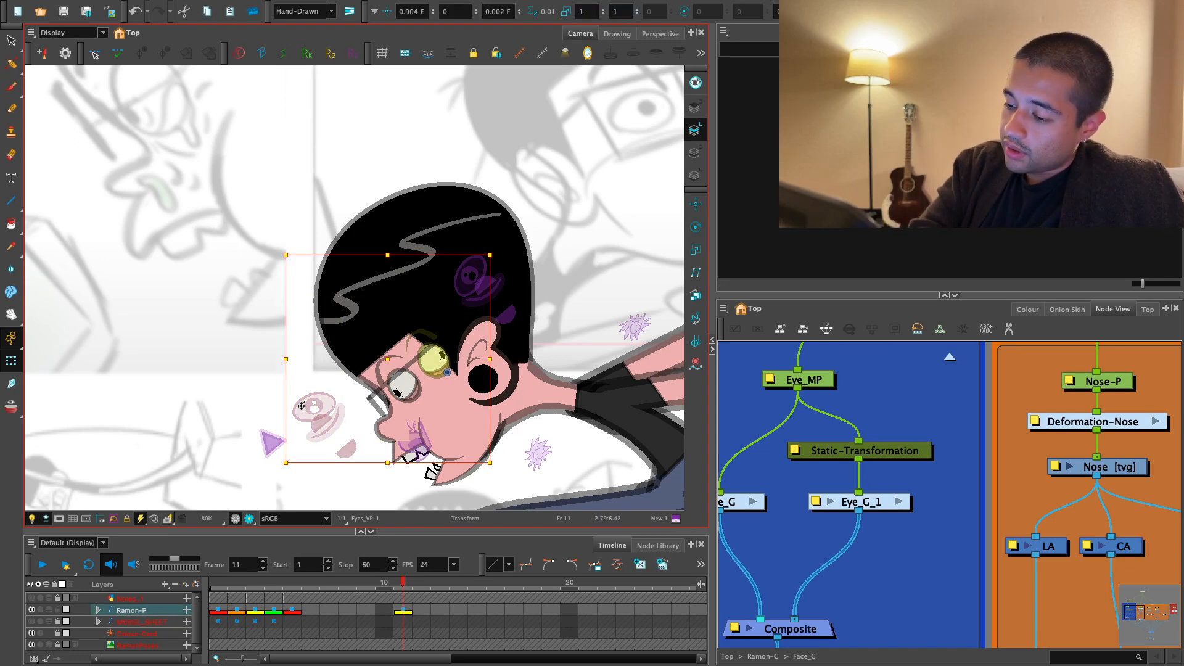
key("alt+Up")
left_click(581, 290)
- Select the remaining eye's under-eye line through its handle and switch it to its UnderEye_Line-1 drawing
key("2")
key("2")
key("2")
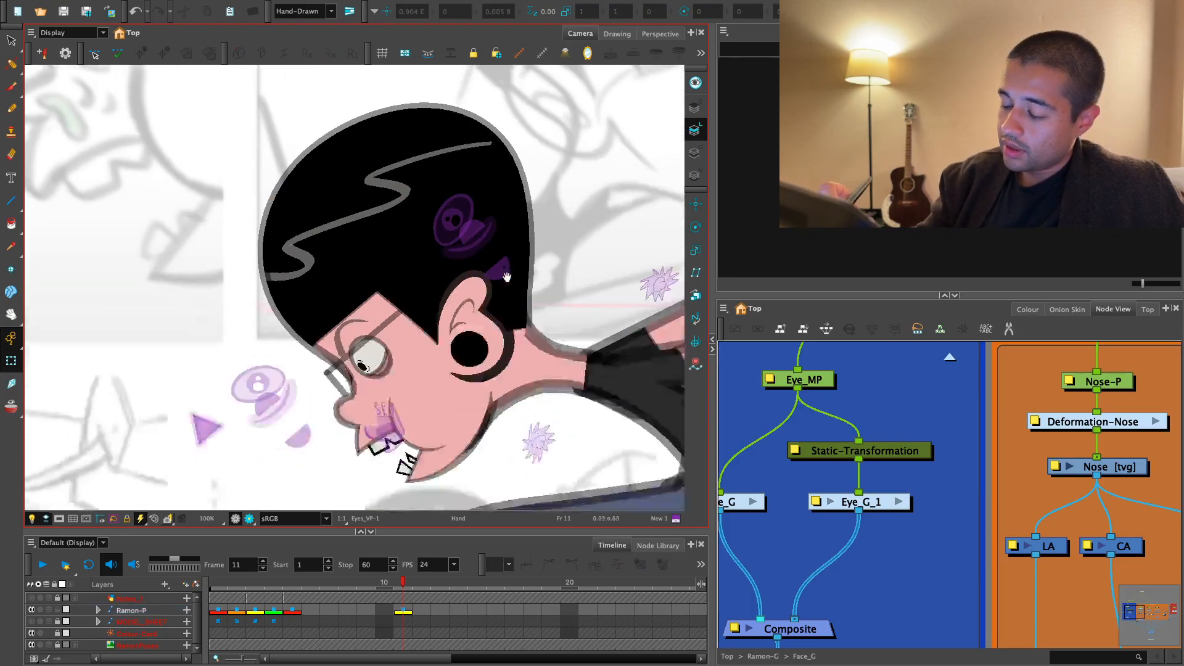
key("1")
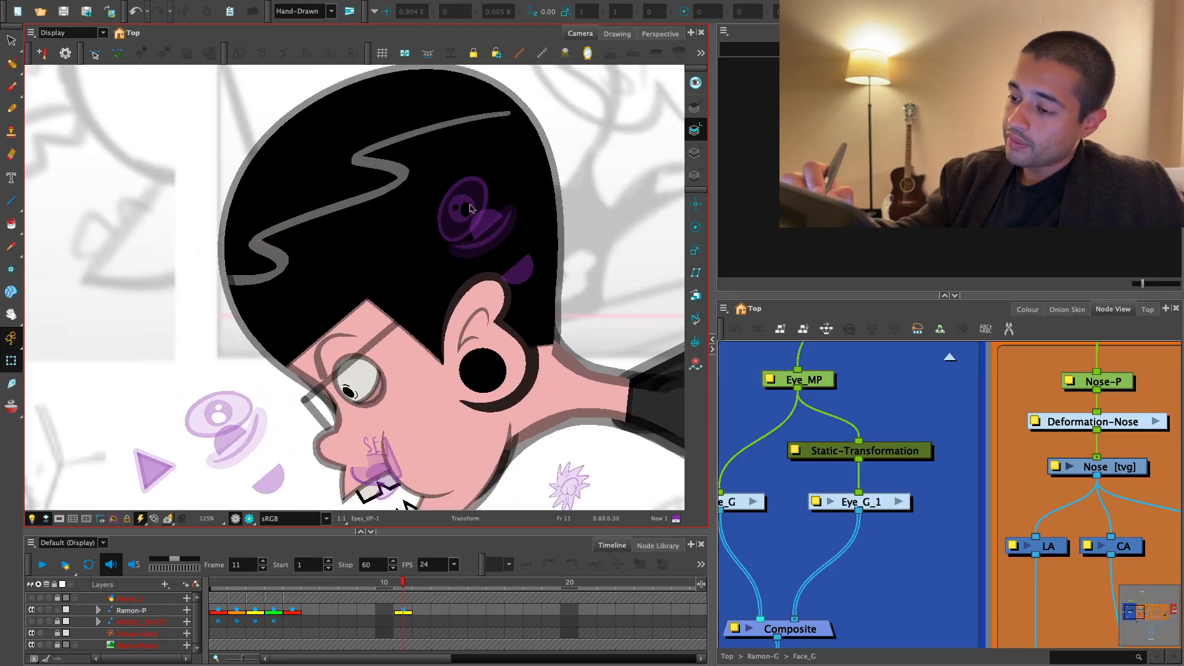
left_click(469, 208)
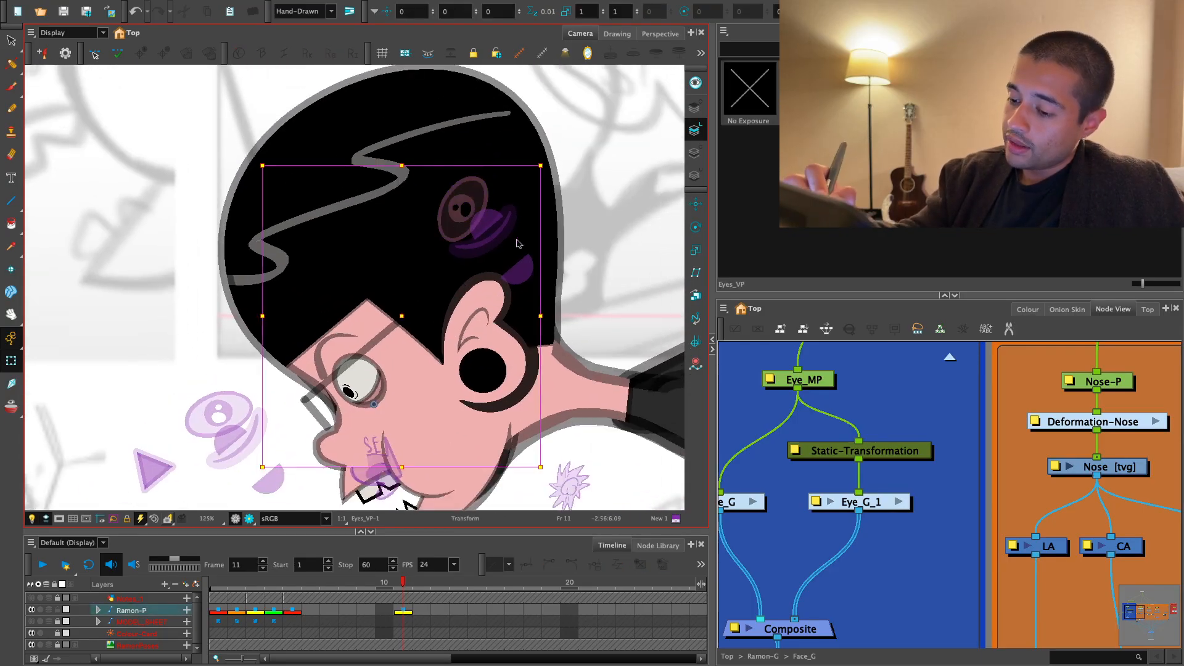
left_click(503, 232)
left_click(807, 92)
left_click_drag(432, 399, 442, 309)
key("2")
key("2")
key("2")
key("2")
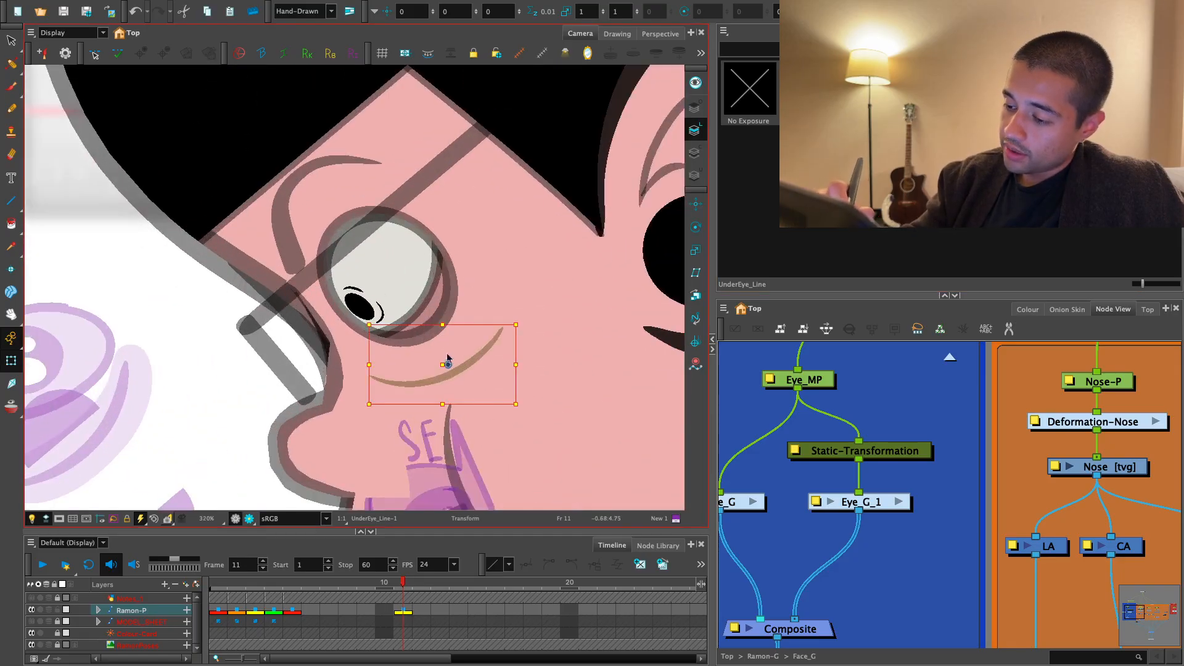
- Nudge the under-eye line's position beneath the eye on frame 11 using its parent layers
key("b")
key("b")
mouse_move(448, 363)
left_mouse_down()
mouse_move(446, 350)
mouse_move(451, 358)
left_mouse_up()
left_click_drag(526, 310, 489, 340)
key("1")
left_click(281, 417)
- Duplicate the UnderEye_Line drawing on frame 11 and delete all artwork in the new copy
left_click(461, 332)
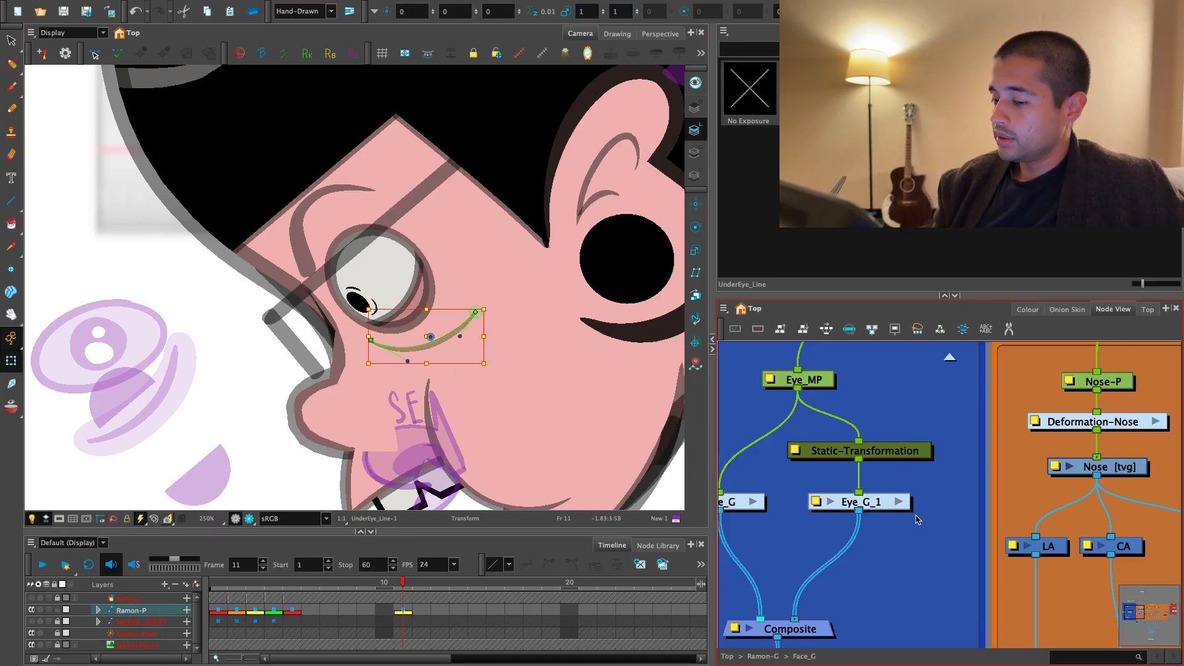
left_click(350, 414)
left_click(445, 340)
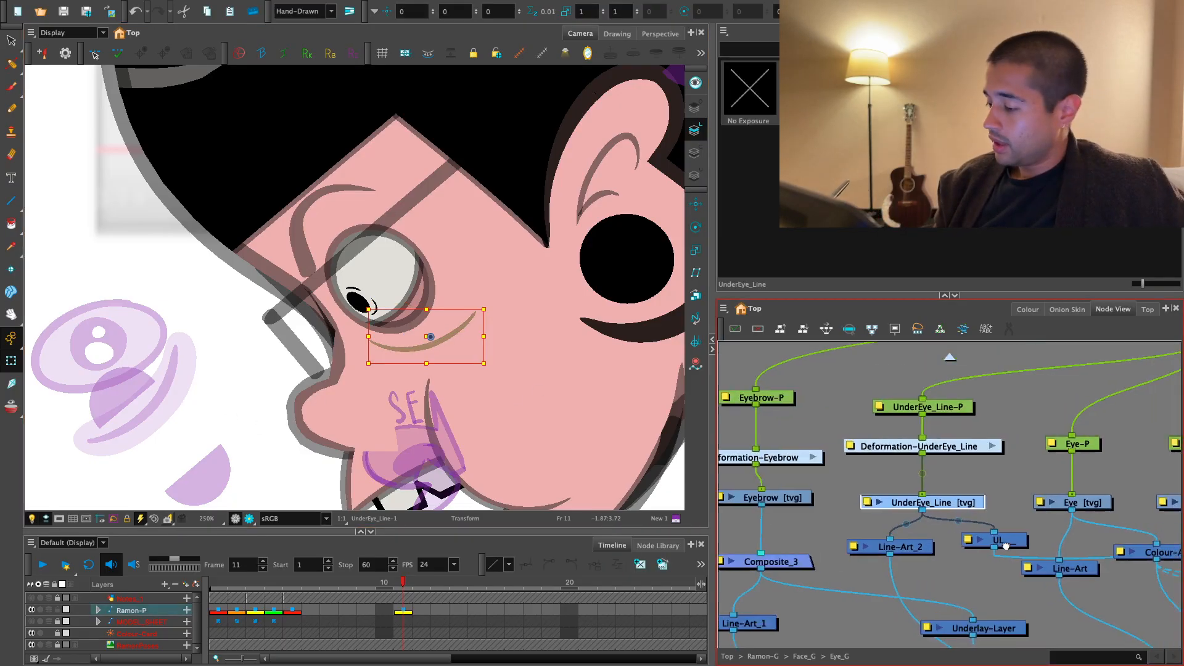
left_click(662, 564)
key("alt+b")
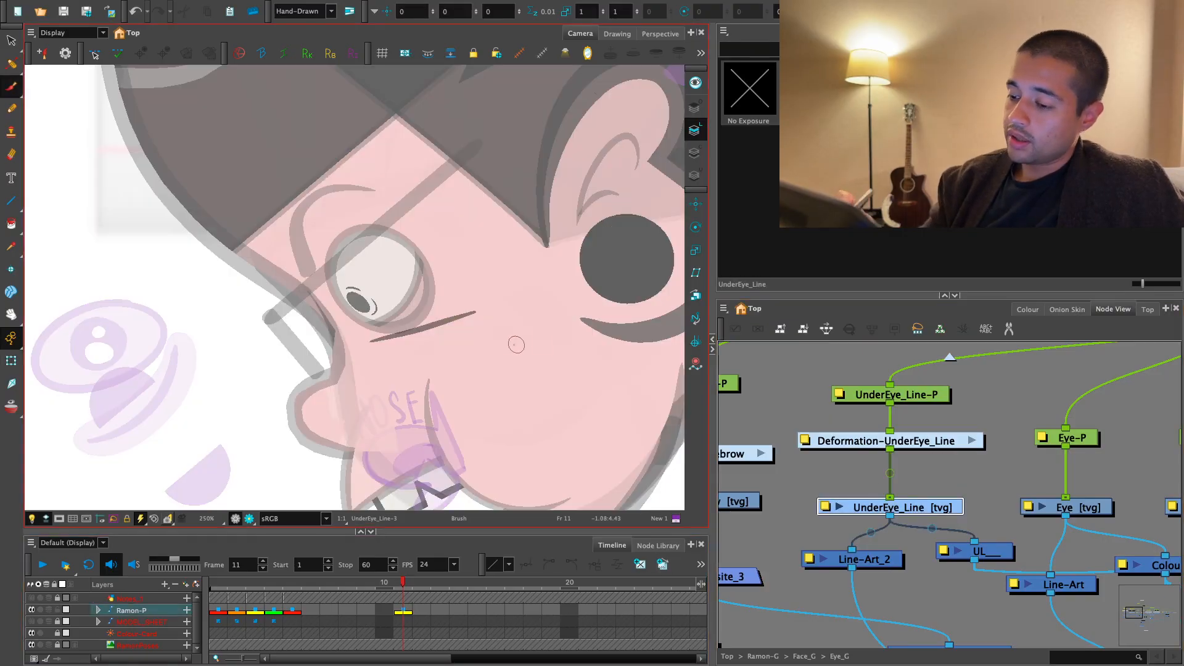
key("2")
key("alt+s")
key("ctrl+a")
key("Delete")
- Brush a curved line beneath the eye using the black Default colour from the Ramon_Colors palette
key("2")
key("2")
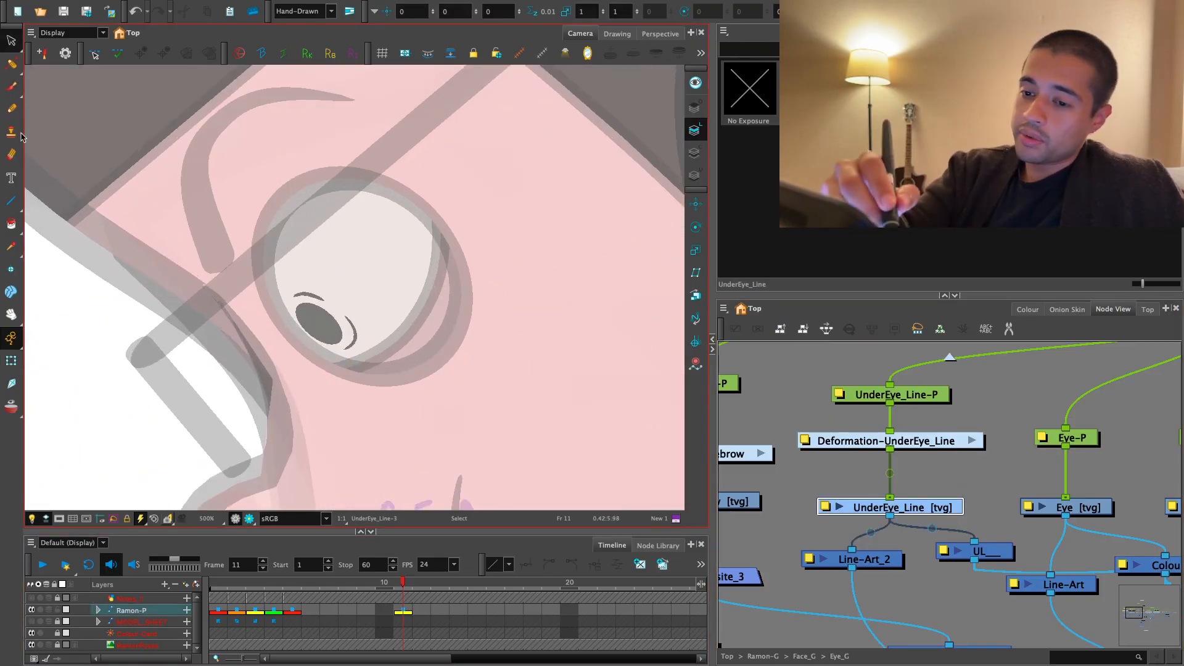
key("2")
left_click_drag(325, 422, 531, 398)
key("ctrl+z")
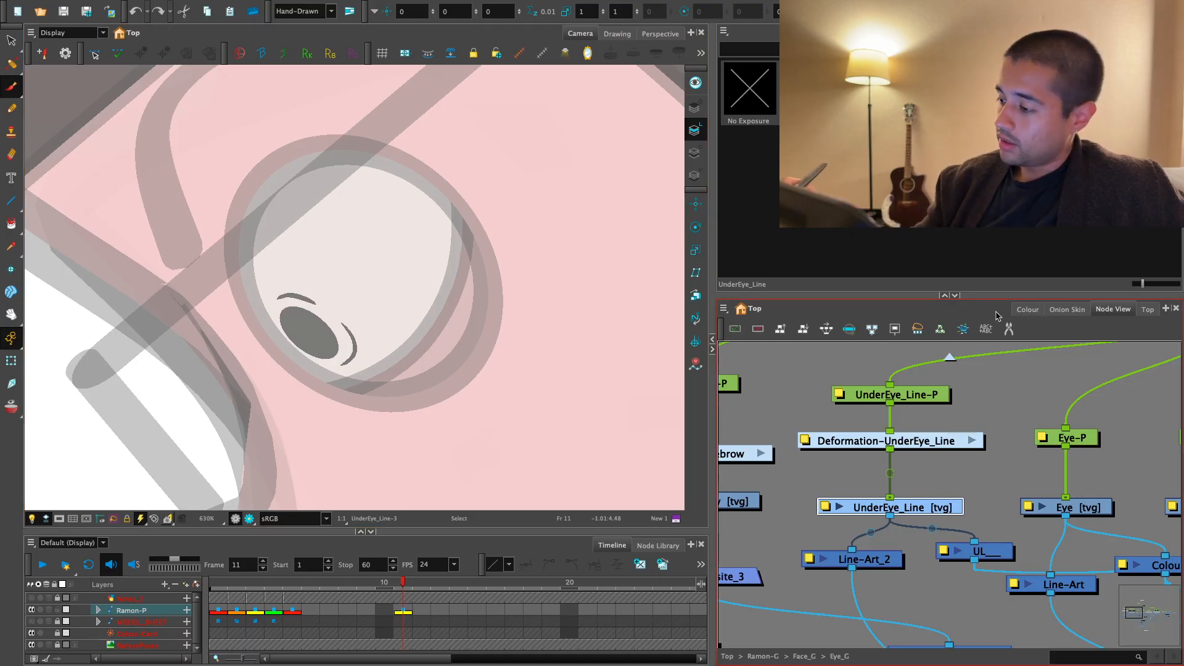
left_click(1028, 309)
left_click(751, 507)
left_click(1048, 33)
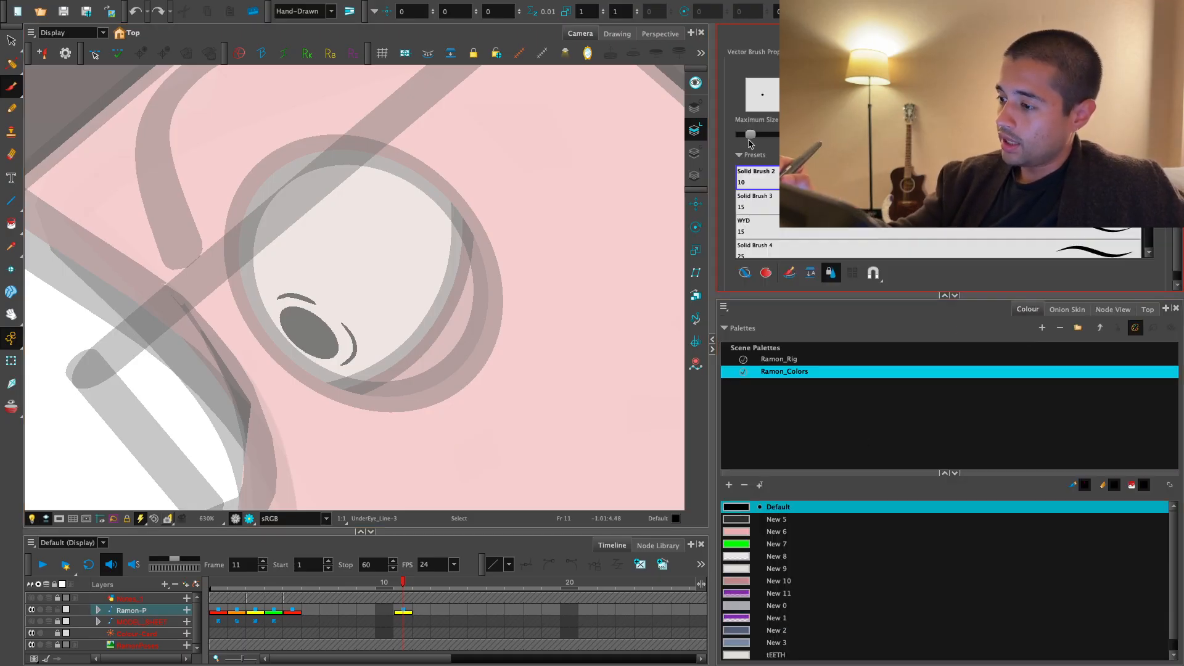
key("2")
mouse_move(350, 431)
left_mouse_down()
mouse_move(486, 434)
mouse_move(619, 357)
mouse_move(566, 347)
mouse_move(518, 460)
left_mouse_up()
- Try two short slanted crease strokes beside the outer corner of the eye and view them on the whole head
key("1")
key("1")
key("1")
key("2")
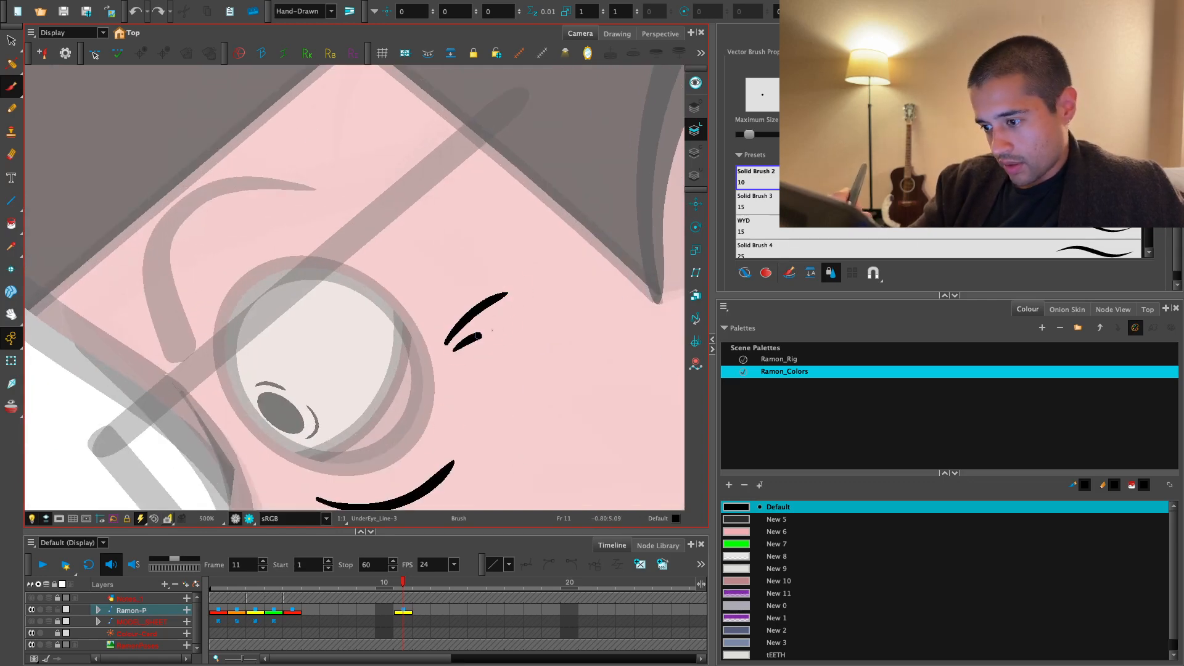
left_click_drag(478, 336, 501, 328)
key("1")
key("1")
key("1")
key("1")
left_click_drag(552, 423, 568, 400)
key("1")
key("1")
key("shift+t")
key("1")
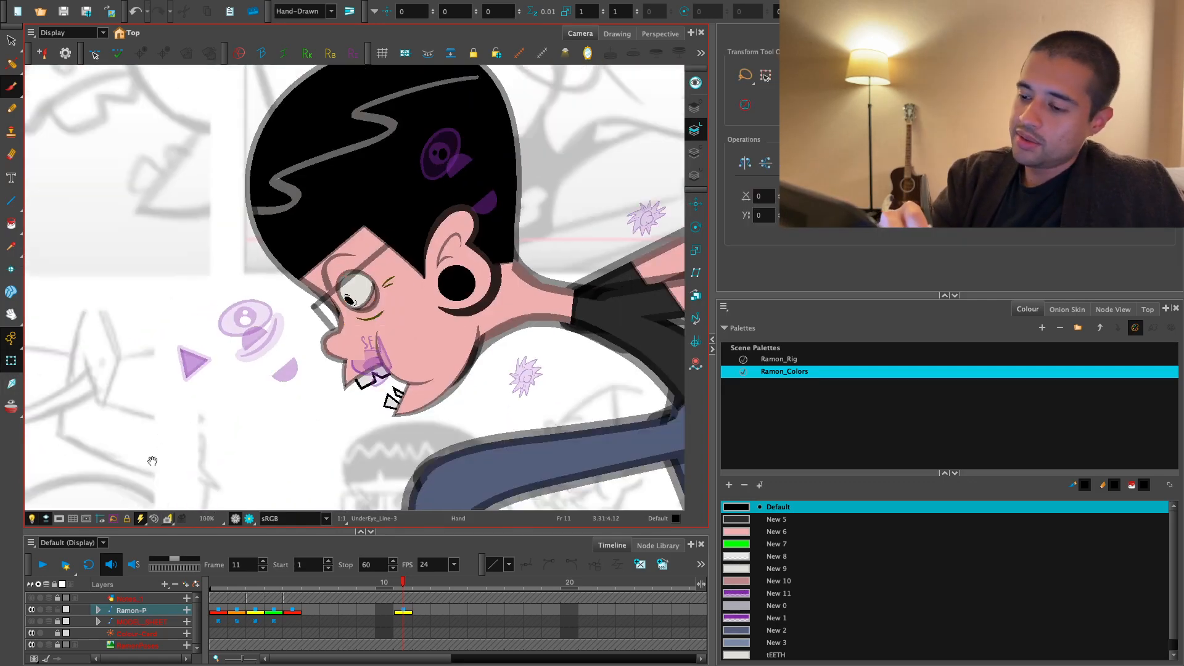
- Select the brushed under-eye curve on its own and adjust how it sits beneath the eye
left_click_drag(152, 461, 161, 472)
key("2")
key("2")
key("2")
key("alt+s")
key("2")
left_click(425, 343)
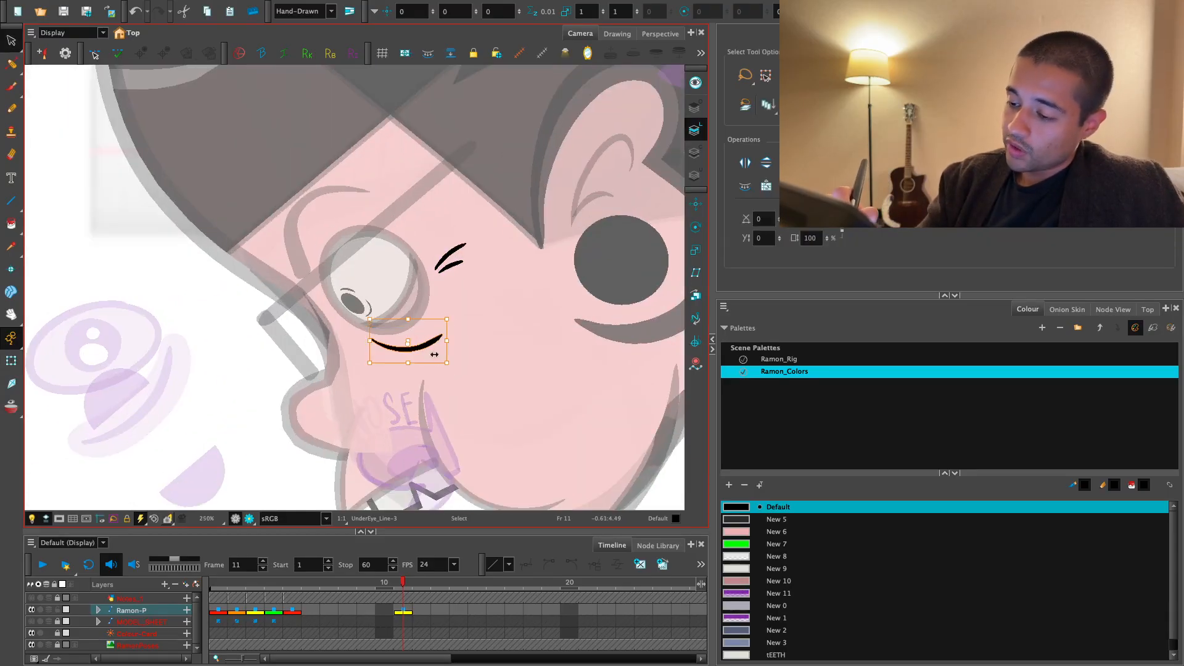
key("1")
key("1")
key("1")
key("1")
key("shift+t")
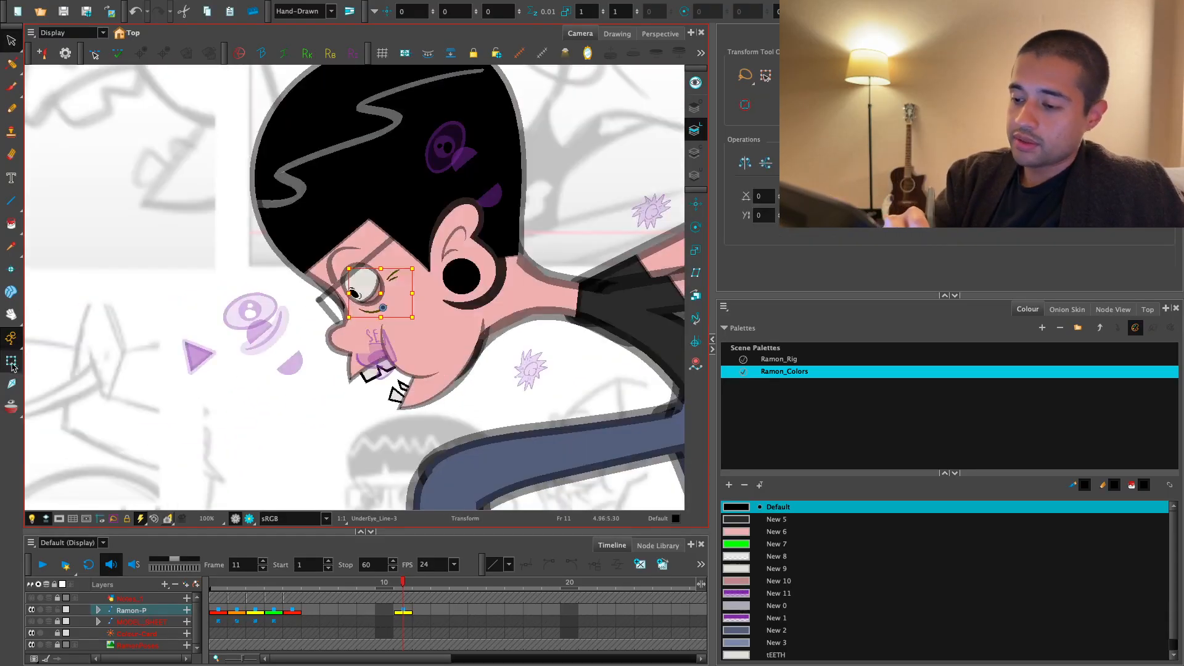
- Examine the new under-eye lines against the whole pose on frame 11
key("1")
key("1")
left_click_drag(286, 411, 370, 420)
left_click(371, 420)
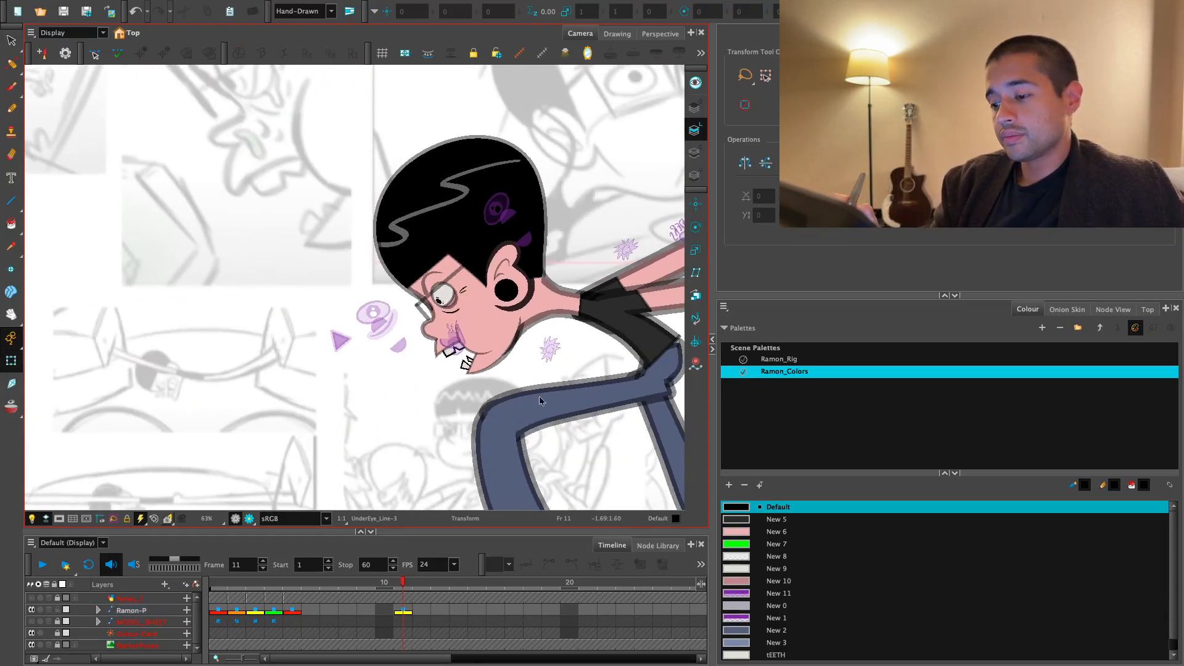
key("2")
key("2")
key("1")
key("1")
key("1")
mouse_move(539, 418)
left_mouse_down()
mouse_move(532, 473)
mouse_move(442, 437)
mouse_move(470, 351)
mouse_move(465, 434)
left_mouse_up()
- Replace the slanted crease strokes with two short, nearly vertical brush strokes beside the eye
key("2")
key("2")
key("2")
key("2")
key("2")
key("2")
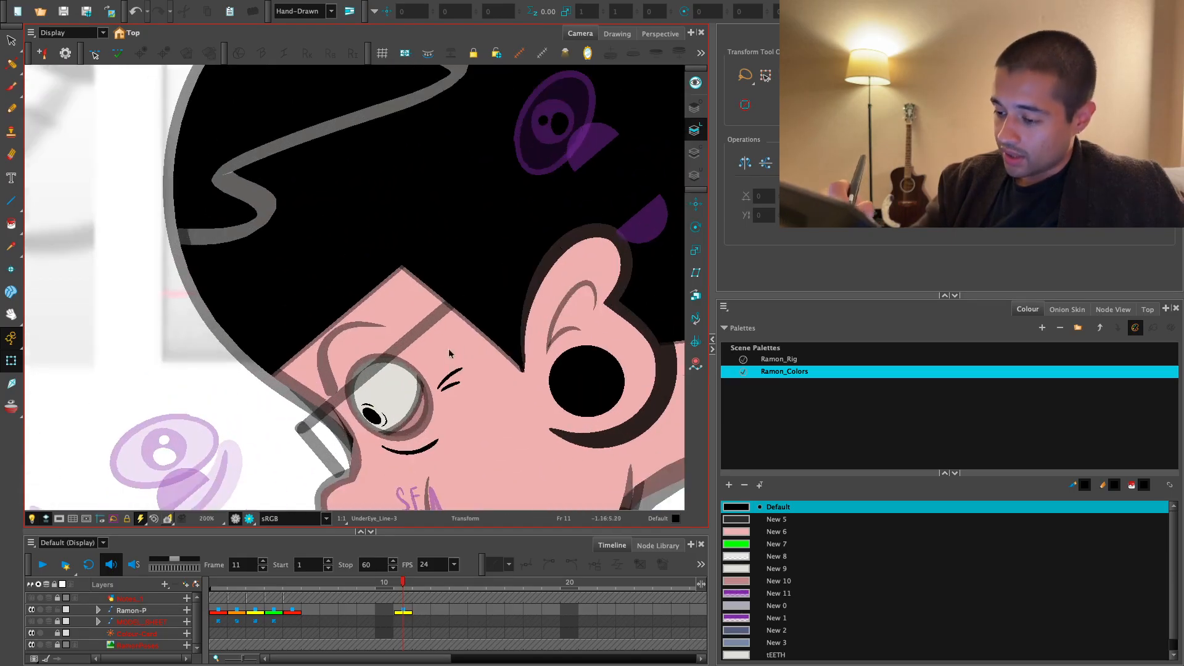
left_click(449, 355)
key("alt+s")
left_click(14, 361)
key("2")
key("2")
left_click(486, 349)
key("alt+s")
key("alt+b")
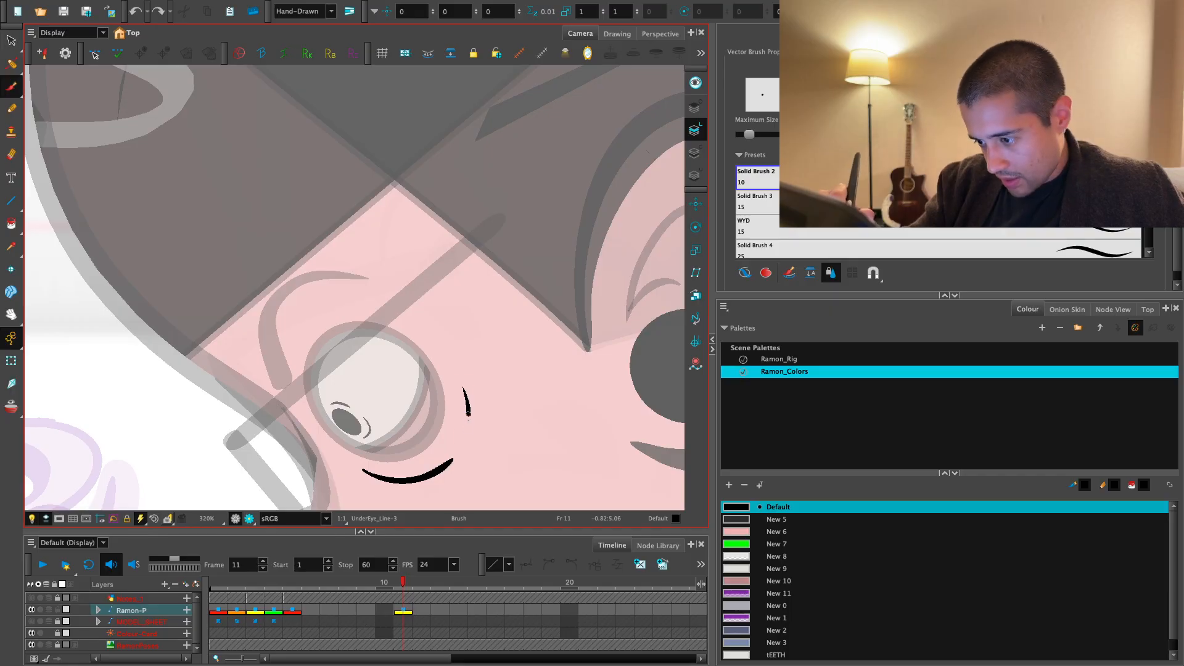
key("1")
key("1")
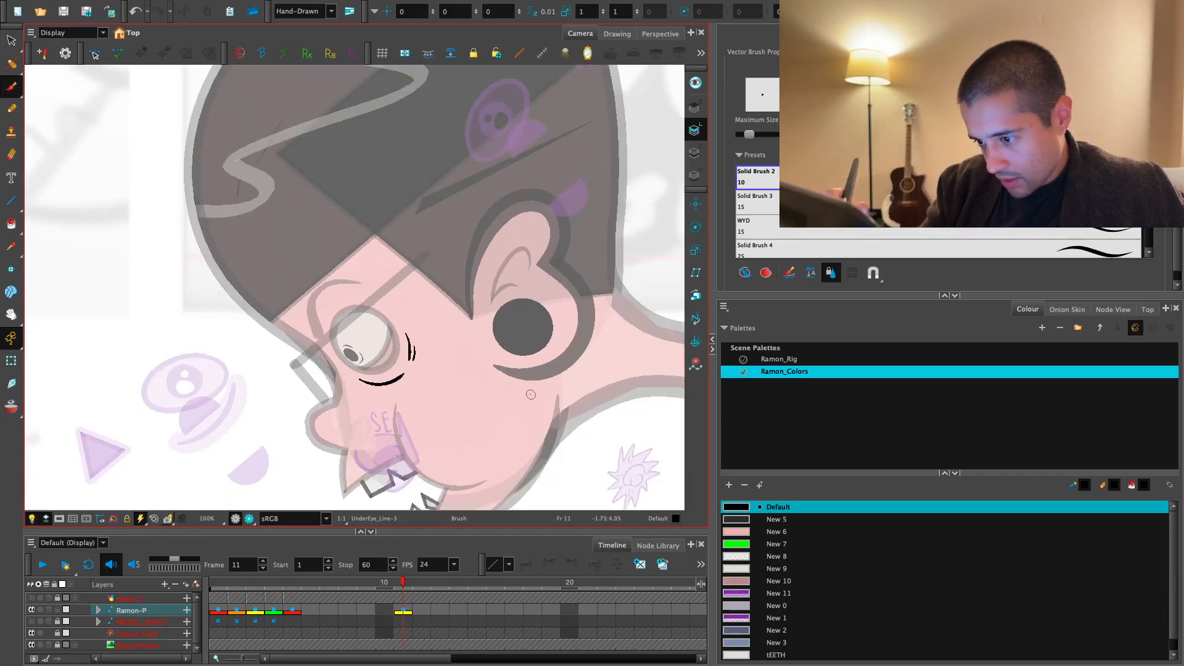
- Switch to the render preview and inspect the eye's new lines both close up and in the full pose
left_click(252, 520)
key("1")
key("1")
key("1")
key("1")
key("1")
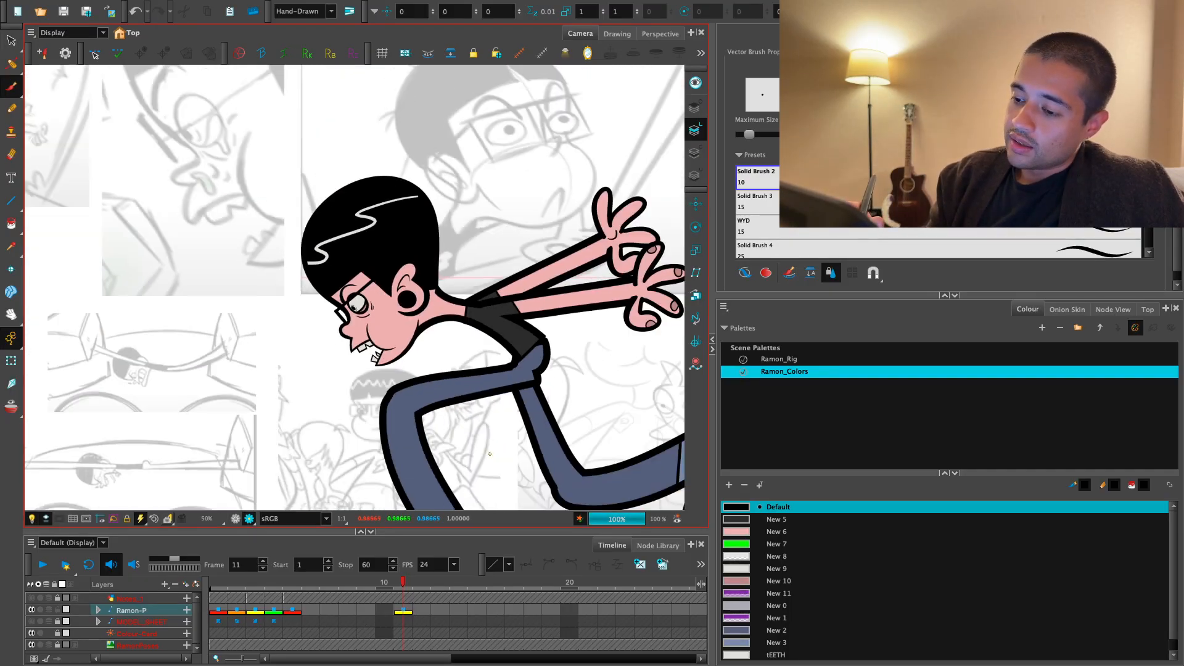
key("2")
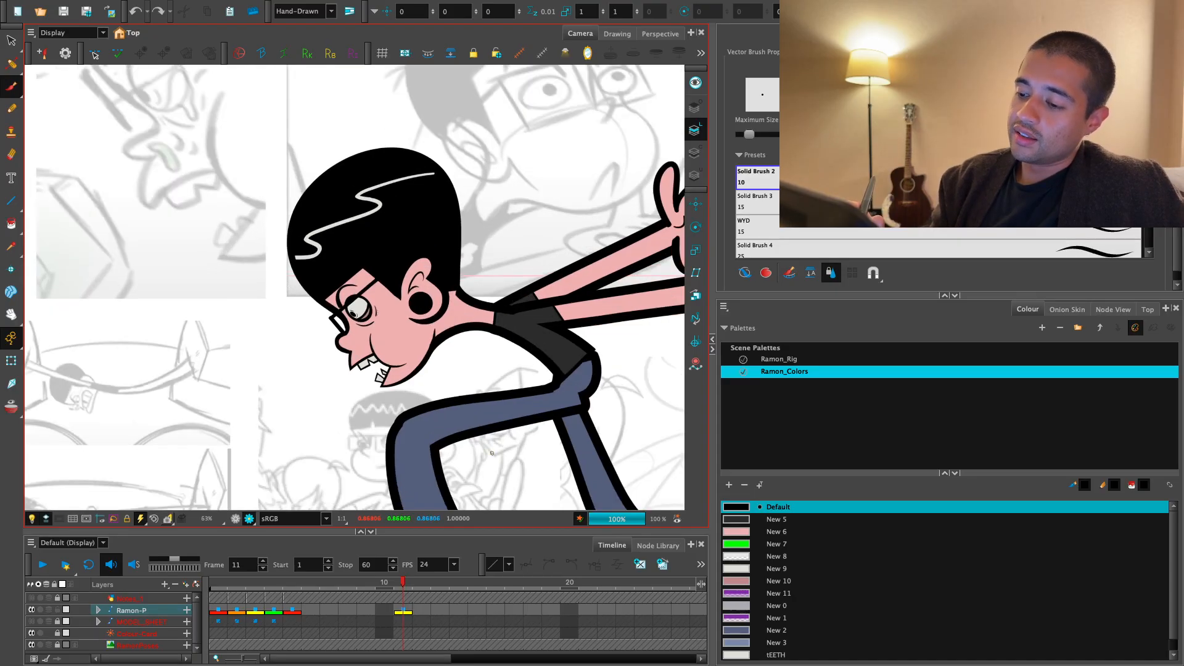
key("1")
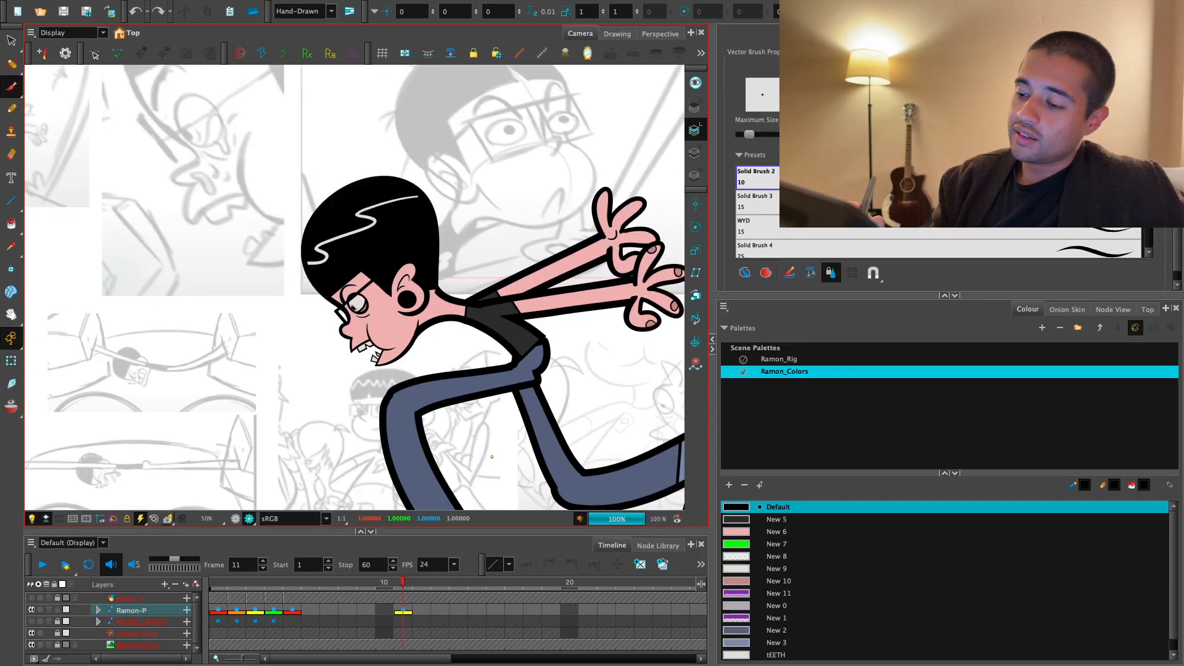
key("1")
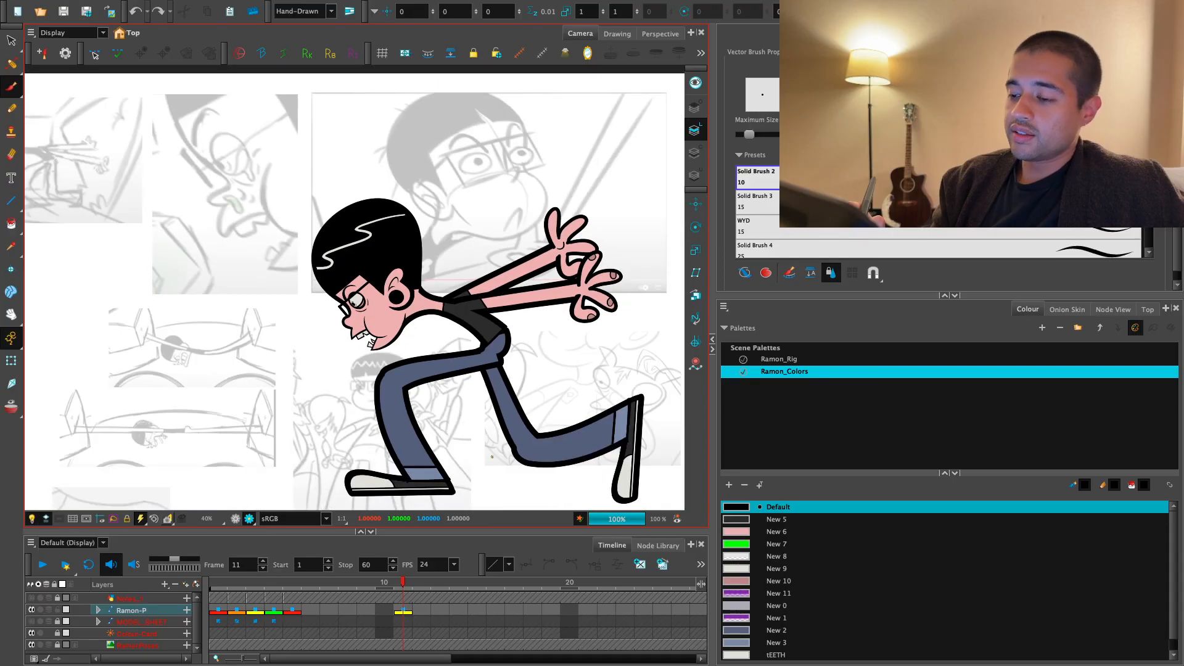
key("2")
key("2")
key("2")
key("2")
key("2")
key("2")
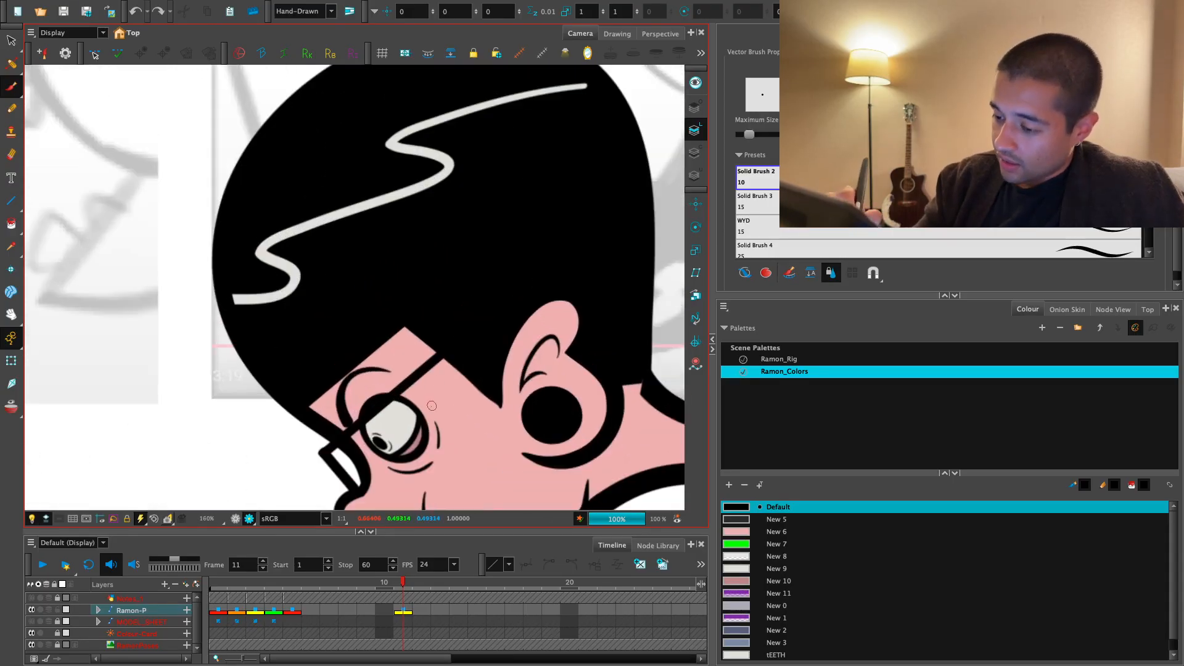
key("1")
key("1")
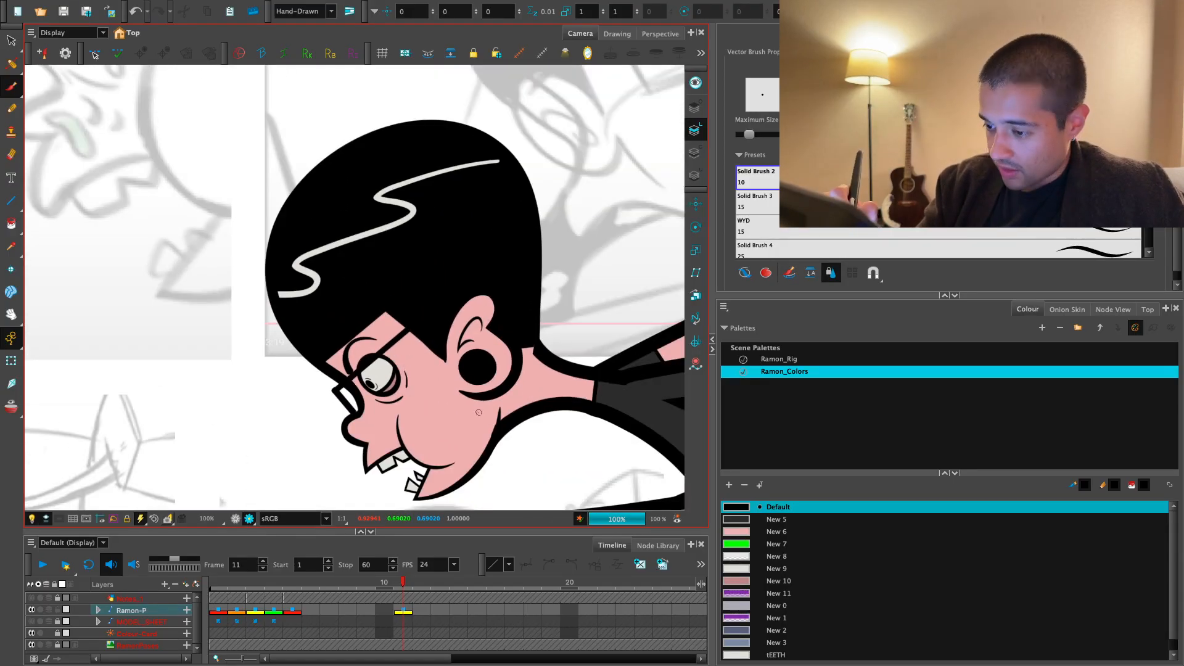
- Brush a short slanted crease stroke just below the curved under-eye line on frame 11
key("1")
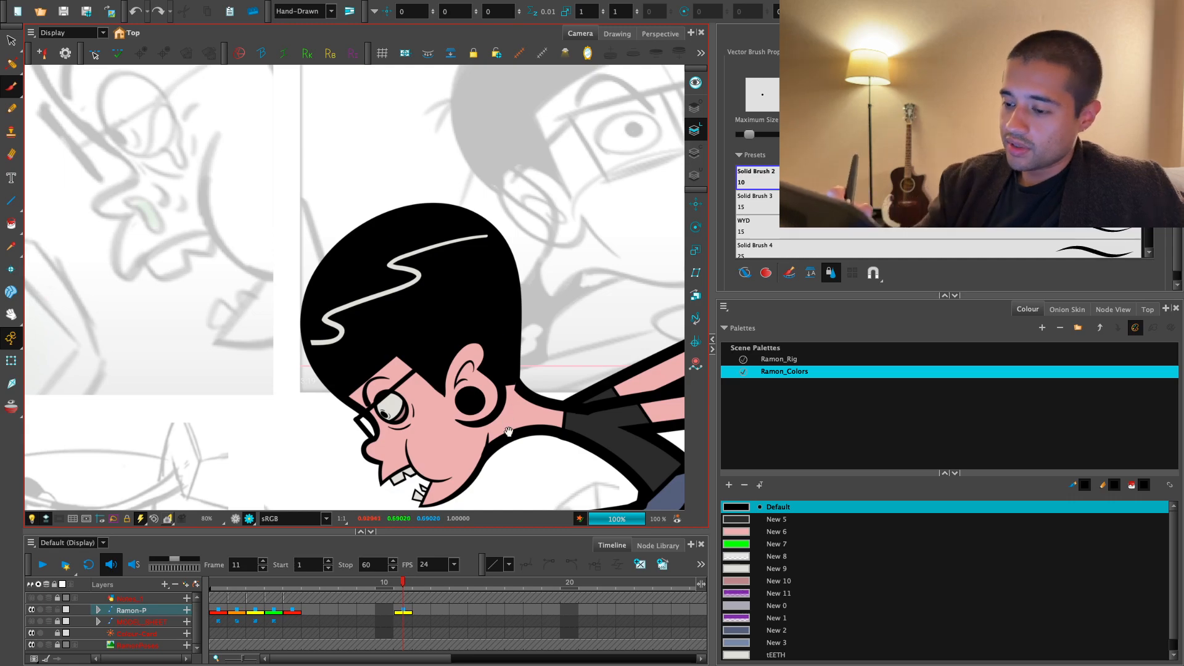
key("2")
key("2")
key("2")
left_click_drag(508, 431, 452, 340)
key("1")
key("1")
key("1")
key("2")
key("2")
key("2")
key("2")
key("2")
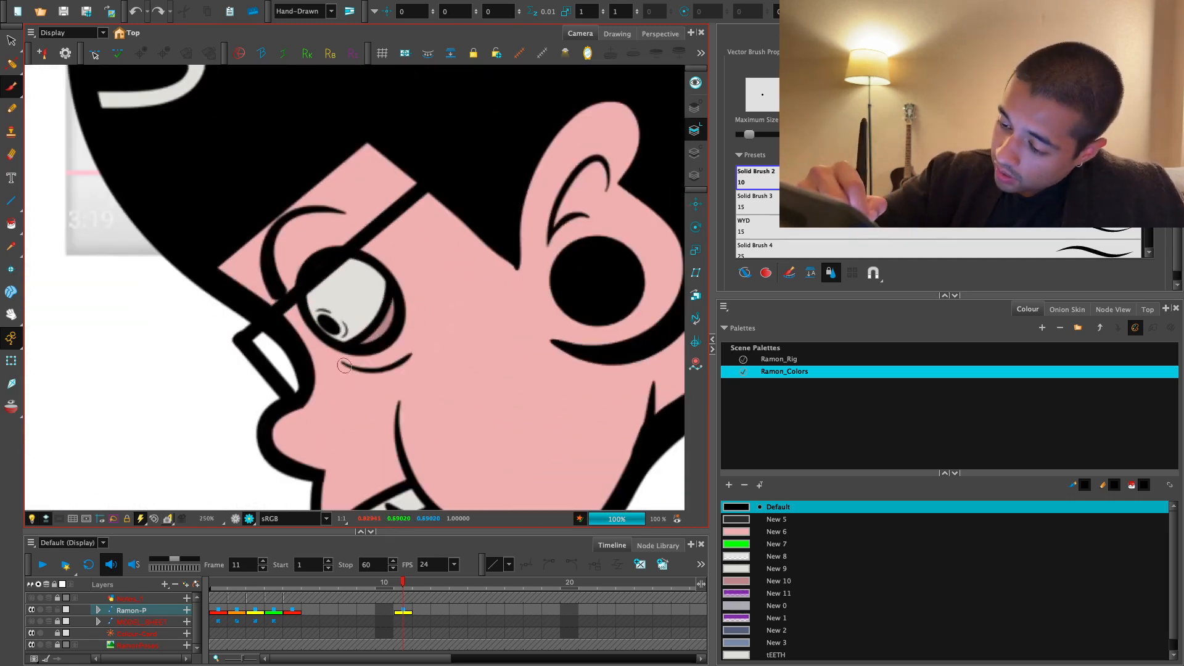
left_click_drag(373, 386, 338, 366)
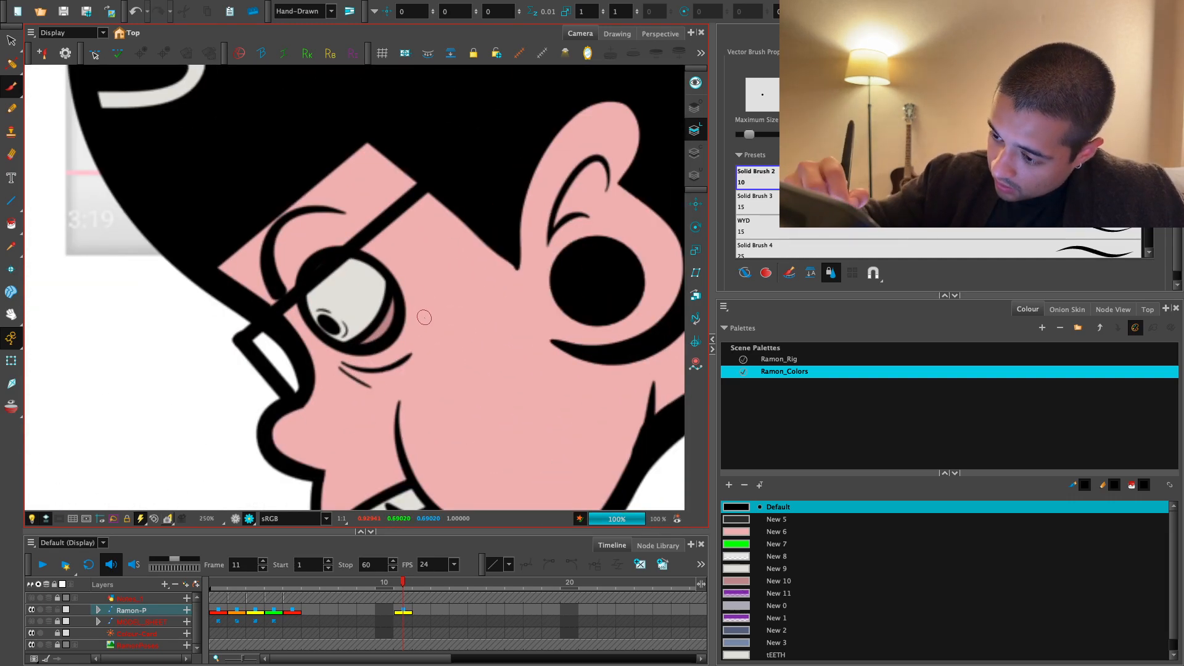
- Brush a short, nearly vertical curved line on the ear side of the eye
left_click_drag(405, 281, 421, 331)
left_click_drag(406, 284, 422, 322)
key("2")
key("2")
key("1")
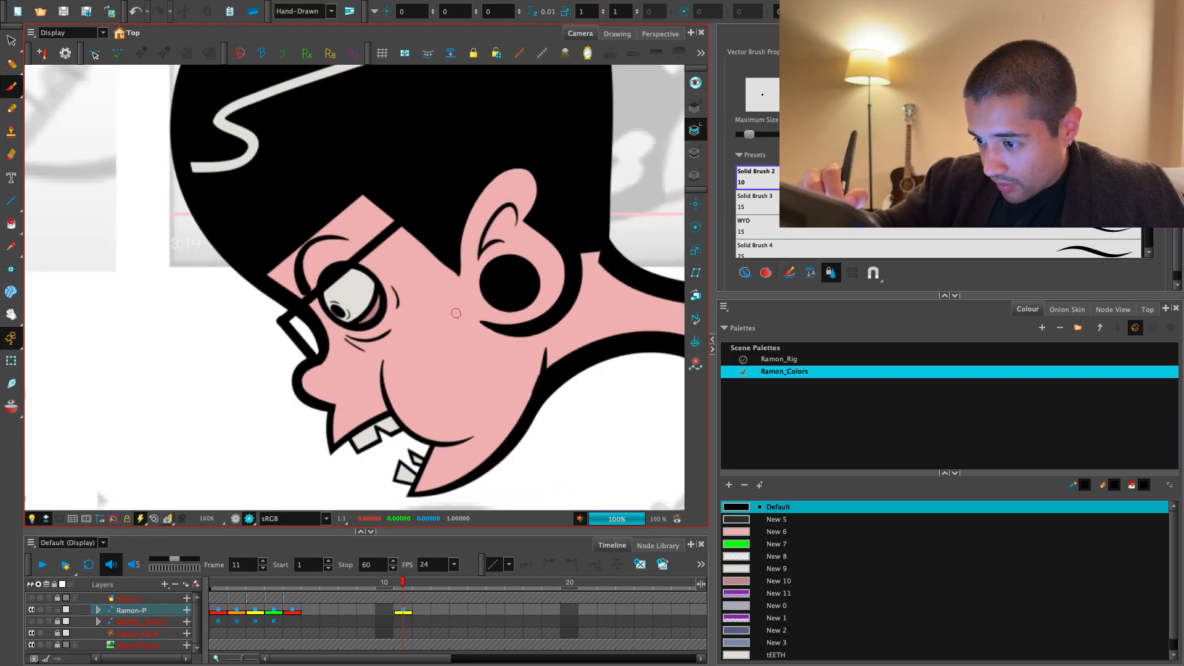
- Leave the render preview, select the nostril artwork on the nose, and swap its drawing to NoseTrils-1
key("2")
left_click(11, 361)
key("2")
key("1")
key("1")
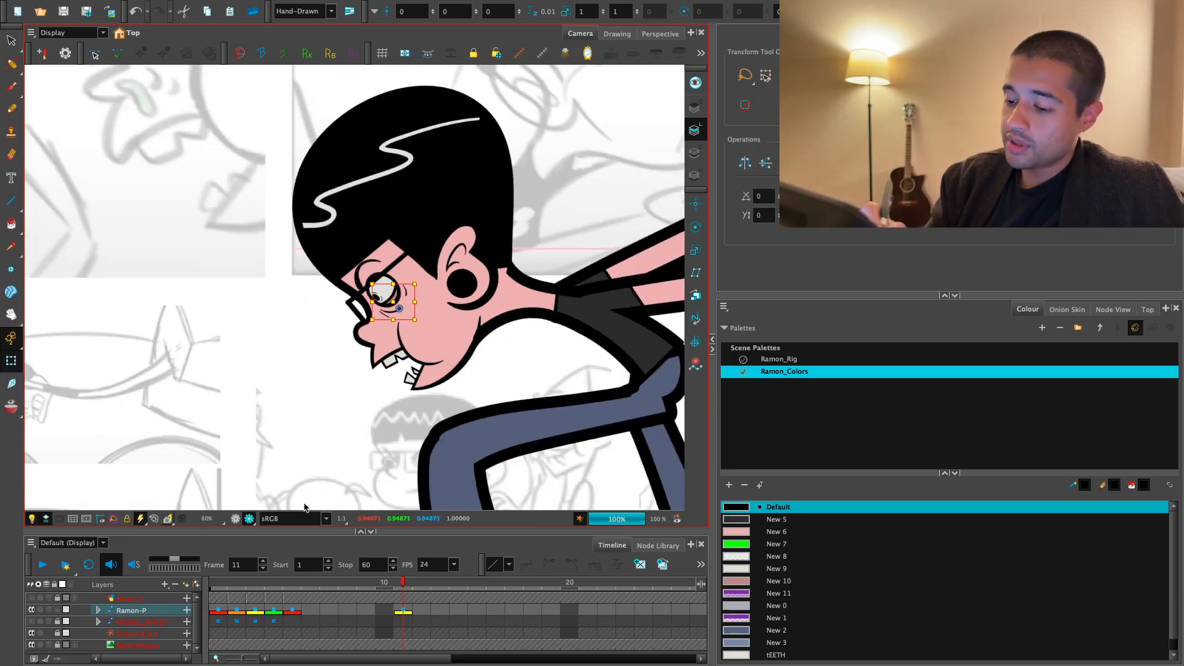
left_click(235, 518)
left_click(296, 464)
key("2")
left_click_drag(368, 328, 389, 356)
left_click_drag(549, 258, 538, 247)
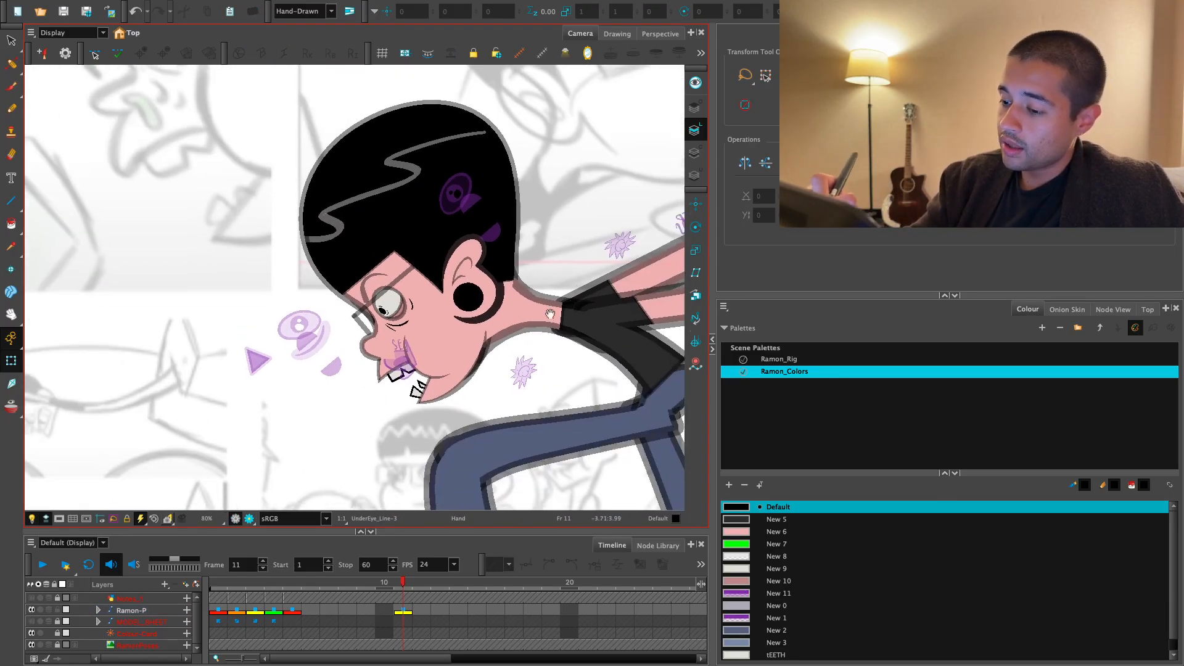
left_click(407, 370)
double_click(808, 89)
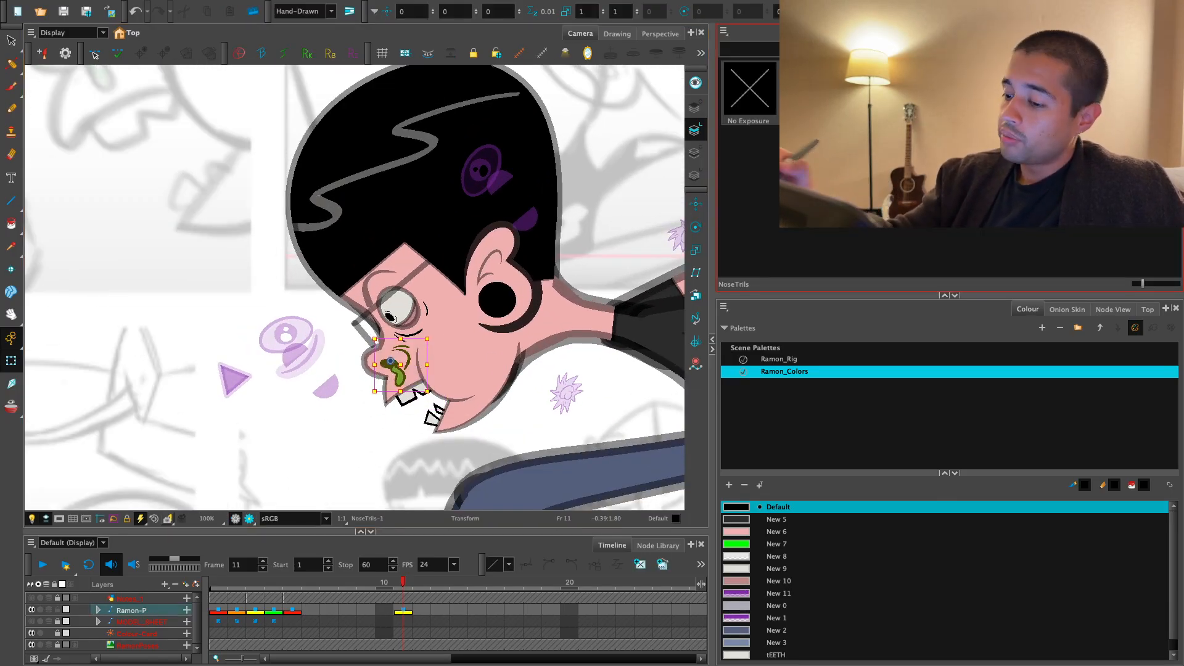
- Deselect the nostrils, return to the render preview, and examine the face within the full running pose
left_click_drag(408, 464, 419, 408)
key("1")
key("1")
left_click(418, 409)
left_click(249, 519)
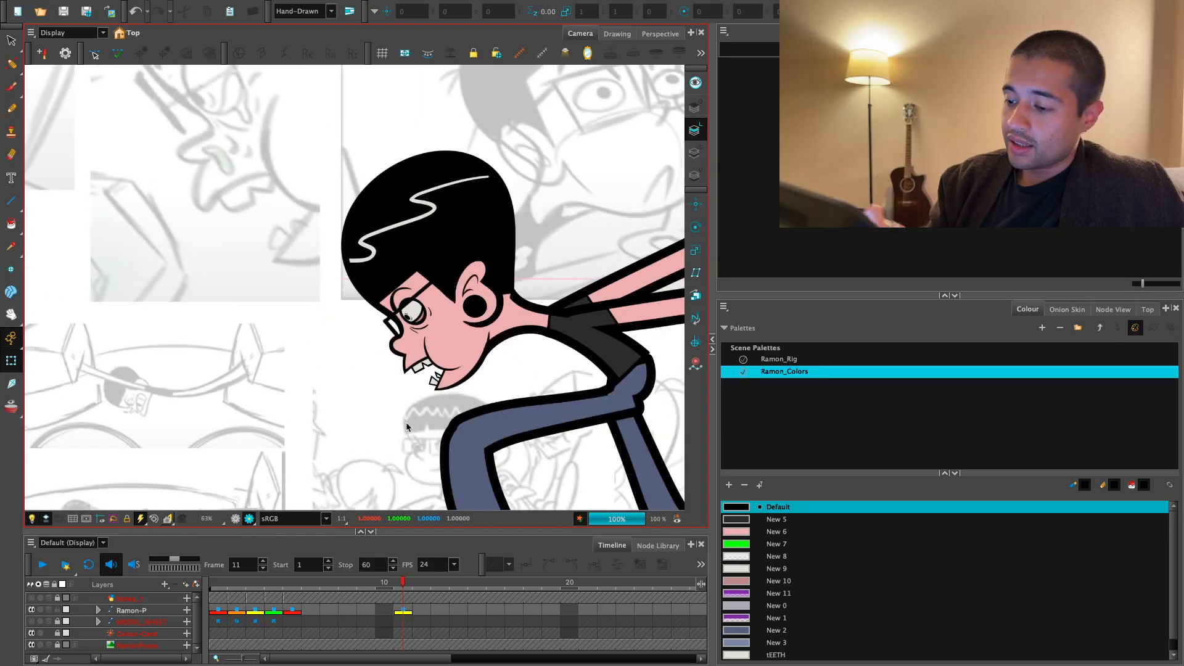
key("1")
key("1")
key("1")
left_click_drag(533, 414, 550, 422)
key("2")
key("2")
key("1")
key("1")
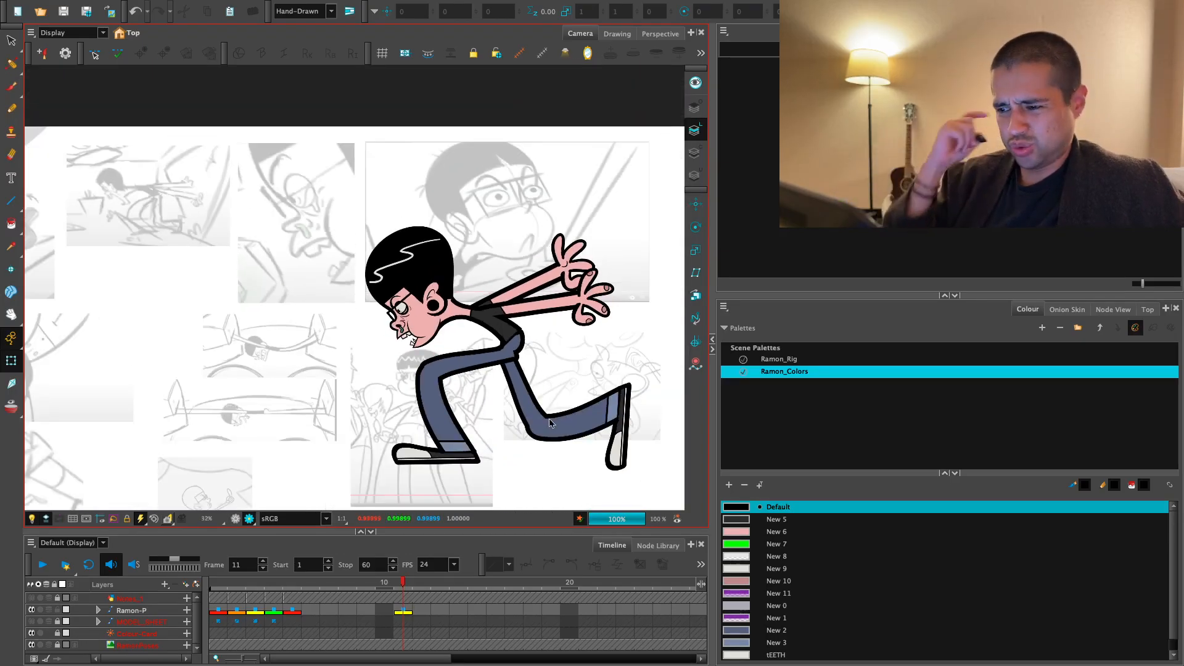
key("2")
left_click_drag(605, 464, 595, 476)
key("1")
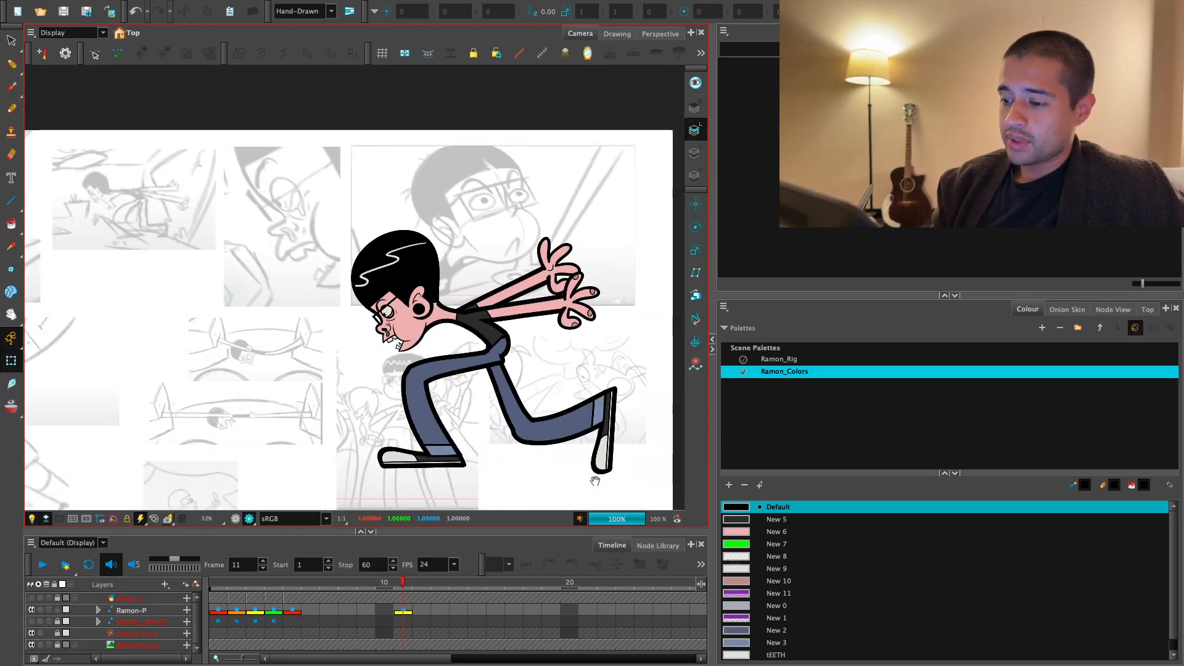
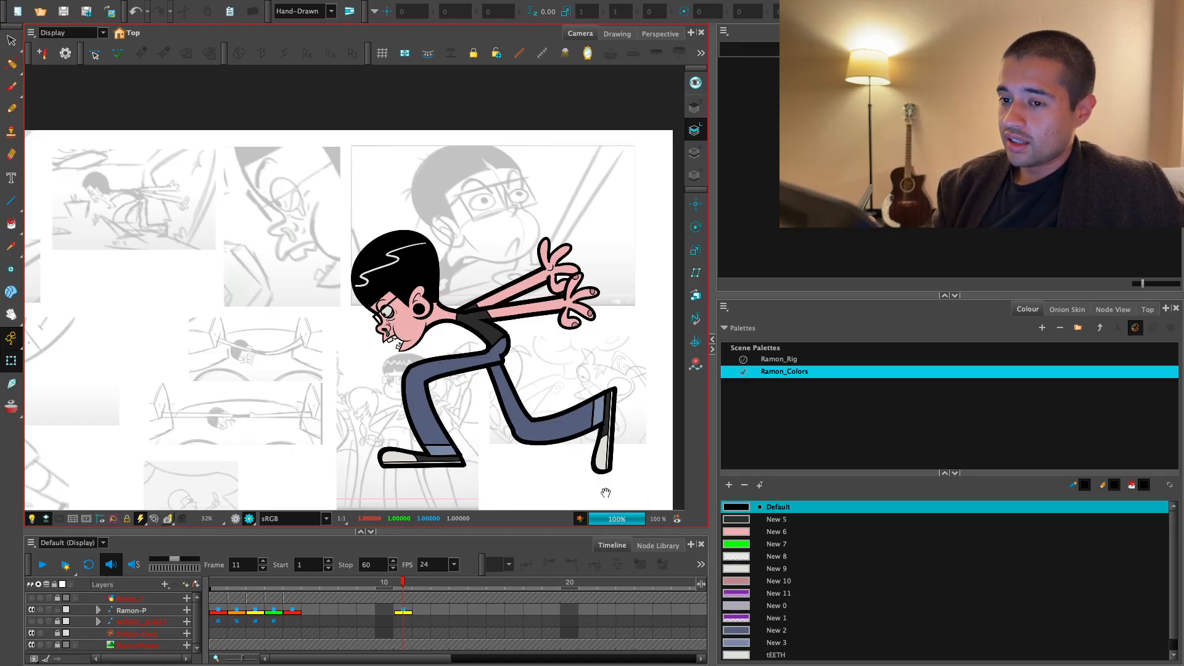
- Leave the render preview, select the hips artwork, and pull its deformer's rear edge outward into a rounder curve
scroll(478, 355, "up", 6)
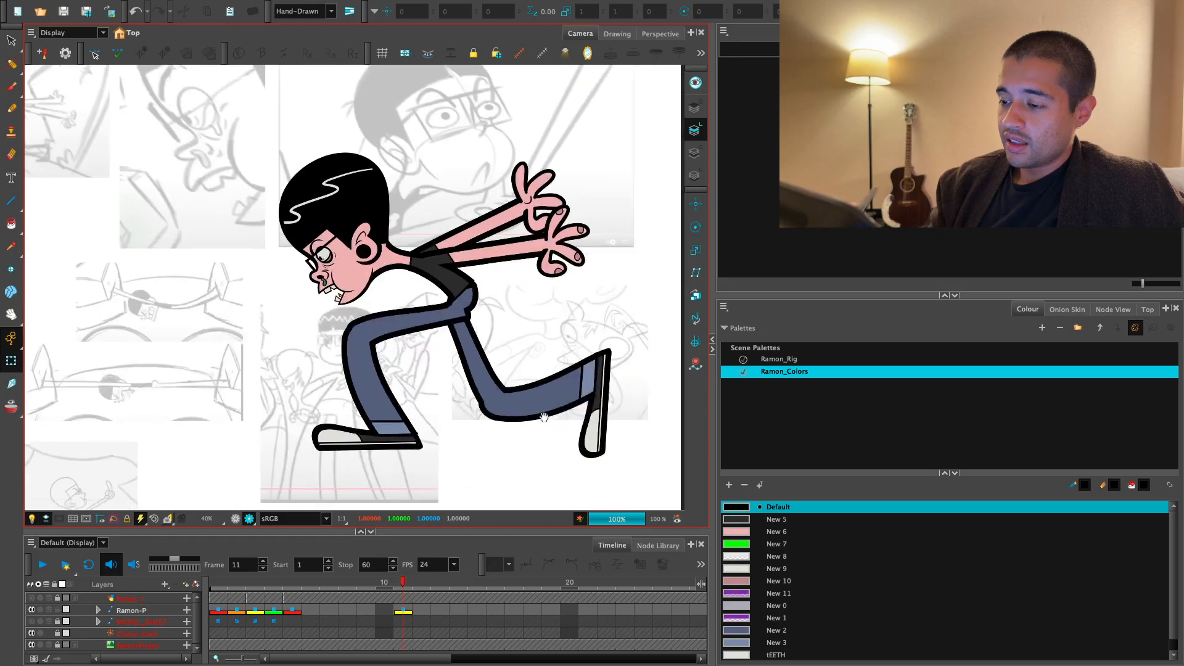
left_click(478, 354)
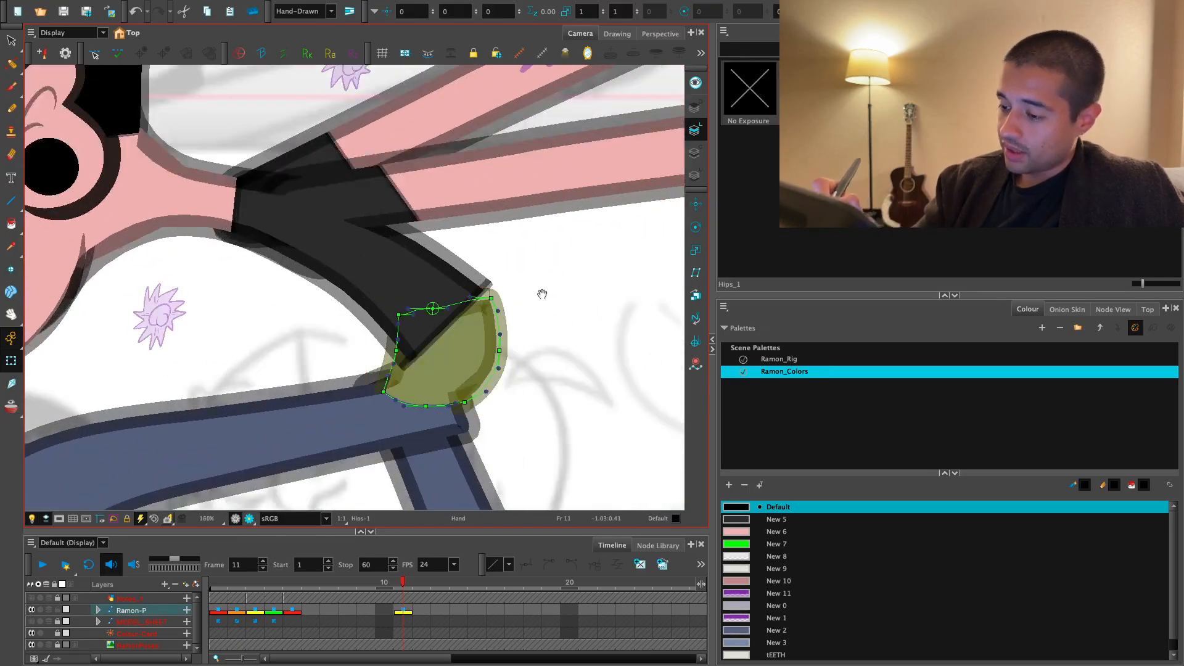
scroll(481, 345, "up", 2)
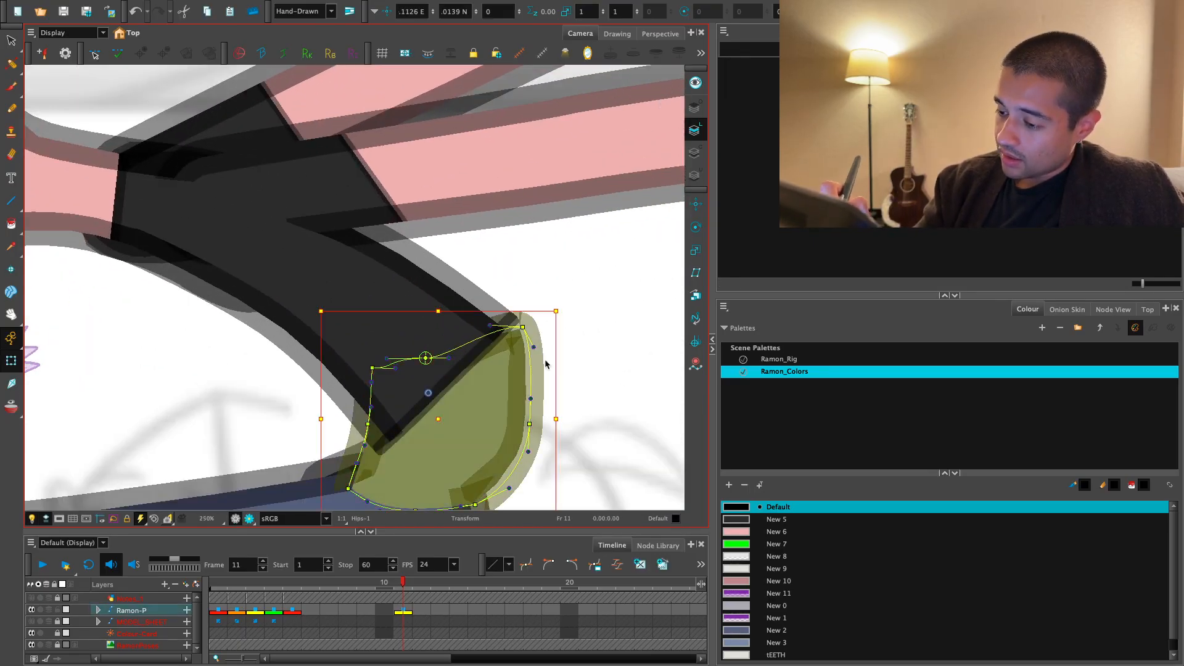
scroll(524, 343, "up", 1)
left_click_drag(544, 324, 551, 286)
left_click_drag(546, 393, 580, 278)
left_click_drag(516, 406, 522, 417)
- Reshape the lower rear corner and front edge of the hips deformer, undoing the unwanted point adjustments
key("1")
left_click_drag(526, 415, 537, 387)
left_click_drag(457, 367, 474, 386)
left_click_drag(395, 374, 385, 413)
left_click_drag(474, 387, 538, 396)
key("super+z")
key("super+z")
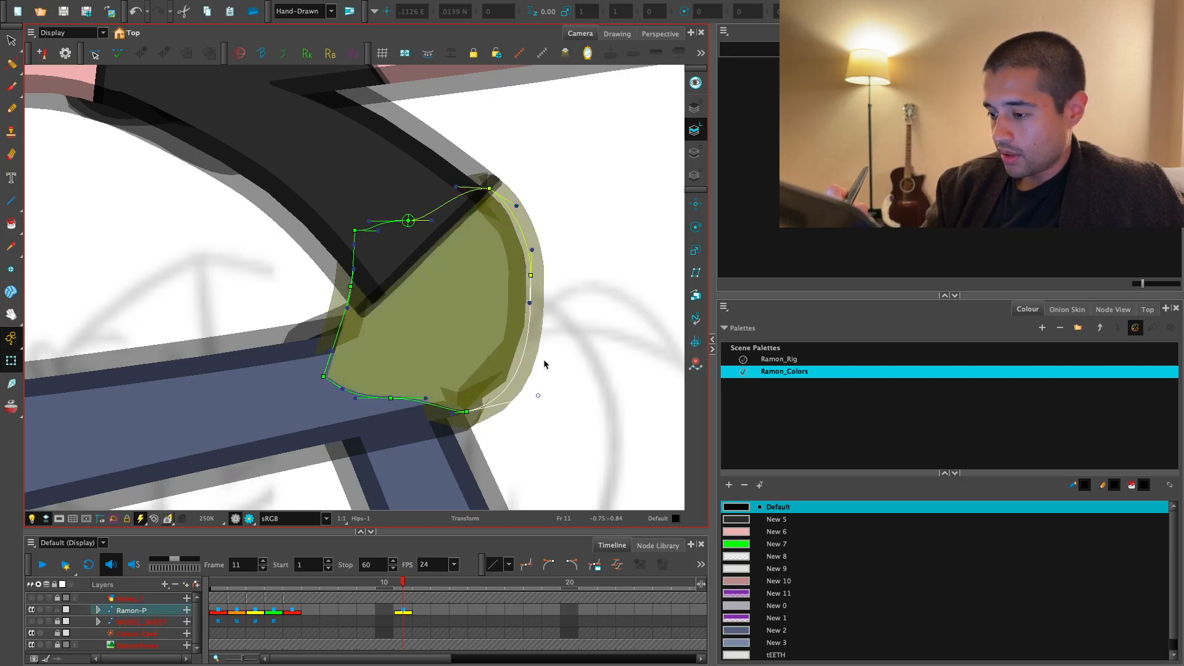
key("2")
key("super+z")
key("super+z")
- Select the front upper leg, show its deformer, and move its root point back toward the hips' rear edge
key("1")
left_click(470, 404)
key("shift+F11")
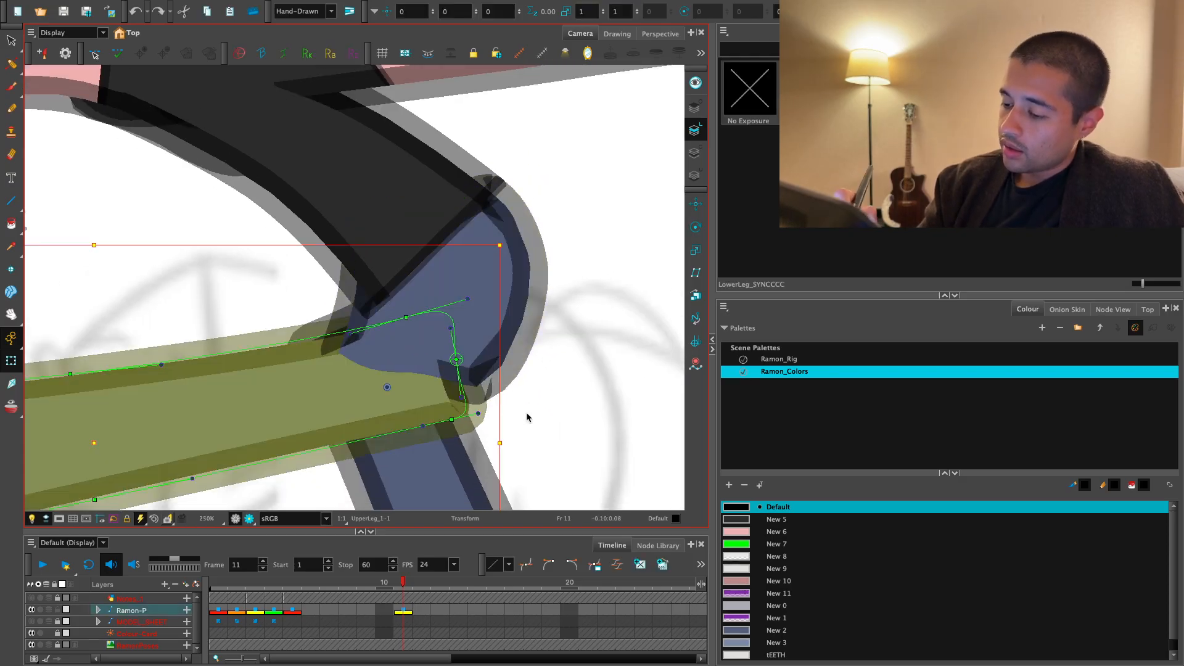
left_click(529, 415)
mouse_move(457, 360)
left_mouse_down()
mouse_move(520, 323)
mouse_move(522, 300)
mouse_move(541, 320)
mouse_move(561, 310)
left_mouse_up()
left_click(555, 290)
- Lower the hips deformer's bottom rear point slightly and shift the front upper leg's root point onto the hips' rear outline
key("shift+F11")
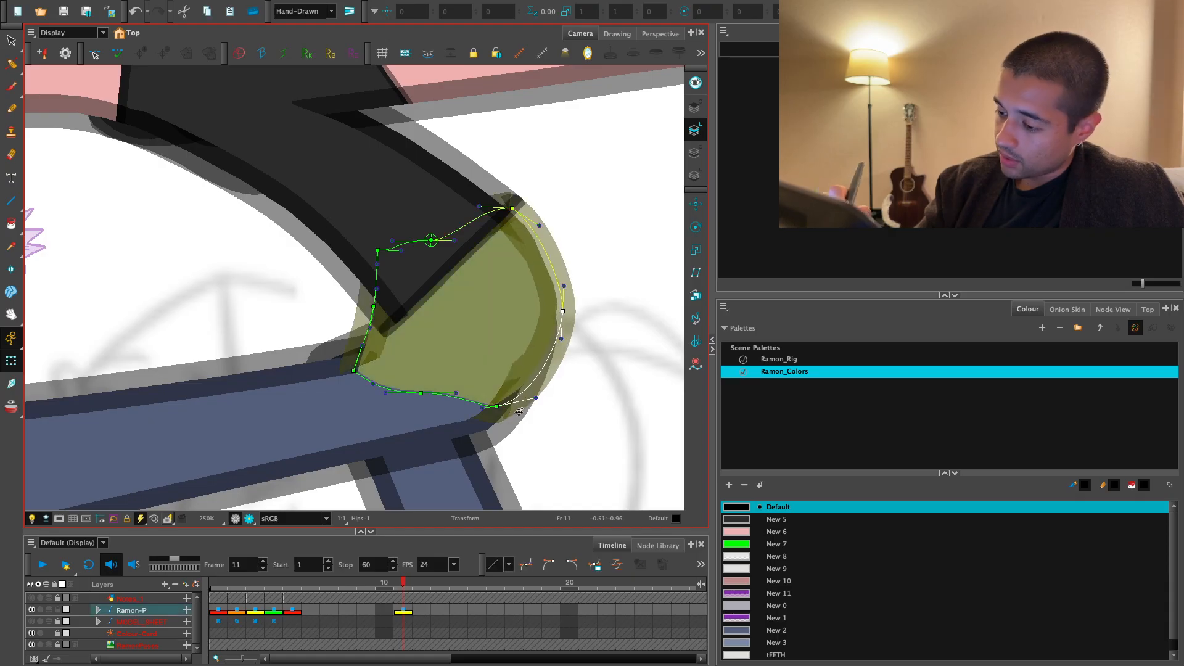
left_click_drag(491, 413, 496, 423)
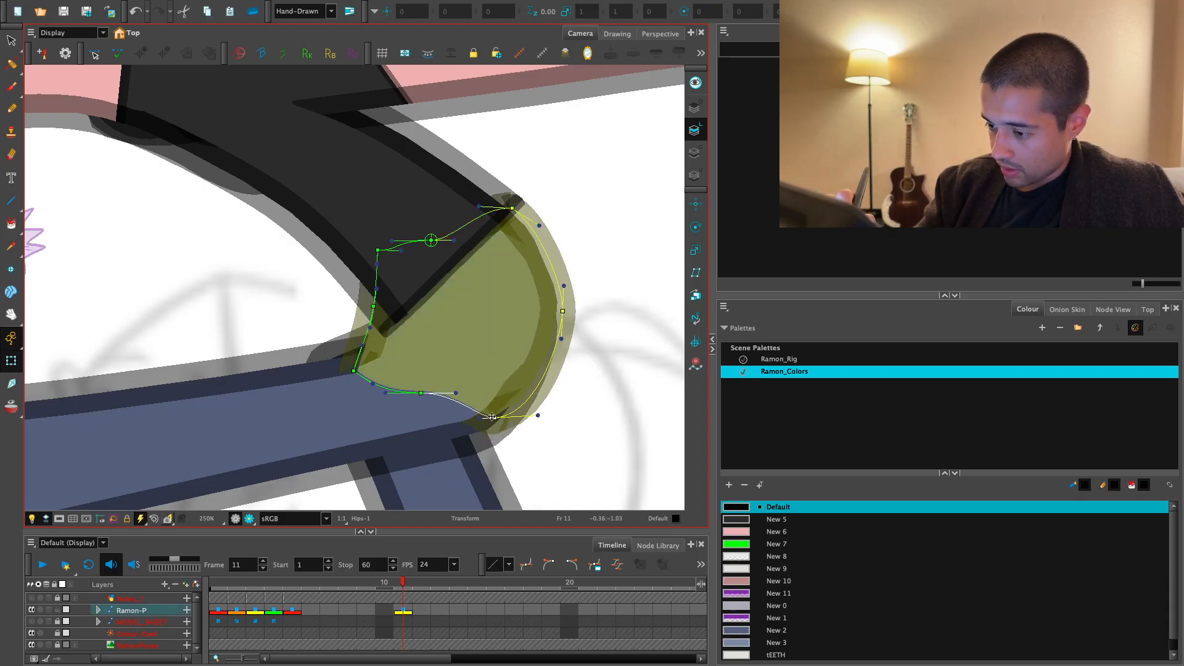
left_click(507, 434)
key("shift+F11")
left_click(550, 417)
left_click_drag(542, 320, 551, 329)
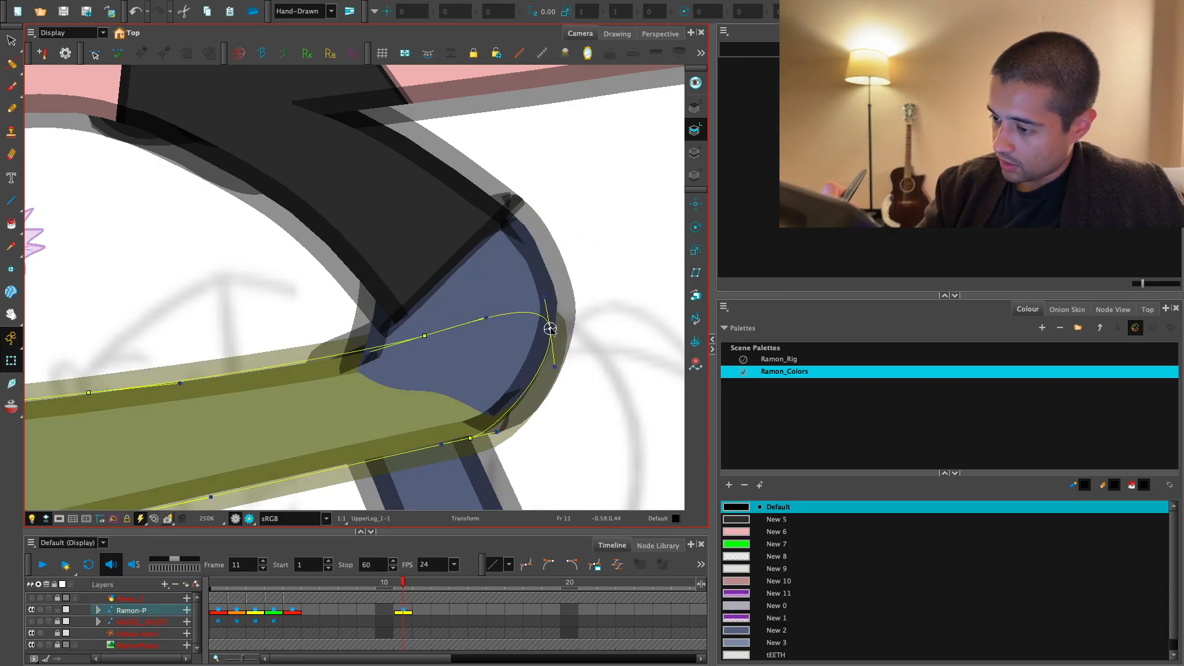
left_click(577, 320)
- Tuck the hips deformer's lower front point inward behind the torso's end, undoing the other front-edge adjustments
left_click_drag(354, 337, 430, 360)
left_click(445, 349)
key("shift+F11")
left_click(404, 331)
key("ctrl+z")
left_click_drag(429, 306, 453, 332)
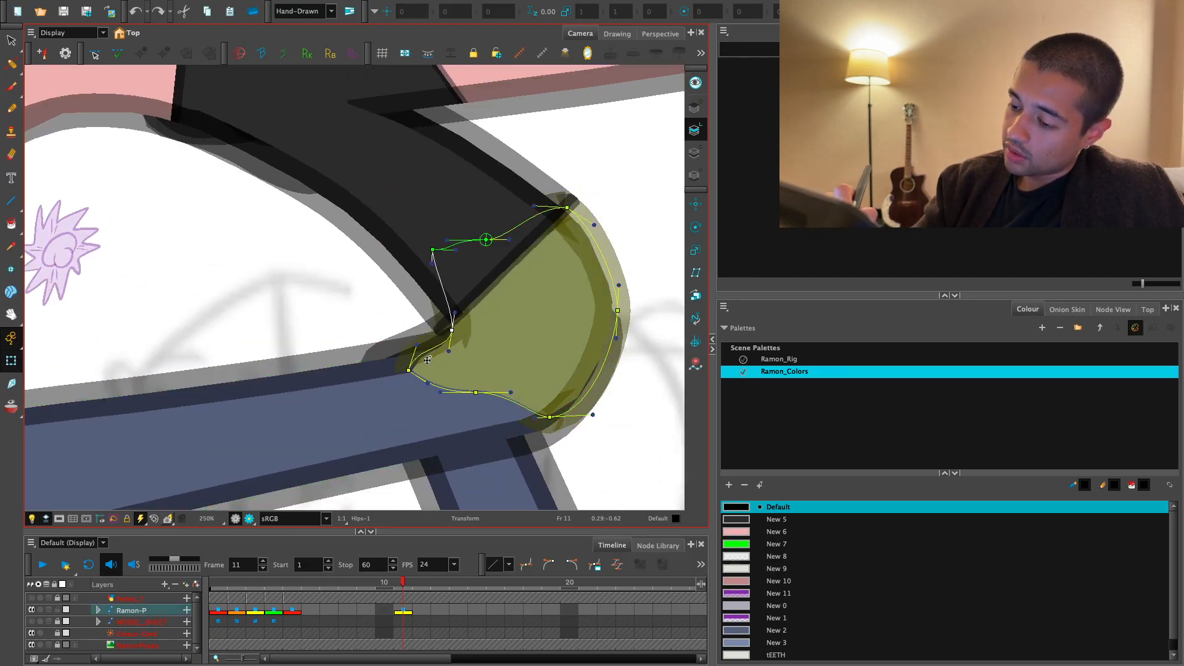
key("ctrl+z")
left_click_drag(409, 370, 459, 359)
left_click_drag(436, 305, 447, 312)
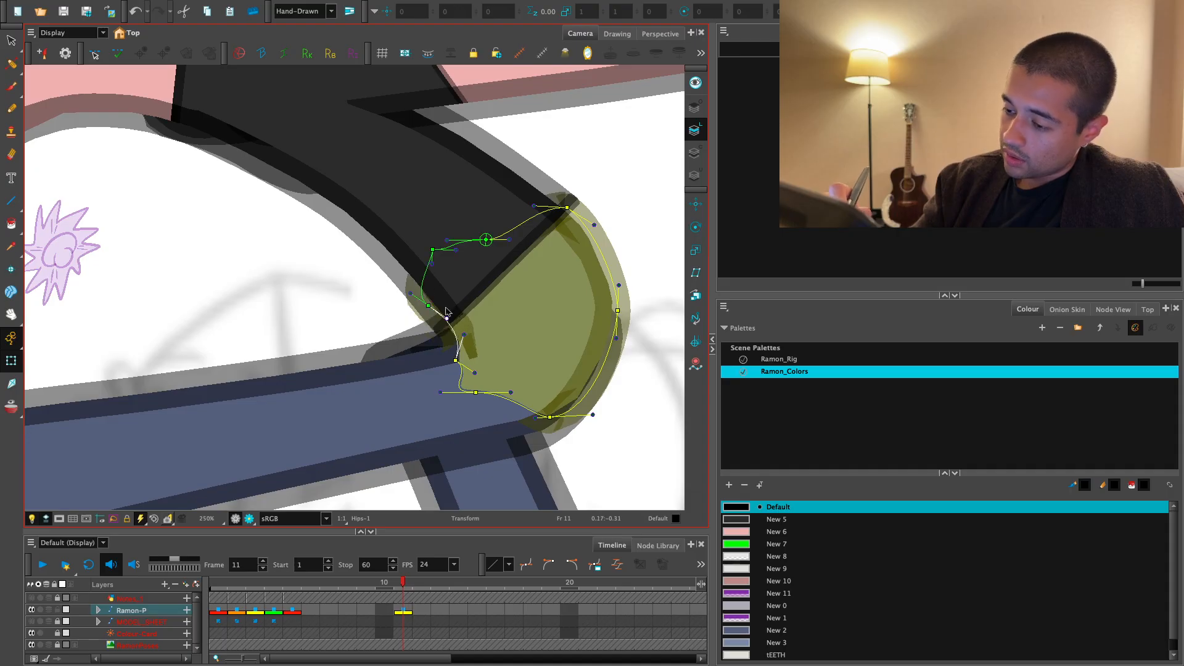
key("ctrl+z")
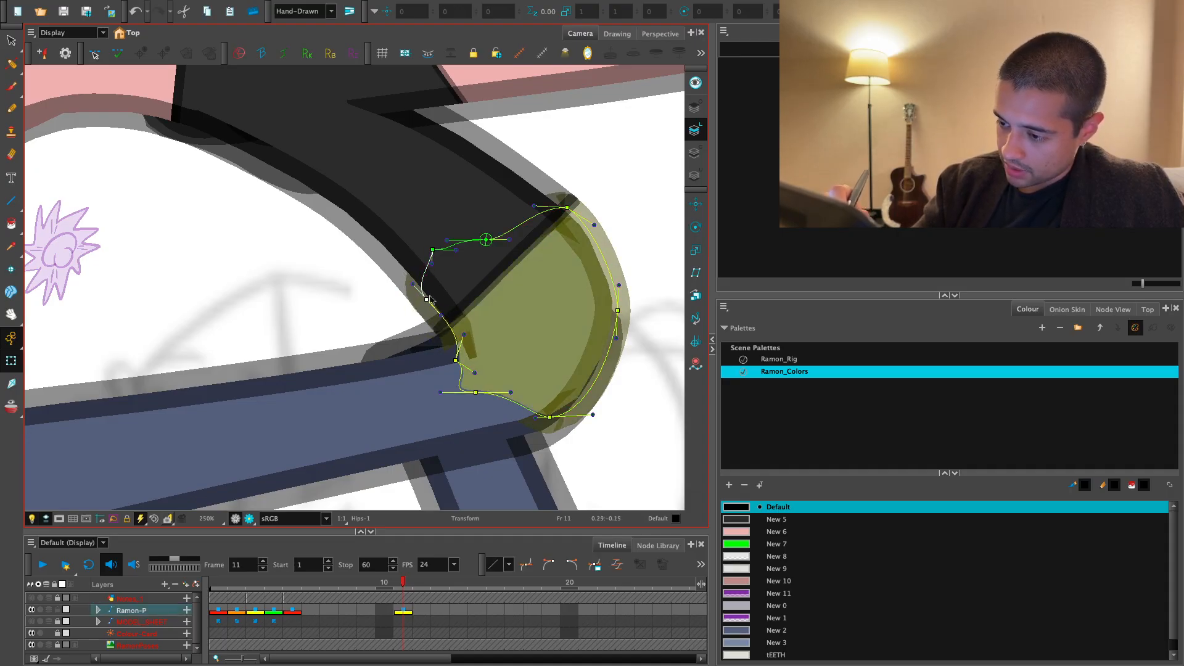
- Select the rear upper leg and swing its upper end backward so it meets the rear of the hips
scroll(434, 338, "down", 5)
left_click(450, 317)
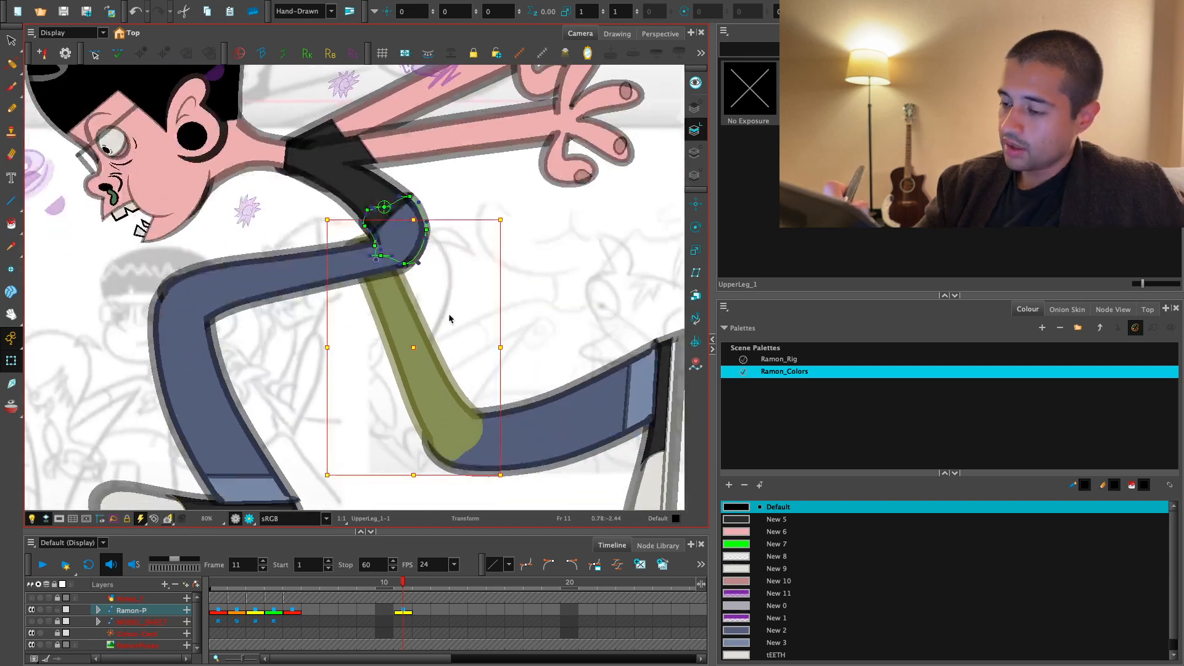
left_click(455, 320)
key("ctrl+z")
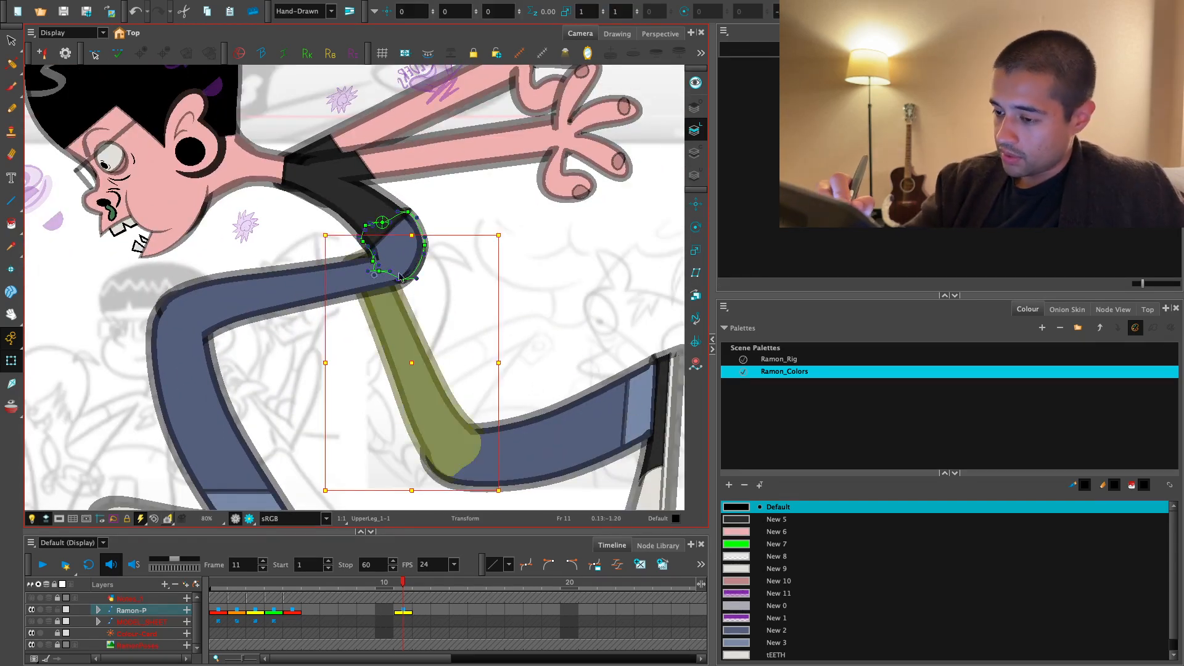
left_click(460, 348)
left_click(404, 316)
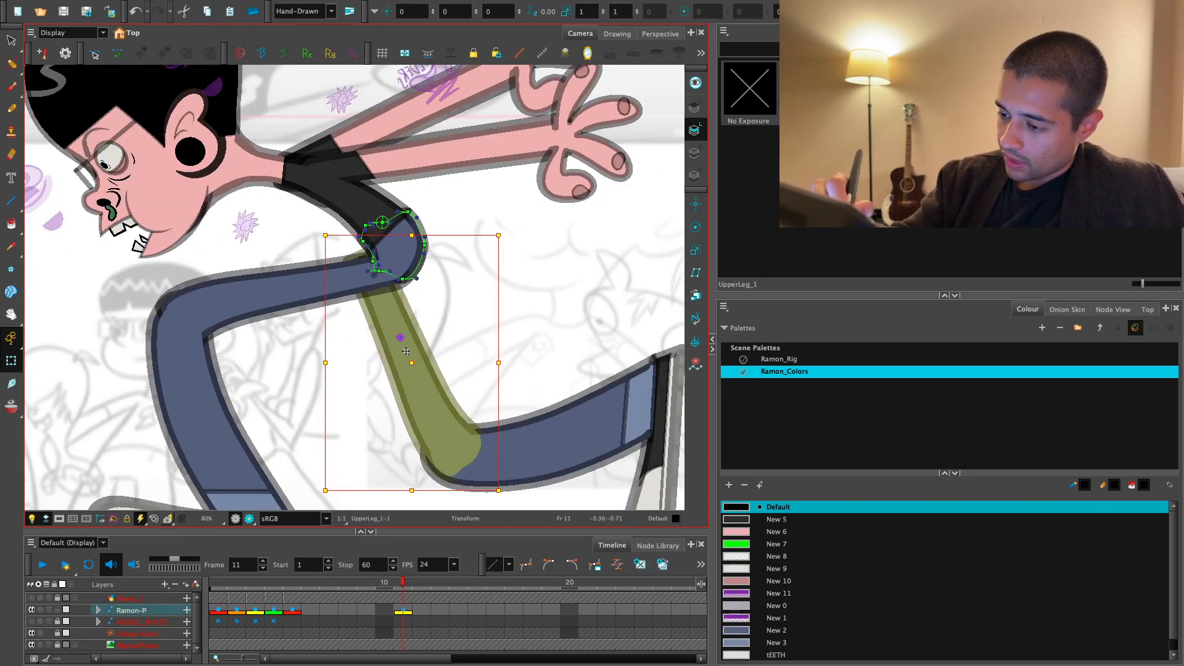
mouse_move(508, 234)
left_mouse_down()
mouse_move(564, 268)
mouse_move(542, 252)
left_mouse_up()
left_click(506, 308)
left_click(435, 340)
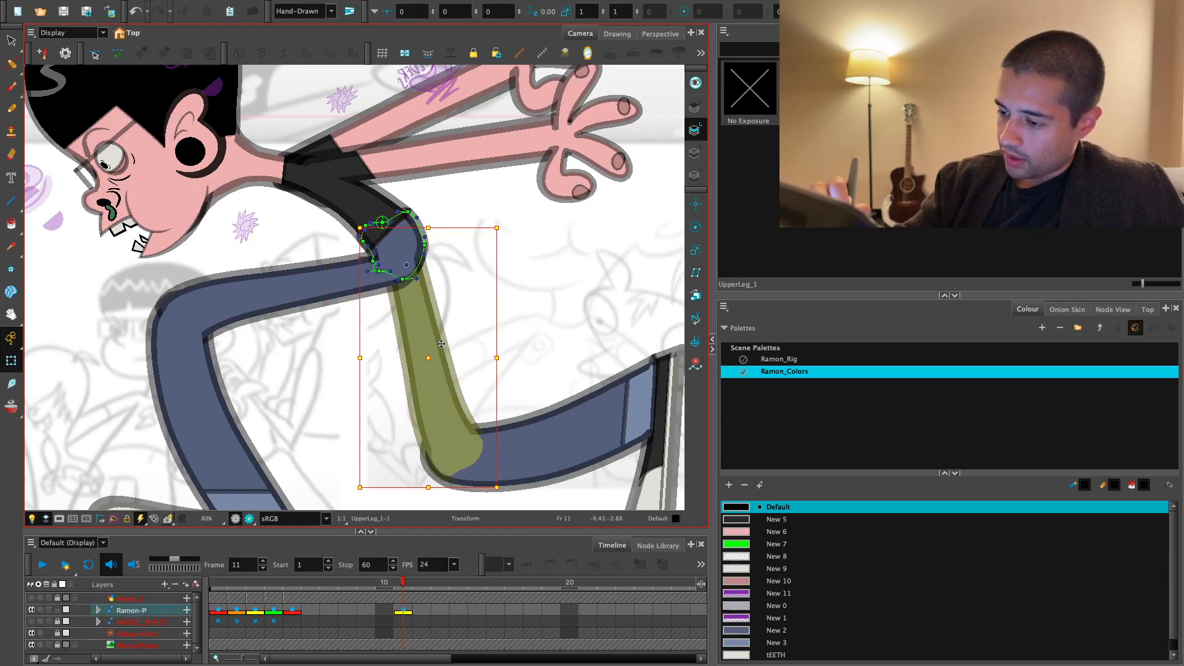
- Show the rear upper leg's deformer and adjust its thigh curve points to smooth the edges below the hips
left_click(473, 331)
key("ctrl+z")
key("2")
left_click_drag(539, 362, 538, 349)
left_click(508, 352)
key("2")
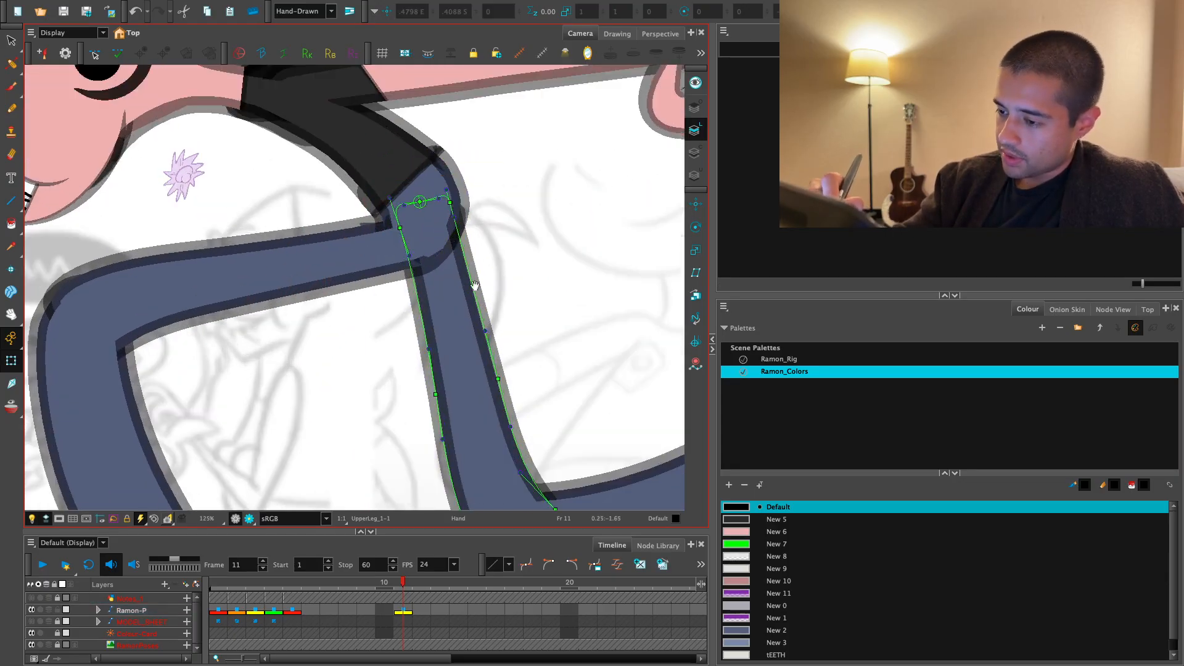
left_click_drag(476, 283, 477, 314)
left_click(454, 234)
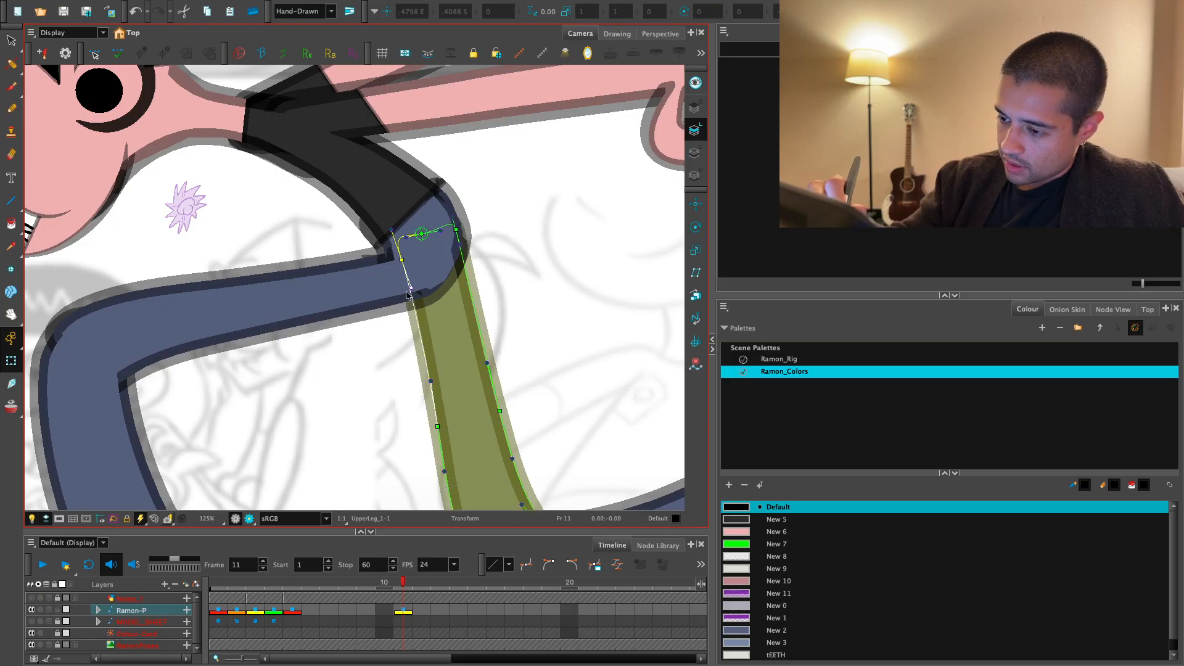
left_click_drag(430, 428, 440, 369)
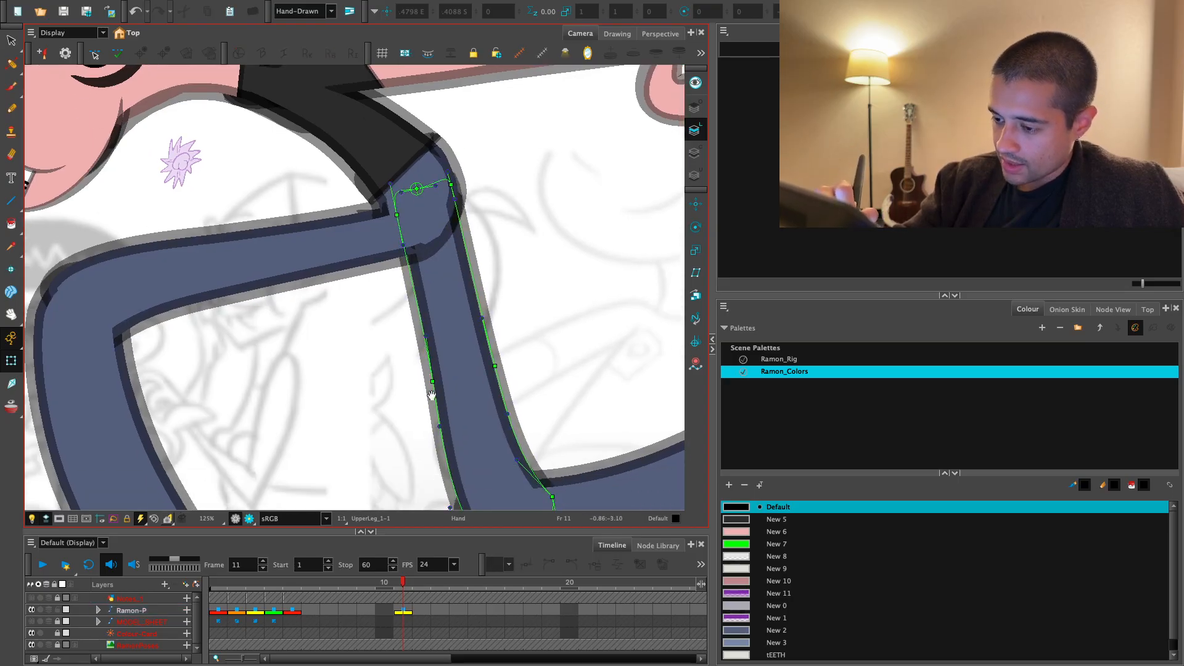
left_click_drag(442, 355, 432, 356)
left_click_drag(454, 356, 444, 322)
- Reshape the knee end of the rear upper leg's deformer so its rounded tip blends into the lower leg
key("2")
left_click_drag(470, 500, 525, 412)
key("2")
key("1")
left_click(552, 339)
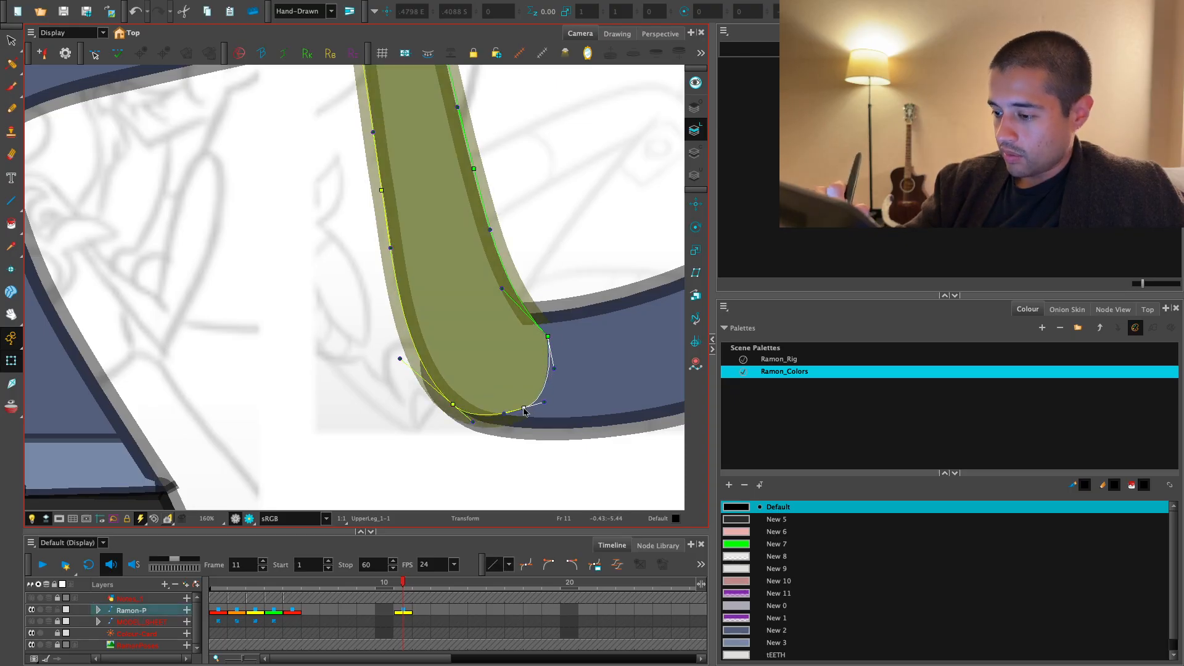
key("1")
key("1")
- Show the hips deformer again, return to the render preview, and examine the outlines where the hips meet both legs
mouse_move(579, 257)
left_mouse_down()
mouse_move(508, 364)
mouse_move(511, 381)
mouse_move(444, 411)
left_mouse_up()
left_click(523, 339)
key("1")
key("2")
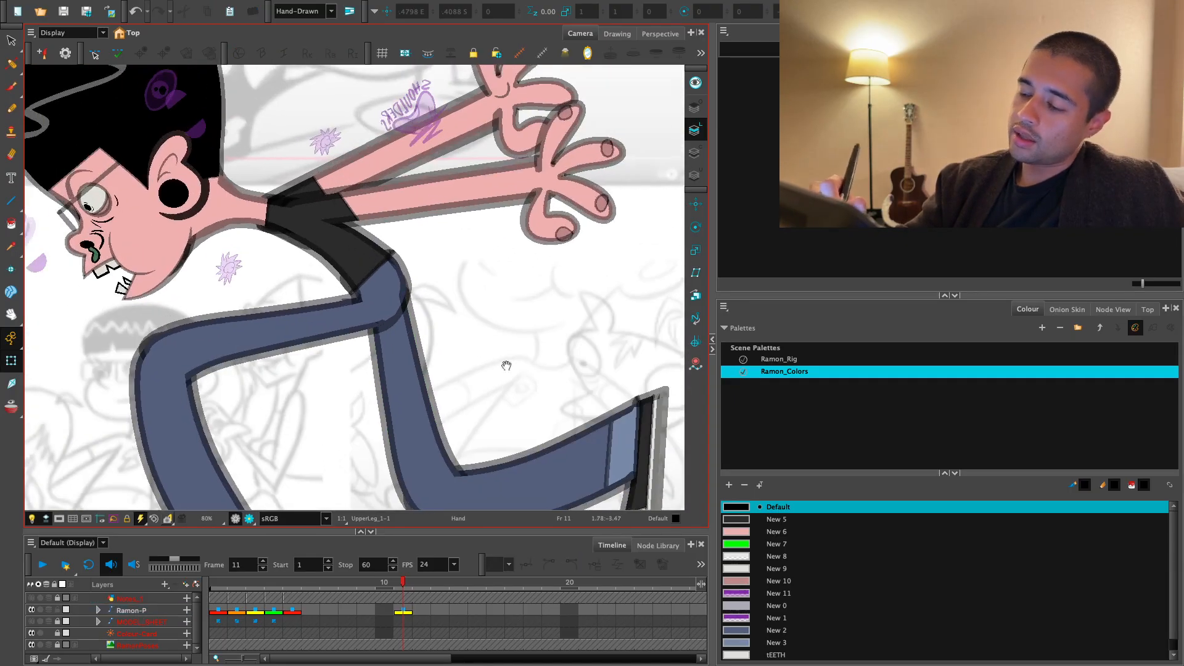
key("2")
key("1")
key("1")
key("1")
key("space")
left_click(488, 393)
key("b")
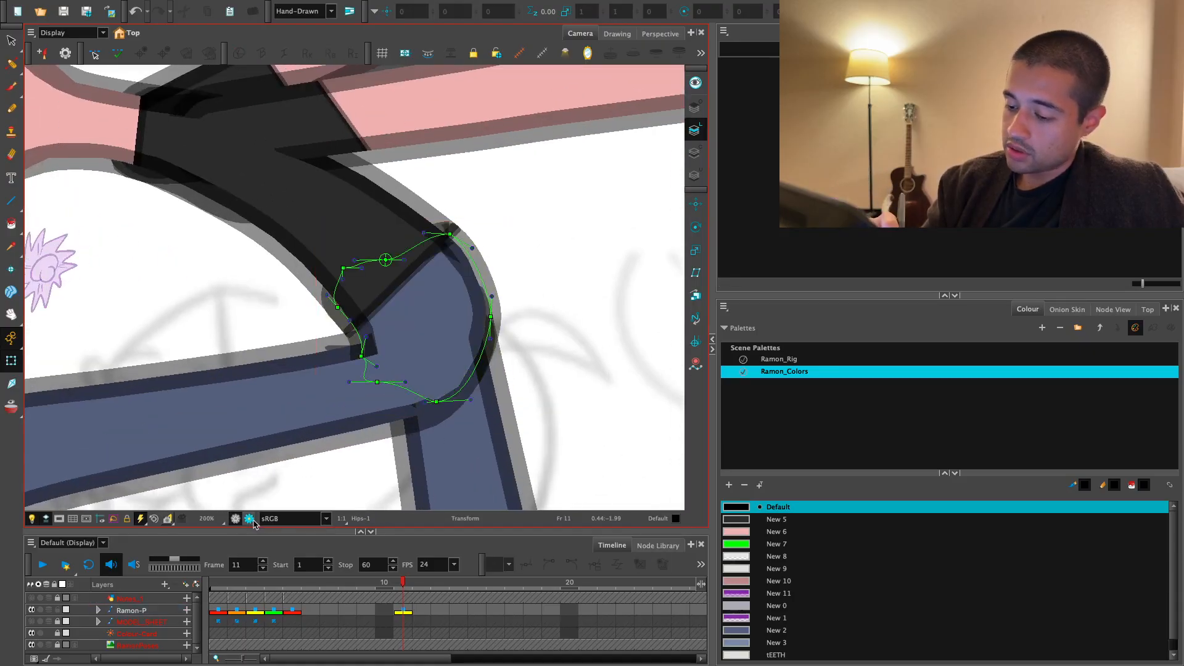
left_click(238, 519)
key("1")
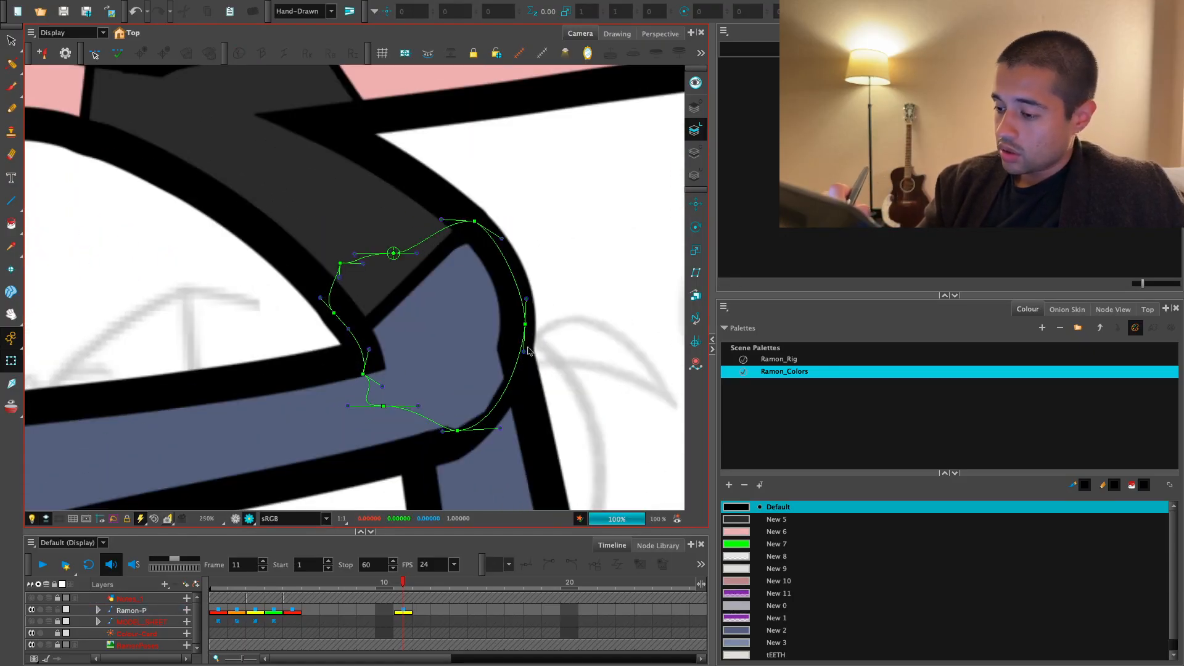
- Show the front upper leg's deformer and adjust its root handles to smooth the rear outline at the hips
left_click_drag(492, 322, 487, 320)
left_click(505, 378)
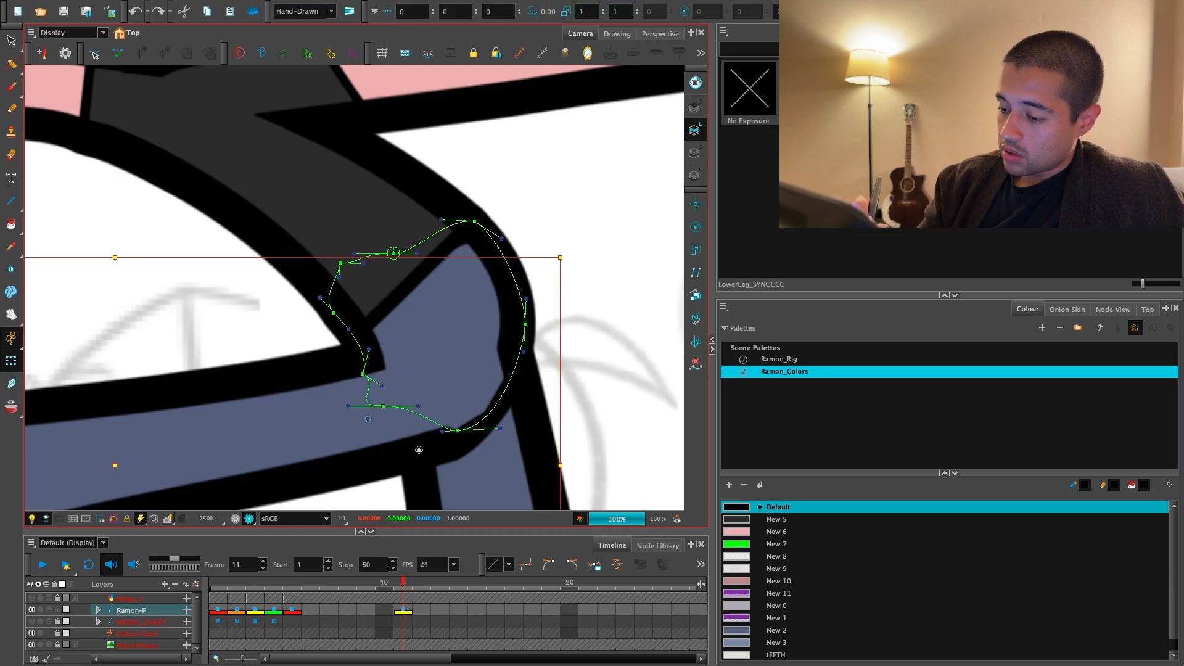
mouse_move(517, 379)
left_mouse_down()
mouse_move(526, 408)
mouse_move(520, 394)
left_mouse_up()
left_click_drag(514, 341, 507, 323)
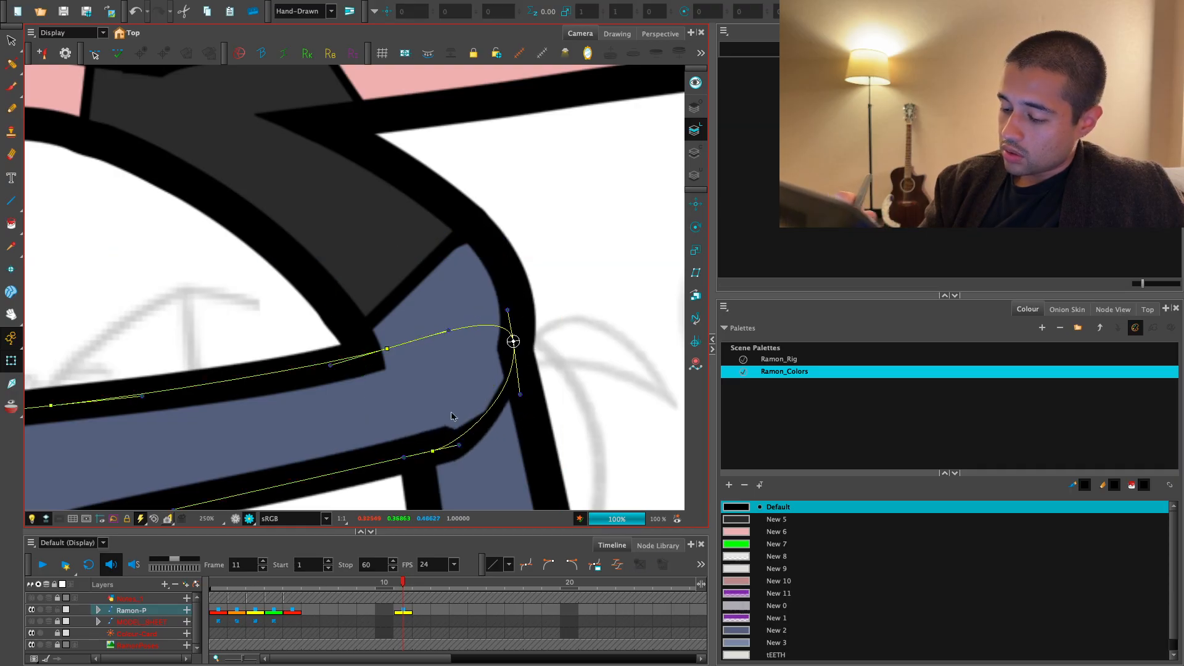
- Leave the render preview, select the hips, and check the drawing's art layers, ending with the overlay art layer active
left_click(491, 438)
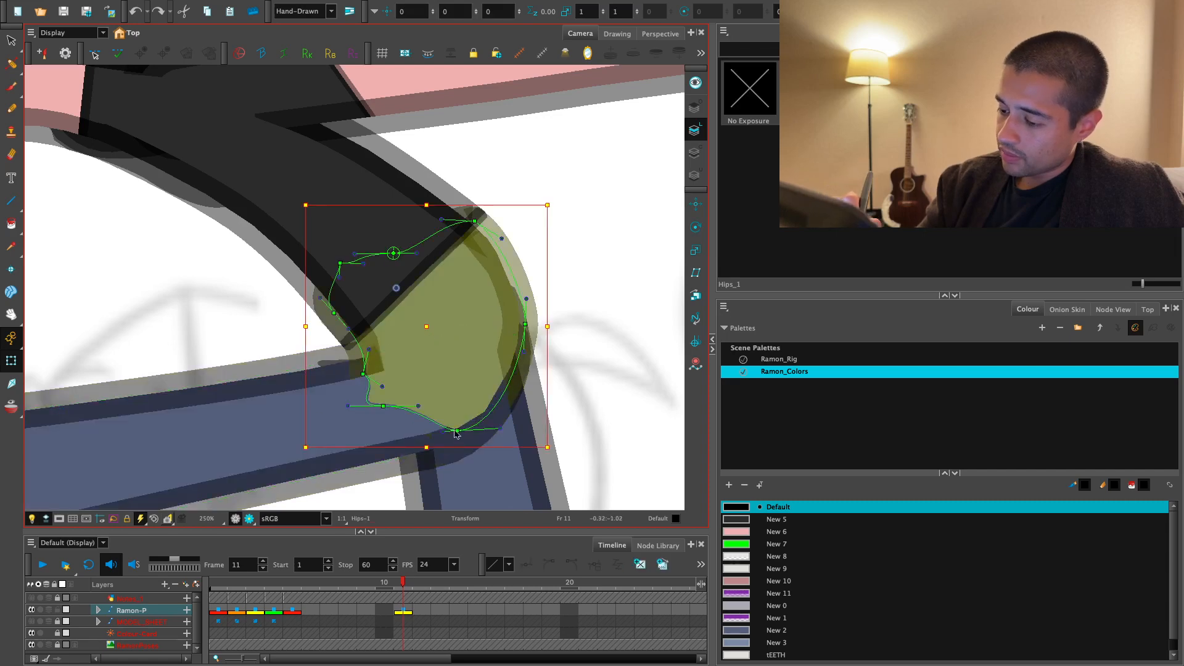
left_click_drag(456, 431, 405, 404)
key("ctrl+z")
key("s")
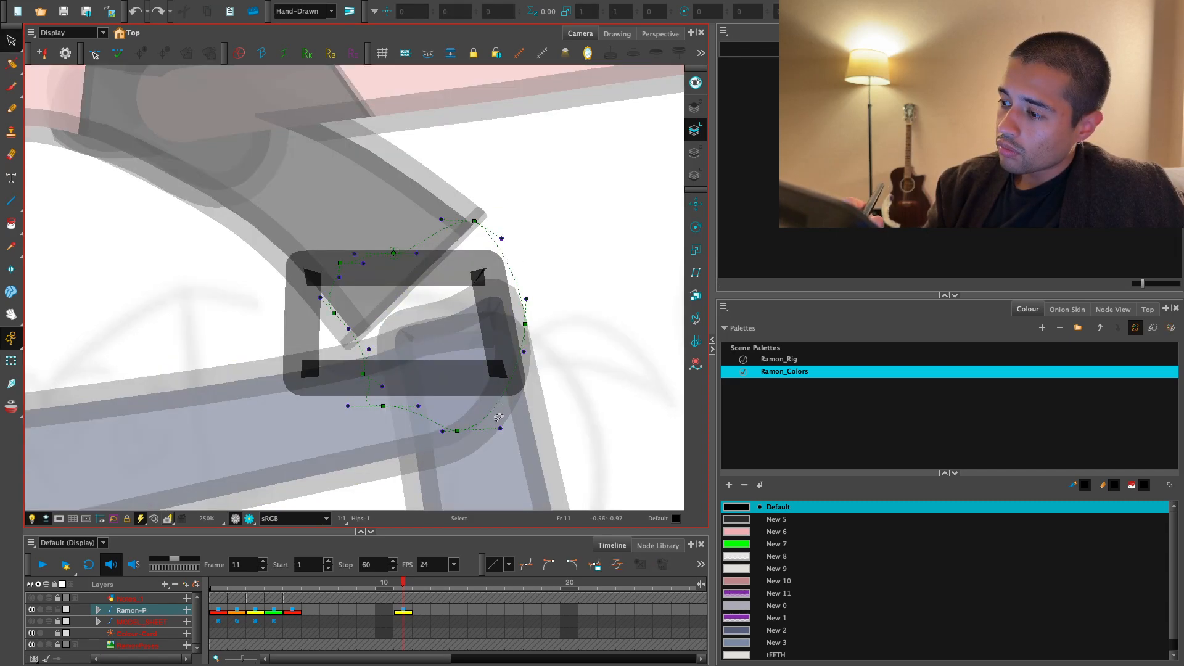
left_click(695, 153)
left_click(695, 176)
left_click(695, 108)
left_click(11, 360)
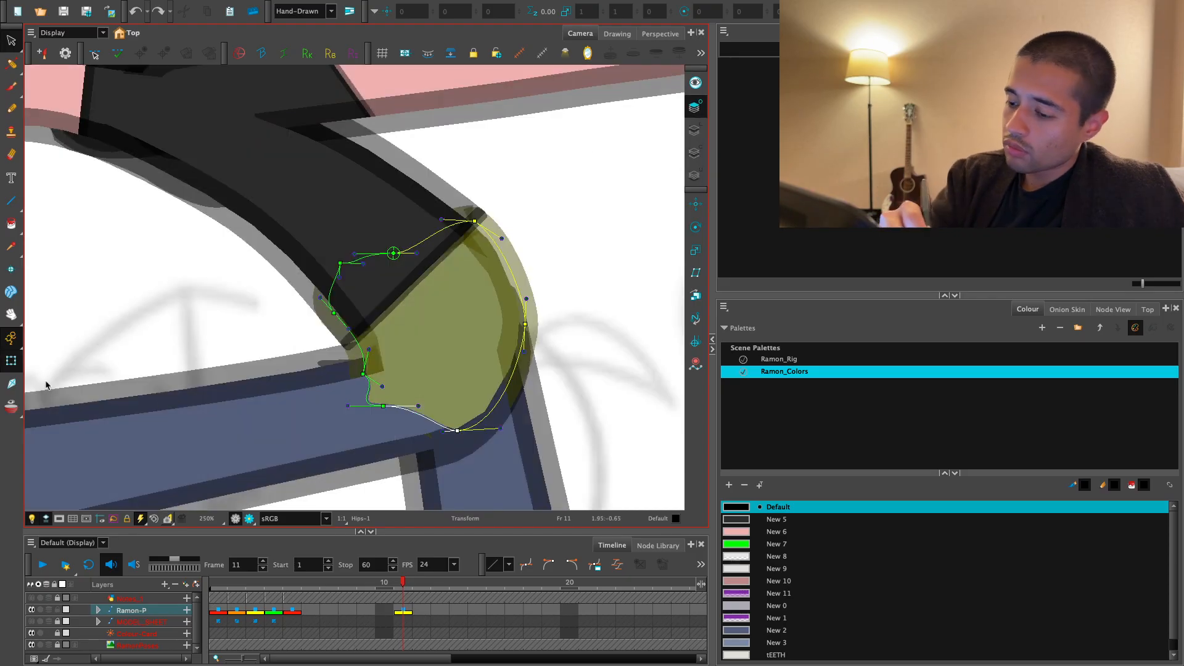
- Extend the hips deformer's bottom edge down over the leg joint and round its lower corners and top edge
left_click(564, 347)
left_click(464, 369)
left_click_drag(382, 388, 365, 388)
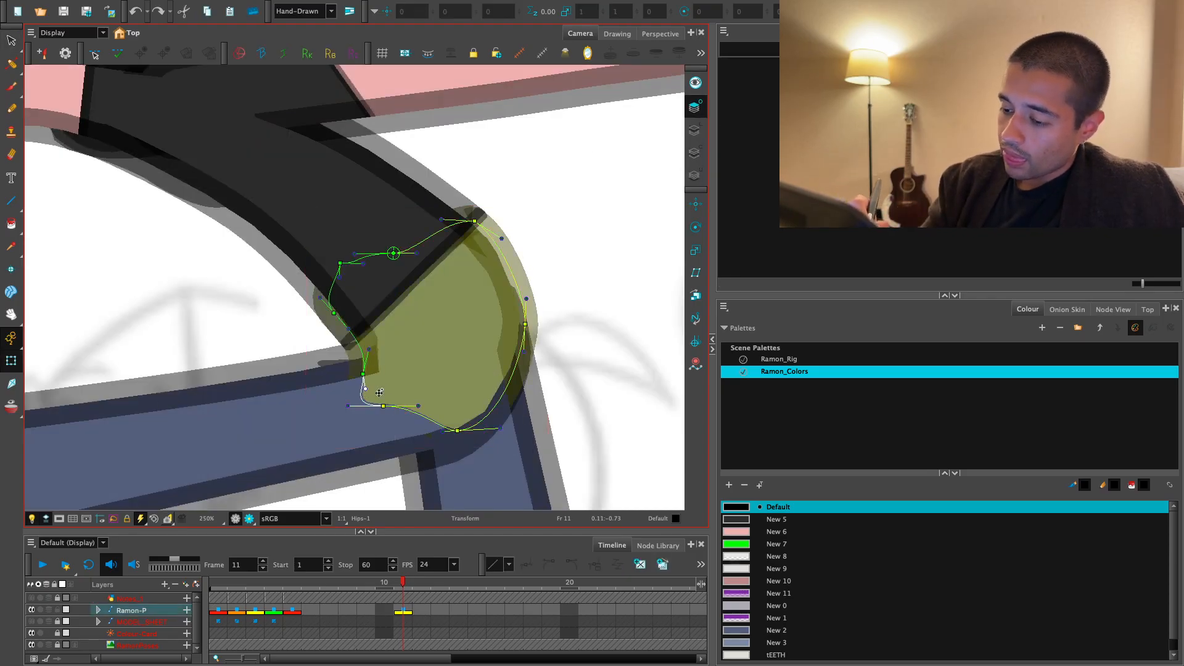
left_click_drag(466, 425, 497, 421)
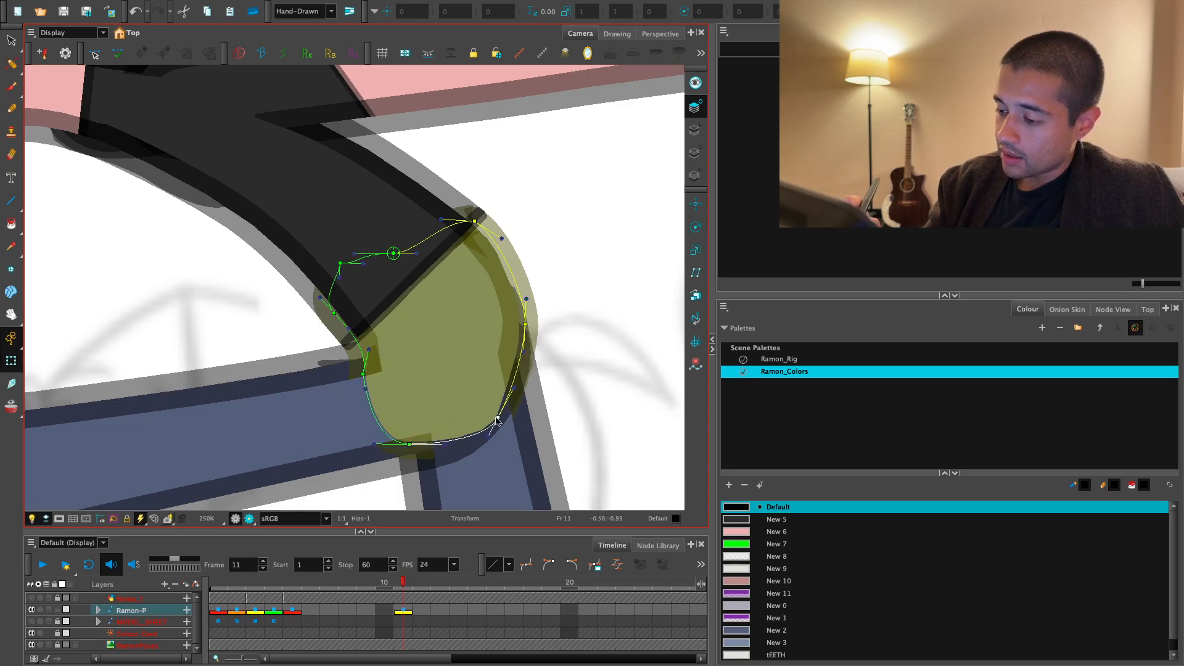
left_click_drag(526, 317, 528, 323)
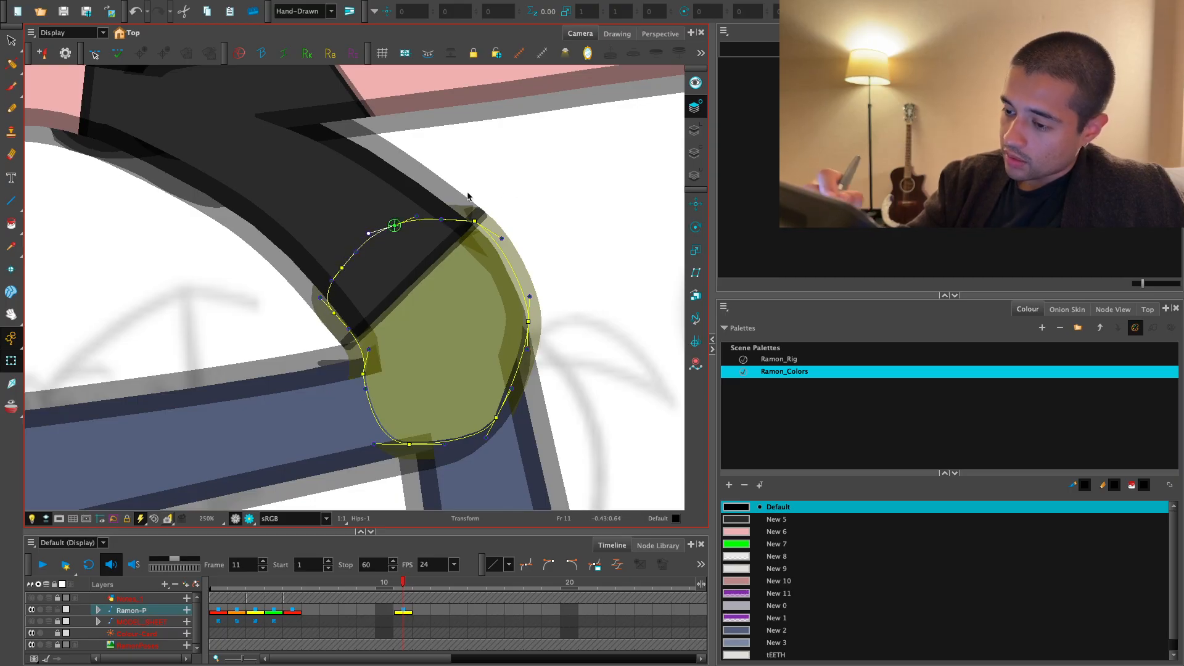
- Nudge the hips deformer's rear middle point and upper rear handle outward to smooth the back curve
left_click(534, 331)
left_click_drag(529, 324, 530, 329)
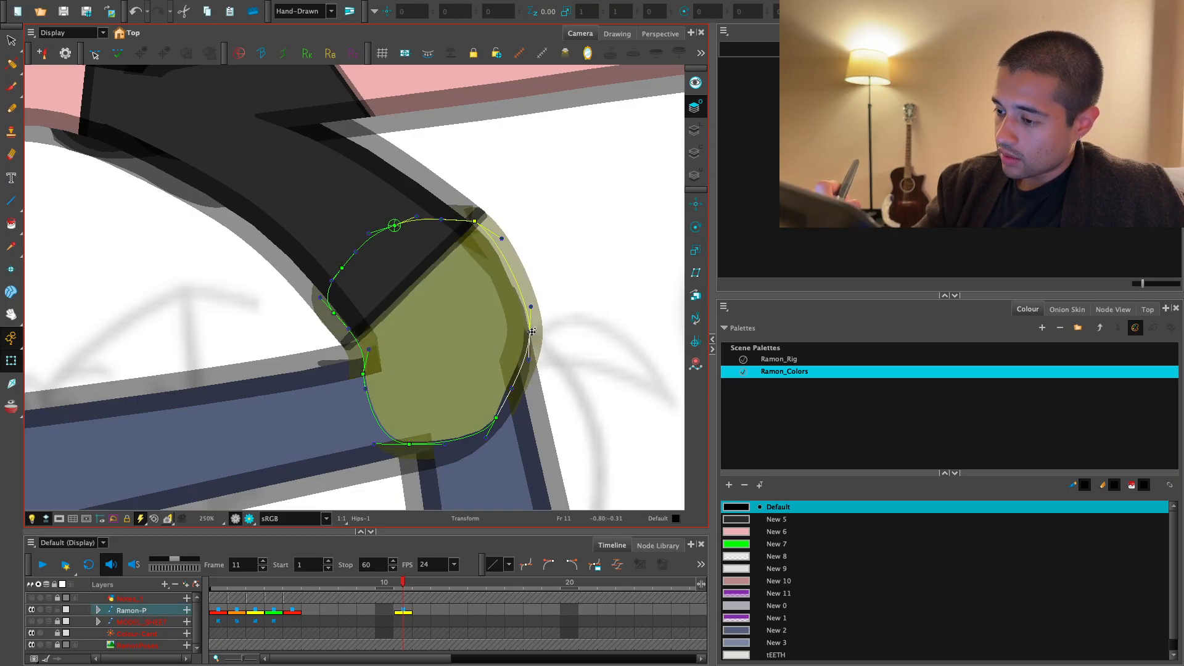
left_click(546, 314)
left_click_drag(502, 239, 507, 243)
left_click_drag(531, 330, 535, 331)
left_click(554, 326)
- Hide the deformation controls, pull the rear upper leg away from the hips to inspect the overlap, and undo the move
key("shift+c")
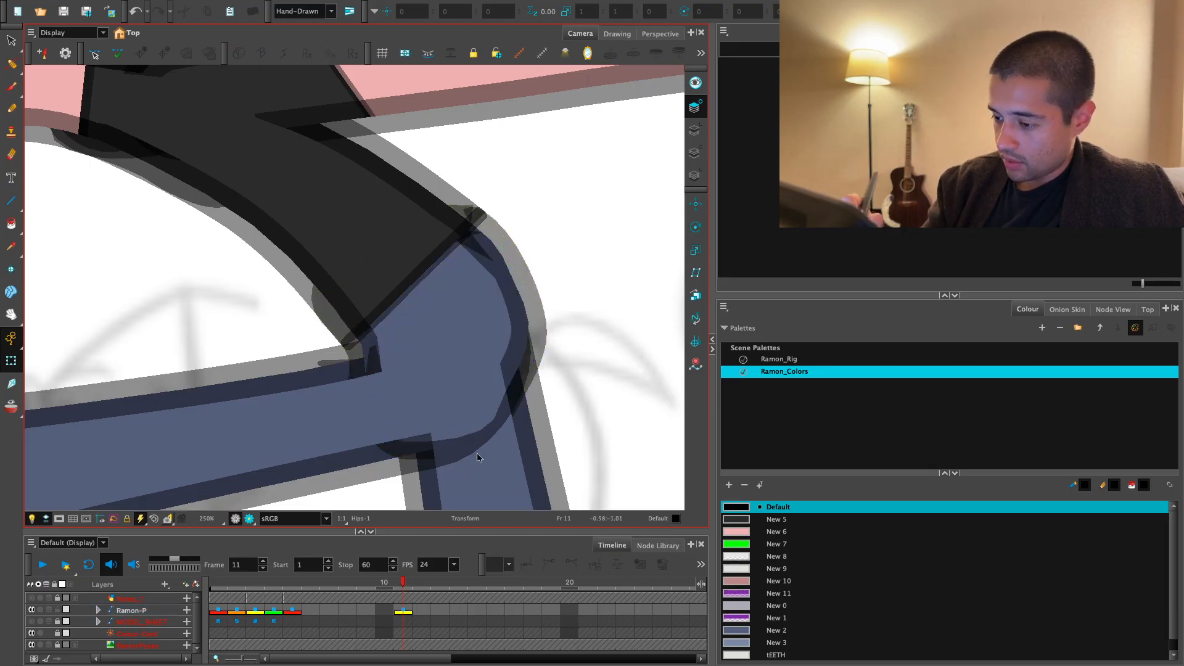
key("2")
left_click(405, 389)
left_click_drag(517, 430, 690, 372)
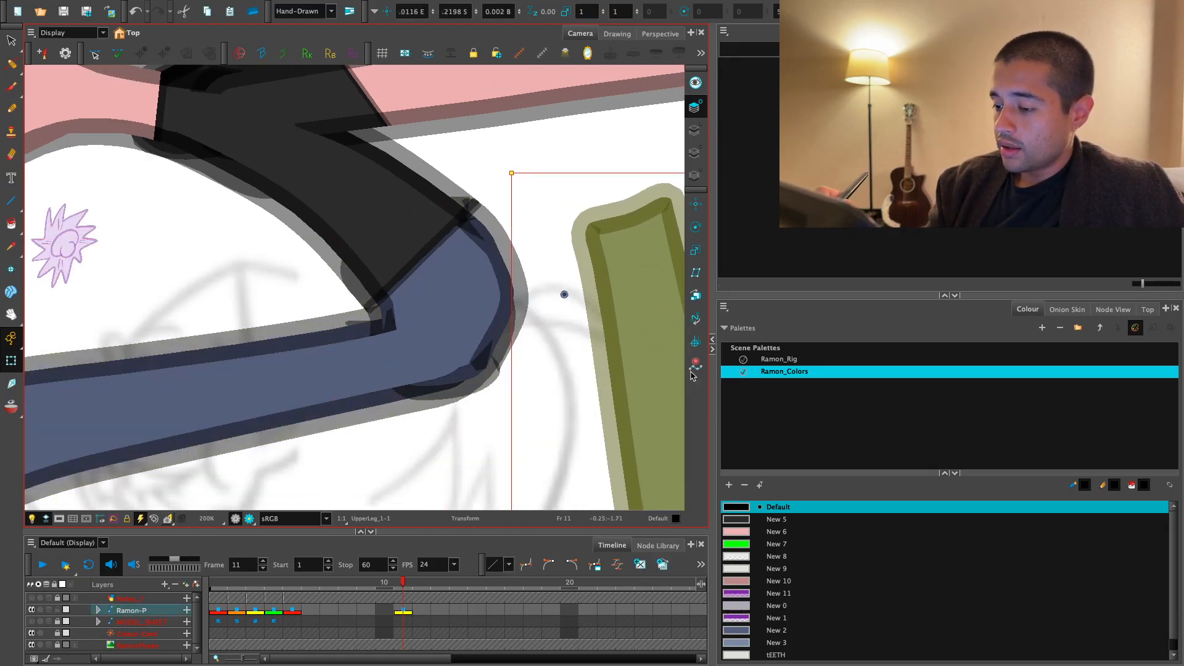
key("ctrl+z")
- Test the rear upper leg's stacking in front of and behind the hips, leaving it layered behind the front leg
key("2")
key("alt+Up")
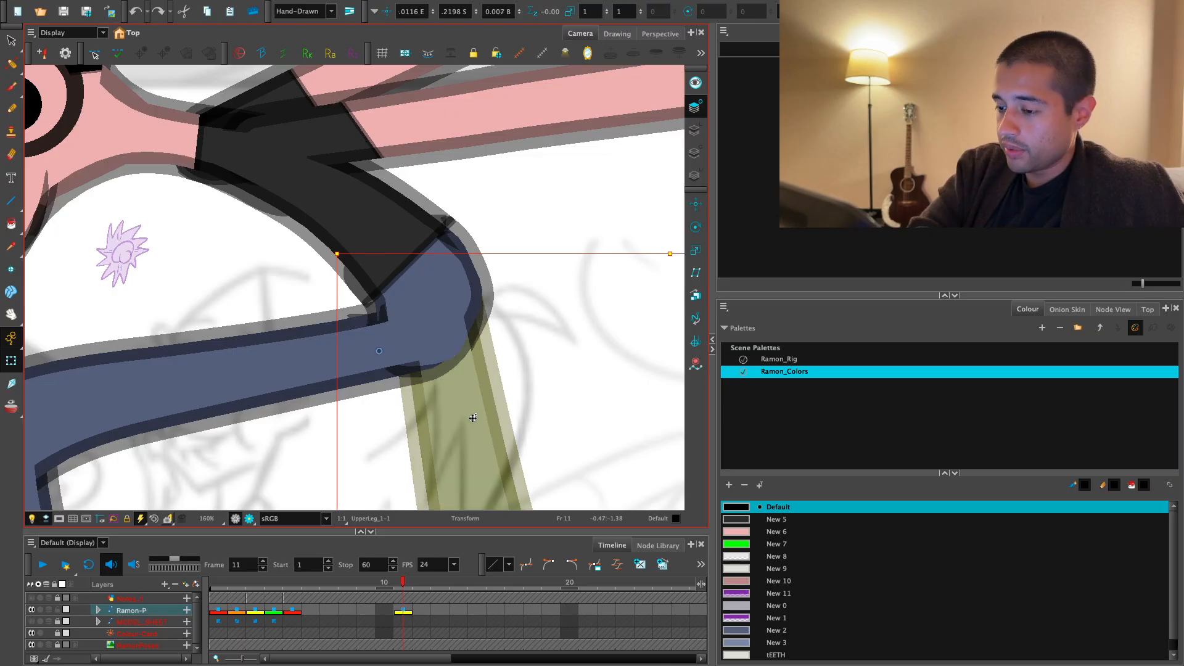
key("alt+Down")
key("2")
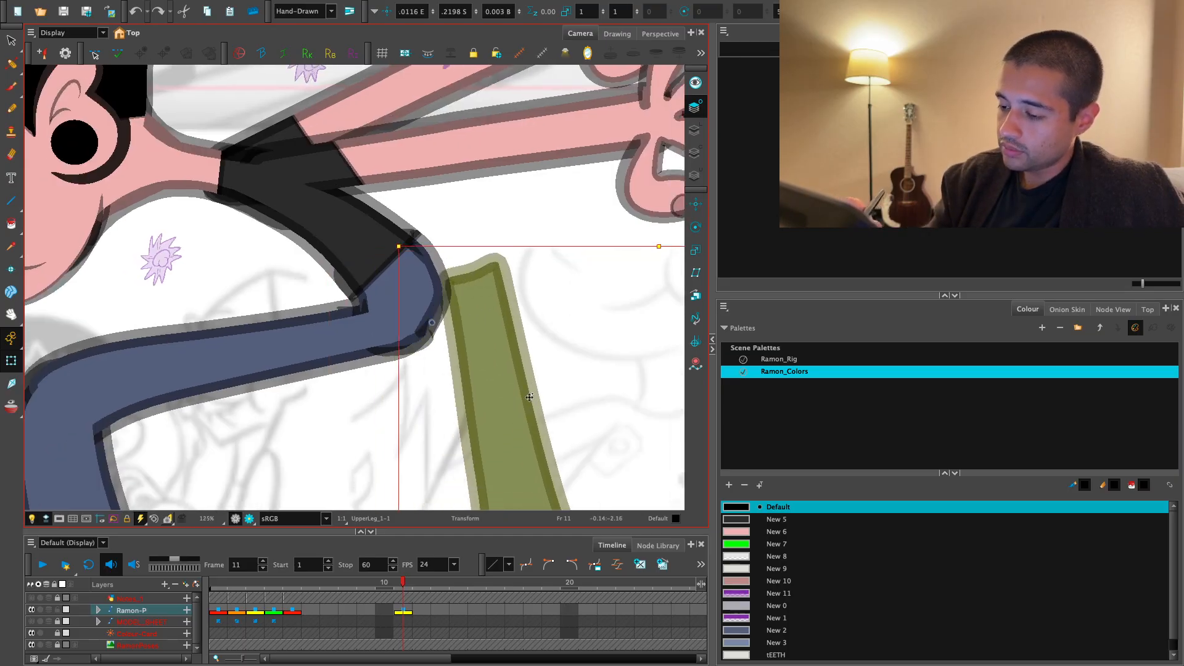
key("1")
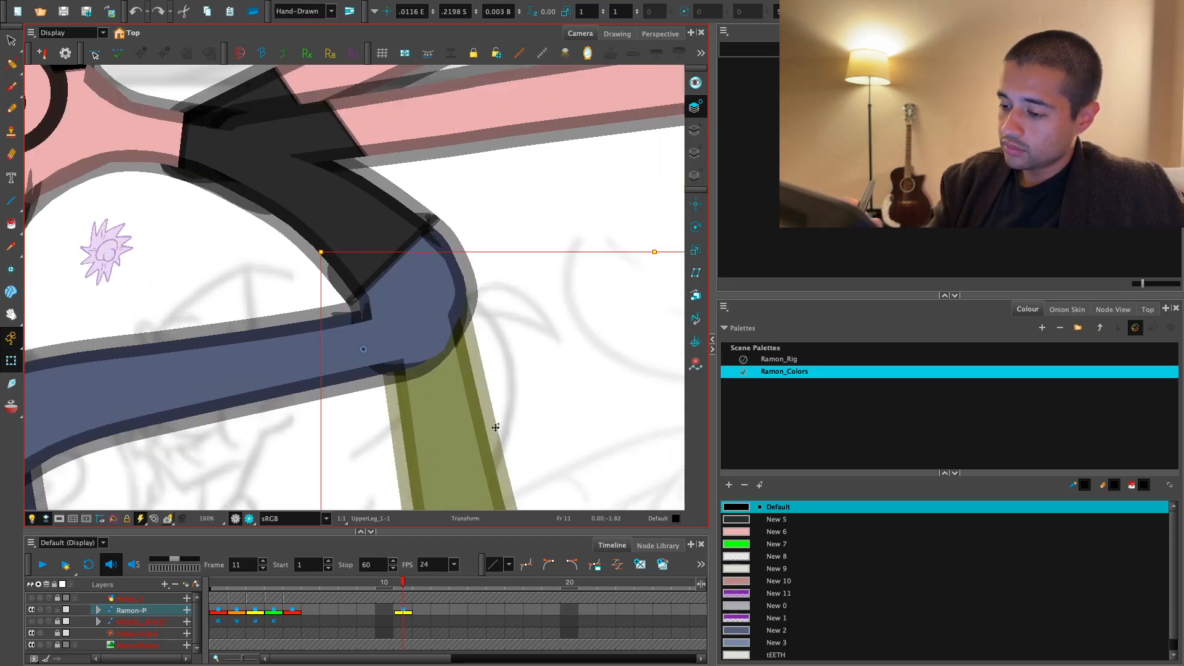
key("2")
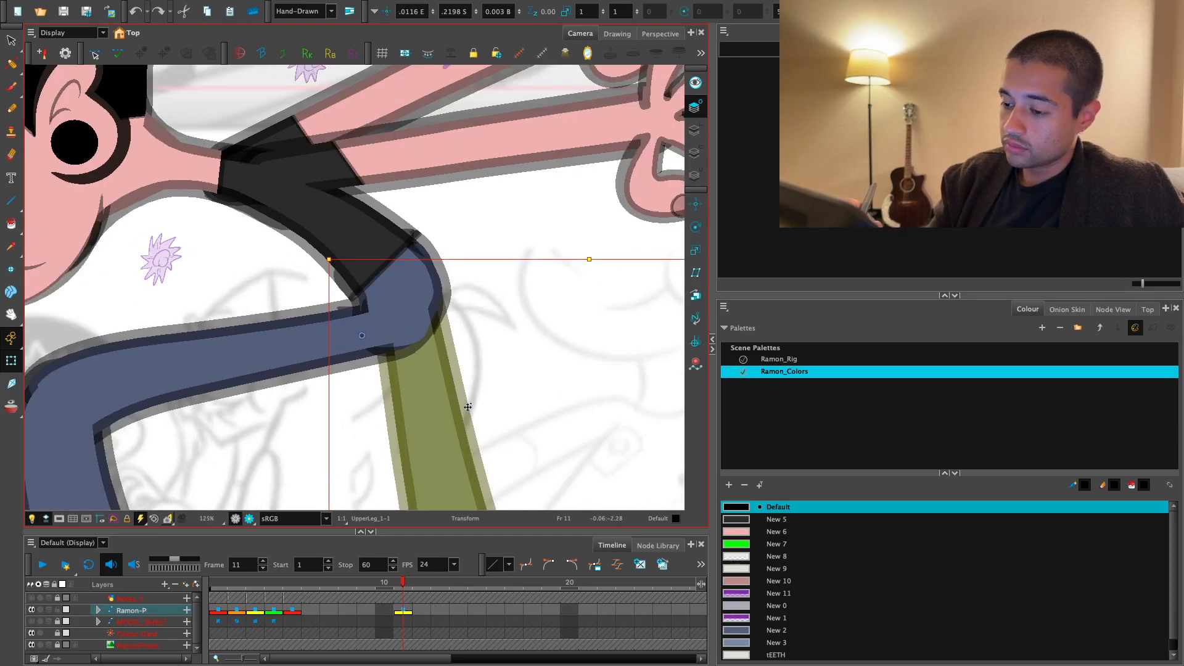
key("alt+Up")
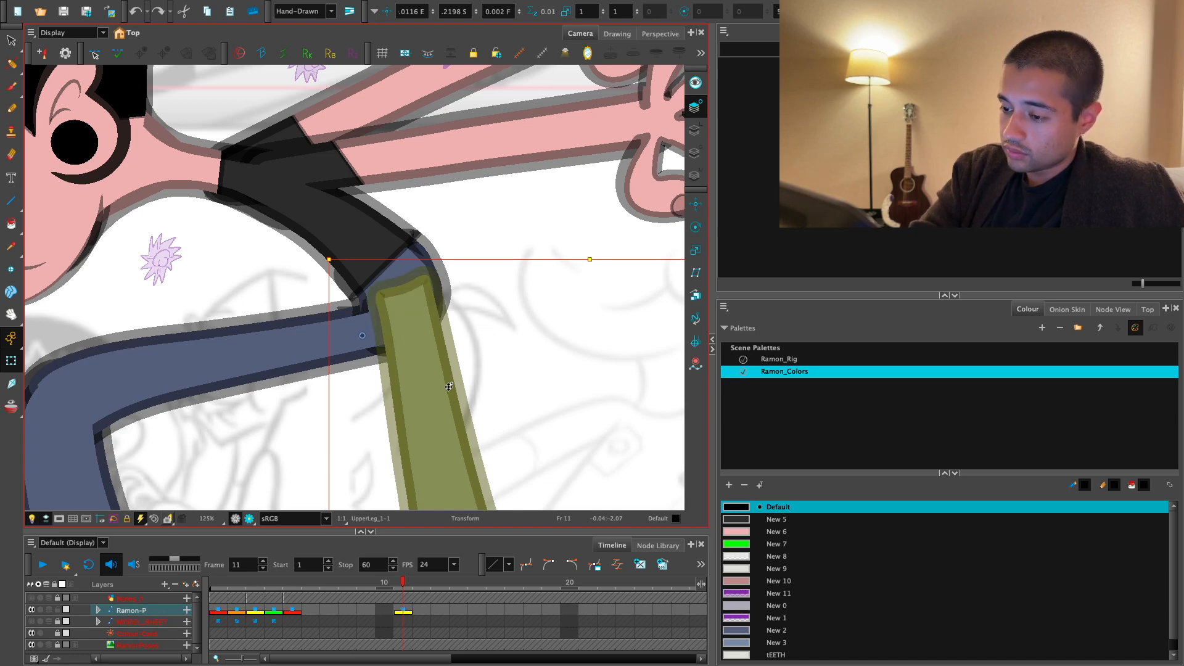
key("alt+Down")
key("1")
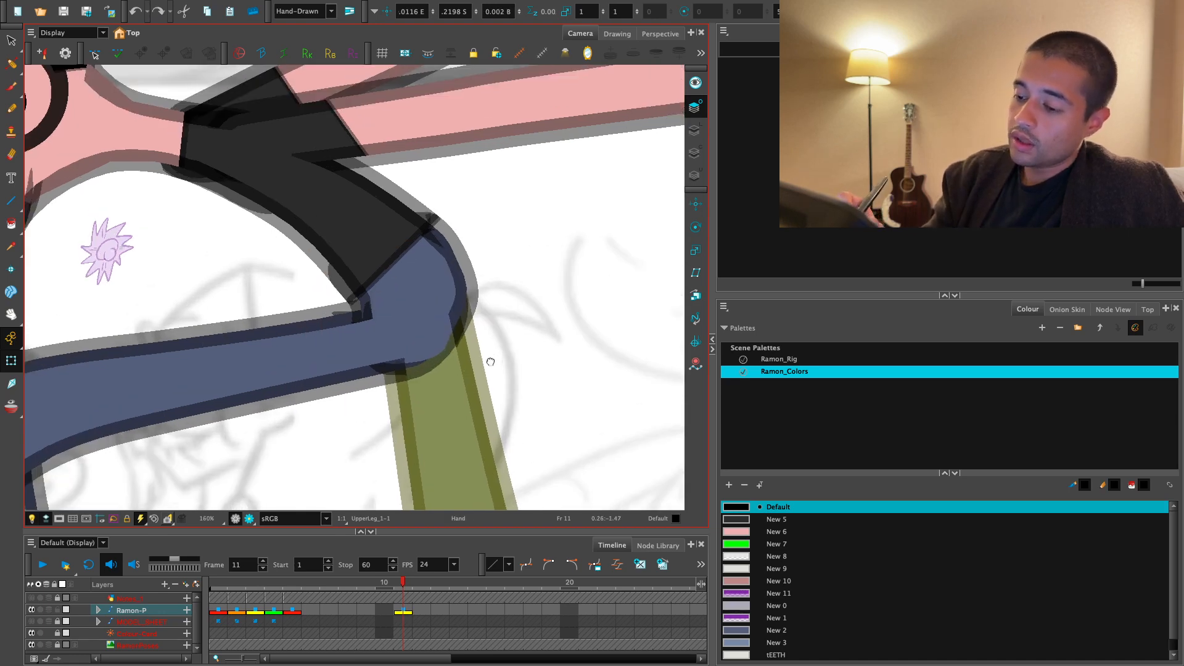
- Lower the top edge and corner points of the rear upper leg's deformer to tuck against the hips' lower curve
key("1")
key("b")
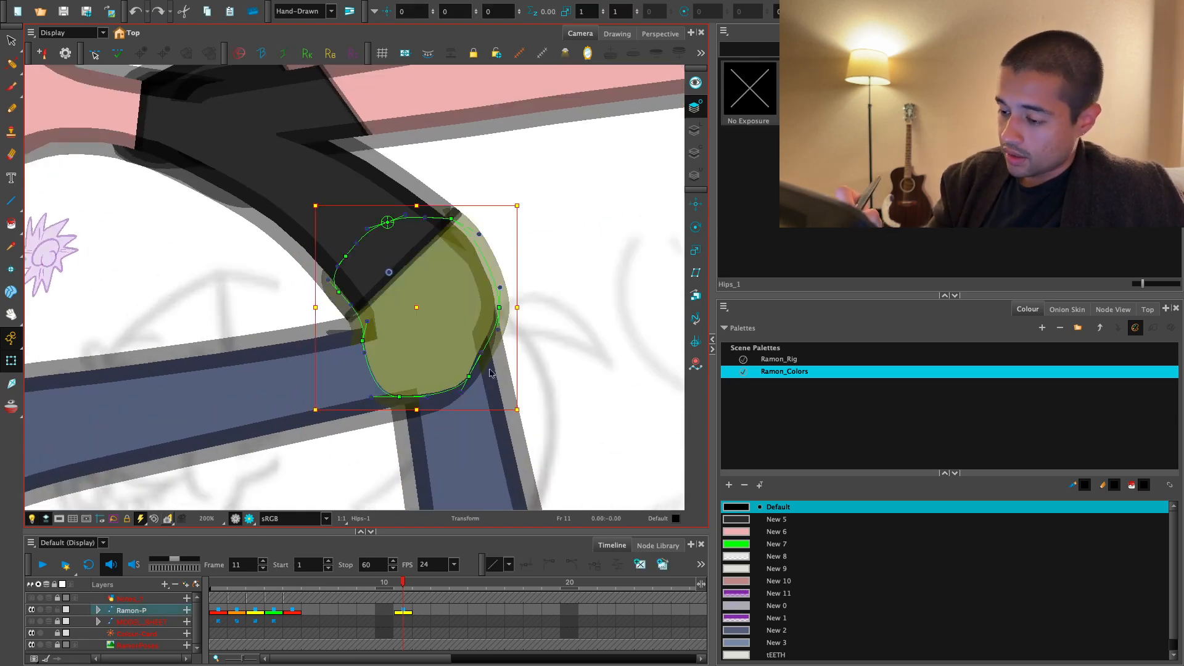
key("Escape")
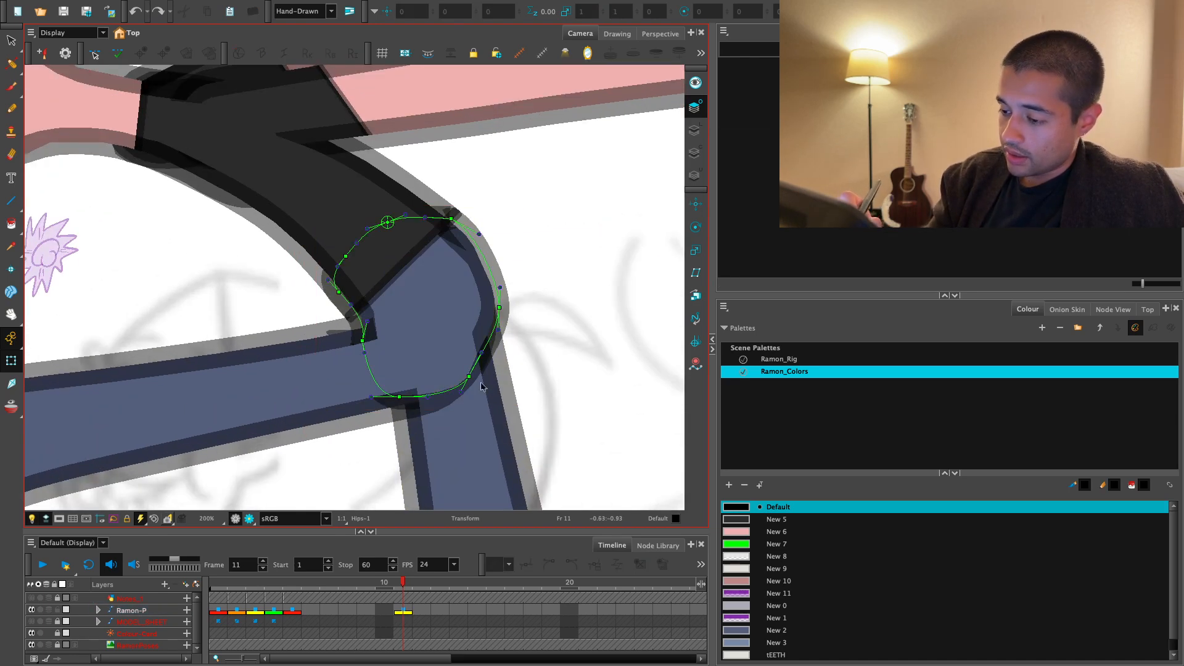
left_click(483, 388)
key("1")
key("1")
left_click_drag(491, 390, 489, 336)
key("1")
key("shift+F11")
key("Escape")
key("2")
key("2")
left_click(391, 248)
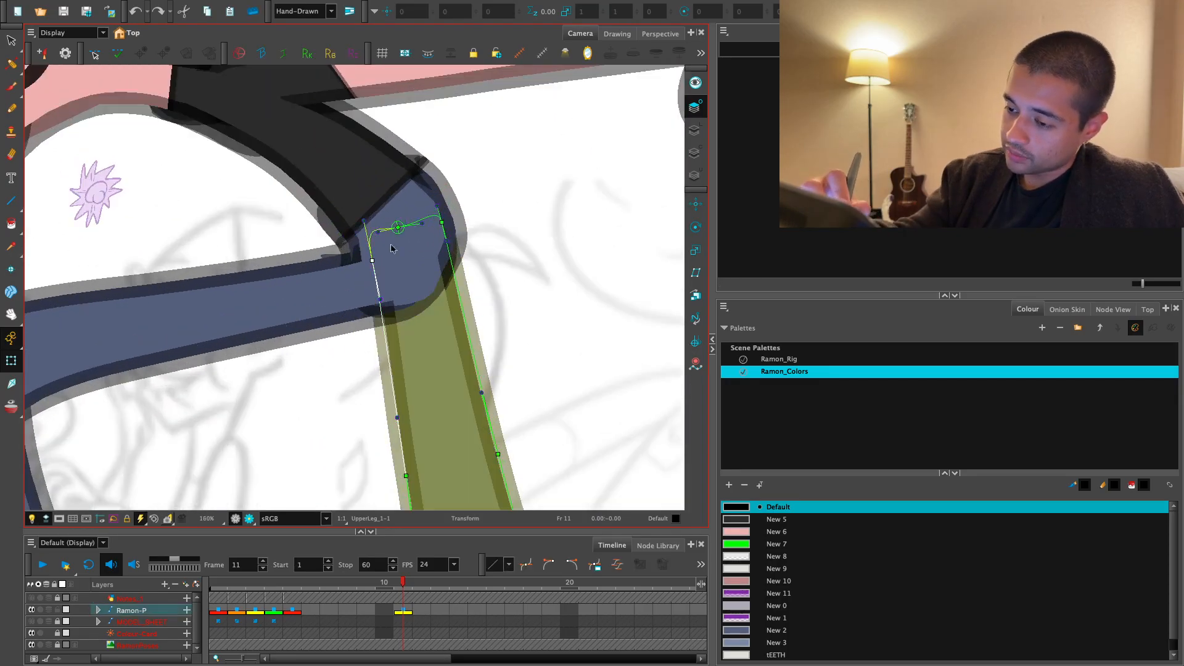
left_click_drag(445, 229, 473, 270)
key("2")
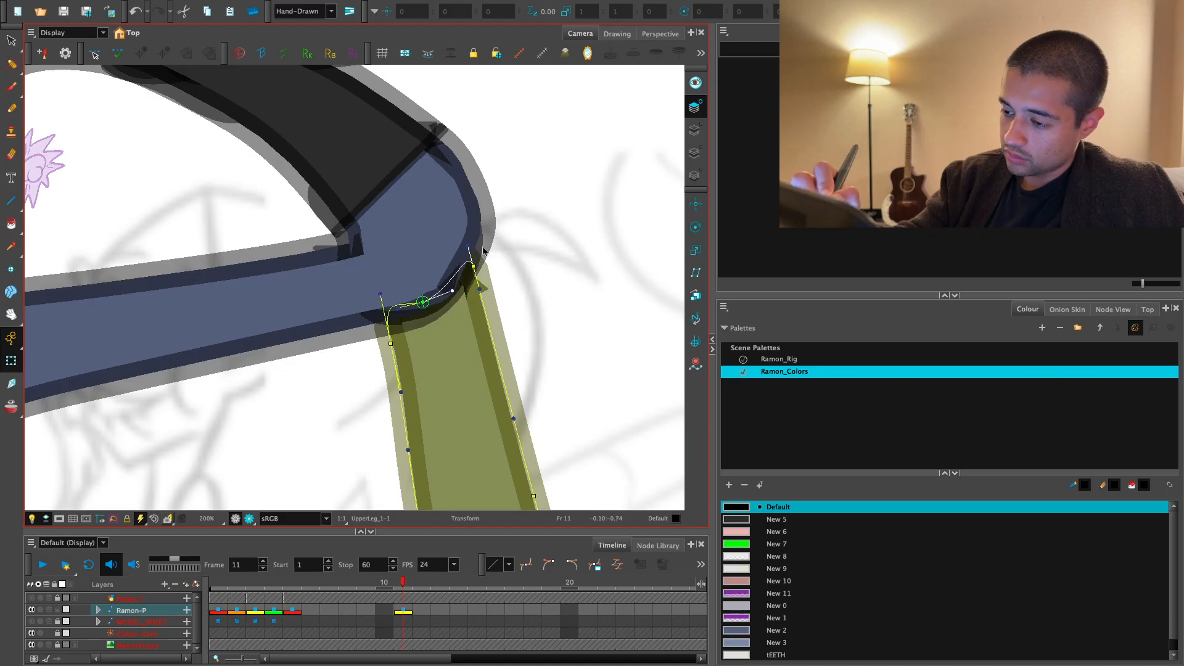
scroll(431, 425, "down", 6)
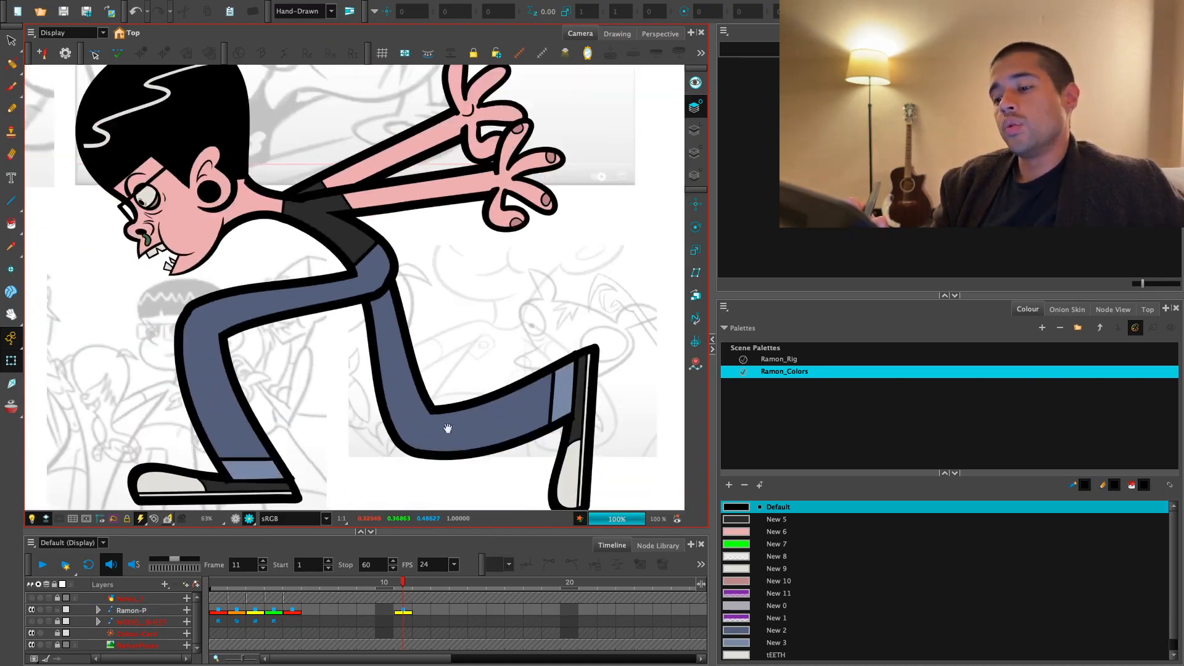
- Leave the render preview and smooth the hips deformer's lower rear curve by adjusting its corner handle and rear middle point
key("2")
left_click(235, 519)
key("2")
key("2")
key("2")
left_click_drag(429, 290, 428, 336)
left_click(429, 321)
key("2")
key("2")
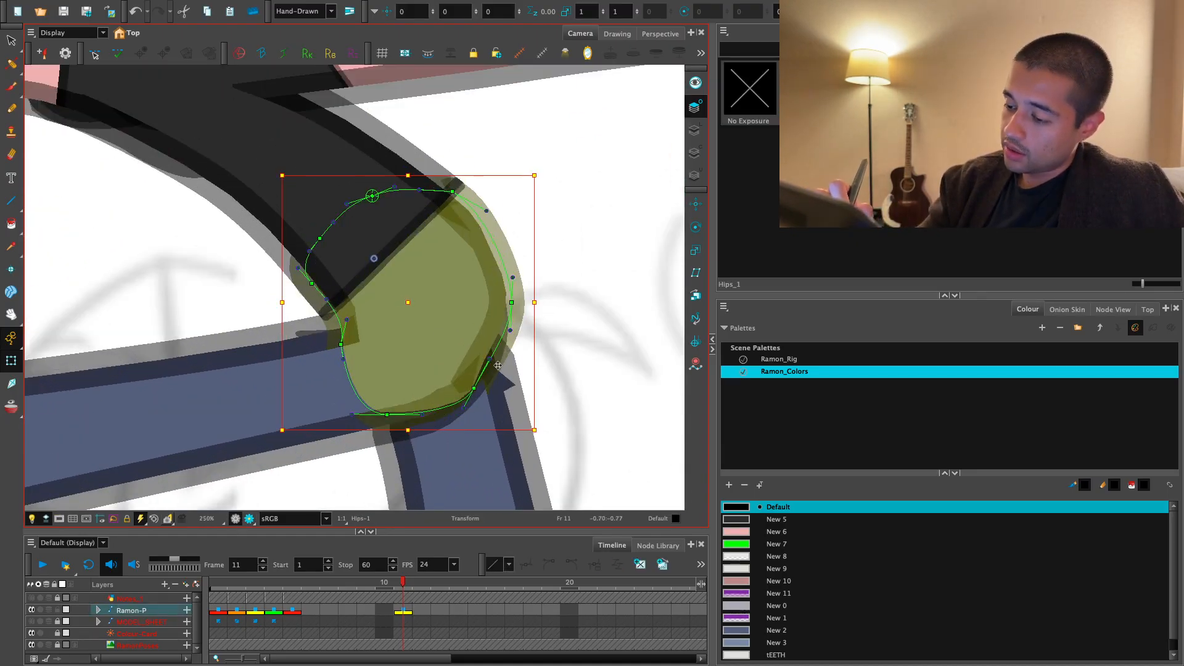
left_click_drag(490, 359, 471, 386)
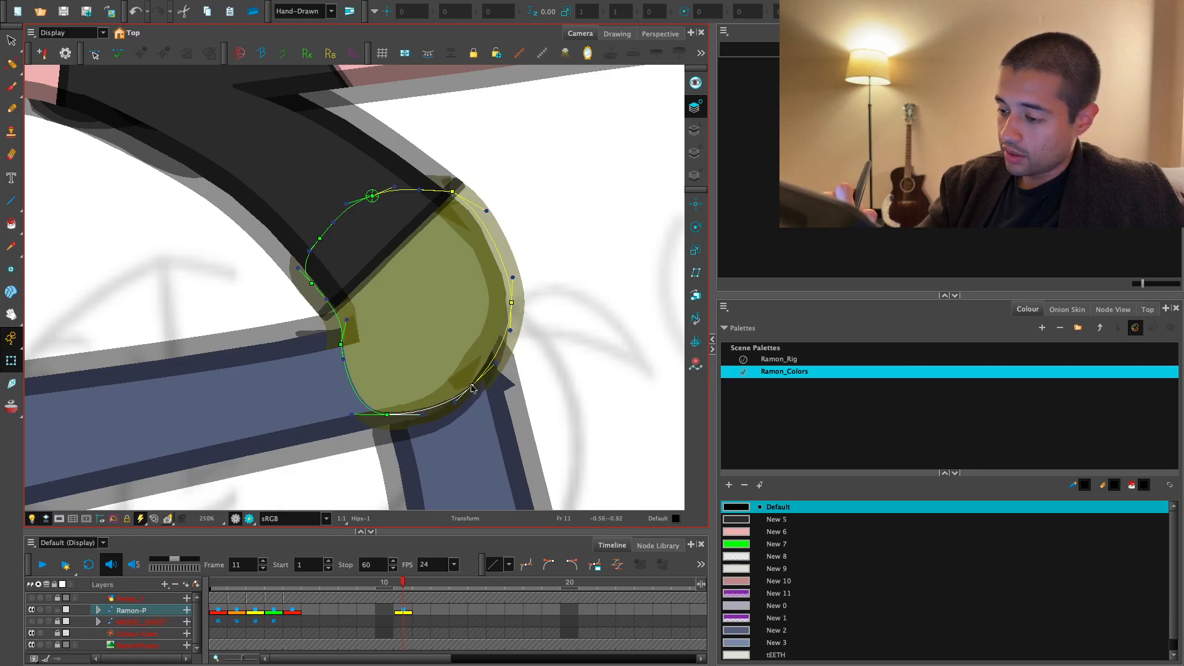
left_click_drag(511, 302, 507, 298)
left_click(526, 280)
key("1")
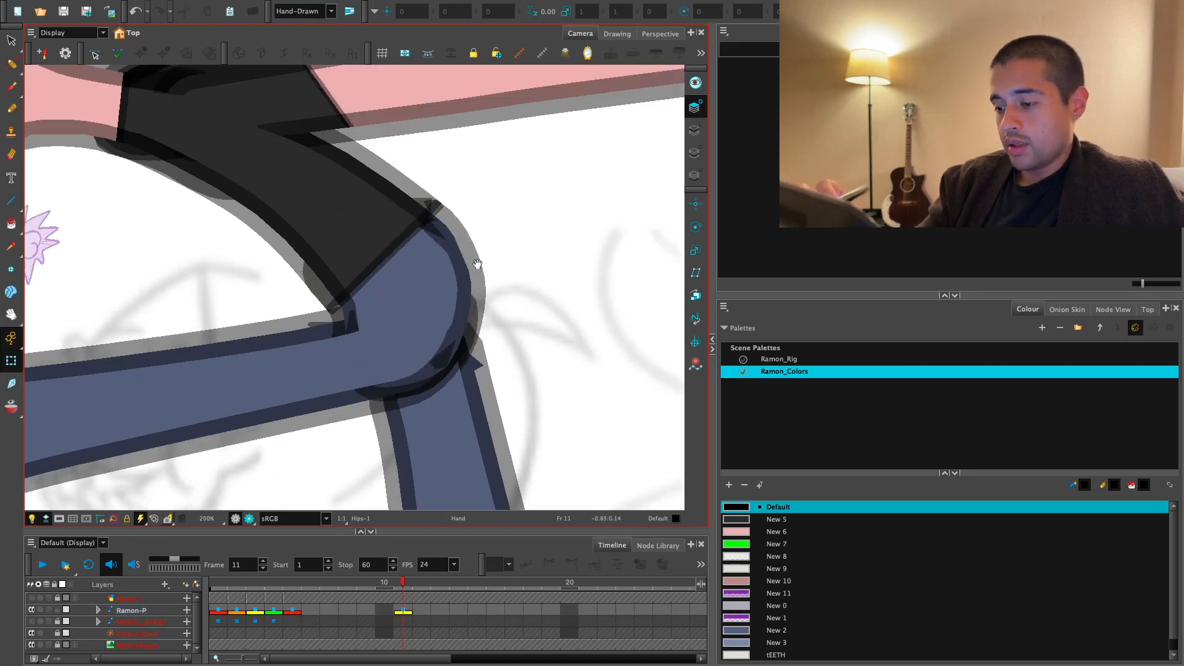
- Examine the hip joint and the full running pose in the render preview
key("1")
left_click(249, 518)
key("1")
key("1")
key("1")
key("1")
key("1")
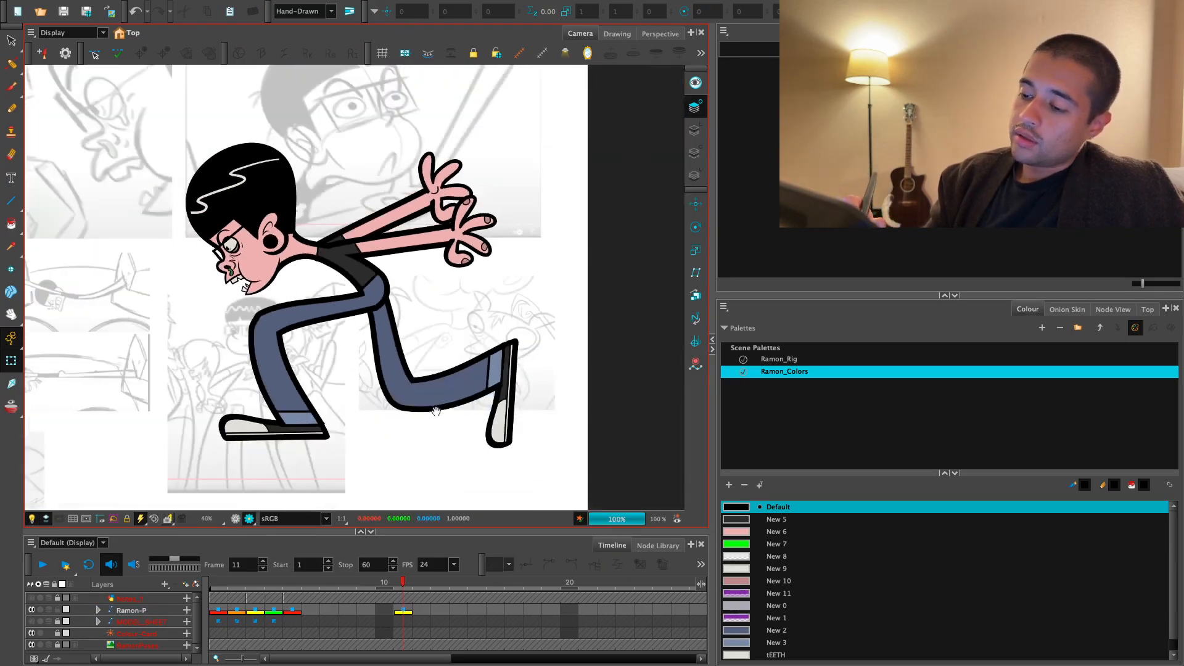
left_click_drag(436, 417, 474, 412)
key("2")
key("2")
key("2")
key("2")
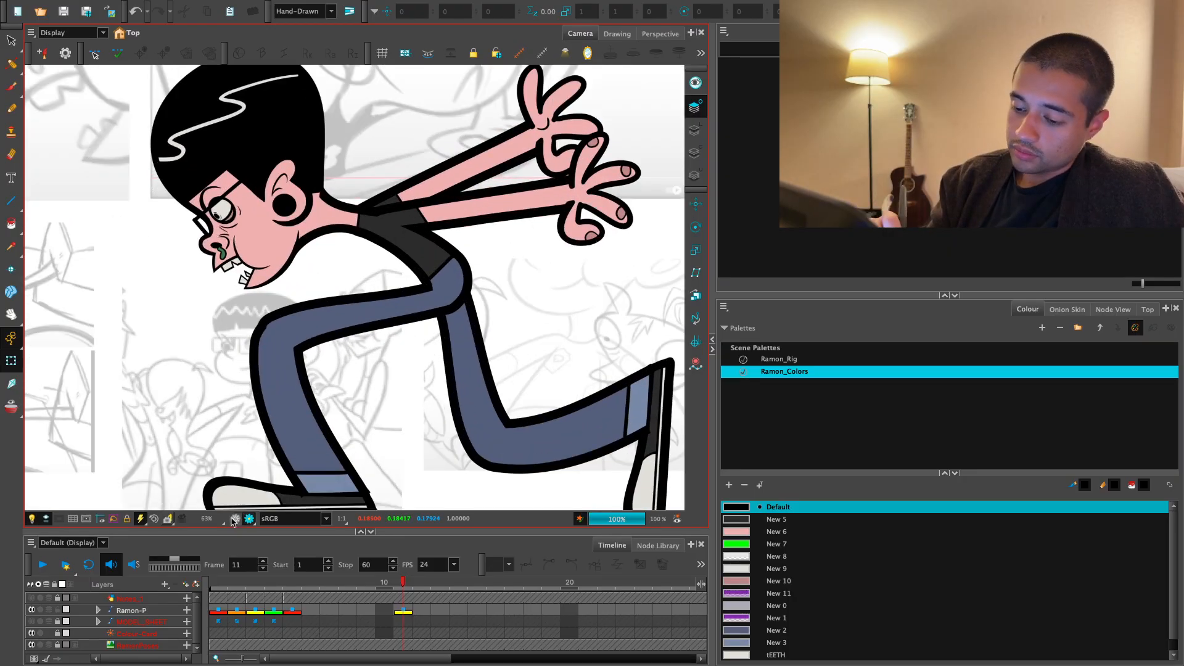
- Nudge the top point of the front lower leg's deformer at the knee and check the pose in the render preview
left_click(321, 377)
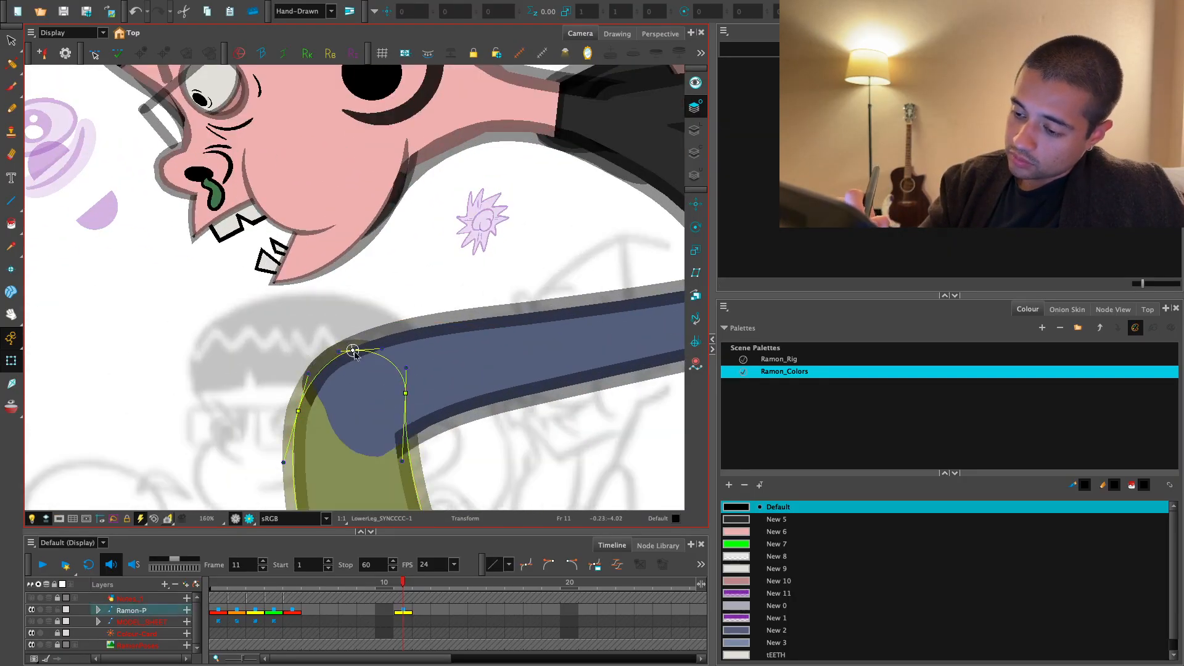
key("1")
key("1")
key("1")
key("1")
key("1")
key("1")
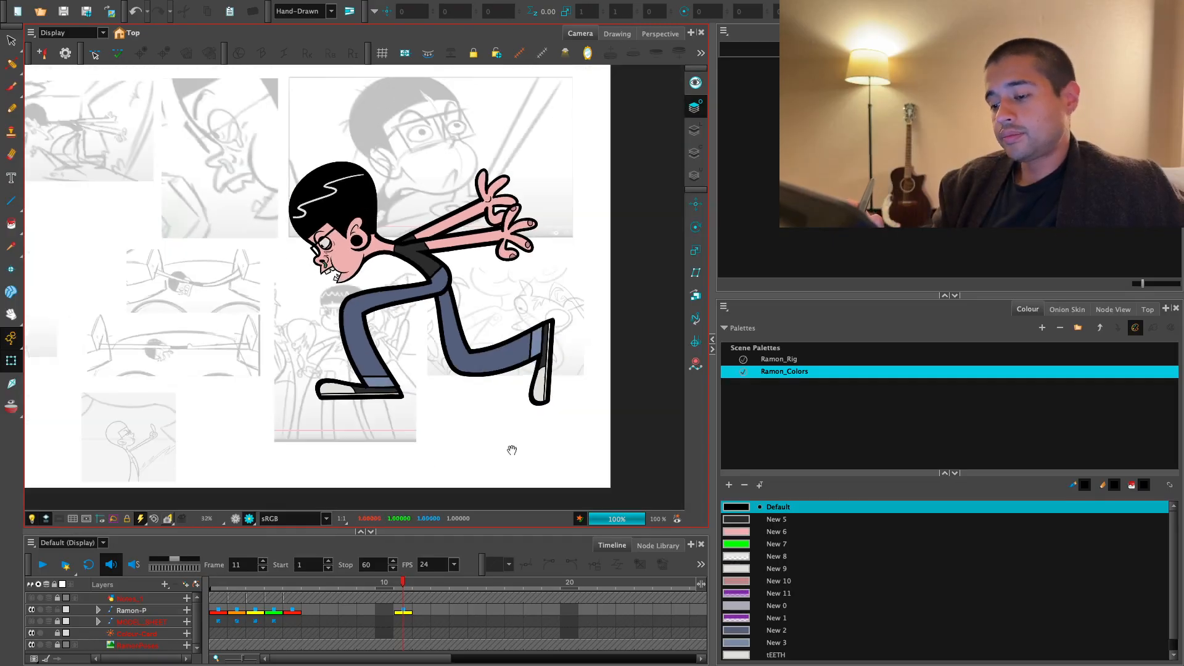
- Reshape the lower corners of the front lower leg's deformer so the trouser cuff sits cleanly on the shoe
key("2")
key("2")
key("2")
key("2")
key("2")
key("2")
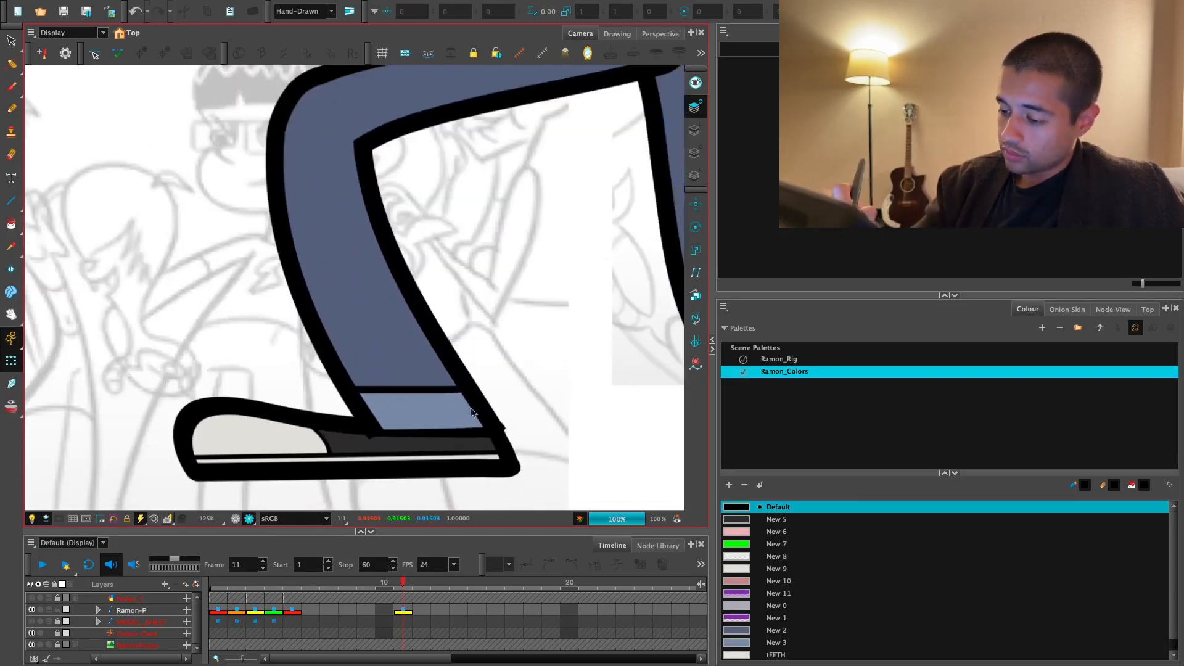
key("2")
key("2")
left_click(389, 436)
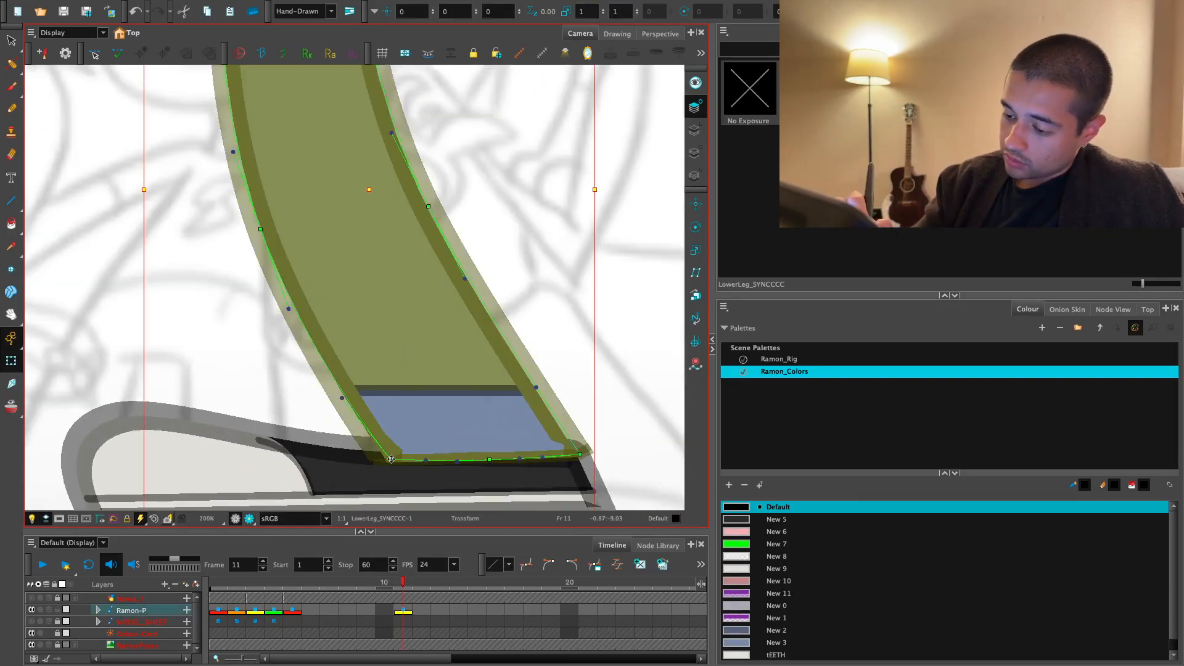
left_click_drag(563, 453, 560, 455)
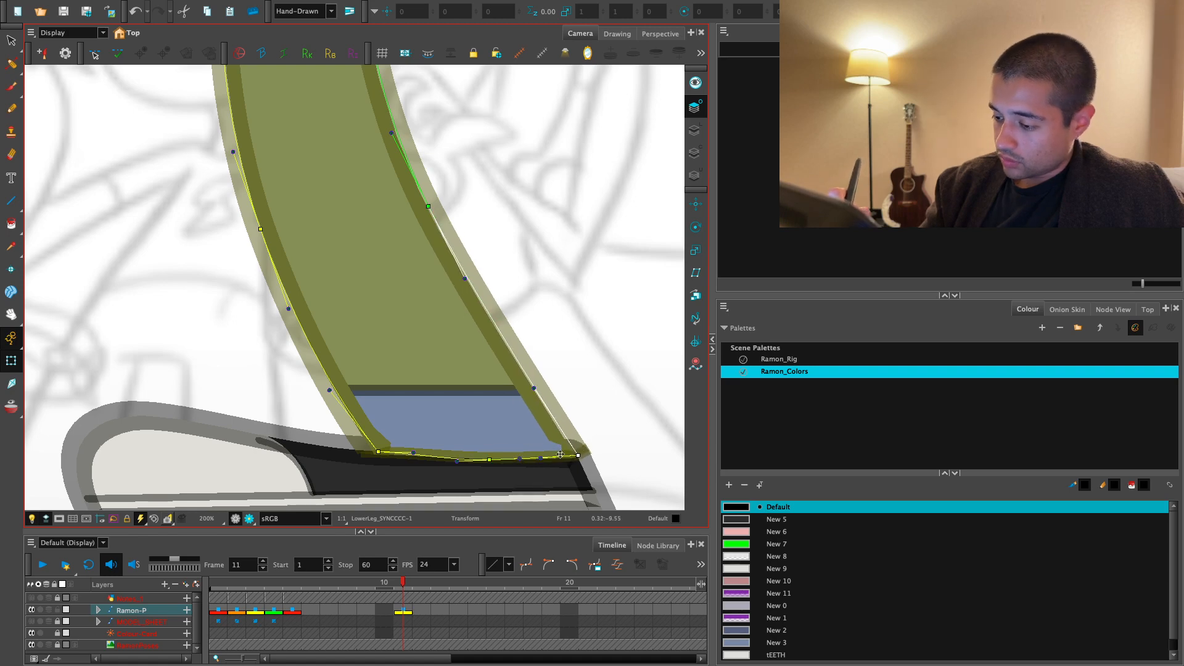
left_click(575, 379)
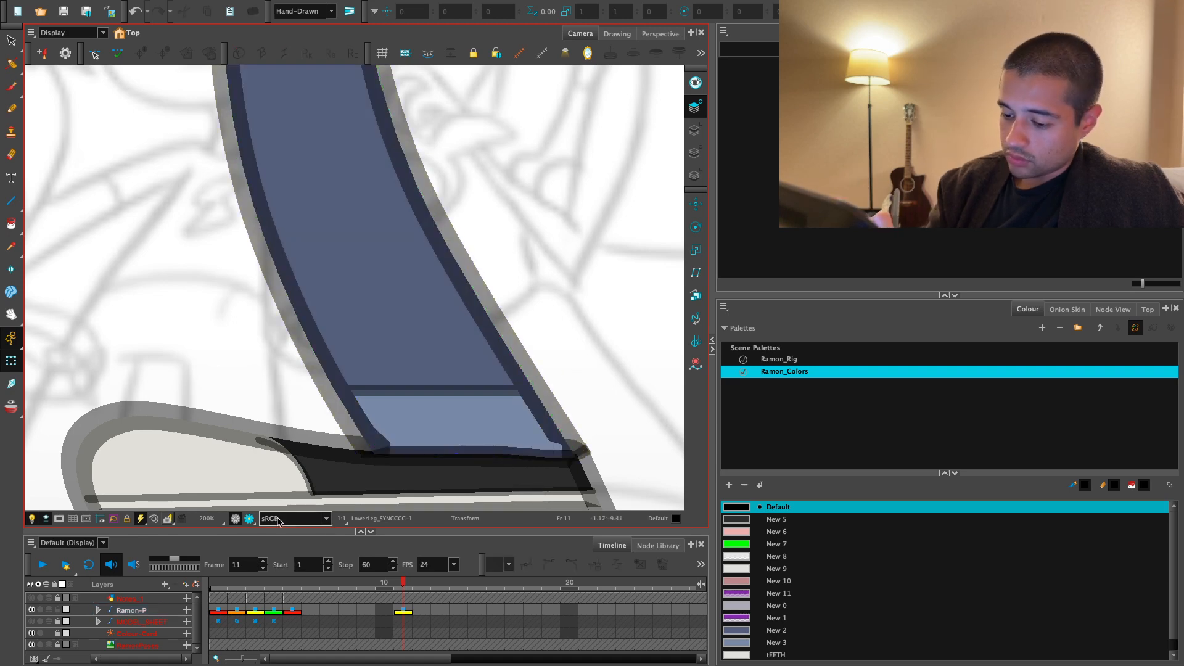
- Check the front cuff and shoe up close and then the whole pose in the render preview
key("1")
key("1")
key("1")
key("1")
key("1")
mouse_move(526, 436)
left_mouse_down()
mouse_move(520, 455)
mouse_move(506, 447)
left_mouse_up()
key("2")
key("2")
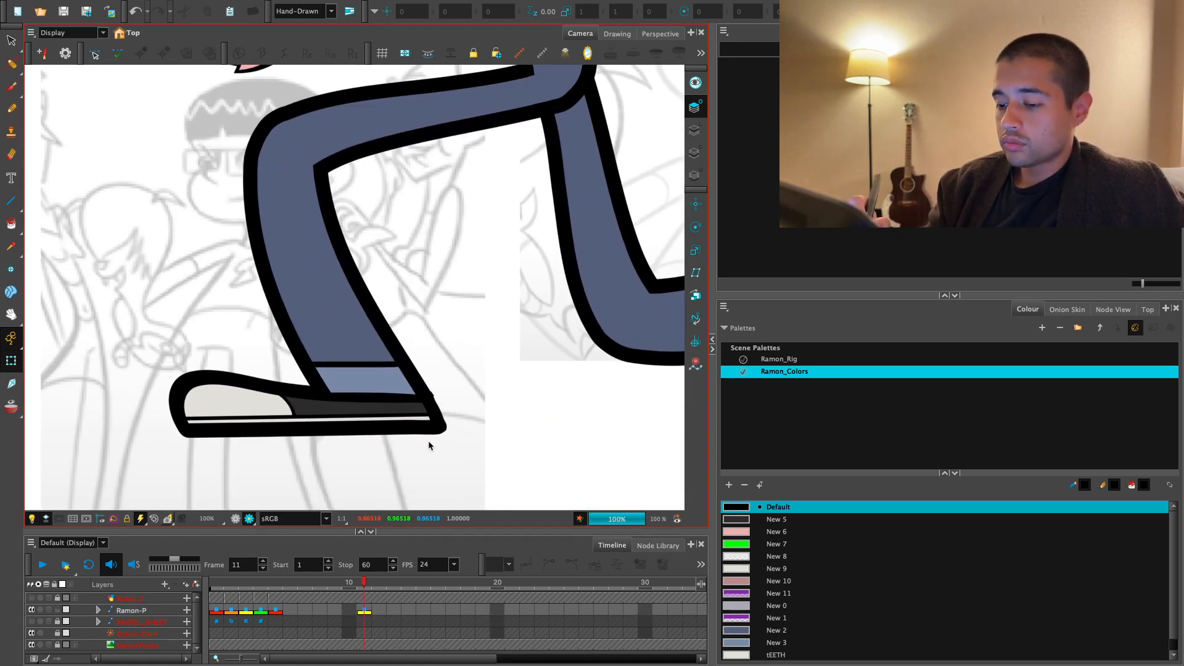
key("1")
key("1")
left_click_drag(489, 387, 448, 486)
key("1")
key("1")
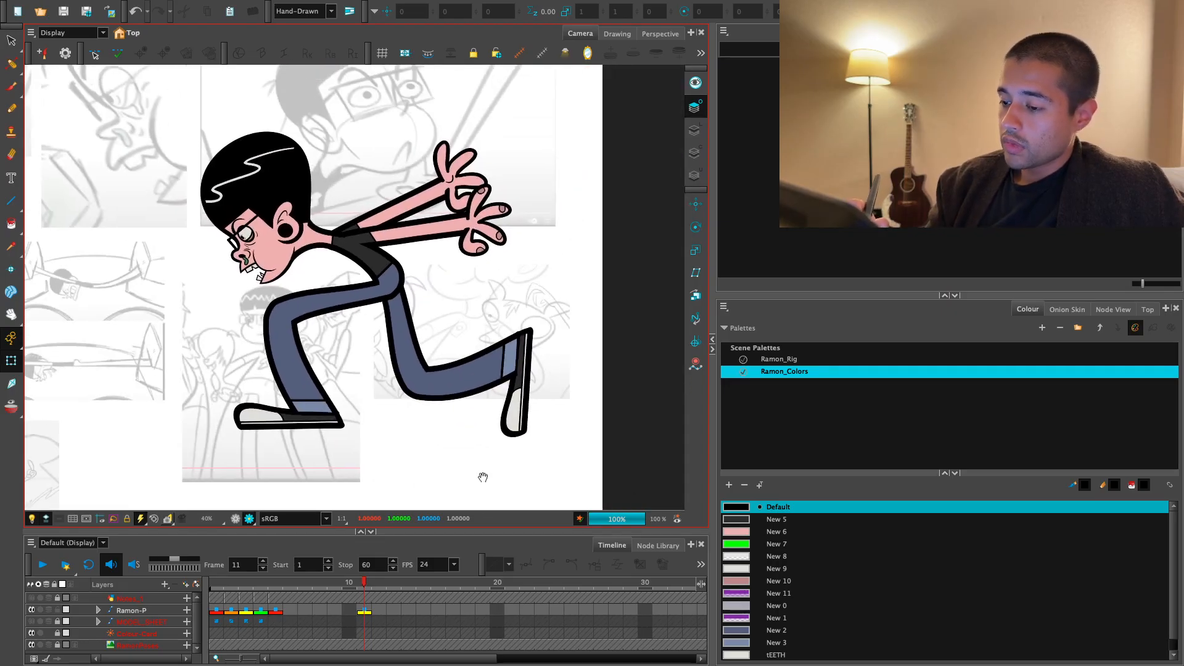
key("2")
left_click_drag(575, 410, 553, 452)
- Inspect the rear lower leg and ankle in the editing view, then review the pose in the render preview
left_click(235, 518)
key("2")
key("2")
key("2")
key("2")
left_click(460, 420)
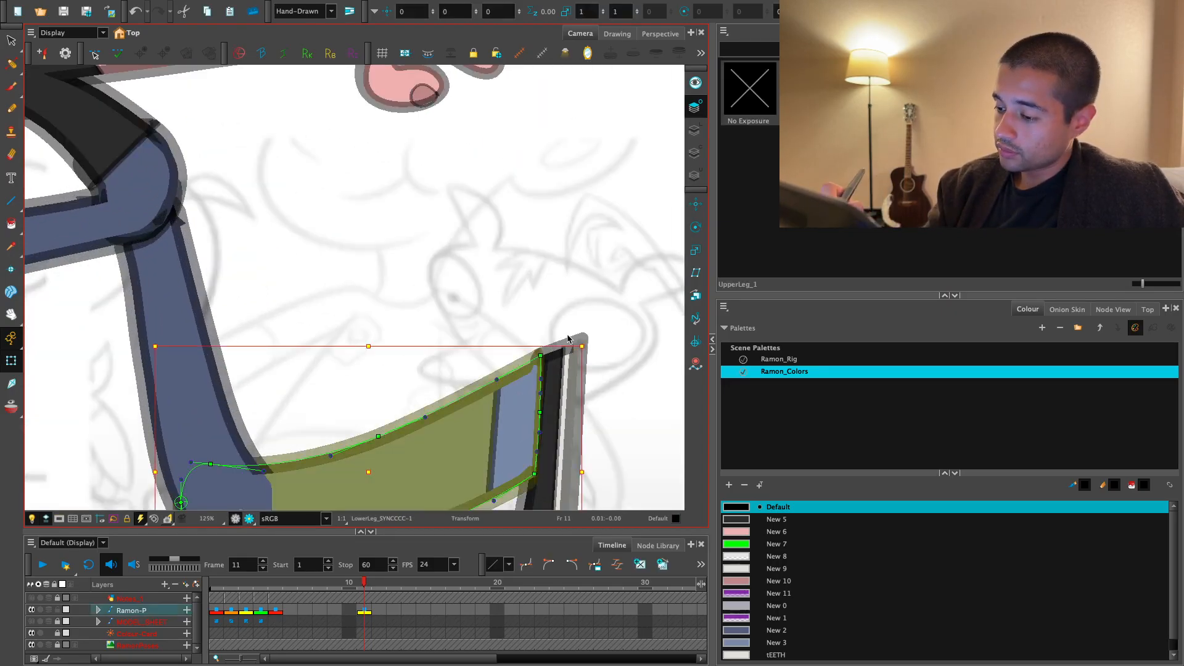
left_click(540, 358)
key("Escape")
key("1")
key("1")
key("1")
left_click(249, 519)
key("1")
key("1")
key("1")
key("1")
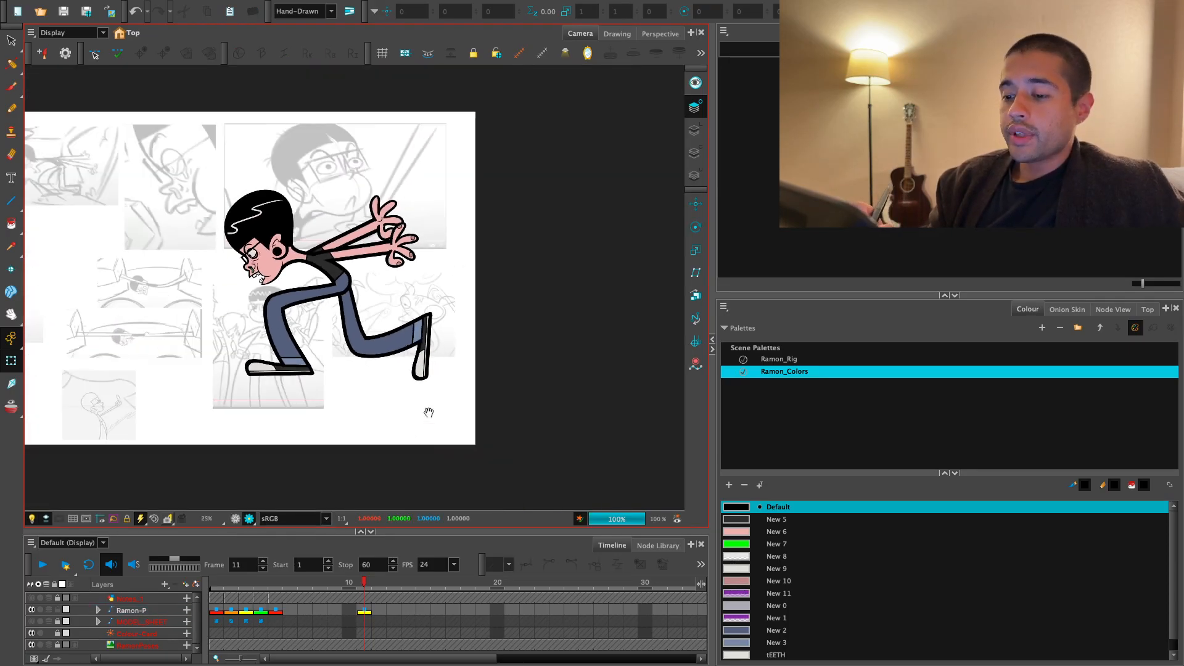
- Try bending the rear shoe's toe flat toward the ground with its deformer and review the pose in the render preview
key("2")
left_click_drag(463, 464, 407, 468)
left_click(235, 519)
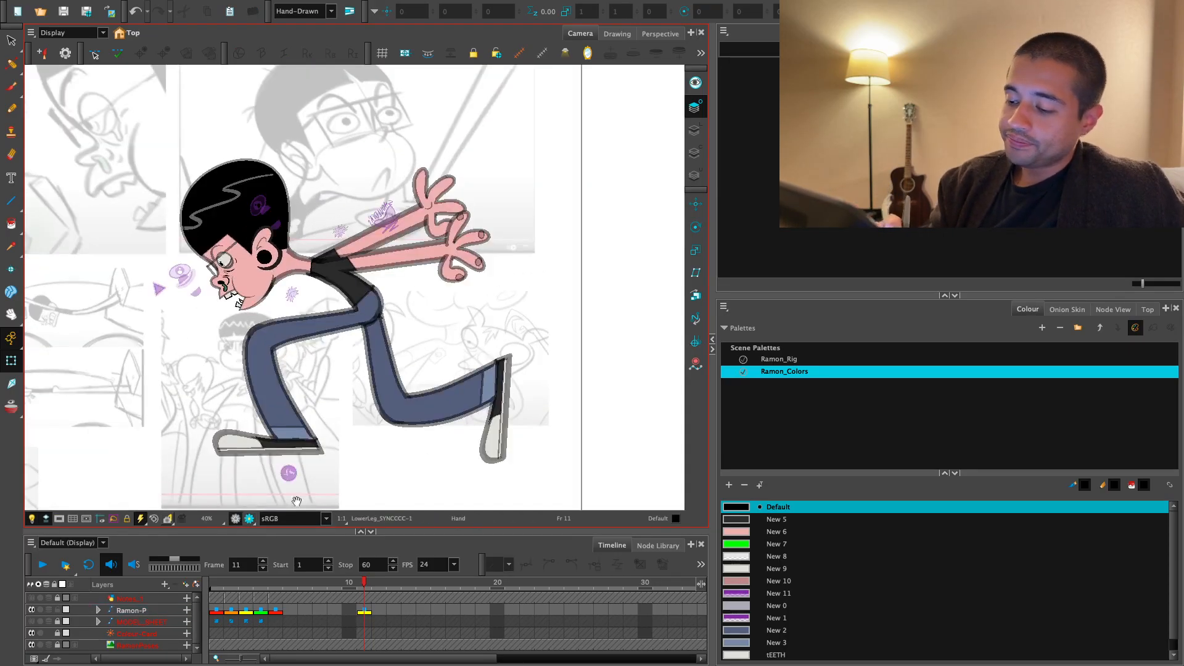
key("2")
left_click_drag(595, 478, 522, 397)
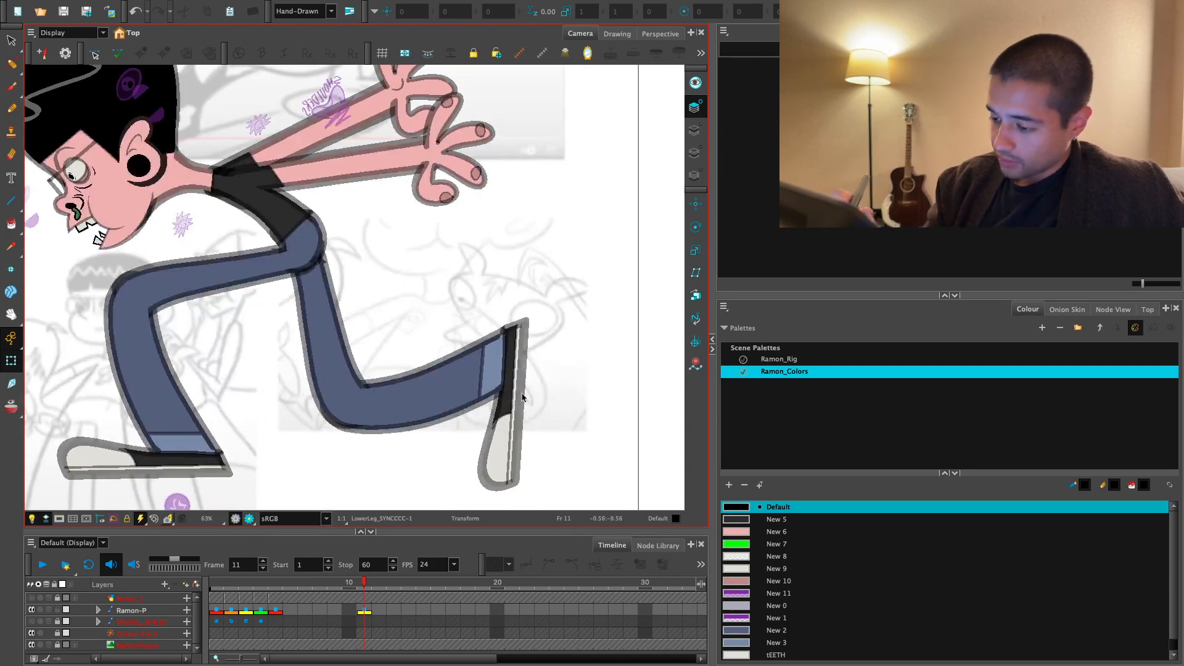
left_click(522, 398)
key("shift+F11")
mouse_move(510, 451)
left_mouse_down()
mouse_move(477, 442)
mouse_move(508, 452)
mouse_move(488, 454)
mouse_move(509, 466)
mouse_move(487, 444)
mouse_move(516, 421)
mouse_move(526, 446)
mouse_move(484, 459)
mouse_move(488, 449)
mouse_move(530, 454)
mouse_move(540, 438)
mouse_move(535, 469)
mouse_move(490, 458)
left_mouse_up()
key("ctrl+z")
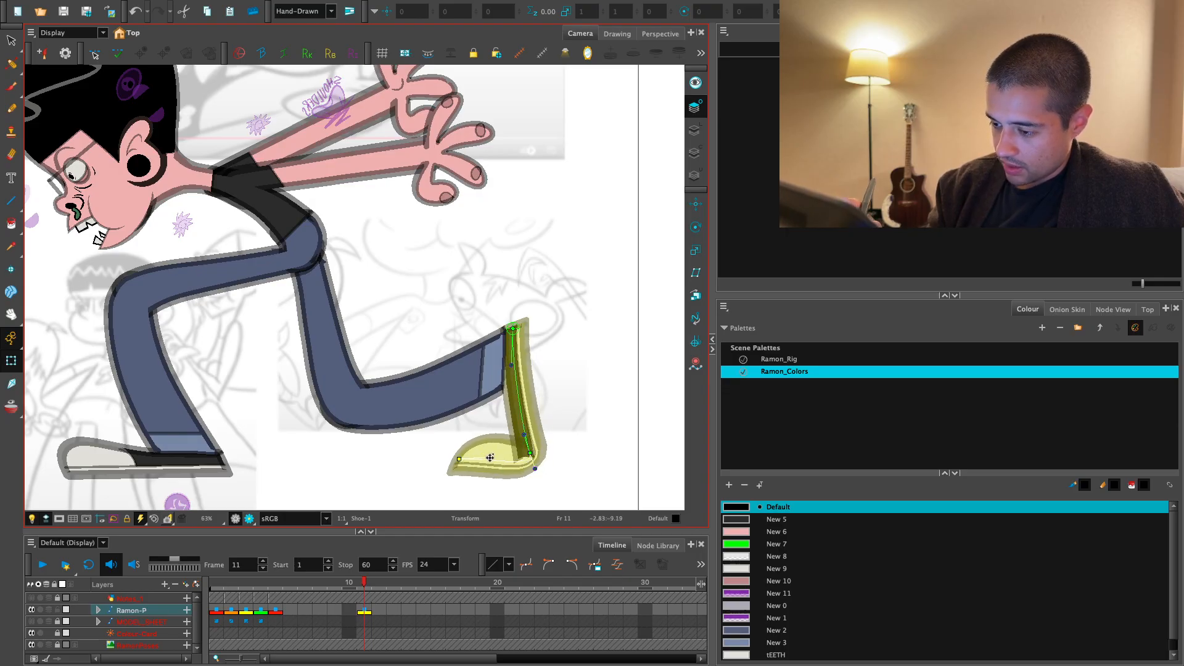
scroll(502, 450, "down", 4)
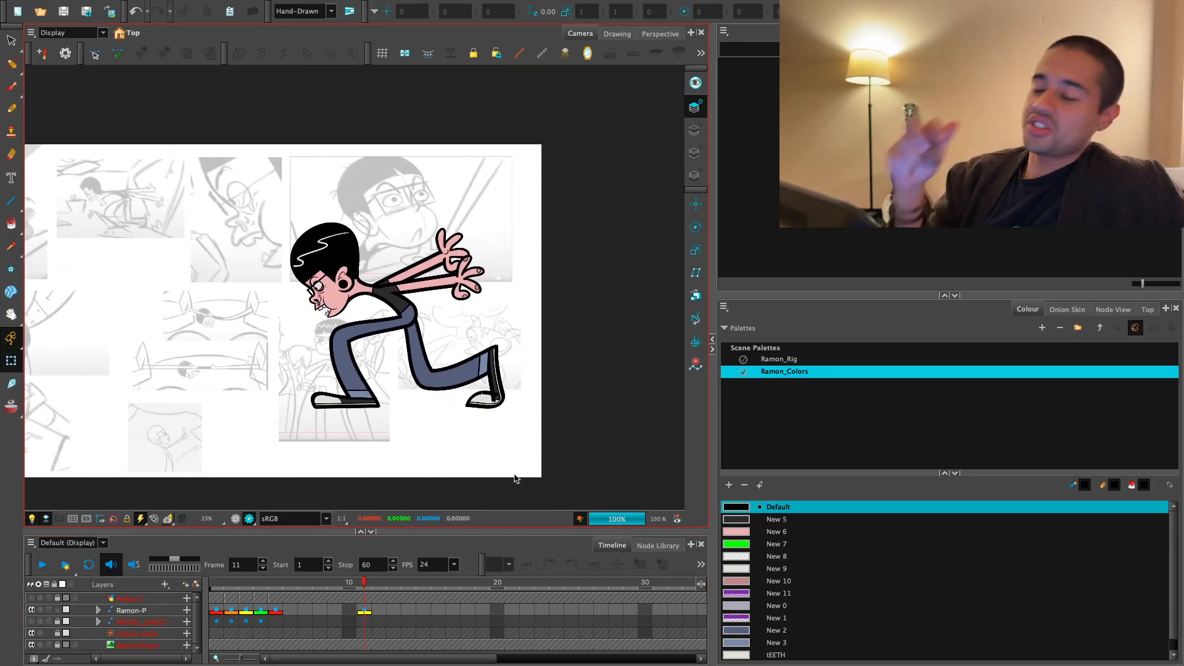
left_click_drag(573, 326, 575, 344)
scroll(575, 344, "up", 1)
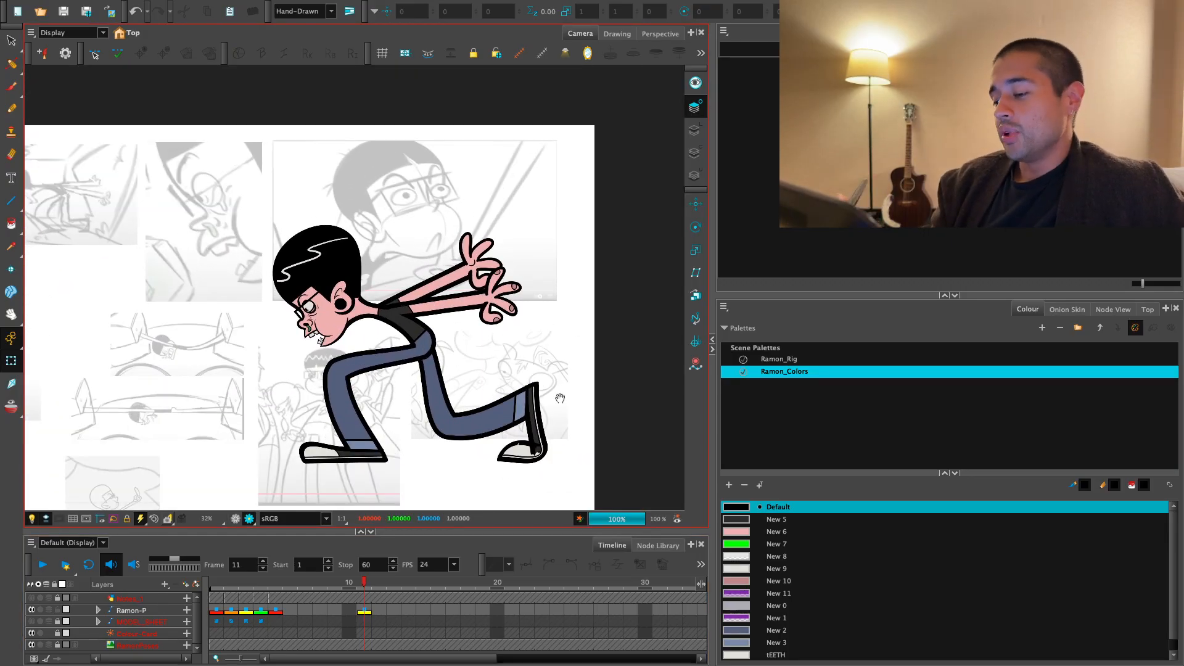
key("1")
key("1")
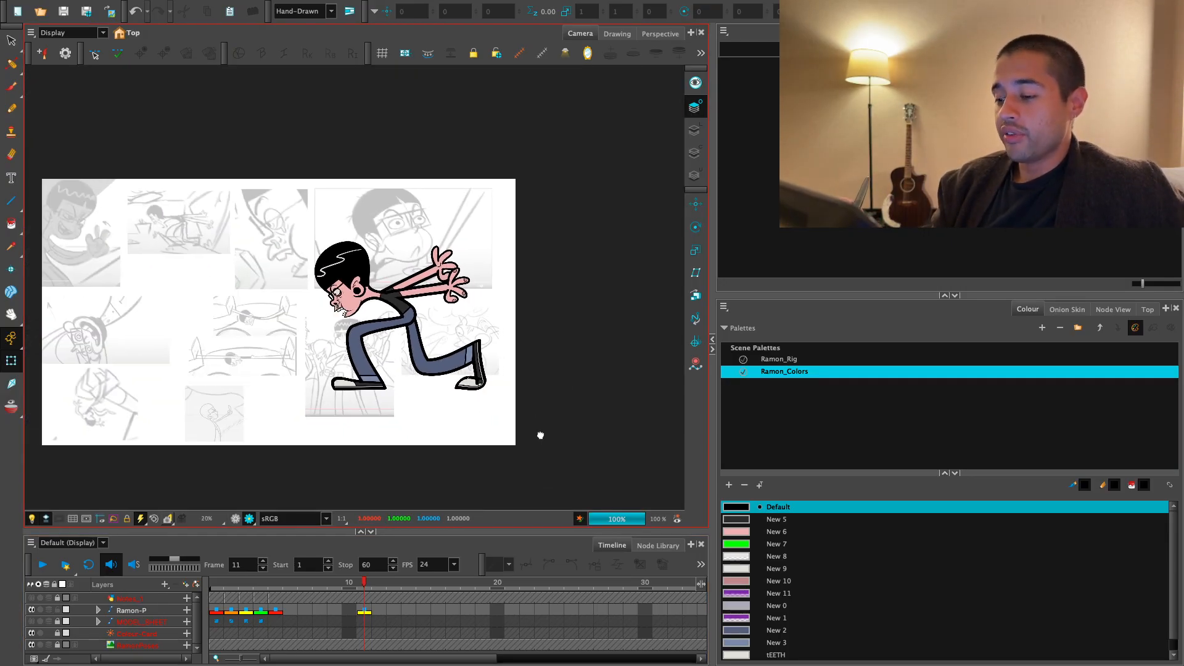
left_click_drag(539, 436, 544, 439)
- Try alternative drawings for the rear shoe and undo the substitution
key("2")
scroll(526, 451, "up", 4)
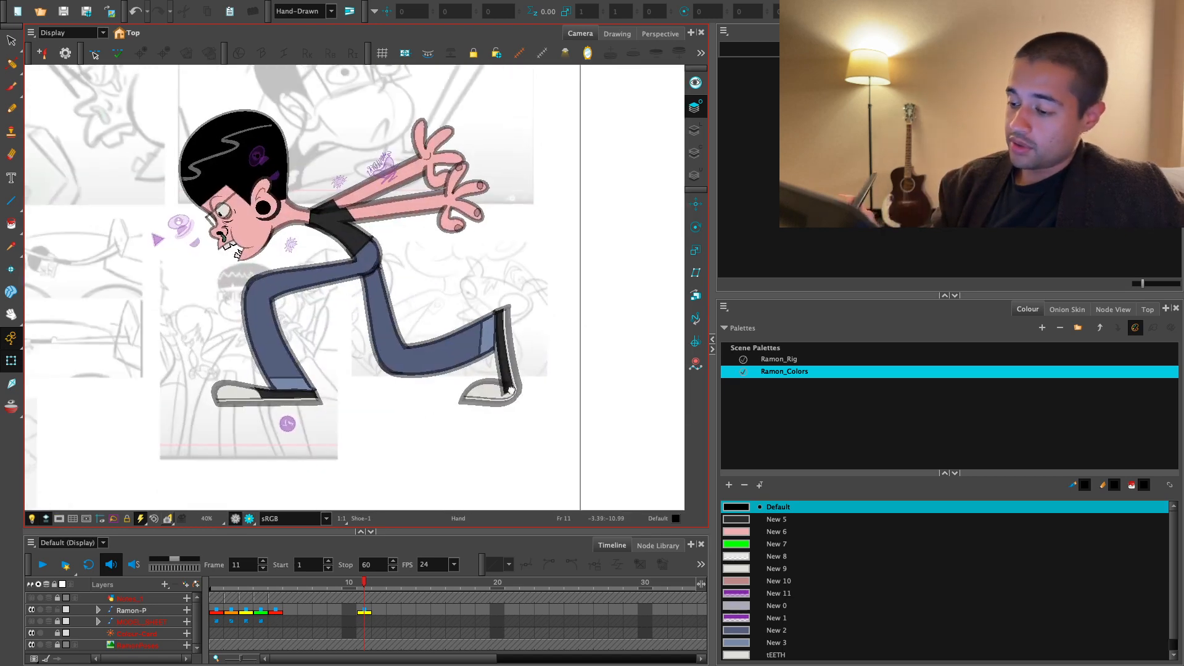
left_click(517, 420)
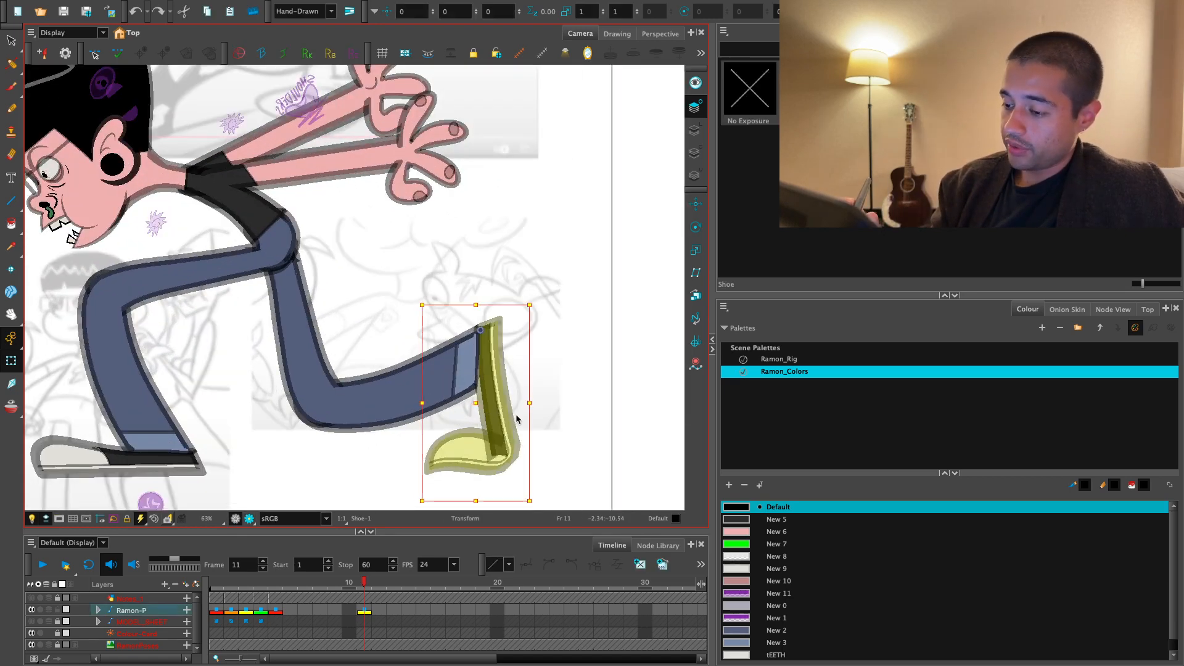
key("bracketright")
key("bracketright")
key("bracketright")
key("bracketright")
key("bracketright")
key("bracketright")
key("bracketright")
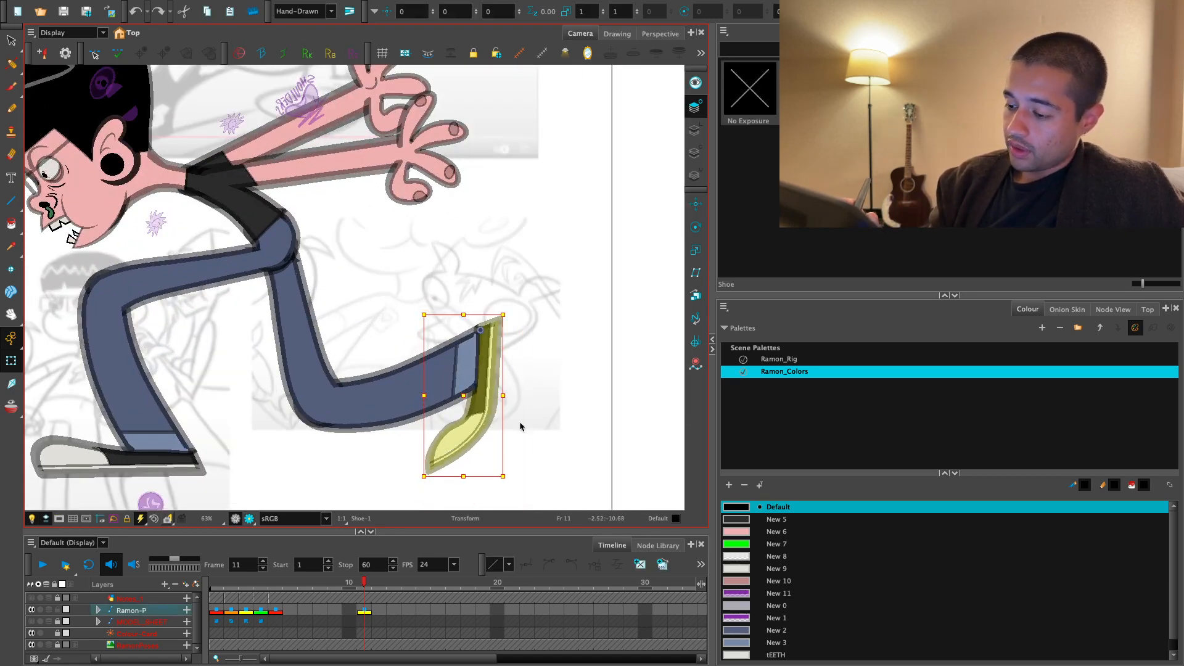
key("bracketright")
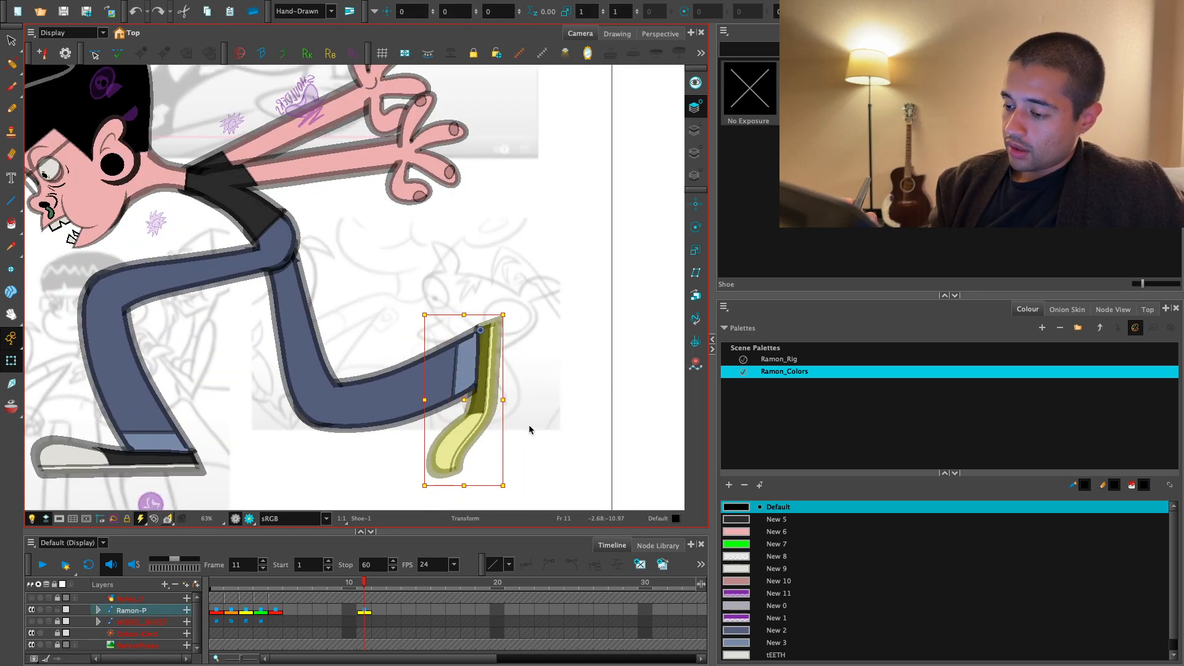
key("bracketleft")
left_click(538, 425)
key("ctrl+z")
- Add an empty drawing for the rear shoe at frame 11 and activate the Brush tool with its properties shown
left_click_drag(713, 548, 872, 549)
left_click(641, 564)
key("alt+b")
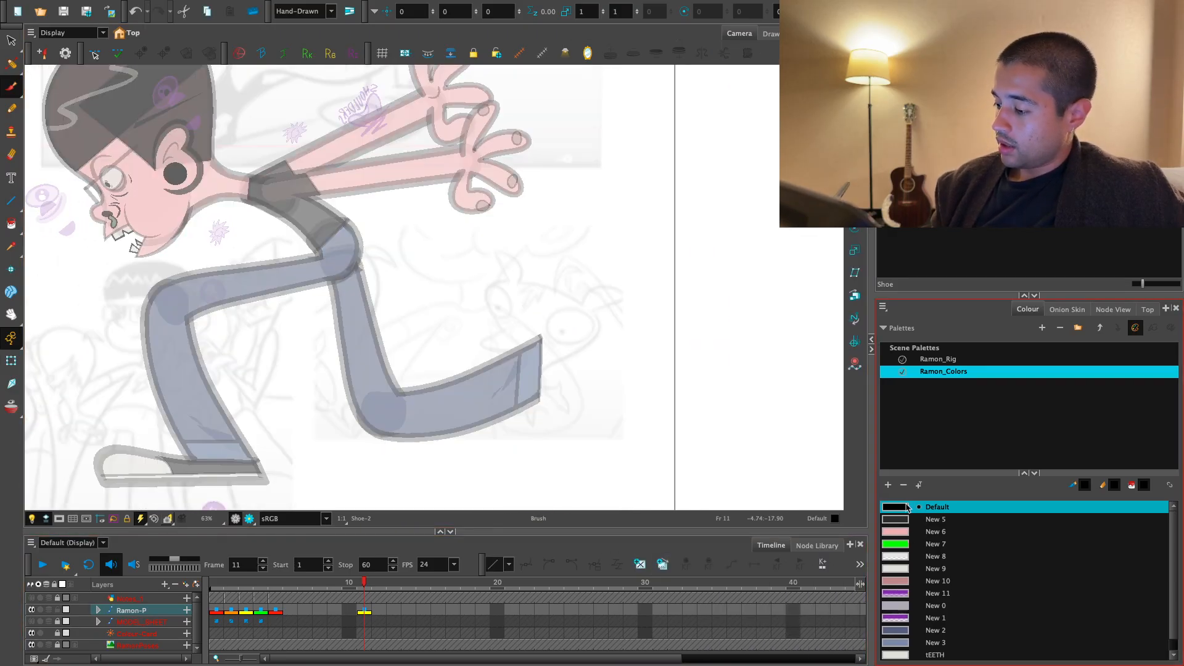
left_click_drag(794, 254, 721, 223)
key("2")
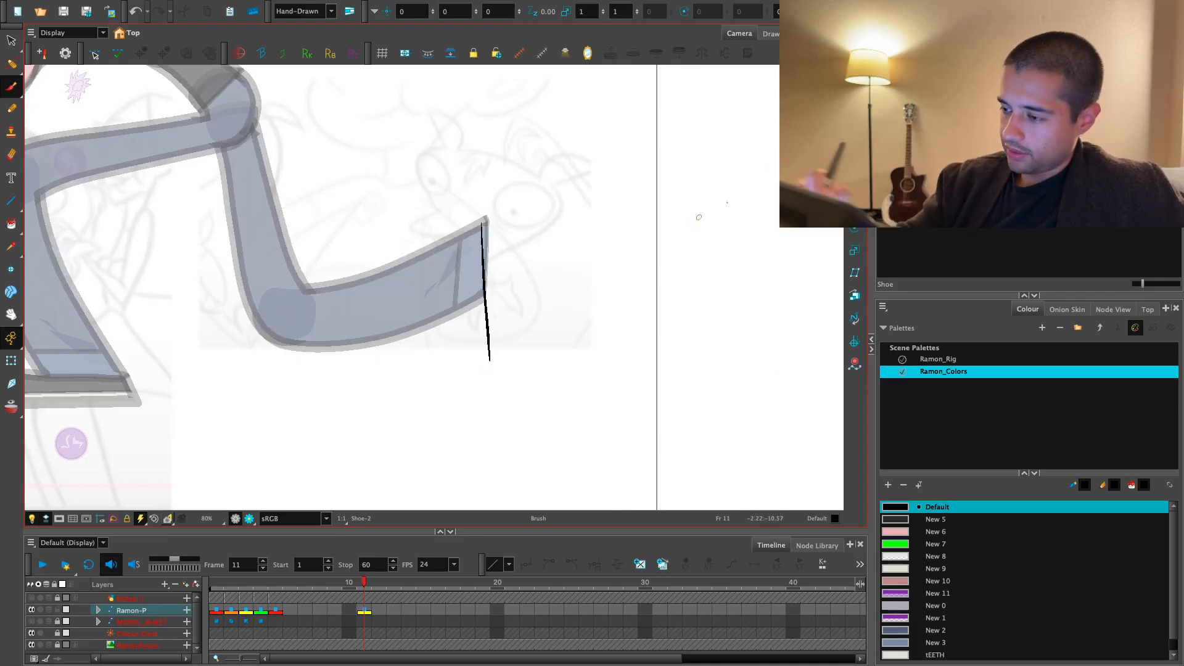
left_click(1073, 33)
key("2")
- Rough out the rear shoe below the cuff: a vertical front line, ankle fold, rounded toe cap and flat sole line
left_click_drag(592, 293, 603, 299)
left_click_drag(501, 197, 528, 426)
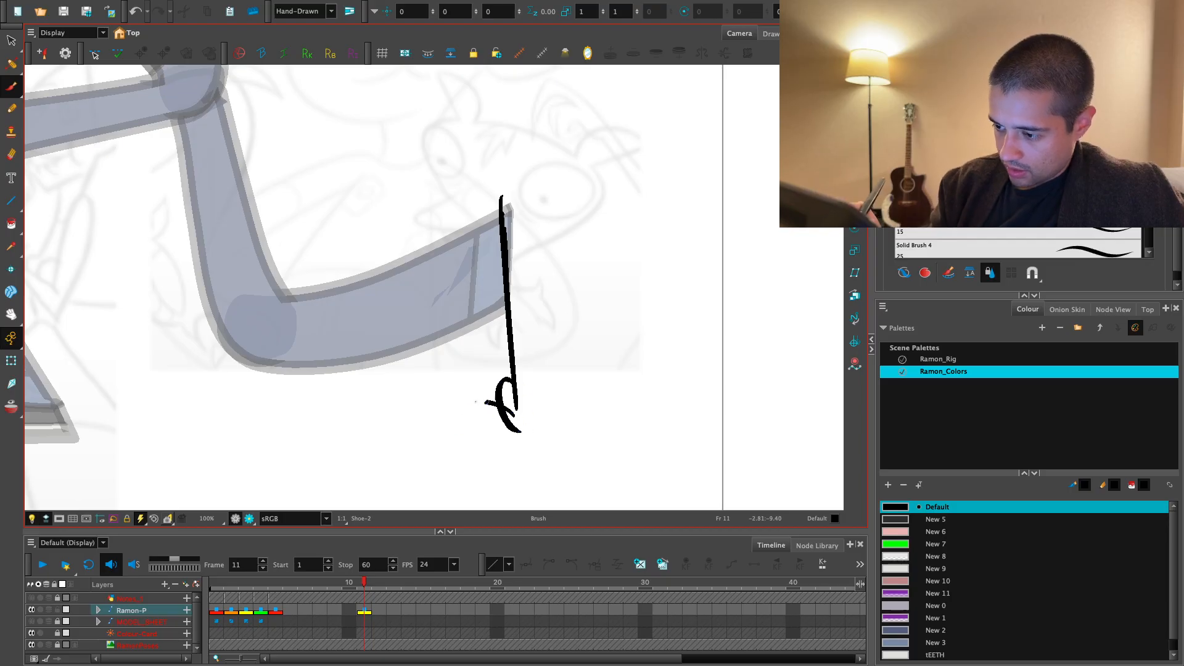
left_click_drag(392, 446, 609, 451)
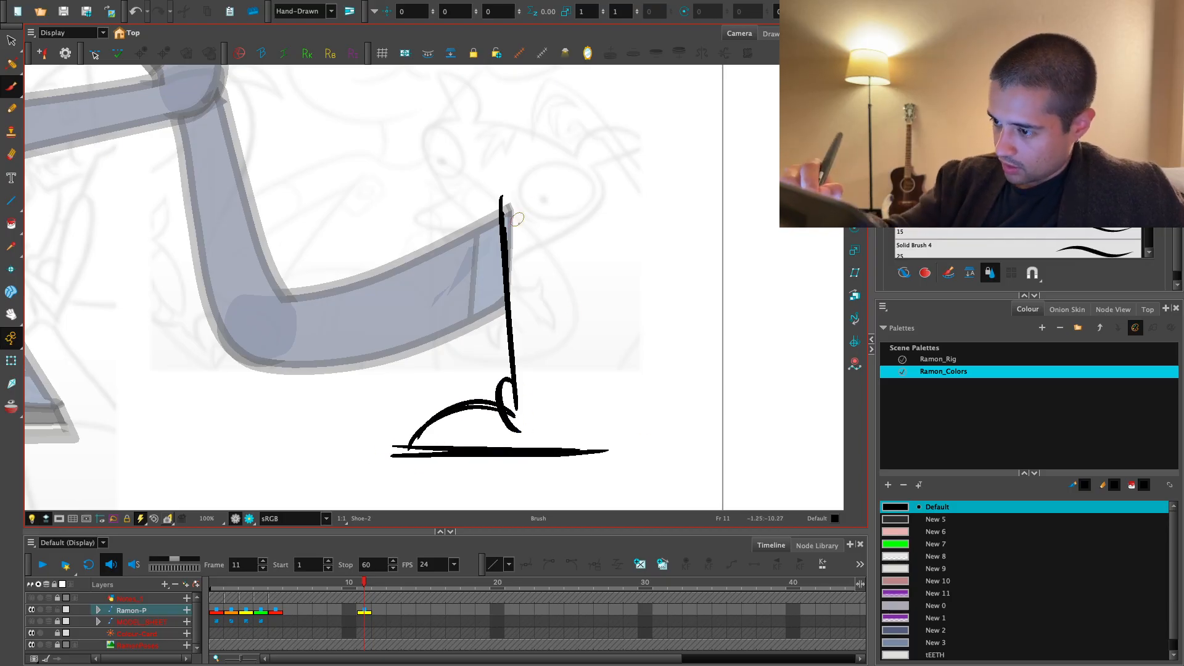
key("1")
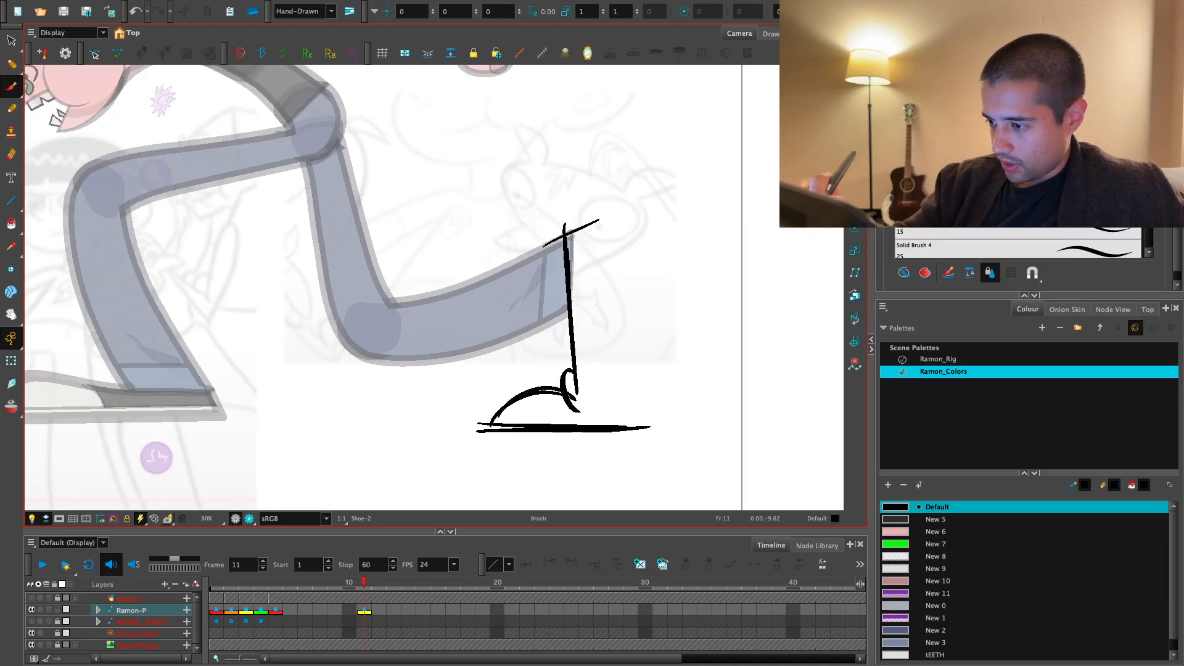
- Sketch two slanted lines for the back of the rear shoe, from the cuff's upper corner down past the sole
mouse_move(572, 182)
left_mouse_down()
mouse_move(630, 398)
mouse_move(595, 281)
mouse_move(652, 472)
left_mouse_up()
key("2")
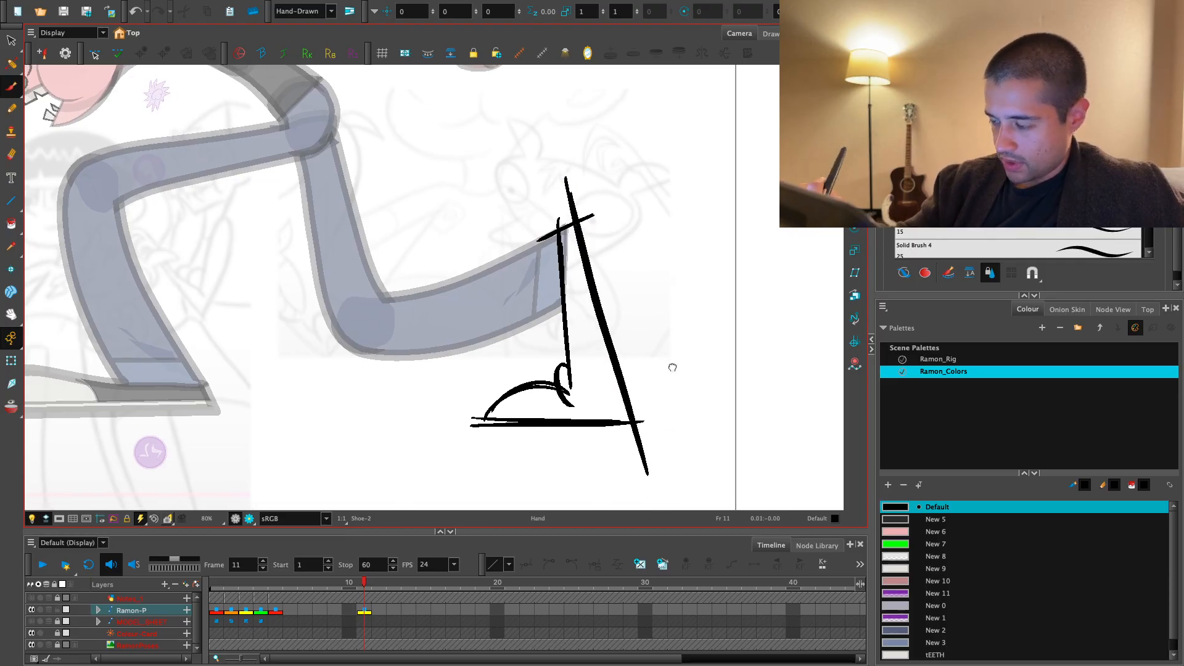
key("1")
left_click_drag(546, 170, 610, 428)
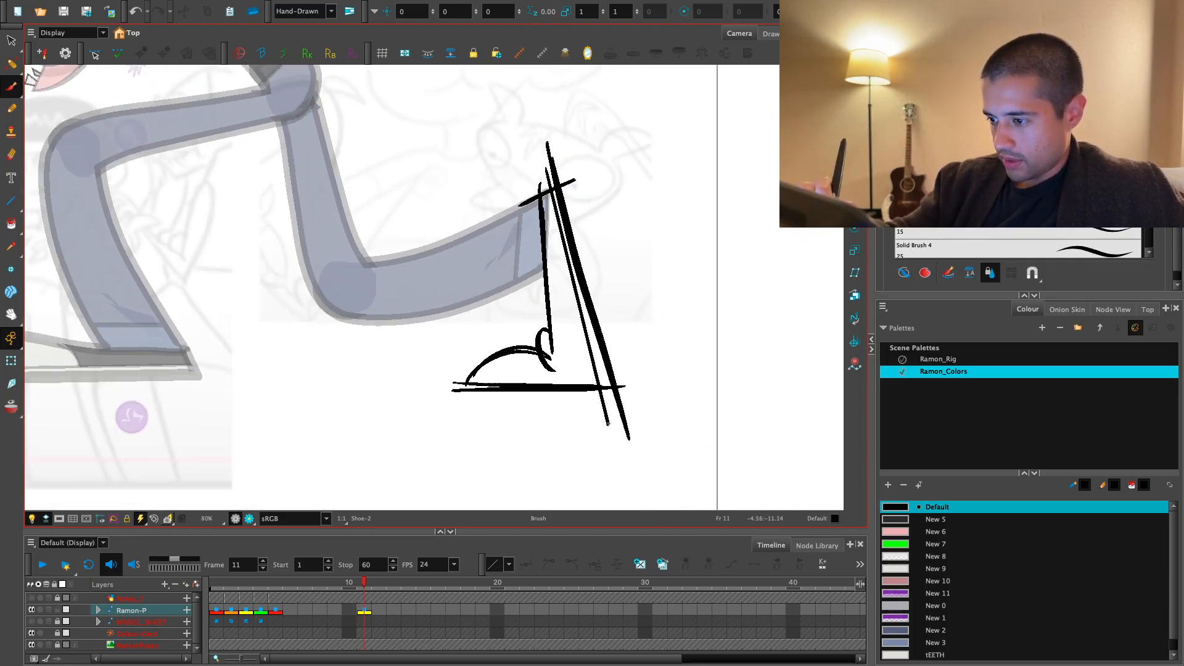
key("ctrl+z")
left_click_drag(544, 175, 609, 424)
key("2")
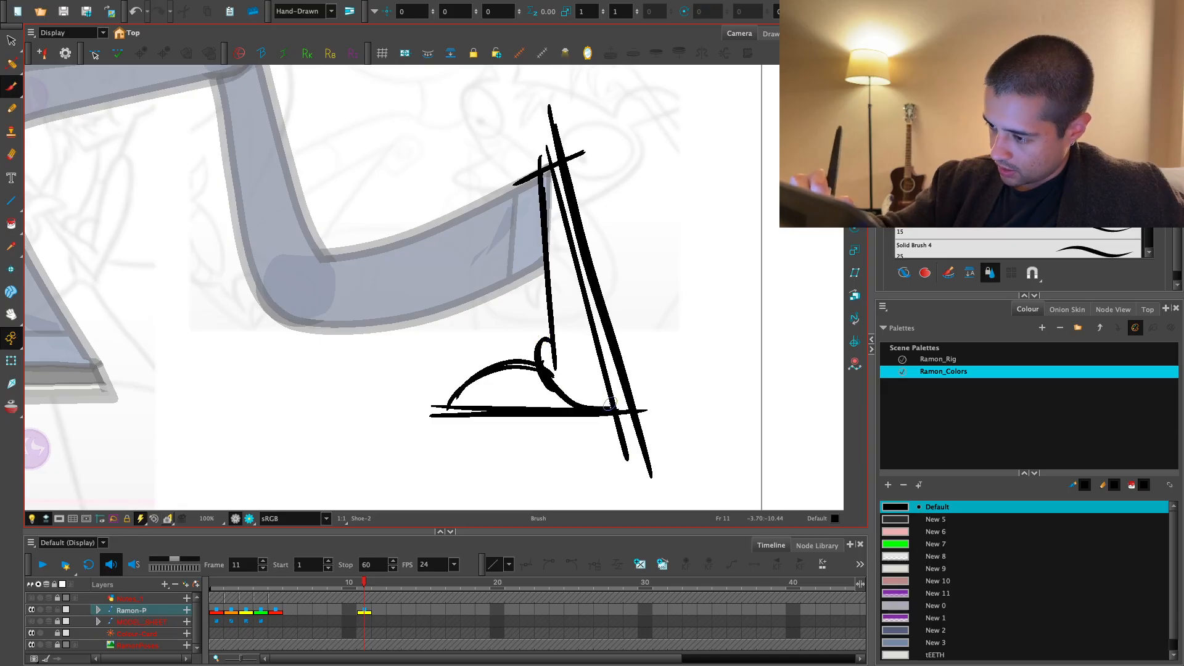
key("1")
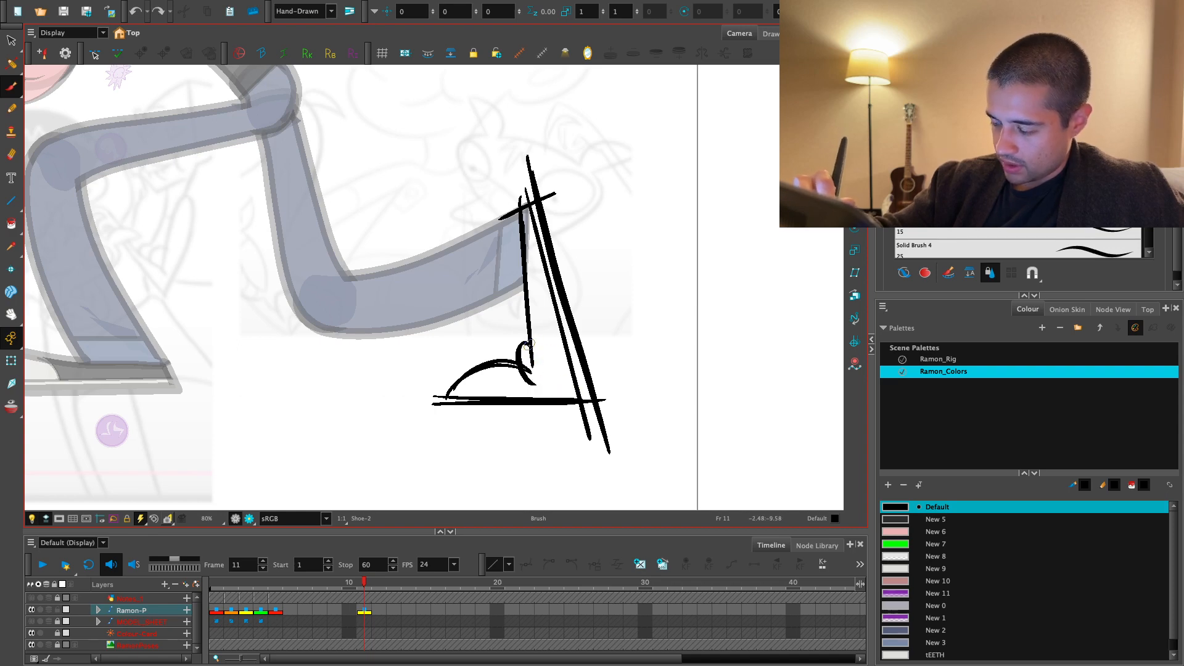
- Add a short crease line to the shoe sketch from the ankle fold down to the sole
key("s")
left_click(532, 382)
left_click_drag(532, 382, 536, 383)
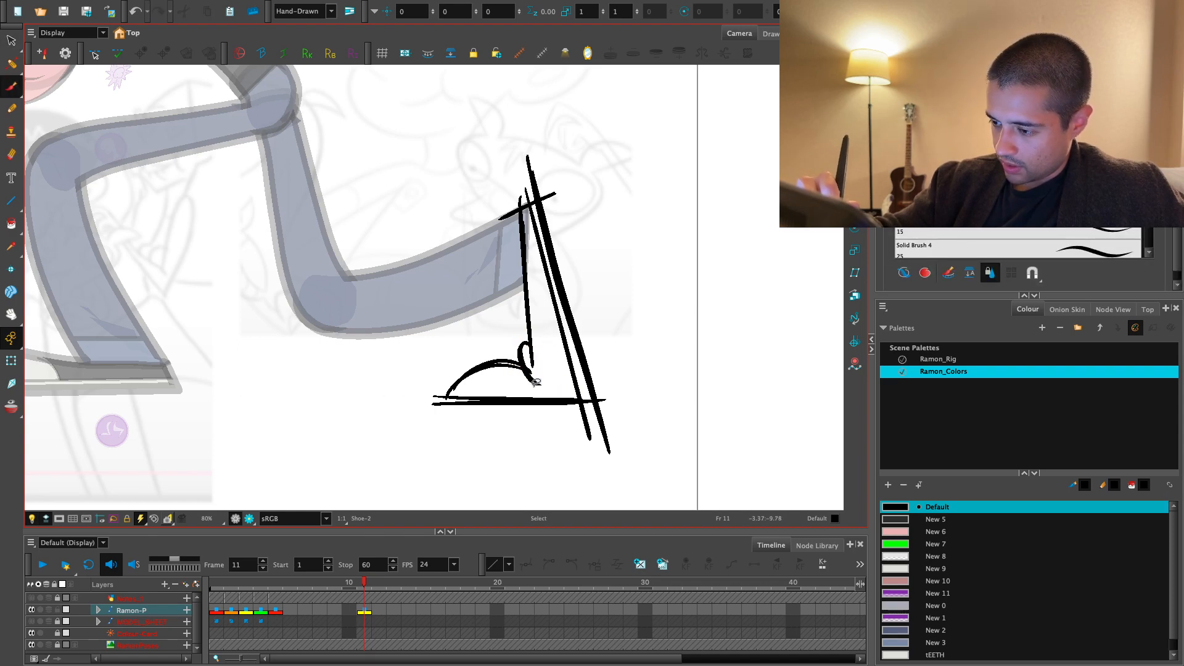
key("1")
key("space")
left_click_drag(583, 290, 571, 330)
key("2")
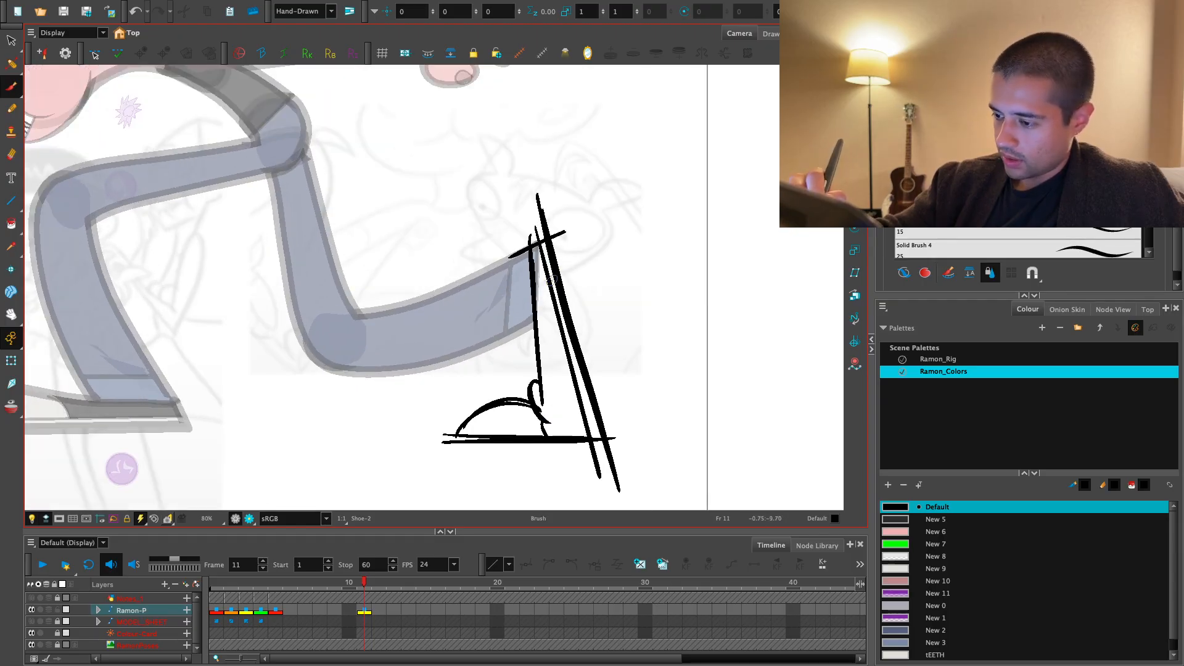
key("1")
key("1")
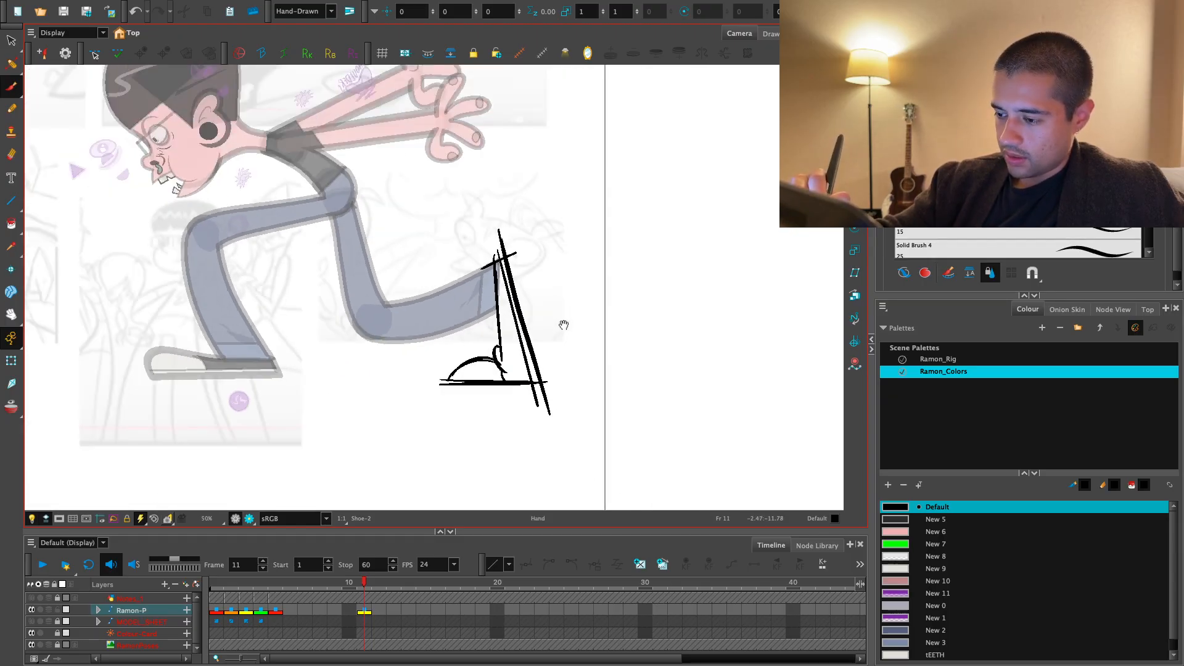
- Redraw the toe cap outline of the shoe sketch fuller, extending it toward the front end of the sole
key("2")
key("2")
key("2")
key("s")
left_click(458, 419)
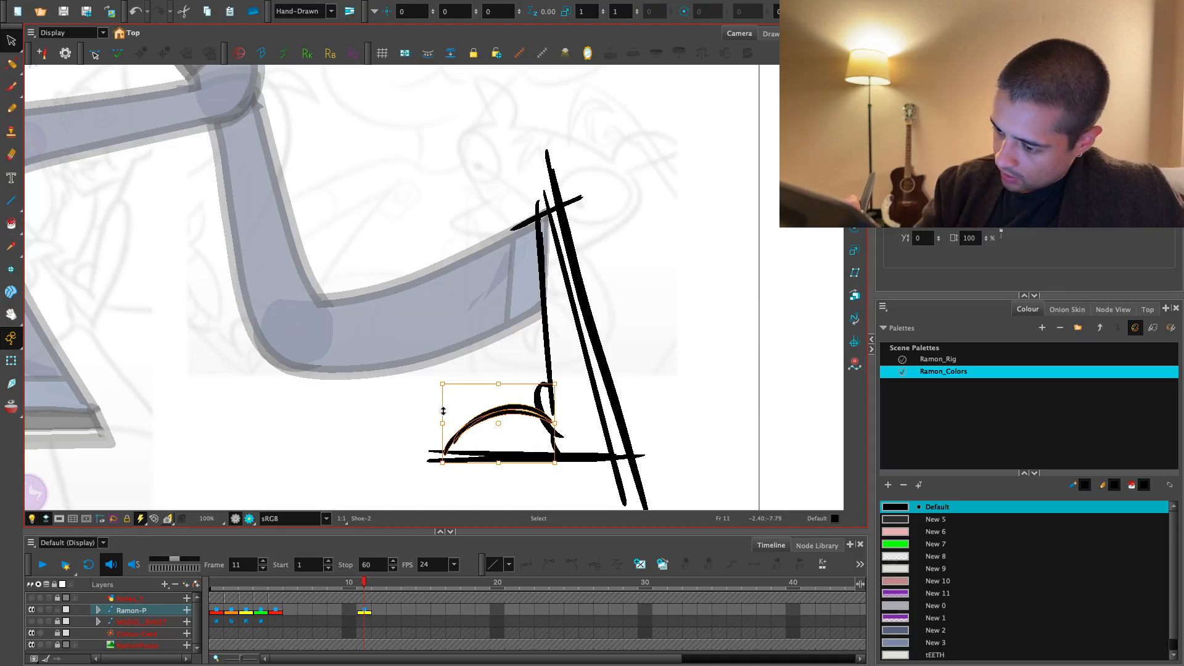
key("alt+b")
left_click_drag(435, 455, 551, 425)
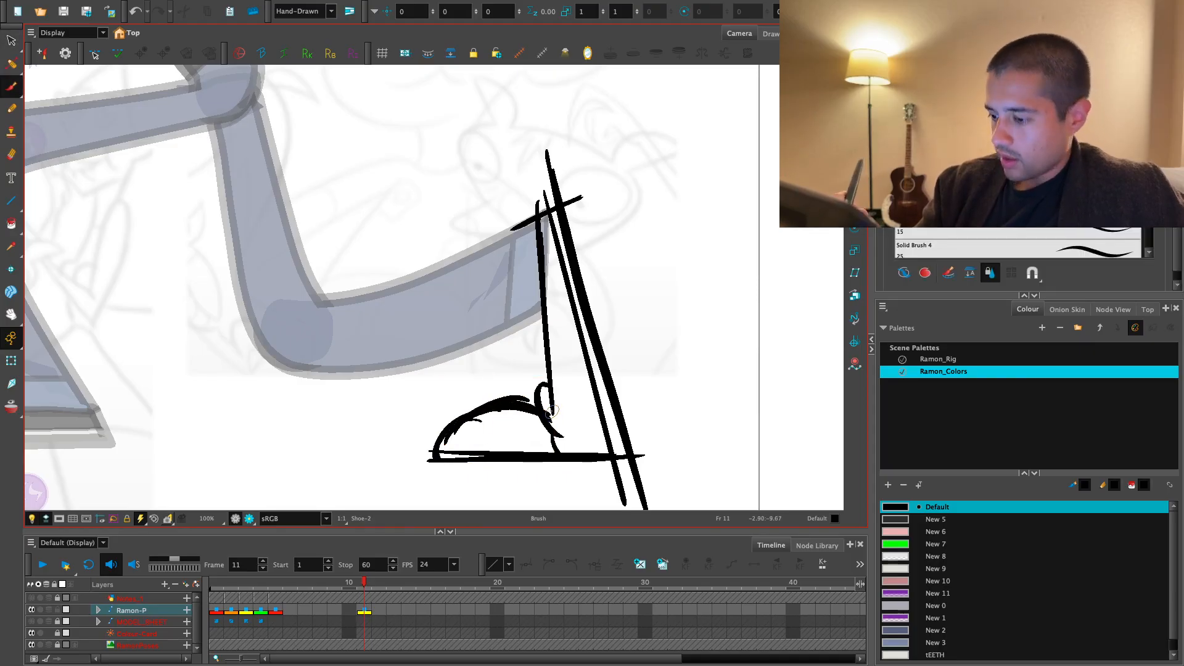
key("1")
key("1")
key("2")
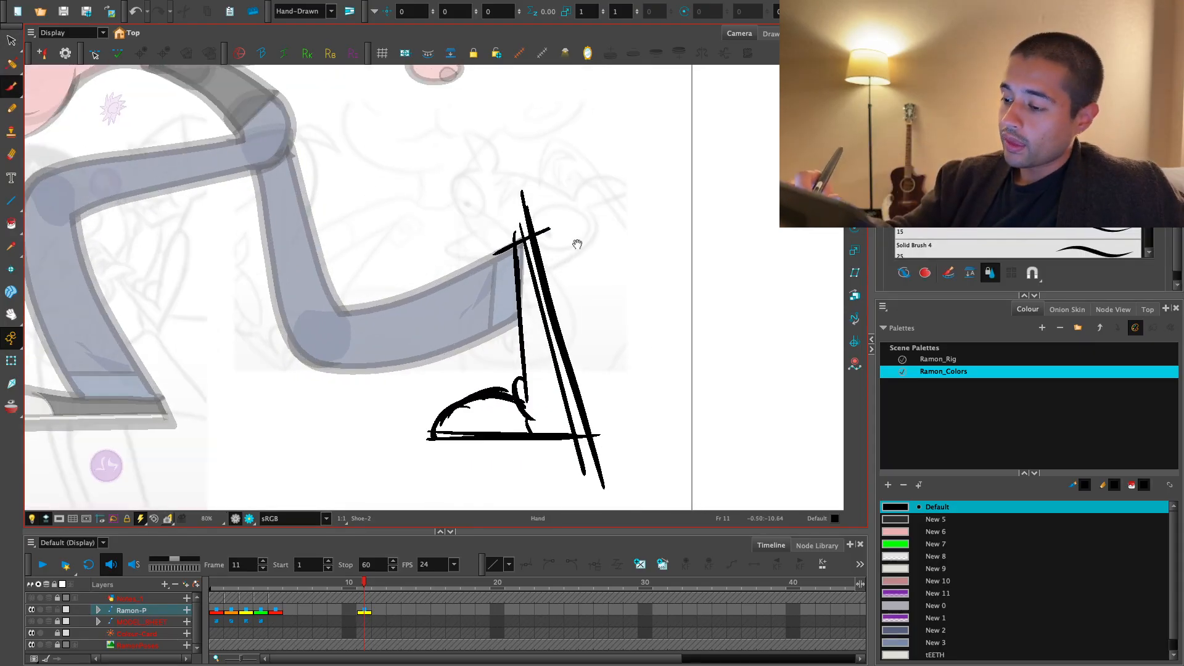
key("alt+s")
key("ctrl+a")
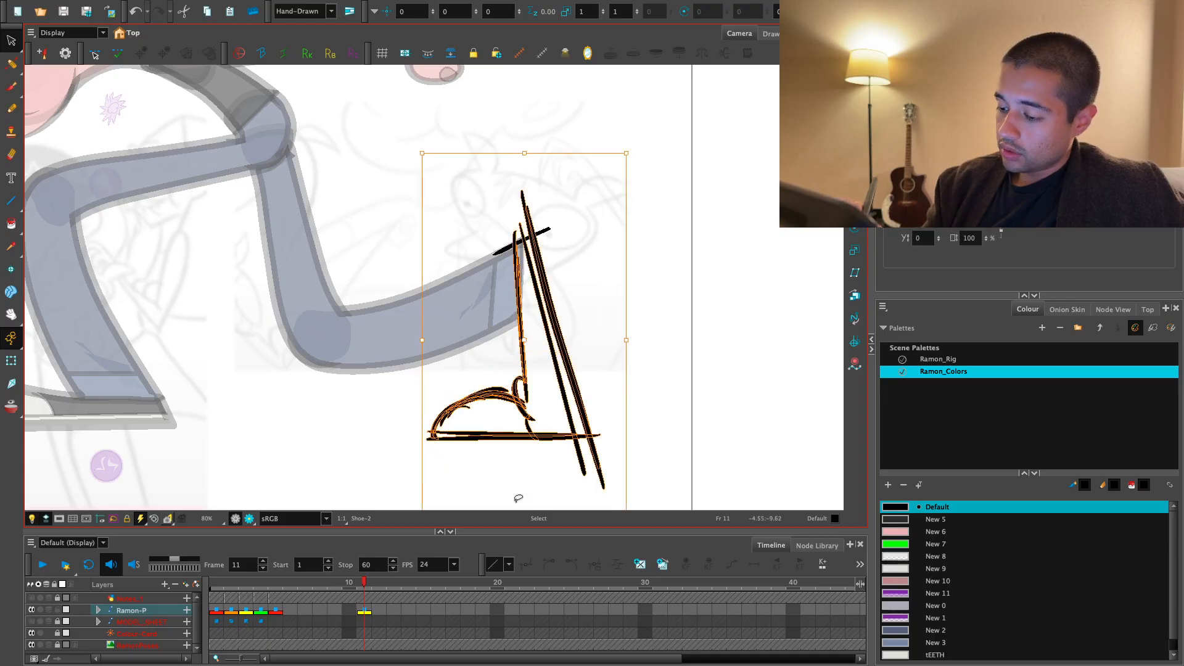
key("1")
left_click(642, 392)
key("2")
key("2")
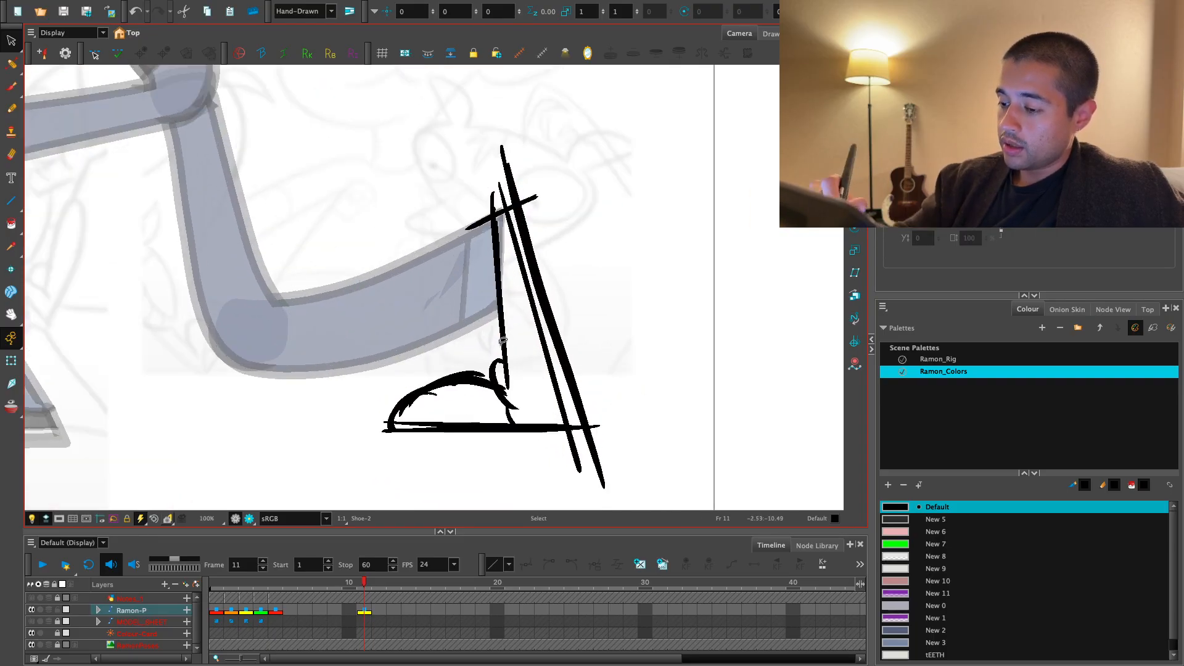
- Replace the shoe sketch's vertical front line with a cleaner stroke starting at the cuff's upper corner
left_click(499, 283)
key("Delete")
key("alt+b")
mouse_move(486, 234)
left_mouse_down()
mouse_move(503, 381)
mouse_move(501, 359)
left_mouse_up()
key("ctrl+z")
key("ctrl+z")
key("ctrl+z")
key("2")
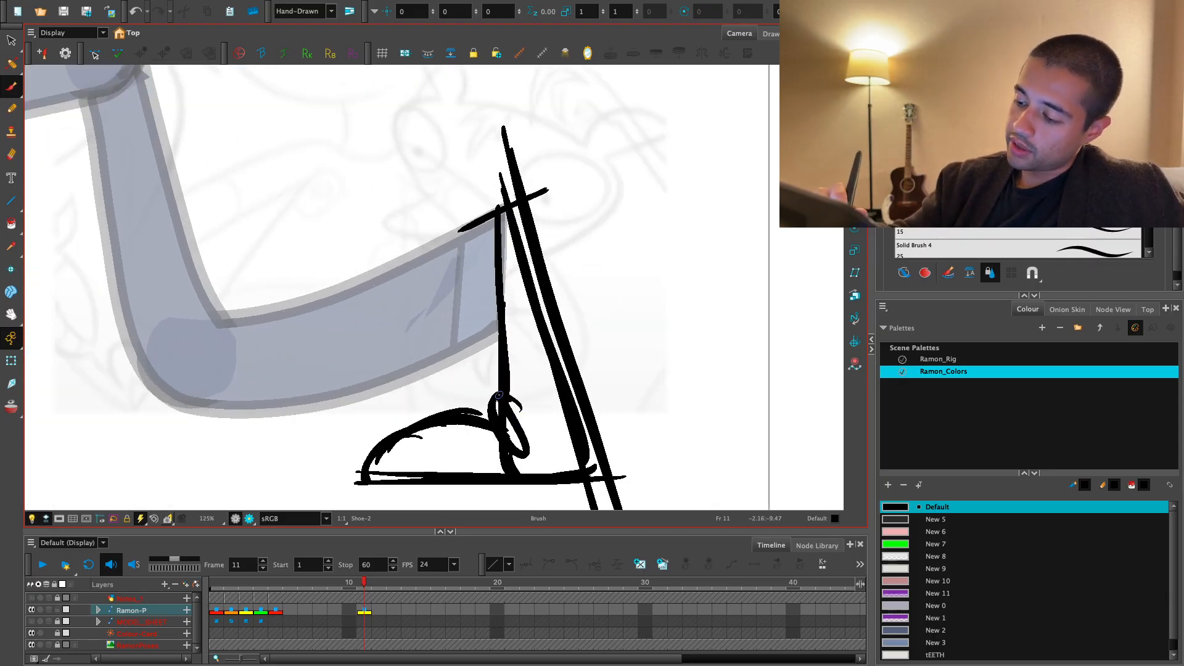
- Try reworking the ankle fold and toe crease with heavier strokes, and undo them
key("ctrl+z")
mouse_move(499, 395)
left_mouse_down()
mouse_move(520, 447)
mouse_move(484, 473)
mouse_move(576, 472)
mouse_move(571, 227)
mouse_move(468, 475)
left_mouse_up()
key("ctrl+z")
key("ctrl+z")
key("1")
key("space")
key("1")
- Recolour the whole shoe sketch with the purple New 11 swatch, and make Default the active colour
key("alt+s")
left_click(903, 596)
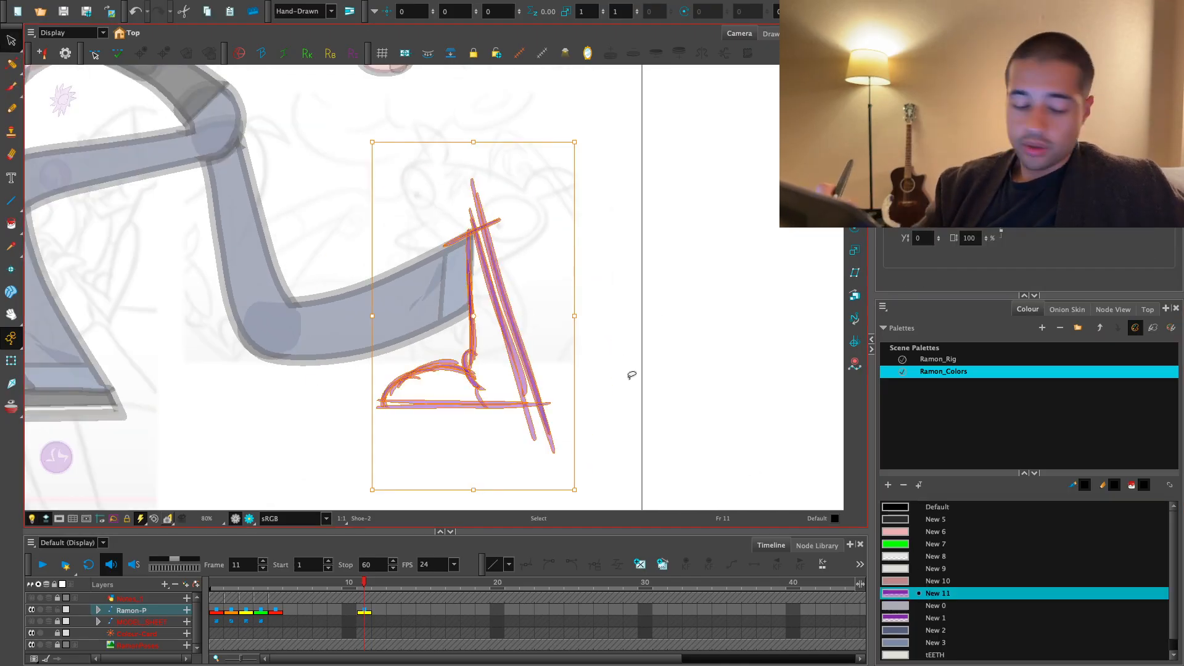
left_click(659, 343)
left_click(911, 510)
- Activate the Pencil tool and return to frame 11 near the shoe sketch
key("alt+b")
left_click(11, 86)
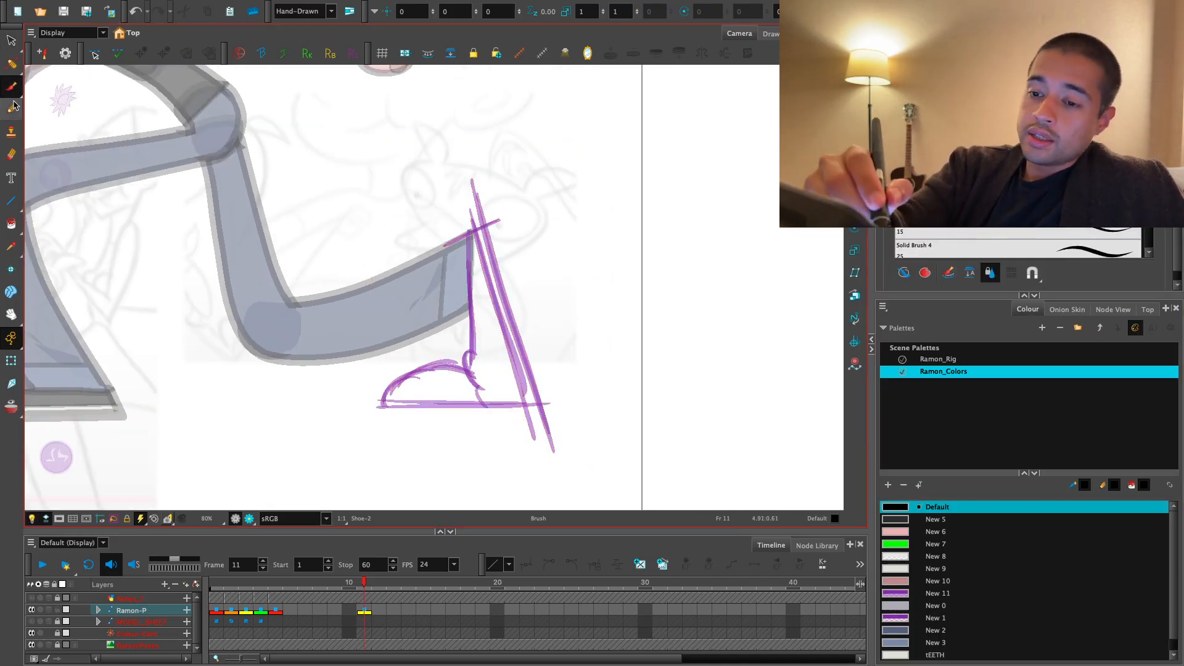
left_click(13, 109)
key("shift+comma")
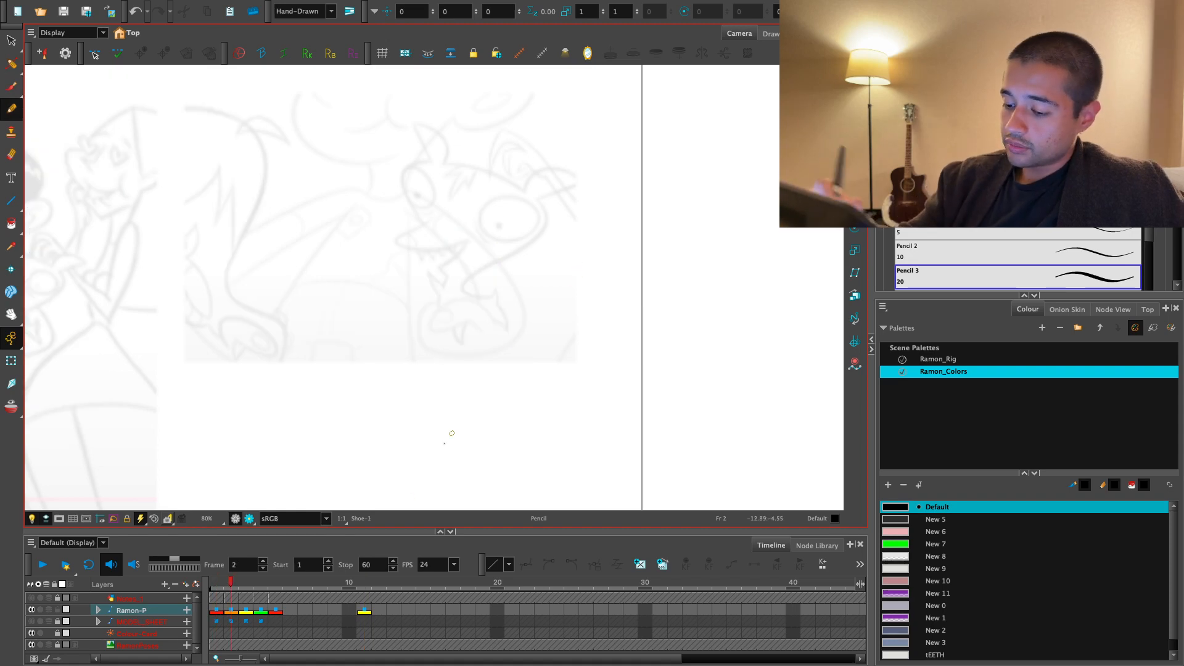
left_click_drag(354, 583, 366, 584)
key("2")
key("space")
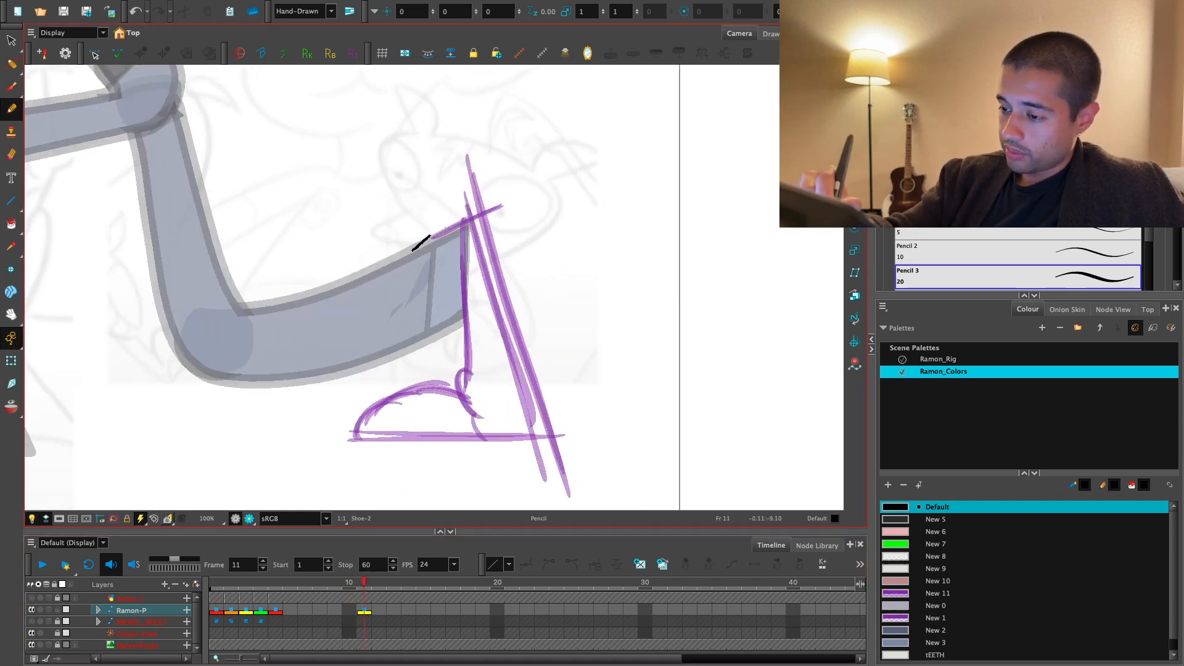
- Try a pencil line along the upper edge of the rear leg's cuff and undo it
key("ctrl+z")
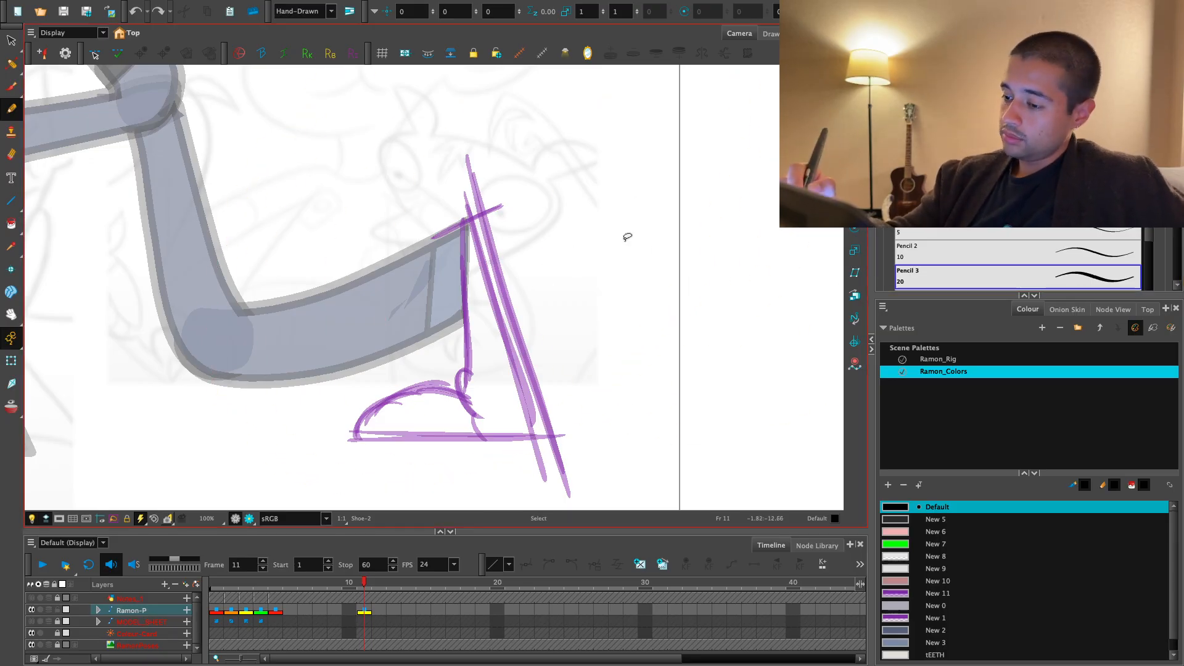
key("2")
left_click_drag(410, 242, 535, 193)
key("ctrl+z")
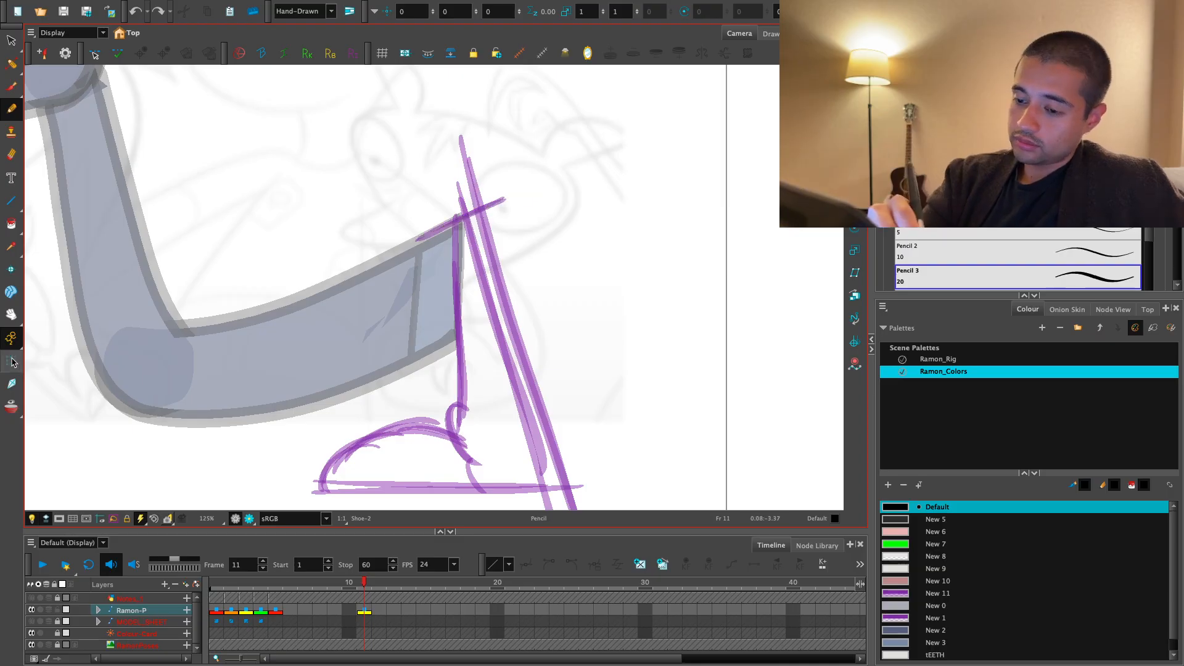
key("shift+t")
key("1")
key("1")
key("alt+s")
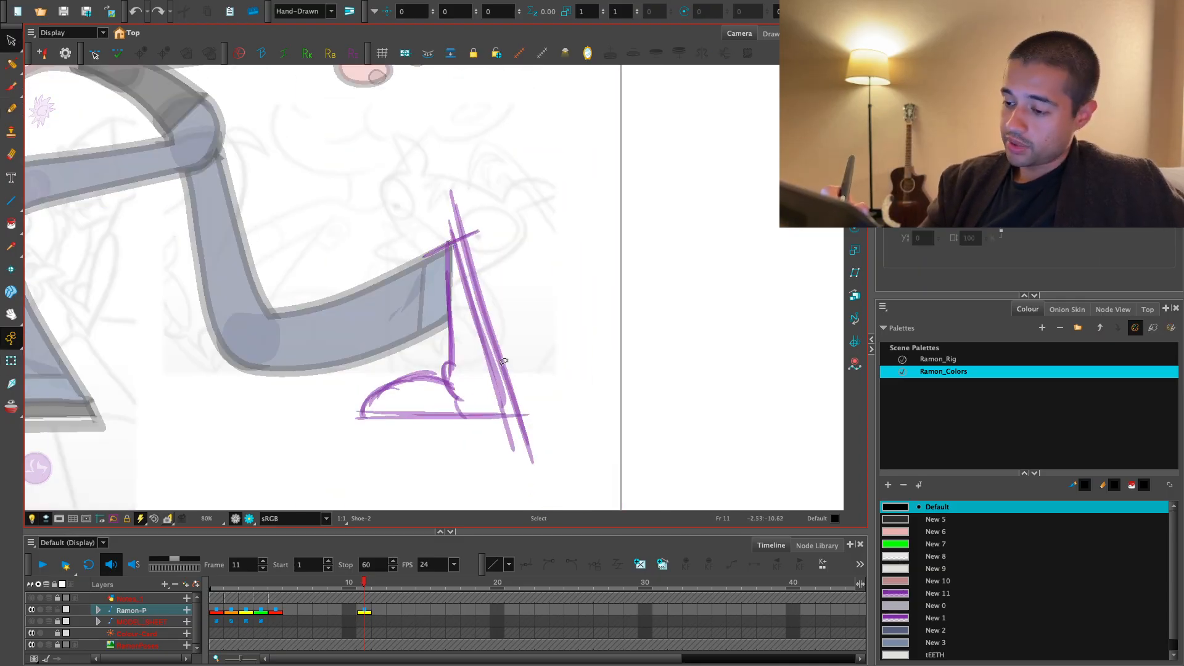
key("shift+t")
left_click(509, 340)
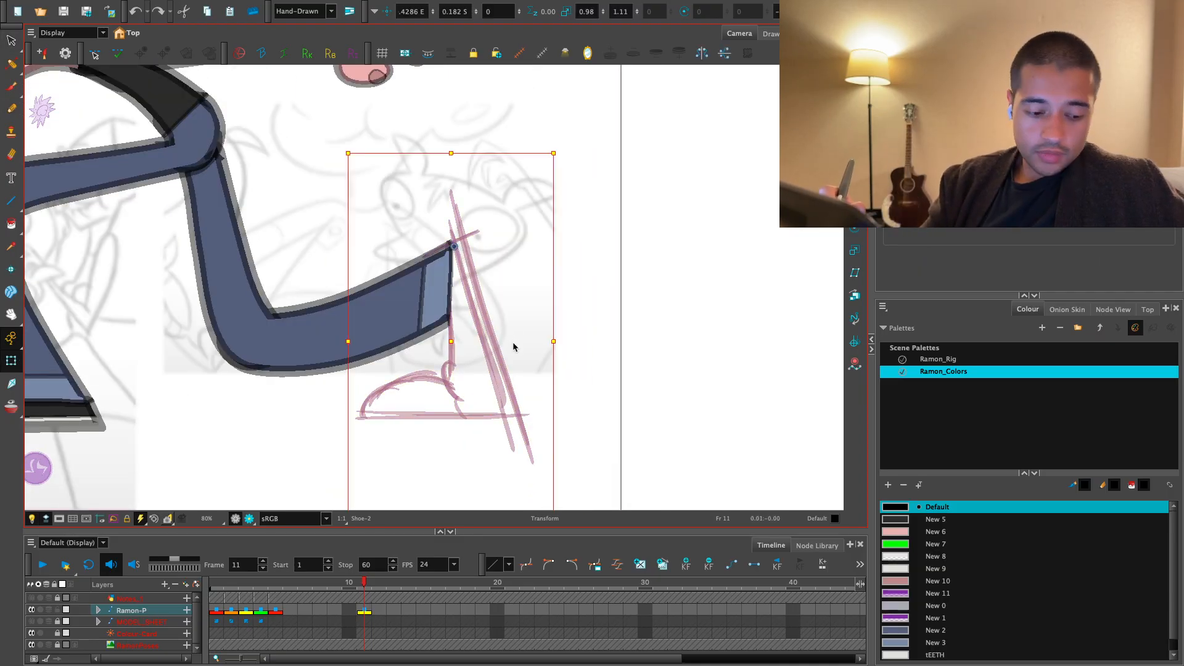
- Select all strokes of the purple shoe sketch and rotate, skew and slightly squash it, keeping the sole level
key("alt+s")
mouse_move(585, 318)
left_mouse_down()
mouse_move(616, 471)
mouse_move(602, 352)
left_mouse_up()
left_click_drag(522, 191, 580, 192)
left_click_drag(535, 333, 491, 313)
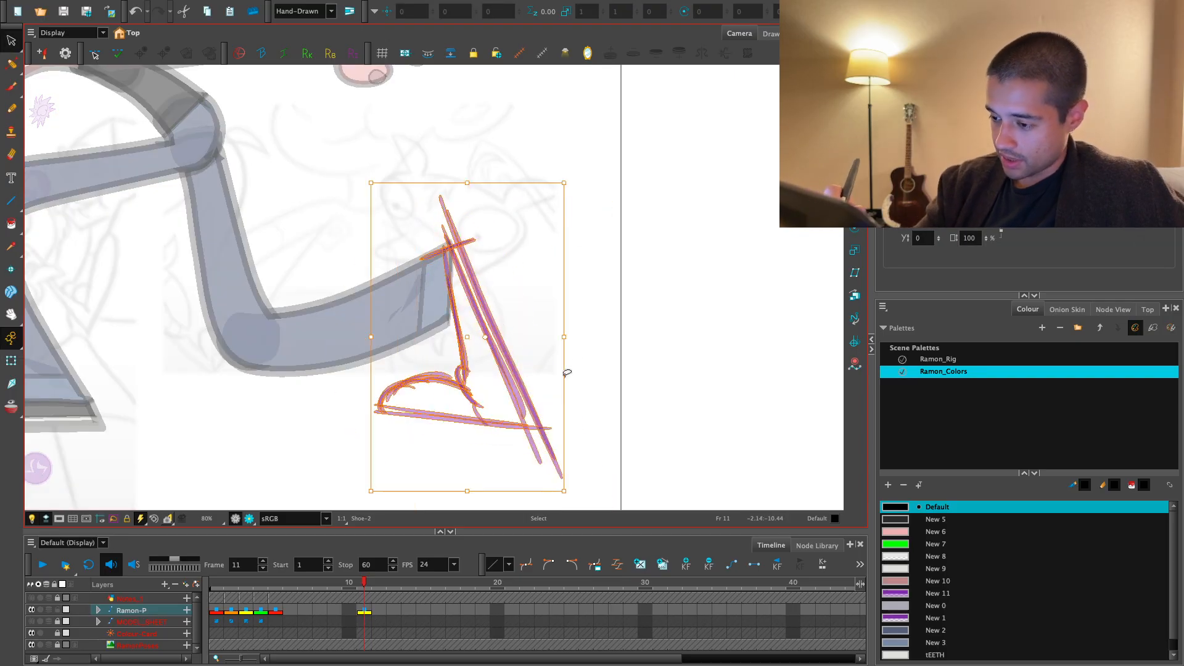
mouse_move(567, 373)
left_mouse_down()
mouse_move(555, 313)
mouse_move(513, 348)
left_mouse_up()
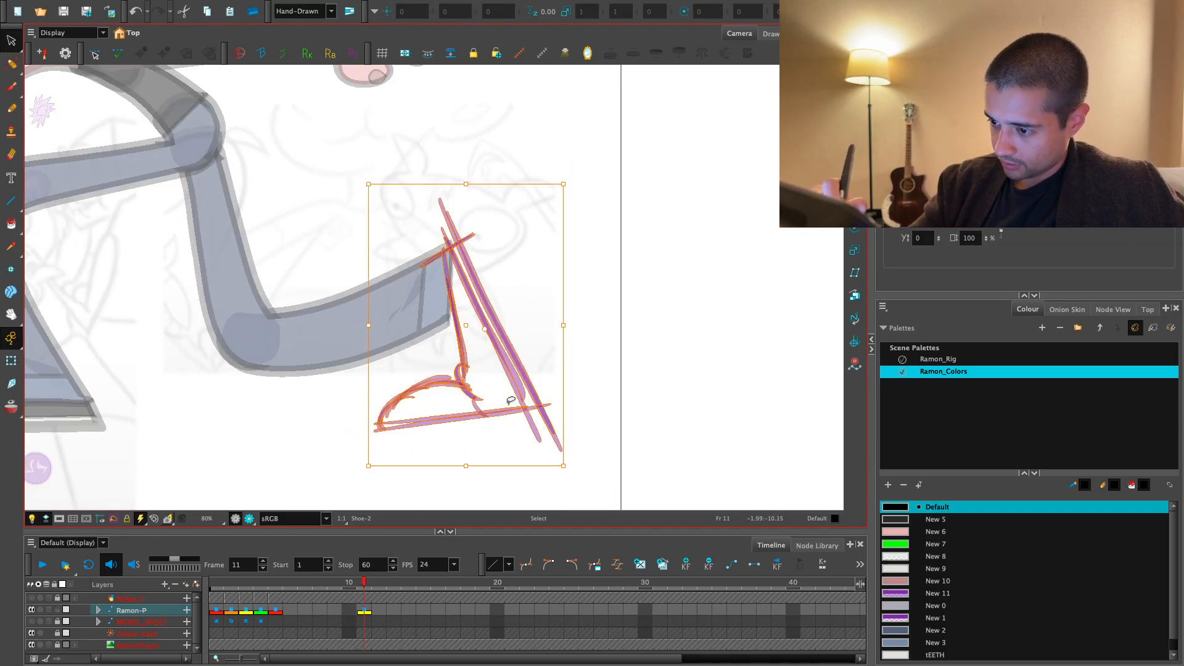
left_click_drag(505, 469, 487, 469)
left_click_drag(546, 392, 546, 403)
left_click_drag(355, 398, 355, 374)
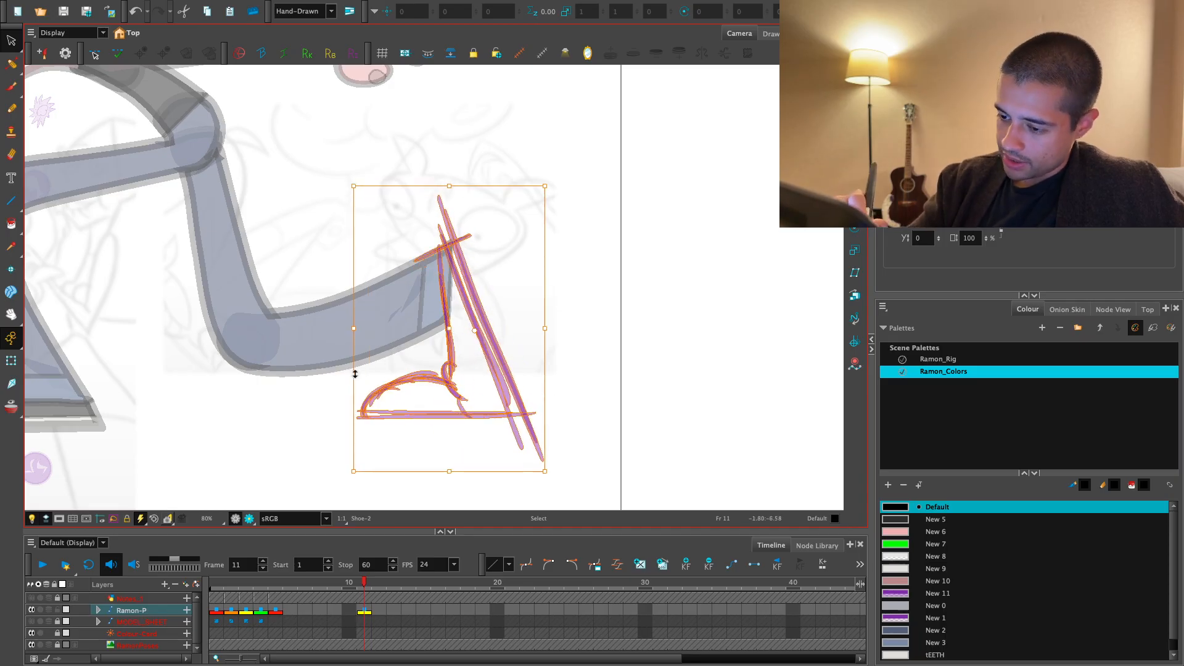
left_click_drag(450, 471, 451, 463)
left_click(465, 480)
key("1")
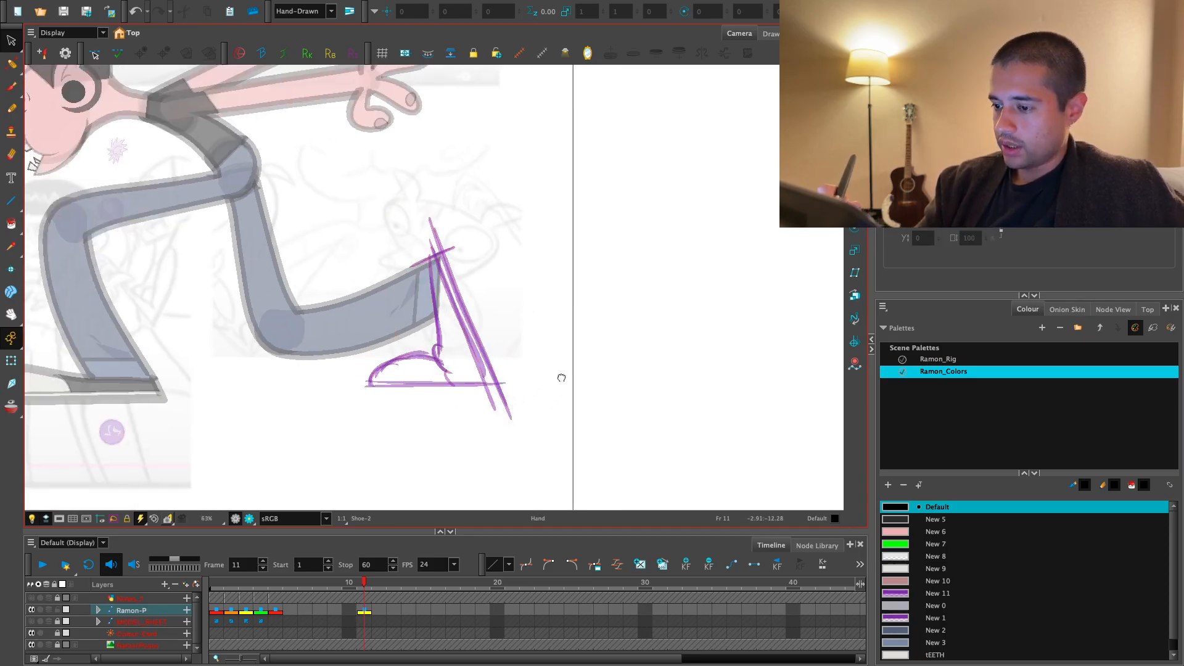
- Reselect the shoe sketch and skew it slightly so its upper end lines up with the cuff
key("2")
key("2")
mouse_move(560, 221)
left_mouse_down()
mouse_move(365, 222)
mouse_move(571, 405)
left_mouse_up()
mouse_move(477, 173)
left_mouse_down()
mouse_move(486, 166)
mouse_move(468, 173)
left_mouse_up()
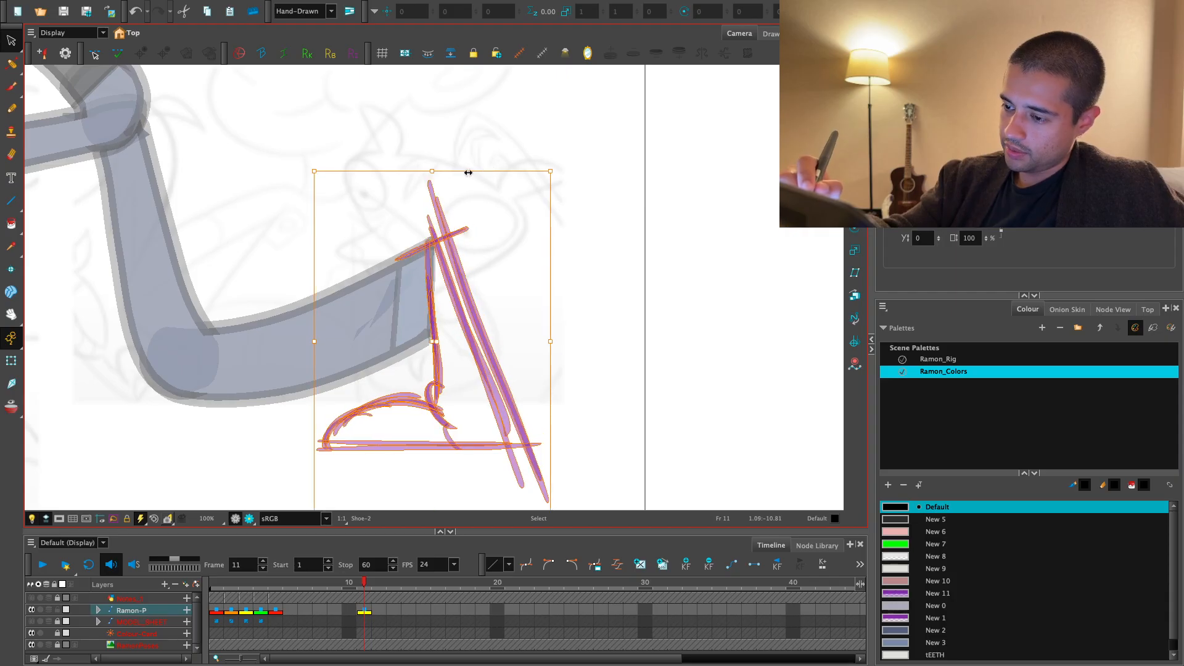
left_click(534, 136)
- Recolour the shoe sketch with the New 1 swatch, and make Default the active colour again
mouse_move(606, 230)
left_mouse_down()
mouse_move(265, 360)
mouse_move(653, 478)
left_mouse_up()
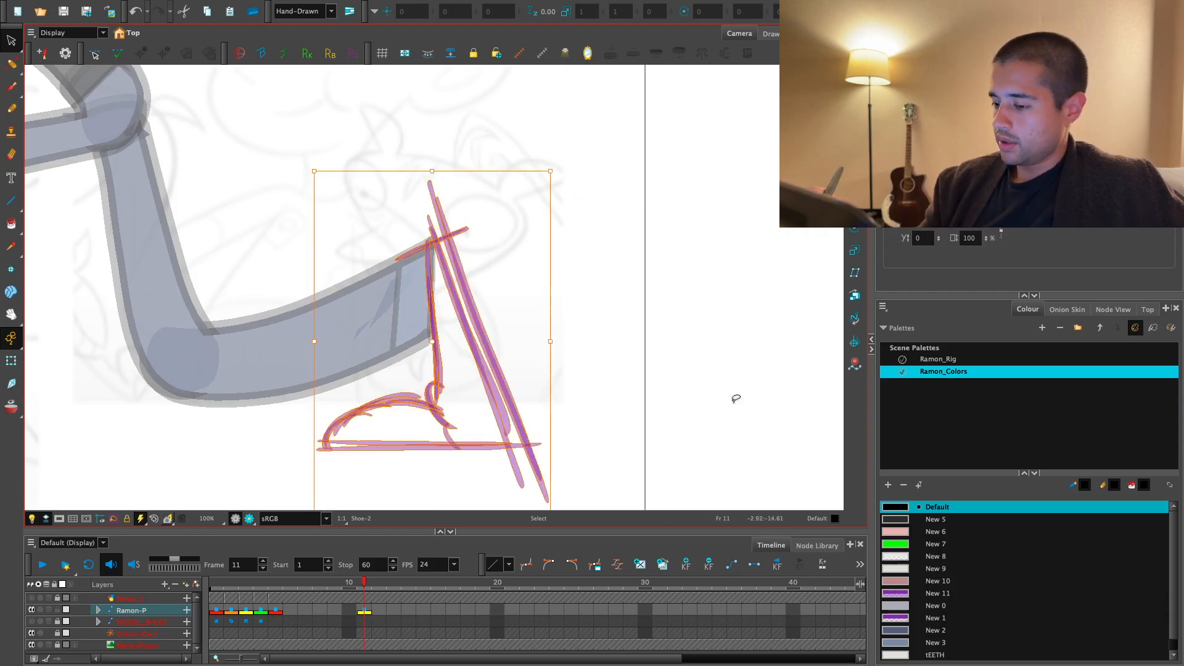
left_click(904, 617)
left_click(695, 424)
mouse_move(695, 423)
left_mouse_down()
mouse_move(291, 494)
mouse_move(648, 398)
left_mouse_up()
left_click(704, 381)
left_click(927, 507)
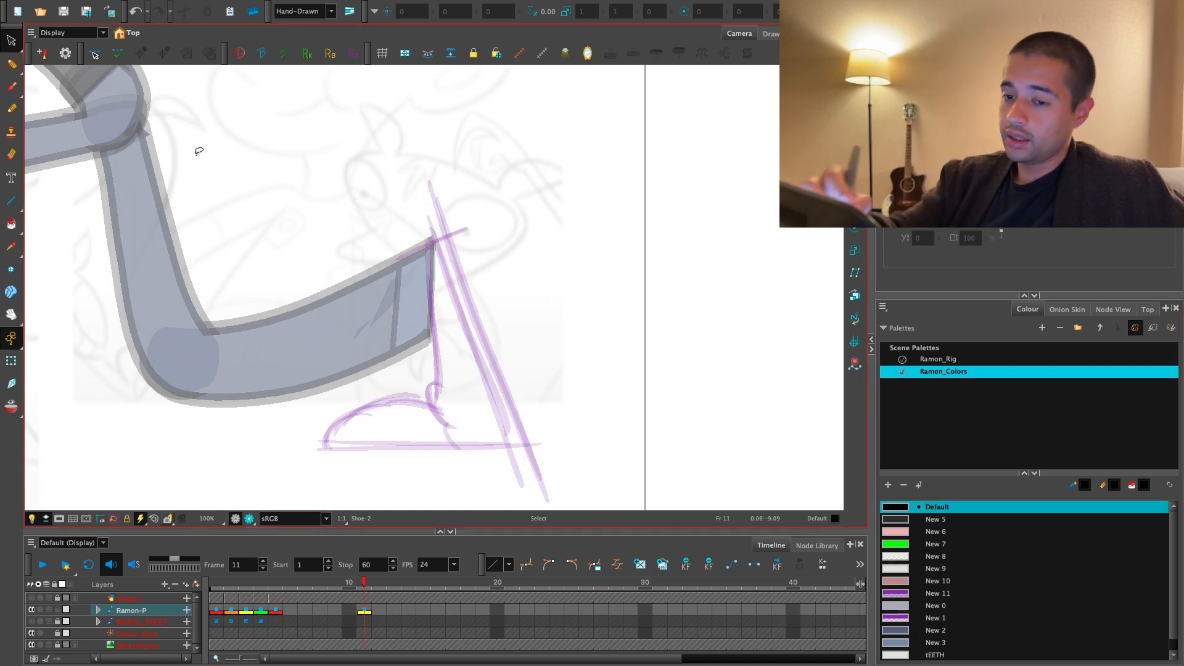
- Switch to the Pencil tool and trace the rear shoe's front line from the sketch, undoing a stray stroke
left_click(11, 87)
left_click(12, 64)
left_click_drag(199, 196, 190, 158)
key("2")
key("2")
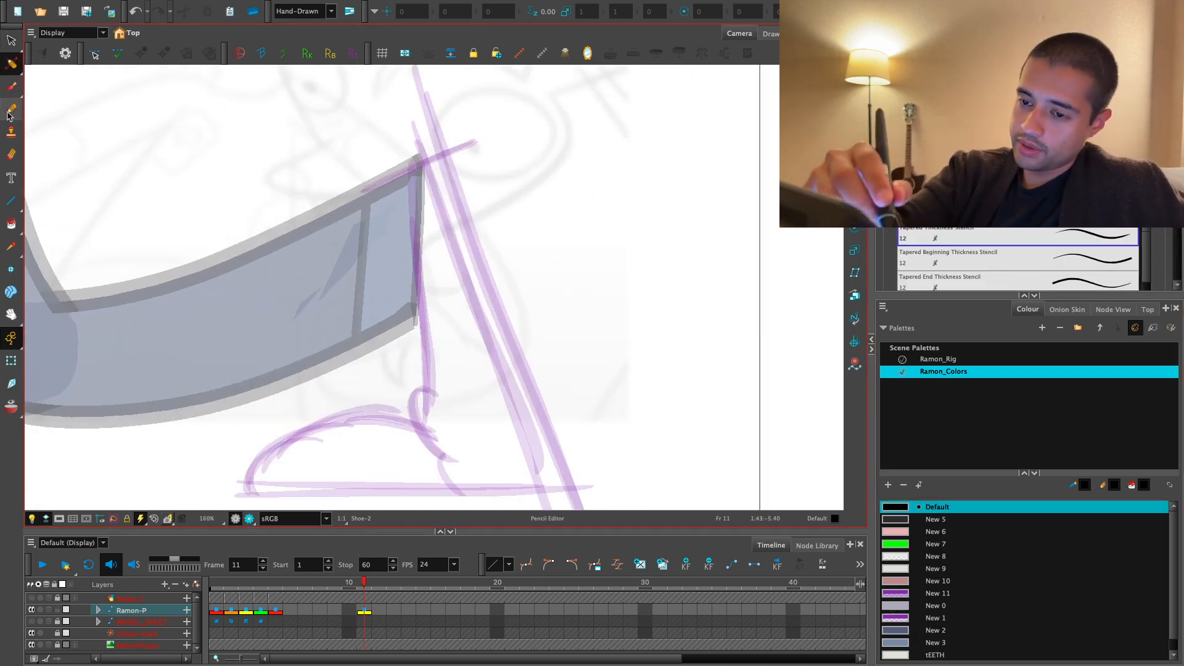
left_click(11, 109)
- Trace the shoe's slanted back line, ankle fold and straight sole line over the purple sketch
key("2")
left_click_drag(434, 355, 393, 282)
mouse_move(421, 461)
left_mouse_down()
mouse_move(408, 339)
mouse_move(362, 356)
mouse_move(404, 340)
left_mouse_up()
key("super+z")
left_click_drag(457, 340, 490, 443)
mouse_move(417, 486)
left_mouse_down()
mouse_move(400, 171)
mouse_move(456, 153)
left_mouse_up()
key("1")
key("1")
mouse_move(402, 108)
left_mouse_down()
mouse_move(541, 470)
mouse_move(618, 397)
mouse_move(600, 341)
left_mouse_up()
- Trace the rounded toe cap from below the sole line up to the ankle fold, redoing the first stroke
key("2")
key("shift+x")
left_click_drag(439, 426, 488, 436)
left_click_drag(246, 383, 683, 370)
key("2")
key("2")
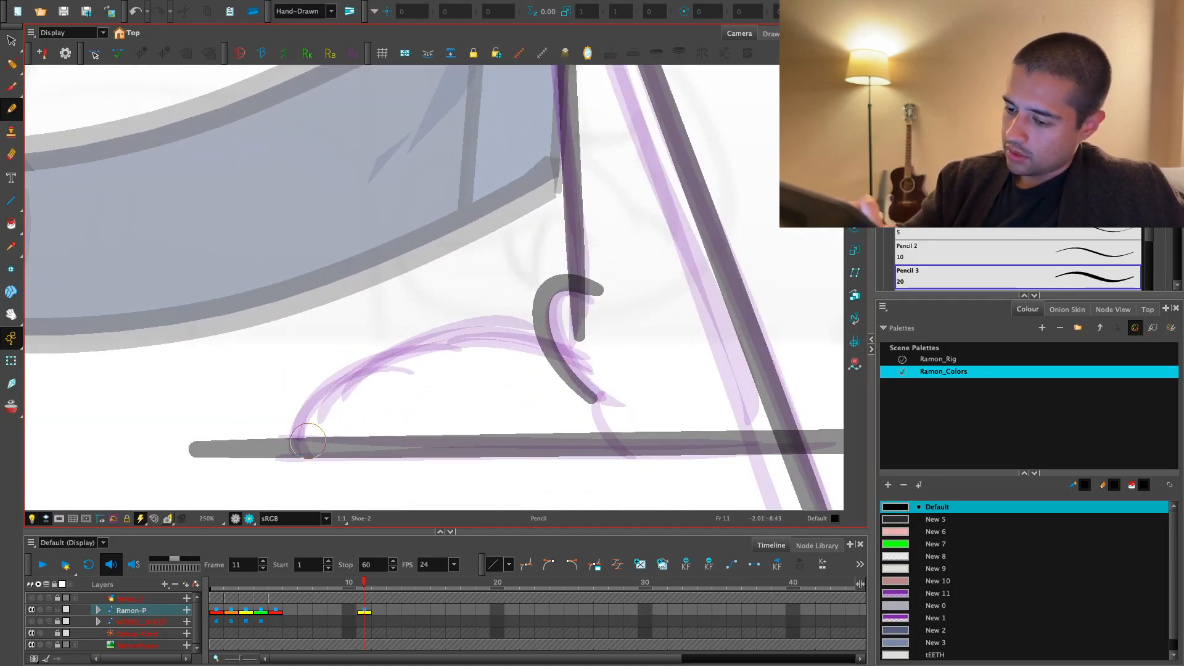
left_click_drag(310, 473, 614, 353)
key("ctrl+z")
mouse_move(307, 449)
left_mouse_down()
mouse_move(343, 333)
mouse_move(591, 316)
left_mouse_up()
- Examine the traced rear shoe against Ramon's whole pose, then inspect the toe cap line up close
key("1")
key("1")
key("1")
key("1")
key("1")
left_click_drag(675, 357, 669, 388)
key("1")
key("1")
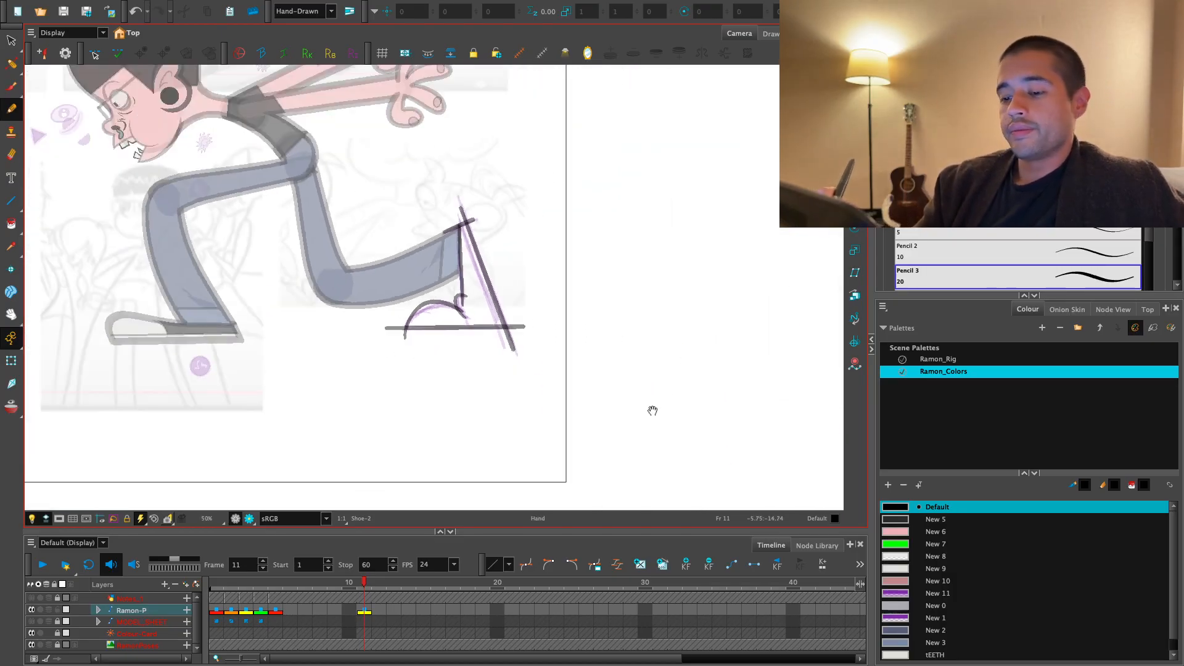
key("2")
key("2")
key("2")
key("2")
key("2")
key("2")
key("1")
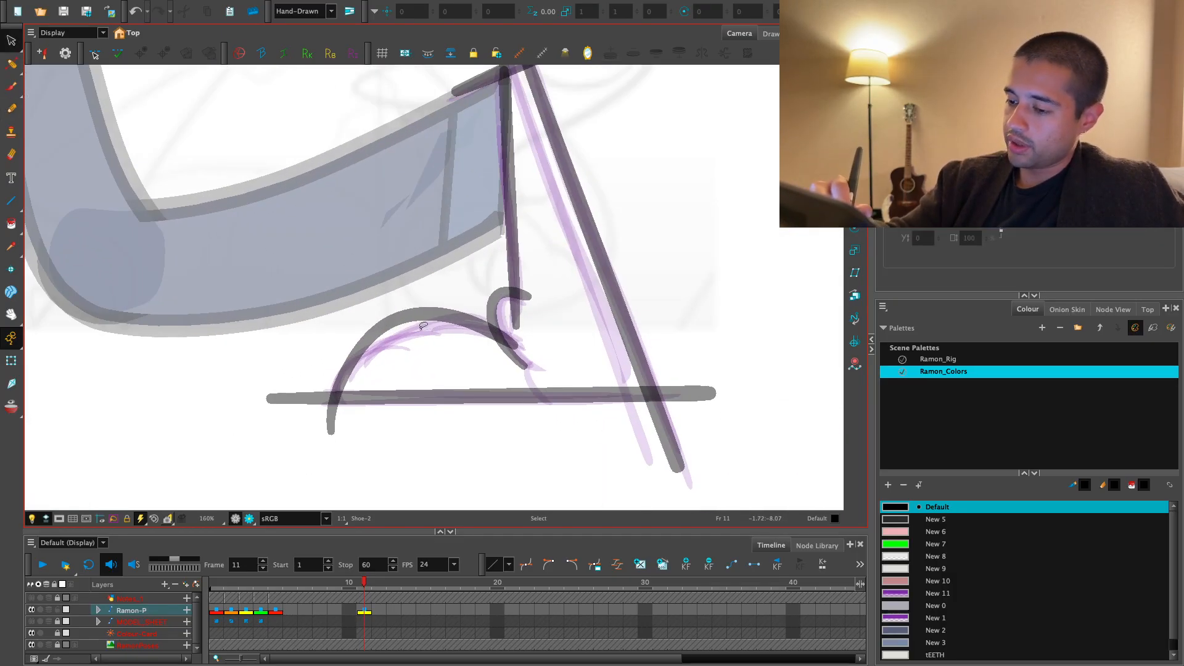
left_click(423, 327)
key("Delete")
key("1")
left_click_drag(701, 377, 700, 390)
key("2")
key("ctrl+z")
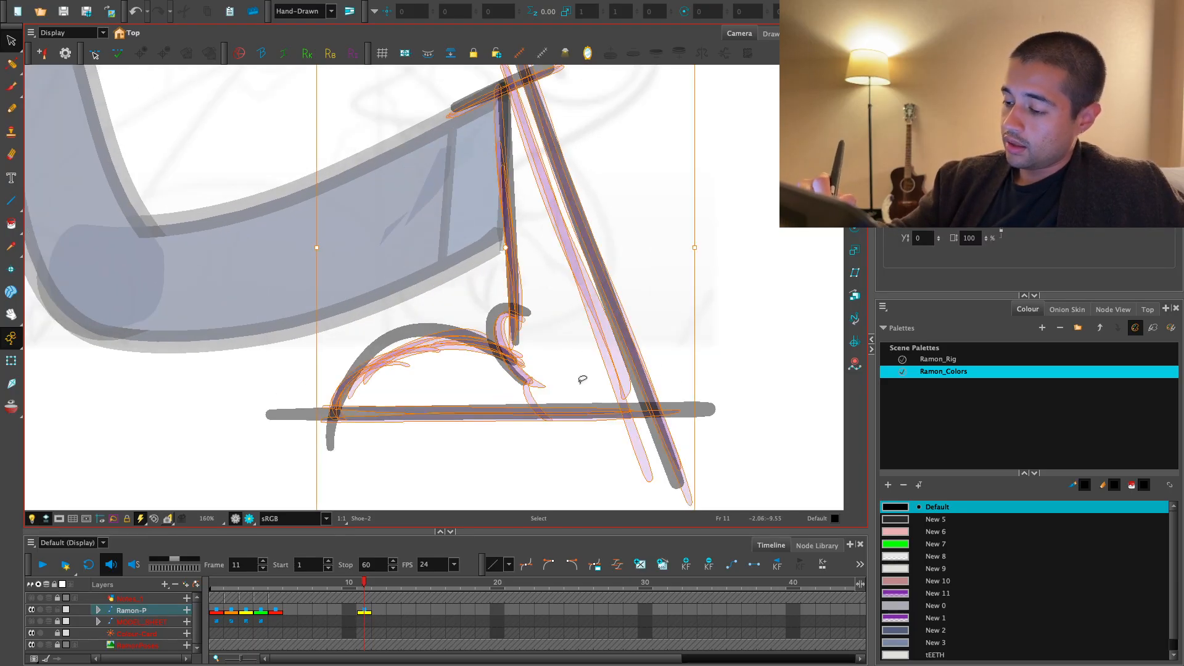
- Paint the curved toe cap seam with the Brush tool, running from the ankle fold down to the sole line
key("2")
key("alt+b")
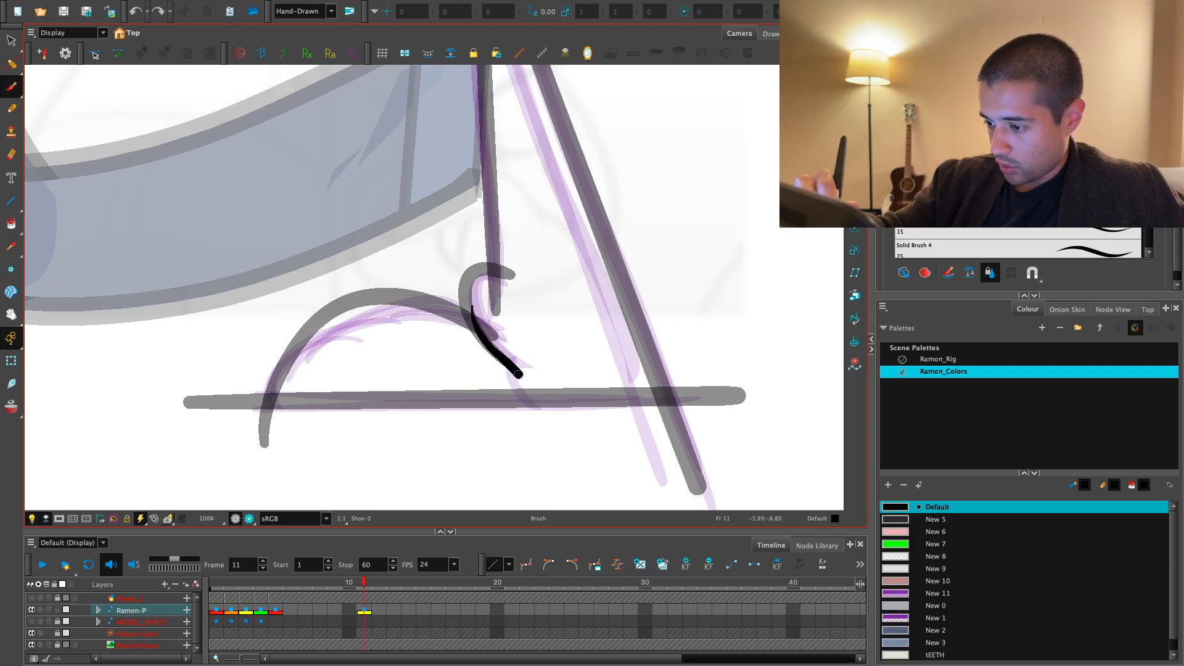
key("1")
key("1")
key("1")
key("1")
key("2")
key("2")
key("2")
key("2")
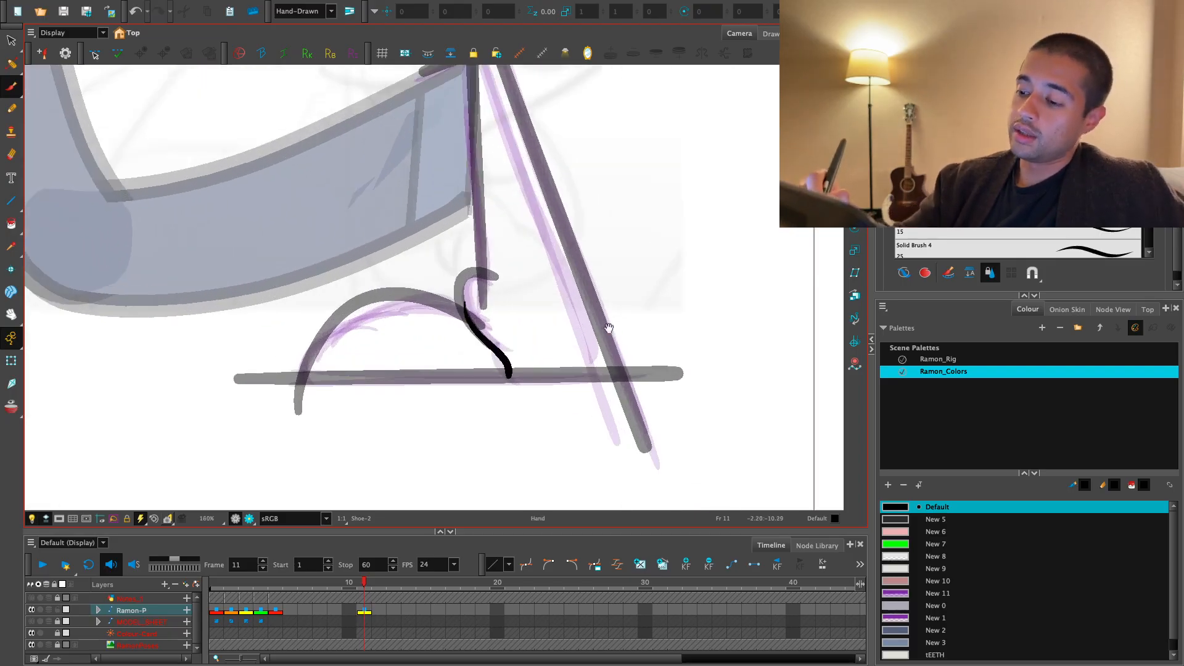
- Select the purple rough sketch beneath the traced rear shoe and delete it
left_click_drag(607, 327, 566, 378)
key("1")
key("1")
key("2")
key("2")
left_click_drag(489, 312, 483, 320)
key("2")
key("1")
key("1")
key("1")
key("alt+s")
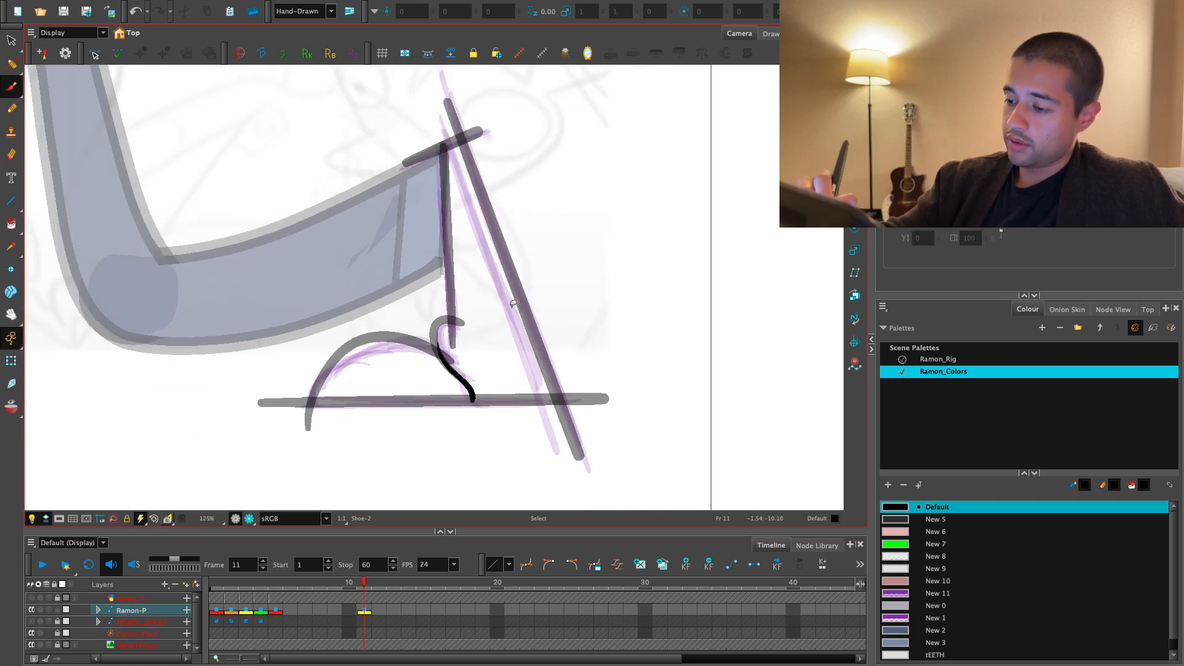
left_click(512, 304)
key("Delete")
key("2")
key("2")
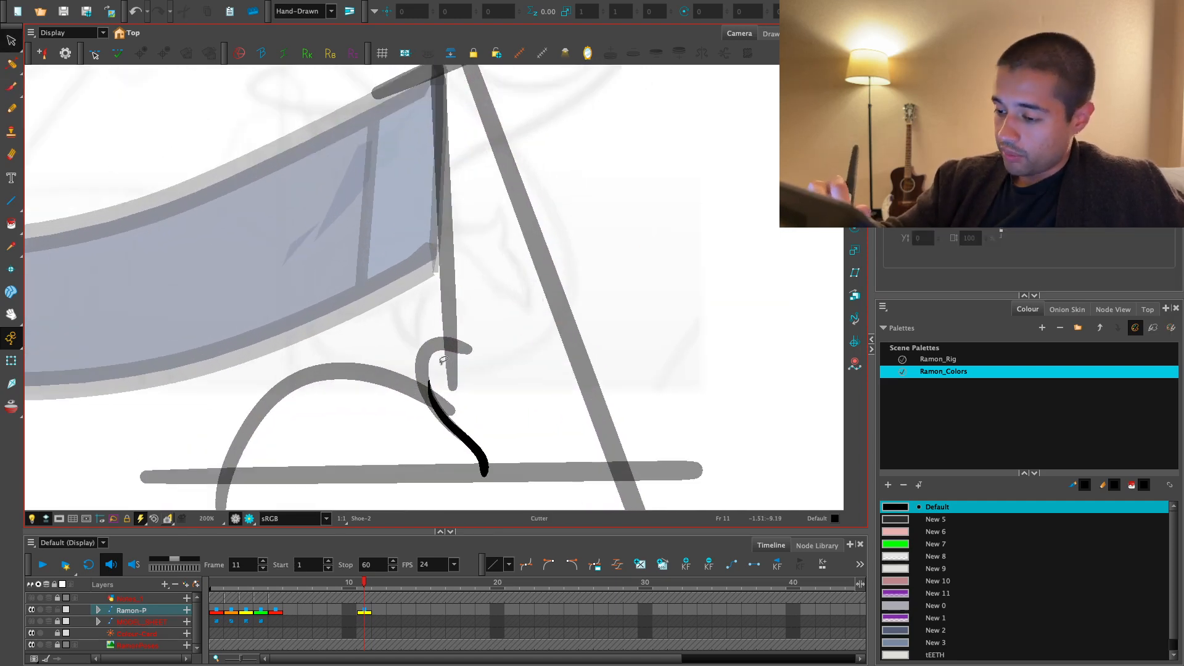
key("1")
- Trim the overhanging pencil line ends where the sole meets the toe cap and the heel
mouse_move(443, 361)
left_mouse_down()
mouse_move(487, 371)
mouse_move(538, 349)
left_mouse_up()
left_click_drag(295, 382, 272, 449)
left_click_drag(273, 453, 302, 450)
left_click_drag(603, 451, 650, 464)
left_click_drag(653, 451, 655, 407)
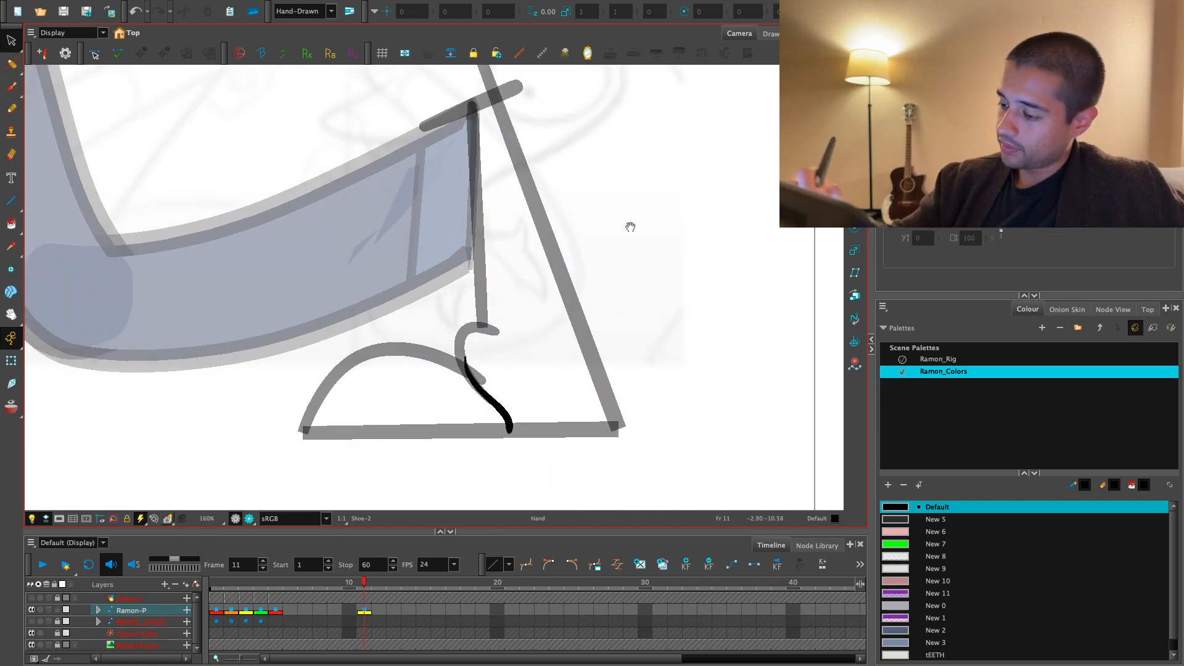
- Trim the overhanging pencil line ends at the top of the shoe beside the trouser cuff
left_click_drag(623, 197, 635, 327)
key("1")
left_click_drag(509, 215, 522, 248)
key("1")
left_click_drag(595, 353, 593, 329)
- Select the shoe's pencil outlines and set their line join to Mitre
key("alt+s")
mouse_move(595, 251)
left_mouse_down()
mouse_move(537, 362)
mouse_move(558, 348)
left_mouse_up()
mouse_move(653, 428)
left_mouse_down()
mouse_move(339, 280)
mouse_move(499, 417)
left_mouse_up()
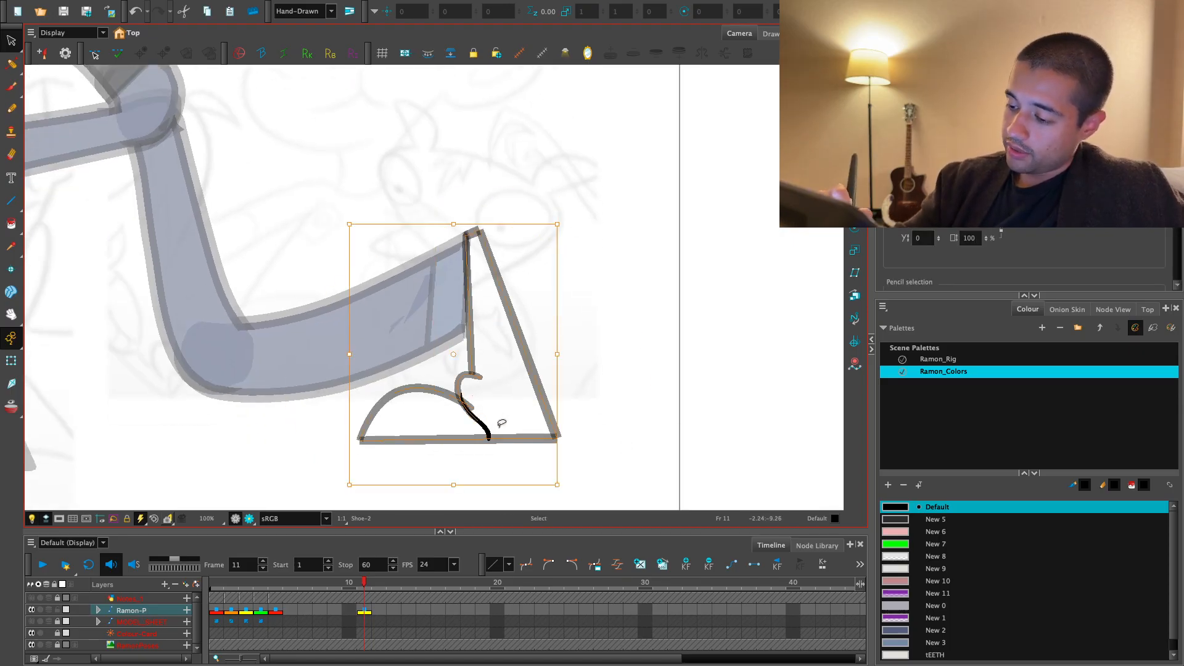
scroll(1024, 259, "down", 3)
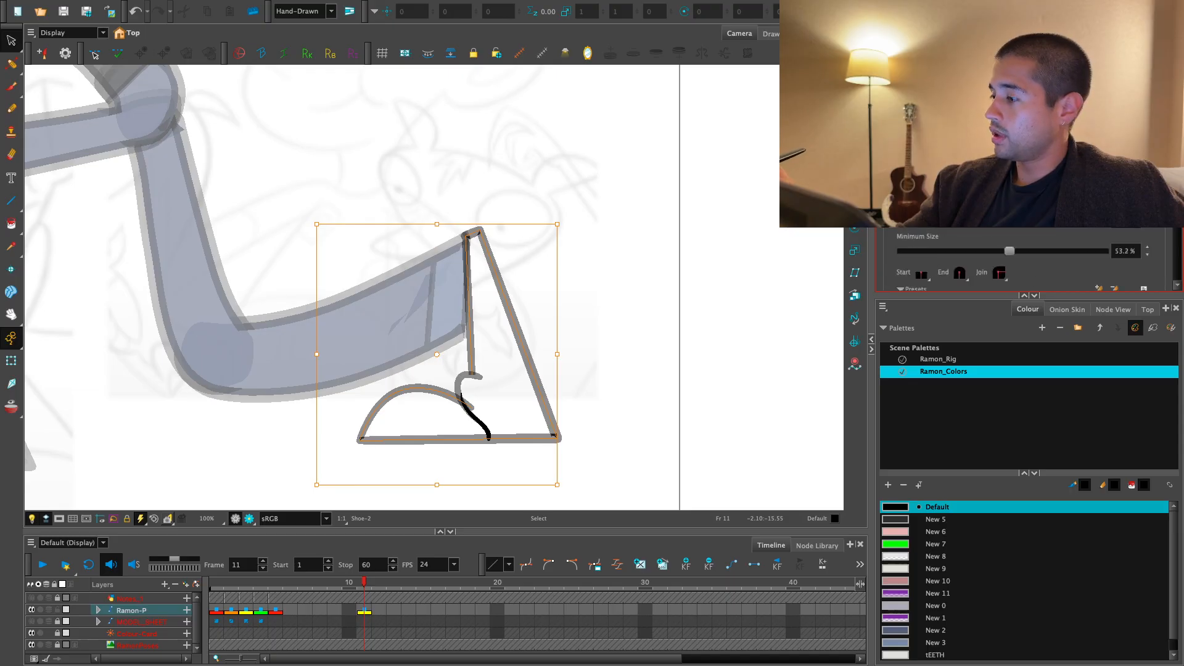
left_click(1000, 239)
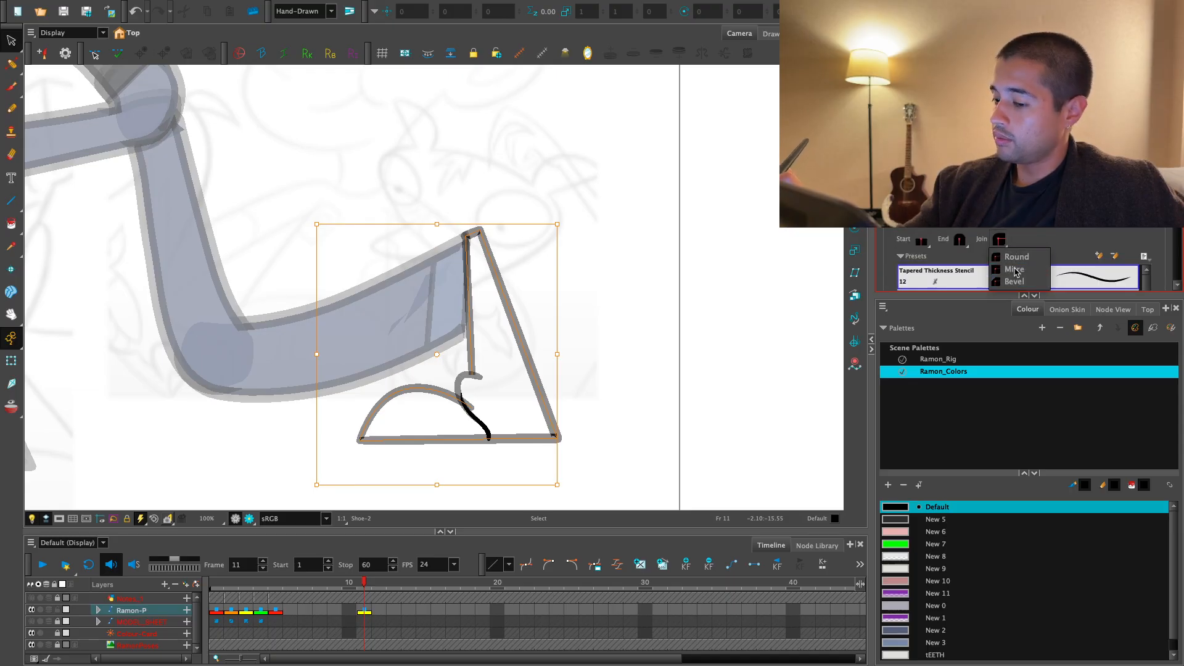
left_click(1015, 269)
- Try filling the toe cap with the New 9 colour, and undo the fill
key("2")
left_click_drag(663, 367, 651, 295)
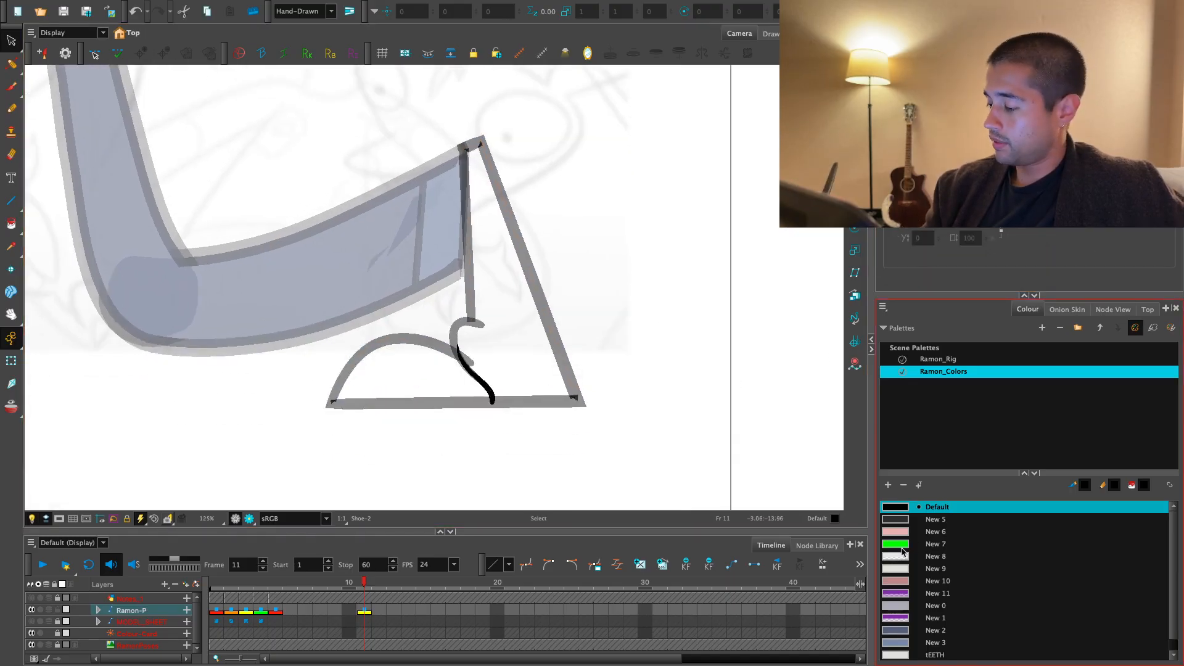
left_click(928, 570)
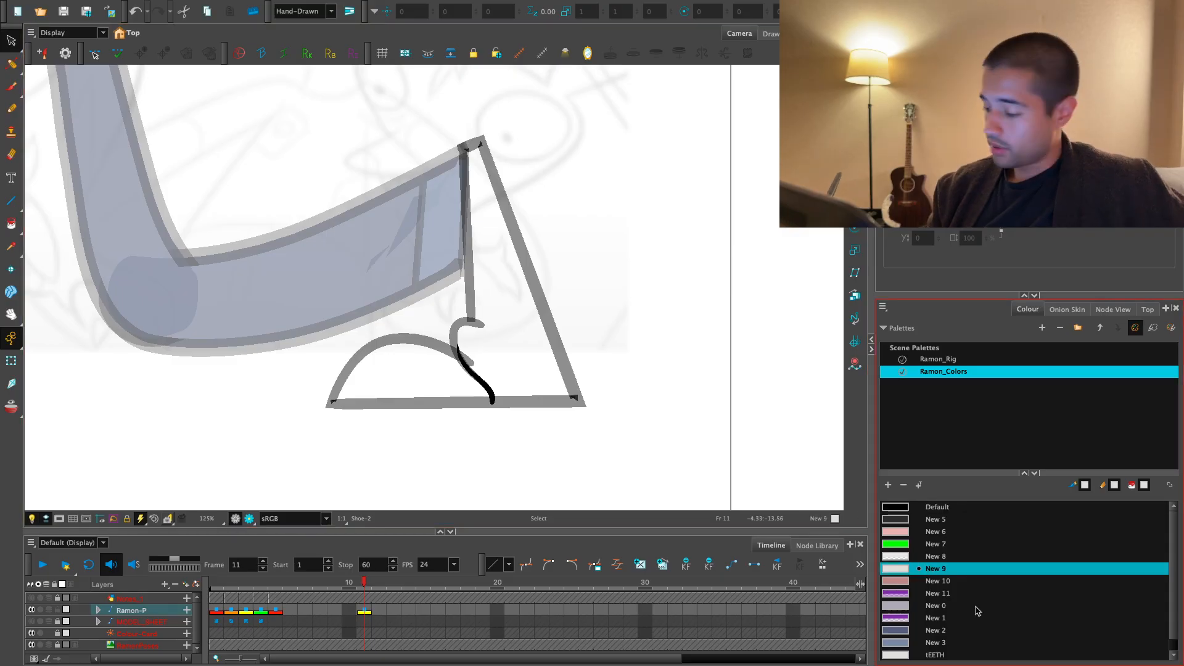
key("alt+i")
left_click(435, 387)
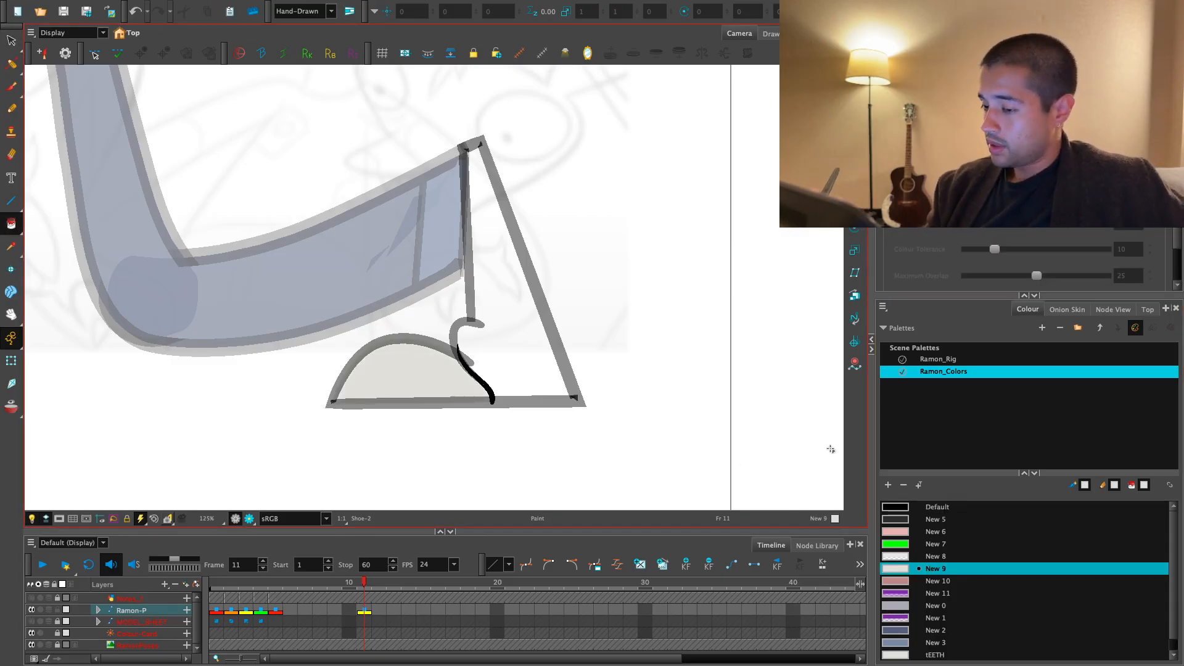
key("ctrl+z")
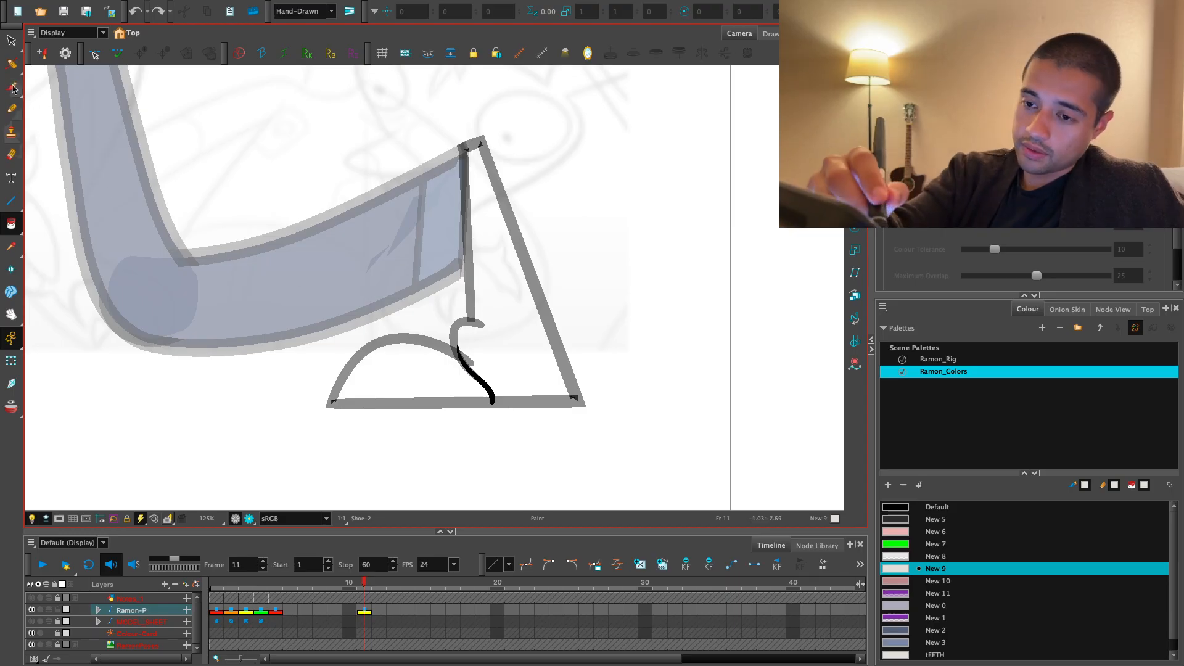
- Paint thin inner lines in the Default black swatch, parallel to the sole and to the slanted back edge
left_click(13, 88)
scroll(397, 312, "up", 2)
left_click(908, 507)
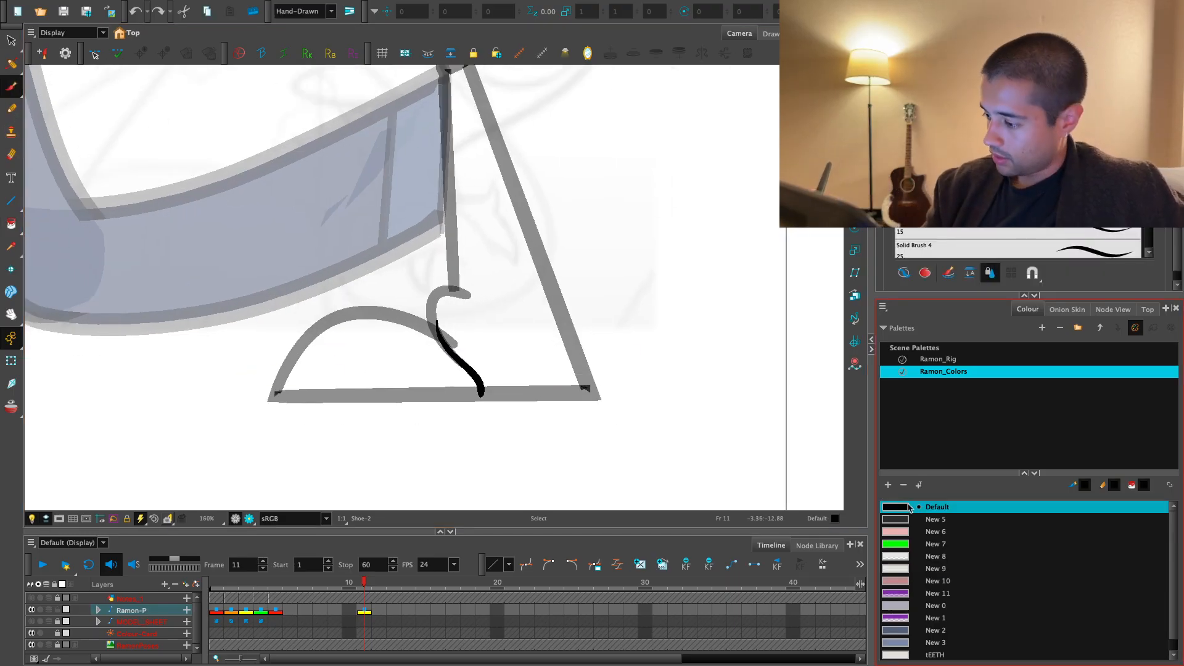
mouse_move(242, 370)
left_mouse_down()
mouse_move(587, 362)
mouse_move(255, 382)
mouse_move(617, 375)
mouse_move(560, 441)
left_mouse_up()
key("ctrl+z")
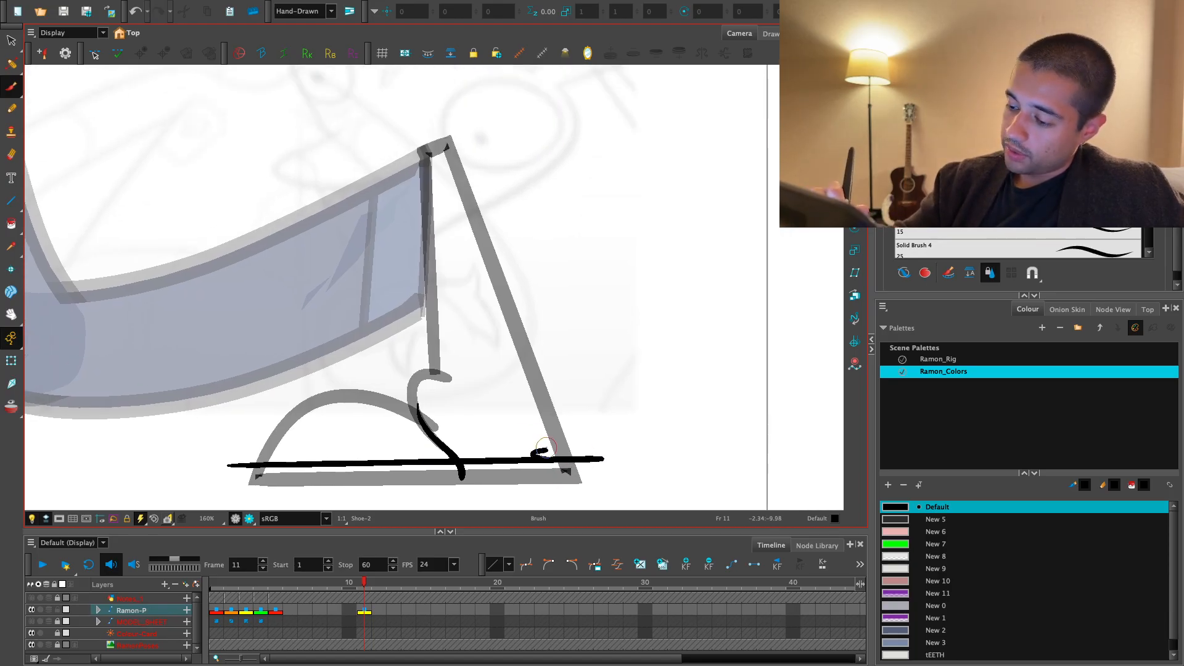
left_click_drag(559, 489, 430, 128)
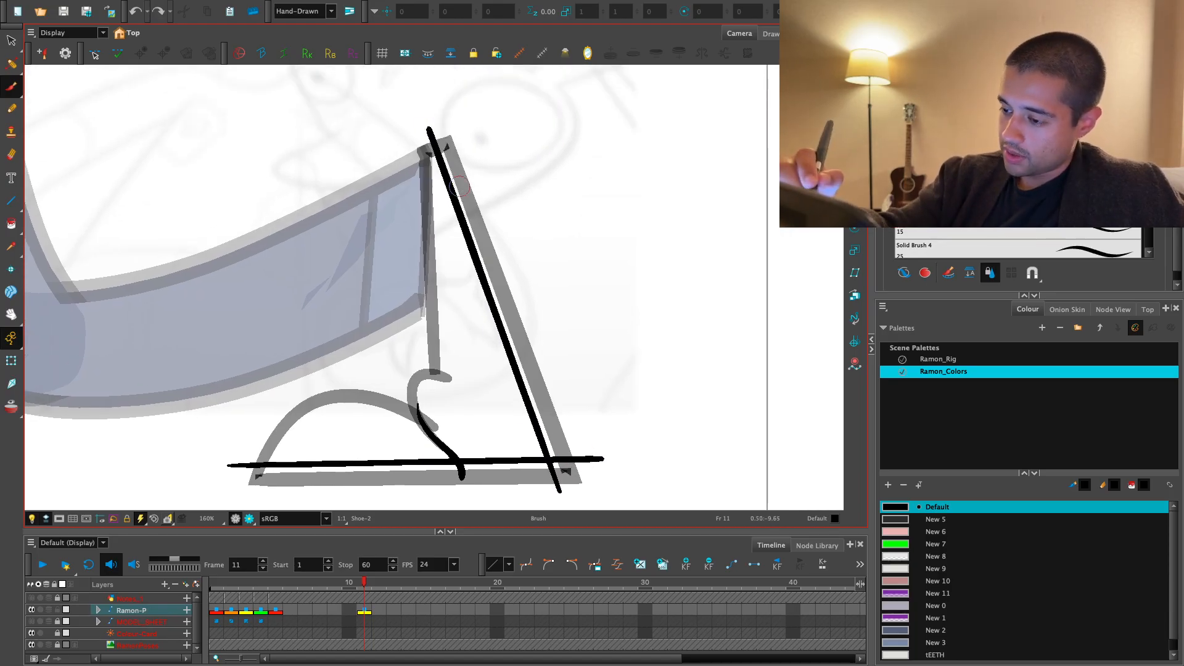
- Cut off and delete the overhanging ends of the thin inner lines at the heel, cuff and toe
key("alt+s")
left_click(538, 422)
left_click_drag(538, 421, 530, 387)
key("alt+t")
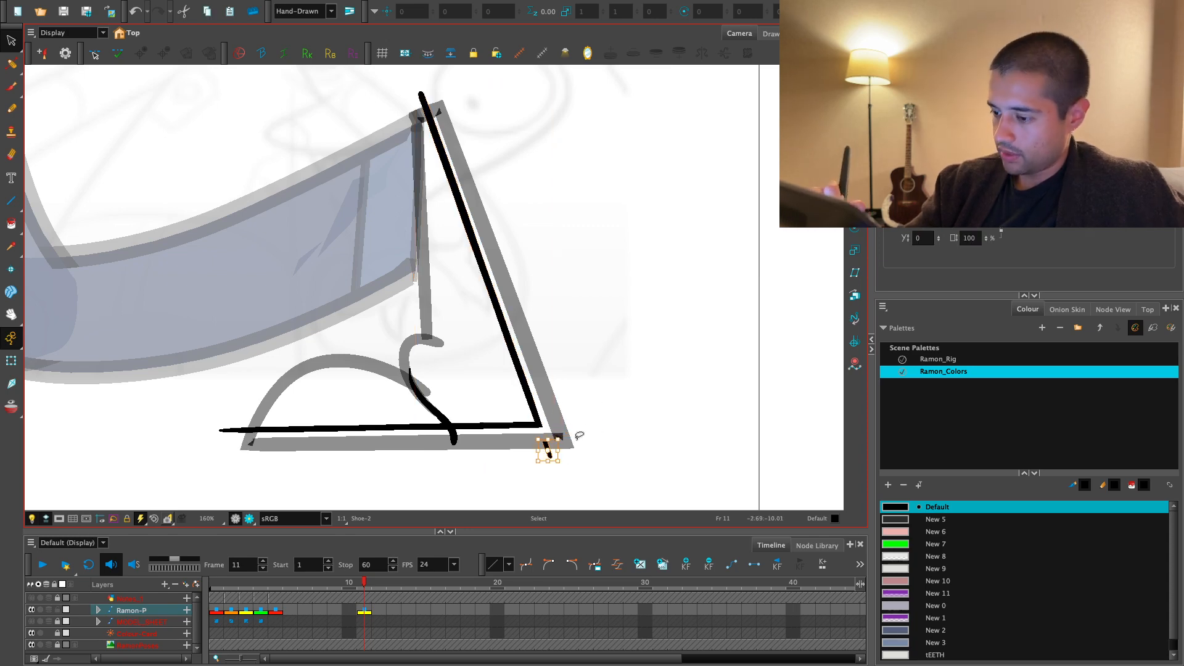
key("Delete")
key("1")
left_click_drag(567, 374, 574, 432)
left_click_drag(437, 383, 497, 323)
key("2")
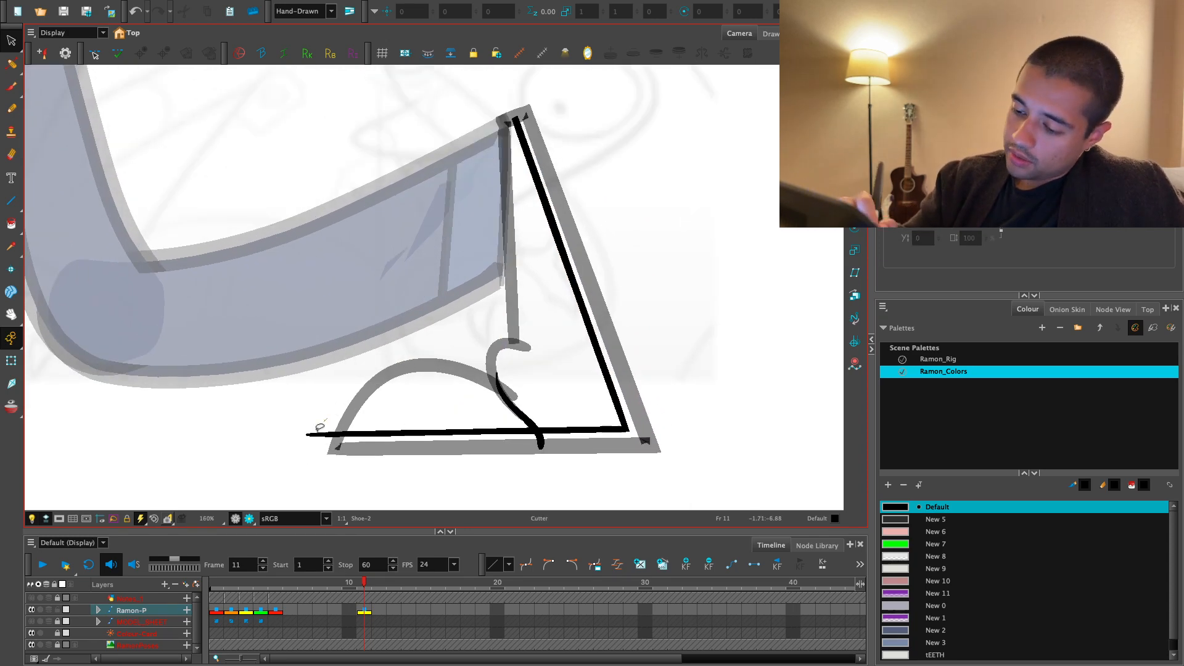
left_click_drag(321, 427, 325, 461)
key("Delete")
- Delete the leftover piece of the toe cap seam that extends below the inner sole line
key("1")
left_click_drag(674, 435, 640, 428)
key("2")
key("2")
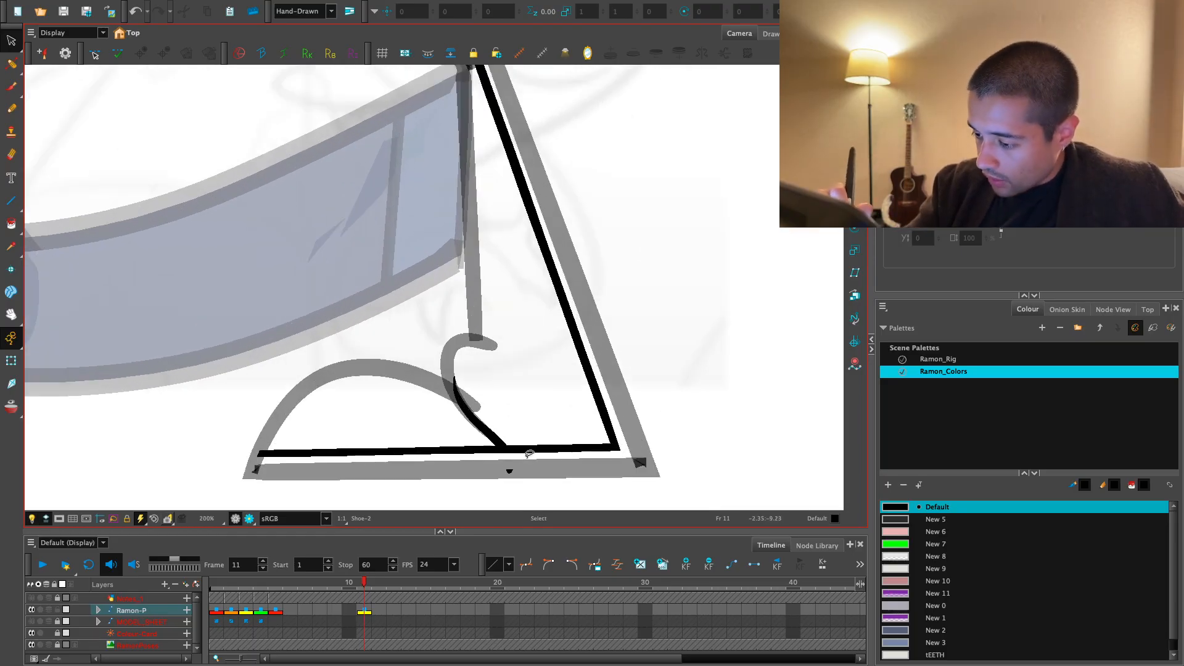
key("Delete")
key("1")
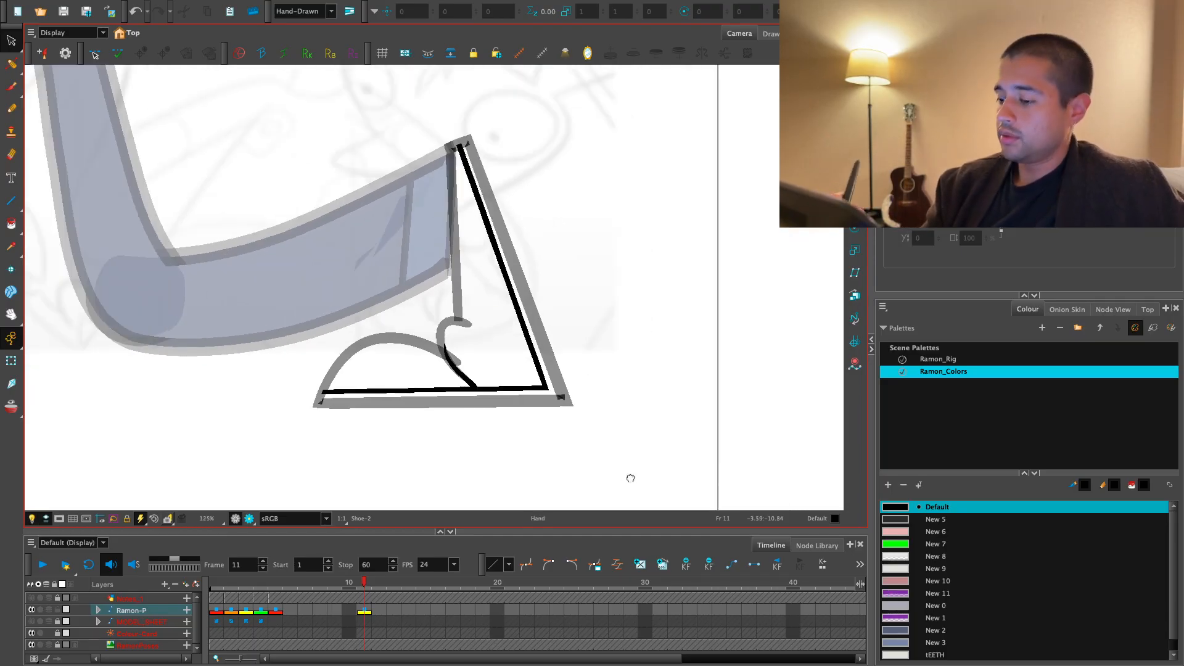
- Fill the toe cap and the band along the sole and slanted back with the New 9 colour
left_click(926, 570)
key("alt+i")
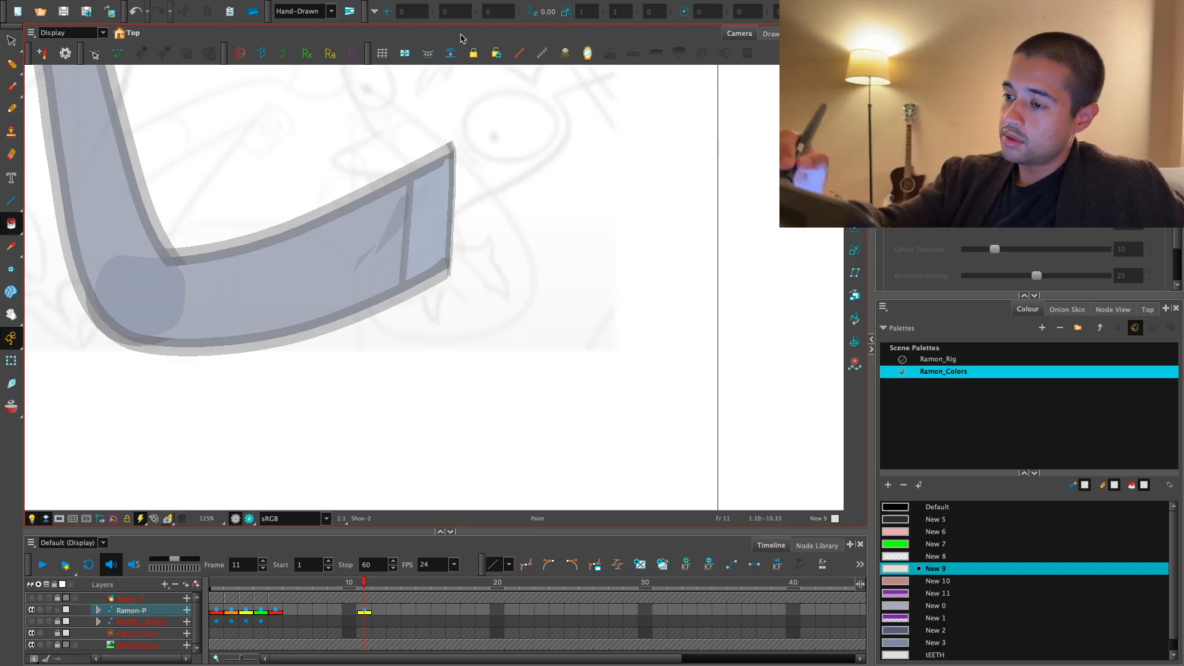
left_click(544, 401)
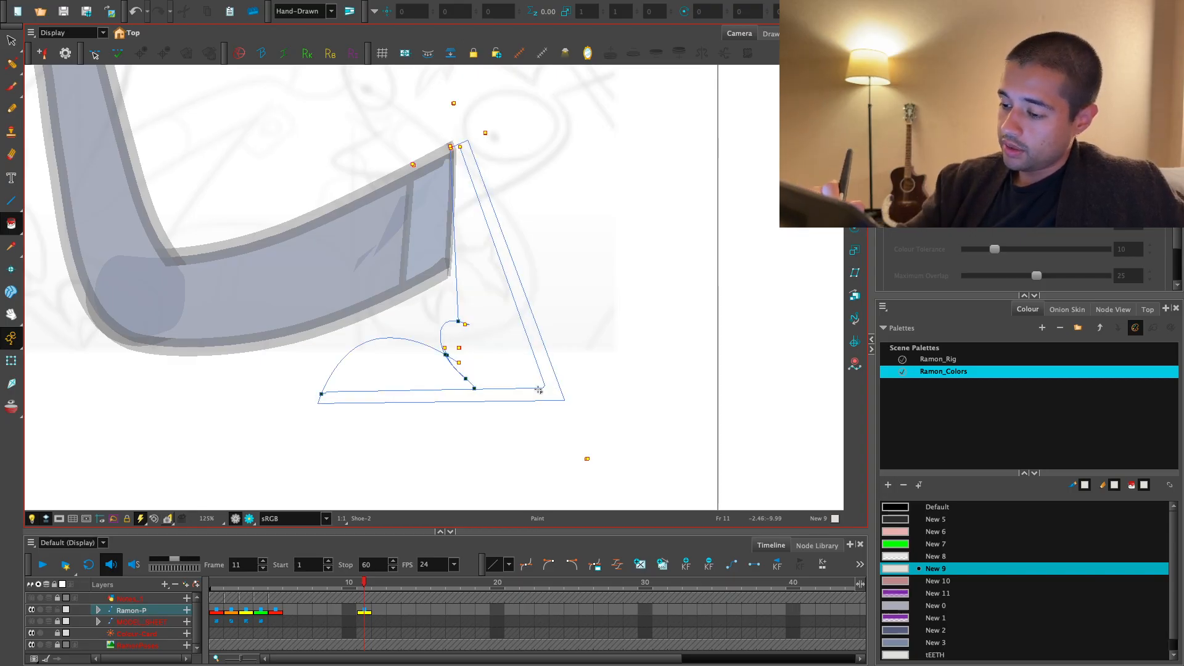
left_click(435, 379)
scroll(515, 395, "up", 2)
key("ctrl+z")
left_click(596, 372)
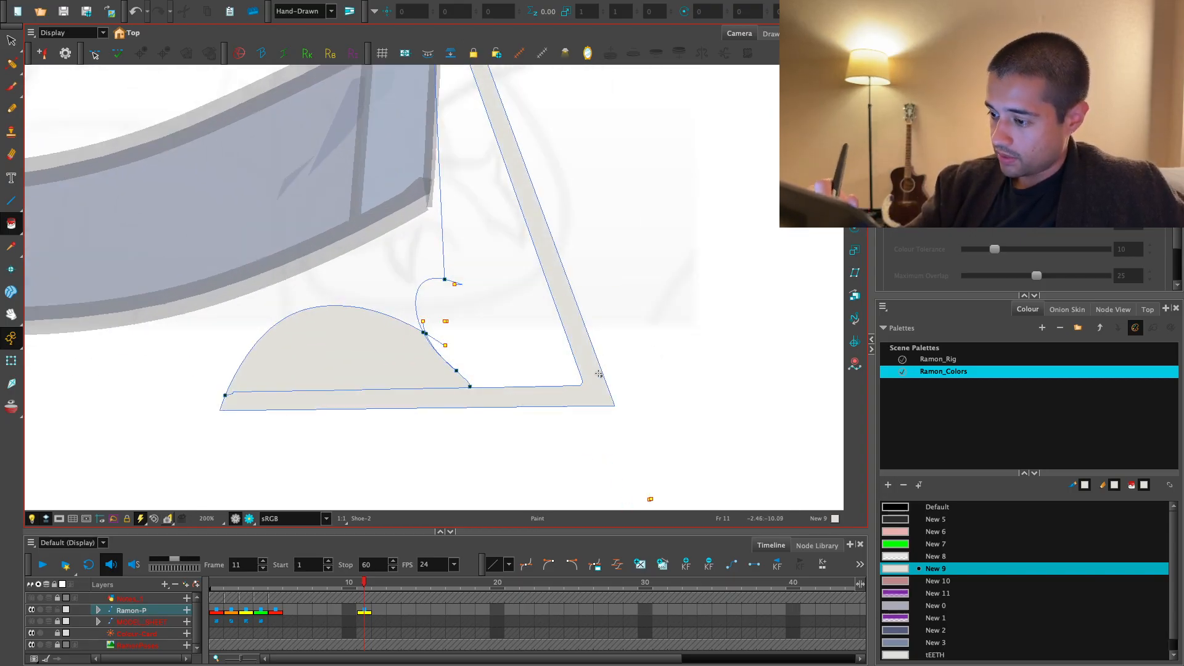
key("1")
left_click_drag(580, 259, 573, 363)
- Fill the shoe's main body, including the ankle fold, with the New 5 colour
left_click(912, 572)
left_click(927, 520)
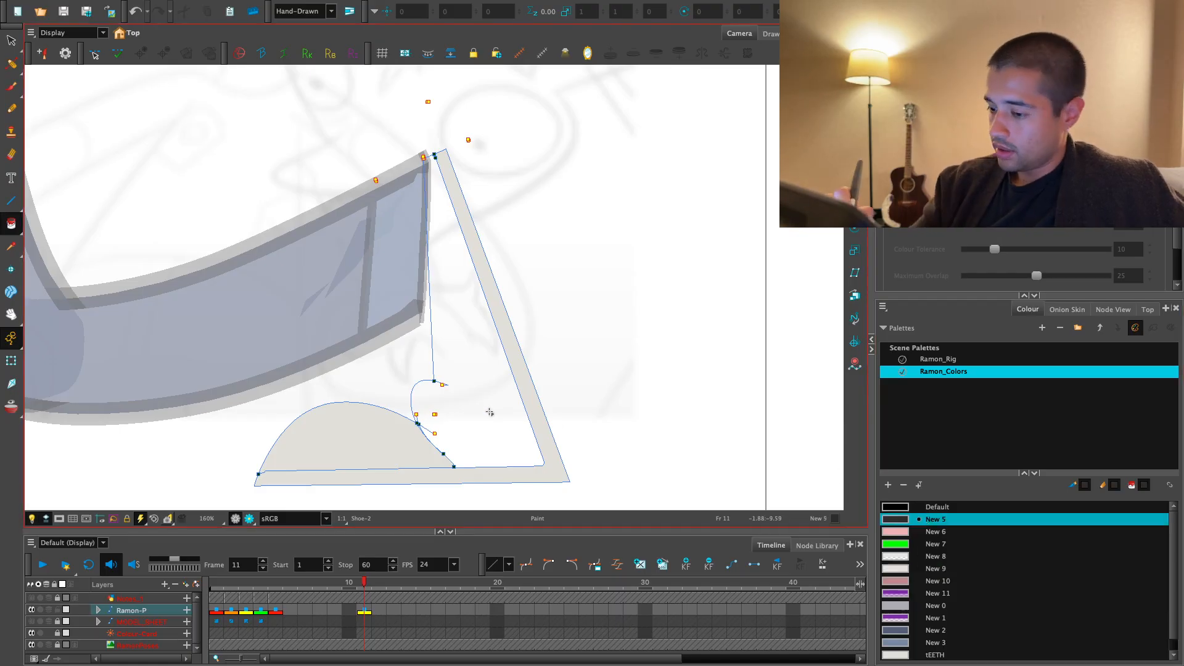
left_click(489, 415)
scroll(489, 415, "down", 5)
left_click(602, 405)
mouse_move(556, 425)
left_mouse_down()
mouse_move(570, 433)
mouse_move(563, 411)
mouse_move(579, 421)
mouse_move(578, 383)
mouse_move(562, 369)
left_mouse_up()
key("1")
key("1")
key("2")
- Cut the pointed heel corner off the shoe's colour fills at a slant and delete the cut piece
key("2")
key("2")
key("2")
left_click(566, 412)
key("alt+s")
key("2")
key("2")
mouse_move(647, 441)
left_mouse_down()
mouse_move(586, 372)
mouse_move(510, 471)
left_mouse_up()
left_click_drag(557, 390, 598, 433)
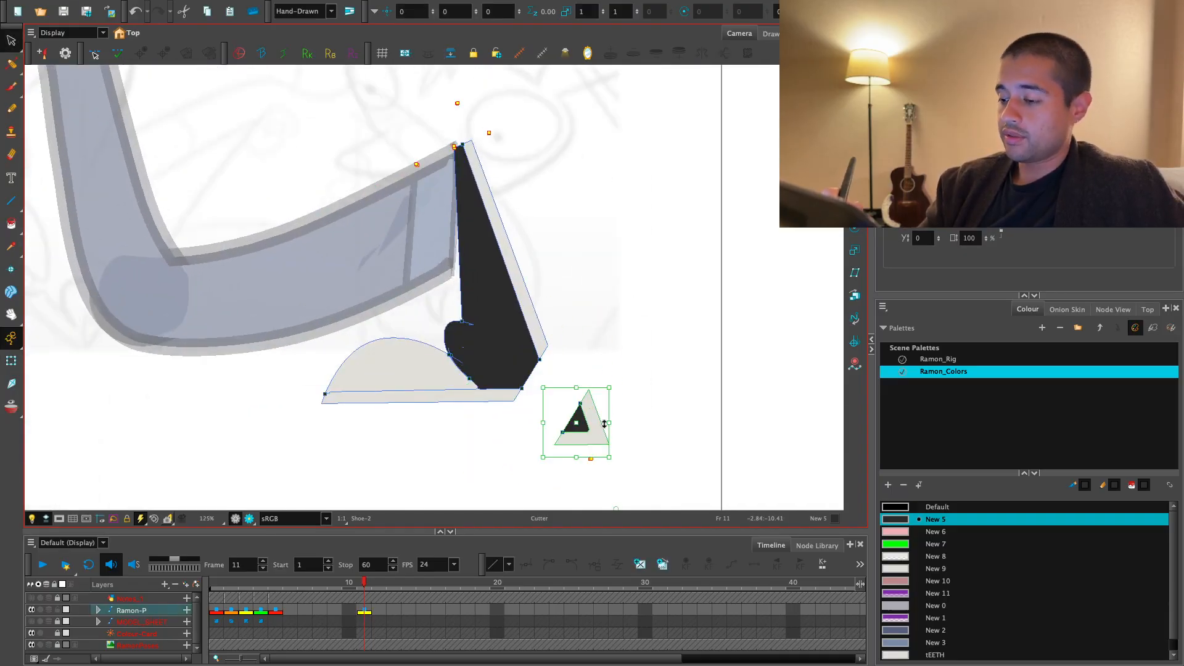
key("alt+s")
left_click_drag(558, 383, 597, 460)
key("Delete")
- Cut the matching pointed heel corner off the shoe's line art at a slant and delete the piece
key("2")
left_click_drag(597, 407, 545, 388)
key("2")
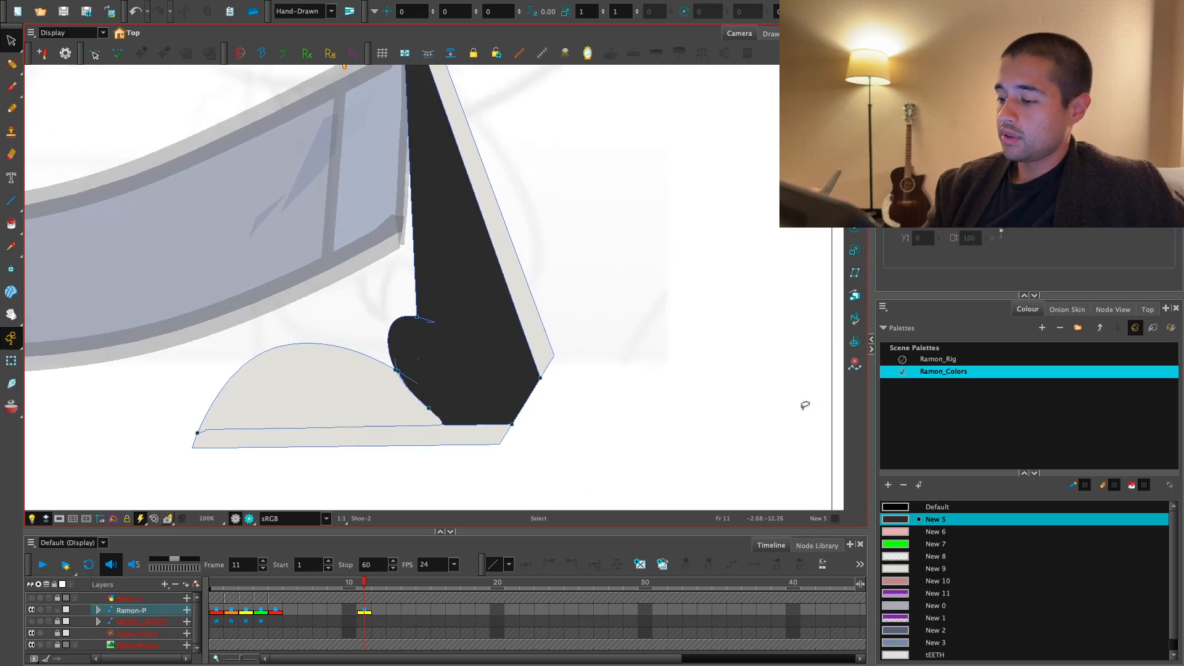
key("1")
key("l")
key("2")
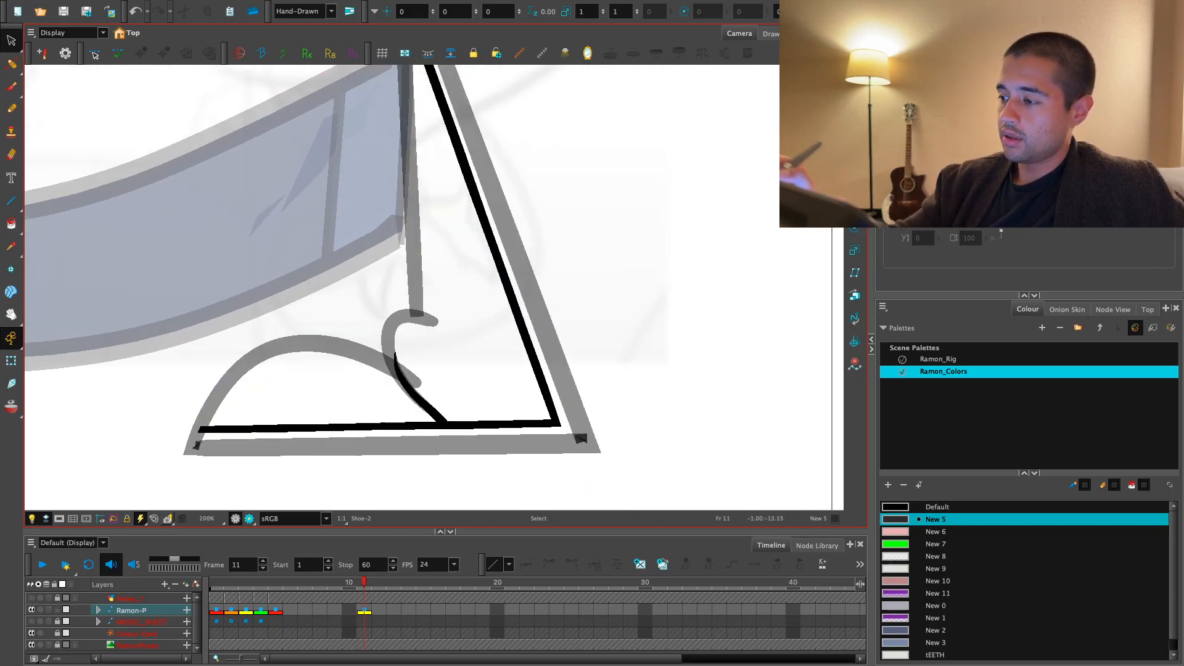
key("l")
left_click_drag(644, 382, 645, 339)
key("2")
key("alt+t")
left_click_drag(605, 477, 666, 424)
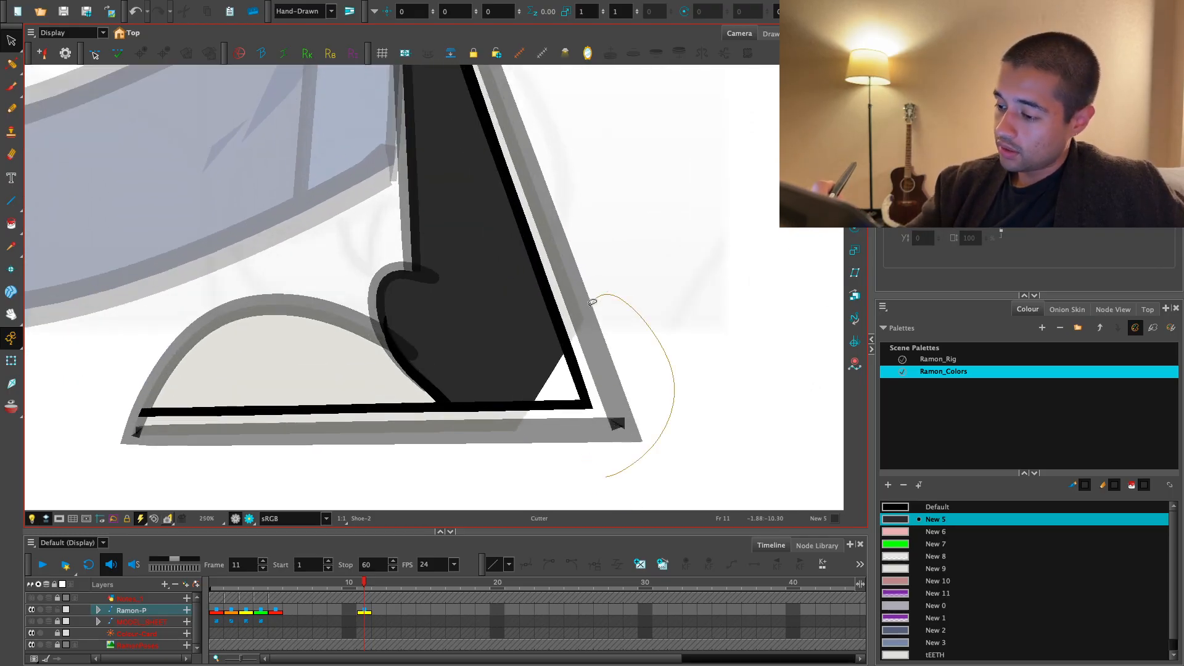
left_click_drag(543, 379, 599, 478)
left_click_drag(583, 401, 702, 388)
key("alt+s")
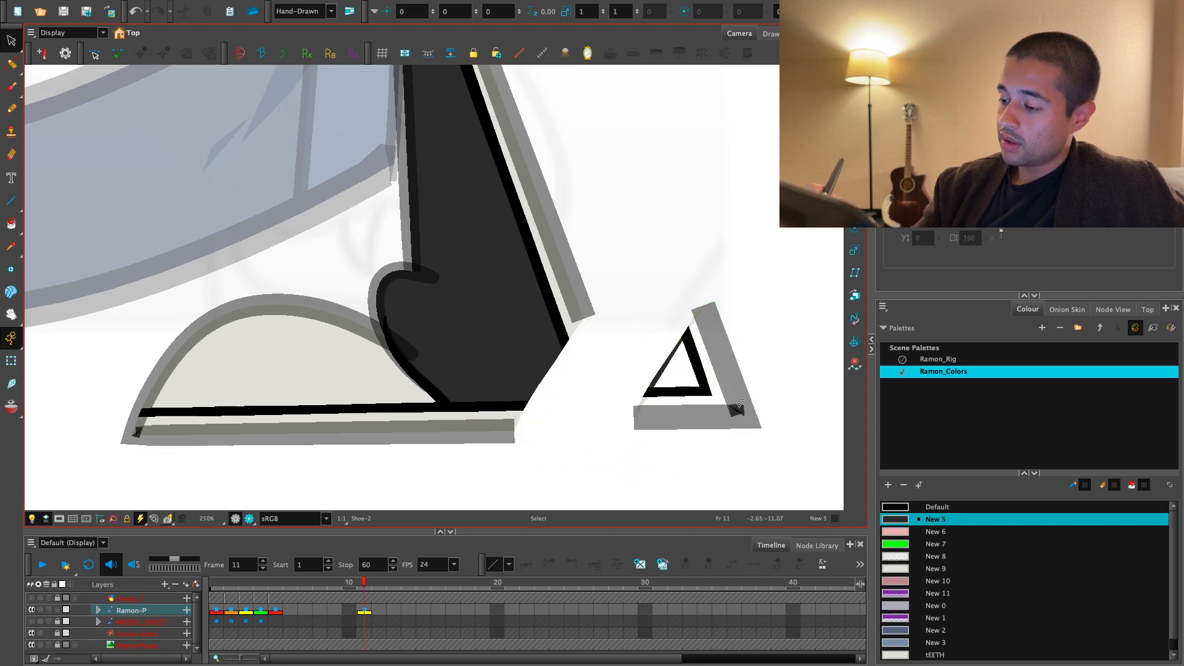
left_click_drag(767, 301, 769, 458)
key("Delete")
- Brush a thick outer line and a thin inner line in Default black across the cut heel corner
left_click(917, 400)
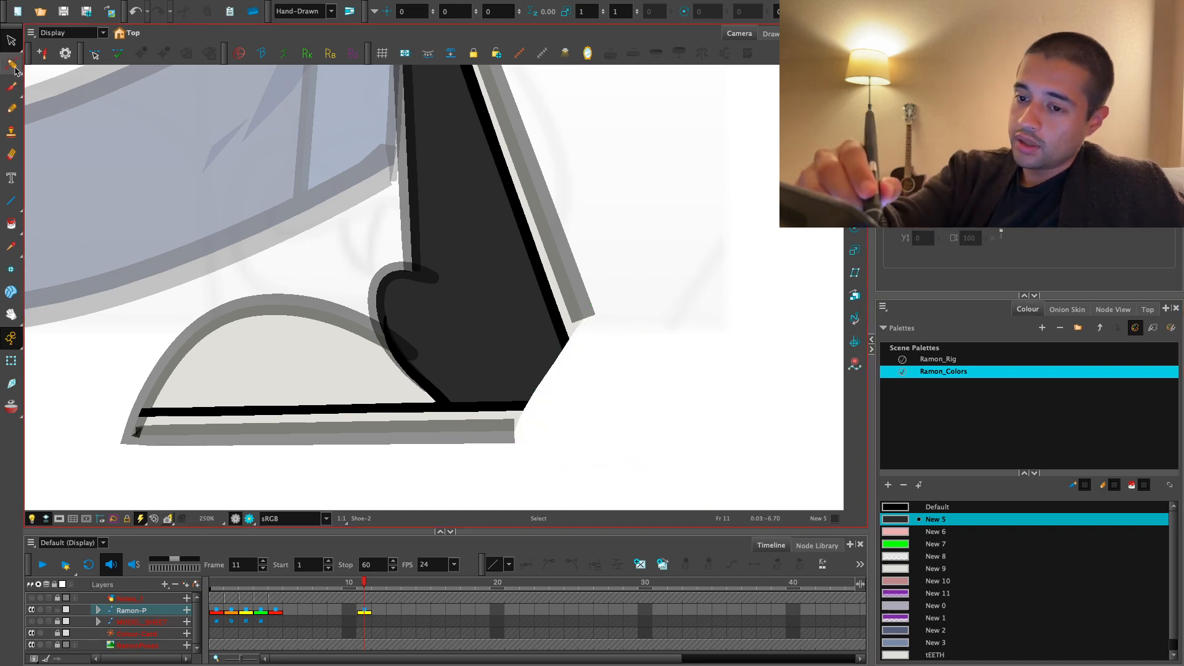
left_click(899, 506)
key("alt+b")
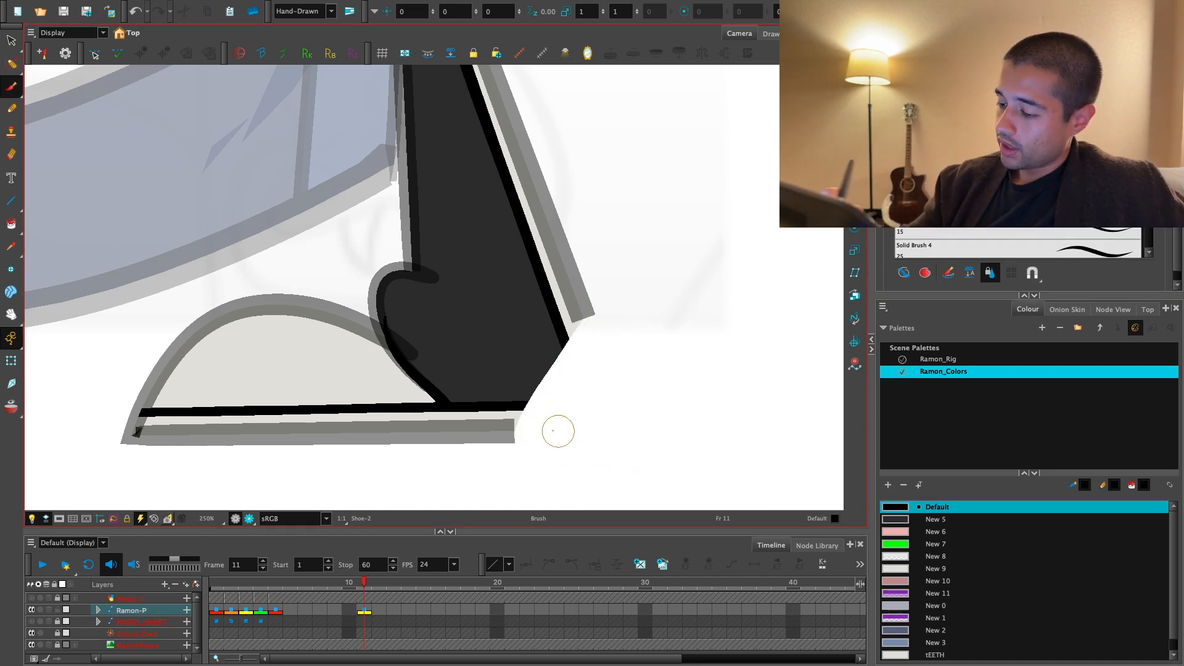
left_click_drag(545, 381, 586, 317)
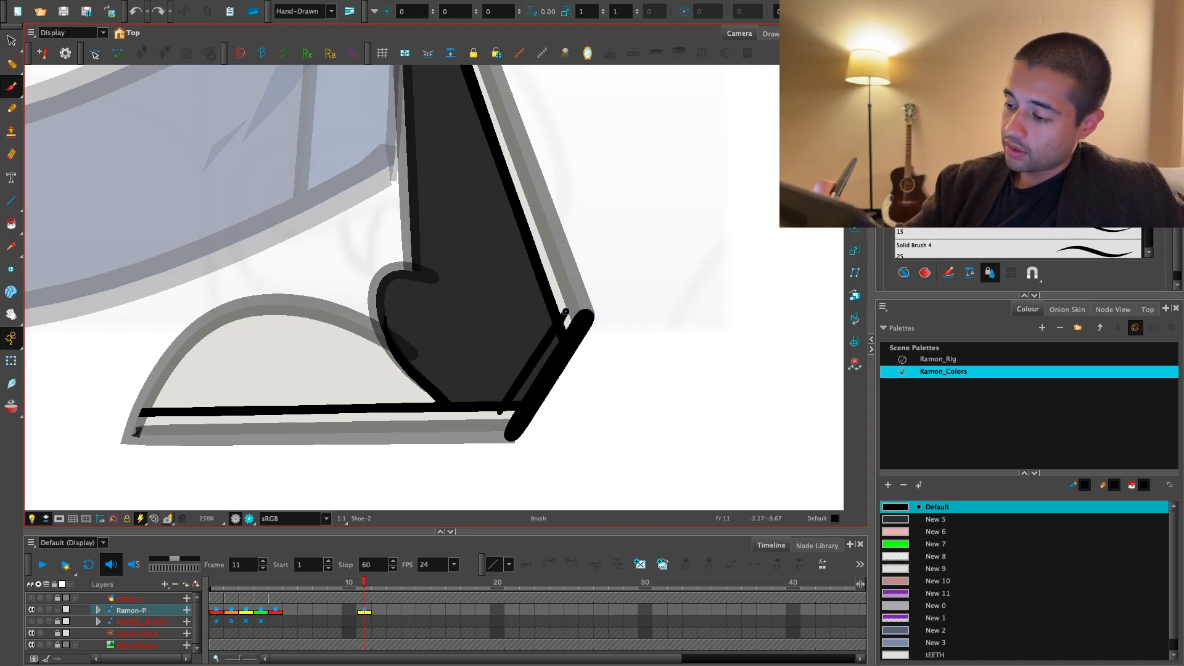
key("ctrl+z")
- Trim the overhanging ends where the new thin heel line meets the inner sole and back lines
key("alt+s")
key("minus")
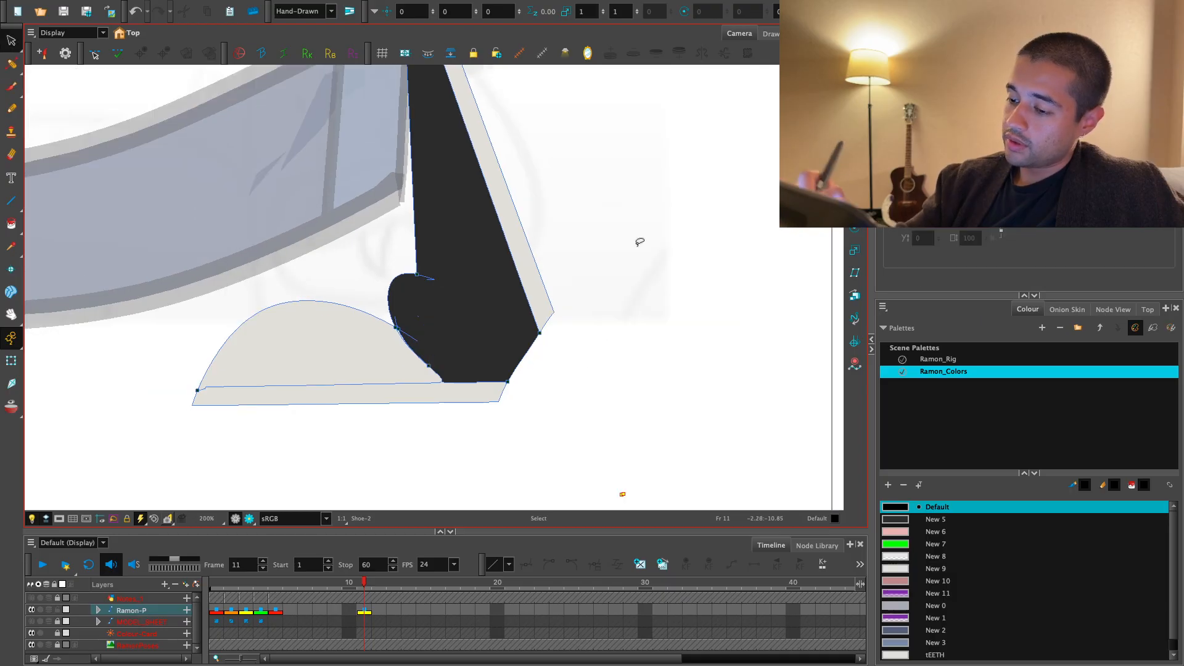
key("ctrl+z")
key("2")
key("2")
key("2")
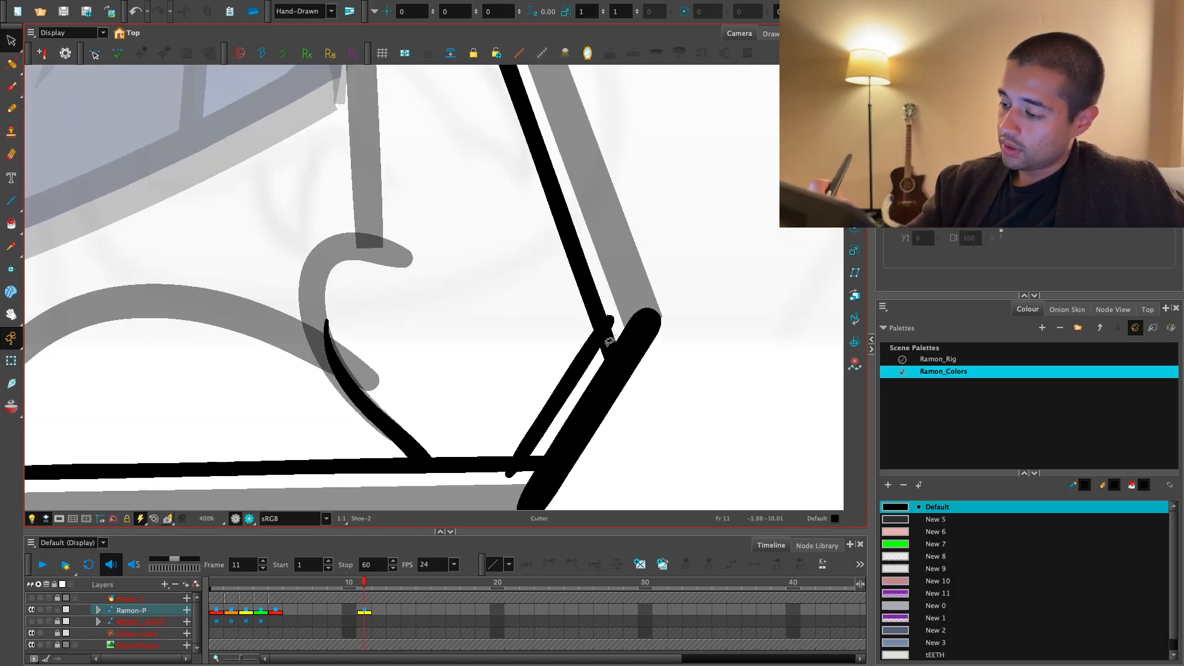
key("space")
left_click_drag(560, 453, 577, 404)
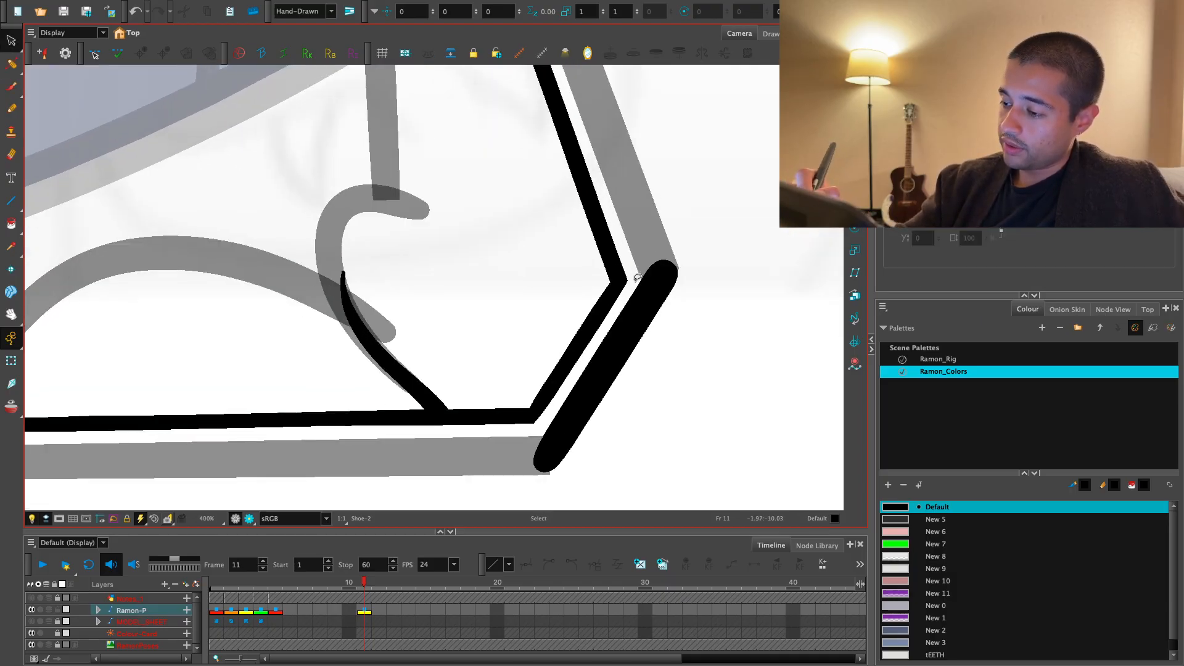
- Examine the reshaped rear shoe together with Ramon's legs in the render view
key("1")
key("1")
left_click(250, 519)
key("1")
key("1")
key("1")
key("1")
key("1")
key("1")
key("space")
left_click_drag(552, 428, 562, 460)
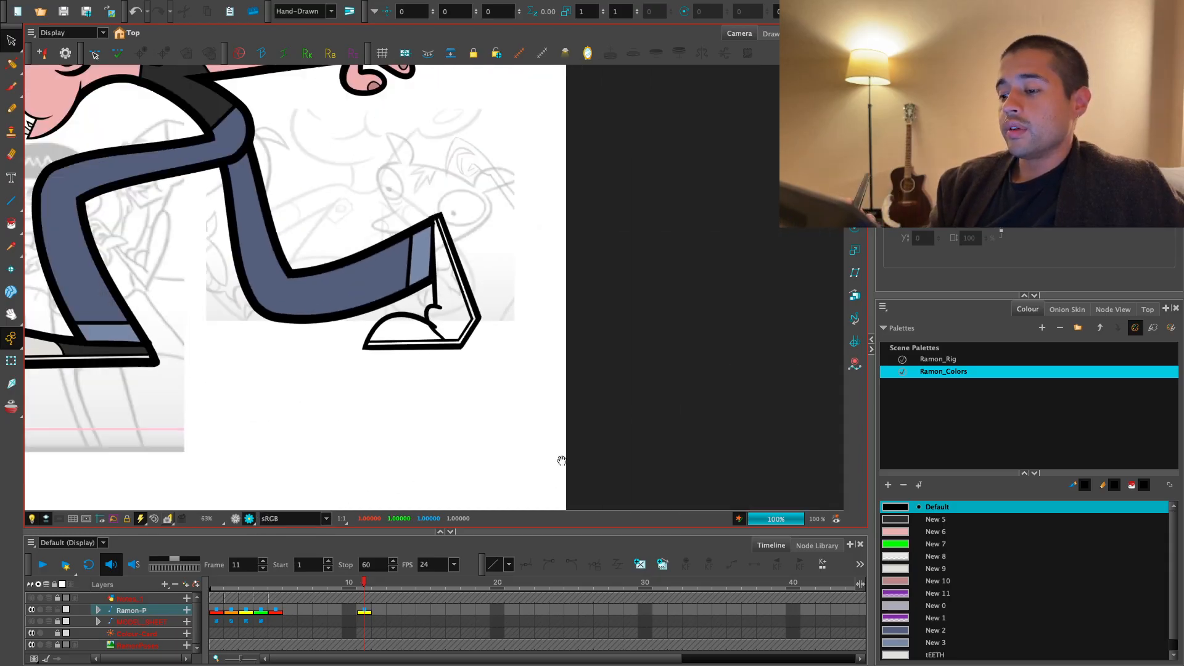
- Examine the rear shoe's cut heel, sole lines and cuff up close, both in and out of the render view
key("1")
key("1")
key("2")
key("2")
key("2")
key("2")
key("2")
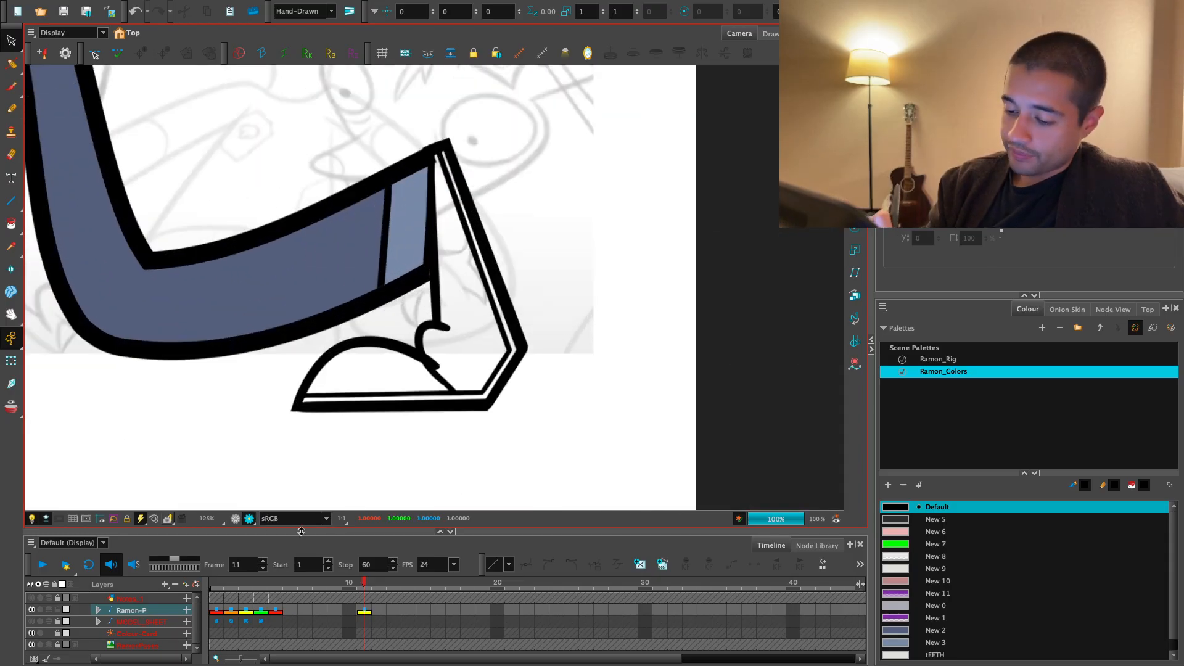
left_click(236, 519)
key("2")
key("2")
key("space")
left_click_drag(514, 404, 529, 384)
- Paint the upper body of the rear shoe with the New 5 dark grey colour
key("2")
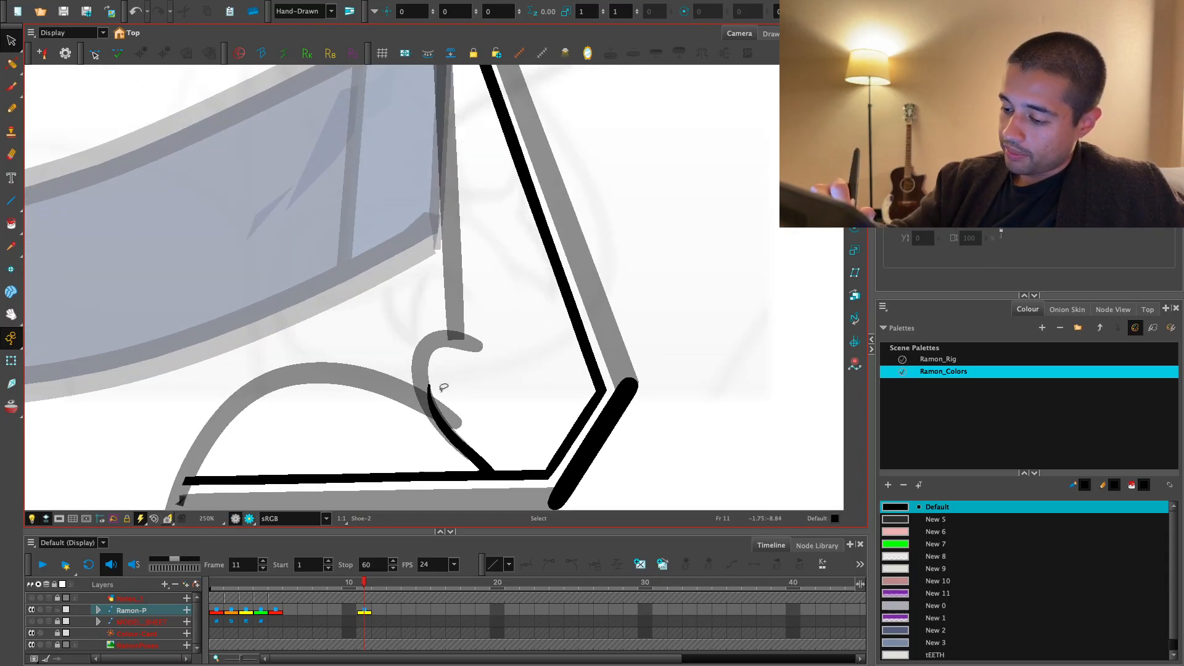
key("1")
key("1")
key("1")
key("2")
key("2")
key("1")
key("1")
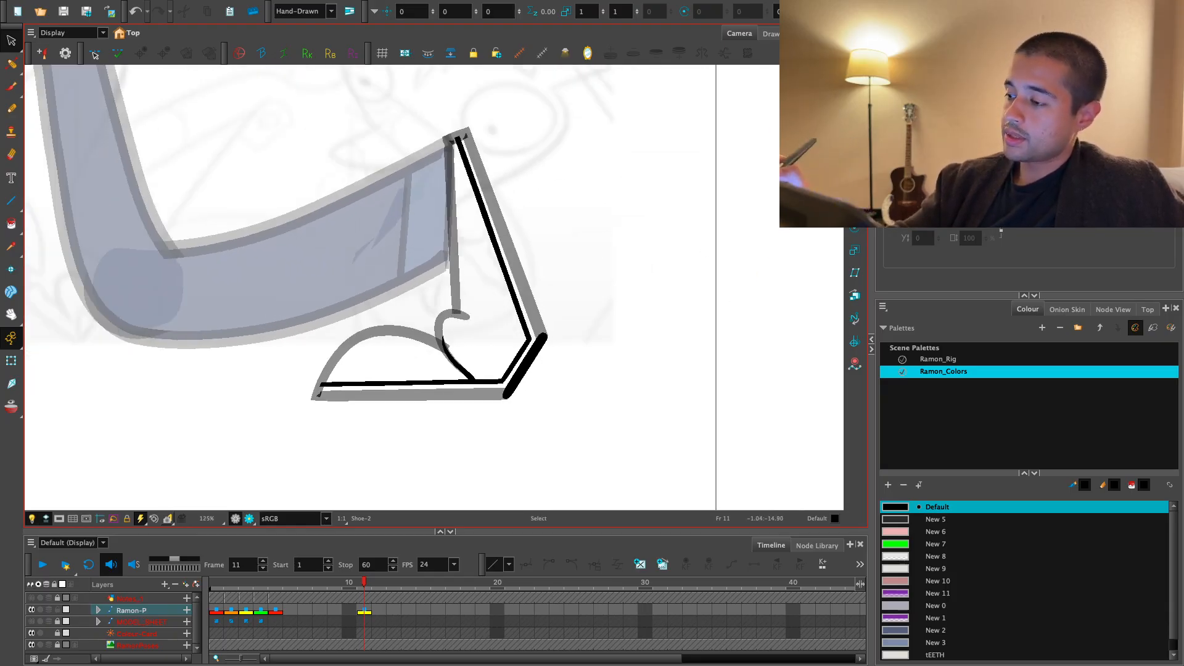
key("1")
key("1")
key("space")
left_click_drag(577, 159, 590, 191)
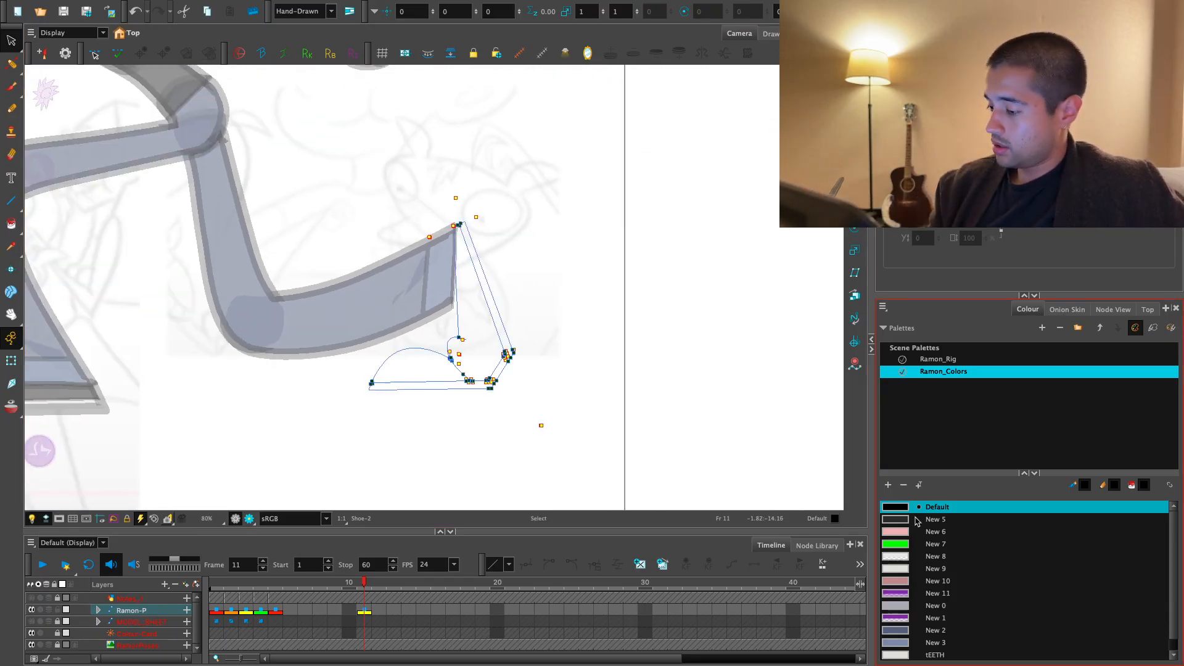
left_click(916, 521)
key("alt+i")
left_click(483, 344)
- Paint the rear shoe's rounded toe cap with the New 9 light grey colour
key("2")
key("space")
left_click_drag(801, 452, 828, 446)
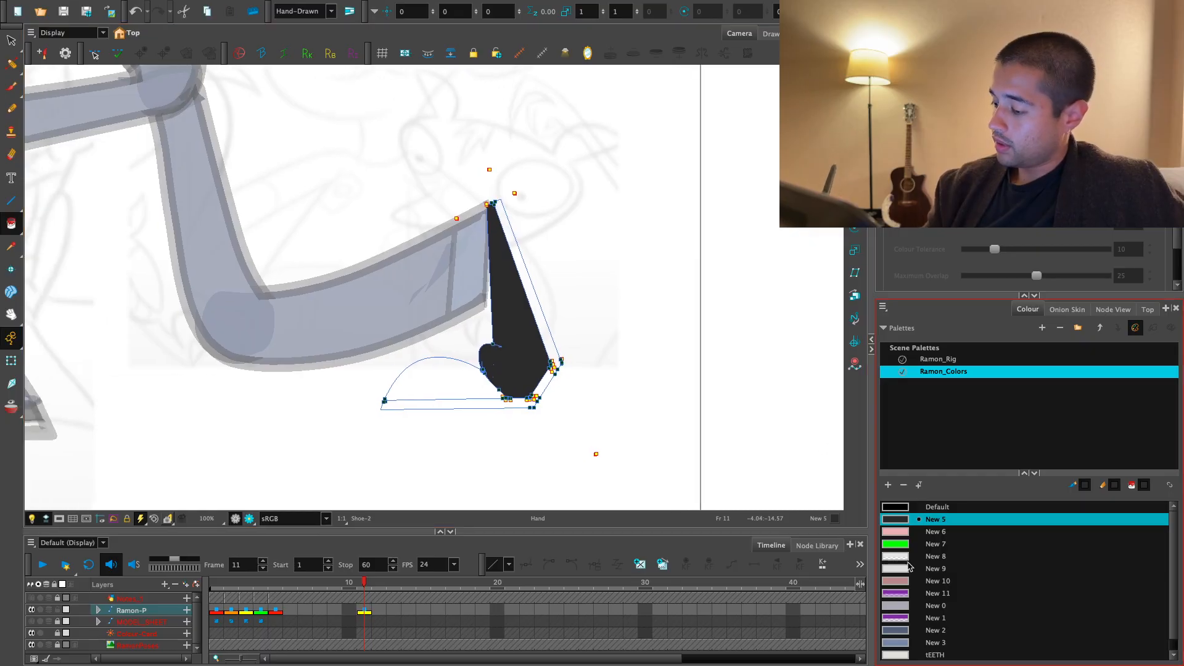
left_click(909, 567)
left_click(439, 386)
- Examine the coloured rear shoe within Ramon's full running pose in the render view
key("1")
key("1")
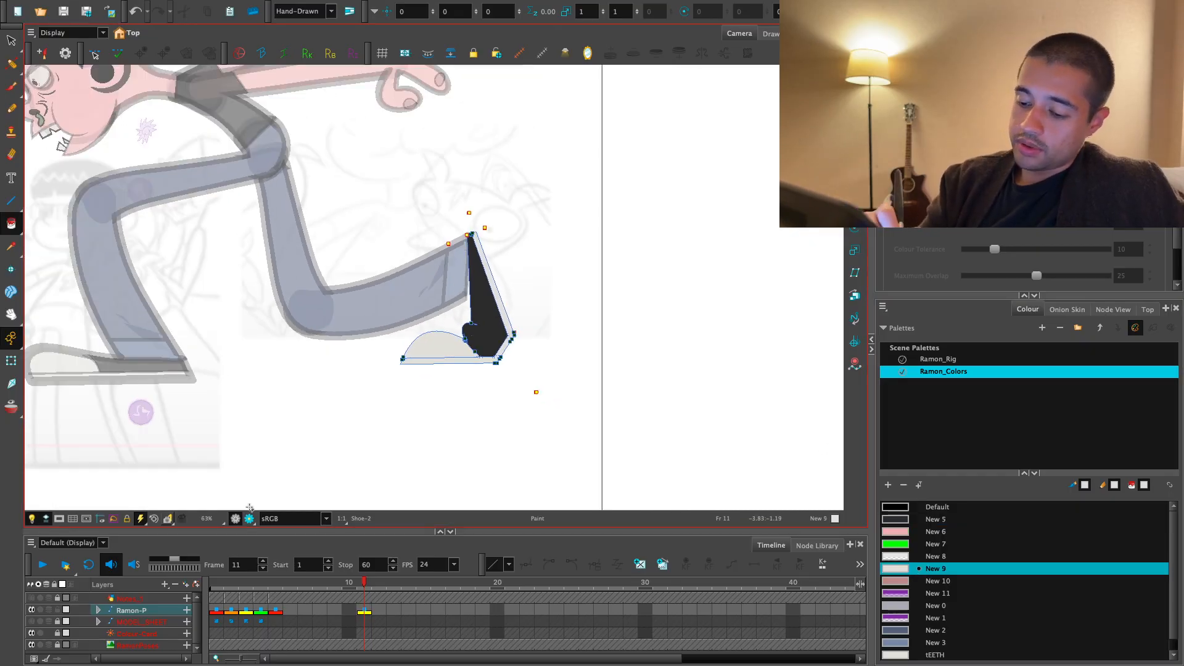
key("1")
key("1")
key("space")
left_click_drag(384, 425, 445, 469)
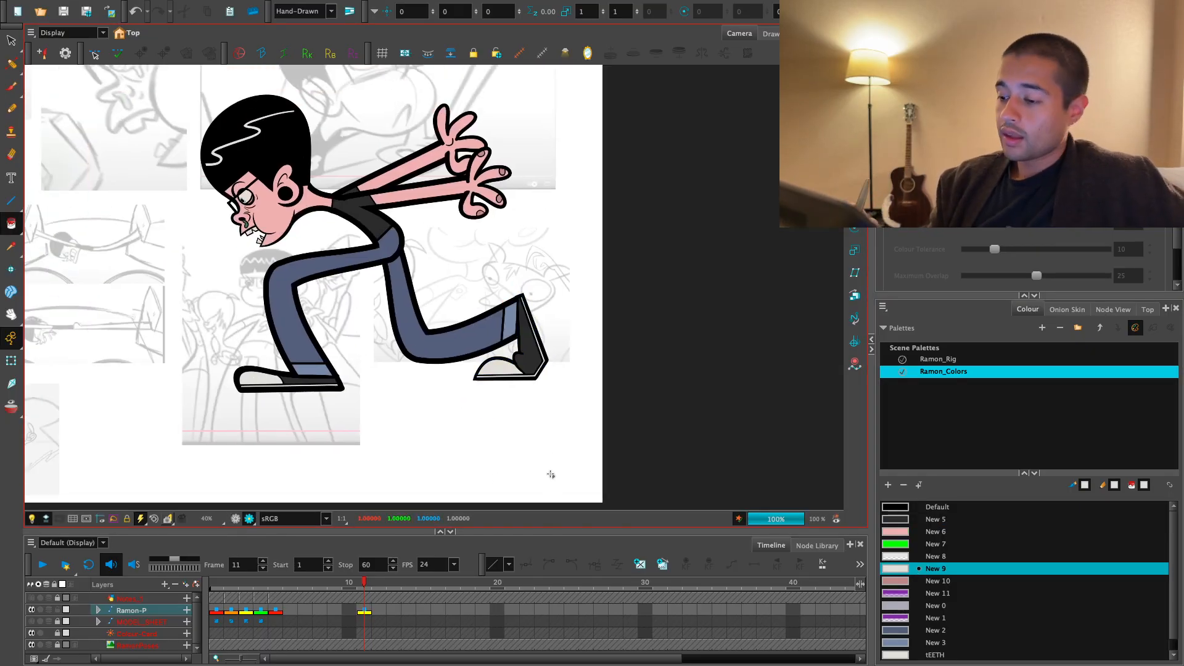
key("1")
key("1")
key("space")
left_click_drag(531, 478, 576, 501)
key("2")
key("2")
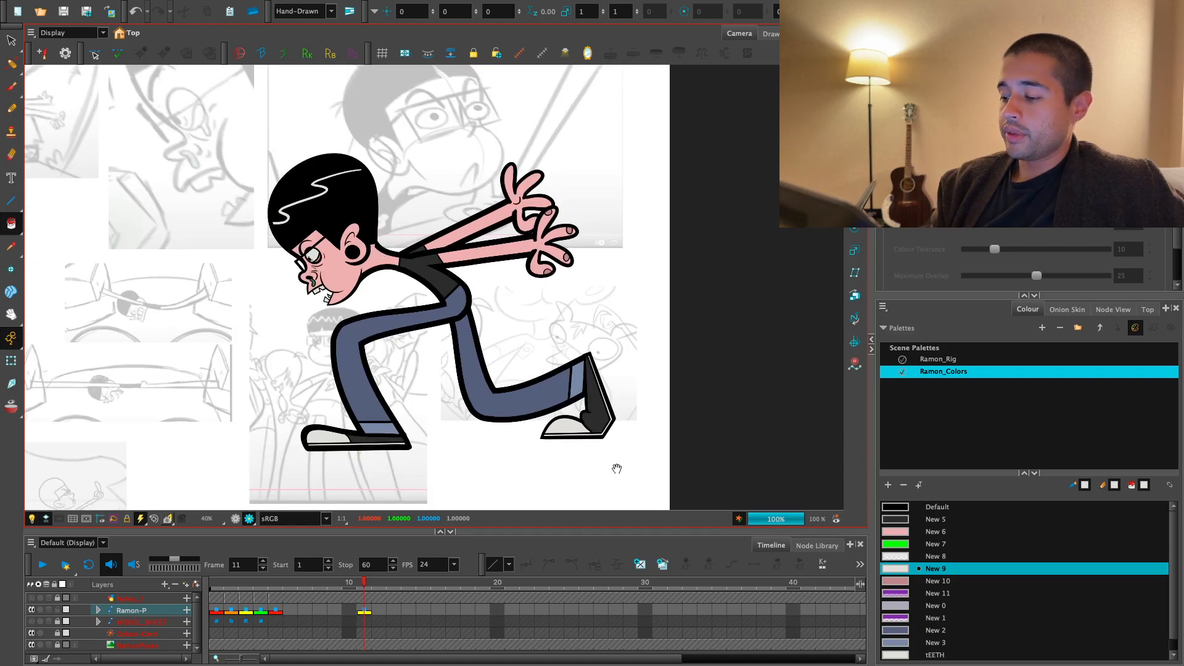
key("1")
key("space")
left_click_drag(621, 439, 711, 487)
key("1")
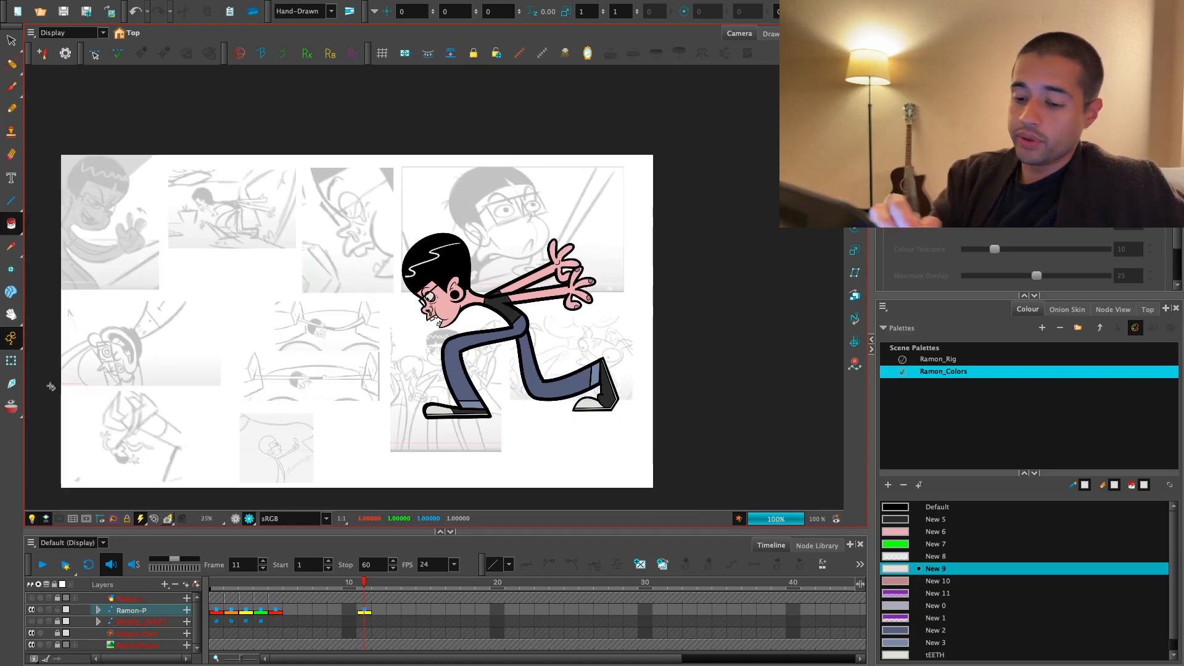
- Compare Ramon's running pose on frame 11 with the pose on frame 5 of the Ramon-P layer
left_click(11, 361)
key("space")
key("2")
left_click(568, 478)
left_click(365, 610)
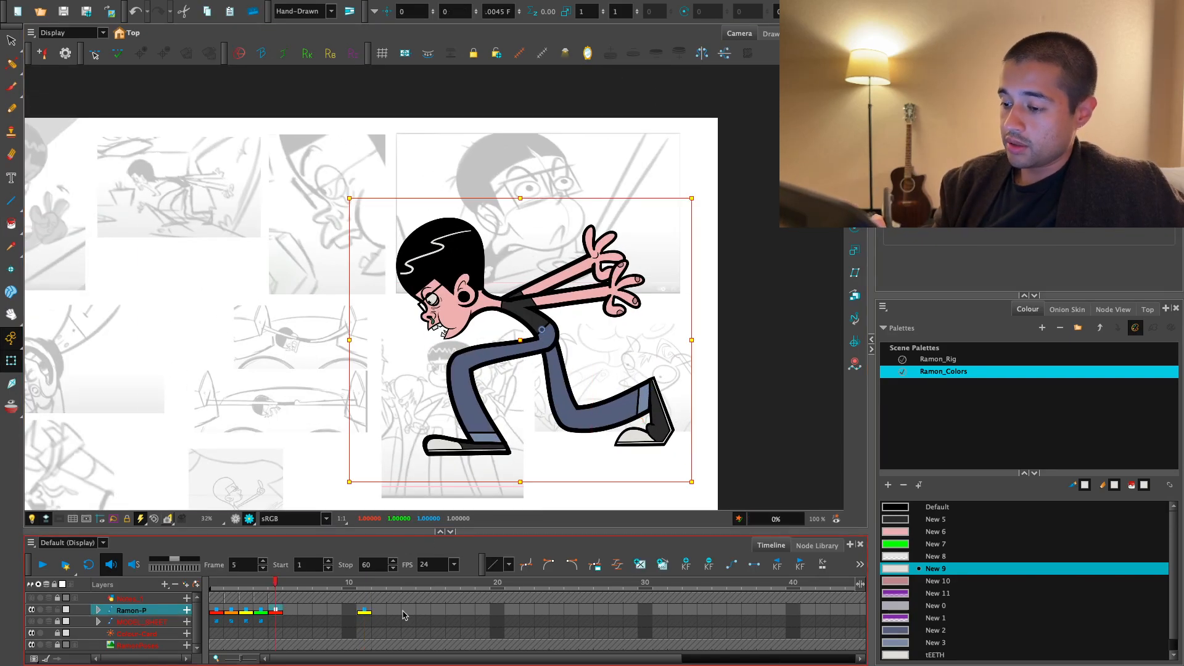
key("Delete")
- Stretch the rear end of the hair highlight slightly outward with its deformation point and return to the render view
key("space")
key("2")
left_click_drag(617, 398, 602, 429)
key("2")
key("2")
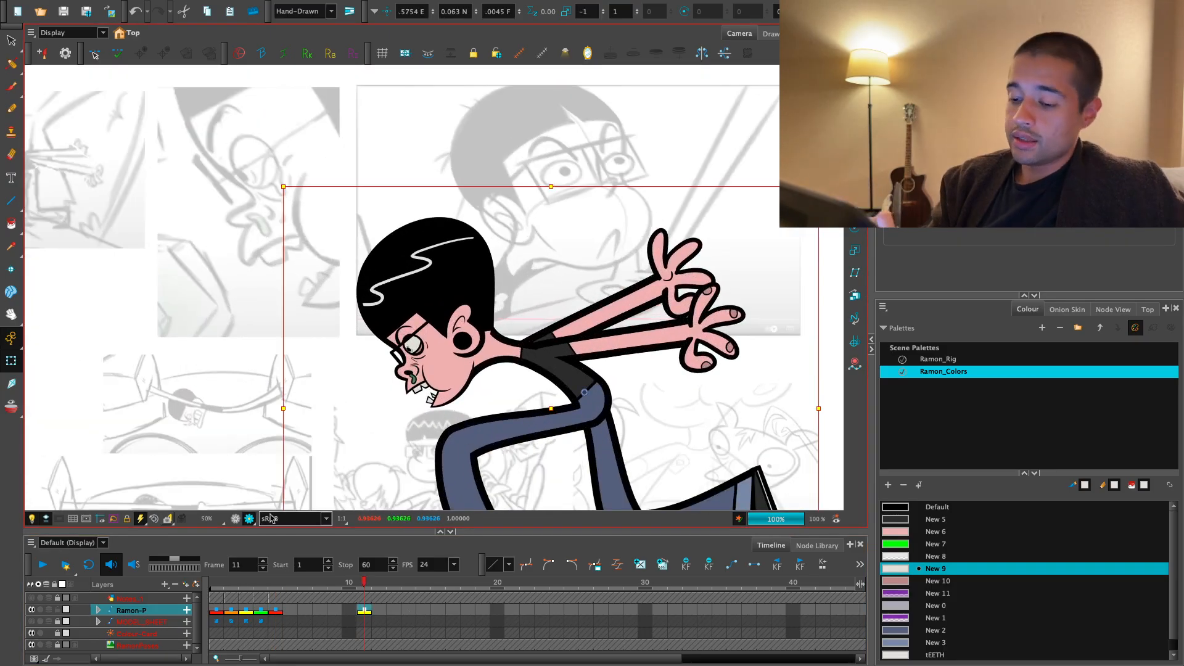
key("2")
left_click_drag(468, 339, 461, 403)
left_click(425, 296)
left_click_drag(515, 212, 529, 207)
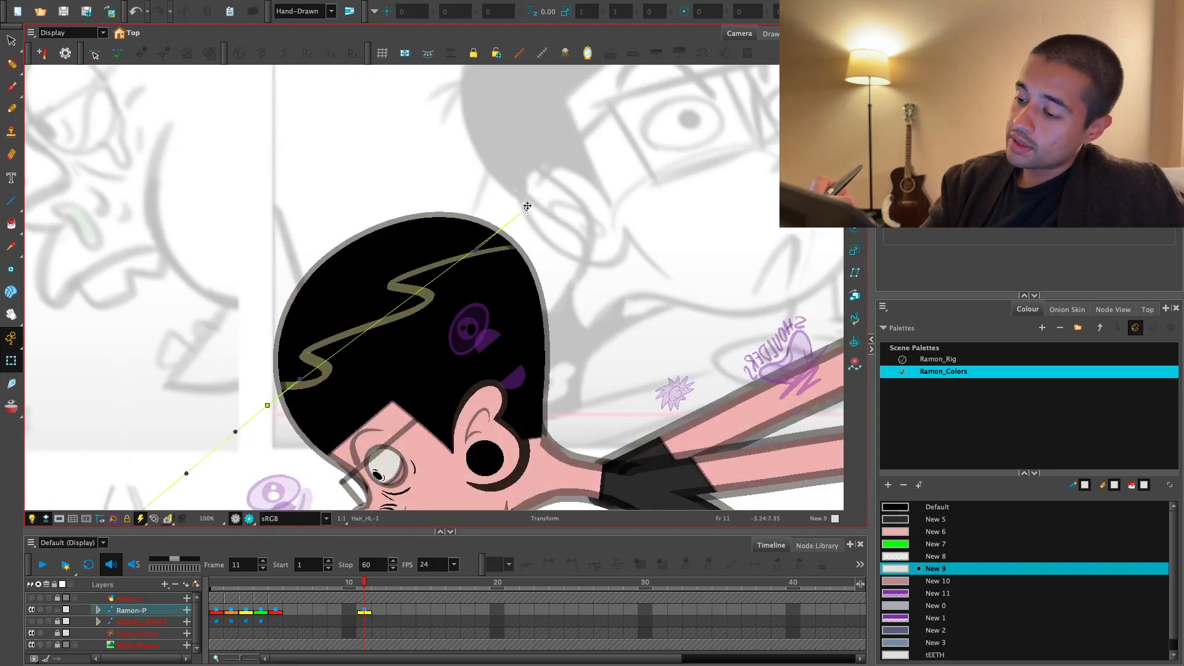
key("Escape")
key("1")
key("1")
left_click(249, 518)
key("1")
key("1")
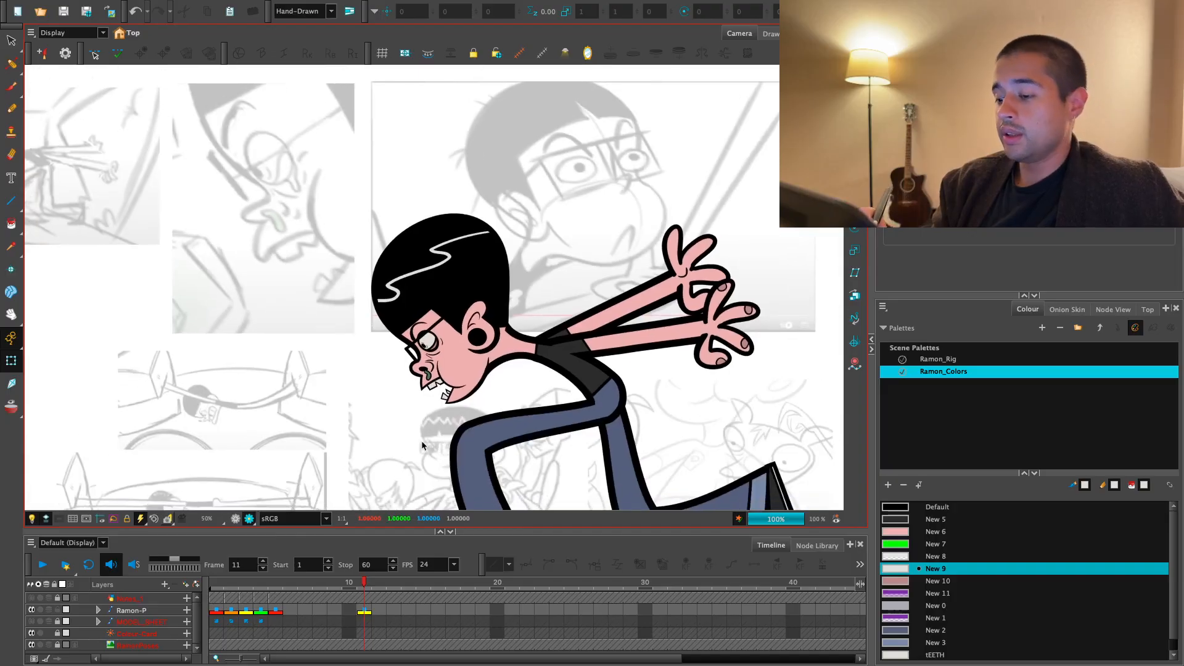
- Lengthen the lower of the two outstretched arms by pulling its hand farther back from the shoulder
key("1")
key("1")
key("2")
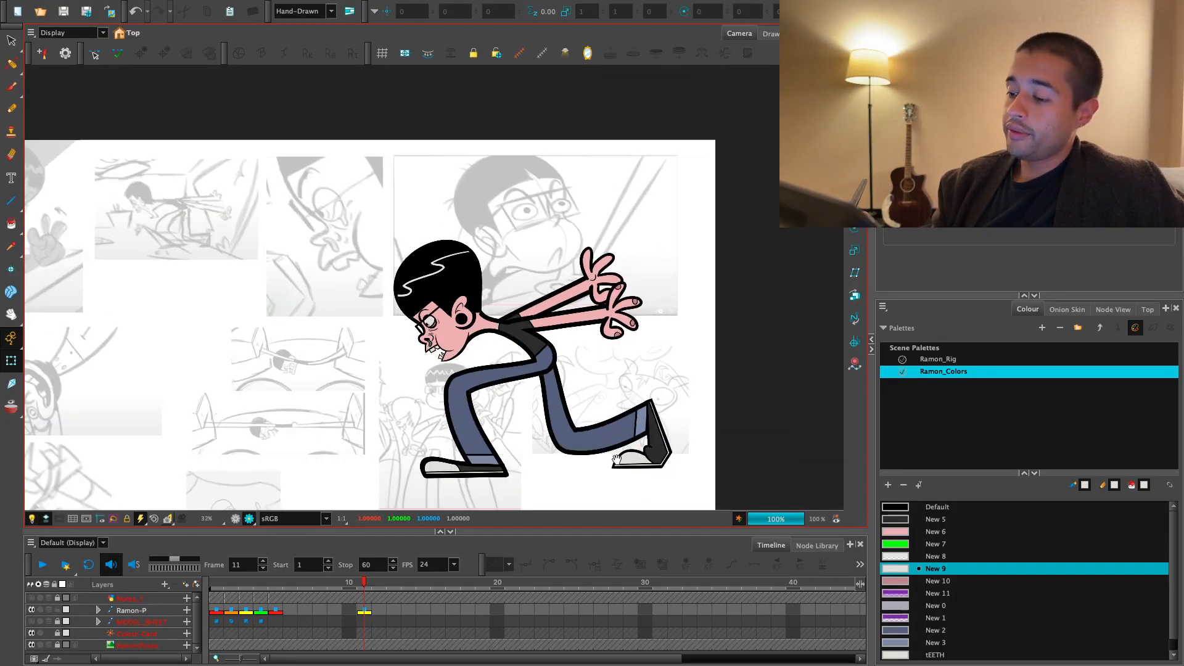
left_click_drag(634, 469, 635, 466)
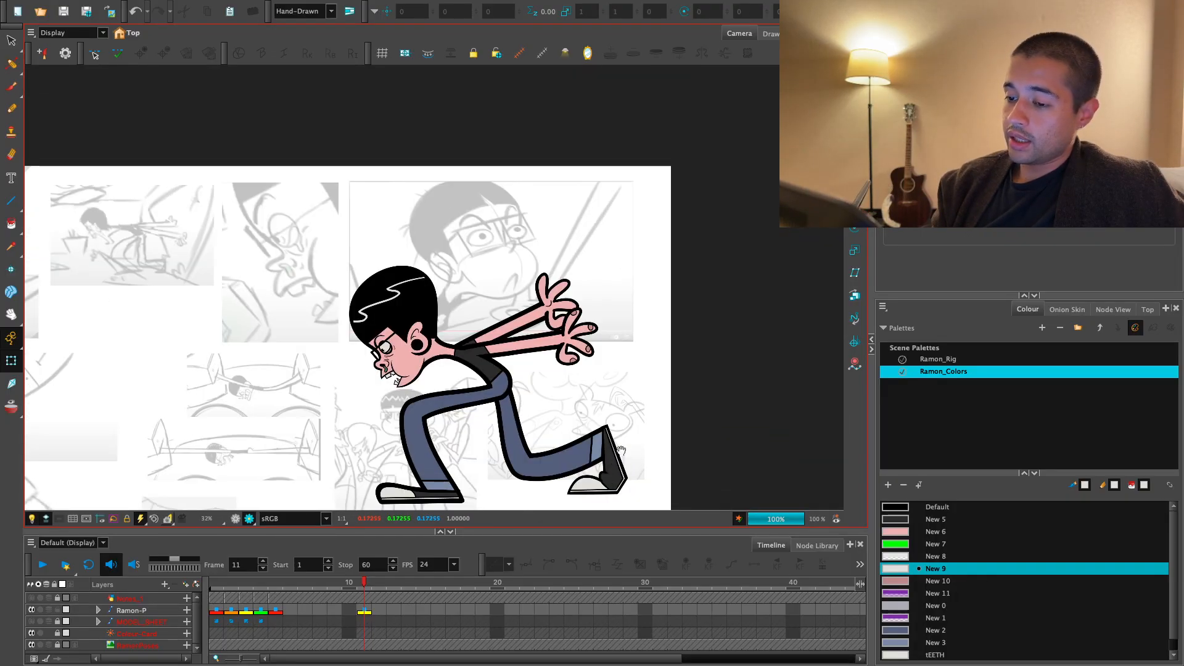
key("2")
key("2")
key("2")
left_click(546, 365)
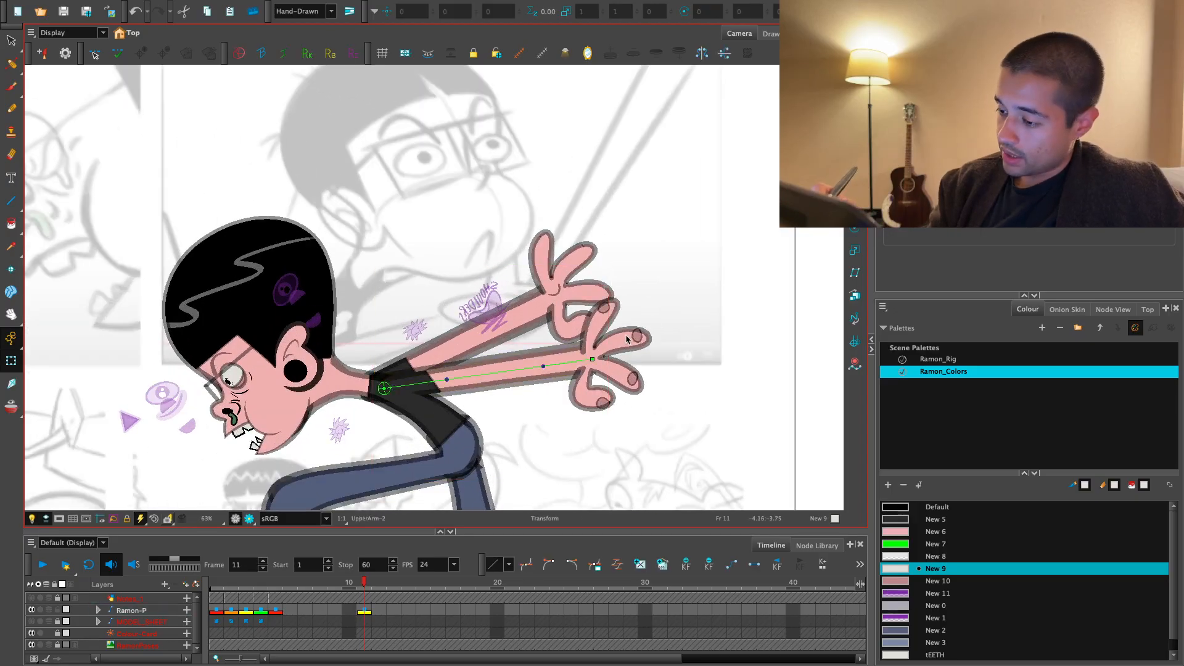
left_click(628, 366)
left_click_drag(625, 380, 695, 353)
key("Escape")
- Lengthen the upper outstretched arm by pulling its hand back along the arm's direction
left_click(533, 314)
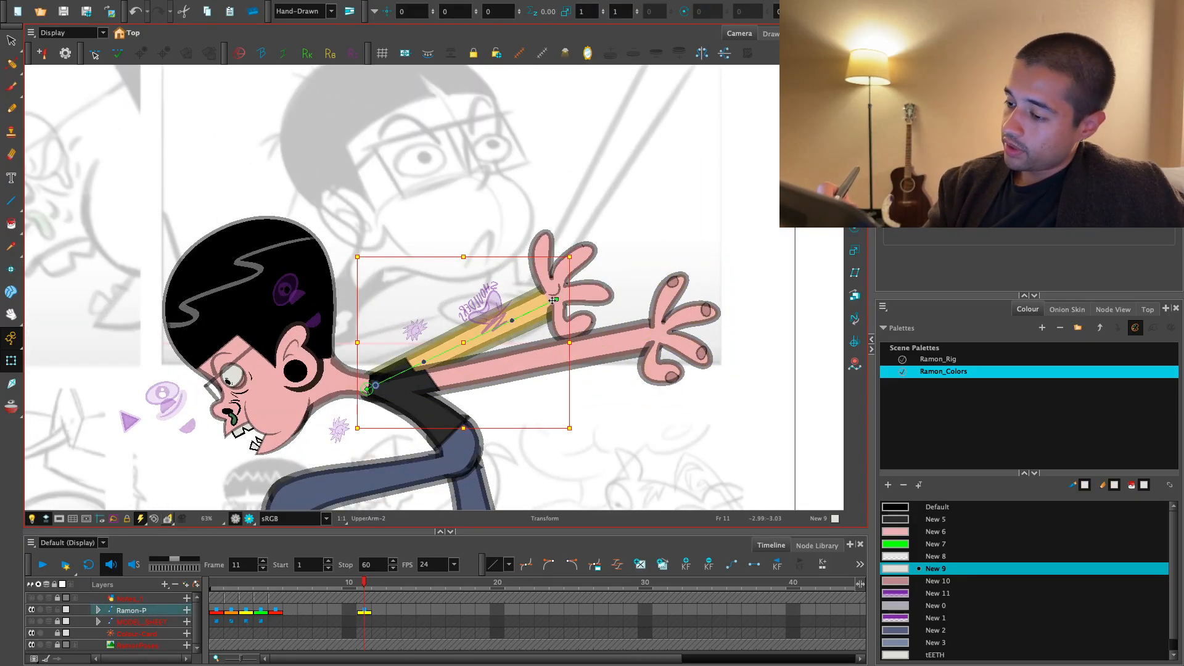
left_click(602, 298)
left_click_drag(608, 295, 689, 259)
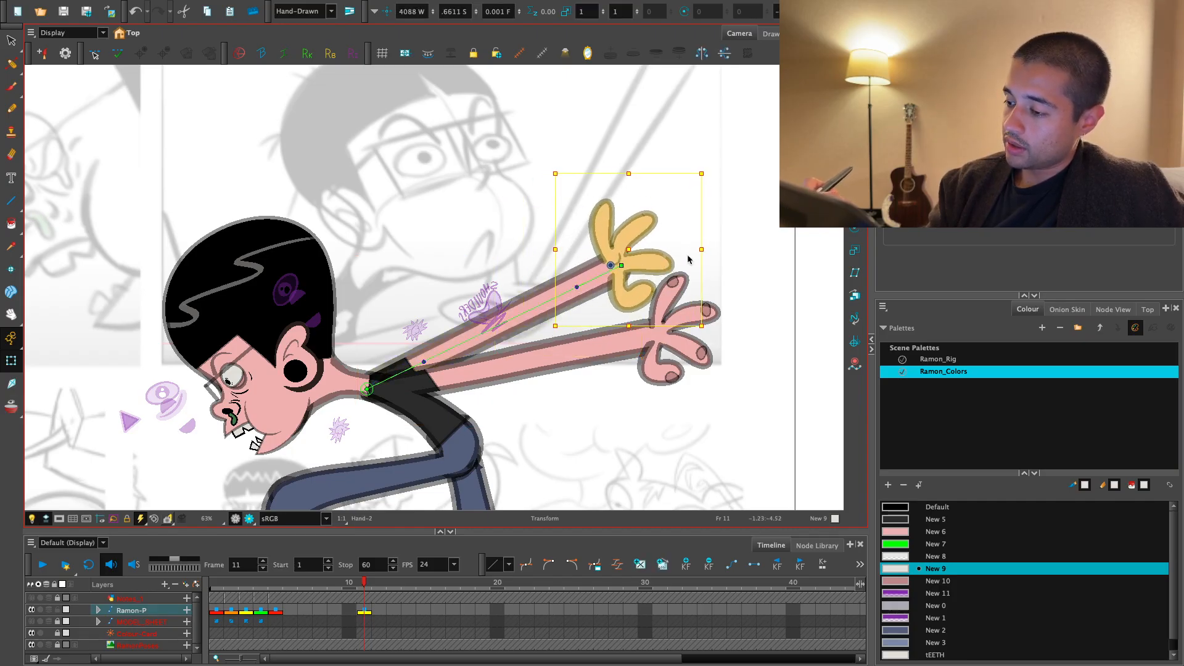
- Swing the entire lower arm slightly downward from the shoulder and check both arms in the render view
left_click(694, 316)
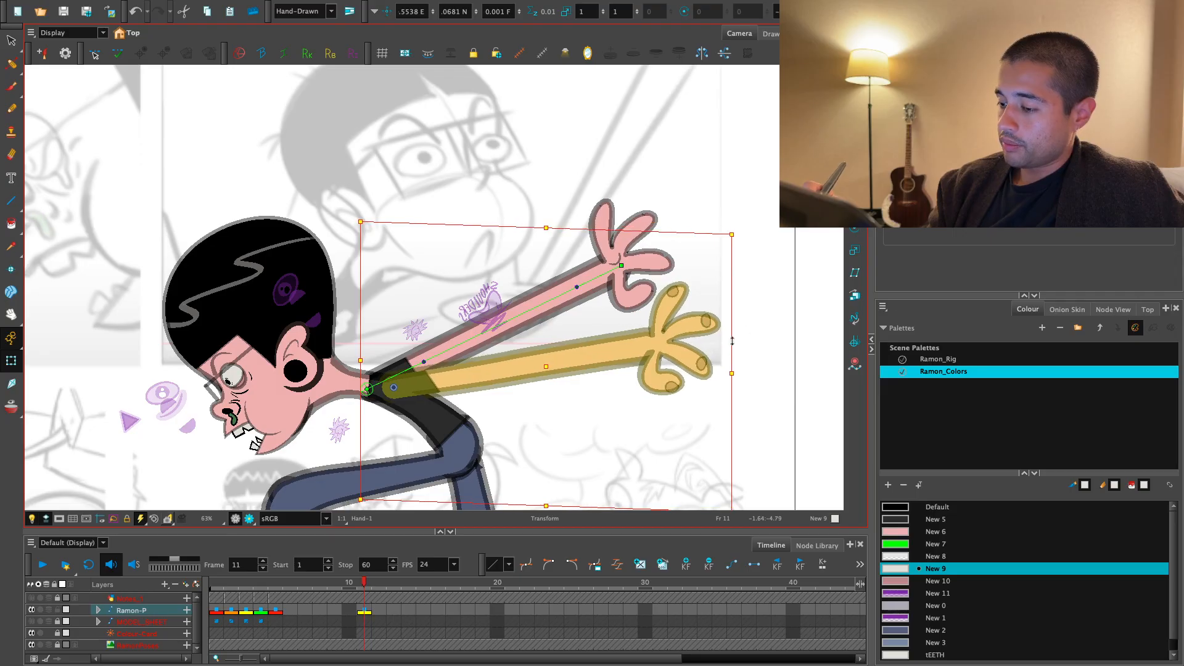
key("2")
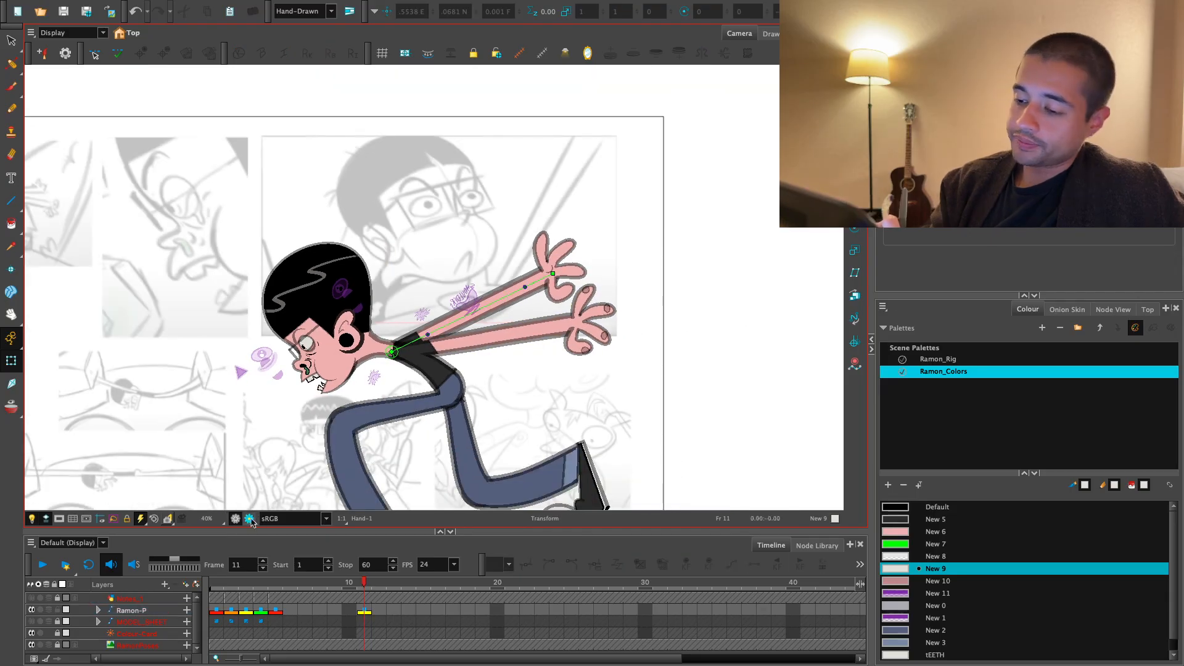
key("2")
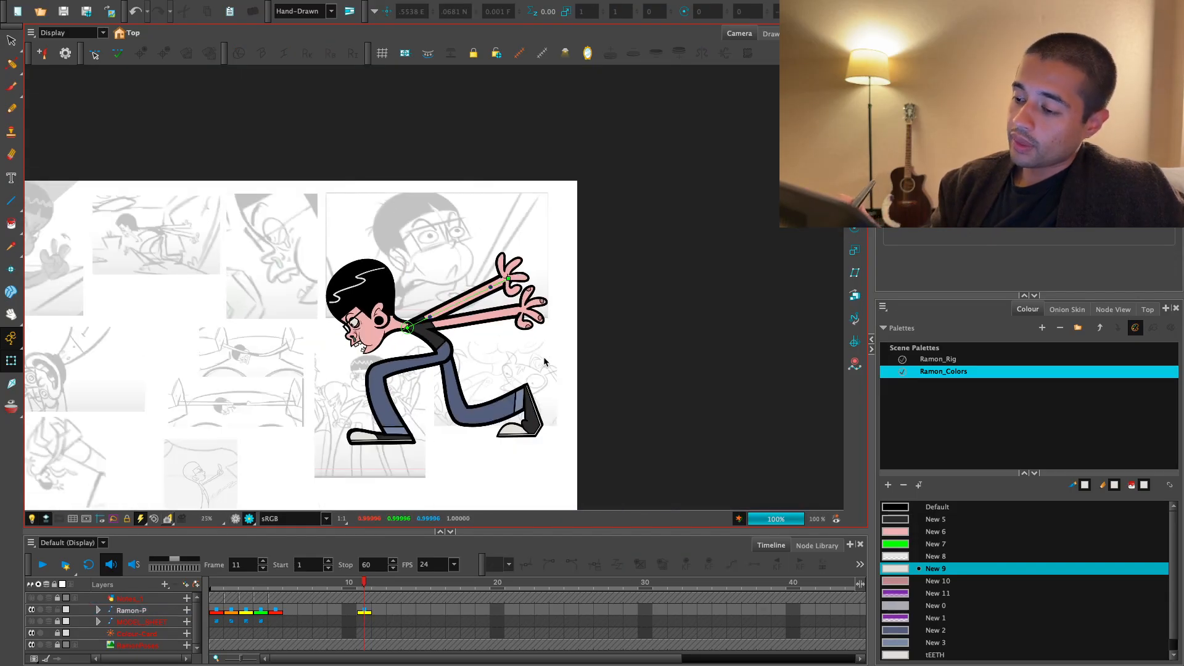
key("2")
key("1")
key("1")
left_click_drag(494, 436, 567, 448)
key("1")
- Reshape the neck by moving its deformer's upper rear control point outward toward the back of the head
key("1")
left_click_drag(587, 404, 599, 367)
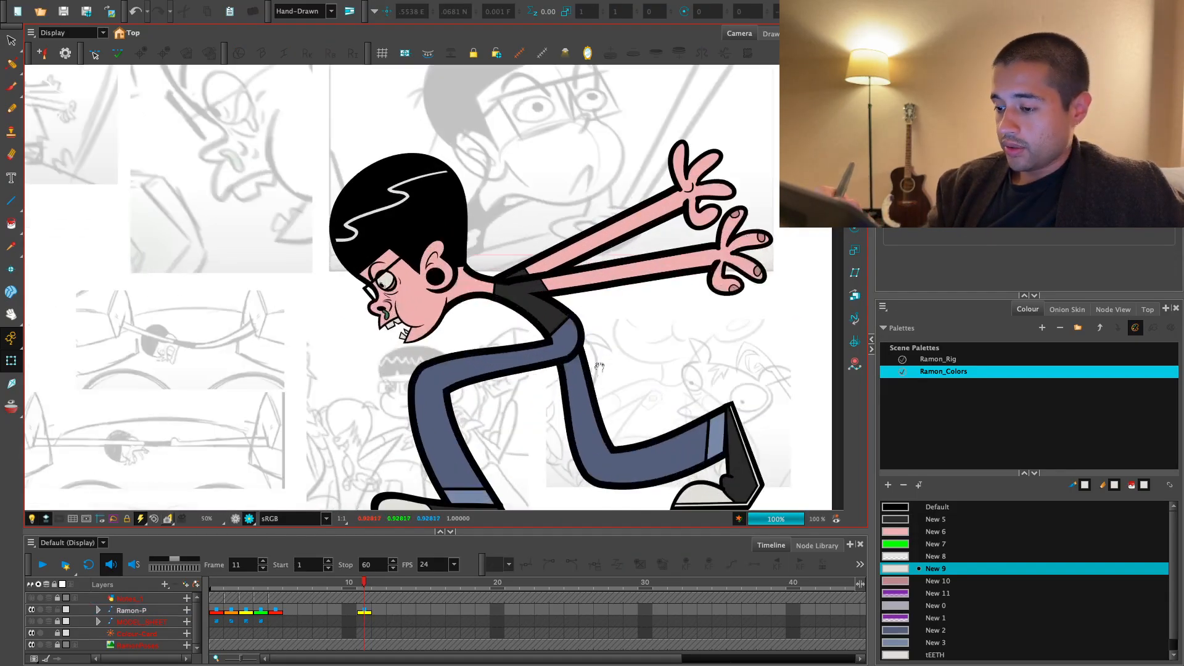
key("1")
key("1")
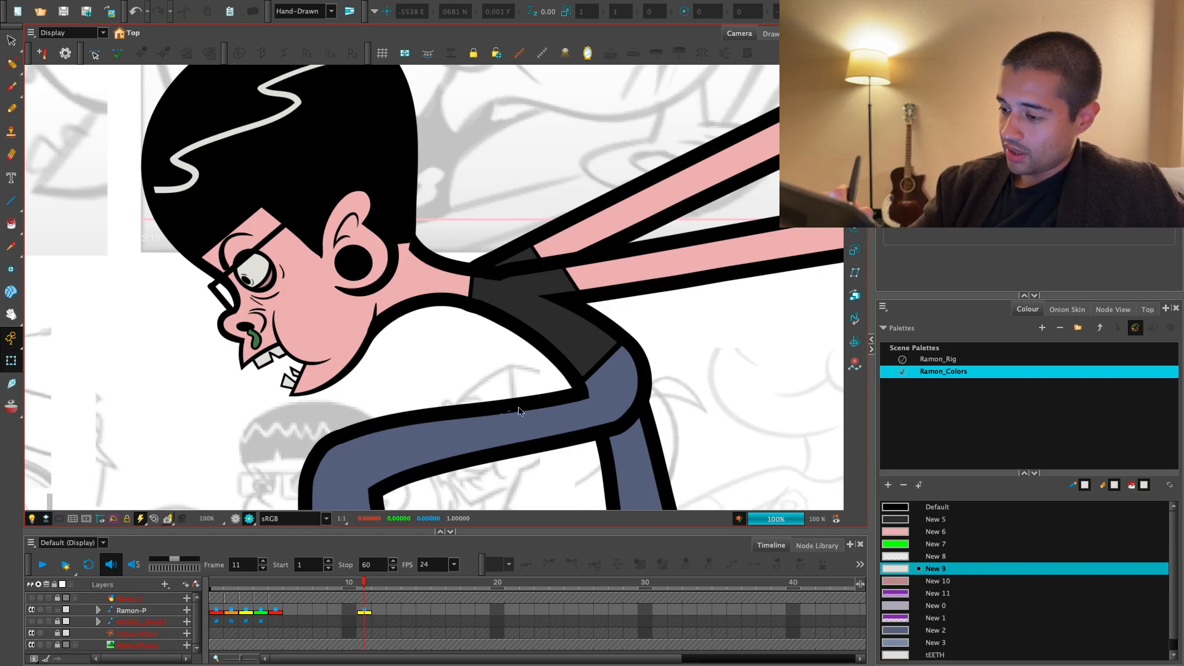
left_click(411, 307)
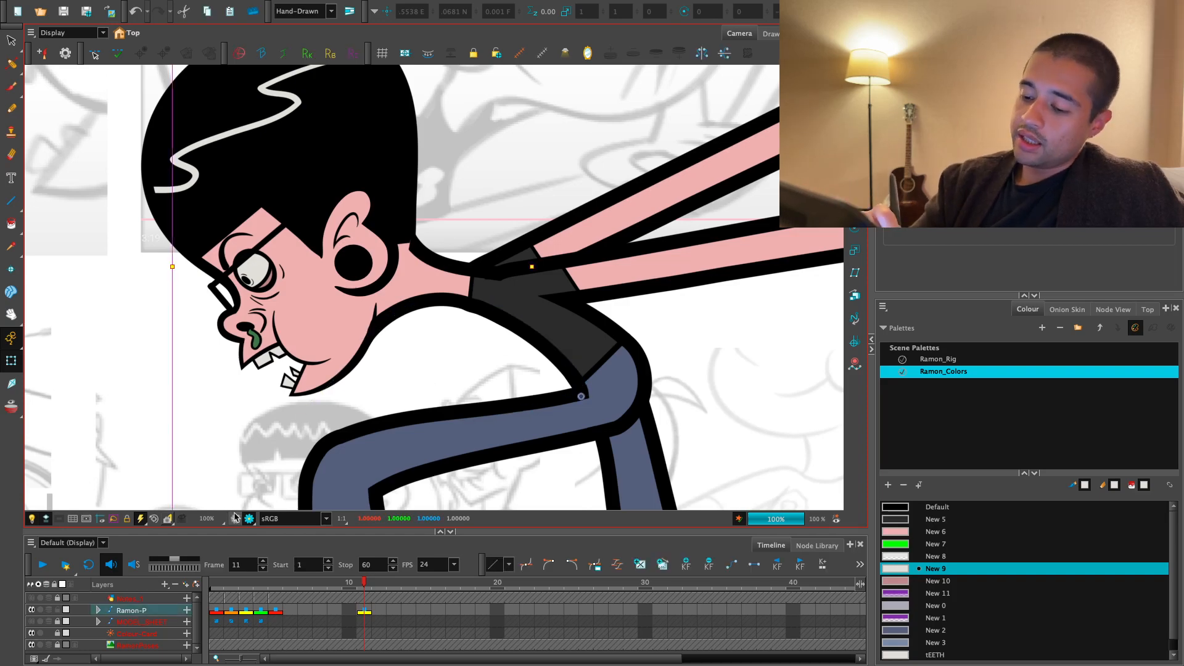
left_click(428, 370)
left_click(236, 518)
left_click_drag(457, 318, 454, 372)
key("1")
key("1")
left_click(416, 301)
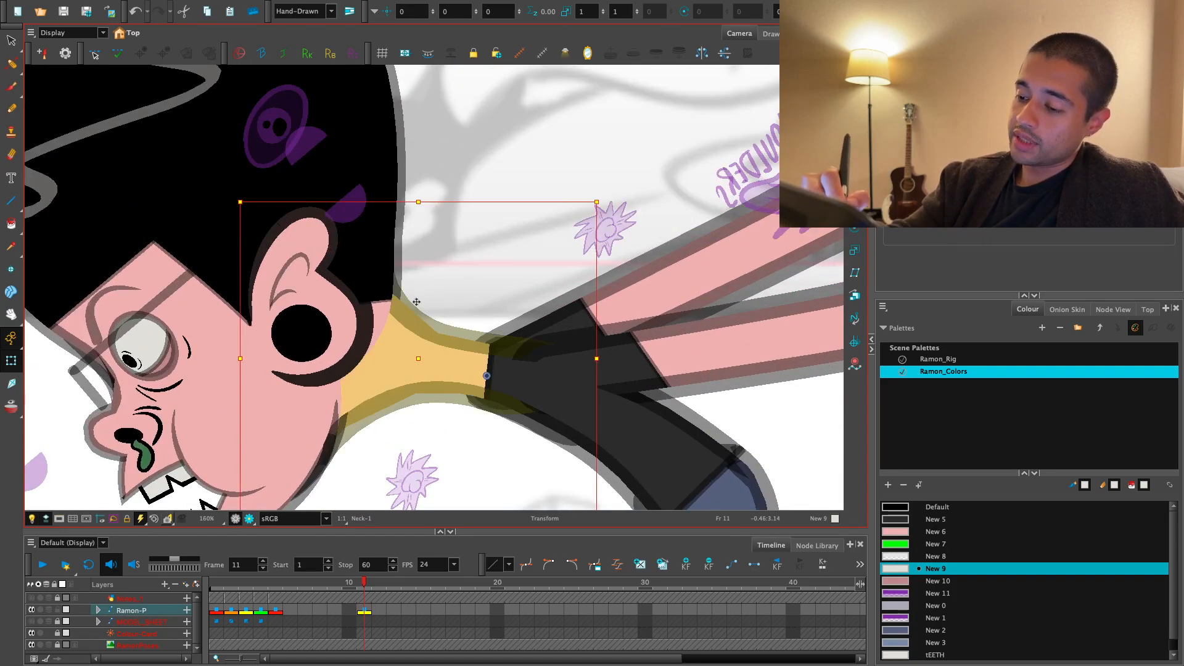
key("F11")
left_click_drag(381, 227, 396, 222)
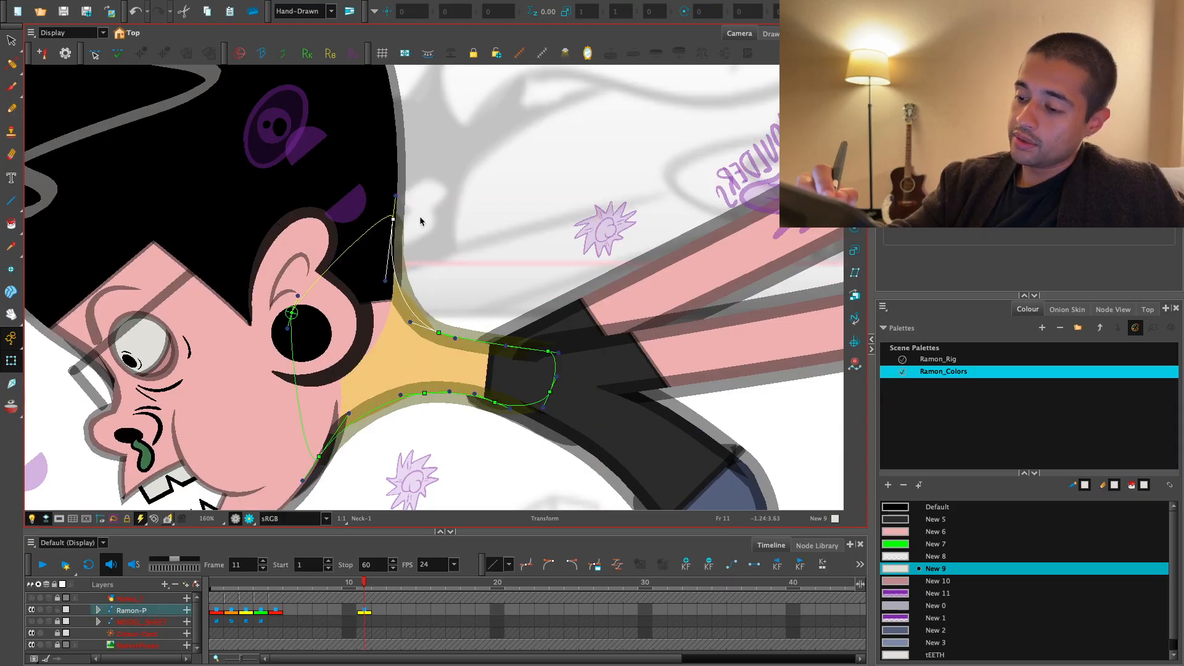
left_click(353, 429)
left_click(250, 521)
- Examine the whole frame 11 pose in the render view, including the neck, arms and front shoe
key("1")
key("1")
key("1")
key("1")
key("1")
key("1")
key("1")
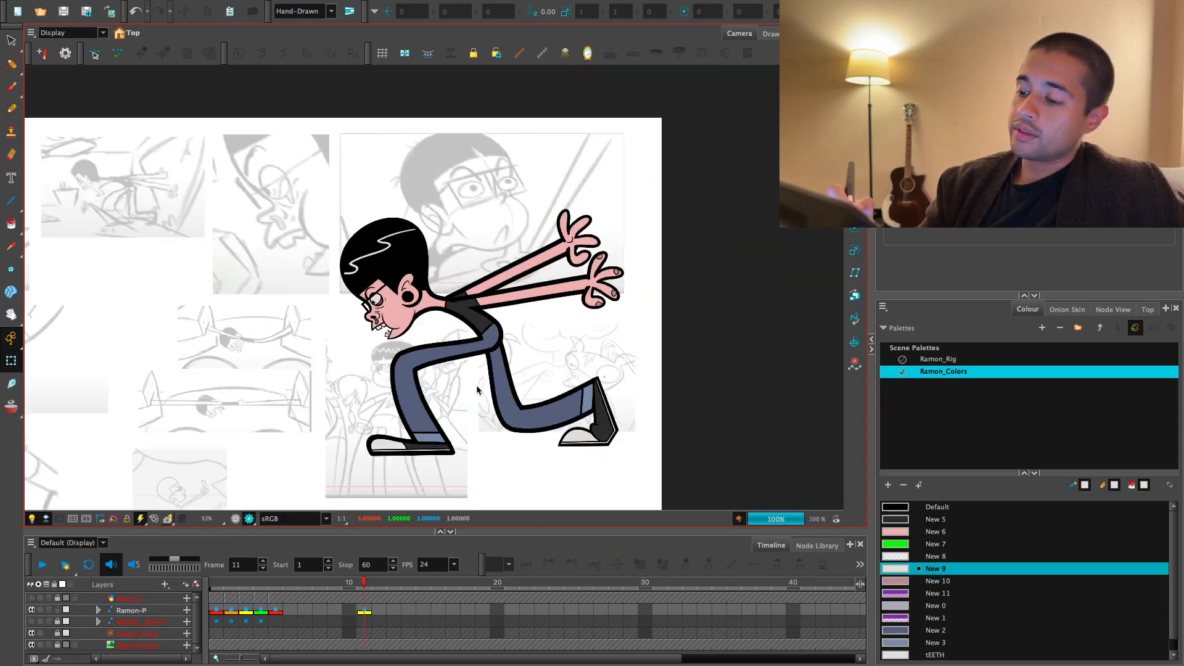
key("2")
key("2")
key("1")
key("1")
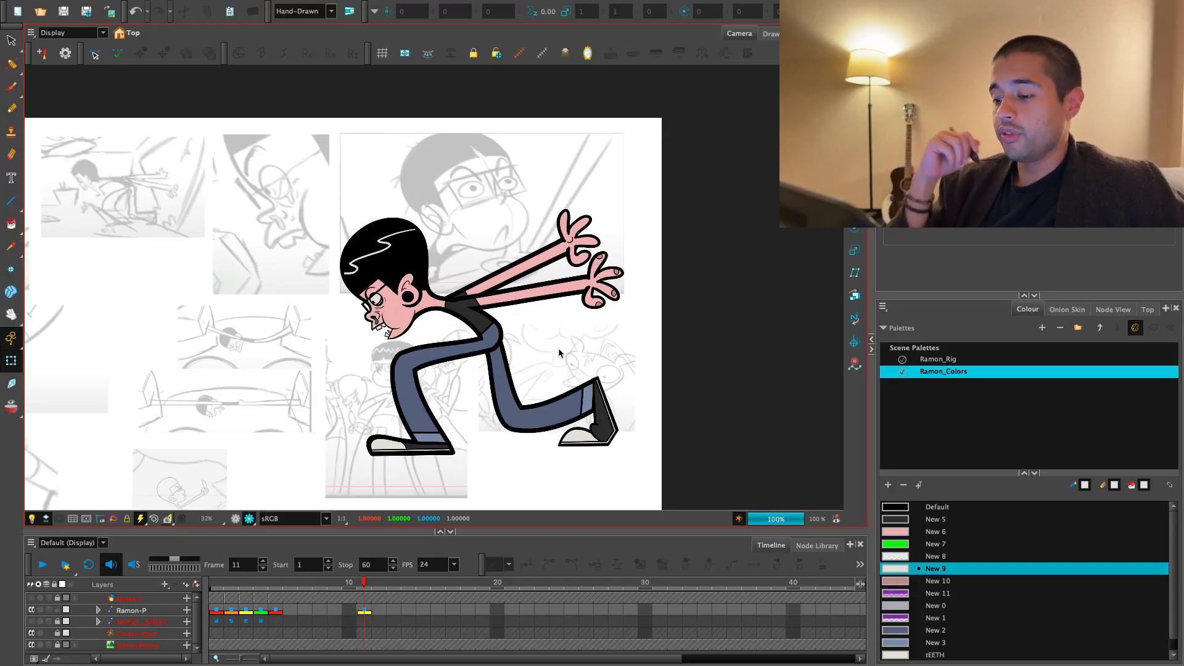
key("1")
left_click_drag(538, 467, 605, 447)
key("2")
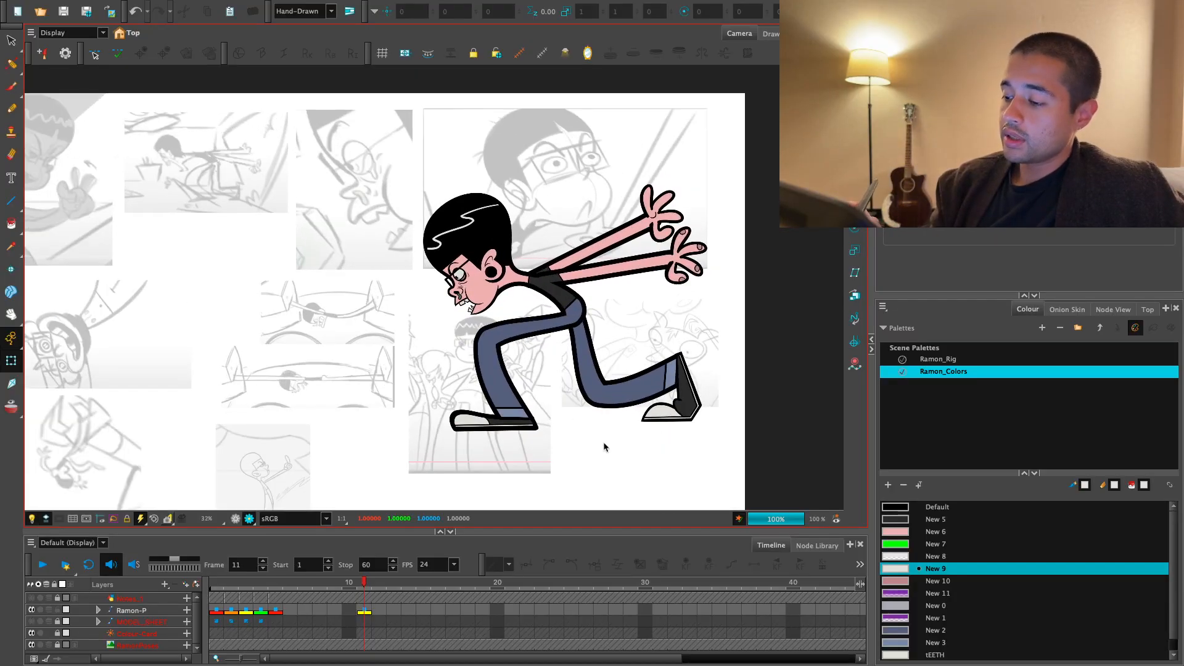
left_click(516, 424)
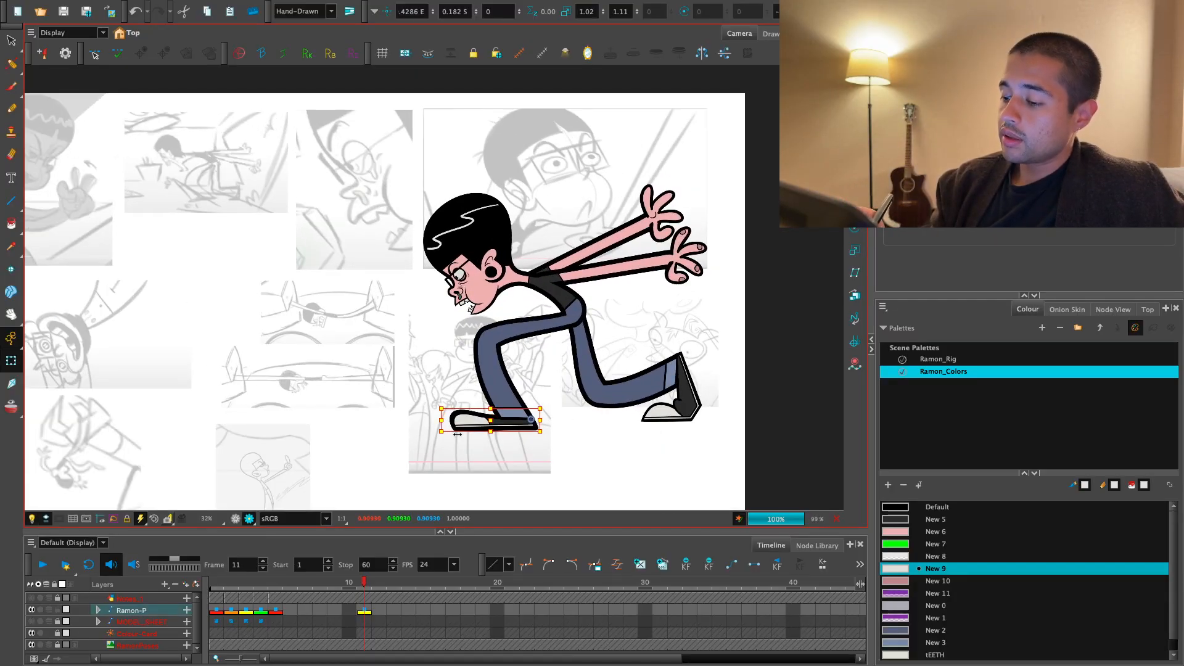
left_click(597, 454)
key("1")
left_click_drag(553, 432, 588, 458)
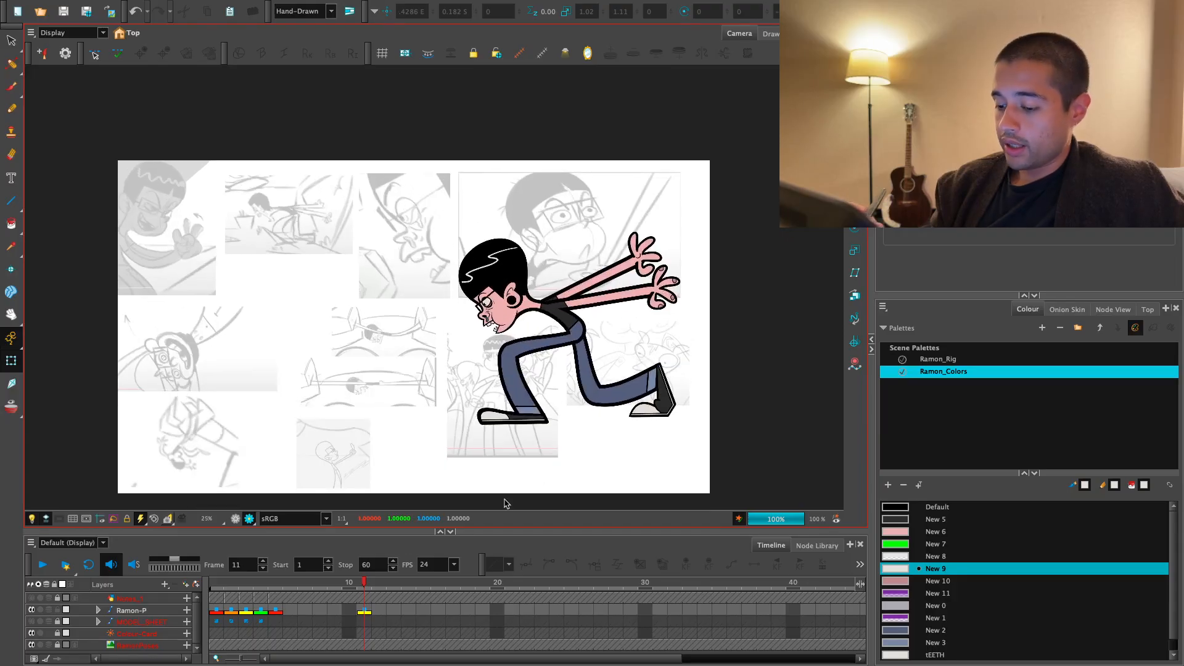
- Flip between the running pose on frame 11 and the neighbouring pose on the Ramon-P layer
left_click(368, 610)
key("f")
key("g")
key("f")
key("g")
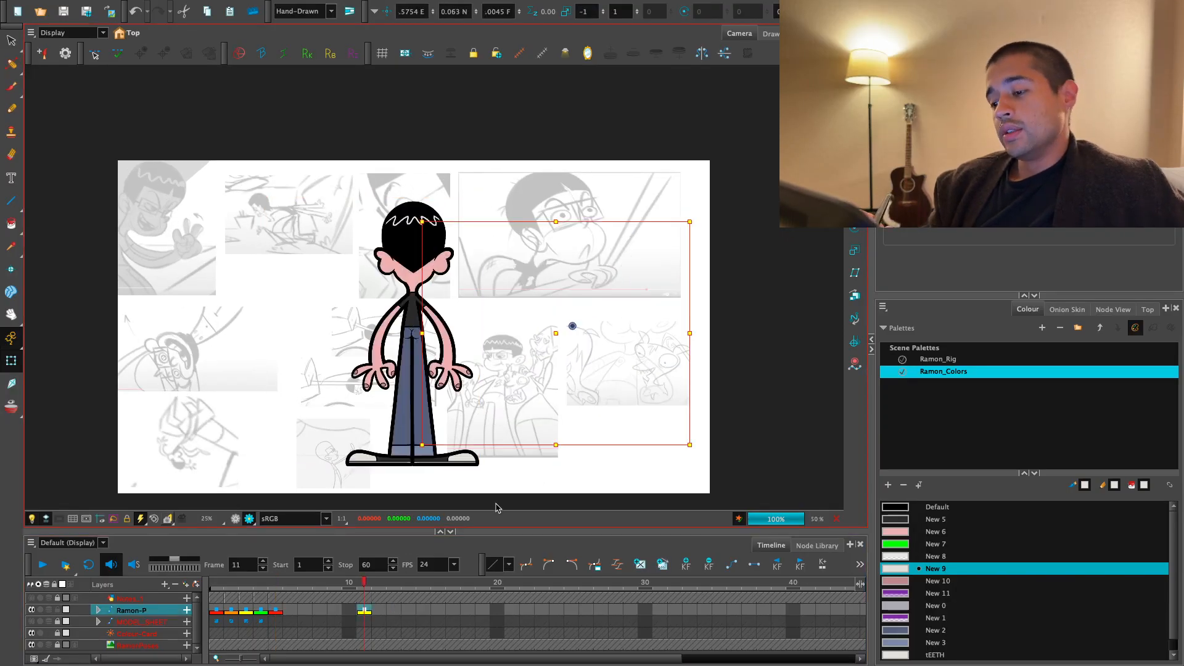
- Add a keyframe to the Ramon-P layer at frame 12 and return to the running pose on frame 11
key("f")
left_click(378, 585)
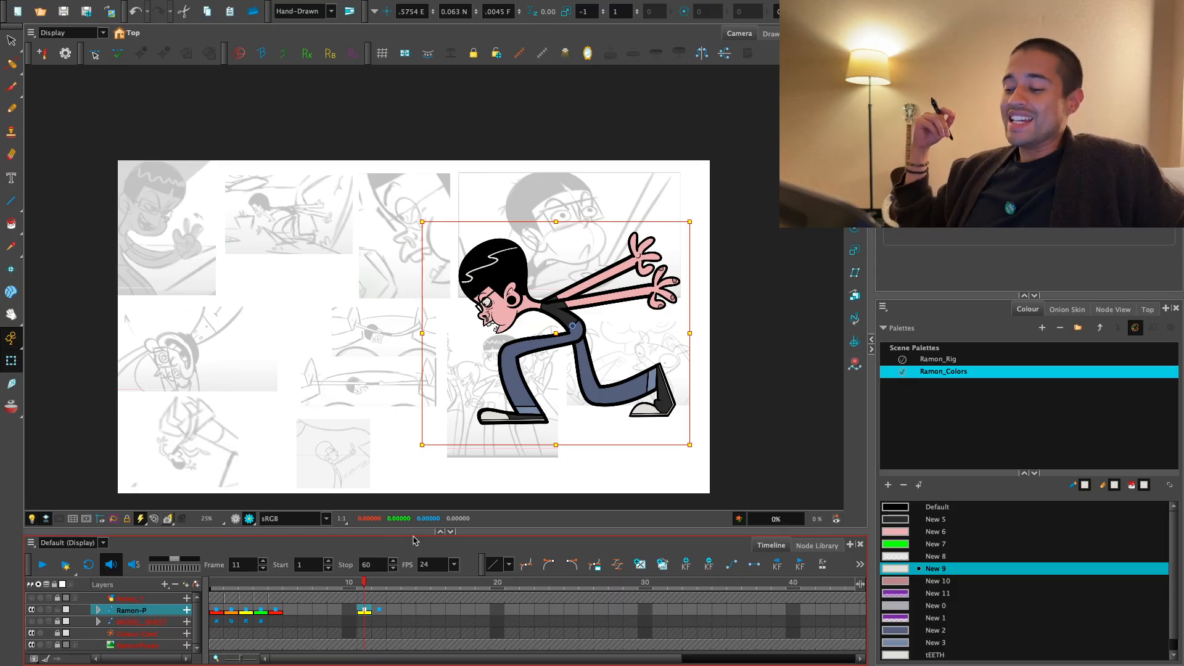
key("Return")
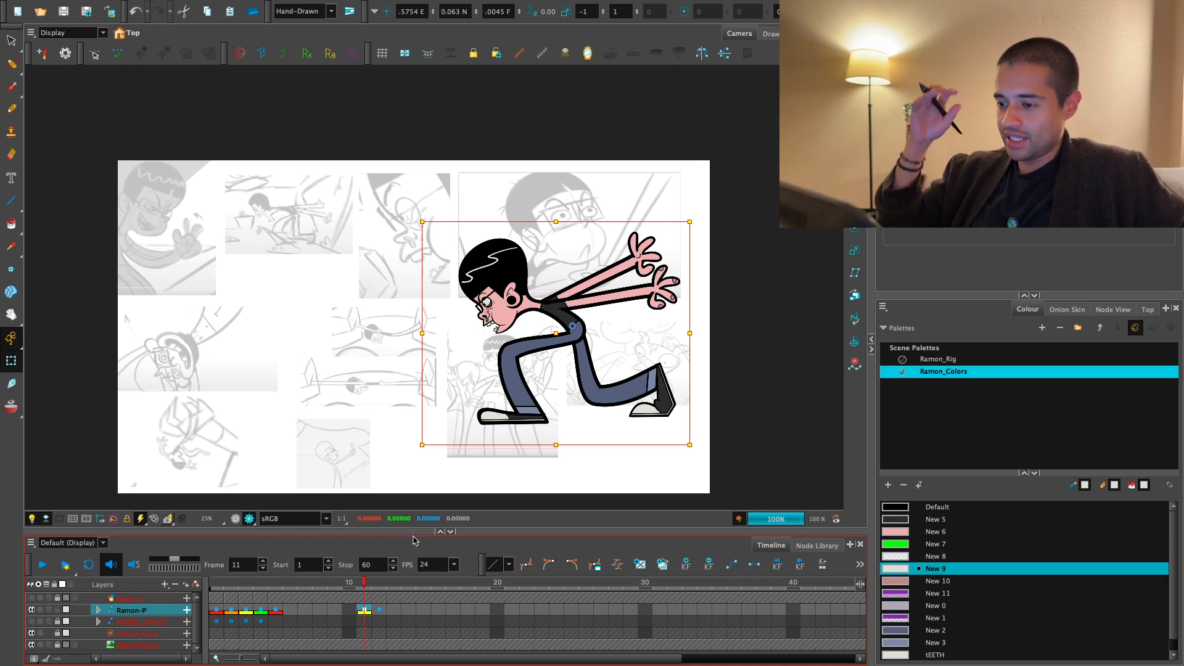
key("period")
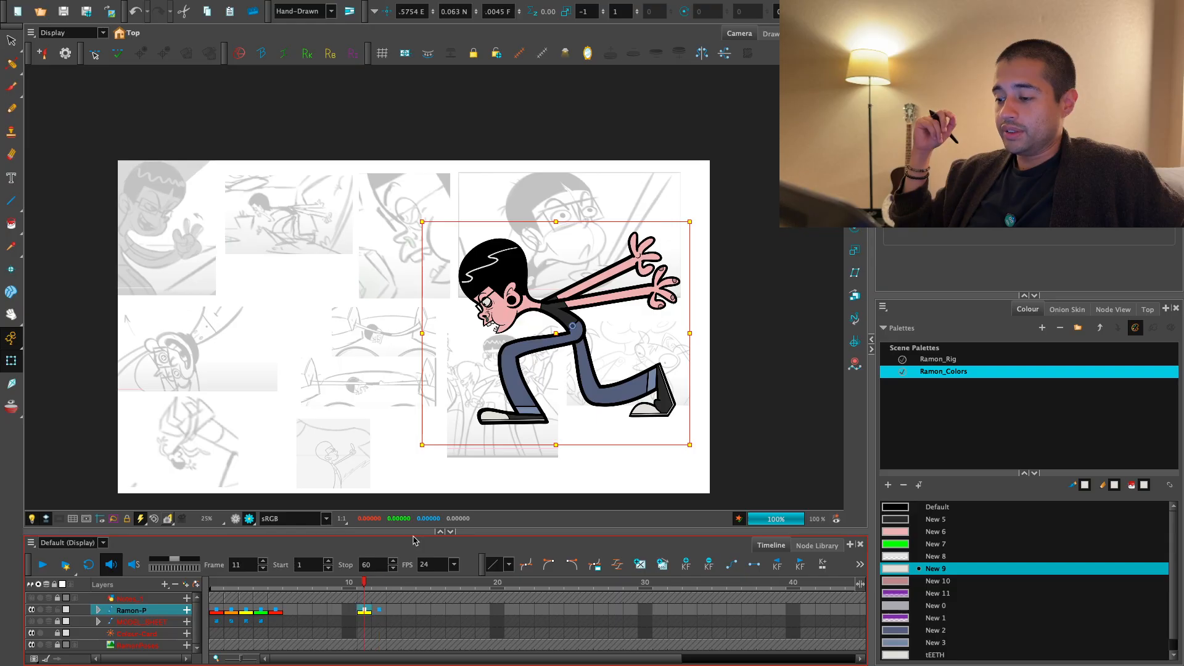
key("period")
key("comma")
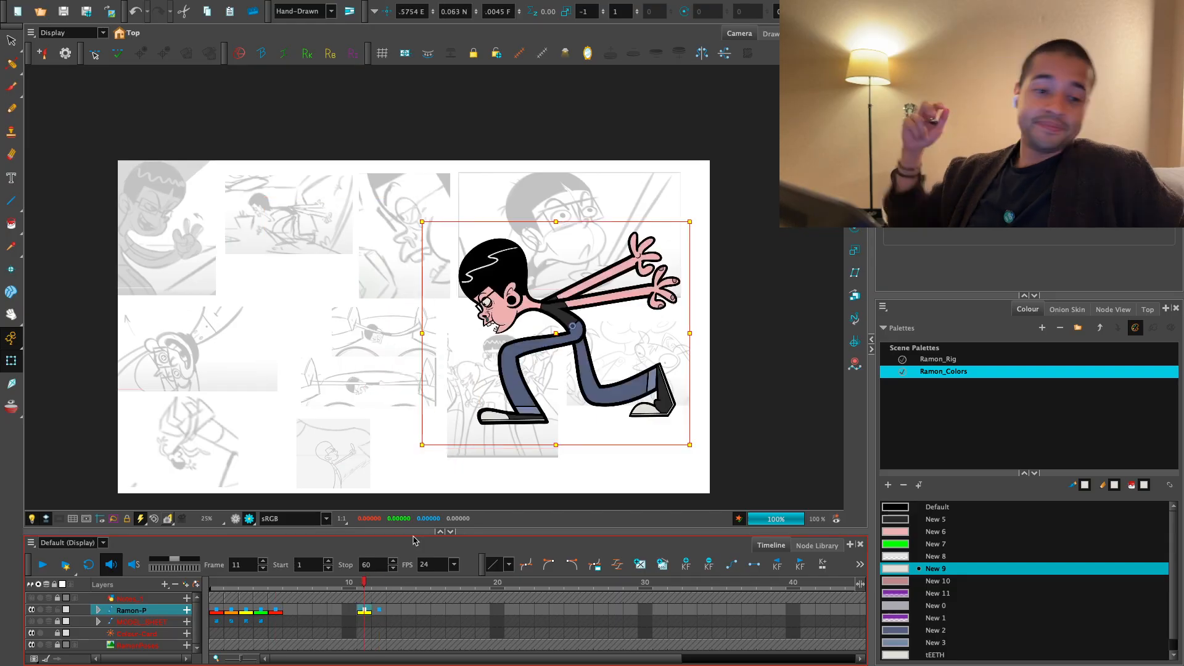